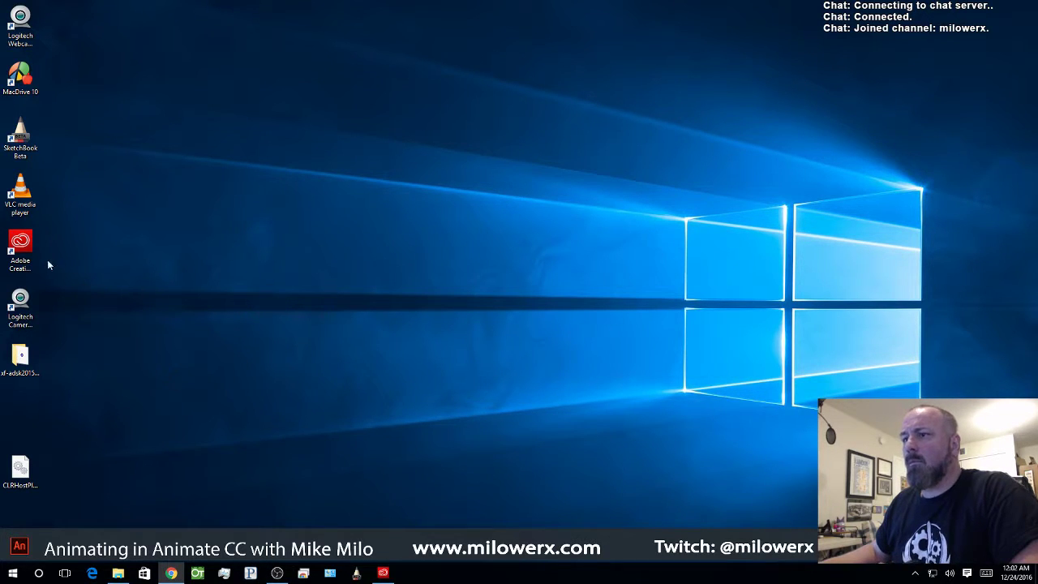
- Launch Adobe Animate CC 2017
click(14, 574)
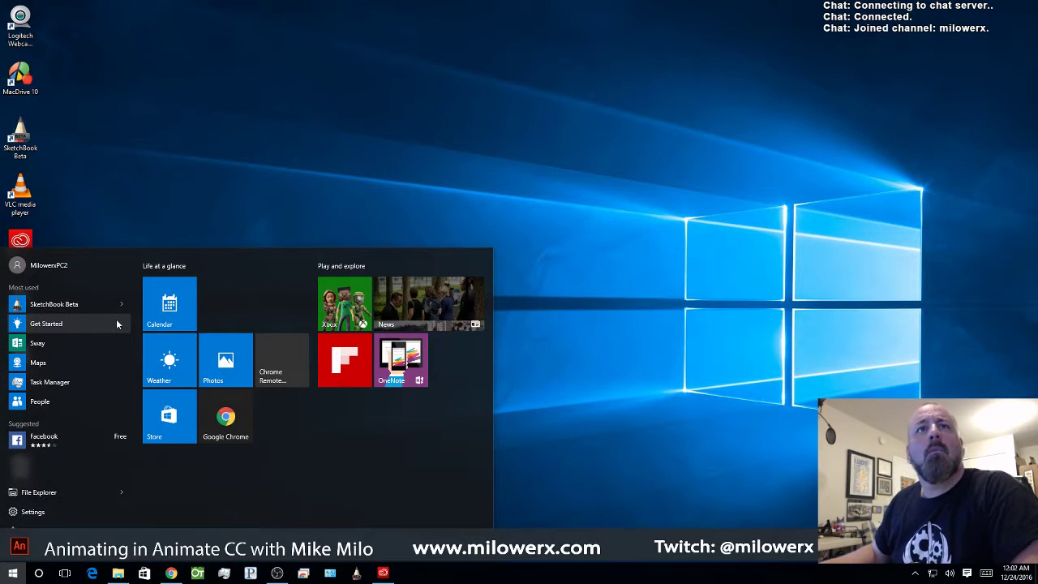
key(Escape)
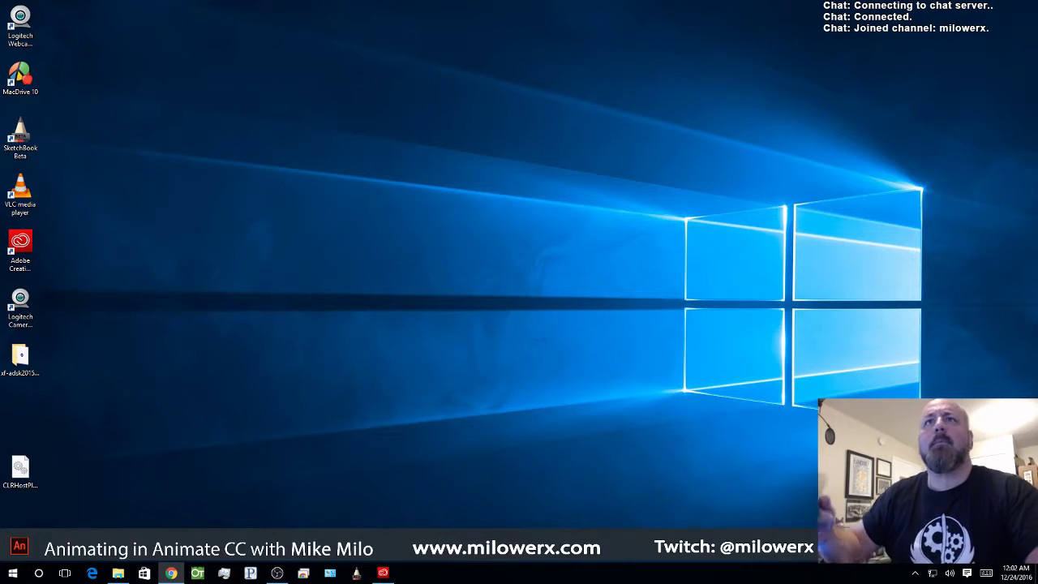
click(13, 572)
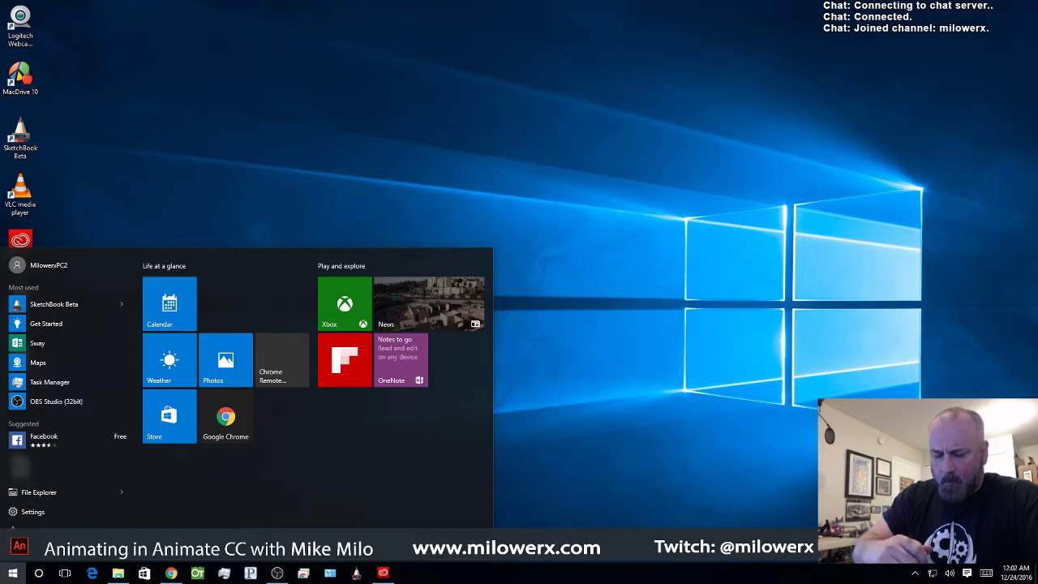
click(40, 551)
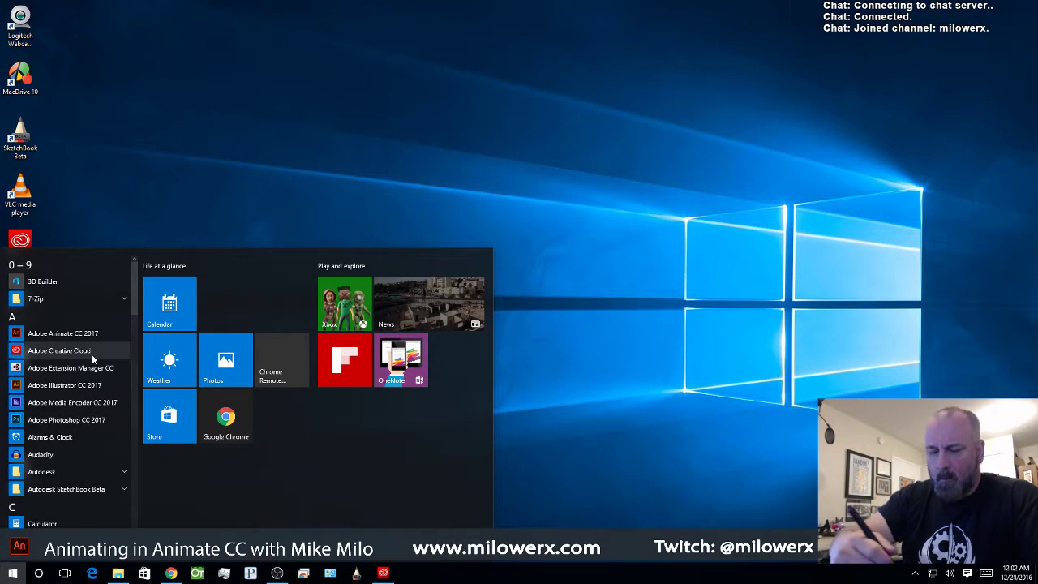
click(91, 332)
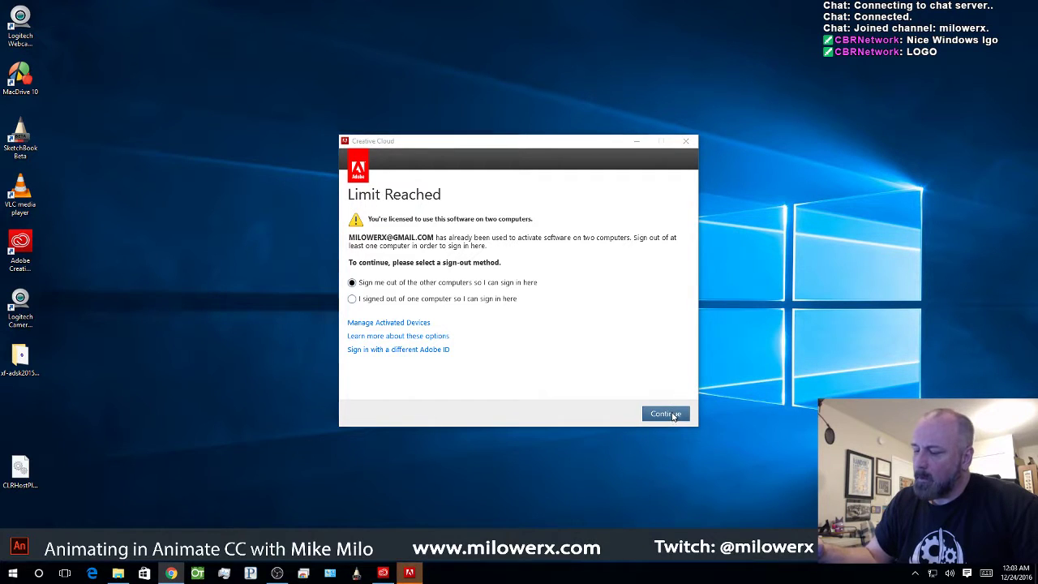
- Continue activation by signing out of the other computers, and dismiss the settings sync prompt without syncing
click(673, 415)
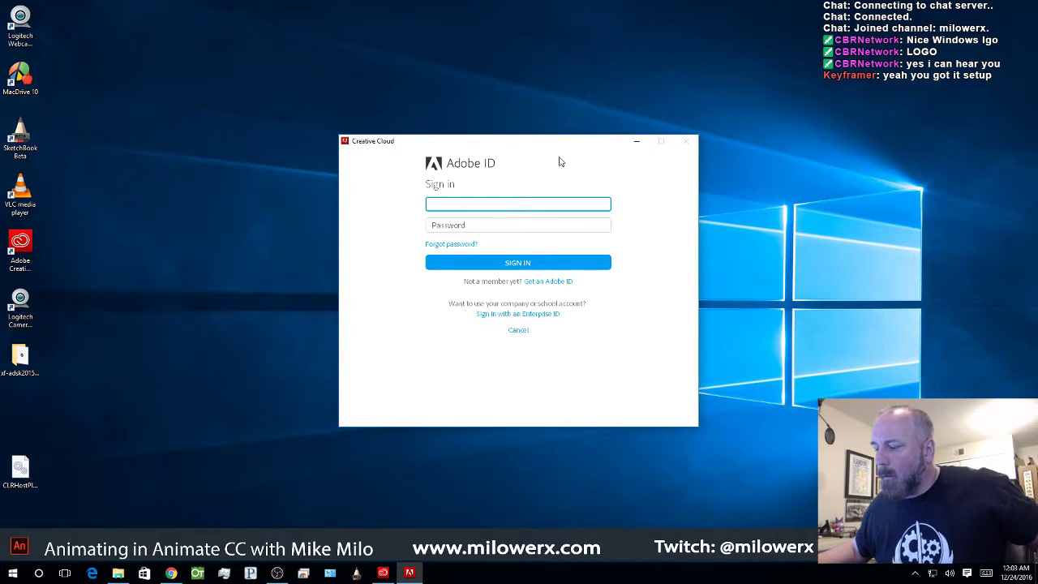
drag(367, 143, 0, 105)
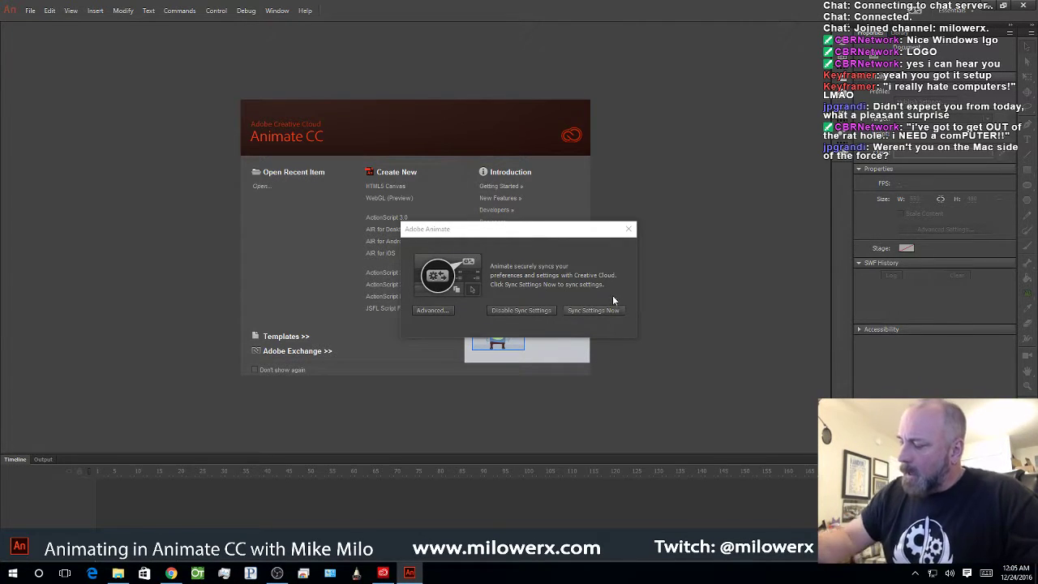
click(629, 228)
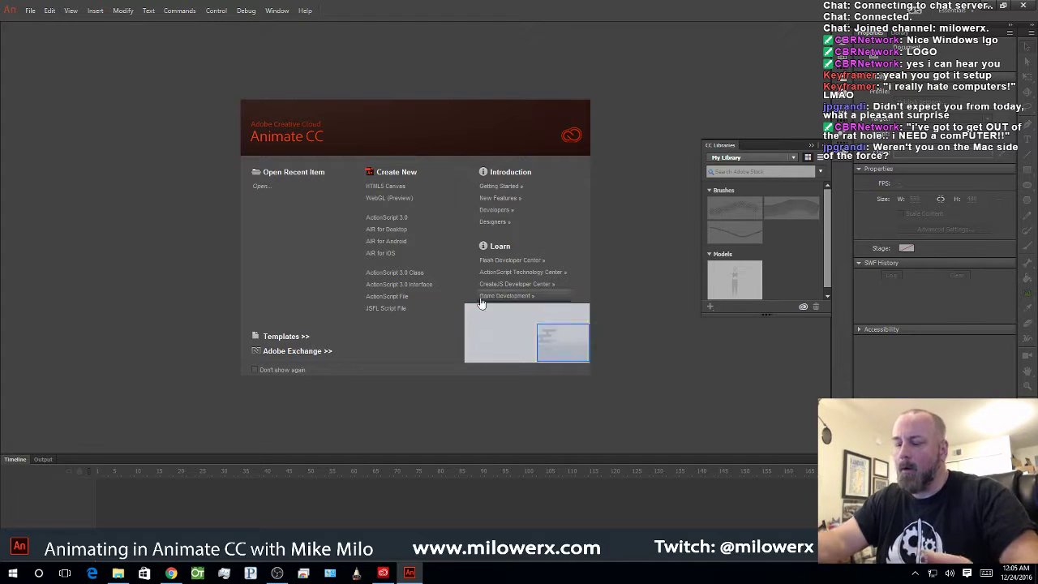
- Open Santa.fla from the adobe folder inside Dropbox on the G: drive
click(51, 35)
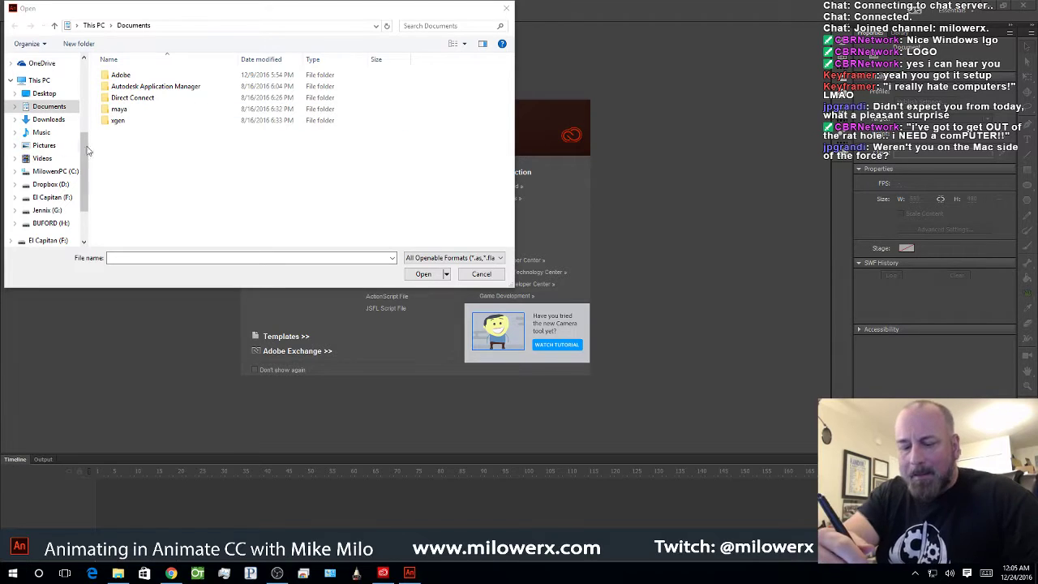
drag(83, 180, 83, 185)
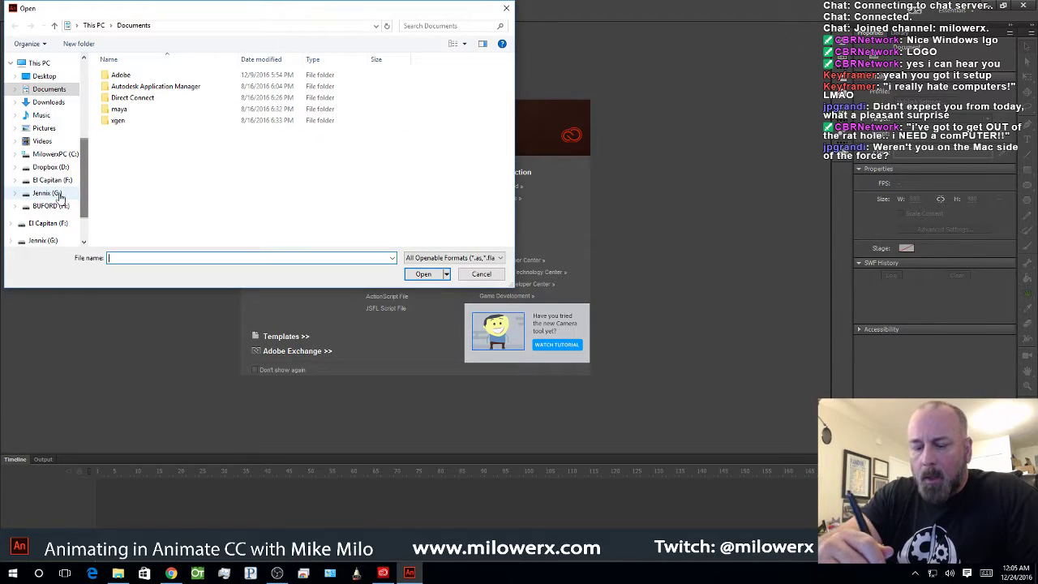
click(47, 193)
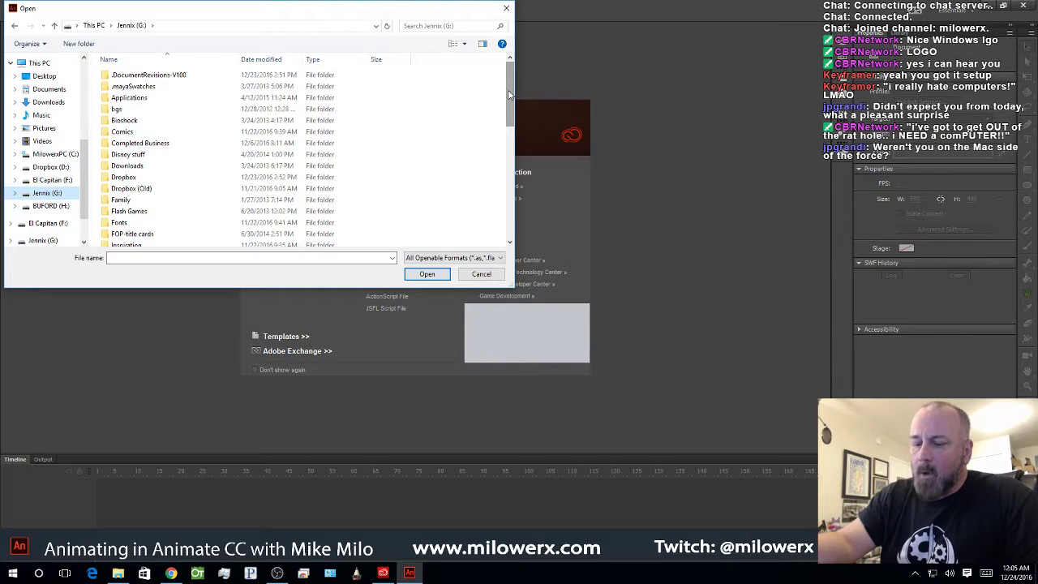
mouse_move(509, 95)
mouse_down()
mouse_move(511, 112)
mouse_move(508, 84)
mouse_up()
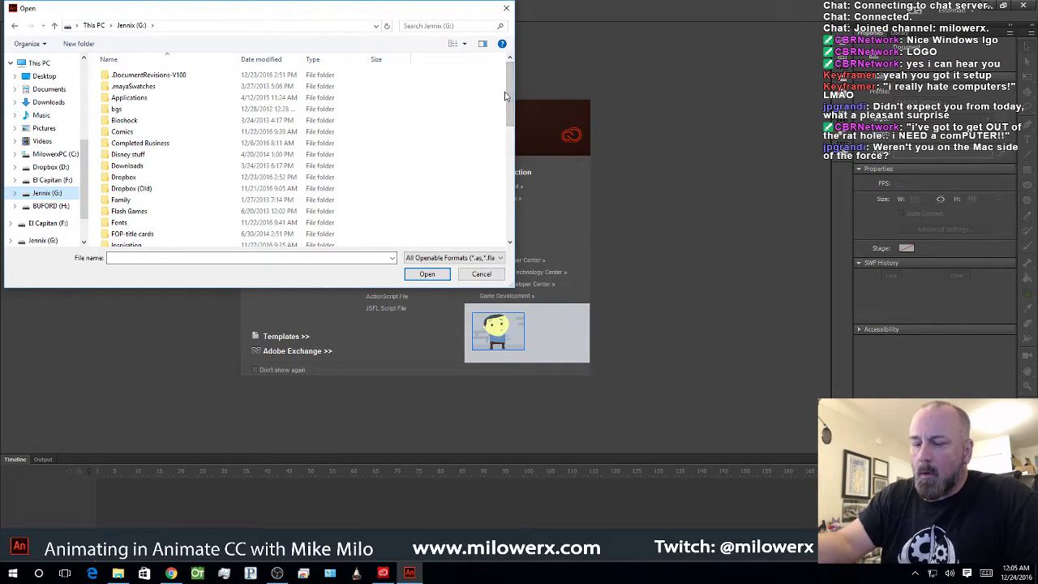
double_click(213, 177)
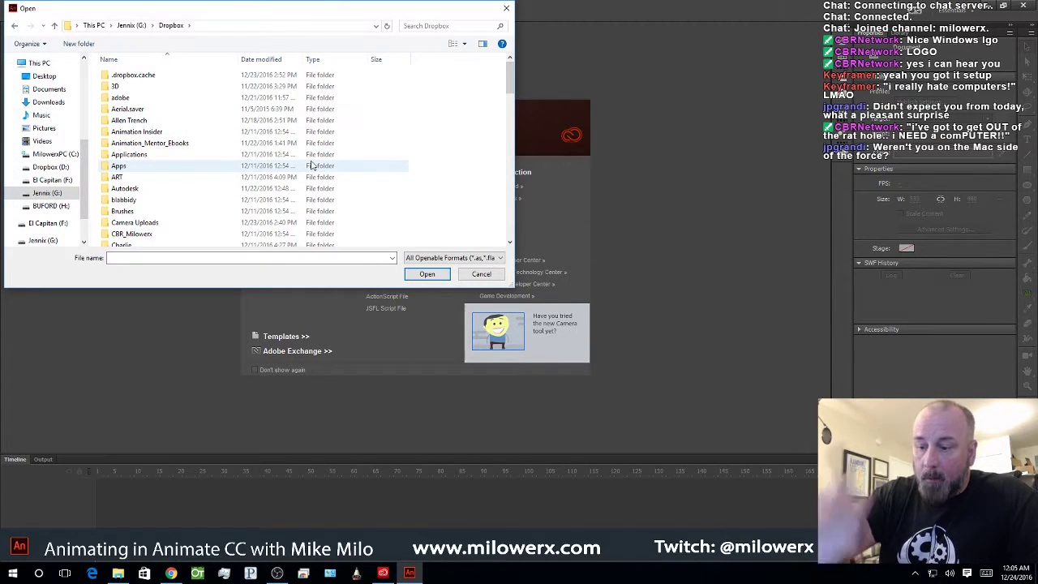
double_click(120, 98)
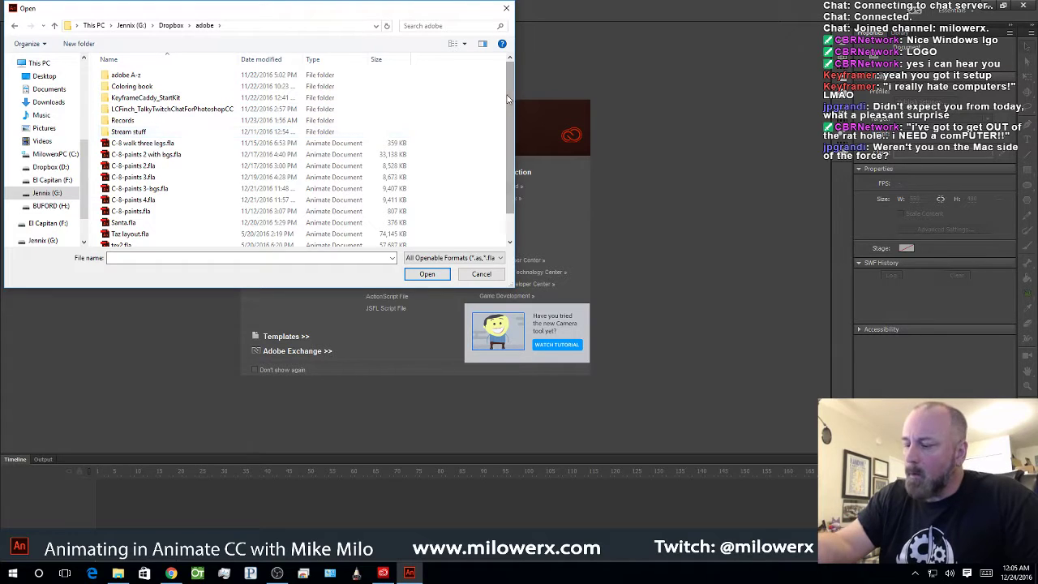
drag(509, 97, 510, 121)
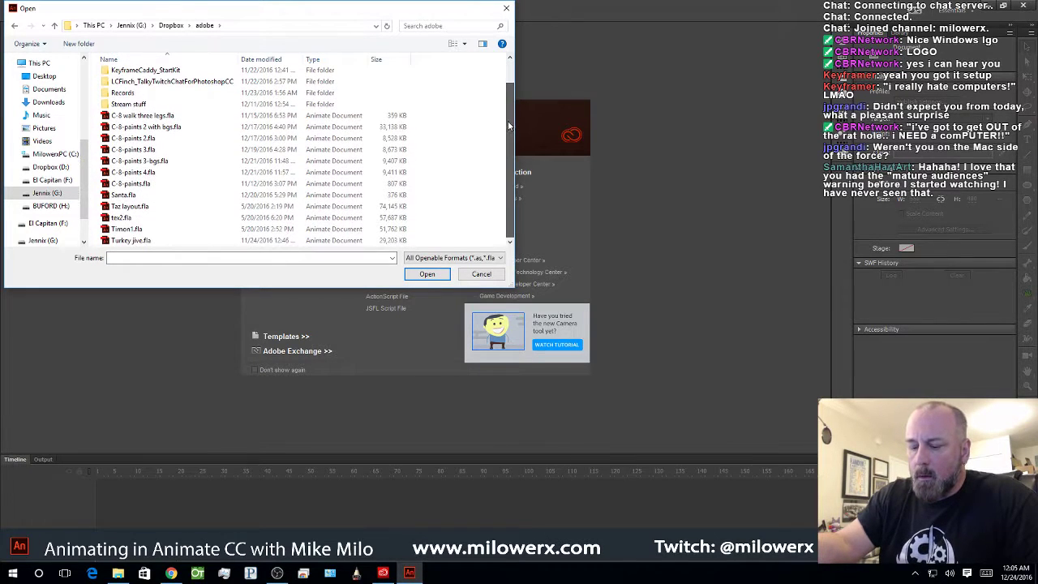
double_click(122, 196)
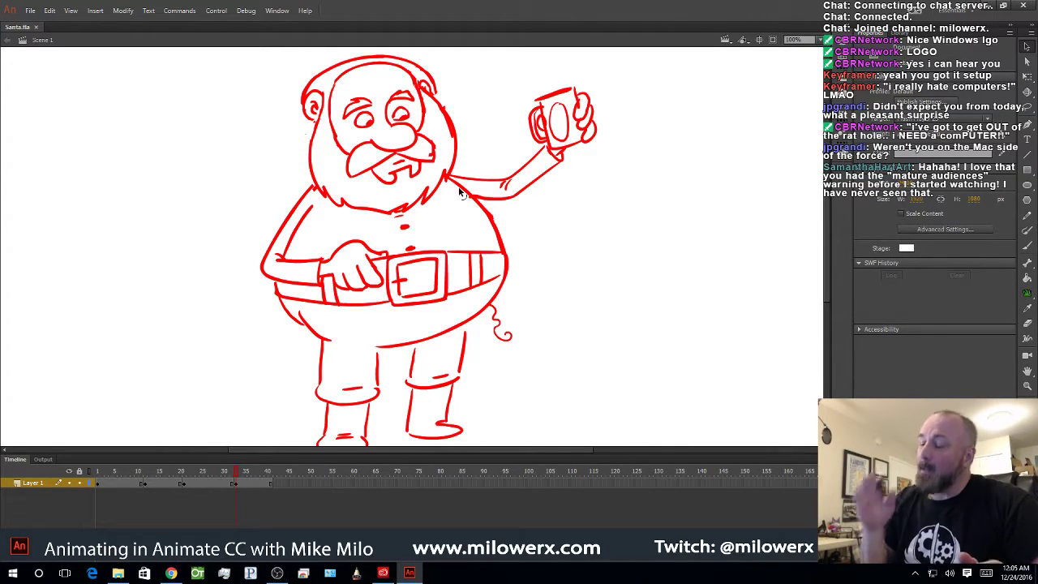
- Switch to the Classic workspace and close the CC Libraries panel
click(276, 10)
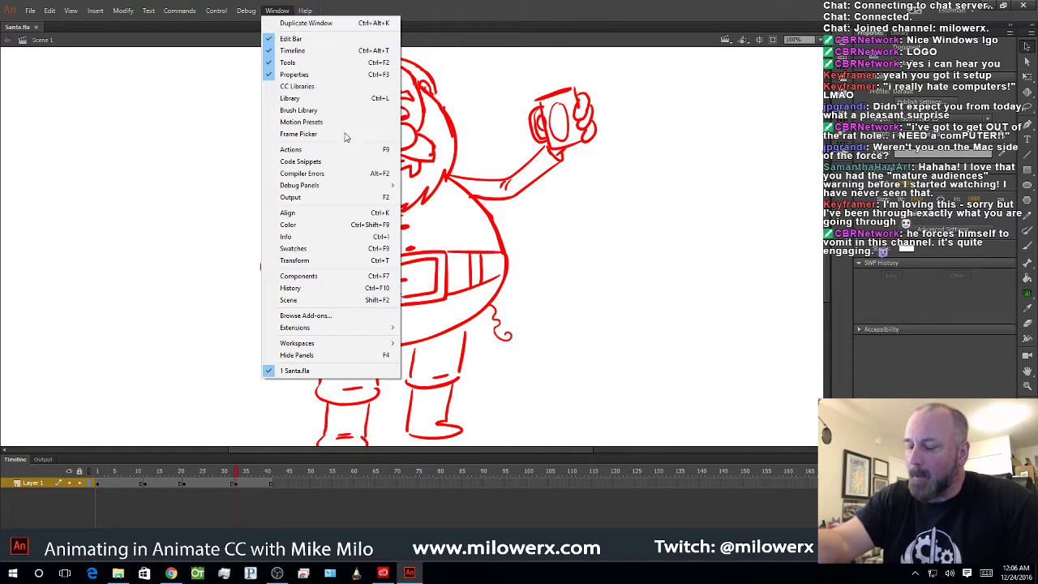
mouse_move(397, 341)
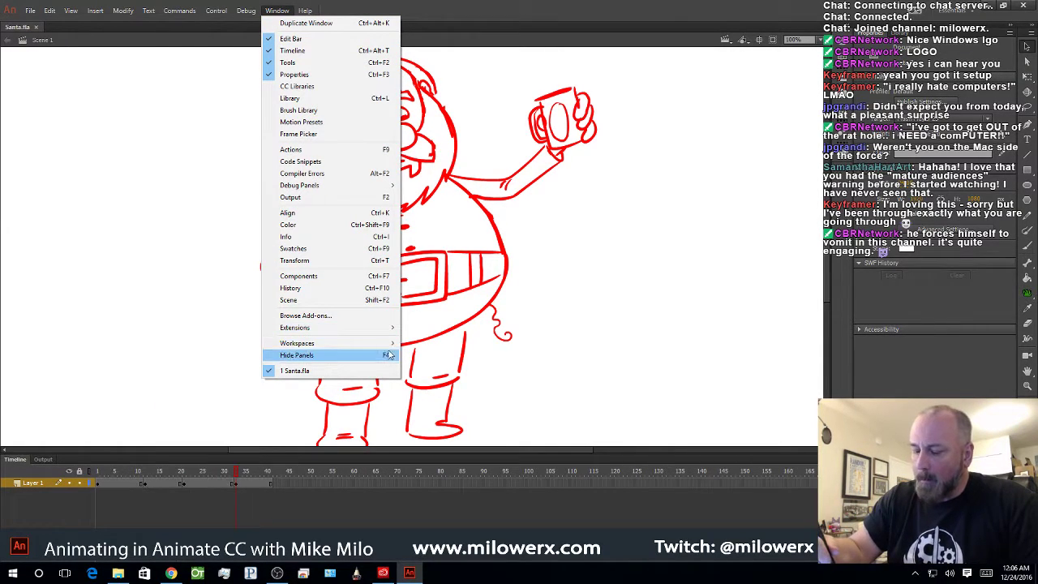
click(238, 358)
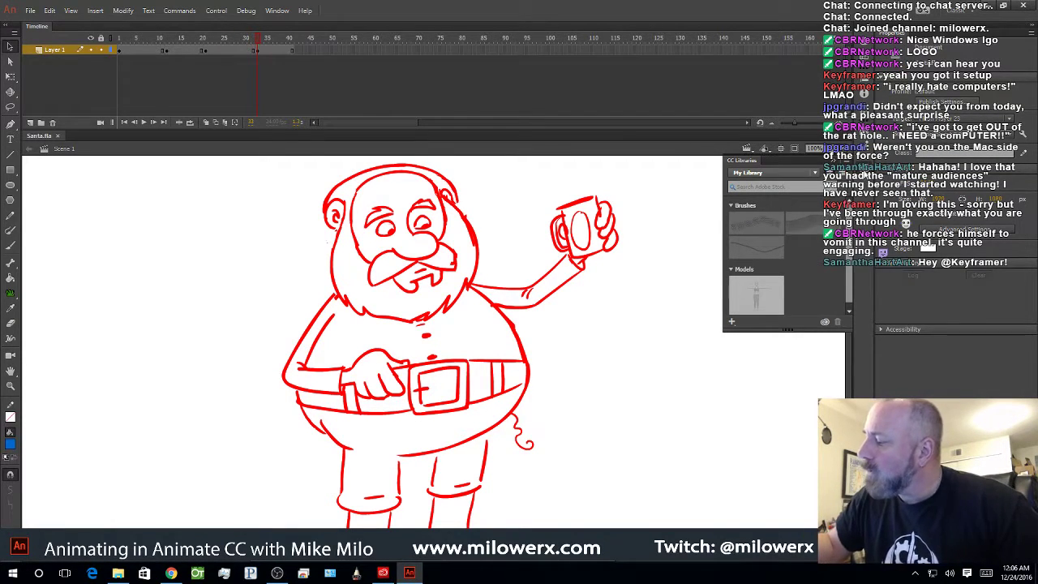
right_click(864, 168)
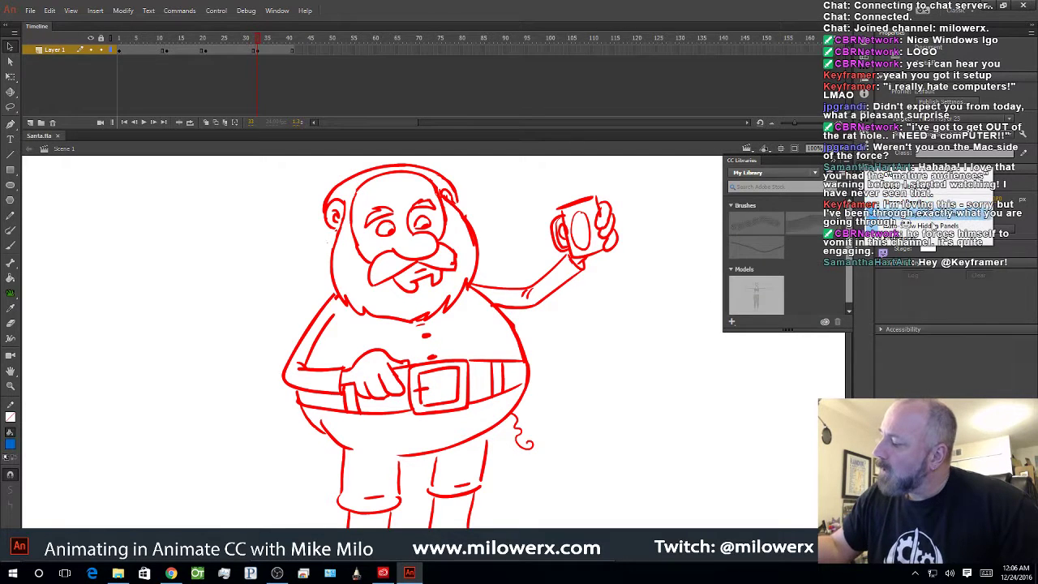
click(926, 190)
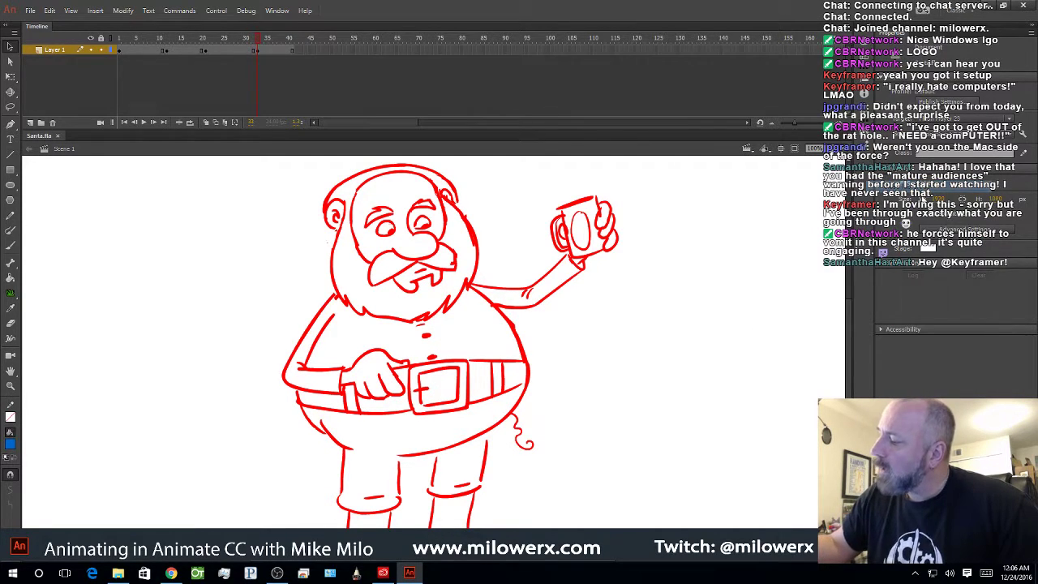
- Set the user interface theme to Light in the general preferences
click(29, 11)
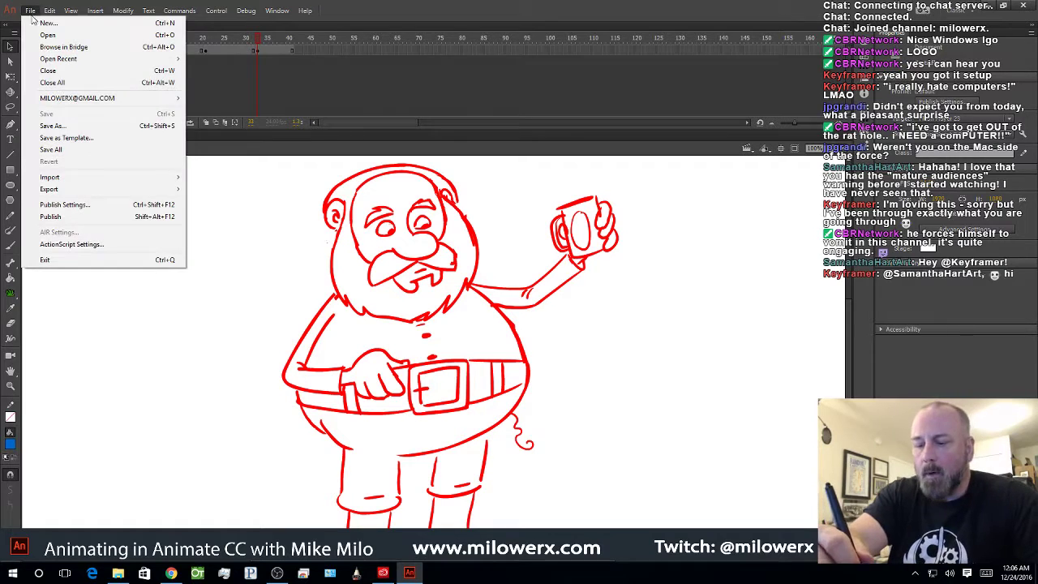
mouse_move(47, 12)
click(98, 260)
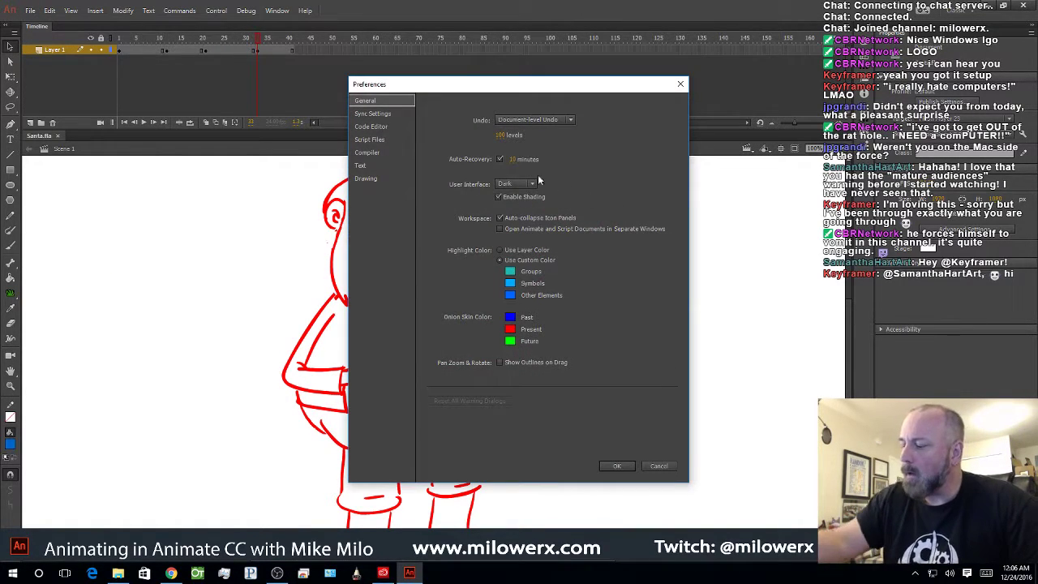
click(527, 184)
click(522, 205)
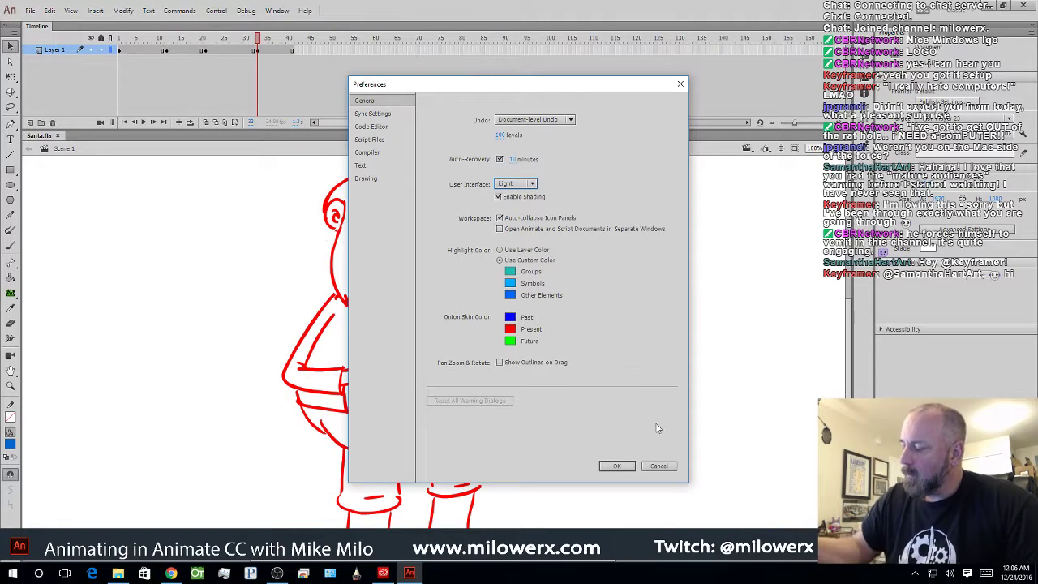
click(616, 465)
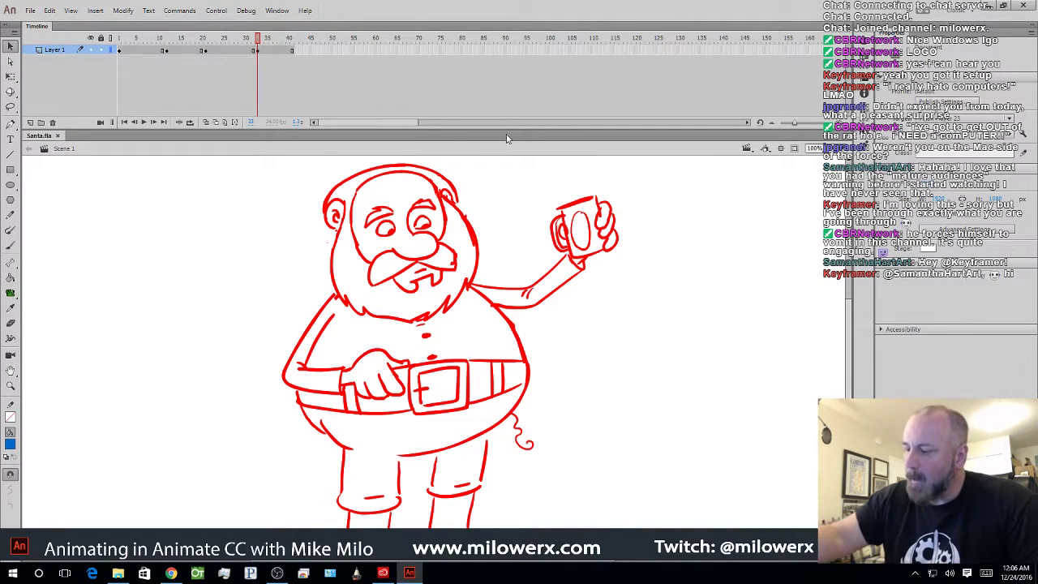
- Reduce the timeline's height to enlarge the stage, and move the playhead back to frame 1
drag(503, 128, 504, 91)
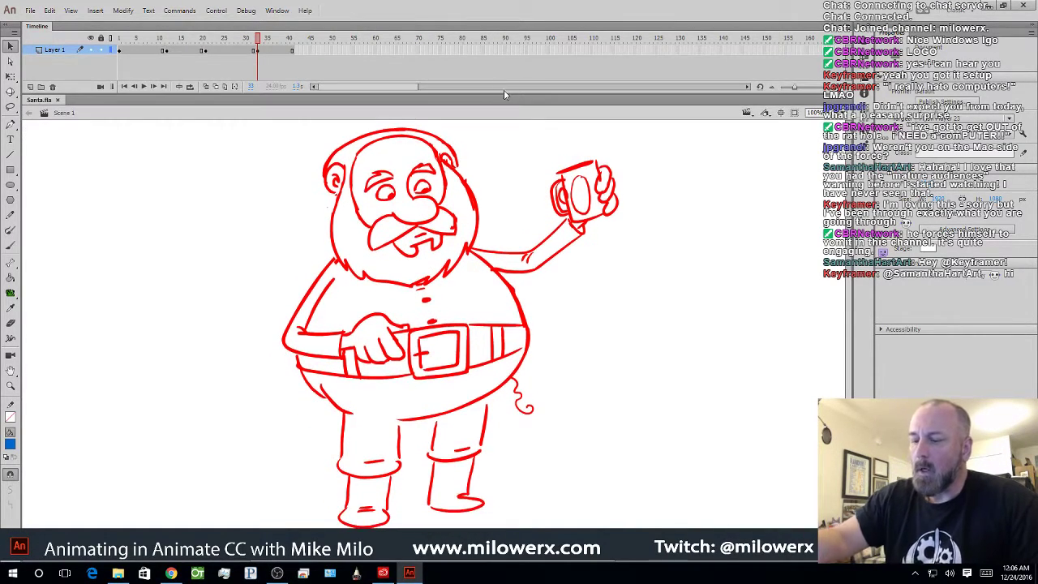
click(244, 42)
drag(242, 45, 120, 50)
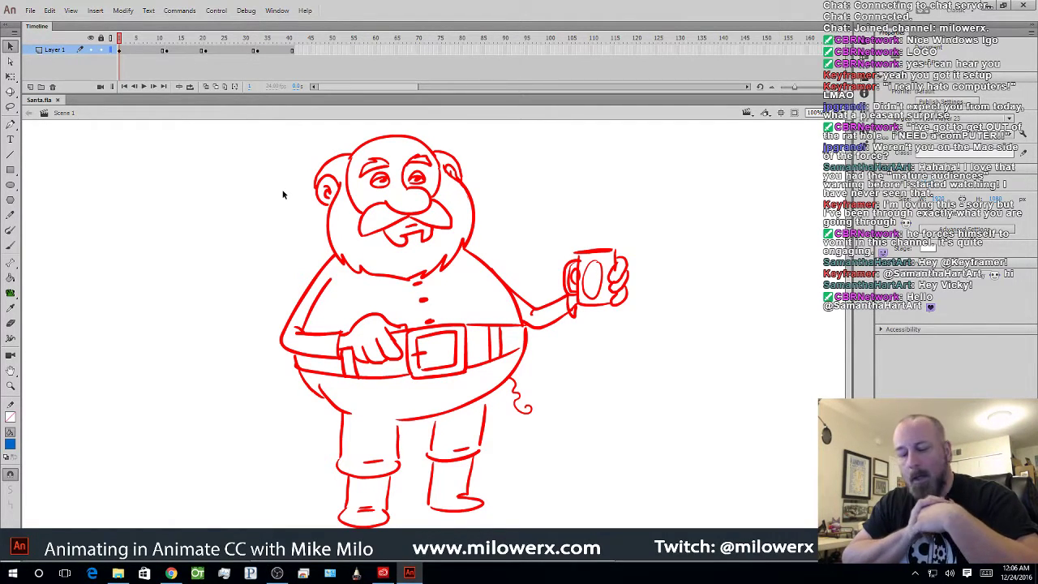
- Try drawing blue polygons with the PolyStar tool beside the Santa sketch, and undo them
click(10, 245)
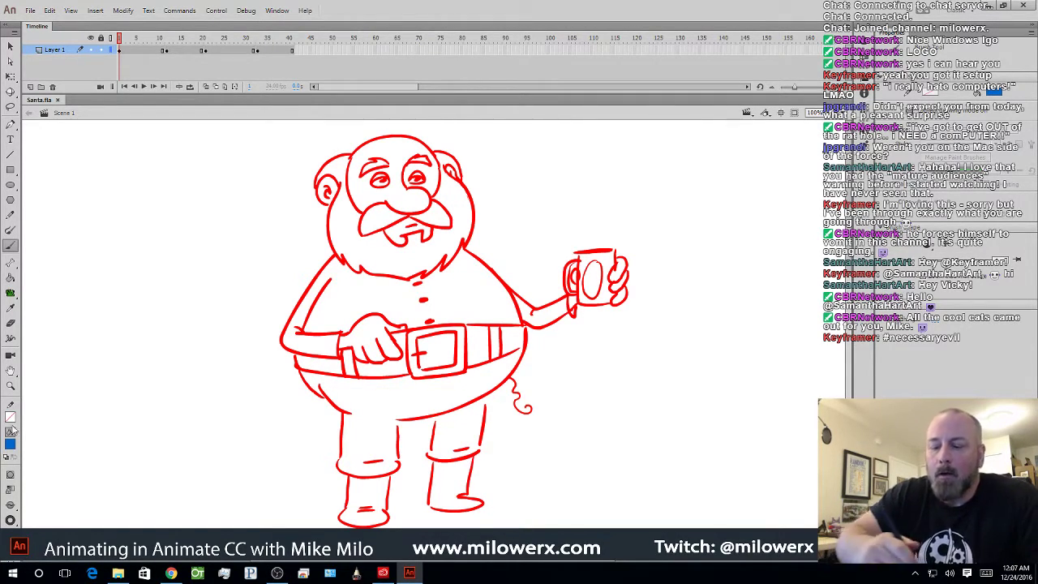
click(9, 199)
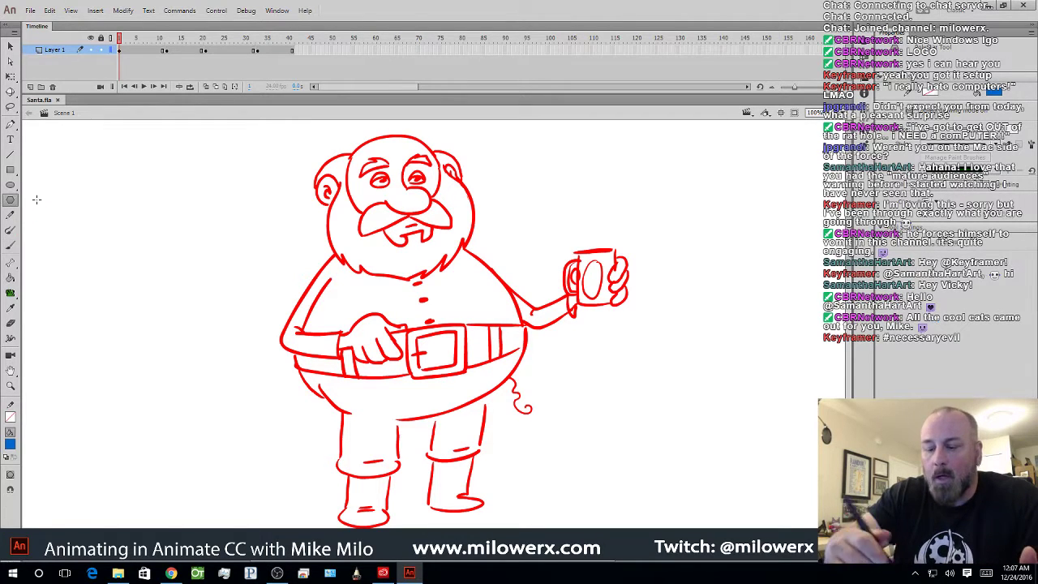
drag(22, 213, 171, 295)
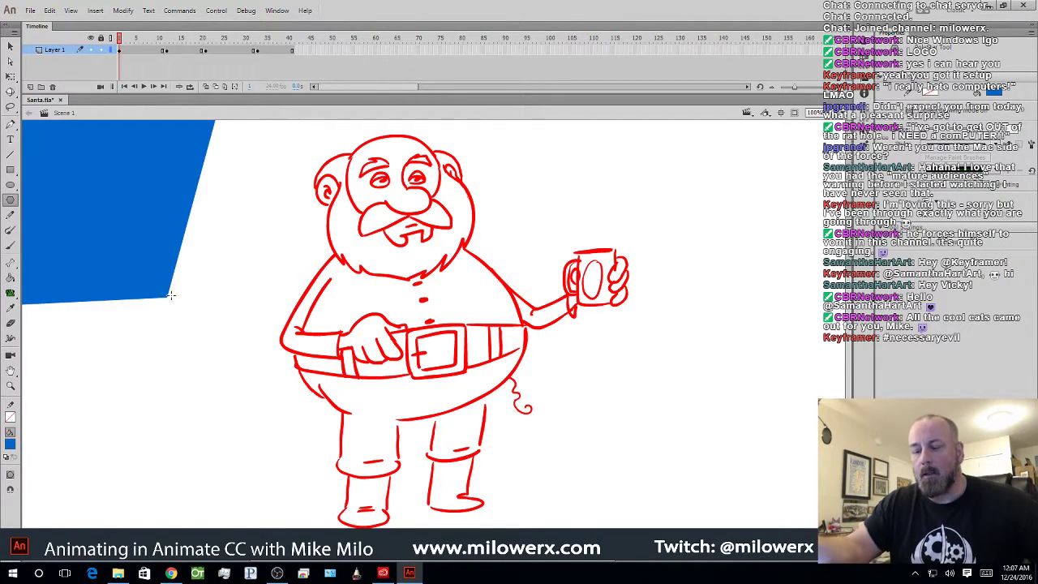
key(ctrl+z)
drag(138, 229, 186, 265)
key(ctrl+z)
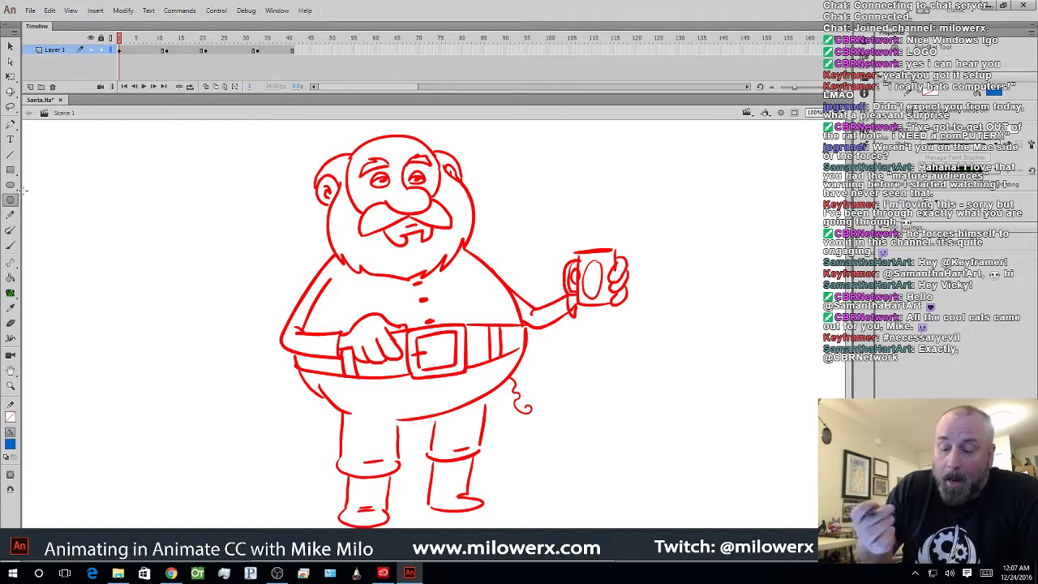
- Switch to the Brush tool and set the fill color to red (#FF0000)
click(11, 246)
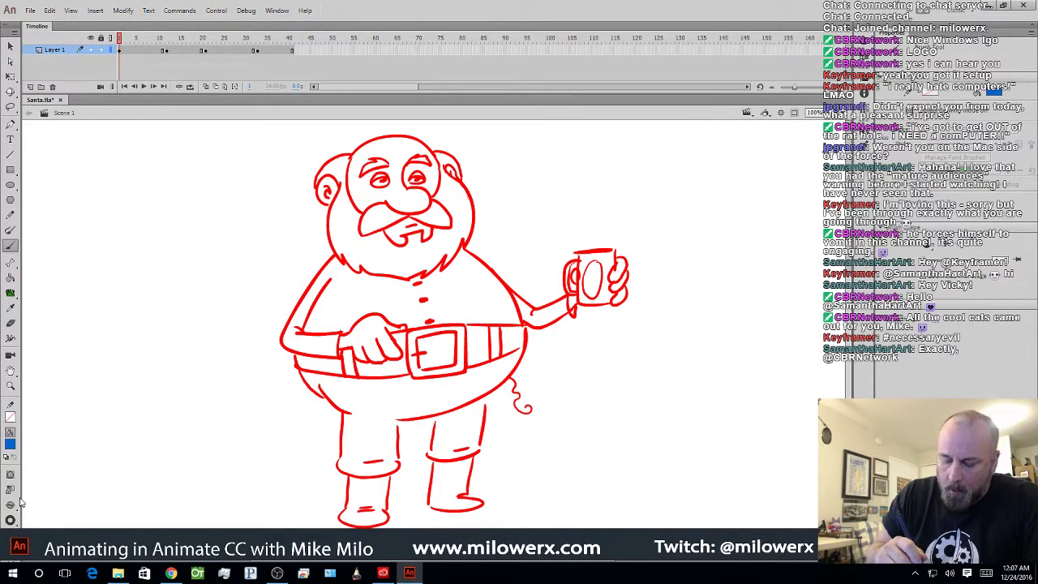
drag(19, 468, 54, 475)
drag(32, 442, 22, 440)
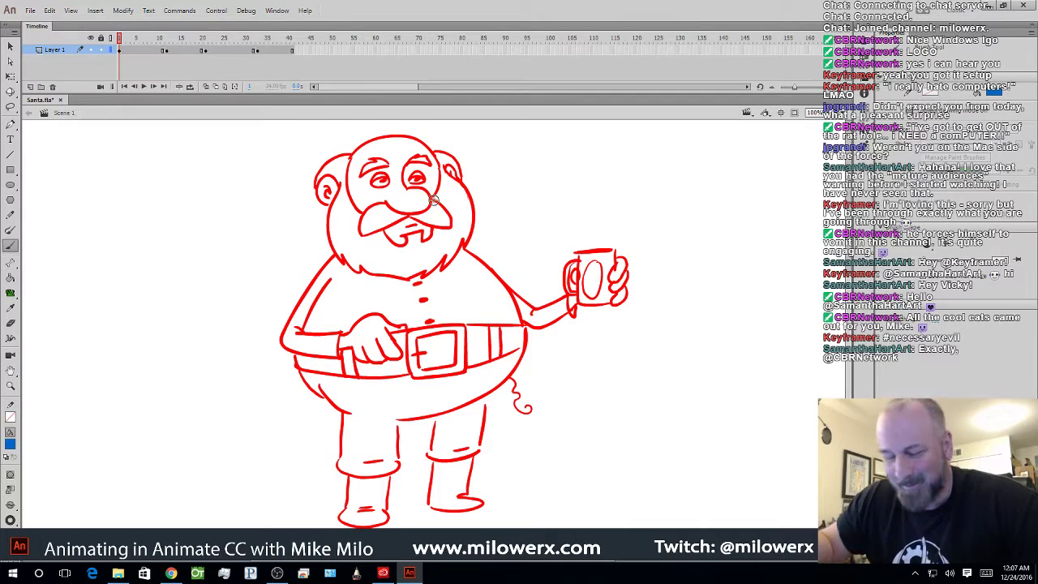
click(11, 443)
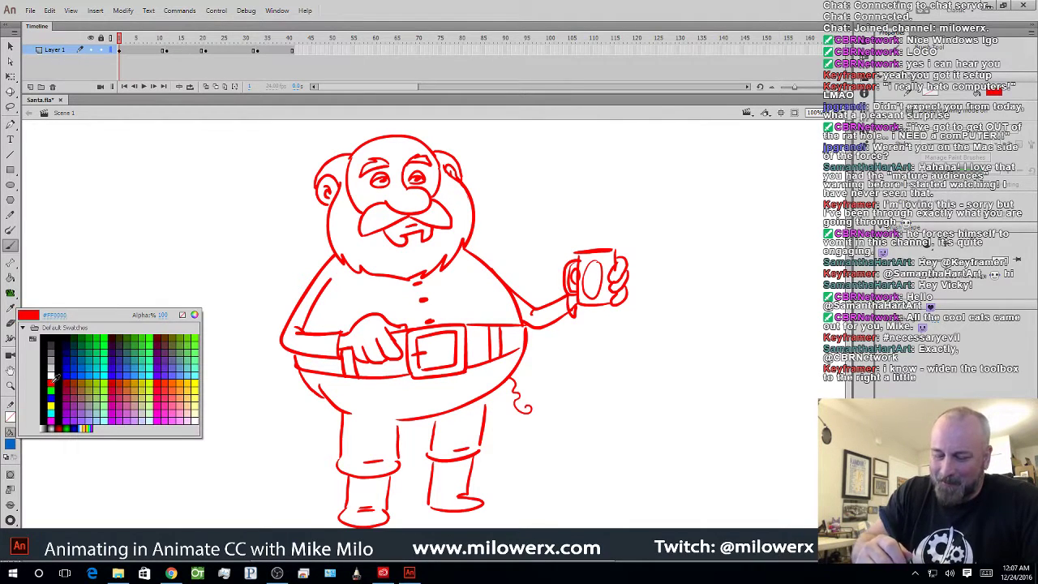
click(51, 382)
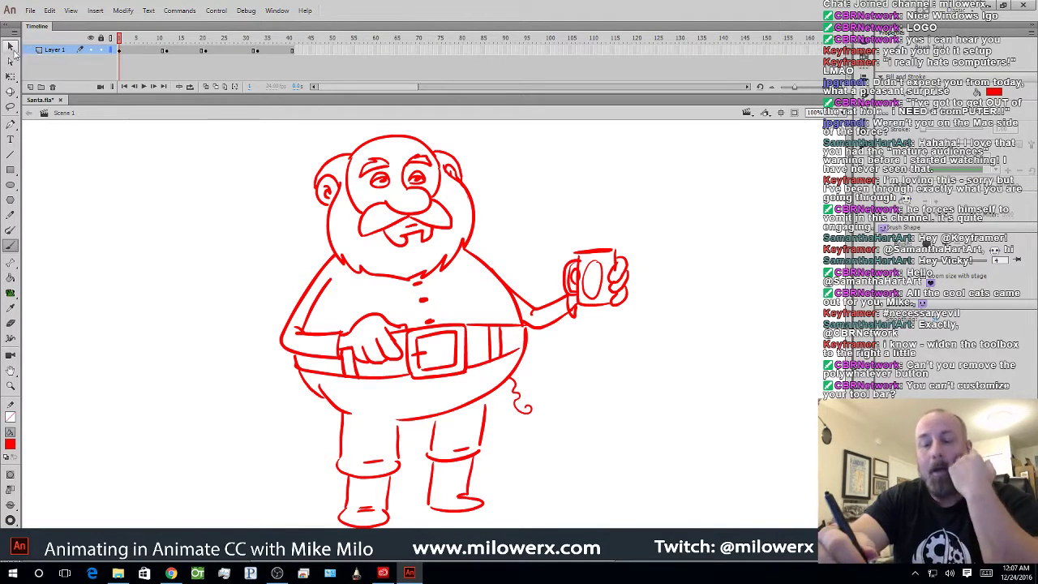
click(11, 170)
click(15, 172)
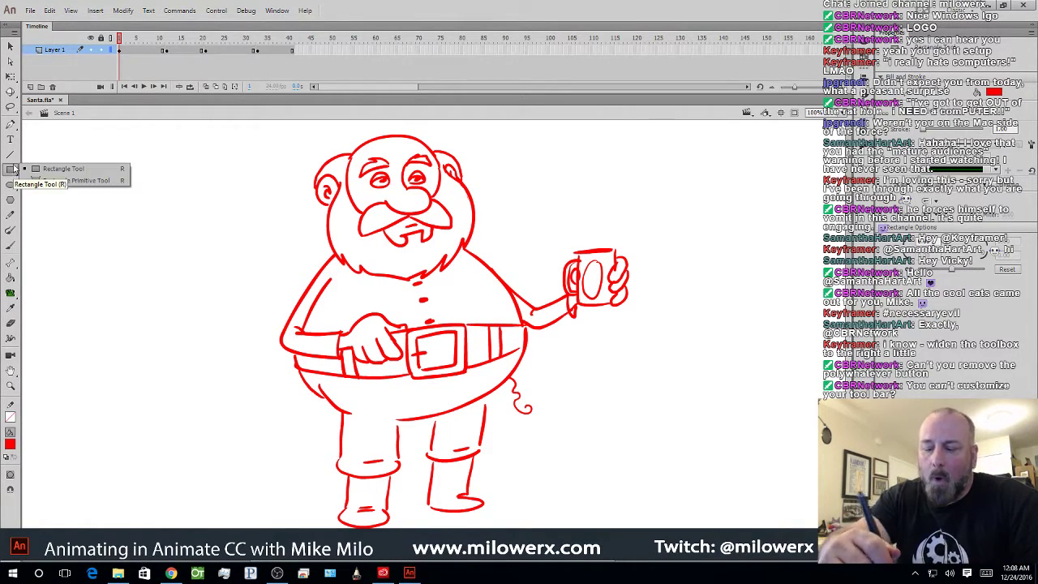
click(49, 167)
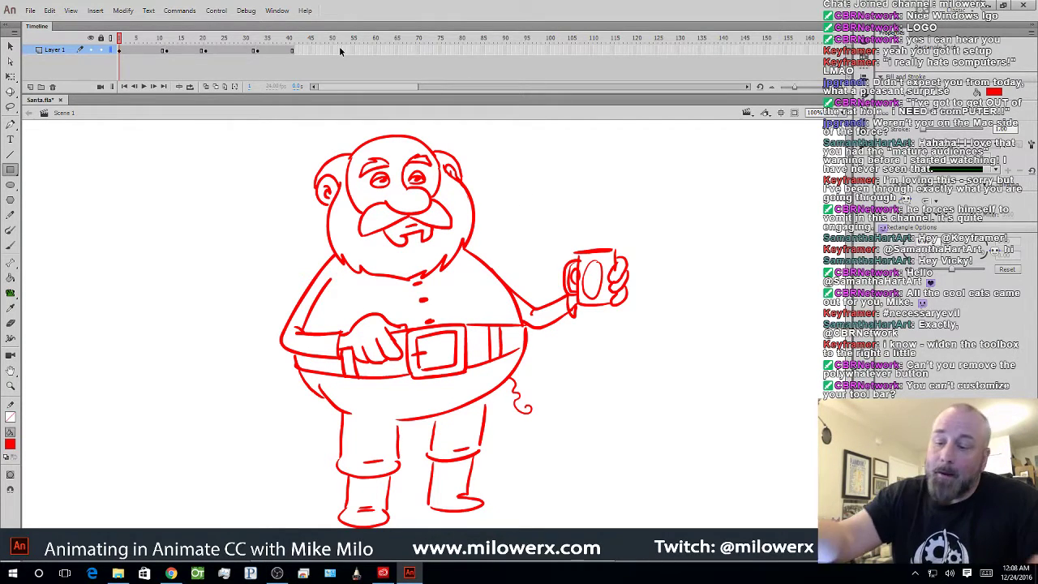
- Switch back to the Brush tool and set the brush size to 8
mouse_move(126, 42)
mouse_down()
mouse_move(270, 50)
mouse_move(119, 53)
mouse_move(276, 57)
mouse_move(117, 61)
mouse_up()
key(ctrl+minus)
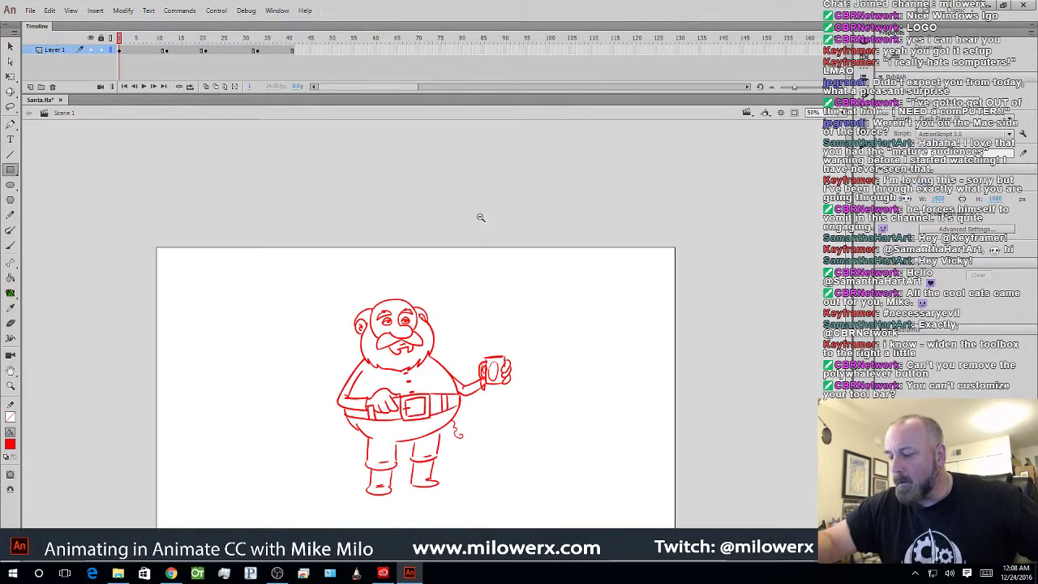
drag(477, 291, 451, 235)
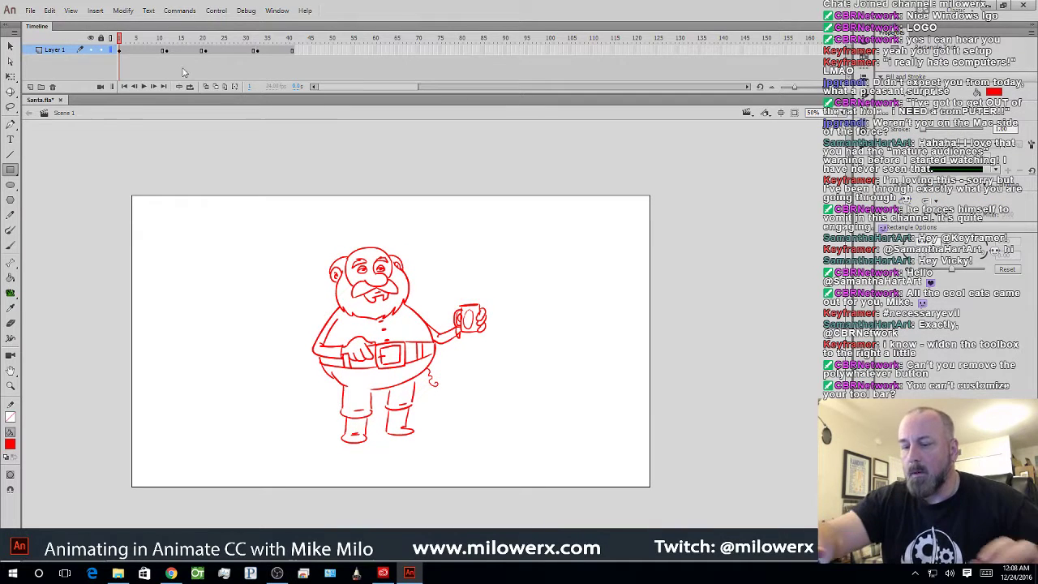
click(11, 247)
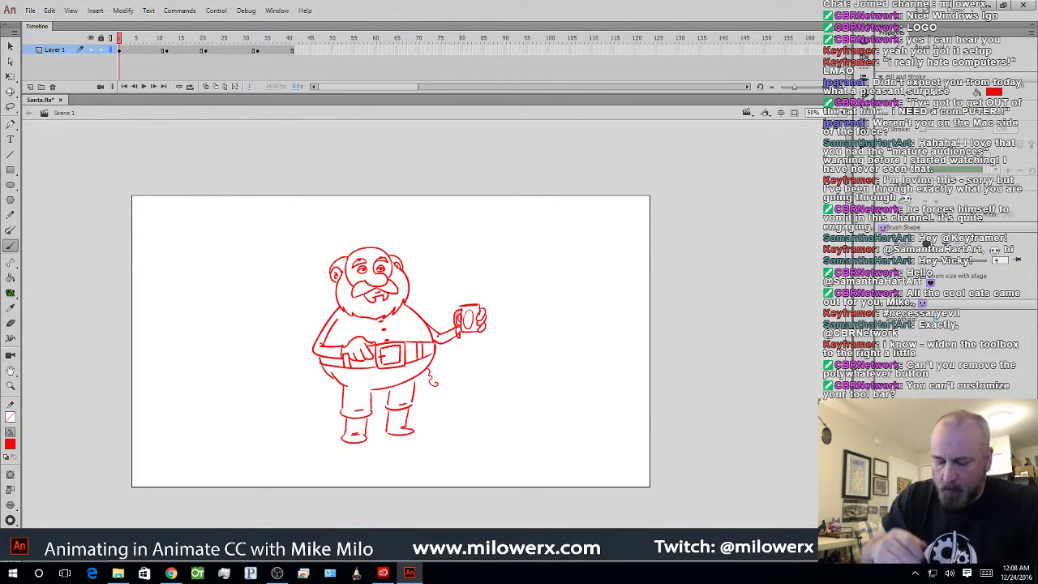
click(10, 520)
click(54, 453)
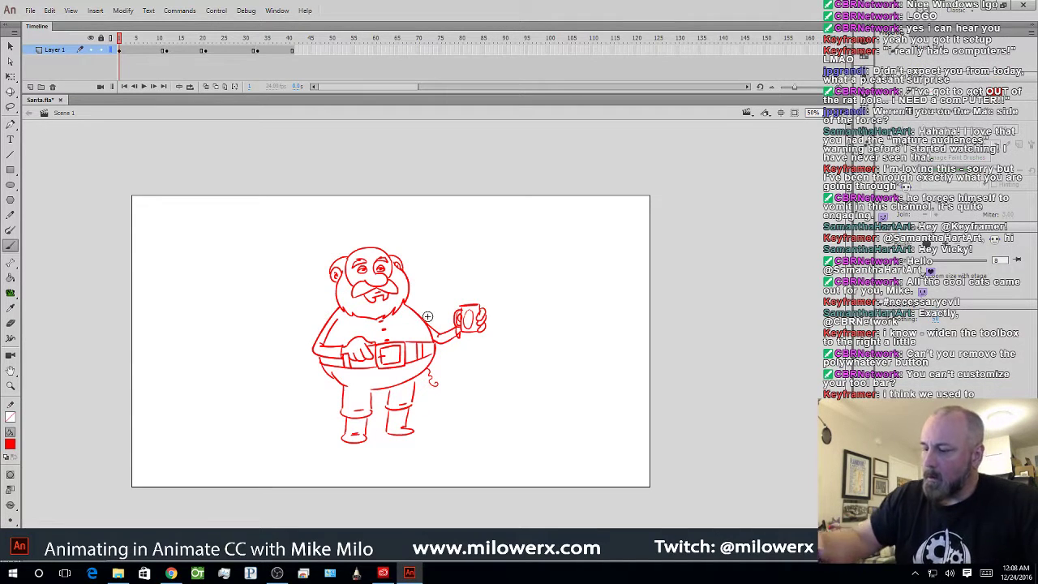
- Add a keyframe at frame 42, clear the copied Santa drawing from it, and turn on onion skinning
drag(121, 38, 205, 57)
drag(188, 52, 294, 52)
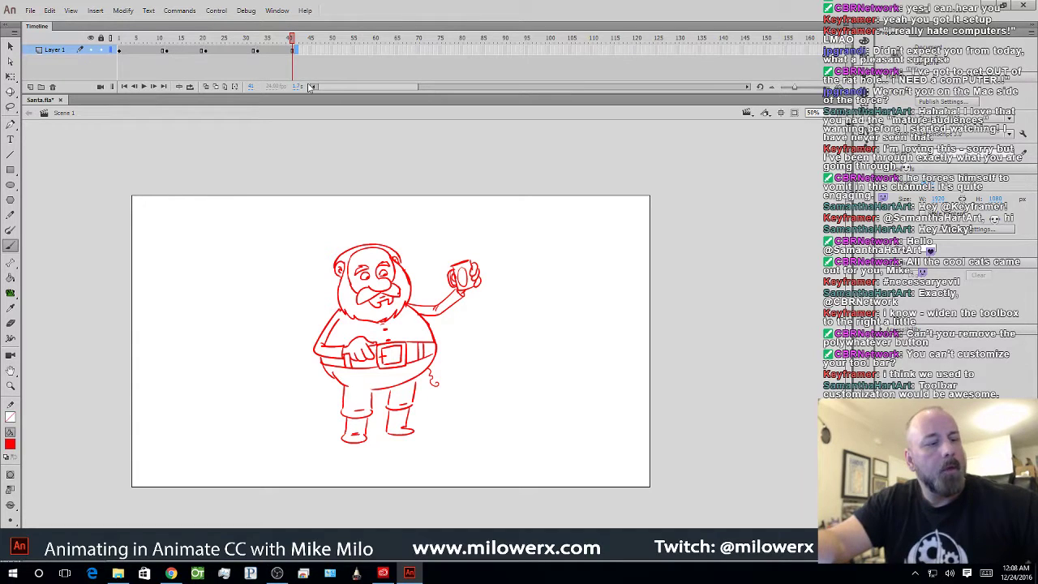
key(F6)
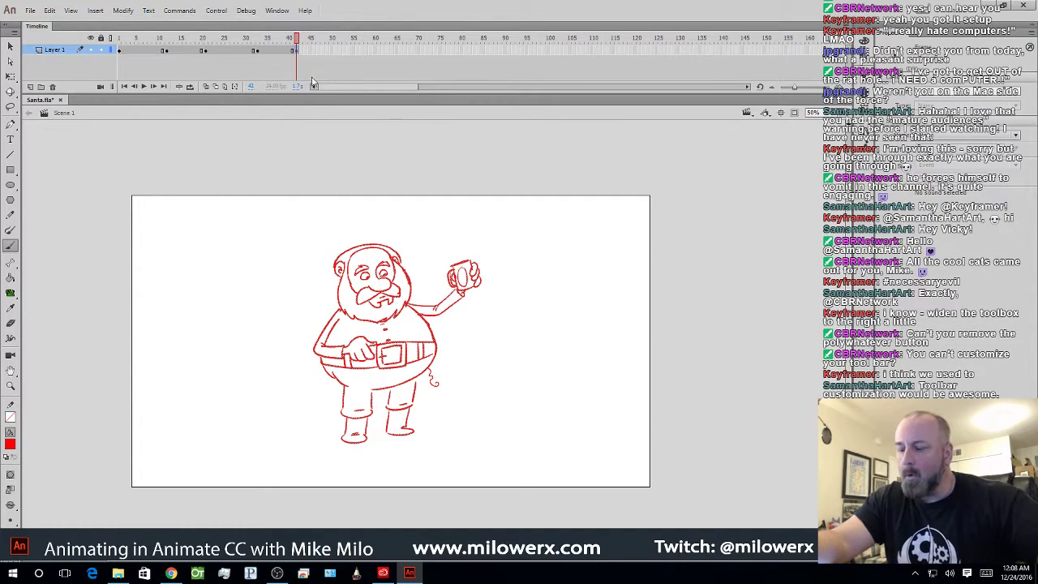
key(Delete)
click(206, 87)
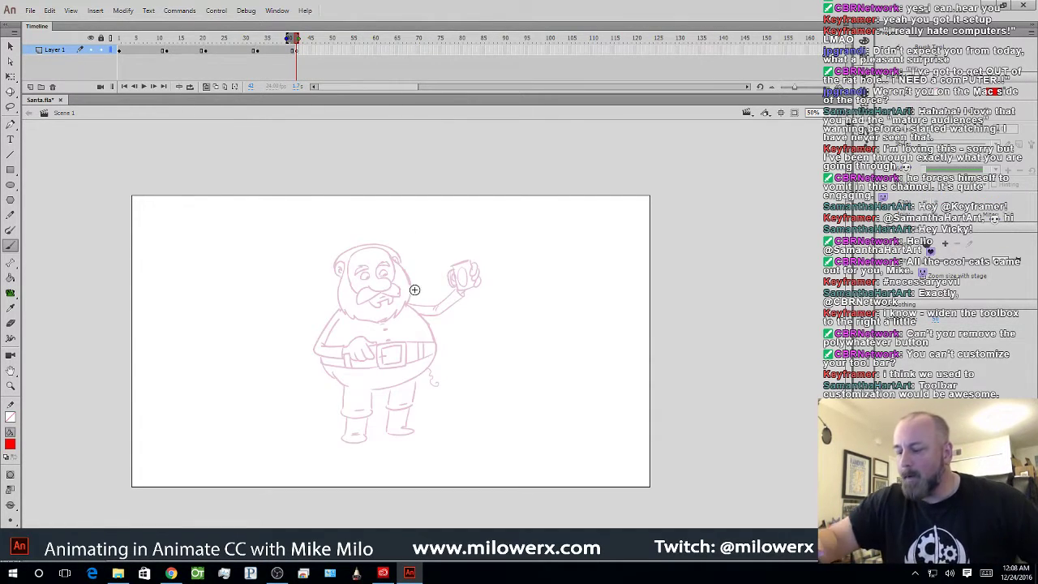
- Show the stage at 100% and narrow the application window so the whole Properties panel fits beside the chat
key(ctrl+1)
drag(454, 308, 432, 216)
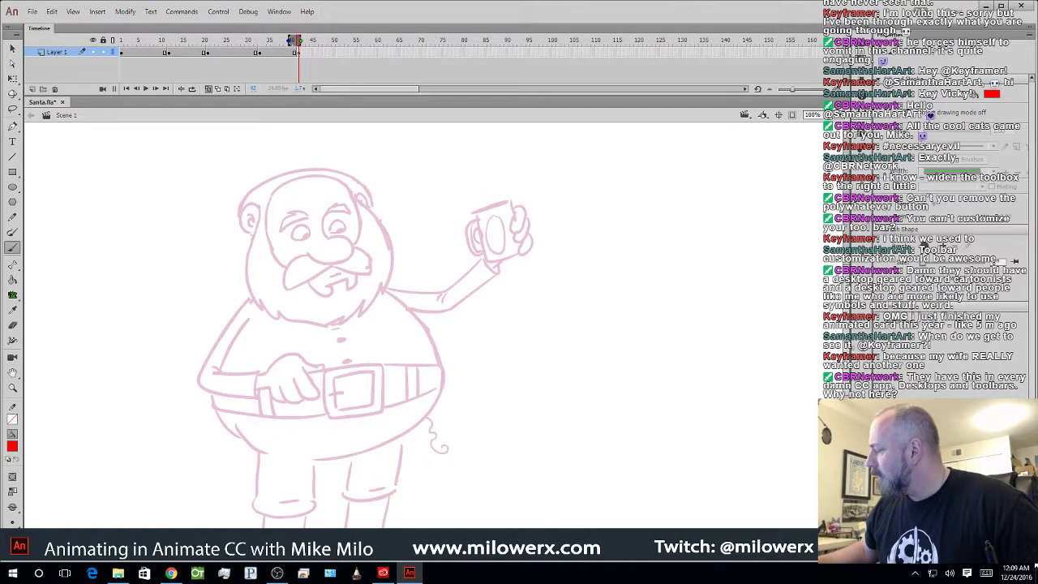
drag(1035, 561, 817, 578)
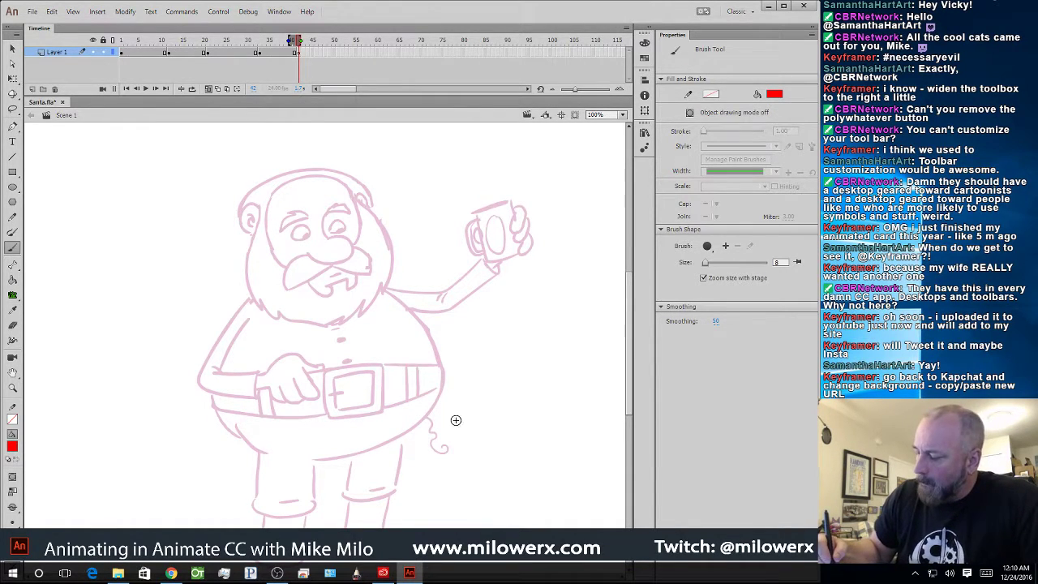
- Try red brush strokes beside Santa's hip, undo them, and clear the restored Santa drawing from frame 42
mouse_move(459, 403)
mouse_down()
mouse_move(469, 445)
mouse_move(433, 432)
mouse_move(461, 456)
mouse_move(474, 446)
mouse_move(467, 461)
mouse_up()
key(ctrl+z)
key(ctrl+z)
key(ctrl+z)
key(ctrl+z)
key(ctrl+z)
key(ctrl+z)
key(ctrl+z)
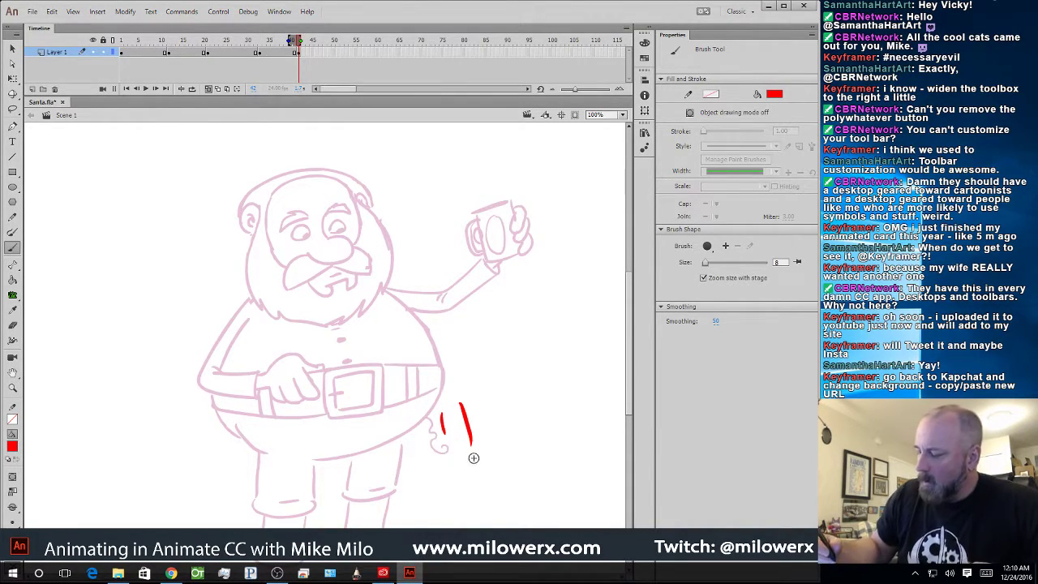
key(ctrl+z)
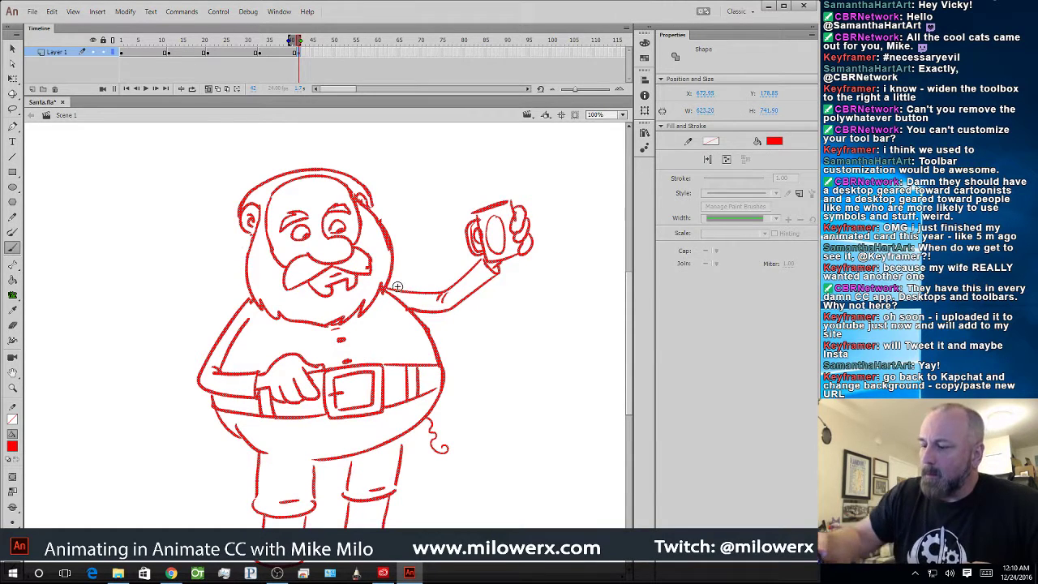
click(299, 54)
key(Delete)
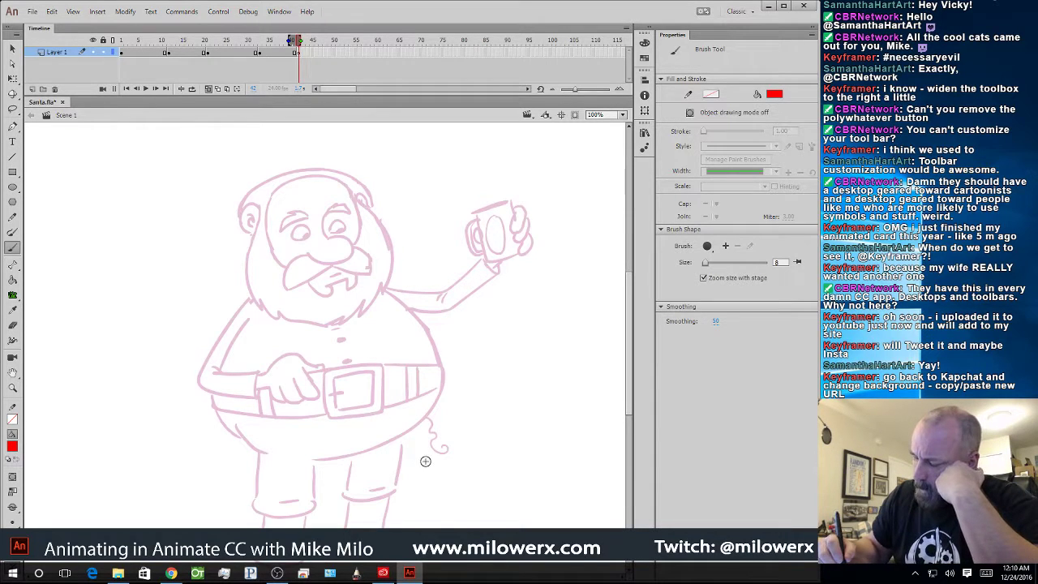
- Try a wavy red brush stroke below the curl at Santa's hip, and undo it
mouse_move(418, 467)
mouse_down()
mouse_move(428, 444)
mouse_move(434, 461)
mouse_move(452, 442)
mouse_up()
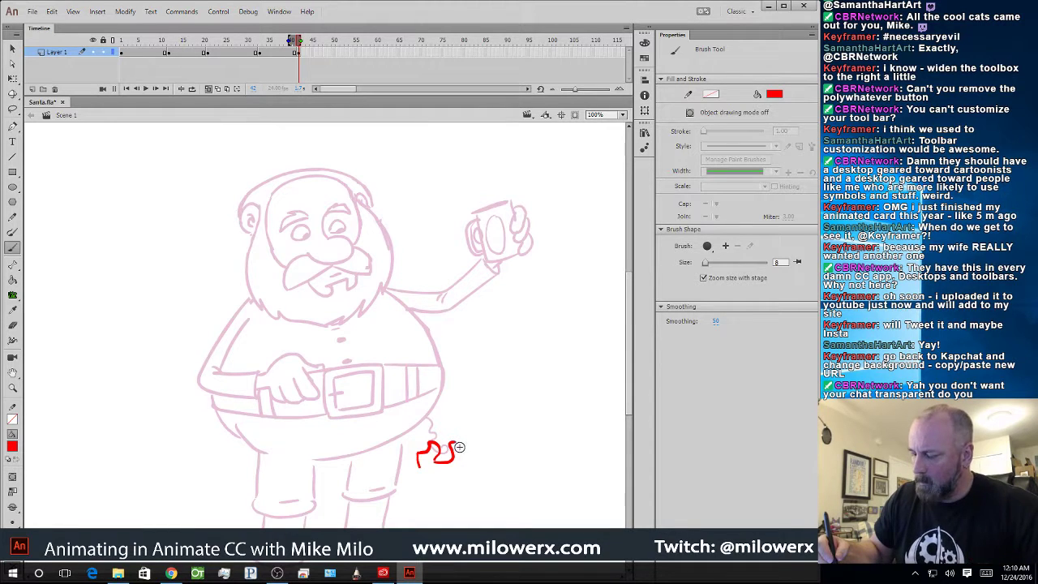
key(ctrl+z)
key(ctrl+z)
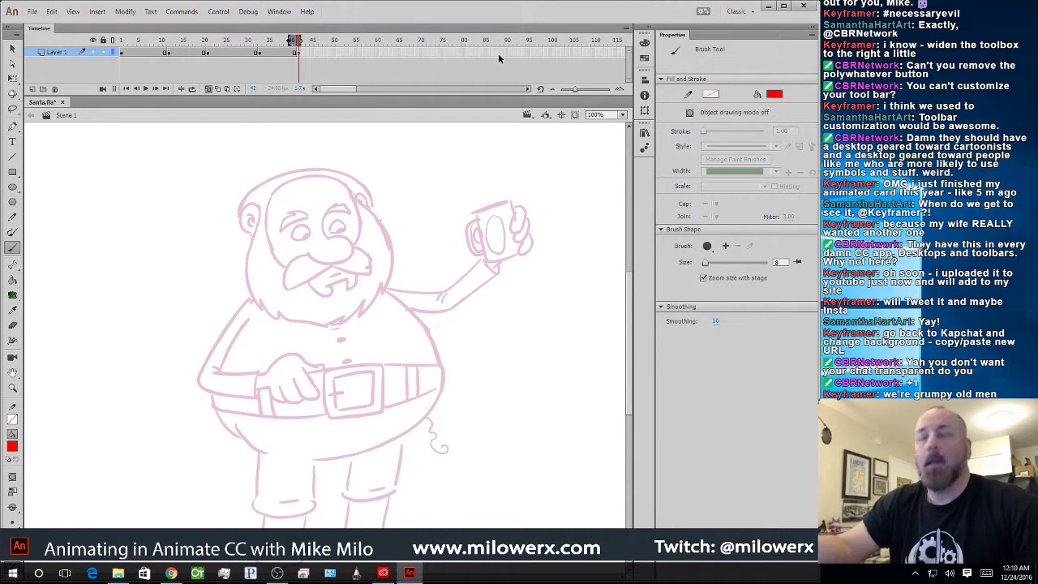
- Open the AnimSlider Pro extension, dock its panel beneath the stage, and adjust the application window's position
drag(491, 370, 494, 336)
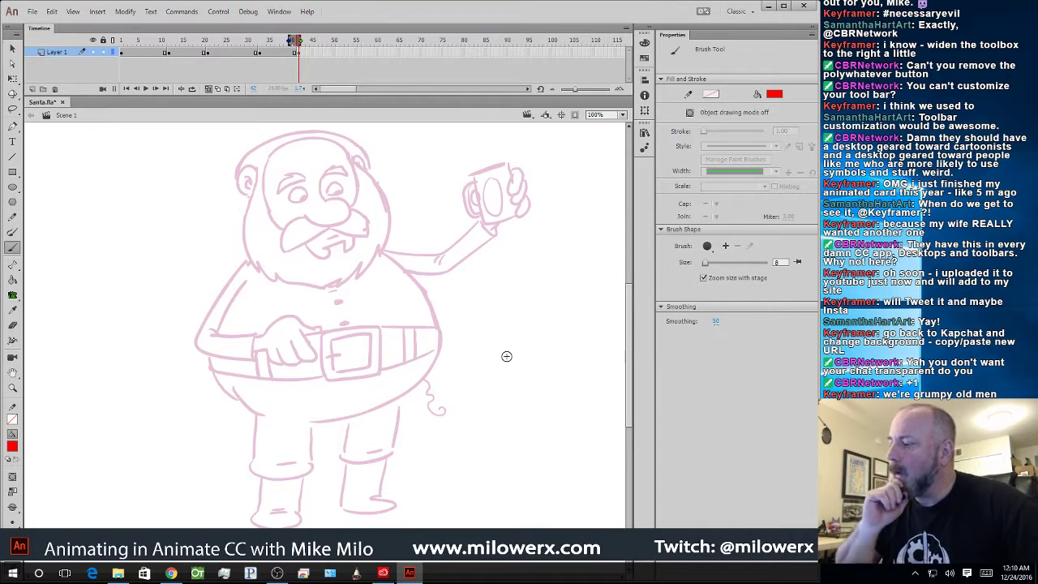
click(280, 12)
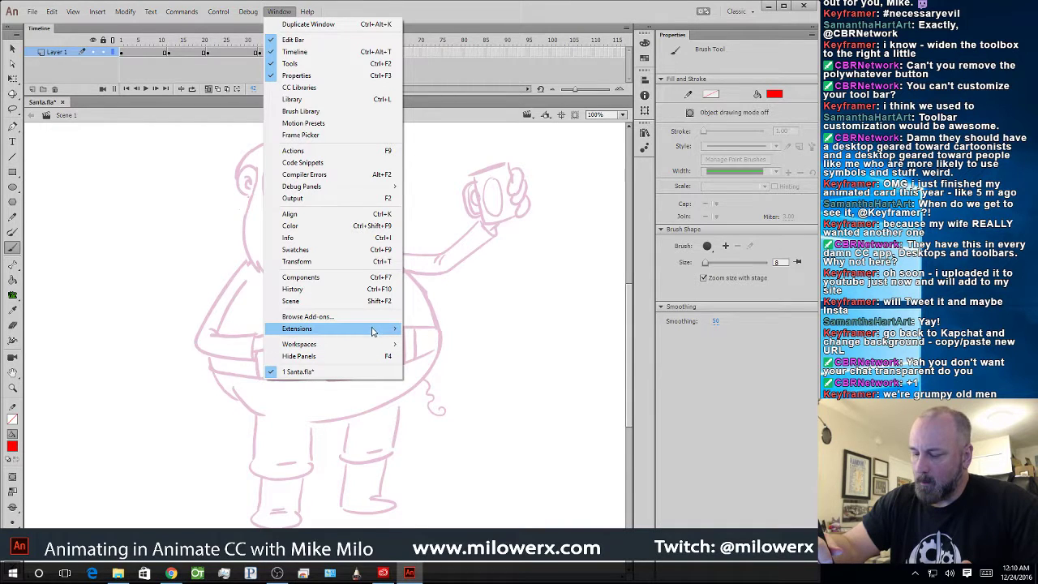
mouse_move(372, 330)
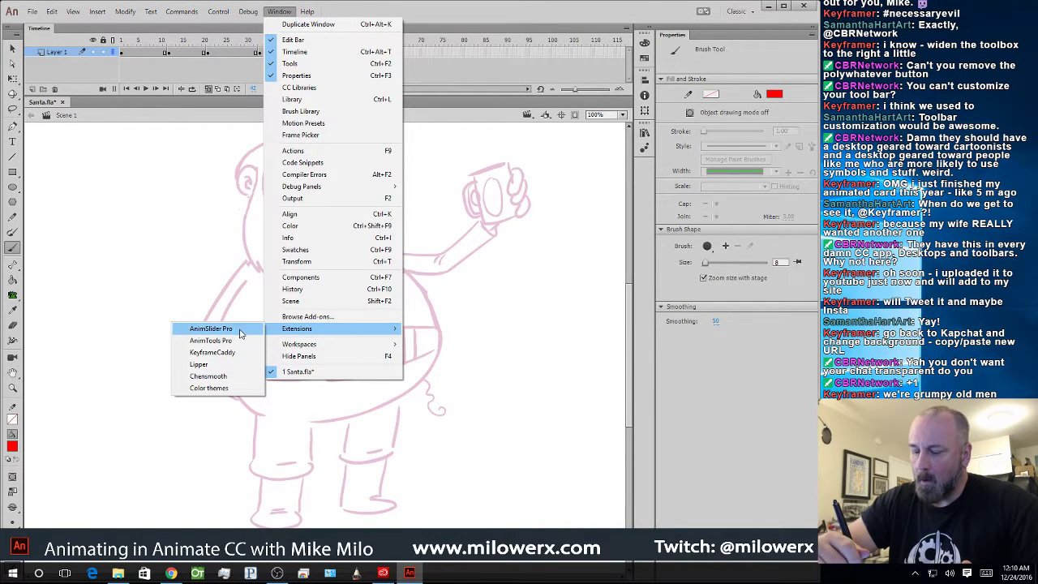
click(240, 332)
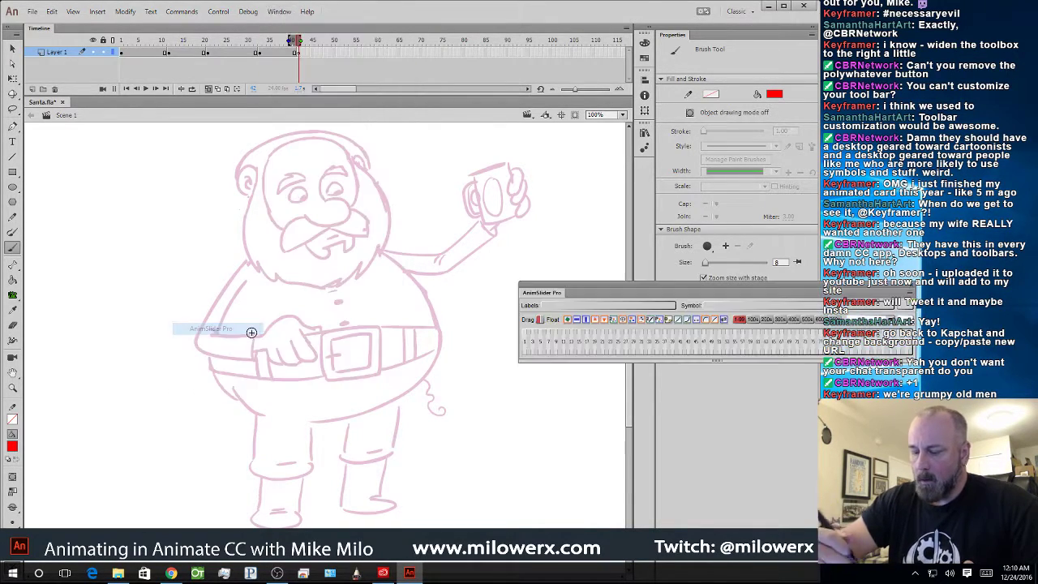
drag(185, 527, 169, 565)
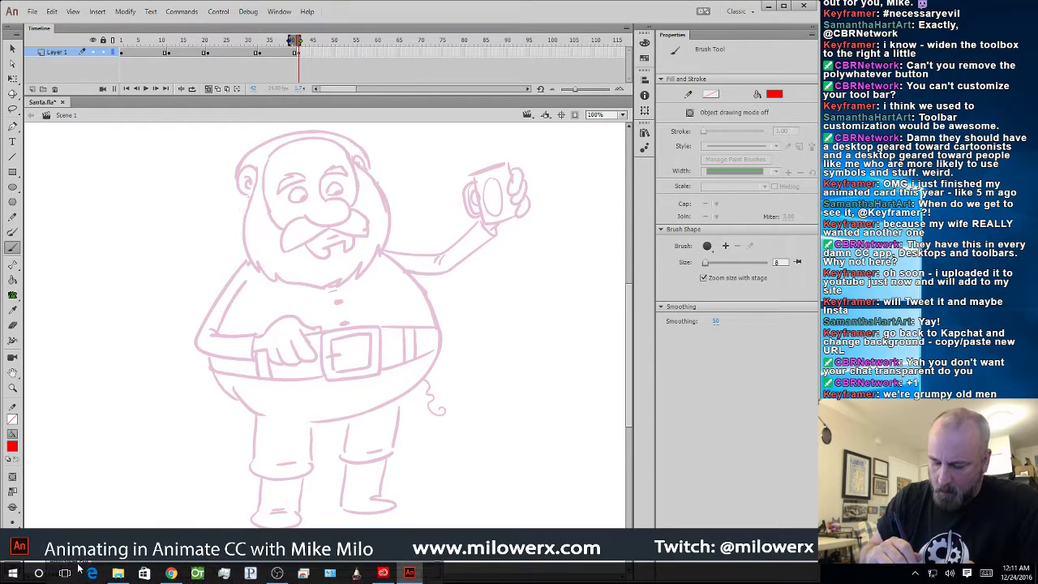
drag(128, 567, 597, 391)
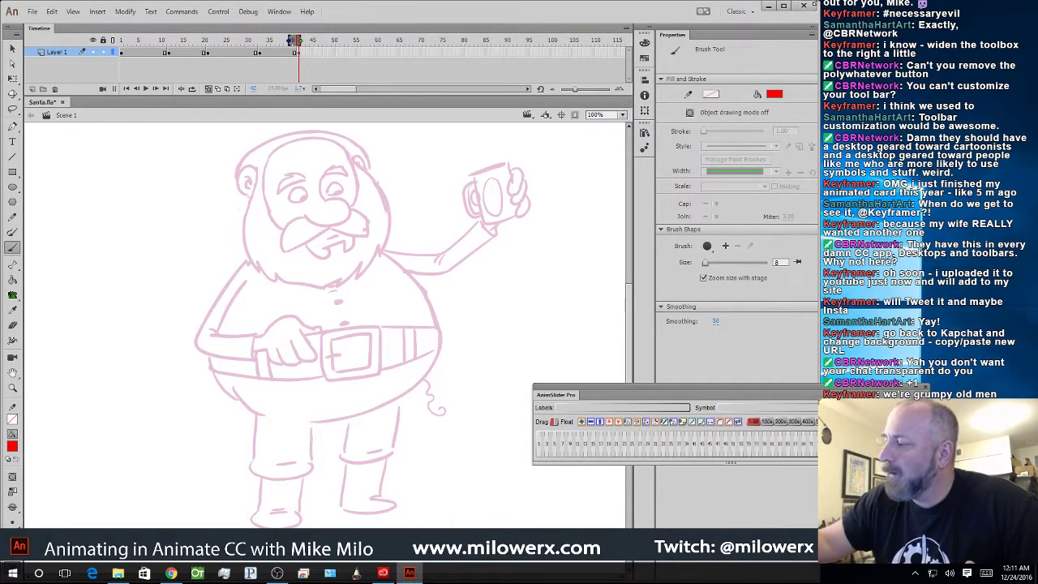
drag(815, 3, 808, 24)
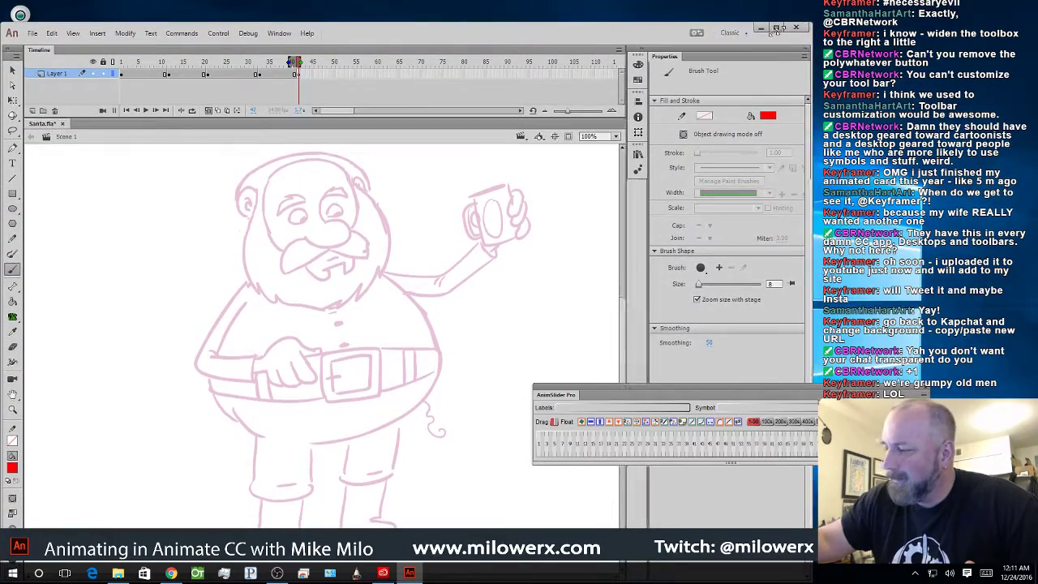
drag(655, 36, 656, 14)
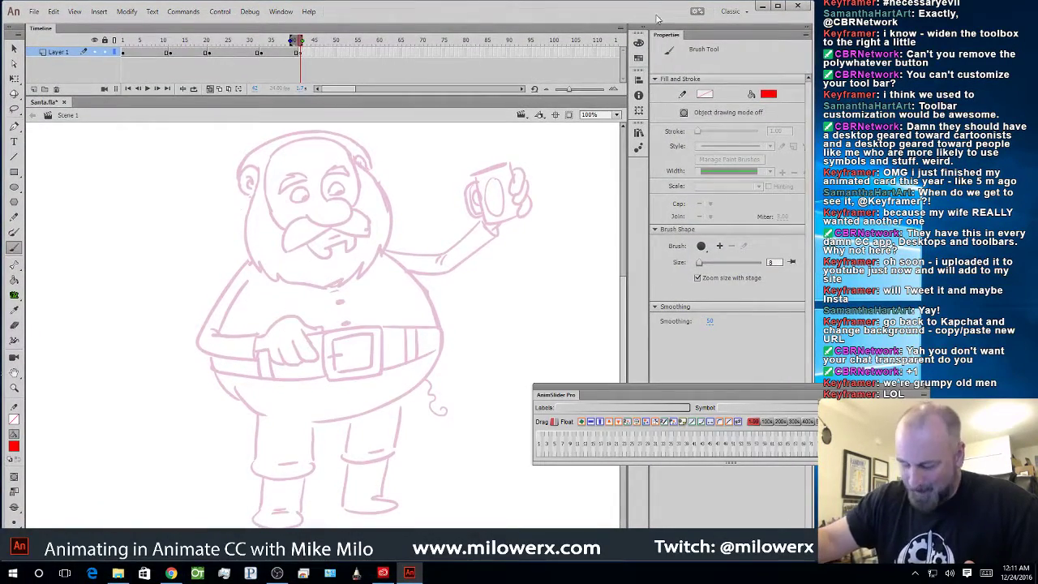
drag(573, 390, 156, 562)
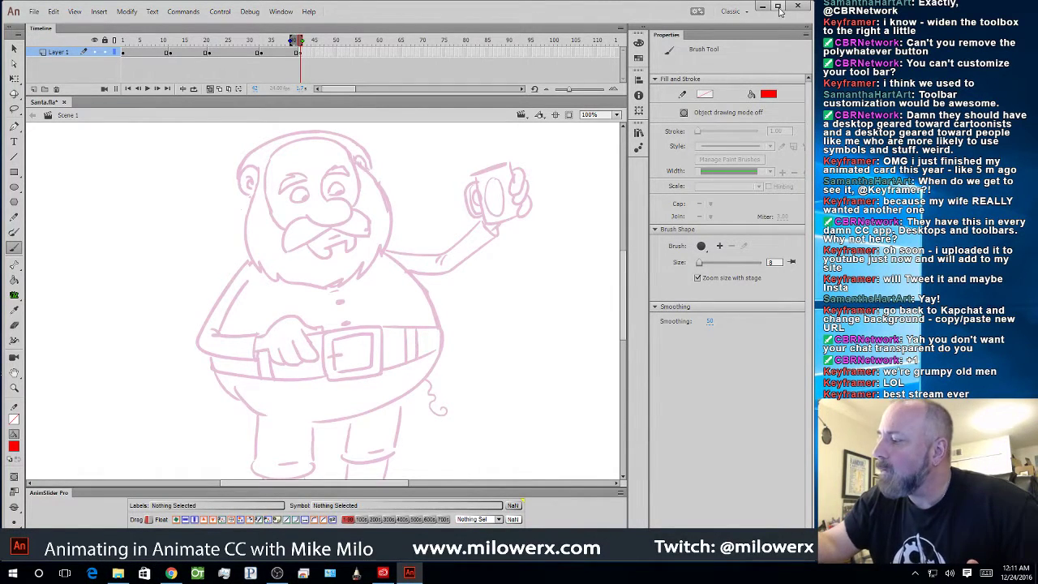
drag(669, 9, 668, 9)
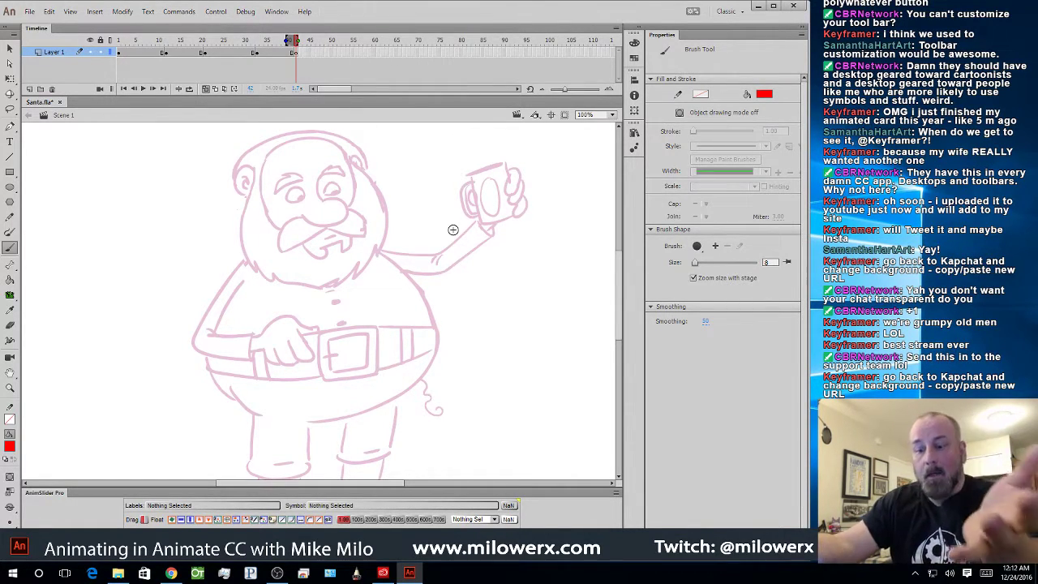
- Set the brush fill color to the light pink sampled from the onion-skinned Santa outline
click(9, 445)
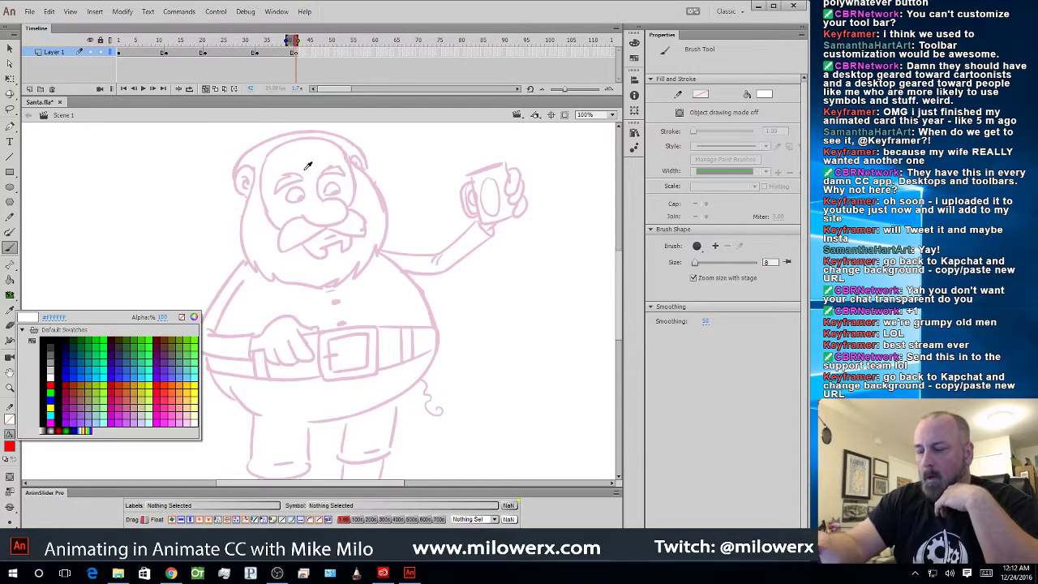
click(353, 159)
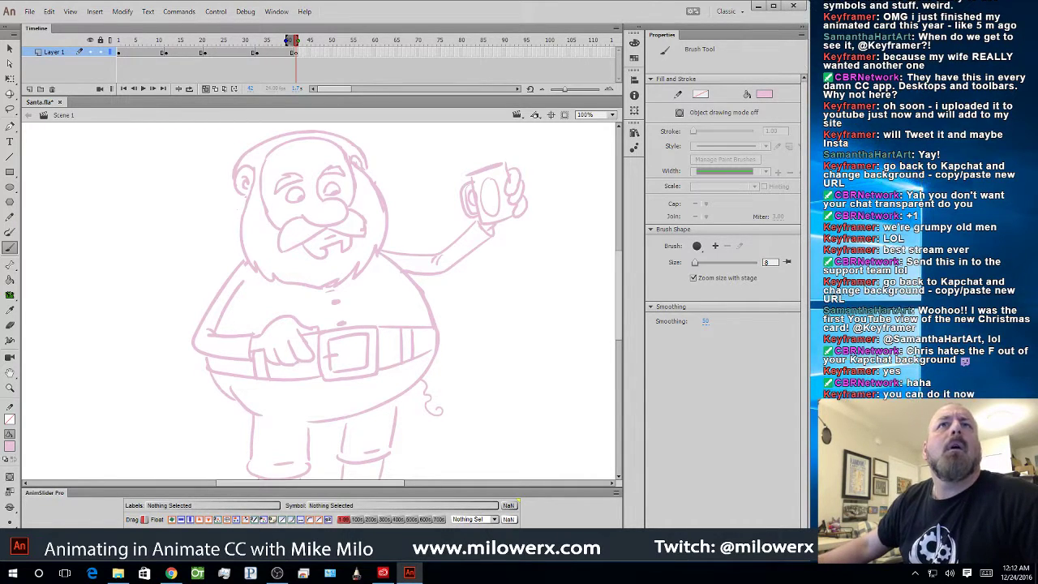
- Switch to the KapChat page in Chrome, start the installation for OBS, and advance to step 2
key(alt+Tab)
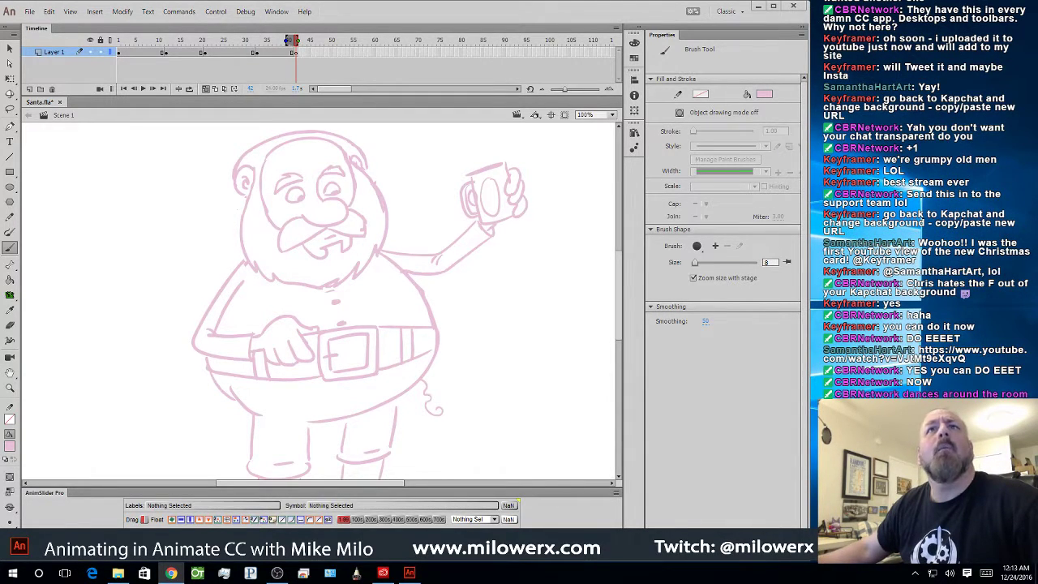
drag(0, 493, 373, 18)
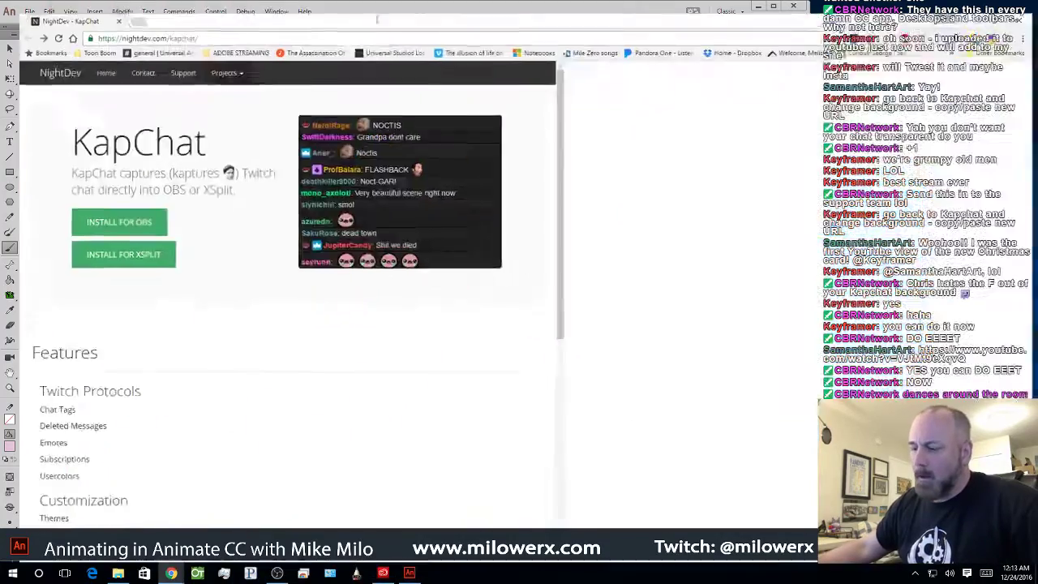
click(297, 213)
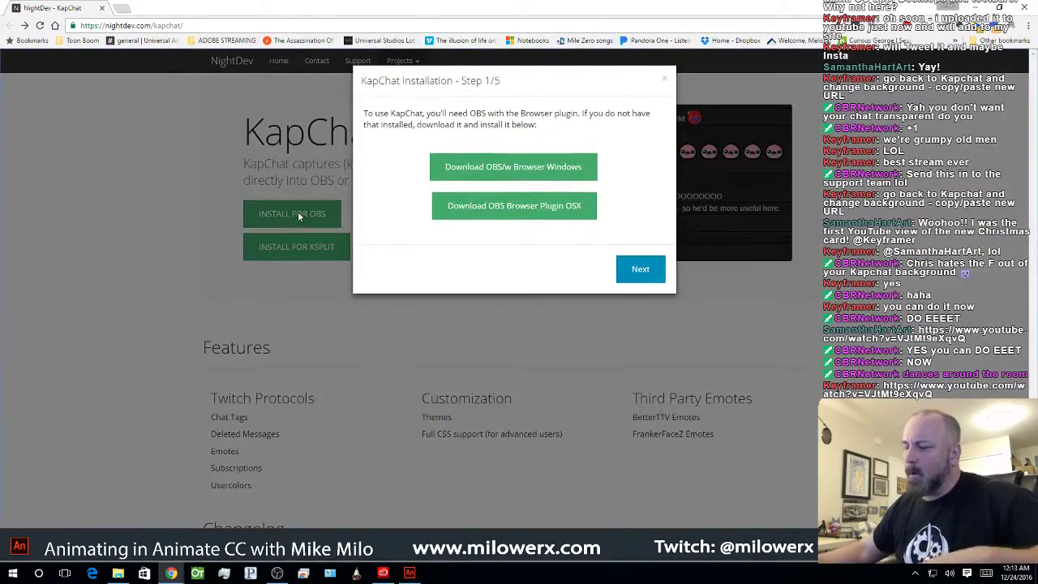
click(640, 268)
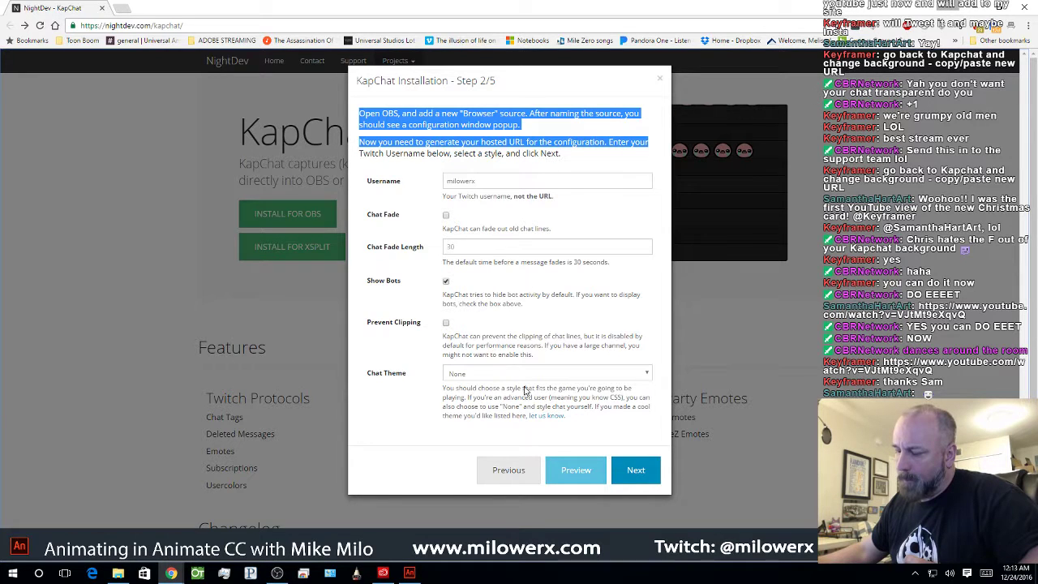
- Try the BetterTTV Dark chat theme for KapChat, and set the theme back to None
click(591, 377)
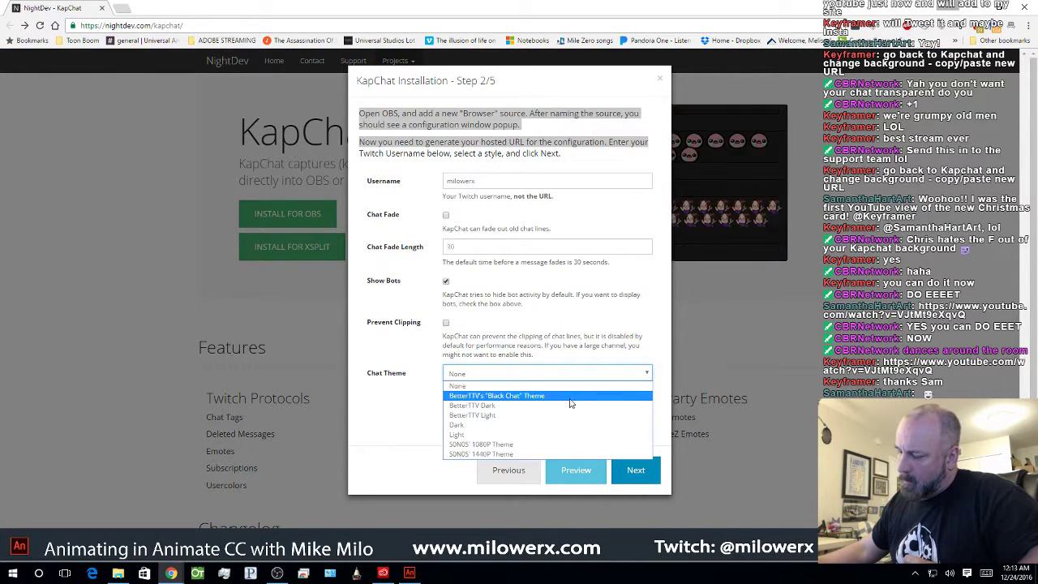
click(571, 404)
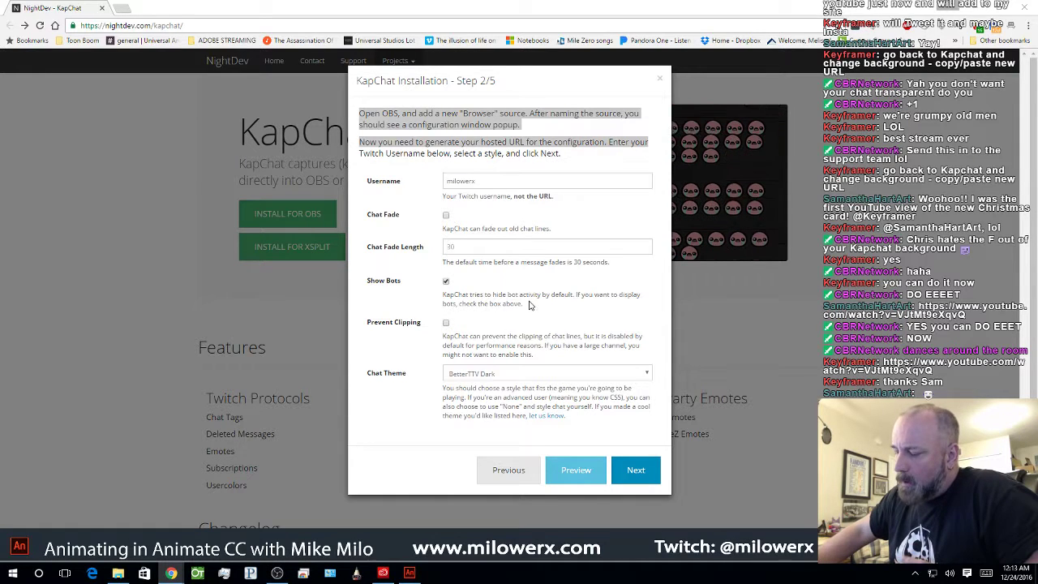
click(558, 373)
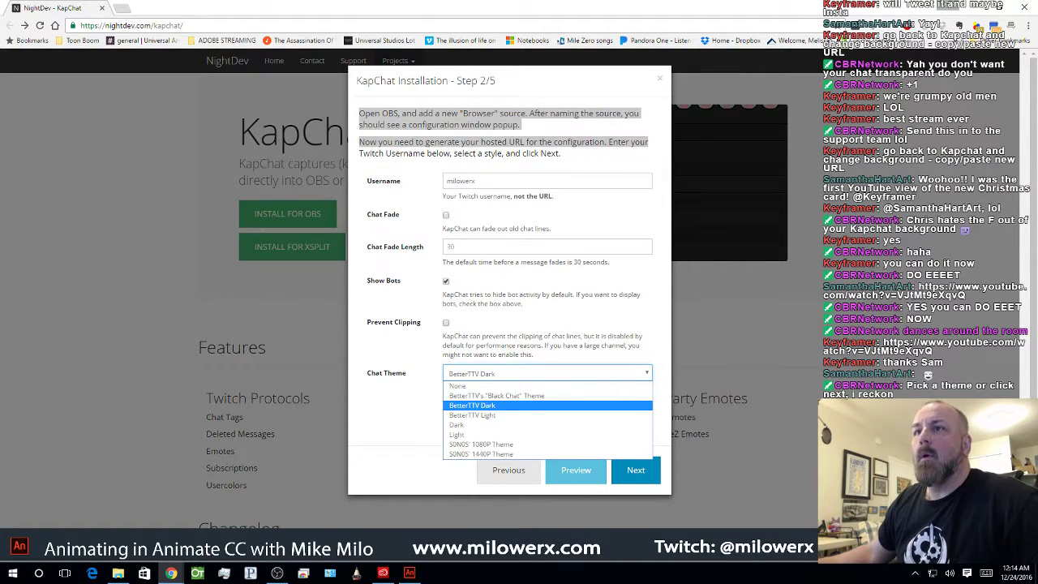
click(507, 387)
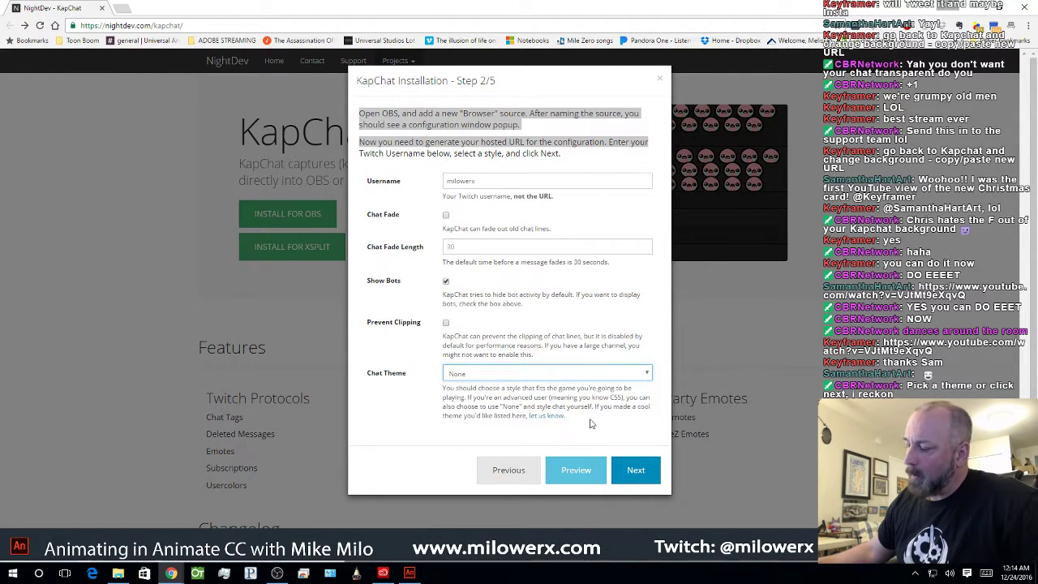
- Generate the hosted URL with no chat theme, copy it, and close the installation dialog
click(630, 468)
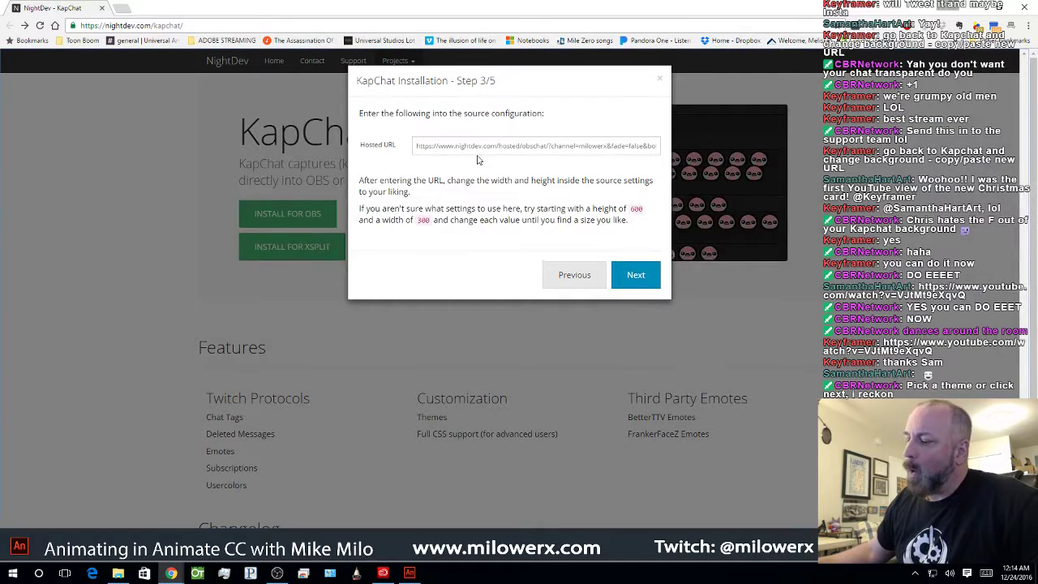
click(412, 145)
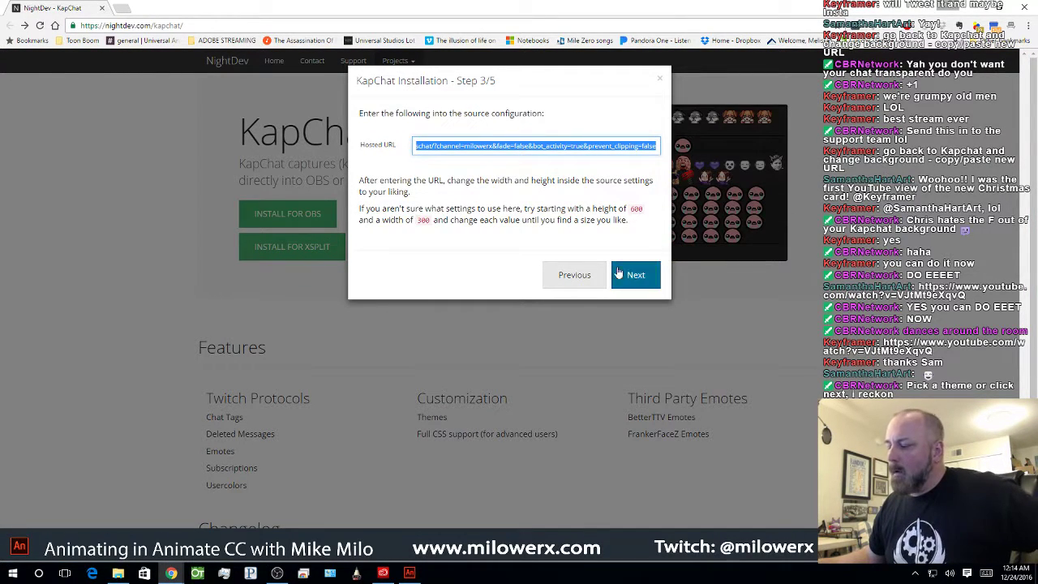
click(659, 79)
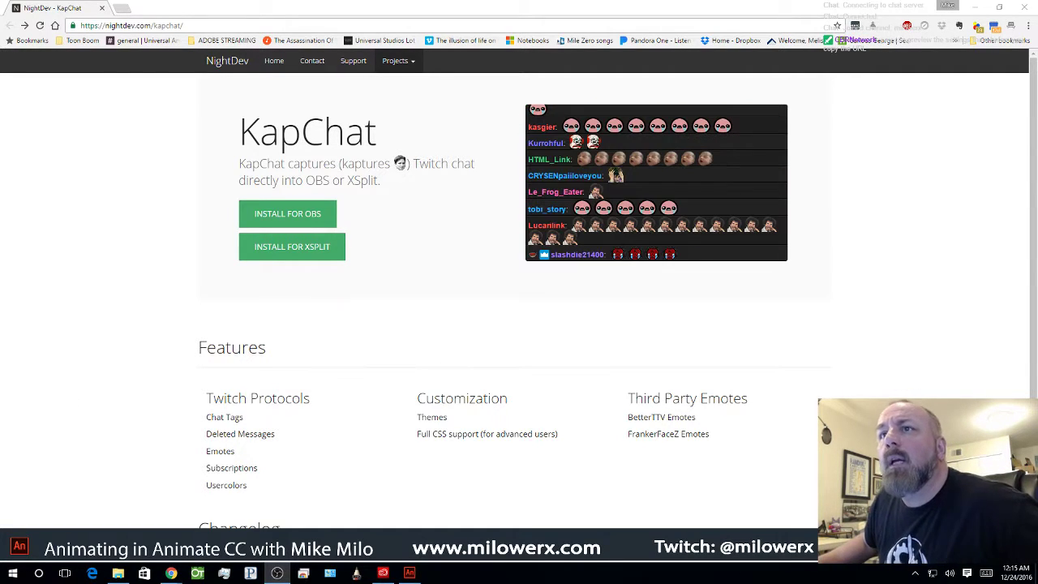
- Restart the KapChat installation for OBS, and preview the chat with BetterTTV's "Black Chat" Theme selected
click(302, 220)
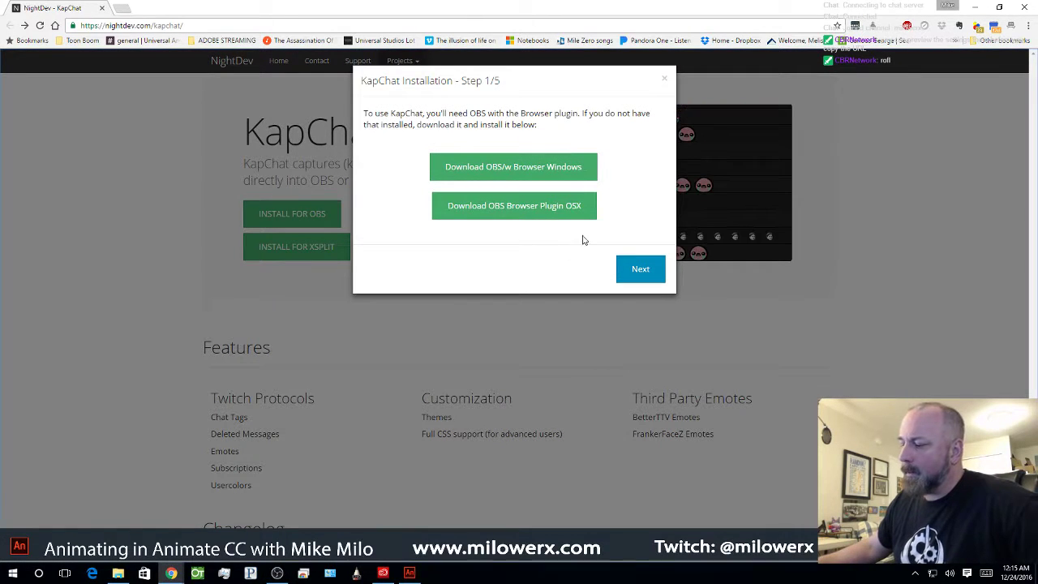
click(640, 271)
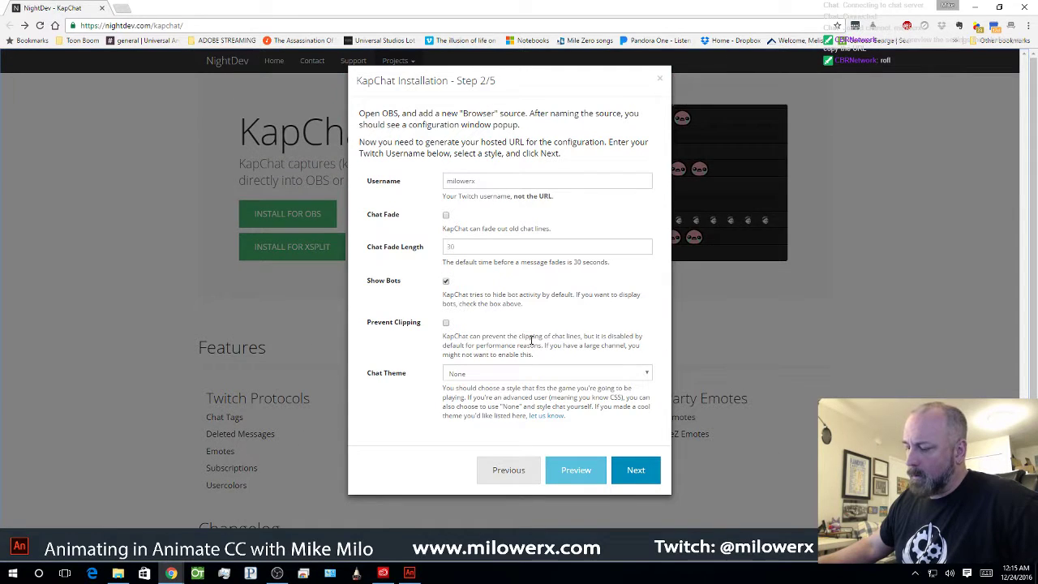
click(580, 377)
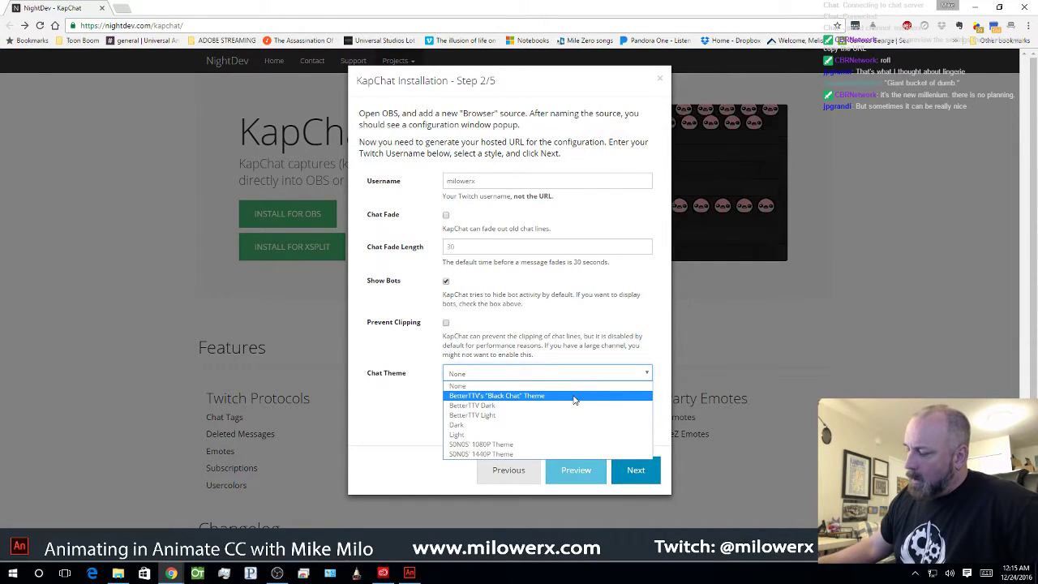
click(574, 395)
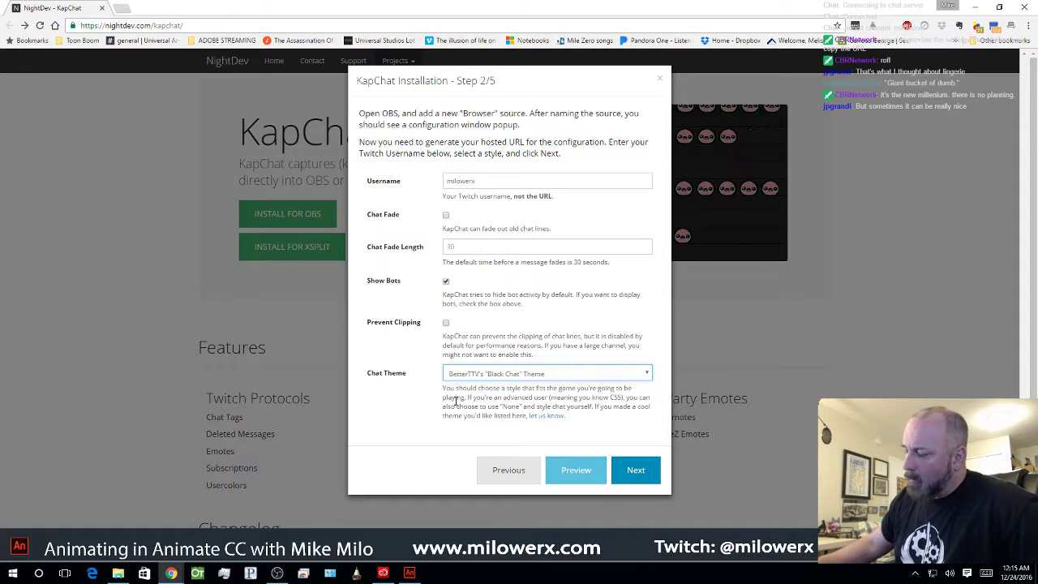
click(580, 477)
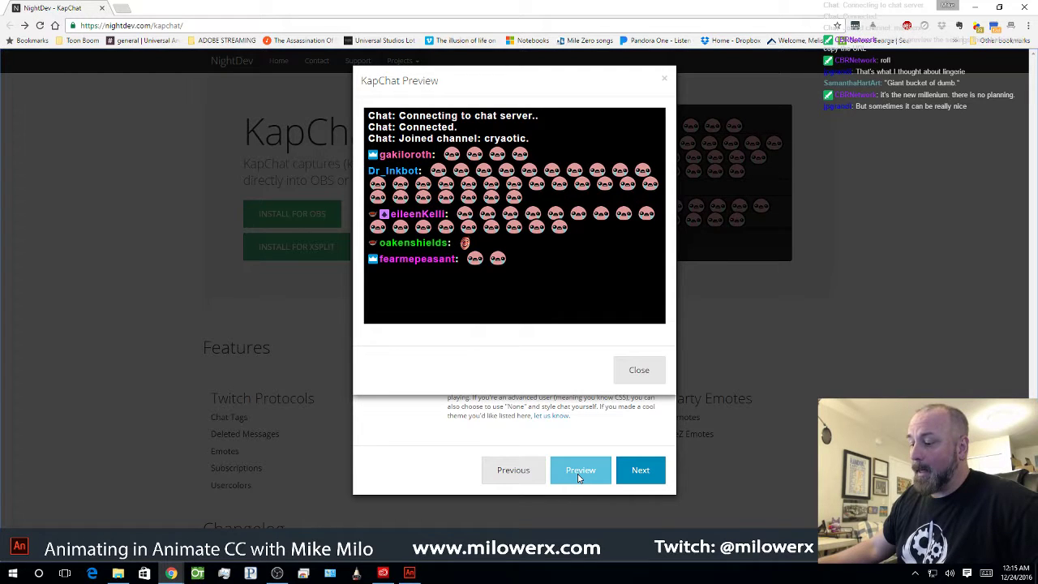
click(639, 370)
- Generate the hosted URL for the Black Chat theme, copy it, and switch to OBS
click(636, 469)
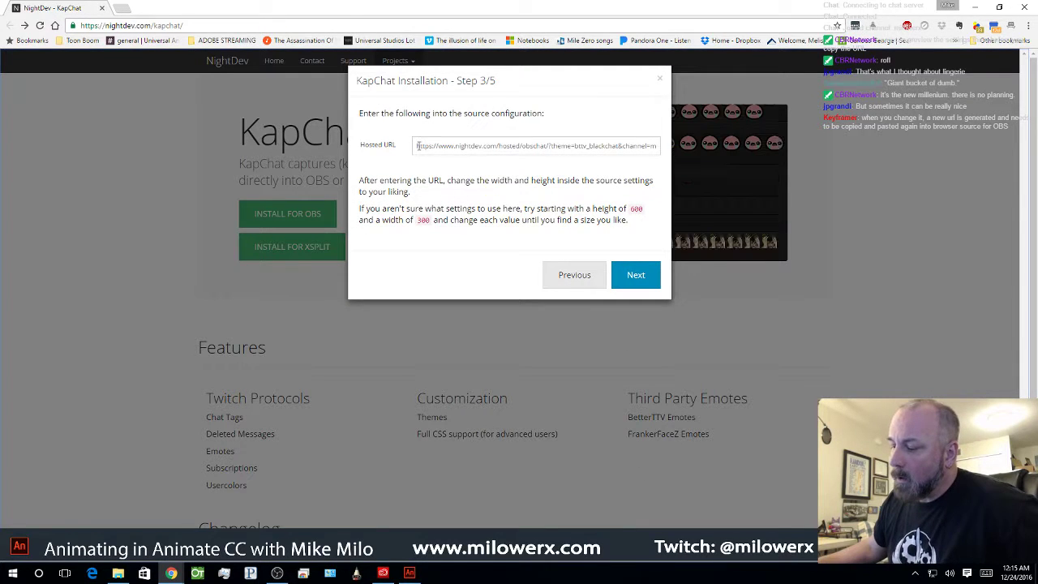
click(417, 146)
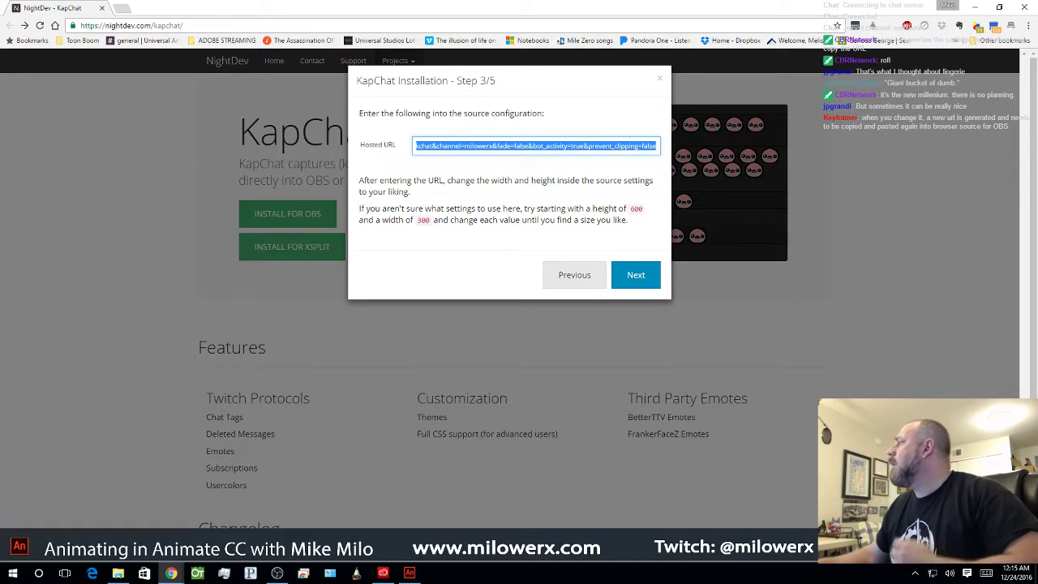
key(alt+Tab)
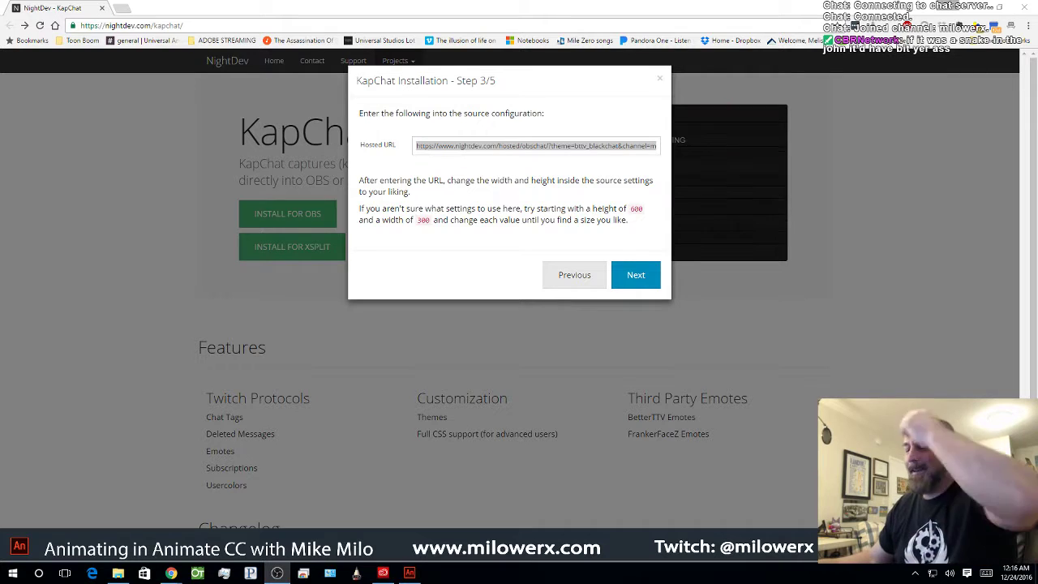
- Return to installation step 2 on the KapChat page, set the chat theme to Dark, and preview it
click(575, 274)
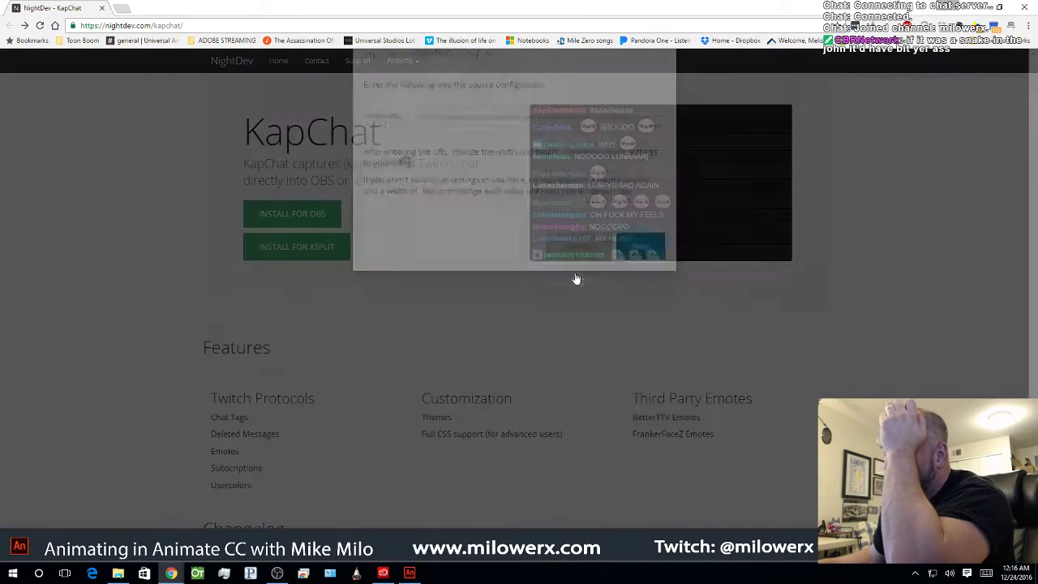
click(551, 374)
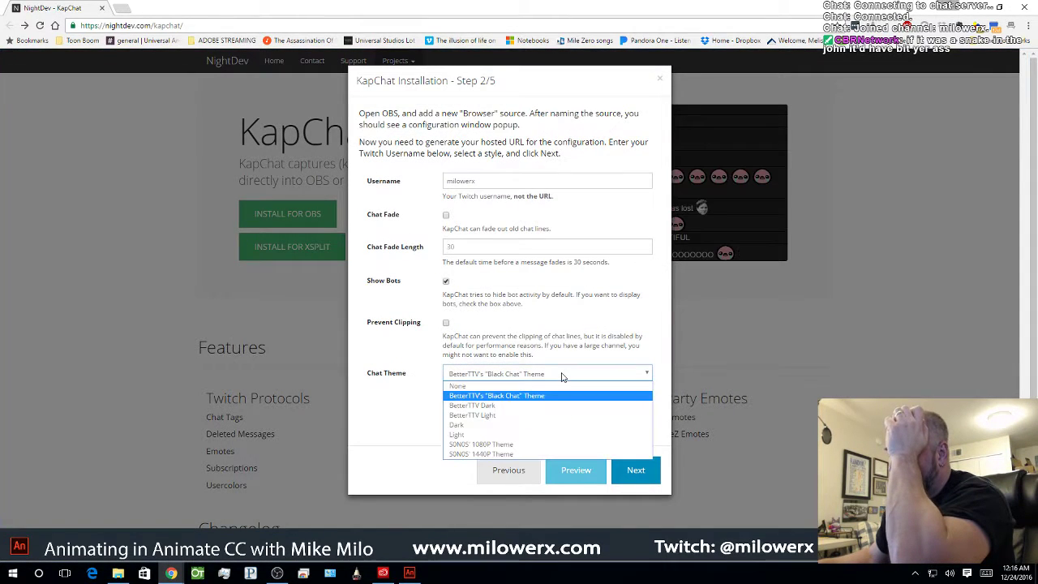
click(551, 425)
click(587, 474)
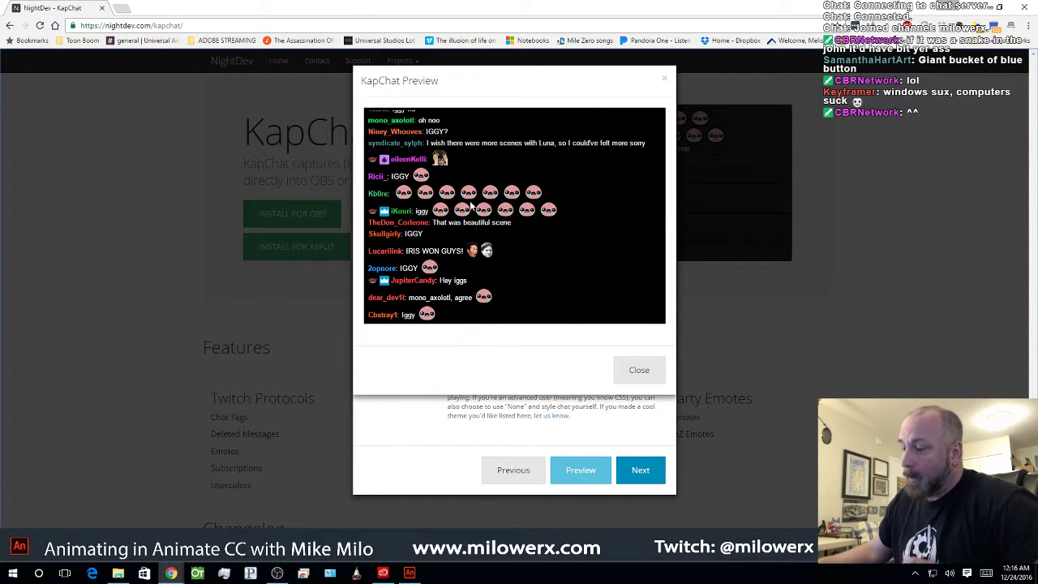
click(637, 370)
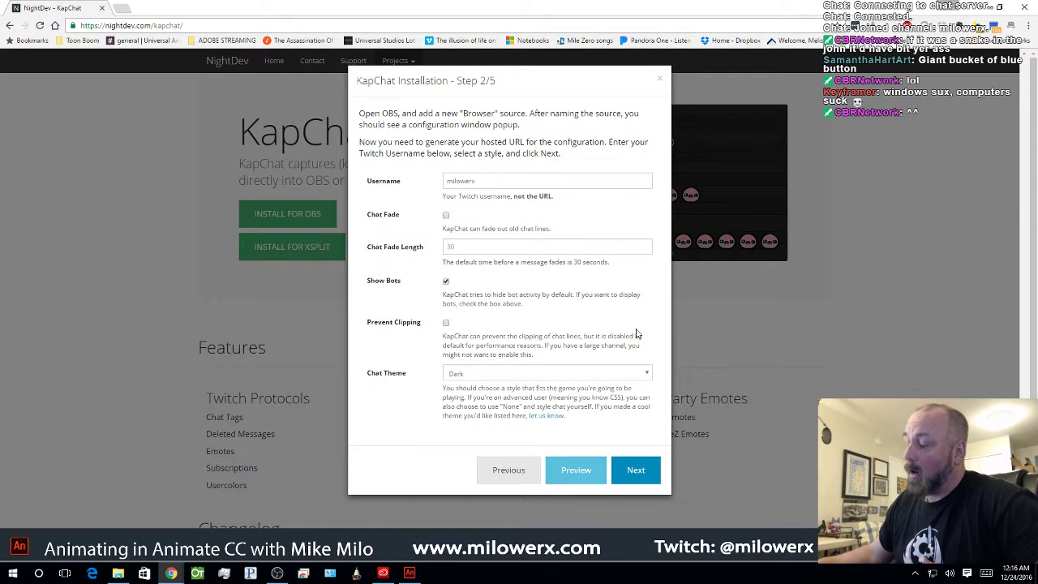
- Generate and copy the Dark theme's hosted URL for the OBS browser source, and close the KapChat installation dialog
click(637, 474)
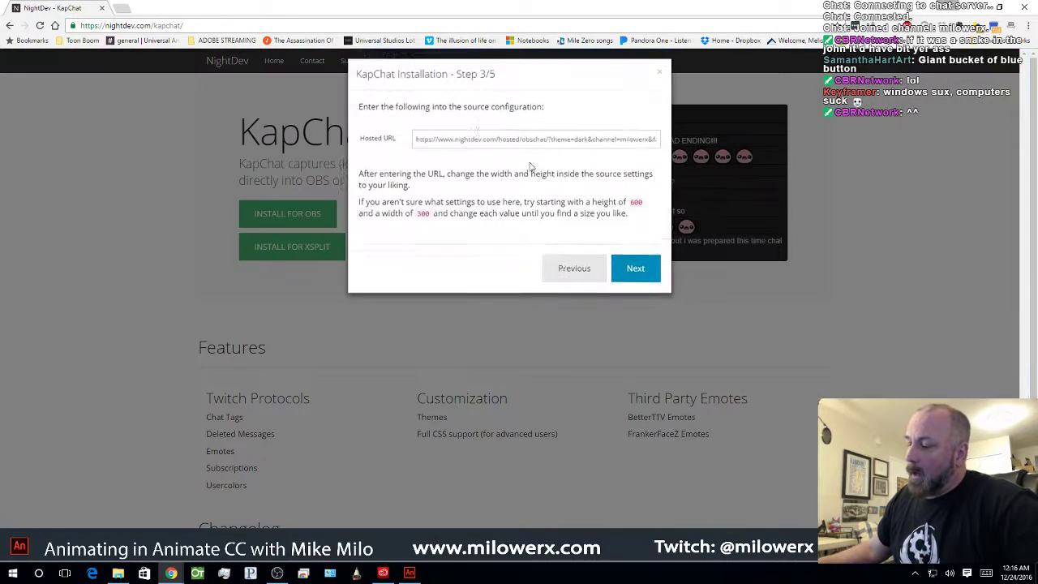
click(421, 146)
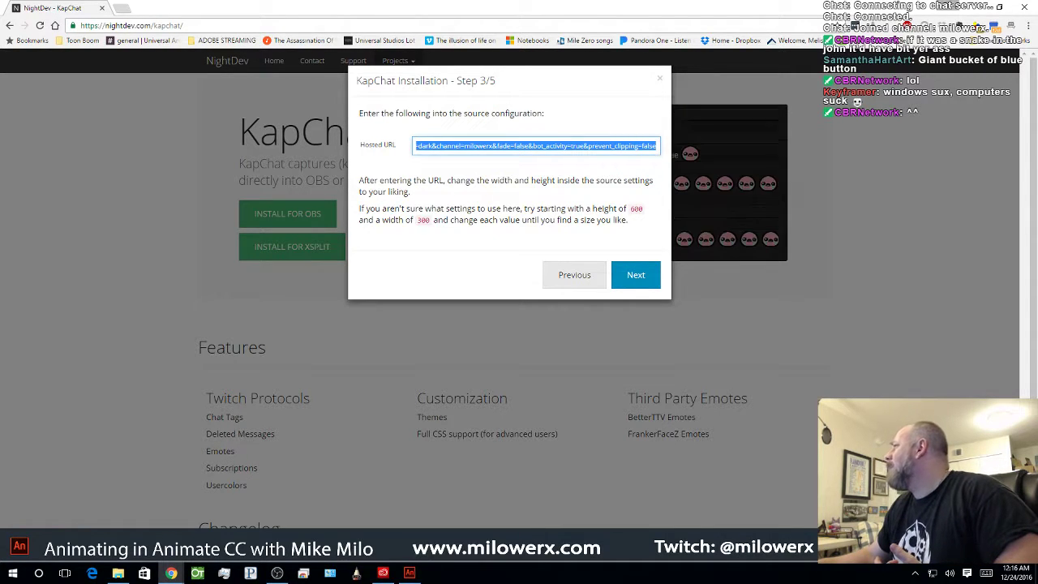
key(alt+Tab)
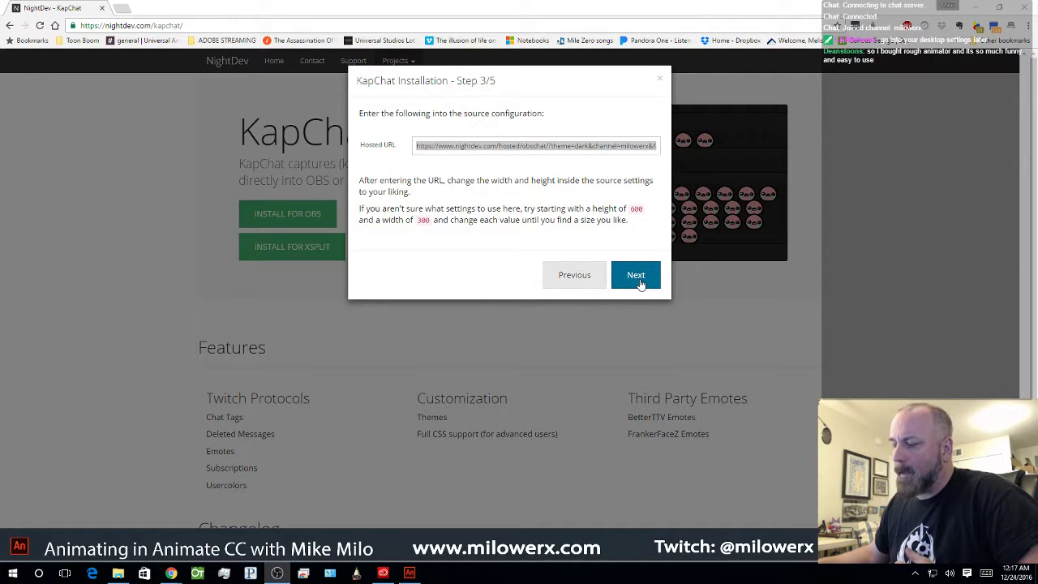
click(659, 78)
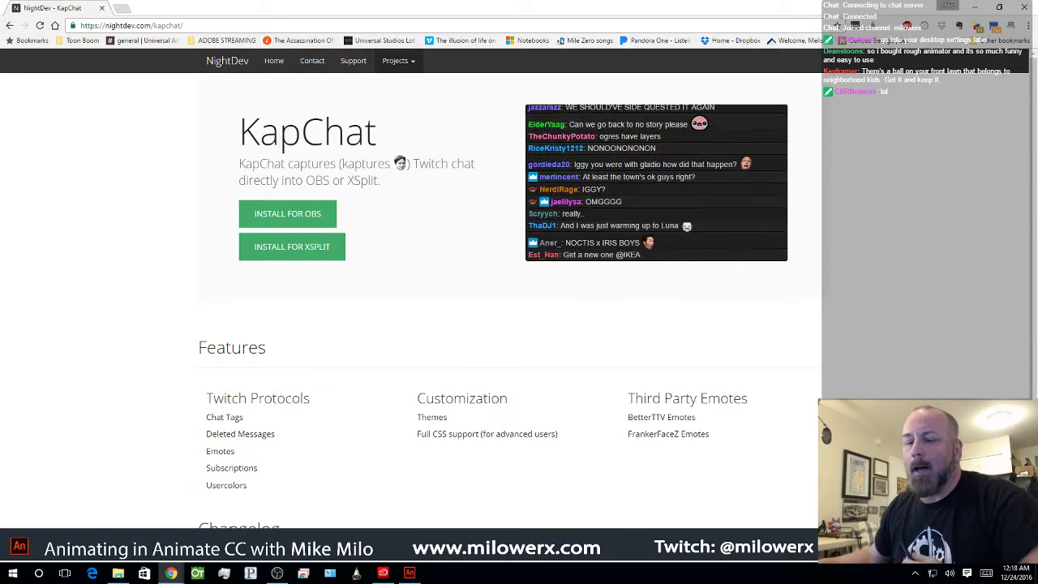
- Try to move the maximized Chrome window off this screen by pulling its KapChat tab
mouse_move(50, 11)
mouse_down()
mouse_move(6, 207)
mouse_move(6, 178)
mouse_move(24, 194)
mouse_move(50, 323)
mouse_up()
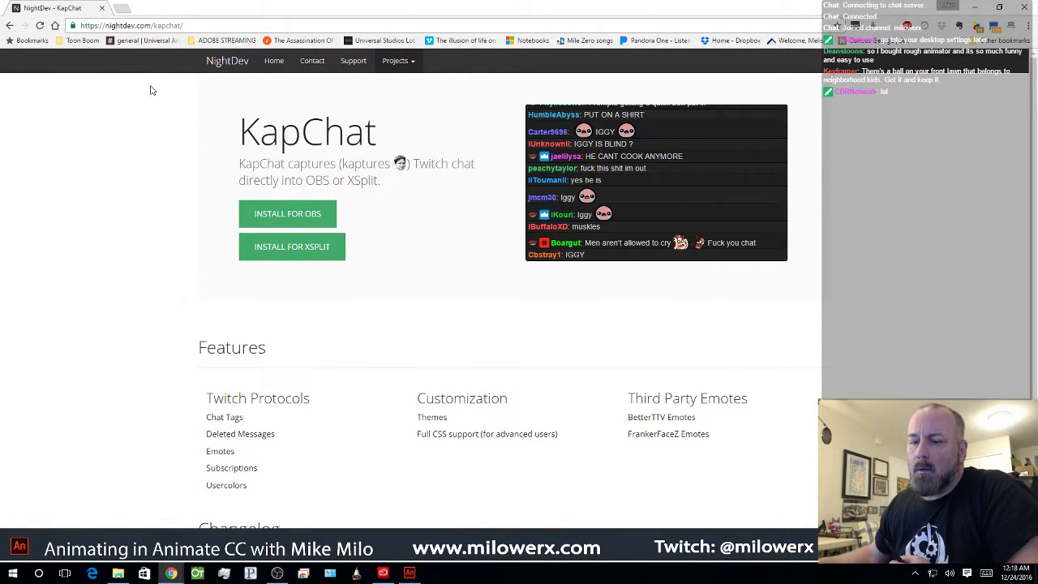
drag(37, 8, 216, 338)
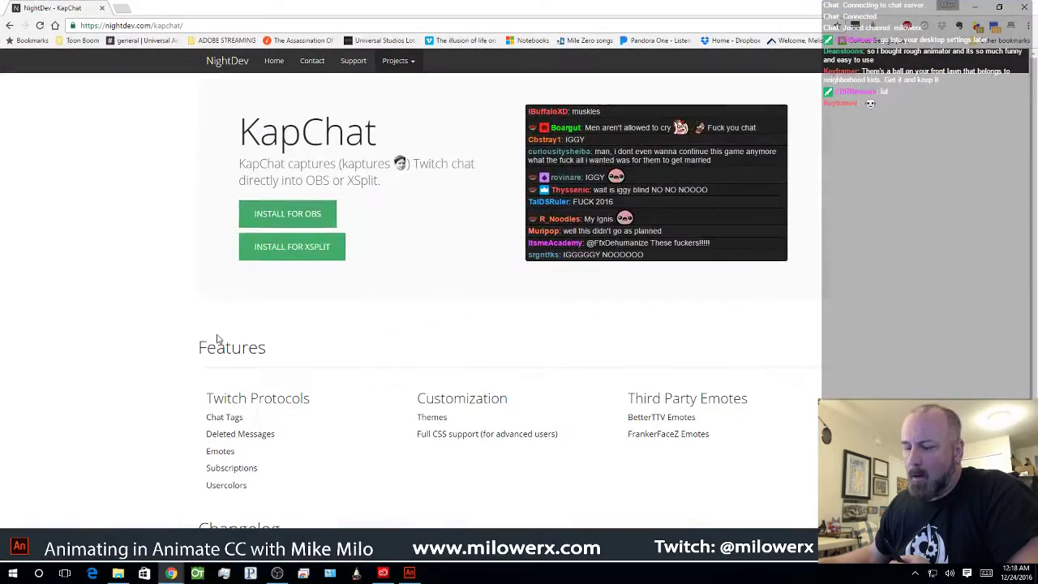
drag(44, 9, 526, 215)
drag(53, 11, 1037, 215)
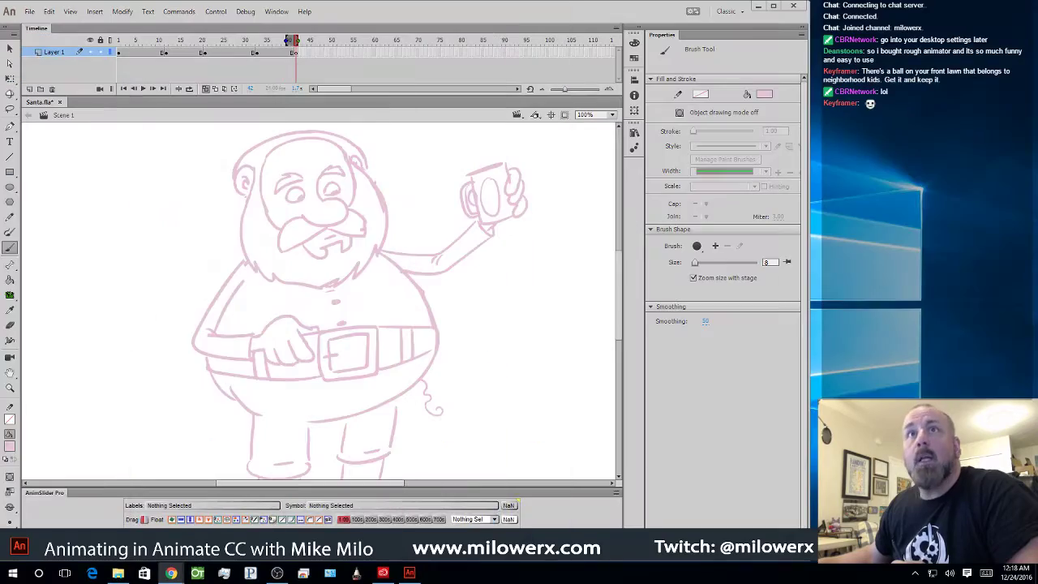
drag(1037, 281, 554, 209)
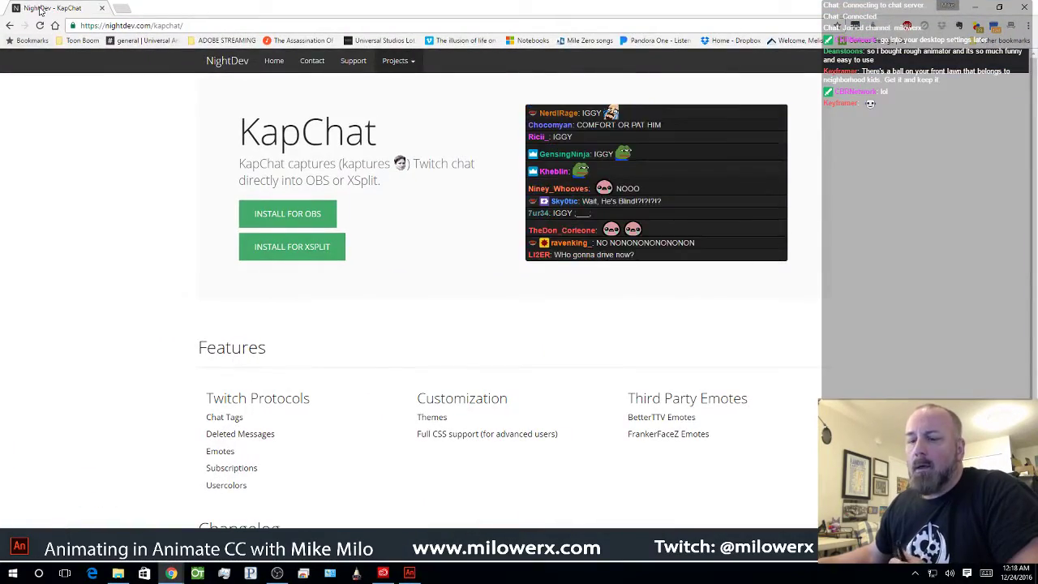
drag(48, 8, 247, 0)
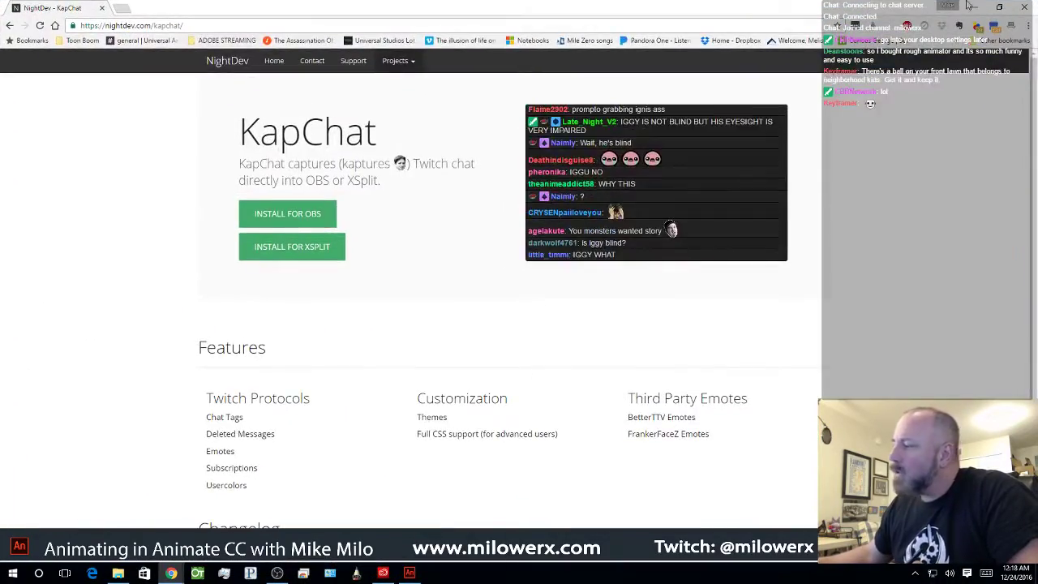
- Restore the Chrome window to a smaller size, move it around over Animate, and close it
click(999, 7)
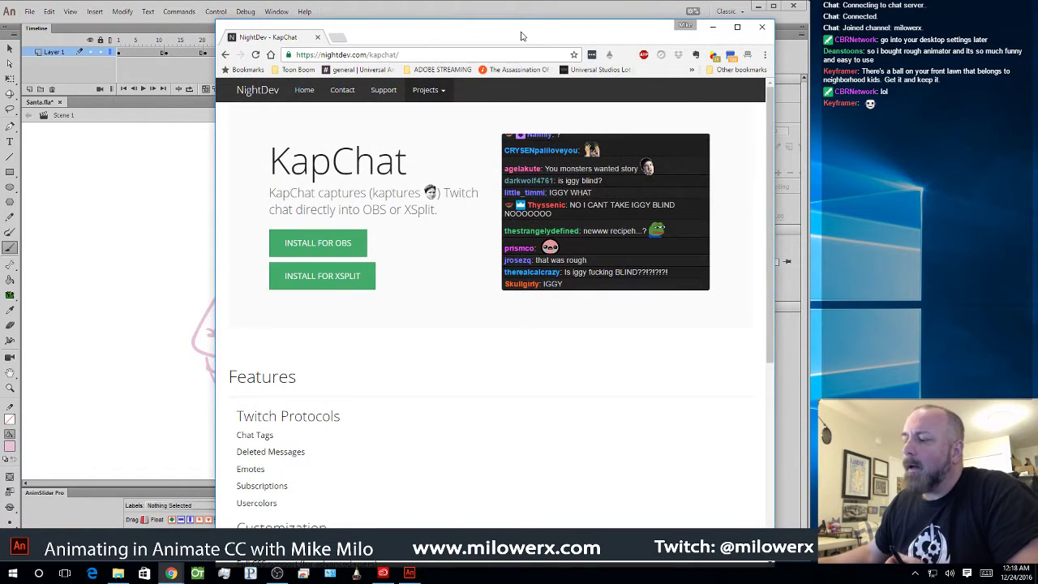
drag(522, 36, 456, 61)
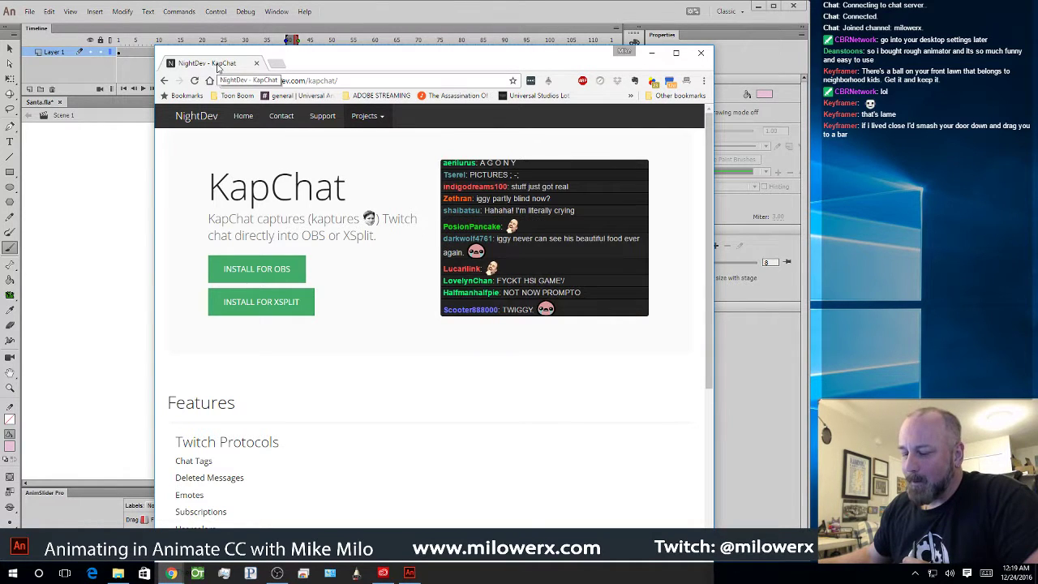
drag(217, 66, 218, 26)
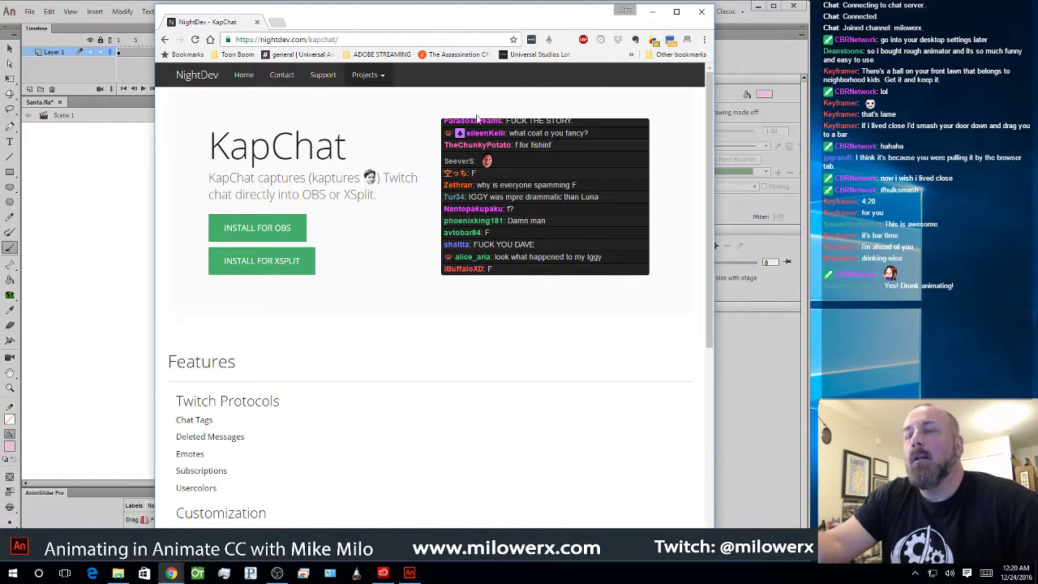
drag(235, 22, 290, 168)
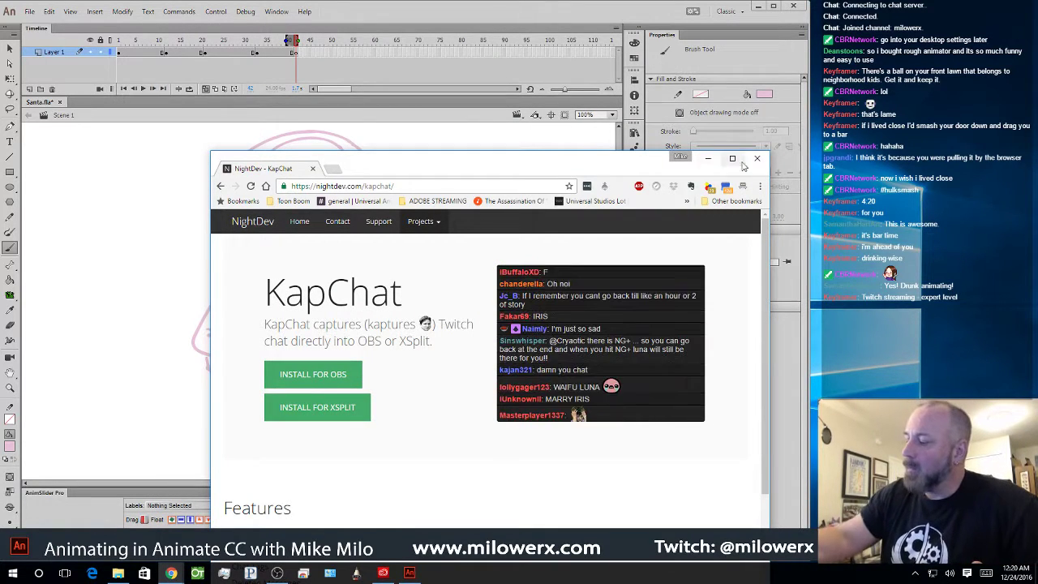
click(756, 159)
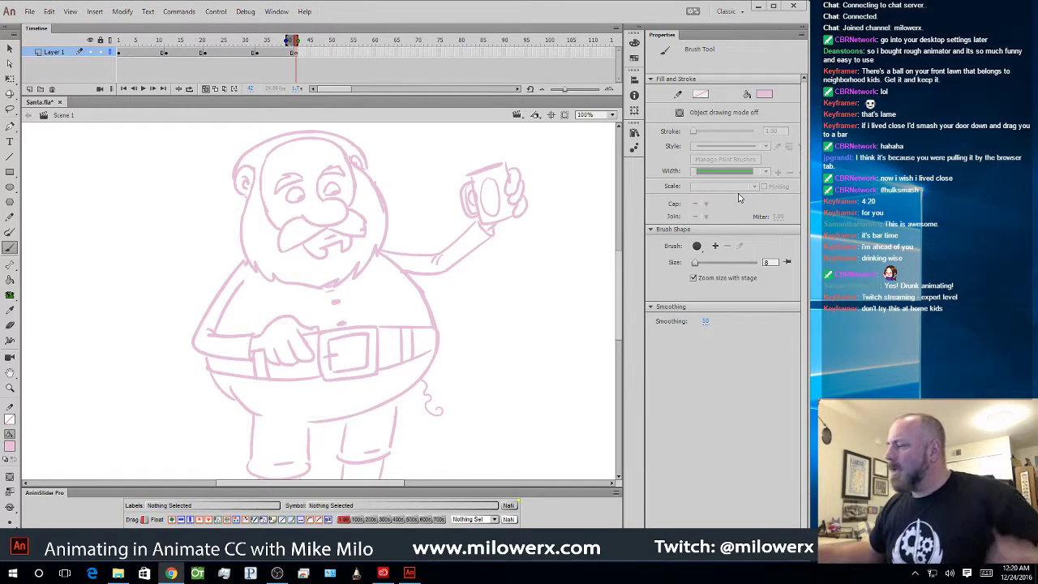
- Open the Windows personalization settings, look through Themes, Lock screen and Colors, and return to the Background settings
right_click(871, 183)
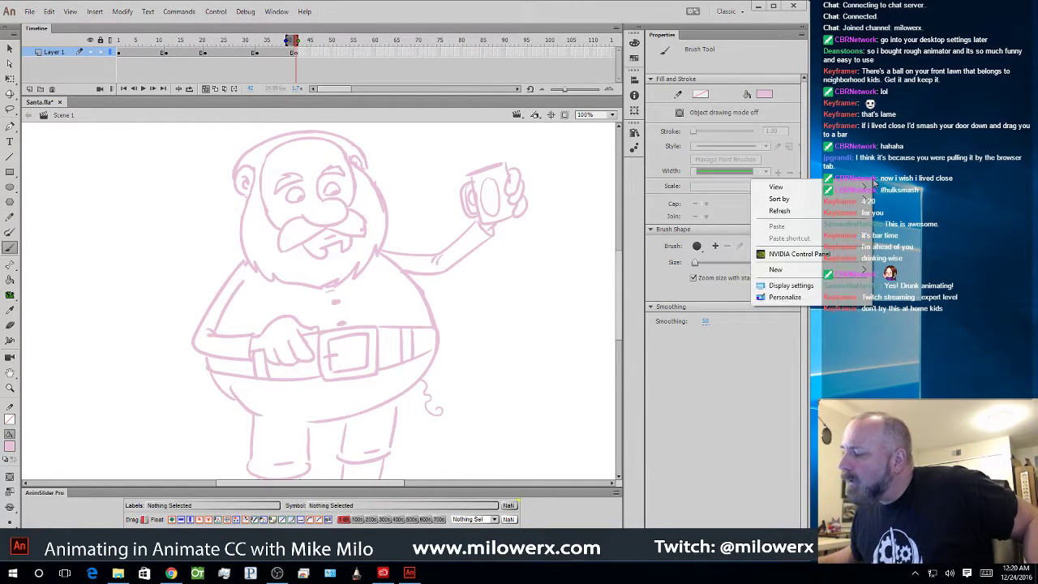
click(839, 299)
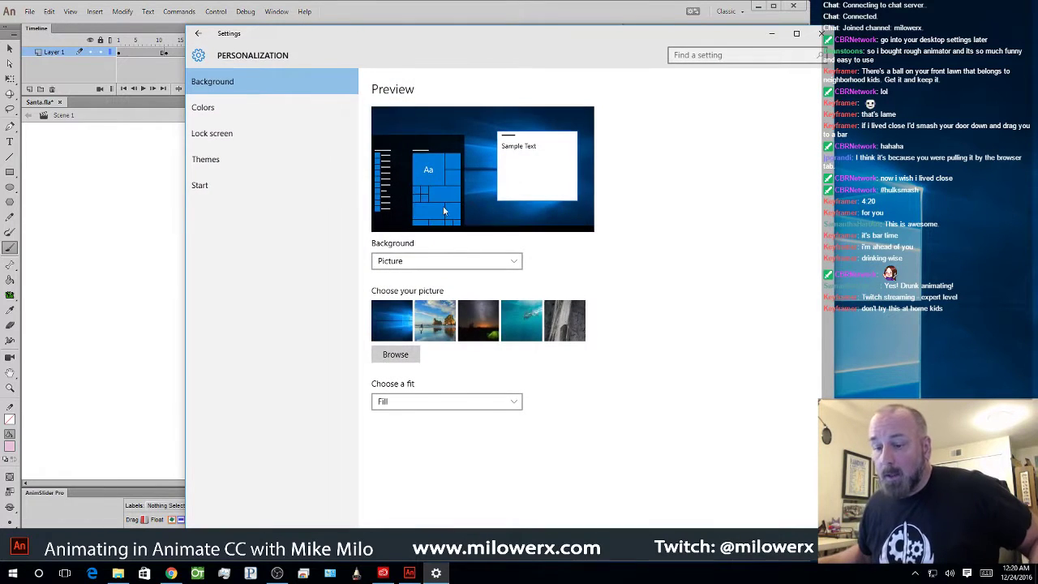
click(217, 159)
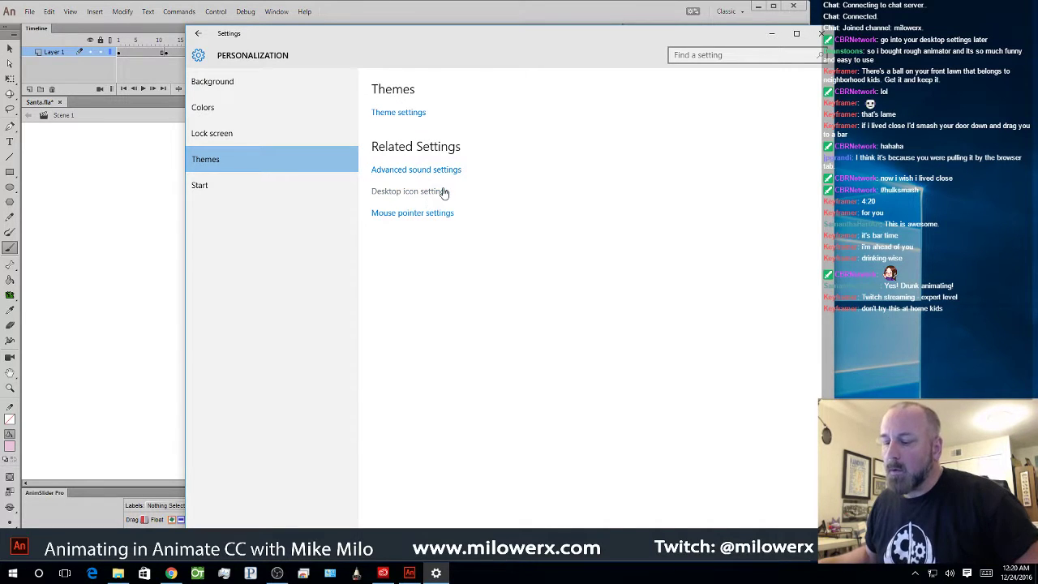
click(229, 133)
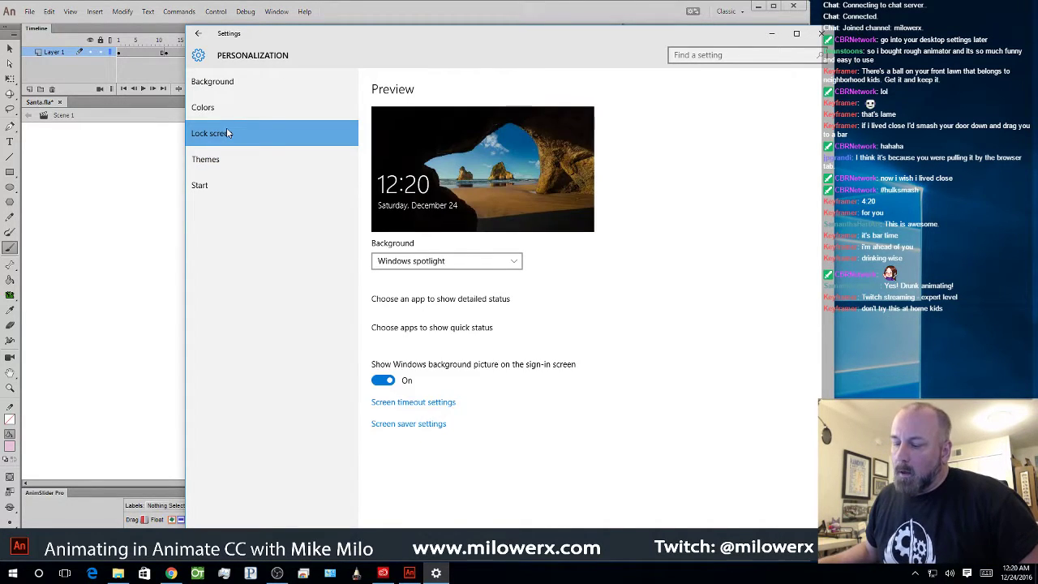
click(219, 106)
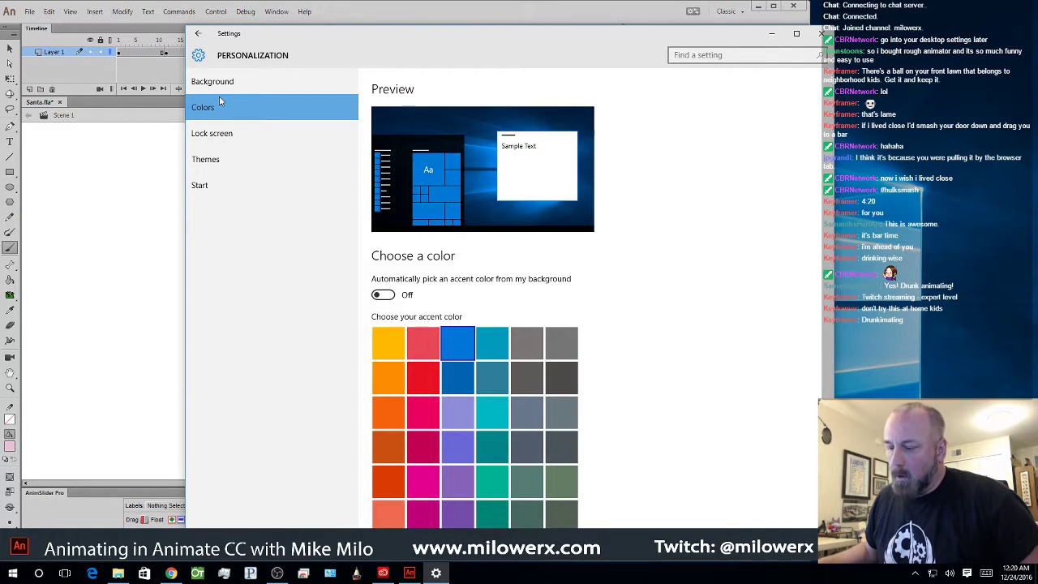
click(224, 85)
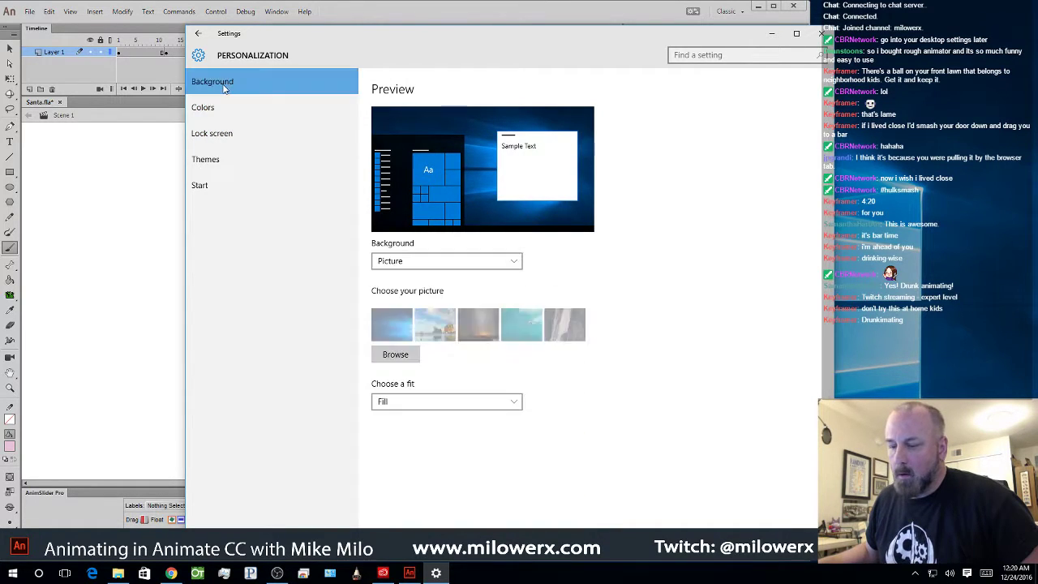
- Set the desktop background to the grey rock face picture and close the settings window
click(409, 363)
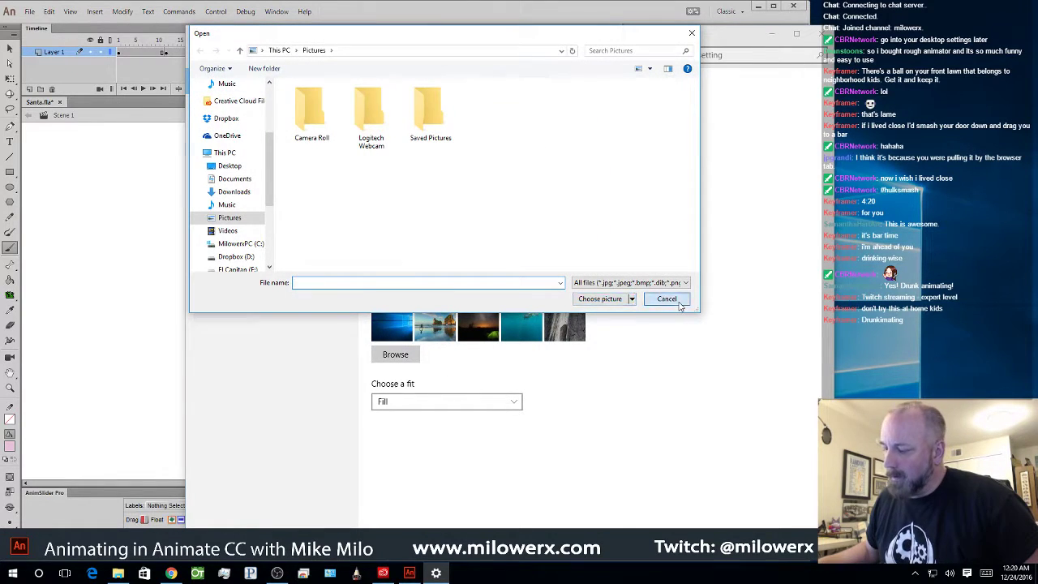
click(666, 298)
click(566, 326)
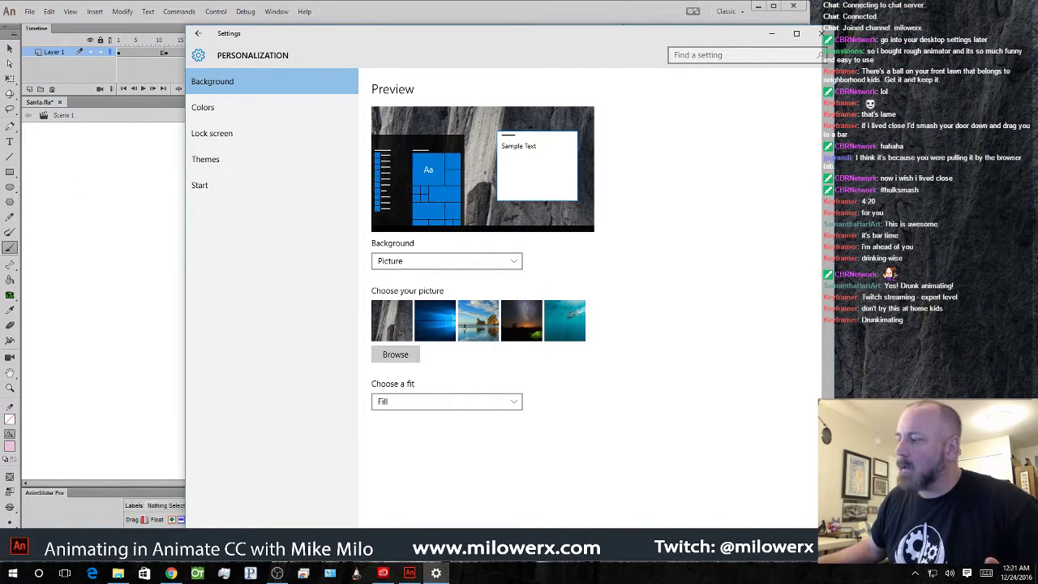
click(821, 33)
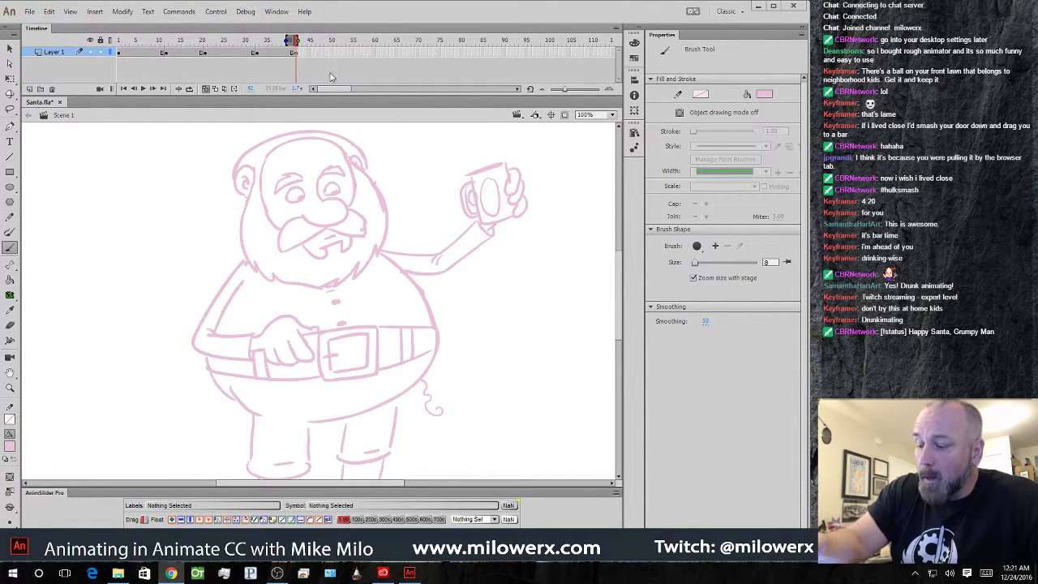
- Turn off onion skinning in Animate and move the playhead to frame 1
key(period)
mouse_move(305, 46)
mouse_down()
mouse_move(110, 41)
mouse_move(296, 53)
mouse_up()
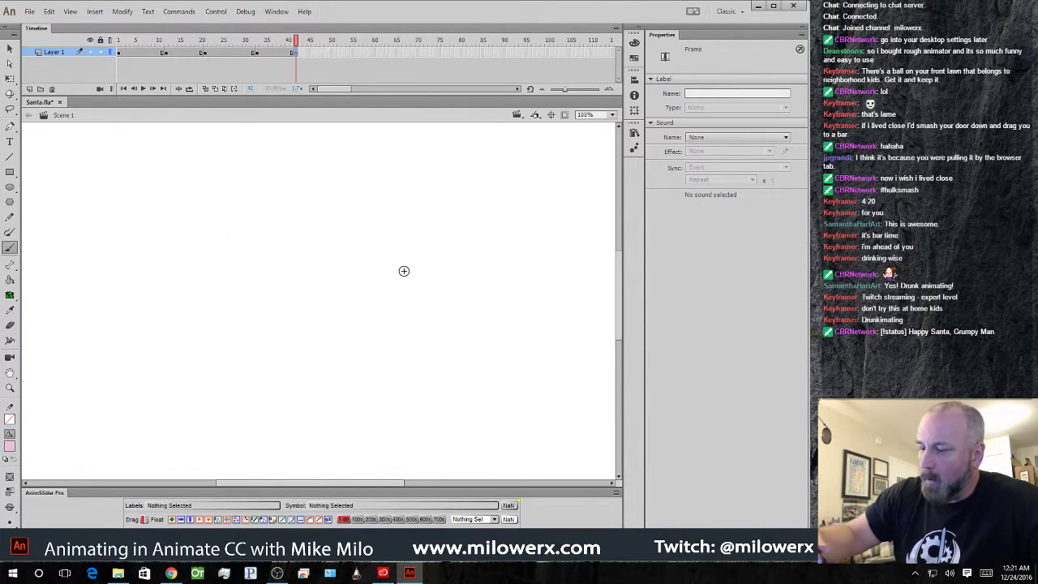
click(204, 89)
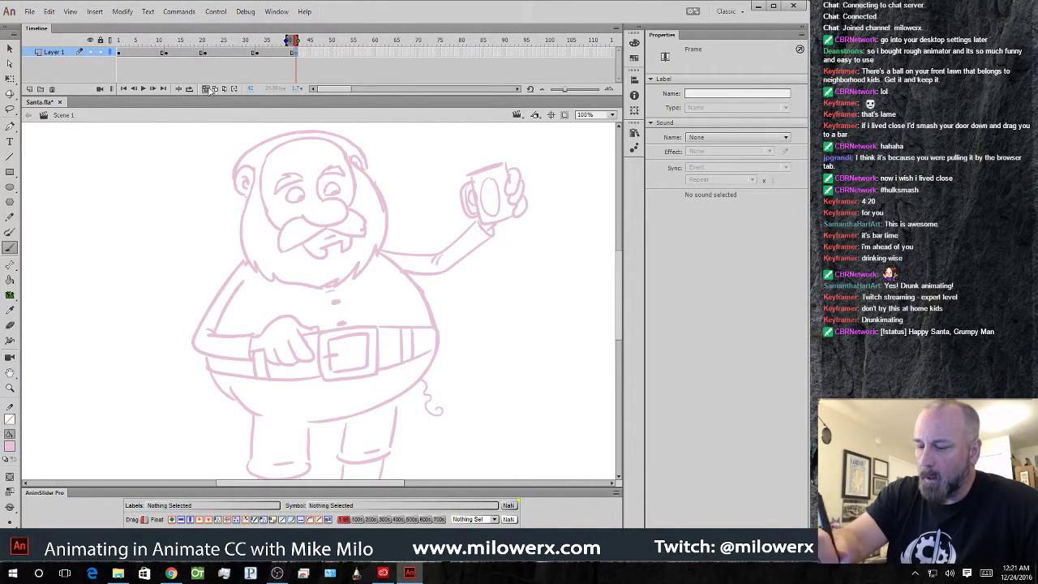
key(period)
drag(296, 42, 119, 40)
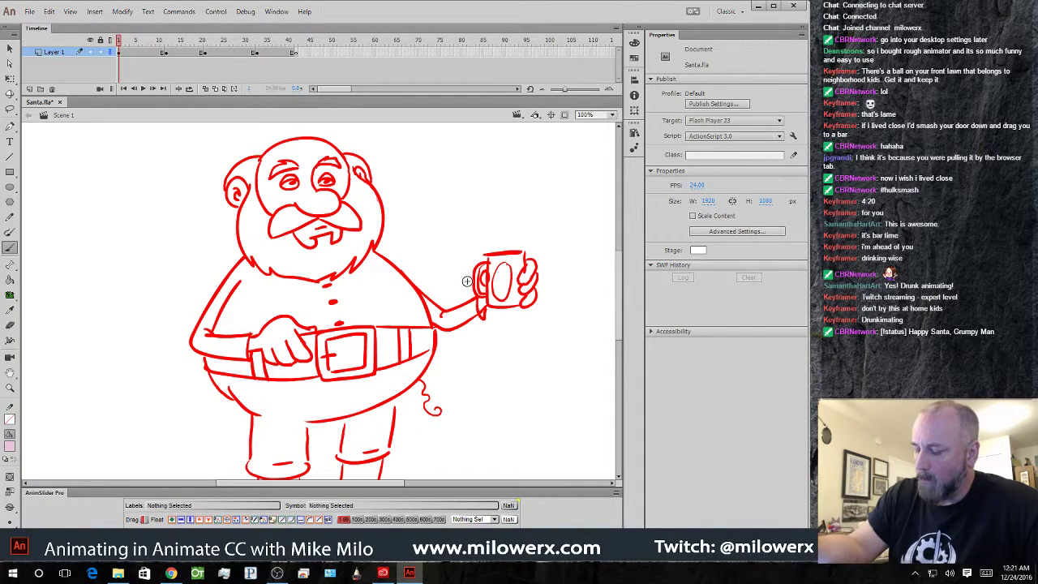
- Try to lasso Santa's torso with both arms and the belt, flip it horizontally and shift it over the body, and undo the attempt
key(l)
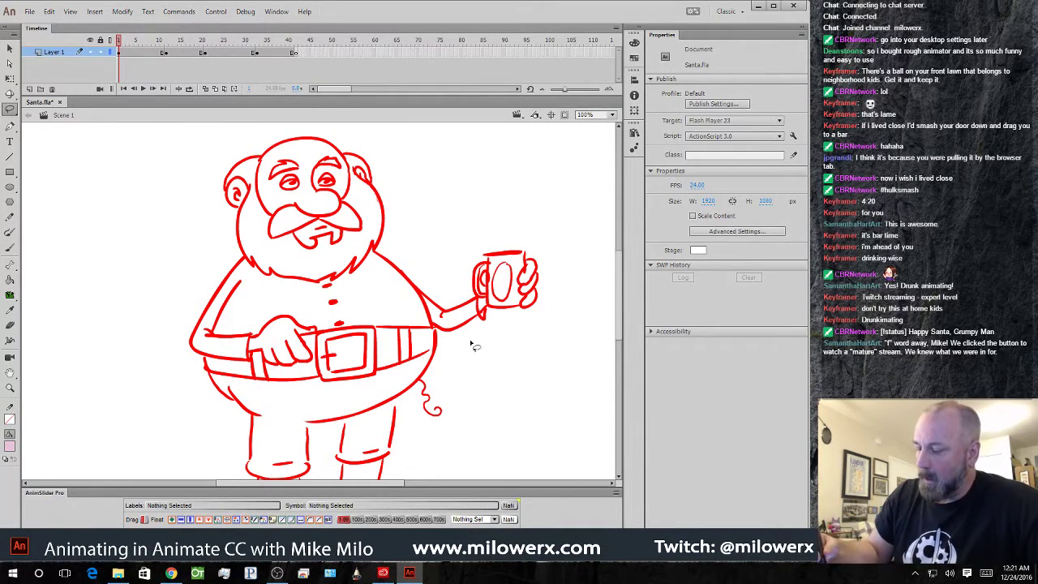
mouse_move(555, 287)
mouse_down()
mouse_move(536, 309)
mouse_move(475, 331)
mouse_move(323, 324)
mouse_up()
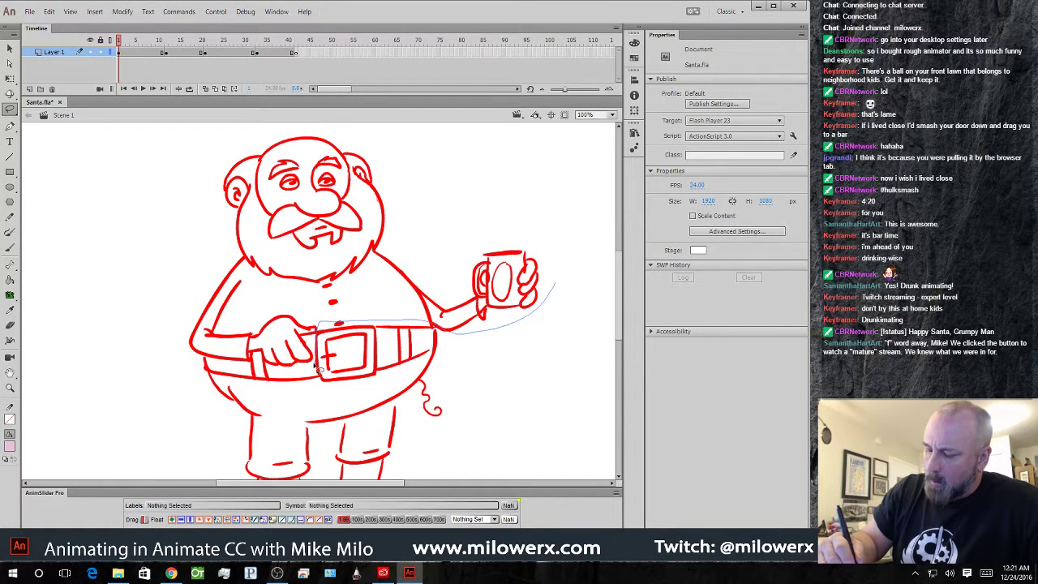
drag(310, 367, 325, 371)
click(531, 382)
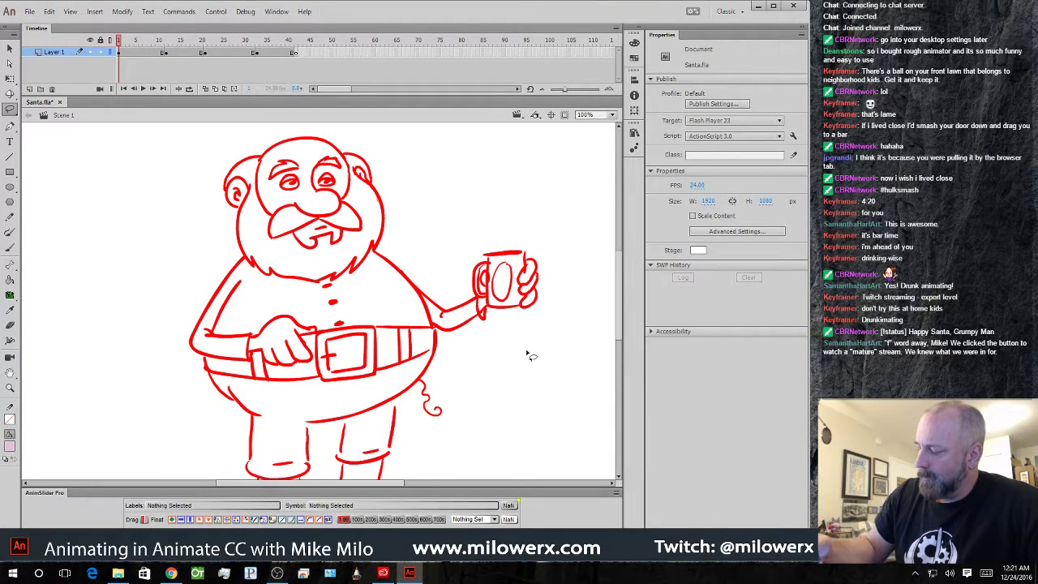
mouse_move(545, 240)
mouse_down()
mouse_move(545, 293)
mouse_move(491, 332)
mouse_move(451, 331)
mouse_move(416, 360)
mouse_move(281, 384)
mouse_move(234, 380)
mouse_move(186, 352)
mouse_move(232, 256)
mouse_up()
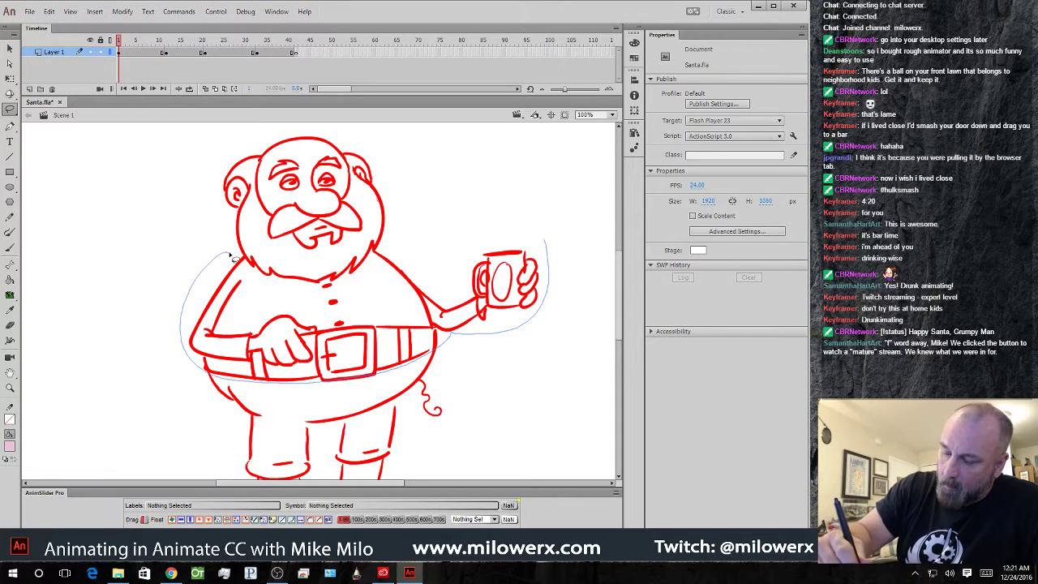
mouse_move(355, 287)
mouse_down()
mouse_move(370, 260)
mouse_move(400, 236)
mouse_move(494, 216)
mouse_move(546, 241)
mouse_up()
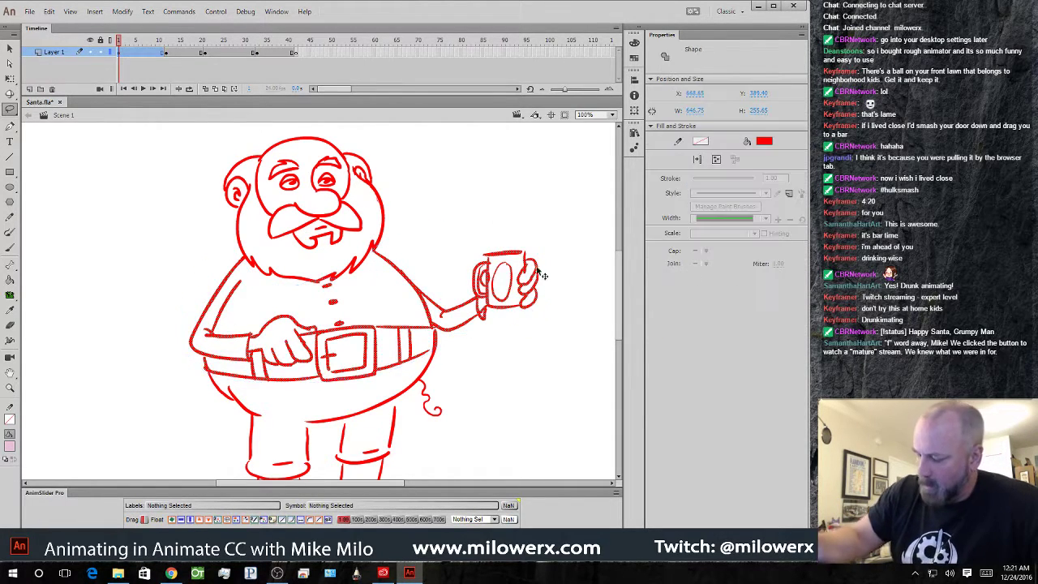
click(183, 521)
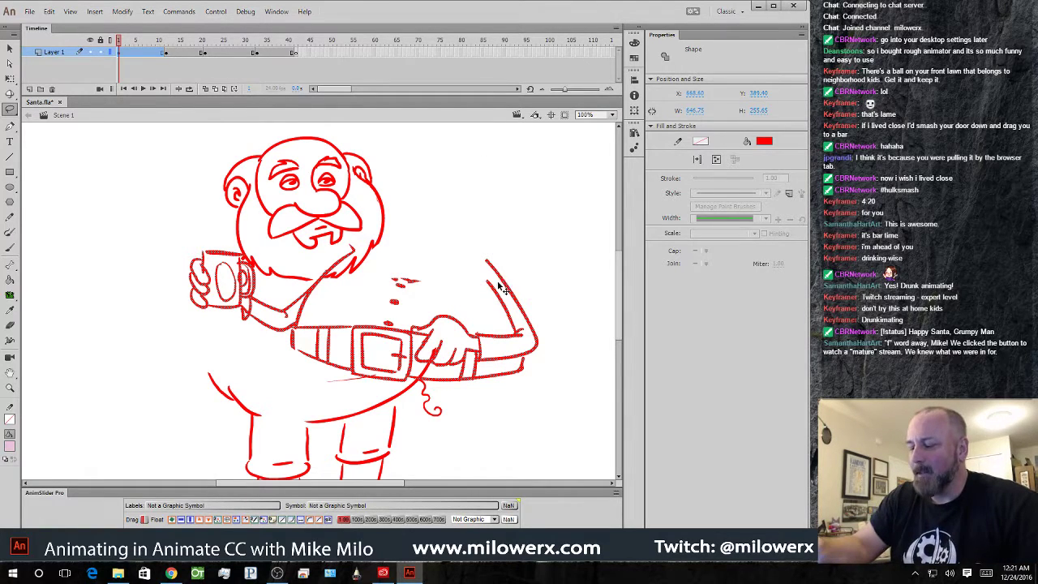
drag(500, 287, 458, 297)
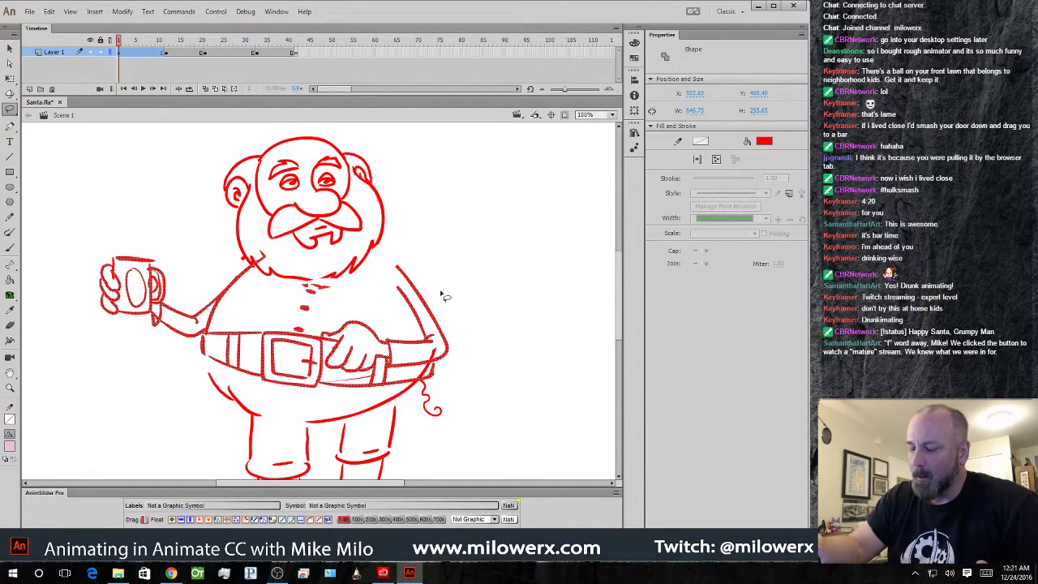
key(ctrl+z)
key(ctrl+z)
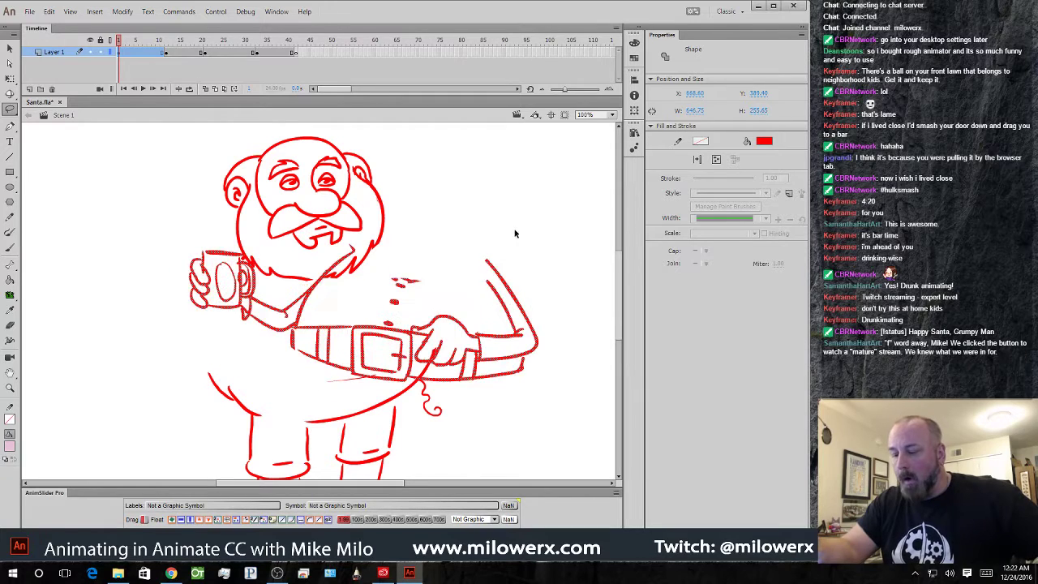
click(526, 196)
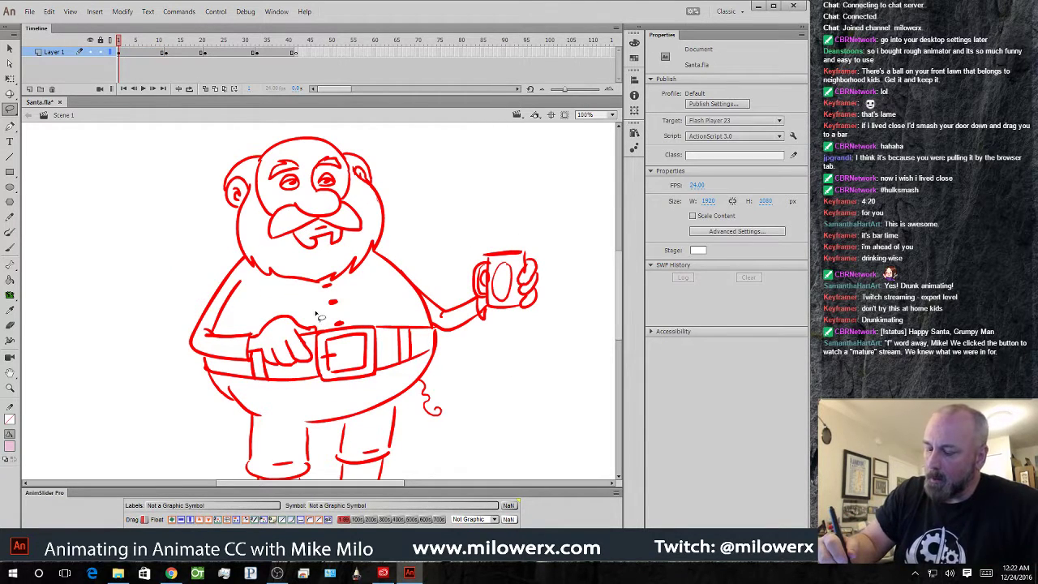
- Cut Santa's belt-side arm out of the frame 1 drawing, and flip the mug arm horizontally onto the opposite side of his body
mouse_move(314, 334)
mouse_down()
mouse_move(312, 359)
mouse_move(292, 370)
mouse_move(258, 354)
mouse_move(216, 360)
mouse_move(183, 341)
mouse_move(209, 244)
mouse_move(236, 252)
mouse_move(248, 277)
mouse_move(238, 321)
mouse_move(265, 308)
mouse_move(317, 315)
mouse_move(242, 315)
mouse_move(184, 252)
mouse_up()
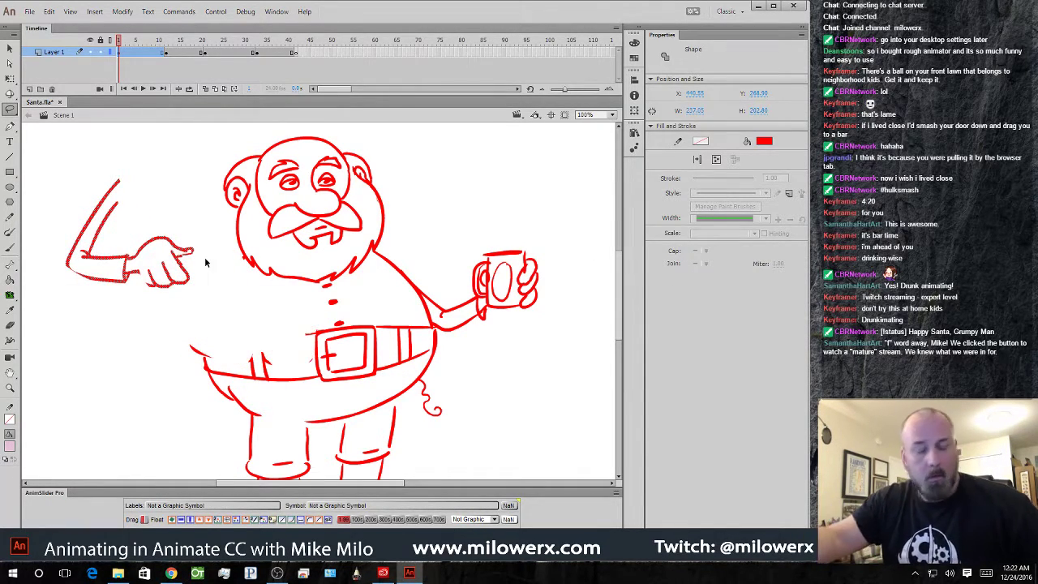
click(505, 240)
mouse_move(535, 344)
mouse_down()
mouse_move(511, 218)
mouse_move(424, 261)
mouse_move(429, 304)
mouse_move(510, 341)
mouse_up()
mouse_move(535, 274)
mouse_down()
mouse_move(333, 243)
mouse_move(207, 247)
mouse_up()
click(181, 520)
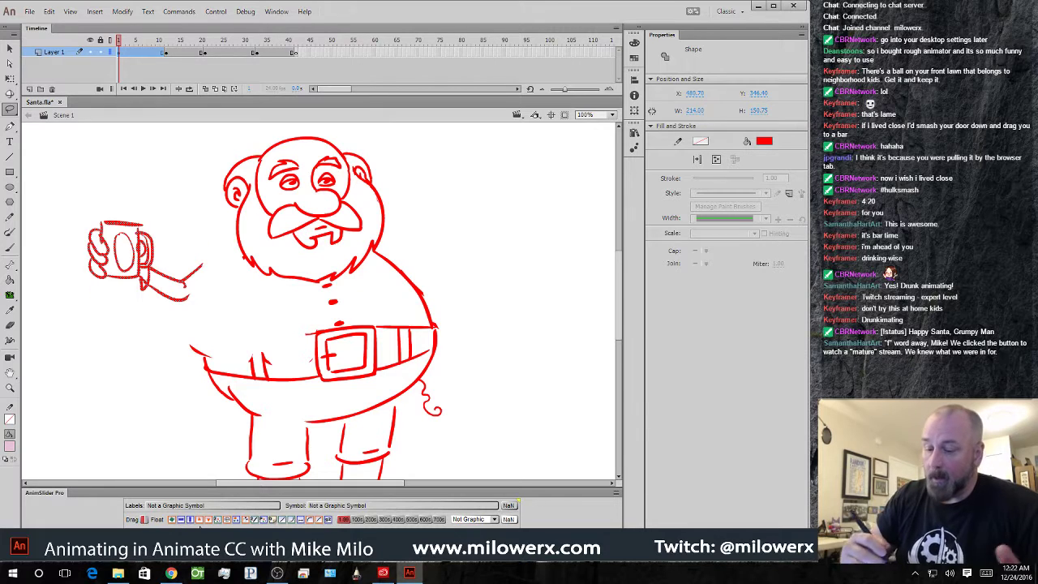
drag(203, 273, 229, 277)
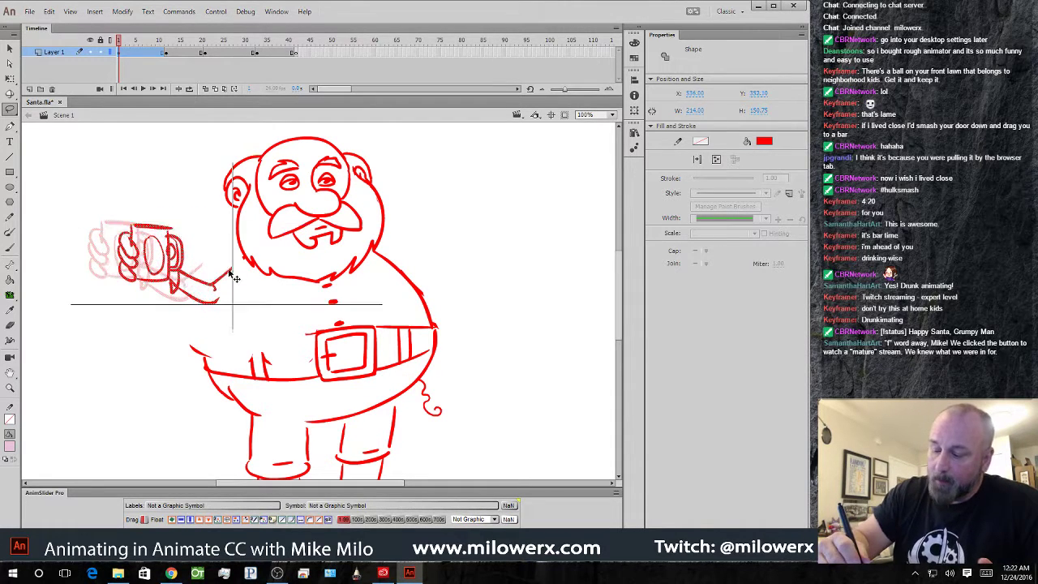
click(338, 266)
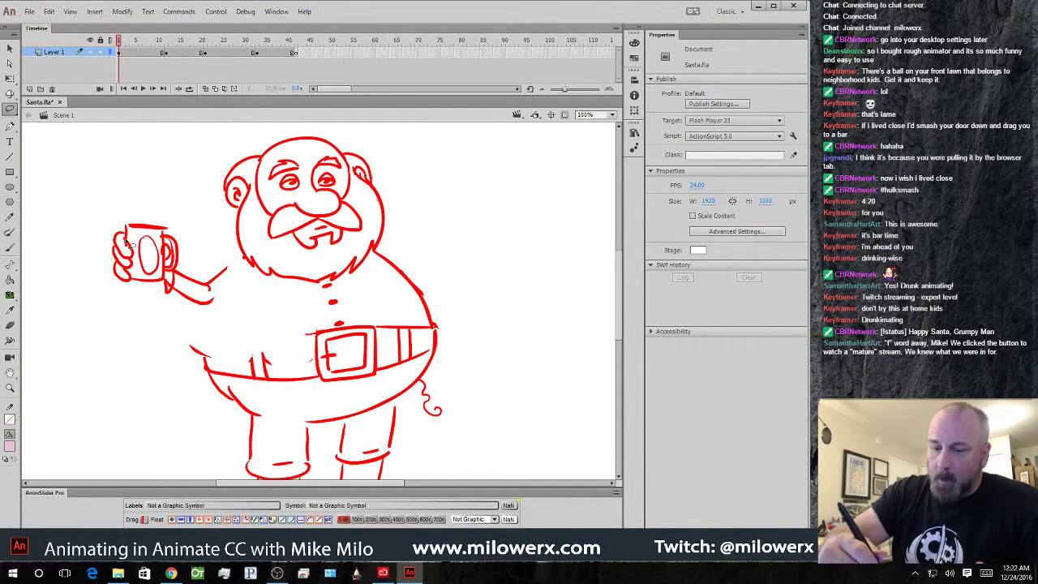
- Paste the cut arm, flip it horizontally, and move and rotate it so it hangs from the opposite shoulder with the hand on the belt
click(10, 48)
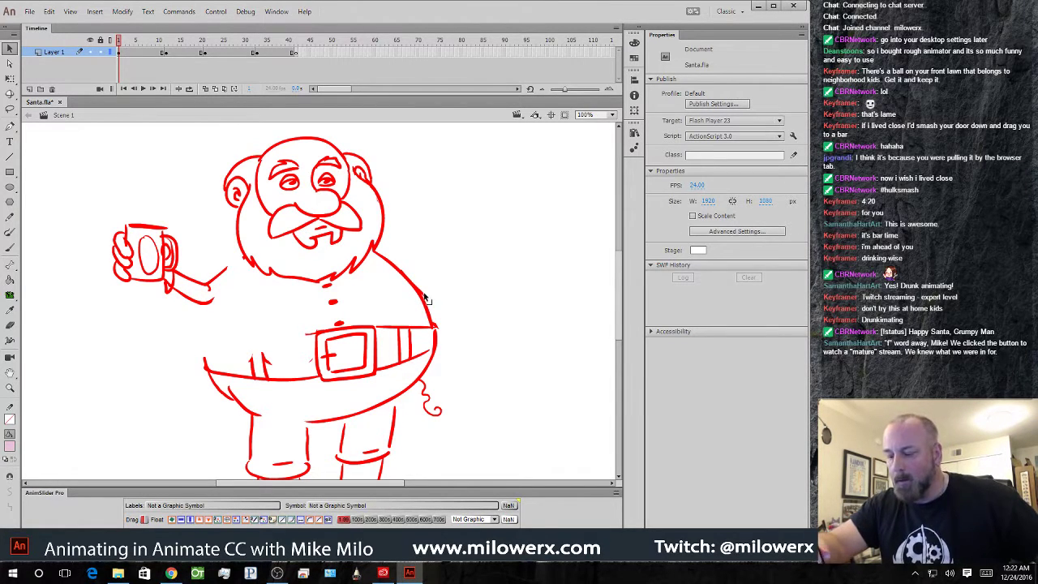
key(ctrl+v)
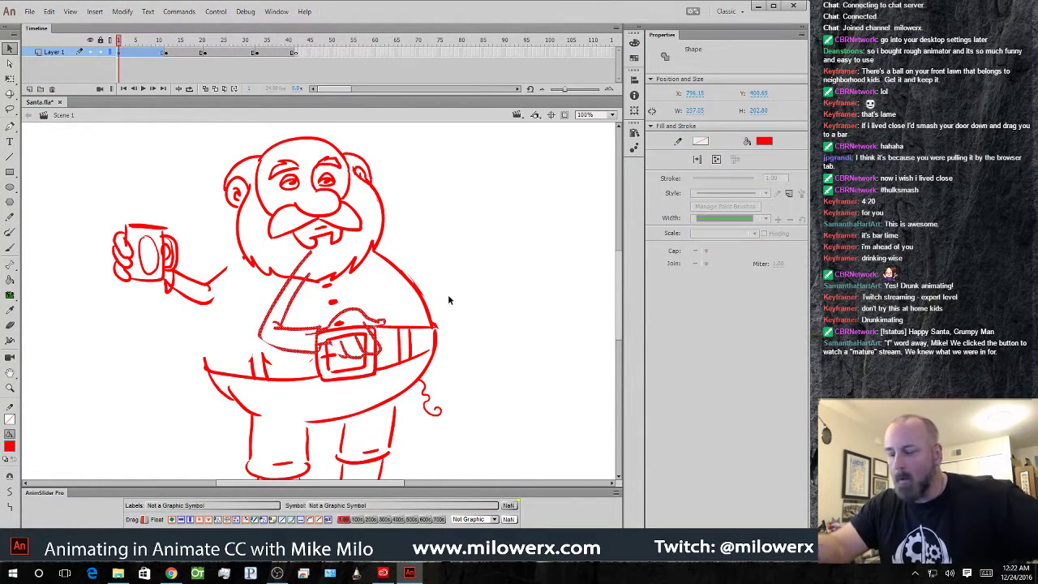
click(182, 519)
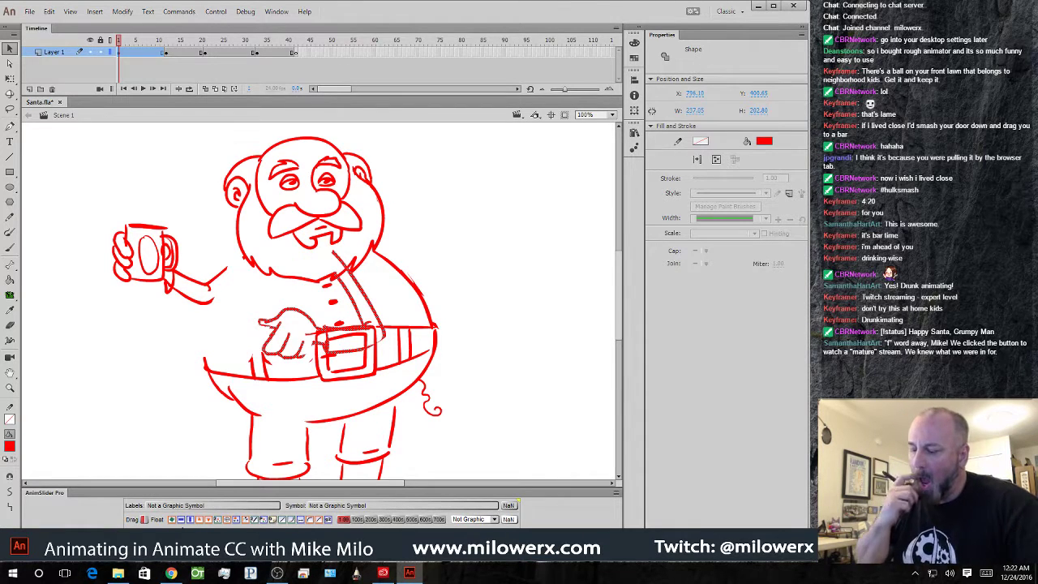
mouse_move(362, 300)
mouse_down()
mouse_move(495, 242)
mouse_move(470, 197)
mouse_up()
click(11, 80)
drag(468, 244, 443, 289)
key(ctrl+z)
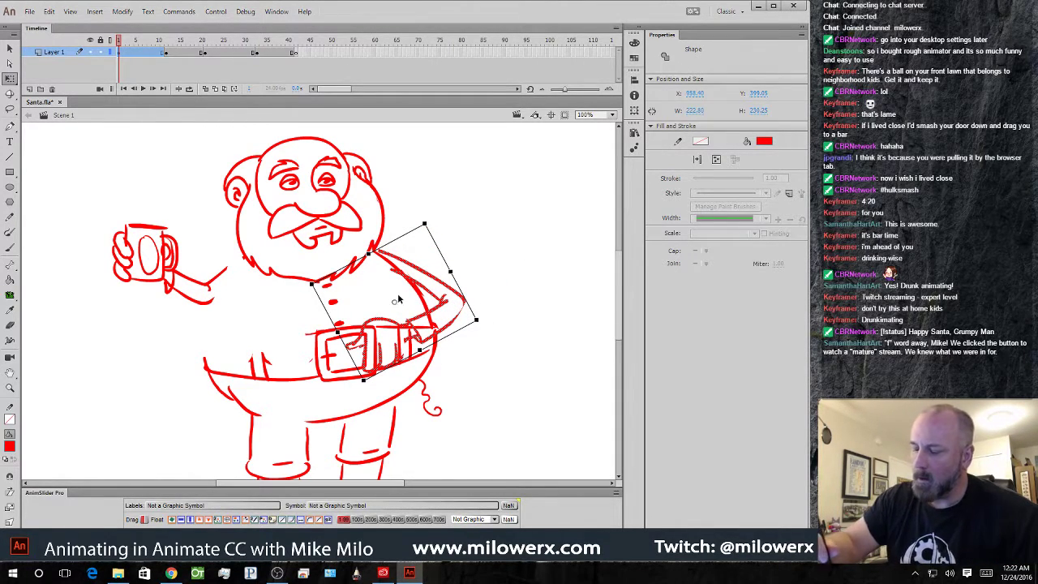
drag(485, 325, 457, 267)
click(471, 358)
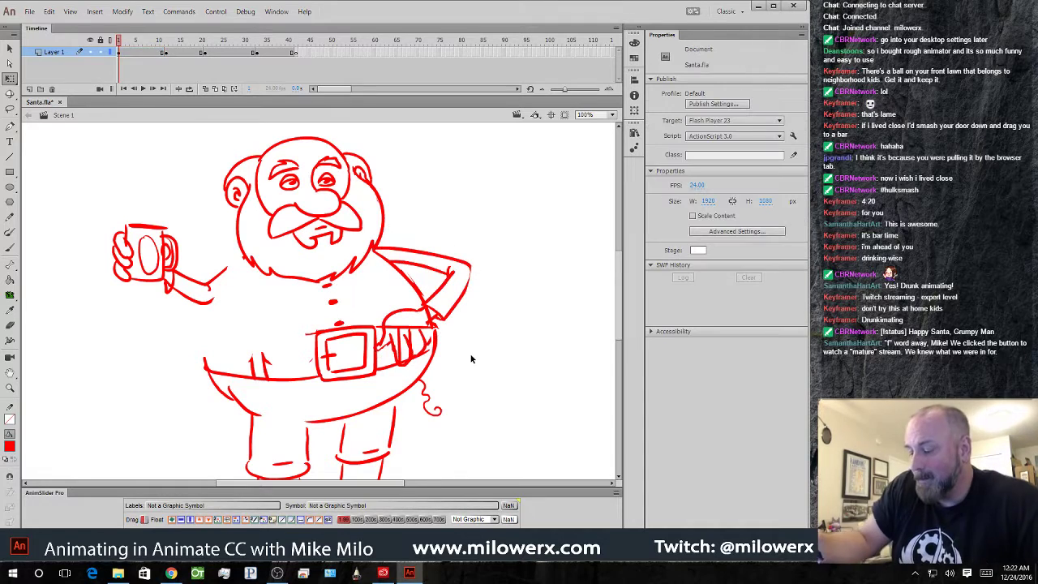
- Move the flipped hand-on-belt arm in place onto frame 1 of a new layer, and lock Layer 1
click(473, 231)
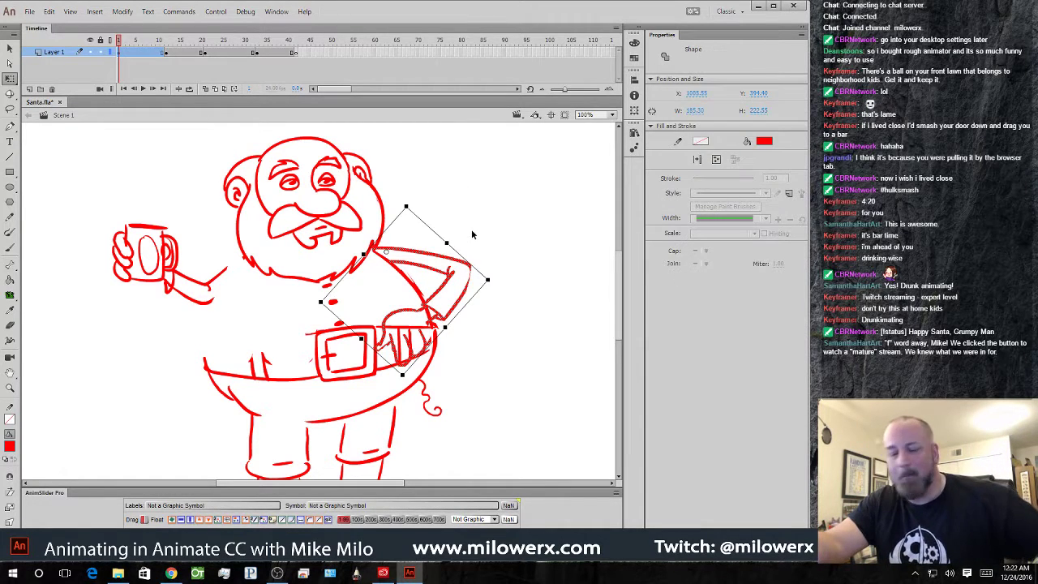
key(Delete)
click(29, 89)
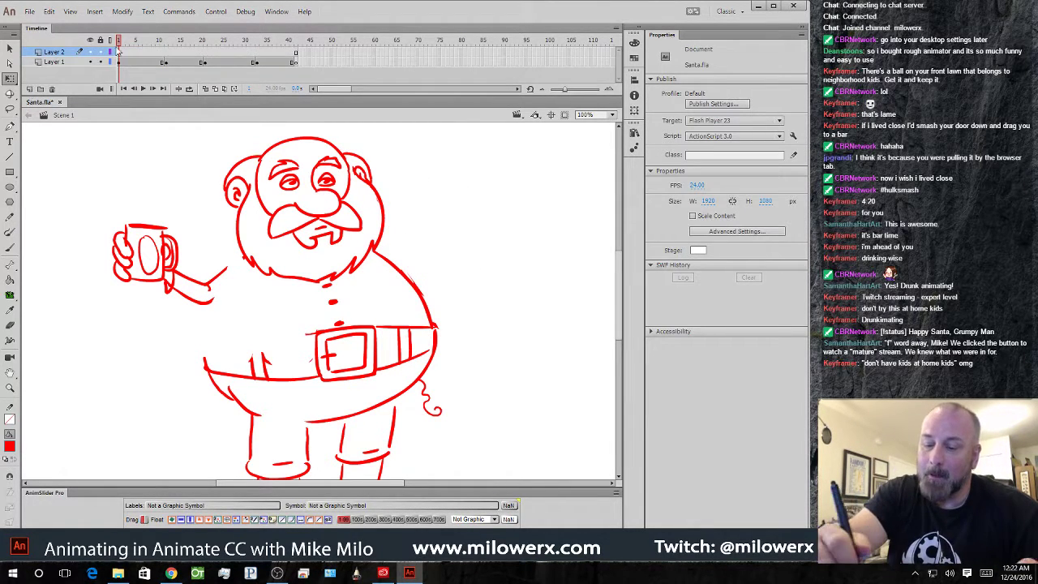
click(120, 53)
key(ctrl+shift+v)
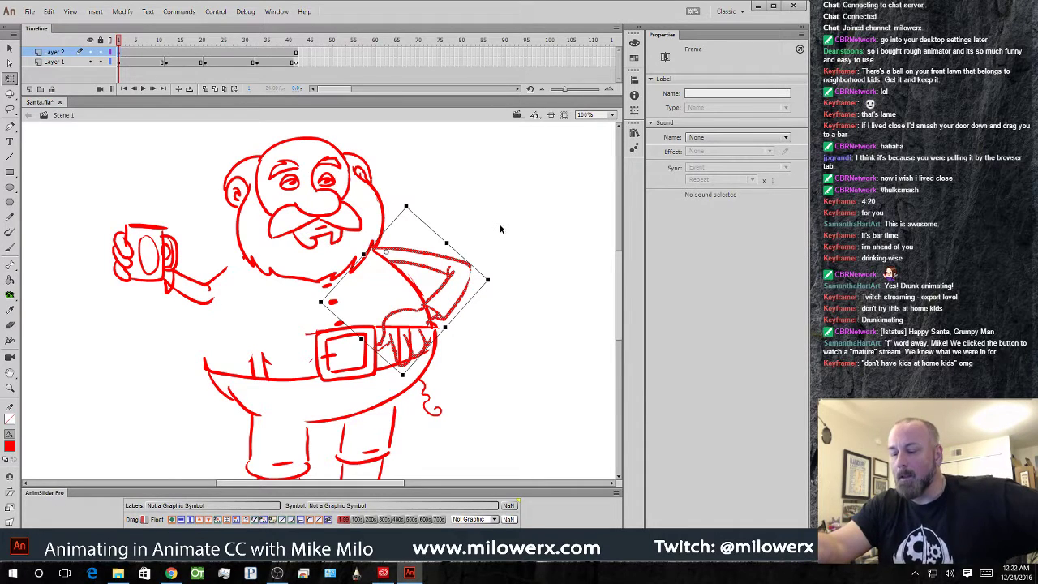
click(417, 184)
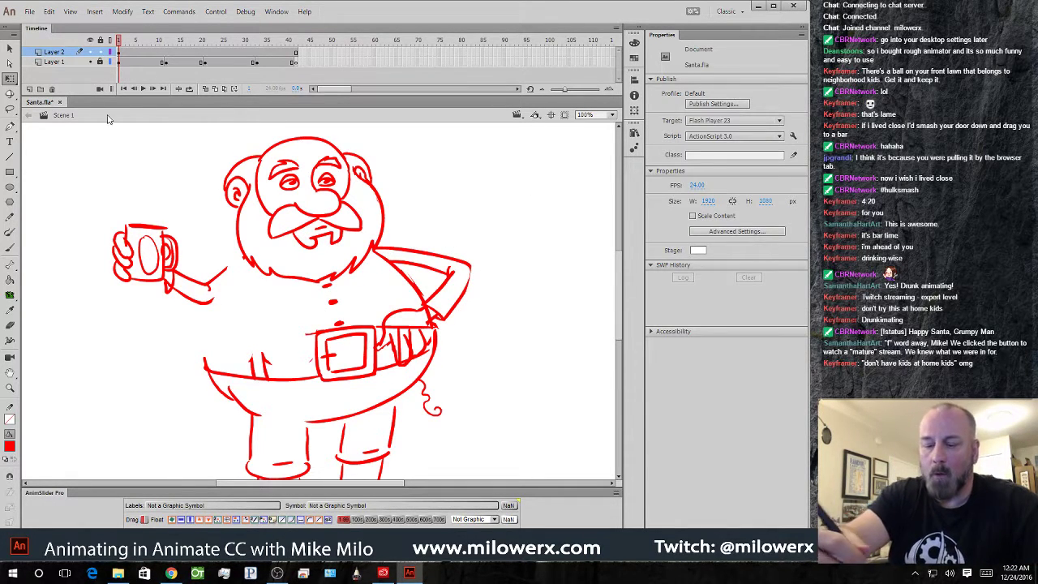
click(10, 108)
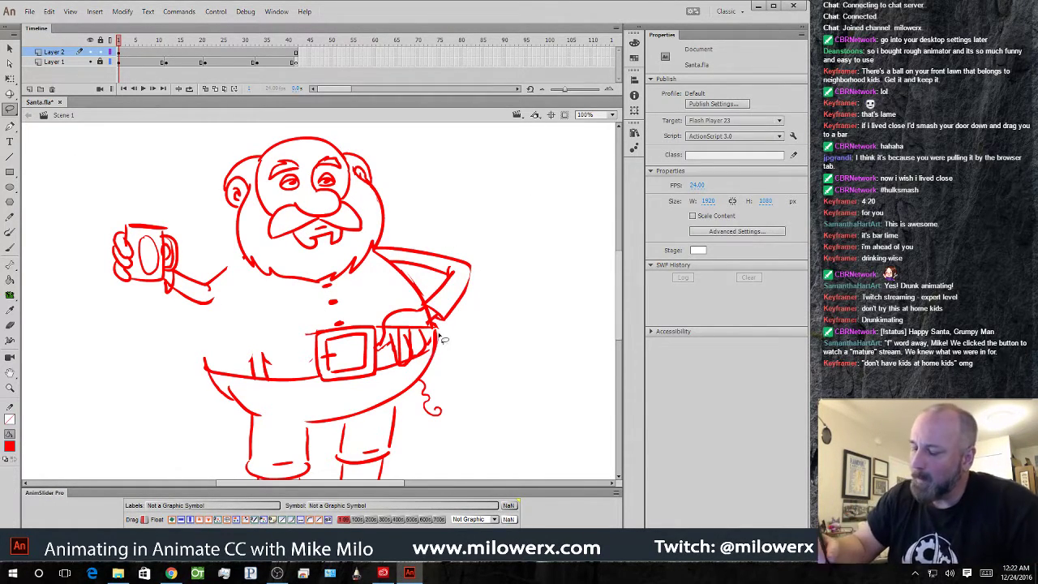
- Lasso the hand resting on Santa's belt on Layer 2 and rotate it clockwise so it angles down from the wrist
mouse_move(443, 341)
mouse_down()
mouse_move(418, 310)
mouse_move(375, 354)
mouse_move(451, 332)
mouse_up()
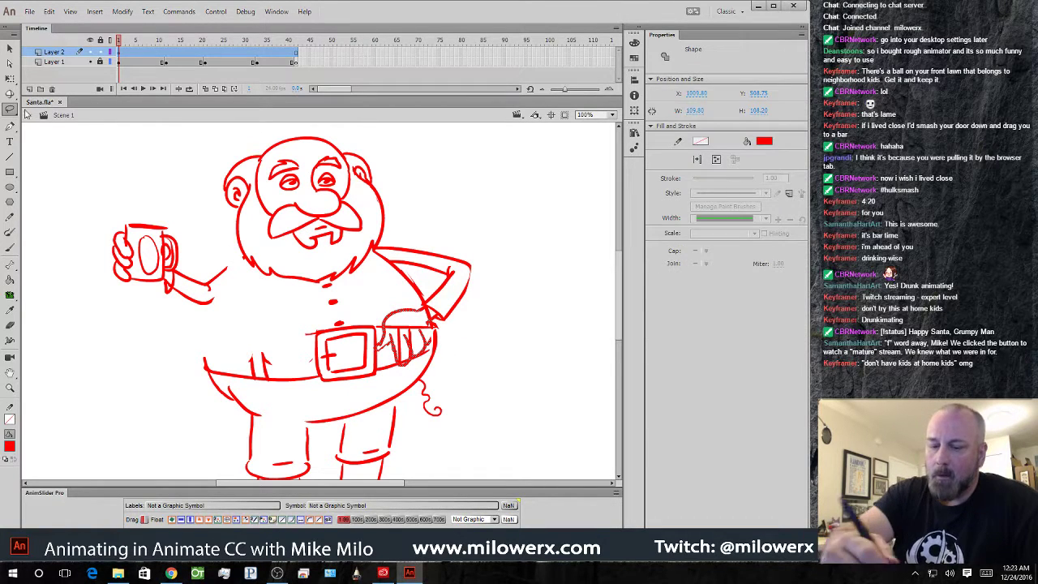
key(q)
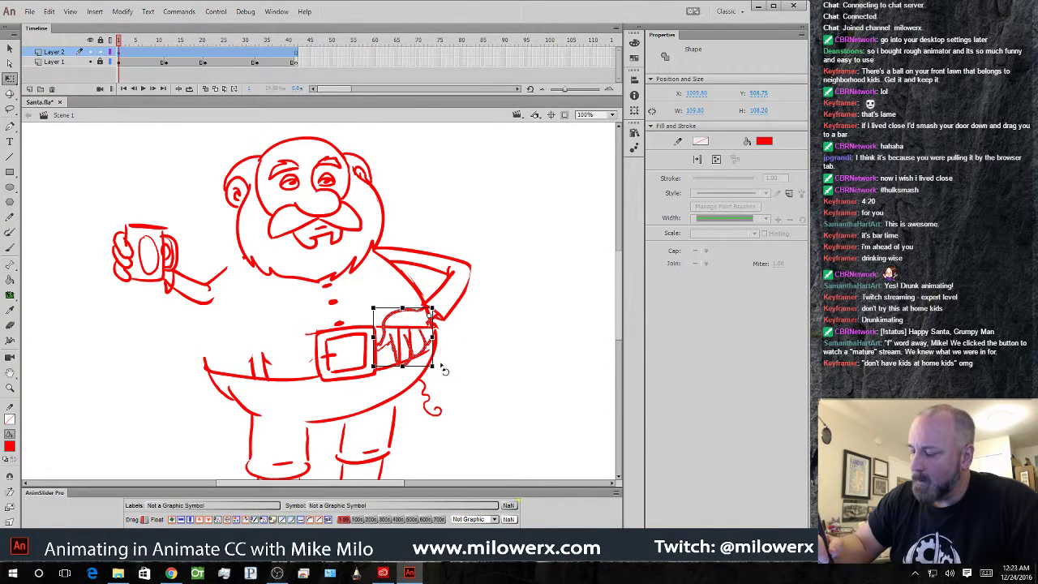
drag(435, 366, 414, 366)
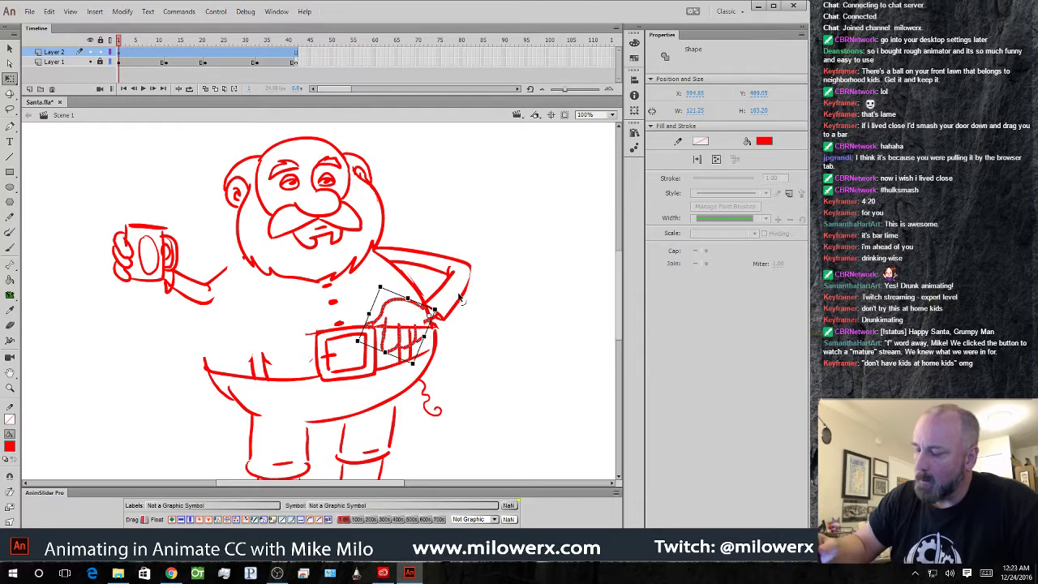
click(507, 281)
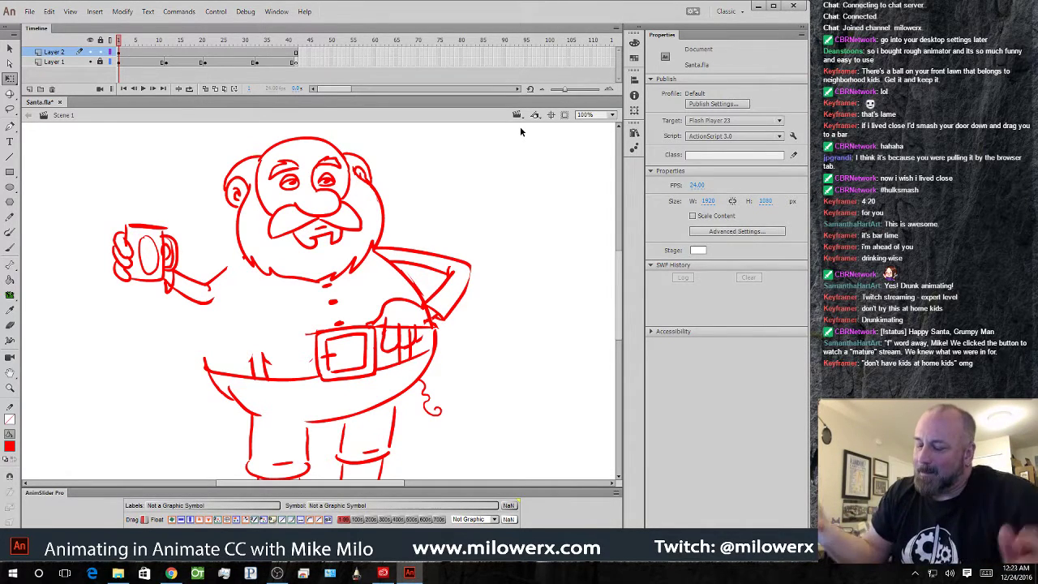
click(10, 109)
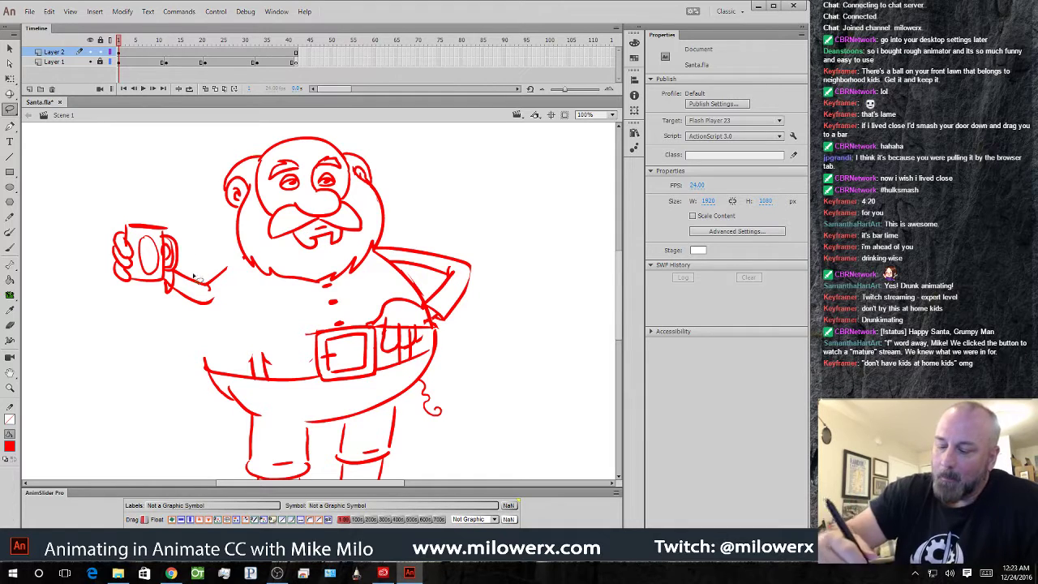
mouse_move(228, 323)
mouse_down()
mouse_move(199, 217)
mouse_move(224, 321)
mouse_up()
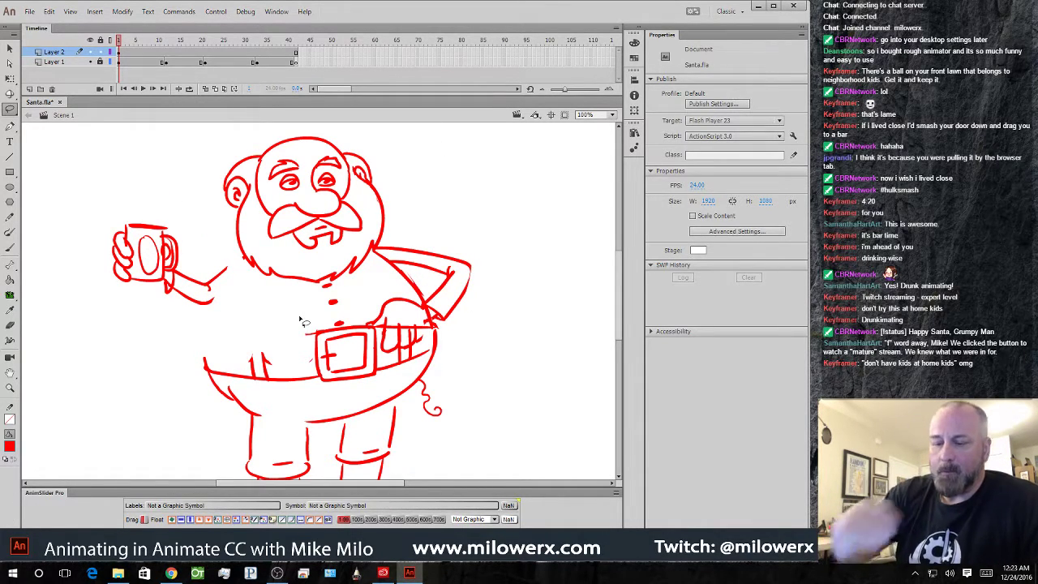
- Unlock Layer 1, lock Layer 2, and clear the Layer 1 belt lines that cross through the hand in frame 1
click(10, 248)
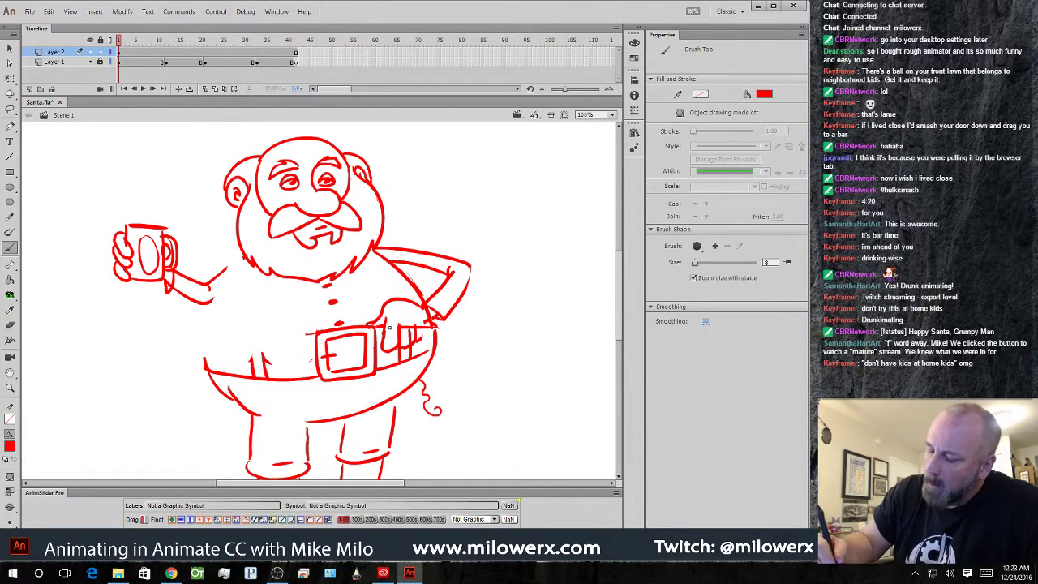
click(100, 62)
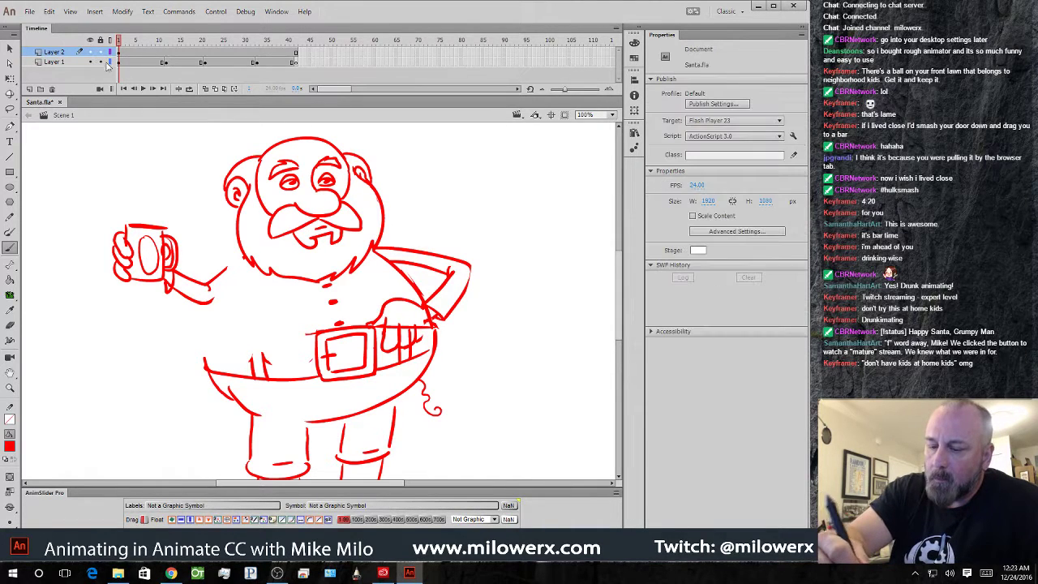
click(402, 339)
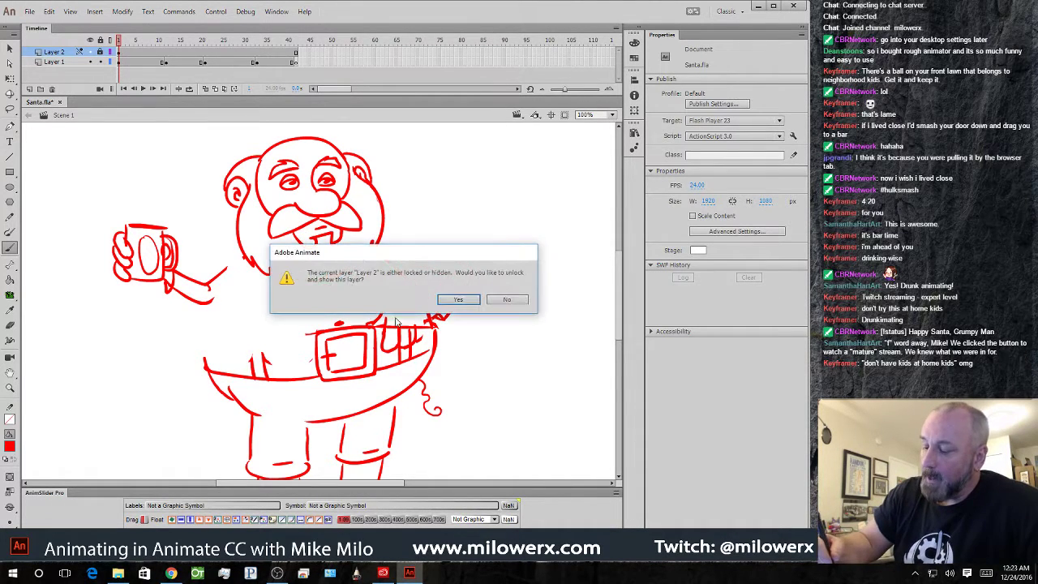
click(506, 300)
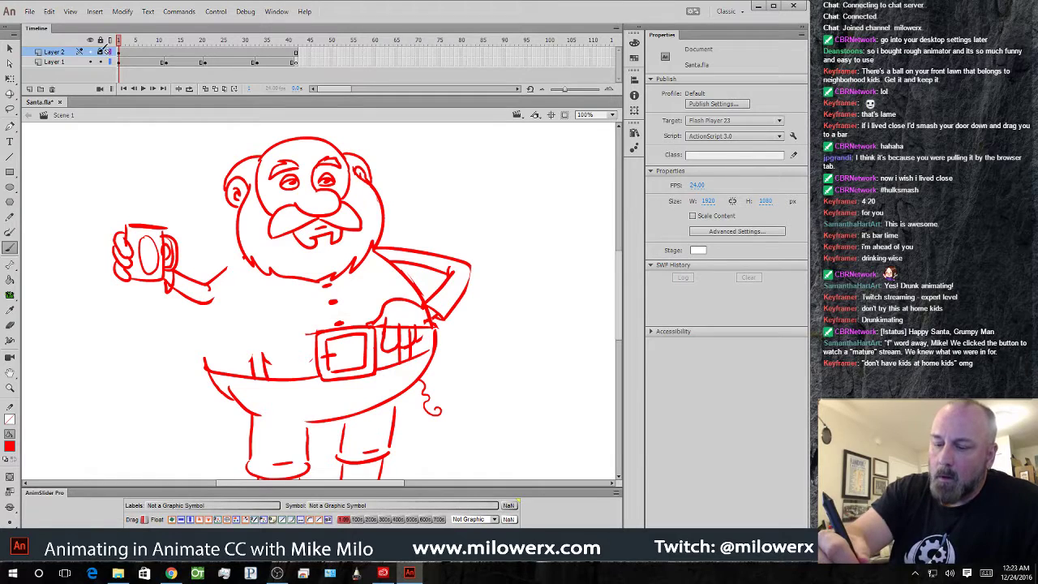
click(70, 63)
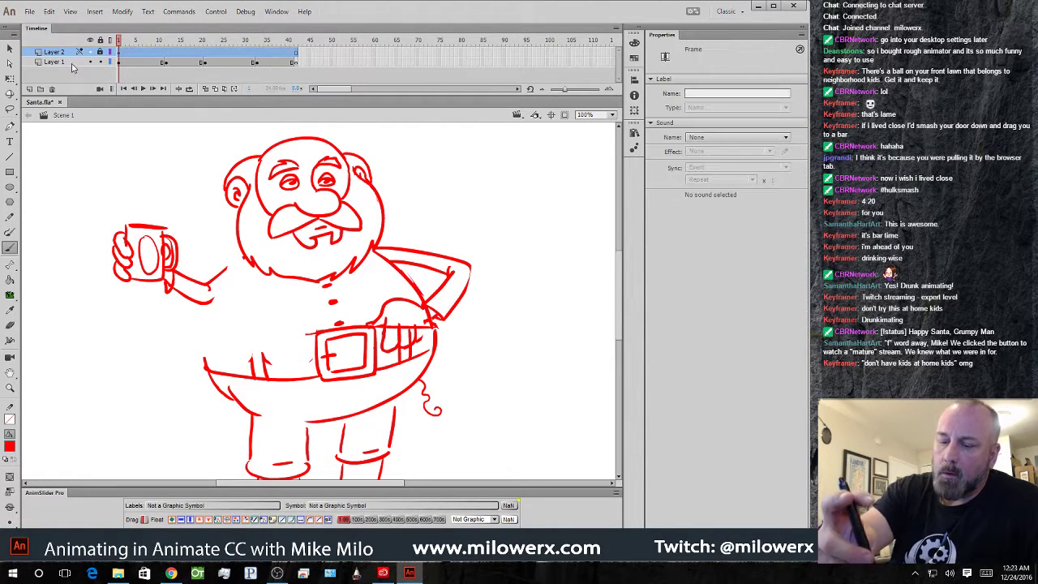
click(411, 334)
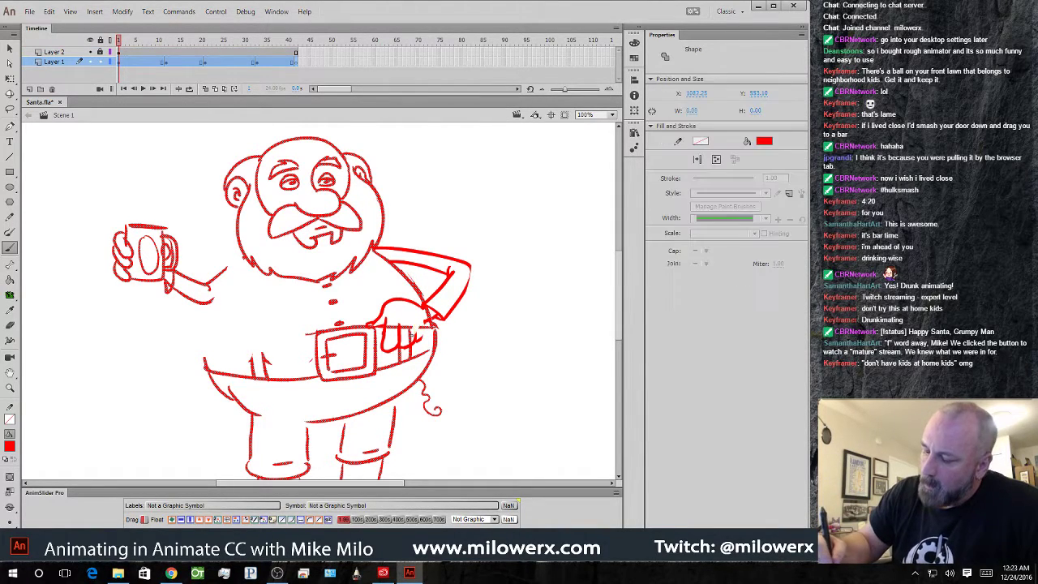
mouse_move(394, 323)
mouse_down()
mouse_move(384, 326)
mouse_move(409, 346)
mouse_move(430, 322)
mouse_up()
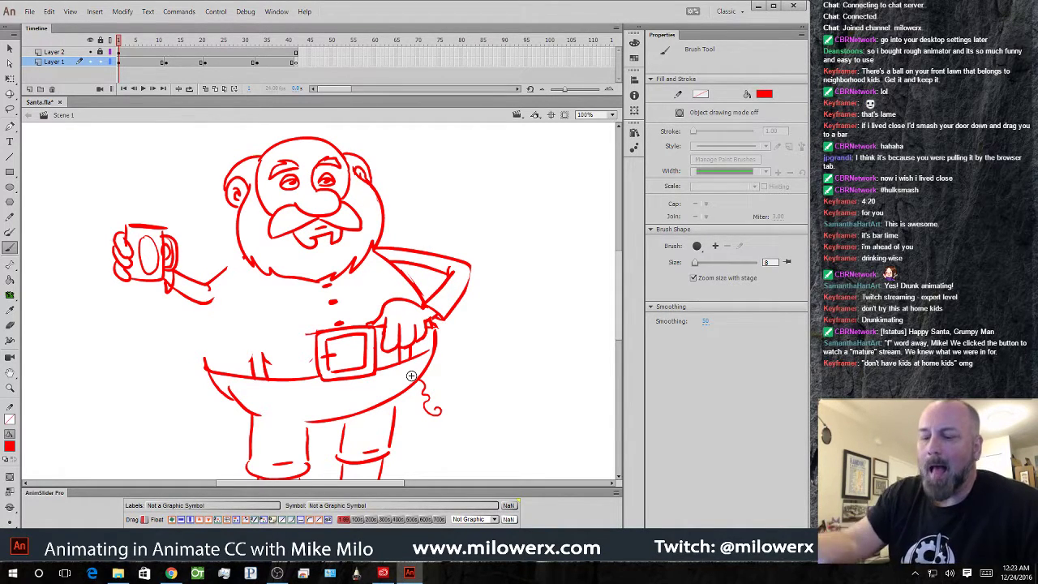
- Delete Layer 2, add a fresh layer, and delete Layer 1 so that only the empty layer remains
click(70, 52)
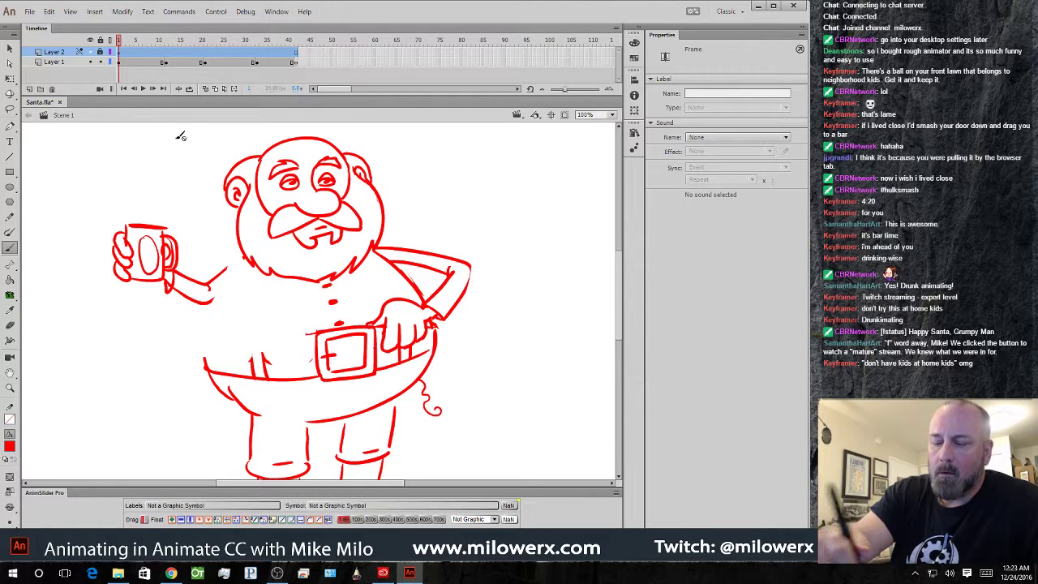
click(53, 90)
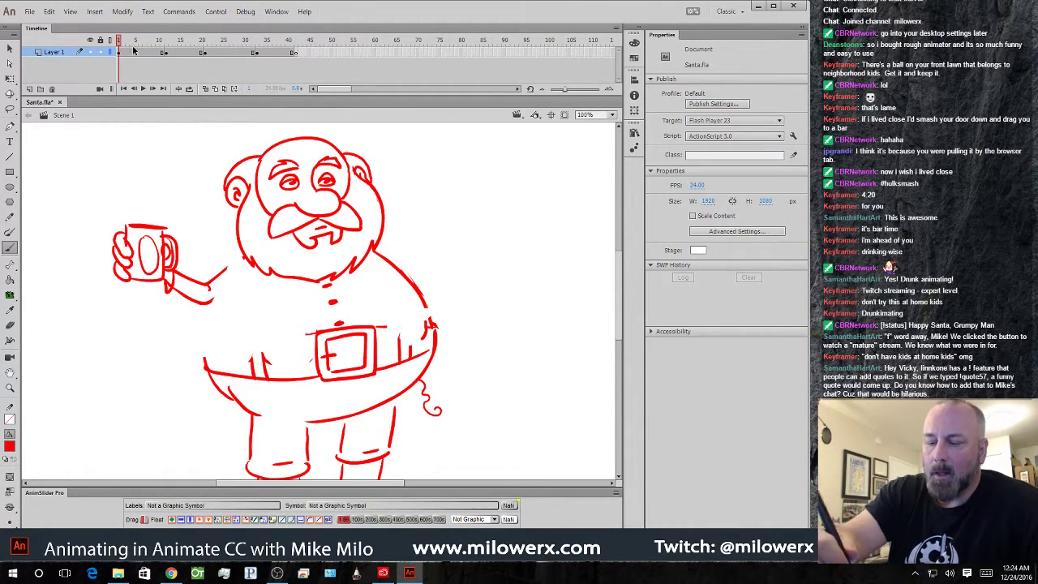
click(30, 89)
click(73, 64)
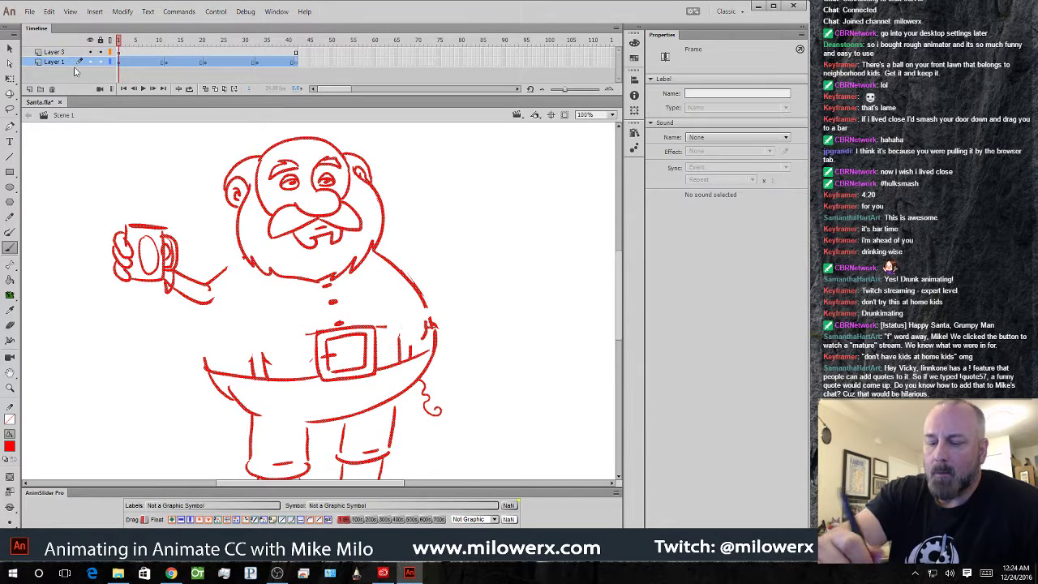
click(52, 90)
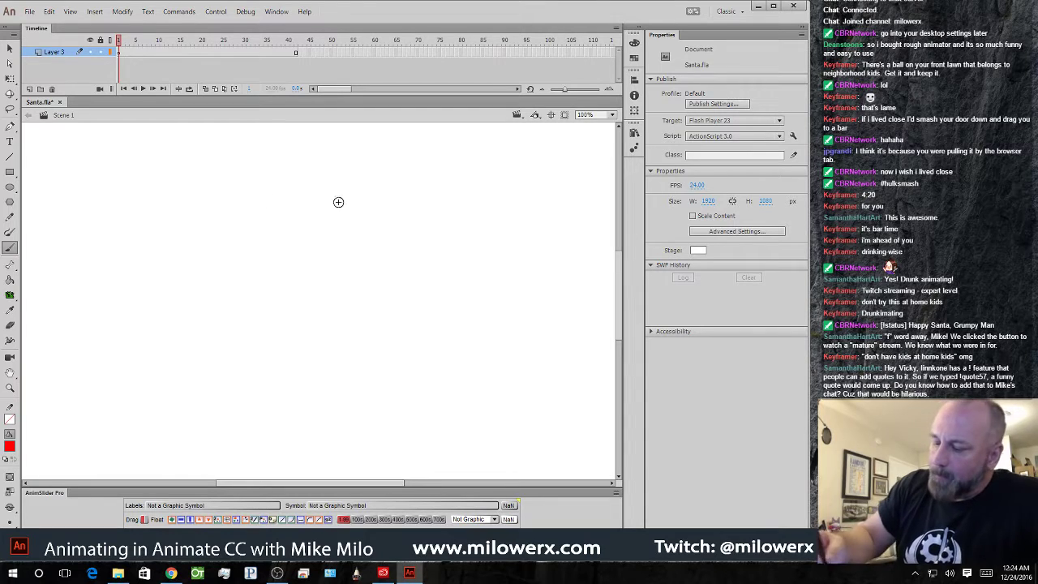
- Brush a new character in red with a large oval head, a small rounded body, two thin legs and outward-pointing feet
mouse_move(234, 244)
mouse_down()
mouse_move(236, 227)
mouse_move(283, 283)
mouse_move(375, 248)
mouse_up()
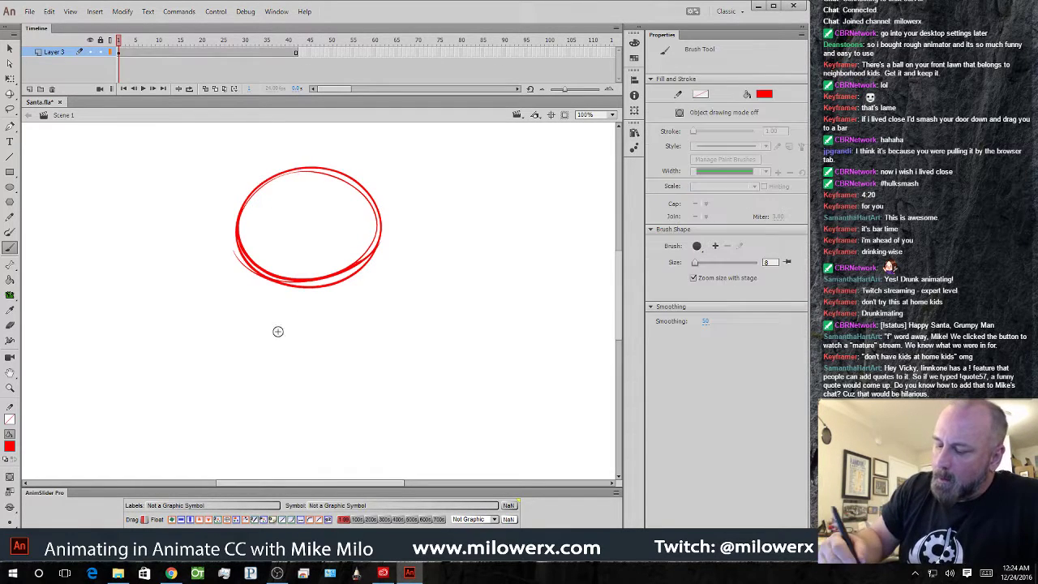
mouse_move(272, 283)
mouse_down()
mouse_move(364, 310)
mouse_move(371, 279)
mouse_up()
mouse_move(283, 335)
mouse_down()
mouse_move(292, 419)
mouse_move(300, 416)
mouse_up()
mouse_move(344, 336)
mouse_down()
mouse_move(339, 417)
mouse_move(303, 428)
mouse_move(386, 430)
mouse_up()
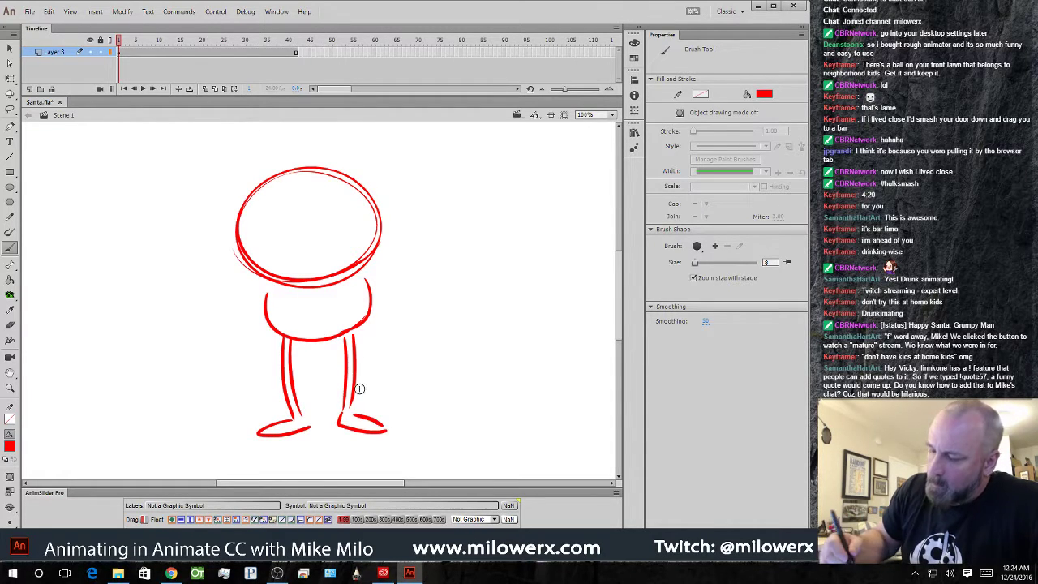
- Try large oval eyes with pupils and a round nose on the head, and undo these strokes
mouse_move(293, 200)
mouse_down()
mouse_move(266, 221)
mouse_move(341, 191)
mouse_move(305, 252)
mouse_up()
click(302, 217)
click(332, 201)
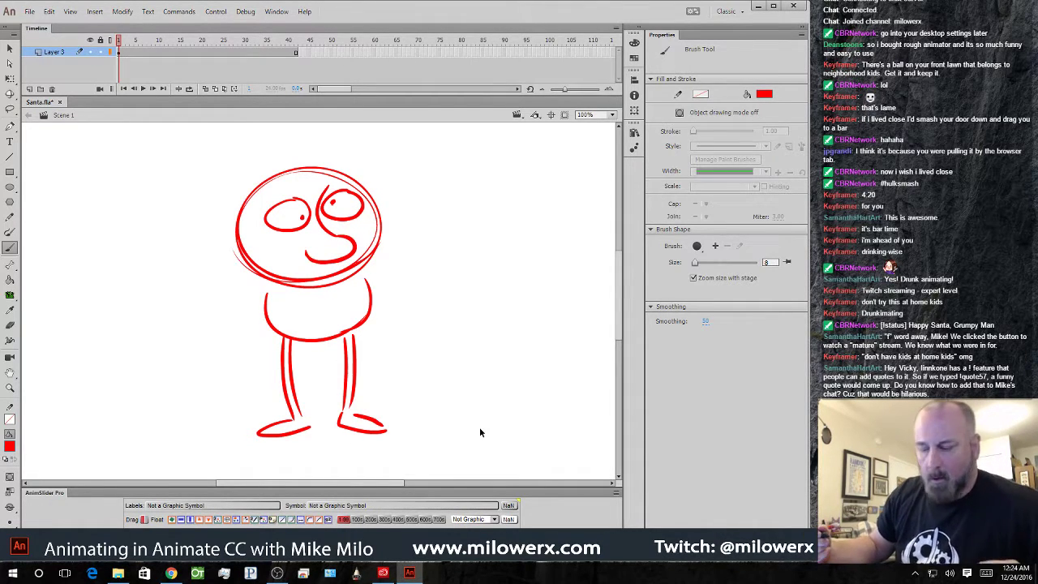
key(ctrl+z)
key(ctrl+z)
key(ctrl+z)
key(ctrl+z)
key(ctrl+z)
key(ctrl+z)
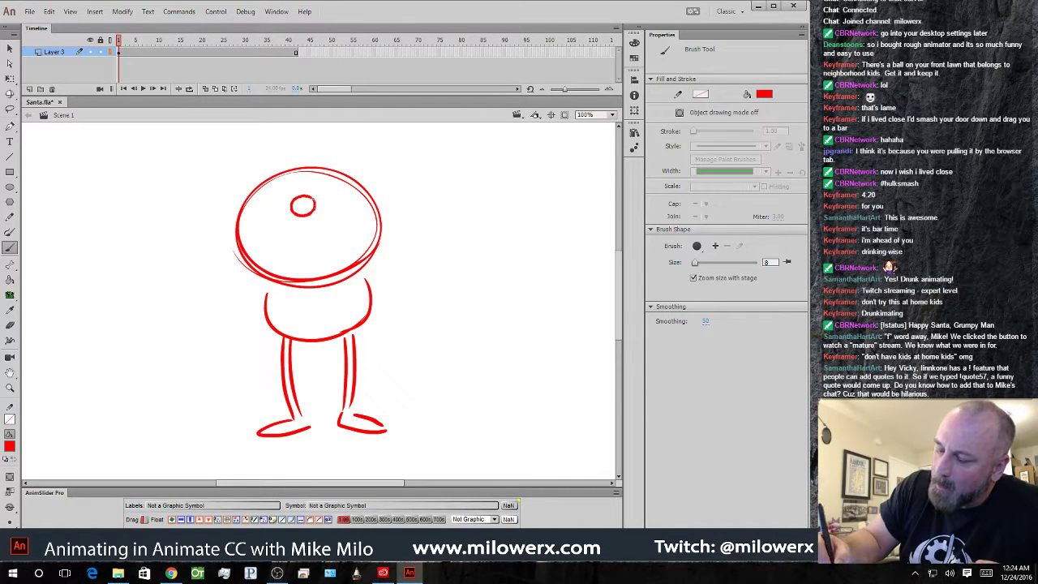
- Draw the face with small round eyes and pupils, bushy eyebrows, a big nose and a drooping moustache
mouse_move(314, 185)
mouse_down()
mouse_move(284, 179)
mouse_move(264, 208)
mouse_up()
mouse_move(324, 184)
mouse_down()
mouse_move(339, 168)
mouse_move(358, 189)
mouse_move(326, 185)
mouse_move(303, 216)
mouse_move(338, 208)
mouse_move(318, 197)
mouse_move(357, 238)
mouse_move(308, 235)
mouse_move(277, 256)
mouse_move(353, 243)
mouse_up()
key(ctrl+z)
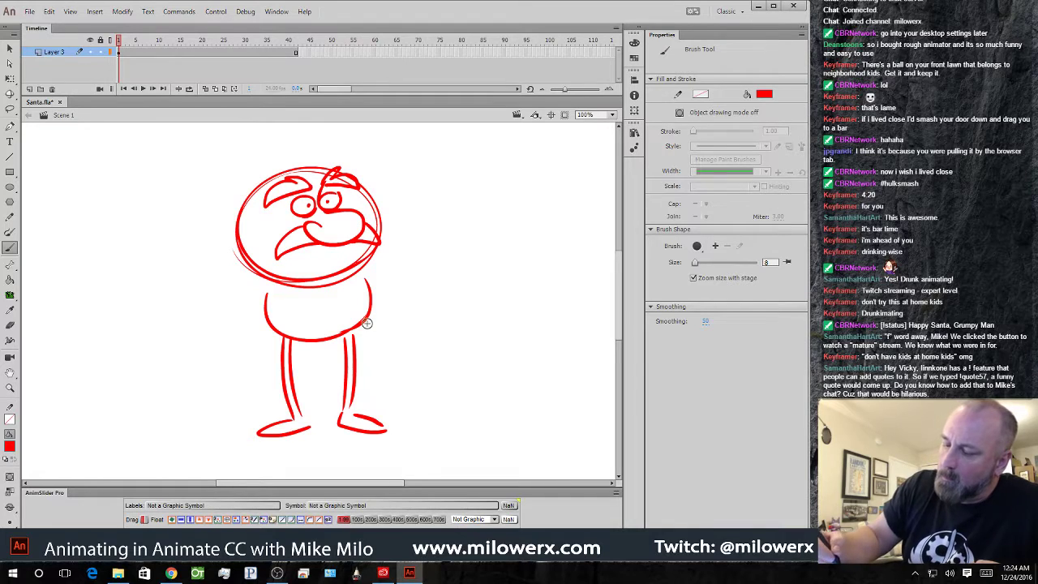
- Outline both sides of the face from the eyebrows down, and ring the head with a shaggy beard edge
drag(277, 200, 271, 242)
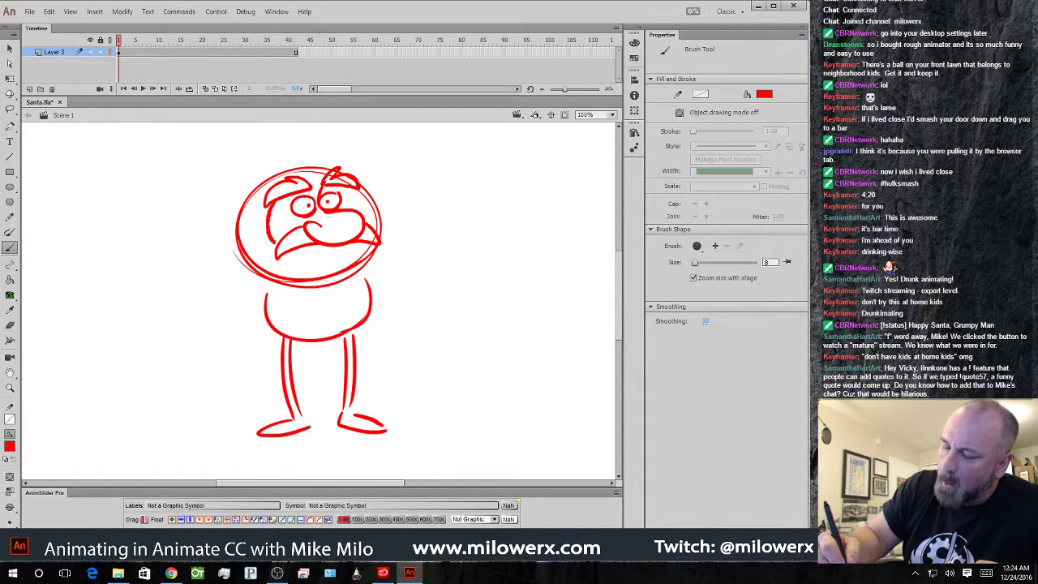
drag(360, 193, 365, 230)
key(ctrl+z)
key(ctrl+z)
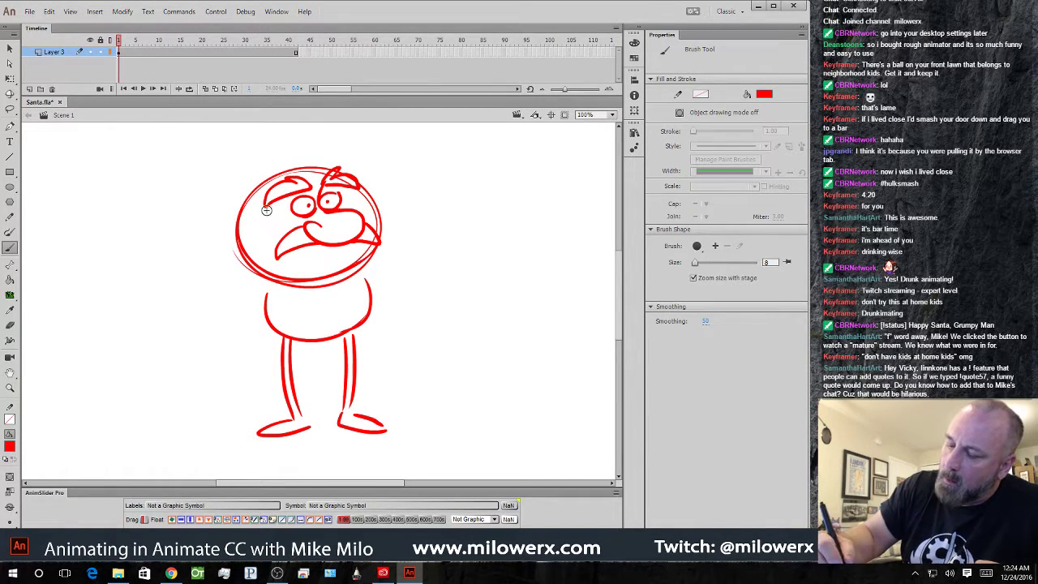
mouse_move(269, 183)
mouse_down()
mouse_move(257, 210)
mouse_move(275, 246)
mouse_up()
drag(359, 184, 364, 218)
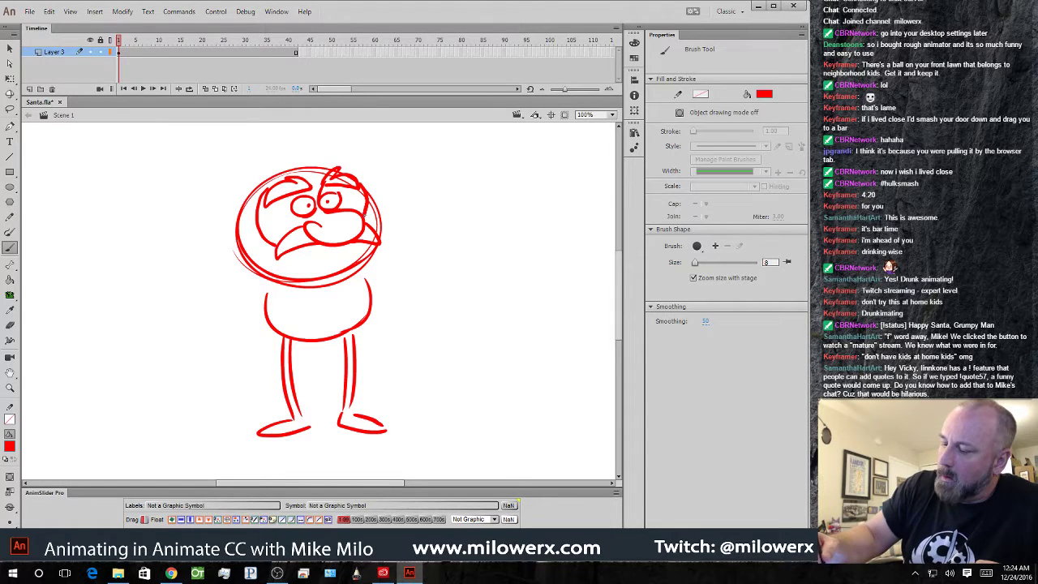
mouse_move(258, 188)
mouse_down()
mouse_move(237, 268)
mouse_move(300, 286)
mouse_up()
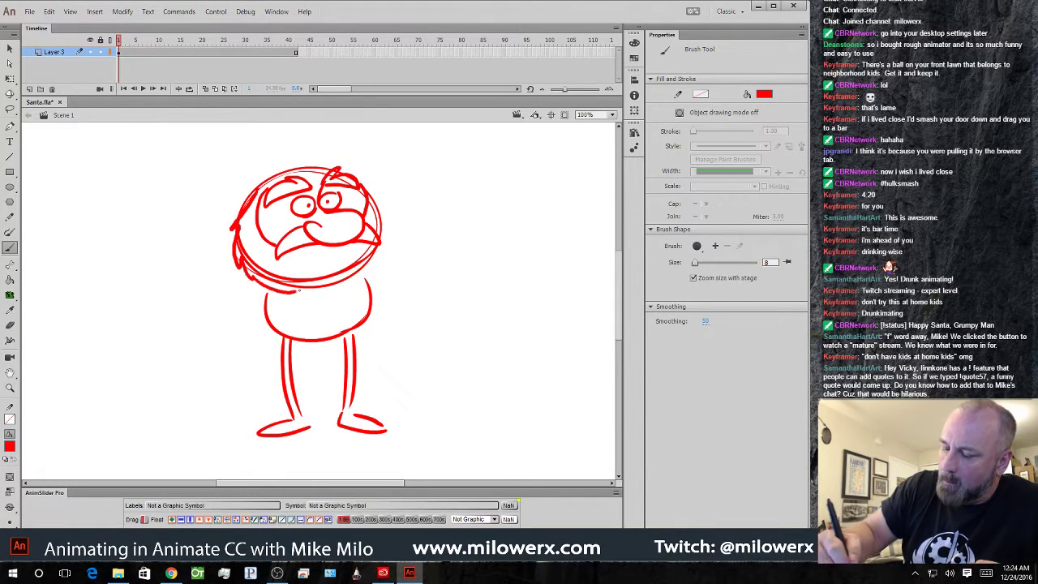
mouse_move(365, 193)
mouse_down()
mouse_move(381, 221)
mouse_move(378, 260)
mouse_up()
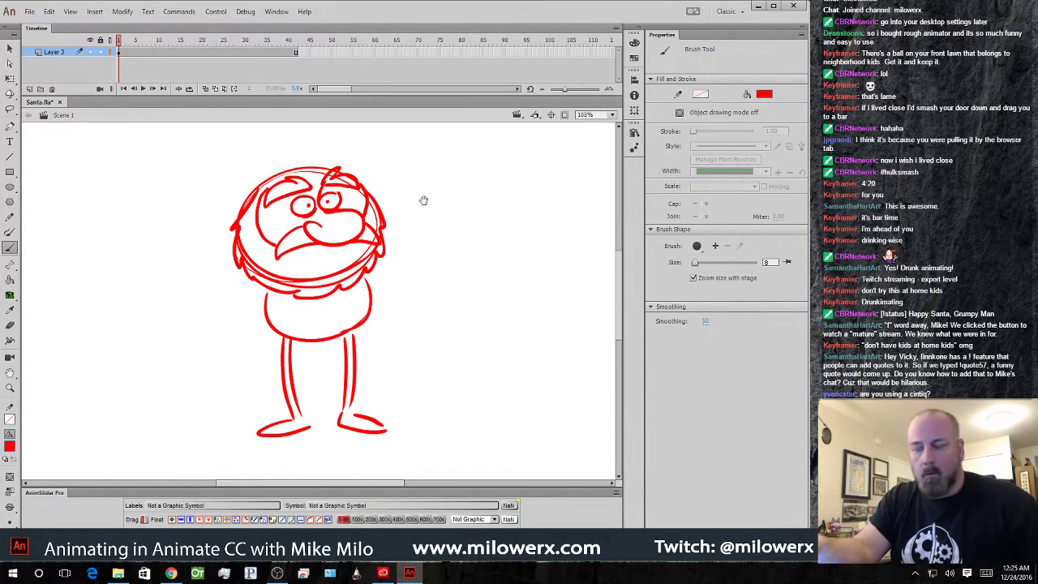
- Draw a Santa hat on the head with a curved brim, a drooping tip and a round pompom
drag(422, 199, 440, 251)
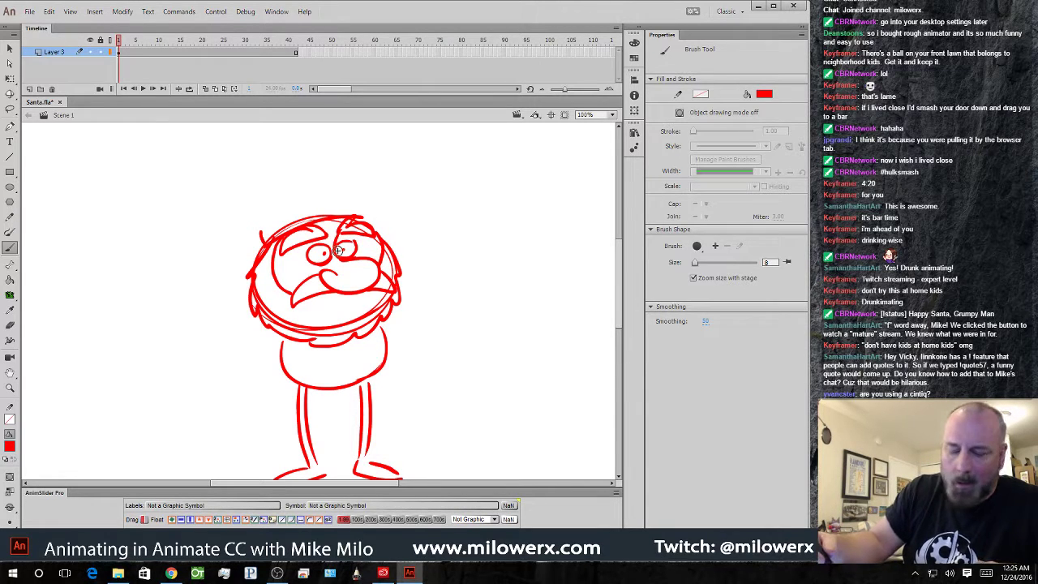
mouse_move(262, 228)
mouse_down()
mouse_move(367, 204)
mouse_move(367, 217)
mouse_move(335, 166)
mouse_move(253, 193)
mouse_move(230, 260)
mouse_up()
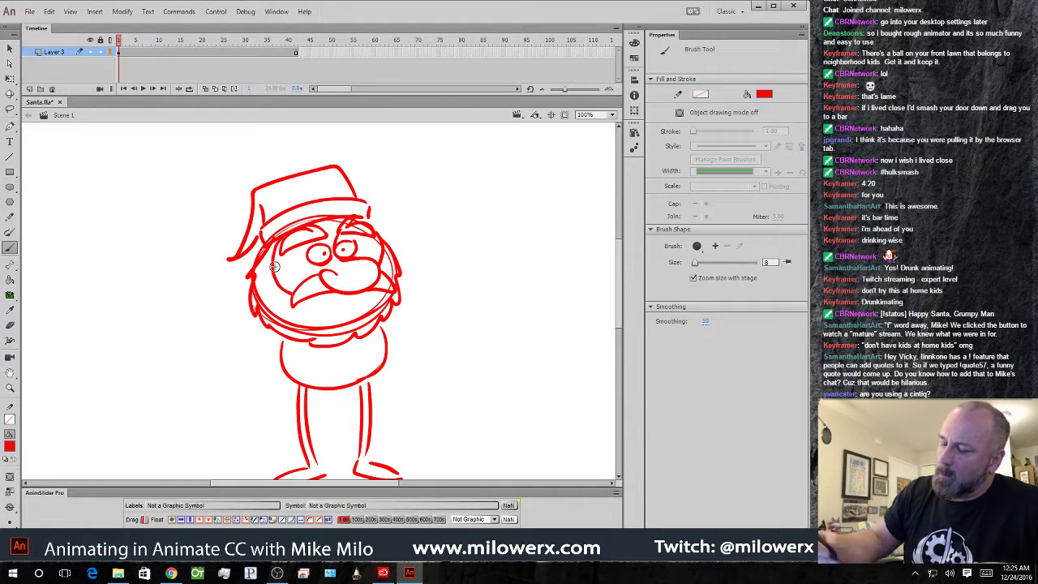
mouse_move(230, 258)
mouse_down()
mouse_move(235, 287)
mouse_move(248, 267)
mouse_up()
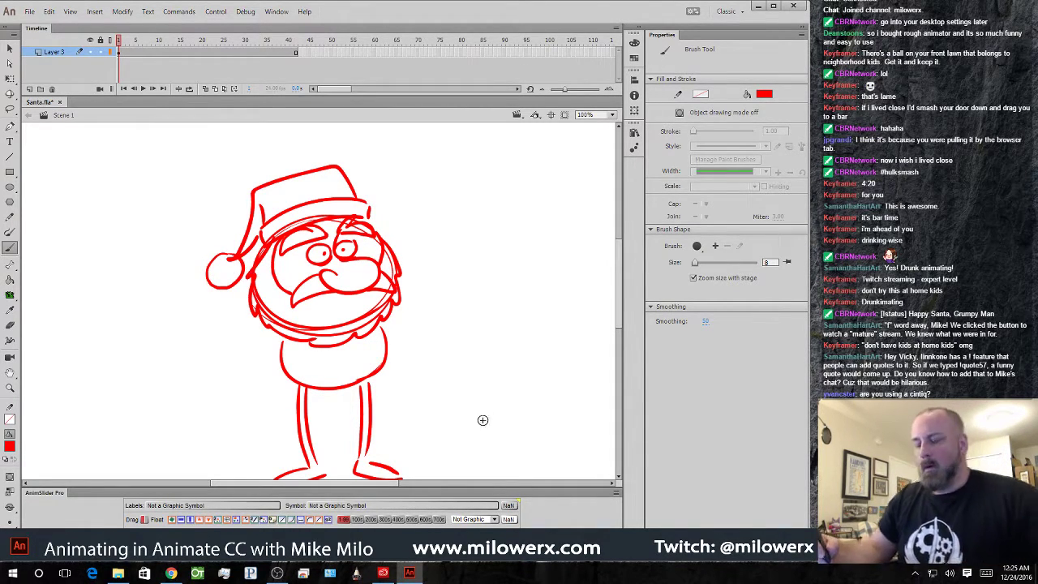
- Add a trim band along the jacket's hem and a vertical strip down the front of the body
mouse_move(482, 415)
mouse_down()
mouse_move(461, 414)
mouse_move(462, 378)
mouse_up()
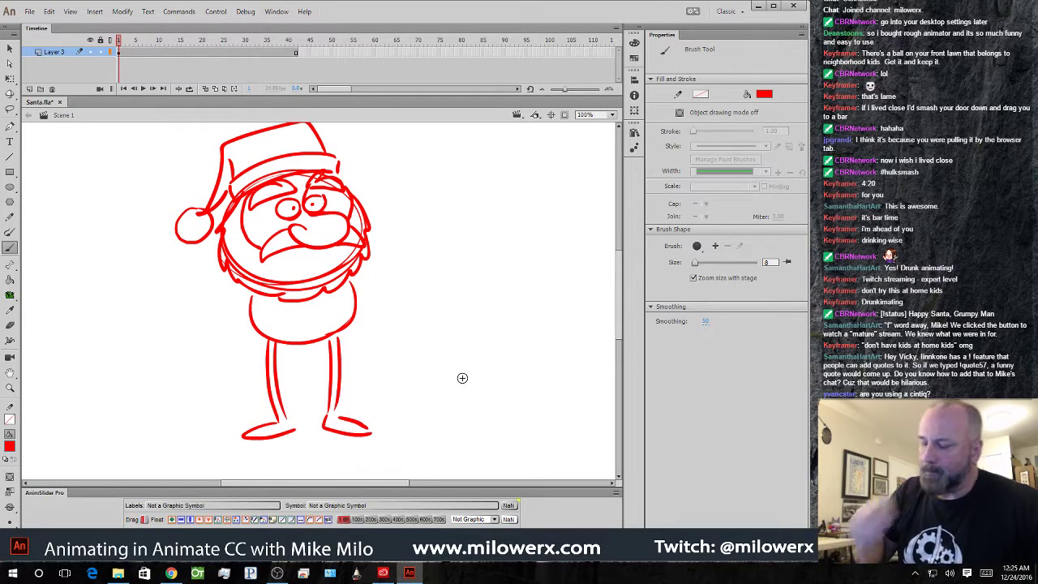
drag(255, 322, 351, 315)
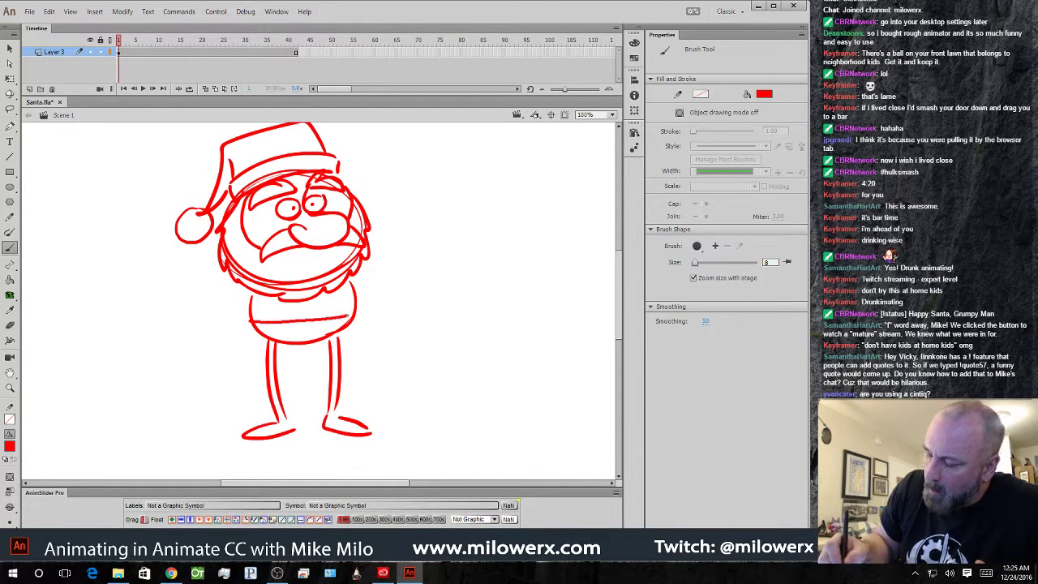
mouse_move(278, 334)
mouse_down()
mouse_move(359, 317)
mouse_move(302, 323)
mouse_up()
drag(309, 301, 311, 324)
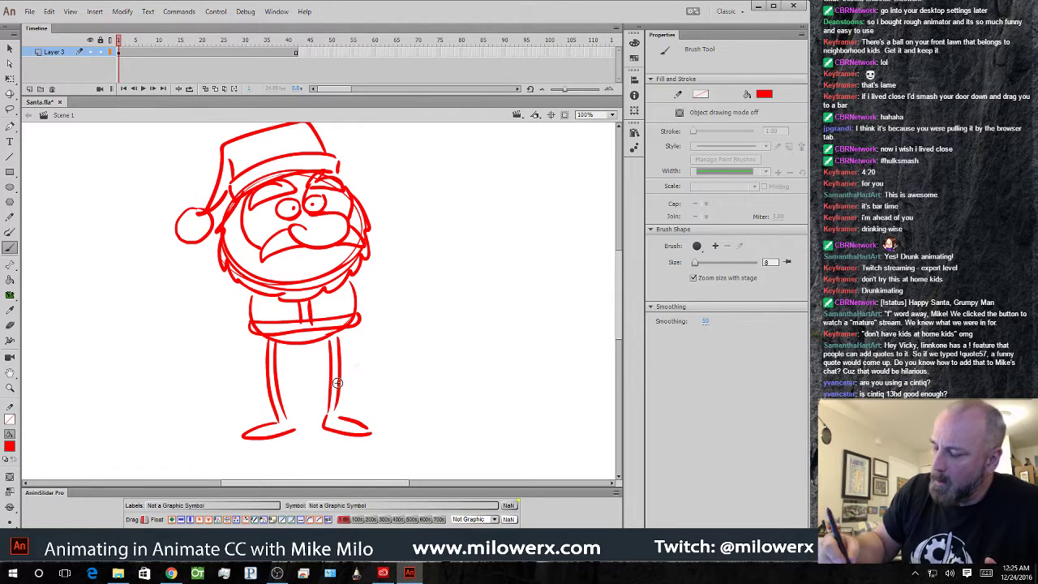
- Draw cuffs around both lower legs and a thin arm with a cuffed wrist and hand hanging below the pompom
mouse_move(322, 386)
mouse_down()
mouse_move(347, 389)
mouse_move(261, 389)
mouse_up()
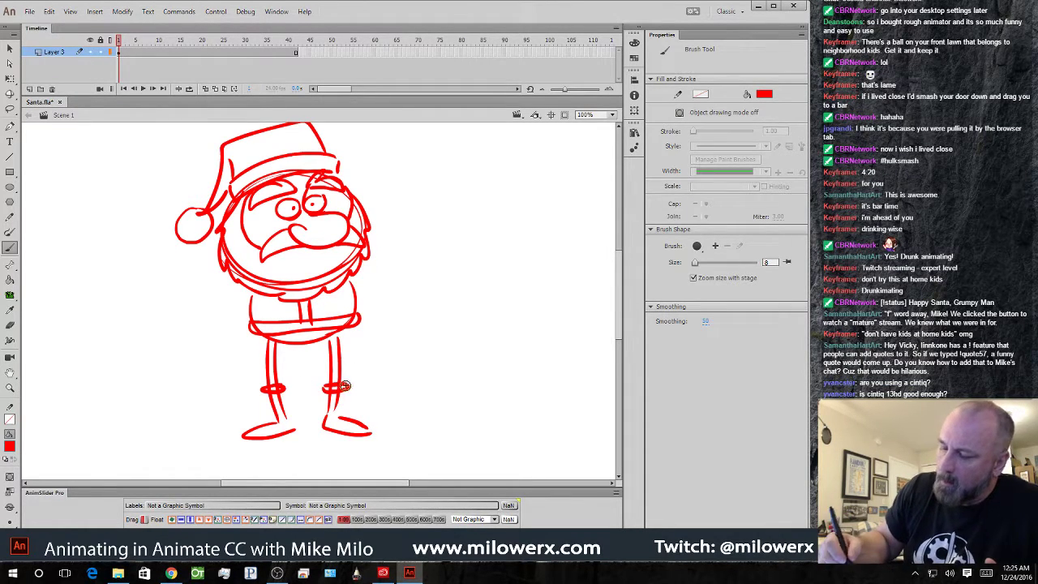
drag(244, 286, 230, 350)
mouse_move(248, 300)
mouse_down()
mouse_move(241, 352)
mouse_move(232, 354)
mouse_move(239, 343)
mouse_move(227, 363)
mouse_move(259, 369)
mouse_move(250, 364)
mouse_move(248, 391)
mouse_move(240, 369)
mouse_move(235, 396)
mouse_up()
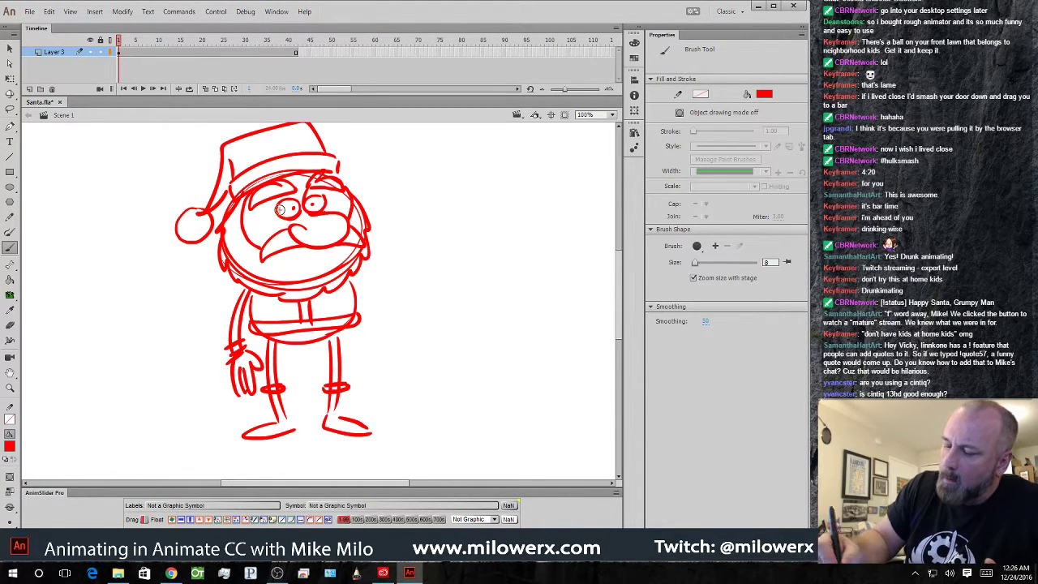
- Draw half-closed eyelids across both of the grumpy Santa's eyes
drag(276, 208, 302, 207)
drag(306, 202, 324, 201)
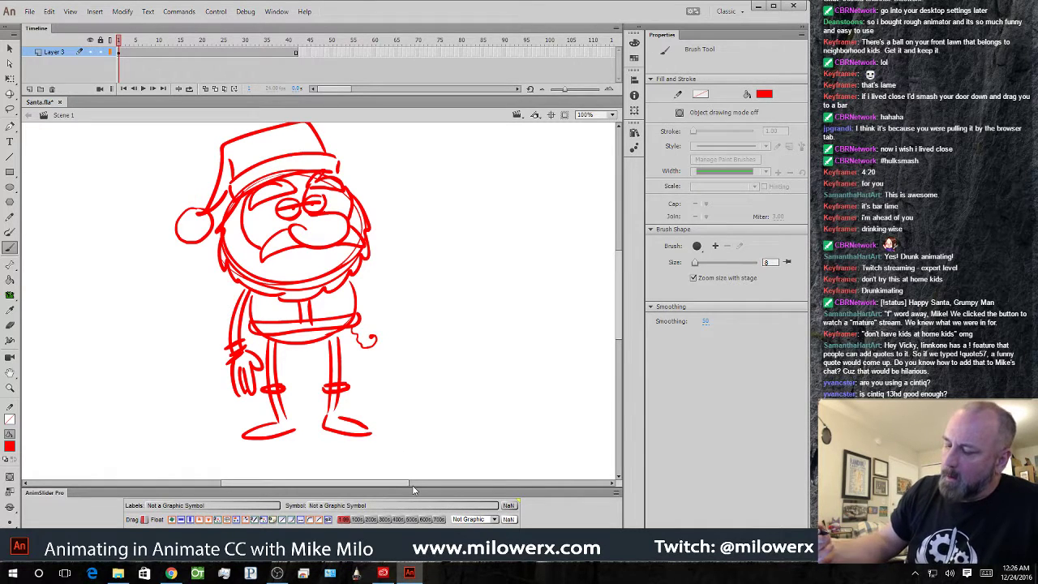
- Redo the second arm as a thin arm with a cuffed wrist and hand, and add small ears on both sides of the head
key(ctrl+z)
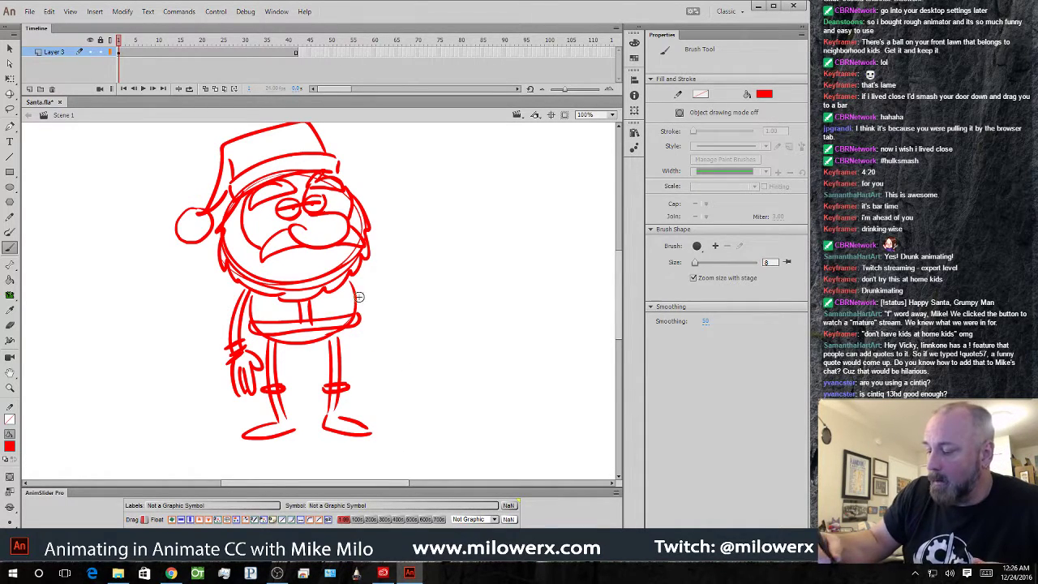
mouse_move(356, 280)
mouse_down()
mouse_move(373, 353)
mouse_move(357, 384)
mouse_move(371, 363)
mouse_move(356, 365)
mouse_up()
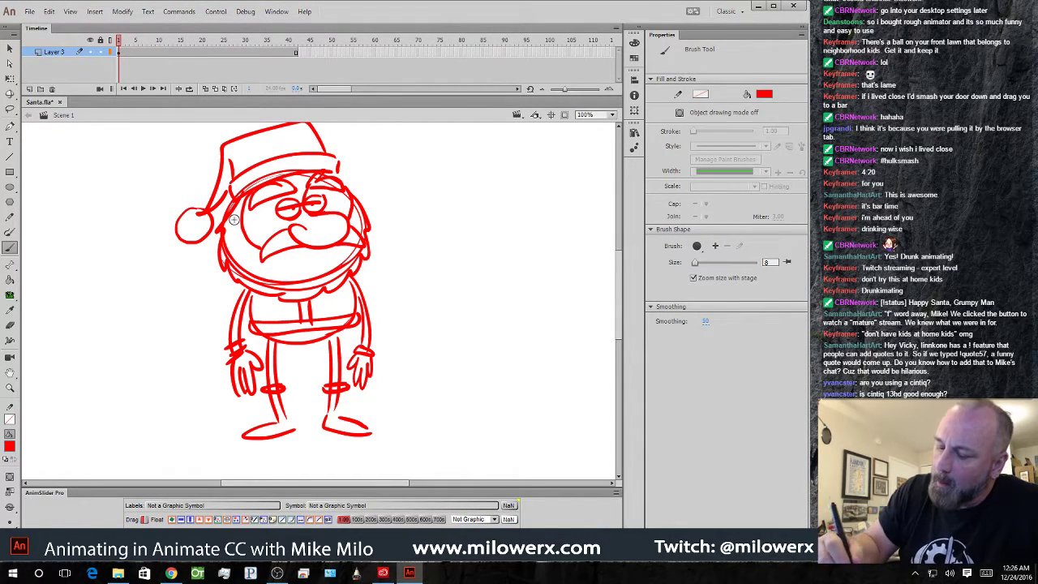
drag(231, 208, 227, 219)
drag(357, 195, 355, 183)
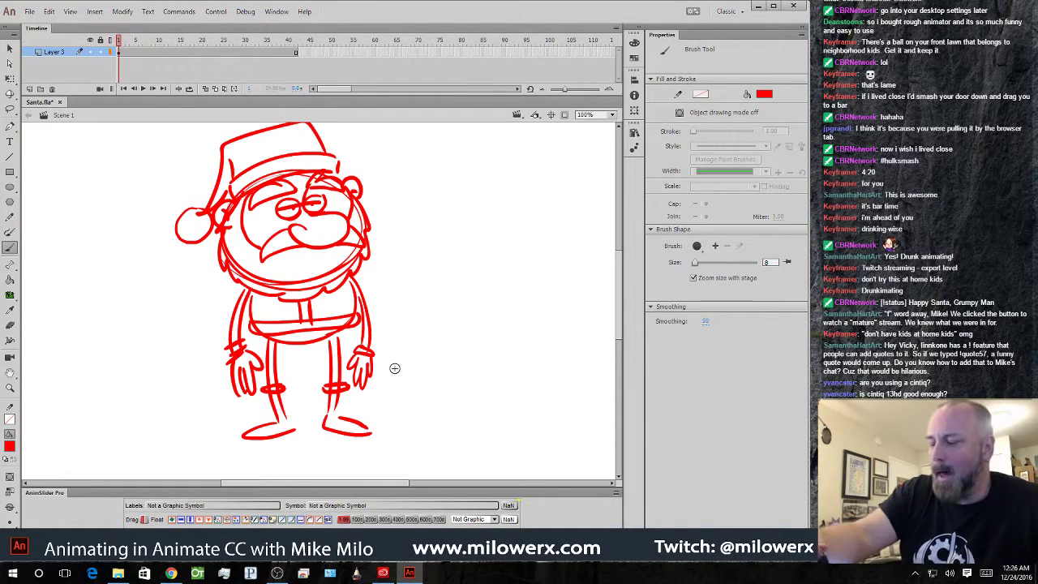
- Delete the entire thin-legged Santa drawing from frame 1 of Layer 3
click(120, 52)
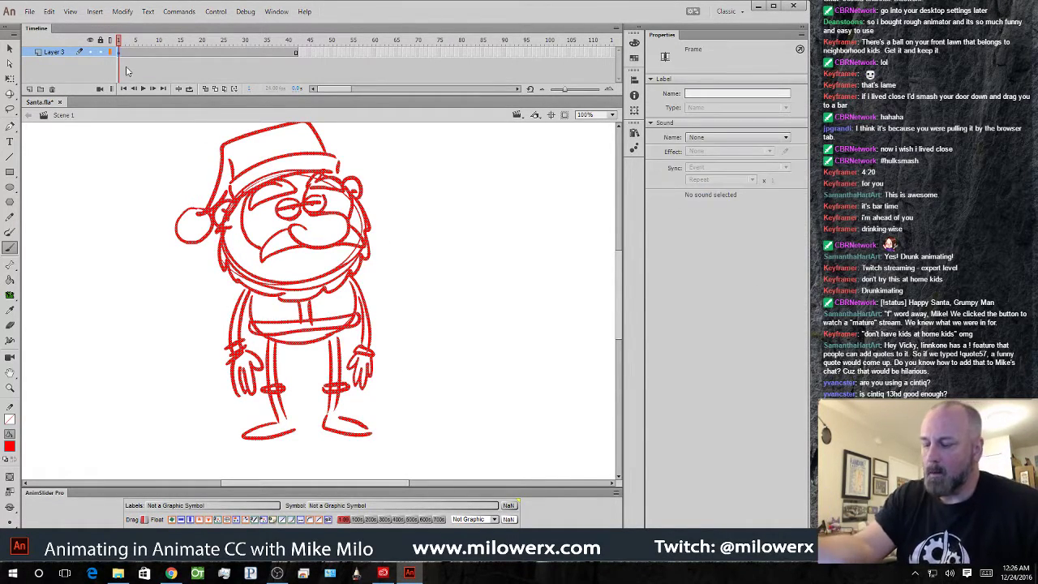
key(Delete)
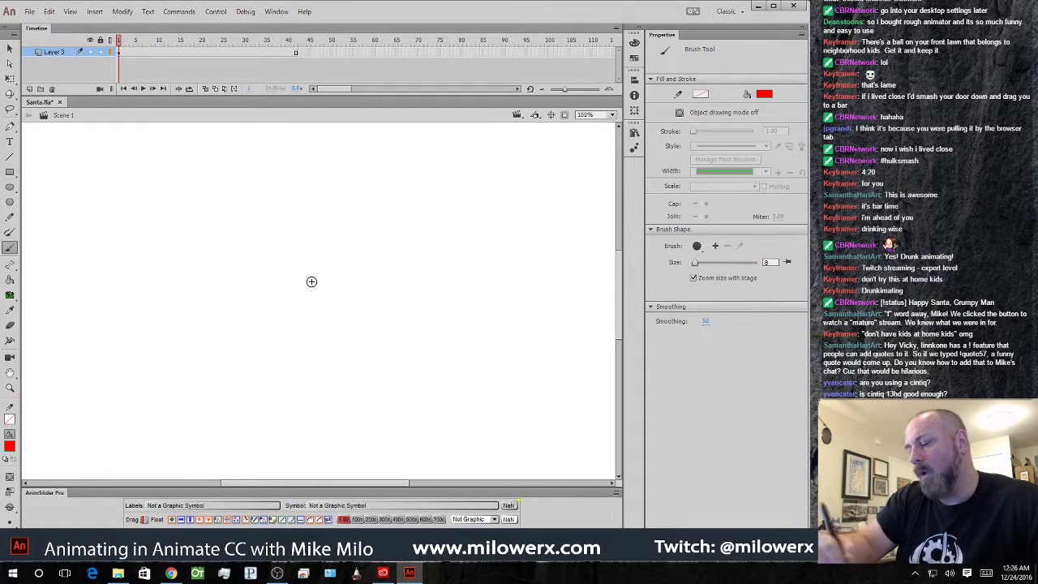
- Set the brush size to 5 and sketch a wide oval head with a curved vertical centre line
click(14, 507)
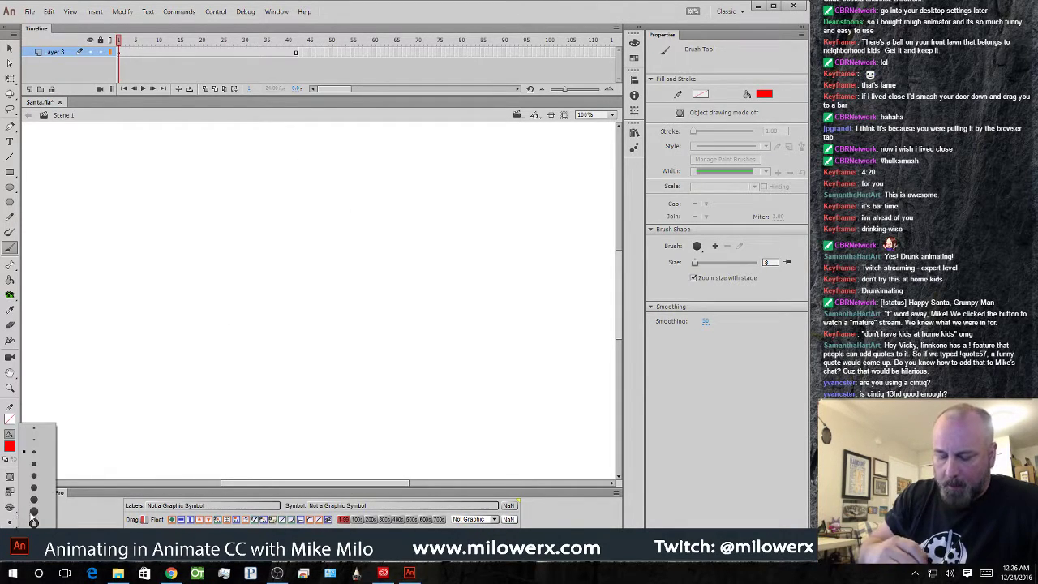
click(38, 442)
mouse_move(254, 262)
mouse_down()
mouse_move(350, 265)
mouse_move(272, 165)
mouse_move(379, 243)
mouse_move(402, 214)
mouse_move(382, 175)
mouse_up()
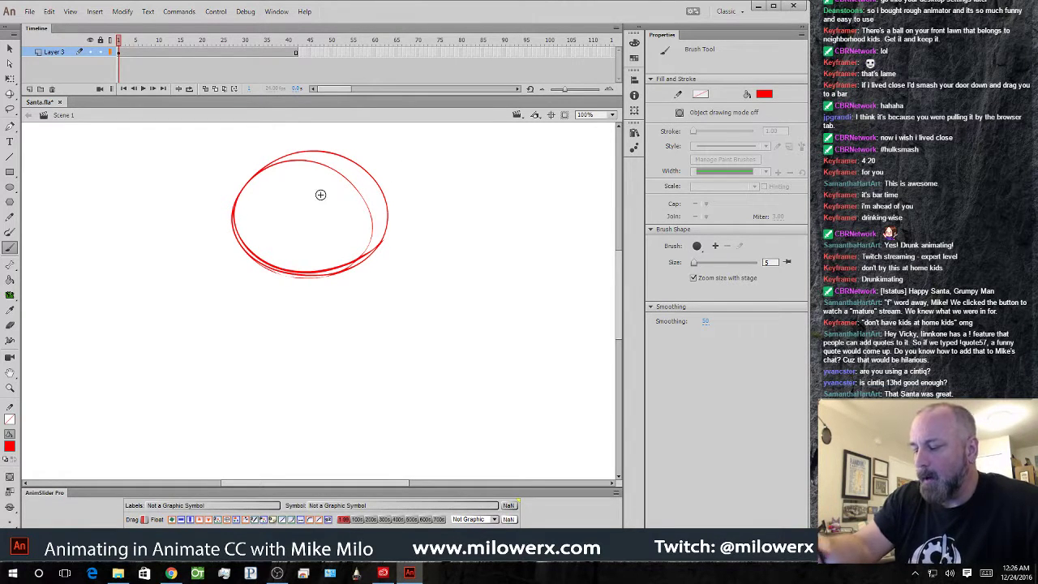
drag(303, 159, 321, 237)
key(ctrl+z)
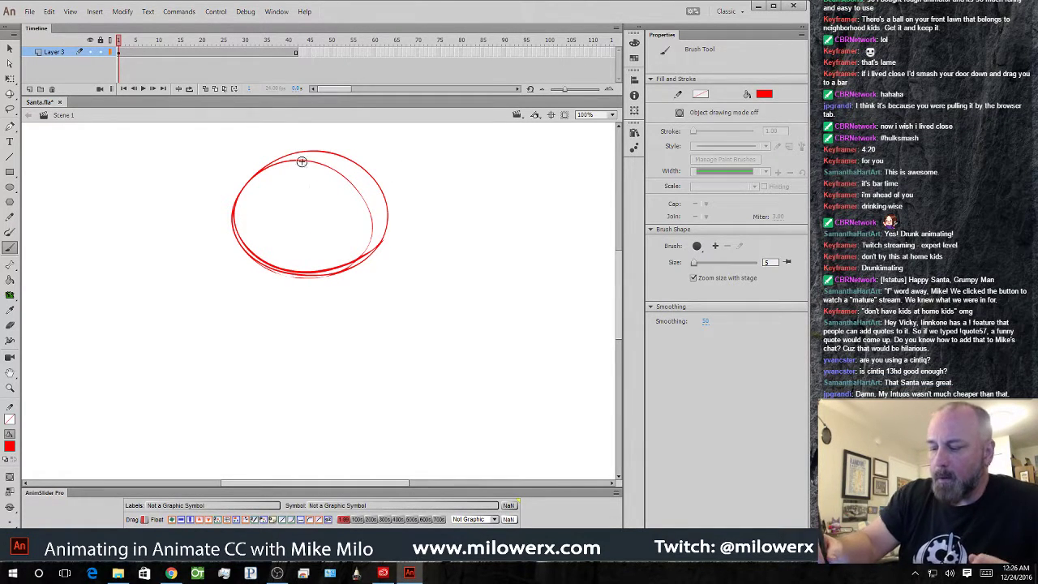
drag(301, 162, 322, 266)
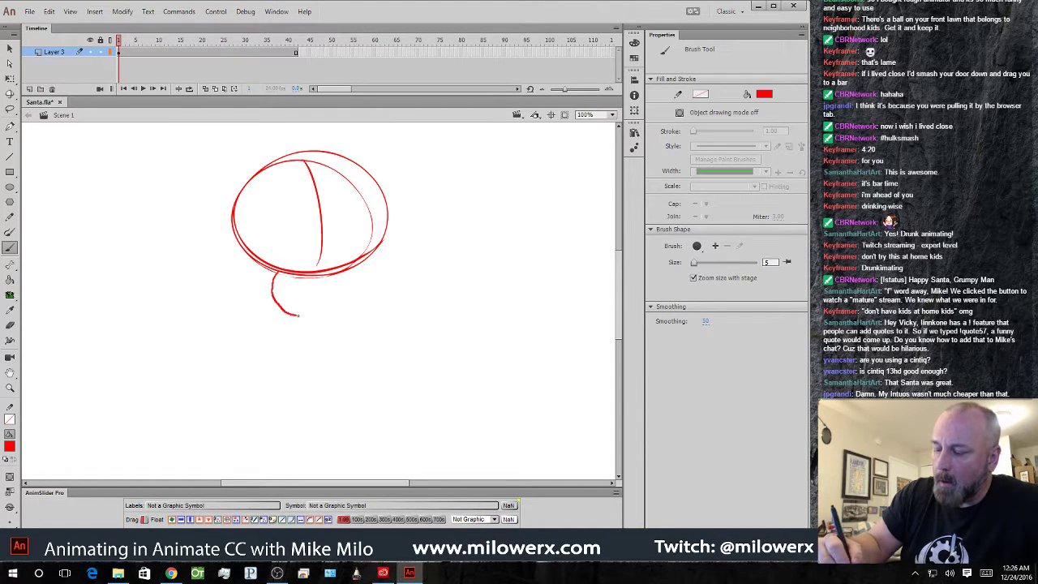
- Try a small rounded body with two thin legs below the head, and undo the strokes
mouse_move(283, 310)
mouse_down()
mouse_move(285, 369)
mouse_move(289, 381)
mouse_move(296, 375)
mouse_up()
drag(326, 312, 334, 374)
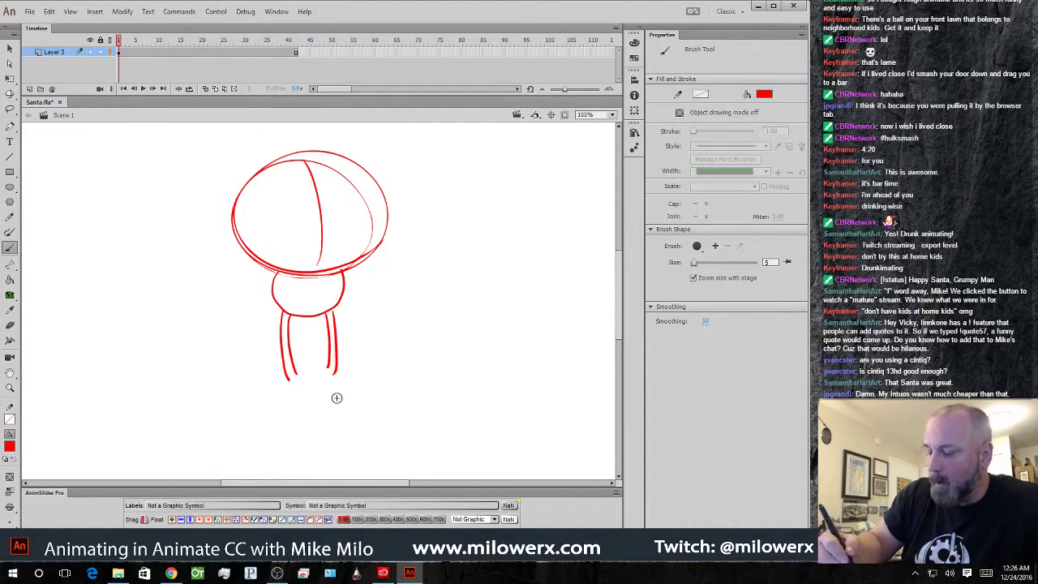
key(ctrl+z)
key(ctrl+z)
key(ctrl+z)
key(ctrl+z)
key(ctrl+z)
key(ctrl+z)
key(ctrl+z)
key(ctrl+z)
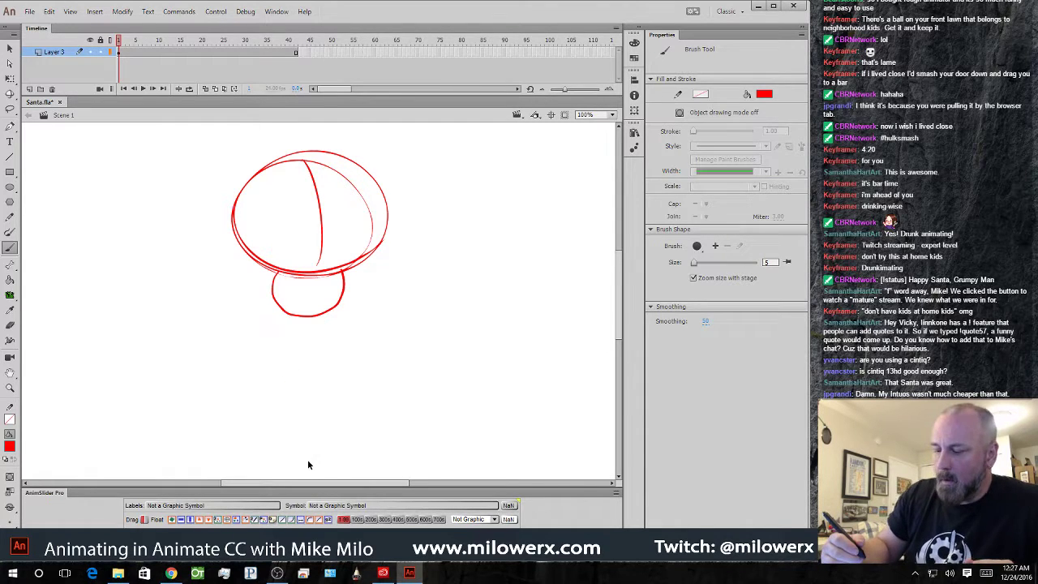
- Set the brush size to 8 and draw a new wide oval head with a curved centre line, undoing stray strokes
click(10, 521)
click(38, 456)
drag(344, 264, 370, 251)
mouse_move(378, 176)
mouse_down()
mouse_move(346, 154)
mouse_move(293, 162)
mouse_move(245, 225)
mouse_move(267, 166)
mouse_move(414, 234)
mouse_up()
key(ctrl+z)
key(ctrl+z)
key(ctrl+z)
drag(330, 172, 332, 287)
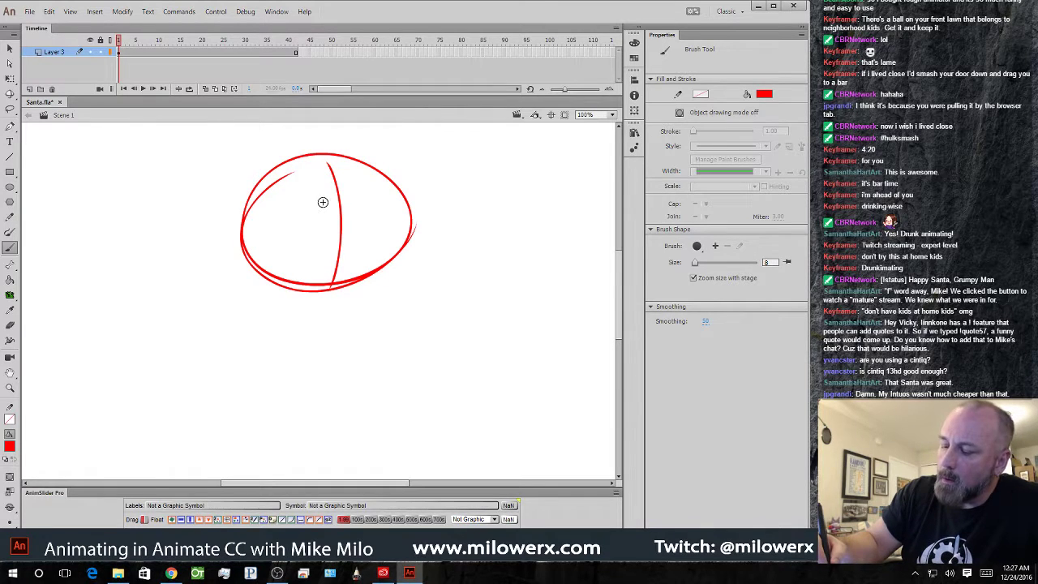
- Draw two round eyes with pupils and half-closed lids beside the centre line, topped by bushy eyebrows
drag(329, 198, 326, 194)
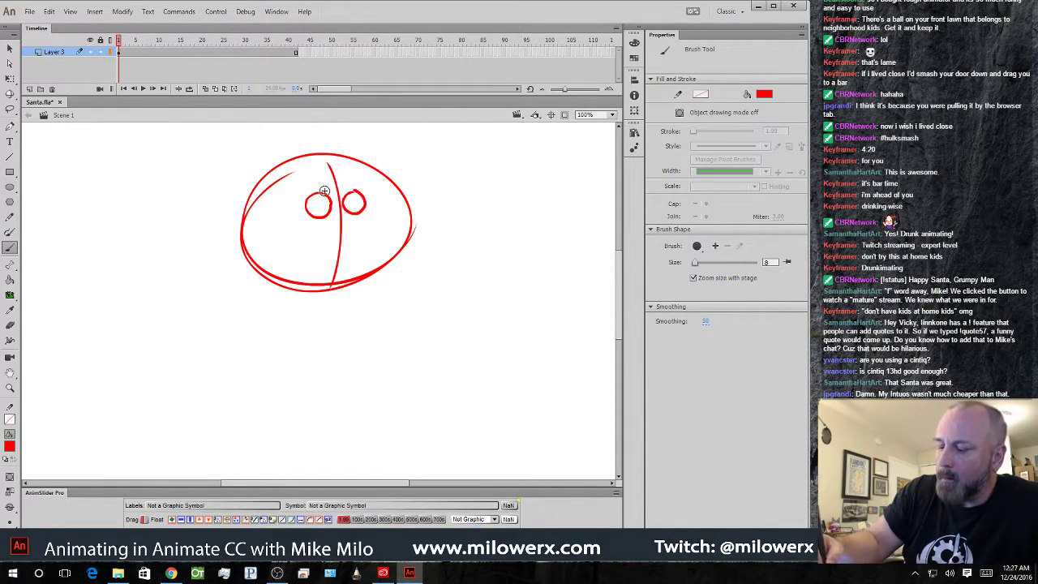
key(ctrl+z)
drag(314, 172, 331, 189)
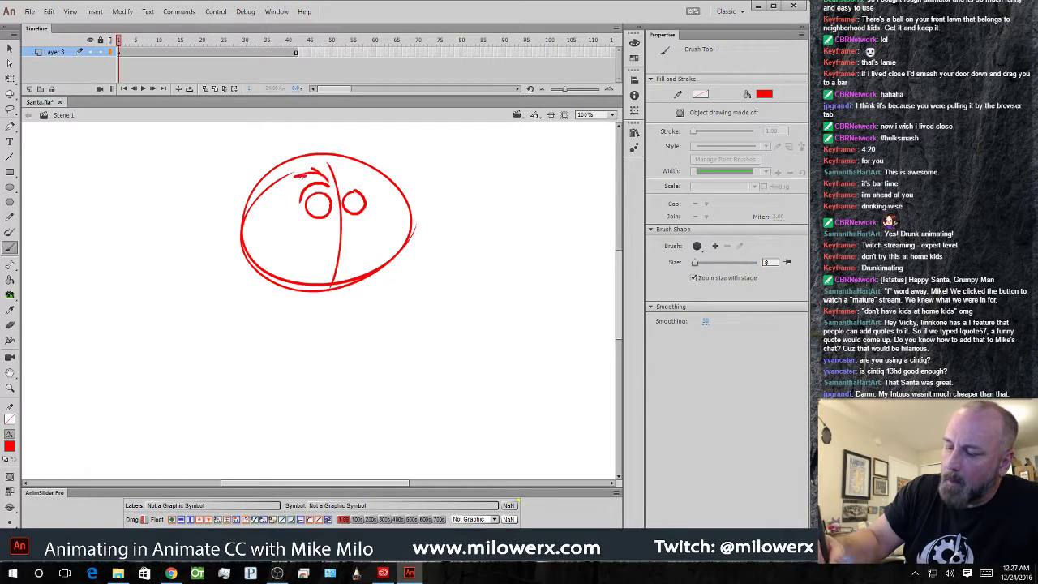
key(ctrl+z)
key(ctrl+z)
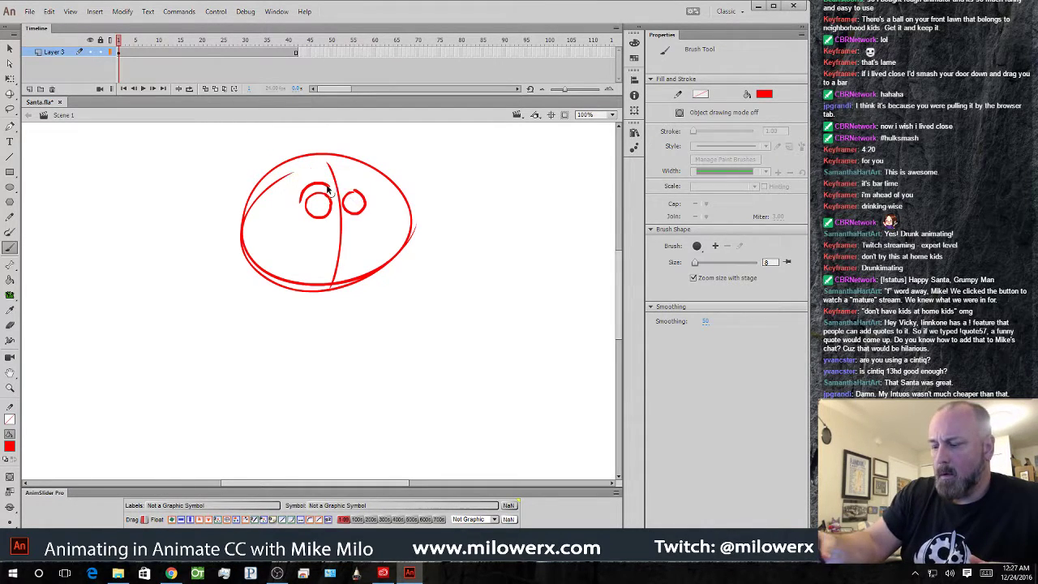
mouse_move(327, 172)
mouse_down()
mouse_move(293, 182)
mouse_move(289, 205)
mouse_move(330, 186)
mouse_up()
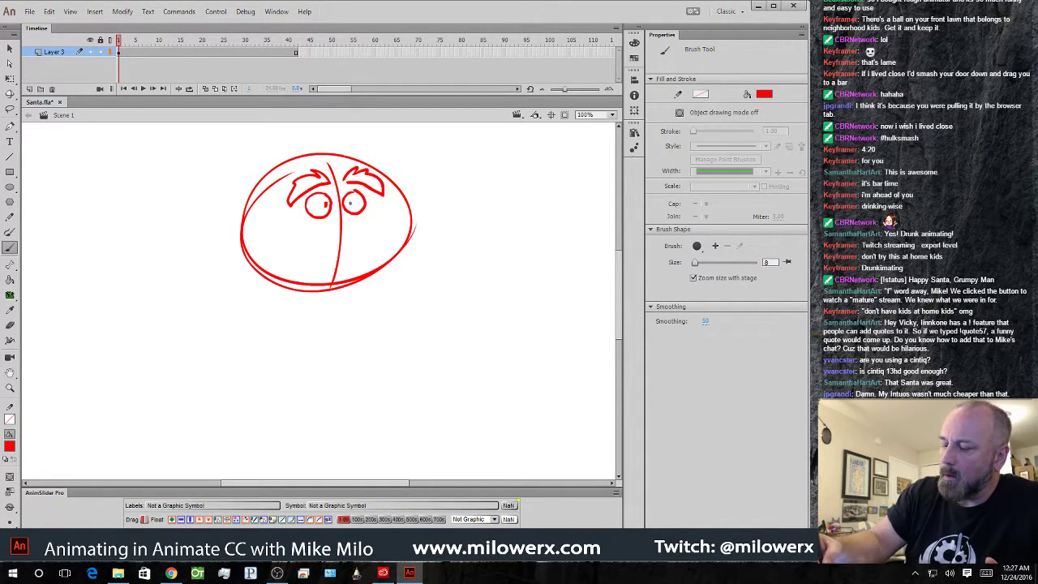
drag(346, 200, 364, 201)
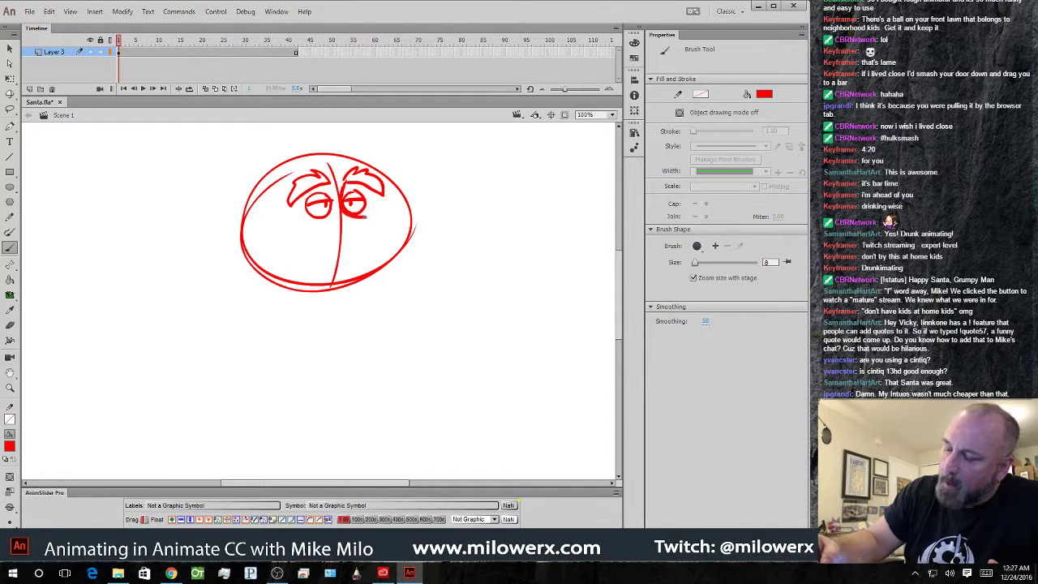
- Draw a bulbous nose below the eyes, replacing the first attempt with a larger one
mouse_move(341, 245)
mouse_down()
mouse_move(318, 232)
mouse_move(333, 223)
mouse_up()
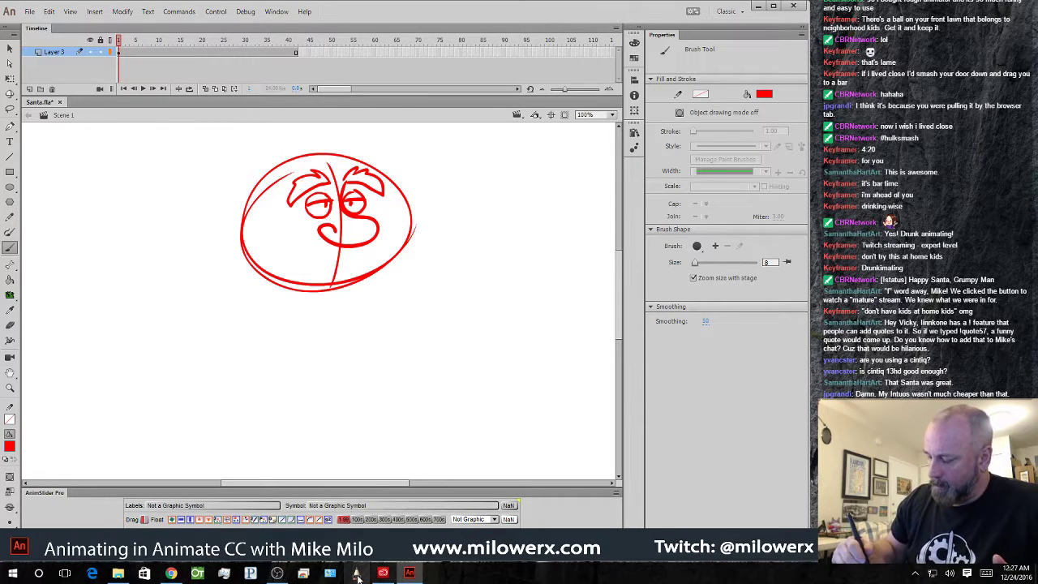
key(ctrl+z)
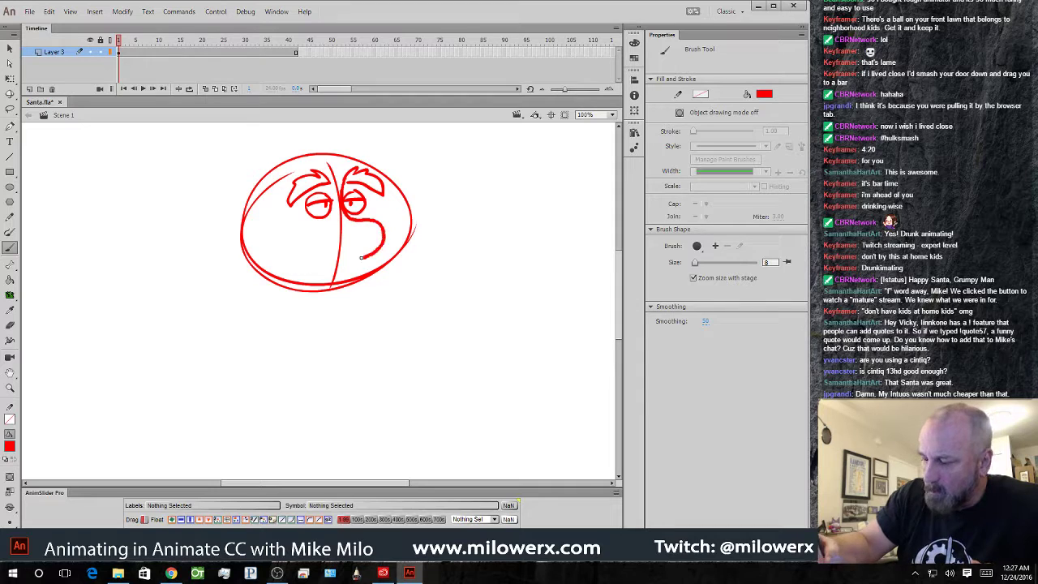
drag(362, 257, 309, 240)
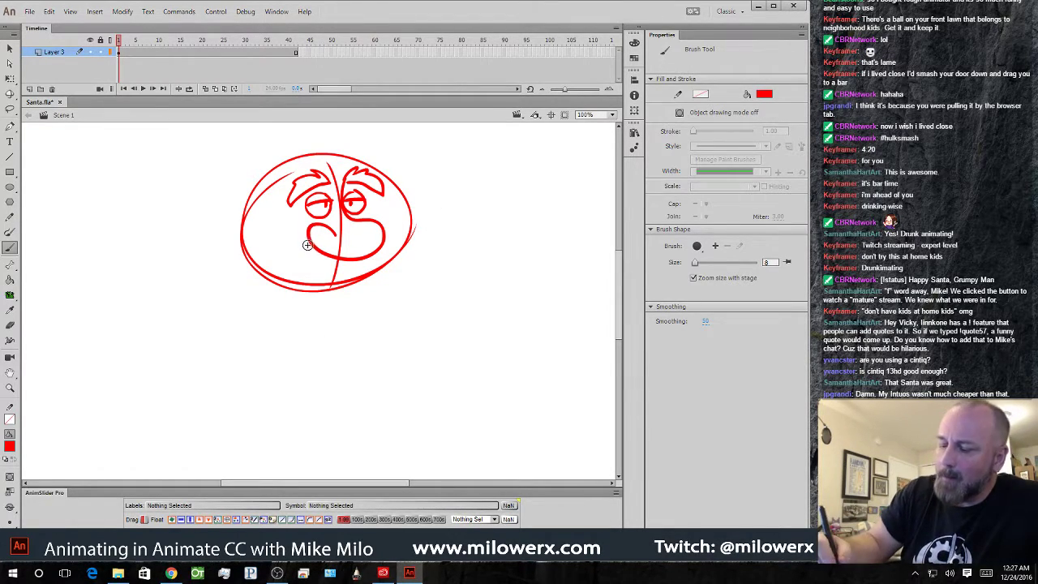
- Draw a drooping two-pointed moustache under the nose and curve the face outline down both sides
mouse_move(308, 240)
mouse_down()
mouse_move(322, 271)
mouse_move(338, 259)
mouse_move(352, 266)
mouse_up()
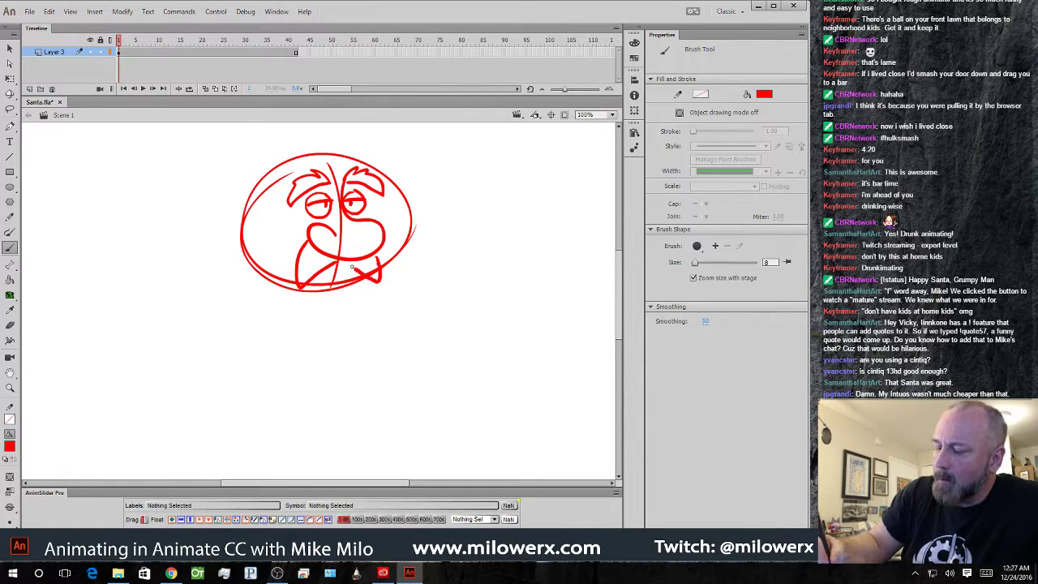
mouse_move(259, 196)
mouse_down()
mouse_move(281, 250)
mouse_move(297, 256)
mouse_up()
drag(392, 182, 383, 249)
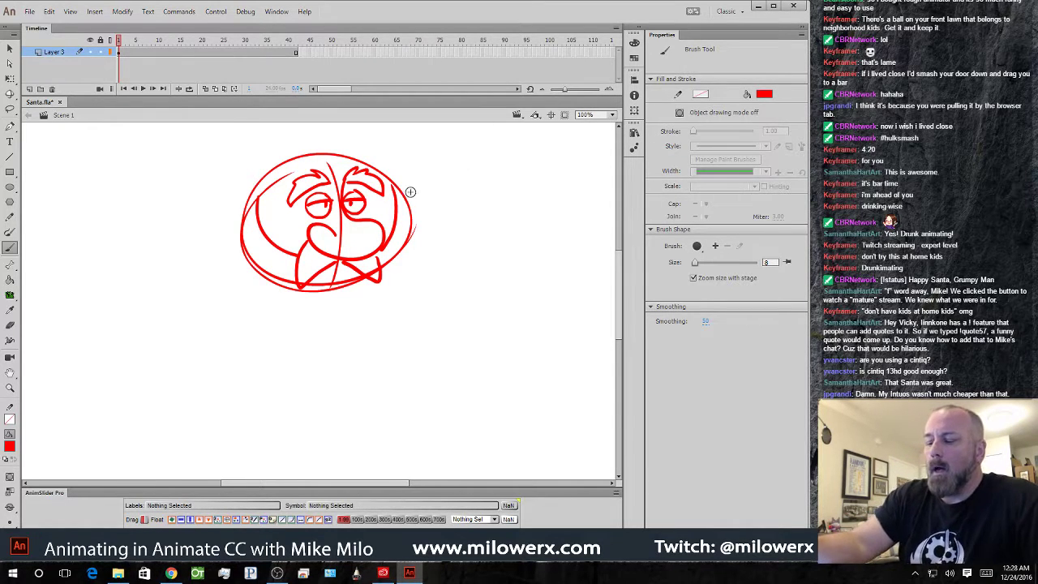
- Draw a Santa hat on the head with a thick curved brim, a drooping tip and a round pompom
scroll(617, 291, up, 3)
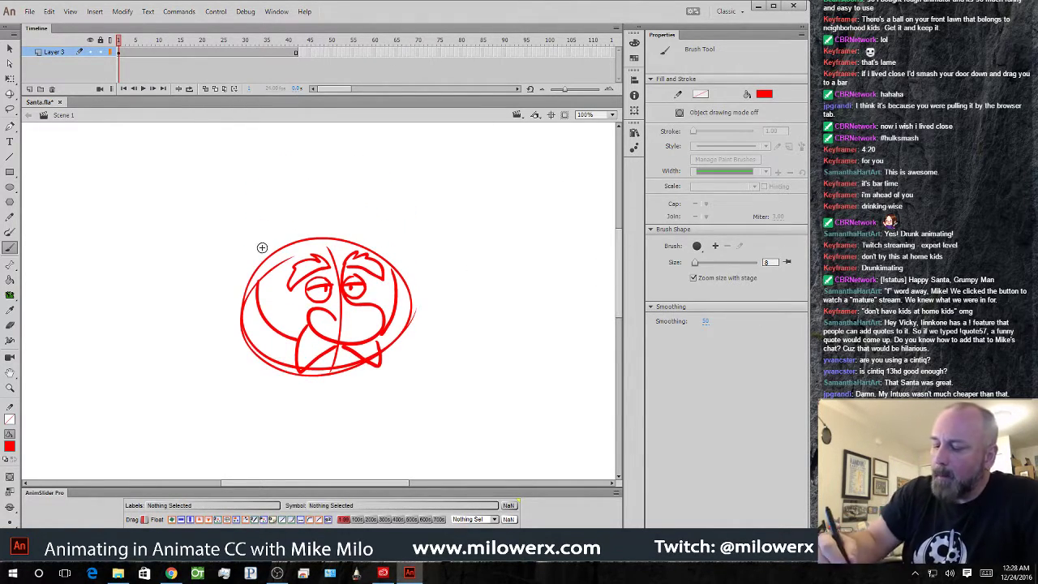
mouse_move(243, 242)
mouse_down()
mouse_move(342, 245)
mouse_move(397, 262)
mouse_move(404, 234)
mouse_move(384, 218)
mouse_move(318, 210)
mouse_move(243, 247)
mouse_up()
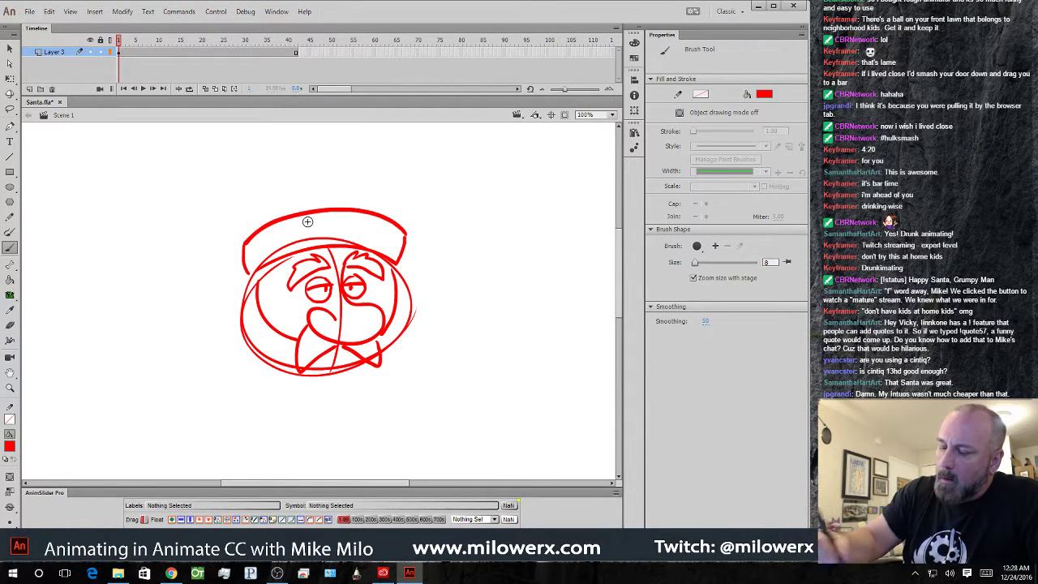
mouse_move(396, 220)
mouse_down()
mouse_move(363, 172)
mouse_move(290, 176)
mouse_move(245, 193)
mouse_move(216, 302)
mouse_up()
drag(250, 209, 242, 245)
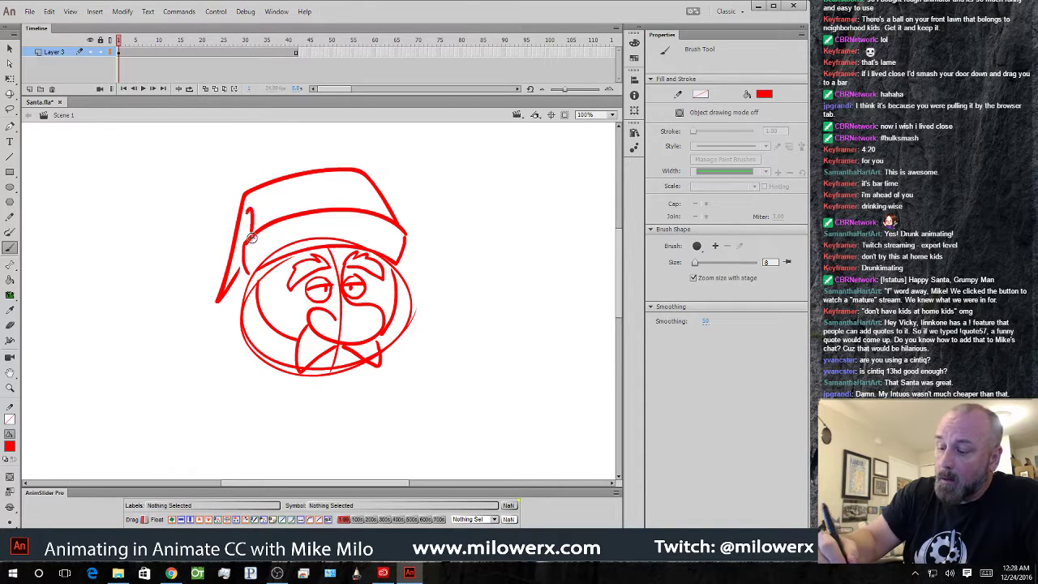
mouse_move(216, 300)
mouse_down()
mouse_move(209, 335)
mouse_move(233, 307)
mouse_up()
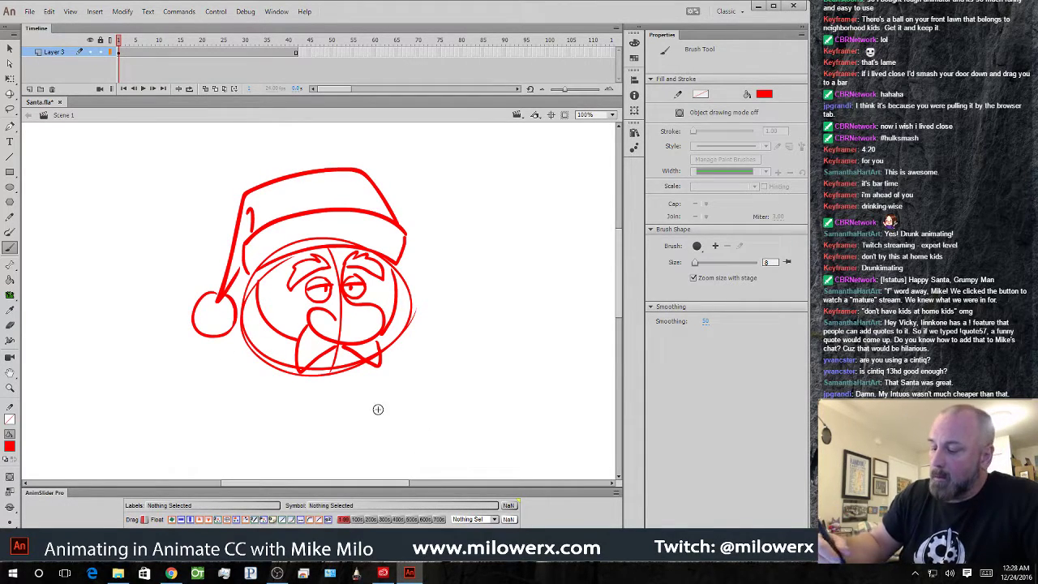
- Outline a wide pointed beard from the hat brim to below the chin, and add an ear on each side of the head
scroll(463, 235, down, 3)
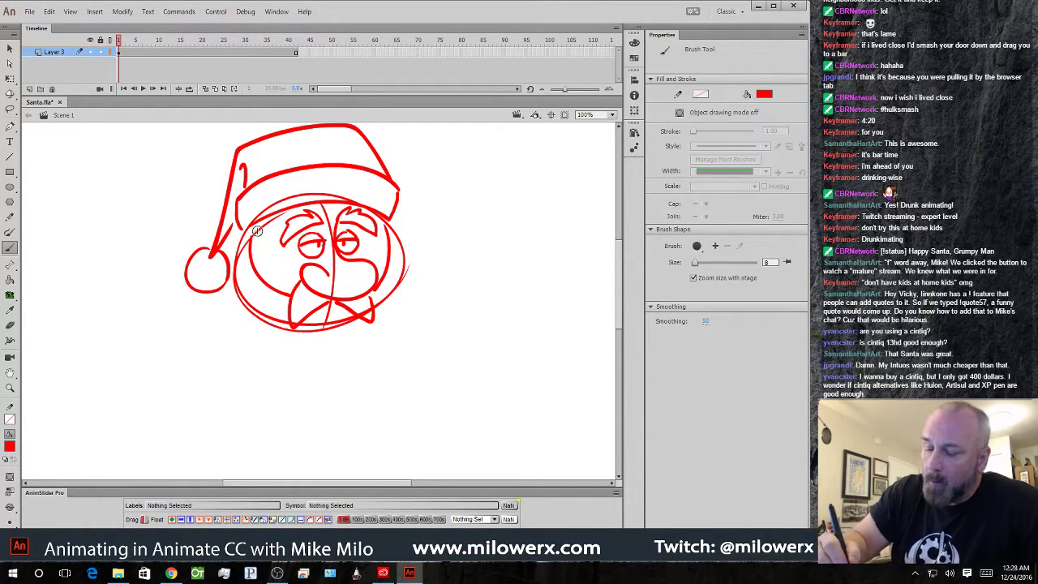
mouse_move(254, 238)
mouse_down()
mouse_move(256, 260)
mouse_move(261, 220)
mouse_up()
drag(382, 222, 388, 246)
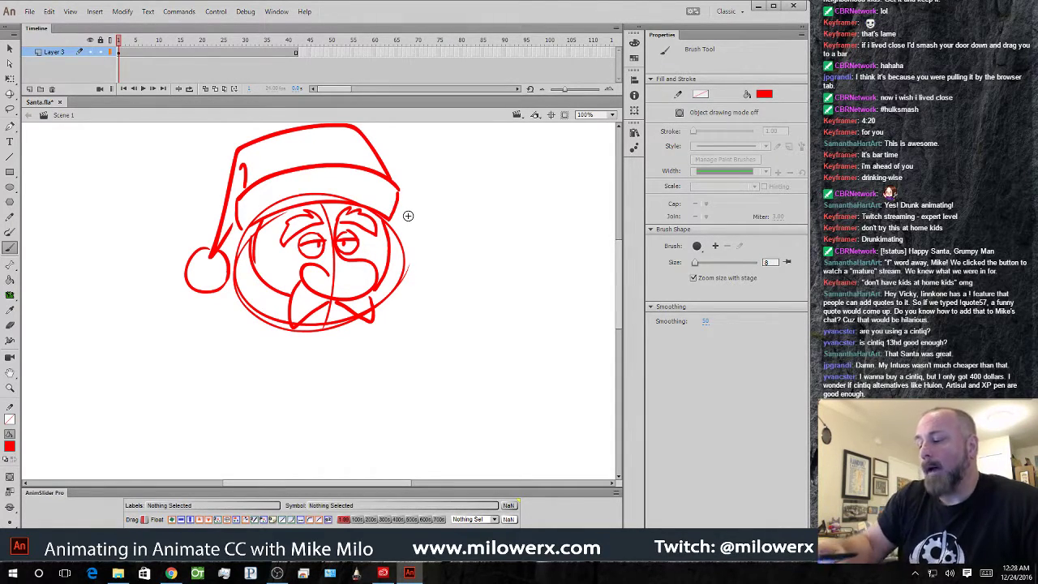
drag(399, 220, 412, 274)
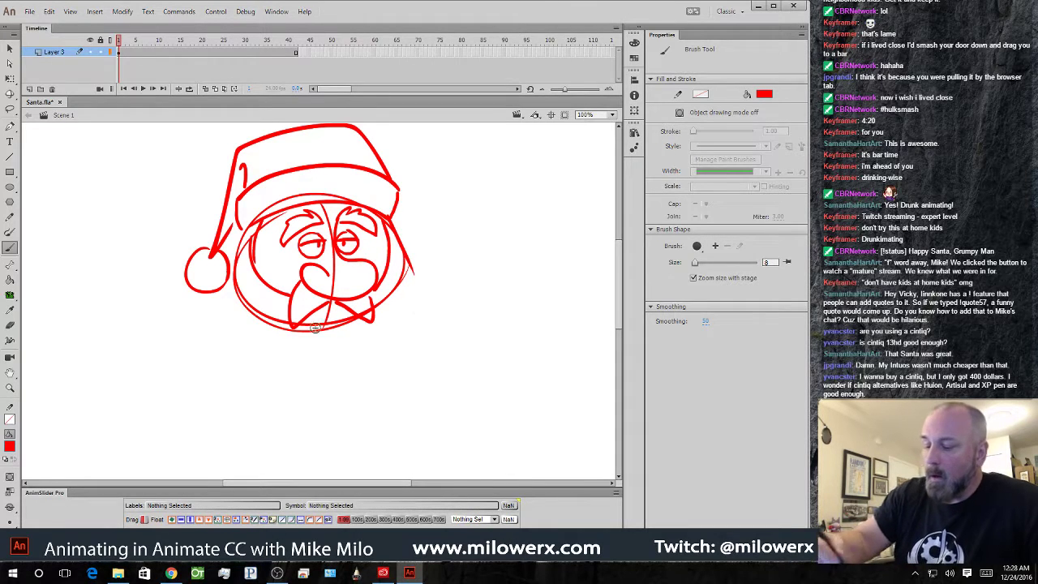
mouse_move(243, 235)
mouse_down()
mouse_move(226, 312)
mouse_move(317, 368)
mouse_up()
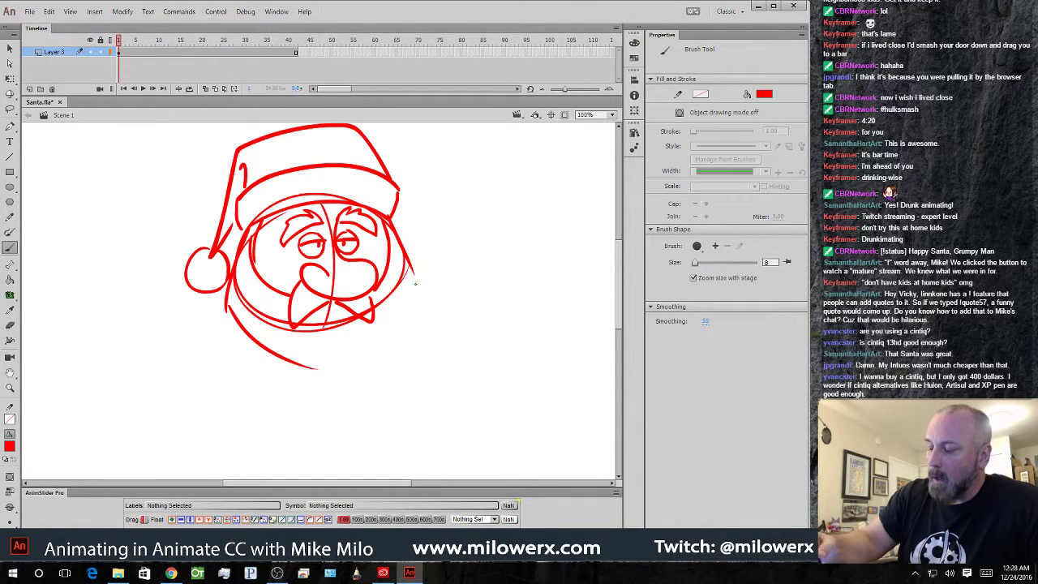
drag(414, 279, 321, 380)
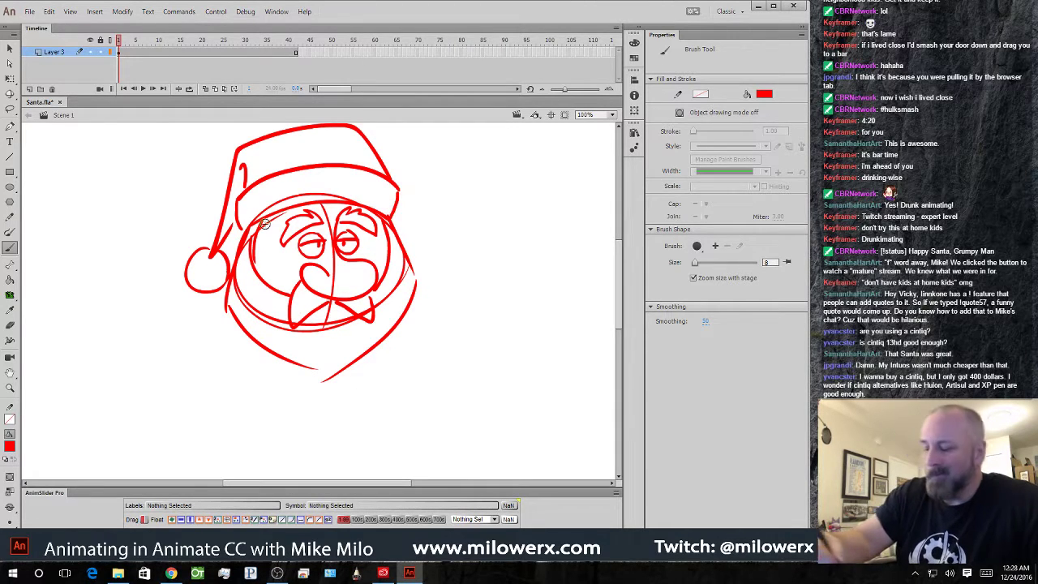
drag(253, 226, 236, 256)
drag(392, 218, 406, 245)
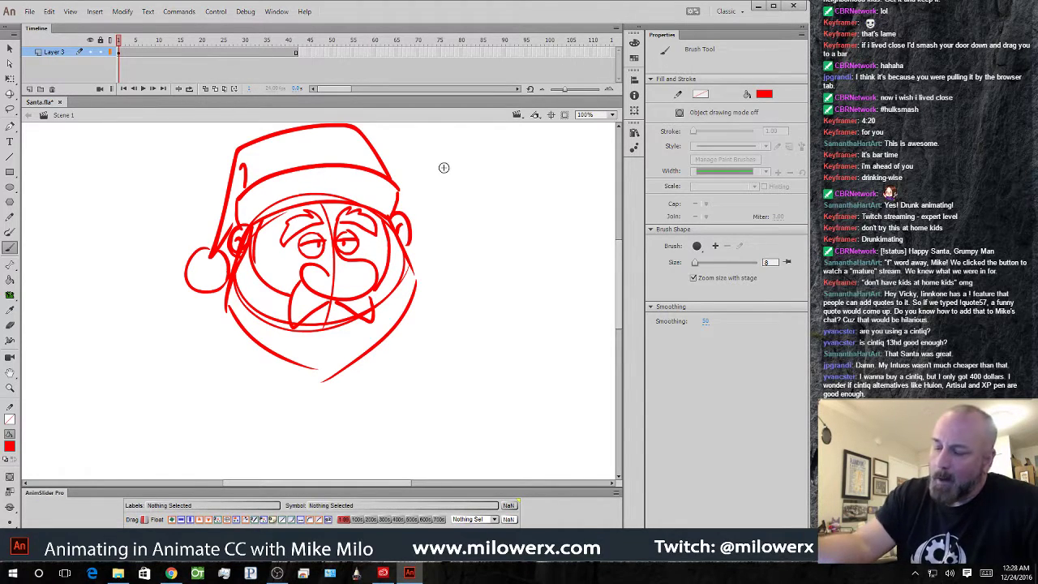
- Clear the whole Santa sketch and start a new one: a wide oval head with two round eyes and a thick curved hat brim
key(ctrl+a)
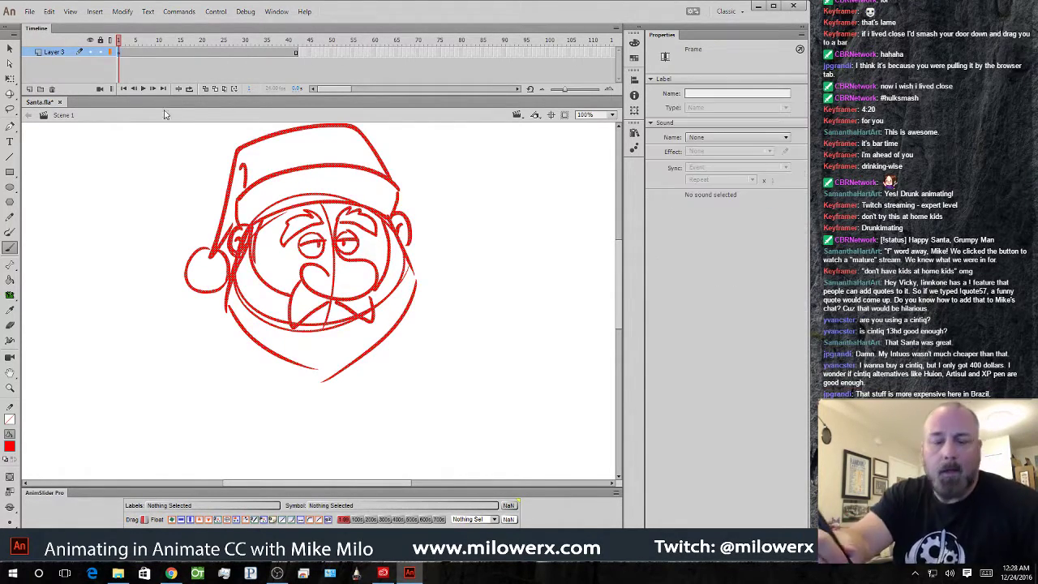
key(Delete)
mouse_move(243, 221)
mouse_down()
mouse_move(373, 214)
mouse_move(389, 243)
mouse_move(243, 228)
mouse_up()
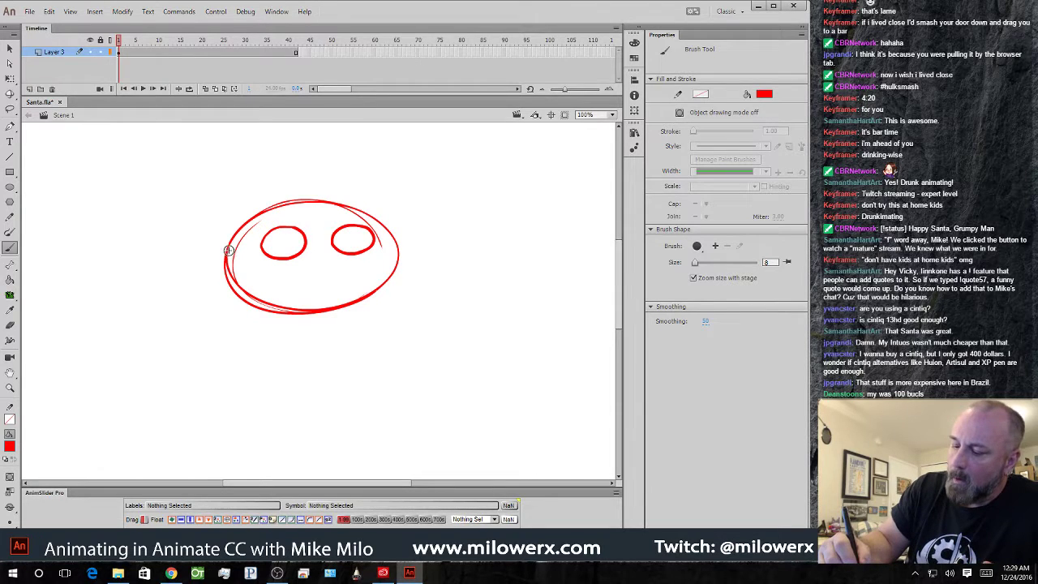
mouse_move(225, 253)
mouse_down()
mouse_move(265, 182)
mouse_move(357, 176)
mouse_move(403, 196)
mouse_move(394, 225)
mouse_up()
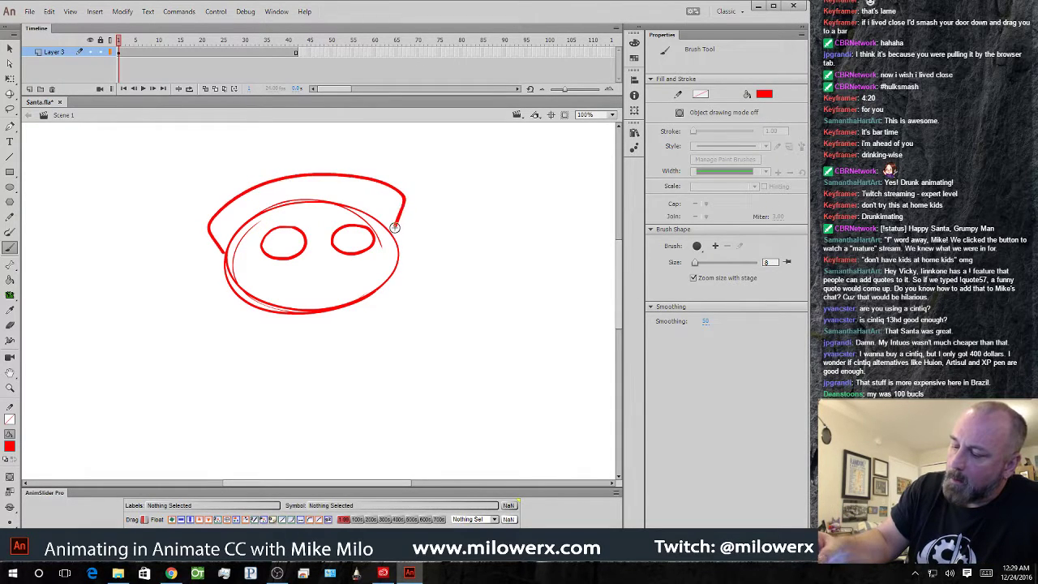
mouse_move(220, 253)
mouse_down()
mouse_move(255, 232)
mouse_move(377, 217)
mouse_move(397, 230)
mouse_up()
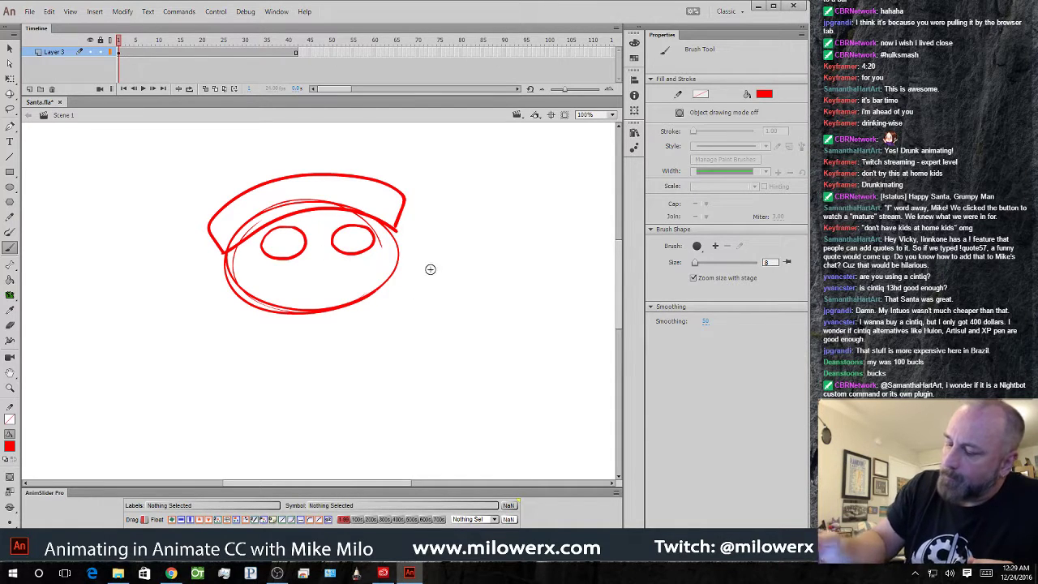
- Add half-closed eyelids and pupils to both eyes, and draw arched bushy eyebrows overlapping the hat brim
drag(262, 241, 375, 239)
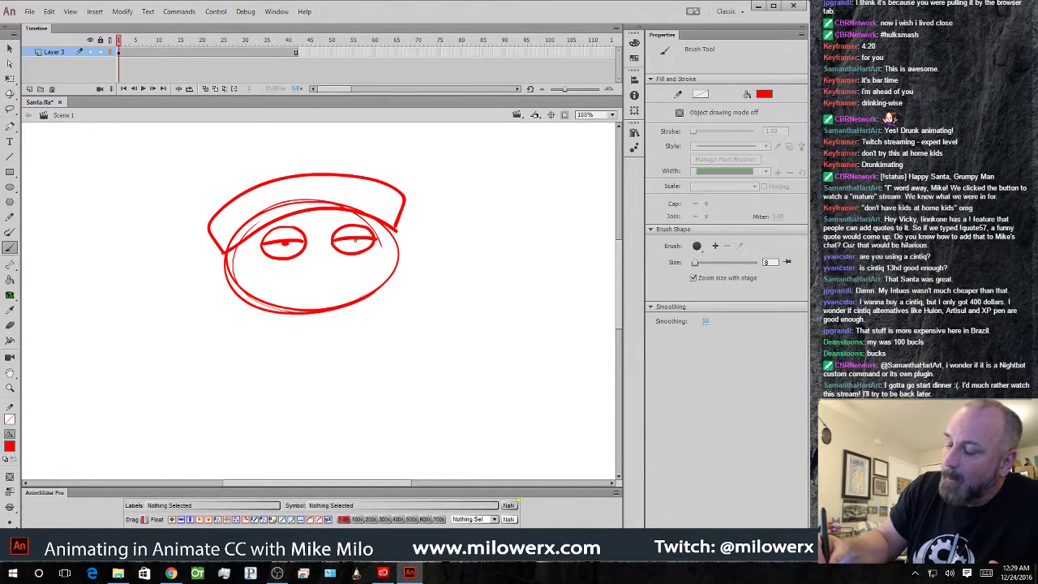
drag(337, 217, 386, 237)
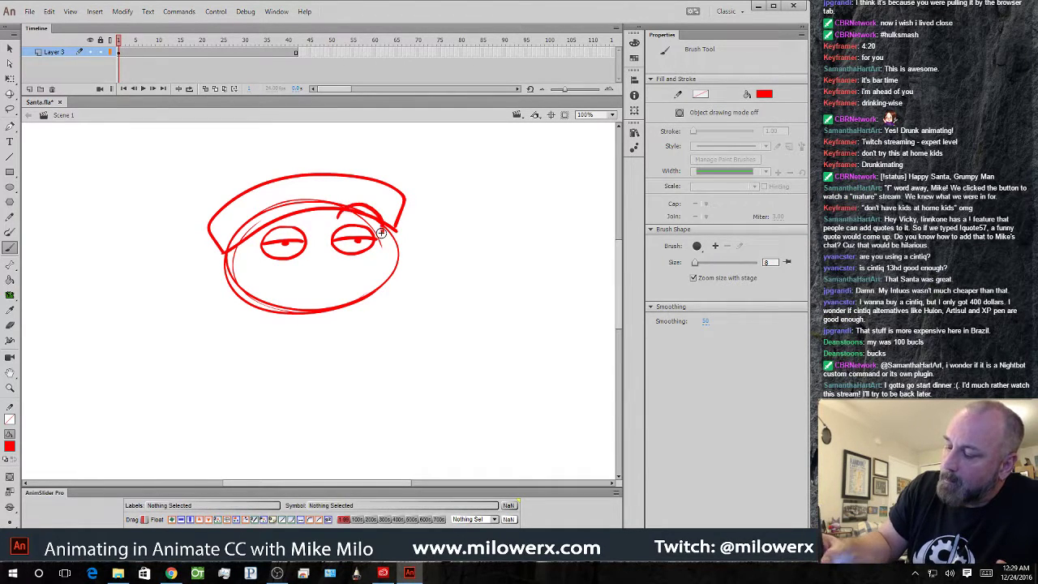
drag(294, 211, 248, 235)
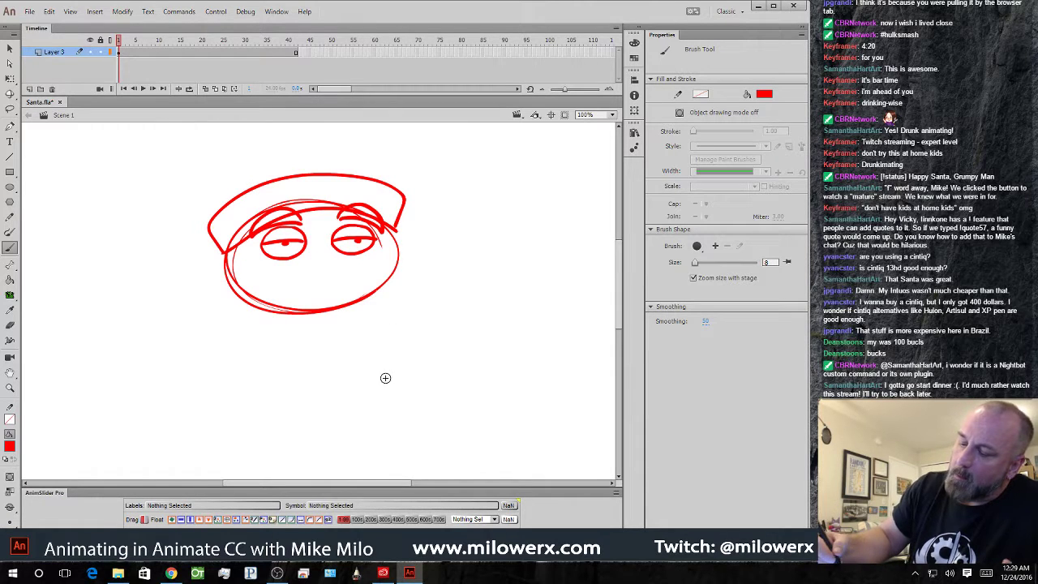
- Draw a nose with a narrow bridge and wide rounded tip between the eyes, replacing the first attempts, and add bags under the eyes
drag(334, 227, 330, 246)
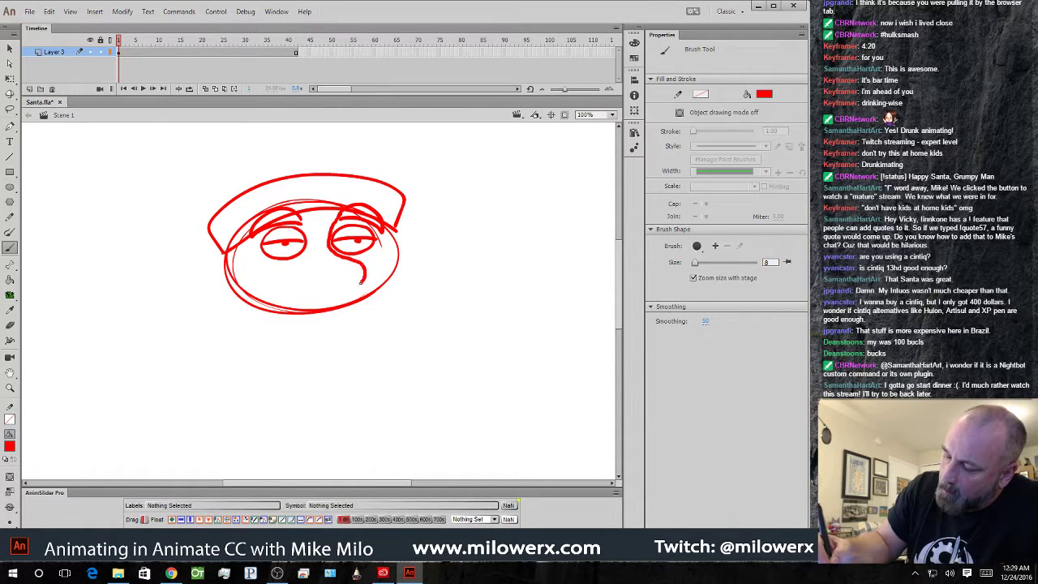
drag(362, 282, 313, 290)
key(ctrl+z)
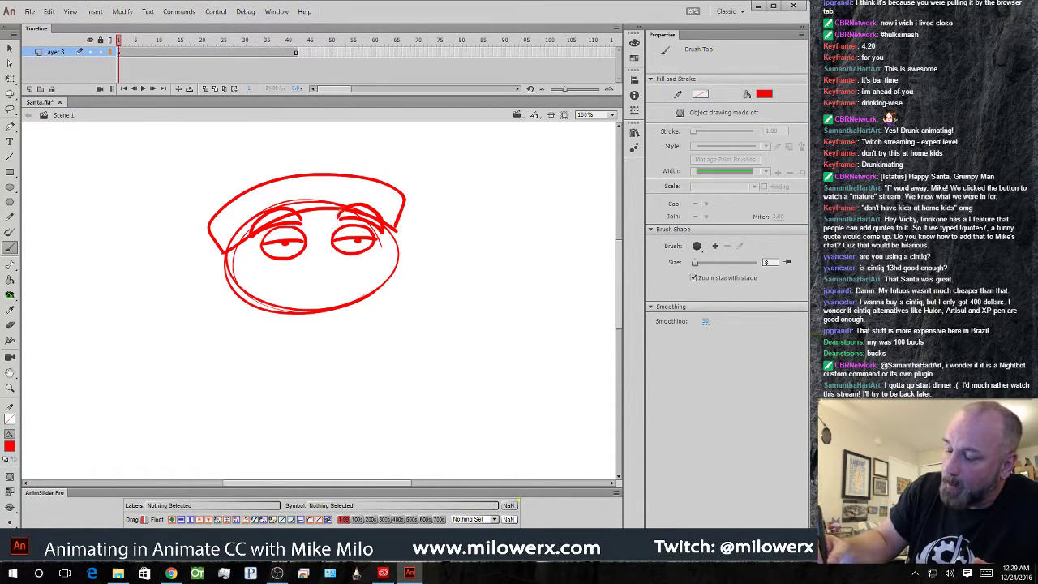
mouse_move(339, 206)
mouse_down()
mouse_move(324, 252)
mouse_move(364, 265)
mouse_move(361, 280)
mouse_move(334, 290)
mouse_move(294, 281)
mouse_move(327, 233)
mouse_move(326, 262)
mouse_move(296, 268)
mouse_move(333, 258)
mouse_up()
key(ctrl+z)
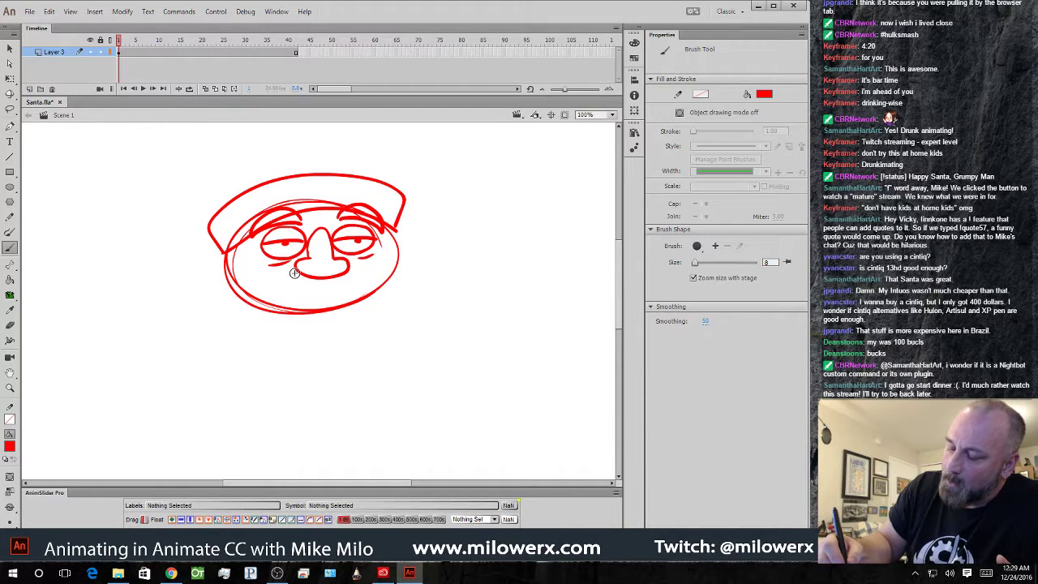
- Draw a drooping two-pointed moustache with cheek lines, and outline a full round beard from the hat brim around the chin
mouse_move(295, 273)
mouse_down()
mouse_move(282, 320)
mouse_move(361, 286)
mouse_move(358, 274)
mouse_up()
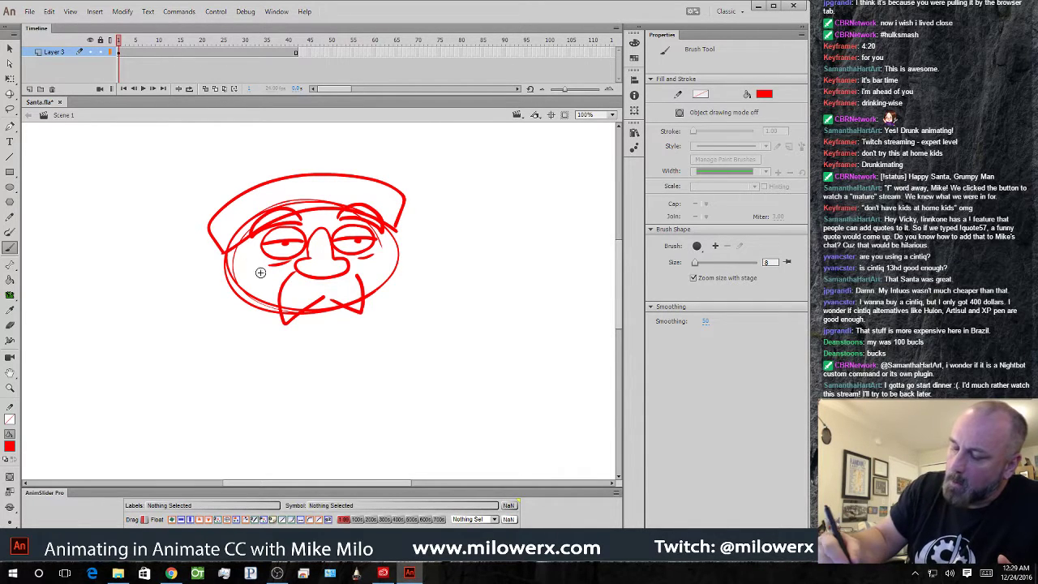
drag(248, 246, 279, 292)
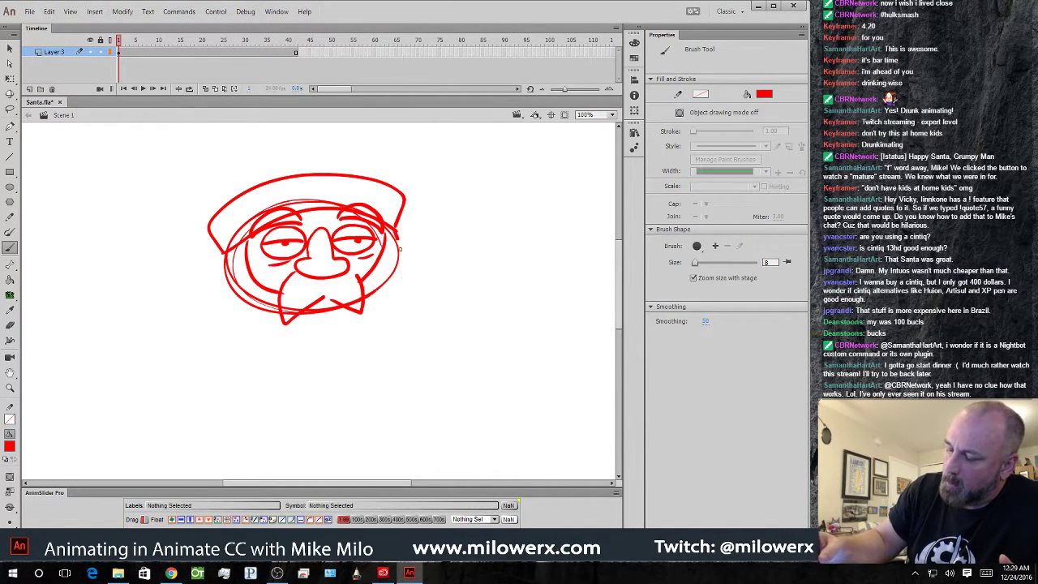
drag(387, 234, 359, 342)
mouse_move(228, 255)
mouse_down()
mouse_move(229, 286)
mouse_move(349, 354)
mouse_move(378, 332)
mouse_up()
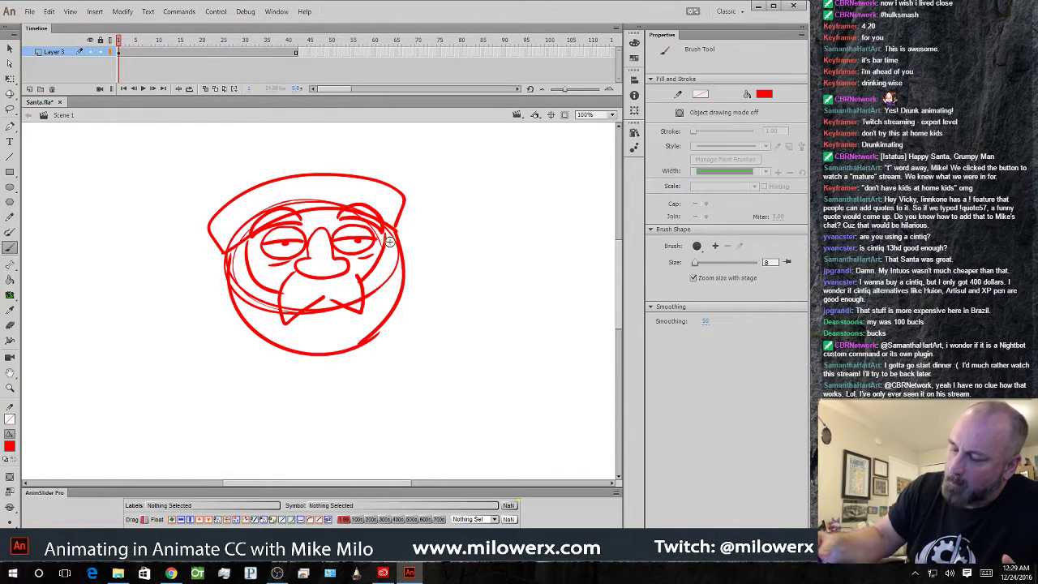
- Draw the hat's crown above the brim, folding over to one side with a hanging round pompom
mouse_move(386, 182)
mouse_down()
mouse_move(372, 145)
mouse_move(320, 131)
mouse_move(228, 169)
mouse_move(240, 190)
mouse_up()
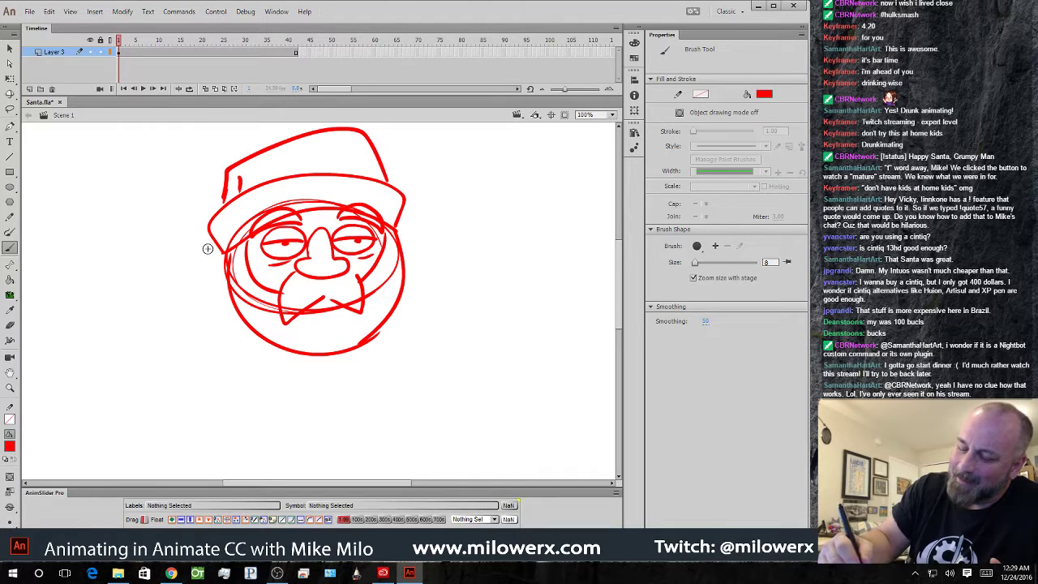
mouse_move(207, 248)
mouse_down()
mouse_move(200, 269)
mouse_move(197, 258)
mouse_up()
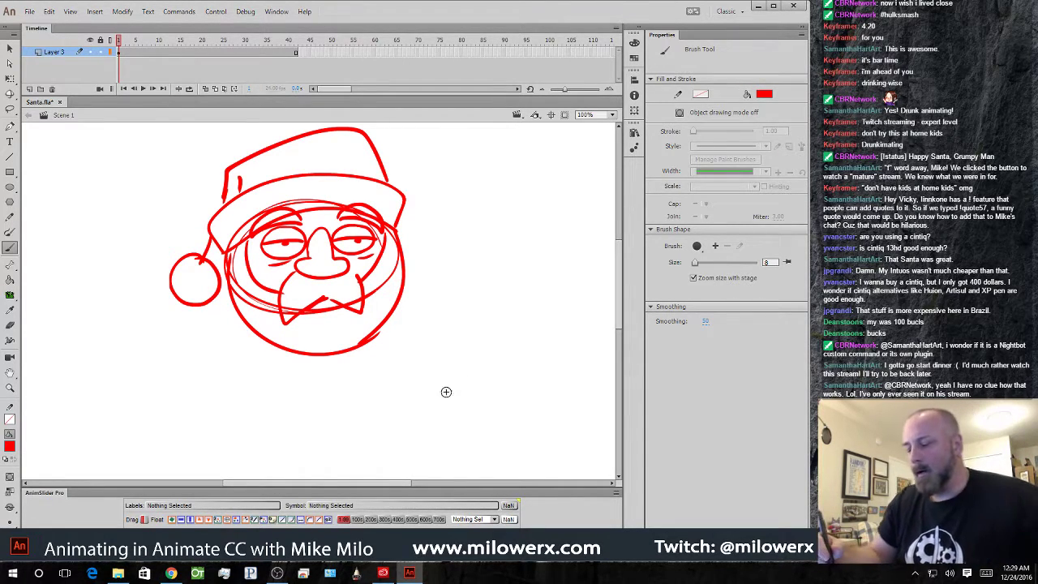
- Draw a short coat beneath the beard with a vertical front trim and a thick curved hem, replacing the first rounded body outline
drag(463, 371, 471, 332)
drag(259, 292, 370, 303)
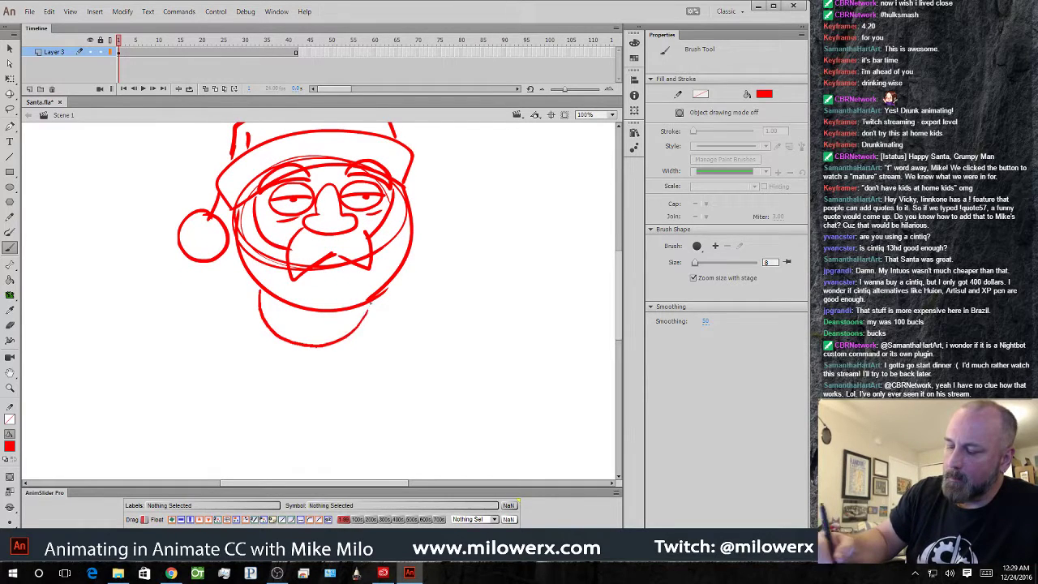
key(ctrl+z)
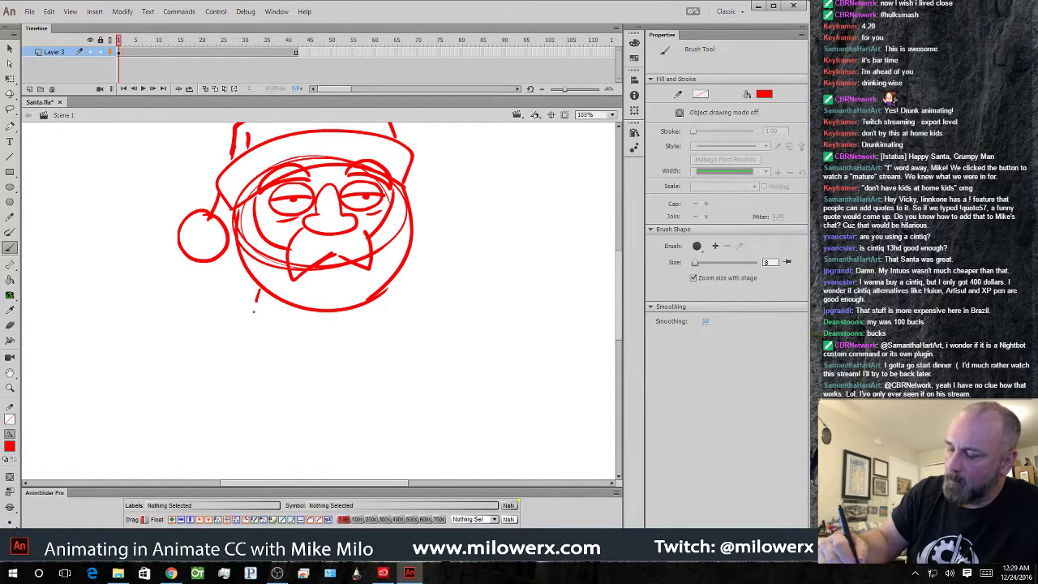
mouse_move(252, 310)
mouse_down()
mouse_move(271, 335)
mouse_move(381, 320)
mouse_move(249, 346)
mouse_move(305, 360)
mouse_move(372, 349)
mouse_move(388, 326)
mouse_up()
mouse_move(319, 310)
mouse_down()
mouse_move(320, 340)
mouse_move(331, 336)
mouse_up()
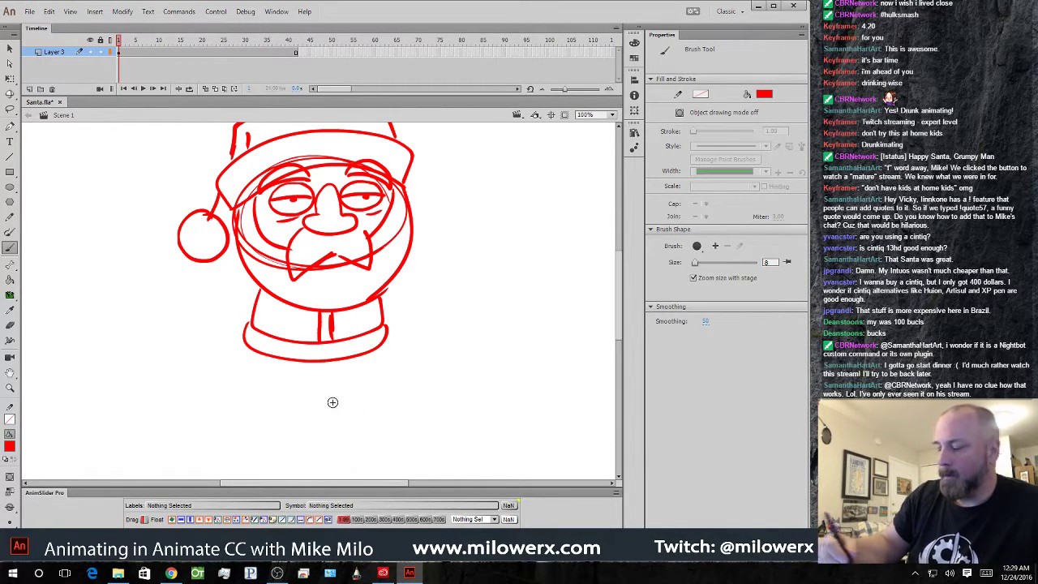
- Close the lower body with a shallow rounded curve under the coat hem, replacing the longer first stroke
drag(267, 359, 290, 433)
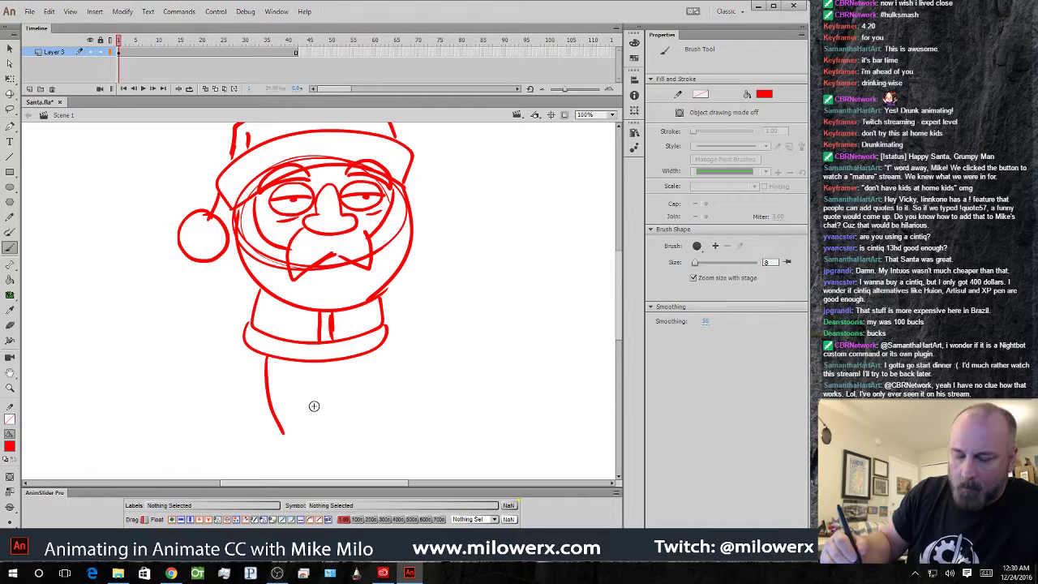
key(ctrl+z)
mouse_move(261, 360)
mouse_down()
mouse_move(309, 381)
mouse_move(353, 368)
mouse_move(372, 351)
mouse_up()
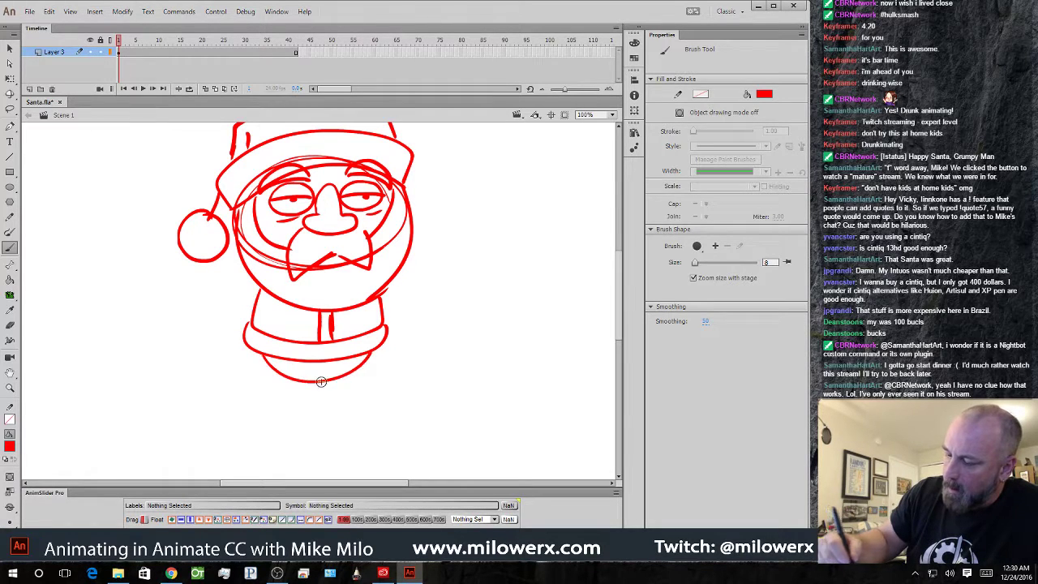
- Draw two short thin legs below the body, each with a boot cuff band around it
key(space)
drag(448, 381, 440, 347)
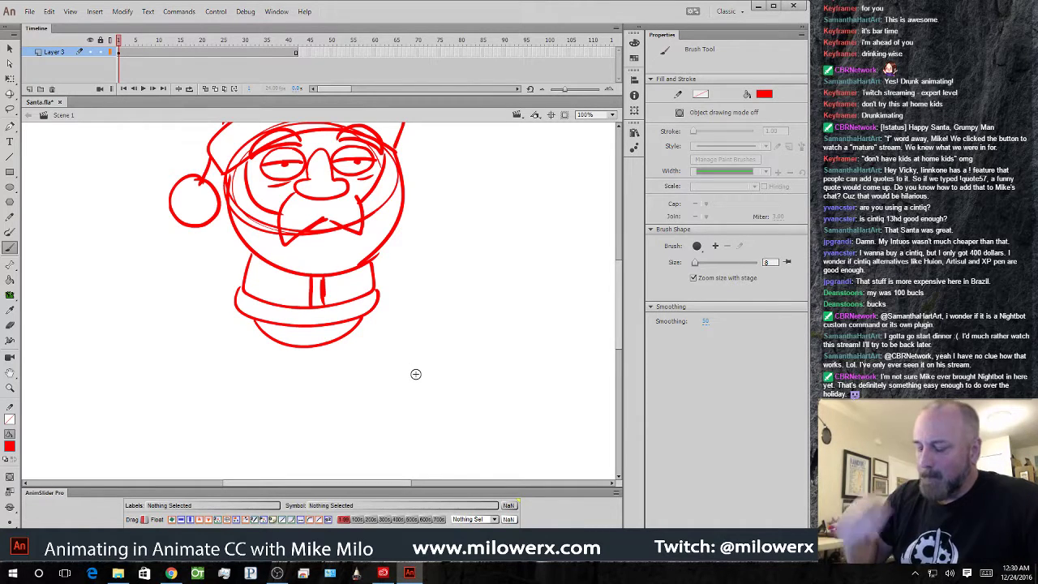
scroll(618, 288, down, 2)
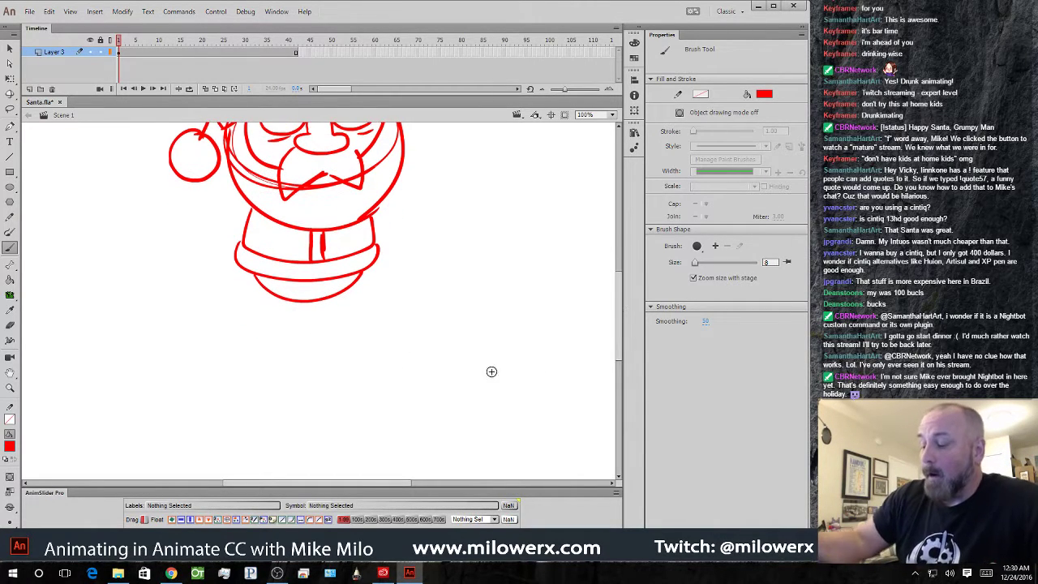
drag(277, 297, 284, 348)
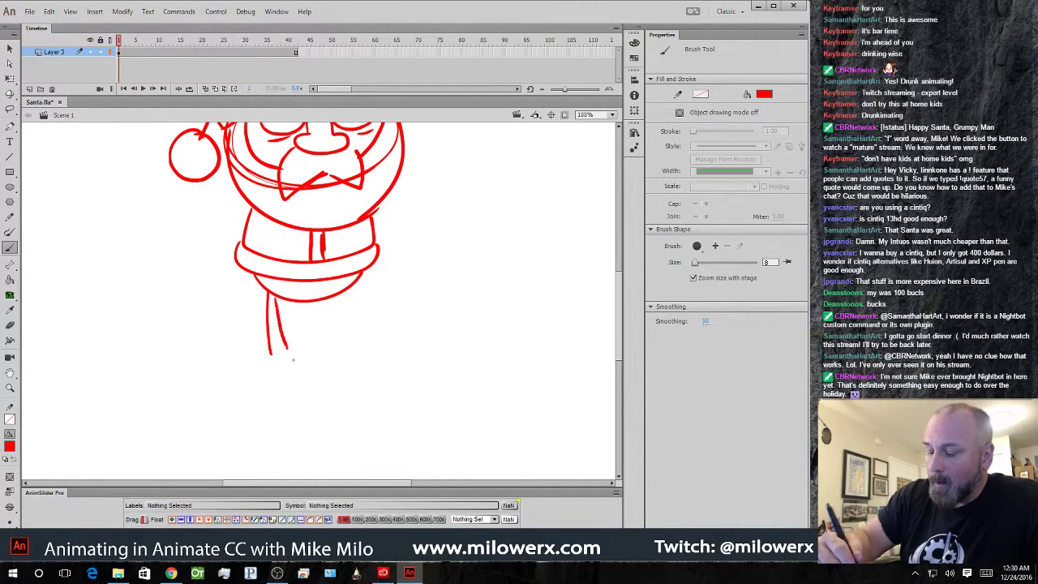
mouse_move(338, 293)
mouse_down()
mouse_move(337, 350)
mouse_move(357, 347)
mouse_up()
mouse_move(275, 329)
mouse_down()
mouse_move(261, 346)
mouse_move(290, 341)
mouse_up()
mouse_move(271, 332)
mouse_down()
mouse_move(332, 345)
mouse_move(365, 334)
mouse_up()
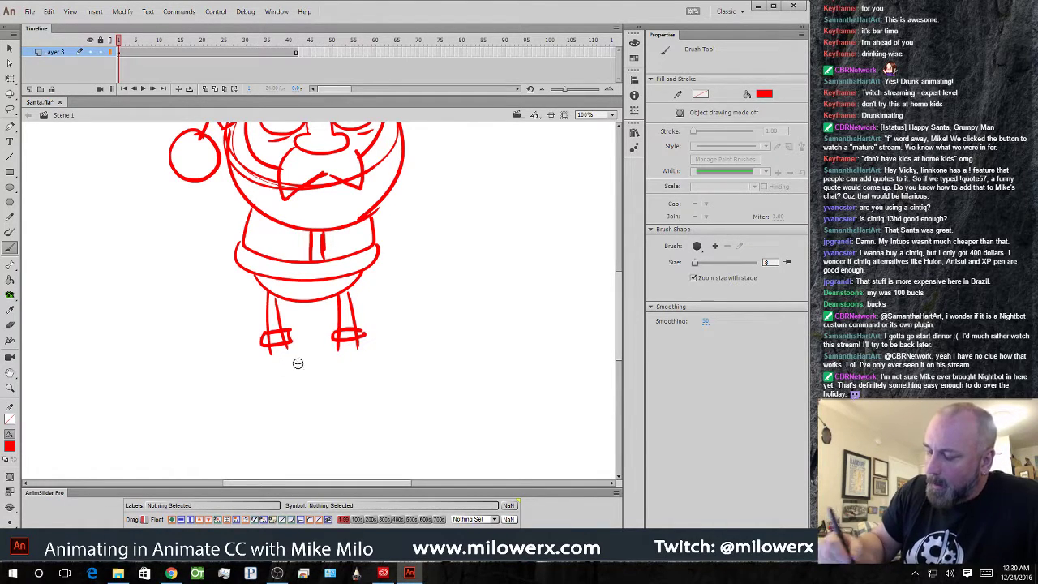
- Extend both legs below the cuffs and draw long flat boots with the toes pointing outward
drag(289, 349, 288, 365)
mouse_move(274, 348)
mouse_down()
mouse_move(228, 381)
mouse_move(289, 378)
mouse_up()
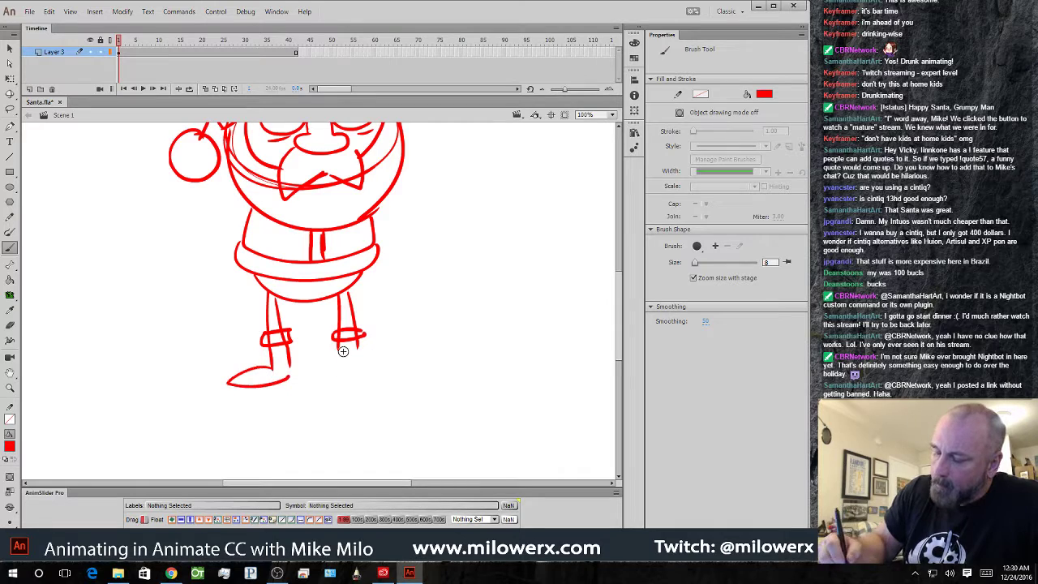
mouse_move(339, 347)
mouse_down()
mouse_move(339, 373)
mouse_move(397, 373)
mouse_move(358, 356)
mouse_up()
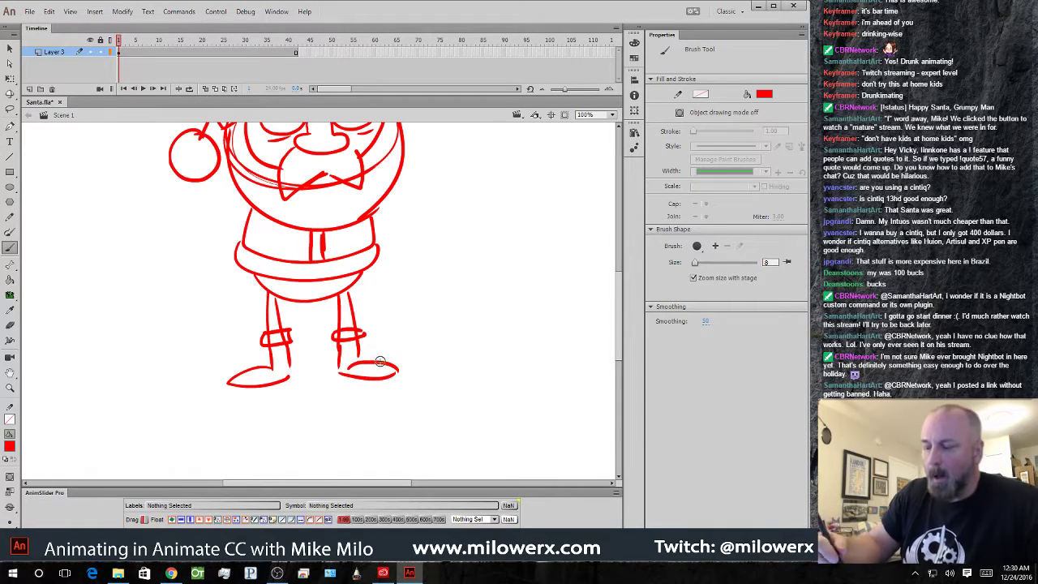
- Draw a thin arm hanging on each side of the coat, with a sleeve cuff and a hand with fingers
drag(513, 312, 534, 373)
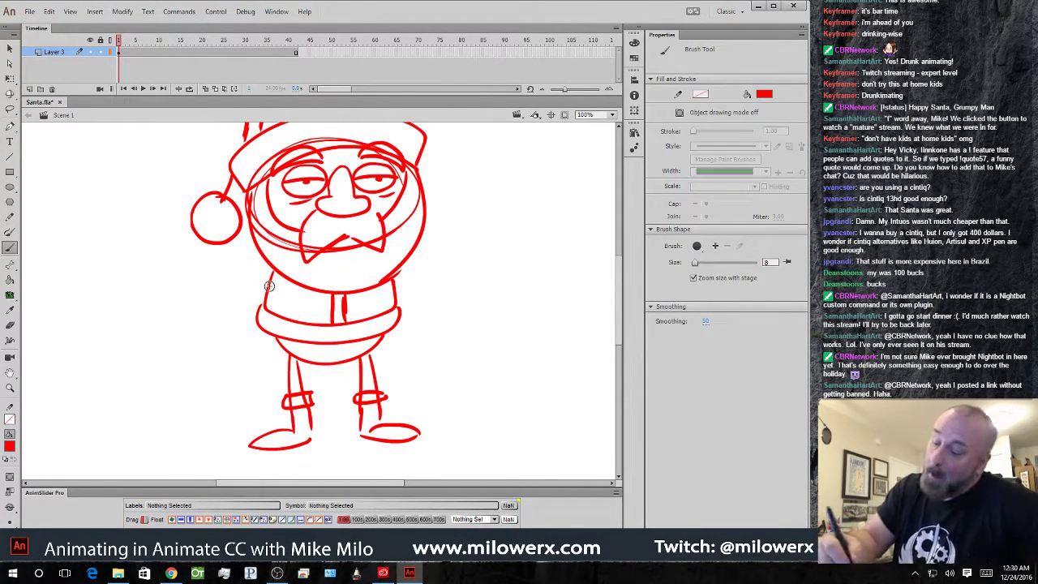
mouse_move(272, 269)
mouse_down()
mouse_move(246, 335)
mouse_move(263, 335)
mouse_move(243, 334)
mouse_move(279, 331)
mouse_move(242, 386)
mouse_move(251, 385)
mouse_up()
drag(253, 359, 259, 389)
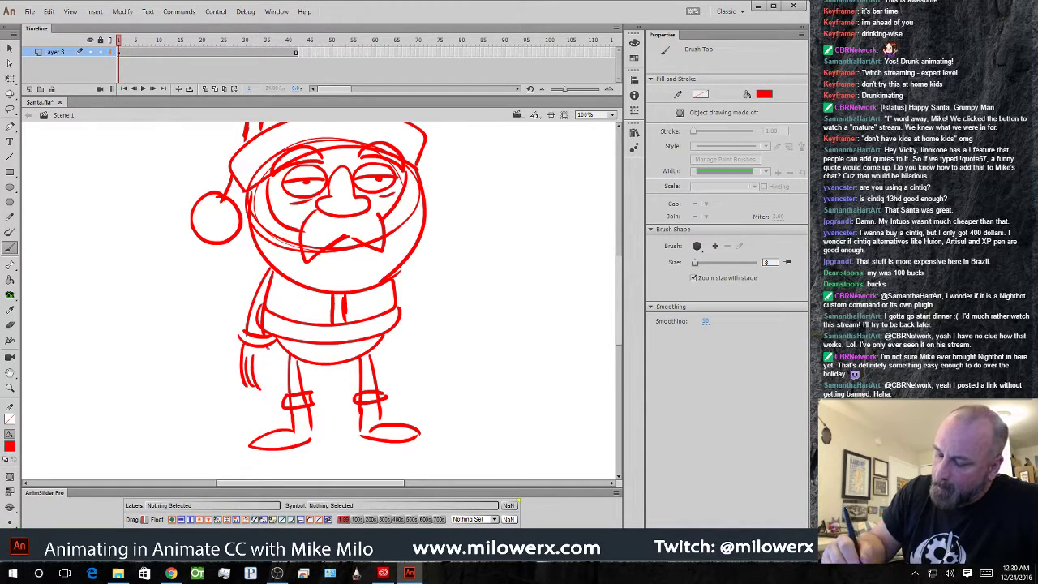
drag(268, 348, 263, 388)
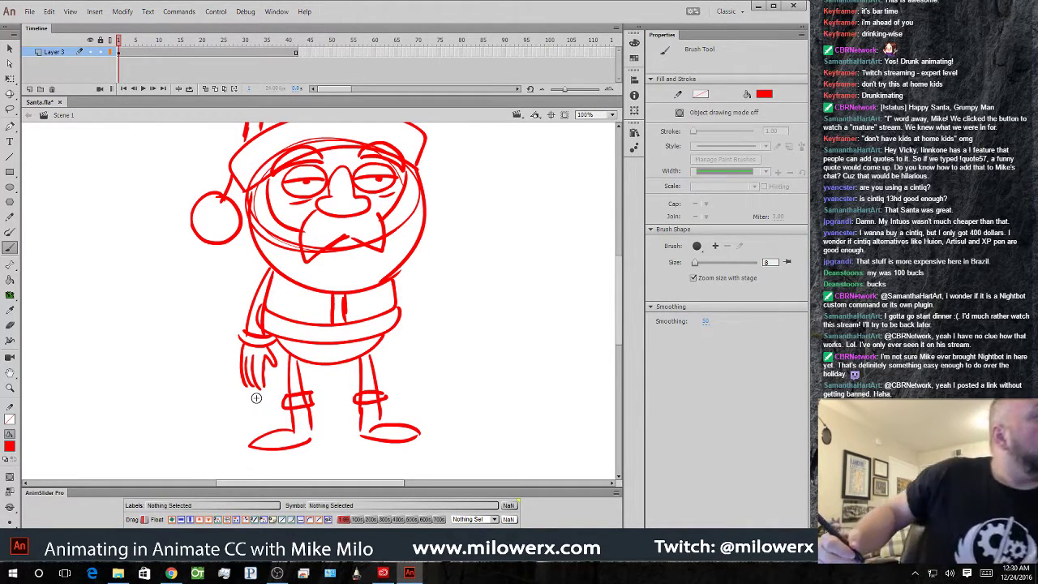
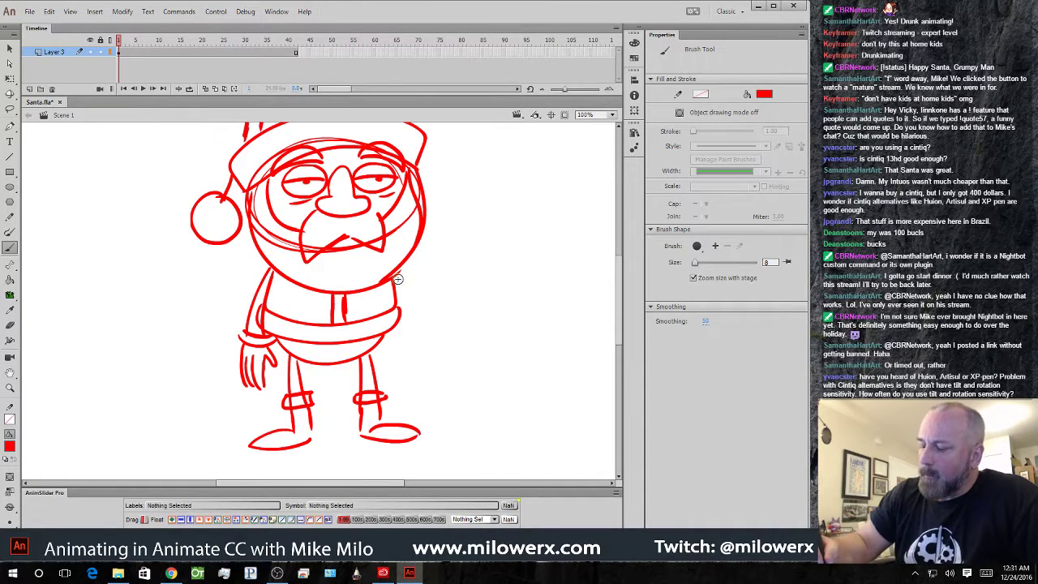
mouse_move(396, 274)
mouse_down()
mouse_move(413, 333)
mouse_move(400, 340)
mouse_move(420, 342)
mouse_move(400, 354)
mouse_move(413, 377)
mouse_move(416, 347)
mouse_move(419, 378)
mouse_up()
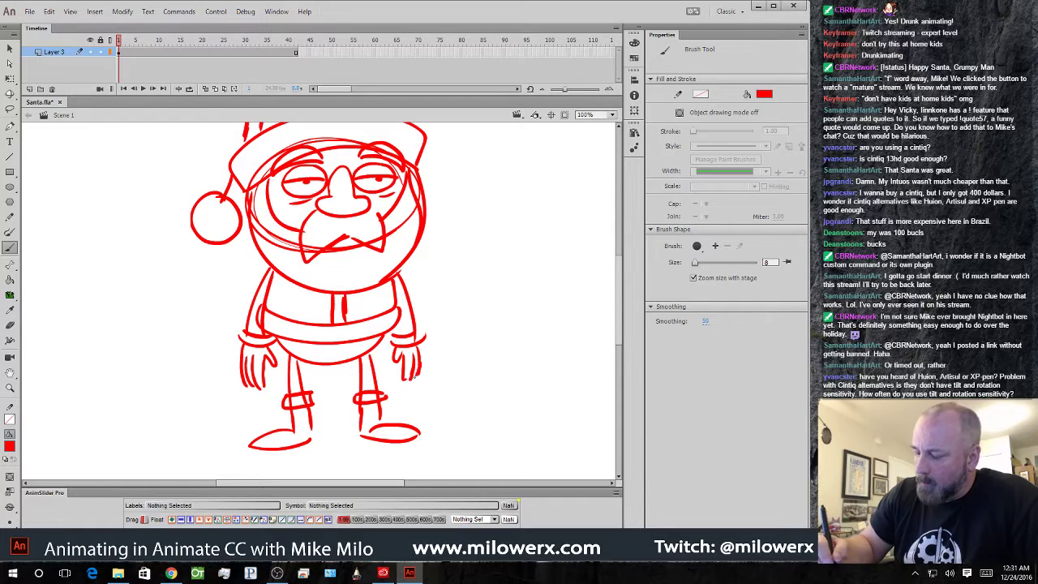
- Select the moustache with the Lasso tool and delete it
click(10, 110)
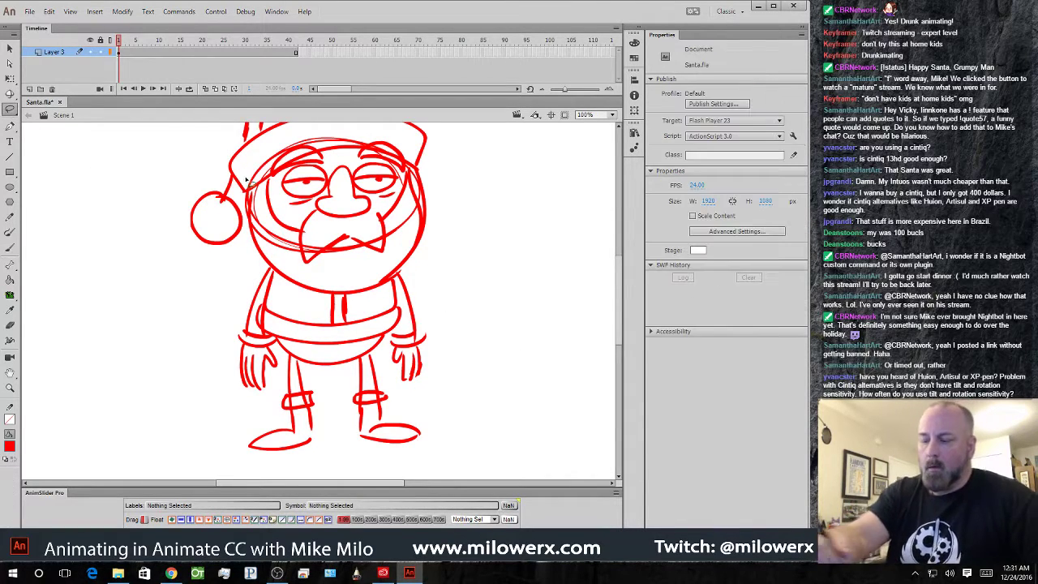
drag(466, 242, 479, 291)
mouse_move(416, 300)
mouse_down()
mouse_move(395, 263)
mouse_move(380, 272)
mouse_move(328, 262)
mouse_move(312, 308)
mouse_move(381, 317)
mouse_move(412, 295)
mouse_up()
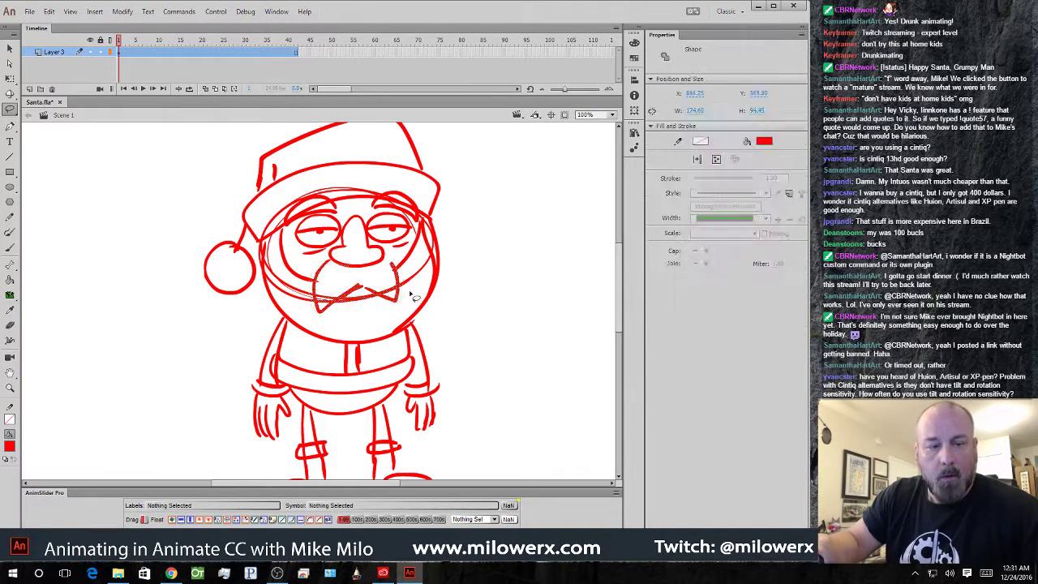
key(Delete)
- Lasso and delete the leftover head construction lines across the lower face and along both sides of the head
mouse_move(331, 300)
mouse_down()
mouse_move(296, 283)
mouse_move(274, 254)
mouse_up()
drag(420, 296, 407, 281)
key(Delete)
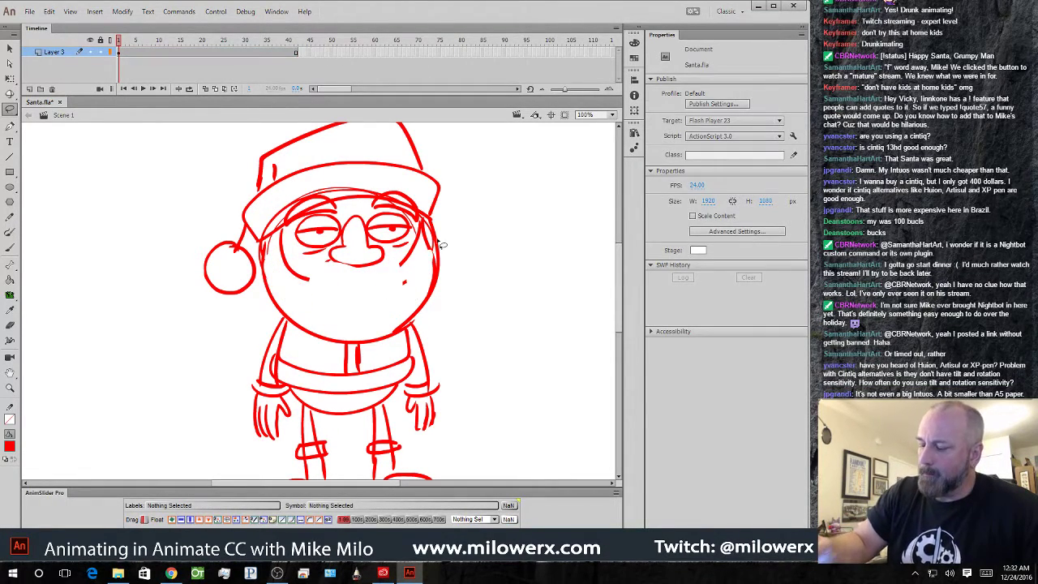
mouse_move(435, 230)
mouse_down()
mouse_move(435, 252)
mouse_move(421, 216)
mouse_up()
key(Delete)
mouse_move(267, 284)
mouse_down()
mouse_move(274, 244)
mouse_move(259, 266)
mouse_up()
key(Delete)
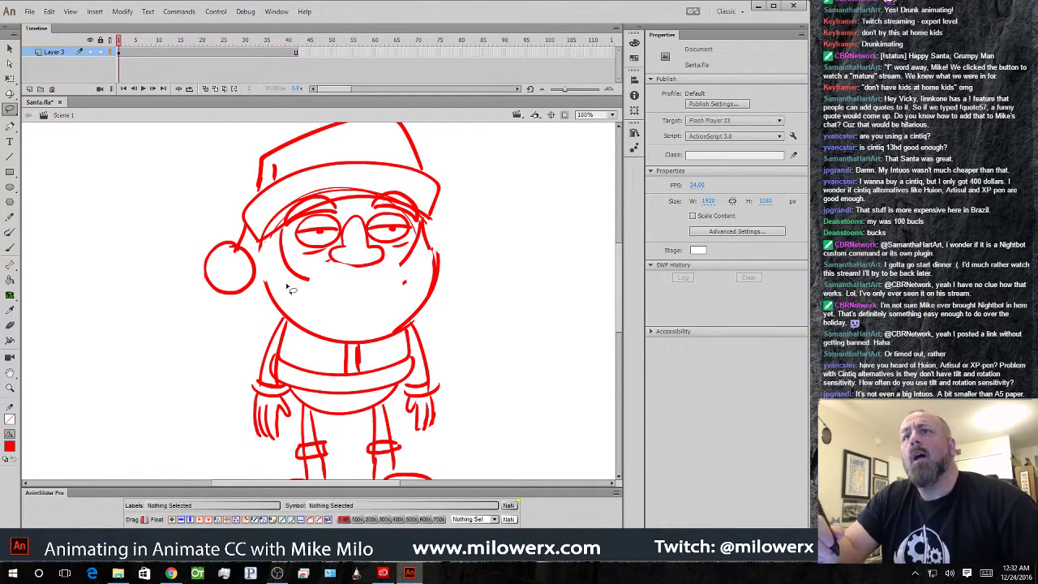
- Draw a wide drooping moustache under the nose with the Brush tool, its ends reaching the cheeks
click(10, 247)
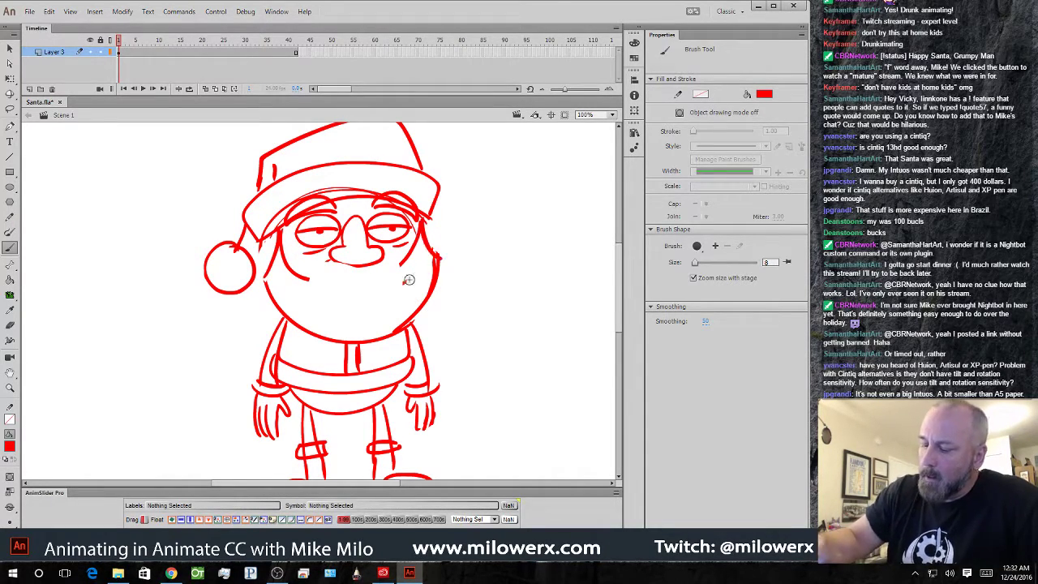
drag(333, 280, 366, 272)
drag(381, 261, 404, 272)
drag(409, 279, 378, 276)
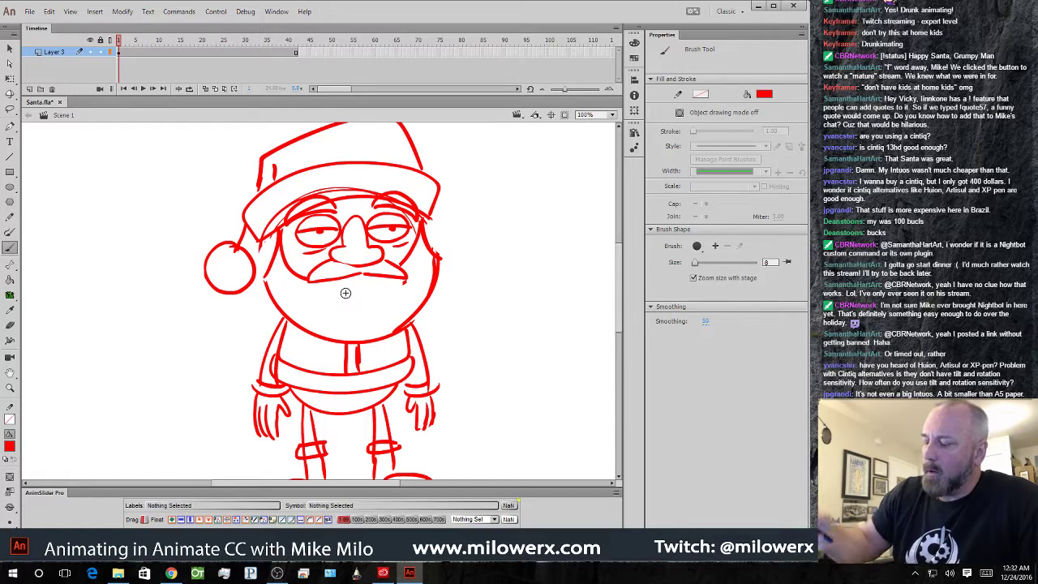
drag(498, 202, 487, 224)
mouse_move(506, 209)
mouse_down()
mouse_move(482, 232)
mouse_move(485, 298)
mouse_move(513, 341)
mouse_up()
key(ctrl+z)
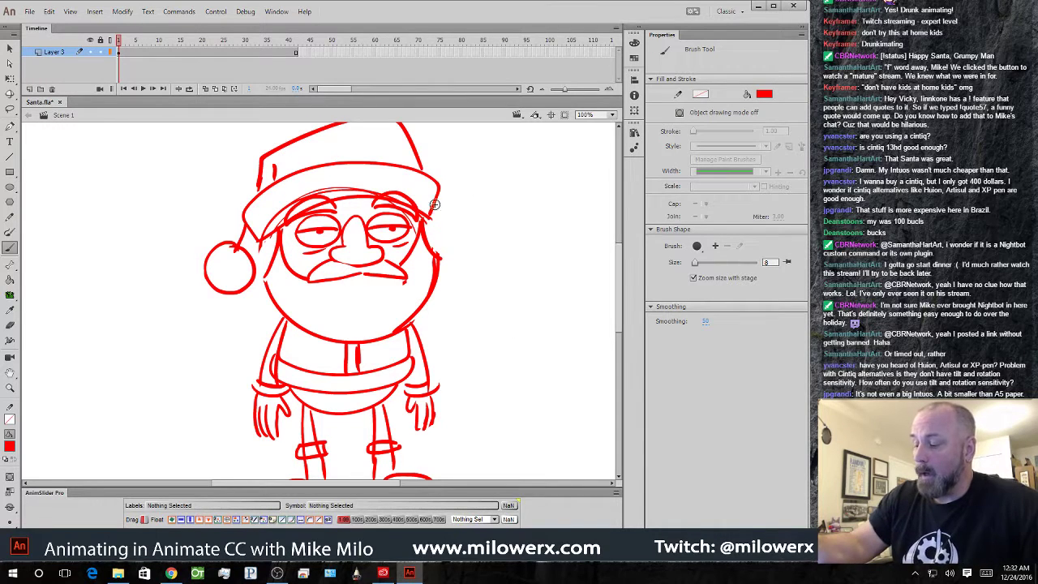
- Draw a round ear on each side of the head and clean up the overlapping lines around the ears and eyebrows
drag(428, 225, 432, 243)
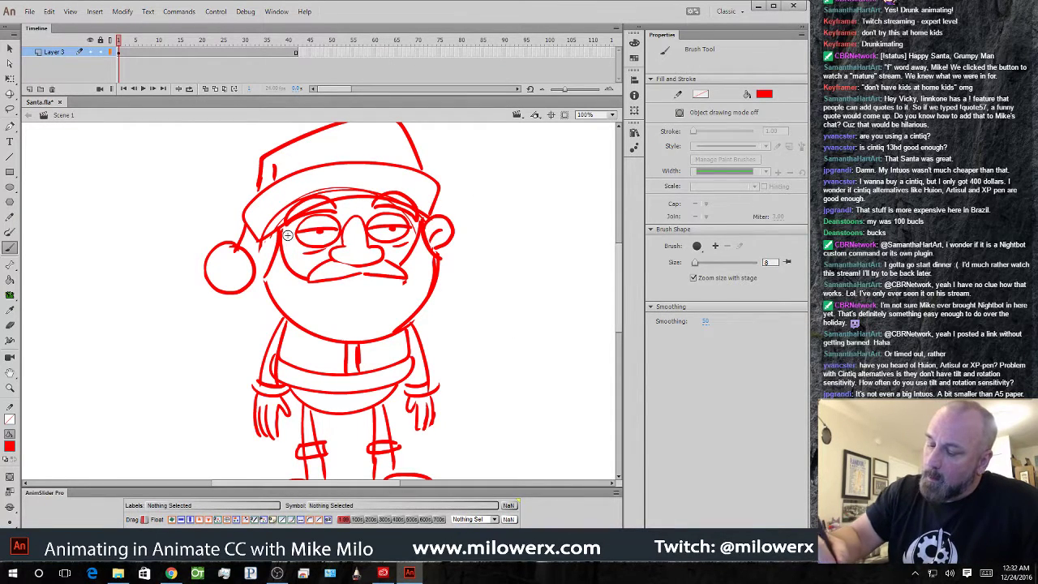
drag(280, 231, 261, 253)
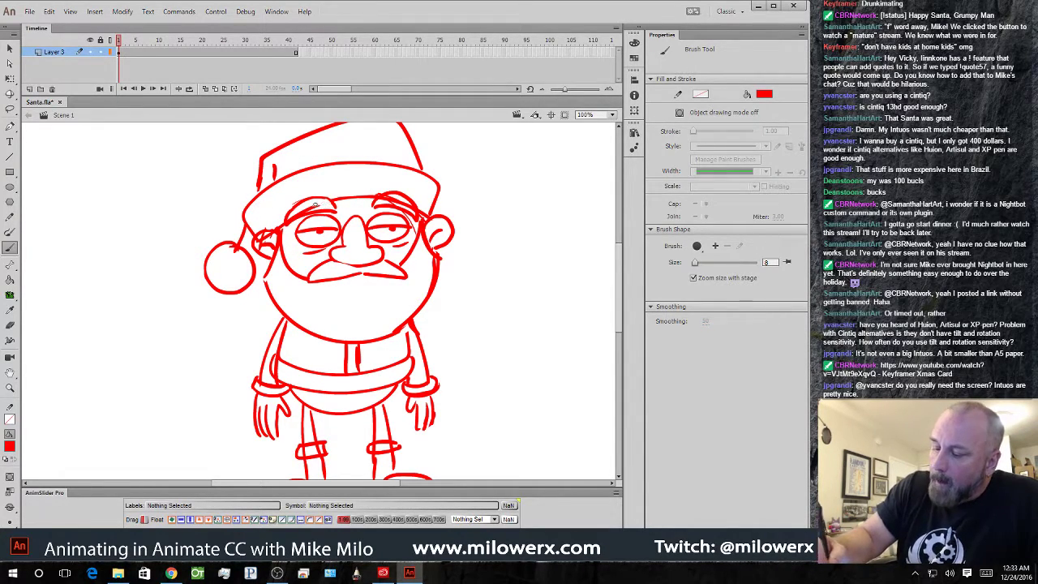
drag(280, 233, 274, 242)
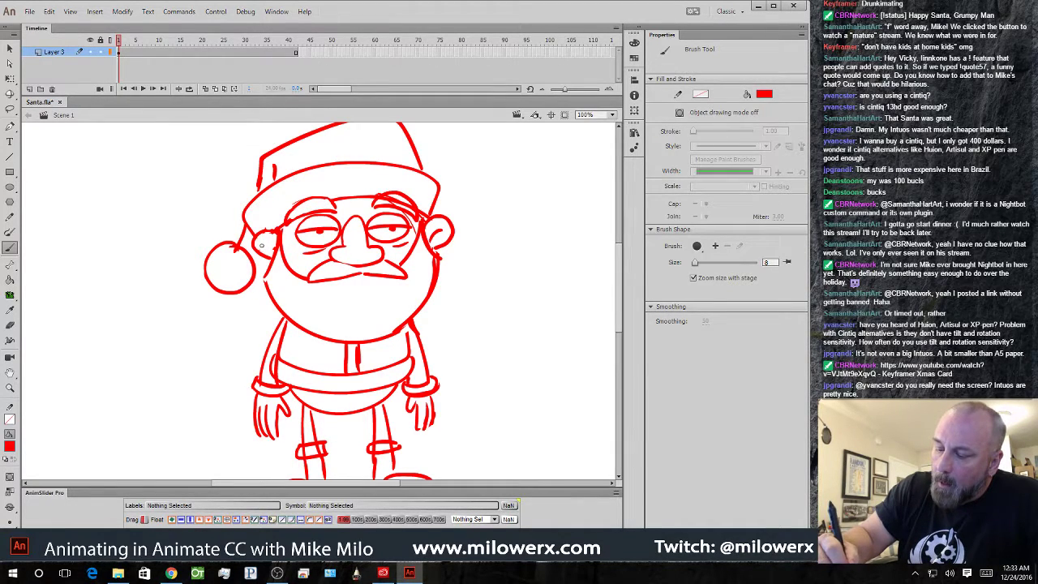
mouse_move(411, 202)
mouse_down()
mouse_move(386, 196)
mouse_move(399, 196)
mouse_up()
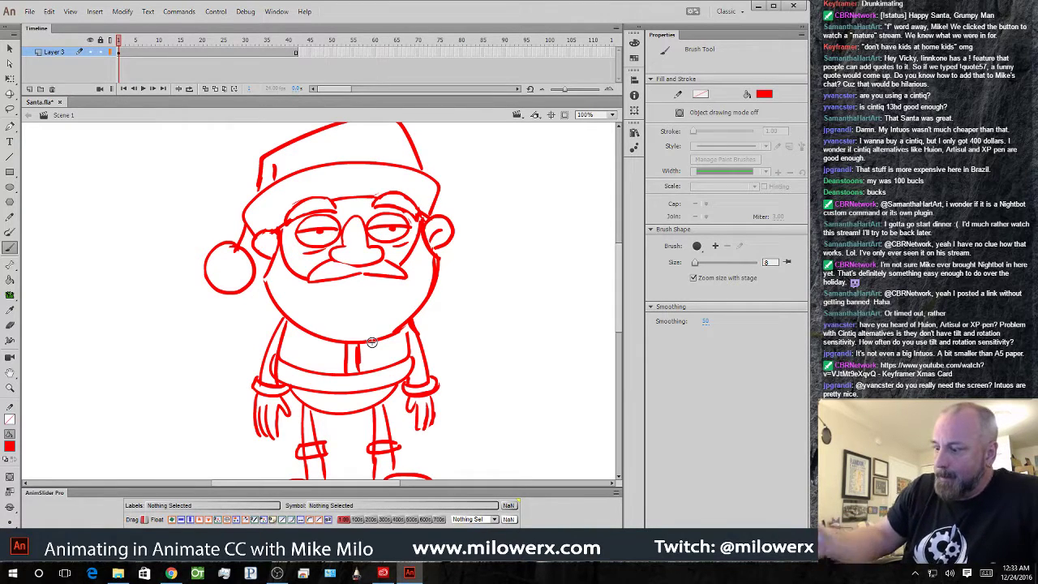
- Lasso the head, torso and arms without the lower legs and skew them slightly with the Free Transform tool
click(9, 108)
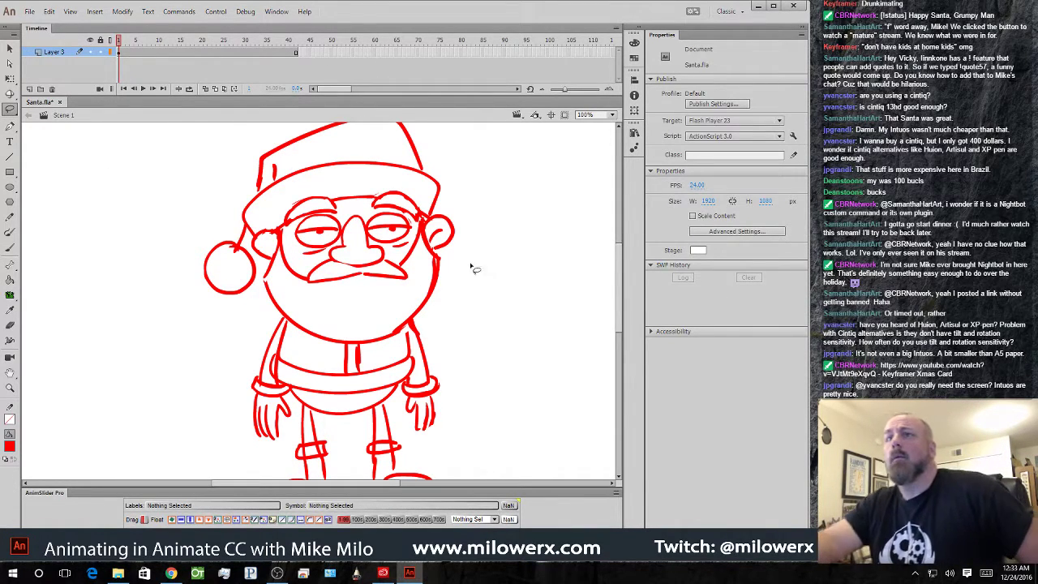
mouse_move(498, 283)
mouse_down()
mouse_move(497, 248)
mouse_move(495, 261)
mouse_up()
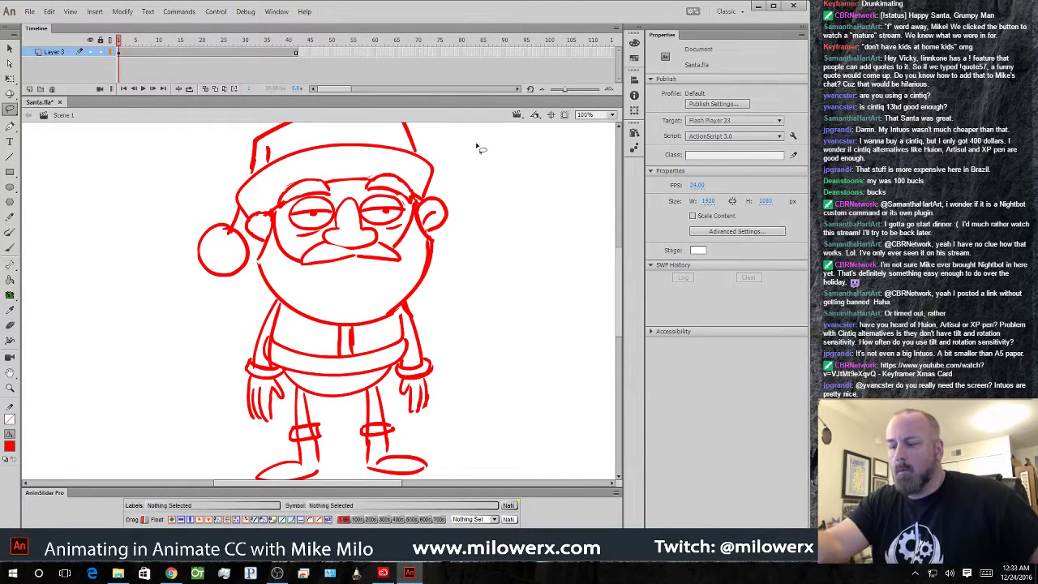
mouse_move(477, 280)
mouse_down()
mouse_move(494, 249)
mouse_move(495, 262)
mouse_up()
mouse_move(455, 353)
mouse_down()
mouse_move(456, 397)
mouse_move(422, 426)
mouse_move(407, 369)
mouse_move(309, 370)
mouse_move(296, 375)
mouse_move(270, 446)
mouse_move(167, 327)
mouse_move(326, 78)
mouse_move(497, 231)
mouse_move(456, 381)
mouse_up()
key(q)
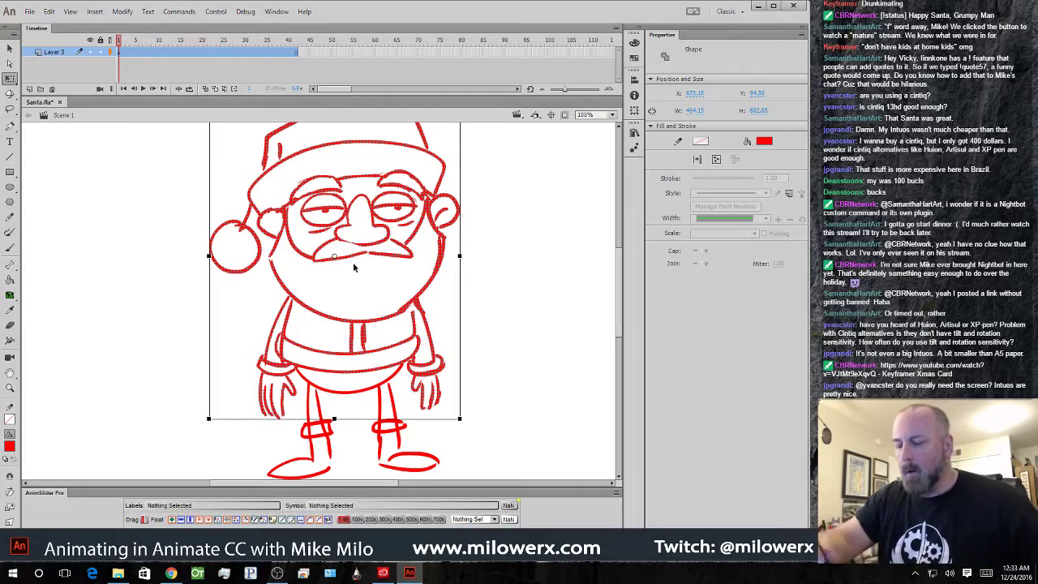
drag(509, 255, 517, 300)
drag(425, 140, 413, 144)
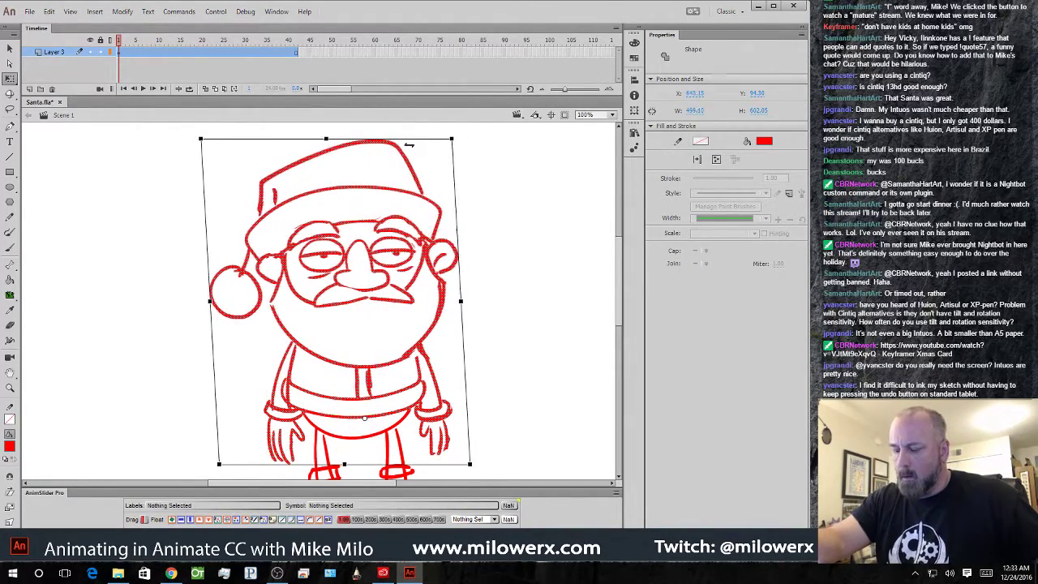
drag(515, 252, 510, 203)
click(504, 236)
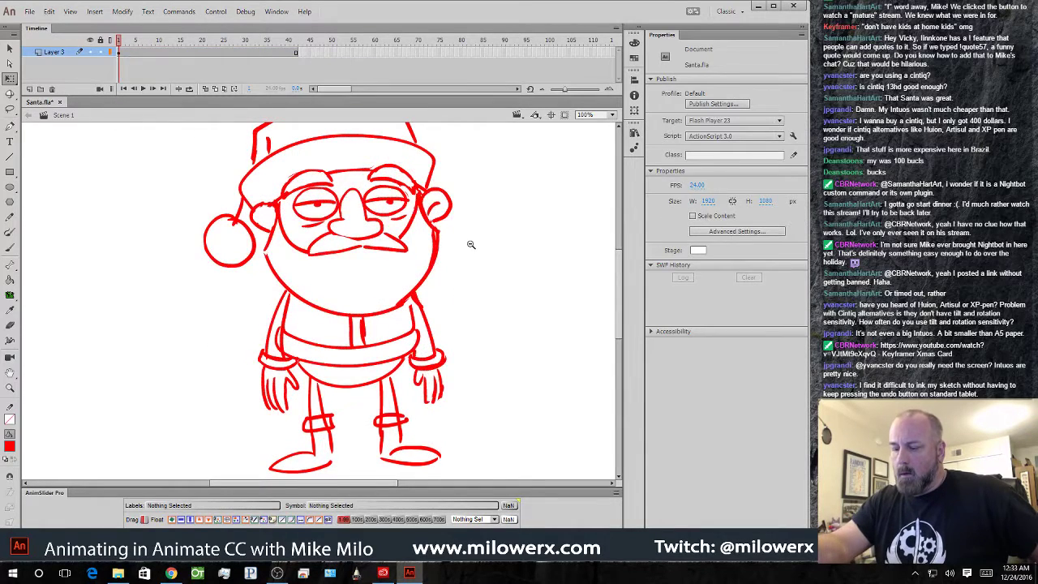
- Select the whole Santa, move it down toward the middle of the stage and skew it slightly with Free Transform
key(ctrl+minus)
drag(377, 298, 444, 253)
mouse_move(407, 381)
mouse_down()
mouse_move(424, 302)
mouse_move(248, 165)
mouse_move(213, 167)
mouse_up()
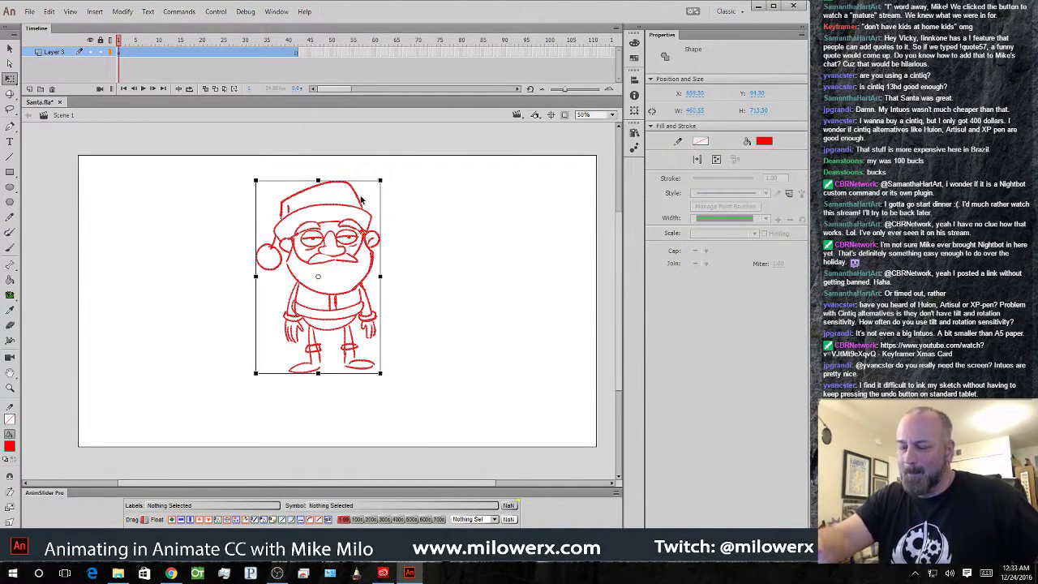
drag(359, 195, 371, 223)
mouse_move(239, 155)
mouse_down()
mouse_move(411, 426)
mouse_move(436, 434)
mouse_up()
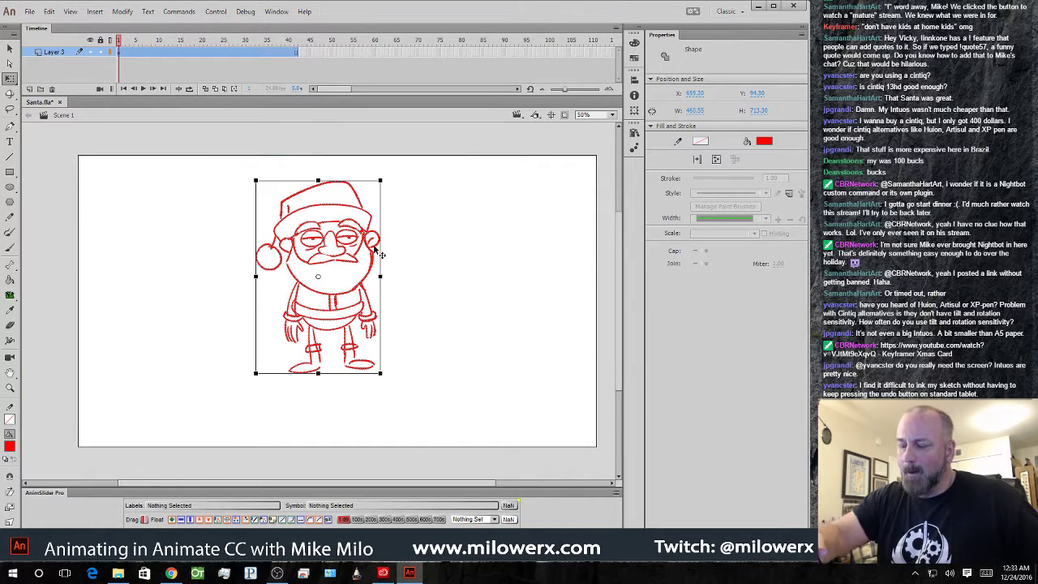
drag(377, 252, 377, 286)
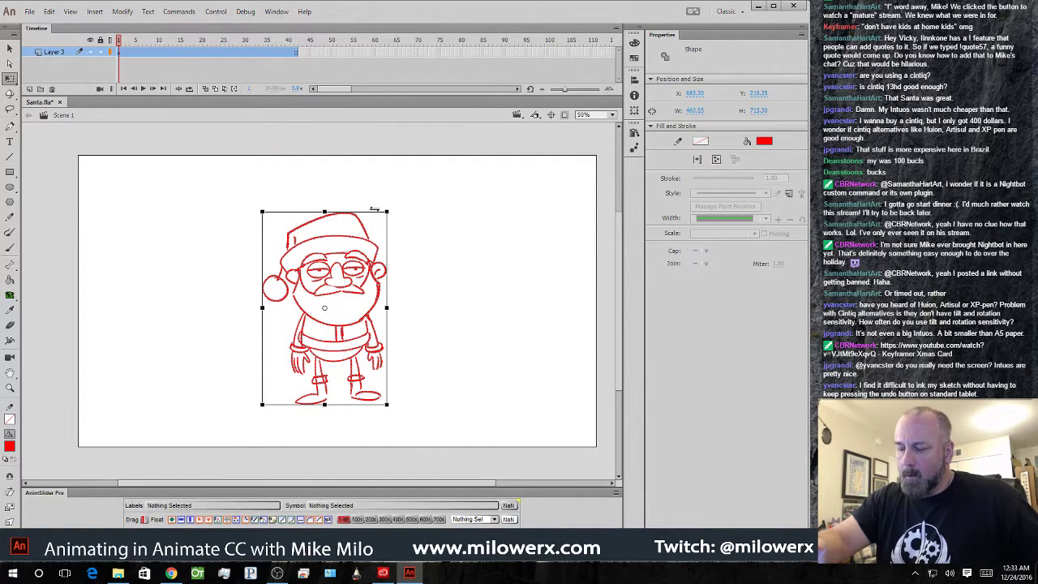
drag(370, 212, 376, 211)
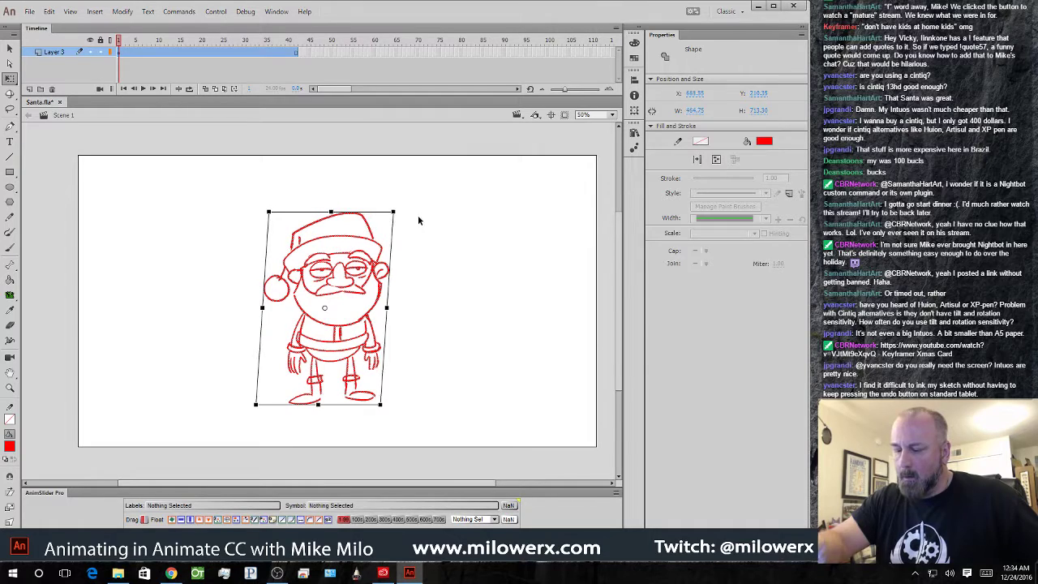
click(418, 236)
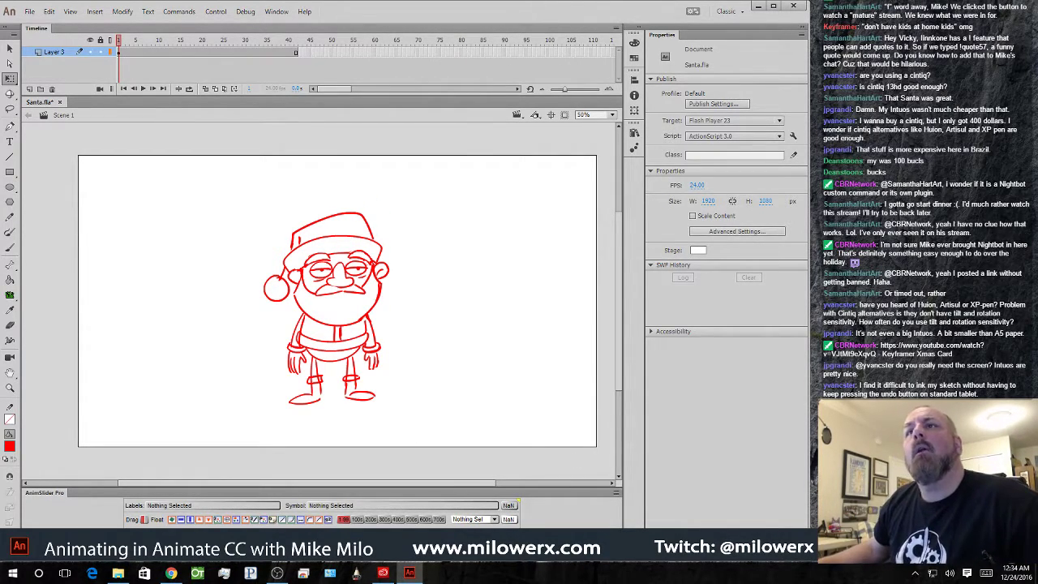
- Switch to the Chrome browser and watch the YouTube video "Happy Holidays 2016!" in full screen
key(alt+Tab)
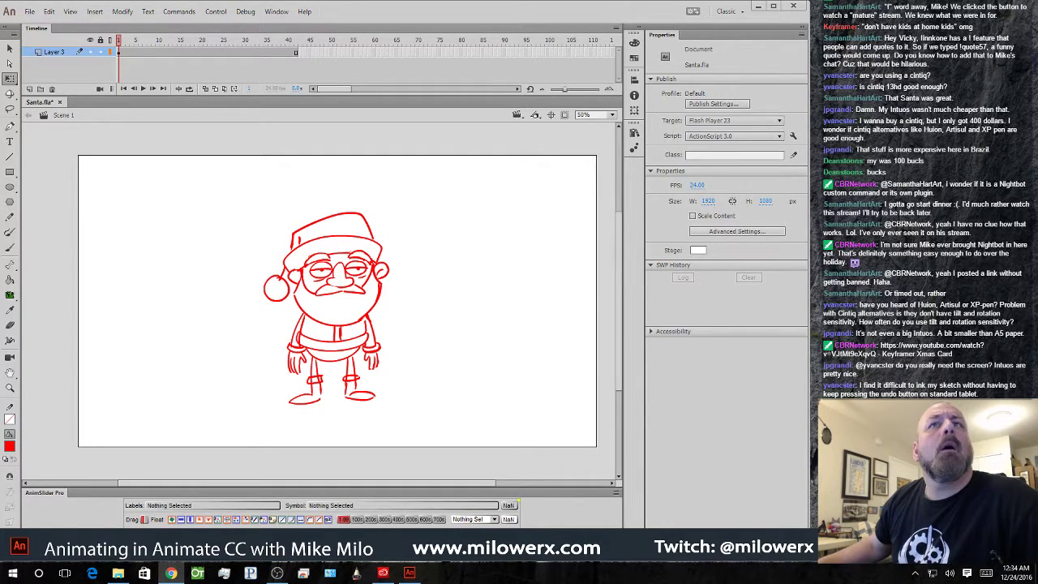
drag(447, 580, 544, 4)
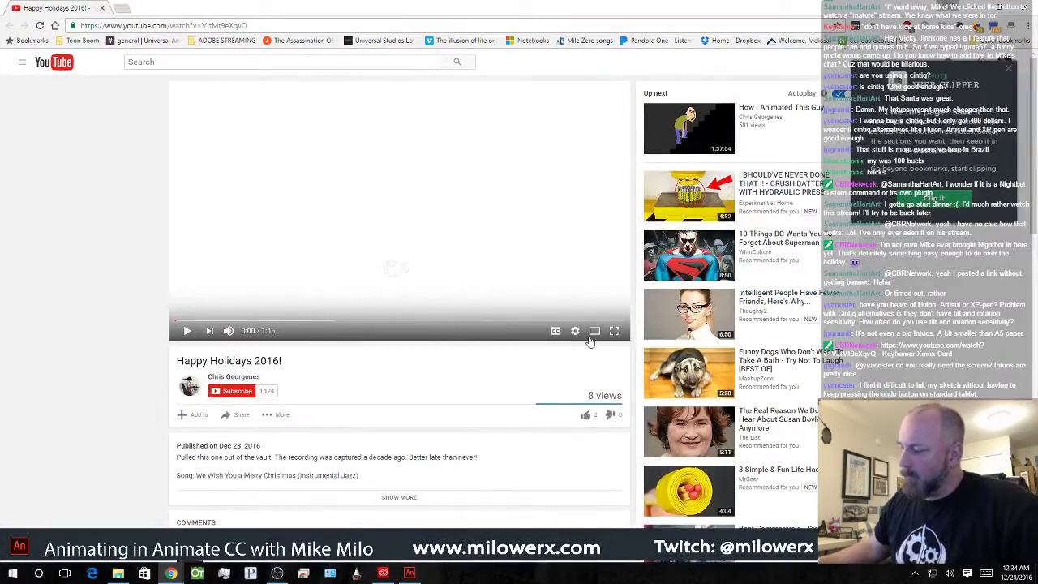
click(614, 331)
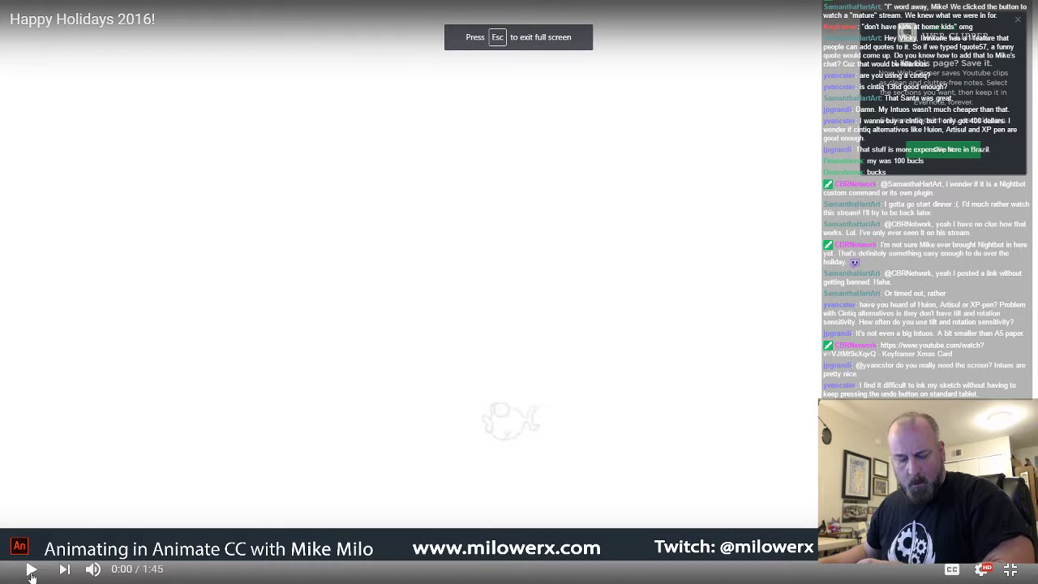
click(30, 570)
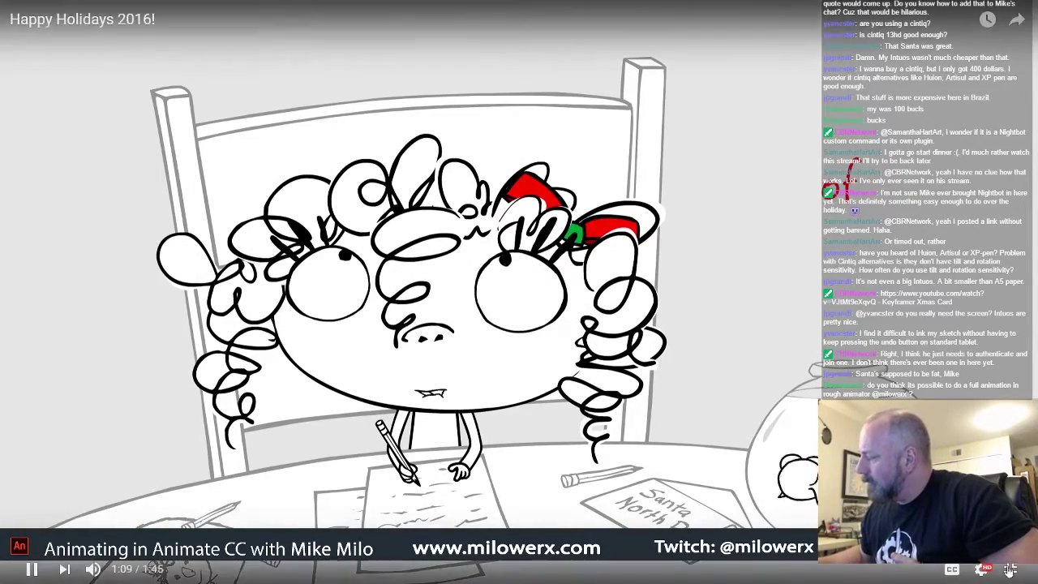
key(Escape)
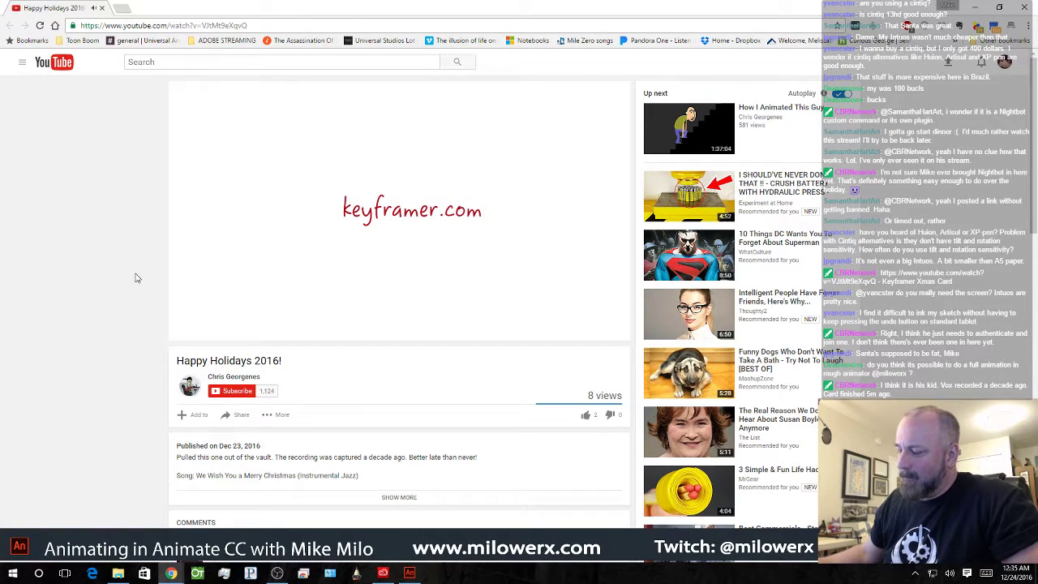
- Like the video and show its share link before closing the browser to return to Animate
click(585, 414)
click(241, 414)
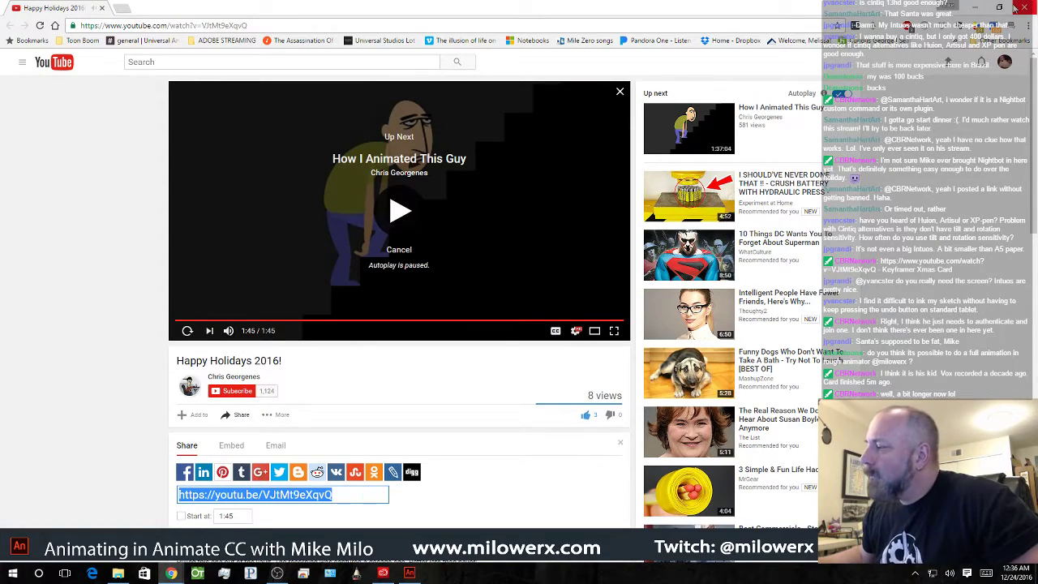
click(1028, 8)
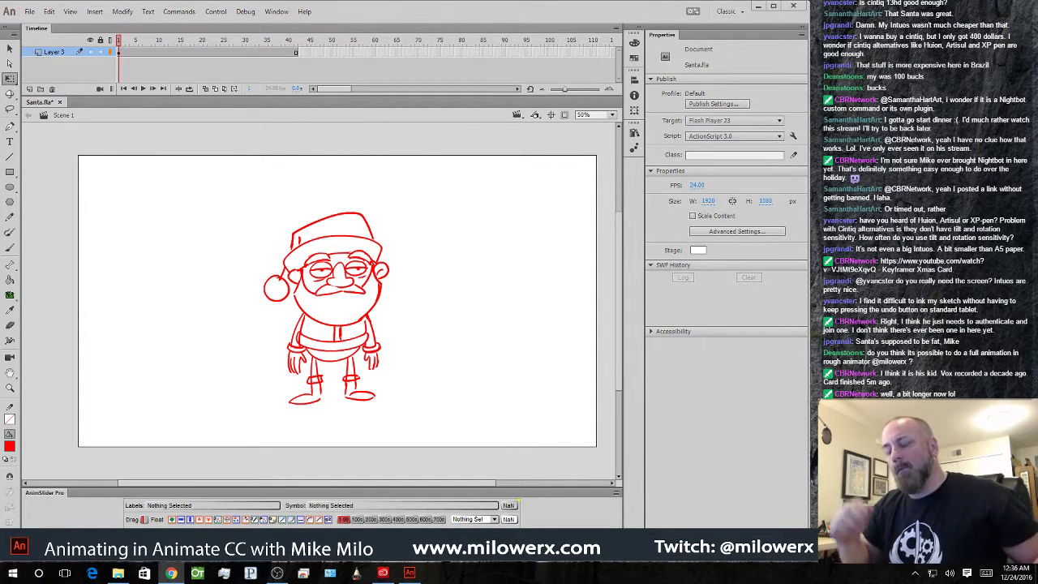
- Lasso the entire Santa drawing and delete it to leave an empty stage
key(l)
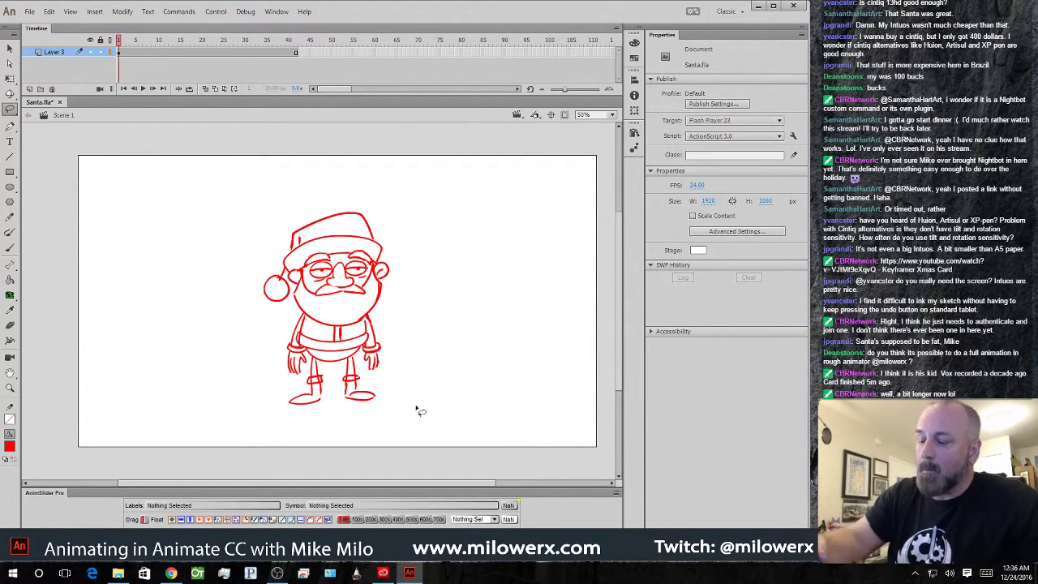
mouse_move(419, 410)
mouse_down()
mouse_move(281, 178)
mouse_move(464, 393)
mouse_up()
key(Delete)
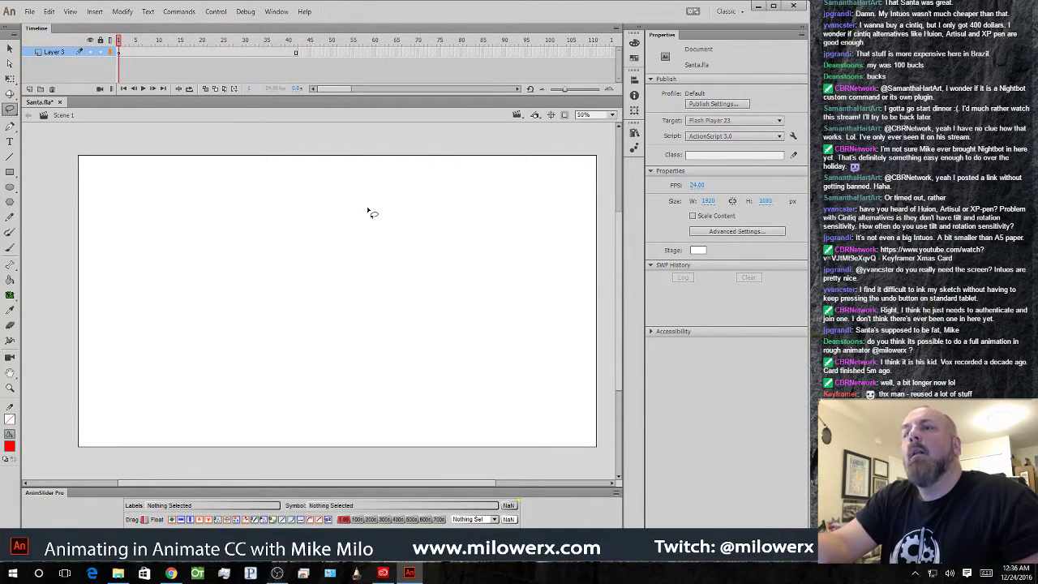
- Sketch a new Santa with a round head on a wide, bell-shaped coat with a thick band along its hem
click(11, 247)
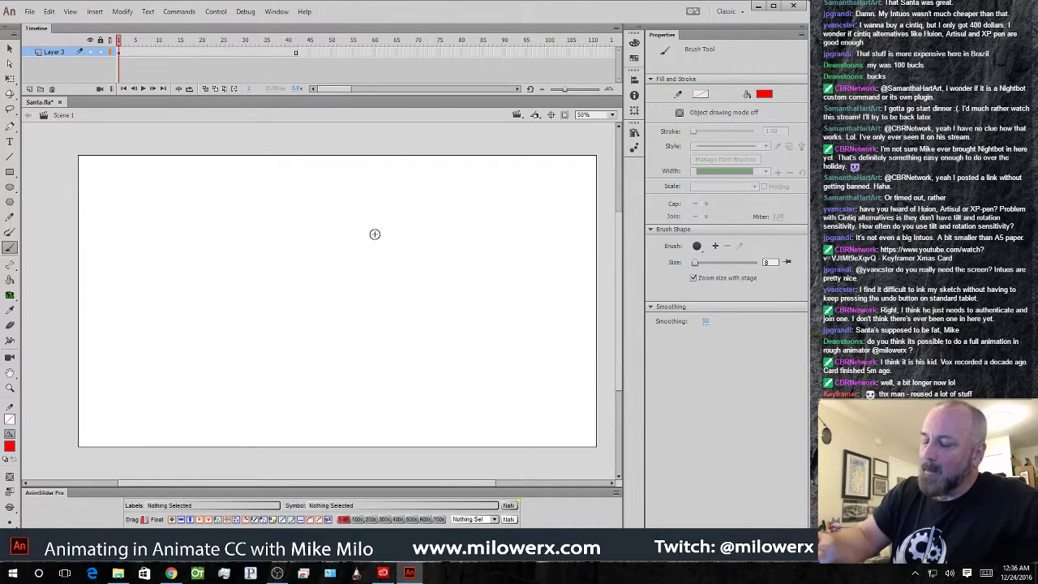
mouse_move(332, 193)
mouse_down()
mouse_move(361, 194)
mouse_move(341, 188)
mouse_move(275, 259)
mouse_move(237, 328)
mouse_up()
drag(384, 250, 428, 324)
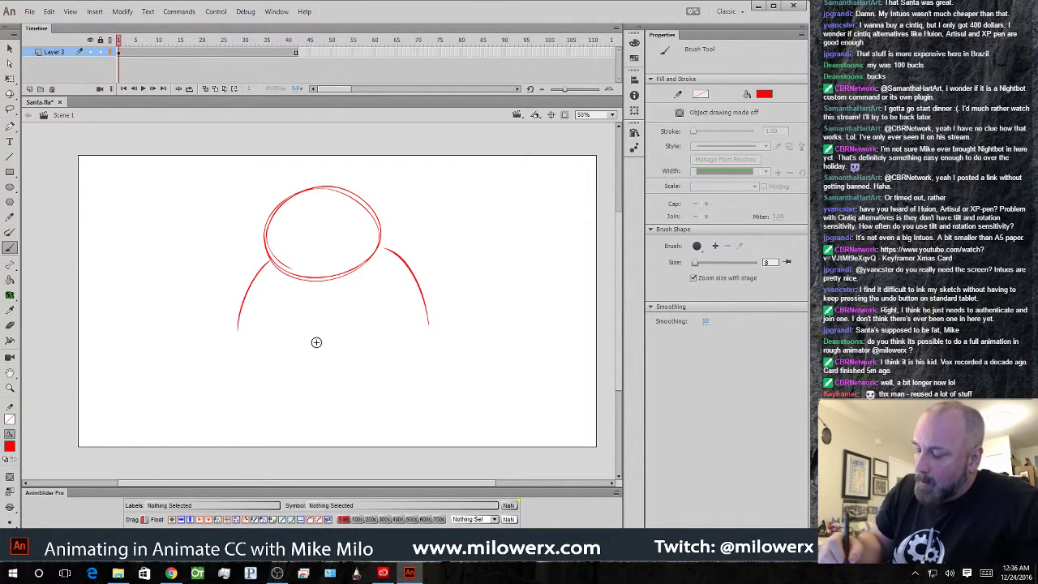
drag(249, 335, 409, 322)
mouse_move(236, 336)
mouse_down()
mouse_move(365, 355)
mouse_move(429, 322)
mouse_up()
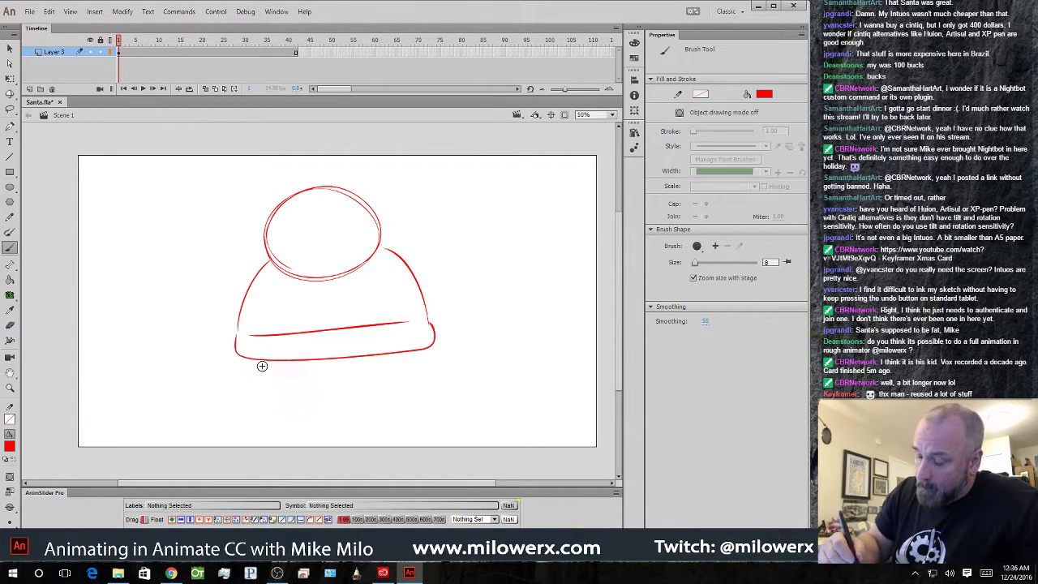
- Draw the curved underside of the belly and two short thin legs with boot cuffs and outward-pointing boots
mouse_move(252, 359)
mouse_down()
mouse_move(288, 373)
mouse_move(412, 344)
mouse_up()
drag(286, 377, 287, 410)
drag(295, 371, 299, 406)
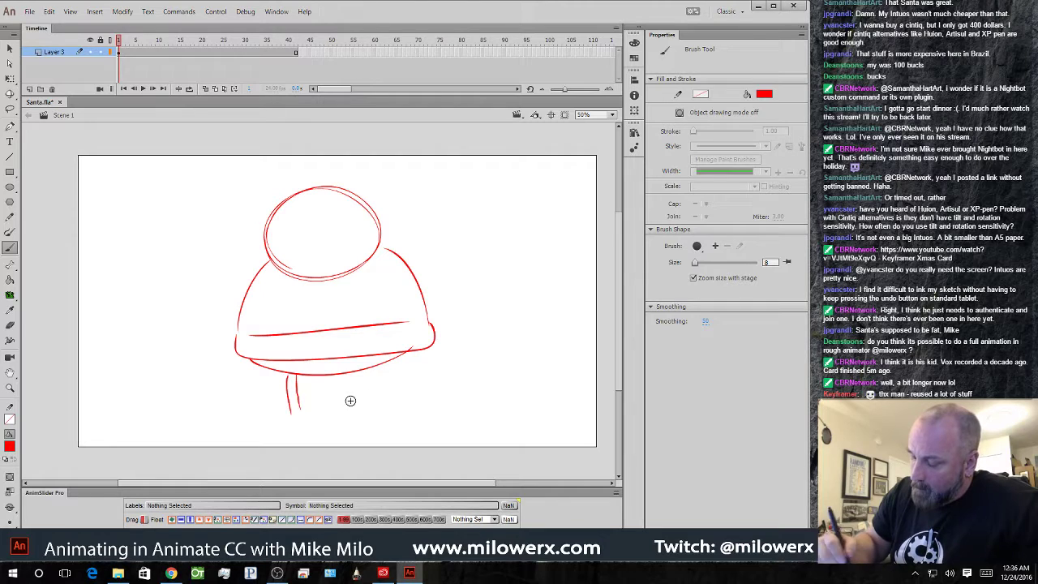
drag(380, 370, 388, 403)
drag(288, 409, 307, 419)
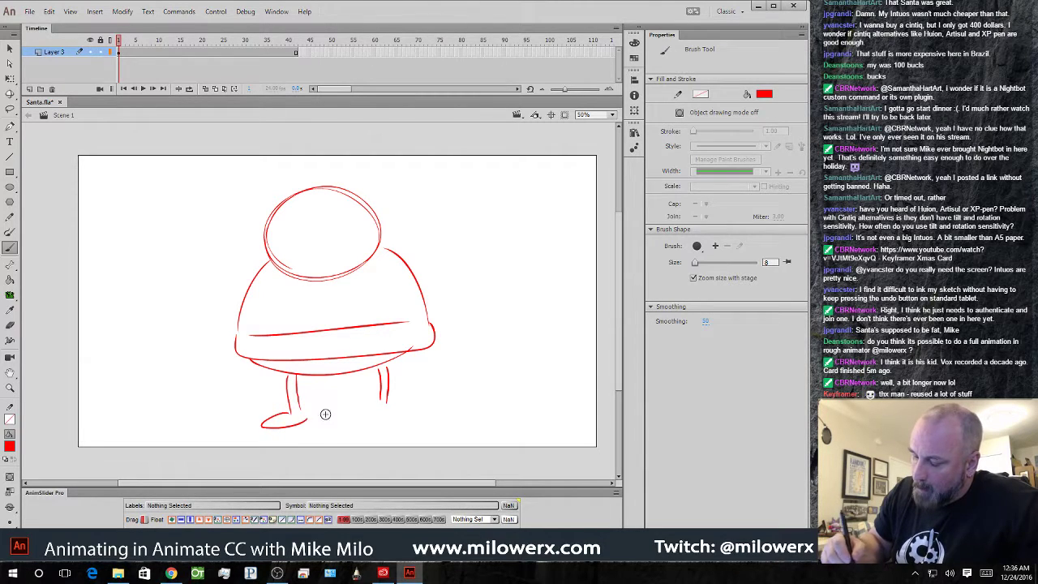
drag(378, 408, 423, 415)
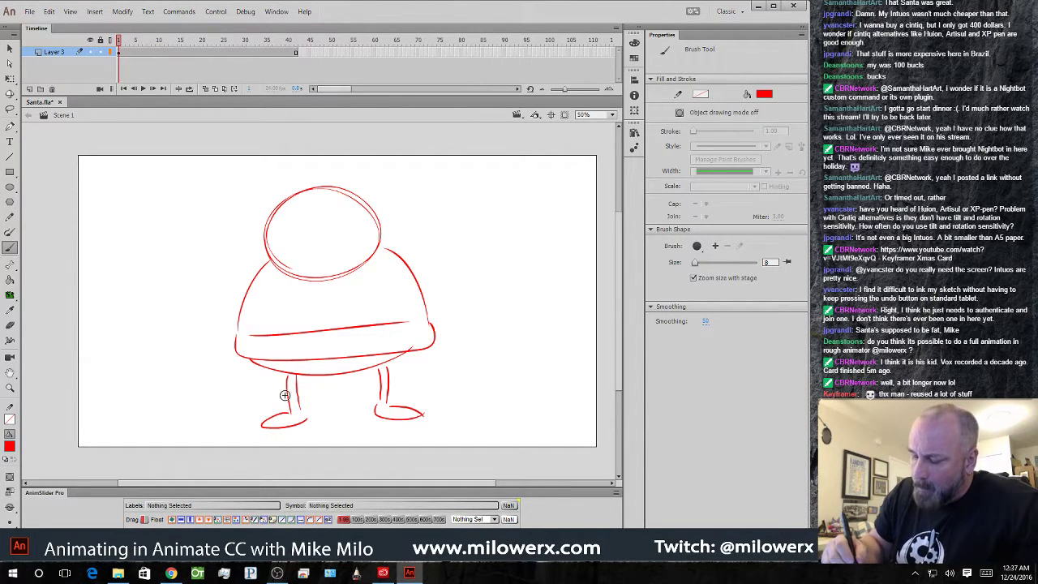
drag(282, 403, 302, 400)
drag(375, 392, 395, 390)
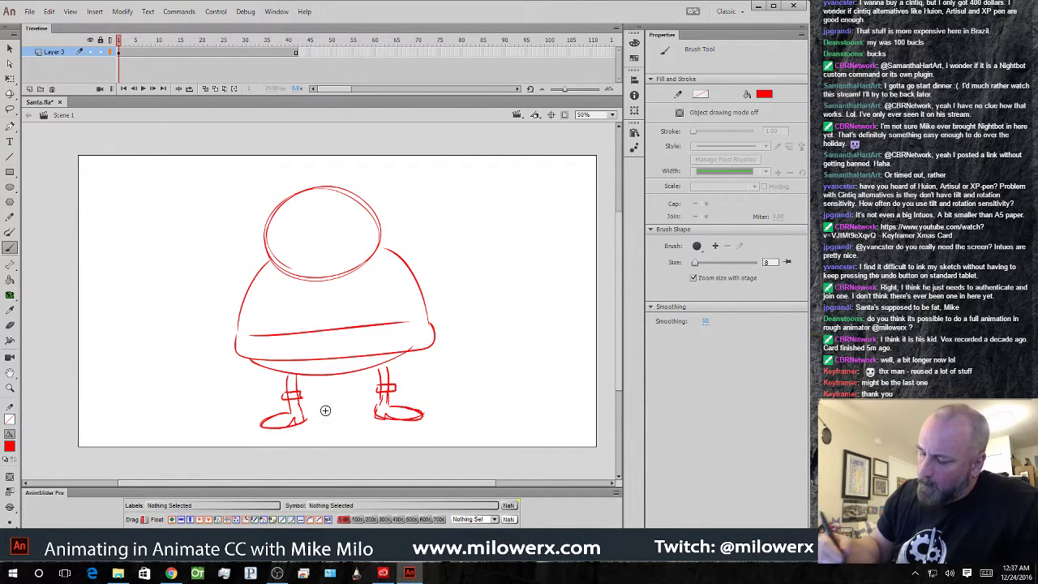
- Lasso and delete the band across the lower coat, keeping the belly curve and legs, and return to the Brush tool
click(10, 110)
mouse_move(448, 347)
mouse_down()
mouse_move(317, 365)
mouse_move(224, 353)
mouse_move(412, 306)
mouse_move(469, 338)
mouse_up()
key(Delete)
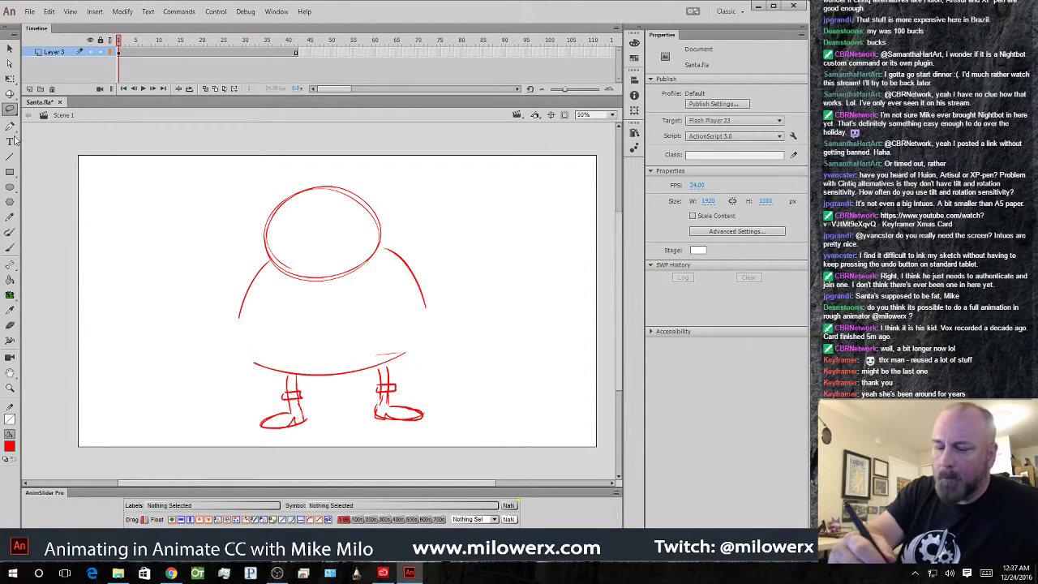
click(10, 247)
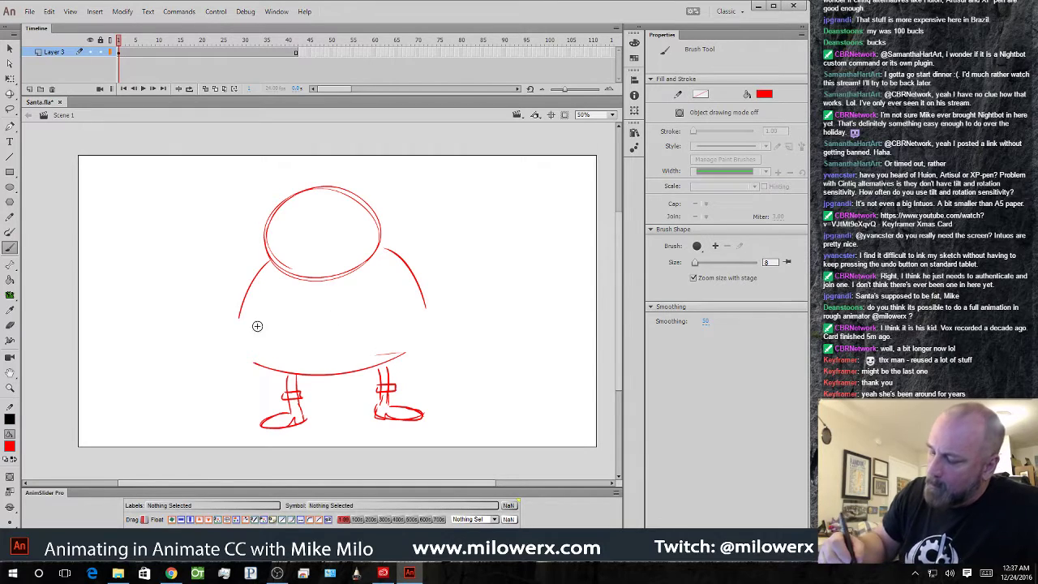
- Draw a wide belt with a rectangular buckle across the coat and curve both sides of the belly below it
mouse_move(240, 307)
mouse_down()
mouse_move(295, 324)
mouse_move(440, 313)
mouse_up()
drag(241, 307, 425, 301)
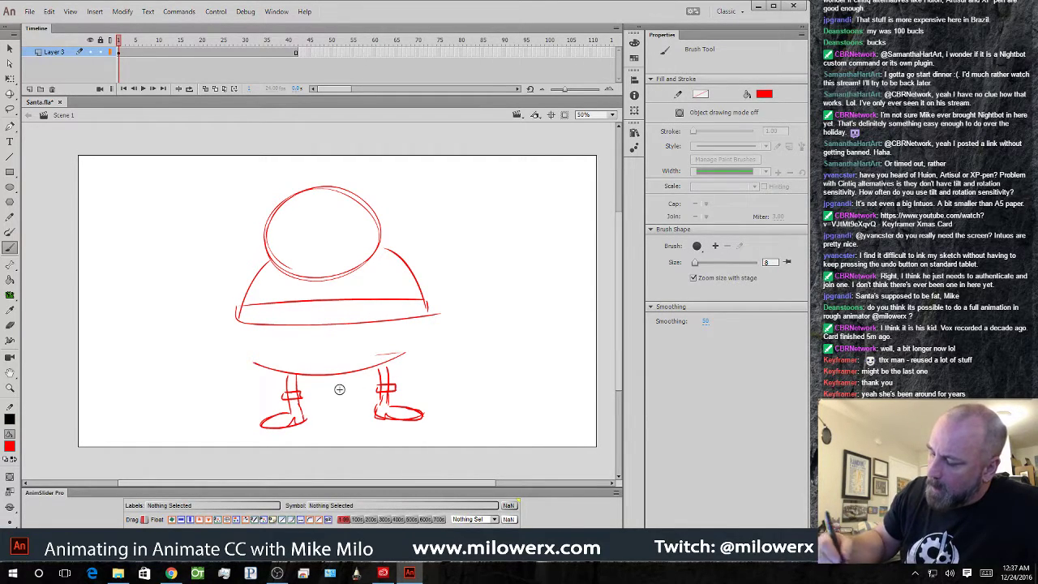
drag(239, 326, 286, 370)
drag(418, 337, 384, 374)
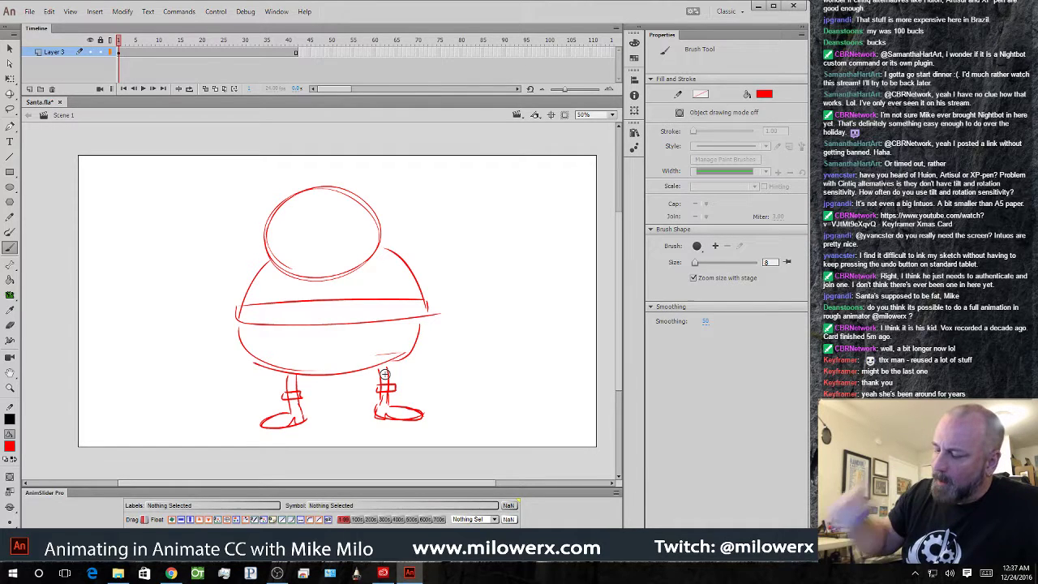
mouse_move(316, 301)
mouse_down()
mouse_move(323, 324)
mouse_move(333, 313)
mouse_up()
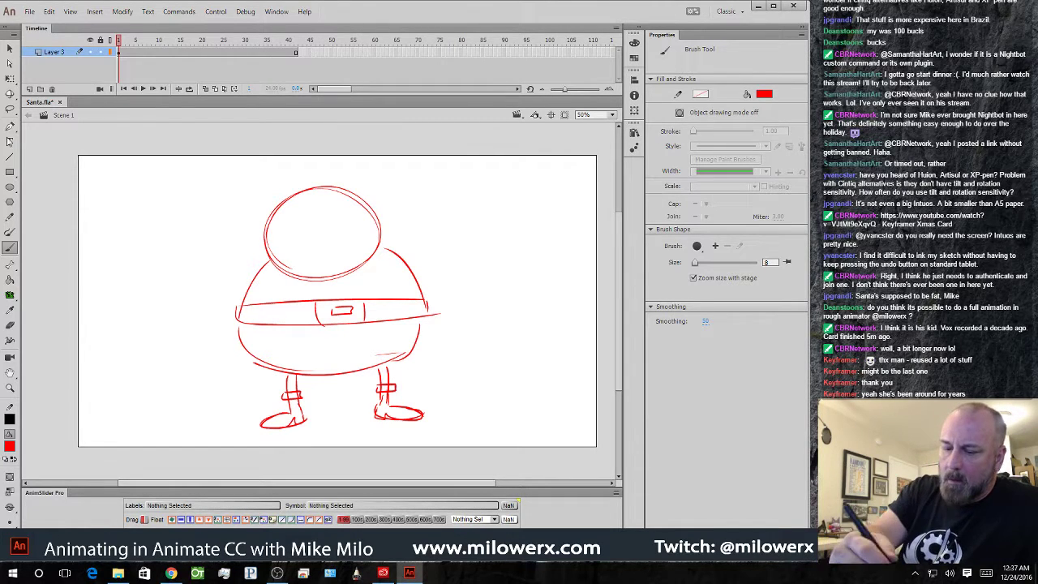
- Lasso each leg in turn and move it inward so the two legs stand closer together under the belly
key(l)
mouse_move(427, 426)
mouse_down()
mouse_move(429, 395)
mouse_move(407, 369)
mouse_move(373, 370)
mouse_move(406, 433)
mouse_move(387, 414)
mouse_up()
click(411, 398)
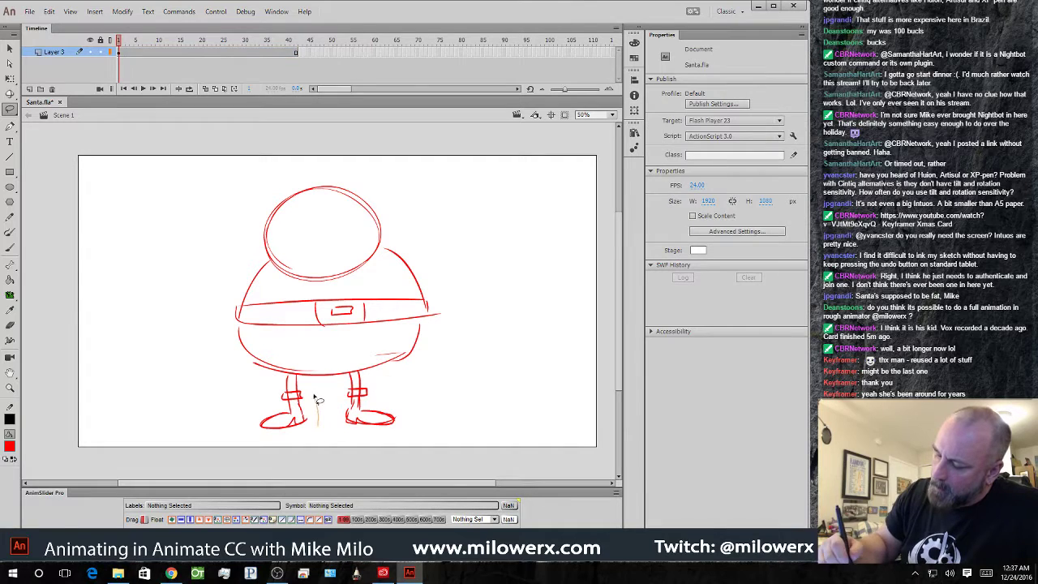
mouse_move(318, 400)
mouse_down()
mouse_move(250, 410)
mouse_move(302, 426)
mouse_move(319, 407)
mouse_move(302, 383)
mouse_move(281, 379)
mouse_move(279, 436)
mouse_move(327, 403)
mouse_up()
click(445, 386)
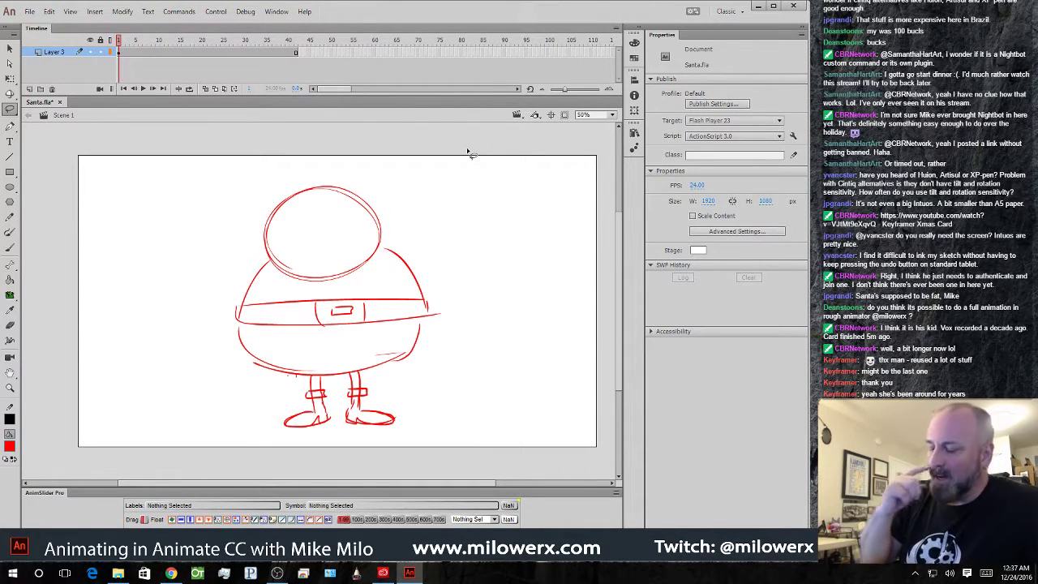
- Brush in the face with half-closed eyes, a large round nose, a drooping moustache, raised eyebrows and a cheek outline
click(11, 248)
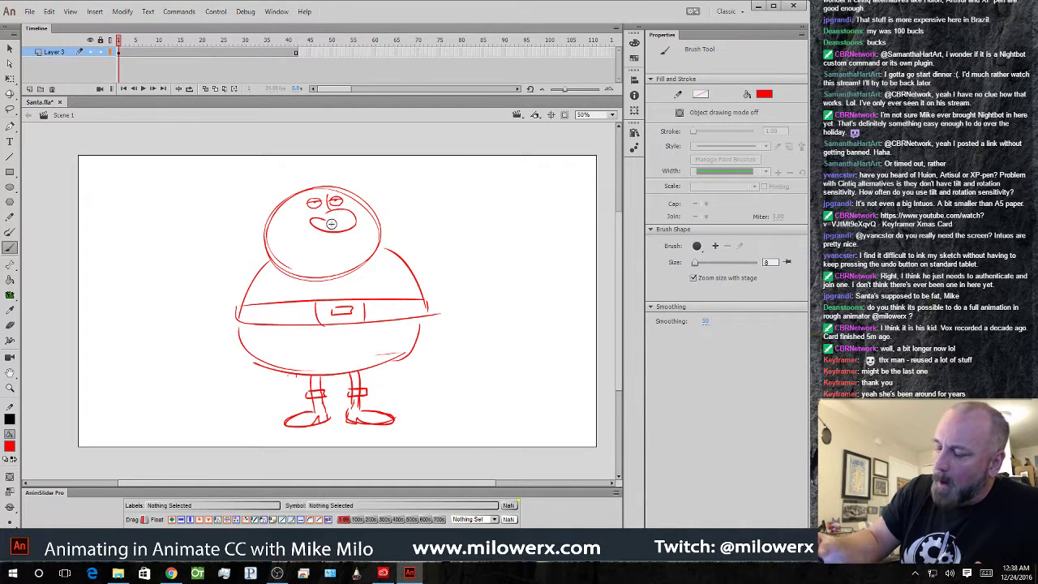
drag(315, 220, 297, 242)
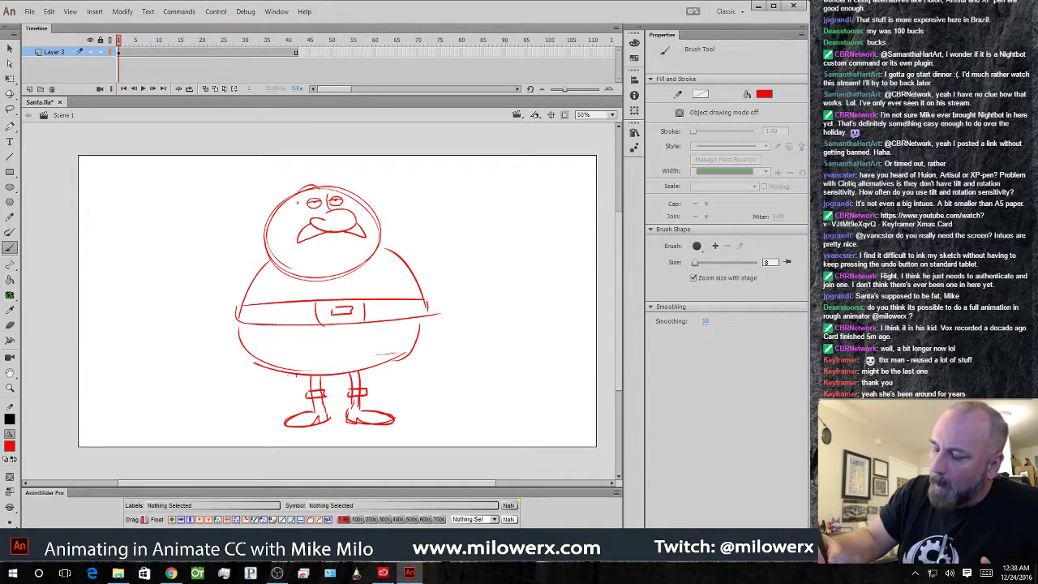
drag(331, 191, 339, 184)
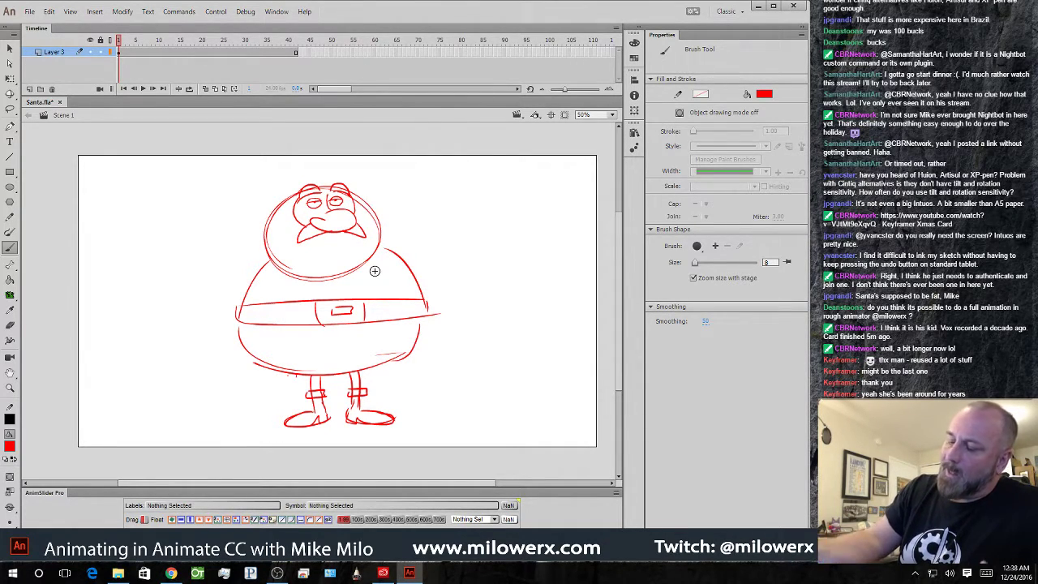
- Lasso the whole head, move it slightly down onto the body and tilt it a little with Free Transform
click(10, 107)
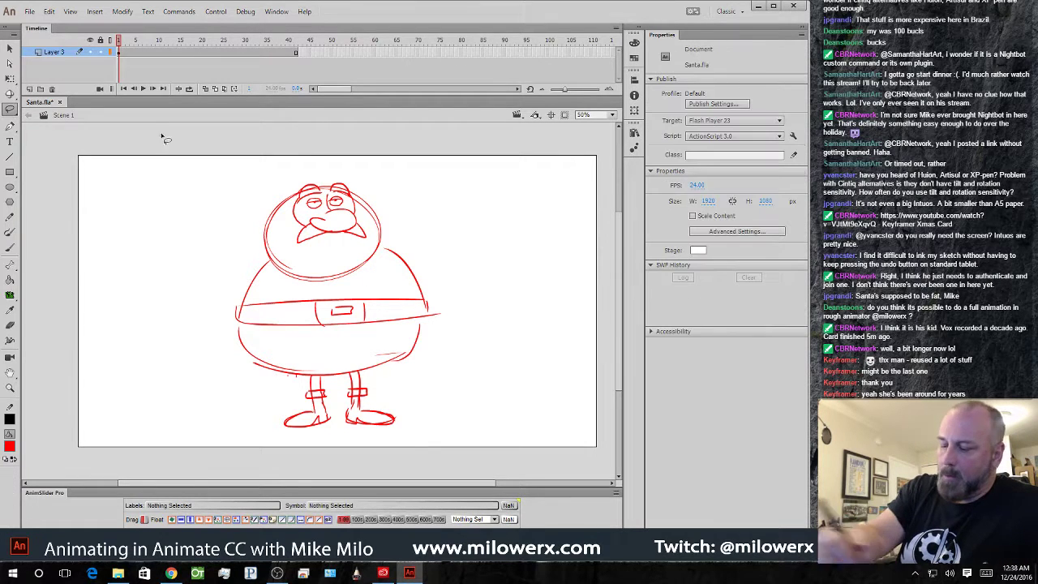
mouse_move(378, 200)
mouse_down()
mouse_move(381, 251)
mouse_move(353, 277)
mouse_move(313, 286)
mouse_move(279, 277)
mouse_move(304, 162)
mouse_move(387, 222)
mouse_up()
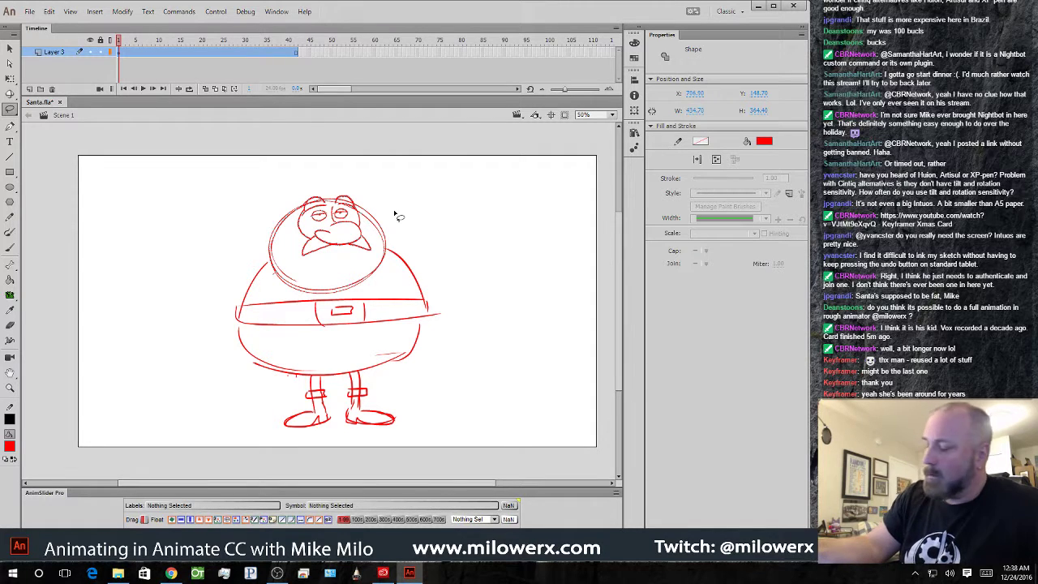
click(11, 79)
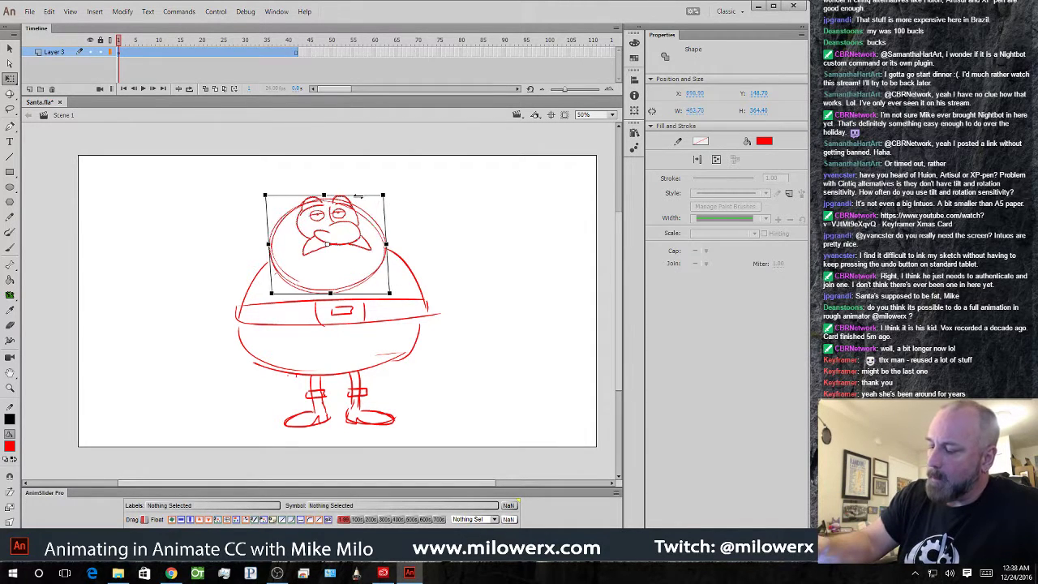
click(427, 205)
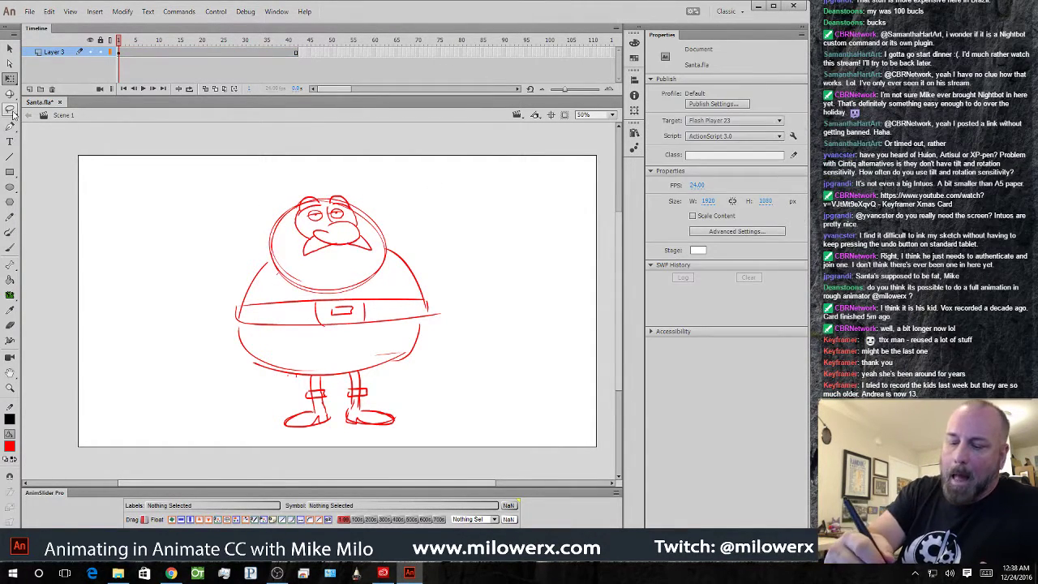
- Draw the hairline down both sides of the head and add a small ear on each side
key(b)
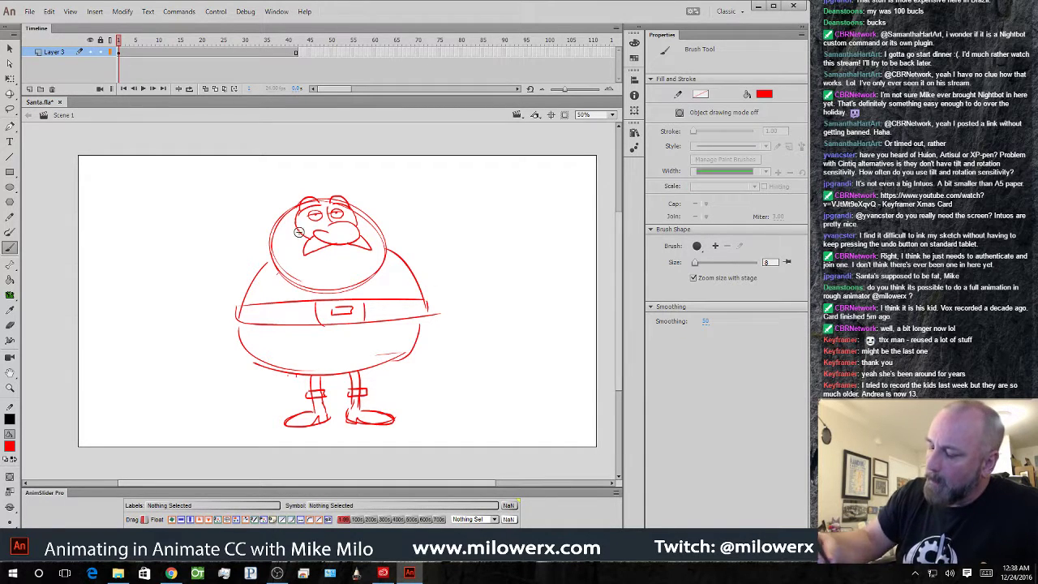
drag(290, 215, 275, 236)
drag(353, 208, 380, 226)
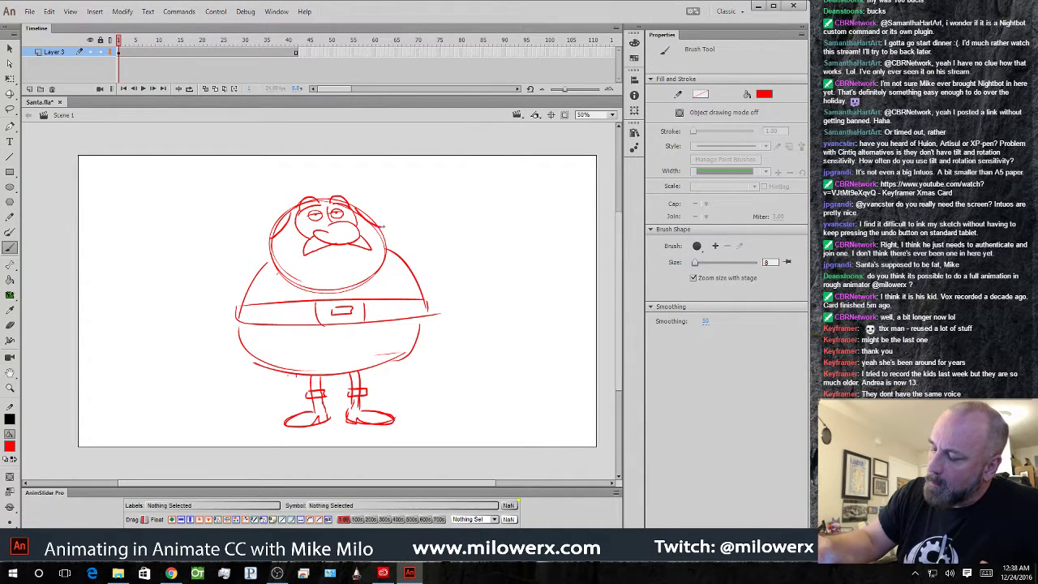
drag(285, 211, 292, 222)
drag(357, 214, 368, 213)
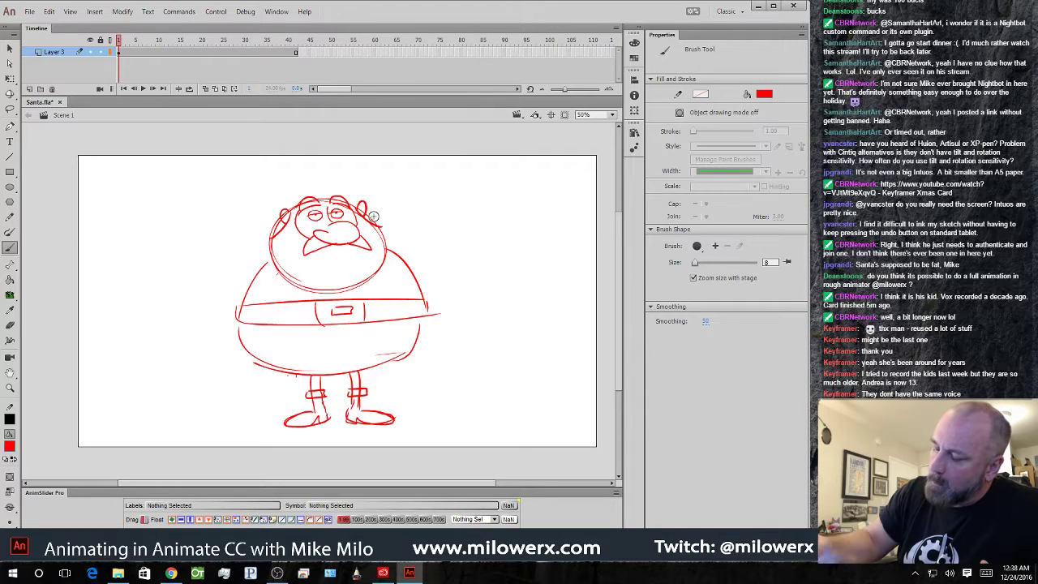
- Draw a Santa hat with a brim and a drooping pom-pom, and retrace the beard and lower belly outlines
drag(310, 181, 354, 196)
mouse_move(290, 207)
mouse_down()
mouse_move(352, 198)
mouse_move(333, 167)
mouse_move(273, 193)
mouse_up()
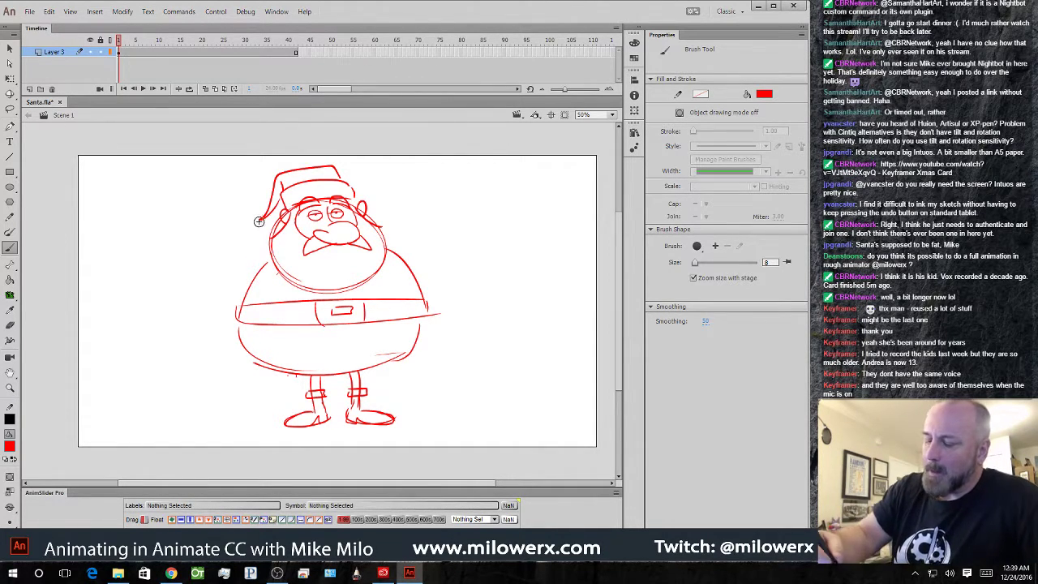
drag(260, 219, 264, 224)
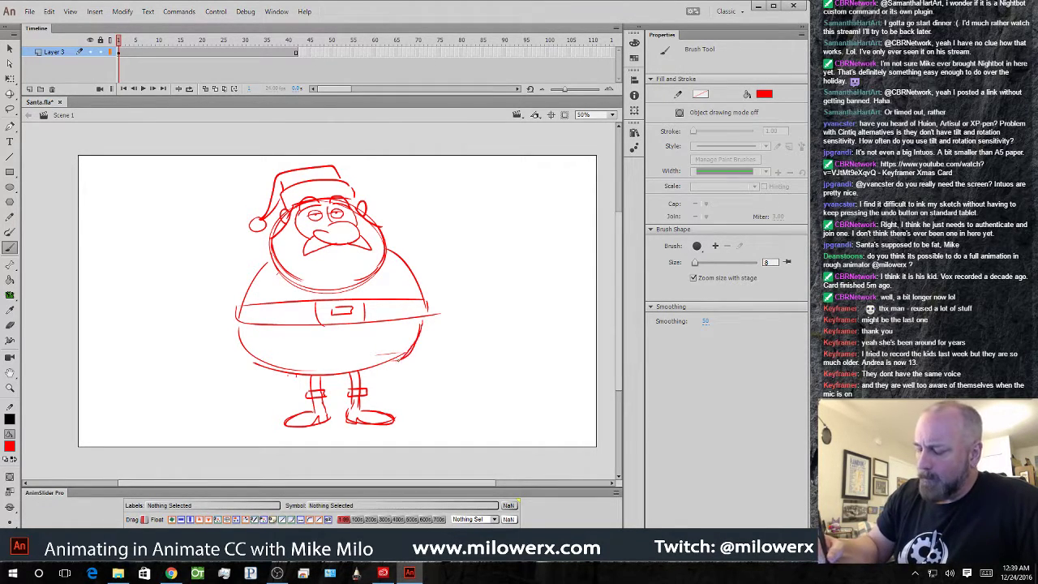
mouse_move(402, 358)
mouse_down()
mouse_move(297, 376)
mouse_move(237, 321)
mouse_up()
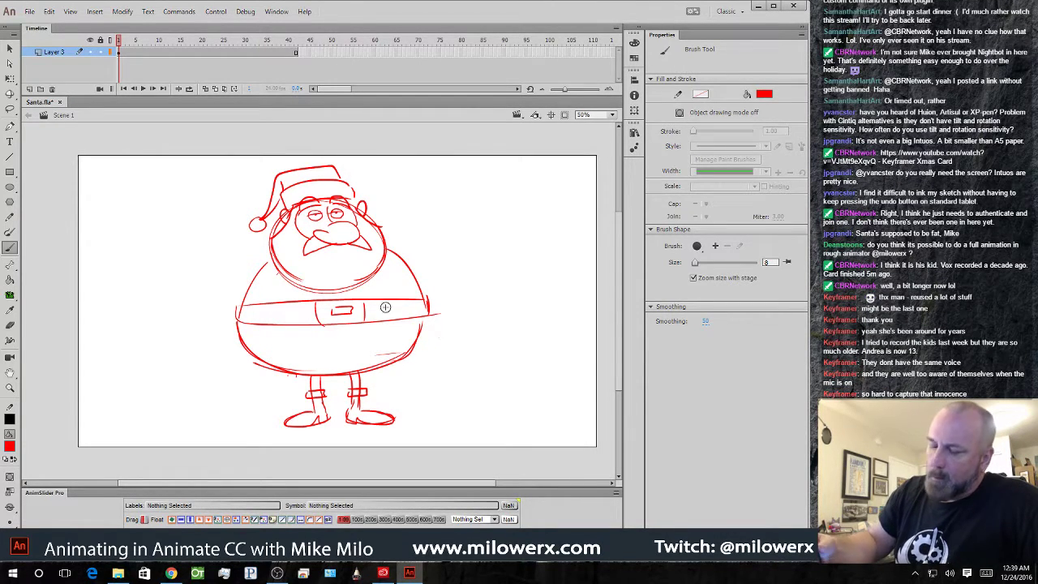
- Lasso and delete the straight belt, and redraw it as an upward-arching belt with a square buckle
click(10, 109)
mouse_move(446, 300)
mouse_down()
mouse_move(429, 323)
mouse_move(343, 334)
mouse_move(255, 337)
mouse_move(236, 305)
mouse_move(445, 315)
mouse_up()
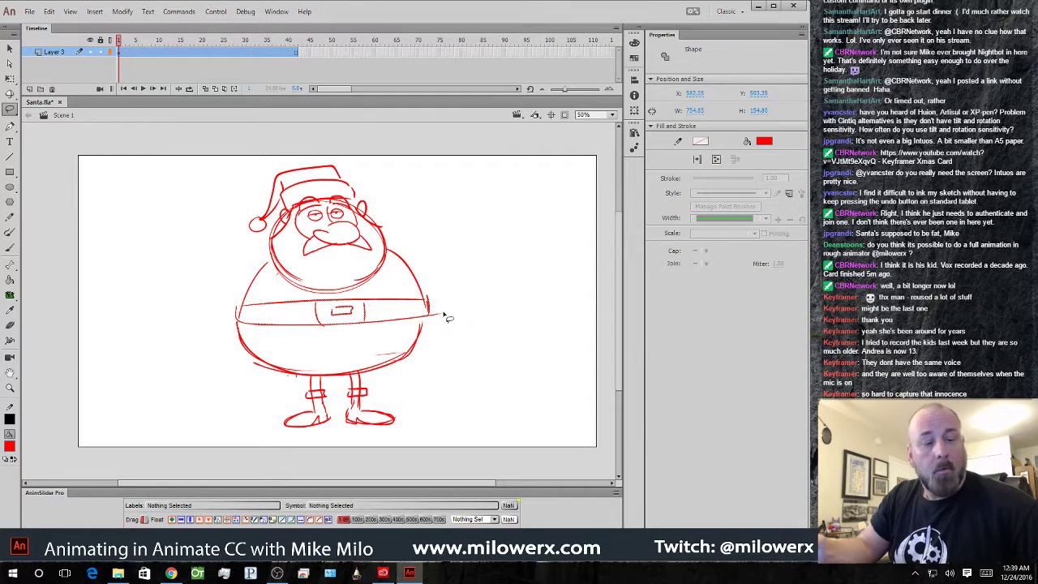
key(Delete)
click(10, 246)
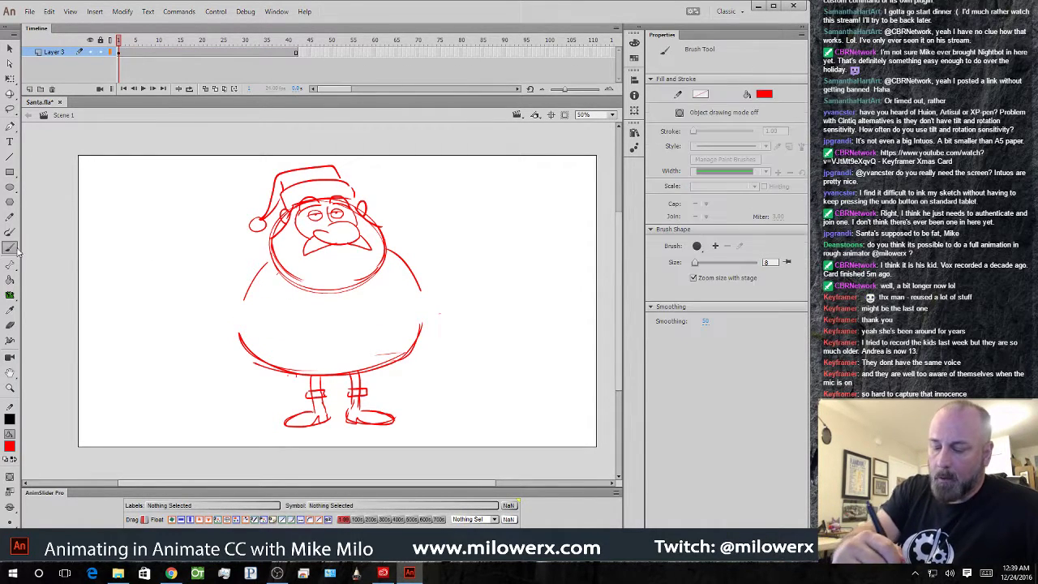
mouse_move(242, 330)
mouse_down()
mouse_move(365, 312)
mouse_move(428, 316)
mouse_move(276, 295)
mouse_move(424, 313)
mouse_up()
mouse_move(318, 294)
mouse_down()
mouse_move(361, 305)
mouse_move(361, 289)
mouse_move(342, 306)
mouse_move(337, 297)
mouse_up()
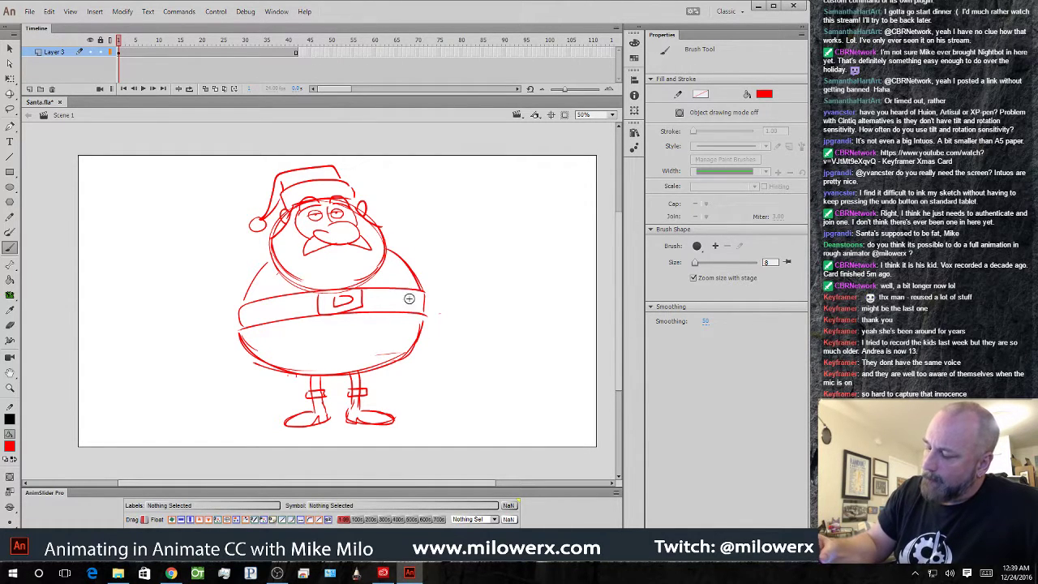
- Draw both bent arms with fisted hands resting on the belt, adding fingers, inner sleeve lines and cuffs
mouse_move(411, 302)
mouse_down()
mouse_move(391, 294)
mouse_move(415, 306)
mouse_up()
mouse_move(282, 299)
mouse_down()
mouse_move(262, 310)
mouse_move(272, 316)
mouse_move(270, 261)
mouse_move(240, 308)
mouse_up()
mouse_move(393, 244)
mouse_down()
mouse_move(448, 290)
mouse_move(431, 313)
mouse_move(434, 285)
mouse_move(422, 298)
mouse_move(386, 289)
mouse_move(429, 309)
mouse_up()
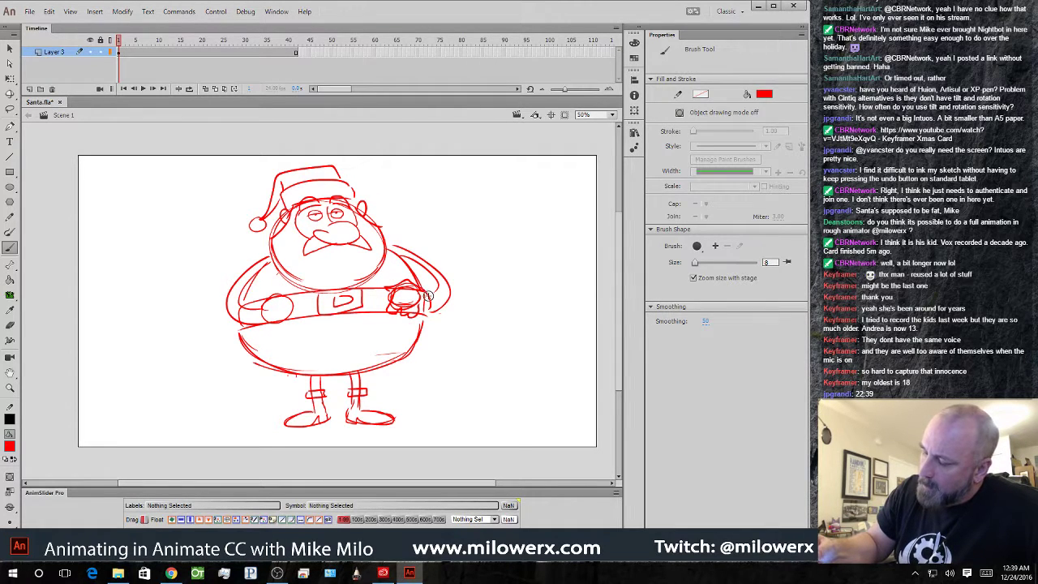
drag(414, 271, 433, 281)
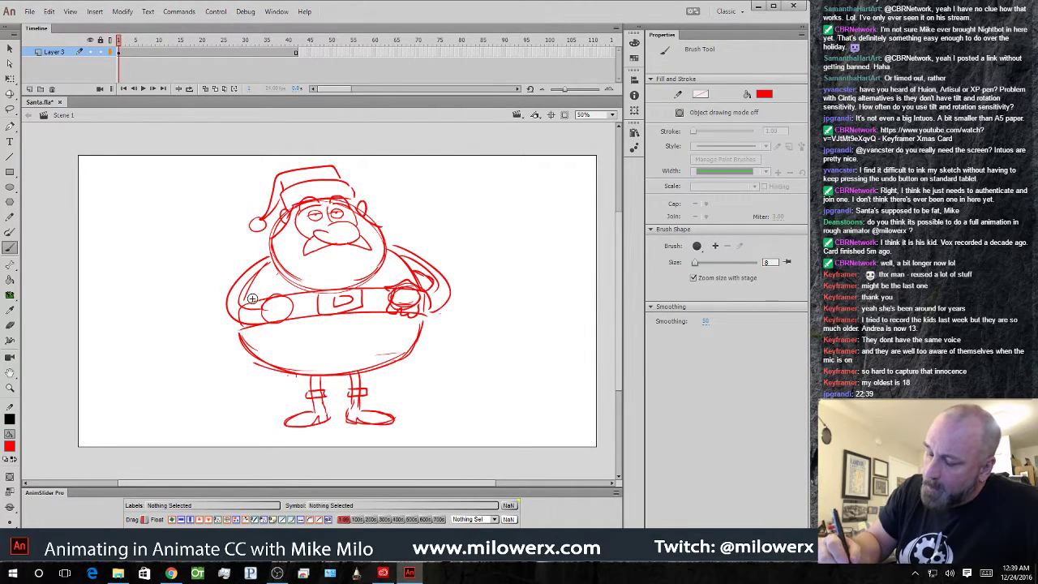
drag(264, 267, 247, 287)
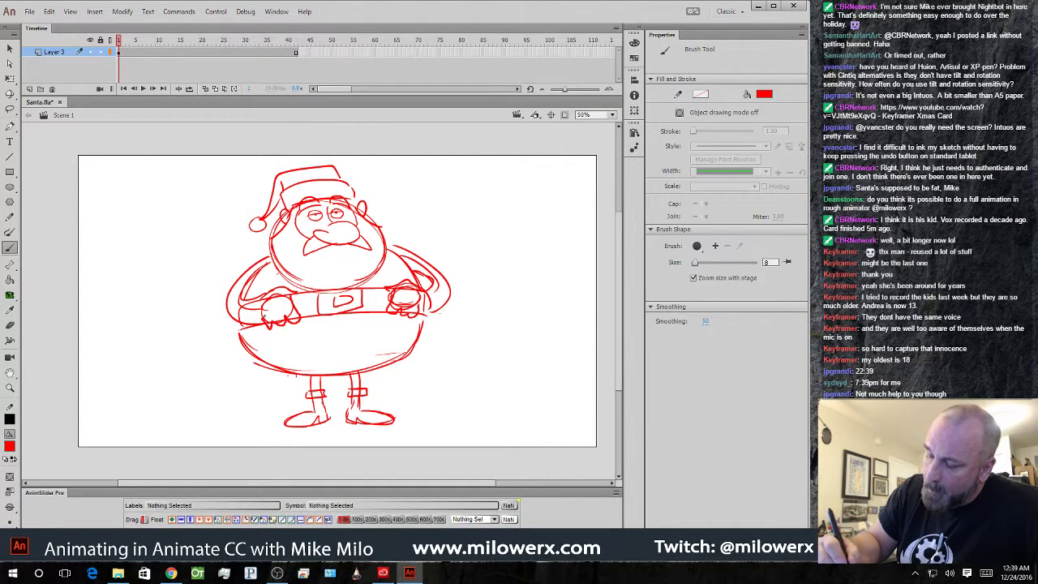
drag(268, 293, 260, 324)
drag(420, 285, 423, 310)
drag(423, 286, 431, 311)
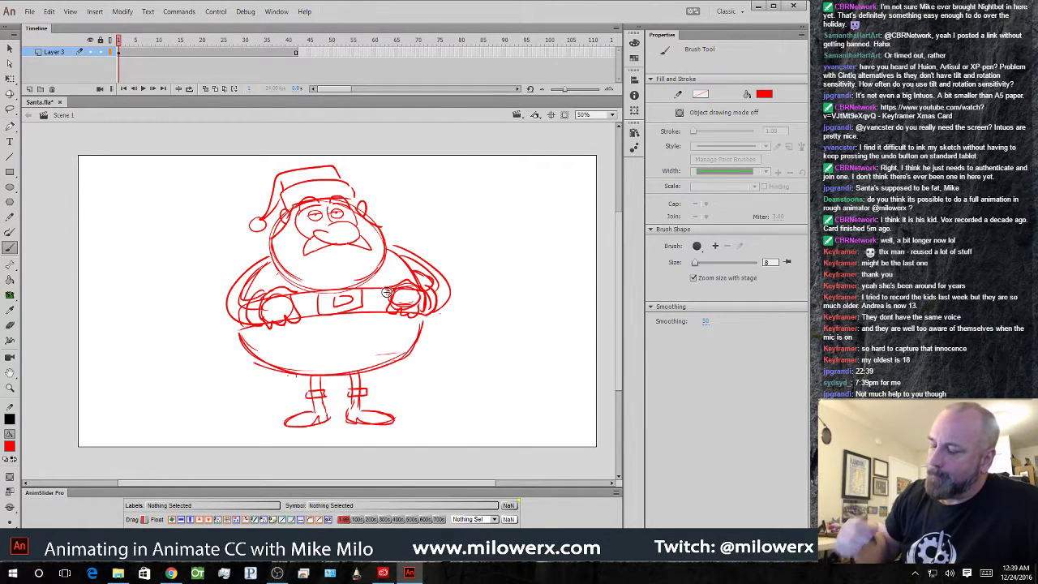
- Make frame 2 of Layer 3 a keyframe holding a copy of the Santa, and scribble a small squiggle beside the belly
click(136, 52)
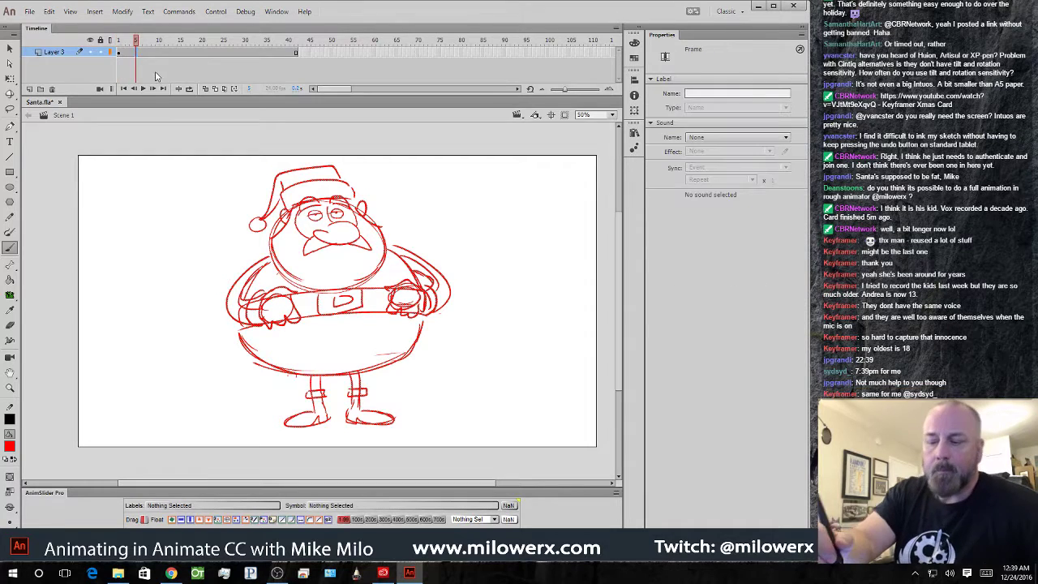
click(123, 53)
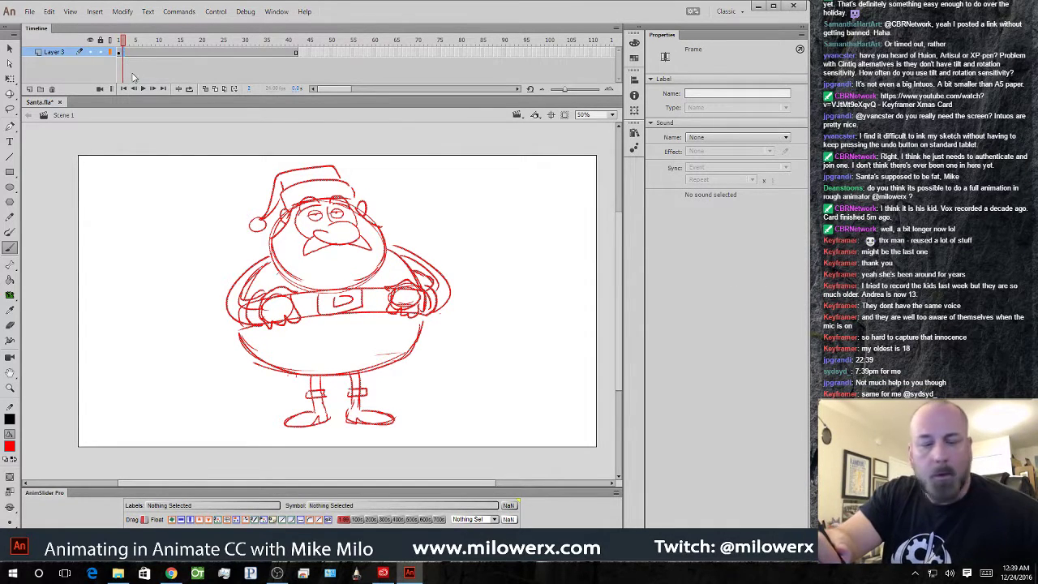
key(F7)
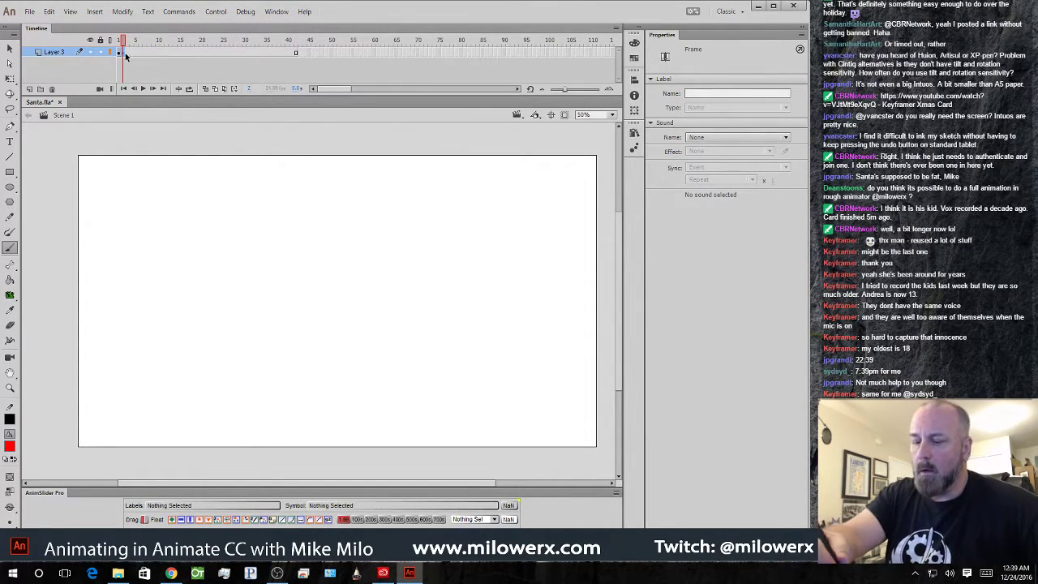
key(ctrl+z)
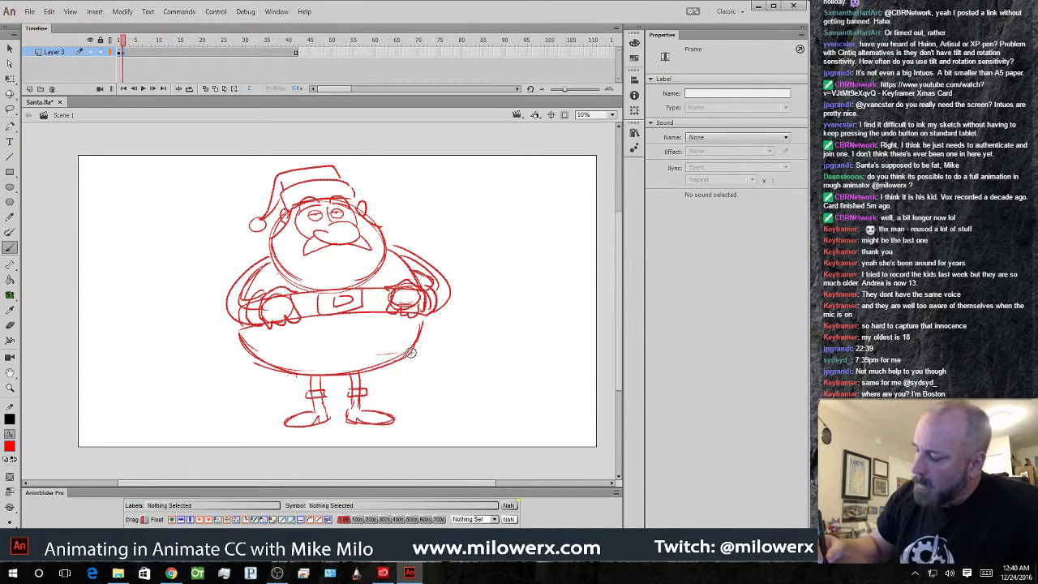
drag(409, 353, 422, 361)
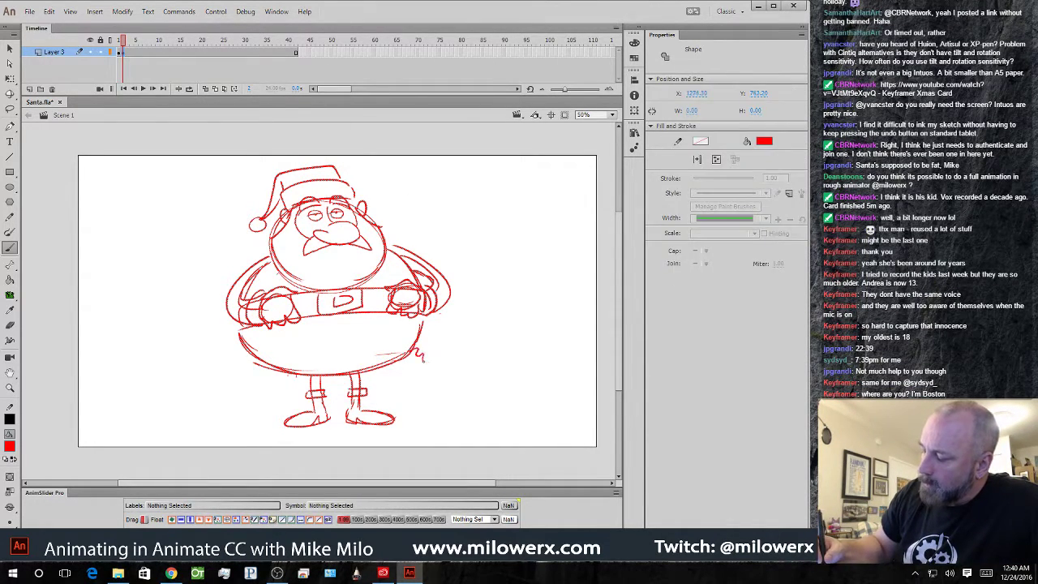
key(Escape)
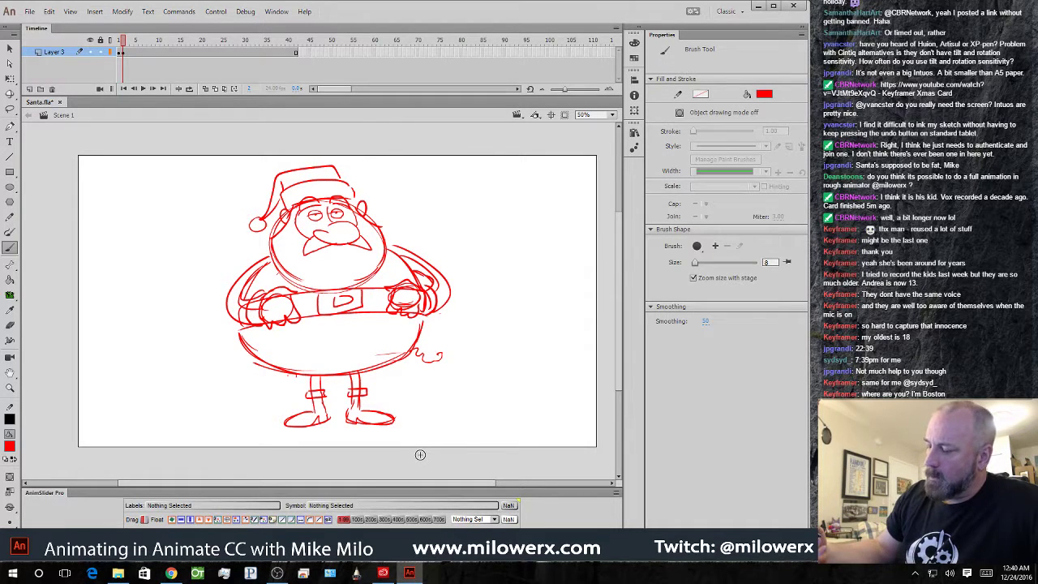
- Insert a blank keyframe on frame 3 of Layer 3 and turn on onion skinning
click(127, 50)
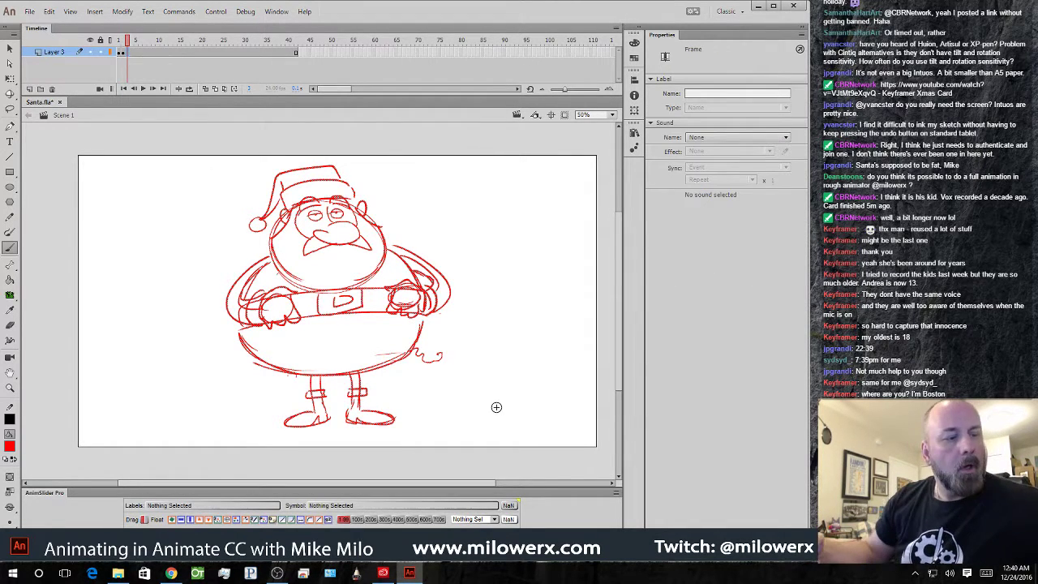
key(F7)
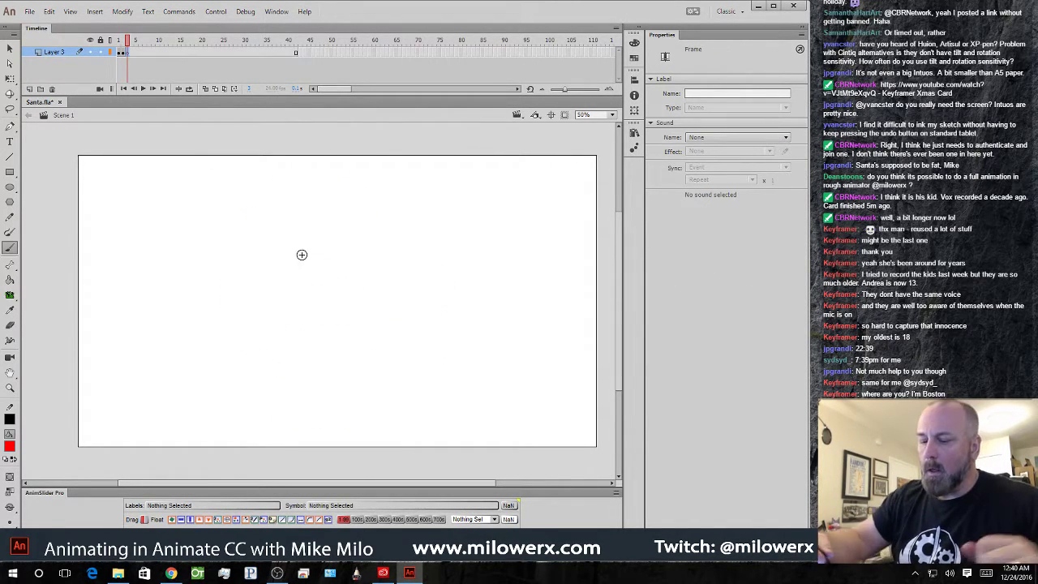
click(206, 89)
- Redraw Santa's face over the onion skin with eyes, nose, pointed goatee, both ears and the sides of the head
mouse_move(322, 204)
mouse_down()
mouse_move(300, 213)
mouse_move(350, 206)
mouse_move(315, 212)
mouse_move(336, 210)
mouse_move(317, 268)
mouse_up()
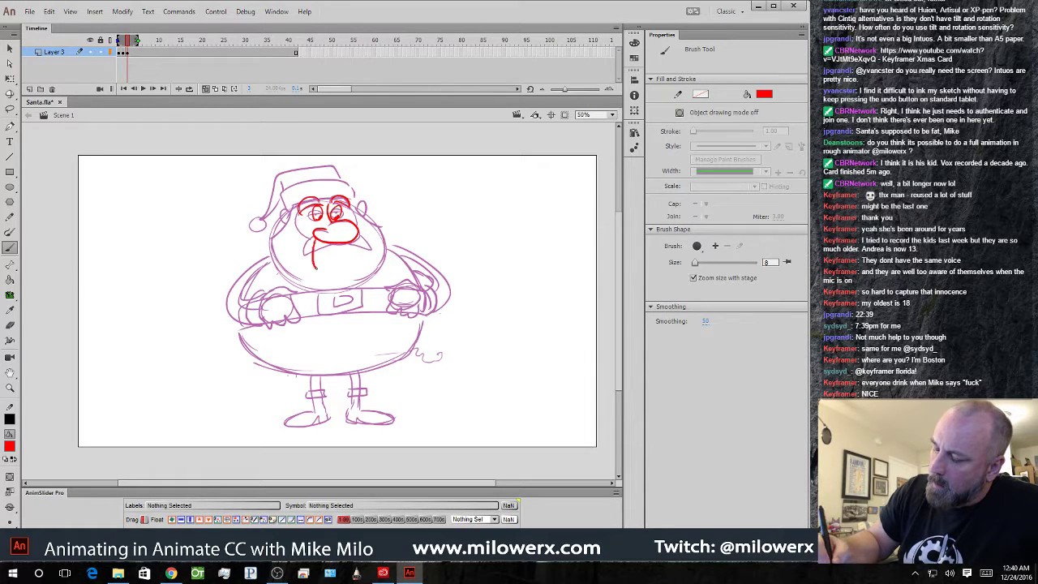
mouse_move(297, 215)
mouse_down()
mouse_move(348, 228)
mouse_move(365, 202)
mouse_up()
mouse_move(285, 211)
mouse_down()
mouse_move(293, 220)
mouse_move(269, 237)
mouse_up()
drag(360, 208, 380, 228)
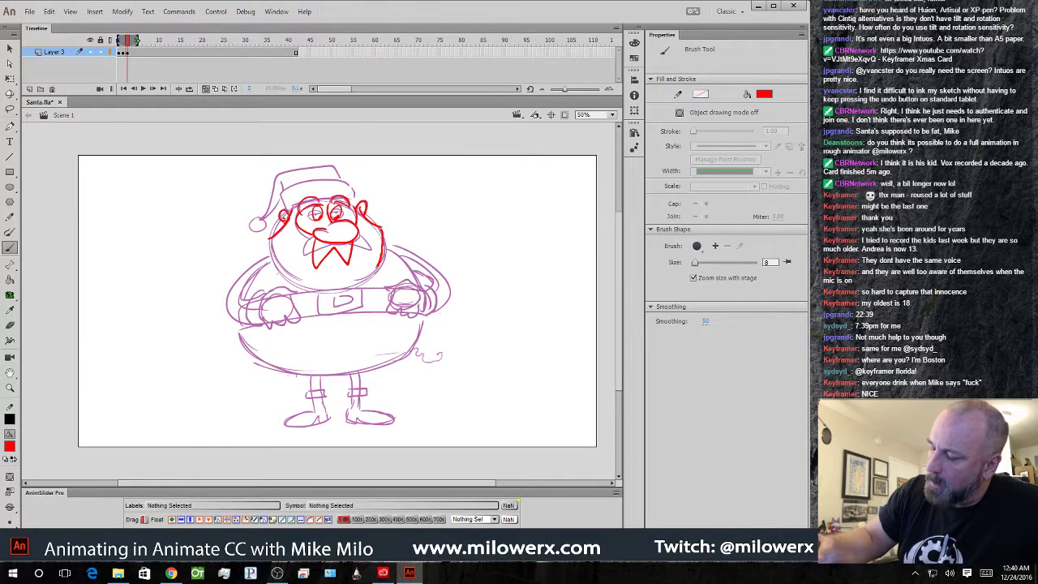
- Close the head with a rounded jaw curve and draw both arms stretching outward from the shoulders
mouse_move(377, 268)
mouse_down()
mouse_move(355, 283)
mouse_move(301, 288)
mouse_move(270, 238)
mouse_move(193, 283)
mouse_up()
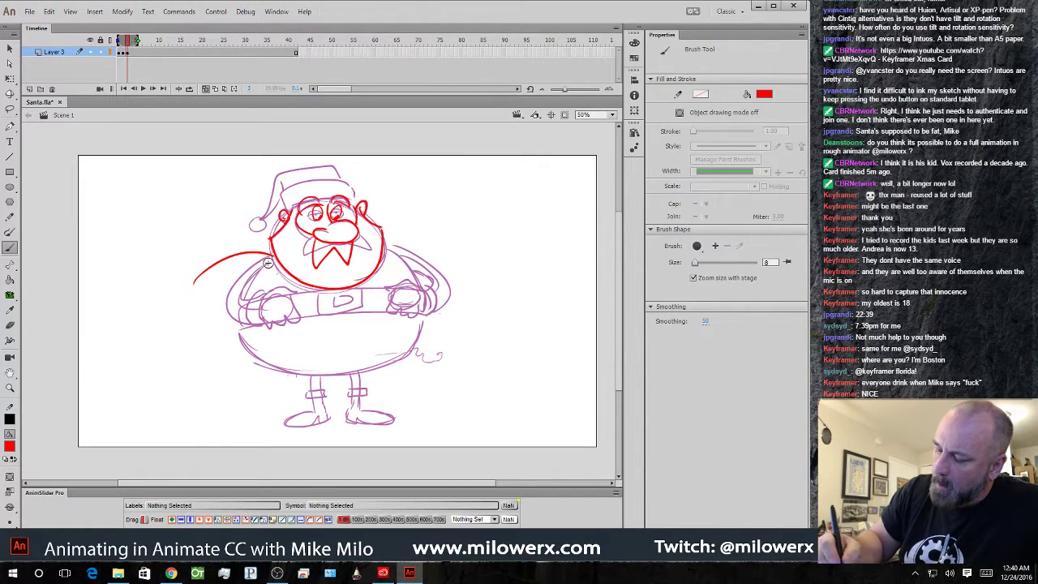
drag(269, 259, 208, 284)
mouse_move(394, 248)
mouse_down()
mouse_move(433, 235)
mouse_move(467, 249)
mouse_up()
drag(403, 255, 457, 254)
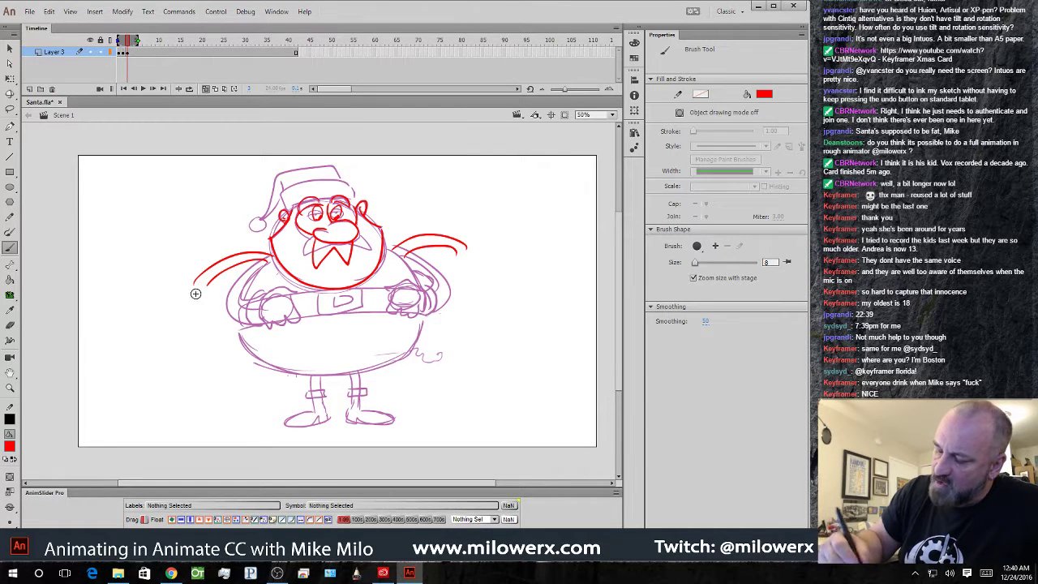
- Add a cuff and an open, downward-reaching hand with fingers and thumb to the lower outstretched arm
drag(200, 282, 211, 289)
mouse_move(187, 283)
mouse_down()
mouse_move(206, 299)
mouse_move(150, 313)
mouse_move(155, 322)
mouse_up()
mouse_move(180, 303)
mouse_down()
mouse_move(158, 326)
mouse_move(193, 304)
mouse_up()
mouse_move(193, 305)
mouse_down()
mouse_move(198, 321)
mouse_move(204, 303)
mouse_up()
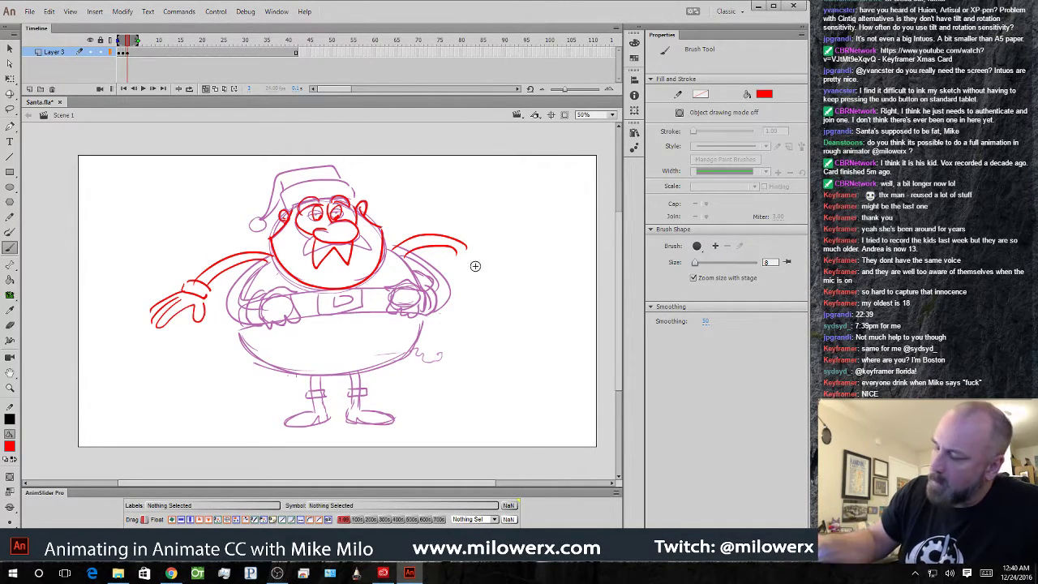
- Draw a cuff and an open hand with spread fingers on the higher outstretched arm
drag(467, 244, 451, 269)
mouse_move(453, 266)
mouse_down()
mouse_move(479, 251)
mouse_move(503, 272)
mouse_move(512, 246)
mouse_up()
drag(500, 265, 513, 268)
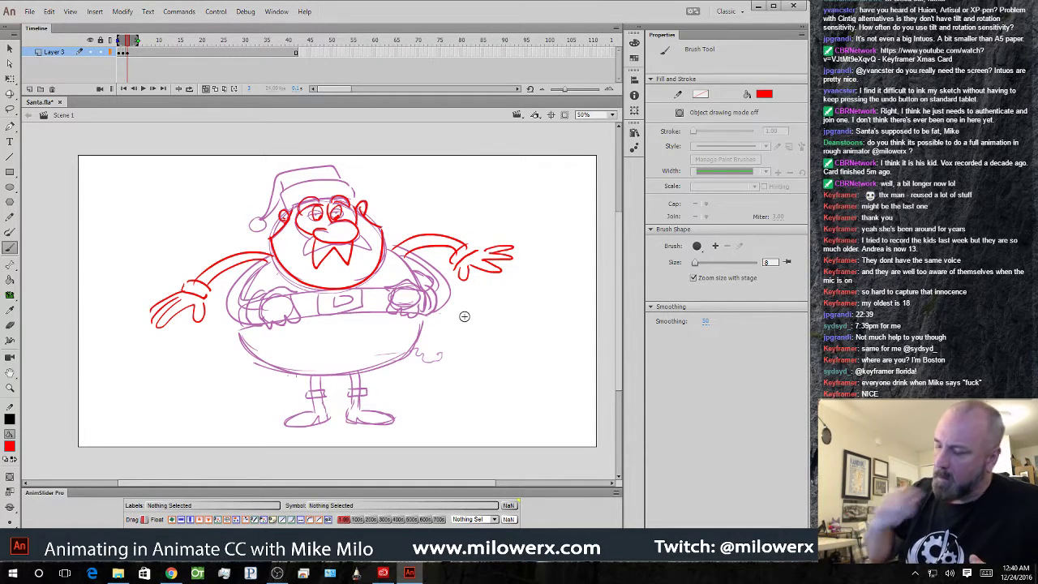
- Undo the higher hand's finger strokes and redraw it as an open hand with fuller, spread fingers
key(ctrl+z)
key(ctrl+z)
key(ctrl+z)
key(ctrl+z)
key(ctrl+z)
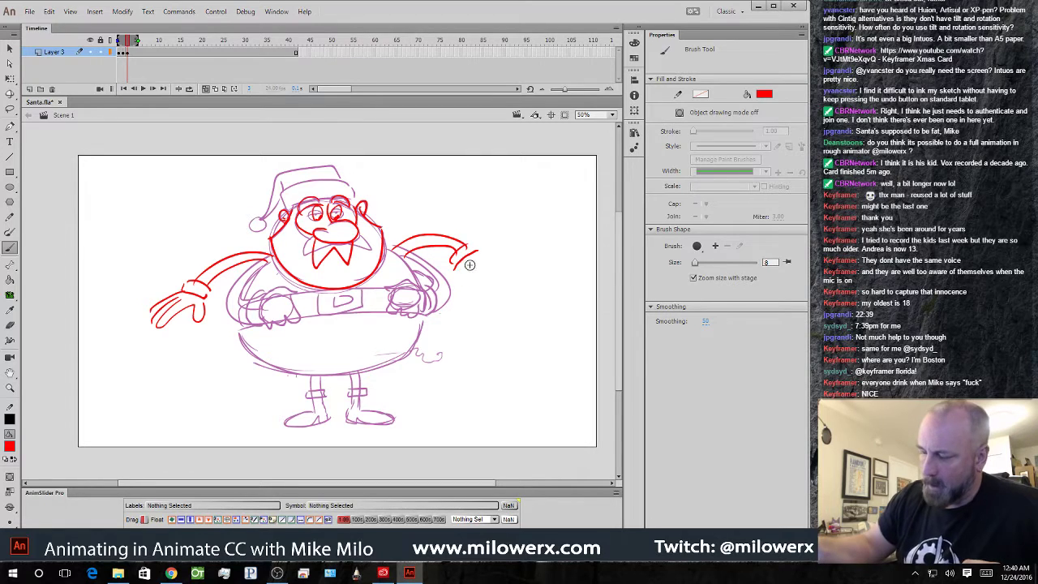
mouse_move(457, 267)
mouse_down()
mouse_move(508, 283)
mouse_move(514, 255)
mouse_move(495, 259)
mouse_up()
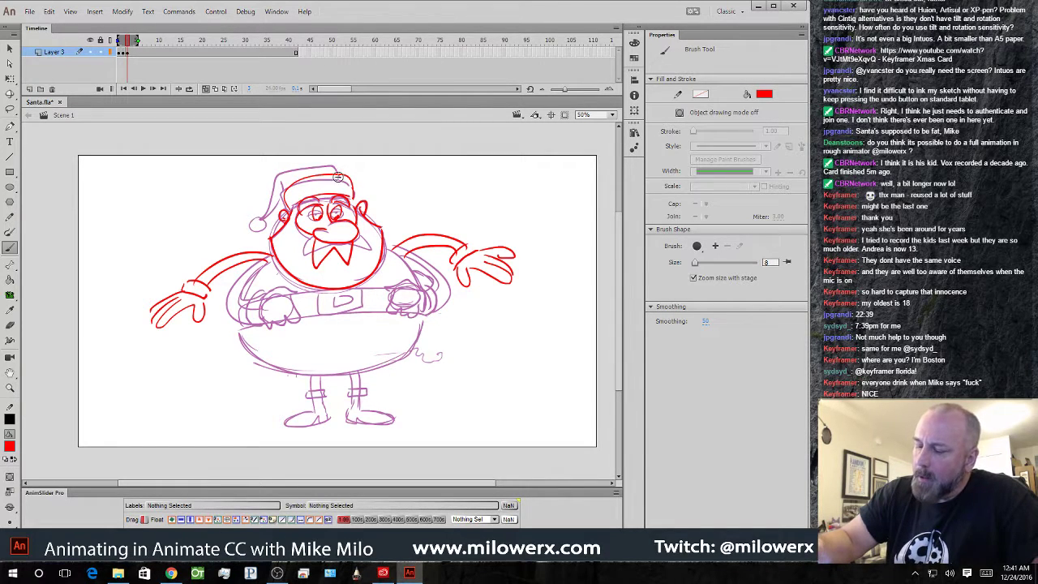
- Draw the Santa hat over the brim, redoing the crown and adding a zigzag tail with a pompom
mouse_move(337, 167)
mouse_down()
mouse_move(275, 172)
mouse_move(267, 214)
mouse_up()
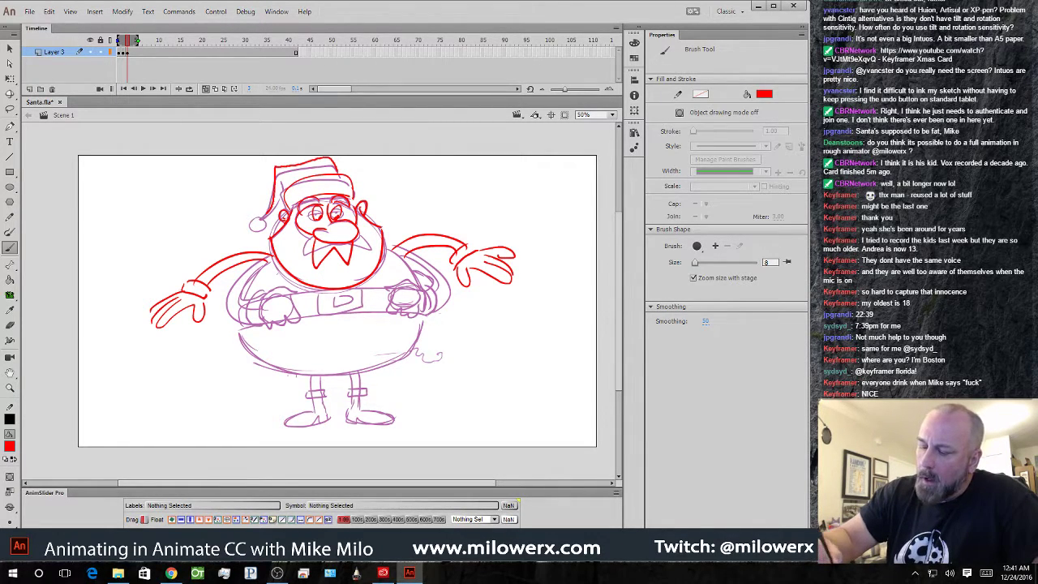
key(ctrl+z)
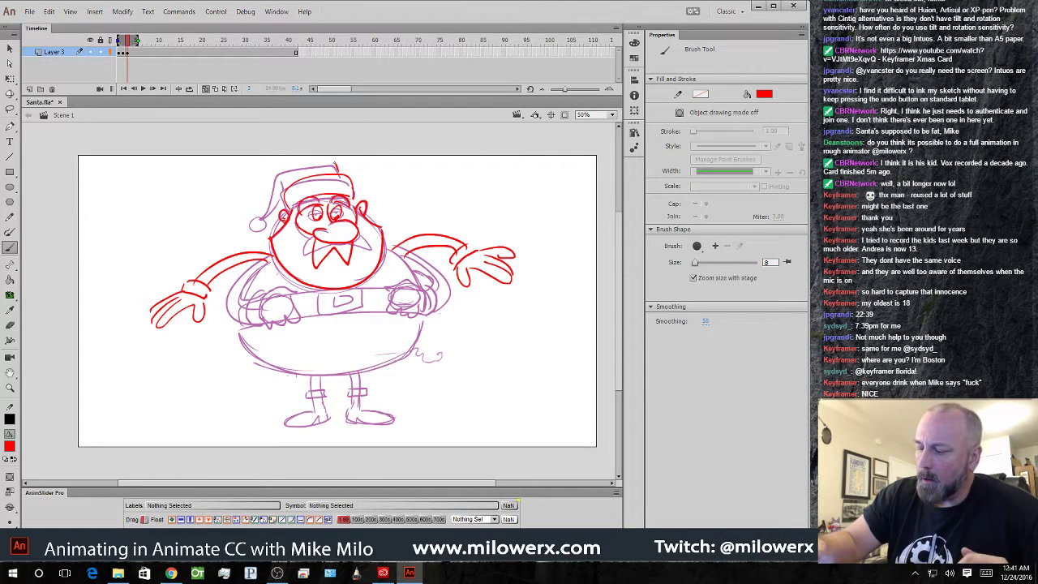
mouse_move(335, 161)
mouse_down()
mouse_move(279, 169)
mouse_move(243, 199)
mouse_move(282, 200)
mouse_up()
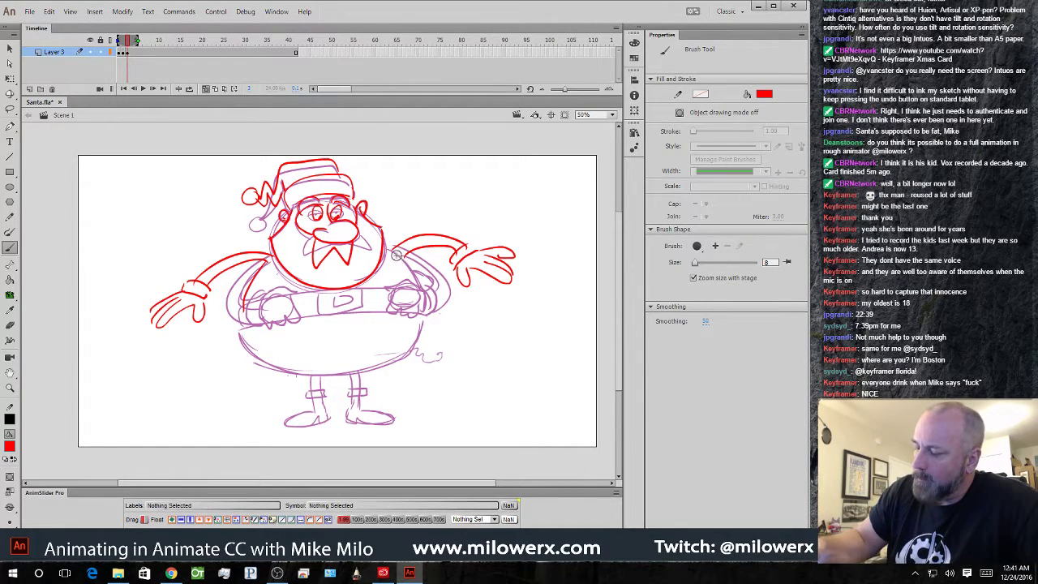
- Redraw the body over the onion skin with an arched belt and square buckle, a round belly and booted legs
drag(420, 292, 243, 289)
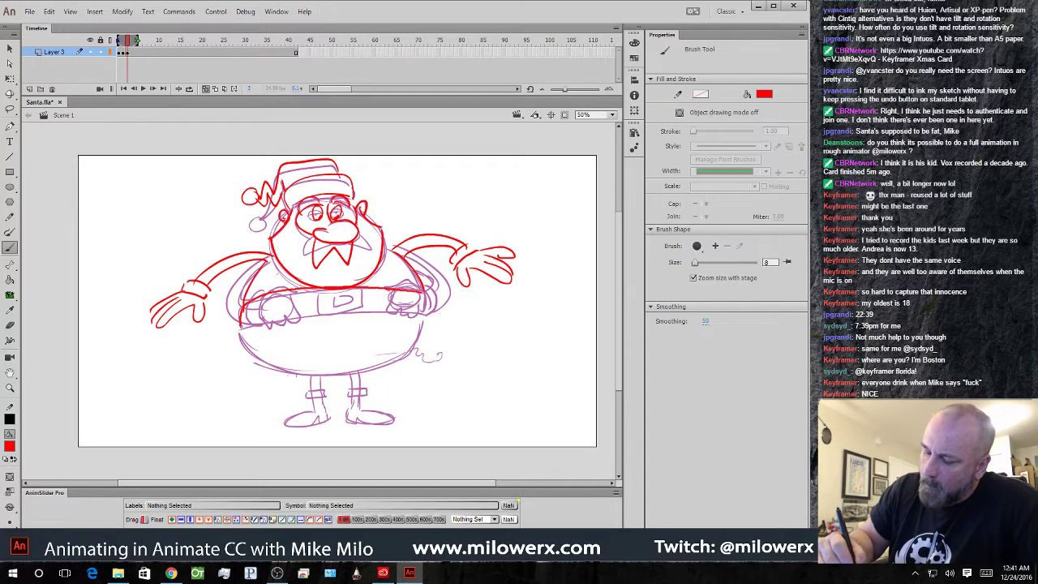
drag(241, 326, 358, 308)
drag(424, 291, 424, 311)
drag(323, 291, 363, 287)
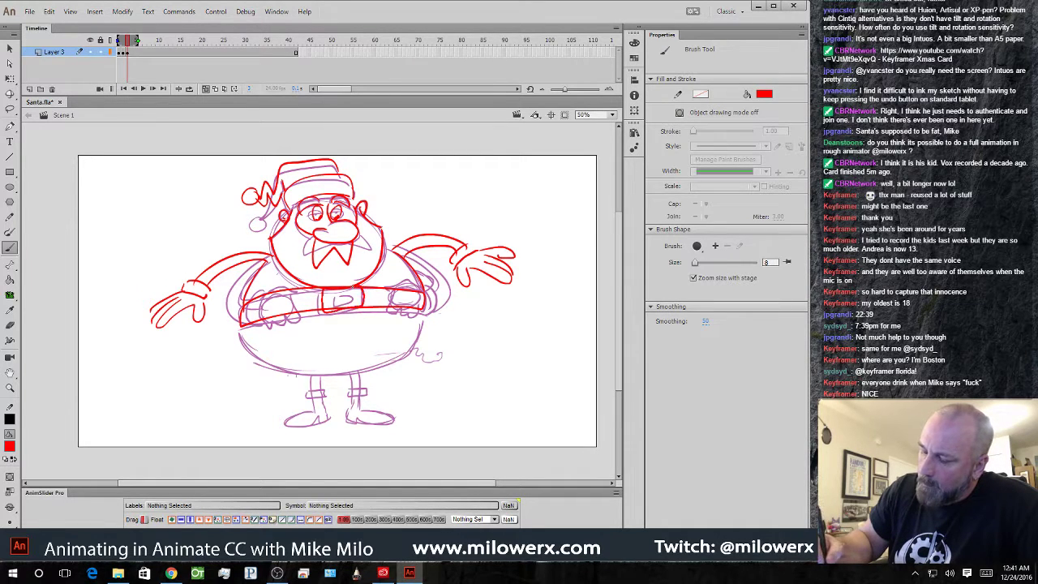
mouse_move(422, 317)
mouse_down()
mouse_move(344, 373)
mouse_move(242, 332)
mouse_up()
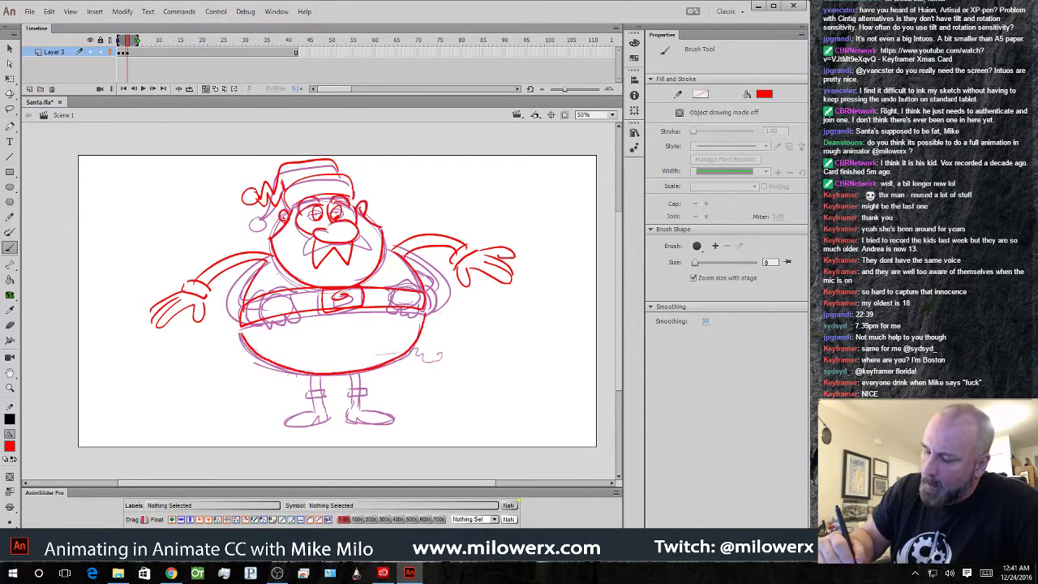
mouse_move(311, 377)
mouse_down()
mouse_move(323, 378)
mouse_move(313, 415)
mouse_move(348, 396)
mouse_move(349, 415)
mouse_up()
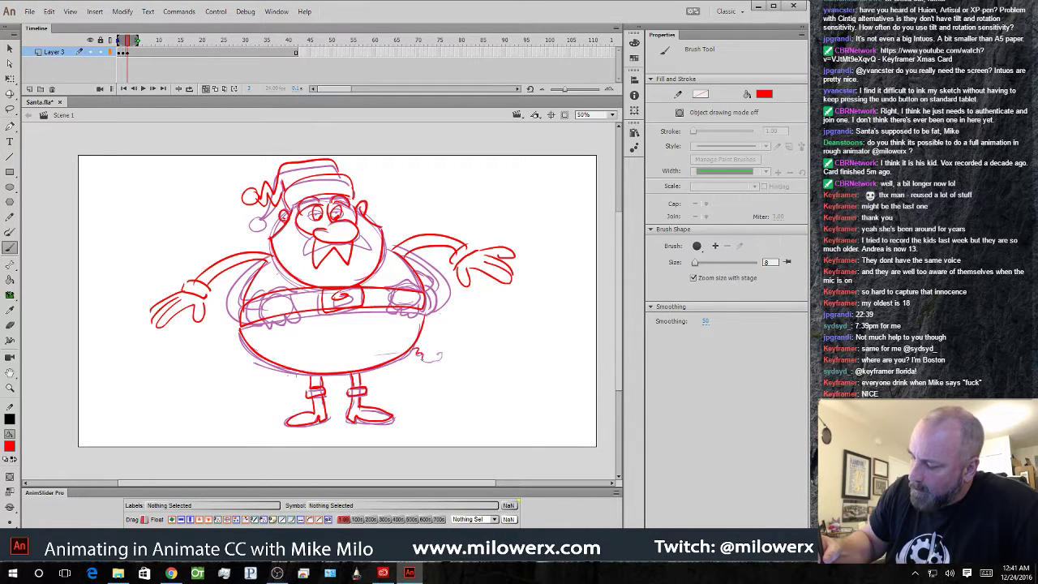
- Insert a blank keyframe on frame 4 of Layer 3 and draw a hand with curled fingers beside the belly
click(135, 52)
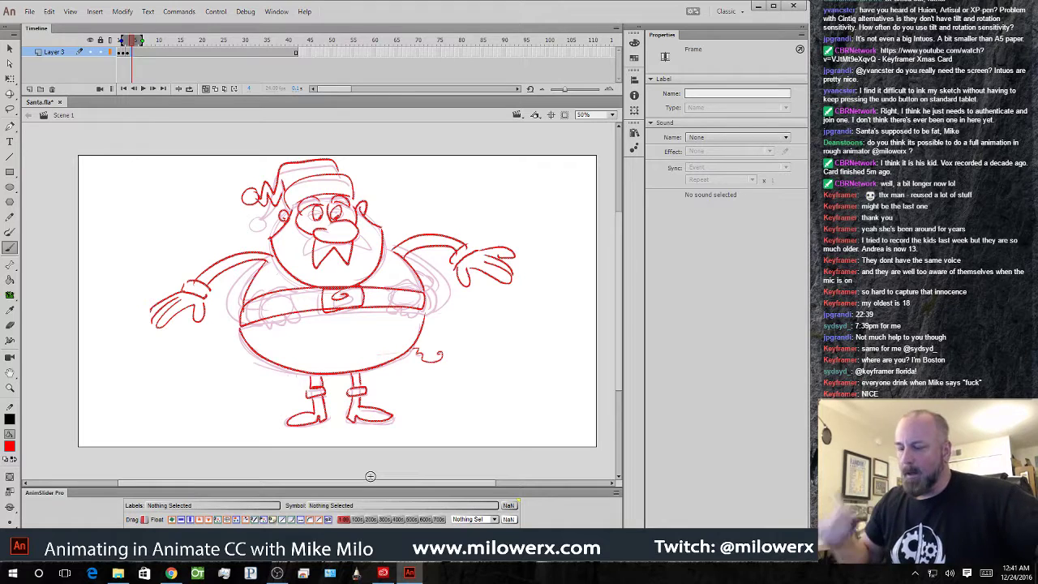
key(F7)
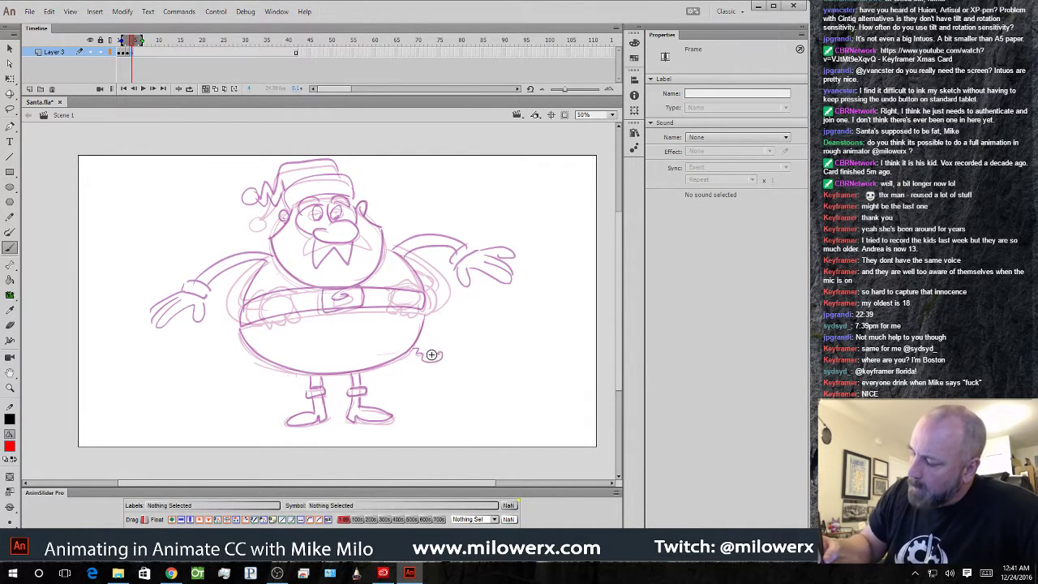
mouse_move(437, 331)
mouse_down()
mouse_move(458, 334)
mouse_move(443, 359)
mouse_move(431, 347)
mouse_up()
key(ctrl+z)
key(ctrl+z)
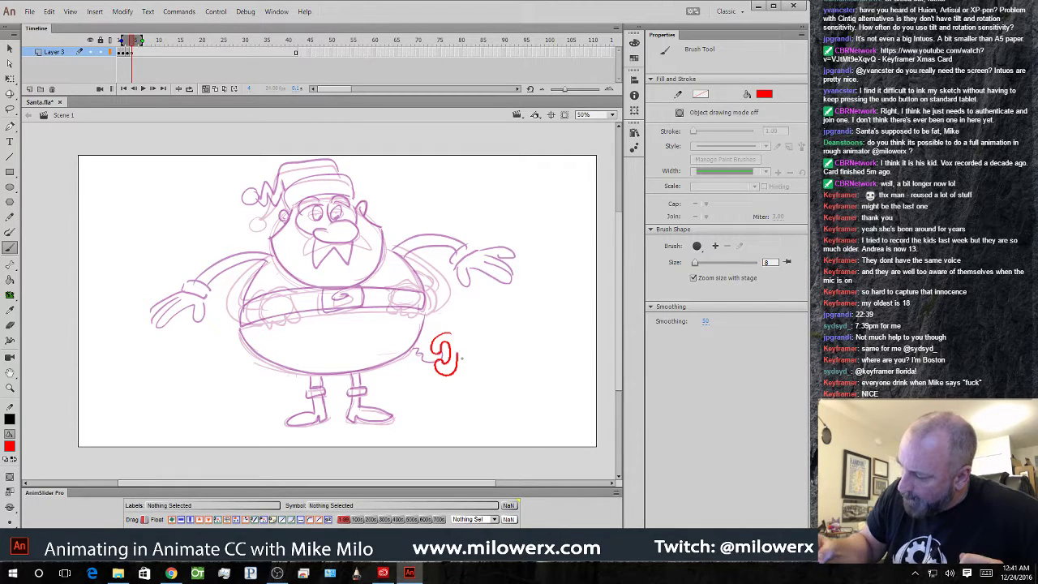
mouse_move(455, 342)
mouse_down()
mouse_move(460, 373)
mouse_move(484, 364)
mouse_up()
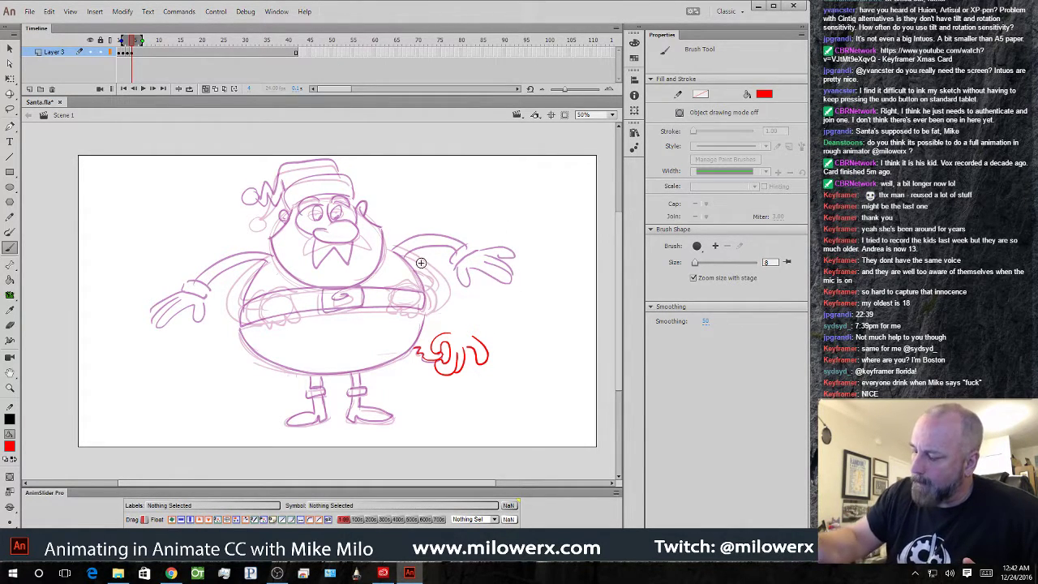
- Draw the lowered arm's outer line down to the hand and outline the torso with an arched belt and buckle
drag(454, 288, 468, 330)
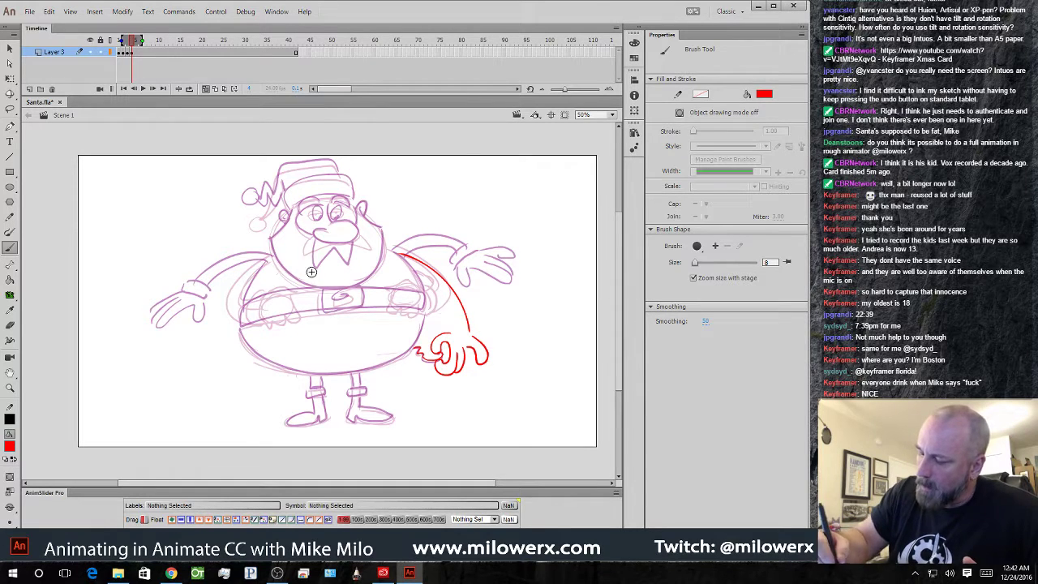
mouse_move(270, 257)
mouse_down()
mouse_move(245, 298)
mouse_move(262, 351)
mouse_move(329, 369)
mouse_up()
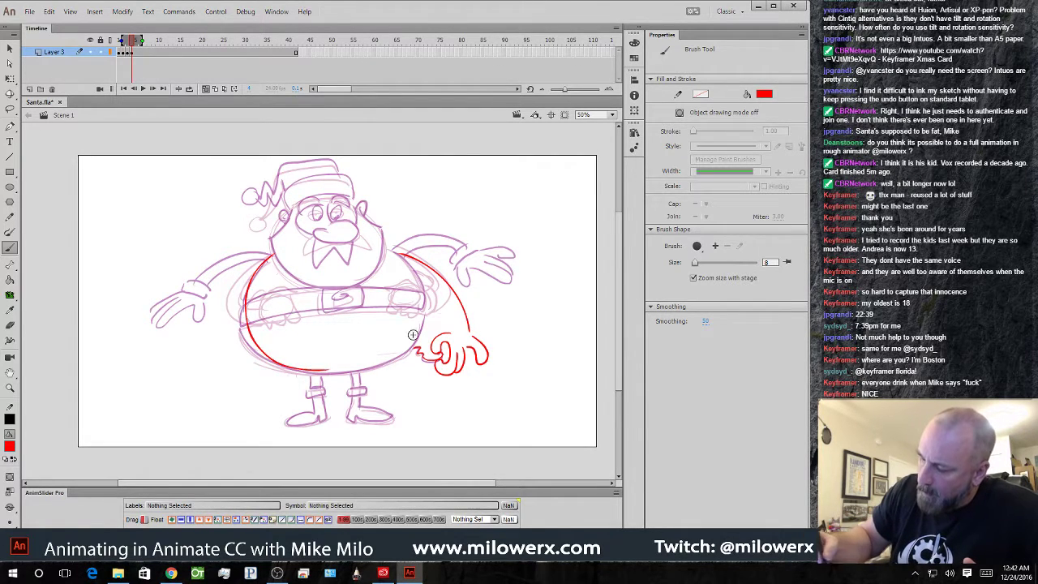
mouse_move(250, 311)
mouse_down()
mouse_move(326, 308)
mouse_move(416, 332)
mouse_move(306, 291)
mouse_move(359, 286)
mouse_move(422, 315)
mouse_up()
mouse_move(353, 287)
mouse_down()
mouse_move(331, 308)
mouse_move(356, 292)
mouse_up()
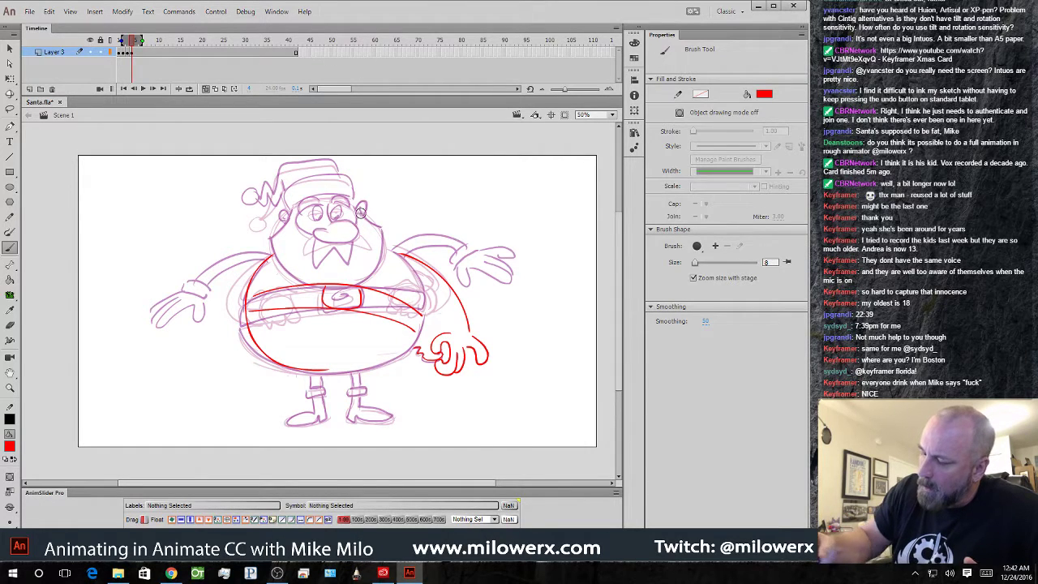
drag(409, 266, 416, 333)
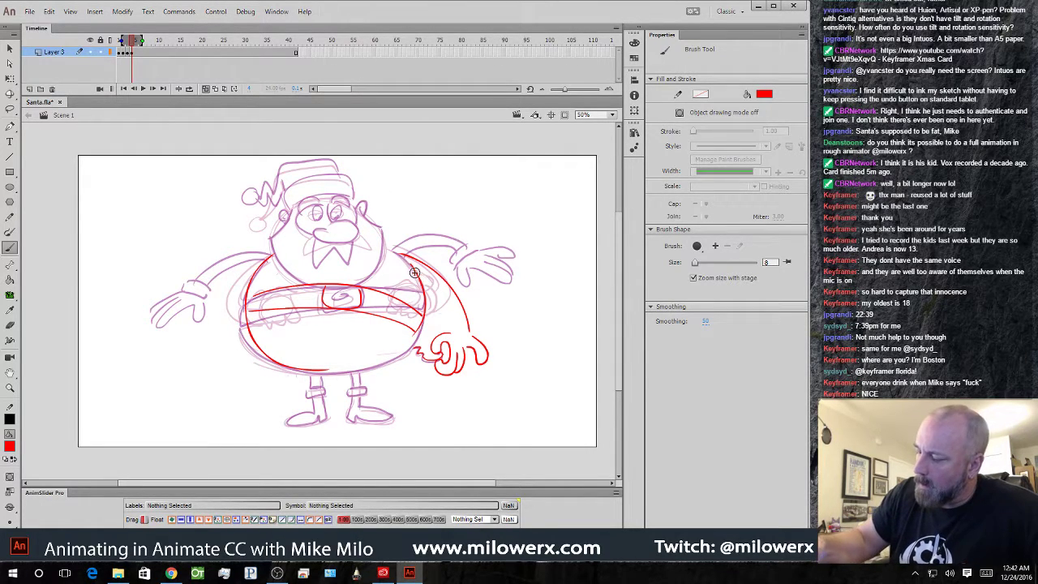
- Add the inner sleeve line and cuff to the lowered arm, and draw the opposite arm with its drooping open hand
drag(415, 272, 458, 326)
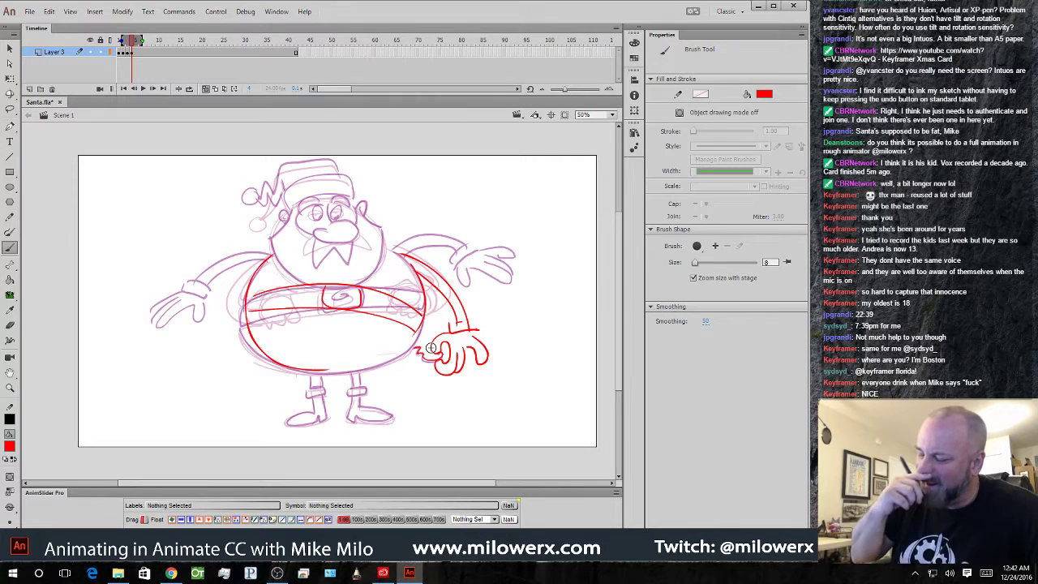
drag(270, 255, 203, 315)
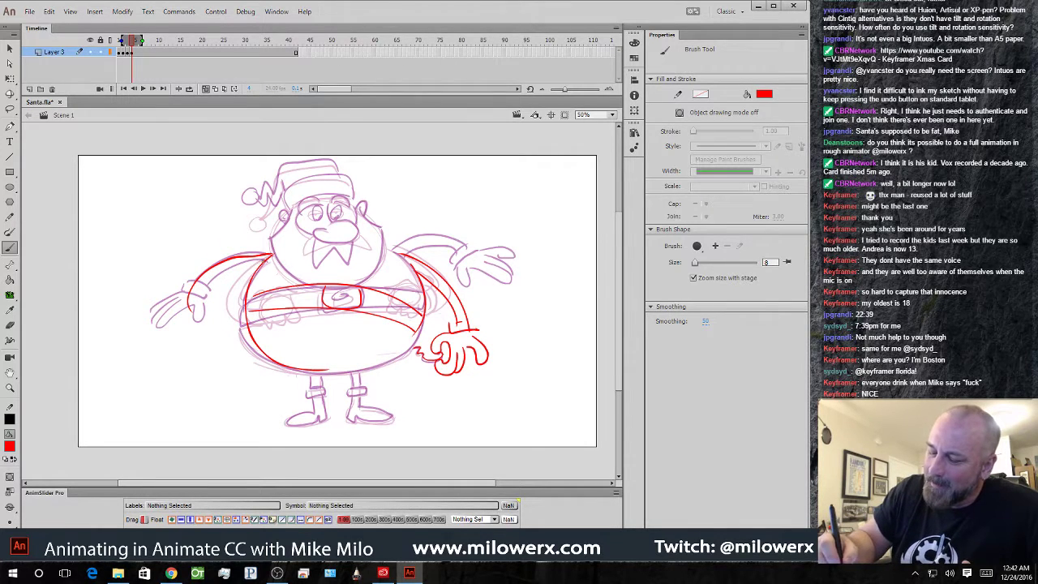
mouse_move(267, 259)
mouse_down()
mouse_move(204, 298)
mouse_move(167, 345)
mouse_move(203, 308)
mouse_move(216, 328)
mouse_up()
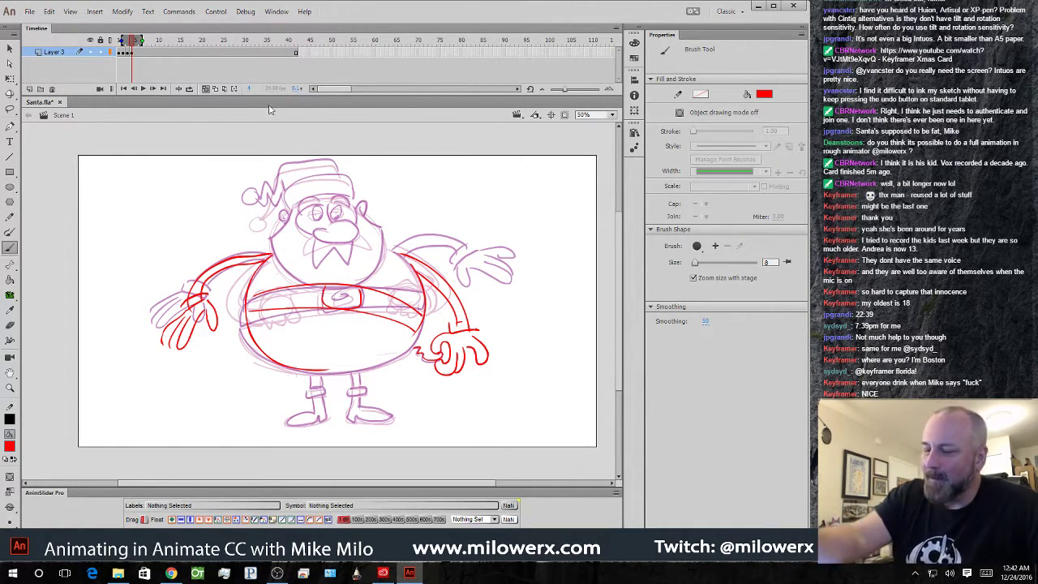
- Compare frame 3 with its neighbours and check the frame 4 drawing with onion skinning off and on
click(134, 52)
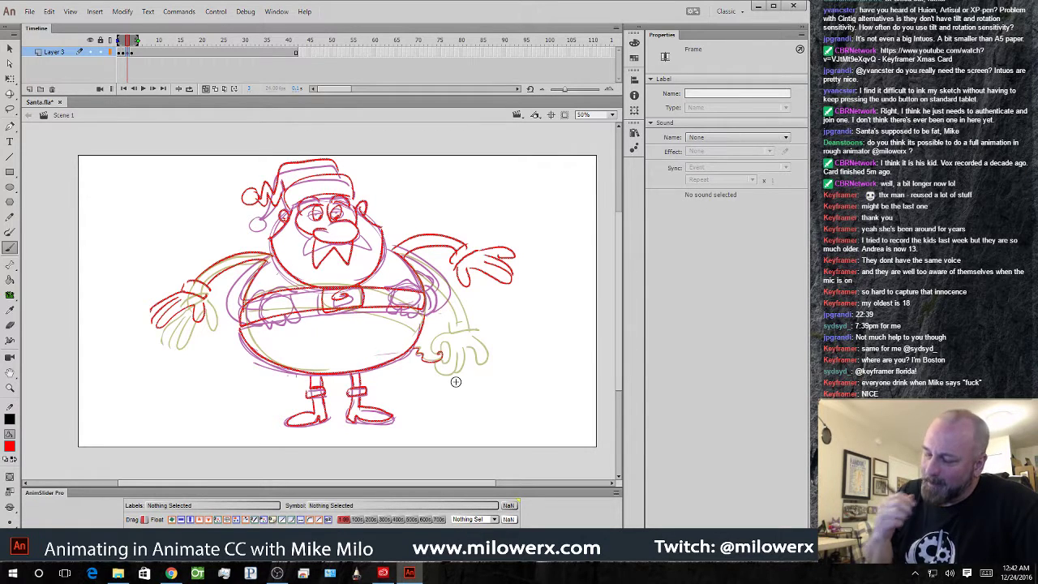
click(208, 88)
click(133, 42)
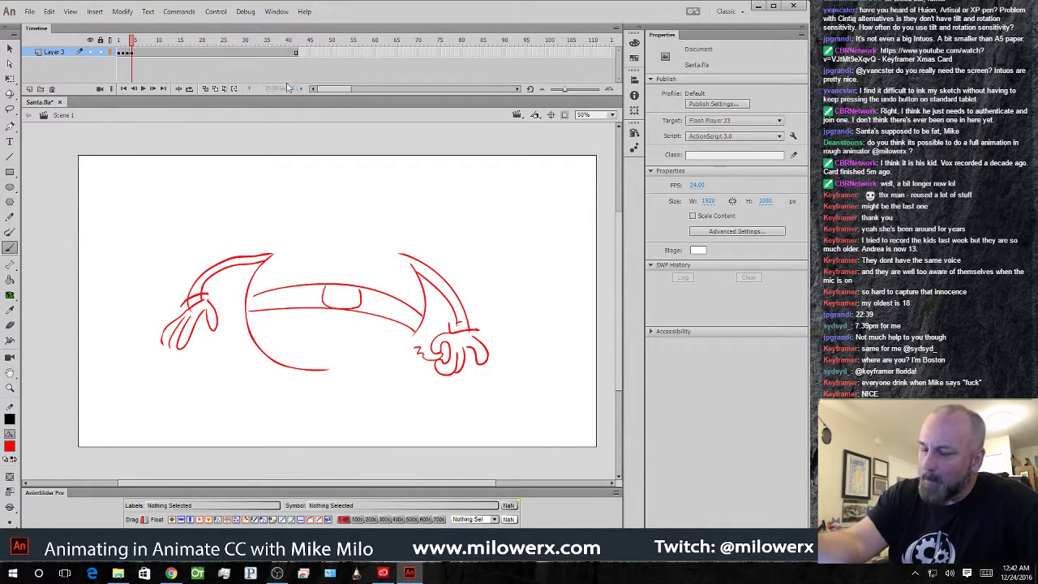
click(207, 89)
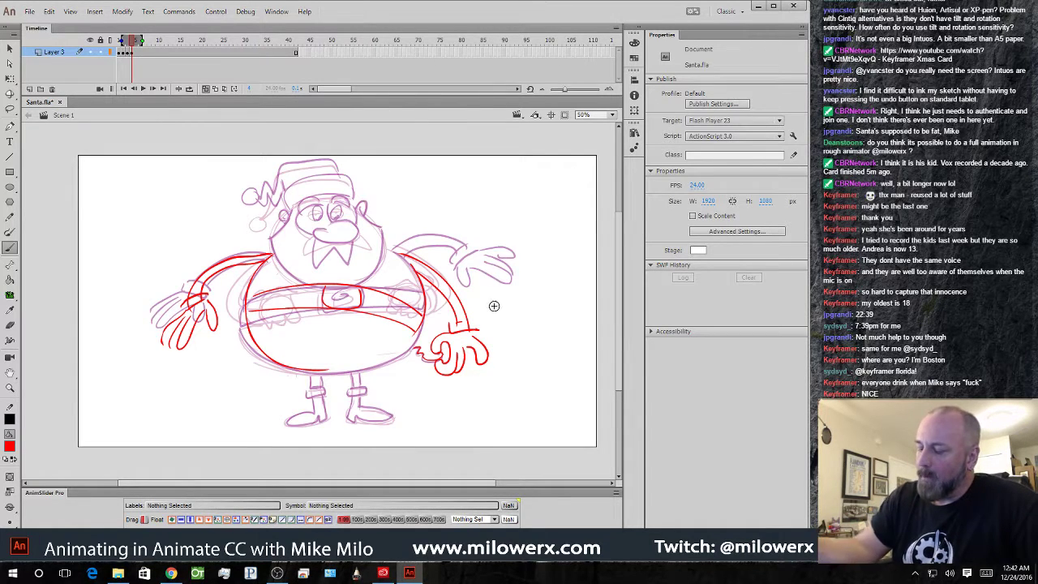
- Draw a grumpy face on frame 4 with the head outline, angry brows, glaring eyes, big nose and drooping moustache
drag(294, 213, 277, 233)
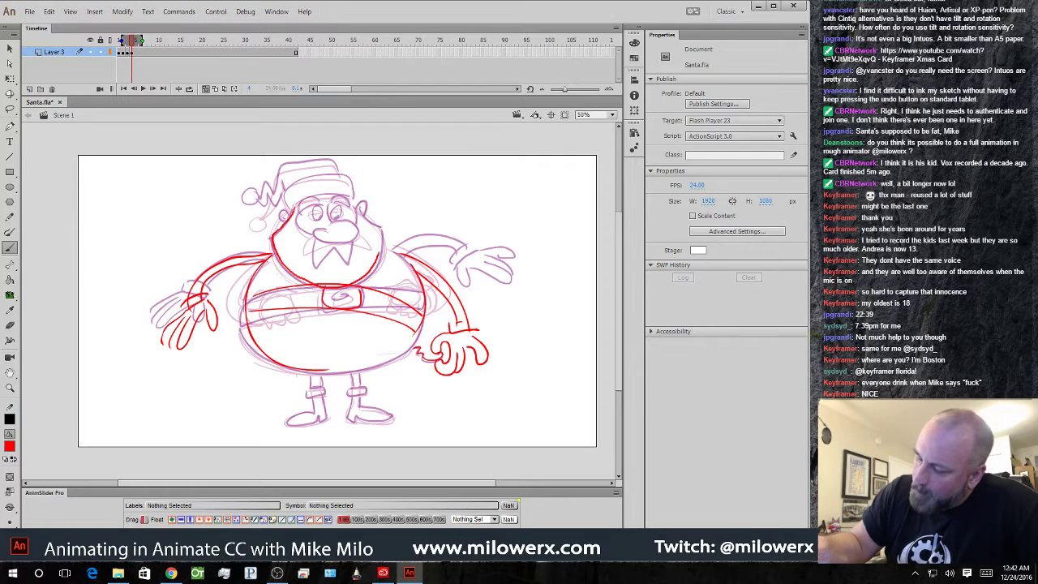
drag(365, 217, 357, 202)
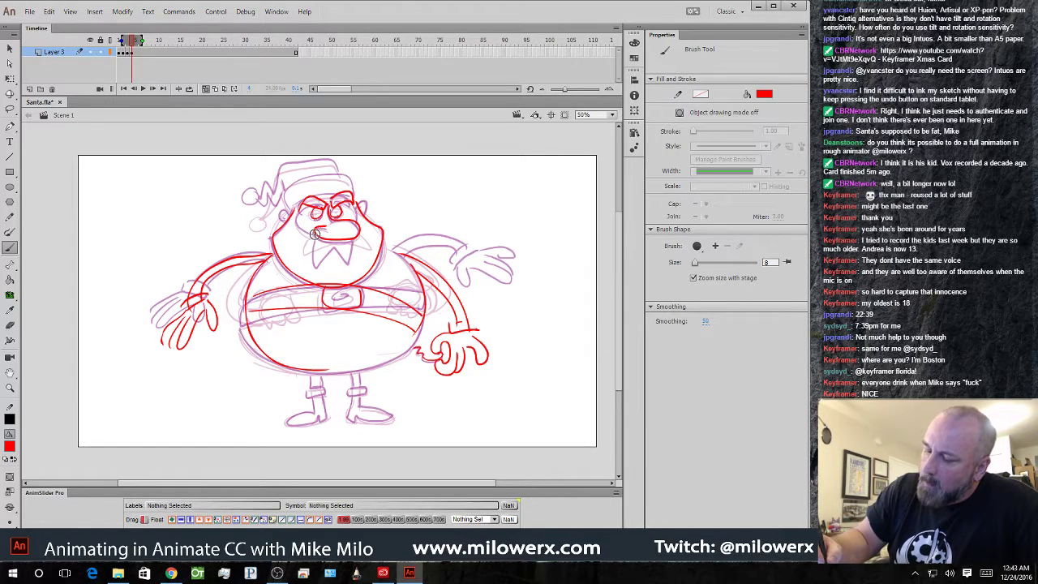
drag(314, 230, 296, 256)
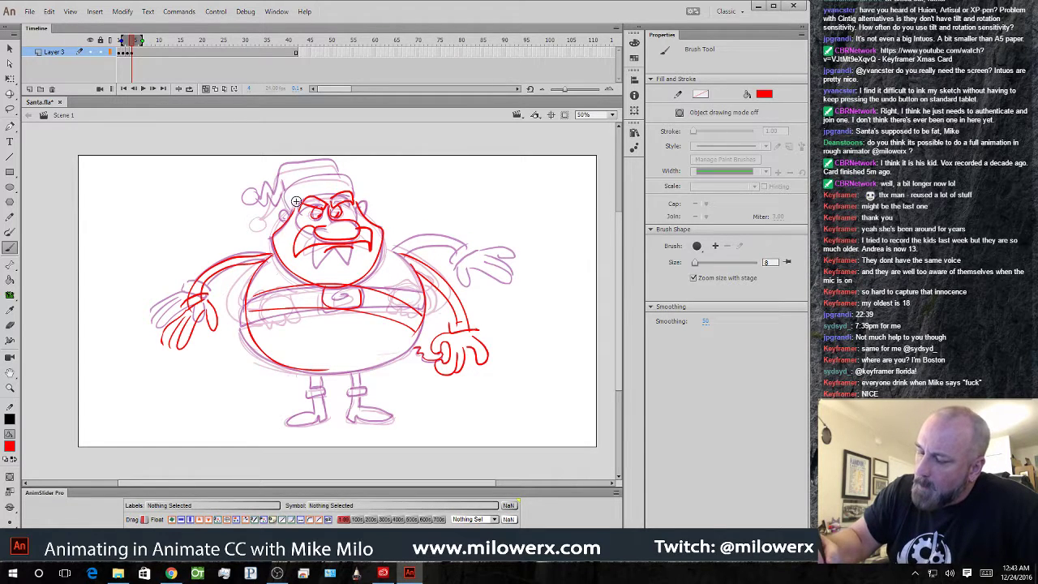
- Draw the hat with its brim, zigzag tail and pompom, complete the belly curve, and check the drawing without onion skin
mouse_move(305, 182)
mouse_down()
mouse_move(353, 195)
mouse_move(279, 185)
mouse_move(249, 228)
mouse_move(255, 212)
mouse_up()
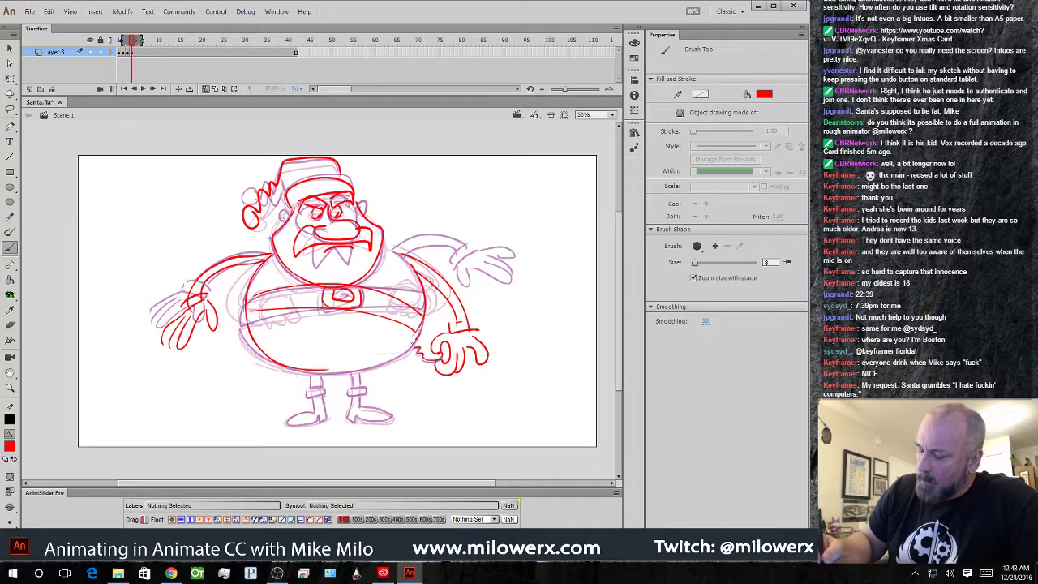
drag(413, 344, 330, 375)
click(206, 88)
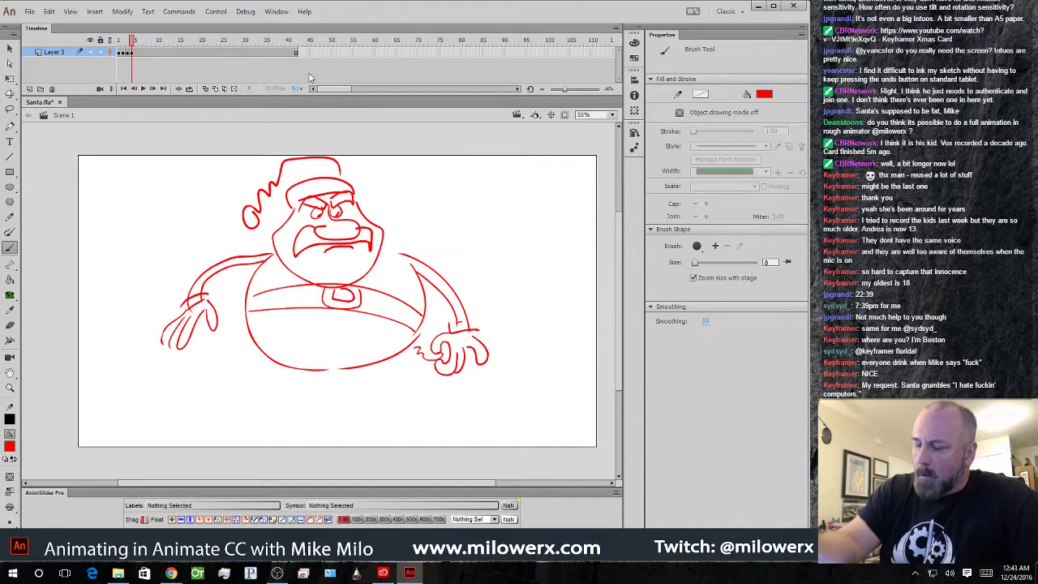
click(206, 89)
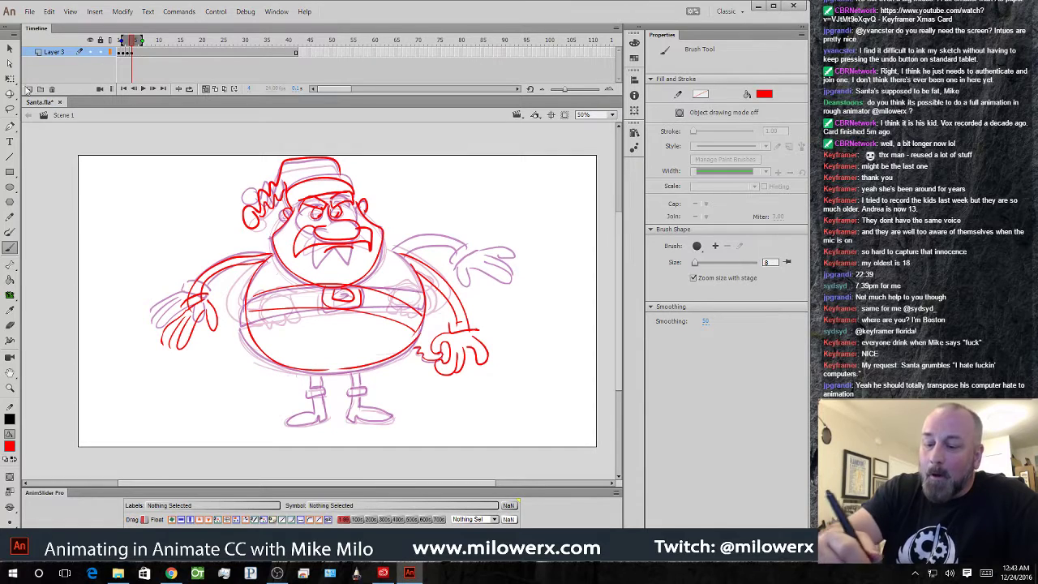
- Select the grumpy Santa's head with its hat on frame 4 and rotate it clockwise so it leans over the shoulder
key(q)
click(10, 109)
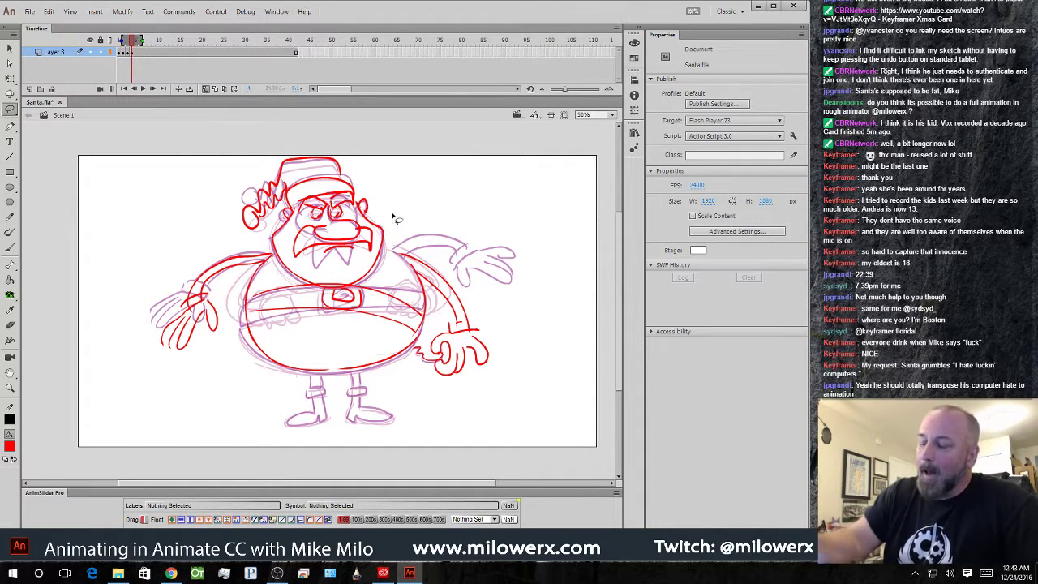
mouse_move(391, 201)
mouse_down()
mouse_move(385, 259)
mouse_move(371, 276)
mouse_move(313, 288)
mouse_move(263, 244)
mouse_move(234, 159)
mouse_move(390, 165)
mouse_move(395, 212)
mouse_up()
key(q)
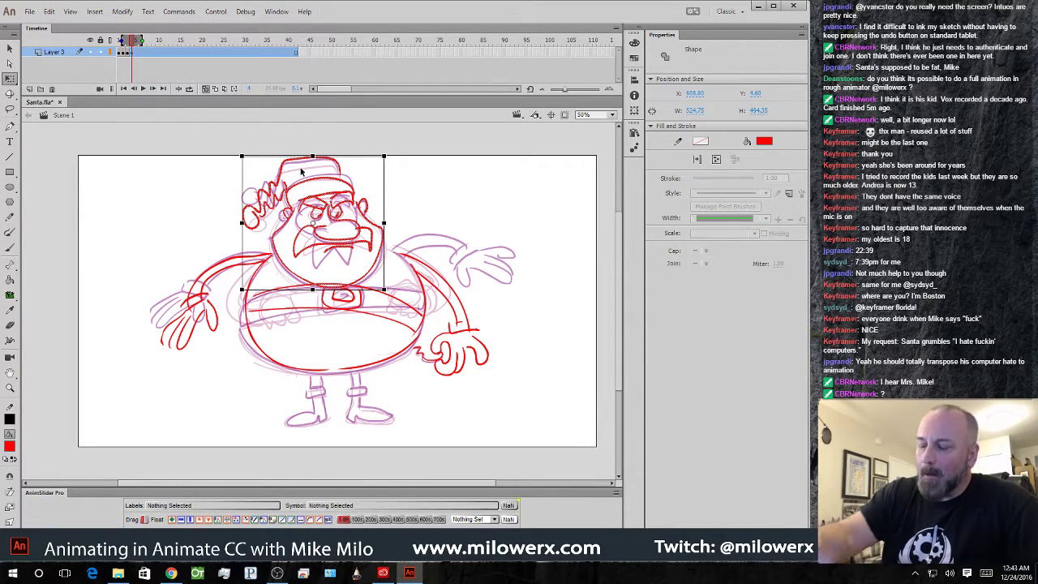
drag(394, 162, 373, 219)
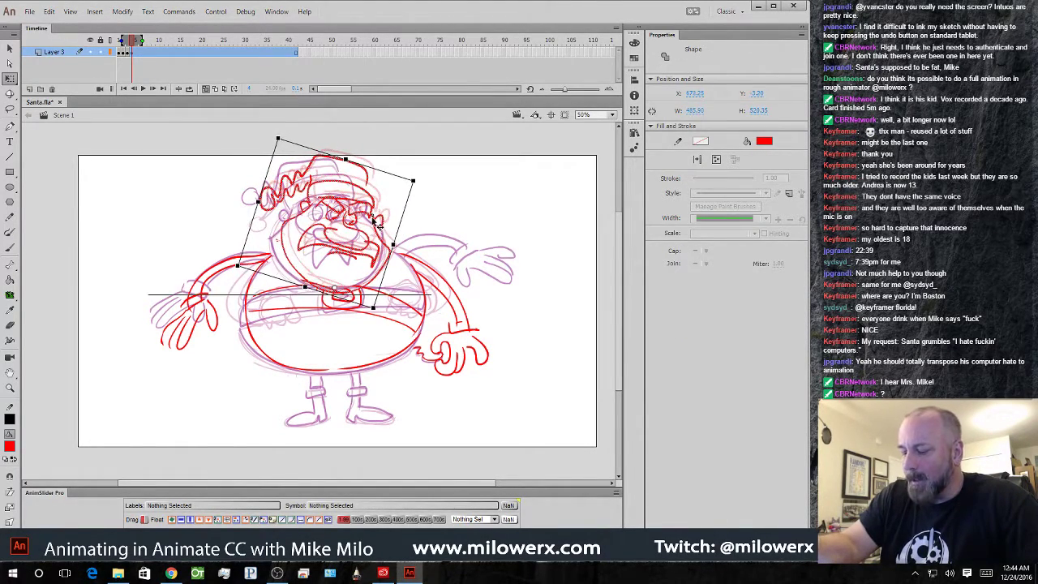
click(429, 187)
click(9, 108)
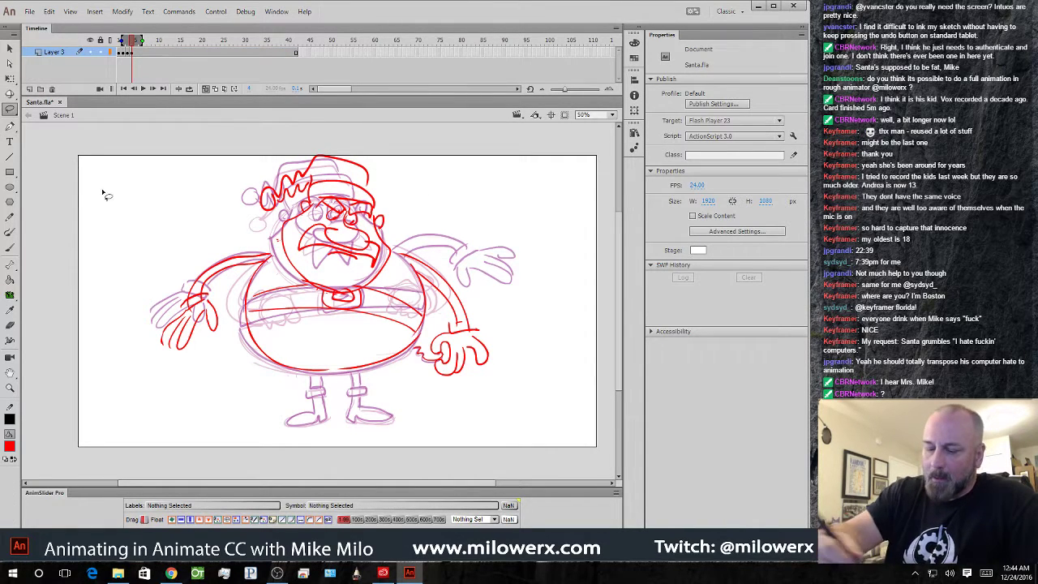
- Draw the grumpy Santa's legs with cuffed boots on frame 4 and check the drawing without onion skin
click(11, 249)
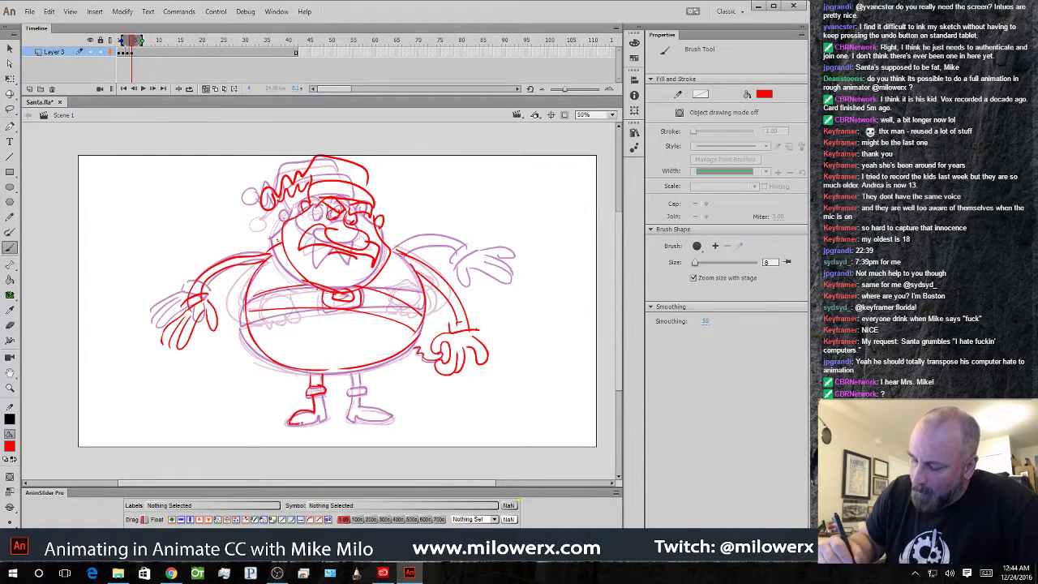
mouse_move(348, 387)
mouse_down()
mouse_move(366, 393)
mouse_move(355, 385)
mouse_up()
drag(359, 372, 360, 385)
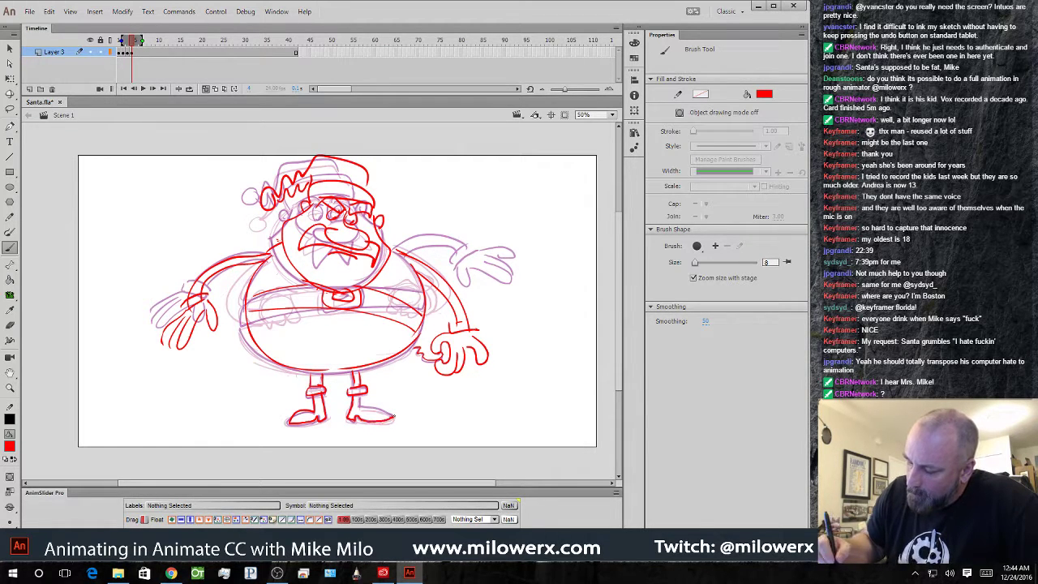
click(206, 89)
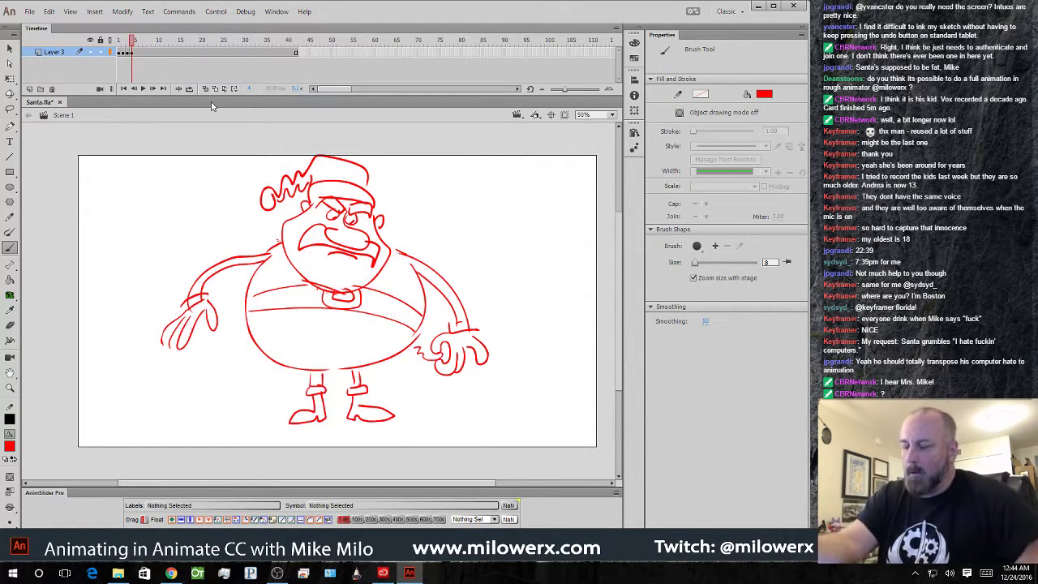
key(Return)
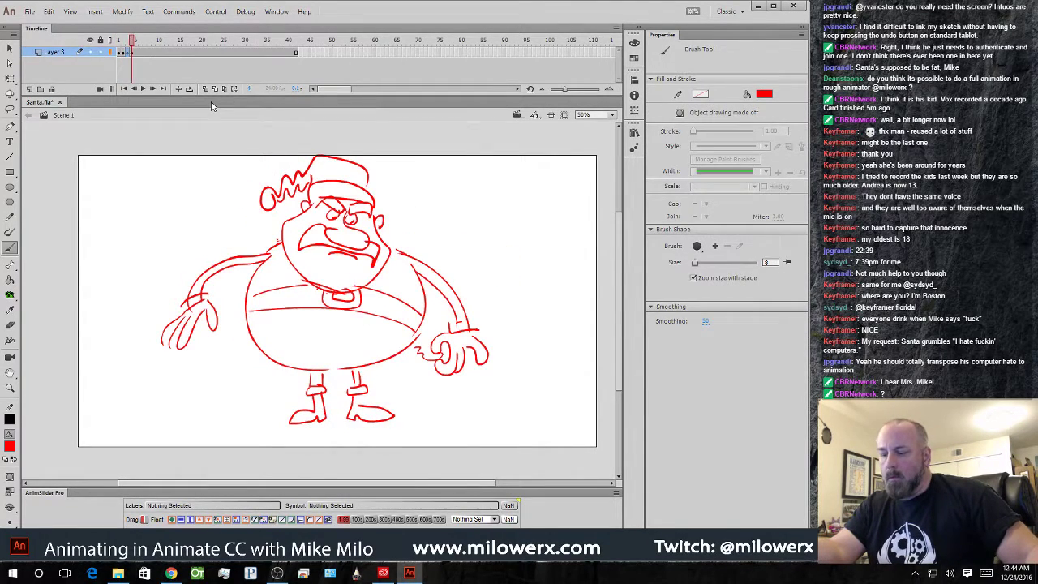
- Insert a copy of the first pose at frame 2 and, with onion skin on, draw a small curl at the belly's lower side
key(comma)
key(comma)
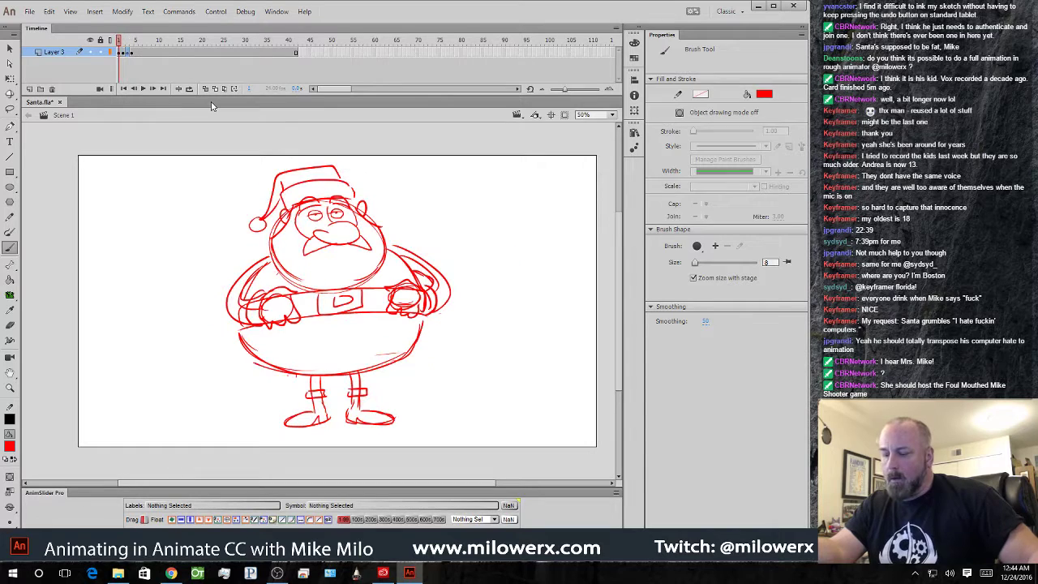
key(period)
click(125, 53)
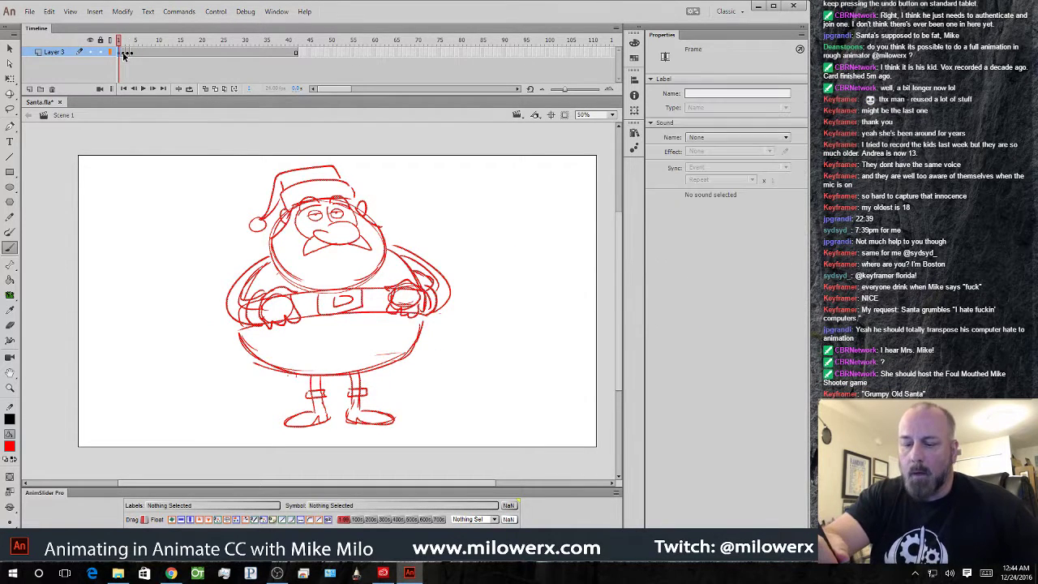
key(F5)
click(123, 52)
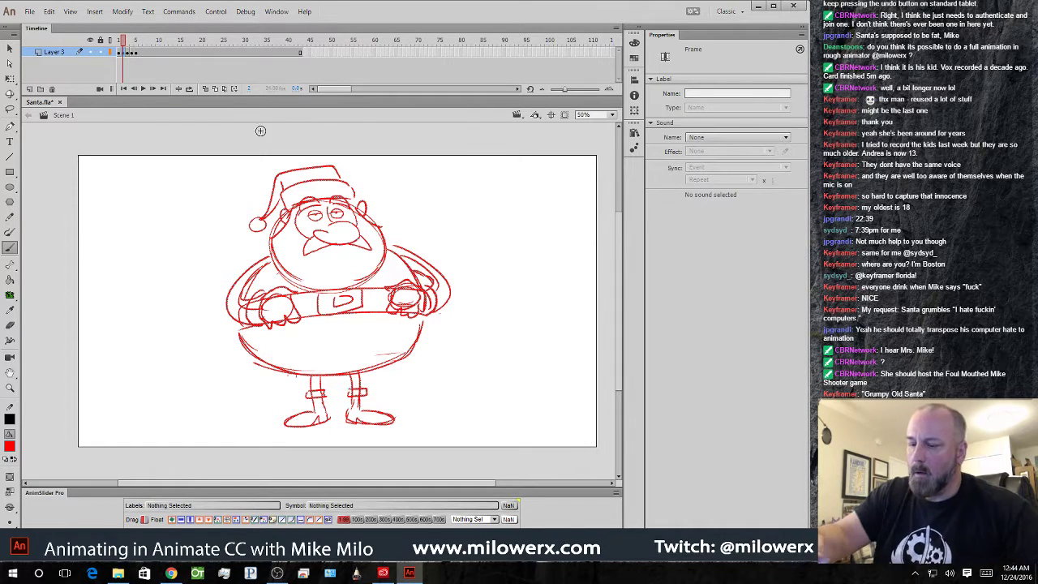
click(208, 89)
click(417, 353)
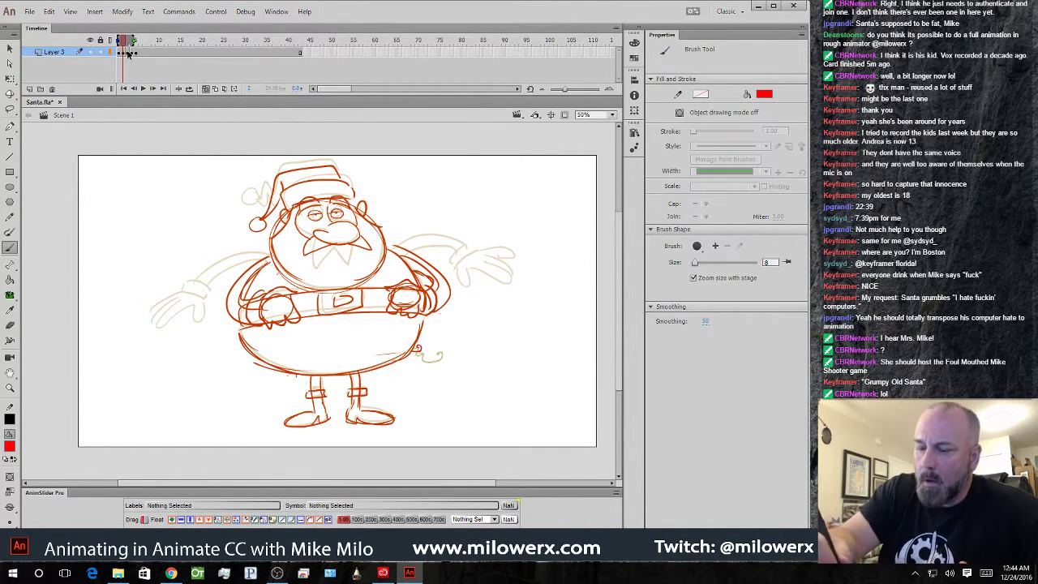
- Insert another copy of the pose at frame 3 and draw a wavy line trailing down from the belly's lower side
click(123, 53)
key(F5)
click(128, 53)
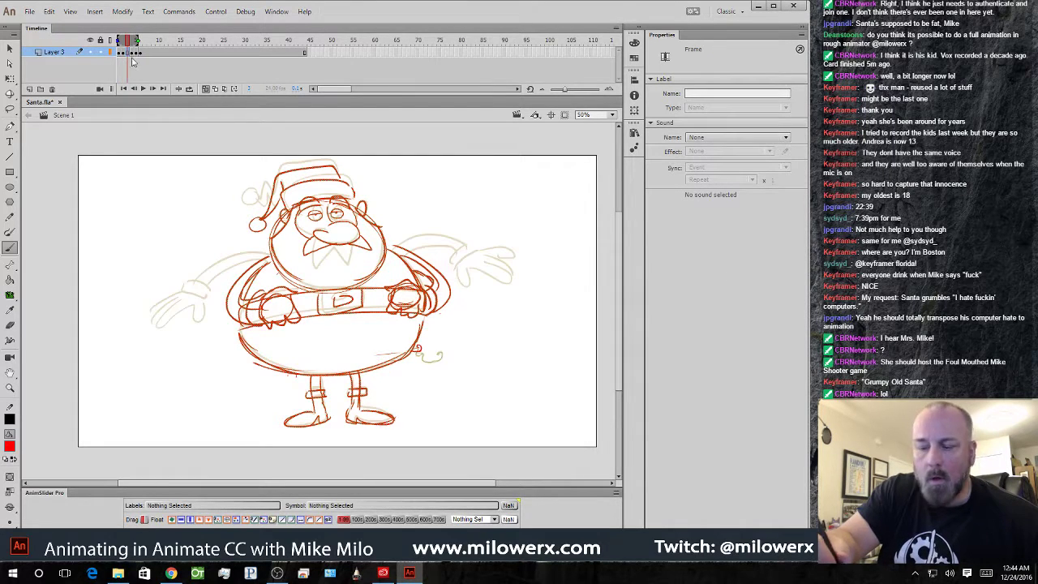
ctrl+click(430, 350)
ctrl+click(425, 356)
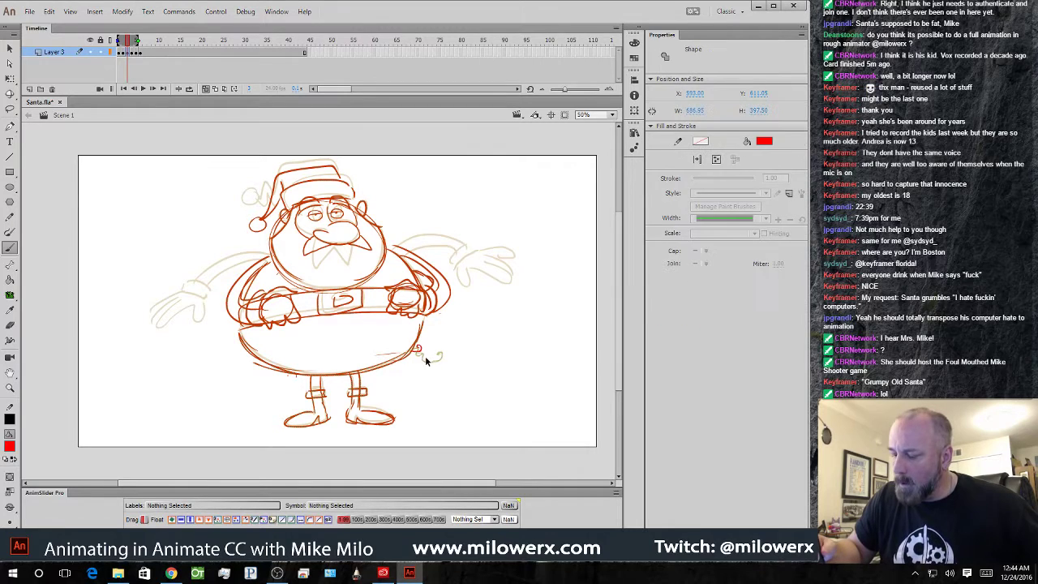
key(ctrl+z)
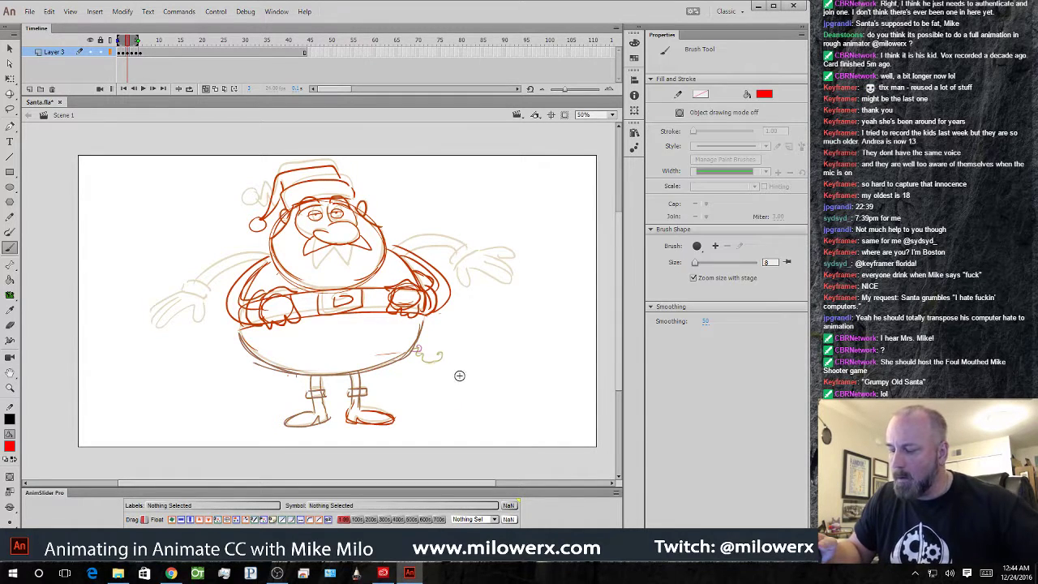
key(ctrl+z)
click(454, 350)
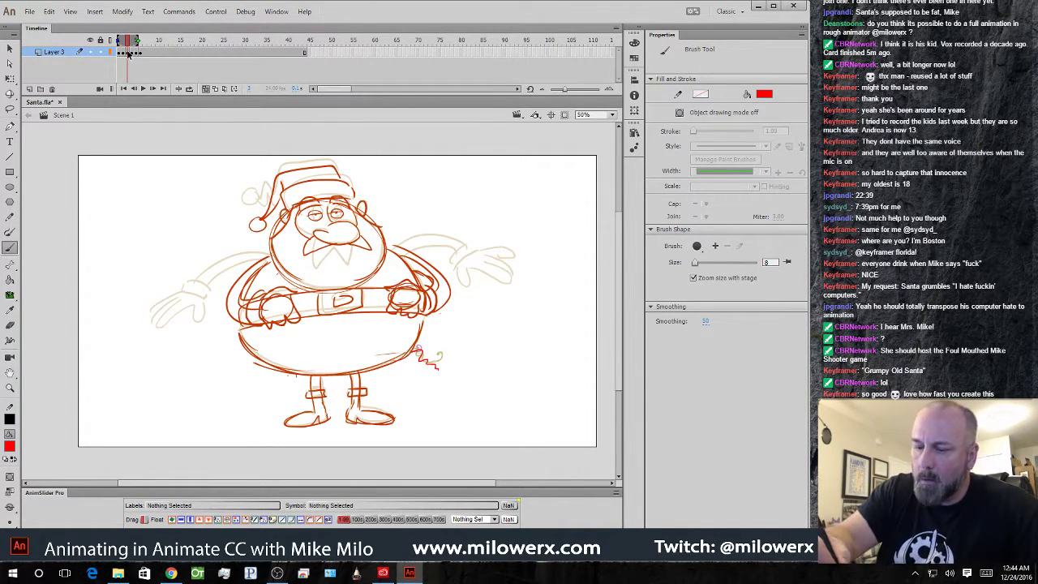
- Add the pose again at frame 4, draw a longer diagonal line from the belly's side, and turn off onion skin
click(129, 53)
click(132, 54)
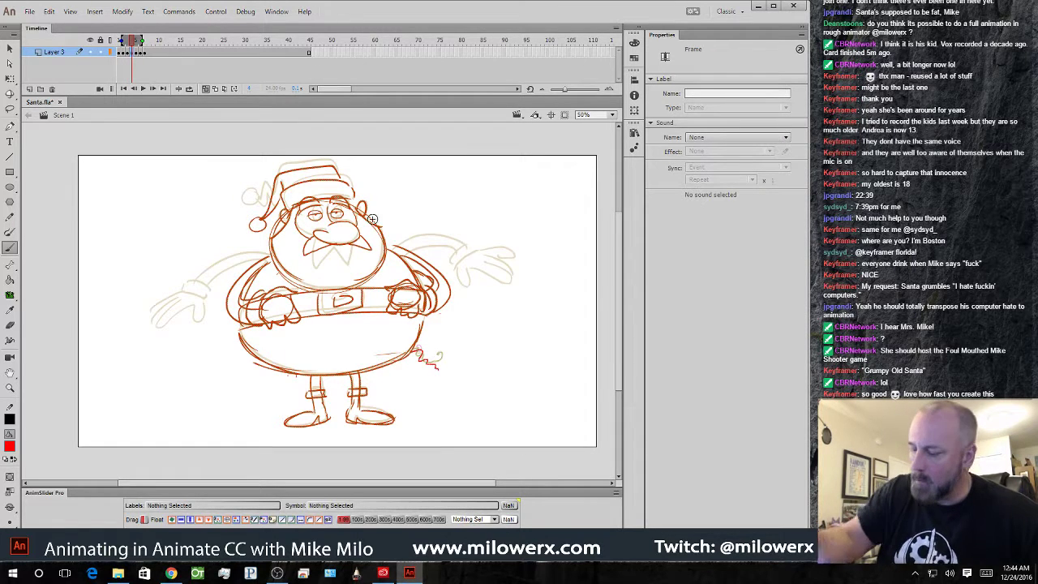
mouse_move(436, 378)
mouse_down()
mouse_move(448, 356)
mouse_move(421, 344)
mouse_up()
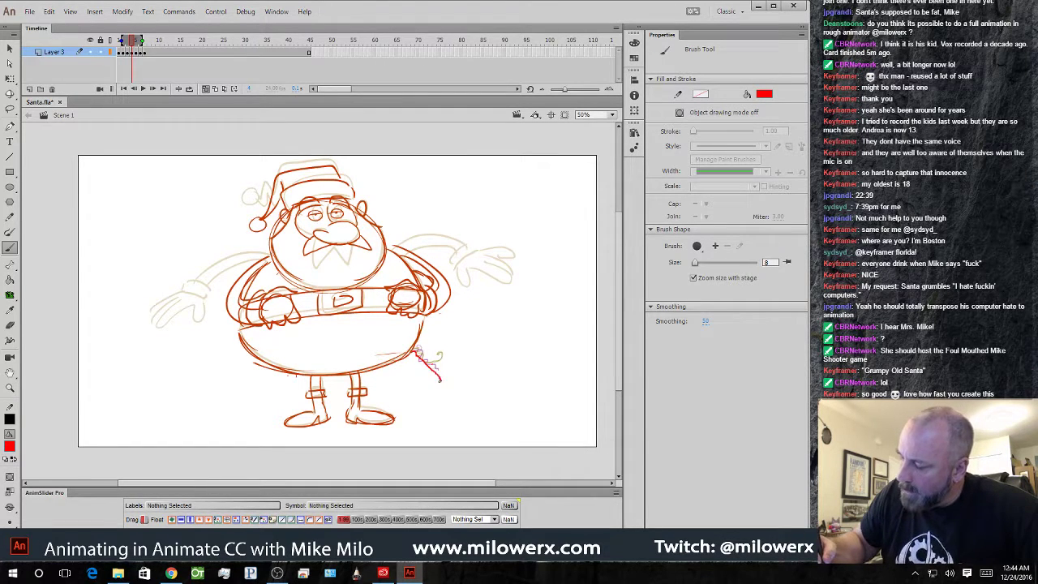
click(205, 89)
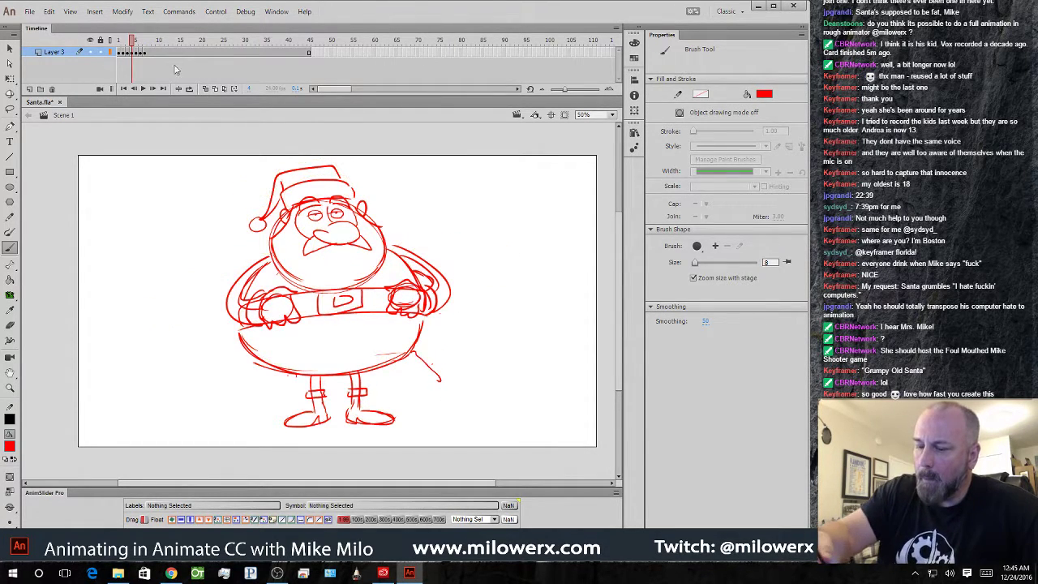
- Extend the hold of the first Santa pose by inserting 12 frames after frame 1
mouse_move(136, 41)
mouse_down()
mouse_move(118, 43)
mouse_move(154, 43)
mouse_move(132, 45)
mouse_move(147, 55)
mouse_move(119, 52)
mouse_up()
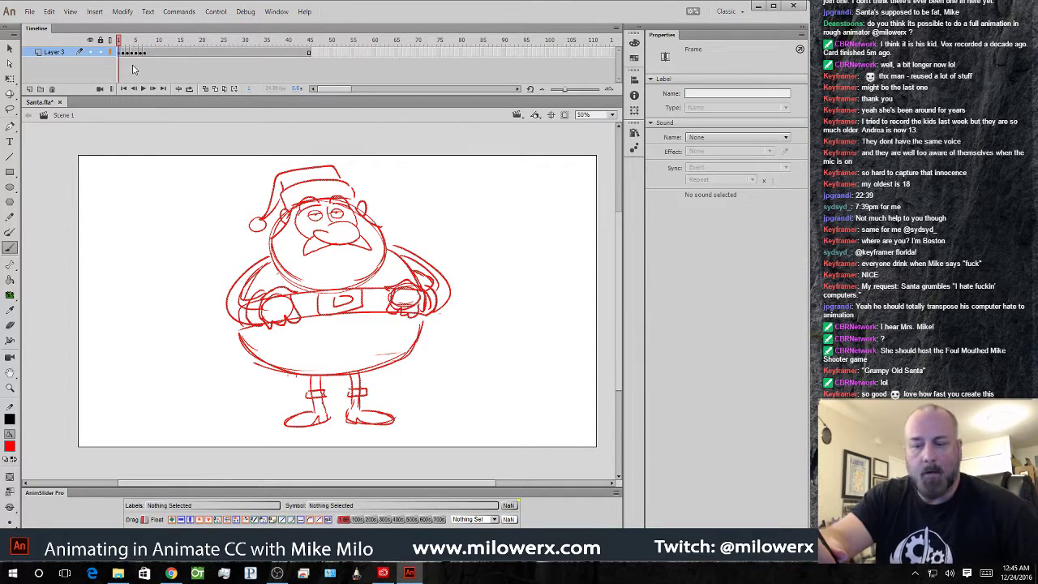
key(F5)
key(F5)
key(F5)
key(F5)
key(F5)
key(F5)
key(F5)
key(F5)
key(F5)
key(F5)
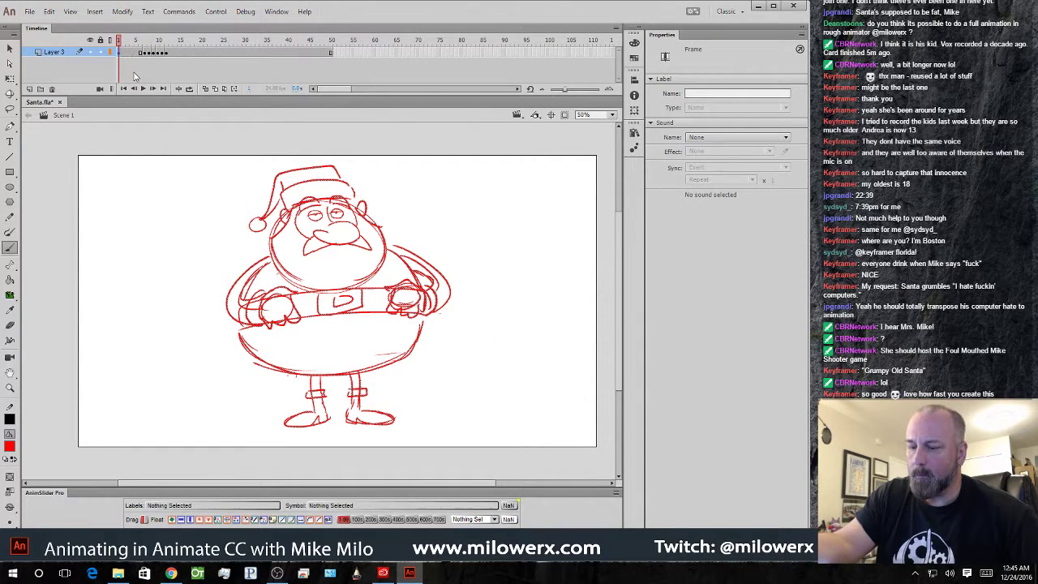
key(F5)
key(F5)
- Insert extra frames at frame 14 to lengthen the hold of the pose with the small curl
click(176, 53)
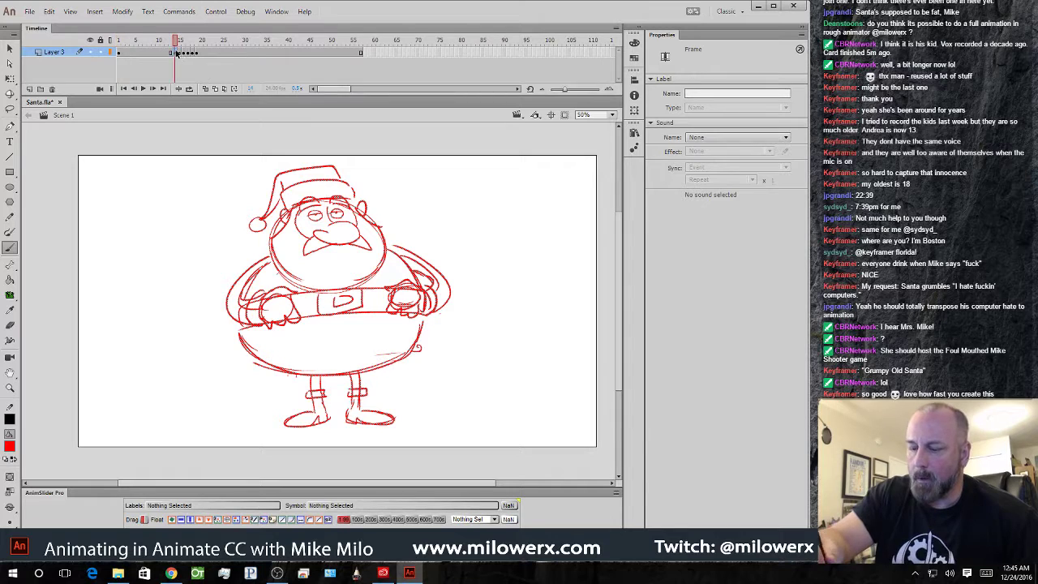
key(F5)
key(F5)
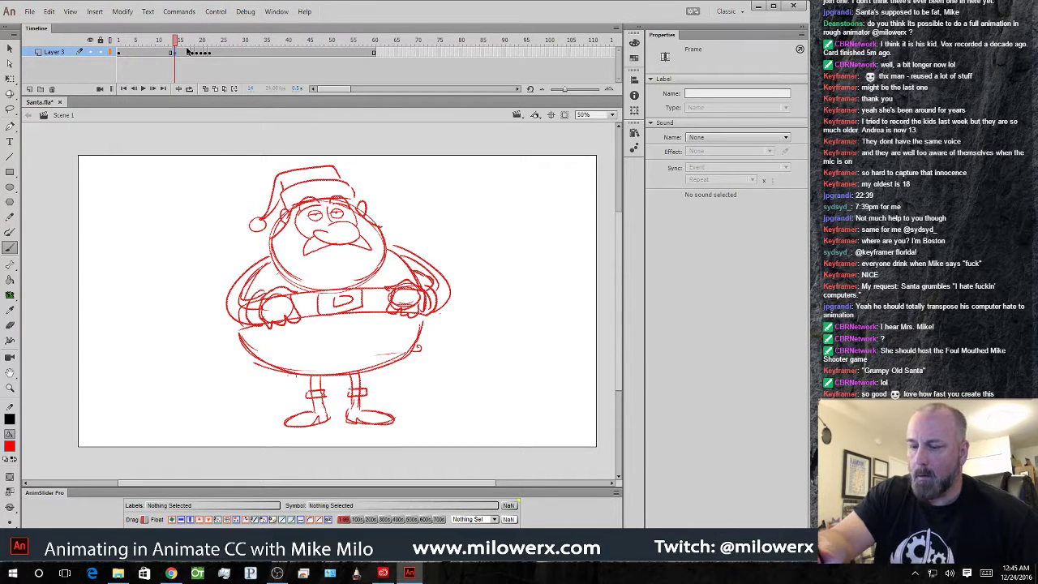
- Retime the popping-thread drawings from frame 14 onward so that each one holds for two frames
key(shift+F5)
key(shift+F5)
click(185, 54)
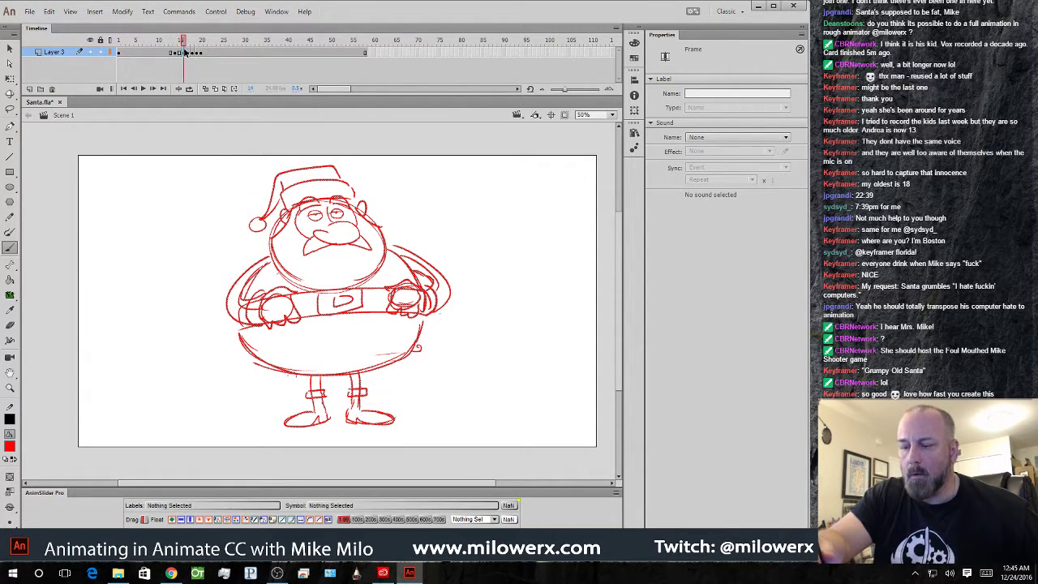
key(F5)
click(193, 54)
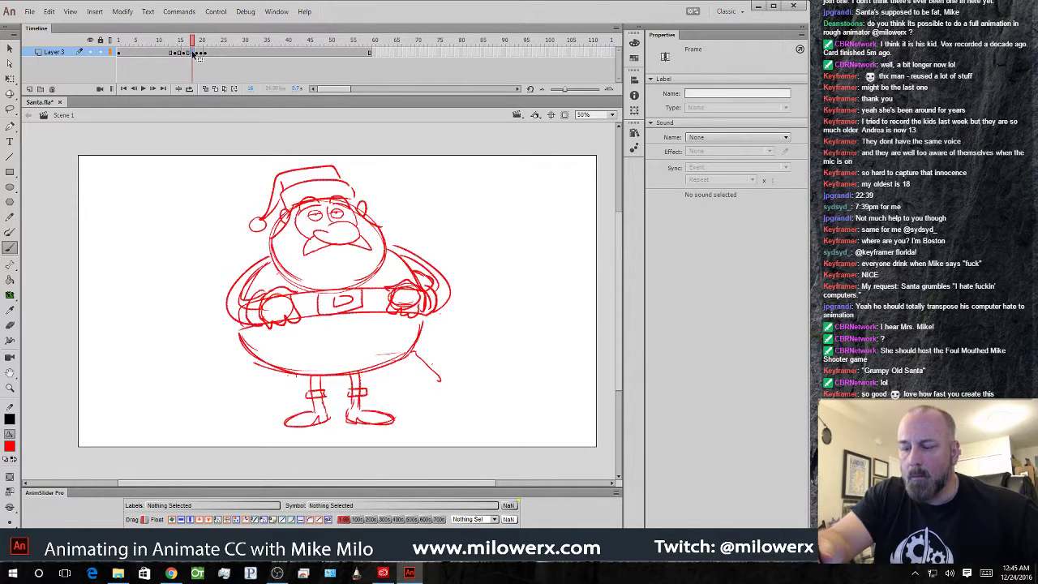
key(F5)
click(203, 55)
key(F5)
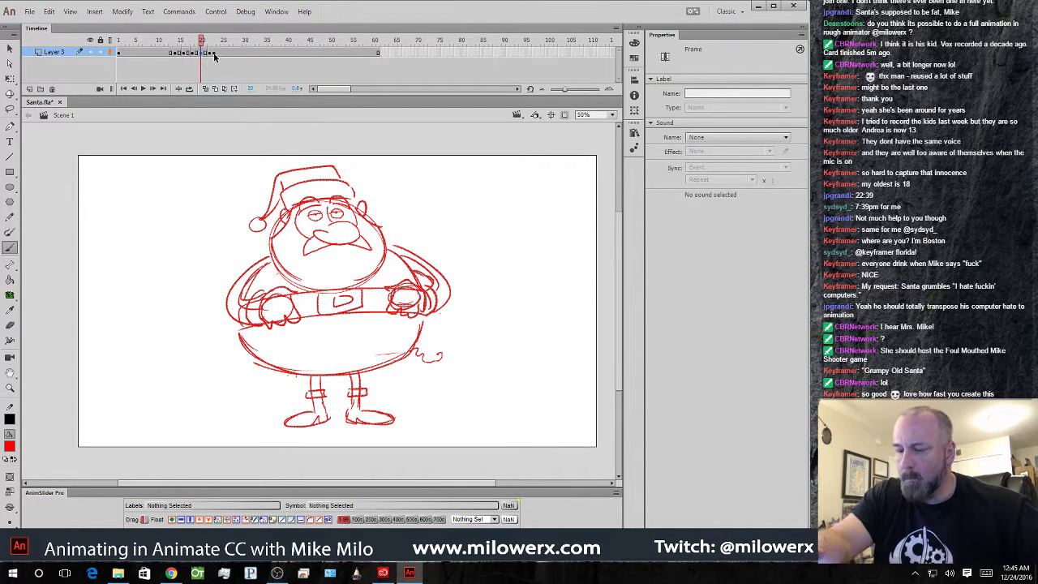
- In the arms-out pose at frame 22, lasso the loose curly thread and nudge it to X 1233.15, Y 704.20
click(210, 54)
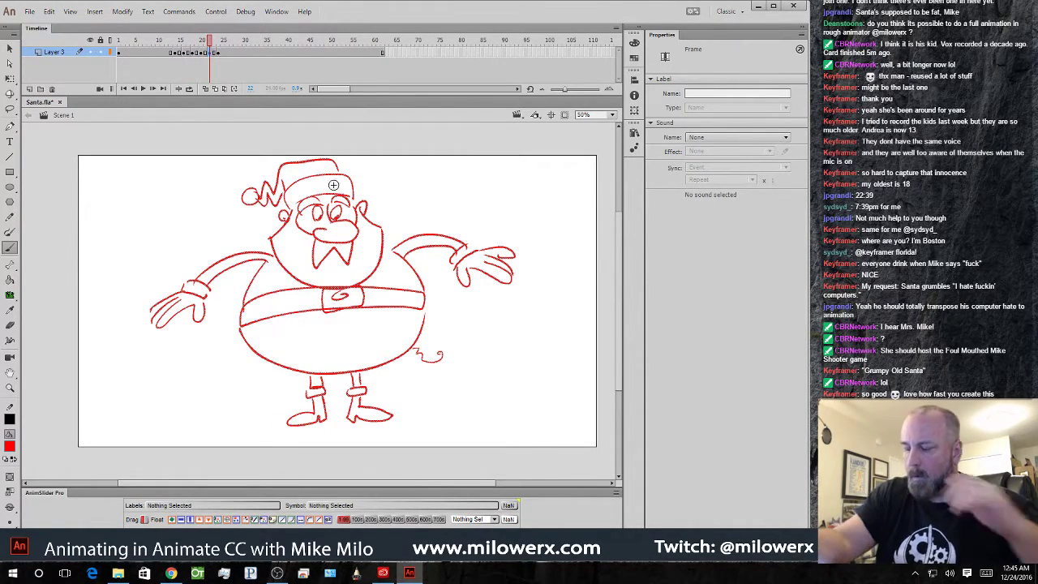
click(10, 109)
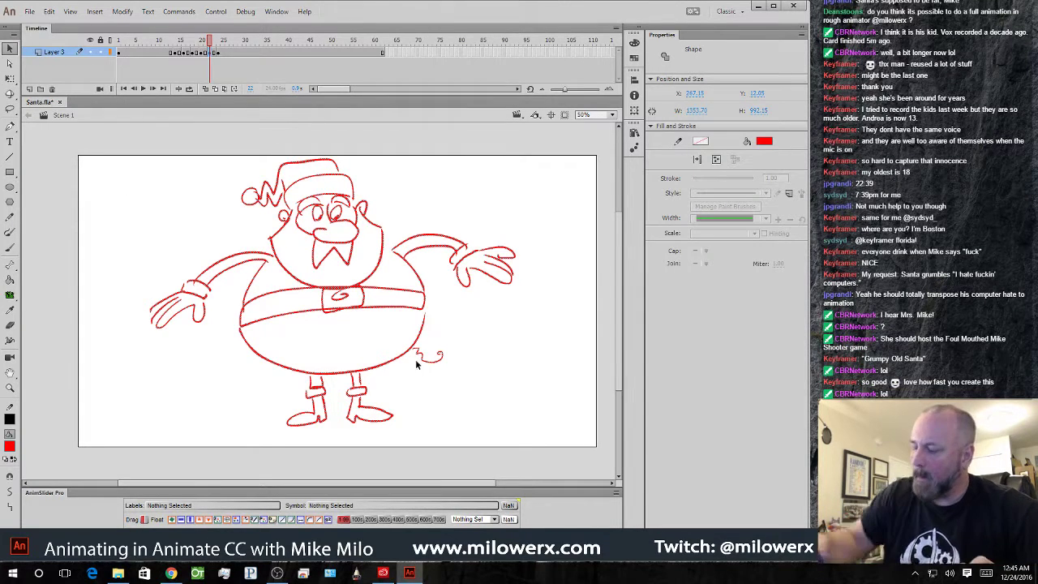
click(442, 359)
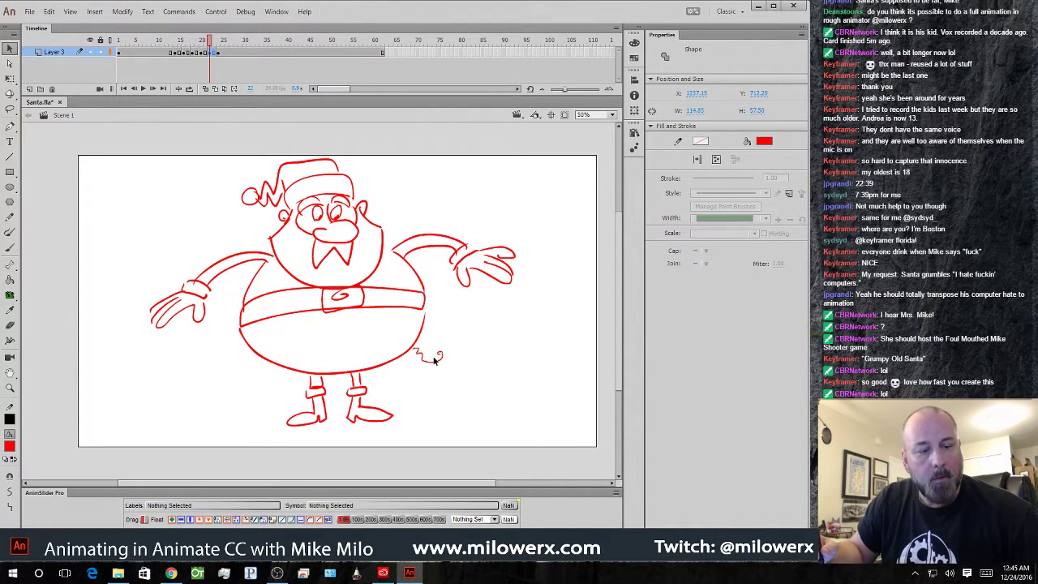
key(Up)
key(Up)
key(Up)
key(Up)
key(Up)
key(Up)
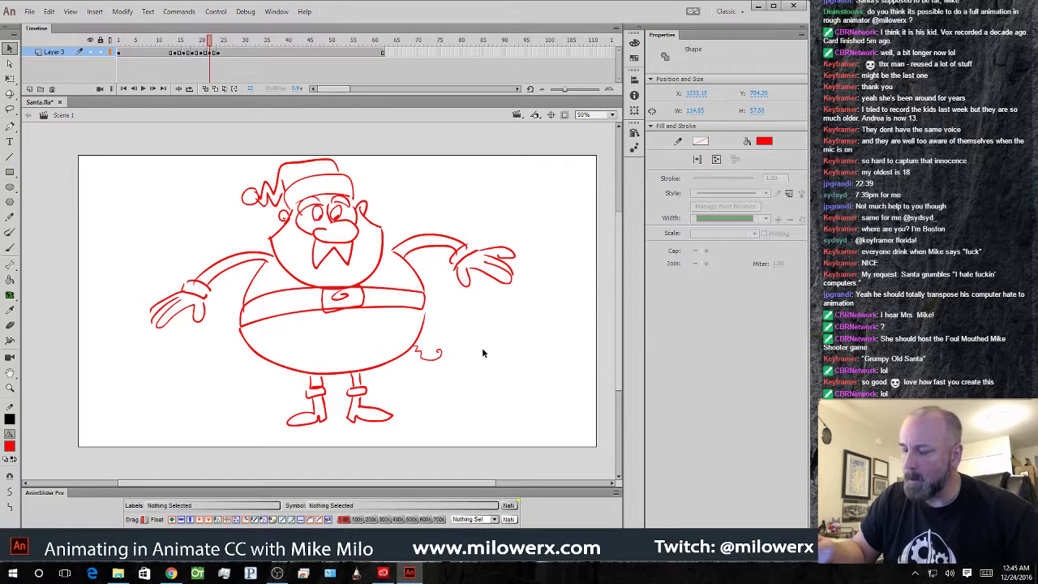
click(478, 357)
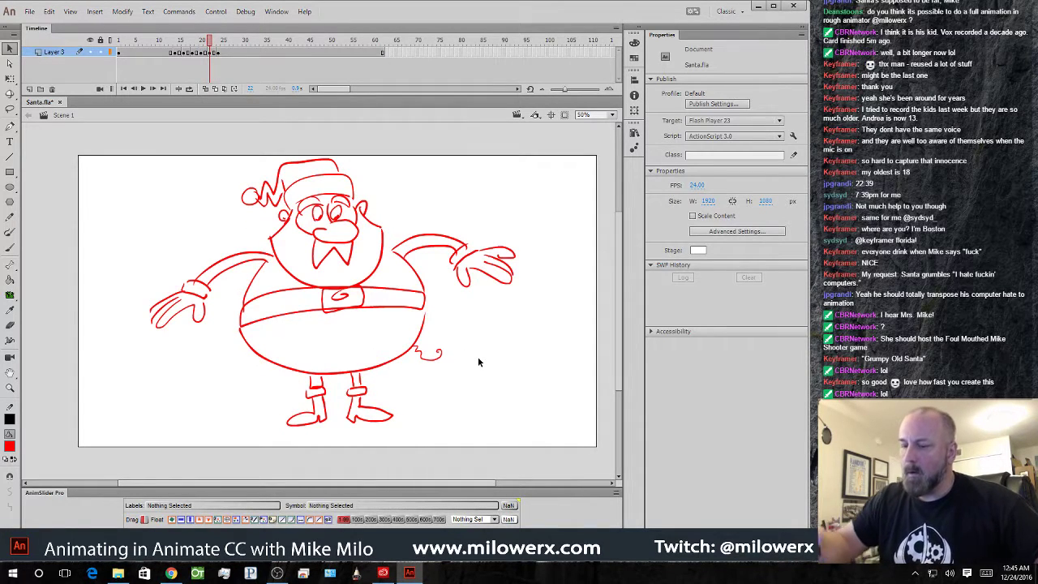
- Lengthen the arms-out Santa pose by seven frames so it holds until the angry pose
mouse_move(208, 51)
mouse_down()
mouse_move(159, 52)
mouse_move(221, 54)
mouse_move(193, 56)
mouse_move(215, 62)
mouse_up()
click(214, 54)
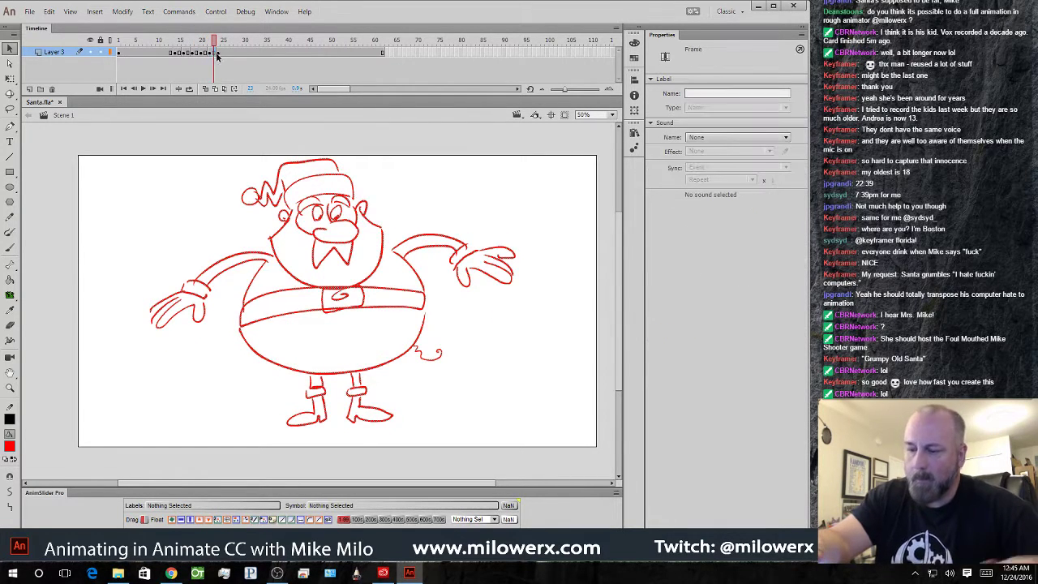
key(F5)
key(F5)
key(F5)
key(F5)
key(F5)
key(F5)
key(F5)
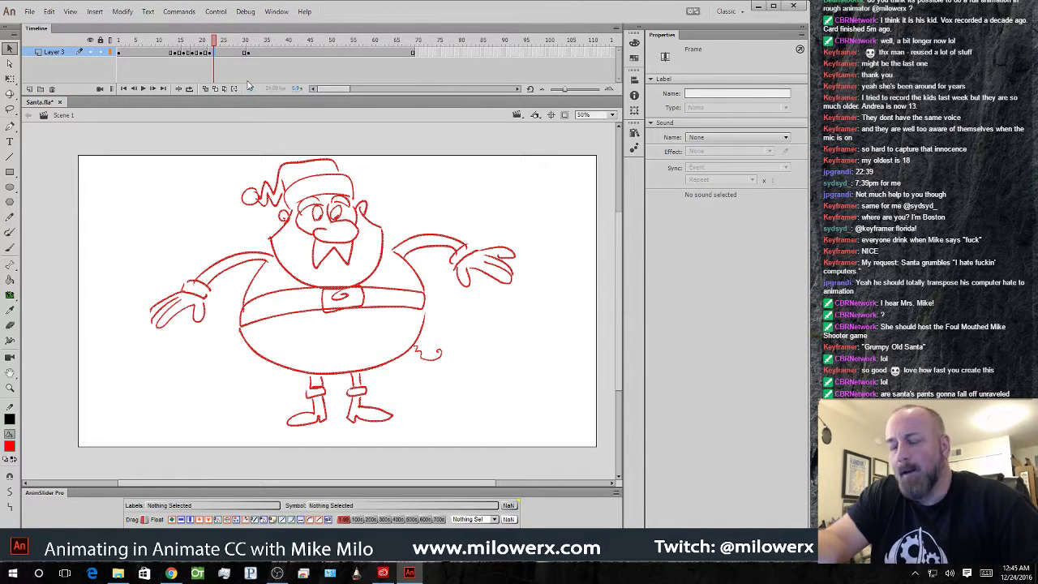
- Brush slanted angry eyebrows above Santa's eyes in the angry pose at frame 31
click(250, 58)
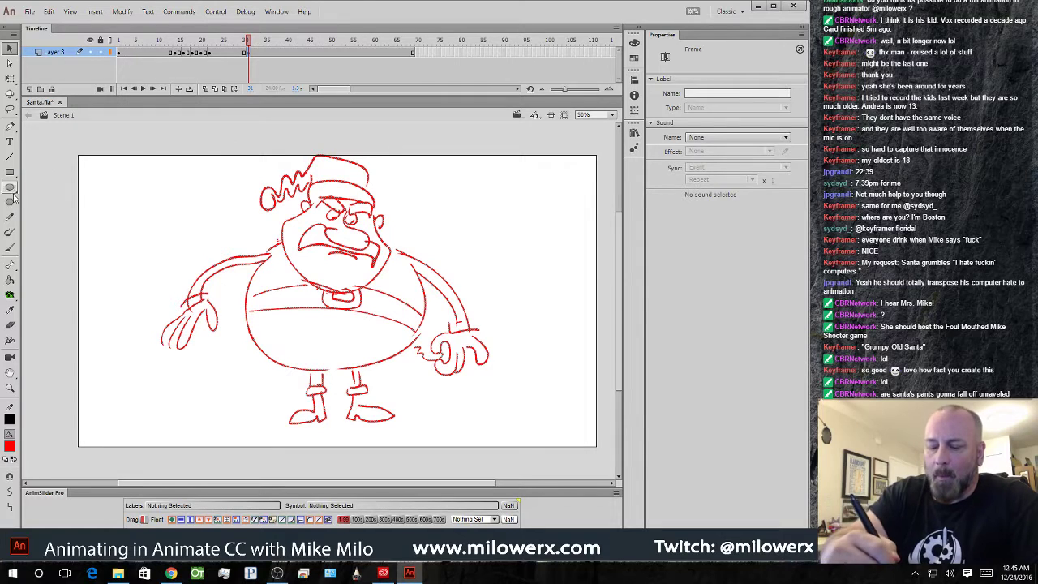
click(10, 247)
mouse_move(320, 200)
mouse_down()
mouse_move(321, 227)
mouse_move(371, 213)
mouse_up()
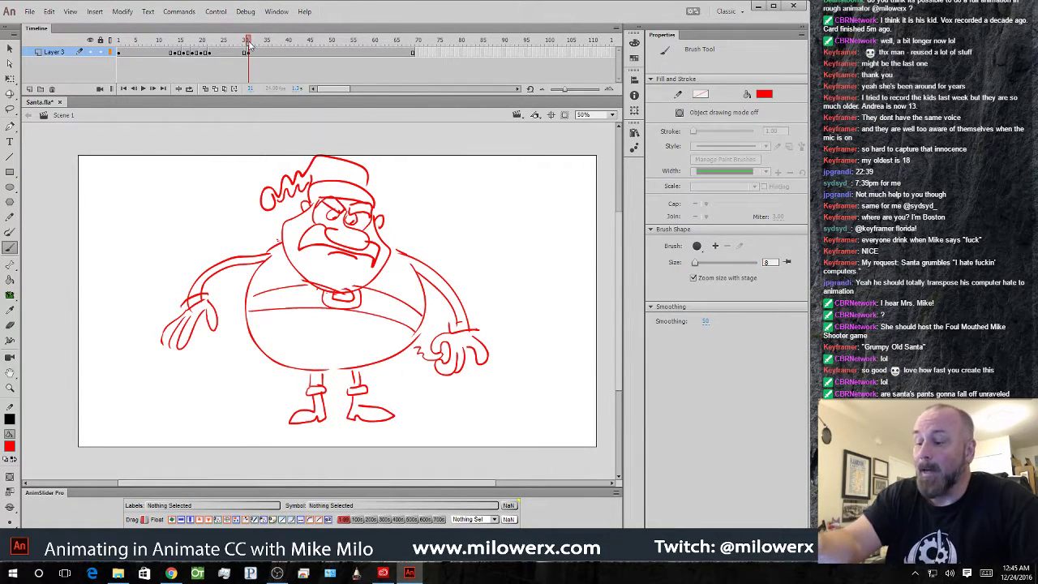
- Play the animation from frame 1 to check the timing of the thread pop and pose changes
mouse_move(249, 47)
mouse_down()
mouse_move(118, 61)
mouse_move(246, 77)
mouse_move(118, 77)
mouse_up()
key(Return)
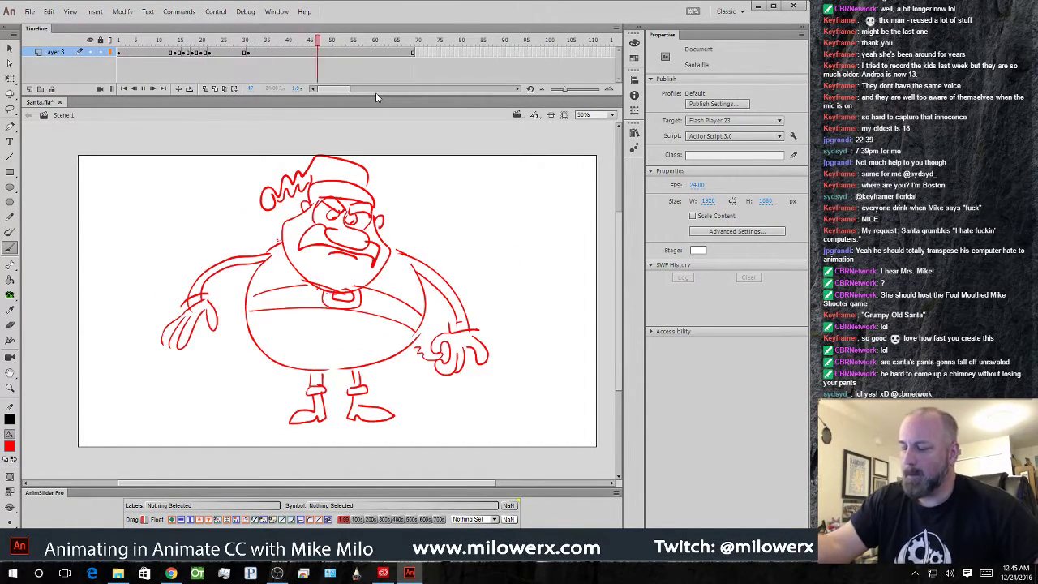
key(Return)
- Extend the thread hold at frame 21 by five frames, delaying the arms-out pose
mouse_move(340, 45)
mouse_down()
mouse_move(98, 55)
mouse_move(131, 51)
mouse_move(238, 78)
mouse_move(169, 72)
mouse_move(203, 66)
mouse_move(190, 48)
mouse_move(206, 51)
mouse_up()
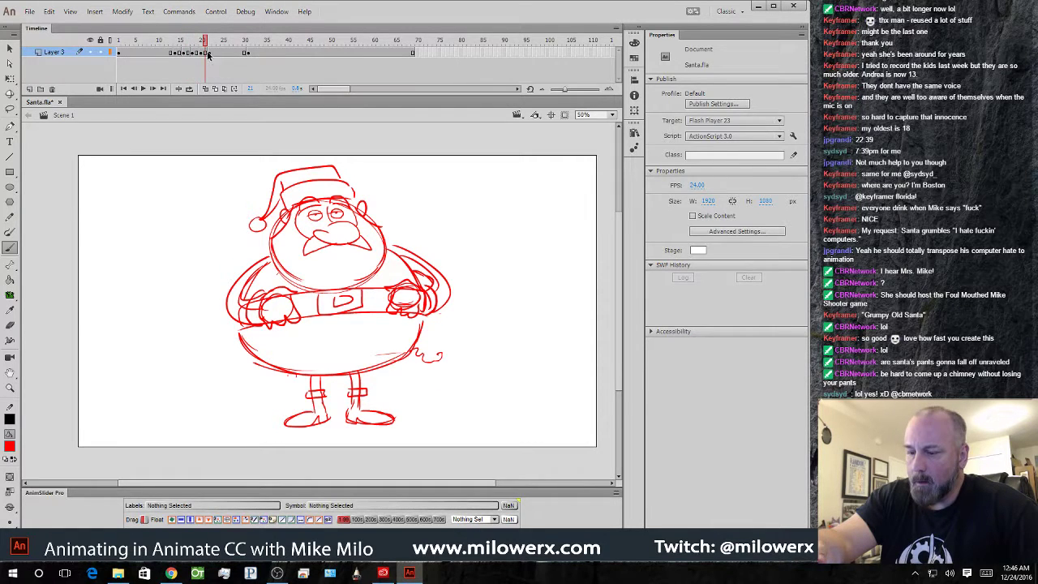
click(207, 54)
key(F5)
key(F5)
key(F5)
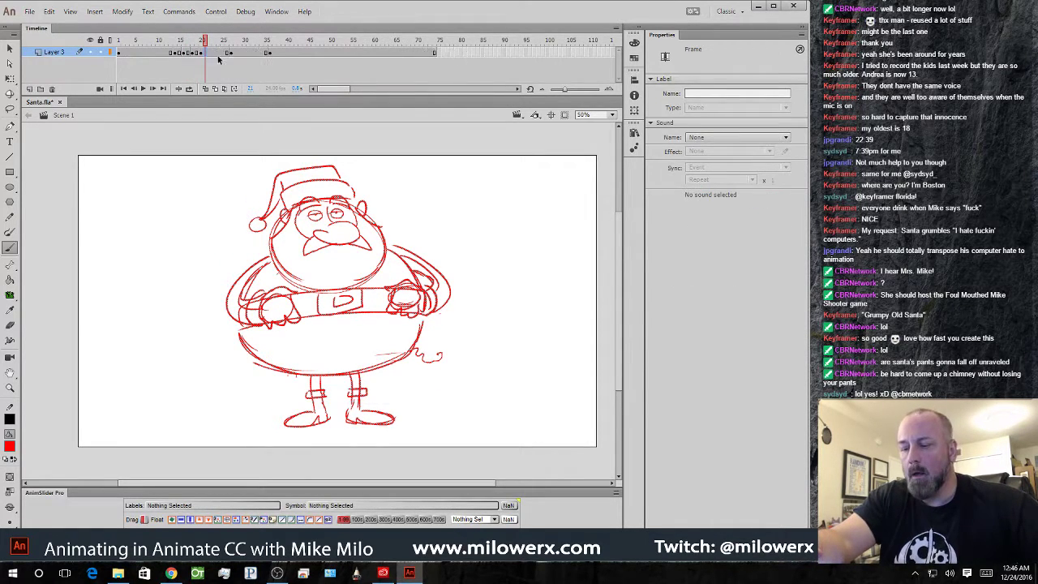
- Insert keyframes at frames 22 and 24 within the extended thread hold
mouse_move(209, 43)
mouse_down()
mouse_move(191, 49)
mouse_move(207, 53)
mouse_up()
click(209, 54)
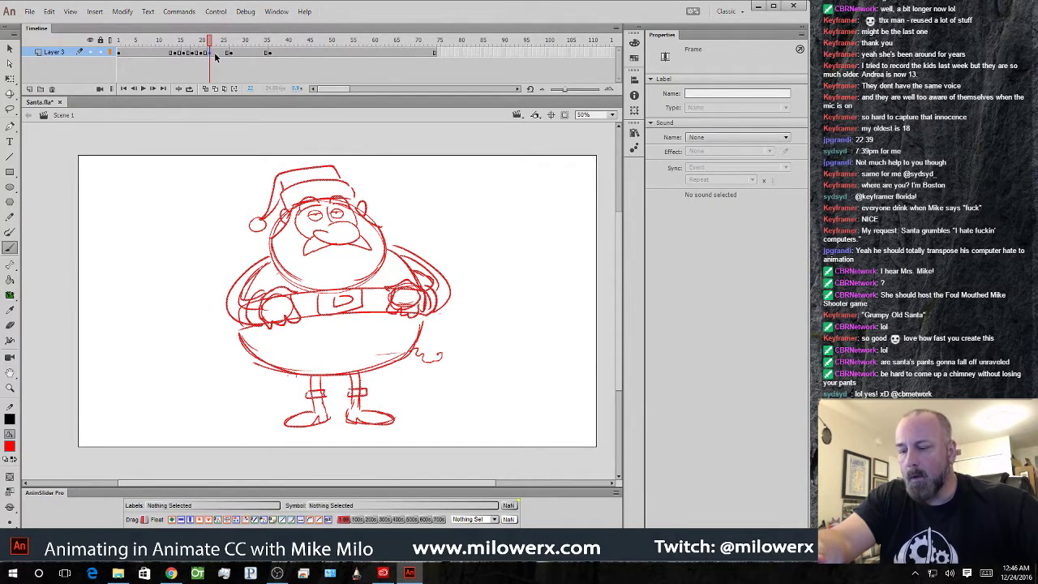
click(219, 54)
key(F6)
- Replace the curly thread on frame 20 with a tighter curl beside the belly, using onion skinning as a guide
click(210, 54)
click(203, 54)
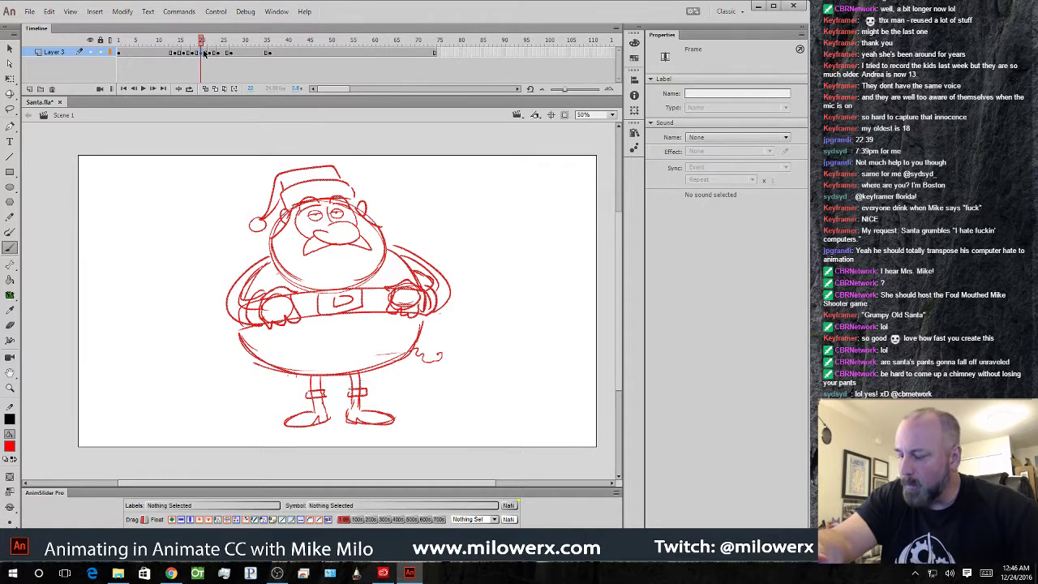
mouse_move(202, 42)
mouse_down()
mouse_move(193, 43)
mouse_move(211, 50)
mouse_up()
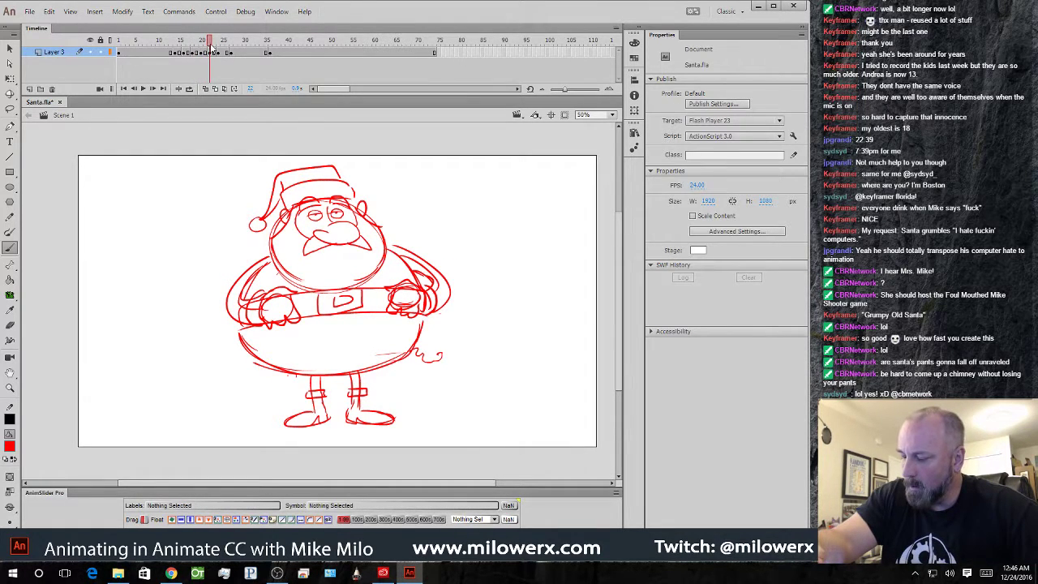
click(204, 53)
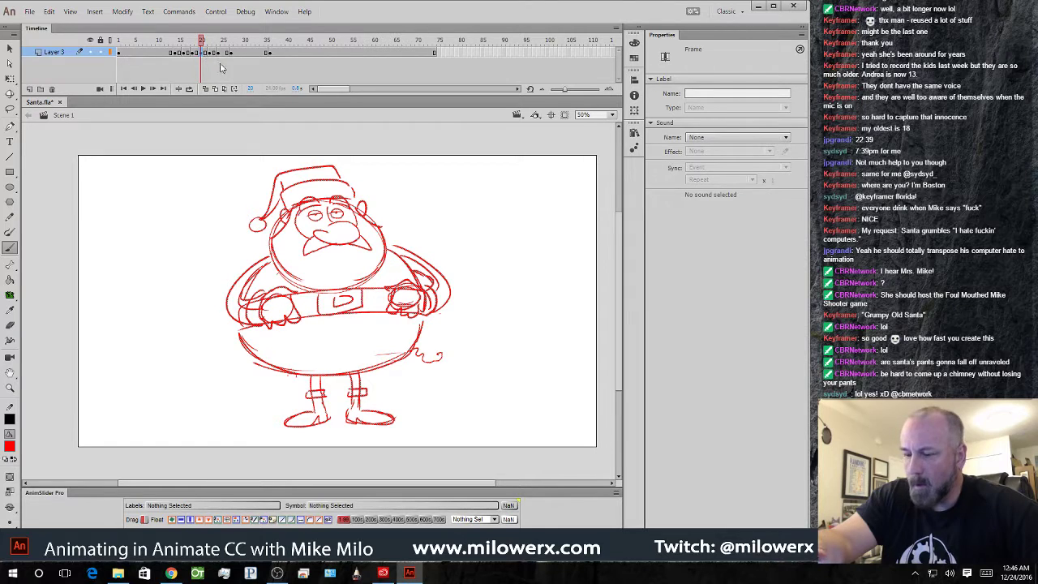
click(197, 54)
click(203, 54)
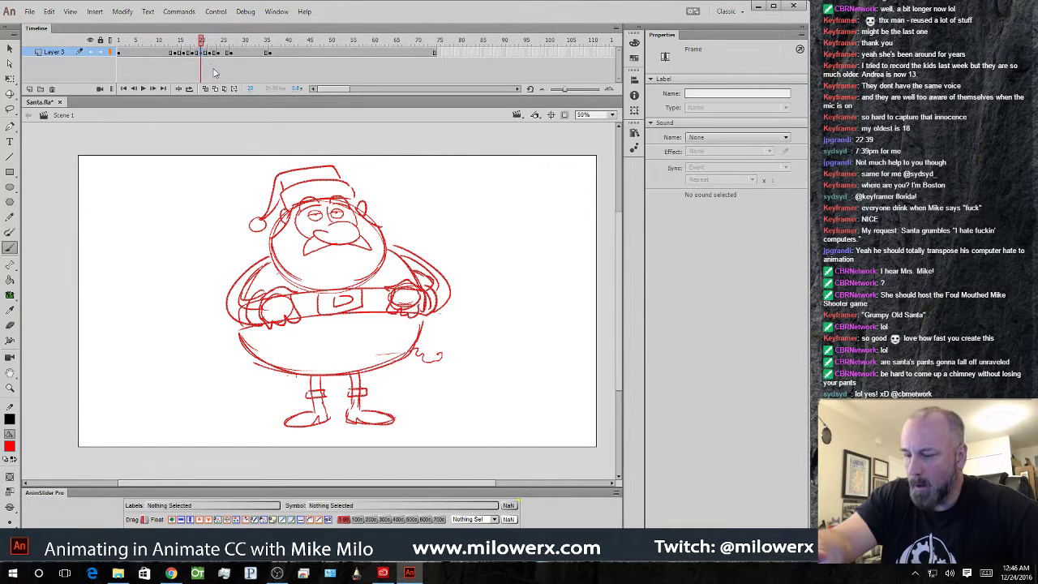
click(441, 354)
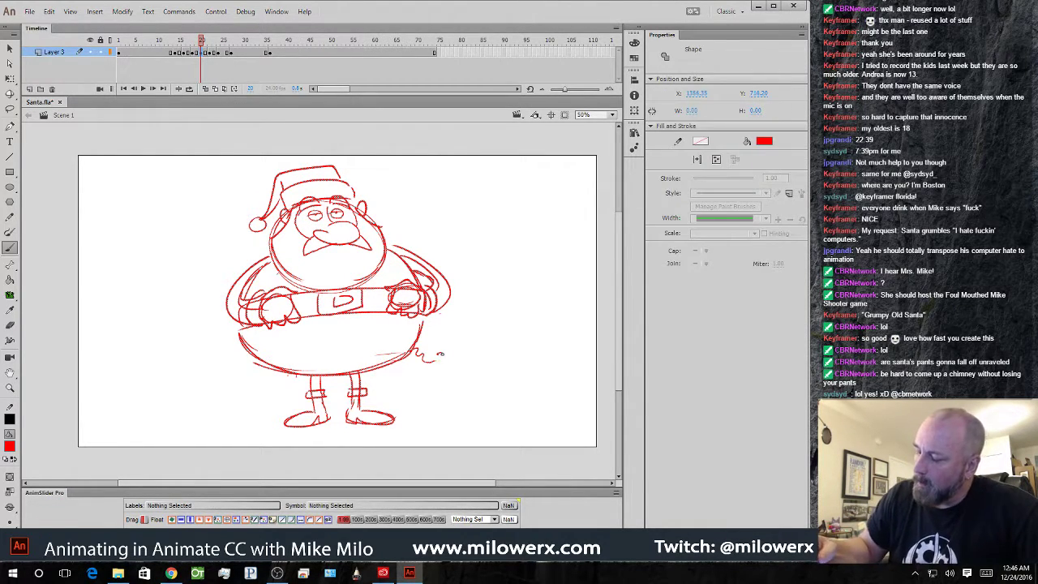
click(421, 343)
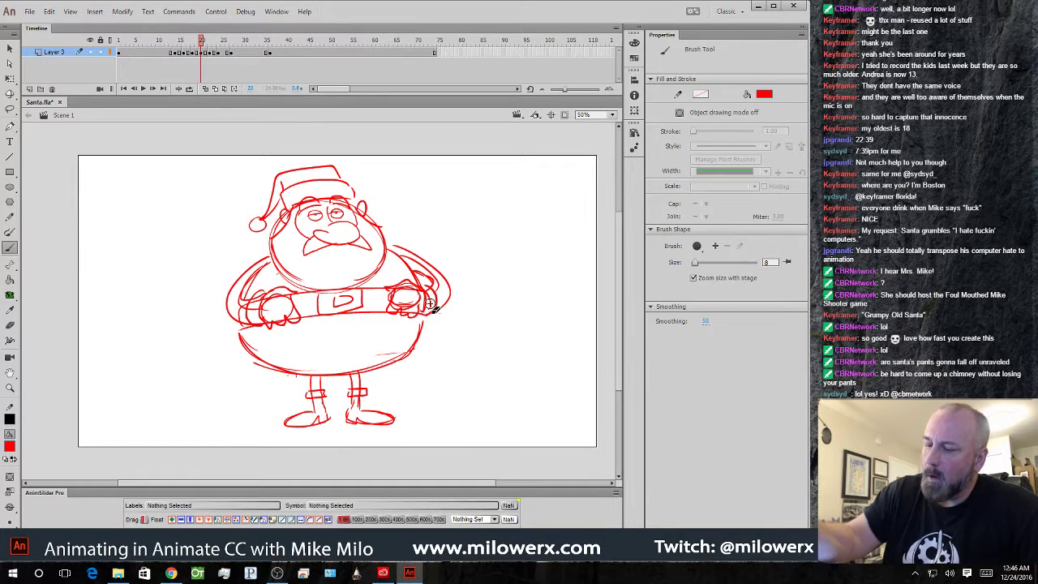
click(205, 90)
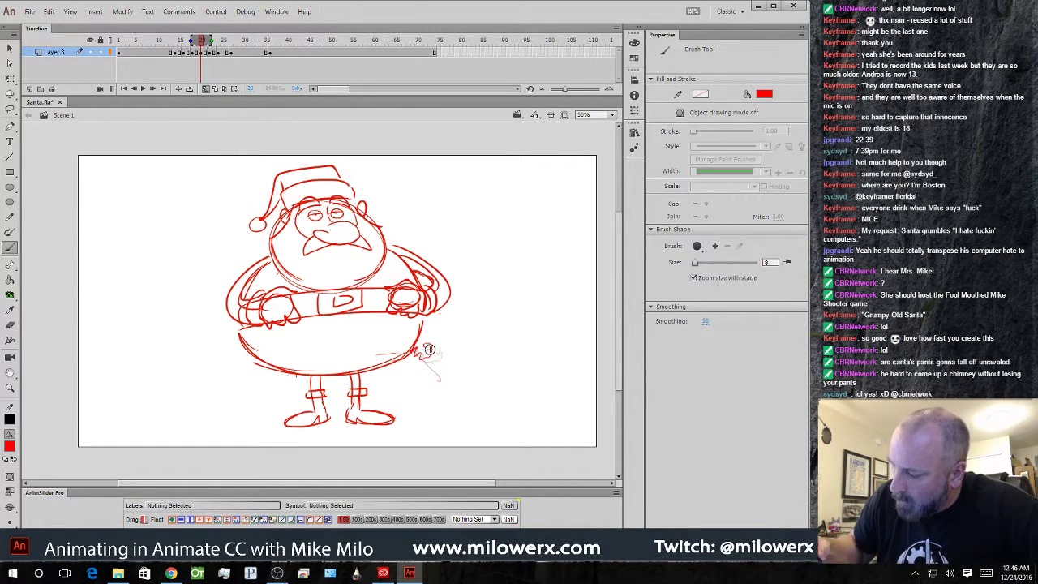
- Lasso the curly thread on frame 22, rotate it slightly clockwise about its belly end, and turn off onion skinning
click(209, 53)
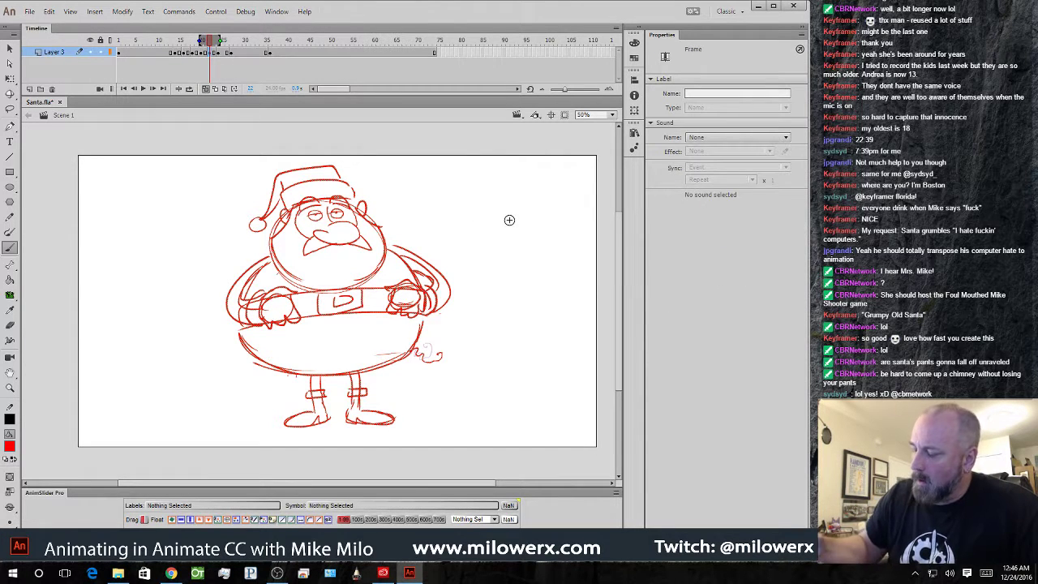
mouse_move(443, 355)
mouse_down()
mouse_move(429, 370)
mouse_move(421, 346)
mouse_up()
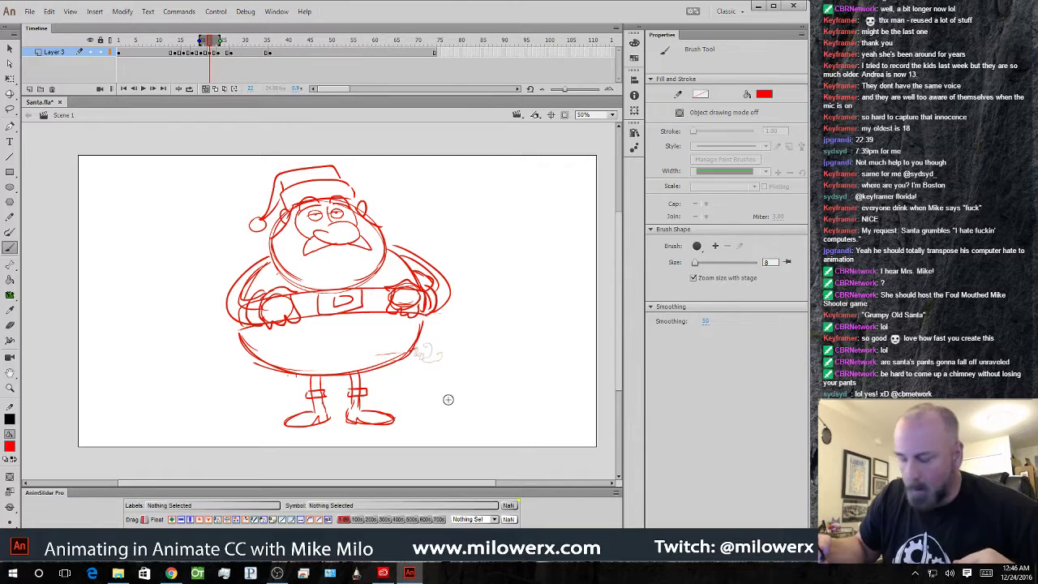
key(ctrl+z)
click(10, 109)
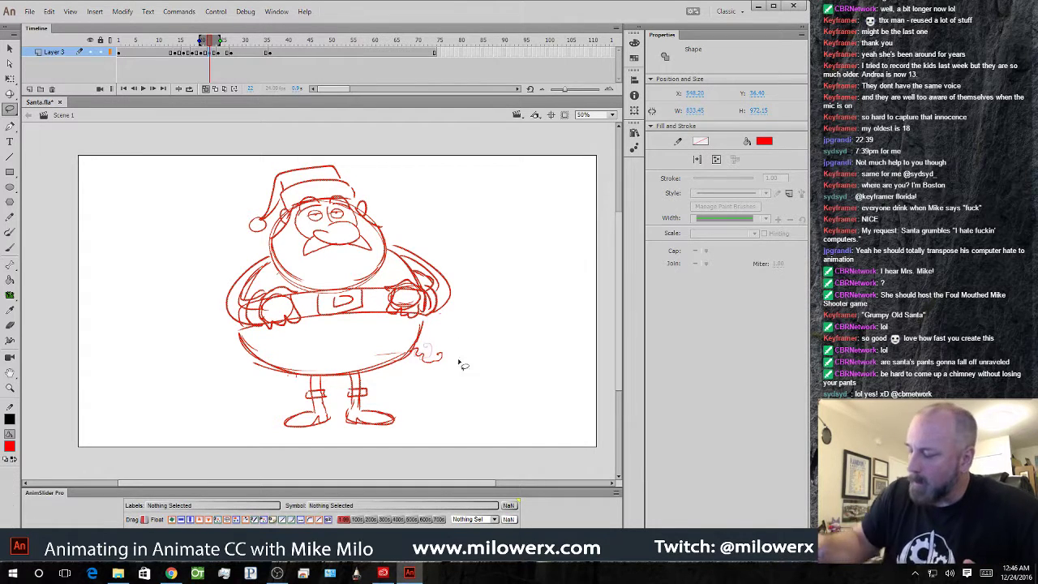
drag(419, 348, 411, 355)
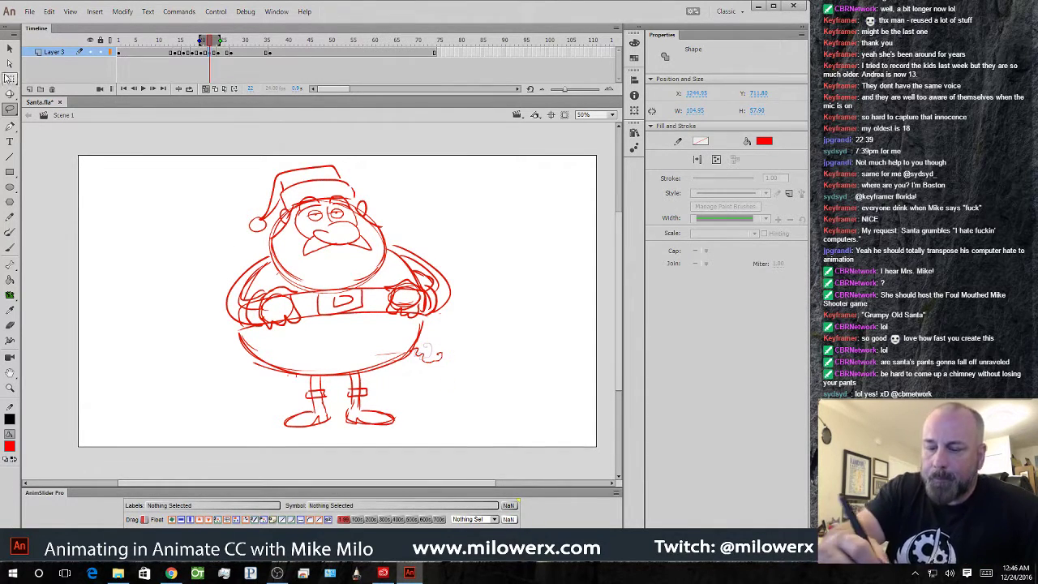
click(10, 78)
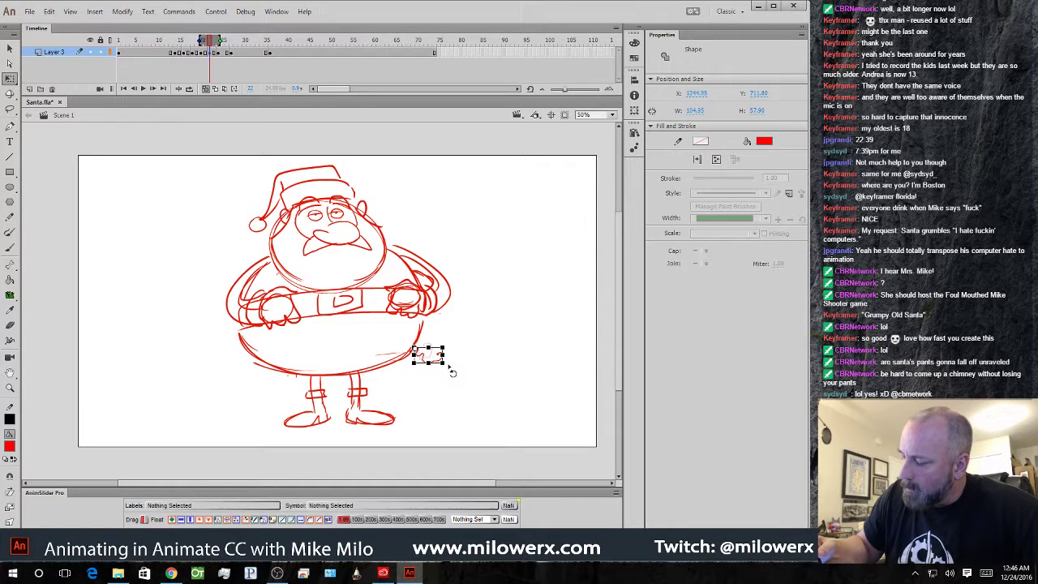
drag(452, 372, 410, 352)
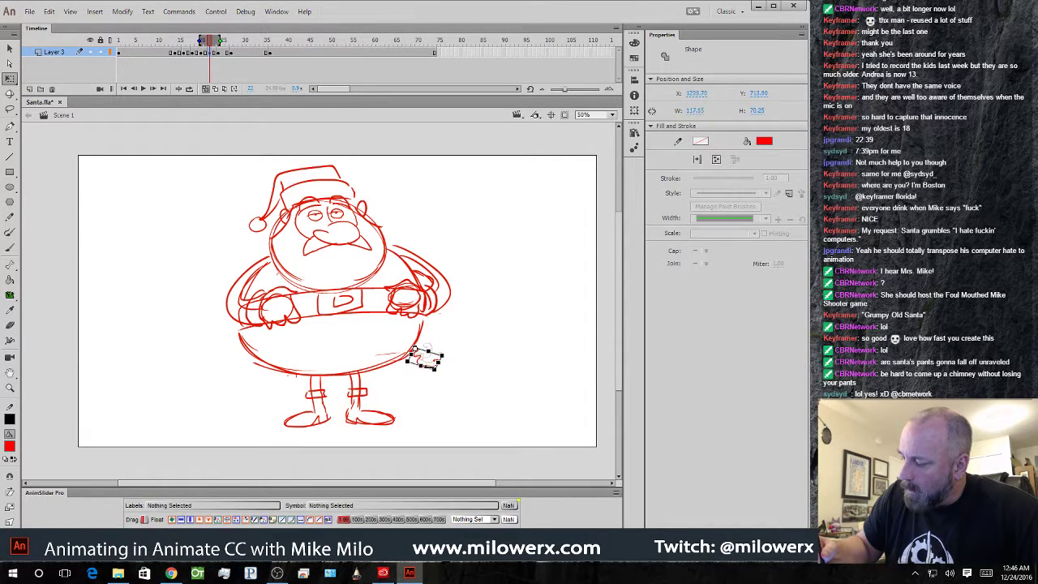
click(459, 371)
click(206, 90)
- Play the animation from frame 1 to review how the curly thread settles
drag(207, 40, 100, 39)
key(Return)
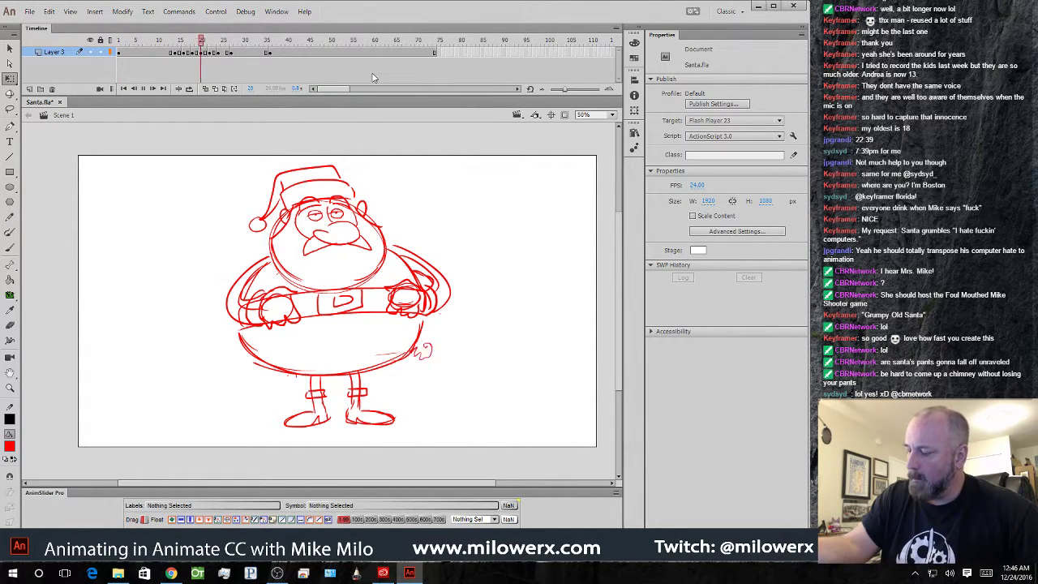
drag(268, 43, 231, 51)
- Extend the calm Santa hold at frame 26 by 25 frames before the arms-out pose
key(comma)
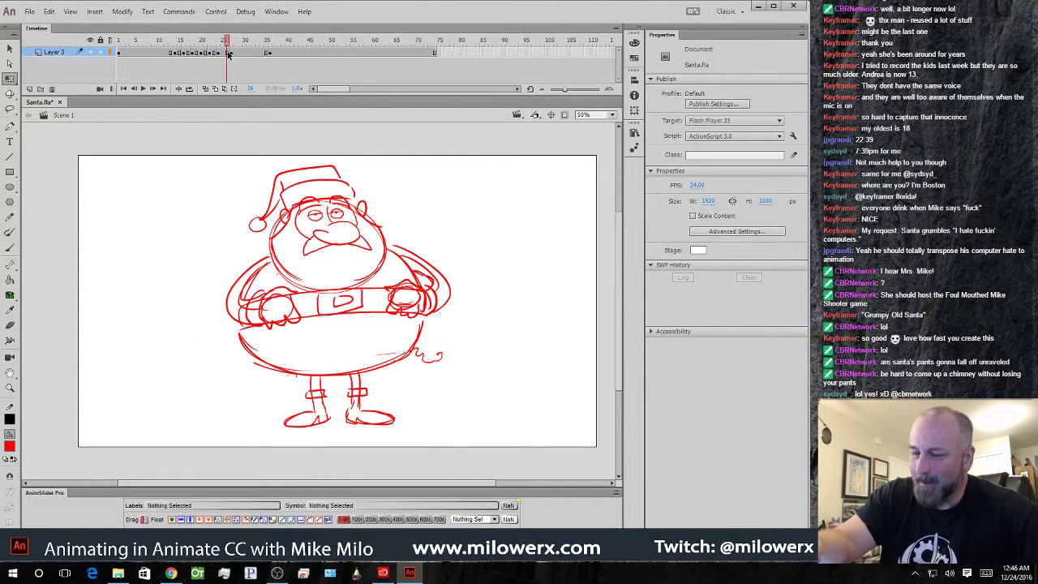
click(228, 54)
key(F5)
key(F5)
key(F5)
key(F5)
key(F5)
key(F5)
key(F5)
key(F5)
key(F5)
key(F5)
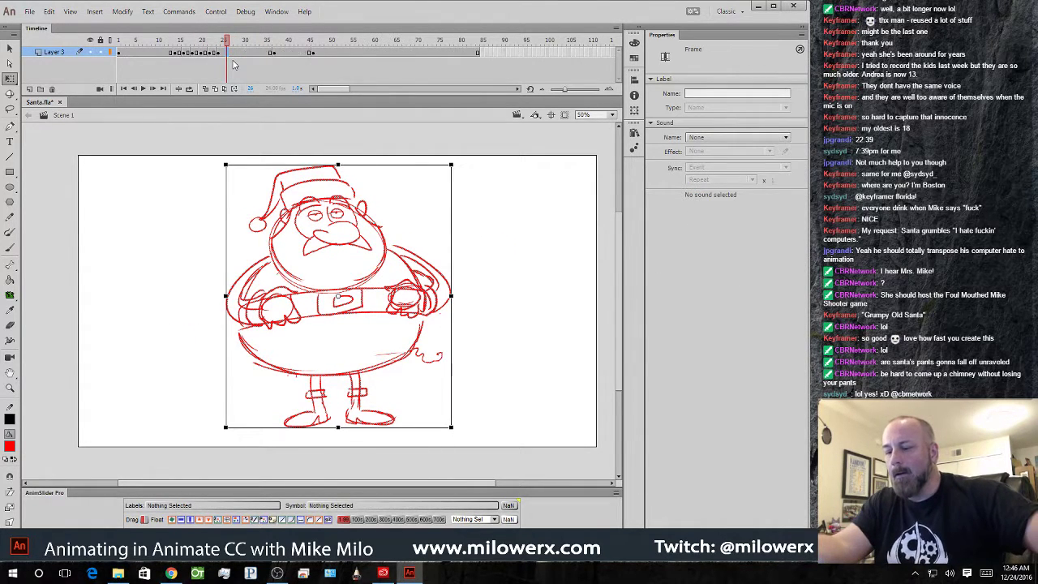
key(F5)
key(F5)
key(F5)
key(F5)
key(F5)
key(F5)
key(F5)
key(F5)
key(F5)
key(F5)
key(F5)
key(F5)
key(F5)
key(F5)
key(F5)
- Play the animation from frame 1 to review the longer pause, then return to about frame 43
drag(243, 43, 118, 42)
key(Return)
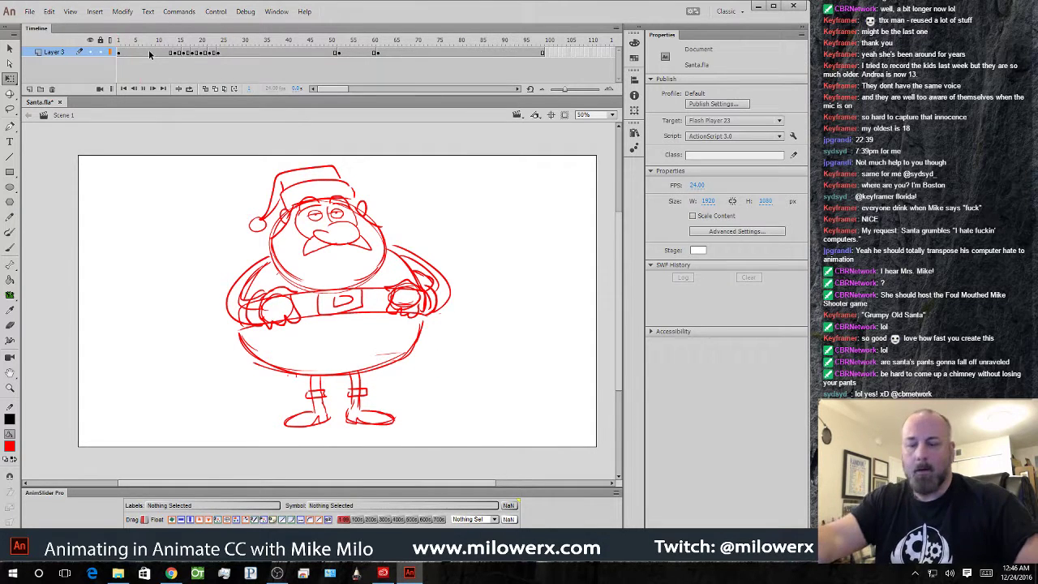
key(Return)
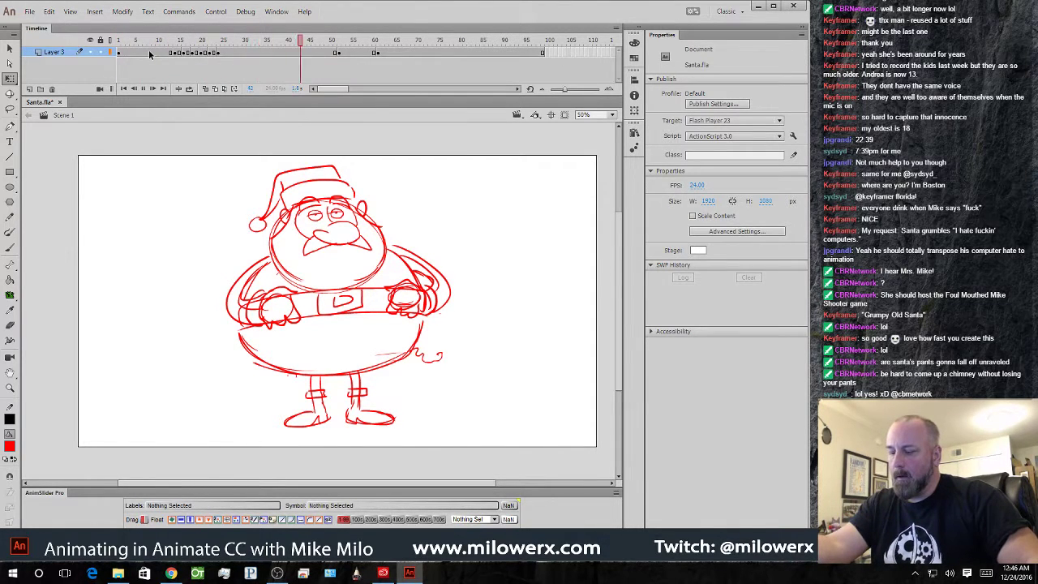
key(Return)
mouse_move(395, 44)
mouse_down()
mouse_move(272, 52)
mouse_move(306, 58)
mouse_up()
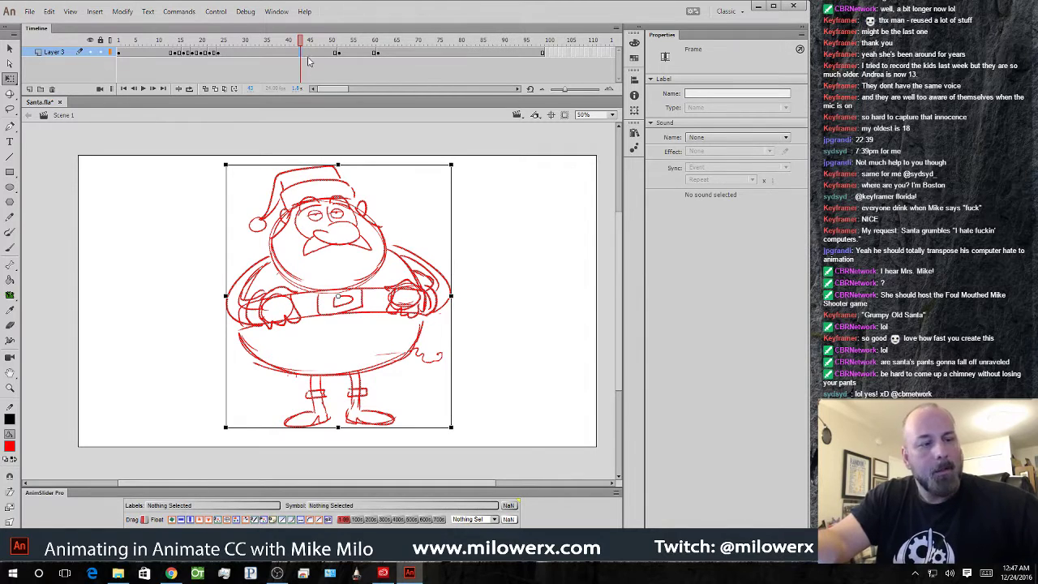
- Set up wide-eyed Santa keyframes at frames 43, 47 and 51 and add frames to lengthen the holds between them
click(420, 137)
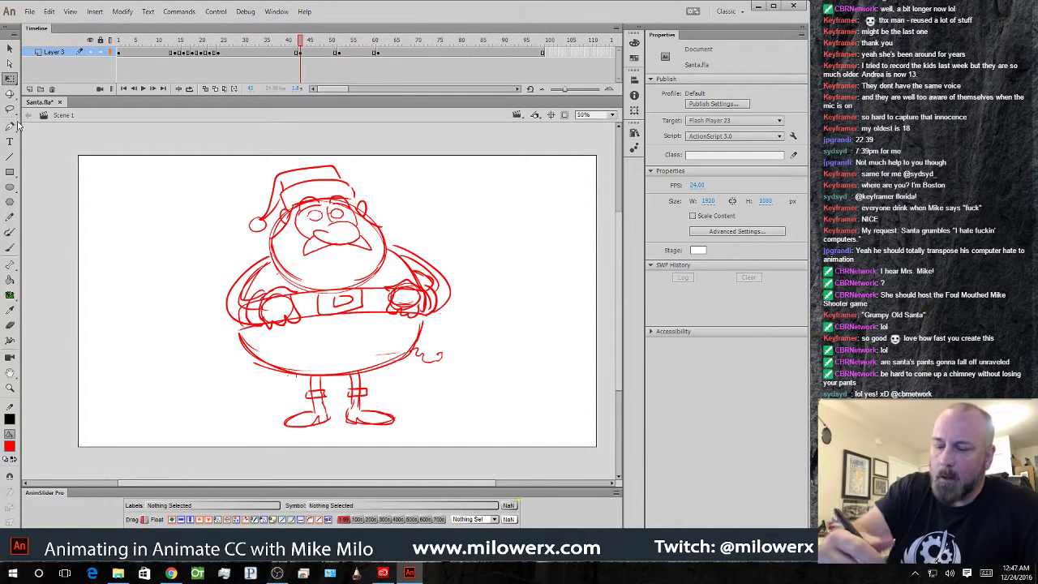
key(b)
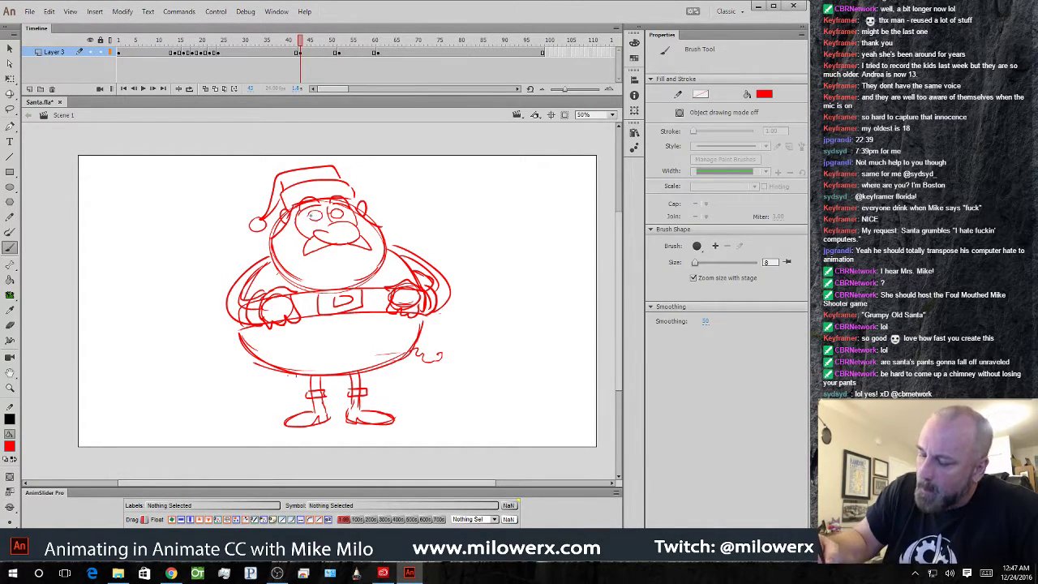
click(319, 53)
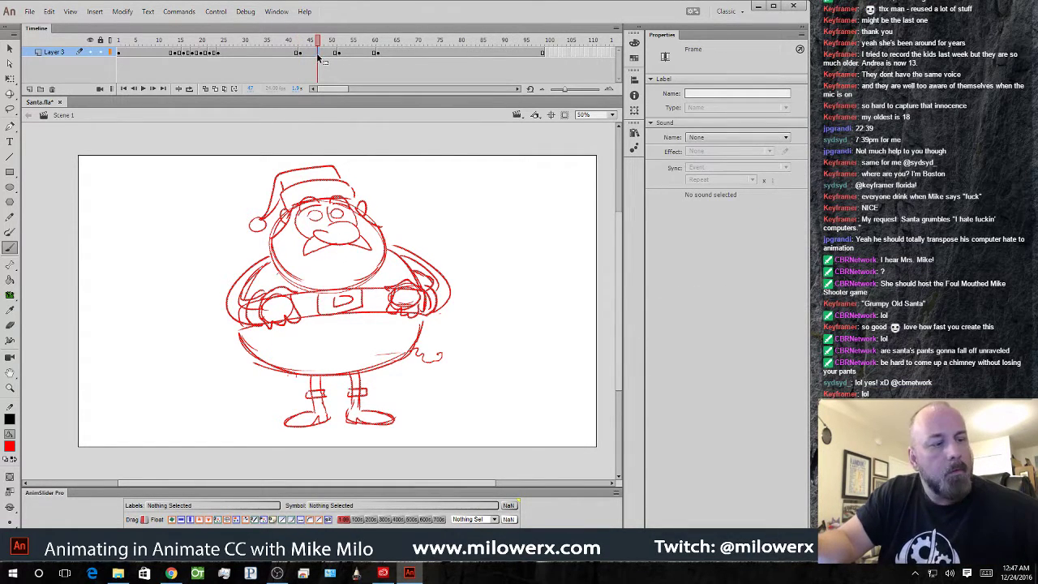
key(F5)
key(F5)
key(F5)
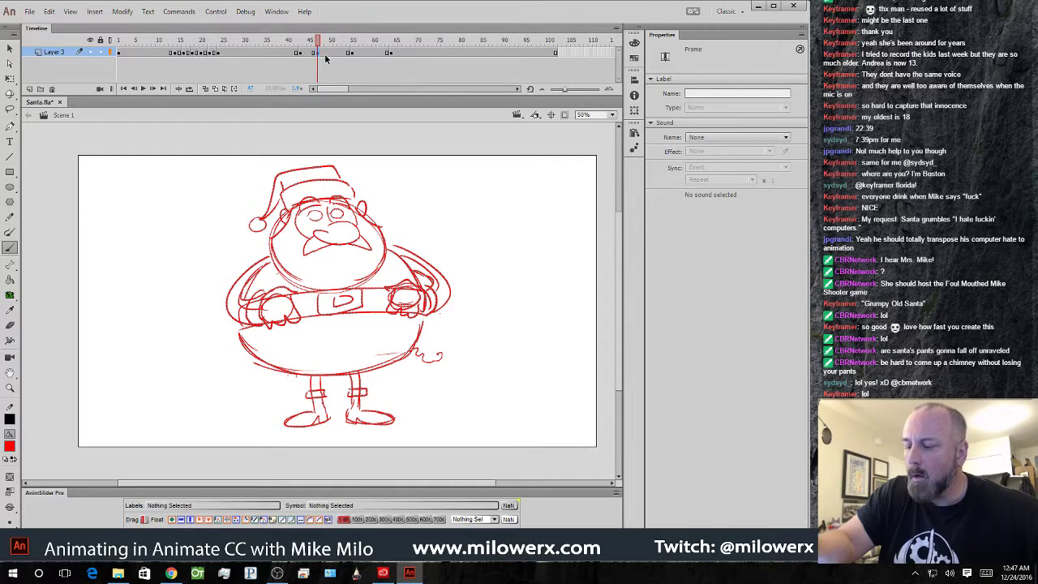
click(334, 53)
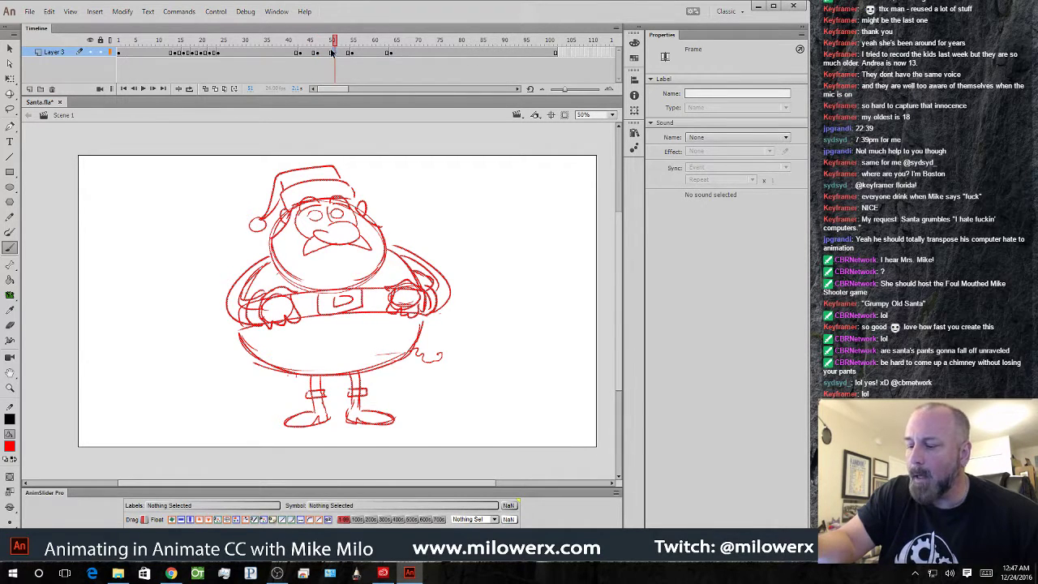
key(F5)
key(F5)
key(F5)
key(F5)
- Brush pupils into Santa's open eyes on frames 44 and 48 to shift his gaze
click(315, 53)
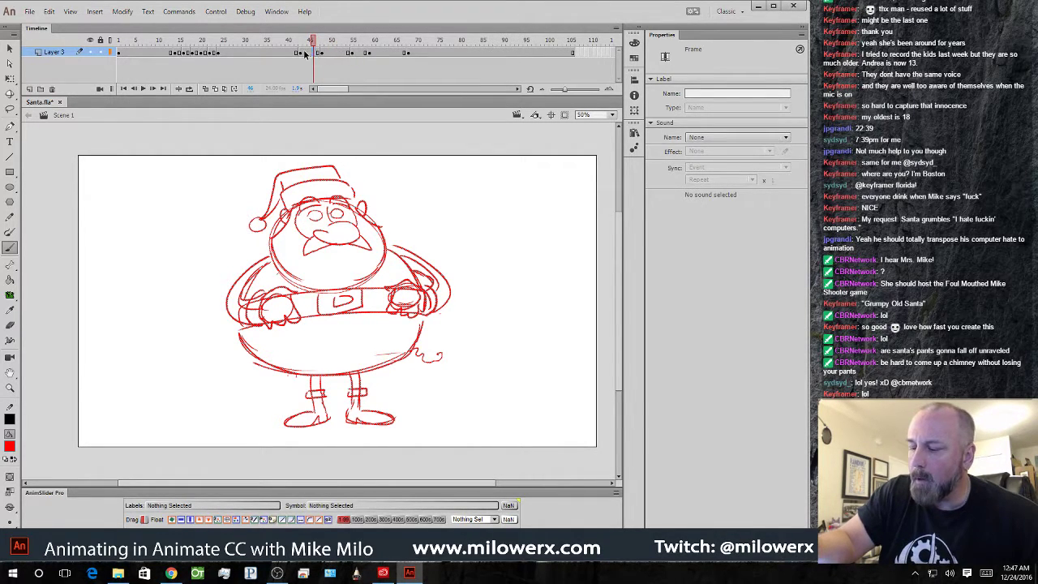
click(304, 53)
key(b)
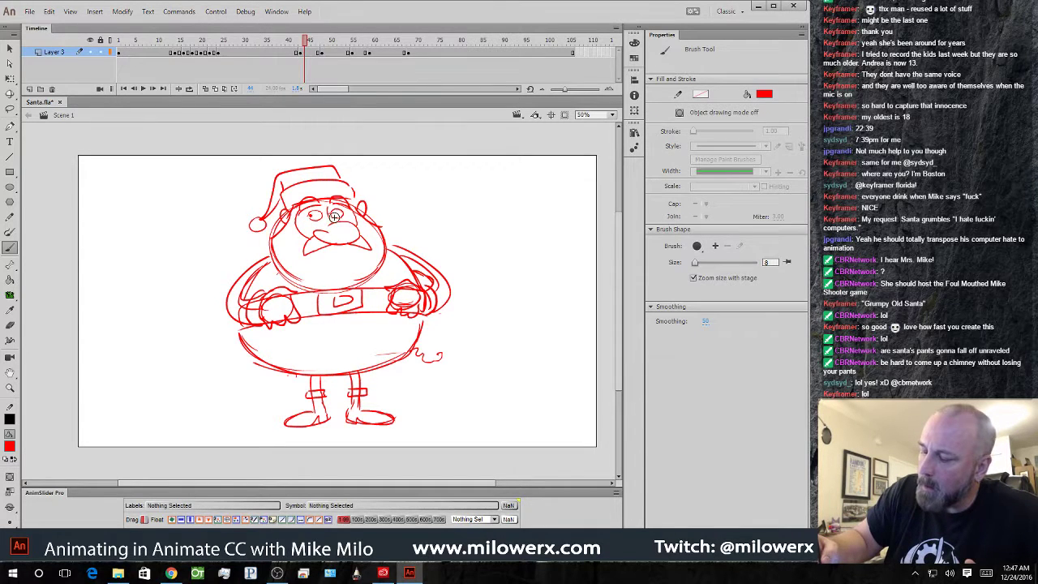
click(322, 53)
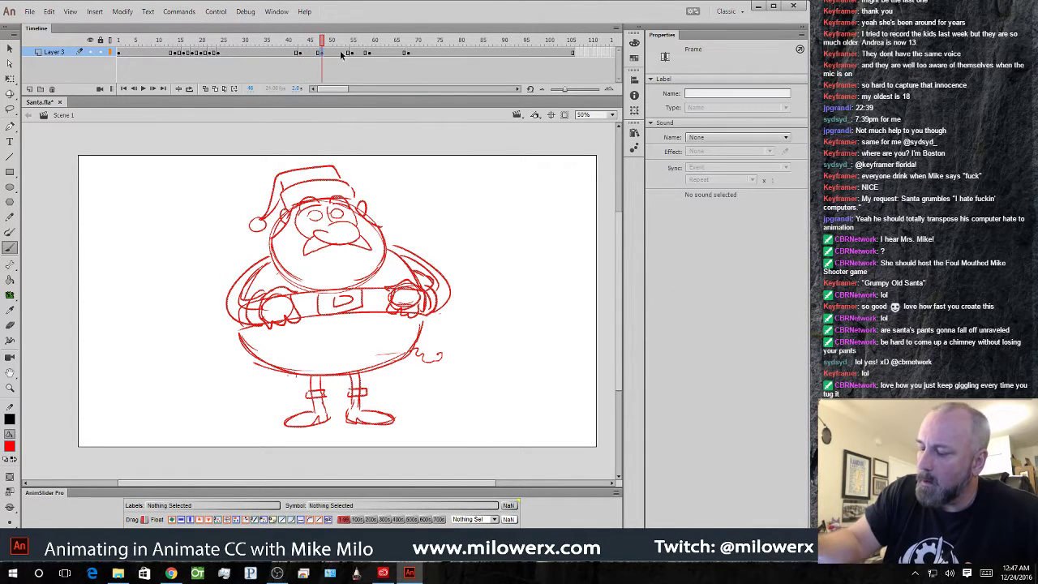
key(b)
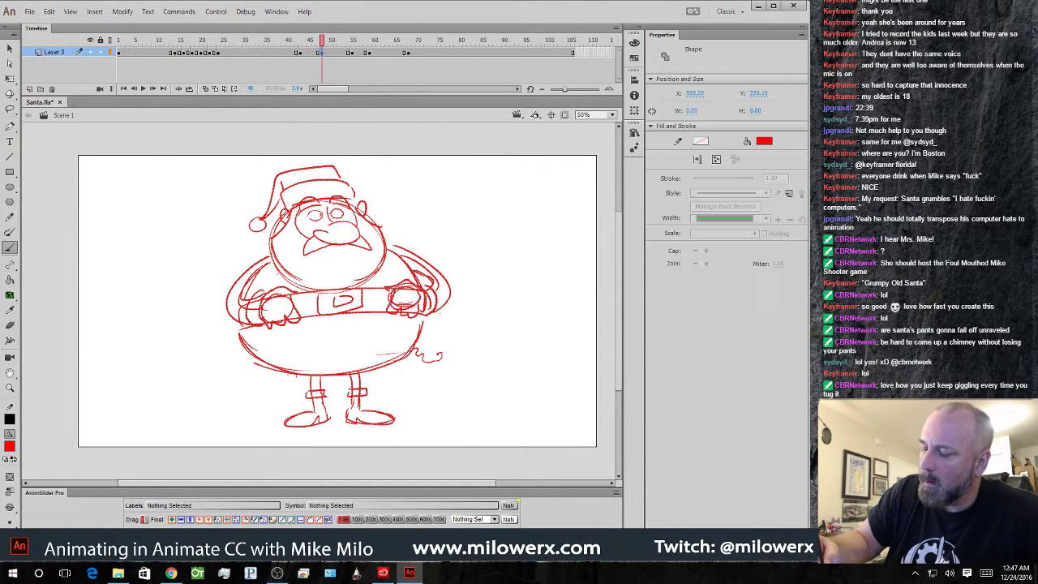
- Play the animation from frame 1 to review the timing of the eye movements
mouse_move(328, 43)
mouse_down()
mouse_move(249, 44)
mouse_move(333, 43)
mouse_move(349, 69)
mouse_move(356, 56)
mouse_move(119, 77)
mouse_up()
key(b)
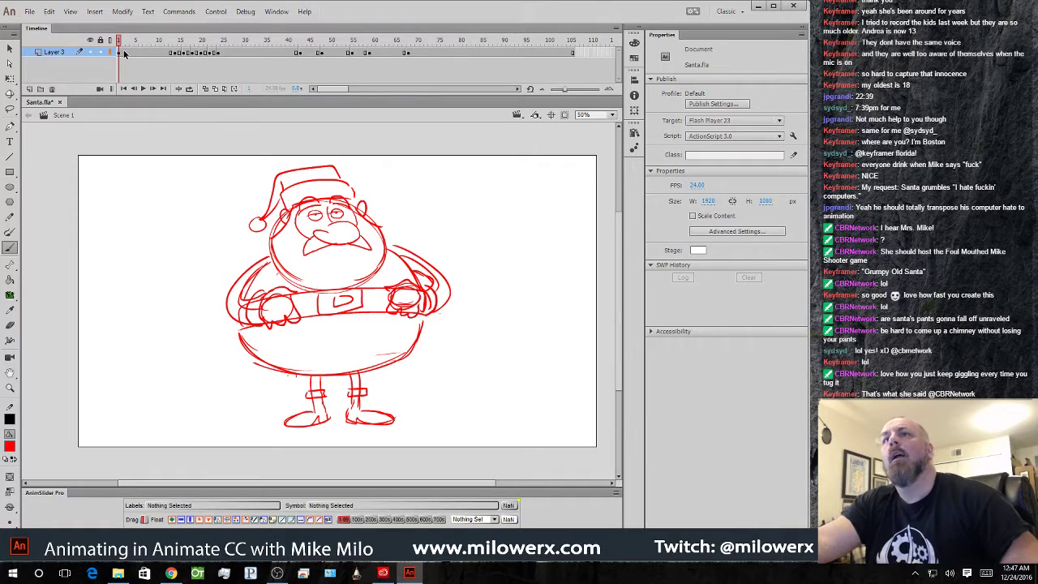
key(Return)
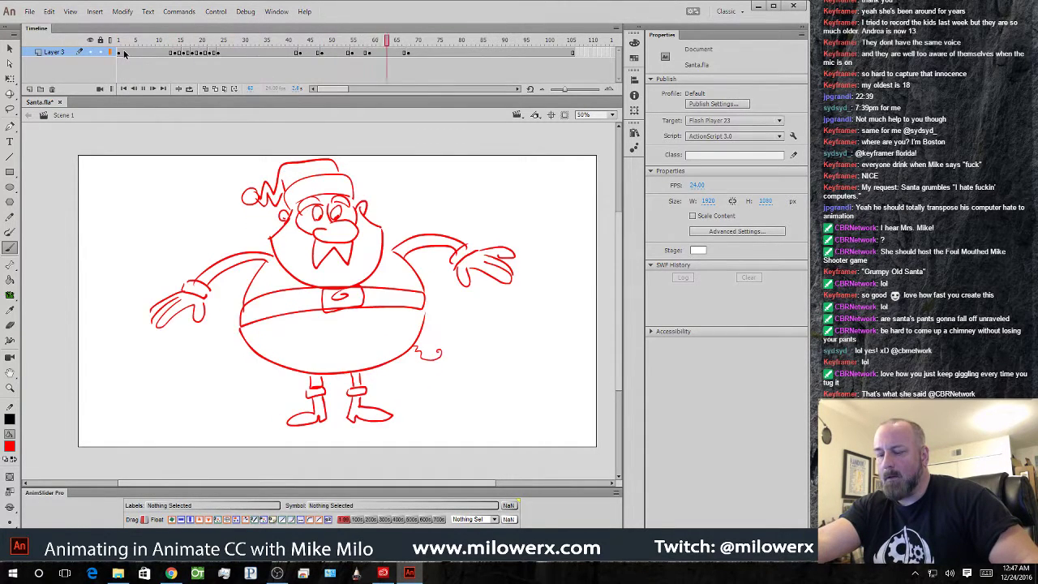
- Extend the sideways-glance hold at frame 58 by about eight frames before the arms-out pose
mouse_move(462, 49)
mouse_down()
mouse_move(244, 50)
mouse_move(385, 52)
mouse_move(257, 52)
mouse_move(374, 54)
mouse_up()
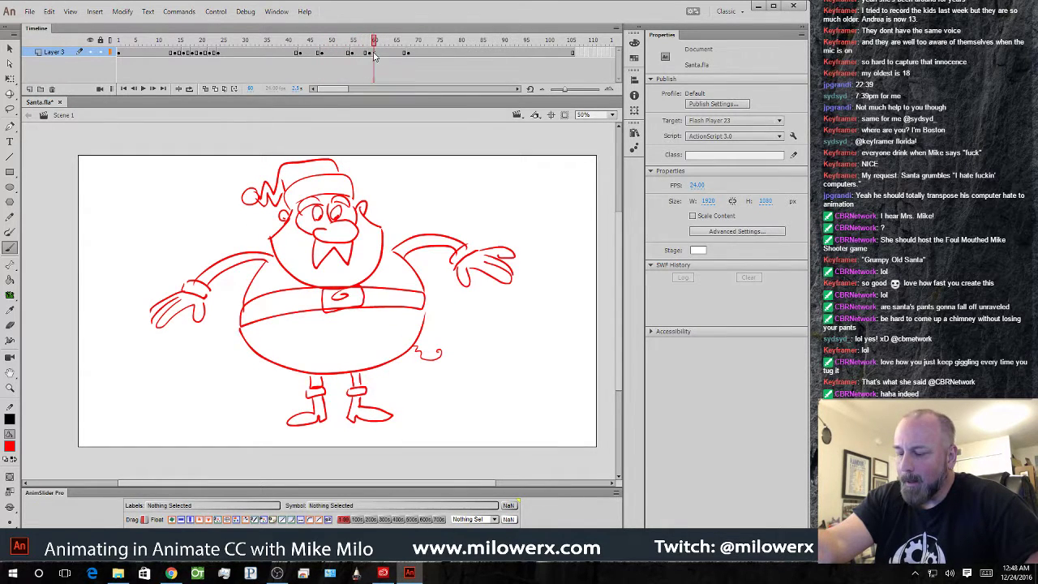
click(365, 54)
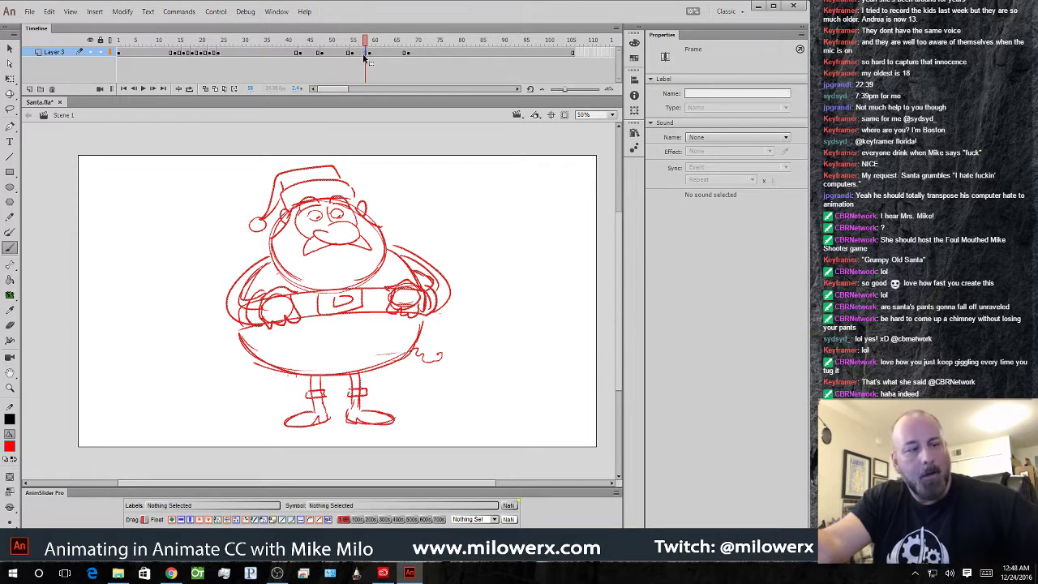
key(F5)
key(F5)
key(F5)
key(F5)
key(F5)
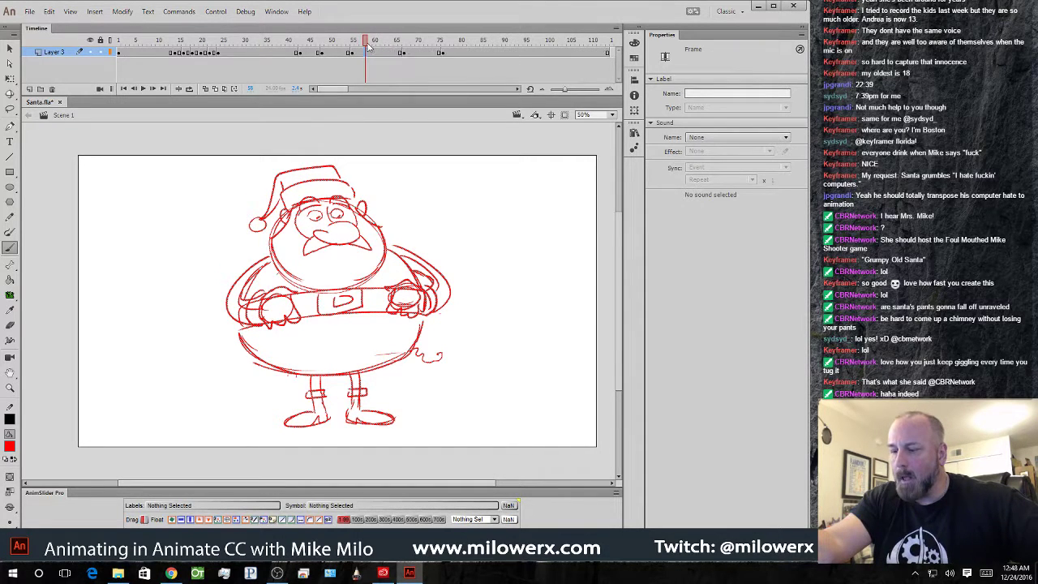
- Insert a blank keyframe at frame 64 and turn on onion skinning to see the previous pose
drag(366, 43, 392, 55)
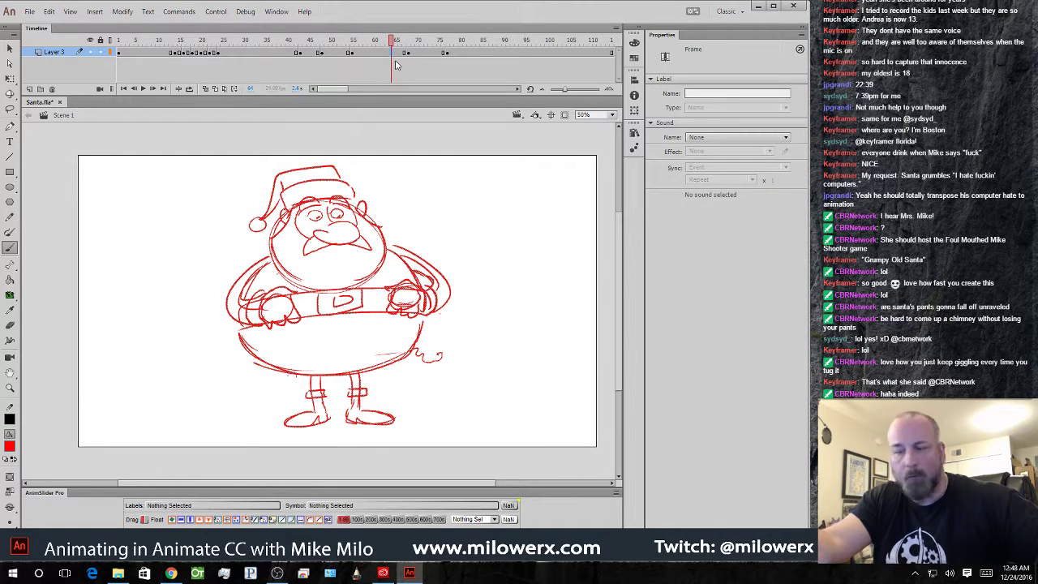
key(F7)
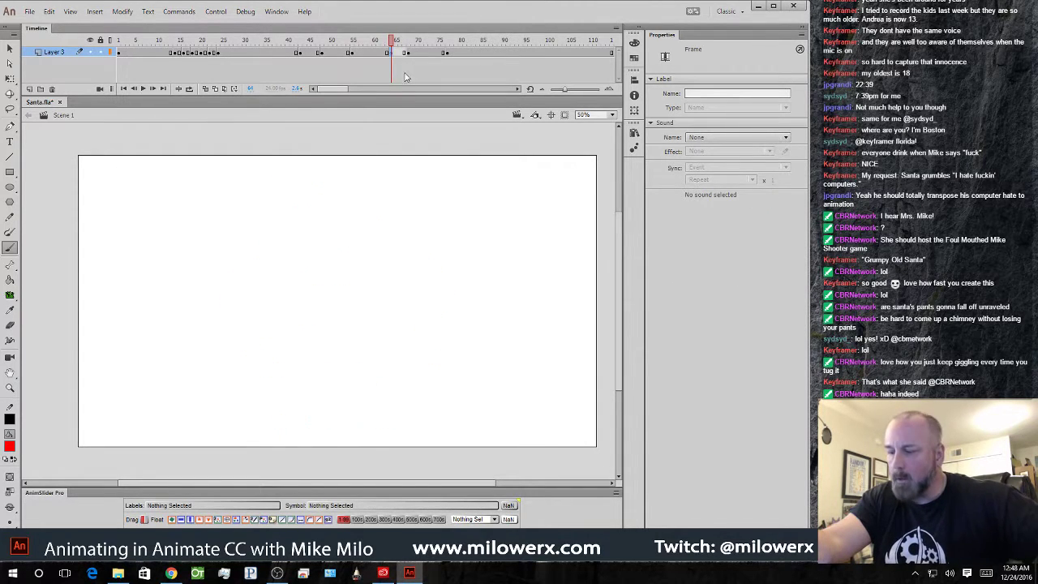
click(206, 89)
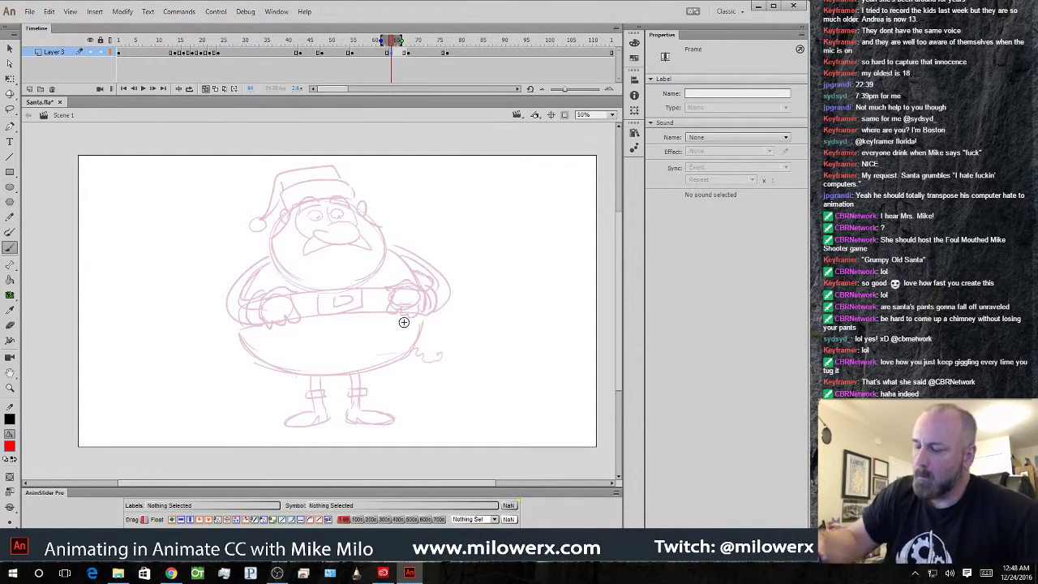
- Sketch a lowered round head and two raised, arching arms on frame 64 with the brush
mouse_move(373, 230)
mouse_down()
mouse_move(294, 242)
mouse_move(381, 244)
mouse_move(324, 298)
mouse_up()
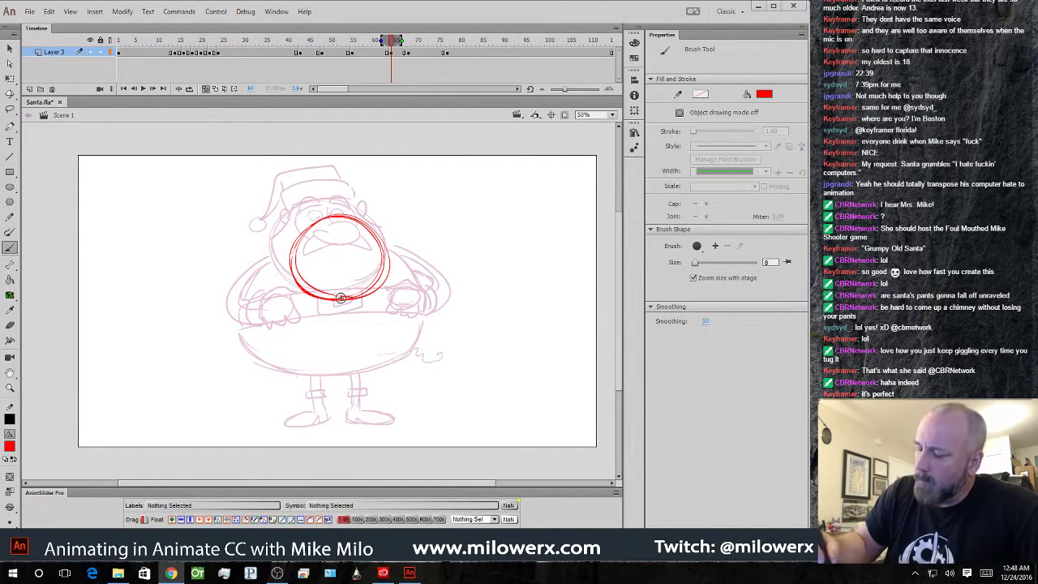
mouse_move(292, 239)
mouse_down()
mouse_move(222, 234)
mouse_move(231, 237)
mouse_up()
mouse_move(379, 237)
mouse_down()
mouse_move(445, 192)
mouse_move(453, 229)
mouse_up()
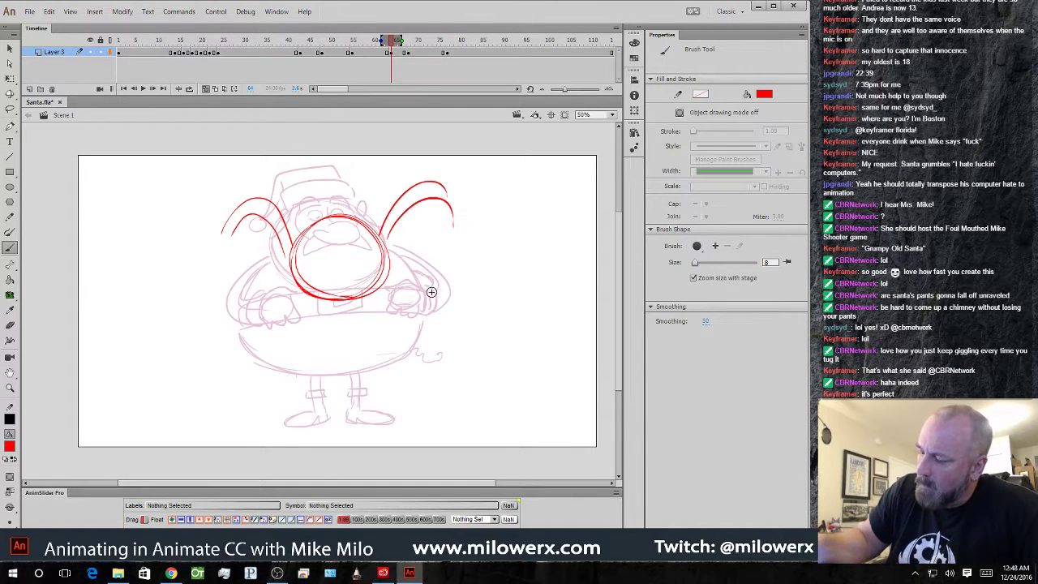
- Draw the scrunched eyes, nose and moustache low on the head, and outline the beard beneath them
mouse_move(305, 269)
mouse_down()
mouse_move(356, 282)
mouse_move(378, 263)
mouse_move(340, 283)
mouse_up()
mouse_move(350, 284)
mouse_down()
mouse_move(370, 278)
mouse_move(310, 289)
mouse_up()
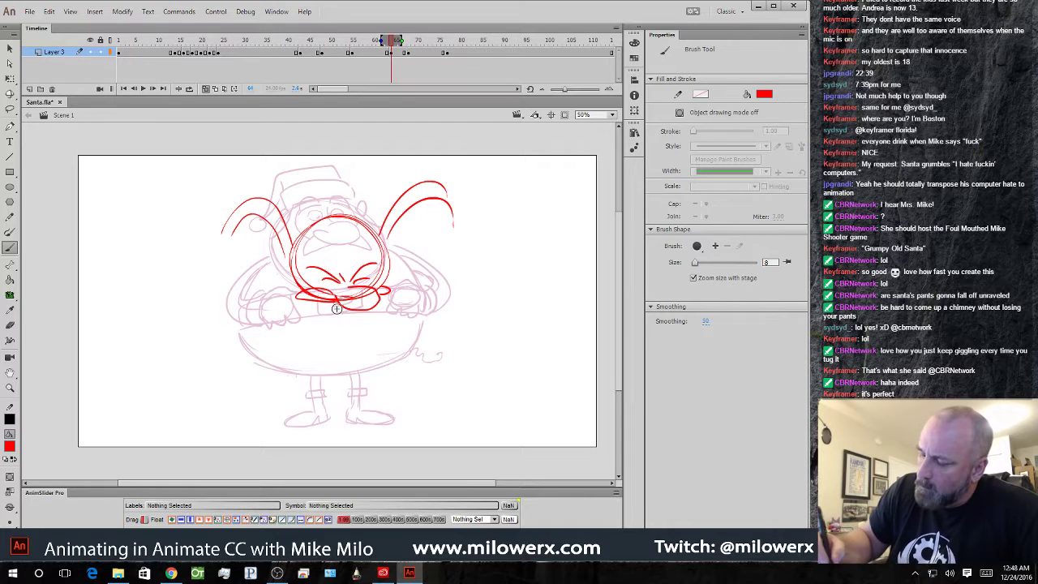
drag(299, 324, 338, 333)
drag(395, 291, 354, 327)
- Draw the hat brim with its wavy trailing tip and pompom, and add splayed hands to both arms
mouse_move(299, 251)
mouse_down()
mouse_move(365, 260)
mouse_move(382, 245)
mouse_move(373, 224)
mouse_up()
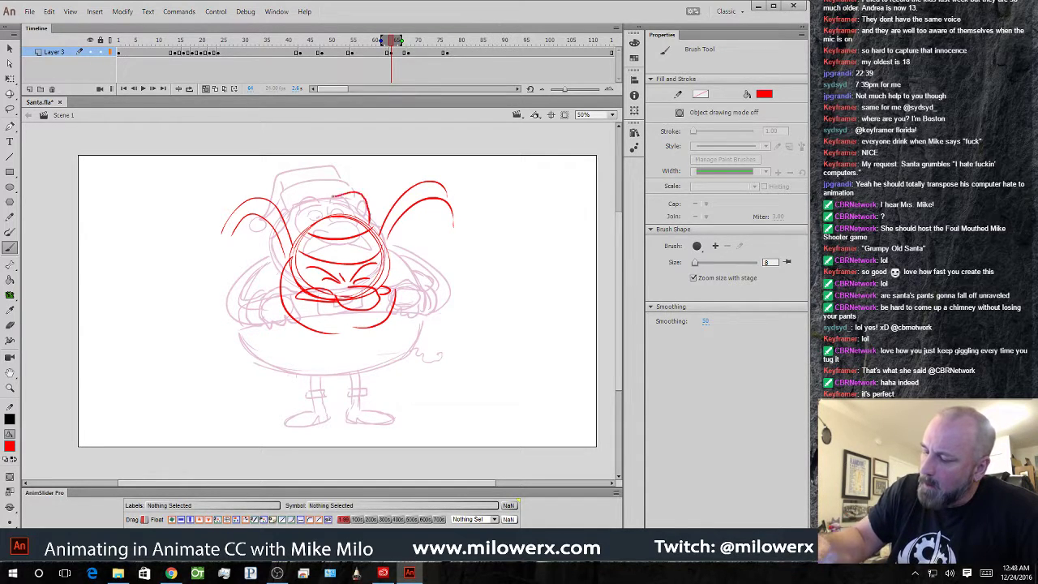
mouse_move(295, 172)
mouse_down()
mouse_move(274, 173)
mouse_move(291, 177)
mouse_up()
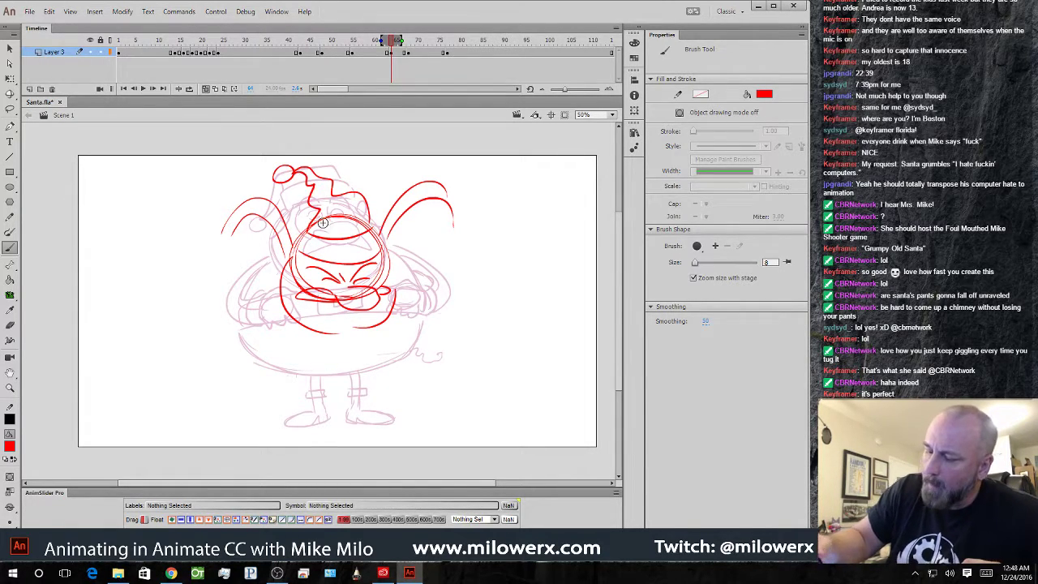
mouse_move(216, 232)
mouse_down()
mouse_move(177, 232)
mouse_move(172, 243)
mouse_move(177, 253)
mouse_move(226, 245)
mouse_up()
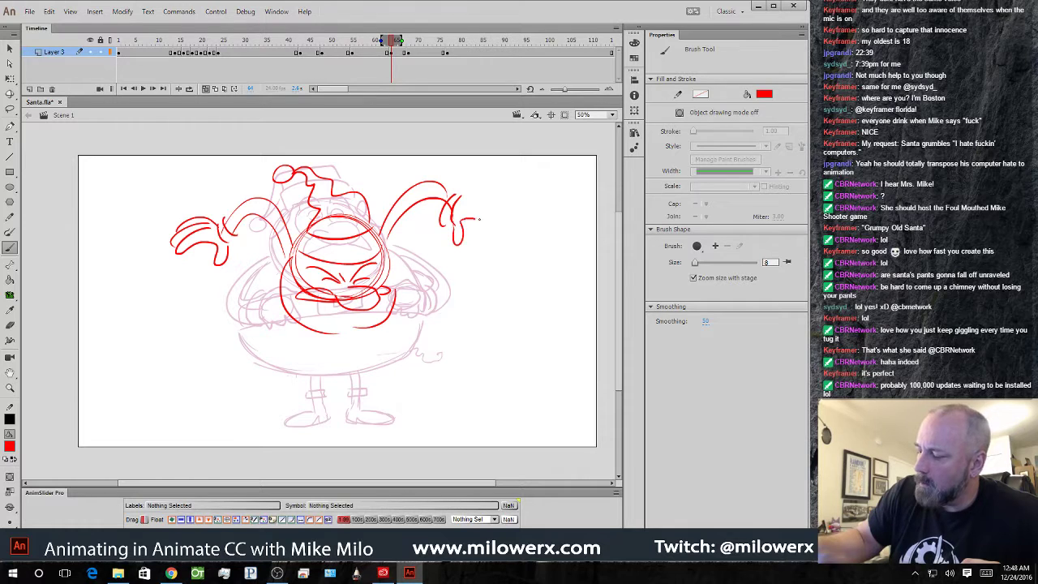
drag(479, 219, 465, 196)
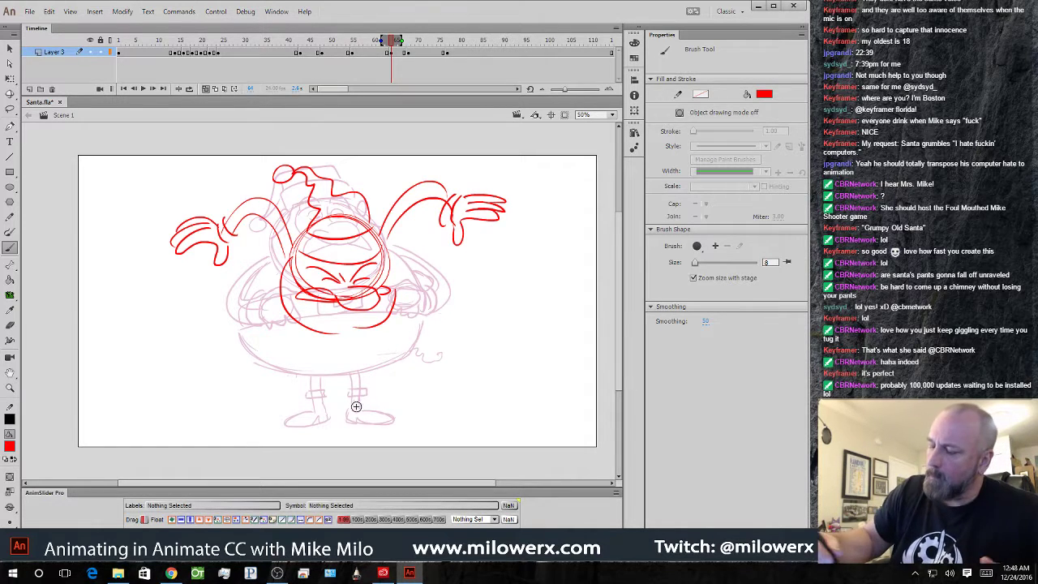
- Lasso the whole sketched head and arms on frame 64 and move them slightly down into a deeper squash
click(10, 109)
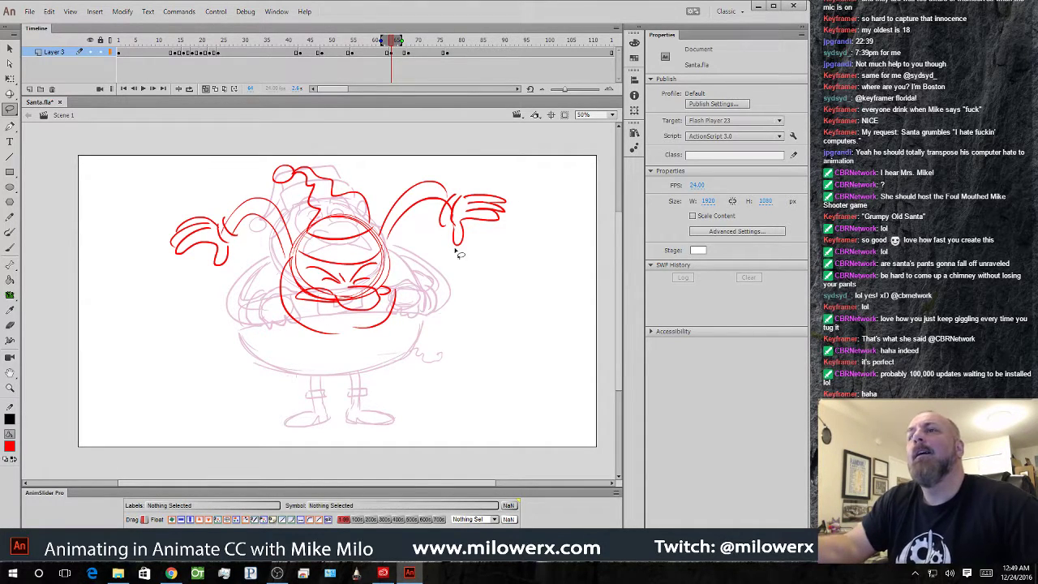
mouse_move(442, 353)
mouse_down()
mouse_move(524, 247)
mouse_move(307, 111)
mouse_move(198, 375)
mouse_move(404, 297)
mouse_up()
click(435, 169)
- Brush in the squashed round belly with short bent legs and boots below it
click(12, 248)
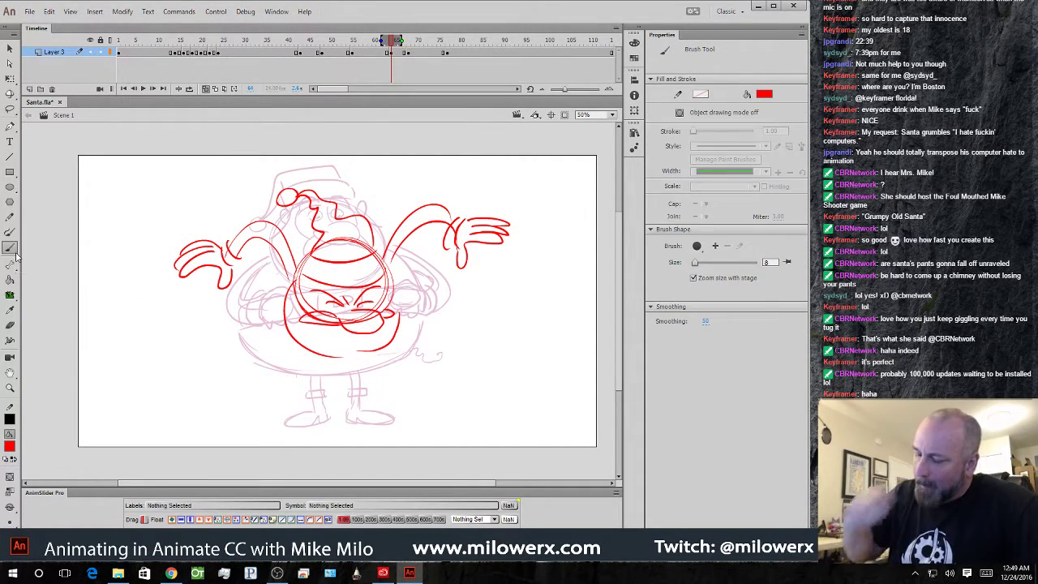
mouse_move(284, 291)
mouse_down()
mouse_move(306, 397)
mouse_move(349, 399)
mouse_up()
drag(395, 282, 378, 384)
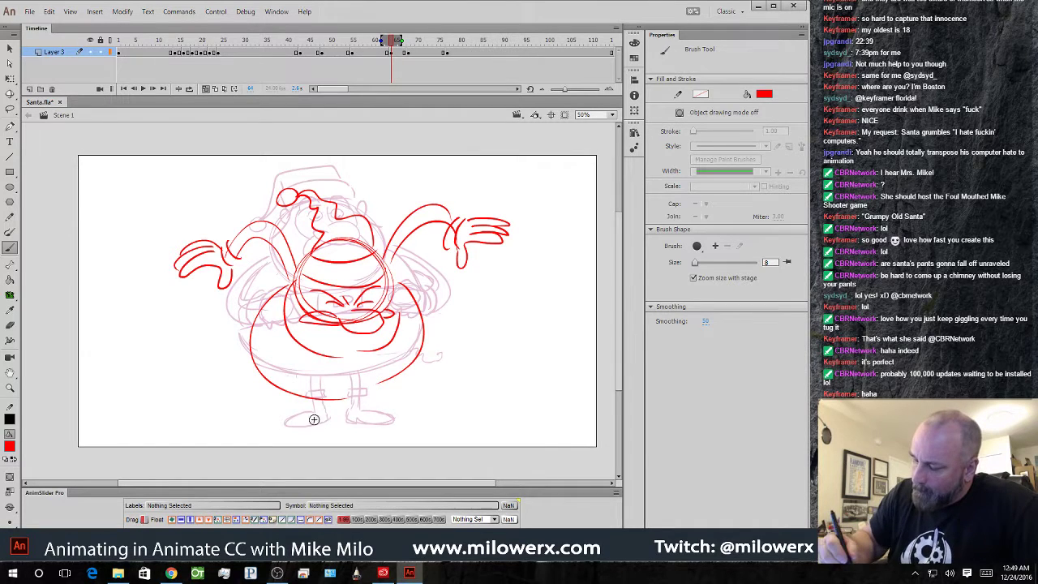
mouse_move(293, 401)
mouse_down()
mouse_move(316, 419)
mouse_move(300, 421)
mouse_move(319, 421)
mouse_move(289, 411)
mouse_move(373, 406)
mouse_up()
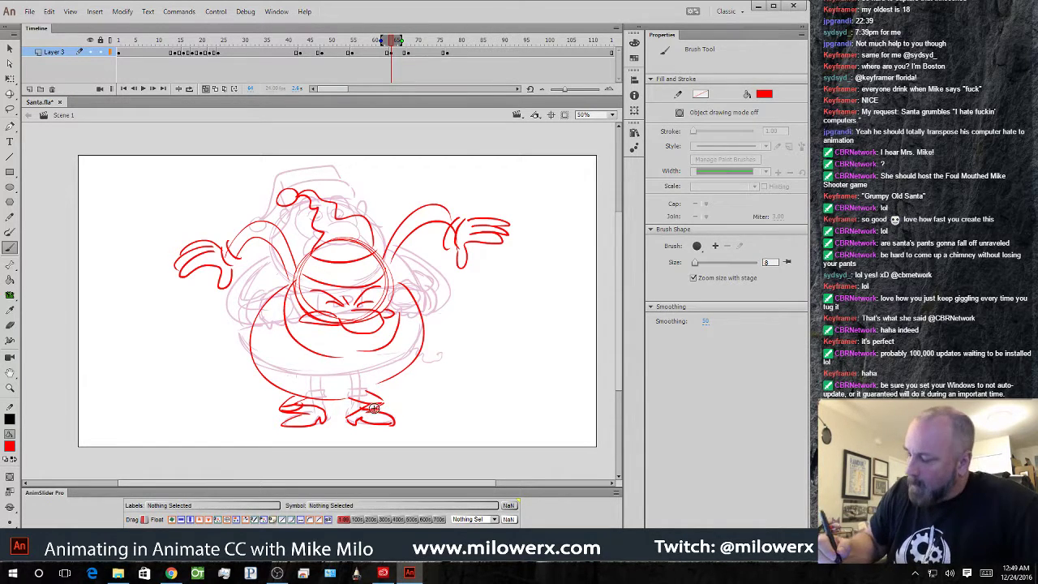
- Draw the low-slung belt curves and buckle across the squashed belly
mouse_move(240, 339)
mouse_down()
mouse_move(288, 362)
mouse_move(420, 348)
mouse_up()
mouse_move(323, 370)
mouse_down()
mouse_move(320, 387)
mouse_move(364, 363)
mouse_up()
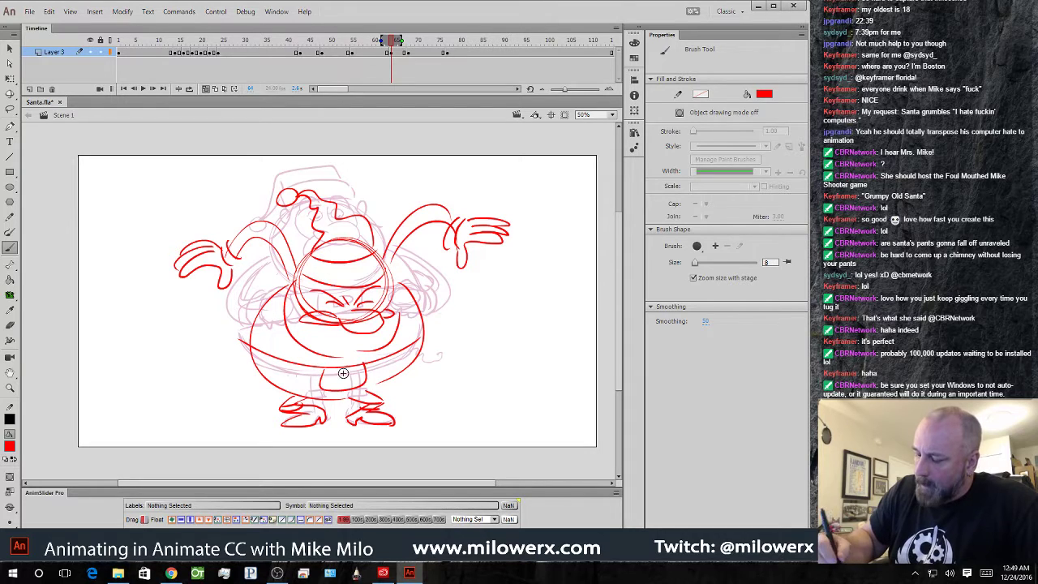
drag(274, 377, 331, 388)
drag(380, 380, 415, 336)
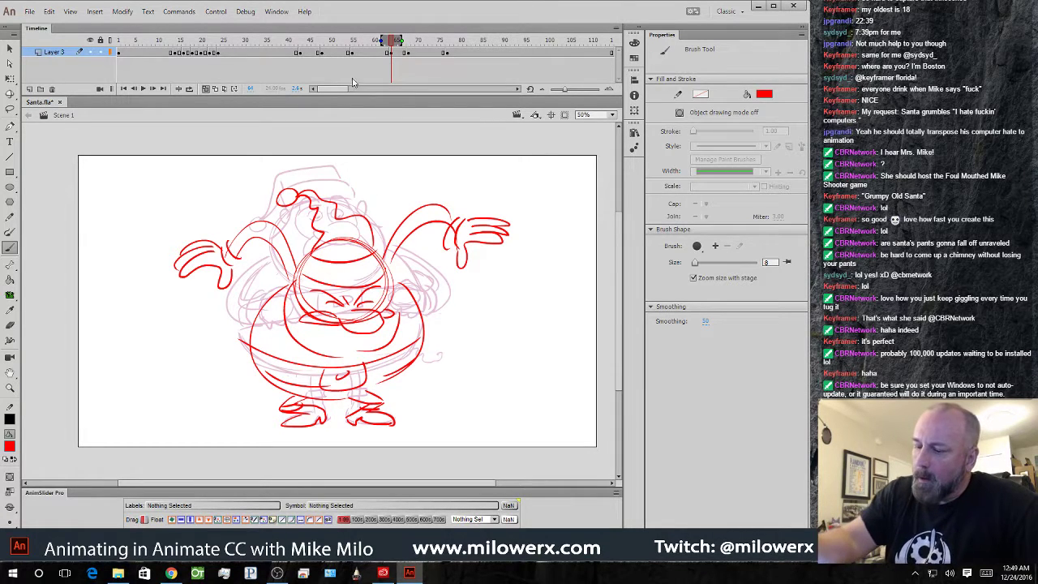
- Turn off onion skinning and play the animation from frame 1 to review the squash pose
click(207, 90)
drag(394, 46, 92, 48)
key(Return)
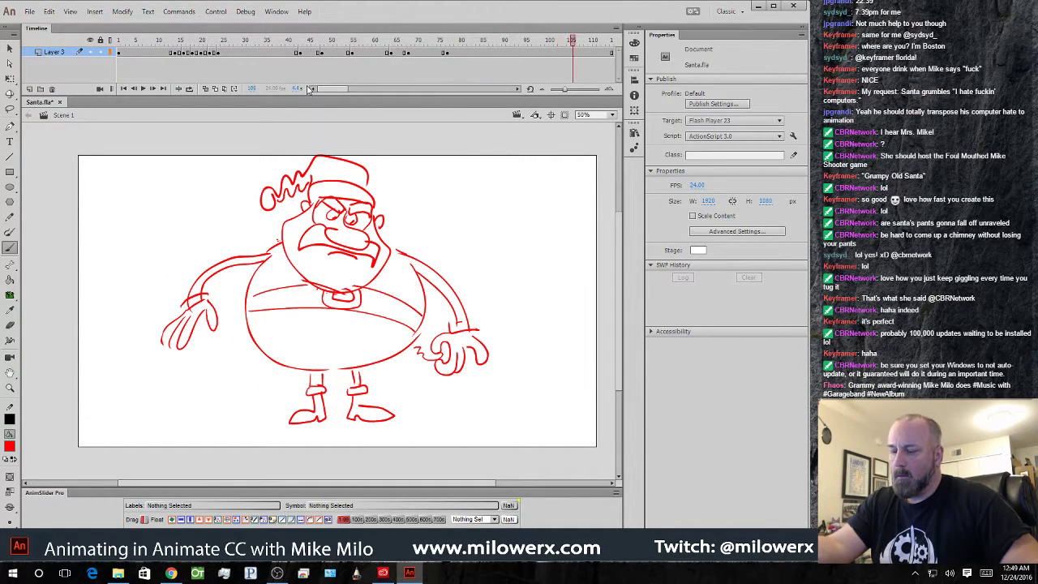
- Add keyframes up to frame 70 in the arms-out pose and stretch Santa slightly upward with a small skew on frame 70
click(299, 49)
drag(299, 49, 410, 65)
click(416, 54)
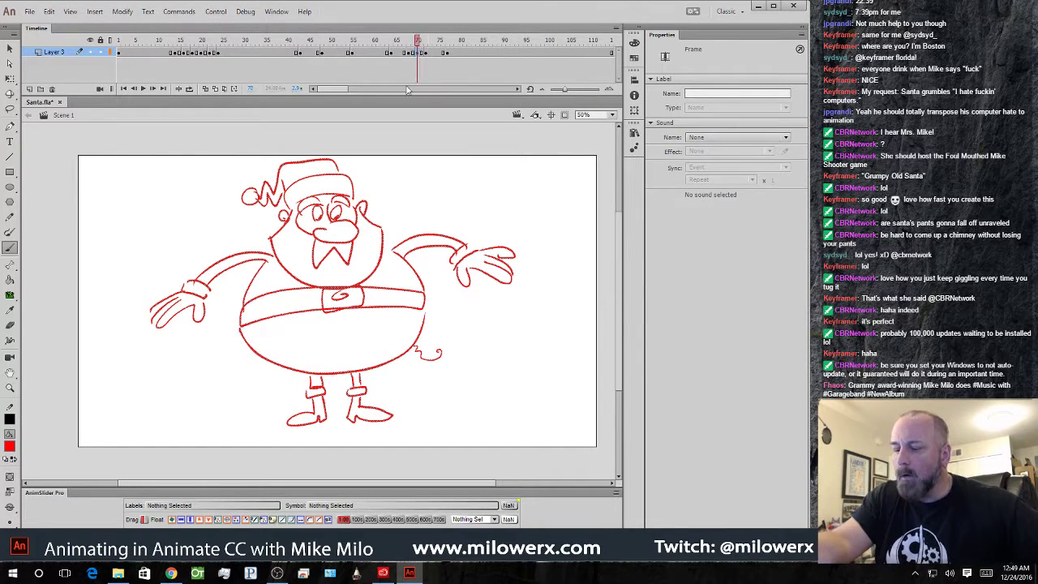
click(10, 79)
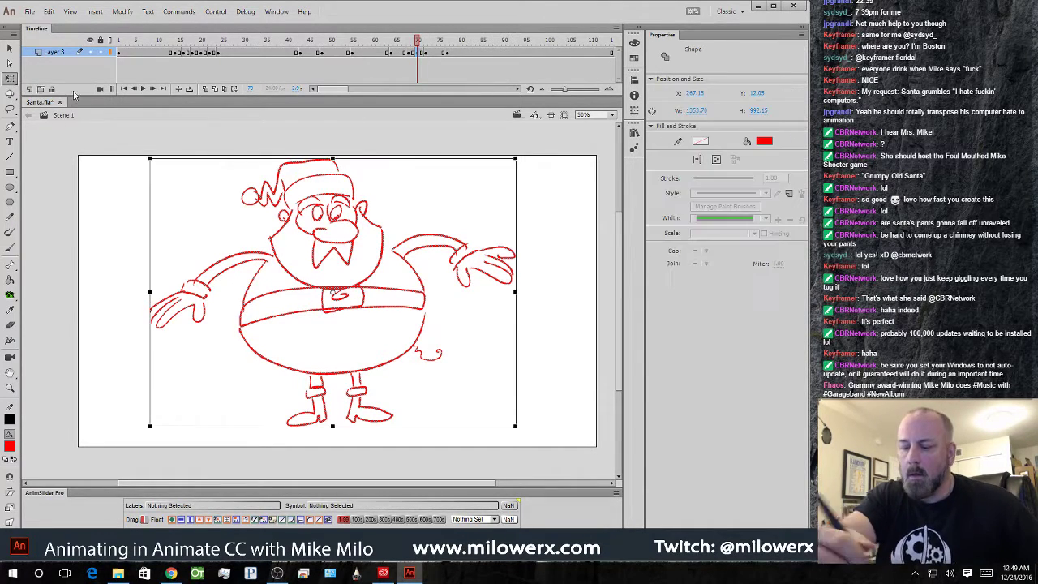
drag(333, 159, 340, 149)
click(349, 139)
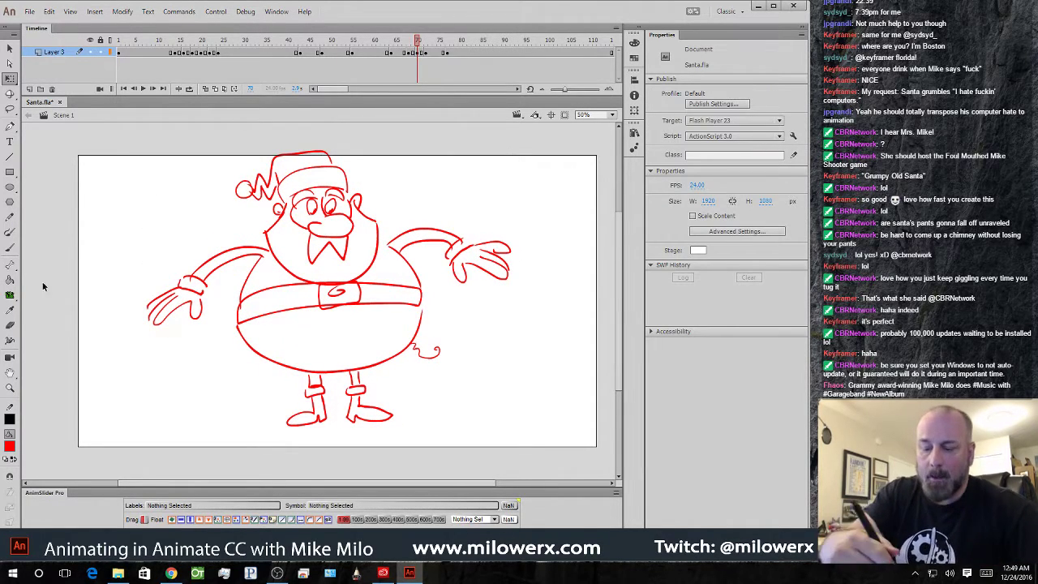
- Add a camera to the scene, zoom it out to 73%, and shift the framing so Santa sits lower
click(10, 357)
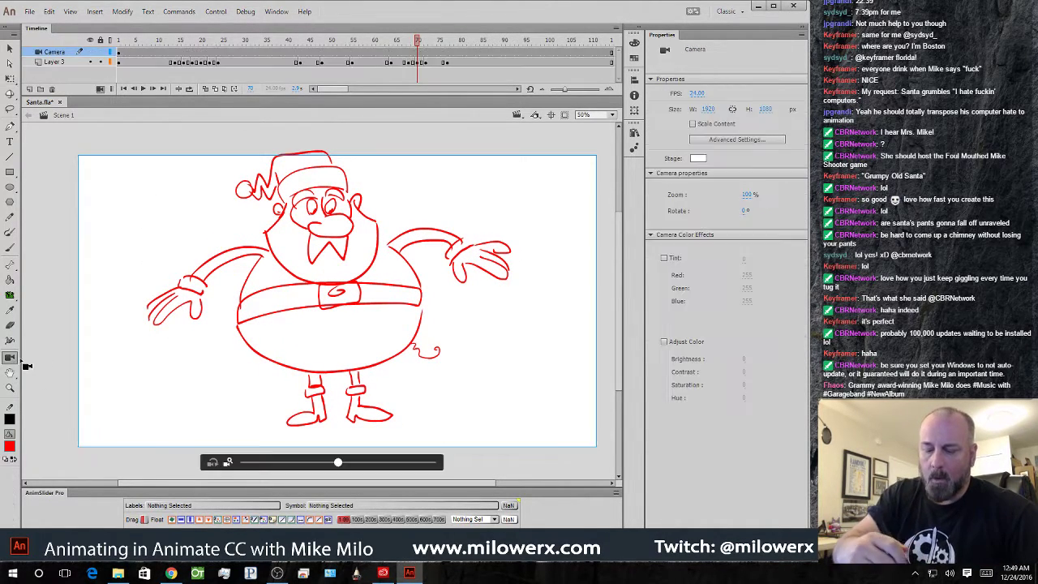
drag(339, 464, 303, 472)
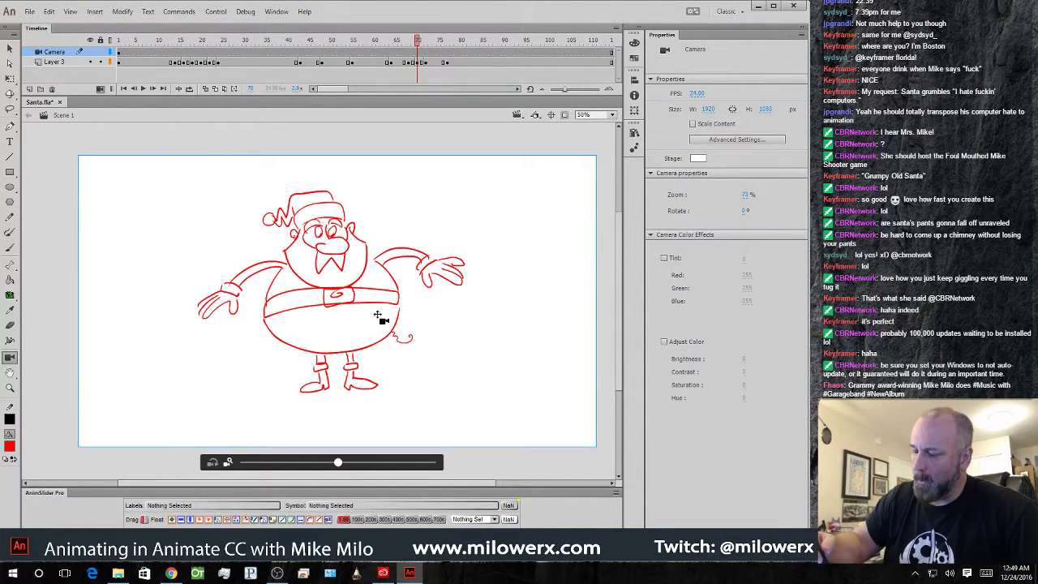
drag(398, 287, 394, 271)
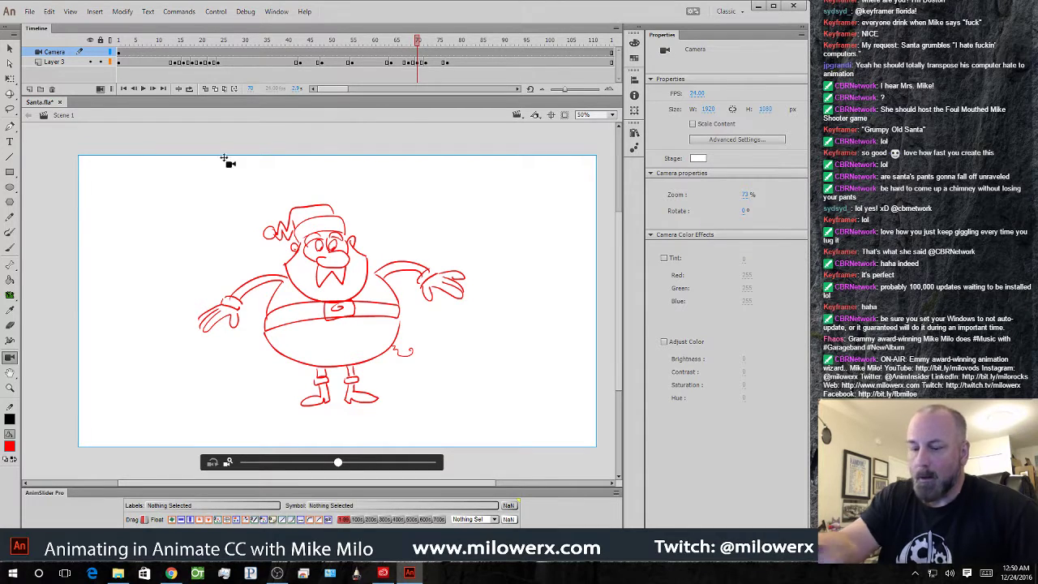
- Play the animation from frame 1 to review it with the wider camera framing
click(9, 79)
drag(418, 42, 79, 48)
key(Return)
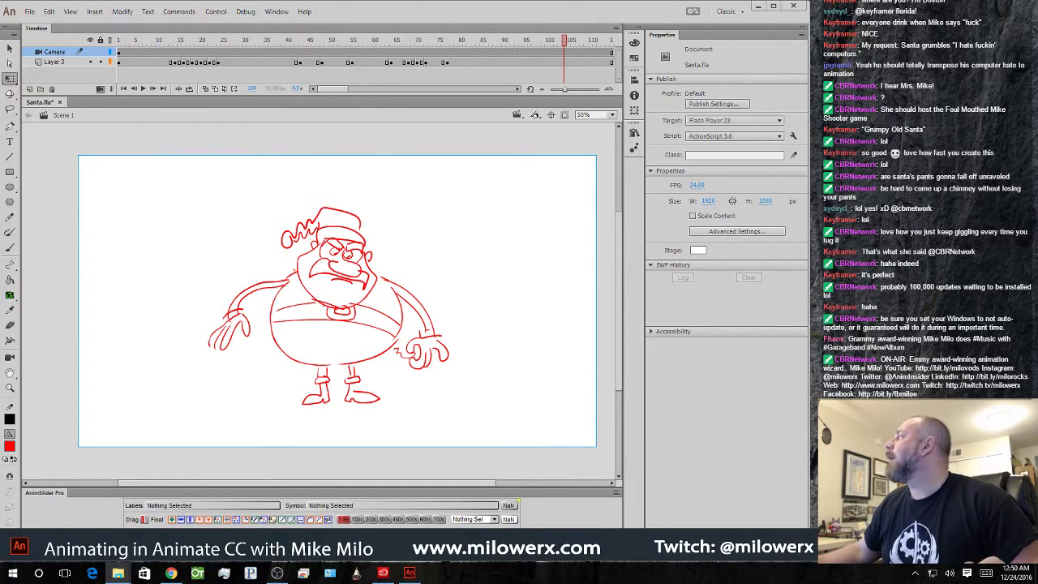
- Switch to File Explorer and open the SFX folder inside Dropbox on the G: drive
drag(0, 151, 368, 139)
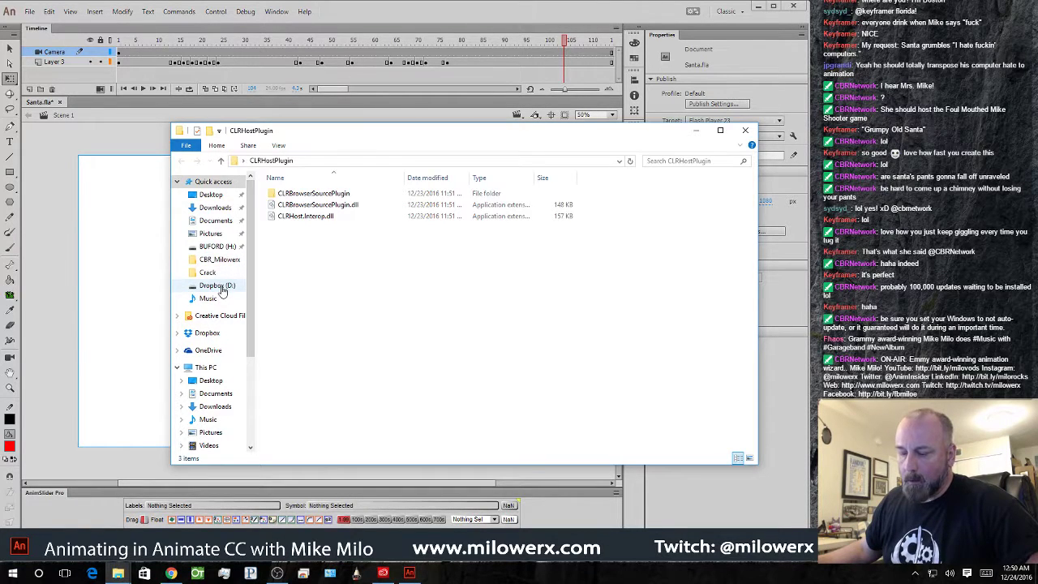
scroll(221, 289, down, 1)
scroll(221, 293, down, 2)
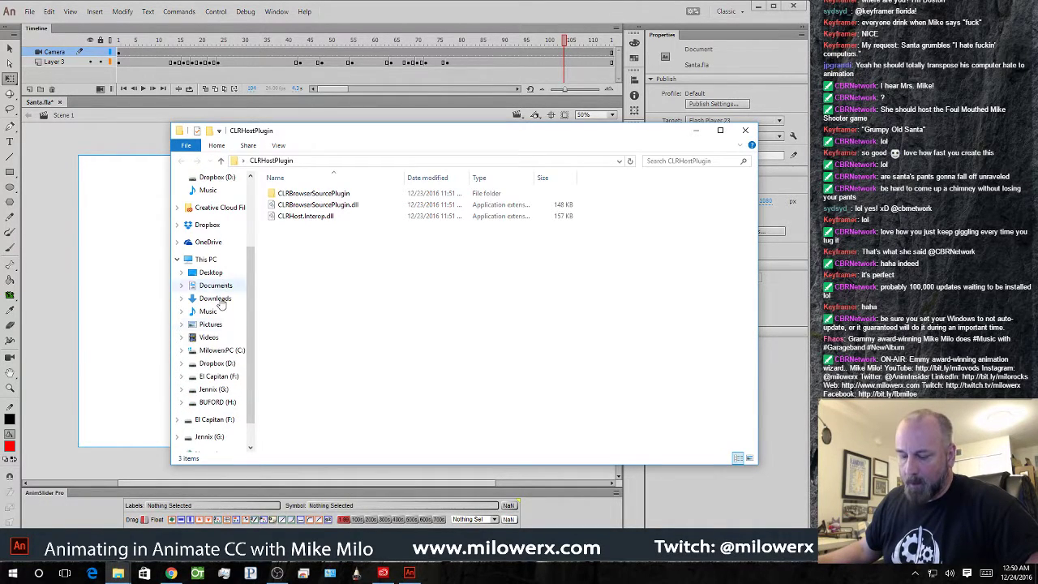
click(213, 390)
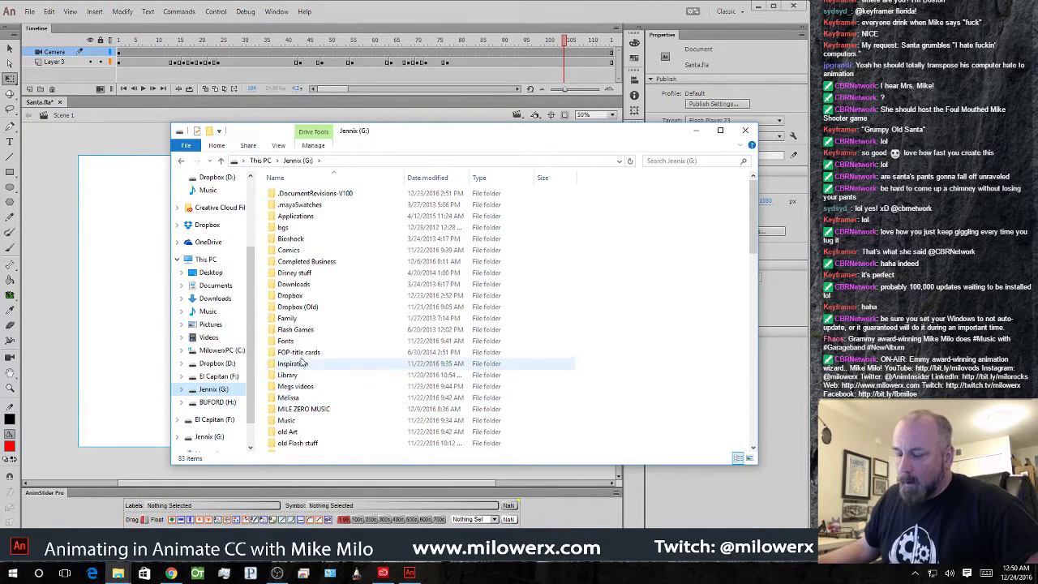
double_click(276, 295)
scroll(279, 300, down, 12)
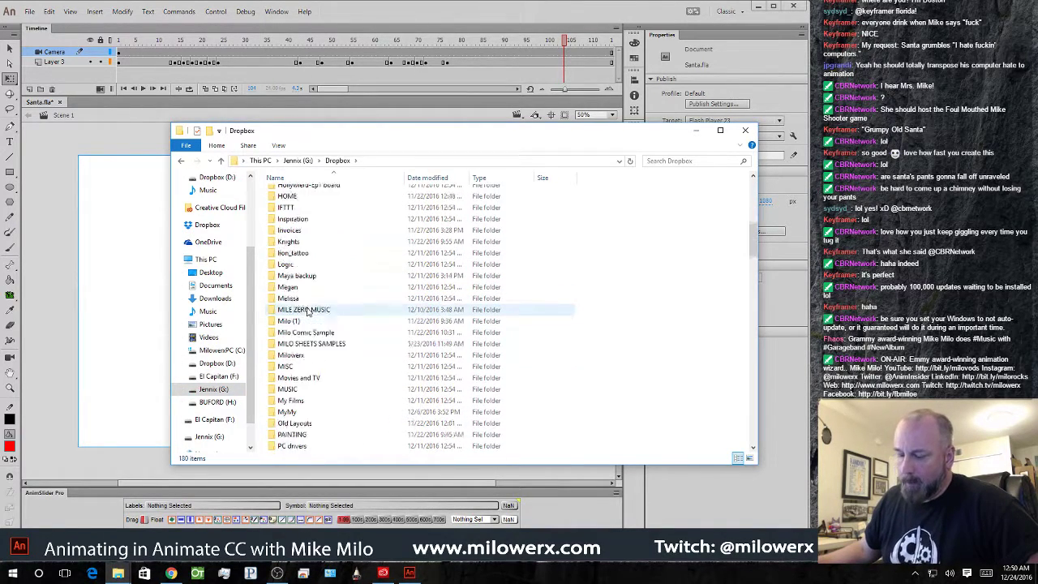
double_click(284, 354)
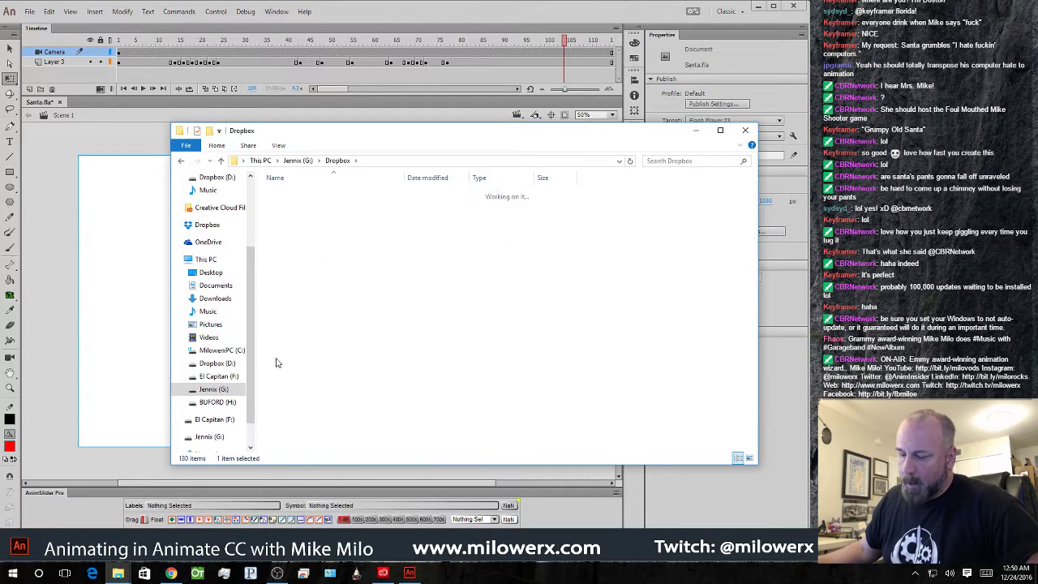
- Search the SFX folder for "boing"
click(690, 161)
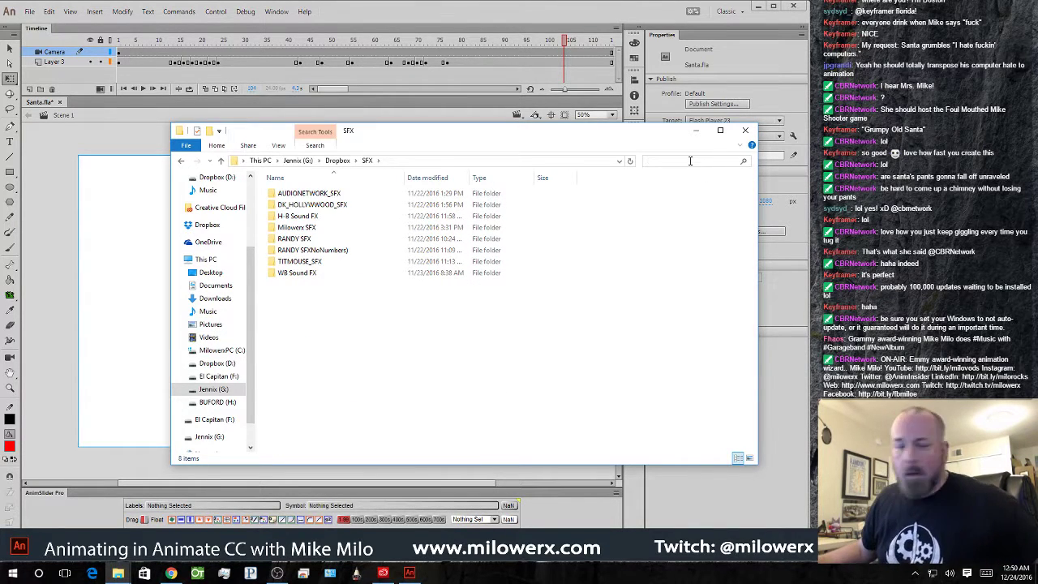
text(boin)
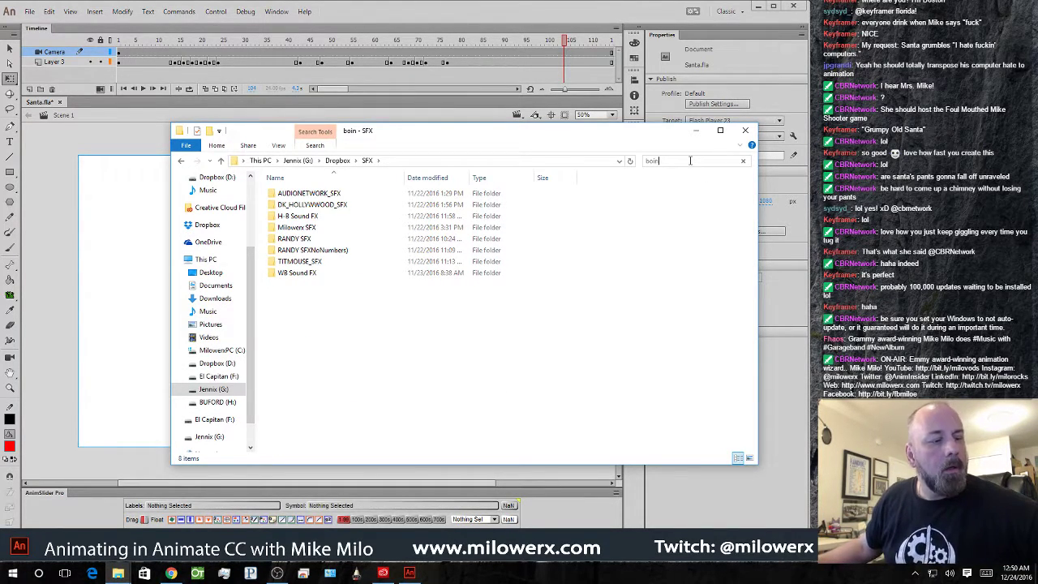
text(g)
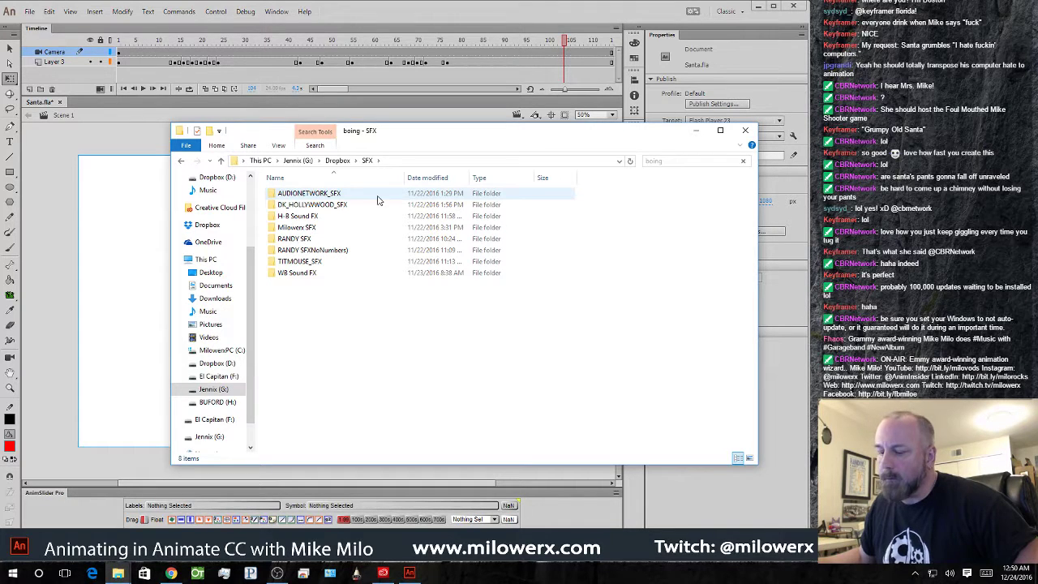
- Look through the DK_HOLLYWWOOD_SFX and WB Sound FX folders for a suitable sound, returning to the SFX folder
double_click(274, 204)
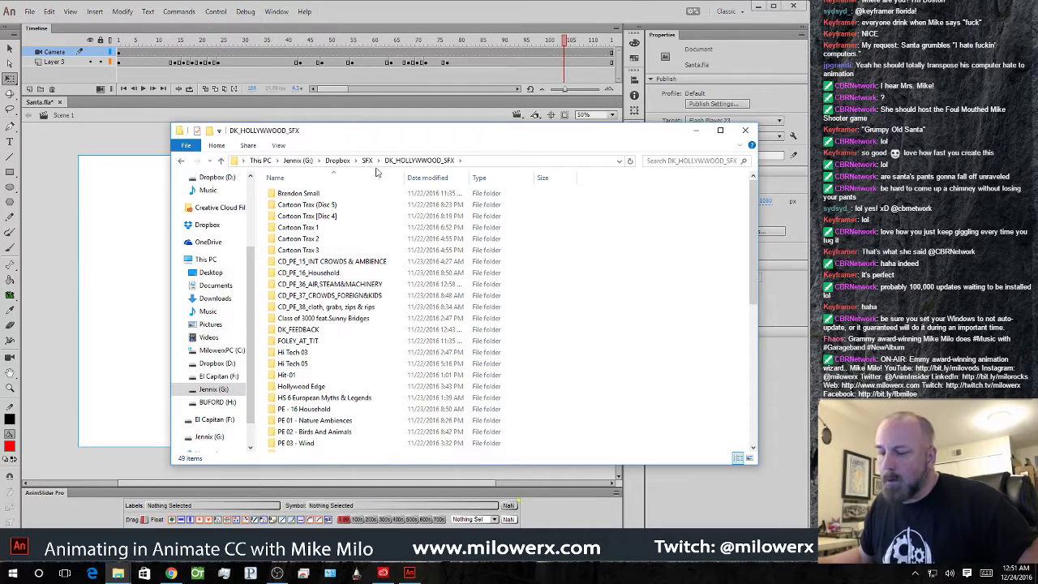
click(181, 160)
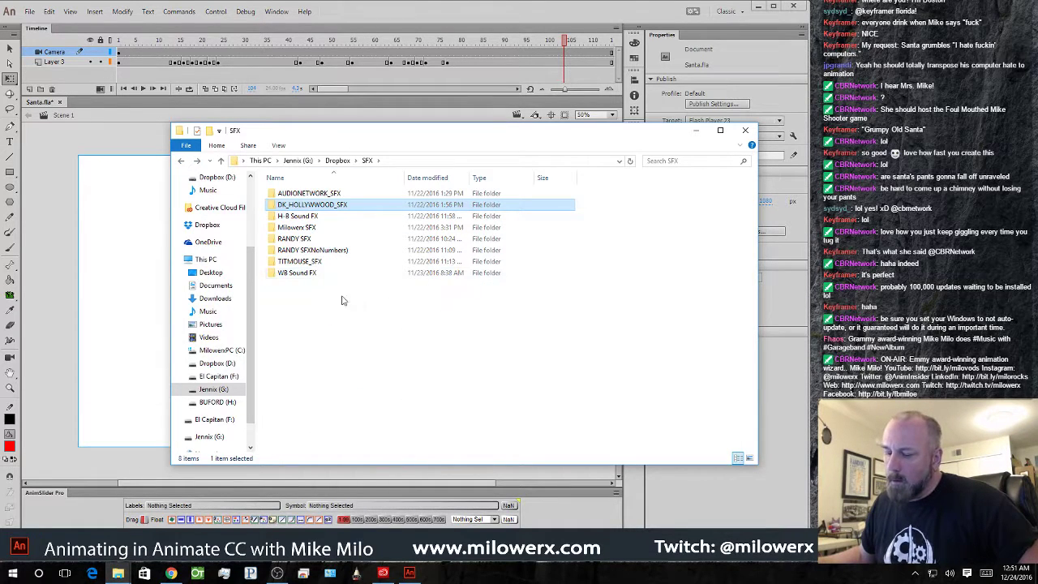
double_click(283, 276)
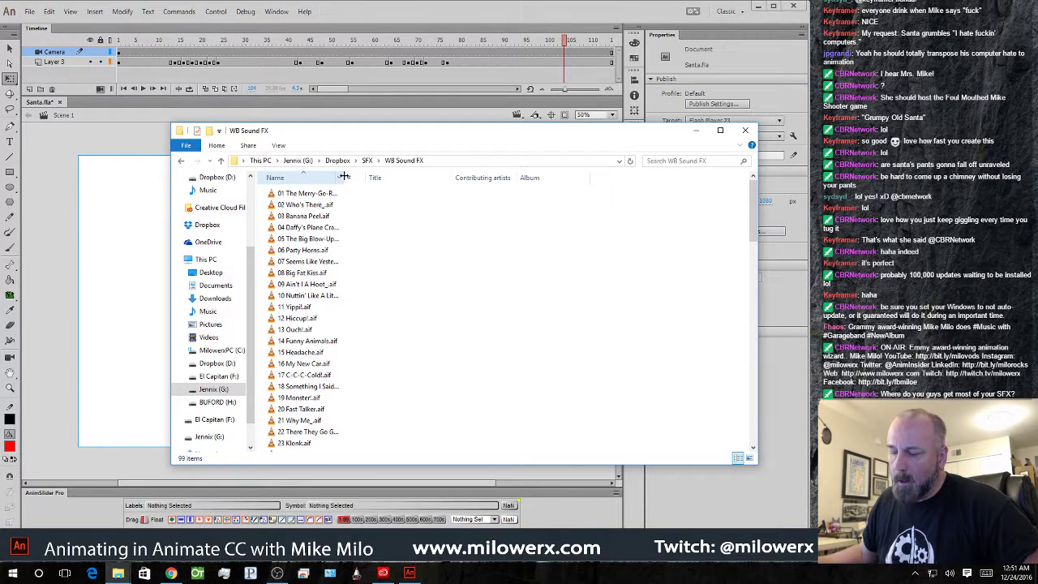
drag(344, 176, 486, 176)
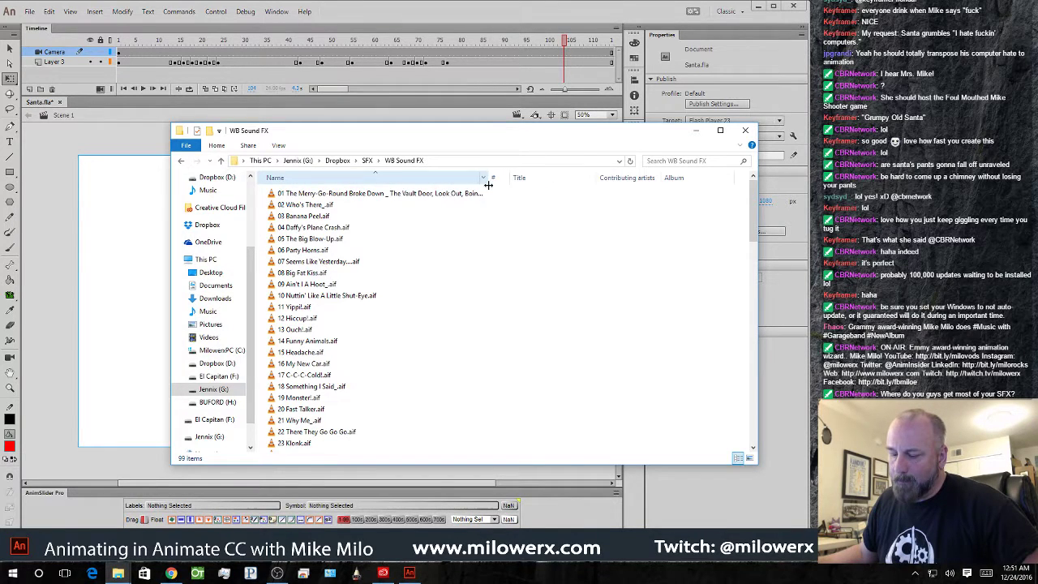
click(182, 161)
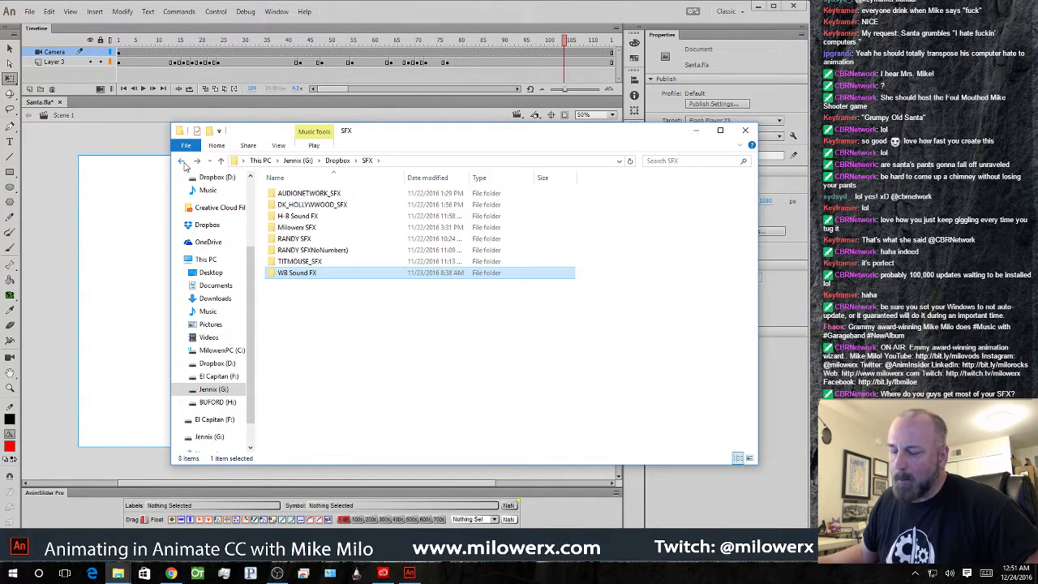
- Open the Milowerx SFX folder, widen the file name column, and locate the BOING_CARTOON sounds
double_click(280, 227)
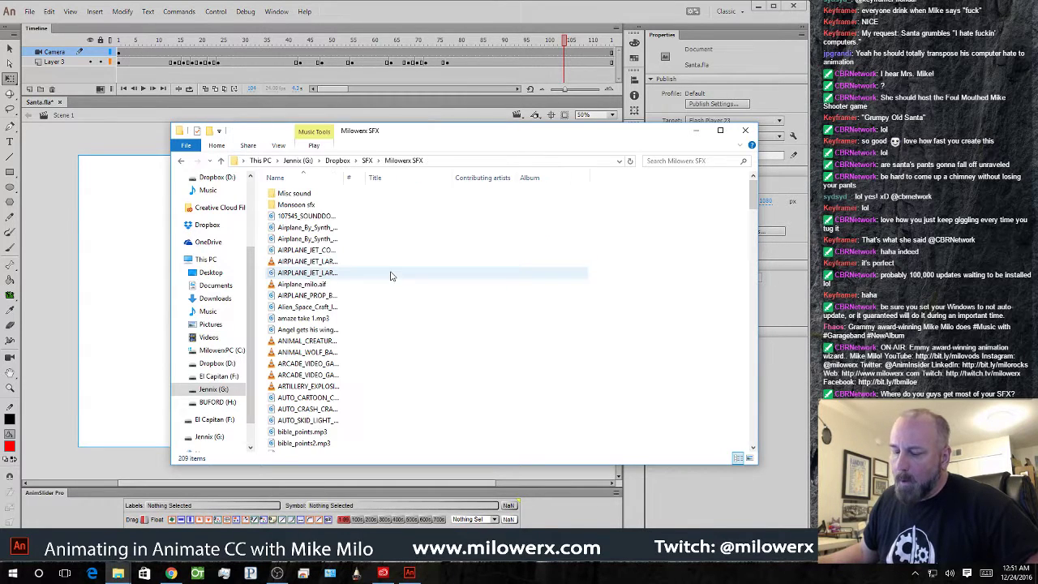
drag(344, 176, 489, 177)
scroll(377, 319, down, 3)
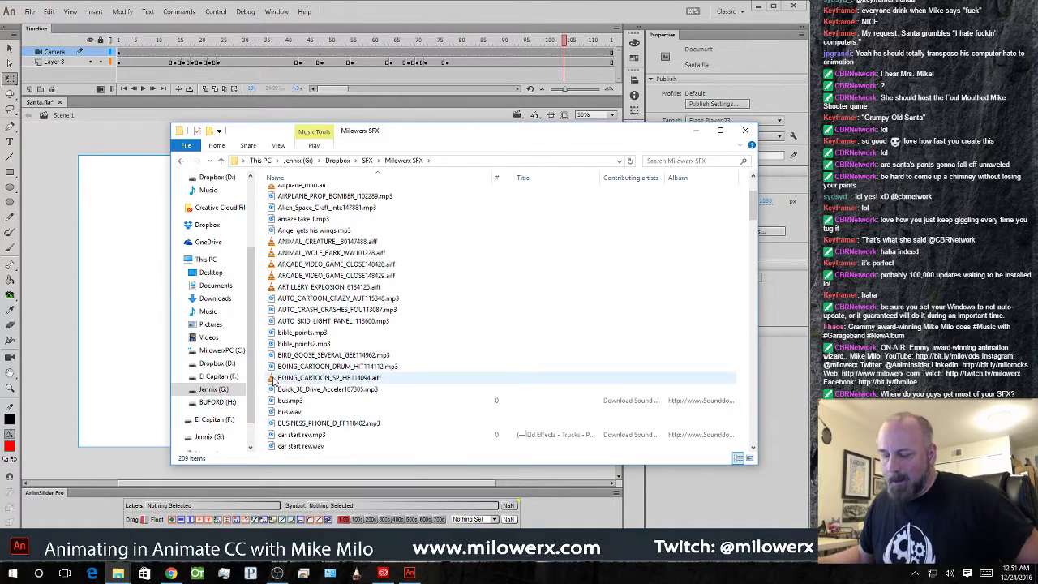
- Switch back to Adobe Animate and save Santa.fla
click(151, 131)
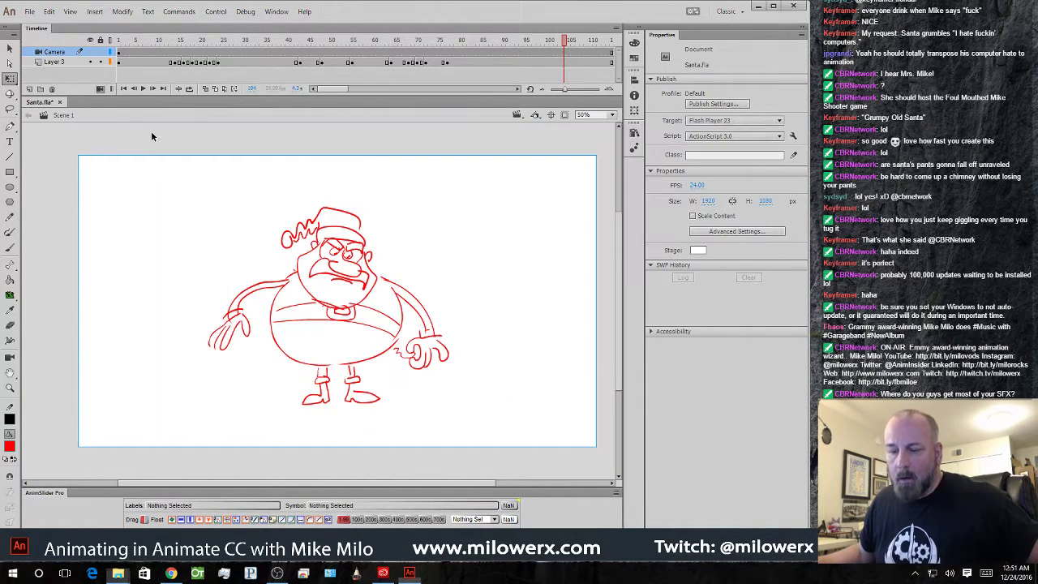
key(ctrl+s)
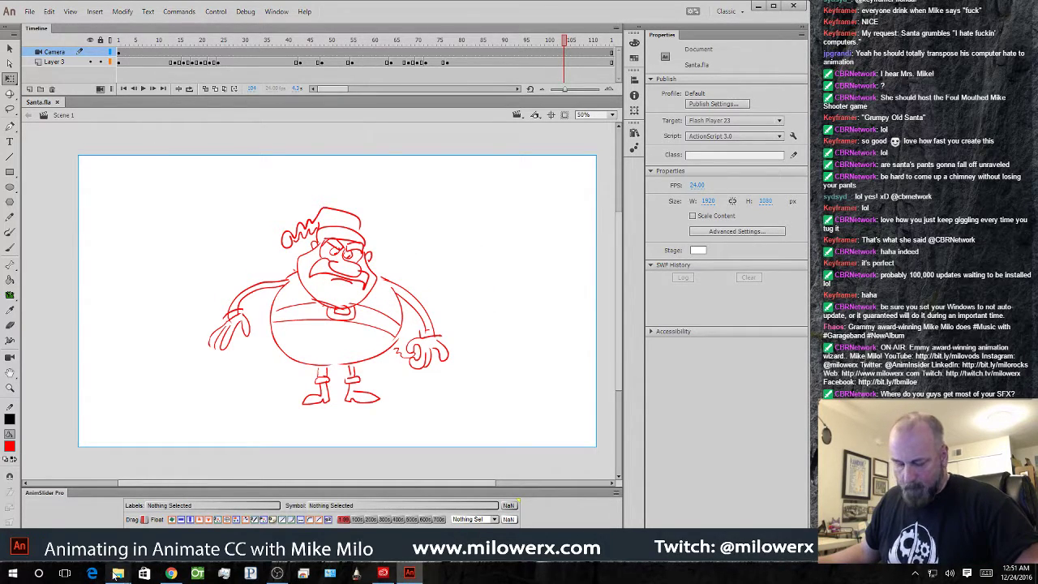
- Try to bring BOING_CARTOON_SP_HB114094.aiff from File Explorer onto the stage with the Camera layer active
mouse_move(118, 573)
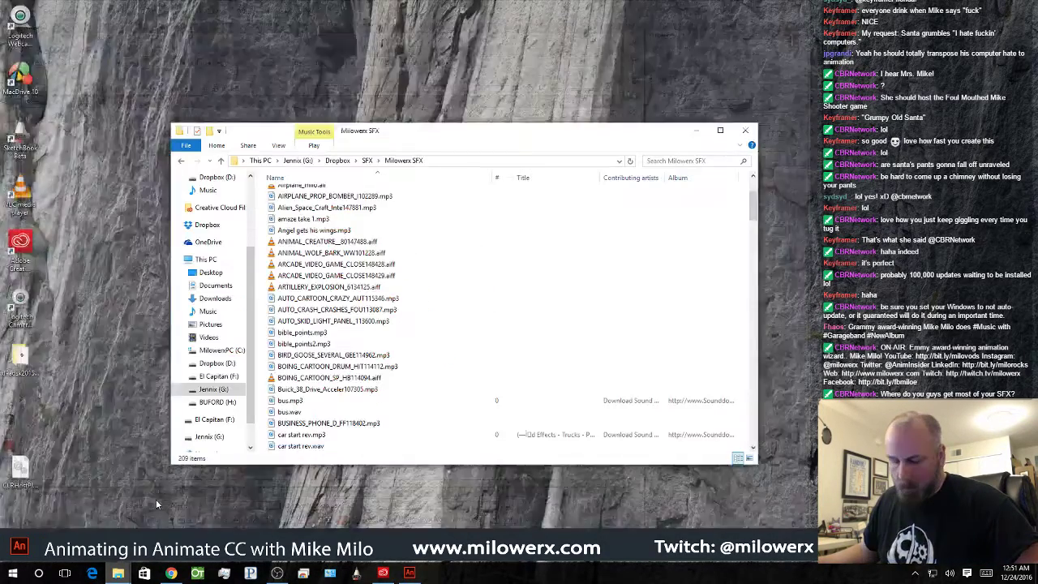
click(144, 503)
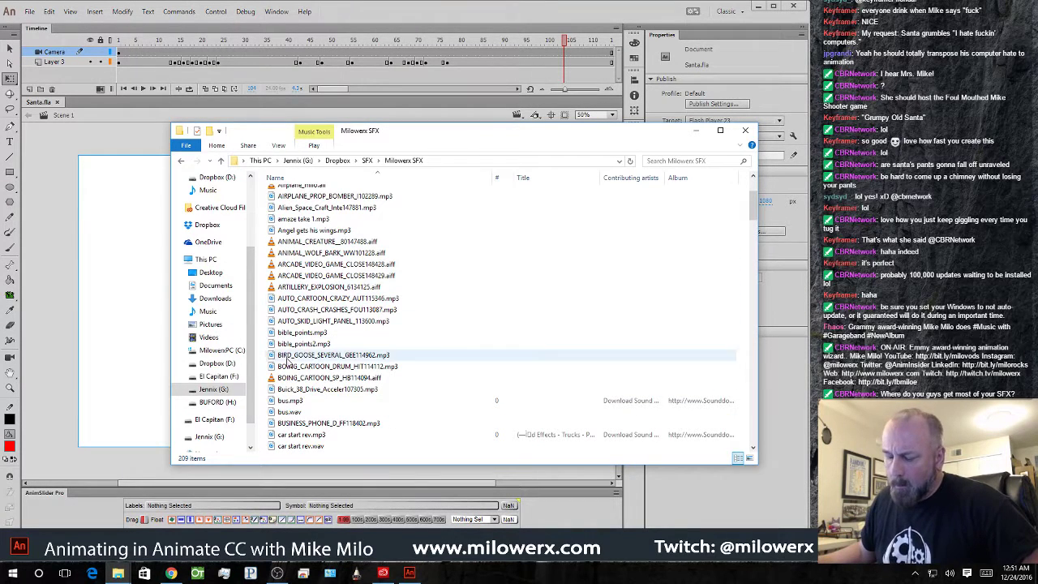
drag(270, 378, 103, 332)
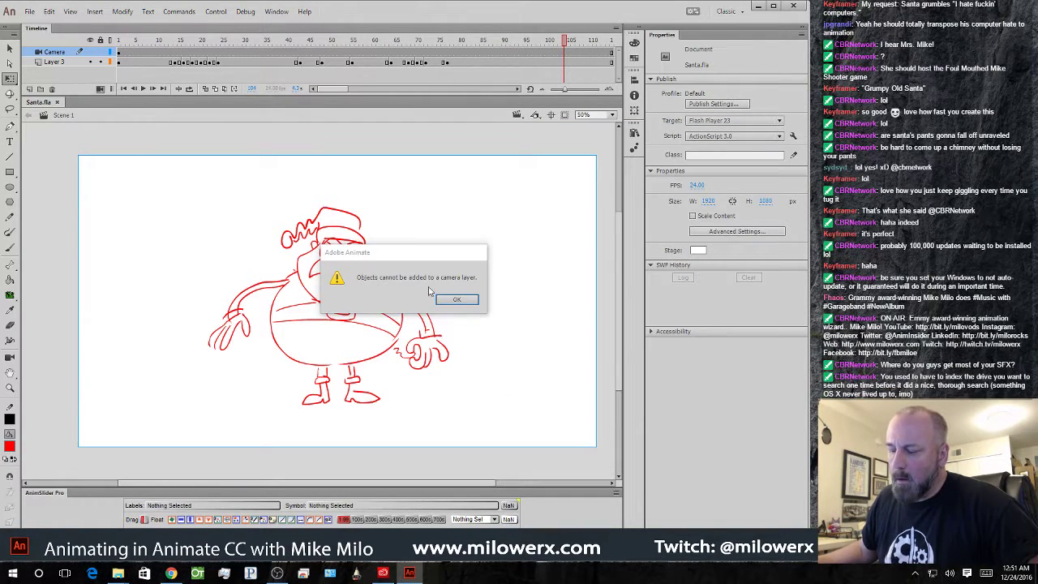
click(466, 298)
- Add a new layer above Layer 3 and place BOING_CARTOON_SP_HB114094.aiff from File Explorer on it at frame 104
click(44, 63)
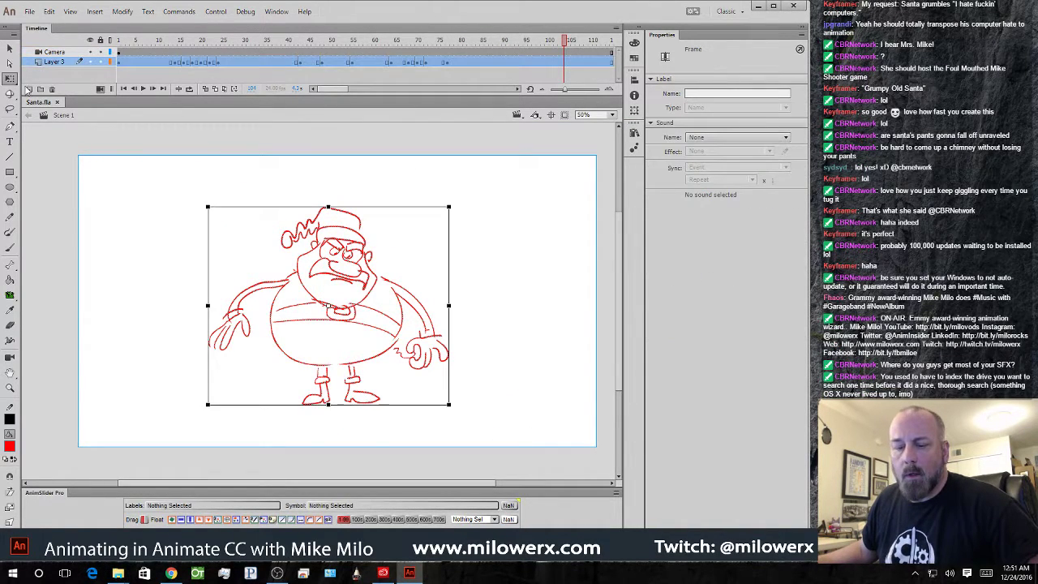
click(29, 89)
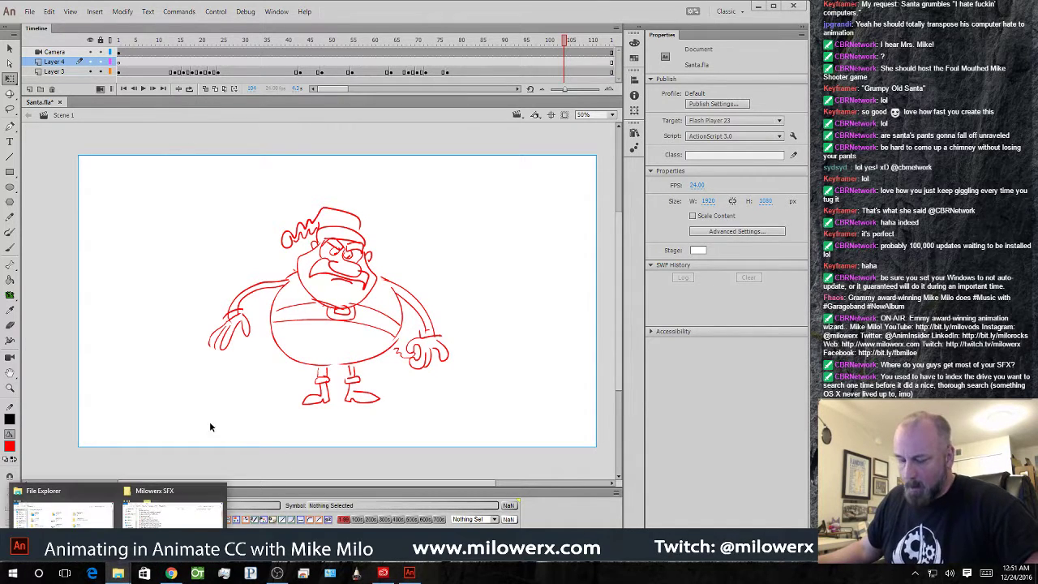
click(172, 509)
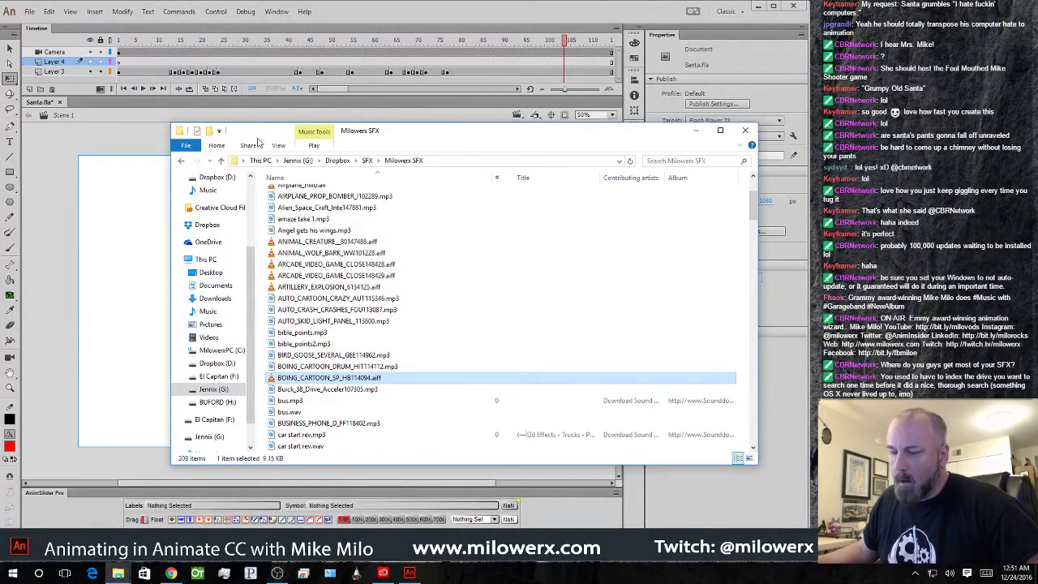
drag(258, 142, 1037, 129)
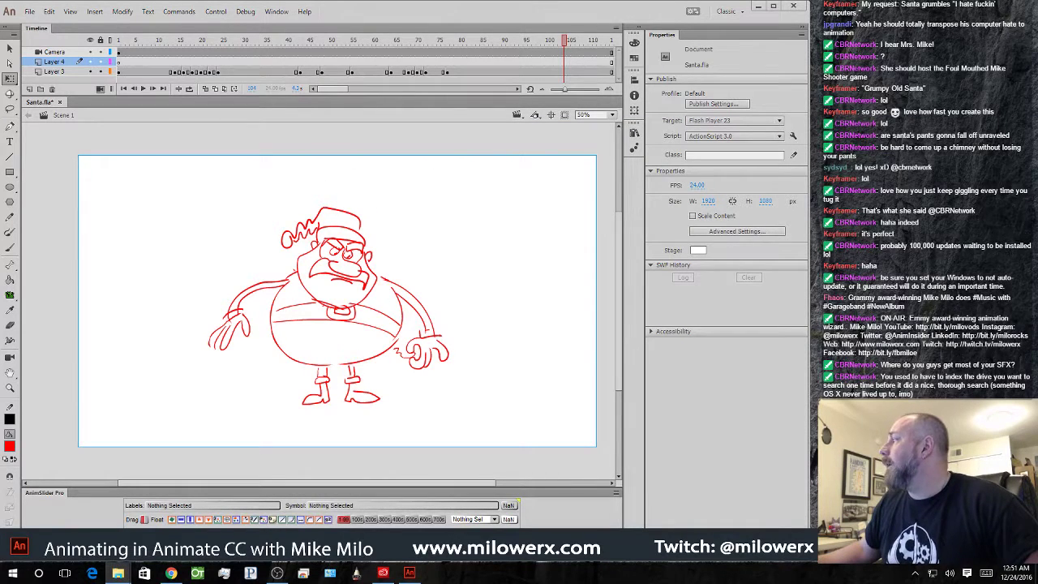
drag(714, 381, 411, 266)
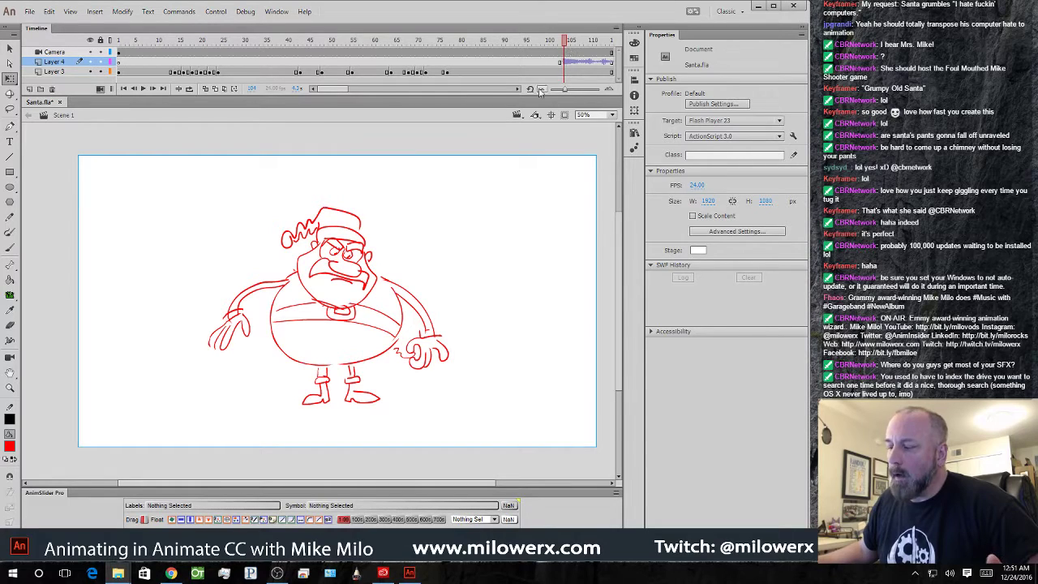
- Move the boing sound to start at frame 14 and set its sync to Stream
click(566, 62)
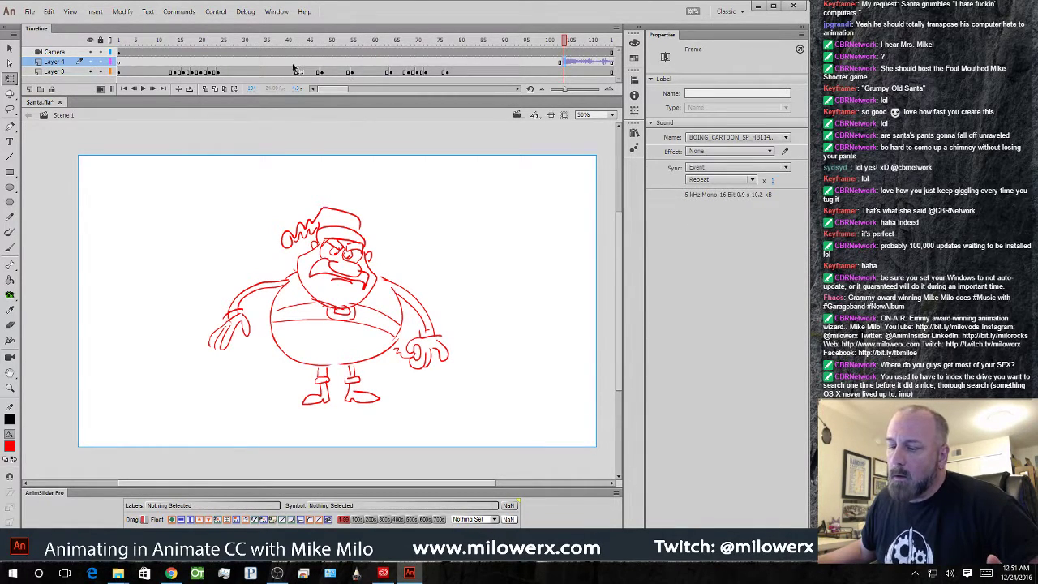
drag(171, 64, 159, 53)
mouse_move(218, 53)
mouse_down()
mouse_move(248, 64)
mouse_move(180, 70)
mouse_up()
click(174, 63)
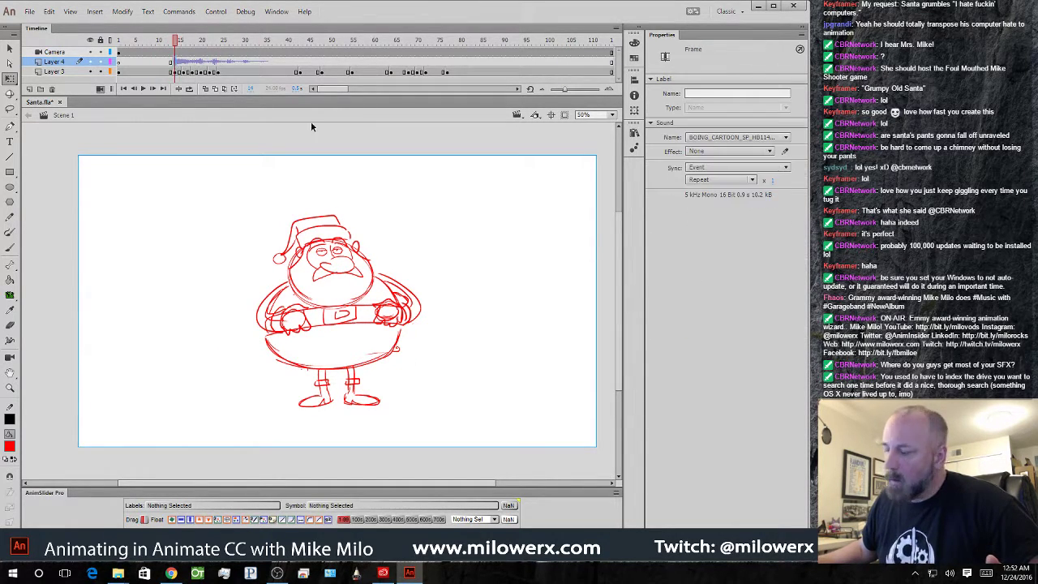
click(736, 168)
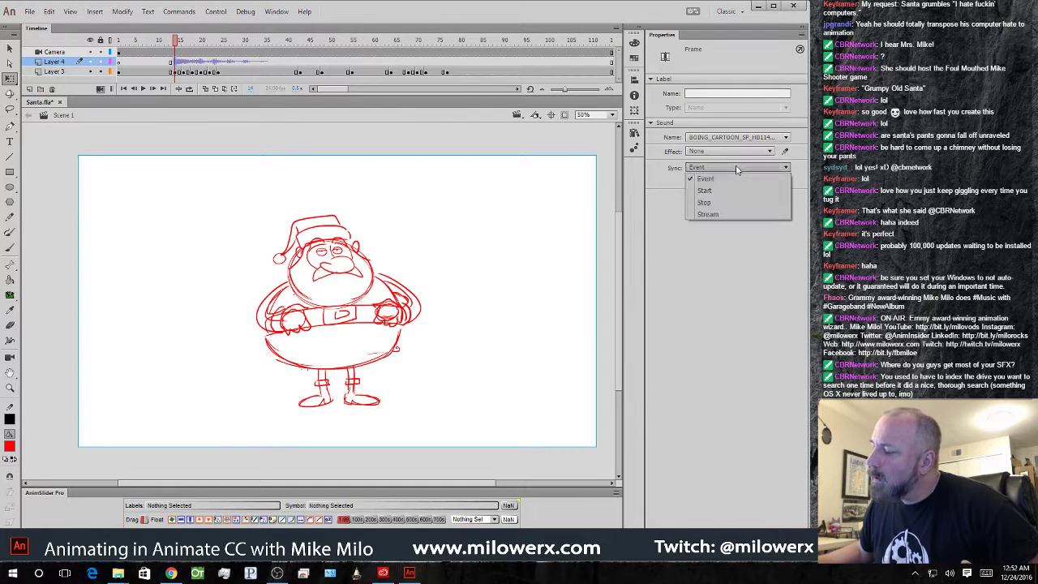
click(734, 214)
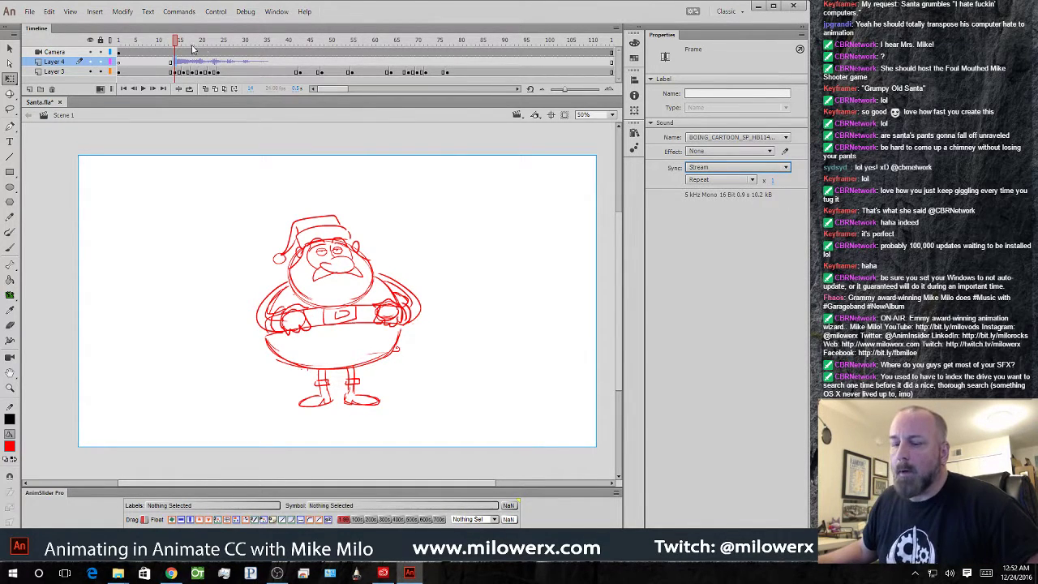
- Play the animation from before frame 14 to check the boing against the thread pop
drag(177, 47, 152, 59)
key(Return)
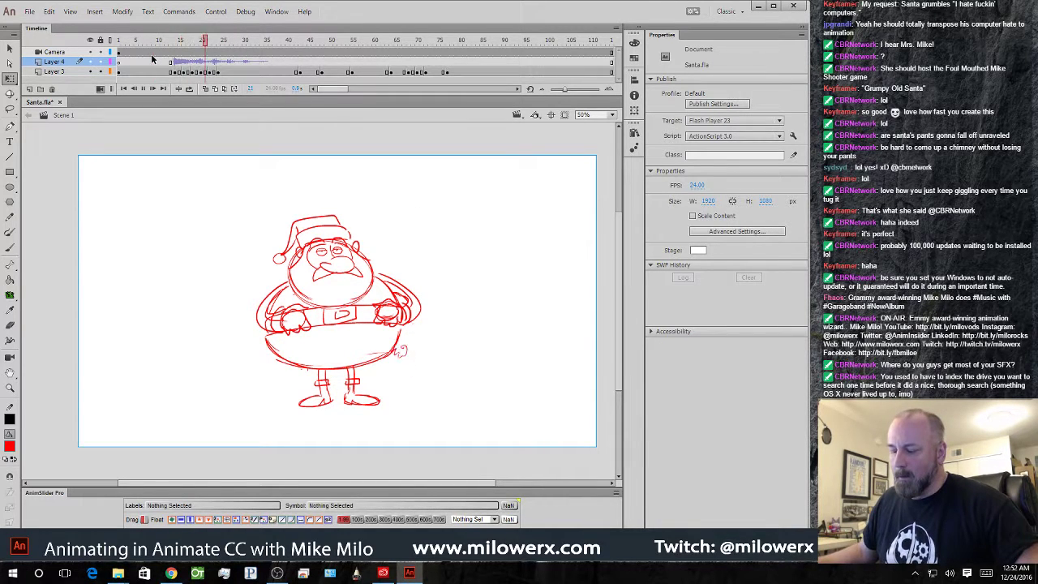
key(Return)
- End the boing sound with a blank keyframe at frame 35 on the sound layer
drag(295, 44, 259, 59)
click(266, 62)
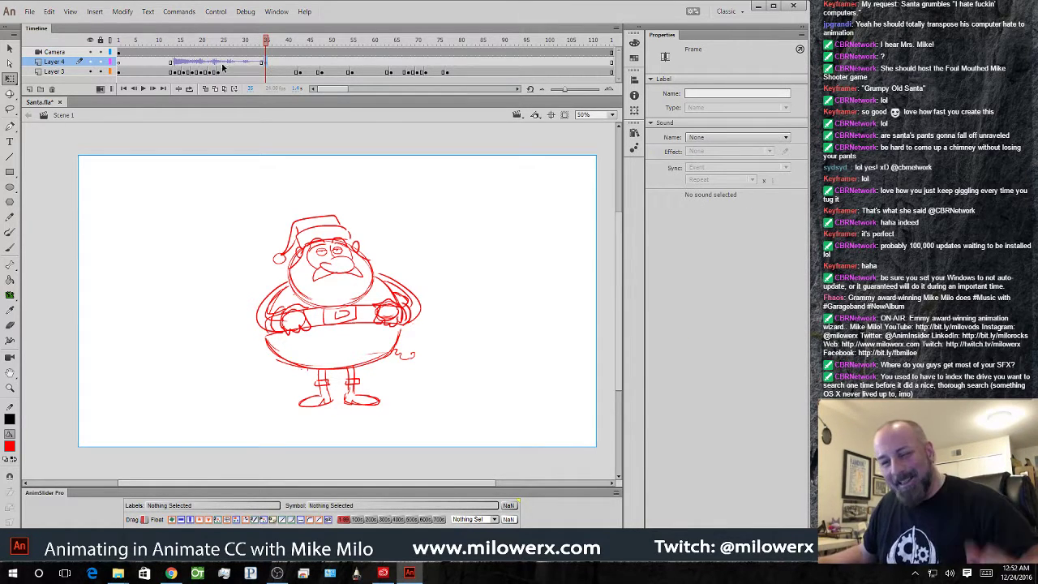
- Lower the volume envelope of both channels of the boing sound, and play the animation from frame 1 to check the level
click(176, 63)
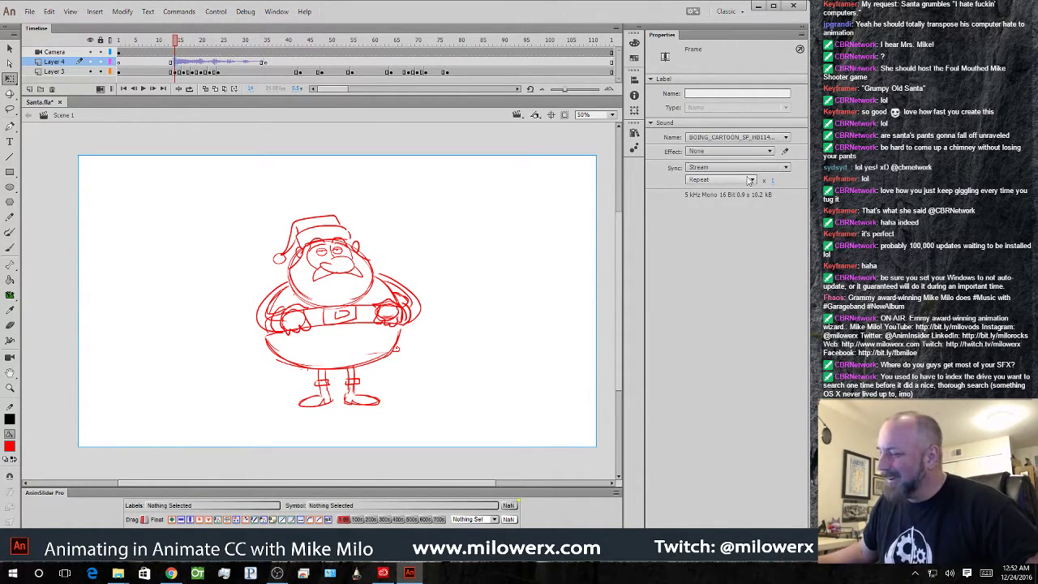
click(784, 152)
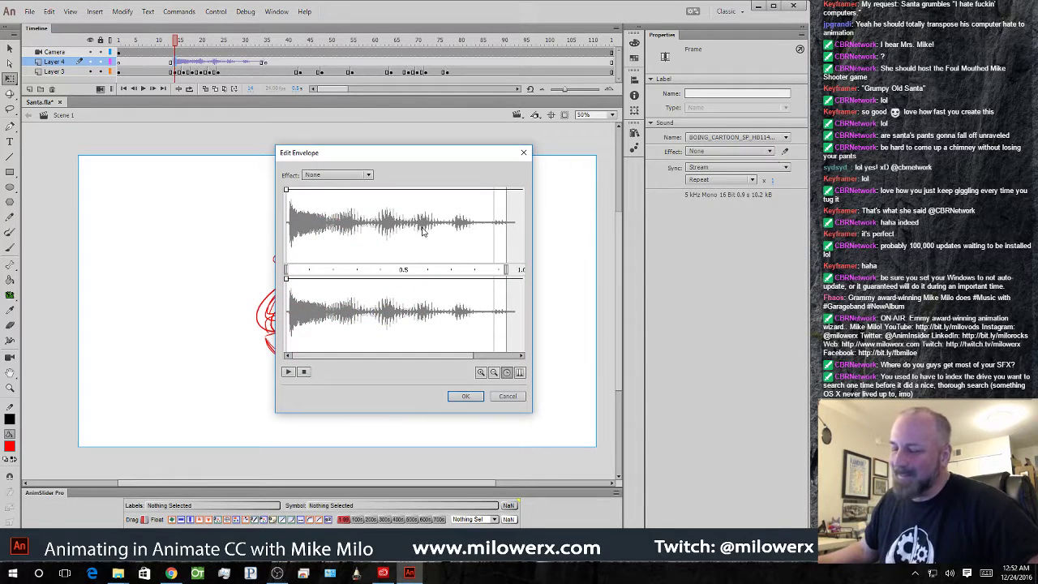
drag(285, 190, 287, 339)
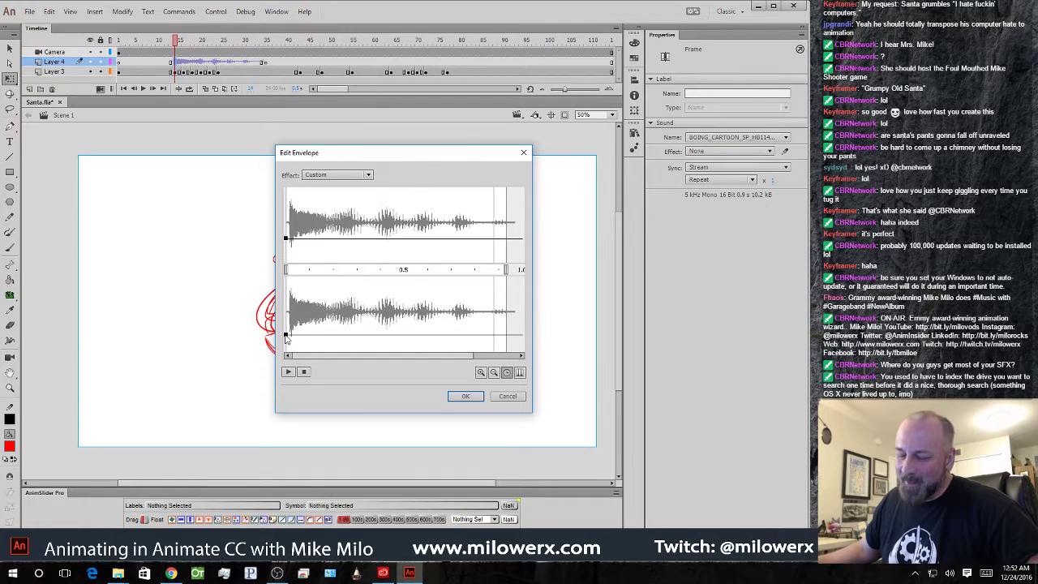
click(465, 396)
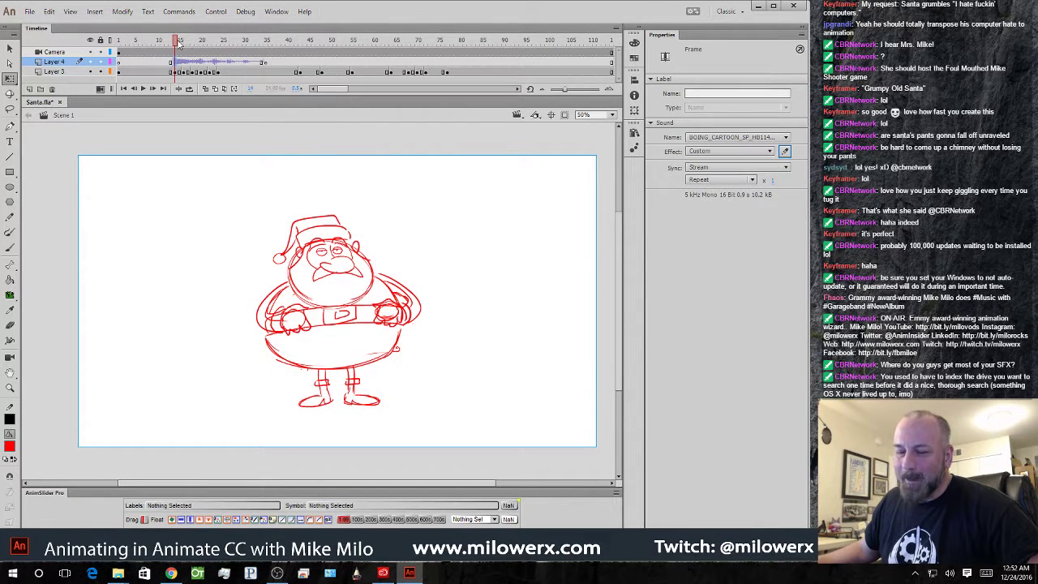
drag(178, 44, 119, 45)
key(Return)
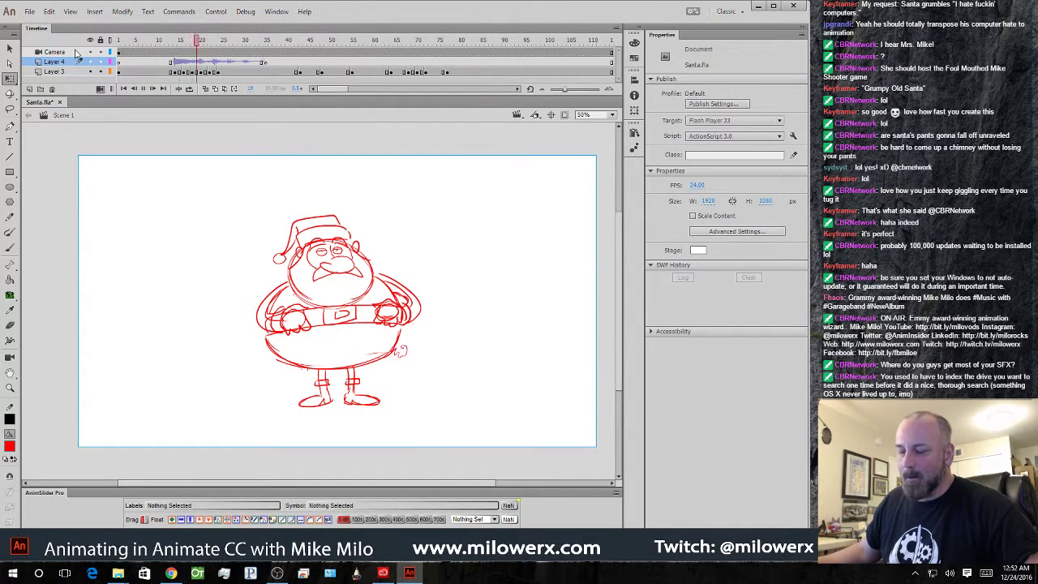
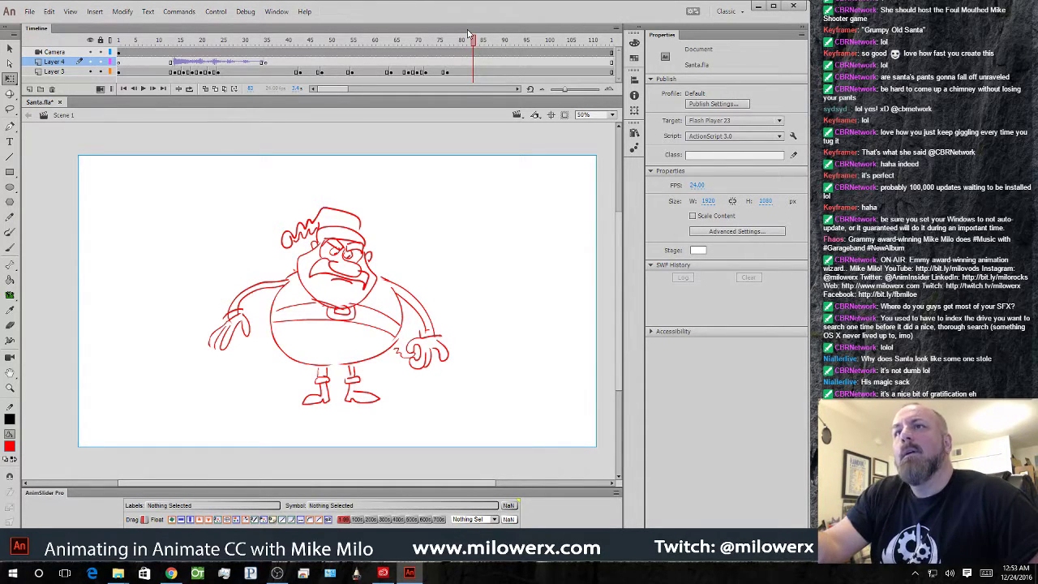
- Insert extra frames at frame 8 across the layers to lengthen Santa's still hold before the thread pops
mouse_move(473, 39)
mouse_down()
mouse_move(138, 41)
mouse_move(271, 55)
mouse_move(141, 51)
mouse_move(150, 71)
mouse_up()
click(151, 71)
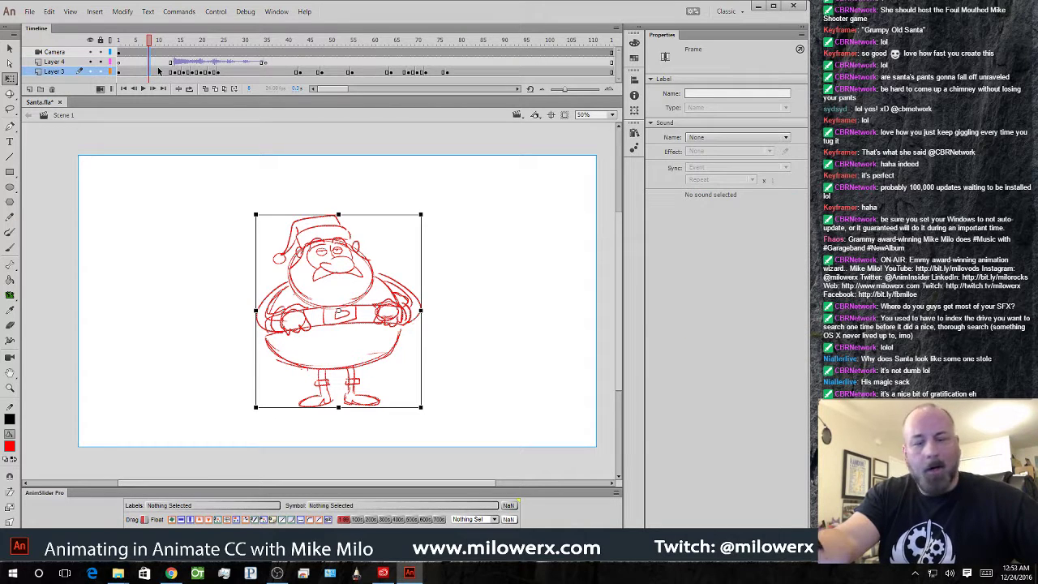
key(F5)
key(F5)
key(F5)
key(F5)
key(F5)
key(F5)
drag(150, 43, 145, 50)
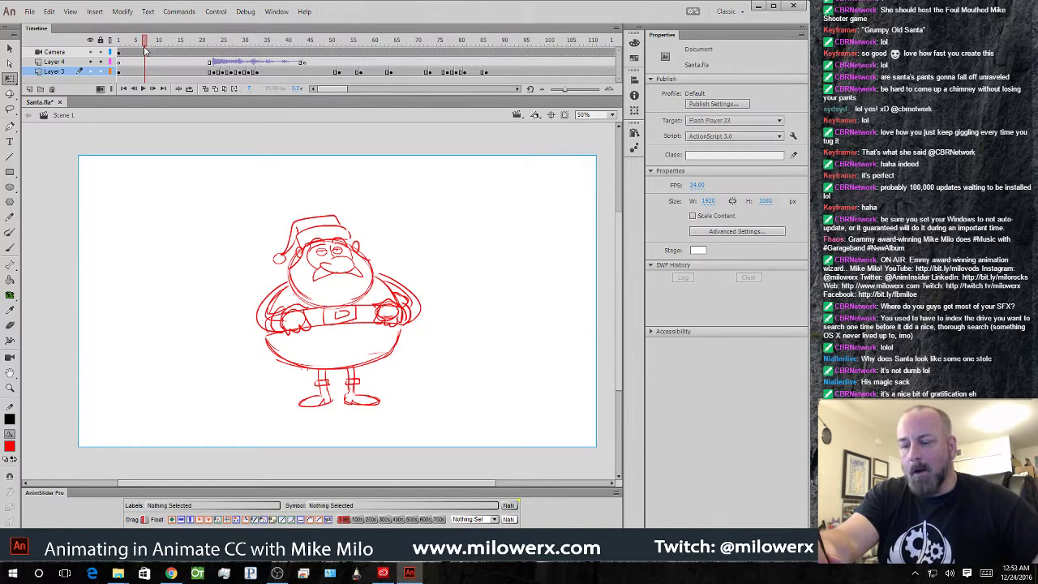
- Insert keyframes on Layer 3 at frames 9 and 11 for an eye blink
click(153, 74)
click(152, 73)
key(F6)
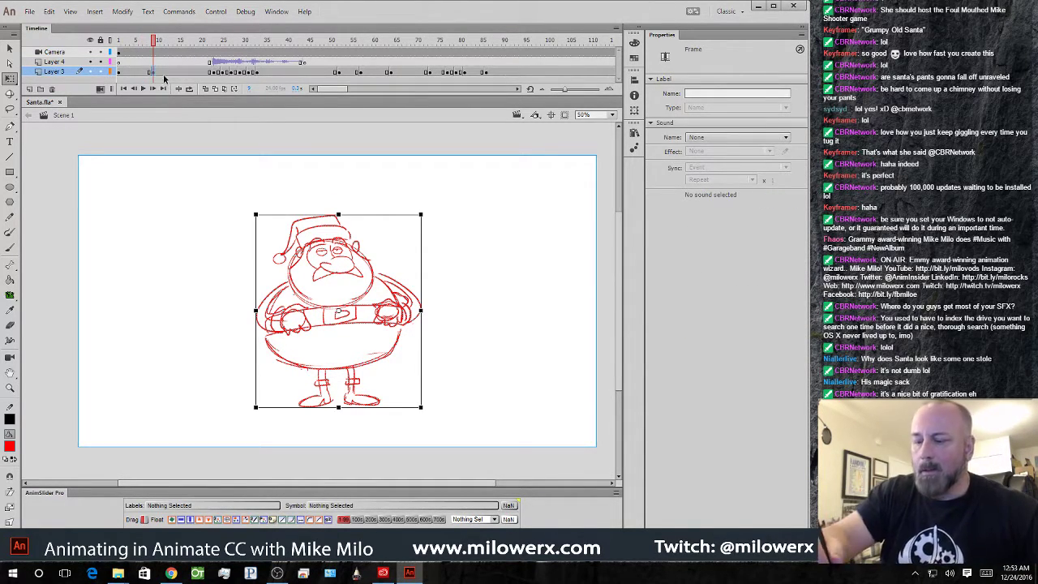
click(163, 73)
key(F6)
click(154, 75)
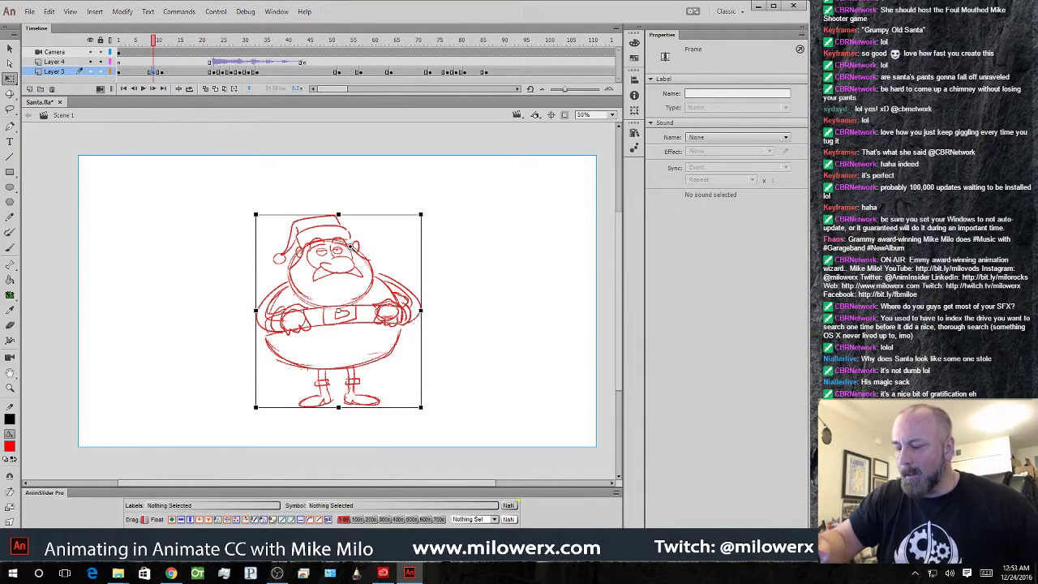
- Remove the eyelid lines from Santa's eyes in frame 9 and brush in lower lids using onion skinning
key(ctrl+equal)
drag(361, 278, 377, 207)
click(405, 202)
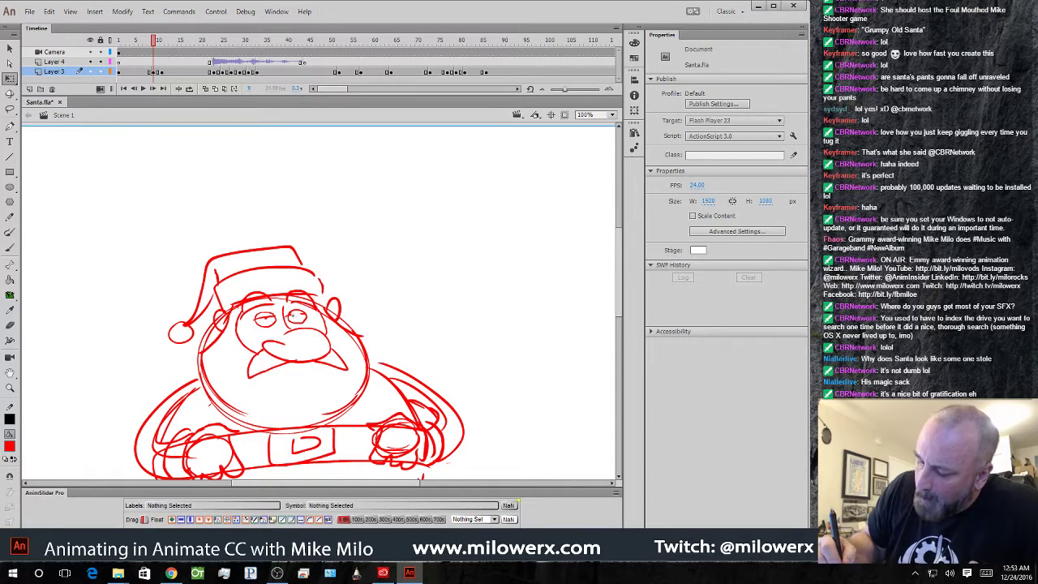
click(263, 320)
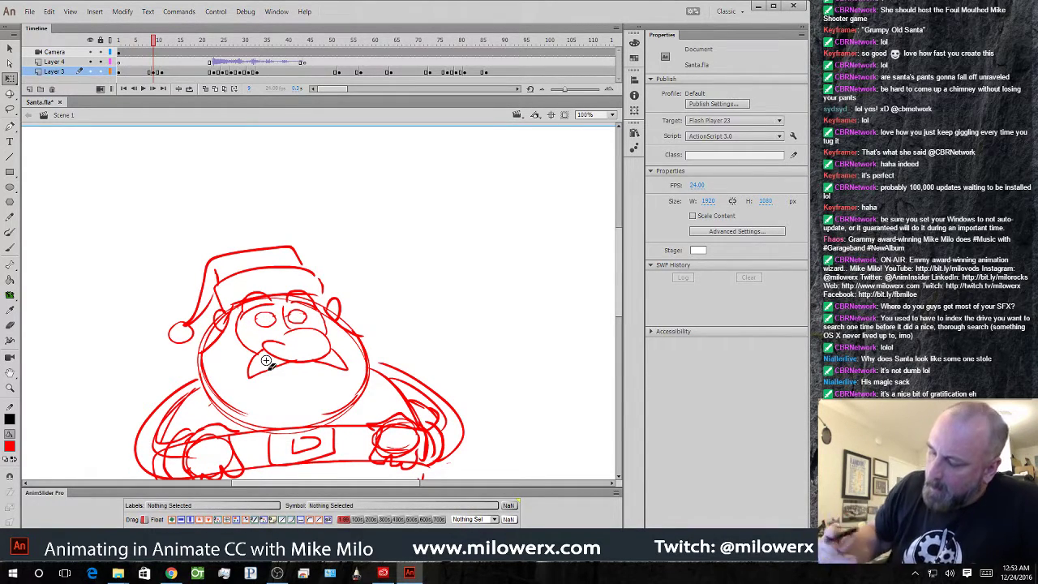
click(9, 248)
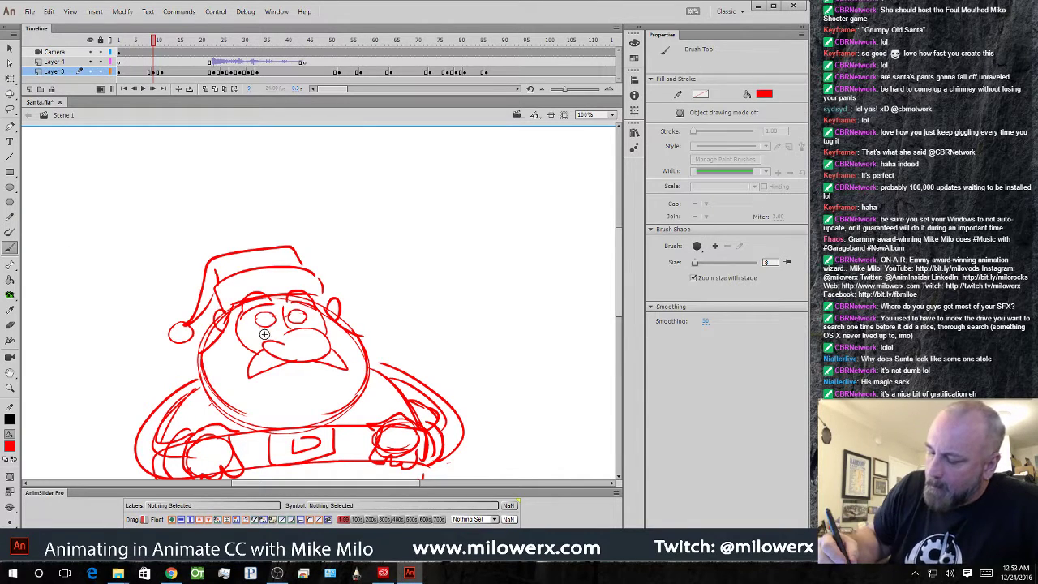
click(205, 89)
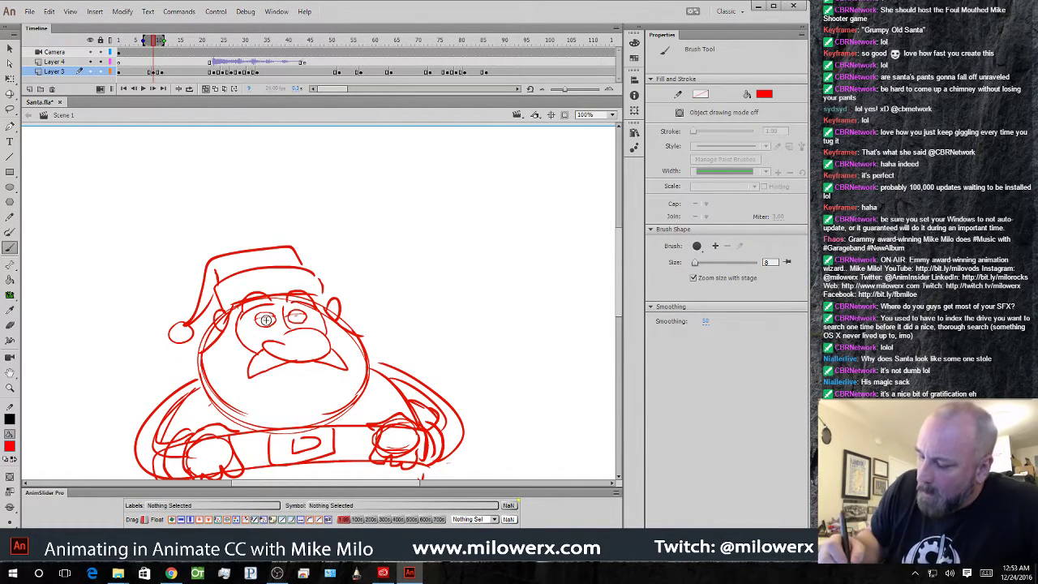
mouse_move(274, 317)
mouse_down()
mouse_move(256, 326)
mouse_move(285, 318)
mouse_up()
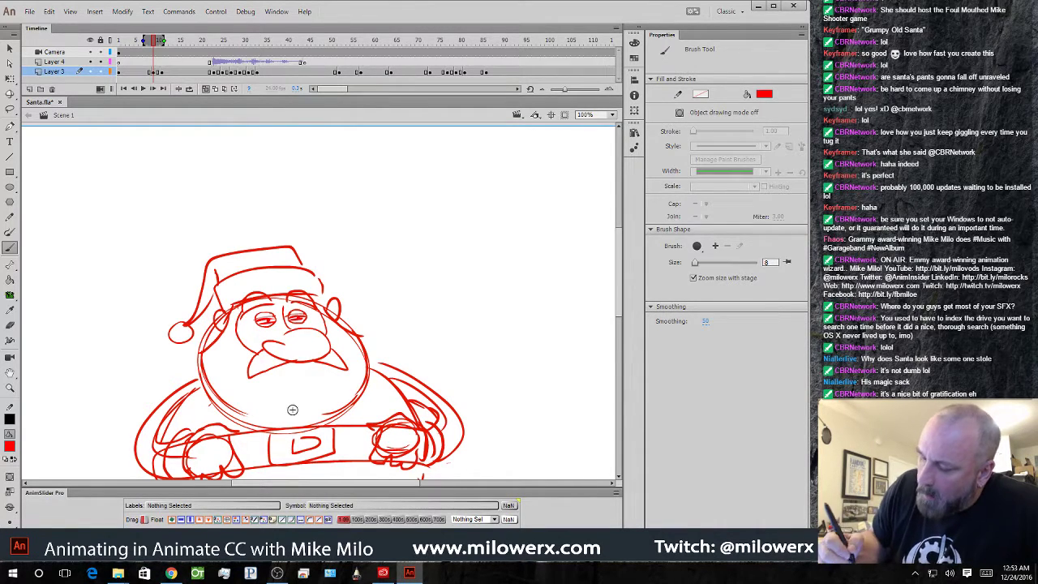
- Add a keyframe at frame 13 on Layer 3, and redraw Santa's eyes in frame 11 as fully closed lids
click(163, 72)
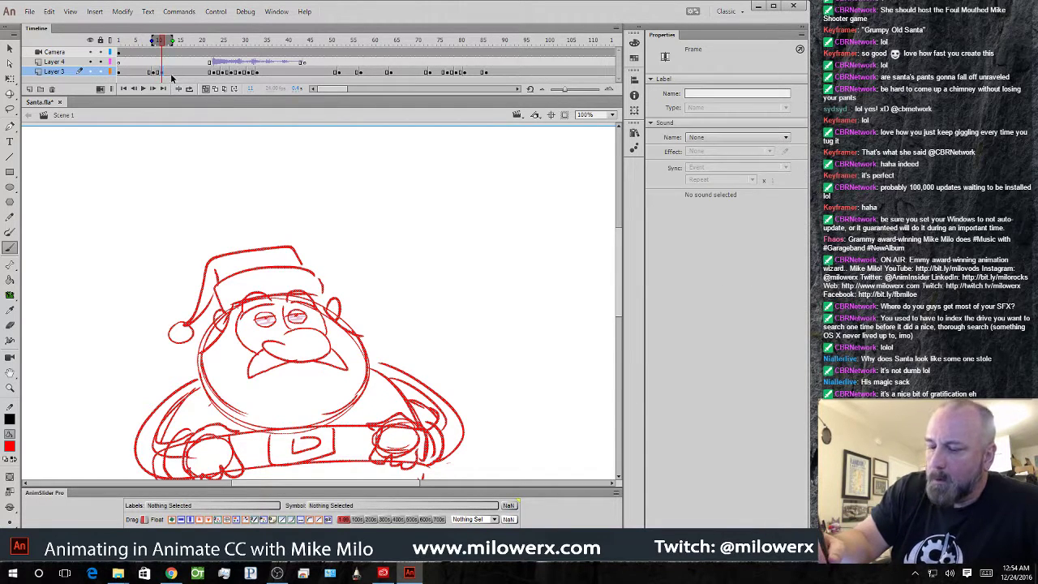
click(172, 73)
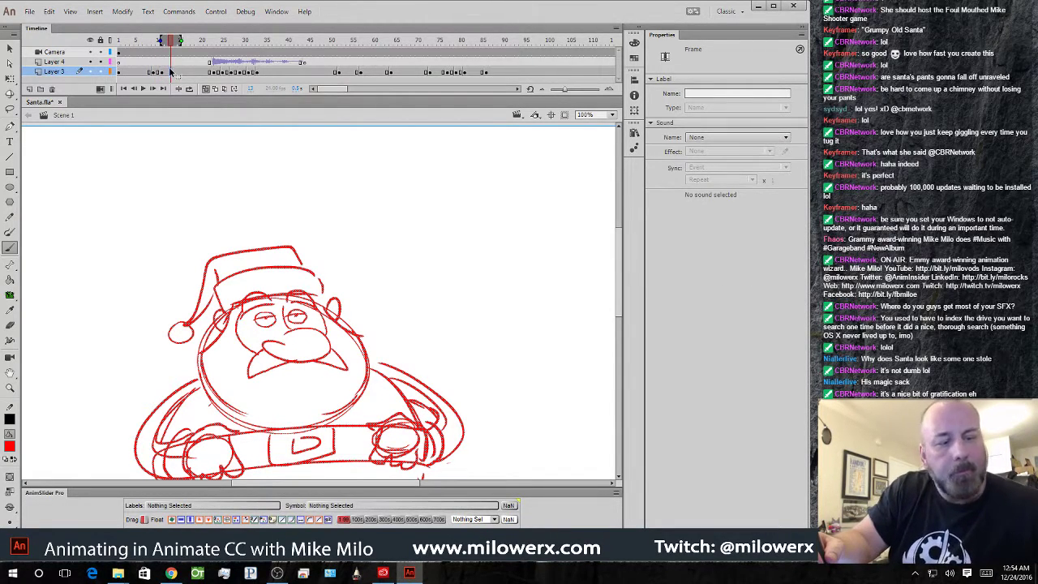
click(162, 72)
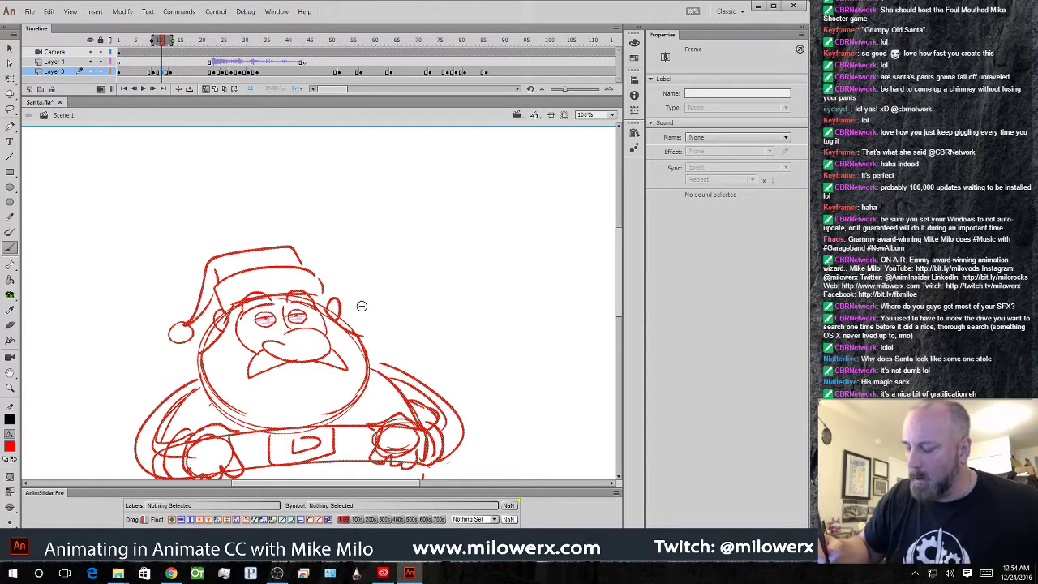
ctrl+click(386, 290)
ctrl+click(303, 323)
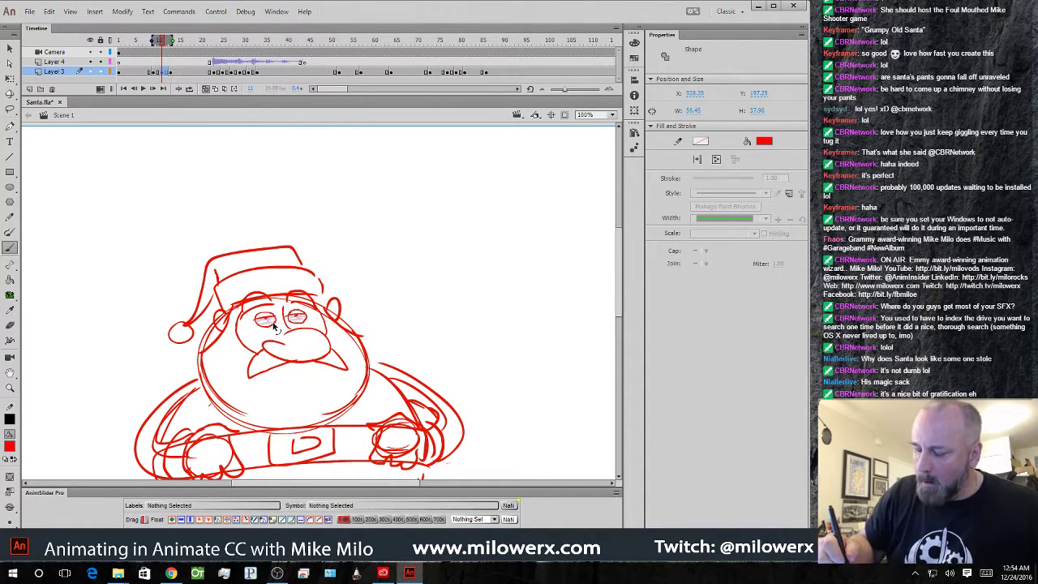
key(Delete)
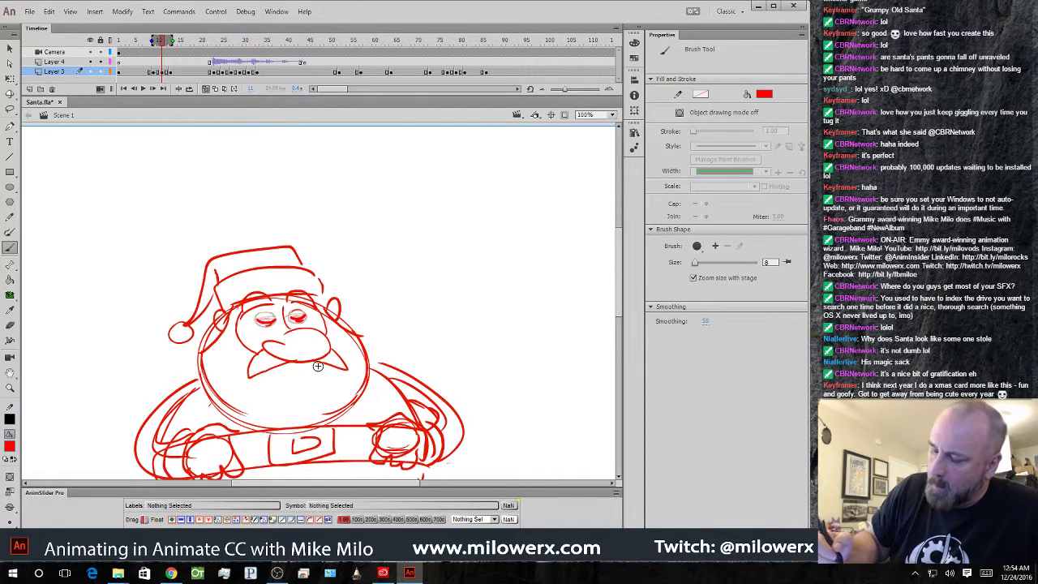
click(206, 88)
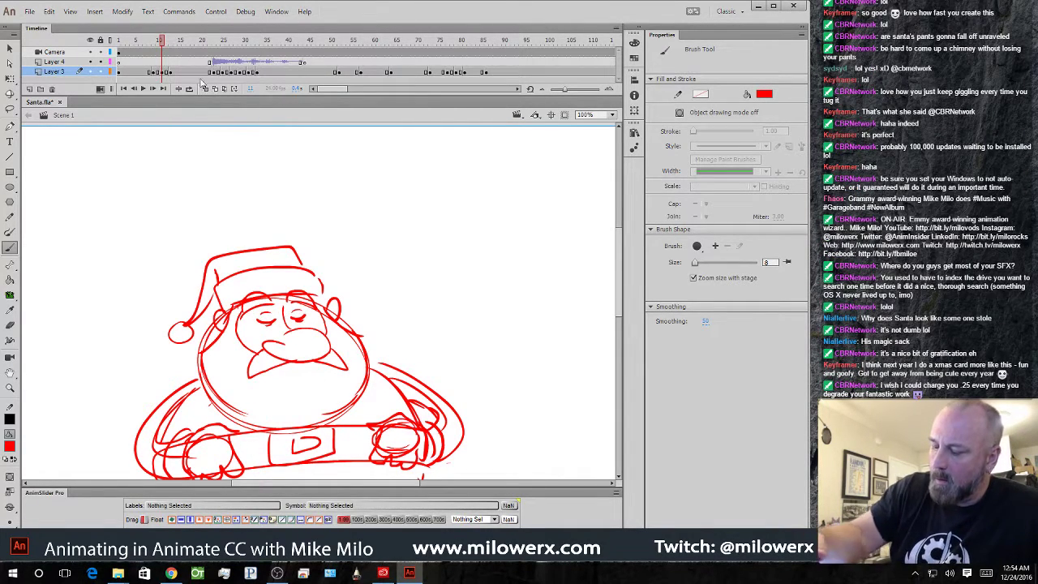
- Scrub and play the frames around the blink to check its motion
mouse_move(169, 45)
mouse_down()
mouse_move(127, 48)
mouse_move(170, 54)
mouse_move(118, 51)
mouse_move(166, 46)
mouse_move(151, 49)
mouse_move(160, 53)
mouse_up()
key(Return)
- Delete Santa's eyes in frame 9 and brush them in as narrow, nearly closed slits over the onion skin
click(155, 73)
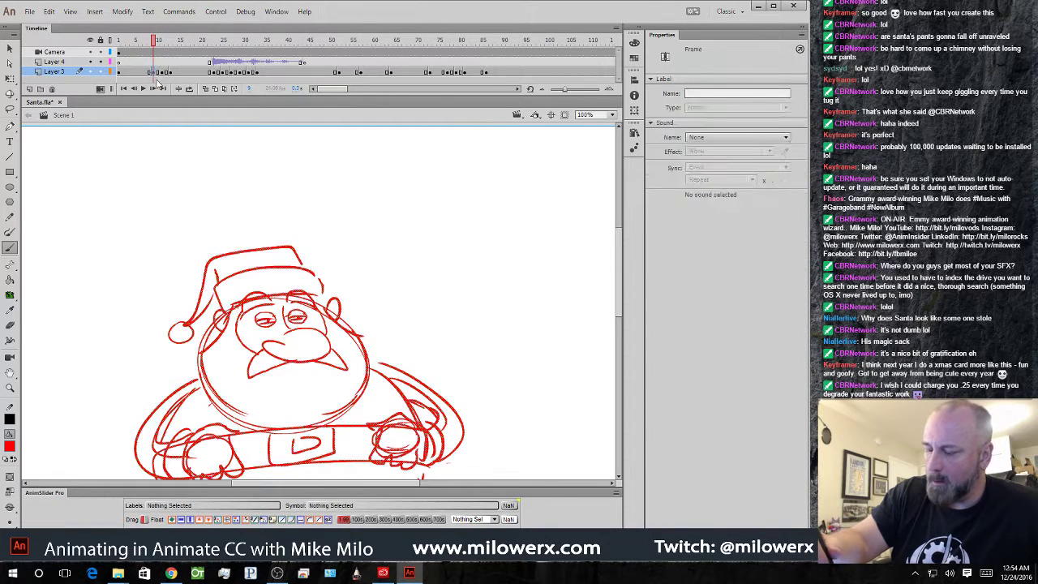
key(F7)
key(ctrl+z)
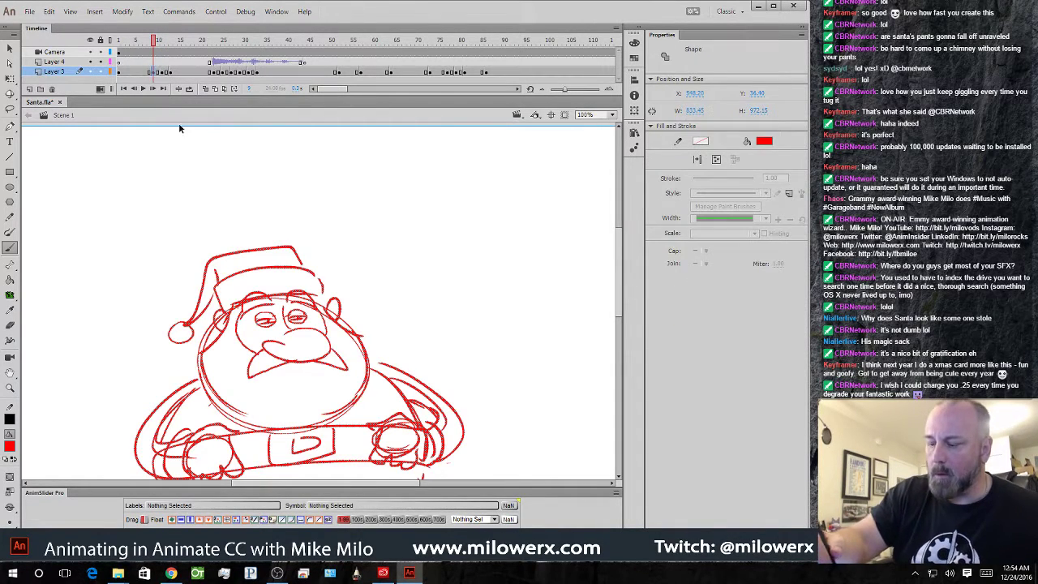
ctrl+click(274, 325)
ctrl+shift+click(304, 319)
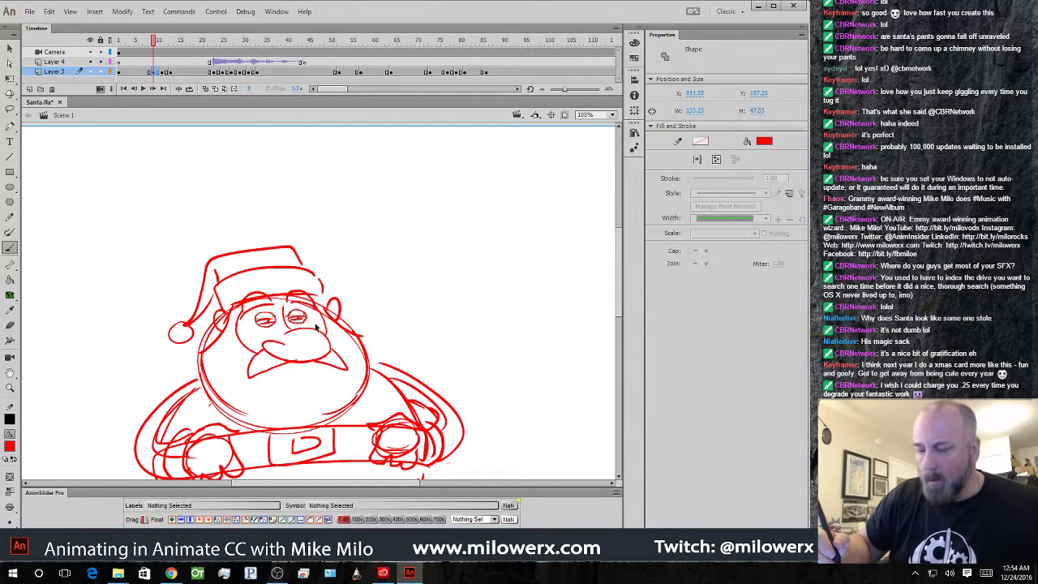
key(Delete)
click(205, 89)
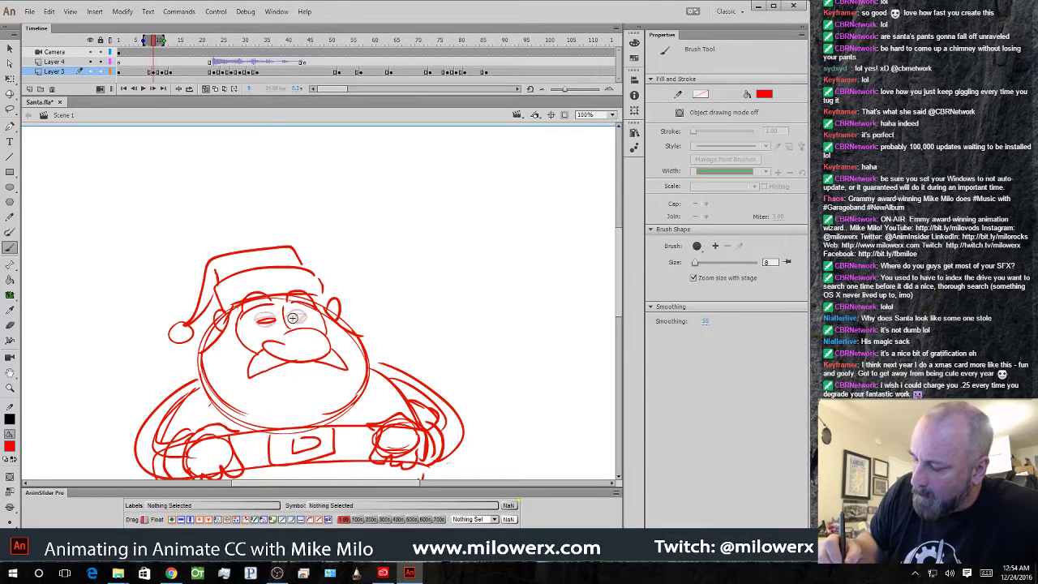
drag(292, 320, 306, 318)
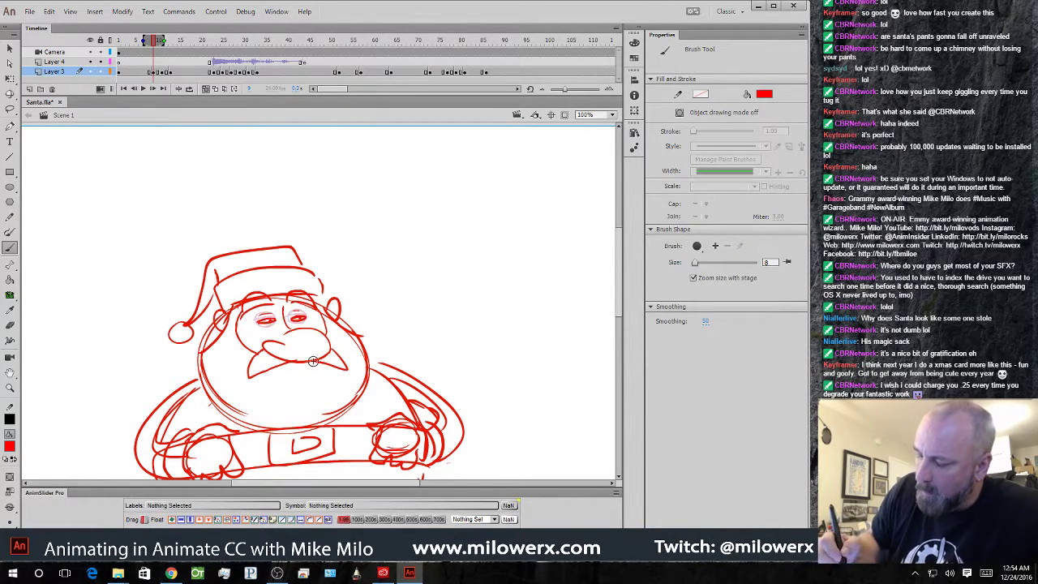
click(206, 89)
- Extend the nearly closed eye drawing at frame 9 by two frames and split it with a keyframe at frame 11
drag(156, 42, 147, 63)
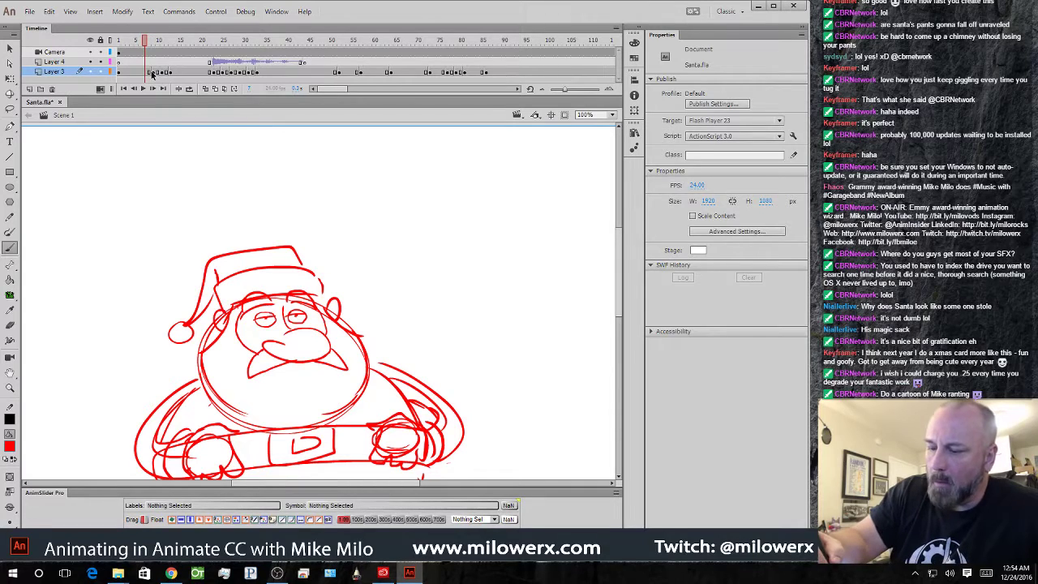
click(153, 72)
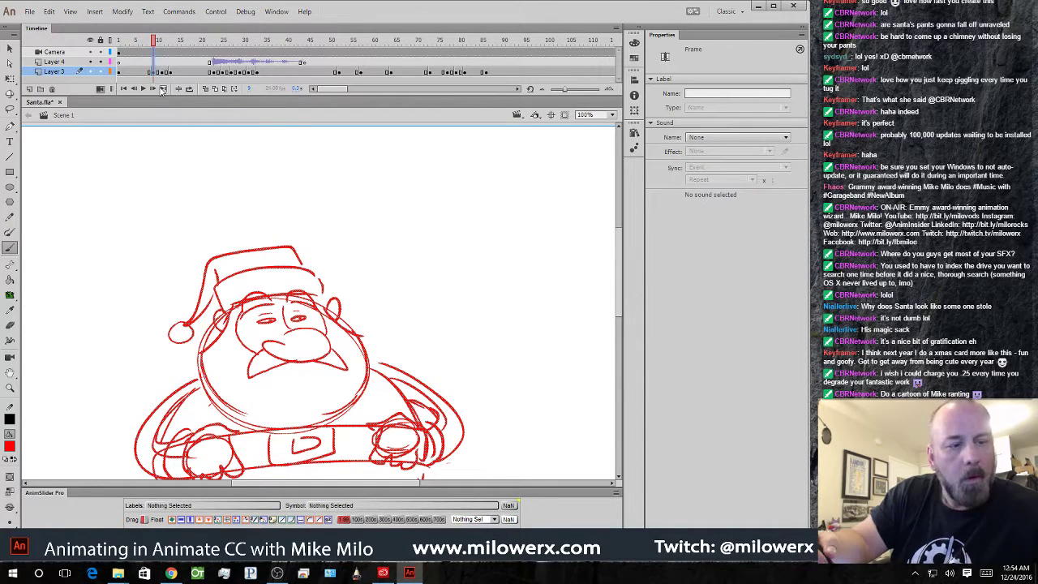
key(F5)
key(F5)
click(162, 73)
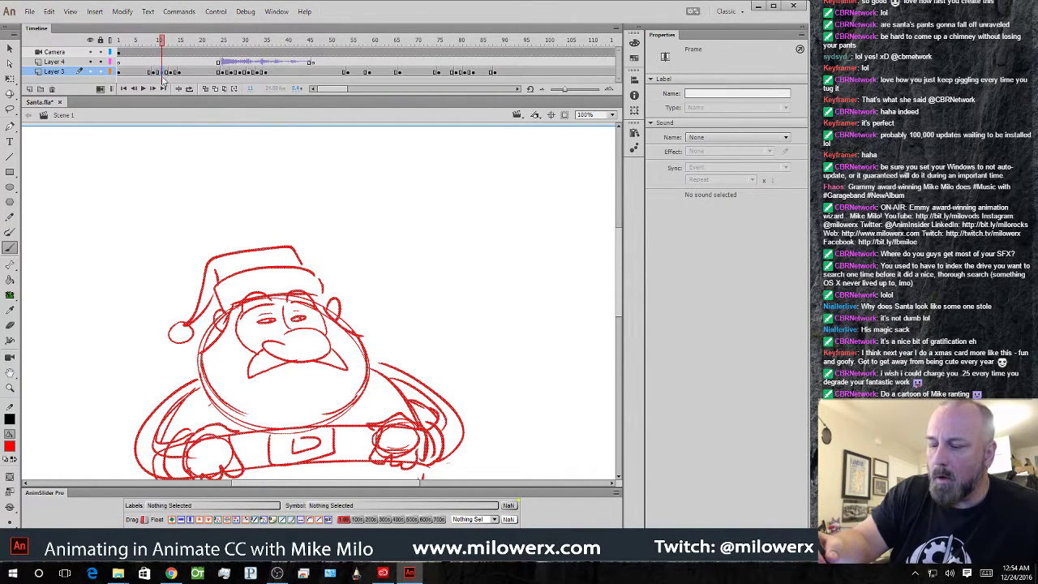
- Replace the slit eyes in frame 9 with half-open eyes brushed over the onion skin, and scrub the blink to check it
click(154, 73)
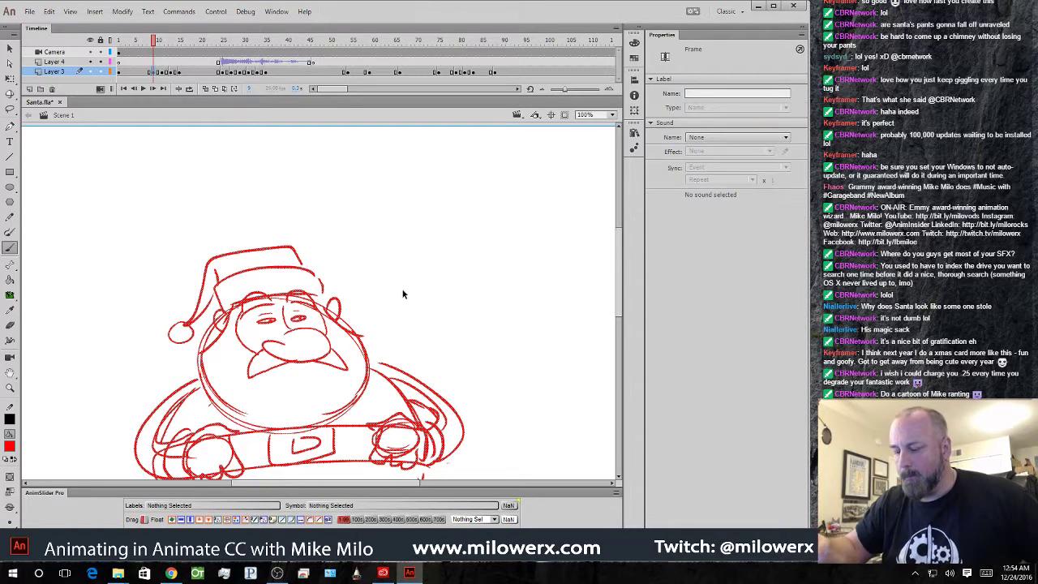
key(b)
ctrl+click(302, 319)
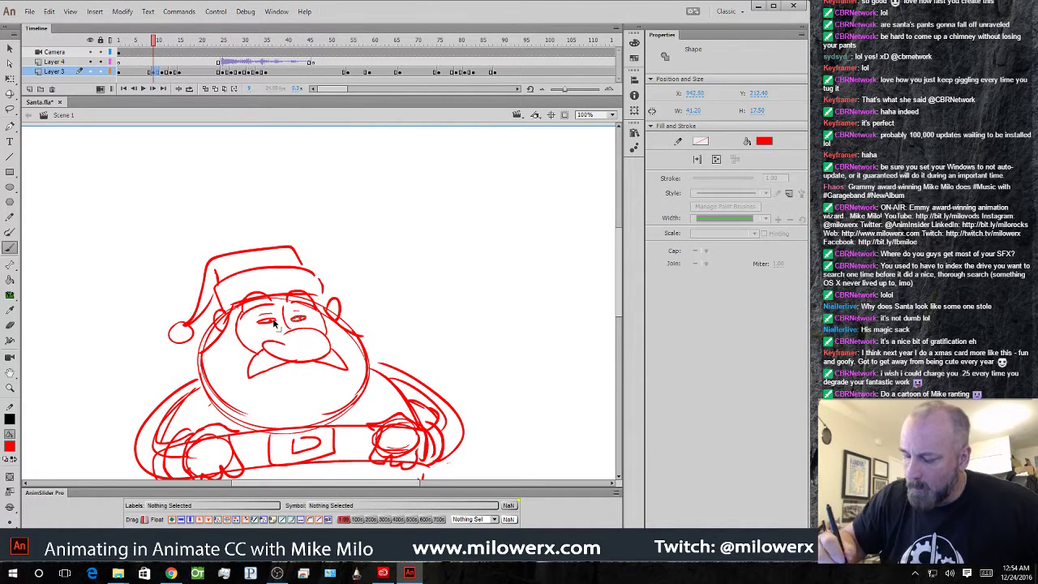
drag(292, 318, 302, 324)
key(ctrl+z)
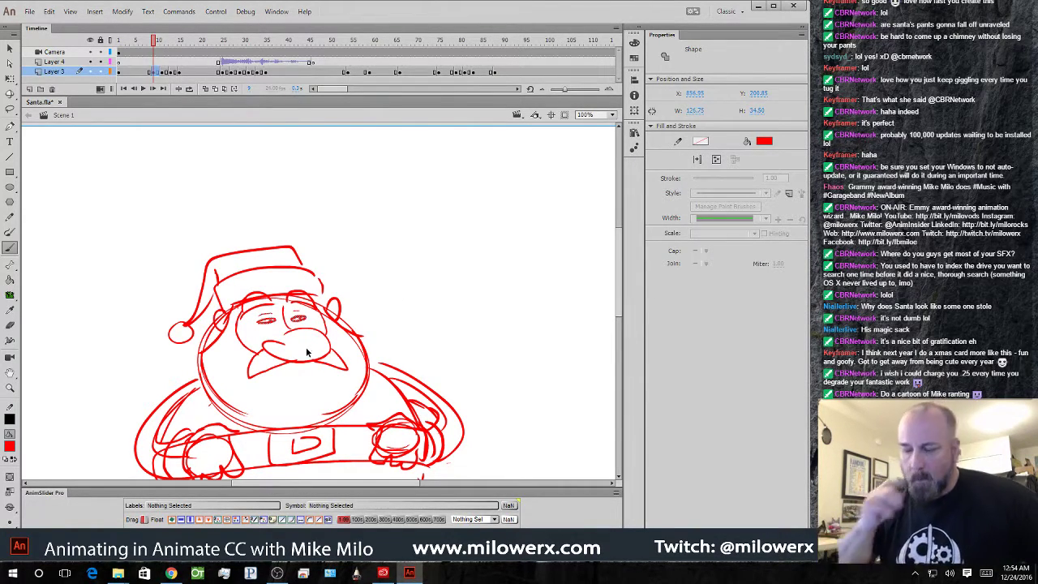
click(206, 88)
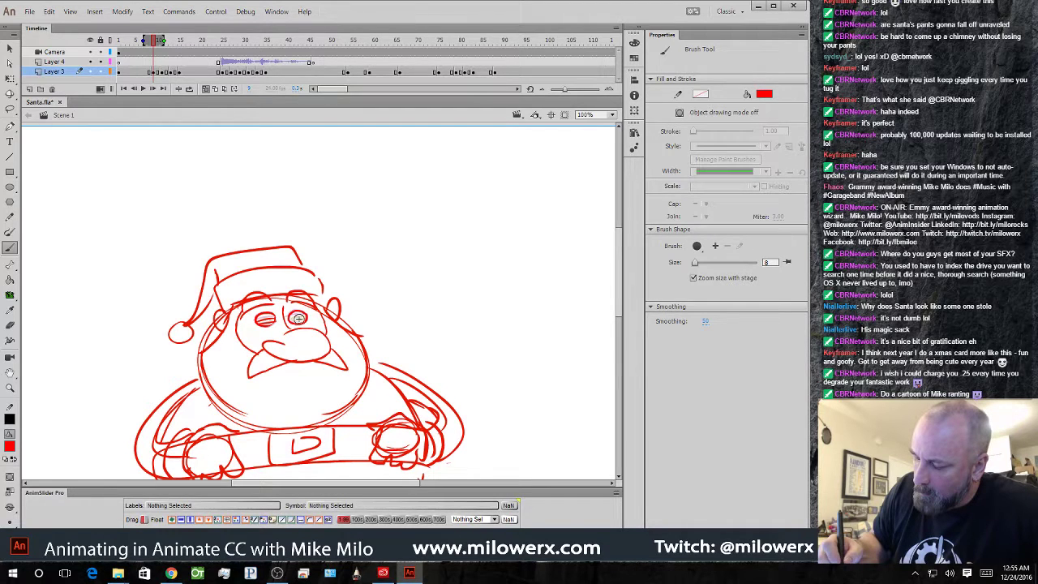
drag(299, 319, 289, 318)
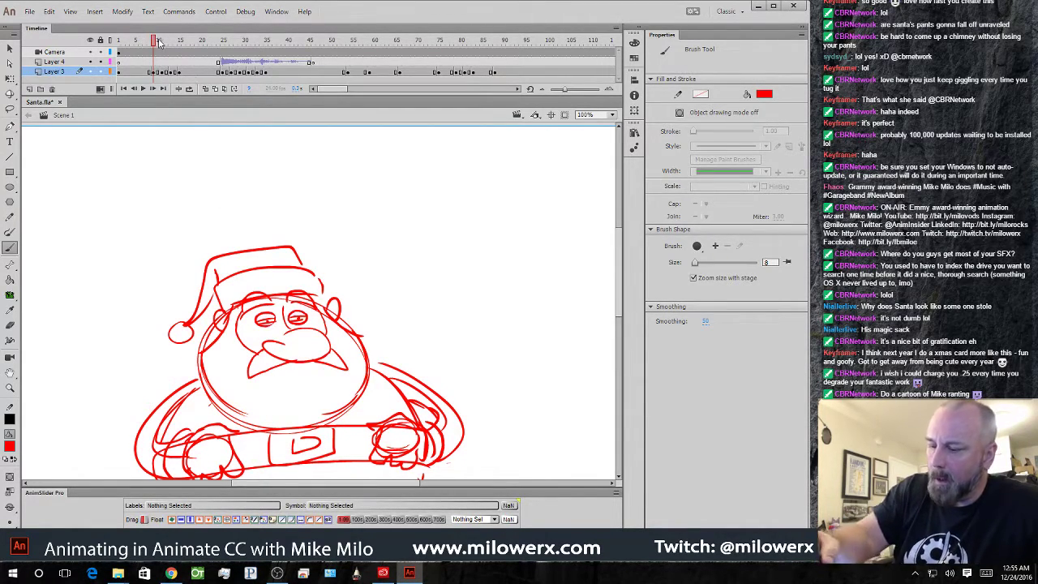
mouse_move(160, 42)
mouse_down()
mouse_move(120, 48)
mouse_move(173, 49)
mouse_move(141, 57)
mouse_move(178, 51)
mouse_move(127, 50)
mouse_up()
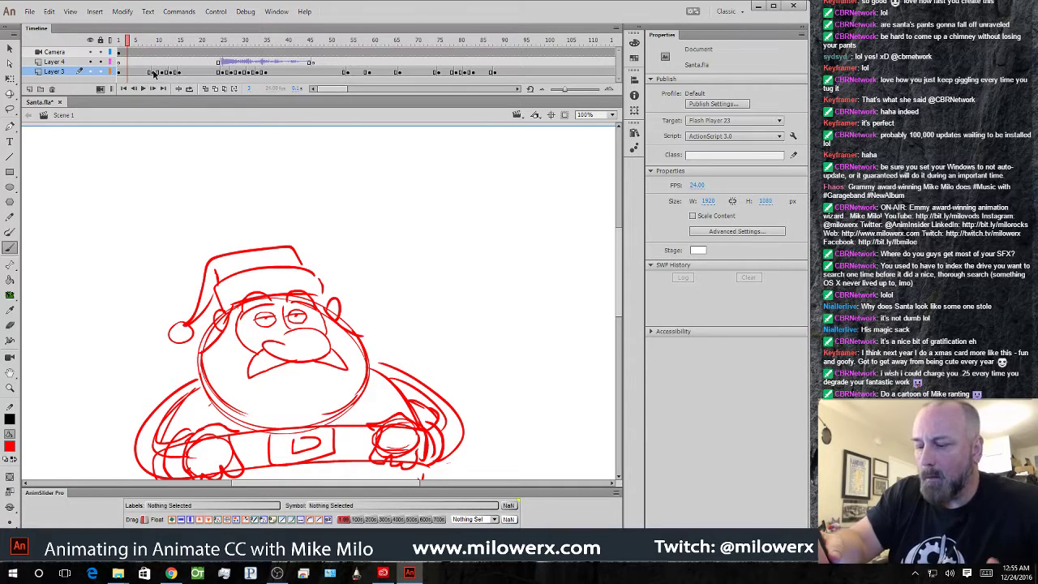
- Play through the blink and clear its keyframes between frames 9 and 14 on Layer 3
key(Return)
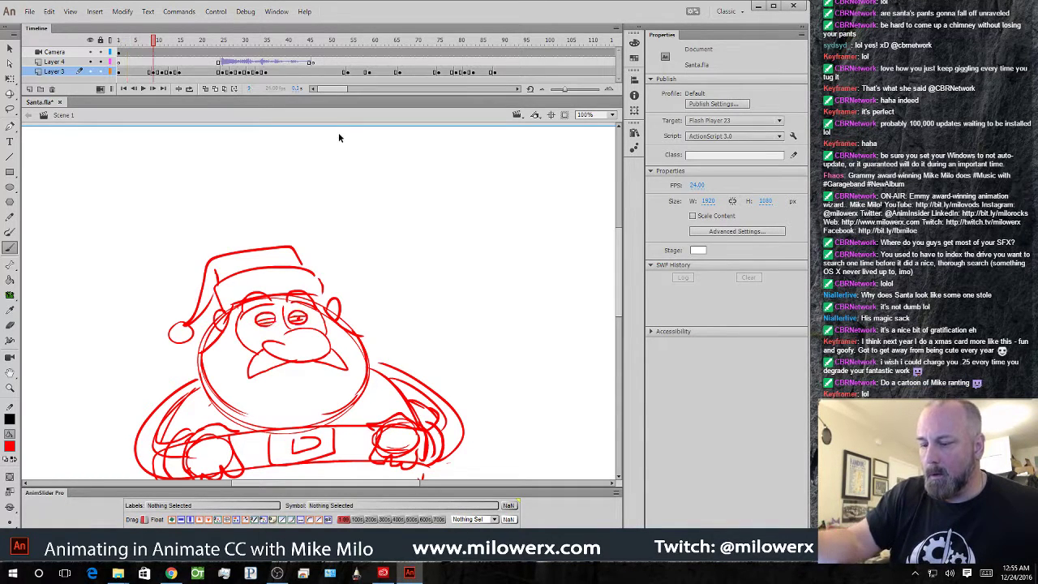
drag(178, 72, 156, 75)
click(154, 73)
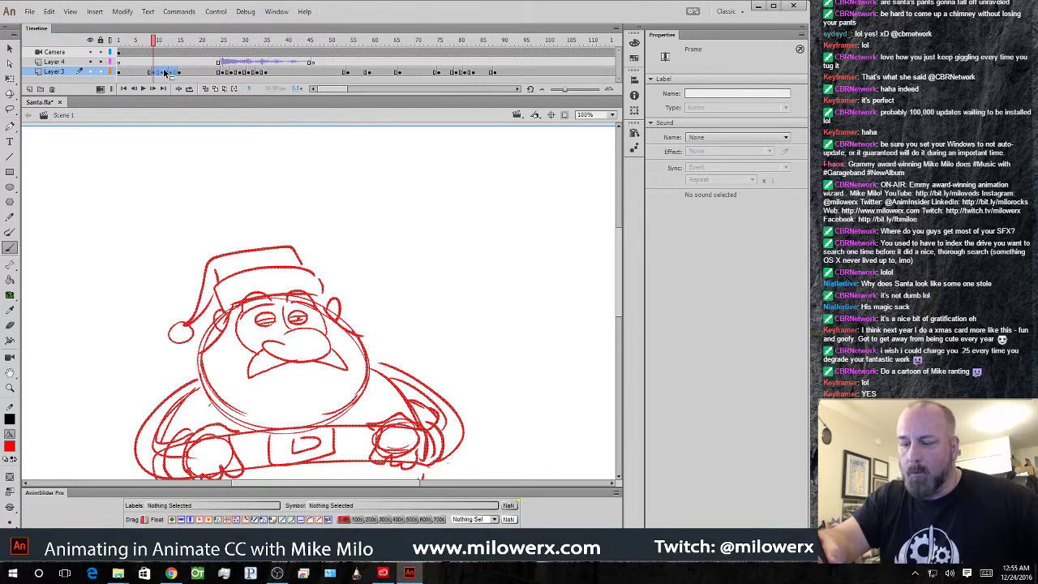
right_click(165, 73)
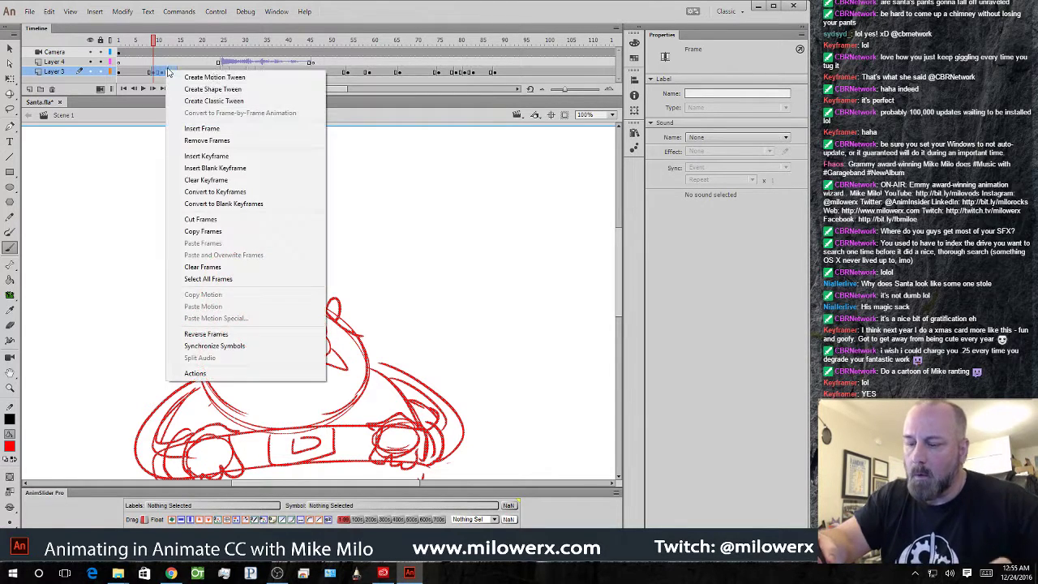
click(260, 182)
- Add a keyframe at frame 11 on Layer 3, replace Santa's half-open eyes with brushed closed lids, and scrub back to frame 1
click(179, 72)
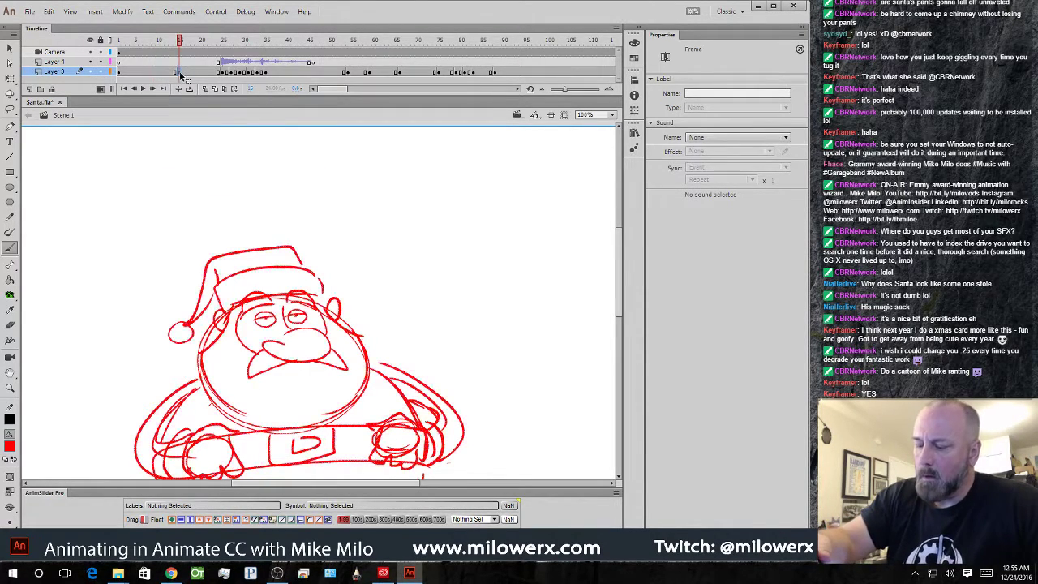
click(167, 72)
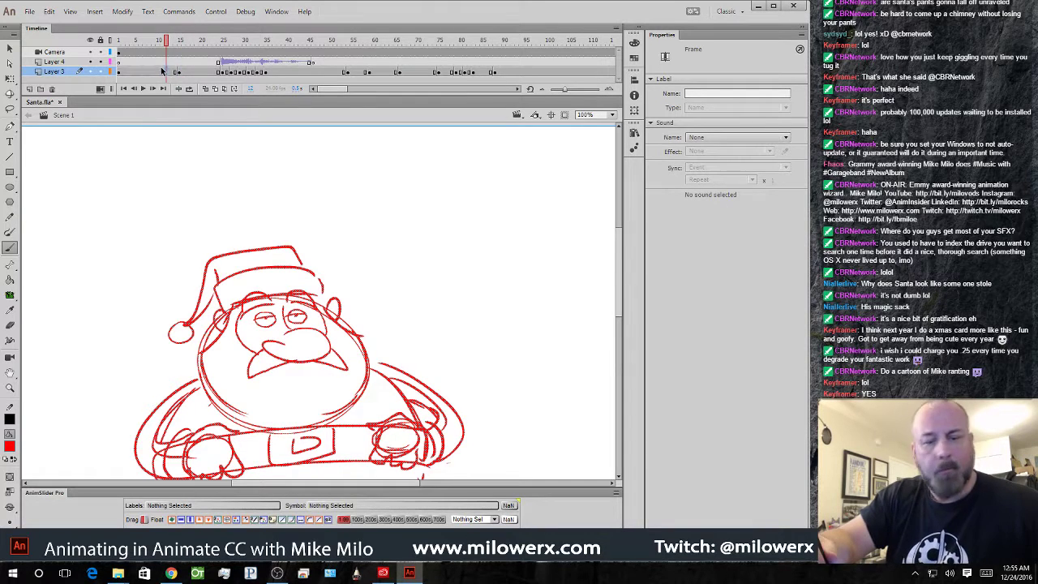
click(162, 71)
key(b)
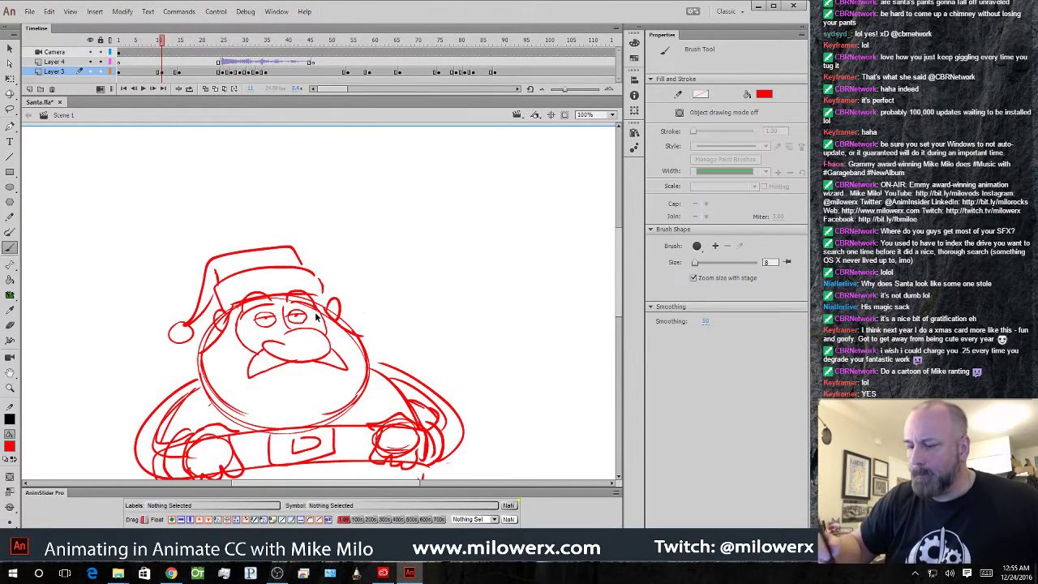
ctrl+click(307, 321)
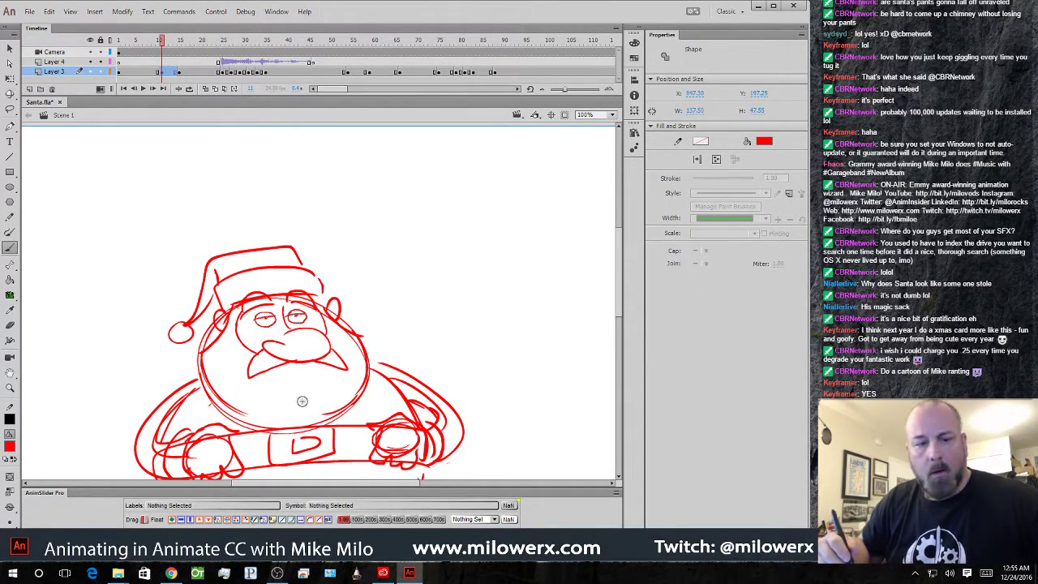
key(ctrl+shift+a)
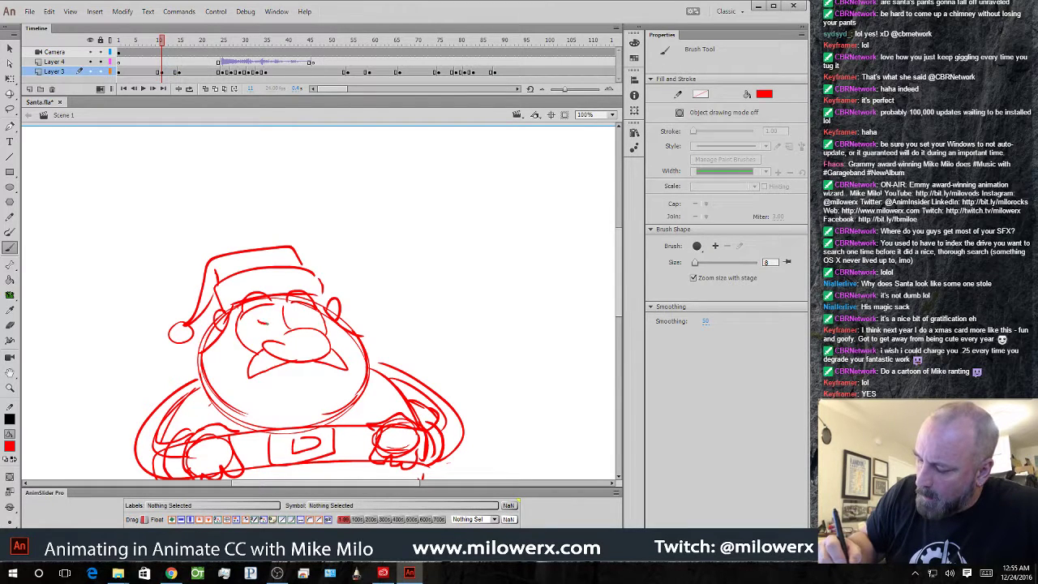
drag(258, 321, 308, 314)
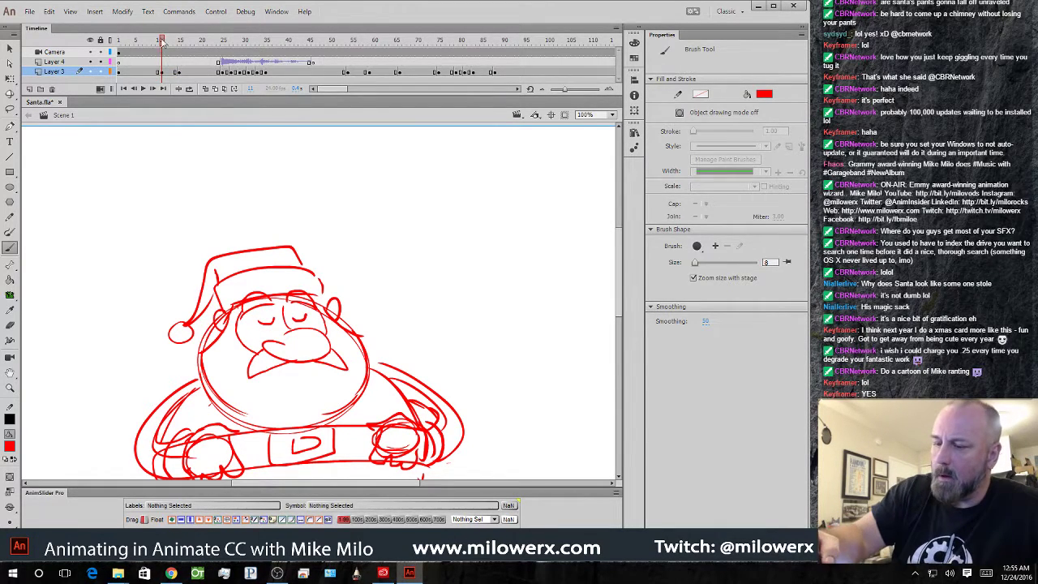
mouse_move(161, 42)
mouse_down()
mouse_move(136, 50)
mouse_move(190, 49)
mouse_move(119, 49)
mouse_up()
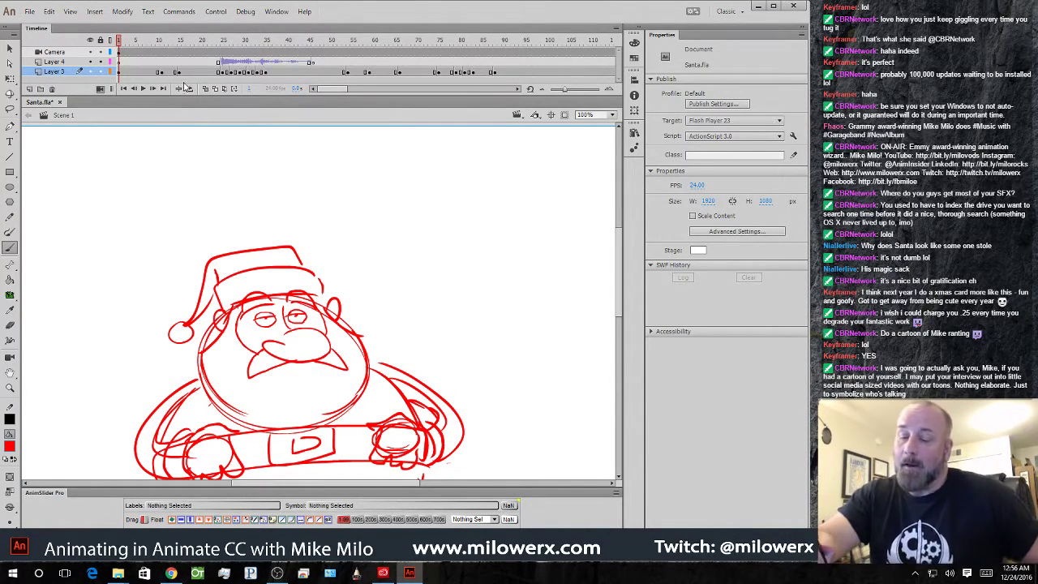
- Play the full animation from frame 1 with the whole stage in view at 50% zoom
click(10, 48)
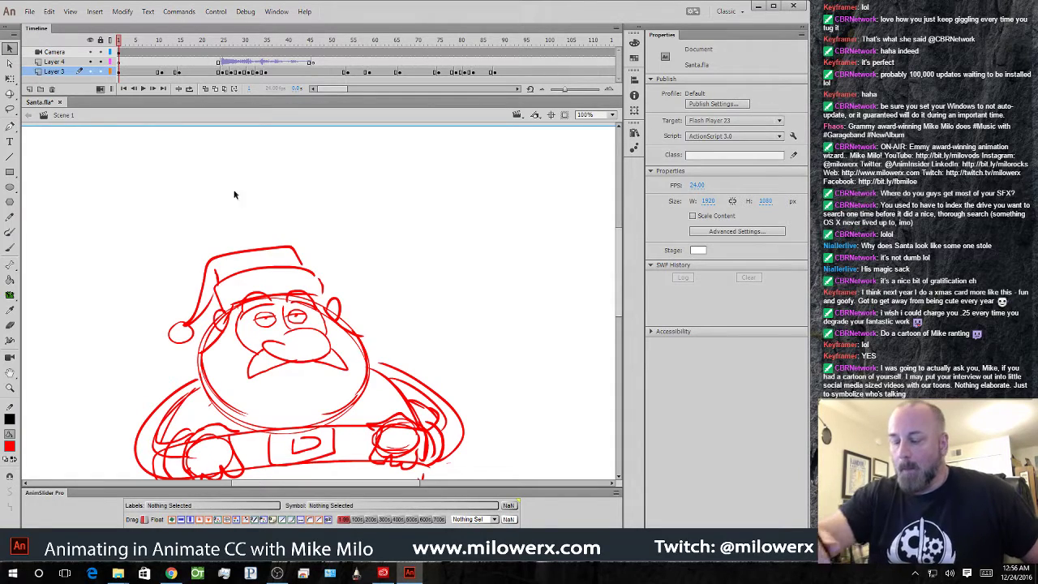
ctrl+shift+click(375, 275)
drag(395, 335, 450, 216)
ctrl+click(432, 263)
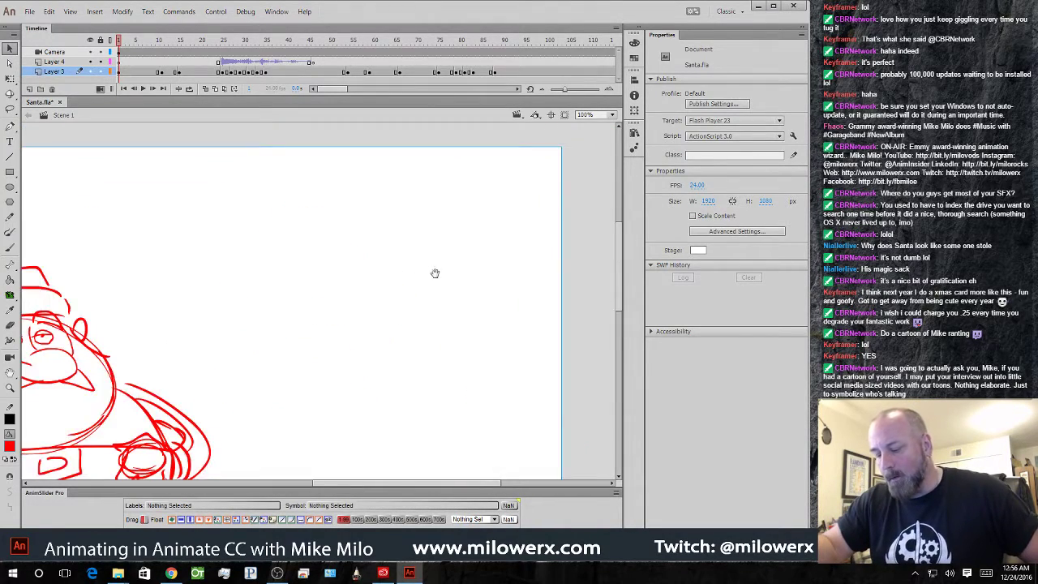
drag(435, 273, 562, 165)
mouse_move(495, 239)
mouse_down()
mouse_move(544, 213)
mouse_move(547, 199)
mouse_up()
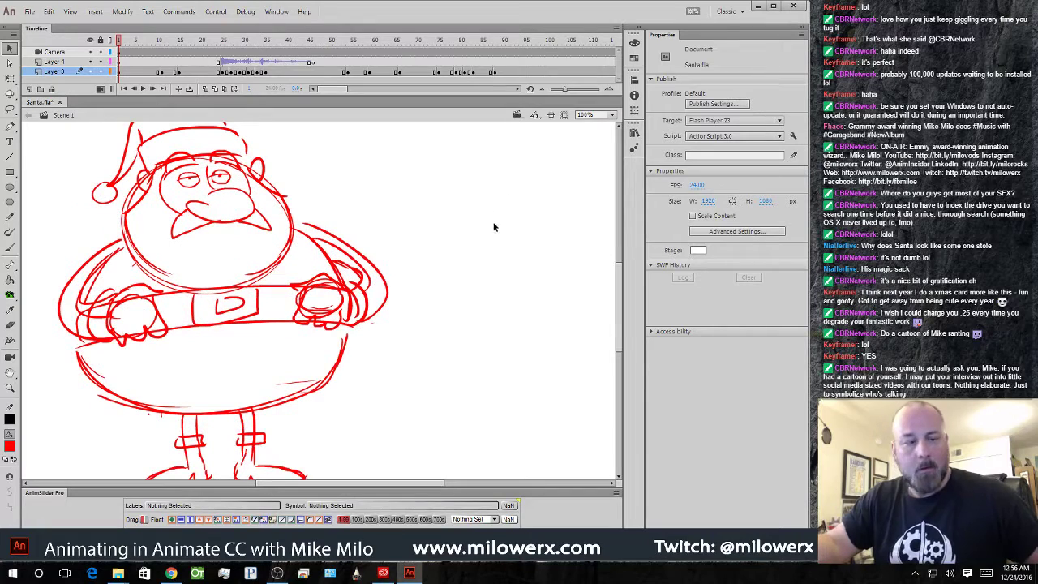
alt+click(423, 250)
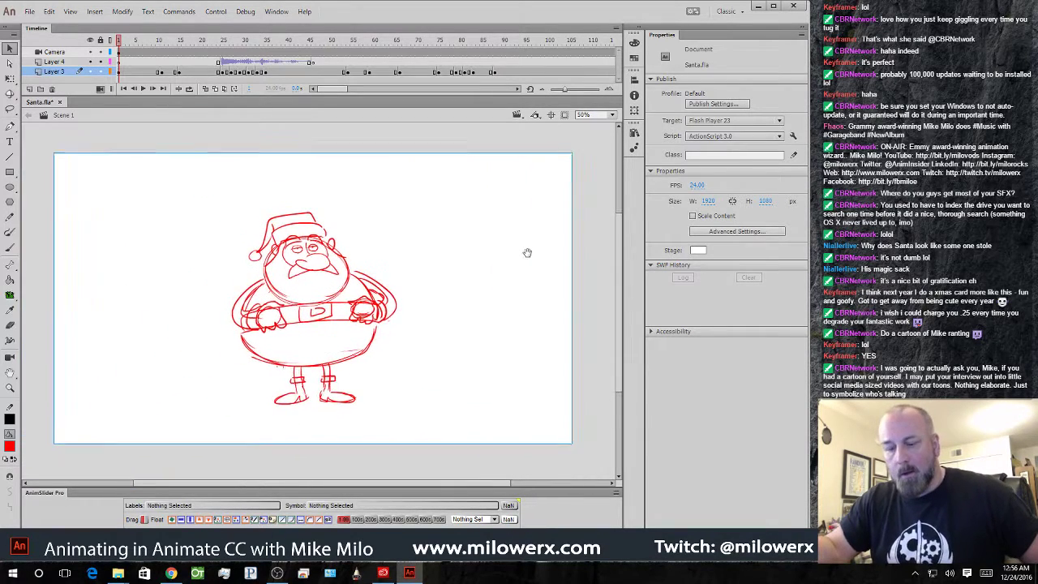
key(Return)
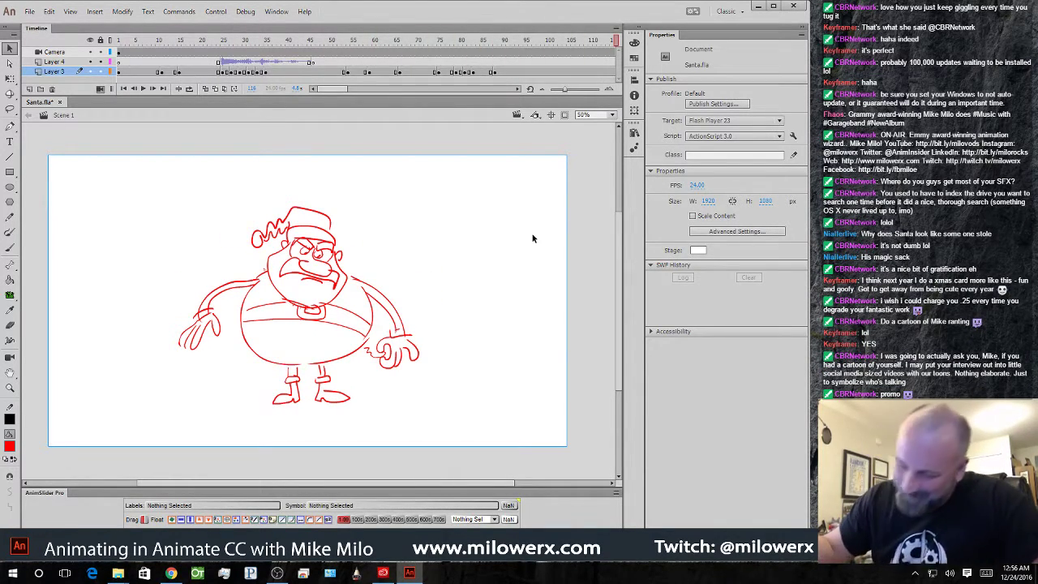
- Extend the final hold on all layers past frame 125 and add a keyframe at frame 90 on Layer 3
drag(331, 89, 341, 89)
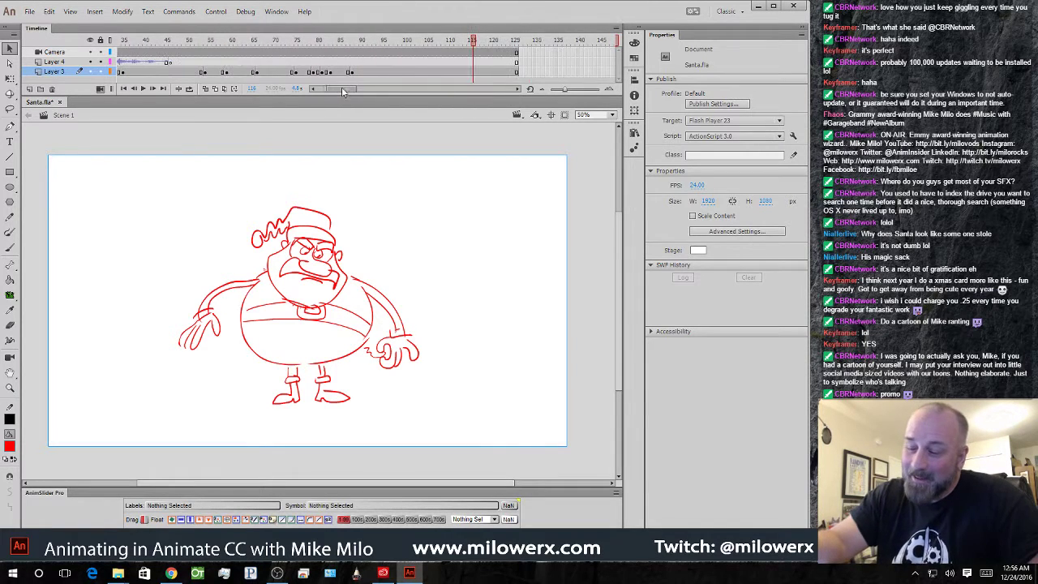
drag(371, 46, 517, 85)
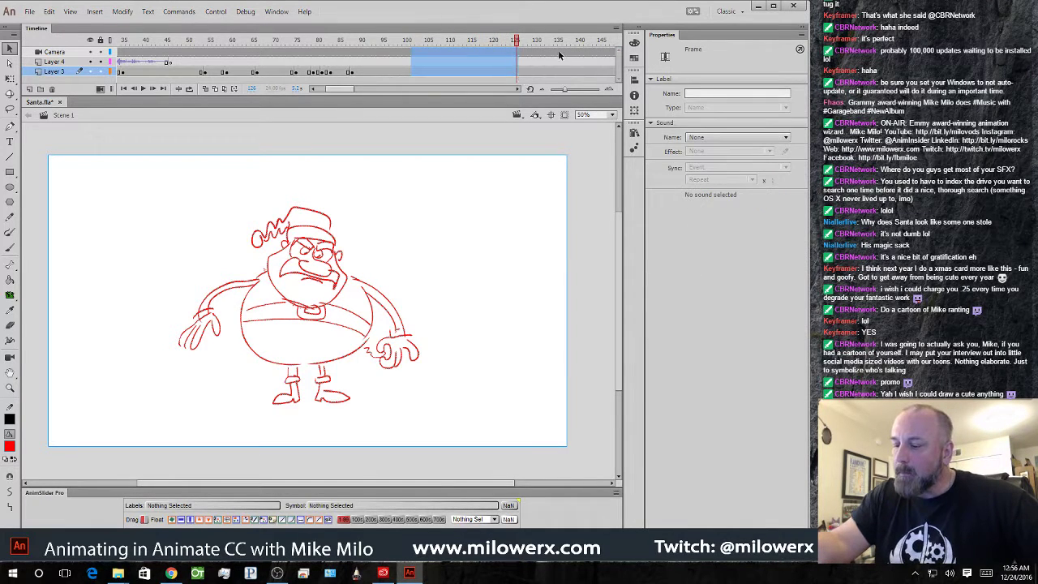
drag(515, 46, 364, 77)
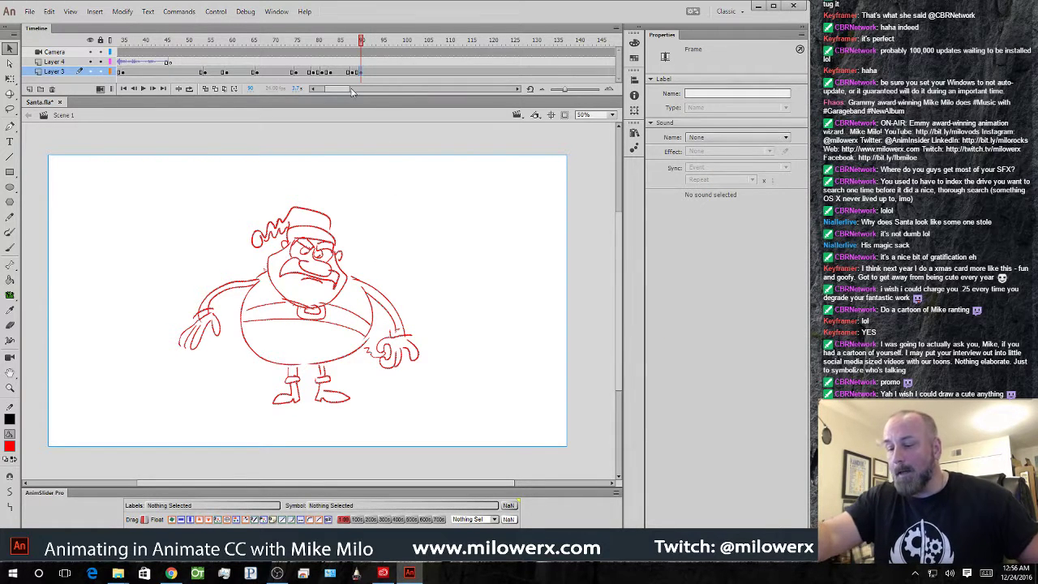
- Lasso Santa's thread-side hand and cuff in the frame 90 drawing and delete them
click(10, 110)
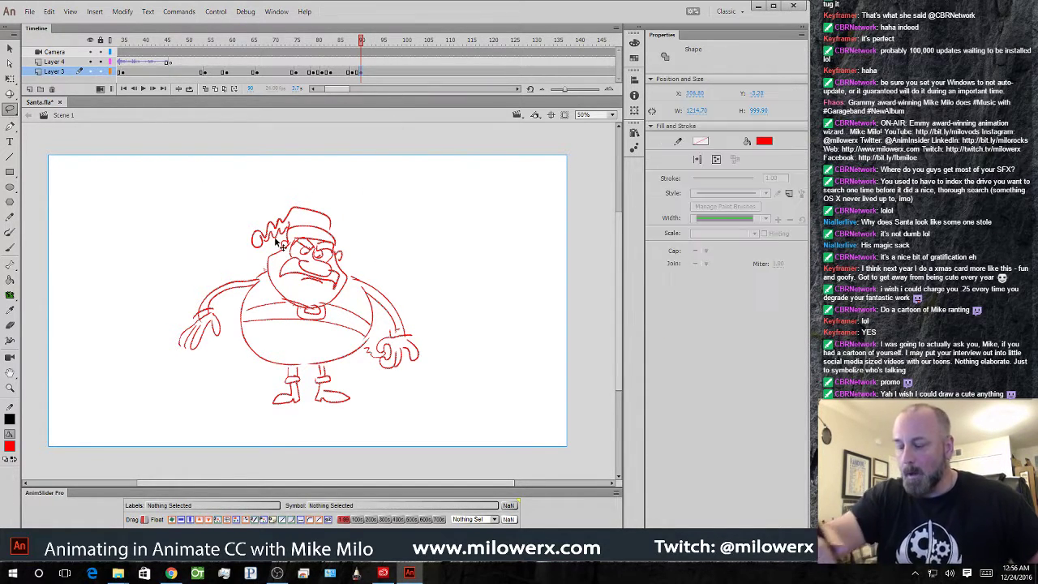
ctrl+click(423, 339)
mouse_move(458, 342)
mouse_down()
mouse_move(505, 322)
mouse_move(605, 332)
mouse_up()
mouse_move(397, 389)
mouse_down()
mouse_move(385, 290)
mouse_move(292, 315)
mouse_move(357, 385)
mouse_up()
key(Delete)
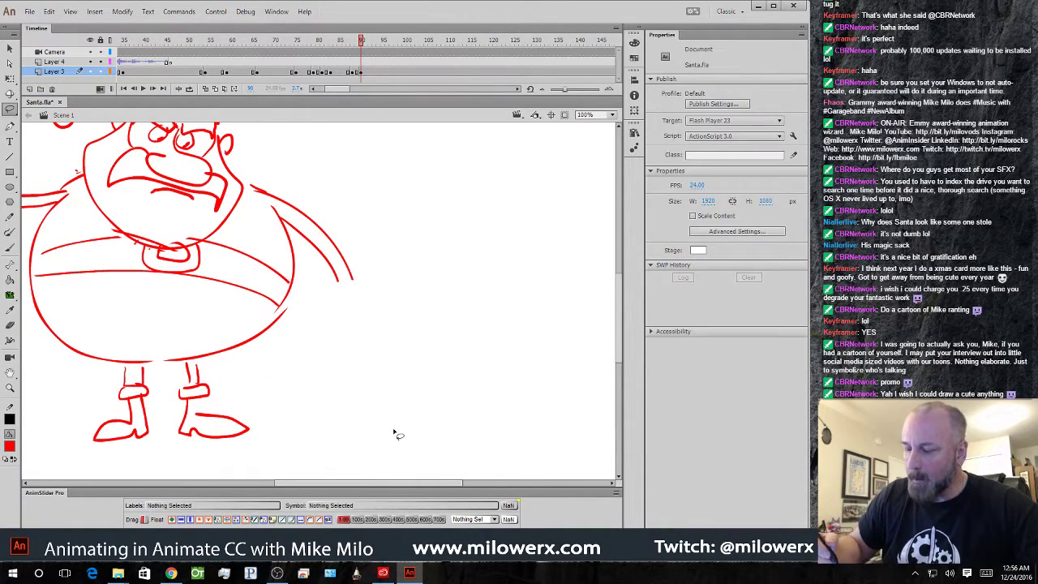
- Add a new layer above Layer 3 and place a keyframe at frame 88 on it
click(362, 63)
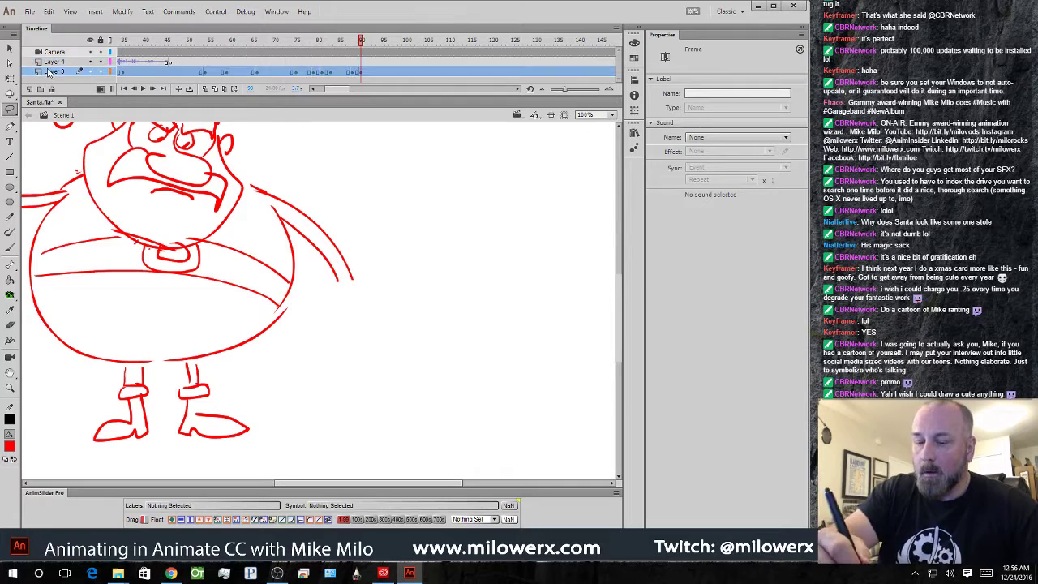
click(31, 90)
click(362, 72)
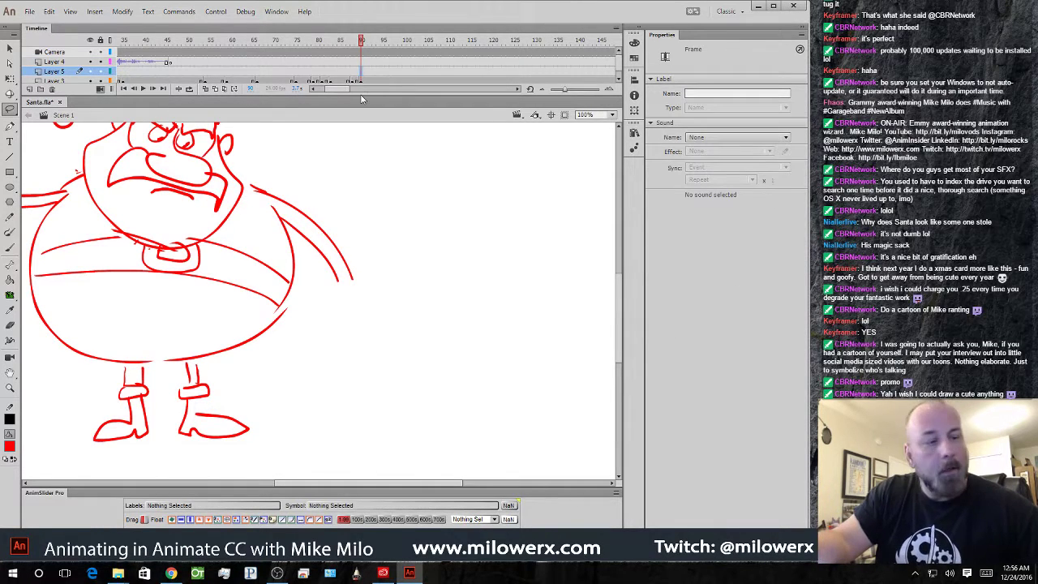
click(353, 79)
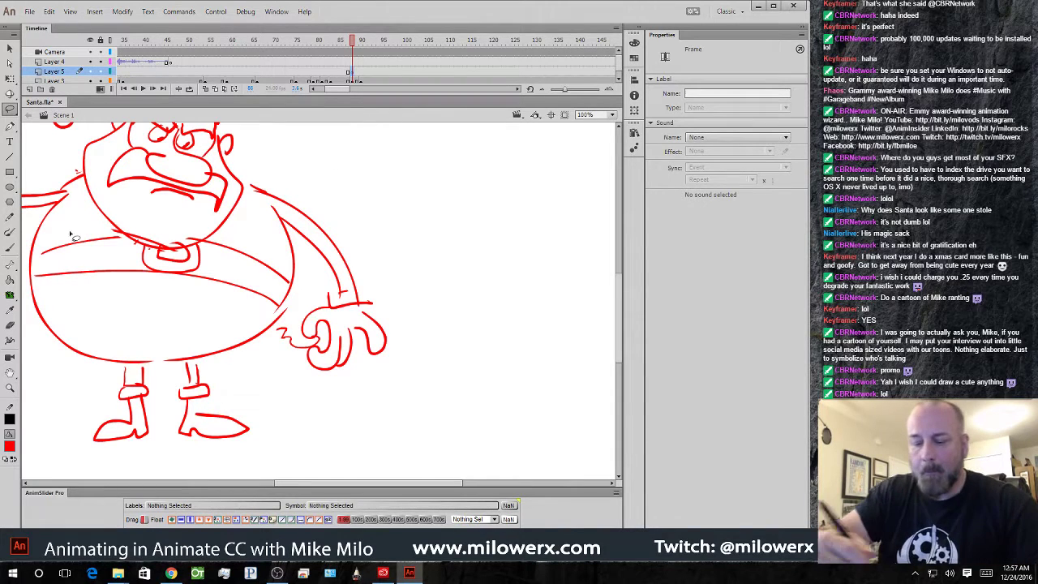
- Delete the Santa drawings at frames 88 and 90 on Layer 3, and turn on onion skinning at frame 88
click(10, 249)
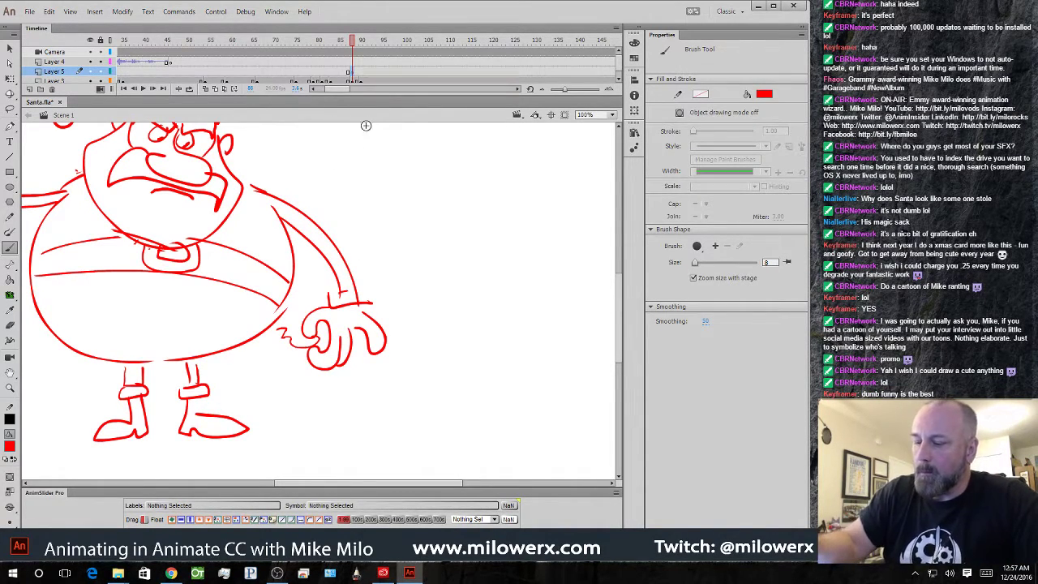
click(353, 81)
key(Delete)
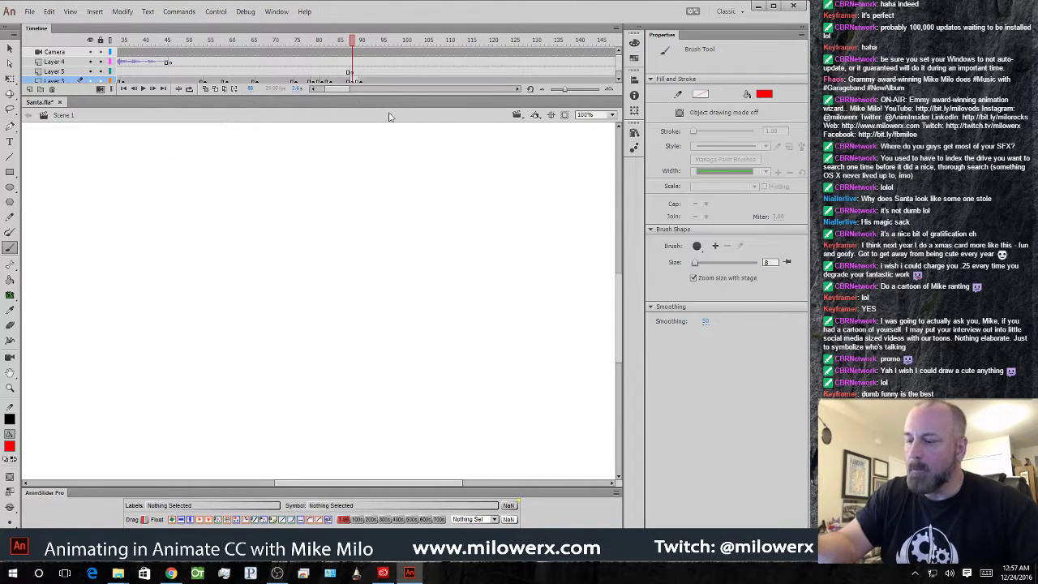
click(206, 88)
mouse_move(398, 292)
mouse_down()
mouse_move(481, 341)
mouse_move(522, 326)
mouse_up()
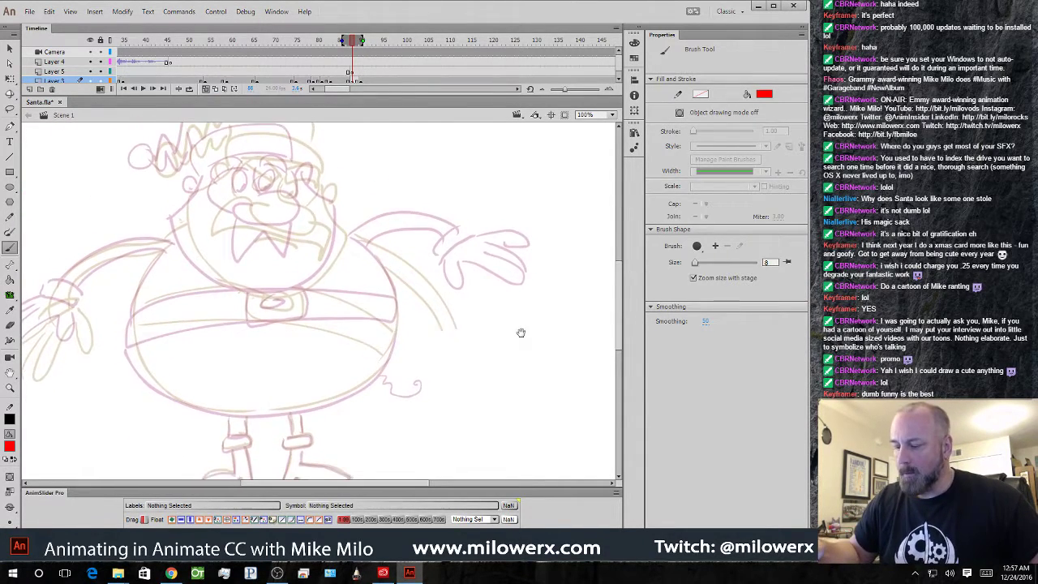
click(362, 81)
key(Delete)
click(353, 80)
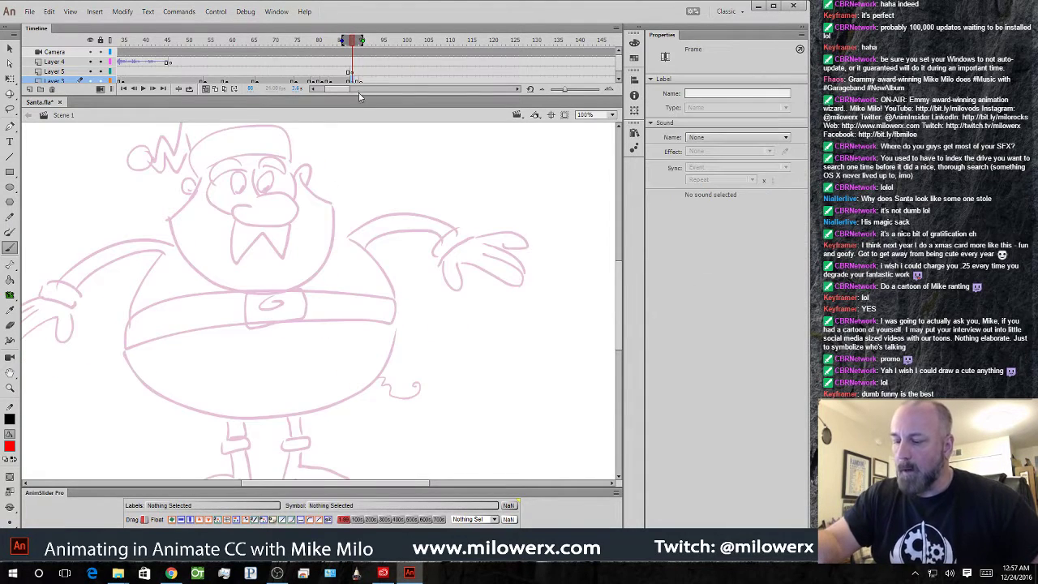
- Brush a round belly outline and the loose thread in frame 88 over the onion skin, undoing the first belly strokes
drag(471, 258, 493, 224)
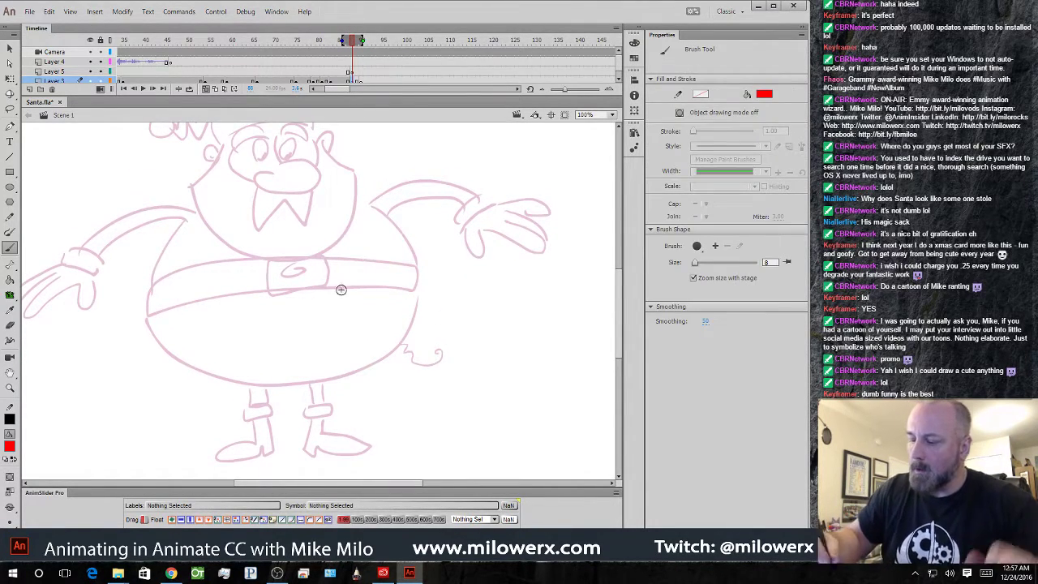
mouse_move(341, 201)
mouse_down()
mouse_move(213, 198)
mouse_move(350, 371)
mouse_move(390, 322)
mouse_move(273, 389)
mouse_move(368, 213)
mouse_up()
key(ctrl+z)
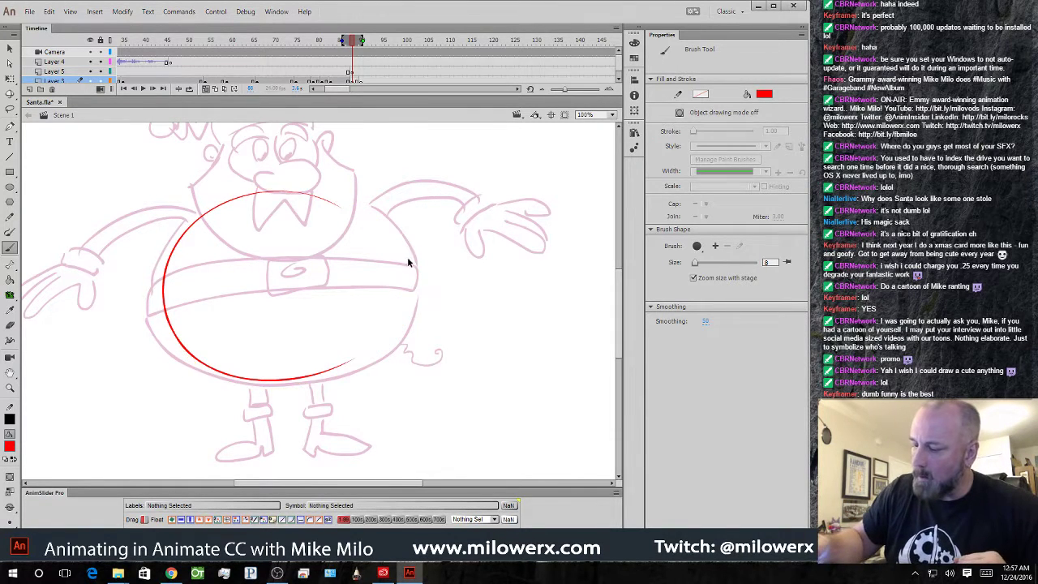
key(ctrl+z)
mouse_move(405, 250)
mouse_down()
mouse_move(330, 195)
mouse_move(164, 254)
mouse_move(215, 372)
mouse_move(388, 346)
mouse_move(405, 237)
mouse_up()
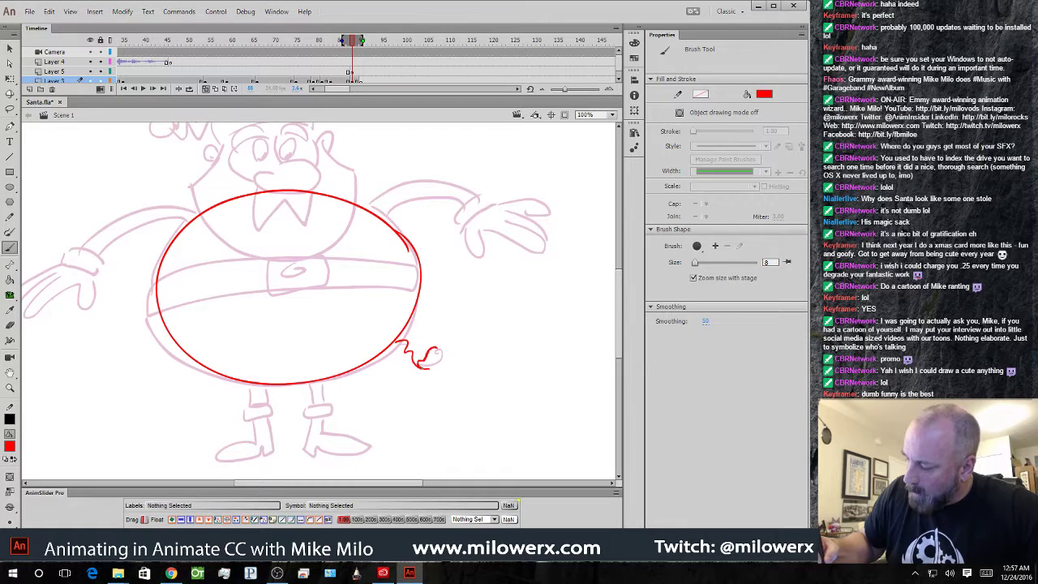
- Brush Santa's hand pinching the loose thread, then its cuff and the bent arm connecting to the belly
mouse_move(436, 354)
mouse_down()
mouse_move(433, 372)
mouse_move(441, 360)
mouse_up()
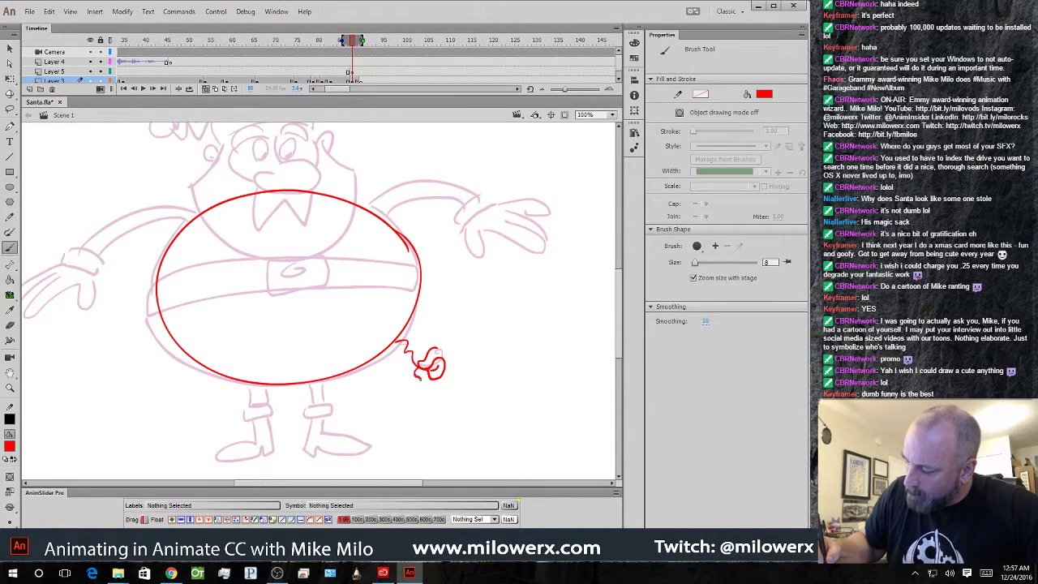
mouse_move(438, 389)
mouse_down()
mouse_move(465, 399)
mouse_move(464, 373)
mouse_move(481, 388)
mouse_move(454, 347)
mouse_move(458, 382)
mouse_up()
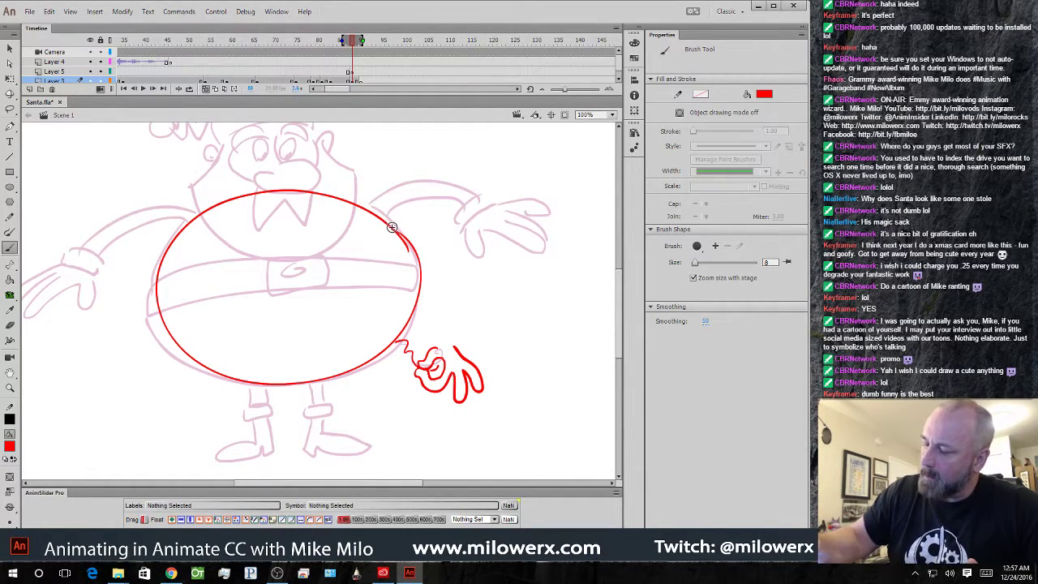
mouse_move(391, 227)
mouse_down()
mouse_move(447, 242)
mouse_move(475, 275)
mouse_move(458, 347)
mouse_up()
mouse_move(413, 246)
mouse_down()
mouse_move(456, 271)
mouse_move(457, 310)
mouse_move(437, 343)
mouse_move(470, 352)
mouse_up()
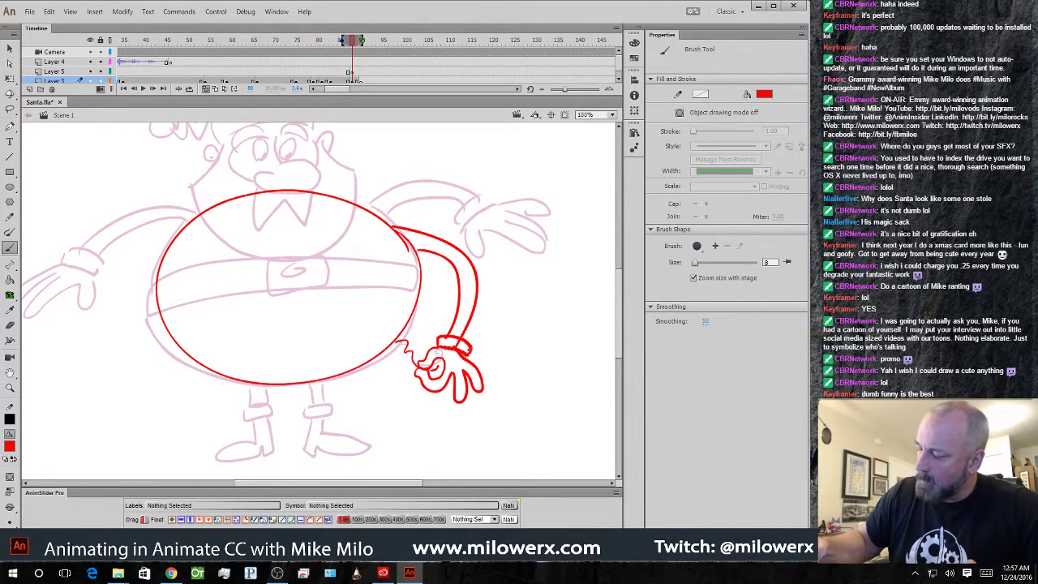
- Try to brush Santa's other arm bent at the elbow and reaching back to the belly
mouse_move(199, 213)
mouse_down()
mouse_move(115, 224)
mouse_move(73, 258)
mouse_move(153, 290)
mouse_move(156, 224)
mouse_move(106, 236)
mouse_move(95, 252)
mouse_move(153, 297)
mouse_up()
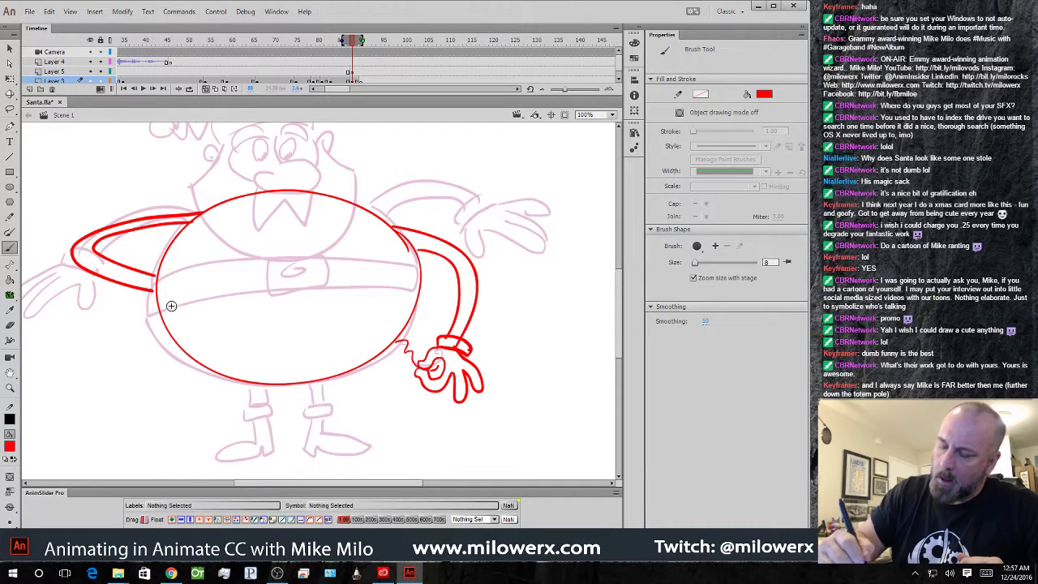
key(ctrl+z)
key(ctrl+z)
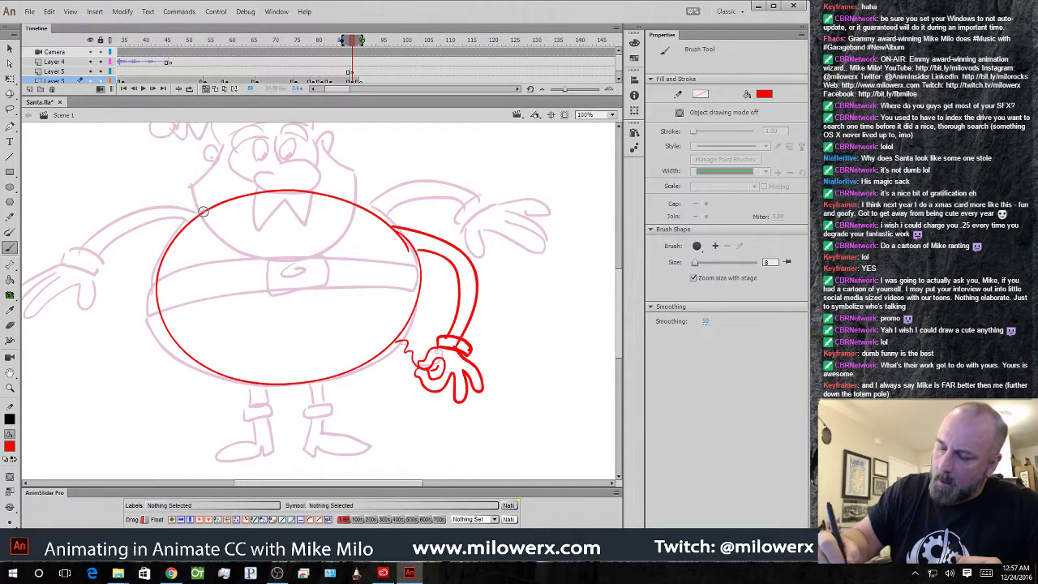
- Brush Santa's other arm bent at the elbow, with its cuff and a splayed hand resting on the side of the belly
mouse_move(199, 212)
mouse_down()
mouse_move(102, 217)
mouse_move(94, 262)
mouse_move(133, 285)
mouse_up()
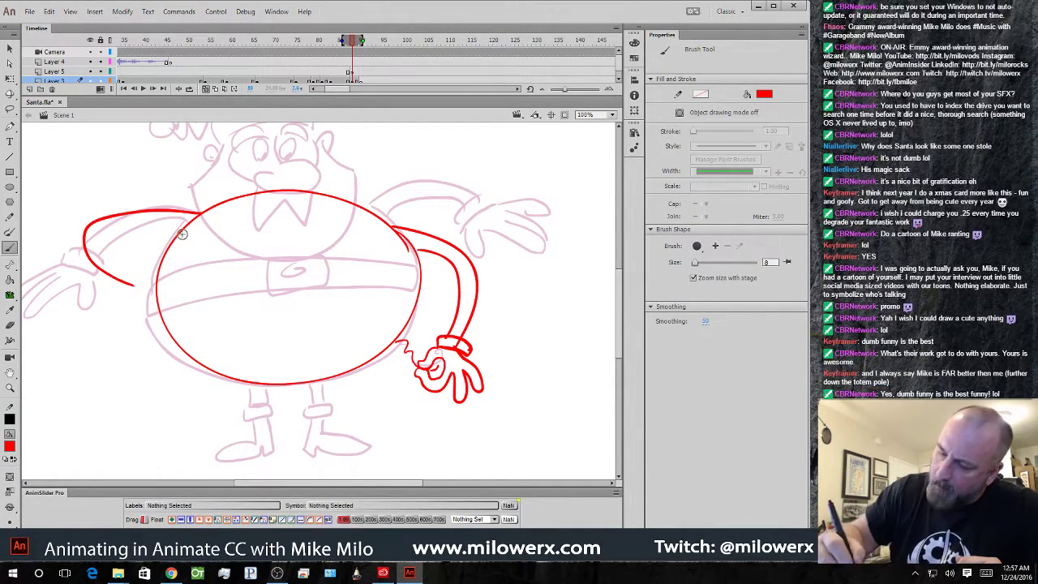
mouse_move(191, 222)
mouse_down()
mouse_move(120, 224)
mouse_move(106, 243)
mouse_move(141, 267)
mouse_up()
mouse_move(135, 259)
mouse_down()
mouse_move(117, 290)
mouse_move(159, 252)
mouse_move(186, 297)
mouse_move(156, 321)
mouse_move(180, 305)
mouse_move(173, 284)
mouse_up()
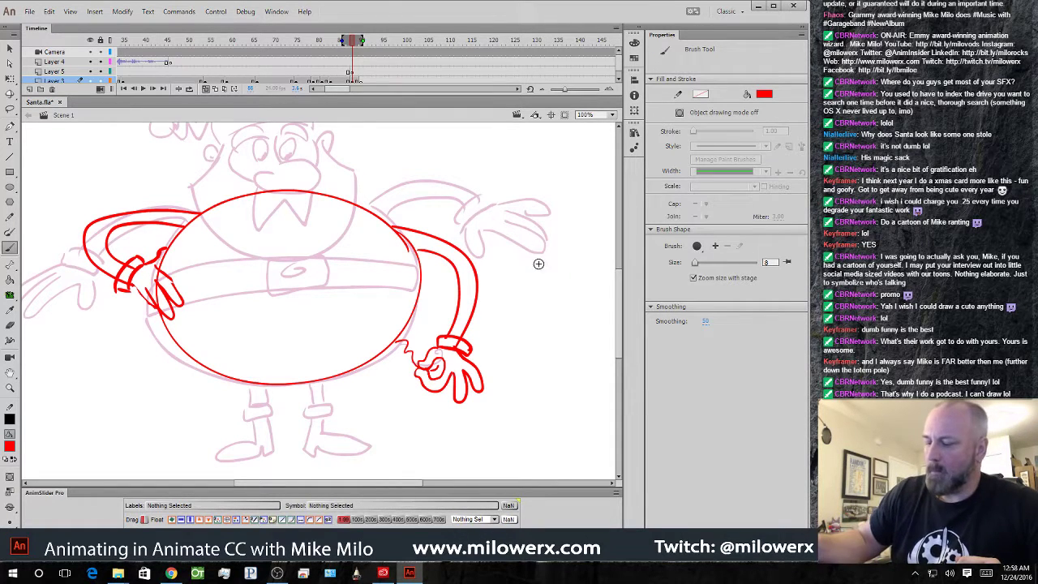
mouse_move(174, 282)
mouse_down()
mouse_move(344, 285)
mouse_move(417, 306)
mouse_move(390, 263)
mouse_move(293, 240)
mouse_move(162, 253)
mouse_up()
- Brush a curved belt across the belly outline with a square buckle at its centre
drag(261, 240, 261, 279)
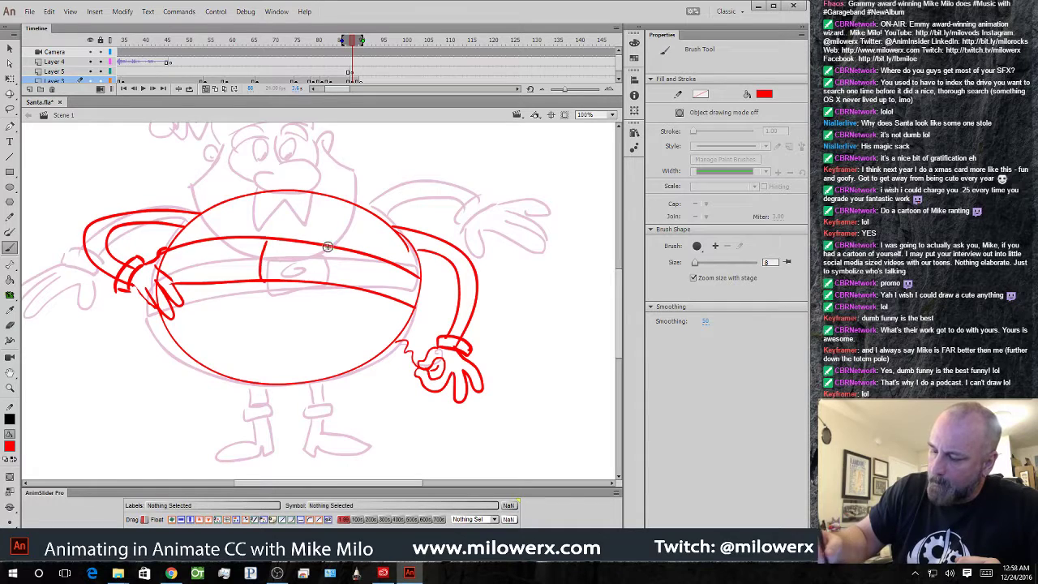
drag(334, 244, 335, 284)
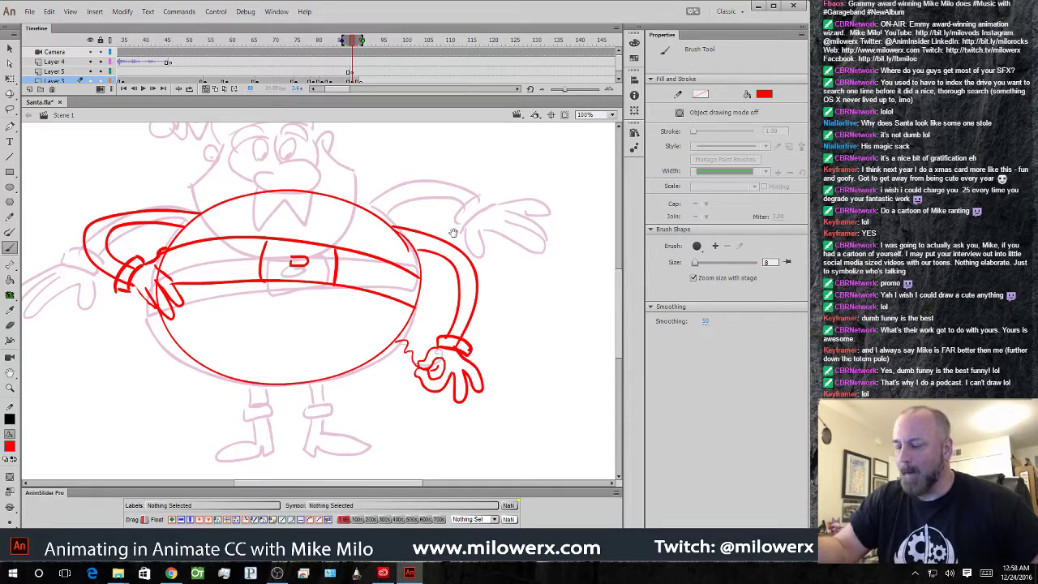
- Copy Santa's head from the frame 83 drawing on Layer 3 and paste it in place into the frame 88 drawing
drag(453, 233, 474, 323)
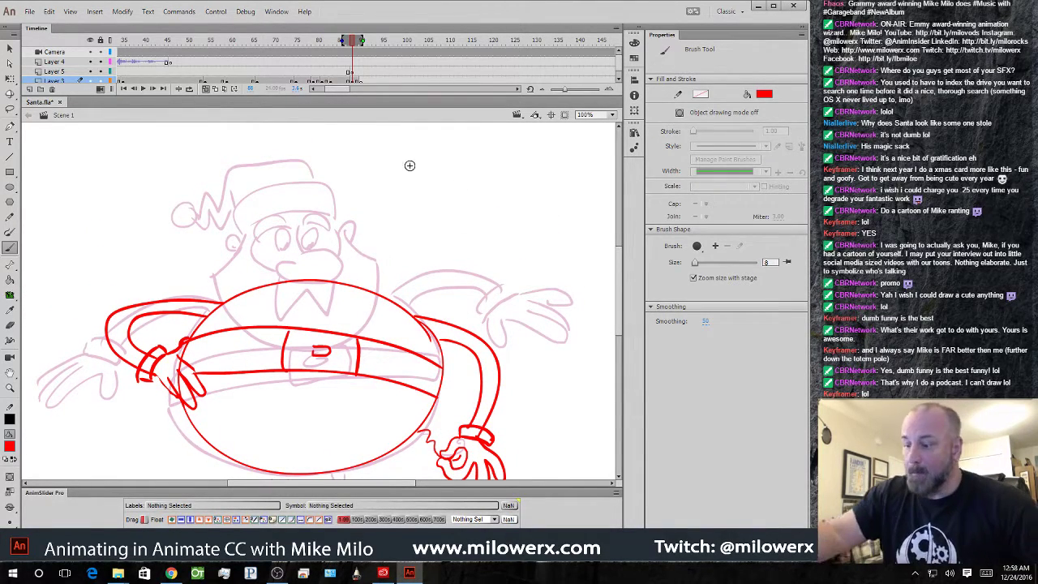
click(332, 72)
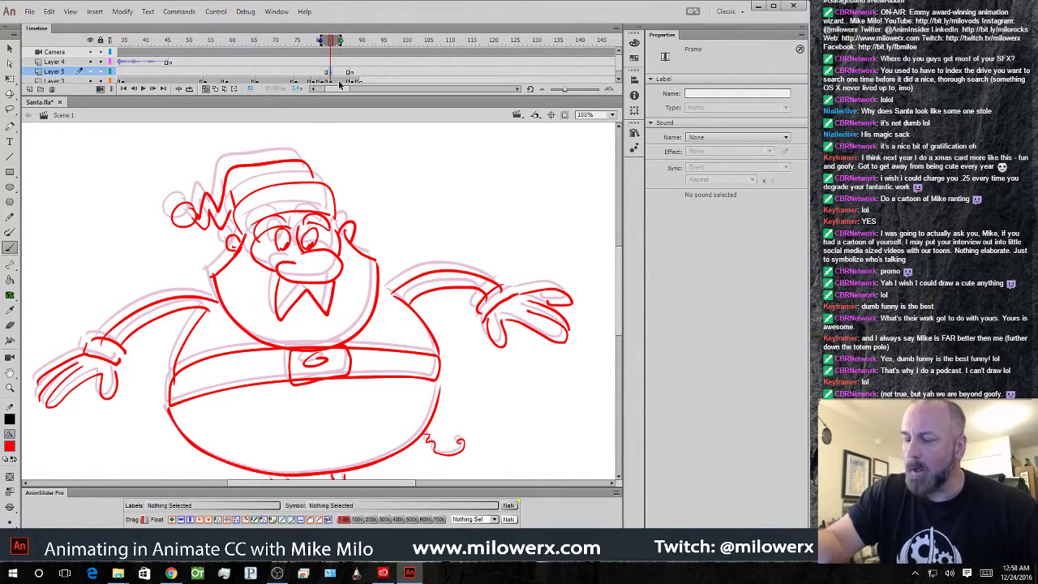
click(341, 83)
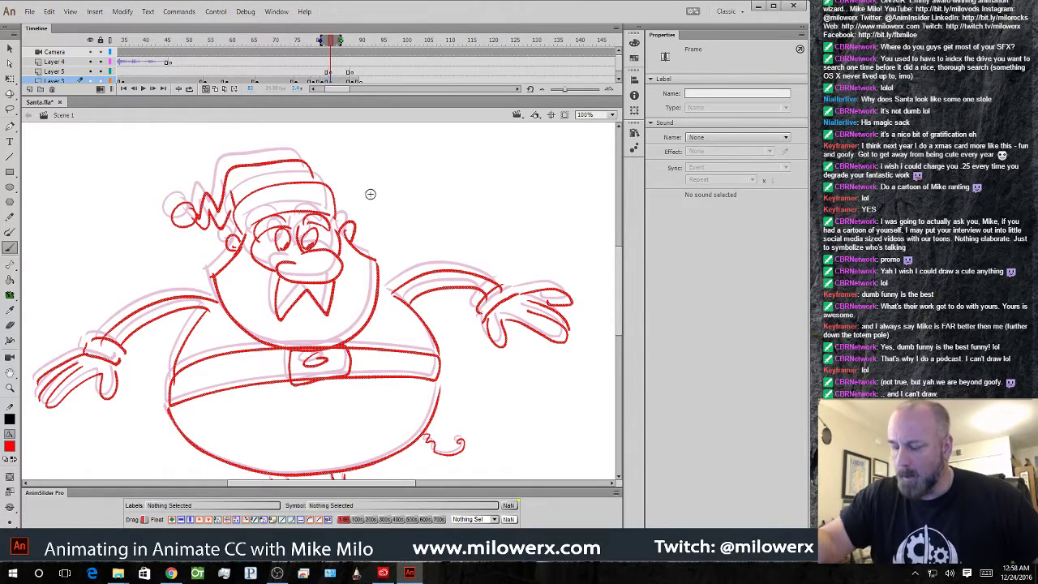
alt+click(424, 225)
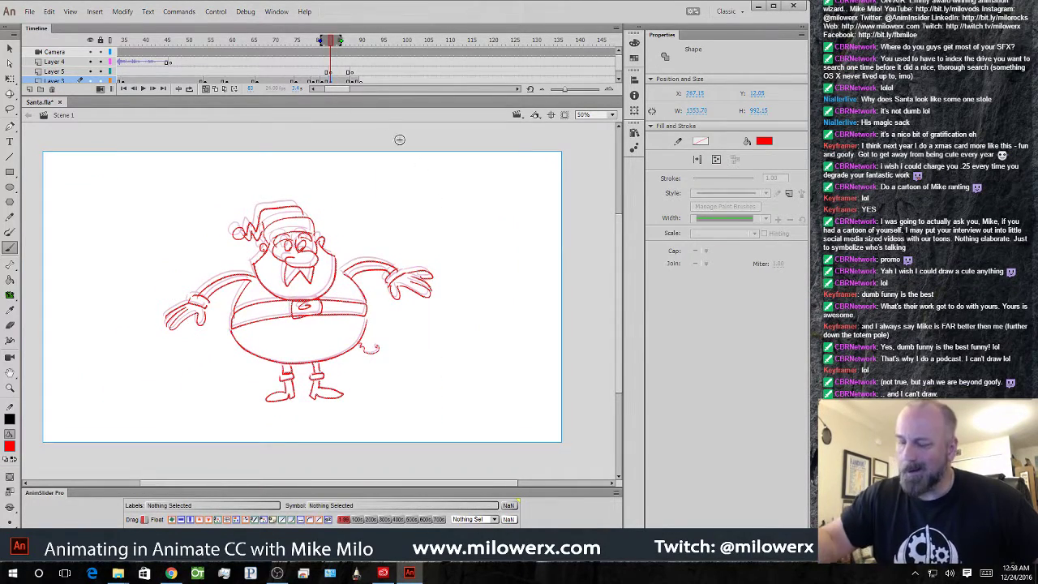
click(353, 75)
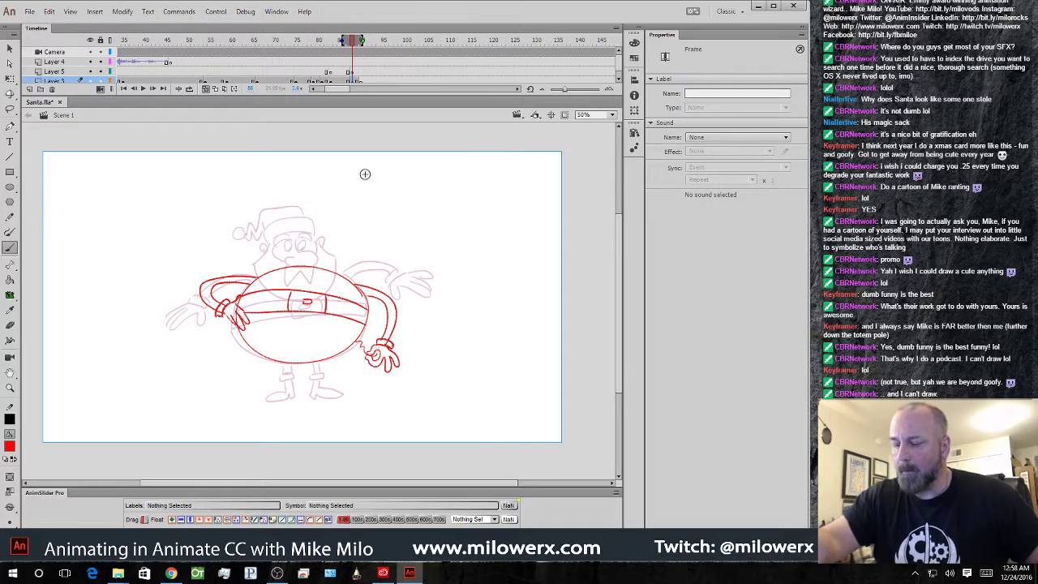
click(332, 81)
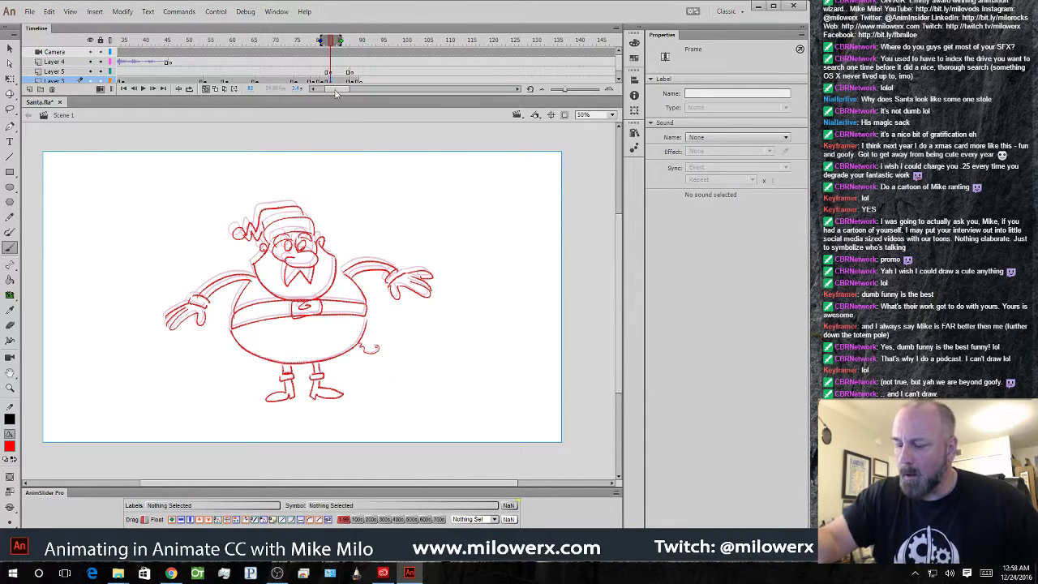
click(10, 108)
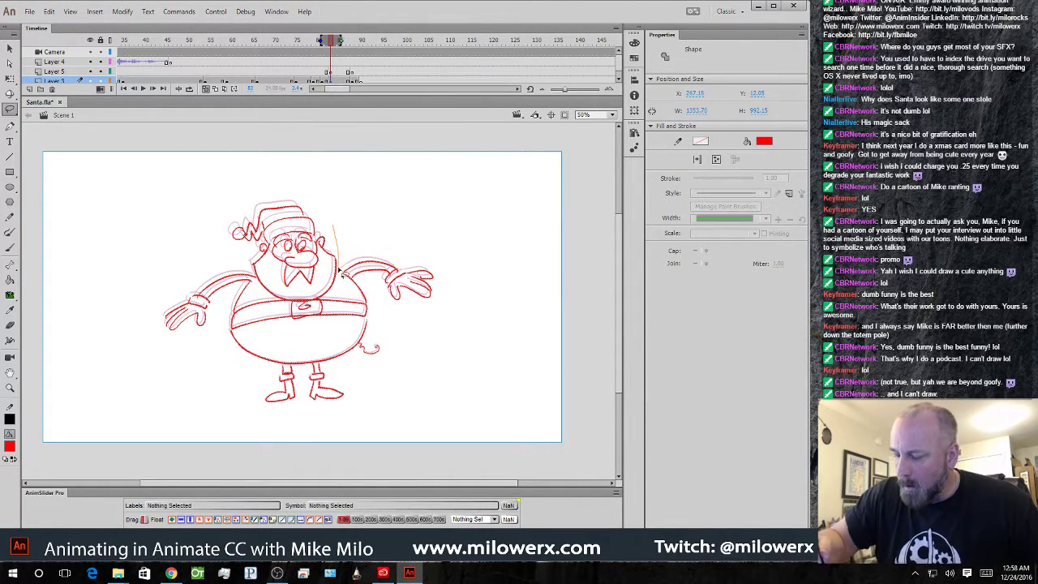
mouse_move(329, 302)
mouse_down()
mouse_move(276, 300)
mouse_move(240, 197)
mouse_move(339, 239)
mouse_move(374, 240)
mouse_up()
click(354, 81)
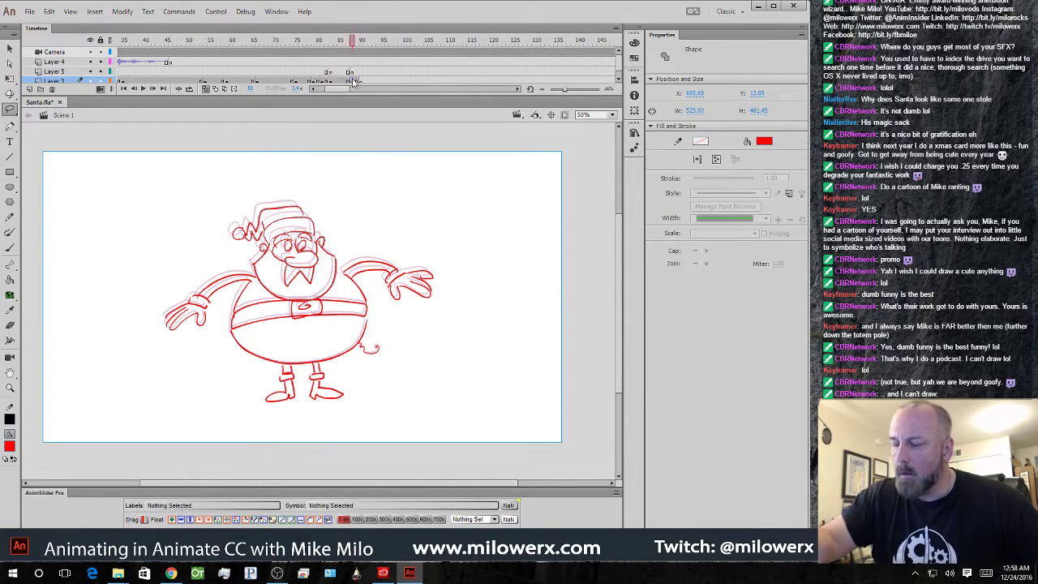
key(ctrl+shift+v)
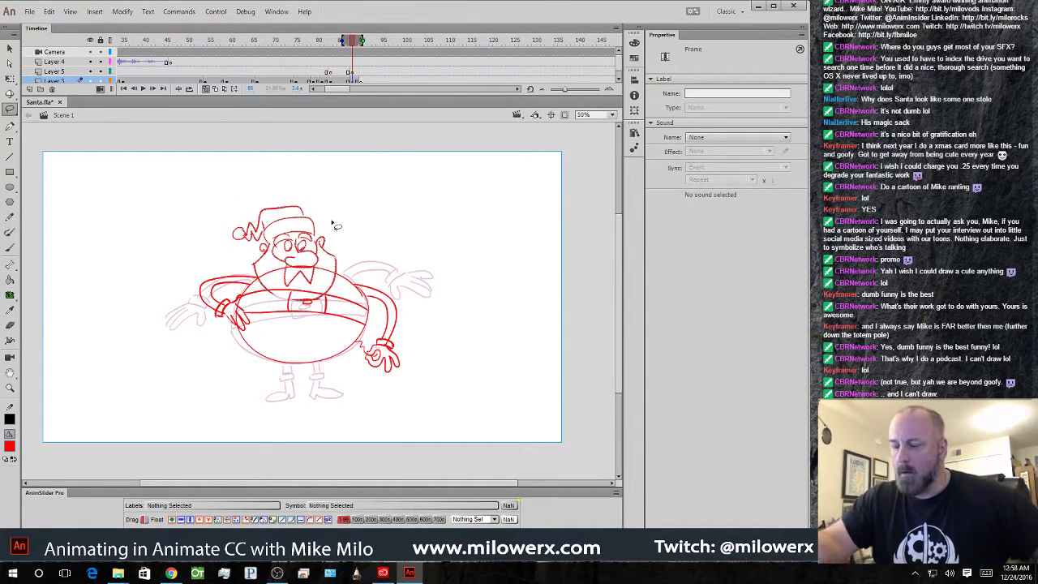
- Rotate the pasted head clockwise and shift it toward the hand pinching the thread
click(10, 78)
drag(345, 213, 341, 243)
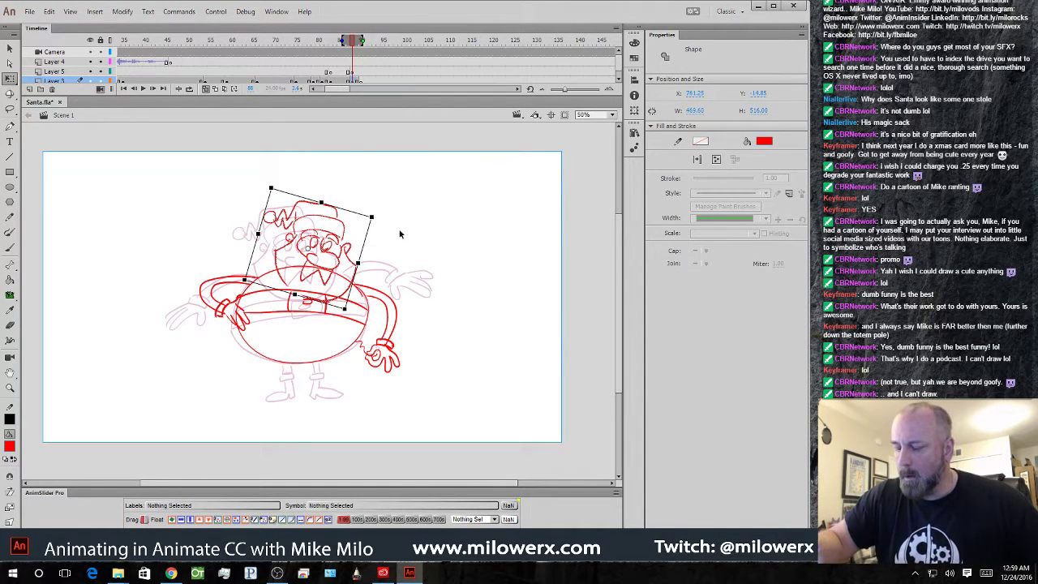
key(ctrl+=)
drag(291, 344, 466, 215)
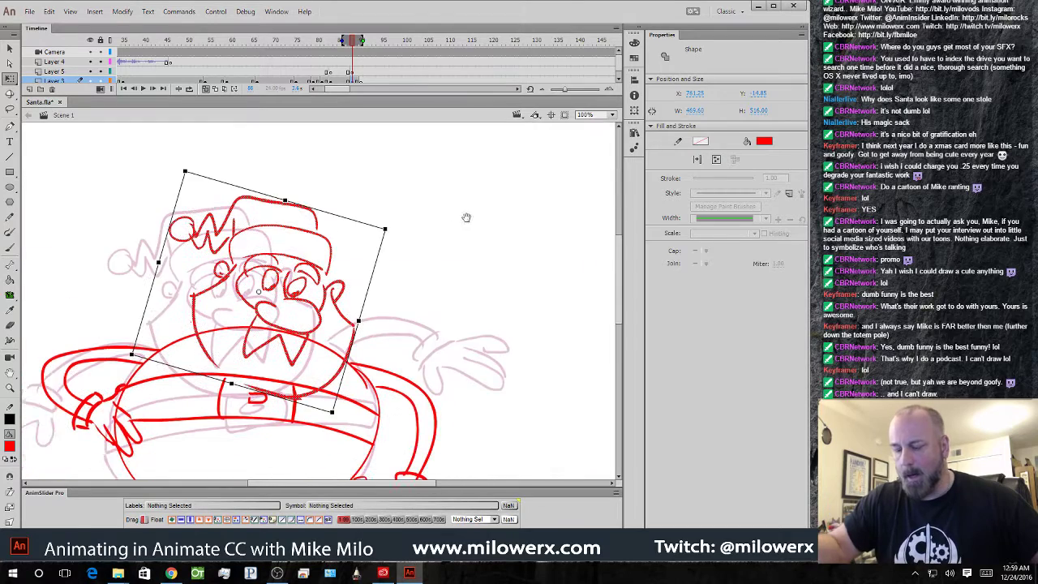
click(430, 243)
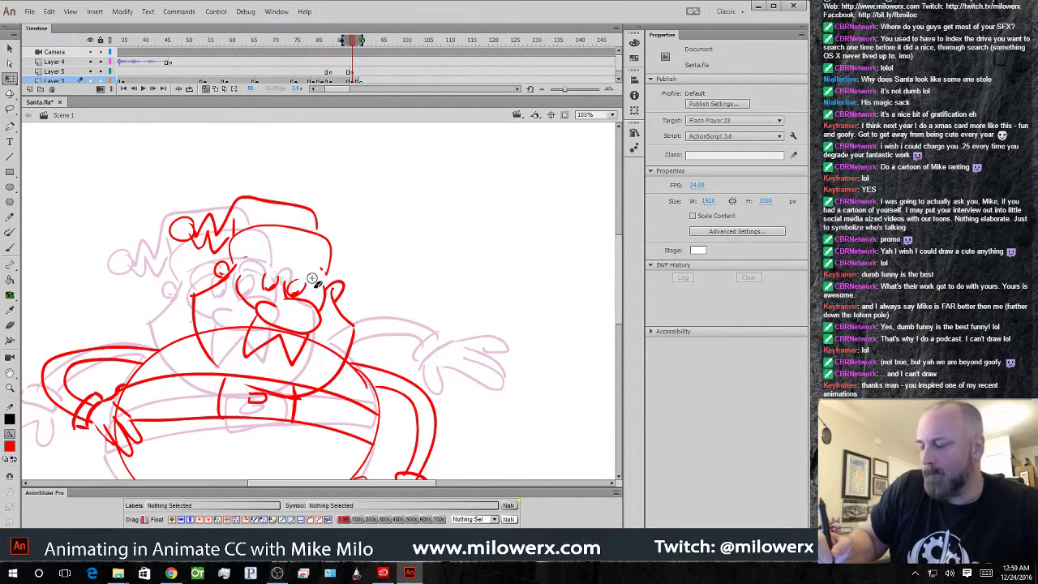
- Erase the head's old eyes and brush half-closed eyes with angry brows, then reinforce the beard outline
mouse_move(278, 276)
mouse_down()
mouse_move(262, 284)
mouse_move(293, 292)
mouse_up()
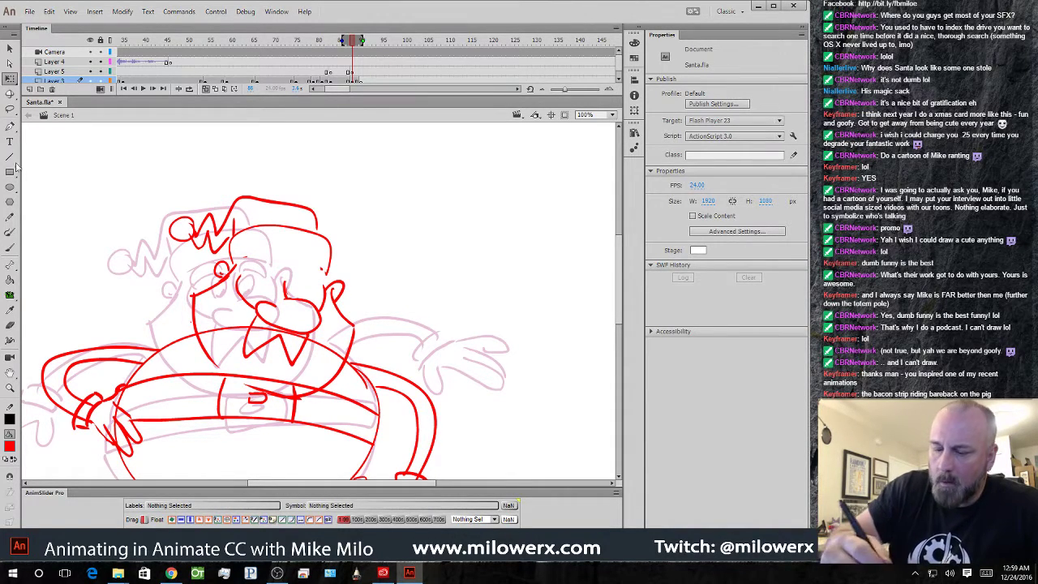
click(9, 249)
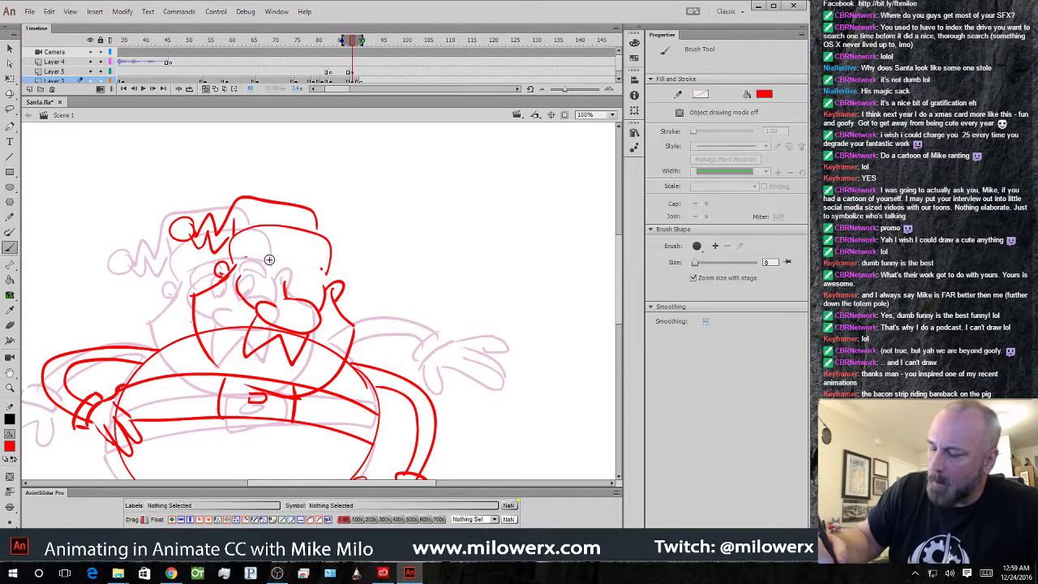
mouse_move(270, 260)
mouse_down()
mouse_move(248, 269)
mouse_move(297, 284)
mouse_move(320, 271)
mouse_move(293, 282)
mouse_move(316, 292)
mouse_up()
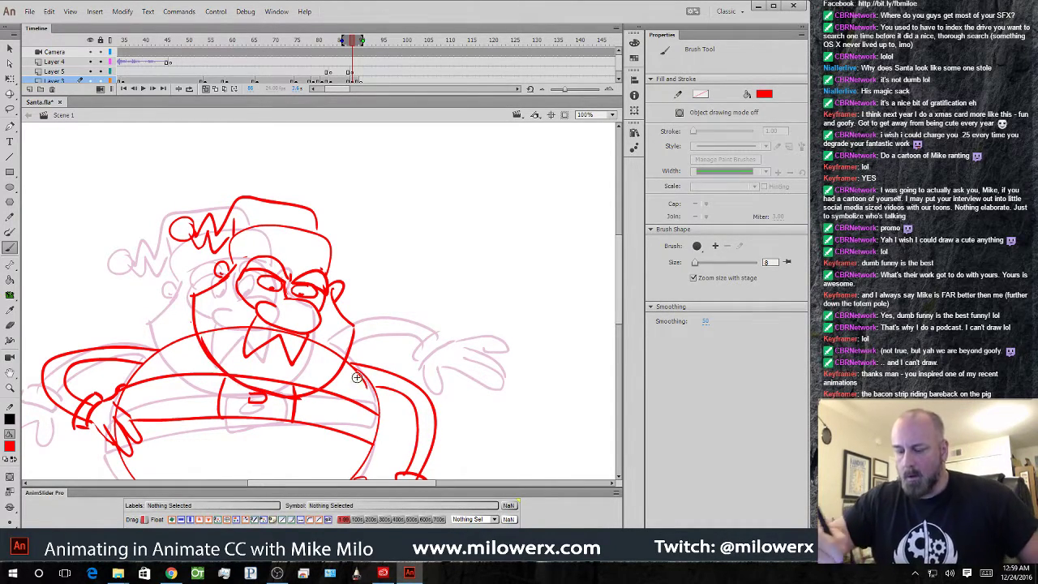
- Brush Santa's two legs with boot cuffs and boots below the belly, following the onion skin
ctrl+shift+click(407, 308)
drag(410, 326, 479, 237)
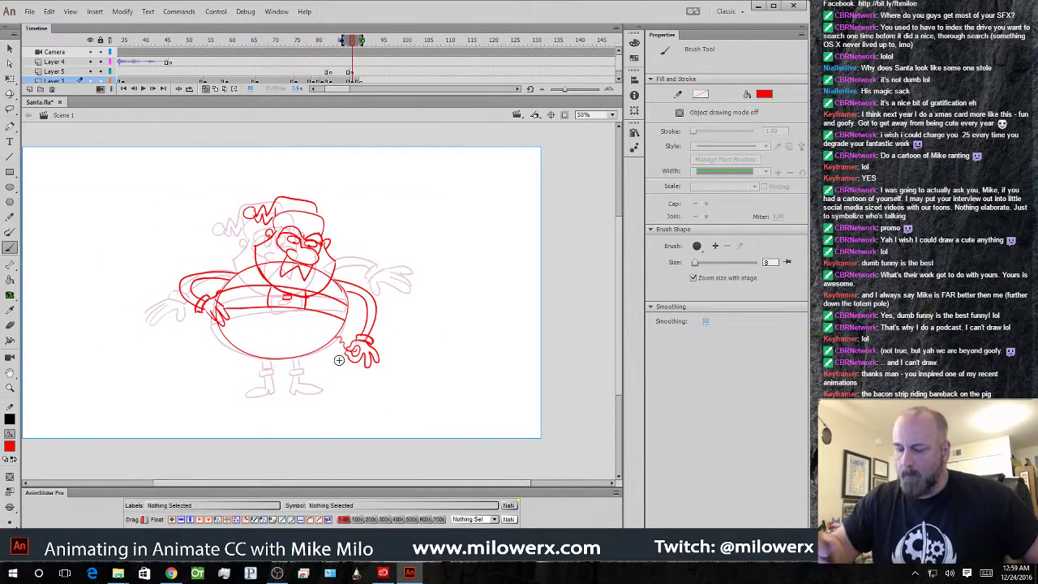
ctrl+click(344, 361)
drag(416, 368, 494, 425)
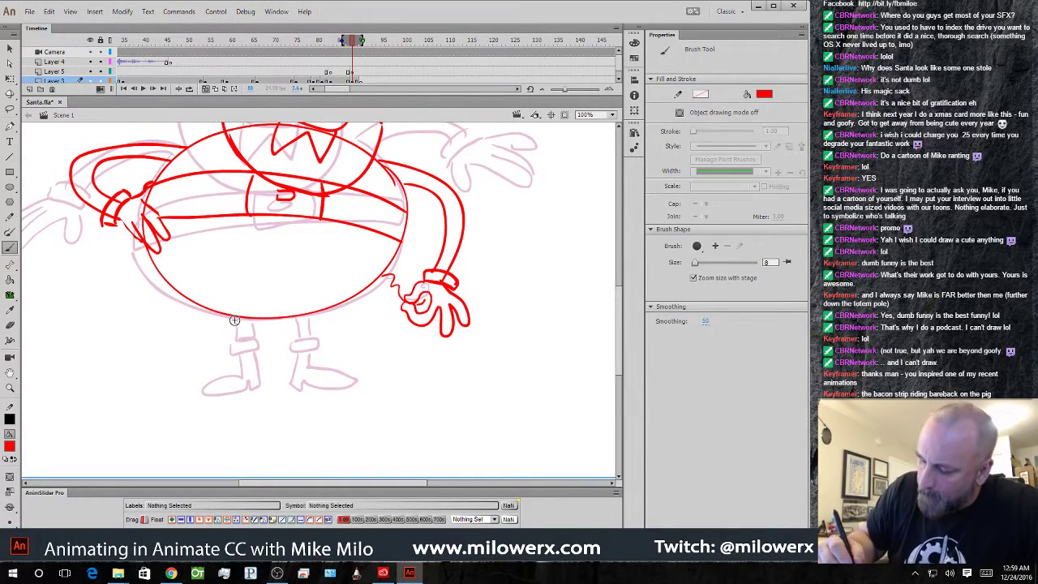
mouse_move(236, 319)
mouse_down()
mouse_move(225, 375)
mouse_move(243, 378)
mouse_move(191, 381)
mouse_move(239, 391)
mouse_up()
drag(224, 357, 251, 344)
drag(300, 318, 306, 340)
mouse_move(308, 317)
mouse_down()
mouse_move(321, 351)
mouse_move(294, 382)
mouse_move(328, 386)
mouse_move(323, 368)
mouse_up()
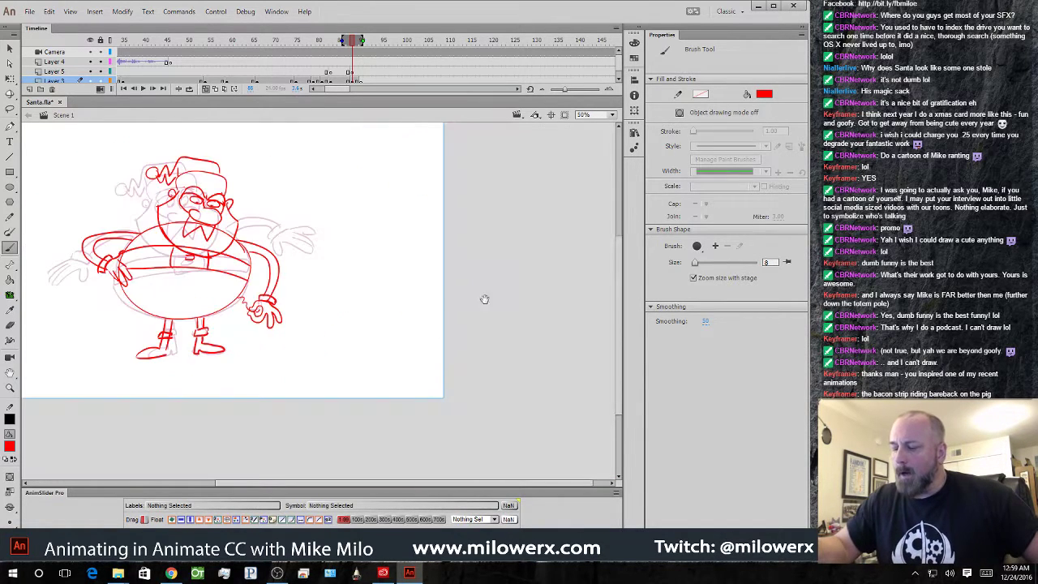
- Turn off onion skinning and insert eight frames at frame 86 to lengthen the hold before the thread-grabbing drawing
key(ctrl+minus)
click(206, 89)
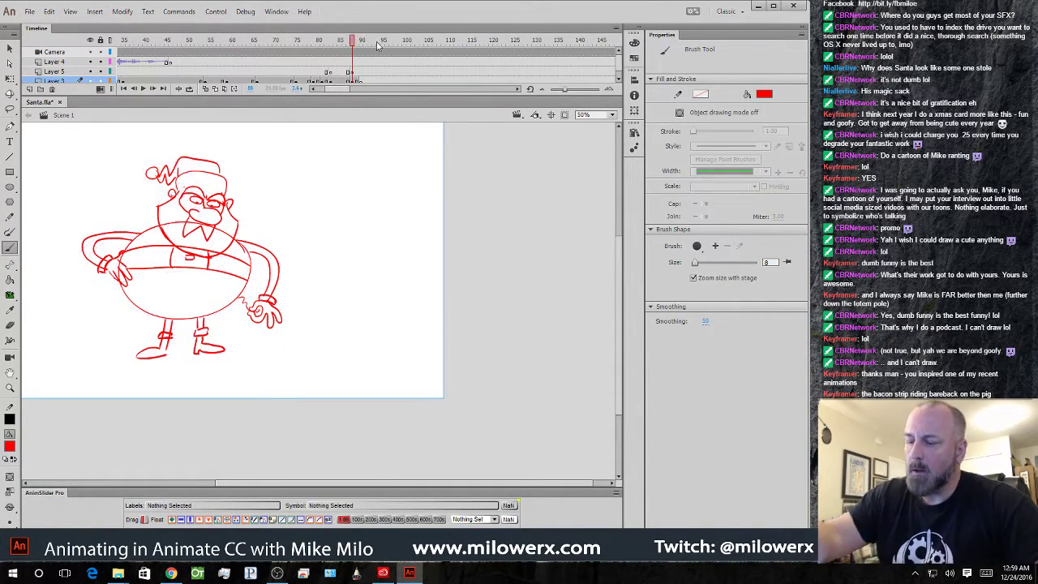
drag(354, 43, 339, 60)
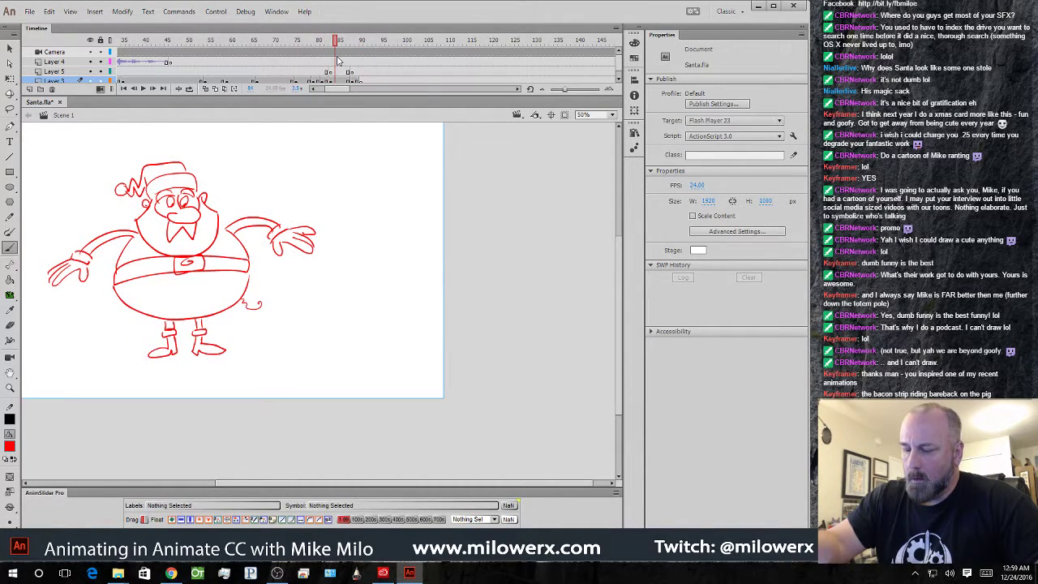
click(343, 82)
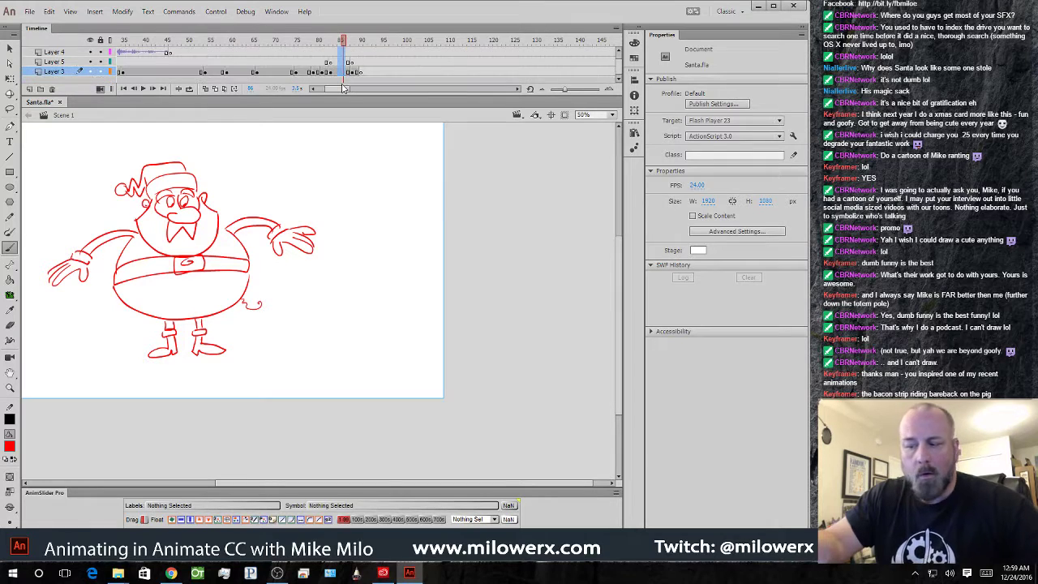
key(F5)
key(F5)
key(F5)
key(F5)
key(F5)
key(F5)
key(F5)
key(F5)
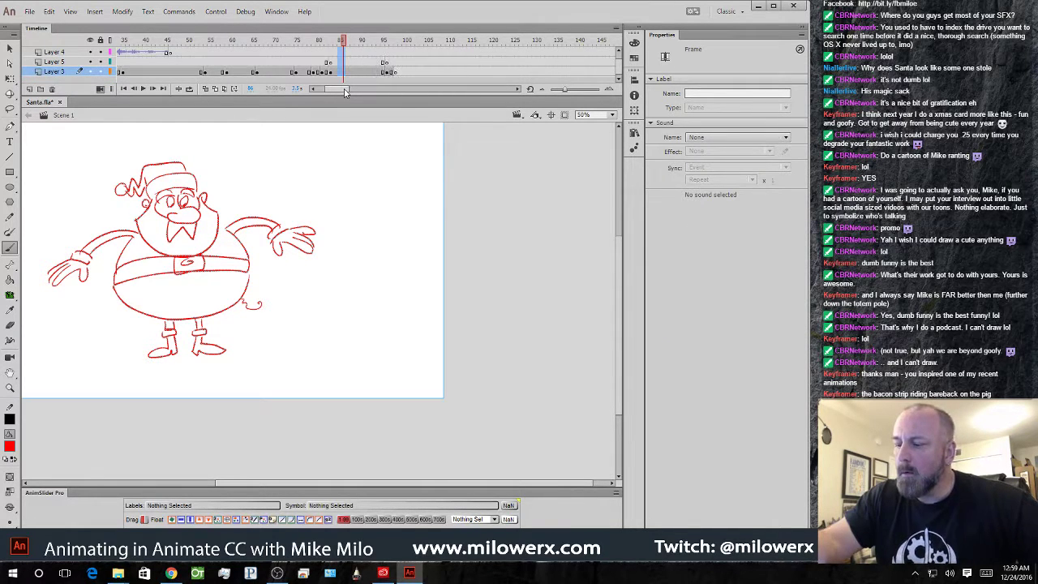
- Delete the squashed Santa drawing at frame 77 on Layer 3 and turn on onion skinning
drag(344, 41, 307, 59)
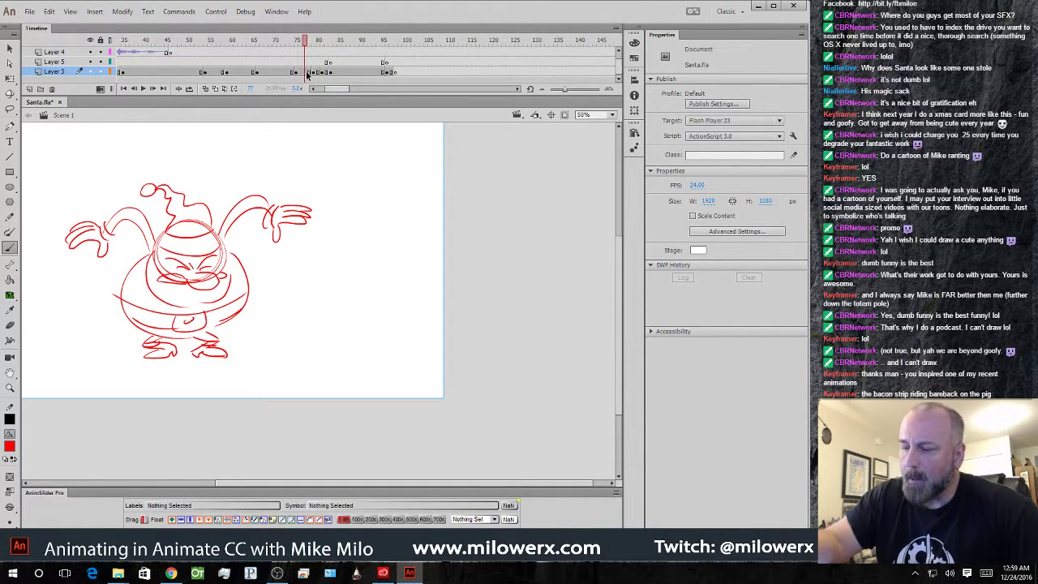
click(307, 72)
key(Delete)
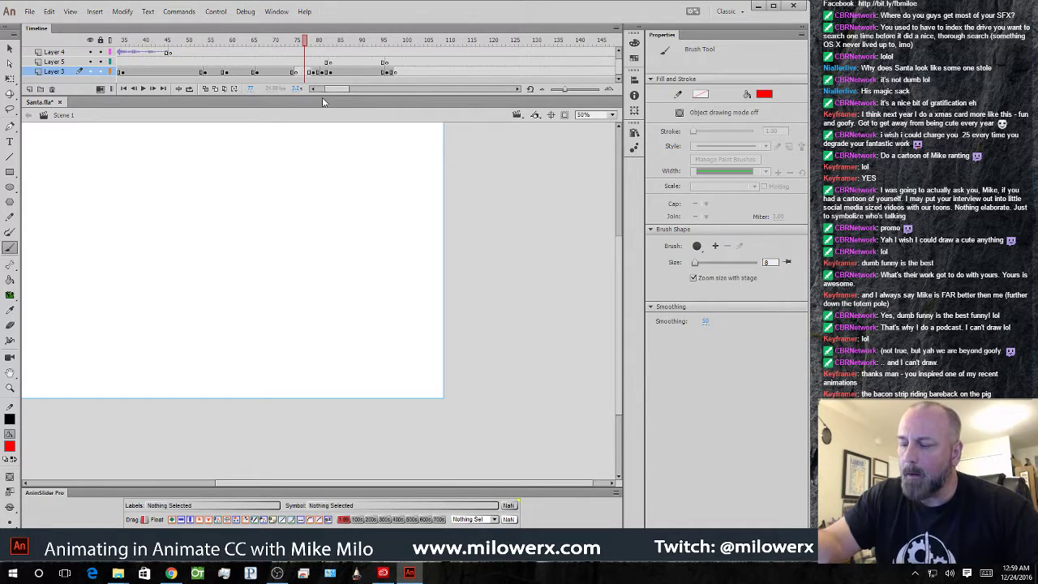
click(207, 89)
- Brush Santa's squinting eyes, brows, nose, moustache and ears in frame 77 over the onion skin
ctrl+click(311, 192)
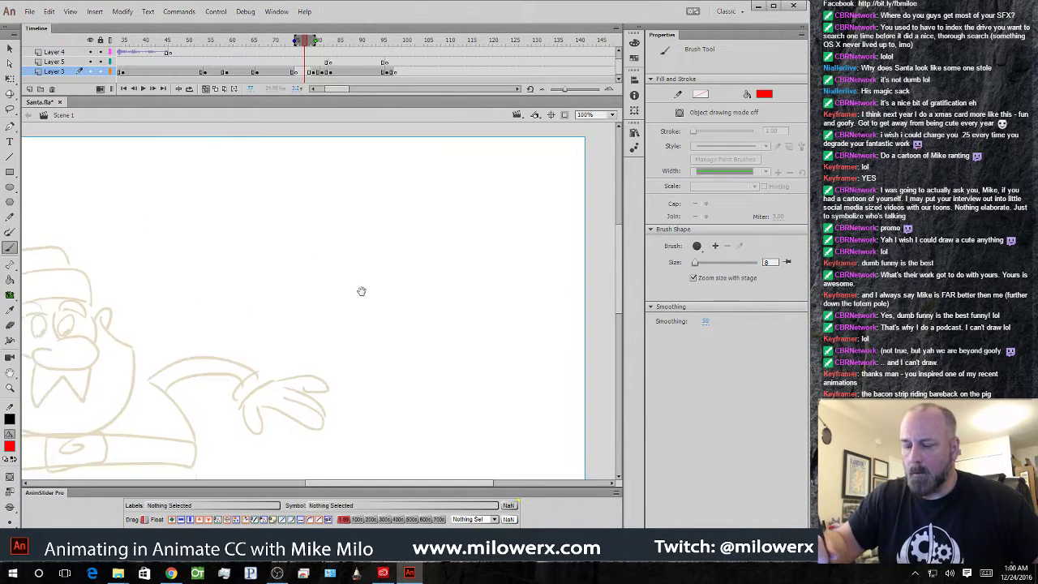
drag(361, 291, 568, 248)
drag(509, 334, 500, 268)
key(ctrl+minus)
mouse_move(355, 385)
mouse_down()
mouse_move(442, 354)
mouse_move(484, 355)
mouse_up()
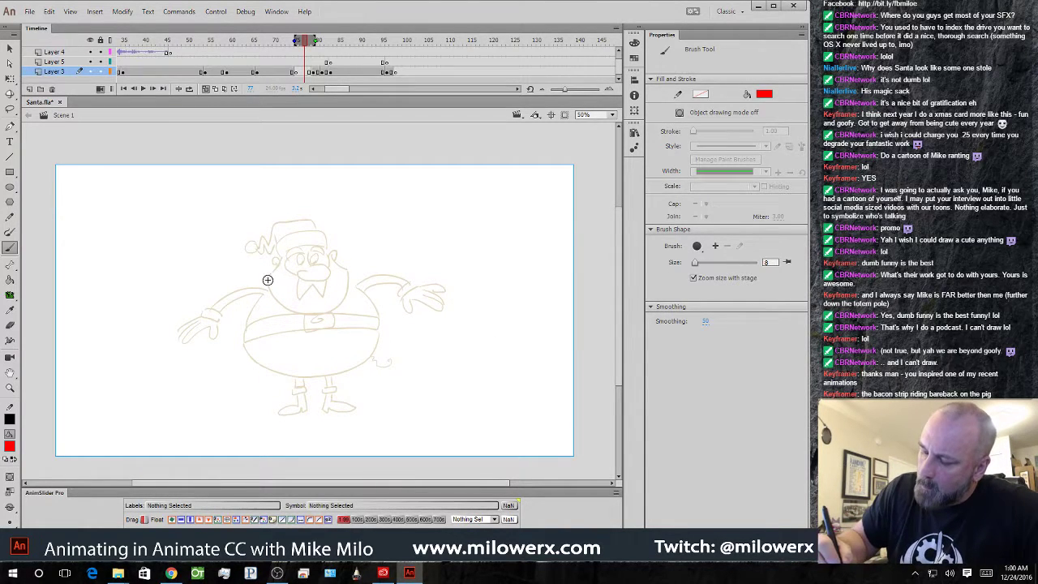
mouse_move(268, 279)
mouse_down()
mouse_move(285, 254)
mouse_move(350, 270)
mouse_up()
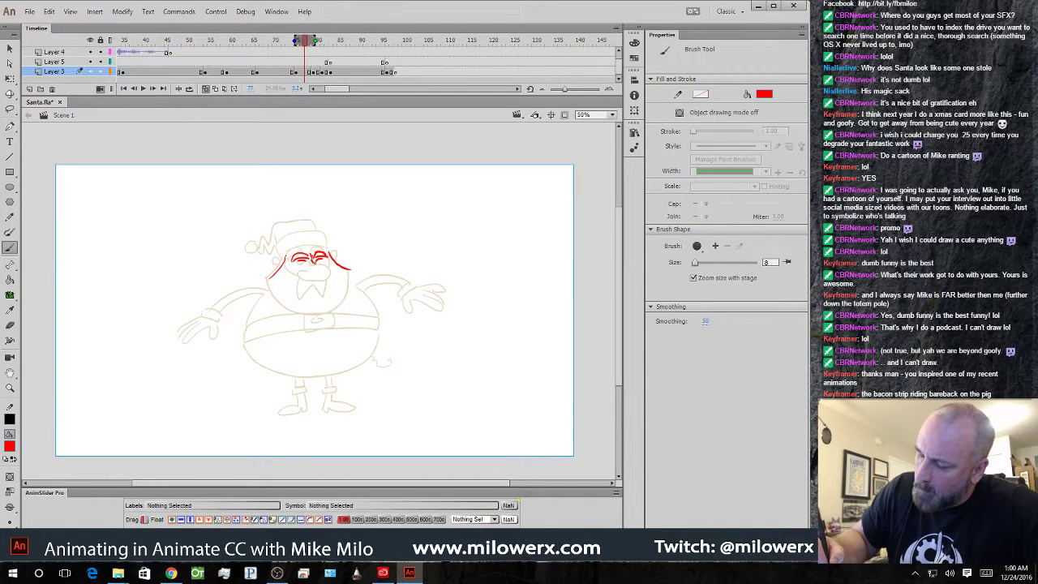
mouse_move(328, 266)
mouse_down()
mouse_move(302, 280)
mouse_move(289, 264)
mouse_up()
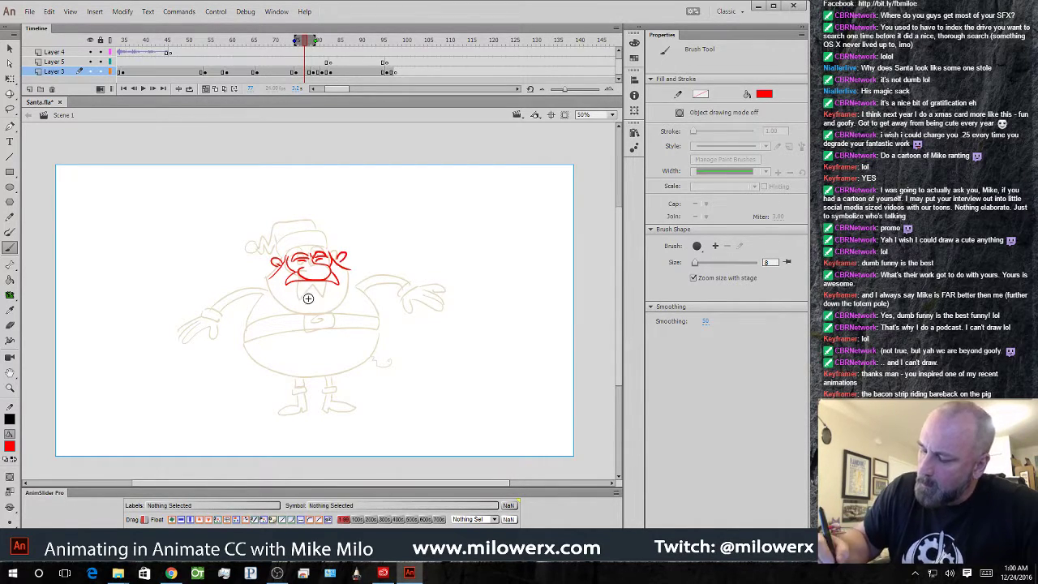
- Brush the beard outline around the face and the hat with its brim, zigzag tail and pom-pom
drag(349, 290, 348, 267)
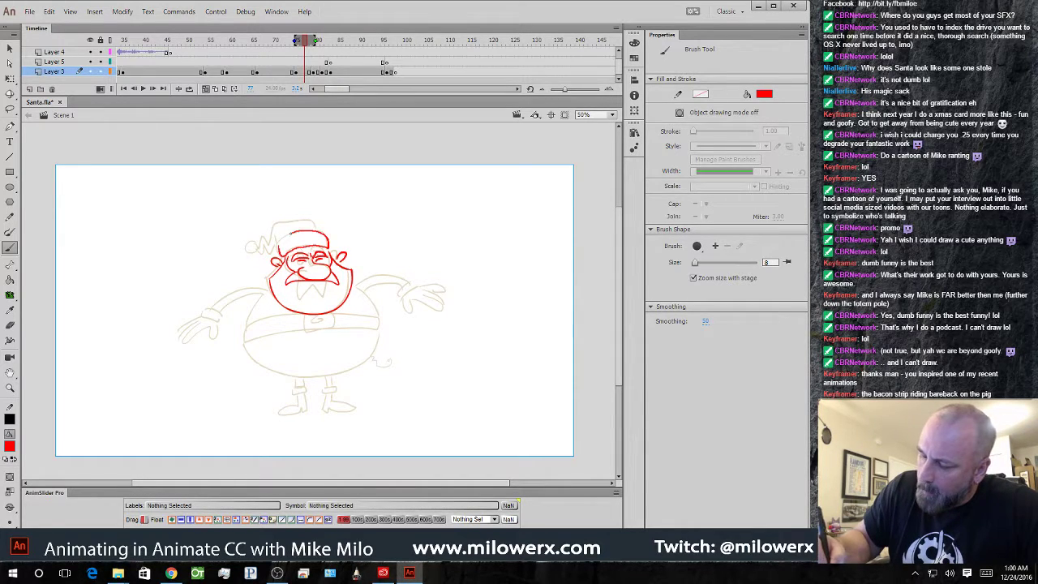
drag(279, 247, 295, 232)
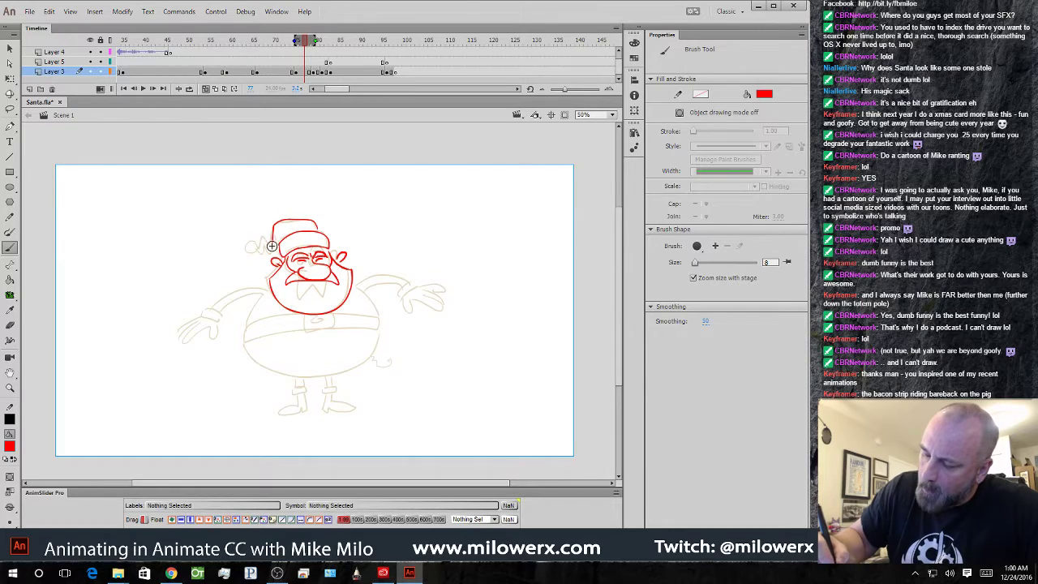
drag(258, 242, 256, 246)
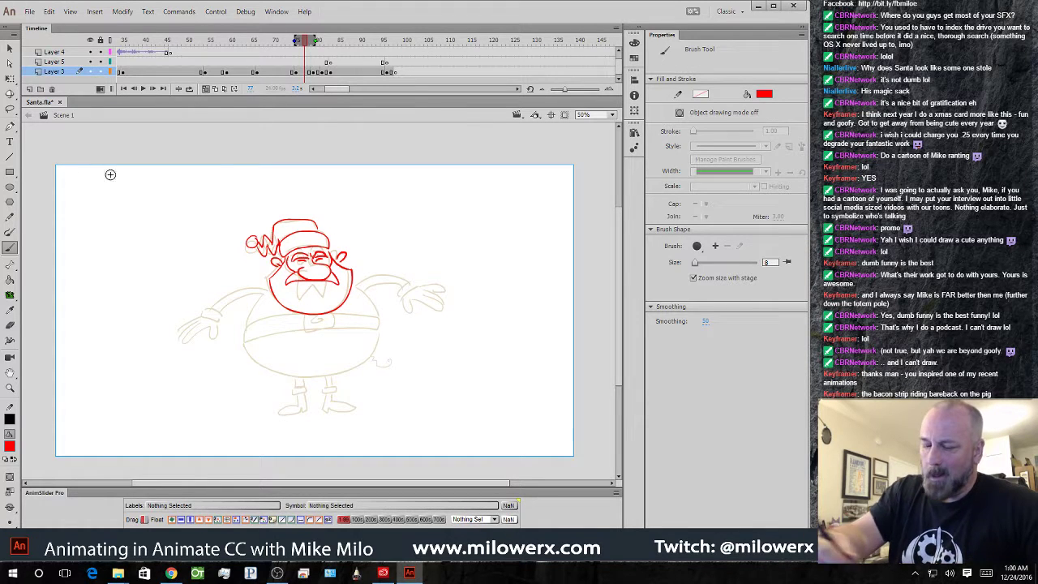
- Lasso Santa's head and hat in frame 77, tilt them slightly clockwise over the body, and make them a little shorter and wider
click(10, 110)
mouse_move(375, 318)
mouse_down()
mouse_move(247, 323)
mouse_move(373, 318)
mouse_up()
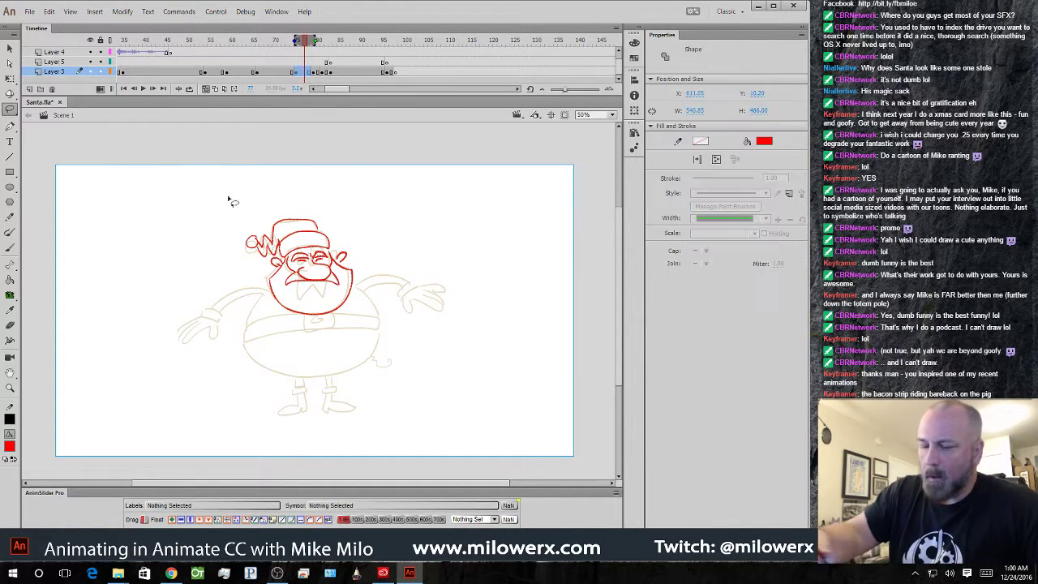
click(9, 78)
drag(359, 222, 370, 235)
drag(343, 274, 355, 279)
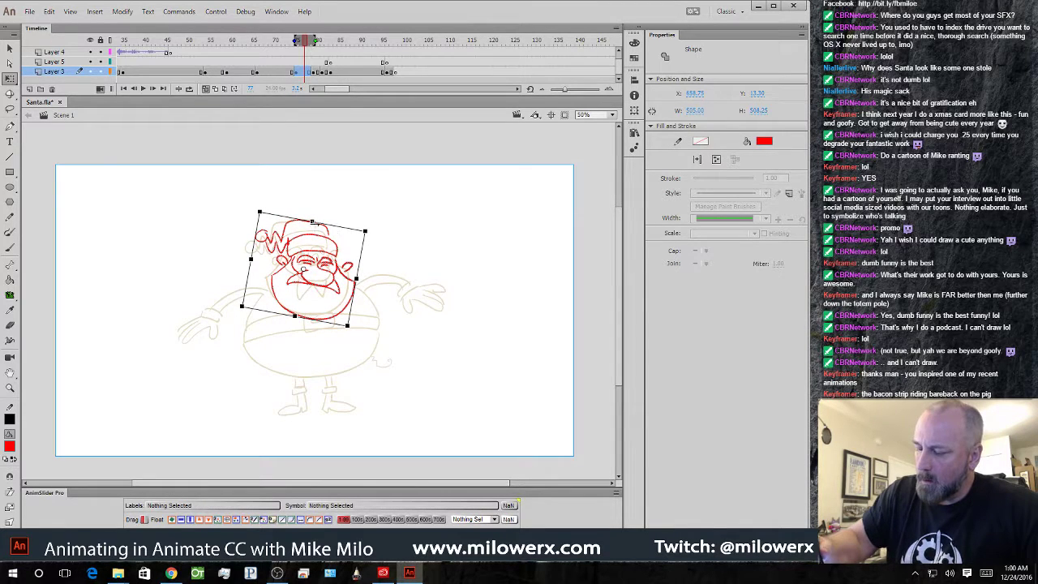
drag(312, 220, 312, 225)
drag(357, 279, 364, 278)
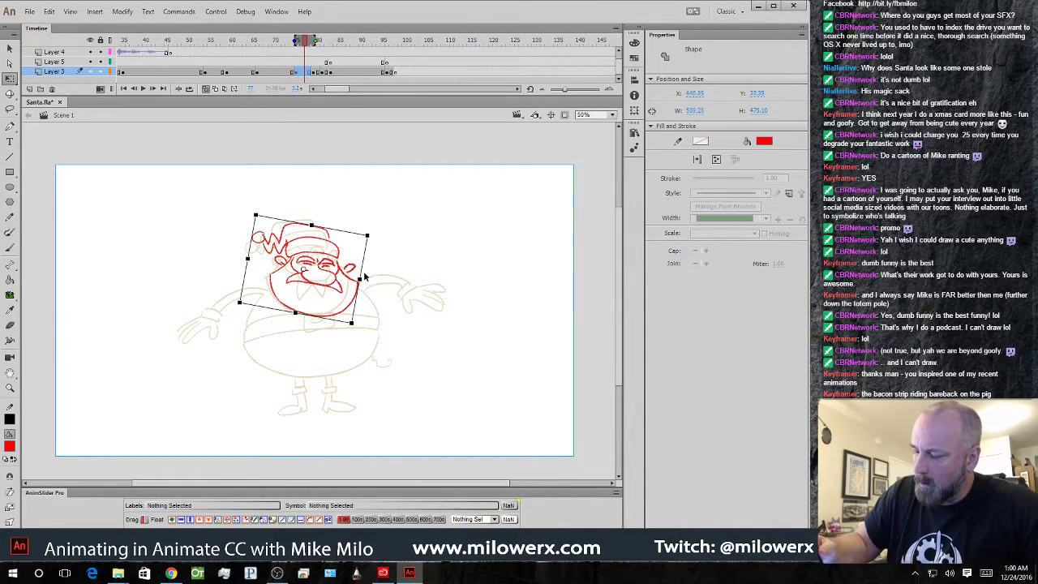
drag(374, 240, 369, 230)
click(392, 227)
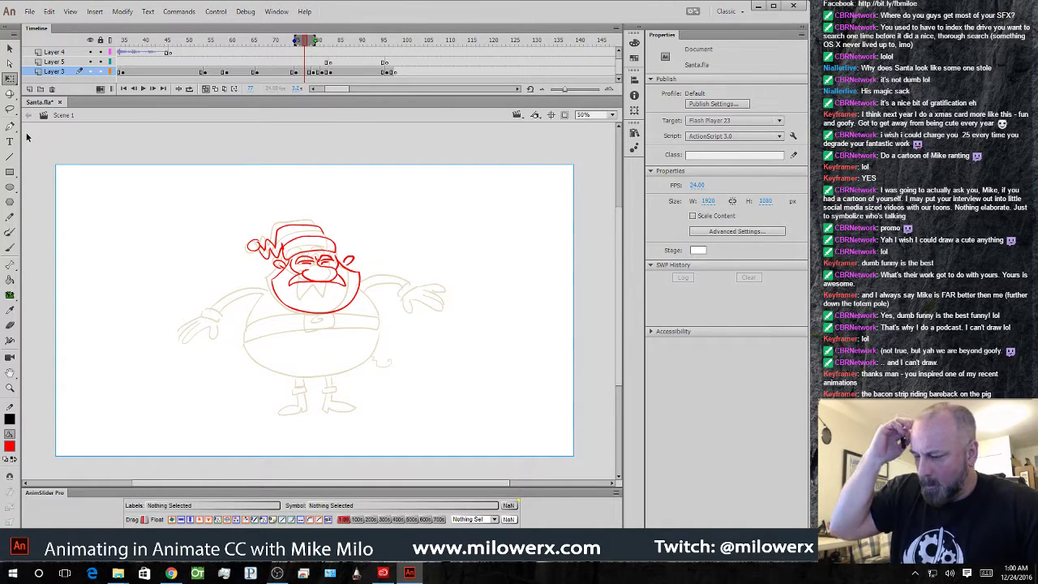
- Flip between frames 75 and 77 to compare the poses, and extend the onion skin range back to include the earlier drawing
click(12, 247)
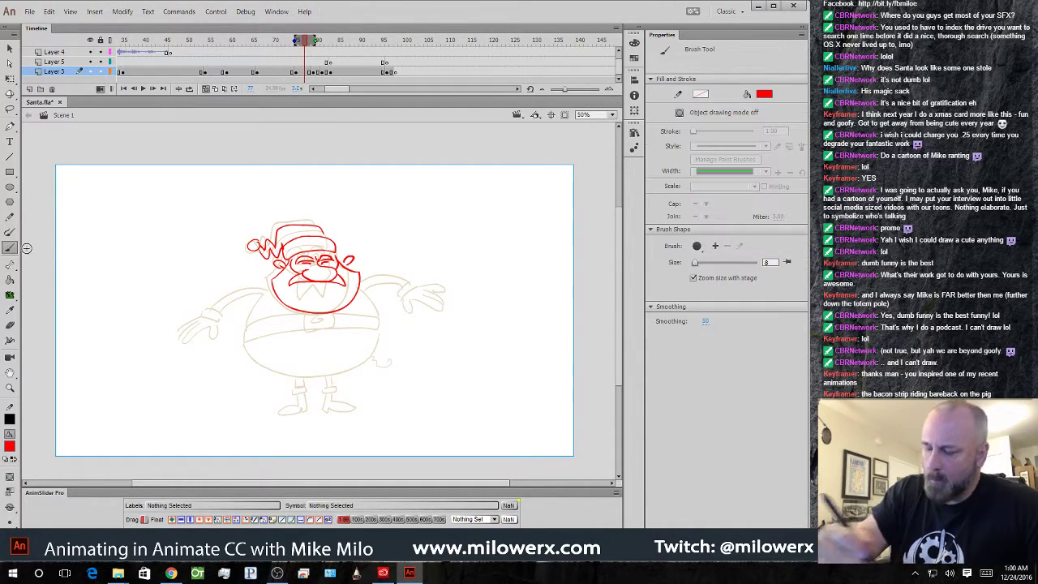
key(comma)
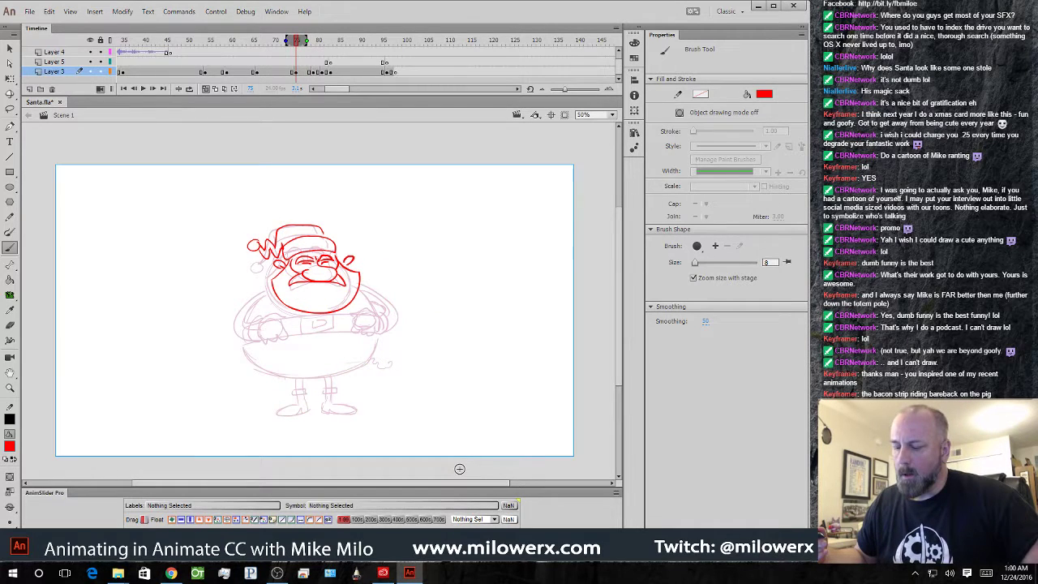
key(period)
key(comma)
key(period)
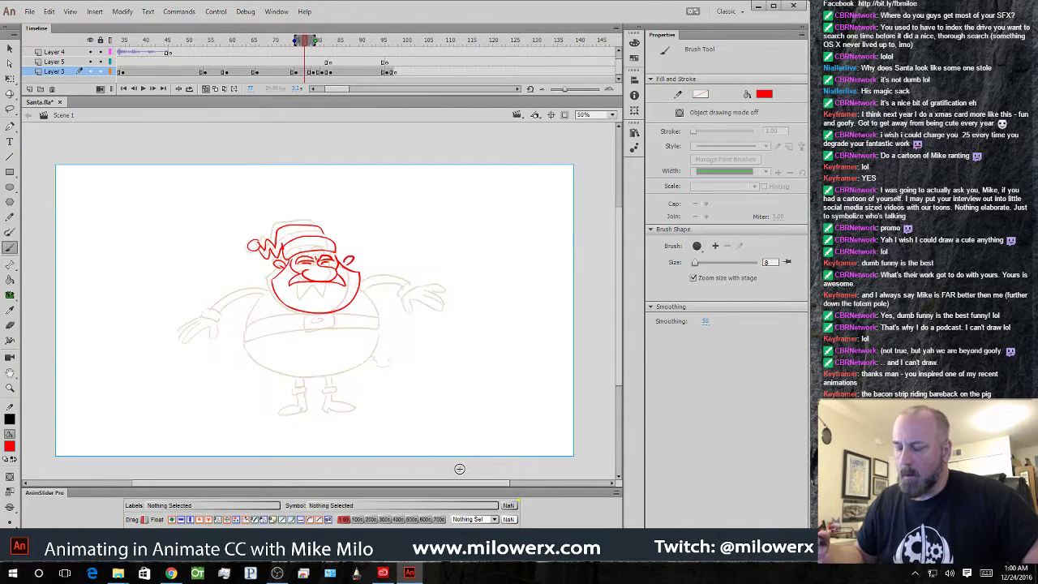
key(comma)
key(period)
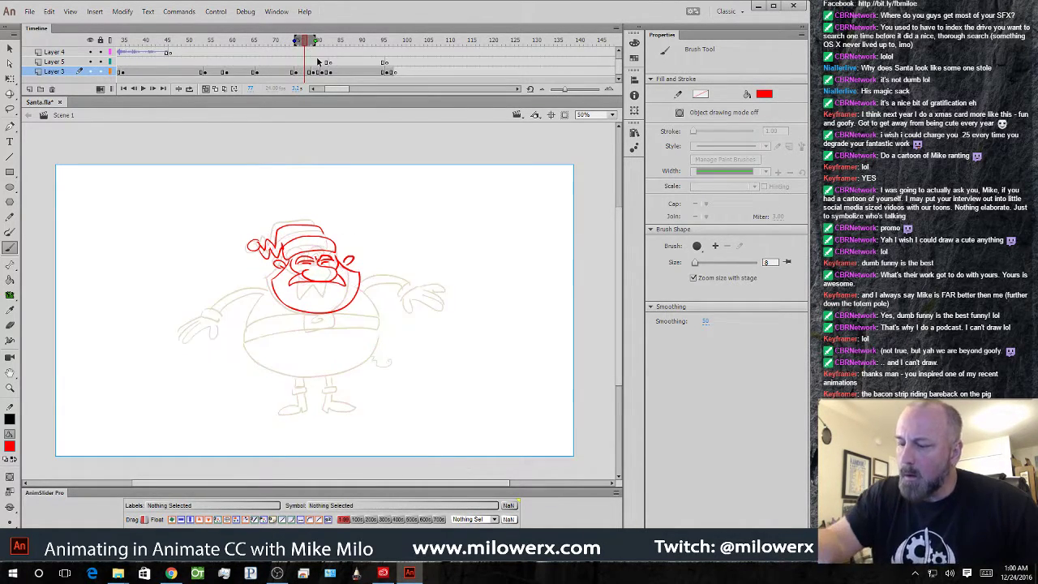
drag(296, 40, 286, 40)
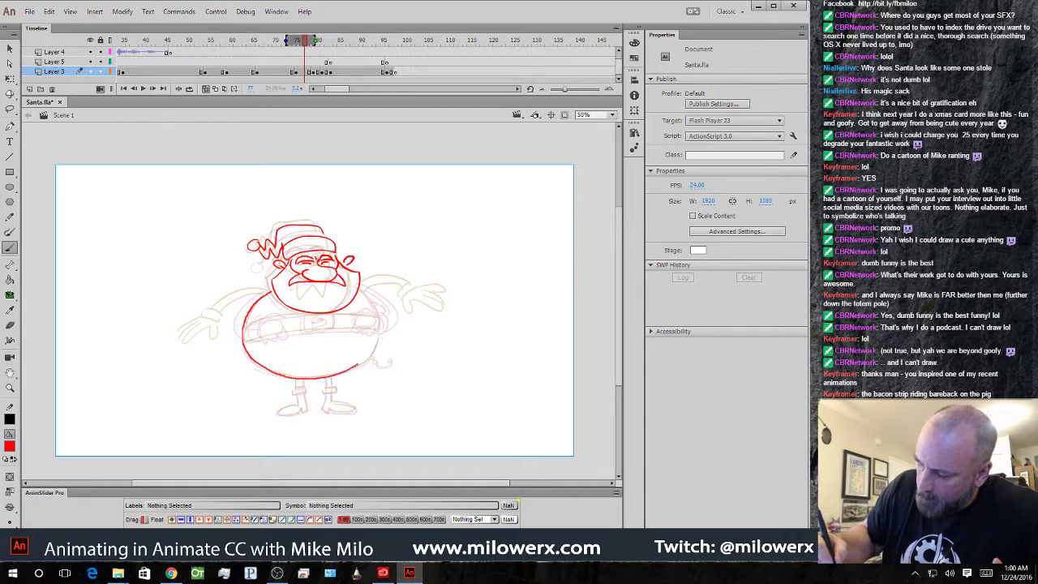
- Brush Santa's round belly, both bent arms with the hands gripping the belt, and the belt with its buckle
key(b)
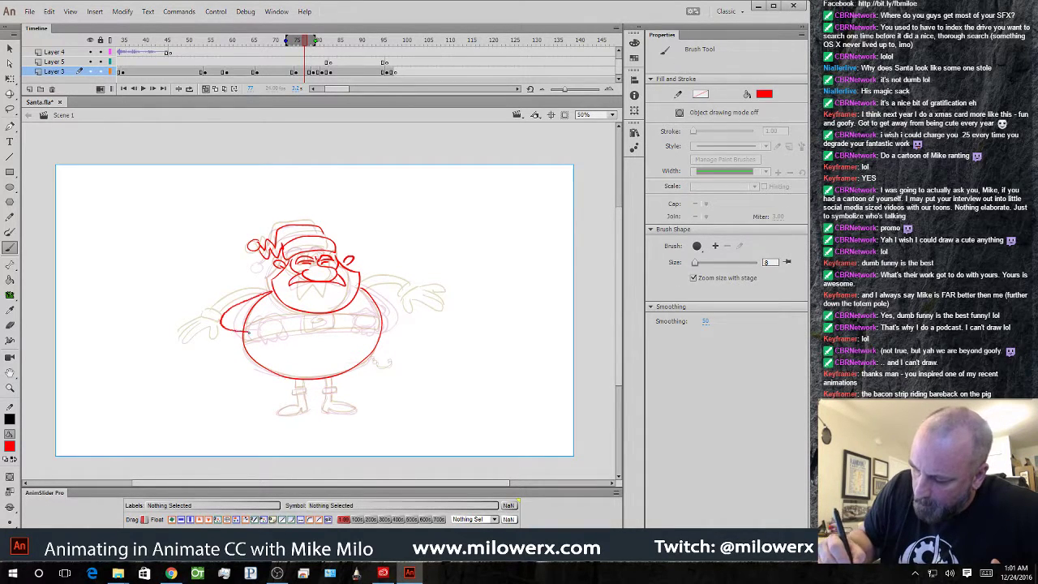
mouse_move(249, 332)
mouse_down()
mouse_move(259, 337)
mouse_move(243, 321)
mouse_move(282, 315)
mouse_move(258, 342)
mouse_up()
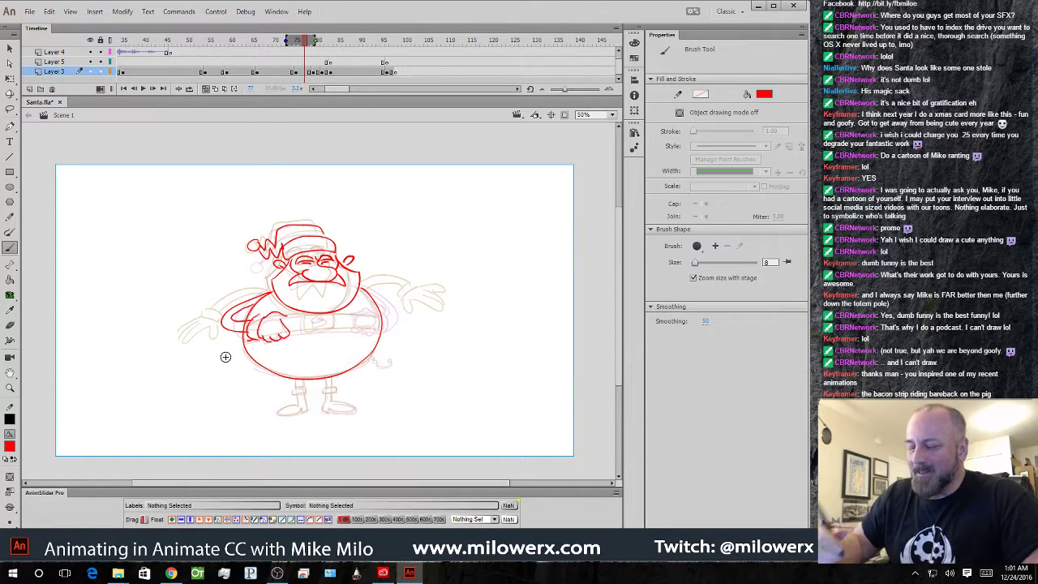
drag(288, 335, 308, 331)
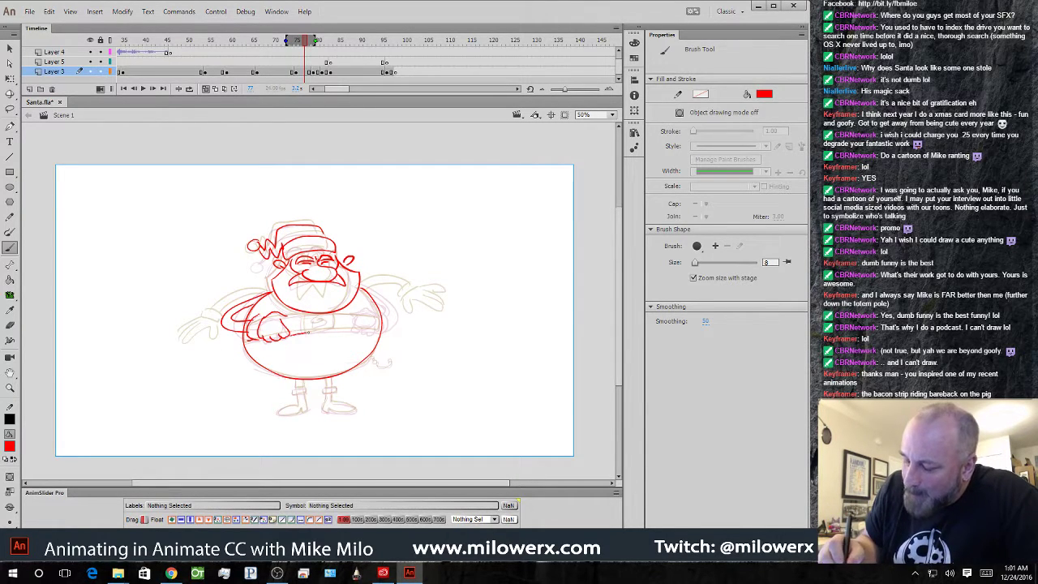
drag(372, 330, 378, 331)
mouse_move(363, 285)
mouse_down()
mouse_move(411, 304)
mouse_move(385, 326)
mouse_move(398, 306)
mouse_move(374, 296)
mouse_up()
mouse_move(282, 317)
mouse_down()
mouse_move(325, 312)
mouse_move(311, 330)
mouse_move(318, 323)
mouse_up()
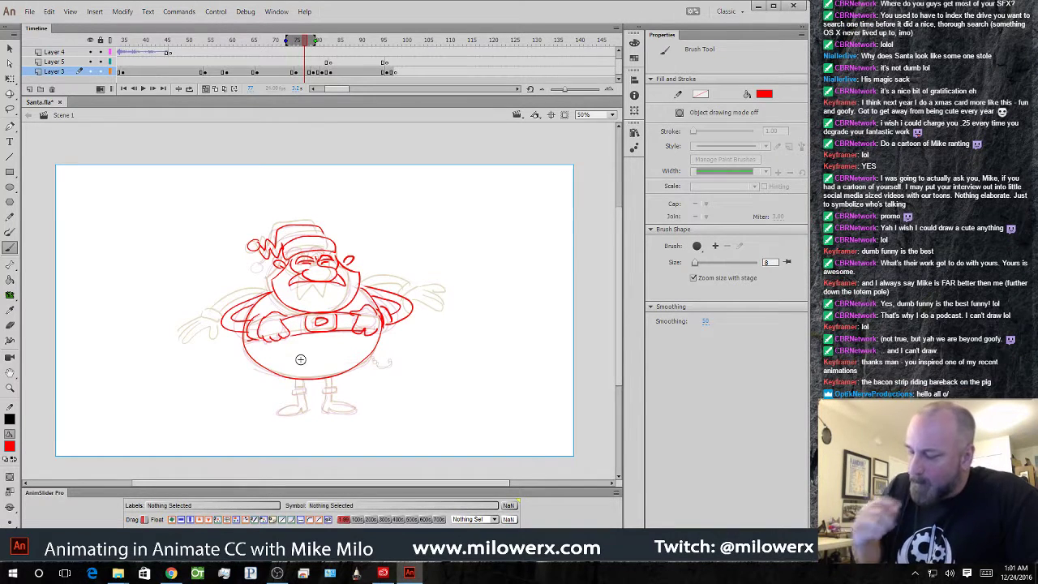
- Lasso the drawn head, arms and belly and move them slightly down over the onion-skinned feet
click(10, 107)
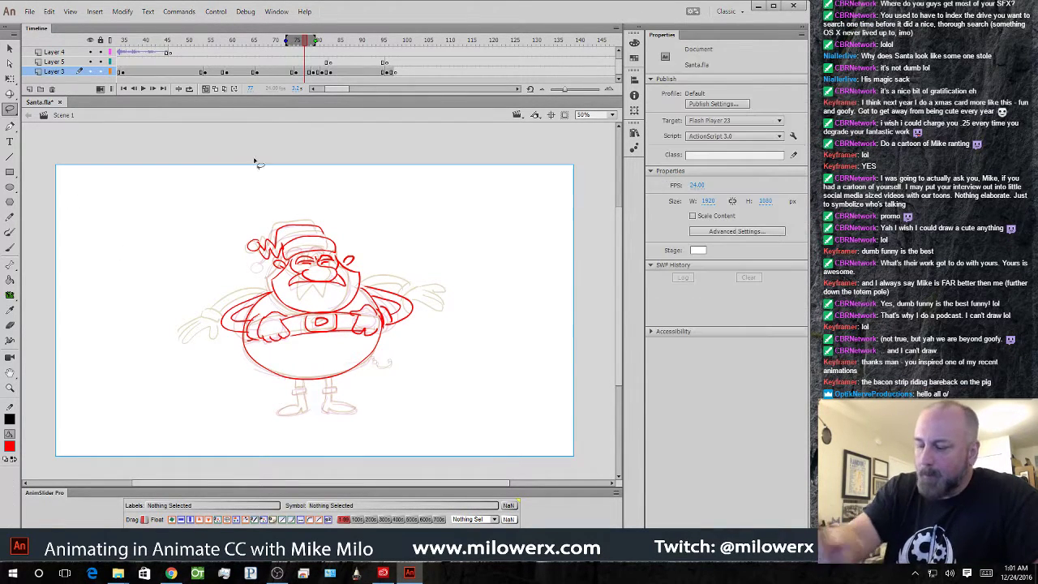
mouse_move(374, 207)
mouse_down()
mouse_move(184, 324)
mouse_move(394, 254)
mouse_up()
drag(392, 294, 392, 302)
click(408, 228)
- Brush two short, compressed legs and the boots under the lowered belly
click(9, 247)
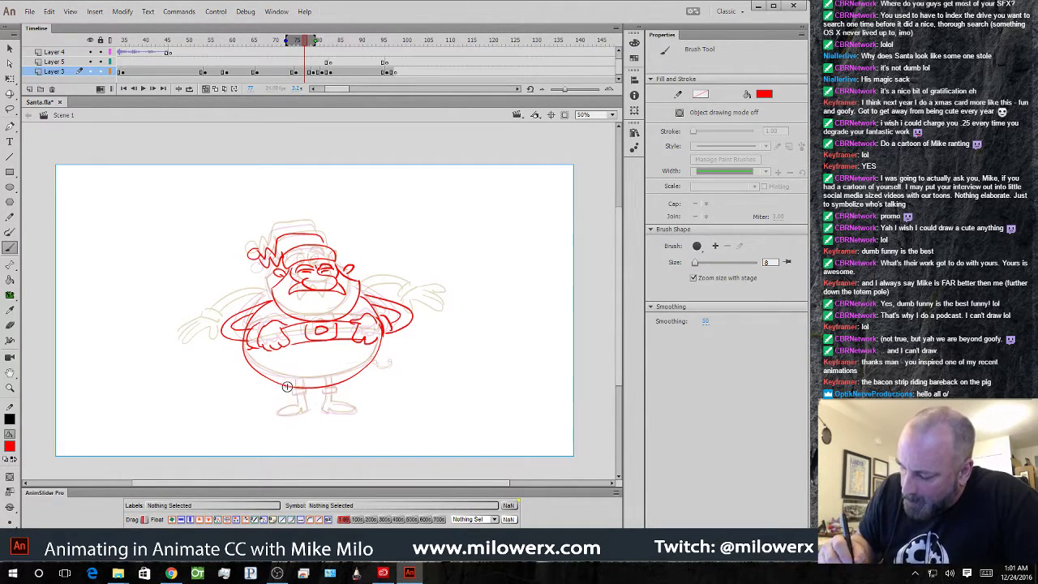
drag(277, 392, 285, 399)
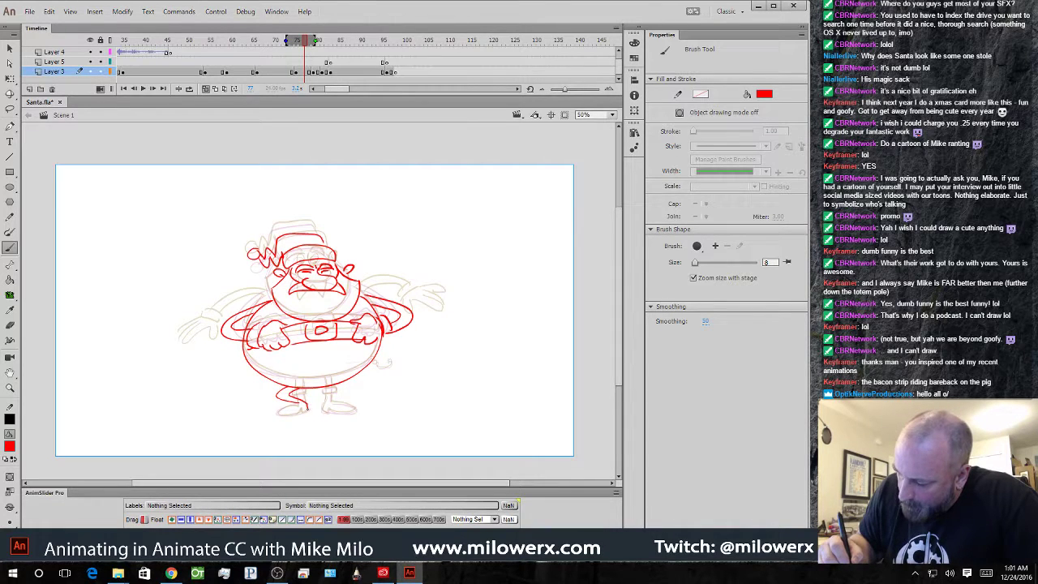
drag(280, 410, 343, 398)
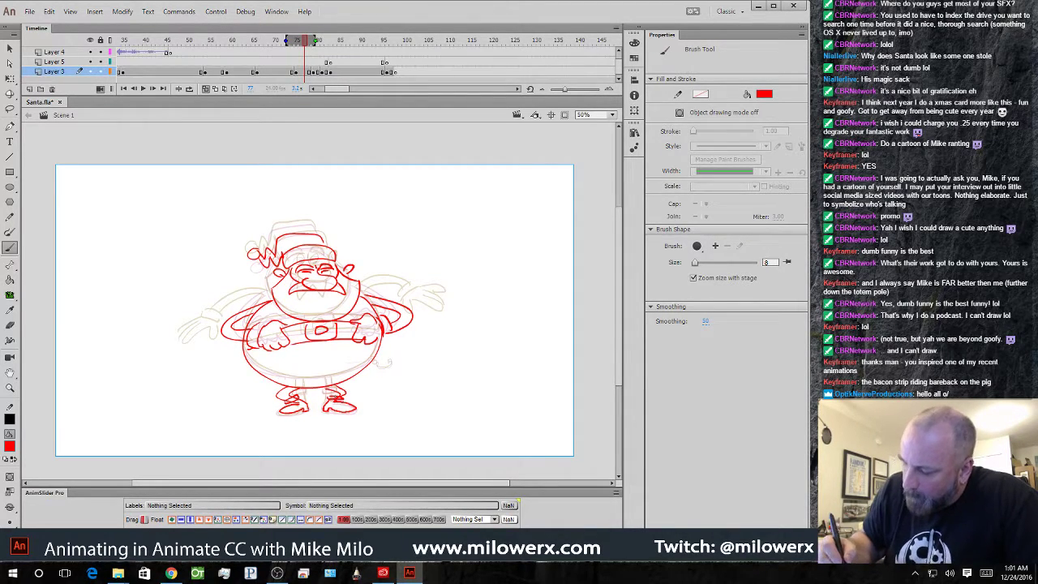
drag(327, 406, 331, 399)
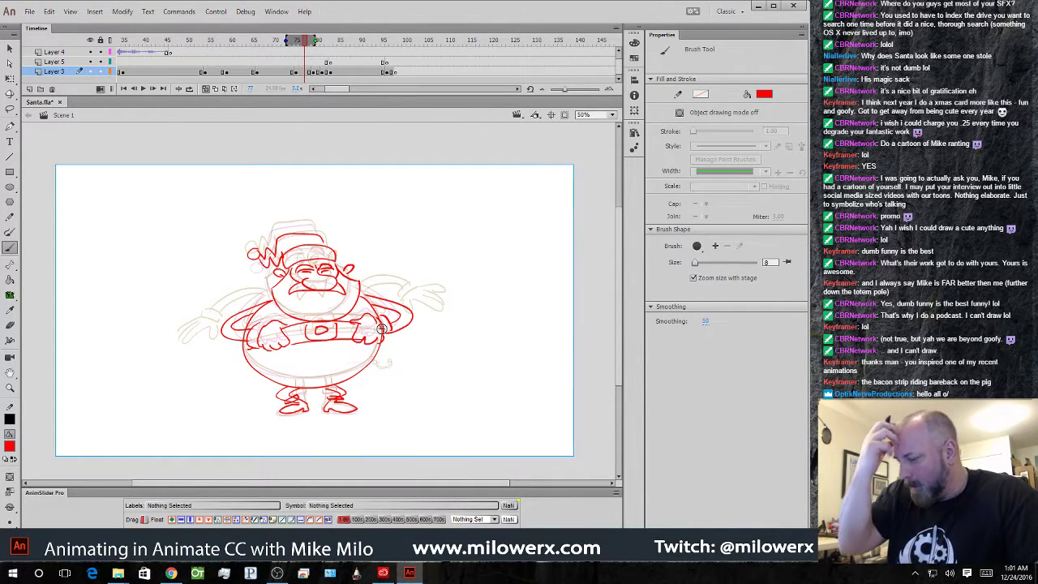
- Check the motion without onion skinning, delete the arms-out Santa drawing at frame 79 on Layer 3, and turn onion skinning back on
click(206, 89)
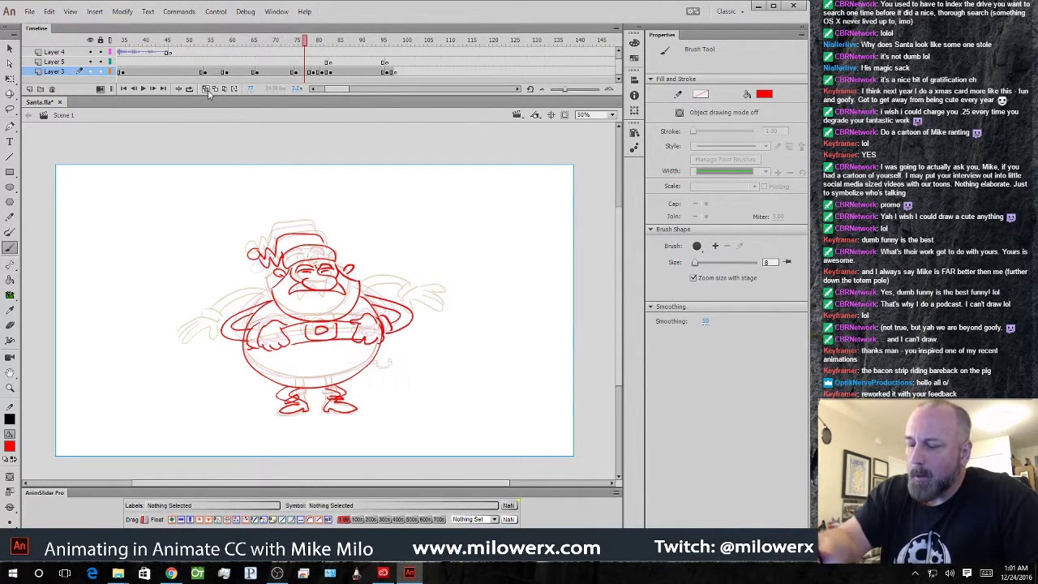
mouse_move(306, 45)
mouse_down()
mouse_move(275, 52)
mouse_move(327, 63)
mouse_move(310, 67)
mouse_up()
click(314, 72)
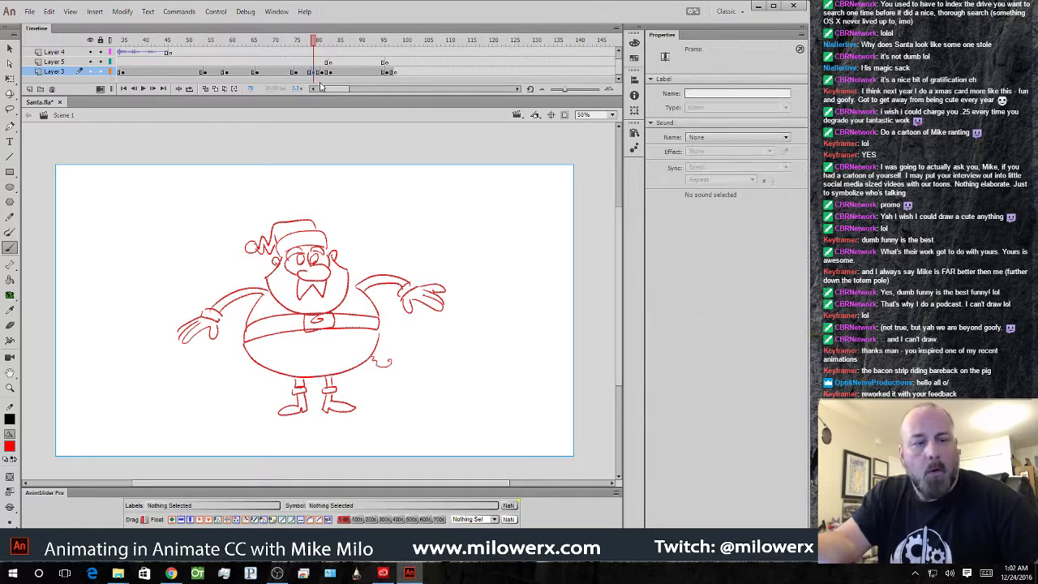
key(Delete)
click(206, 88)
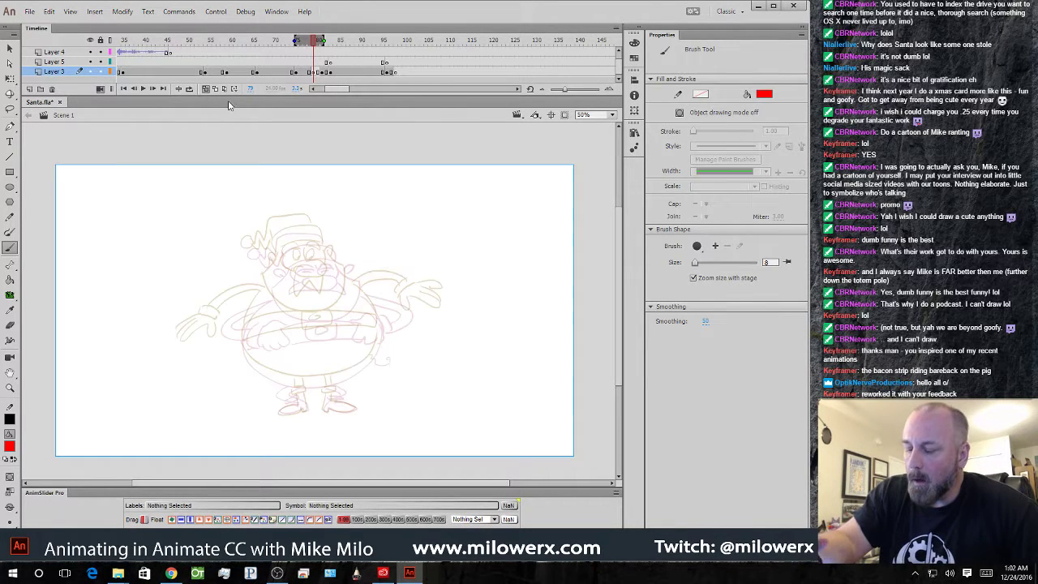
drag(295, 40, 298, 41)
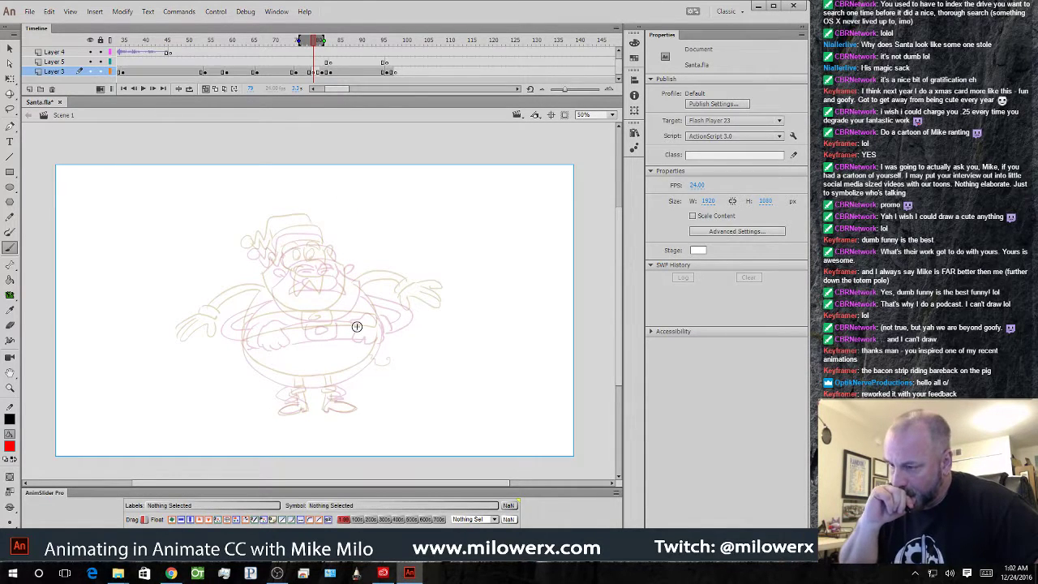
- Delete the arms-out Santa drawing at frame 81 and extend the onion skin range at frame 79 back to the earlier standing pose
click(323, 72)
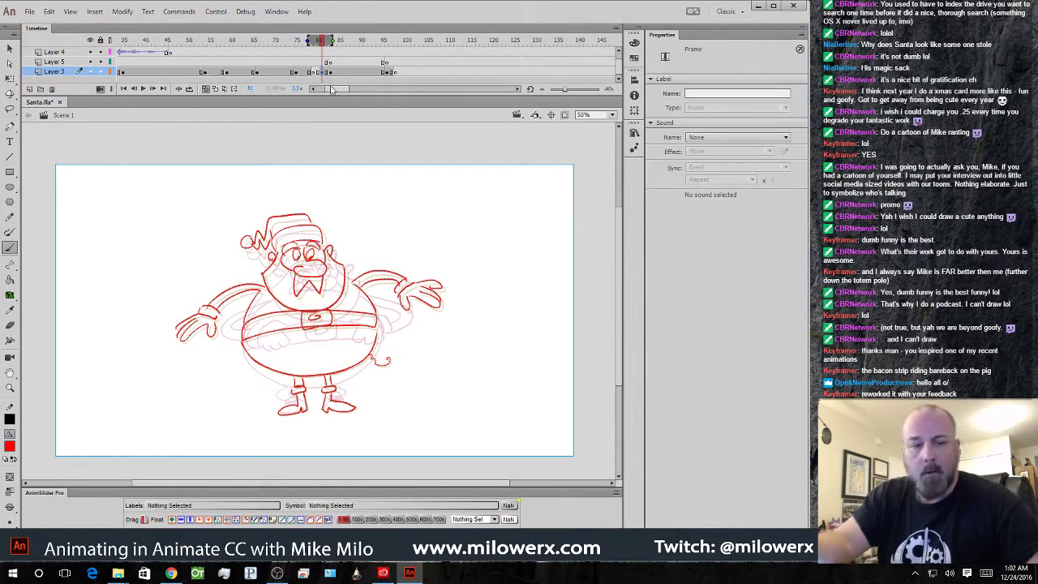
key(Delete)
click(315, 73)
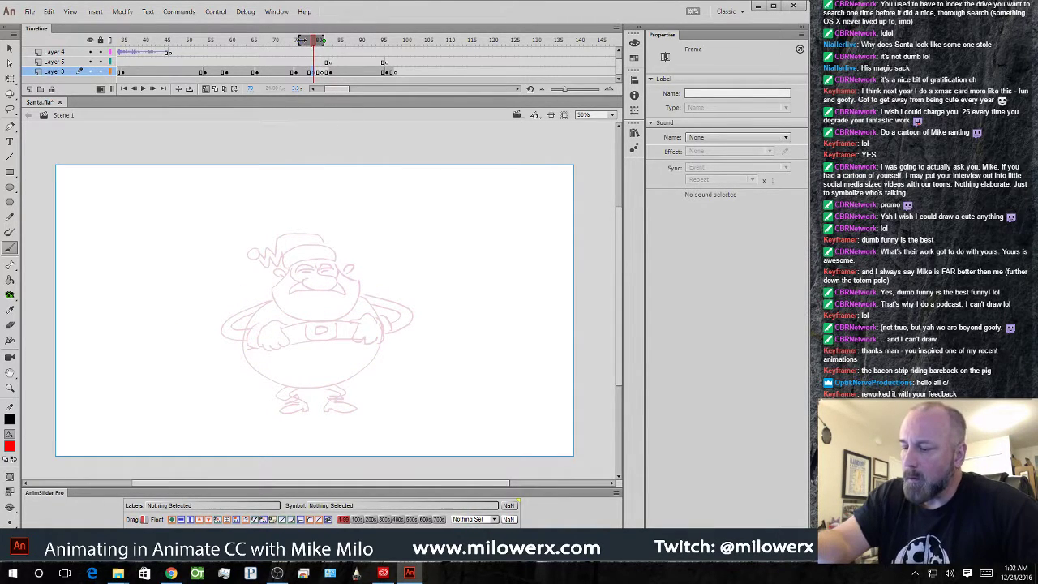
drag(291, 41, 290, 40)
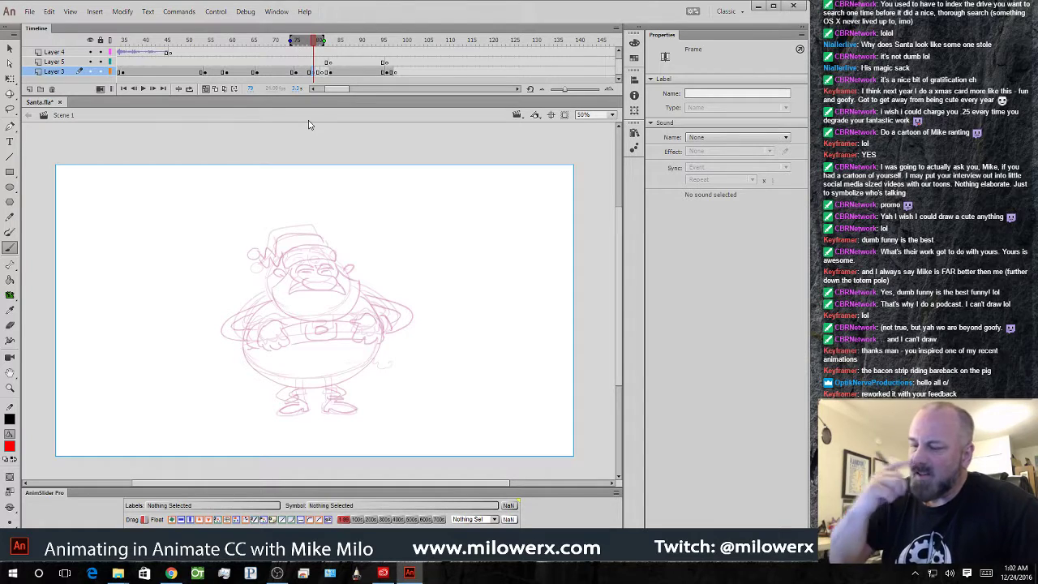
- Copy the standing Santa drawing from frame 74 on Layer 3 and paste it in place into frame 81
click(293, 62)
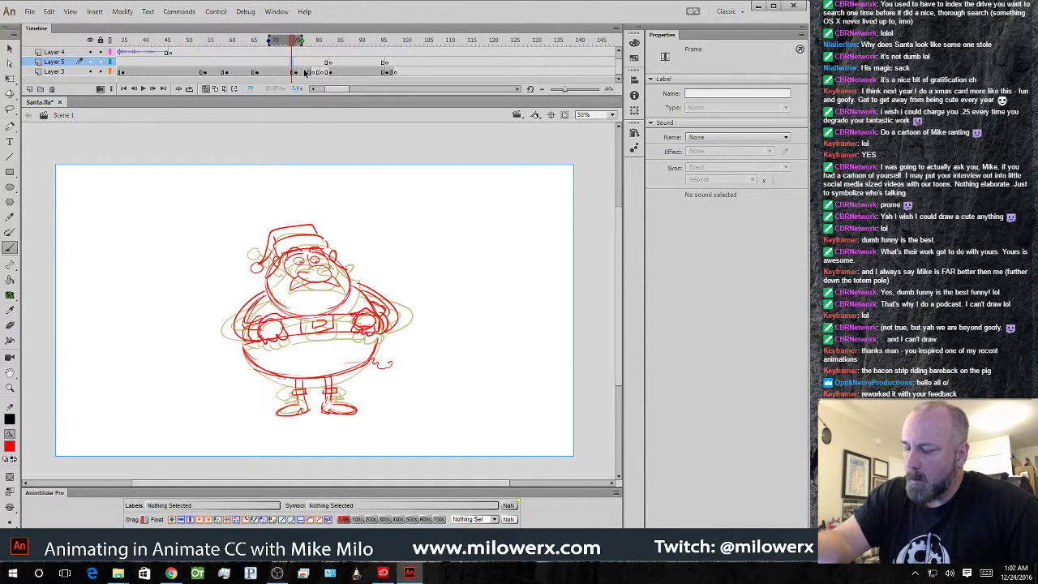
click(293, 72)
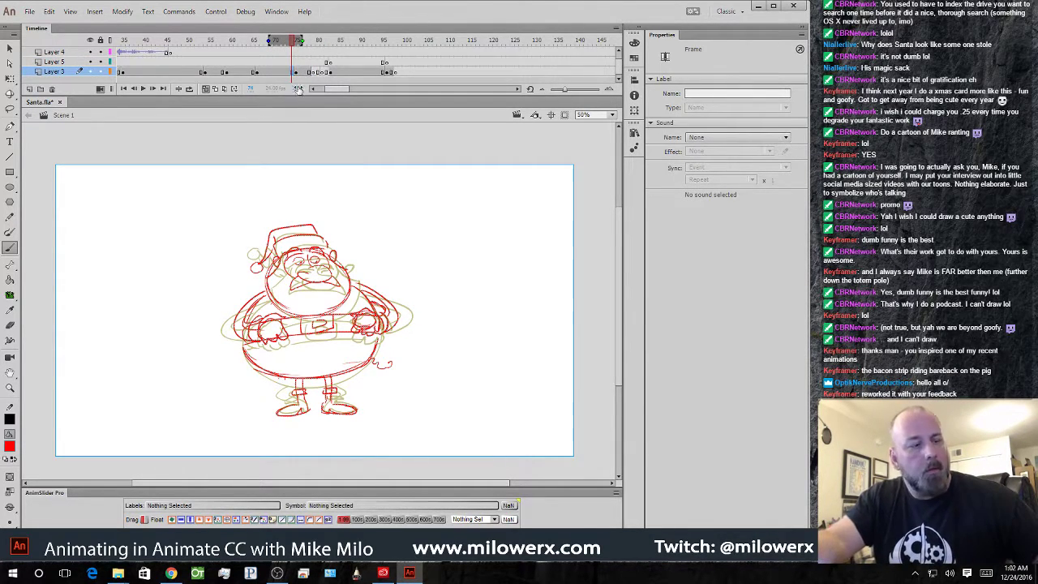
click(315, 72)
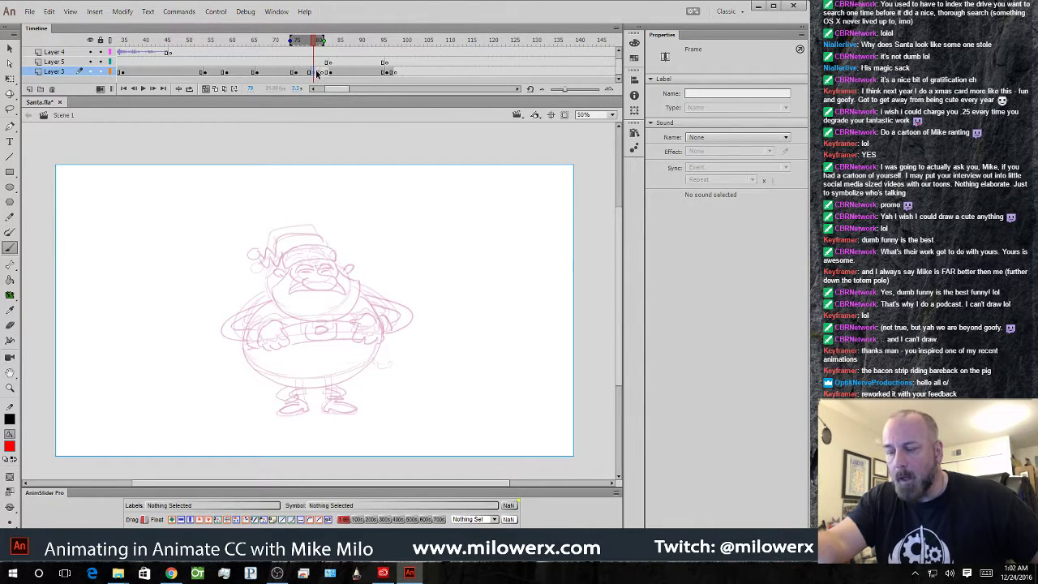
click(322, 72)
key(ctrl+alt+v)
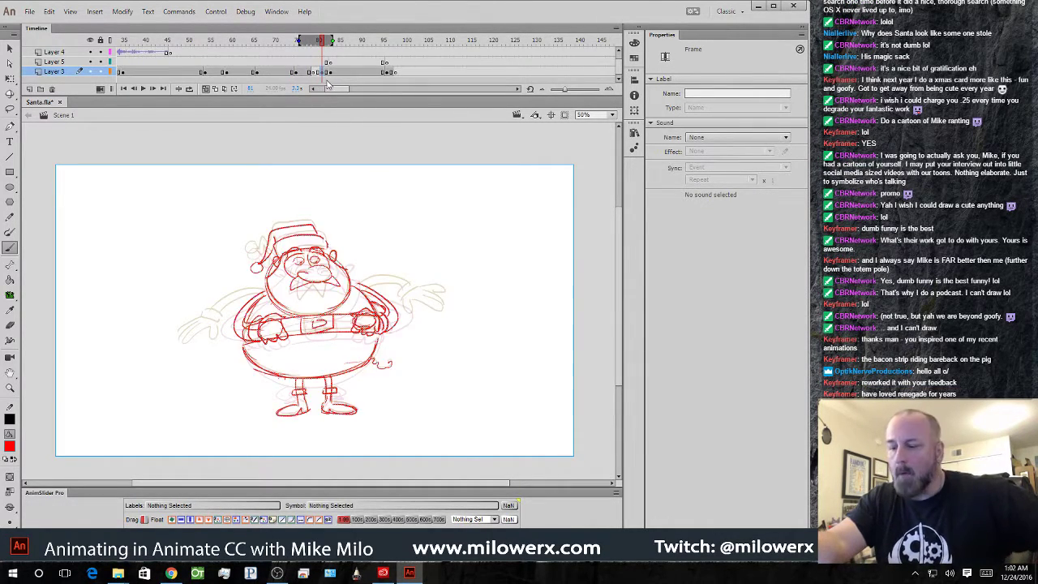
- Free-transform the whole pasted drawing in frame 81, stretching it slightly upward and skewing its top a little to the left
key(q)
key(ctrl+a)
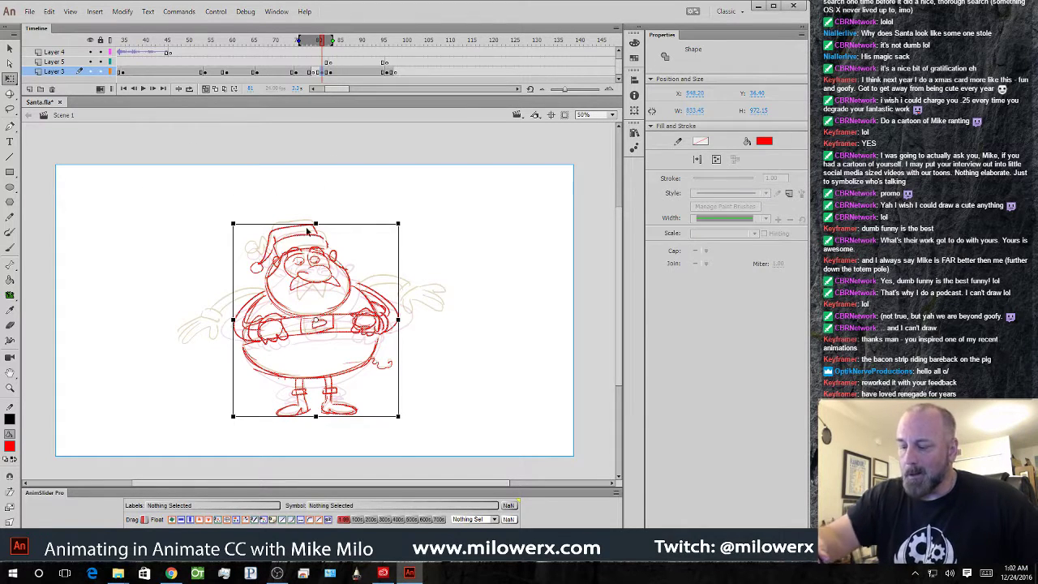
drag(316, 222, 311, 218)
- Check the standing pose at frames 74 and 75, and clear the empty keyframe at frame 79 to hold the squash drawing longer
click(293, 72)
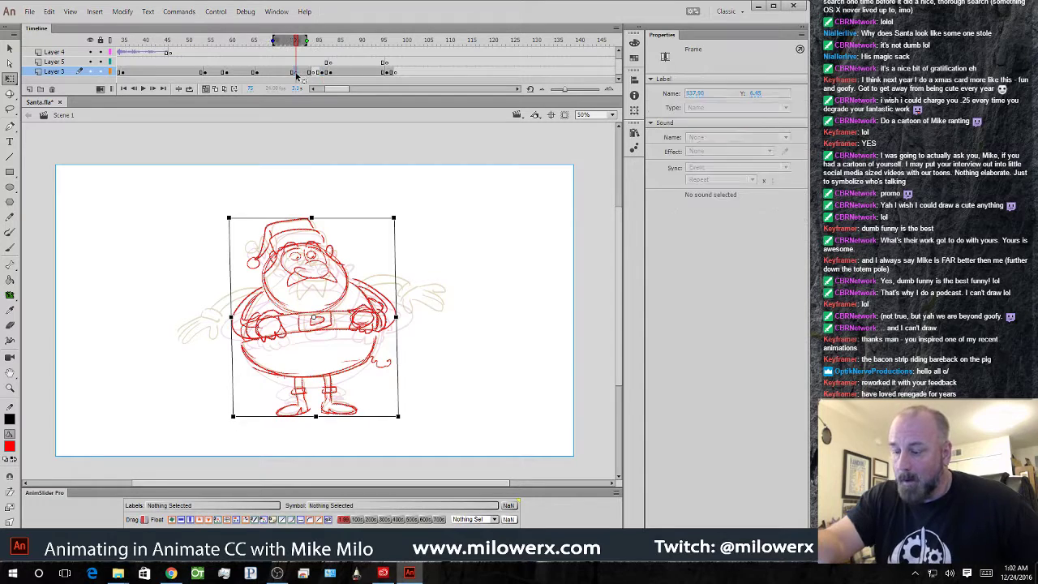
click(292, 73)
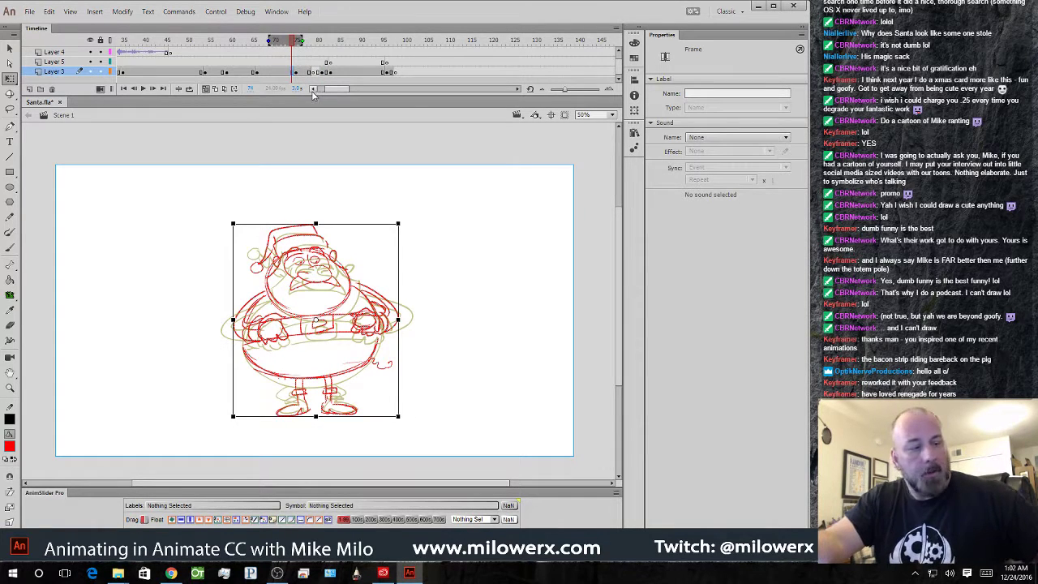
click(315, 73)
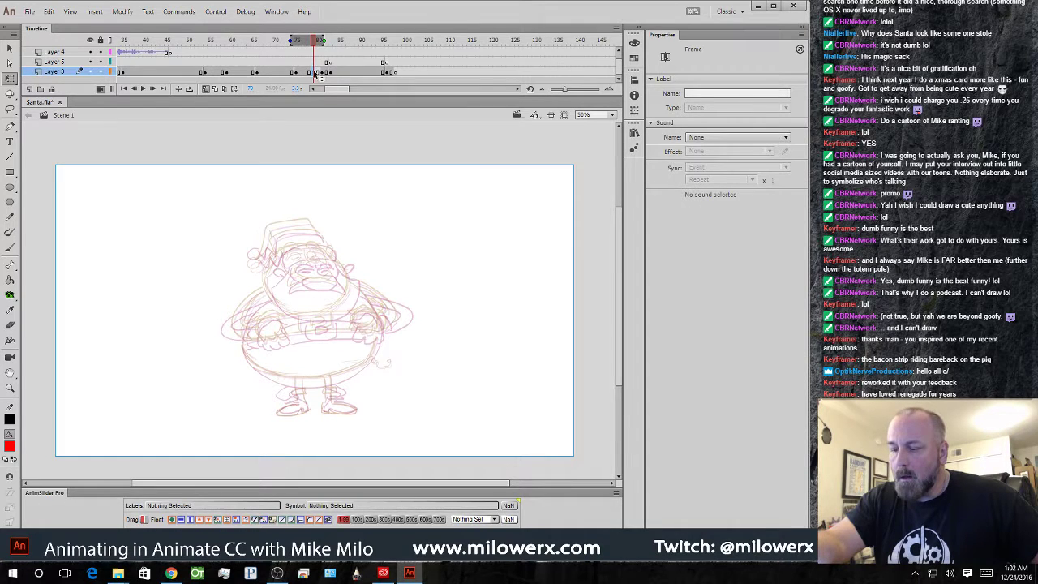
right_click(315, 74)
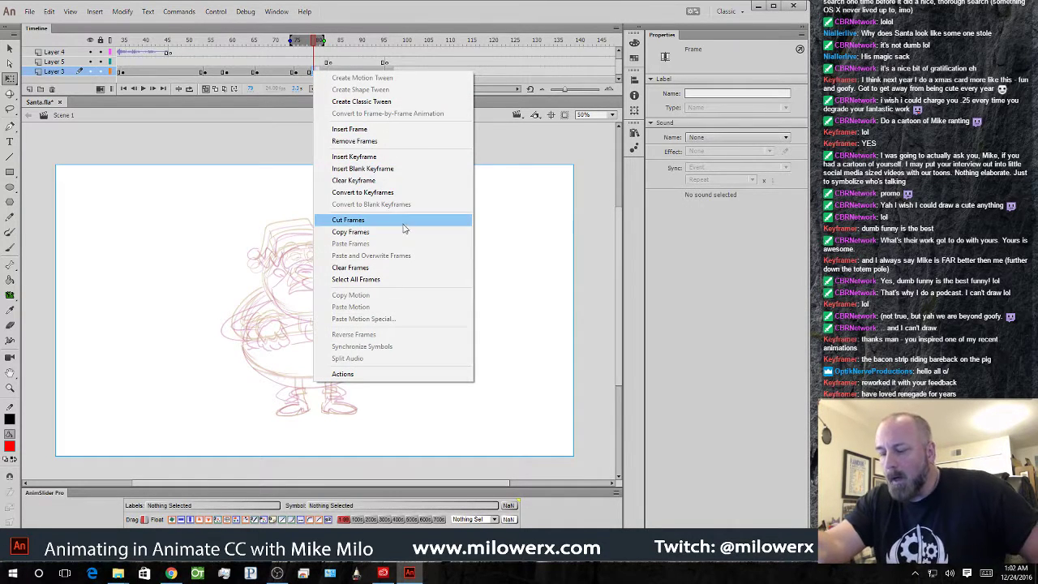
click(381, 180)
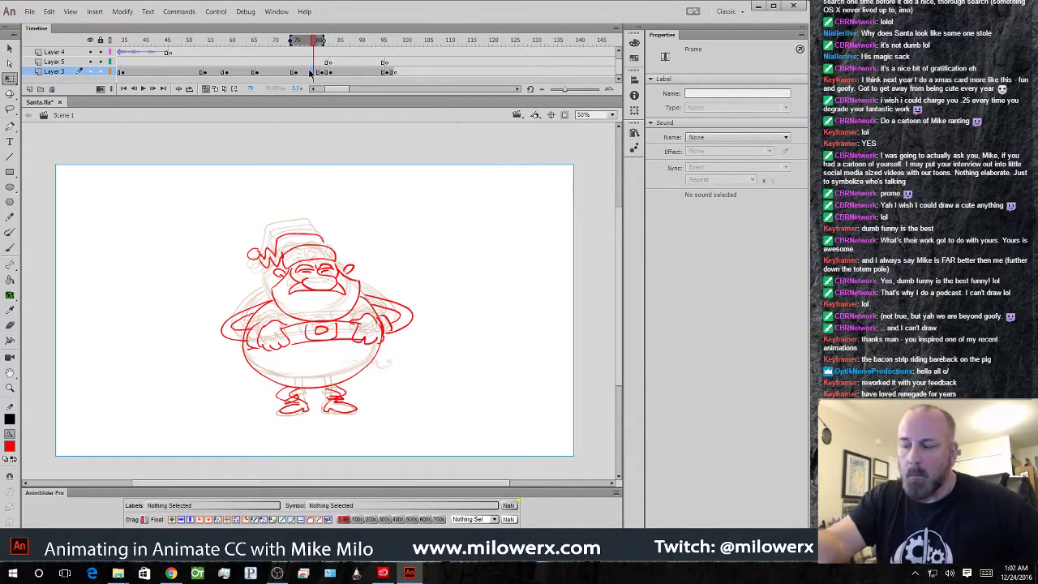
- Free-transform the squash drawing in frame 77 of Layer 3, lowering its top slightly and spreading both upper corners outward
click(312, 74)
key(comma)
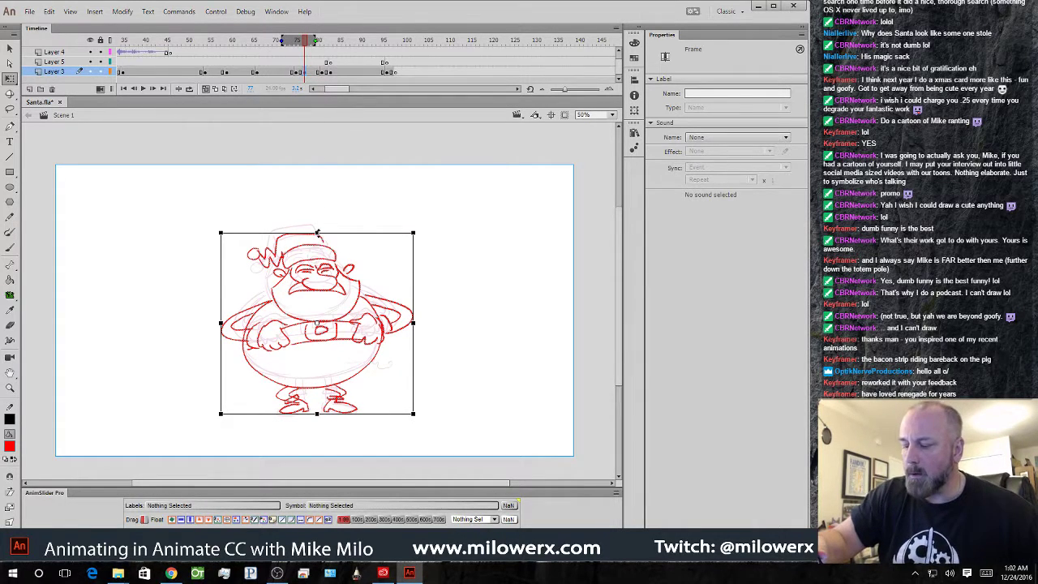
drag(317, 233, 317, 237)
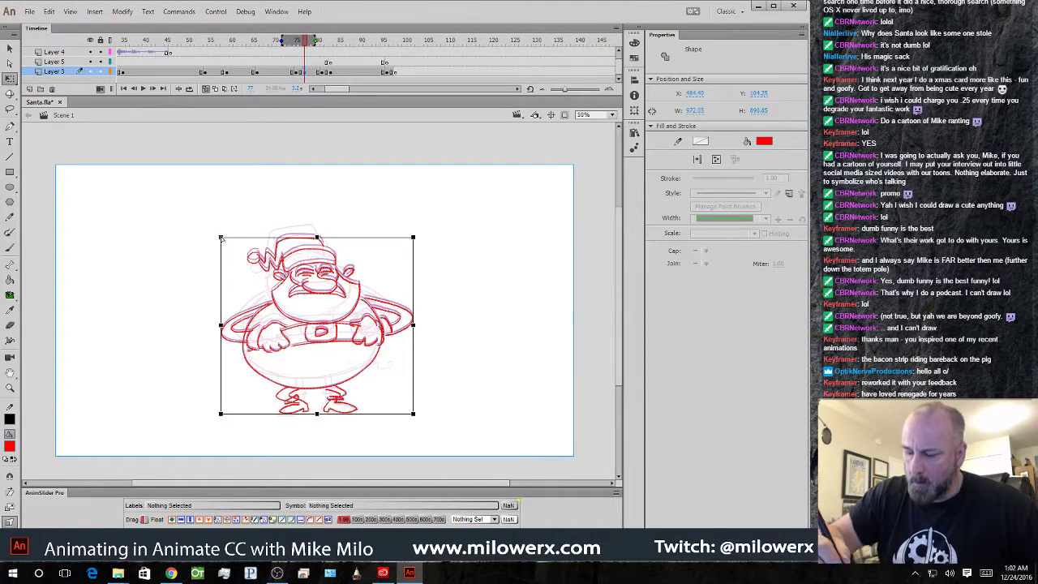
drag(221, 237, 213, 239)
drag(413, 238, 419, 239)
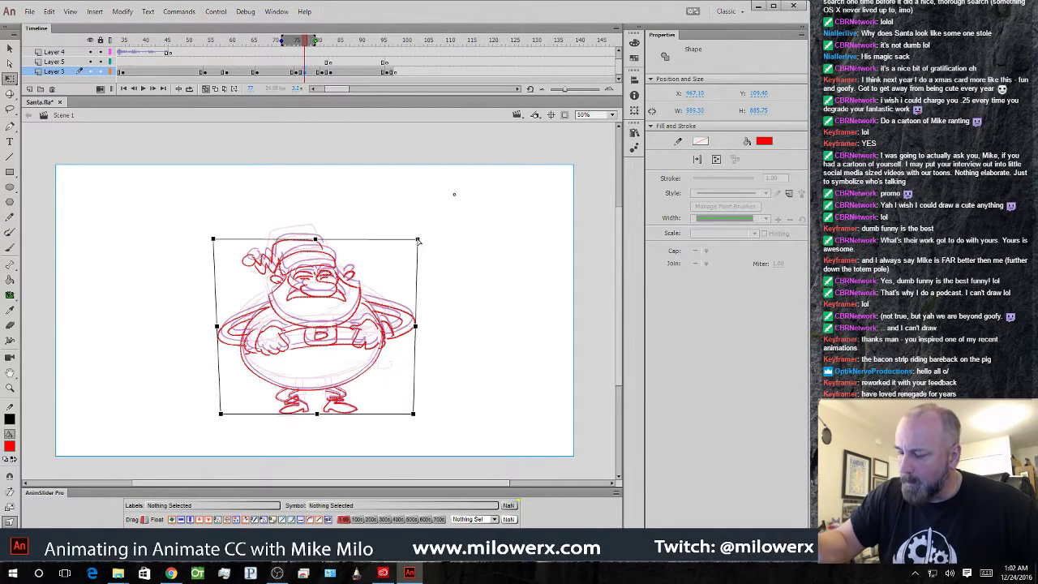
- Distort the squash drawing in frame 79 further, pulling both upper corners outward and down and lowering its top edge slightly
click(314, 73)
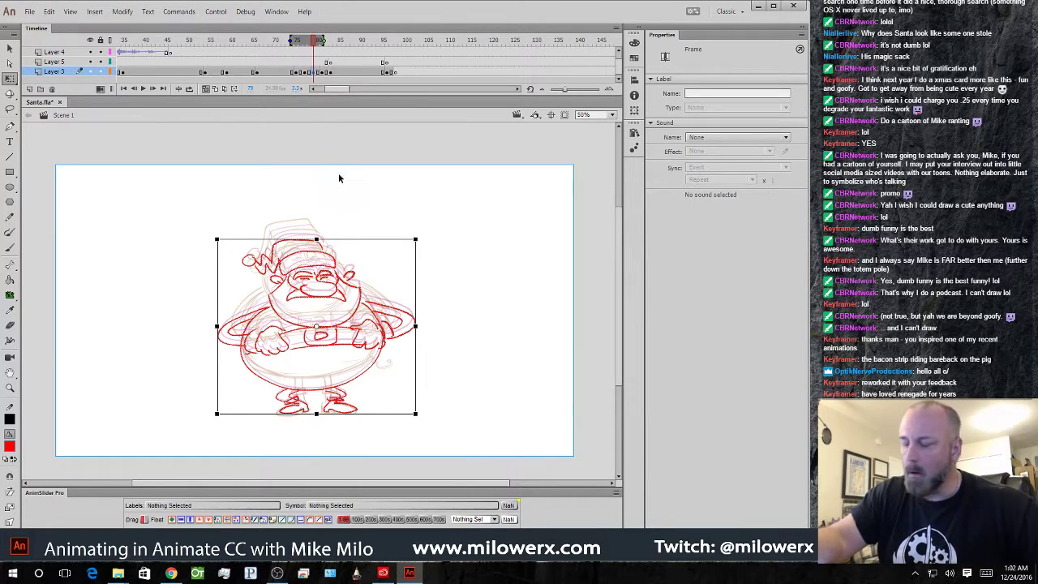
click(10, 521)
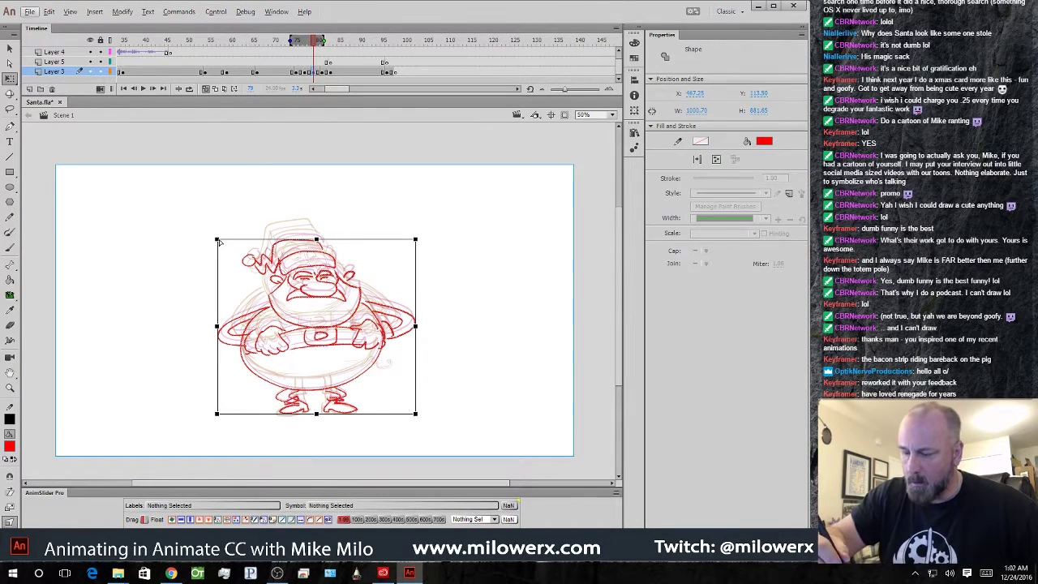
drag(217, 241, 212, 243)
drag(416, 241, 419, 243)
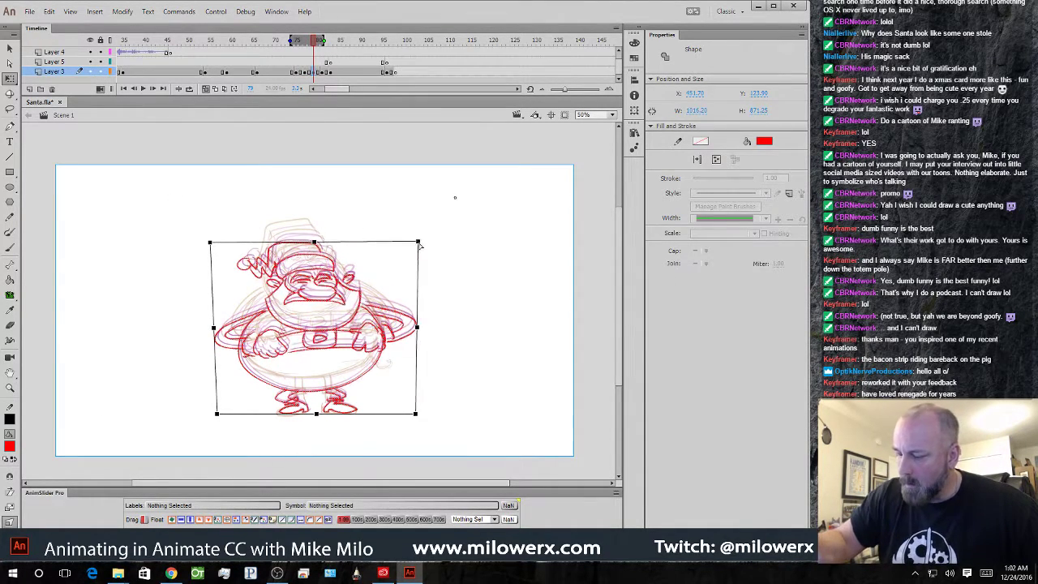
drag(314, 243, 315, 245)
click(352, 210)
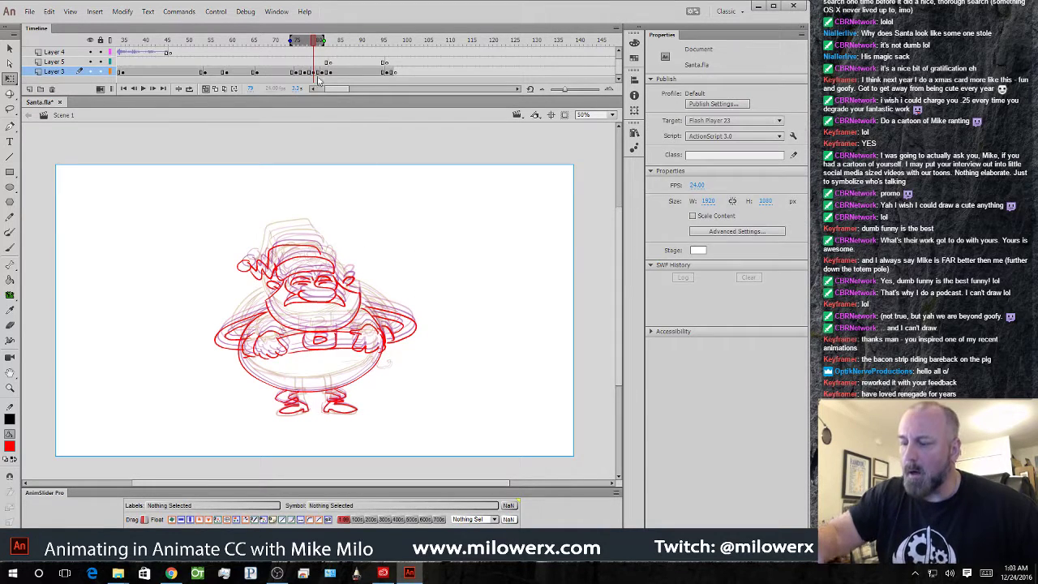
- Turn off onion skinning and play back the Santa animation from about frame 55 to review the squash
click(206, 88)
mouse_move(312, 40)
mouse_down()
mouse_move(289, 47)
mouse_move(342, 50)
mouse_move(212, 72)
mouse_up()
key(Return)
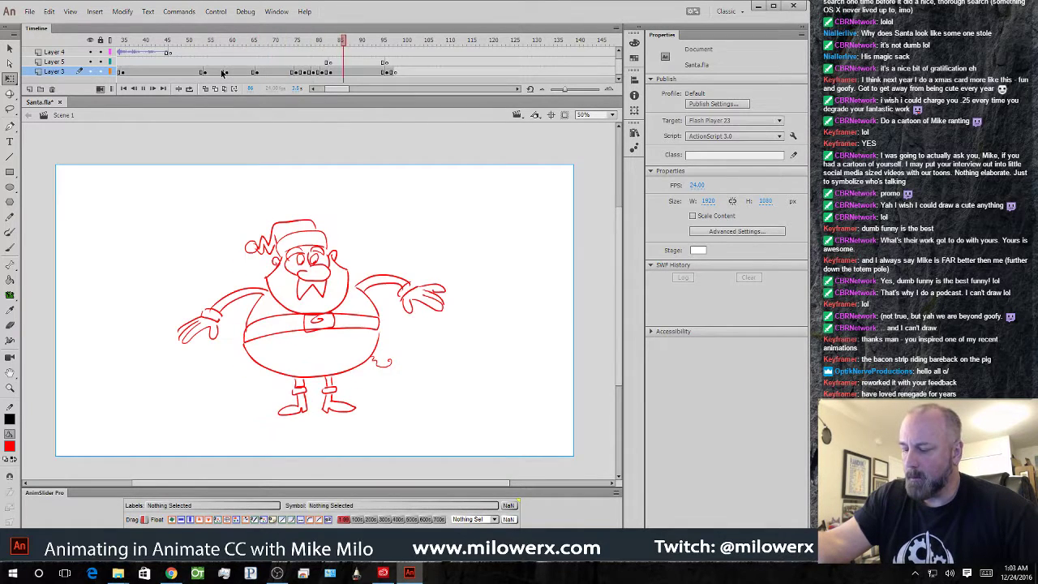
key(Return)
- Make frame 85 on Layer 3 an empty keyframe, with onion skinning on and the Brush tool ready for a new drawing
drag(379, 42, 339, 73)
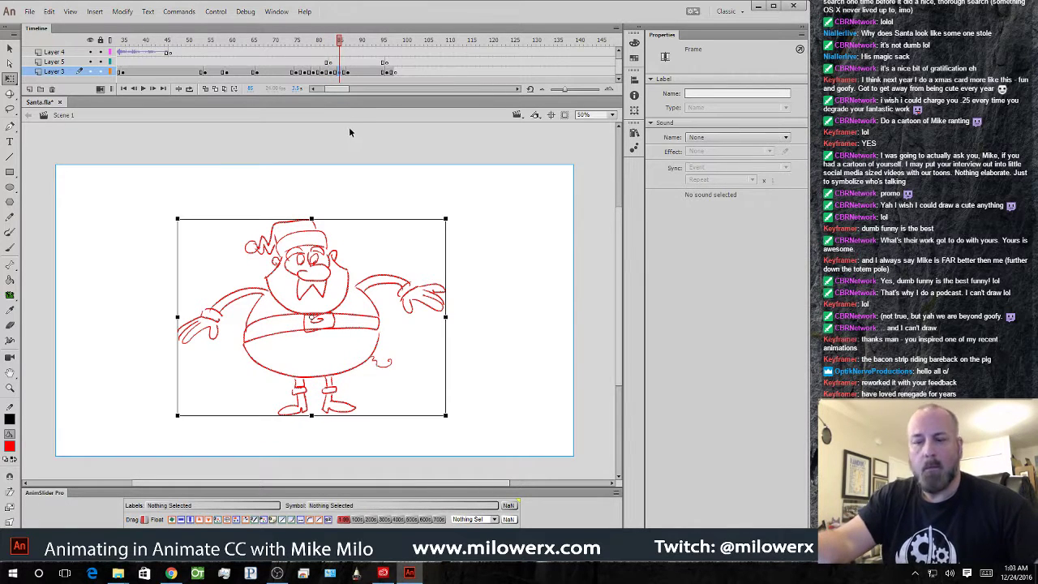
click(206, 88)
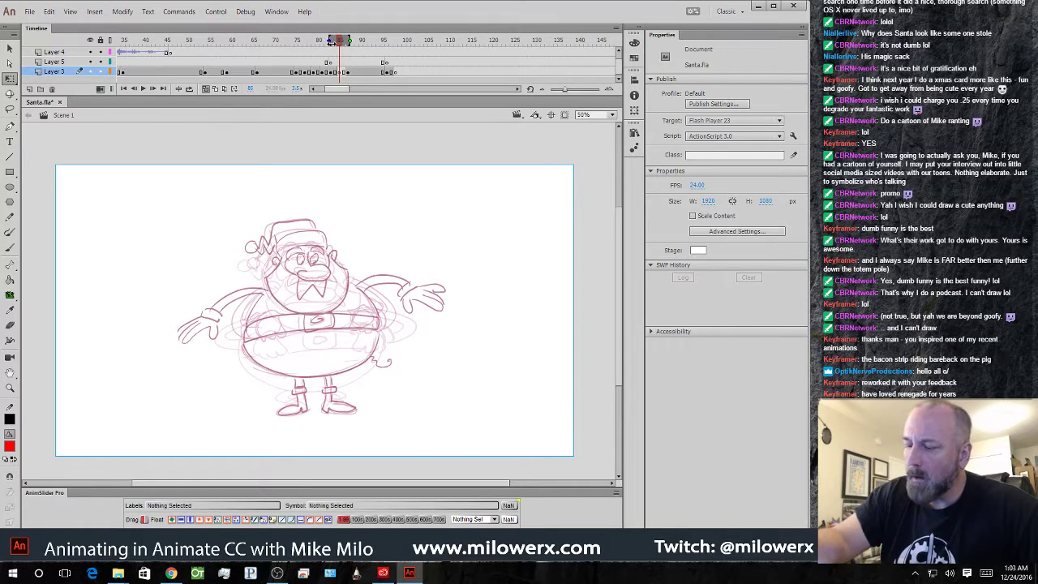
drag(330, 41, 330, 41)
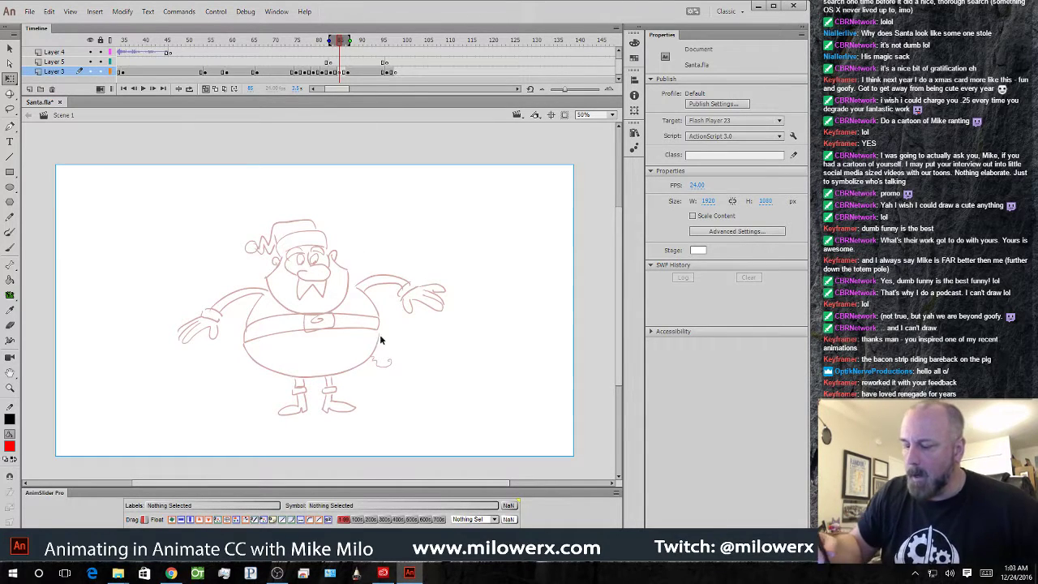
click(9, 247)
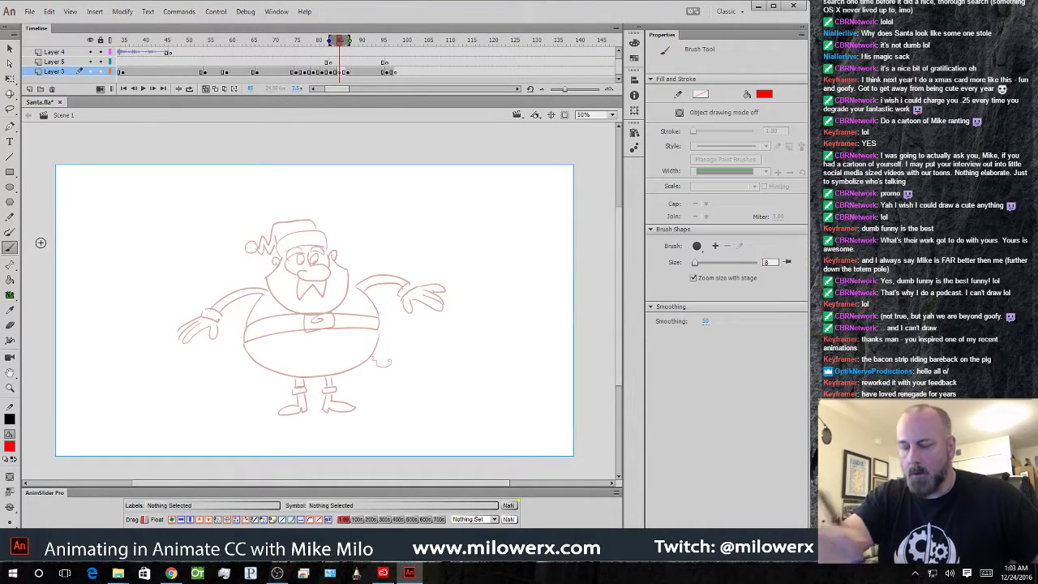
- Delete the arms-out Santa drawing from frame 83 and compare the neighbouring poses by adjusting the onion skin range
click(328, 72)
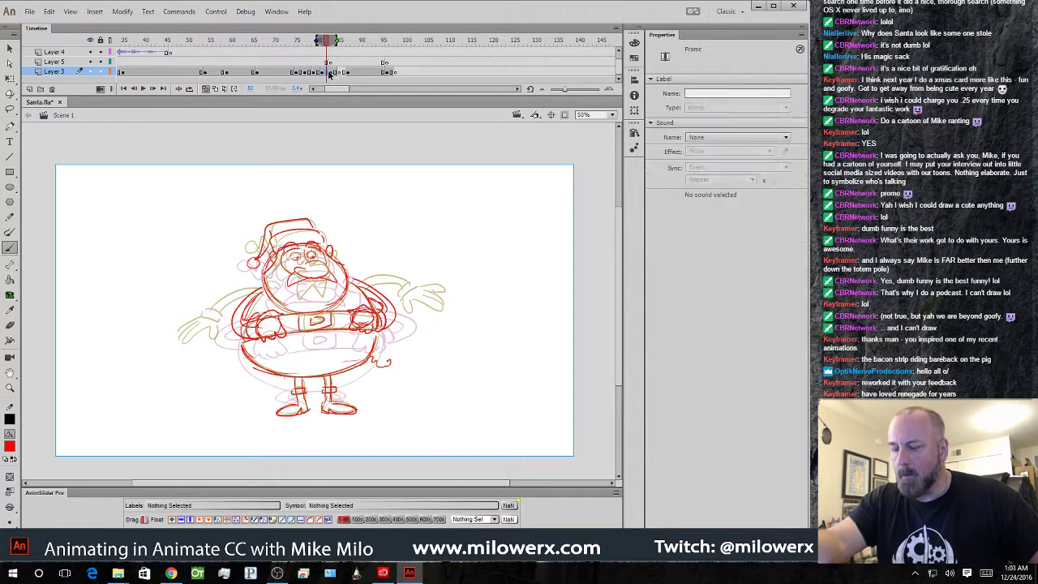
click(333, 72)
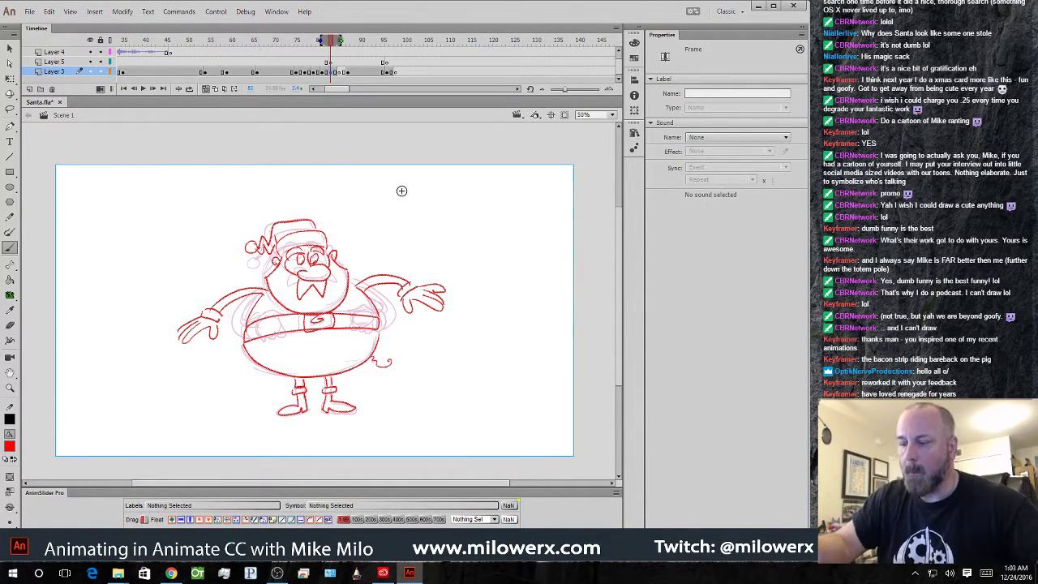
key(Delete)
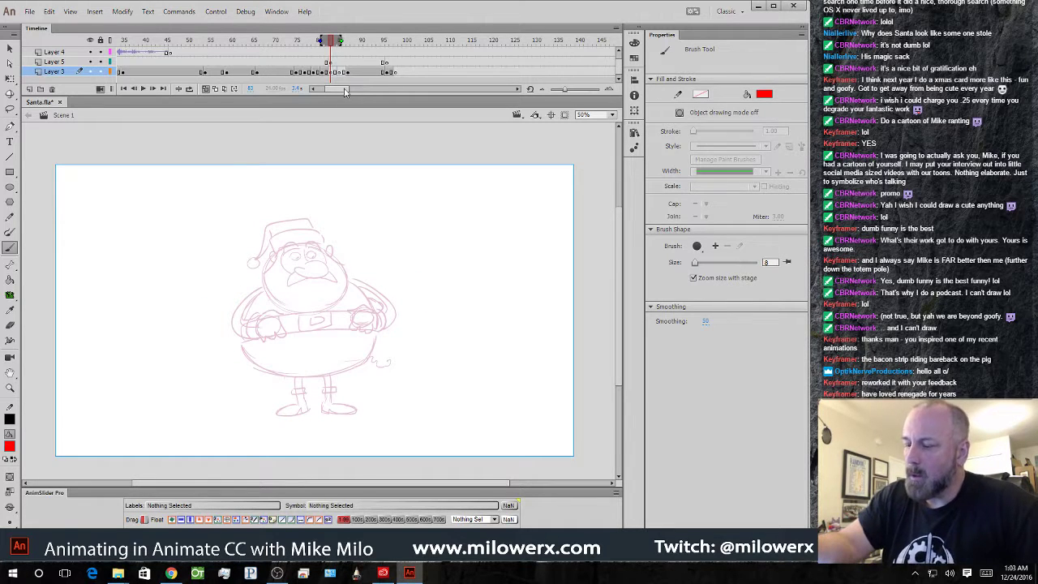
drag(341, 40, 354, 40)
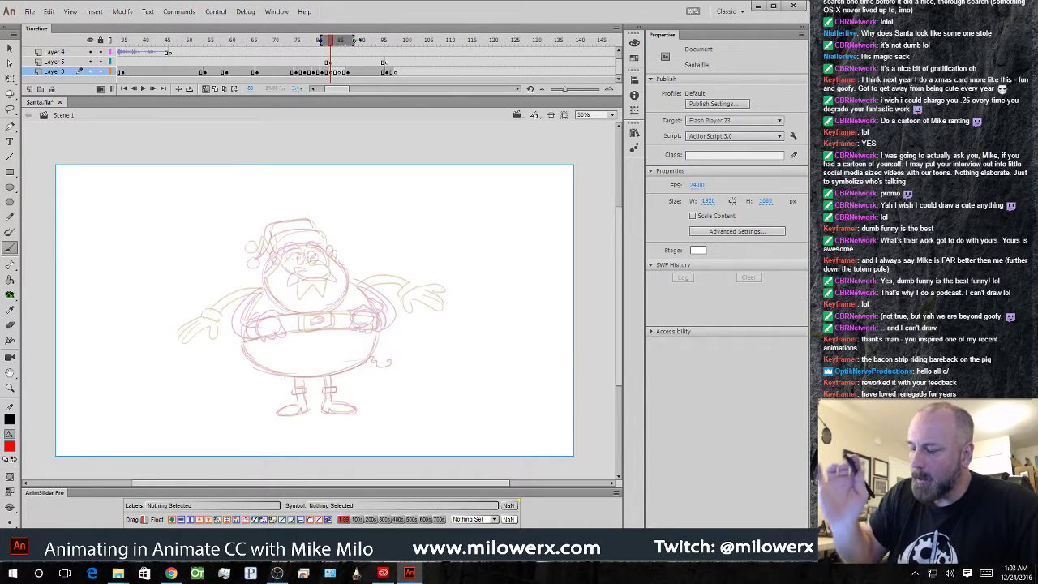
key(ctrl+equal)
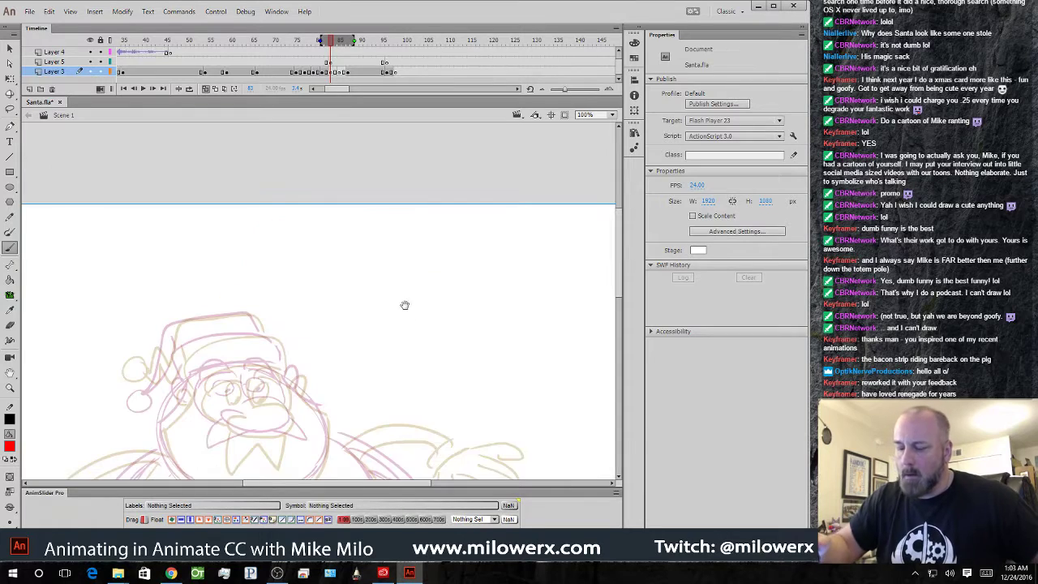
drag(405, 304, 430, 215)
drag(354, 40, 340, 40)
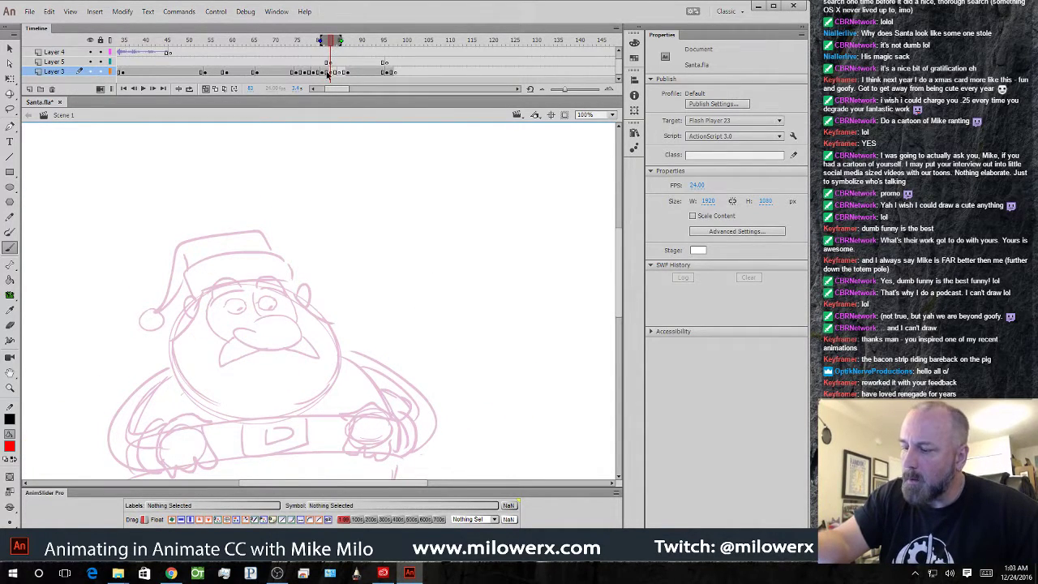
- Extend the onion skin range forward and brush Santa's eyebrows, eyes, nose, moustache and face outline in frame 85 over the arms-out pose
click(336, 73)
drag(337, 40, 349, 41)
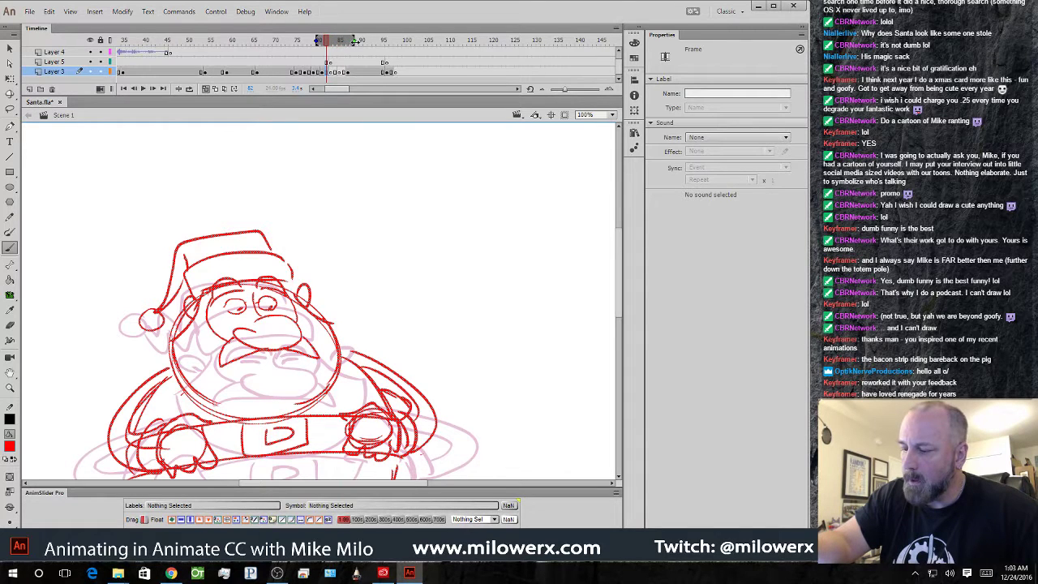
click(339, 41)
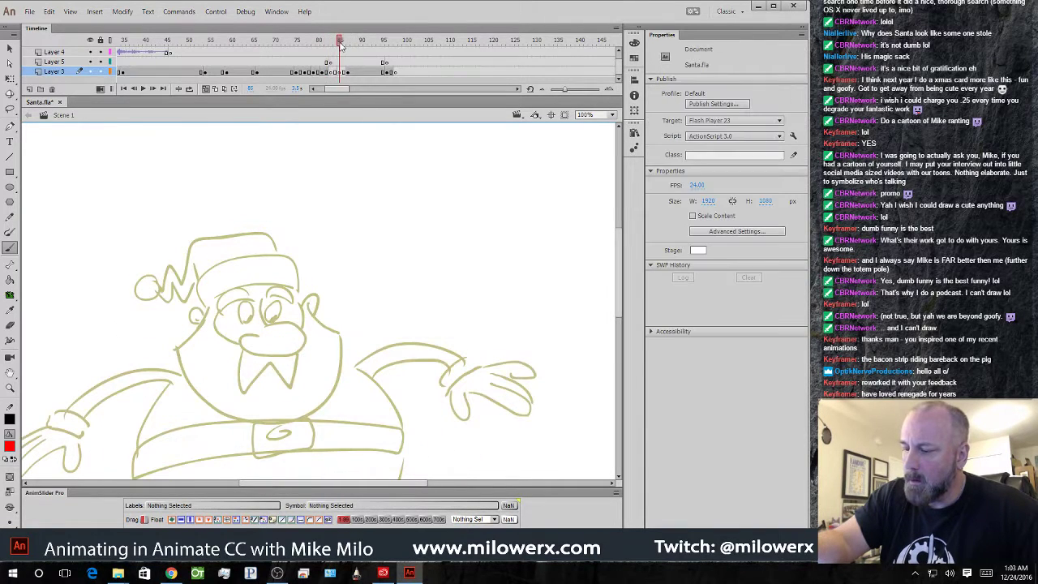
mouse_move(484, 310)
mouse_down()
mouse_move(517, 212)
mouse_move(530, 224)
mouse_up()
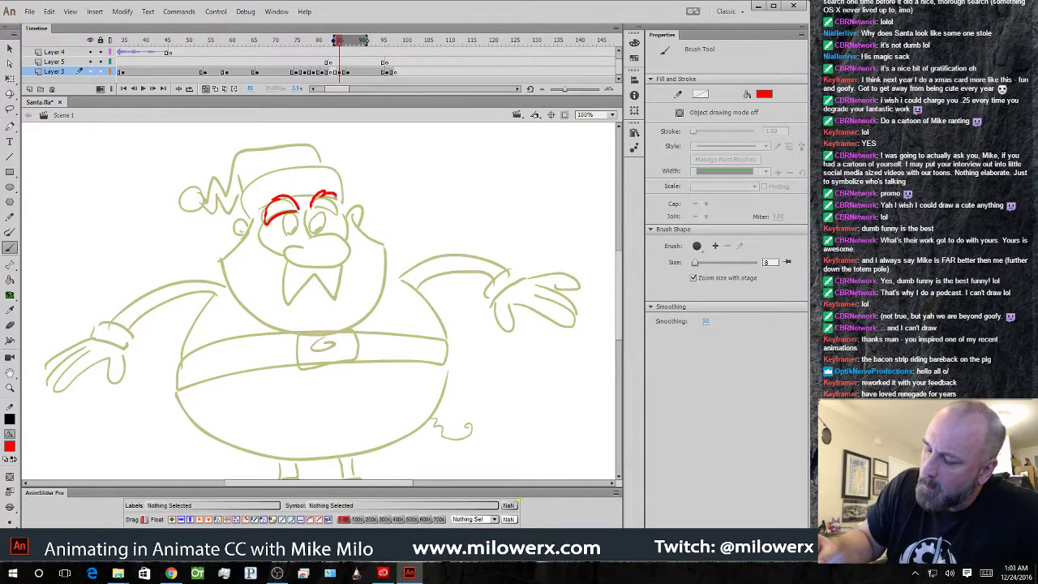
drag(317, 205, 311, 206)
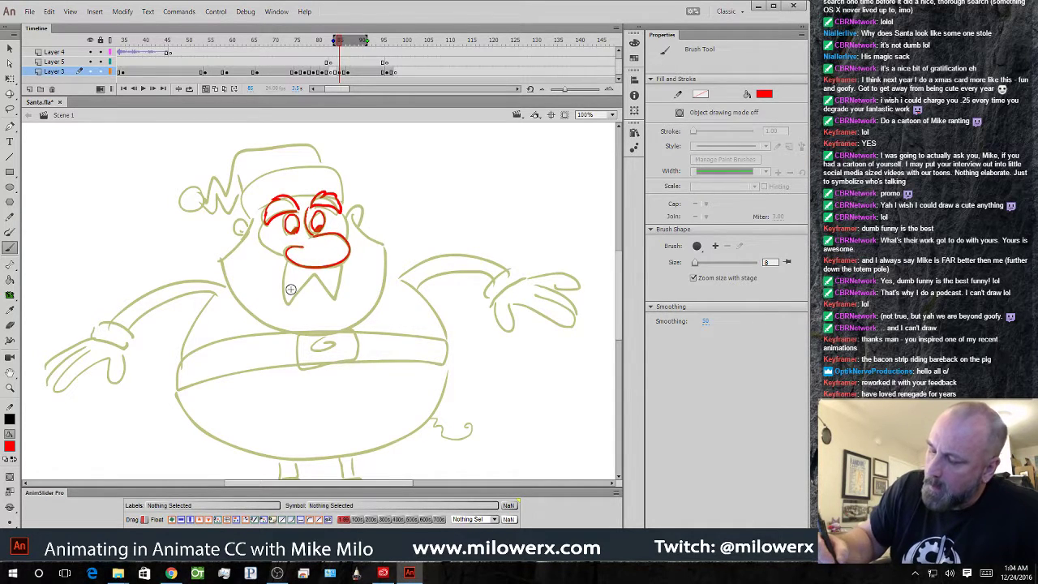
drag(284, 255, 283, 300)
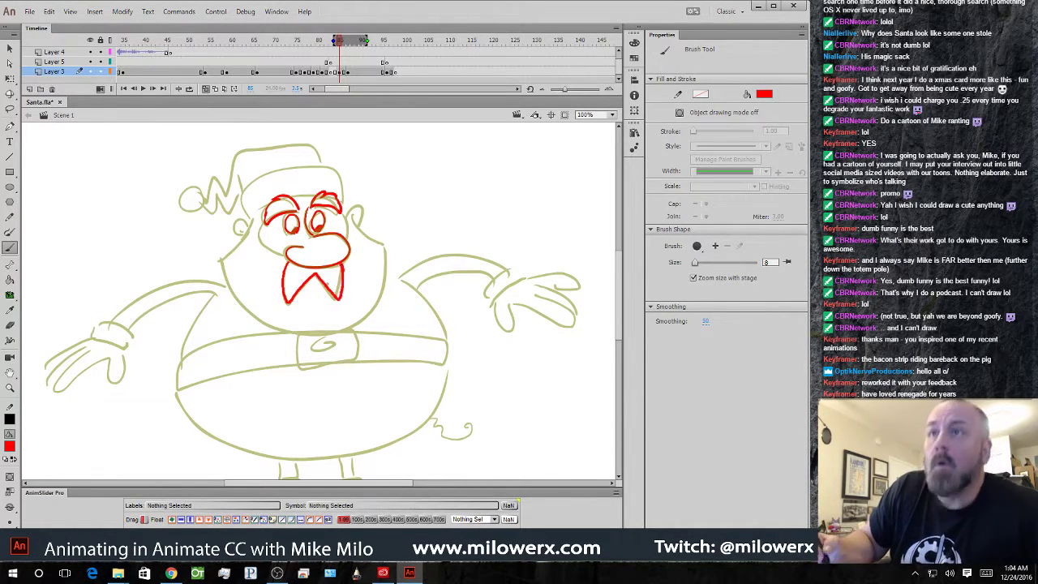
drag(342, 270, 343, 264)
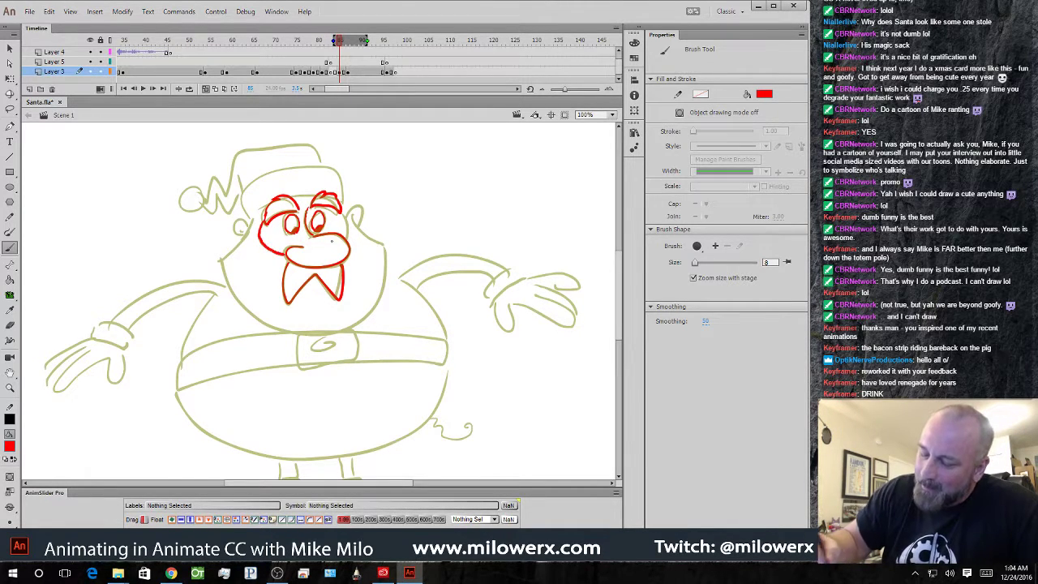
drag(345, 210, 344, 253)
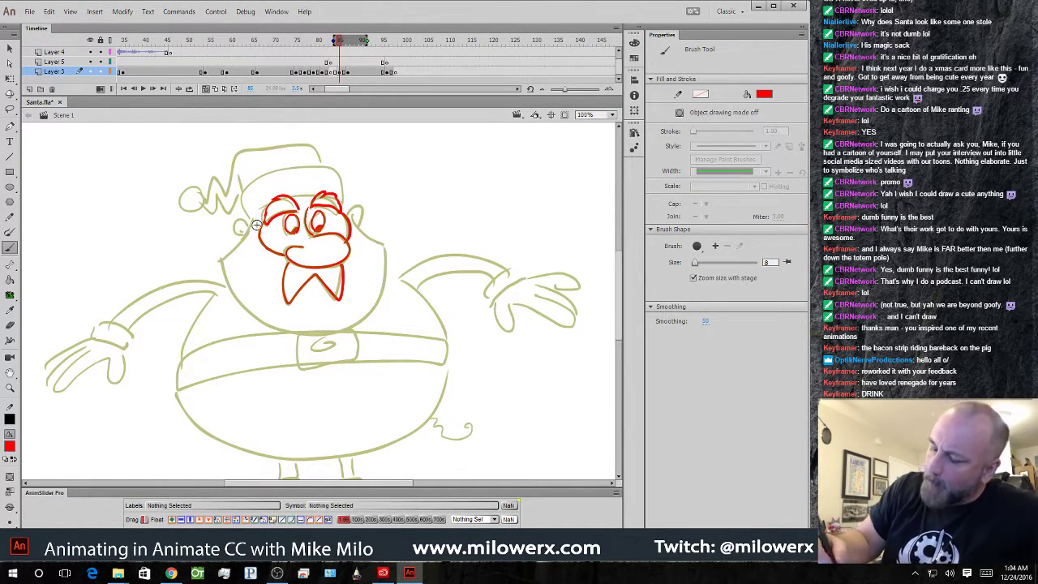
- Brush the beard outline, both ears and the hat brim around Santa's face in frame 85
drag(260, 209, 227, 254)
mouse_move(342, 198)
mouse_down()
mouse_move(386, 251)
mouse_move(382, 288)
mouse_move(356, 321)
mouse_move(316, 335)
mouse_move(265, 319)
mouse_move(221, 258)
mouse_up()
mouse_move(245, 217)
mouse_down()
mouse_move(233, 230)
mouse_move(247, 237)
mouse_up()
mouse_move(344, 199)
mouse_down()
mouse_move(364, 213)
mouse_move(355, 227)
mouse_up()
mouse_move(248, 217)
mouse_down()
mouse_move(244, 193)
mouse_move(270, 171)
mouse_move(316, 165)
mouse_move(317, 197)
mouse_up()
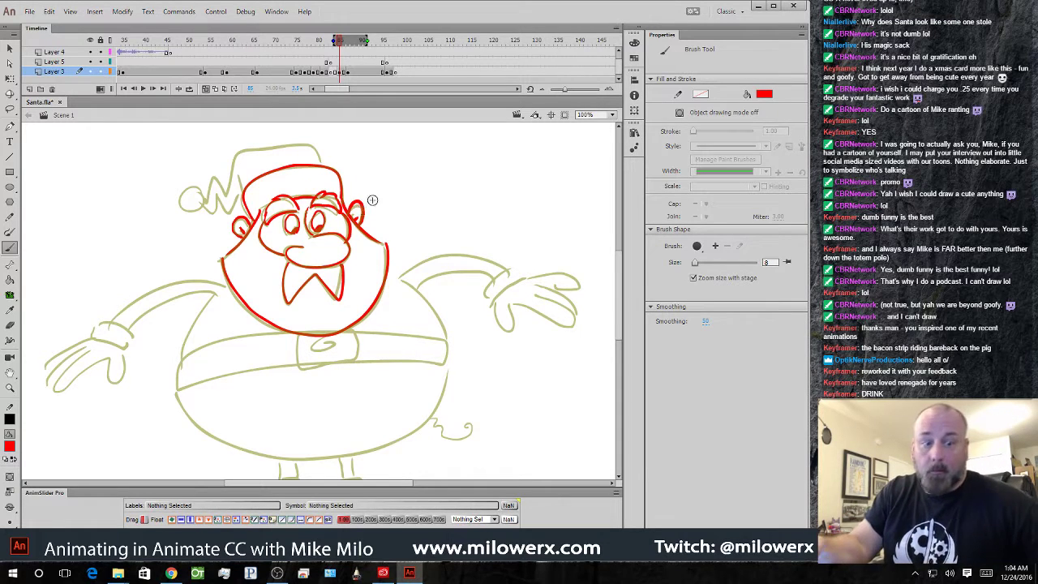
- Free-transform Santa's head in frame 85, stretching it slightly upward and tilting it so the right side sits higher
drag(407, 208, 437, 268)
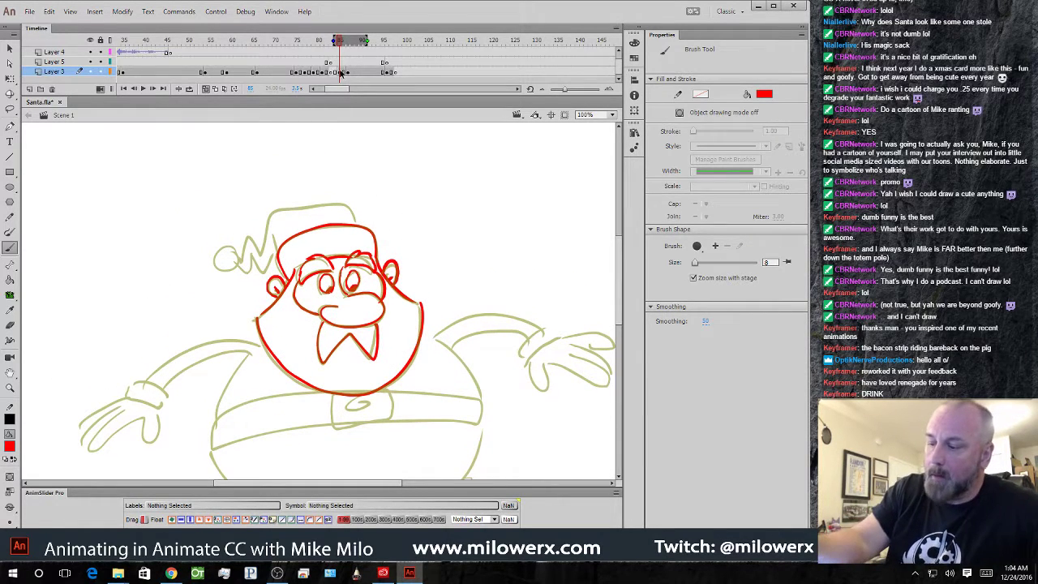
click(340, 73)
key(q)
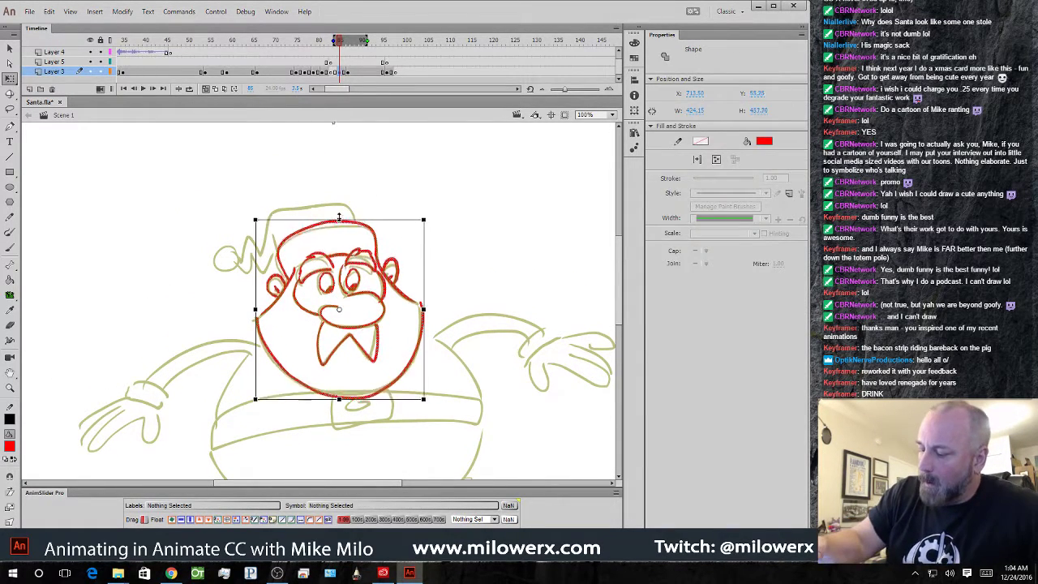
drag(338, 218, 339, 214)
drag(431, 220, 438, 207)
click(274, 226)
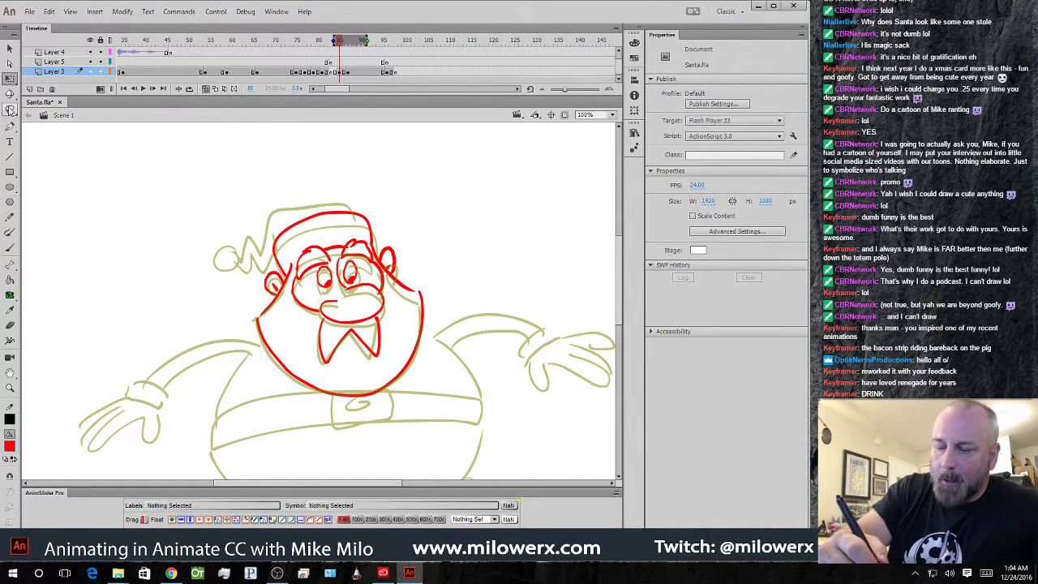
- Brush a taller hat crown with a crumpled, drooping tail and pom-pom above the brim in frame 85
click(10, 247)
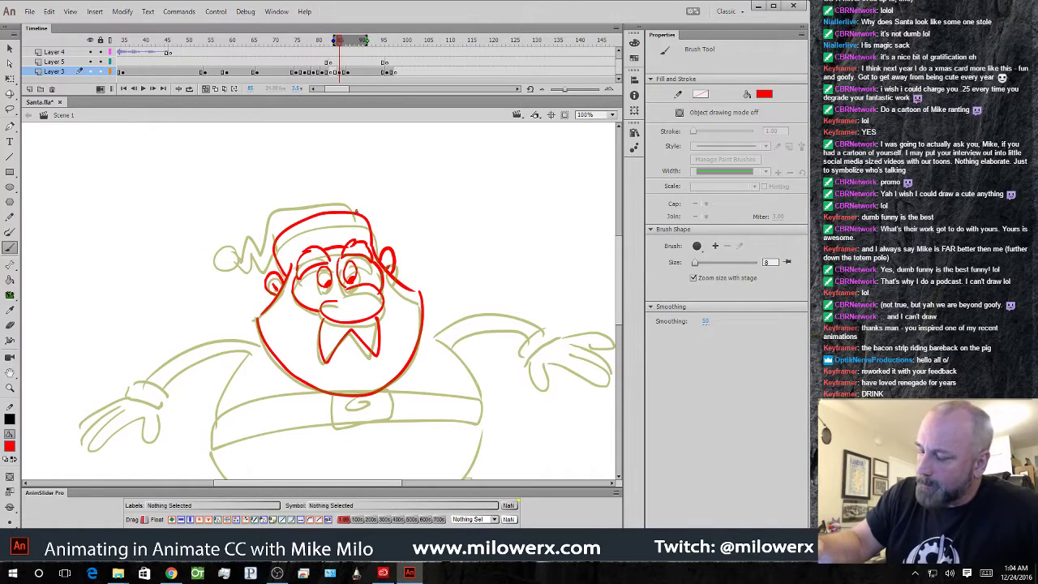
mouse_move(355, 213)
mouse_down()
mouse_move(308, 179)
mouse_move(263, 191)
mouse_move(259, 230)
mouse_up()
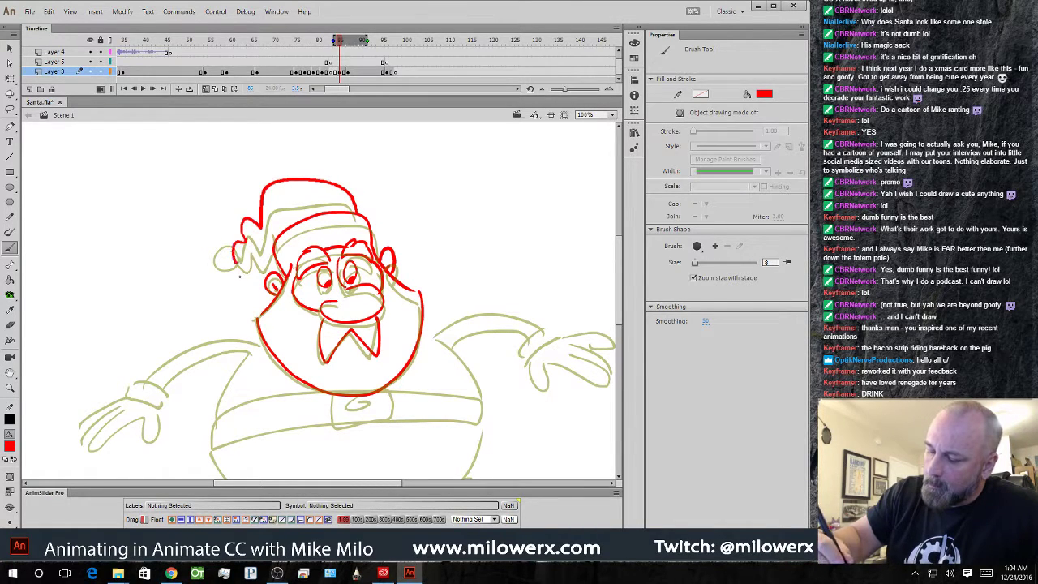
mouse_move(240, 277)
mouse_down()
mouse_move(235, 267)
mouse_move(258, 280)
mouse_move(248, 246)
mouse_up()
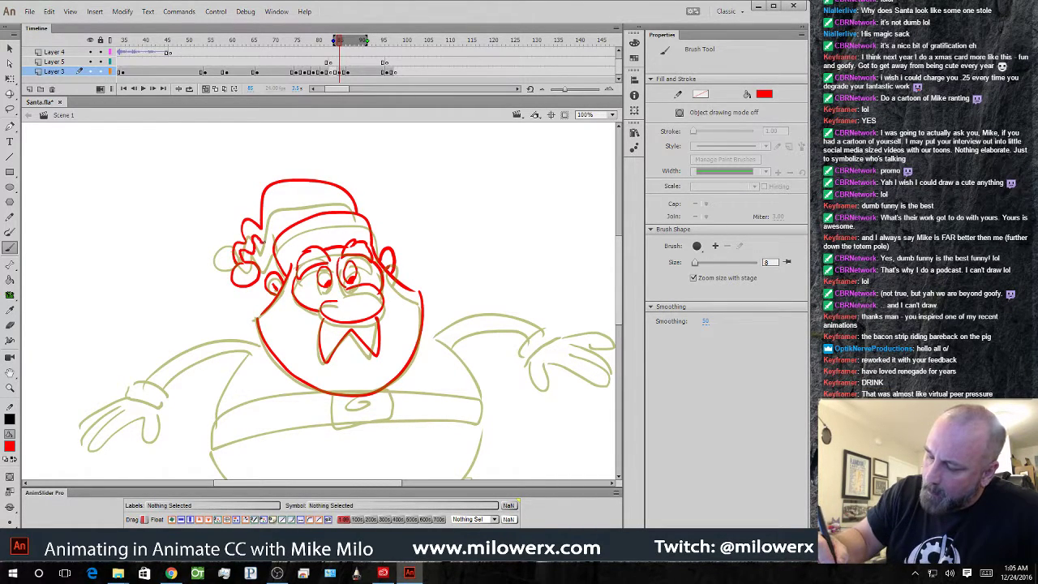
- Brush Santa's left-hand arm, cuff and hand in frame 85, raised slightly above the onion-skinned arms-out pose
drag(498, 394, 539, 222)
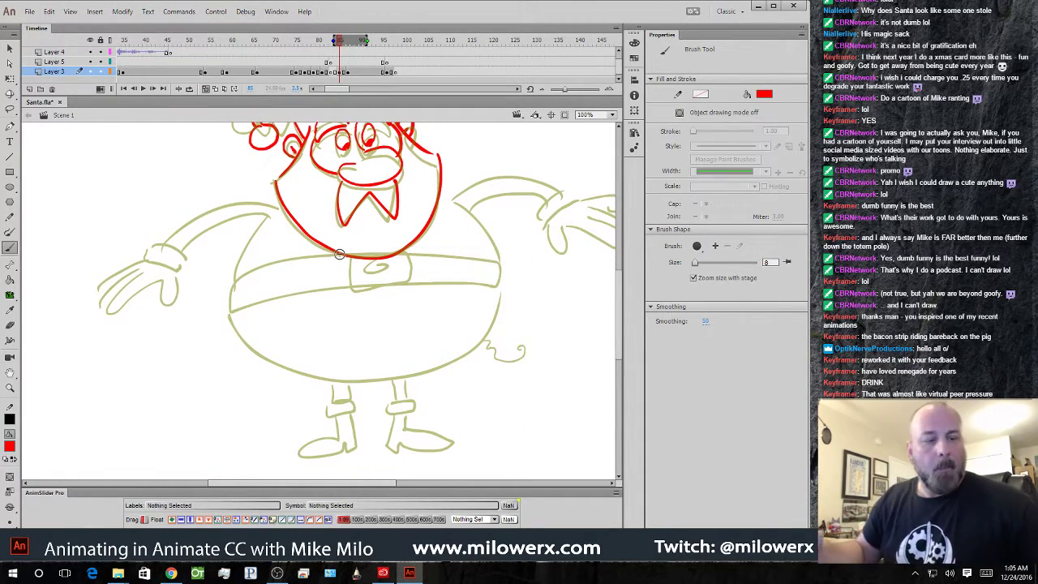
key(.)
key(.)
key(.)
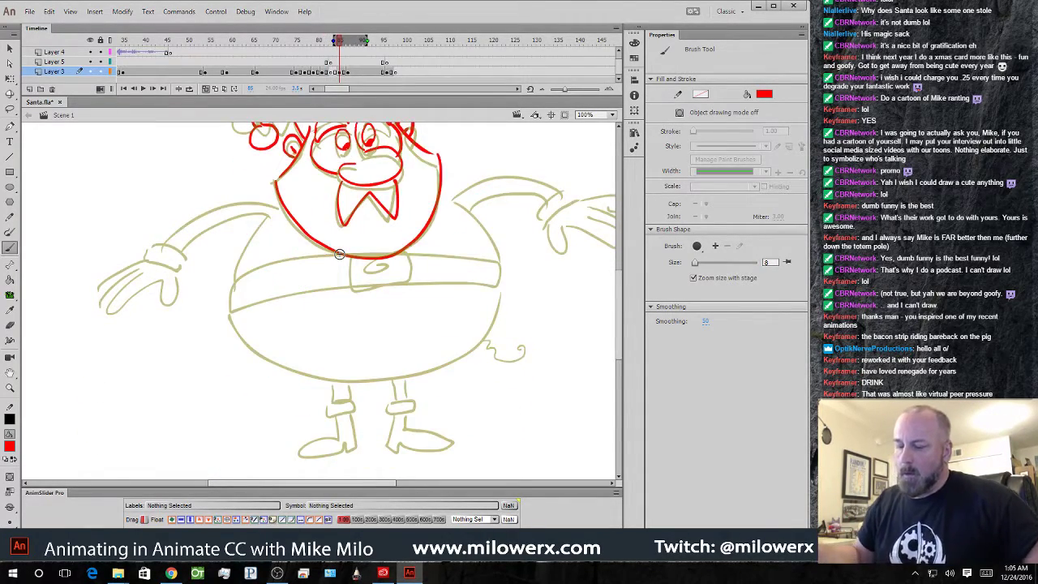
drag(455, 279, 463, 330)
mouse_move(280, 248)
mouse_down()
mouse_move(212, 245)
mouse_move(177, 274)
mouse_move(203, 311)
mouse_move(109, 313)
mouse_move(107, 329)
mouse_up()
mouse_move(166, 310)
mouse_down()
mouse_move(179, 336)
mouse_move(203, 291)
mouse_move(280, 263)
mouse_up()
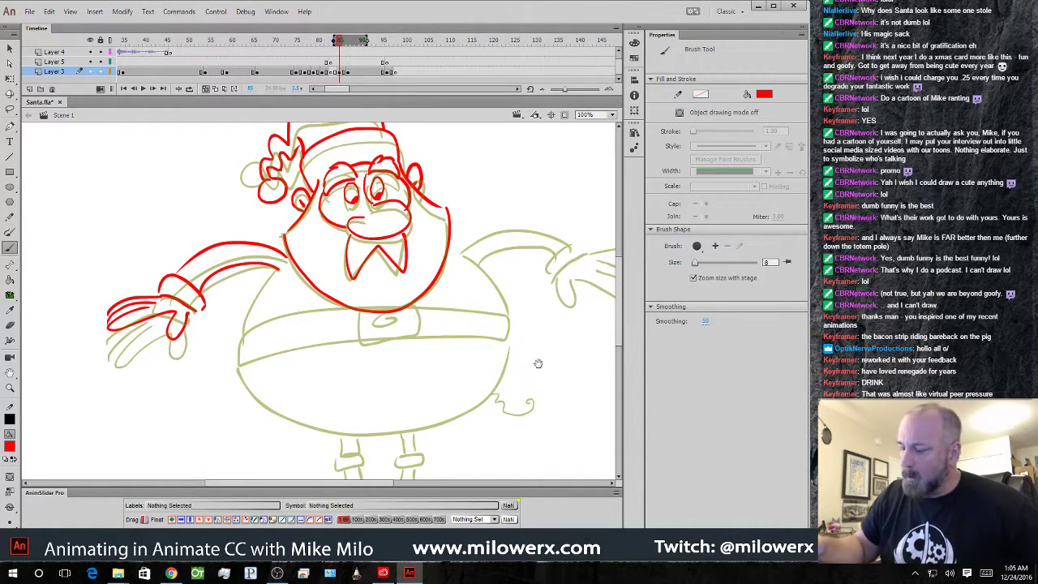
- Lasso Santa's finished arm in frame 85 and place a mirrored copy over the onion-skinned arm at the opposite shoulder
drag(538, 363, 376, 362)
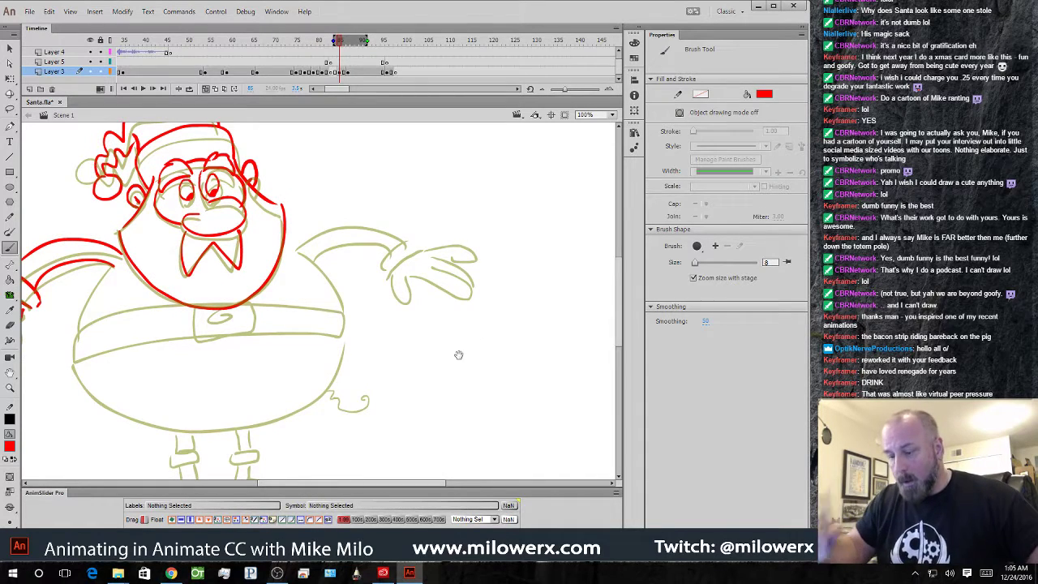
drag(458, 354, 552, 352)
click(10, 107)
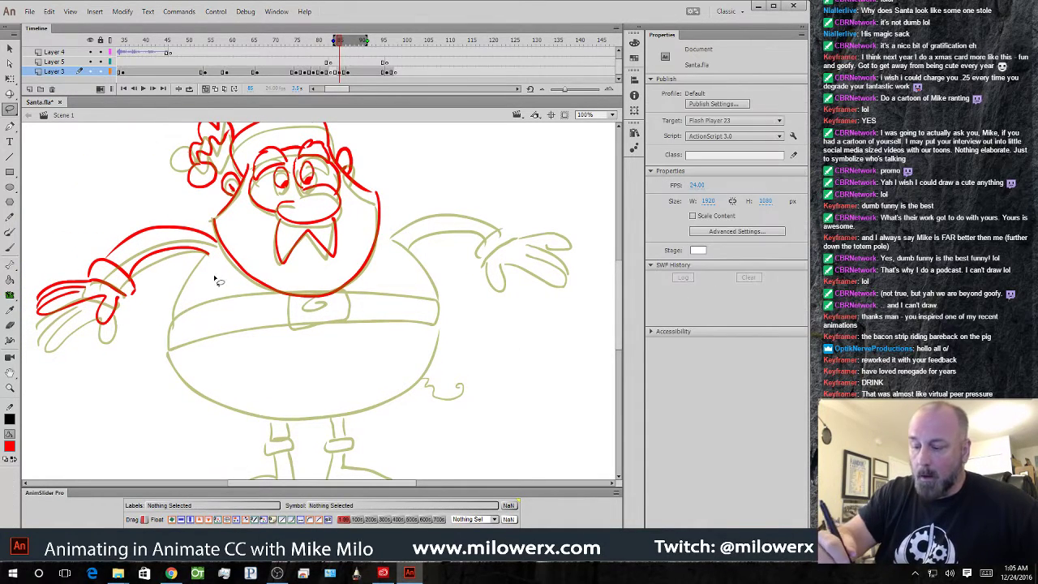
mouse_move(215, 278)
mouse_down()
mouse_move(181, 206)
mouse_move(67, 226)
mouse_move(114, 405)
mouse_up()
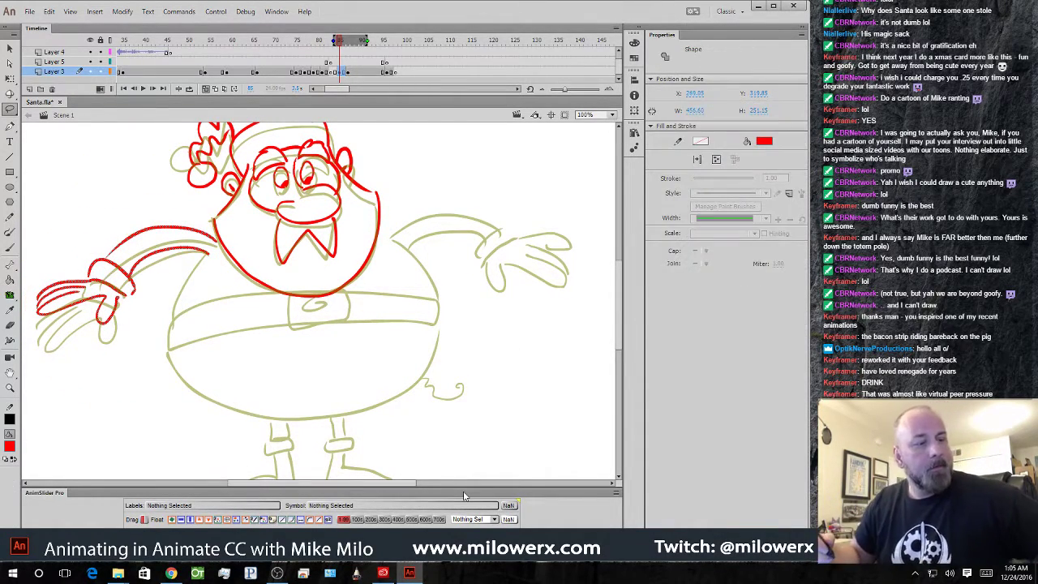
key(ctrl+v)
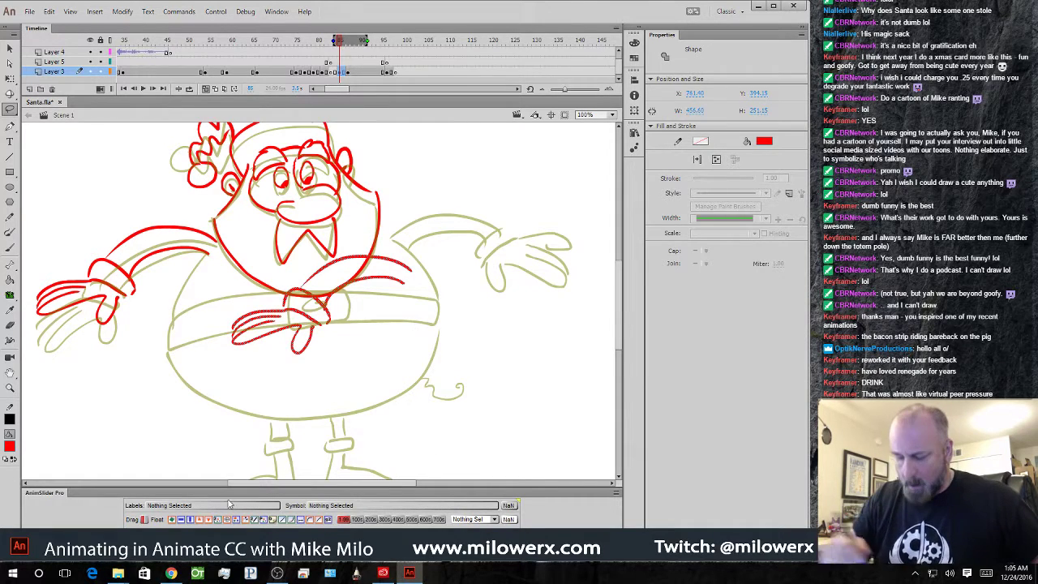
drag(389, 318, 570, 247)
- Free-transform the mirrored arm to tilt it slightly and shift it a little up to meet the beard and shoulder
click(9, 79)
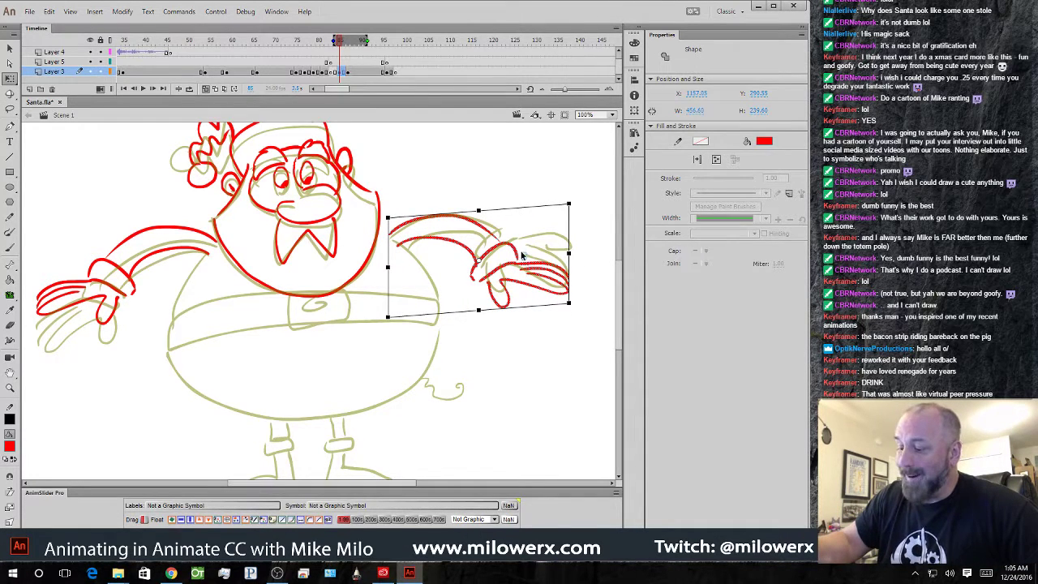
click(526, 261)
click(462, 213)
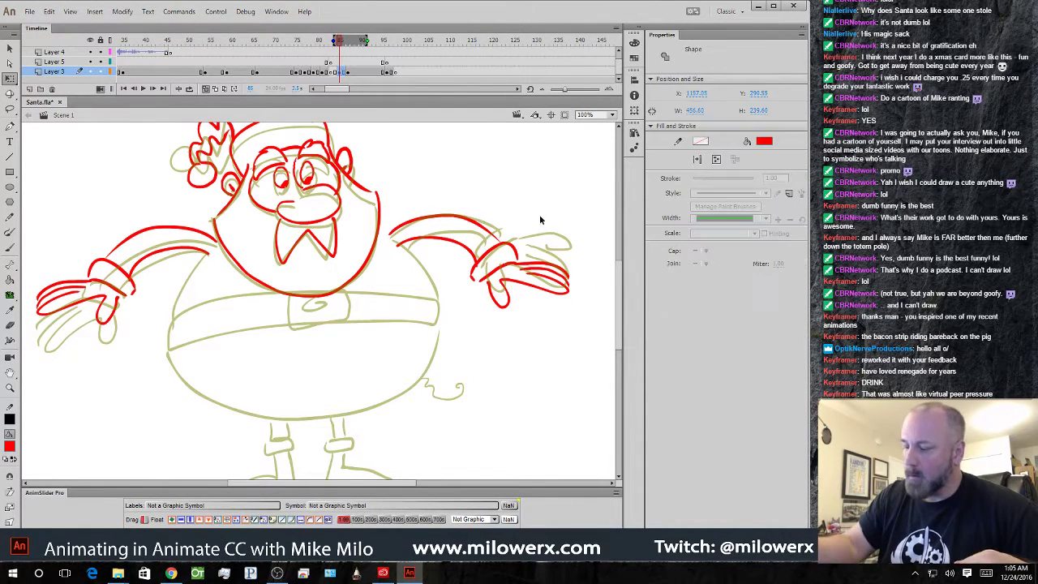
drag(550, 266, 550, 262)
click(425, 175)
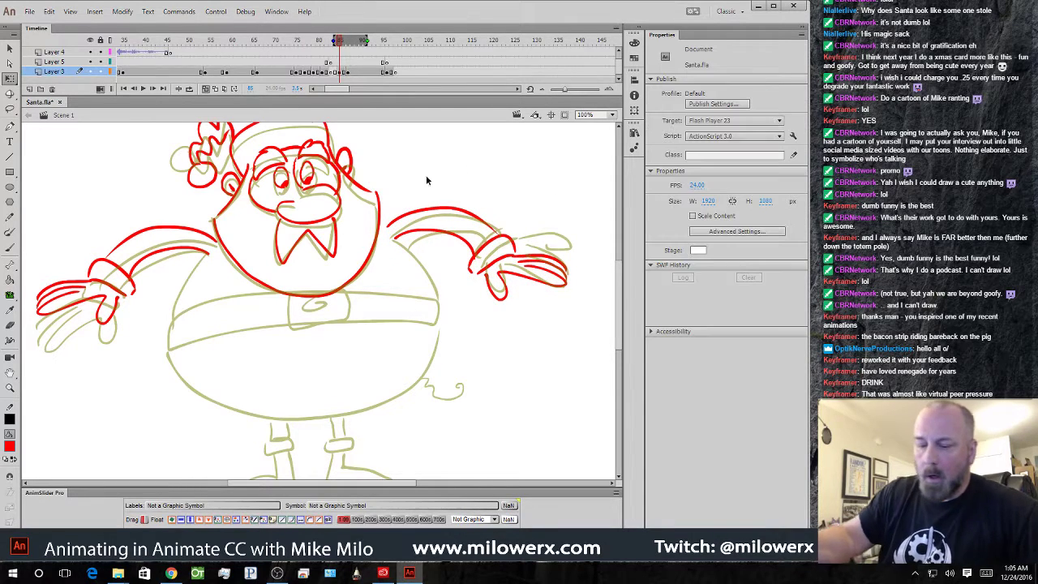
- Brush both sides of Santa's upper torso, the wide belt and its buckle in frame 85
click(10, 232)
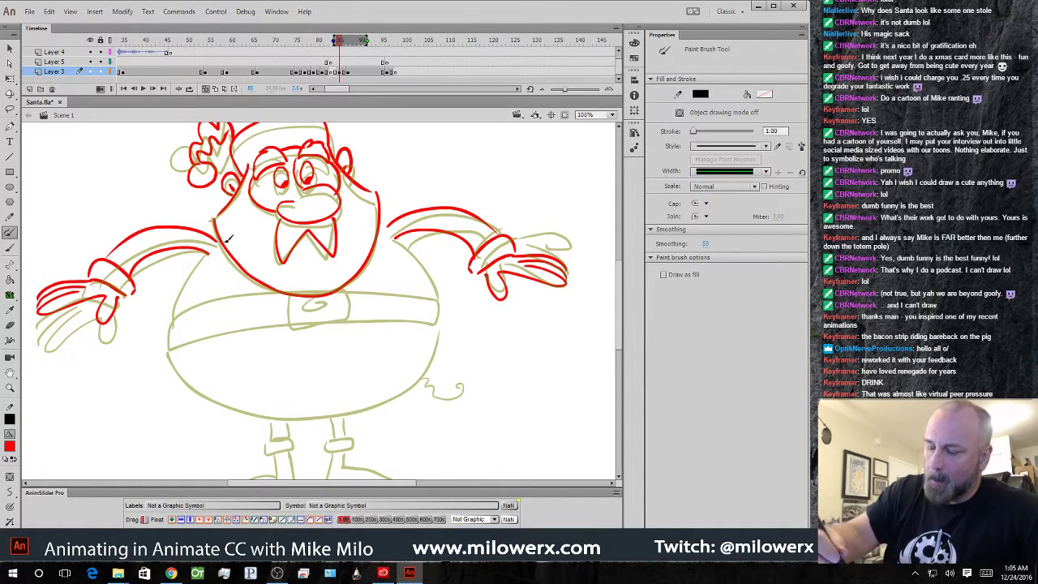
key(b)
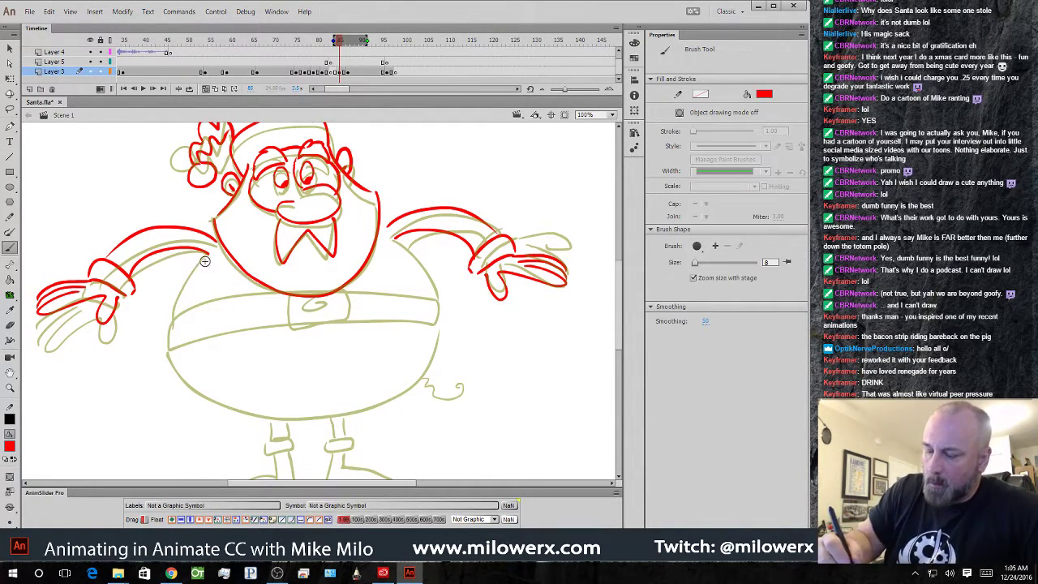
drag(208, 253, 176, 316)
mouse_move(389, 237)
mouse_down()
mouse_move(427, 273)
mouse_move(436, 300)
mouse_up()
mouse_move(174, 323)
mouse_down()
mouse_move(220, 301)
mouse_move(298, 289)
mouse_move(440, 303)
mouse_up()
mouse_move(288, 294)
mouse_down()
mouse_move(314, 326)
mouse_move(331, 289)
mouse_move(313, 300)
mouse_move(330, 311)
mouse_move(440, 327)
mouse_up()
mouse_move(173, 323)
mouse_down()
mouse_move(169, 351)
mouse_move(285, 326)
mouse_up()
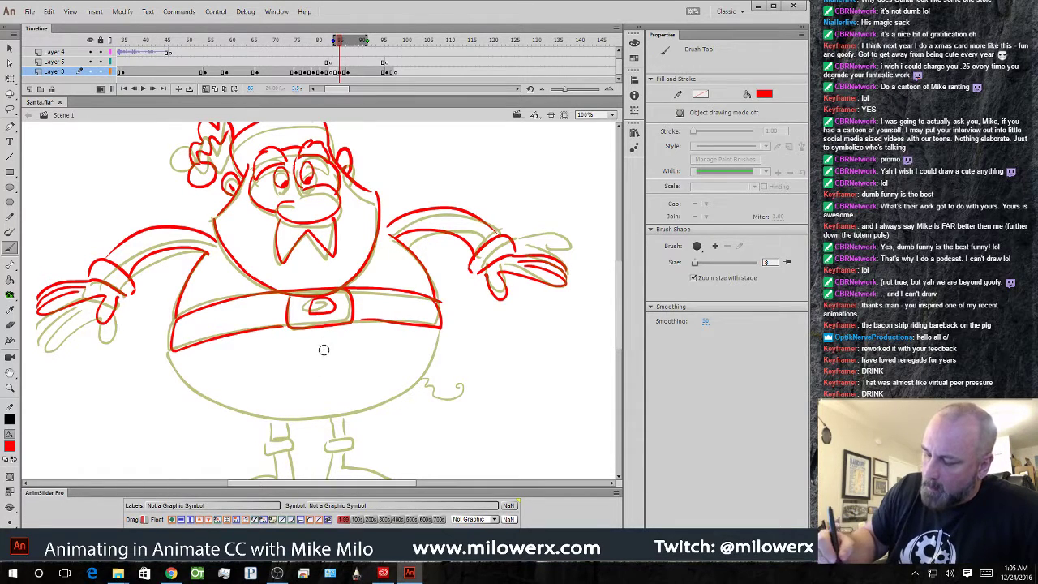
- Nudge the entire frame 85 drawing slightly upward above the onion-skinned arms-out pose
click(340, 72)
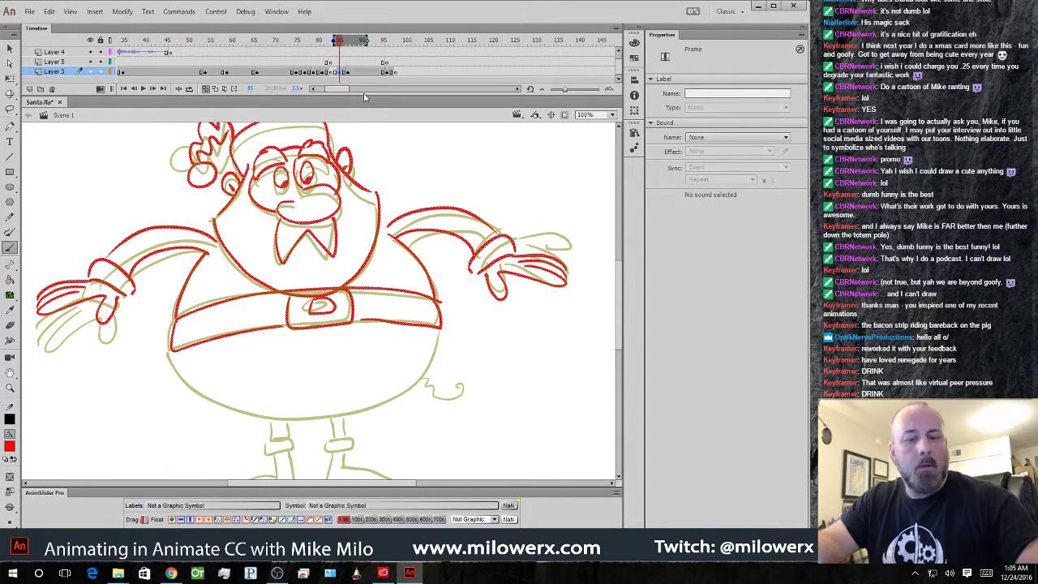
key(shift+Up)
key(shift+Up)
key(shift+Up)
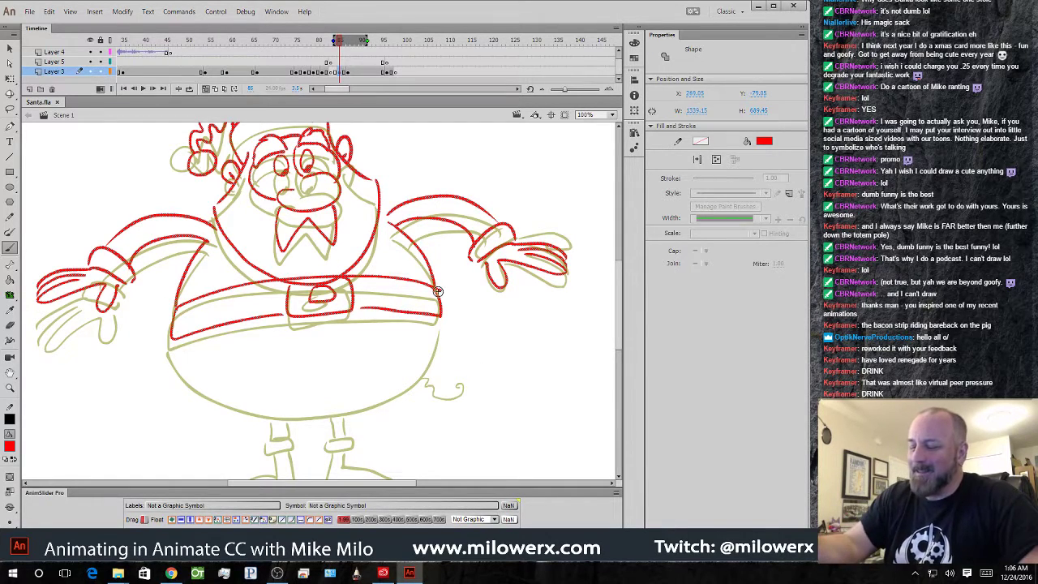
- Brush the rounded lower belly, both legs with cuffs and boots, and the loose curly thread in frame 85
scroll(472, 306, down, 3)
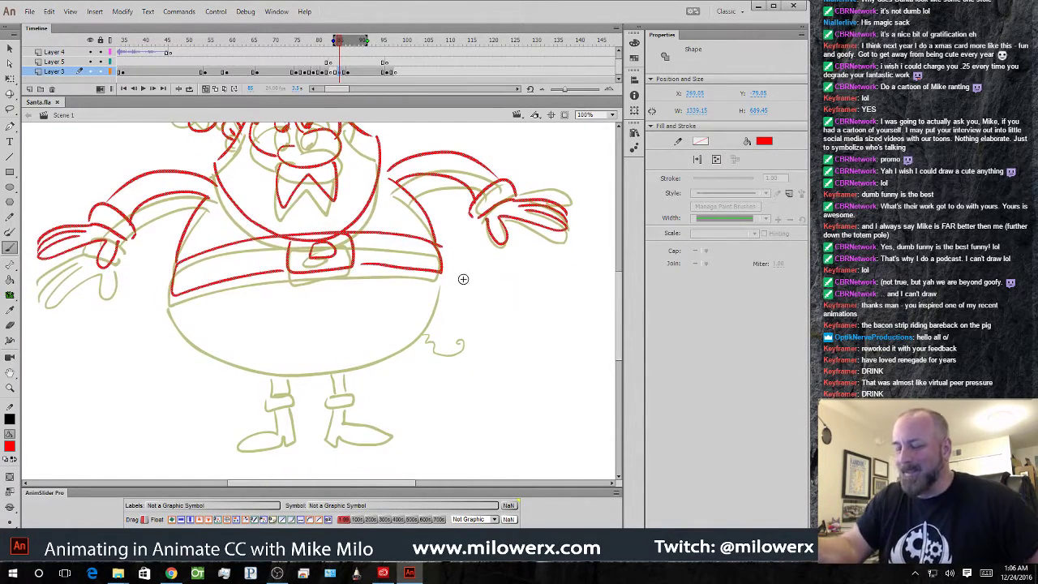
mouse_move(172, 292)
mouse_down()
mouse_move(216, 354)
mouse_move(272, 375)
mouse_up()
mouse_move(438, 272)
mouse_down()
mouse_move(405, 341)
mouse_move(344, 371)
mouse_move(275, 376)
mouse_move(294, 401)
mouse_move(276, 412)
mouse_move(278, 443)
mouse_up()
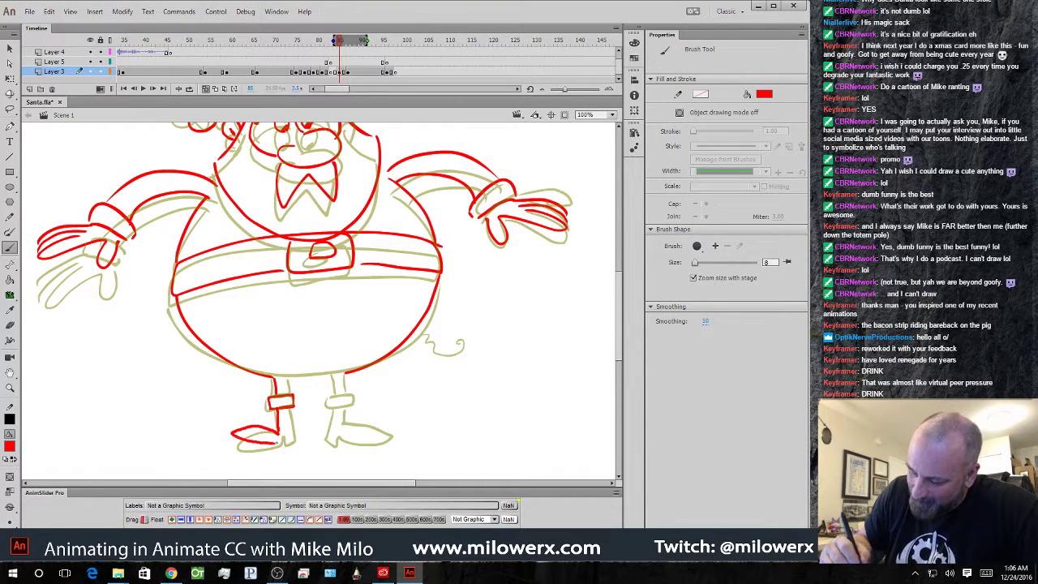
mouse_move(294, 398)
mouse_down()
mouse_move(291, 379)
mouse_move(347, 374)
mouse_move(337, 396)
mouse_move(352, 403)
mouse_move(345, 396)
mouse_up()
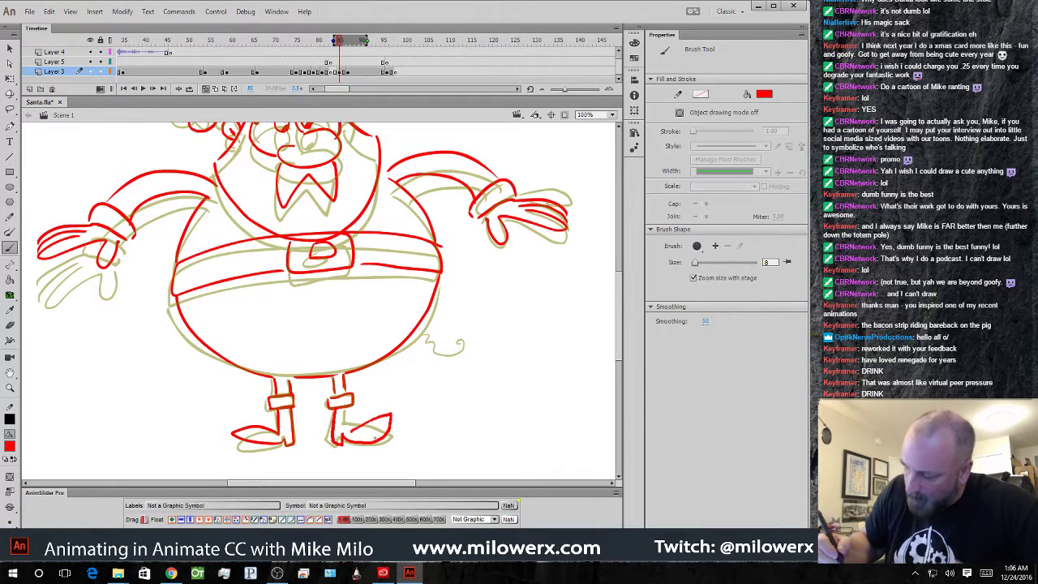
key(ctrl+z)
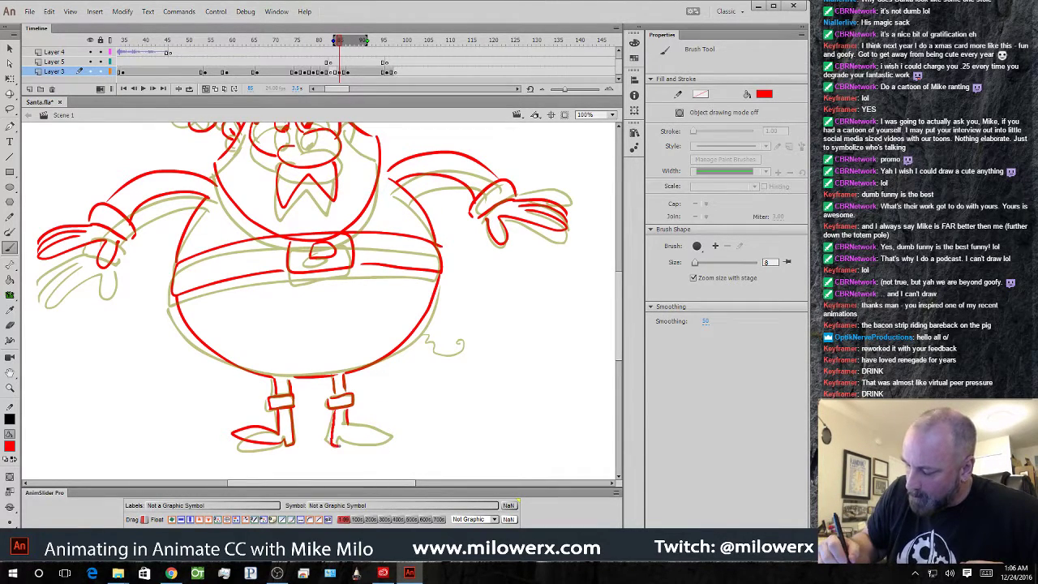
mouse_move(360, 439)
mouse_down()
mouse_move(389, 423)
mouse_move(347, 416)
mouse_up()
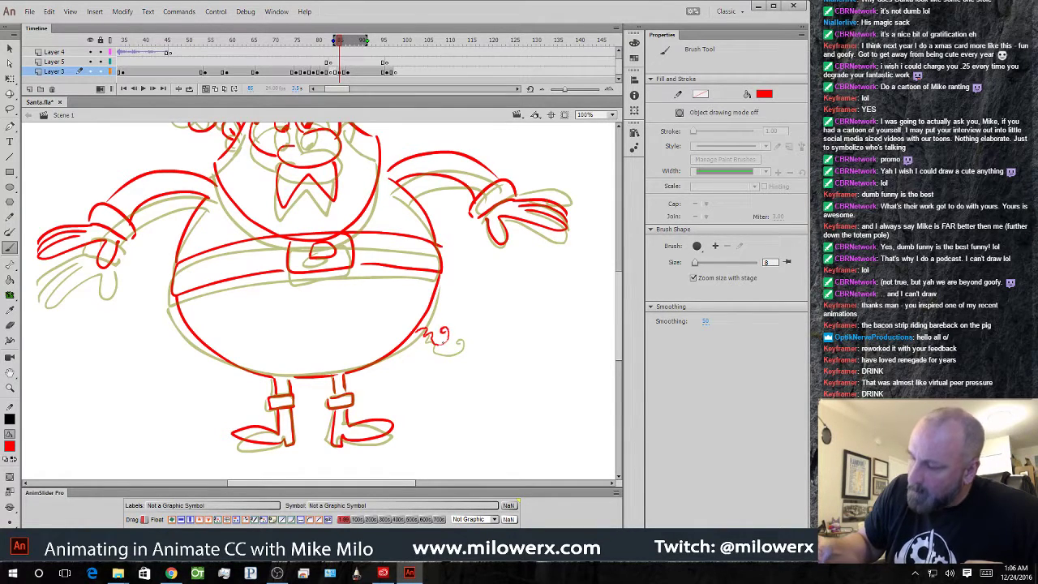
- Check the complete frame 85 drawing without onion skinning, and re-enable onion skinning with a narrower frame range around it
click(207, 89)
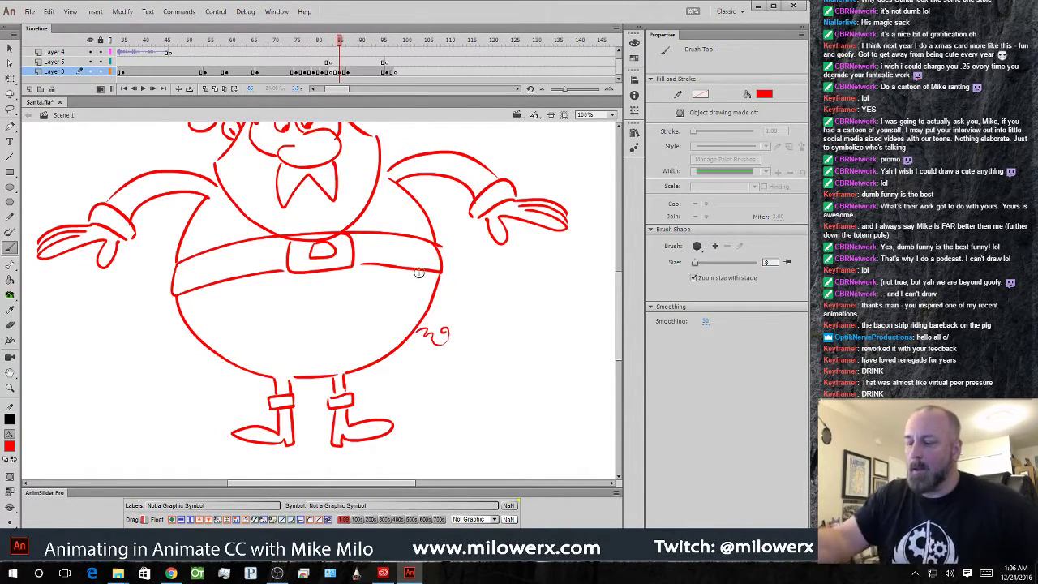
key(ctrl+minus)
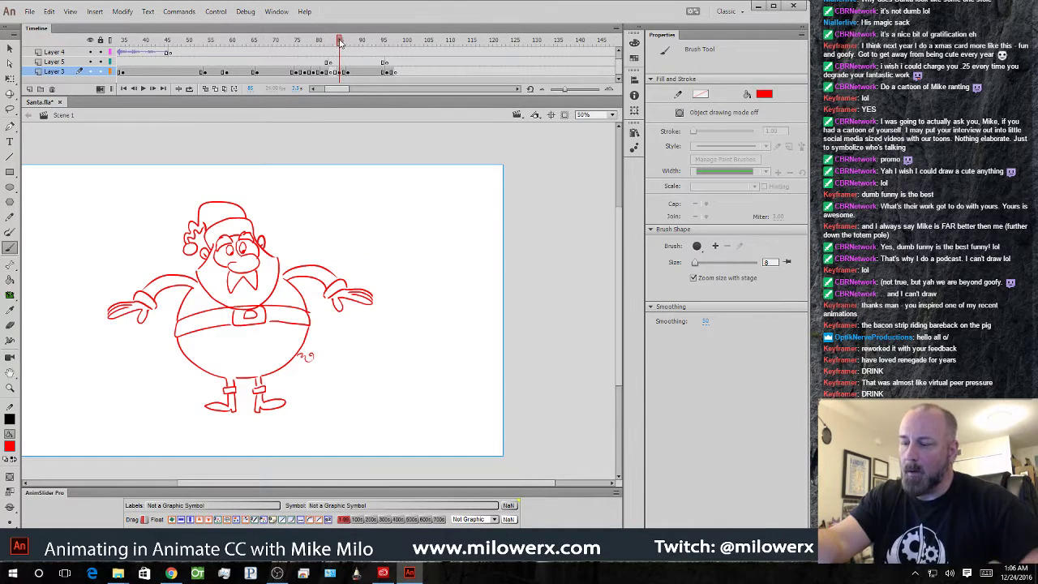
mouse_move(338, 47)
mouse_down()
mouse_move(305, 48)
mouse_move(353, 58)
mouse_move(331, 65)
mouse_move(340, 73)
mouse_up()
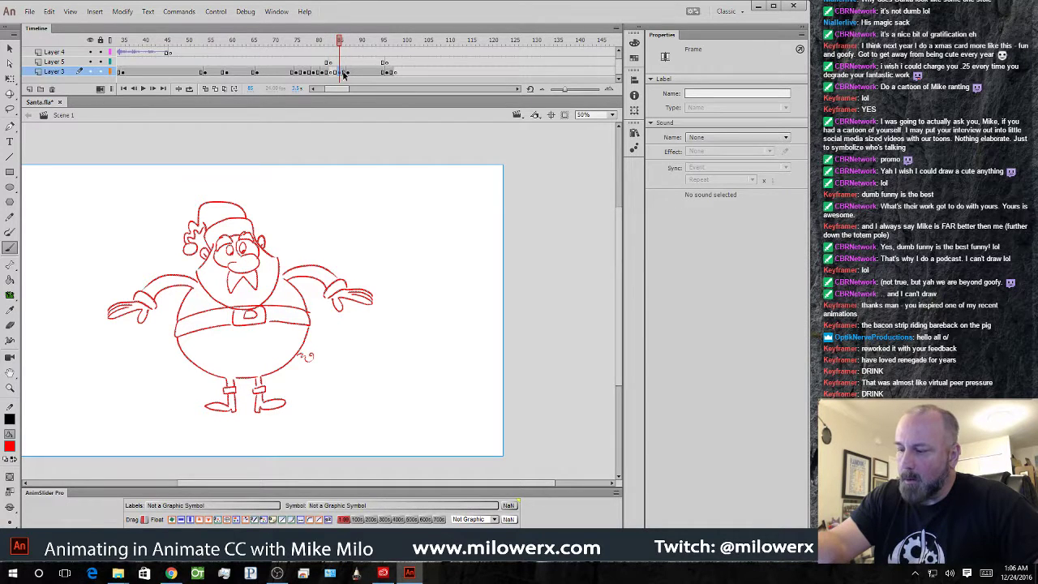
click(208, 88)
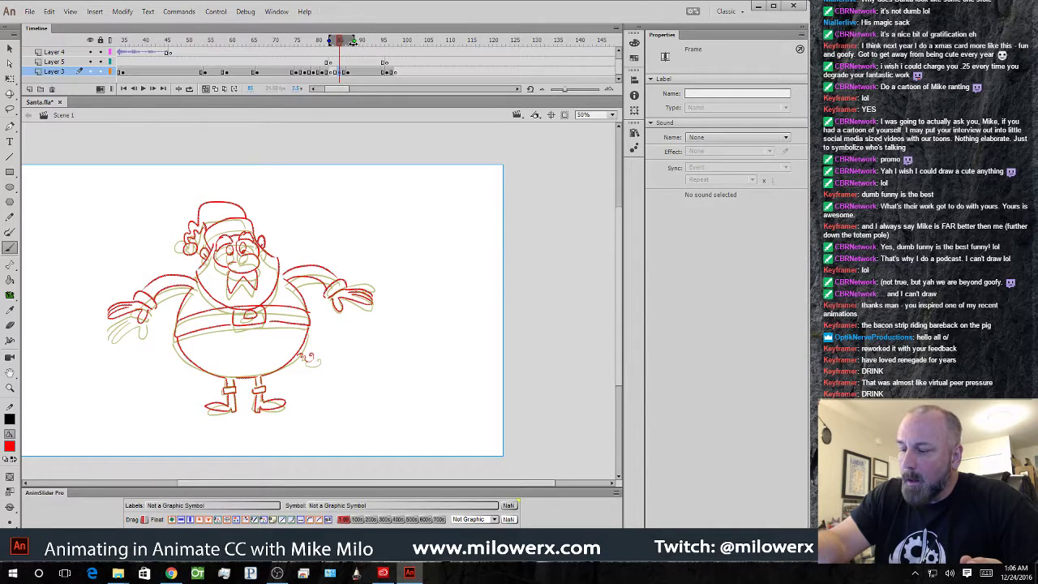
mouse_move(350, 43)
mouse_down()
mouse_move(322, 40)
mouse_move(343, 40)
mouse_up()
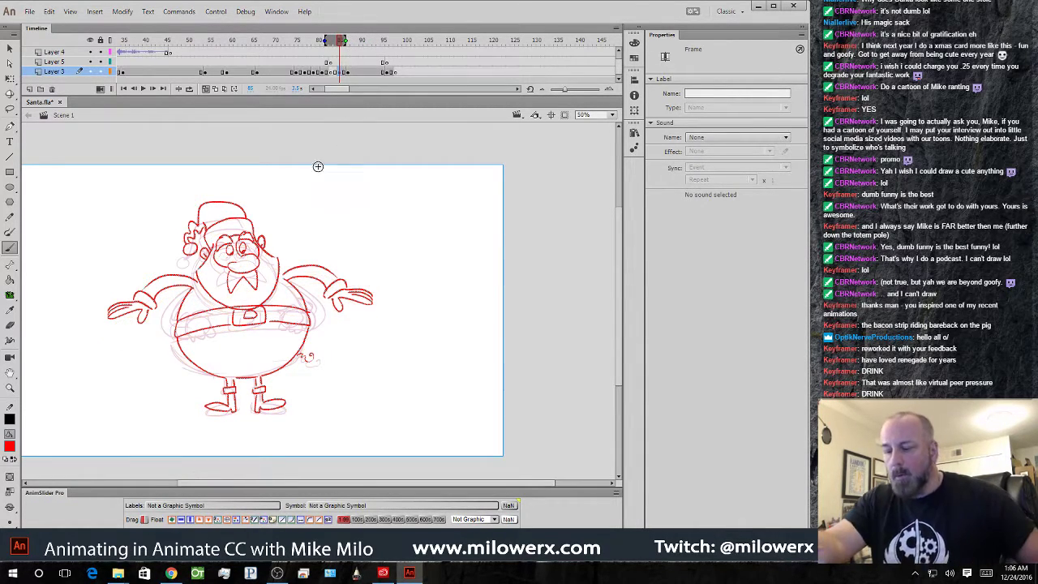
- Turn off onion skinning and remove frames 81 to 84 on Layer 3 so the new drawing directly follows the squash
click(331, 73)
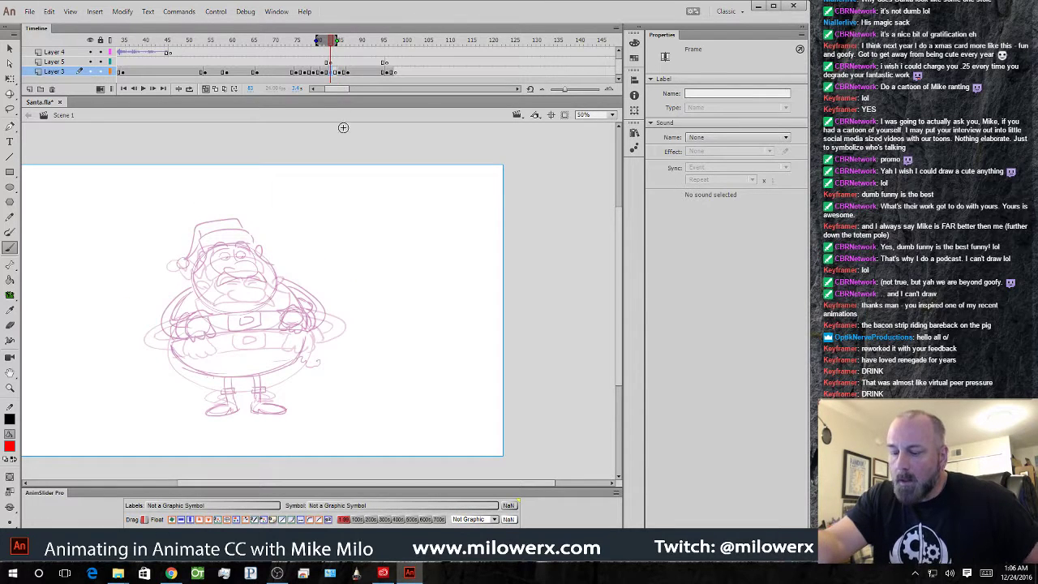
ctrl+click(342, 291)
drag(346, 308, 461, 235)
click(321, 73)
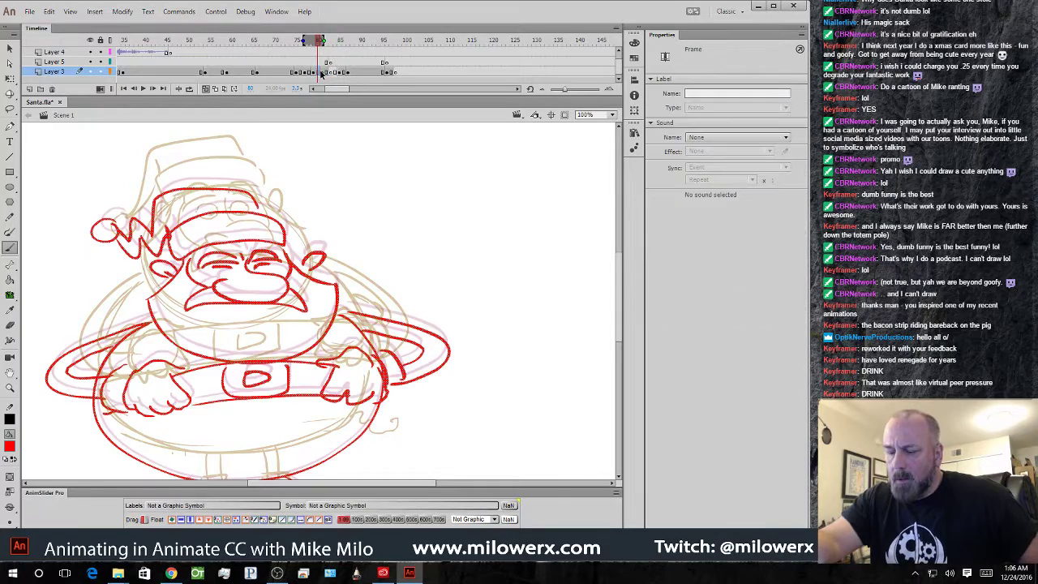
click(328, 73)
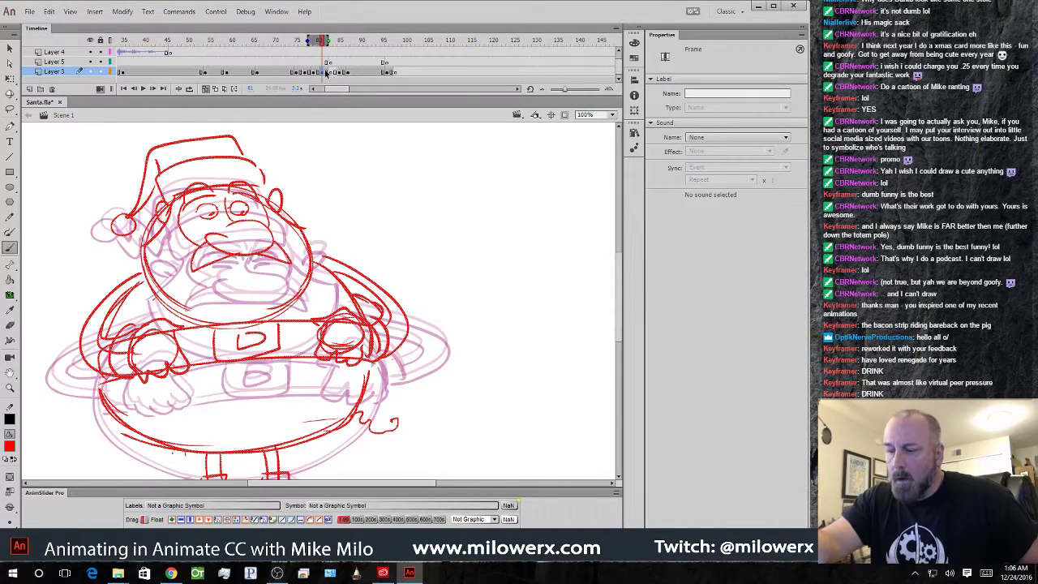
click(207, 90)
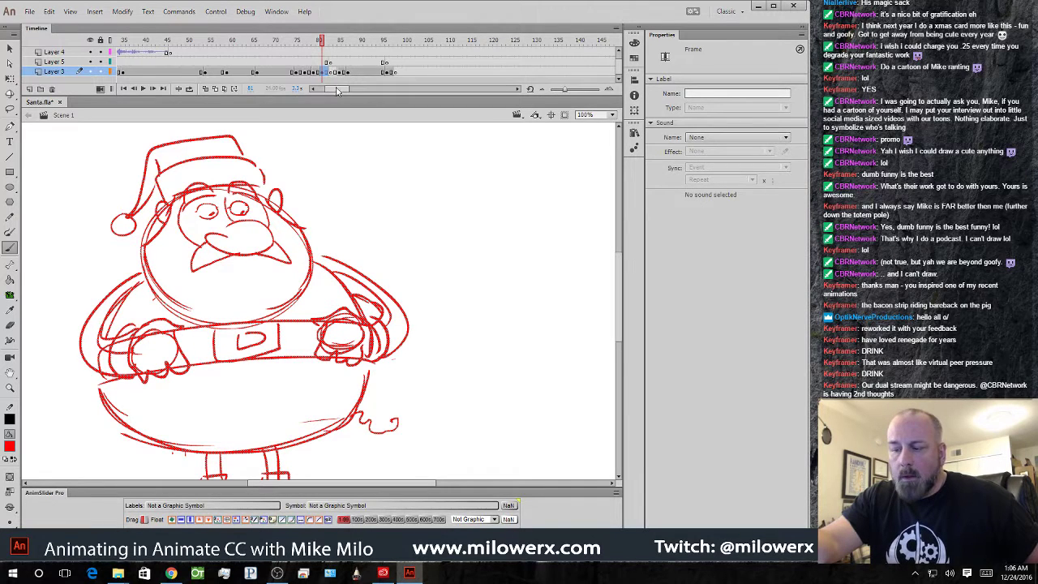
key(F7)
click(336, 73)
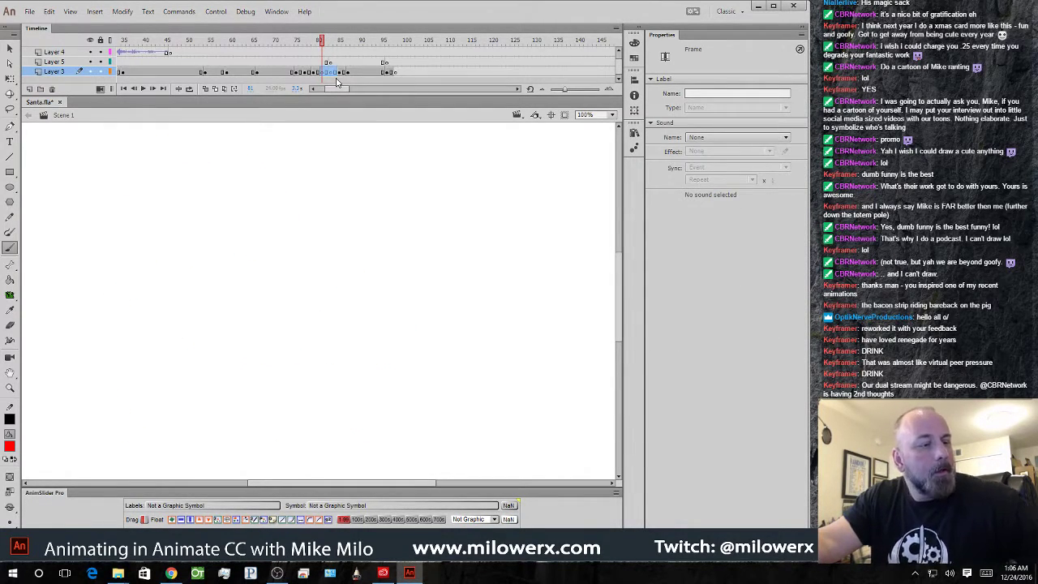
key(shift+F5)
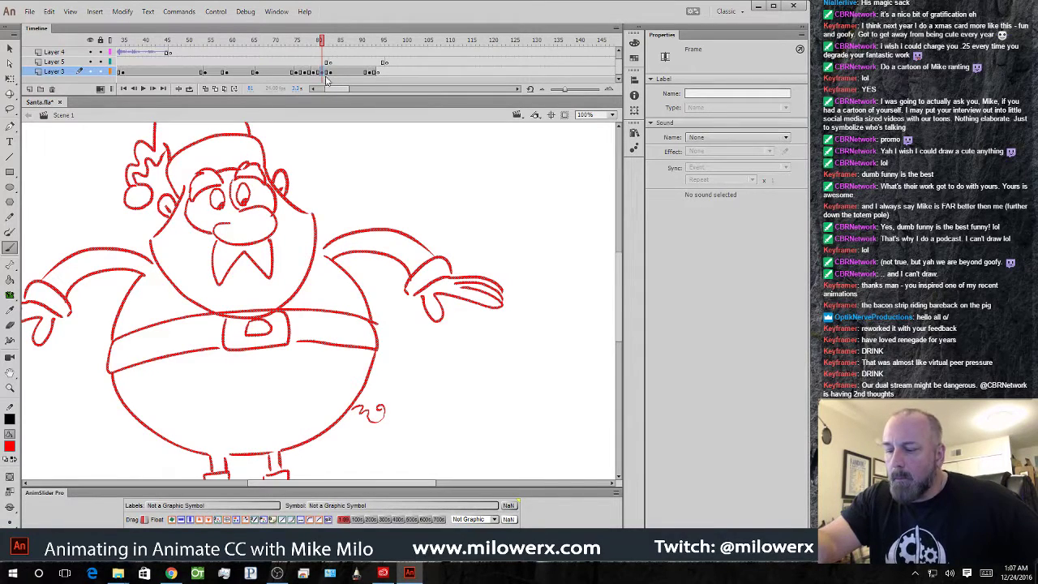
- Add keyframes of the arms-out pose at frames 84 and 85 on Layer 3
click(316, 73)
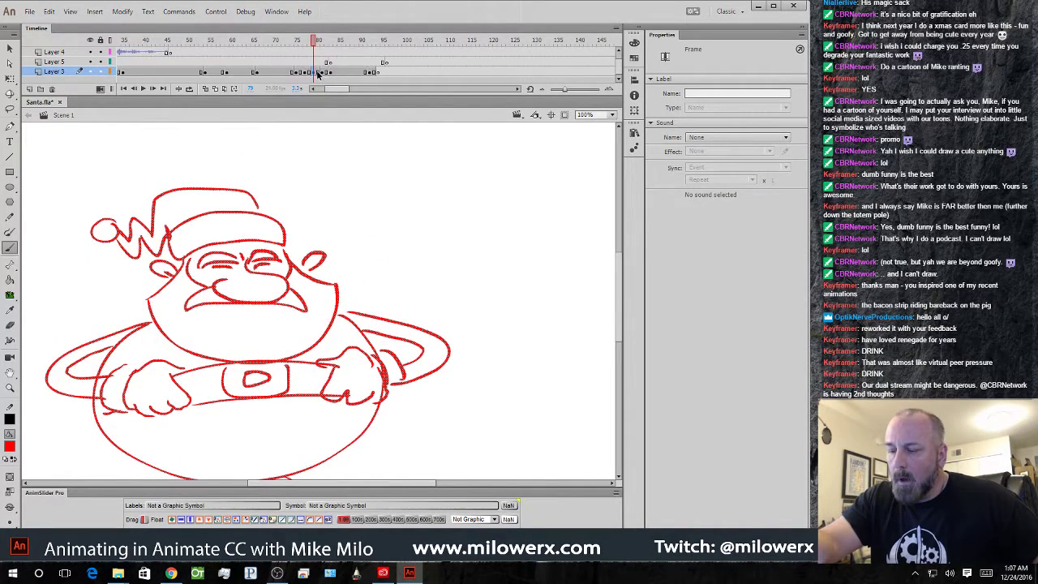
drag(320, 40, 329, 70)
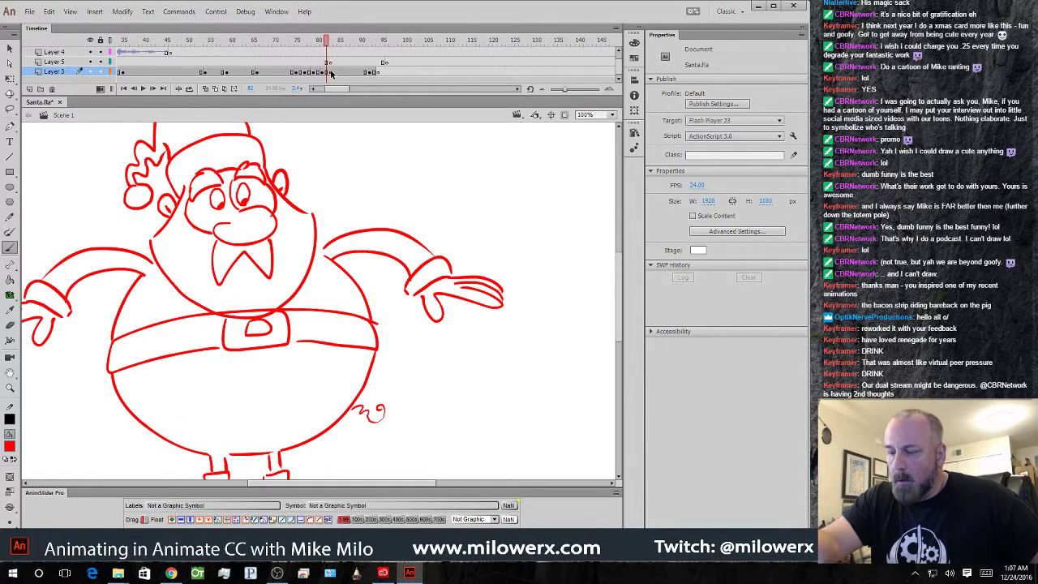
click(330, 73)
click(339, 72)
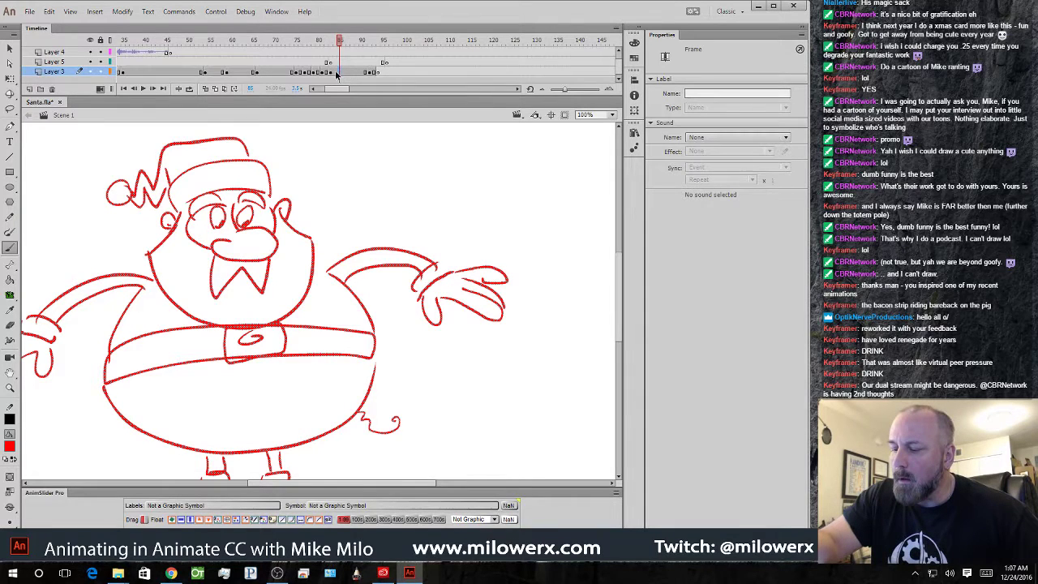
click(337, 74)
click(340, 74)
click(336, 74)
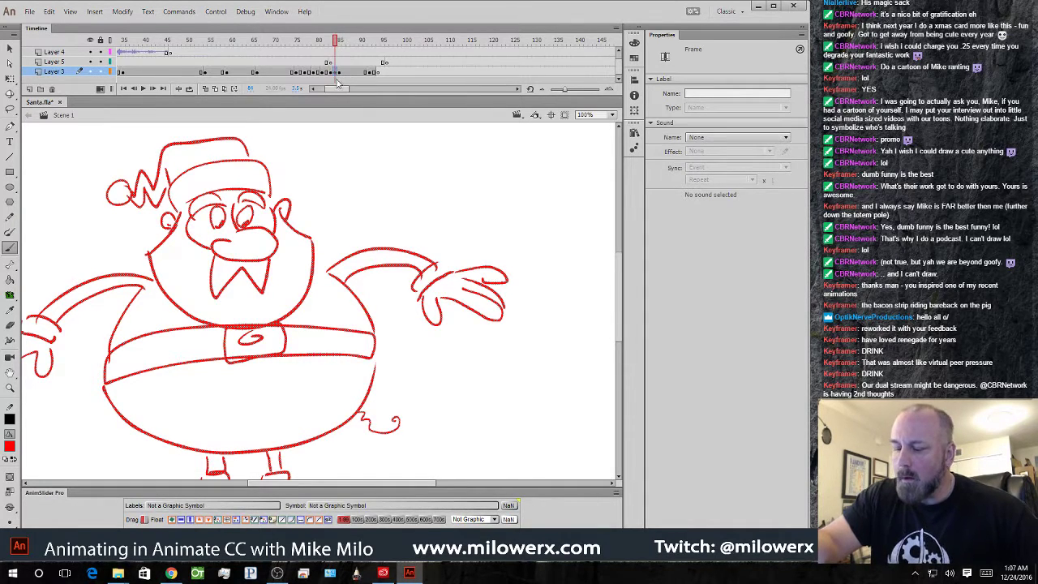
- Free-transform the whole arms-out Santa in frame 84, squashing it slightly from the top of the hat
key(q)
key(ctrl+a)
drag(239, 137, 239, 143)
click(340, 129)
- Play the full animation from frame 1 to review the retimed pop, and go back to the arms-out pose around frame 90
drag(336, 41, 272, 41)
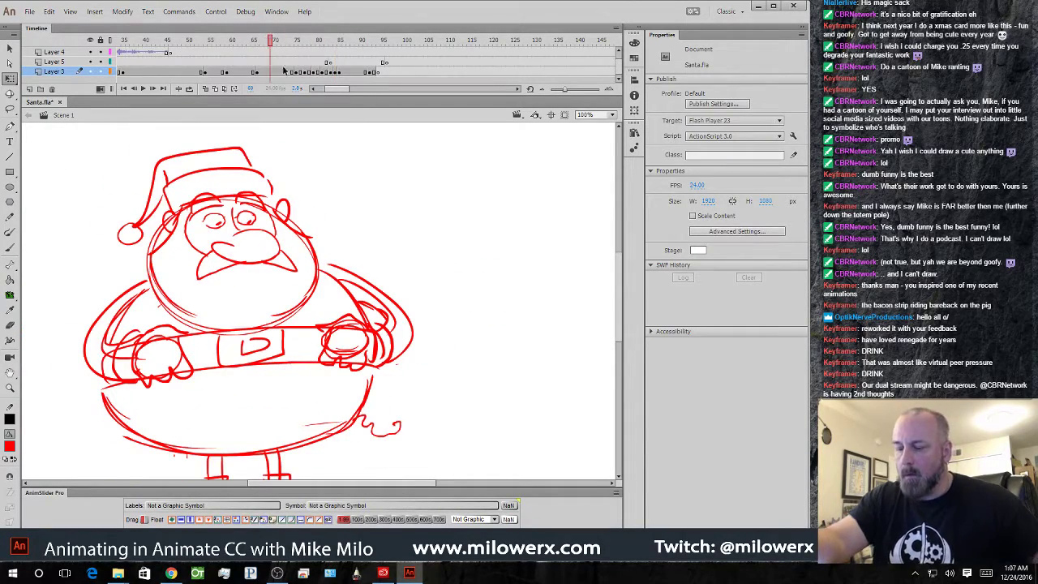
ctrl+alt+click(401, 235)
drag(410, 226, 507, 171)
drag(272, 41, 68, 47)
key(Return)
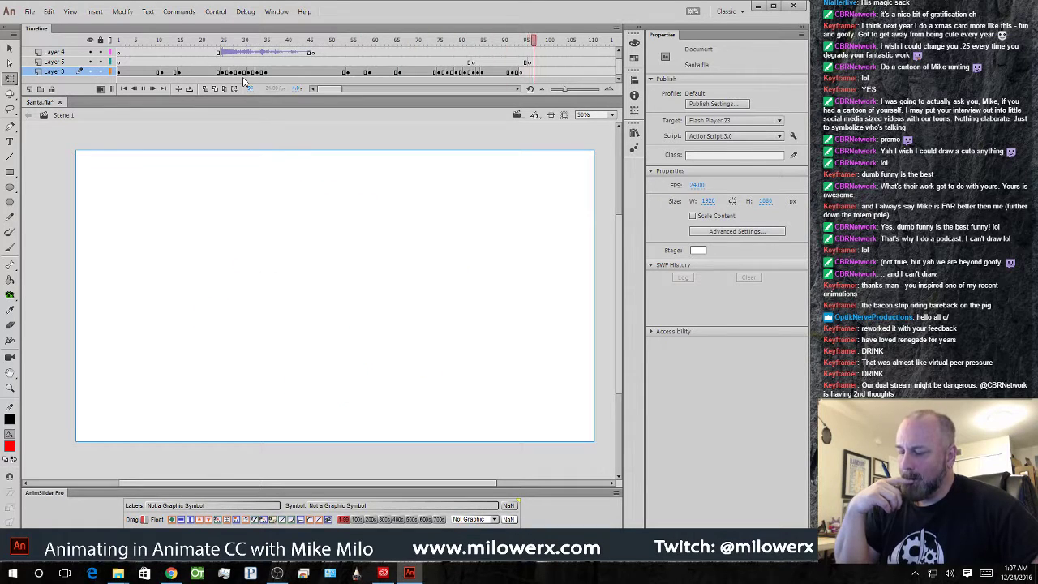
mouse_move(570, 46)
mouse_down()
mouse_move(423, 49)
mouse_move(508, 50)
mouse_move(512, 99)
mouse_up()
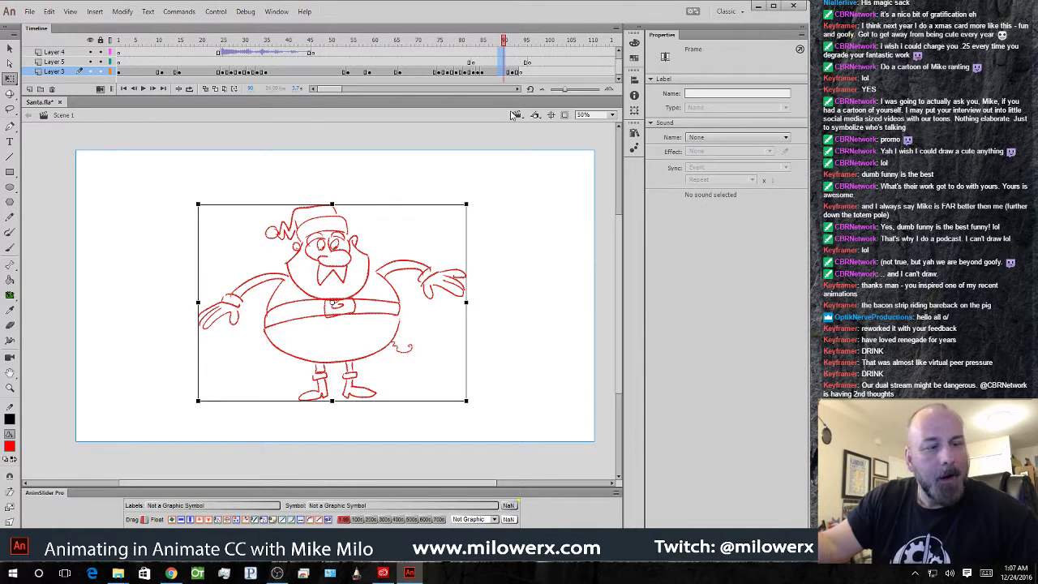
- Extend the hold of the arms-out Santa pose by inserting more frames at frame 90 on Layer 3
key(F5)
key(F5)
key(F5)
key(F5)
key(F5)
key(F5)
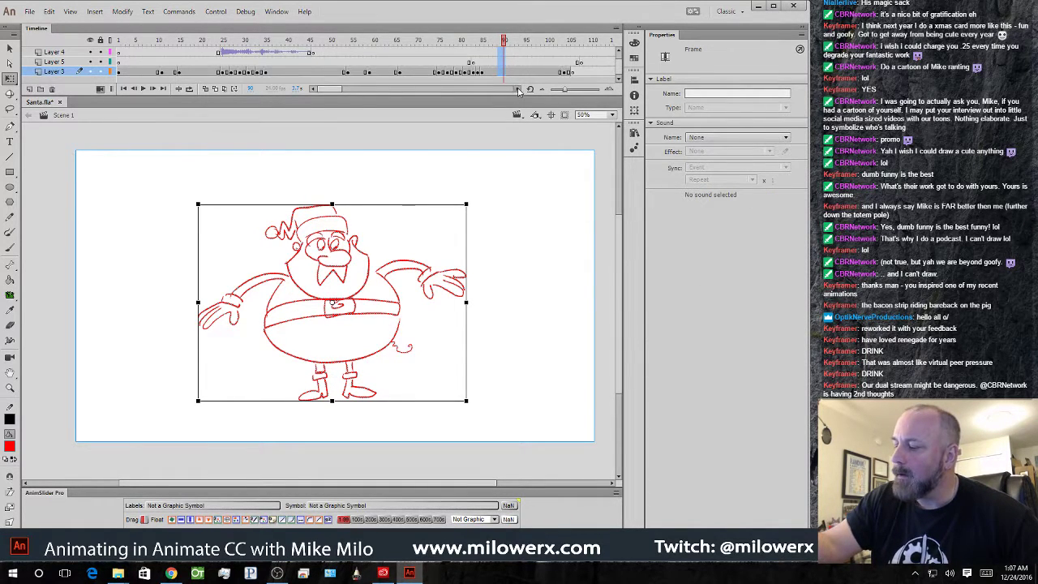
- Clear the blank keyframe at frame 106 on Layer 3
click(518, 89)
drag(348, 43, 409, 69)
click(417, 73)
right_click(418, 73)
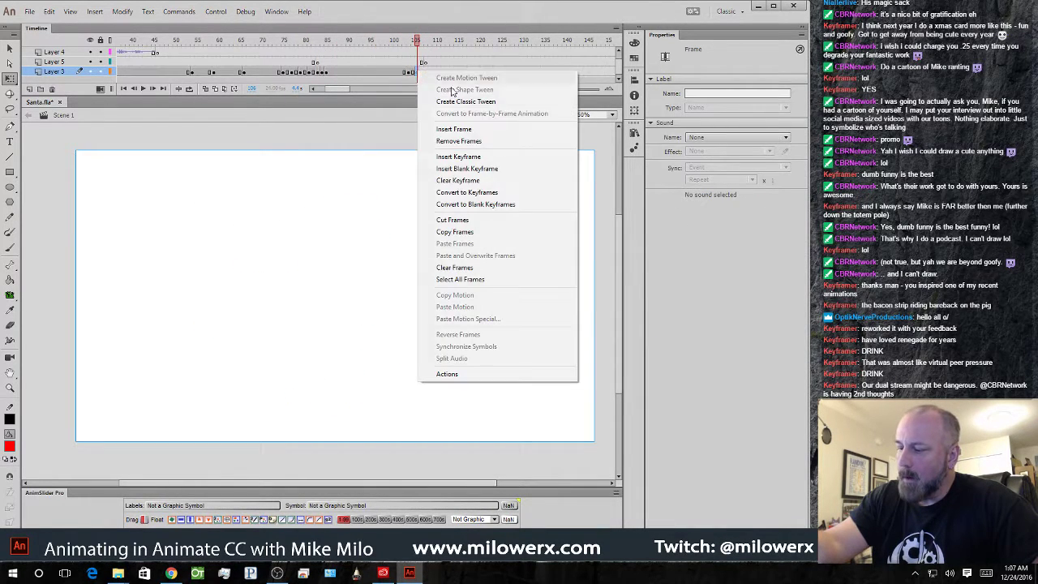
click(493, 179)
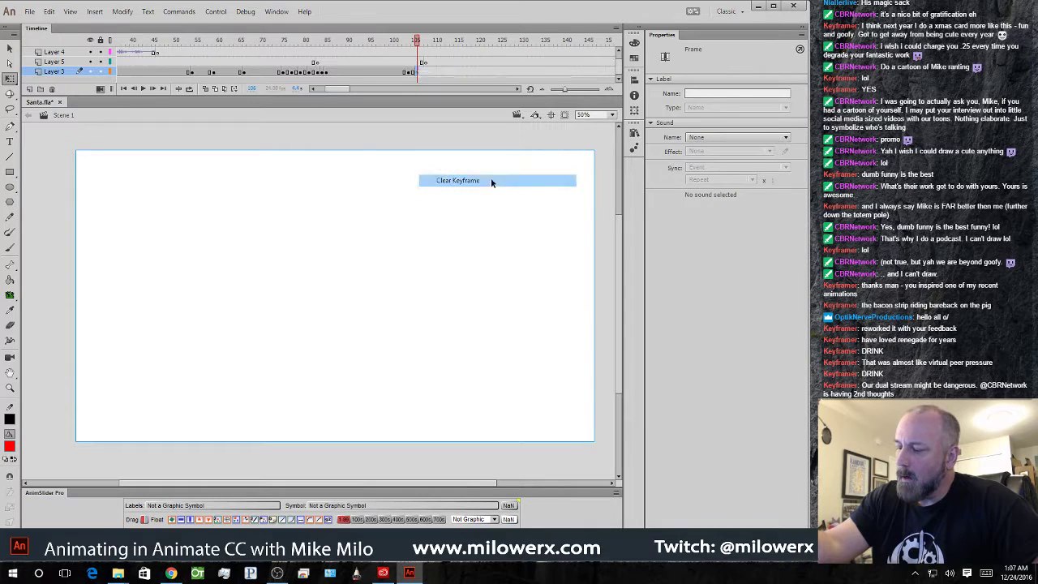
- Add a keyframe of the hands-on-hips pose at frame 109 on Layer 3 and delete the drawing in frame 104
click(428, 74)
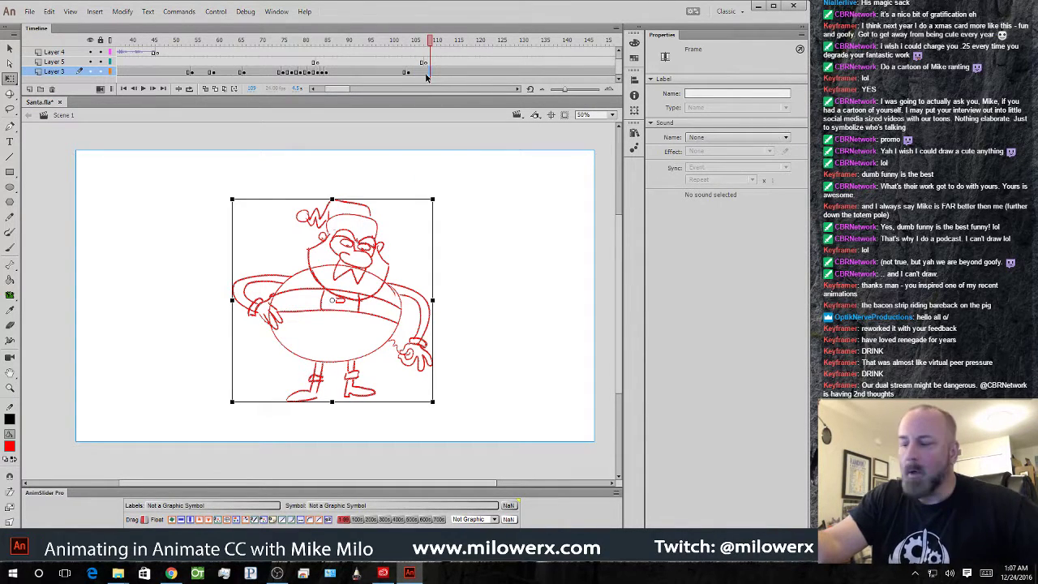
click(409, 72)
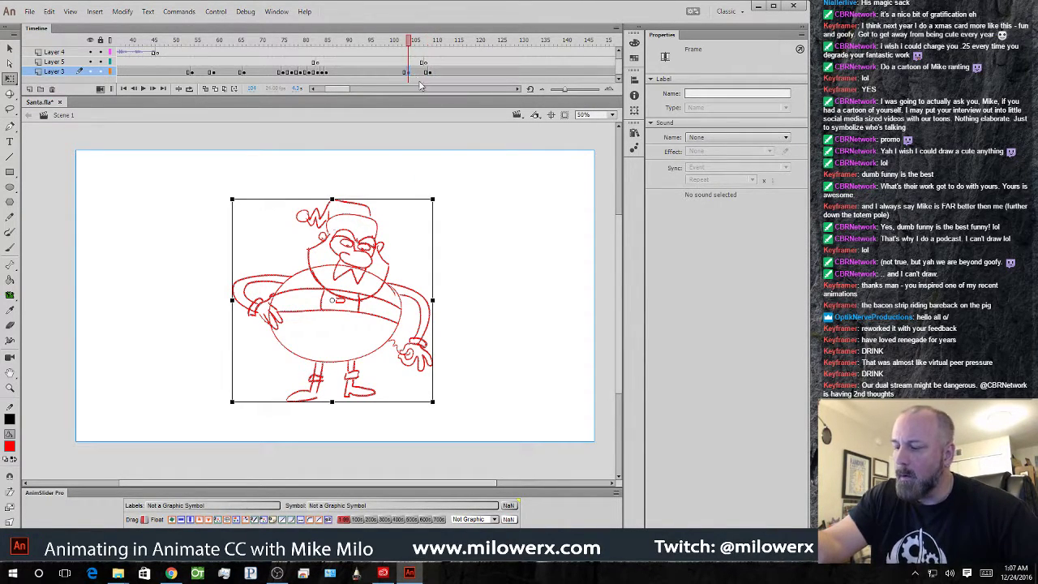
click(429, 73)
click(409, 73)
key(Delete)
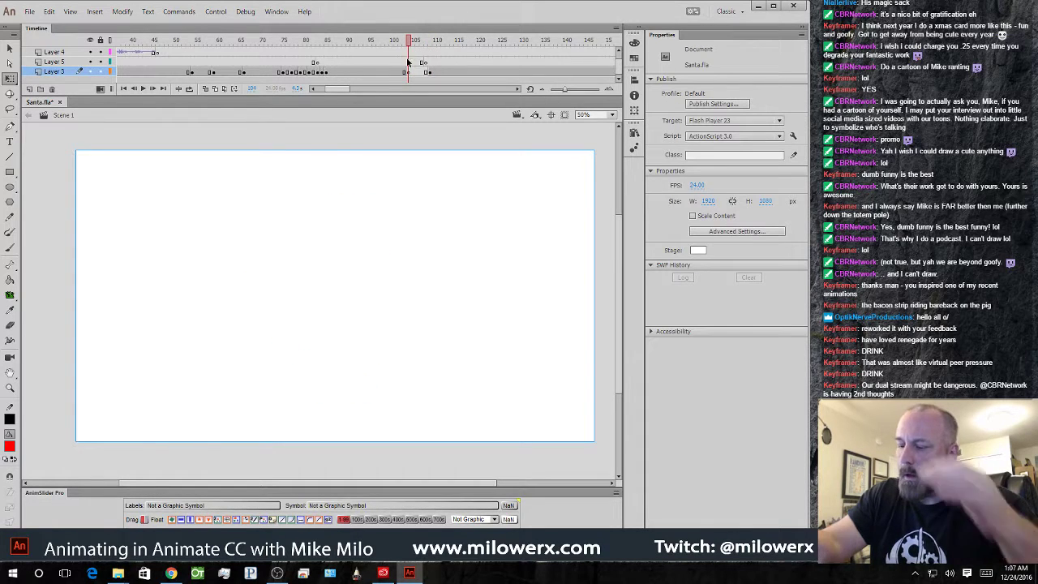
- Turn on onion skinning around frame 104, with its range starting at frame 103 and reaching the hands-on-hips pose
click(206, 89)
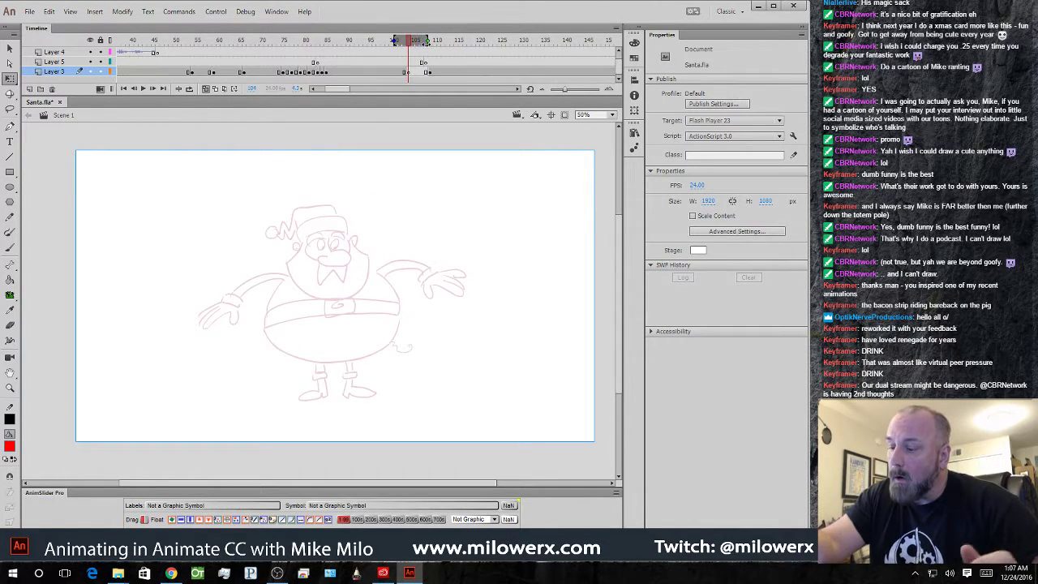
drag(395, 40, 404, 40)
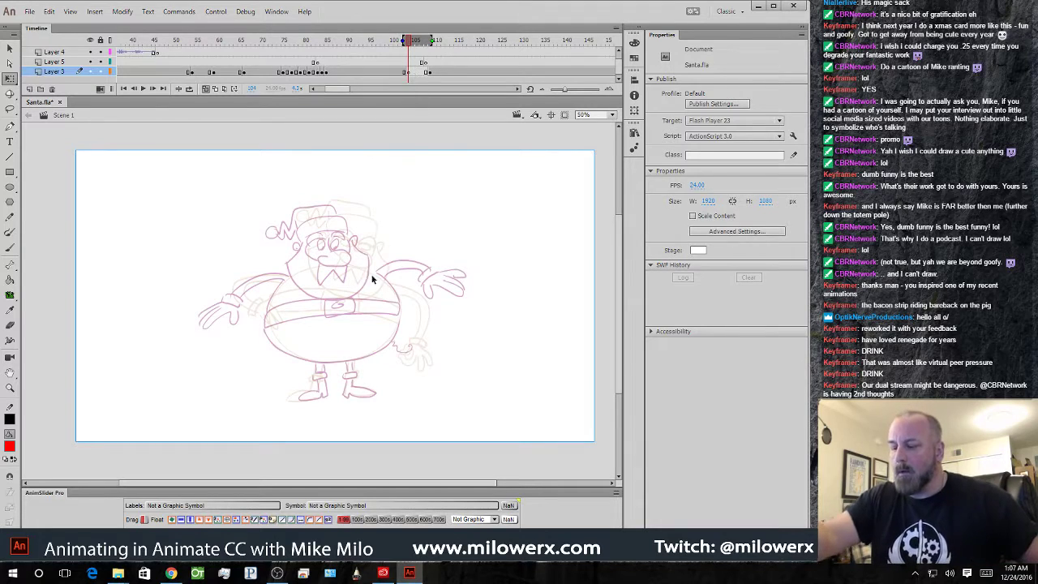
click(407, 287)
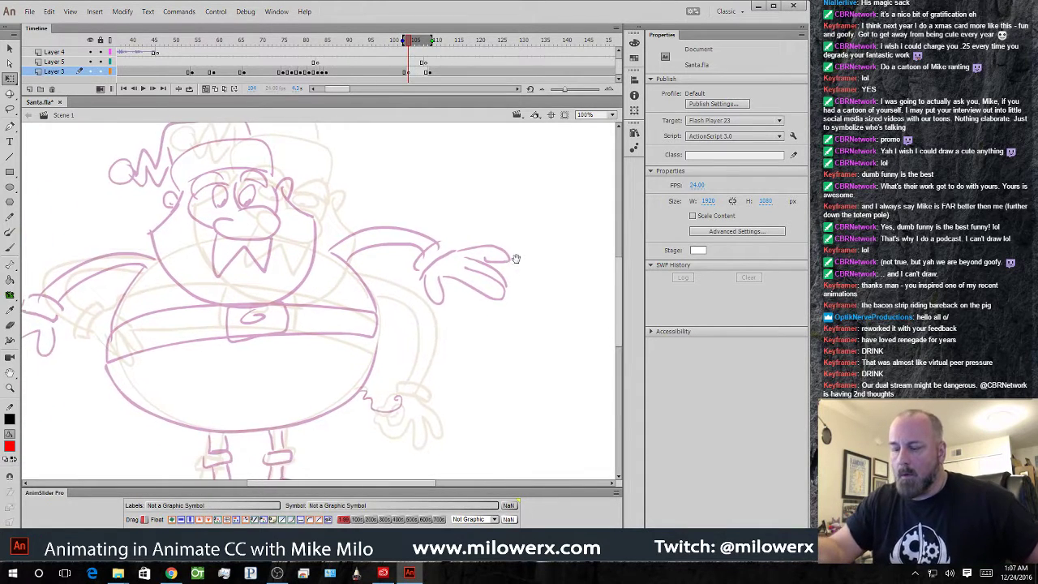
alt+click(453, 280)
mouse_move(386, 321)
mouse_down()
mouse_move(524, 255)
mouse_move(524, 268)
mouse_up()
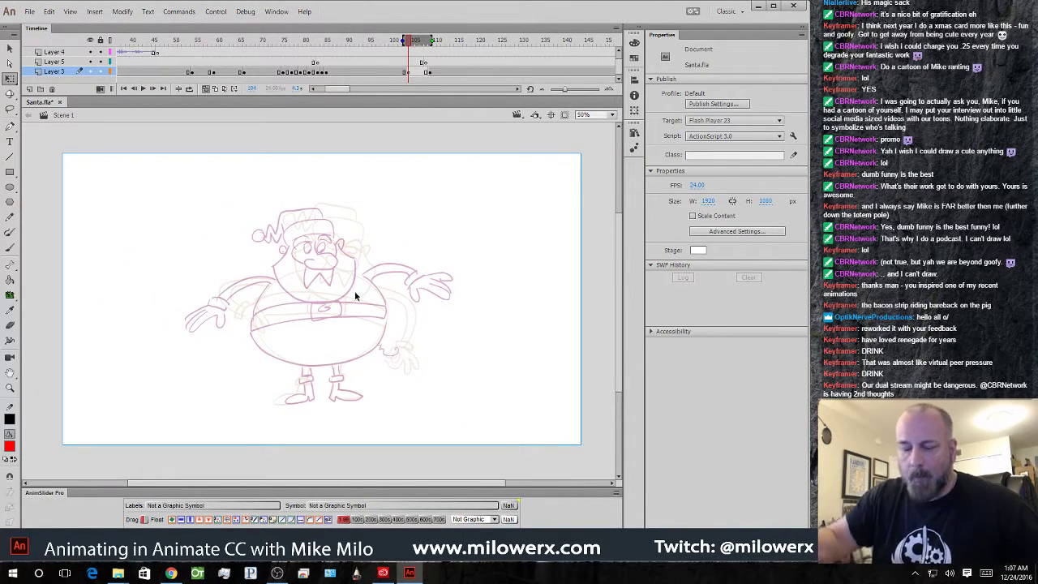
- Brush both arms of the in-between in red on frame 104, one raised with an open hand and the other bent beside the belly
click(11, 248)
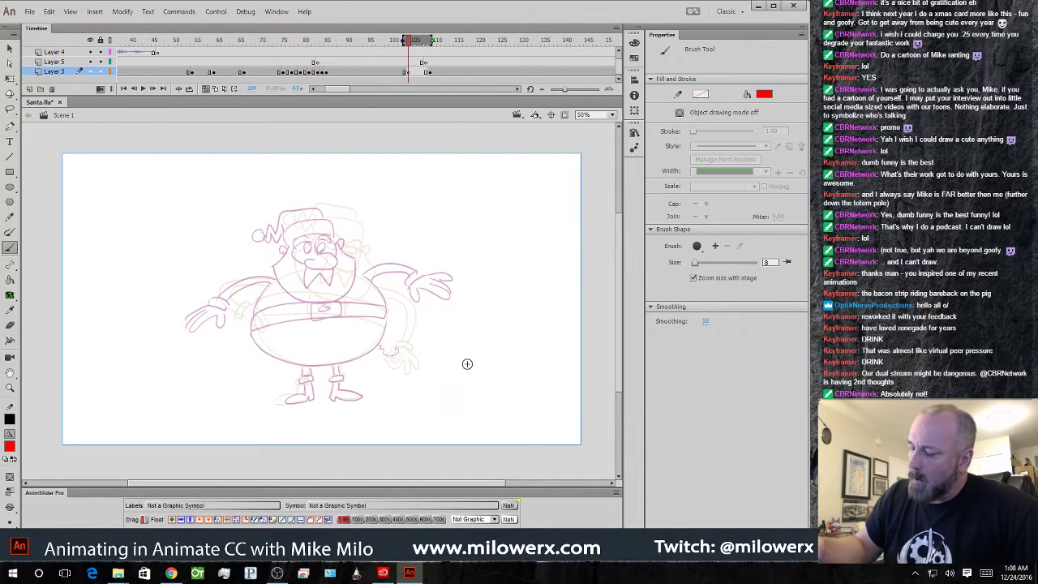
mouse_move(363, 278)
mouse_down()
mouse_move(398, 248)
mouse_move(410, 258)
mouse_move(428, 235)
mouse_move(420, 269)
mouse_up()
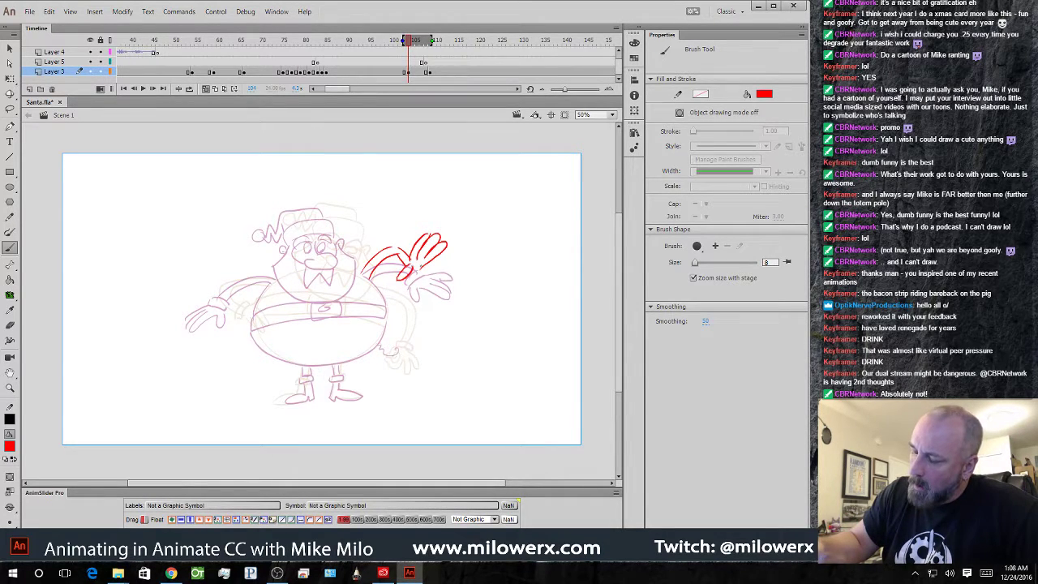
key(ctrl+z)
key(ctrl+z)
key(ctrl+z)
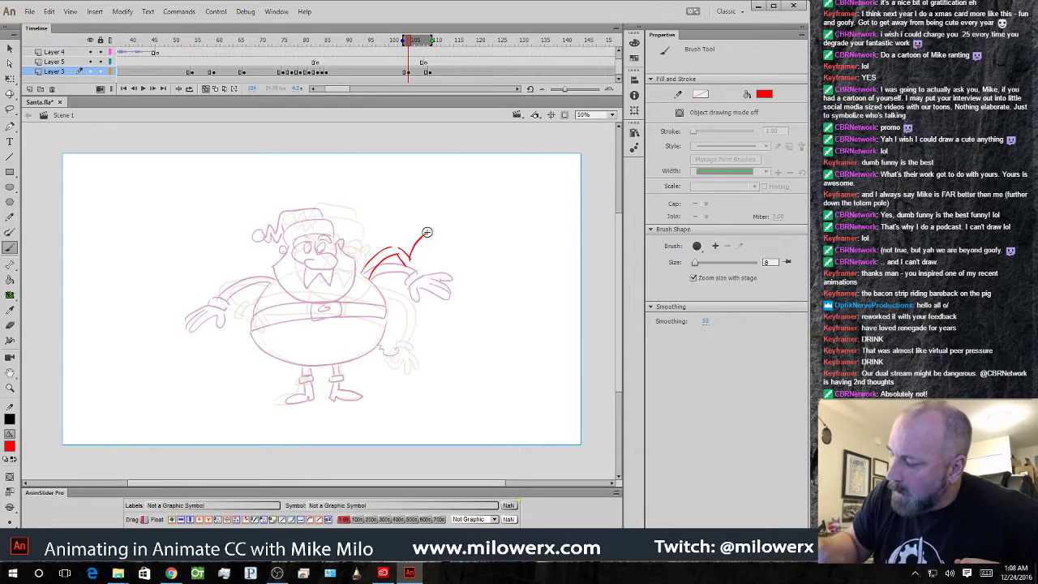
key(ctrl+z)
mouse_move(432, 232)
mouse_down()
mouse_move(418, 259)
mouse_move(446, 238)
mouse_move(412, 261)
mouse_up()
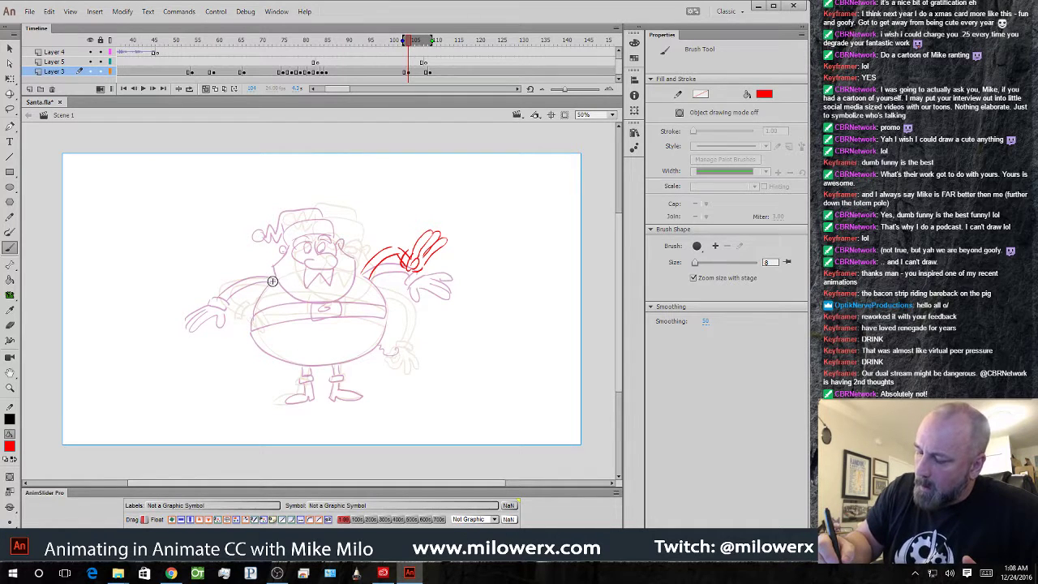
mouse_move(279, 281)
mouse_down()
mouse_move(219, 292)
mouse_move(233, 308)
mouse_up()
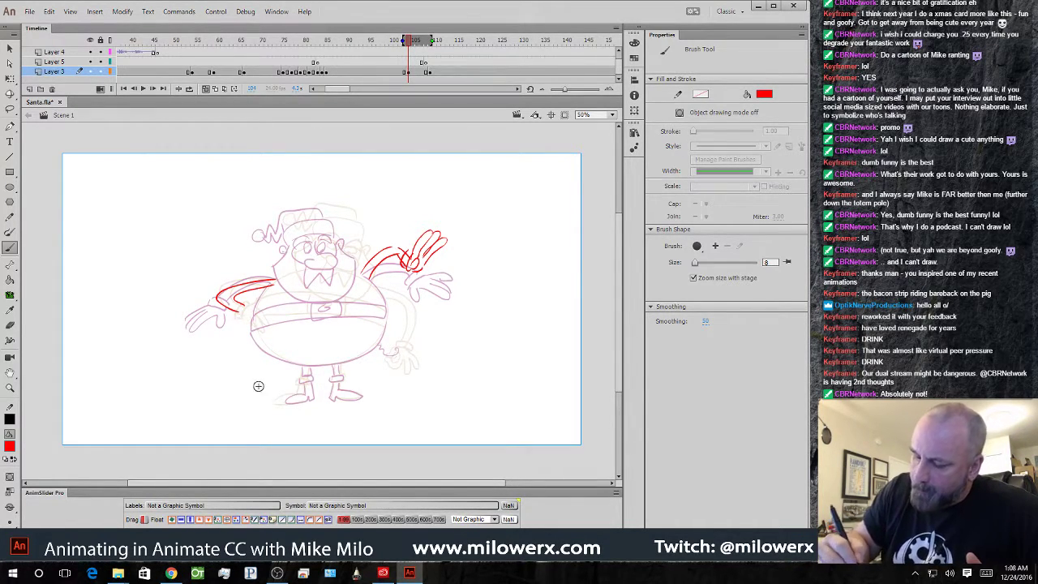
mouse_move(240, 315)
mouse_down()
mouse_move(237, 349)
mouse_move(261, 300)
mouse_move(238, 350)
mouse_up()
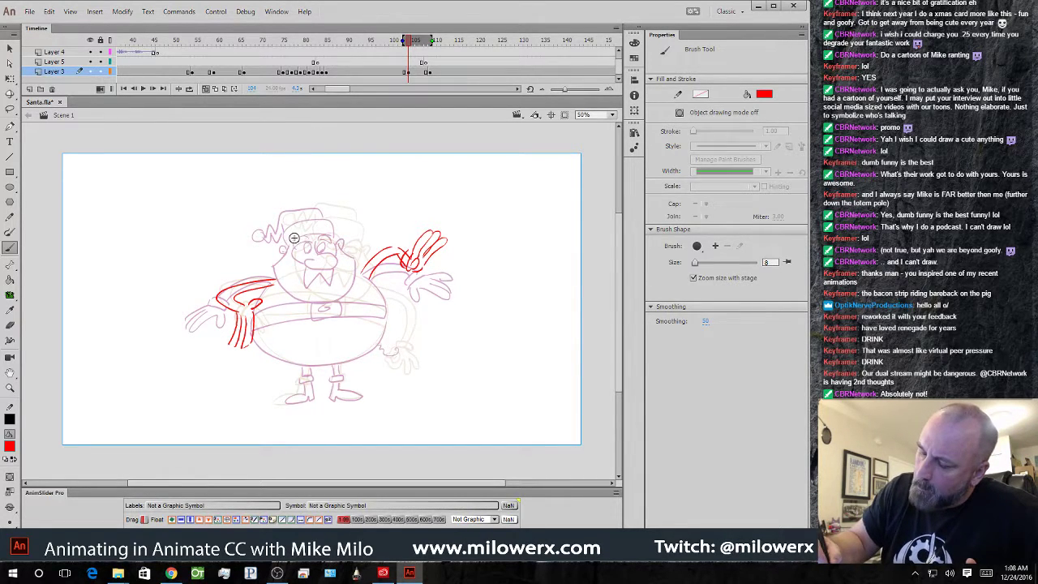
- Draw the in-between Santa's head with wide eyes, nose, frowning moustache, rounded beard, and a hat with its pompom hanging beside the ear
mouse_move(293, 241)
mouse_down()
mouse_move(333, 228)
mouse_move(308, 243)
mouse_move(323, 246)
mouse_up()
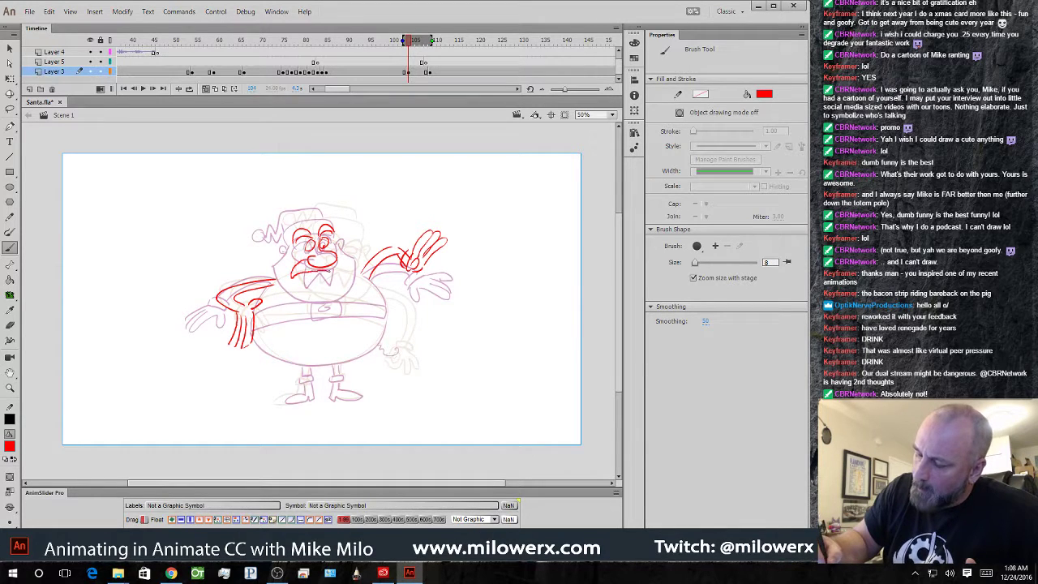
drag(338, 267, 295, 266)
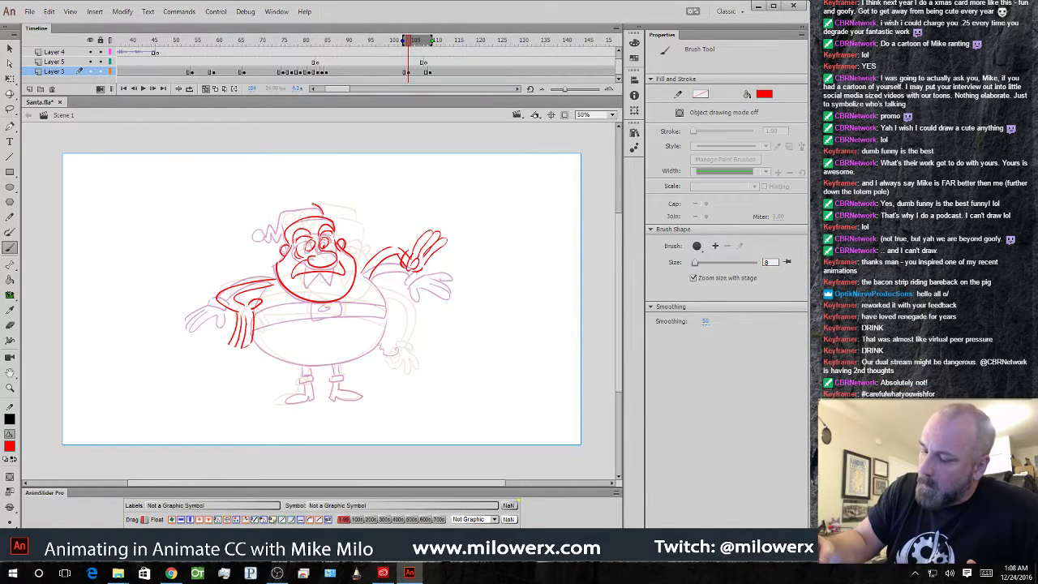
mouse_move(270, 246)
mouse_down()
mouse_move(258, 256)
mouse_move(272, 265)
mouse_up()
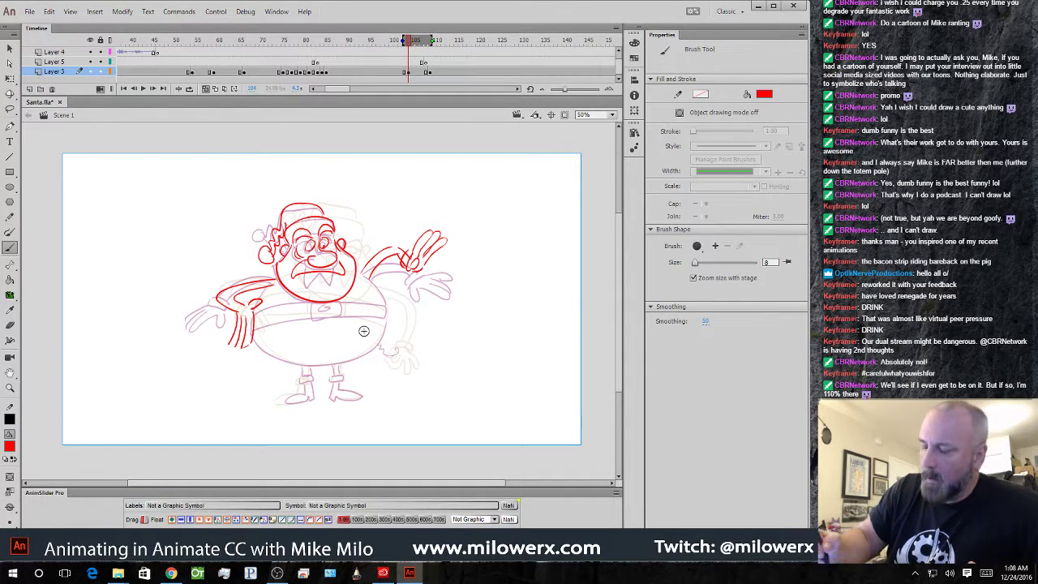
- Draw the belt with its buckle and begin the round belly outline on the in-between Santa
mouse_move(258, 332)
mouse_down()
mouse_move(384, 318)
mouse_move(383, 305)
mouse_up()
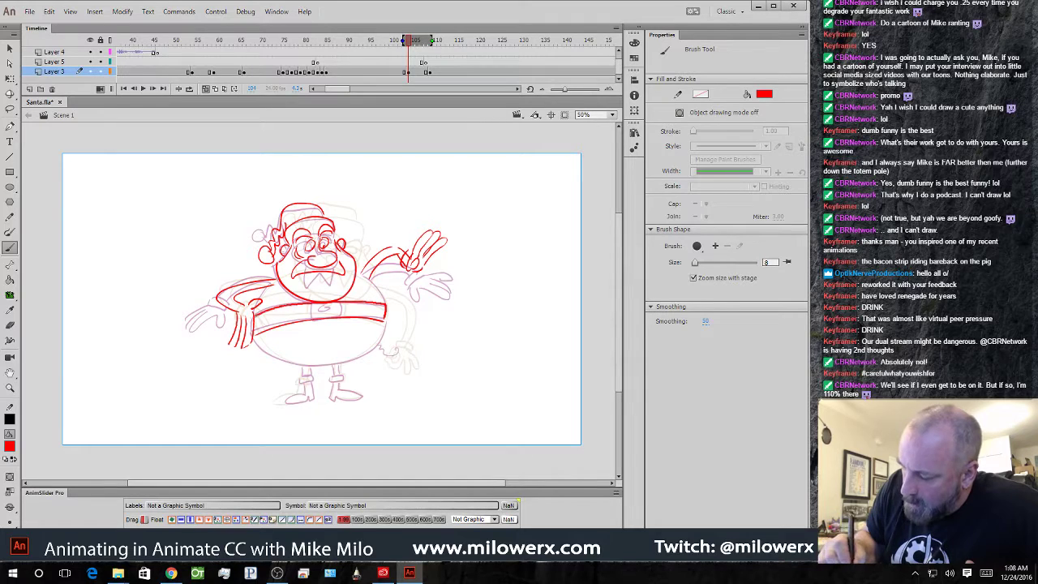
mouse_move(306, 307)
mouse_down()
mouse_move(306, 318)
mouse_move(320, 312)
mouse_up()
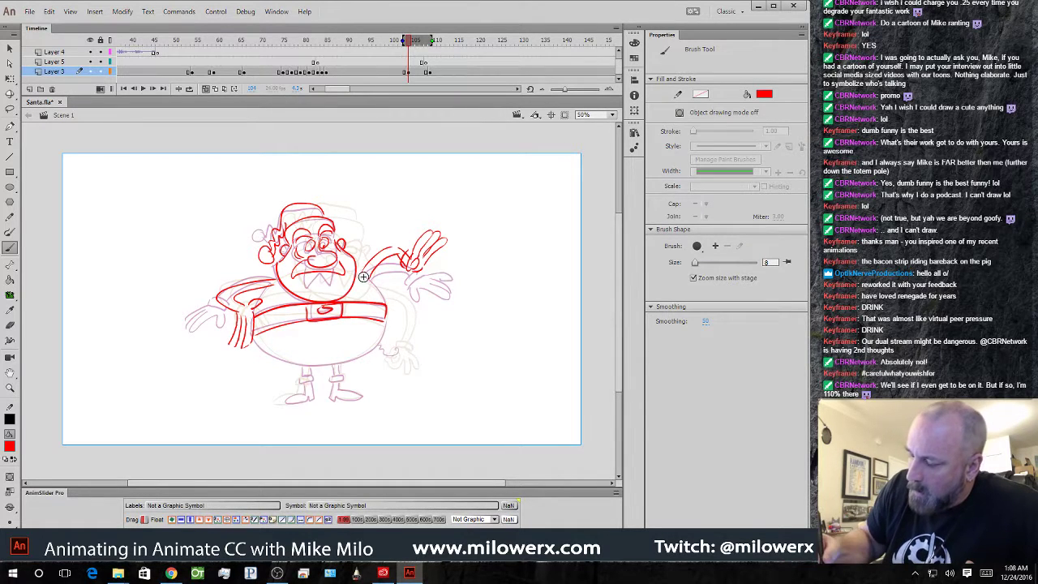
drag(364, 278, 387, 309)
drag(253, 334, 287, 361)
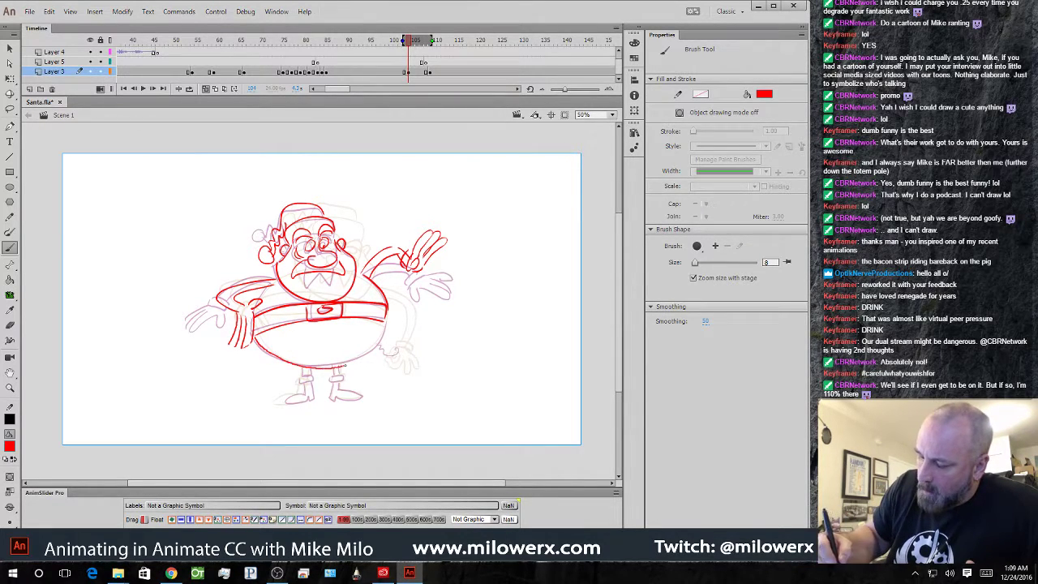
- Complete the belly outline and draw both legs and boots, redoing the strokes of the second boot
mouse_move(386, 325)
mouse_down()
mouse_move(296, 366)
mouse_move(313, 379)
mouse_move(281, 401)
mouse_up()
mouse_move(340, 369)
mouse_down()
mouse_move(330, 394)
mouse_move(340, 396)
mouse_up()
key(ctrl+z)
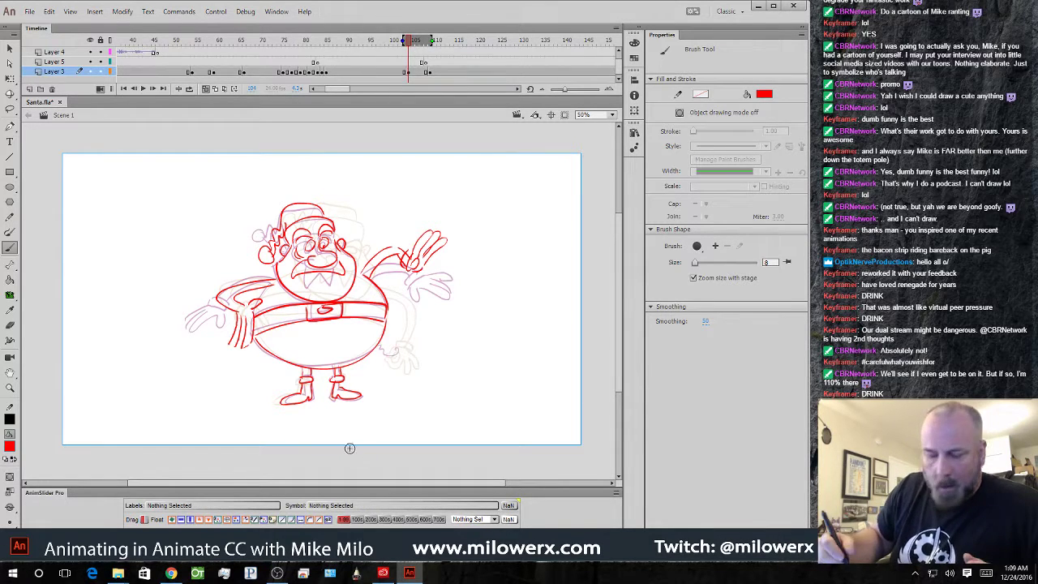
key(ctrl+z)
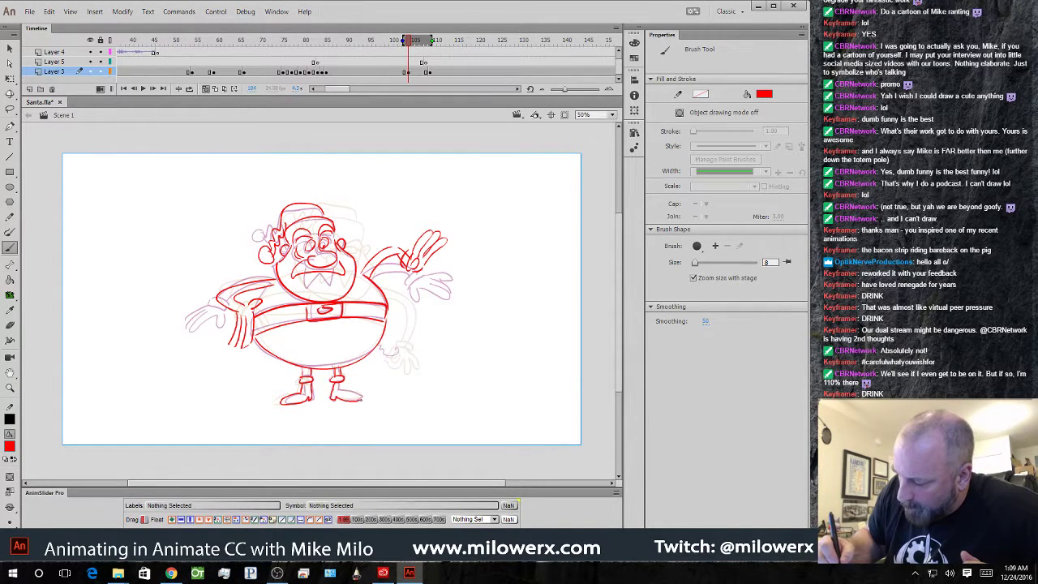
drag(344, 389, 337, 402)
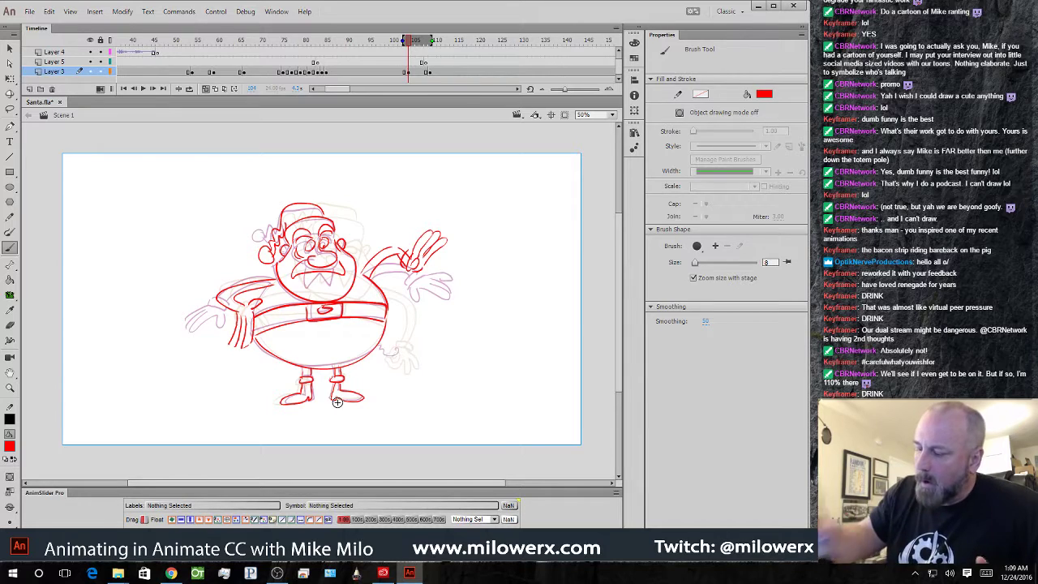
- Envelope-warp the whole in-between drawing in frame 104, bulging its upper edge so the hat and head stretch slightly upward
click(379, 42)
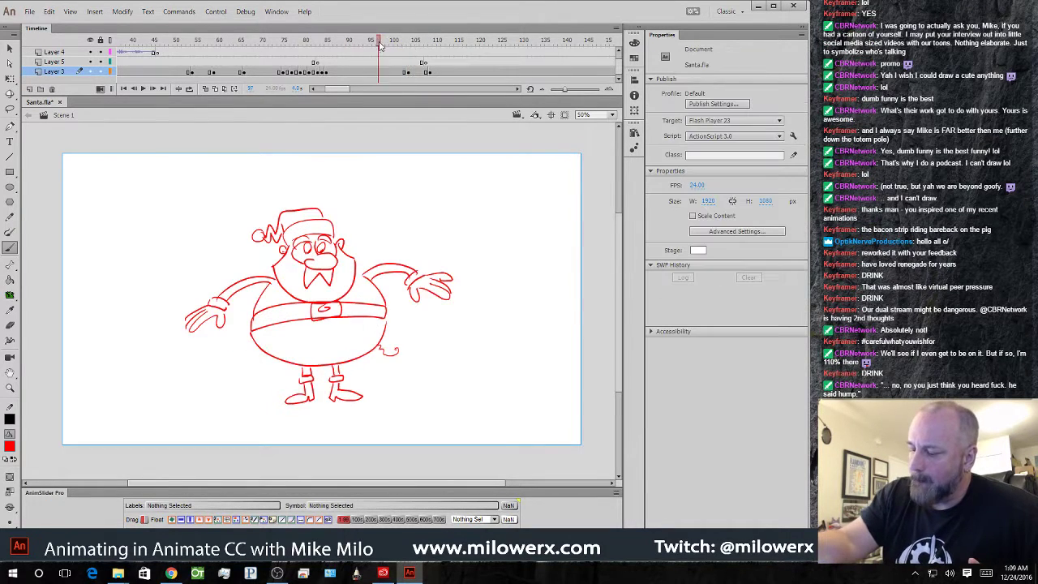
drag(379, 45, 408, 75)
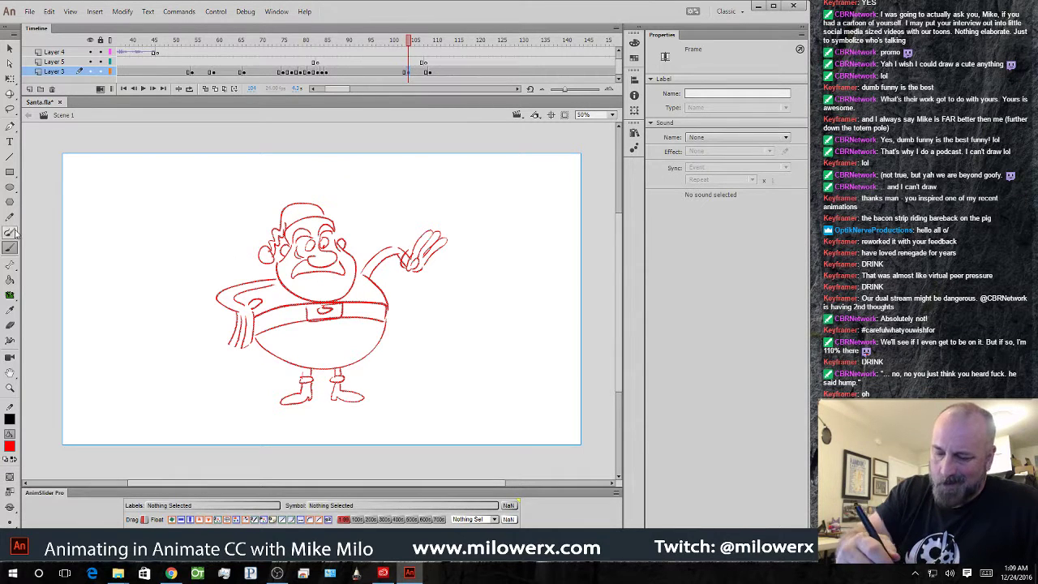
click(10, 78)
key(ctrl+a)
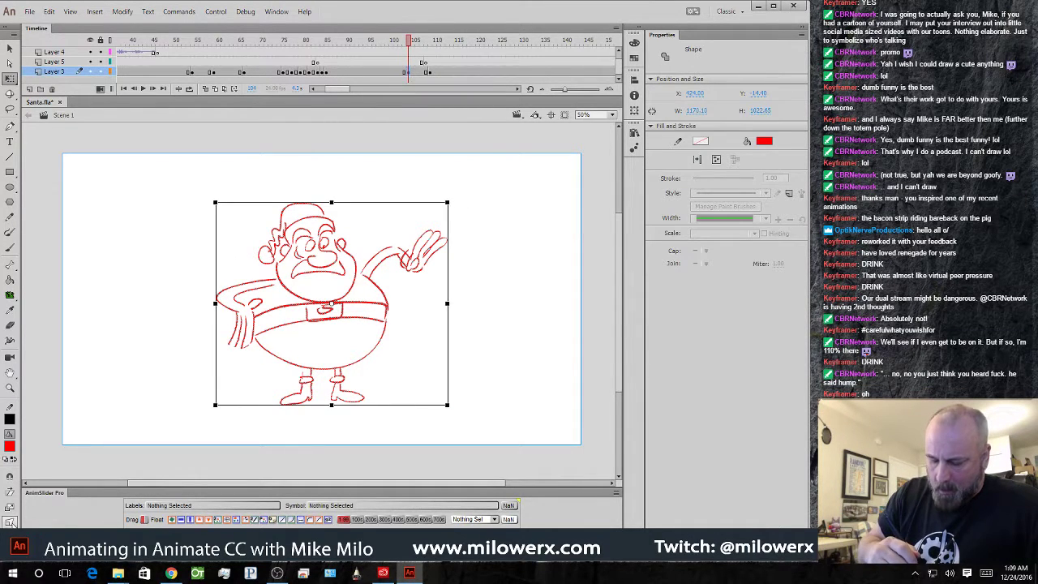
click(337, 210)
mouse_move(194, 191)
mouse_down()
mouse_move(255, 399)
mouse_move(489, 435)
mouse_up()
drag(330, 202, 320, 201)
drag(255, 203, 253, 197)
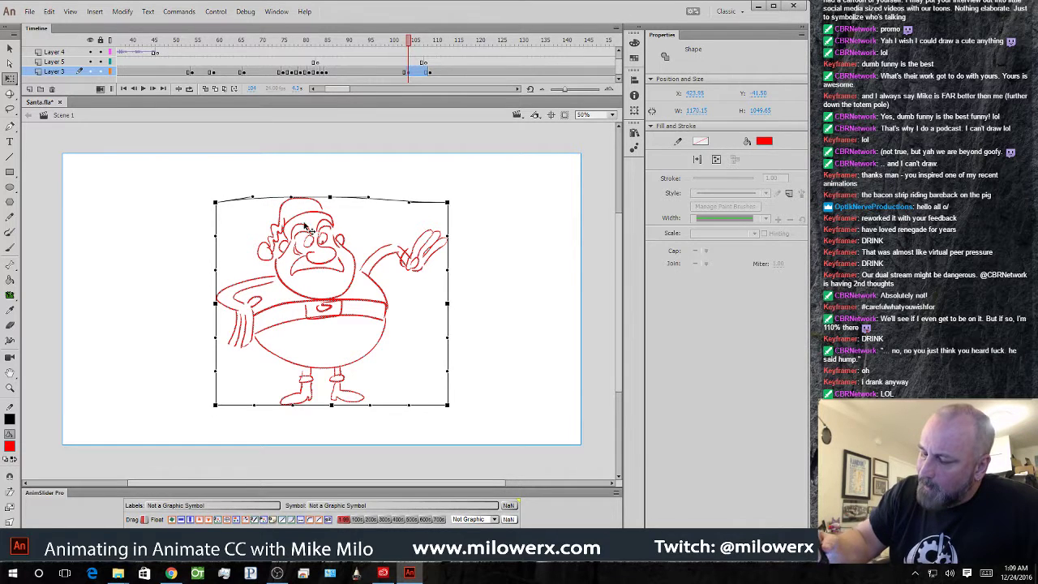
drag(410, 203, 409, 197)
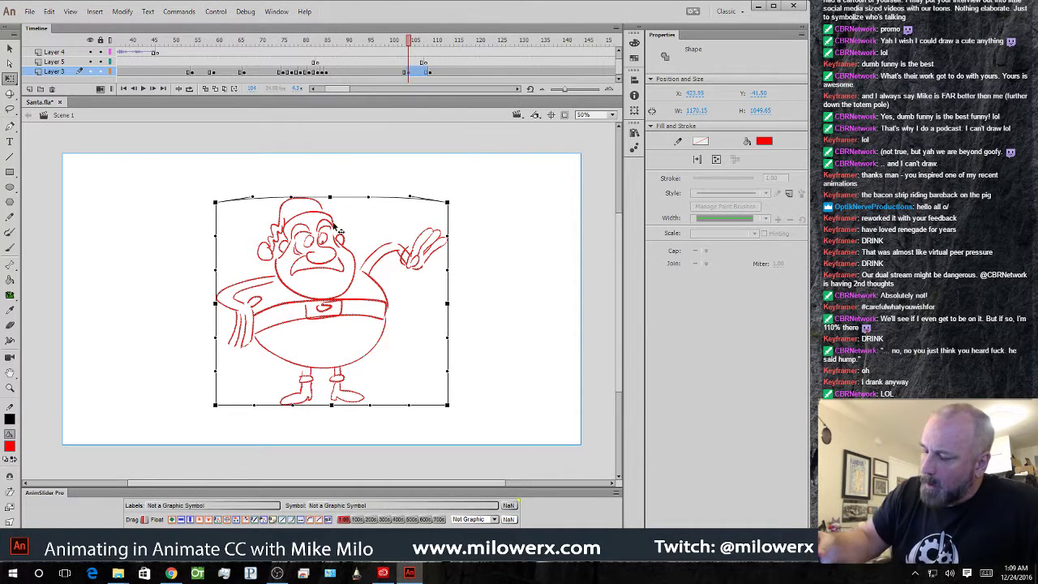
drag(330, 198, 325, 196)
key(comma)
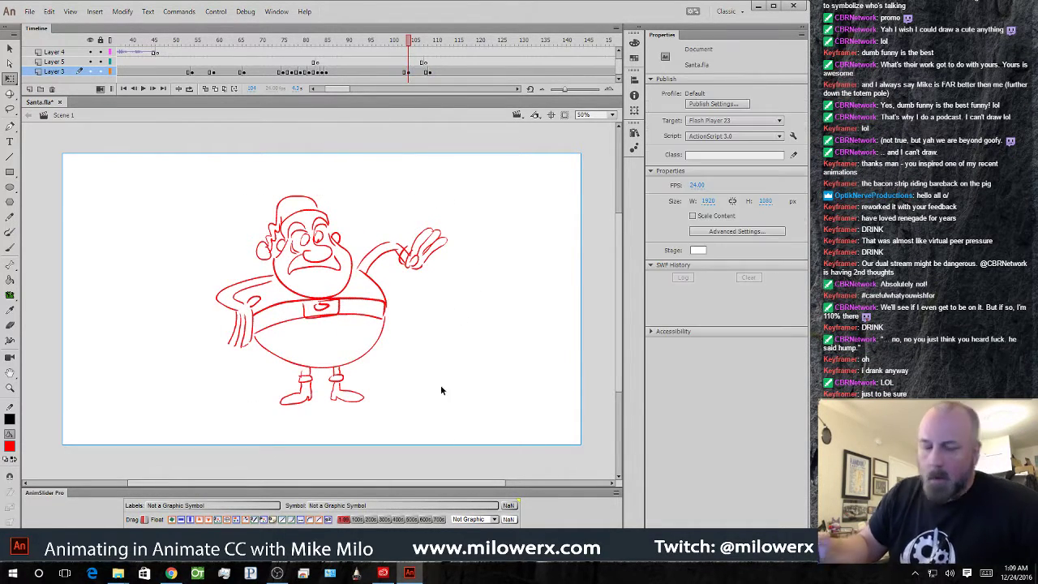
key(period)
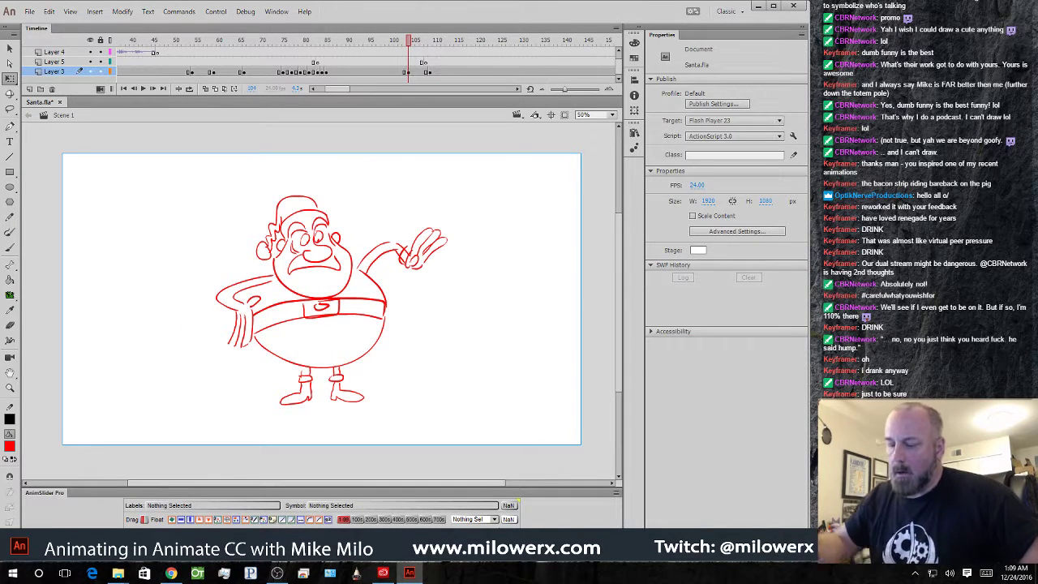
- Add a keyframe of the in-between drawing at frame 106 on Layer 3 and delete the drawing in frame 104
click(407, 73)
click(404, 73)
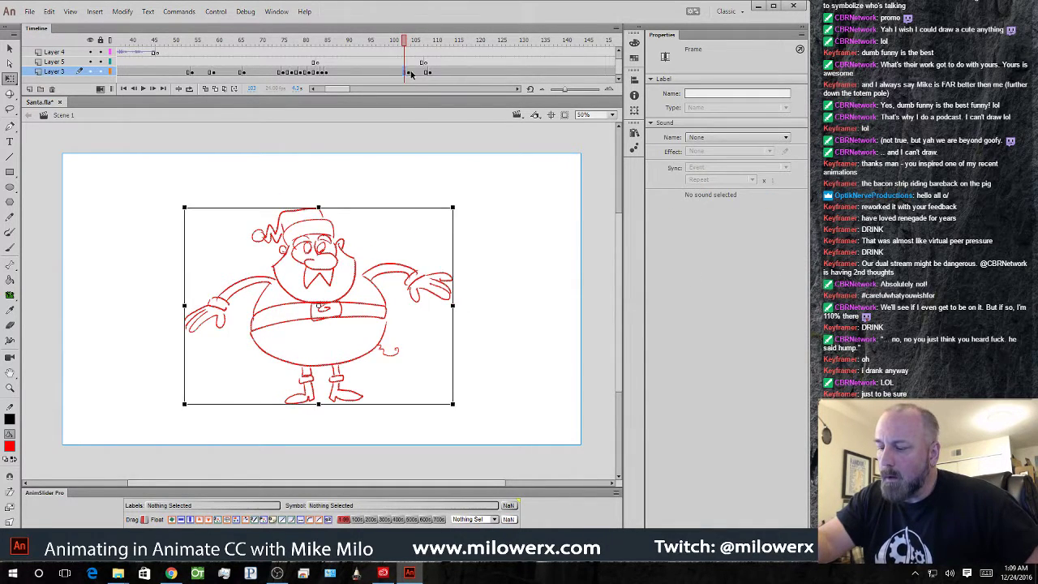
click(409, 73)
click(417, 73)
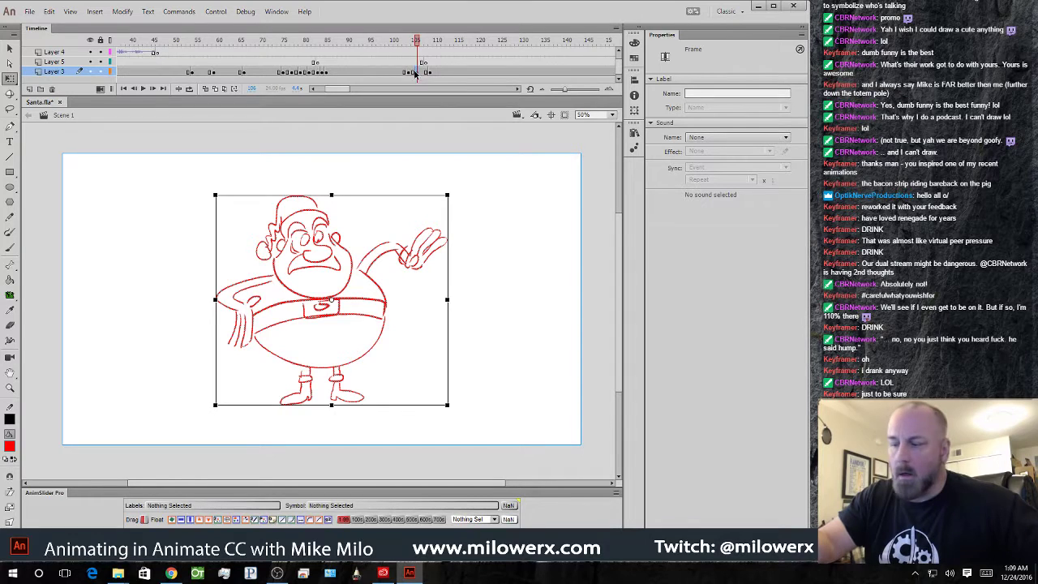
key(Delete)
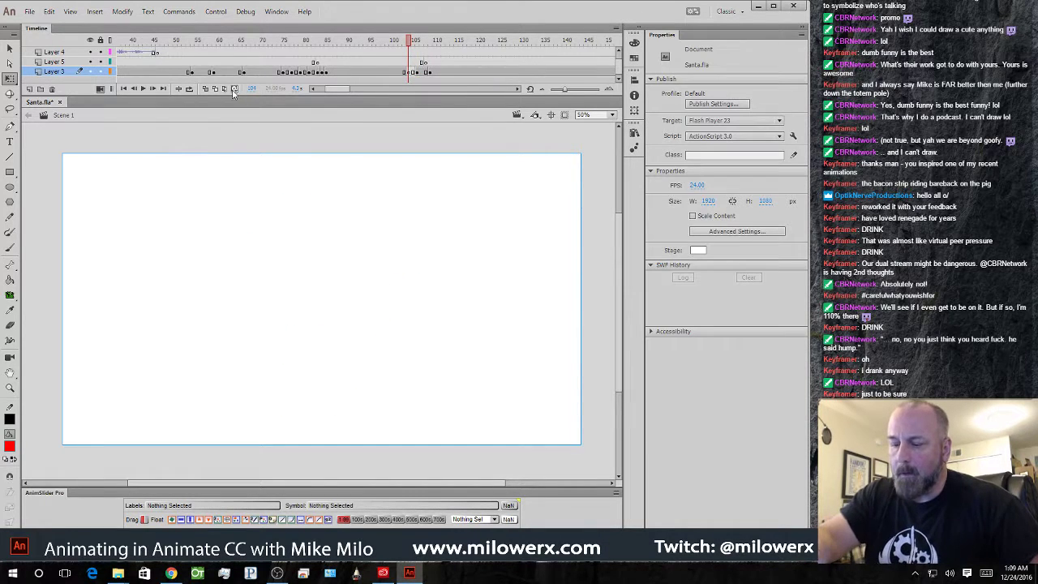
- Turn on onion skinning narrowed to the neighbouring drawings and brush in the outstretched arm and open hand on Santa's right-hand side in frame 104
click(205, 88)
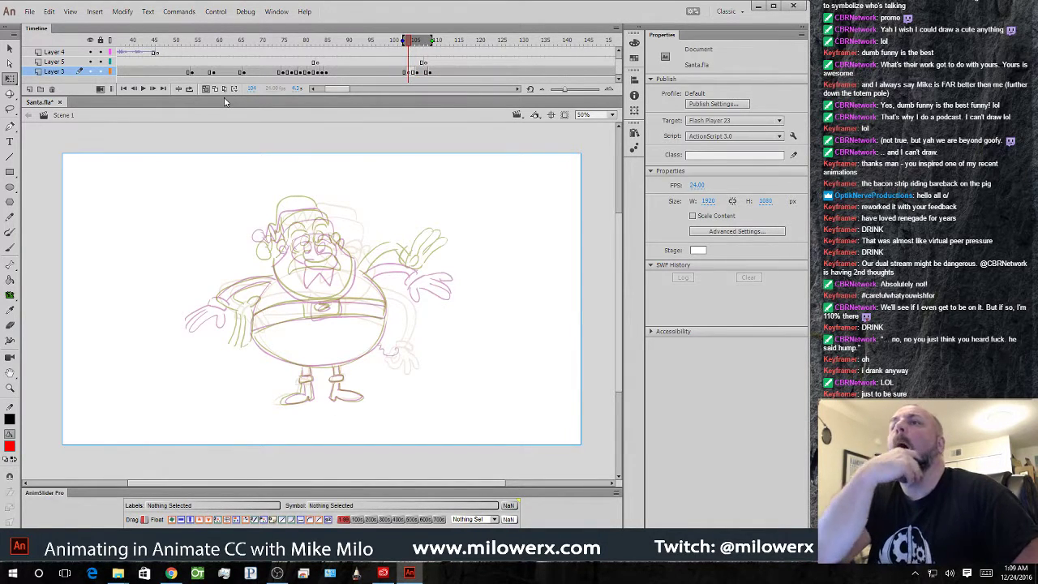
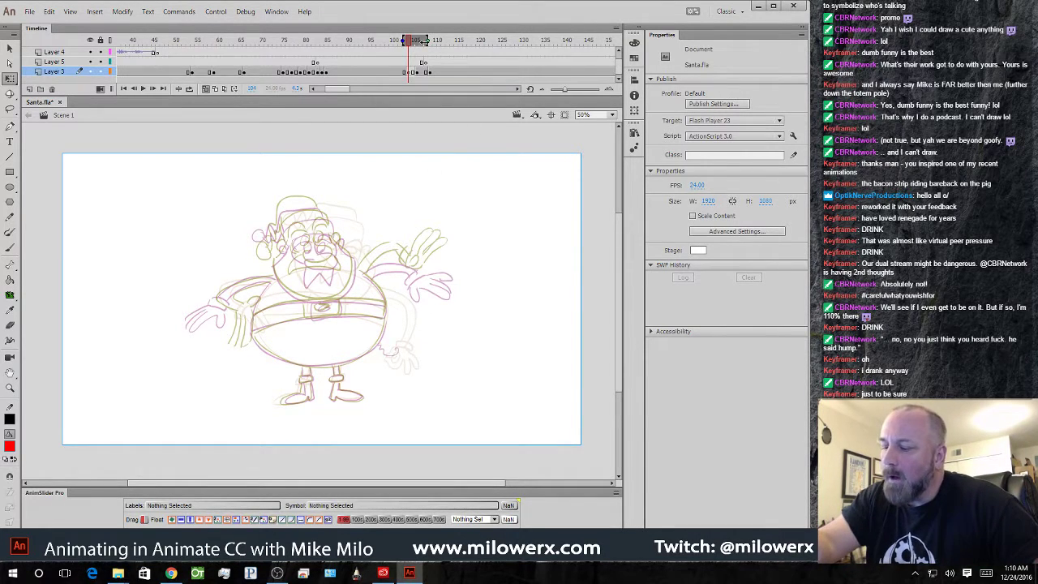
drag(425, 40, 399, 41)
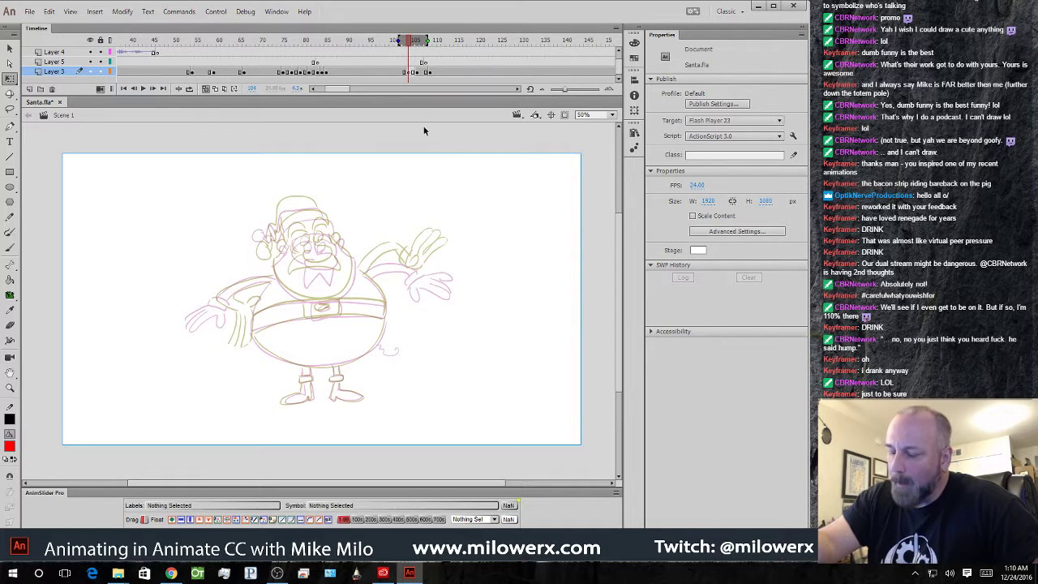
click(10, 247)
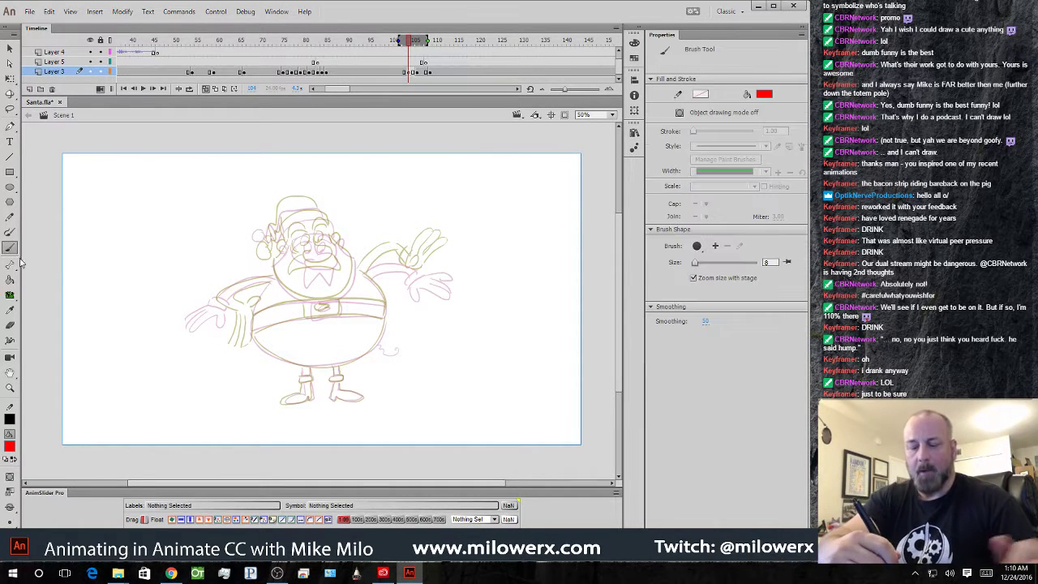
ctrl+click(383, 280)
mouse_move(401, 318)
mouse_down()
mouse_move(475, 294)
mouse_move(480, 306)
mouse_move(441, 344)
mouse_up()
mouse_move(321, 333)
mouse_down()
mouse_move(381, 290)
mouse_move(380, 308)
mouse_move(429, 321)
mouse_move(415, 334)
mouse_move(492, 333)
mouse_move(502, 342)
mouse_move(465, 339)
mouse_move(431, 354)
mouse_move(459, 337)
mouse_move(470, 344)
mouse_move(410, 339)
mouse_move(441, 319)
mouse_up()
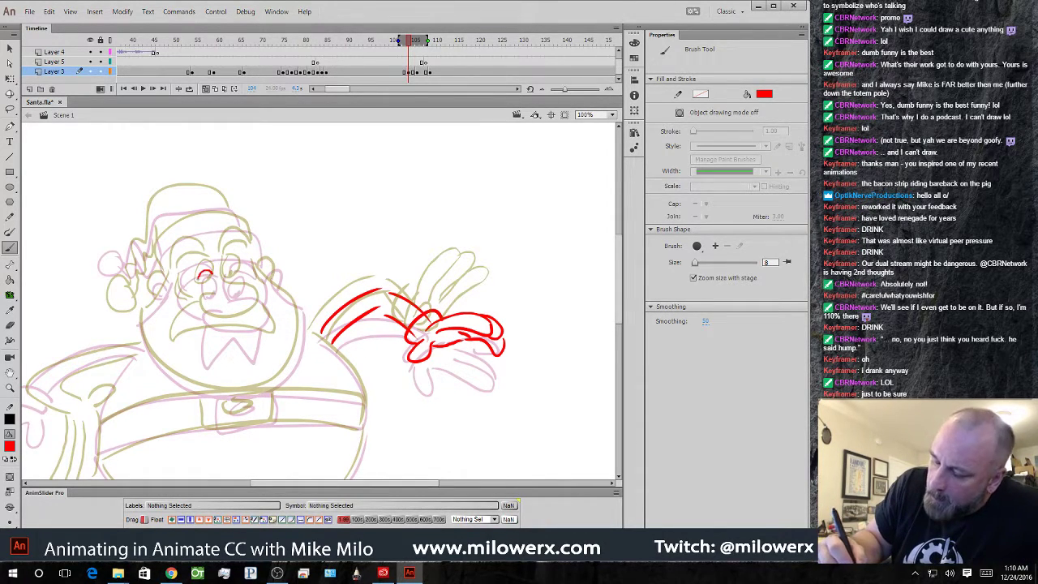
- Draw Santa's eyes, nose, eyebrows and drooping moustache between the onion-skinned faces in frame 104
mouse_move(232, 266)
mouse_down()
mouse_move(227, 278)
mouse_move(240, 283)
mouse_up()
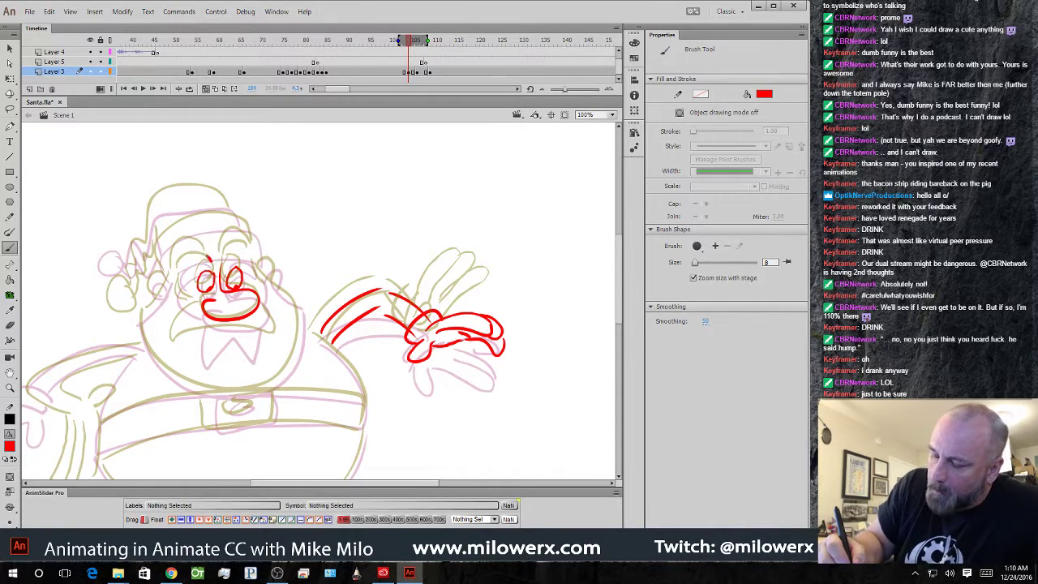
drag(188, 267, 240, 244)
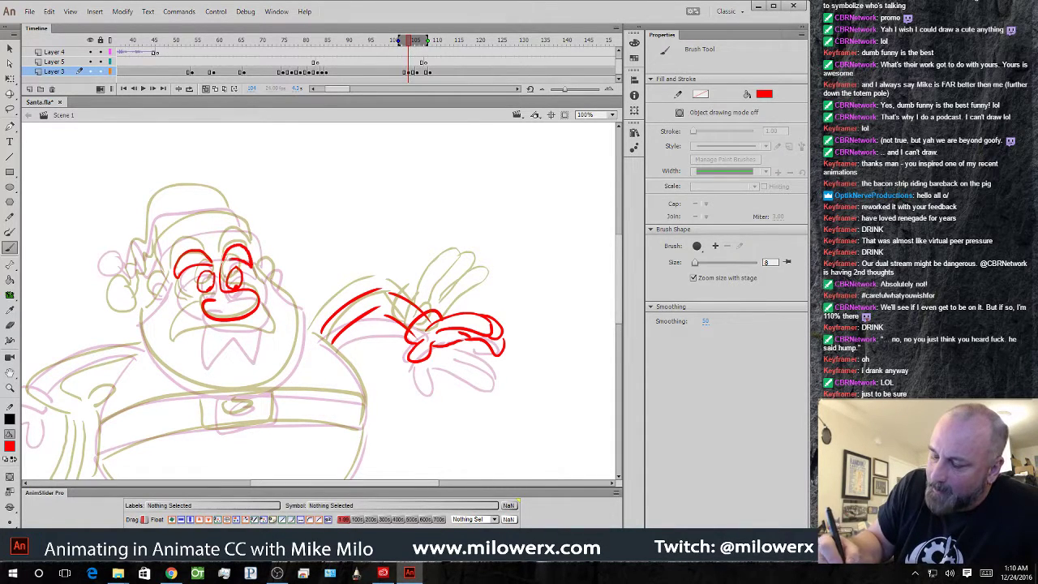
drag(202, 312, 178, 343)
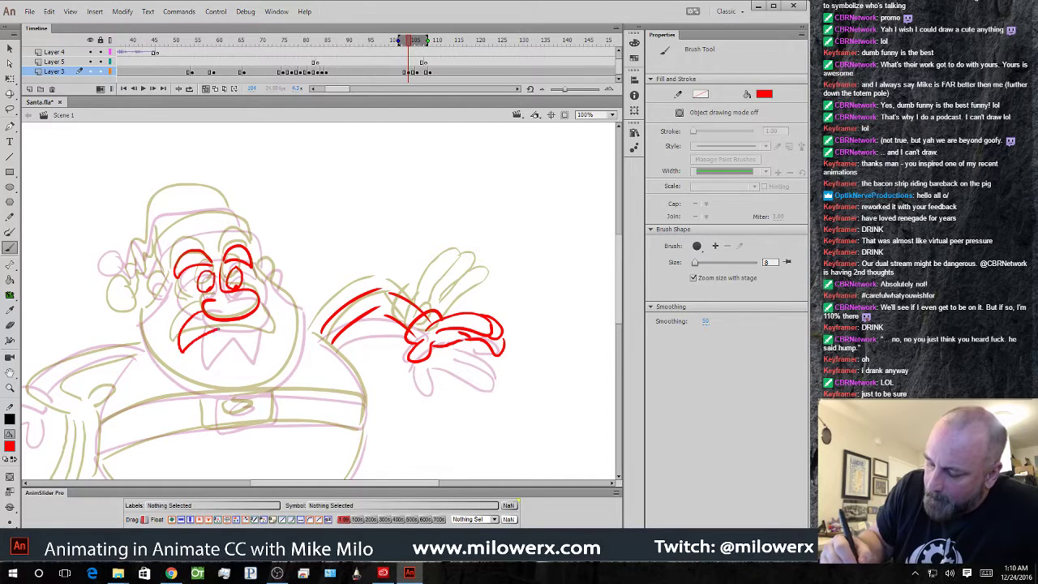
drag(251, 316, 249, 318)
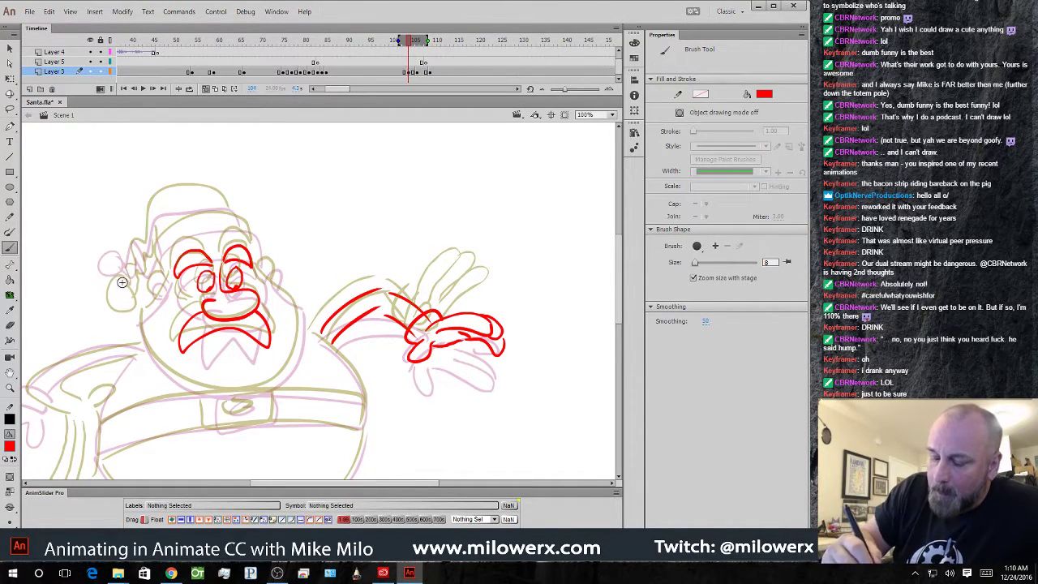
- Draw the hat with its pompom and zigzag tail, the ears, and the rounded face and beard outline in frame 104
mouse_move(121, 270)
mouse_down()
mouse_move(119, 297)
mouse_move(122, 270)
mouse_up()
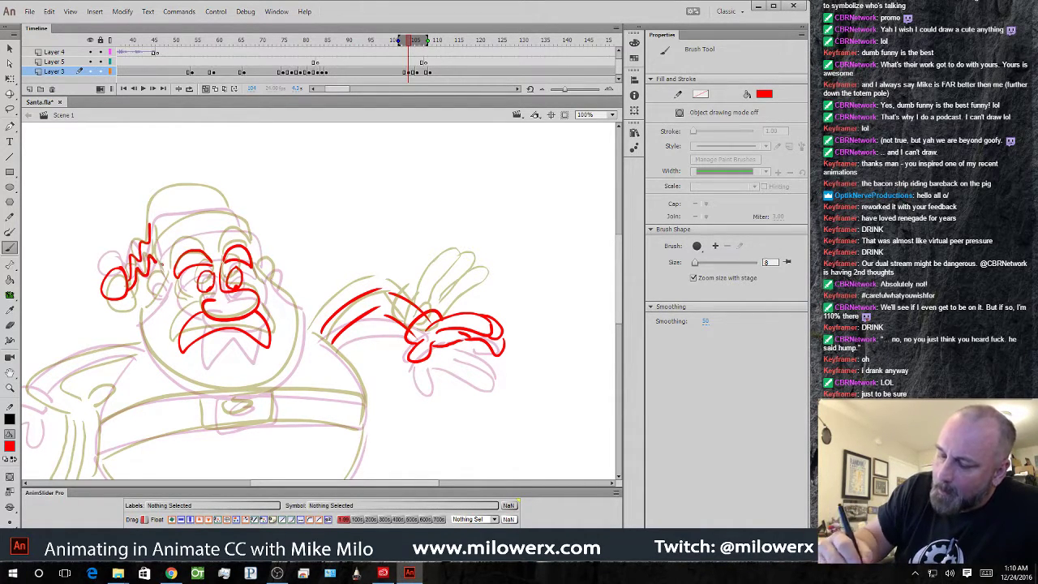
drag(158, 264, 206, 211)
mouse_move(163, 265)
mouse_down()
mouse_move(247, 240)
mouse_move(225, 192)
mouse_move(188, 185)
mouse_move(150, 222)
mouse_up()
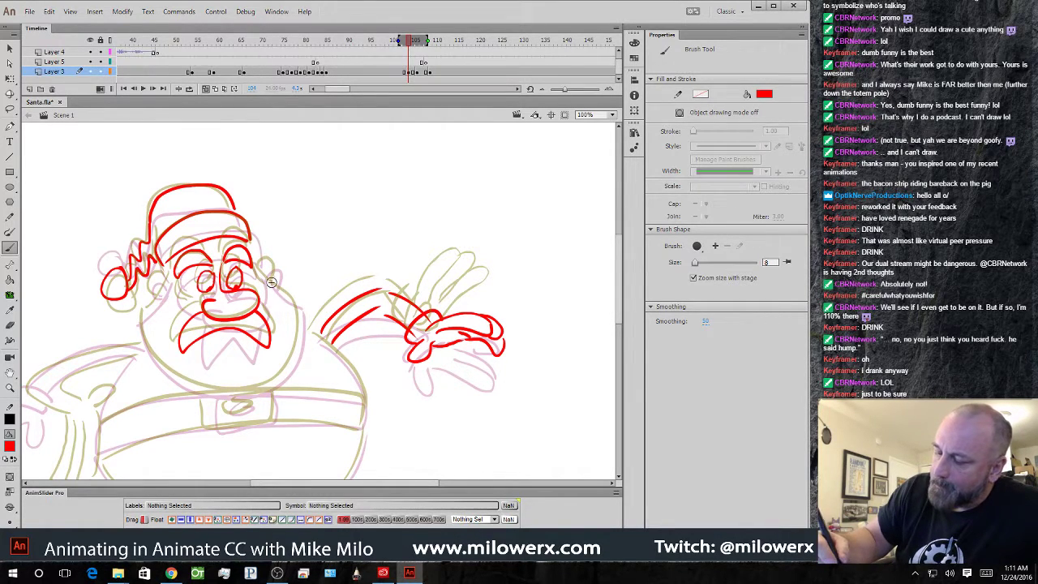
drag(250, 247, 271, 277)
mouse_move(296, 325)
mouse_down()
mouse_move(232, 392)
mouse_move(154, 355)
mouse_move(161, 277)
mouse_up()
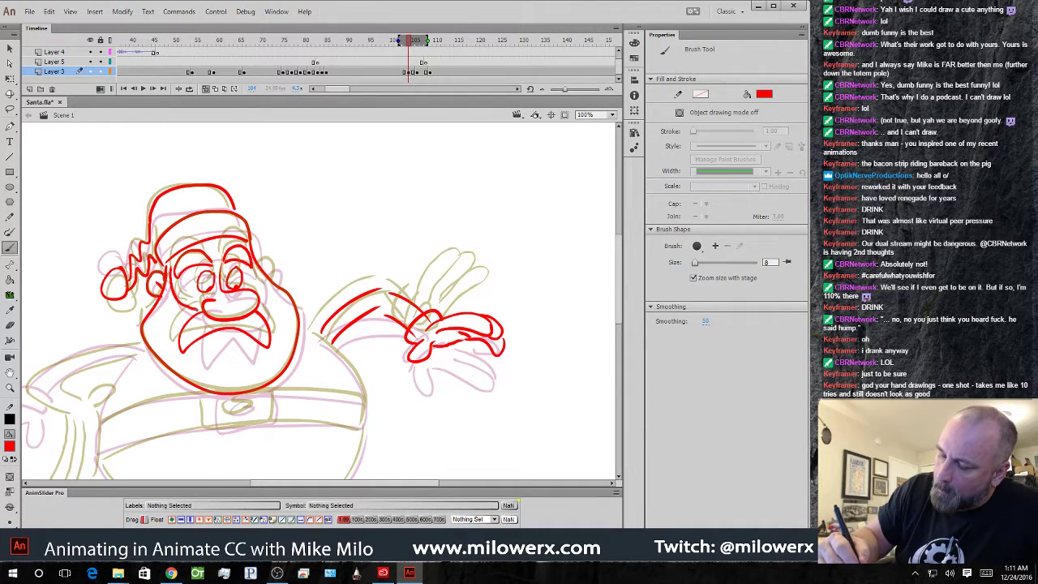
mouse_move(257, 264)
mouse_down()
mouse_move(254, 289)
mouse_move(280, 269)
mouse_move(274, 281)
mouse_up()
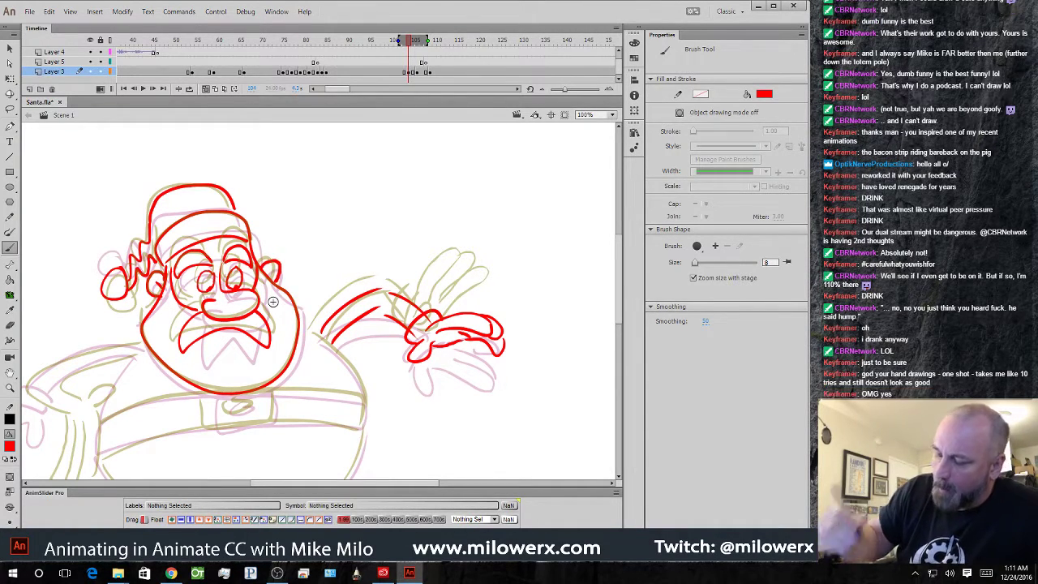
- Add the missing glove cuff to the drooping hand beside the belly in the frame 106 drawing and return to frame 104
drag(455, 427, 542, 296)
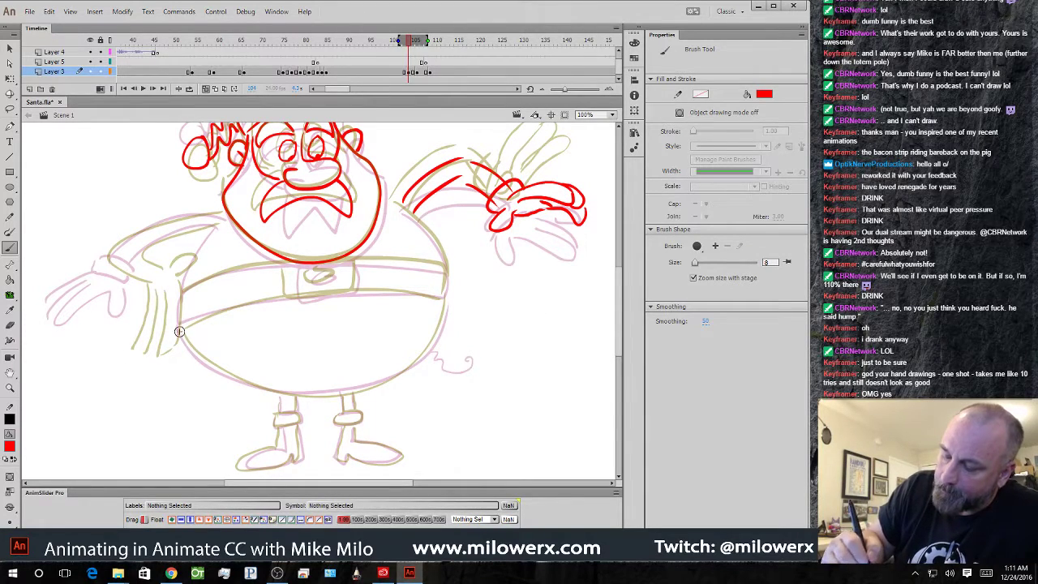
key(period)
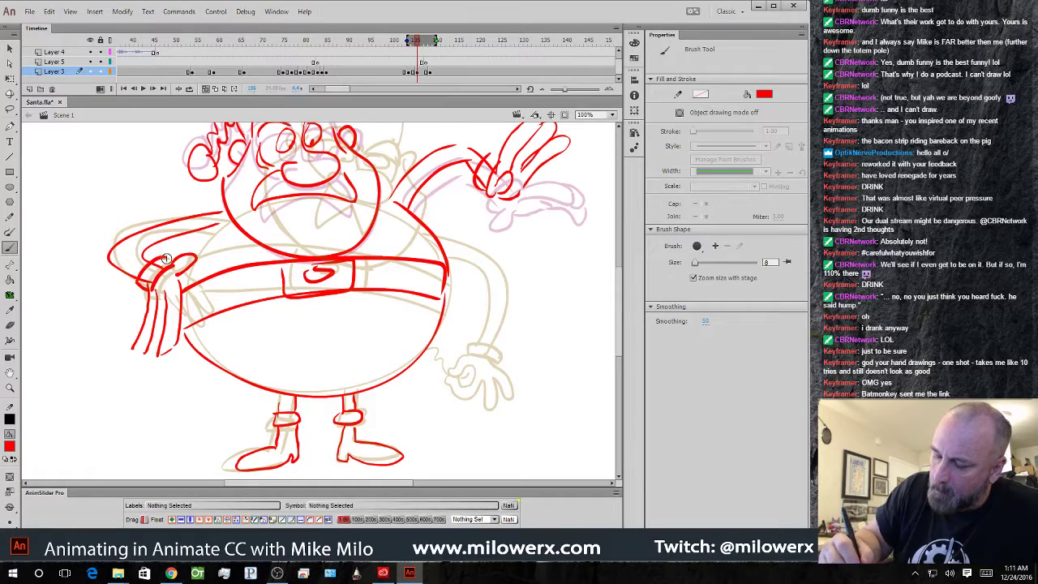
key(comma)
key(comma)
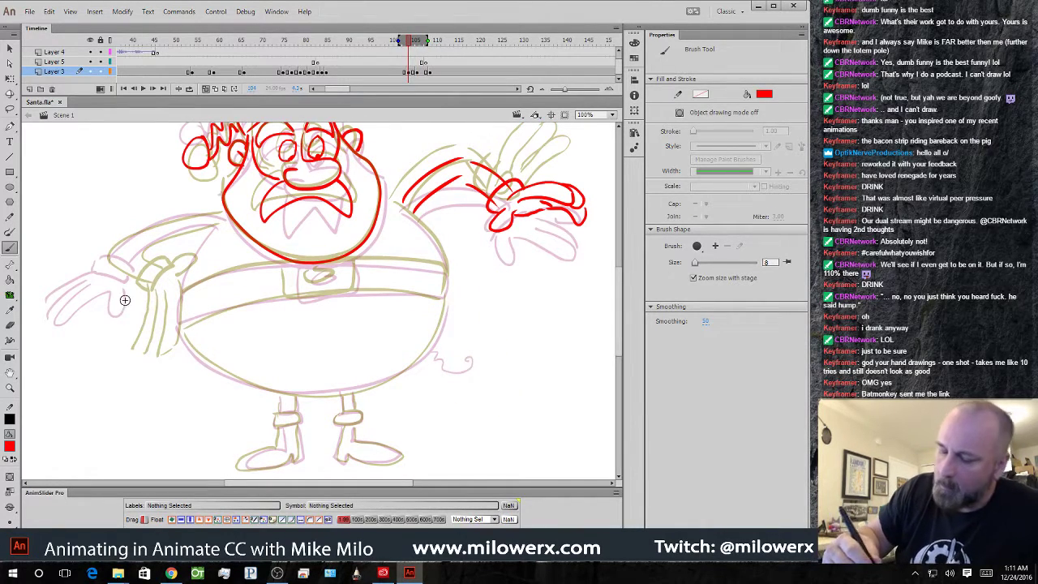
- Brush in Santa's lowered arm and spread hand, plus the belt buckle and the belt's upper edge, in red over the onion-skin guides
mouse_move(119, 289)
mouse_down()
mouse_move(162, 279)
mouse_move(87, 323)
mouse_move(92, 334)
mouse_move(112, 334)
mouse_move(158, 299)
mouse_move(202, 220)
mouse_move(228, 217)
mouse_up()
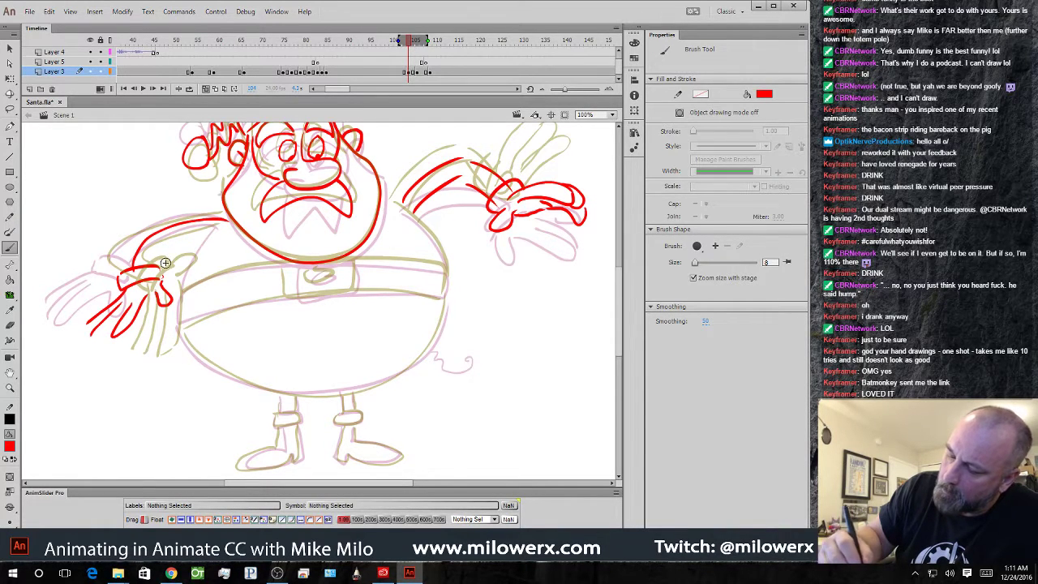
mouse_move(162, 257)
mouse_down()
mouse_move(212, 232)
mouse_move(179, 314)
mouse_up()
mouse_move(289, 269)
mouse_down()
mouse_move(289, 297)
mouse_move(349, 292)
mouse_move(351, 263)
mouse_move(308, 269)
mouse_up()
drag(289, 265, 179, 280)
drag(354, 261, 447, 280)
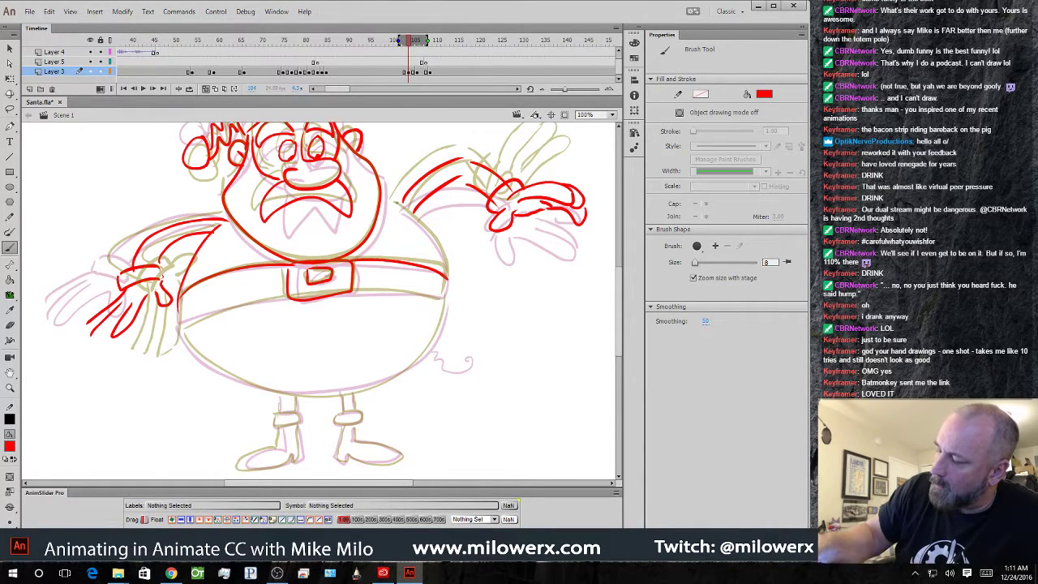
- Complete the body with the belly outline, lower belt edge, legs and boots, and close the fingertips of the lowered hand
mouse_move(396, 203)
mouse_down()
mouse_move(447, 284)
mouse_move(444, 299)
mouse_move(322, 292)
mouse_move(178, 324)
mouse_up()
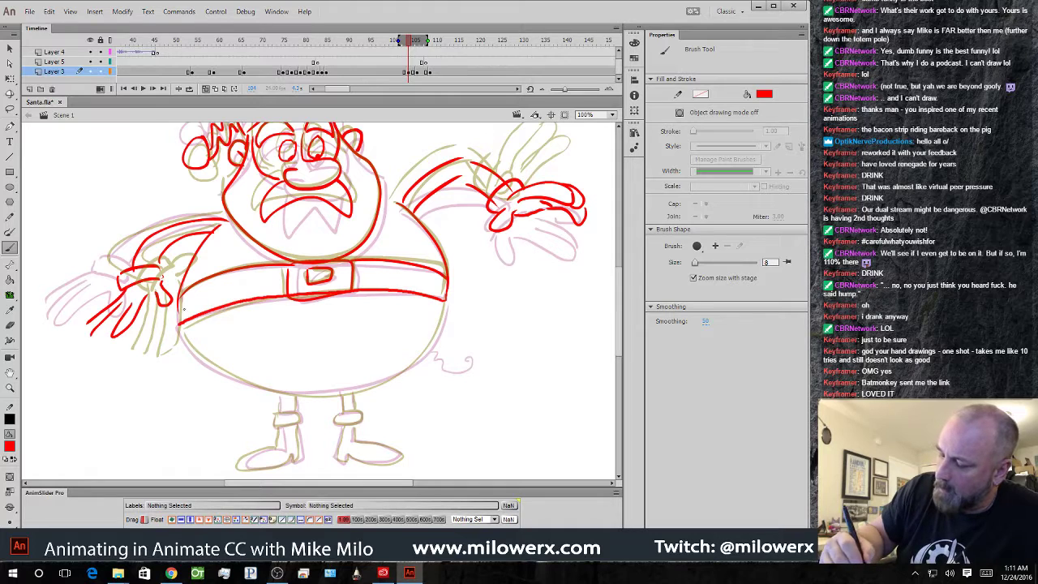
mouse_move(447, 297)
mouse_down()
mouse_move(436, 334)
mouse_move(393, 376)
mouse_move(320, 389)
mouse_move(251, 379)
mouse_move(183, 328)
mouse_up()
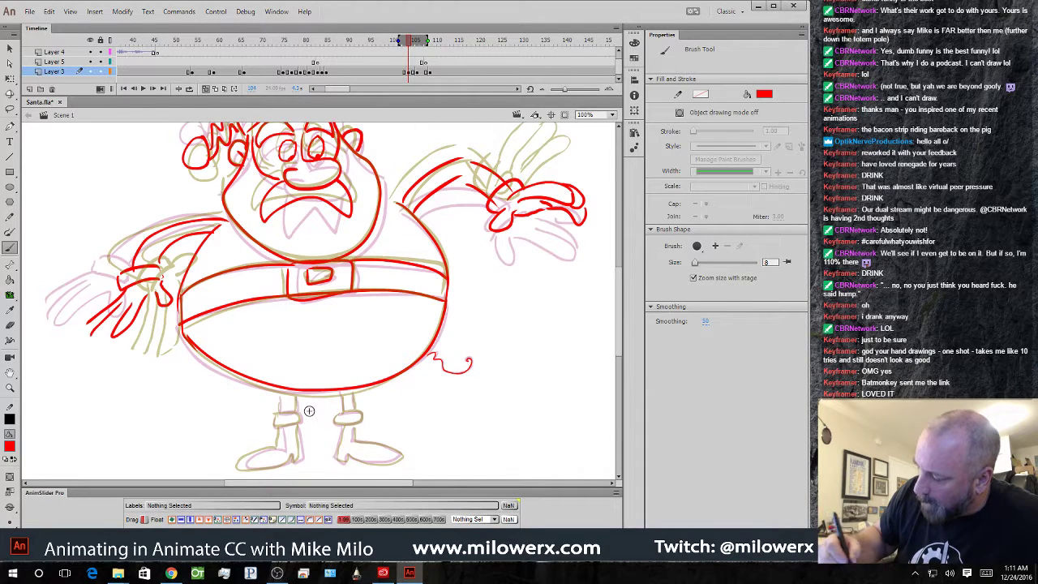
mouse_move(280, 393)
mouse_down()
mouse_move(293, 433)
mouse_move(276, 421)
mouse_move(281, 446)
mouse_up()
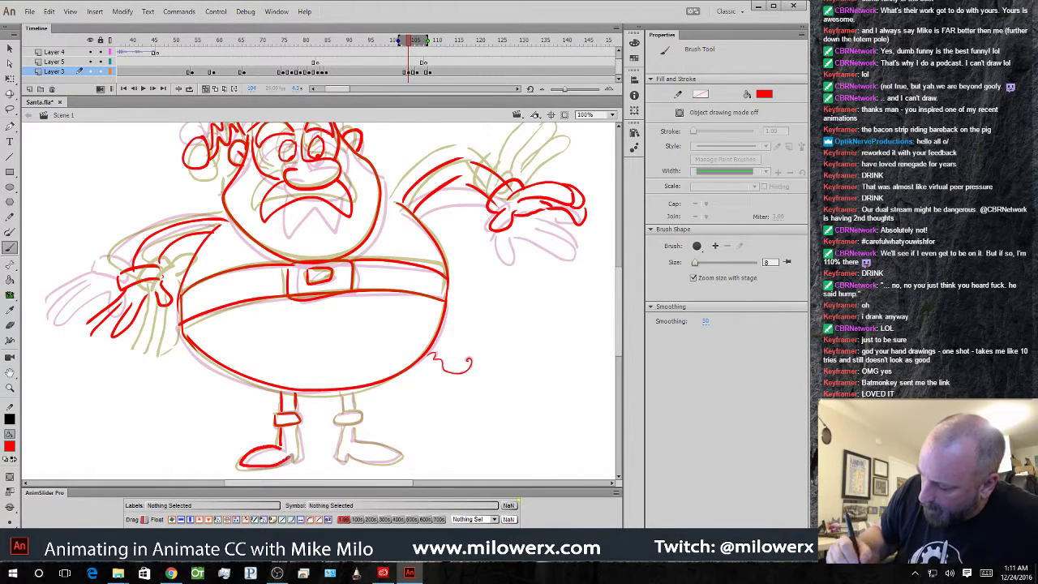
mouse_move(342, 391)
mouse_down()
mouse_move(356, 425)
mouse_move(337, 419)
mouse_move(359, 414)
mouse_move(347, 421)
mouse_move(340, 461)
mouse_move(395, 462)
mouse_up()
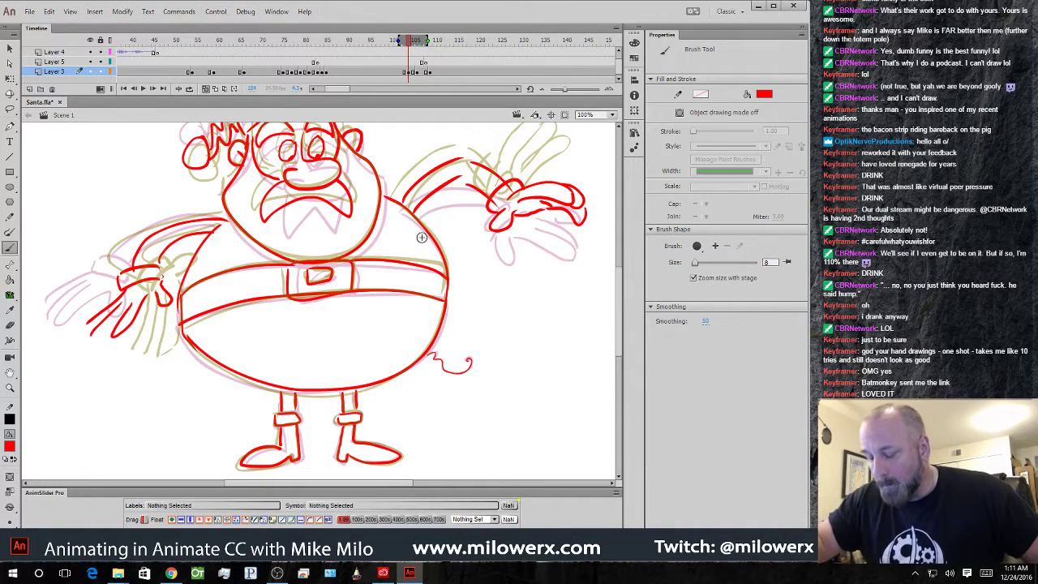
drag(421, 238, 395, 298)
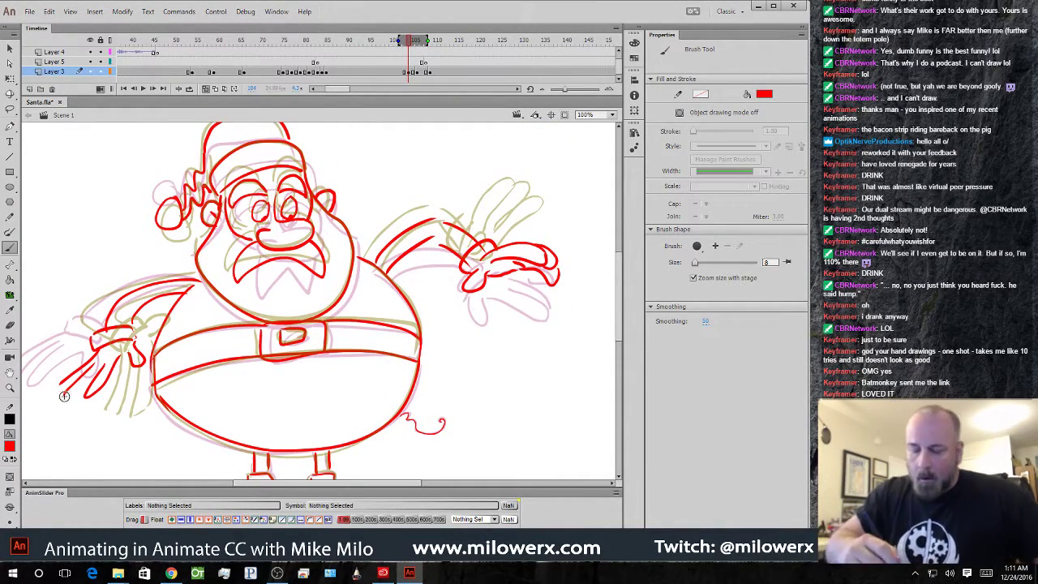
drag(64, 395, 80, 380)
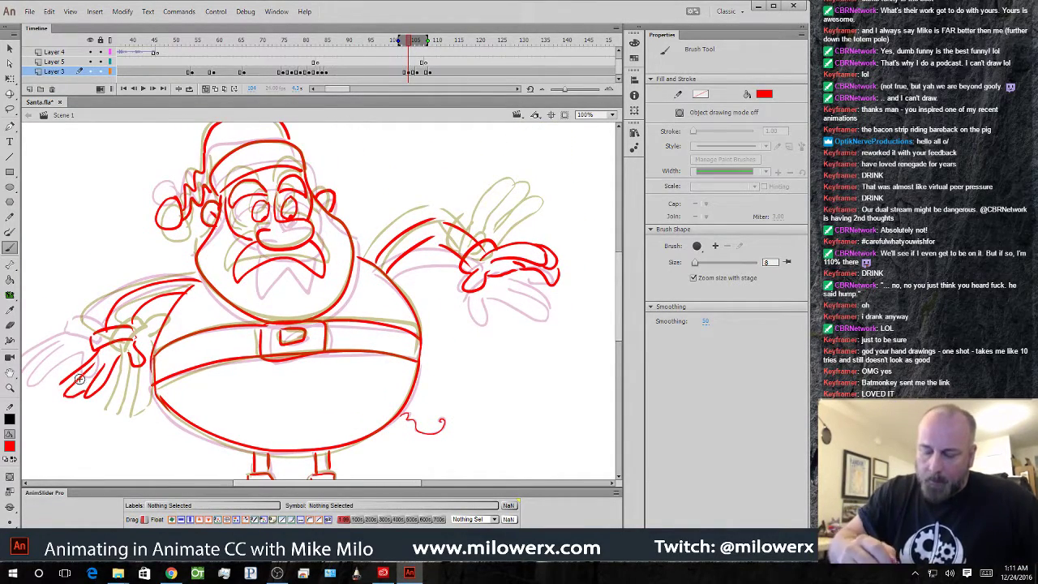
- Turn off onion skinning, scrub through the poses and add frames to the raised-hand pose at frame 108 on Layer 3
click(207, 89)
click(399, 41)
mouse_move(394, 48)
mouse_down()
mouse_move(435, 46)
mouse_move(409, 46)
mouse_move(435, 61)
mouse_move(425, 63)
mouse_up()
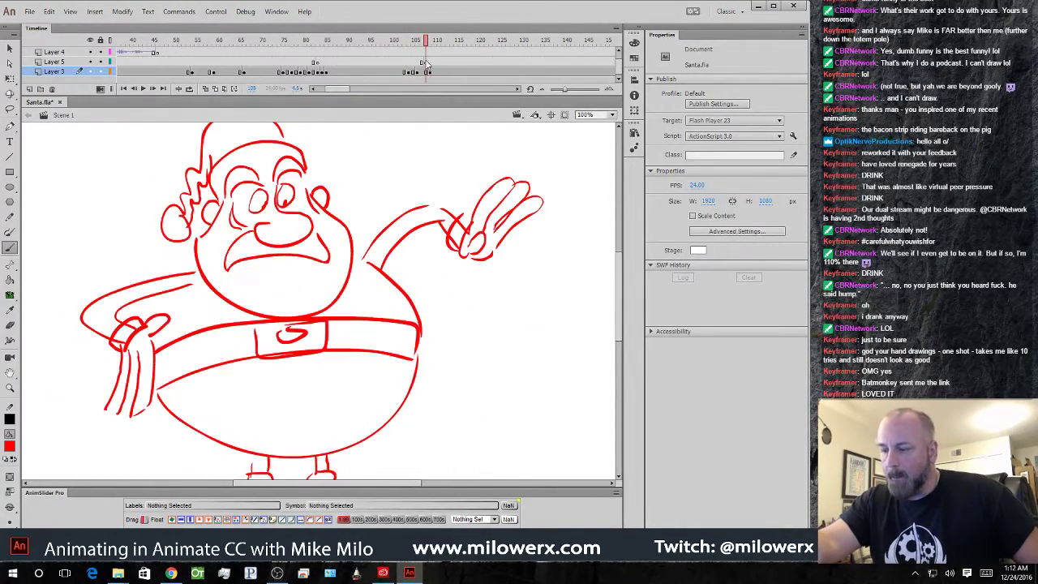
click(427, 73)
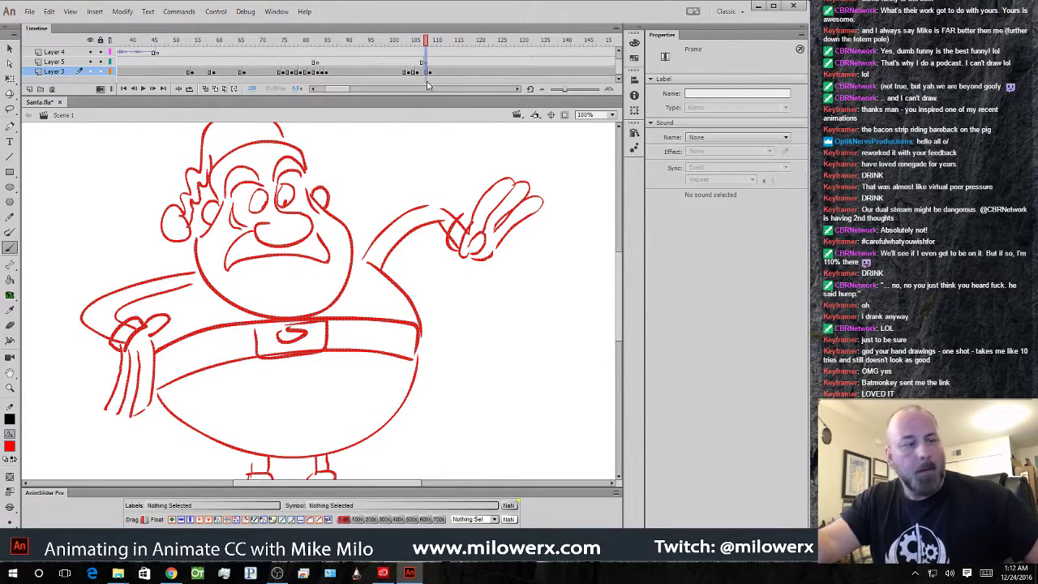
key(F5)
key(F5)
- Insert a blank keyframe at frame 108 on Layer 3 and turn on onion skinning
mouse_move(426, 46)
mouse_down()
mouse_move(392, 59)
mouse_move(426, 56)
mouse_up()
click(426, 73)
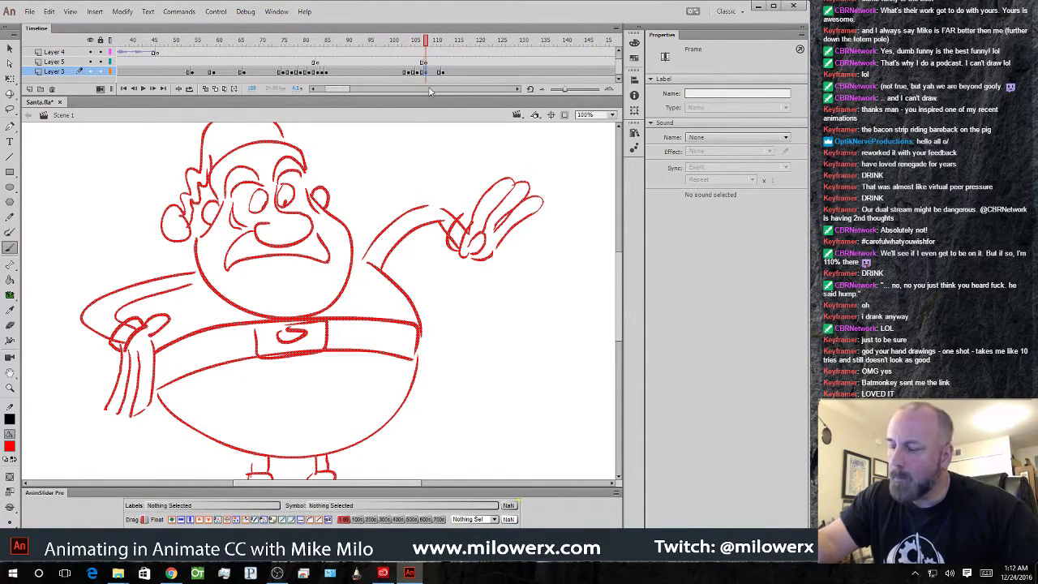
key(F7)
click(207, 90)
- Sketch Santa's eyebrows, eyes and nose in red on frame 108, tracing the previous pose's face
mouse_move(497, 295)
mouse_down()
mouse_move(477, 336)
mouse_move(466, 335)
mouse_up()
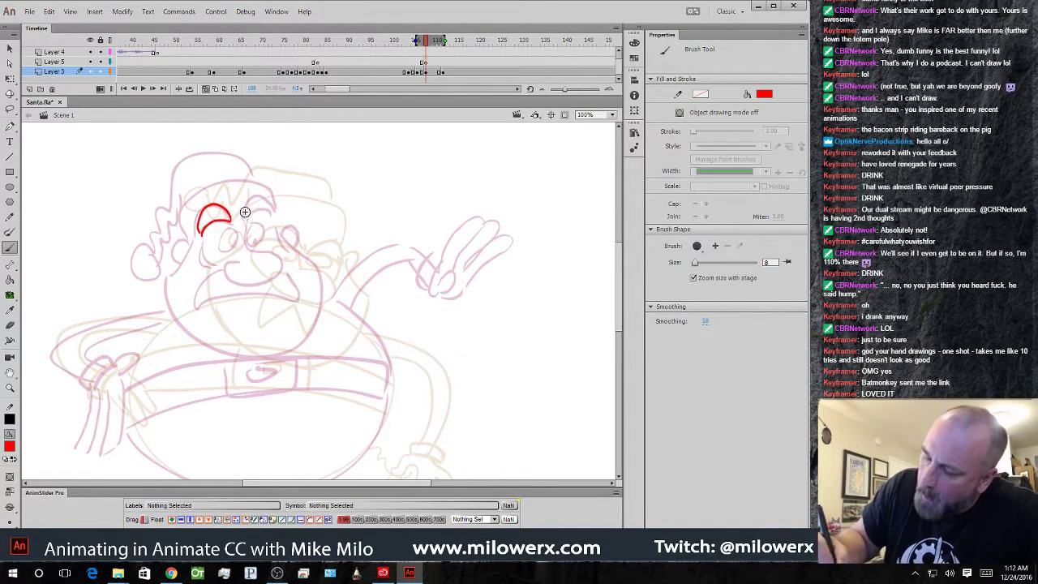
drag(252, 208, 243, 216)
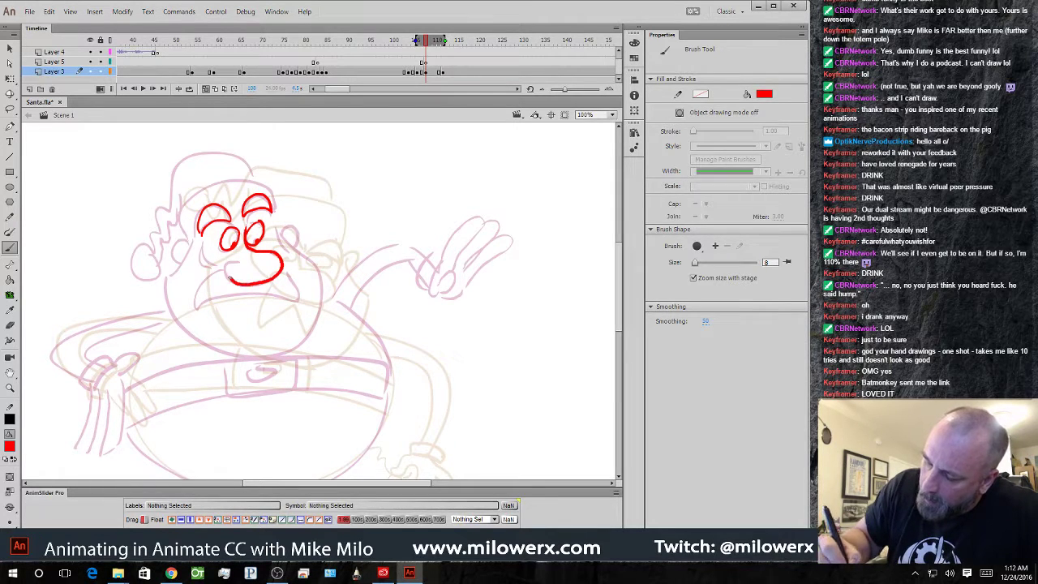
drag(235, 258, 233, 259)
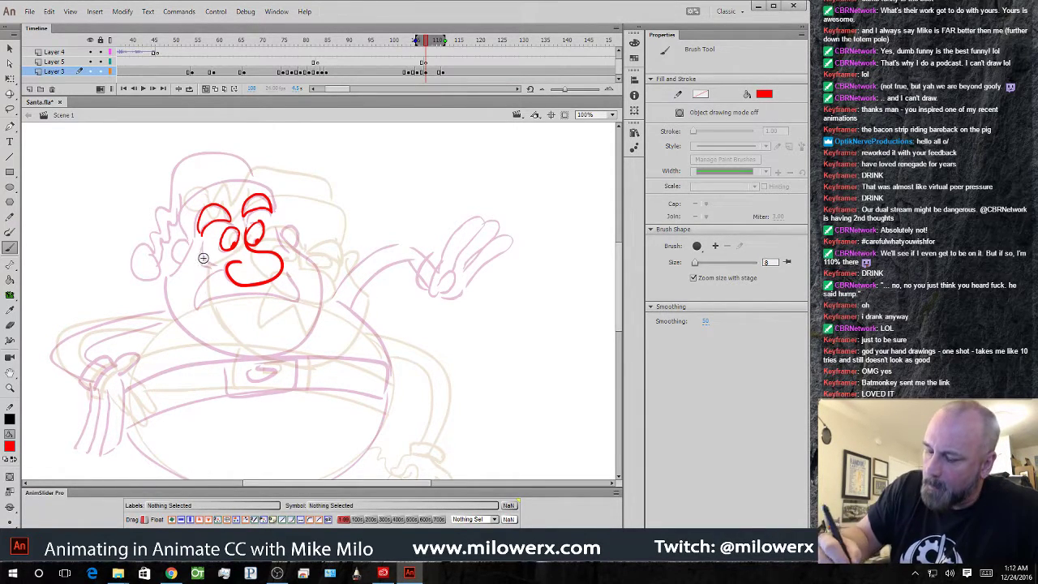
- Add the head outline, ears, hat with pompom and drooping moustache around the sketched face
mouse_move(279, 219)
mouse_down()
mouse_move(317, 274)
mouse_move(314, 321)
mouse_move(285, 352)
mouse_move(245, 354)
mouse_move(194, 332)
mouse_move(167, 279)
mouse_move(193, 234)
mouse_up()
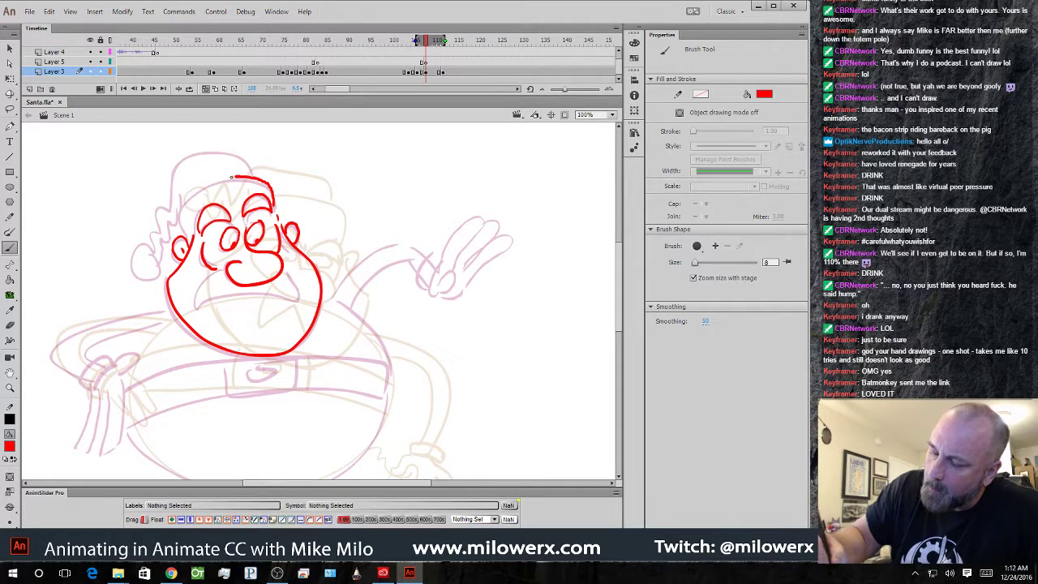
drag(232, 176, 183, 243)
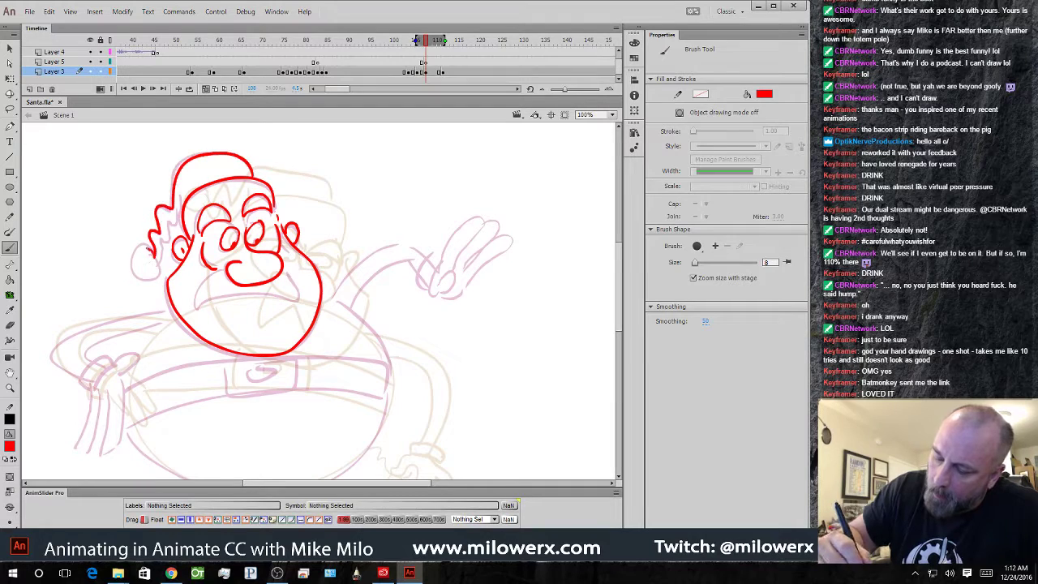
mouse_move(156, 247)
mouse_down()
mouse_move(131, 266)
mouse_move(159, 259)
mouse_up()
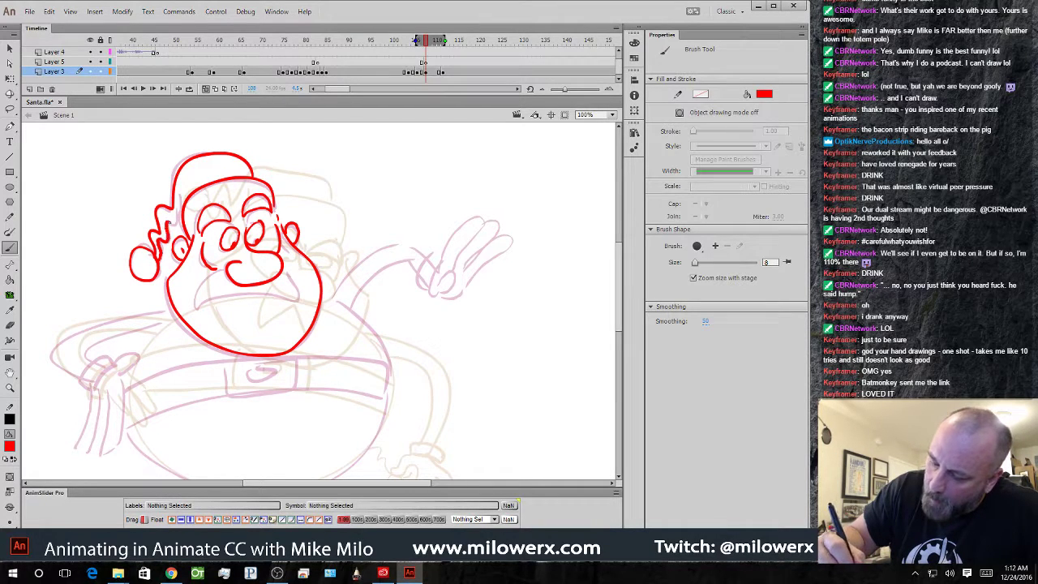
drag(184, 191, 159, 244)
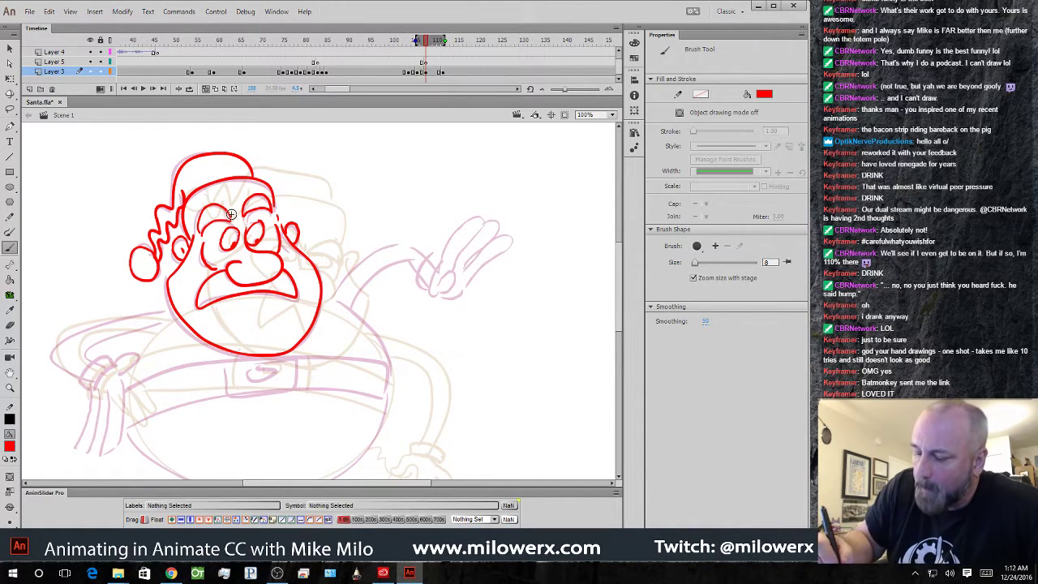
- Lasso the whole sketched head and shift it slightly upward, then return to the Brush tool
key(l)
mouse_move(284, 154)
mouse_down()
mouse_move(118, 194)
mouse_move(300, 241)
mouse_up()
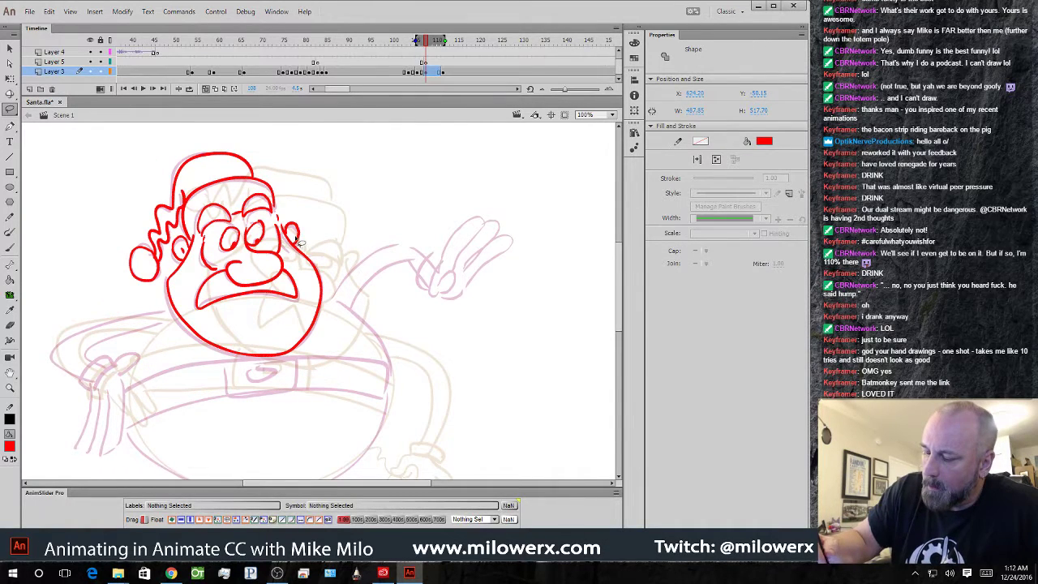
drag(304, 256, 302, 251)
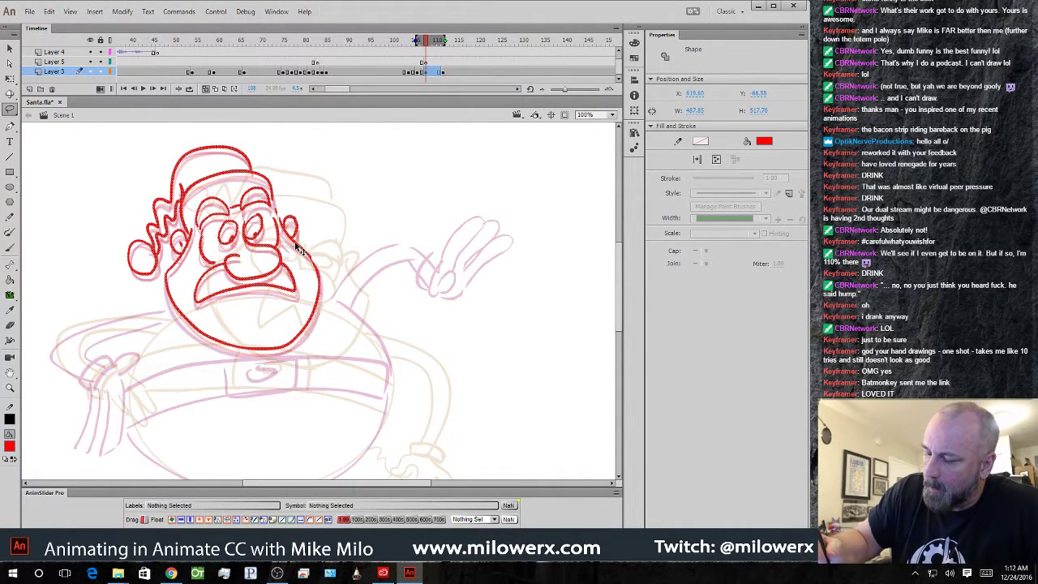
click(311, 241)
click(10, 247)
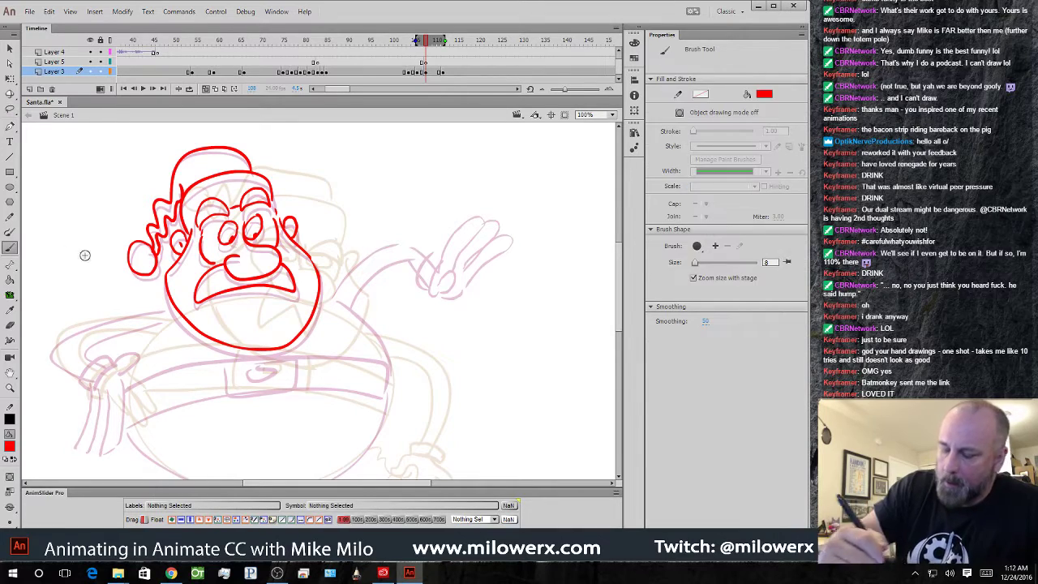
- Compare the neighbouring poses without onion skinning and delete the head drawing on frame 108
mouse_move(394, 389)
mouse_down()
mouse_move(463, 364)
mouse_move(476, 316)
mouse_up()
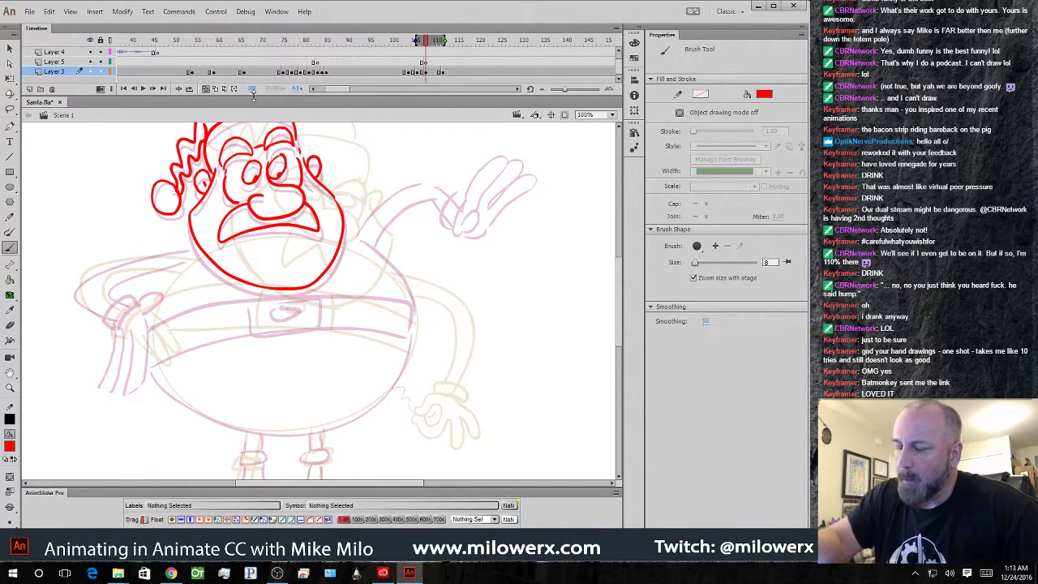
click(215, 89)
mouse_move(425, 58)
mouse_down()
mouse_move(392, 58)
mouse_move(447, 59)
mouse_move(415, 63)
mouse_move(441, 65)
mouse_up()
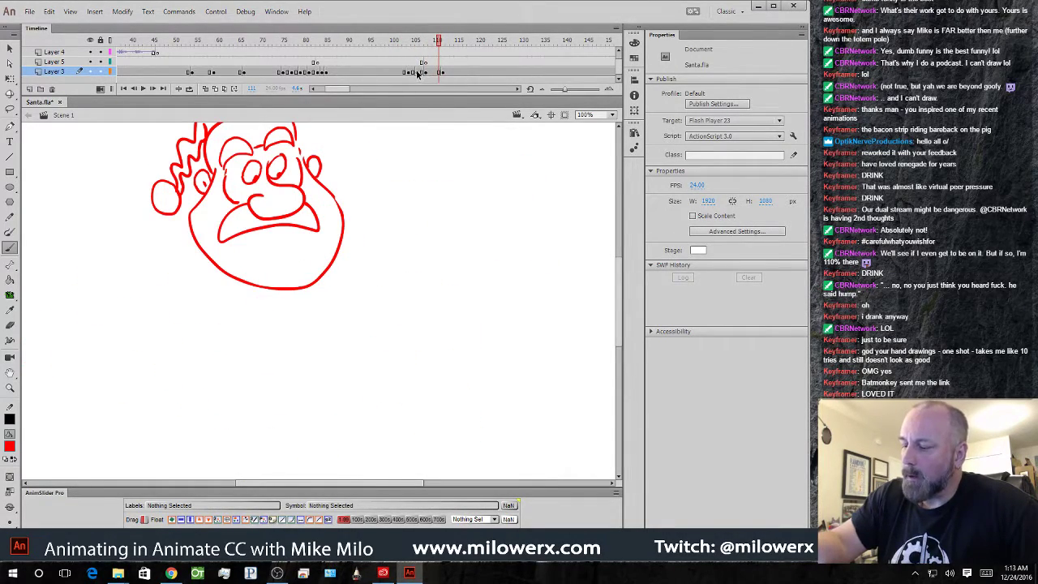
click(417, 73)
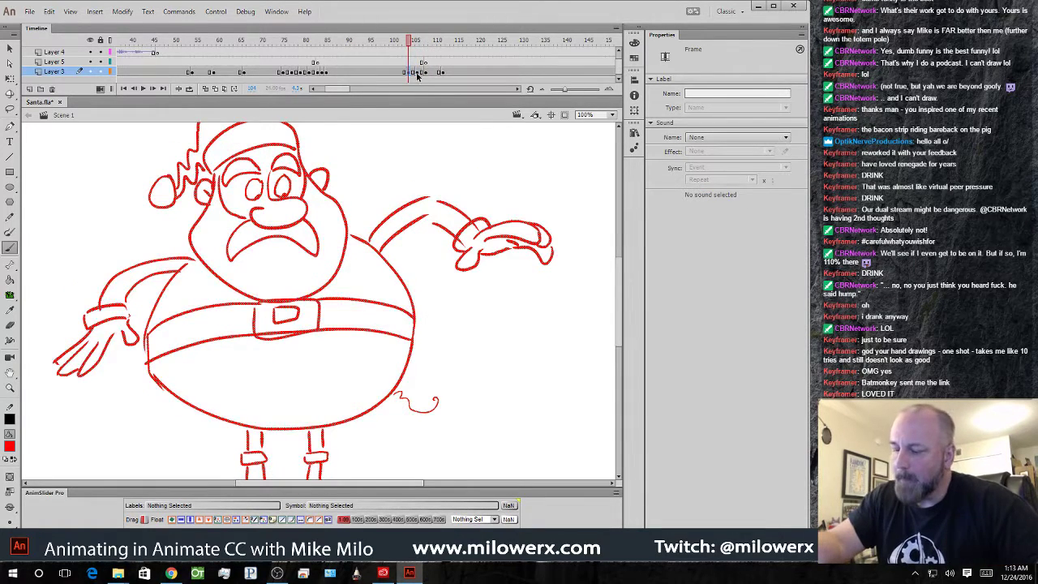
drag(419, 74, 426, 73)
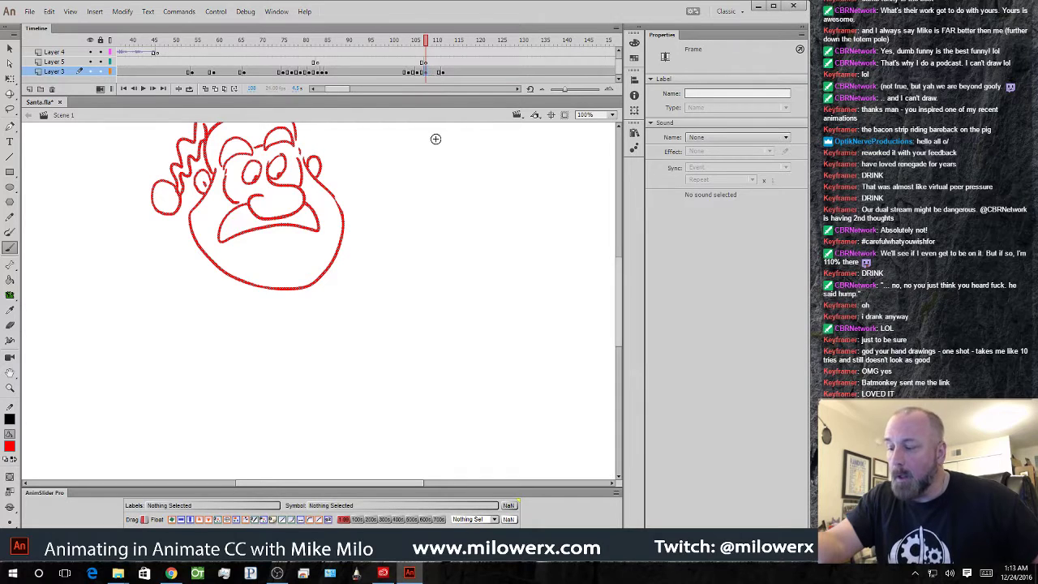
key(Delete)
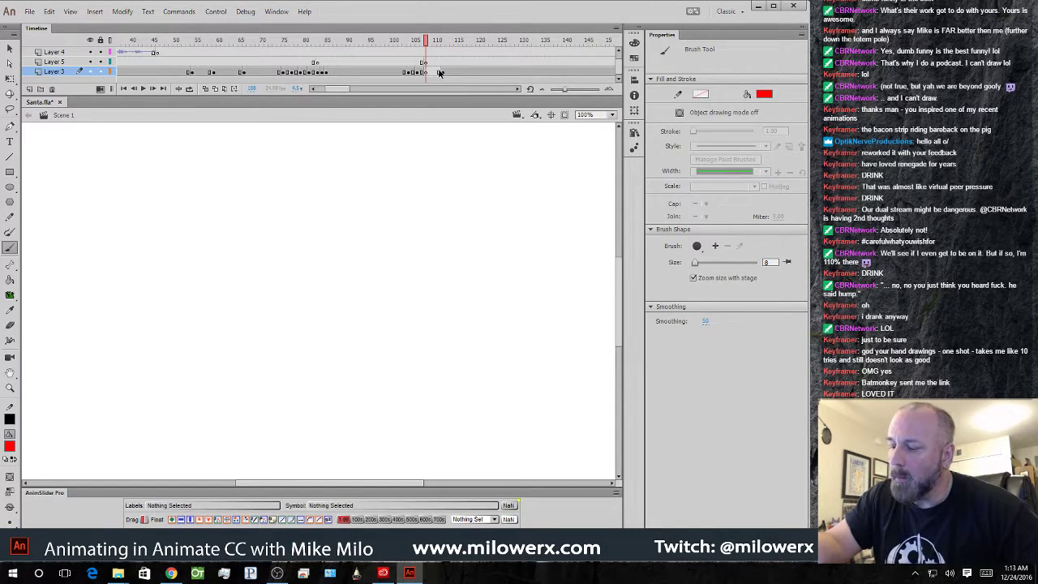
- With onion skinning on, draw Santa's hat with its trailing pompom, eyebrows and squinting eyes midway between the two poses on frame 108
click(207, 90)
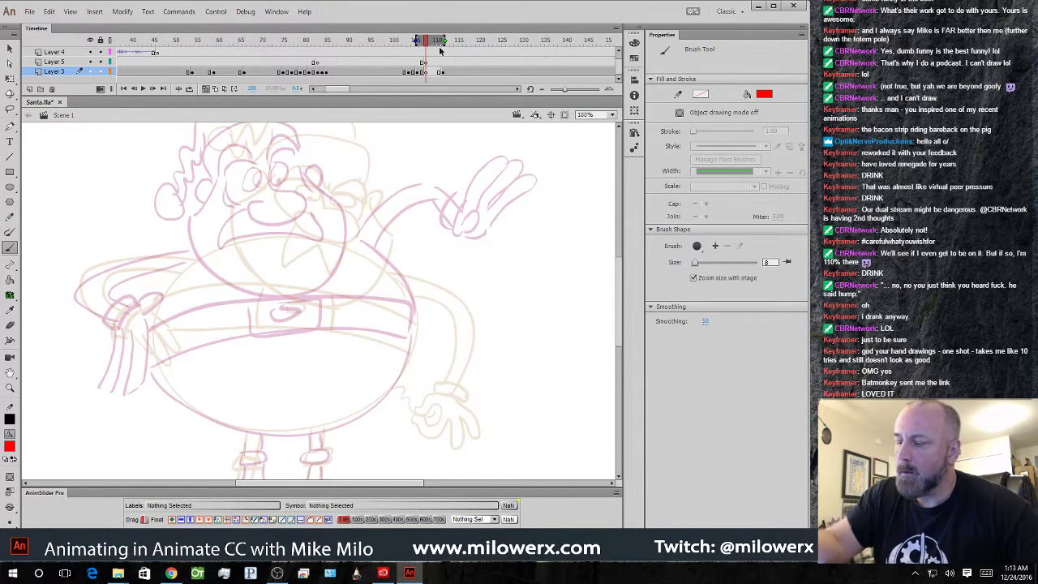
mouse_move(531, 297)
mouse_down()
mouse_move(502, 339)
mouse_move(522, 357)
mouse_up()
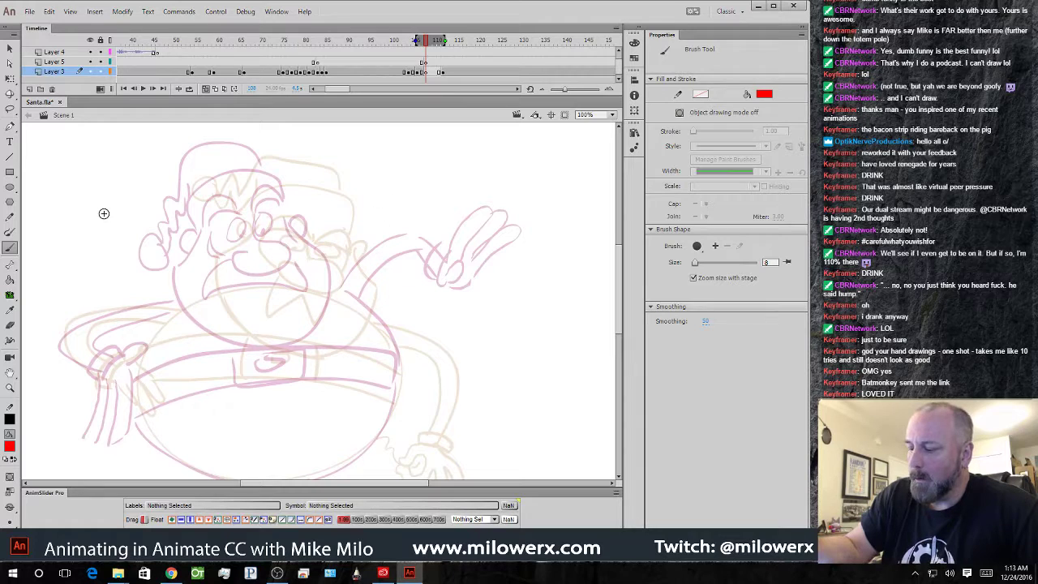
click(367, 222)
key(ctrl+z)
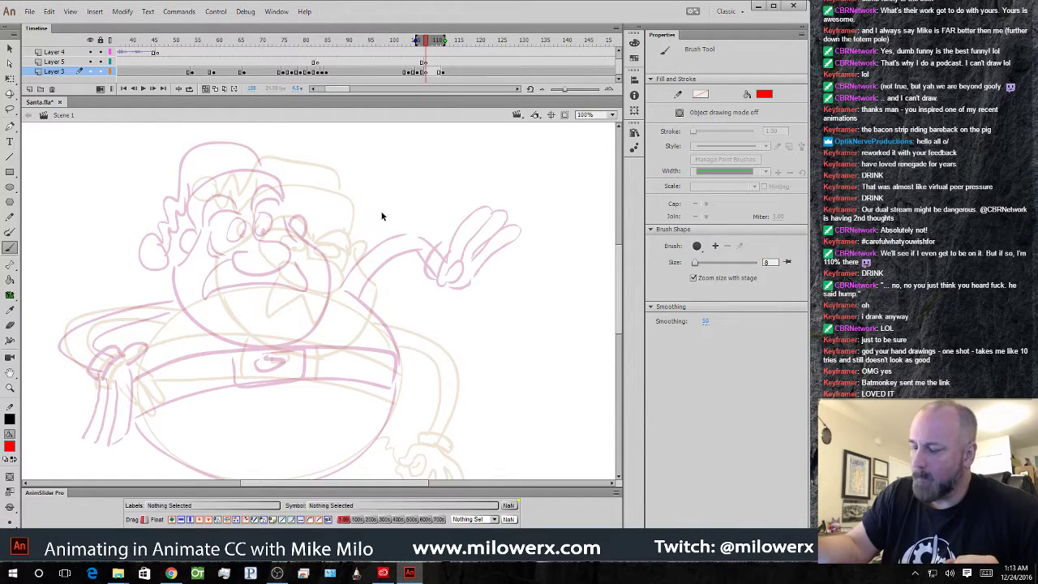
mouse_move(247, 229)
mouse_down()
mouse_move(340, 231)
mouse_move(342, 212)
mouse_move(333, 199)
mouse_move(288, 188)
mouse_move(247, 194)
mouse_move(241, 230)
mouse_up()
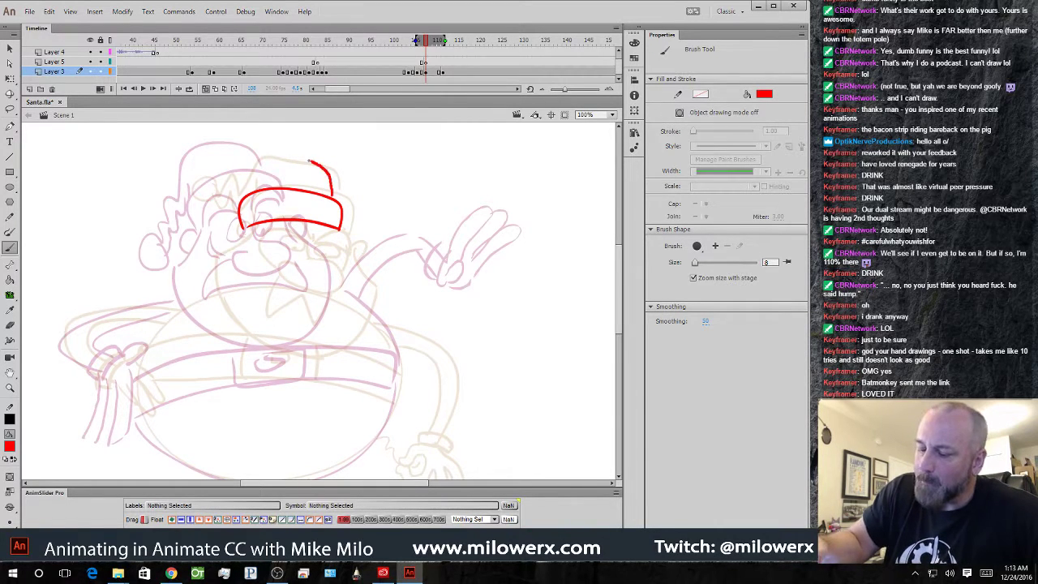
mouse_move(309, 162)
mouse_down()
mouse_move(222, 171)
mouse_move(221, 192)
mouse_move(189, 190)
mouse_move(166, 229)
mouse_move(193, 201)
mouse_move(221, 209)
mouse_move(238, 189)
mouse_move(286, 245)
mouse_move(337, 244)
mouse_up()
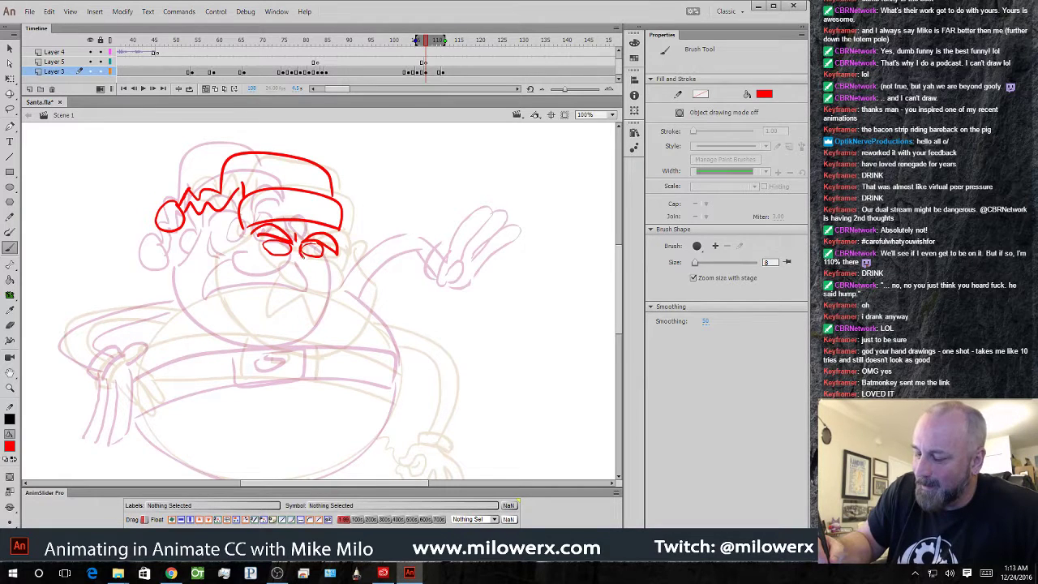
- Draw the nose, moustache, face outline and ear below the hat, and flip through the adjacent frames to check the motion
mouse_move(307, 292)
mouse_down()
mouse_move(271, 262)
mouse_move(267, 292)
mouse_move(331, 295)
mouse_up()
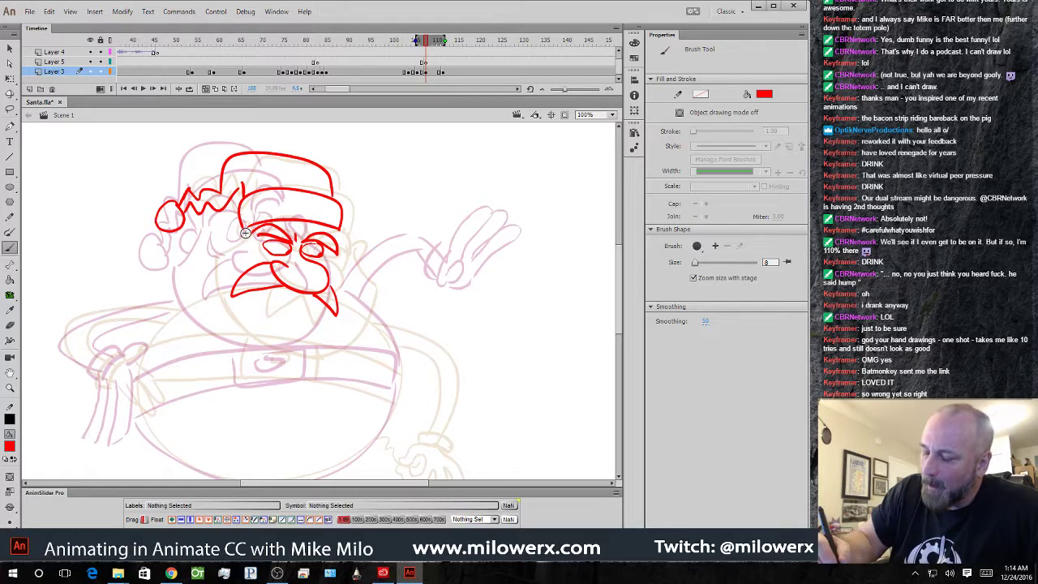
mouse_move(201, 286)
mouse_down()
mouse_move(215, 317)
mouse_move(253, 343)
mouse_up()
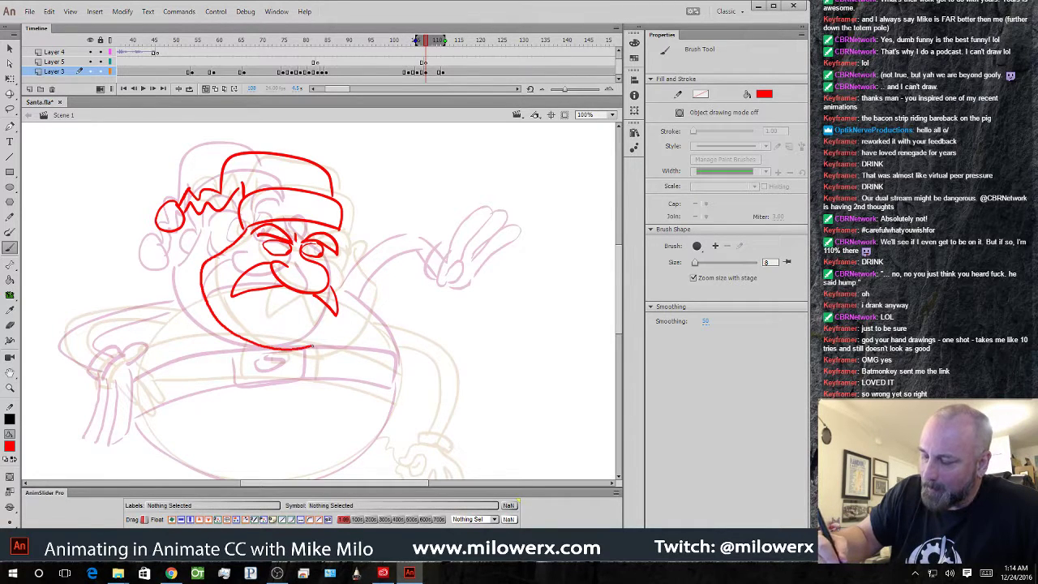
drag(251, 230, 246, 263)
drag(339, 254, 331, 268)
drag(240, 235, 225, 239)
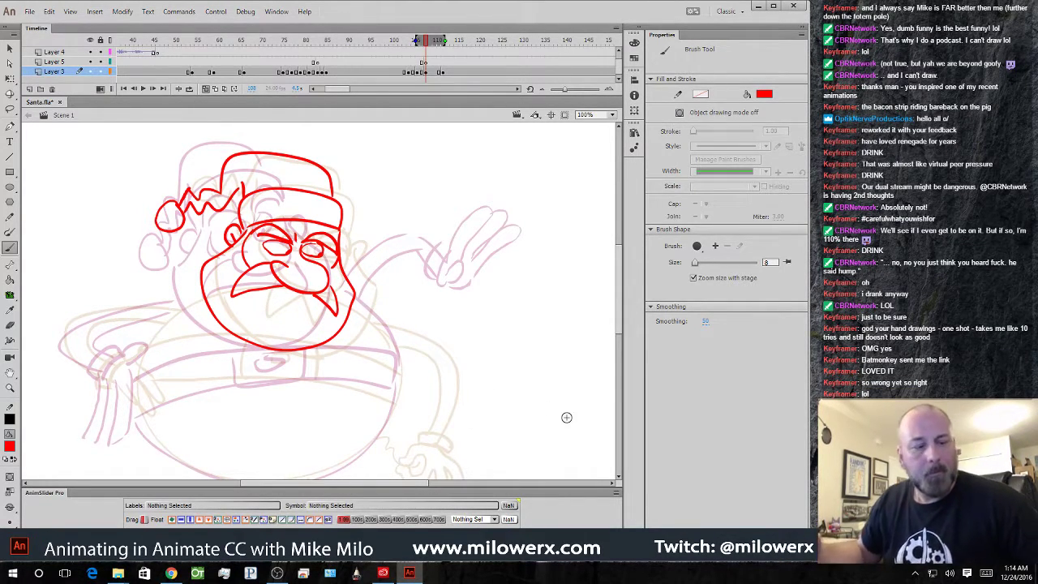
key(comma)
key(comma)
key(period)
key(period)
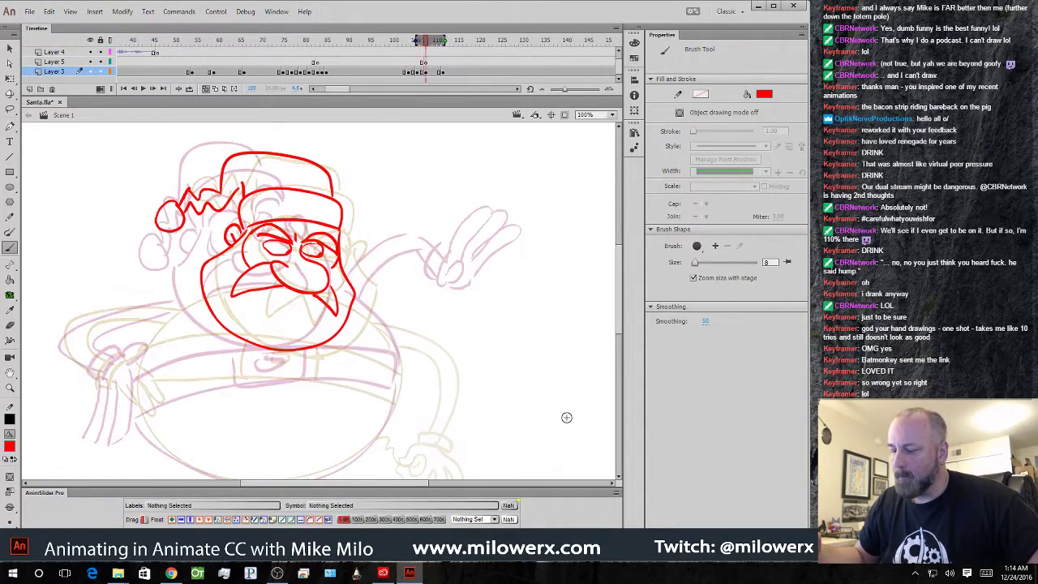
- Draw the side of Santa's torso and his lowered arm with cuff and hand on frame 108
key(period)
key(period)
key(space)
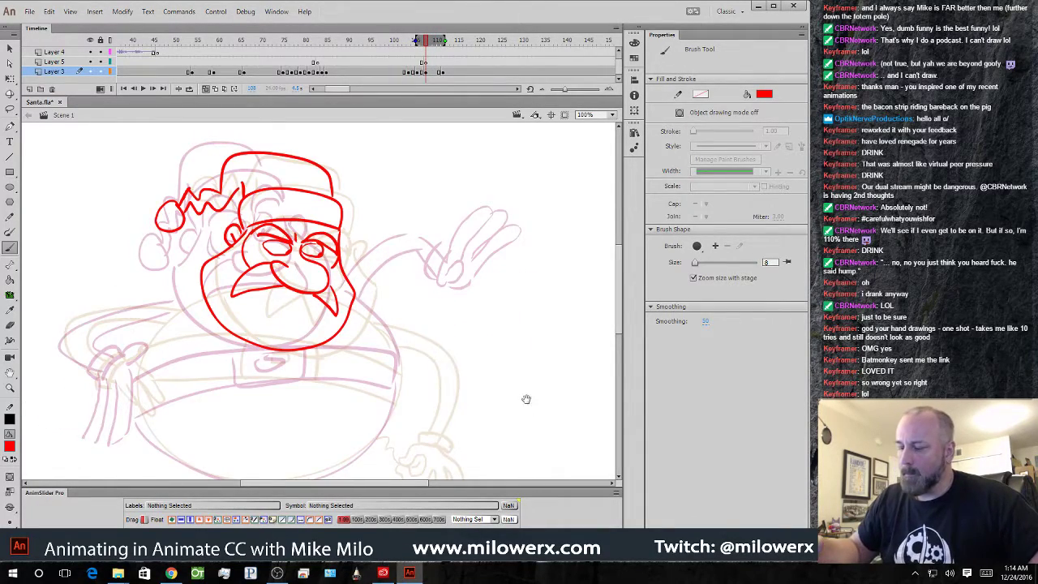
drag(526, 394, 508, 316)
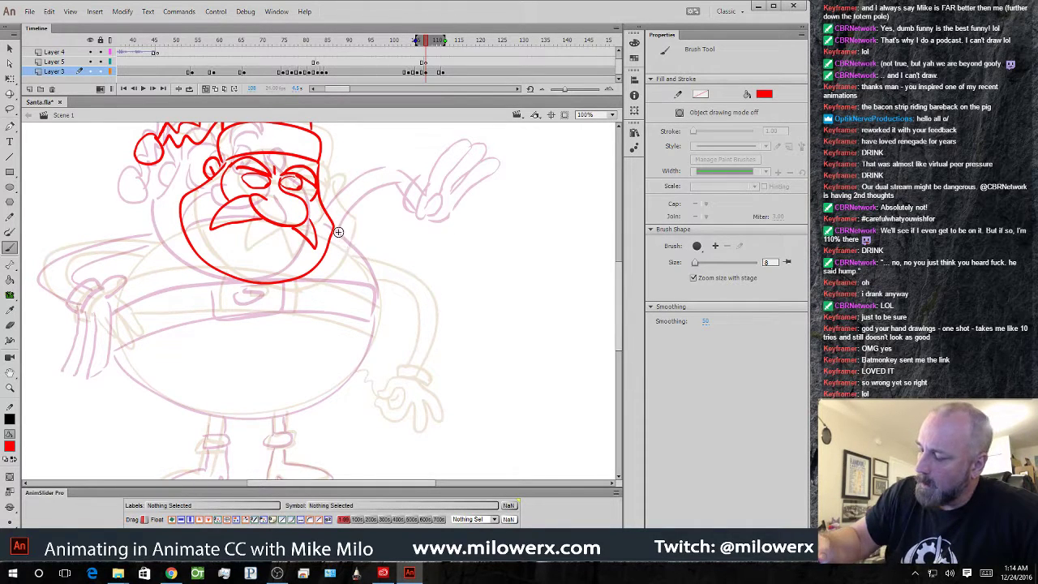
mouse_move(337, 232)
mouse_down()
mouse_move(378, 317)
mouse_move(373, 343)
mouse_up()
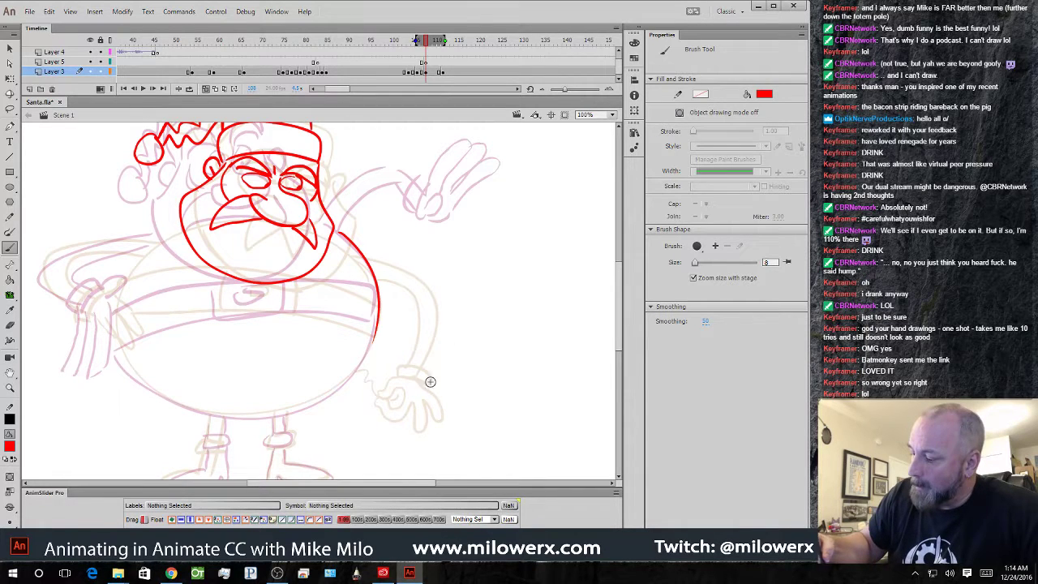
mouse_move(458, 330)
mouse_down()
mouse_move(441, 344)
mouse_move(443, 334)
mouse_move(467, 381)
mouse_move(451, 375)
mouse_move(471, 331)
mouse_up()
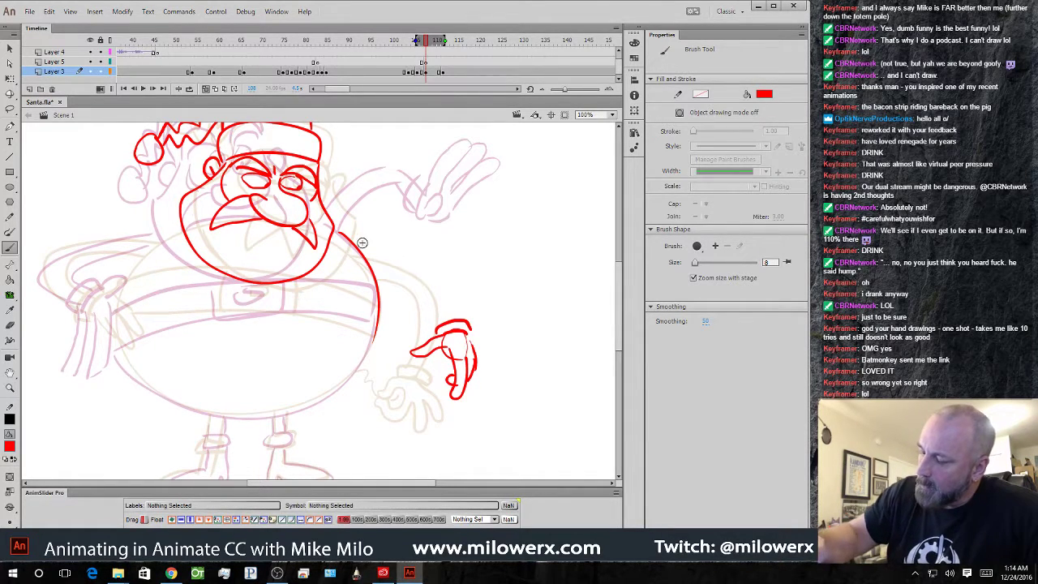
mouse_move(340, 231)
mouse_down()
mouse_move(429, 263)
mouse_move(465, 321)
mouse_up()
mouse_move(357, 248)
mouse_down()
mouse_move(424, 286)
mouse_move(442, 323)
mouse_up()
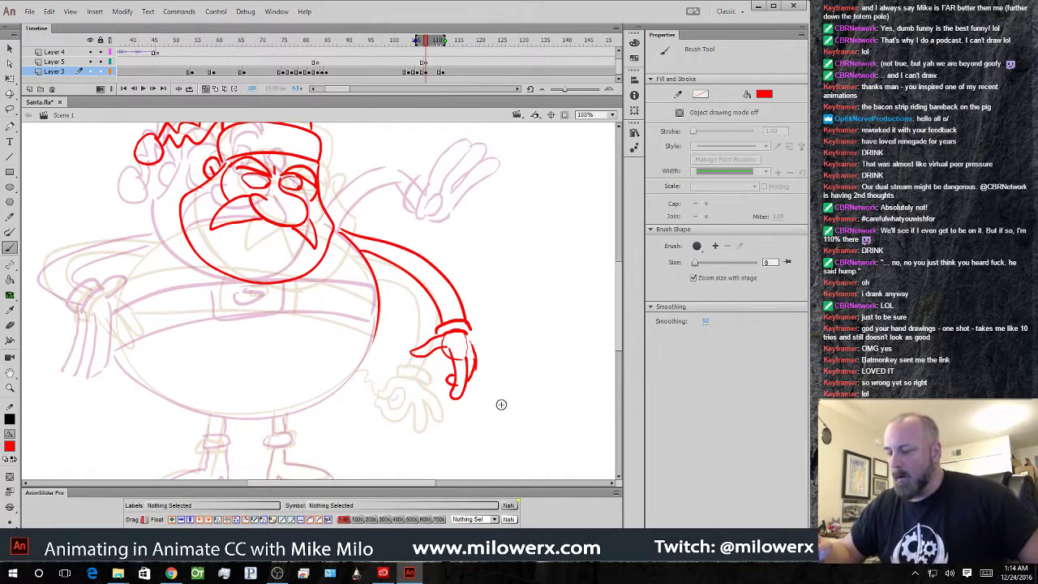
- Draw the belt buckle, the belt's upper edge and its lower edge beside the lowered arm
drag(500, 417, 587, 395)
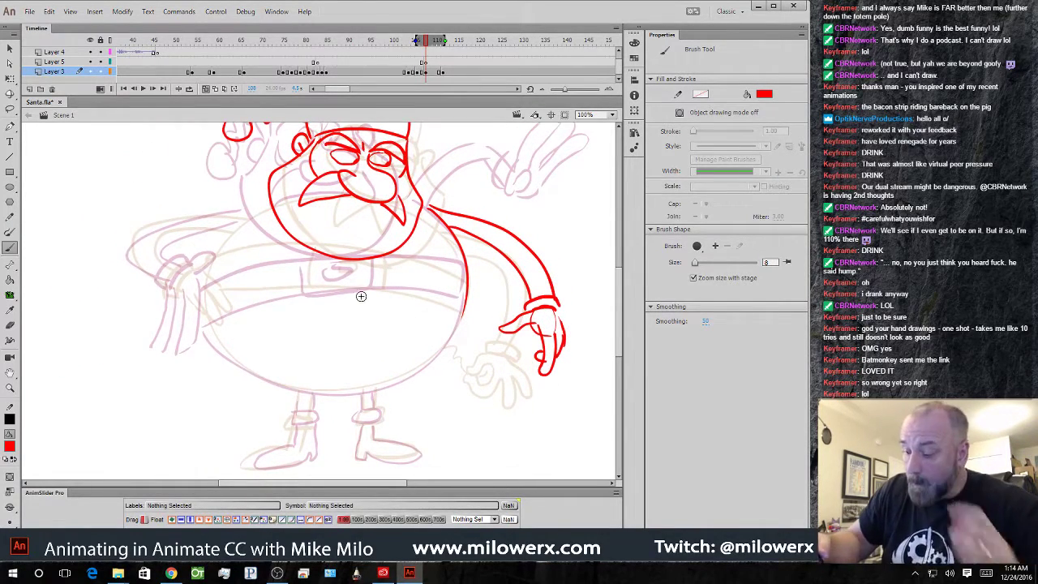
mouse_move(309, 261)
mouse_down()
mouse_move(376, 285)
mouse_move(380, 257)
mouse_move(310, 253)
mouse_up()
mouse_move(329, 269)
mouse_down()
mouse_move(359, 269)
mouse_move(438, 300)
mouse_up()
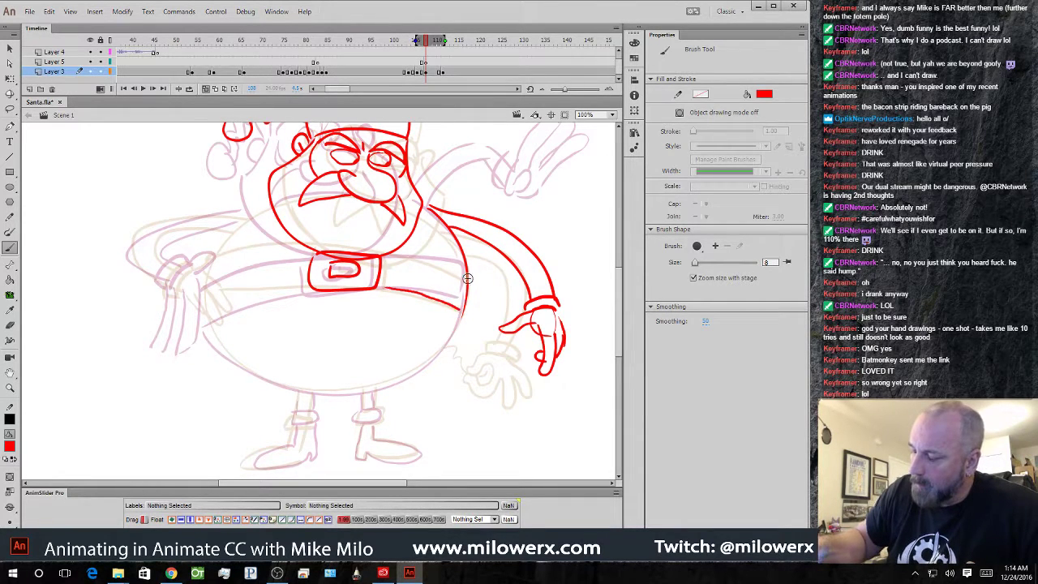
mouse_move(428, 260)
mouse_down()
mouse_move(274, 252)
mouse_move(211, 270)
mouse_up()
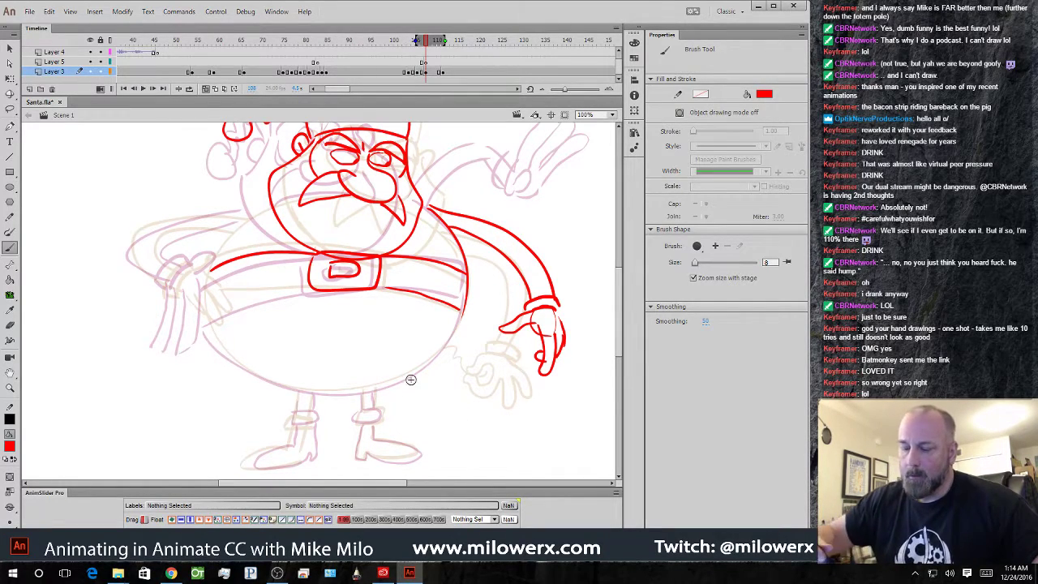
- Flip back through the earlier poses and return to frame 108 to compare the body and arm positions
key(comma)
key(period)
key(comma)
key(comma)
key(comma)
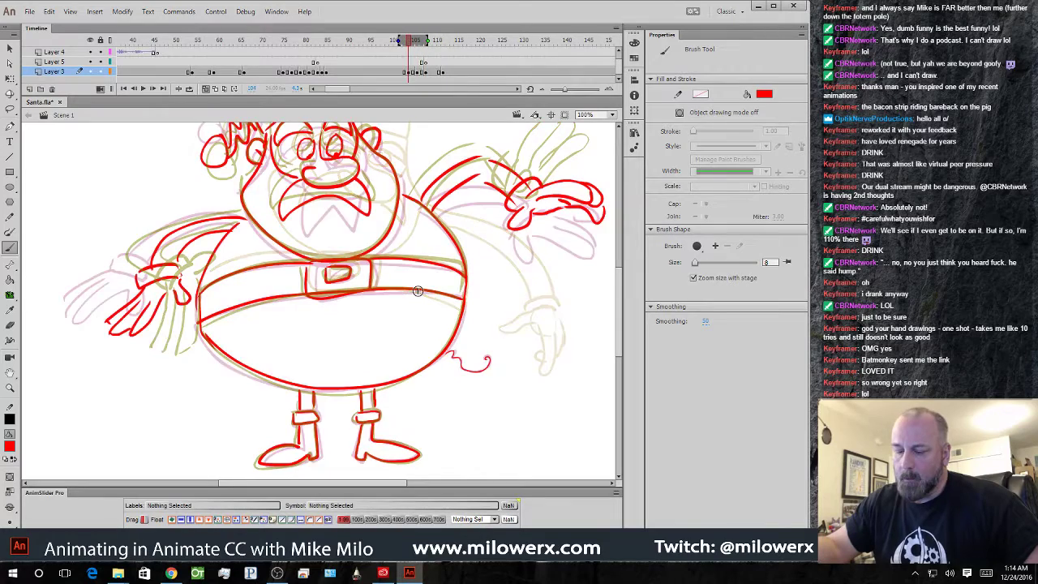
key(period)
key(period)
key(period)
key(period)
key(period)
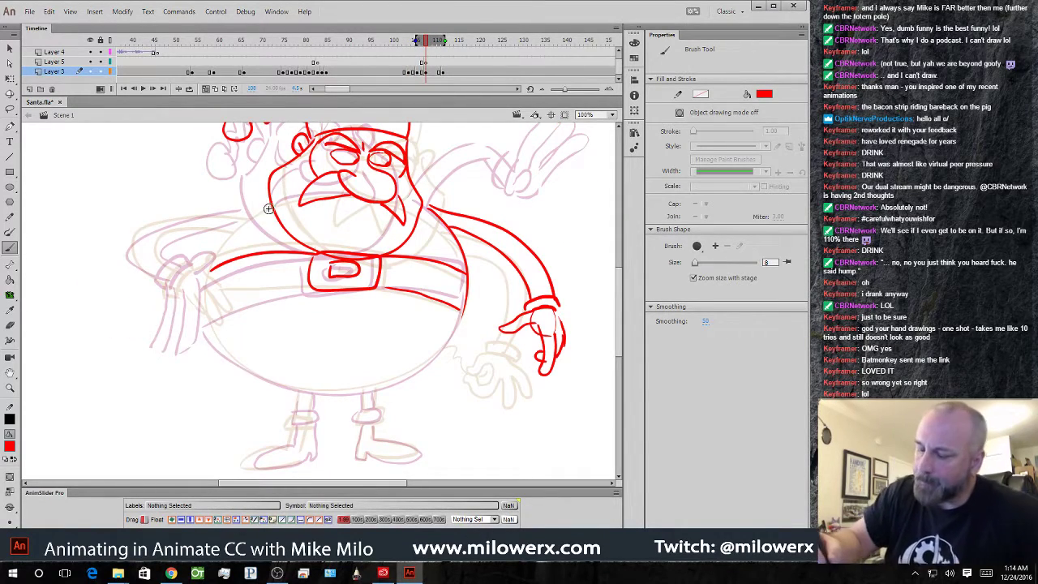
- Draw the bent arm with its hand resting on the hip, and the lower curve of the belly
mouse_move(256, 213)
mouse_down()
mouse_move(154, 229)
mouse_move(155, 261)
mouse_move(188, 285)
mouse_move(209, 261)
mouse_move(177, 239)
mouse_move(206, 312)
mouse_move(232, 302)
mouse_up()
mouse_move(211, 265)
mouse_down()
mouse_move(216, 249)
mouse_move(214, 266)
mouse_up()
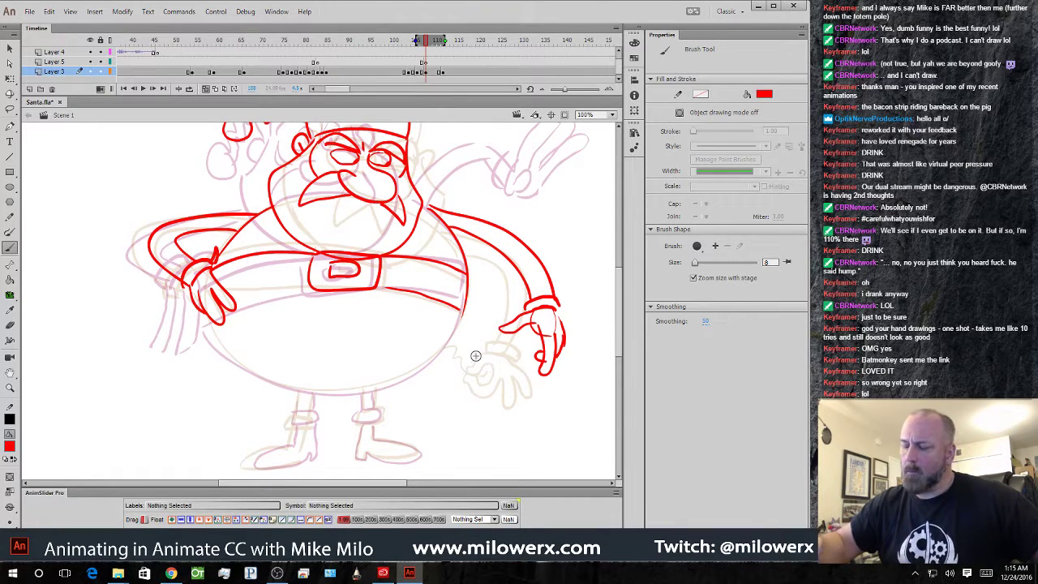
mouse_move(460, 321)
mouse_down()
mouse_move(426, 364)
mouse_move(383, 389)
mouse_move(330, 392)
mouse_move(270, 378)
mouse_move(226, 351)
mouse_move(200, 313)
mouse_up()
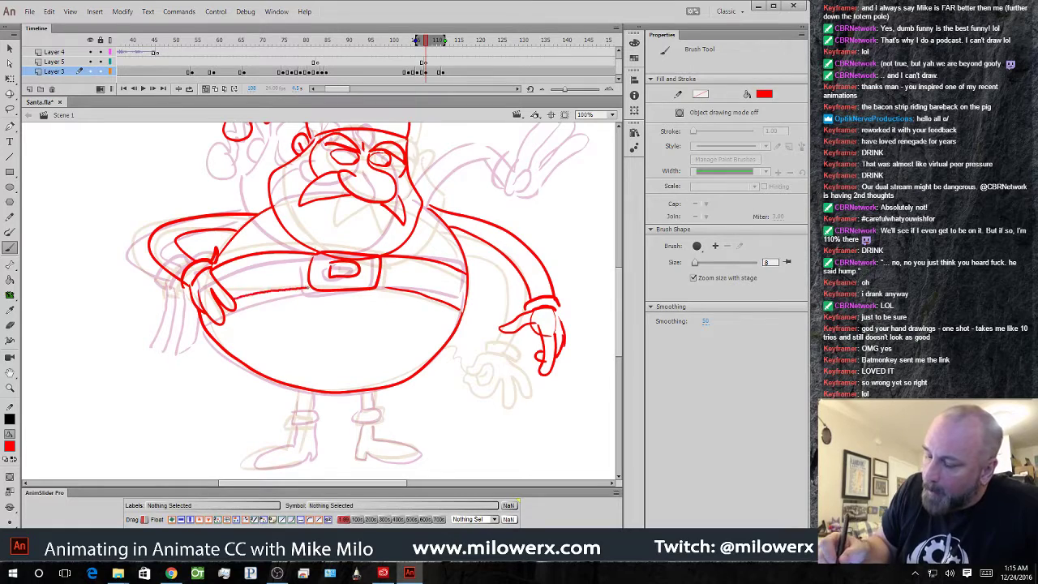
- Draw both legs with cuffs and boots, the curly squiggle beside the belly, and the rest of the belt's lower edge
drag(498, 412, 488, 295)
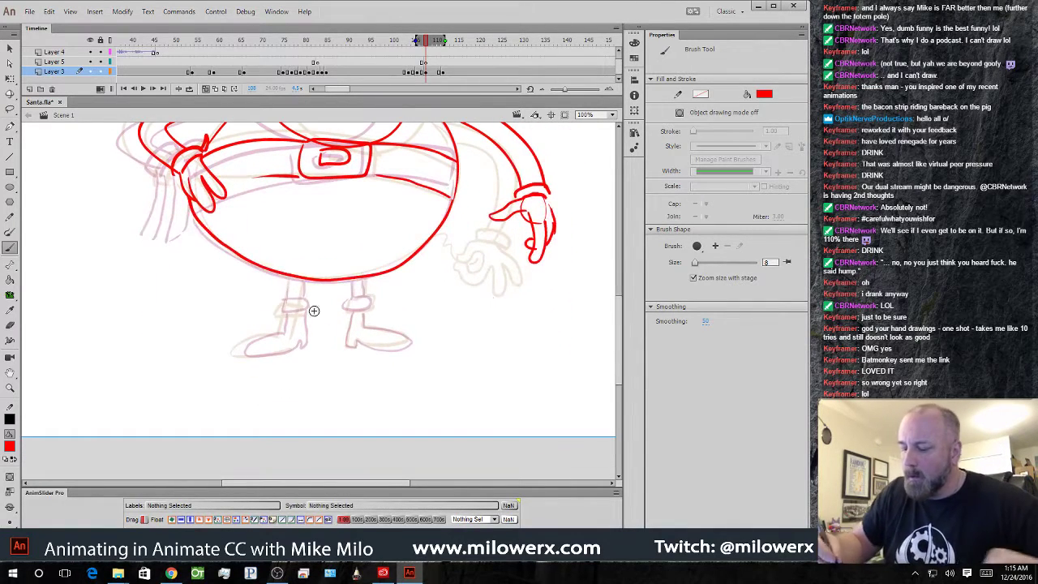
drag(290, 276, 283, 313)
drag(305, 281, 285, 327)
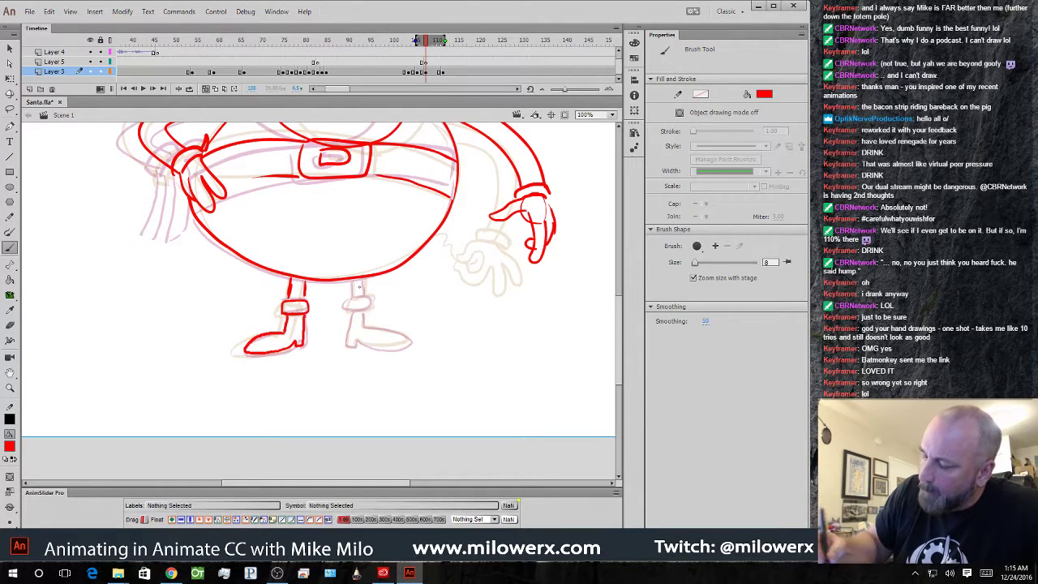
mouse_move(352, 280)
mouse_down()
mouse_move(357, 339)
mouse_move(354, 313)
mouse_move(348, 343)
mouse_move(384, 346)
mouse_up()
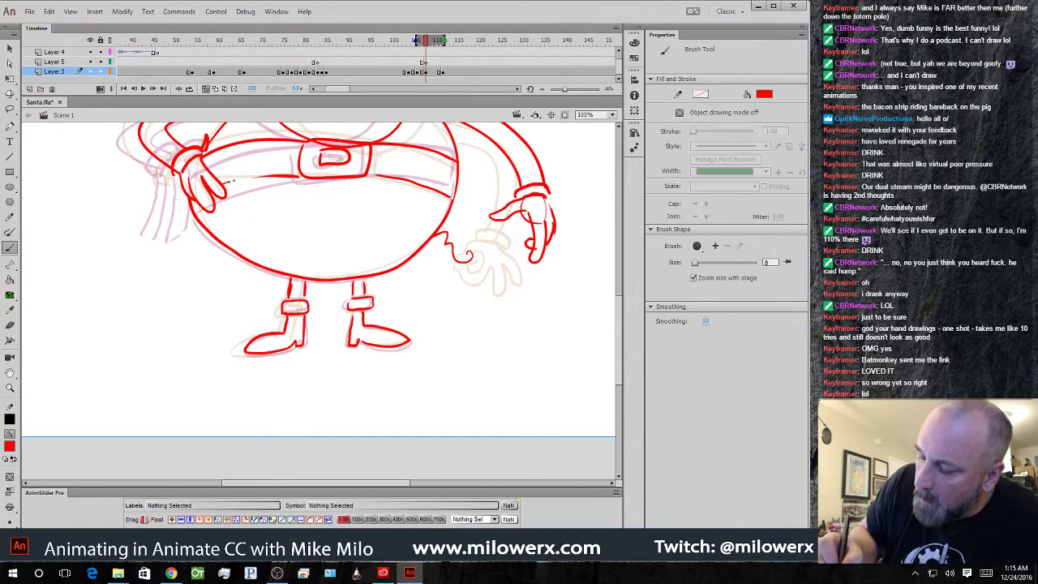
drag(228, 183, 273, 176)
- Turn off onion skinning and scrub through the surrounding frames to review the motion up to frame 107
key(ctrl+space)
key(ctrl+minus)
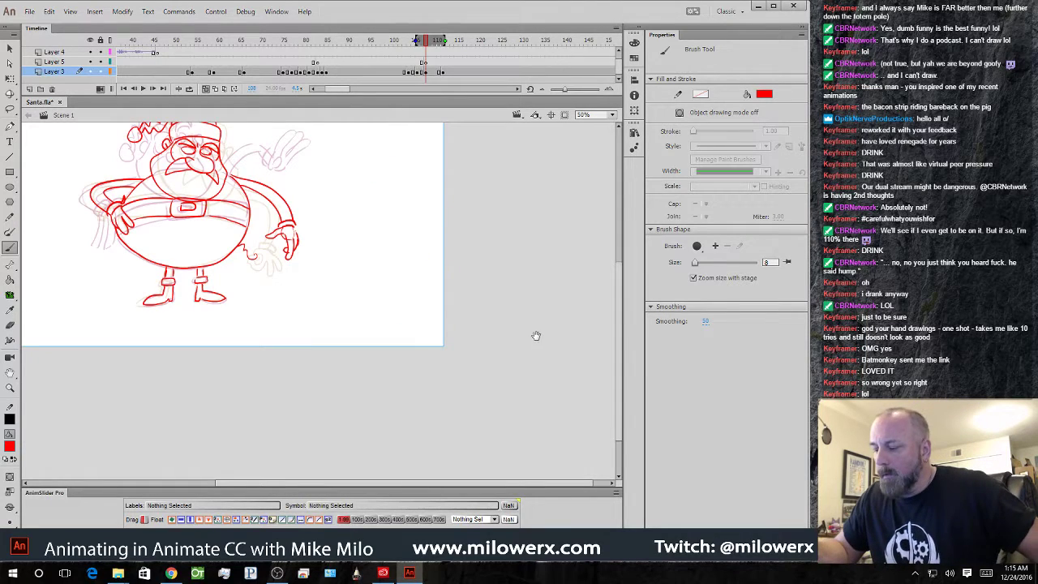
click(206, 89)
mouse_move(427, 42)
mouse_down()
mouse_move(366, 47)
mouse_move(456, 61)
mouse_move(421, 63)
mouse_up()
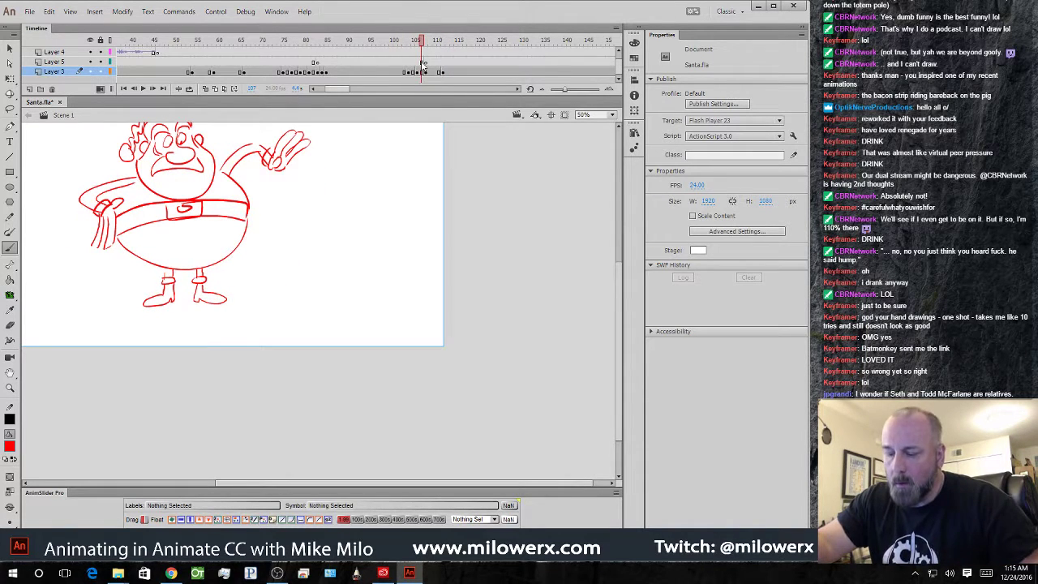
- With onion skinning on, draw the missing curly squiggle beside the belly on frame 107, and compare it across the neighbouring frames
click(206, 89)
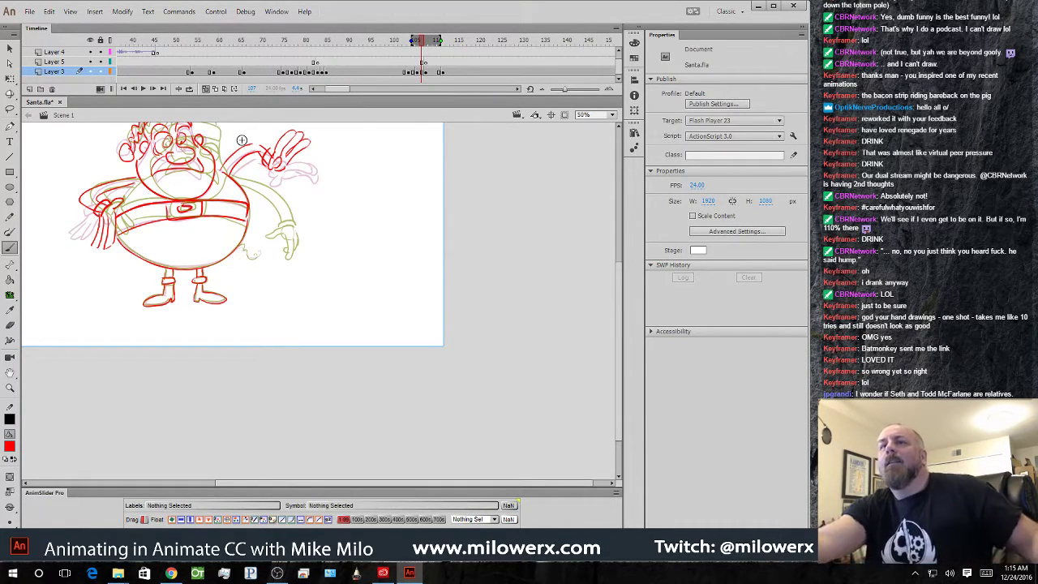
ctrl+click(307, 265)
ctrl+click(308, 265)
mouse_move(311, 330)
mouse_down()
mouse_move(487, 246)
mouse_move(575, 182)
mouse_up()
mouse_move(103, 304)
mouse_down()
mouse_move(119, 297)
mouse_move(139, 344)
mouse_move(166, 355)
mouse_move(183, 345)
mouse_move(175, 334)
mouse_up()
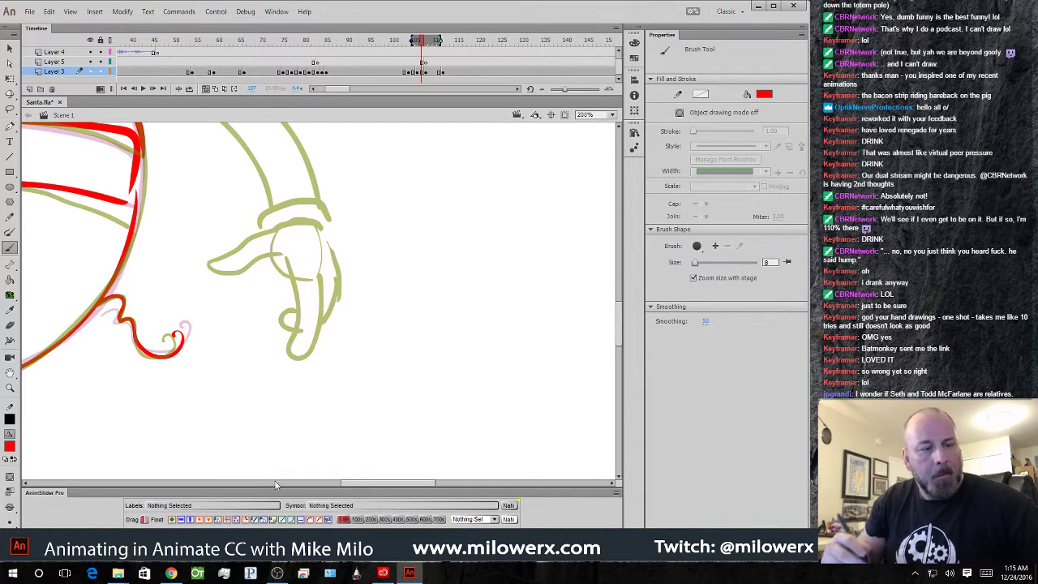
key(comma)
key(comma)
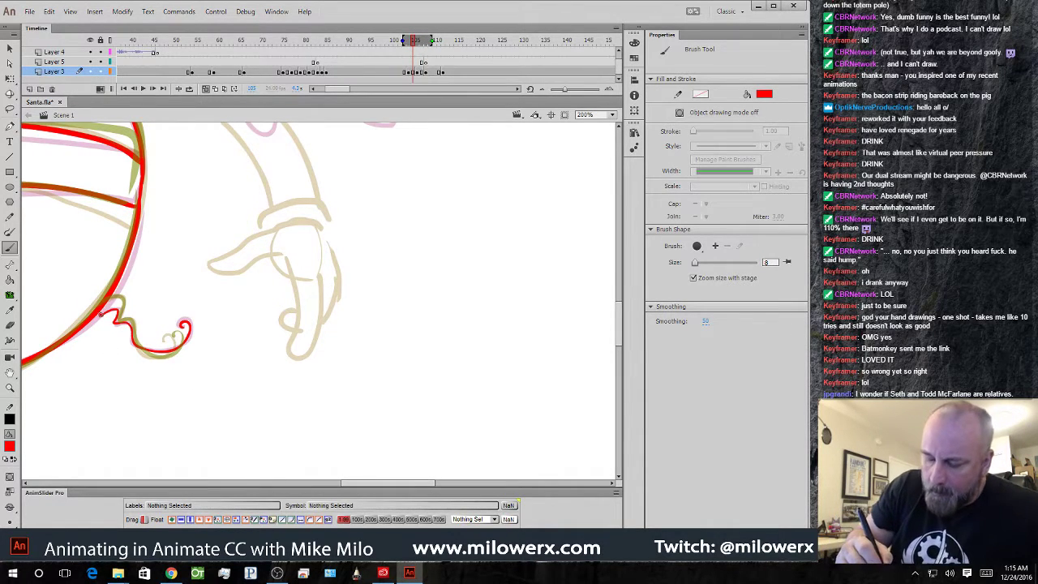
key(period)
key(period)
key(period)
key(period)
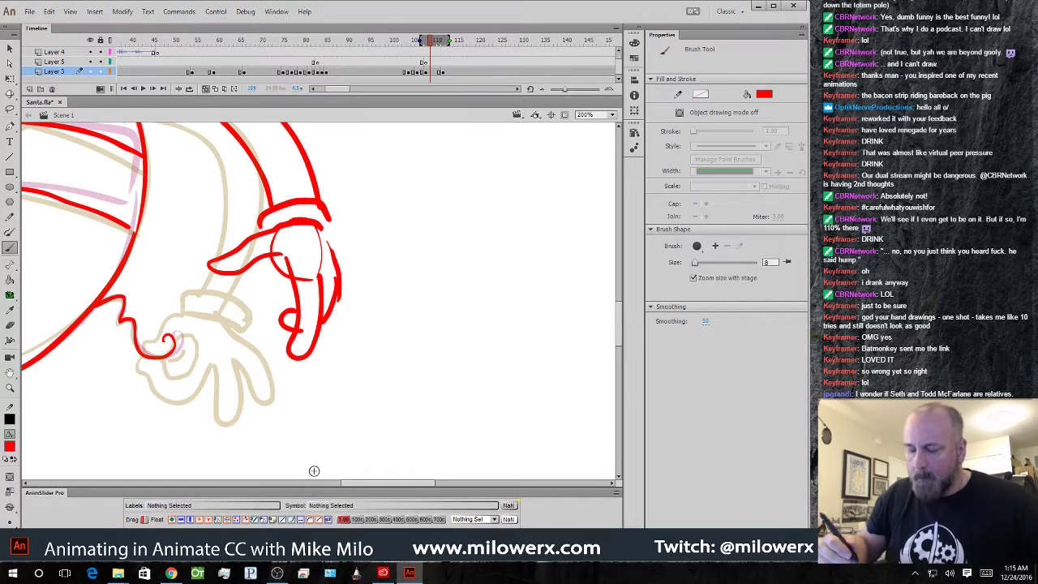
- Draw the second ear on the far side of Santa's face, below the hat brim
key(ctrl+minus)
key(ctrl+minus)
key(ctrl+minus)
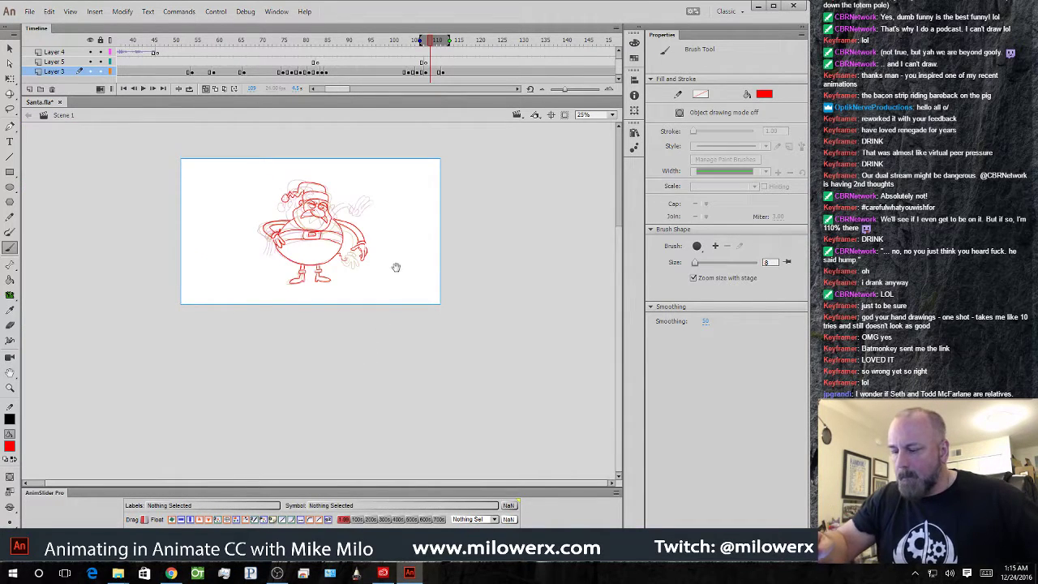
drag(396, 268, 413, 338)
ctrl+click(440, 348)
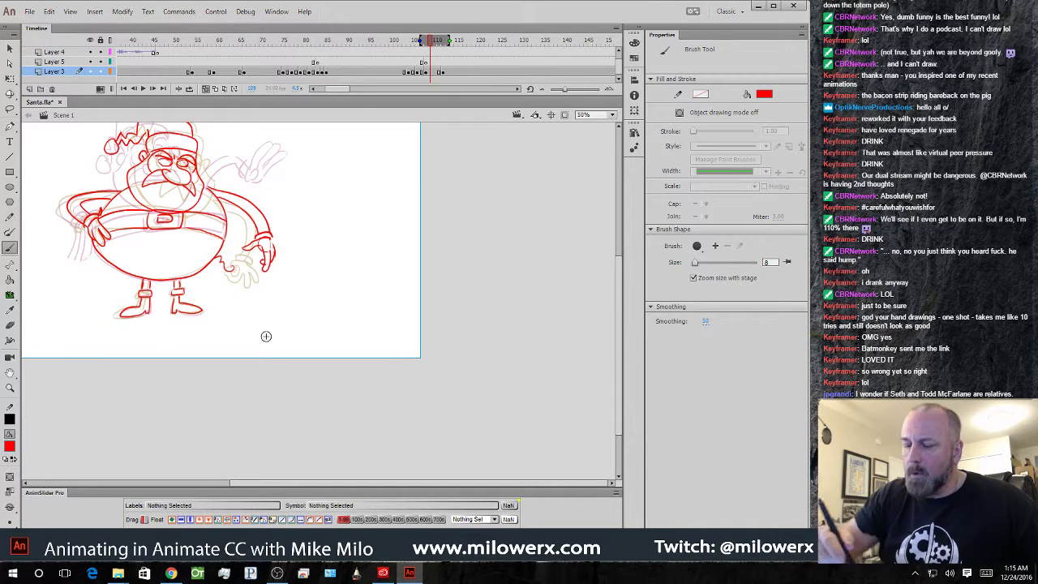
key(ctrl+equal)
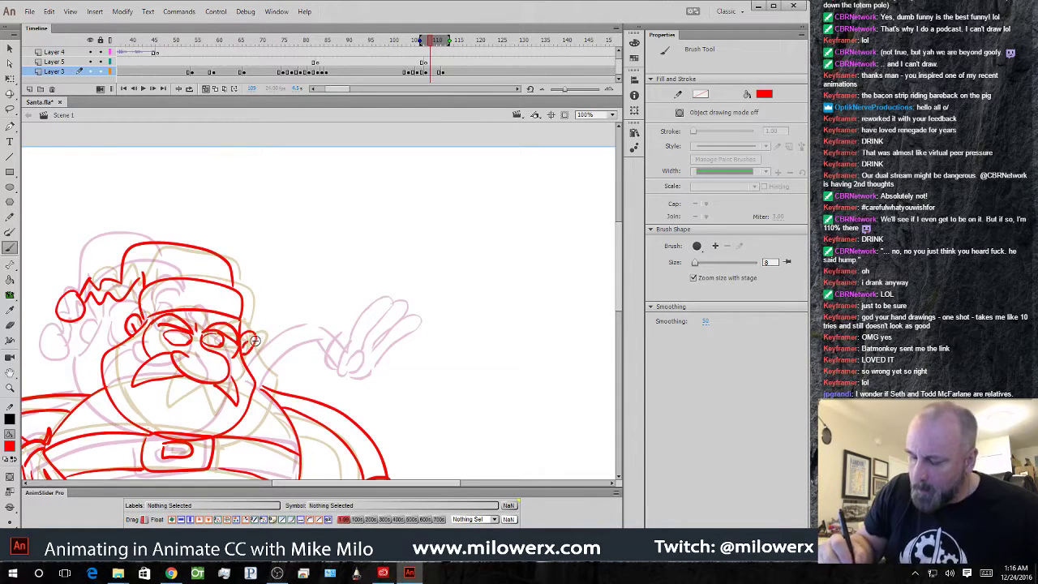
- Turn off onion skinning and scrub across the whole figure's frames to check the new in-between pose
key(ctrl+minus)
drag(380, 389, 519, 308)
click(205, 88)
drag(430, 42, 442, 75)
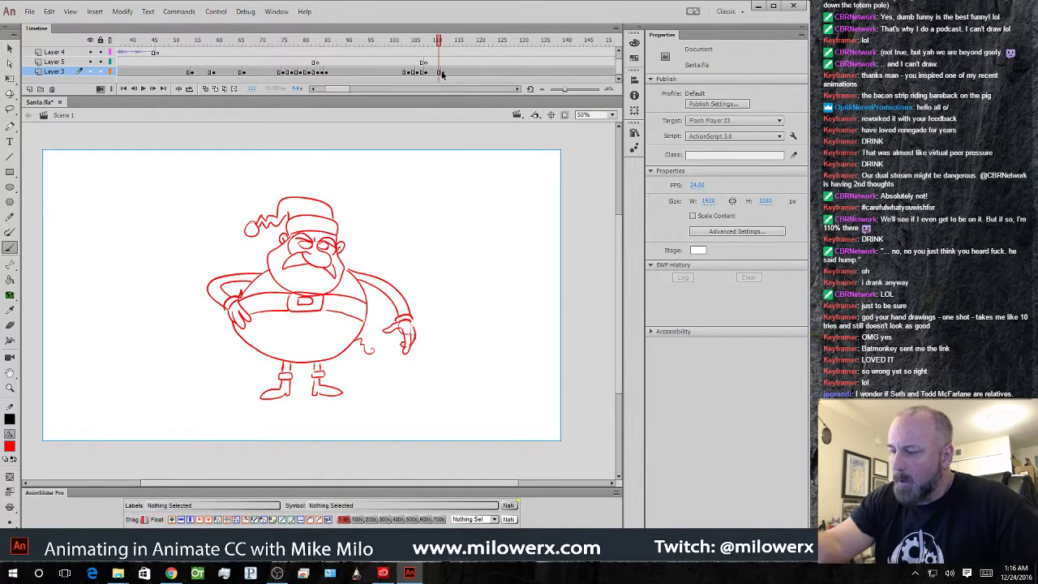
- Create a blank keyframe at frame 110 on Layer 3 and turn on onion skinning
click(434, 73)
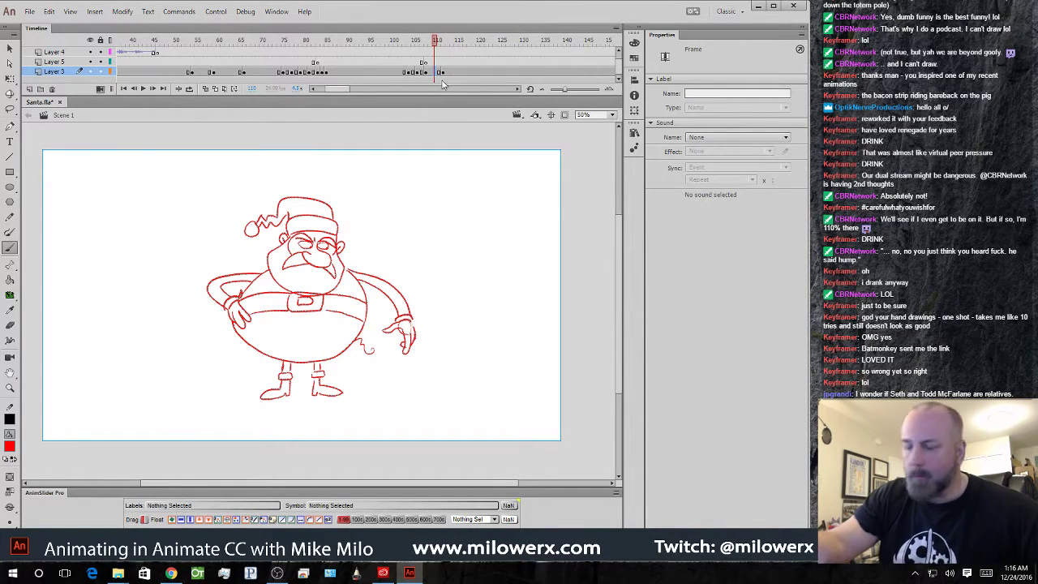
key(Delete)
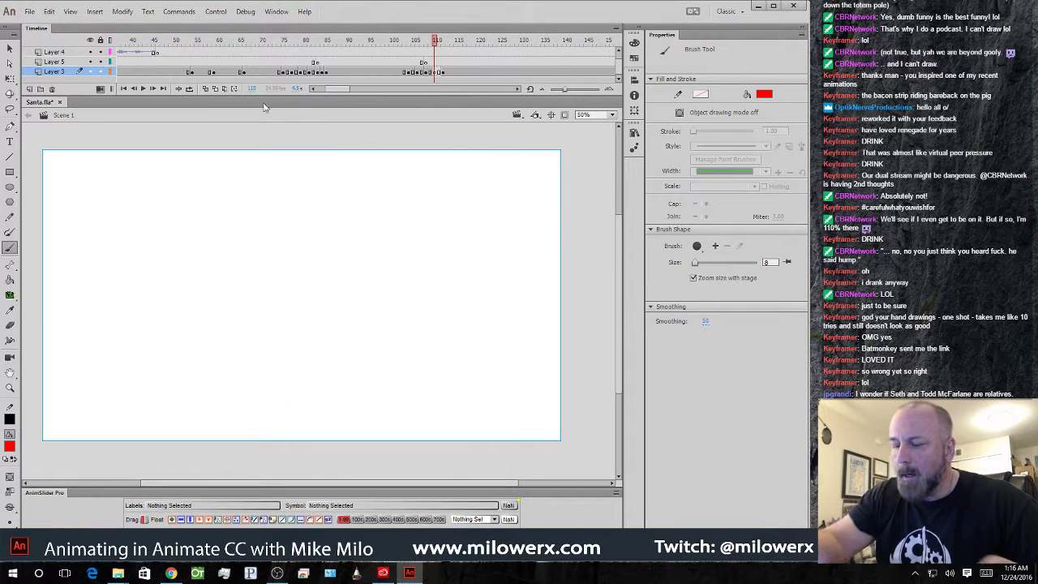
click(206, 90)
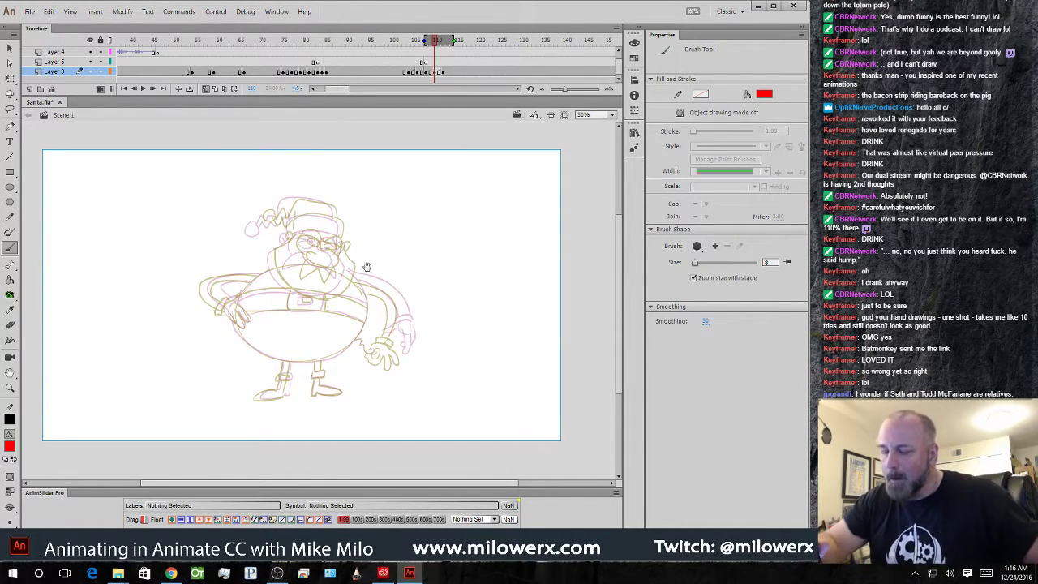
- Draw the eyebrows, squinting eyes, nose and pointed moustache between the two onion-skinned poses on frame 110
key(ctrl+equal)
drag(433, 320, 497, 332)
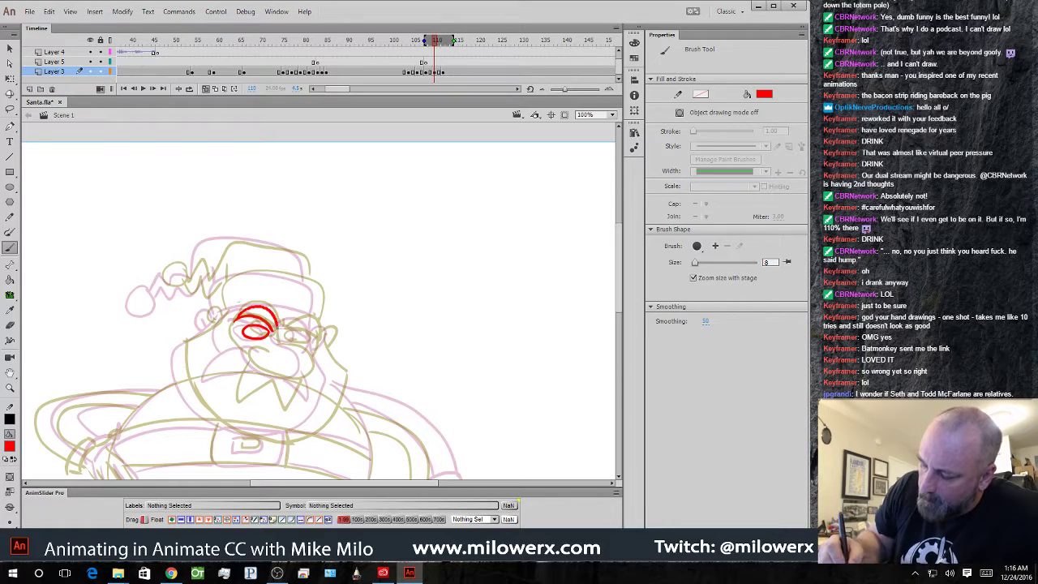
drag(236, 310, 285, 332)
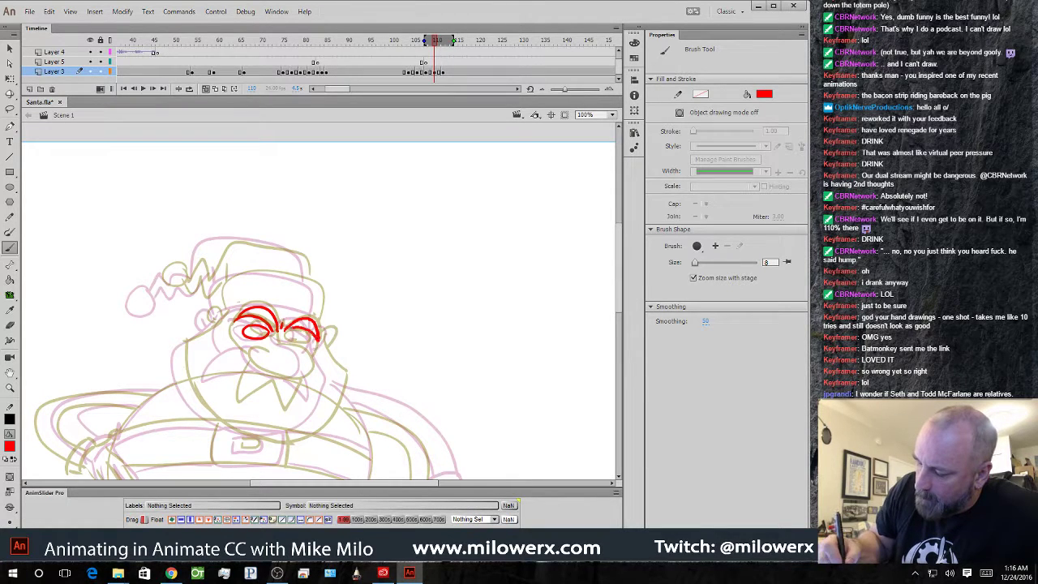
mouse_move(296, 333)
mouse_down()
mouse_move(302, 374)
mouse_move(276, 376)
mouse_move(248, 350)
mouse_move(219, 382)
mouse_up()
drag(305, 375, 307, 395)
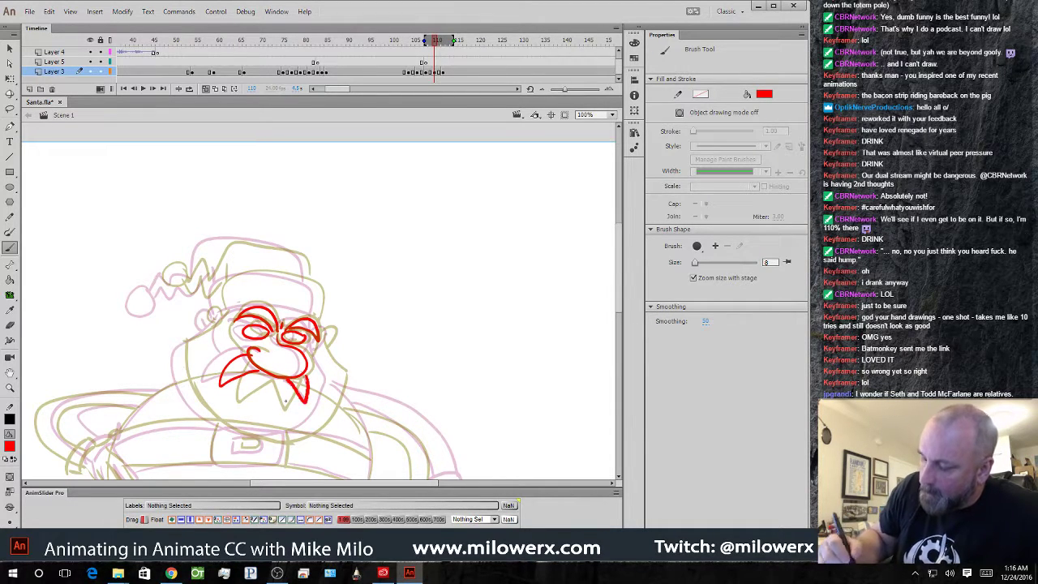
- Draw Santa's face sides and full rounded beard outline between the two onion-skinned poses
mouse_move(238, 306)
mouse_down()
mouse_move(227, 337)
mouse_move(189, 336)
mouse_move(180, 359)
mouse_move(190, 399)
mouse_move(232, 434)
mouse_move(268, 441)
mouse_move(319, 420)
mouse_move(344, 388)
mouse_move(320, 336)
mouse_up()
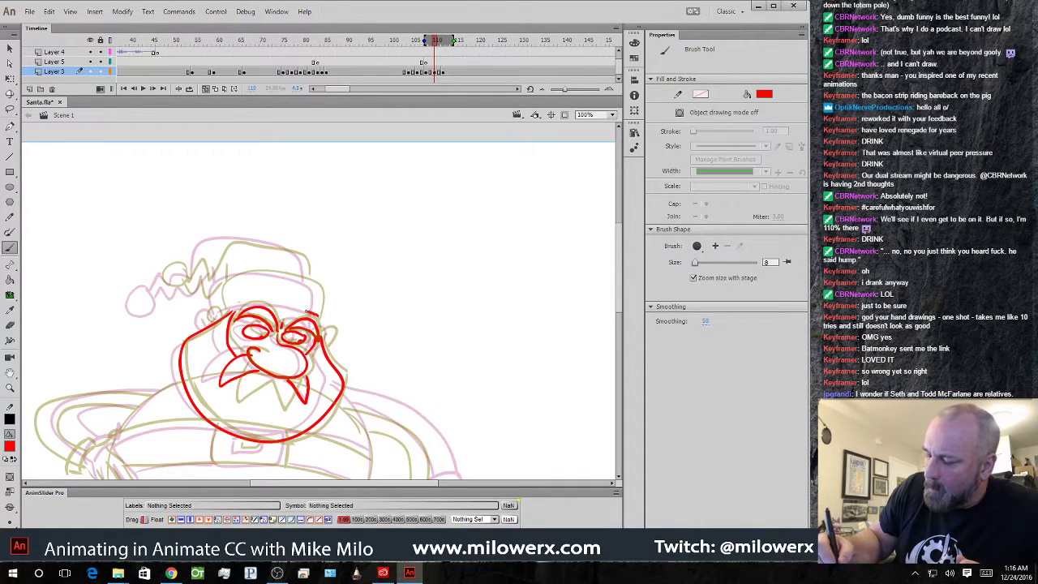
mouse_move(309, 311)
mouse_down()
mouse_move(221, 309)
mouse_move(220, 286)
mouse_move(297, 274)
mouse_up()
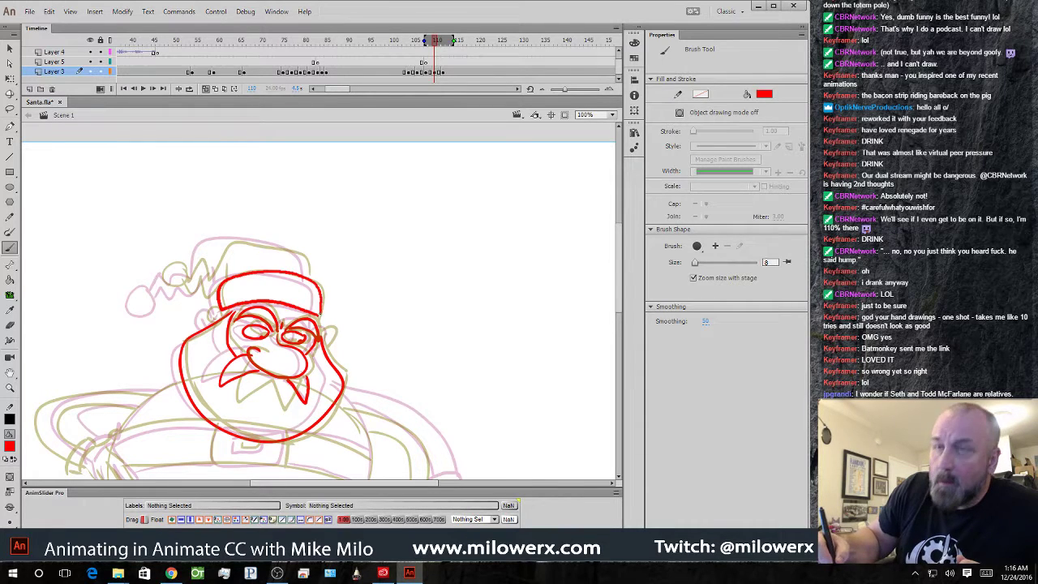
drag(320, 314, 315, 316)
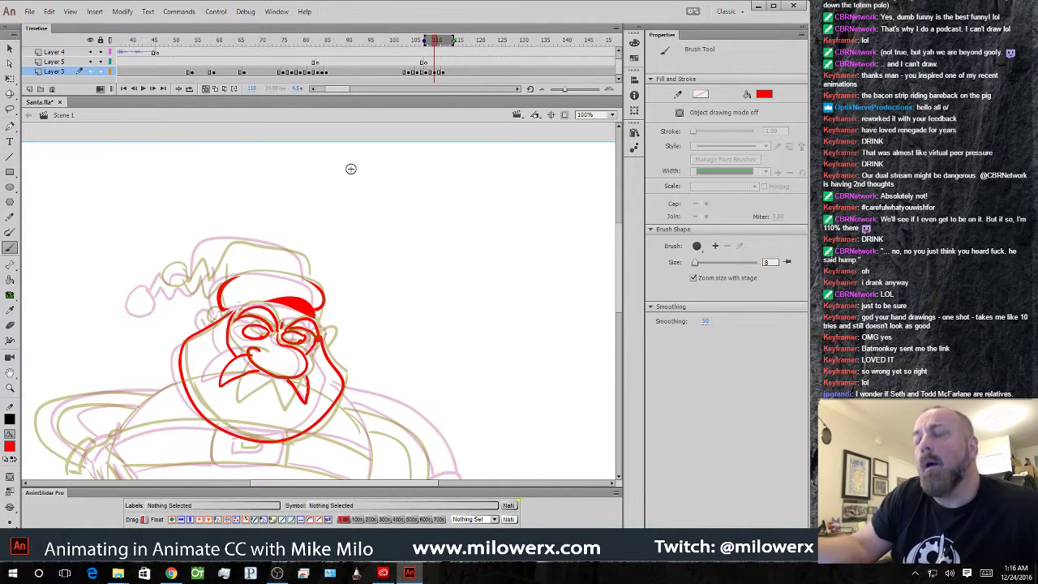
mouse_move(306, 273)
mouse_down()
mouse_move(213, 239)
mouse_move(207, 265)
mouse_up()
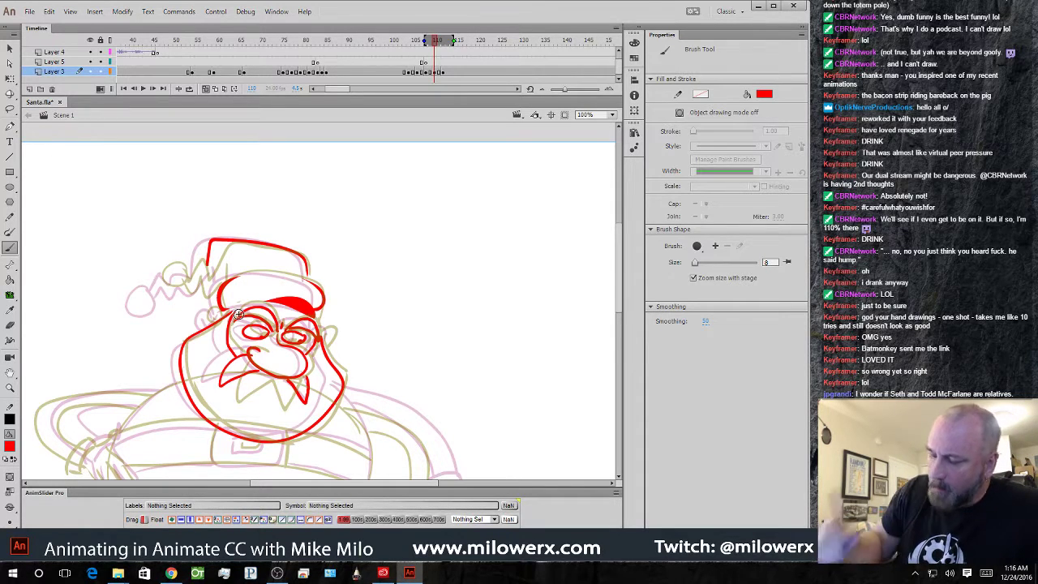
key(ctrl+z)
key(ctrl+z)
- Draw the hat's curved brim, rounded crown, zigzag tail and round pom-pom above Santa's face
mouse_move(318, 326)
mouse_down()
mouse_move(309, 281)
mouse_move(262, 272)
mouse_move(225, 276)
mouse_move(217, 313)
mouse_up()
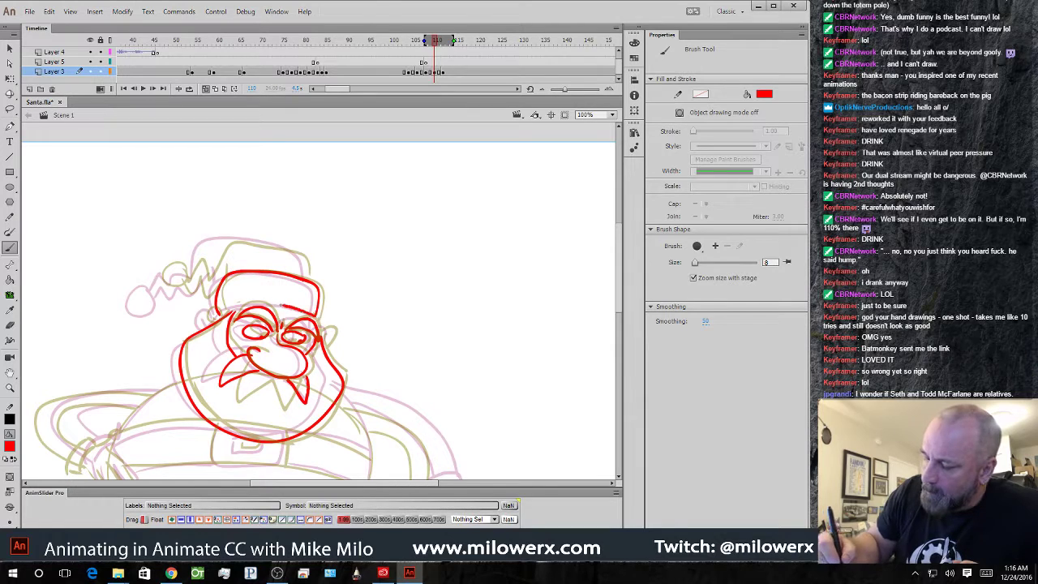
mouse_move(309, 274)
mouse_down()
mouse_move(211, 240)
mouse_move(201, 267)
mouse_move(163, 276)
mouse_move(201, 267)
mouse_move(193, 284)
mouse_move(171, 290)
mouse_move(208, 285)
mouse_up()
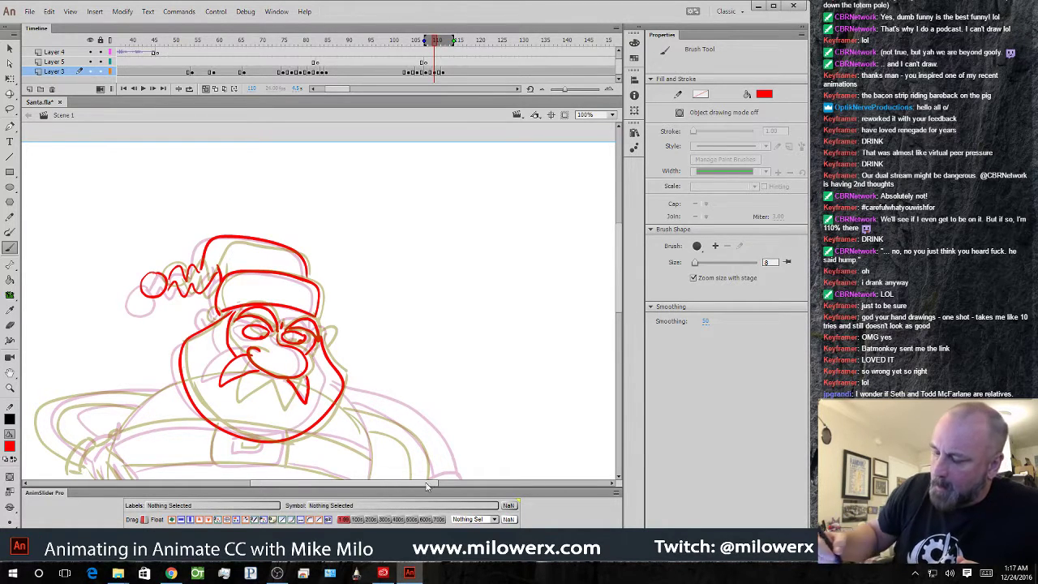
- Check the new head drawing against the neighbouring frames with onion skinning off, then turn onion skinning back on
click(215, 89)
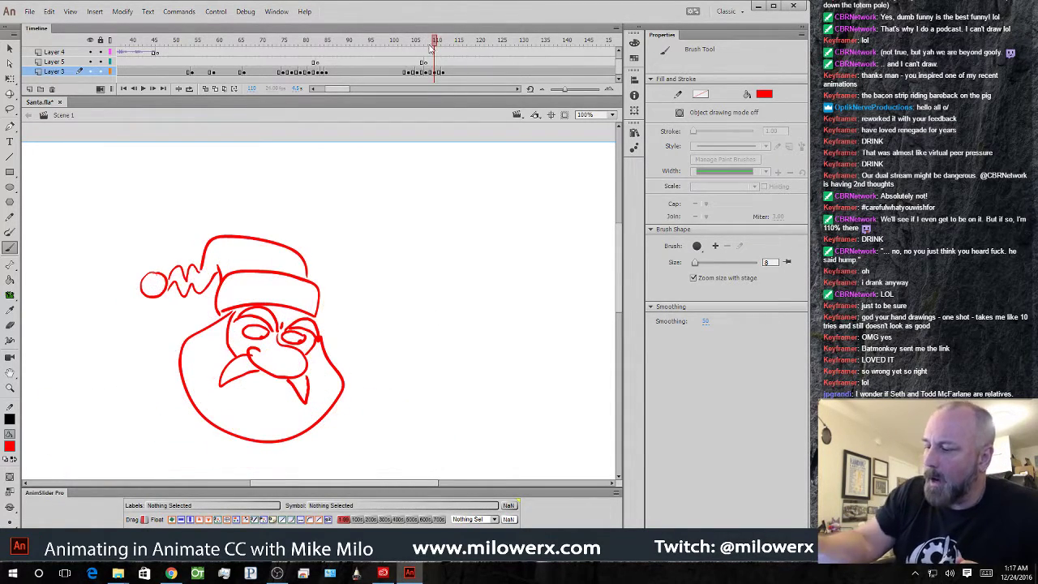
mouse_move(430, 49)
mouse_down()
mouse_move(401, 47)
mouse_move(441, 57)
mouse_up()
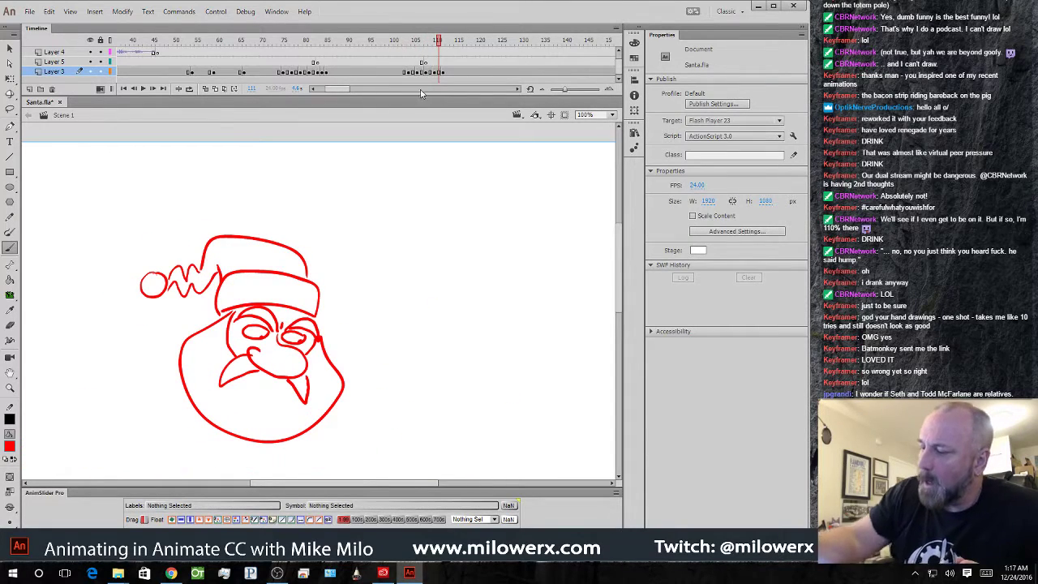
click(215, 89)
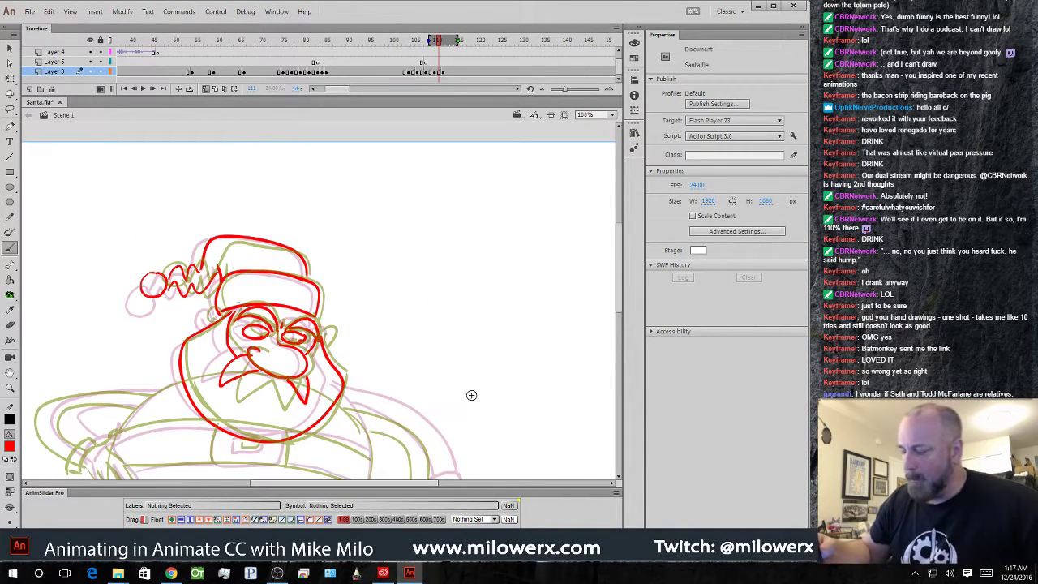
- Draw the hanging arm with its cuff and open hand, the adjacent side of the torso, and the squiggle between belly and hand
mouse_move(510, 398)
mouse_down()
mouse_move(487, 236)
mouse_move(476, 229)
mouse_up()
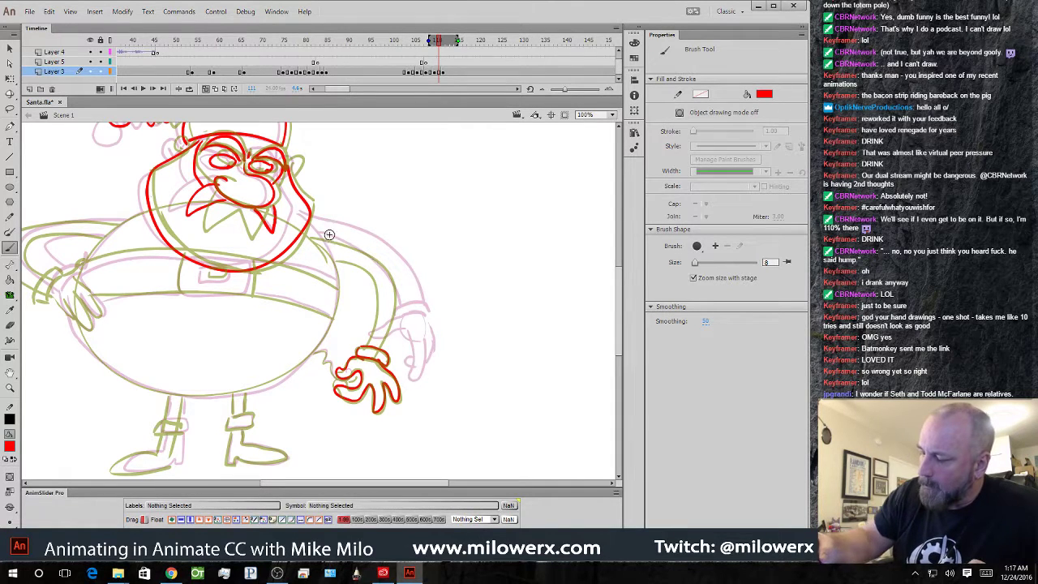
drag(334, 313, 328, 350)
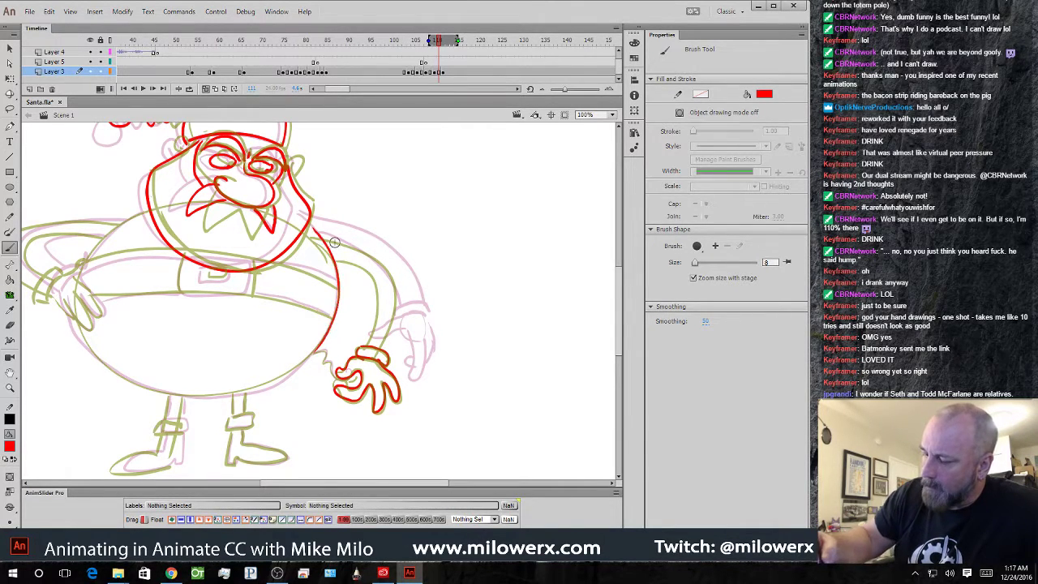
mouse_move(315, 231)
mouse_down()
mouse_move(389, 264)
mouse_move(397, 301)
mouse_move(386, 345)
mouse_move(375, 347)
mouse_move(381, 287)
mouse_move(331, 241)
mouse_up()
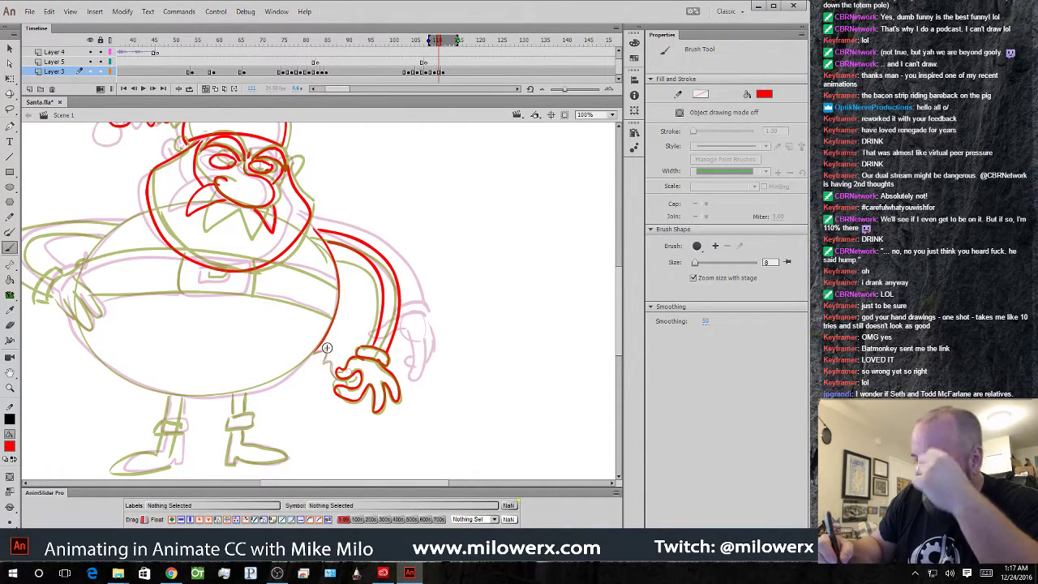
drag(315, 352, 322, 363)
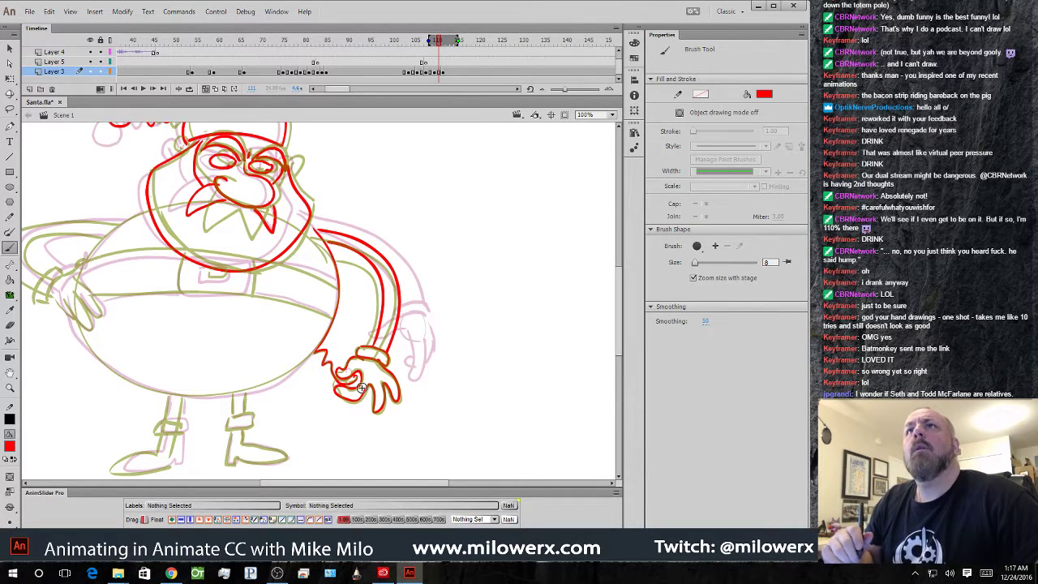
- Switch to the Windows date and time settings and set the day to December 23, 2016 in the change dialog
click(1018, 574)
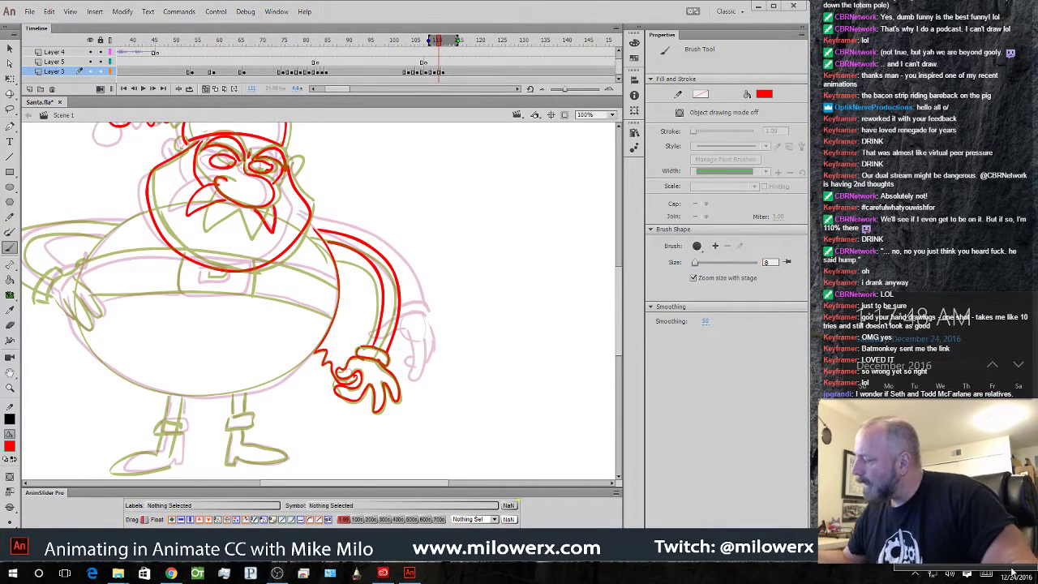
click(851, 436)
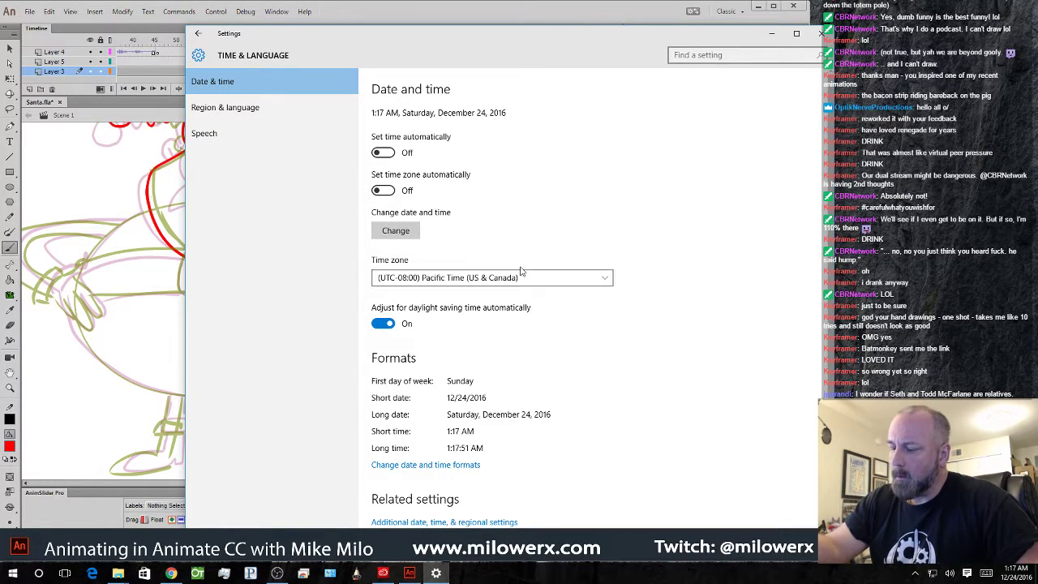
click(415, 233)
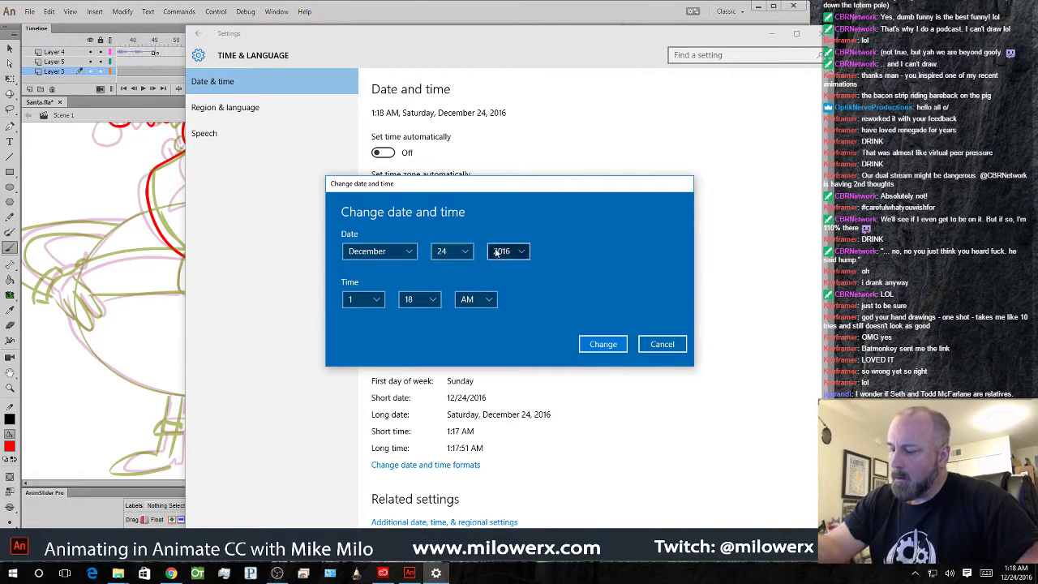
click(465, 256)
click(451, 236)
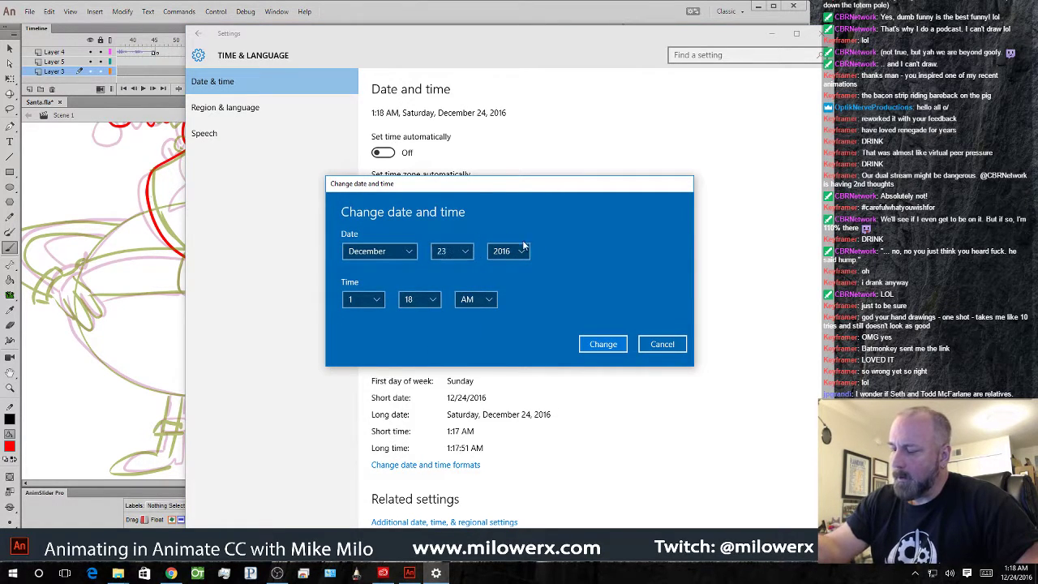
- Set the clock's hour to 5 PM, apply the change, and return to Animate
click(378, 300)
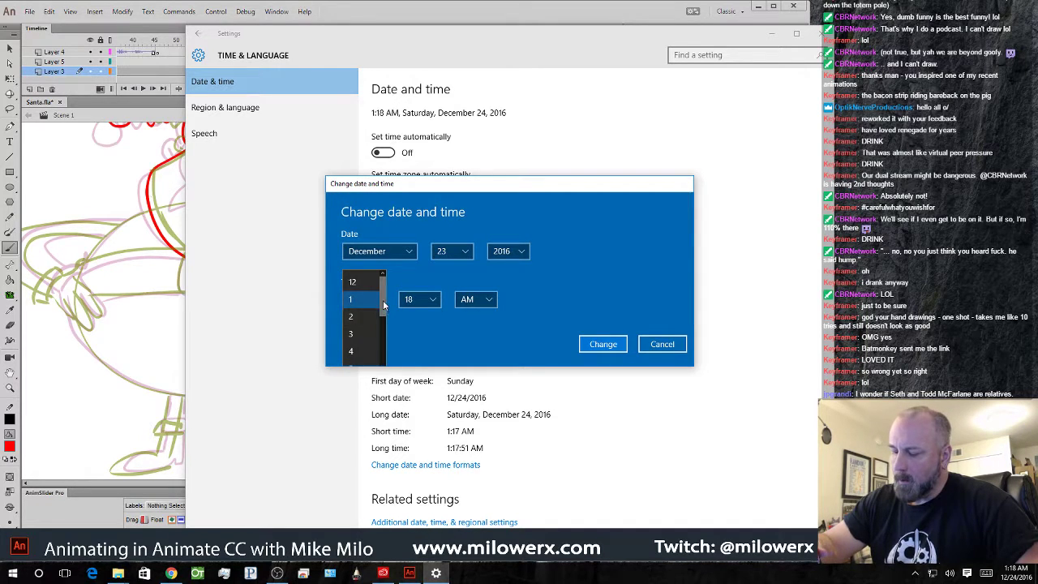
scroll(384, 304, down, 2)
click(364, 329)
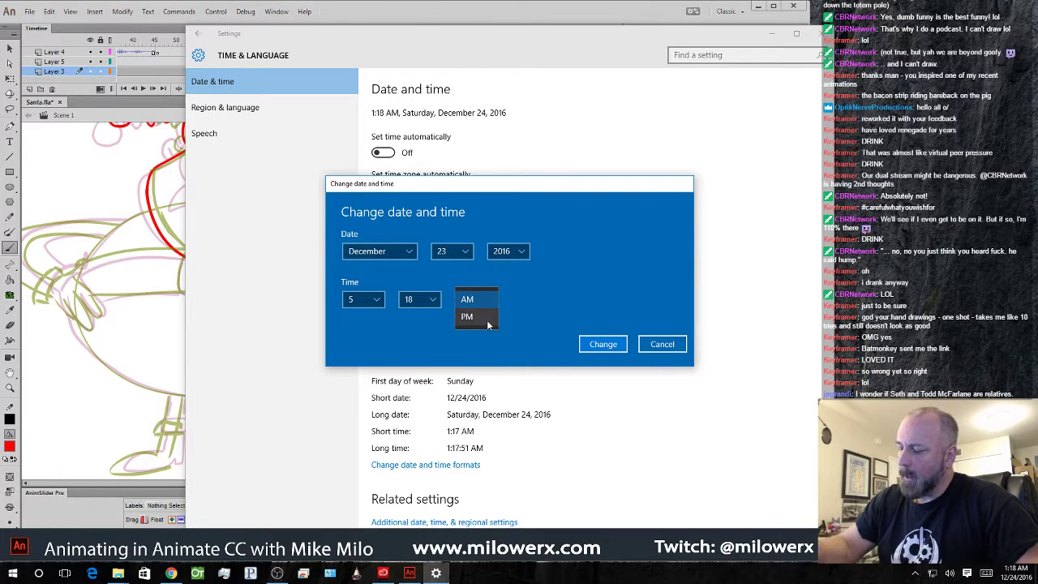
click(469, 317)
click(604, 344)
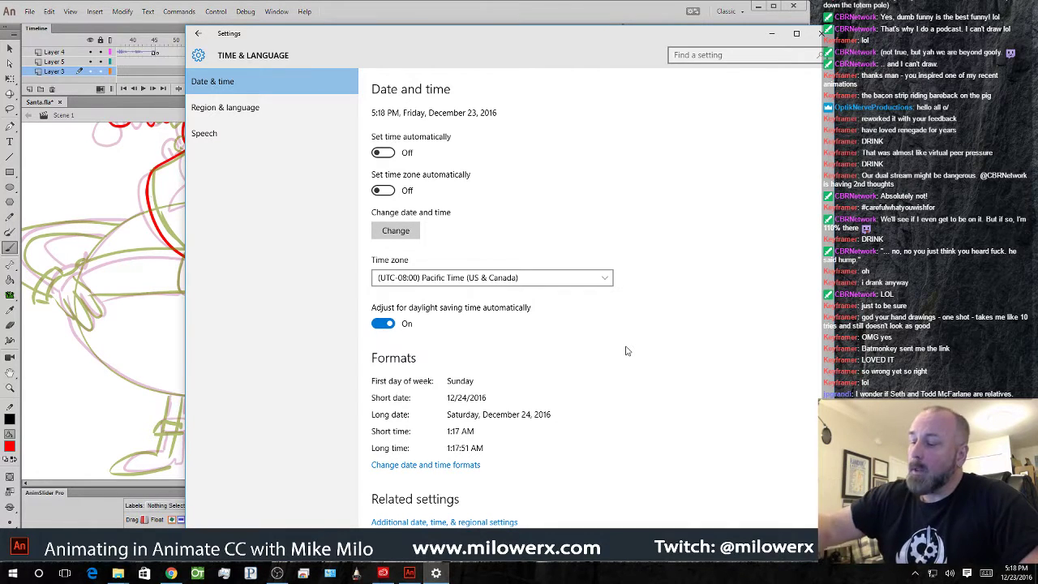
click(525, 23)
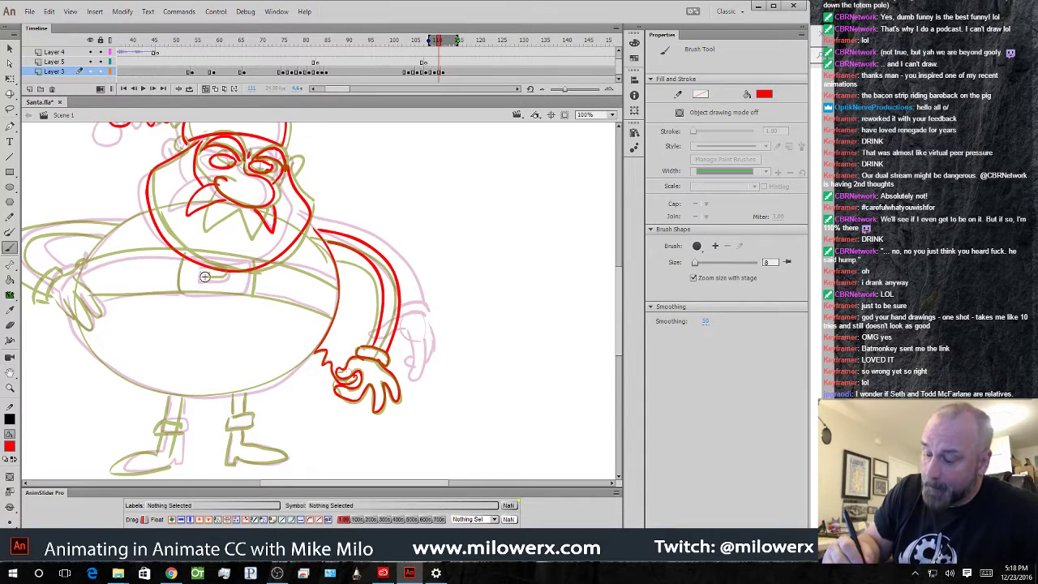
- Draw Santa's belt with its buckle, and the bent arm with its cuff and hand resting on the hip
mouse_move(203, 272)
mouse_down()
mouse_move(180, 288)
mouse_move(199, 295)
mouse_move(243, 295)
mouse_move(255, 271)
mouse_move(328, 316)
mouse_move(330, 286)
mouse_move(287, 263)
mouse_move(154, 251)
mouse_move(88, 261)
mouse_up()
drag(180, 293, 93, 299)
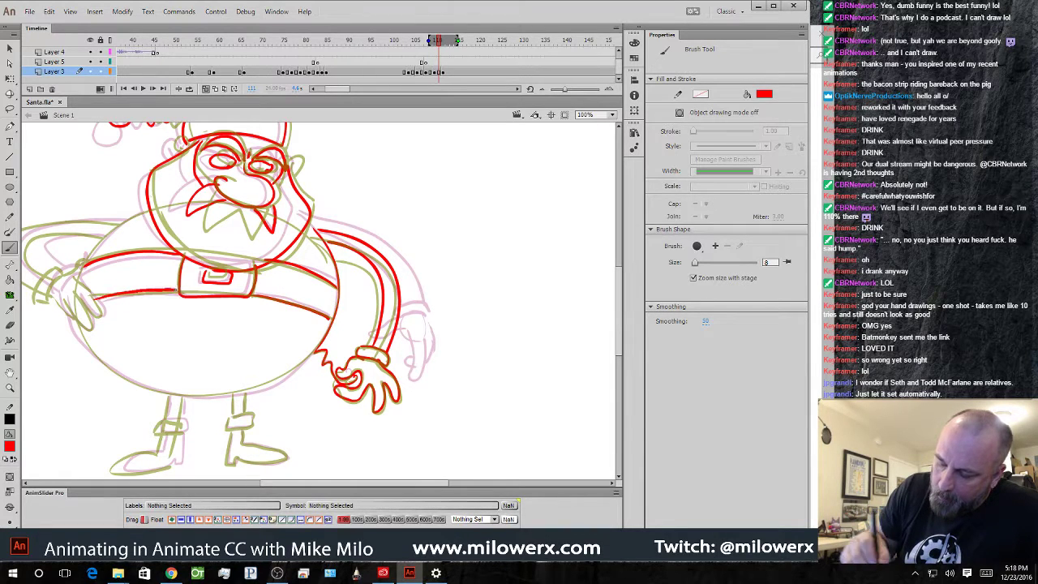
drag(442, 390, 538, 362)
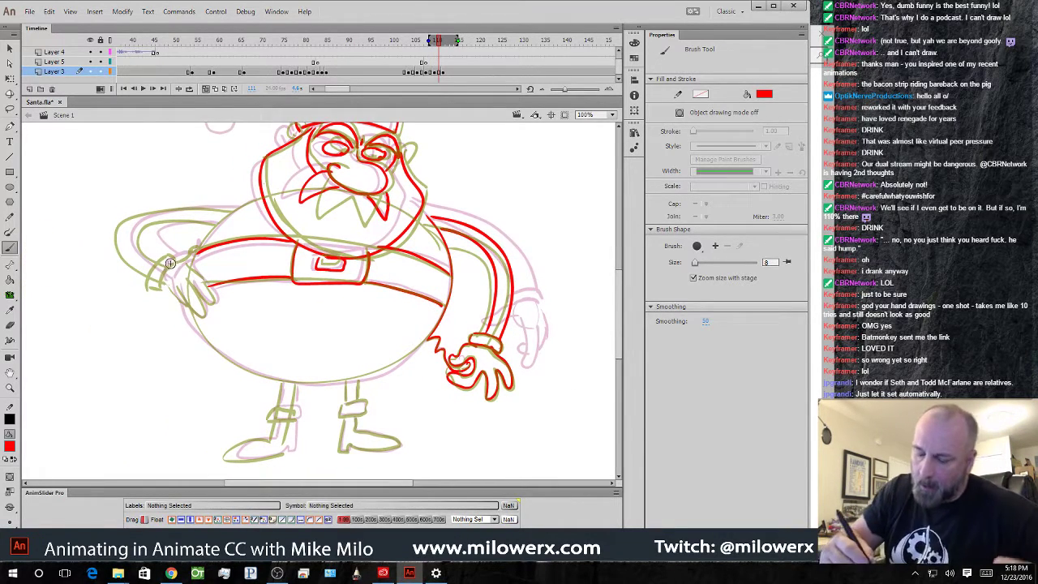
drag(177, 263, 154, 285)
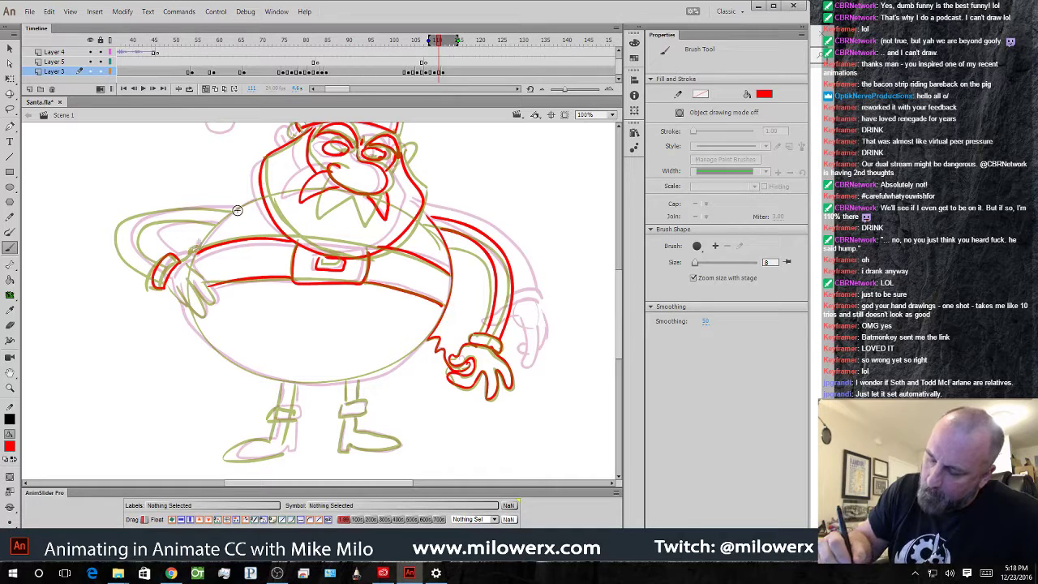
mouse_move(201, 243)
mouse_down()
mouse_move(261, 198)
mouse_move(231, 213)
mouse_move(154, 212)
mouse_up()
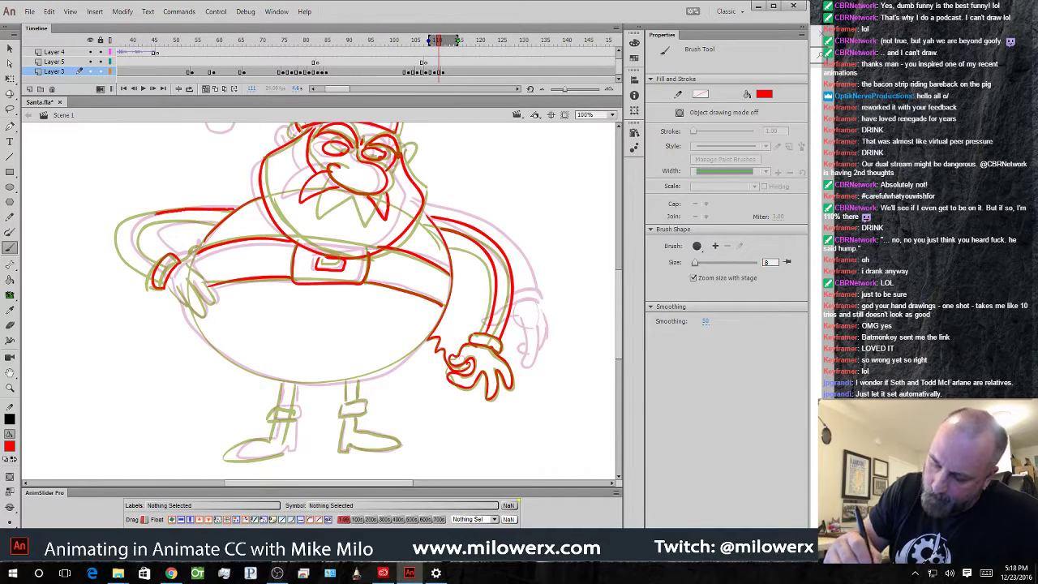
mouse_move(159, 257)
mouse_down()
mouse_move(146, 244)
mouse_move(190, 223)
mouse_up()
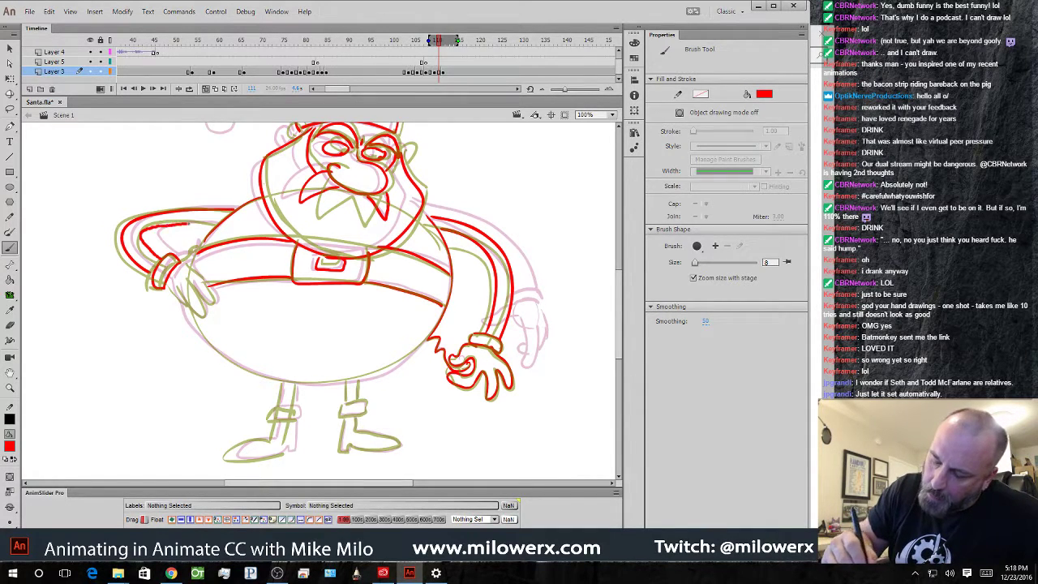
drag(179, 261, 196, 247)
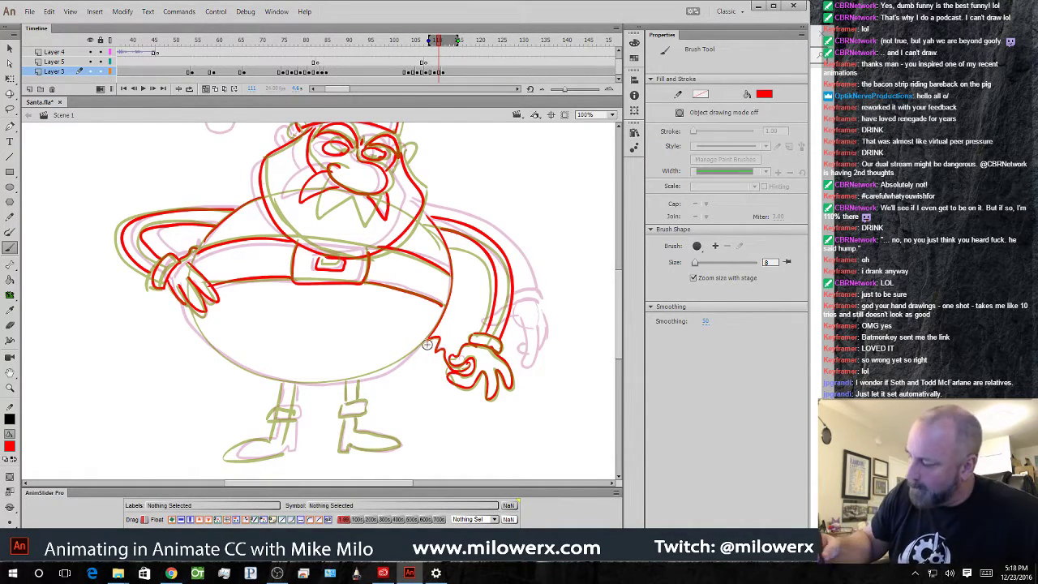
- Draw the round underside of the belly and both legs with their cuffs and boots
mouse_move(436, 326)
mouse_down()
mouse_move(389, 368)
mouse_move(309, 382)
mouse_move(265, 374)
mouse_move(203, 333)
mouse_up()
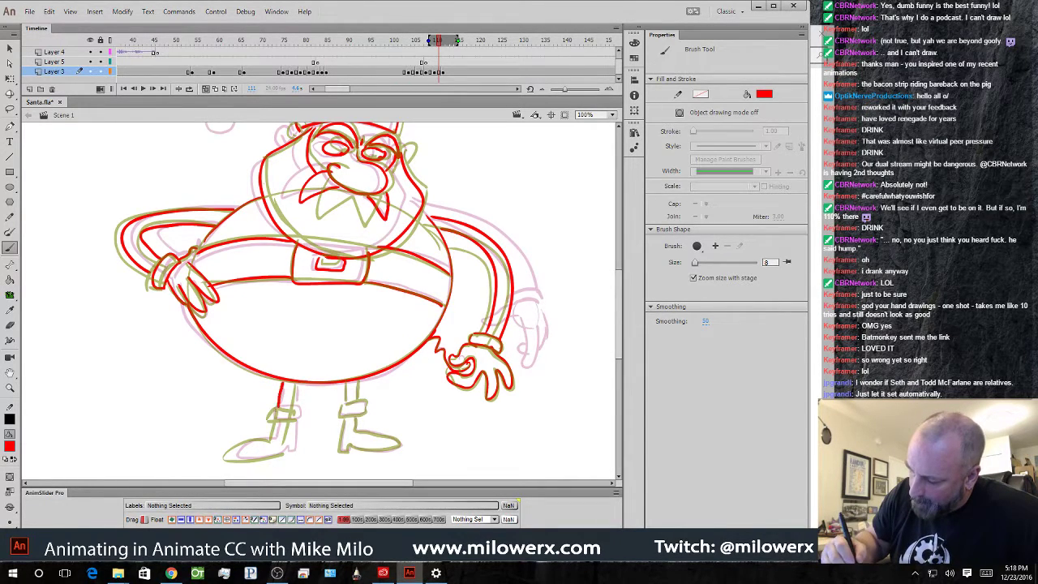
mouse_move(295, 383)
mouse_down()
mouse_move(290, 408)
mouse_move(235, 450)
mouse_move(270, 459)
mouse_up()
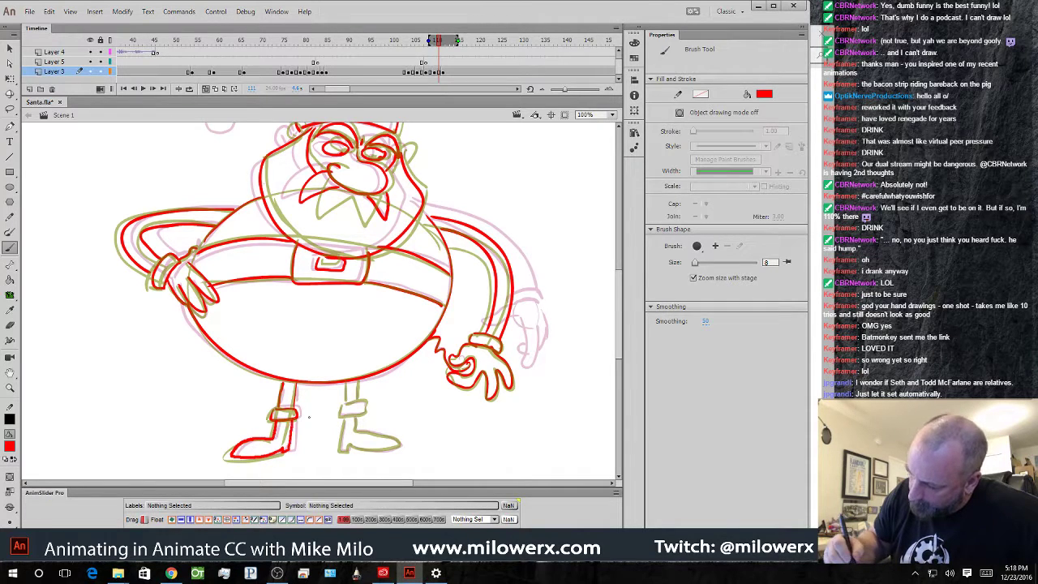
drag(348, 381, 342, 406)
mouse_move(360, 379)
mouse_down()
mouse_move(360, 416)
mouse_move(341, 447)
mouse_move(383, 451)
mouse_move(371, 431)
mouse_move(354, 430)
mouse_up()
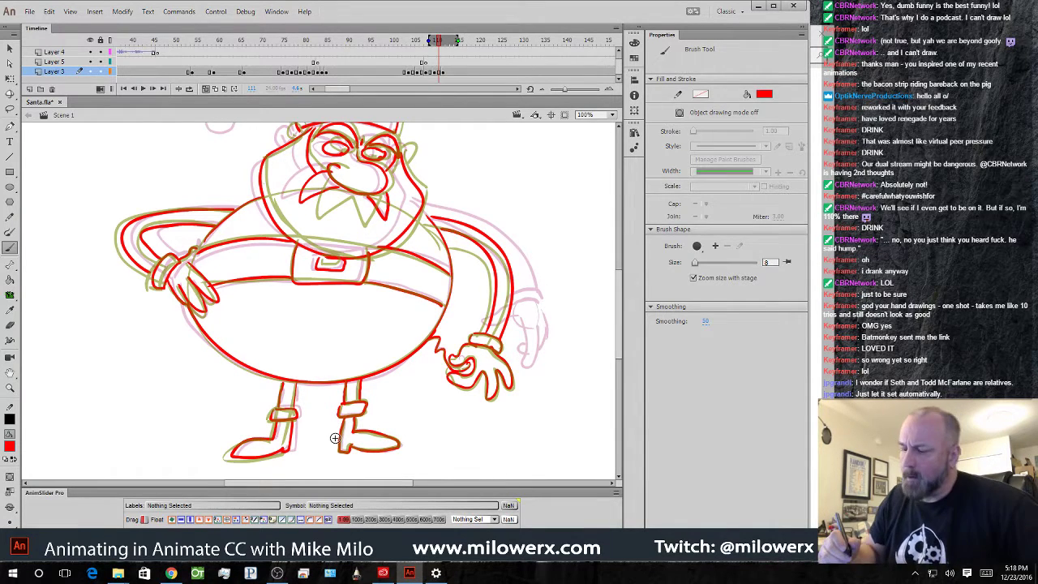
- Turn off onion skinning and scrub through the surrounding frames to check the completed in-between
click(206, 90)
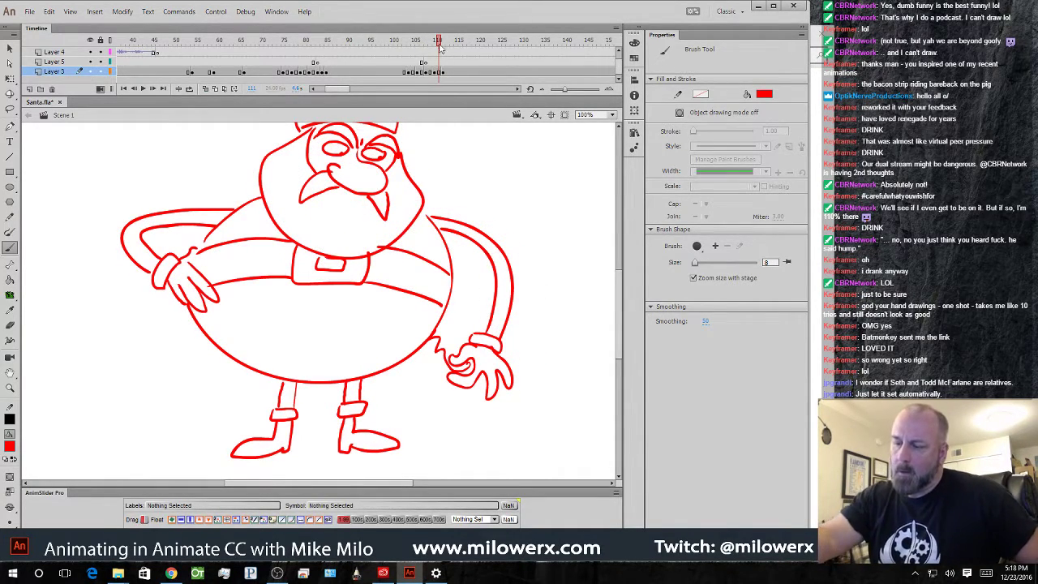
click(413, 45)
drag(413, 47, 469, 47)
drag(430, 72, 455, 79)
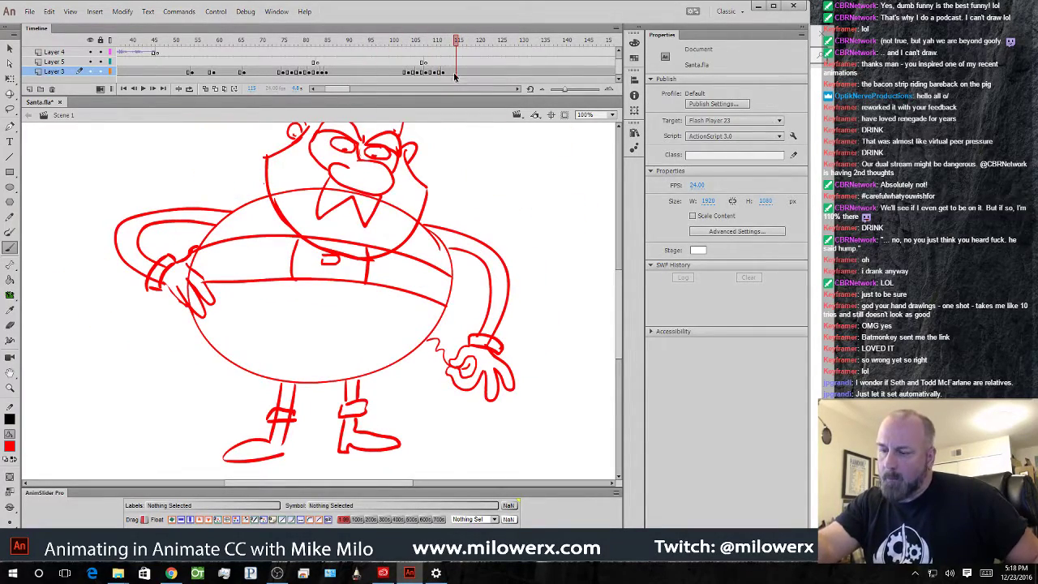
- Insert keyframes at frames 114 and 116 on Layer 3
click(452, 72)
key(F6)
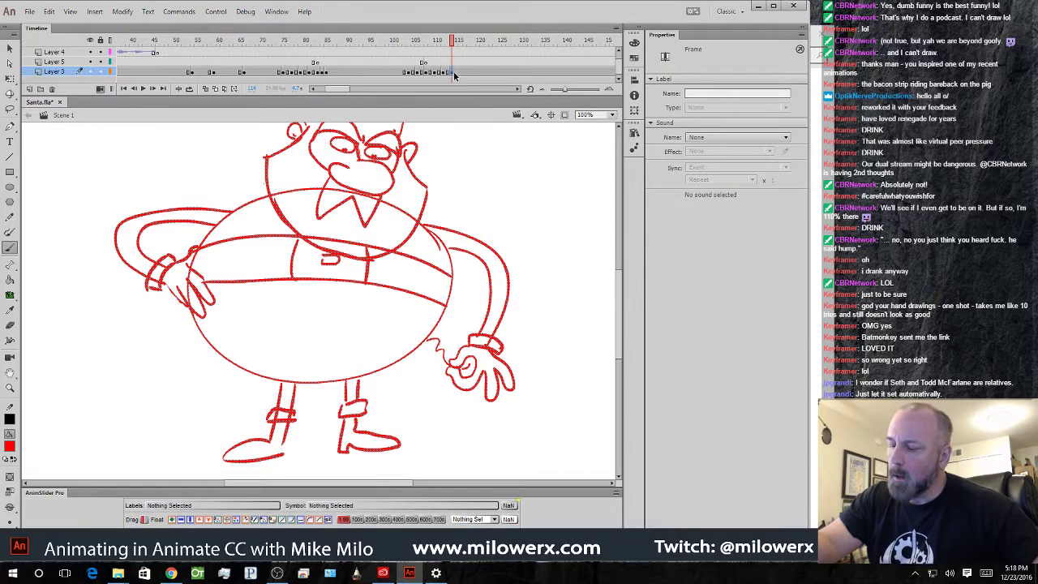
click(460, 73)
key(F6)
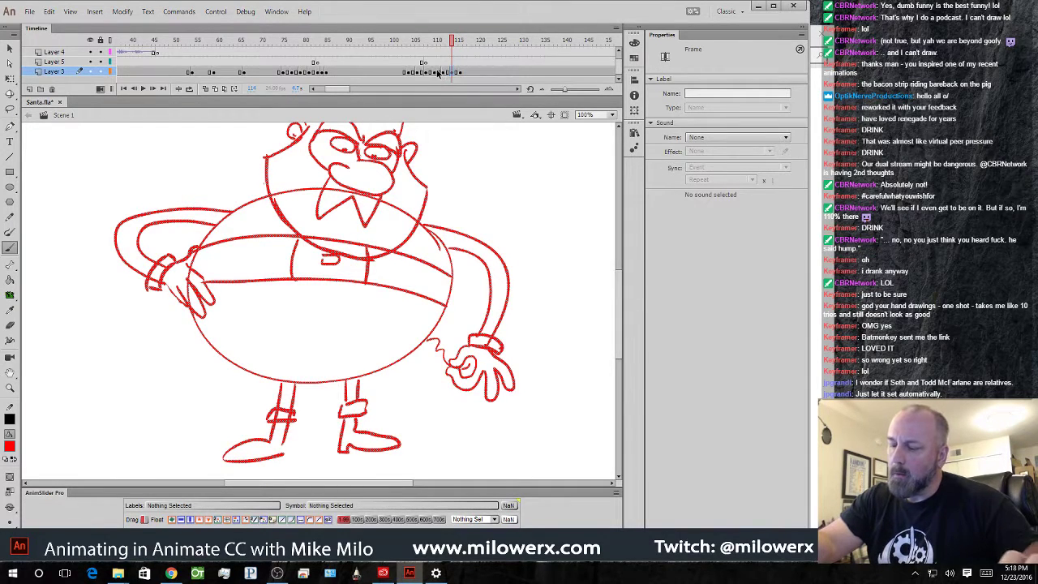
click(438, 73)
click(446, 73)
click(461, 73)
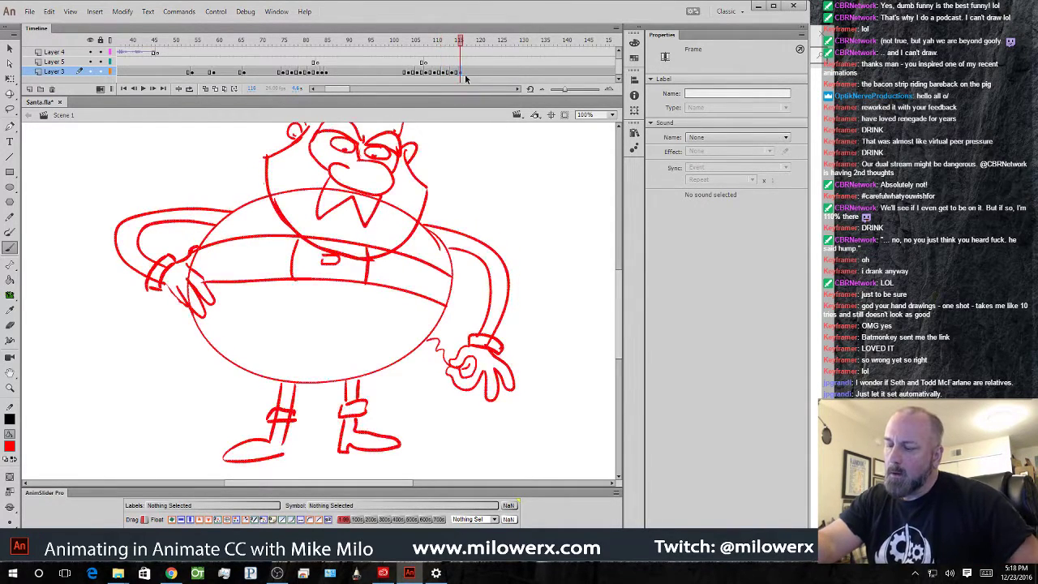
- Flip through frames 110 to 116 on Layer 3 to compare Santa's latest poses
key(comma)
key(comma)
key(comma)
key(comma)
key(comma)
key(period)
key(period)
key(period)
key(period)
key(period)
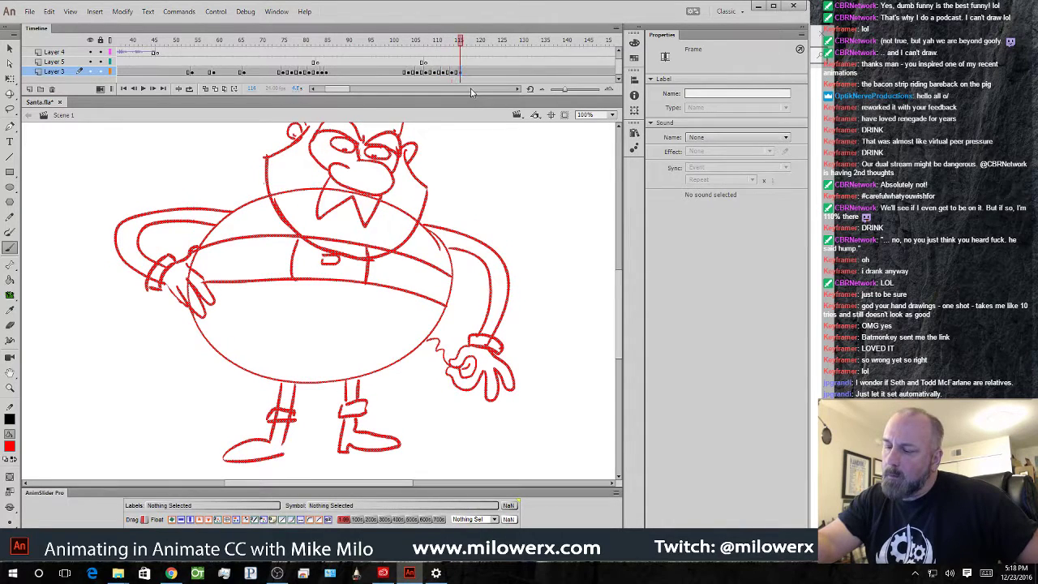
click(444, 73)
click(436, 73)
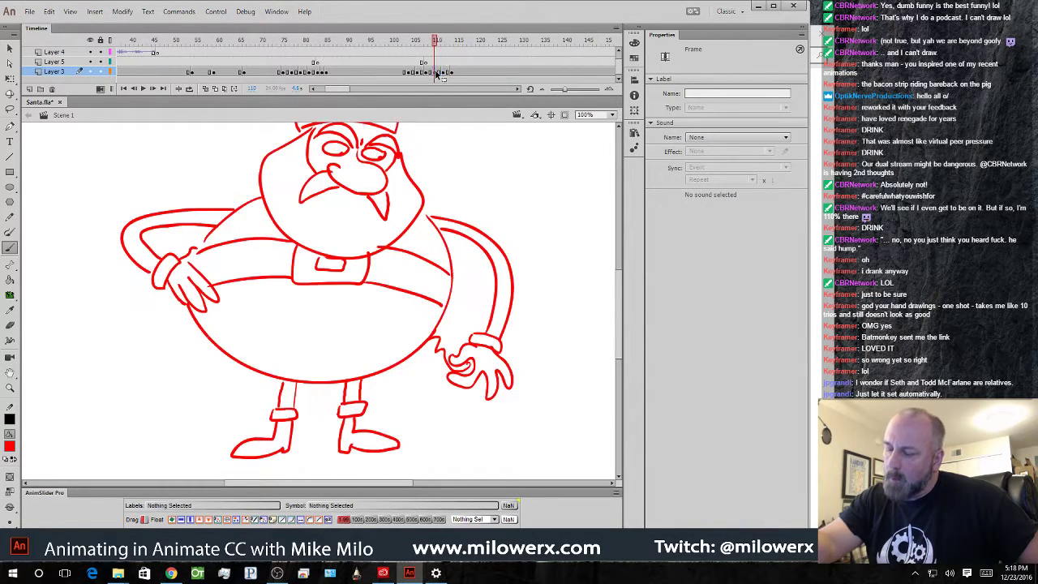
mouse_move(439, 55)
mouse_down()
mouse_move(425, 55)
mouse_move(452, 57)
mouse_up()
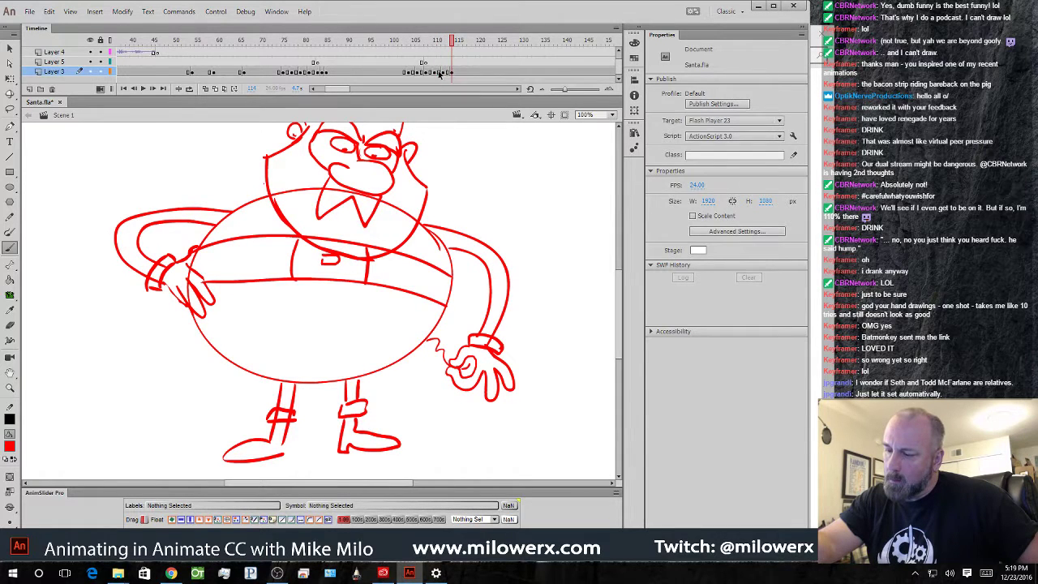
click(439, 72)
click(445, 73)
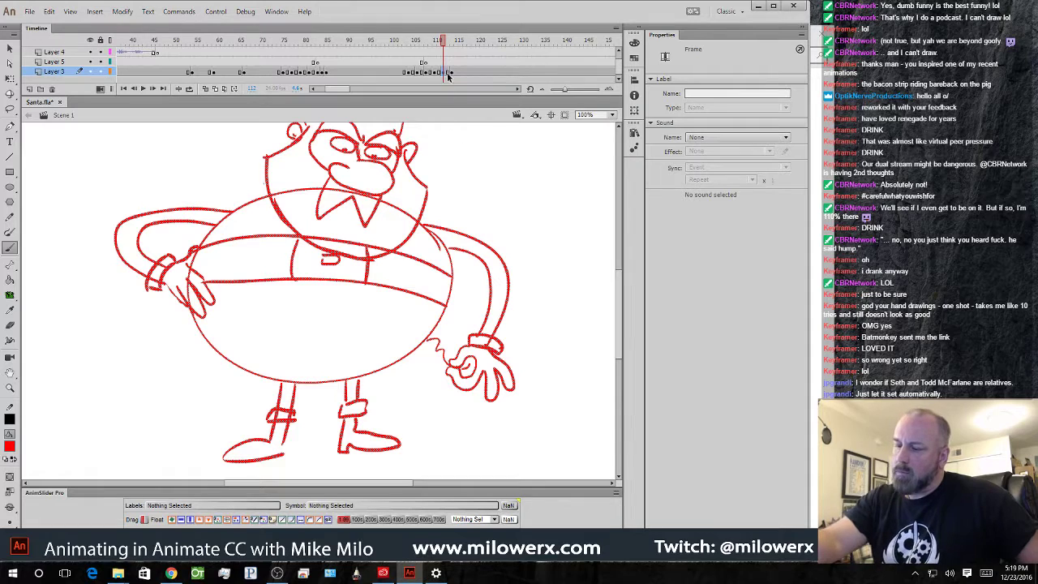
click(441, 73)
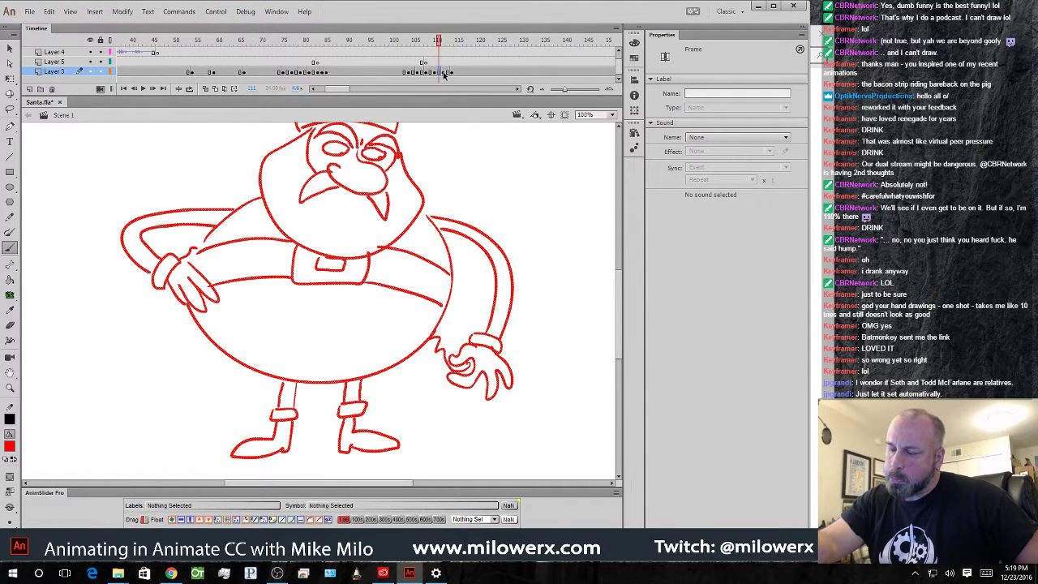
click(444, 73)
click(453, 73)
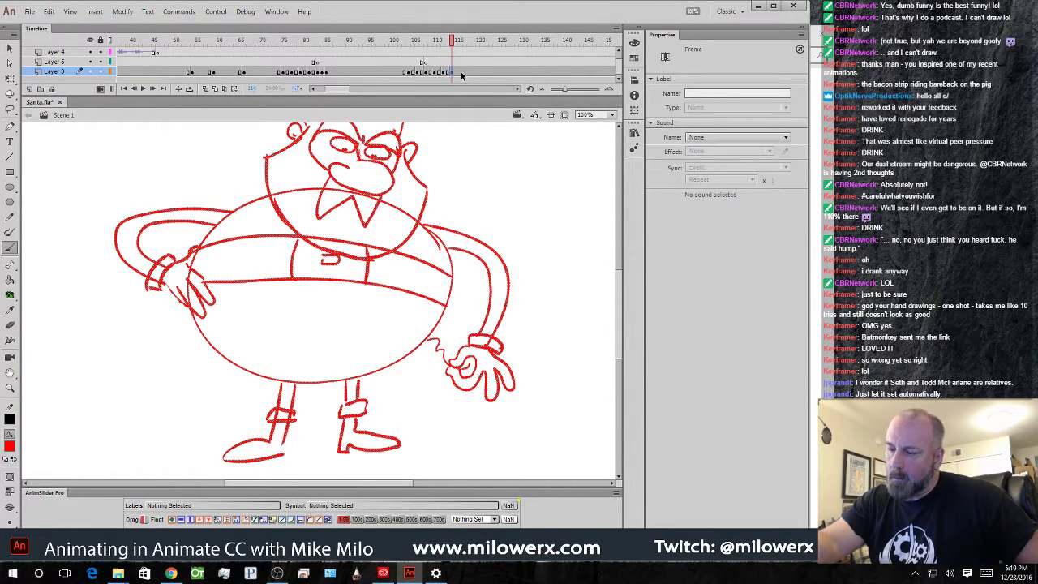
- Insert a keyframe at frame 116, clear the drawing from frame 114, and turn on onion skinning
click(460, 73)
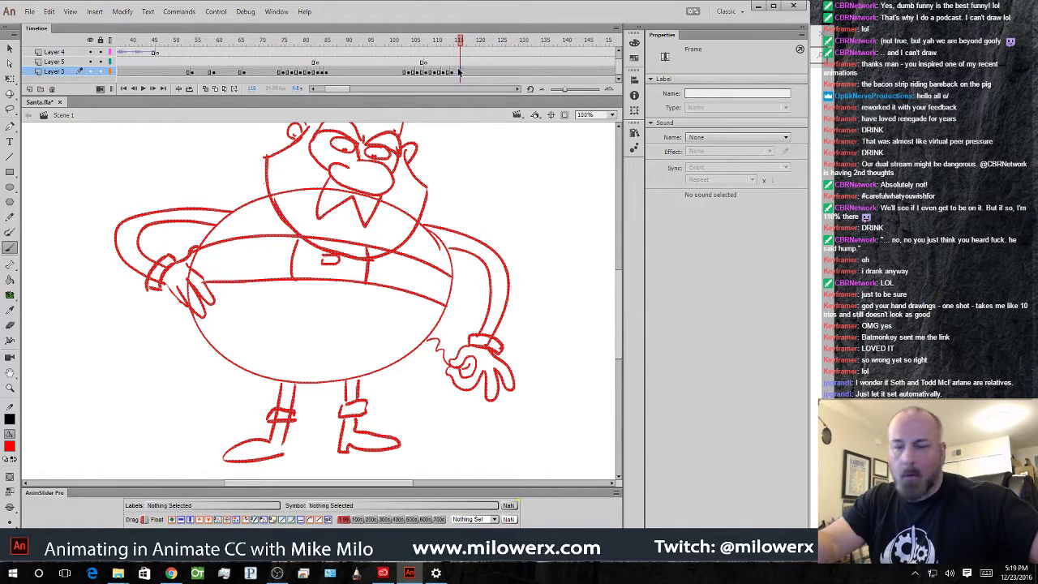
click(452, 73)
key(Delete)
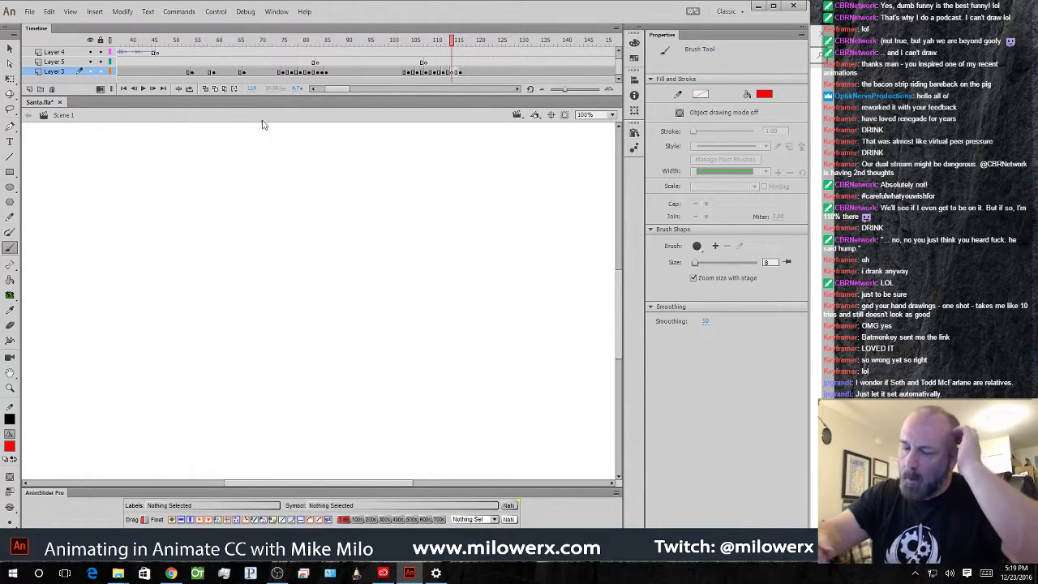
click(205, 90)
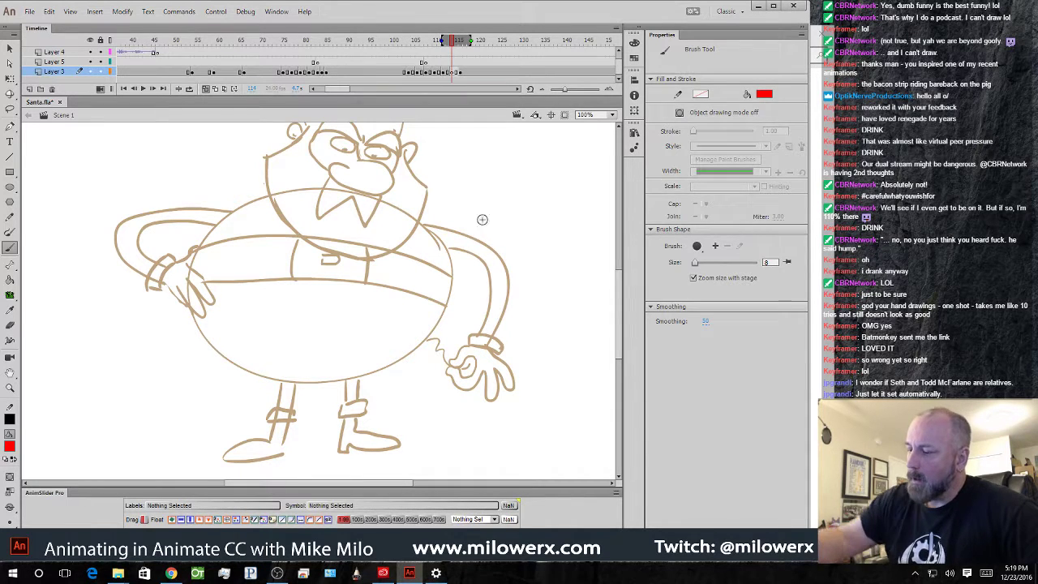
- On frame 116, remove the belly and belt lines crossing Santa's beard and complete the belt buckle
click(461, 72)
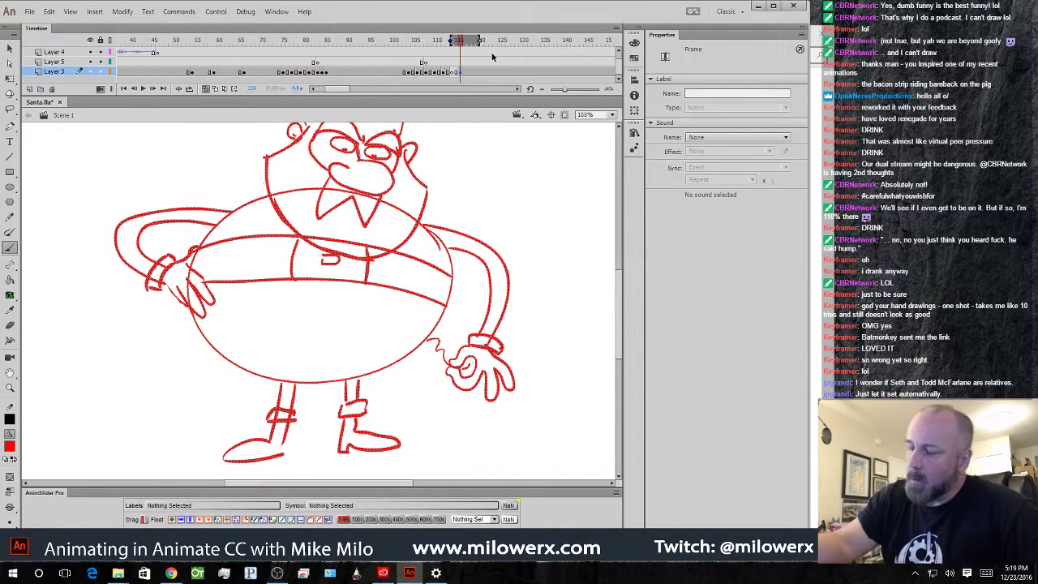
click(388, 201)
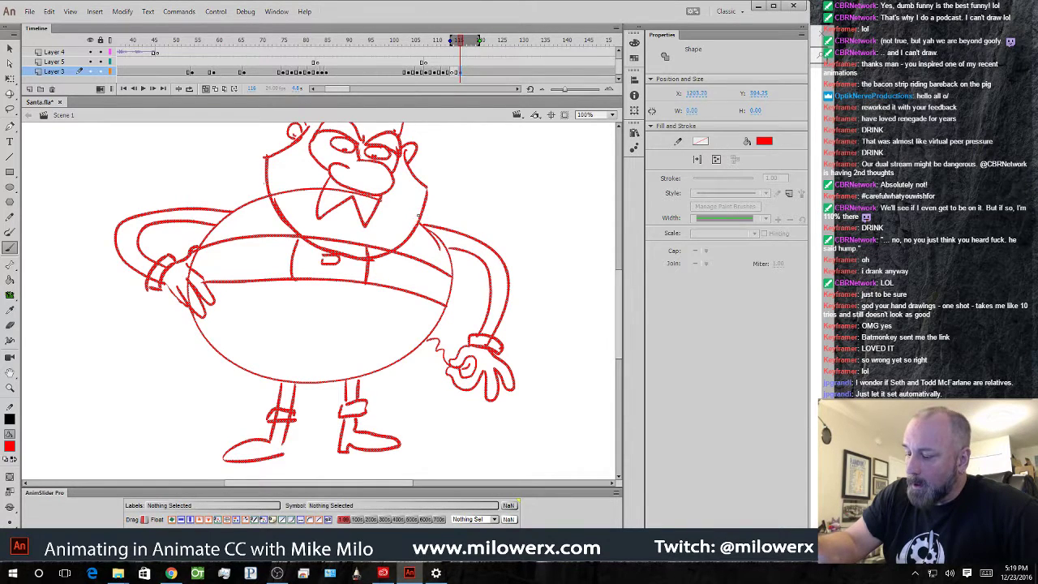
key(b)
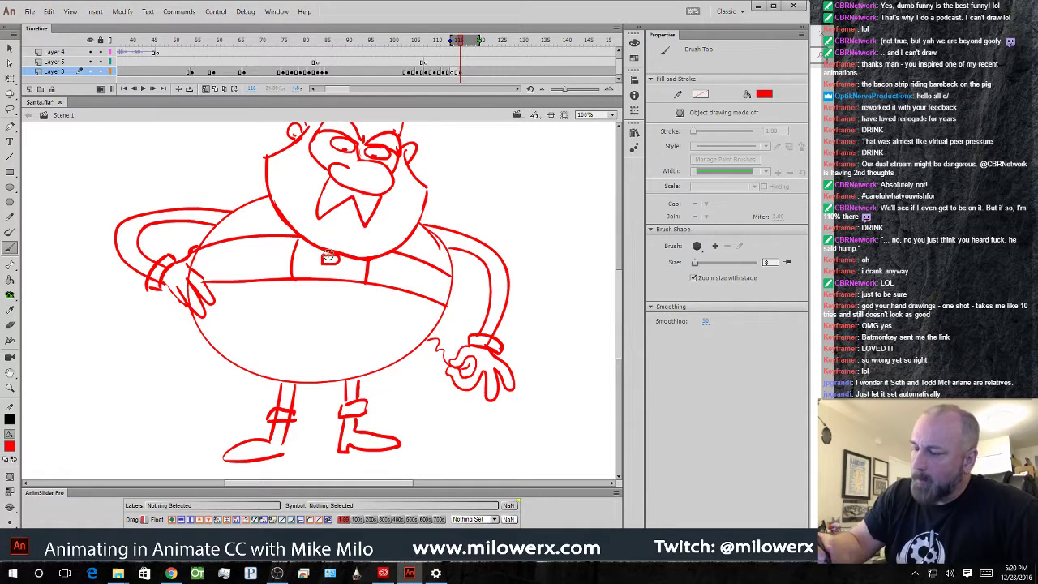
- Replace the drawing on frame 112 with the cleaned-up drawing from frame 116, pasted in place
click(453, 73)
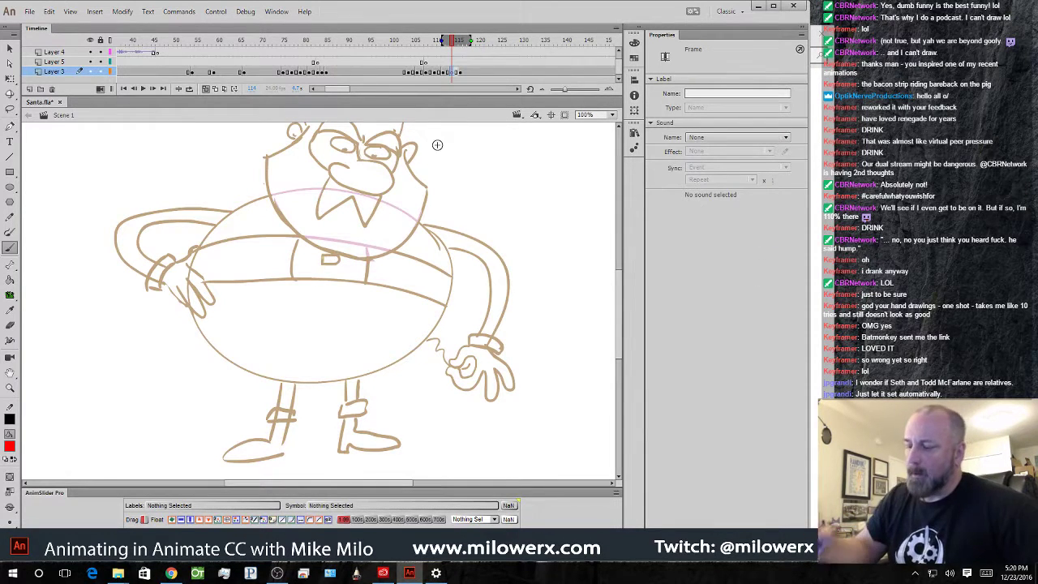
drag(480, 341, 491, 377)
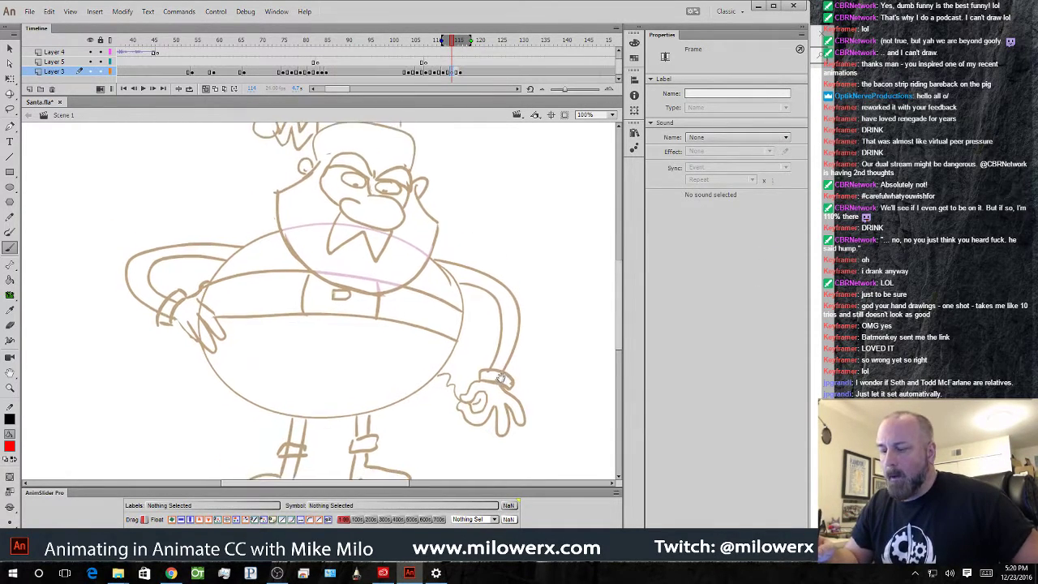
click(442, 72)
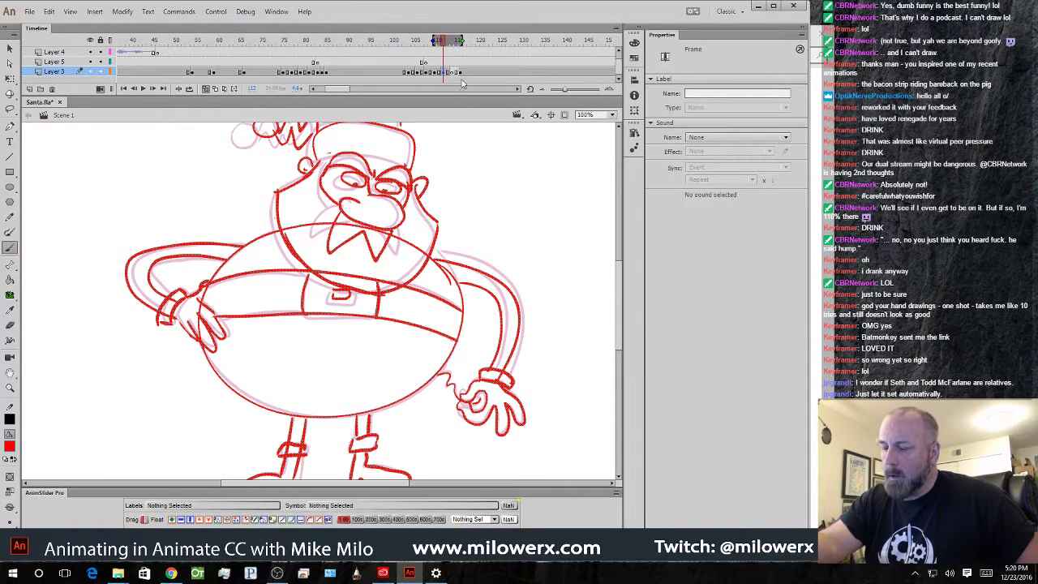
click(460, 72)
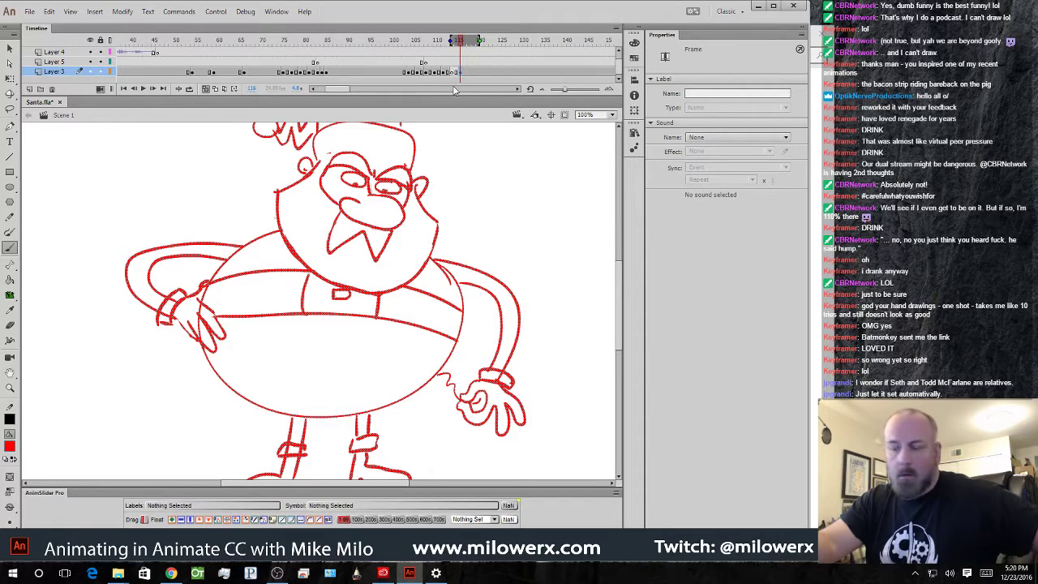
click(443, 72)
key(Delete)
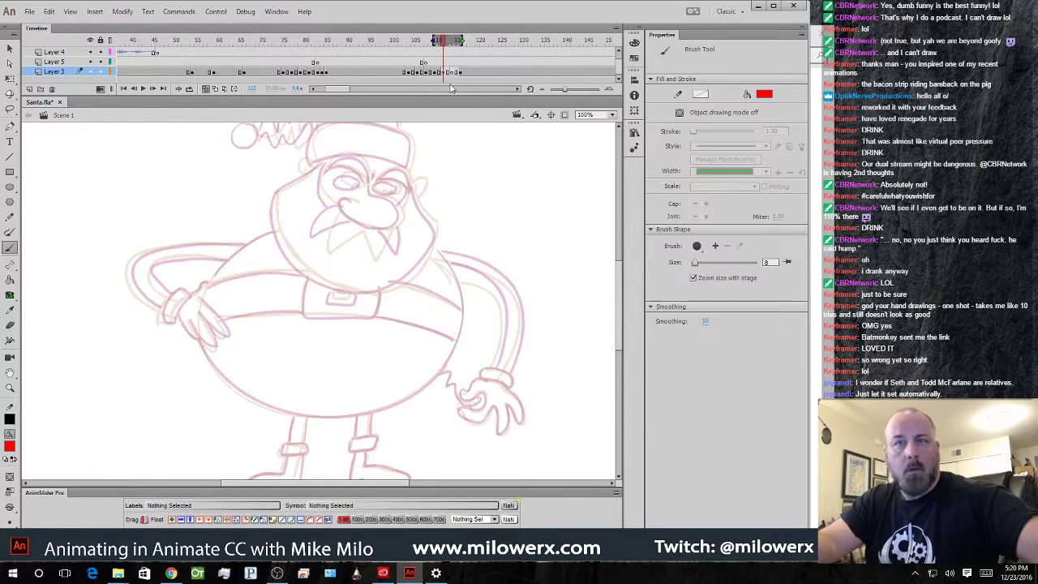
key(ctrl+shift+v)
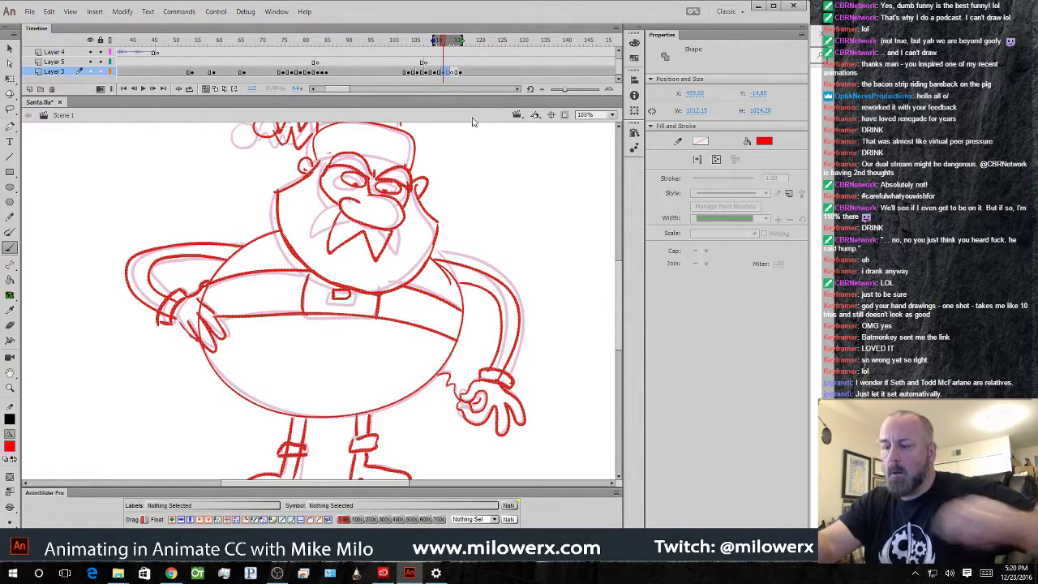
- Fill in the missing lower edge of Santa's hat brim on frame 112 with the brush
click(452, 72)
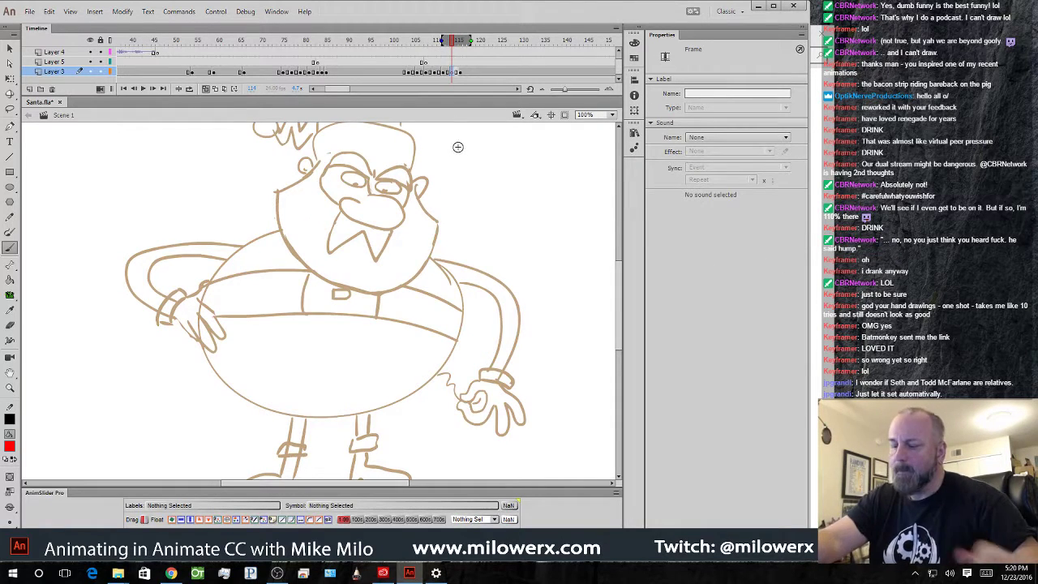
click(445, 72)
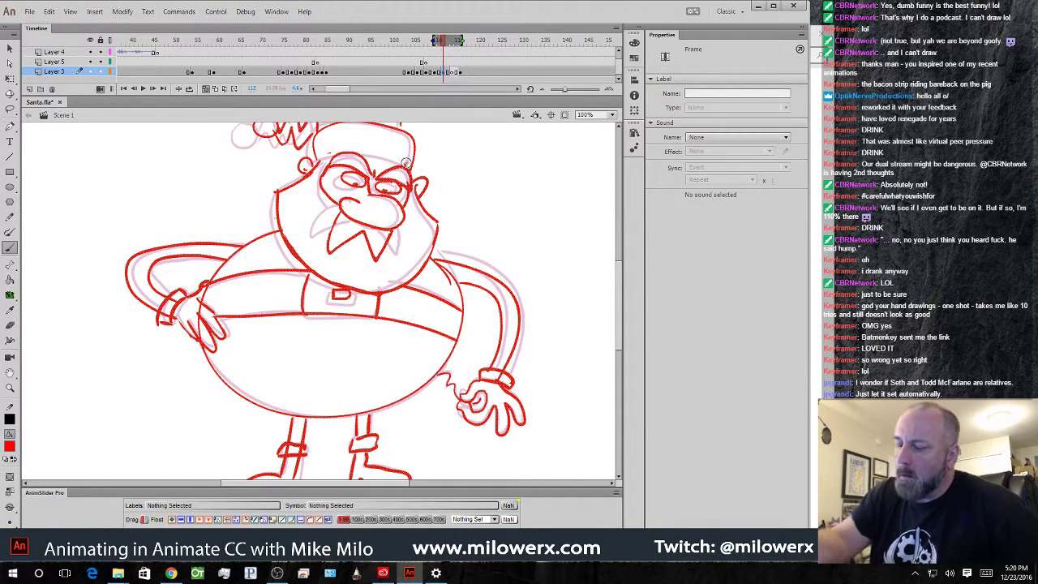
drag(323, 157, 357, 151)
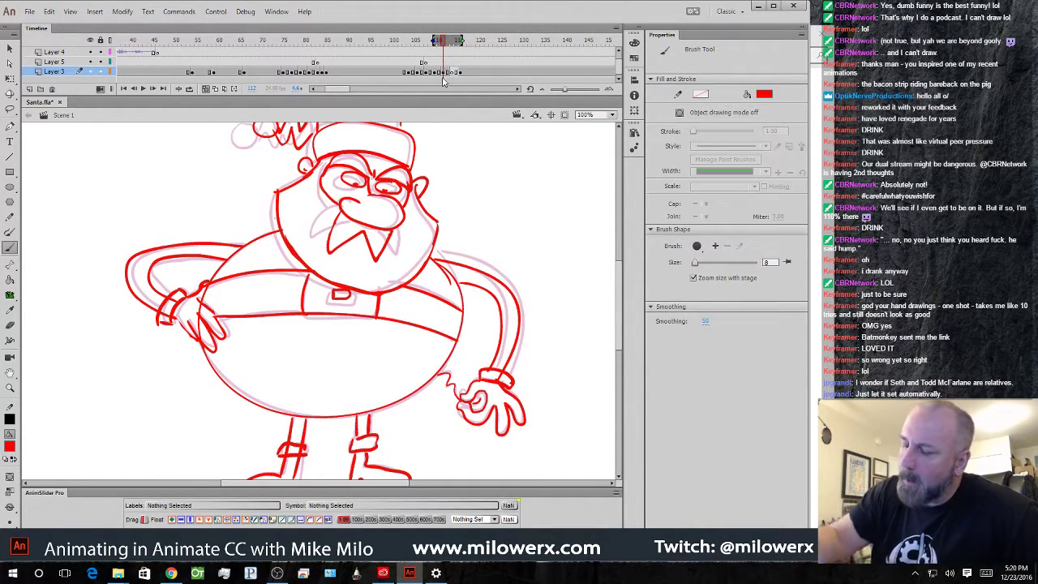
- Replace the drawing on frame 116 with the corrected one from frame 112, and return to frame 114
click(444, 72)
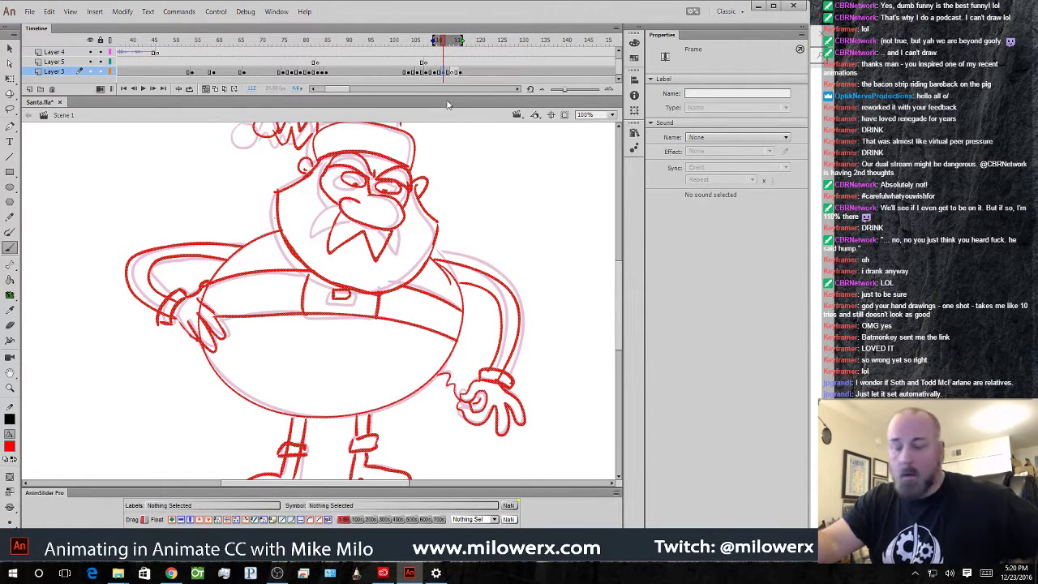
key(period)
key(period)
key(period)
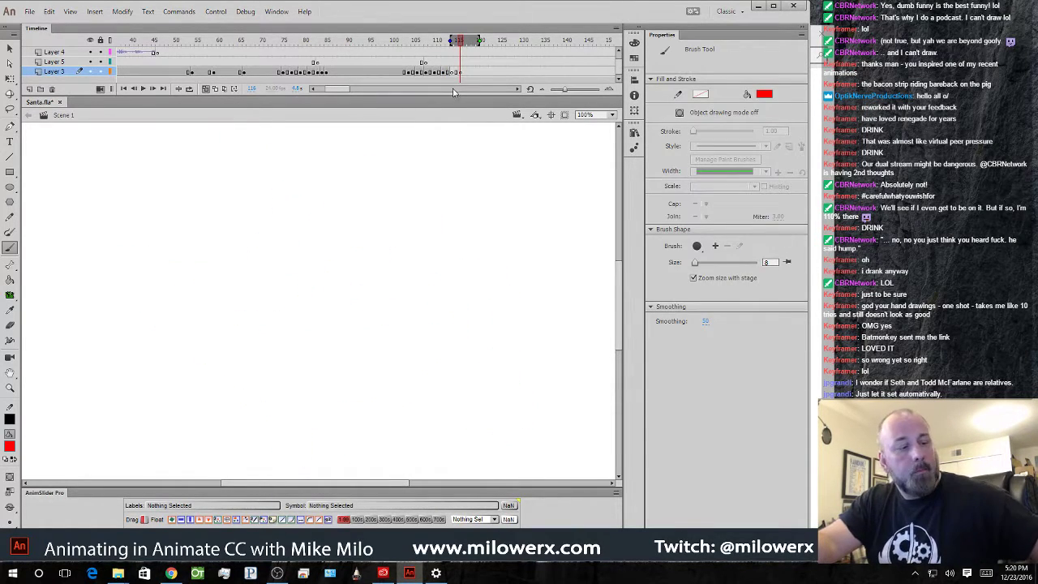
key(comma)
key(comma)
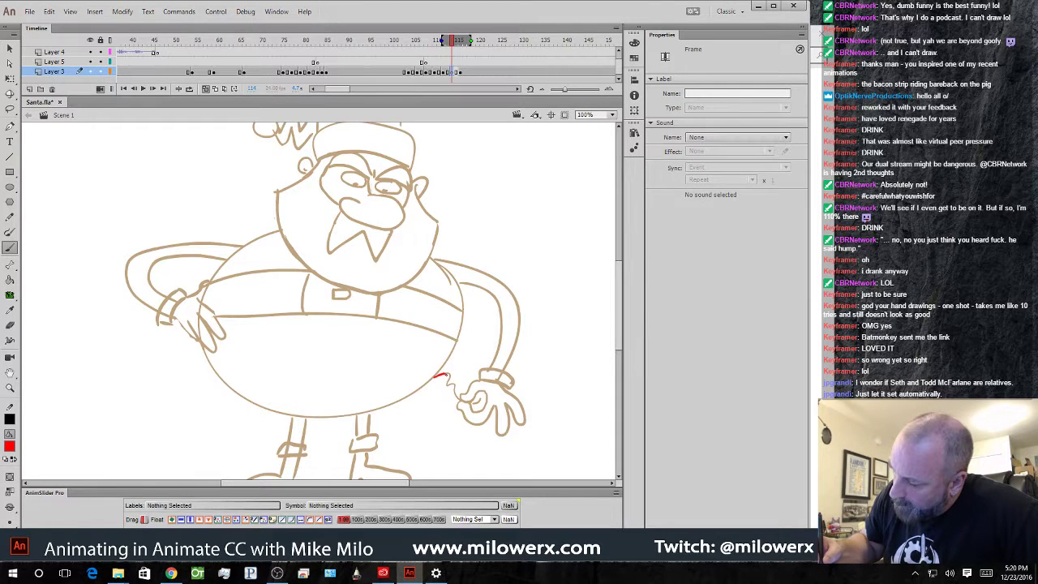
- Trace the hanging hand with its squiggle, fingers, cuff and arm on frame 114, shifted slightly inward from the onion skin
key(b)
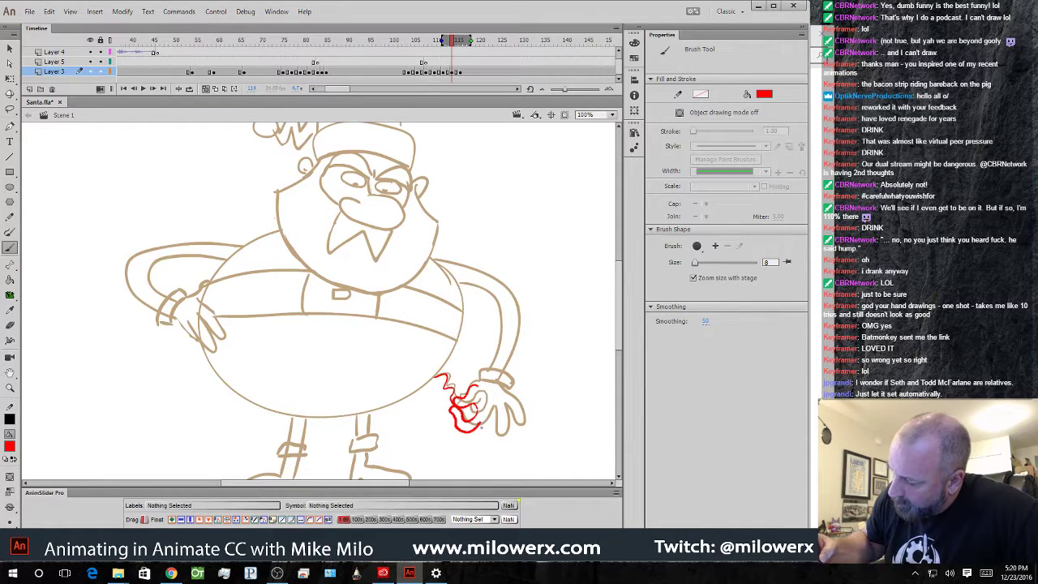
drag(480, 427, 475, 444)
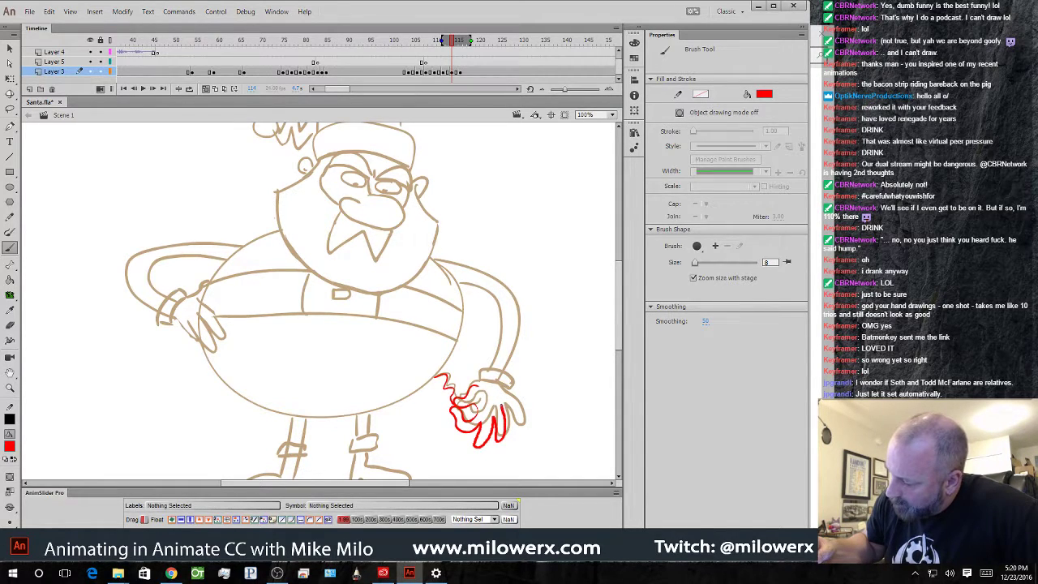
mouse_move(474, 376)
mouse_down()
mouse_move(491, 372)
mouse_move(498, 391)
mouse_up()
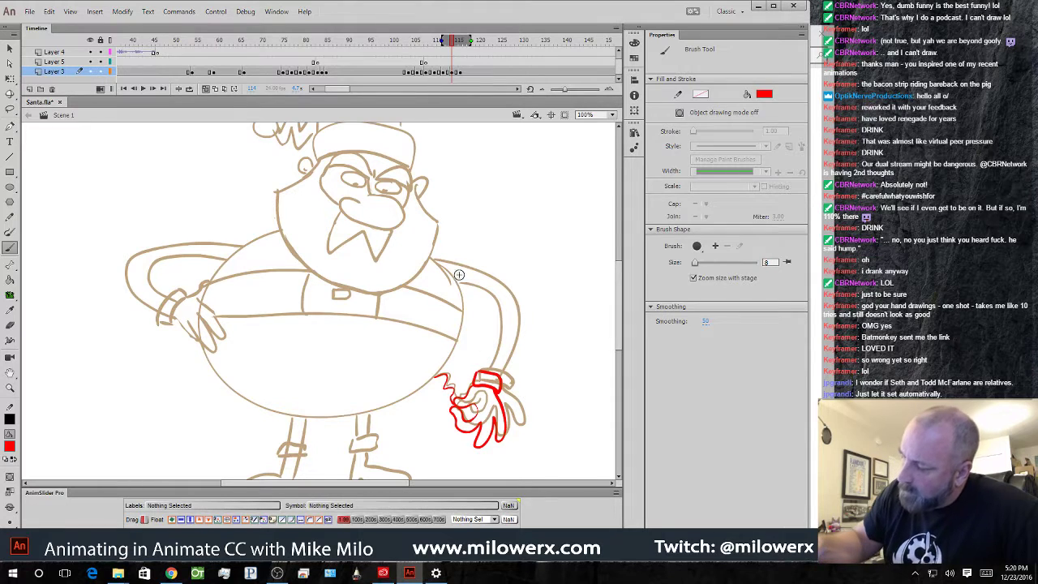
mouse_move(486, 278)
mouse_down()
mouse_move(512, 338)
mouse_move(500, 378)
mouse_move(499, 305)
mouse_move(459, 281)
mouse_up()
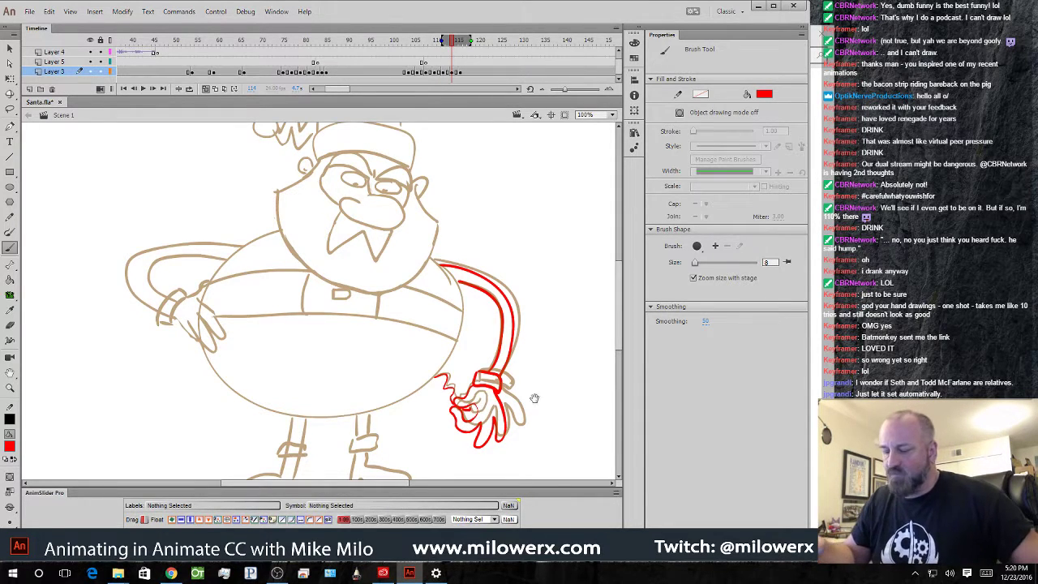
- Draw the round underside of Santa's belly and the belt's edge lines on frame 114
drag(535, 398, 576, 345)
mouse_move(503, 244)
mouse_down()
mouse_move(491, 303)
mouse_move(465, 333)
mouse_move(390, 363)
mouse_move(310, 354)
mouse_move(258, 313)
mouse_up()
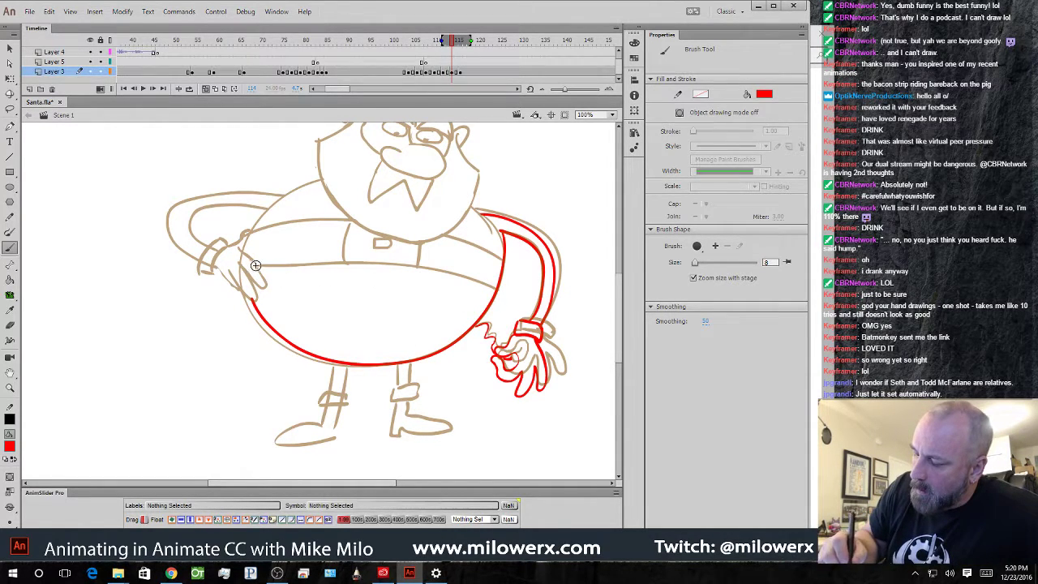
mouse_move(255, 266)
mouse_down()
mouse_move(374, 265)
mouse_move(497, 289)
mouse_move(500, 258)
mouse_move(436, 236)
mouse_up()
- Draw the belt buckle, and the bent arm with its cuff and hand resting on the hip
drag(351, 224, 346, 261)
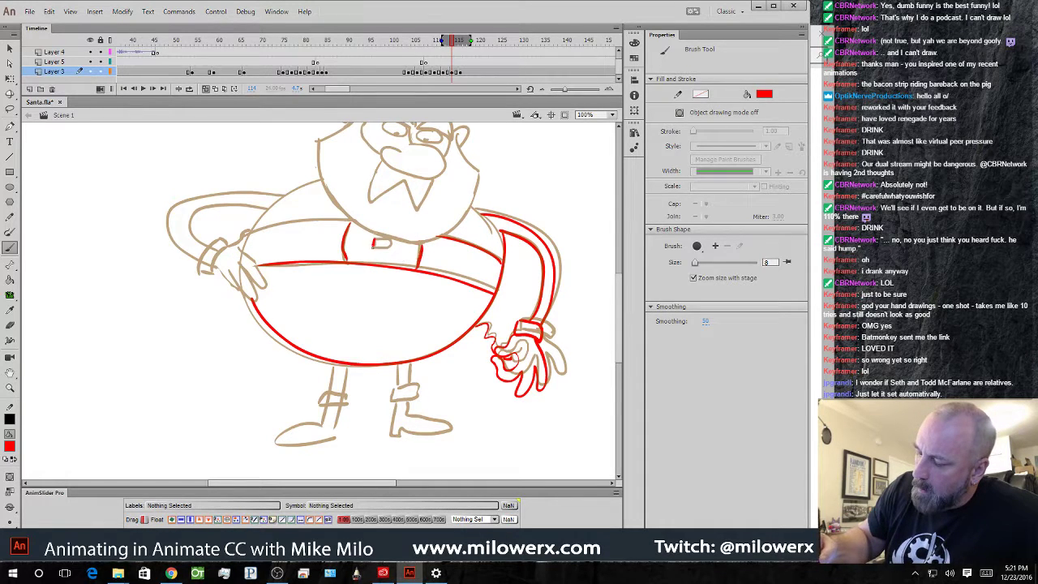
mouse_move(343, 219)
mouse_down()
mouse_move(245, 236)
mouse_move(323, 180)
mouse_move(225, 192)
mouse_move(168, 212)
mouse_move(200, 253)
mouse_up()
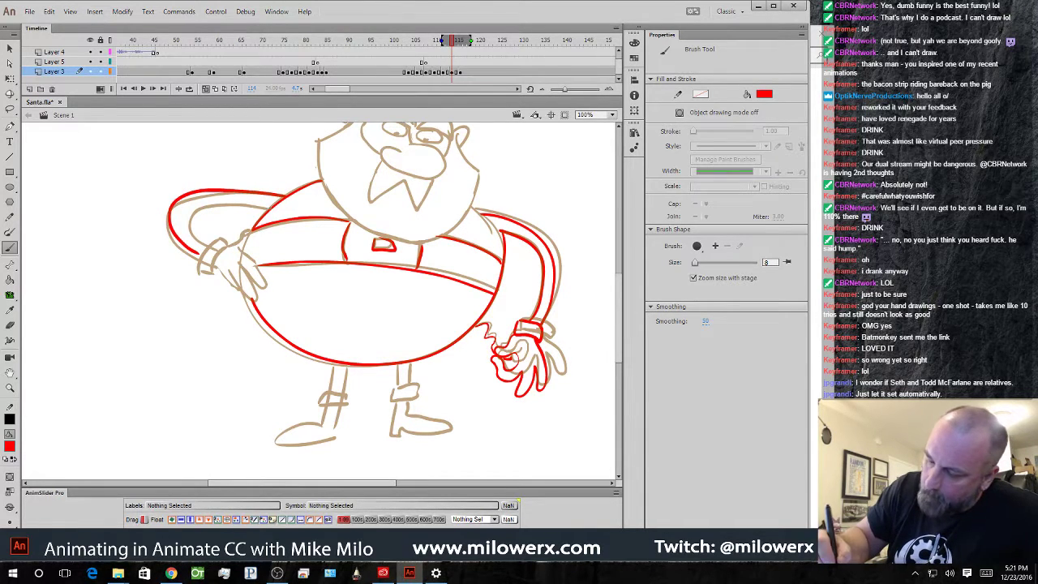
mouse_move(272, 207)
mouse_down()
mouse_move(206, 203)
mouse_move(209, 270)
mouse_move(252, 231)
mouse_up()
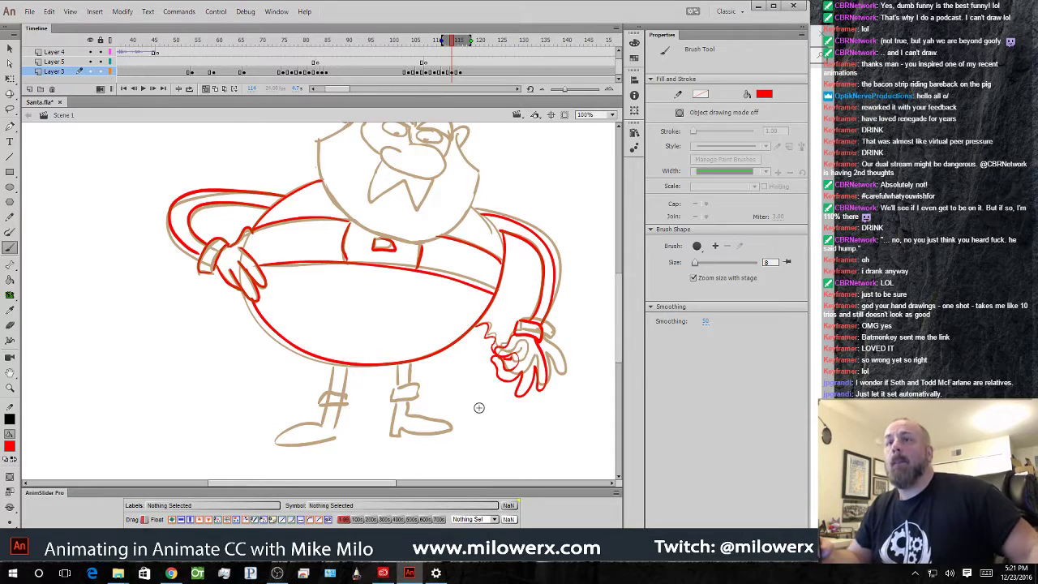
- Draw both of Santa's legs with their cuffs and boots on frame 114
mouse_move(513, 419)
mouse_down()
mouse_move(513, 355)
mouse_move(502, 349)
mouse_up()
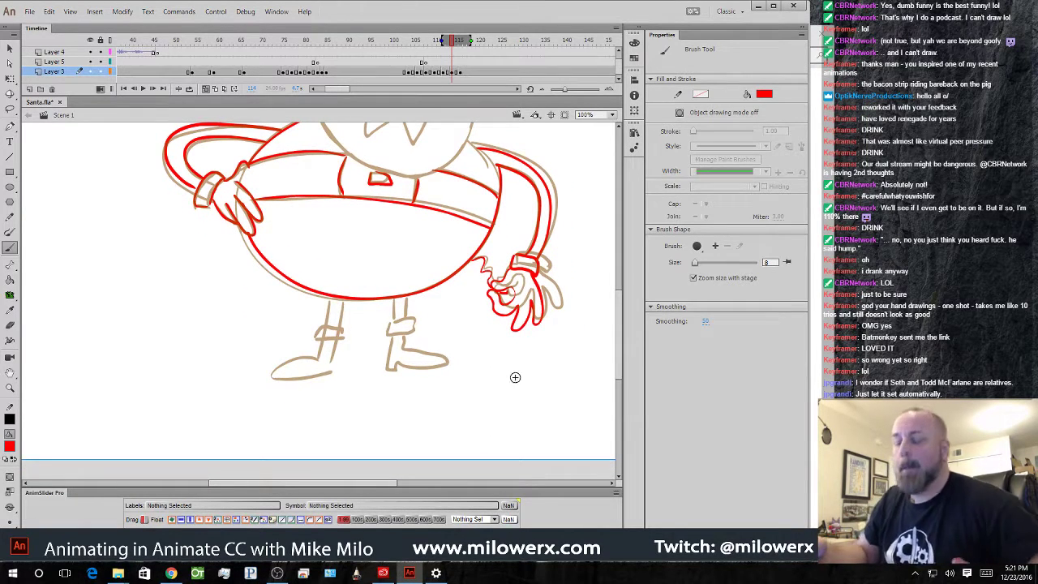
mouse_move(329, 298)
mouse_down()
mouse_move(318, 338)
mouse_move(341, 328)
mouse_up()
mouse_move(396, 300)
mouse_down()
mouse_move(394, 321)
mouse_move(412, 321)
mouse_up()
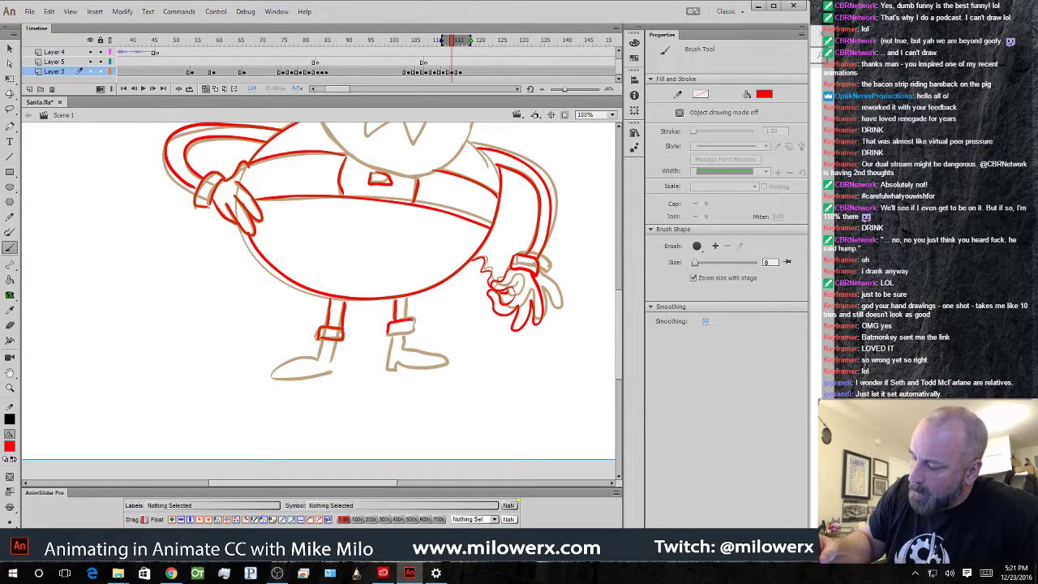
mouse_move(318, 357)
mouse_down()
mouse_move(279, 369)
mouse_move(324, 371)
mouse_move(339, 339)
mouse_up()
drag(396, 337, 394, 368)
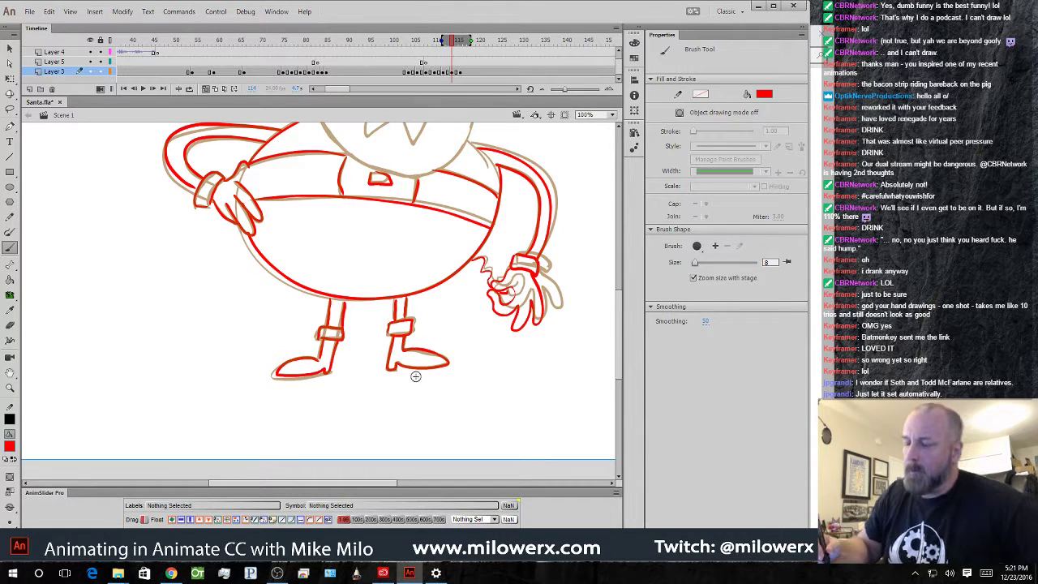
- Draw Santa's brows, eyes, nose, mustache, beard outline and both ears on frame 114 over the onion skin
mouse_move(512, 223)
mouse_down()
mouse_move(477, 386)
mouse_move(464, 393)
mouse_up()
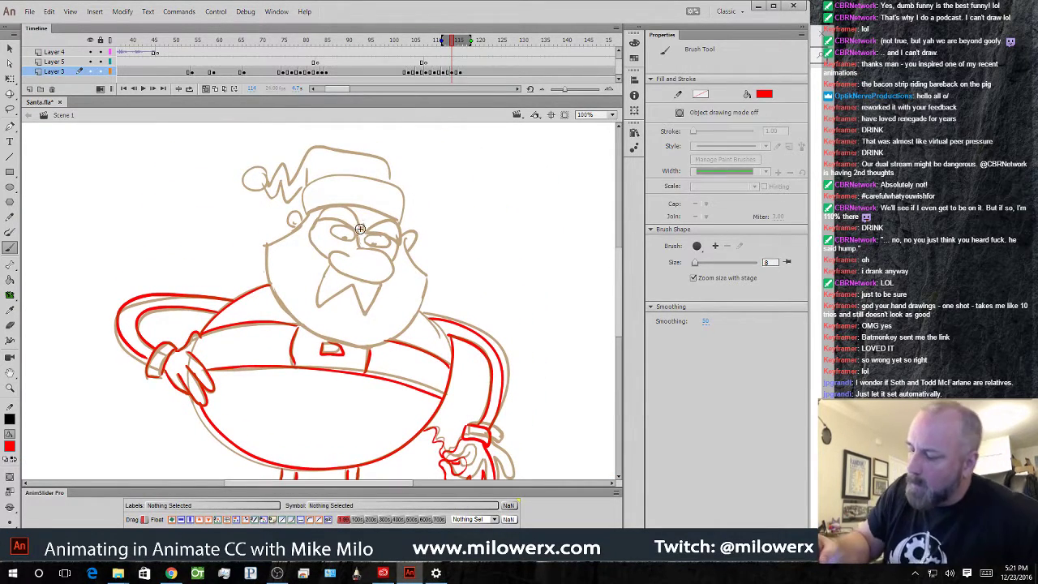
mouse_move(361, 233)
mouse_down()
mouse_move(351, 213)
mouse_move(316, 222)
mouse_move(399, 240)
mouse_move(391, 237)
mouse_up()
key(ctrl+z)
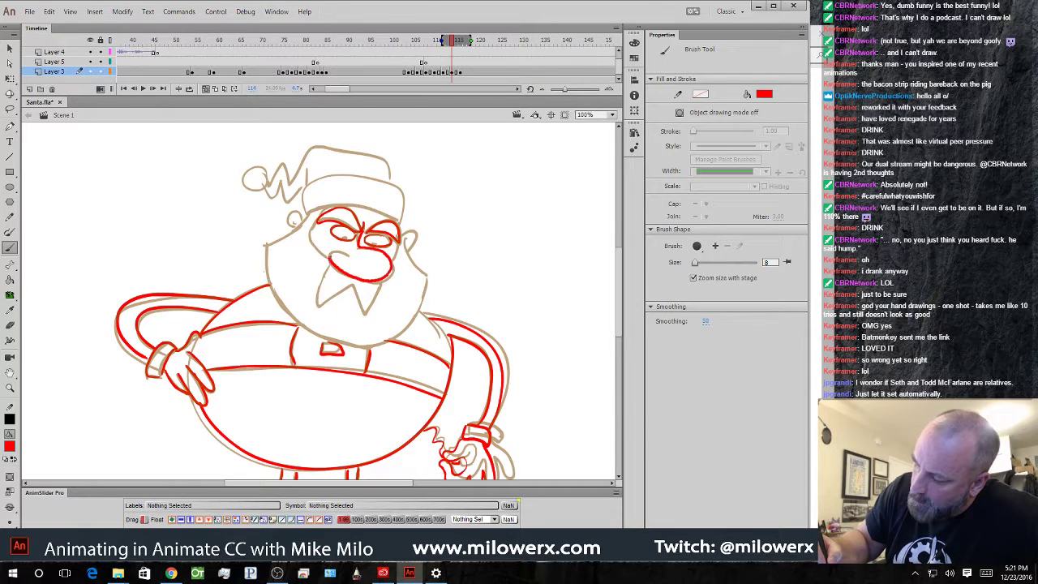
mouse_move(329, 261)
mouse_down()
mouse_move(318, 296)
mouse_move(336, 284)
mouse_move(364, 314)
mouse_move(382, 281)
mouse_up()
mouse_move(403, 234)
mouse_down()
mouse_move(377, 342)
mouse_move(313, 332)
mouse_move(271, 284)
mouse_move(268, 239)
mouse_move(308, 213)
mouse_move(296, 229)
mouse_up()
drag(293, 218, 297, 225)
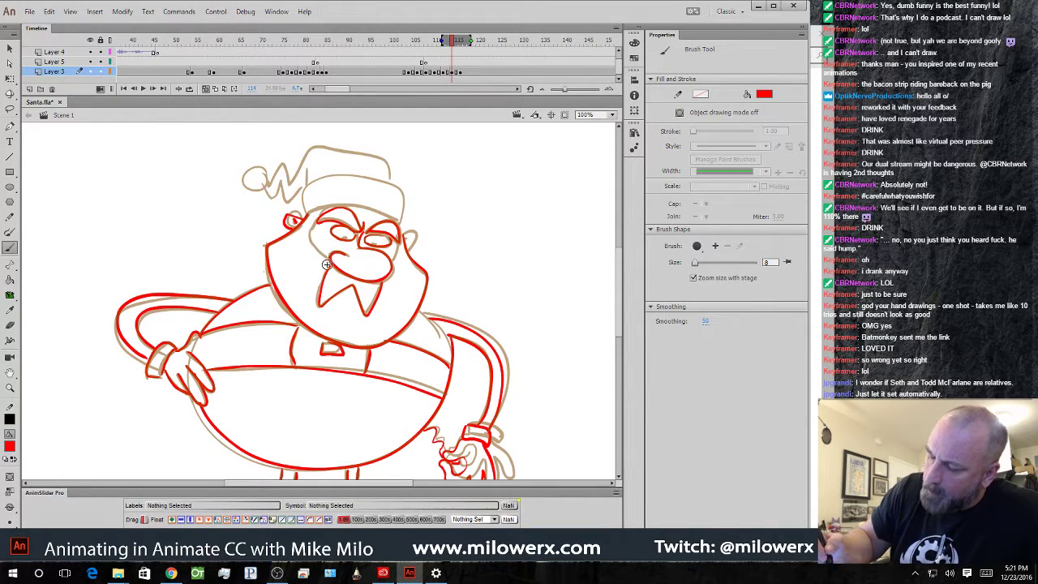
key(ctrl+z)
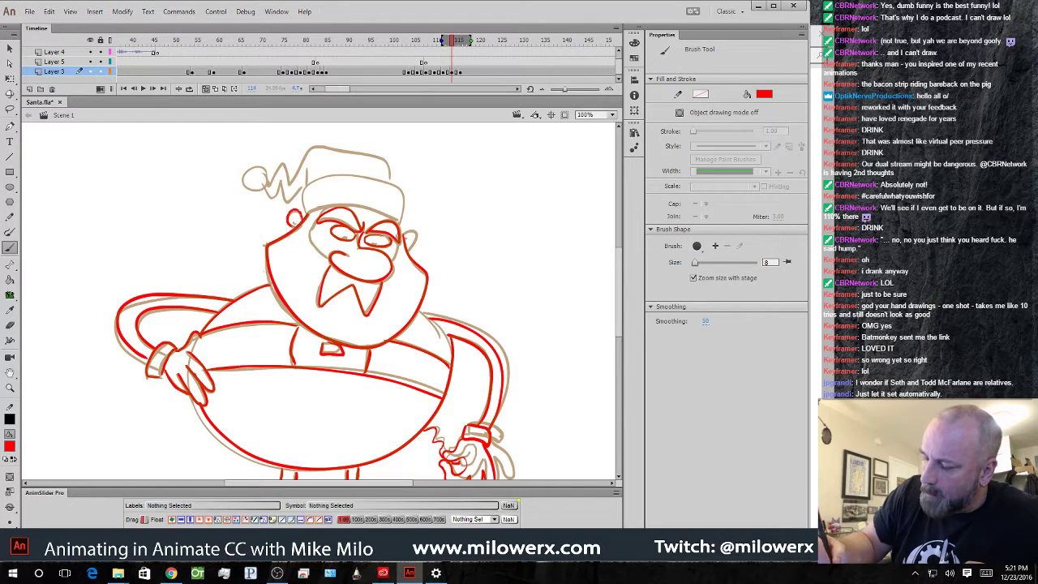
drag(294, 219, 299, 224)
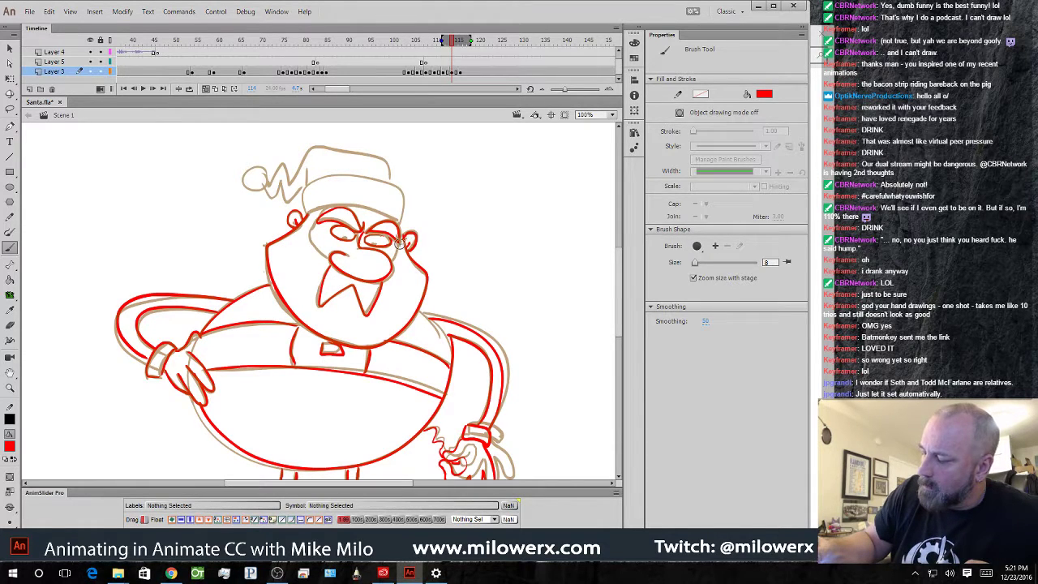
- Add the pupils and face outline, and draw the hat with its brim, squiggly tail and pom-pom on frame 114
drag(344, 235, 347, 238)
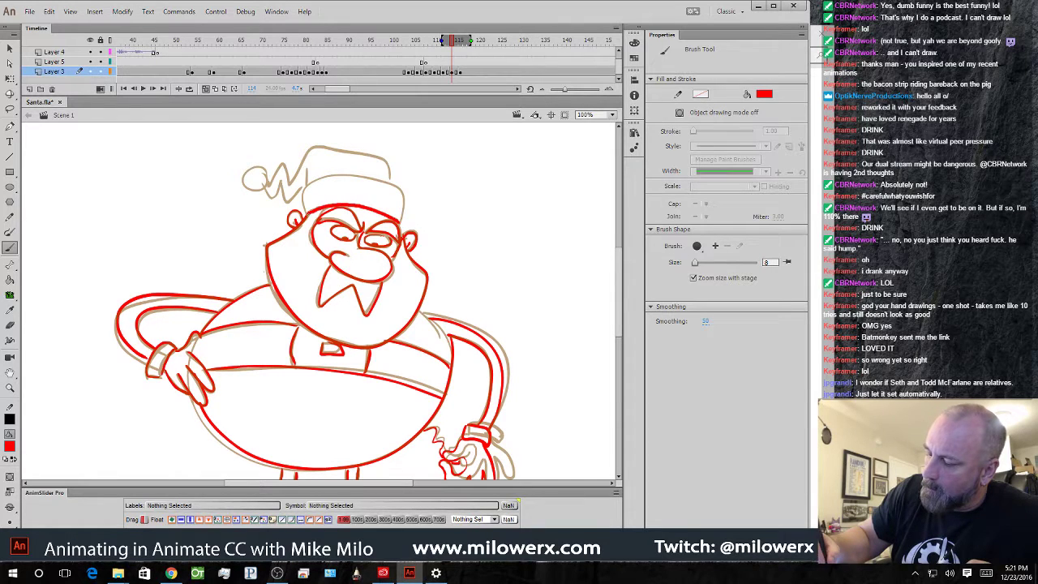
drag(398, 186, 323, 175)
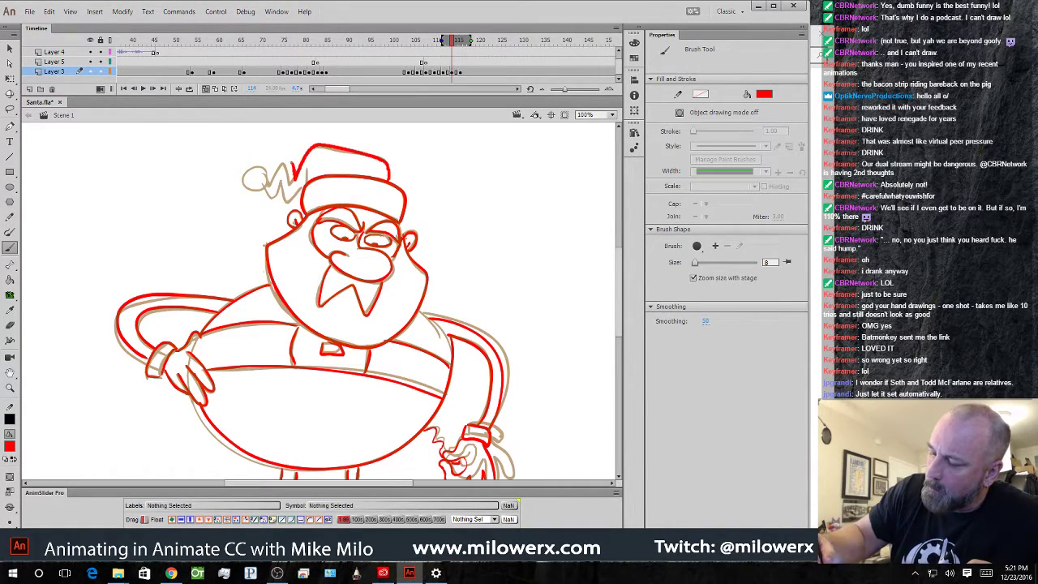
mouse_move(281, 173)
mouse_down()
mouse_move(262, 192)
mouse_move(307, 167)
mouse_move(287, 196)
mouse_up()
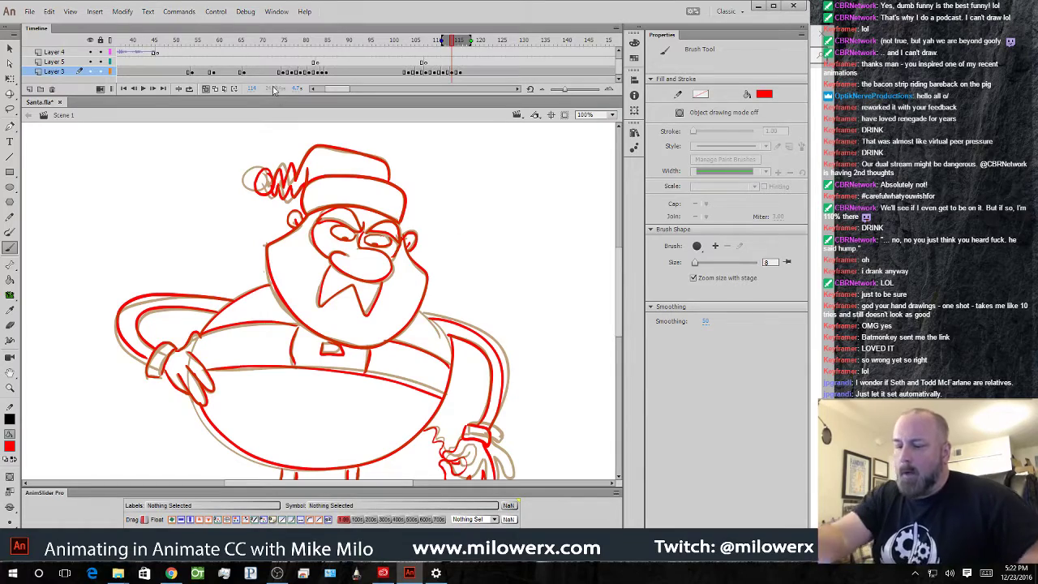
- Turn off onion skinning and play the animation from before the turn to check the new in-between
click(205, 89)
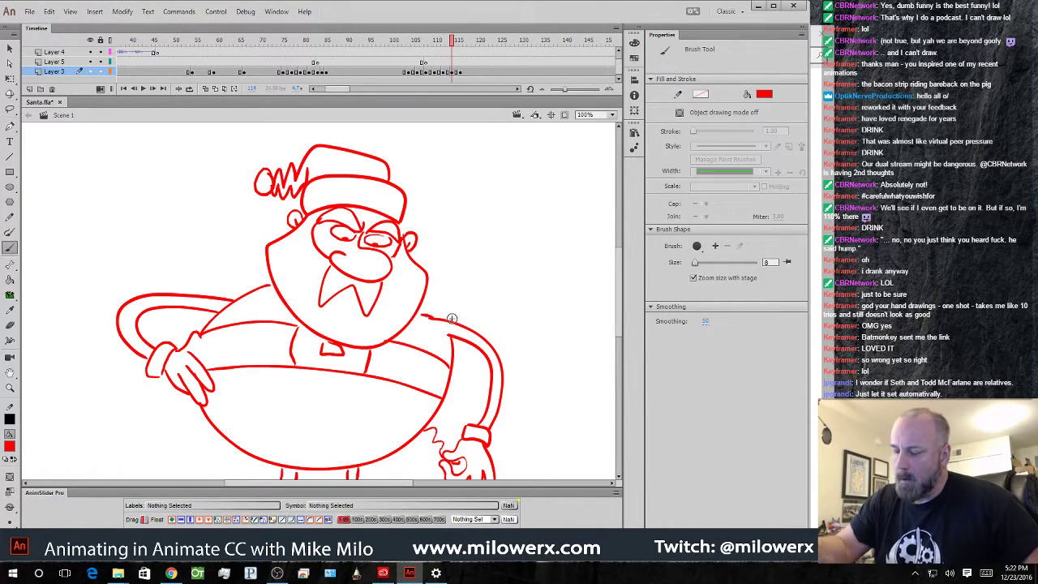
drag(452, 42, 334, 61)
key(Return)
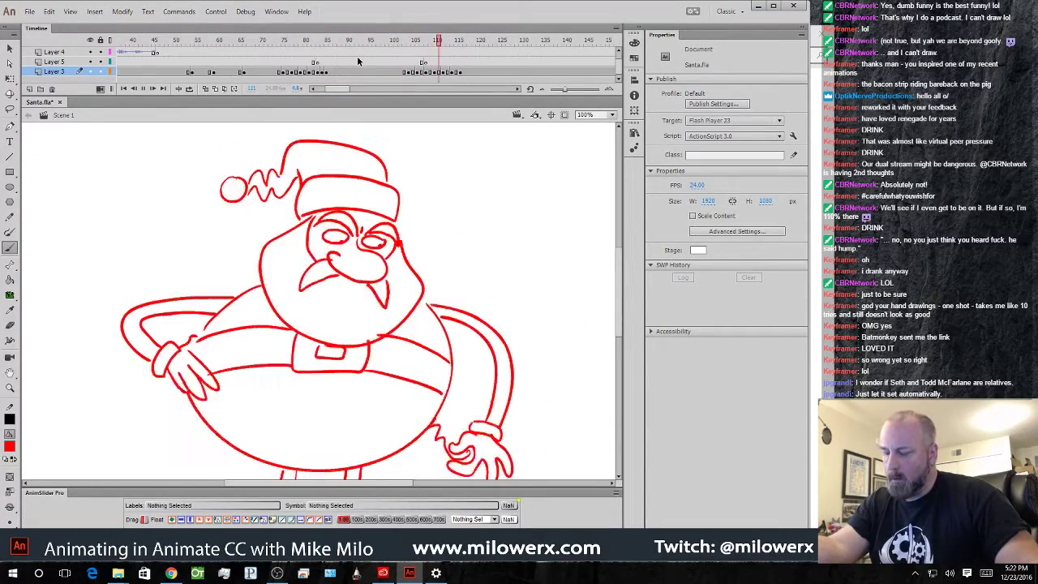
- Extend the hold of the frame 114 drawing, insert a blank keyframe at frame 116 on Layer 3, and turn on onion skinning
mouse_move(496, 58)
mouse_down()
mouse_move(424, 61)
mouse_move(460, 63)
mouse_move(459, 72)
mouse_up()
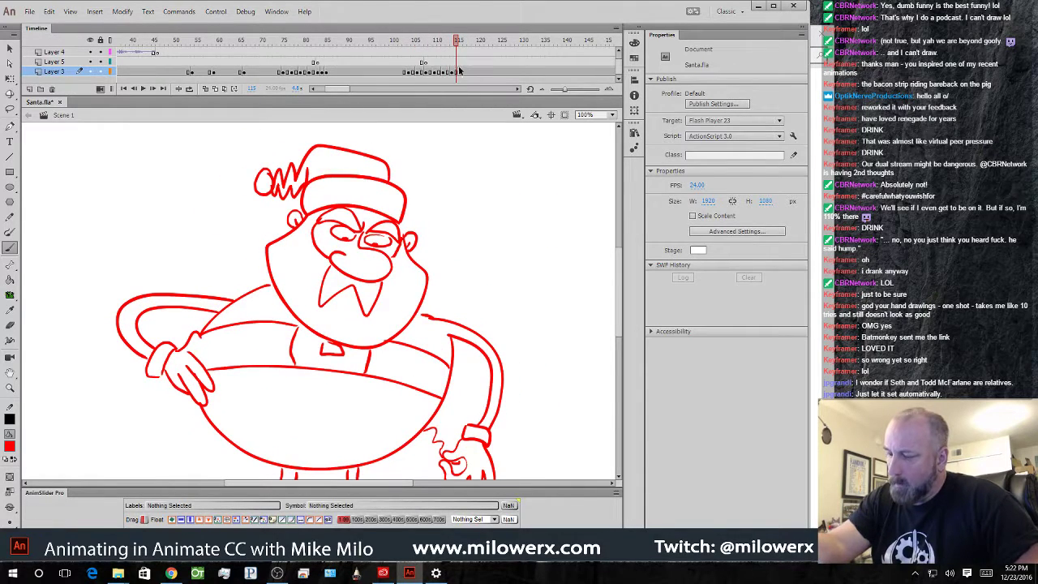
click(459, 73)
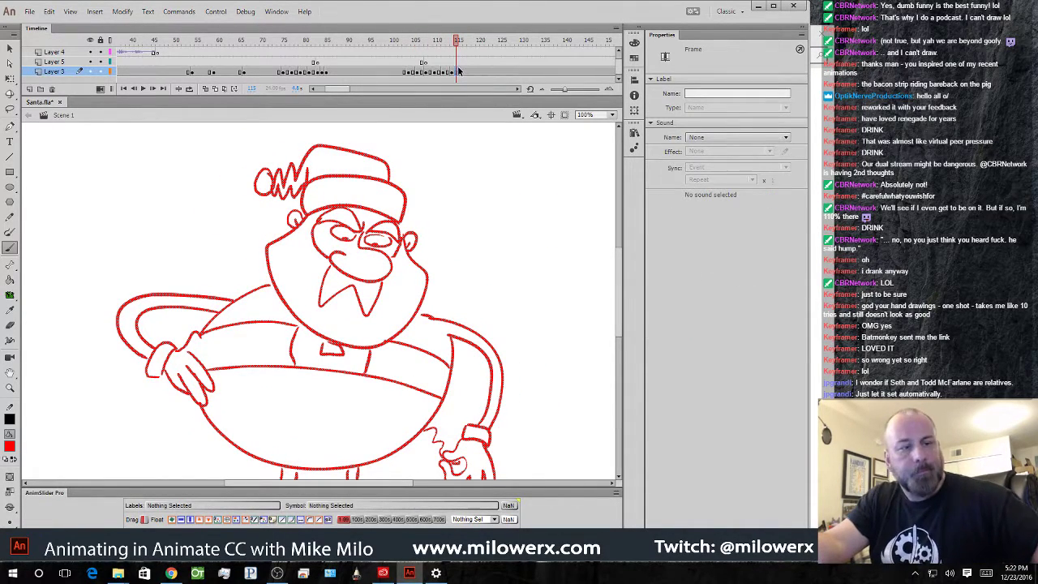
click(462, 75)
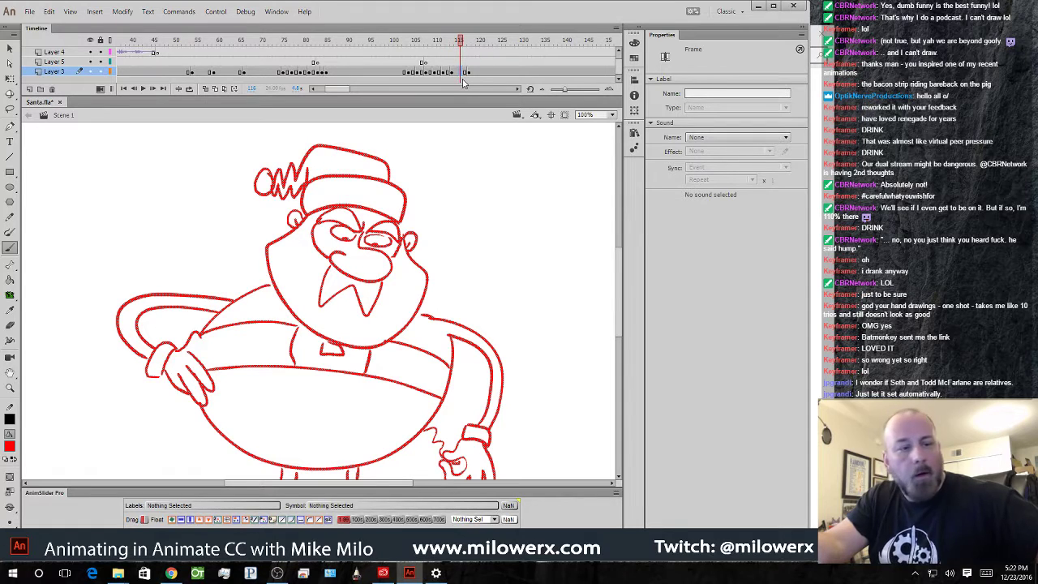
key(F7)
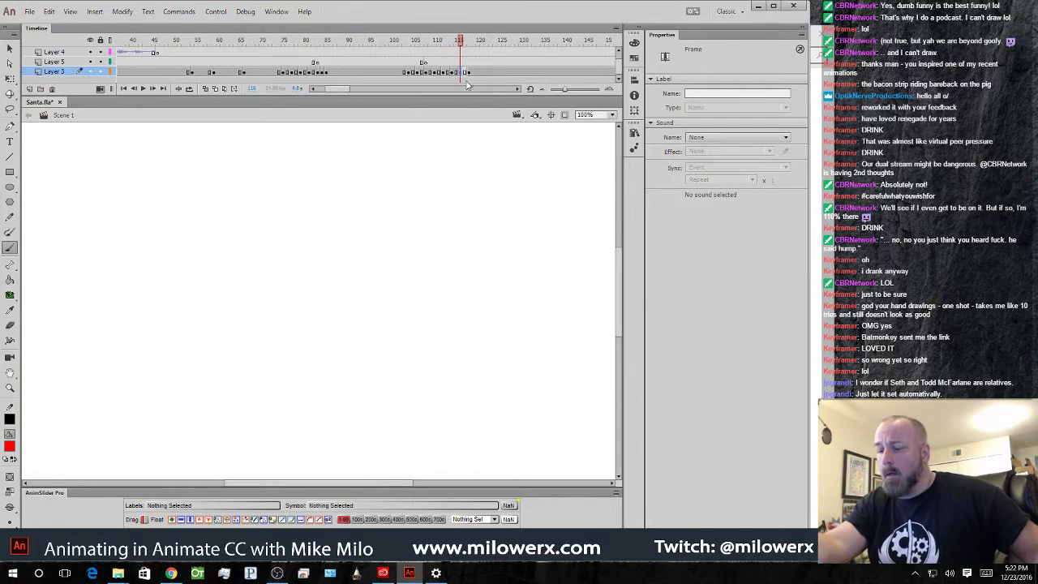
click(206, 89)
drag(537, 359, 514, 311)
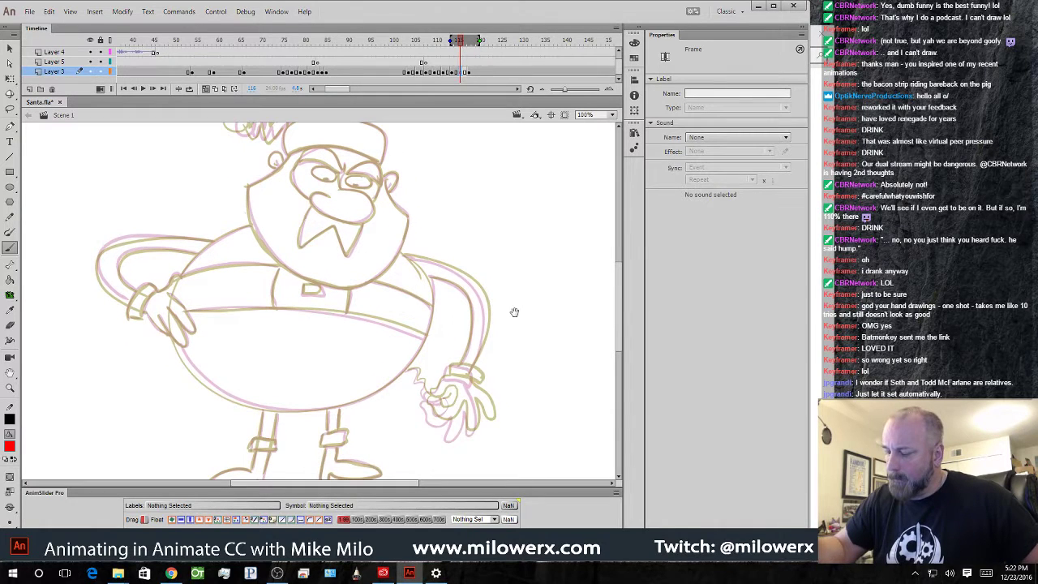
drag(479, 394, 548, 421)
ctrl+click(483, 385)
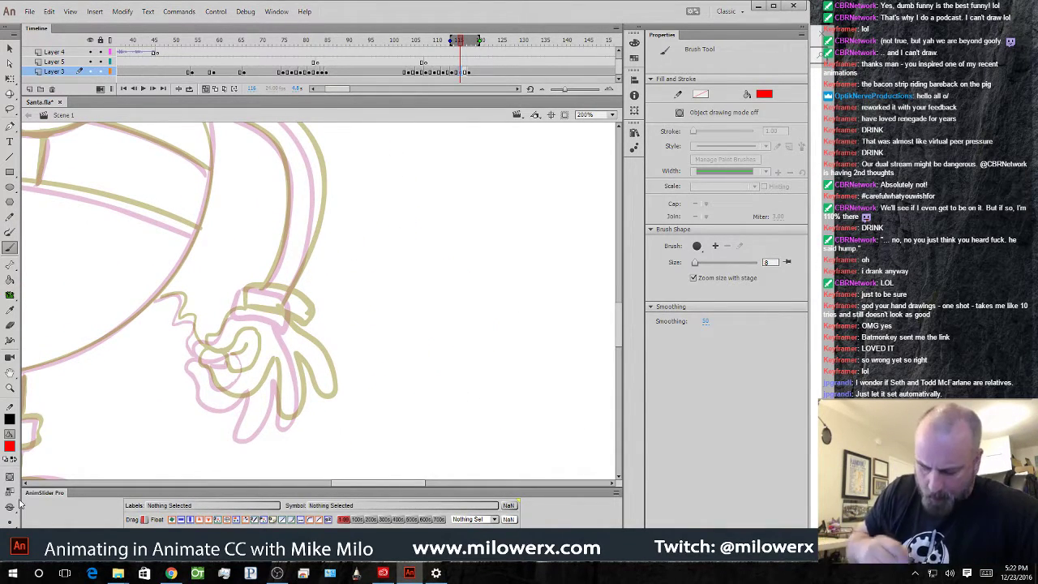
click(9, 521)
click(49, 466)
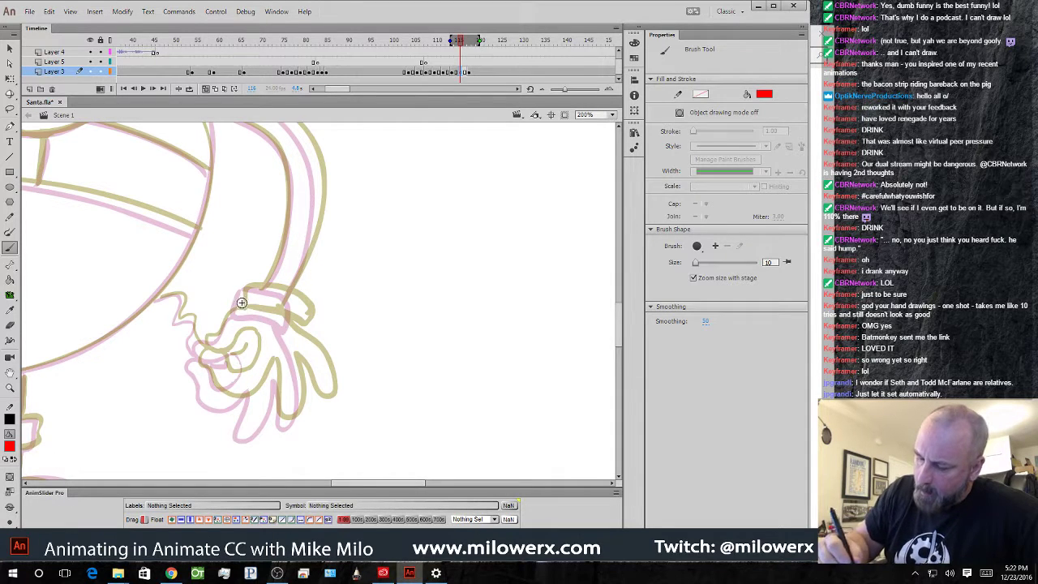
mouse_move(237, 303)
mouse_down()
mouse_move(287, 291)
mouse_move(301, 326)
mouse_move(239, 313)
mouse_move(239, 297)
mouse_up()
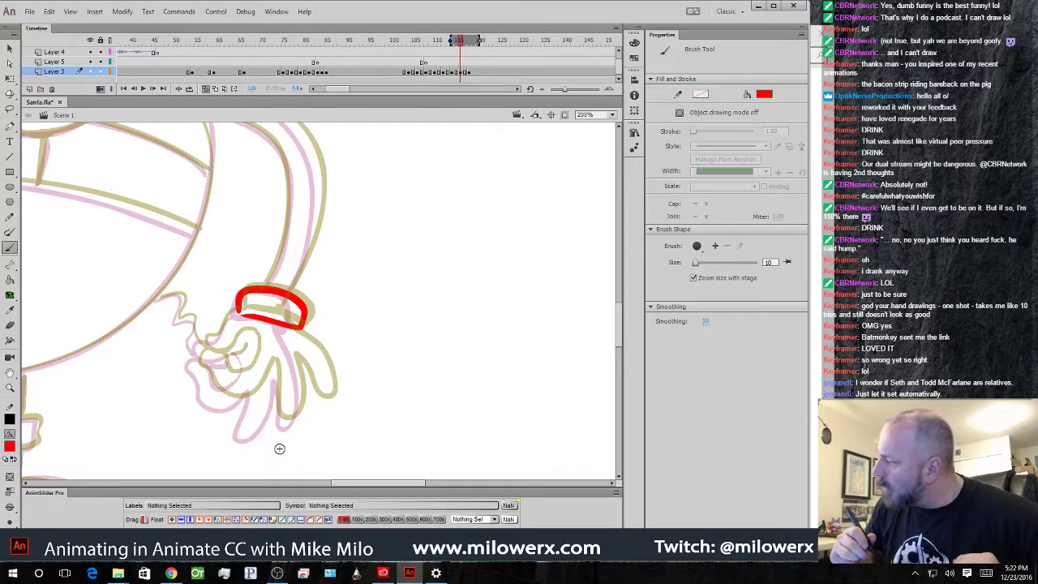
key(ctrl+z)
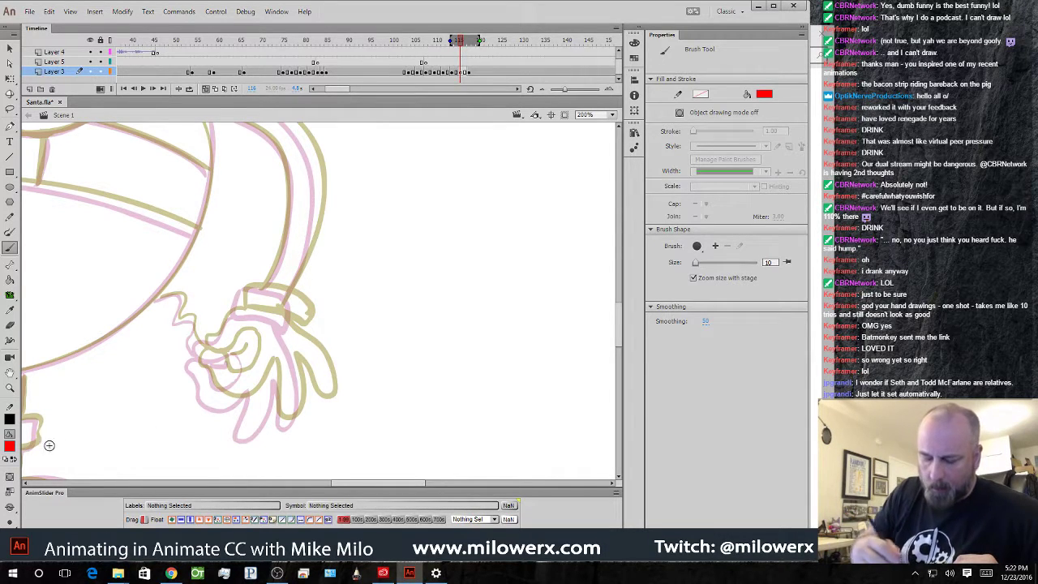
- Set the brush size to 8 and draw the hanging arm's cuff between the two onion-skin positions on frame 116
key(bracketleft)
key(bracketleft)
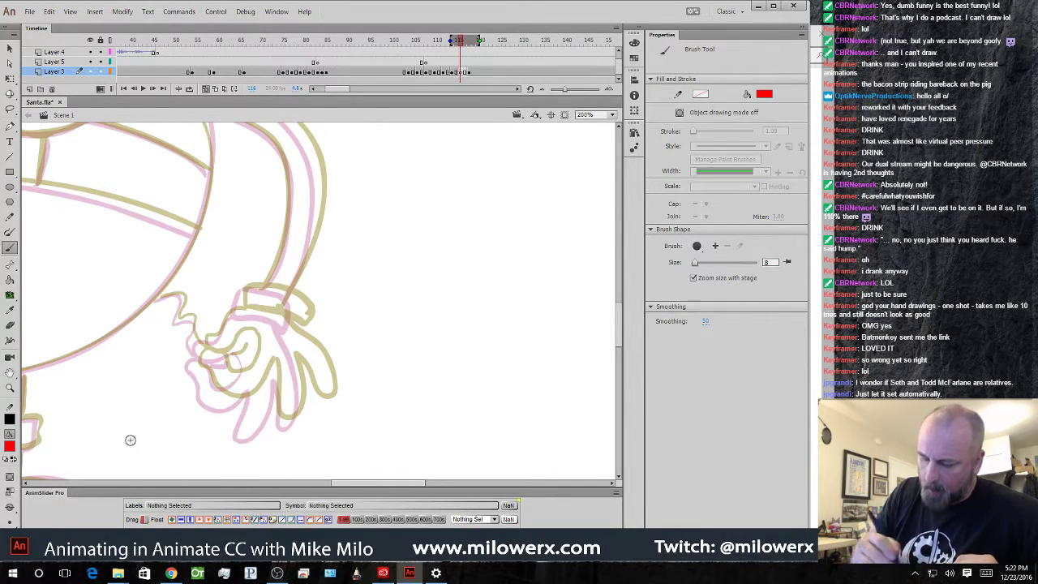
mouse_move(242, 298)
mouse_down()
mouse_move(250, 286)
mouse_move(304, 310)
mouse_move(256, 326)
mouse_move(237, 310)
mouse_up()
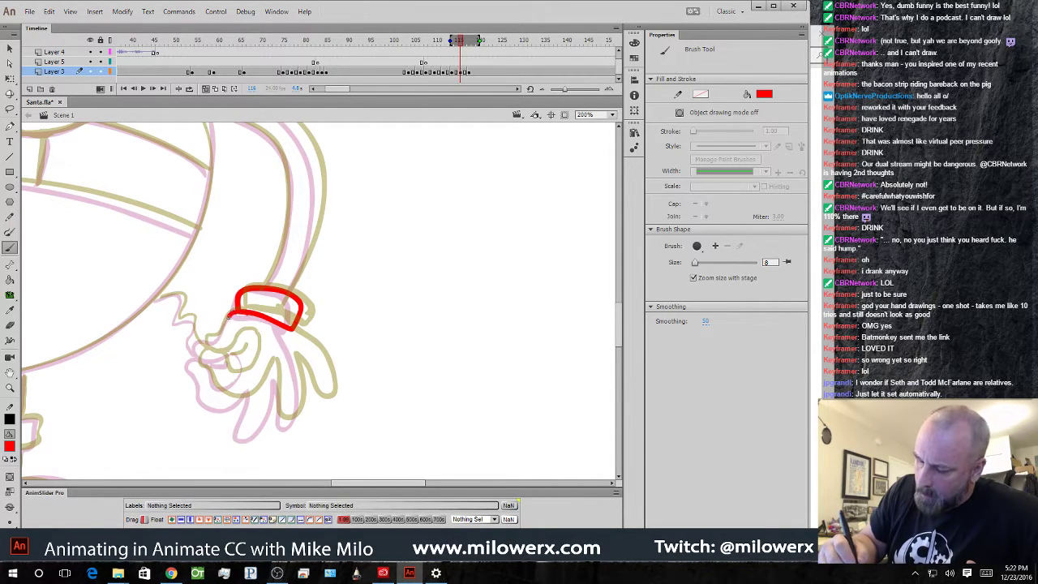
drag(227, 348, 244, 338)
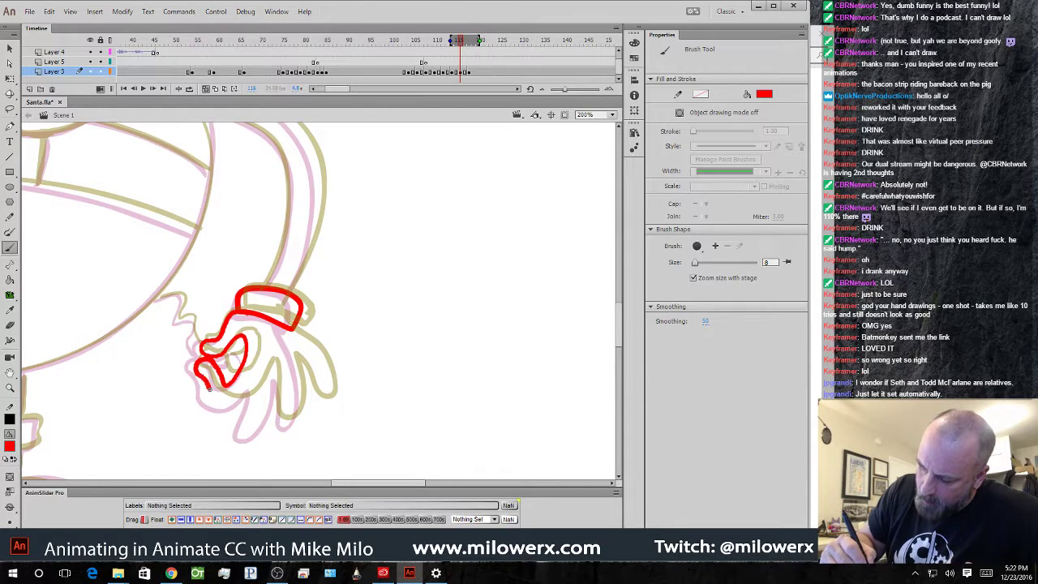
mouse_move(209, 389)
mouse_down()
mouse_move(254, 387)
mouse_move(254, 433)
mouse_move(276, 419)
mouse_move(281, 377)
mouse_move(296, 383)
mouse_move(308, 413)
mouse_move(318, 392)
mouse_move(289, 328)
mouse_up()
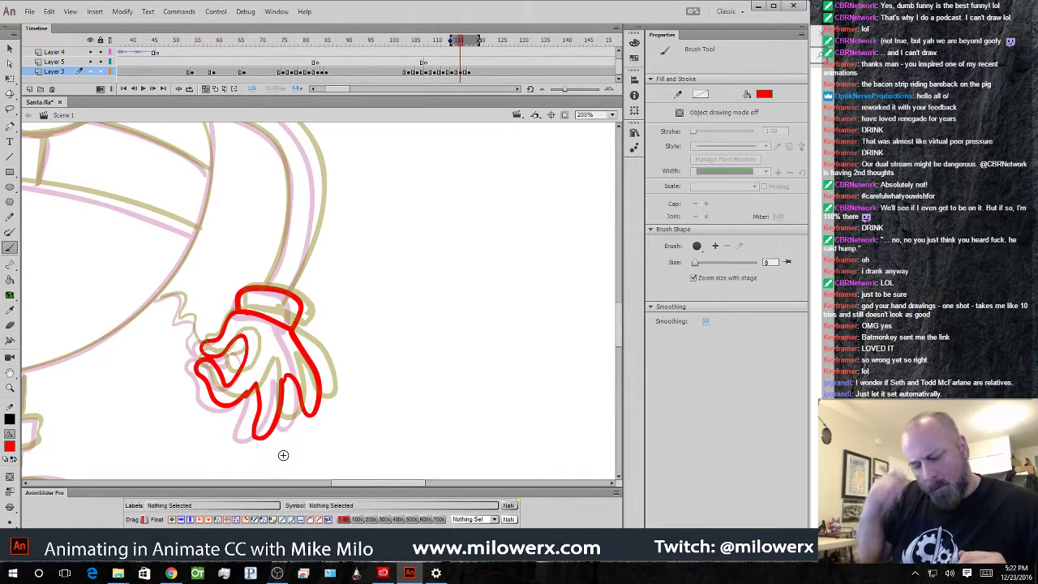
key(ctrl+z)
key(ctrl+z)
key(ctrl+z)
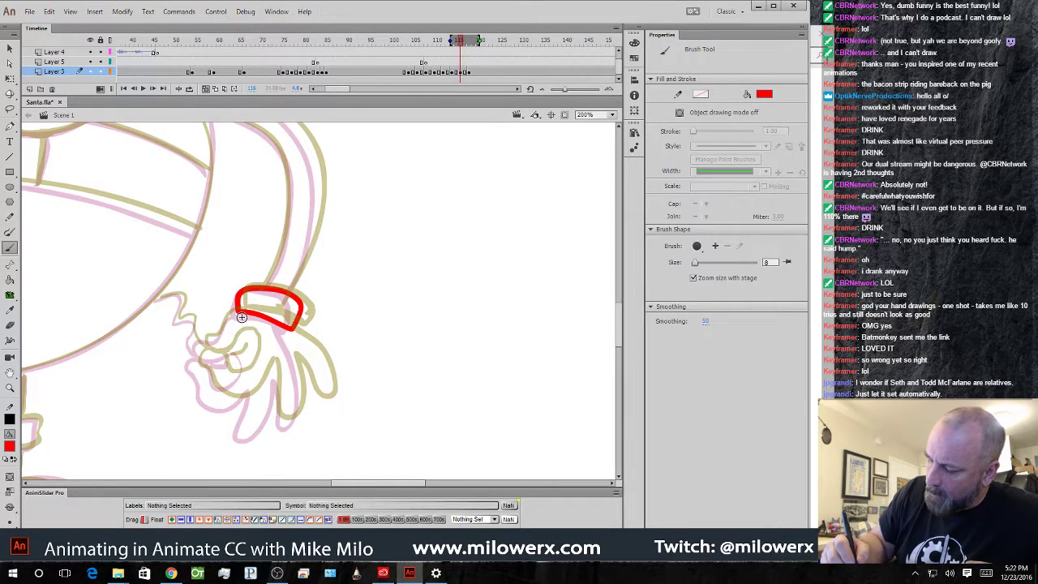
- Draw the hanging hand with its fingers, the squiggle from the belly and both arm lines up to the shoulder on frame 116
drag(241, 317, 203, 338)
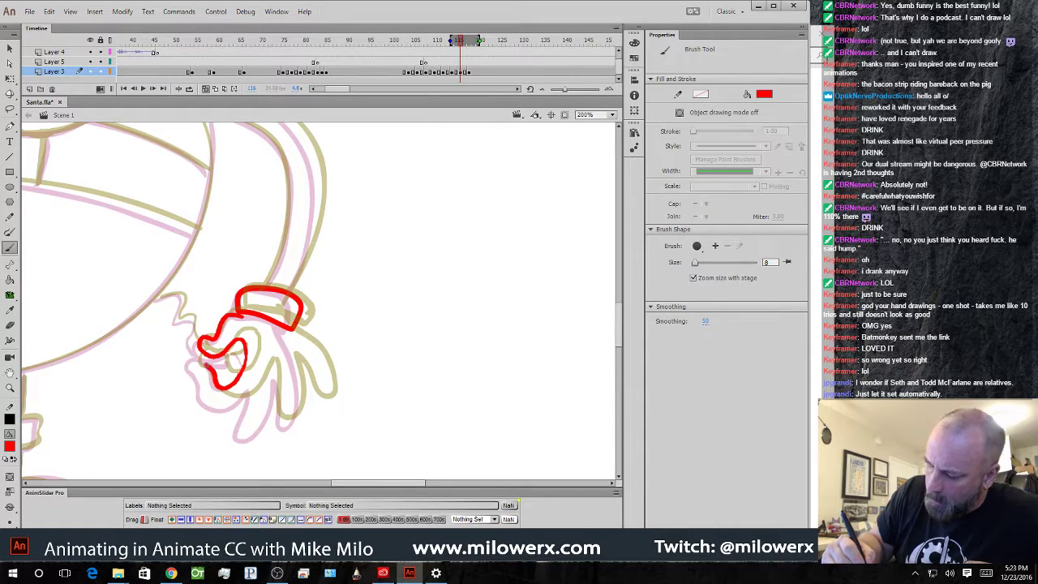
key(ctrl+z)
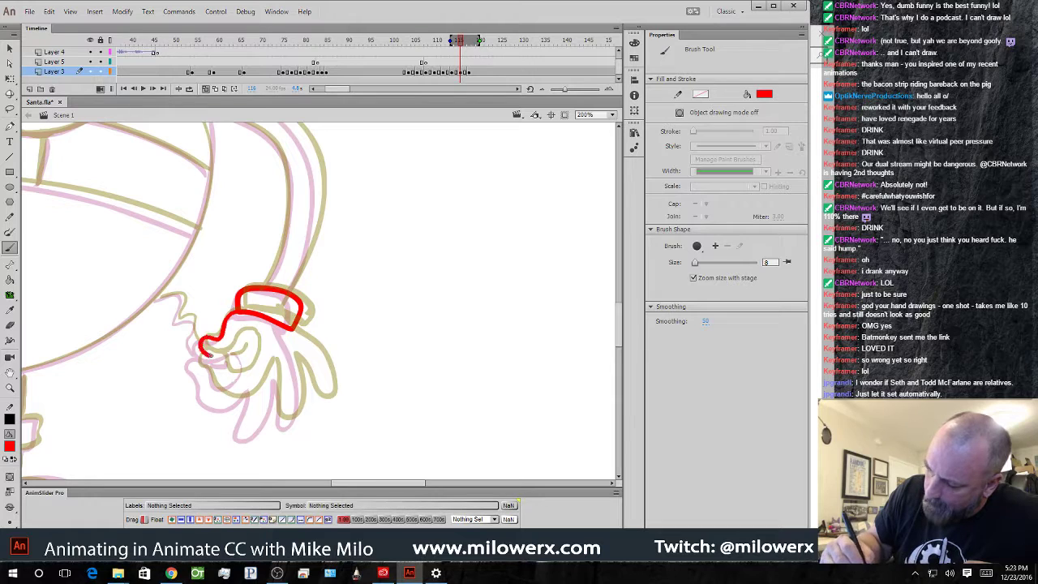
drag(242, 342, 244, 343)
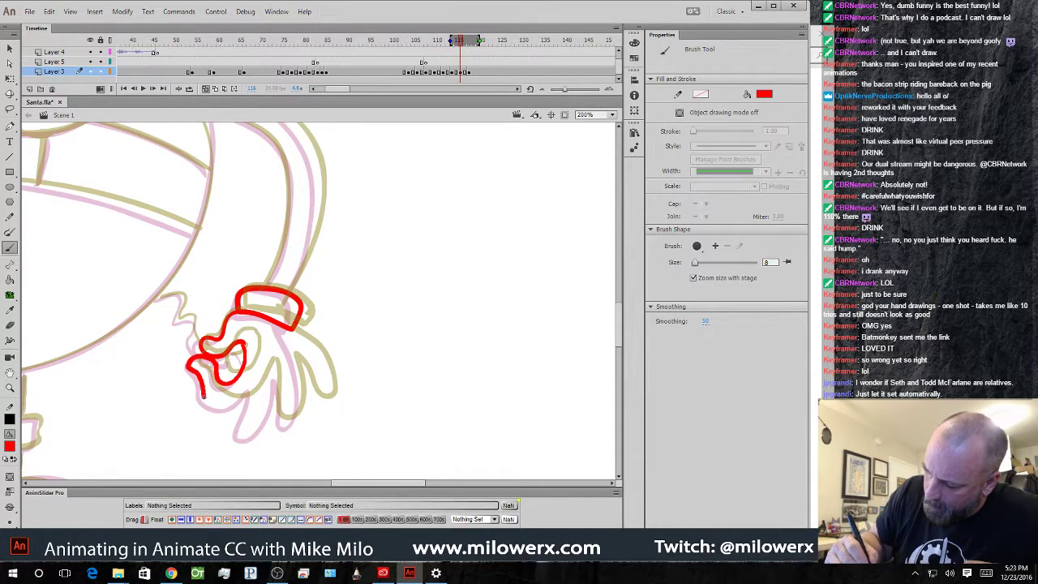
mouse_move(230, 404)
mouse_down()
mouse_move(256, 377)
mouse_move(258, 433)
mouse_move(281, 421)
mouse_move(287, 375)
mouse_move(300, 403)
mouse_move(317, 408)
mouse_move(316, 369)
mouse_move(289, 330)
mouse_up()
drag(151, 302, 171, 294)
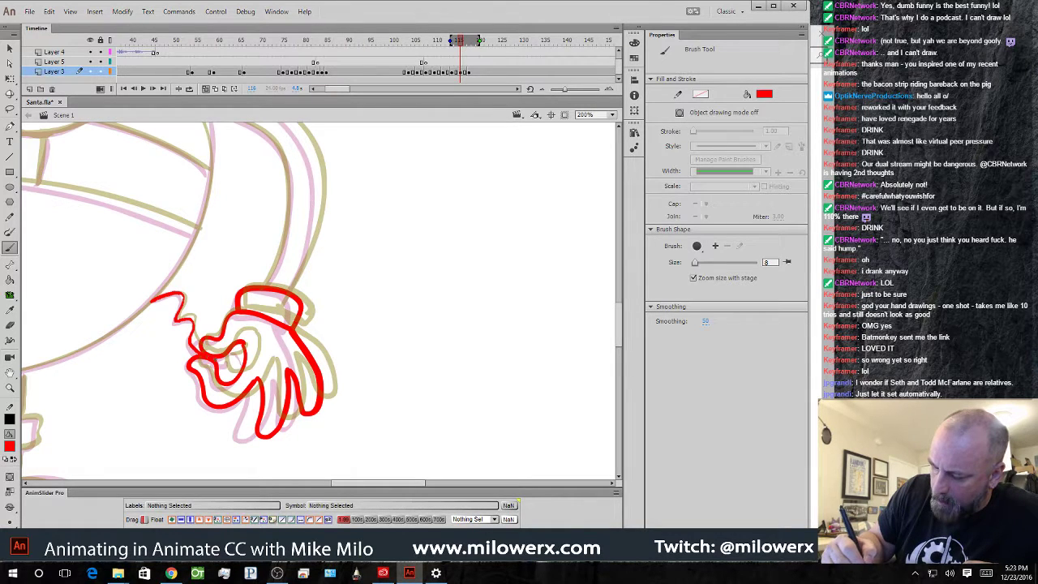
mouse_move(433, 299)
mouse_down()
mouse_move(475, 365)
mouse_move(498, 380)
mouse_up()
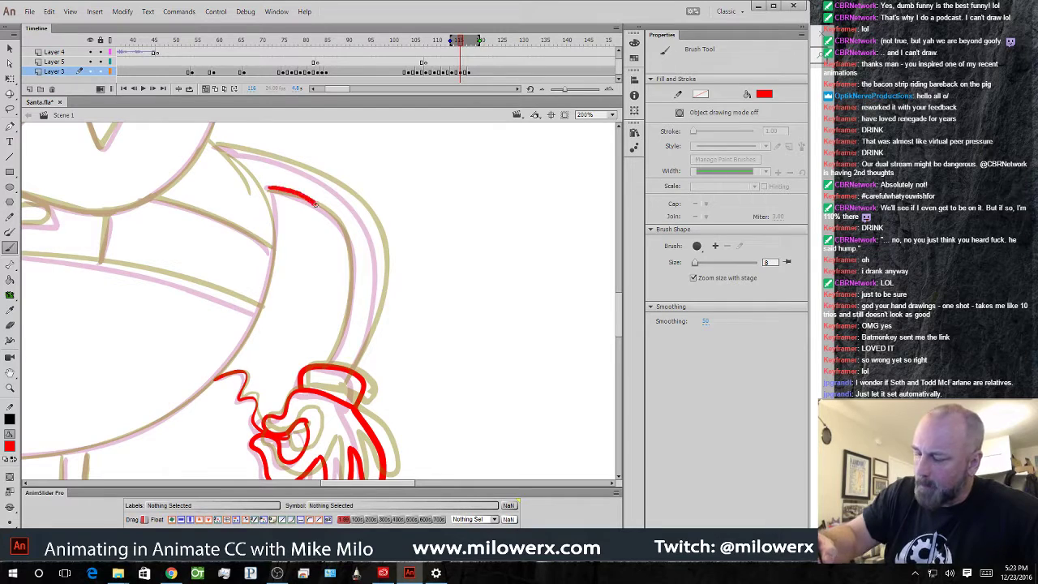
mouse_move(316, 204)
mouse_down()
mouse_move(346, 240)
mouse_move(351, 270)
mouse_move(336, 351)
mouse_move(368, 331)
mouse_move(379, 293)
mouse_move(367, 219)
mouse_move(341, 189)
mouse_move(295, 164)
mouse_move(217, 145)
mouse_up()
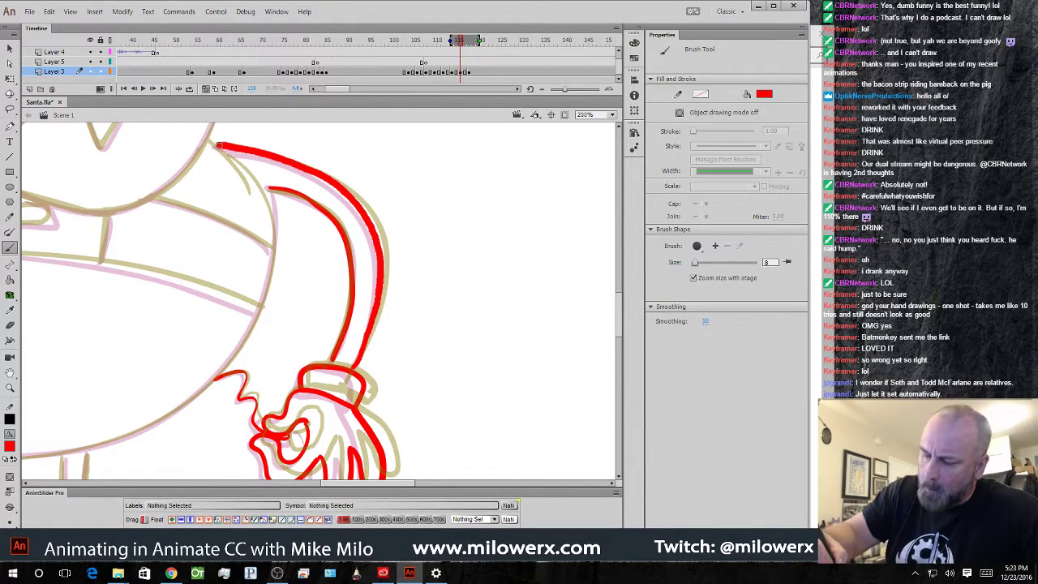
- Draw Santa's nose, pointed mustache, angry brows and eyes with pupils on frame 116
mouse_move(432, 352)
mouse_down()
mouse_move(565, 370)
mouse_move(587, 491)
mouse_up()
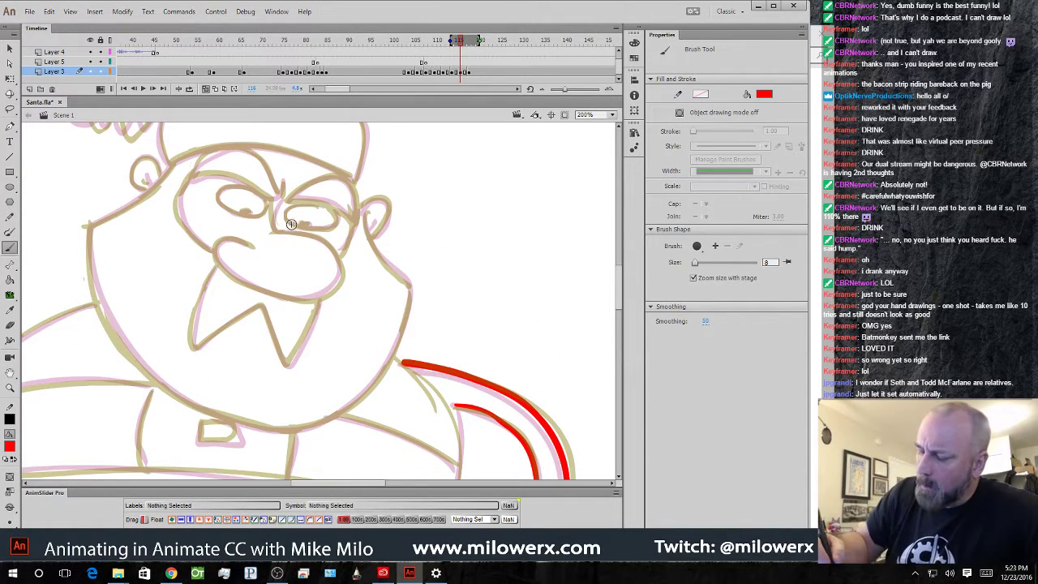
drag(280, 198, 274, 226)
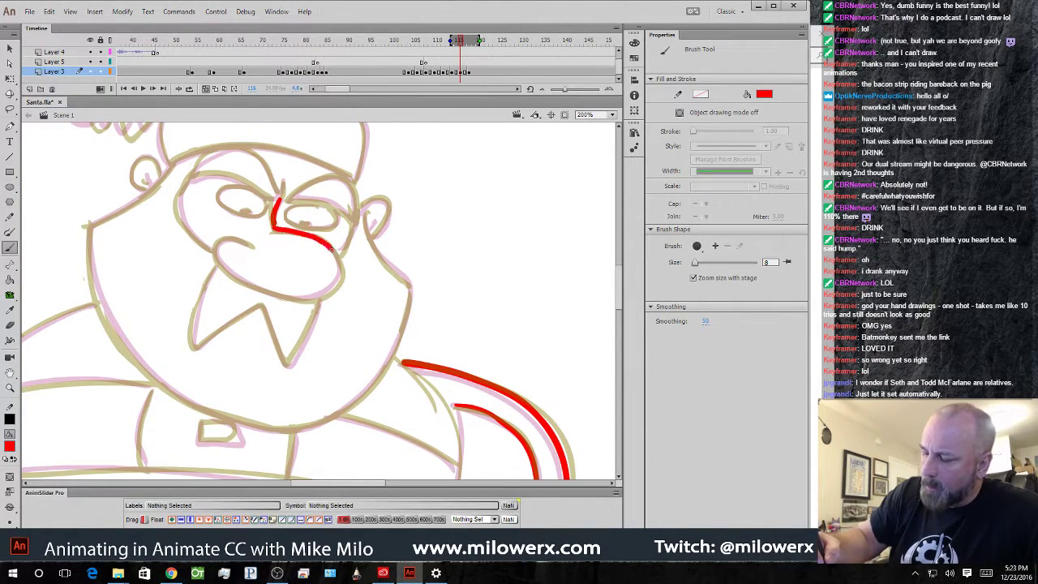
mouse_move(331, 248)
mouse_down()
mouse_move(330, 290)
mouse_move(305, 298)
mouse_move(266, 290)
mouse_move(235, 275)
mouse_move(235, 241)
mouse_move(200, 293)
mouse_move(194, 346)
mouse_move(261, 305)
mouse_move(285, 362)
mouse_move(325, 295)
mouse_up()
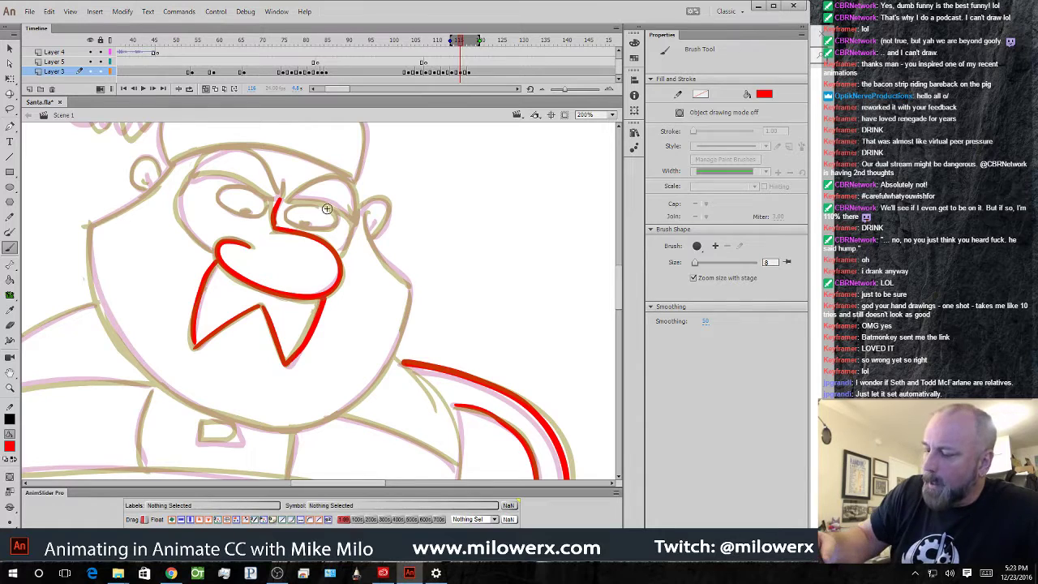
mouse_move(285, 177)
mouse_down()
mouse_move(279, 192)
mouse_move(271, 176)
mouse_move(225, 152)
mouse_move(186, 180)
mouse_up()
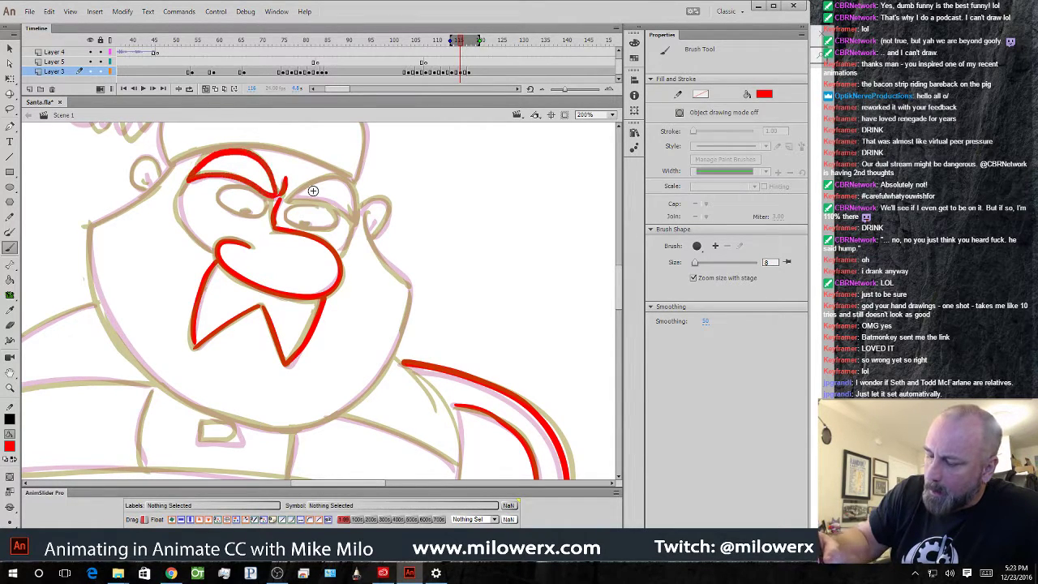
mouse_move(290, 197)
mouse_down()
mouse_move(335, 175)
mouse_move(352, 193)
mouse_move(351, 221)
mouse_move(308, 197)
mouse_move(243, 185)
mouse_move(223, 202)
mouse_move(244, 213)
mouse_move(307, 221)
mouse_up()
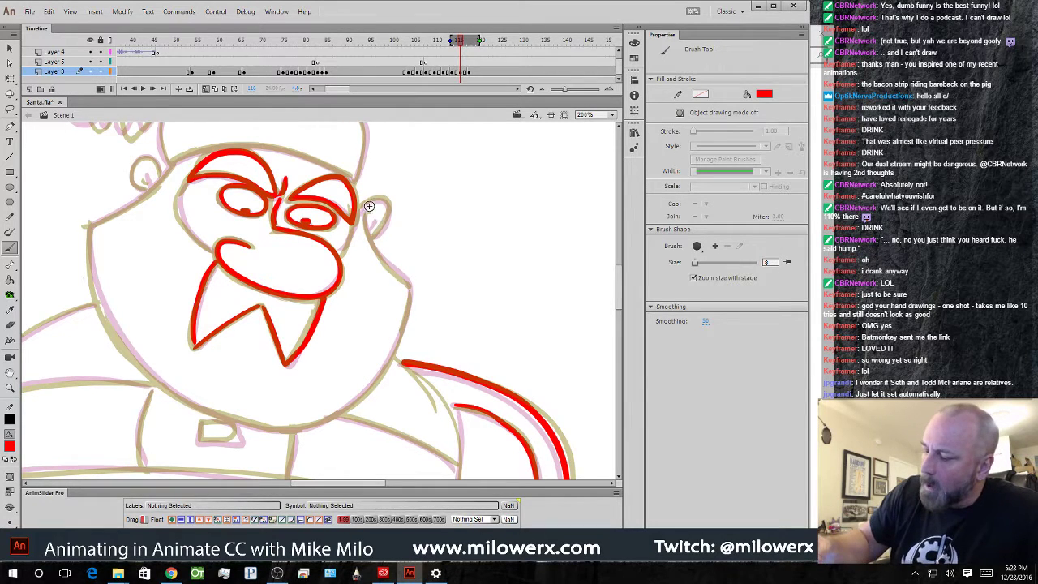
- Draw both ears, the outline of the head and beard, and the curved edge of the face on frame 116
mouse_move(357, 194)
mouse_down()
mouse_move(368, 236)
mouse_move(412, 285)
mouse_up()
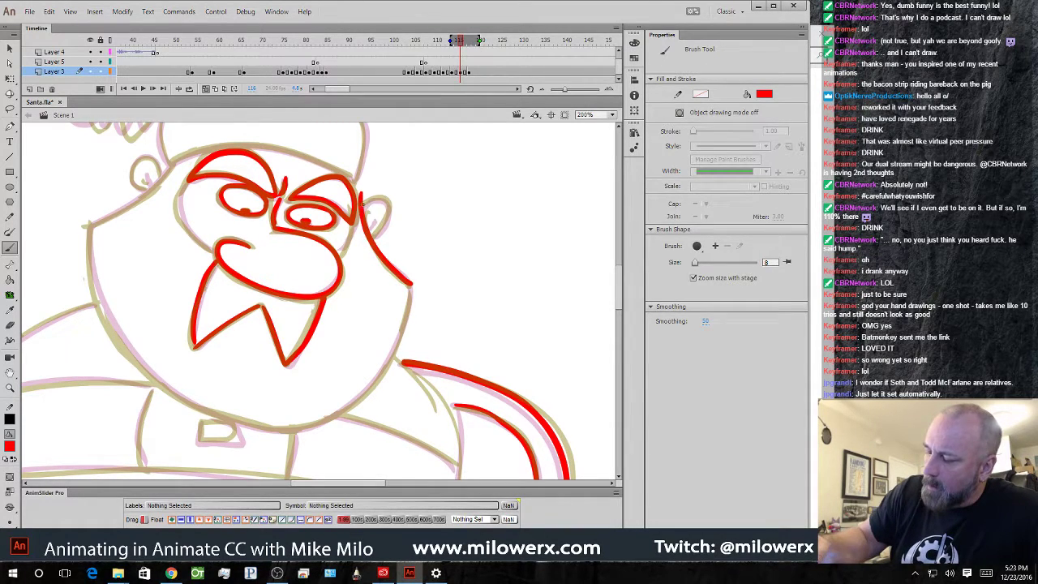
mouse_move(360, 195)
mouse_down()
mouse_move(384, 204)
mouse_move(371, 235)
mouse_up()
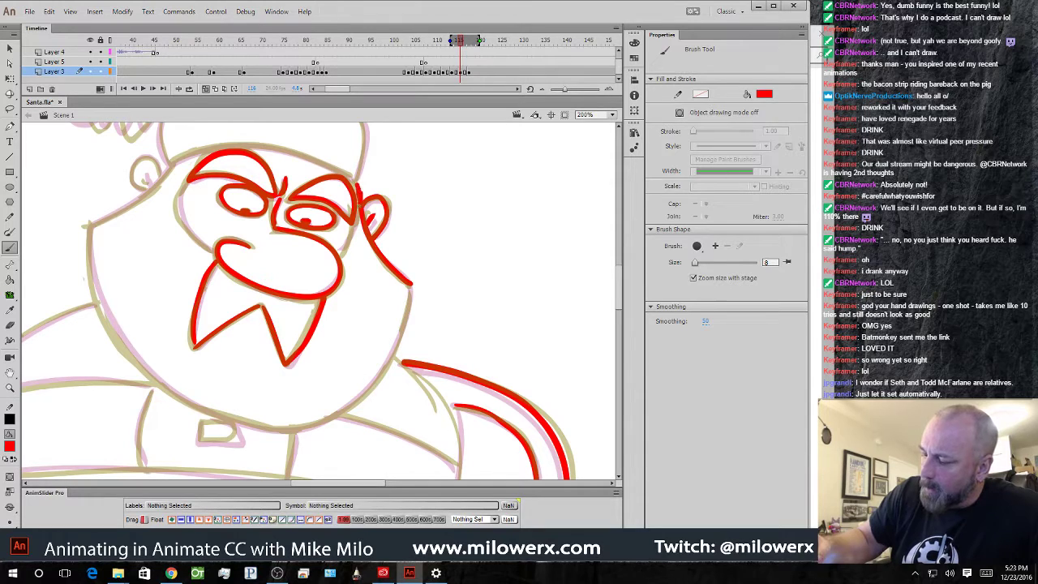
mouse_move(409, 284)
mouse_down()
mouse_move(401, 333)
mouse_move(367, 388)
mouse_move(312, 421)
mouse_move(226, 417)
mouse_move(138, 362)
mouse_move(97, 286)
mouse_move(97, 220)
mouse_move(150, 188)
mouse_move(167, 157)
mouse_move(158, 166)
mouse_move(140, 155)
mouse_move(153, 185)
mouse_up()
scroll(423, 297, up, 3)
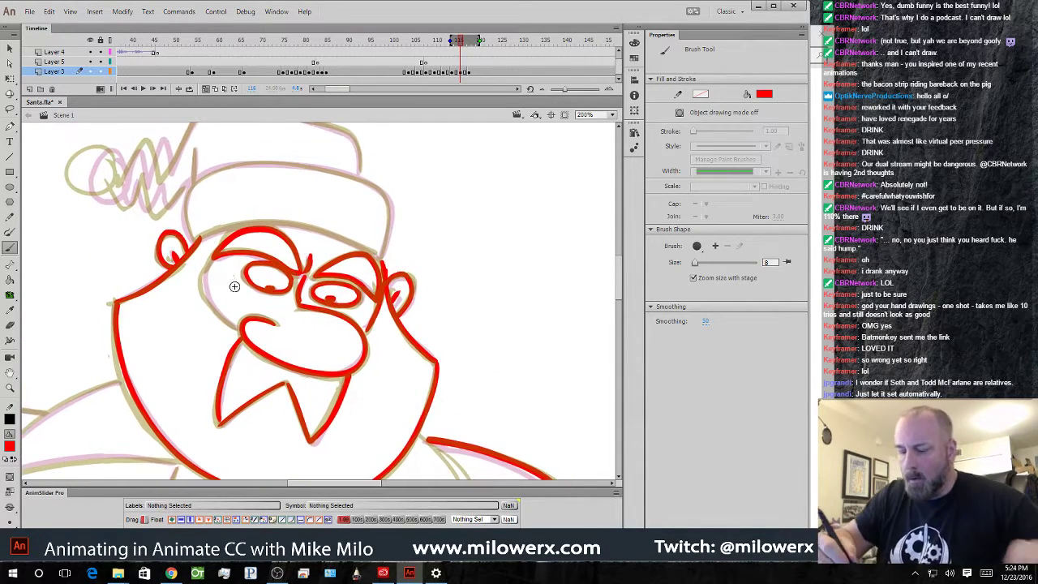
drag(213, 258, 231, 325)
key(ctrl+z)
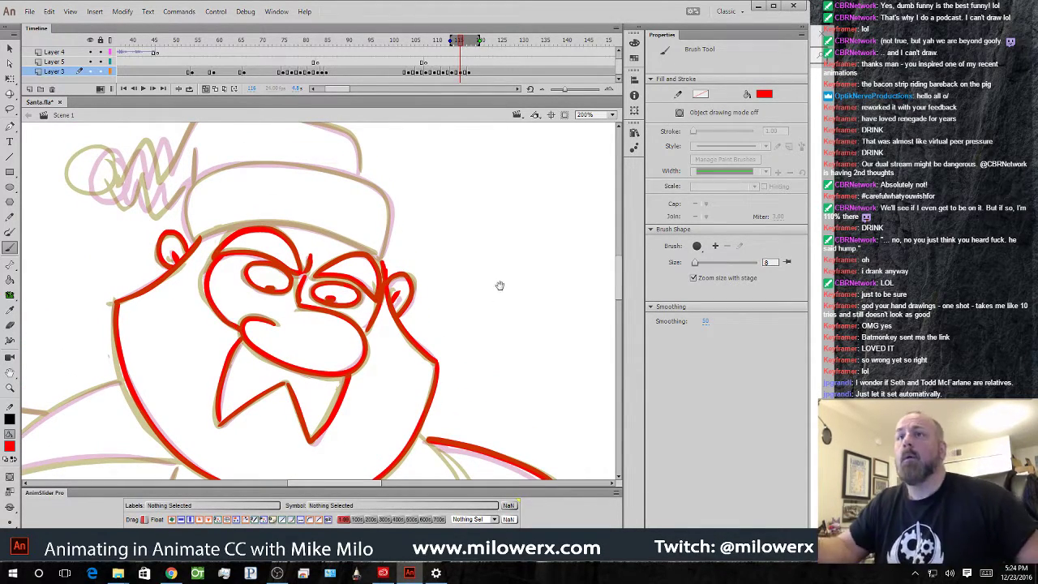
- Draw Santa's hat with its brim, crown, zigzag tail and pompom between the two onion-skin positions on frame 116
scroll(493, 329, up, 3)
mouse_move(396, 341)
mouse_down()
mouse_move(404, 291)
mouse_move(383, 269)
mouse_move(335, 254)
mouse_move(220, 261)
mouse_move(198, 297)
mouse_up()
mouse_move(397, 336)
mouse_down()
mouse_move(378, 347)
mouse_move(253, 315)
mouse_move(208, 324)
mouse_up()
mouse_move(375, 264)
mouse_down()
mouse_move(353, 219)
mouse_move(244, 194)
mouse_move(214, 197)
mouse_move(177, 266)
mouse_move(170, 234)
mouse_move(138, 269)
mouse_move(99, 236)
mouse_move(89, 273)
mouse_up()
mouse_move(122, 233)
mouse_down()
mouse_move(142, 287)
mouse_move(131, 268)
mouse_move(160, 289)
mouse_move(171, 271)
mouse_move(172, 295)
mouse_up()
drag(213, 233, 208, 265)
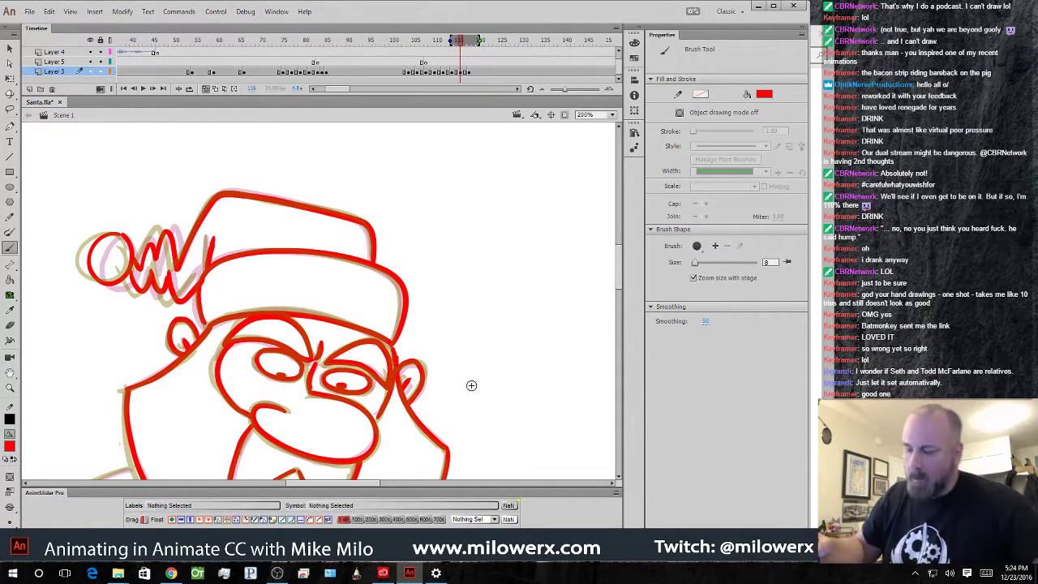
- Draw the belt's buckle, vertical bands and lower edge, plus the shoulder lines on both sides of the beard on frame 116
mouse_move(481, 462)
mouse_down()
mouse_move(524, 182)
mouse_move(582, 199)
mouse_up()
mouse_move(334, 324)
mouse_down()
mouse_move(334, 335)
mouse_move(381, 347)
mouse_move(336, 321)
mouse_up()
drag(291, 287, 279, 366)
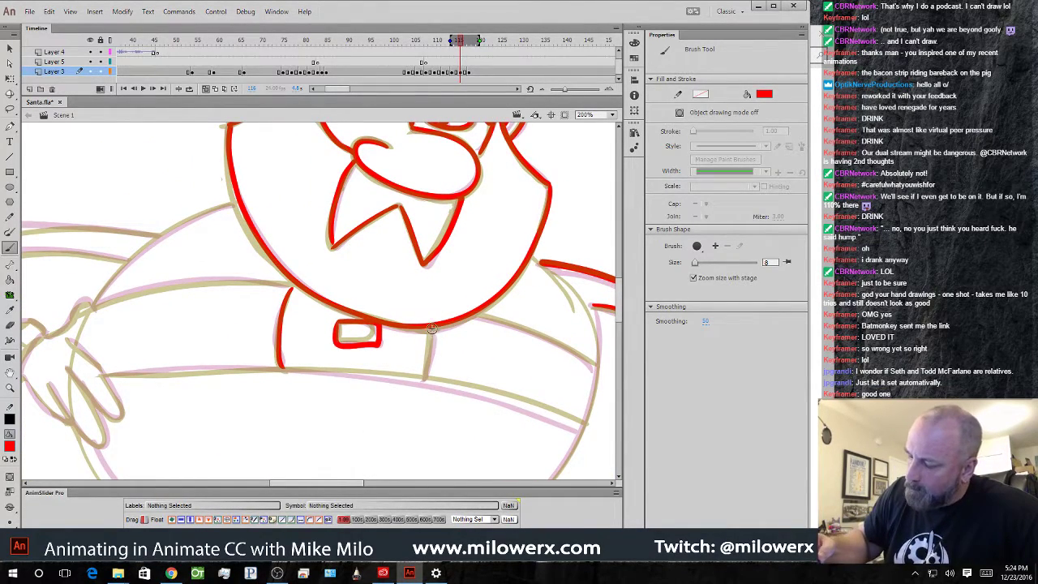
mouse_move(434, 326)
mouse_down()
mouse_move(423, 379)
mouse_move(312, 369)
mouse_move(107, 376)
mouse_up()
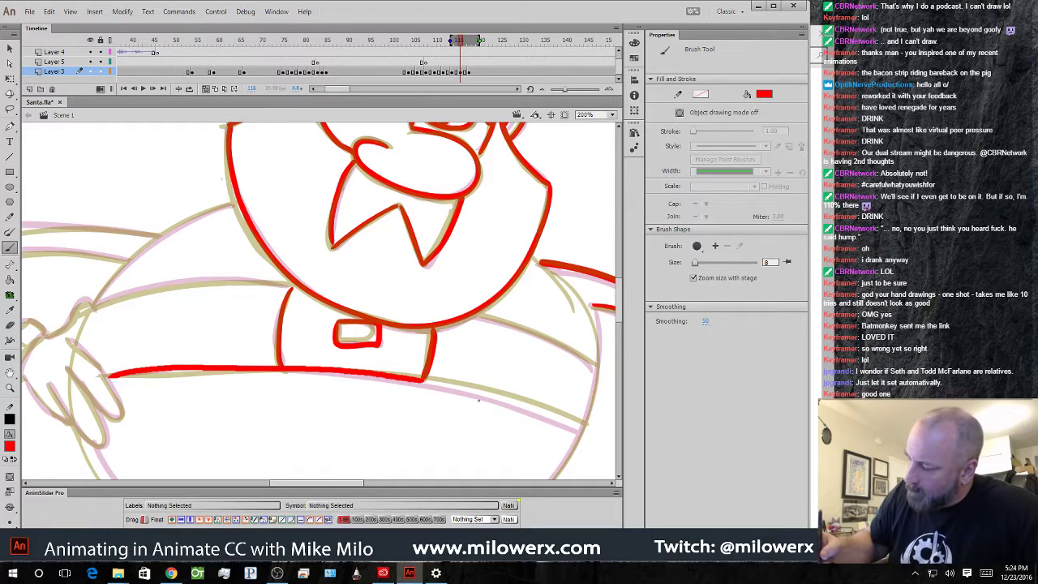
mouse_move(424, 379)
mouse_down()
mouse_move(580, 429)
mouse_move(592, 366)
mouse_move(475, 314)
mouse_up()
drag(592, 303, 598, 380)
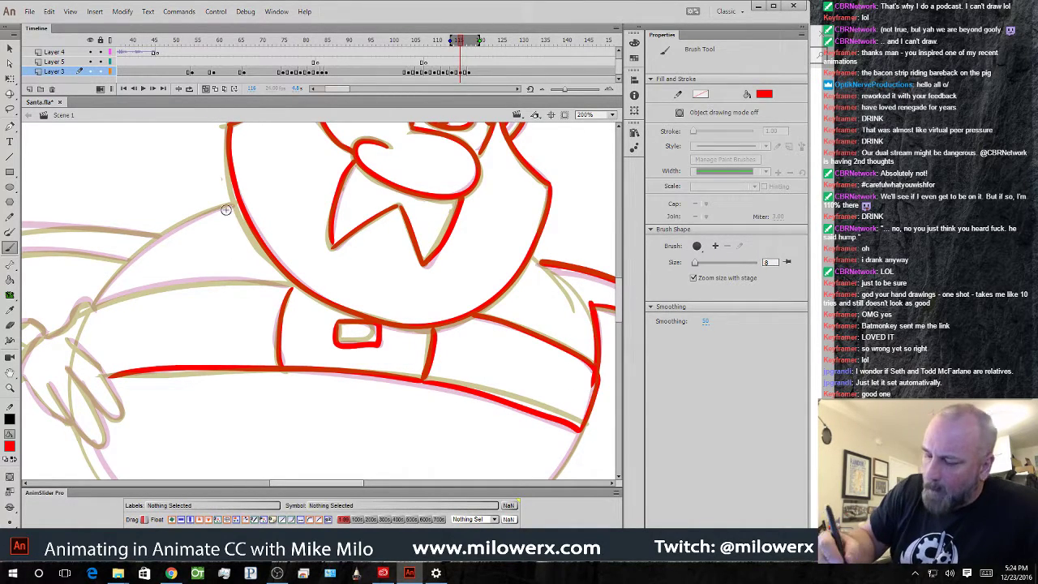
drag(225, 210, 89, 306)
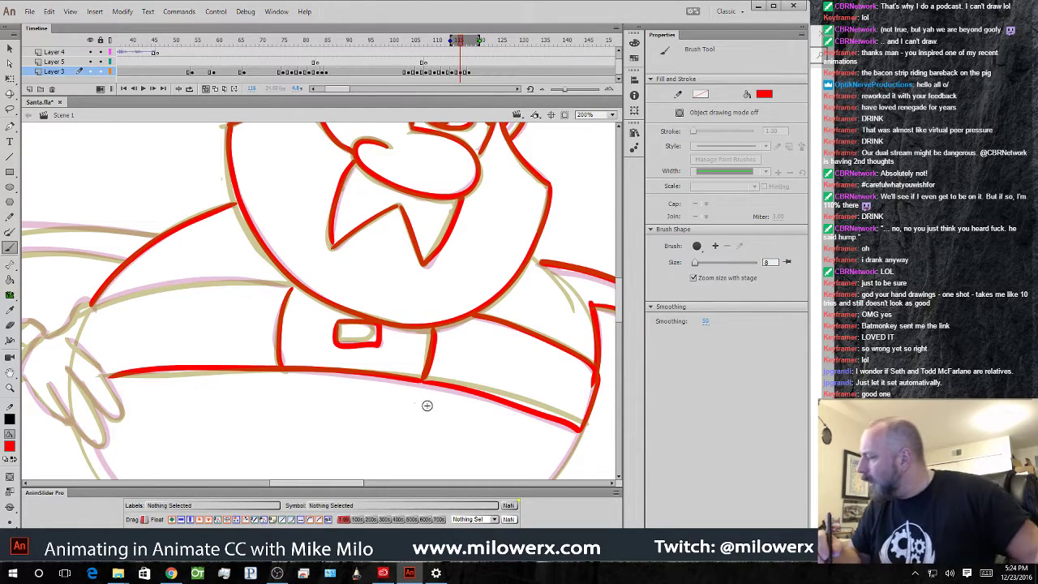
- Draw the belt's remaining upper edge and the bent arm with its cuff and the hand resting on the hip on frame 116
mouse_move(427, 406)
mouse_down()
mouse_move(457, 384)
mouse_move(604, 369)
mouse_up()
mouse_move(470, 254)
mouse_down()
mouse_move(379, 253)
mouse_move(268, 276)
mouse_up()
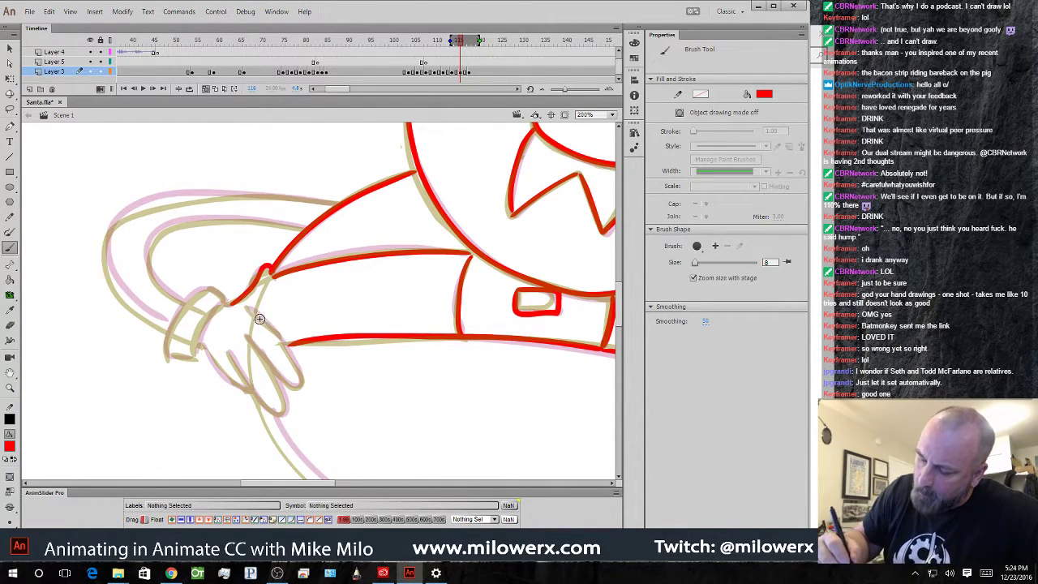
mouse_move(254, 312)
mouse_down()
mouse_move(292, 356)
mouse_move(246, 336)
mouse_up()
mouse_move(275, 373)
mouse_down()
mouse_move(283, 398)
mouse_move(228, 354)
mouse_move(222, 370)
mouse_move(202, 333)
mouse_move(228, 303)
mouse_move(183, 304)
mouse_move(201, 350)
mouse_up()
mouse_move(339, 209)
mouse_down()
mouse_move(190, 195)
mouse_move(103, 247)
mouse_move(153, 324)
mouse_move(151, 235)
mouse_move(259, 221)
mouse_move(297, 235)
mouse_up()
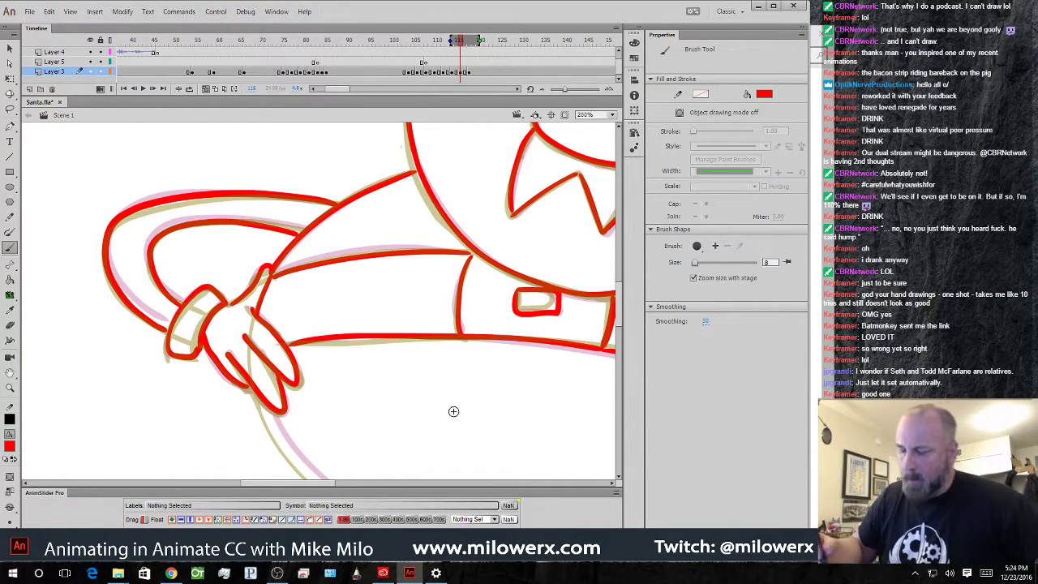
- Draw the rounded underside of the belly from the hip hand to the far end of the belt on frame 116
drag(530, 436, 361, 258)
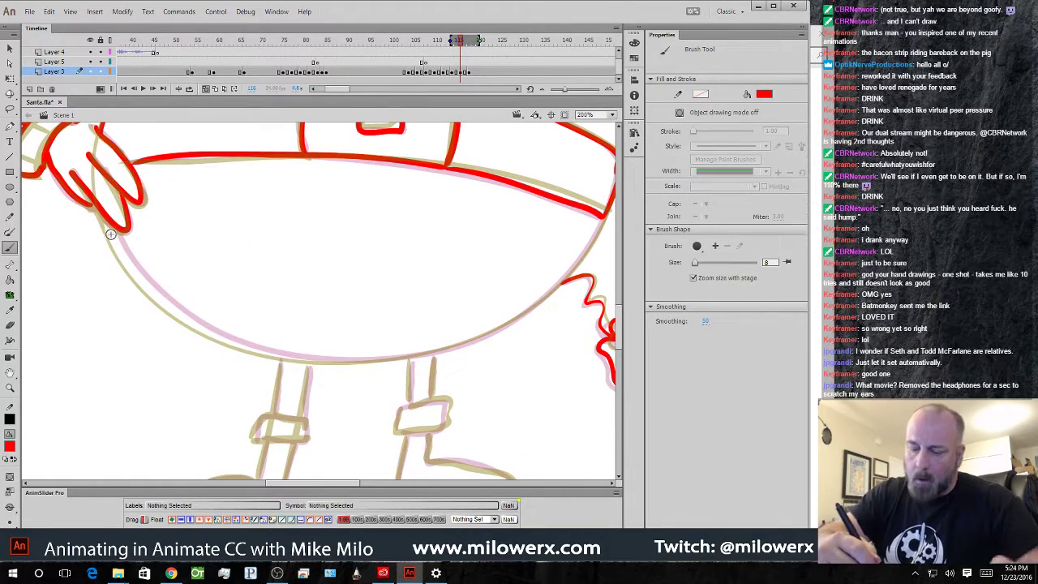
mouse_move(110, 231)
mouse_down()
mouse_move(139, 275)
mouse_move(234, 338)
mouse_move(306, 357)
mouse_up()
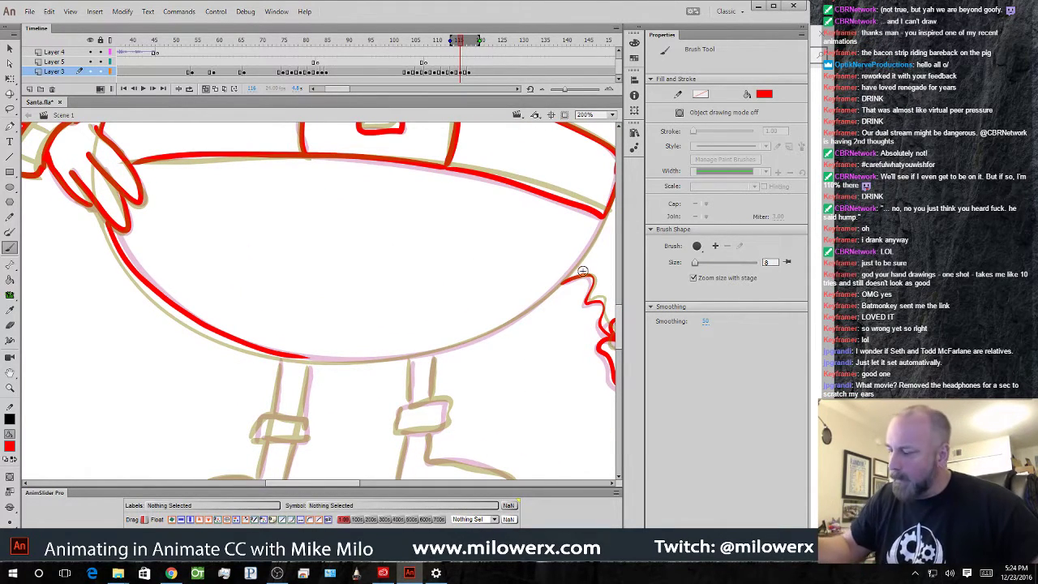
mouse_move(604, 212)
mouse_down()
mouse_move(547, 288)
mouse_move(452, 347)
mouse_move(298, 356)
mouse_up()
mouse_move(523, 300)
mouse_down()
mouse_move(510, 398)
mouse_move(540, 341)
mouse_up()
key(ctrl+z)
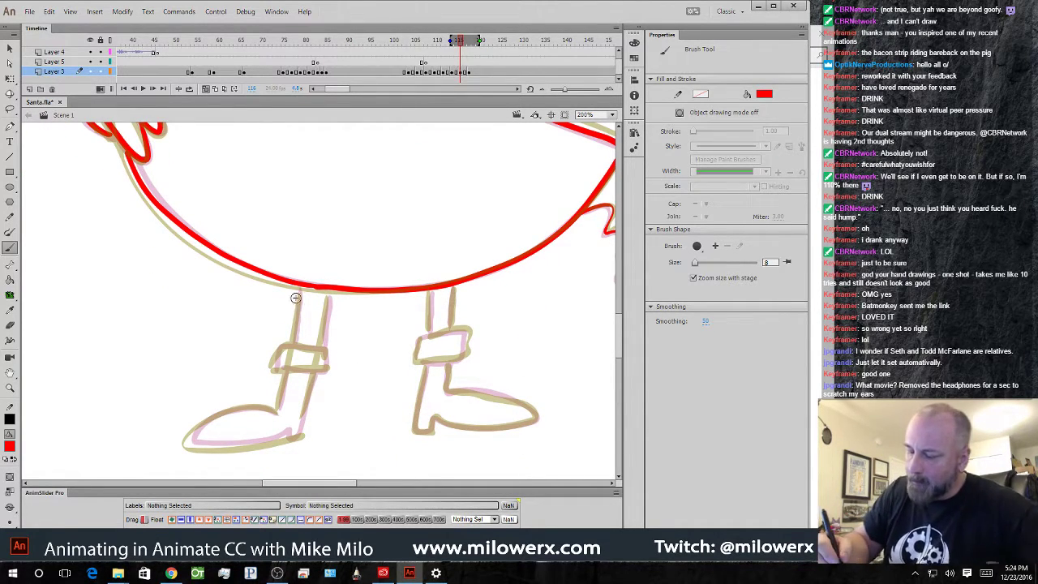
- Draw both legs with their boot cuffs and pointed, heeled boots below the belly on frame 116
mouse_move(298, 287)
mouse_down()
mouse_move(295, 357)
mouse_move(280, 349)
mouse_move(327, 371)
mouse_move(276, 370)
mouse_up()
mouse_move(332, 292)
mouse_down()
mouse_move(326, 349)
mouse_move(277, 409)
mouse_move(188, 442)
mouse_move(288, 437)
mouse_move(317, 375)
mouse_up()
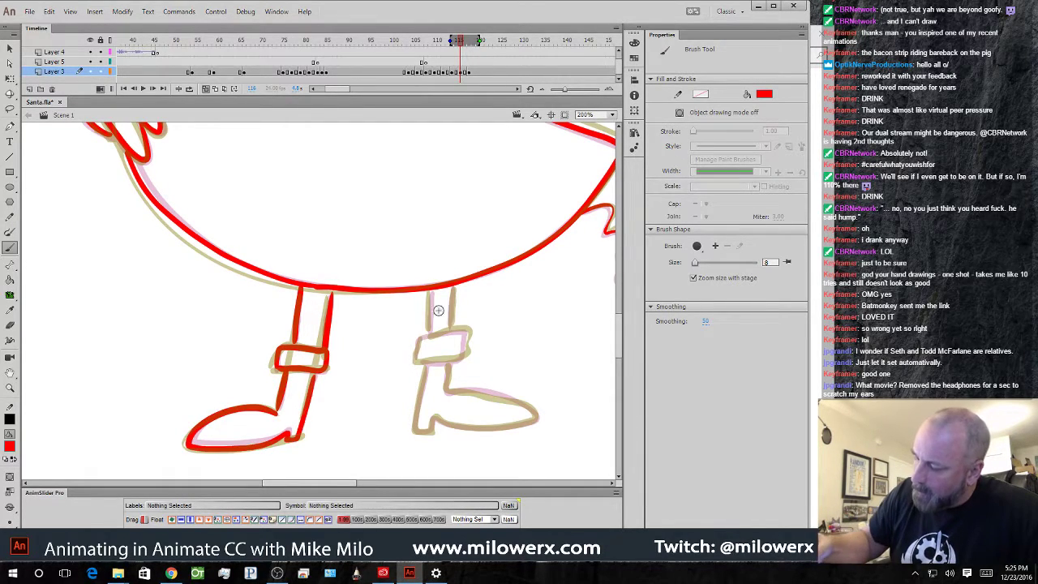
mouse_move(430, 290)
mouse_down()
mouse_move(428, 339)
mouse_move(455, 324)
mouse_up()
mouse_move(422, 356)
mouse_down()
mouse_move(466, 328)
mouse_move(423, 365)
mouse_up()
drag(427, 433, 433, 420)
mouse_move(450, 361)
mouse_down()
mouse_move(446, 389)
mouse_move(518, 399)
mouse_move(534, 414)
mouse_move(462, 428)
mouse_move(431, 423)
mouse_up()
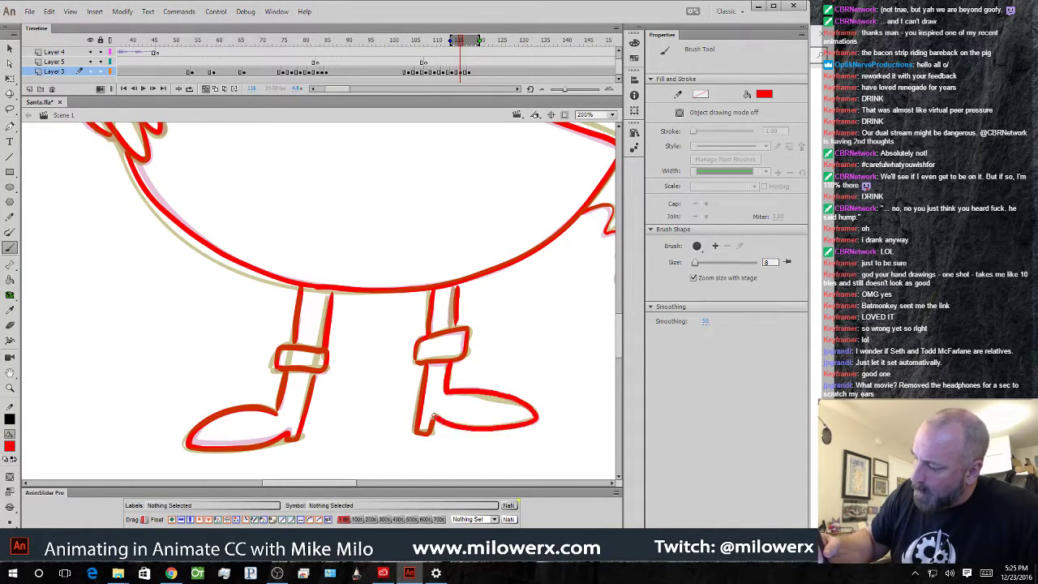
- Insert a blank keyframe at frame 126 on Layer 3 and turn on onion skinning
ctrl+shift+click(513, 332)
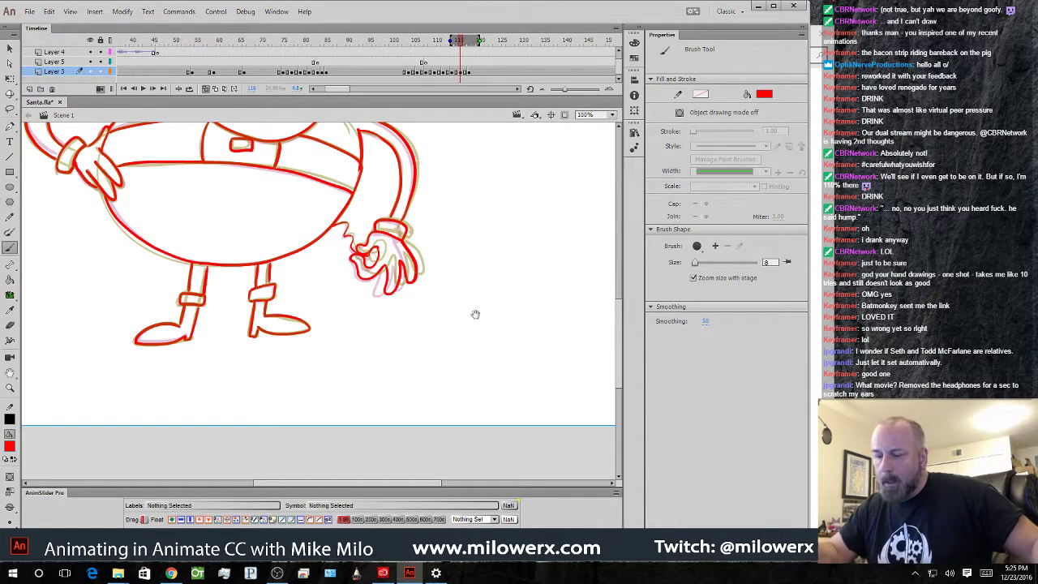
drag(474, 279, 520, 381)
ctrl+alt+click(512, 346)
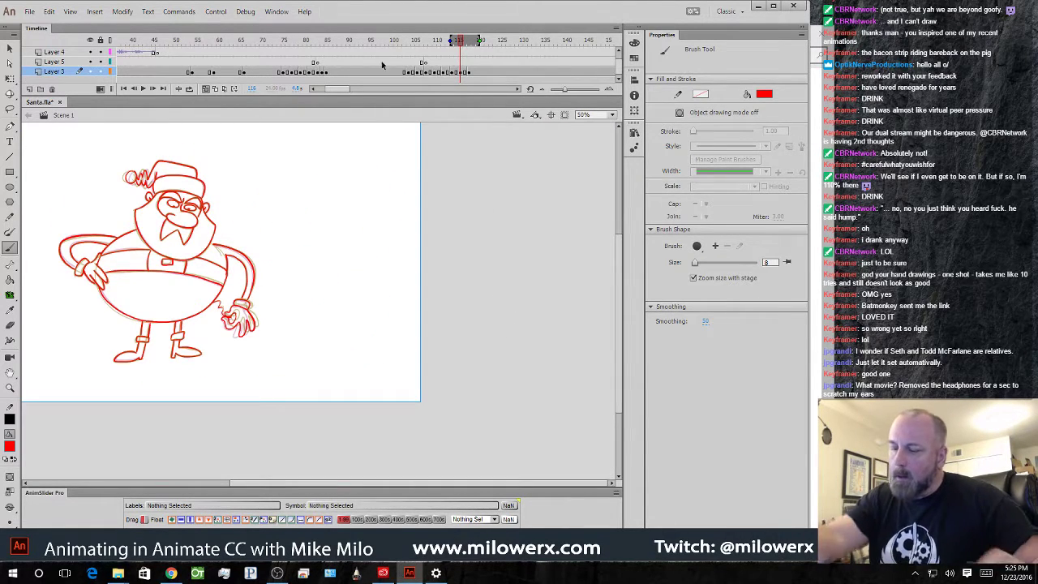
mouse_move(468, 45)
mouse_down()
mouse_move(416, 49)
mouse_move(489, 65)
mouse_move(389, 71)
mouse_move(525, 69)
mouse_move(406, 62)
mouse_move(486, 69)
mouse_move(425, 74)
mouse_move(489, 78)
mouse_up()
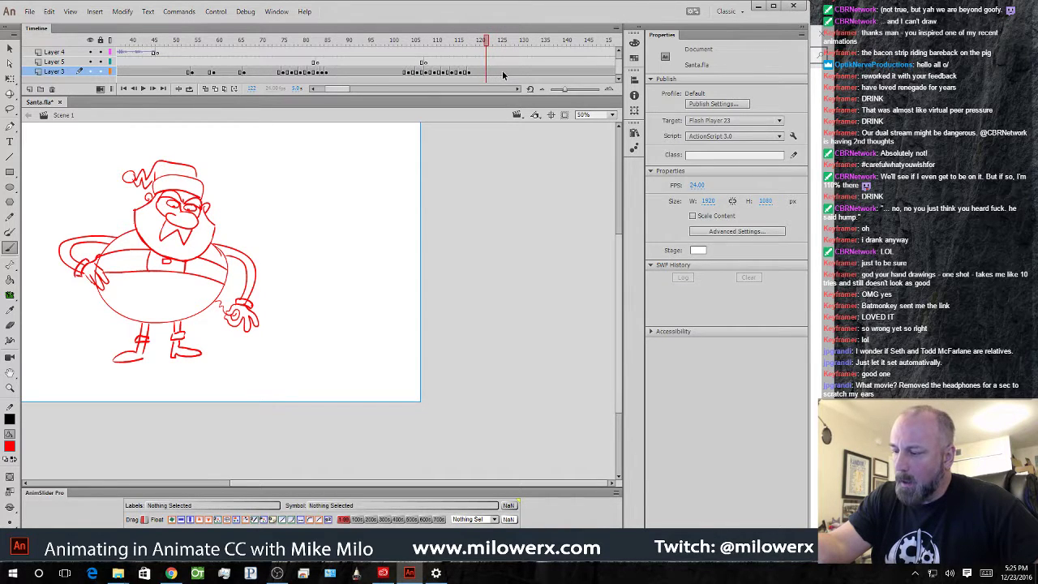
click(503, 71)
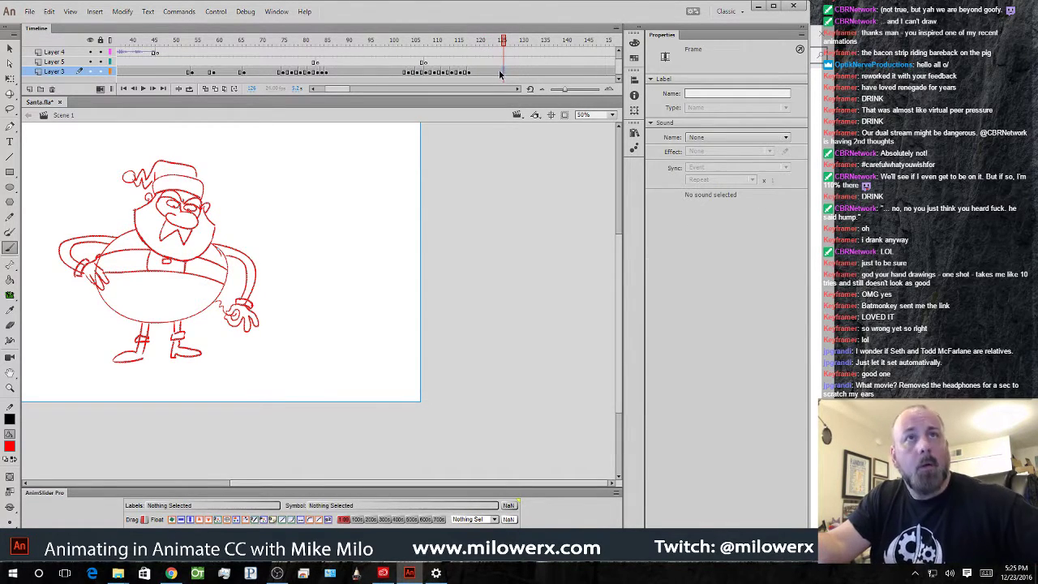
key(F7)
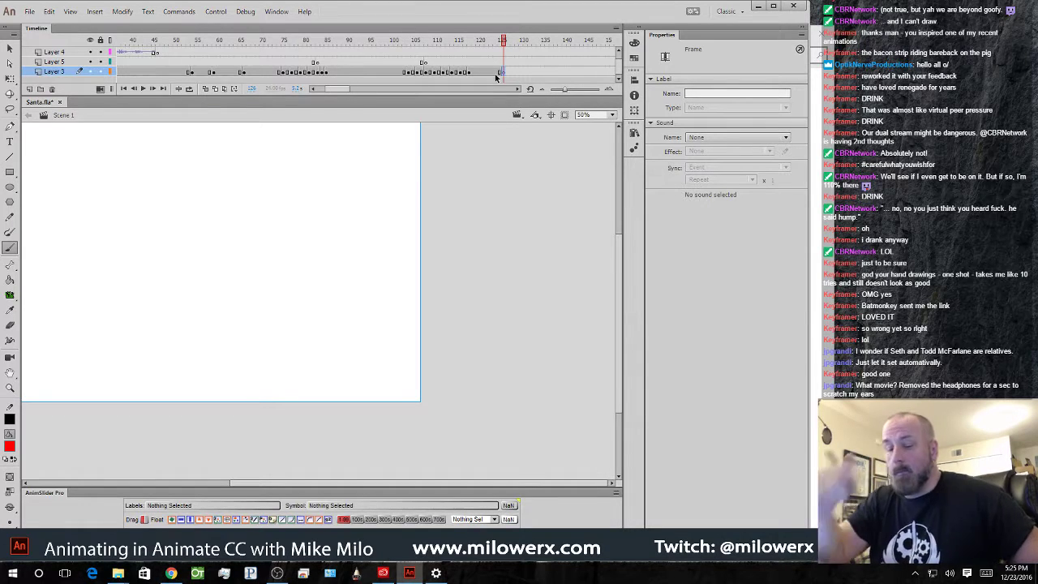
click(209, 88)
key(space)
mouse_move(317, 225)
mouse_down()
mouse_move(438, 248)
mouse_move(481, 283)
mouse_up()
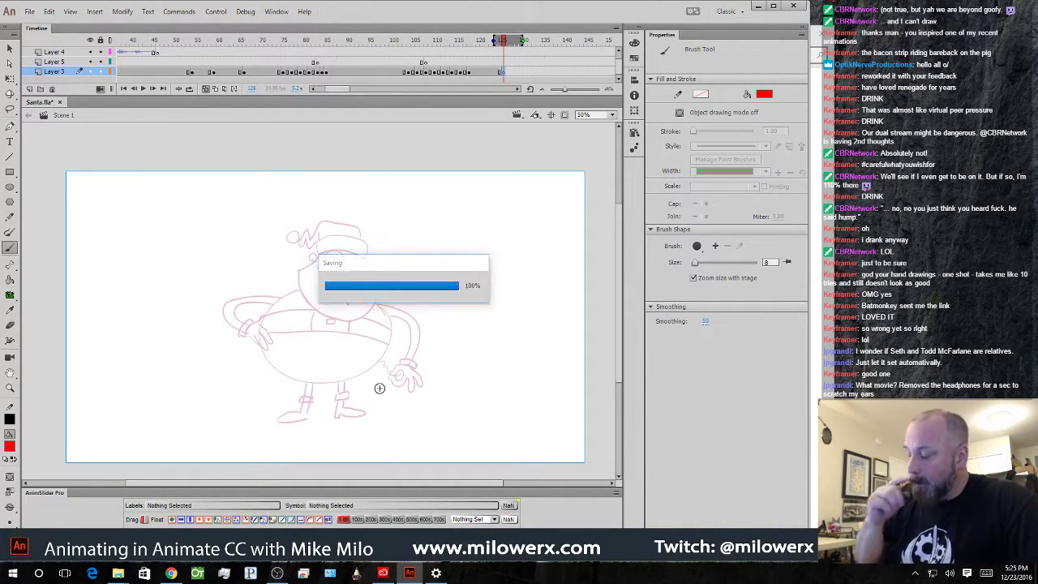
- Rough in a round belly, the outstretched arm with its finger-raised hand, and the long taut line from hand to belly on frame 126
mouse_move(254, 311)
mouse_down()
mouse_move(280, 295)
mouse_move(369, 318)
mouse_move(301, 291)
mouse_move(258, 325)
mouse_up()
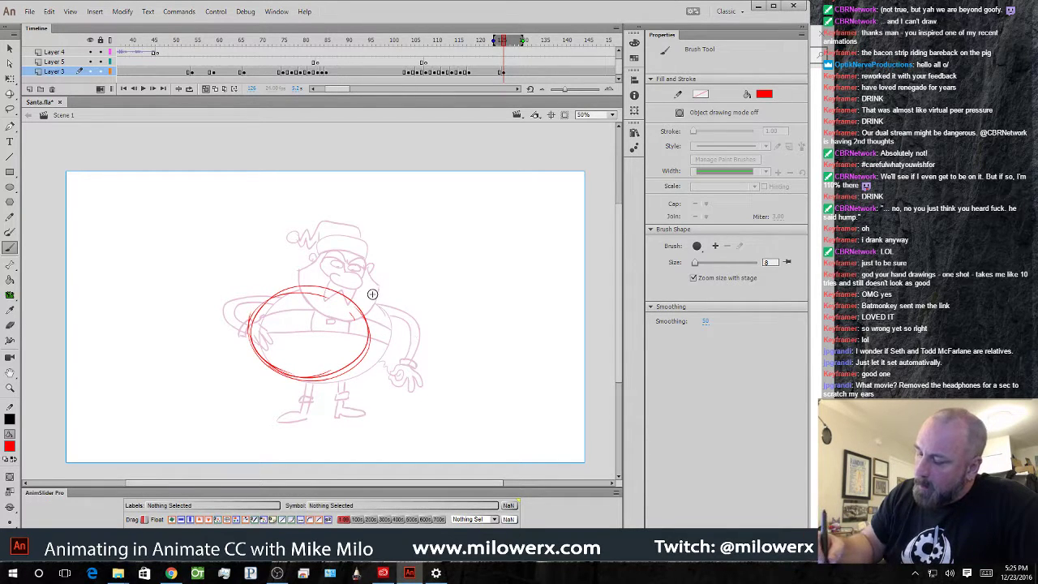
mouse_move(361, 285)
mouse_down()
mouse_move(359, 295)
mouse_move(461, 253)
mouse_up()
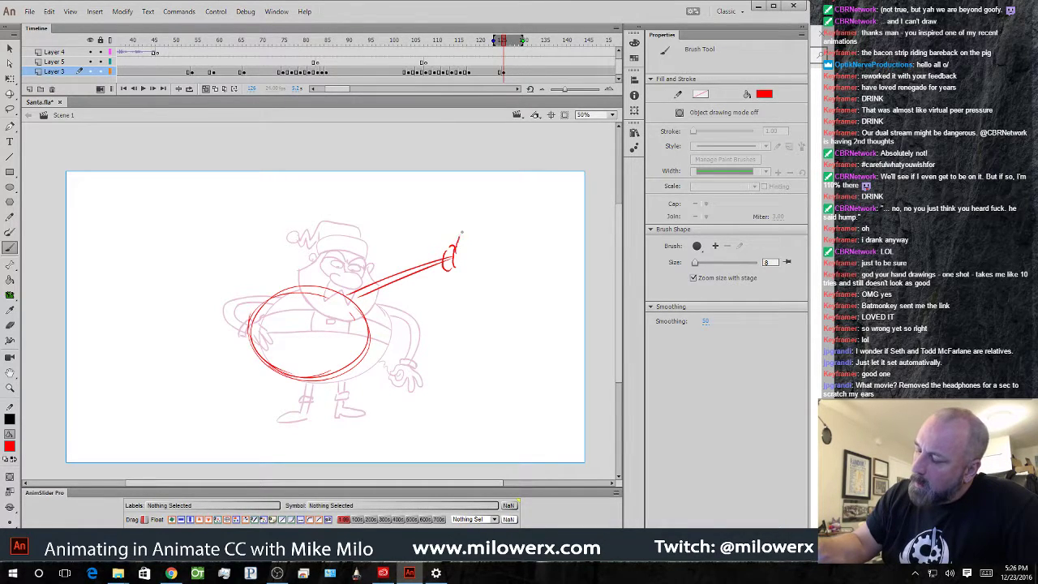
drag(467, 247, 462, 247)
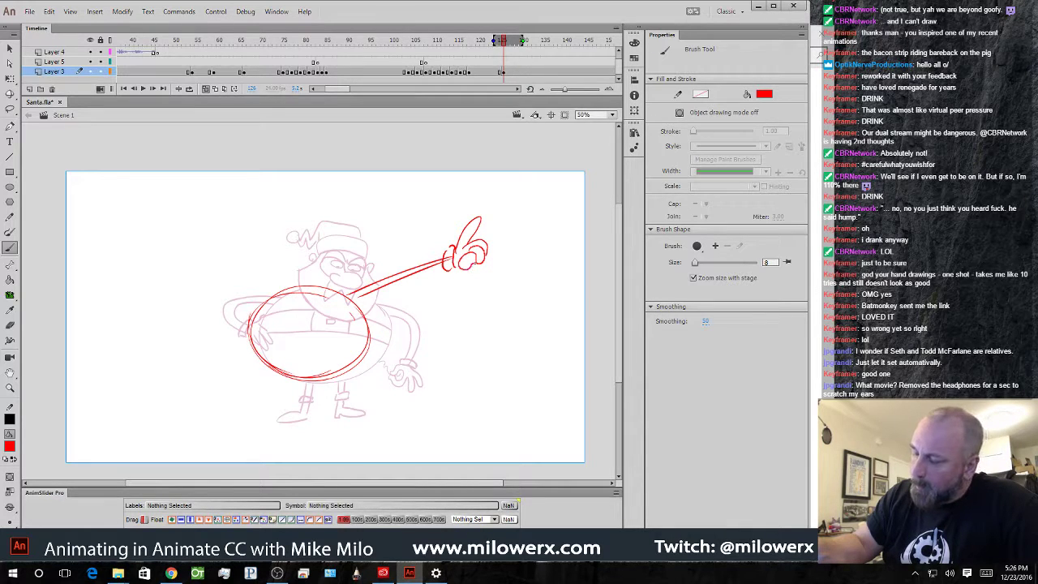
drag(459, 258, 469, 263)
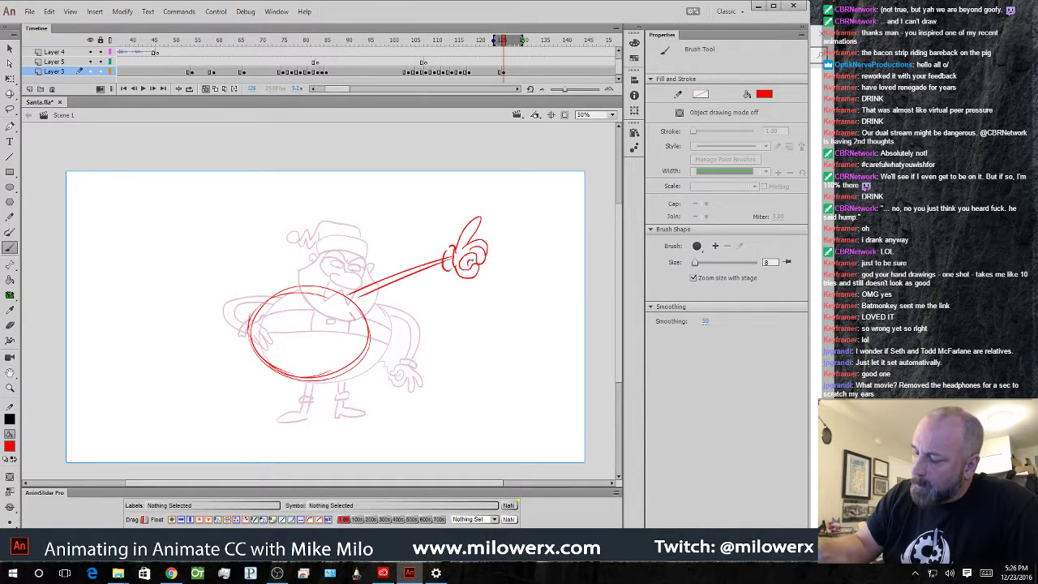
drag(421, 330, 411, 339)
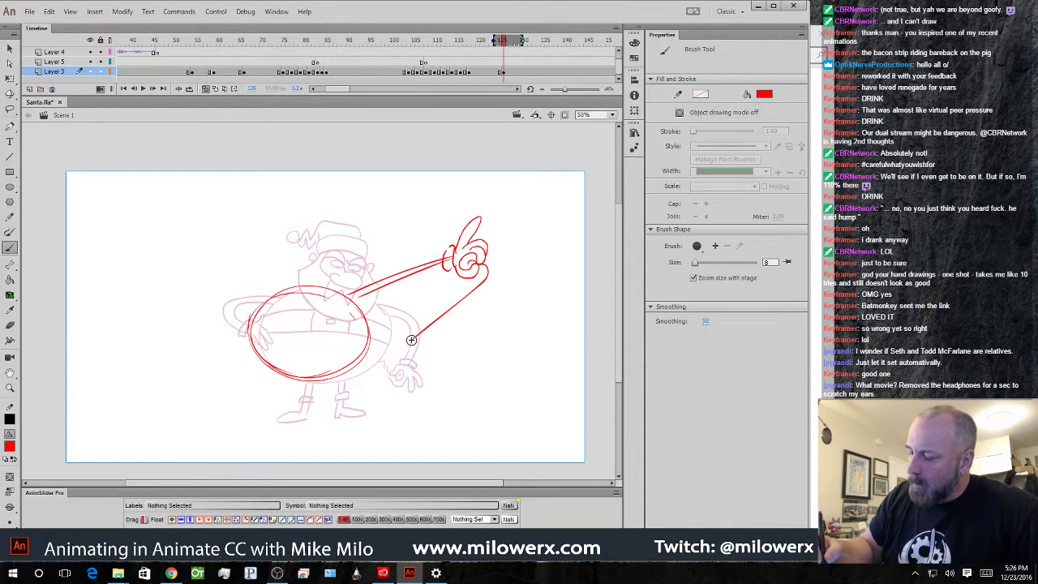
drag(372, 365, 366, 369)
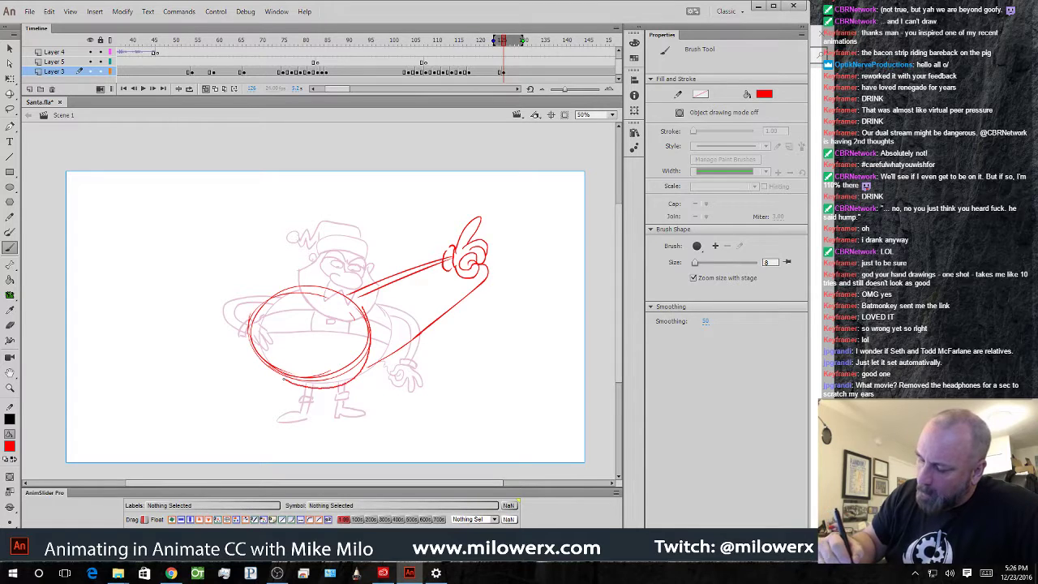
- Rough in the belly's lower curve, the curved belt with its buckle, and both legs with boots on frame 126
drag(370, 345, 323, 389)
drag(266, 352, 369, 329)
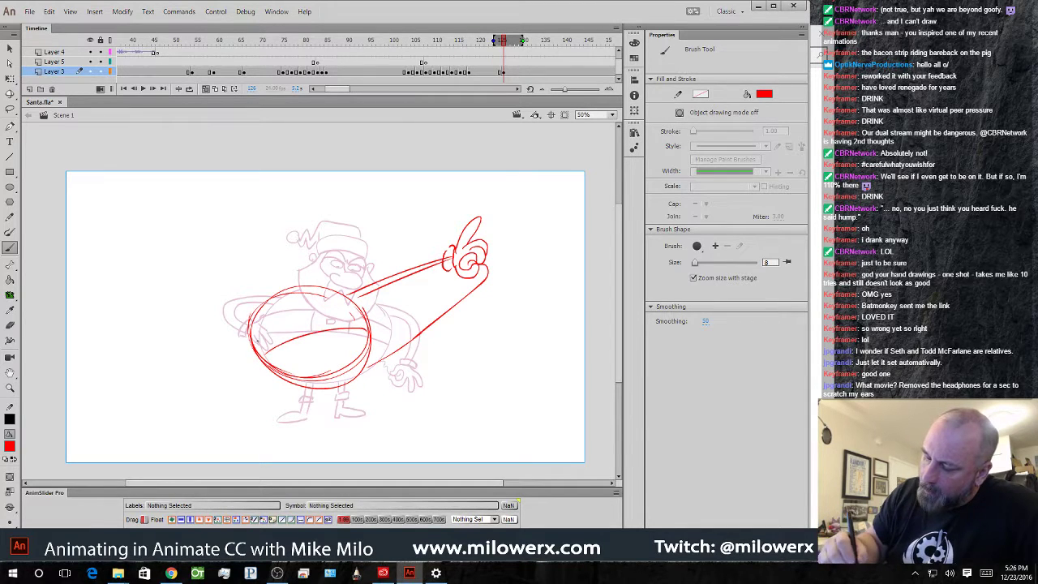
mouse_move(257, 340)
mouse_down()
mouse_move(363, 313)
mouse_move(340, 325)
mouse_up()
drag(314, 327, 319, 325)
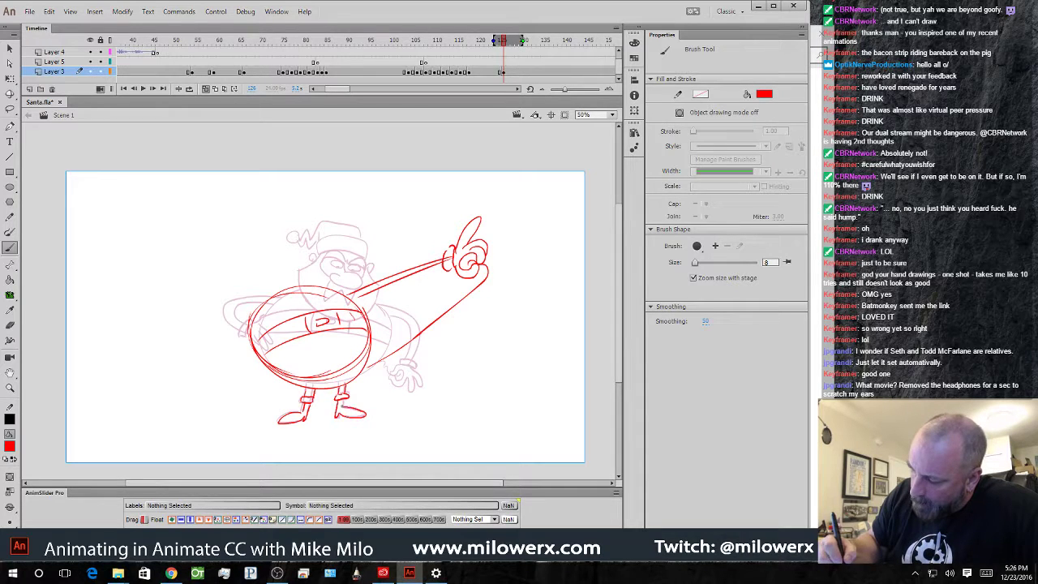
drag(365, 415, 336, 417)
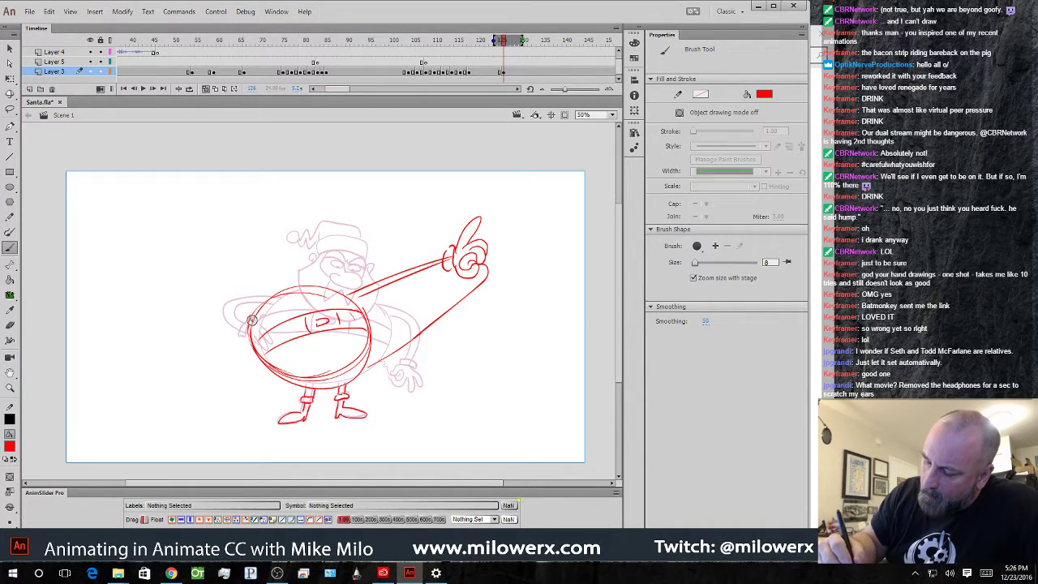
- Draw the bent arm with its hand against the belly on frame 126, and try a circle for a tilted-back head
mouse_move(252, 320)
mouse_down()
mouse_move(216, 338)
mouse_move(246, 336)
mouse_up()
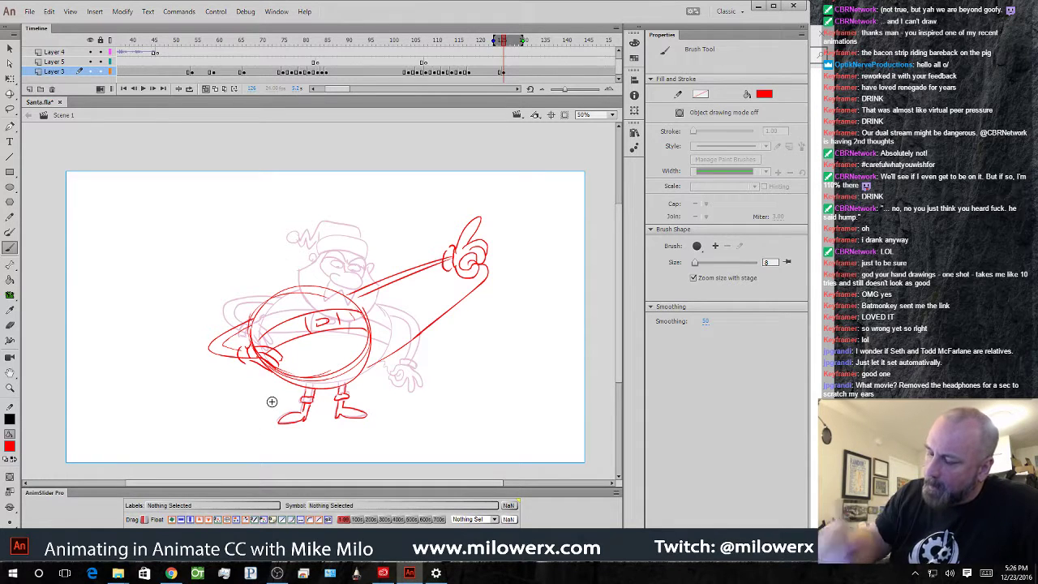
mouse_move(266, 296)
mouse_down()
mouse_move(304, 276)
mouse_move(269, 292)
mouse_up()
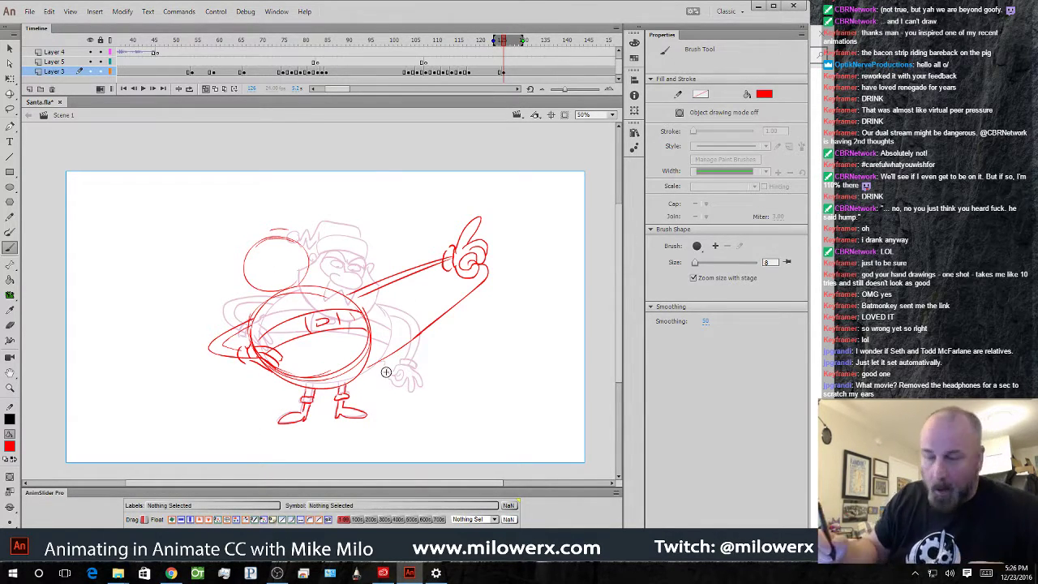
key(ctrl+z)
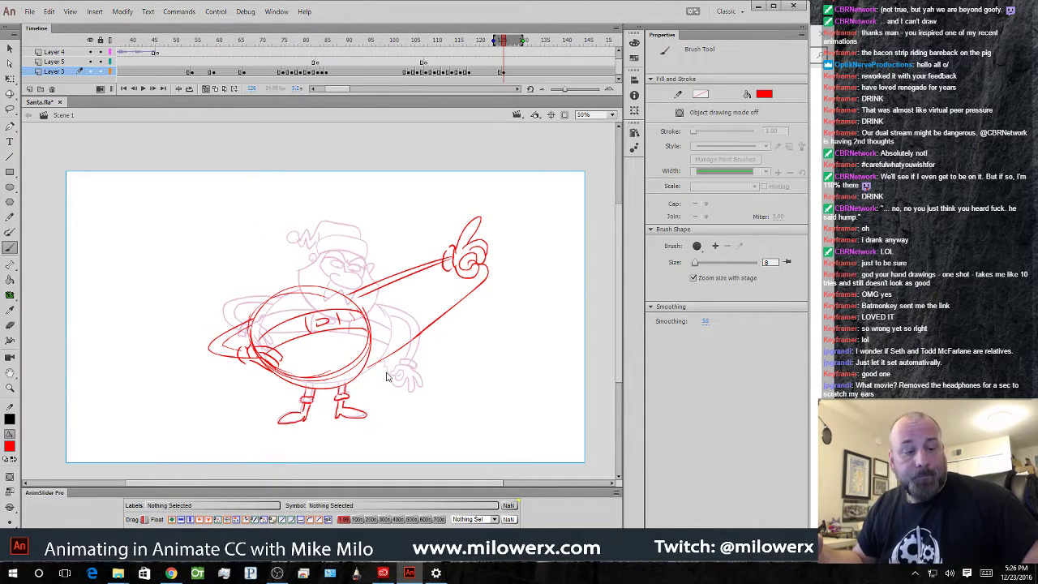
- Copy Santa's head from the frame 125 drawing into frame 126, tilt it back counterclockwise and place it above the belly
key(comma)
click(10, 109)
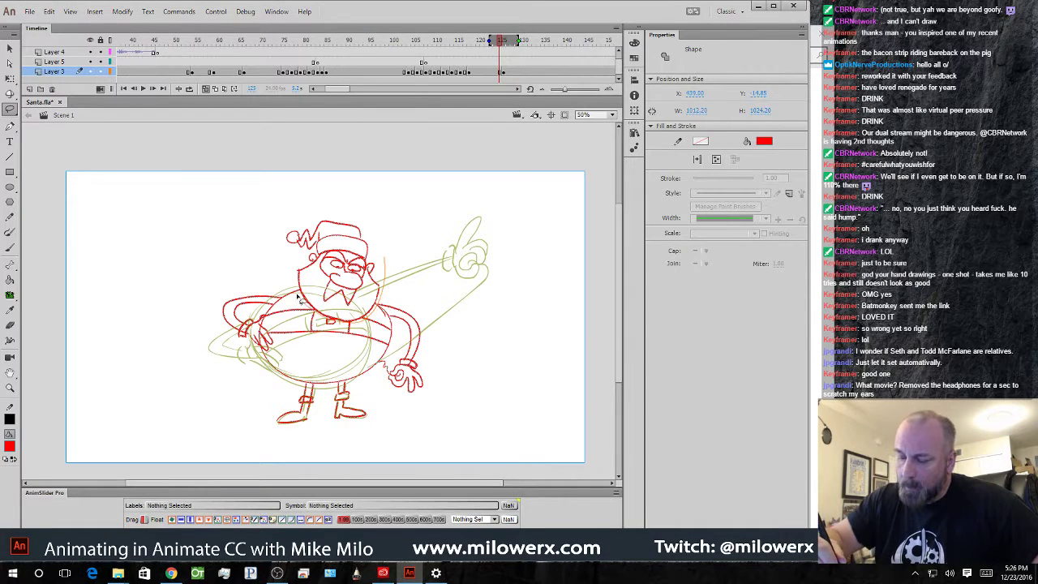
mouse_move(300, 299)
mouse_down()
mouse_move(383, 230)
mouse_move(395, 279)
mouse_up()
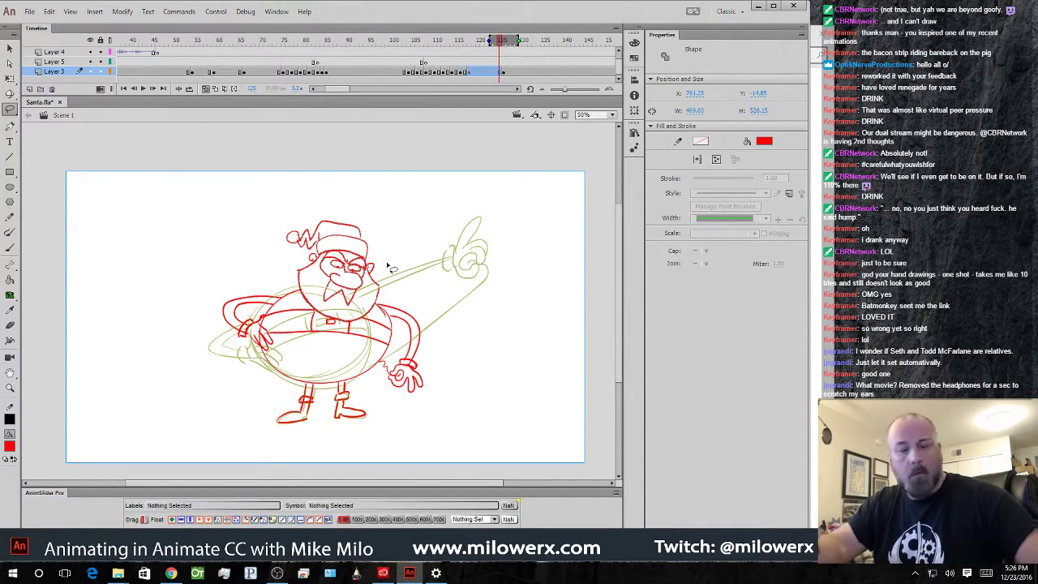
key(period)
key(ctrl+shift+v)
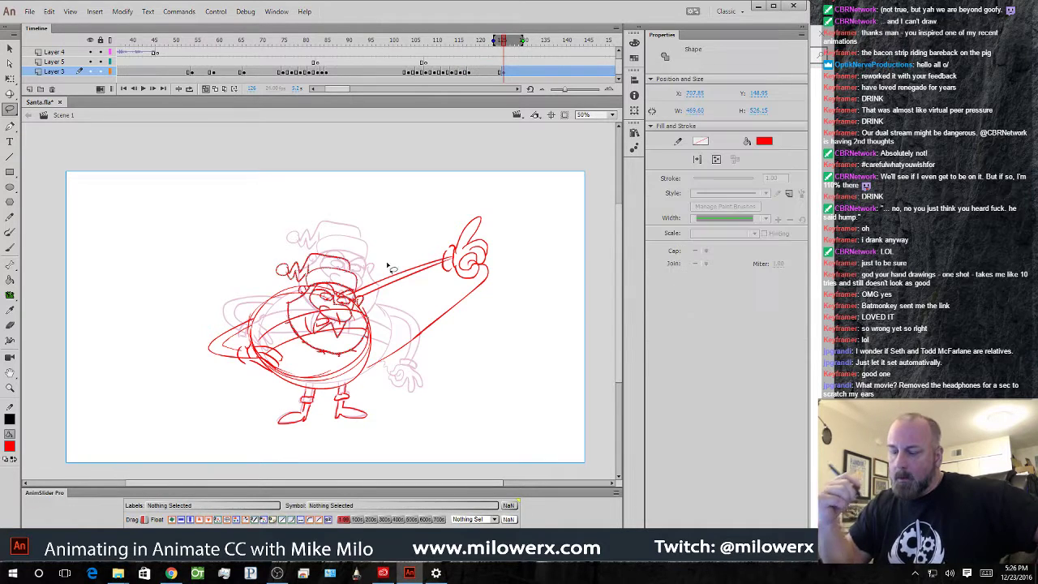
click(10, 78)
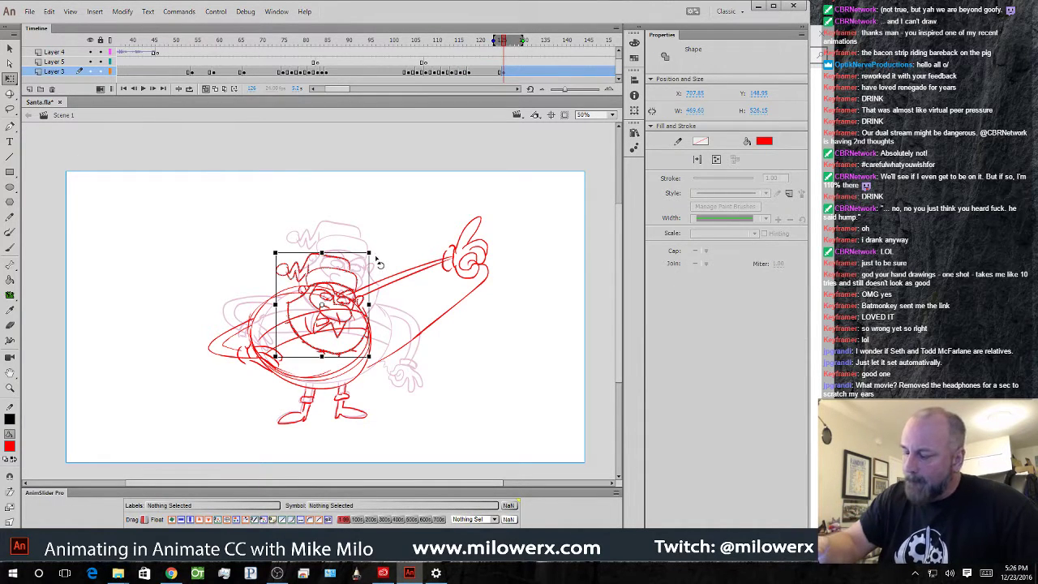
mouse_move(378, 262)
mouse_down()
mouse_move(365, 245)
mouse_move(305, 233)
mouse_move(316, 259)
mouse_up()
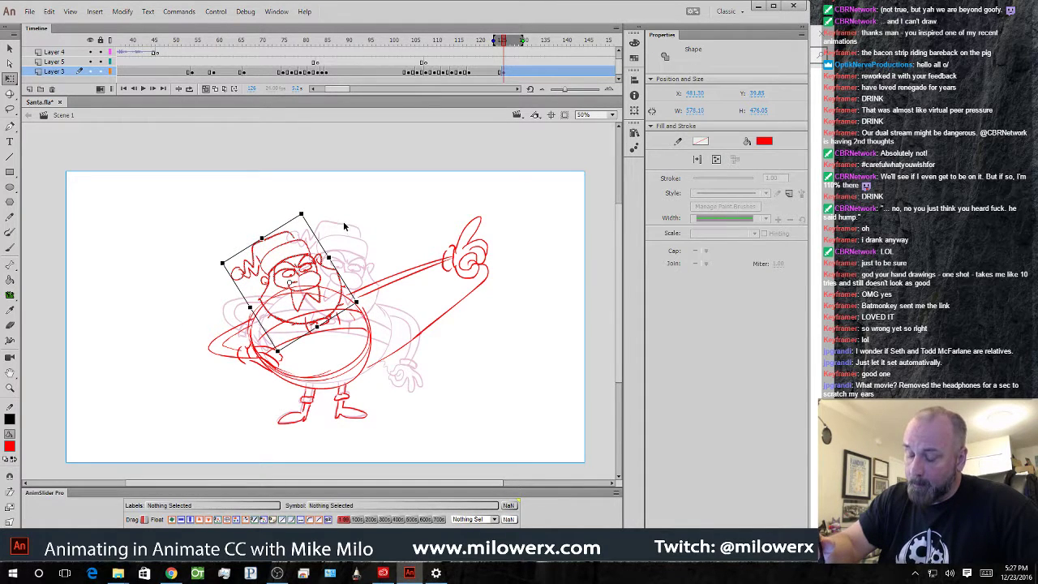
click(385, 208)
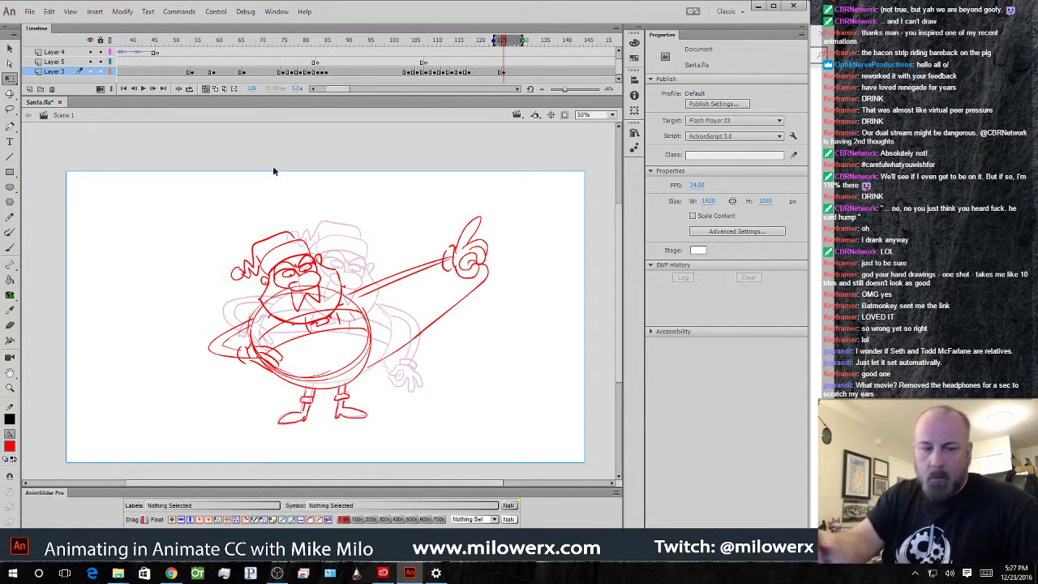
- Turn off onion skinning and flip between Layer 3's frames 121 to 126 to check the change into the new pose
key(comma)
key(period)
key(comma)
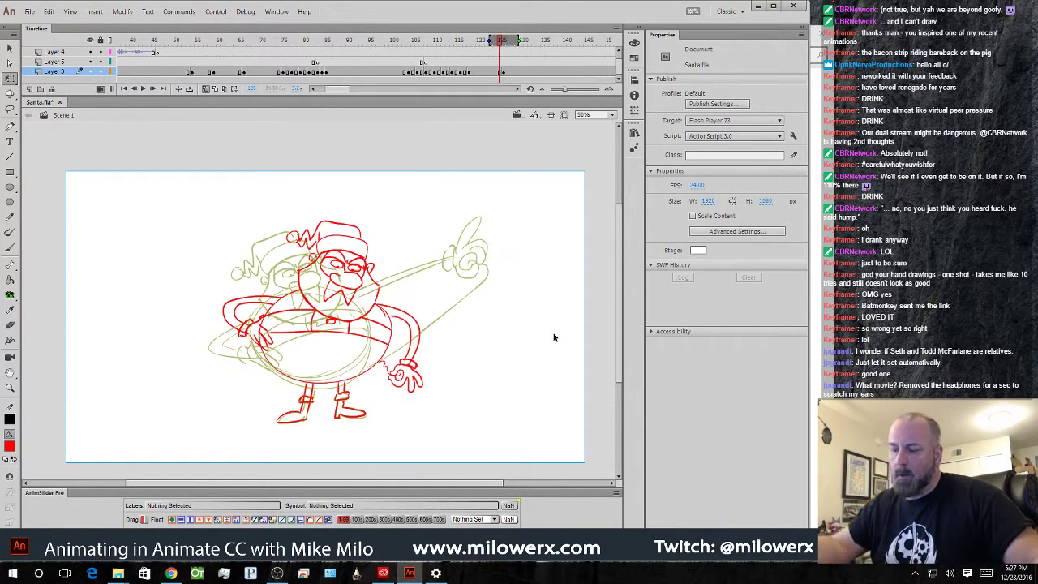
key(period)
click(205, 90)
key(comma)
key(comma)
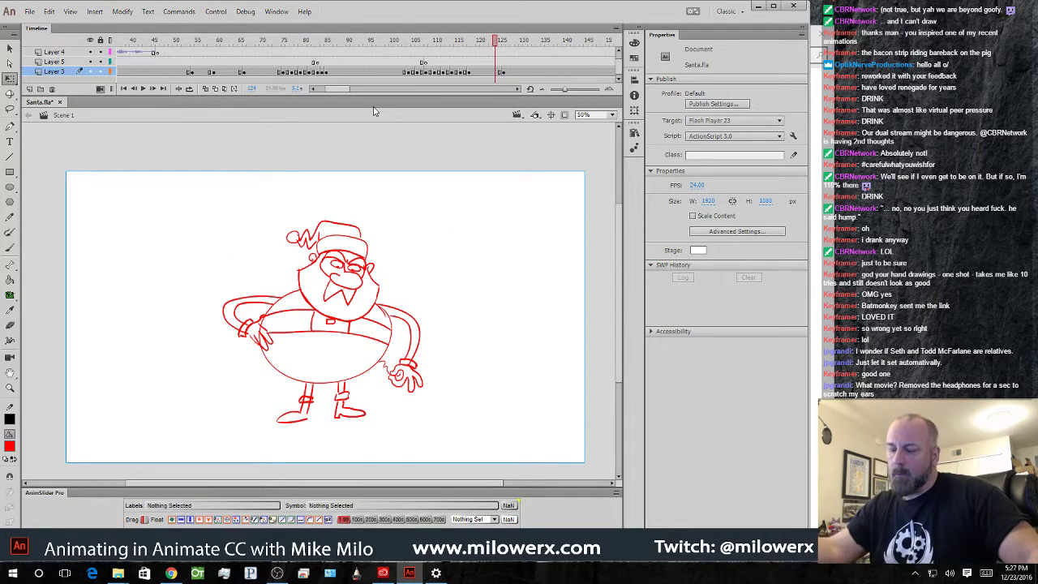
key(period)
key(period)
key(comma)
key(comma)
key(comma)
key(comma)
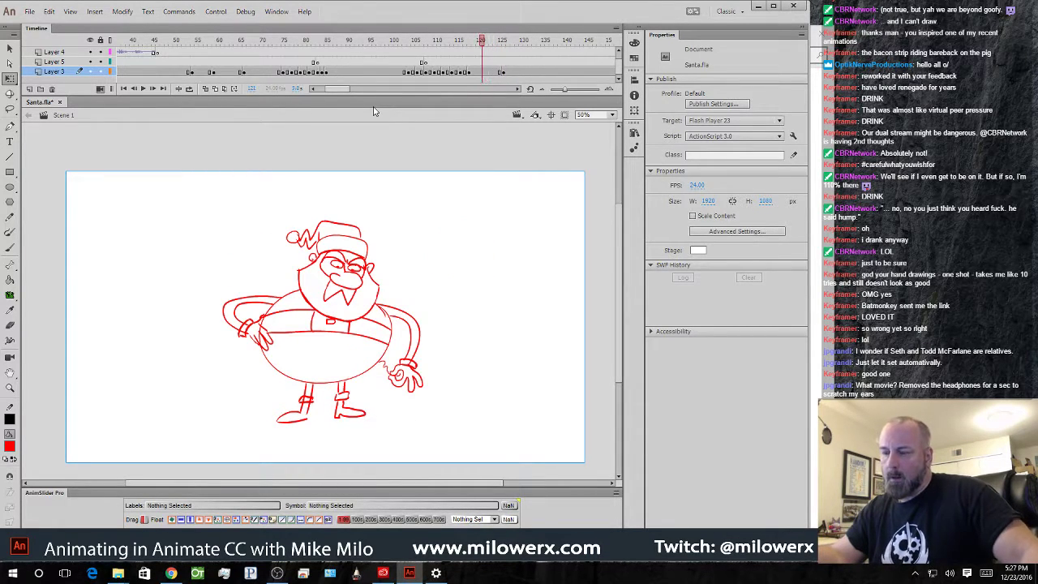
- Copy the hands-on-belly Santa drawing from frame 66 into a new blank keyframe at frame 132 on Layer 3
drag(487, 73, 427, 75)
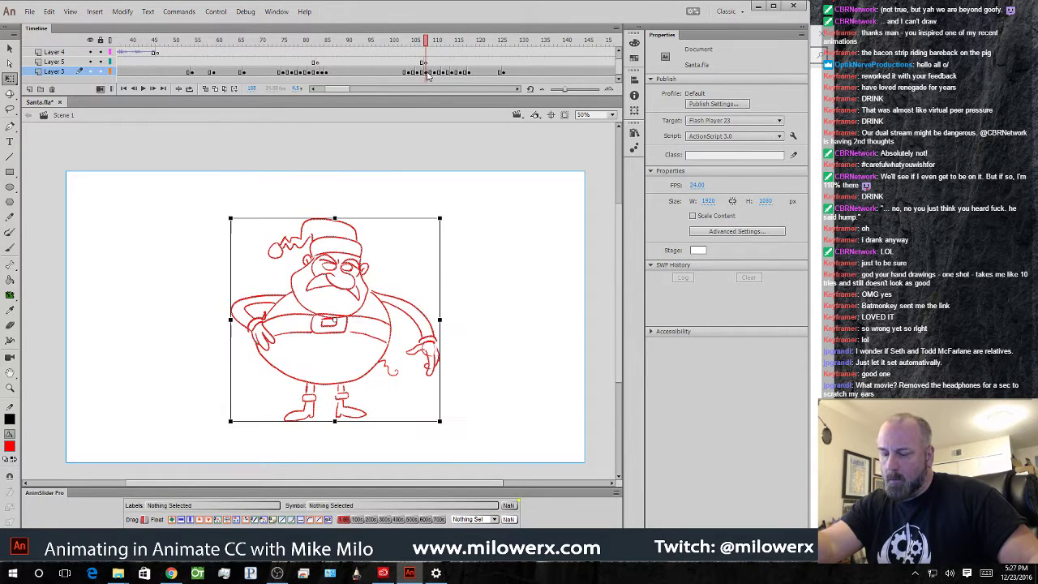
click(370, 214)
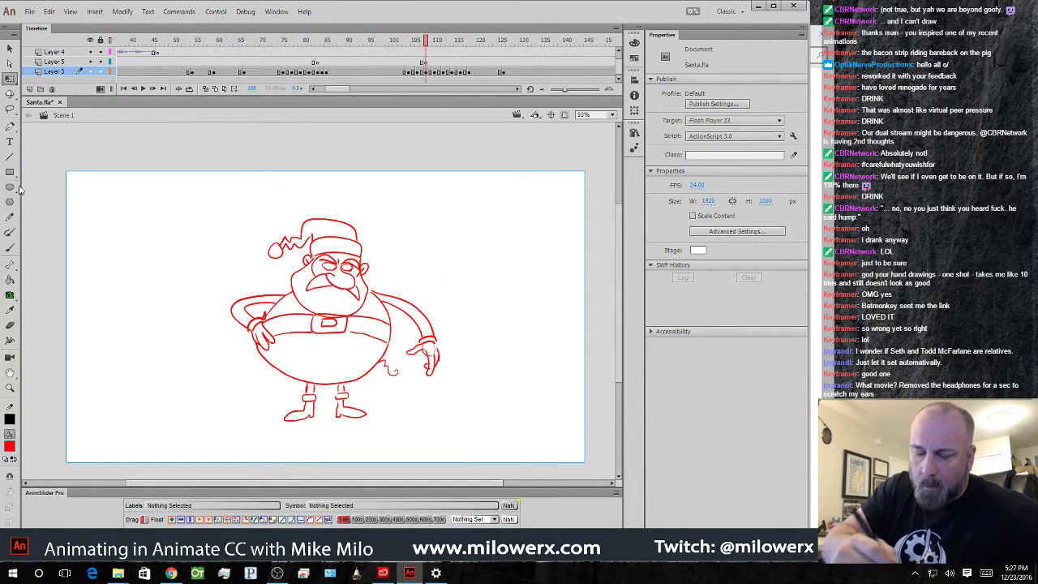
click(10, 248)
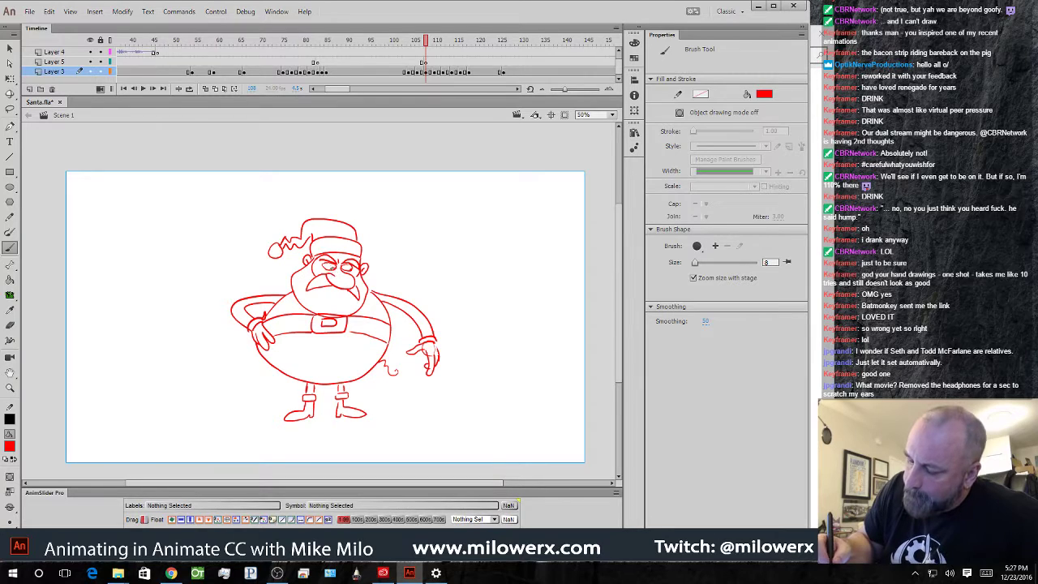
drag(425, 45, 309, 84)
drag(305, 46, 250, 52)
click(244, 73)
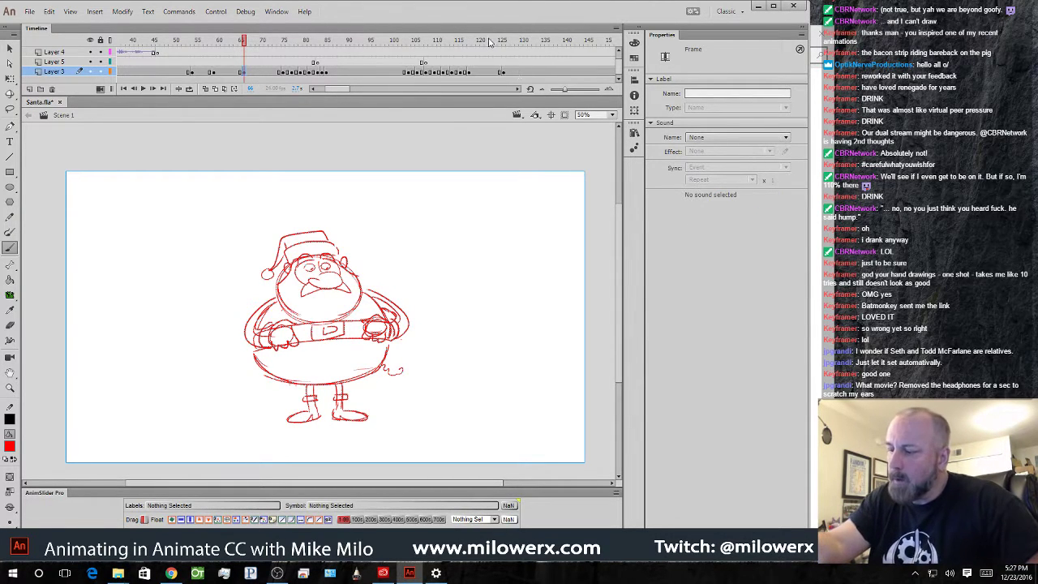
click(519, 44)
mouse_move(519, 45)
mouse_down()
mouse_move(538, 48)
mouse_move(523, 54)
mouse_up()
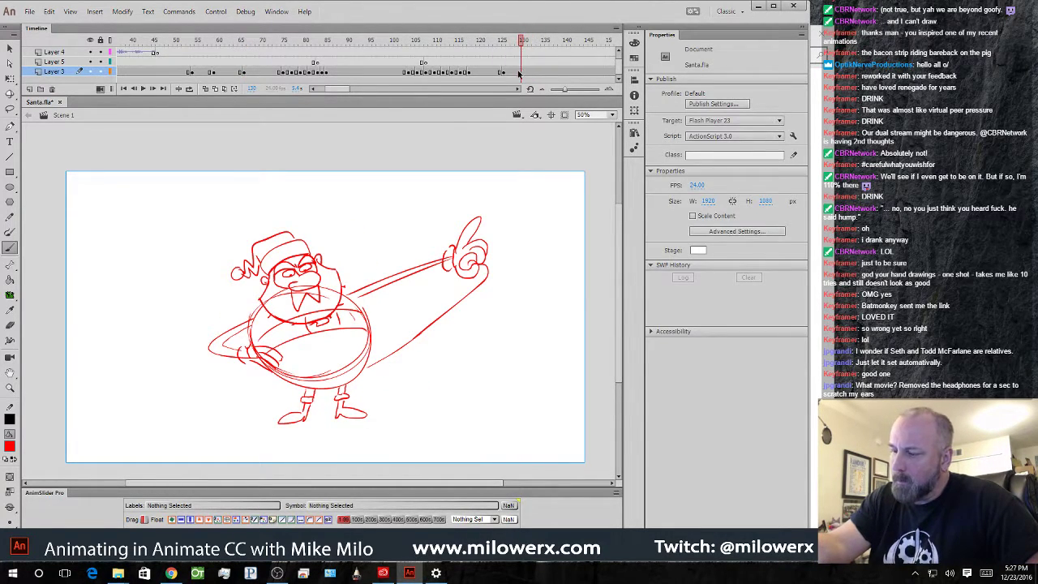
click(519, 73)
click(529, 74)
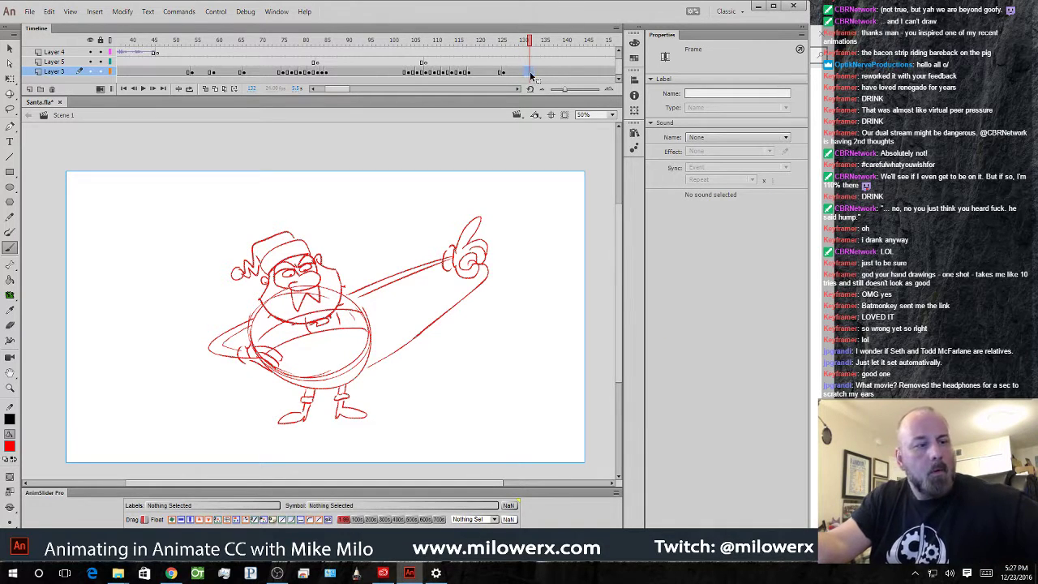
key(F7)
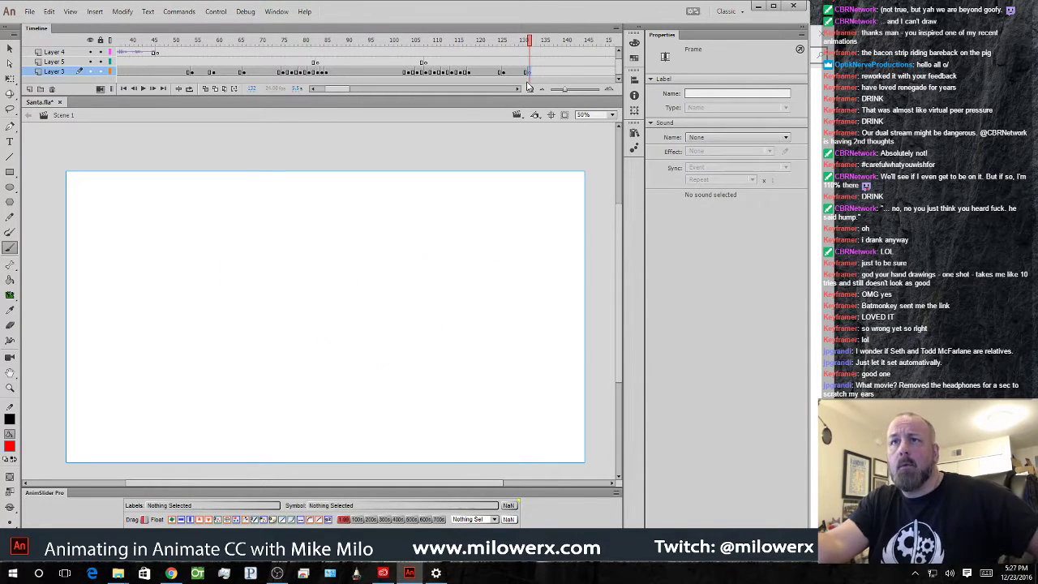
key(ctrl+shift+v)
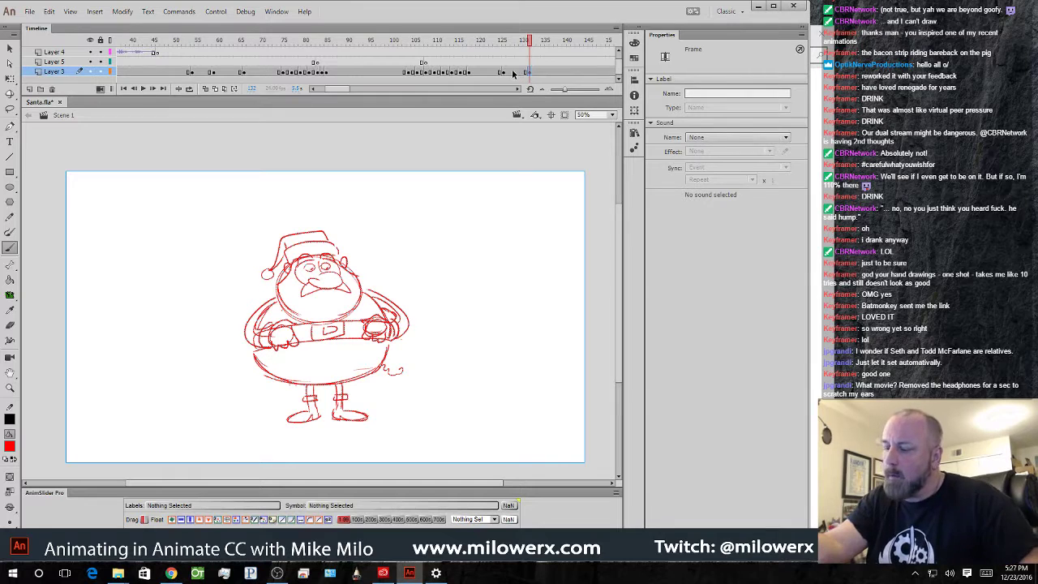
- Delete the arm and hand beside the wavy line, and the moustache, from the pasted Santa drawing
drag(531, 45, 545, 66)
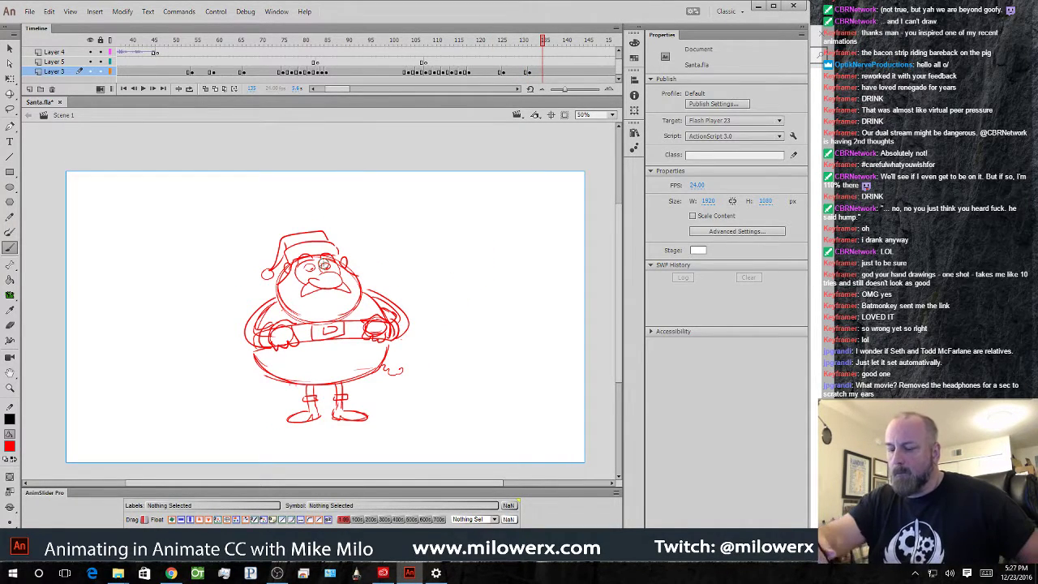
ctrl+click(363, 272)
drag(393, 343, 454, 203)
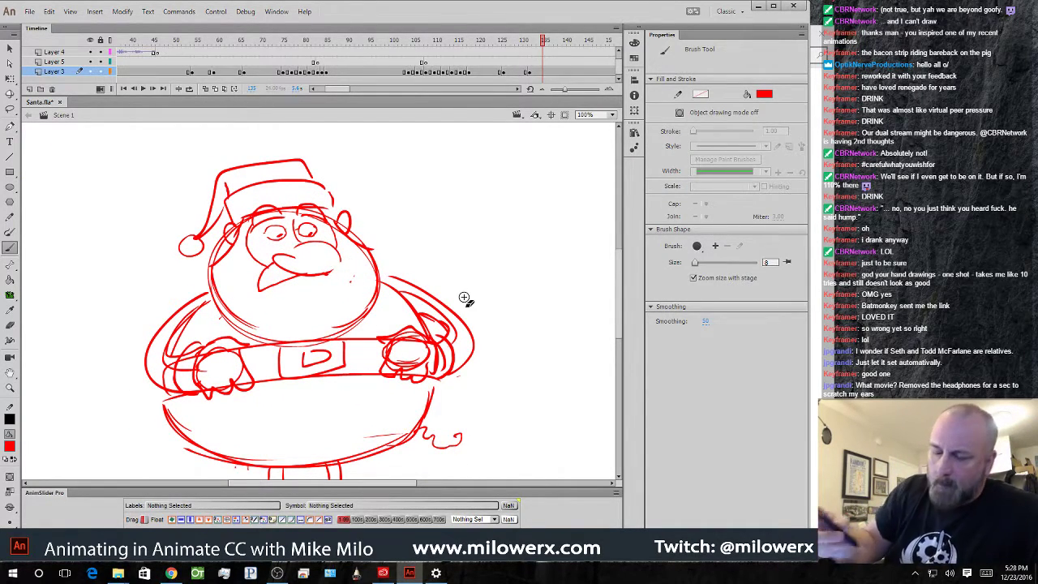
key(l)
mouse_move(421, 390)
mouse_down()
mouse_move(485, 338)
mouse_move(441, 272)
mouse_move(391, 272)
mouse_move(390, 321)
mouse_move(368, 377)
mouse_move(382, 439)
mouse_up()
key(Delete)
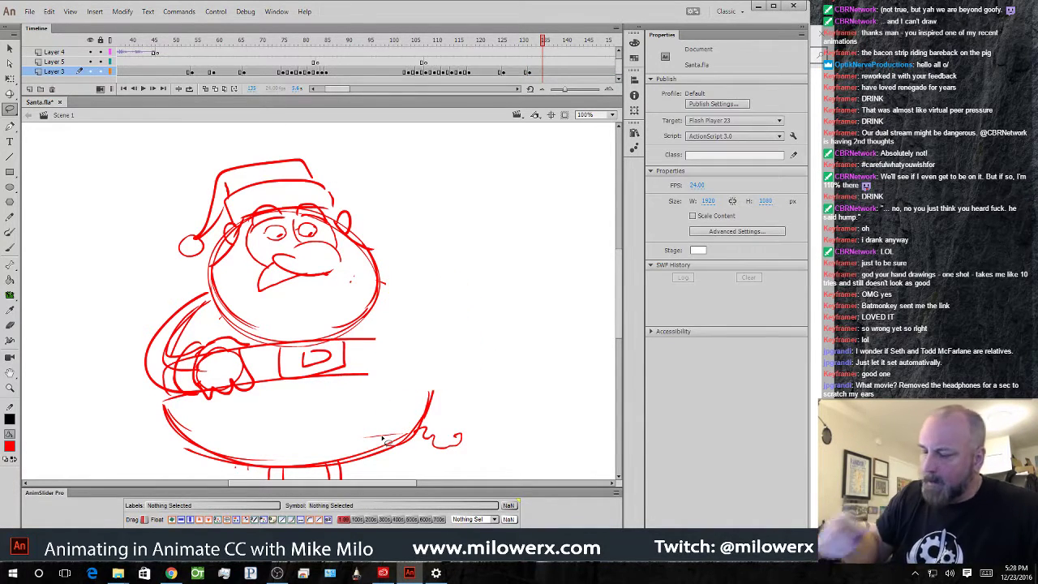
drag(251, 274, 337, 288)
key(Delete)
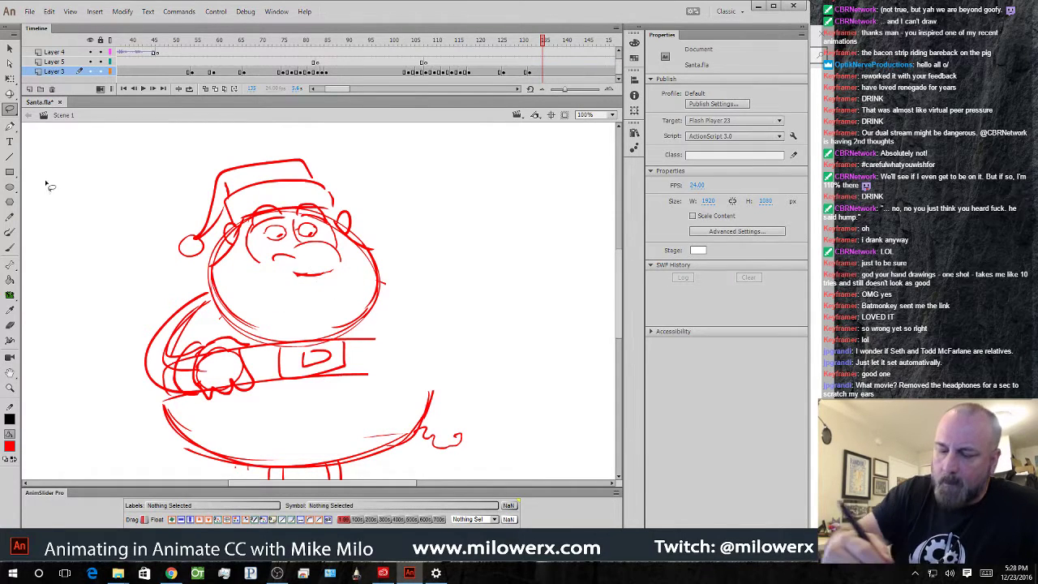
- Redraw the moustache curling down on both sides of the nose, and try an open smiling mouth beneath it
click(10, 247)
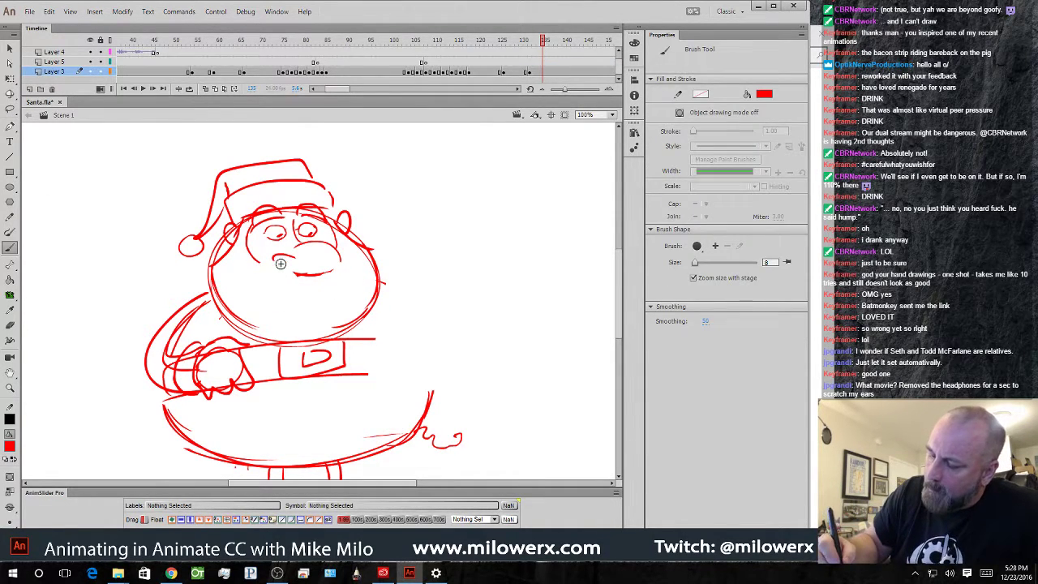
drag(265, 257, 242, 261)
drag(233, 281, 254, 278)
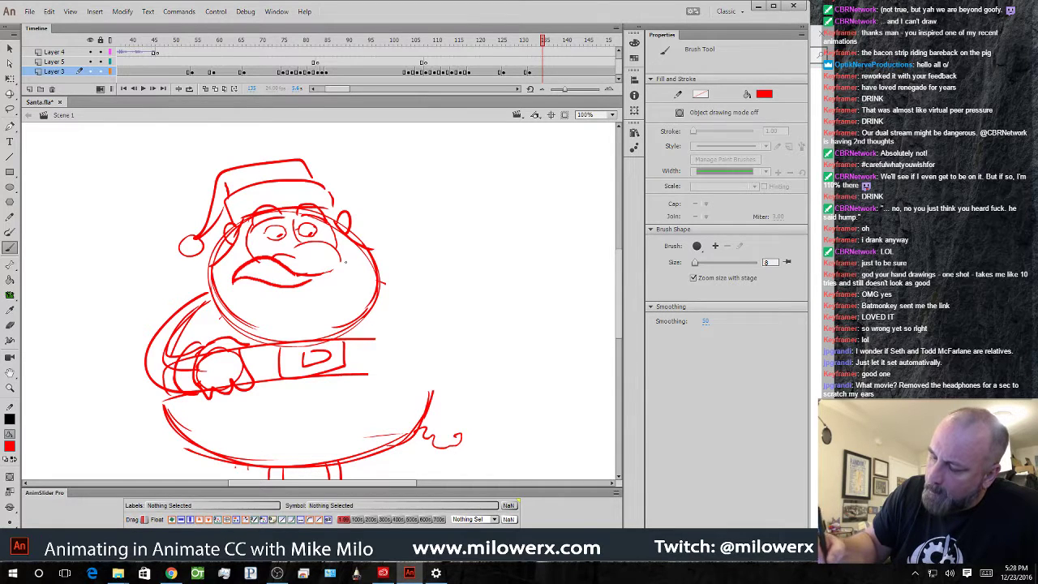
mouse_move(341, 256)
mouse_down()
mouse_move(353, 248)
mouse_move(323, 274)
mouse_up()
key(ctrl+z)
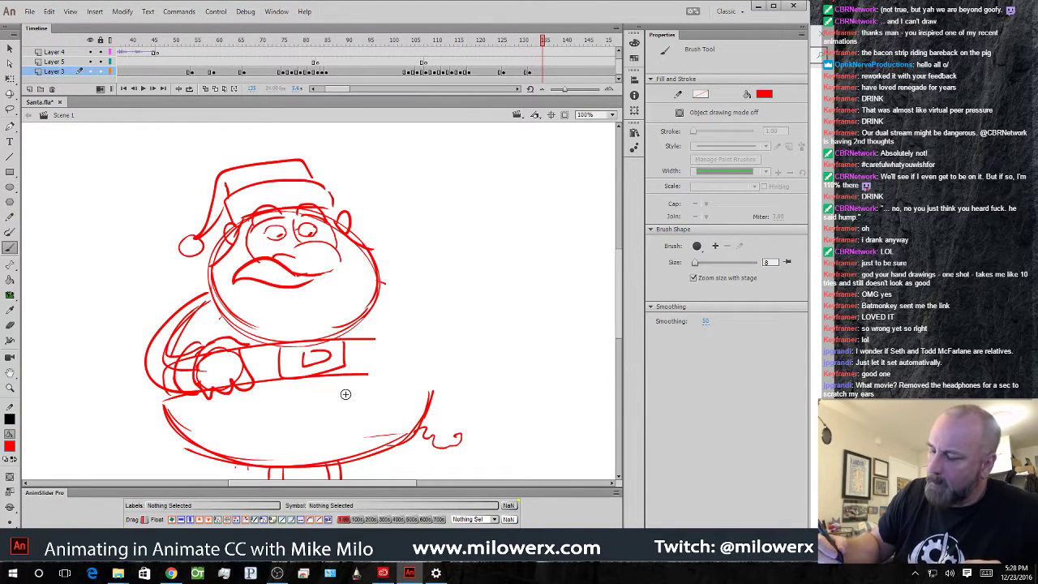
key(ctrl+z)
key(ctrl+z)
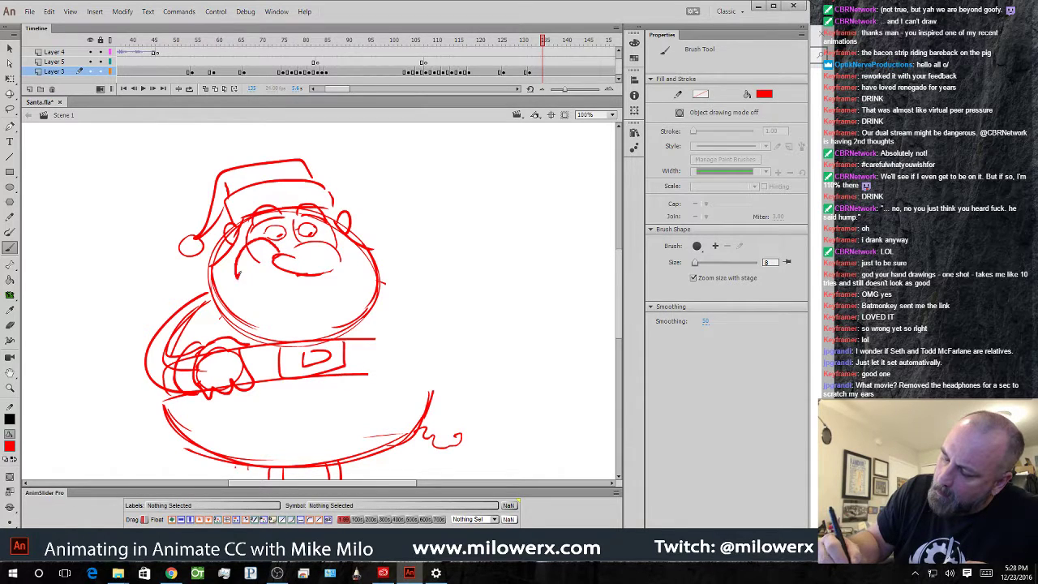
drag(239, 277, 287, 278)
mouse_move(321, 240)
mouse_down()
mouse_move(358, 270)
mouse_move(310, 274)
mouse_up()
drag(245, 270, 265, 303)
key(ctrl+z)
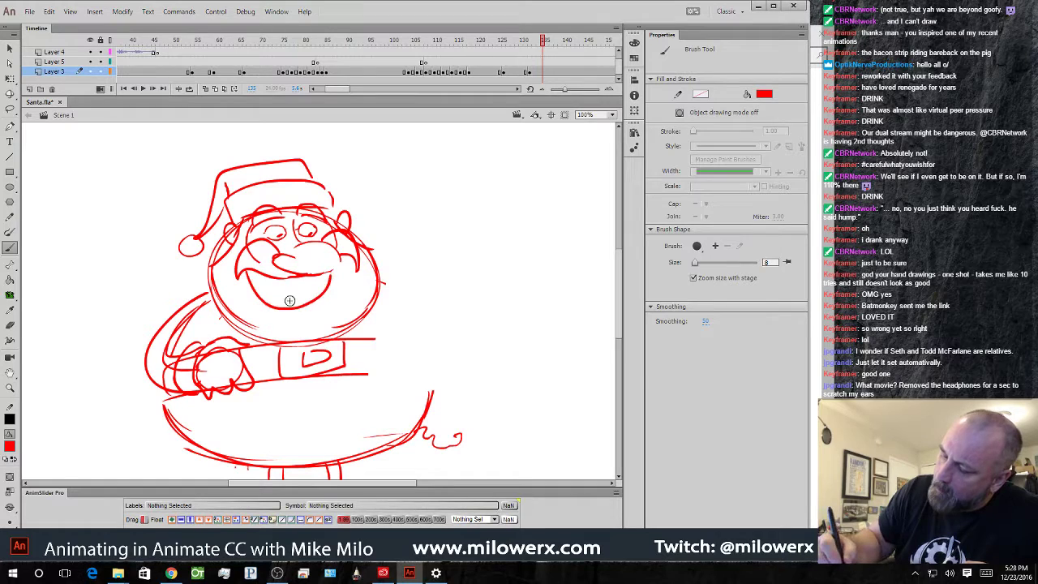
key(ctrl+z)
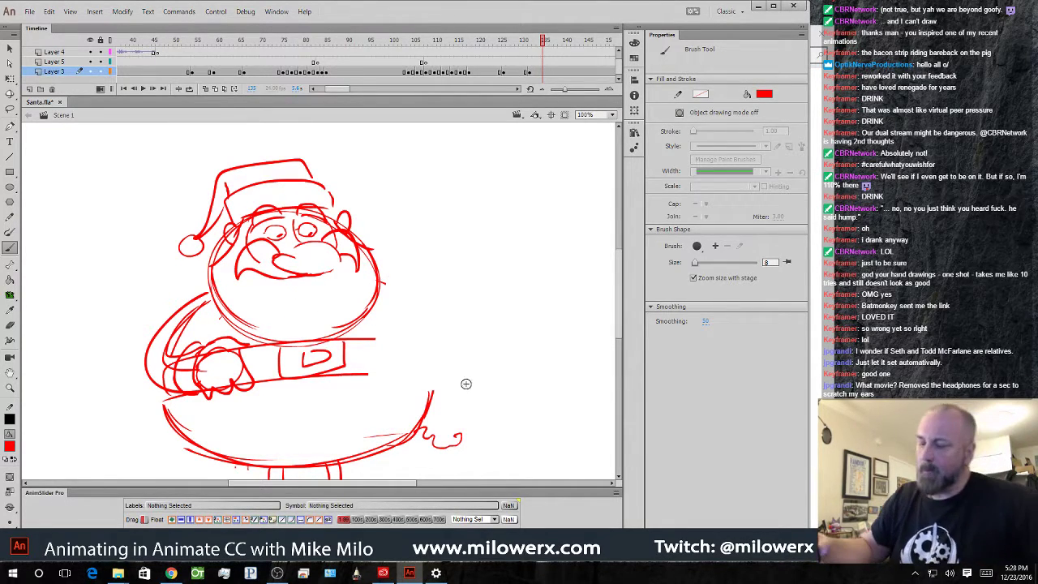
- Turn on onion skinning and extend its range back to the outstretched-arm pose at frame 126
drag(511, 373, 477, 387)
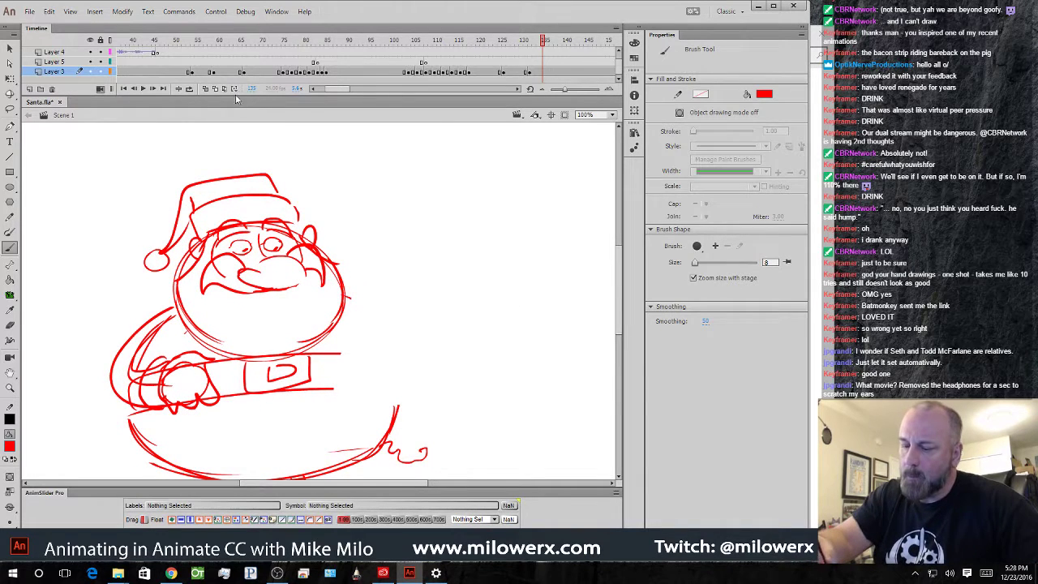
click(206, 90)
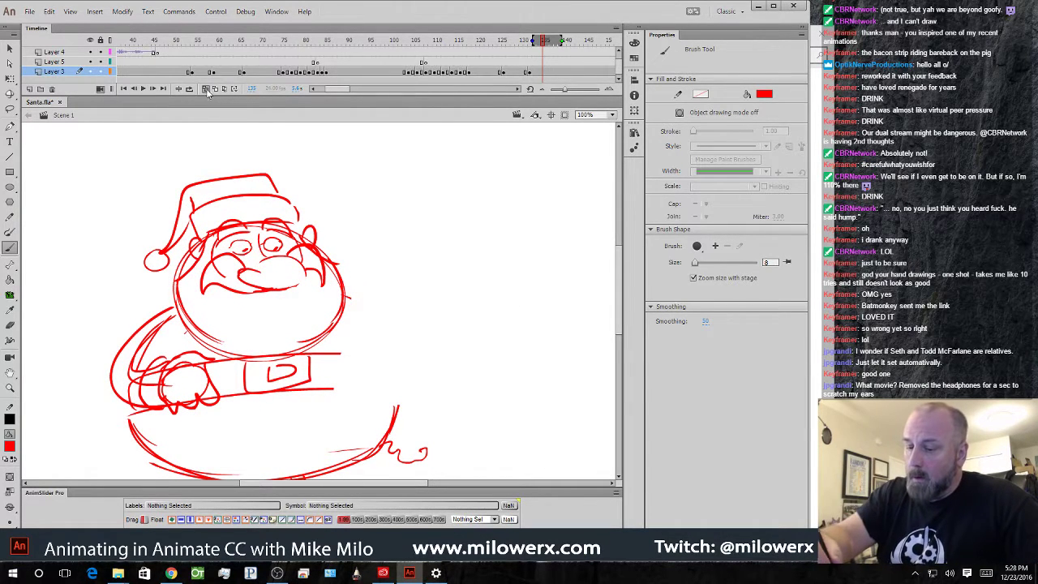
drag(532, 39, 504, 41)
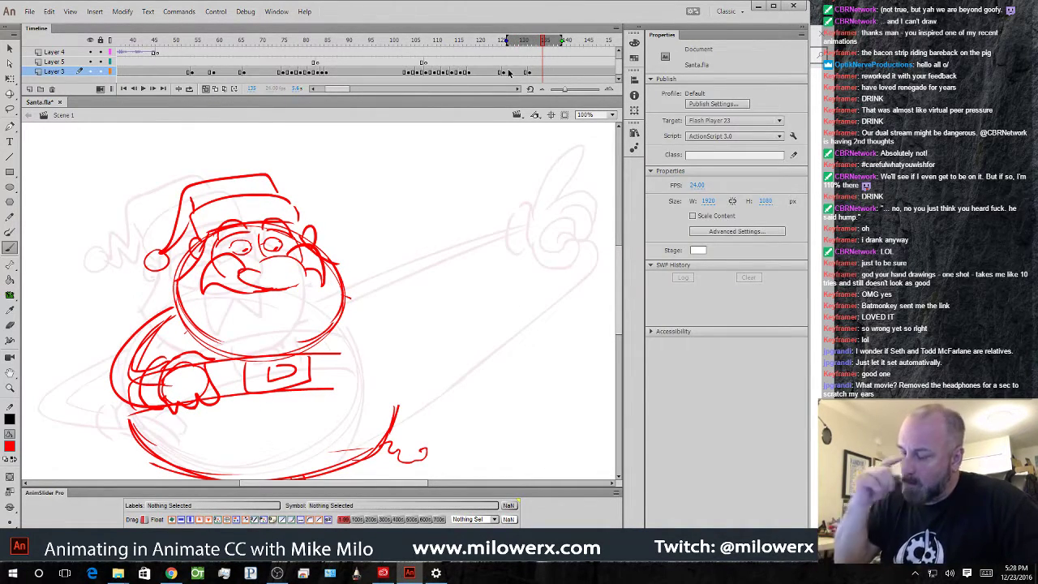
- Draw the finger-raised hand with its cuff and a slack wavy line over the onion-skinned hand
drag(560, 325, 454, 359)
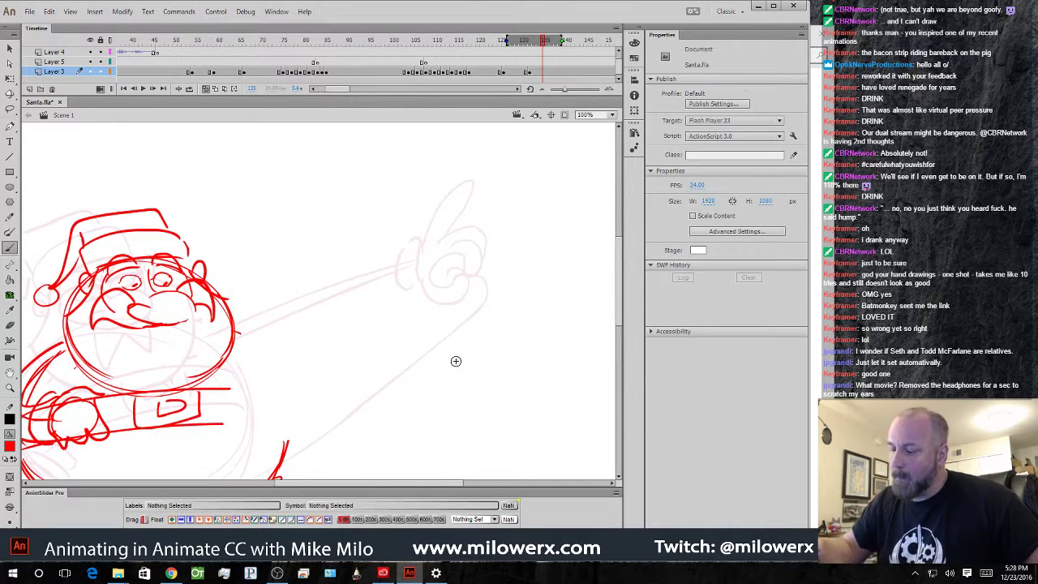
key(b)
mouse_move(425, 240)
mouse_down()
mouse_move(464, 209)
mouse_move(444, 237)
mouse_move(479, 229)
mouse_move(485, 254)
mouse_move(474, 274)
mouse_move(431, 276)
mouse_move(420, 235)
mouse_move(397, 280)
mouse_move(451, 280)
mouse_up()
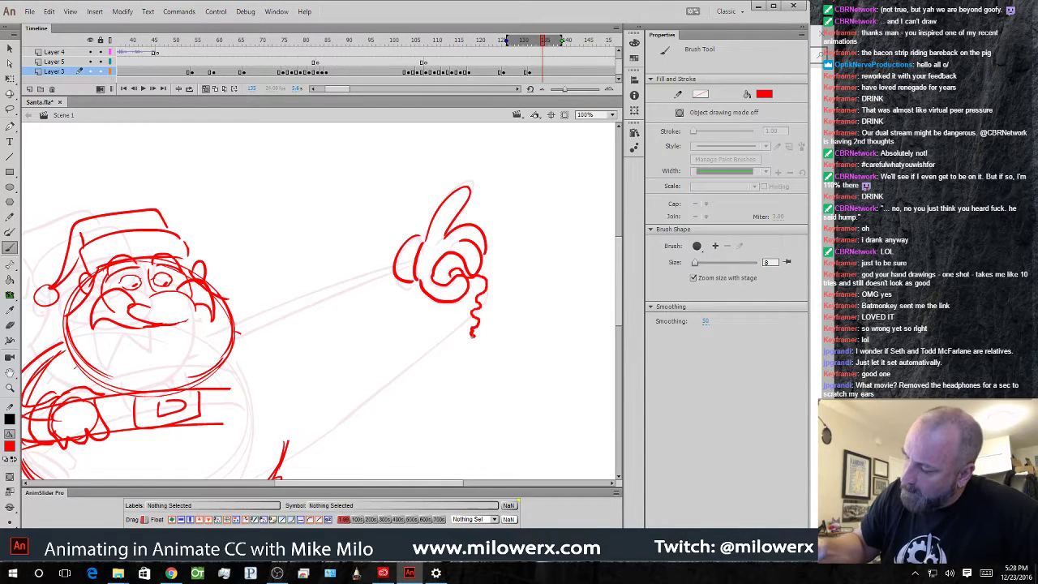
- Rotate the new hand counterclockwise and move it closer to Santa along the onion-skinned arm
click(10, 108)
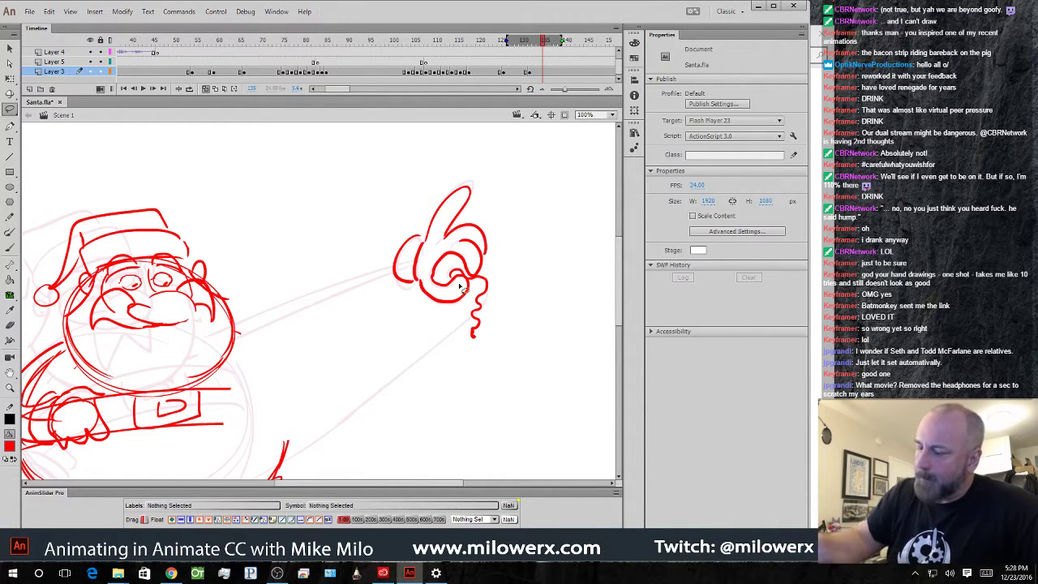
mouse_move(489, 346)
mouse_down()
mouse_move(405, 186)
mouse_move(485, 380)
mouse_up()
click(10, 78)
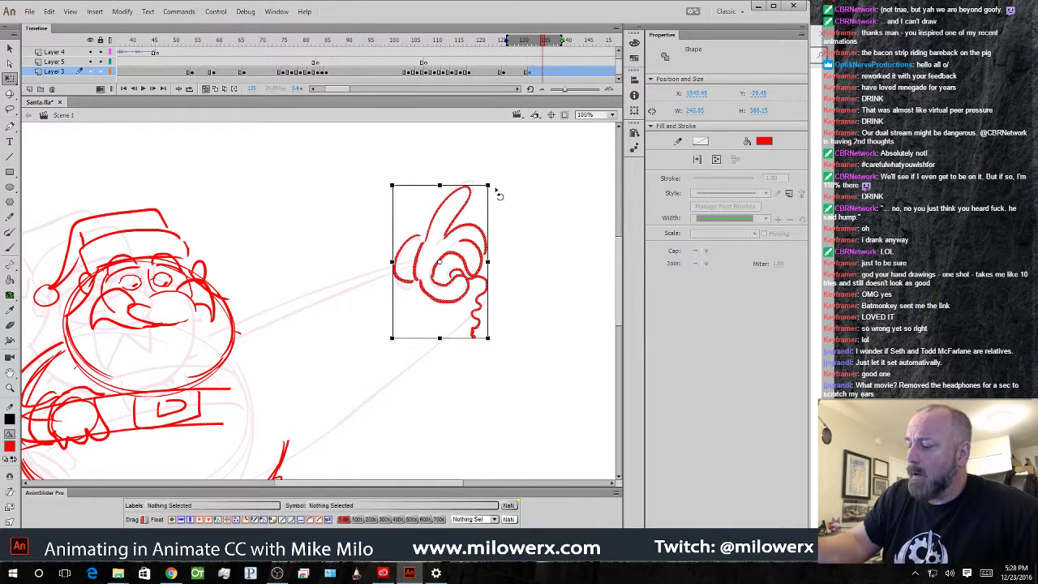
drag(498, 194, 396, 259)
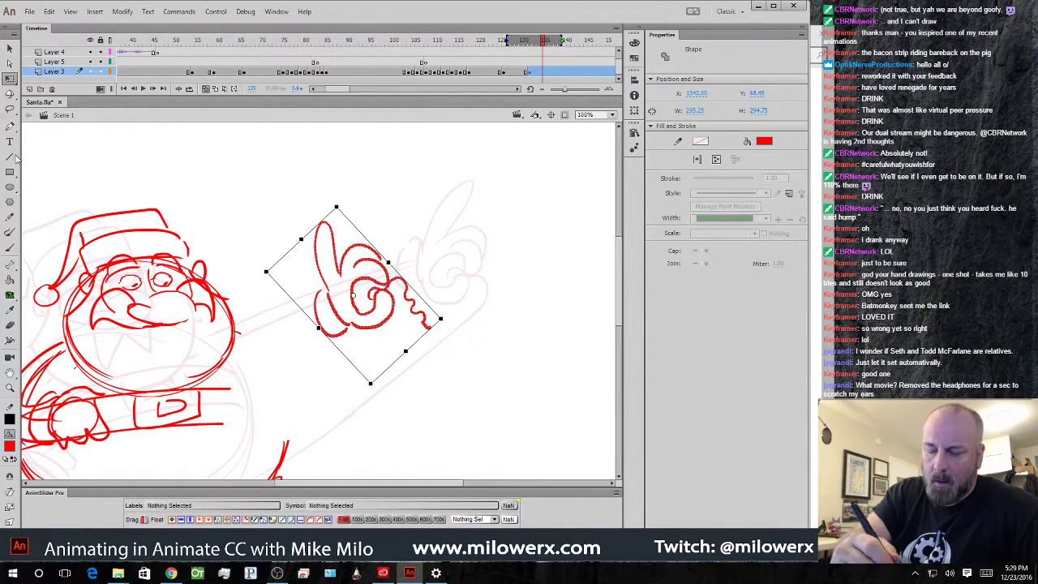
- Draw the side of Santa's body, extend the belt lines to it, and draw the bent arm's upper line to the raised hand
click(10, 248)
drag(239, 339, 284, 446)
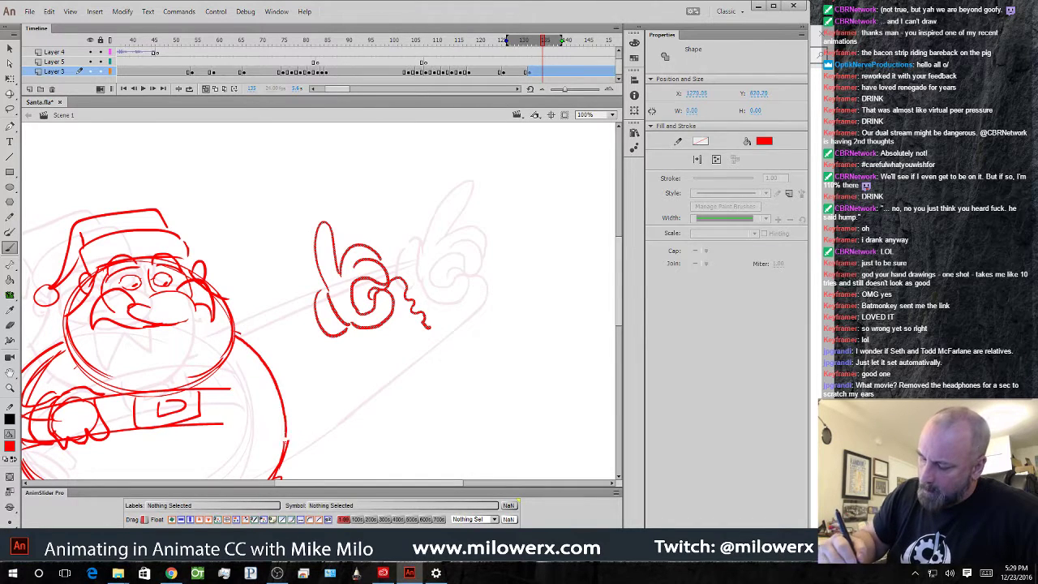
drag(225, 388, 279, 396)
drag(223, 423, 282, 429)
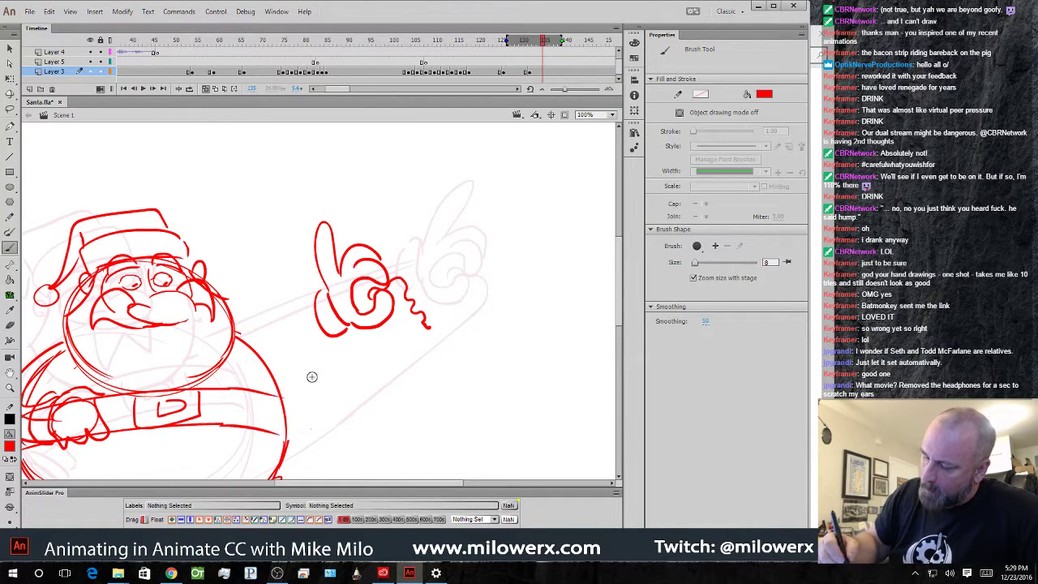
drag(250, 344, 318, 338)
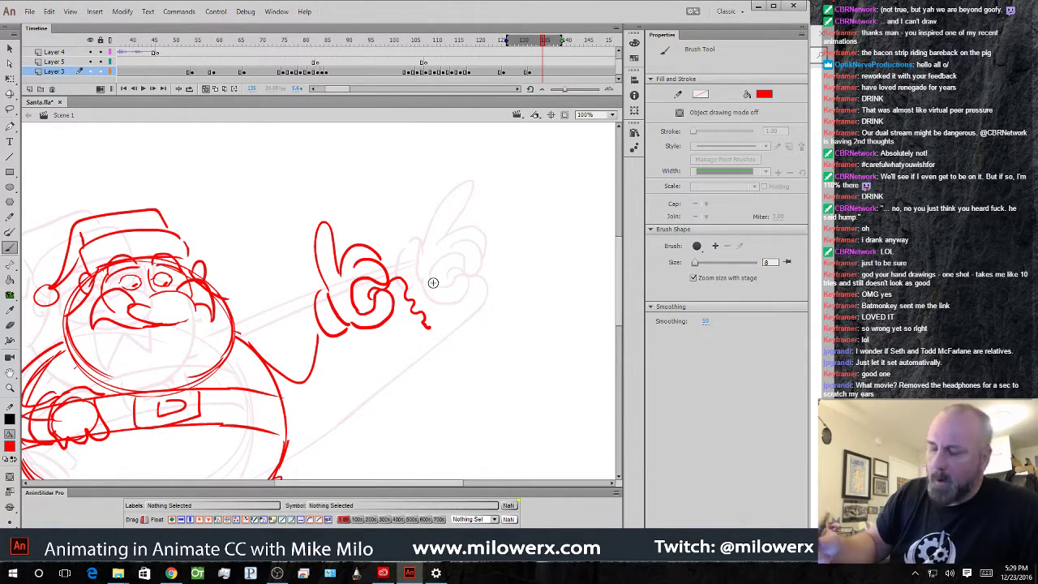
- Delete the old cuff strokes under the hand, and draw a new cuff and wrist with the bent arm's lower line
click(10, 110)
mouse_move(353, 355)
mouse_down()
mouse_move(350, 324)
mouse_move(333, 294)
mouse_move(311, 325)
mouse_move(357, 354)
mouse_up()
key(Delete)
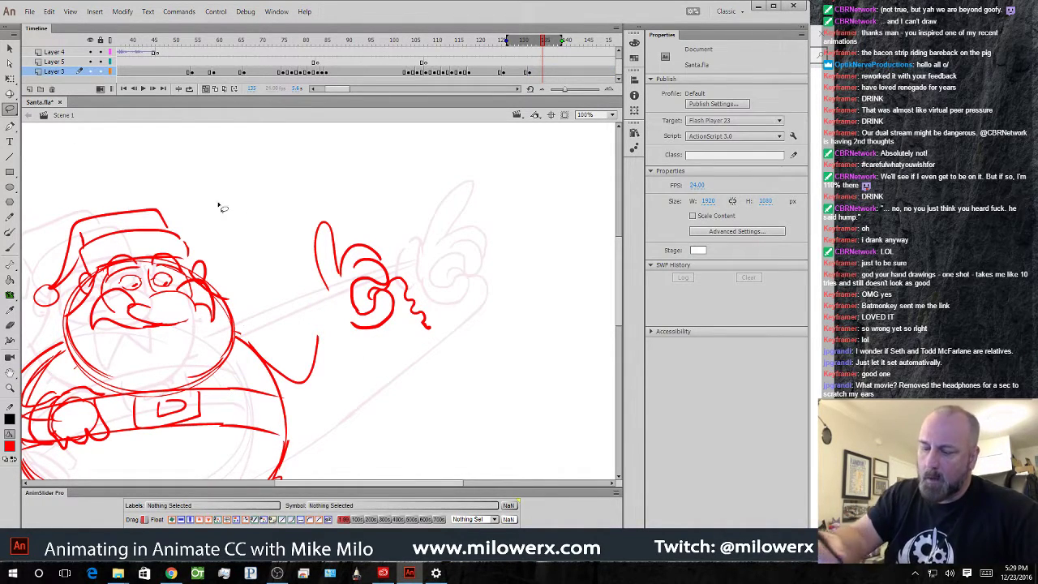
click(9, 249)
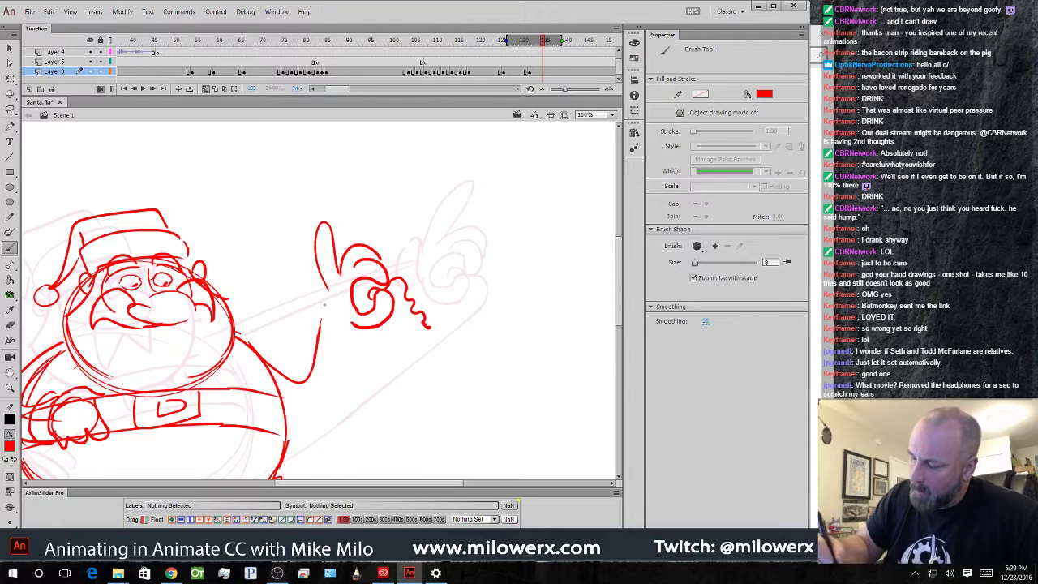
mouse_move(329, 283)
mouse_down()
mouse_move(322, 354)
mouse_move(341, 330)
mouse_move(332, 369)
mouse_move(292, 399)
mouse_up()
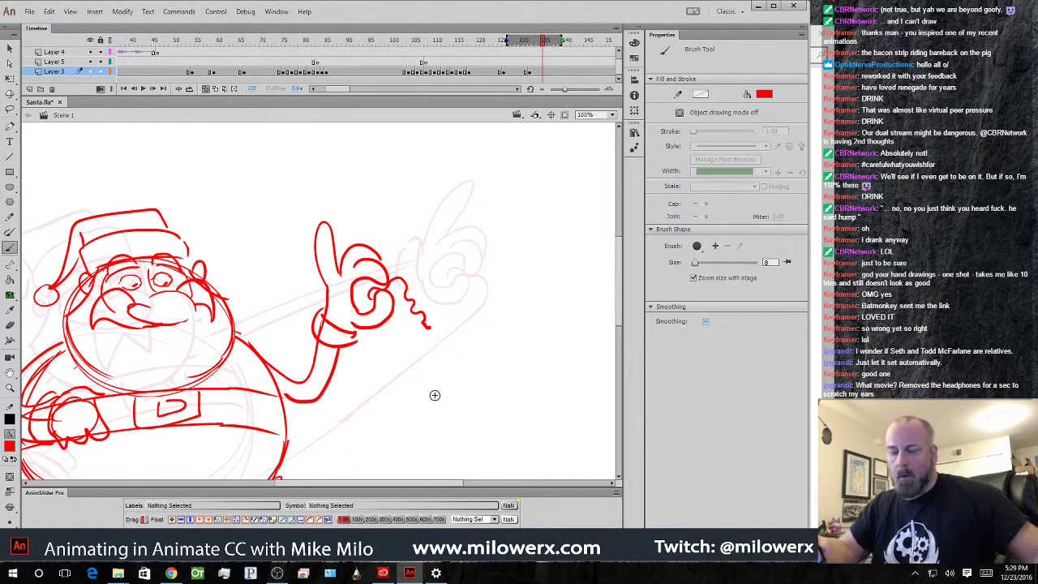
- Turn off onion skinning and erase the stray scribble beside Santa's belly at frame 132
key(ctrl+minus)
key(ctrl+equal)
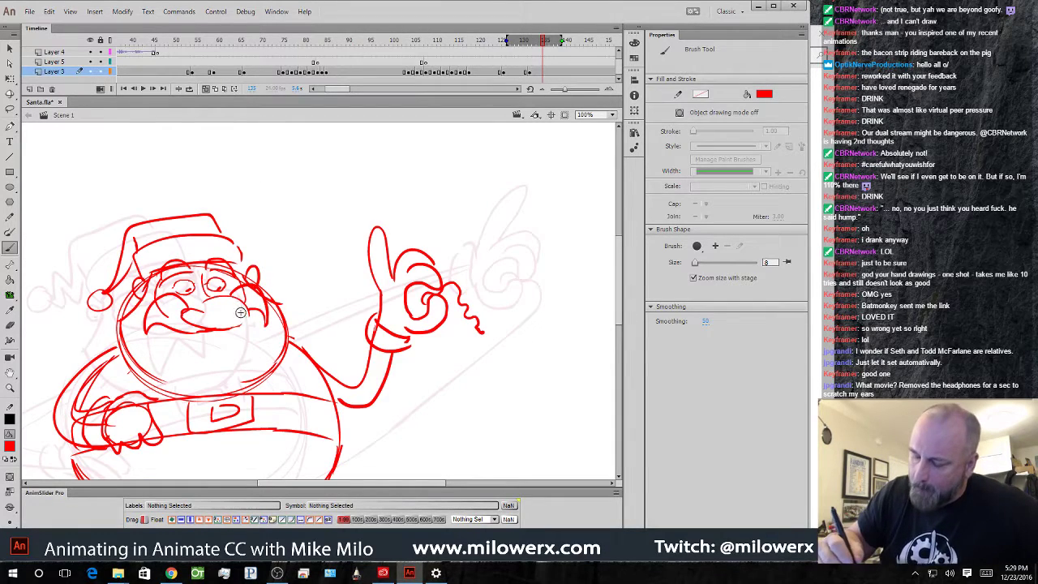
key(ctrl+minus)
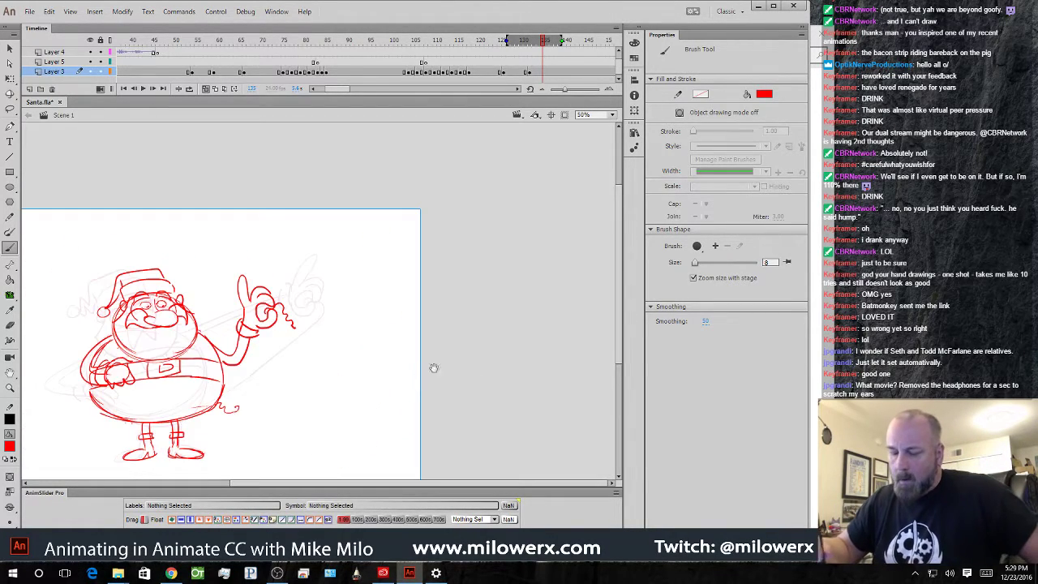
drag(433, 366, 532, 343)
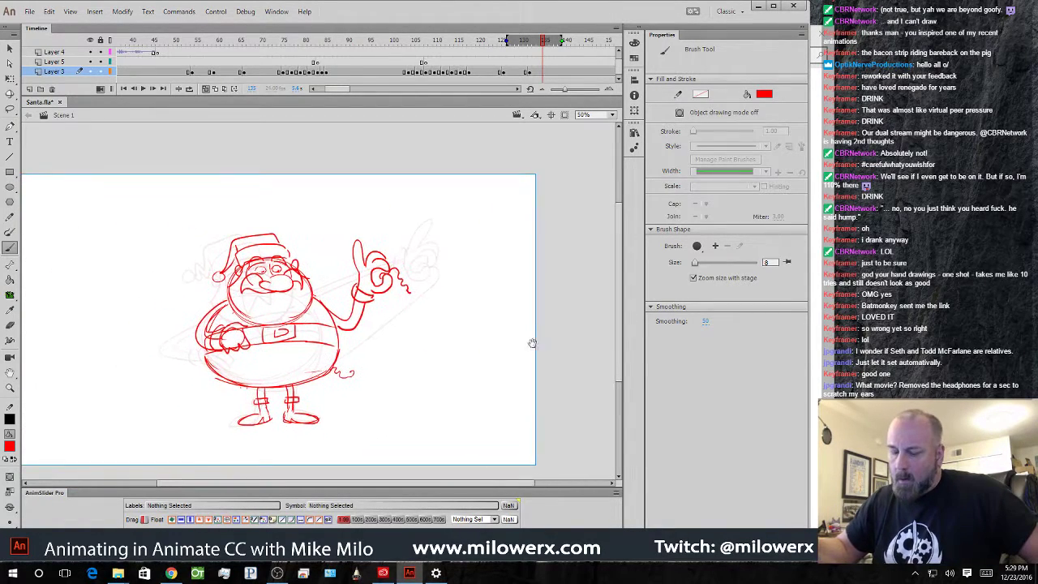
click(205, 89)
mouse_move(535, 43)
mouse_down()
mouse_move(401, 72)
mouse_move(549, 76)
mouse_move(463, 77)
mouse_move(545, 77)
mouse_move(498, 77)
mouse_move(533, 78)
mouse_up()
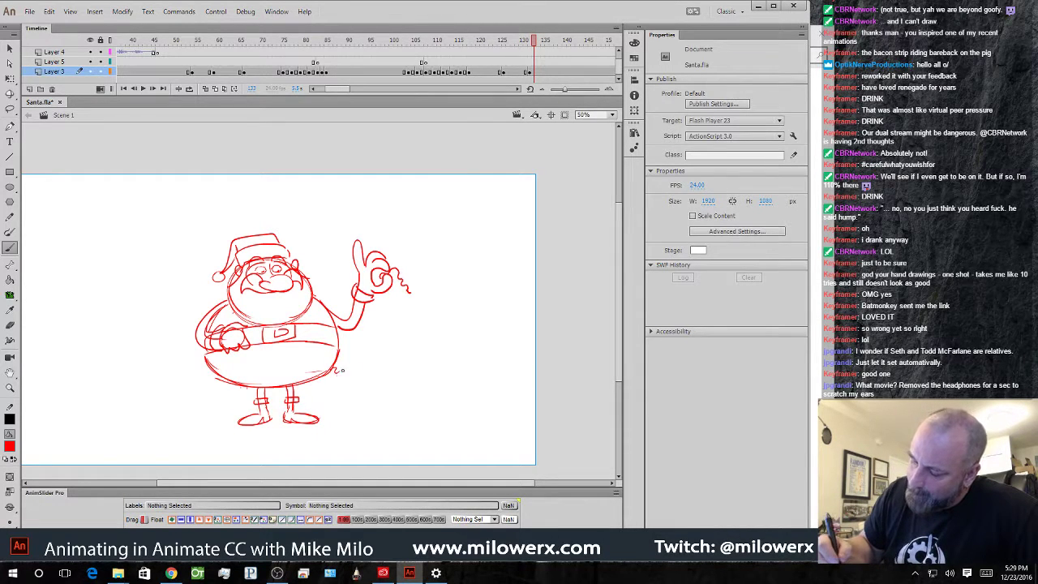
key(b)
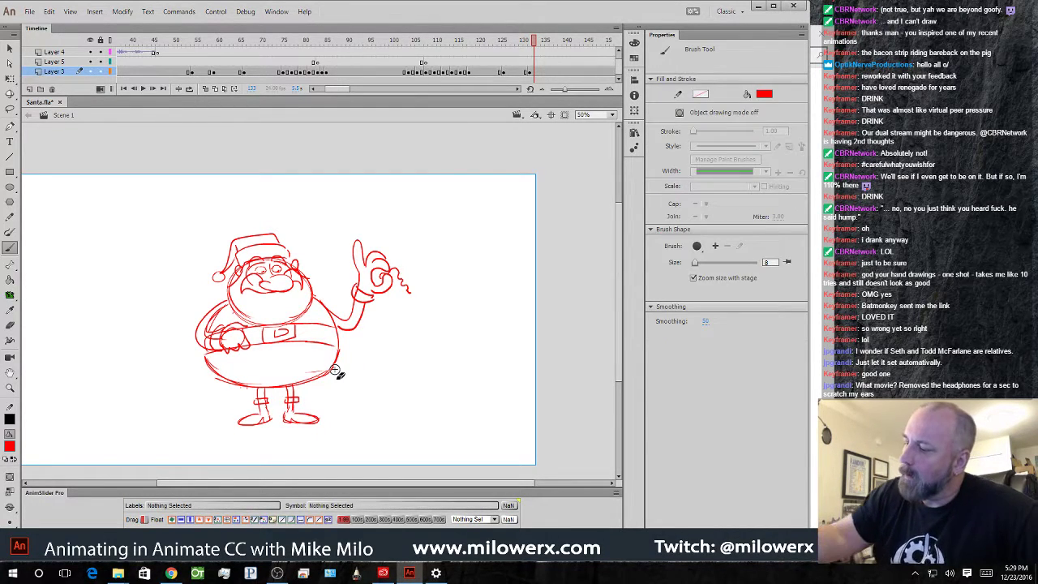
- Insert a blank keyframe at frame 128 on Layer 3 and turn on onion skinning
click(512, 73)
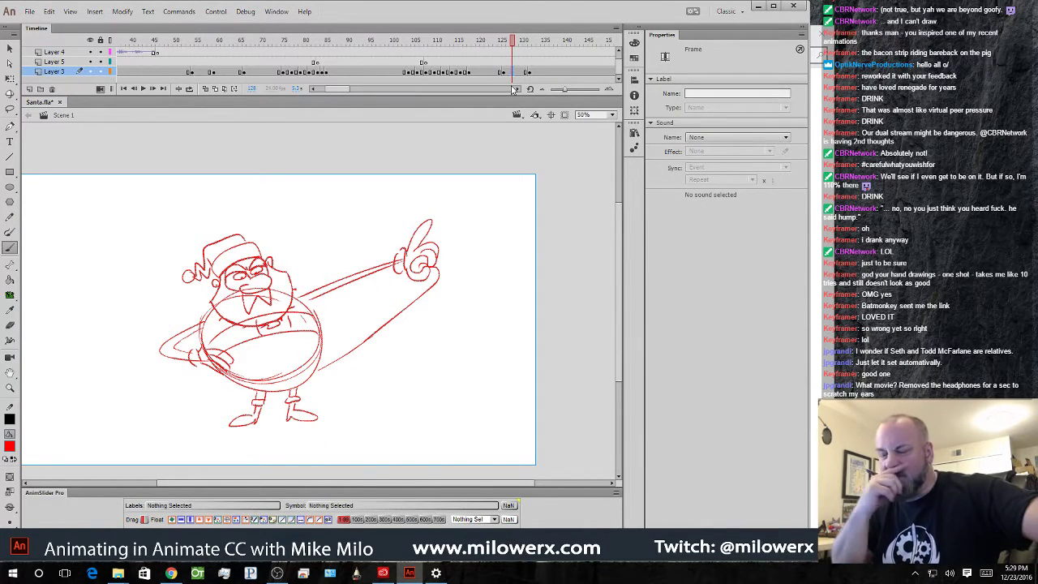
key(F7)
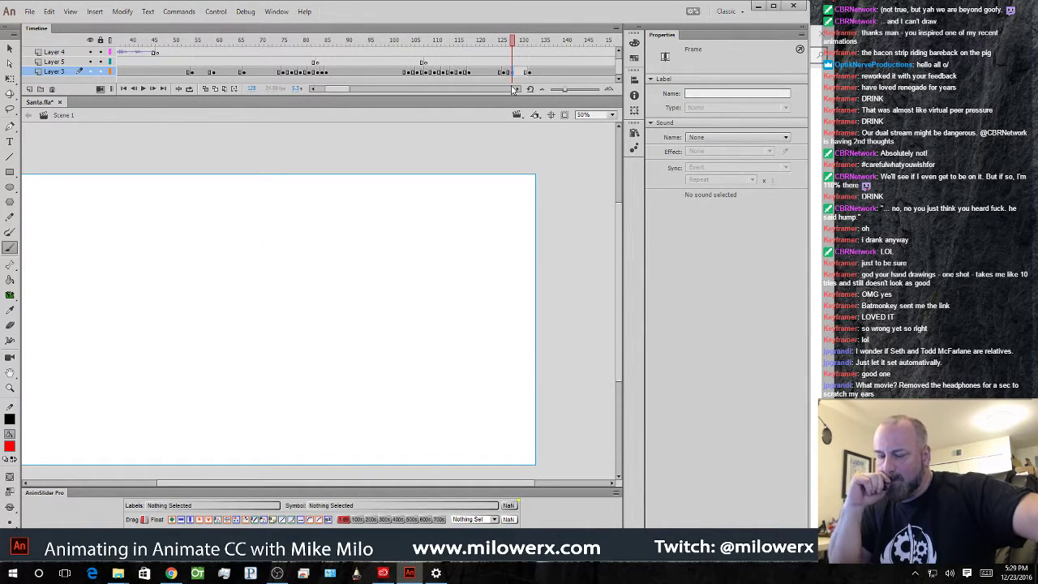
click(206, 90)
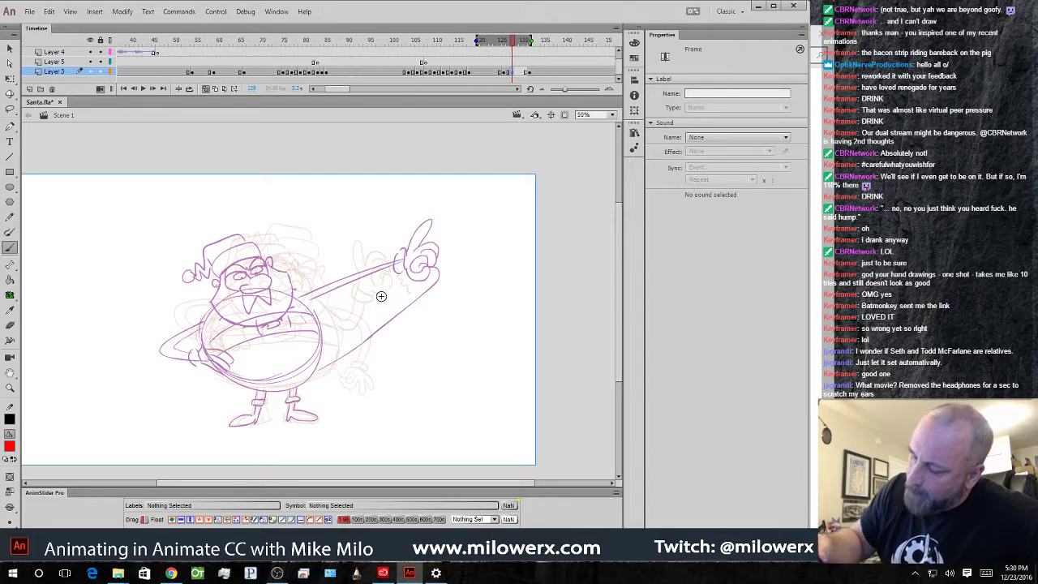
- Draw a raised arm and hand with a wavy line over the onion-skinned arm, and try to transform it about the shoulder
mouse_move(364, 266)
mouse_down()
mouse_move(385, 251)
mouse_move(390, 259)
mouse_move(380, 259)
mouse_move(395, 259)
mouse_move(393, 235)
mouse_move(411, 248)
mouse_move(436, 229)
mouse_move(426, 211)
mouse_move(428, 219)
mouse_up()
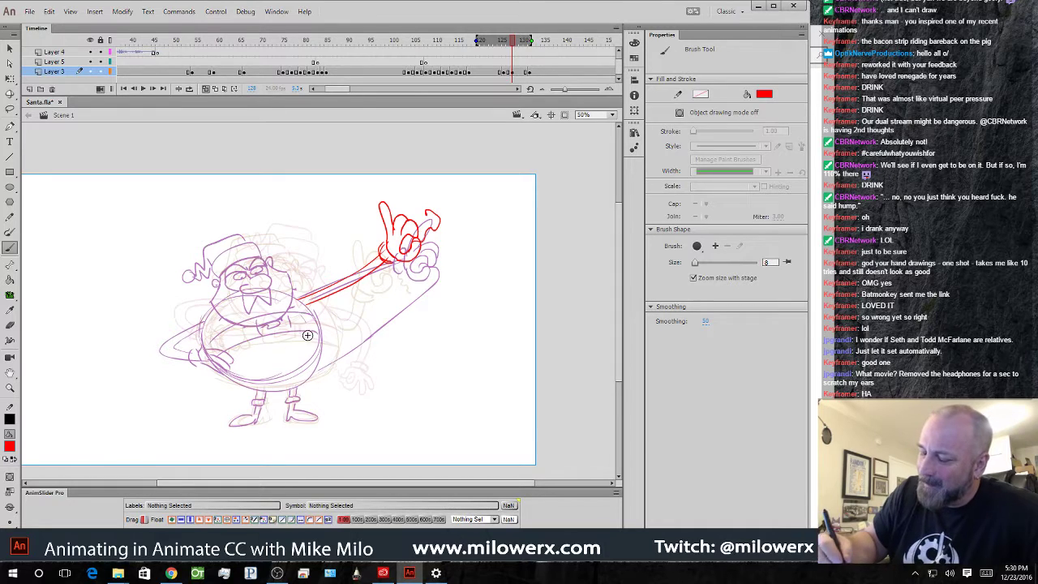
key(l)
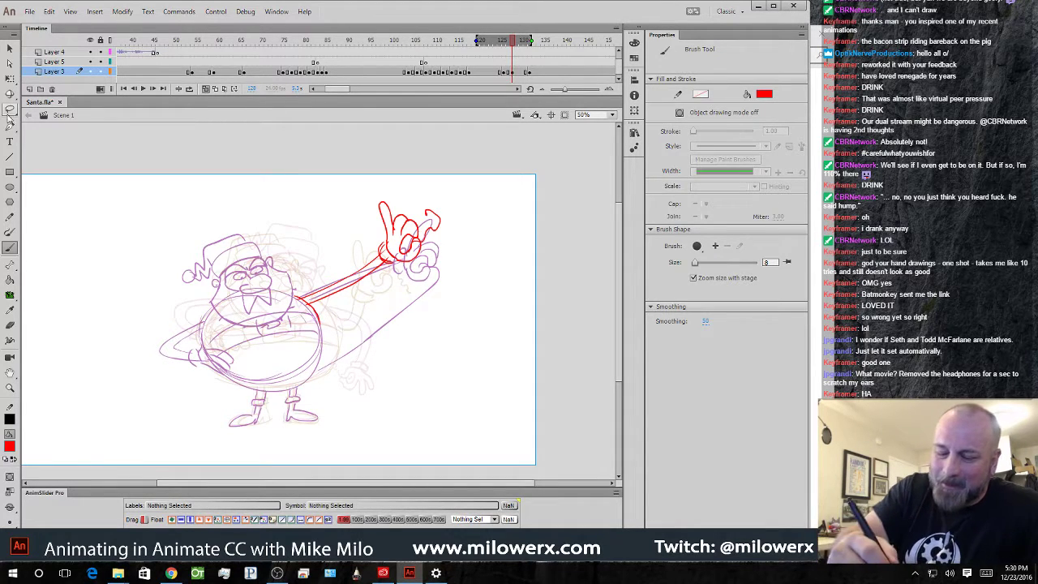
mouse_move(408, 325)
mouse_down()
mouse_move(433, 183)
mouse_move(312, 313)
mouse_move(341, 320)
mouse_move(456, 206)
mouse_up()
key(q)
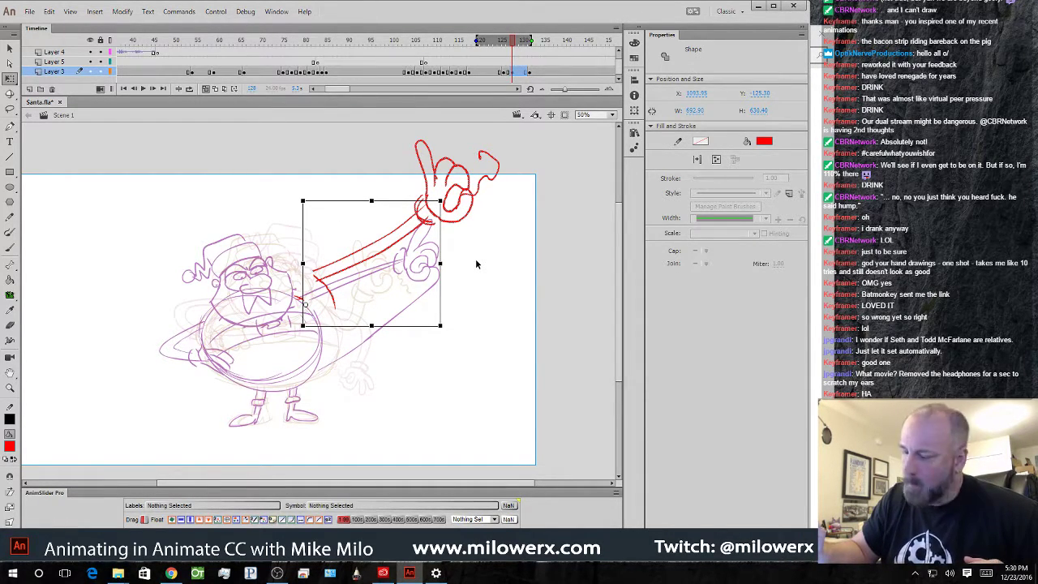
key(ctrl+z)
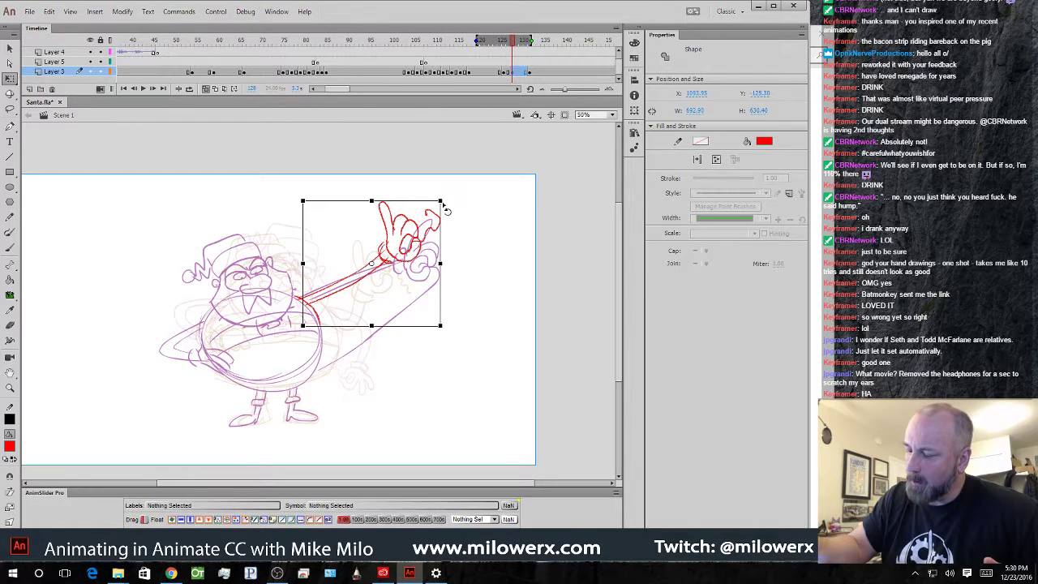
- Try again to set the raised arm's transformation point at the shoulder, and undo the attempt
drag(312, 303, 453, 209)
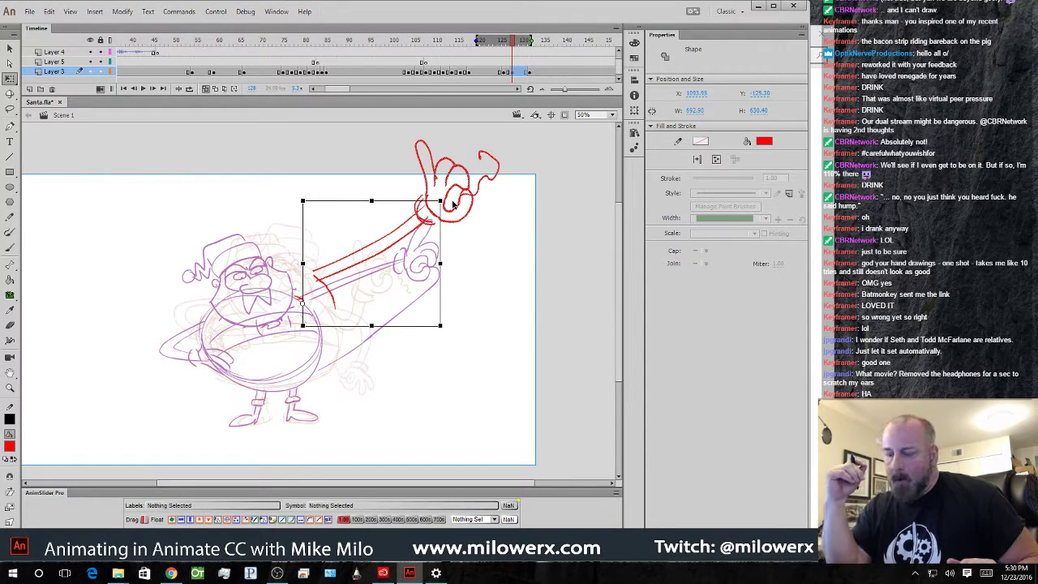
key(ctrl+z)
key(ctrl+y)
key(ctrl+z)
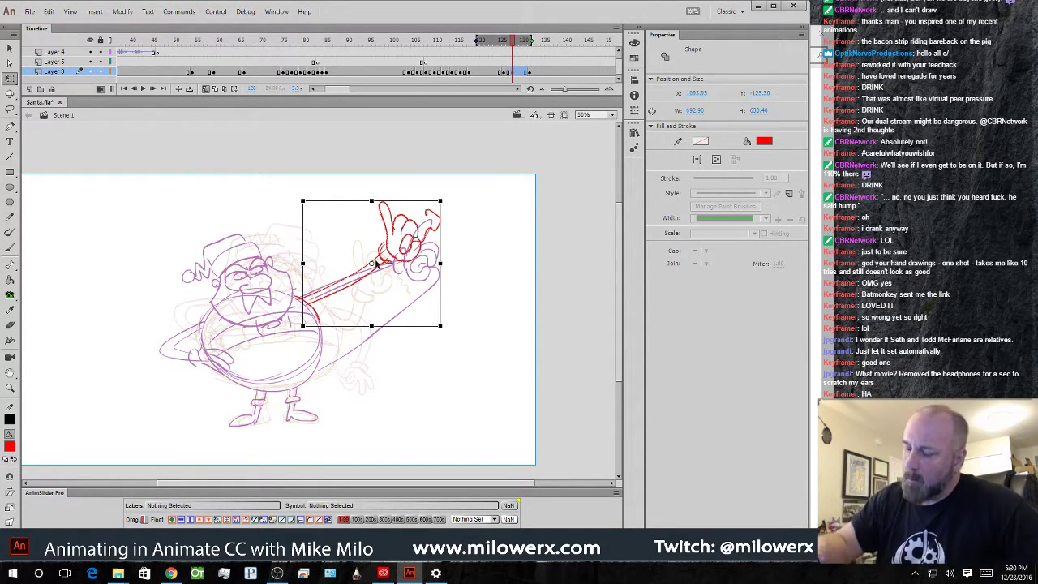
- Reselect the frame 128 arm drawing, retry moving its transformation point to the shoulder, and undo these changes
click(512, 72)
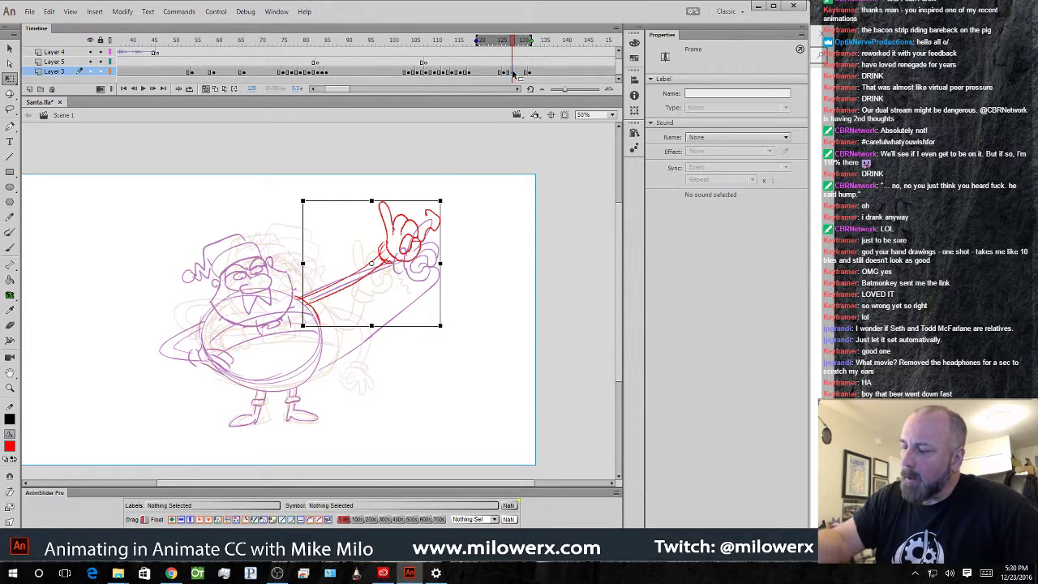
drag(367, 264, 300, 303)
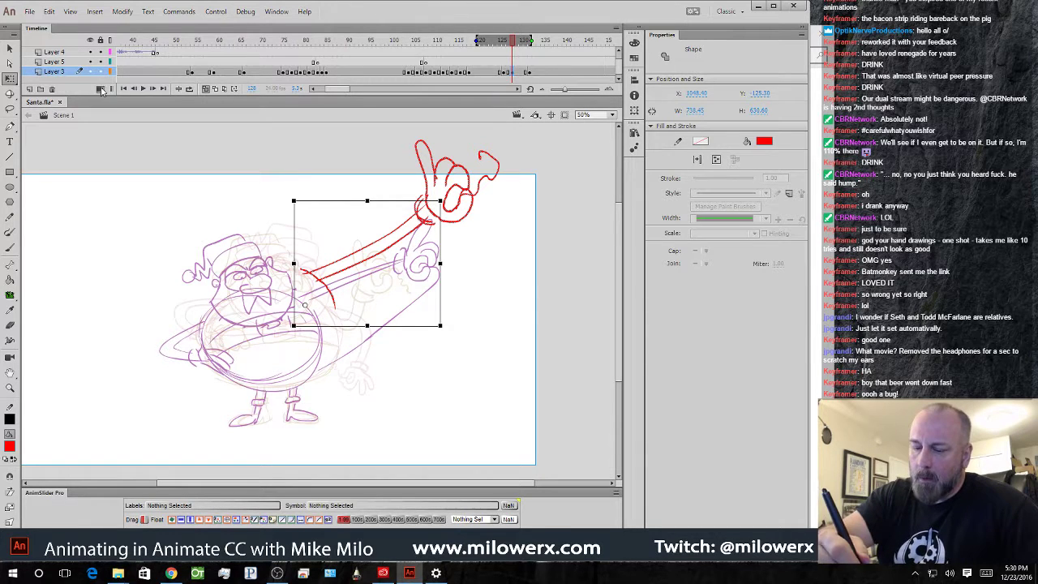
key(Escape)
click(513, 73)
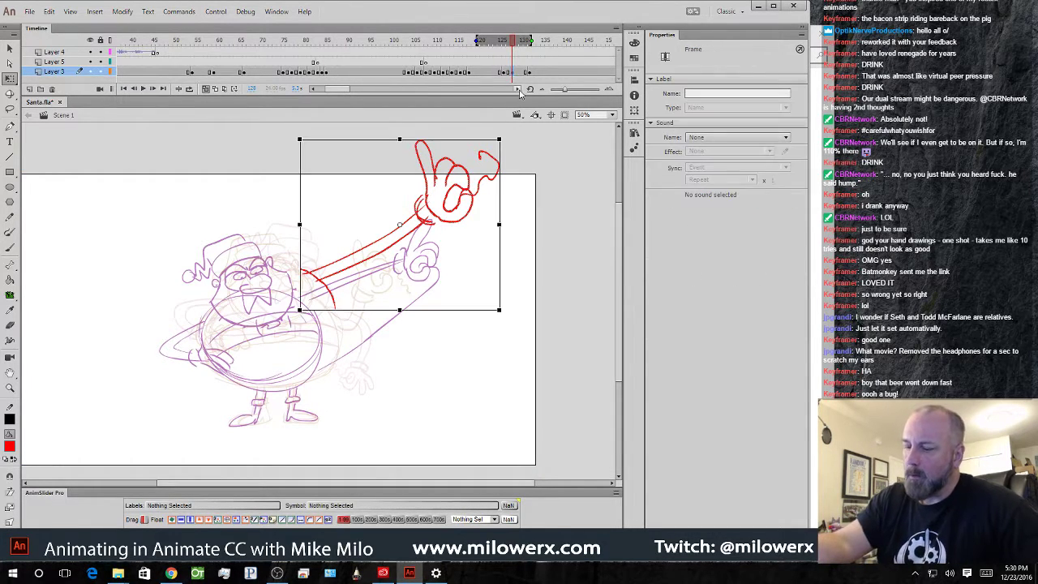
key(ctrl+z)
key(ctrl+z)
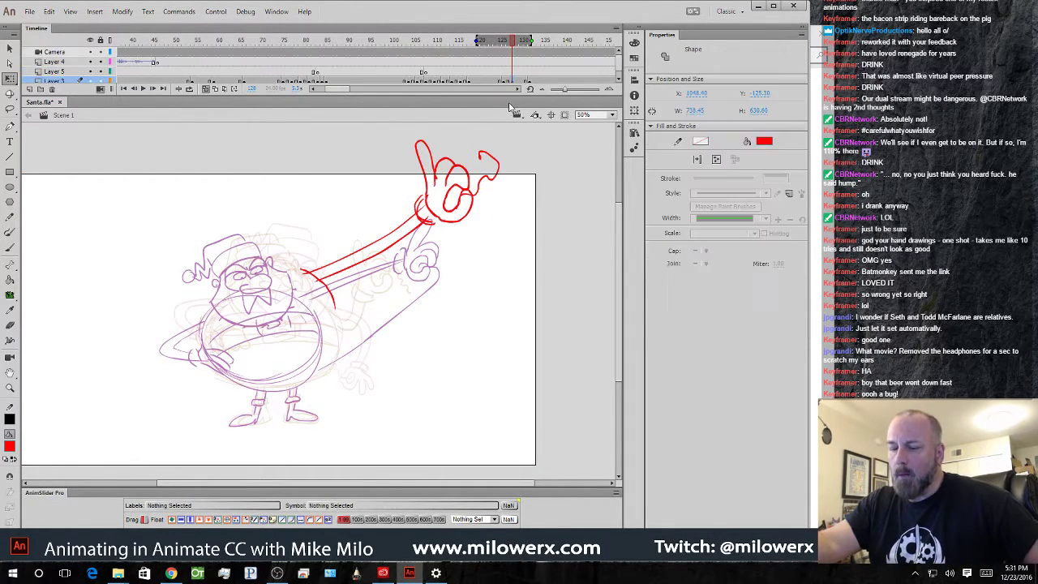
key(ctrl+z)
- Turn off the camera and delete the misplaced arm drawing from frame 128 on Layer 3
click(69, 54)
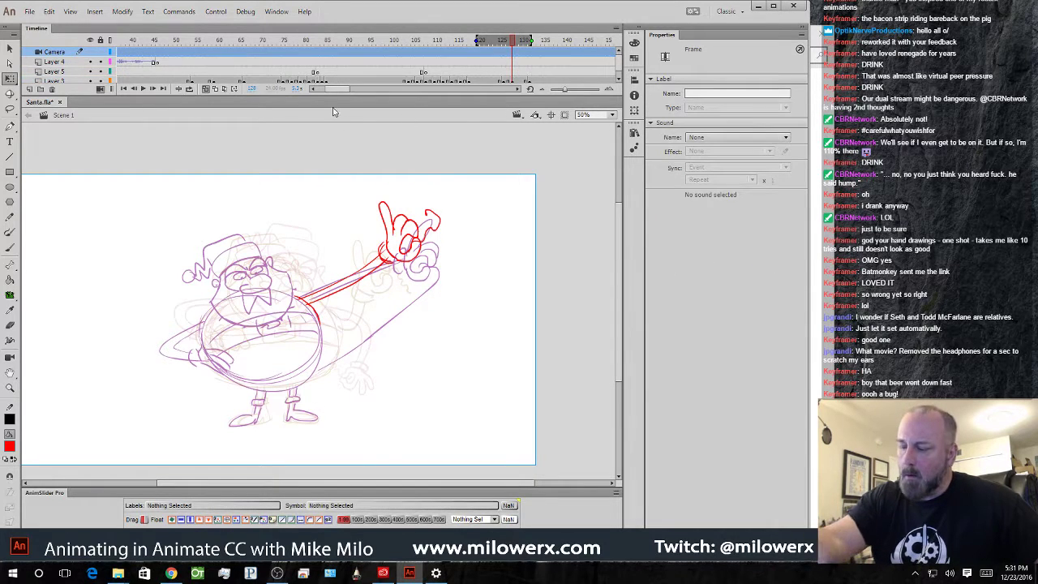
click(100, 89)
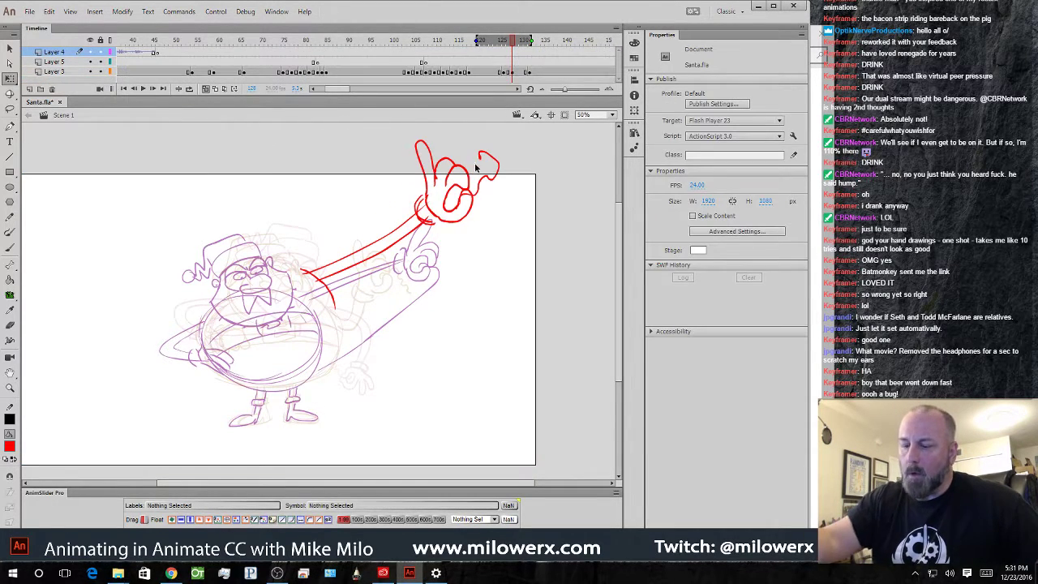
click(514, 72)
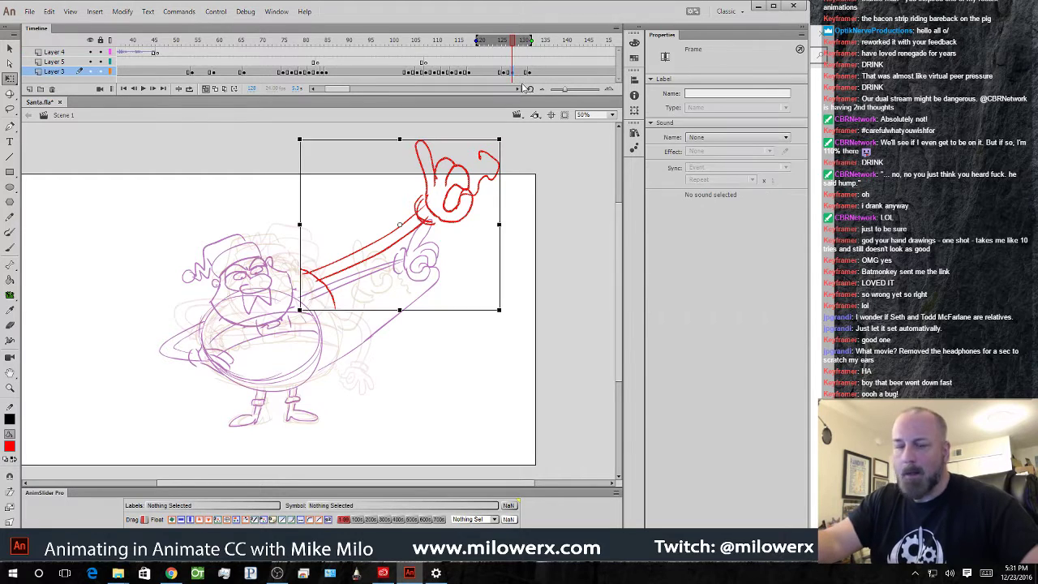
key(Delete)
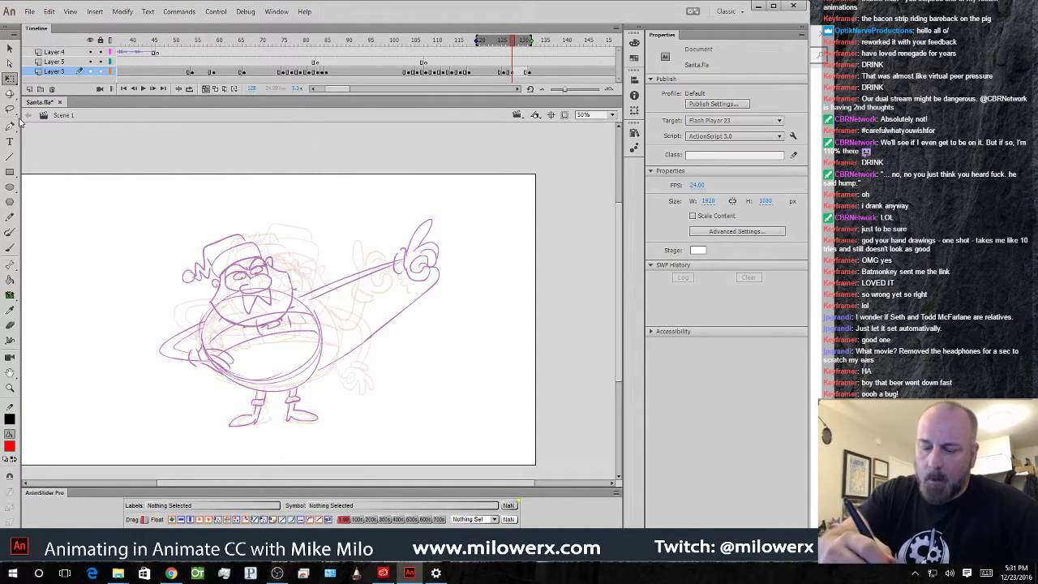
- Brush the outline of Santa's round belly at frame 128, from the shoulder down around the underside
click(10, 248)
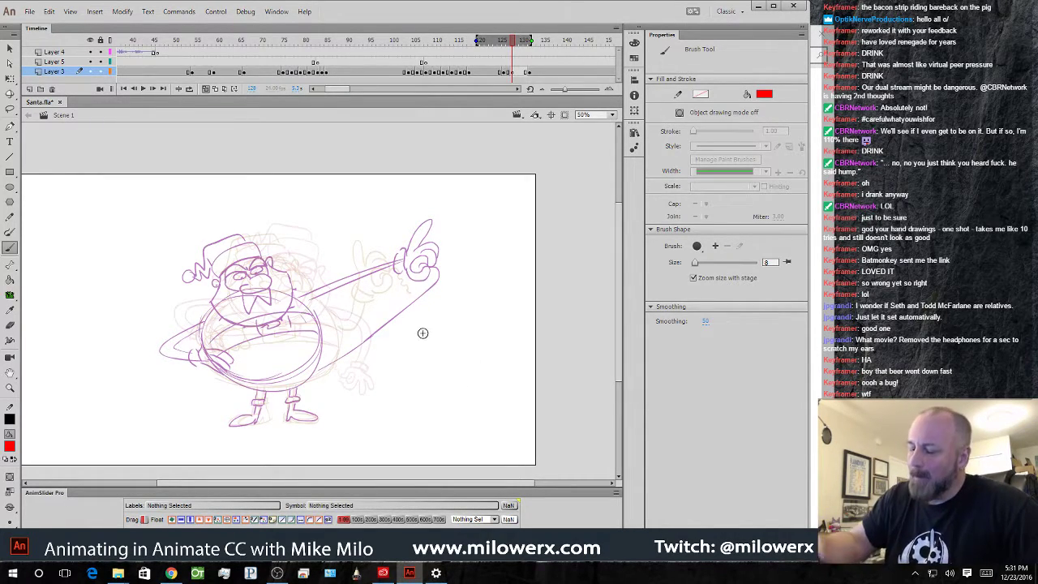
drag(302, 301, 313, 311)
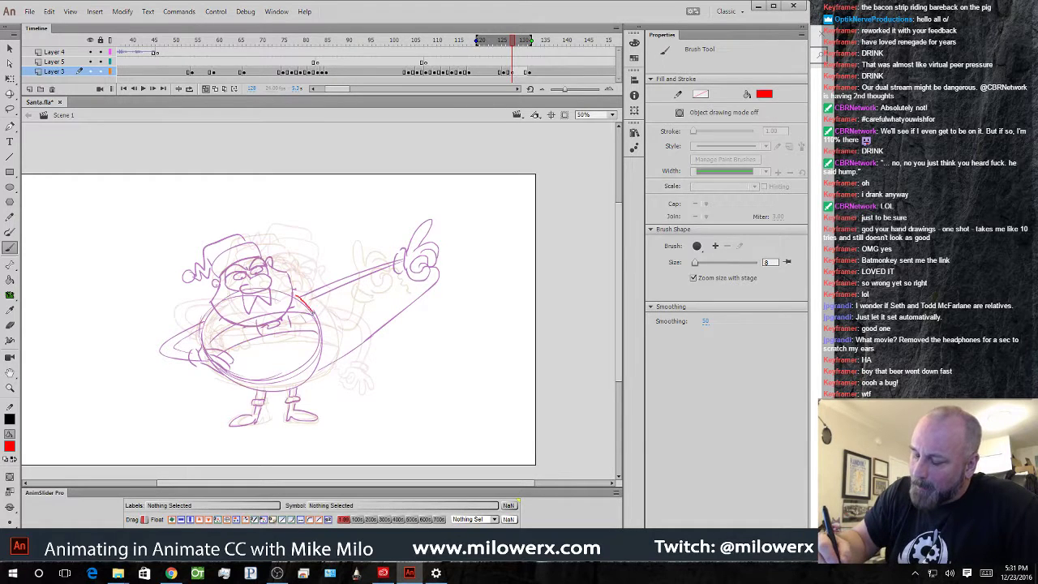
drag(261, 391, 216, 366)
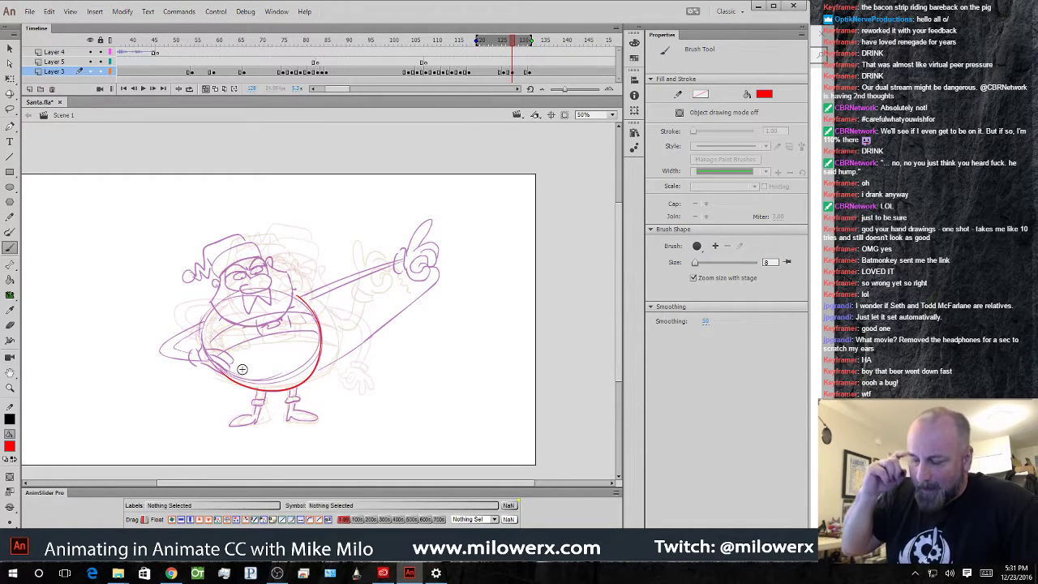
- Draw an arm curving upward from the shoulder, ending in a hand with one raised finger and a short wavy line
mouse_move(300, 297)
mouse_down()
mouse_move(329, 282)
mouse_move(369, 227)
mouse_up()
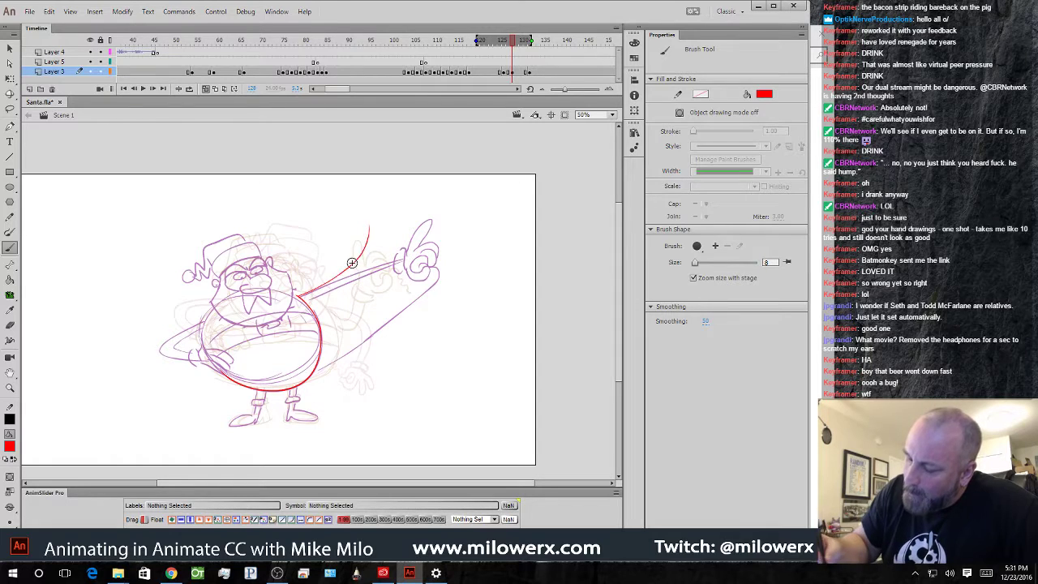
drag(312, 296, 370, 242)
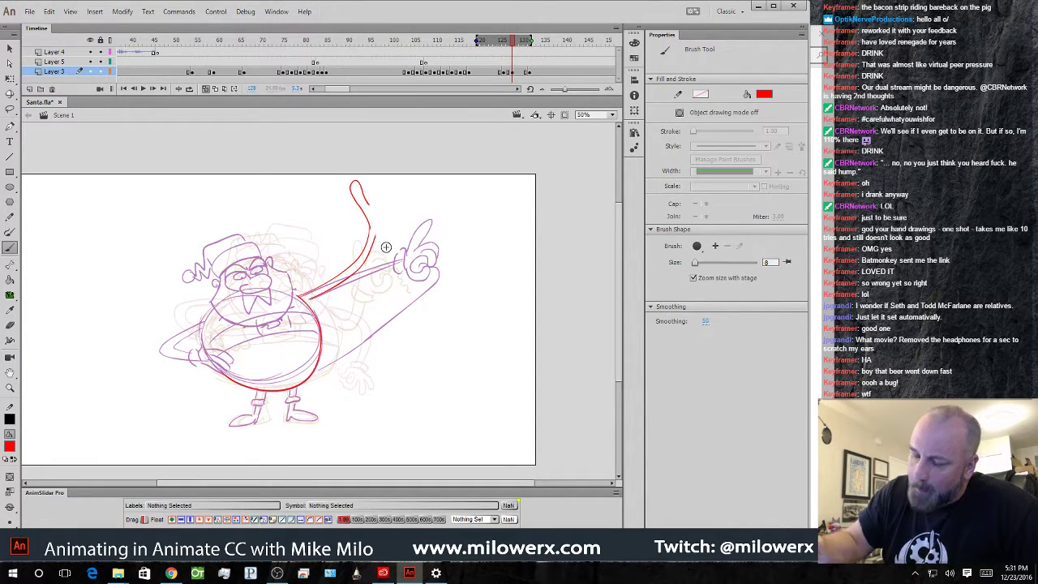
key(ctrl+z)
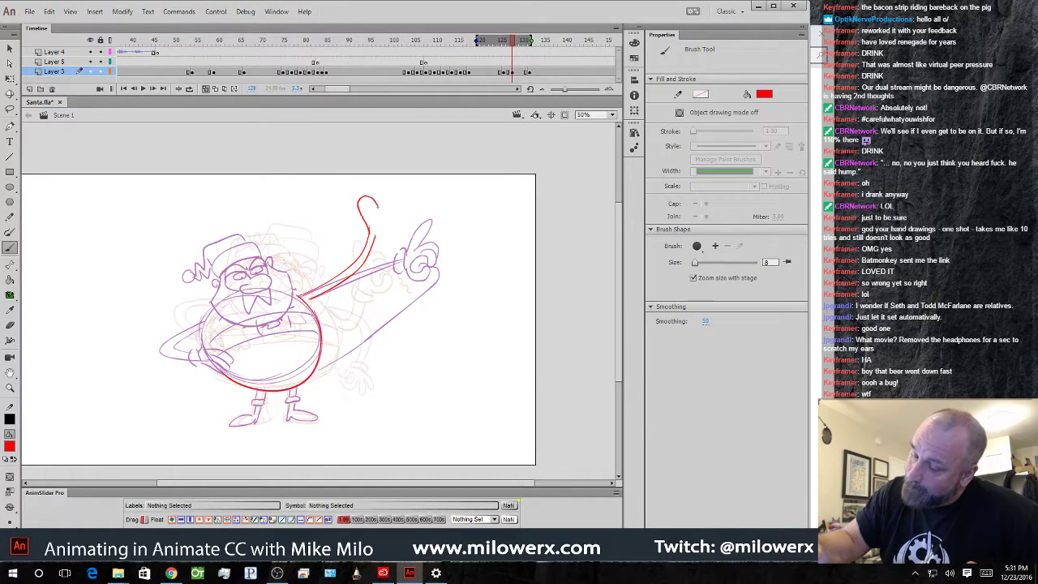
mouse_move(367, 198)
mouse_down()
mouse_move(387, 176)
mouse_move(372, 228)
mouse_up()
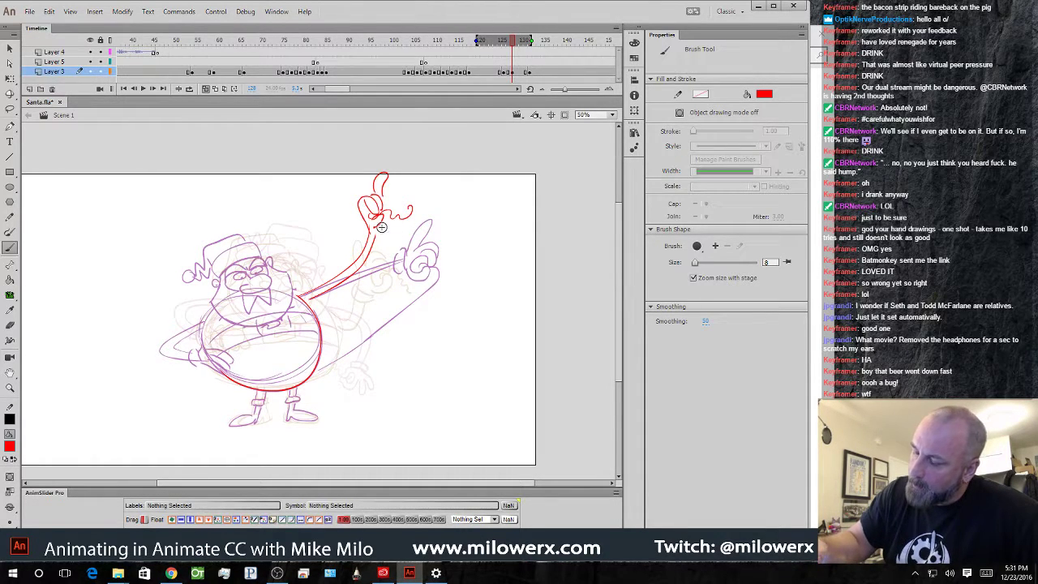
- Brush the raised hand's cuff, the belt across Santa's belly, and the bent arm with its cuff and hand on the hip
drag(366, 227, 380, 231)
drag(363, 228, 381, 240)
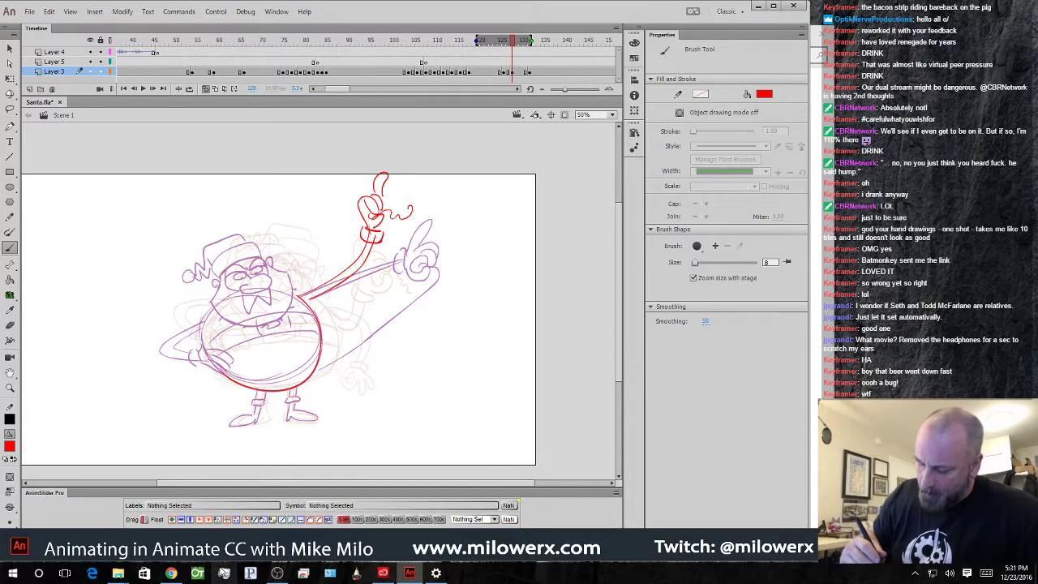
mouse_move(413, 574)
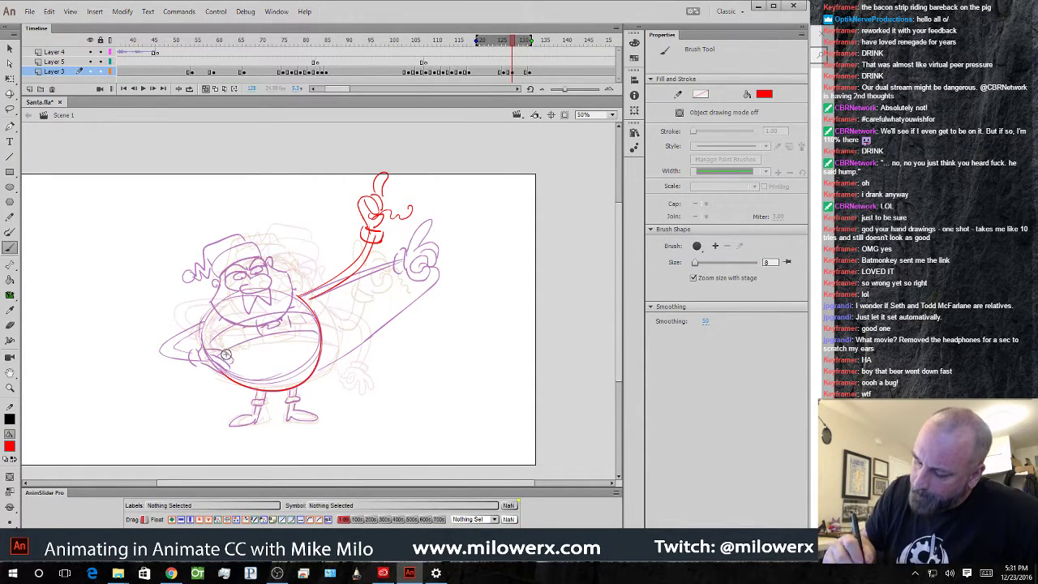
mouse_move(319, 321)
mouse_down()
mouse_move(302, 311)
mouse_move(230, 323)
mouse_move(207, 357)
mouse_up()
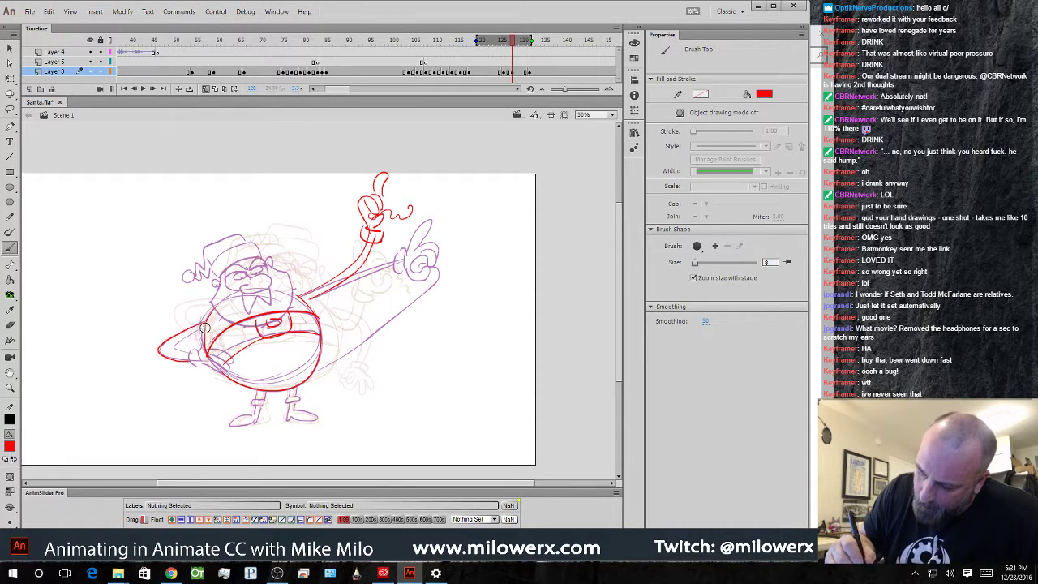
mouse_move(204, 328)
mouse_down()
mouse_move(178, 343)
mouse_move(201, 366)
mouse_up()
mouse_move(199, 350)
mouse_down()
mouse_move(204, 362)
mouse_move(203, 348)
mouse_up()
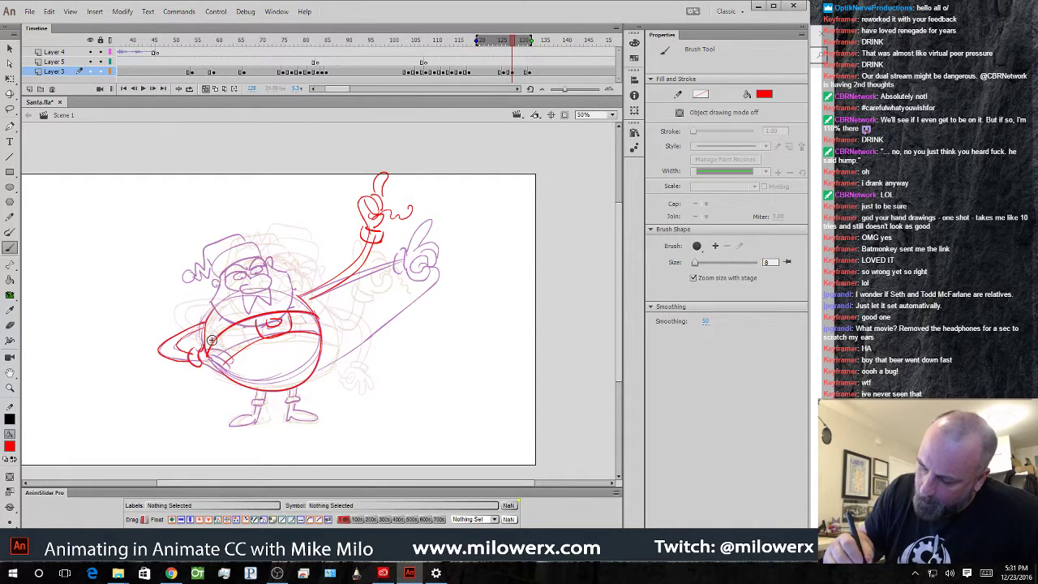
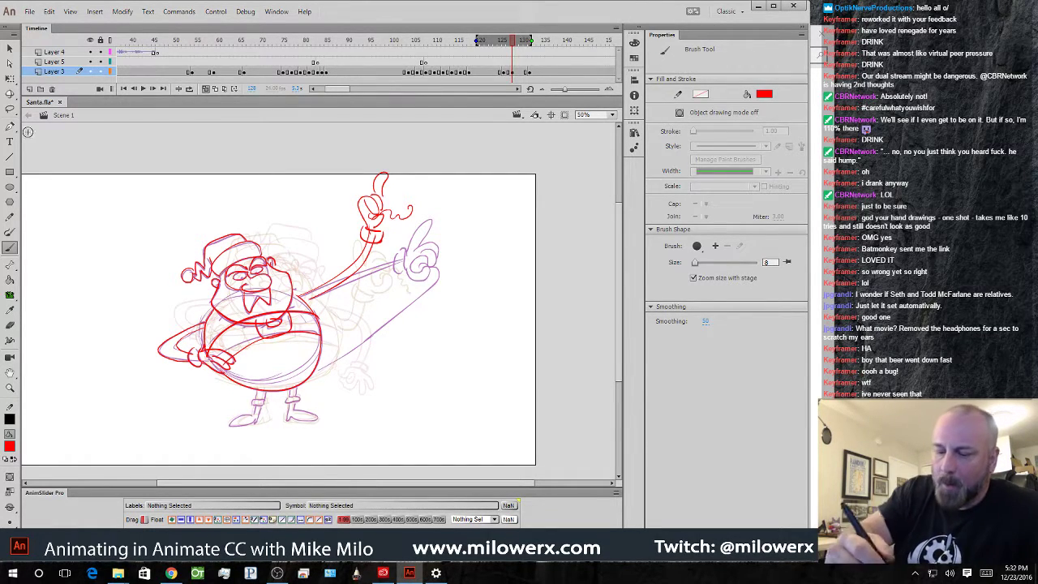
- Lasso Santa's head, tilt it back away from the raised arm, and brush the body lines beneath the beard
click(10, 108)
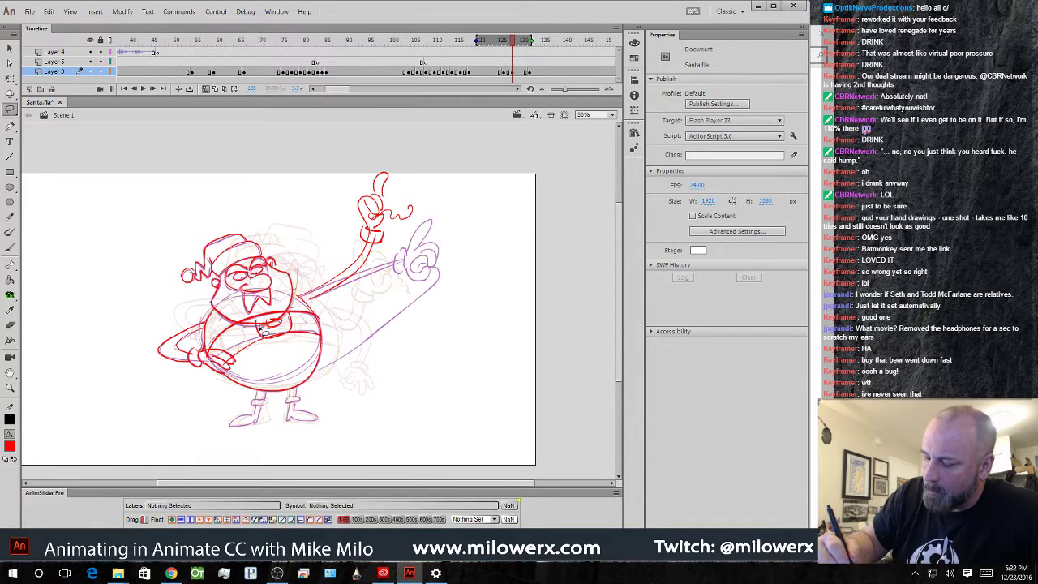
mouse_move(220, 322)
mouse_down()
mouse_move(212, 202)
mouse_move(309, 276)
mouse_up()
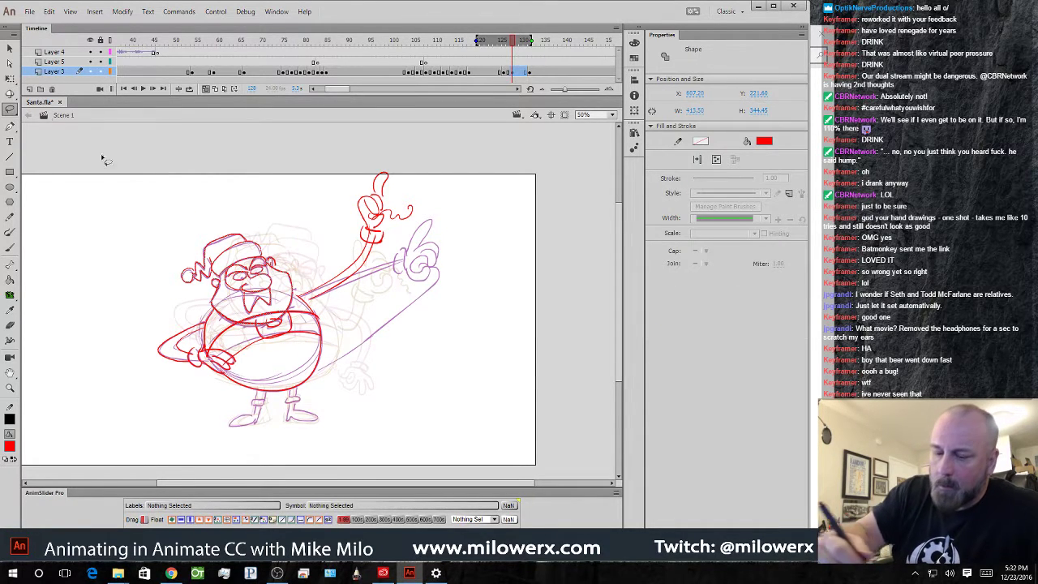
key(q)
mouse_move(294, 233)
mouse_down()
mouse_move(261, 240)
mouse_move(223, 228)
mouse_up()
click(304, 249)
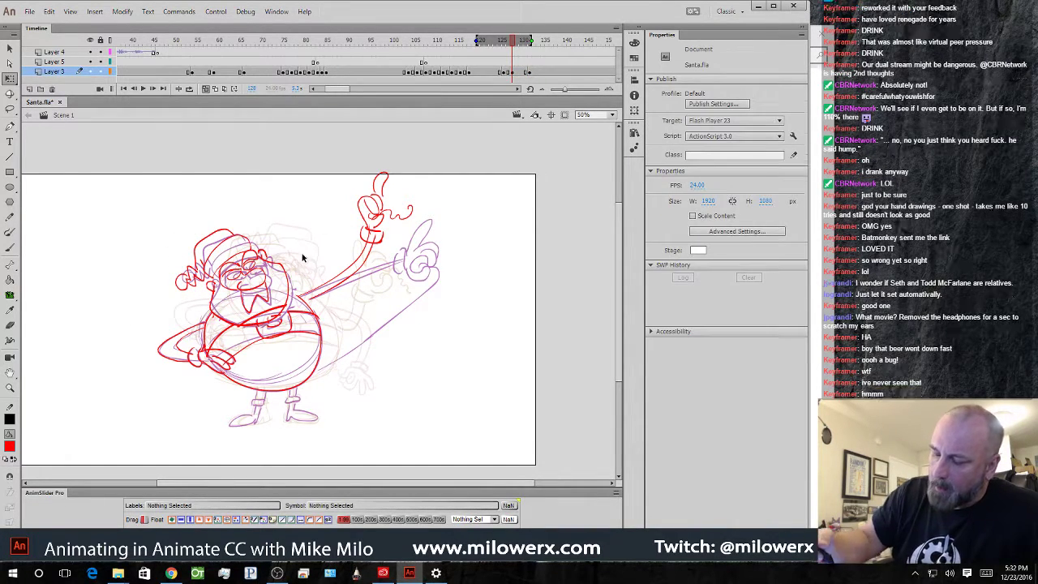
click(12, 249)
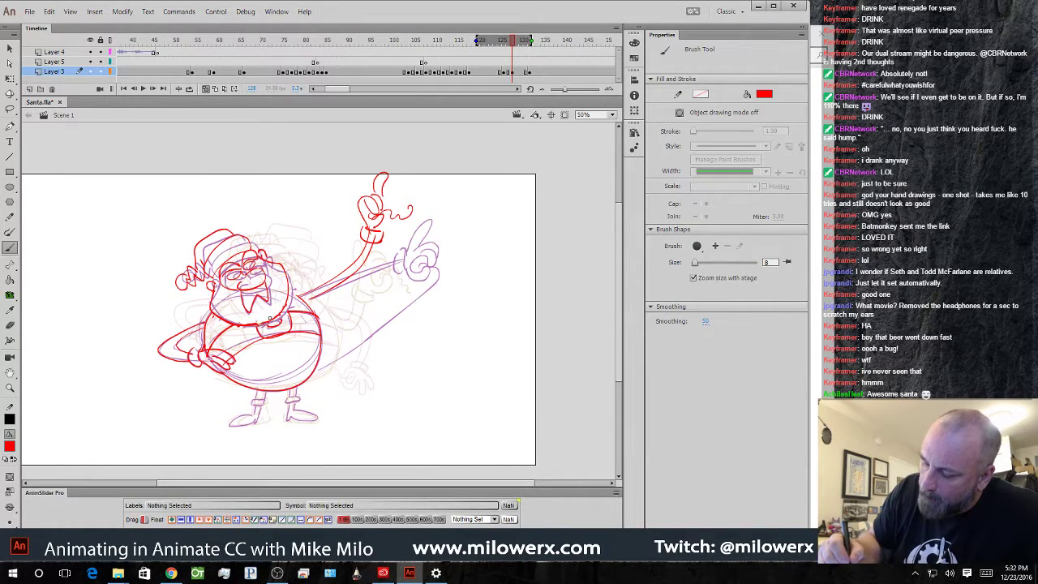
drag(260, 321, 221, 321)
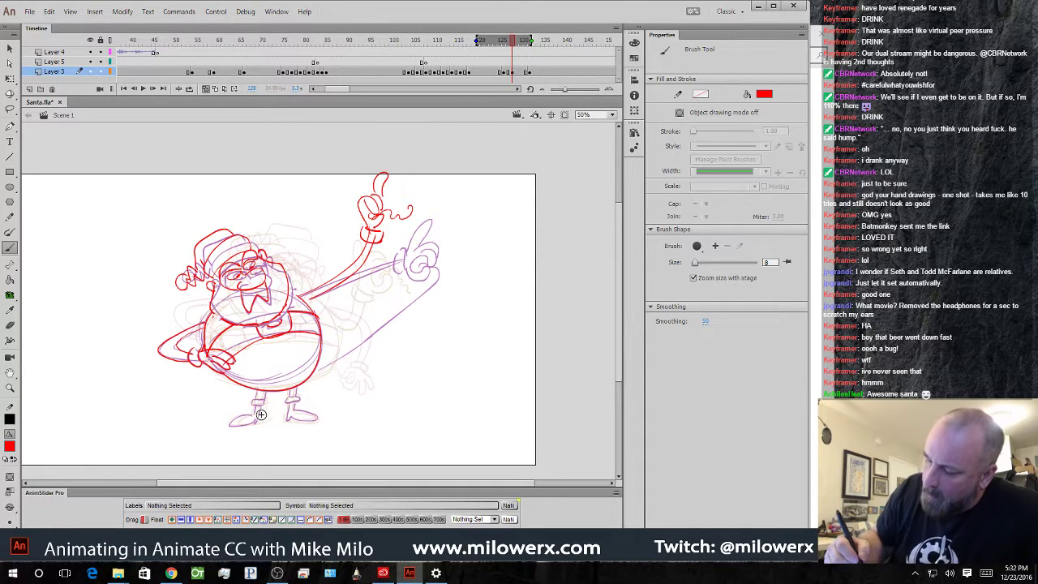
- Shift Santa's whole upper body away from the raised-arm side and brush both legs and boots beneath the belly
click(10, 111)
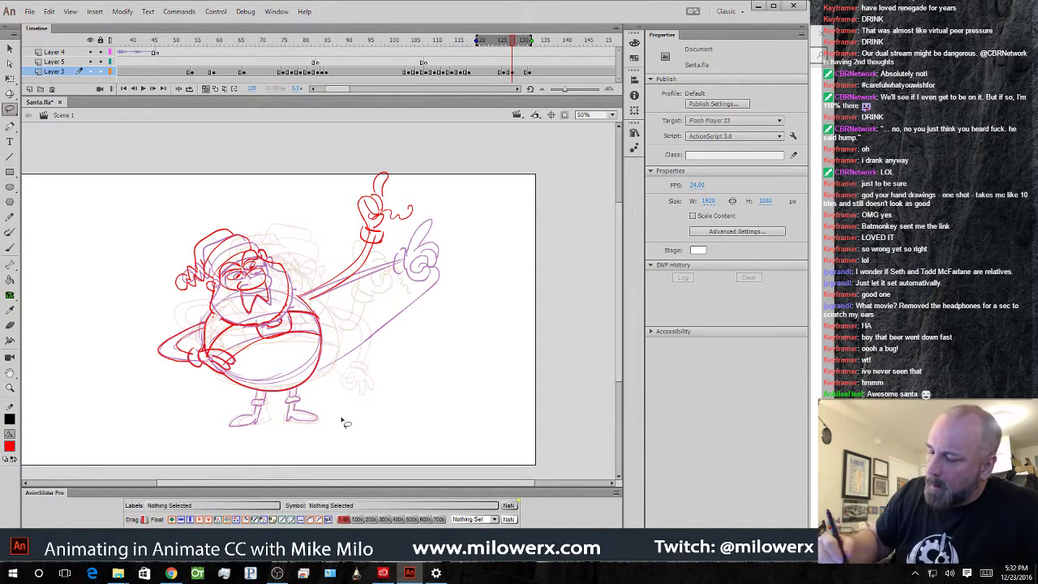
mouse_move(343, 422)
mouse_down()
mouse_move(368, 130)
mouse_move(166, 442)
mouse_up()
drag(316, 320, 307, 320)
click(339, 320)
click(10, 250)
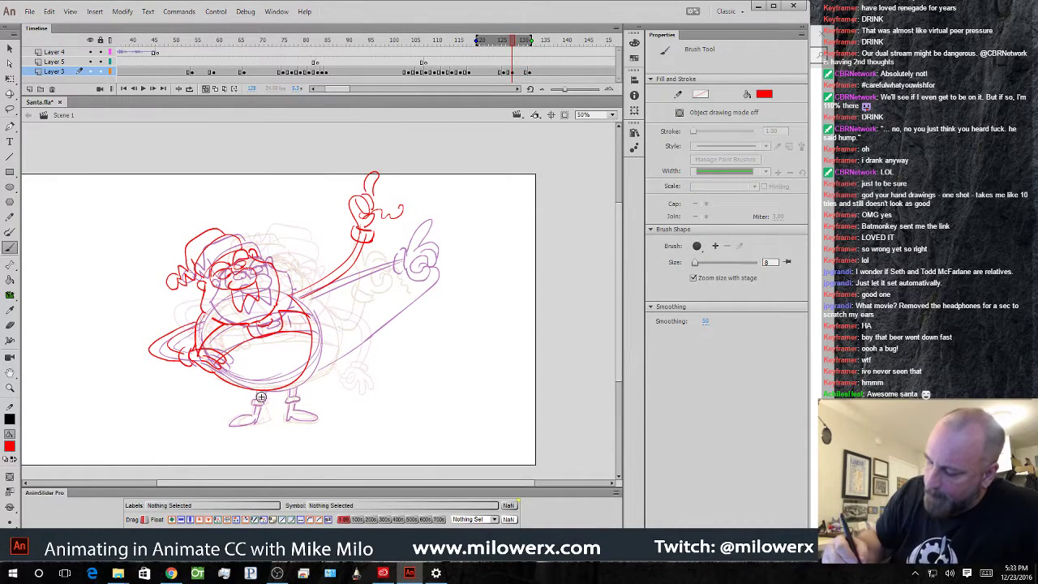
drag(252, 390, 260, 401)
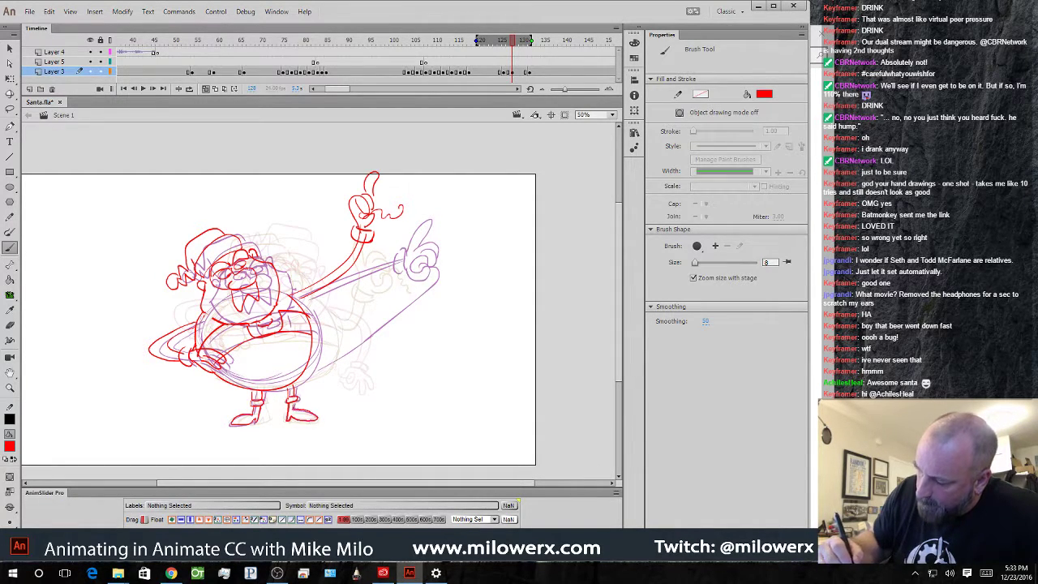
- Review frame 128 against its neighbours by scrubbing with onion skinning off, and turn onion skinning back on at frame 129
click(204, 89)
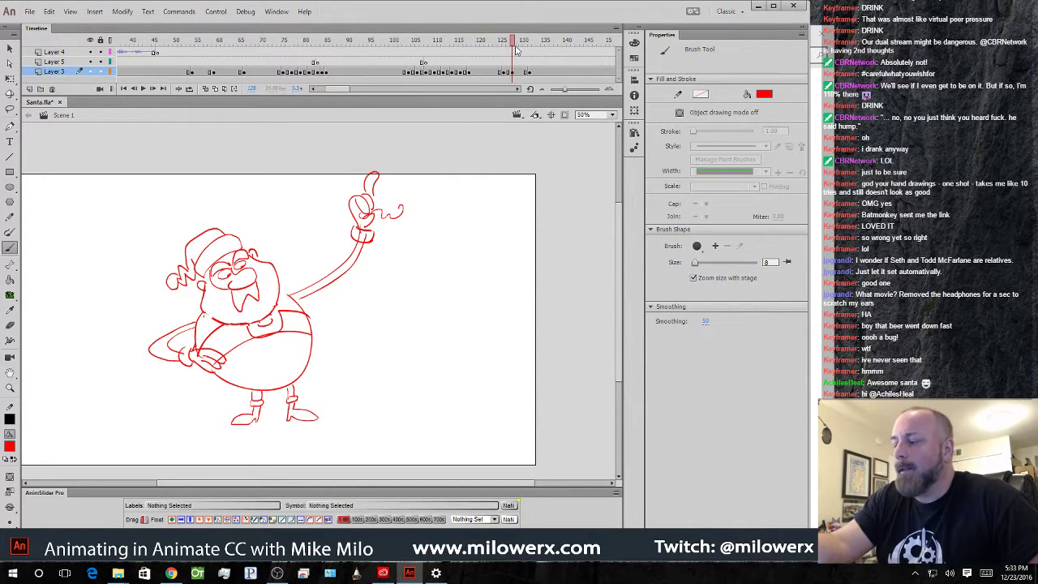
drag(515, 50, 519, 88)
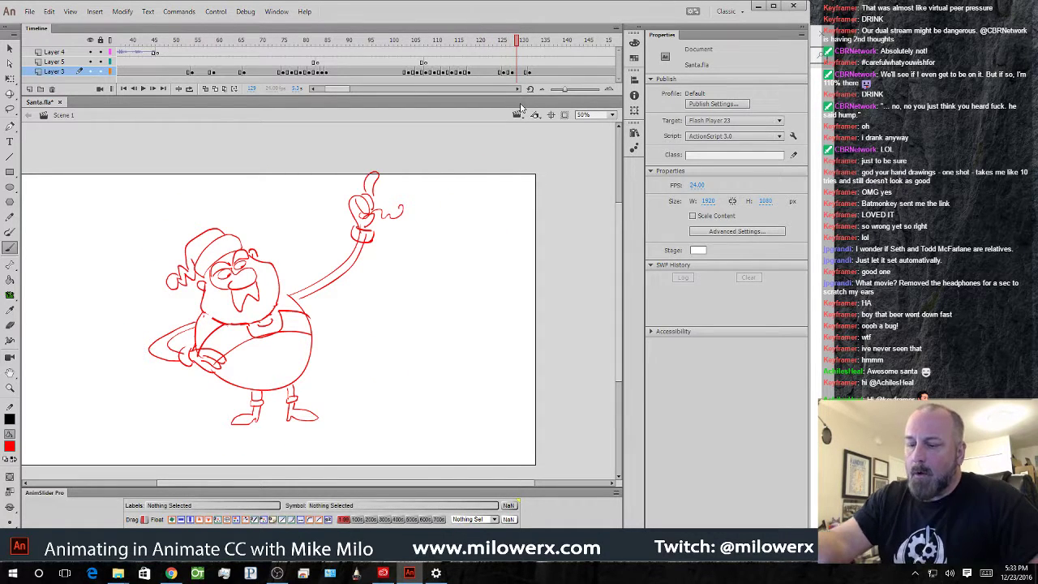
click(205, 89)
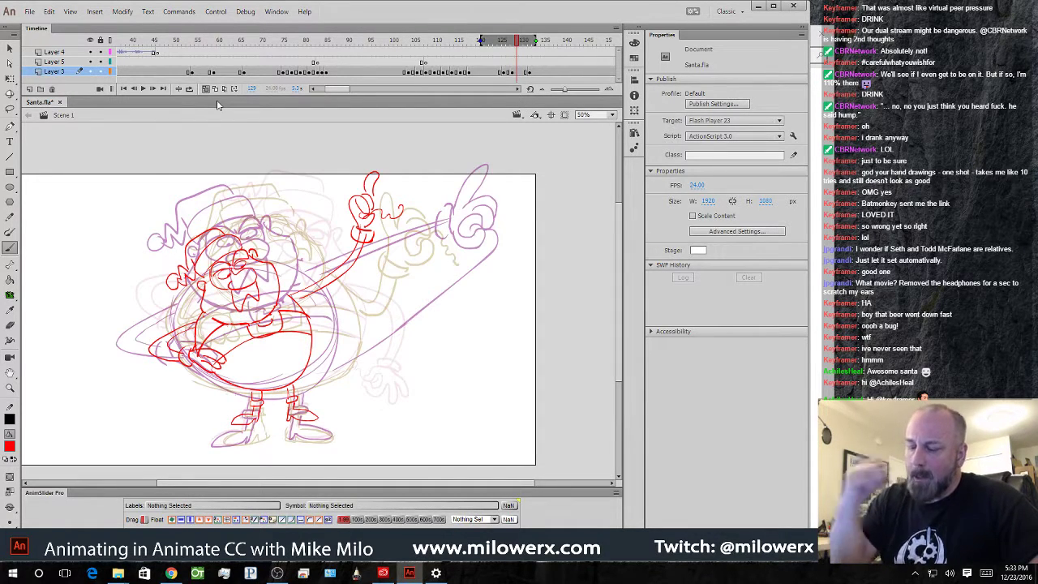
- Lasso the complete red Santa drawing, scale it to about 1241 by 1235 px, and align its boots with the neighbouring poses
click(9, 109)
mouse_move(347, 436)
mouse_down()
mouse_move(441, 303)
mouse_move(373, 145)
mouse_move(112, 295)
mouse_move(349, 469)
mouse_up()
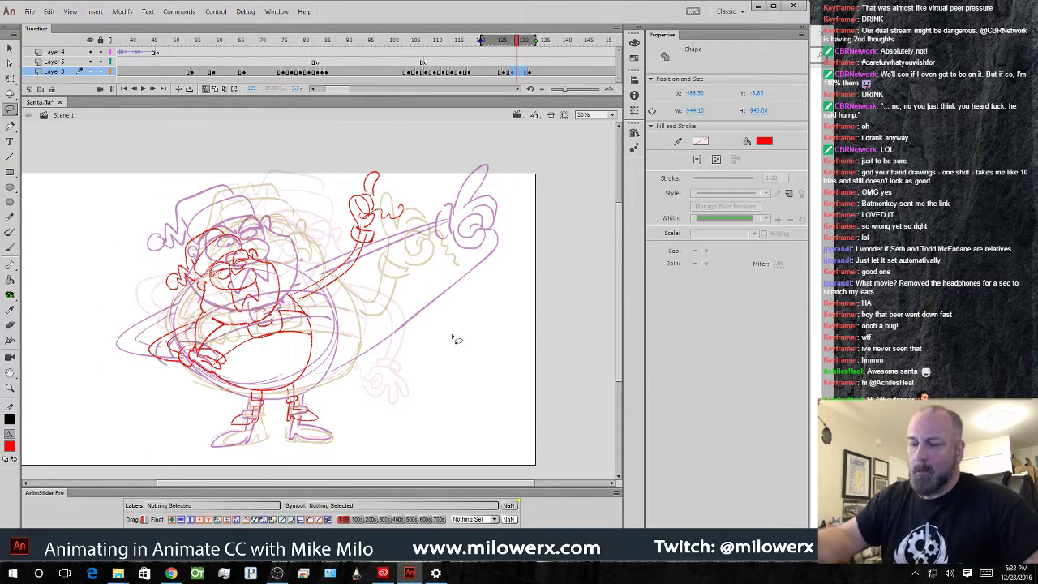
click(10, 78)
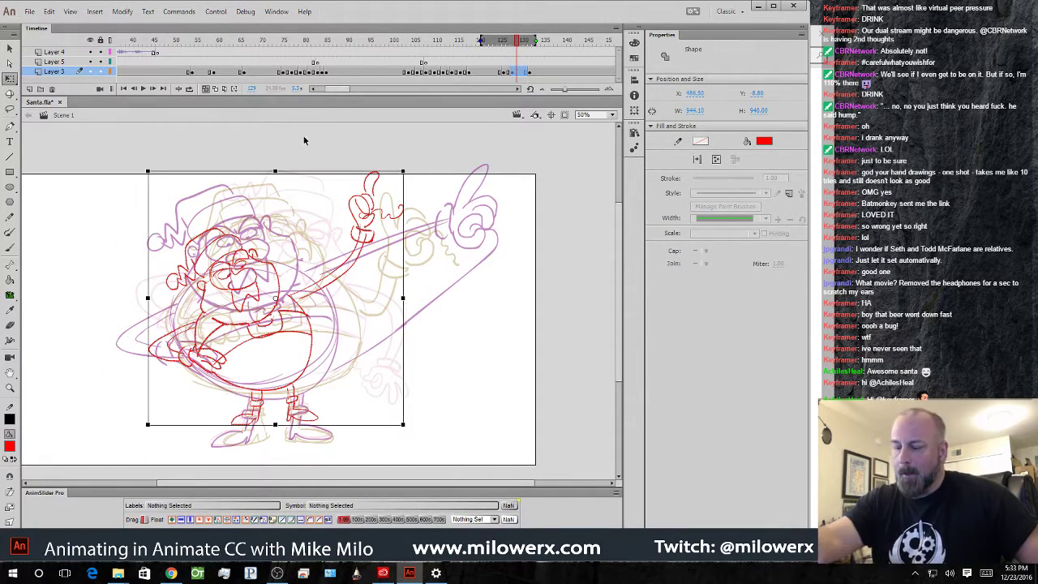
mouse_move(416, 168)
mouse_down()
mouse_move(417, 151)
mouse_move(444, 130)
mouse_up()
drag(315, 321, 315, 304)
key(Up)
key(Up)
key(Up)
key(Up)
key(Up)
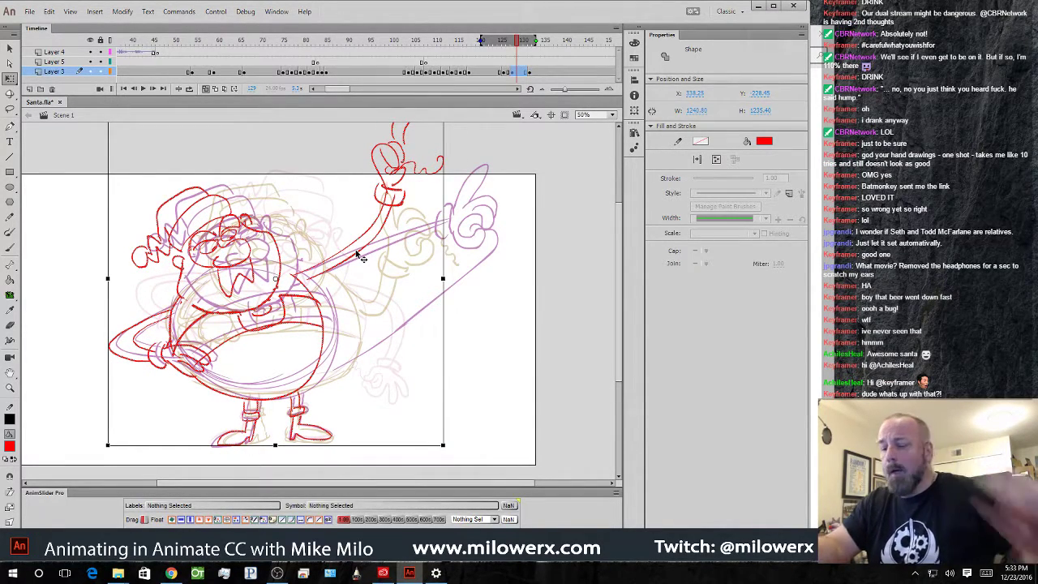
- Skew the top of the enlarged Santa slightly away from the raised arm, keeping the feet in place
drag(463, 169, 476, 192)
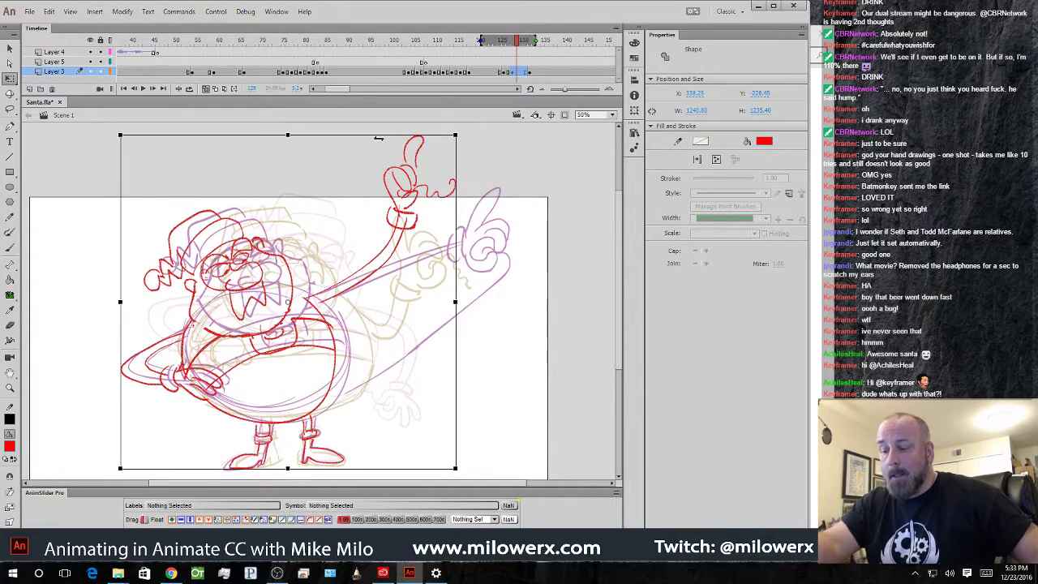
drag(378, 136, 368, 145)
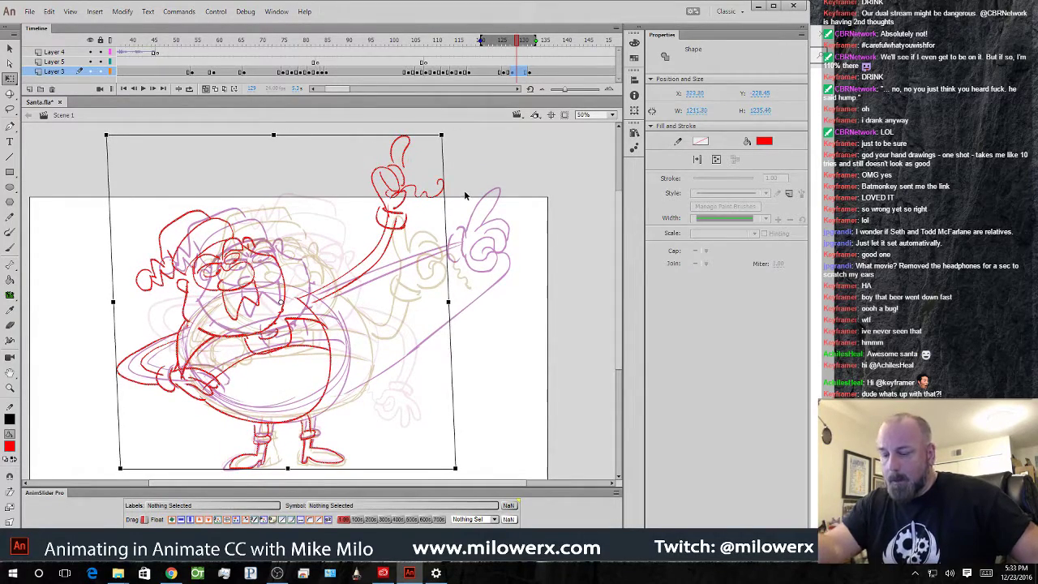
click(260, 143)
- Turn off onion skinning, reduce the view to 25%, and scrub back to about frame 111 to review the gesture
click(205, 88)
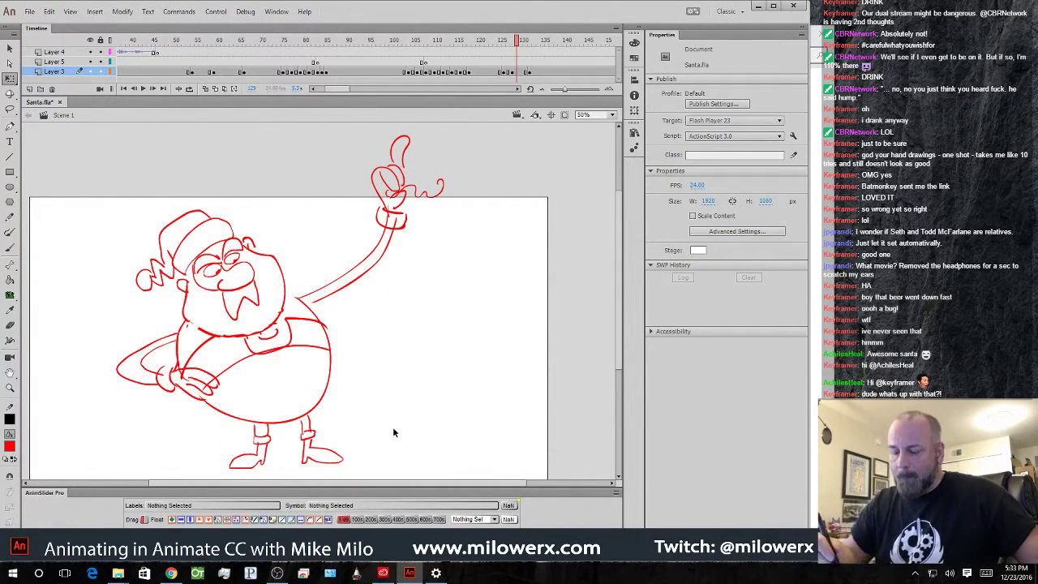
alt+click(415, 403)
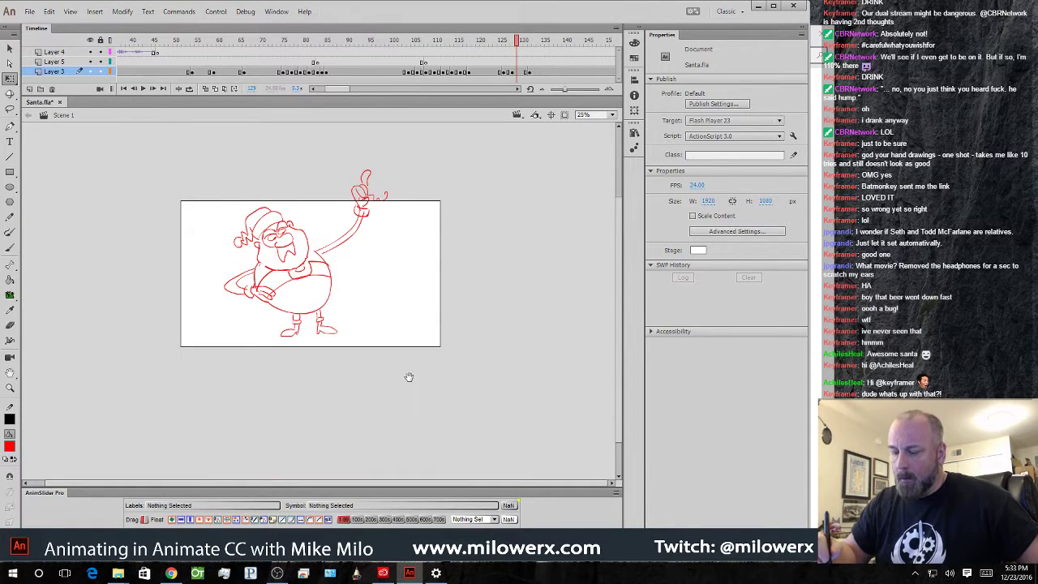
drag(409, 377, 425, 382)
mouse_move(519, 42)
mouse_down()
mouse_move(340, 57)
mouse_move(375, 79)
mouse_move(557, 89)
mouse_move(437, 89)
mouse_up()
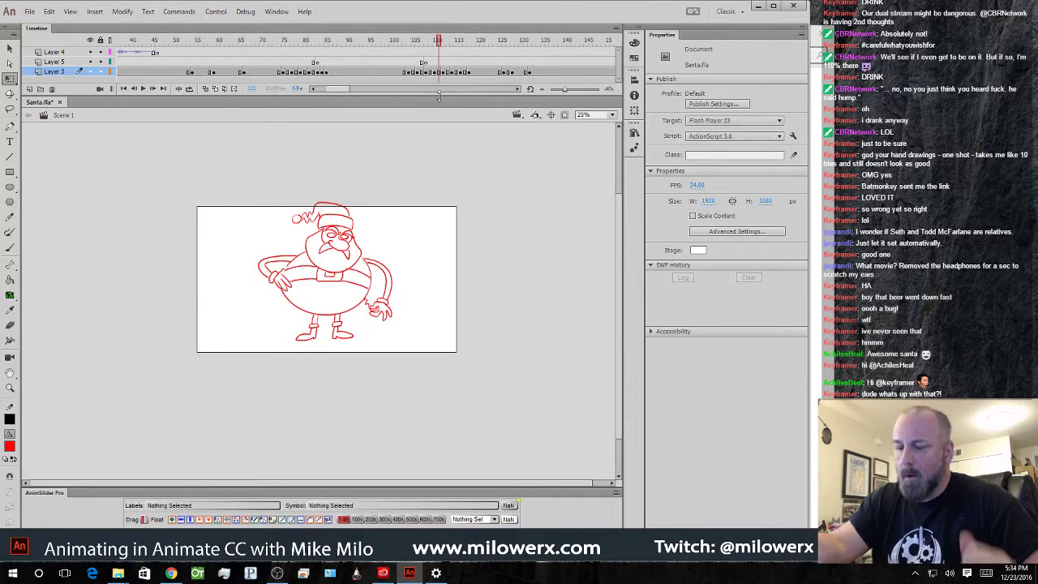
- Select the frames from frame 1 onward across Layers 3 to 5 and convert them with FLASHWHIP - FramesToSymbol into a symbol named Santa
drag(342, 90, 319, 97)
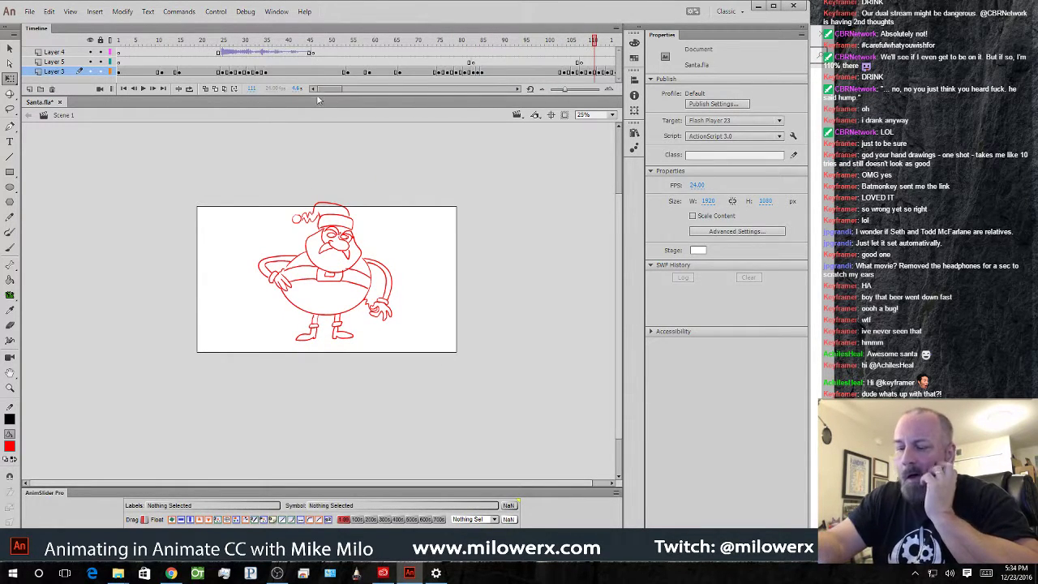
click(120, 71)
drag(121, 73, 617, 63)
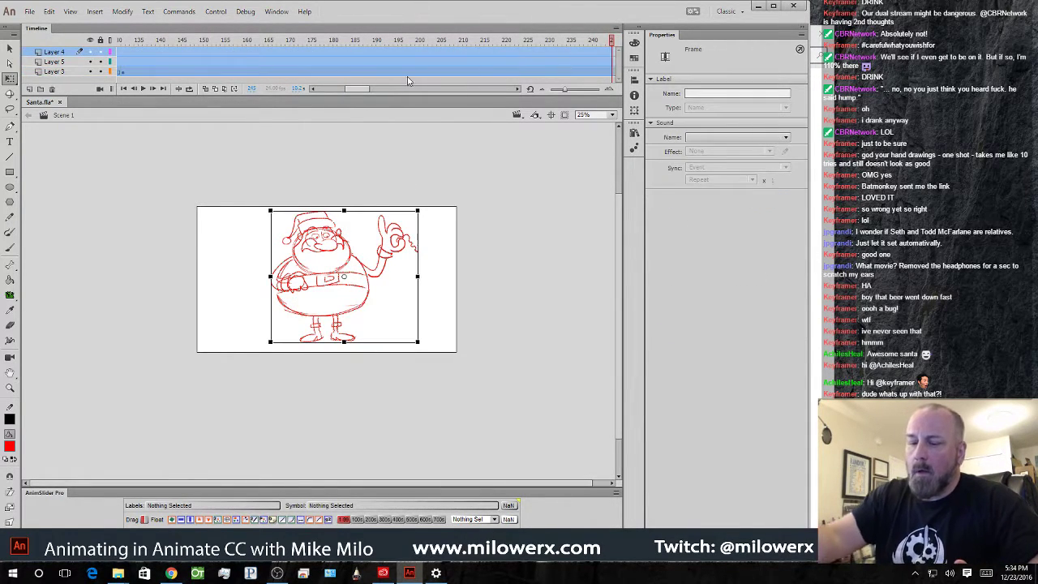
click(179, 12)
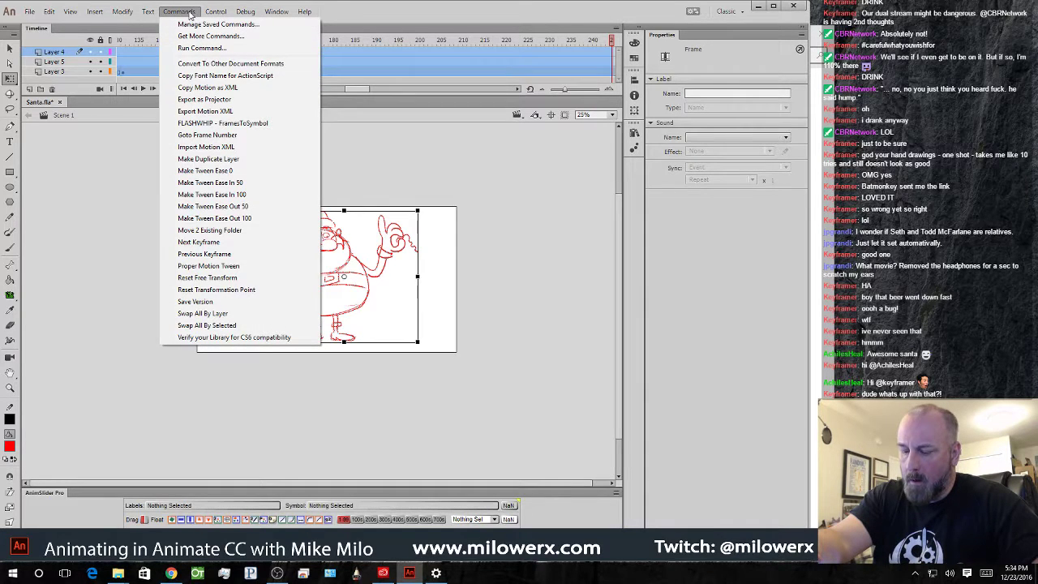
click(242, 123)
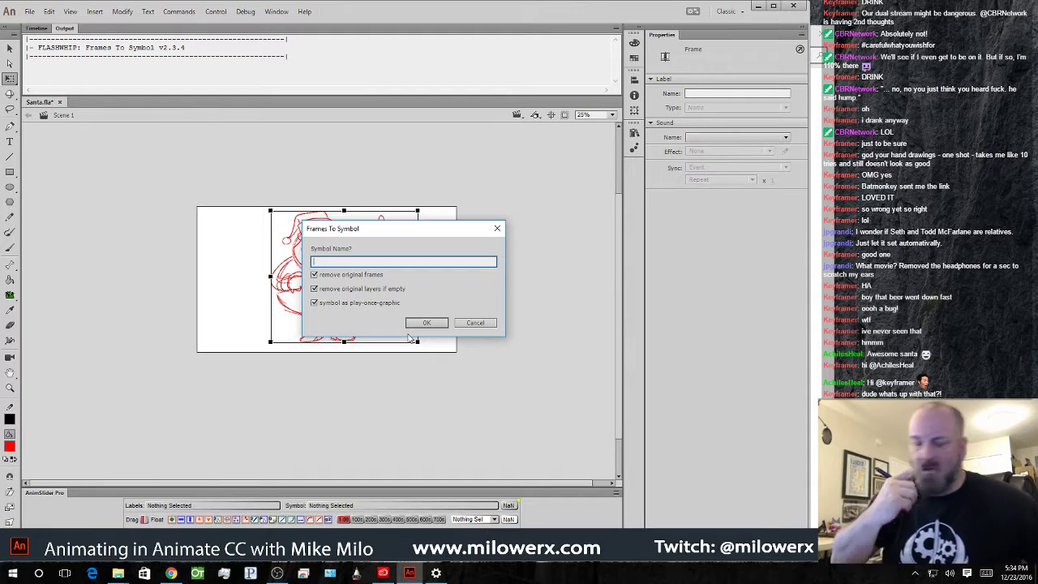
text(Santa)
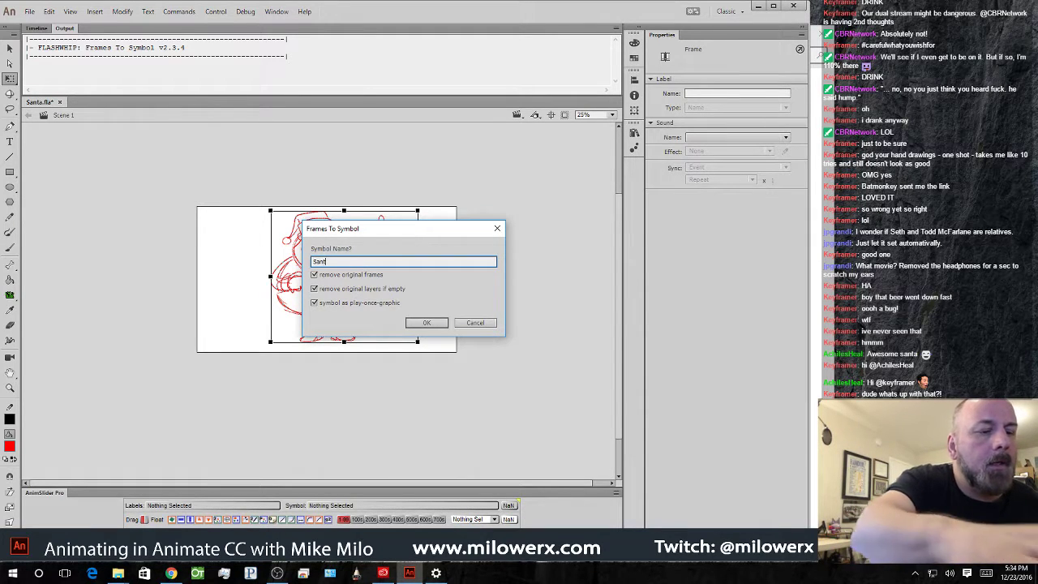
key(Return)
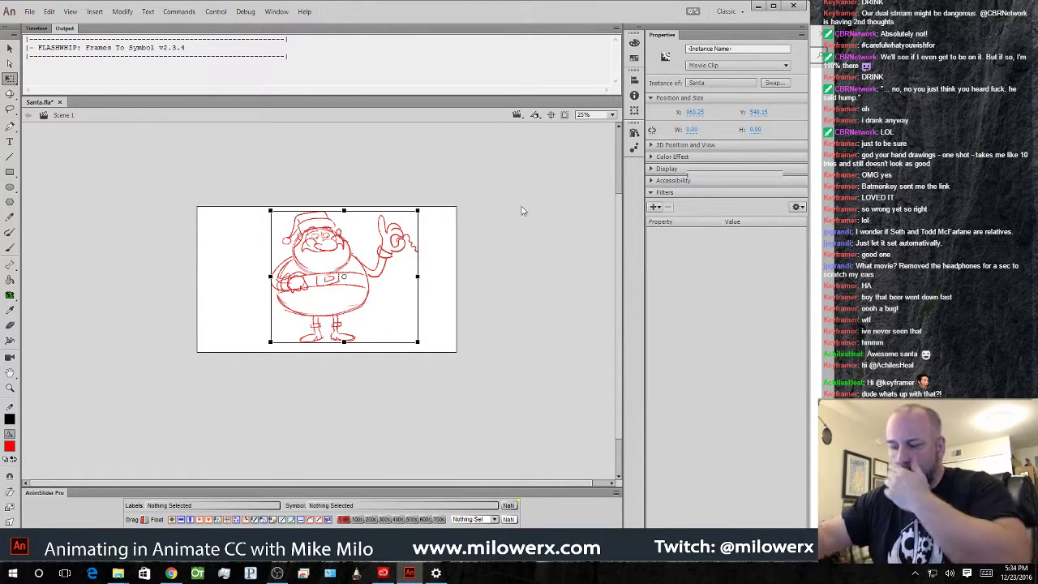
click(571, 224)
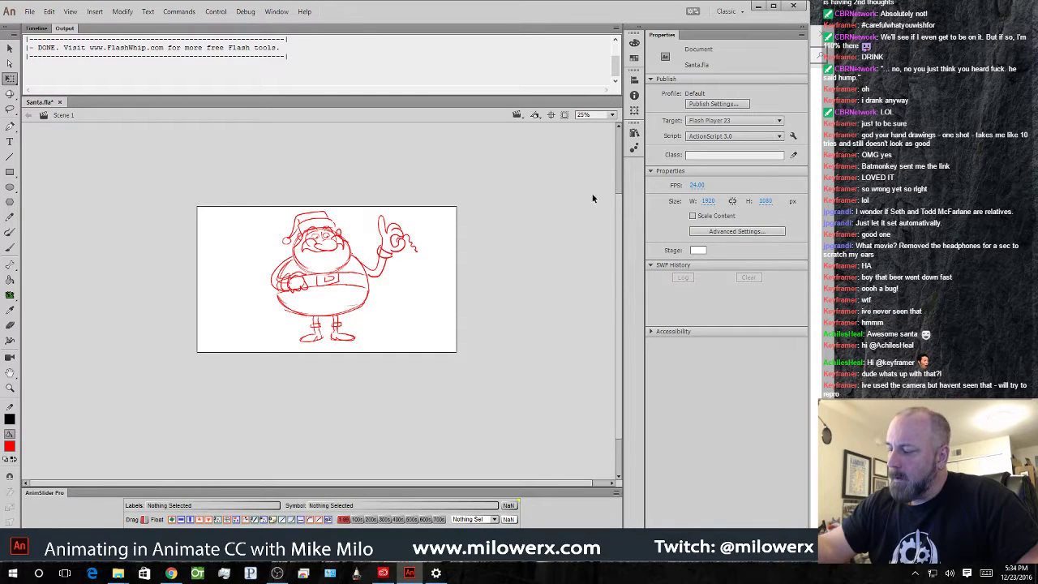
- Extend both remaining layers past frame 350, delete the Santa layer above Layer 3, and scrub back to check the frames
click(37, 29)
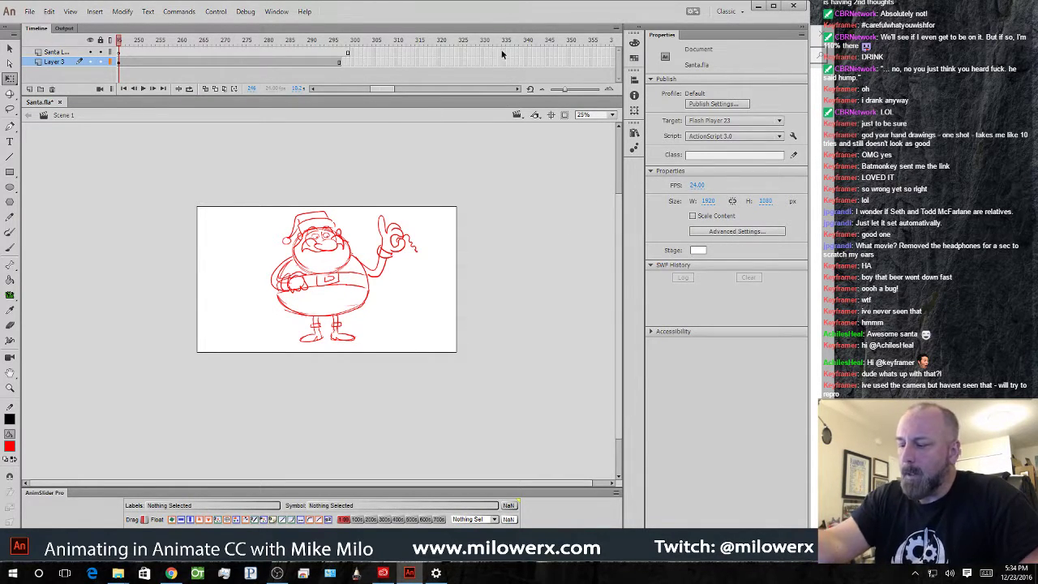
drag(593, 52, 594, 65)
key(F5)
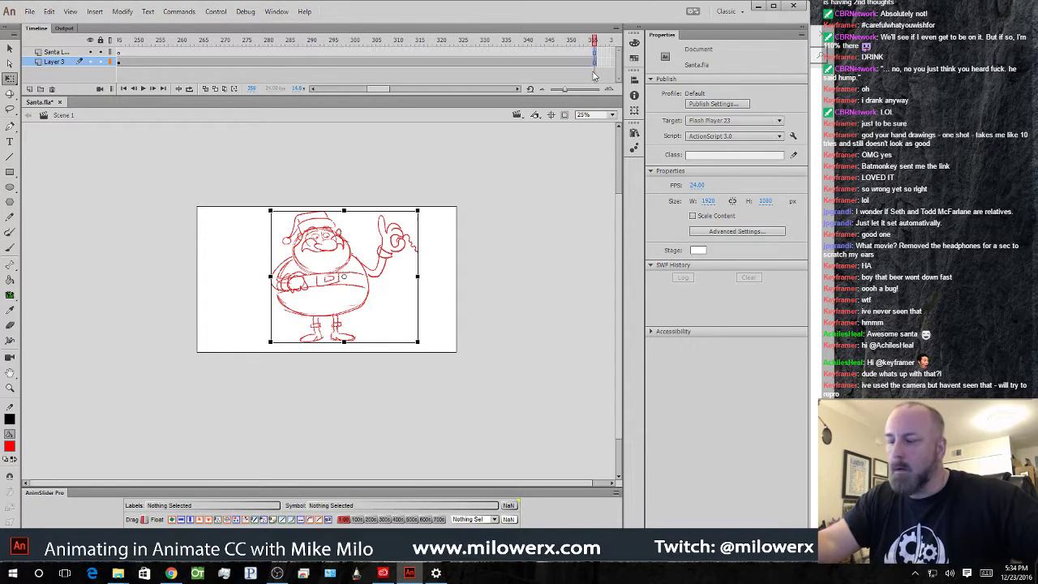
click(77, 54)
click(52, 89)
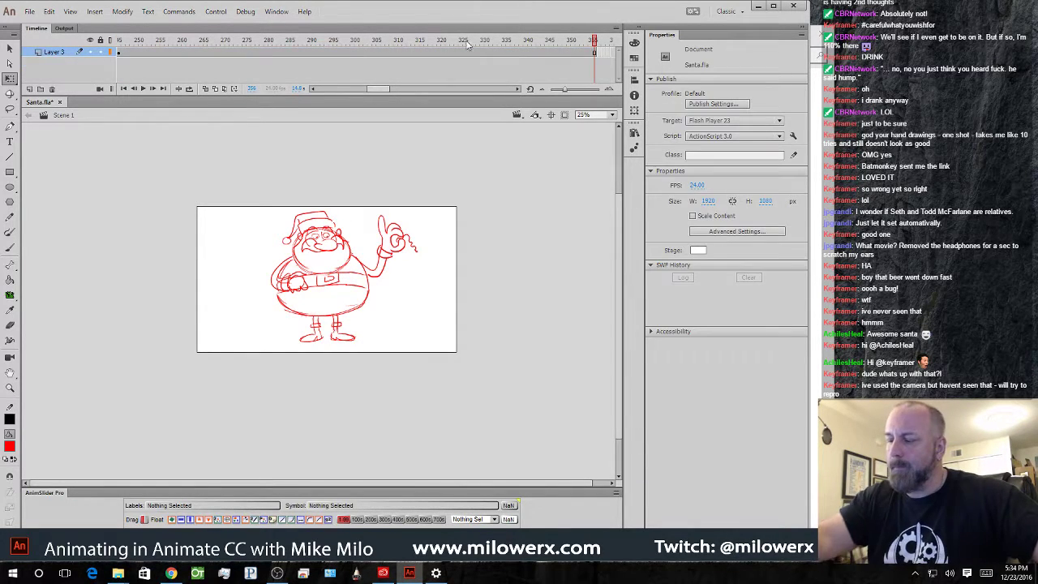
drag(596, 49, 102, 45)
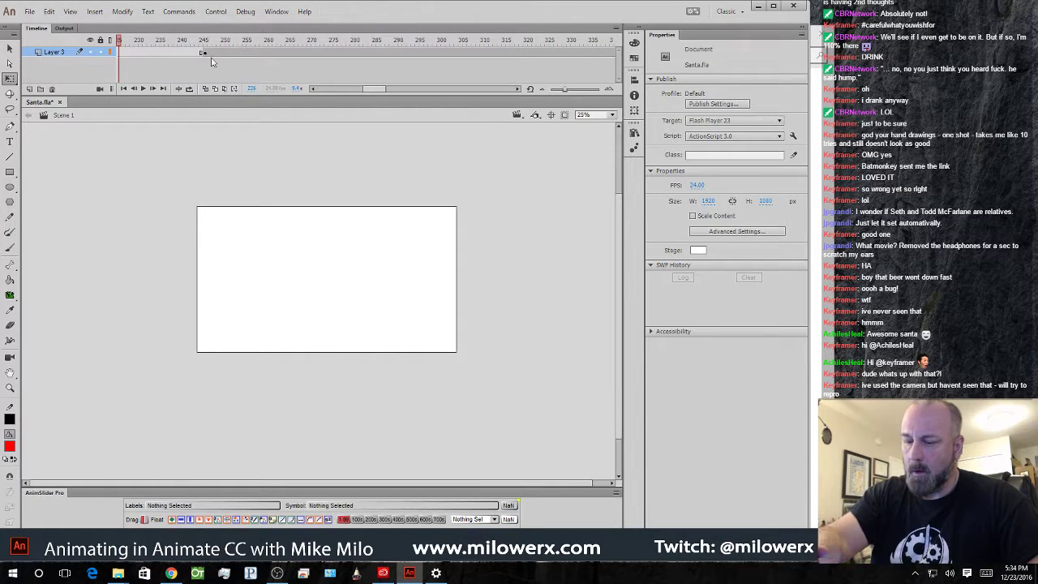
- Clear the leftover keyframe at about frame 246 on Layer 3 and go back to frame 1
mouse_move(375, 88)
mouse_down()
mouse_move(324, 88)
mouse_move(366, 87)
mouse_up()
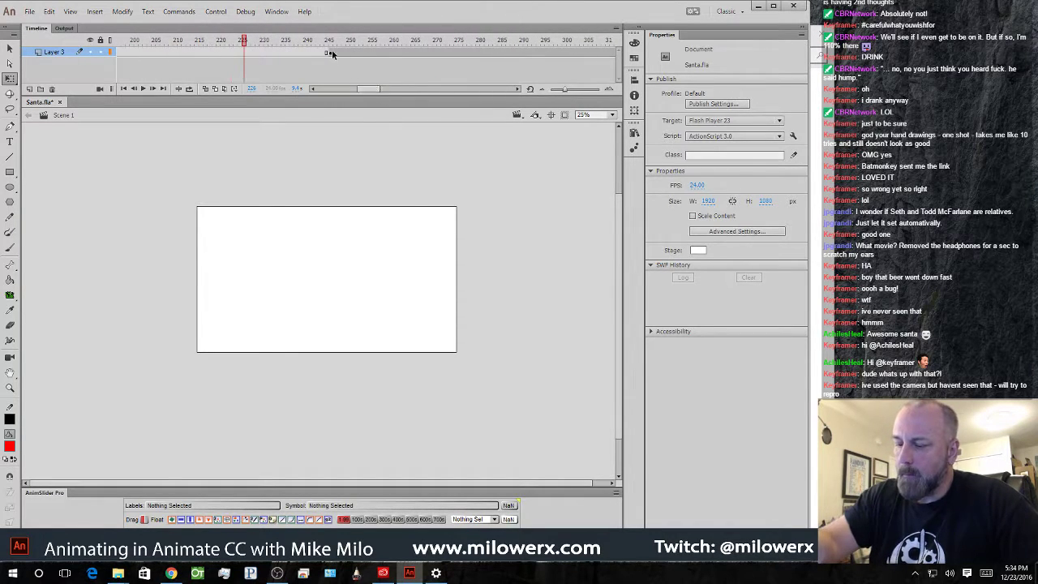
click(330, 53)
key(Delete)
click(330, 52)
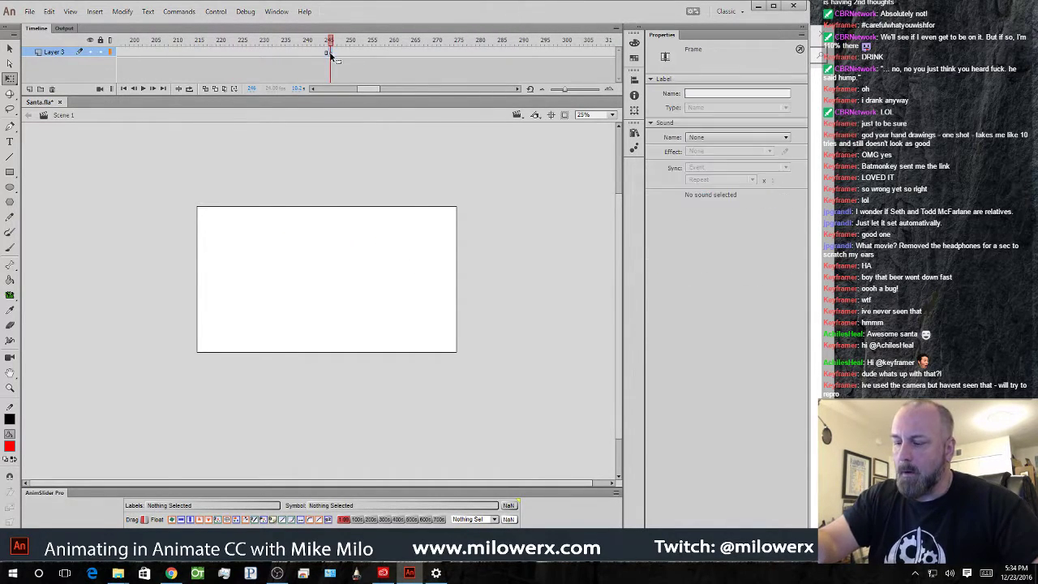
right_click(329, 52)
click(399, 161)
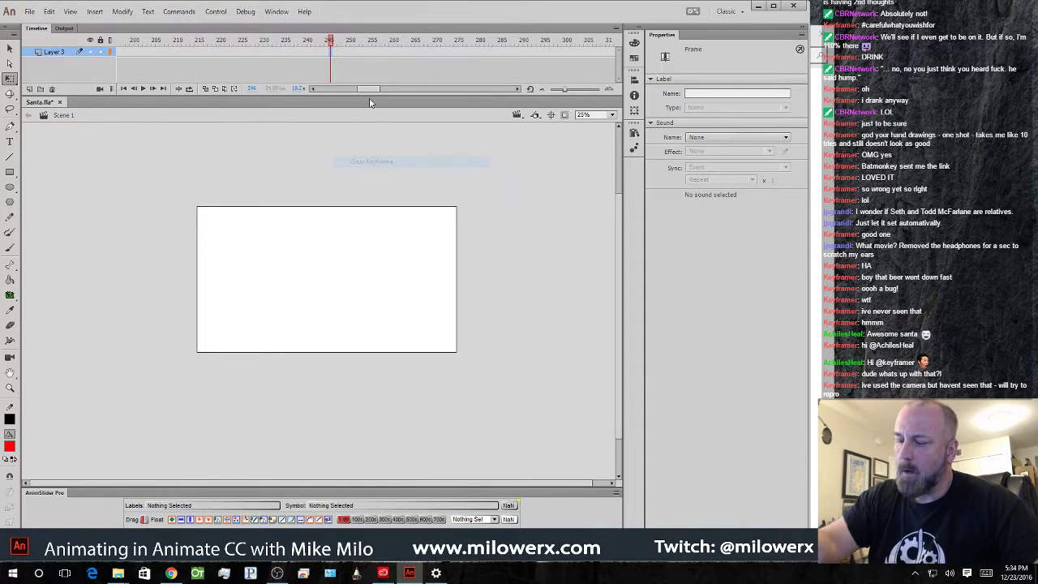
drag(368, 91, 327, 90)
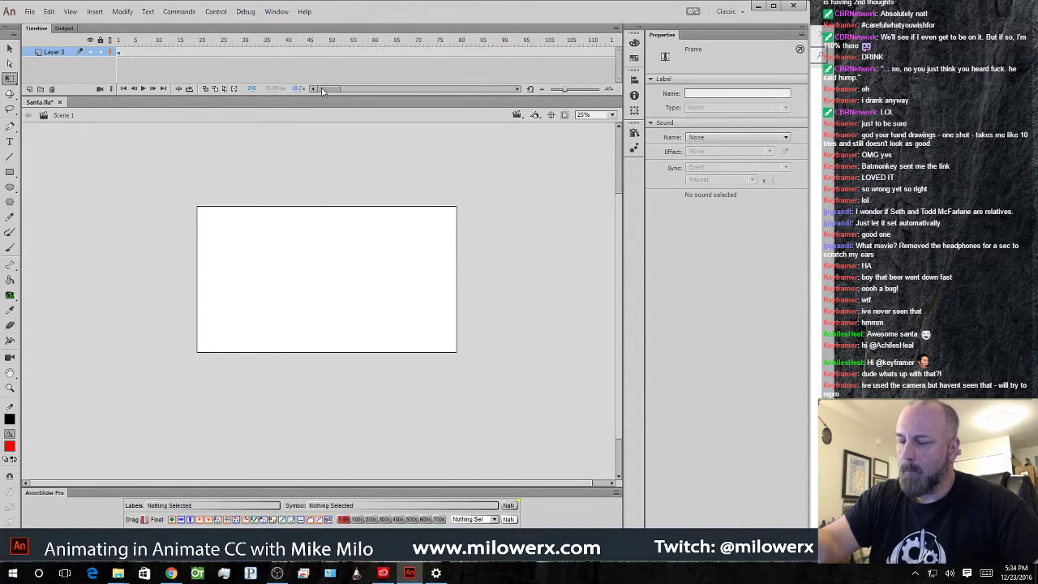
click(120, 52)
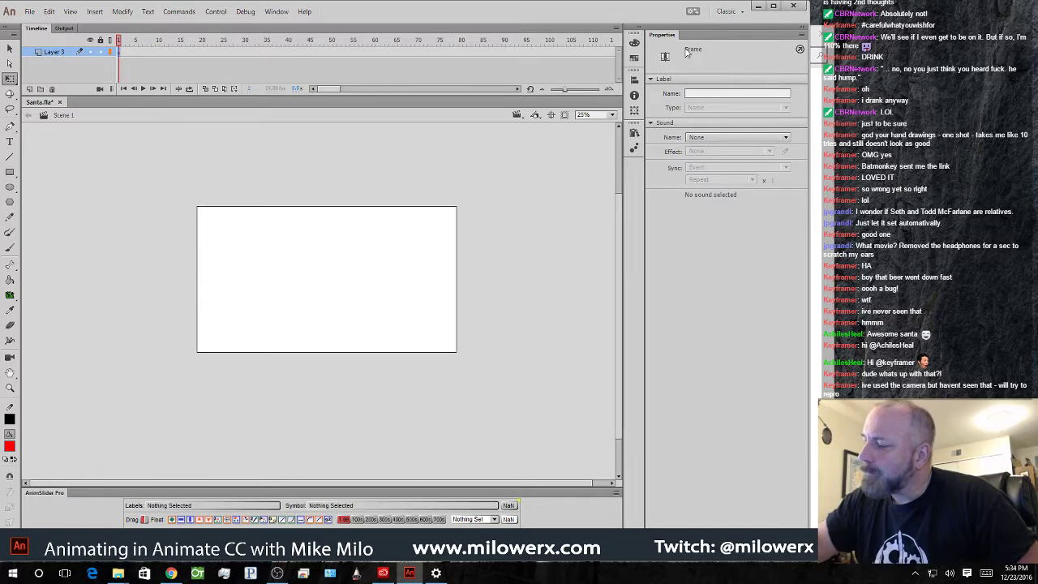
- Try placing the Santa movie clip from the library on the stage, and delete that instance
click(635, 133)
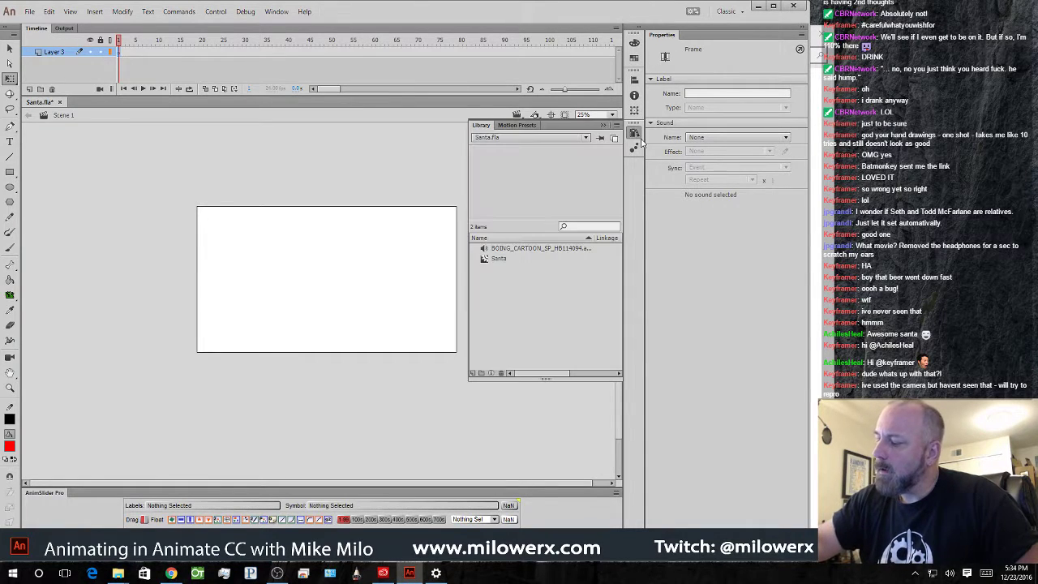
click(496, 259)
drag(490, 259, 485, 256)
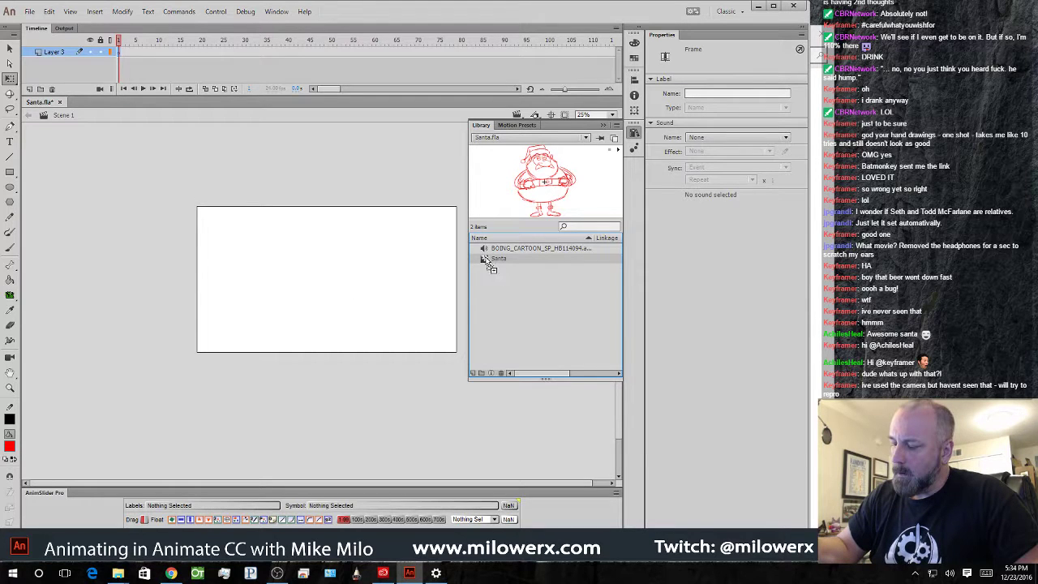
right_click(486, 258)
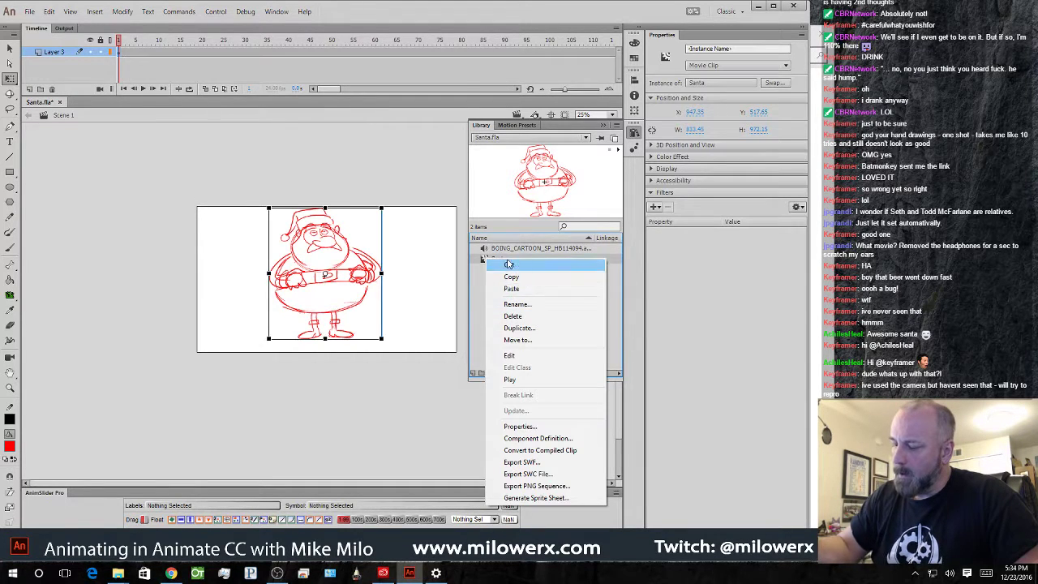
click(364, 239)
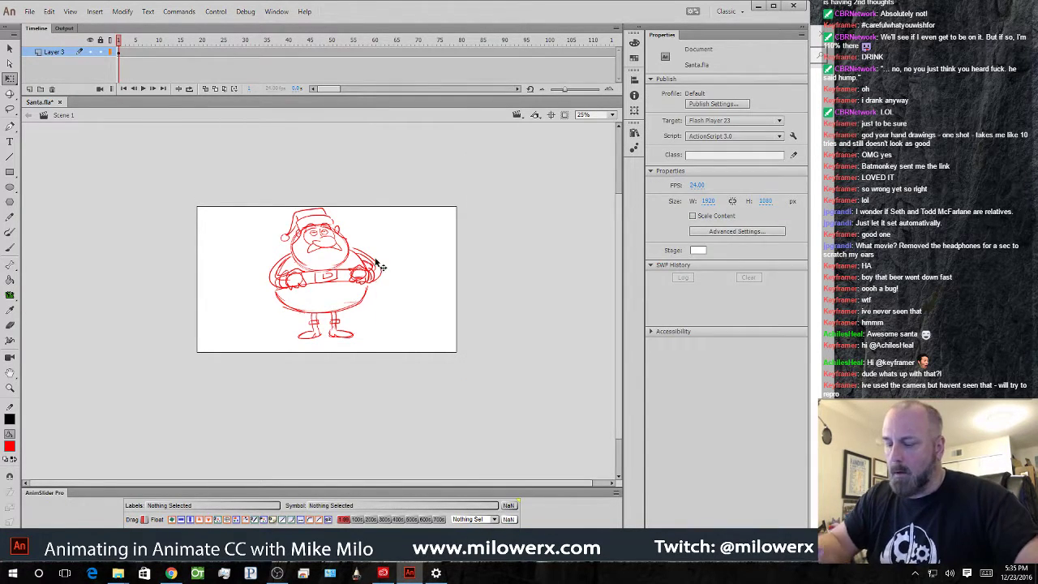
key(Delete)
- Change the type of the Santa symbol in the library from Movie Clip to Graphic
click(635, 135)
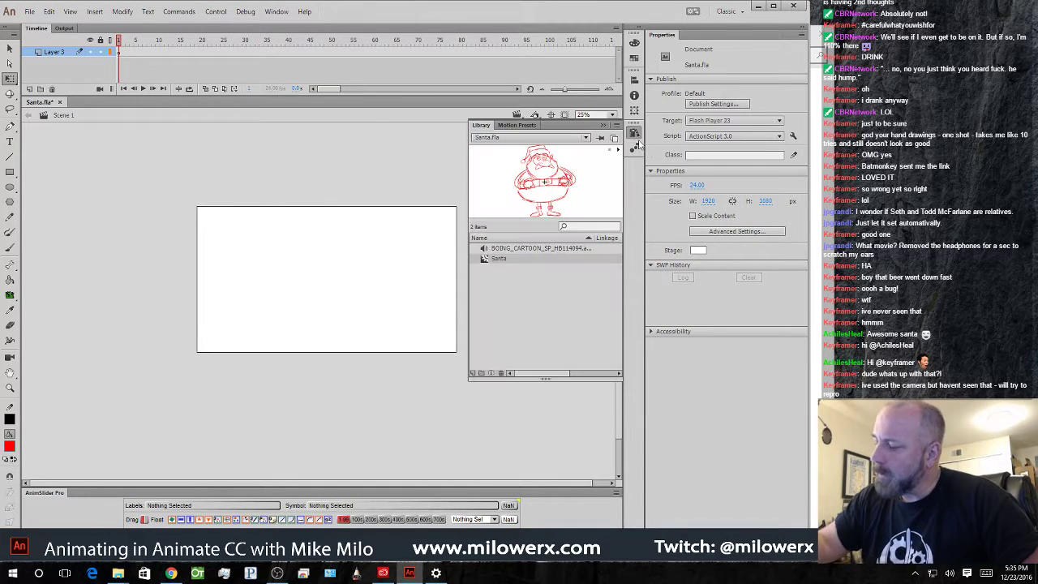
right_click(499, 259)
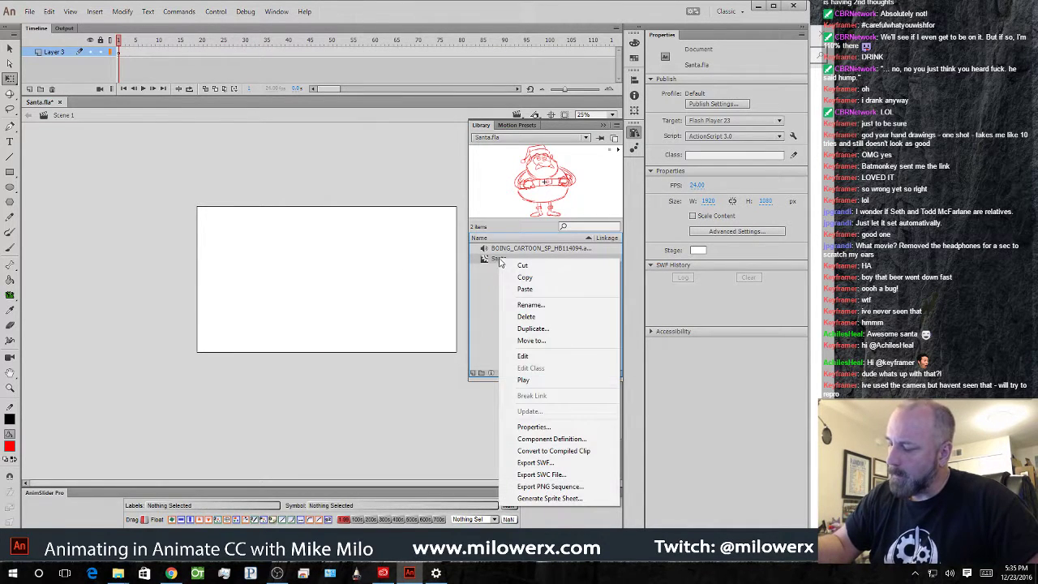
click(584, 431)
click(337, 148)
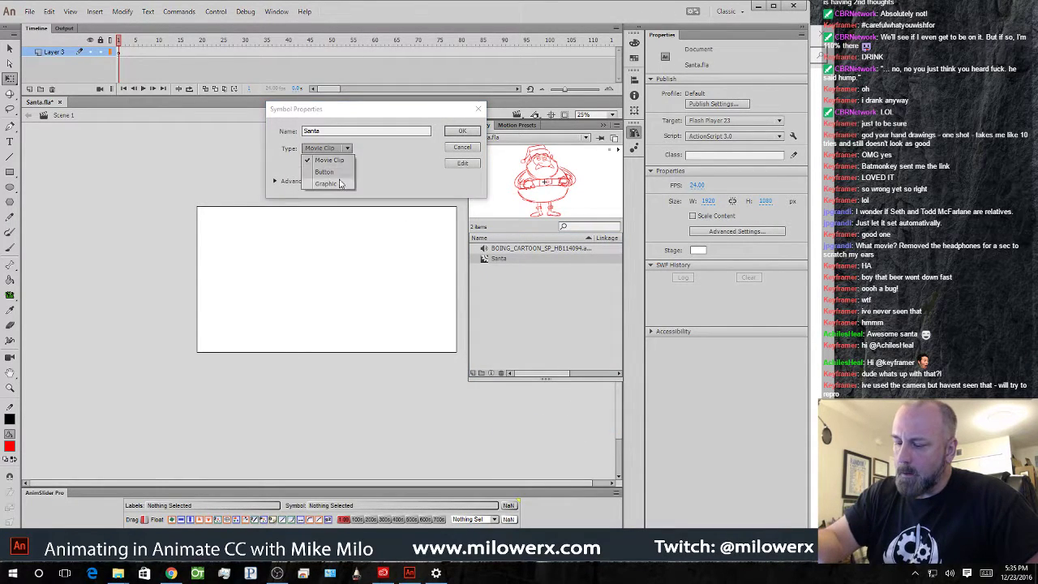
click(326, 183)
click(462, 131)
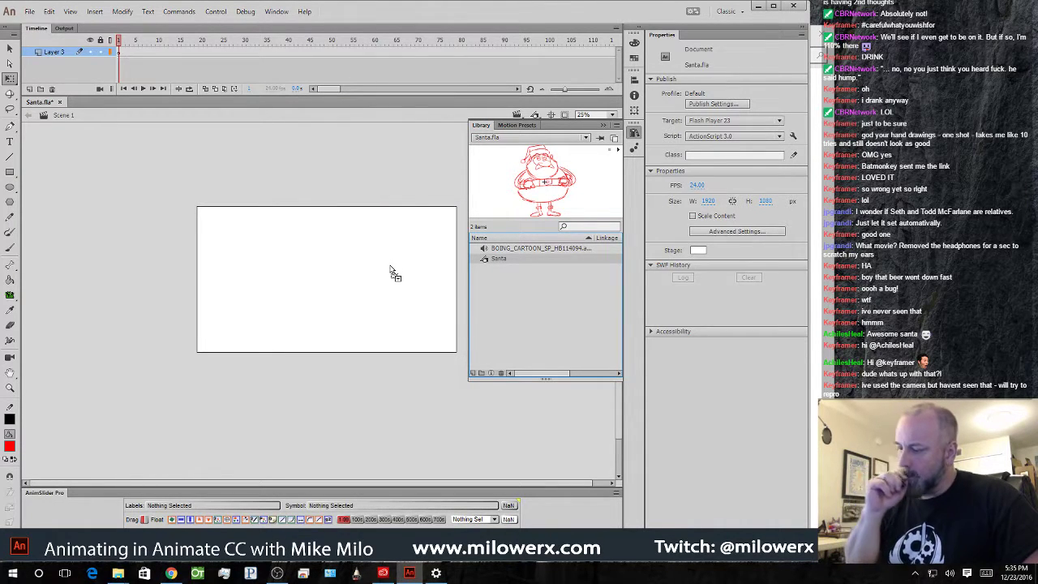
- Place the Santa graphic on the stage at frame 1, scale it to about 646 by 754 px, and center it
drag(390, 270, 390, 272)
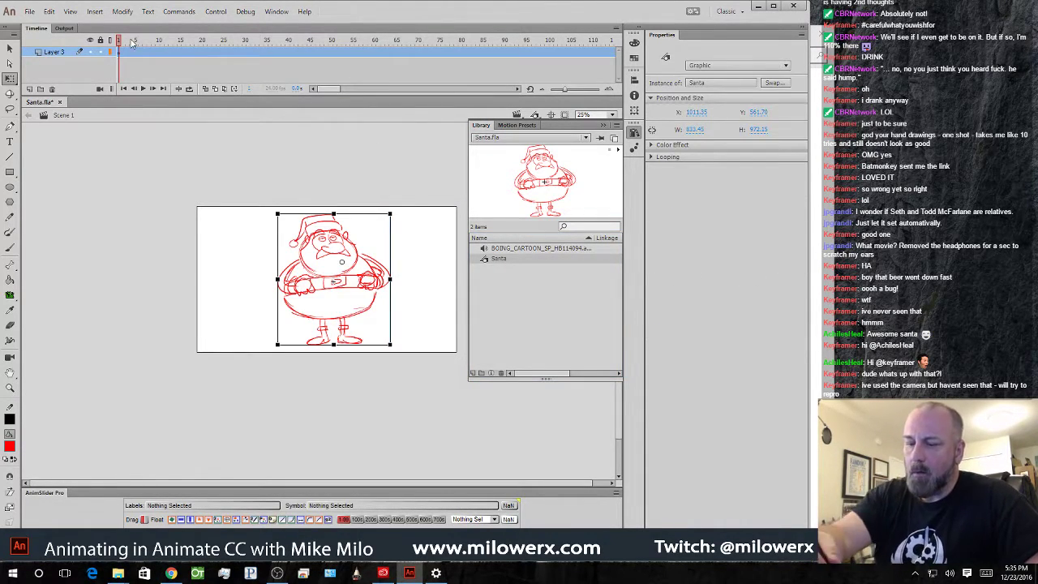
mouse_move(121, 40)
mouse_down()
mouse_move(531, 71)
mouse_move(102, 46)
mouse_up()
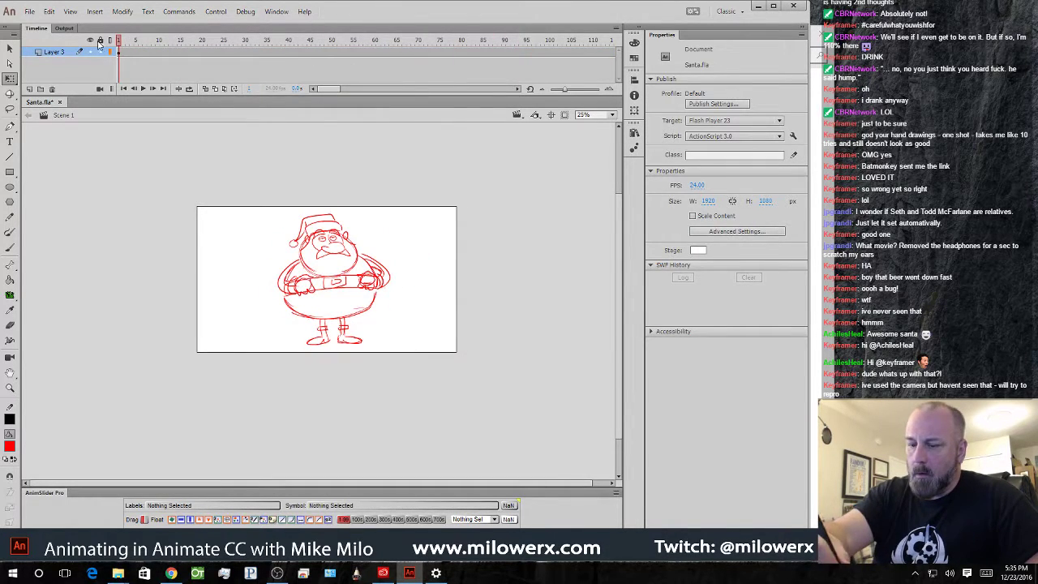
click(354, 243)
drag(392, 212, 380, 224)
drag(368, 263, 358, 269)
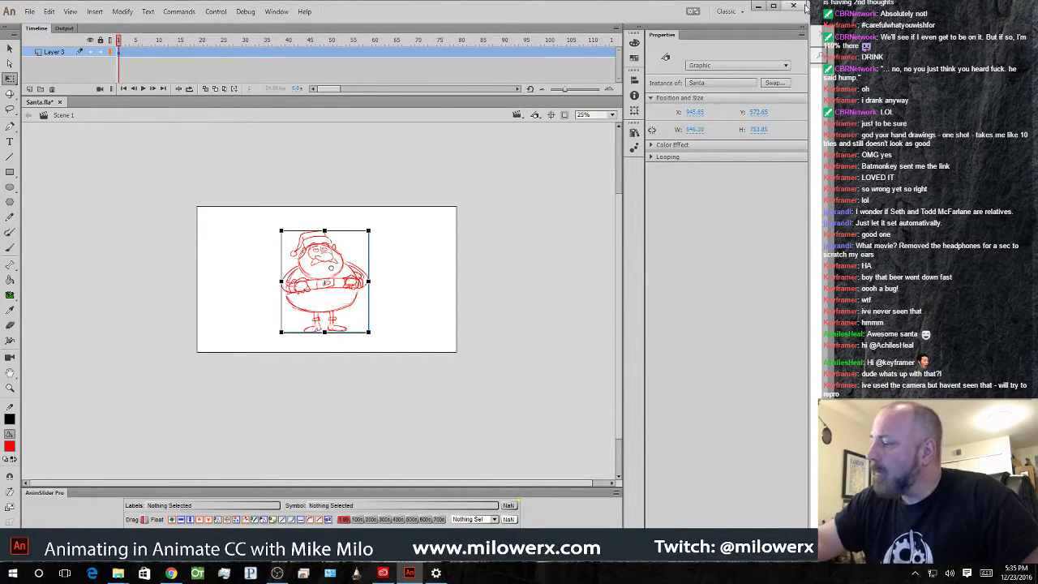
- Close the date and time Settings window behind the program and make the Animate window slightly wider
mouse_move(809, 3)
mouse_down()
mouse_move(792, 3)
mouse_move(804, 3)
mouse_up()
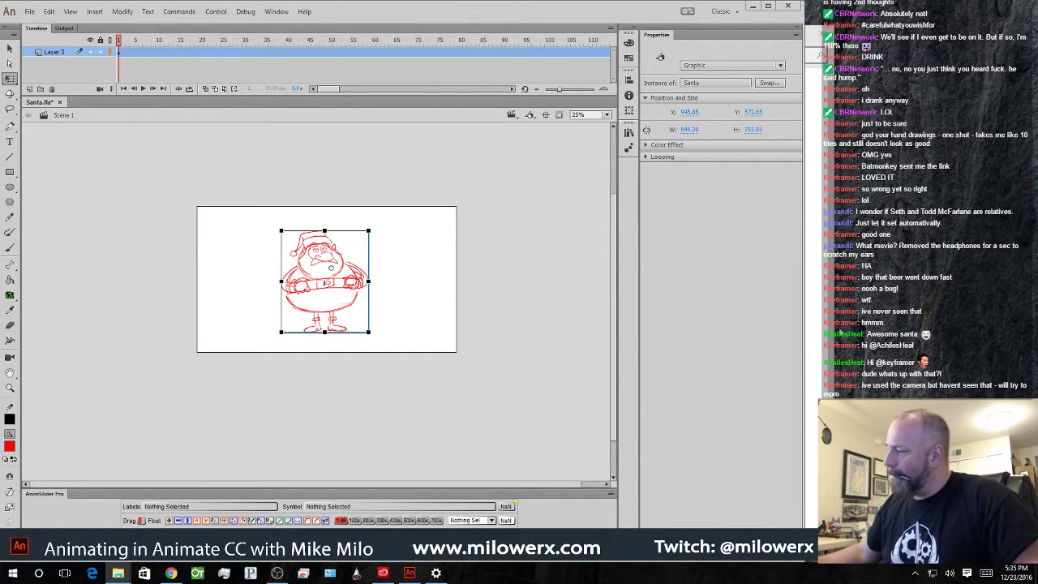
click(820, 313)
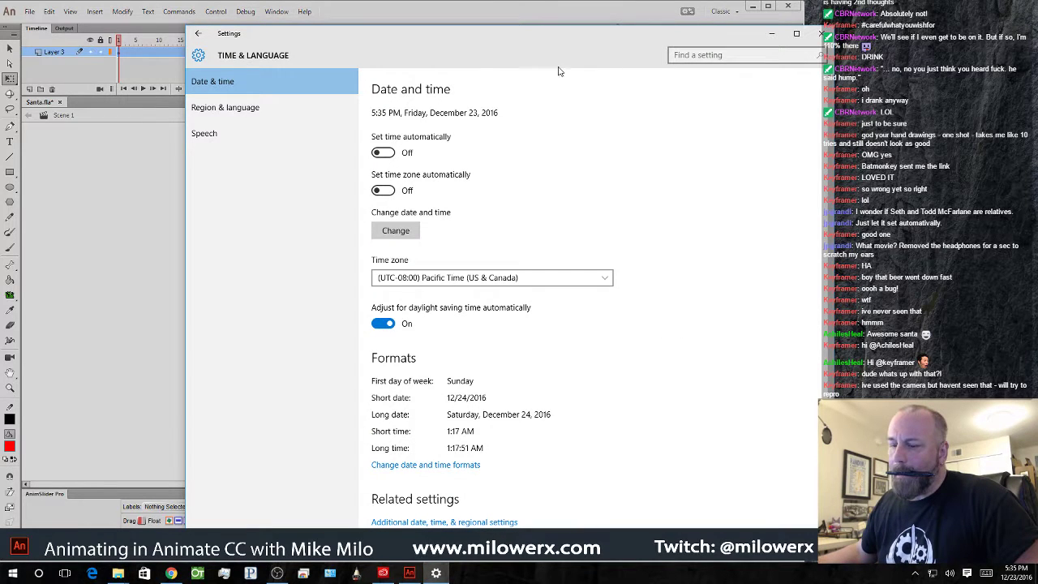
click(819, 33)
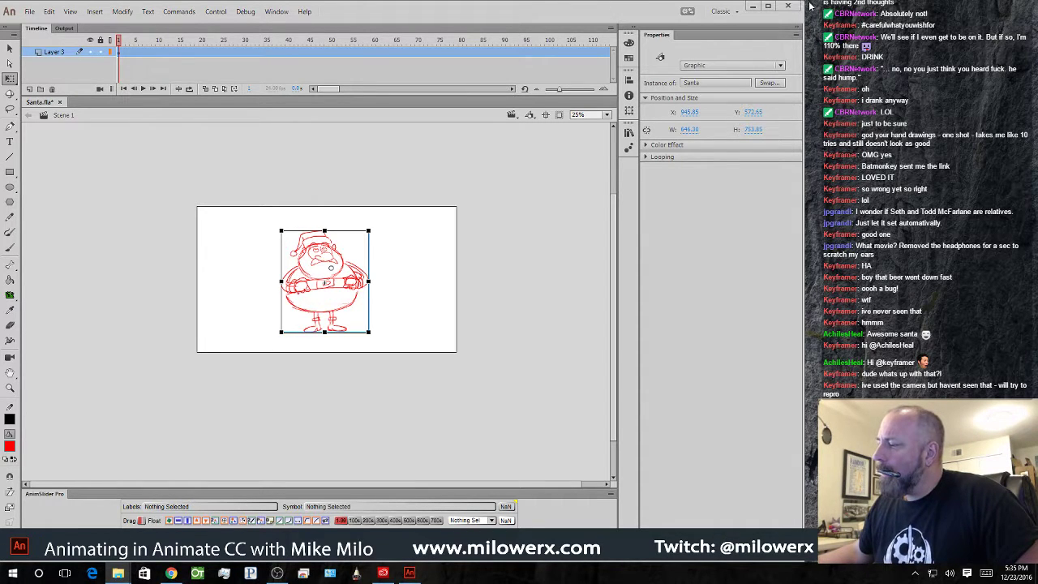
drag(800, 5, 817, 5)
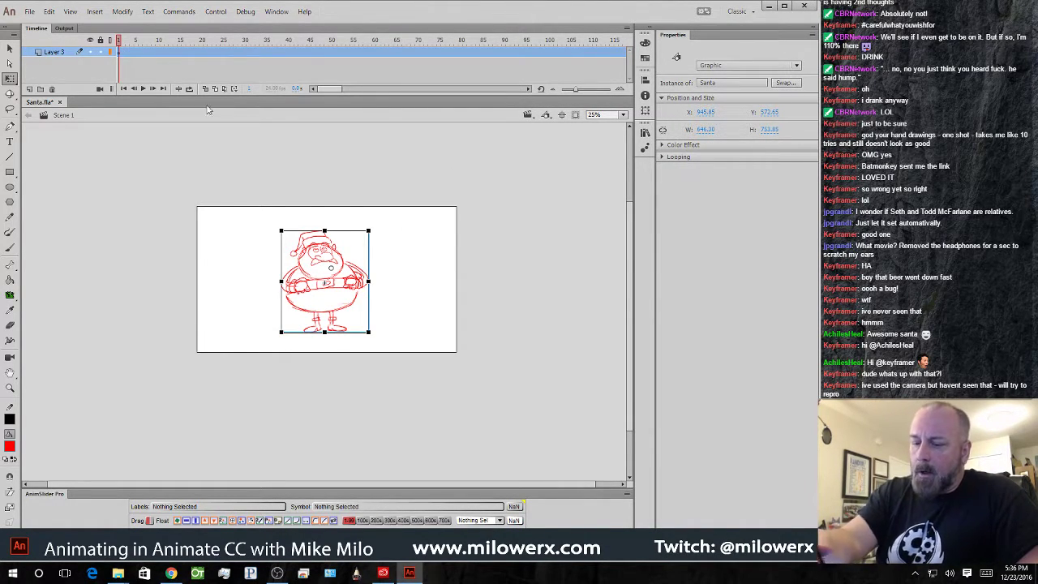
- Open the Santa symbol for editing, play its animation at 50% view, and scrub to about frame 135
double_click(350, 266)
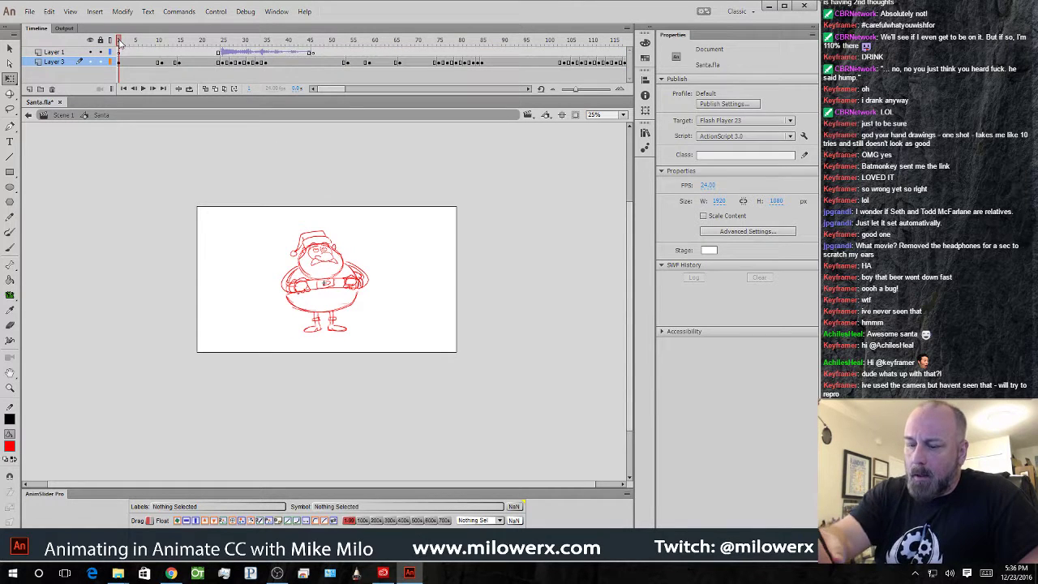
mouse_move(119, 43)
mouse_down()
mouse_move(242, 41)
mouse_move(140, 41)
mouse_up()
key(ctrl+=)
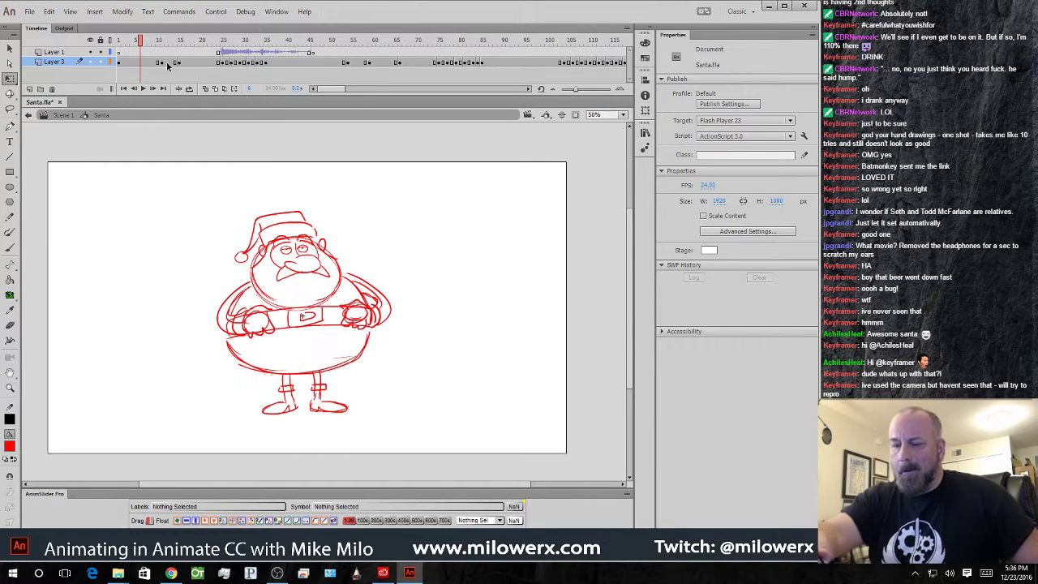
key(period)
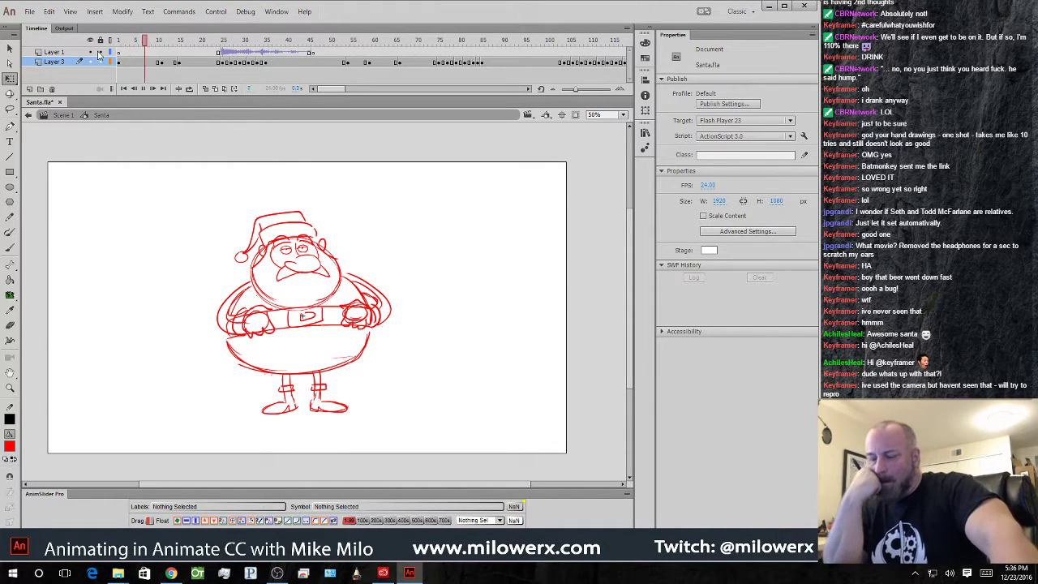
key(Return)
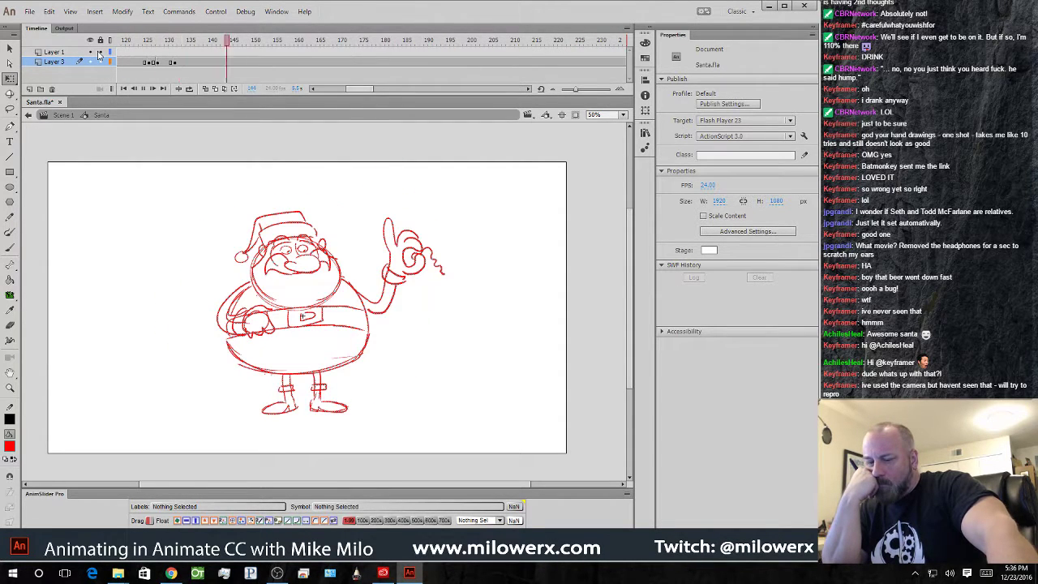
drag(361, 89, 331, 87)
drag(228, 40, 570, 90)
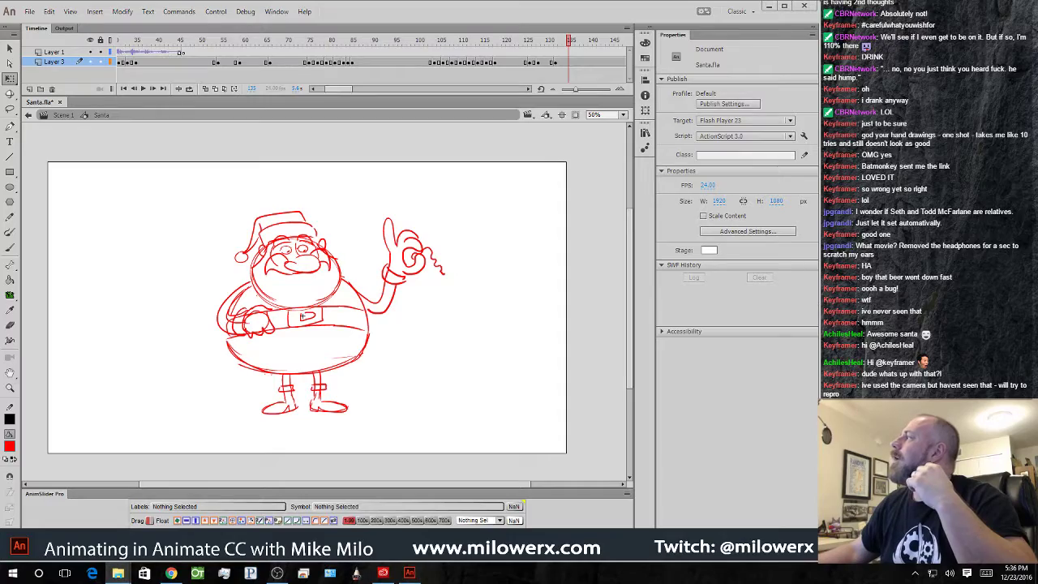
- Switch to File Explorer and search the H-B Sound FX folder for "dink"
drag(1036, 179, 359, 130)
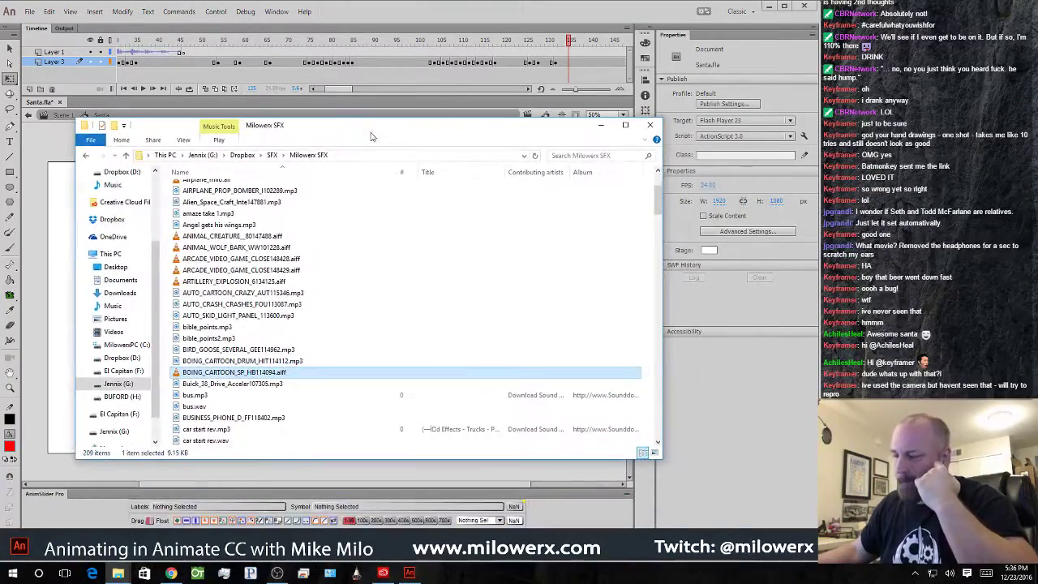
click(271, 155)
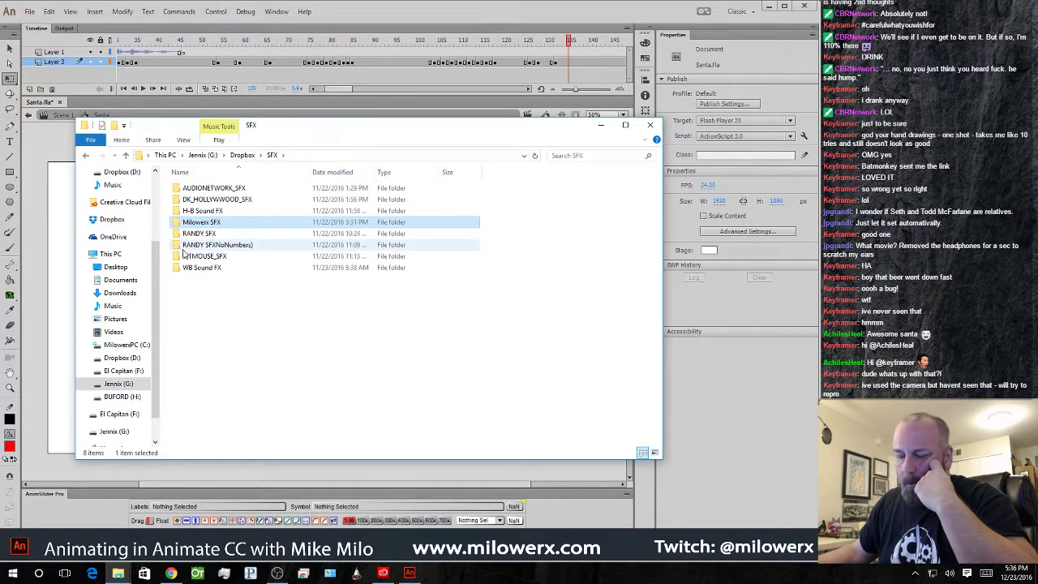
double_click(181, 211)
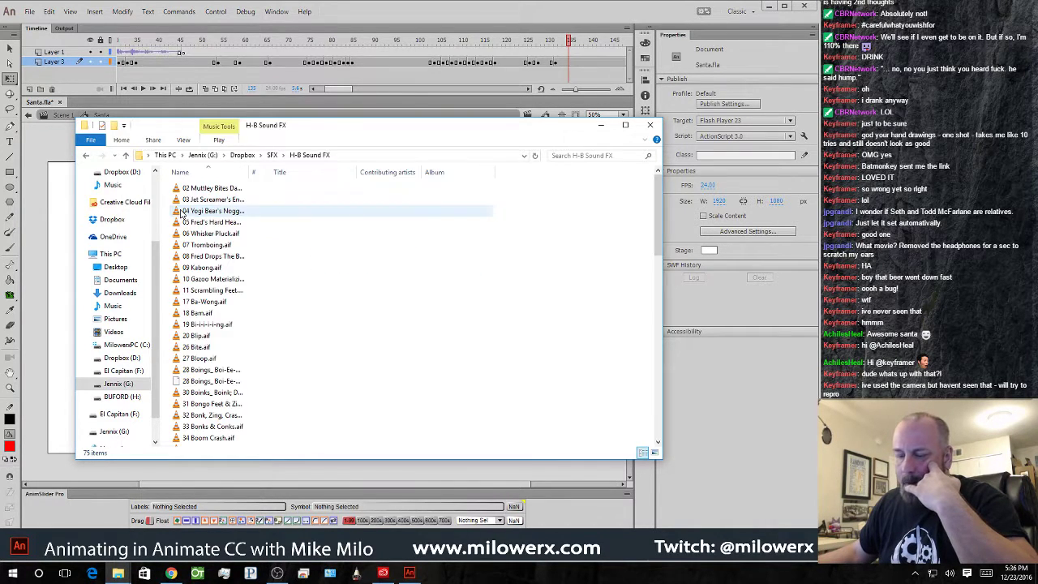
click(587, 154)
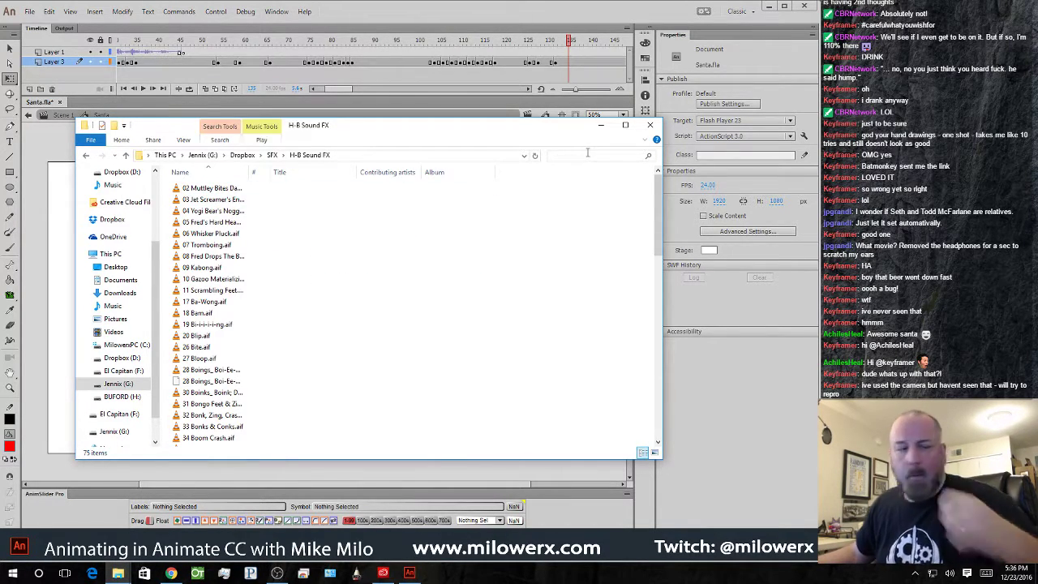
text(dink)
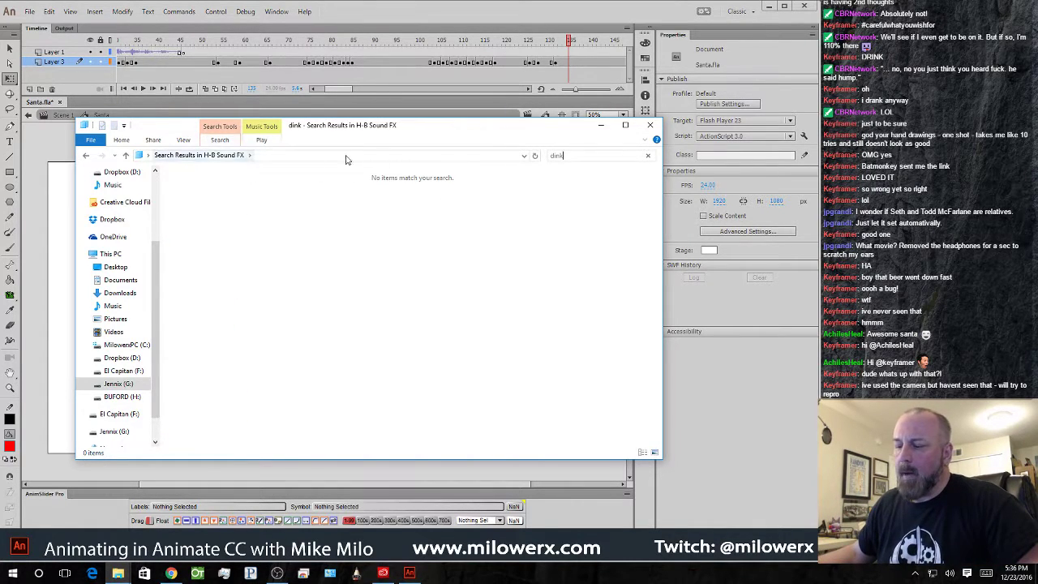
- Return to the SFX folder inside Dropbox and search all its sound libraries for "poit"
click(87, 156)
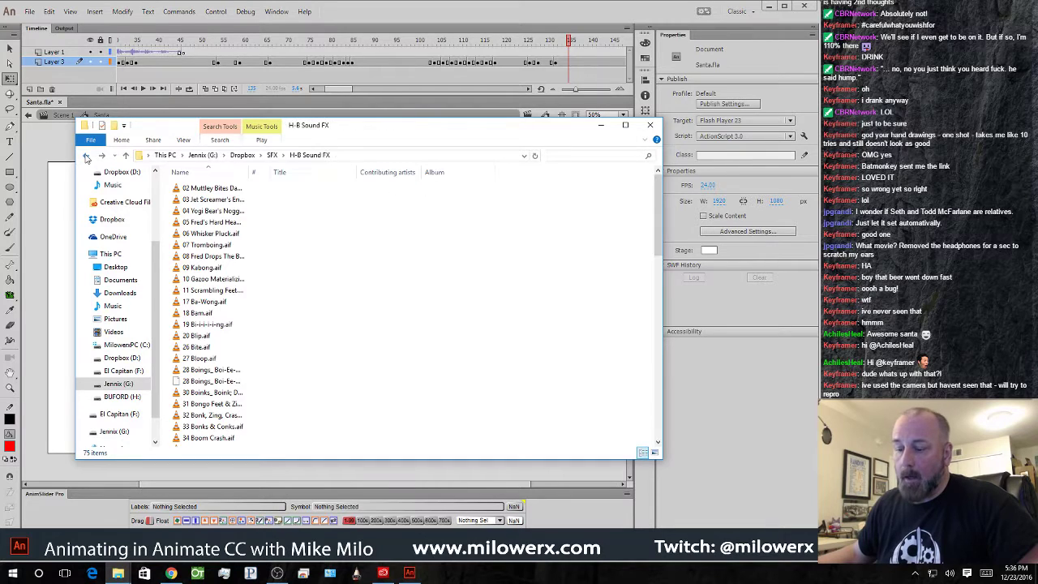
click(87, 156)
click(242, 155)
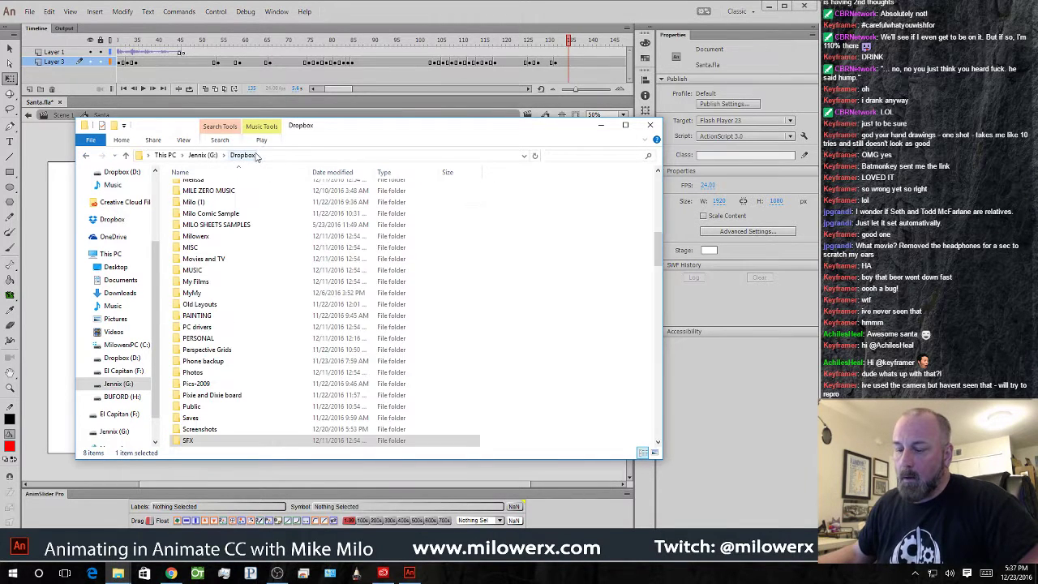
double_click(183, 442)
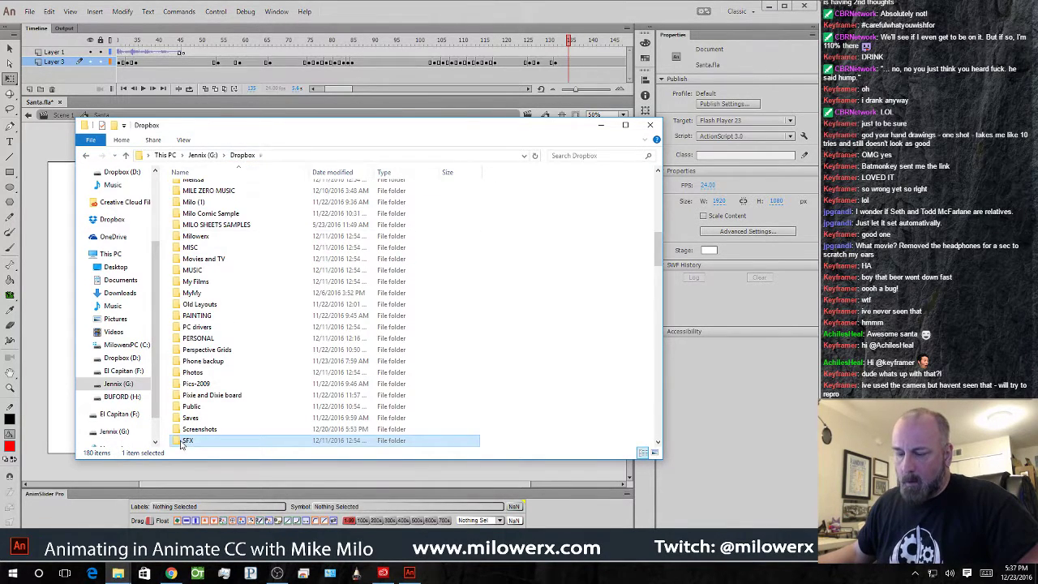
click(596, 154)
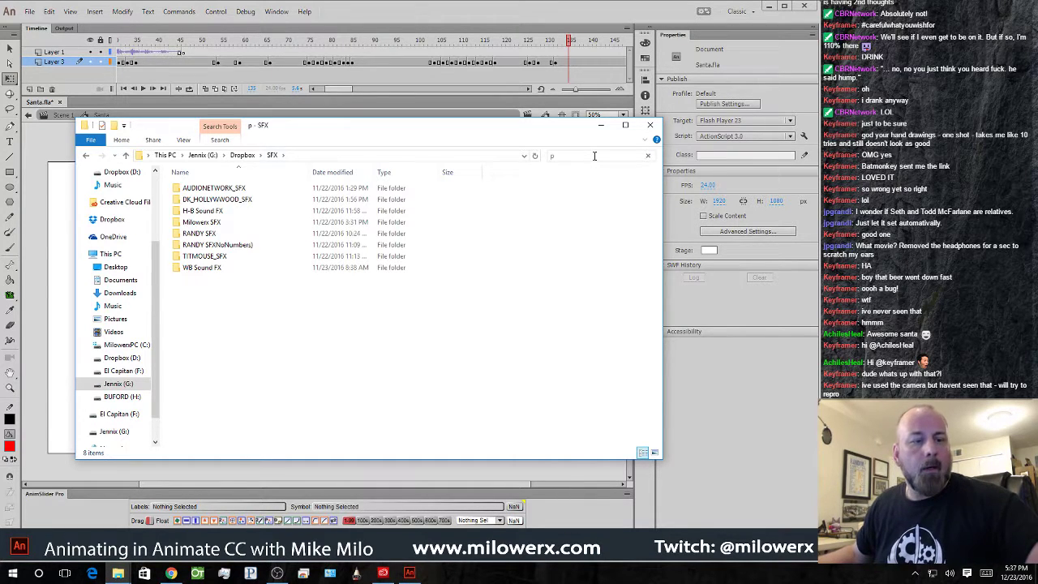
text(poit)
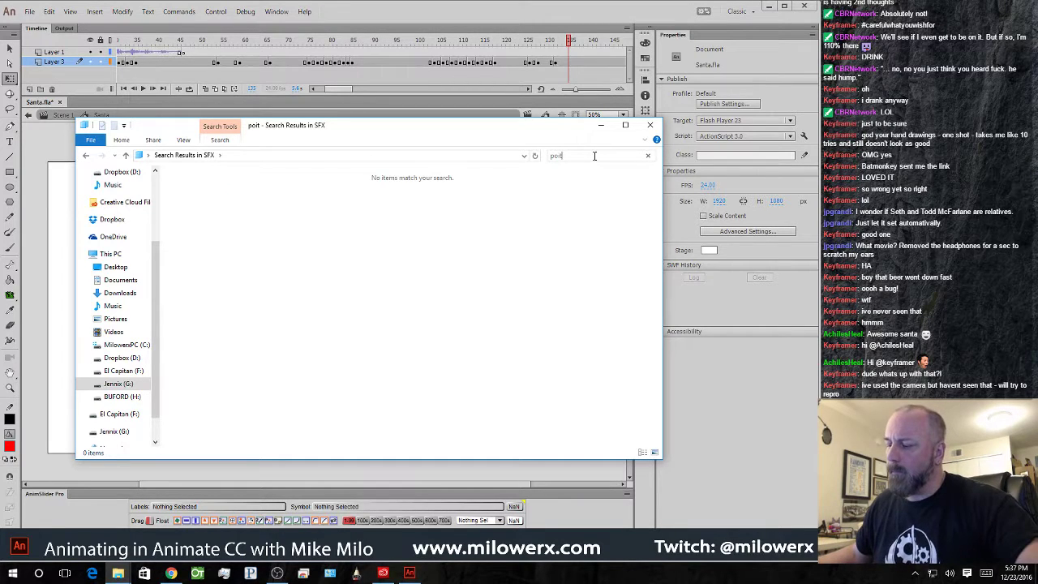
- Clear the "poit" search, open the H-B Sound FX folder and widen its Name column to show the full file names
key(BackSpace)
key(BackSpace)
key(BackSpace)
key(BackSpace)
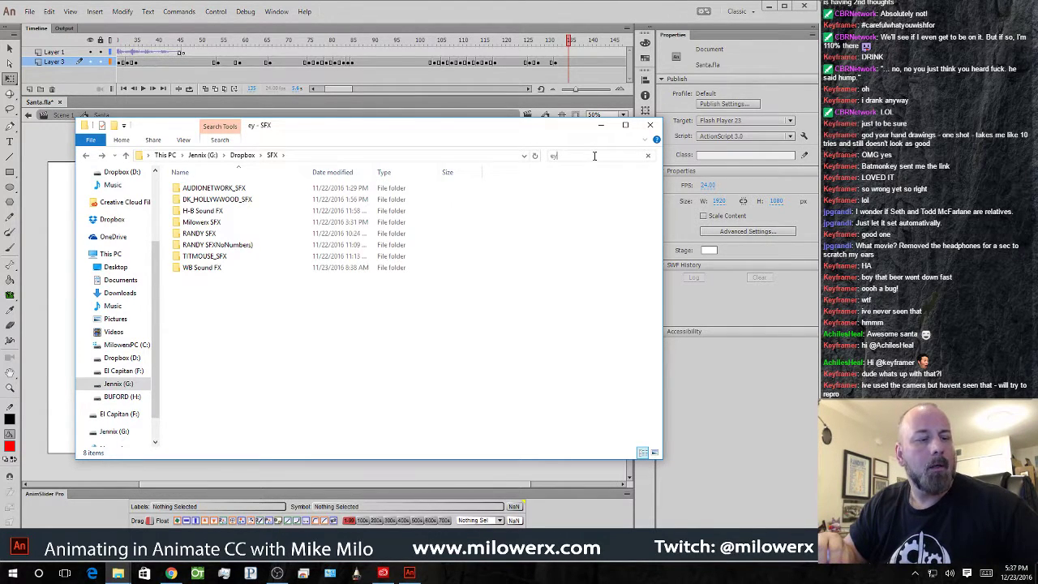
text(ash)
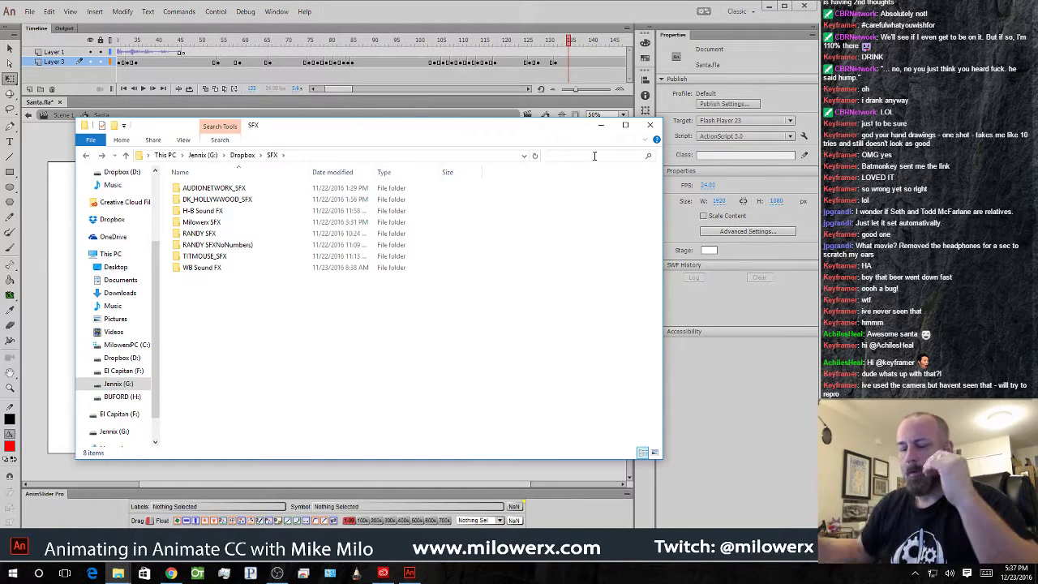
double_click(178, 212)
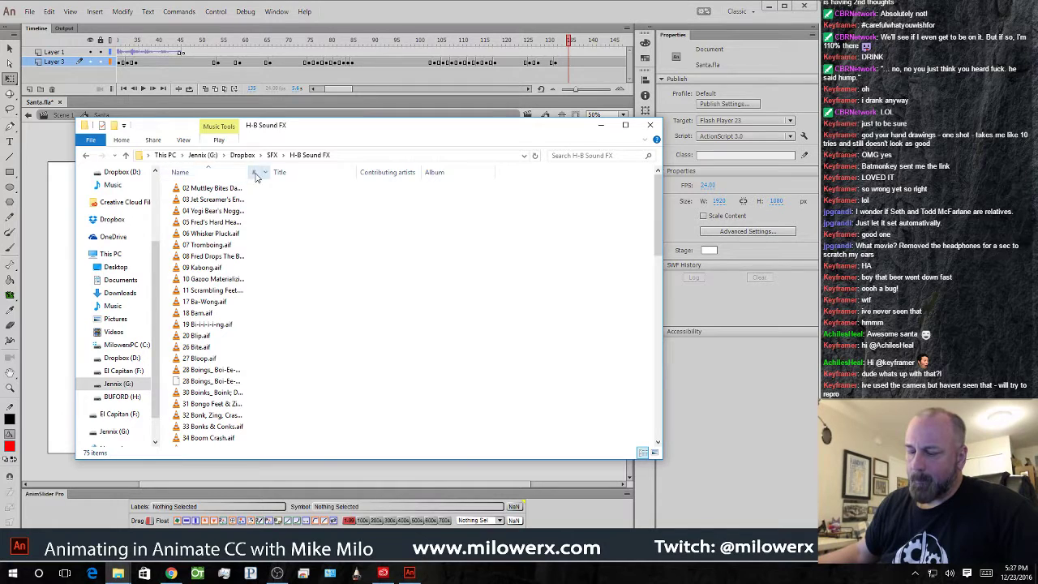
drag(248, 172, 394, 175)
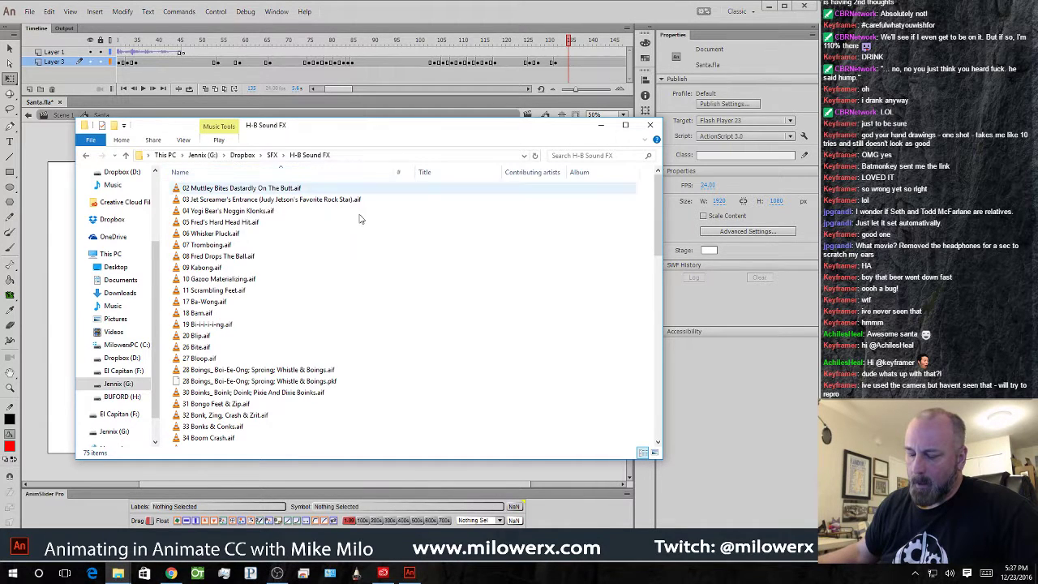
- Play 20 Blip.aif in VLC media player and make that app the default for .aif files
click(178, 337)
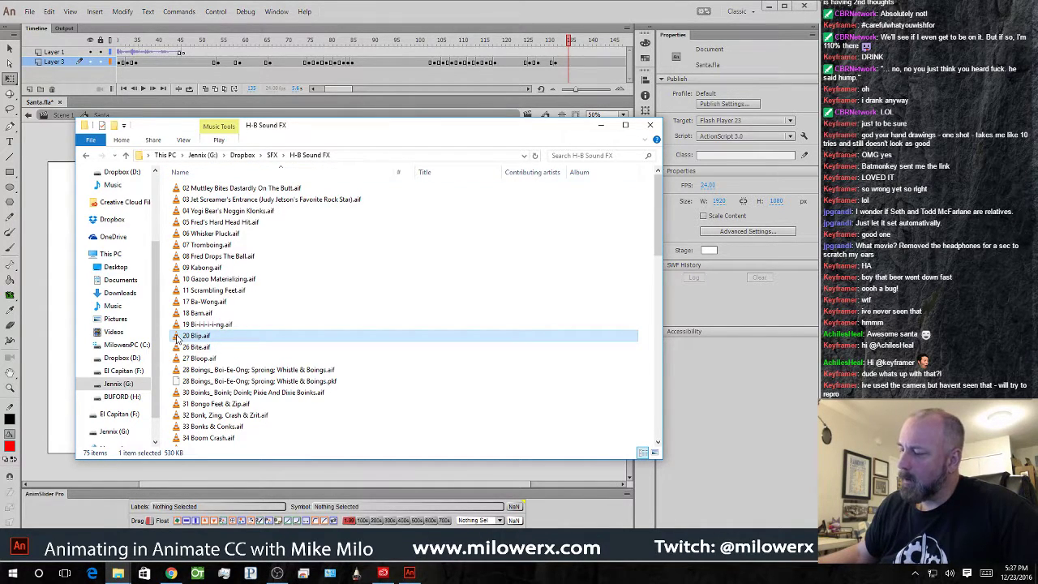
click(651, 452)
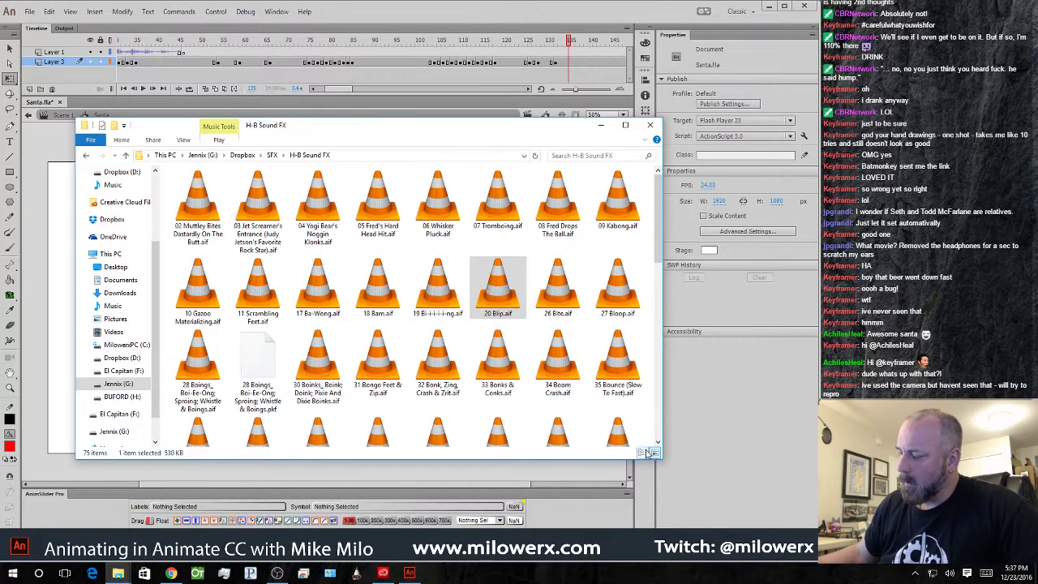
click(642, 453)
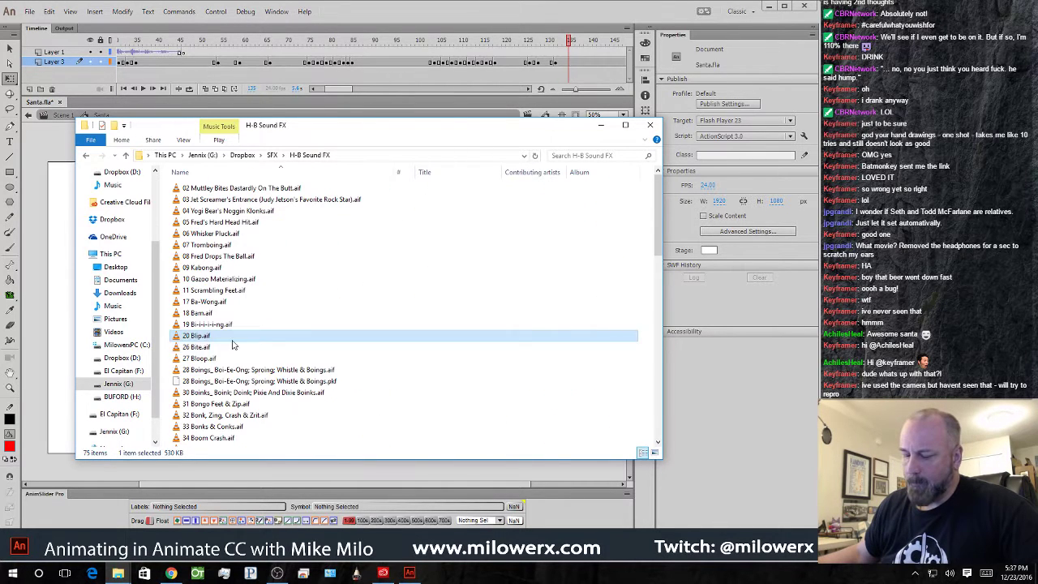
double_click(181, 338)
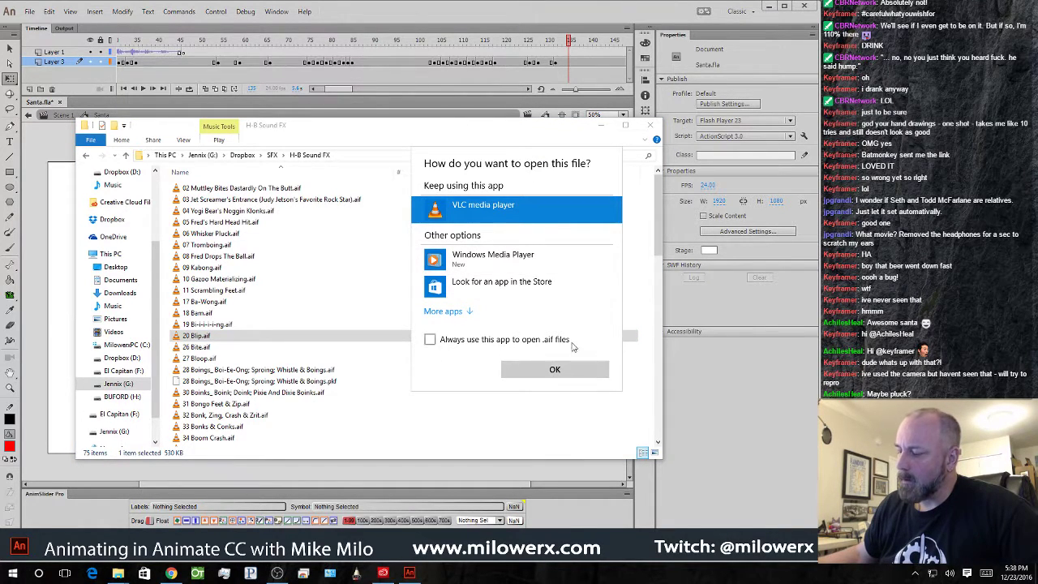
click(430, 339)
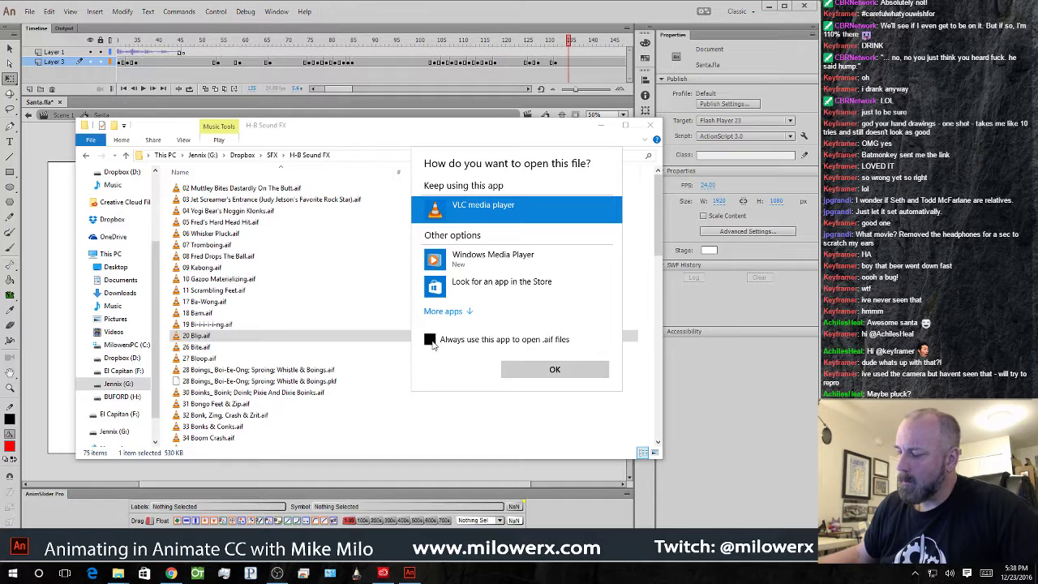
click(543, 369)
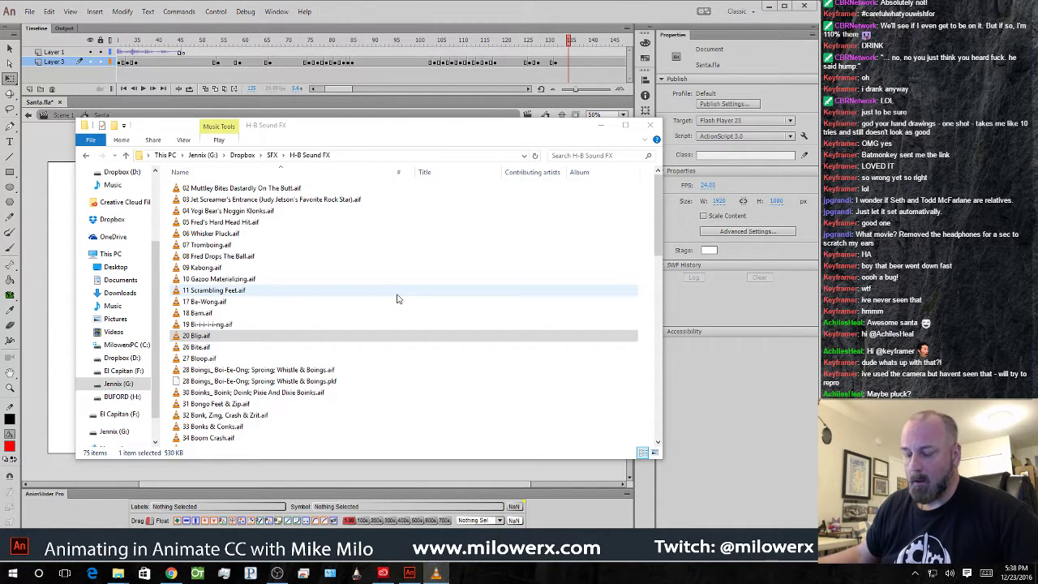
- Move the File Explorer window off the Animate workspace and add 27 Bloop.aif to a new keyframe at frame 128 of Layer 1
click(180, 362)
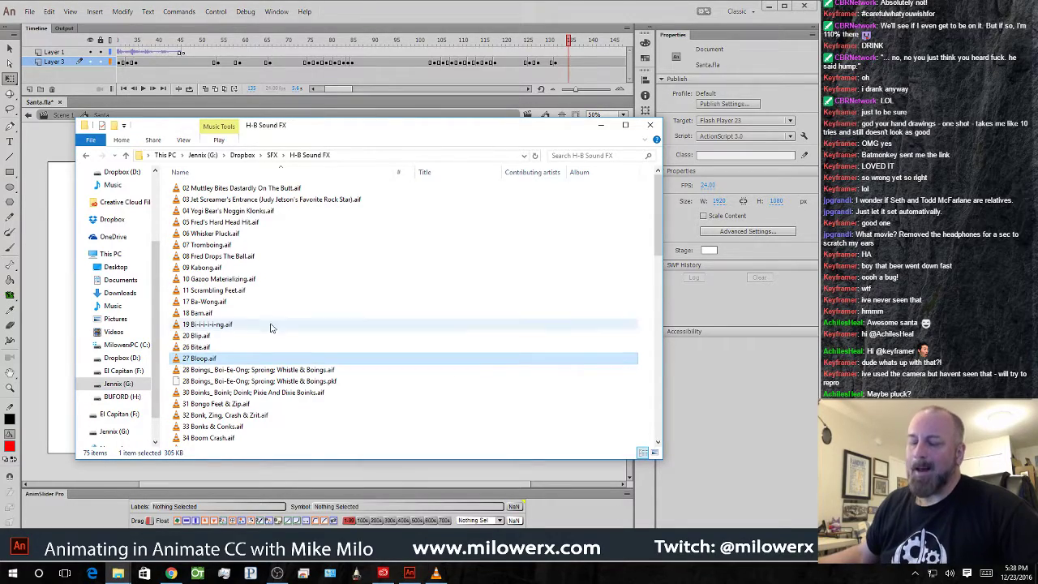
mouse_move(172, 129)
mouse_down()
mouse_move(473, 131)
mouse_move(524, 173)
mouse_move(454, 167)
mouse_move(1037, 77)
mouse_up()
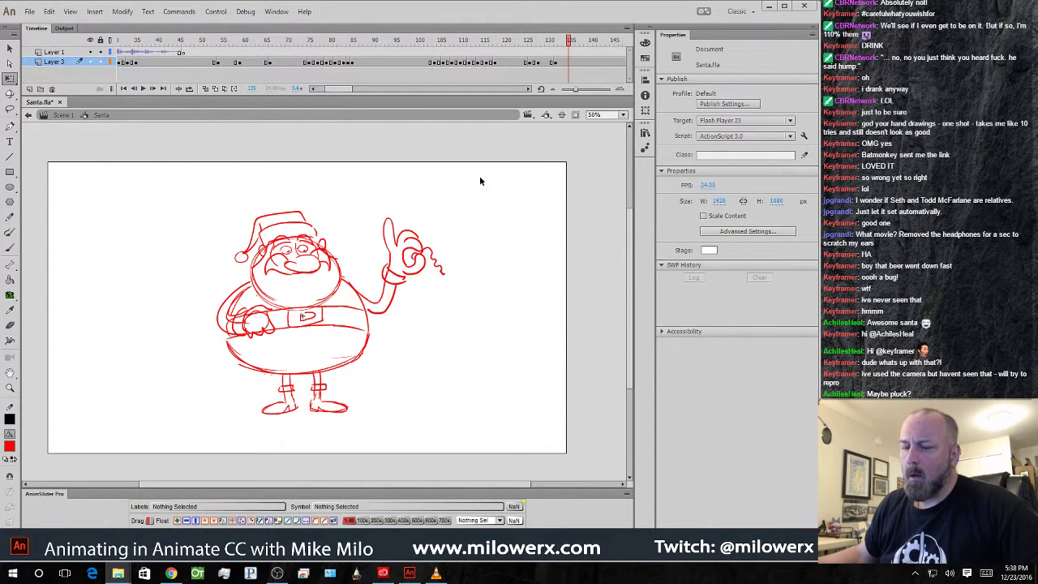
click(557, 53)
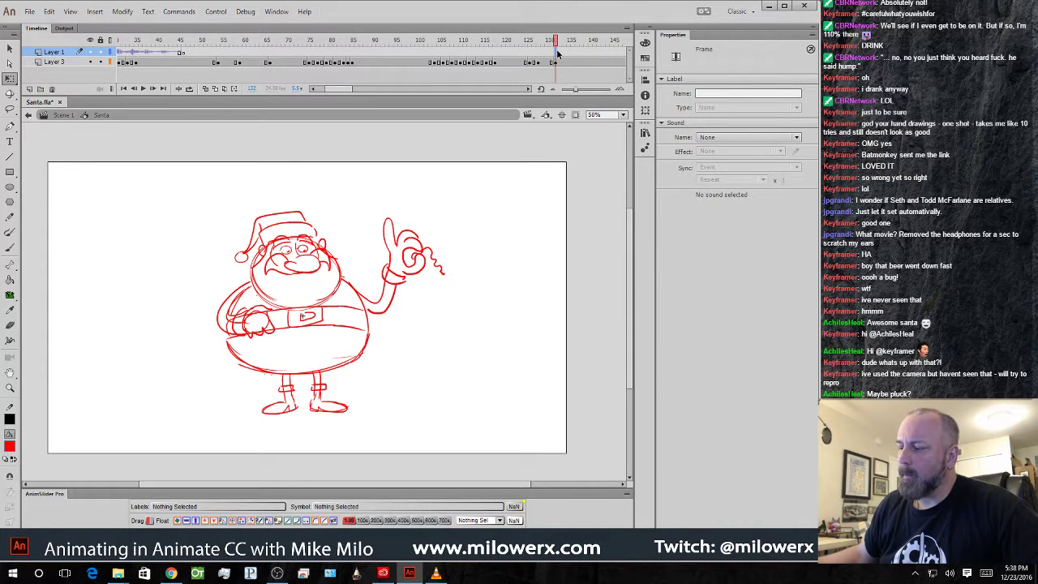
drag(557, 43, 520, 49)
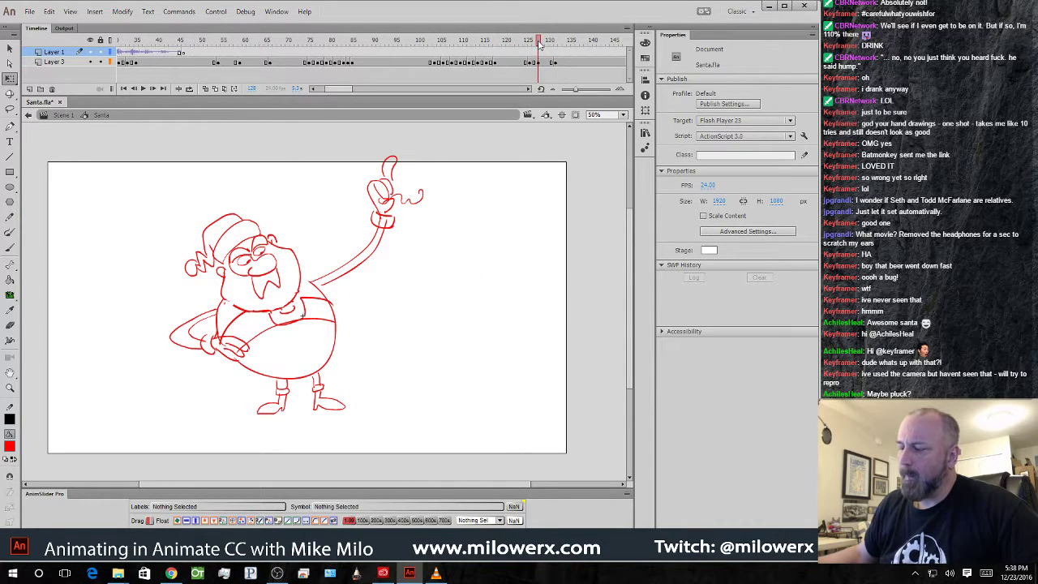
click(536, 52)
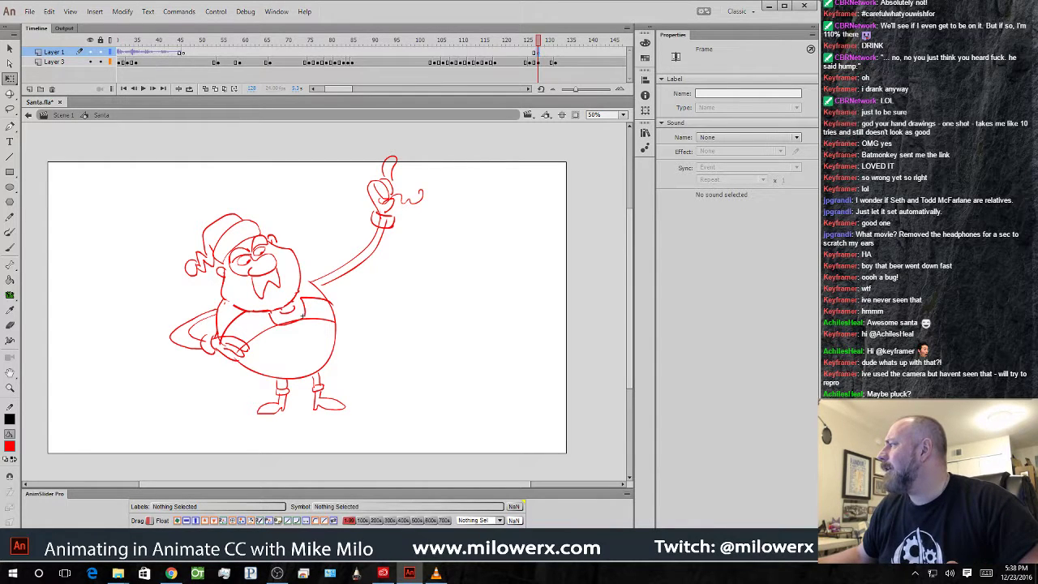
drag(923, 339, 373, 315)
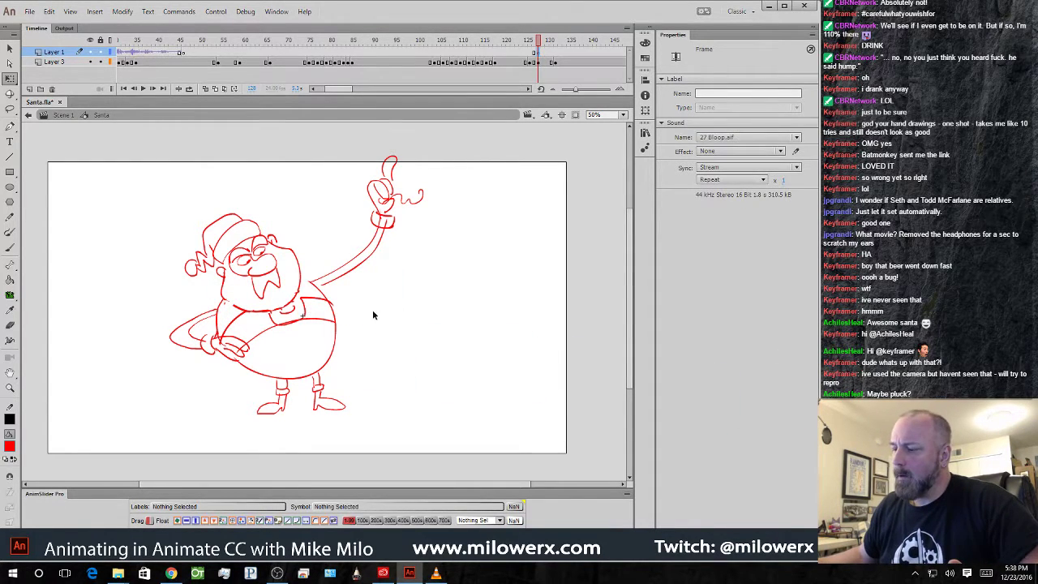
- Play back the hand gesture with its sound and open the envelope of 27 Bloop.aif at frame 128 of Layer 1 for editing
key(Return)
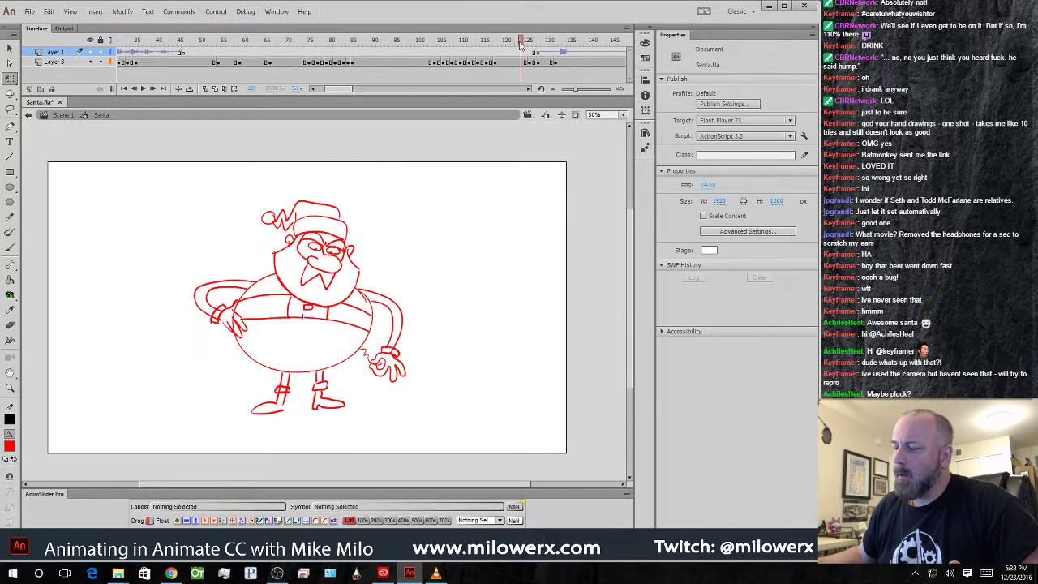
drag(325, 41, 248, 60)
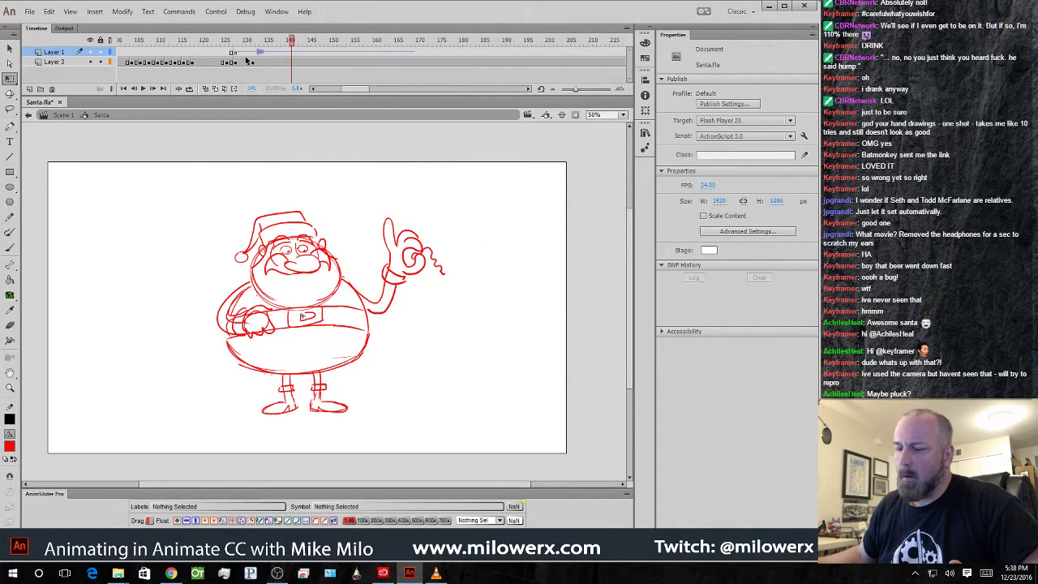
click(234, 53)
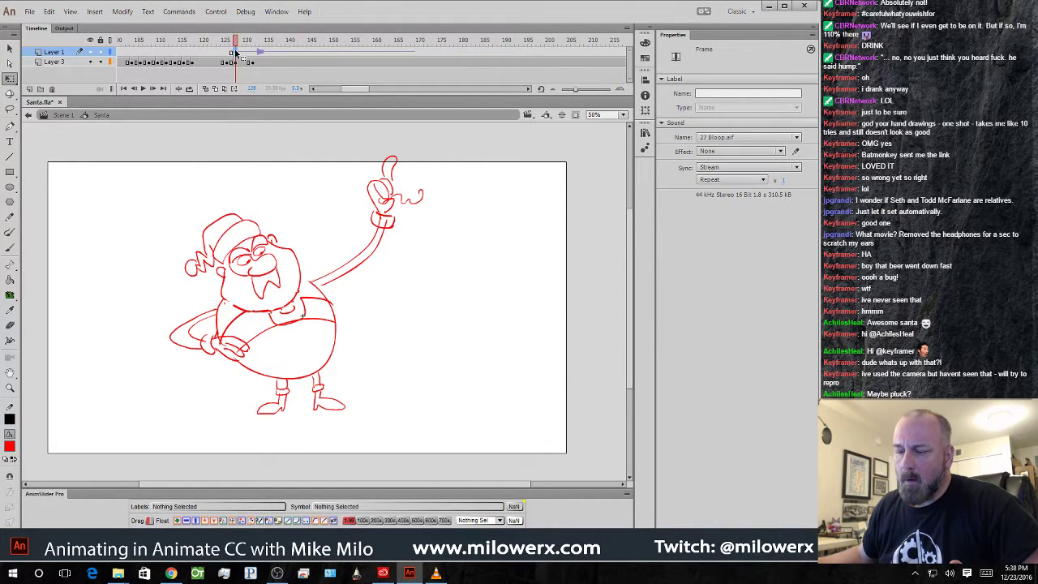
click(794, 152)
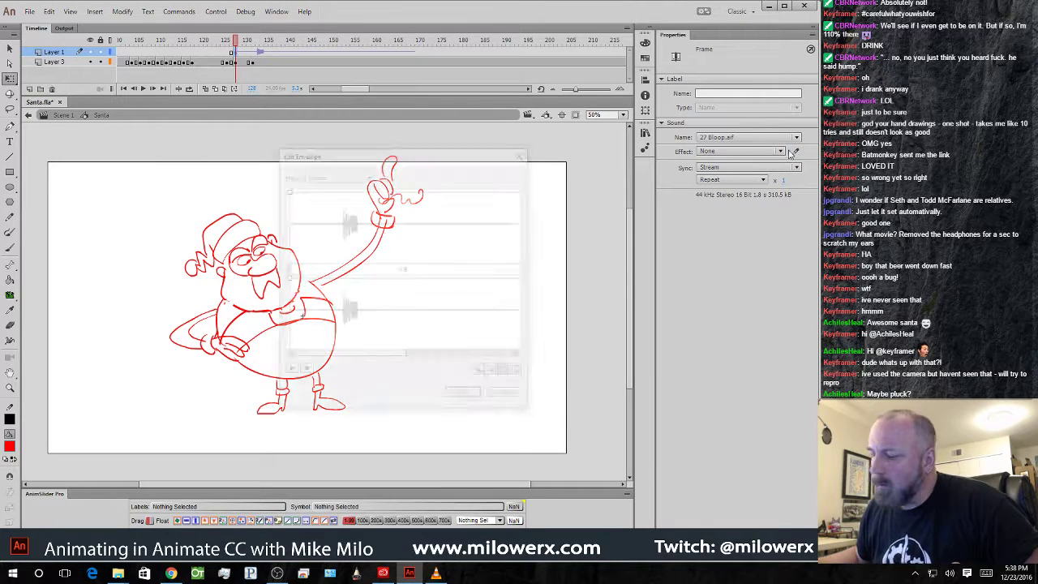
- Trim the silence off the start of 27 Bloop.aif and end it with a blank keyframe at frame 132 on Layer 1
drag(287, 269, 339, 259)
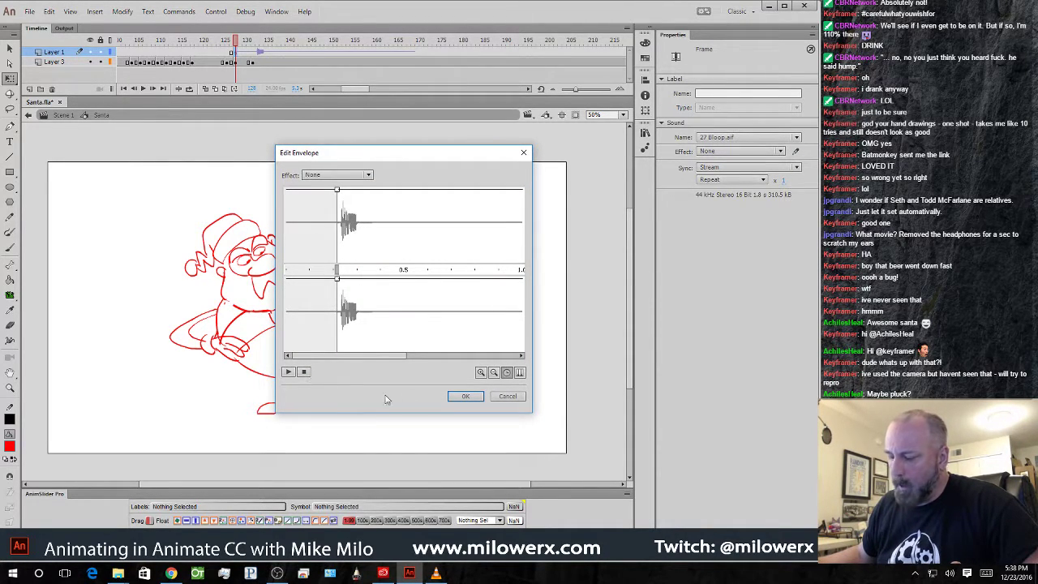
click(463, 395)
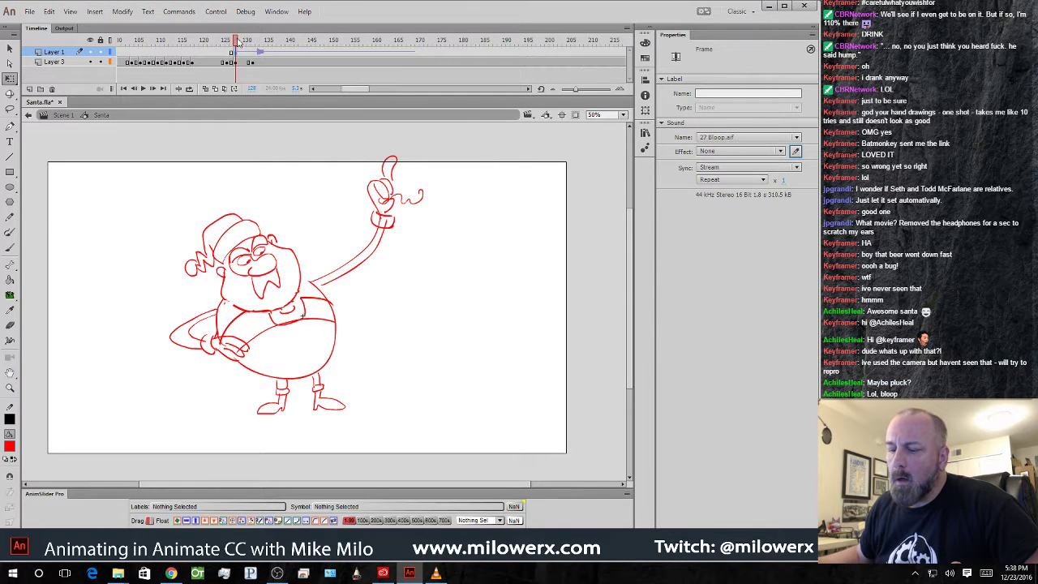
mouse_move(238, 42)
mouse_down()
mouse_move(210, 42)
mouse_move(252, 44)
mouse_up()
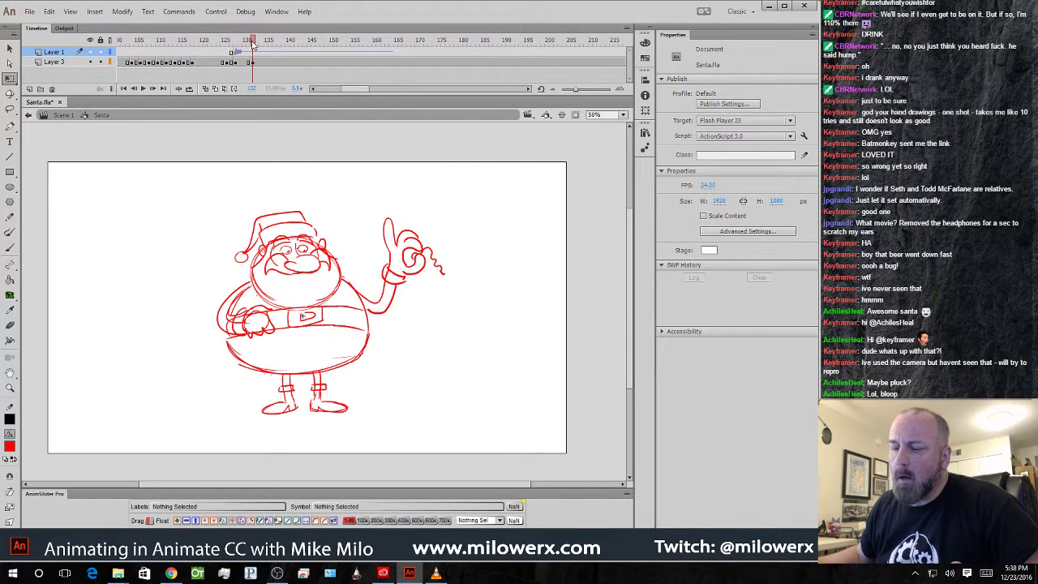
click(254, 53)
key(F7)
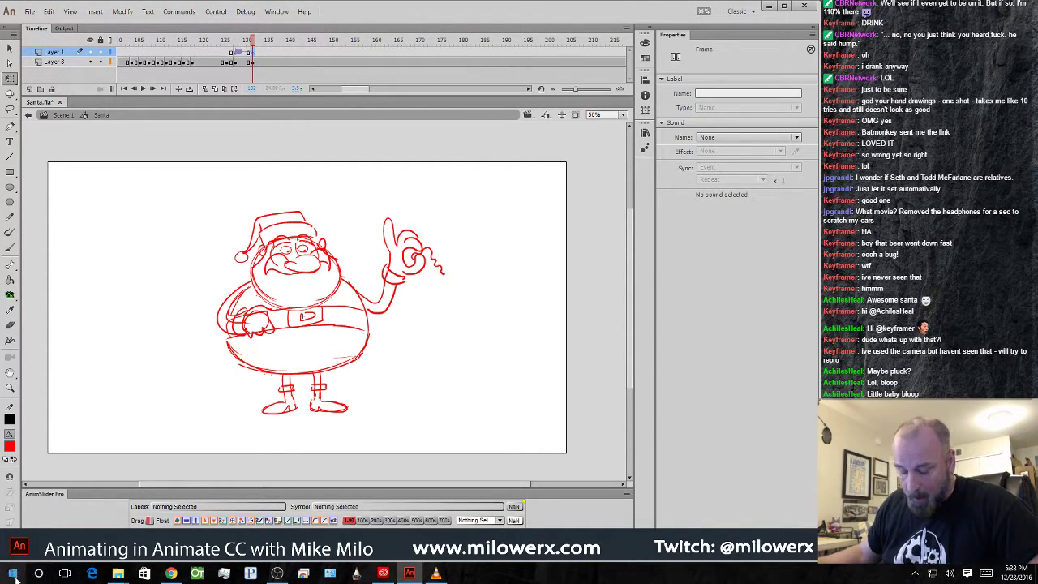
- Clear the Layer 1 keyframes at frames 128 and 132 to remove the 27 Bloop.aif sound
mouse_move(435, 574)
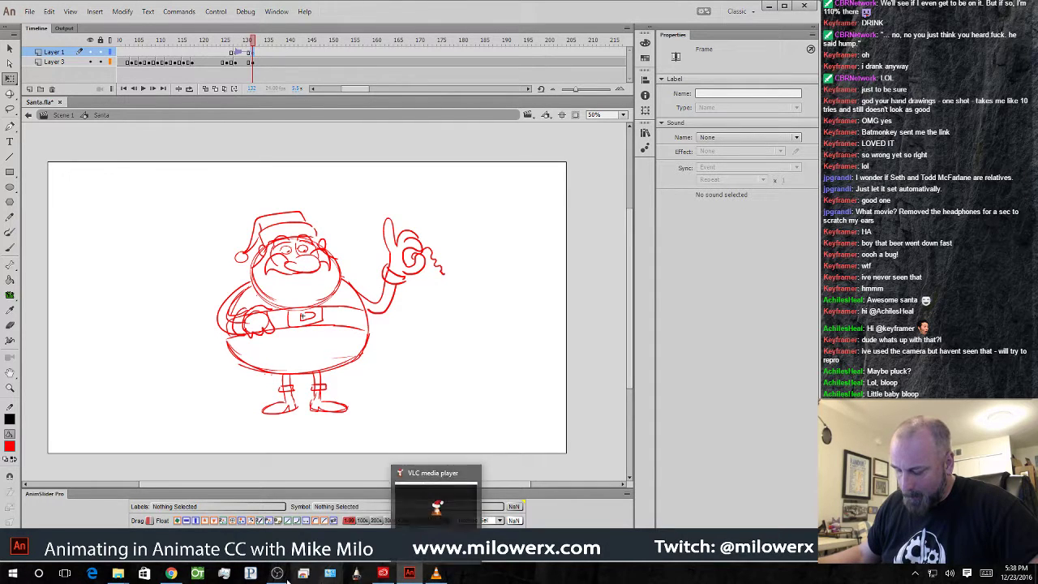
mouse_move(120, 575)
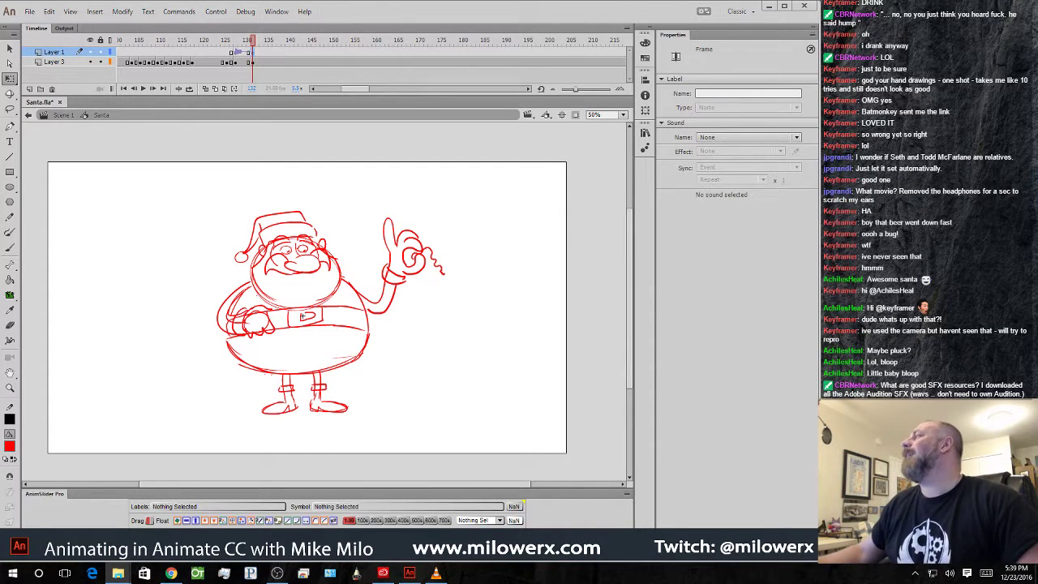
click(231, 54)
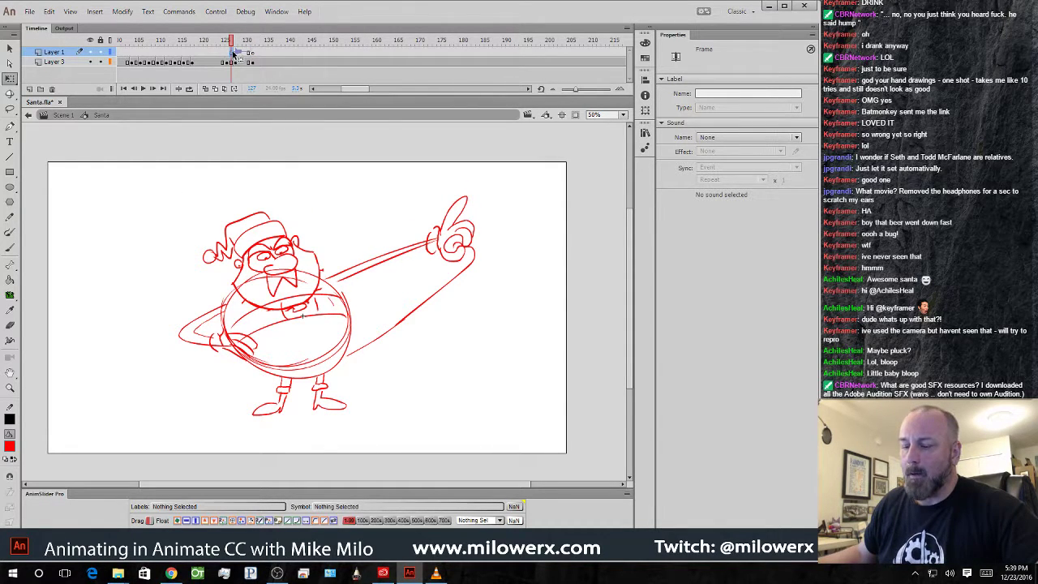
right_click(233, 54)
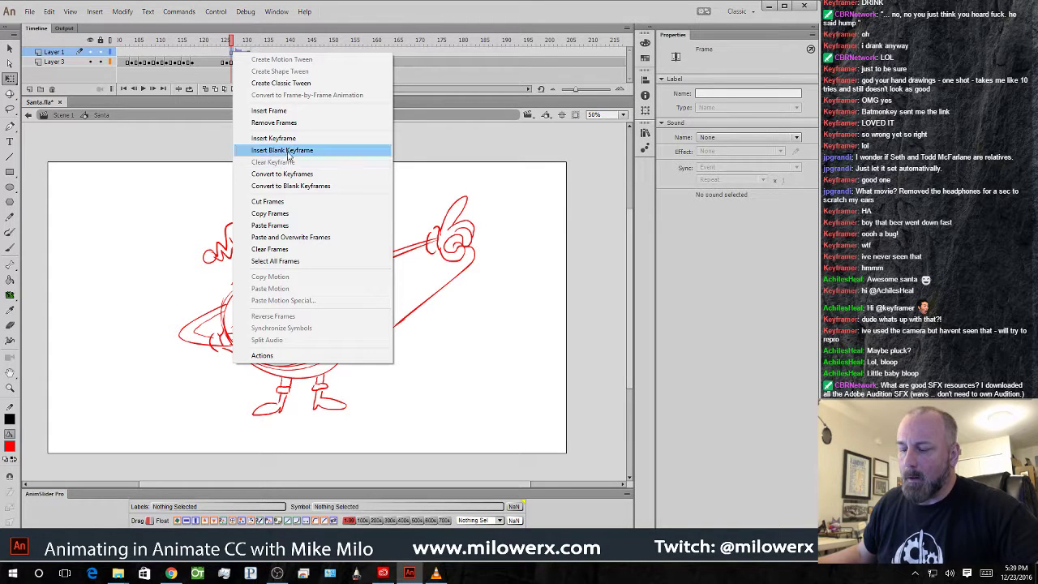
click(214, 53)
click(235, 53)
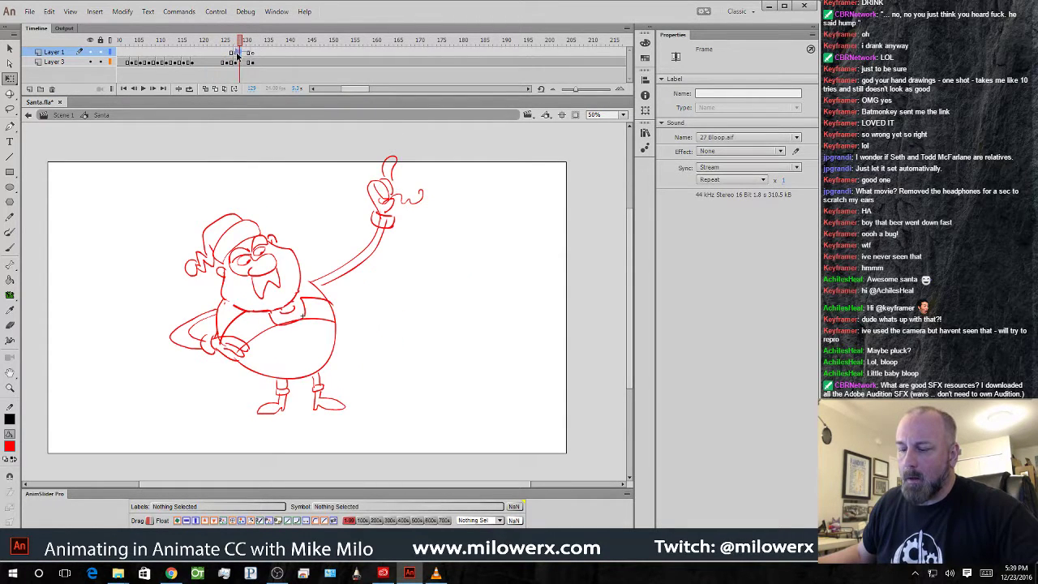
right_click(235, 53)
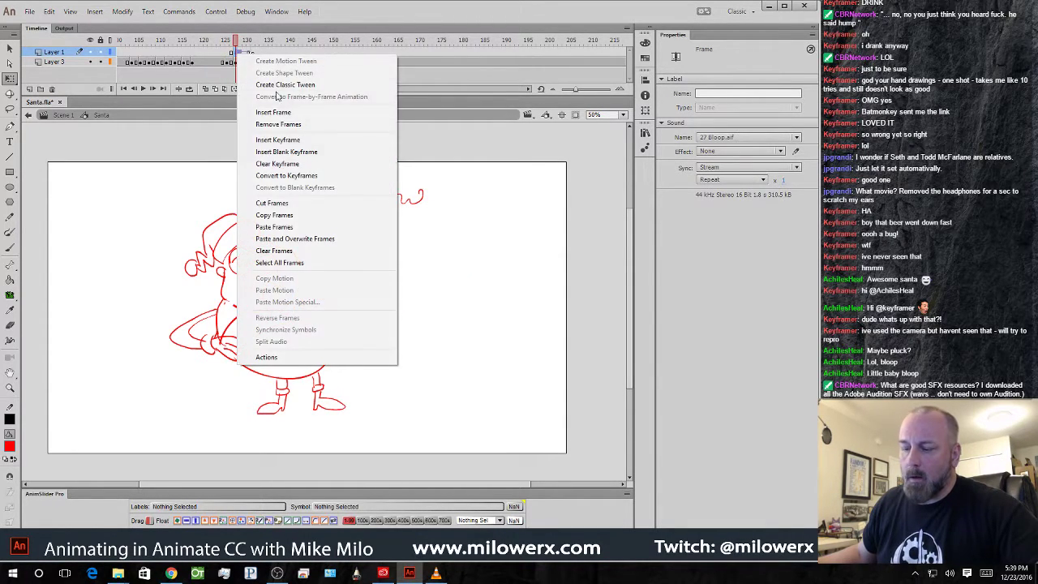
click(323, 163)
click(253, 52)
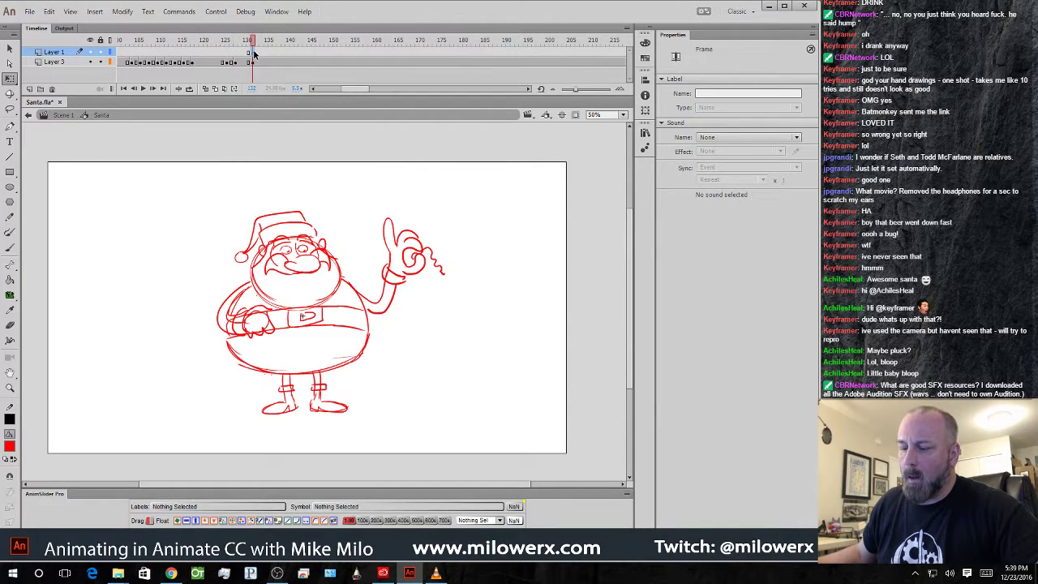
right_click(253, 52)
click(322, 162)
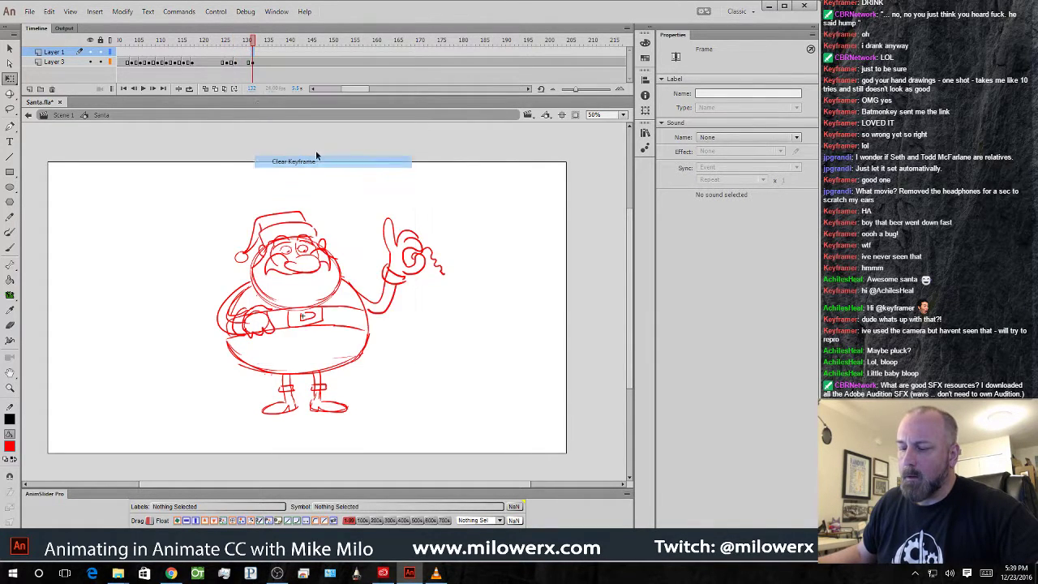
- Insert a blank keyframe at frame 128 on Layer 1 and place the 06 Whisker Pluck.aif sound on it
click(236, 53)
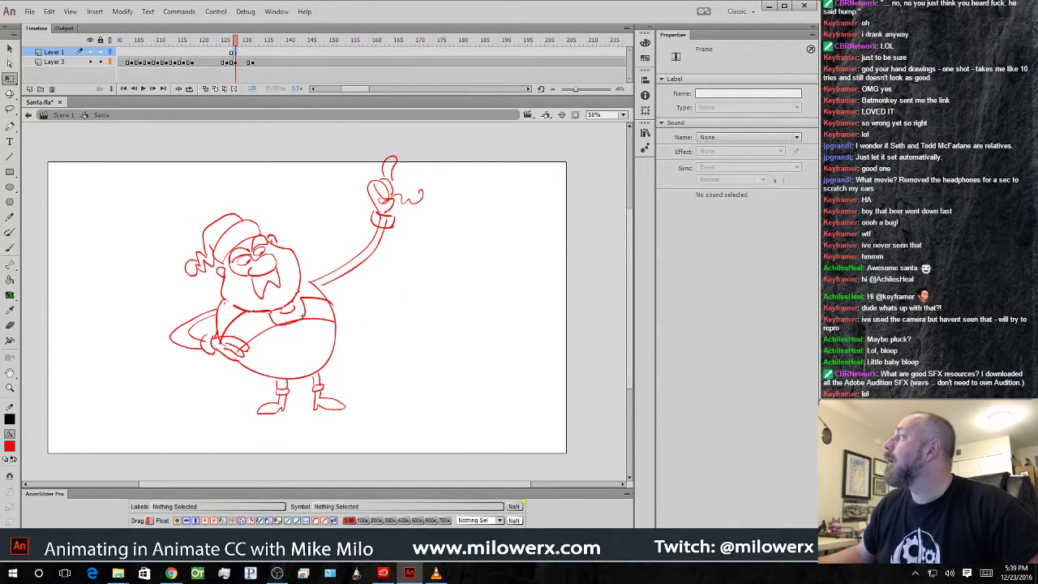
drag(1033, 276, 323, 372)
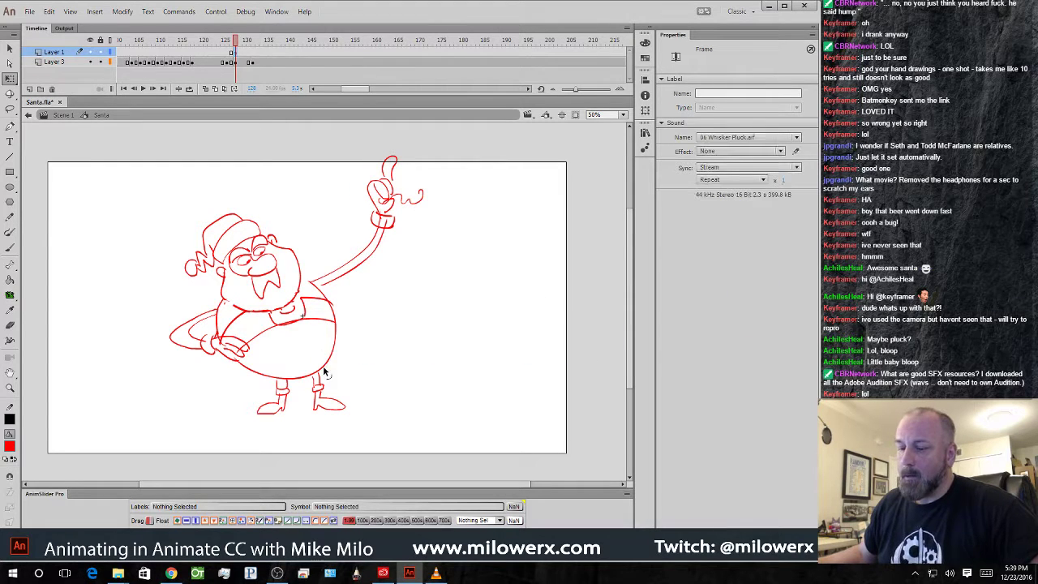
drag(238, 42, 206, 42)
- Trim the silent lead-in of 06 Whisker Pluck.aif so playback starts right where its waveform begins
click(240, 53)
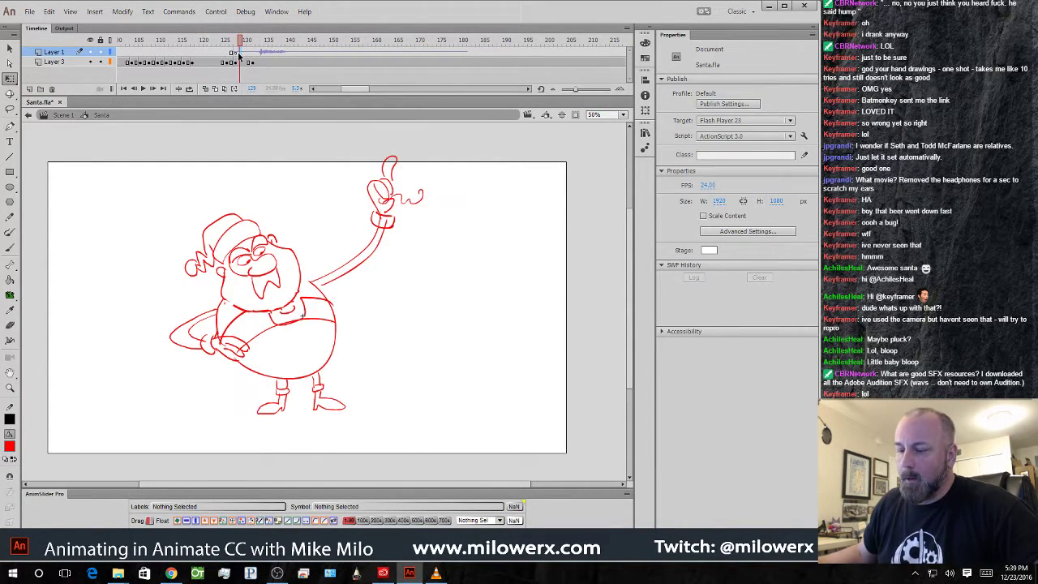
click(236, 53)
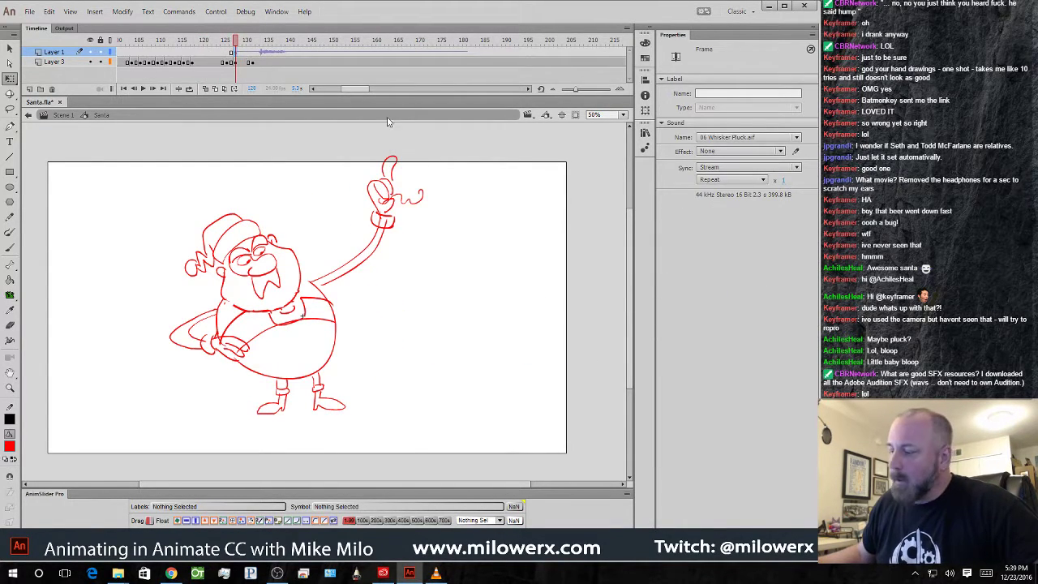
click(795, 152)
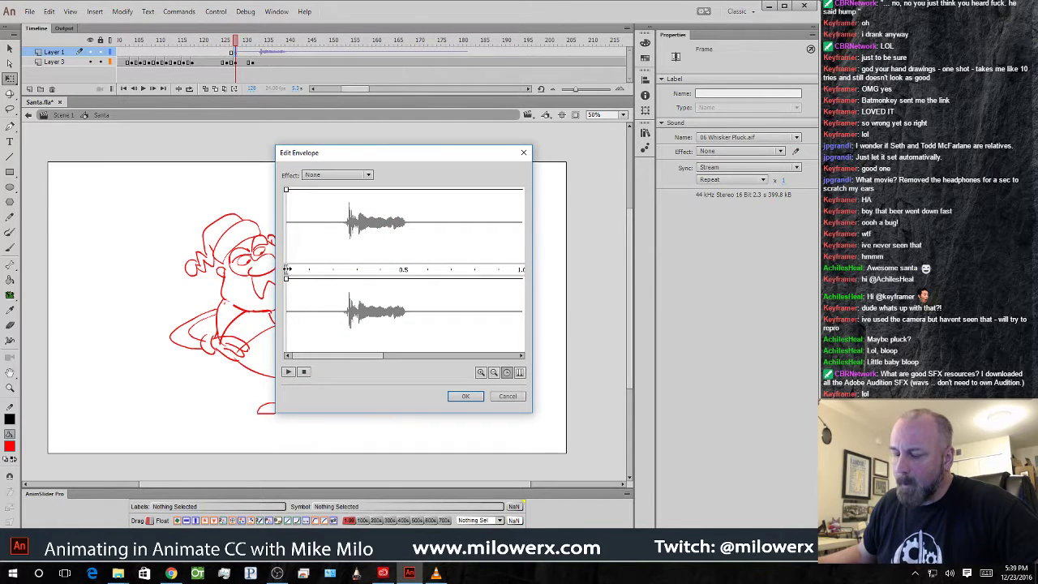
drag(287, 268, 350, 268)
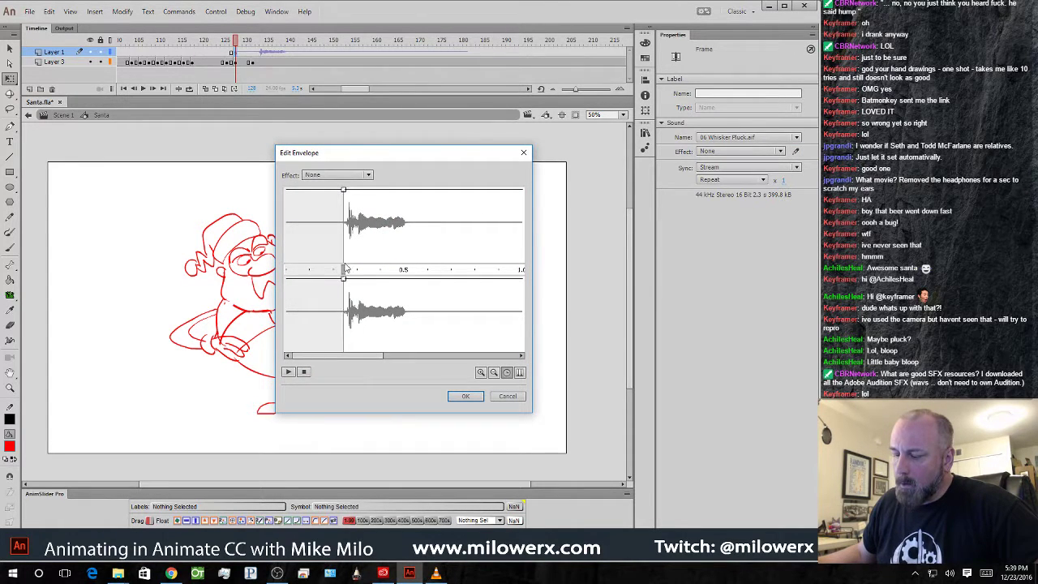
click(466, 396)
- Cut the Whisker Pluck sound off with a blank keyframe at frame 134 on Layer 1
drag(236, 43, 296, 81)
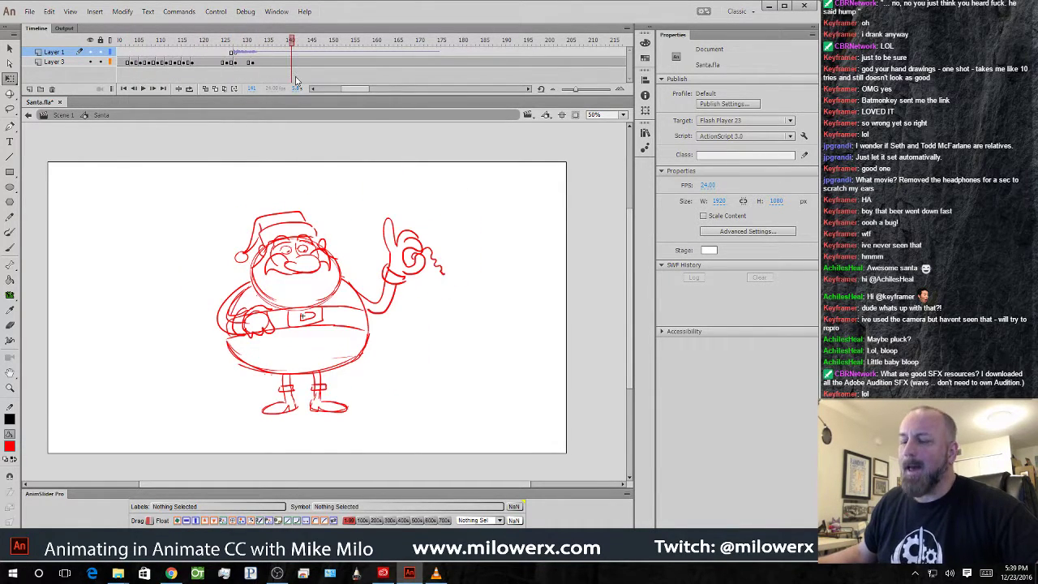
click(253, 55)
click(261, 53)
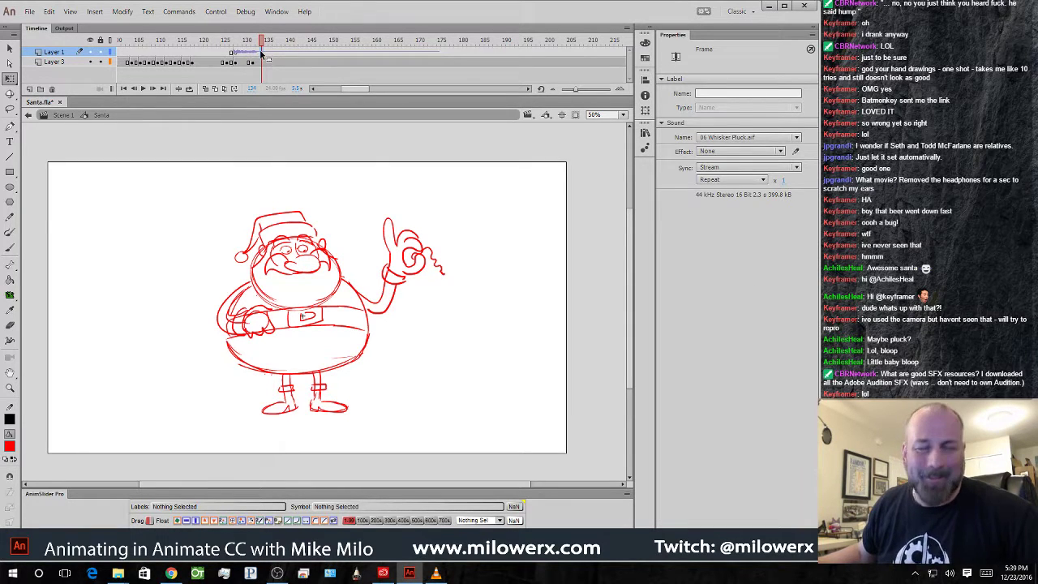
key(F7)
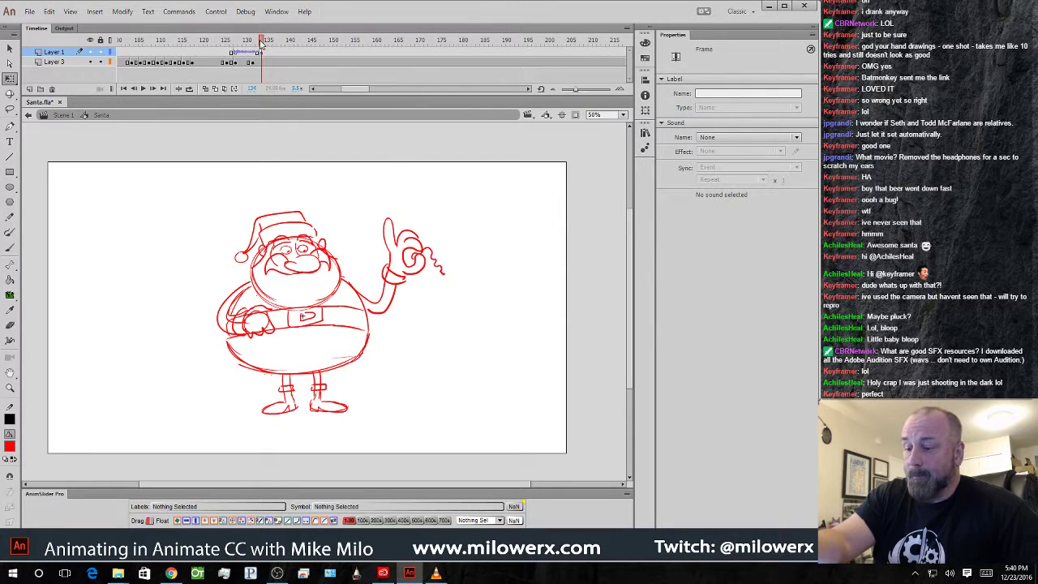
- Insert a blank keyframe at frame 130 on Layer 3 and turn on onion skinning
mouse_move(261, 45)
mouse_down()
mouse_move(216, 42)
mouse_move(288, 45)
mouse_move(198, 45)
mouse_move(257, 45)
mouse_up()
click(246, 62)
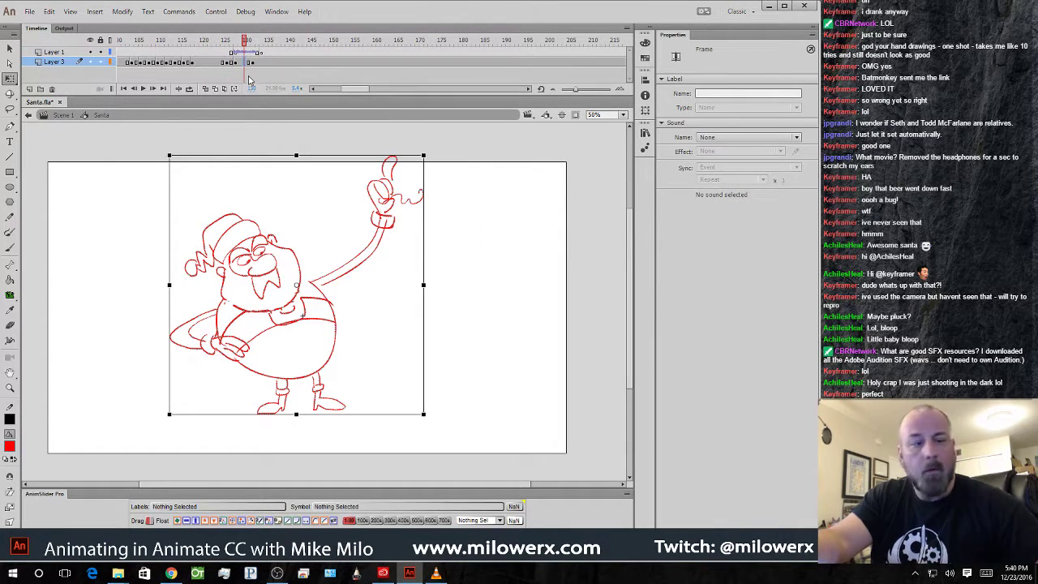
key(F7)
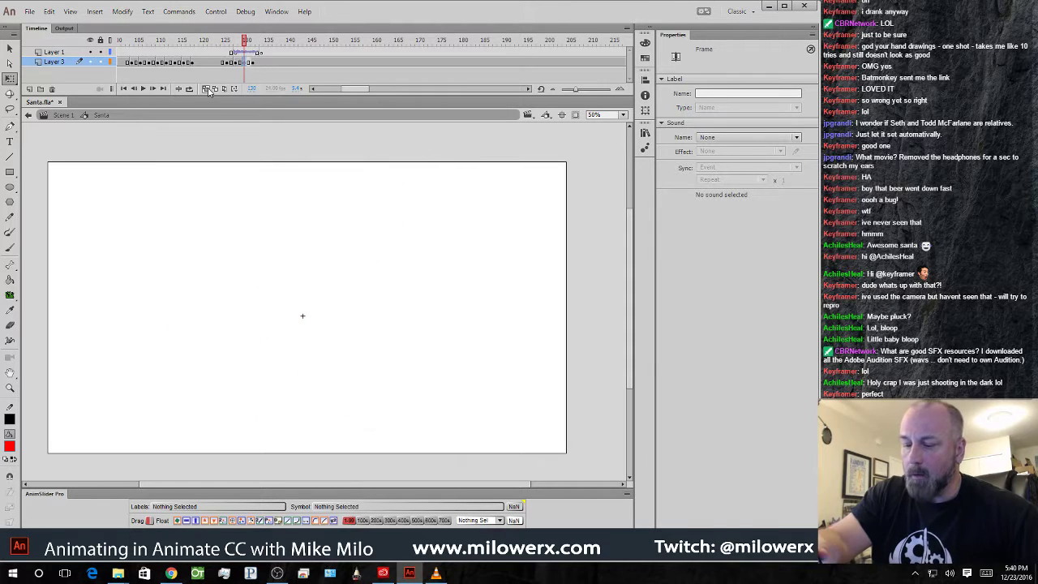
click(205, 89)
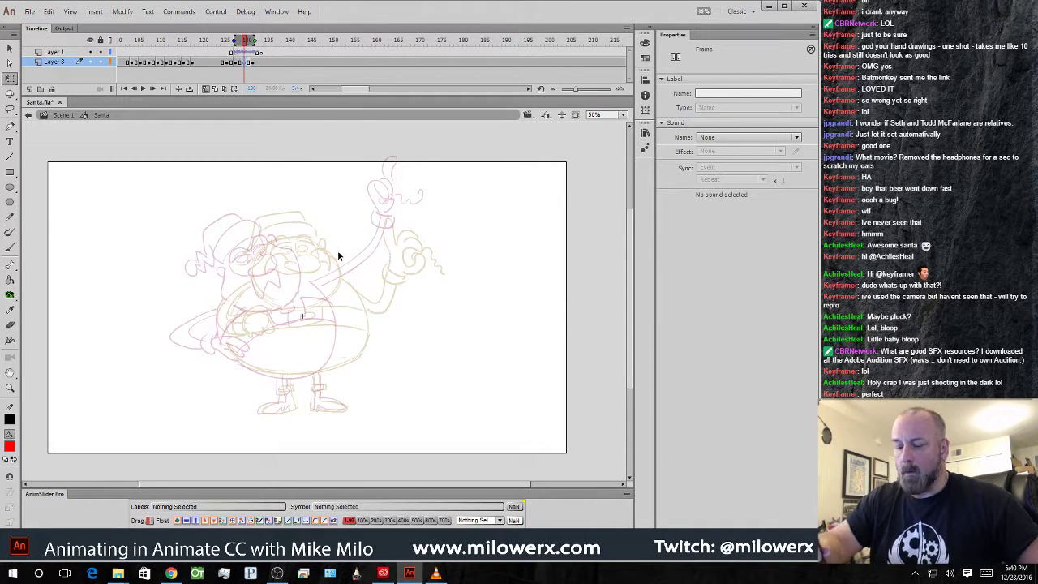
- Sketch the in-between Santa's head, hat, eyes and nose in red with the Brush tool on frame 130
click(12, 249)
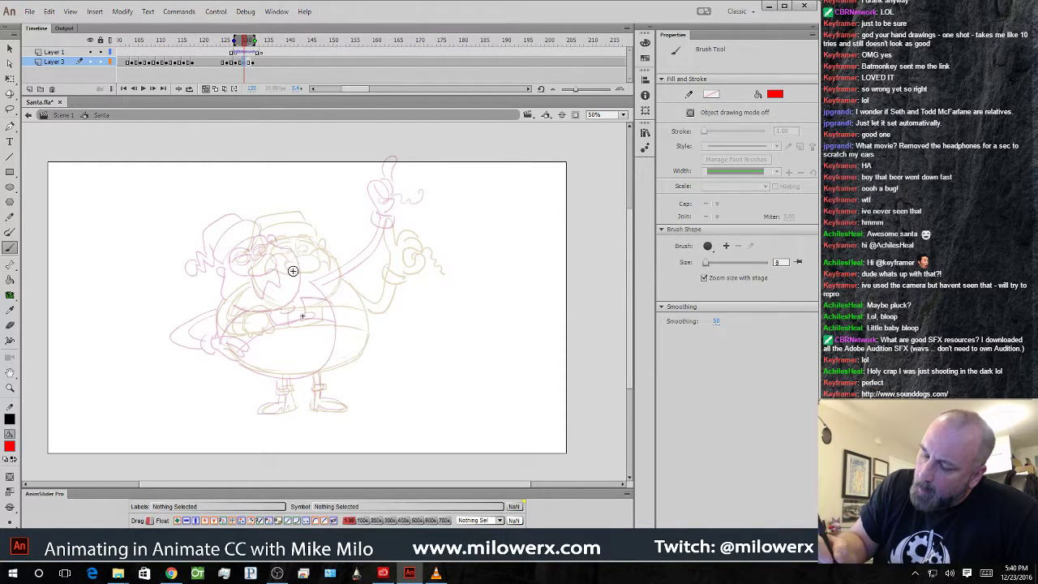
mouse_move(284, 234)
mouse_down()
mouse_move(255, 237)
mouse_move(274, 266)
mouse_up()
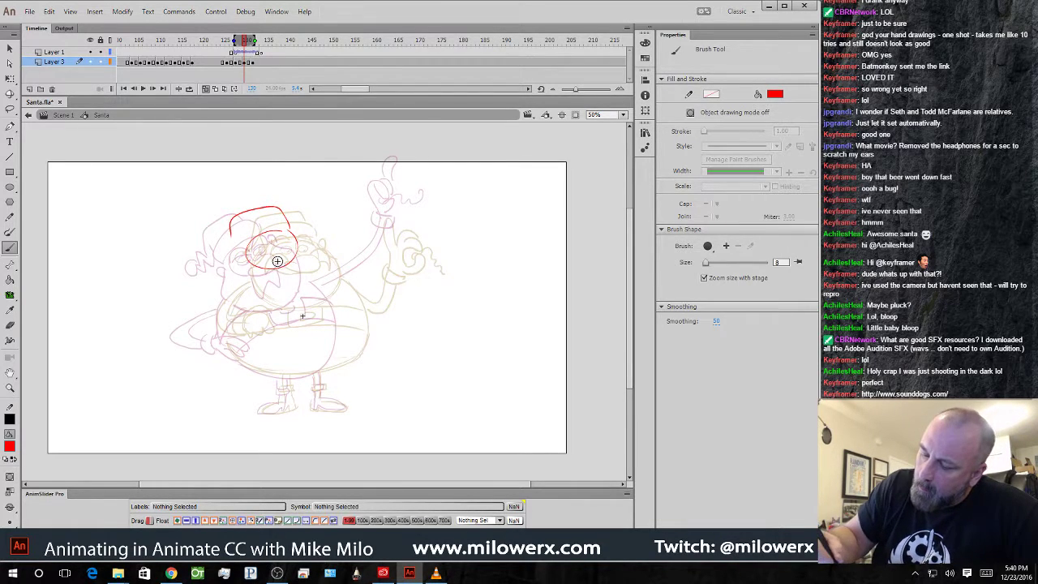
drag(236, 246, 247, 252)
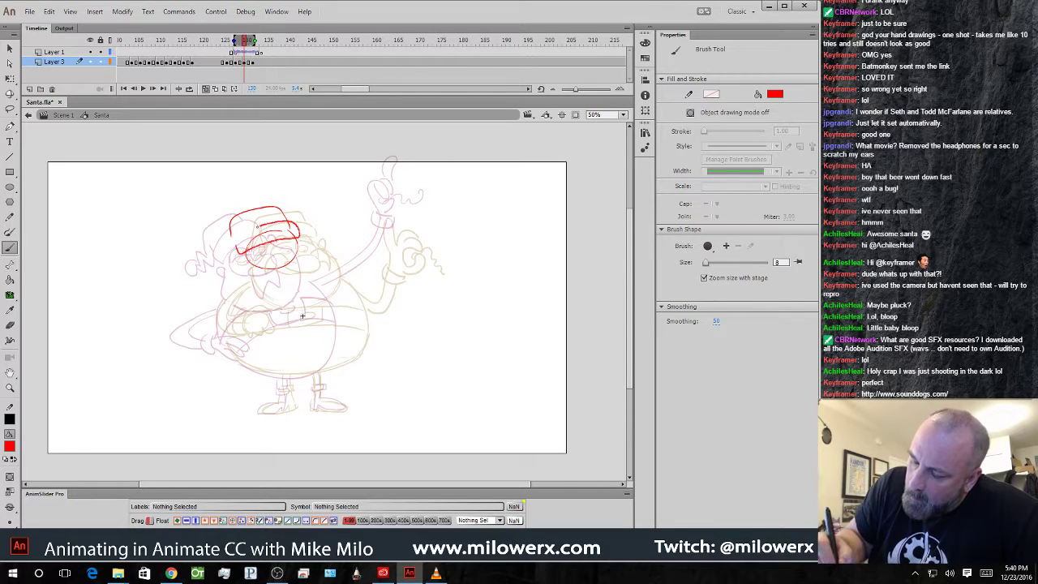
key(ctrl+z)
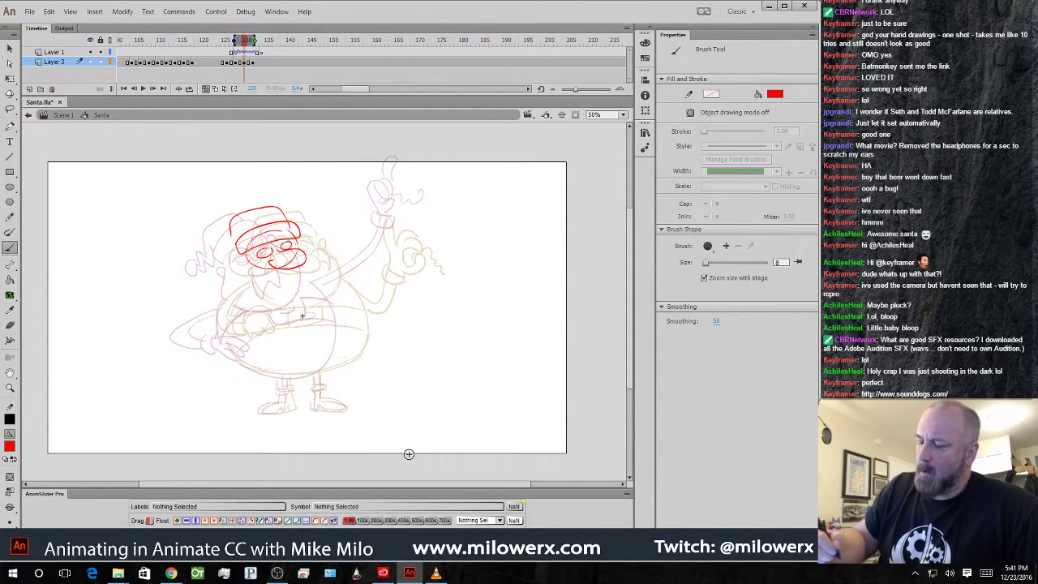
- Flip between frame 130 and its neighbouring frames to check the head sketch against the adjacent Santa poses
key(comma)
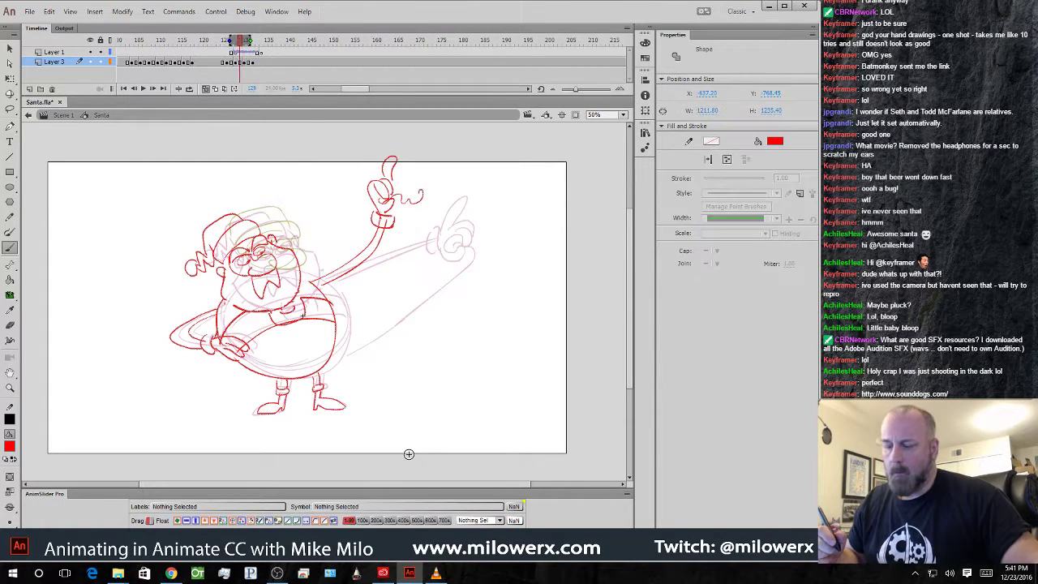
key(comma)
key(period)
key(period)
key(period)
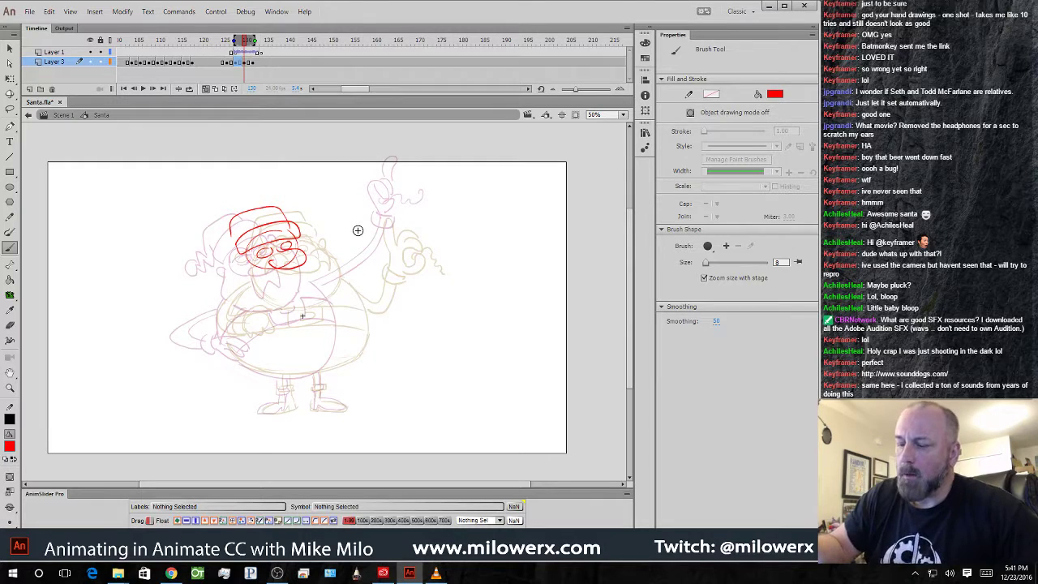
click(243, 63)
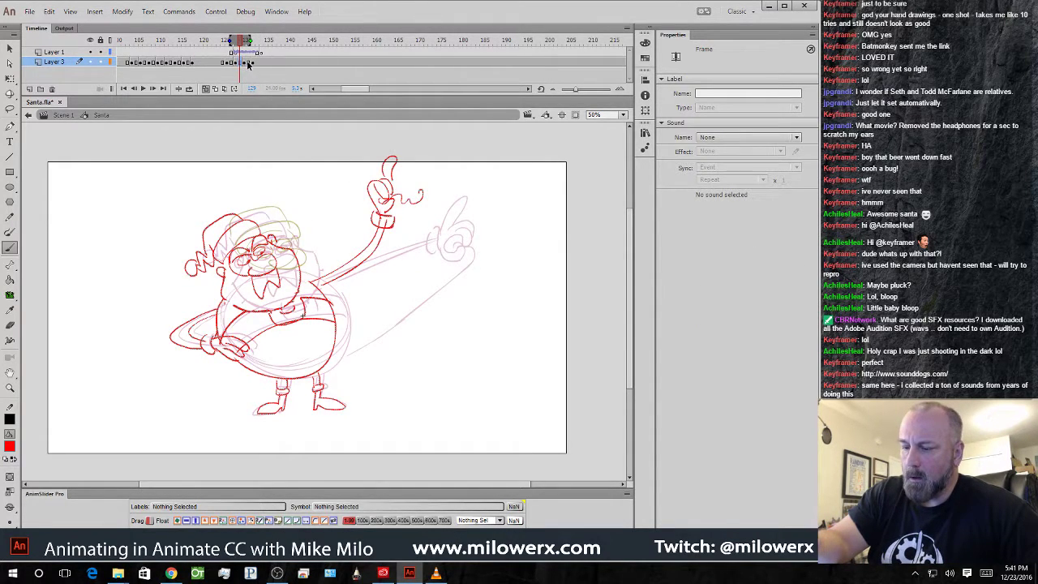
click(248, 63)
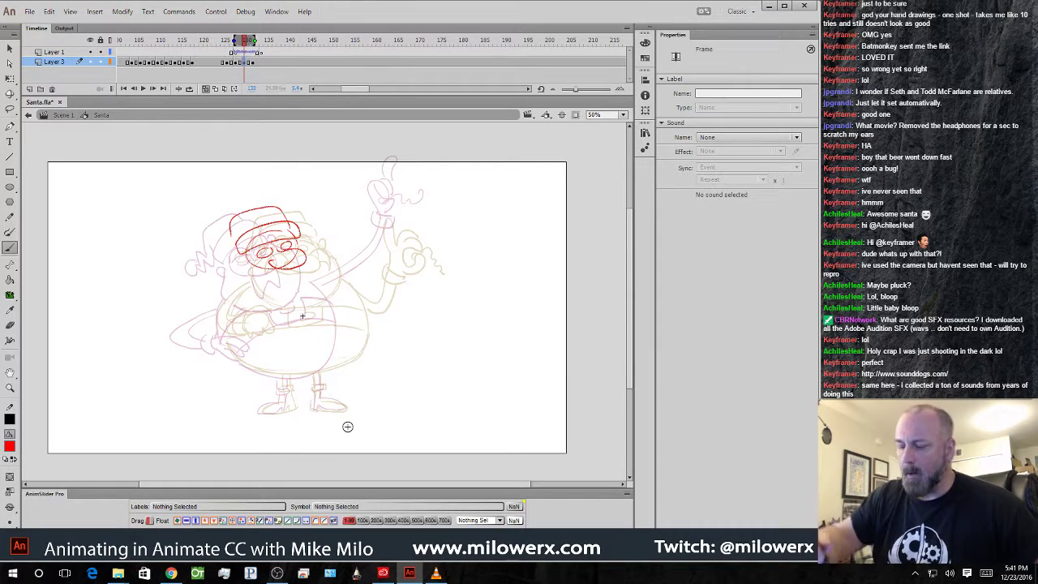
- Sketch the in-between Santa's moustache, eyebrows and ears in red with the Brush tool on frame 130
ctrl+click(331, 259)
drag(396, 296, 466, 254)
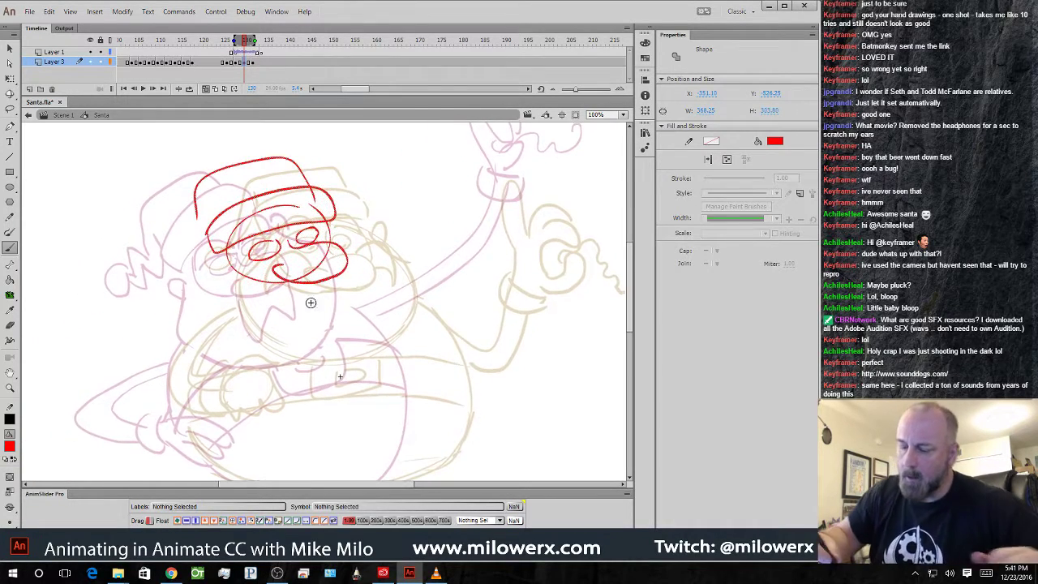
key(b)
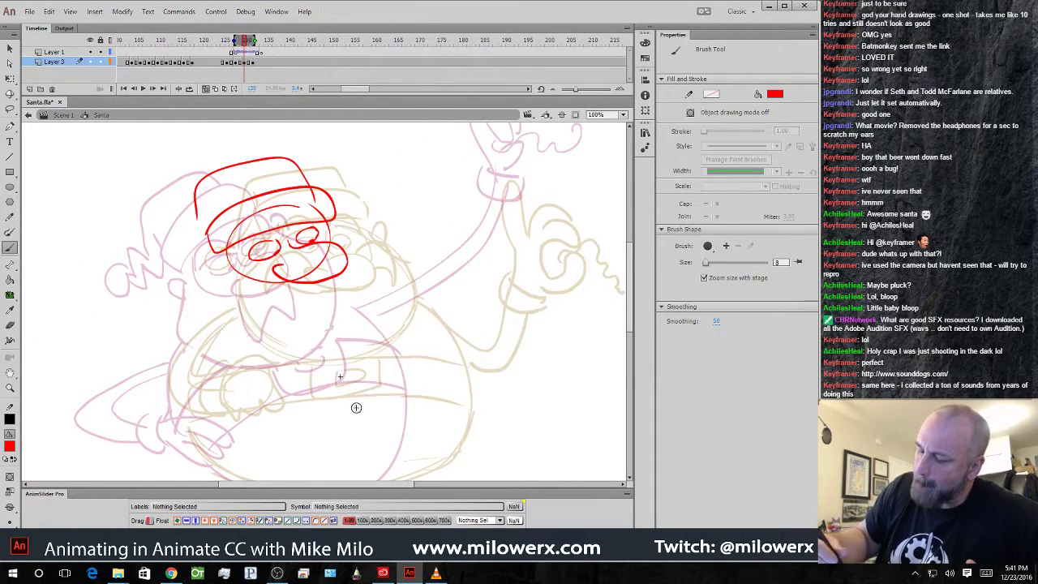
drag(276, 273, 234, 311)
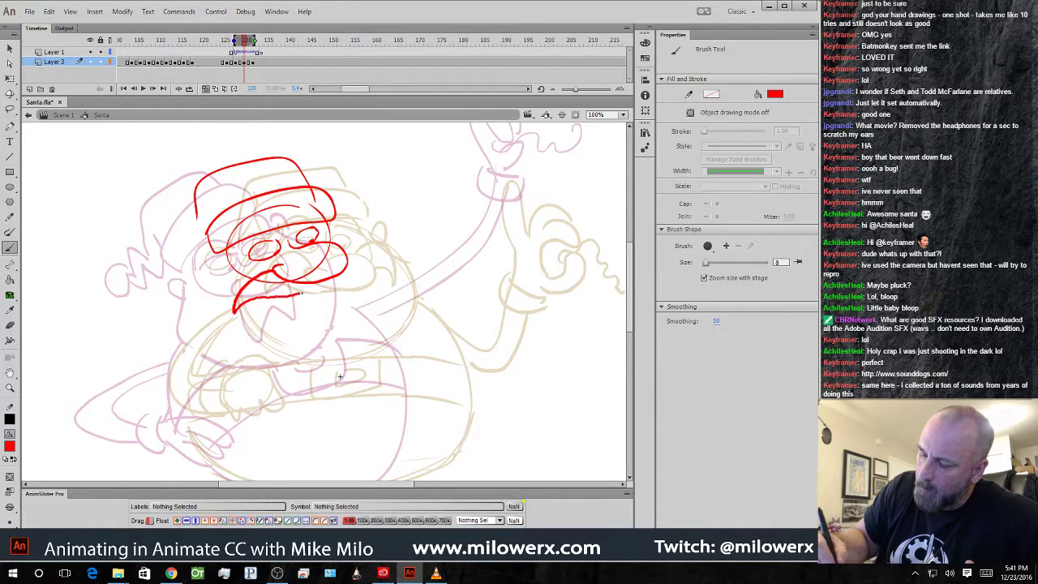
drag(365, 259, 346, 251)
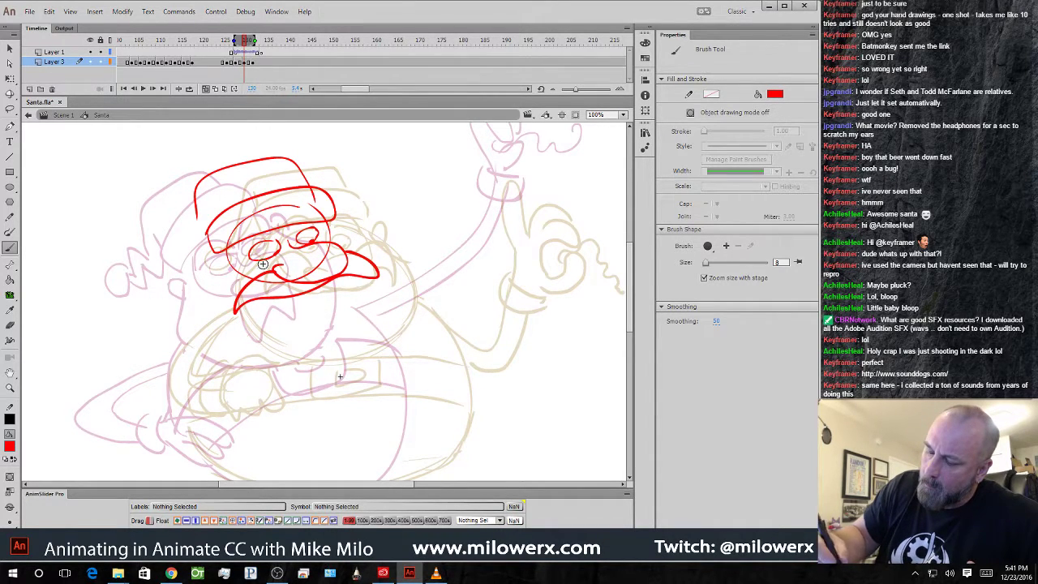
drag(240, 253, 243, 249)
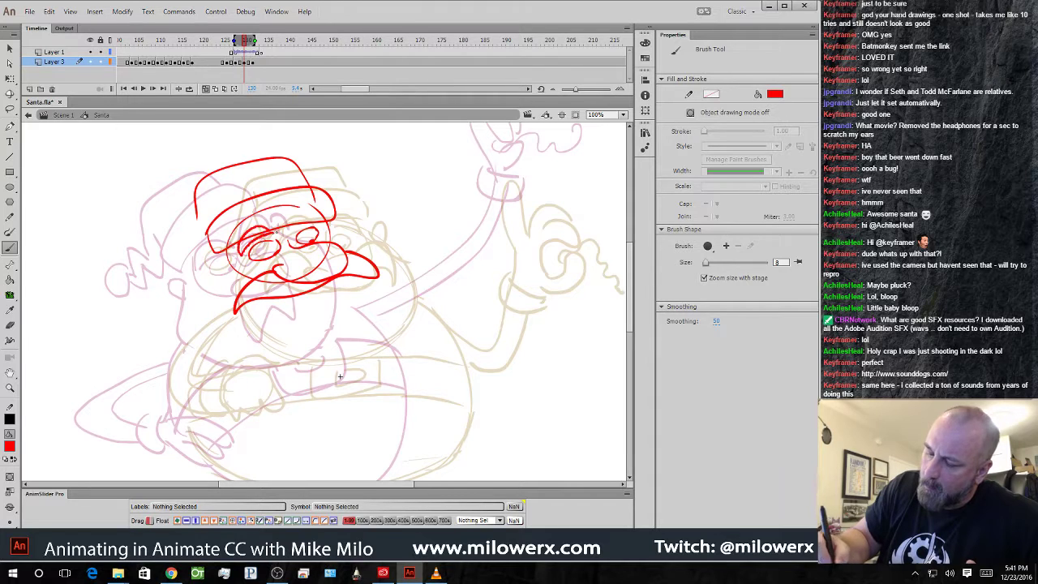
mouse_move(297, 231)
mouse_down()
mouse_move(303, 215)
mouse_move(297, 230)
mouse_up()
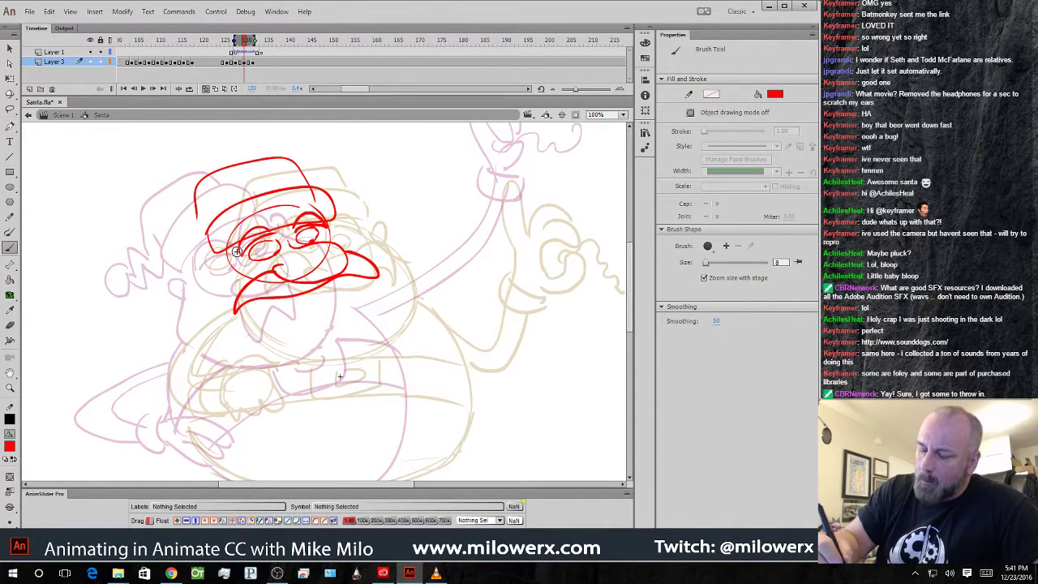
mouse_move(227, 268)
mouse_down()
mouse_move(208, 265)
mouse_move(228, 279)
mouse_up()
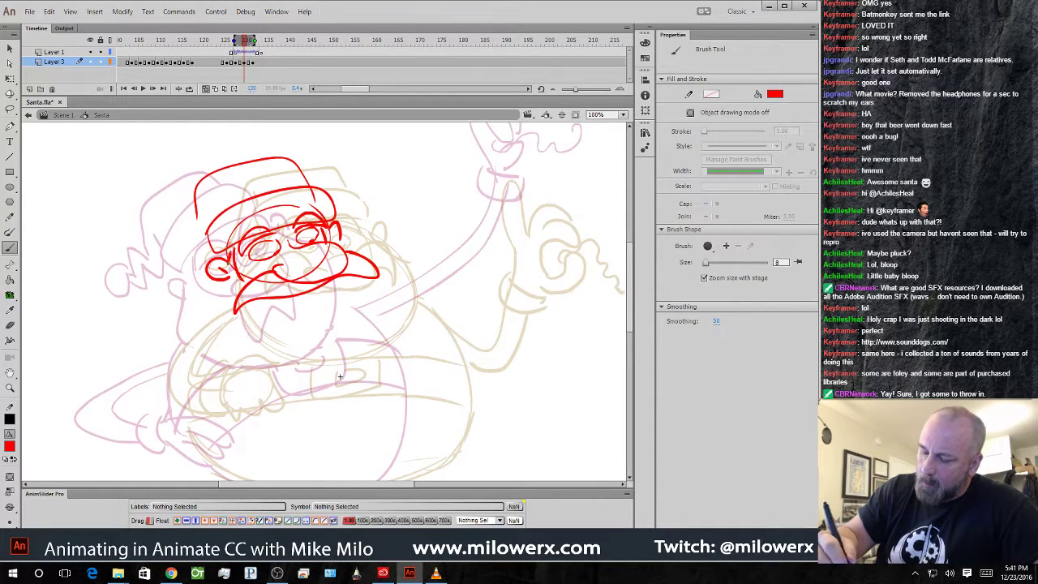
key(ctrl+z)
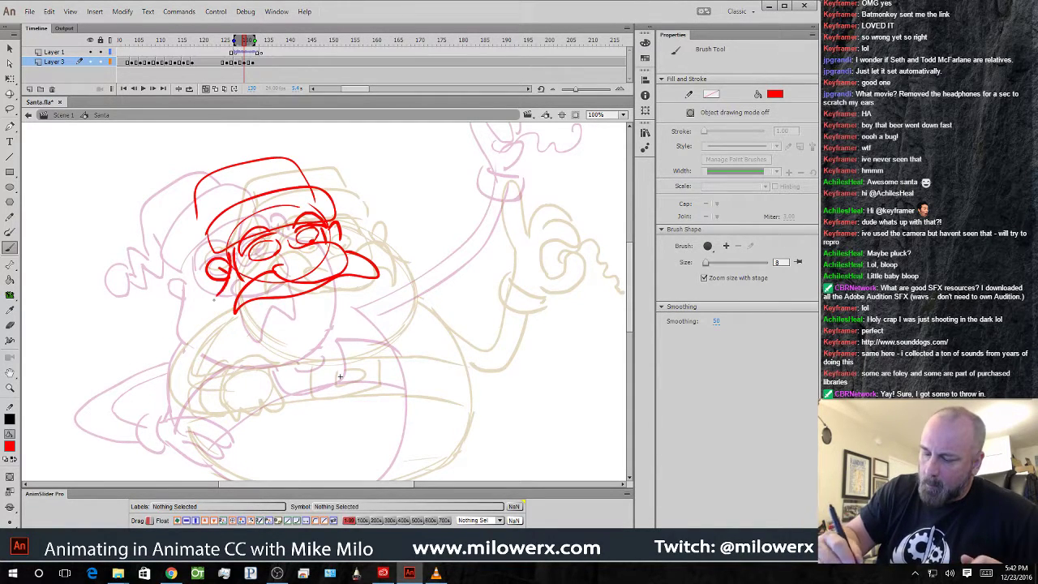
- Sketch the beard, round belly and bent arm below the in-between Santa's head on frame 130
mouse_move(225, 308)
mouse_down()
mouse_move(236, 323)
mouse_move(325, 347)
mouse_move(362, 283)
mouse_up()
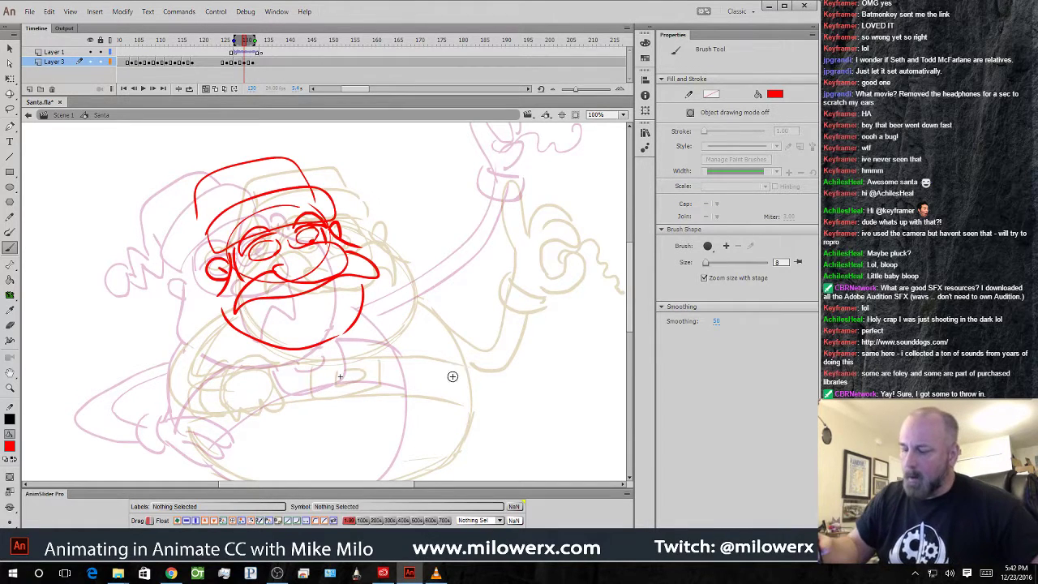
scroll(489, 324, down, 3)
mouse_move(347, 201)
mouse_down()
mouse_move(369, 217)
mouse_move(399, 279)
mouse_move(402, 337)
mouse_move(364, 383)
mouse_move(324, 403)
mouse_move(273, 406)
mouse_move(196, 376)
mouse_move(173, 317)
mouse_move(202, 241)
mouse_move(99, 280)
mouse_move(75, 311)
mouse_move(137, 335)
mouse_up()
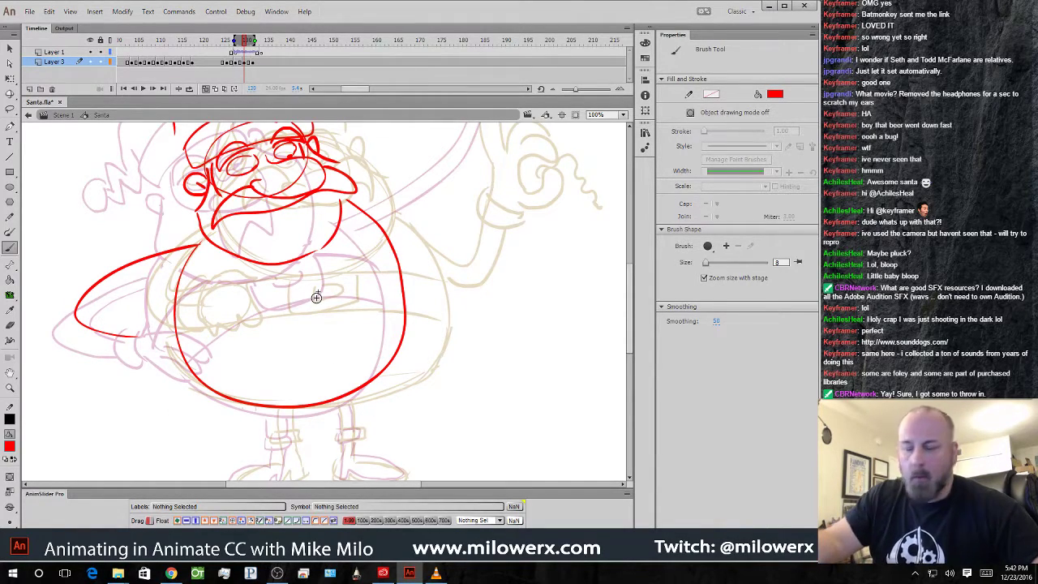
- Compare the neighbouring poses, then lasso and delete the arm and hand resting on Santa's belly on frame 132
key(comma)
key(comma)
key(period)
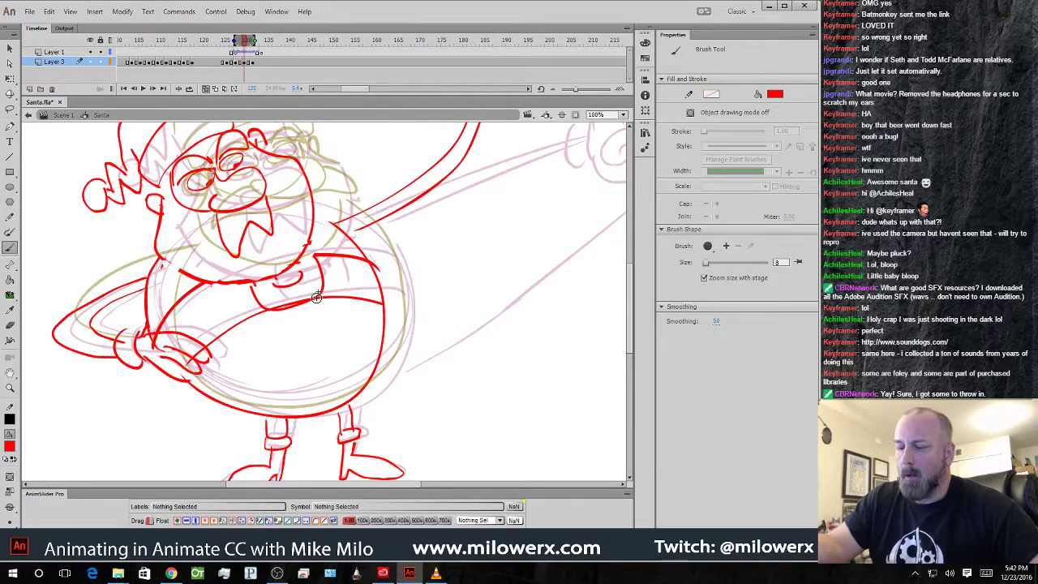
key(period)
click(11, 127)
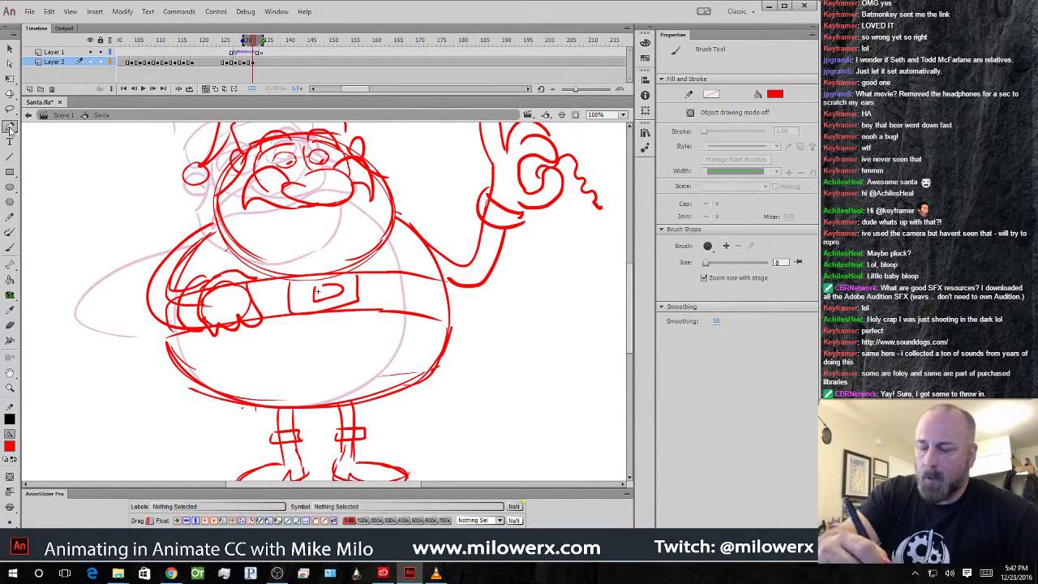
click(10, 109)
mouse_move(271, 316)
mouse_down()
mouse_move(220, 238)
mouse_move(192, 217)
mouse_move(141, 284)
mouse_move(267, 343)
mouse_up()
key(Delete)
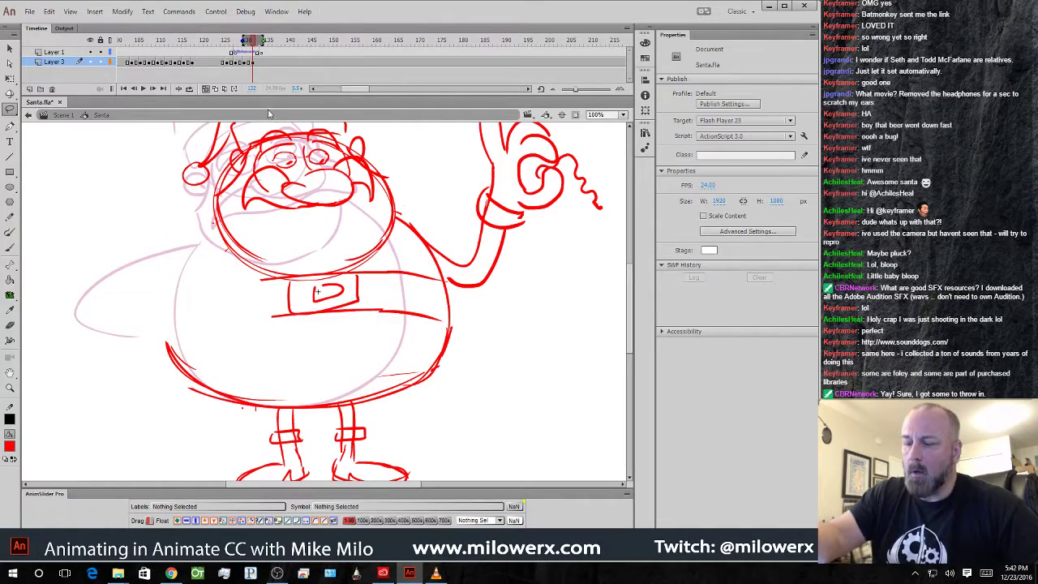
- Redraw the deleted arm on frame 132 with the Brush tool, bent outward with the hand on the hip, and complete the belly outline
click(229, 40)
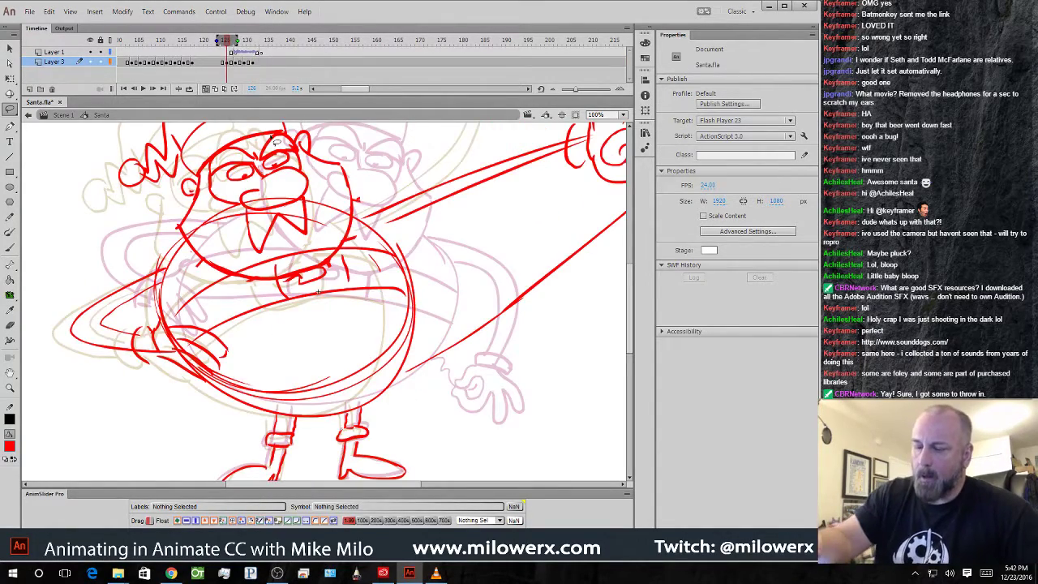
mouse_move(231, 47)
mouse_down()
mouse_move(172, 52)
mouse_move(255, 61)
mouse_up()
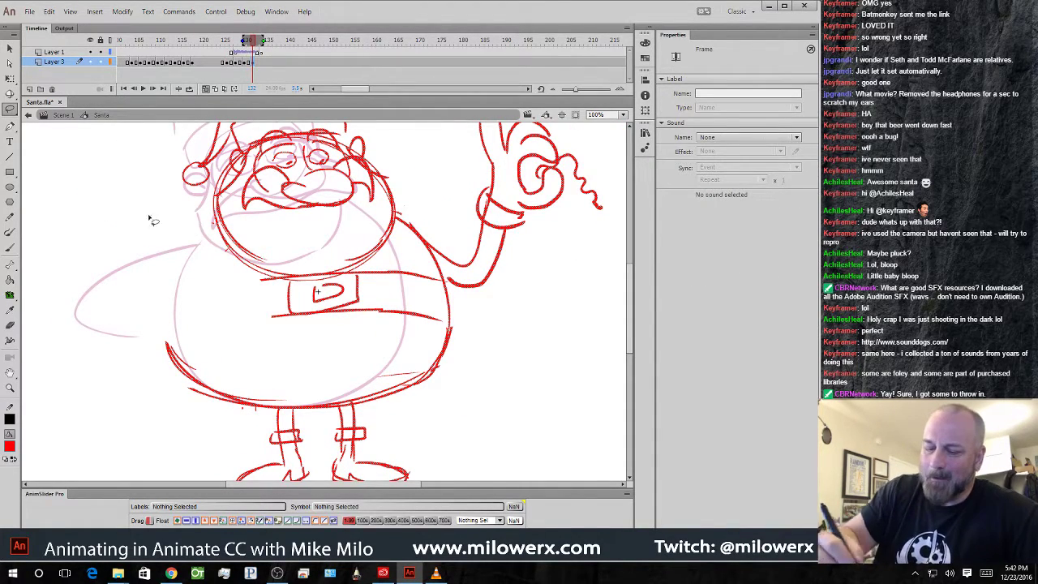
key(b)
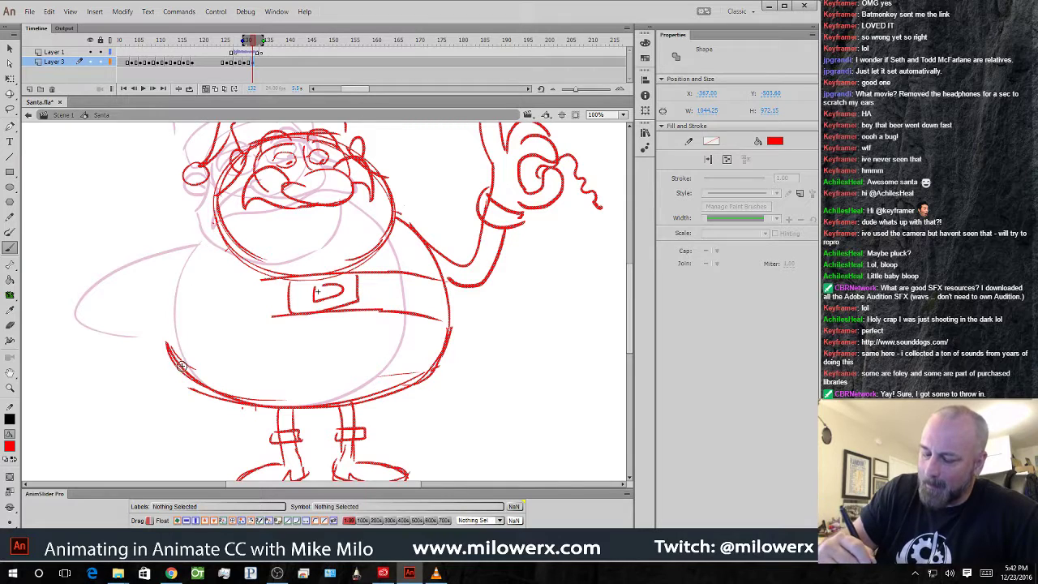
mouse_move(181, 365)
mouse_down()
mouse_move(164, 331)
mouse_move(174, 275)
mouse_move(218, 229)
mouse_move(118, 256)
mouse_move(107, 290)
mouse_move(154, 312)
mouse_up()
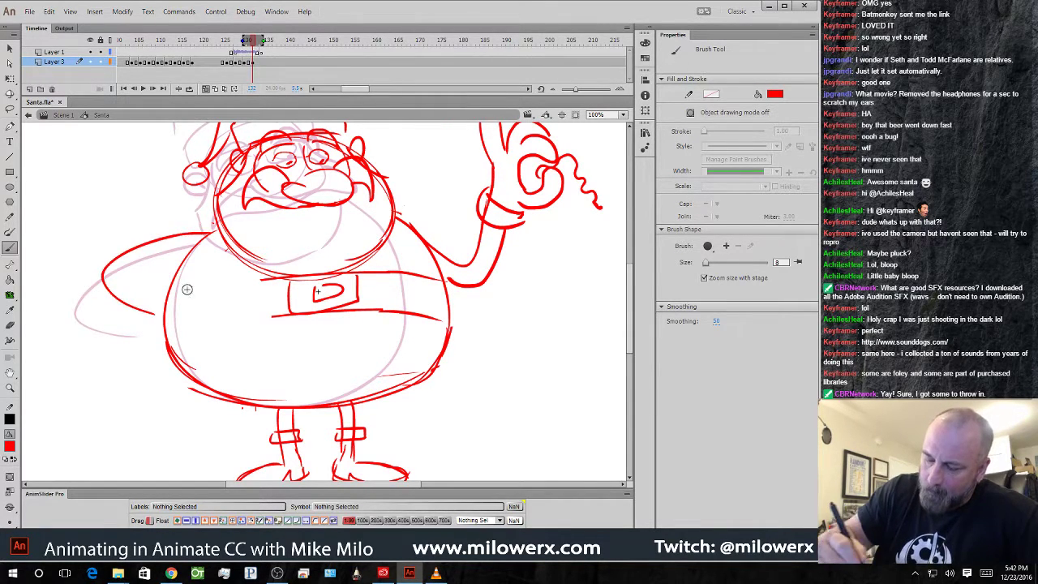
mouse_move(134, 263)
mouse_down()
mouse_move(145, 291)
mouse_move(172, 271)
mouse_move(196, 332)
mouse_up()
mouse_move(169, 301)
mouse_down()
mouse_move(192, 345)
mouse_move(173, 342)
mouse_move(146, 281)
mouse_move(138, 313)
mouse_move(149, 281)
mouse_up()
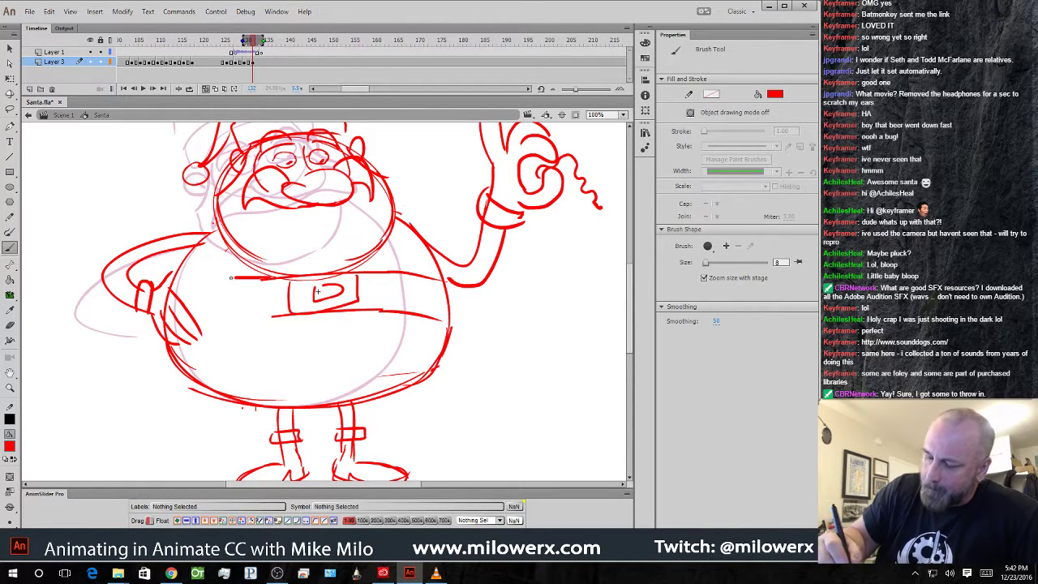
- Extend the upper and lower belt lines across the belly toward the hand on the hip on frame 132
drag(231, 277, 178, 282)
mouse_move(259, 315)
mouse_down()
mouse_move(212, 321)
mouse_move(276, 315)
mouse_up()
key(ctrl+z)
key(ctrl+z)
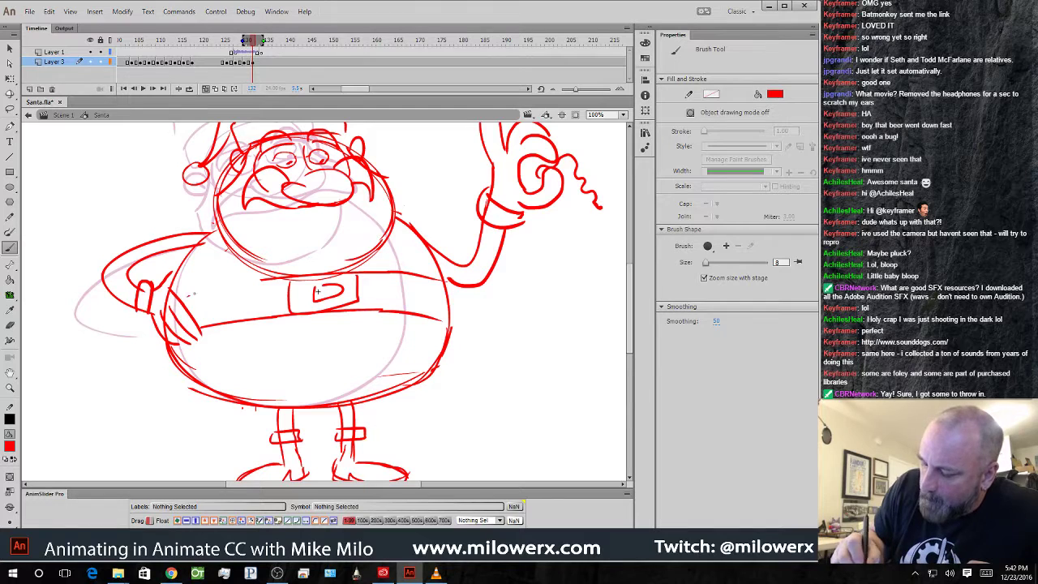
drag(188, 297, 276, 278)
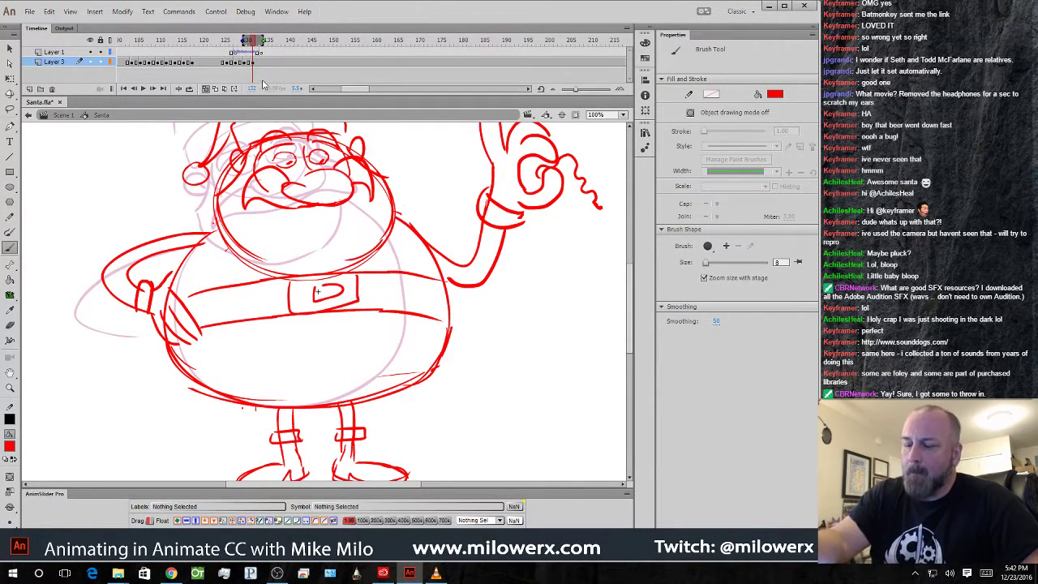
- Scrub the poses with onion skinning off, turn it back on, and add the bent arm's inner line to the in-between sketch
click(206, 88)
mouse_move(255, 43)
mouse_down()
mouse_move(238, 49)
mouse_move(254, 53)
mouse_up()
click(206, 88)
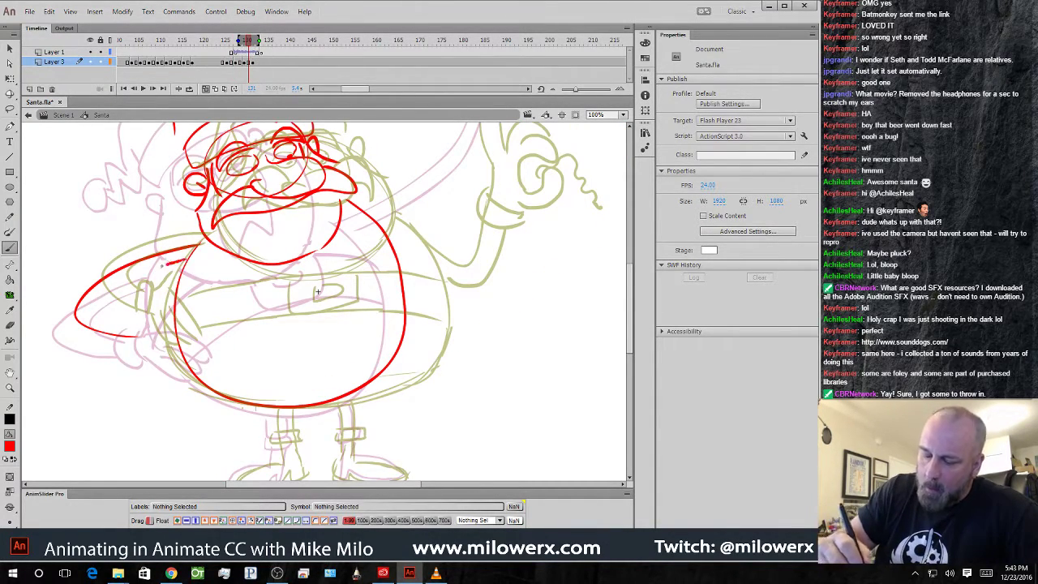
mouse_move(164, 265)
mouse_down()
mouse_move(102, 297)
mouse_move(141, 321)
mouse_up()
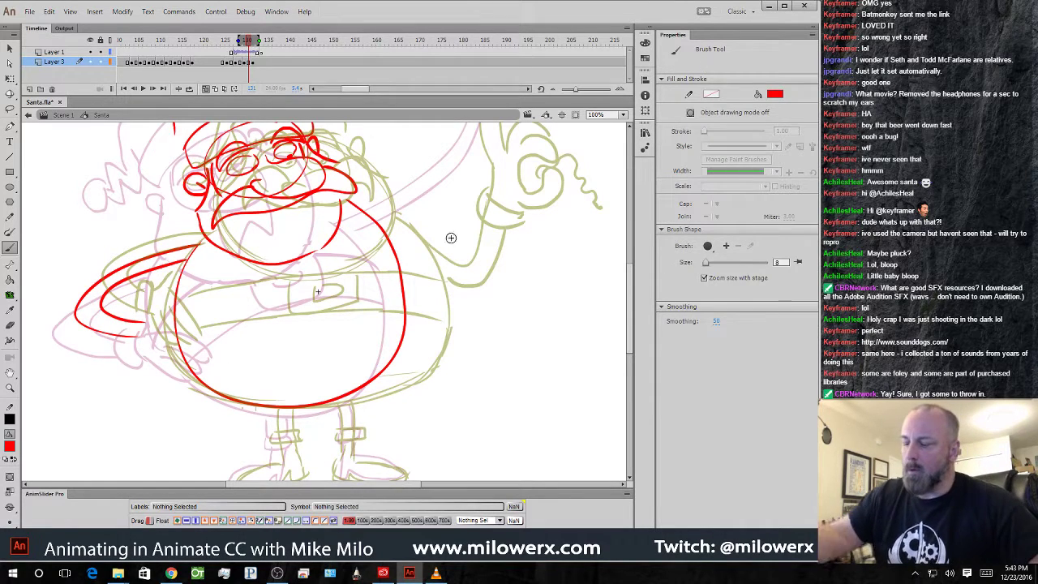
- Cut the old sketch from frame 130 and redraw Santa's nose, eyes, eyebrows and moustache over the following pose
click(246, 62)
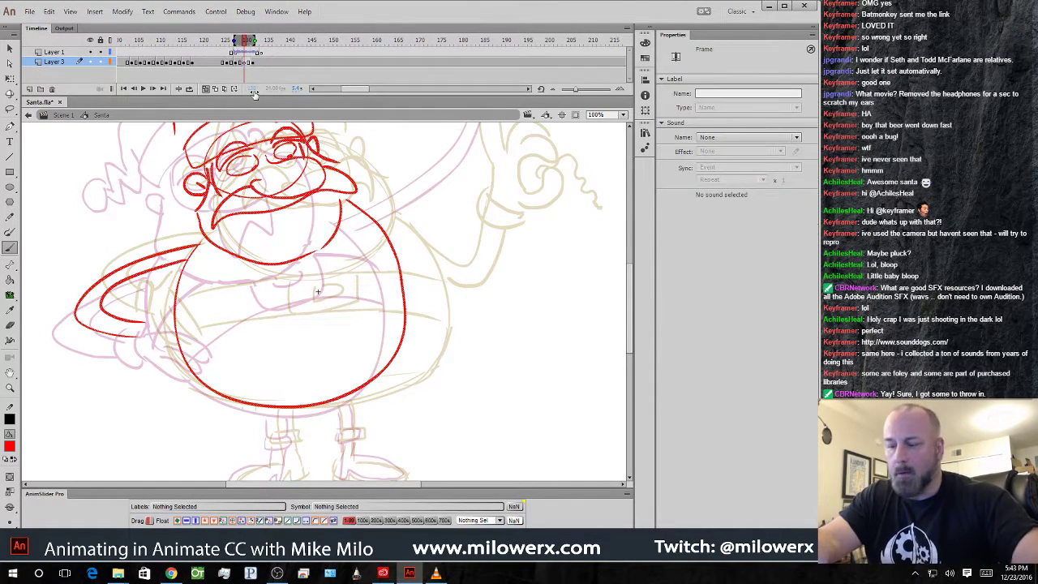
key(ctrl+x)
drag(411, 258, 430, 309)
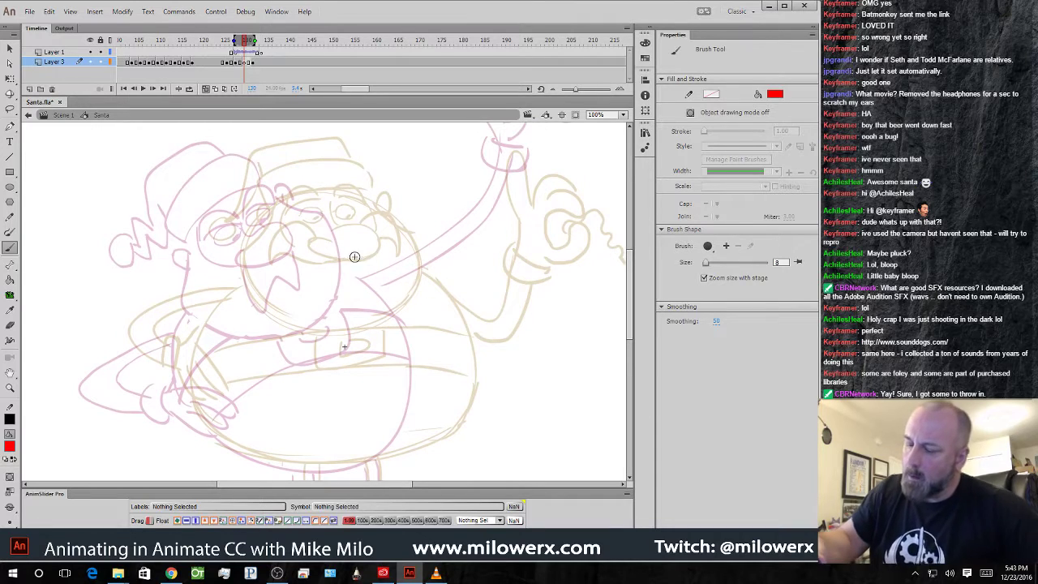
mouse_move(322, 215)
mouse_down()
mouse_move(348, 204)
mouse_move(284, 205)
mouse_move(341, 185)
mouse_move(342, 225)
mouse_move(357, 218)
mouse_move(375, 249)
mouse_move(347, 261)
mouse_move(316, 251)
mouse_move(329, 238)
mouse_move(300, 221)
mouse_move(272, 268)
mouse_move(336, 264)
mouse_up()
mouse_move(367, 227)
mouse_down()
mouse_move(399, 251)
mouse_move(383, 248)
mouse_up()
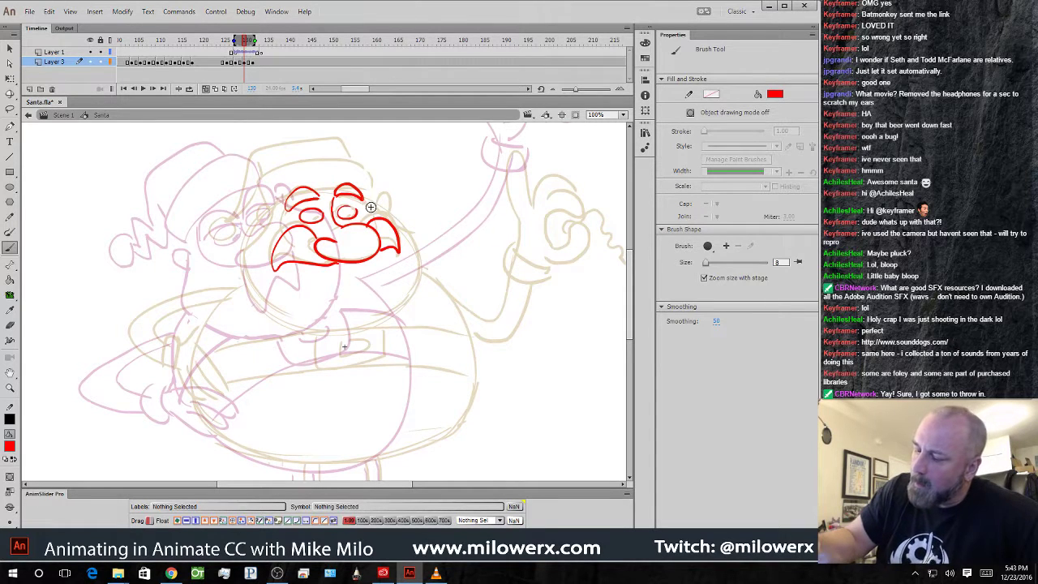
- Draw the ears, the round beard outline and the hat with its pompom around the new face on frame 130
drag(379, 211, 390, 210)
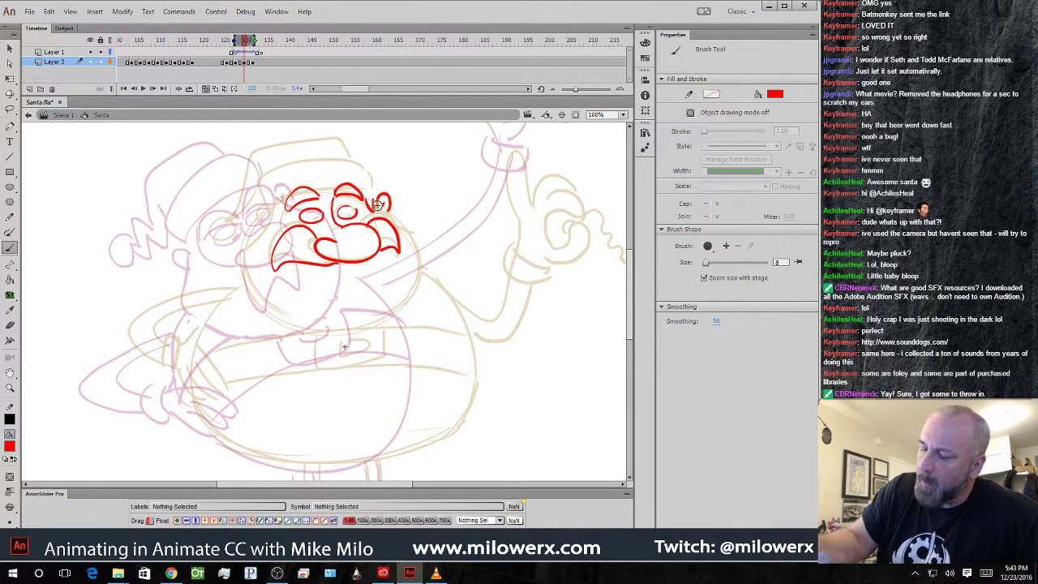
drag(271, 209, 257, 228)
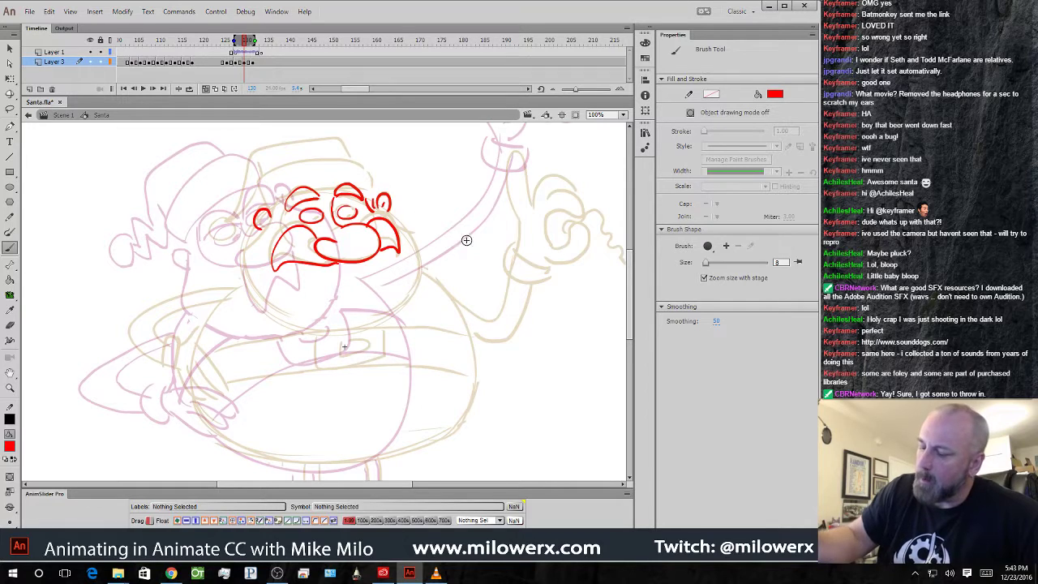
mouse_move(390, 224)
mouse_down()
mouse_move(416, 254)
mouse_move(399, 311)
mouse_move(355, 331)
mouse_move(308, 331)
mouse_move(278, 317)
mouse_move(252, 284)
mouse_up()
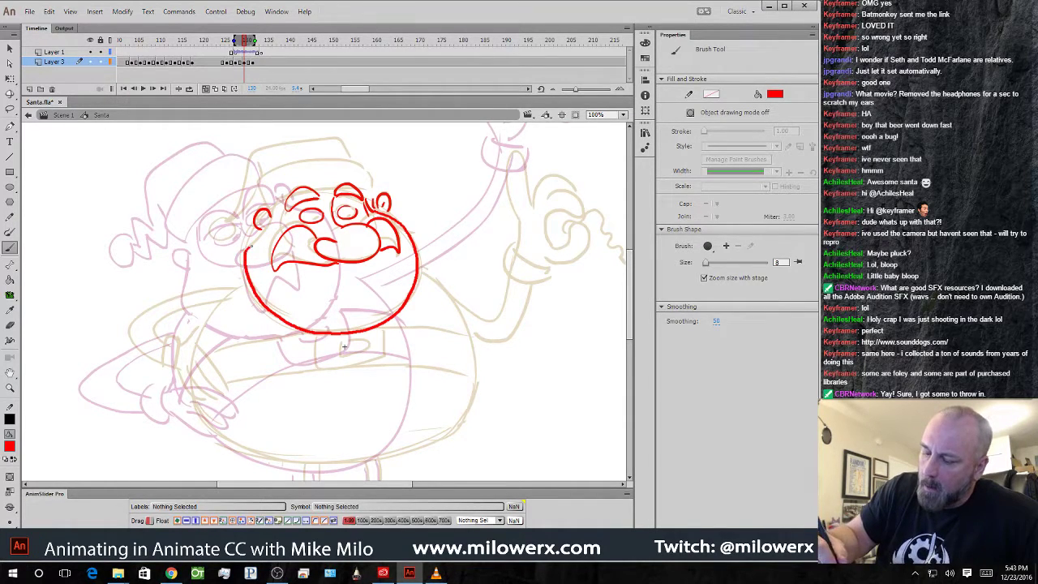
mouse_move(369, 170)
mouse_down()
mouse_move(298, 159)
mouse_move(266, 172)
mouse_move(265, 193)
mouse_move(325, 189)
mouse_move(352, 157)
mouse_move(323, 133)
mouse_move(253, 156)
mouse_move(215, 239)
mouse_move(238, 207)
mouse_up()
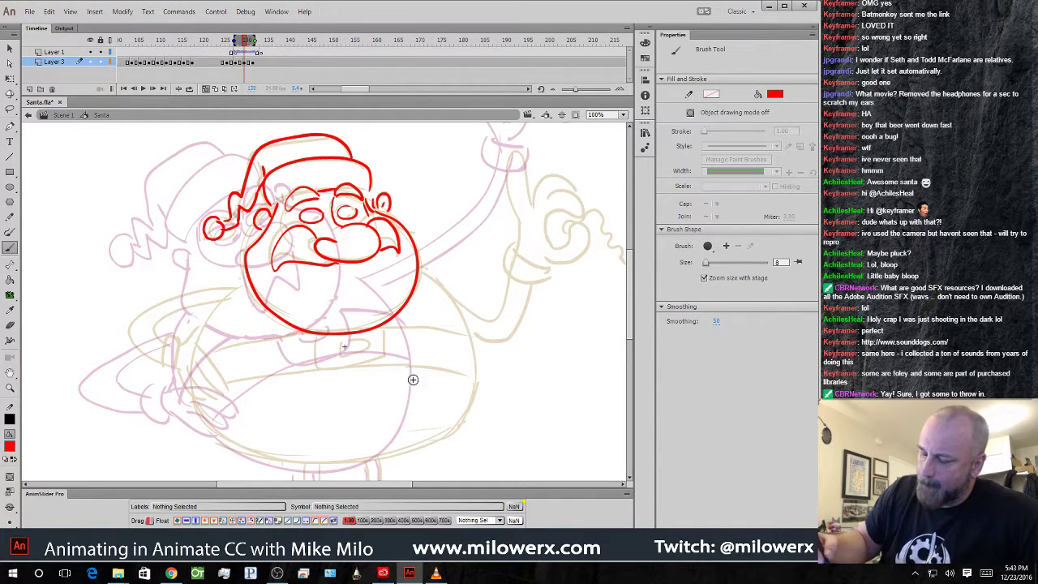
- Lasso the whole head on frame 130, rotate it slightly counterclockwise and move it left between the two onion-skinned poses
key(l)
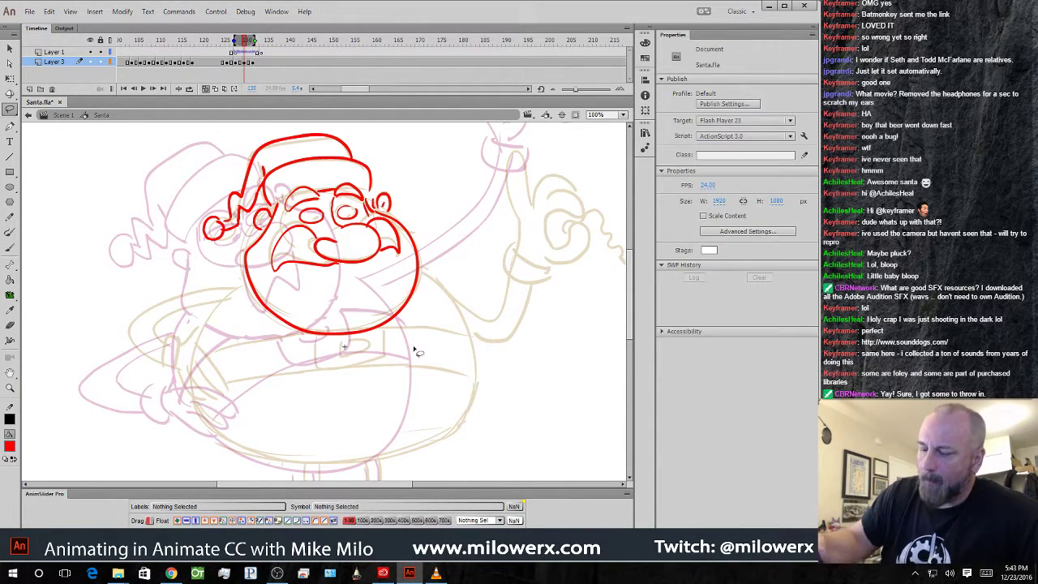
mouse_move(416, 351)
mouse_down()
mouse_move(228, 124)
mouse_move(355, 364)
mouse_up()
click(10, 77)
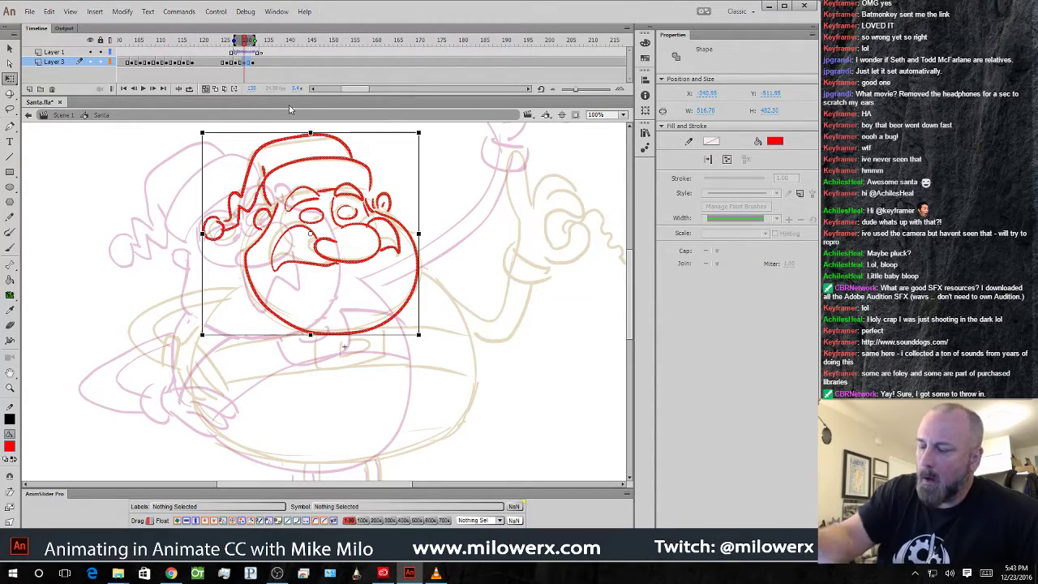
drag(427, 329, 429, 305)
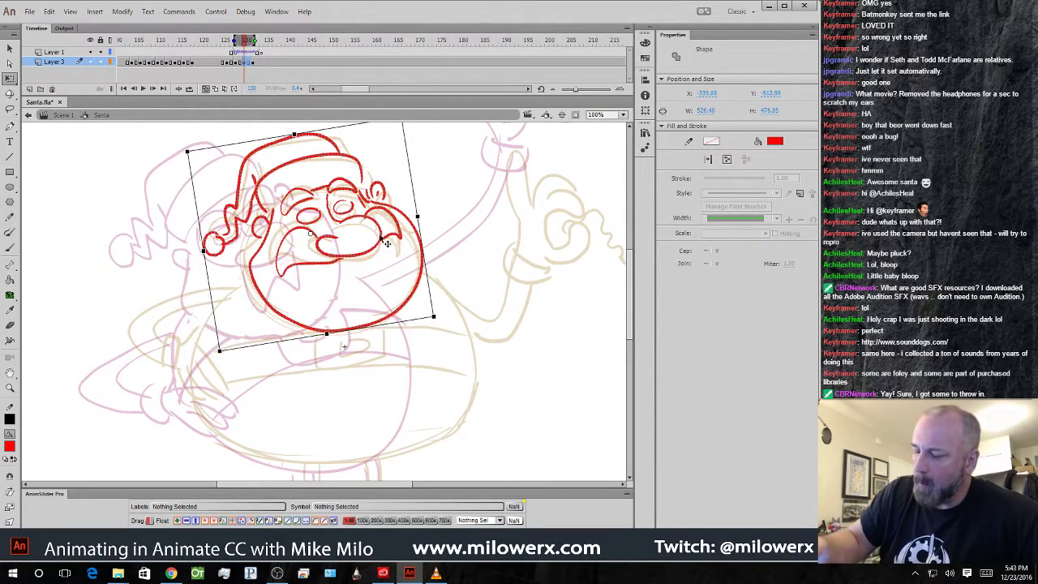
drag(382, 238, 340, 238)
click(400, 197)
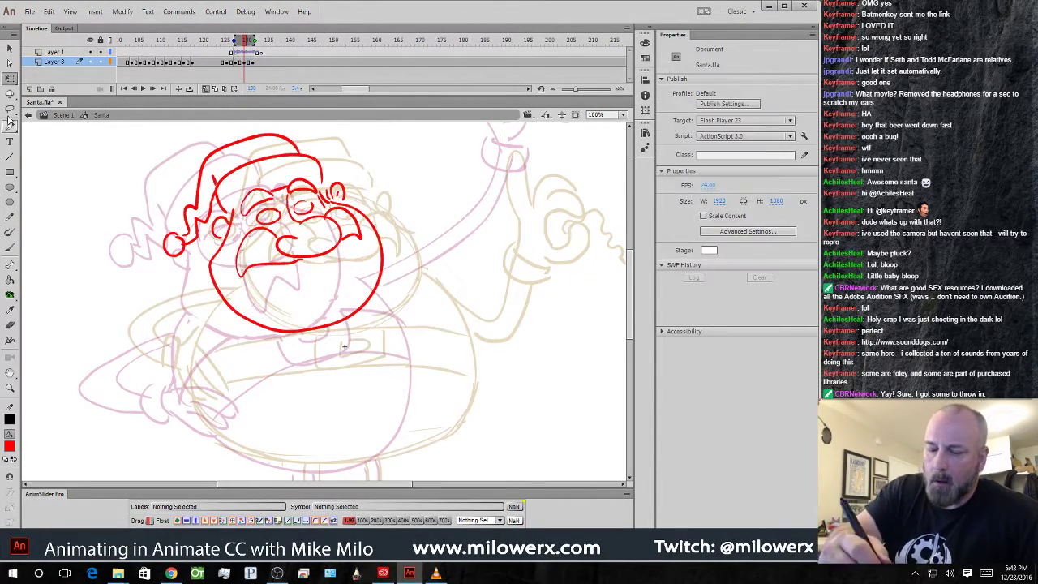
- With the Brush, draw the belt with its rectangular buckle and the torso's side line below the new head on frame 130
click(10, 232)
click(10, 248)
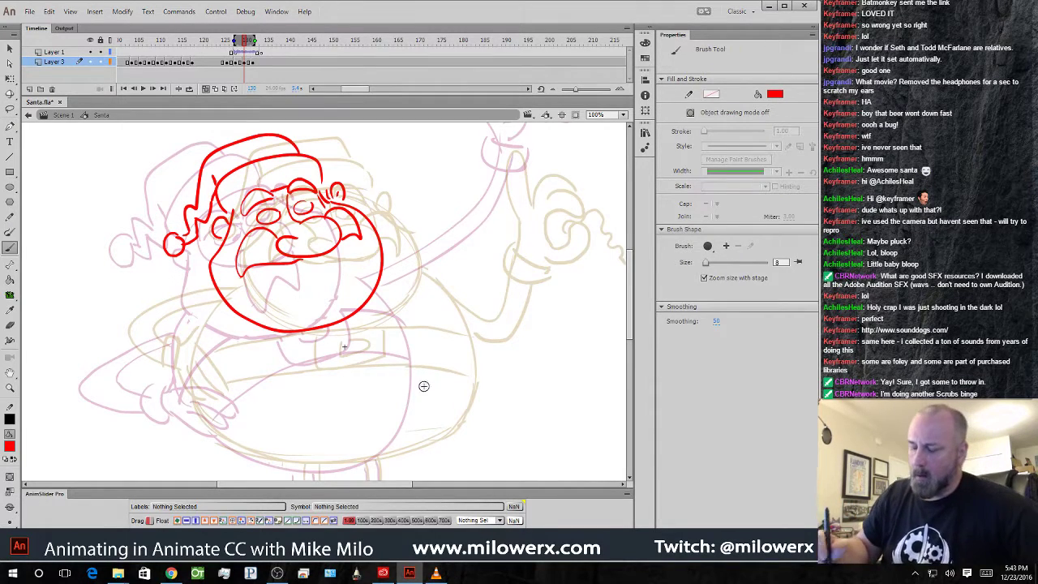
scroll(454, 365, down, 2)
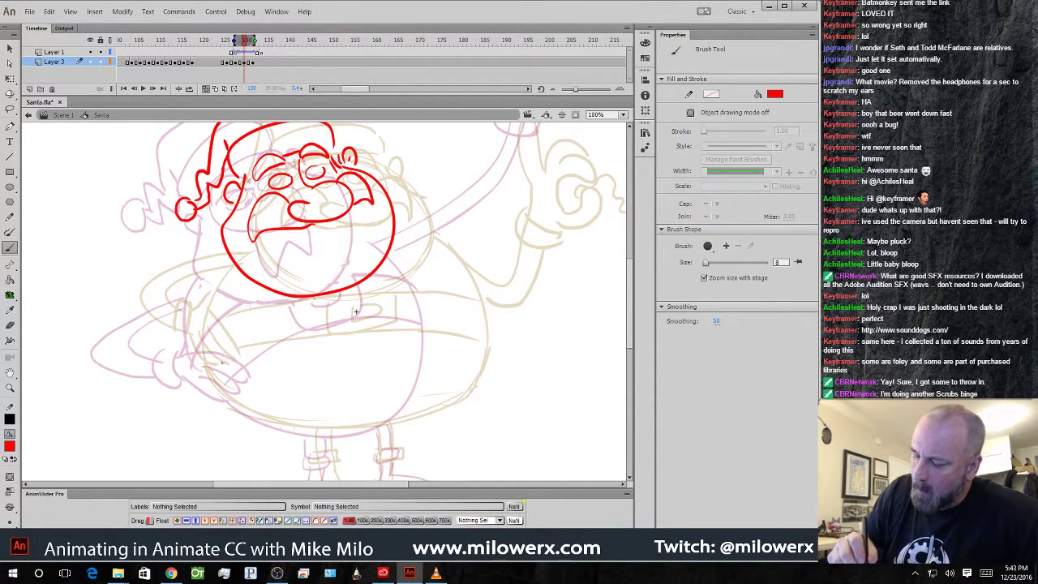
mouse_move(224, 362)
mouse_down()
mouse_move(273, 345)
mouse_move(438, 338)
mouse_up()
mouse_move(306, 306)
mouse_down()
mouse_move(321, 335)
mouse_move(373, 328)
mouse_up()
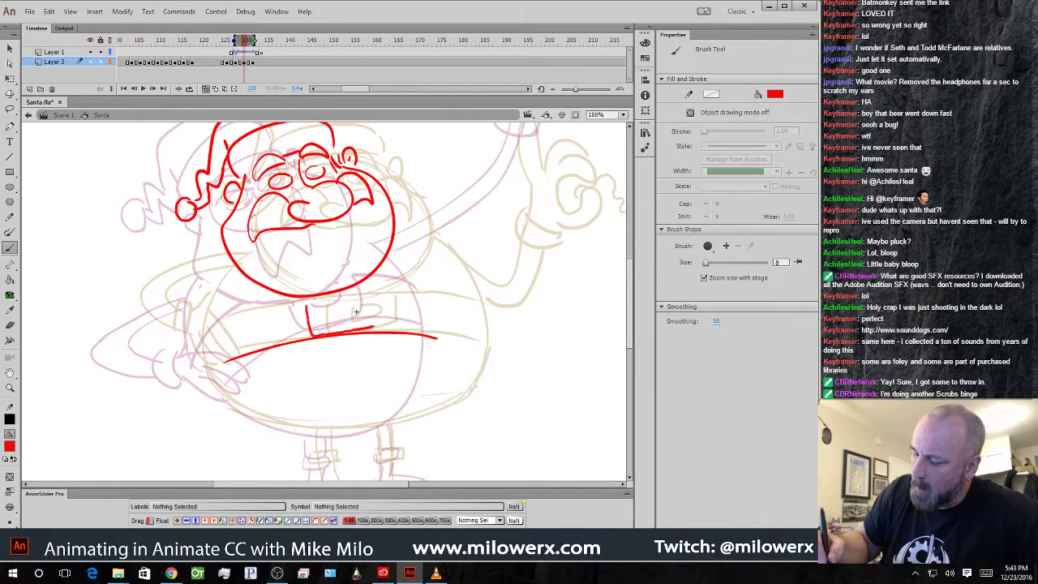
mouse_move(342, 294)
mouse_down()
mouse_move(313, 302)
mouse_move(360, 305)
mouse_move(327, 307)
mouse_up()
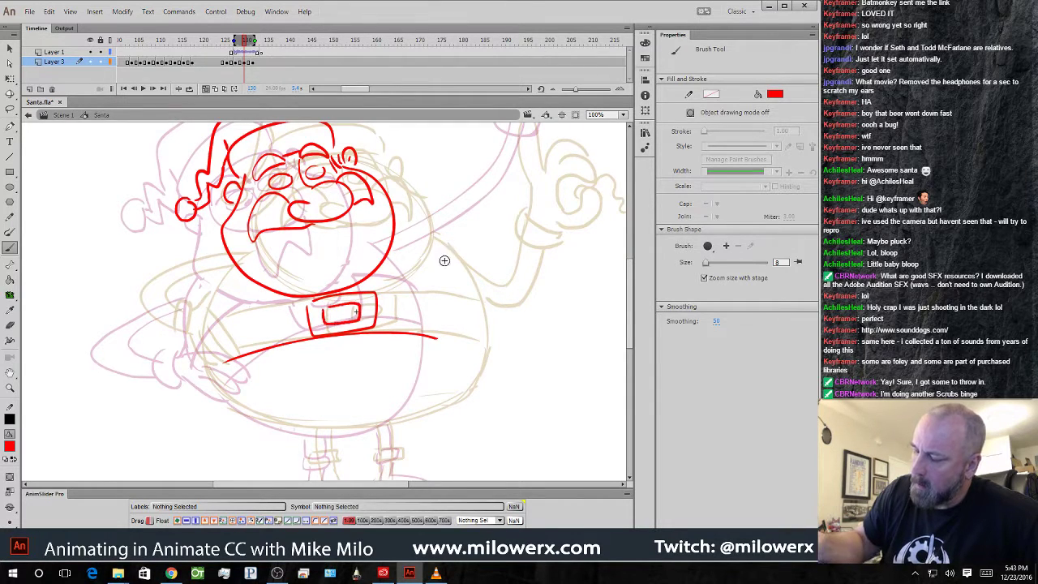
drag(399, 249, 437, 337)
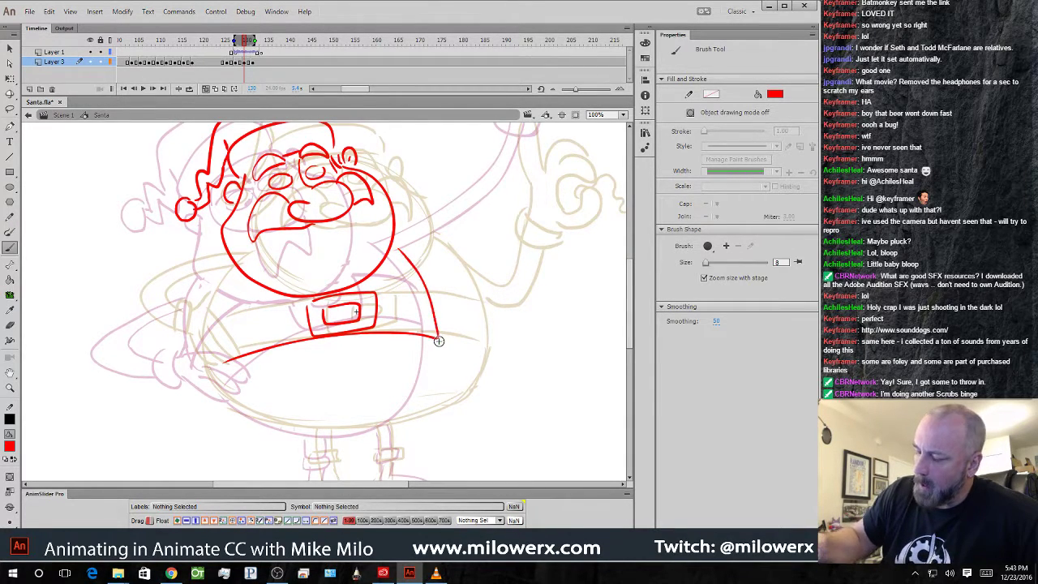
drag(387, 295, 430, 302)
drag(313, 302, 221, 325)
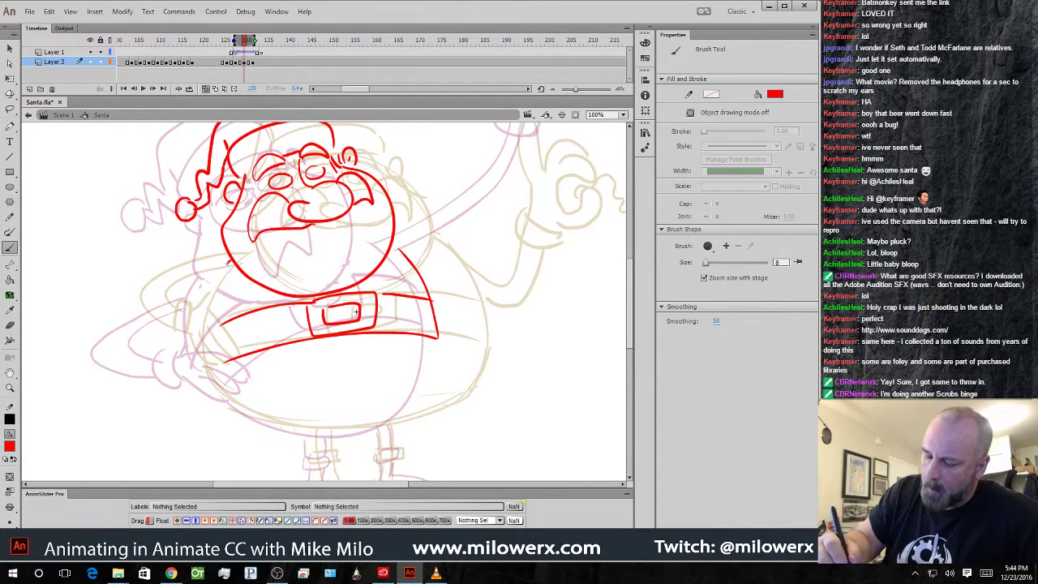
- Draw the round belly outline and the bent arm with its cuff and the hand resting on the hip
mouse_move(233, 260)
mouse_down()
mouse_move(203, 336)
mouse_move(222, 389)
mouse_move(271, 422)
mouse_move(350, 429)
mouse_move(387, 413)
mouse_move(427, 373)
mouse_up()
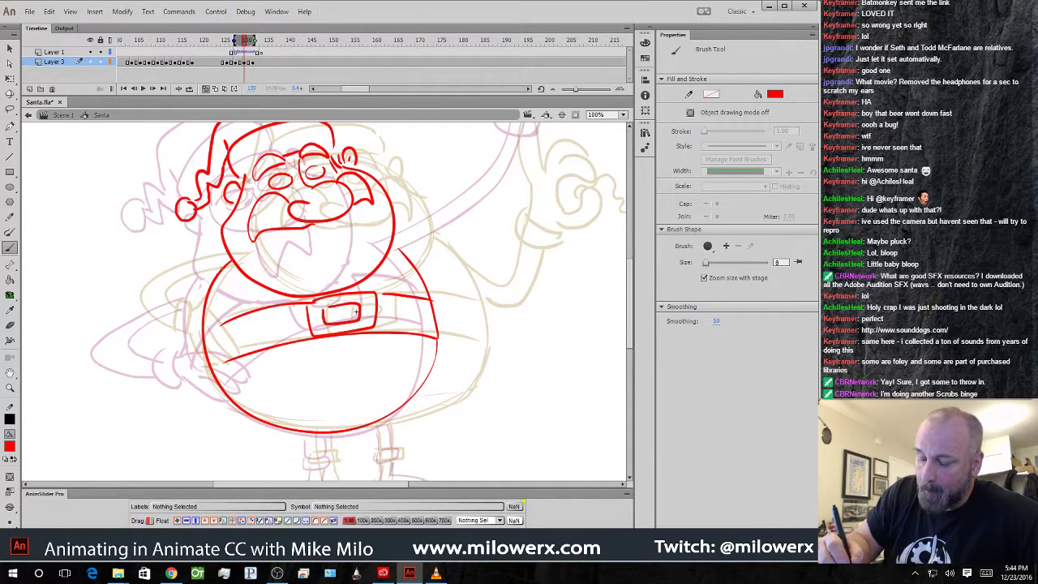
mouse_move(223, 268)
mouse_down()
mouse_move(159, 288)
mouse_move(130, 318)
mouse_move(188, 342)
mouse_up()
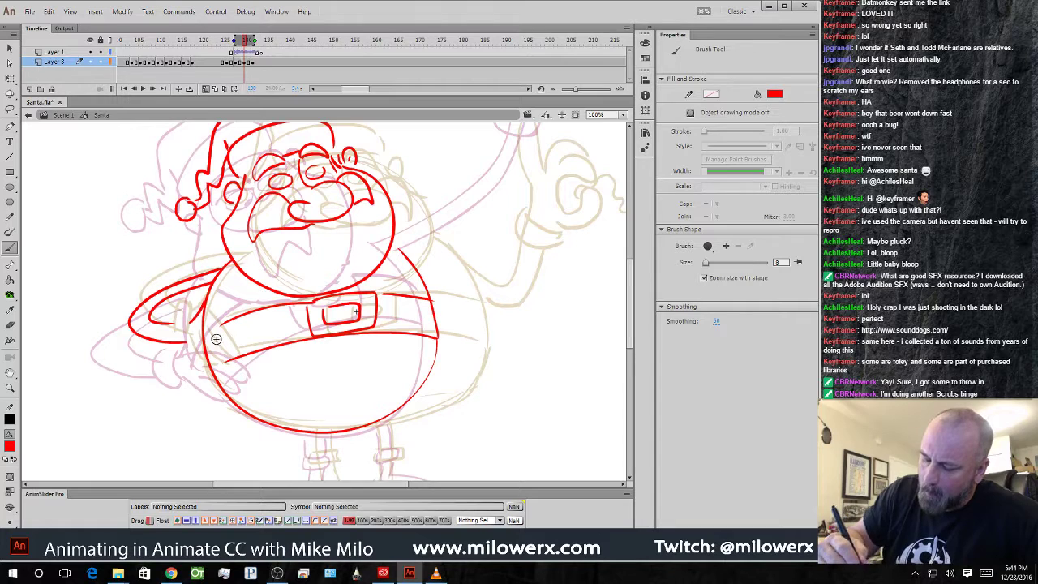
mouse_move(207, 321)
mouse_down()
mouse_move(235, 363)
mouse_move(202, 356)
mouse_move(188, 315)
mouse_up()
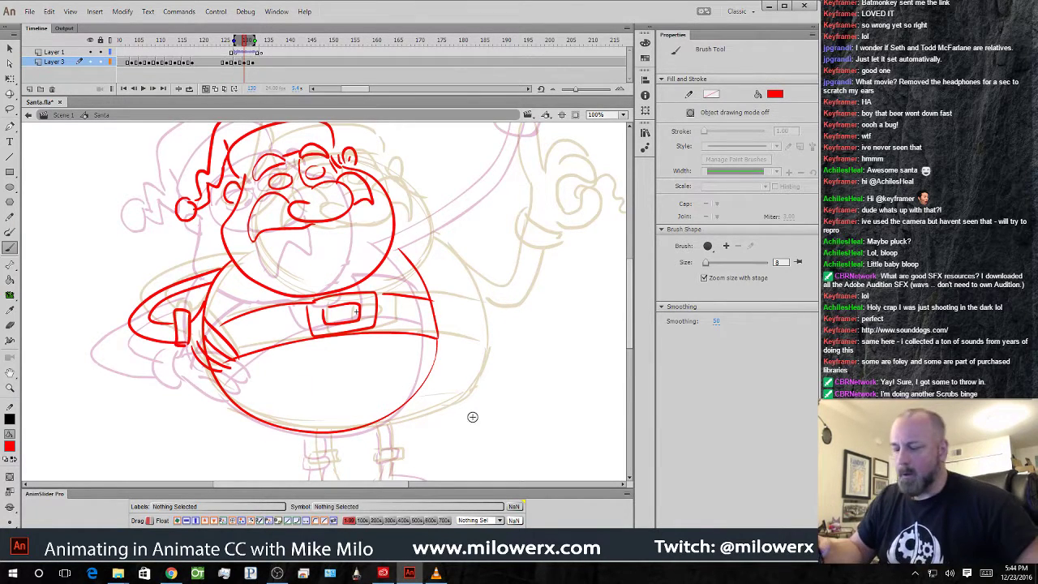
- Draw both legs under the belly with their boot cuffs and outward-pointing boots, following the onion-skinned feet
drag(485, 429, 382, 320)
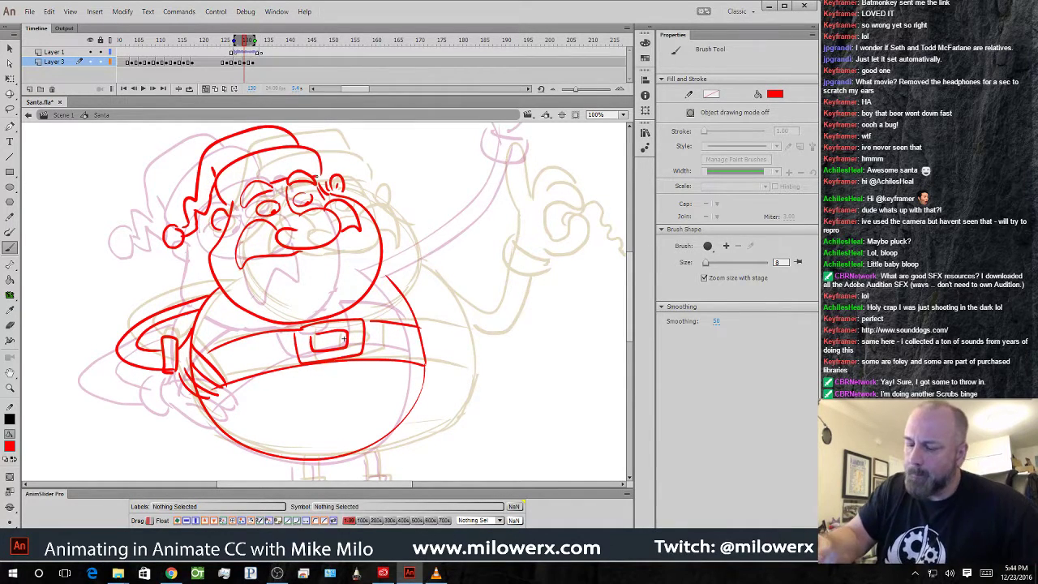
drag(444, 280, 419, 241)
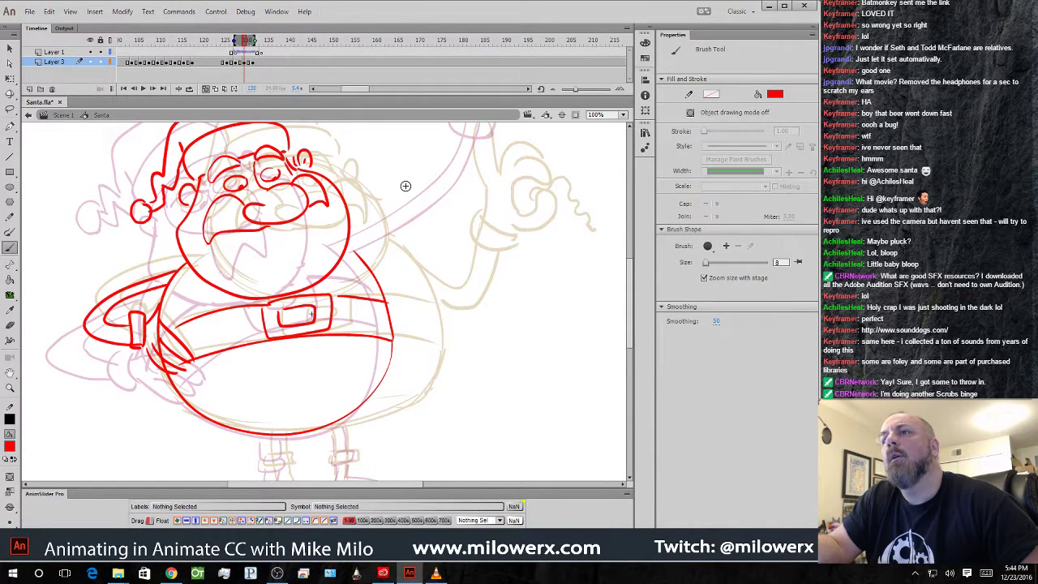
mouse_move(513, 278)
mouse_down()
mouse_move(497, 290)
mouse_move(522, 197)
mouse_up()
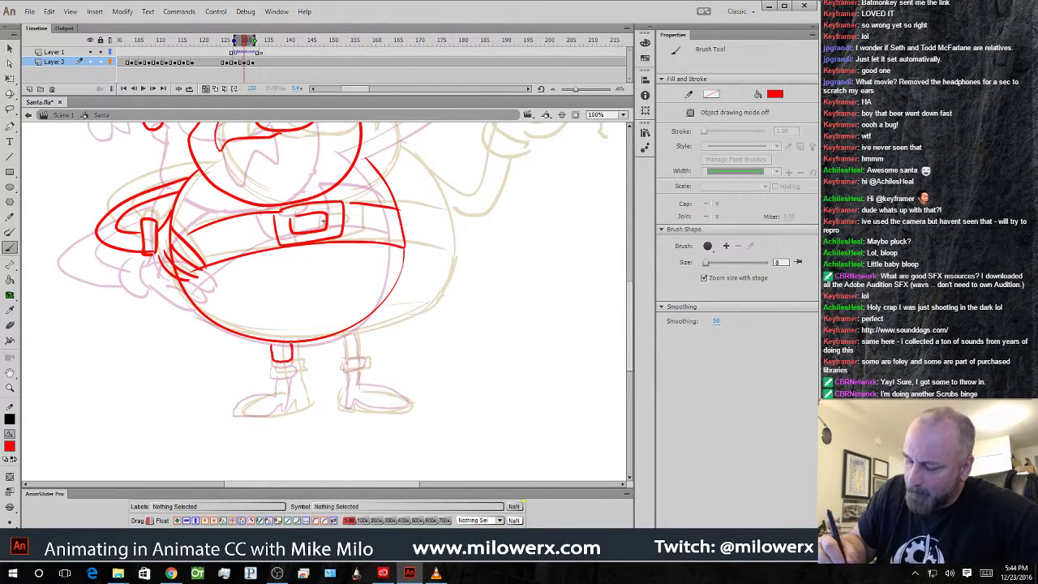
mouse_move(272, 364)
mouse_down()
mouse_move(280, 398)
mouse_move(253, 396)
mouse_move(237, 412)
mouse_move(272, 414)
mouse_move(292, 405)
mouse_move(295, 374)
mouse_up()
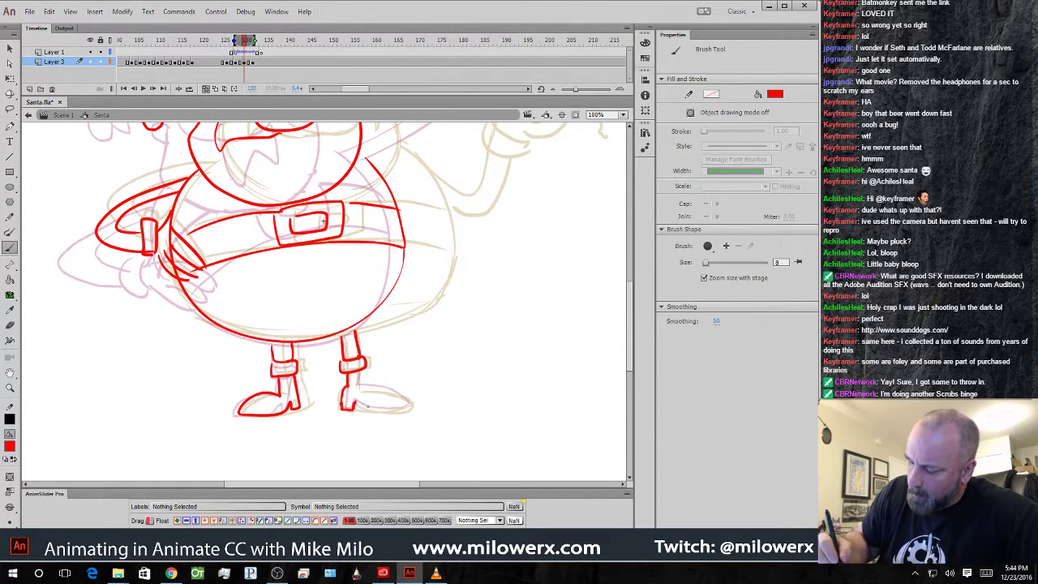
drag(343, 402, 375, 410)
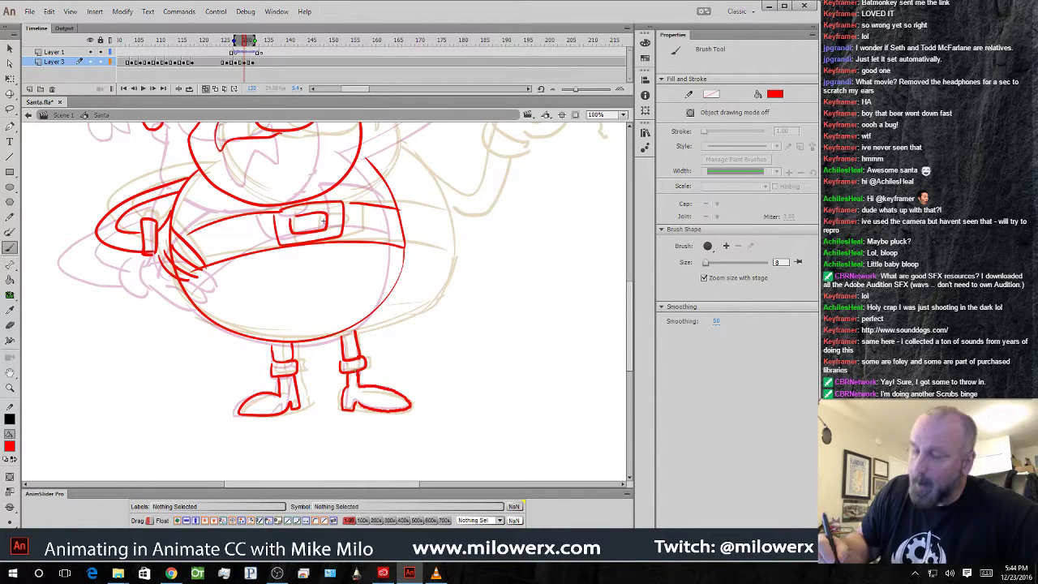
- Flip between frame 130 and the preceding pose to examine how the raised arm swings across the frames
drag(487, 243, 485, 331)
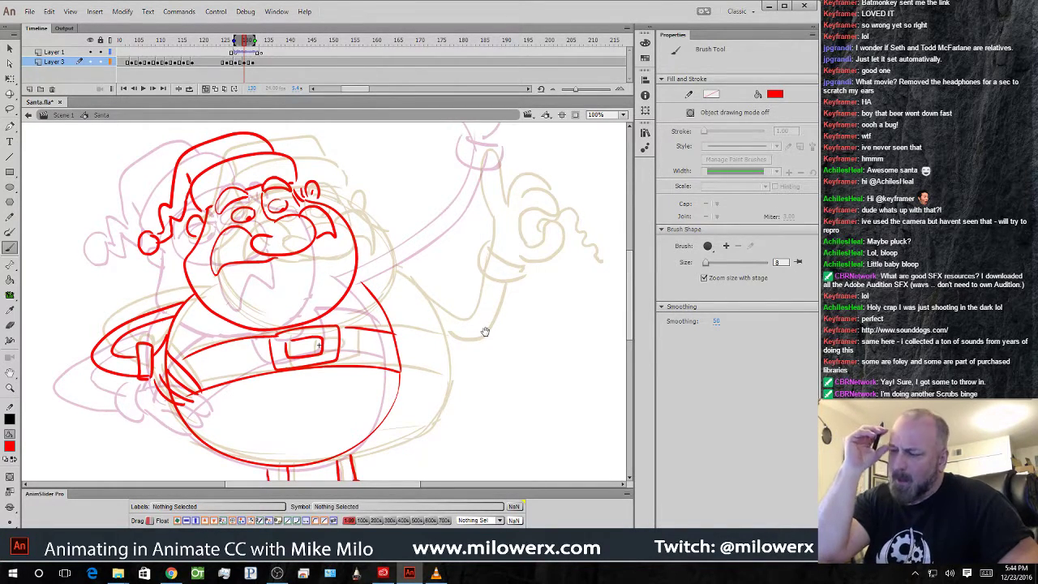
drag(533, 256, 494, 320)
mouse_move(533, 284)
mouse_down()
mouse_move(540, 299)
mouse_move(556, 276)
mouse_up()
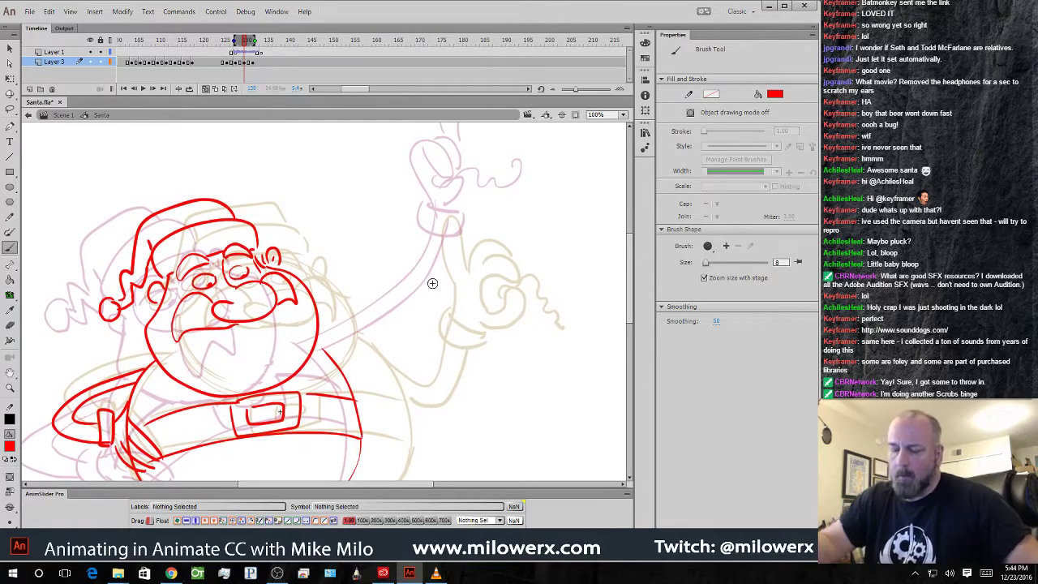
key(comma)
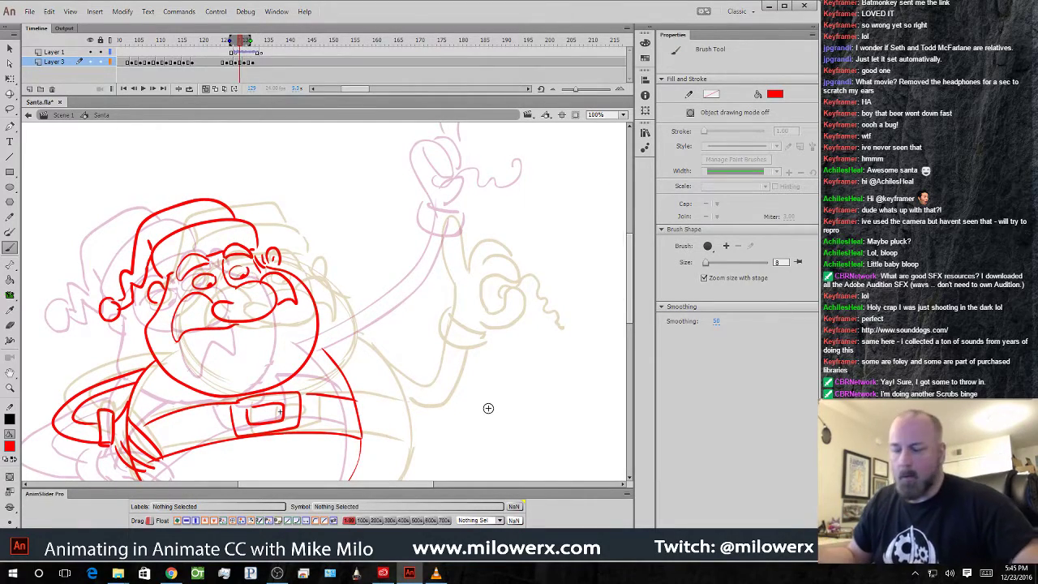
key(period)
key(period)
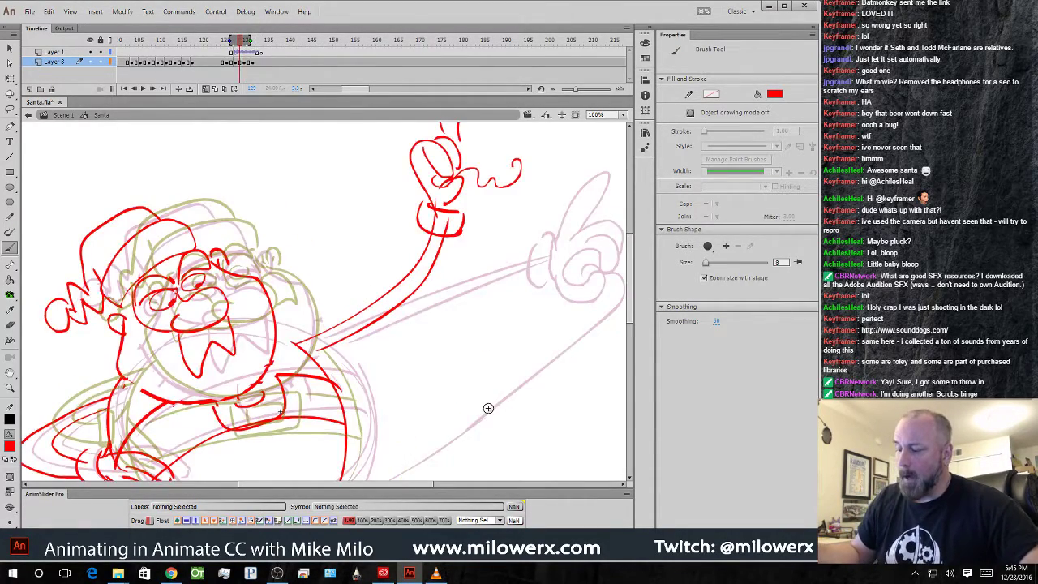
key(comma)
mouse_move(572, 405)
mouse_down()
mouse_move(548, 382)
mouse_move(539, 386)
mouse_up()
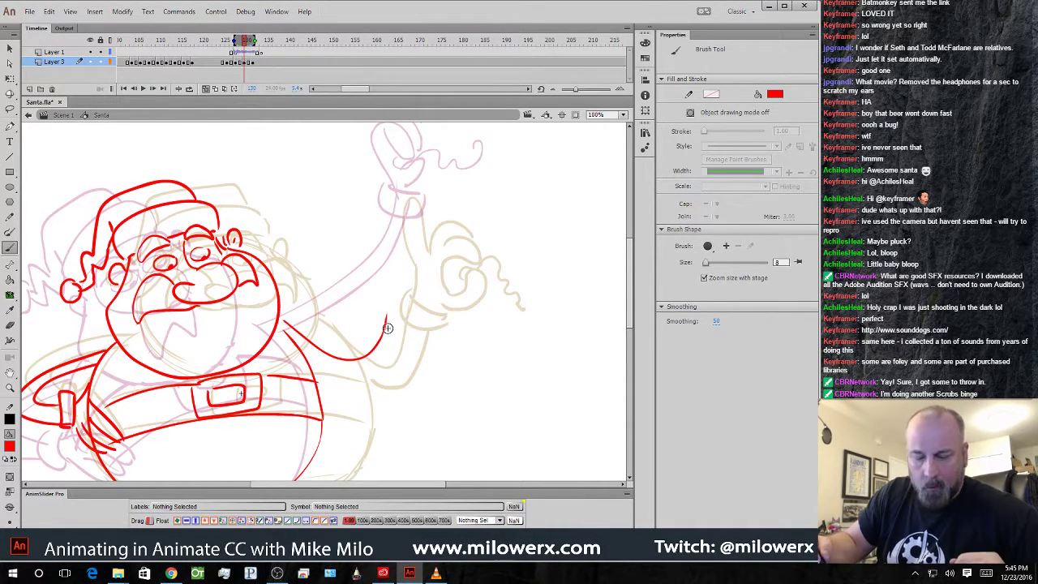
- Redraw the raised arm as a smooth upward curve from the shoulder between the onion-skinned poses, ending in a fur cuff
key(ctrl+z)
drag(282, 322, 302, 333)
drag(365, 330, 384, 297)
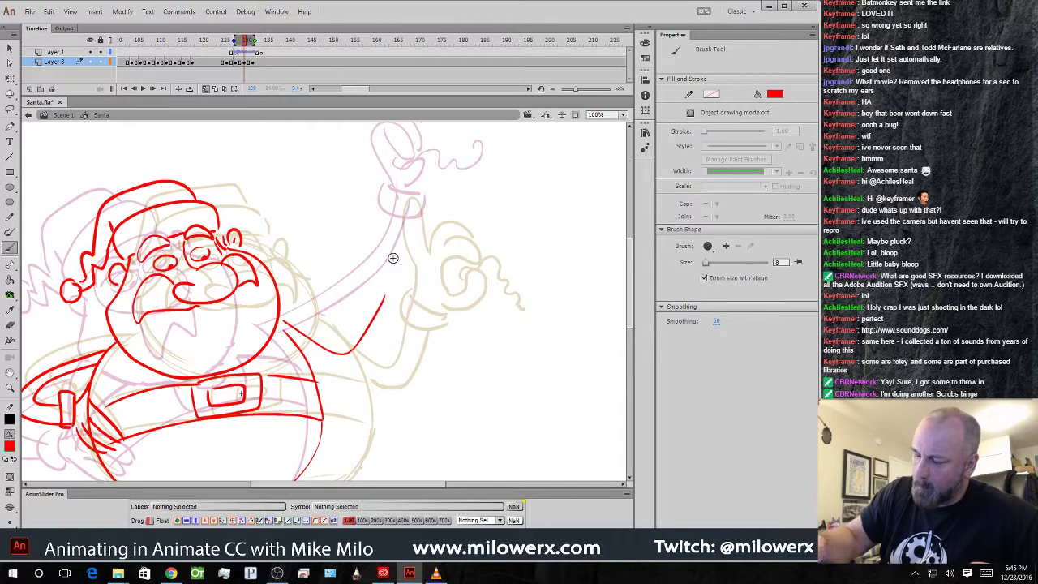
key(ctrl+z)
mouse_move(383, 261)
mouse_down()
mouse_move(421, 278)
mouse_move(388, 285)
mouse_move(373, 312)
mouse_move(334, 332)
mouse_move(285, 326)
mouse_move(331, 351)
mouse_move(357, 348)
mouse_move(401, 259)
mouse_move(423, 283)
mouse_up()
drag(474, 227, 454, 267)
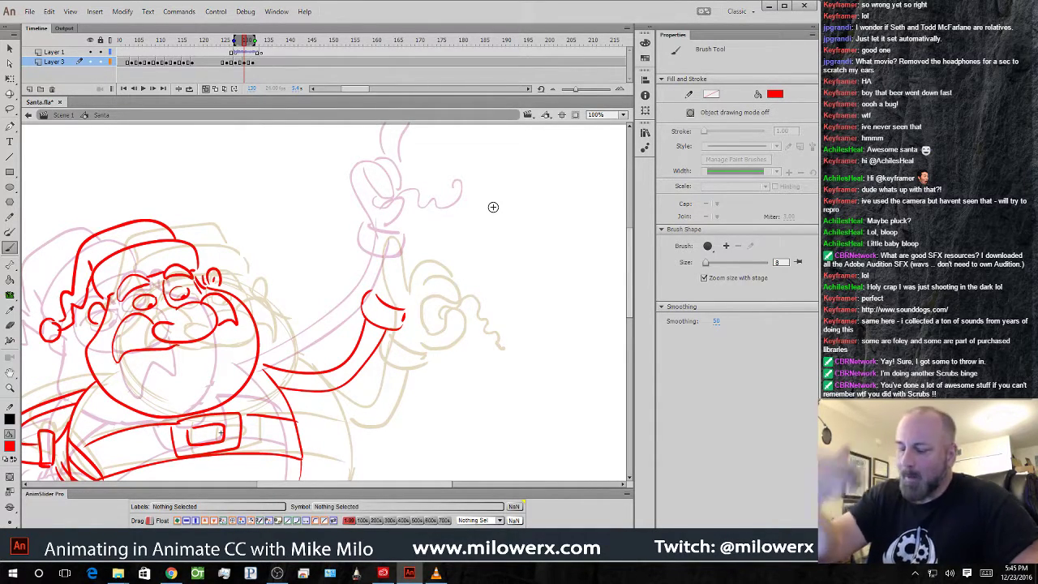
drag(403, 308, 404, 309)
drag(407, 308, 395, 328)
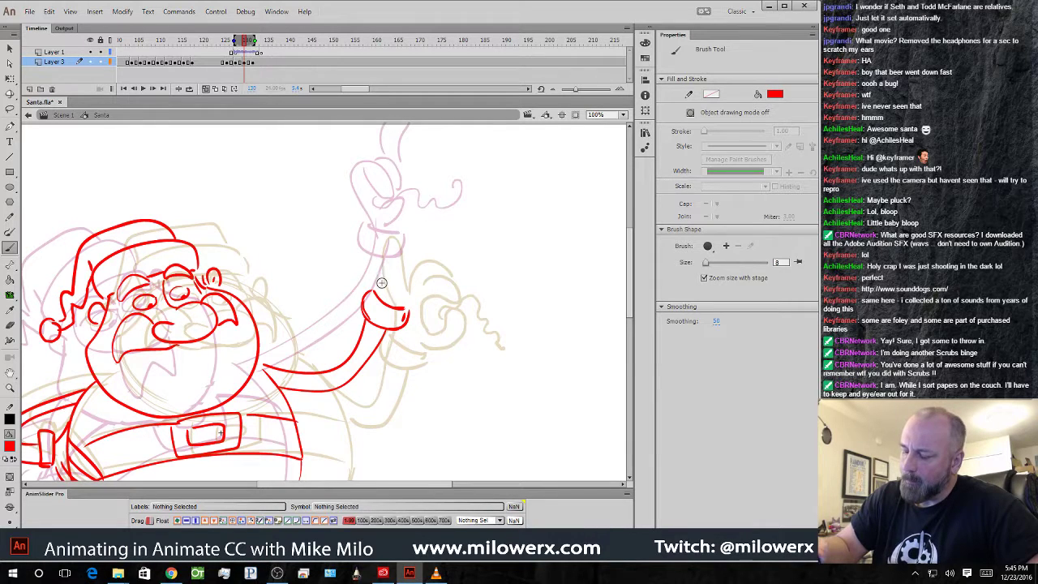
mouse_move(375, 284)
mouse_down()
mouse_move(398, 254)
mouse_move(403, 279)
mouse_move(389, 267)
mouse_move(403, 247)
mouse_up()
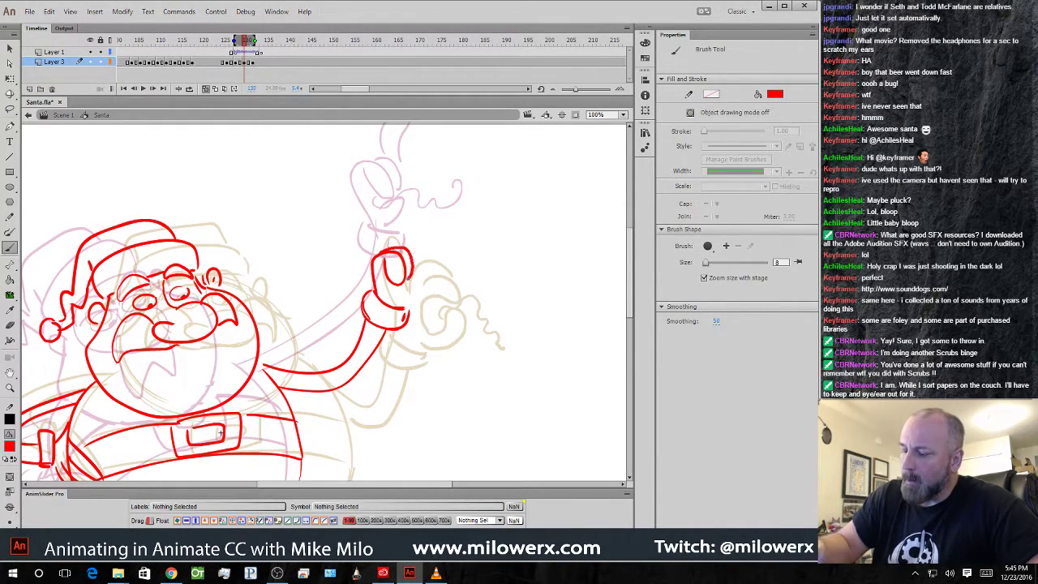
key(ctrl+z)
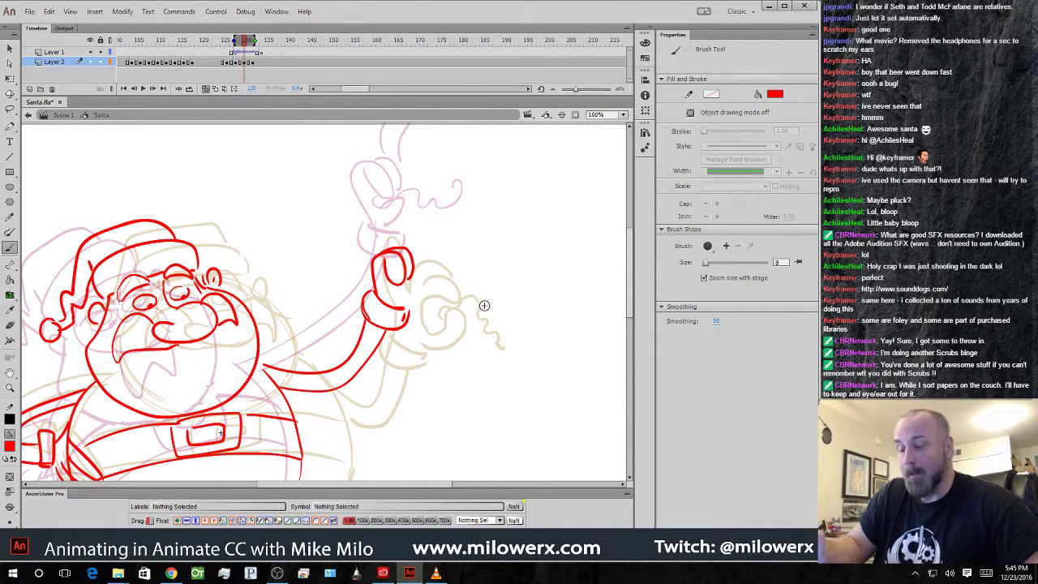
key(ctrl+z)
key(ctrl+z)
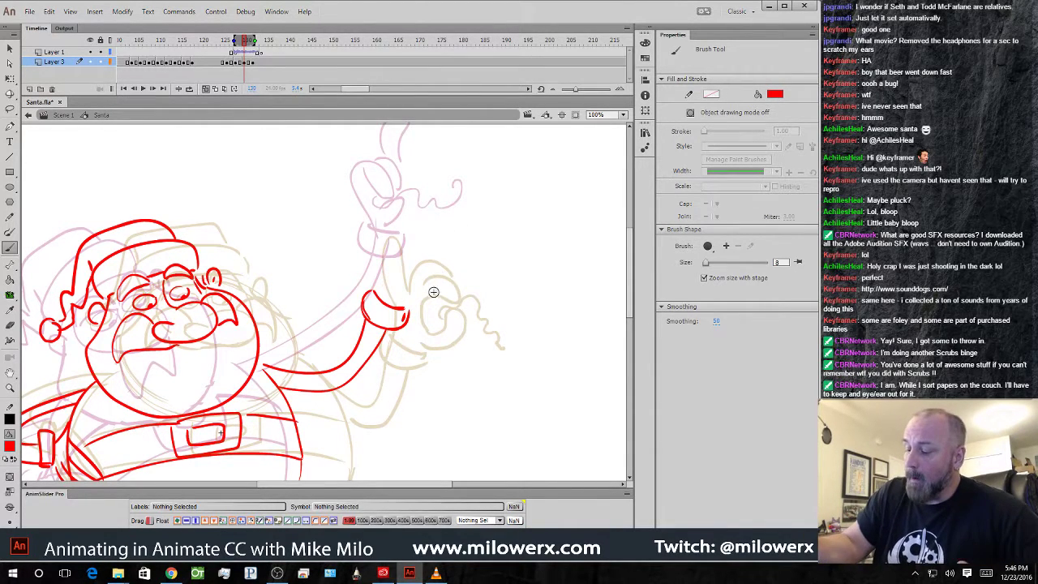
- Draw the raised hand above the cuff with curled fingers, a wavy trailing line and an upward-pointing index finger
mouse_move(378, 289)
mouse_down()
mouse_move(374, 238)
mouse_move(397, 233)
mouse_move(412, 265)
mouse_move(385, 247)
mouse_move(387, 268)
mouse_move(399, 286)
mouse_move(413, 263)
mouse_move(398, 293)
mouse_up()
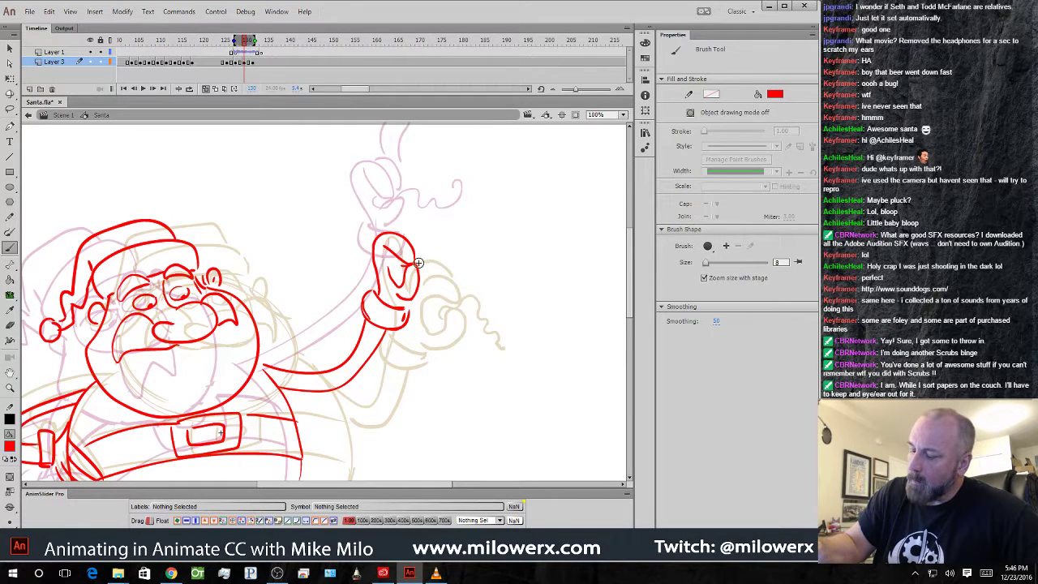
drag(460, 245, 464, 238)
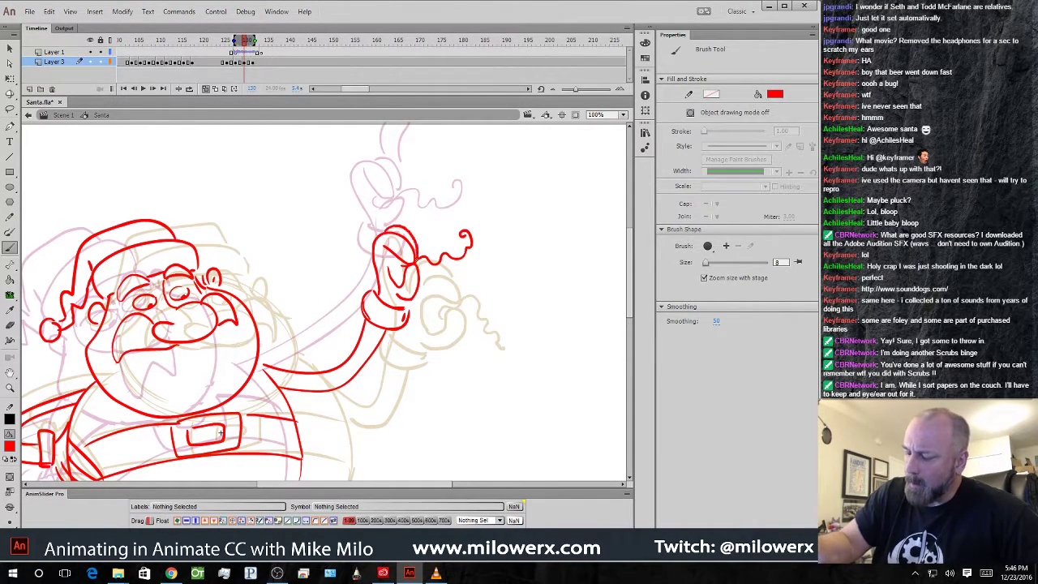
drag(456, 292, 458, 355)
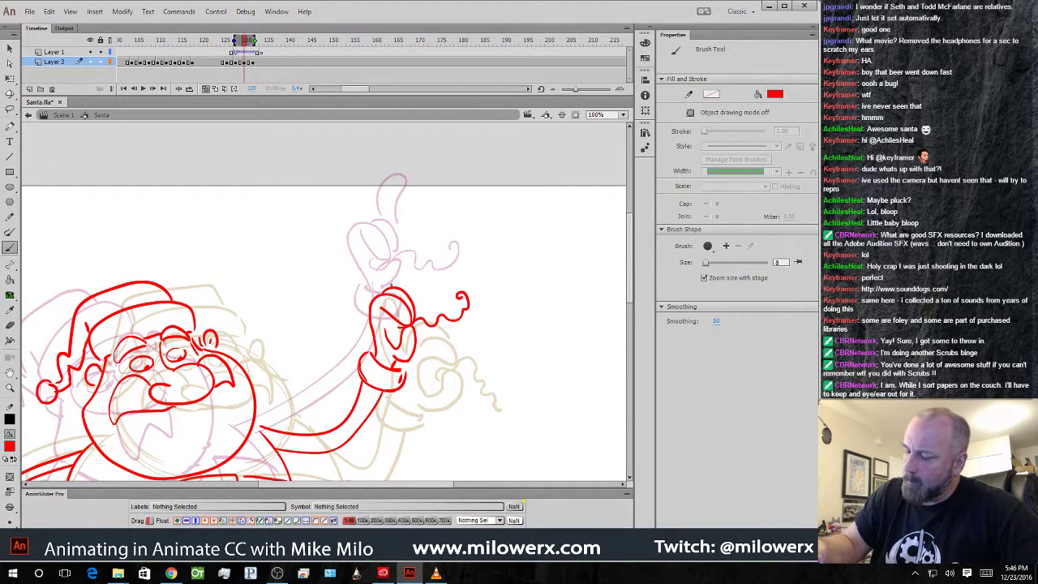
drag(390, 286, 419, 261)
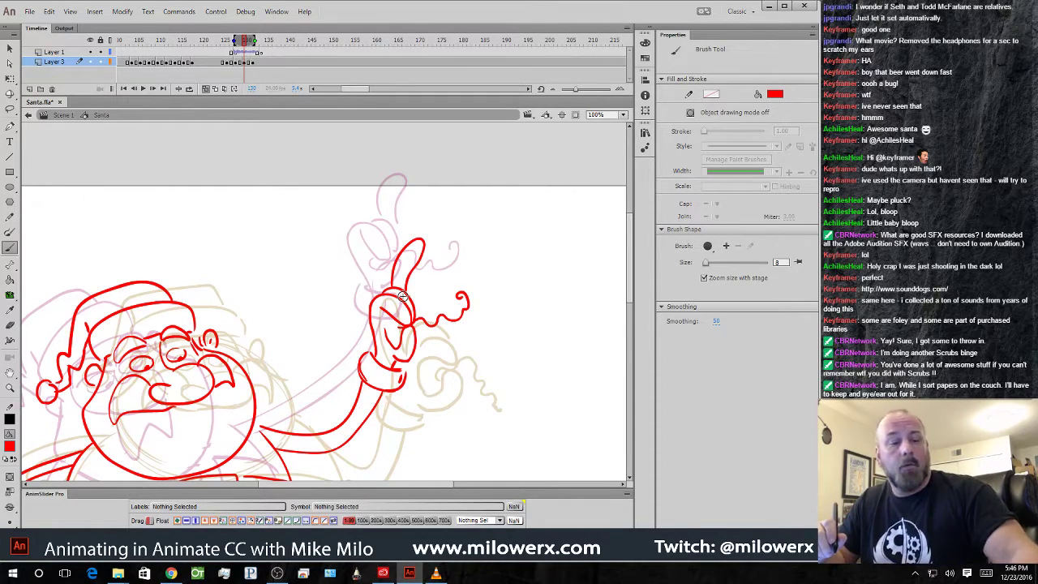
- Turn off onion skinning, then play and scrub the arm-swing frames to check the motion through the new in-between
drag(457, 426, 548, 287)
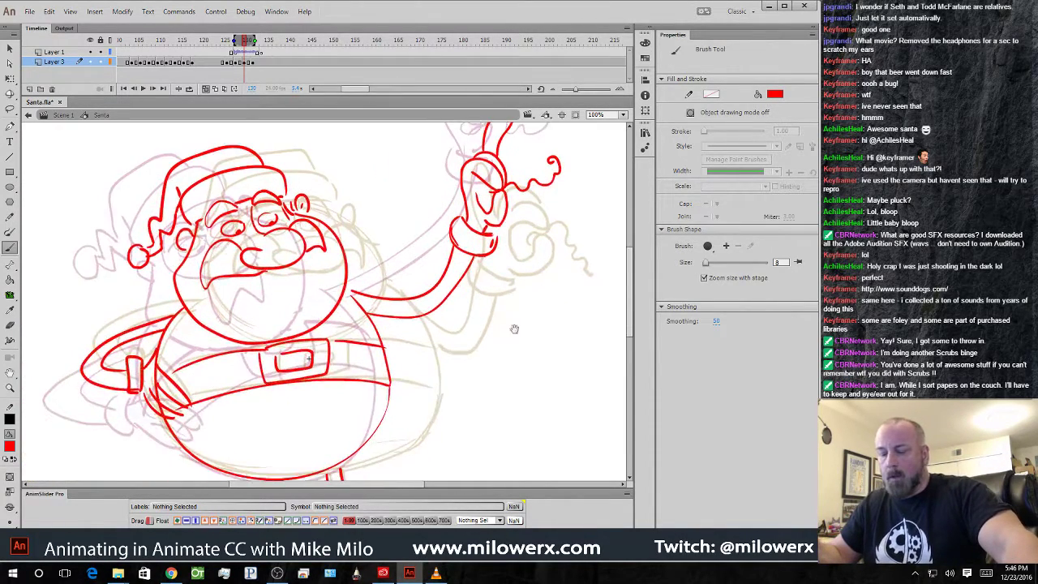
mouse_move(513, 353)
mouse_down()
mouse_move(512, 320)
mouse_move(534, 317)
mouse_up()
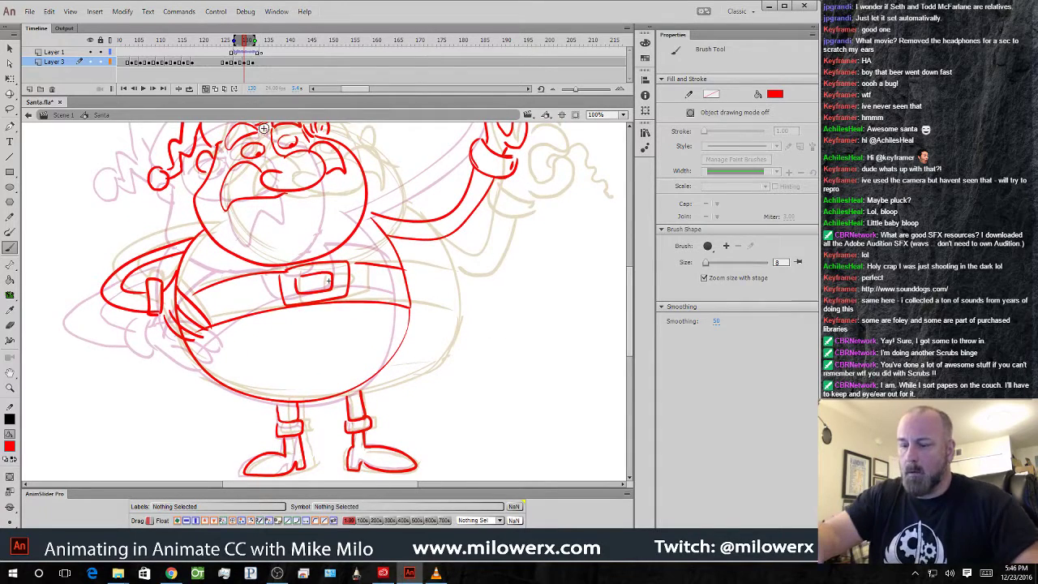
click(232, 89)
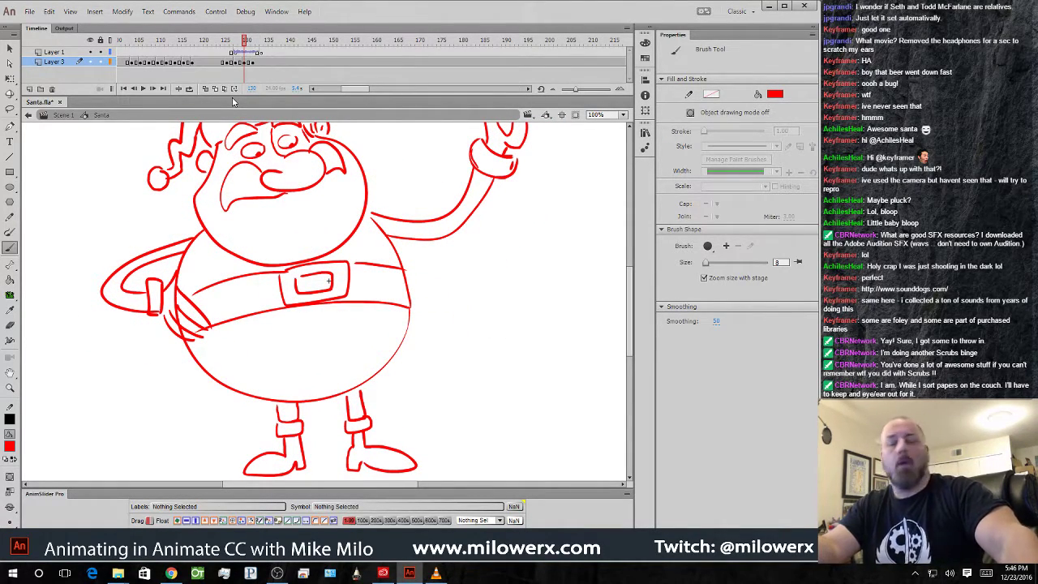
key(.)
key(.)
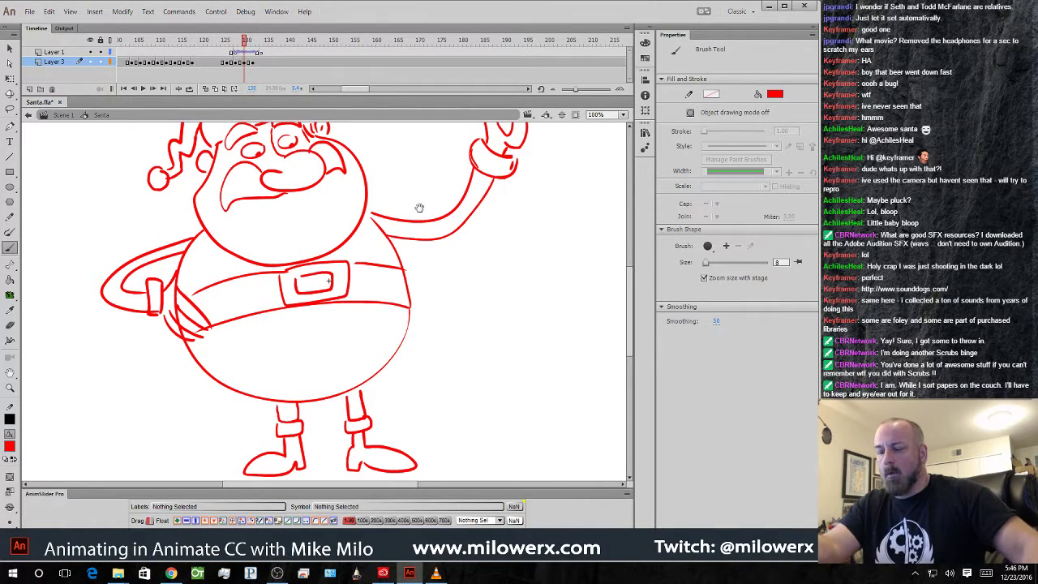
key(ctrl+minus)
mouse_move(245, 41)
mouse_down()
mouse_move(214, 42)
mouse_move(289, 50)
mouse_move(215, 52)
mouse_move(260, 62)
mouse_move(289, 52)
mouse_move(208, 52)
mouse_move(312, 52)
mouse_move(287, 59)
mouse_move(216, 52)
mouse_move(321, 47)
mouse_move(204, 51)
mouse_move(311, 43)
mouse_move(217, 52)
mouse_move(269, 52)
mouse_move(222, 54)
mouse_move(265, 55)
mouse_move(236, 56)
mouse_up()
key(Return)
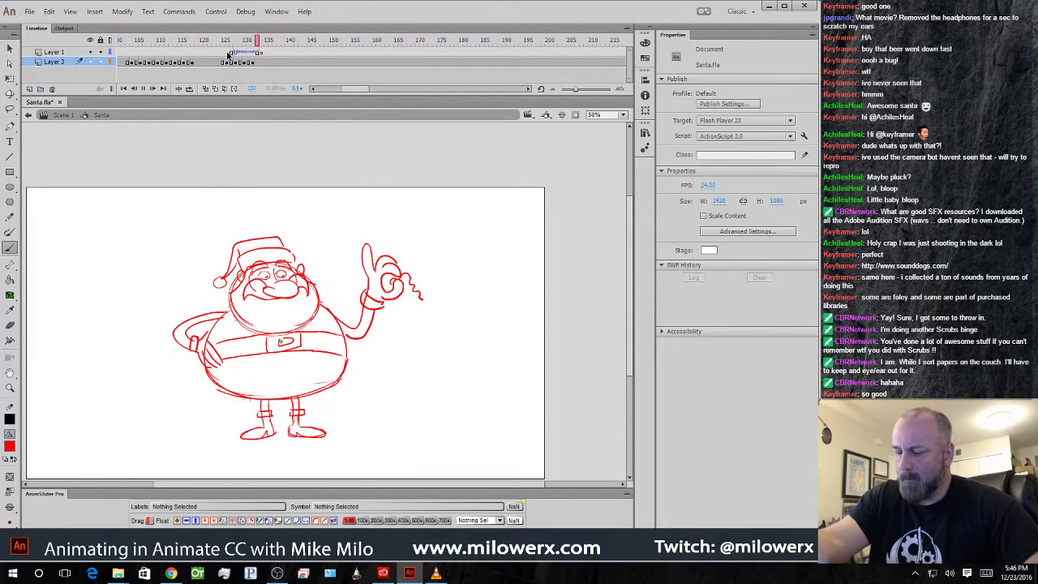
key(Return)
drag(322, 46, 249, 52)
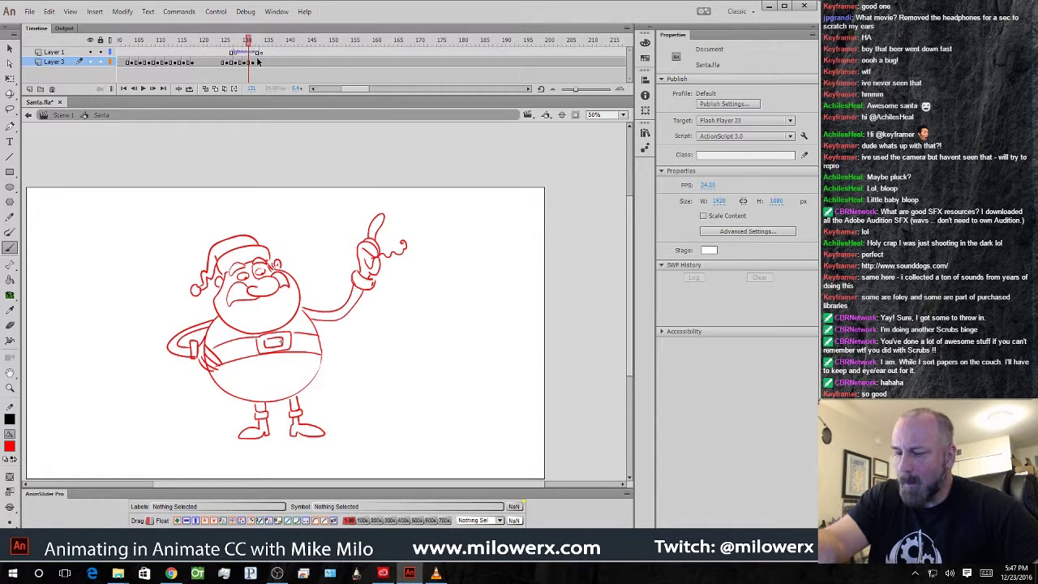
- Insert a blank keyframe at frame 132 on Layer 3 and turn on onion skinning to show the neighbouring poses
click(251, 62)
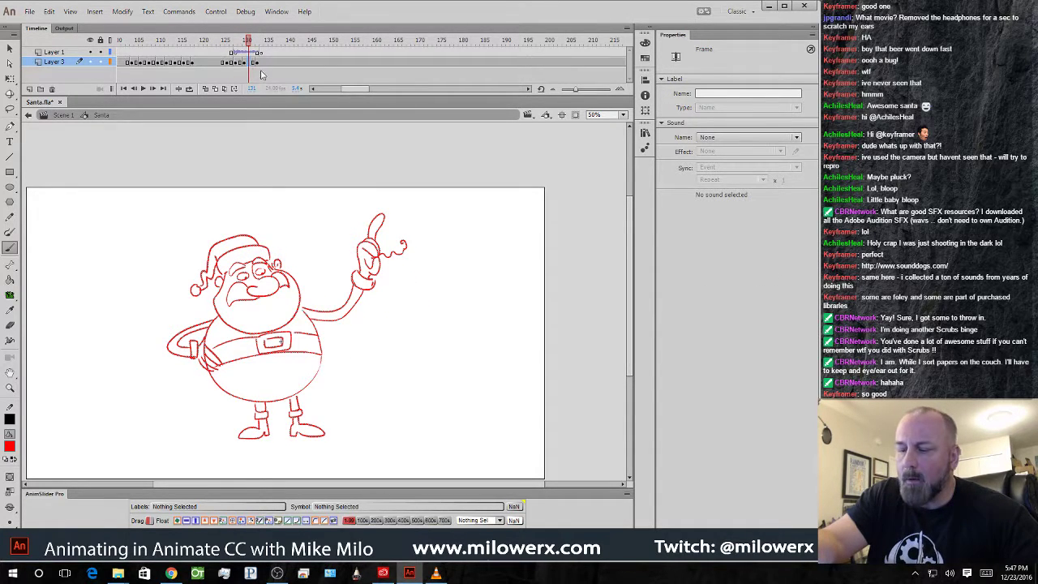
click(253, 64)
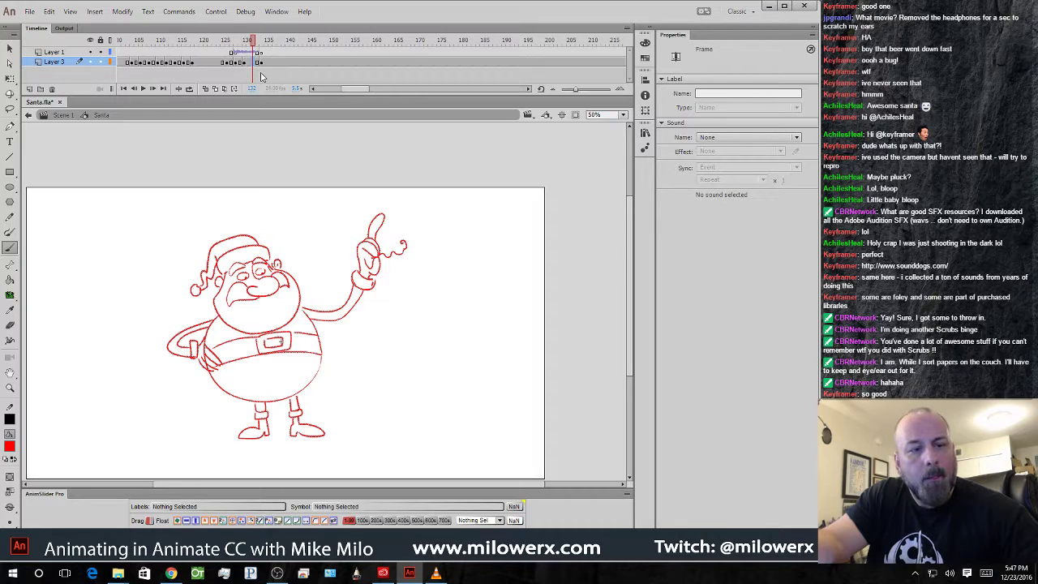
key(F7)
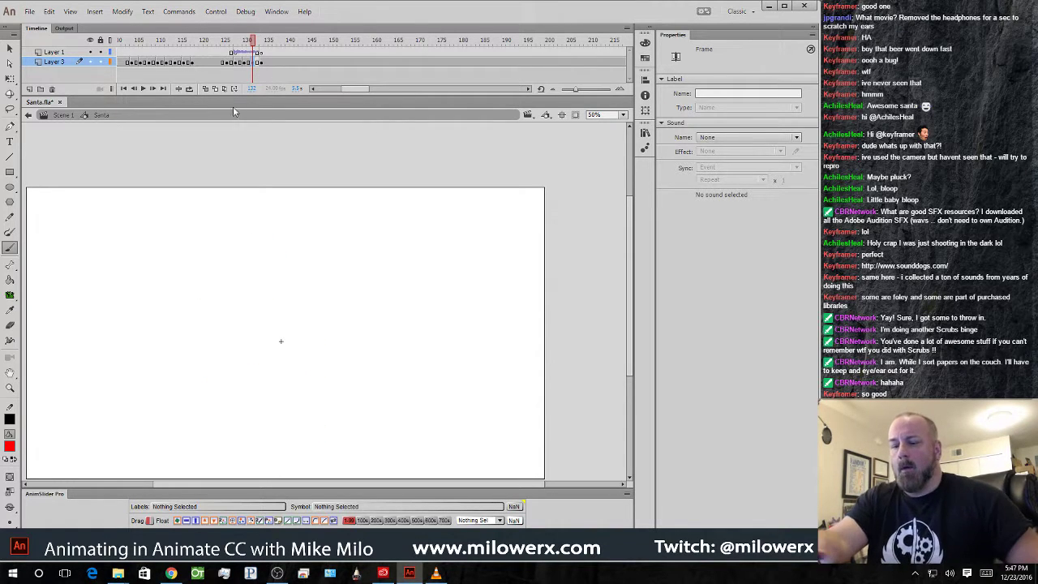
click(204, 90)
ctrl+click(396, 292)
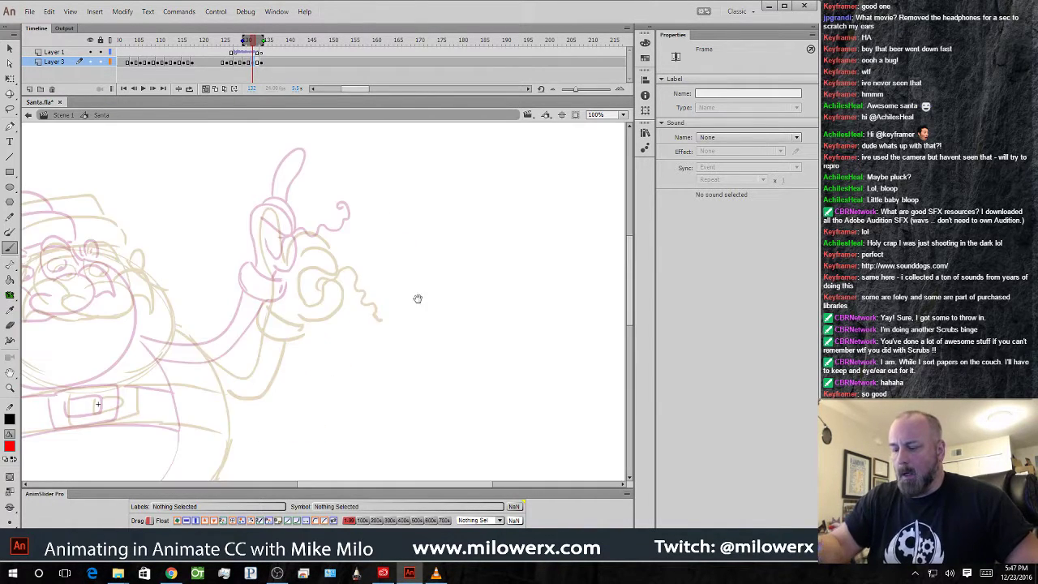
mouse_move(425, 350)
mouse_down()
mouse_move(454, 370)
mouse_move(468, 336)
mouse_up()
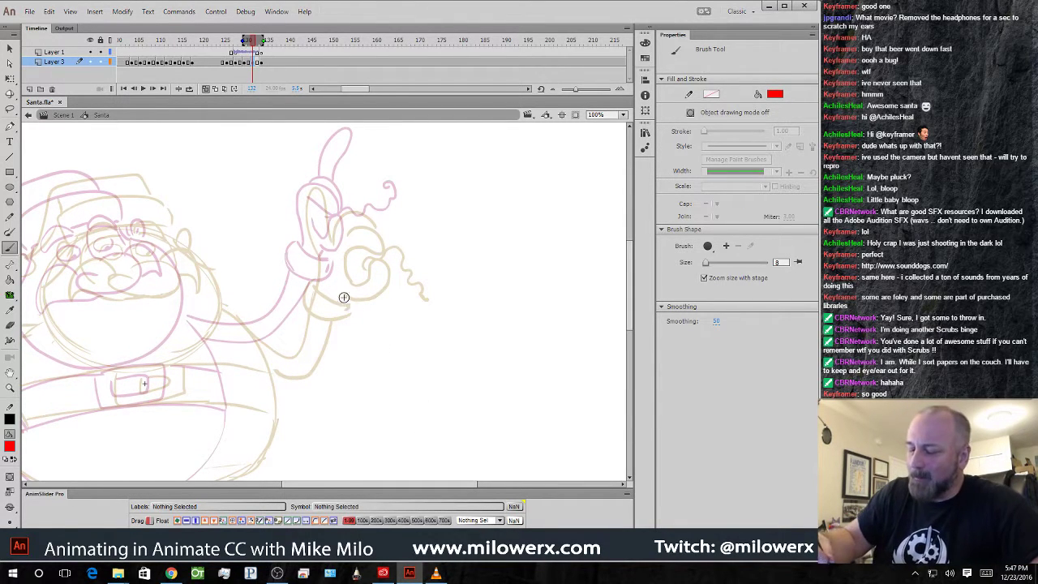
mouse_move(417, 384)
mouse_down()
mouse_move(551, 348)
mouse_move(563, 371)
mouse_up()
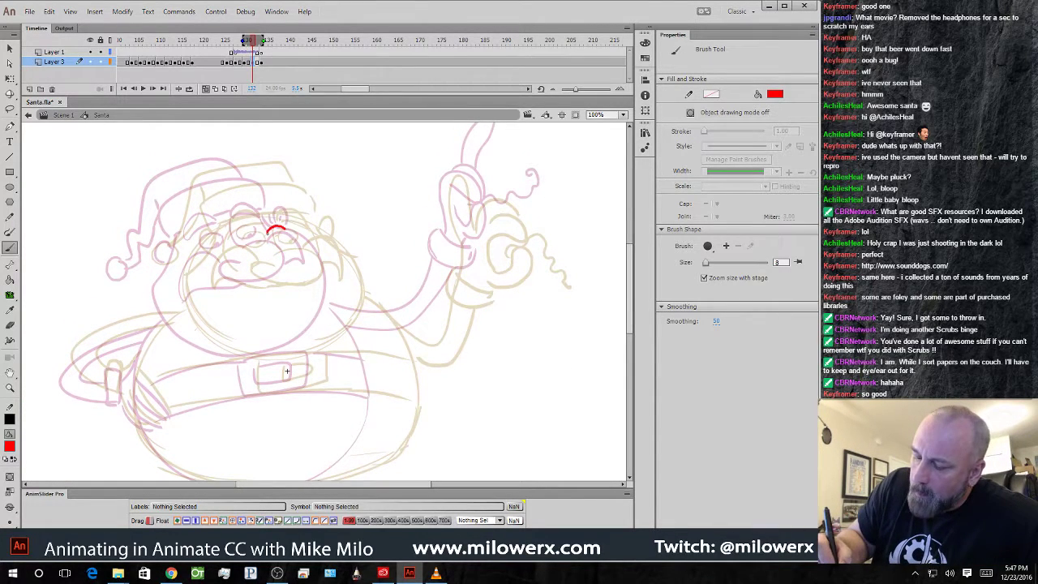
drag(287, 235, 284, 228)
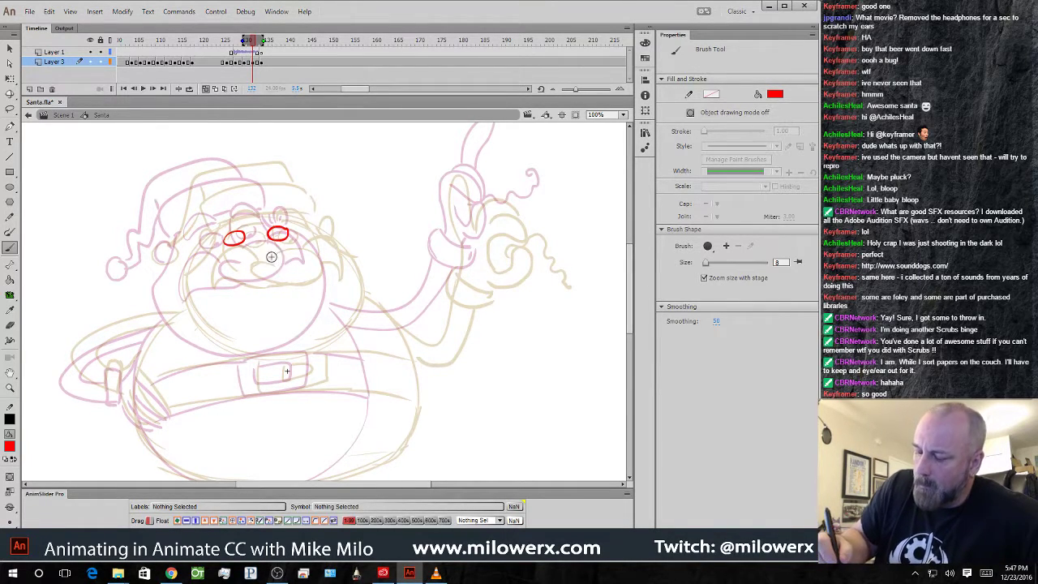
mouse_move(267, 244)
mouse_down()
mouse_move(255, 248)
mouse_move(293, 278)
mouse_up()
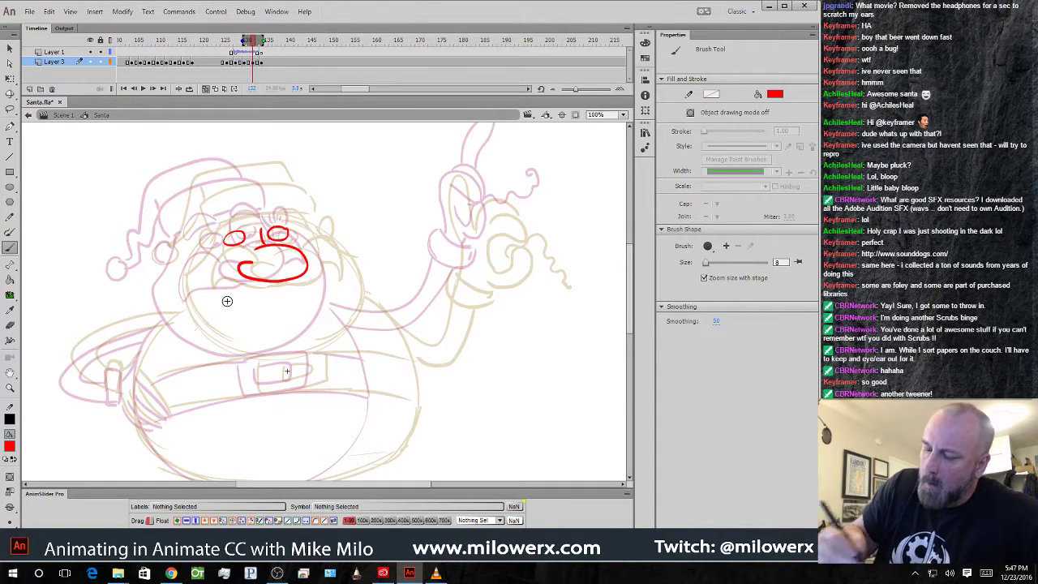
click(10, 109)
mouse_move(241, 176)
mouse_down()
mouse_move(335, 239)
mouse_move(300, 203)
mouse_up()
key(Delete)
- Go to the full Santa pose on frame 134 and turn off onion skinning
key(period)
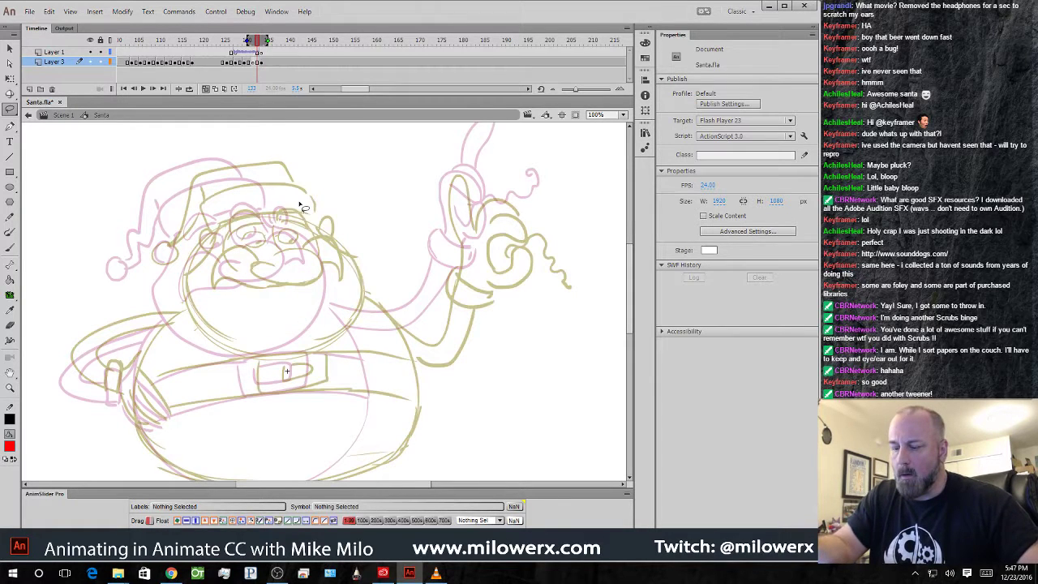
click(207, 88)
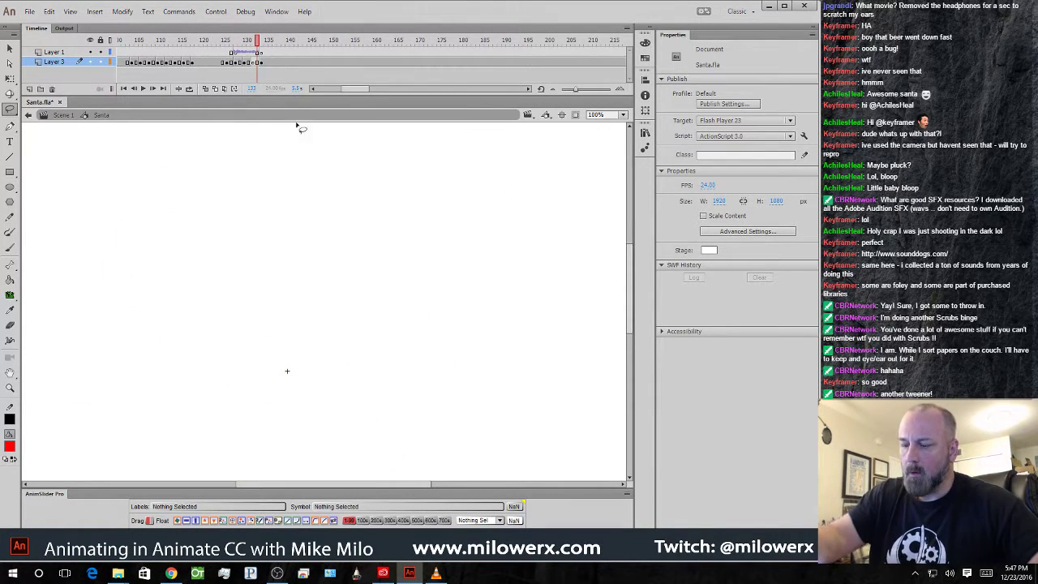
key(.)
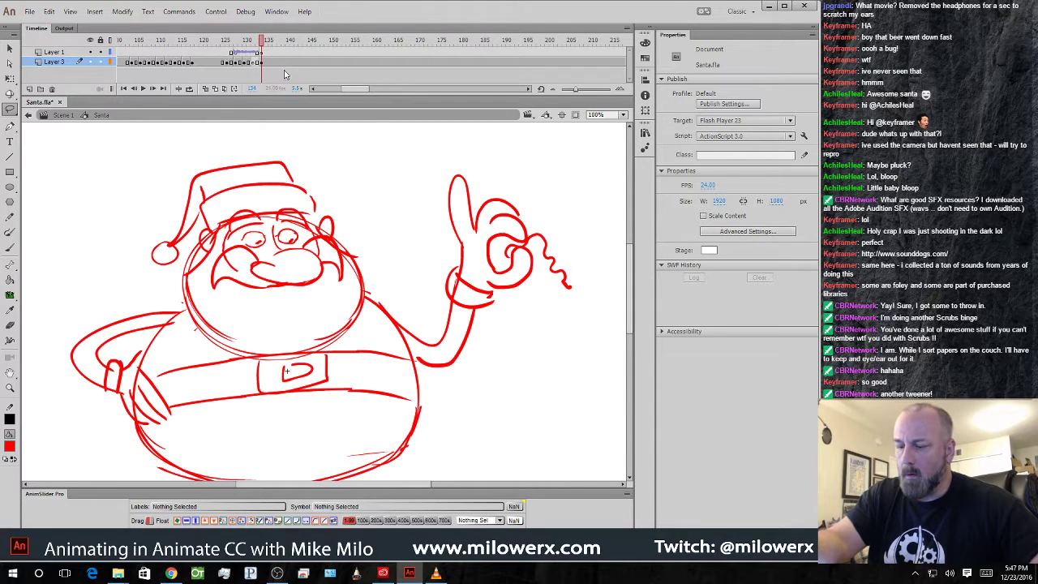
drag(366, 257, 357, 335)
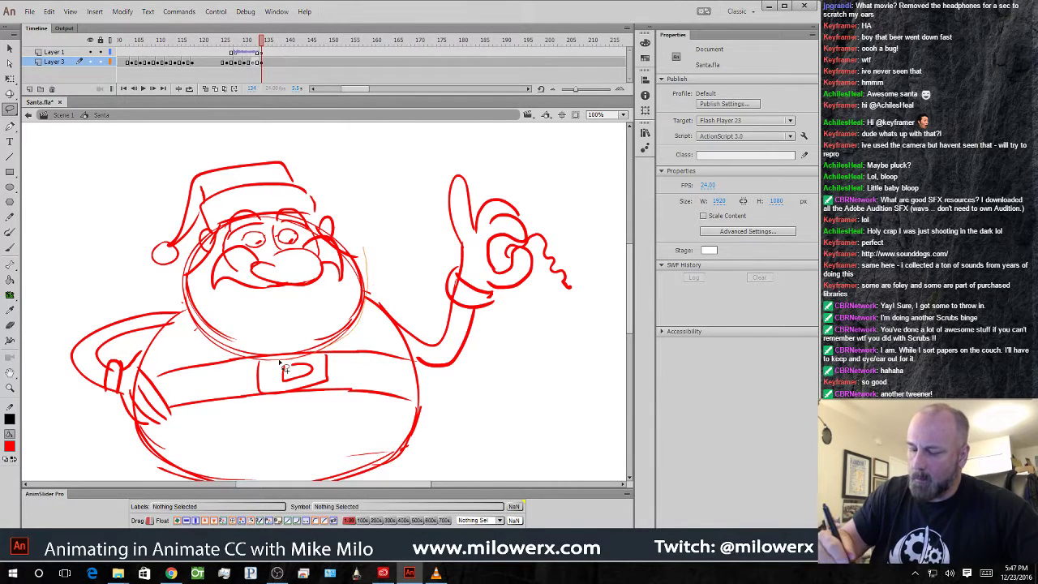
mouse_move(279, 362)
mouse_down()
mouse_move(154, 275)
mouse_move(191, 149)
mouse_move(354, 219)
mouse_move(369, 266)
mouse_up()
key(Delete)
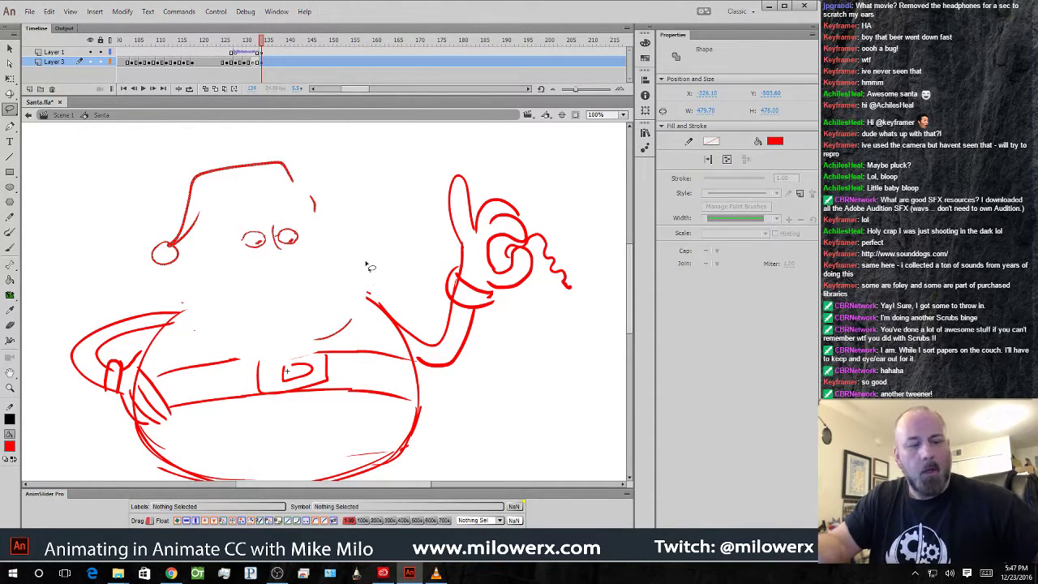
key(ctrl+z)
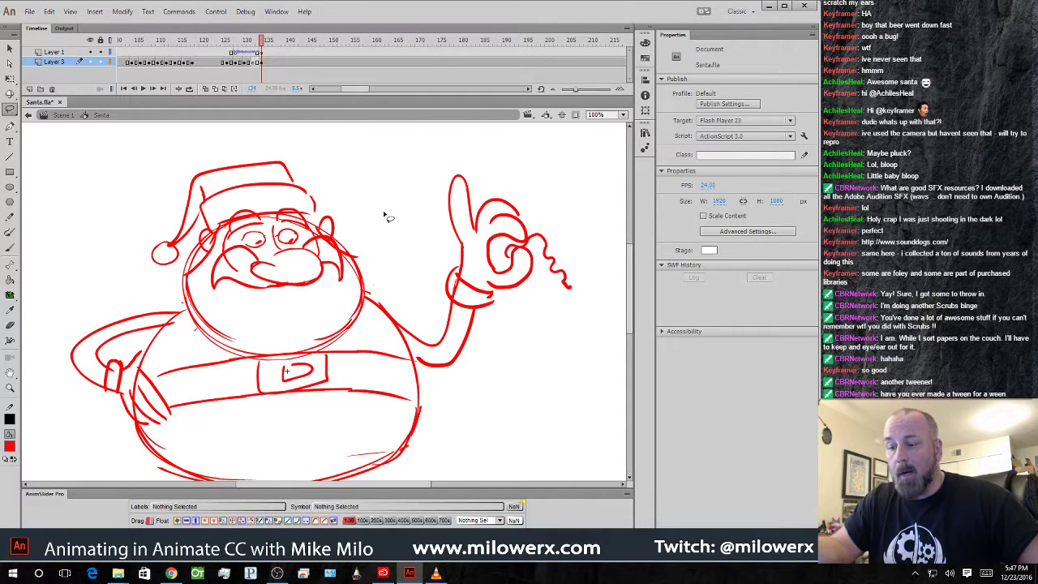
- Copy Santa's whole head and hat from frame 134 into frame 132 and turn on onion skinning
mouse_move(369, 251)
mouse_down()
mouse_move(271, 357)
mouse_move(174, 298)
mouse_move(138, 173)
mouse_move(318, 149)
mouse_move(364, 221)
mouse_move(360, 322)
mouse_move(319, 355)
mouse_move(266, 369)
mouse_move(151, 281)
mouse_move(239, 141)
mouse_move(370, 238)
mouse_up()
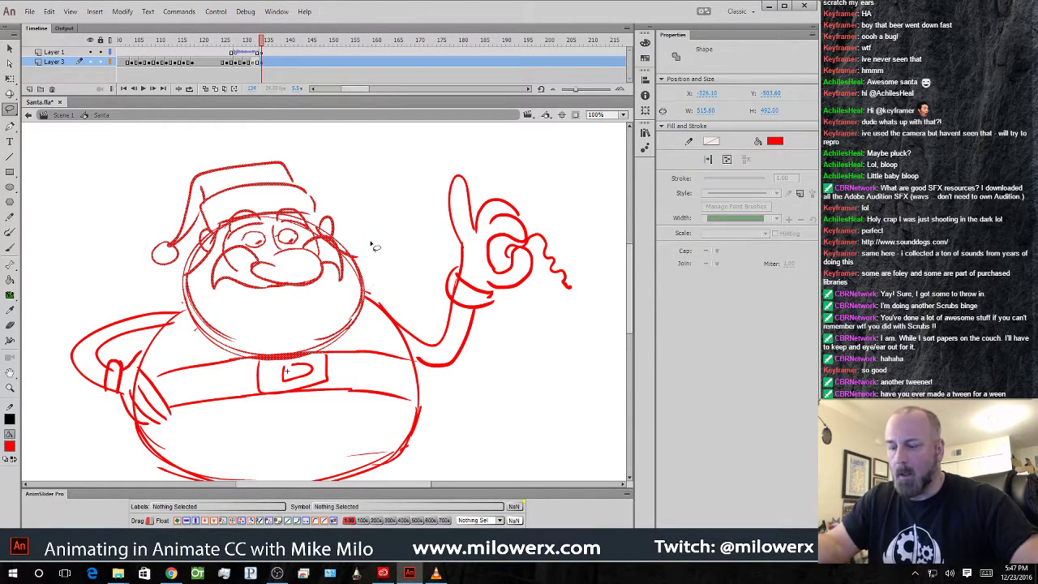
key(comma)
click(254, 62)
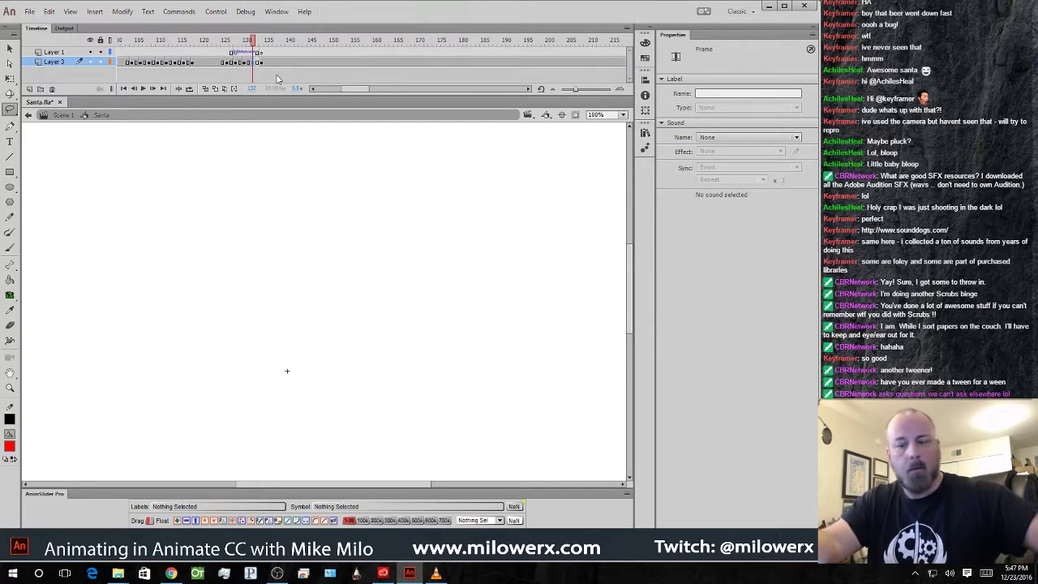
click(206, 88)
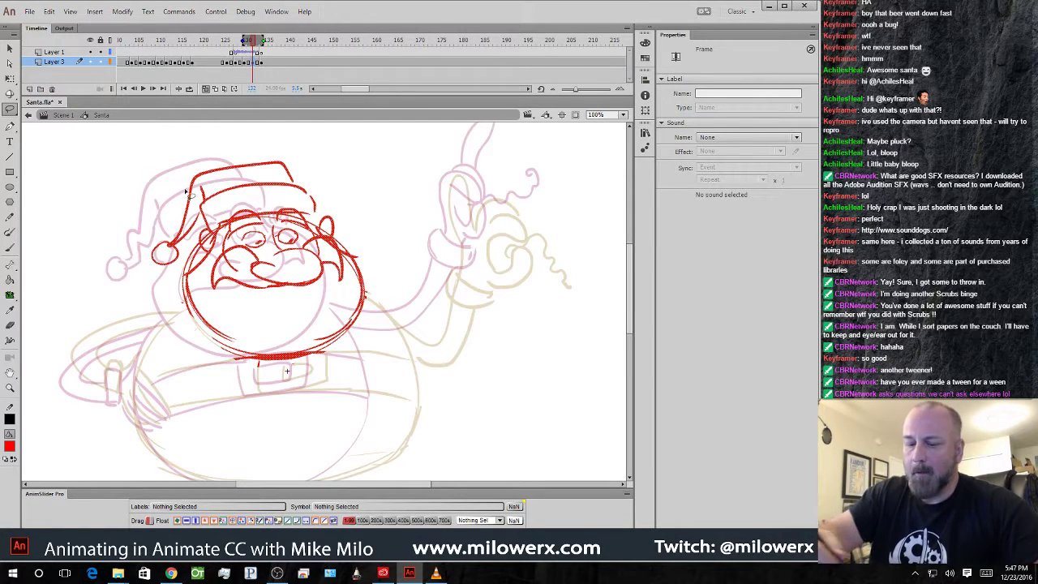
- Rotate the copied head slightly counter-clockwise and shift it so it sits between the two onion-skinned head positions
key(q)
key(ctrl+a)
drag(372, 165, 360, 151)
drag(324, 227, 308, 225)
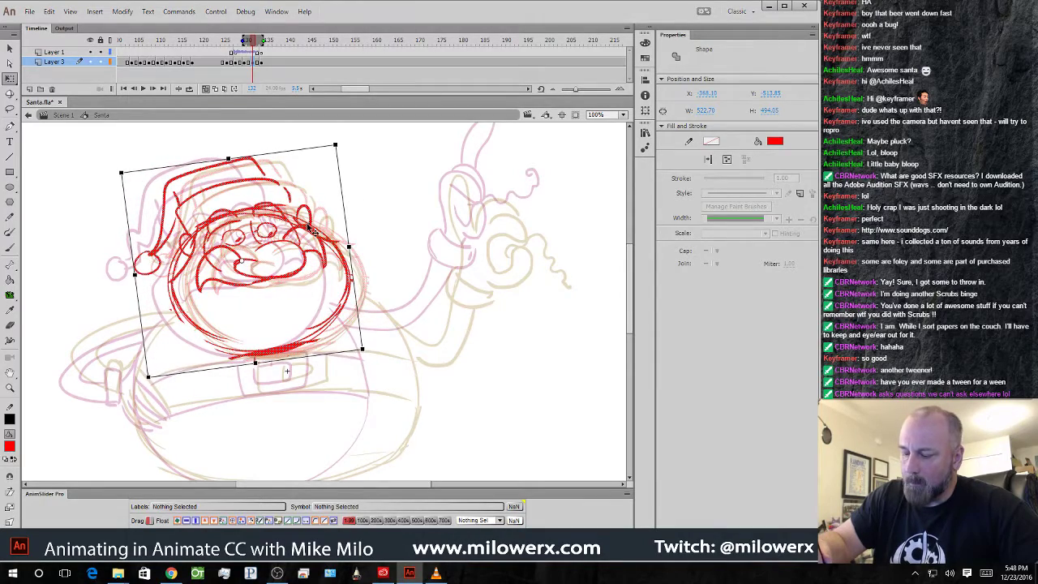
click(377, 190)
- Draw the round body outline below the head with the Brush tool, midway between the onion-skinned bodies
click(11, 249)
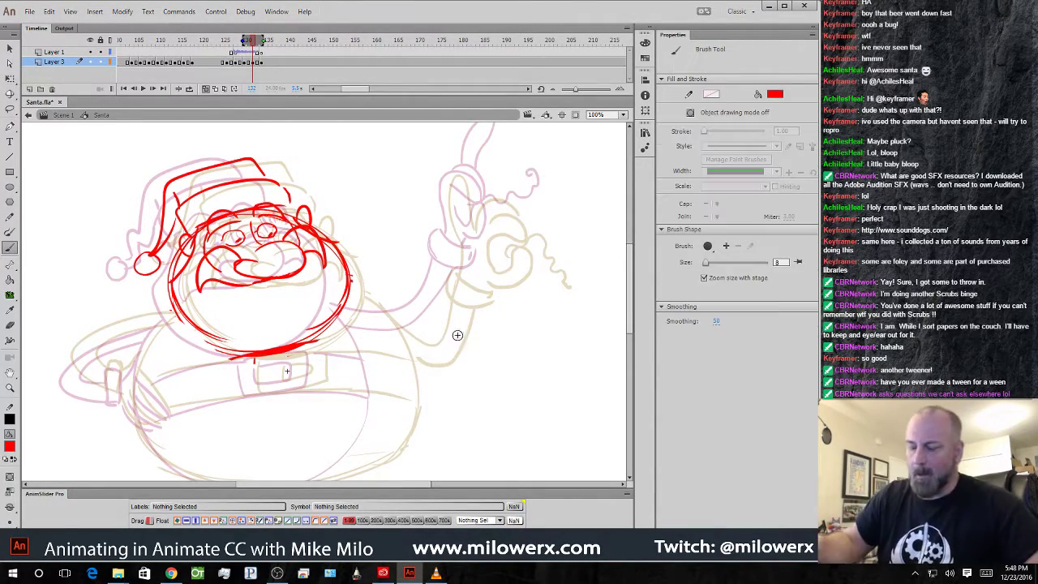
drag(521, 370, 528, 327)
mouse_move(357, 252)
mouse_down()
mouse_move(392, 312)
mouse_move(398, 363)
mouse_move(378, 408)
mouse_up()
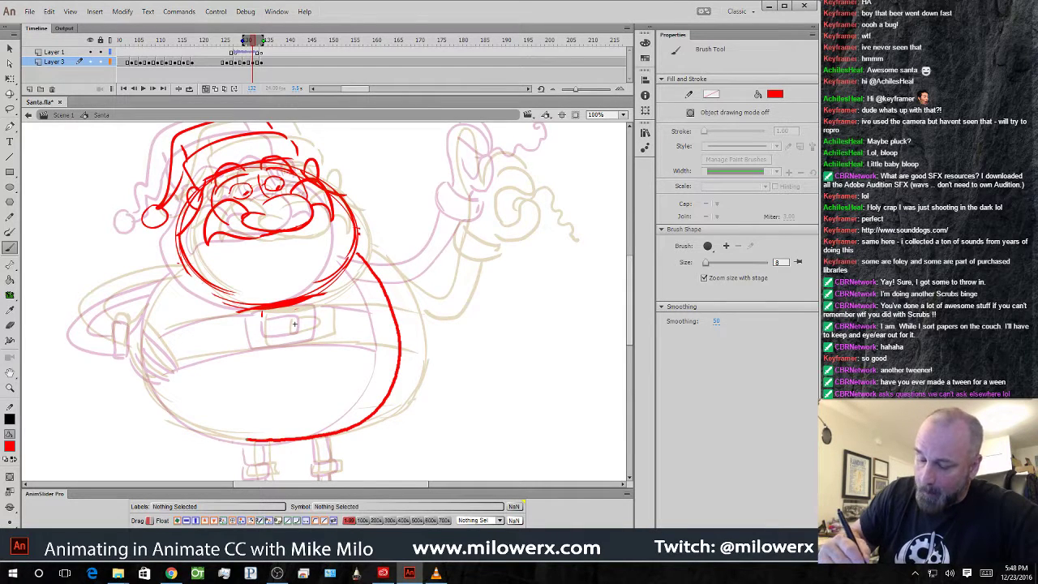
mouse_move(189, 419)
mouse_down()
mouse_move(158, 387)
mouse_move(146, 305)
mouse_move(177, 264)
mouse_up()
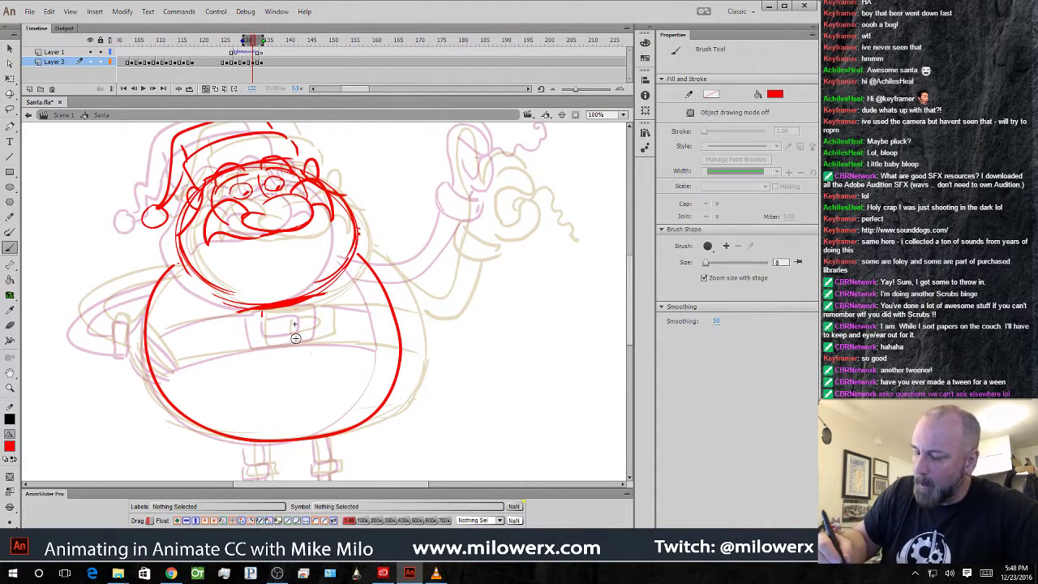
- Draw the belt buckle at the centre of the body and the curved upper and lower belt lines on both sides
mouse_move(258, 314)
mouse_down()
mouse_move(258, 340)
mouse_move(305, 341)
mouse_move(324, 326)
mouse_move(277, 334)
mouse_move(398, 357)
mouse_up()
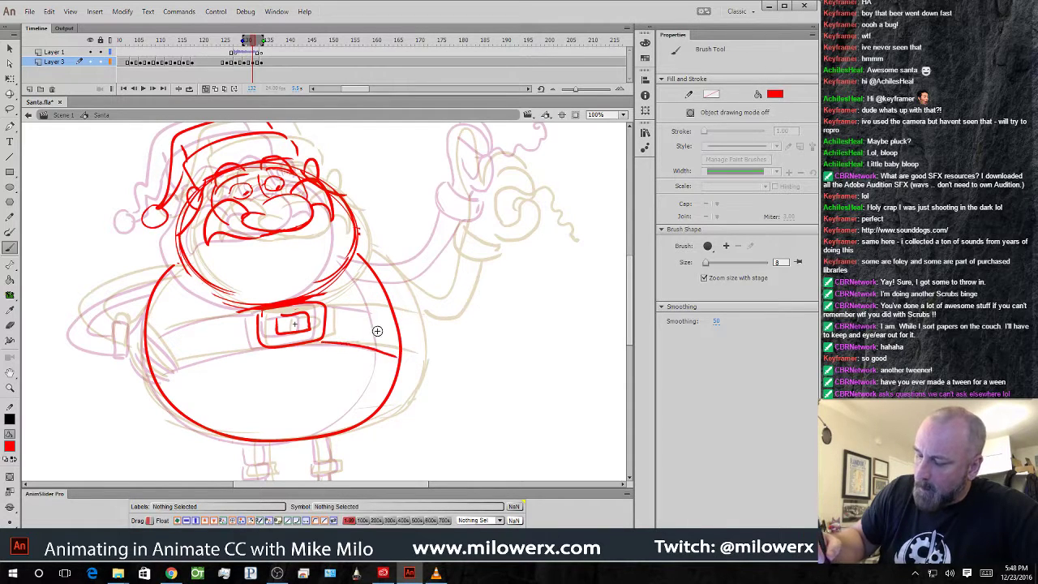
key(ctrl+z)
drag(326, 341, 380, 346)
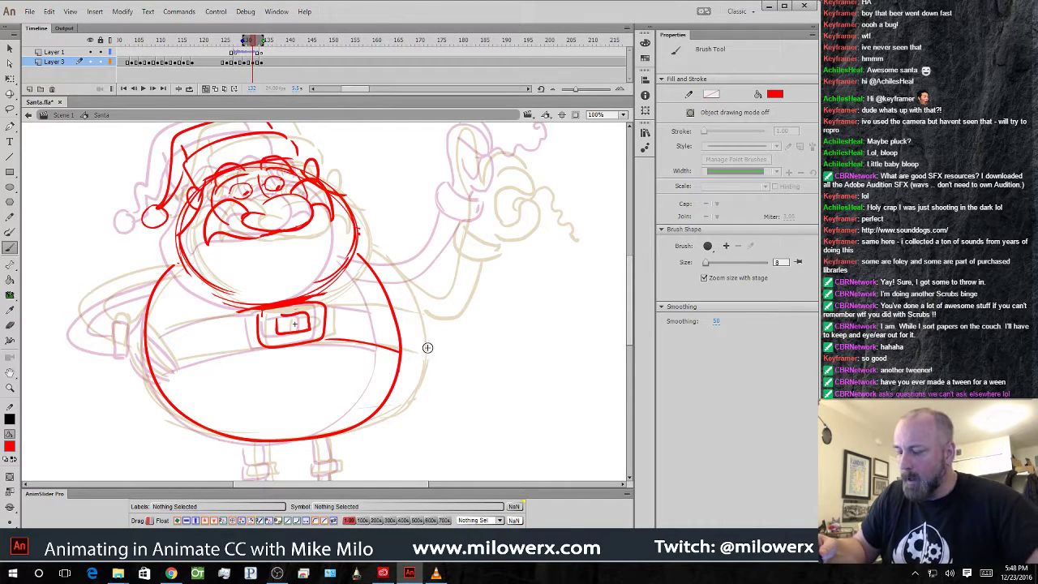
drag(325, 306, 361, 309)
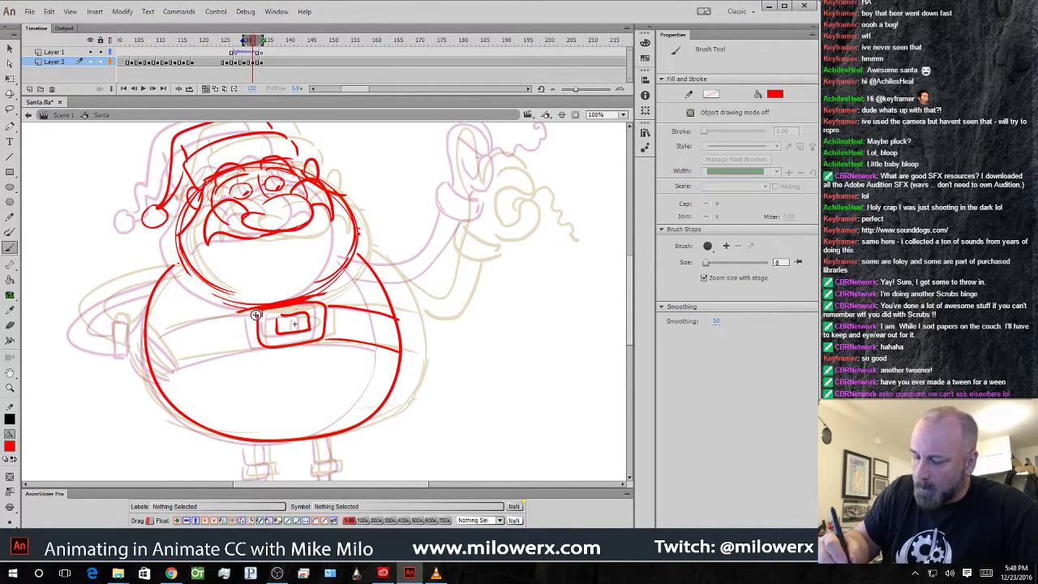
drag(258, 313, 148, 346)
drag(258, 347, 159, 378)
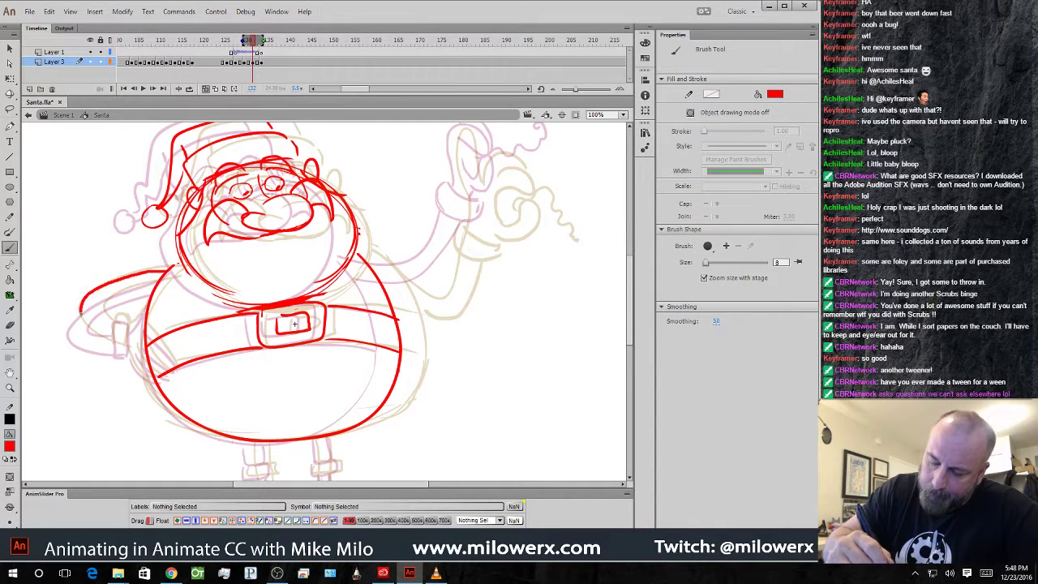
- Draw the bent arm resting on the hip, with its oval cuff and the fingers over the belt's edge
mouse_move(81, 313)
mouse_down()
mouse_move(118, 341)
mouse_move(124, 315)
mouse_move(121, 354)
mouse_up()
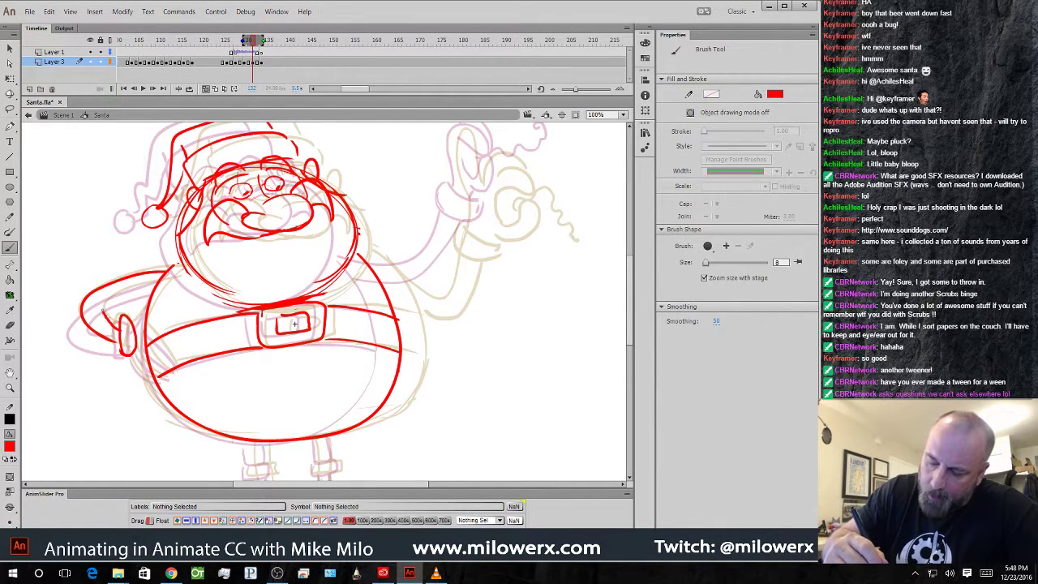
drag(145, 284, 157, 285)
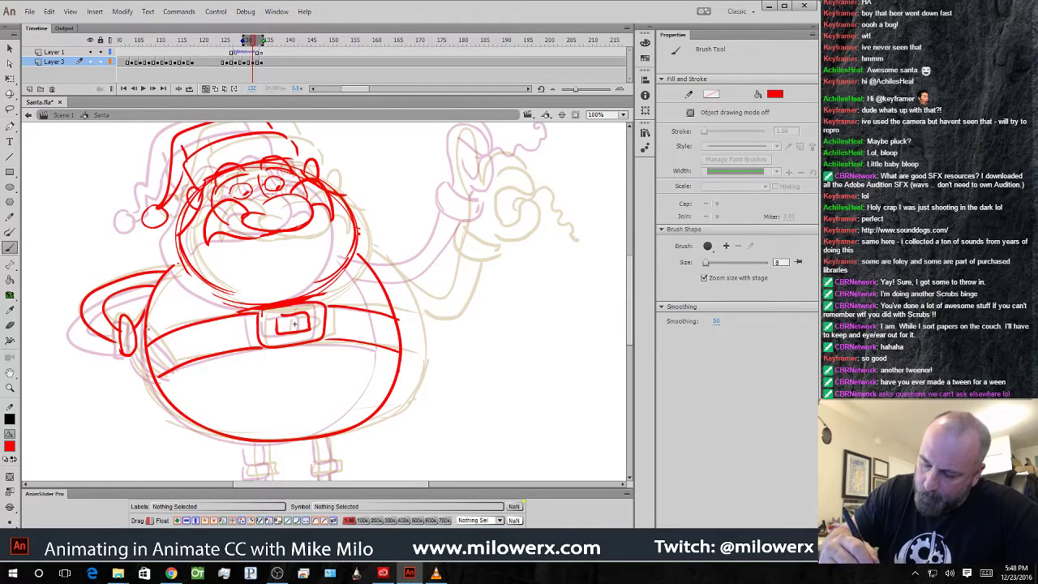
mouse_move(148, 327)
mouse_down()
mouse_move(173, 365)
mouse_move(147, 360)
mouse_move(161, 380)
mouse_up()
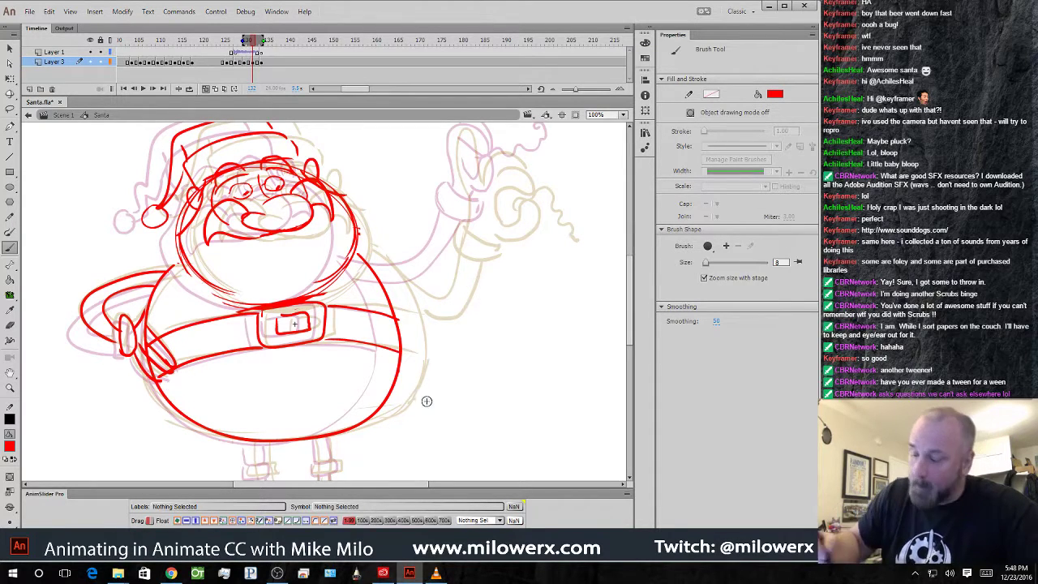
- Draw the raised hand with an upright index finger, curled fingers and a wavy trailing line, then its cuff and curved arm
drag(538, 338, 461, 407)
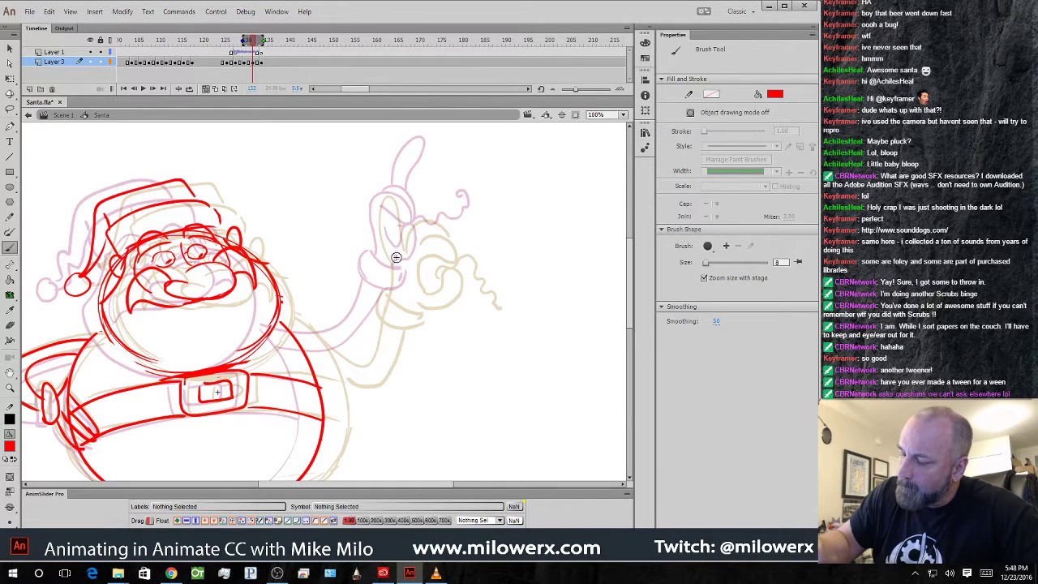
drag(408, 224, 410, 224)
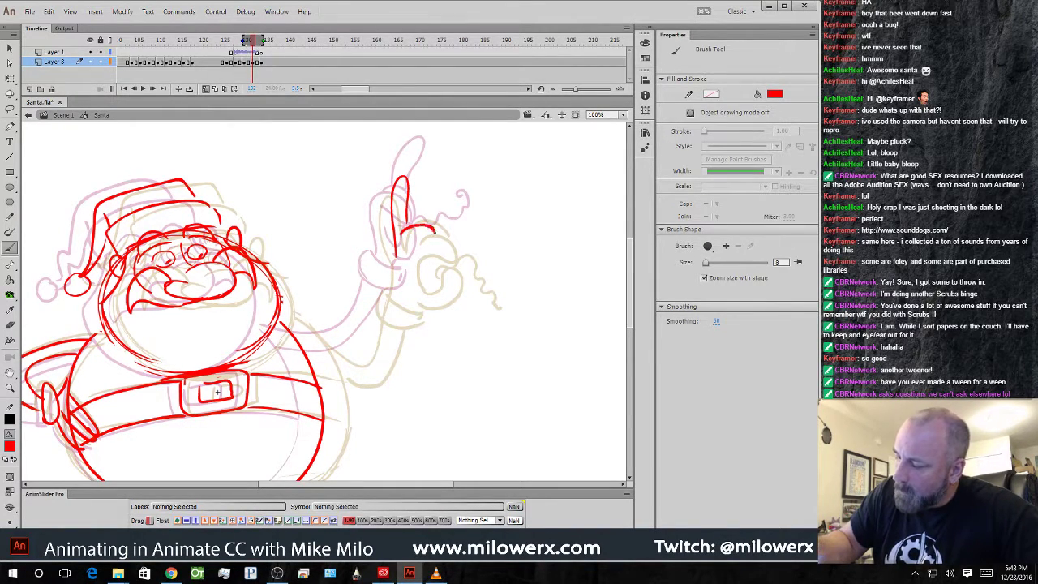
mouse_move(420, 252)
mouse_down()
mouse_move(406, 222)
mouse_move(412, 273)
mouse_up()
key(ctrl+z)
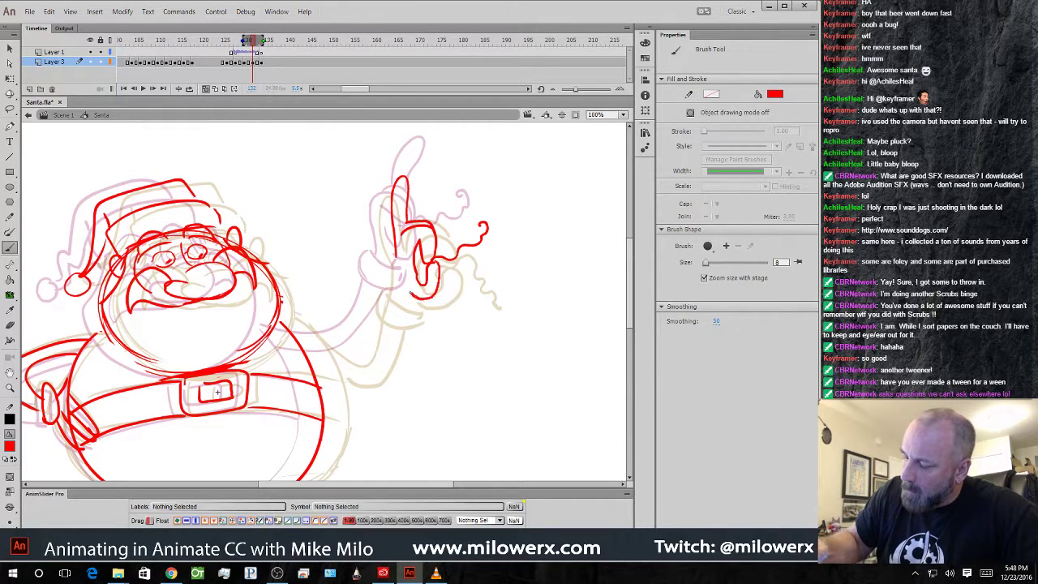
mouse_move(395, 253)
mouse_down()
mouse_move(392, 296)
mouse_move(416, 293)
mouse_move(422, 313)
mouse_move(388, 303)
mouse_up()
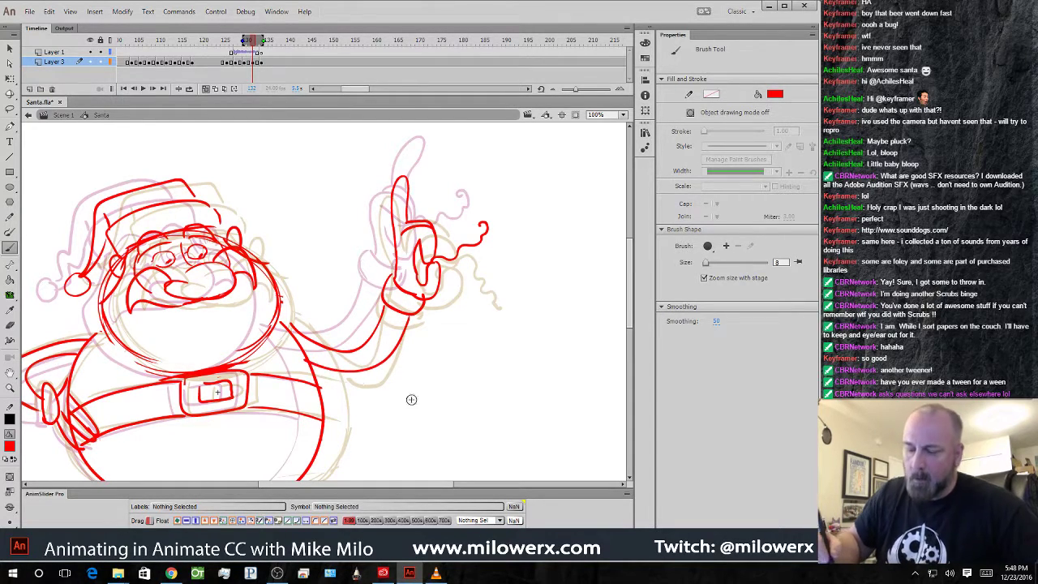
- Draw both legs below the belly with their banded cuffs and boots, tracing the onion-skinned legs
drag(482, 430, 540, 231)
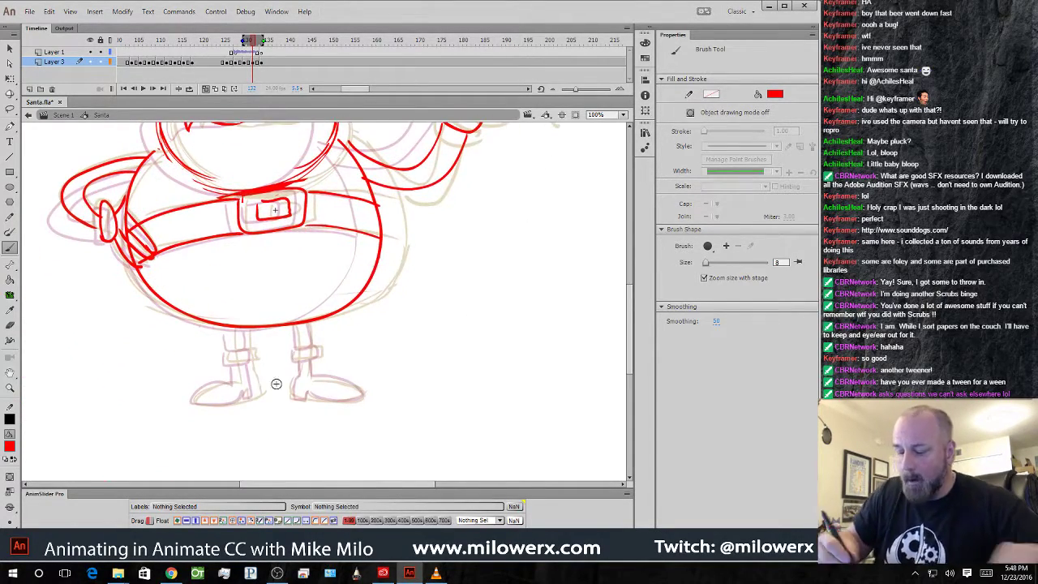
mouse_move(248, 348)
mouse_down()
mouse_move(250, 329)
mouse_move(235, 369)
mouse_up()
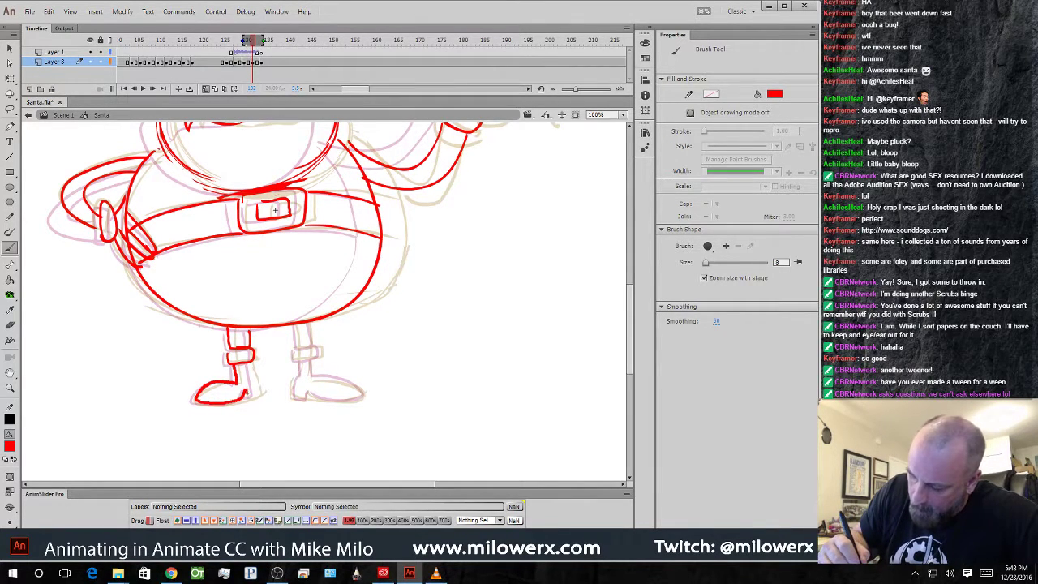
mouse_move(294, 323)
mouse_down()
mouse_move(297, 353)
mouse_move(311, 344)
mouse_up()
mouse_move(300, 360)
mouse_down()
mouse_move(298, 398)
mouse_move(362, 390)
mouse_move(312, 362)
mouse_up()
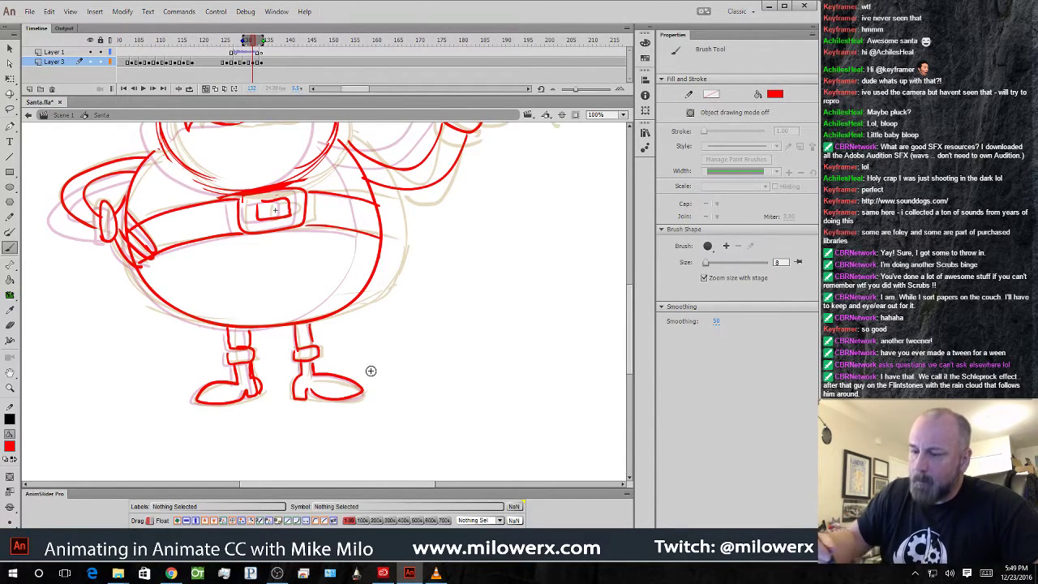
- Hide the onion skins and play the Santa animation back repeatedly at 50% zoom to check the arm swing's timing
click(207, 89)
mouse_move(254, 42)
mouse_down()
mouse_move(235, 49)
mouse_move(274, 59)
mouse_move(202, 50)
mouse_move(322, 55)
mouse_move(199, 55)
mouse_move(227, 58)
mouse_up()
key(ctrl+minus)
key(b)
key(Return)
key(Return)
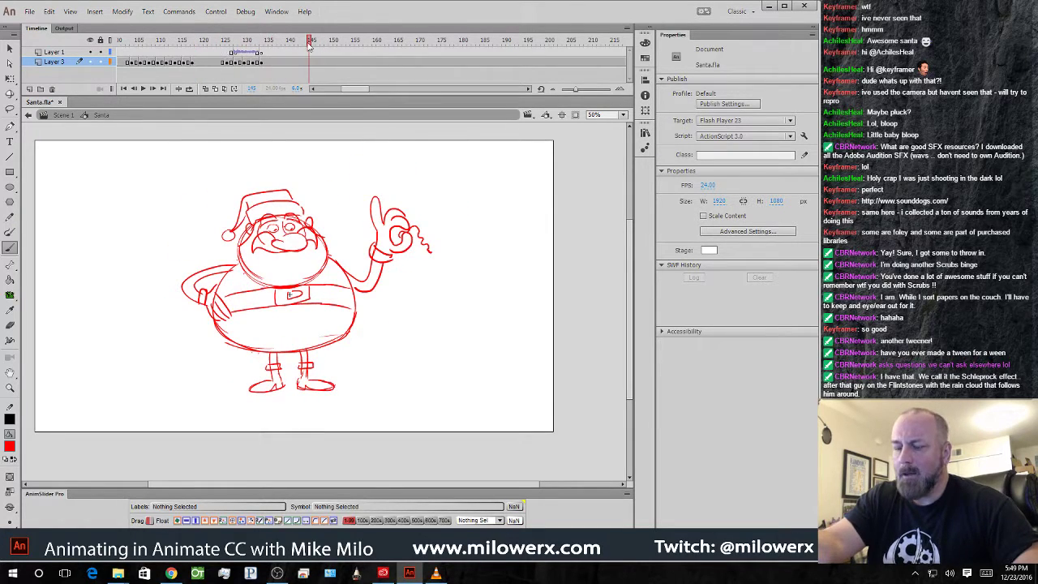
mouse_move(309, 44)
mouse_down()
mouse_move(210, 50)
mouse_move(301, 50)
mouse_move(225, 51)
mouse_move(275, 57)
mouse_up()
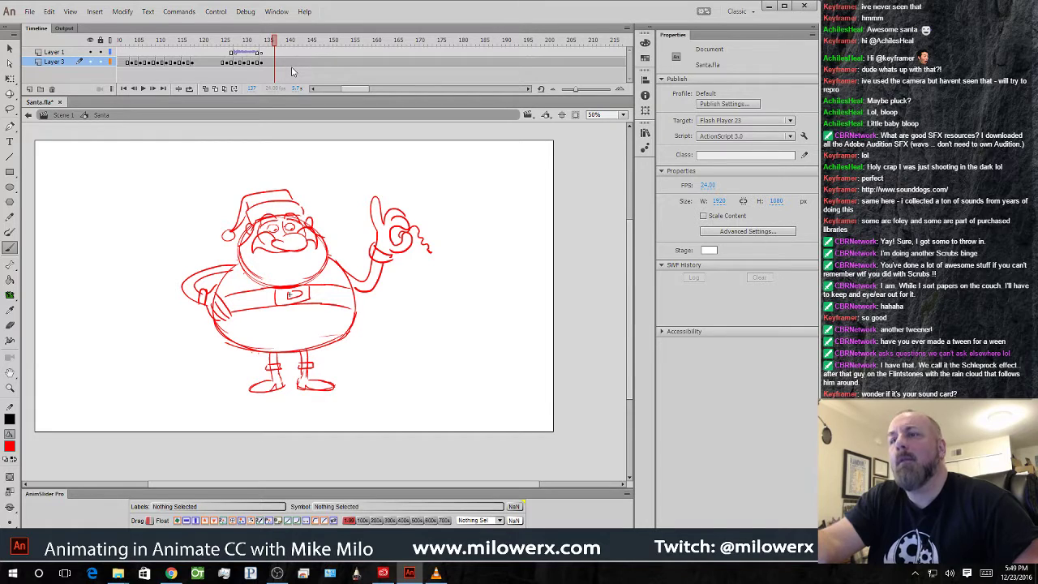
drag(279, 47, 196, 47)
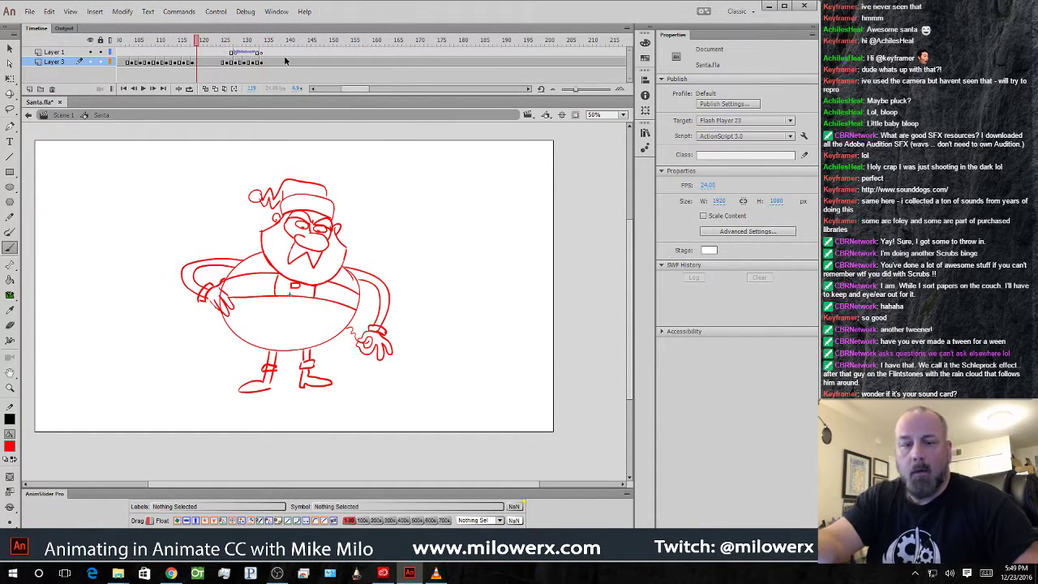
key(Return)
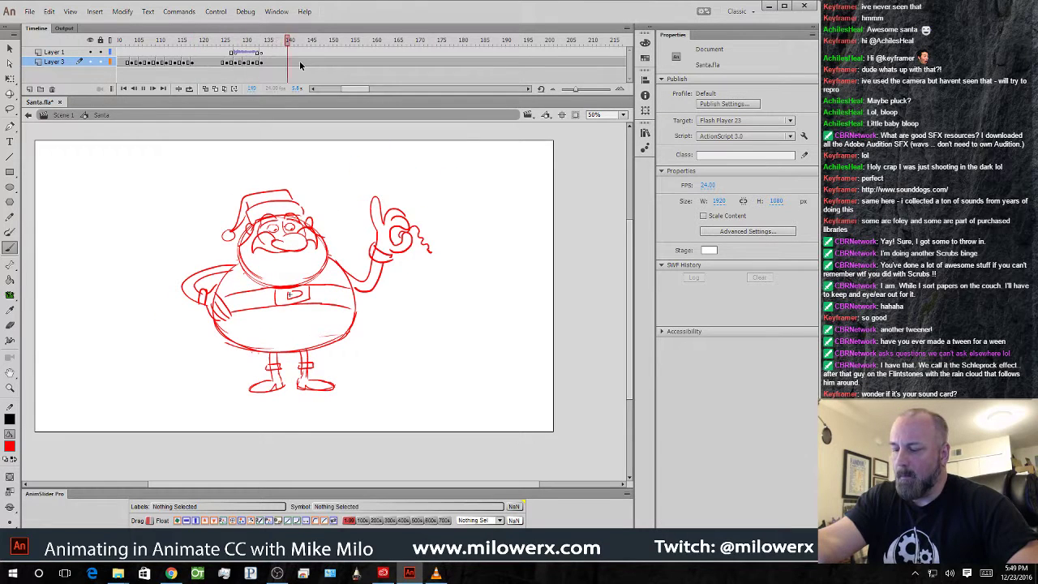
click(299, 63)
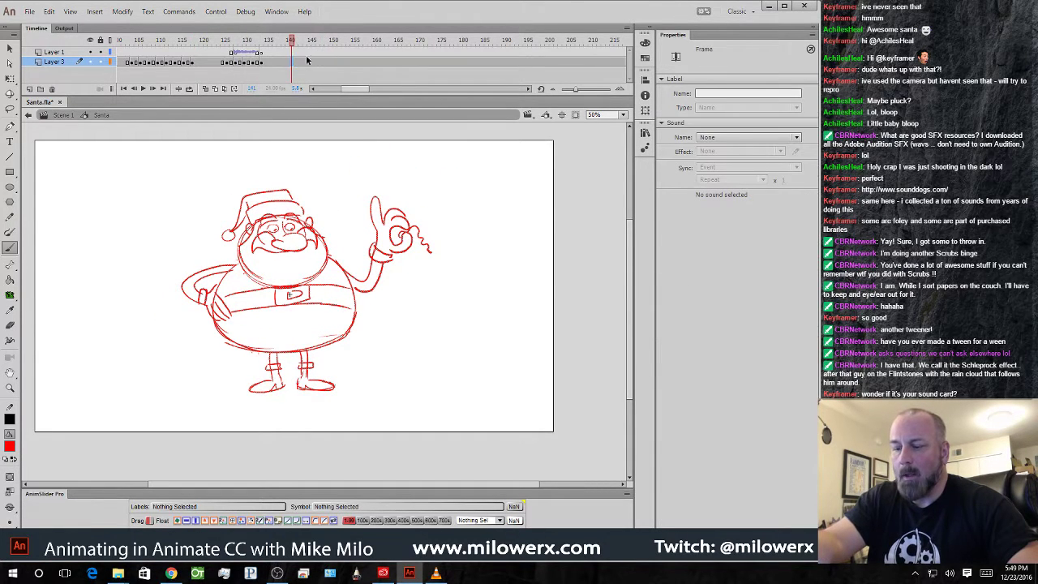
drag(357, 90, 357, 93)
drag(306, 40, 299, 60)
- Remove the sound from Layer 1's keyframe at frame 128 and undo the stray brush dot on the stage
click(244, 52)
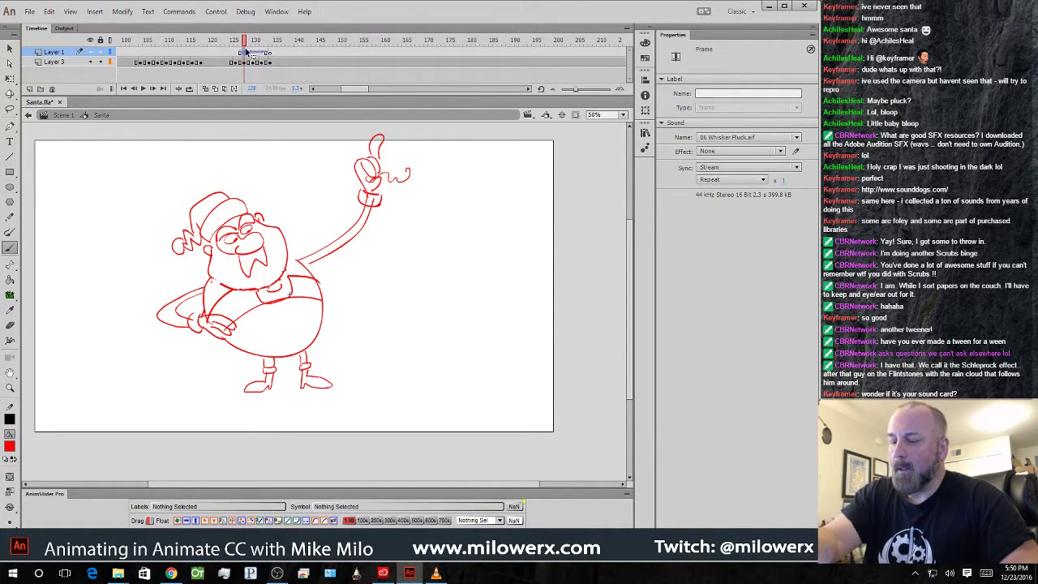
click(748, 137)
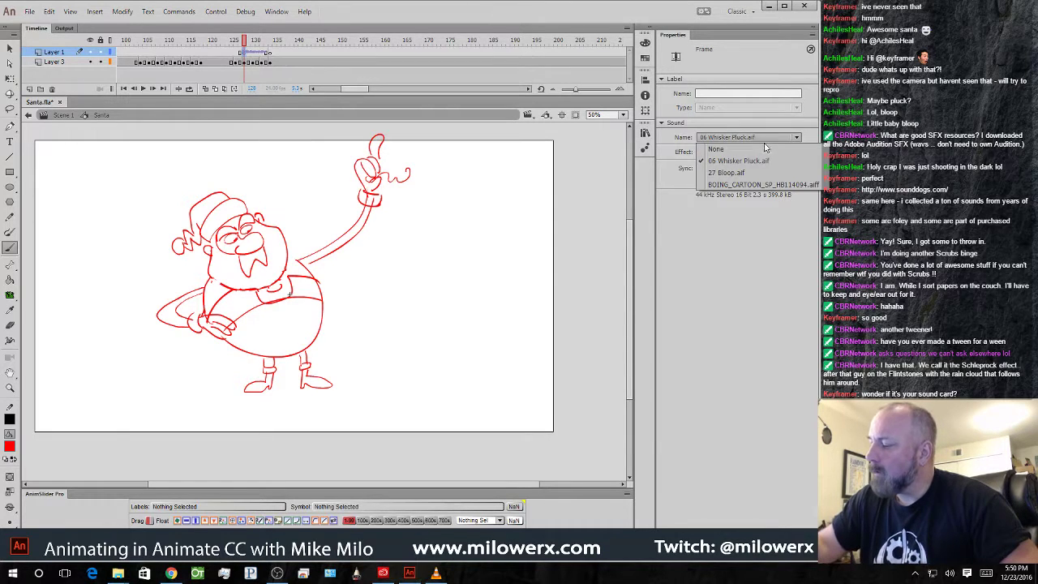
click(754, 148)
click(293, 149)
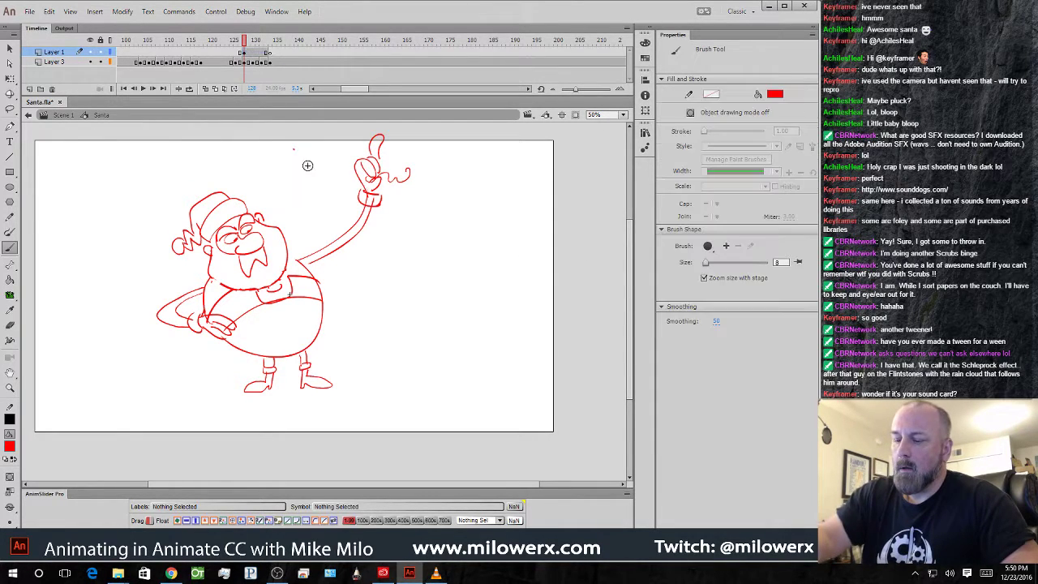
click(244, 51)
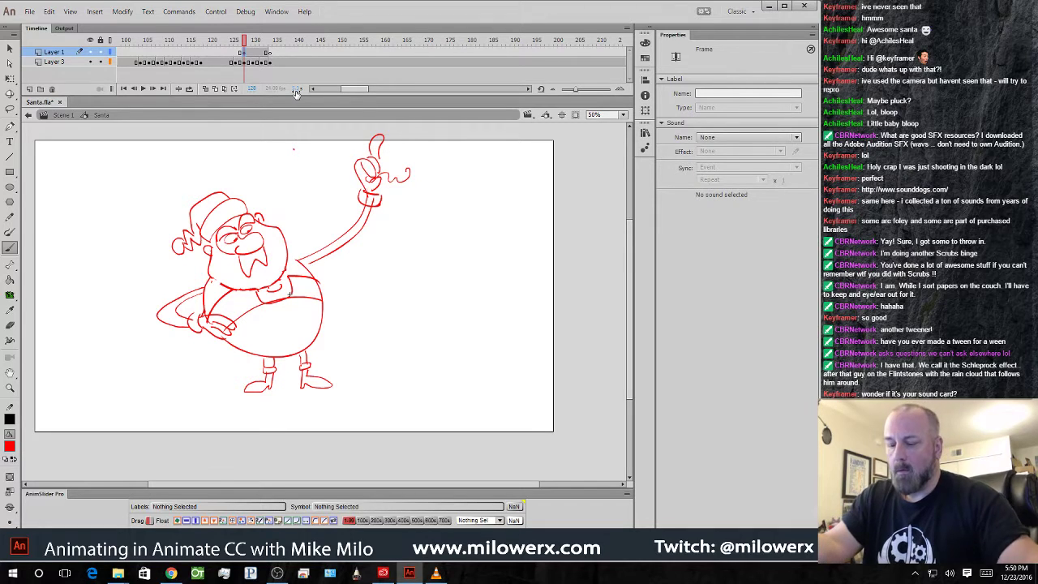
key(ctrl+z)
- Assign the sound 06 Whisker Pluck.aif to Layer 1's keyframe at frame 128
click(247, 52)
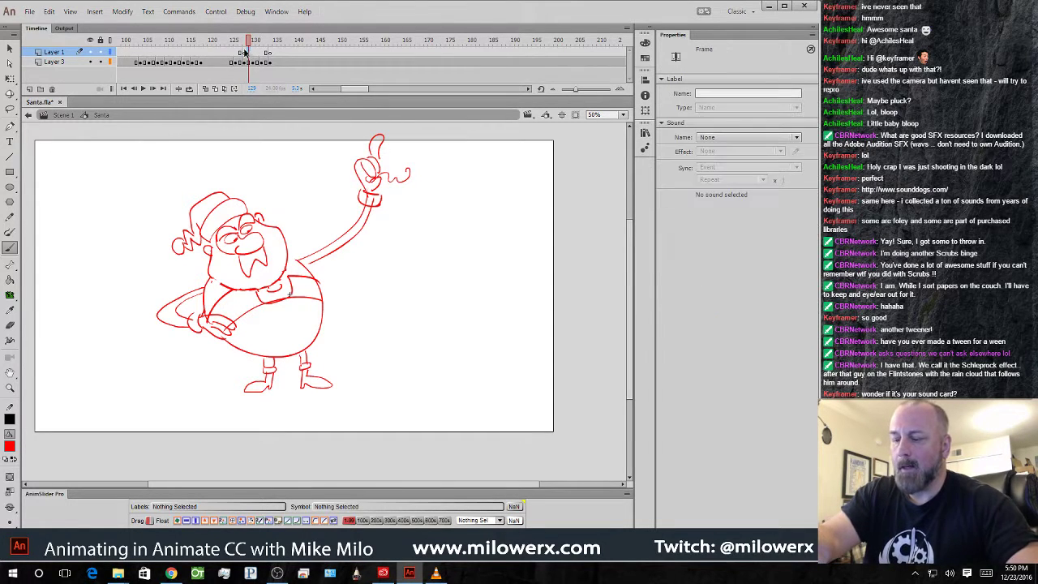
click(244, 52)
click(776, 139)
click(775, 161)
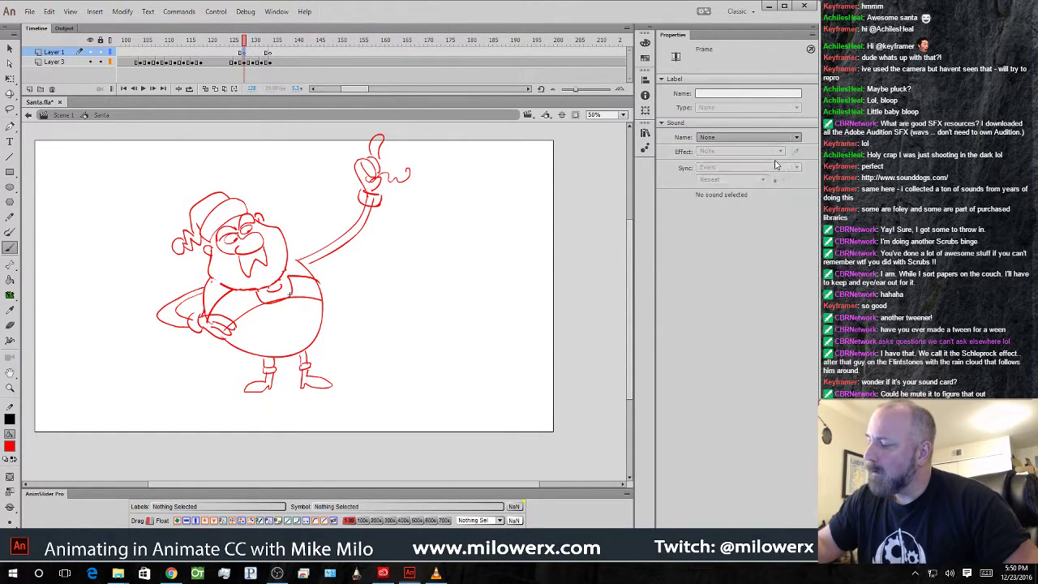
mouse_move(247, 45)
mouse_down()
mouse_move(225, 44)
mouse_move(254, 46)
mouse_up()
click(245, 52)
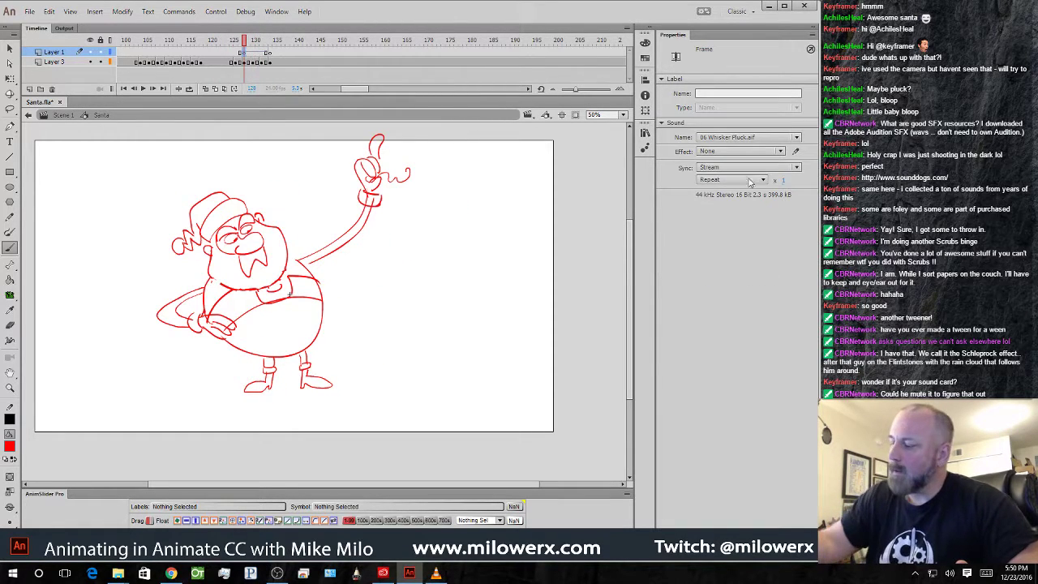
- Trim the silent first 0.25 seconds or so from the whisker pluck sound's envelope and play the animation
click(796, 151)
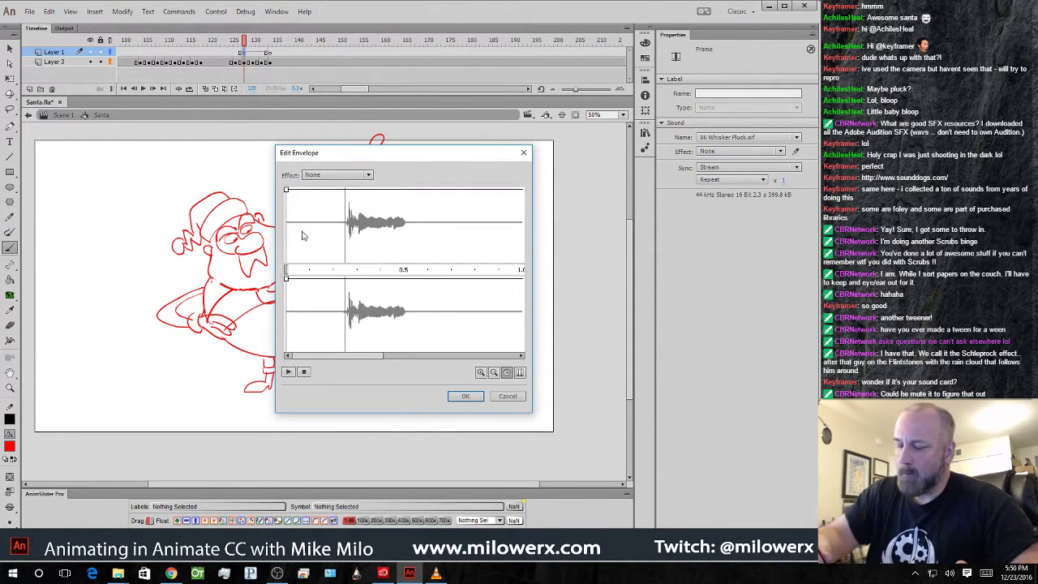
drag(287, 270, 345, 271)
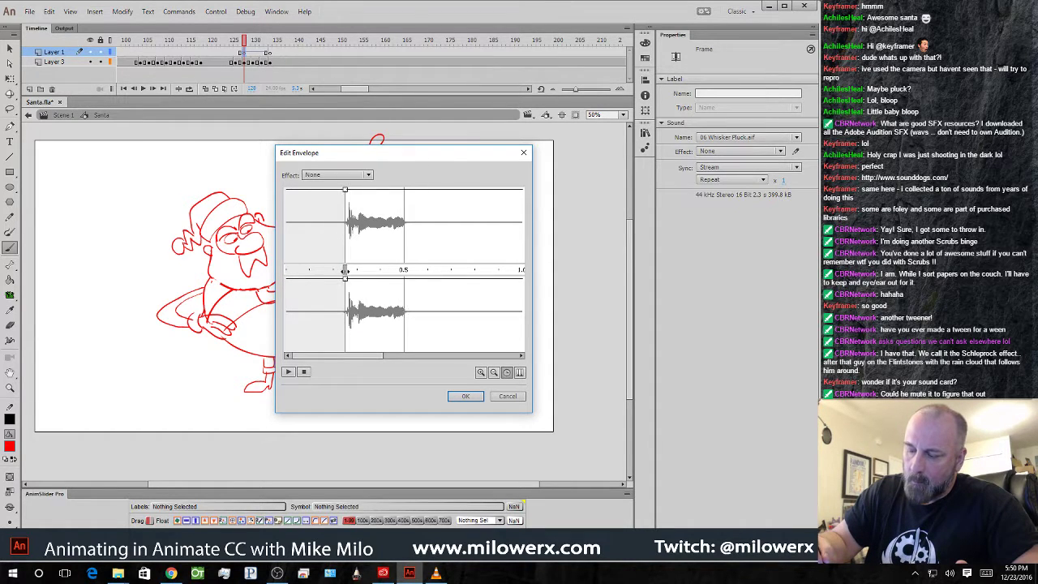
click(470, 395)
key(Return)
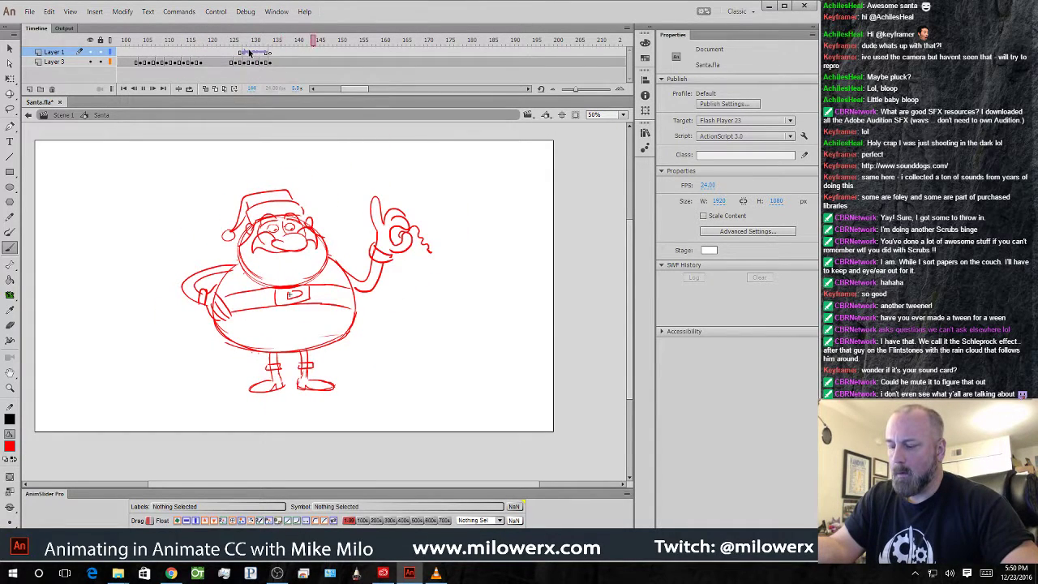
- Show onion skins on the last in-between before the final pose and delete its raised hand and cuff
mouse_move(326, 42)
mouse_down()
mouse_move(231, 46)
mouse_move(300, 59)
mouse_move(243, 56)
mouse_move(349, 64)
mouse_move(253, 63)
mouse_move(276, 66)
mouse_move(267, 63)
mouse_up()
click(207, 89)
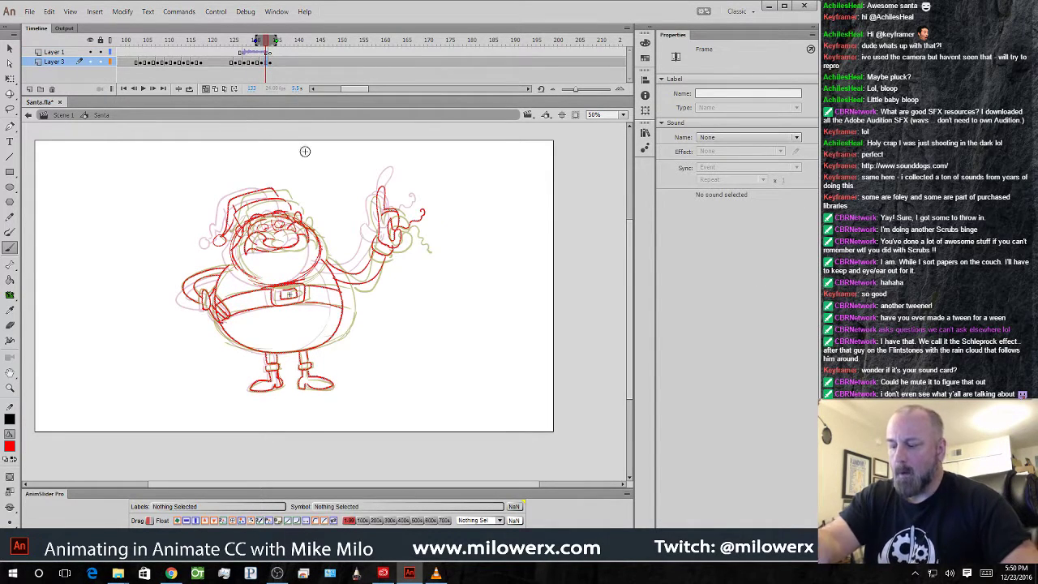
ctrl+click(419, 229)
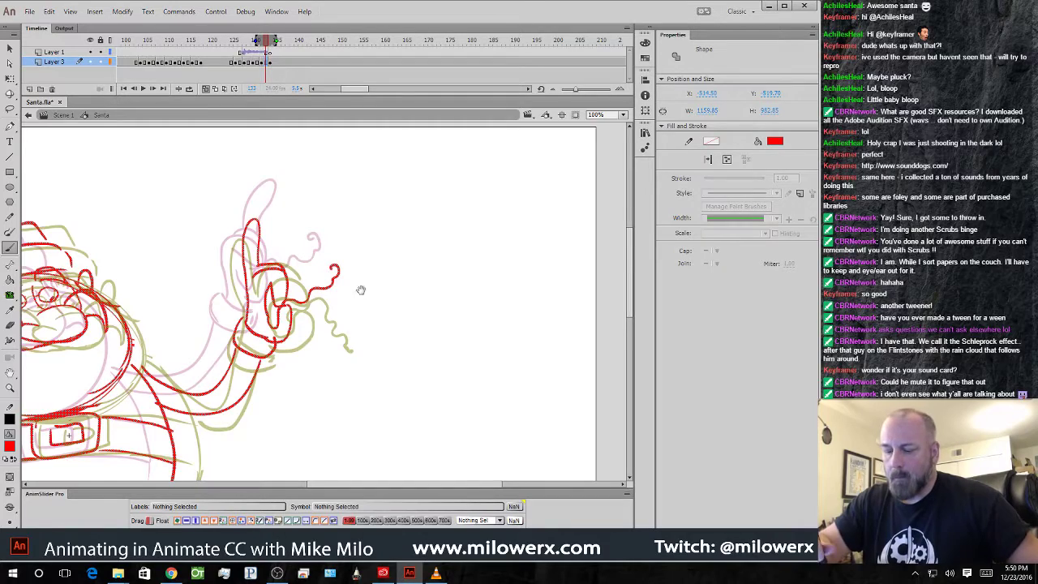
mouse_move(358, 288)
mouse_down()
mouse_move(408, 276)
mouse_move(419, 255)
mouse_move(373, 319)
mouse_move(330, 326)
mouse_move(273, 235)
mouse_move(424, 236)
mouse_up()
key(l)
key(Delete)
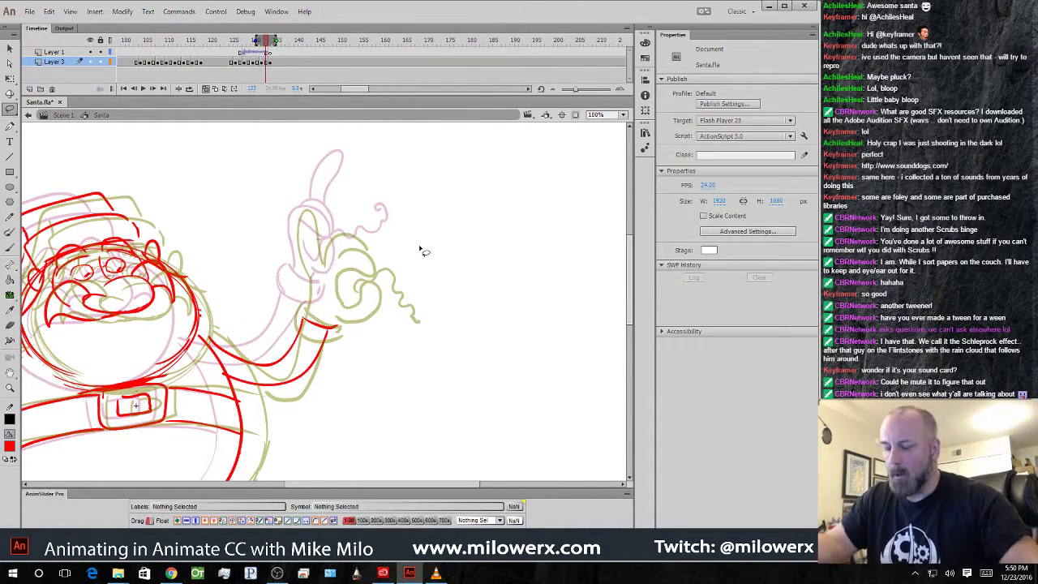
click(9, 247)
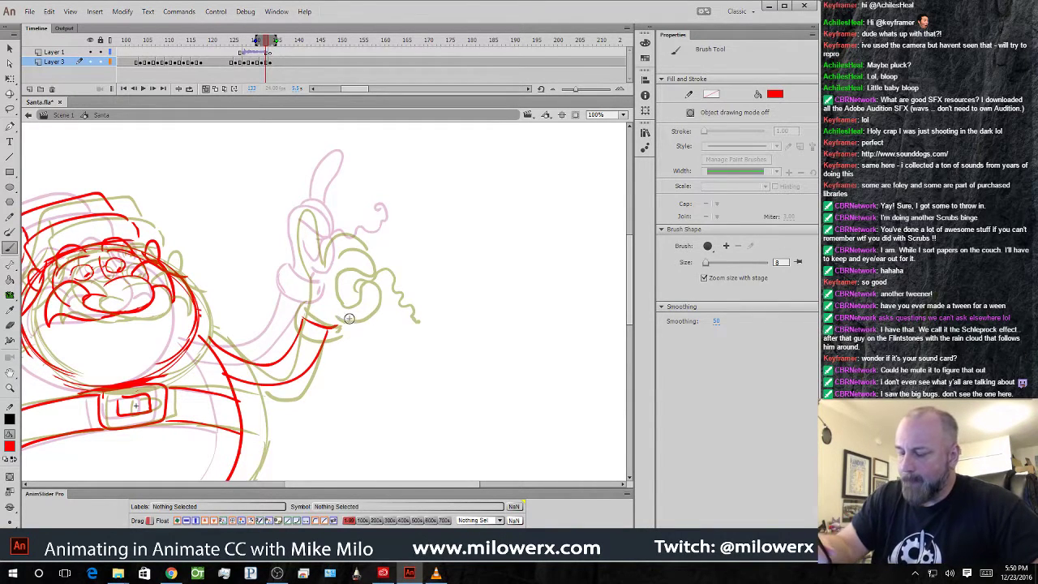
click(10, 108)
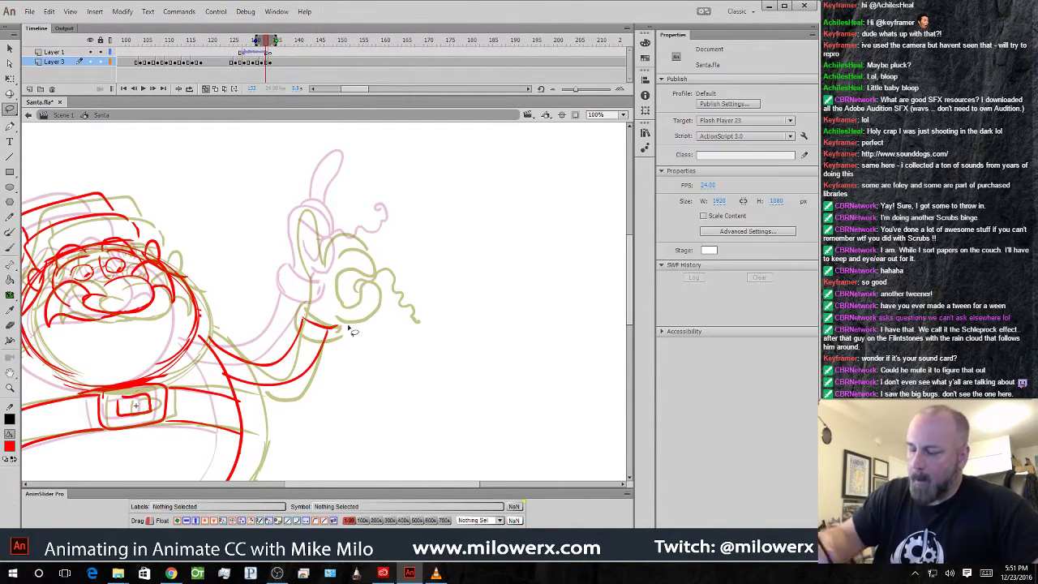
drag(353, 331, 351, 333)
key(Delete)
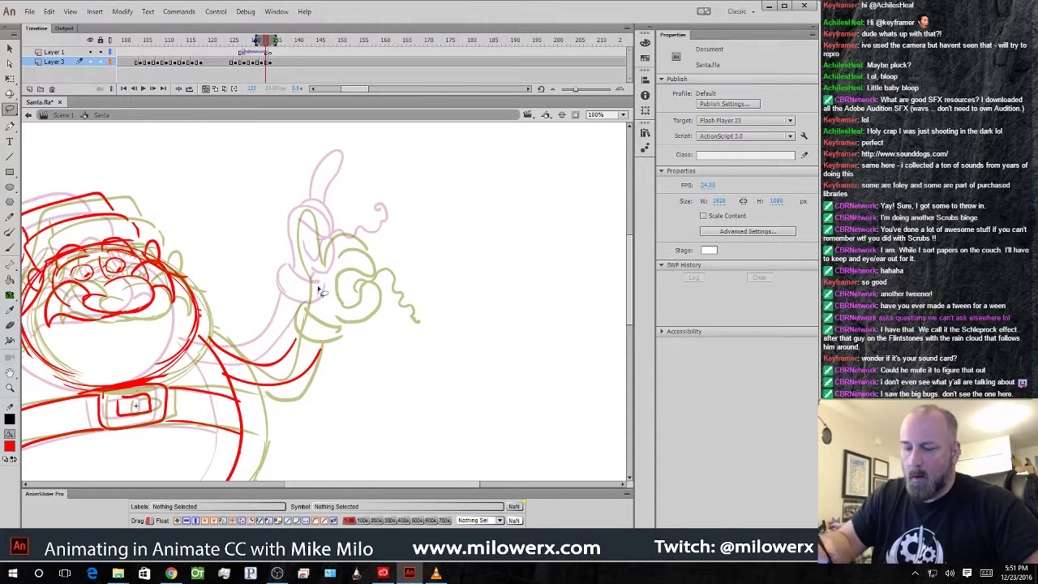
- Redraw the raised hand's cuff slightly higher, with a tilted index finger and curled fingers above it
click(11, 247)
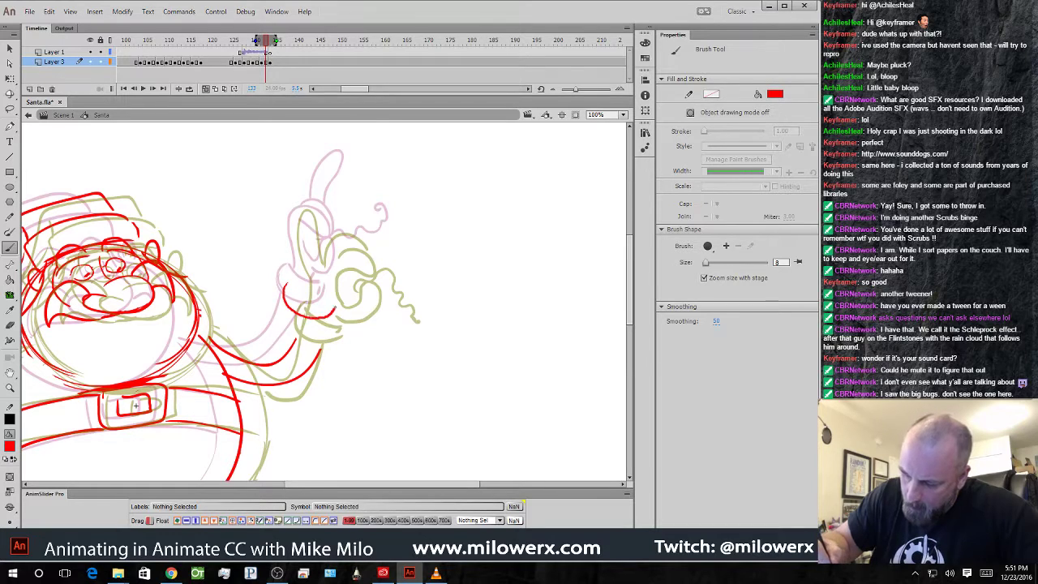
mouse_move(335, 308)
mouse_down()
mouse_move(297, 289)
mouse_move(339, 302)
mouse_up()
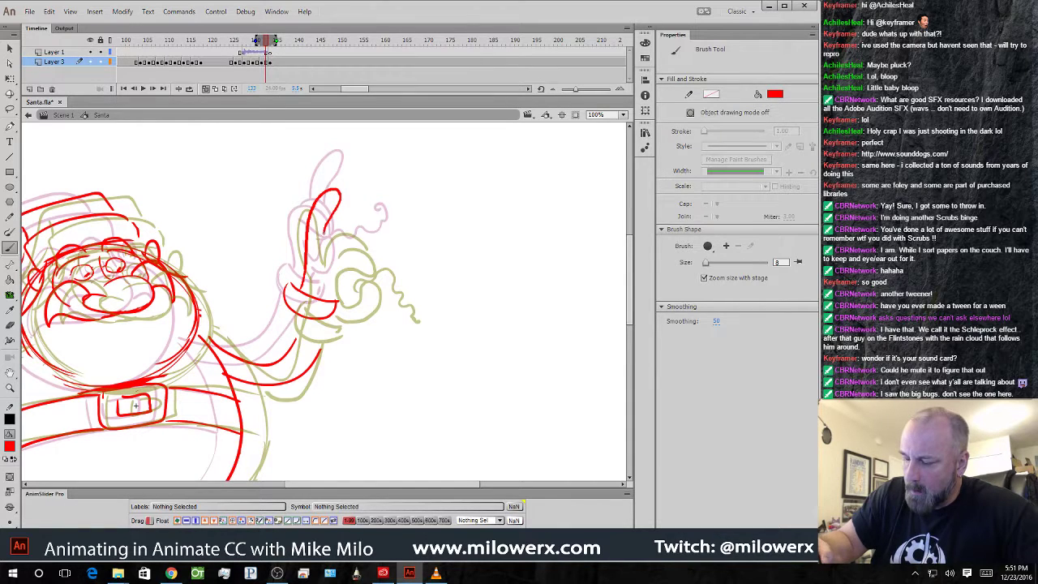
drag(324, 234, 324, 236)
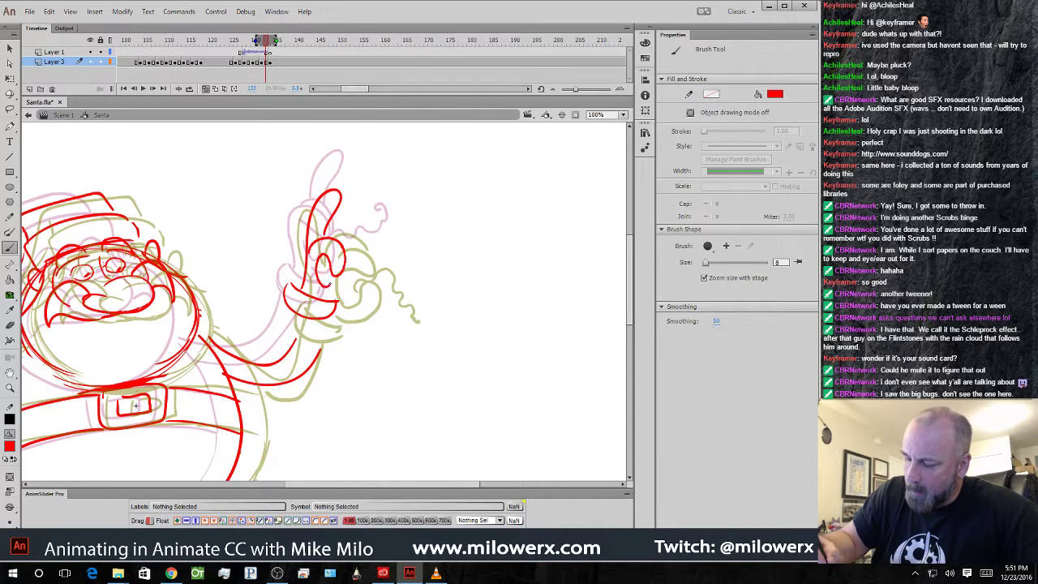
drag(343, 276, 342, 288)
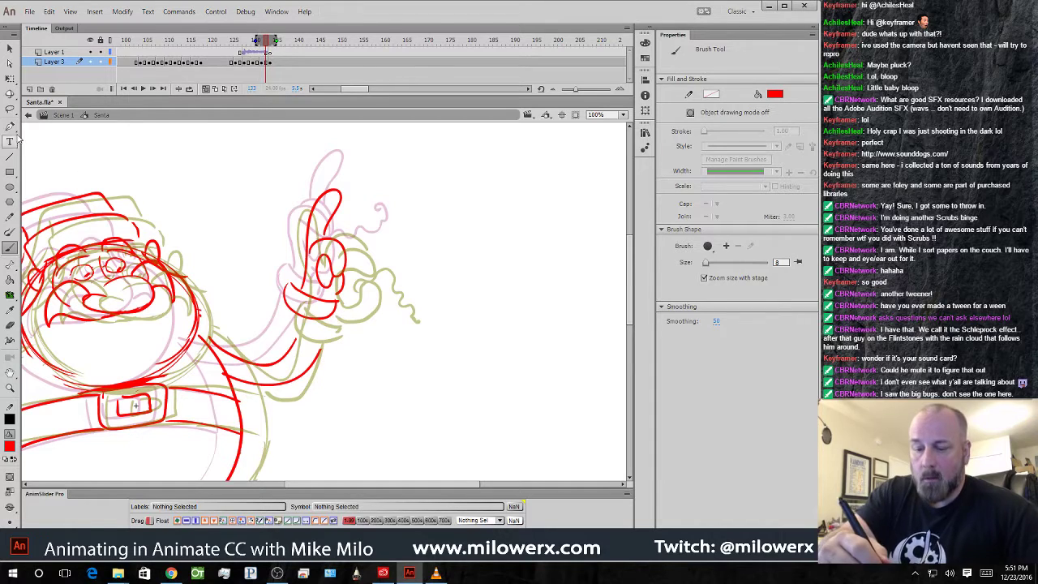
- Move the hand slightly up from its cuff and draw the outer finger curve, the palm's lower edge and the wavy trailing hair
key(l)
mouse_move(339, 298)
mouse_down()
mouse_move(283, 236)
mouse_move(350, 280)
mouse_up()
drag(340, 206, 342, 183)
click(373, 182)
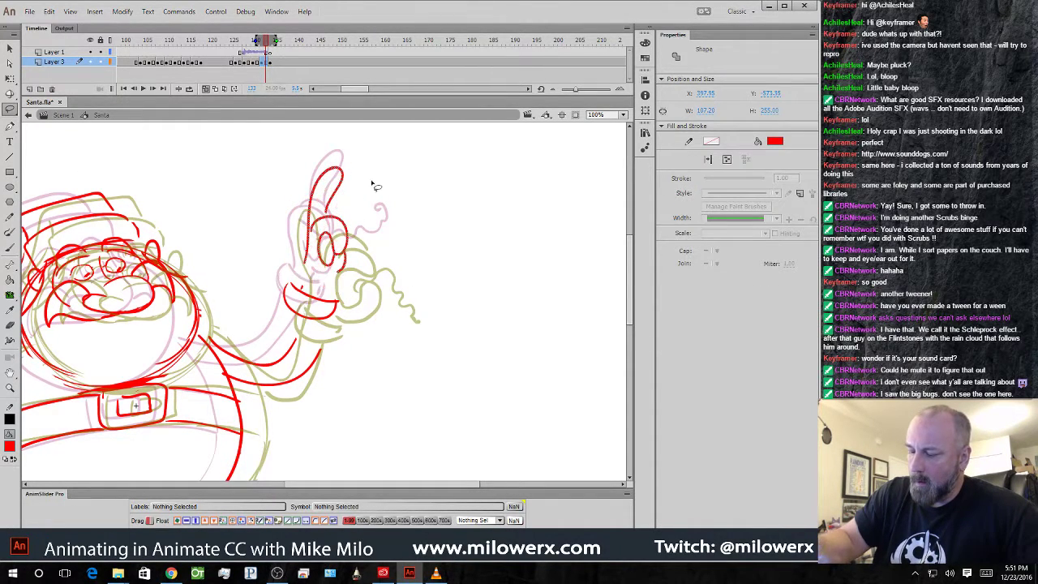
click(10, 248)
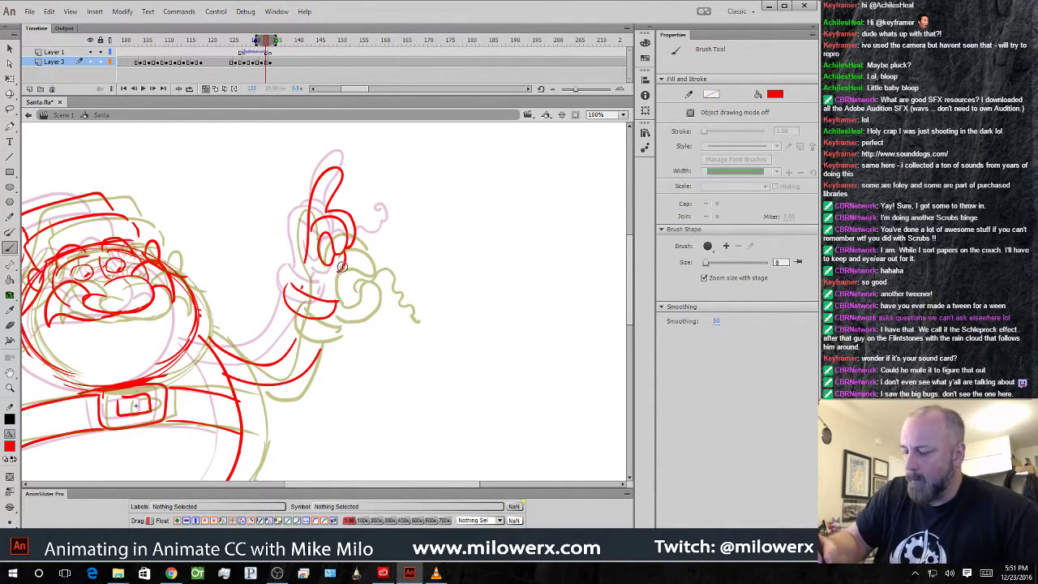
drag(333, 275, 344, 269)
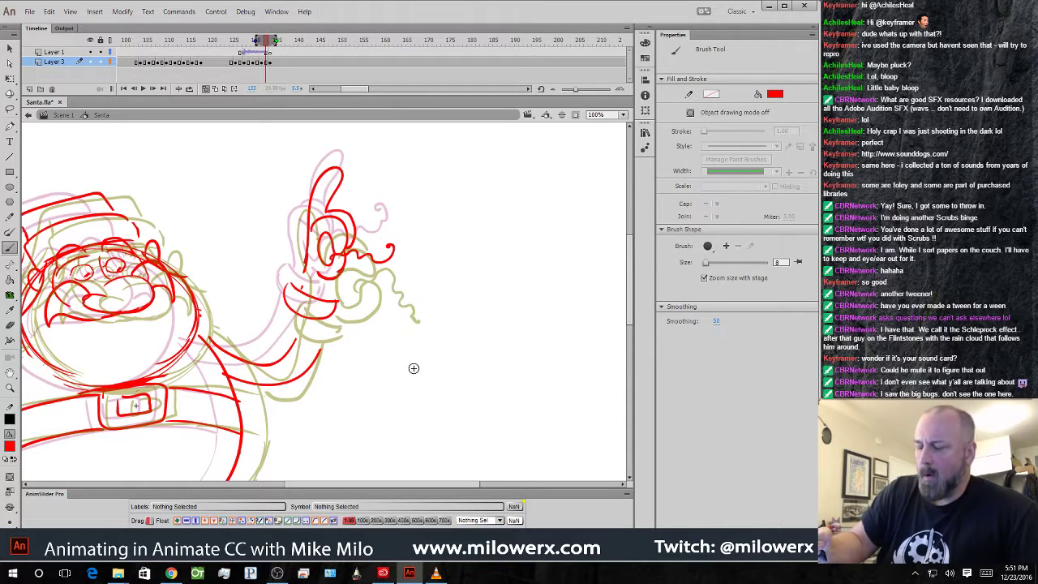
- Rotate the raised hand and its hair slightly counterclockwise, shift them closer to the cuff and squash them a little
key(l)
mouse_move(377, 300)
mouse_down()
mouse_move(410, 212)
mouse_move(320, 149)
mouse_move(280, 240)
mouse_move(351, 295)
mouse_up()
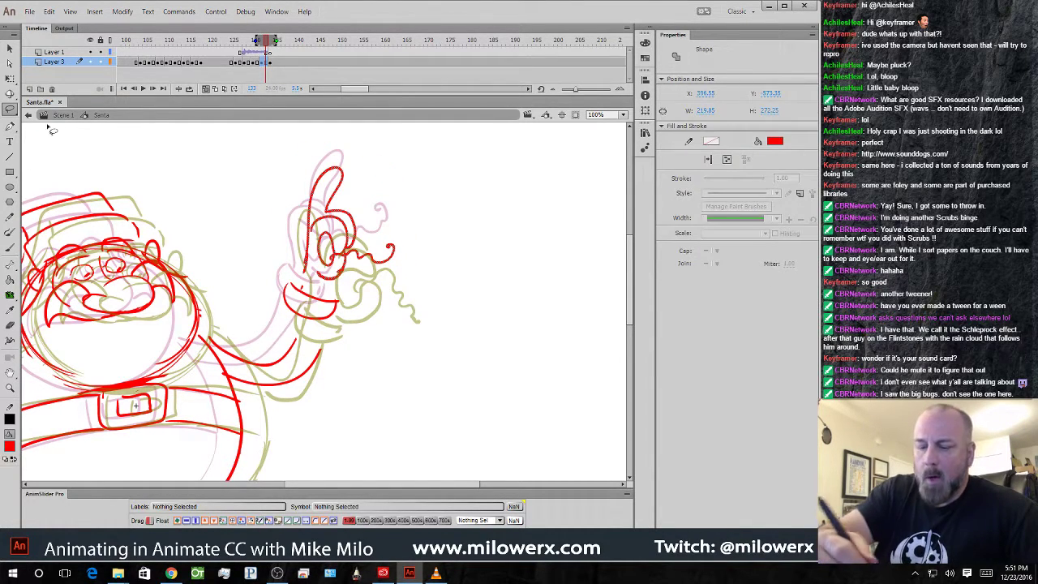
click(10, 77)
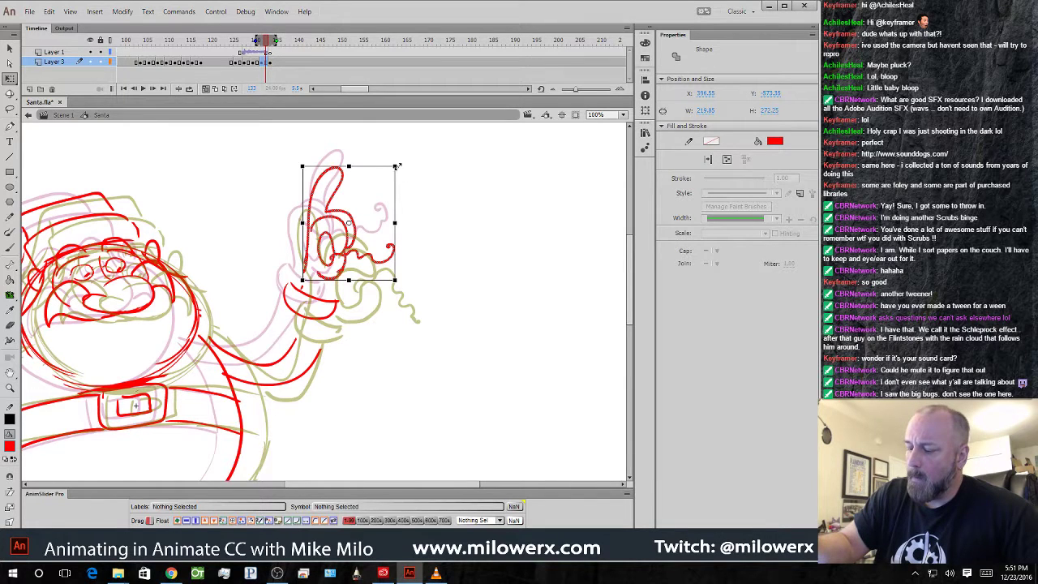
drag(395, 166, 384, 159)
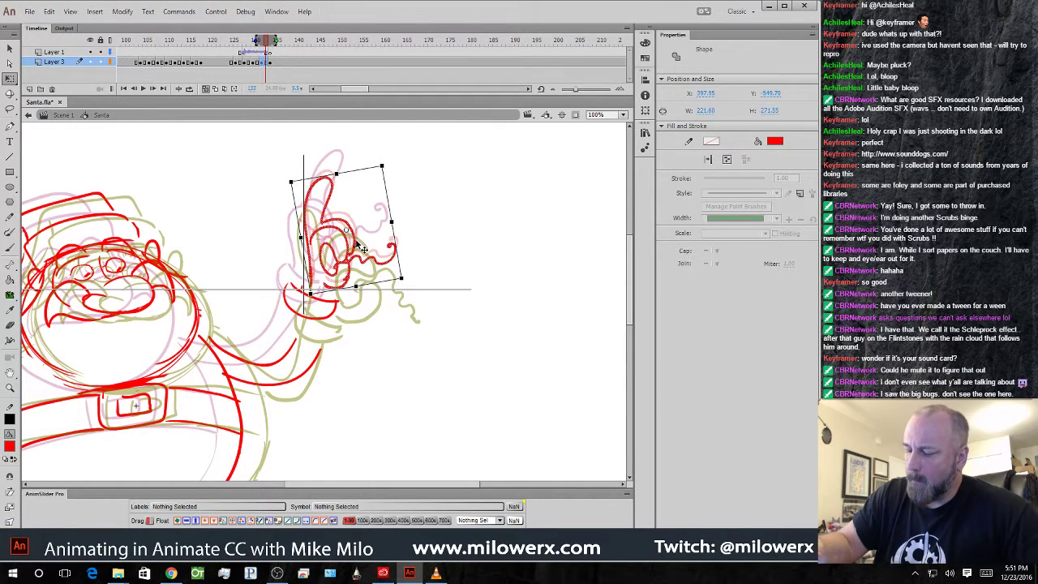
drag(362, 247, 363, 248)
drag(337, 172, 339, 177)
click(421, 204)
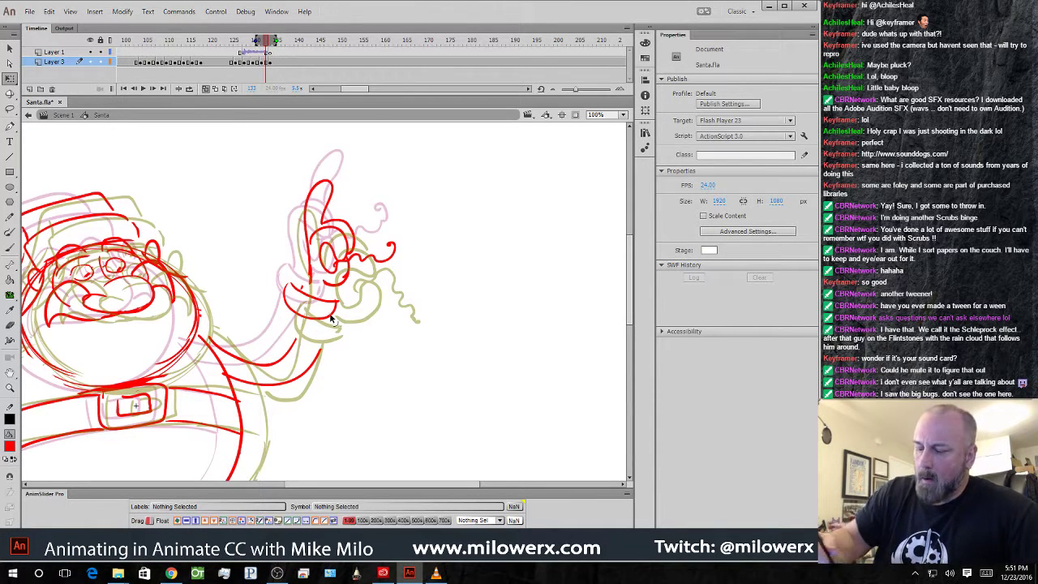
- Delete the cuff and the curved arm lines below the raised hand
click(10, 110)
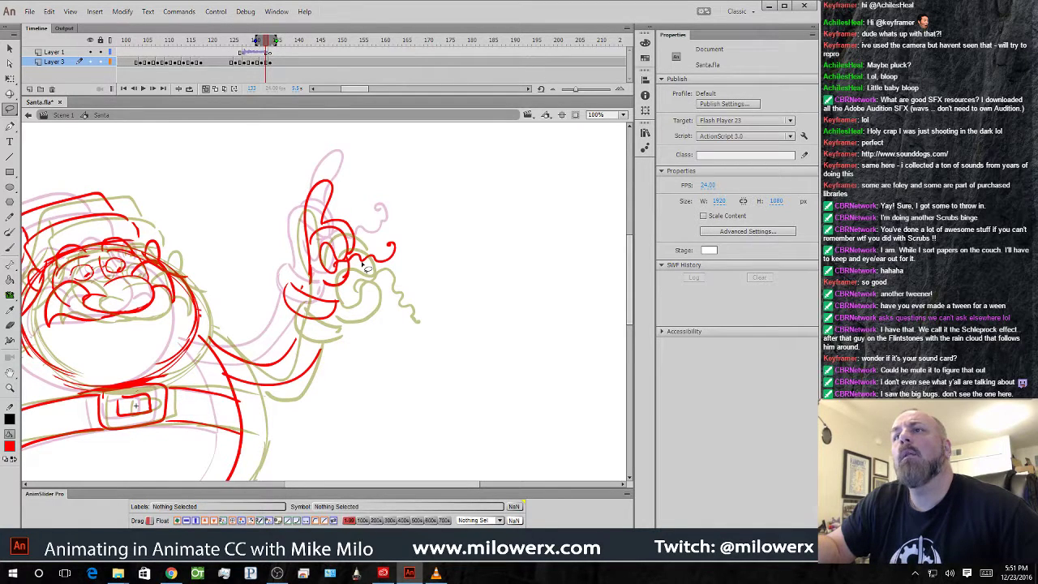
mouse_move(366, 269)
mouse_down()
mouse_move(385, 325)
mouse_move(350, 302)
mouse_move(290, 307)
mouse_move(315, 339)
mouse_move(212, 328)
mouse_move(256, 401)
mouse_move(341, 315)
mouse_up()
key(Delete)
key(Delete)
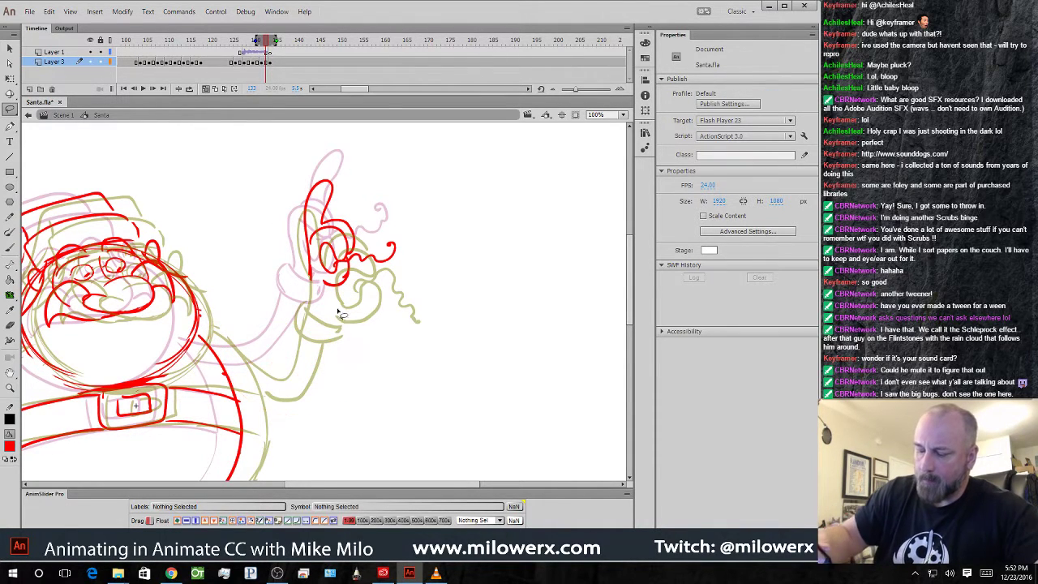
- Brush in the raised hand's cuff and wrist line, and the two curved arm lines joining the cuff to the shoulder
click(9, 248)
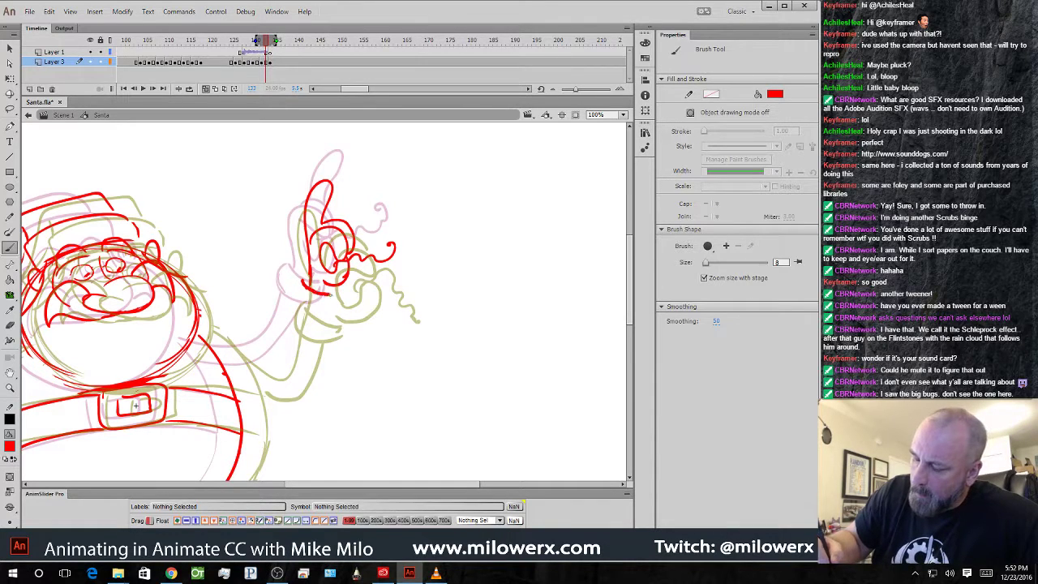
mouse_move(341, 294)
mouse_down()
mouse_move(303, 281)
mouse_move(342, 311)
mouse_move(346, 285)
mouse_up()
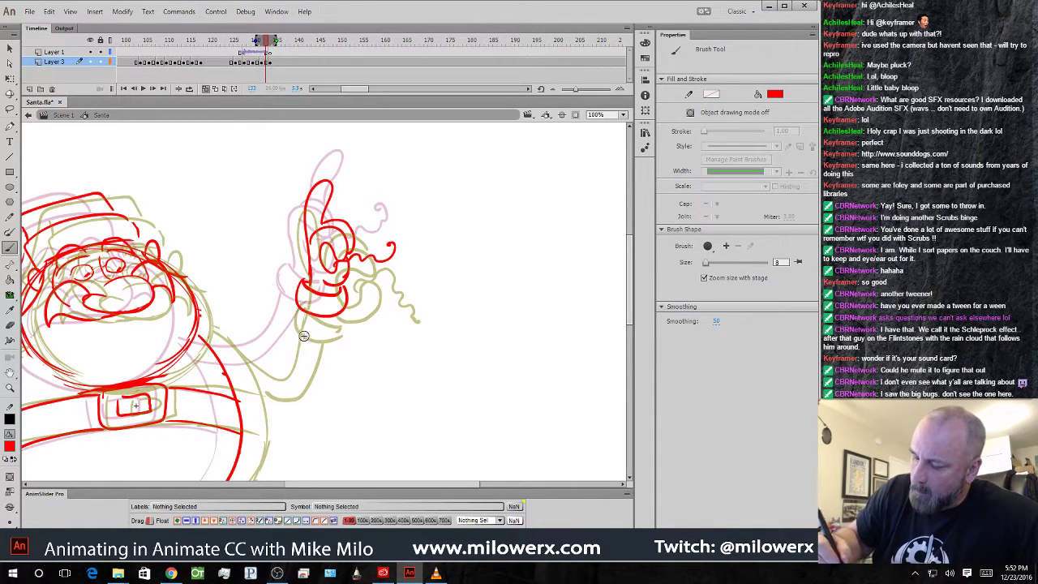
drag(284, 349, 207, 345)
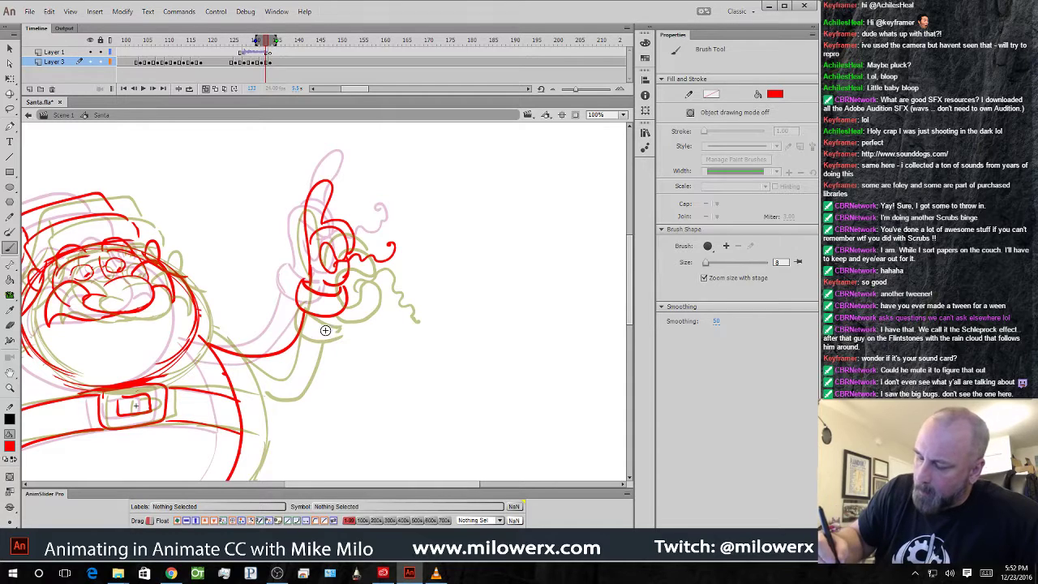
drag(248, 375, 224, 372)
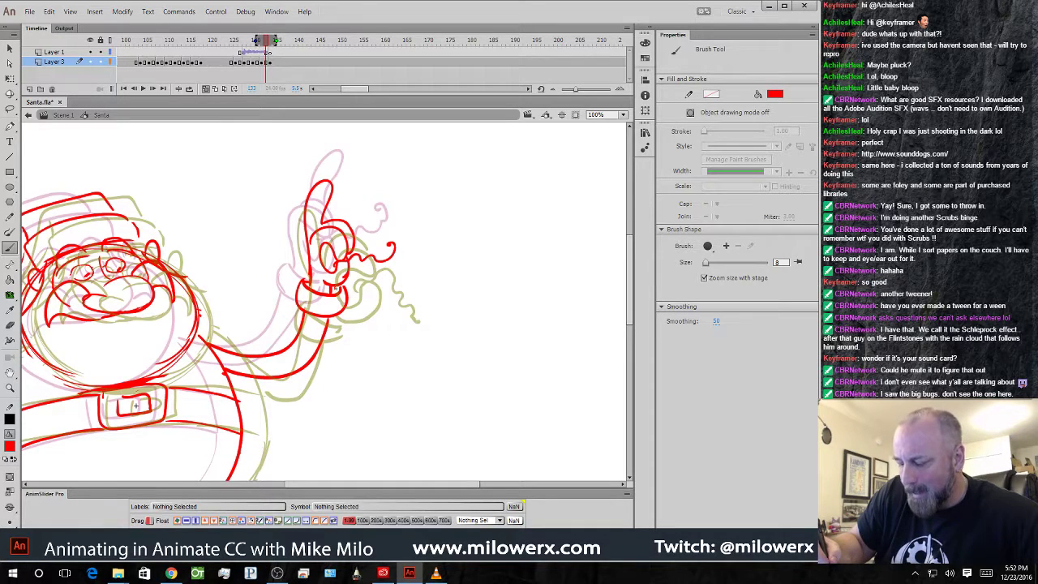
drag(306, 286, 321, 287)
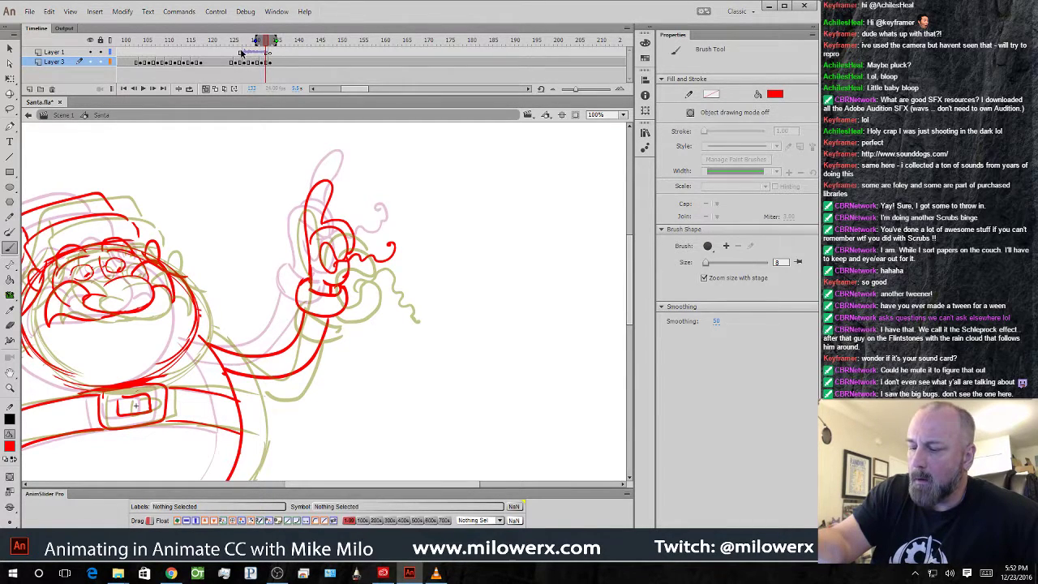
- Clear the Layer 1 keyframe that holds the whisker pluck sound at frame 128
drag(241, 53, 245, 60)
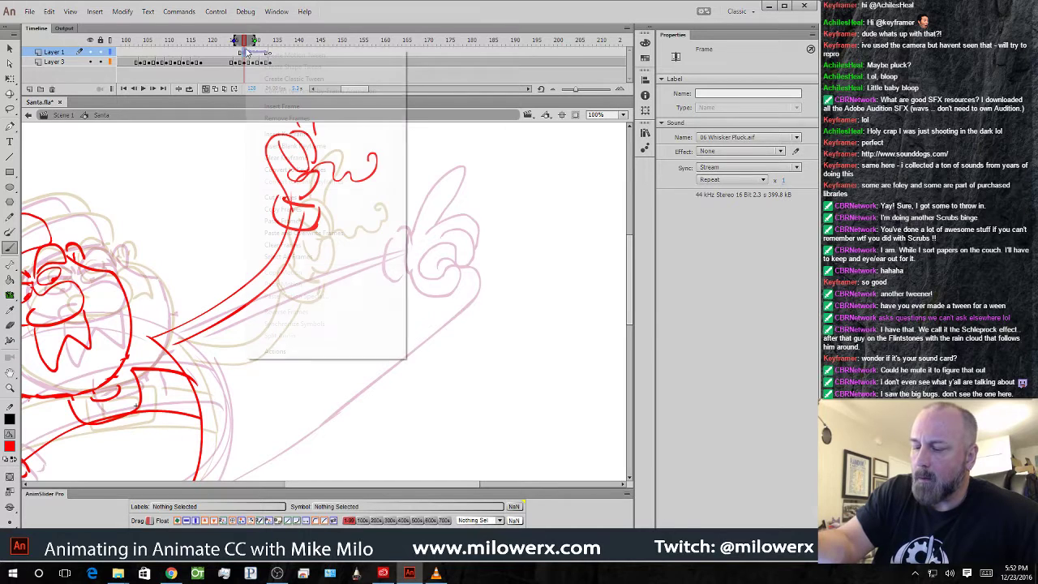
right_click(246, 50)
click(316, 157)
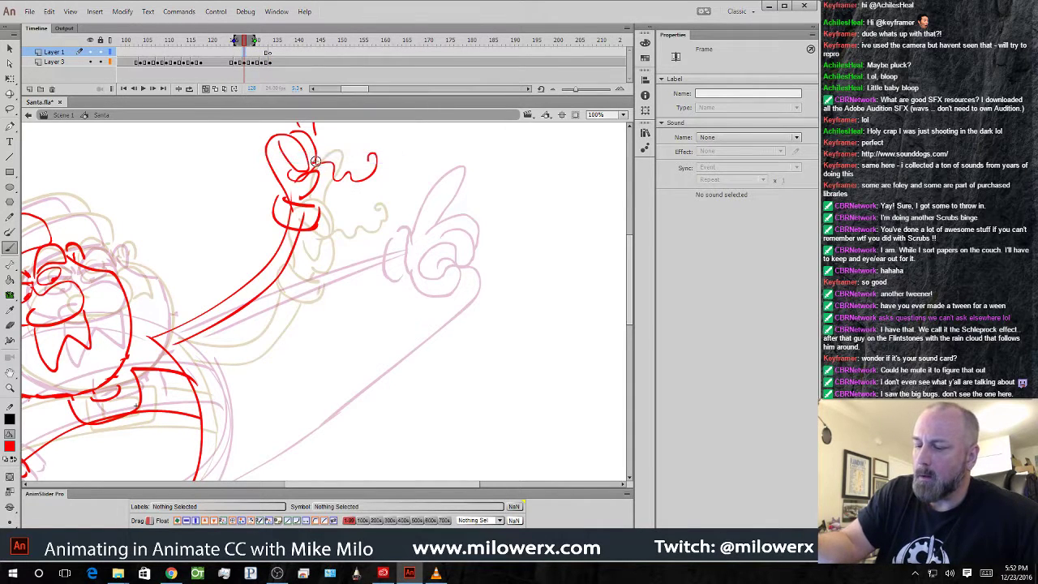
- Turn off onion skinning, show the whole Santa at 50% and play back the arm swing, finishing on frame 128
drag(335, 94, 338, 94)
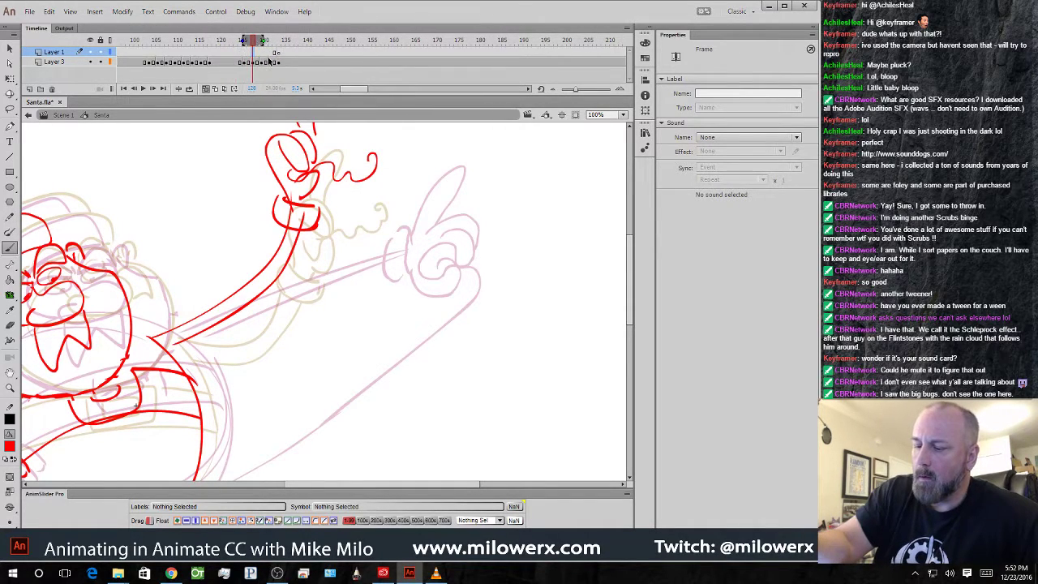
click(206, 89)
drag(213, 41, 154, 41)
ctrl+shift+click(414, 304)
key(Return)
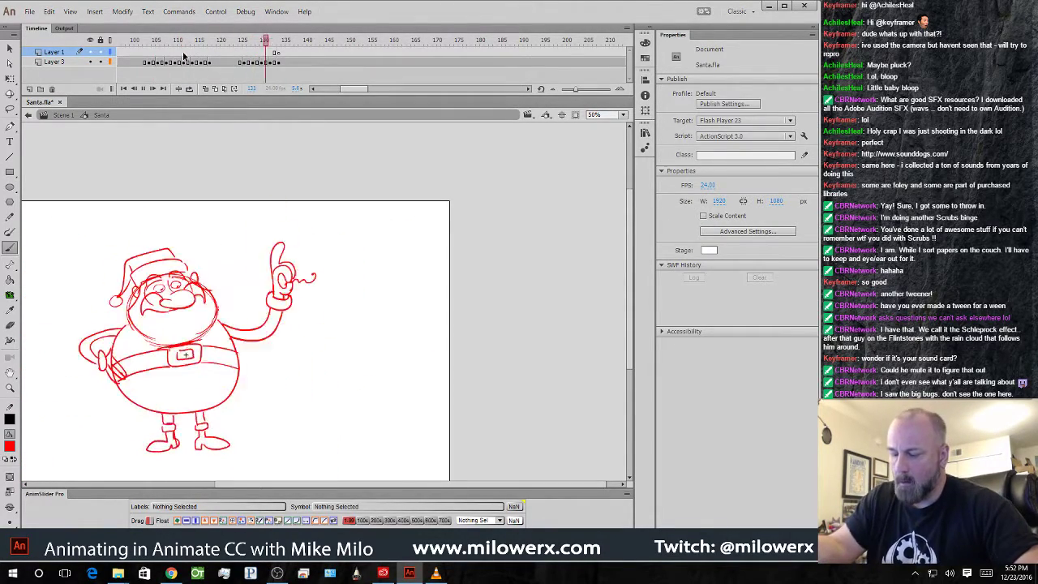
drag(280, 52, 252, 51)
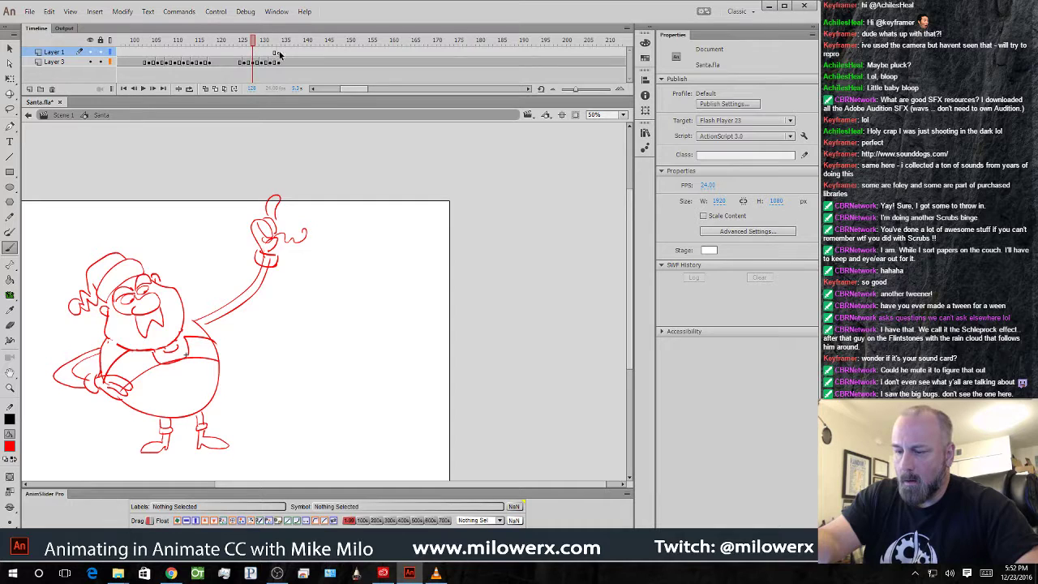
- Clear the Layer 1 keyframe at frame 134 and insert a blank keyframe at frame 128
right_click(278, 53)
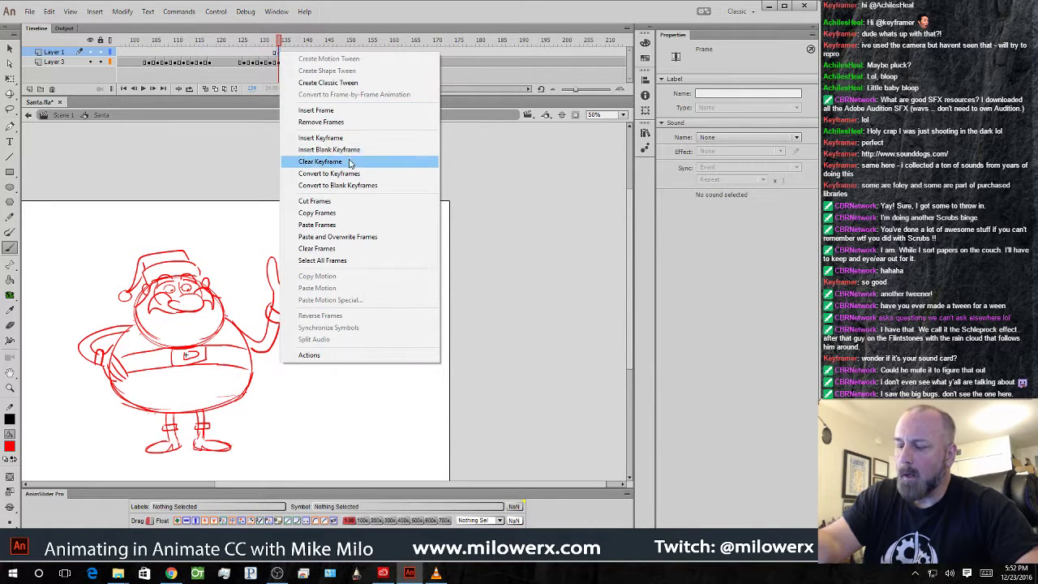
click(349, 163)
drag(236, 52, 248, 52)
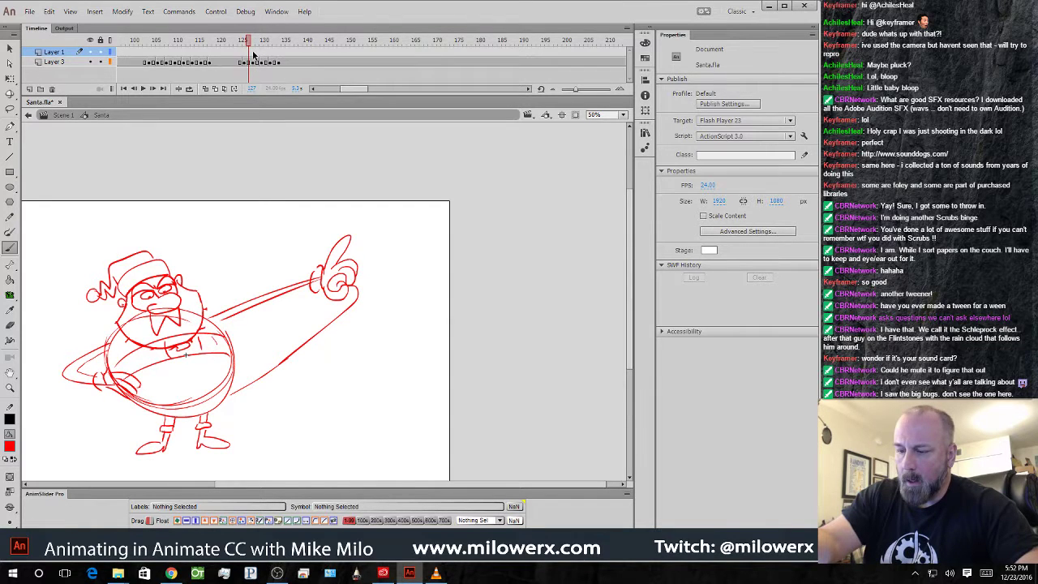
click(253, 53)
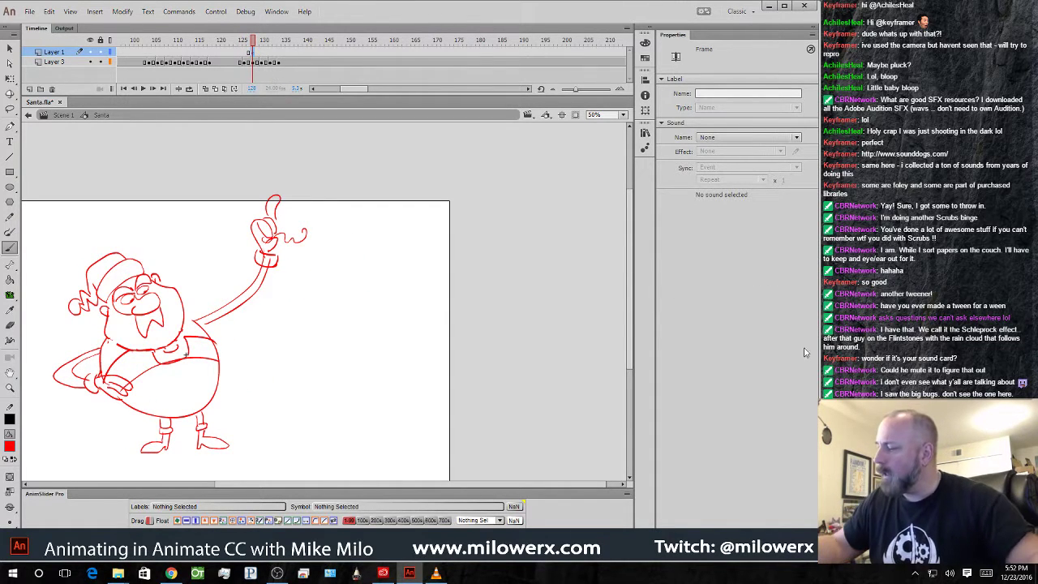
- Assign the 06 Whisker Pluck.aif sound to the Layer 1 keyframe at frame 128
click(750, 137)
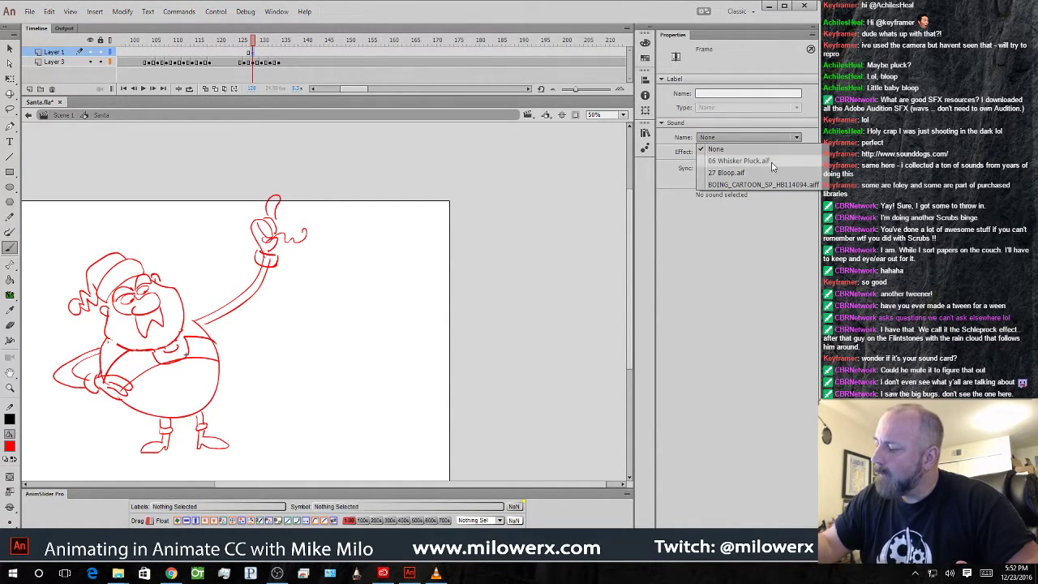
click(771, 162)
click(258, 44)
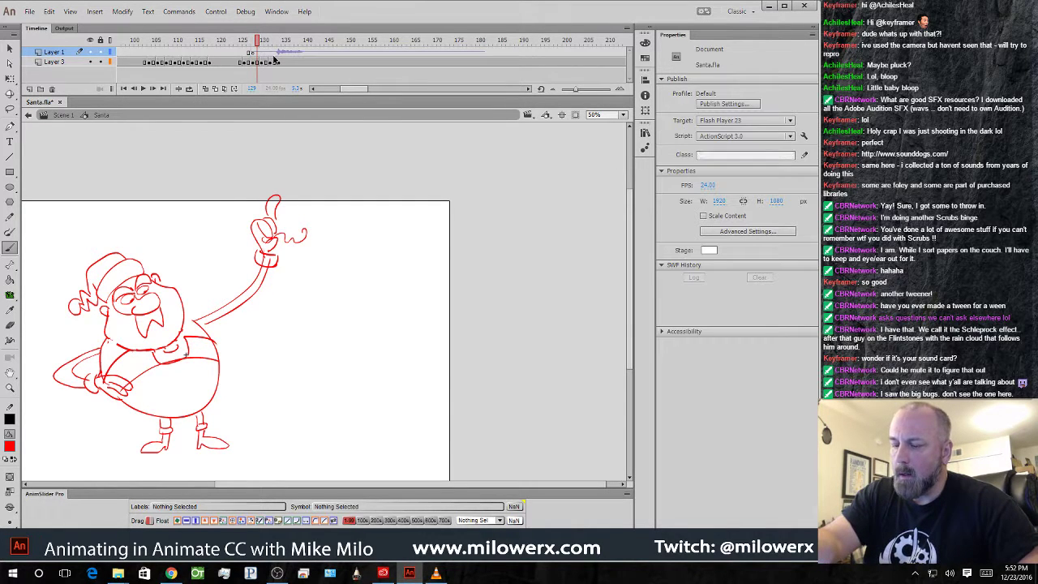
click(252, 52)
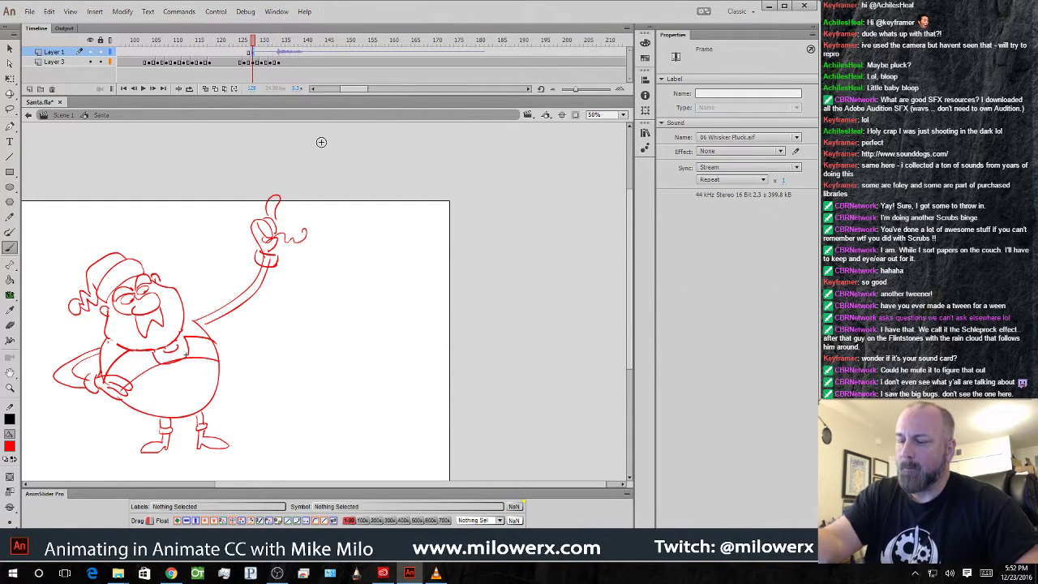
- Trim the silent lead-in from the whisker pluck's sound envelope so it starts just before the waveform's first peak
click(796, 151)
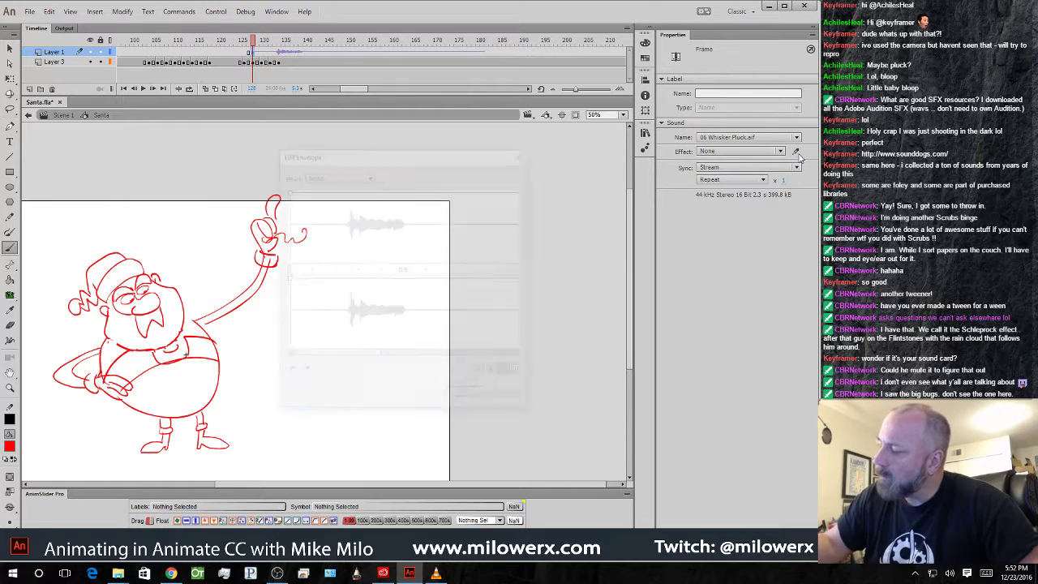
drag(286, 269, 343, 270)
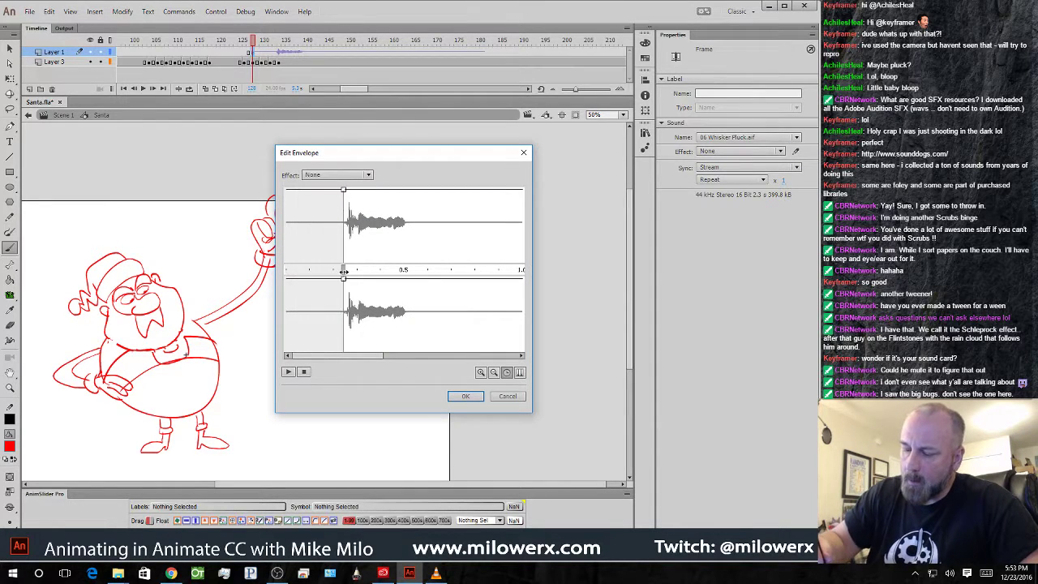
click(467, 396)
- Play the animation from frame 117 and insert a blank keyframe on Layer 1 at frame 134 to end the sound
drag(256, 40, 207, 47)
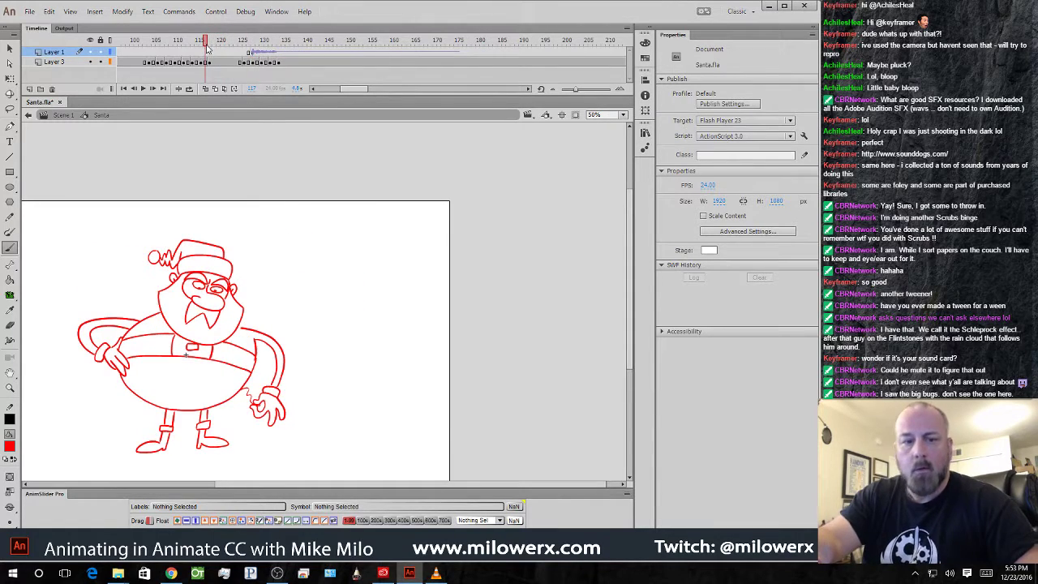
key(Return)
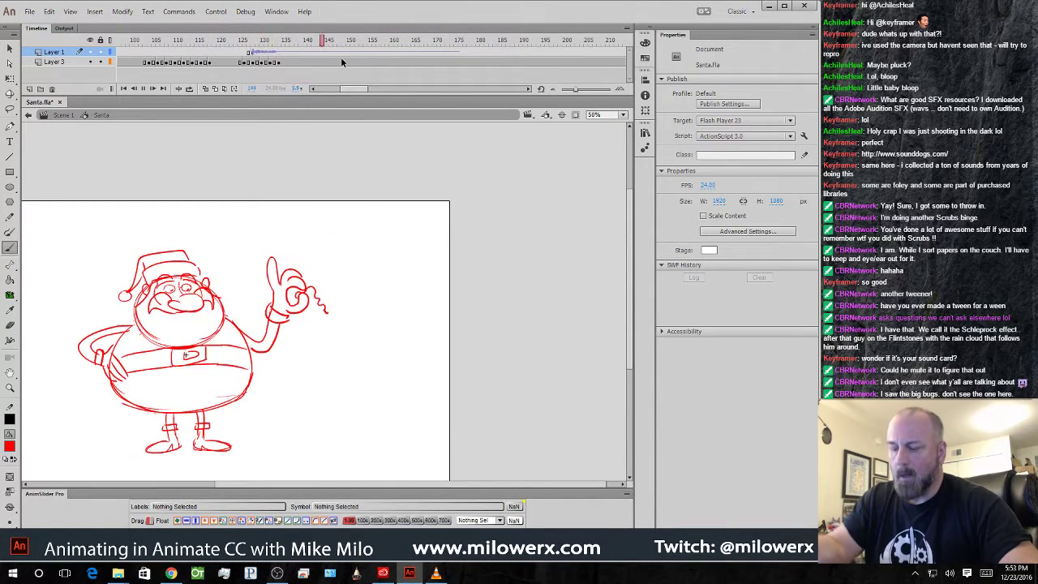
drag(308, 42, 279, 51)
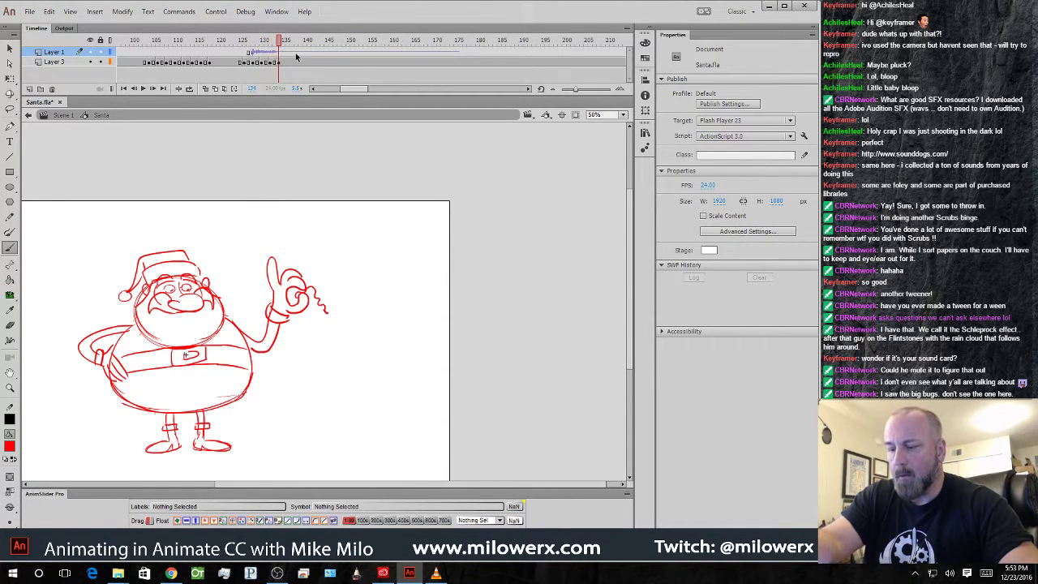
click(287, 55)
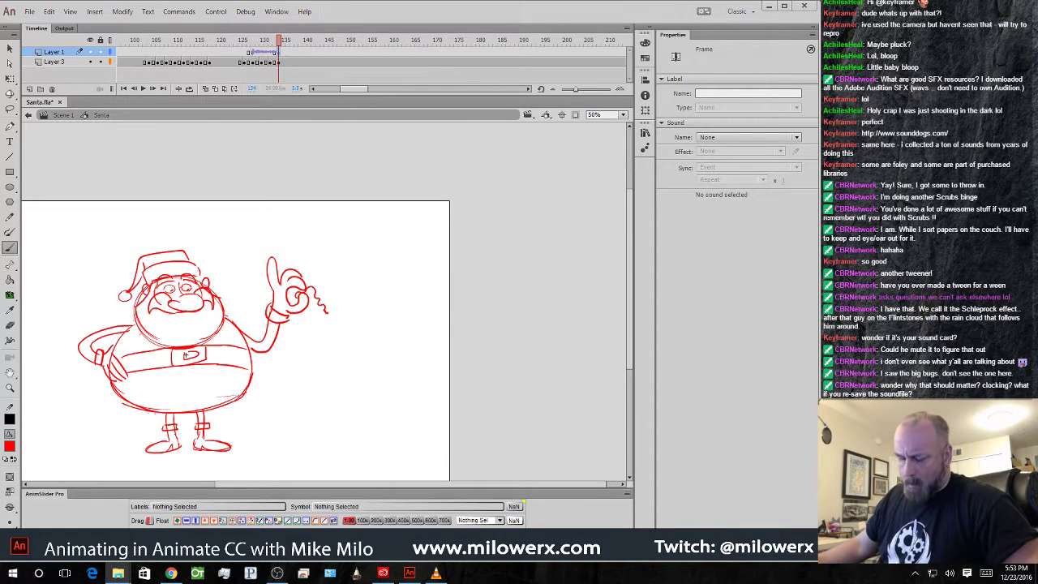
- Look through the computer's alphabetical list of installed programs for an audio editor
click(12, 573)
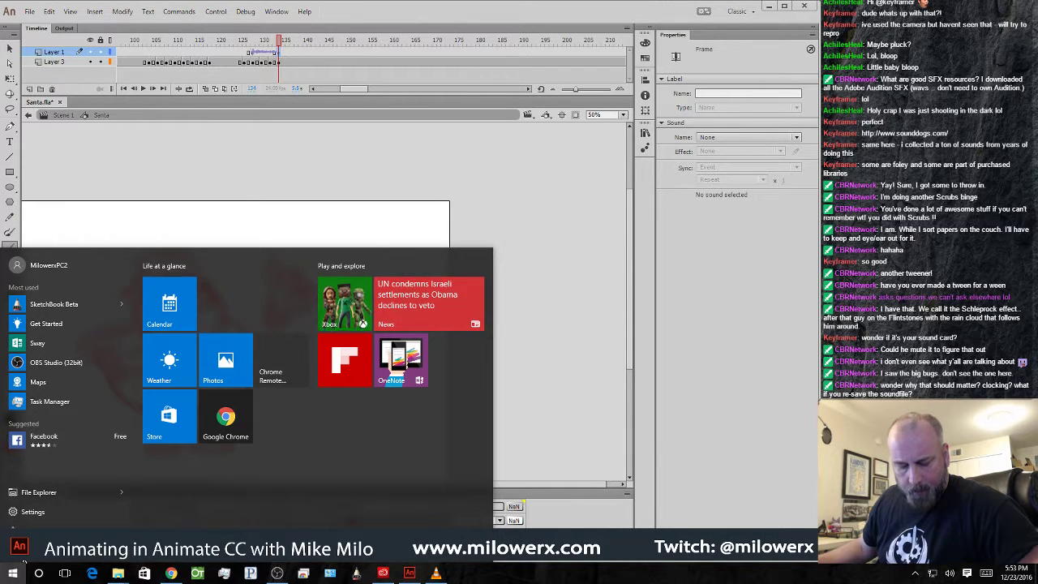
click(32, 550)
scroll(63, 428, down, 1)
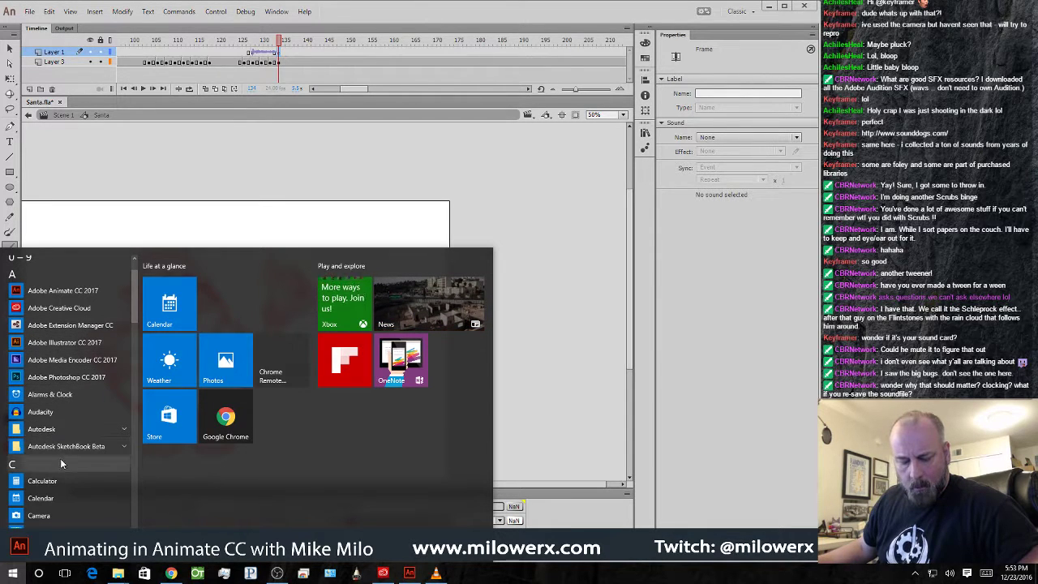
scroll(60, 458, down, 4)
scroll(60, 463, down, 12)
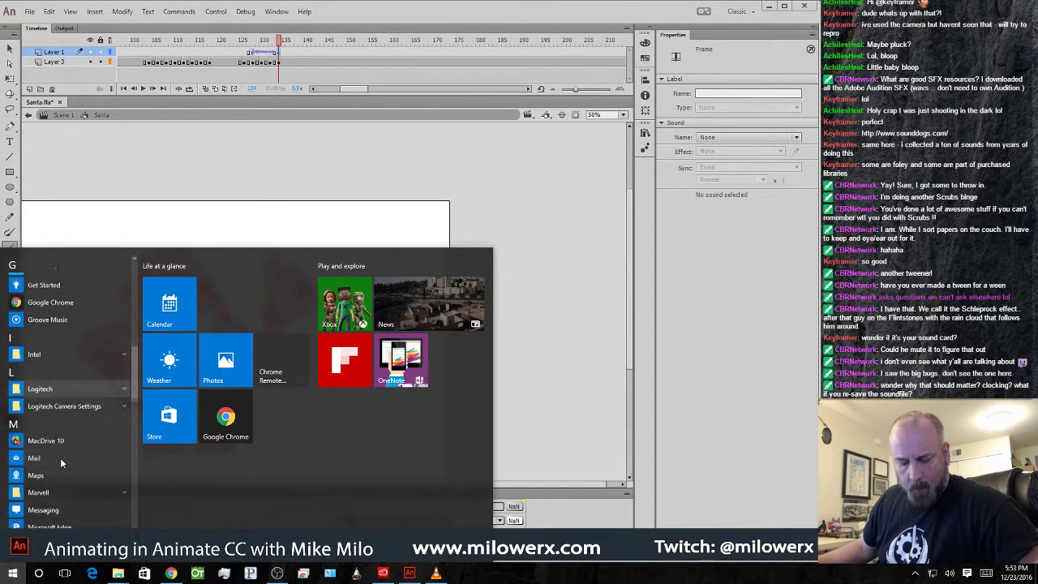
scroll(60, 458, down, 10)
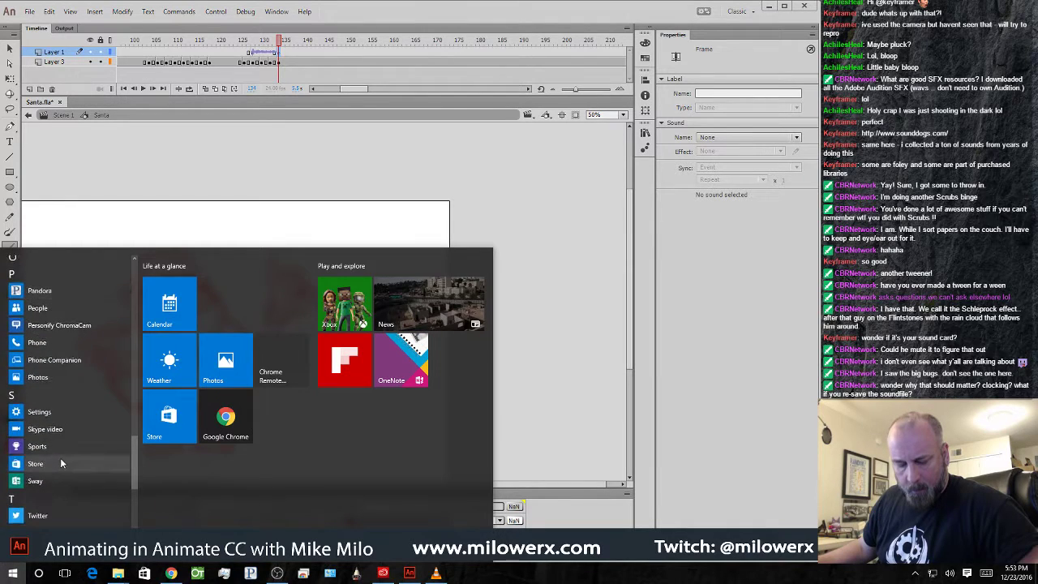
- Switch to Creative Cloud, start installing Audition CC (2017), and move the Creative Cloud window out of the way
click(386, 574)
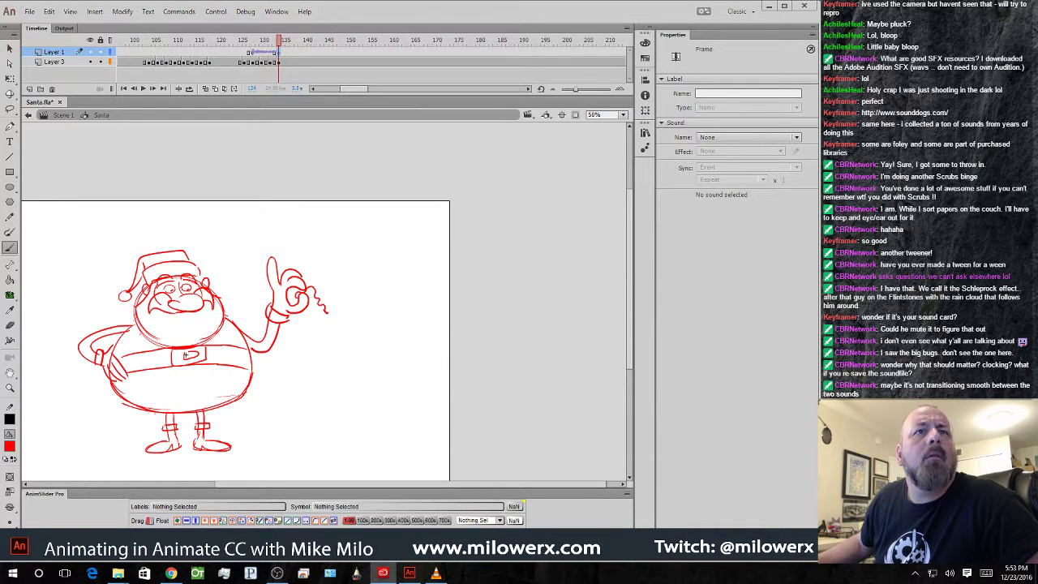
drag(2, 104, 401, 91)
scroll(408, 350, down, 3)
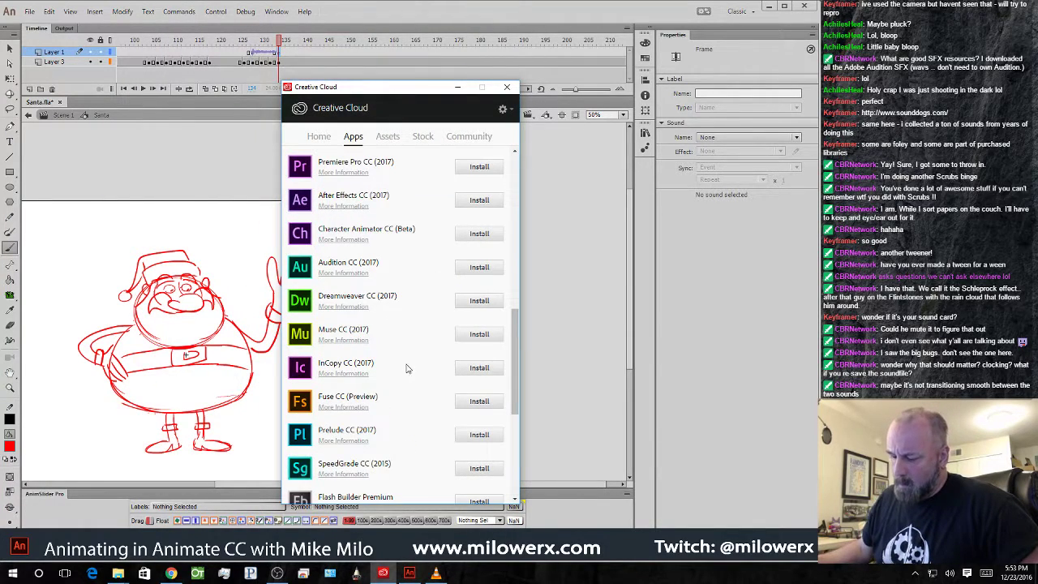
scroll(404, 363, down, 5)
scroll(404, 363, up, 10)
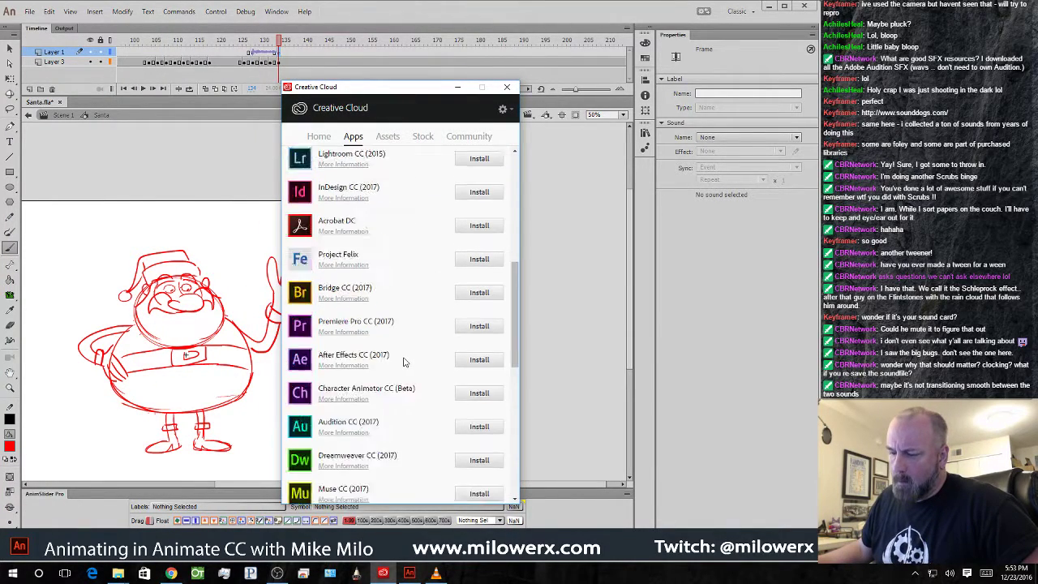
scroll(404, 362, up, 3)
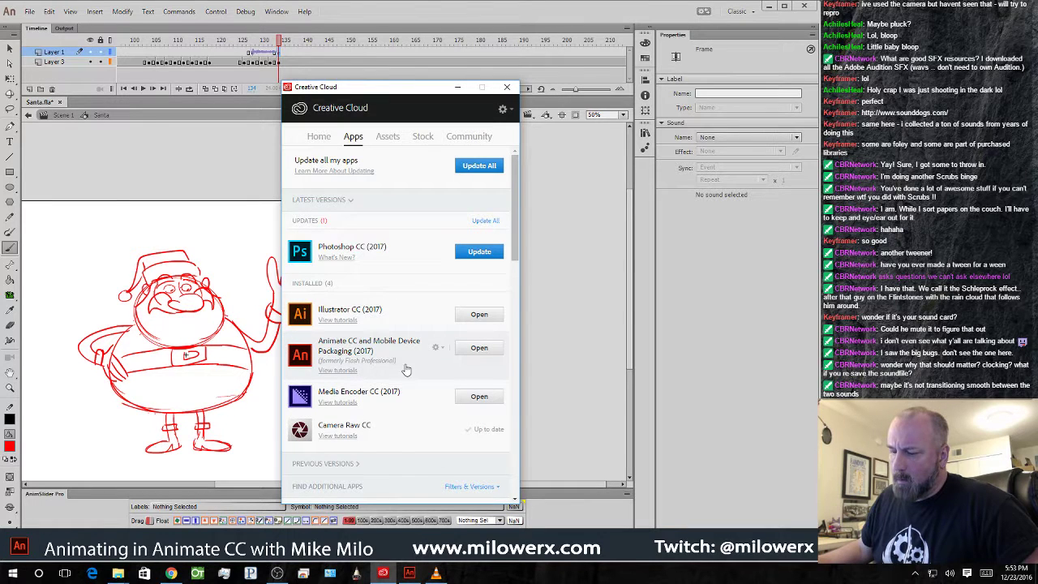
scroll(404, 374, down, 4)
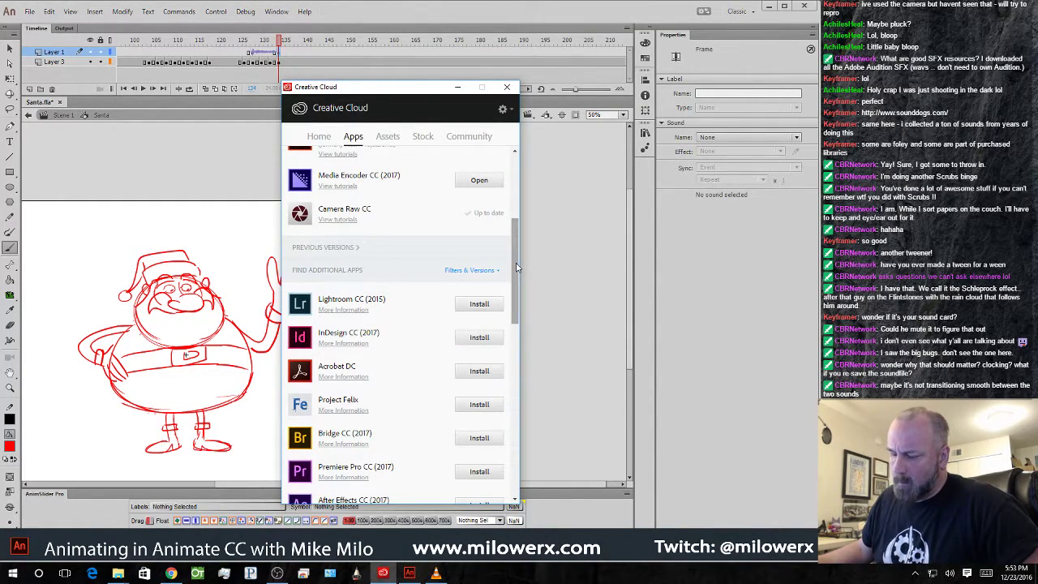
drag(515, 272, 514, 331)
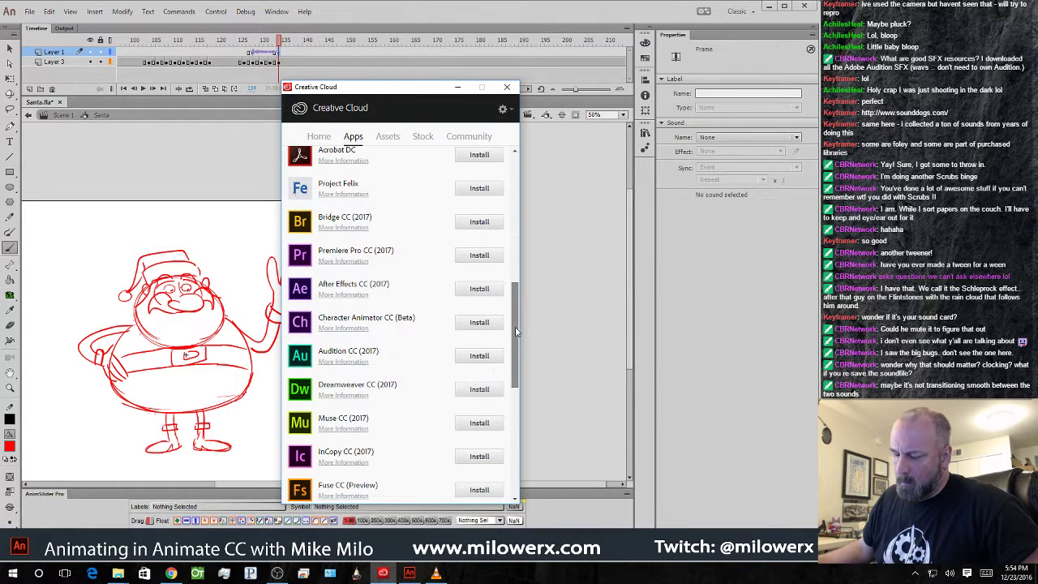
click(479, 357)
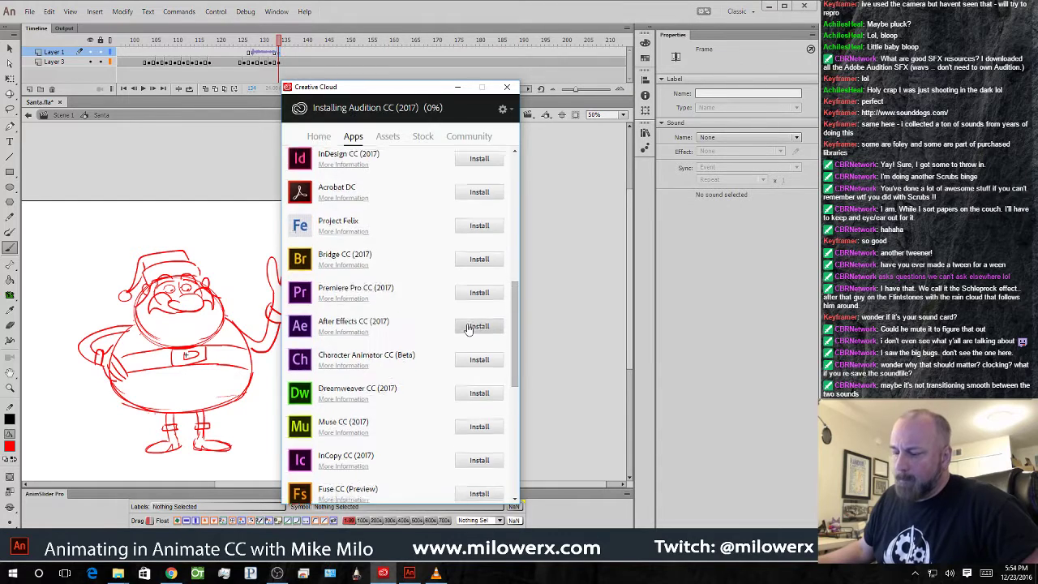
scroll(469, 328, up, 5)
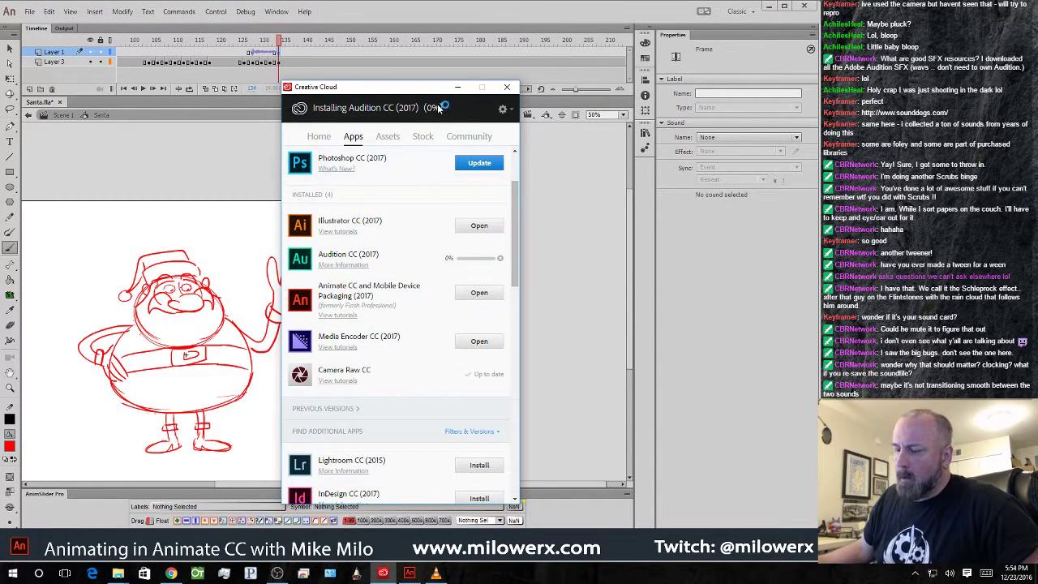
drag(426, 87, 0, 87)
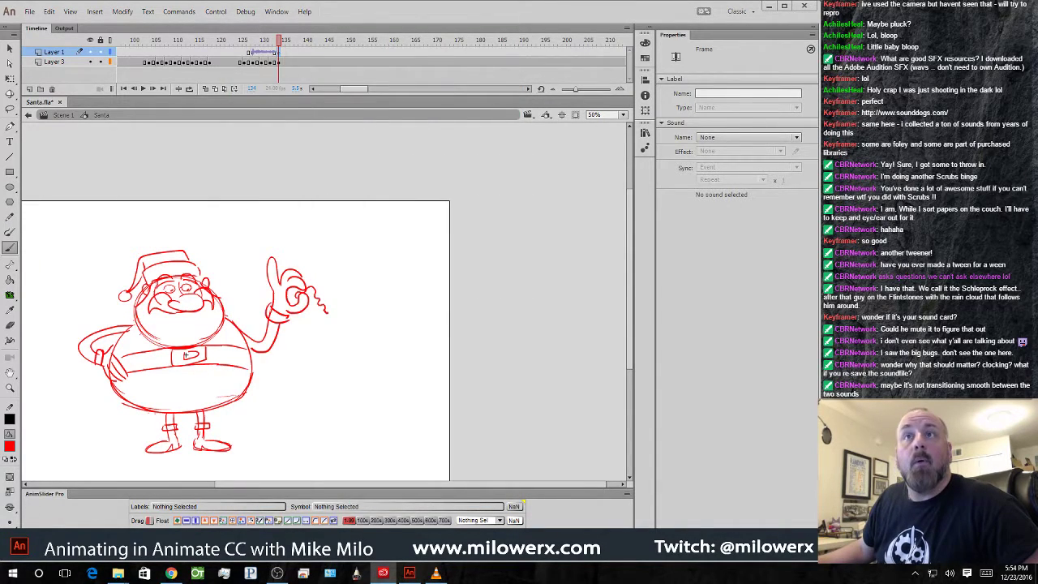
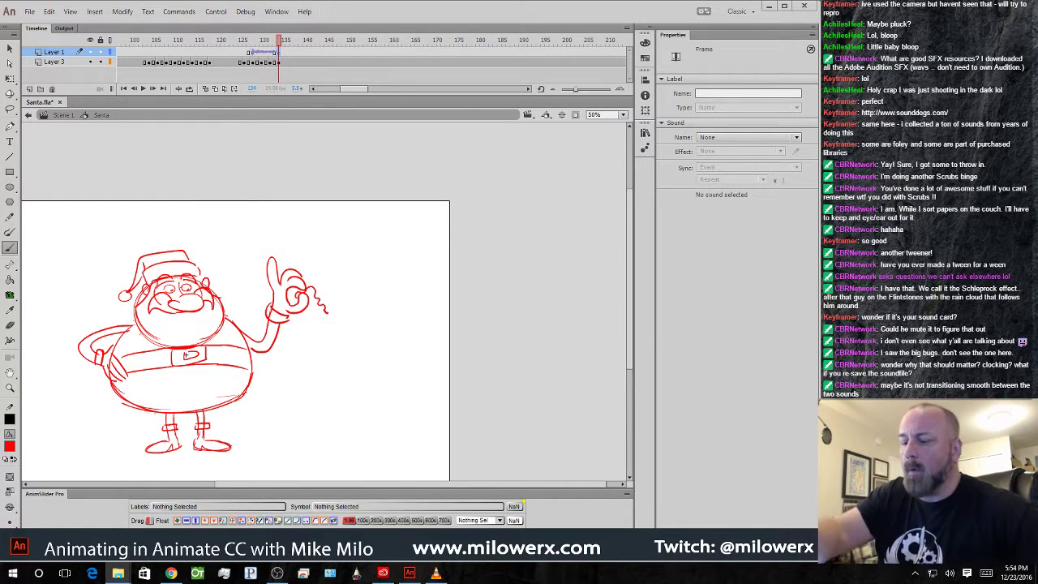
- Add a keyframe on Layer 3 at frame 147, delete Santa's lower belly line and redraw it with the red brush
mouse_move(278, 42)
mouse_down()
mouse_move(237, 47)
mouse_move(330, 69)
mouse_move(260, 64)
mouse_move(356, 71)
mouse_move(258, 68)
mouse_move(329, 71)
mouse_move(264, 50)
mouse_move(330, 53)
mouse_up()
click(333, 63)
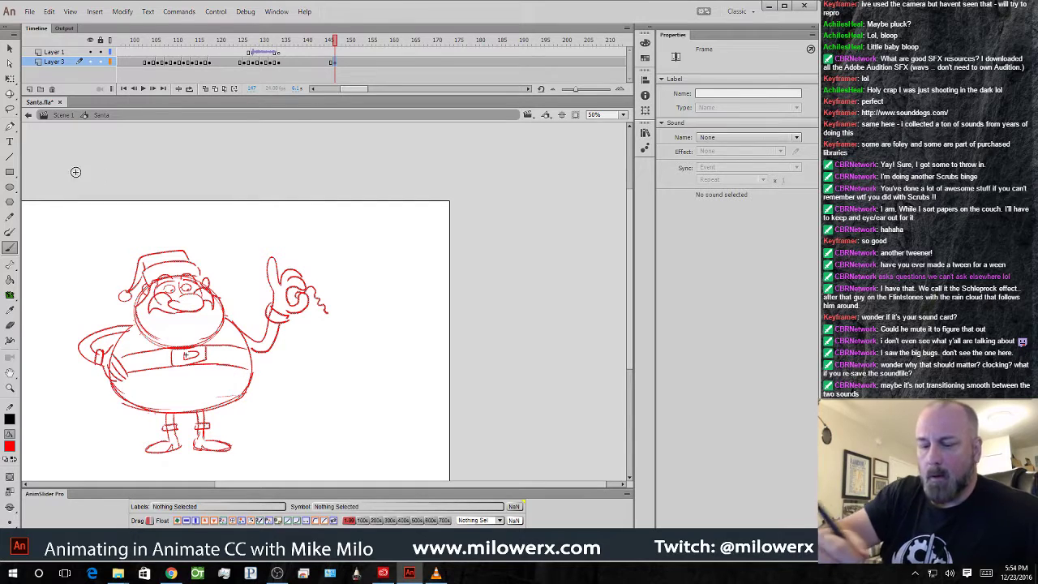
click(10, 110)
mouse_move(244, 417)
mouse_down()
mouse_move(257, 390)
mouse_move(248, 373)
mouse_move(120, 383)
mouse_move(114, 404)
mouse_move(202, 415)
mouse_move(261, 397)
mouse_up()
key(Delete)
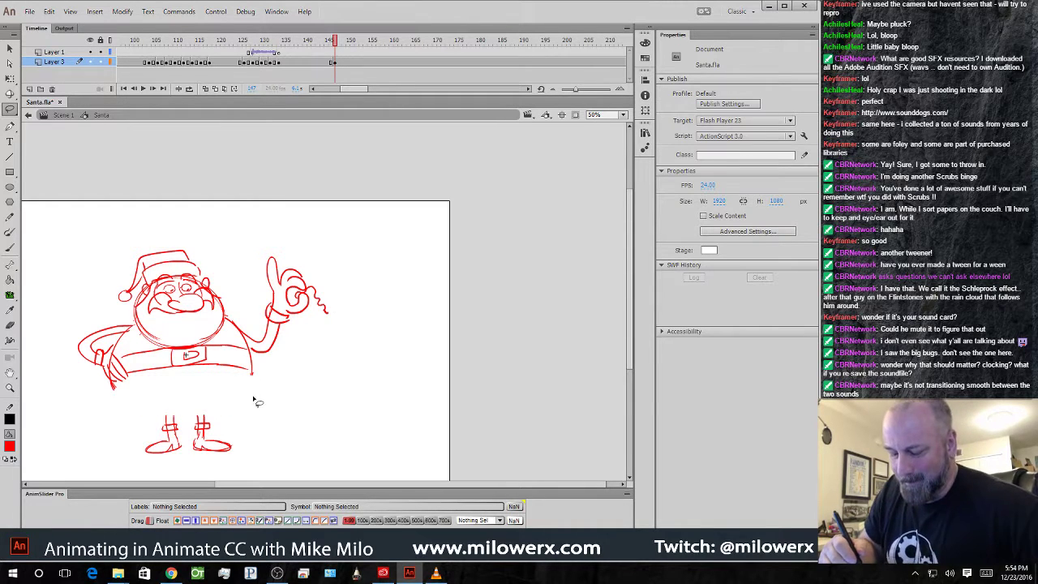
click(10, 248)
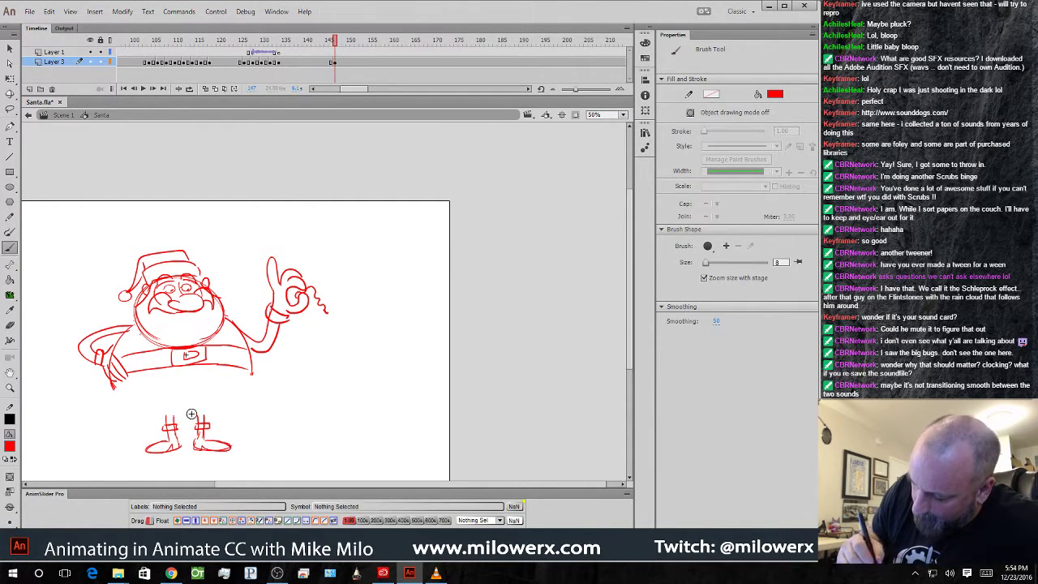
drag(120, 391, 113, 386)
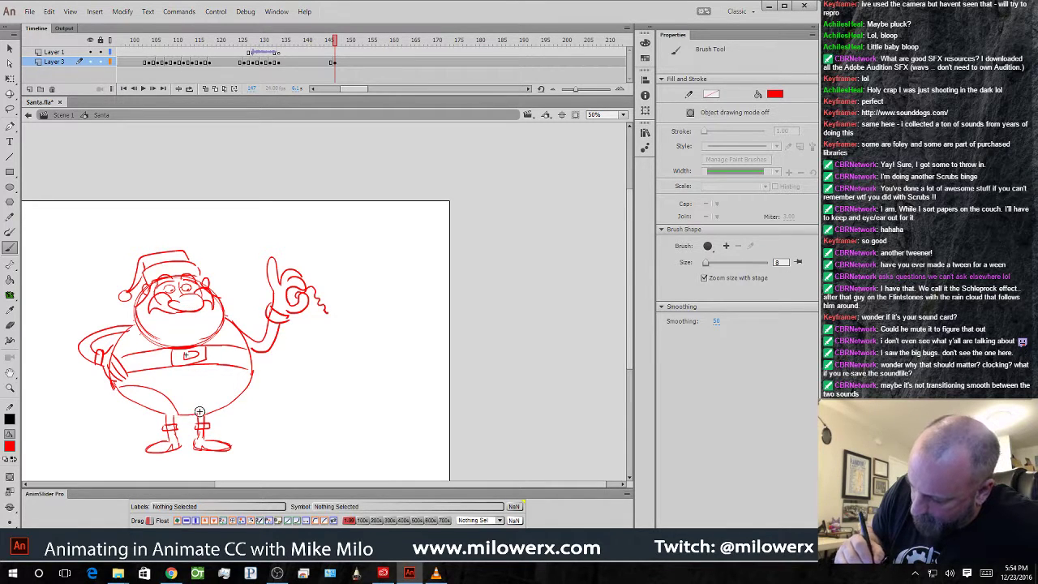
drag(235, 370, 199, 414)
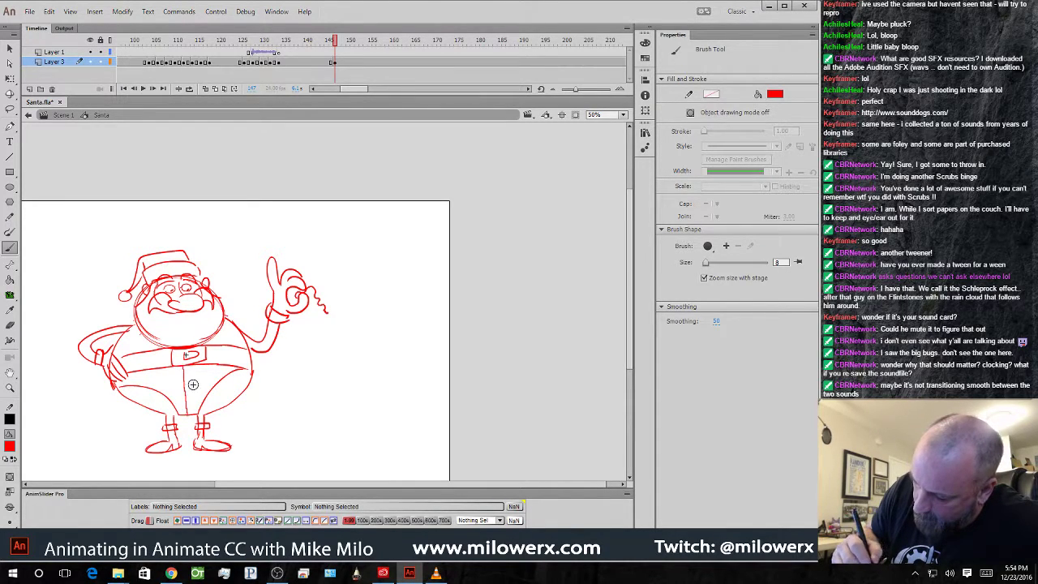
drag(195, 368, 193, 413)
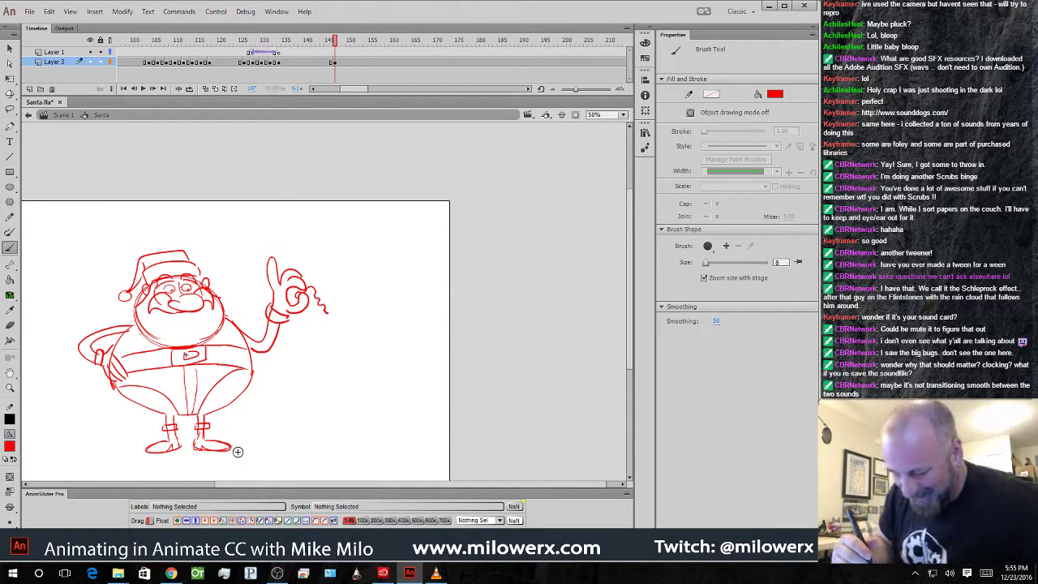
key(ctrl+z)
key(ctrl+z)
key(ctrl+z)
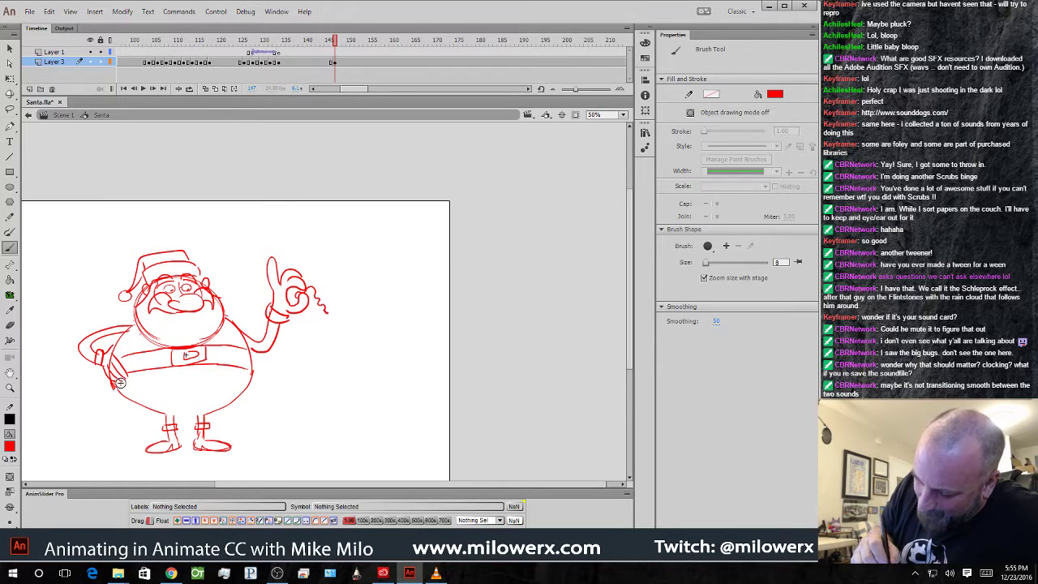
- Brush underpants onto Santa's lower body, with a waistband below the belt, two curved leg openings and a centre fly
drag(117, 381, 250, 373)
drag(128, 387, 123, 393)
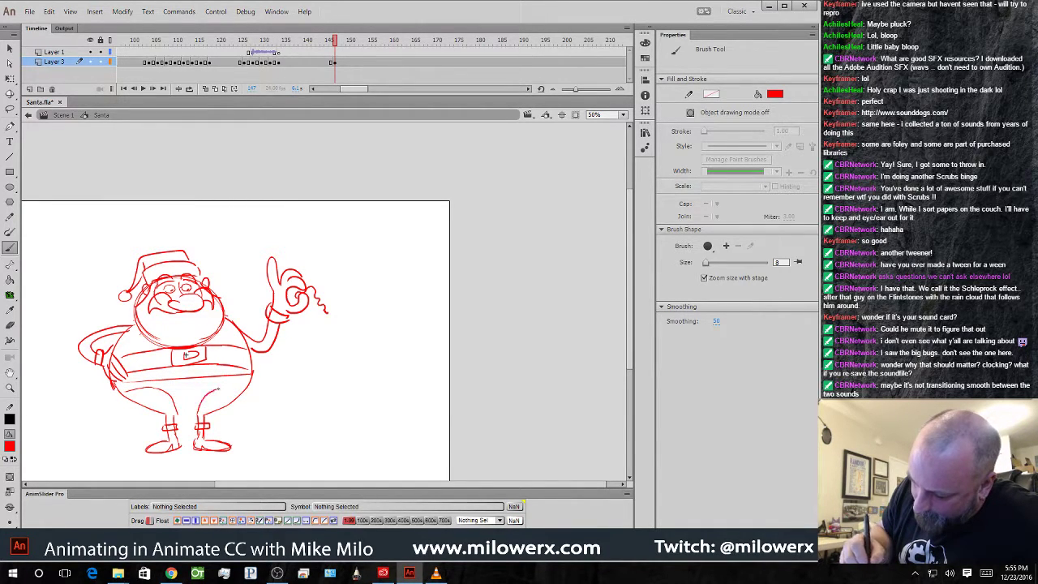
mouse_move(218, 389)
mouse_down()
mouse_move(243, 387)
mouse_move(191, 413)
mouse_up()
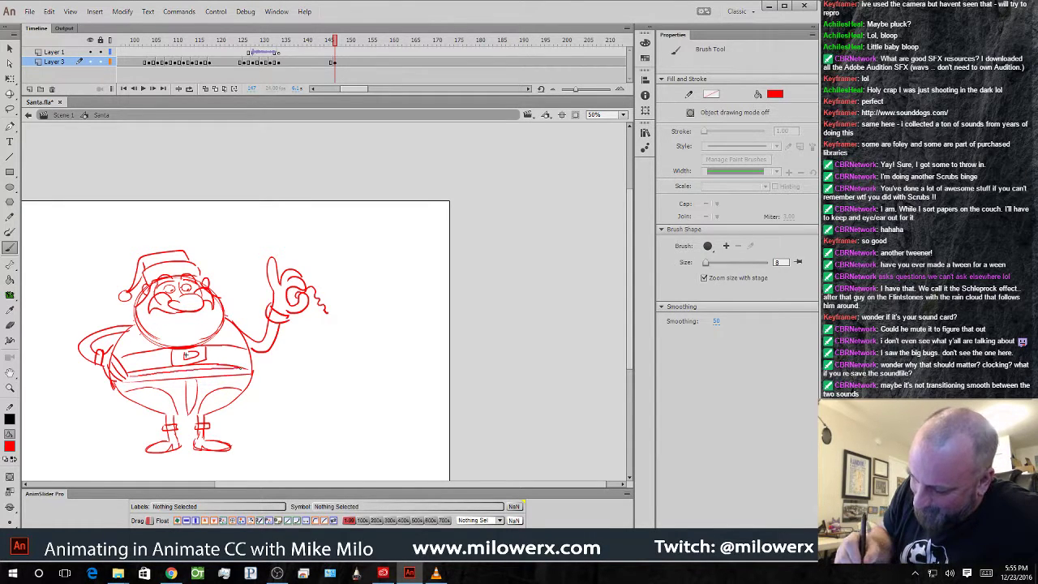
drag(156, 378, 242, 371)
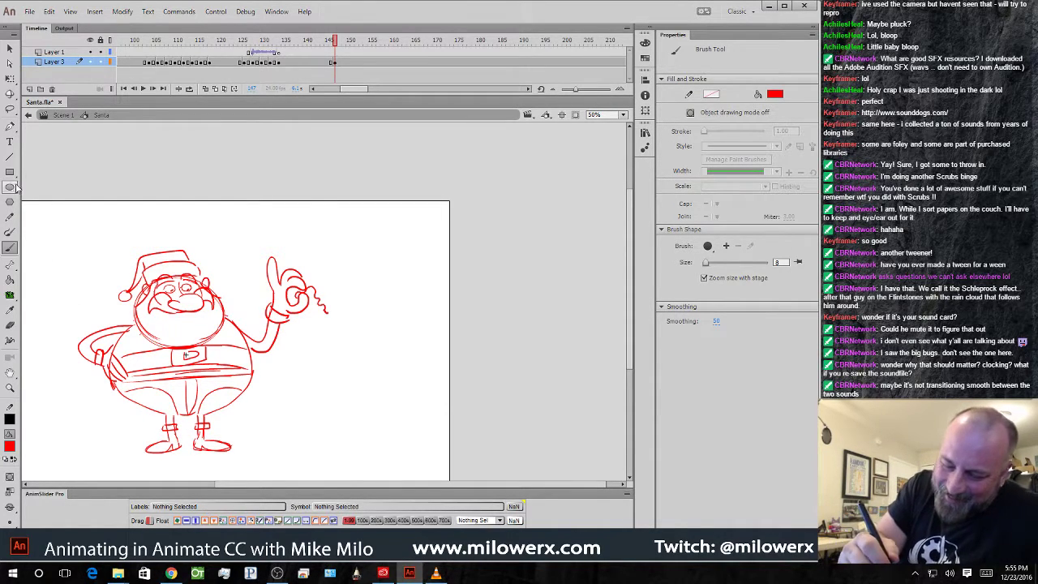
click(10, 324)
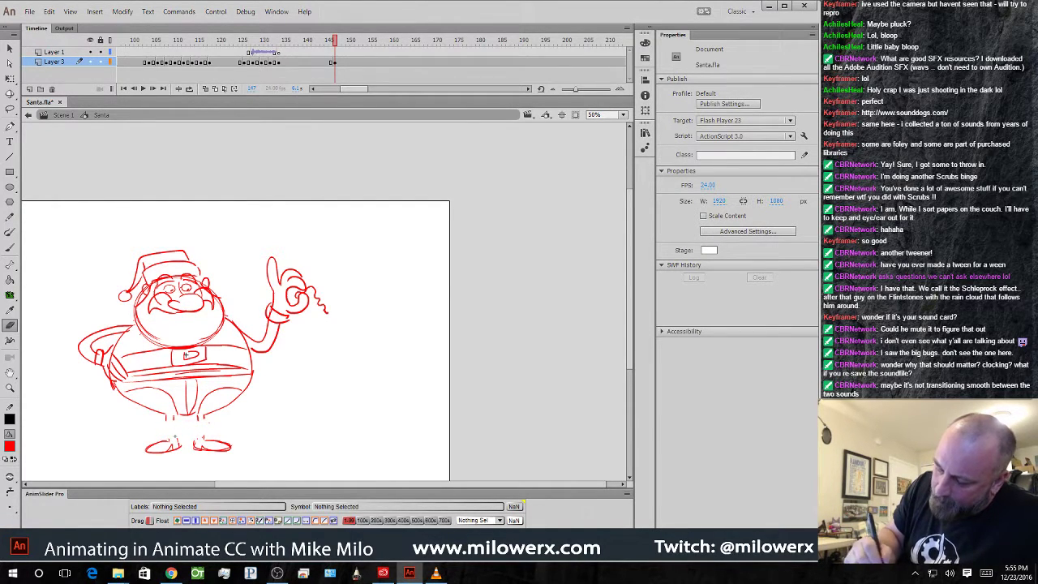
key(b)
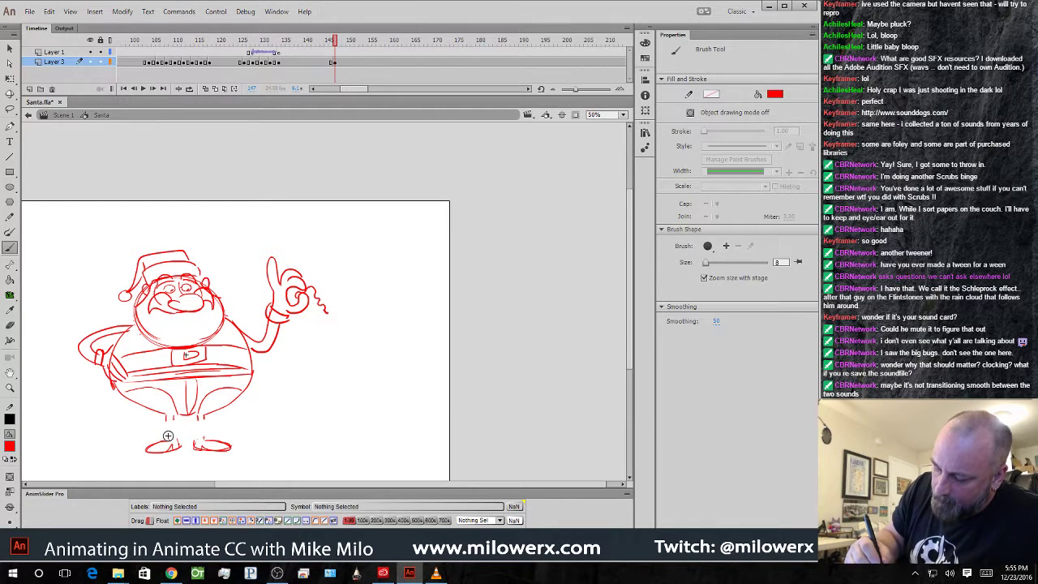
drag(163, 431, 211, 431)
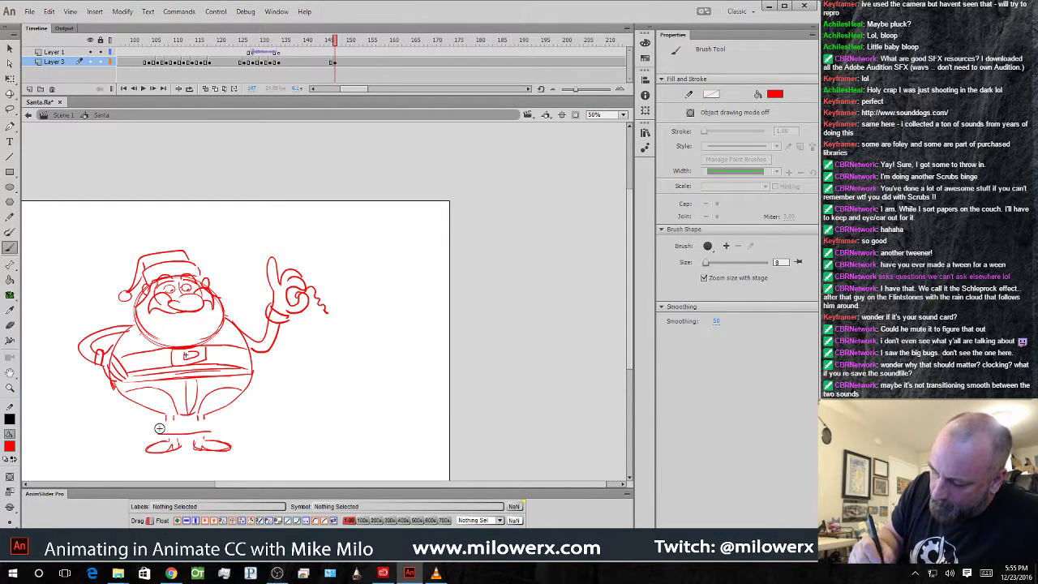
mouse_move(149, 432)
mouse_down()
mouse_move(173, 458)
mouse_move(229, 440)
mouse_move(169, 442)
mouse_move(218, 458)
mouse_up()
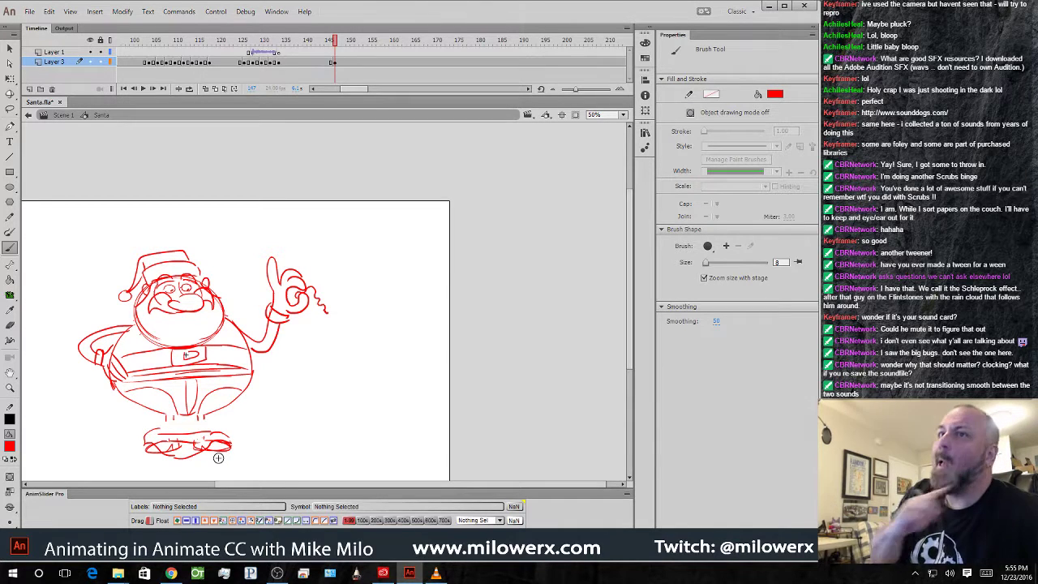
key(ctrl+z)
key(ctrl+z)
key(ctrl+z)
key(ctrl+z)
key(ctrl+z)
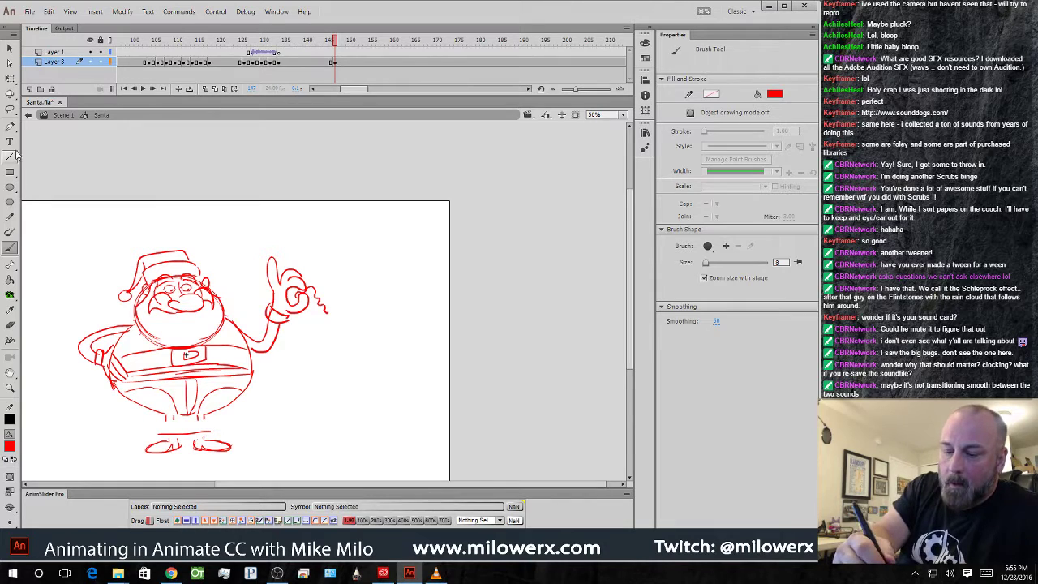
- Lasso Santa's feet and the remaining ankle lines at frame 147 and delete them
click(10, 108)
mouse_move(247, 457)
mouse_down()
mouse_move(222, 429)
mouse_move(155, 432)
mouse_move(186, 472)
mouse_up()
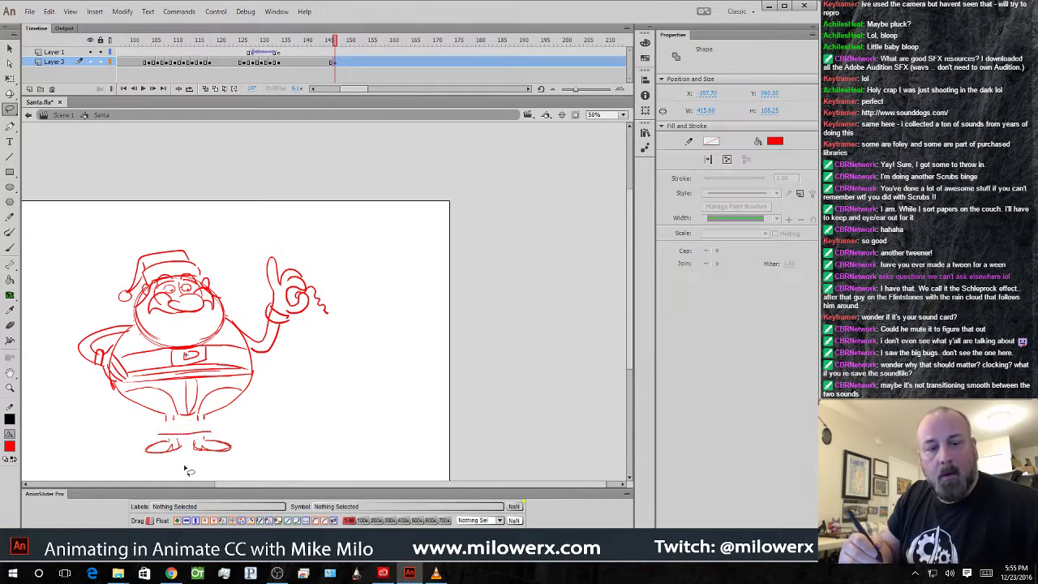
key(Delete)
- Turn on onion skinning, brush dropped trousers pooled around the feet with both cuffed lower legs above, and save the file
click(208, 89)
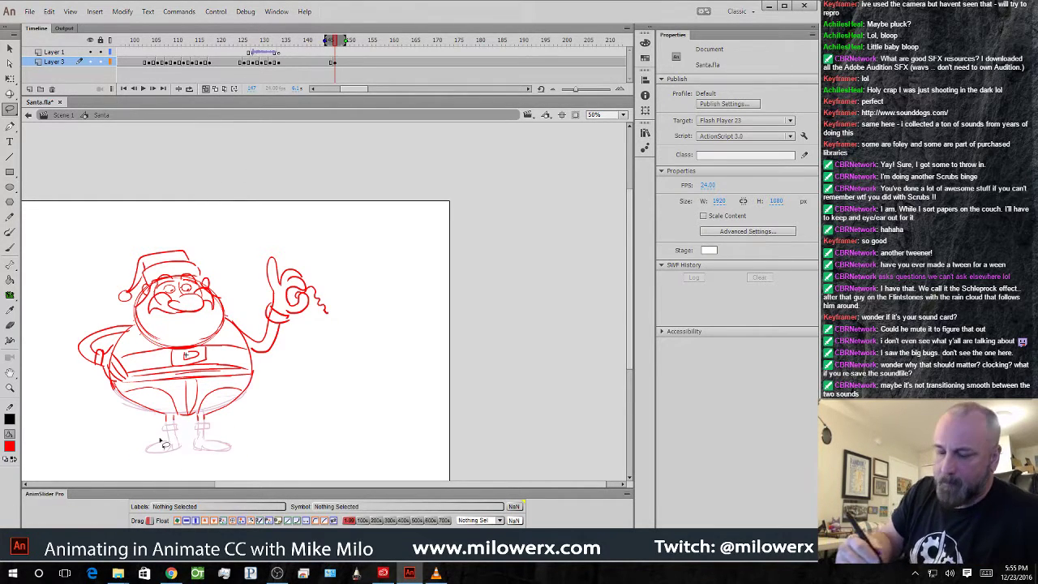
click(10, 248)
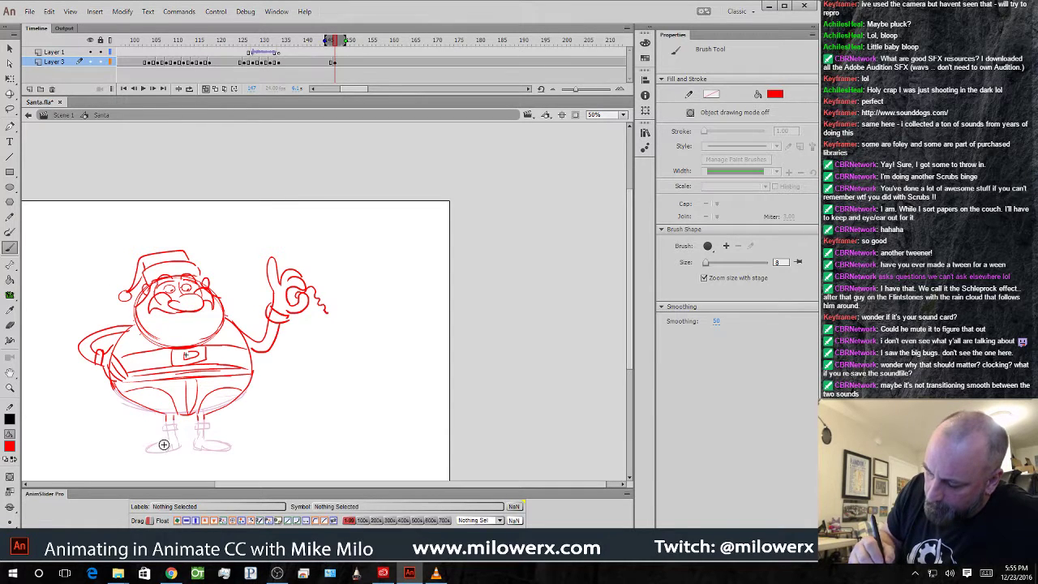
mouse_move(158, 437)
mouse_down()
mouse_move(224, 433)
mouse_move(220, 445)
mouse_move(122, 448)
mouse_move(203, 445)
mouse_up()
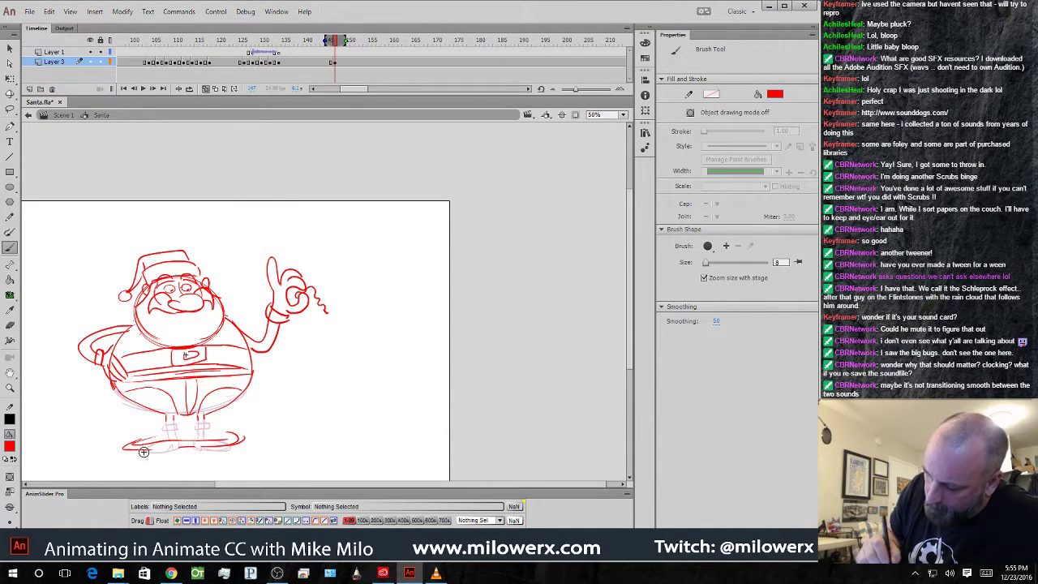
drag(130, 452, 247, 445)
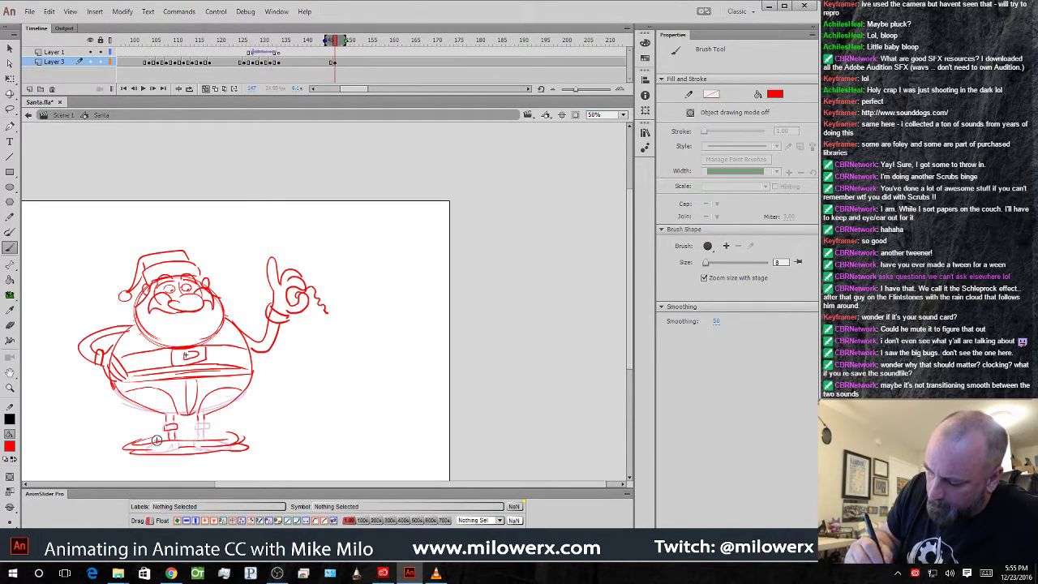
mouse_move(198, 424)
mouse_down()
mouse_move(208, 424)
mouse_move(199, 441)
mouse_move(231, 440)
mouse_up()
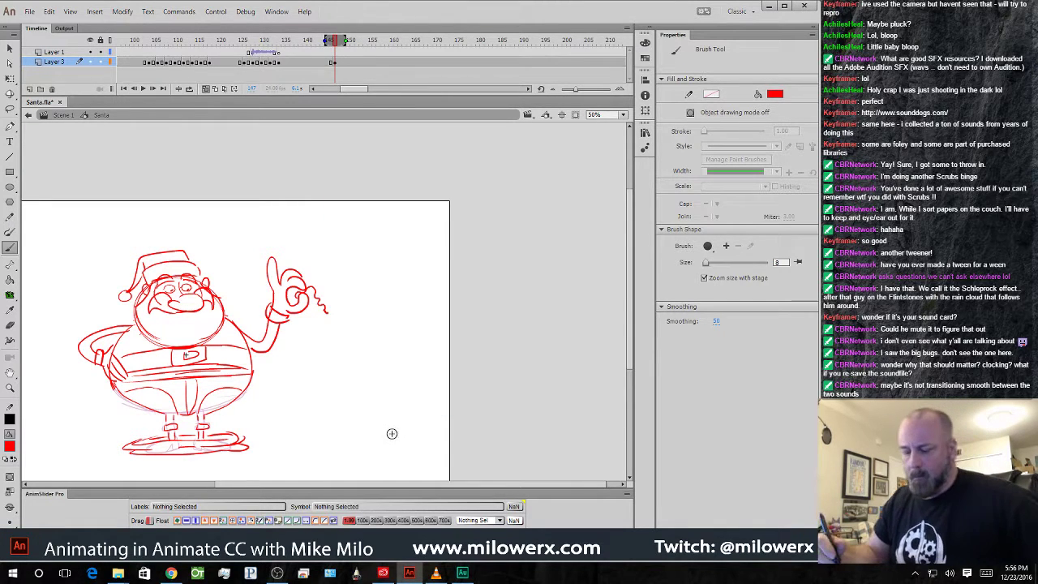
key(ctrl+s)
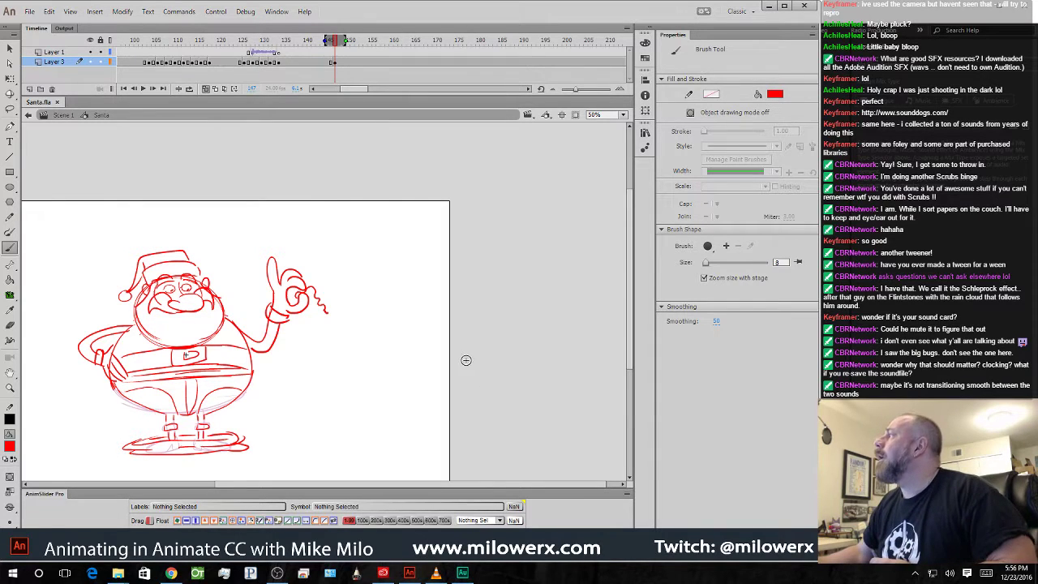
- Switch to Audition CC 2017, close the Audition Learn window and open 06 Whisker Pluck.aif in the editor
click(929, 133)
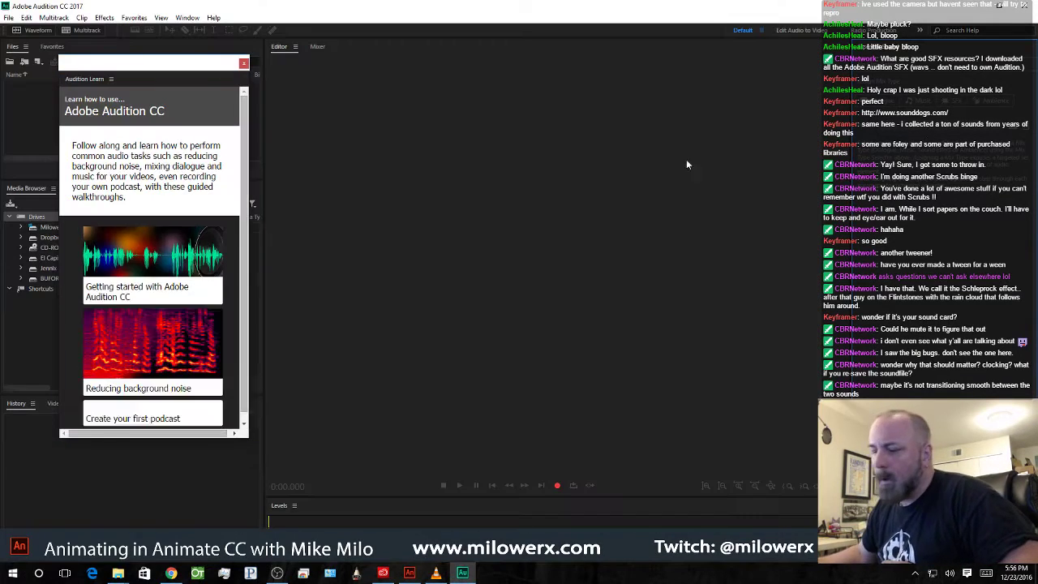
click(243, 63)
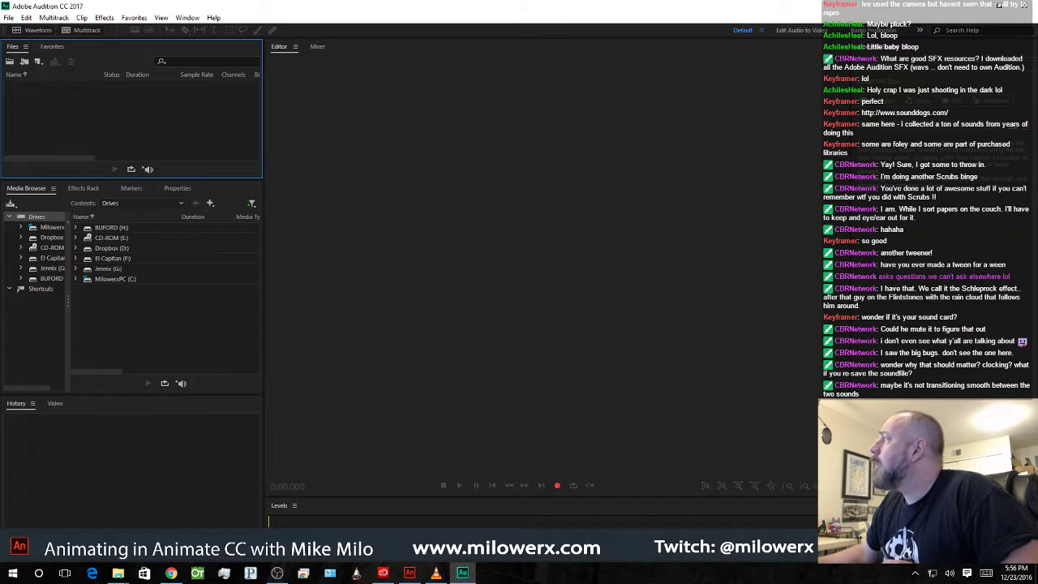
drag(1037, 190, 453, 225)
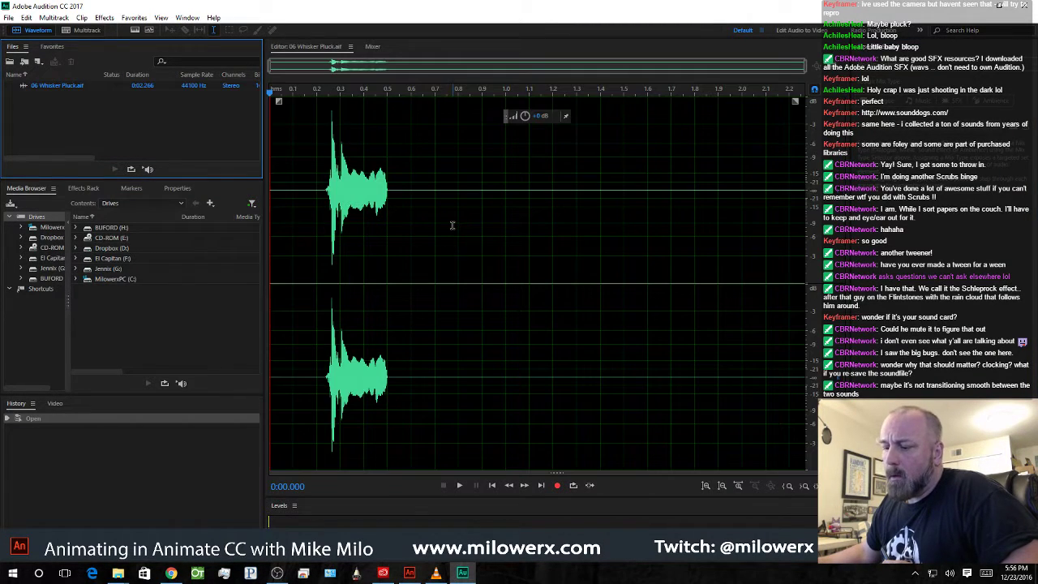
- Delete the silence after about 0.519 s and the silent lead-in before about 0.24 s from the whisker pluck waveform
drag(398, 197, 803, 203)
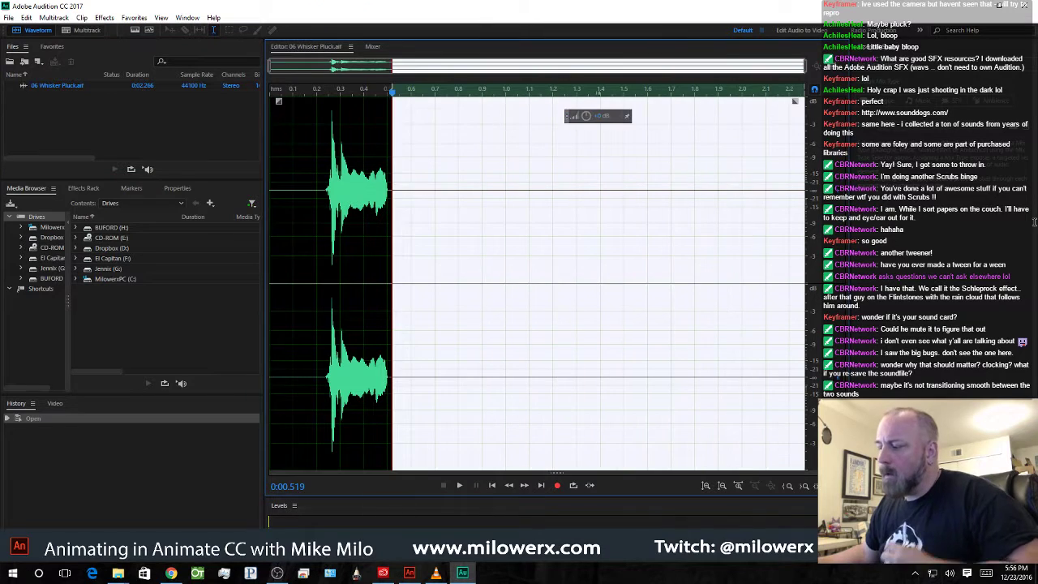
key(Delete)
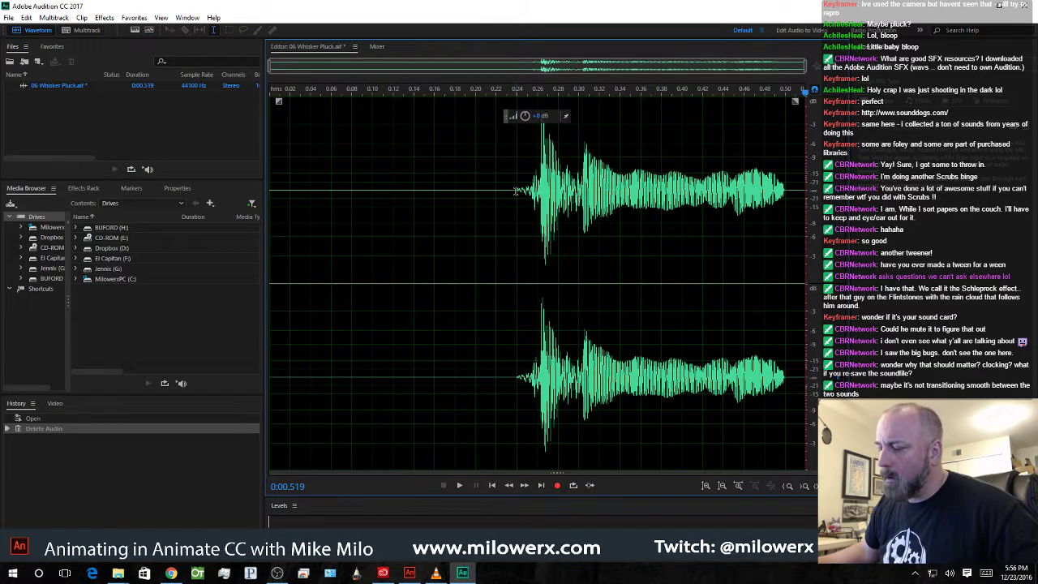
drag(516, 191, 270, 193)
key(Delete)
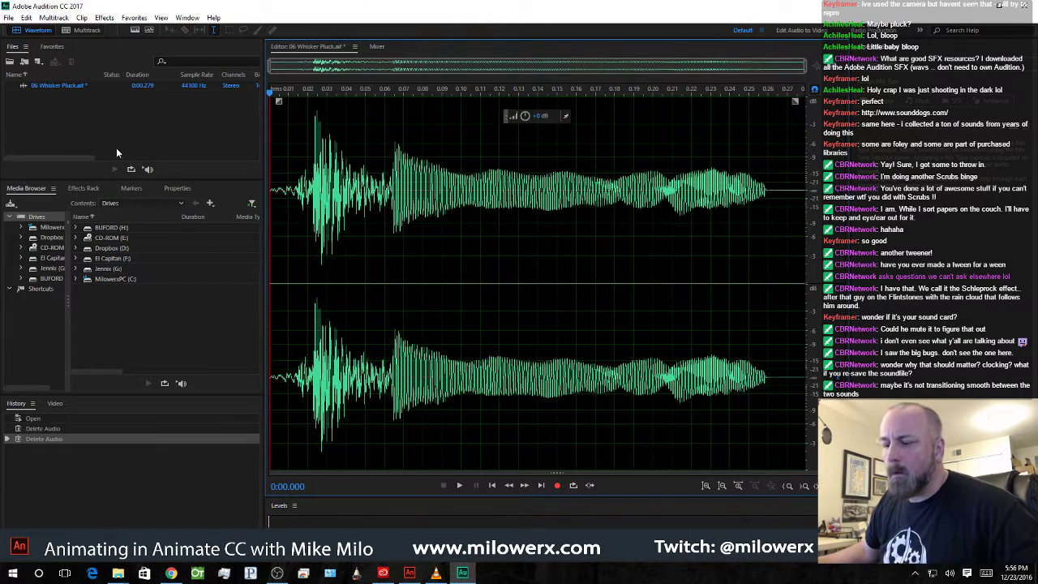
- Save the trimmed sound as 06 Whisker Pluck.mp3 in MP3 Audio format without markers or metadata, accepting the lossy compression
click(7, 18)
click(33, 147)
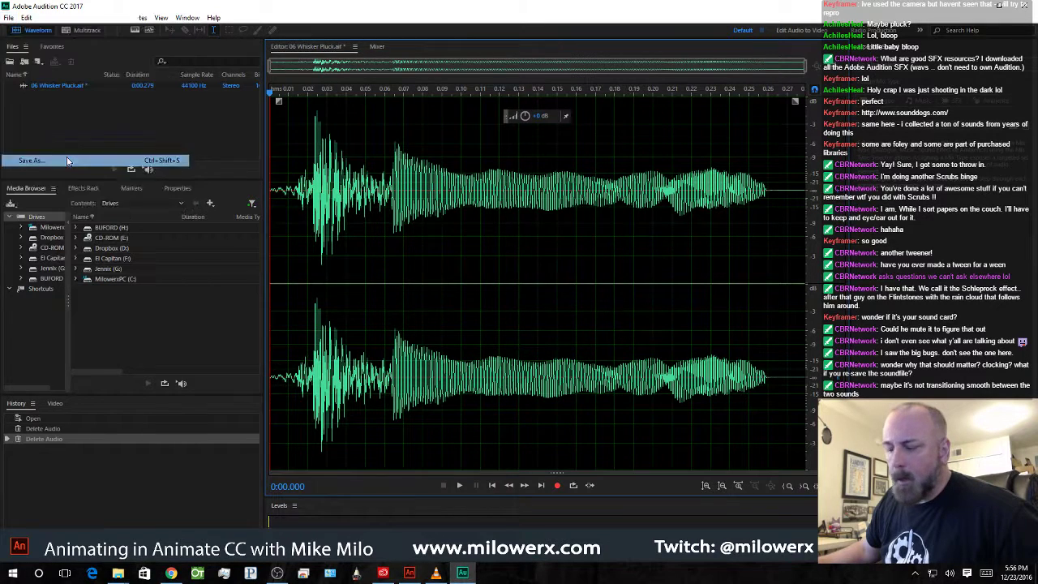
click(406, 335)
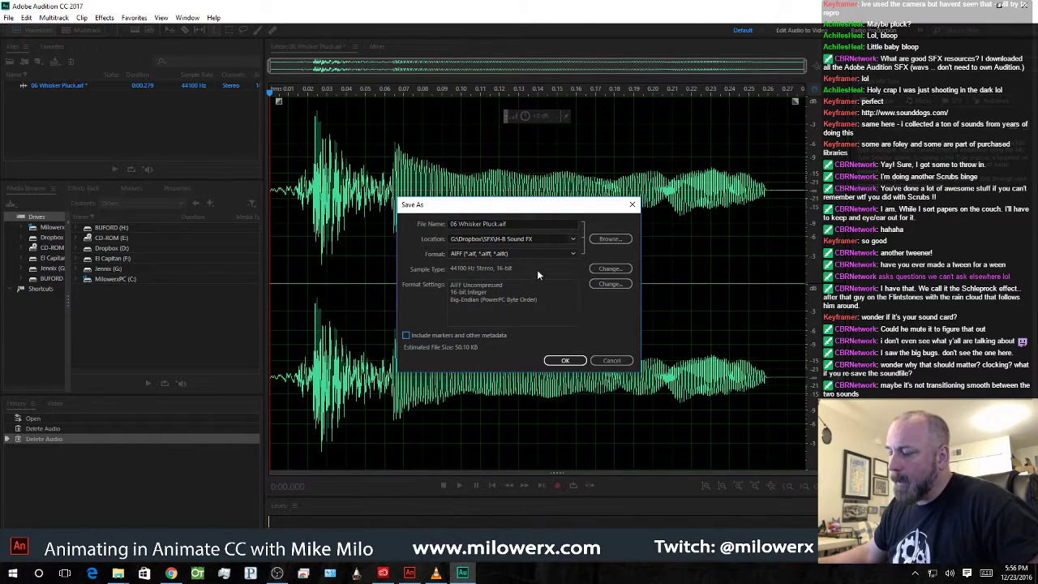
click(572, 251)
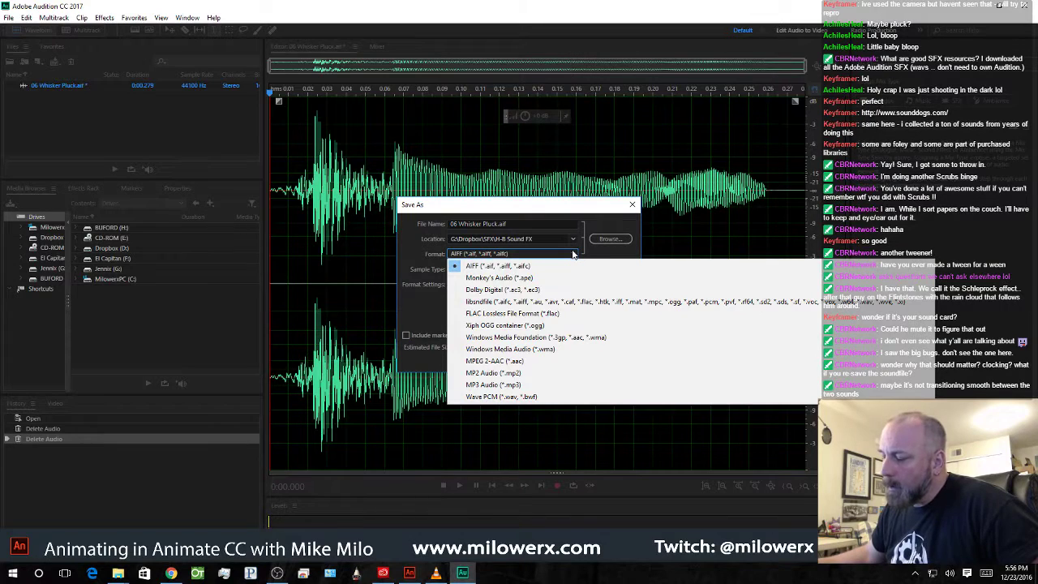
click(564, 386)
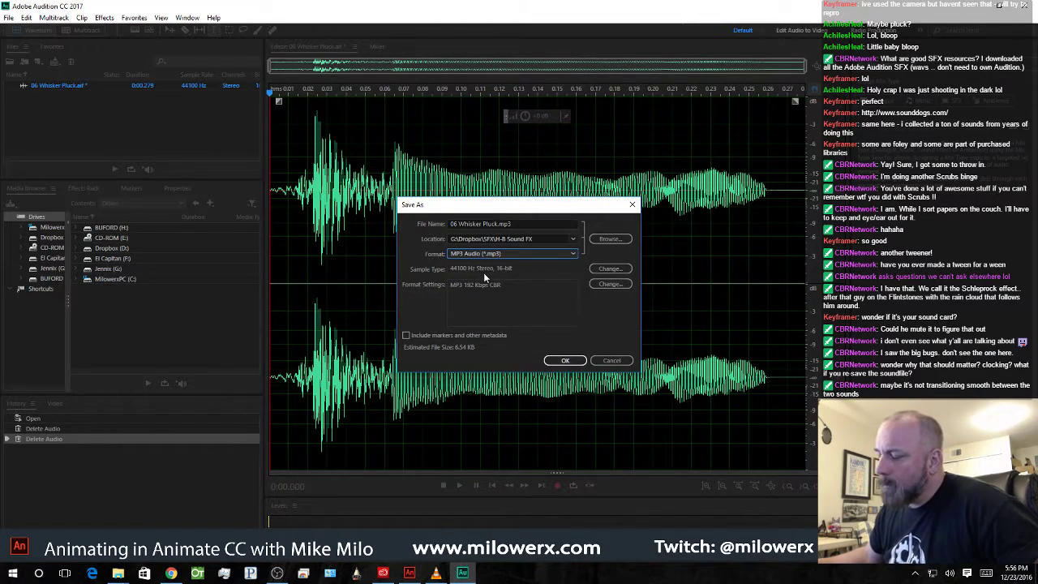
click(565, 361)
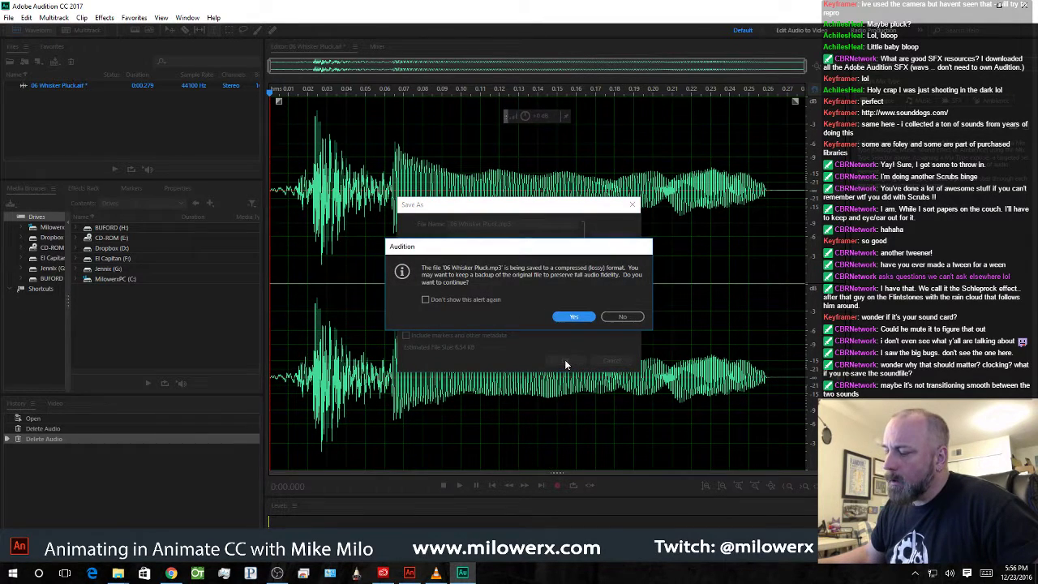
click(571, 317)
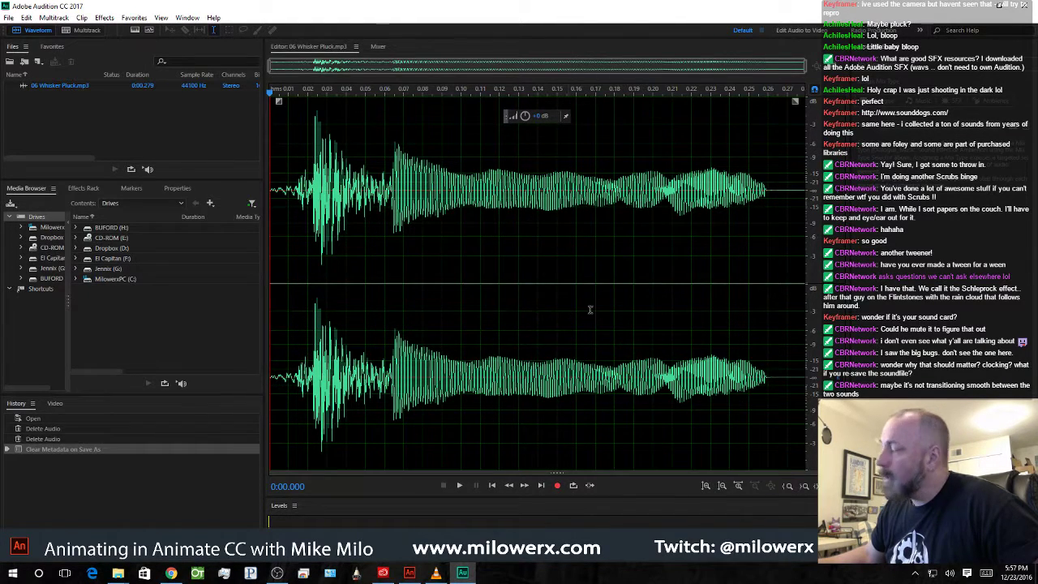
- Switch back to Animate and import 06 Whisker Pluck.mp3 from G:\Dropbox\SFX\H-B Sound FX into the library
key(alt+Tab)
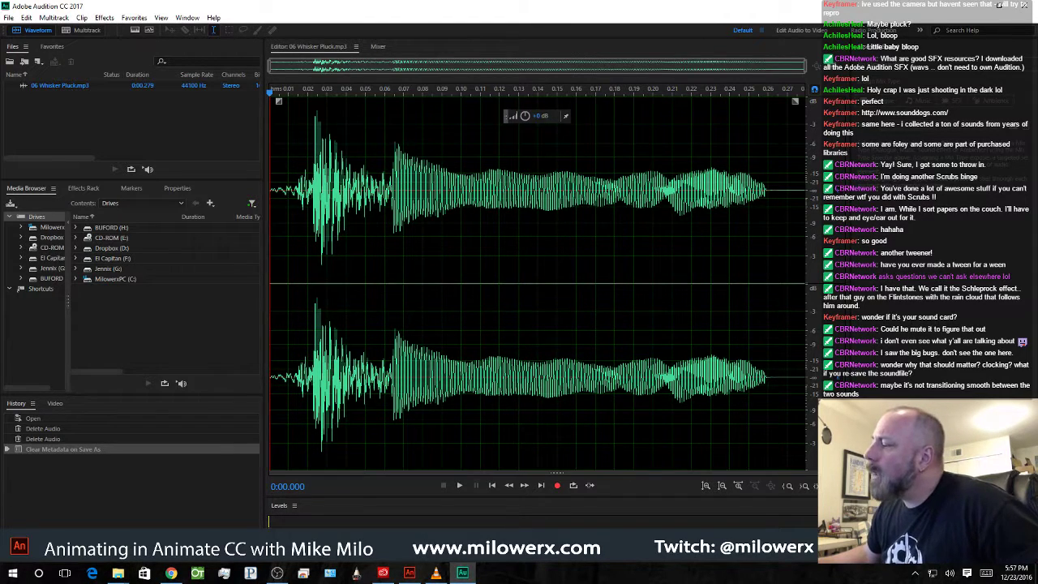
click(974, 7)
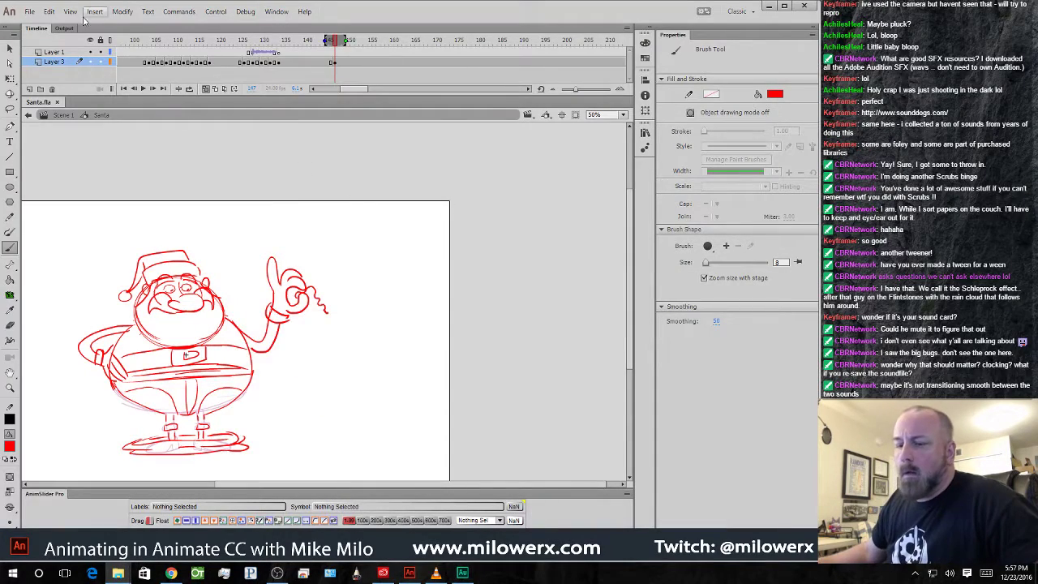
click(30, 11)
mouse_move(103, 181)
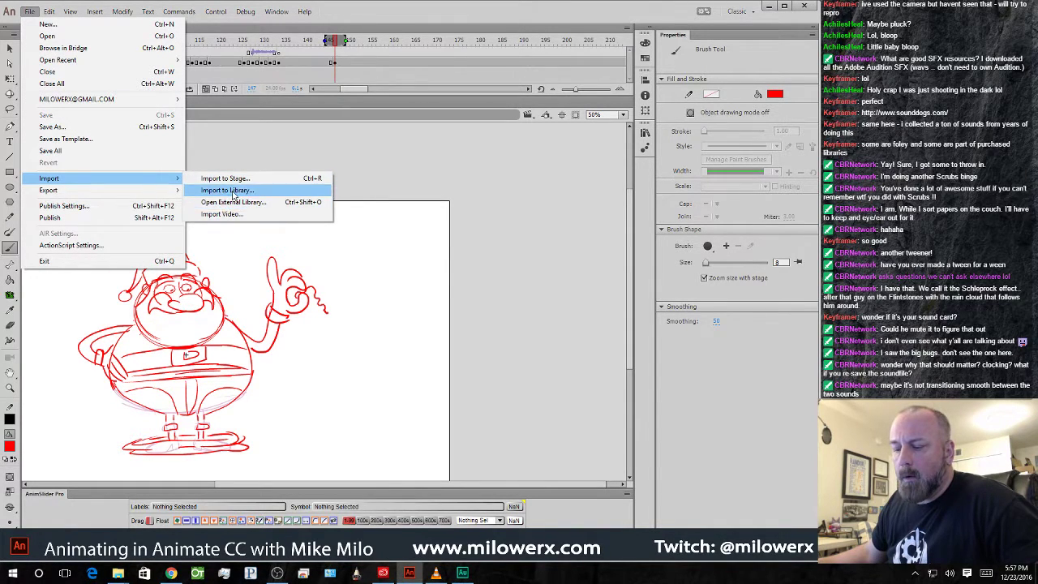
click(232, 191)
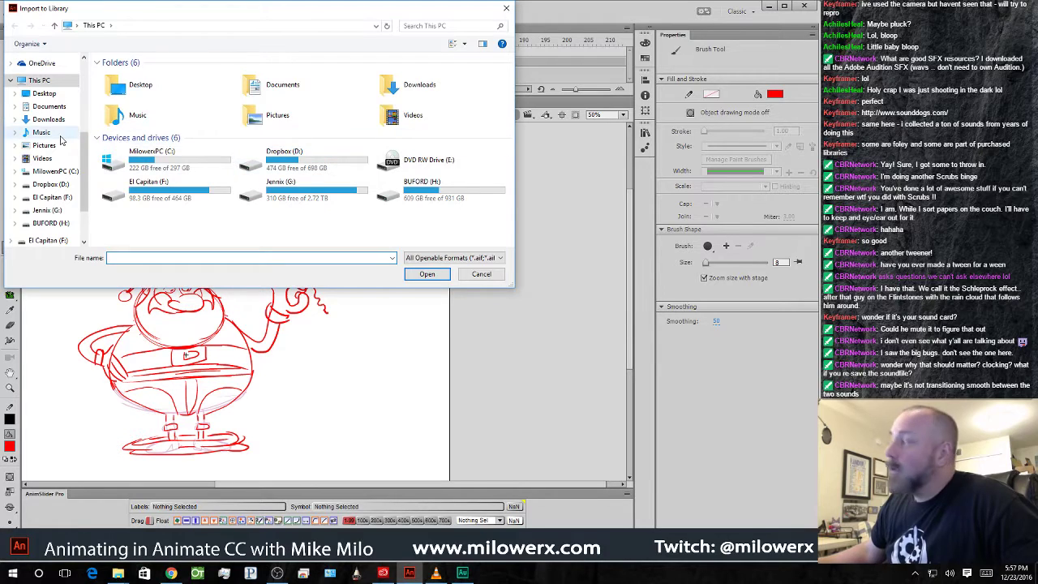
click(118, 572)
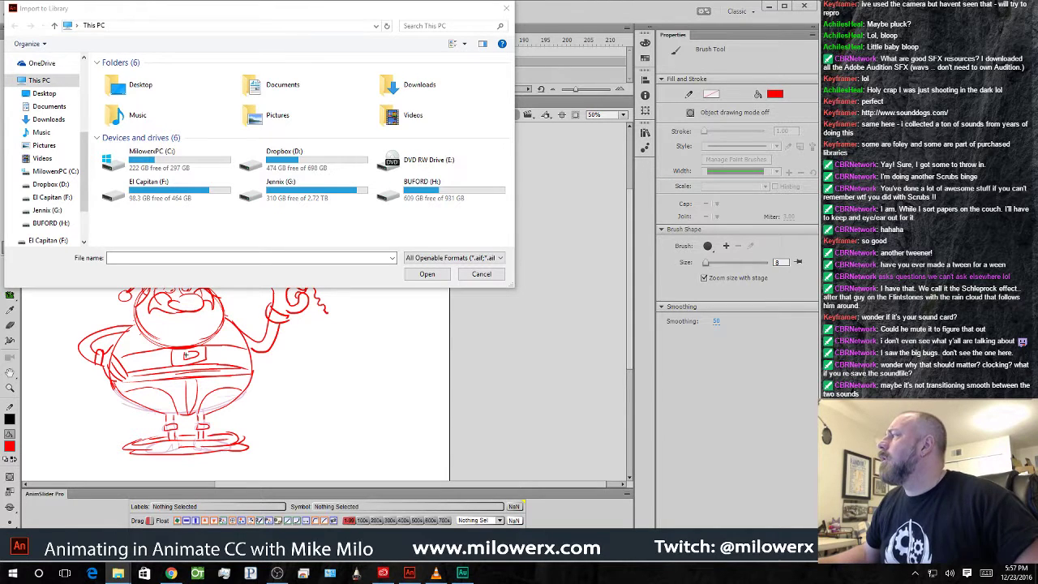
click(217, 257)
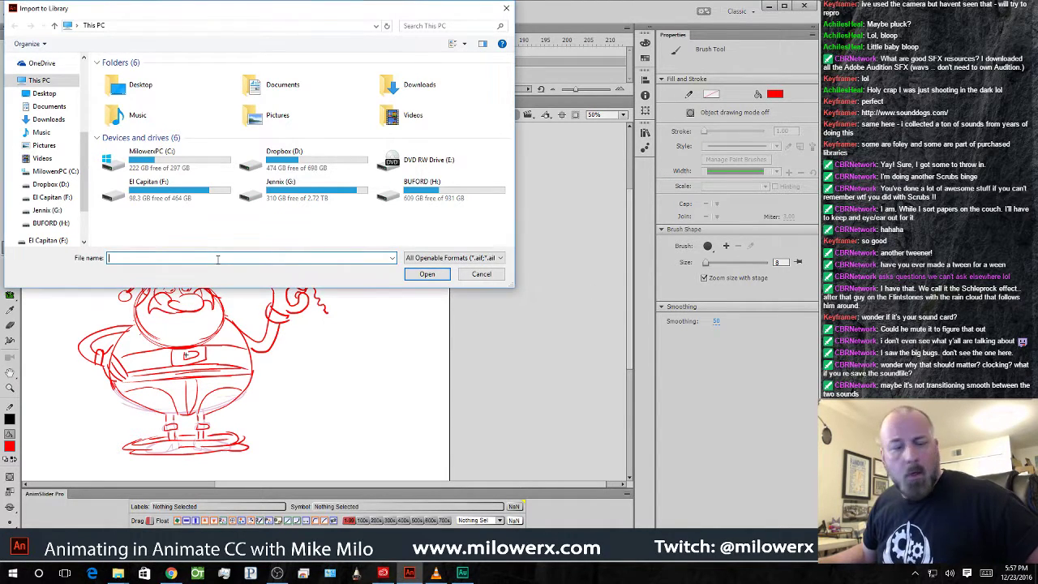
text(G:\Dropbox\SFX\H-B Sound FX)
key(Return)
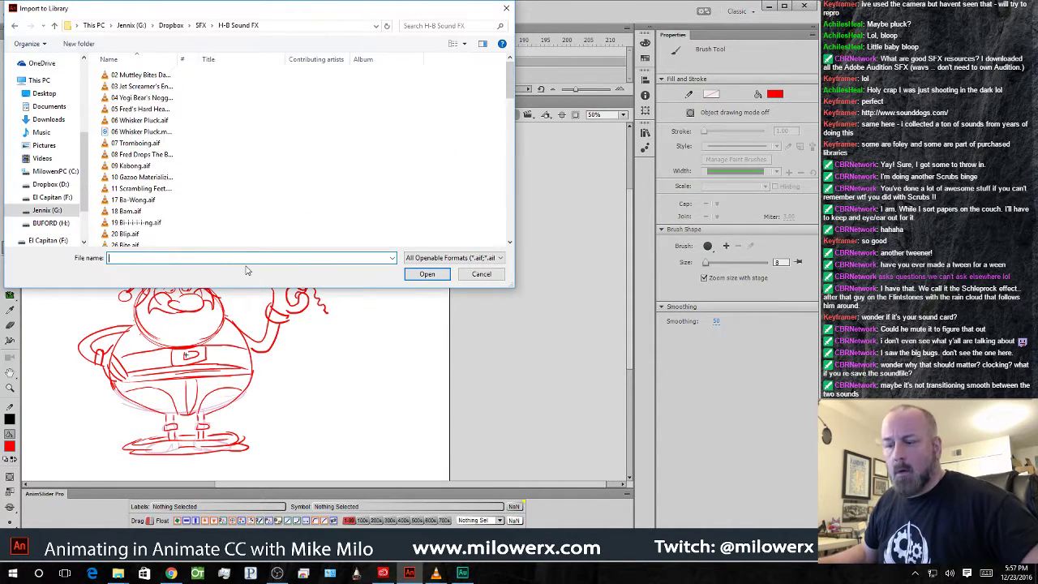
double_click(106, 133)
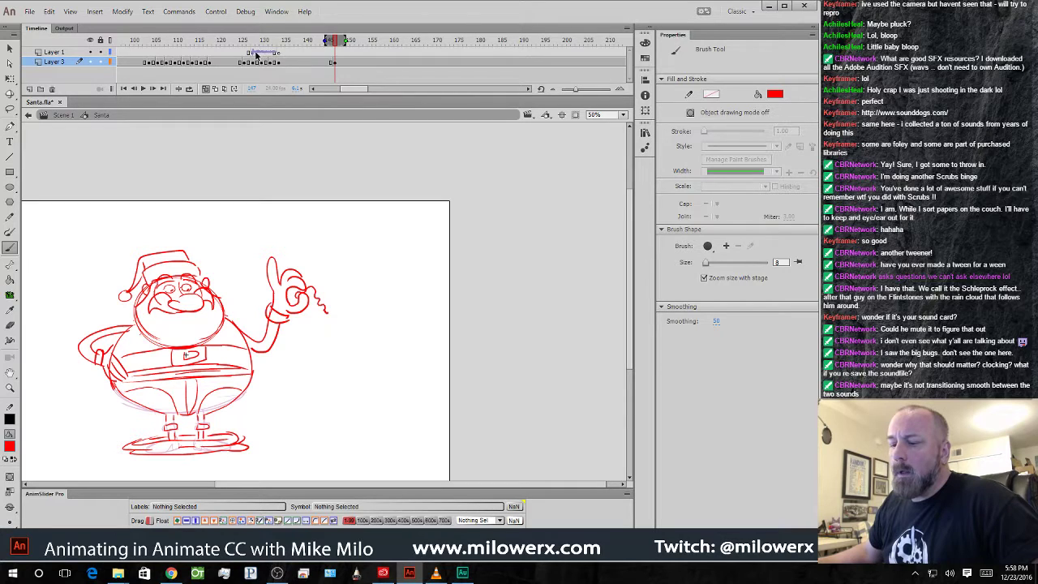
- Replace the sound on Layer 1's keyframe at frame 128 with 06 Whisker Pluck.mp3
click(253, 53)
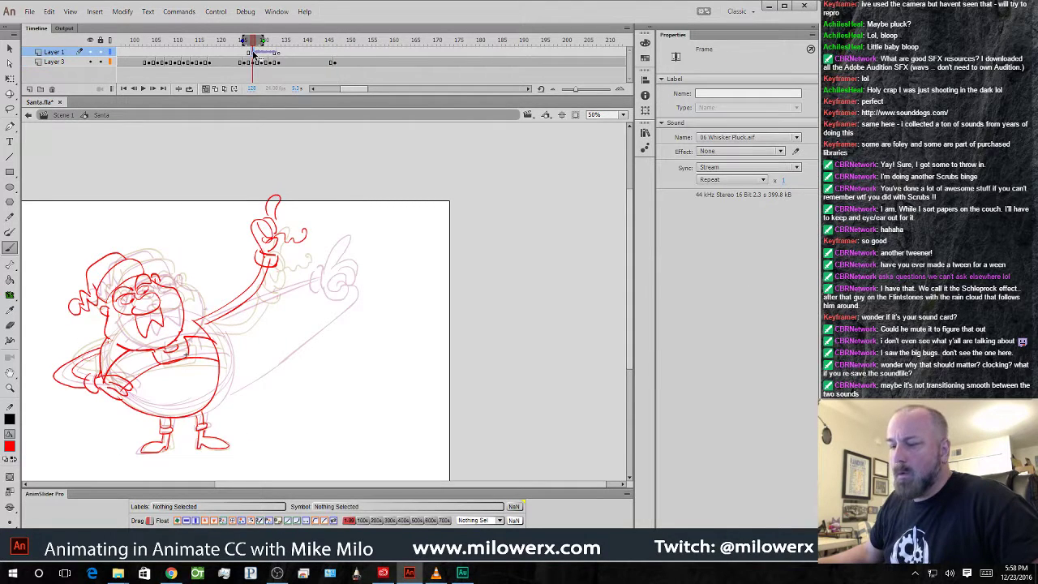
click(734, 138)
click(741, 172)
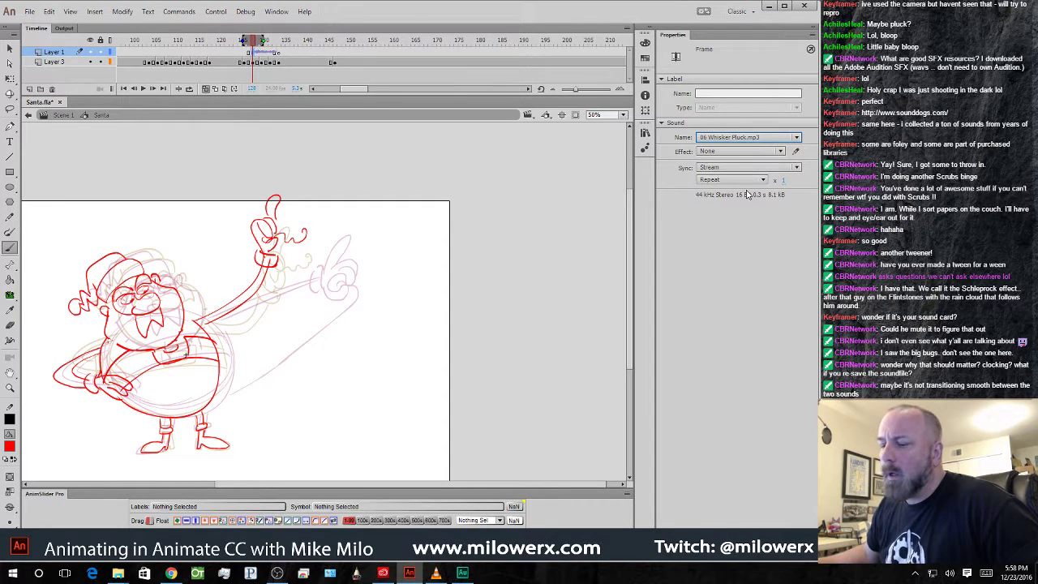
click(253, 76)
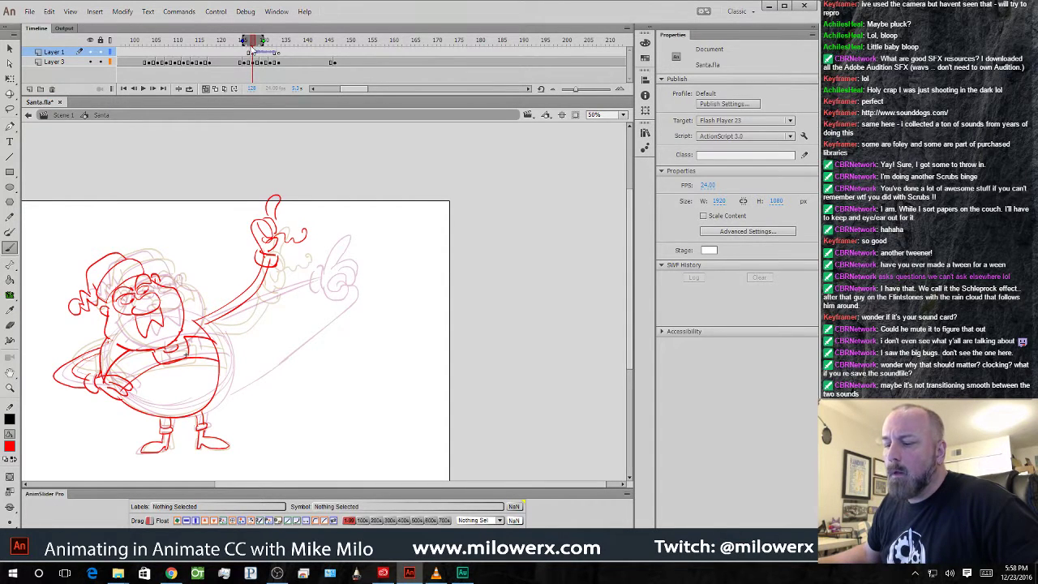
- Turn off onion skinning and extend the whisker pluck sound's envelope at frame 128 to span the whole clip from its start
click(207, 89)
mouse_move(252, 39)
mouse_down()
mouse_move(124, 53)
mouse_move(285, 47)
mouse_move(257, 43)
mouse_up()
click(253, 53)
click(253, 52)
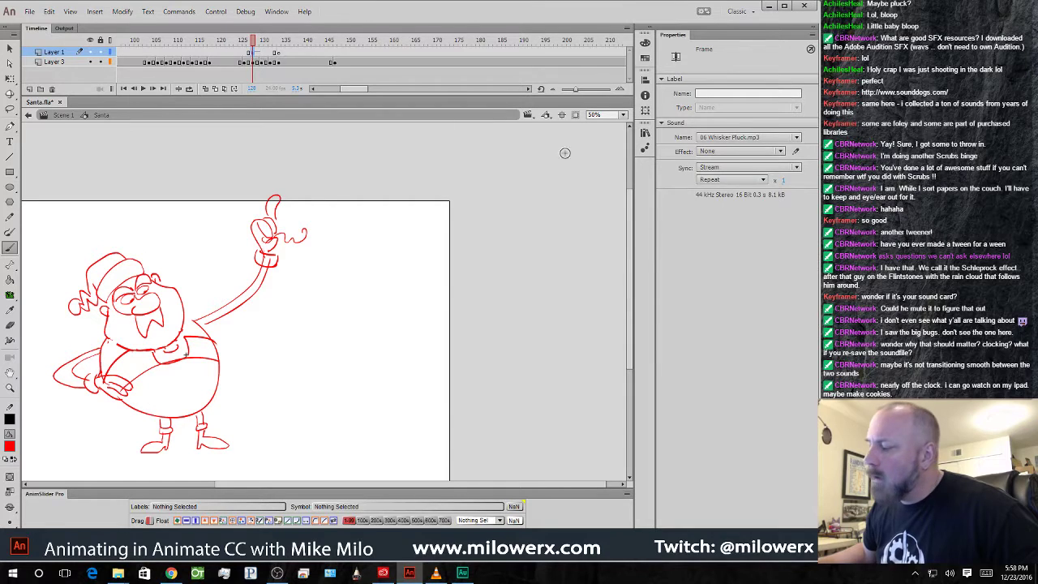
click(795, 152)
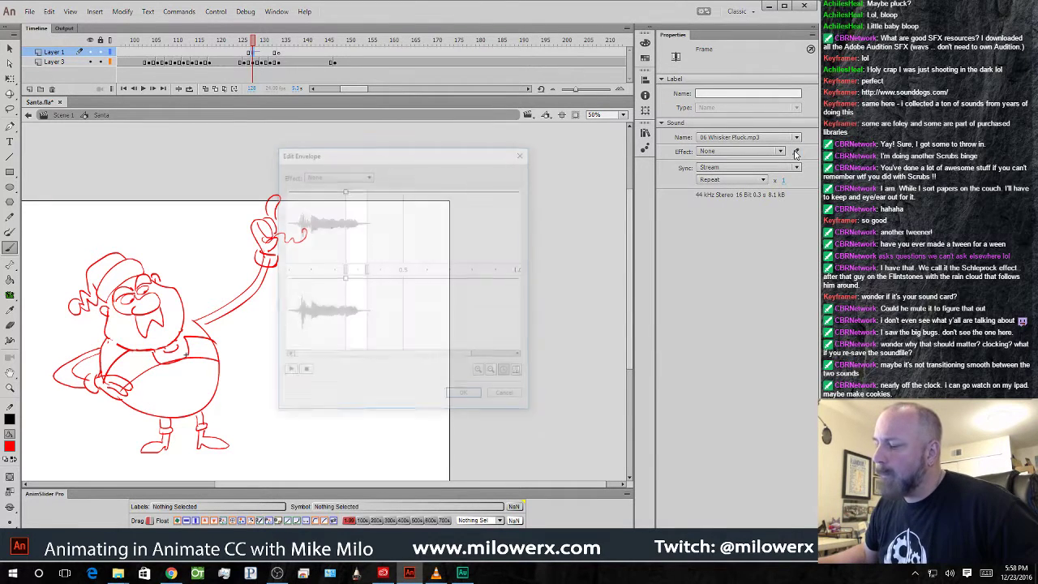
drag(346, 269, 261, 276)
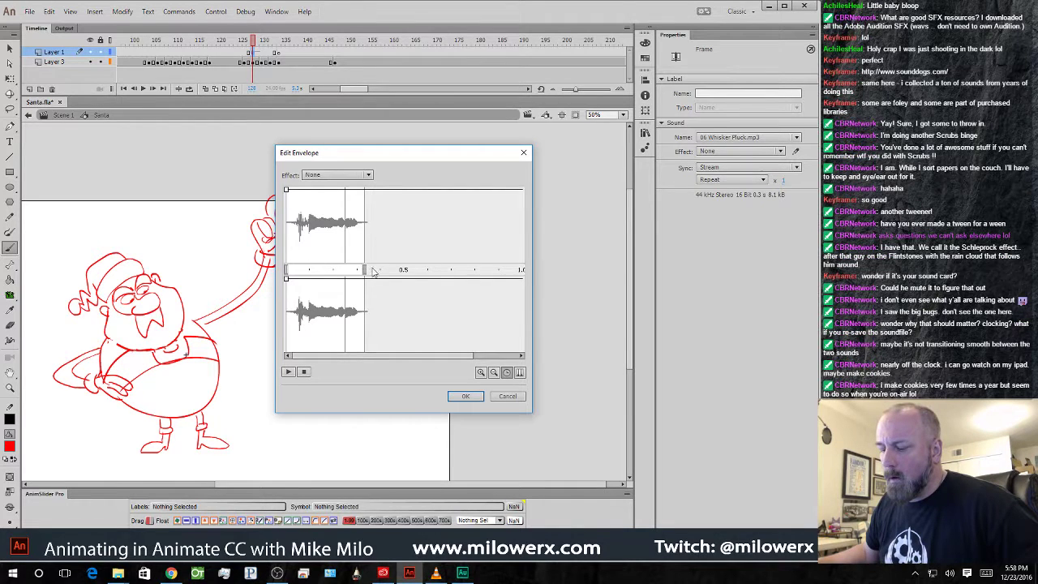
mouse_move(365, 269)
mouse_down()
mouse_move(389, 271)
mouse_move(363, 272)
mouse_up()
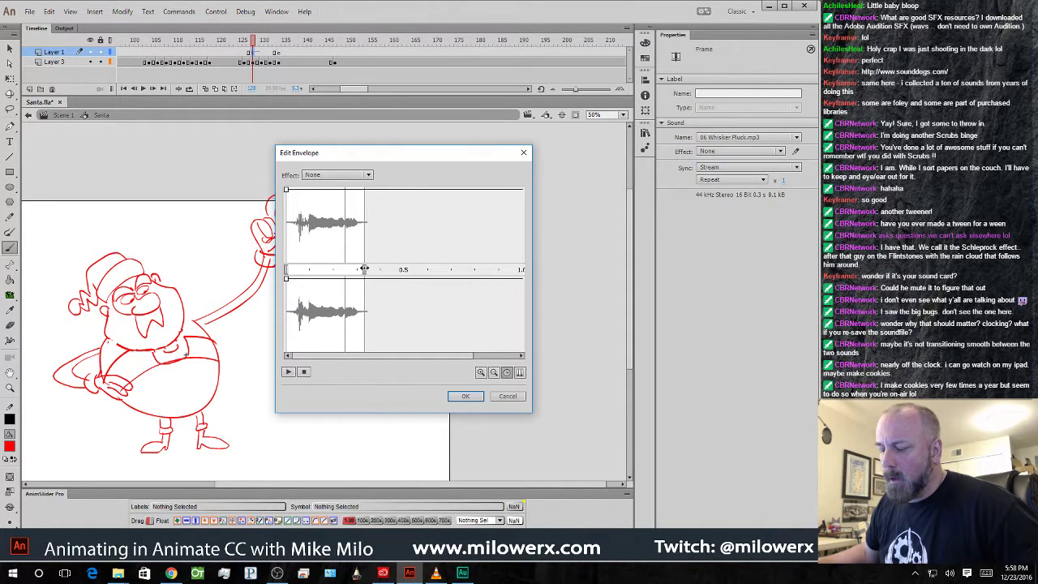
drag(364, 268, 366, 269)
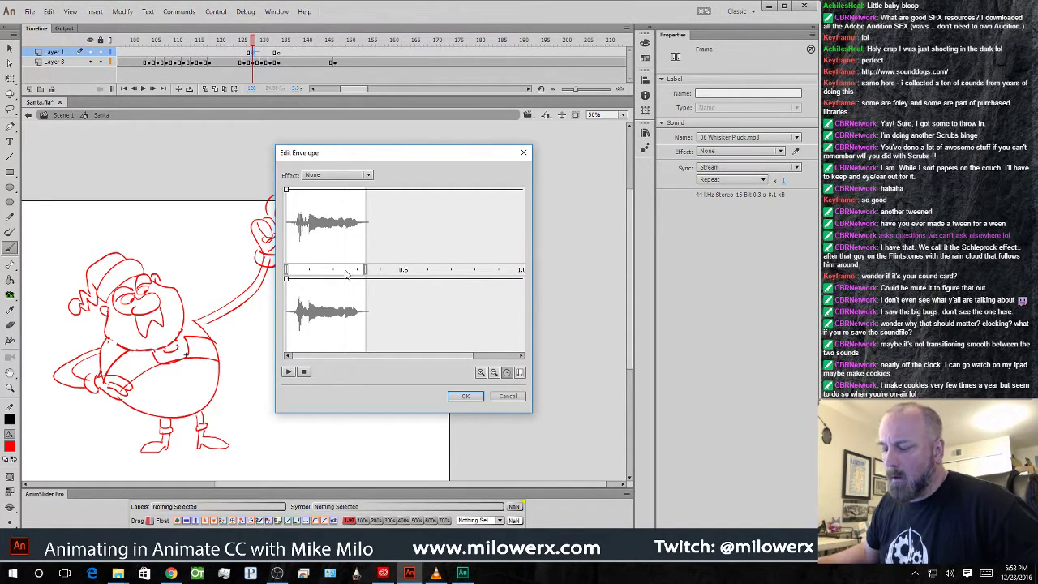
click(467, 396)
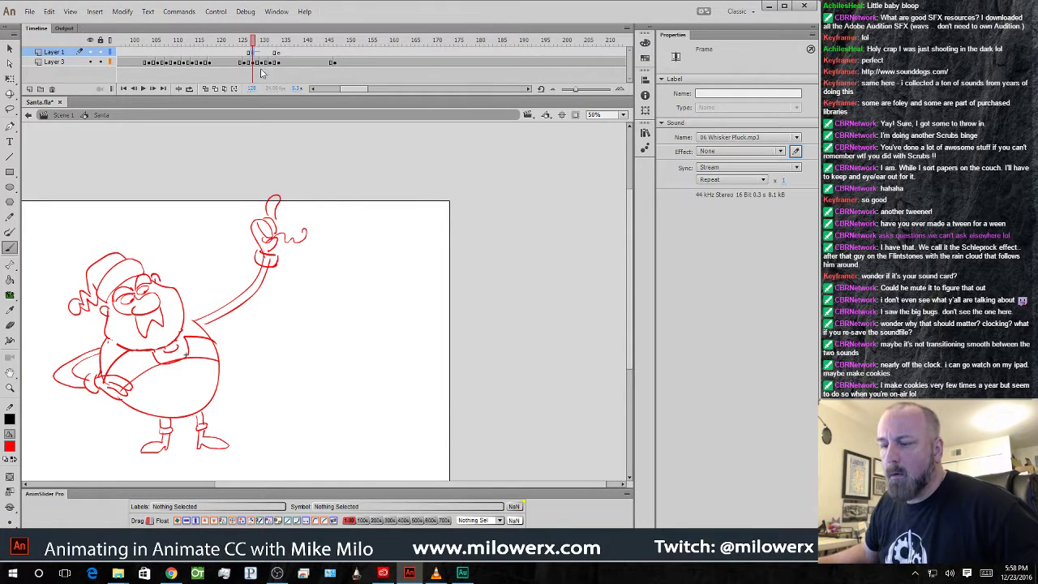
- Play the animation from frame 108 to check the pluck sound against the whisker pluck and trouser drop
drag(255, 42, 168, 61)
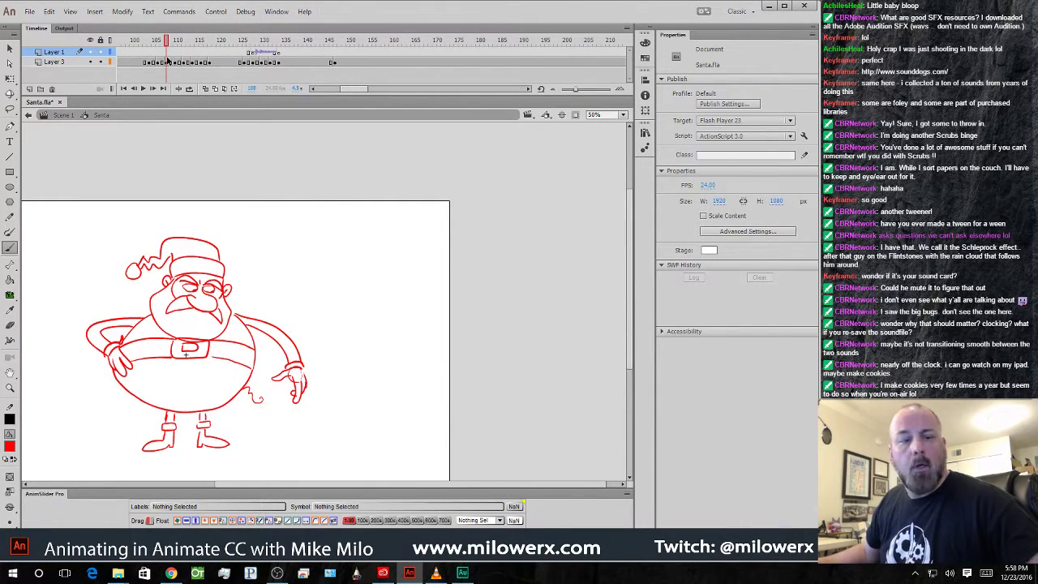
key(Return)
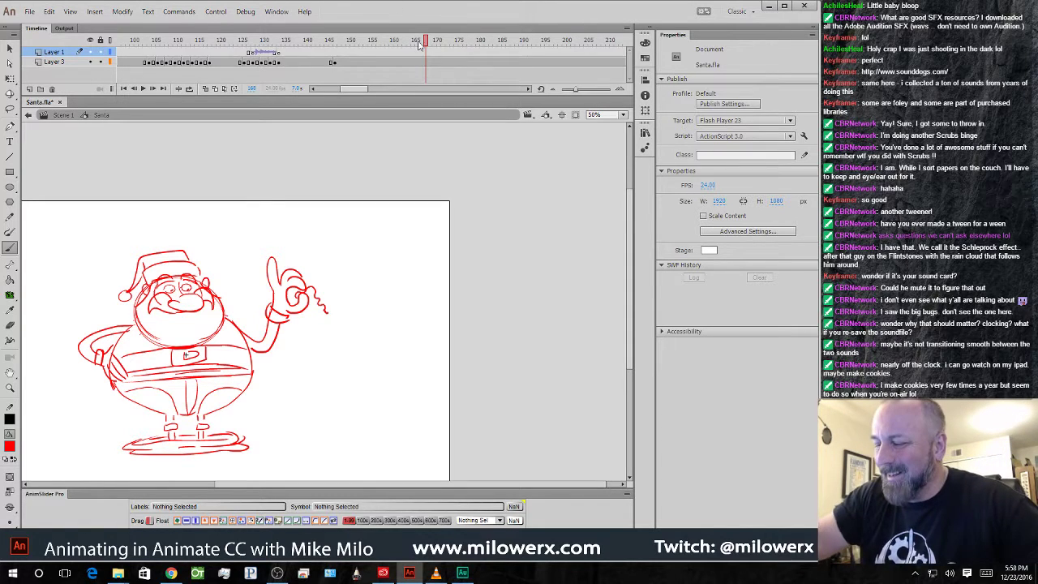
mouse_move(424, 46)
mouse_down()
mouse_move(269, 56)
mouse_move(343, 73)
mouse_up()
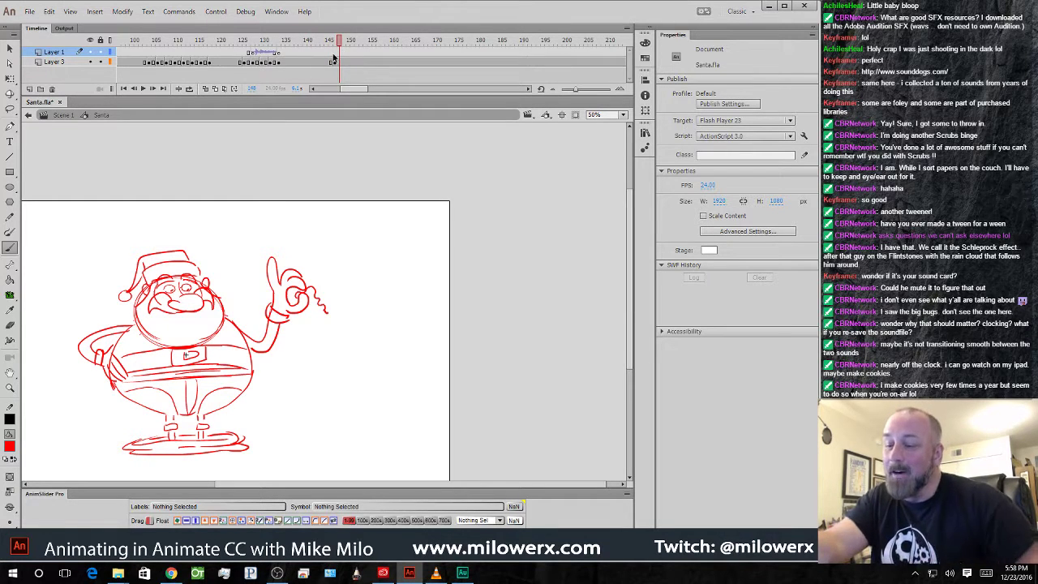
- Move the dropped-trousers keyframe on Layer 3 to frame 150 and insert a keyframe of the standing pose at frame 148
click(344, 63)
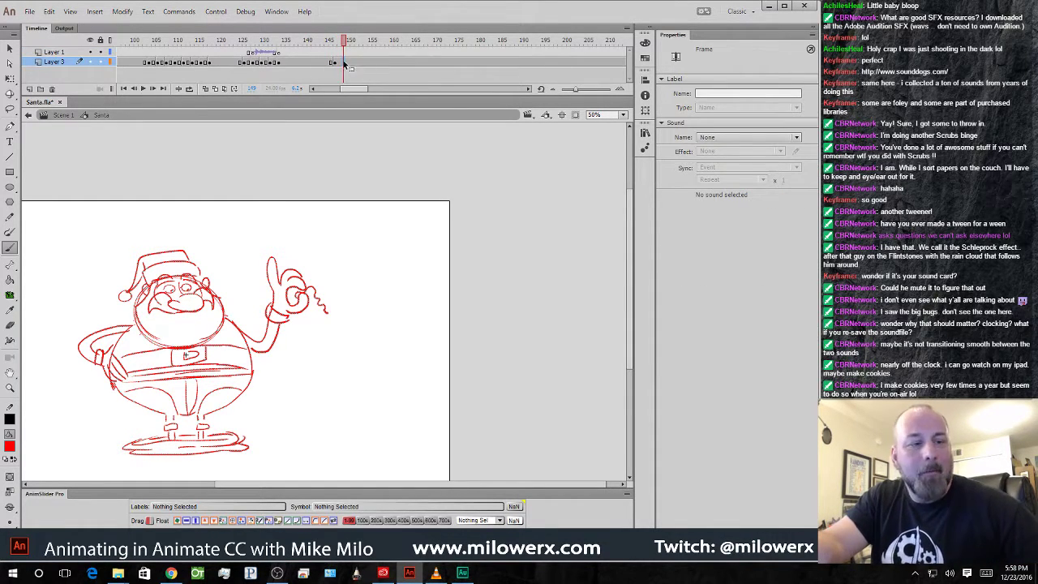
click(335, 64)
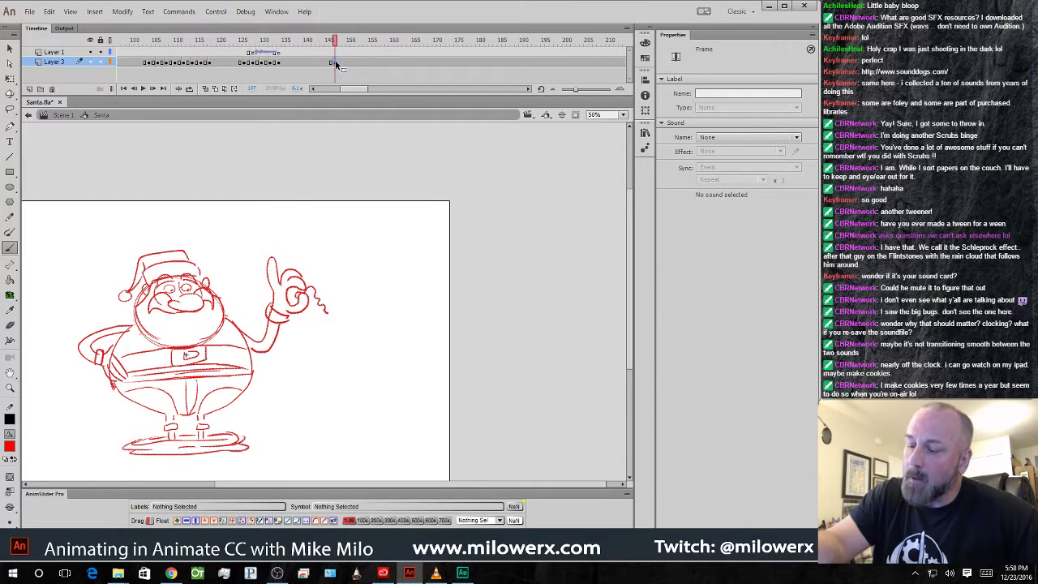
click(350, 61)
drag(335, 63, 347, 64)
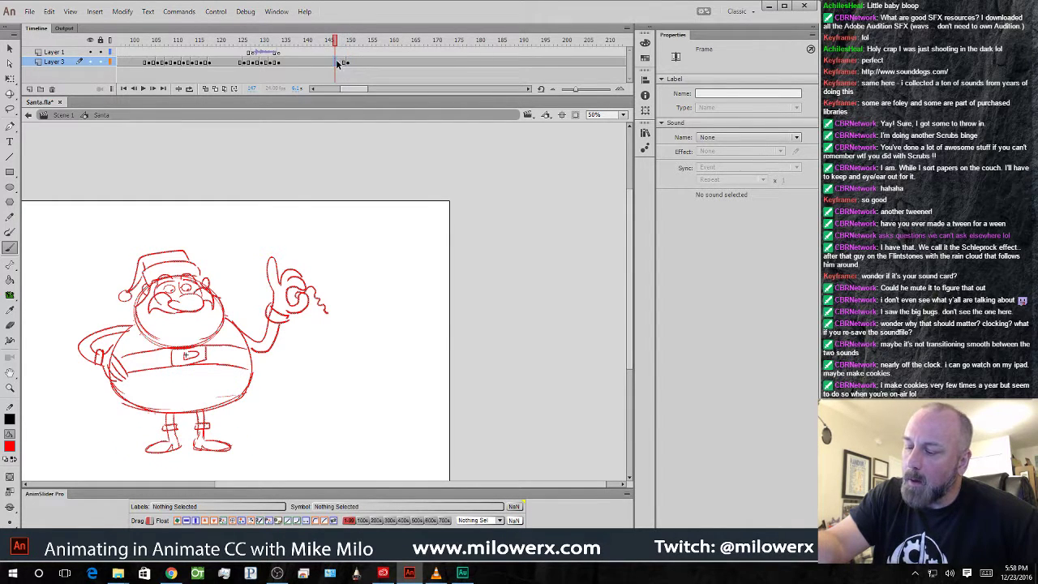
click(339, 64)
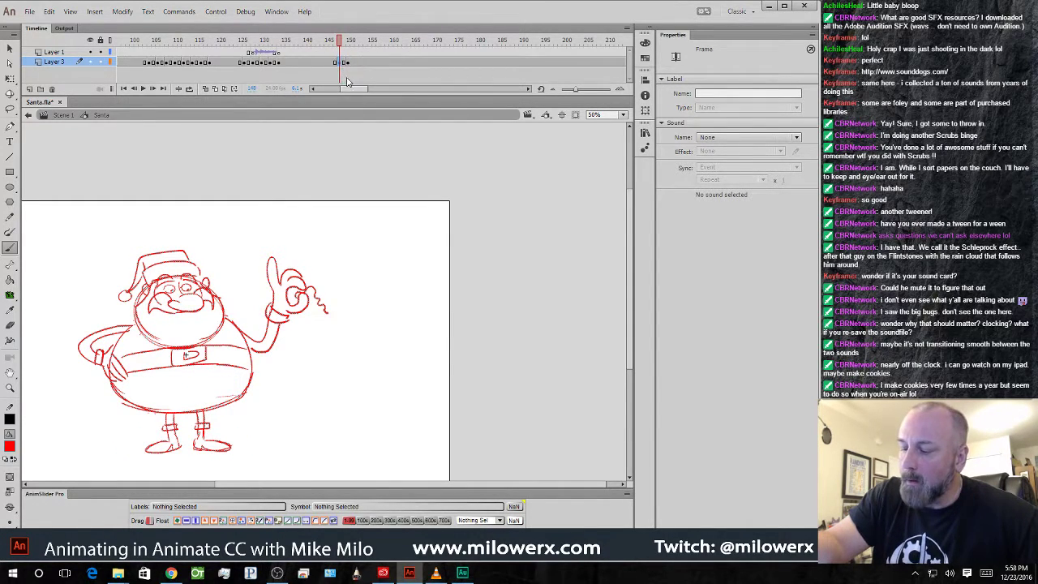
- Turn on onion skinning and brush a slanted waistband of the falling trousers across Santa's lower belly at frame 148
click(206, 89)
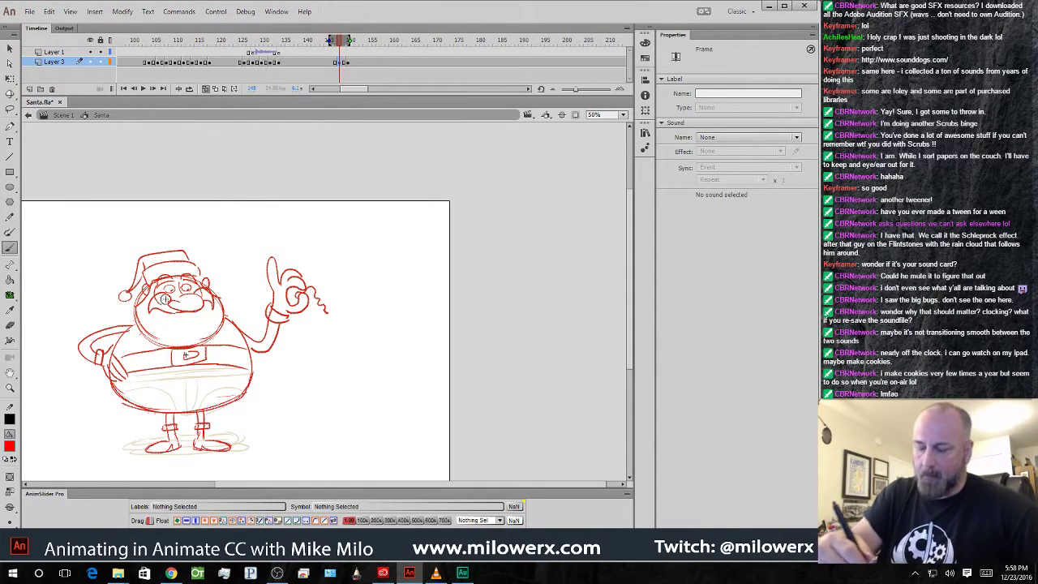
click(270, 382)
drag(320, 395, 467, 436)
mouse_move(172, 390)
mouse_down()
mouse_move(219, 385)
mouse_move(429, 321)
mouse_move(247, 390)
mouse_up()
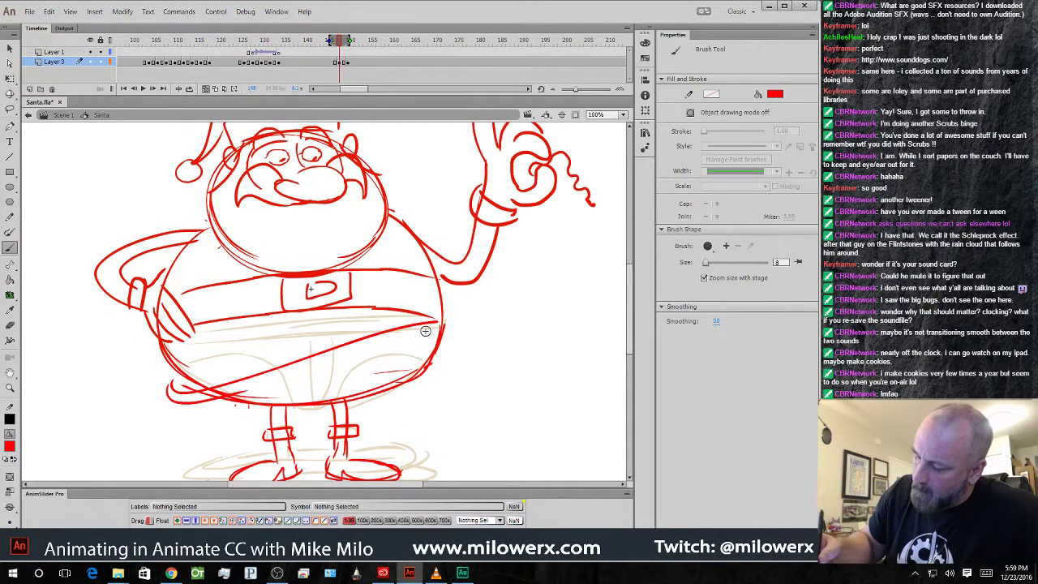
mouse_move(444, 326)
mouse_down()
mouse_move(301, 379)
mouse_move(405, 353)
mouse_up()
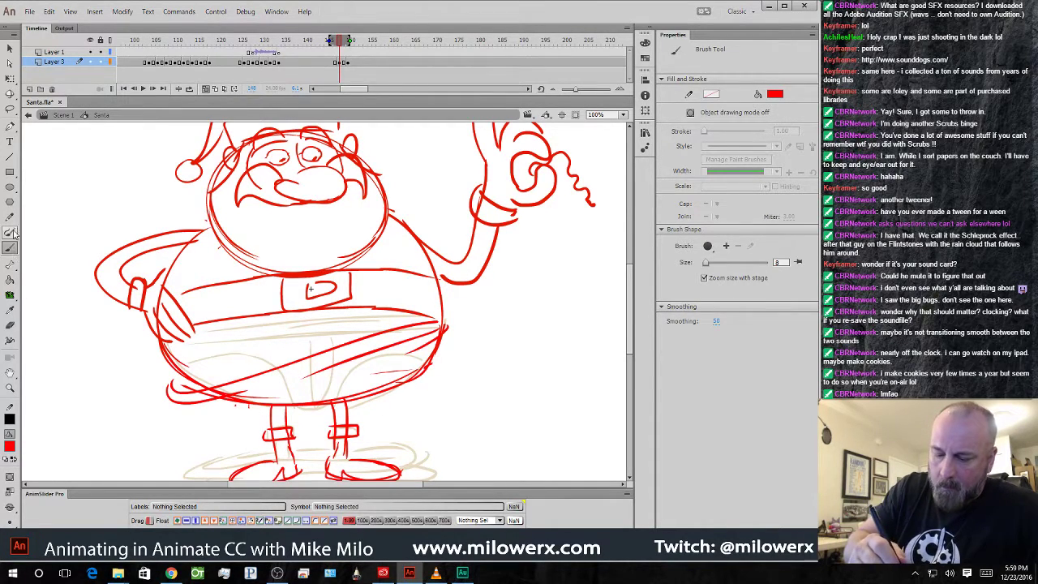
- Erase the lines of both legs between belly and cuffs, and brush bunched trouser folds in their place
click(10, 326)
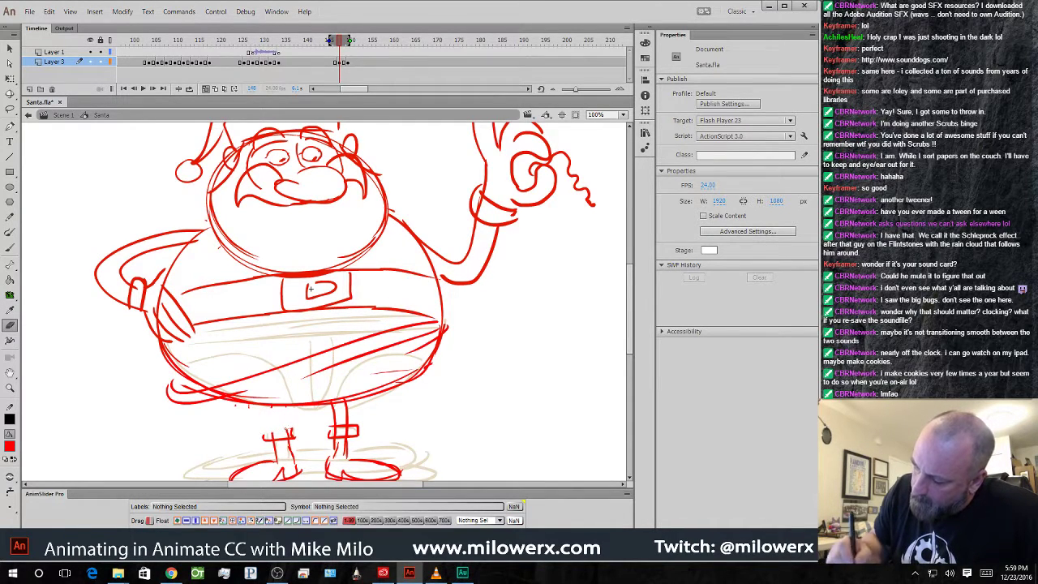
drag(334, 426, 355, 426)
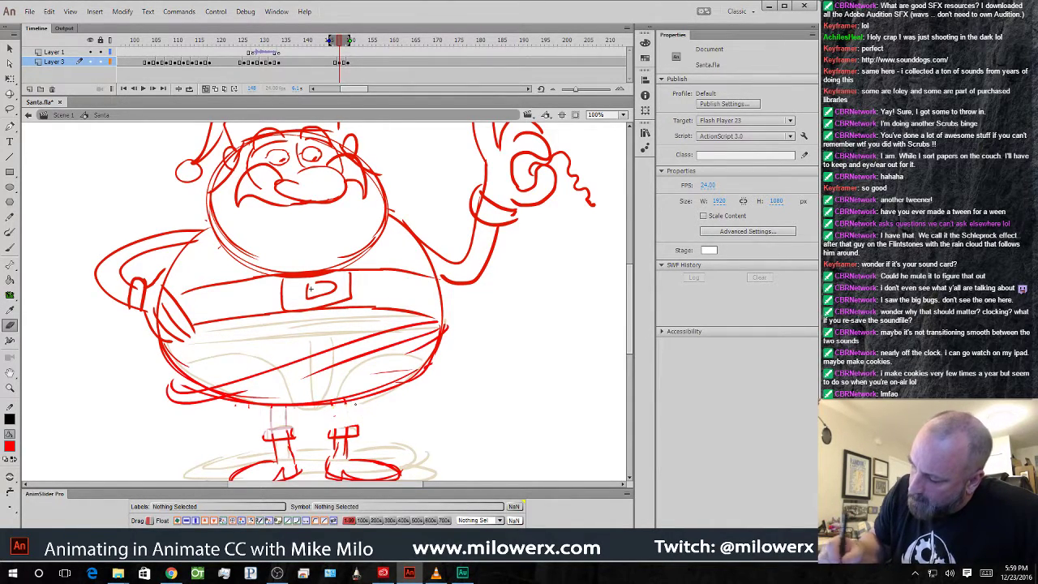
key(b)
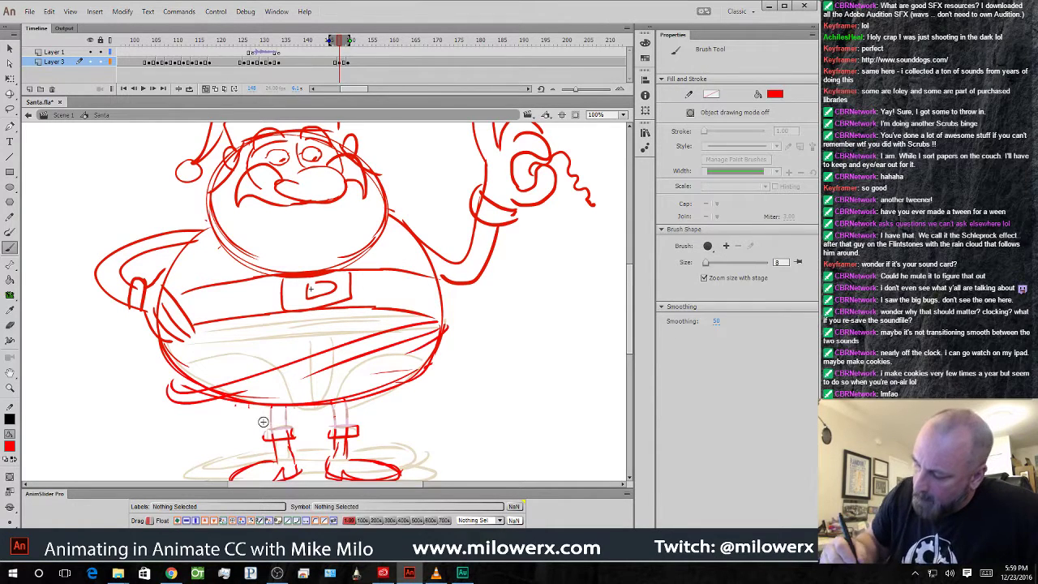
mouse_move(256, 412)
mouse_down()
mouse_move(298, 410)
mouse_move(288, 431)
mouse_up()
key(ctrl+z)
key(ctrl+z)
key(ctrl+z)
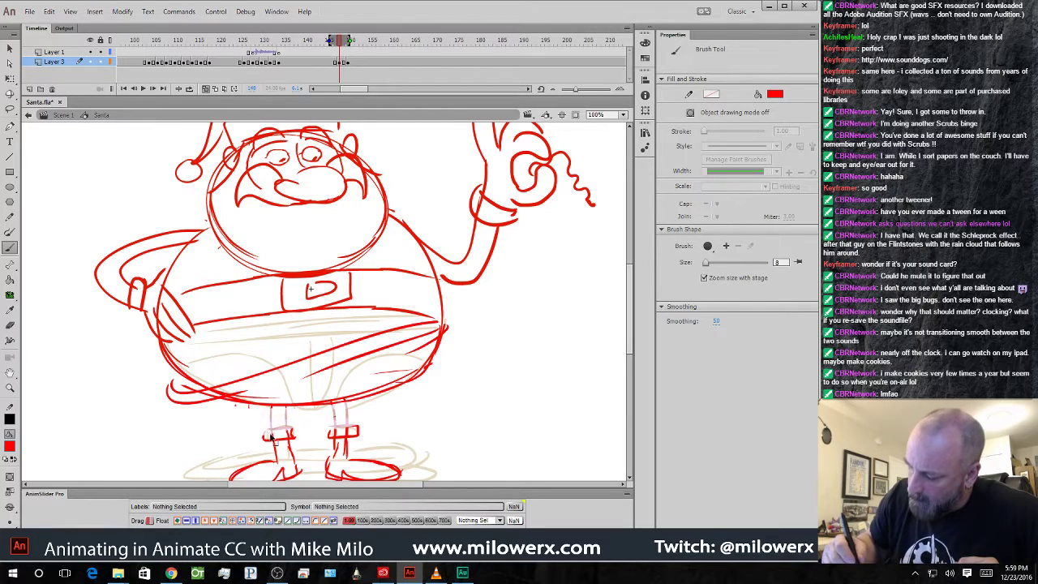
mouse_move(248, 407)
mouse_down()
mouse_move(303, 411)
mouse_move(270, 422)
mouse_move(257, 414)
mouse_move(301, 422)
mouse_move(263, 424)
mouse_move(307, 425)
mouse_move(361, 398)
mouse_move(333, 420)
mouse_move(367, 412)
mouse_move(331, 422)
mouse_move(360, 430)
mouse_up()
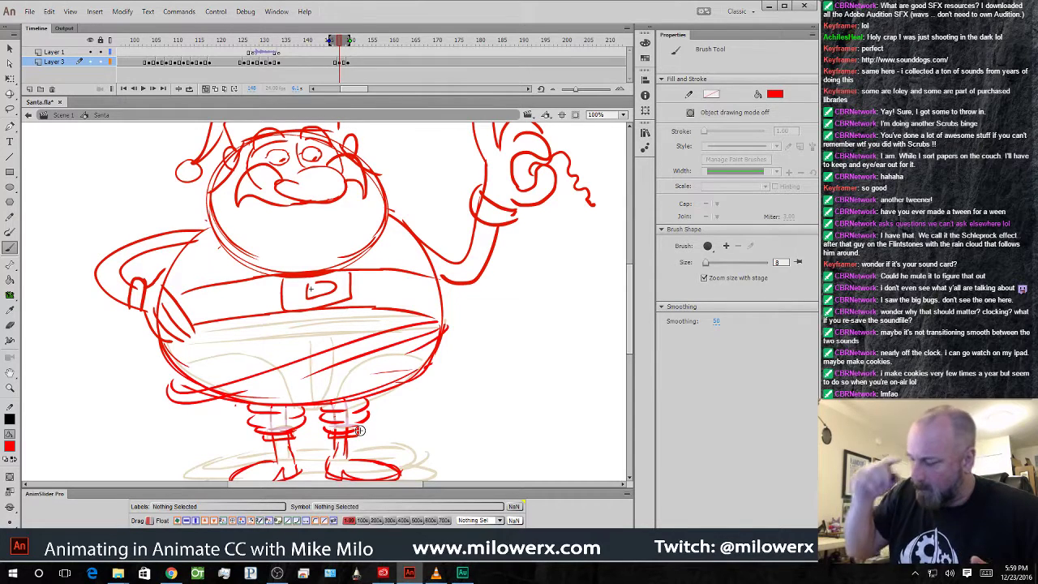
- Brush the underwear's waistband, front fly lines and one leg opening above the slanted trouser waistband
drag(228, 329, 408, 317)
drag(194, 344, 398, 331)
drag(292, 331, 357, 325)
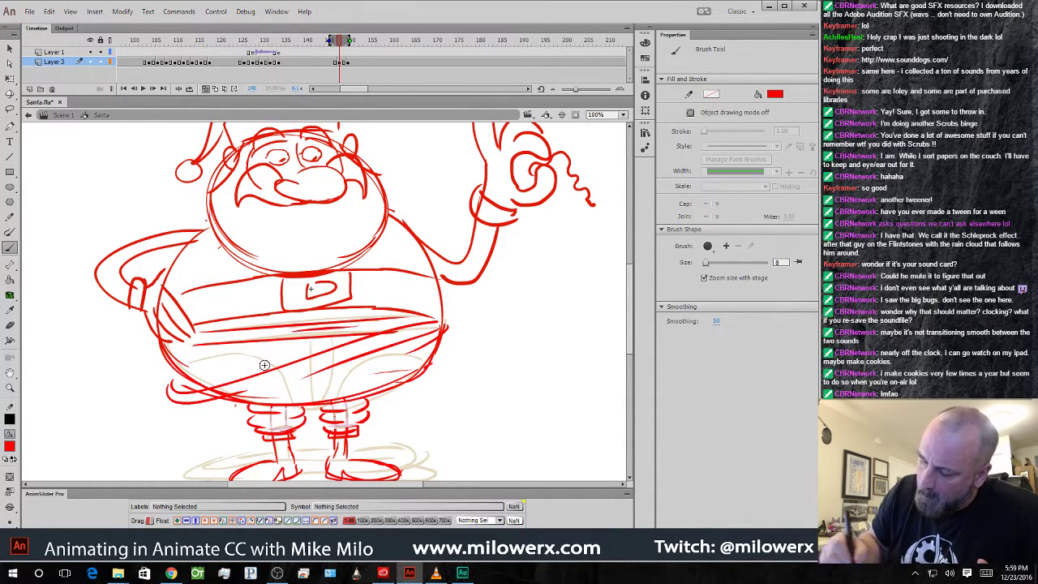
drag(285, 369, 286, 371)
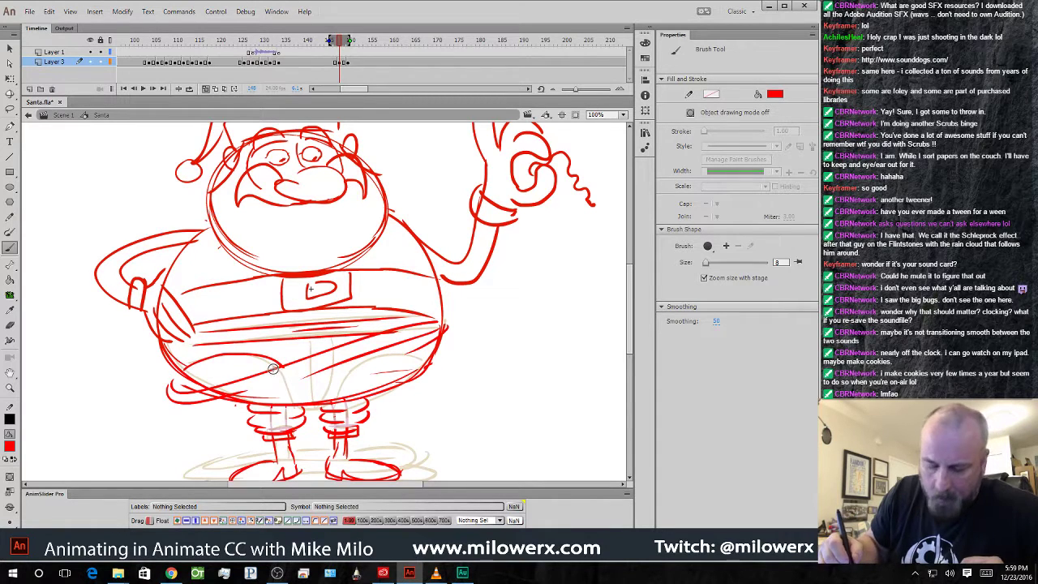
key(ctrl+z)
mouse_move(187, 371)
mouse_down()
mouse_move(258, 358)
mouse_move(276, 368)
mouse_up()
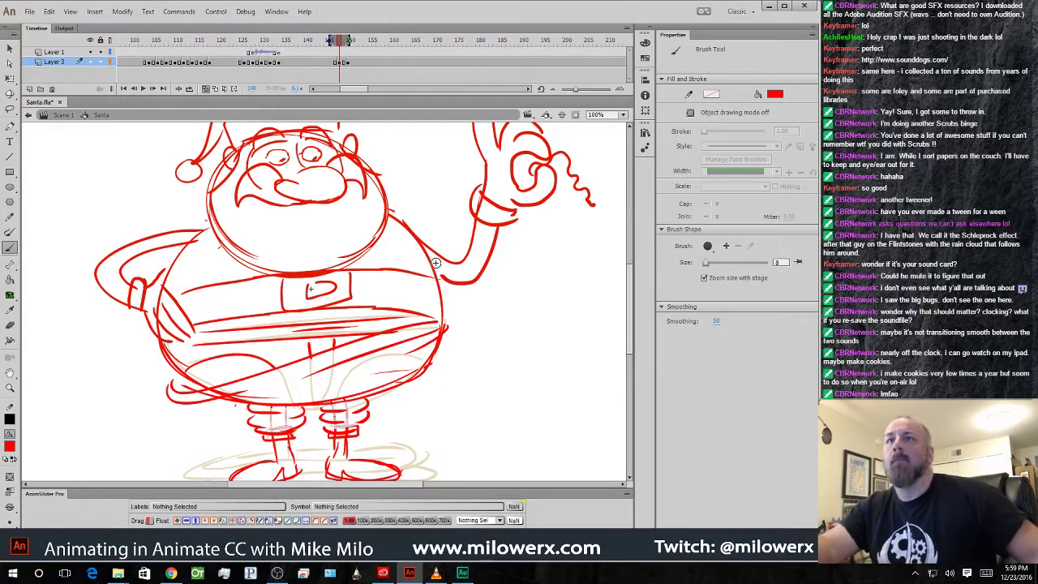
- Scrub the timeline from about frame 134 to 150 to review the trouser drop
key(ctrl+minus)
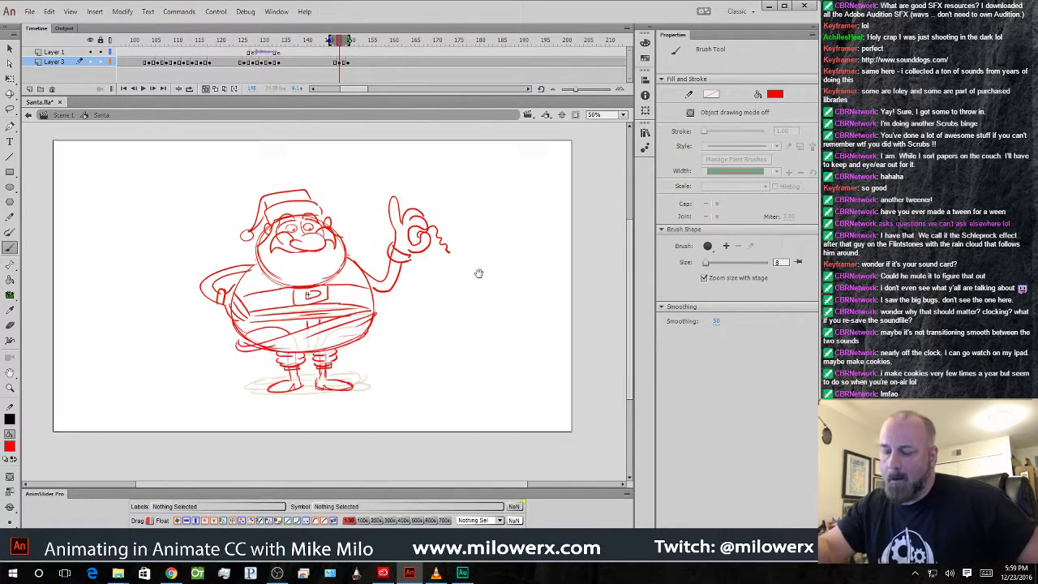
mouse_move(340, 42)
mouse_down()
mouse_move(248, 50)
mouse_move(284, 51)
mouse_up()
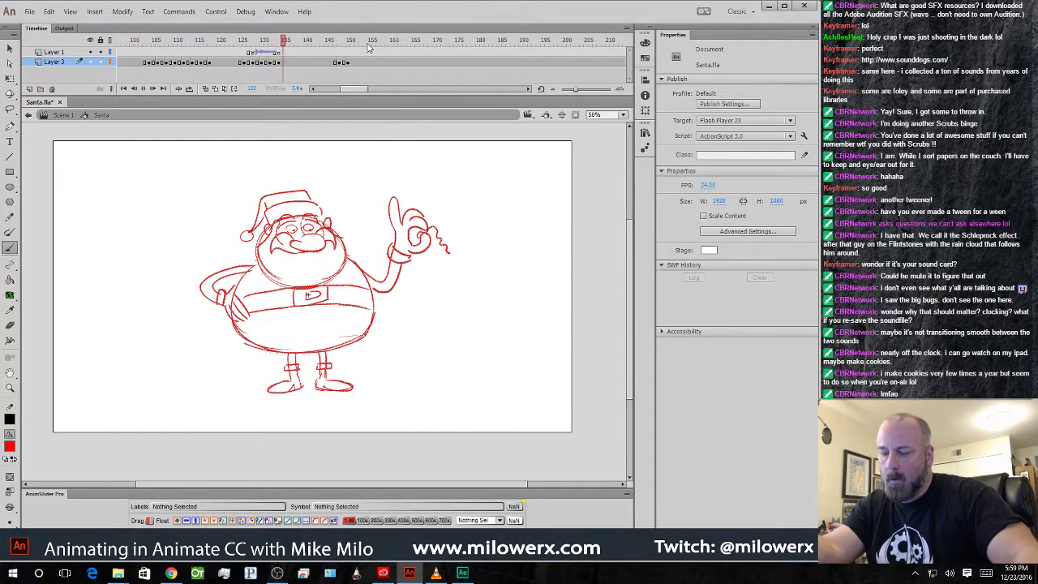
mouse_move(440, 42)
mouse_down()
mouse_move(448, 42)
mouse_move(313, 54)
mouse_move(366, 64)
mouse_move(335, 66)
mouse_move(361, 71)
mouse_move(341, 76)
mouse_up()
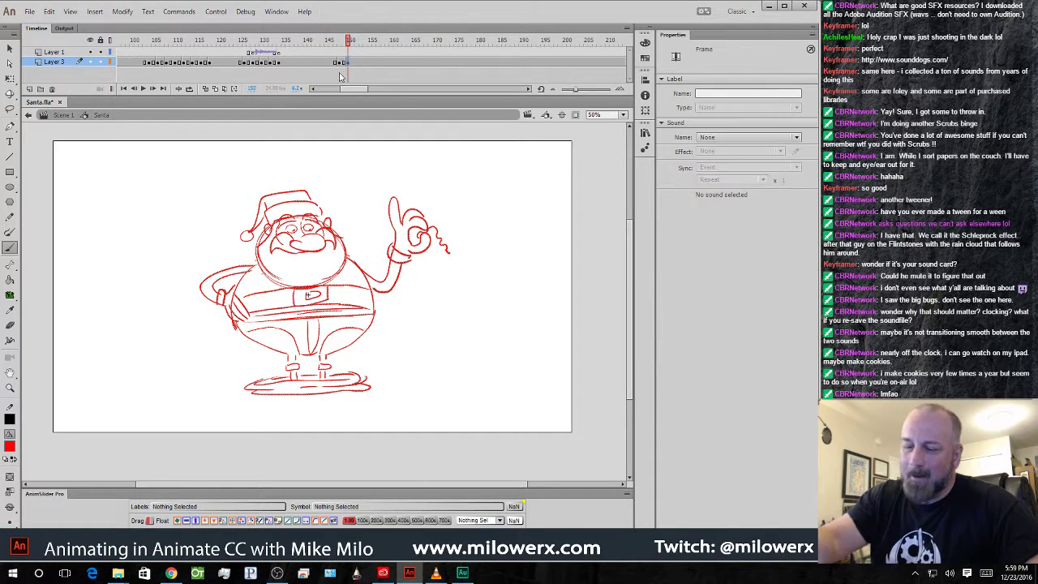
- Stretch Santa's drawings slightly taller with Free Transform, to about 995 px at frame 150 and about 985 px at frame 148
click(15, 77)
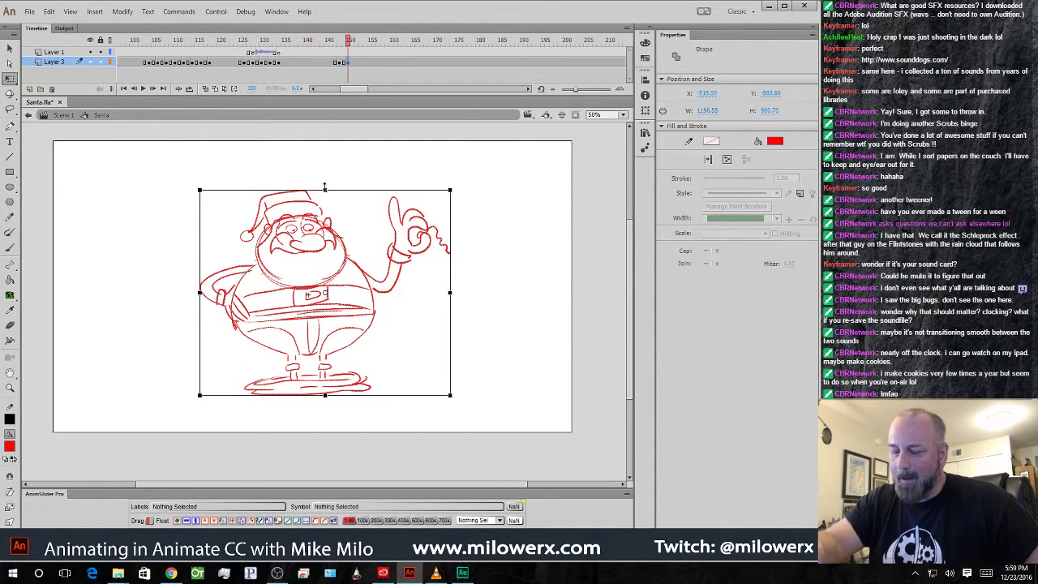
drag(324, 188, 325, 185)
click(339, 65)
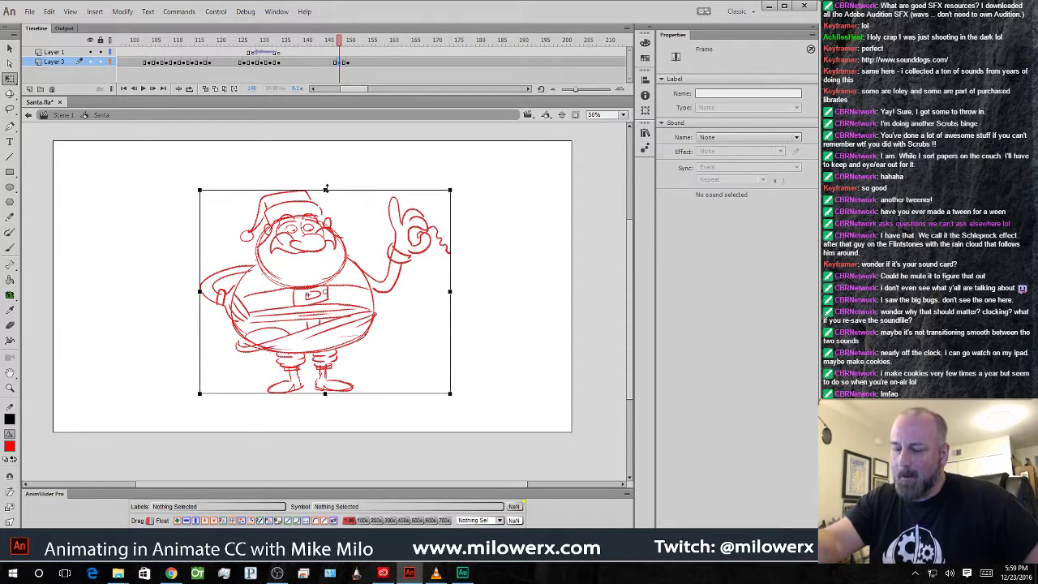
drag(325, 187, 324, 184)
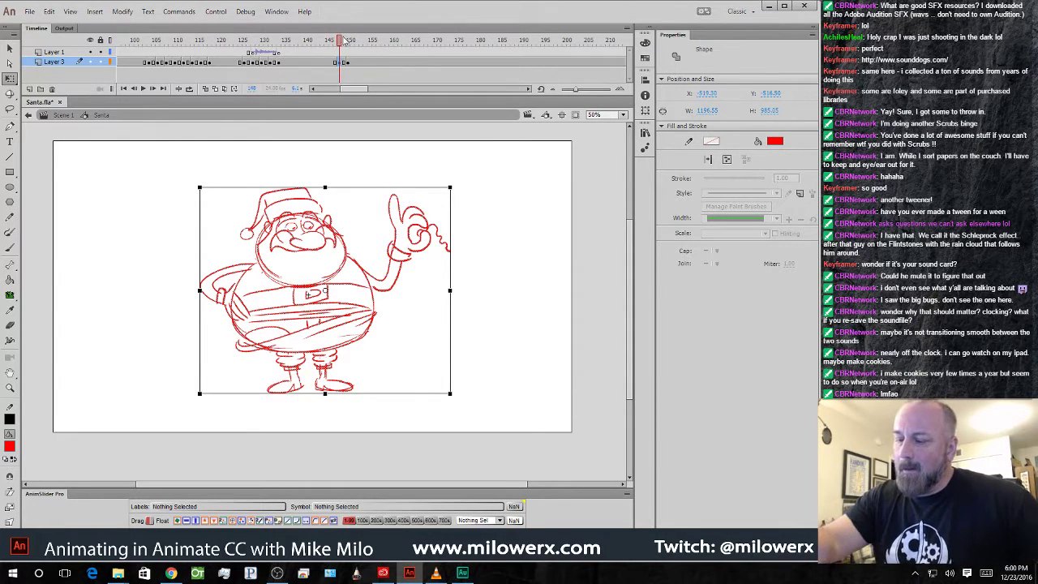
mouse_move(343, 40)
mouse_down()
mouse_move(321, 40)
mouse_move(344, 42)
mouse_up()
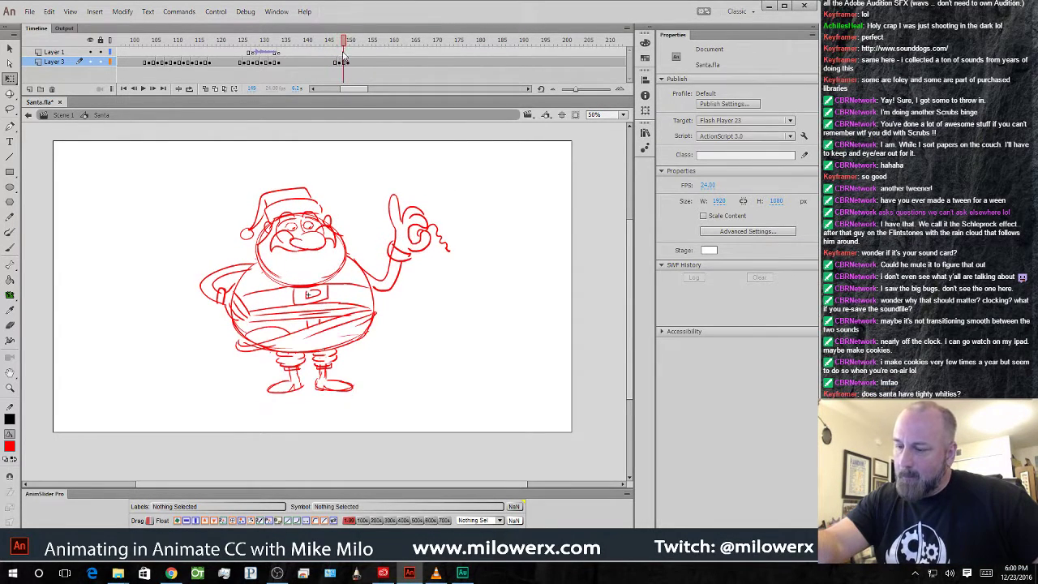
- Skew the tops of the drawings at frames 148 and 150 slightly toward Santa's bent arm and scrub through the result
click(340, 61)
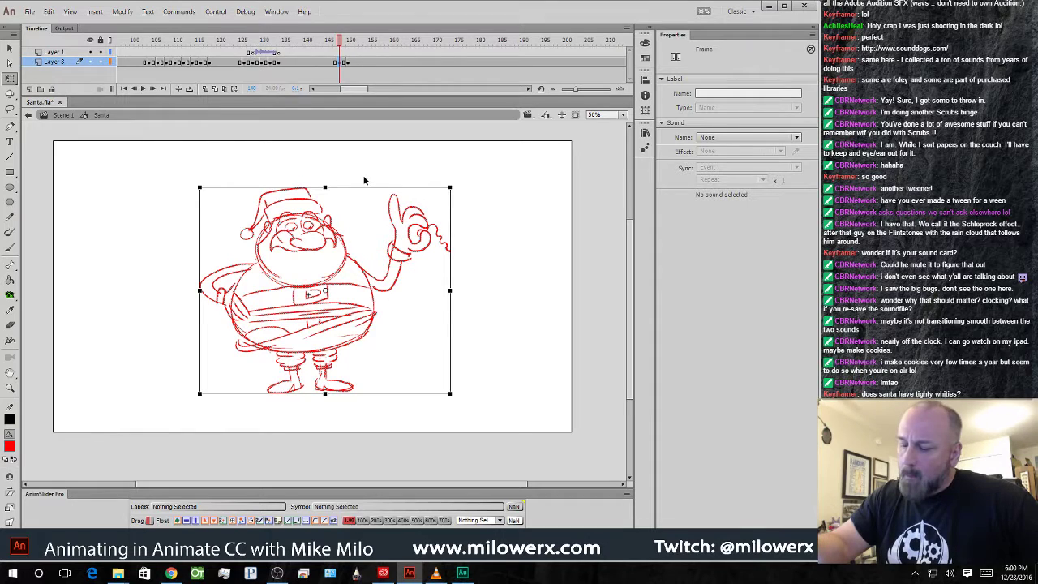
drag(364, 185, 358, 186)
click(349, 62)
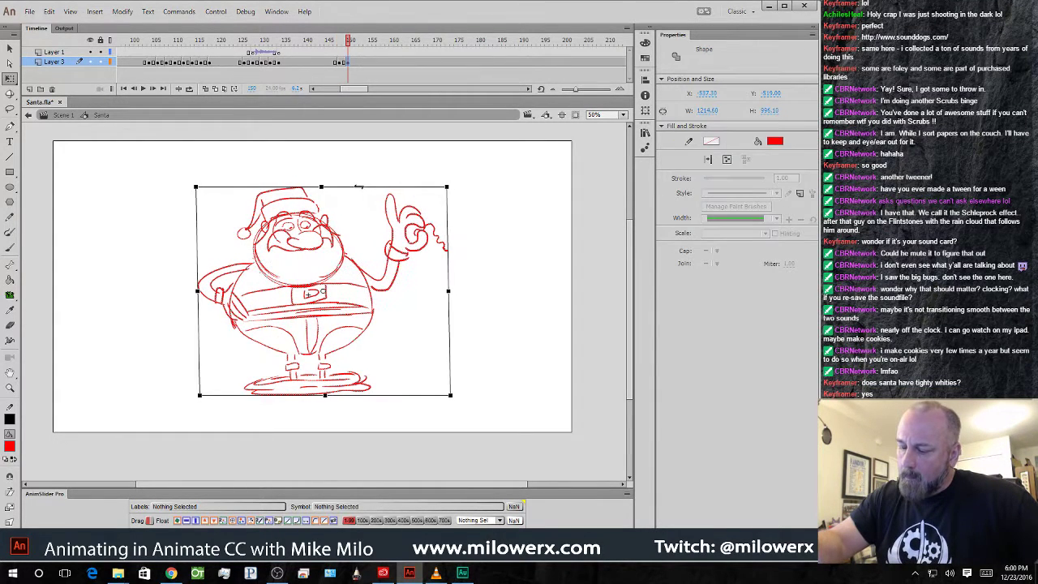
click(361, 178)
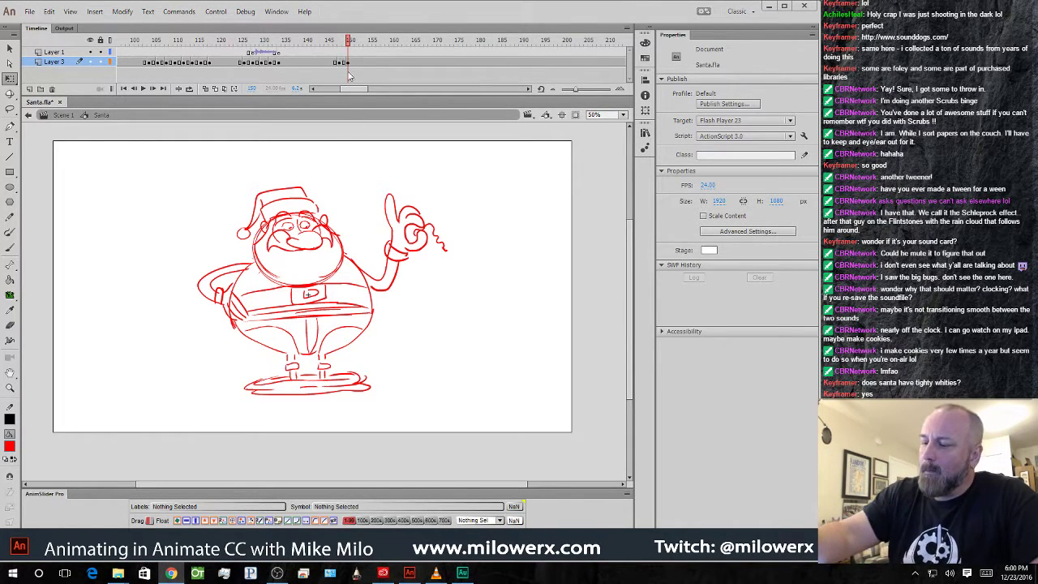
mouse_move(349, 76)
mouse_down()
mouse_move(199, 63)
mouse_move(378, 65)
mouse_move(332, 69)
mouse_move(362, 86)
mouse_up()
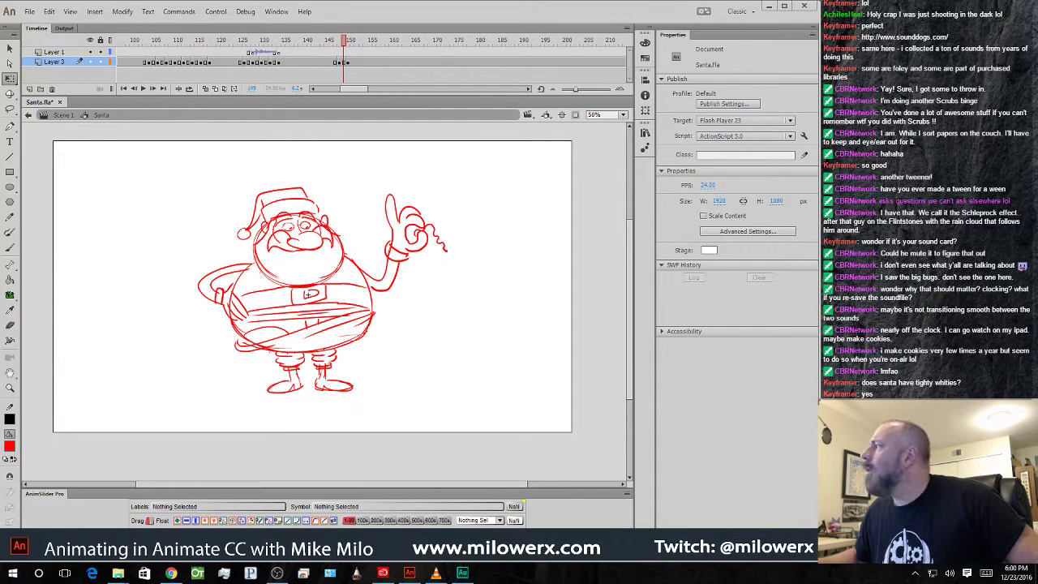
- Switch to Audition and listen to the separate cloth whoosh sounds in the open AIFF recording, replaying them from the start
click(463, 573)
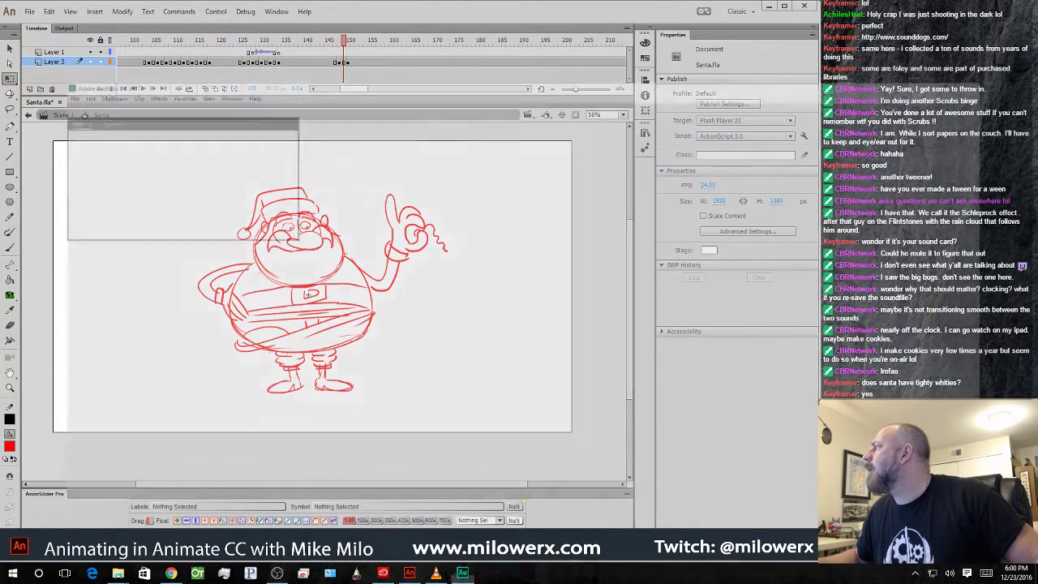
key(space)
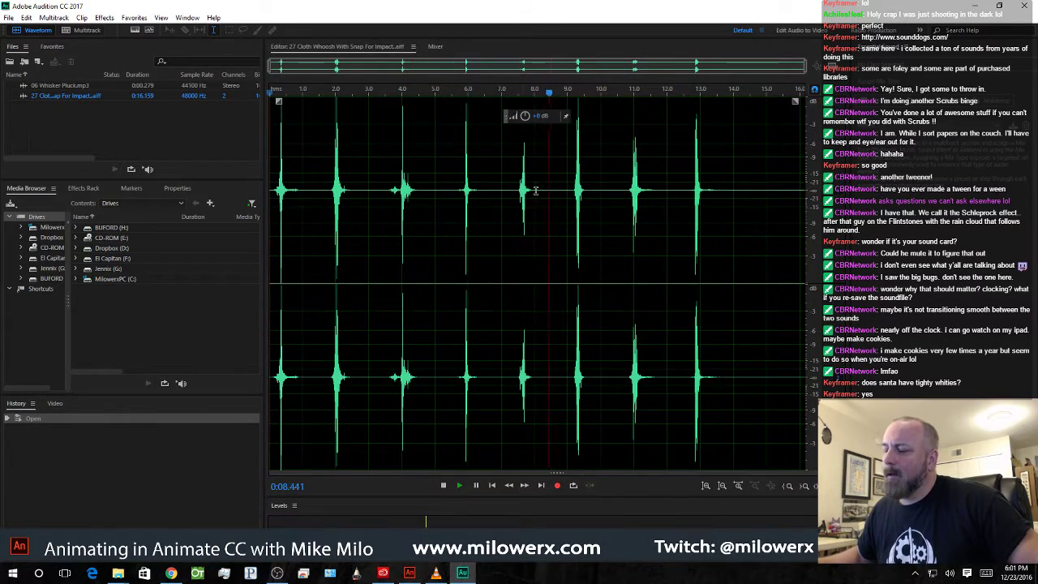
key(space)
key(space)
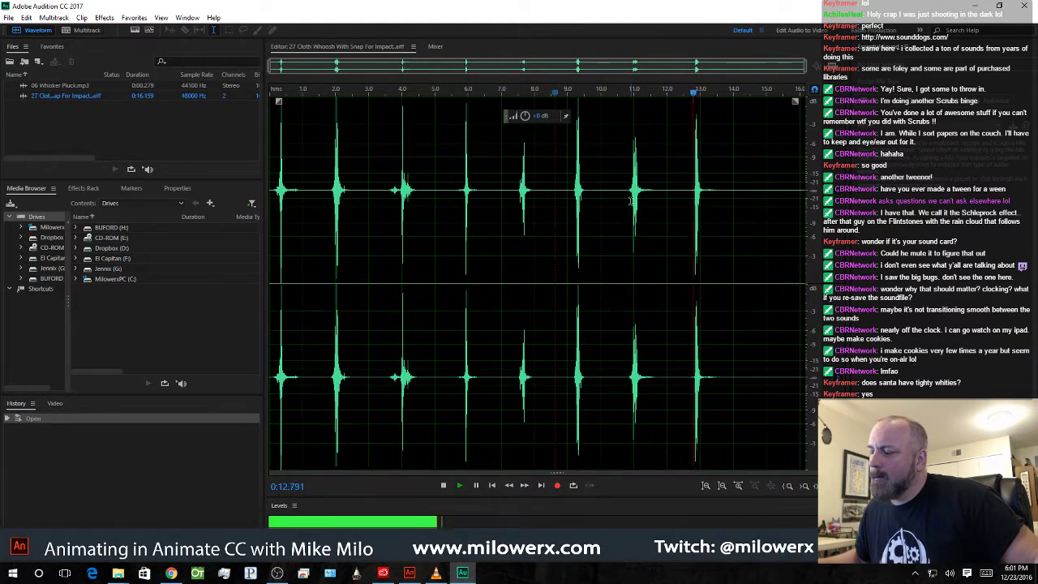
key(space)
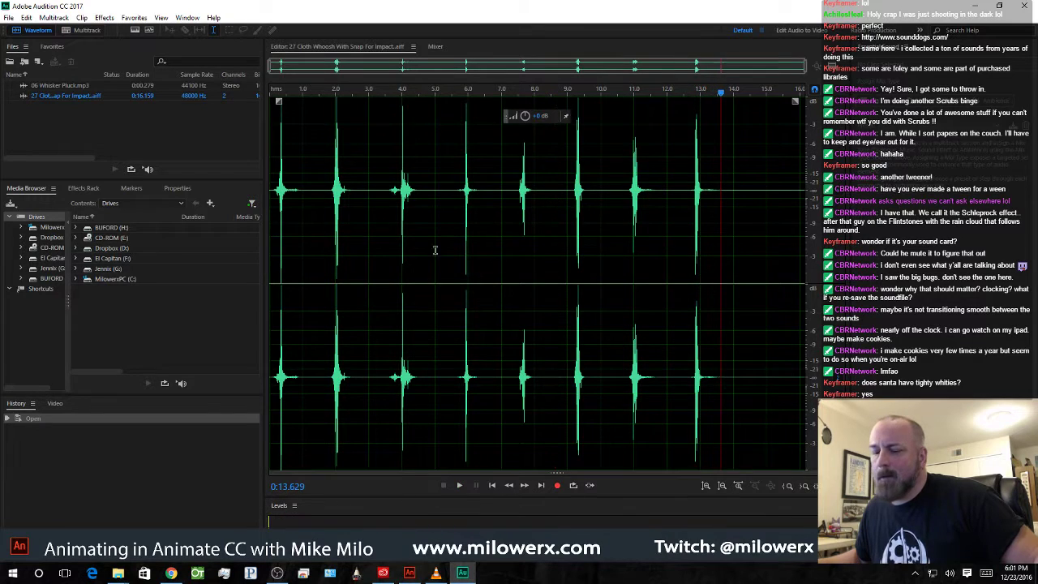
click(275, 207)
key(space)
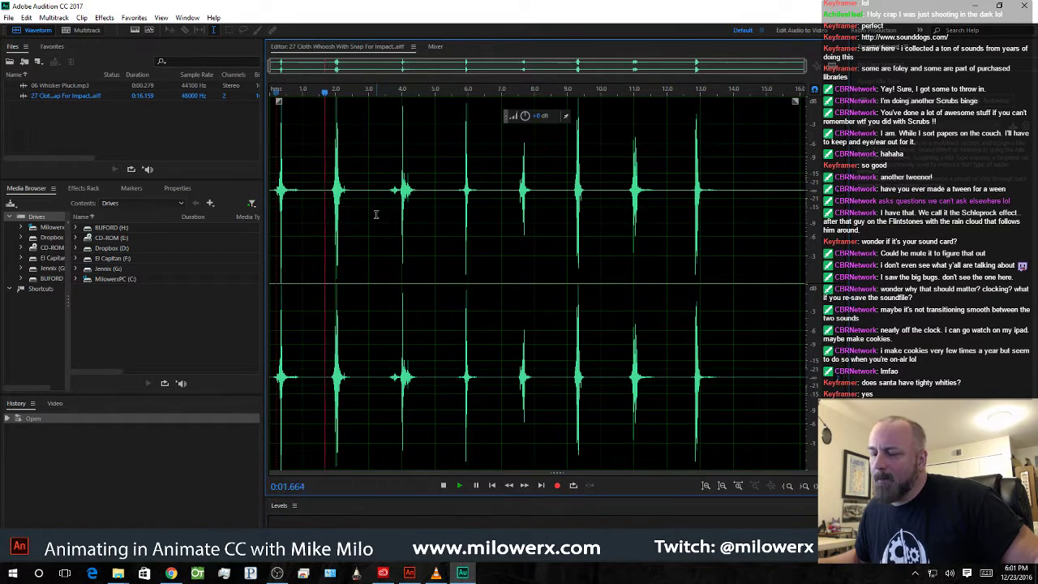
click(513, 216)
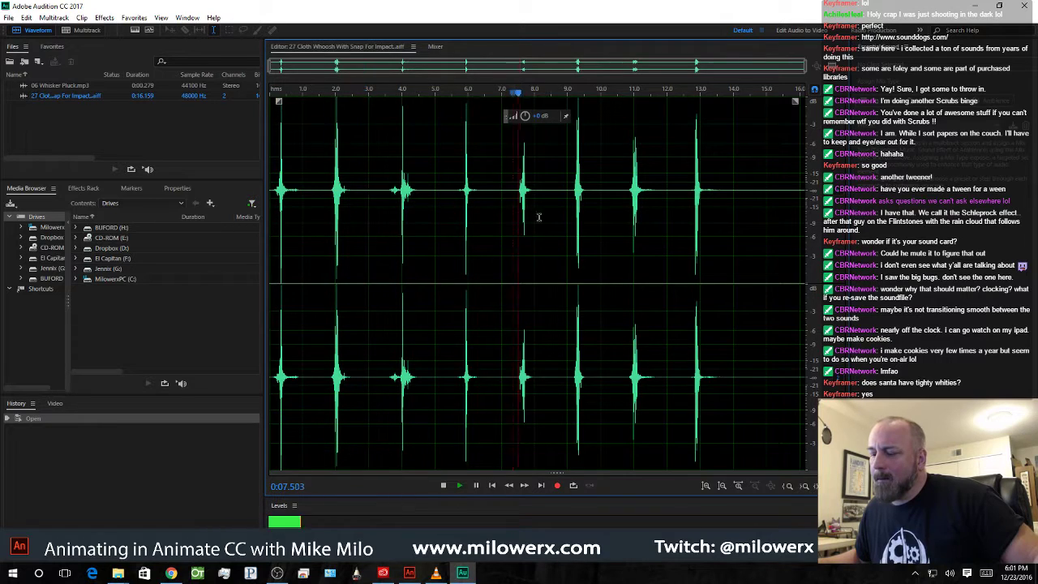
key(space)
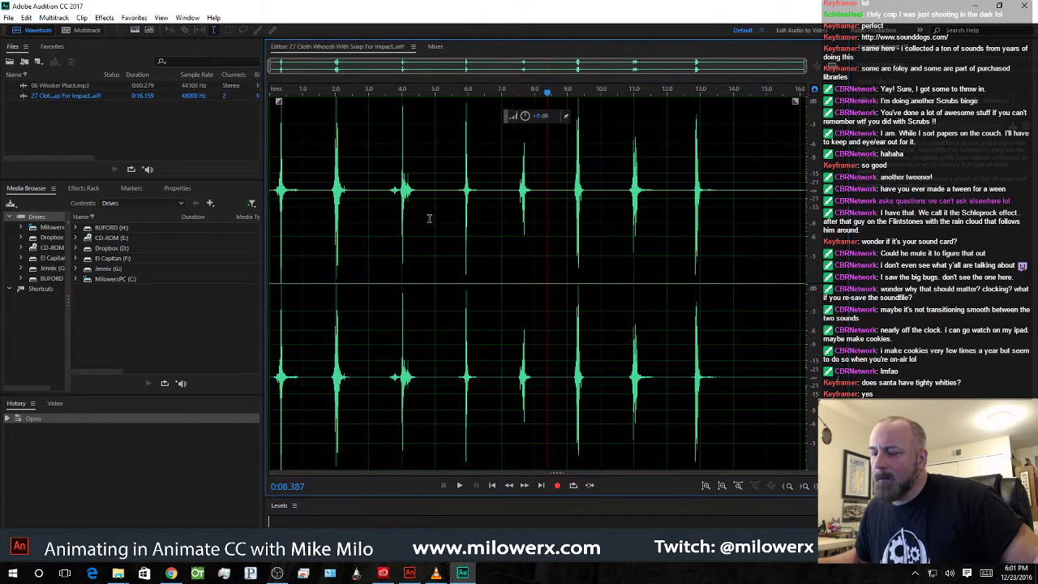
click(273, 209)
key(space)
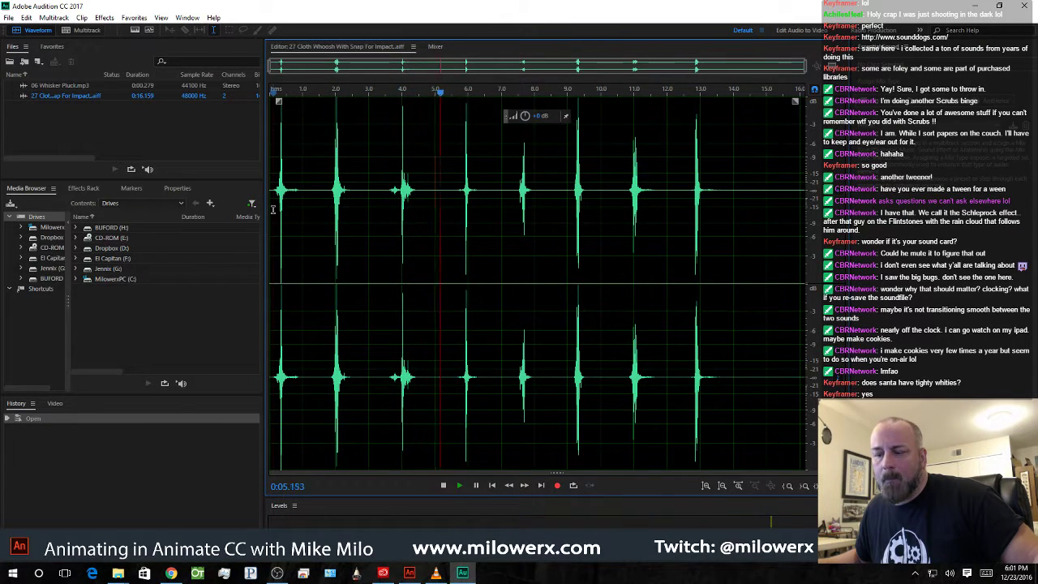
key(space)
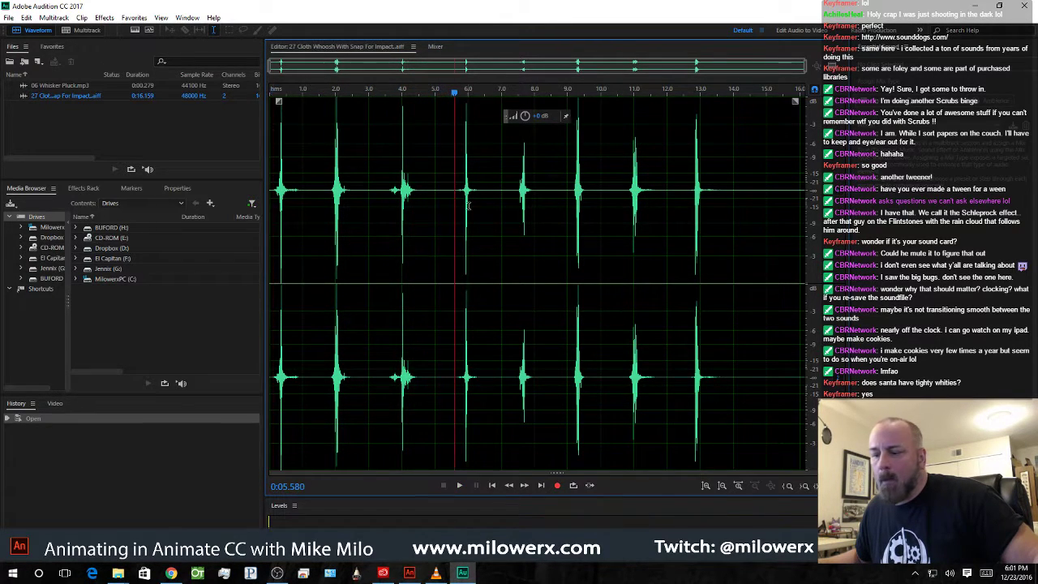
- Save only the third whoosh, from about 3.6 to 4.5 seconds, to the Desktop as an AIFF without markers and metadata
drag(389, 192, 419, 191)
right_click(403, 199)
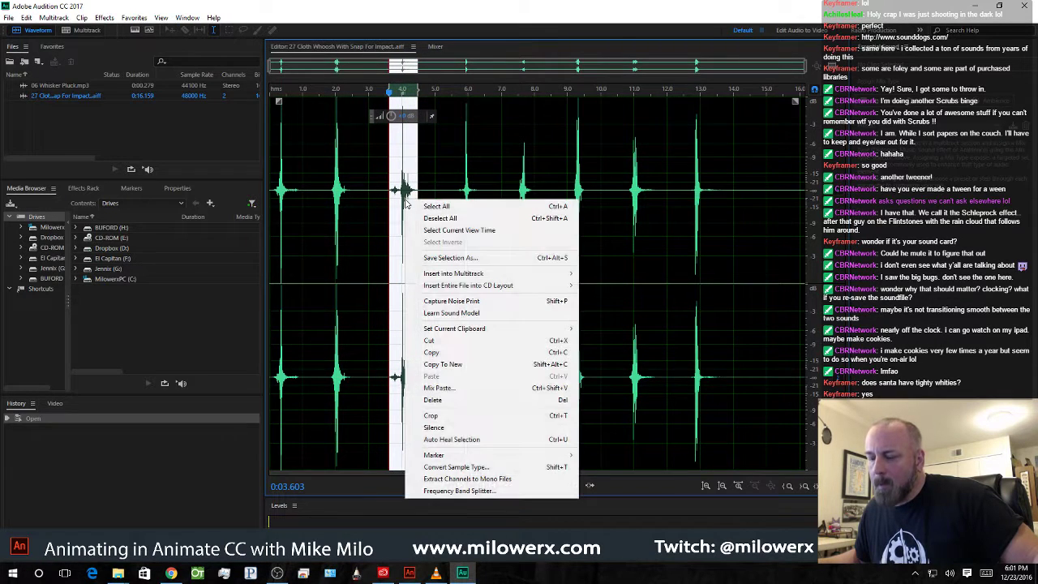
click(467, 259)
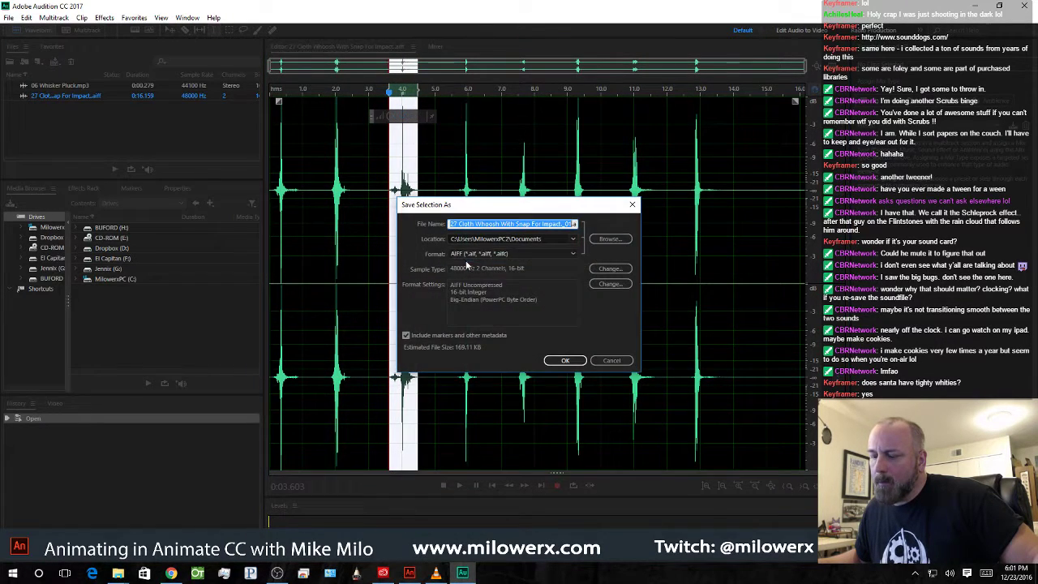
click(406, 335)
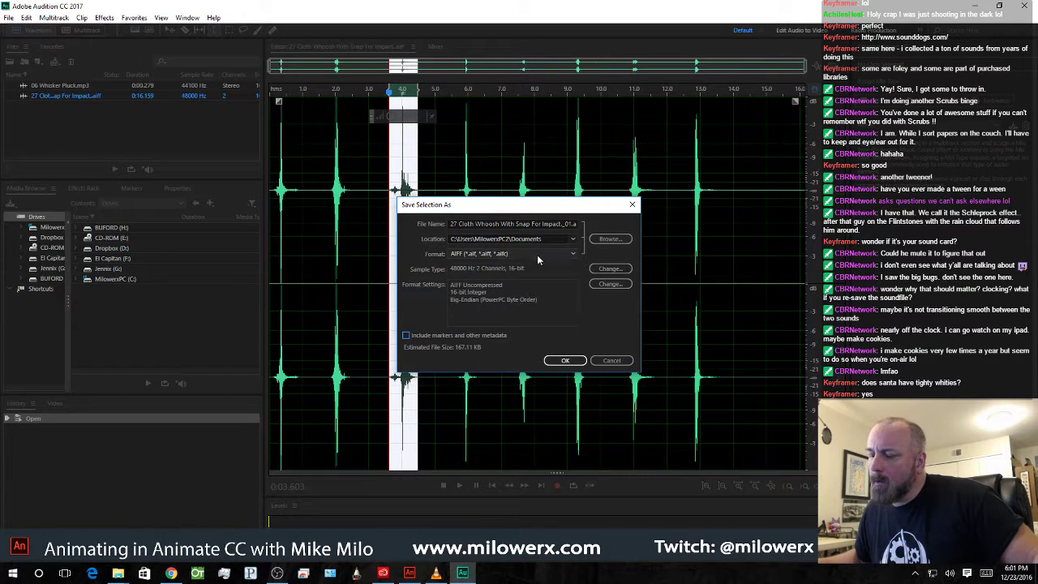
click(609, 240)
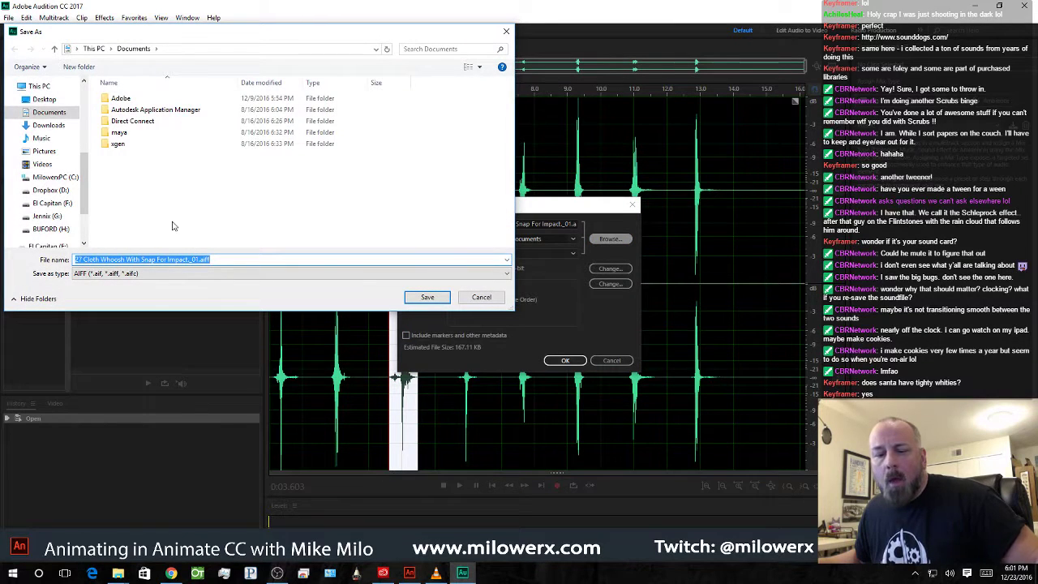
mouse_move(84, 186)
mouse_down()
mouse_move(87, 99)
mouse_move(81, 169)
mouse_up()
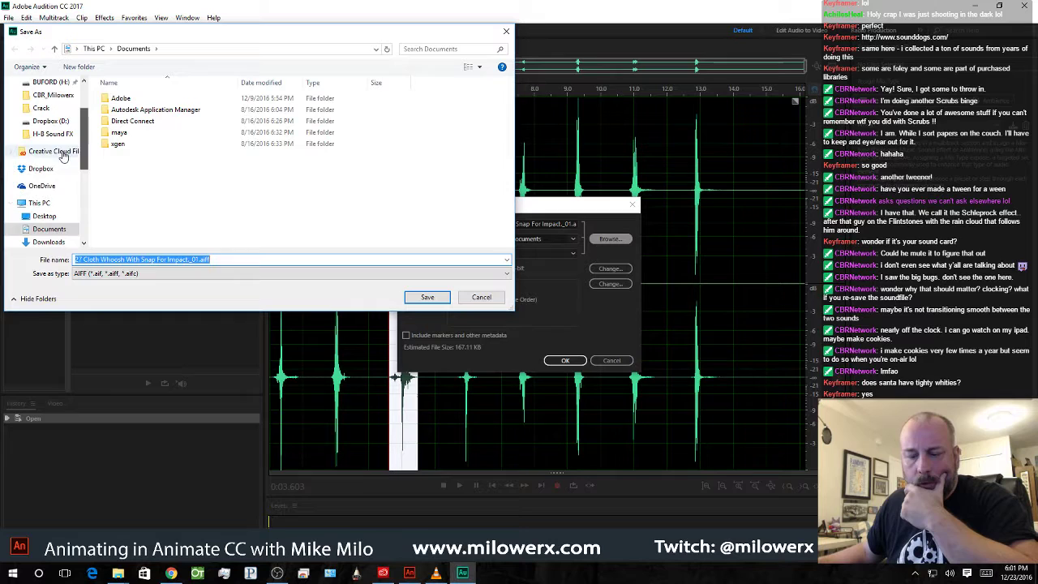
click(44, 215)
click(427, 298)
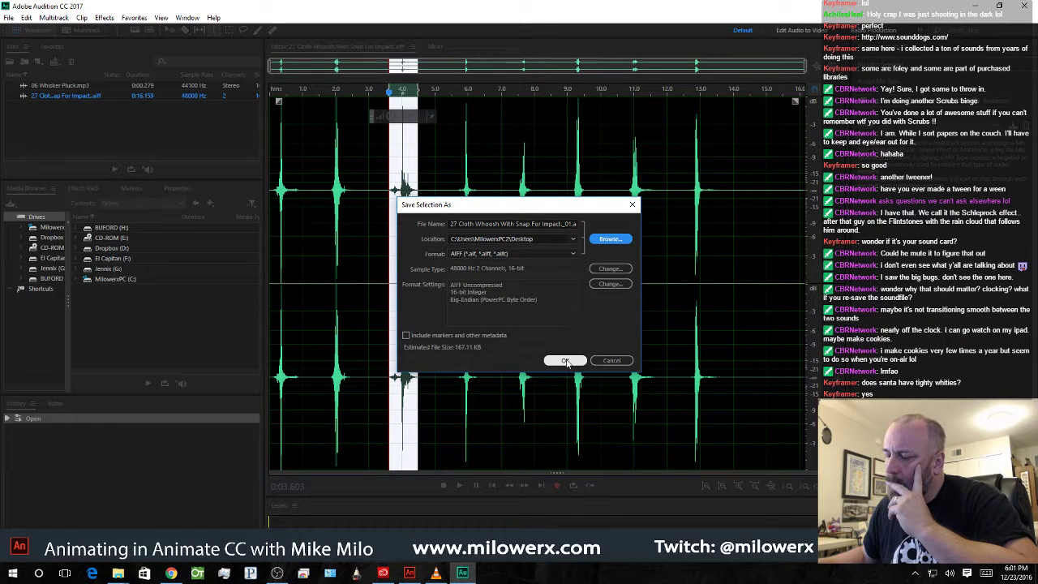
click(565, 362)
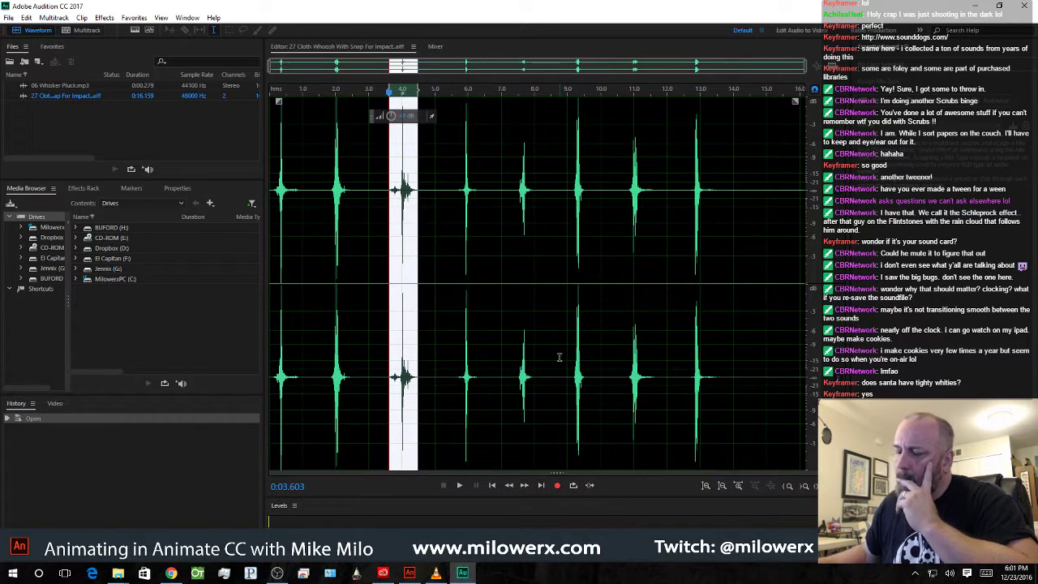
- Switch to Animate and import 27 Cloth Whoosh With Snap For Impact_01.aiff from the Desktop into the library
key(alt+Tab)
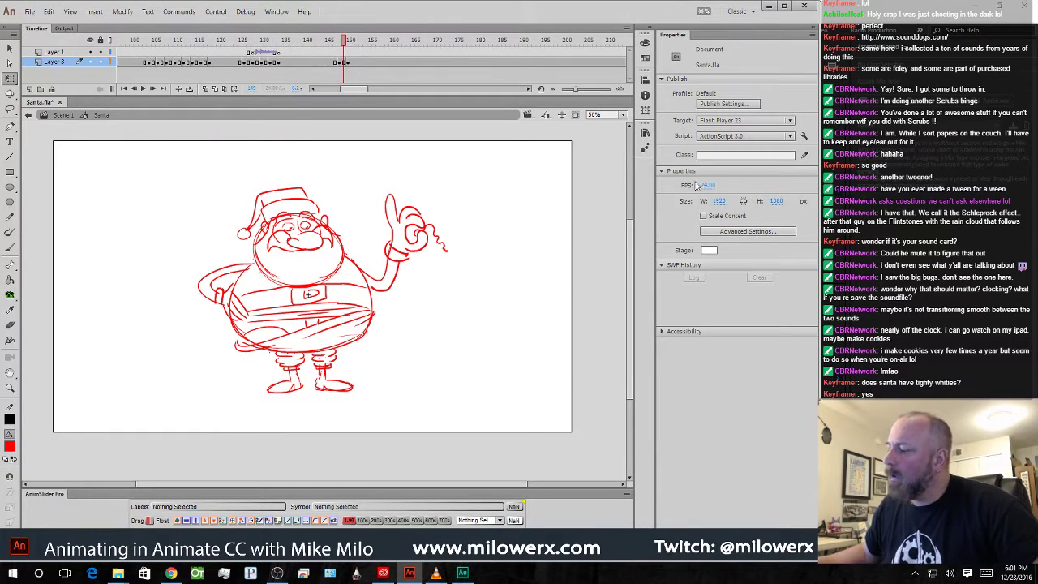
click(30, 14)
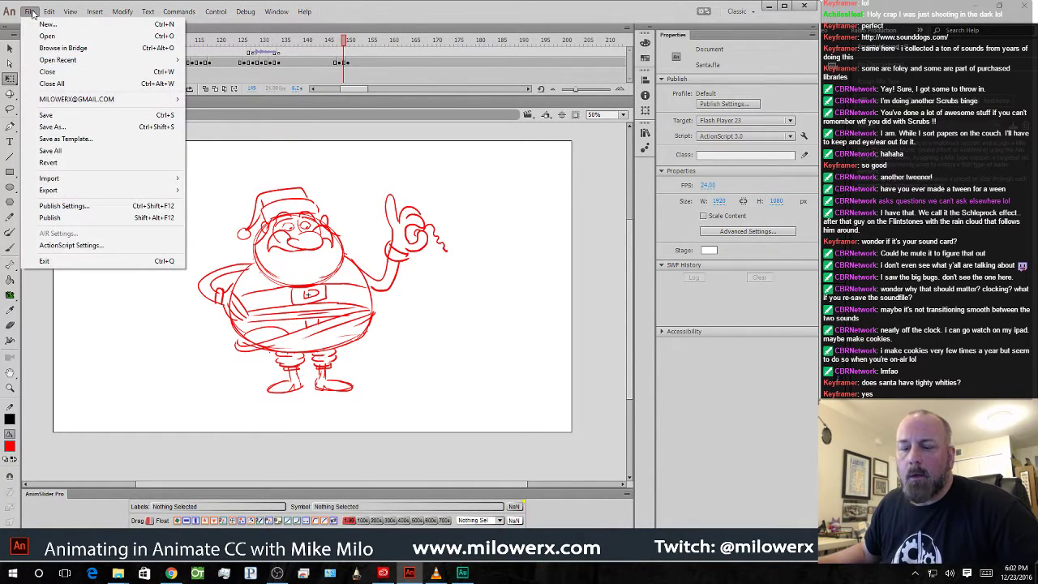
mouse_move(91, 185)
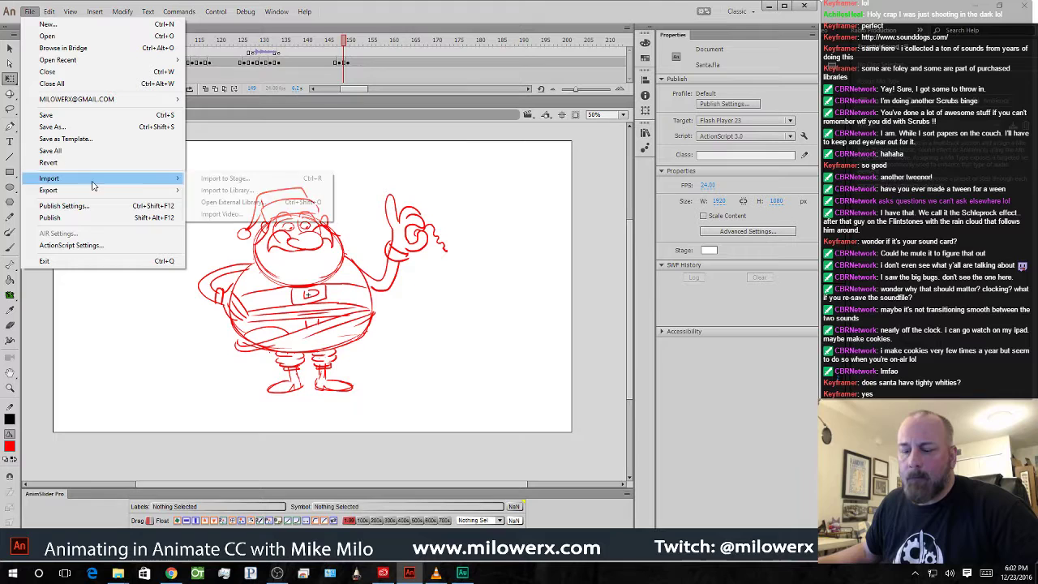
click(228, 189)
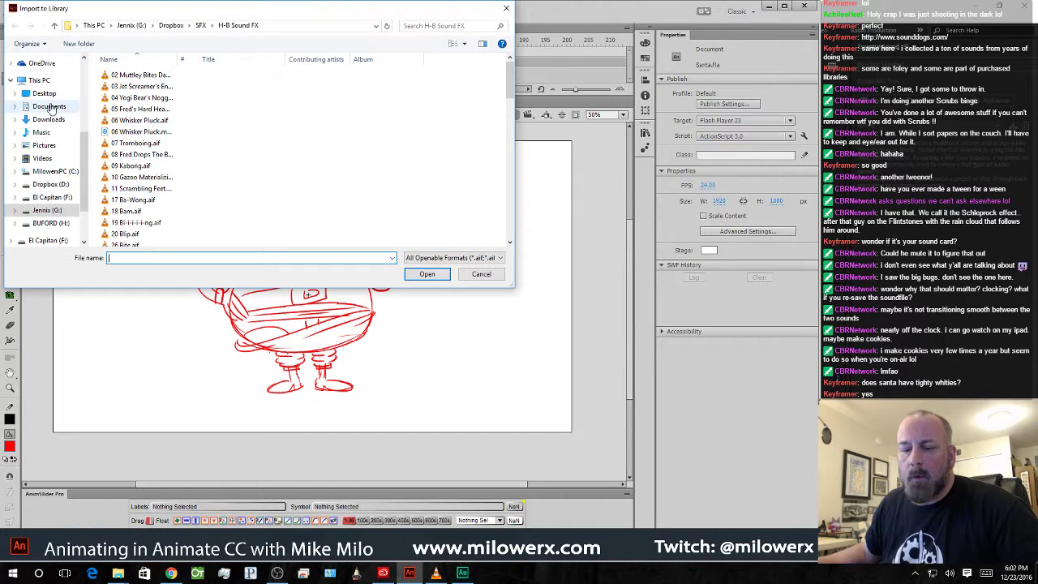
click(45, 94)
double_click(120, 142)
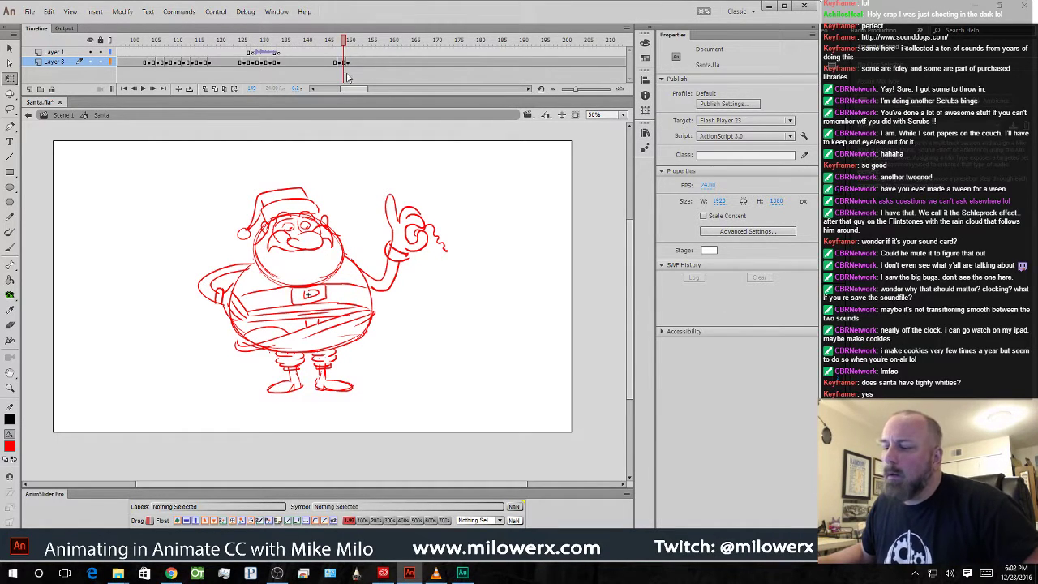
- Assign the 27 Cloth Whoosh With Snap For Impact_01.aiff sound to a new keyframe at frame 150 on Layer 1
mouse_move(346, 42)
mouse_down()
mouse_move(295, 38)
mouse_move(362, 34)
mouse_up()
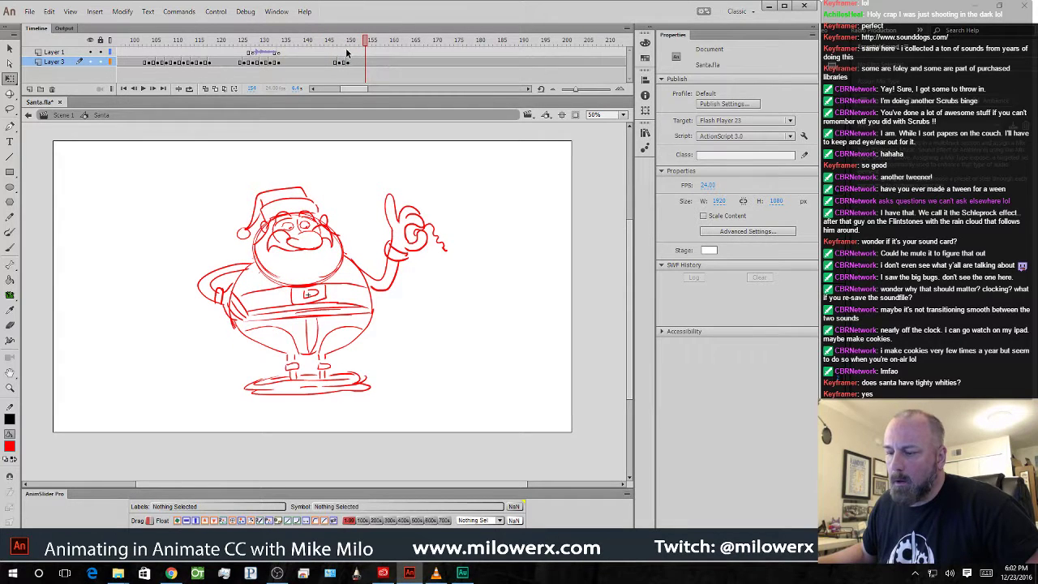
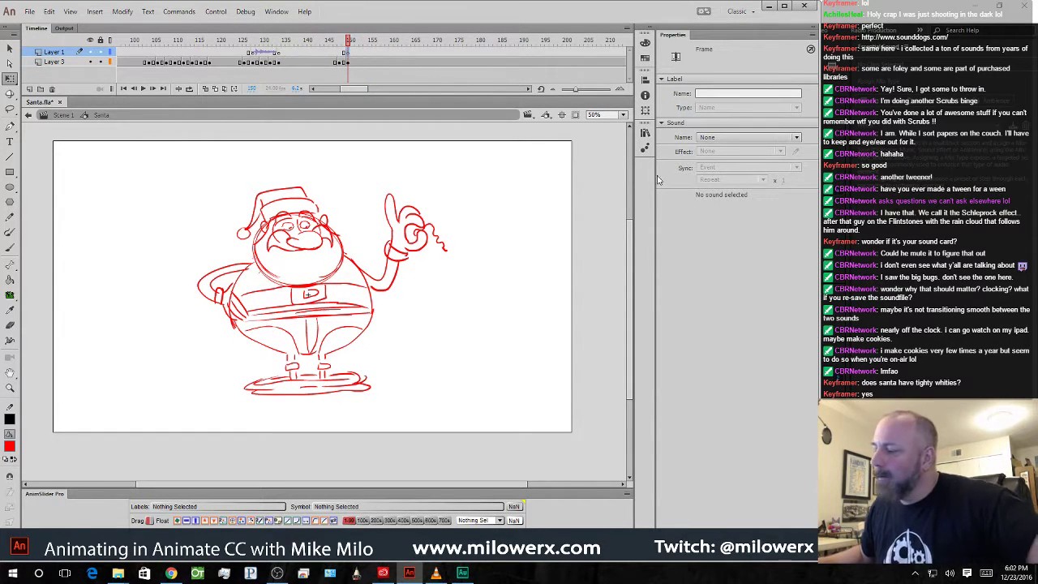
click(759, 138)
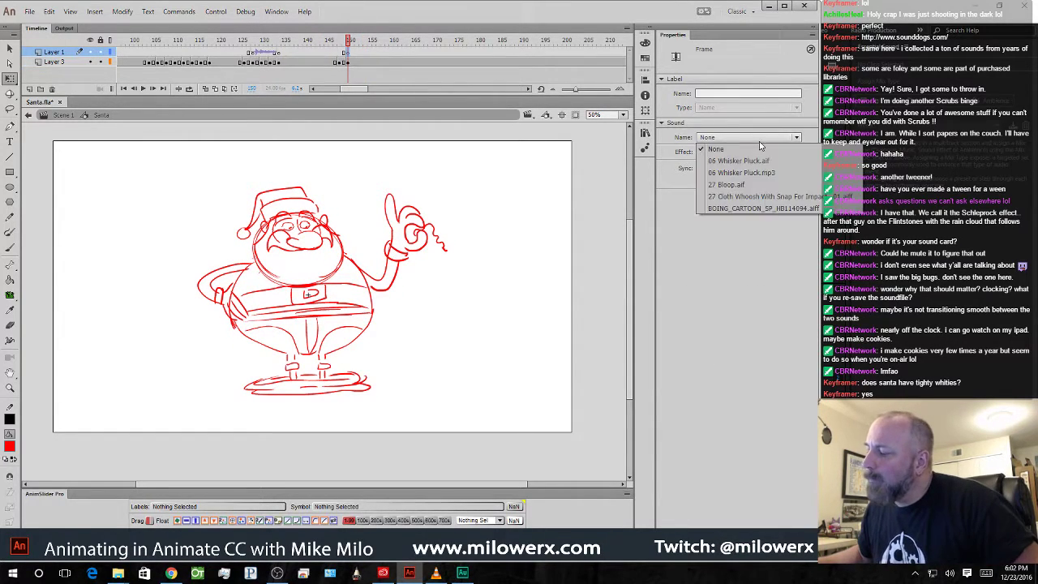
click(768, 197)
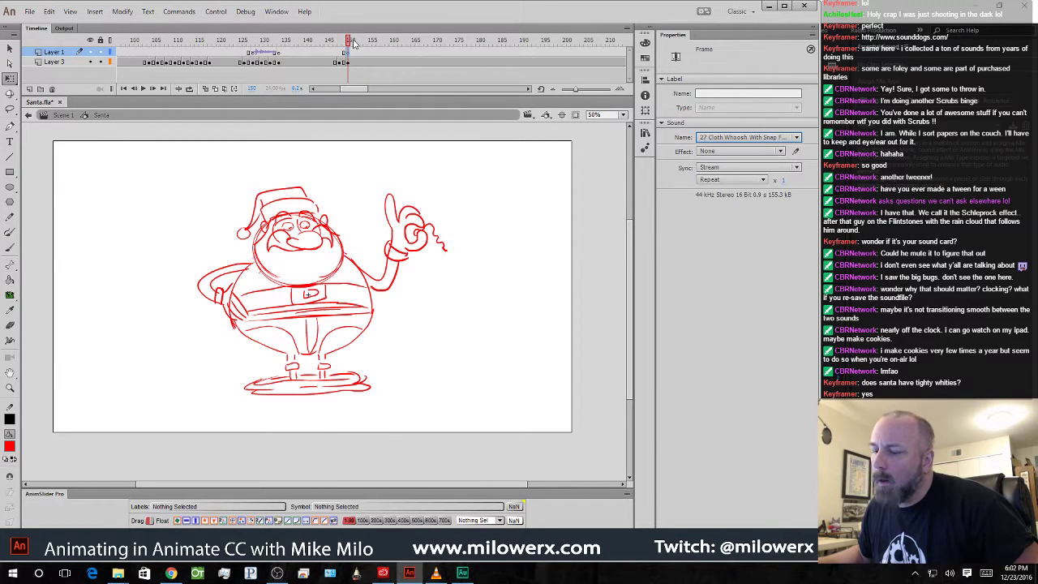
- Lower the volume envelope of both channels of the cloth whoosh sound at frame 150
click(795, 151)
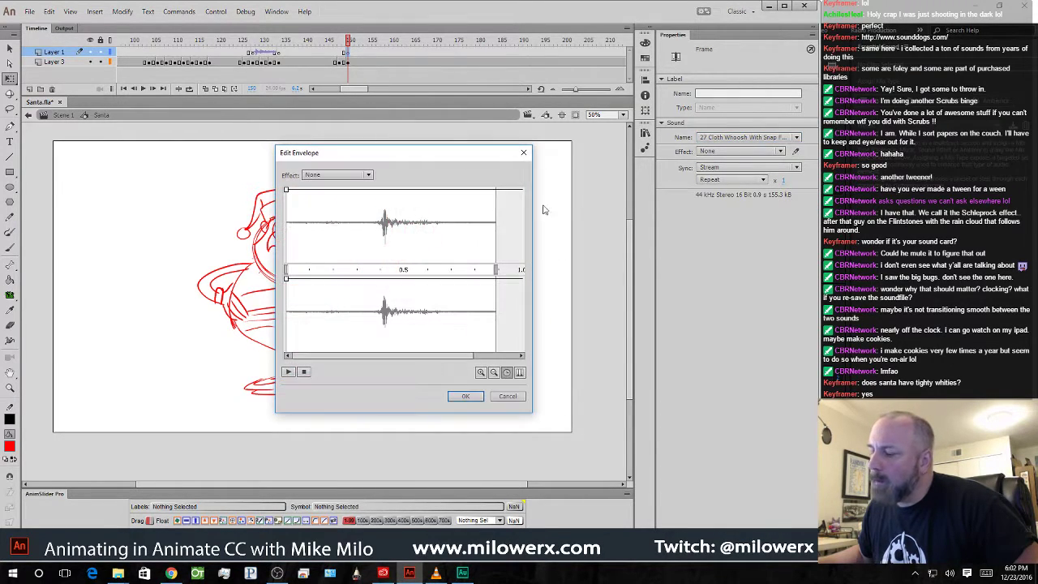
drag(288, 193, 293, 243)
drag(297, 282, 290, 331)
click(465, 397)
- End the cloth whoosh with a blank keyframe at frame 171 on Layer 1 and scrub back through the animation
drag(318, 52, 398, 52)
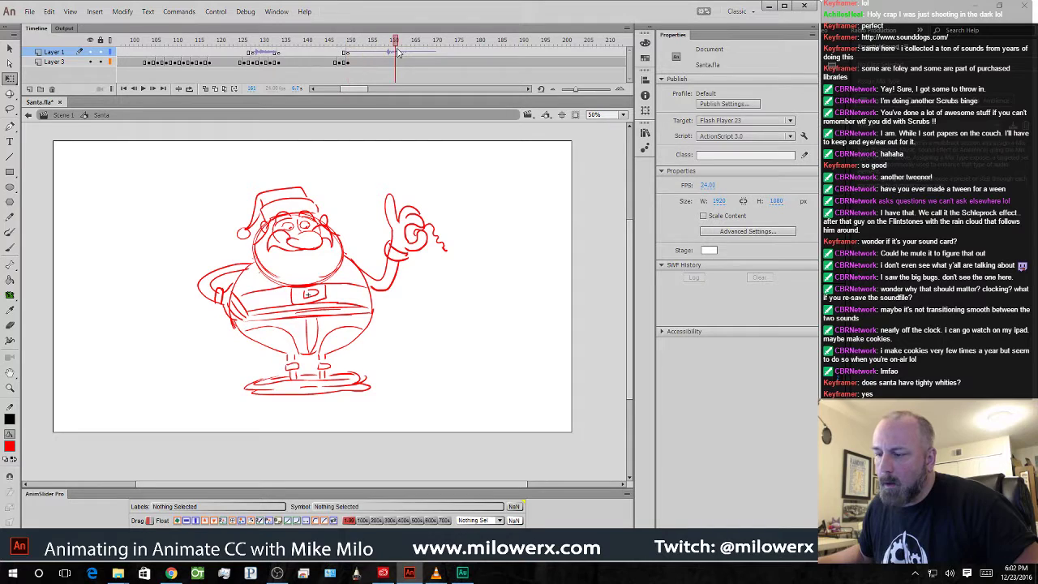
click(347, 53)
click(436, 42)
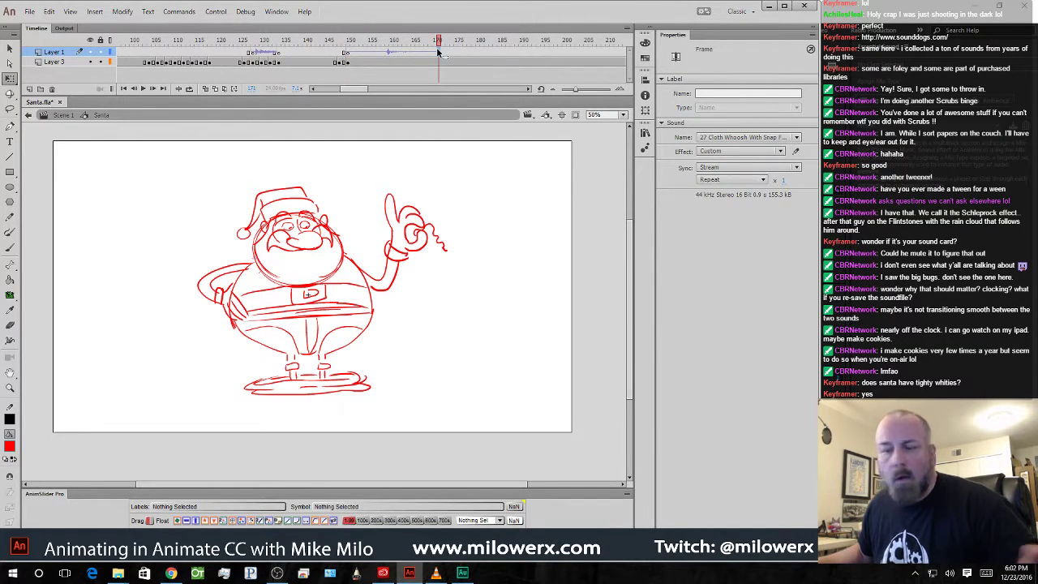
mouse_move(436, 43)
mouse_down()
mouse_move(230, 42)
mouse_move(463, 45)
mouse_move(200, 51)
mouse_up()
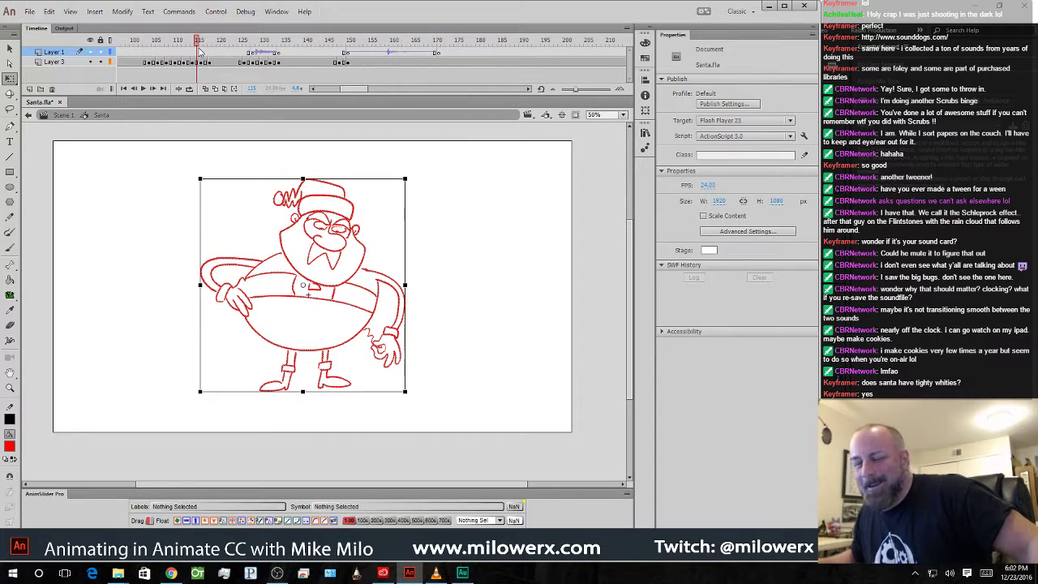
- Duplicate the dropped-trousers drawing into a keyframe at frame 152 on Layer 3 and turn on onion skinning at frame 150
mouse_move(200, 50)
mouse_down()
mouse_move(378, 14)
mouse_move(340, 21)
mouse_move(359, 18)
mouse_up()
click(358, 63)
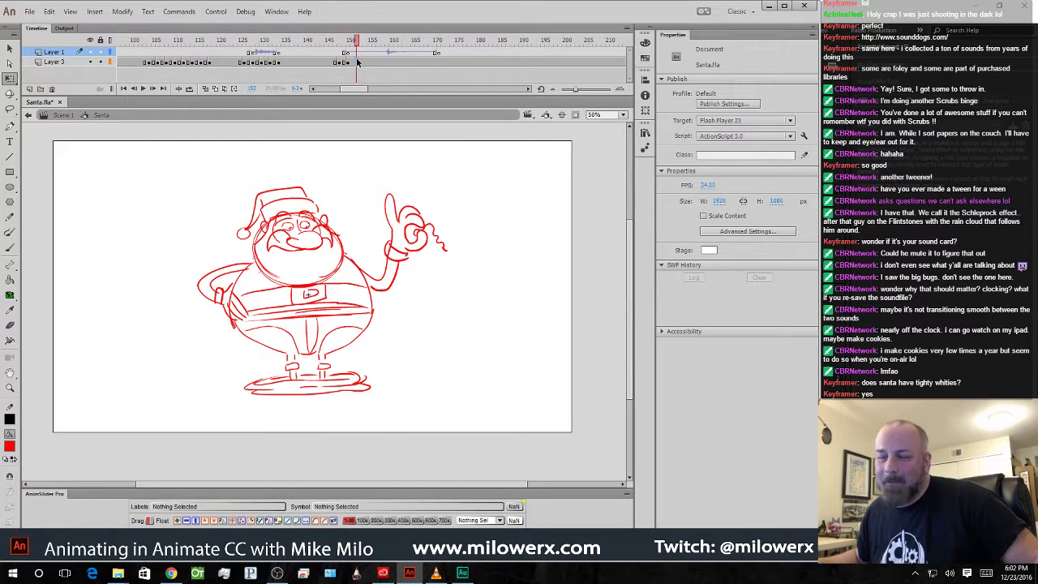
click(349, 68)
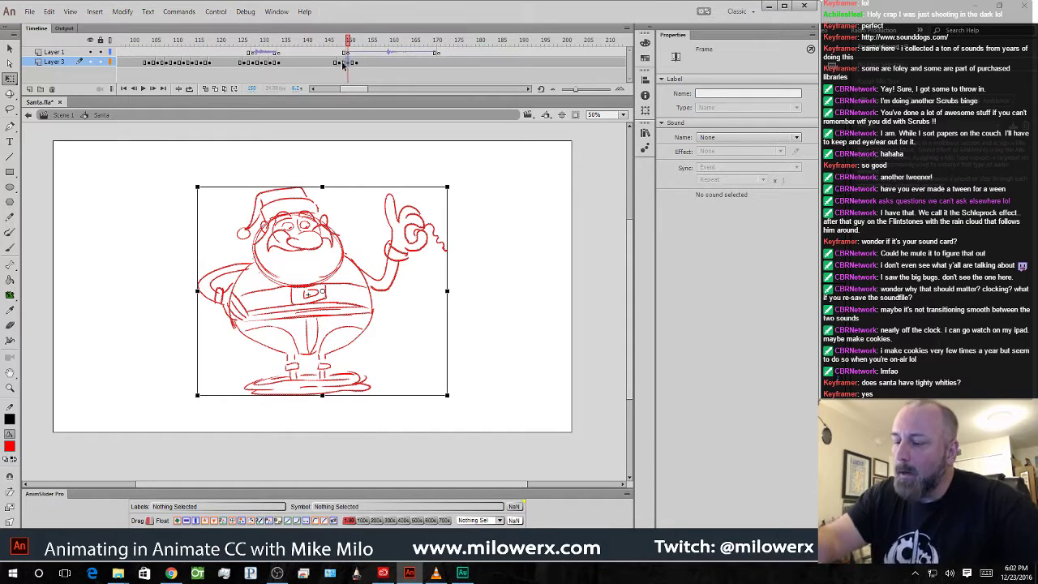
click(349, 44)
click(208, 89)
- Try to widen the fallen trousers around Santa's feet at frame 150 with Free Transform
key(l)
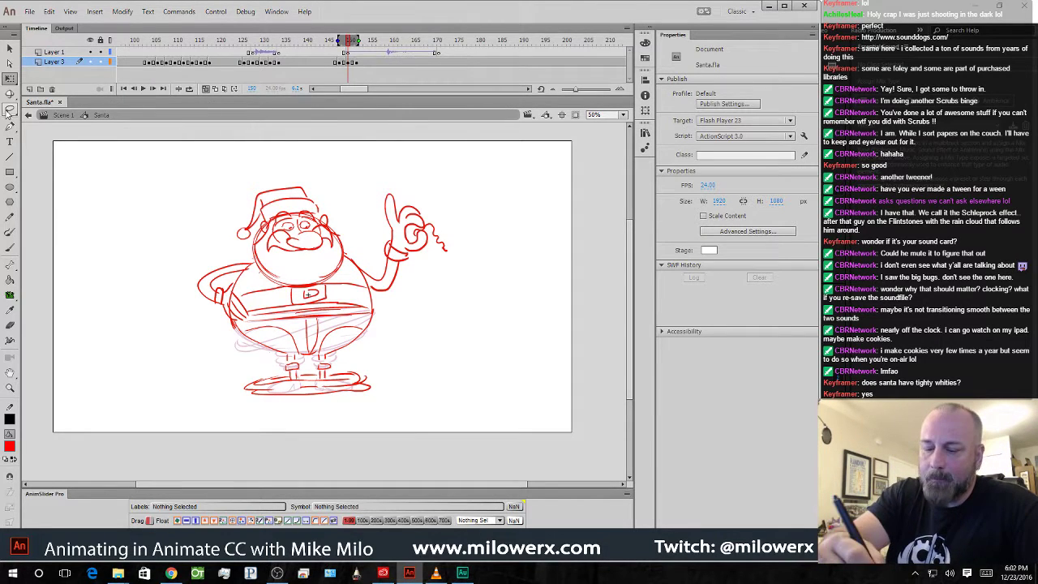
mouse_move(376, 405)
mouse_down()
mouse_move(365, 369)
mouse_move(281, 376)
mouse_move(243, 410)
mouse_move(381, 413)
mouse_up()
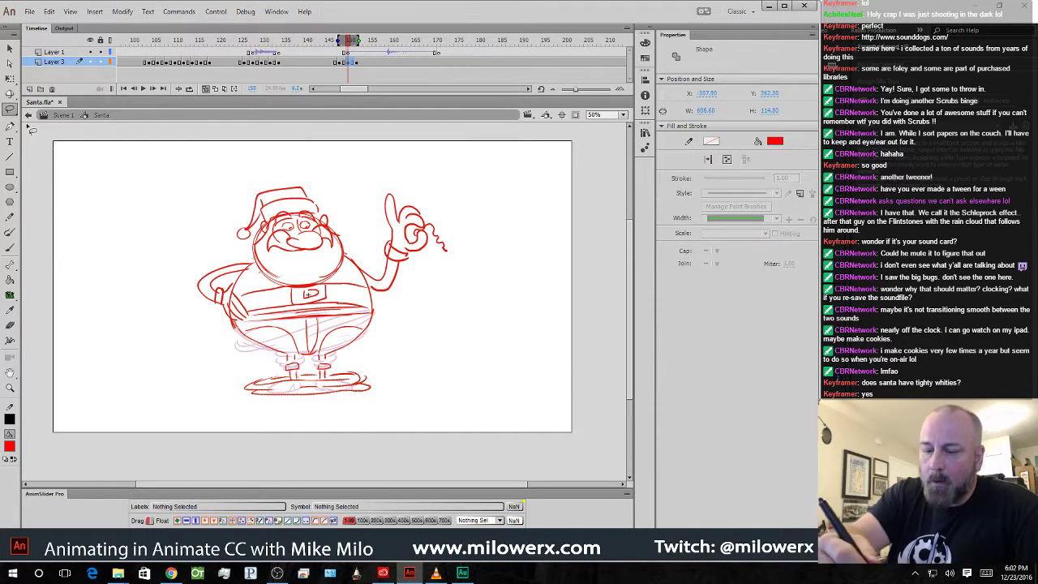
click(10, 78)
drag(374, 383, 380, 383)
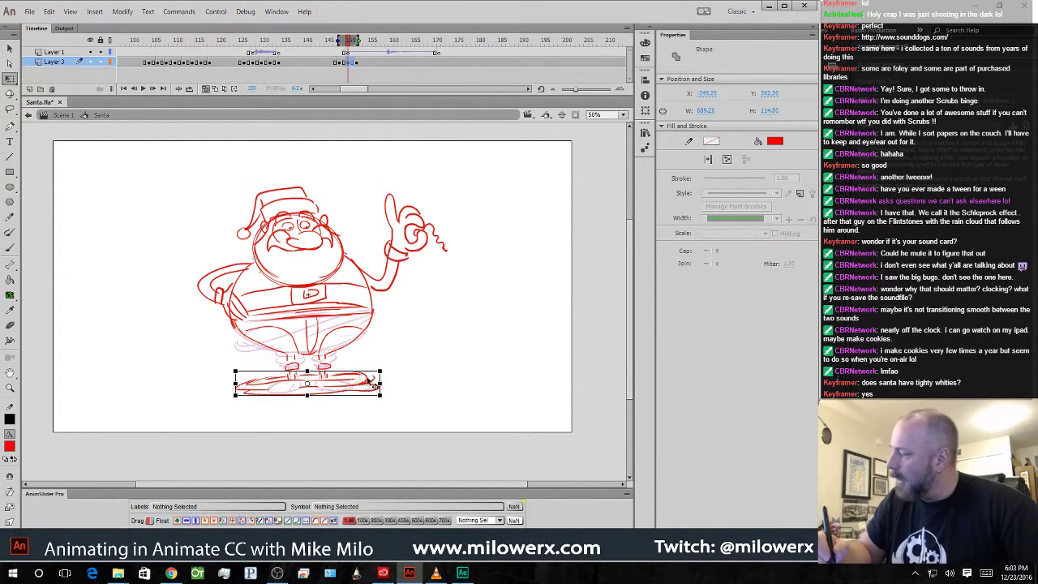
key(ctrl+z)
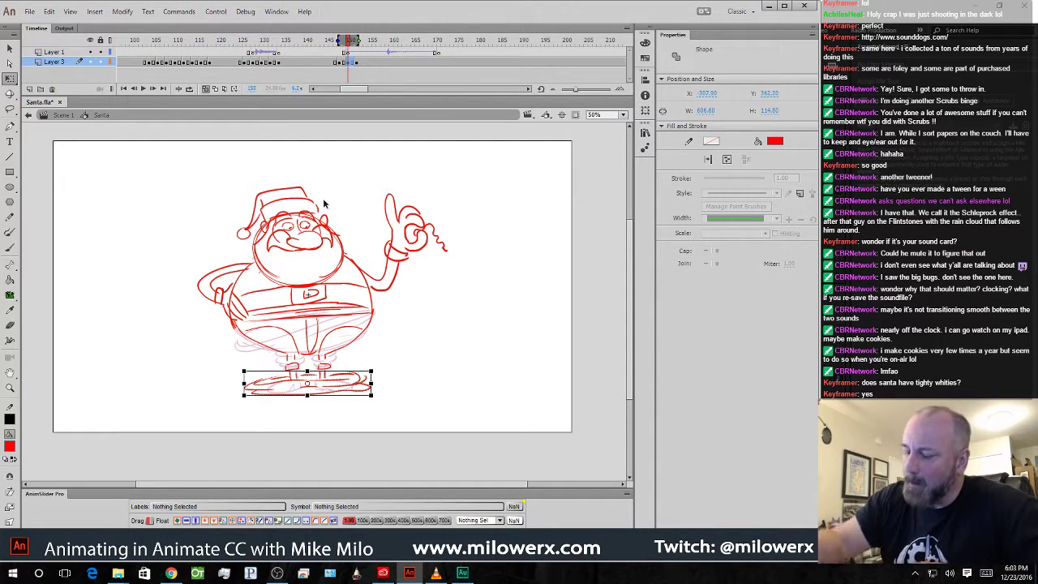
click(381, 361)
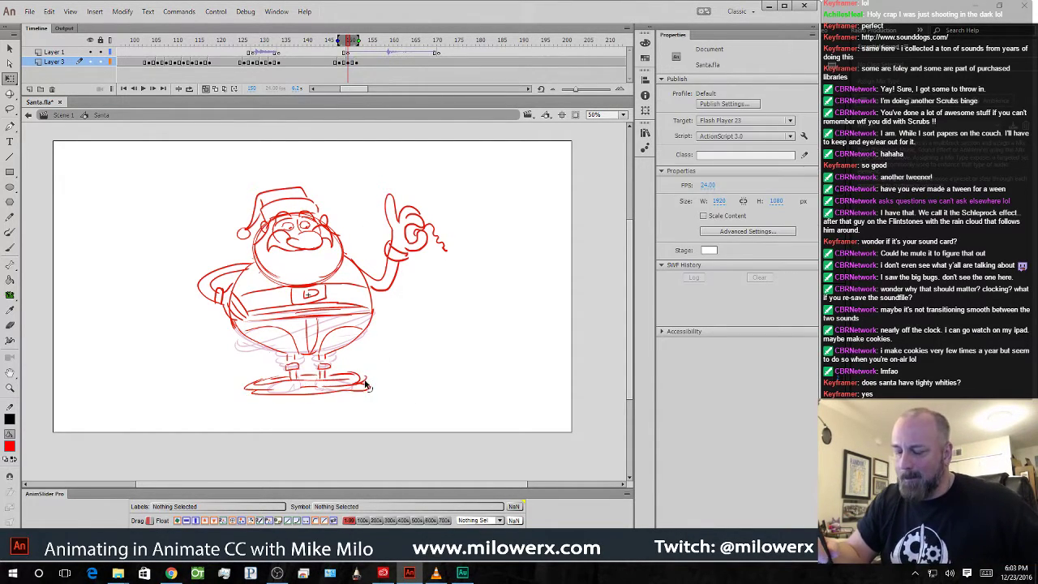
- Delete the fallen trousers at frame 150, redraw them slightly wider with the Brush, and turn off onion skinning
click(10, 109)
mouse_move(376, 404)
mouse_down()
mouse_move(375, 373)
mouse_move(349, 355)
mouse_move(332, 381)
mouse_move(266, 369)
mouse_move(274, 421)
mouse_move(397, 387)
mouse_up()
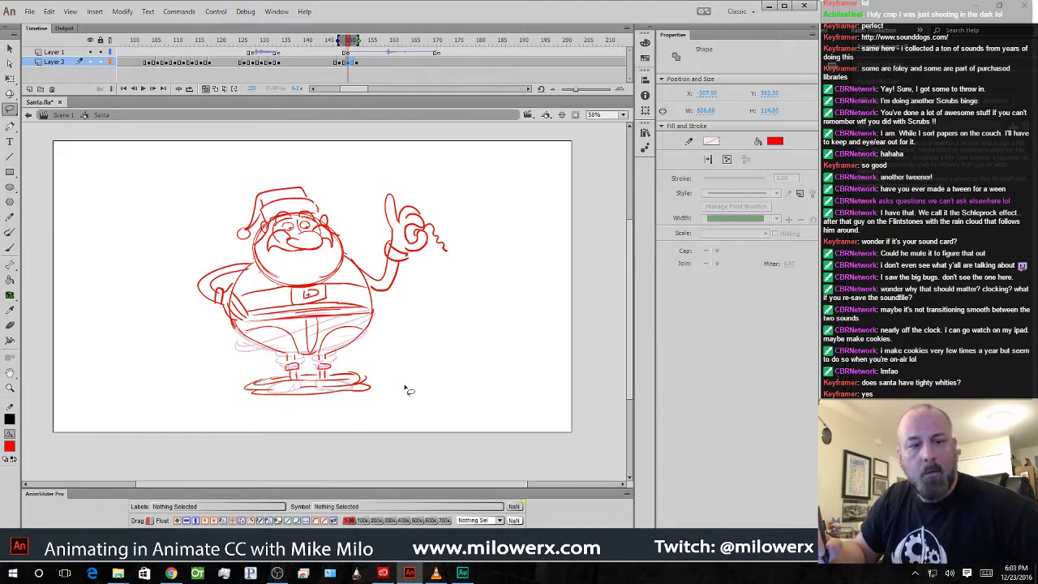
key(b)
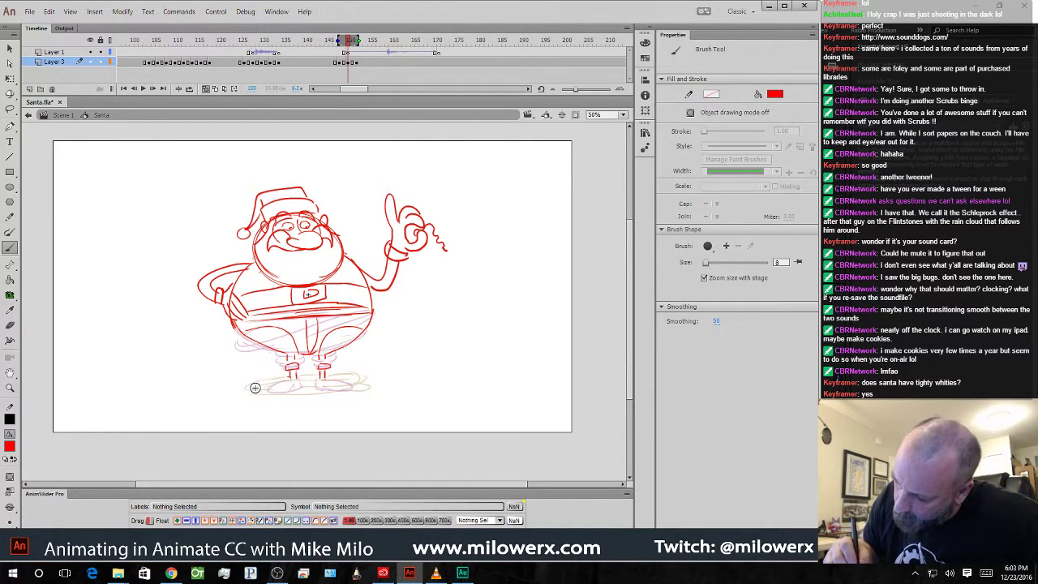
mouse_move(251, 388)
mouse_down()
mouse_move(355, 375)
mouse_move(375, 387)
mouse_up()
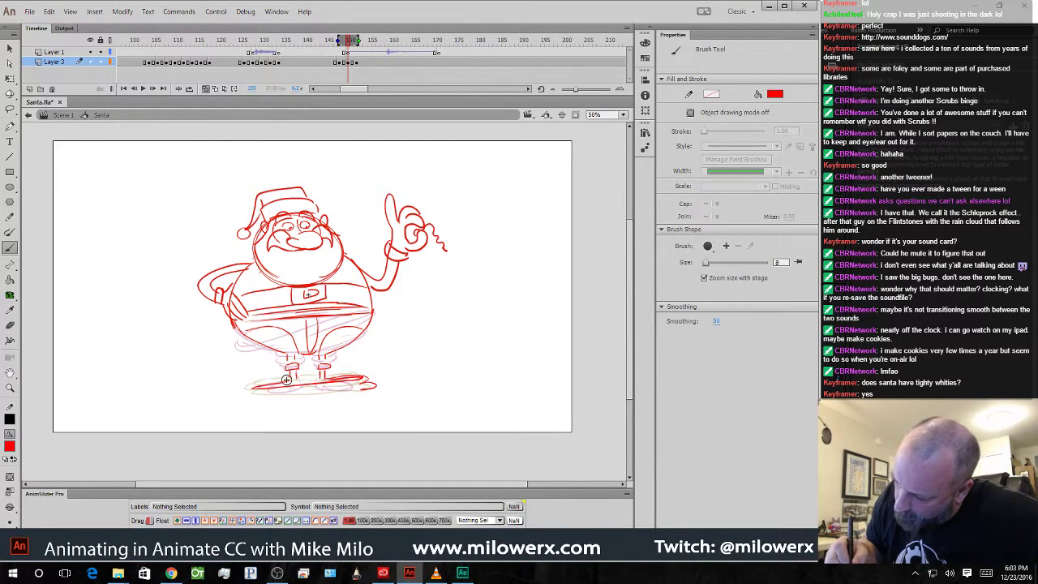
drag(349, 390, 362, 387)
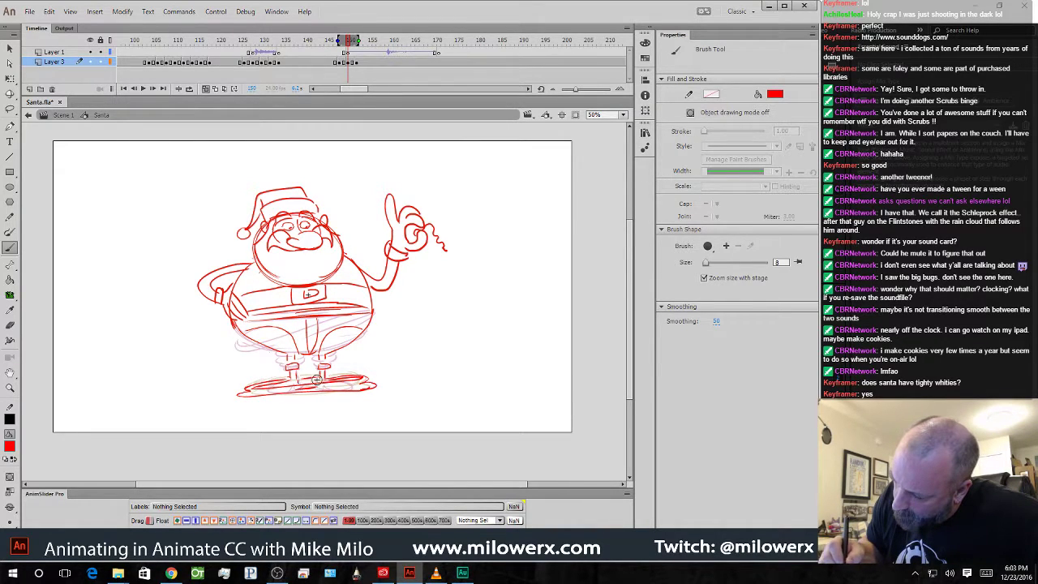
click(213, 89)
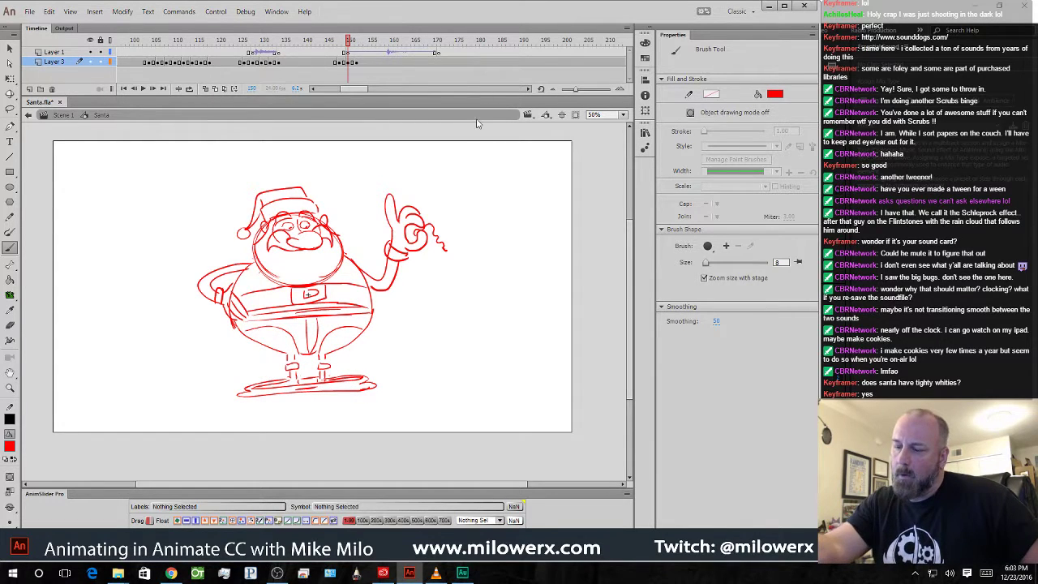
- Play the whole animation from frame 1 to review the trouser drop with its sounds
drag(364, 89, 295, 90)
drag(149, 41, 113, 42)
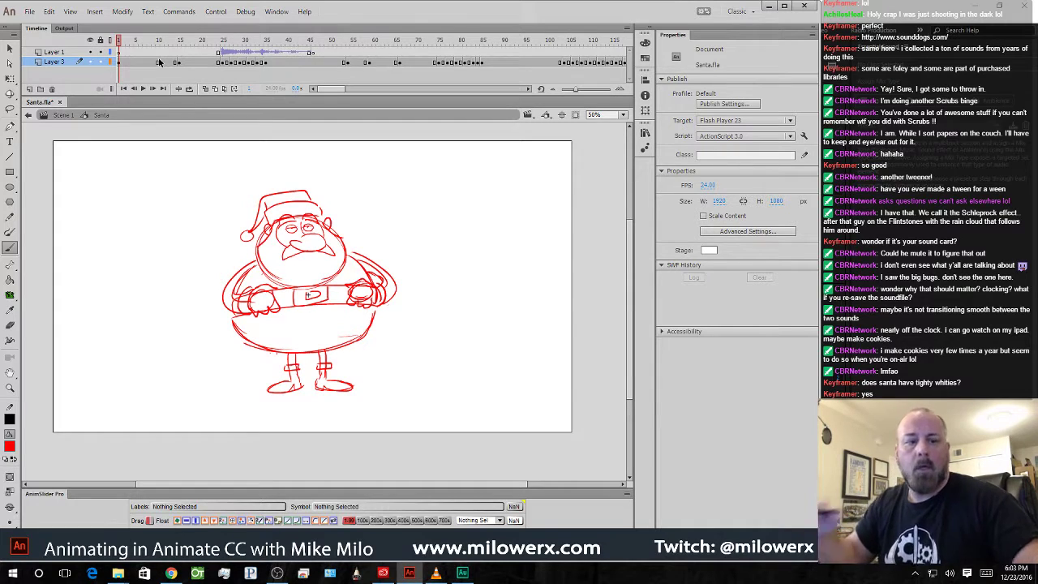
key(Return)
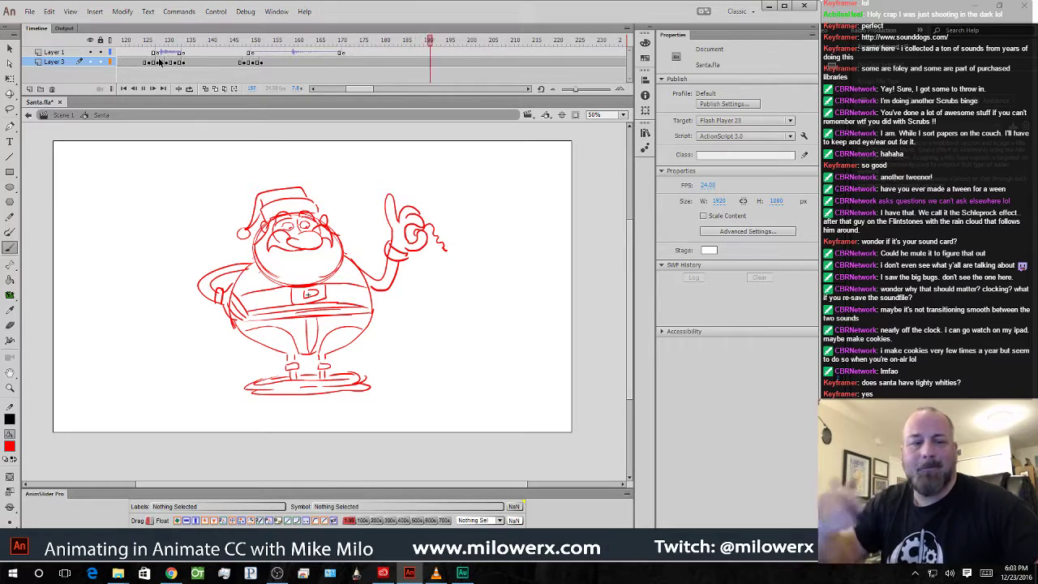
- Shift the start of the cloth whoosh on Layer 1 earlier to frame 138 and play it against the trouser drop
drag(229, 52, 261, 52)
click(258, 52)
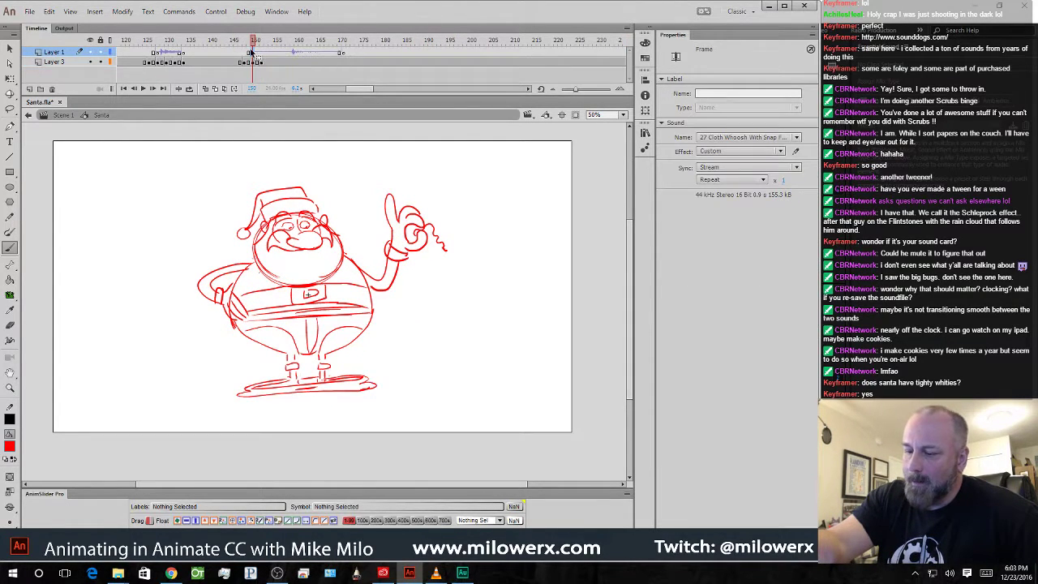
click(227, 51)
mouse_move(231, 41)
mouse_down()
mouse_move(296, 53)
mouse_move(229, 53)
mouse_up()
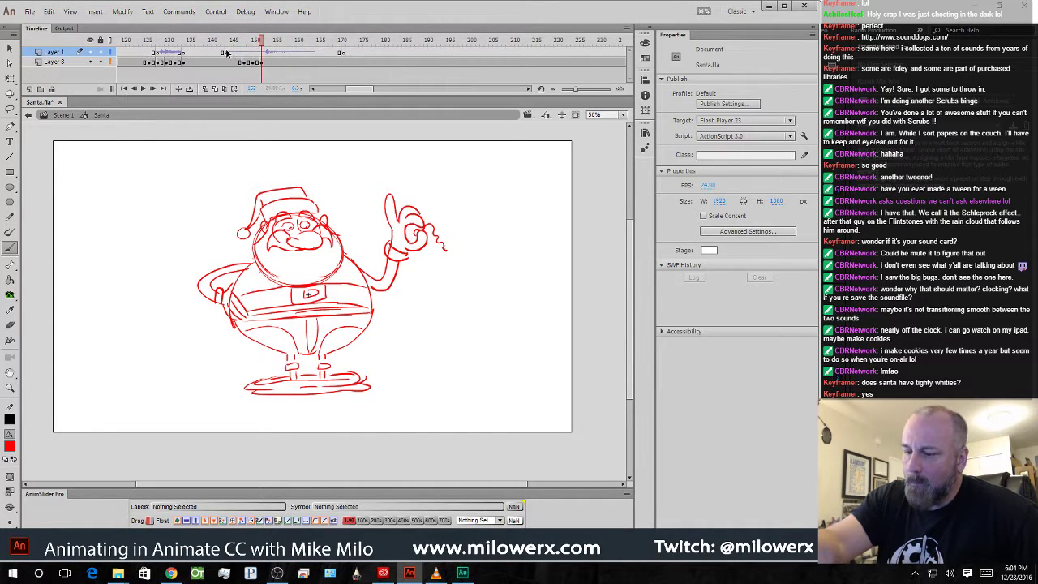
click(228, 54)
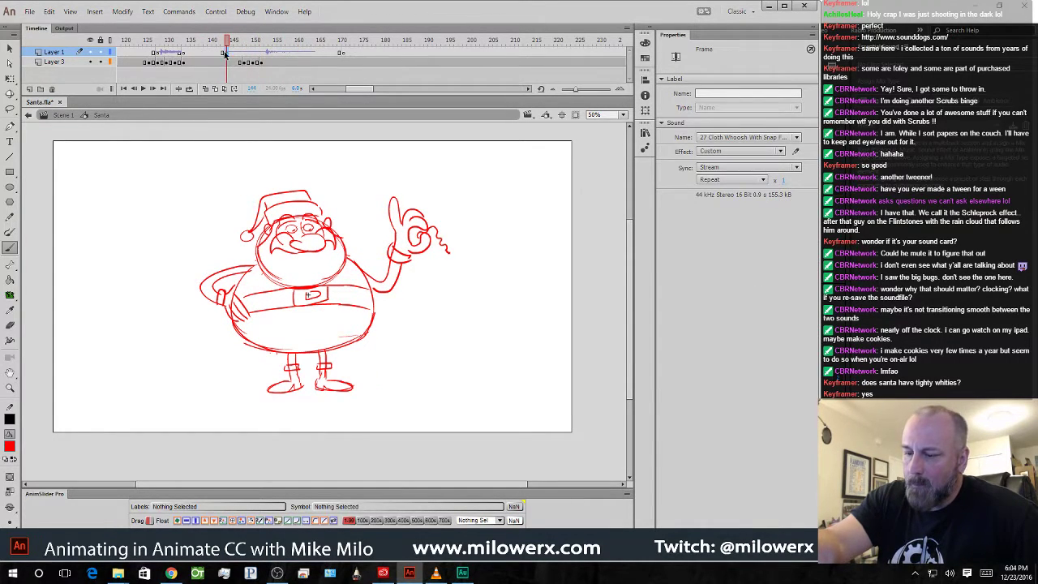
mouse_move(199, 40)
mouse_down()
mouse_move(263, 41)
mouse_move(205, 45)
mouse_up()
click(193, 54)
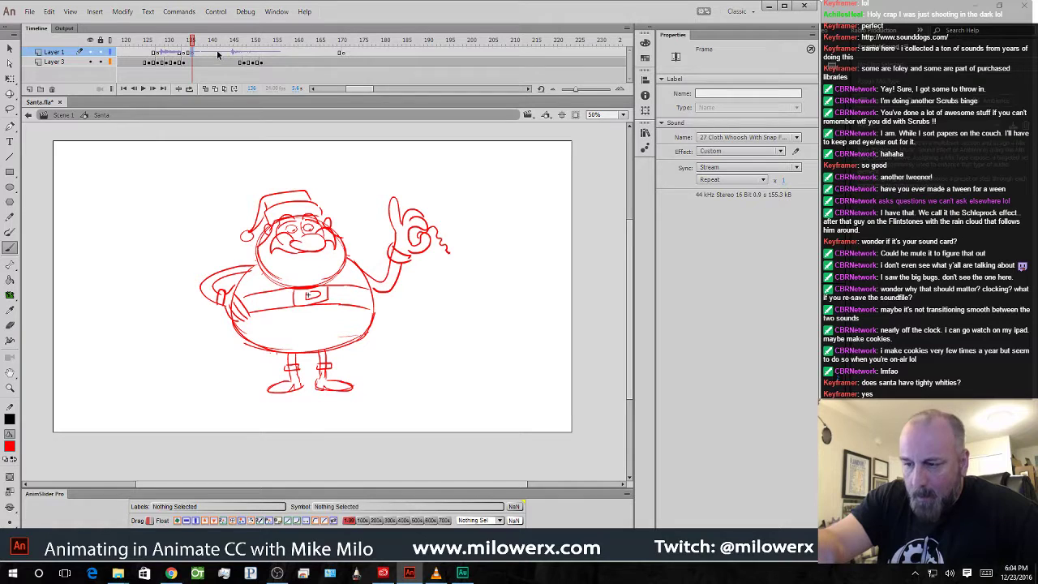
click(201, 53)
drag(207, 46, 150, 51)
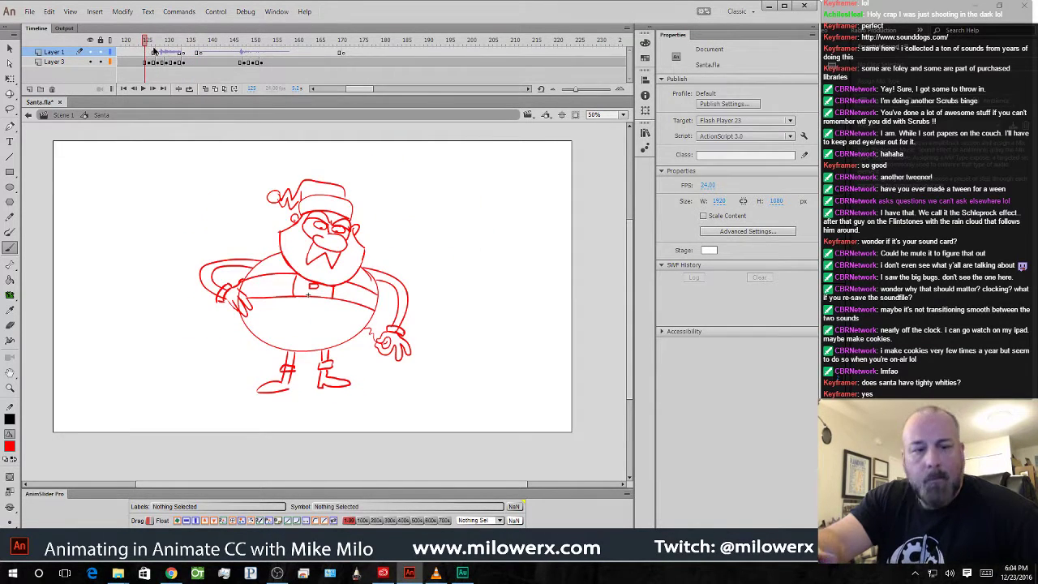
key(Return)
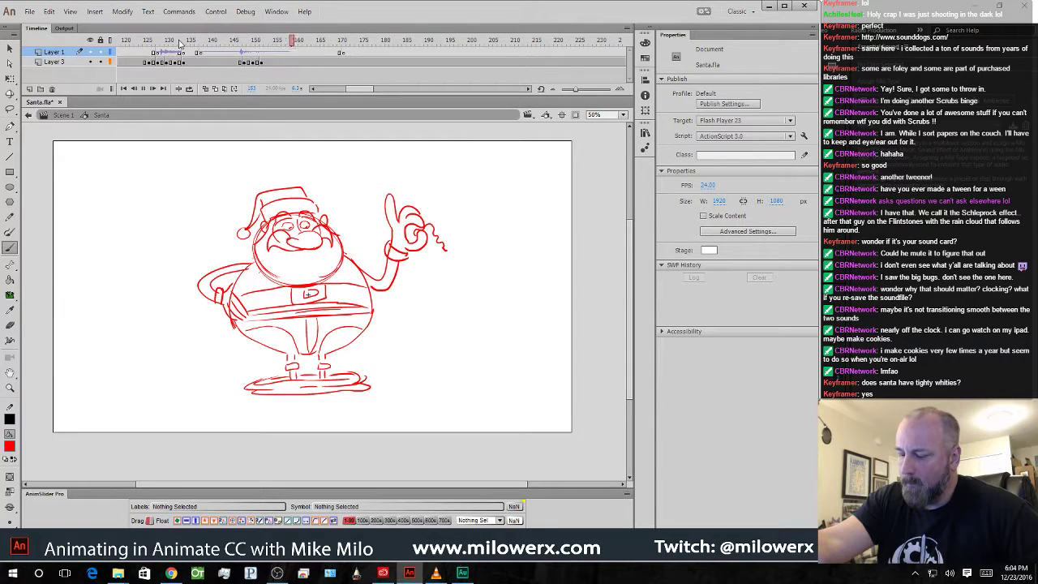
- Touch up Santa's eyes with the Brush in the held drawing shown at frame 137
mouse_move(339, 42)
mouse_down()
mouse_move(151, 48)
mouse_move(280, 68)
mouse_move(209, 68)
mouse_move(328, 68)
mouse_move(169, 65)
mouse_move(215, 63)
mouse_up()
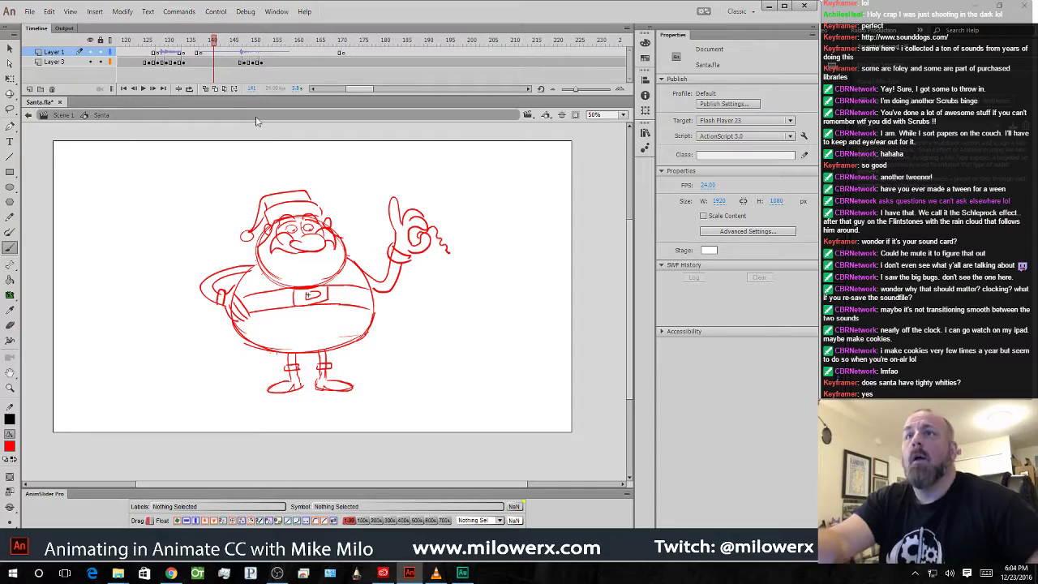
ctrl+click(361, 235)
drag(396, 274, 450, 200)
mouse_move(215, 44)
mouse_down()
mouse_move(143, 53)
mouse_move(198, 59)
mouse_up()
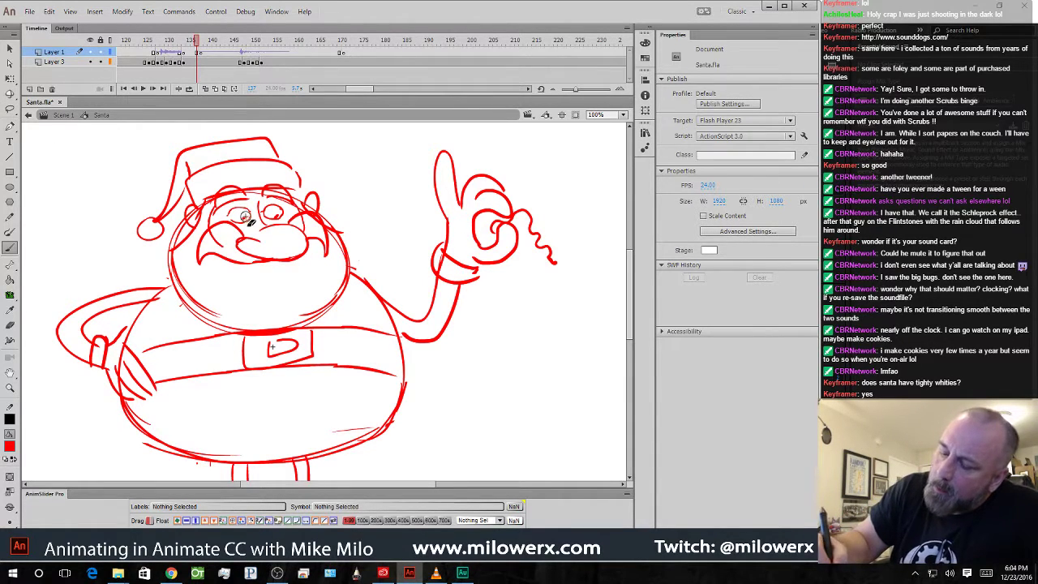
key(b)
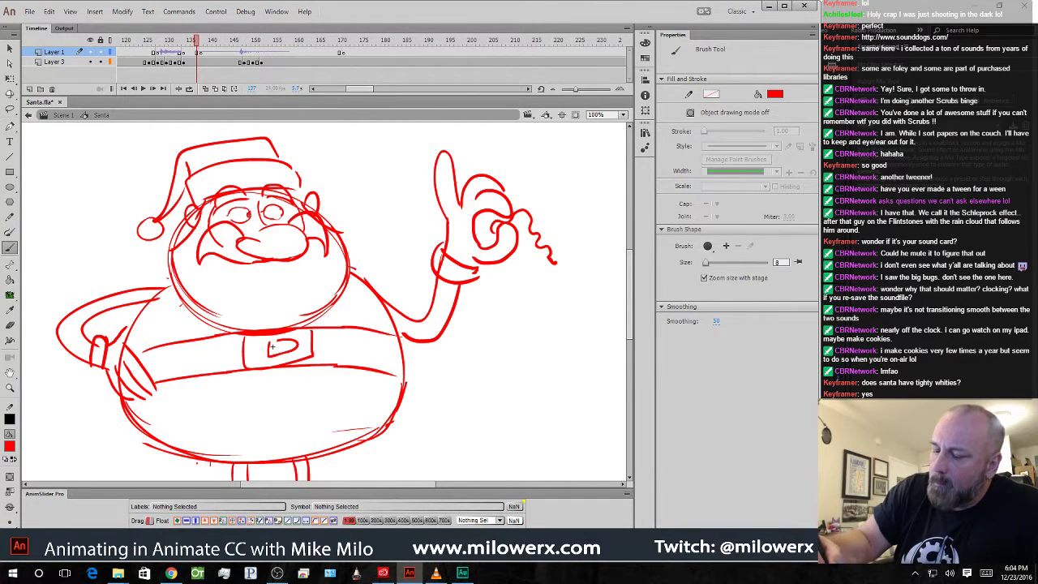
- Touch up Santa's eyes with the Brush in the Layer 3 drawing at frame 148
drag(199, 43, 188, 43)
click(184, 53)
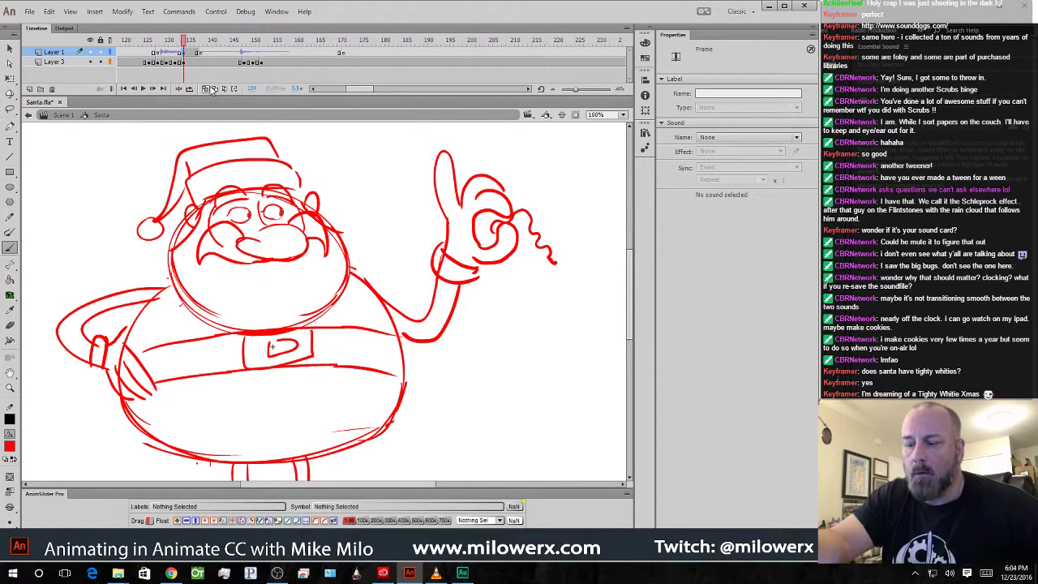
click(191, 63)
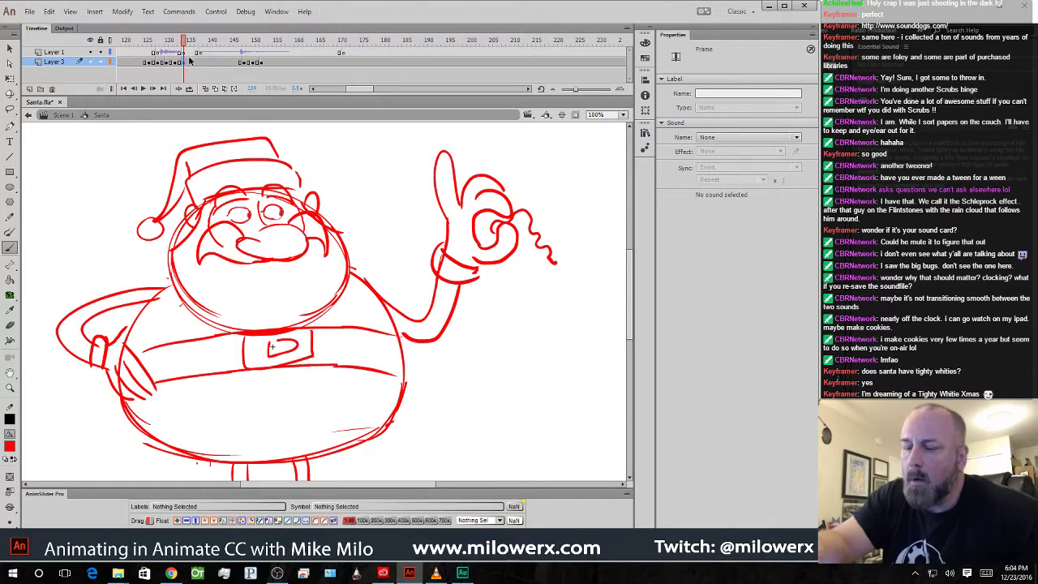
mouse_move(209, 58)
mouse_down()
mouse_move(166, 62)
mouse_move(264, 65)
mouse_move(243, 64)
mouse_up()
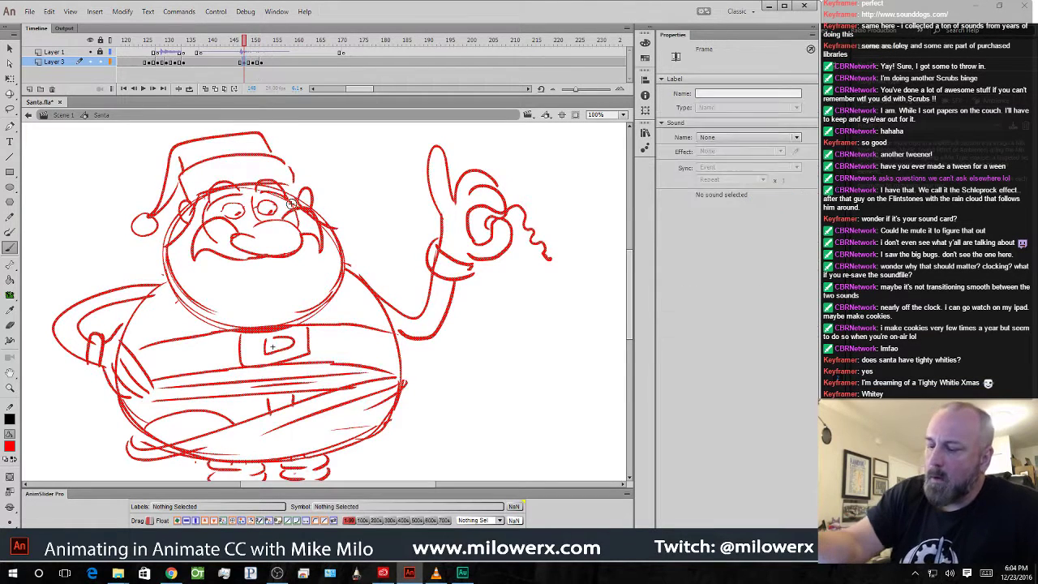
click(270, 170)
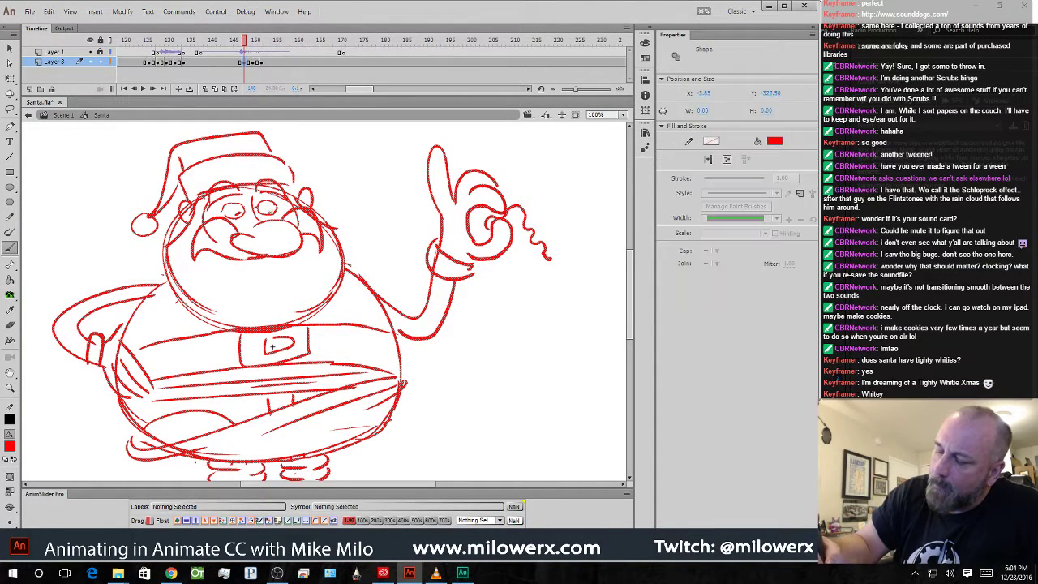
key(b)
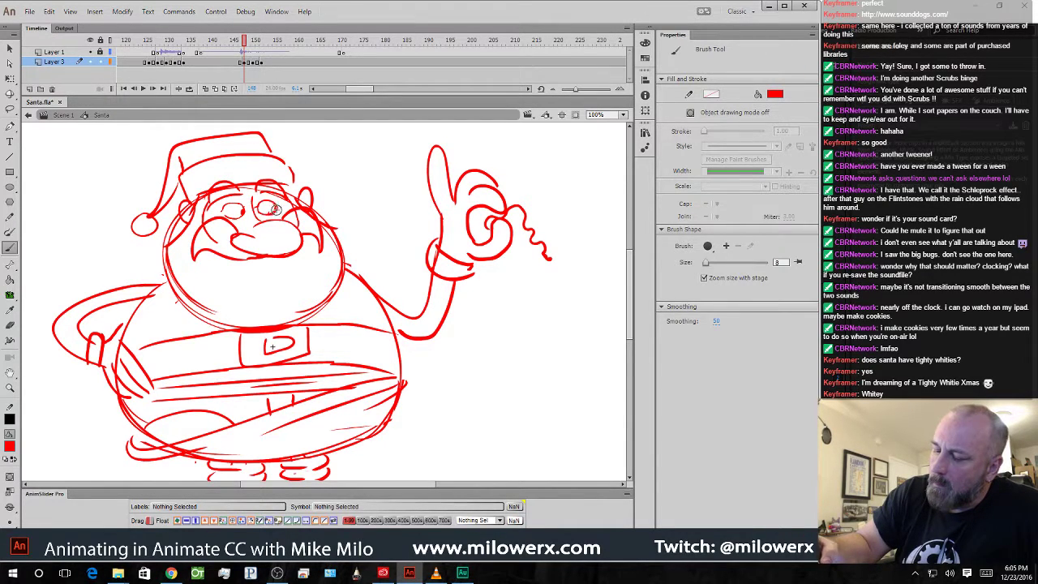
- Refine Santa's eyes with the Brush in the Layer 3 drawings at frames 150 and 152
click(253, 62)
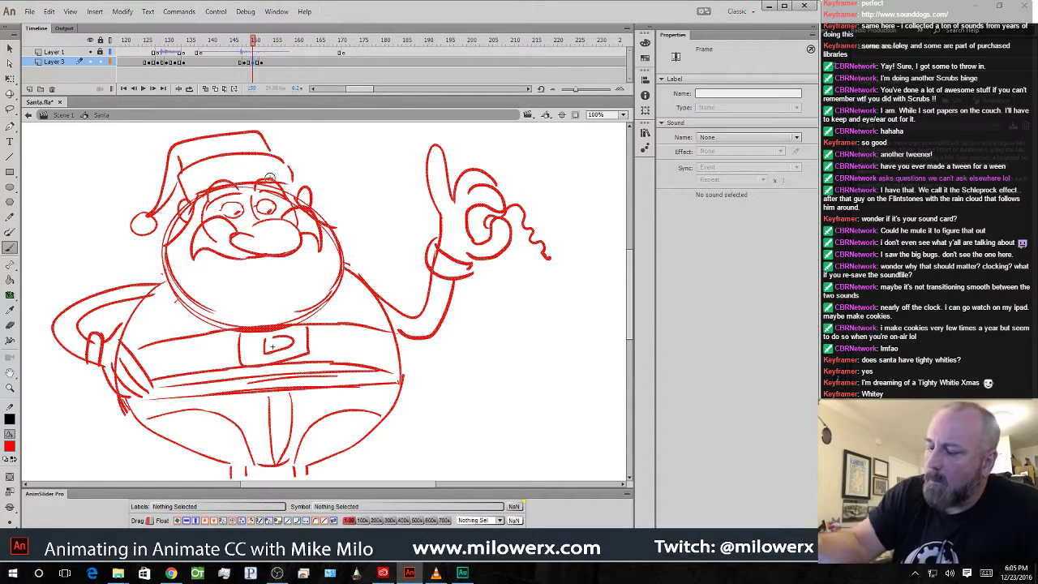
drag(272, 210, 263, 212)
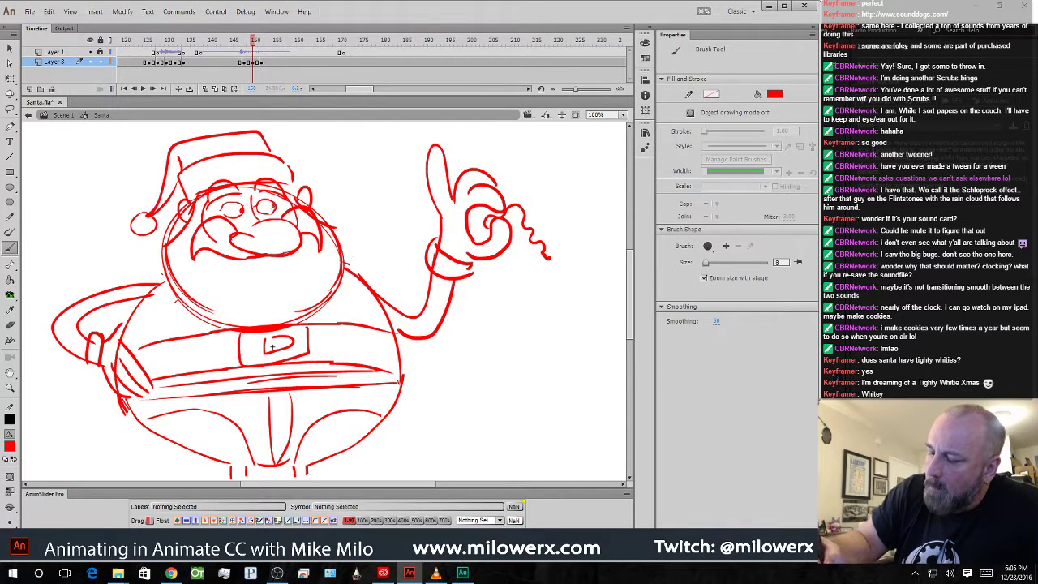
click(261, 62)
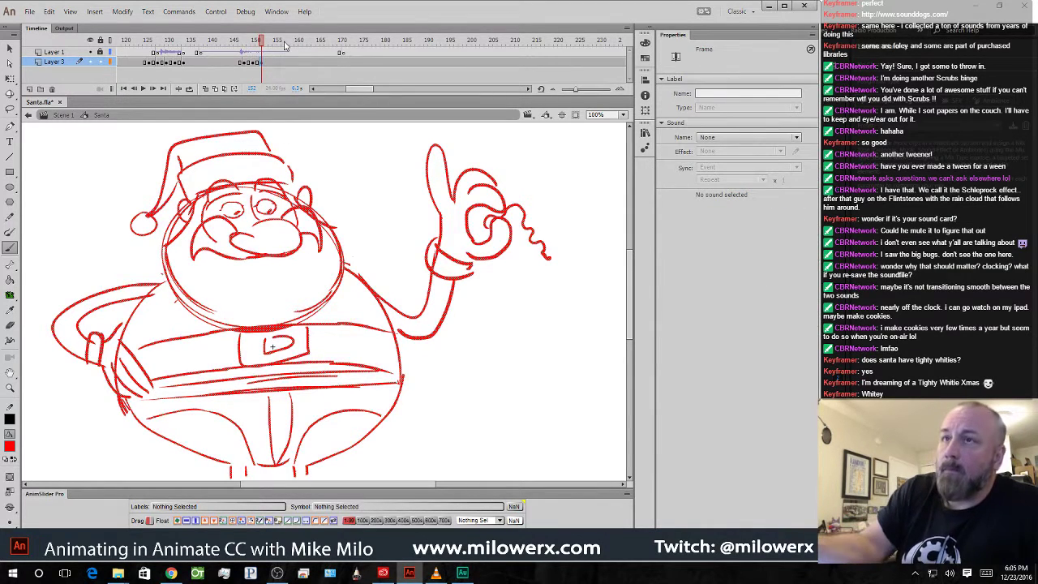
drag(238, 213, 270, 213)
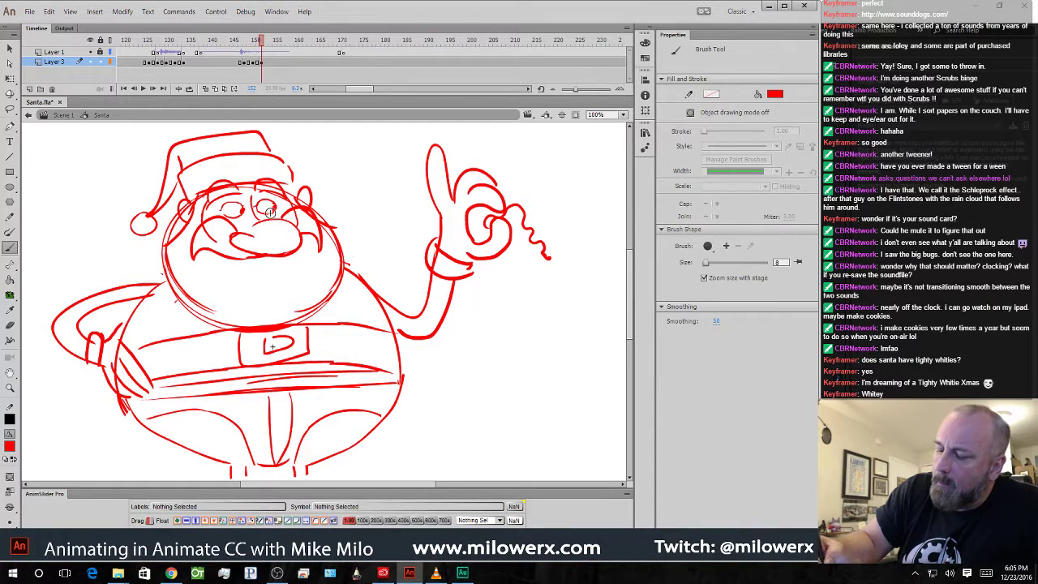
- Compare the eyes across frames 149 to 152 and, at 200% zoom, clean up the eye outlines at frame 149 with the Brush
mouse_move(263, 41)
mouse_down()
mouse_move(210, 40)
mouse_move(258, 41)
mouse_move(278, 71)
mouse_move(215, 74)
mouse_move(274, 77)
mouse_move(250, 84)
mouse_up()
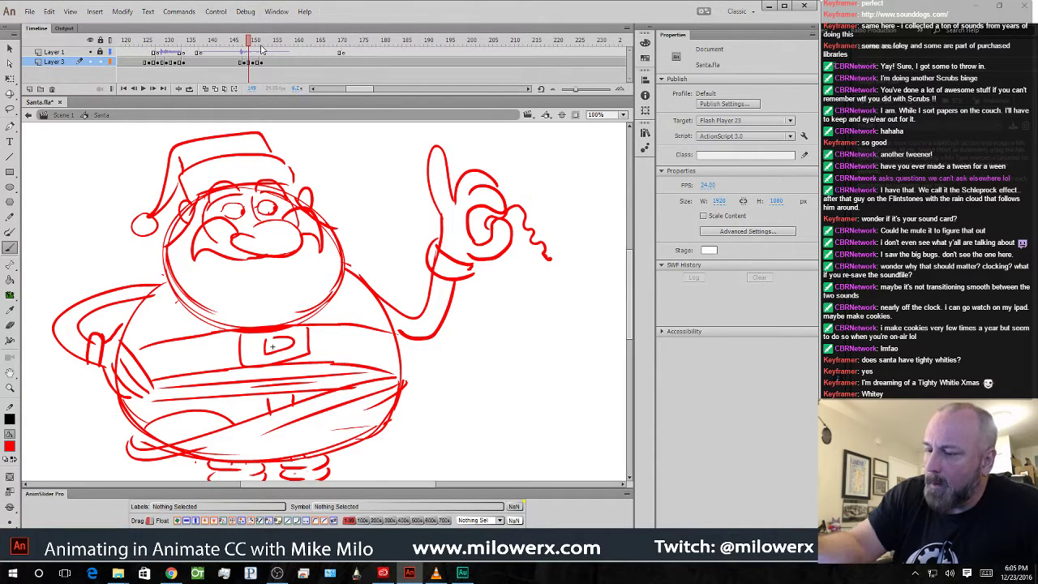
drag(248, 43, 261, 56)
drag(273, 58, 255, 59)
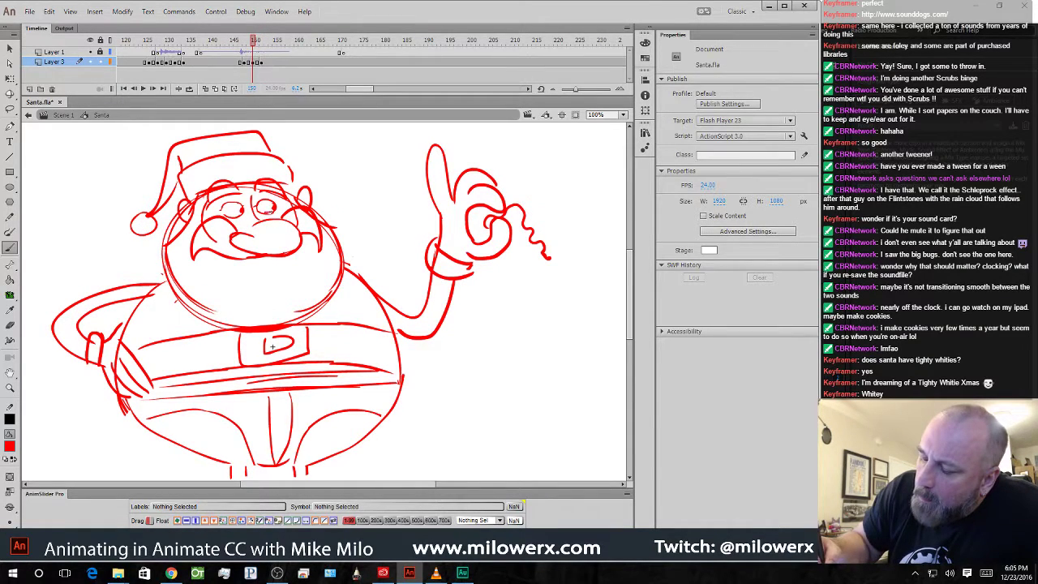
key(b)
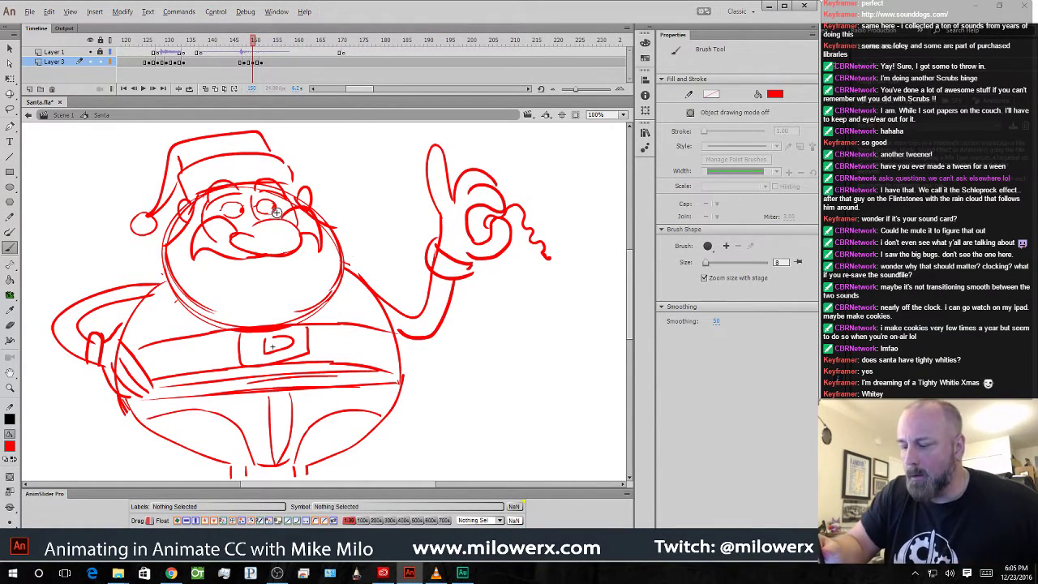
ctrl+click(279, 214)
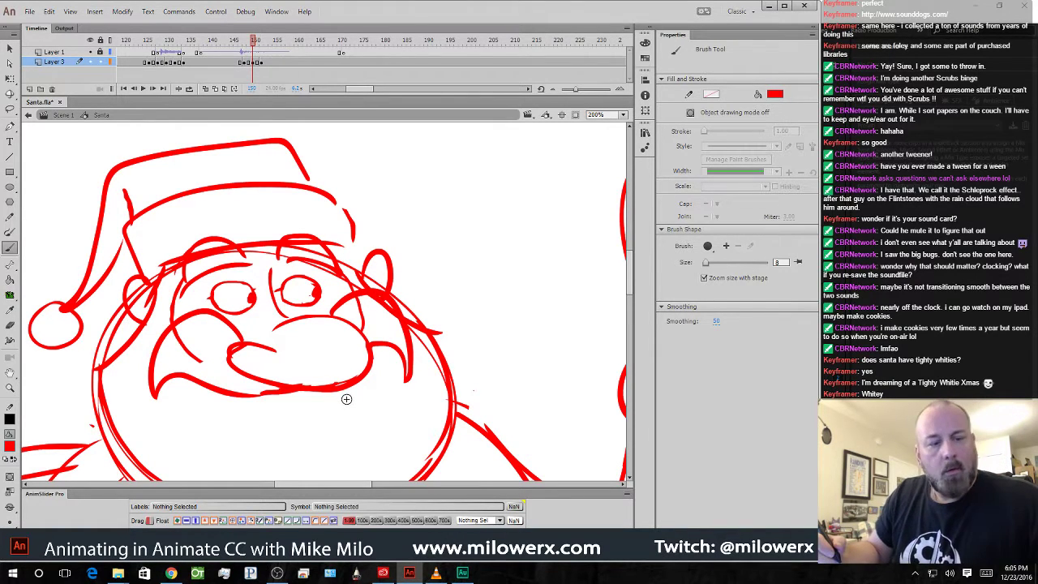
key(comma)
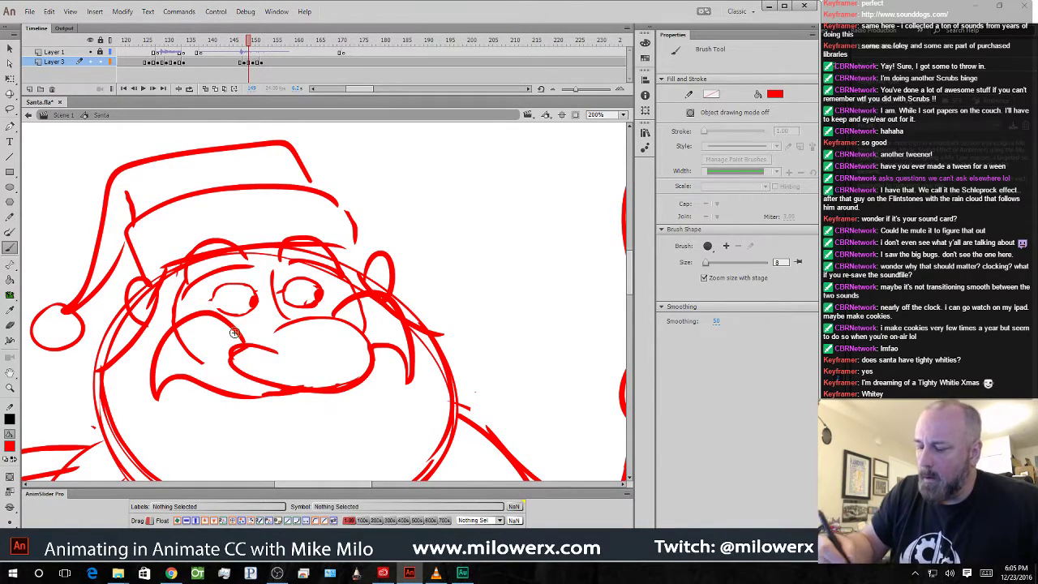
key(period)
key(comma)
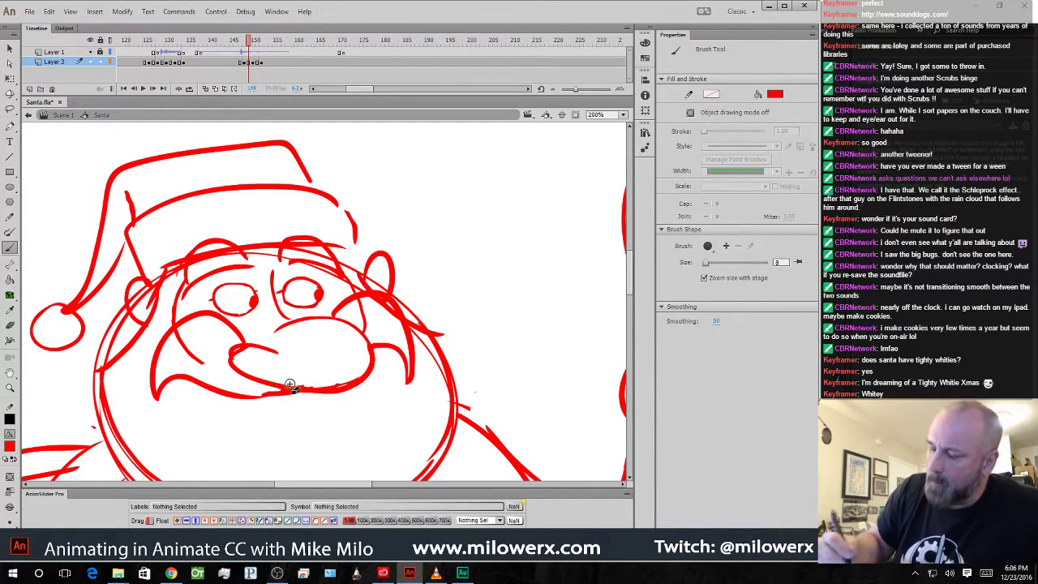
key(period)
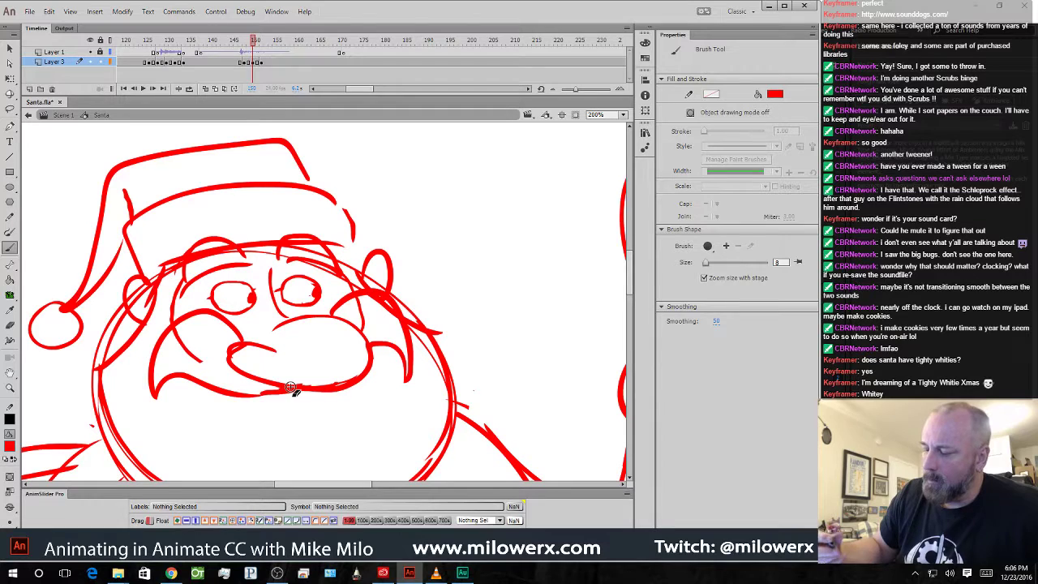
key(comma)
- Replace Santa's eyes at frame 150 with a copy of the frame 149 eyes pasted in place, nudged slightly up and left
key(l)
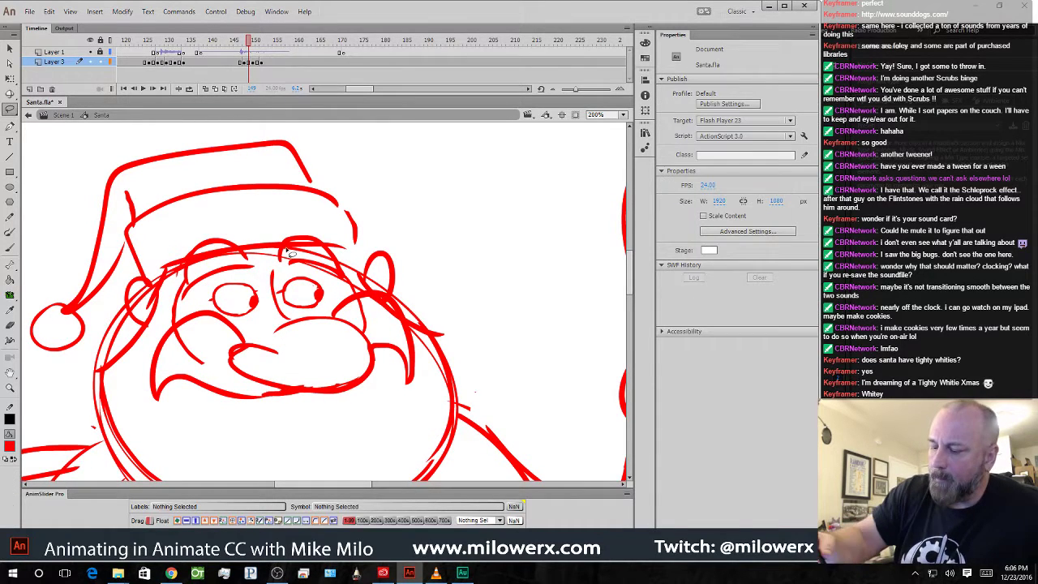
mouse_move(328, 306)
mouse_down()
mouse_move(307, 270)
mouse_move(267, 267)
mouse_move(209, 294)
mouse_move(229, 319)
mouse_move(280, 320)
mouse_move(321, 317)
mouse_move(331, 299)
mouse_move(300, 316)
mouse_move(209, 302)
mouse_move(263, 274)
mouse_move(320, 279)
mouse_move(331, 293)
mouse_up()
key(period)
key(Delete)
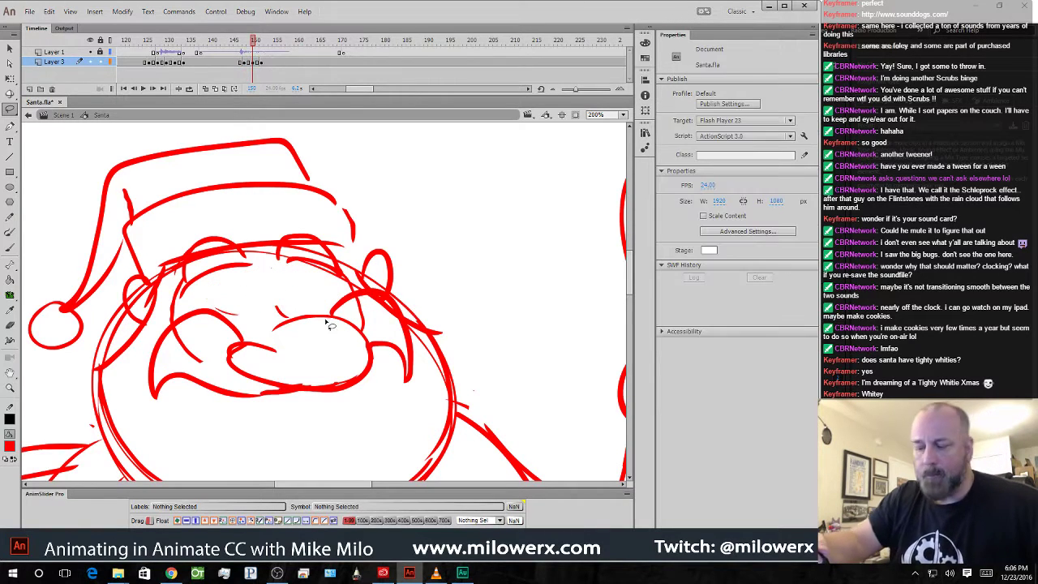
key(ctrl+shift+v)
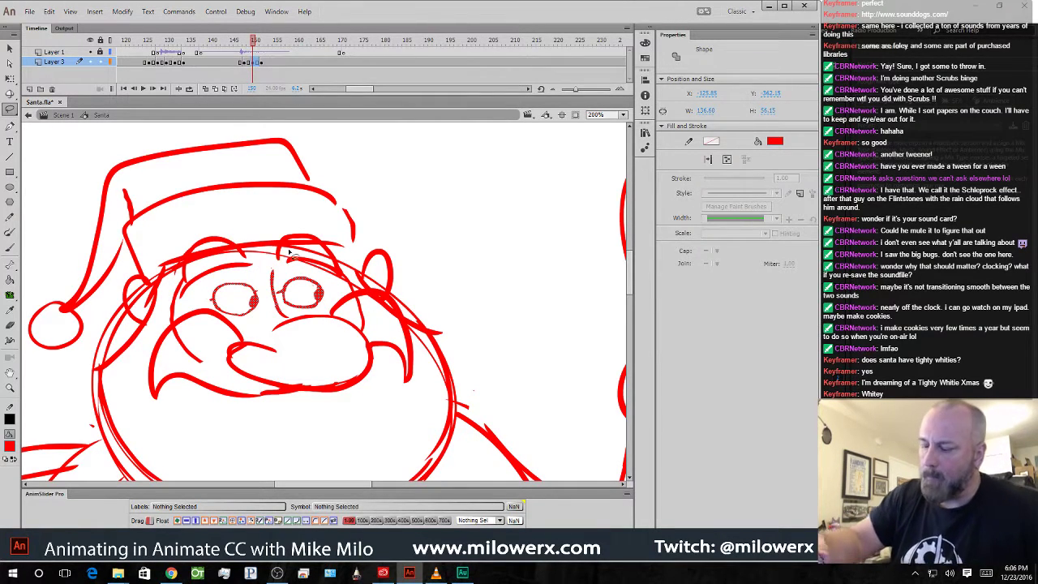
click(9, 78)
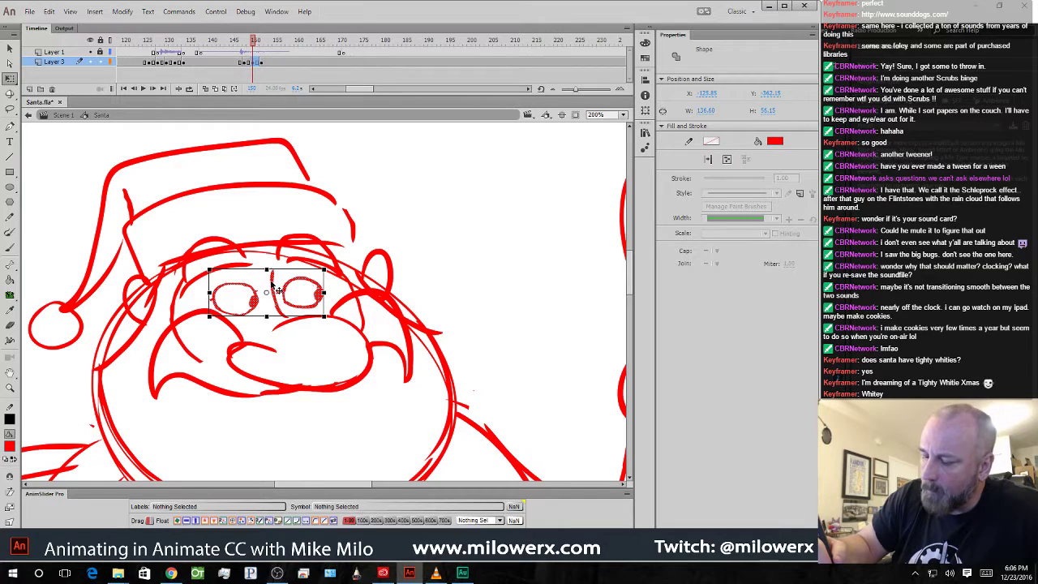
drag(273, 284, 271, 282)
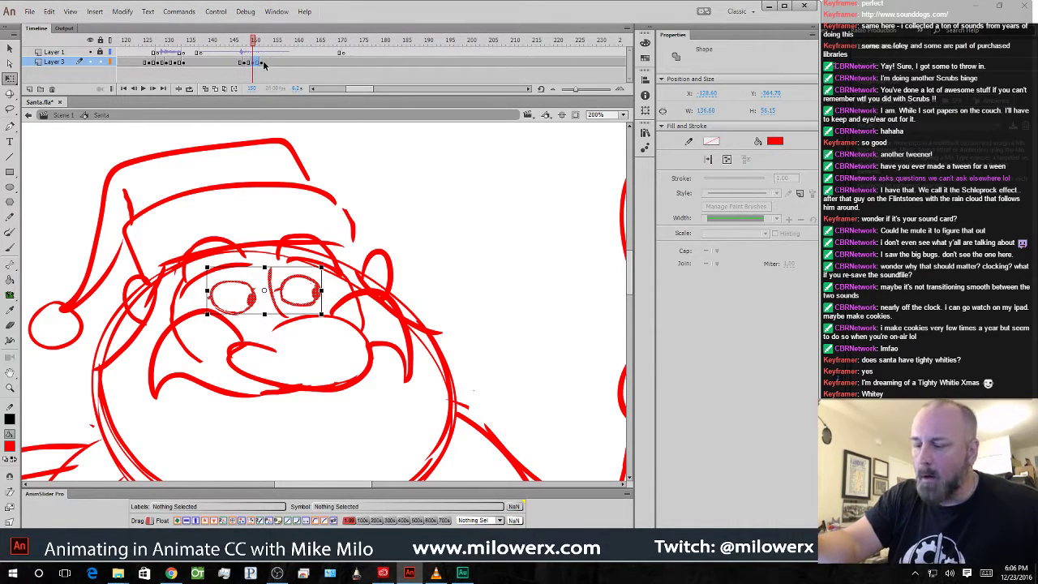
- Replace Santa's eyes at frame 152 with the frame 150 eyes pasted in place, nudge them slightly up and left, and check the motion
mouse_move(255, 42)
mouse_down()
mouse_move(239, 45)
mouse_move(258, 52)
mouse_up()
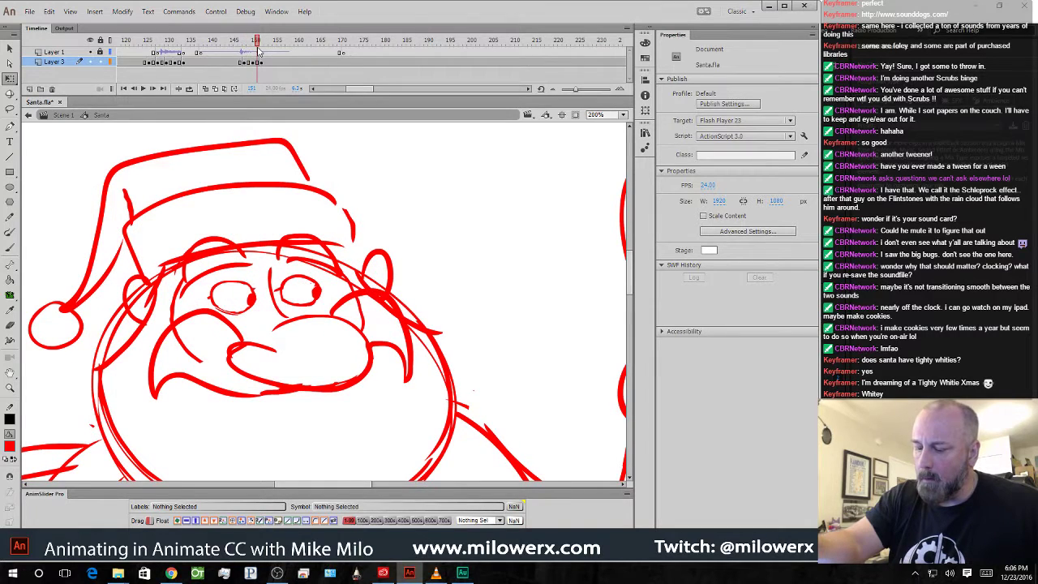
click(263, 62)
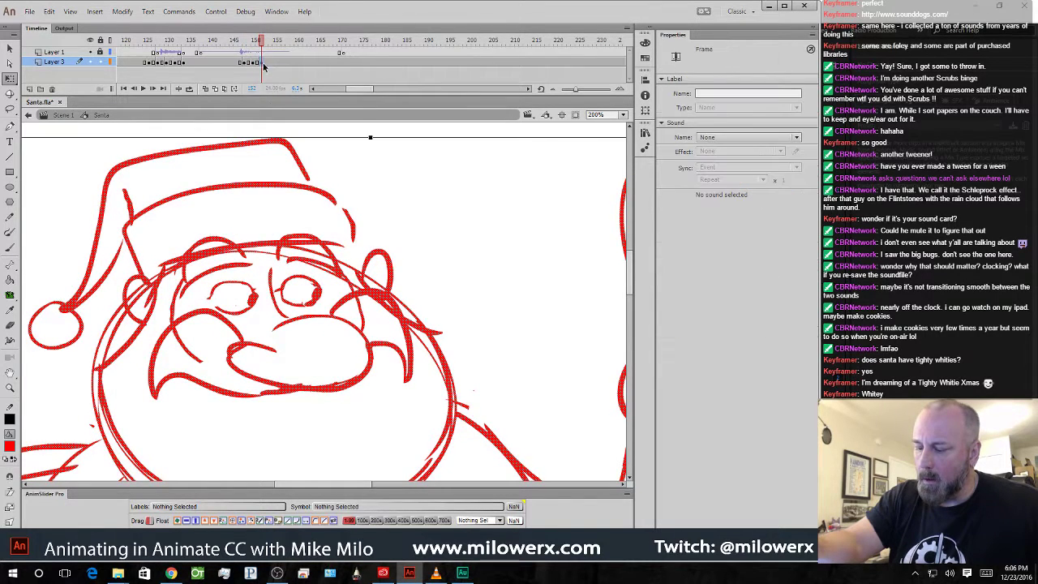
click(406, 144)
key(l)
mouse_move(322, 308)
mouse_down()
mouse_move(234, 315)
mouse_move(206, 302)
mouse_move(225, 278)
mouse_move(271, 270)
mouse_move(333, 296)
mouse_up()
key(Delete)
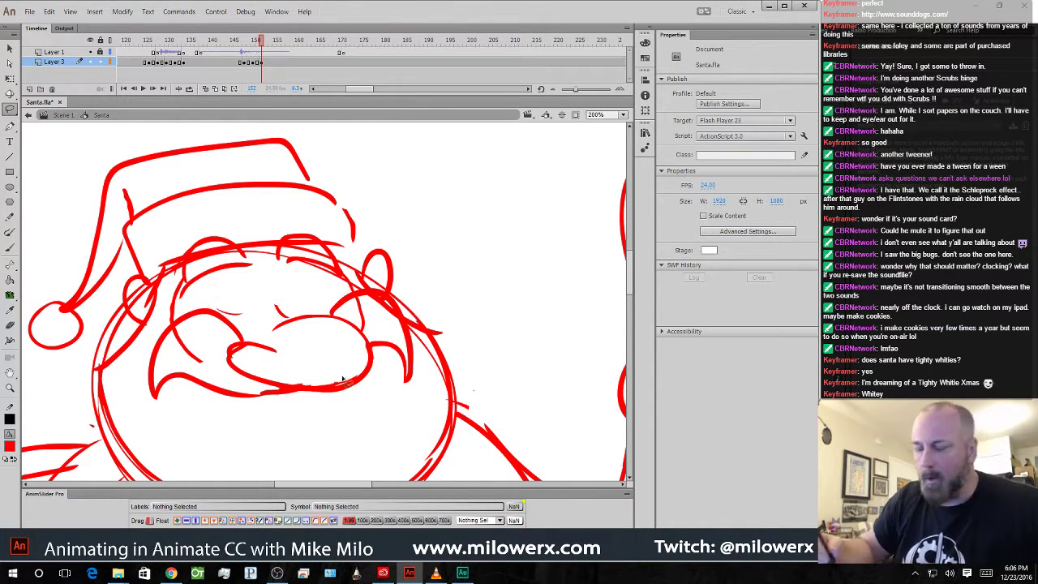
key(ctrl+z)
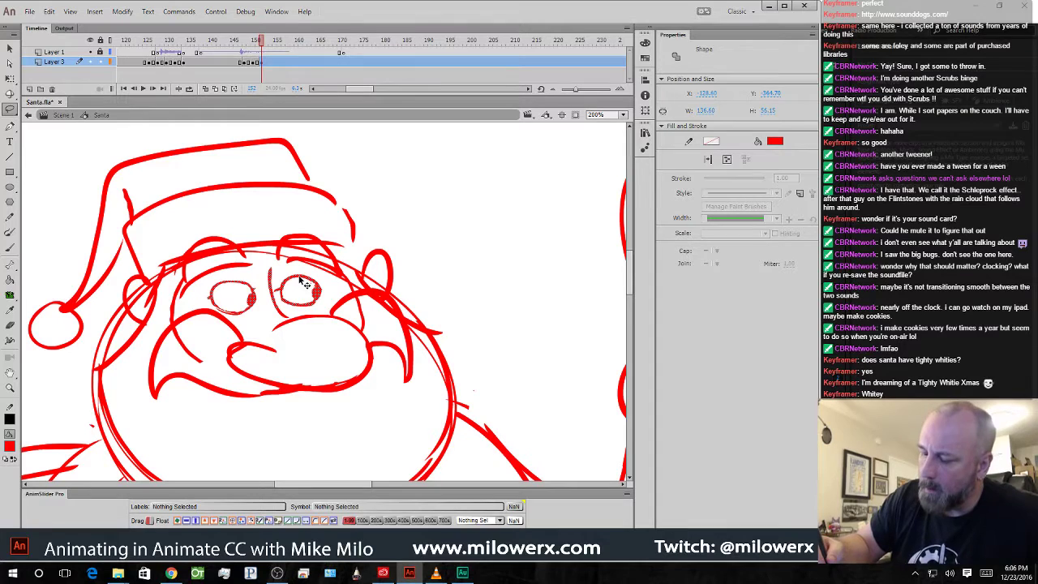
drag(297, 274, 305, 279)
mouse_move(262, 40)
mouse_down()
mouse_move(236, 45)
mouse_move(272, 54)
mouse_up()
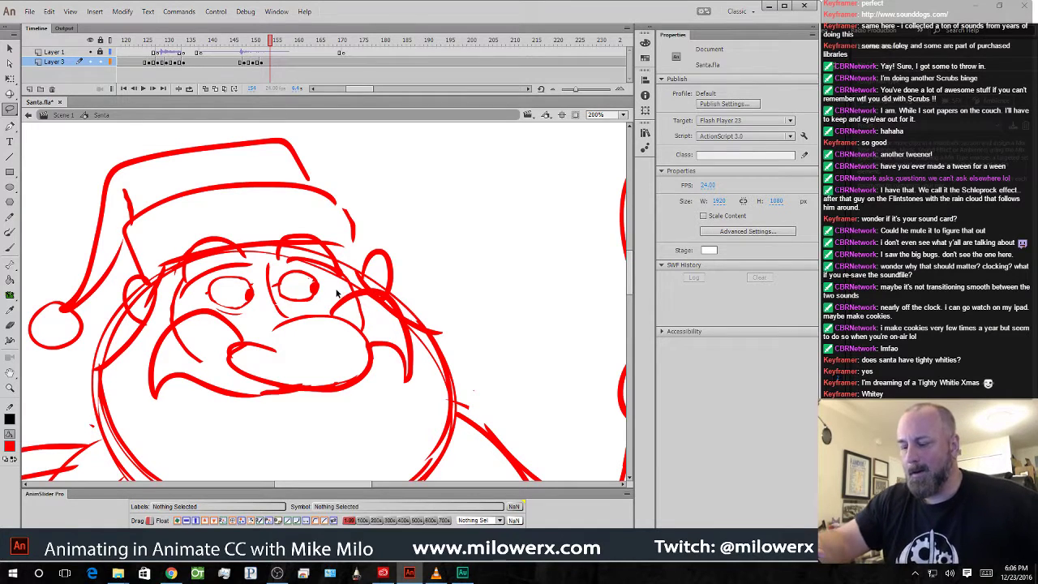
key(comma)
key(comma)
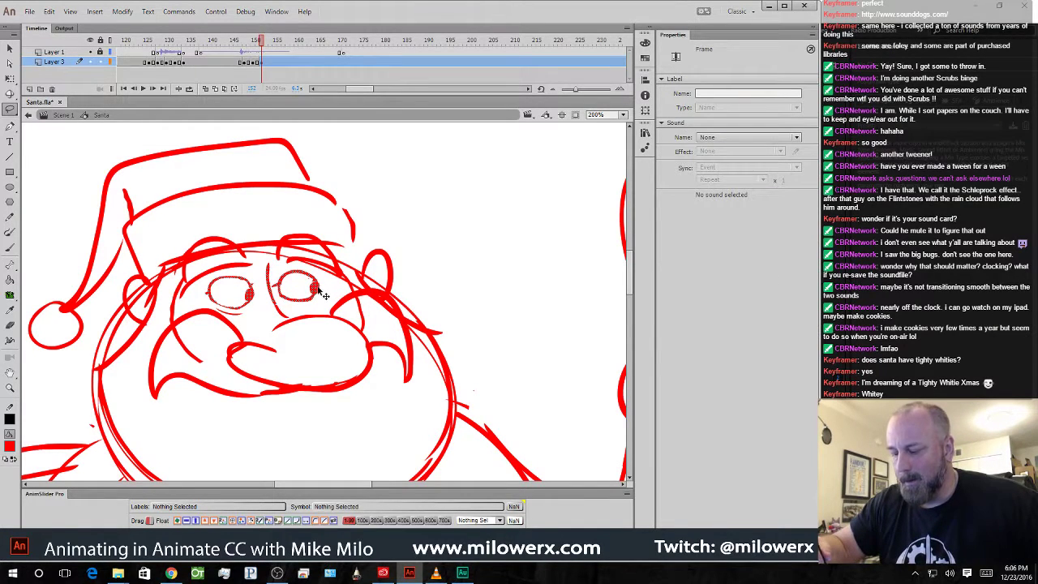
- Move Santa's selected eyes slightly right and down on frame 152 and scrub the frames after it
drag(317, 290, 321, 292)
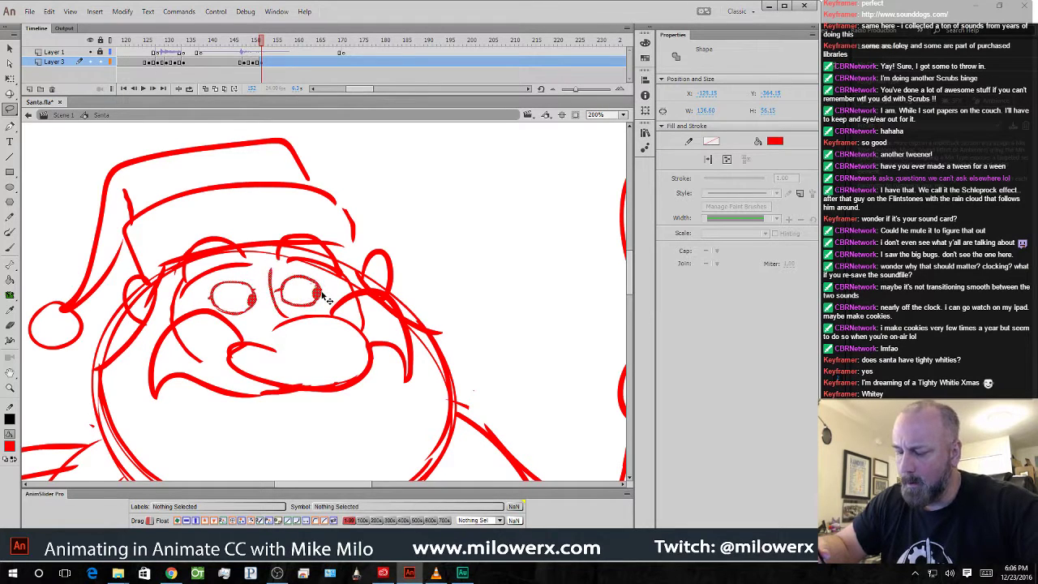
drag(261, 42, 278, 62)
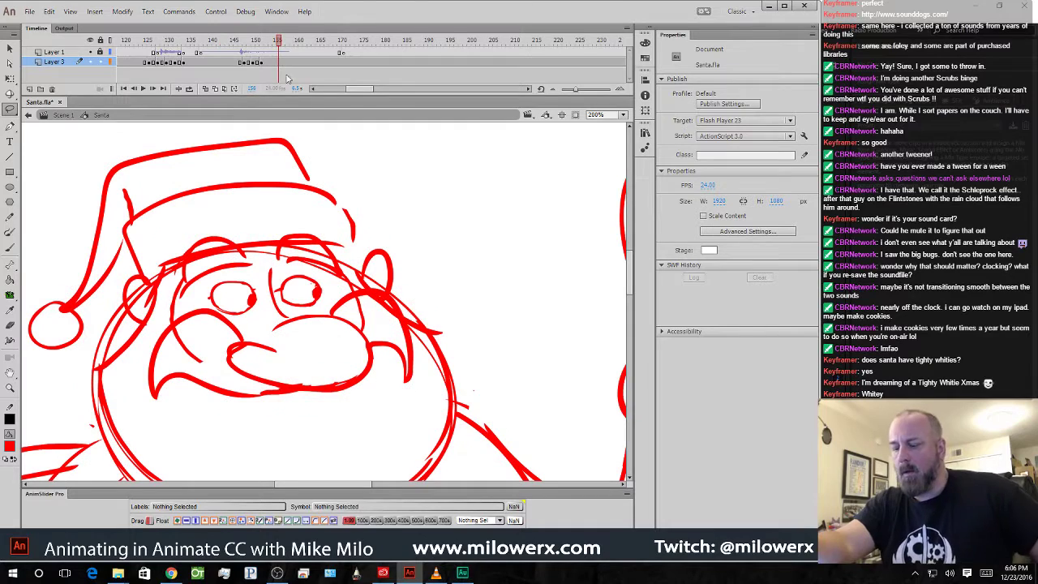
ctrl+shift+click(403, 256)
ctrl+shift+click(405, 264)
drag(365, 331, 415, 252)
drag(278, 42, 273, 63)
- Shorten the last sound segment on Layer 1 to end near frame 157, and add Layer 3 keyframes at frames 163 and 164
click(343, 53)
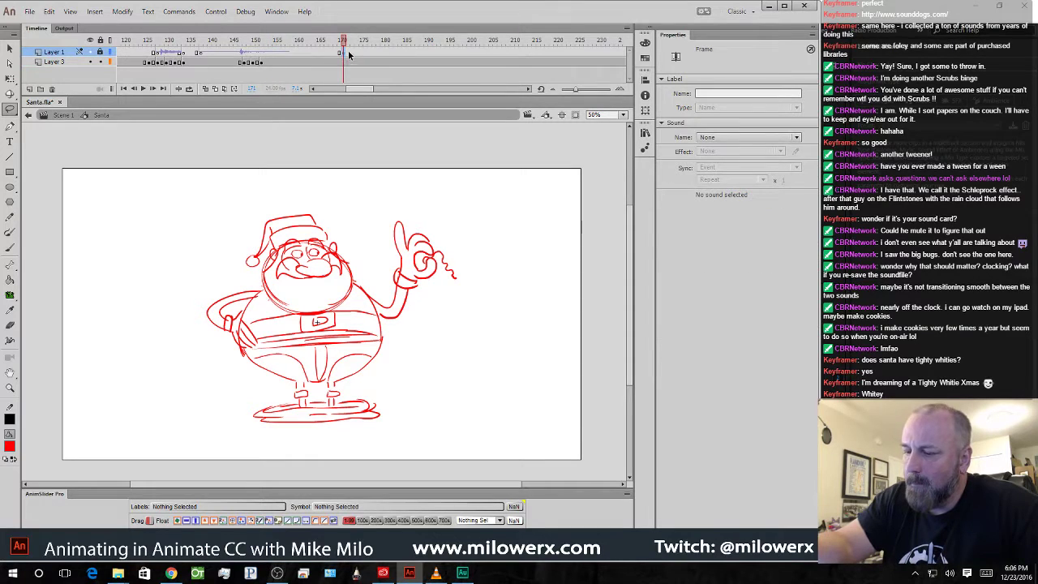
mouse_move(288, 52)
mouse_down()
mouse_move(219, 55)
mouse_move(297, 64)
mouse_move(244, 57)
mouse_move(274, 47)
mouse_move(308, 75)
mouse_up()
click(315, 62)
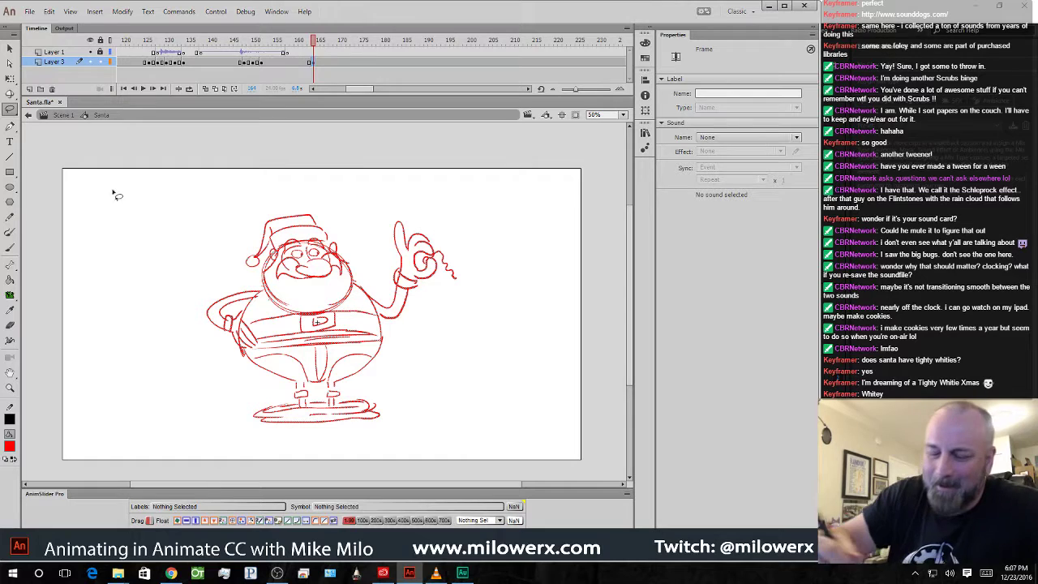
- Lasso and delete Santa's head on frame 164 and turn on onion skinning to see the previous drawing
click(11, 247)
click(11, 108)
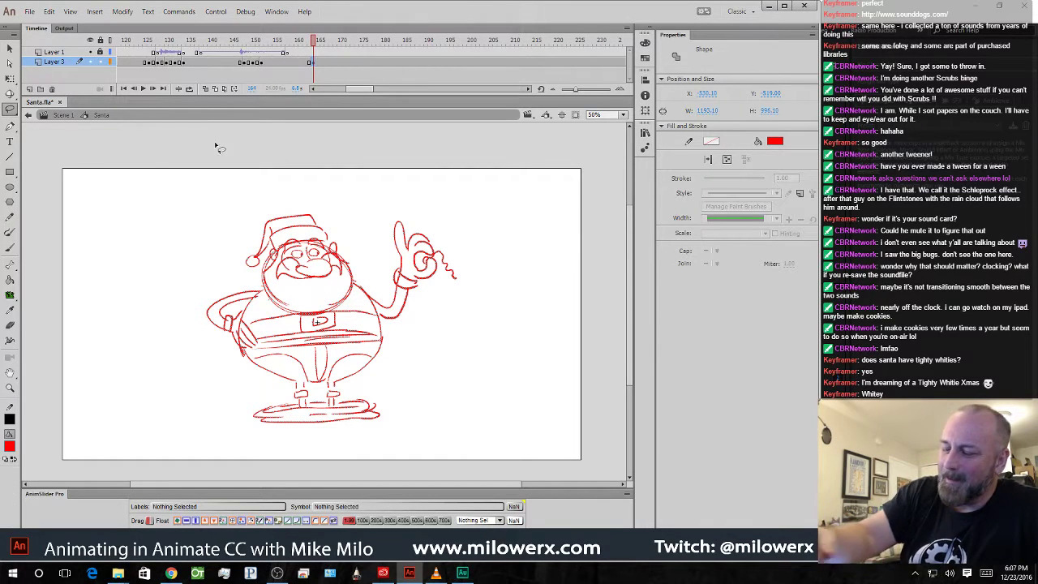
mouse_move(344, 313)
mouse_down()
mouse_move(295, 317)
mouse_move(245, 279)
mouse_move(274, 193)
mouse_move(347, 217)
mouse_move(362, 274)
mouse_up()
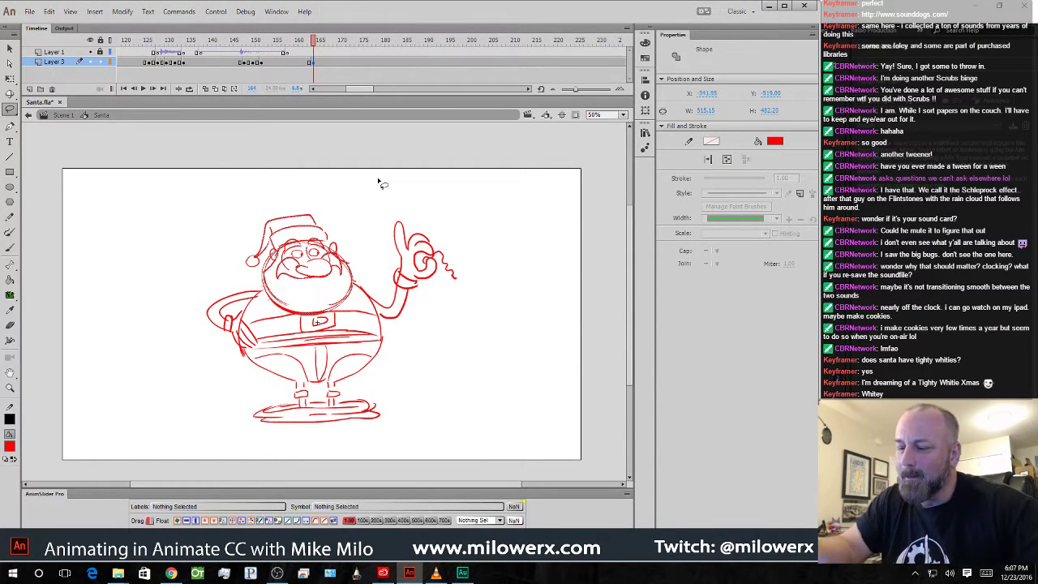
key(Delete)
click(205, 89)
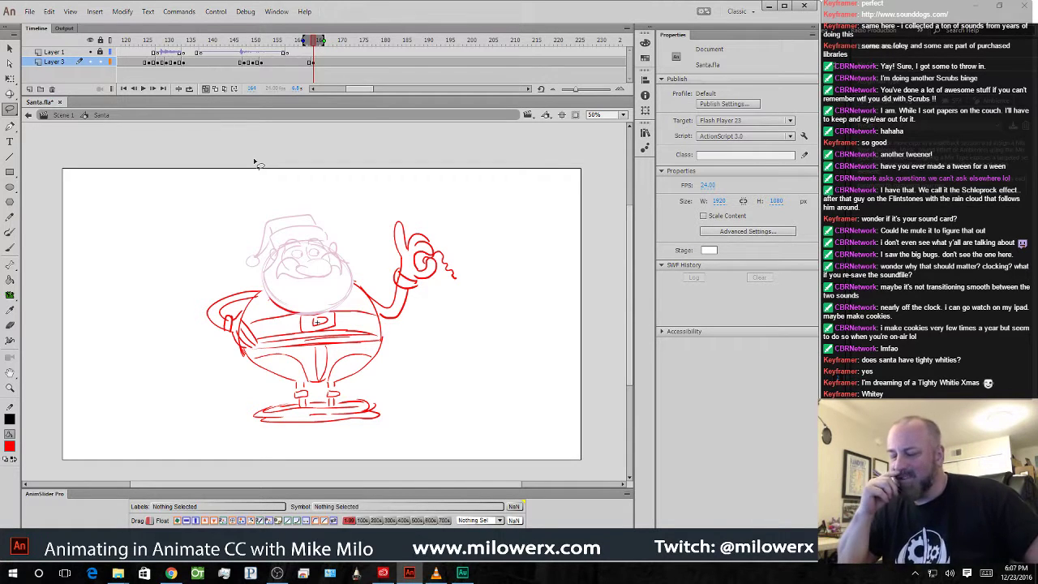
- Brush a new large nose, half-lidded eyes and worried eyebrows over the ghosted face, redoing the first nose stroke
ctrl+click(342, 266)
drag(371, 290, 390, 264)
click(10, 247)
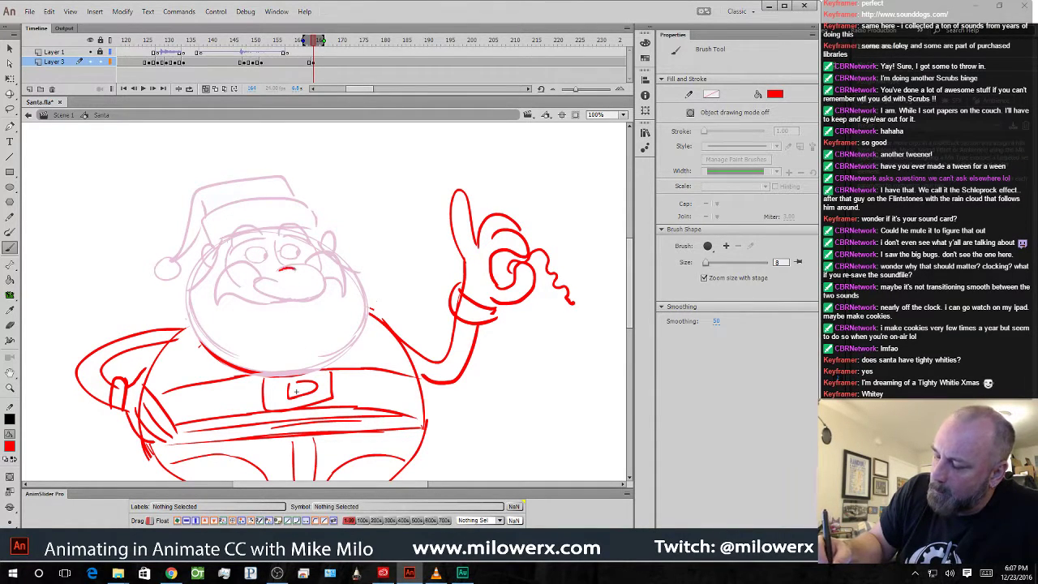
drag(285, 247, 309, 300)
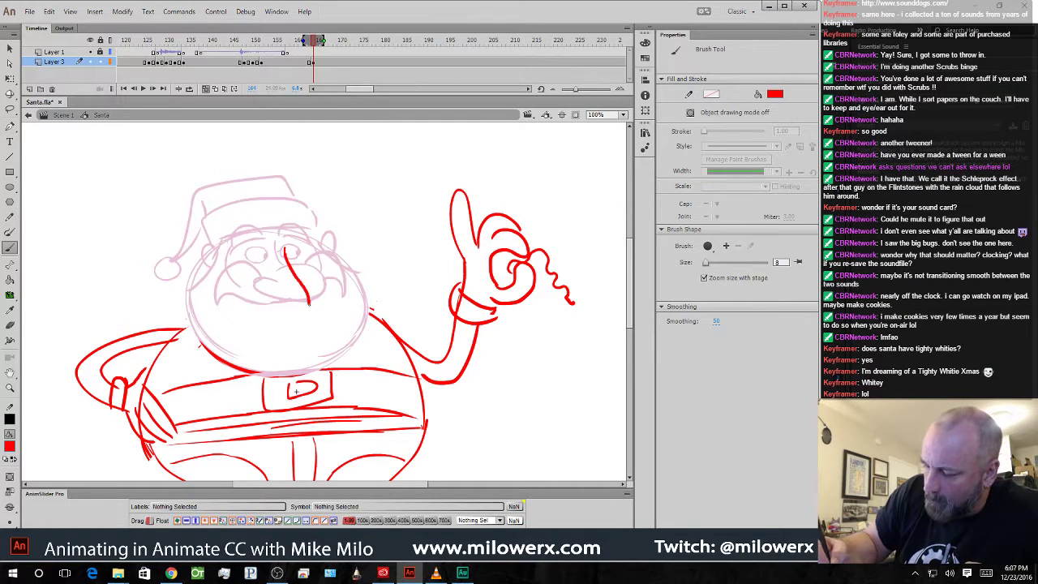
key(ctrl+z)
mouse_move(282, 247)
mouse_down()
mouse_move(323, 295)
mouse_move(317, 314)
mouse_move(291, 316)
mouse_move(262, 299)
mouse_move(259, 281)
mouse_move(273, 283)
mouse_move(250, 258)
mouse_move(291, 258)
mouse_move(284, 266)
mouse_move(306, 256)
mouse_move(265, 236)
mouse_move(314, 252)
mouse_up()
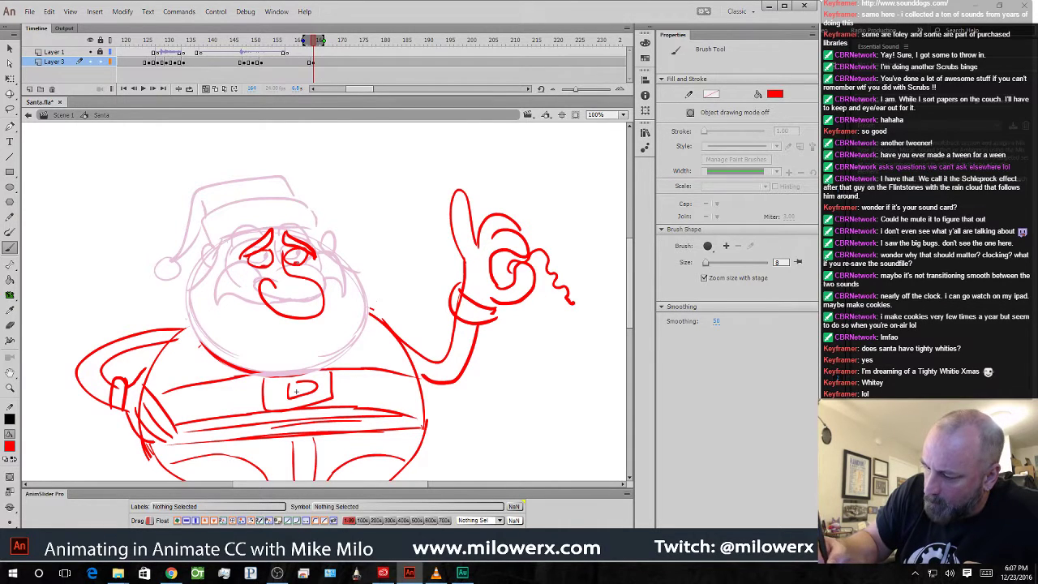
- Draw the drooping mustache, the edges of the face and the rounded beard outline down to the chest
mouse_move(261, 307)
mouse_down()
mouse_move(266, 360)
mouse_move(290, 333)
mouse_move(291, 357)
mouse_move(315, 322)
mouse_up()
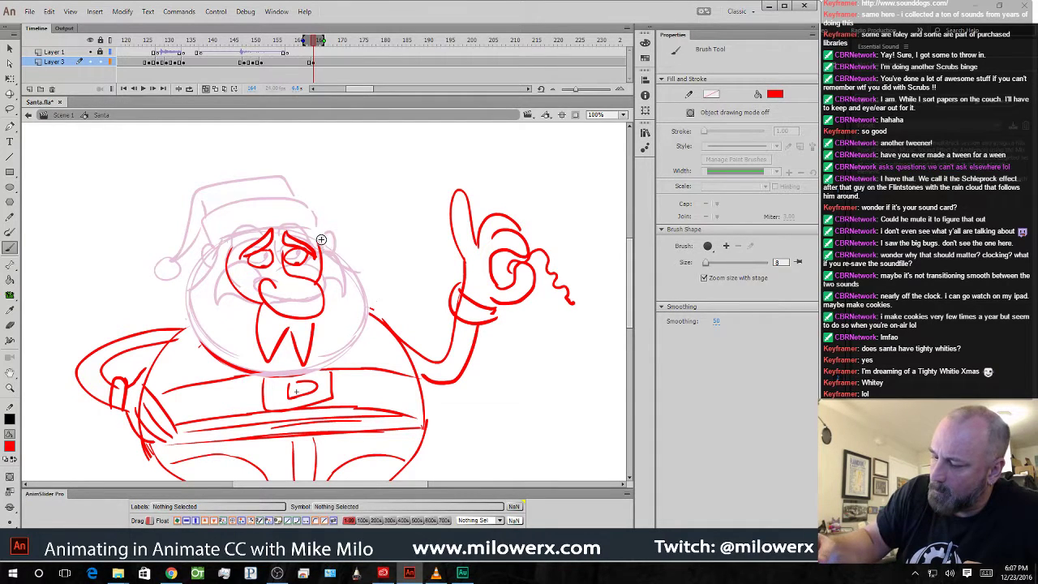
mouse_move(344, 268)
mouse_down()
mouse_move(357, 334)
mouse_move(297, 373)
mouse_move(220, 365)
mouse_up()
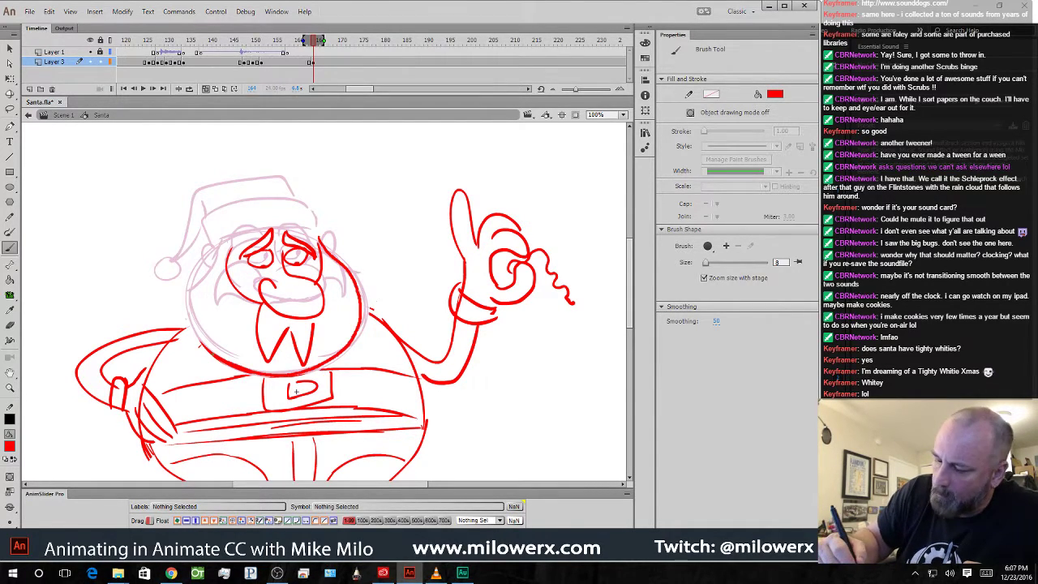
drag(187, 302, 221, 243)
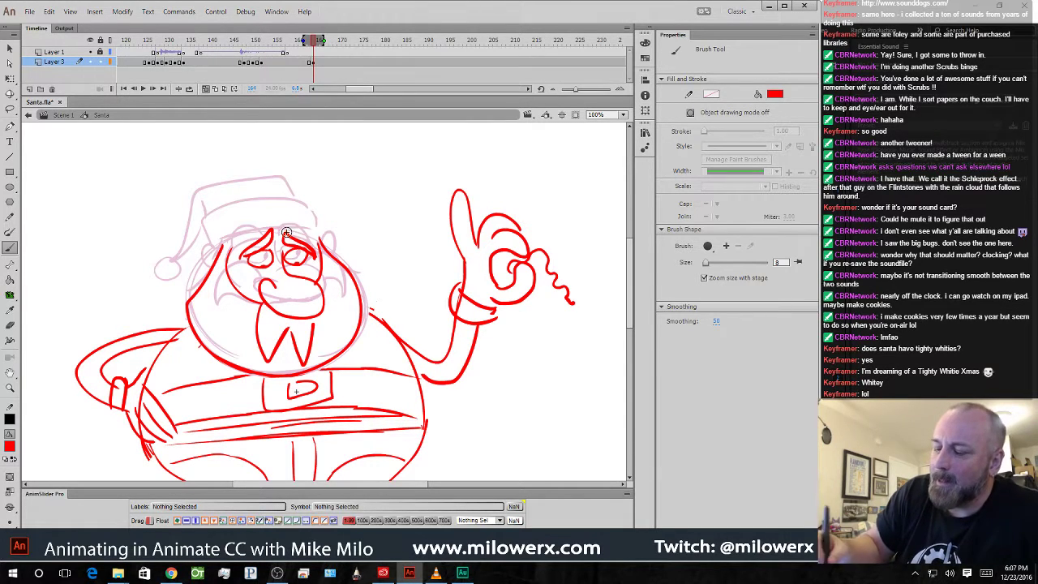
- Draw Santa's hat with its brim, drooping tip and pom-pom, and add an ear on each side of the head
mouse_move(231, 243)
mouse_down()
mouse_move(279, 220)
mouse_move(221, 240)
mouse_move(219, 251)
mouse_move(240, 202)
mouse_move(283, 196)
mouse_move(313, 211)
mouse_move(305, 179)
mouse_move(214, 177)
mouse_move(188, 251)
mouse_up()
drag(193, 252, 206, 238)
drag(220, 194, 219, 208)
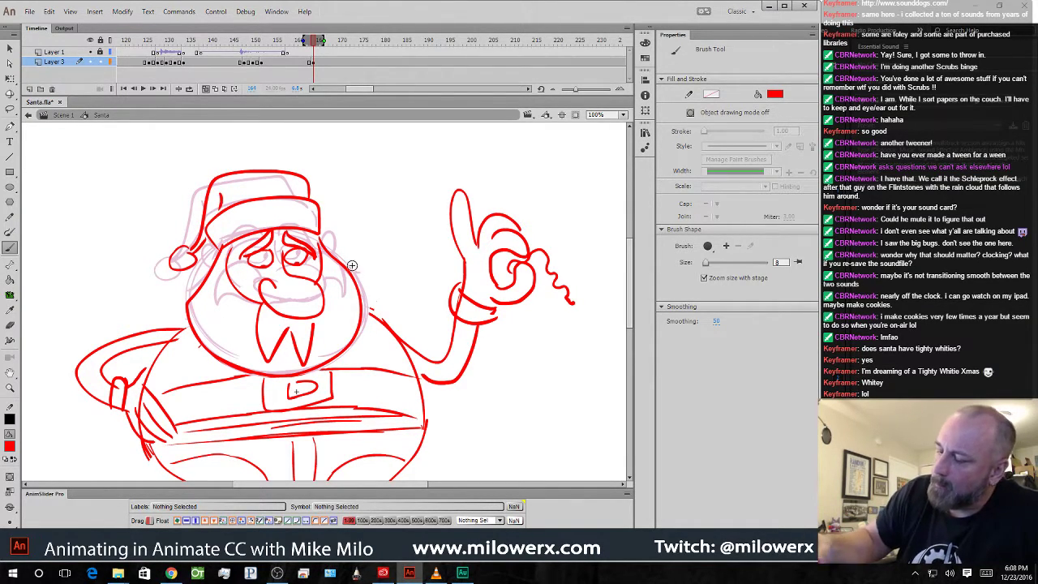
drag(320, 235, 324, 250)
drag(223, 258, 201, 245)
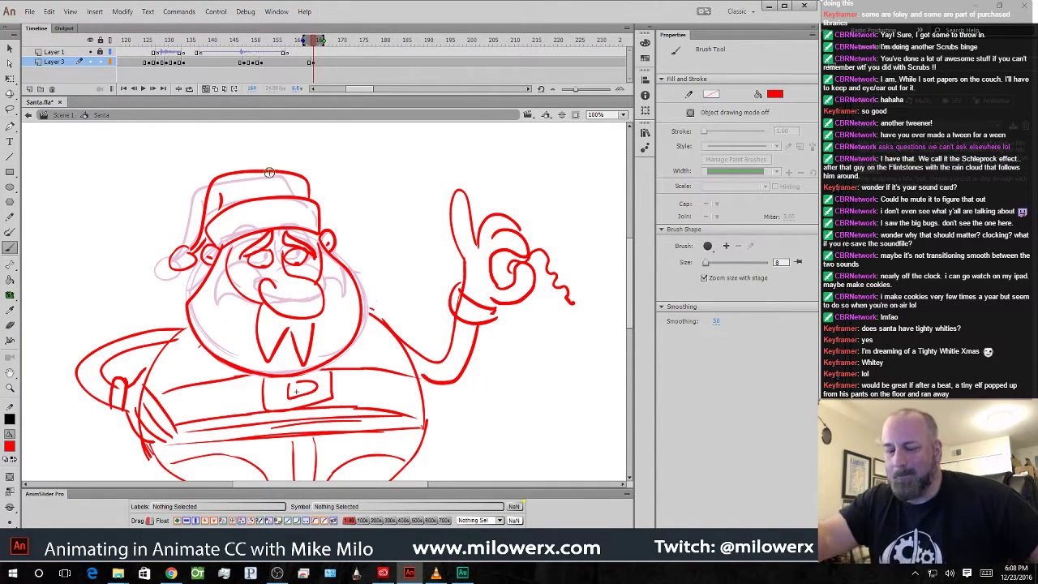
- Lasso the raised arm and hand, rotate it slightly counterclockwise, and adjust its width and slant with Free Transform
key(l)
mouse_move(499, 407)
mouse_down()
mouse_move(589, 273)
mouse_move(498, 154)
mouse_move(407, 245)
mouse_move(403, 333)
mouse_move(437, 403)
mouse_move(493, 405)
mouse_up()
key(q)
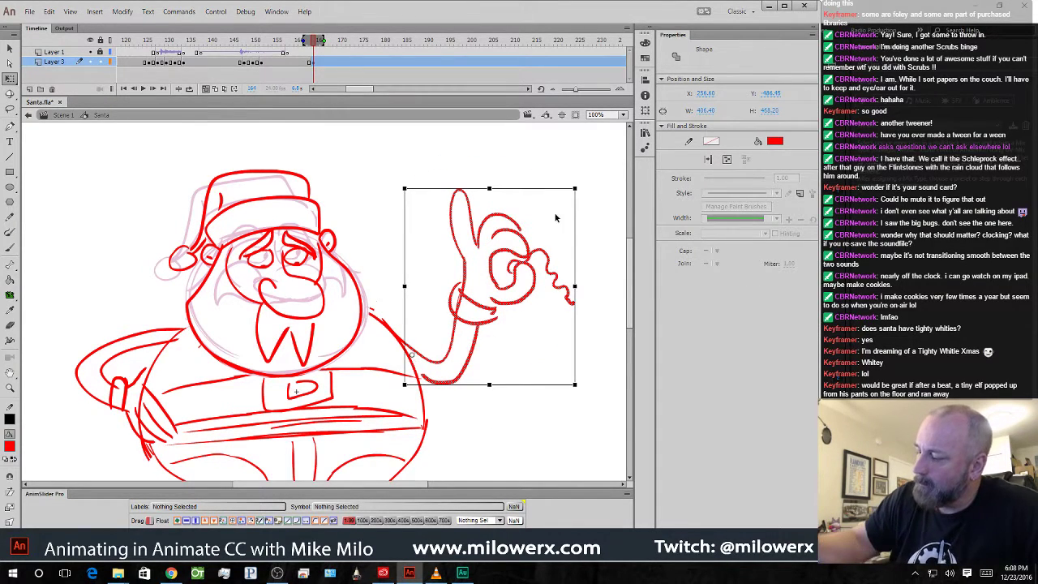
mouse_move(582, 197)
mouse_down()
mouse_move(573, 173)
mouse_move(558, 172)
mouse_up()
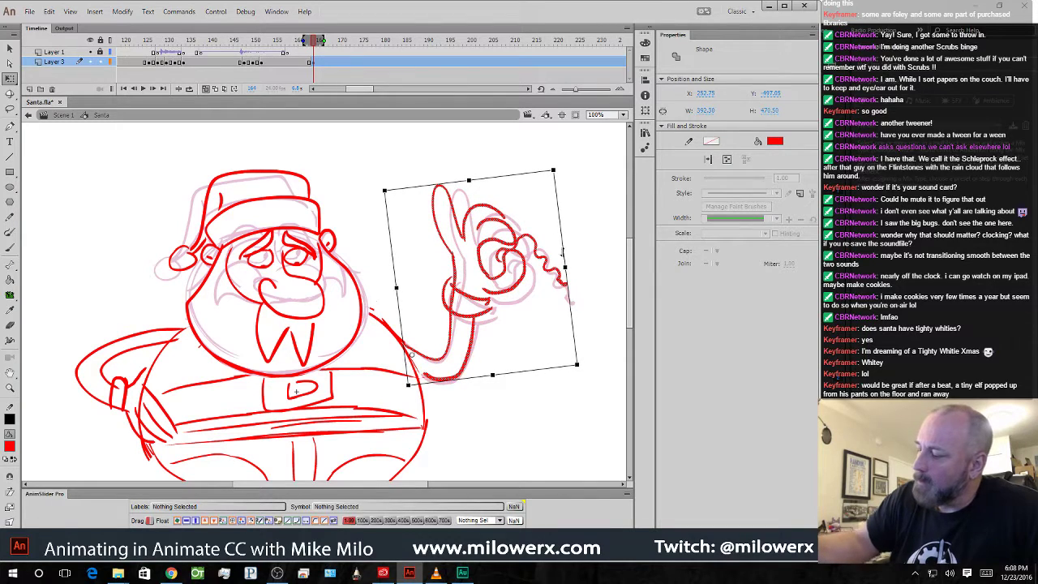
drag(565, 267, 569, 267)
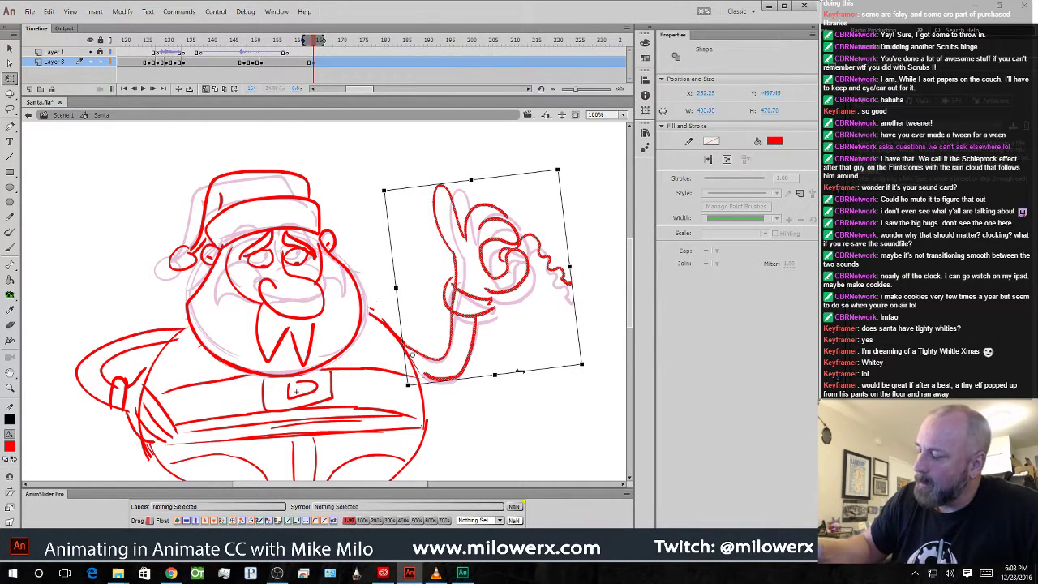
drag(578, 334, 574, 325)
click(592, 302)
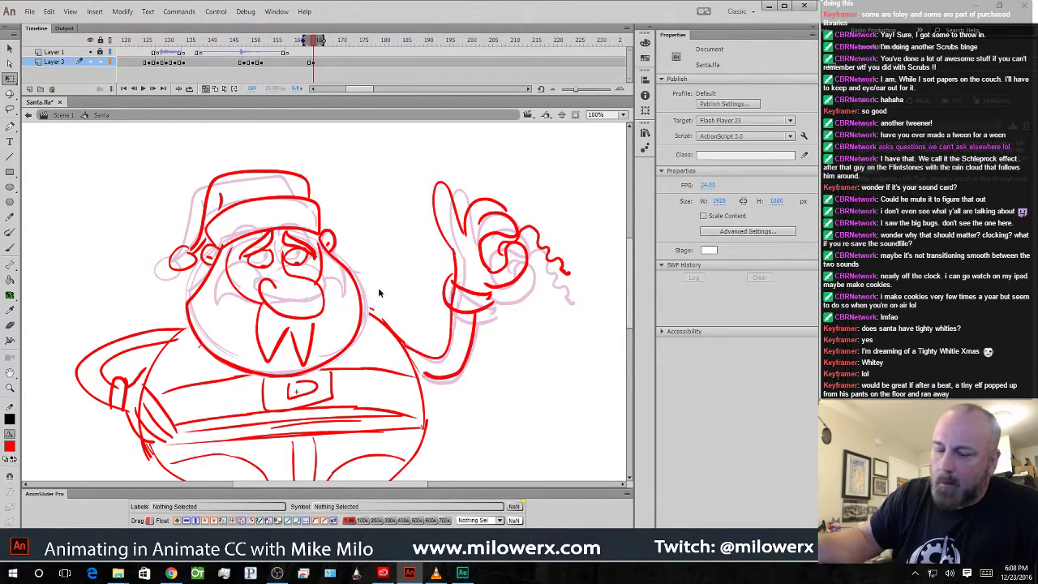
- Touch up the raised arm's cuff with the brush, turn off onion skinning, and select all artwork on frame 164
click(10, 247)
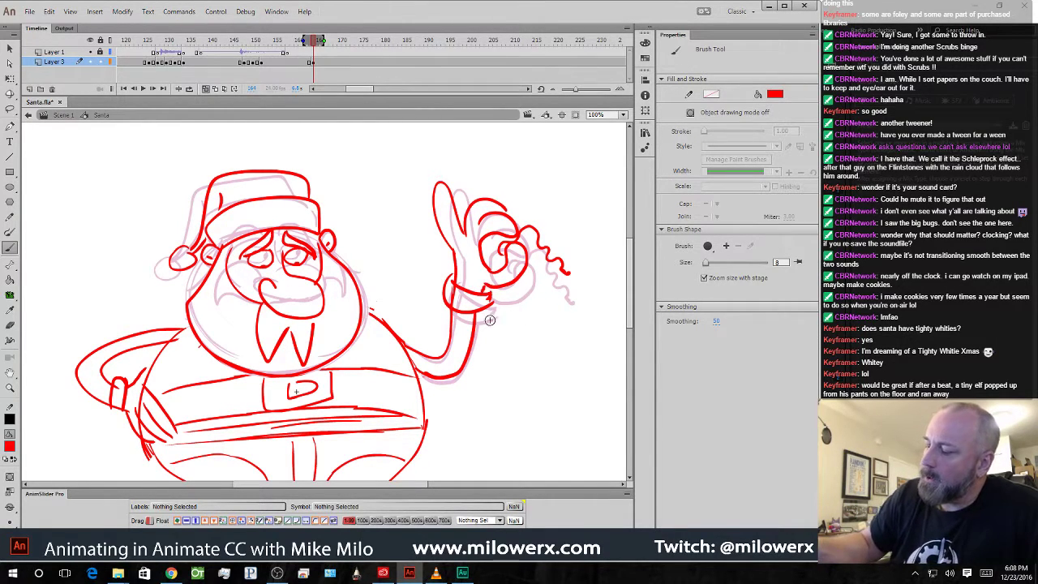
click(206, 89)
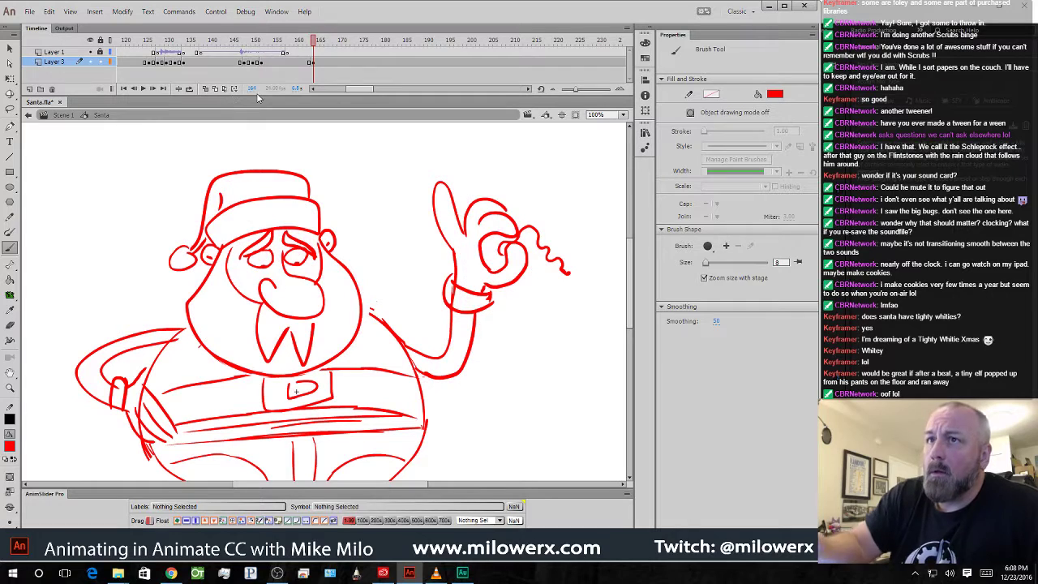
drag(316, 42, 321, 65)
click(313, 63)
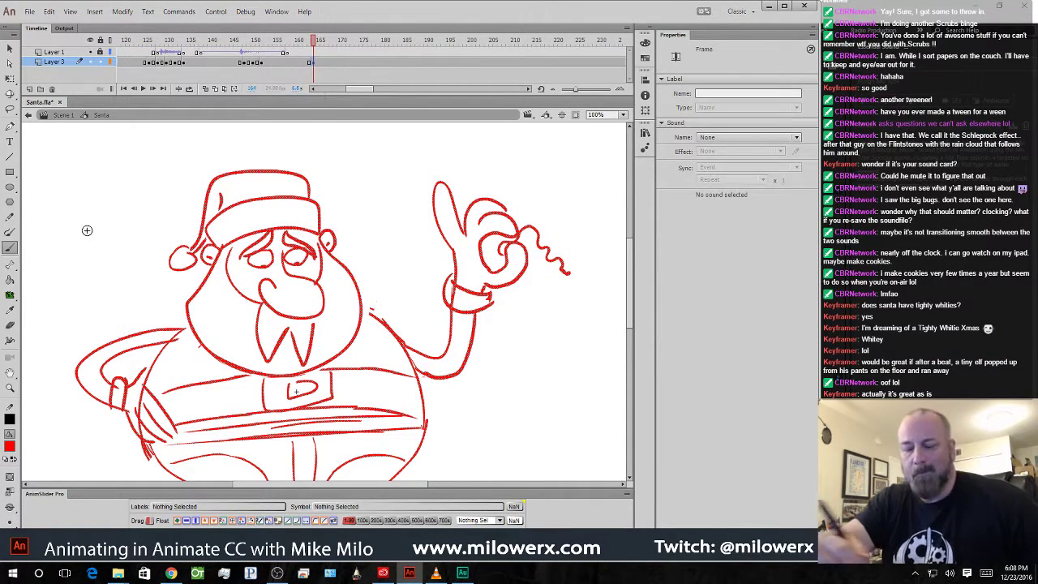
- Distort the whole Santa drawing with an envelope, stretching the head upward and bulging the bent elbow outward
click(10, 78)
key(ctrl+a)
key(ctrl+minus)
drag(381, 329, 393, 307)
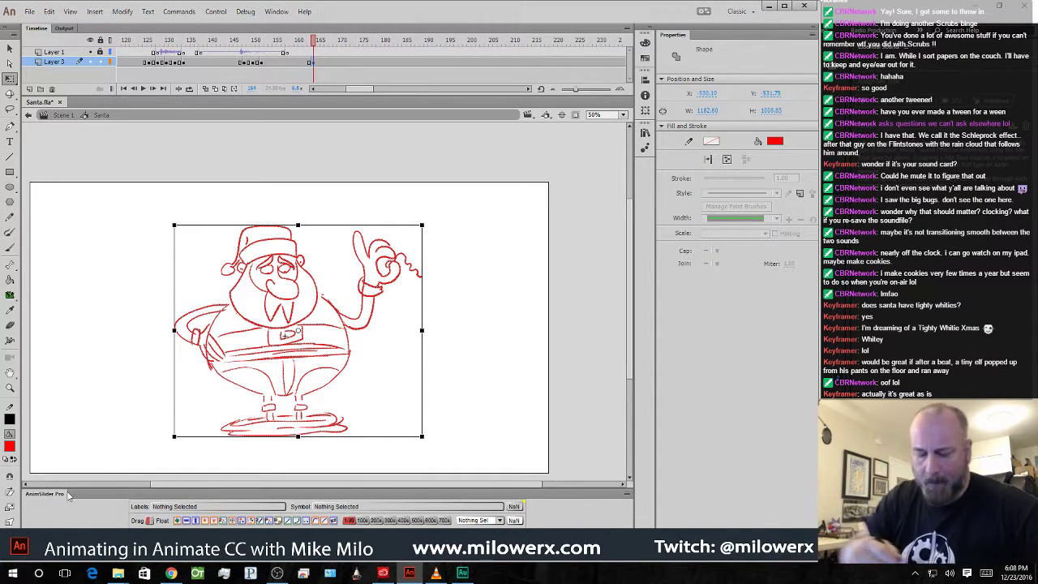
drag(299, 226, 296, 219)
drag(216, 224, 215, 219)
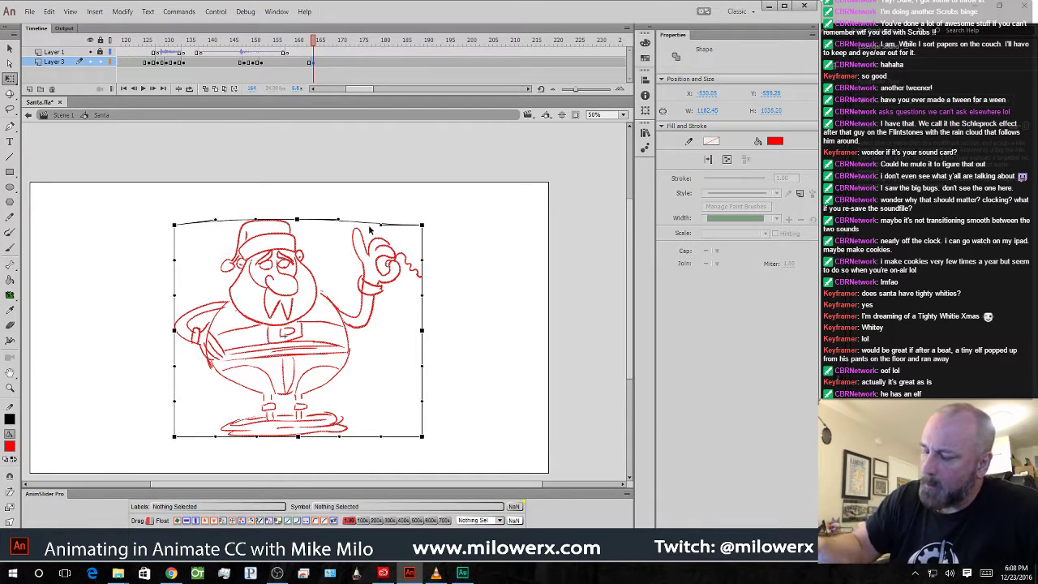
drag(377, 225, 383, 222)
drag(297, 220, 293, 216)
drag(174, 330, 168, 332)
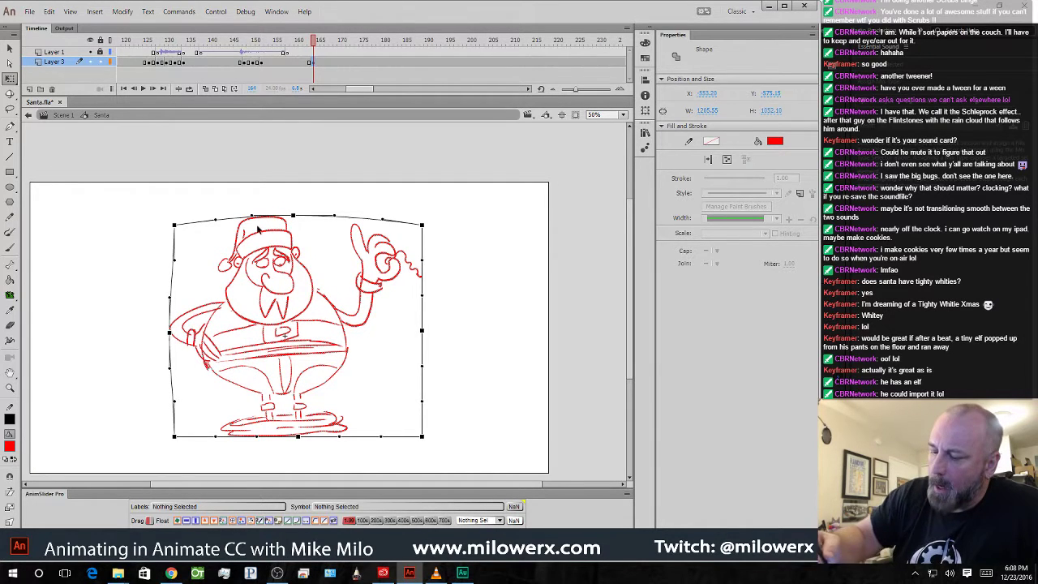
click(455, 349)
- Flip between the neighbouring poses, then insert a blank keyframe at frame 162 on Layer 3 and turn on onion skinning
key(comma)
key(period)
key(comma)
key(period)
mouse_move(310, 46)
mouse_down()
mouse_move(243, 51)
mouse_move(336, 71)
mouse_move(302, 85)
mouse_move(307, 68)
mouse_move(311, 78)
mouse_up()
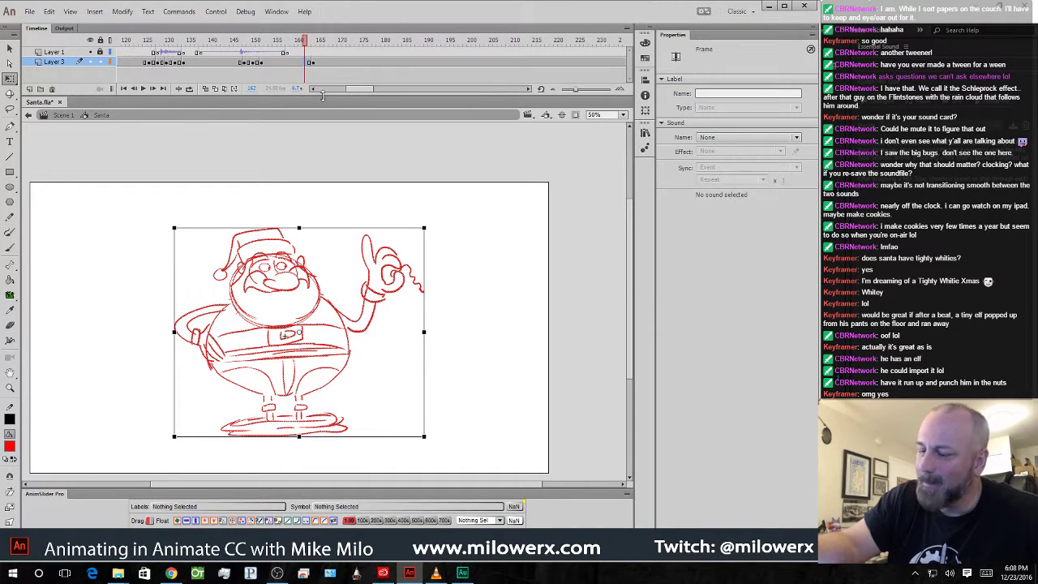
click(206, 89)
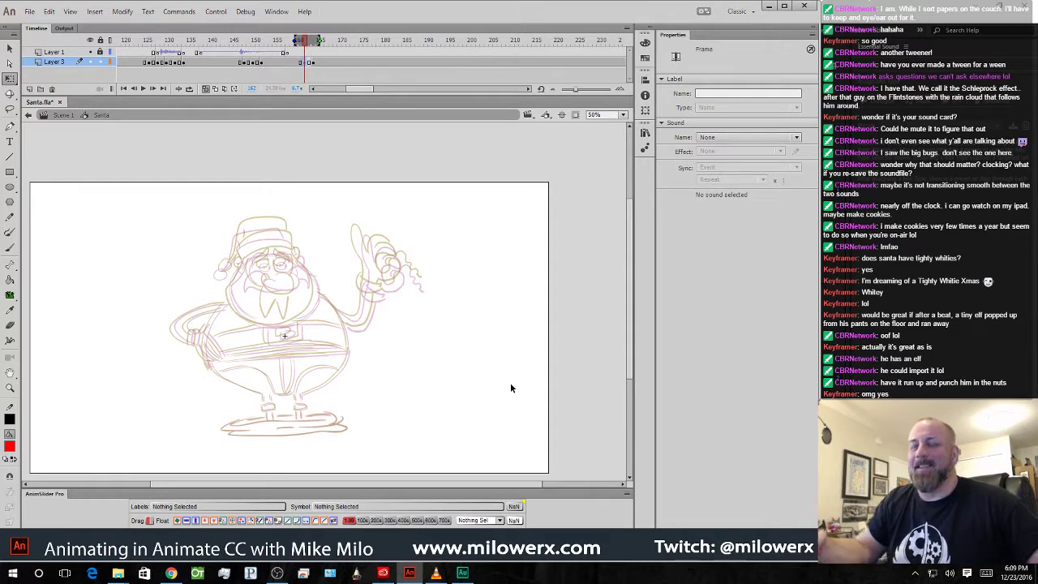
- Draw the in-between eyes, worried eyebrows and hat with brim and pom-pom, using both ghosted poses as guides
click(306, 270)
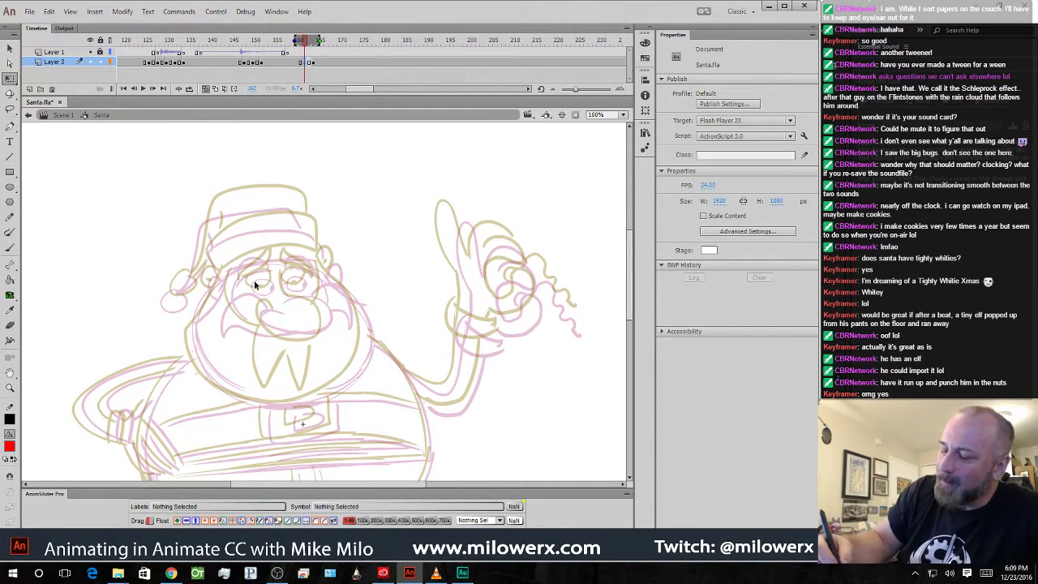
key(b)
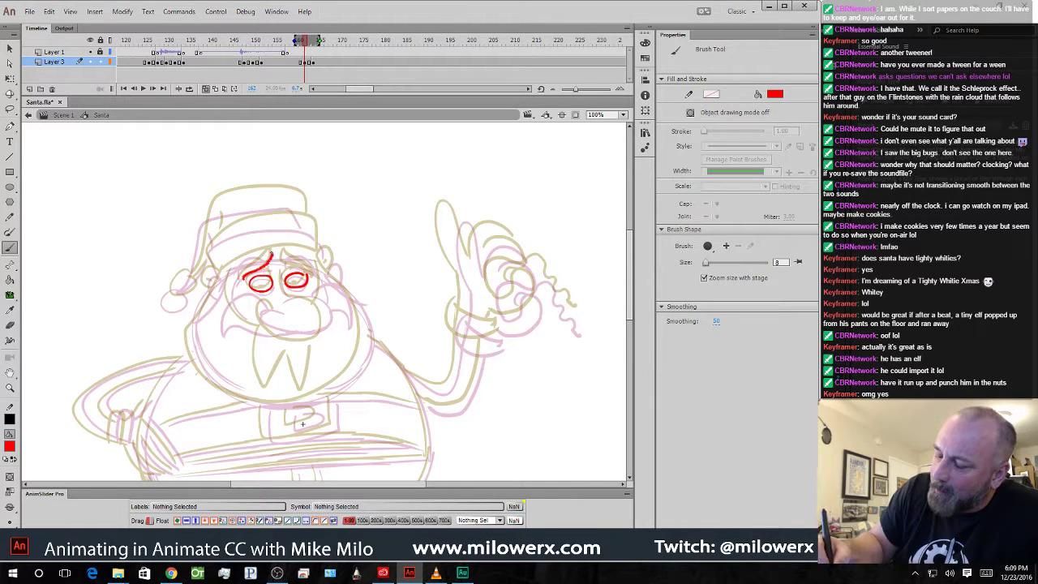
mouse_move(242, 272)
mouse_down()
mouse_move(313, 275)
mouse_move(264, 258)
mouse_move(320, 246)
mouse_up()
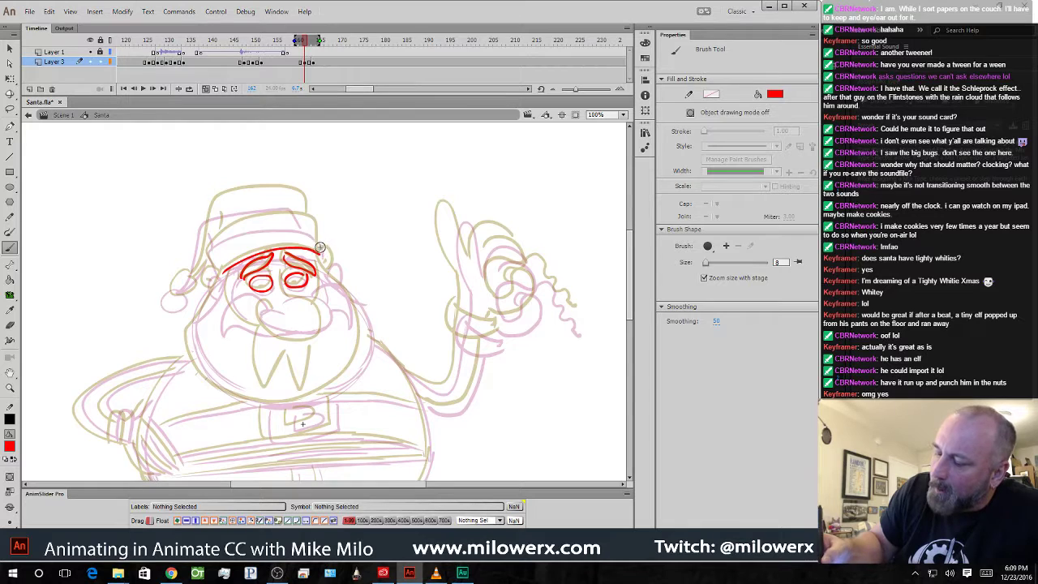
drag(281, 217, 224, 233)
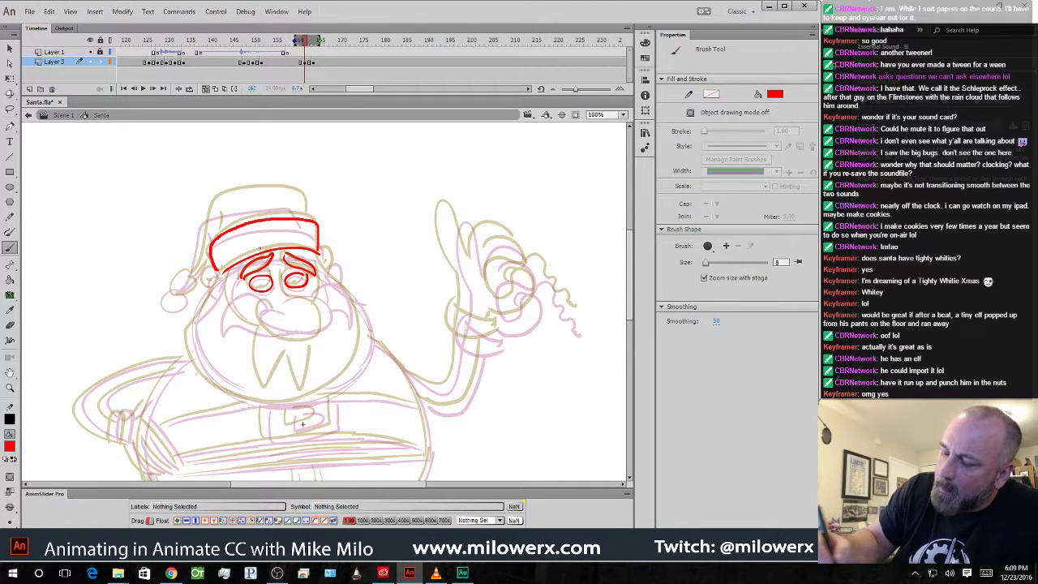
mouse_move(305, 220)
mouse_down()
mouse_move(243, 192)
mouse_move(212, 213)
mouse_move(191, 279)
mouse_up()
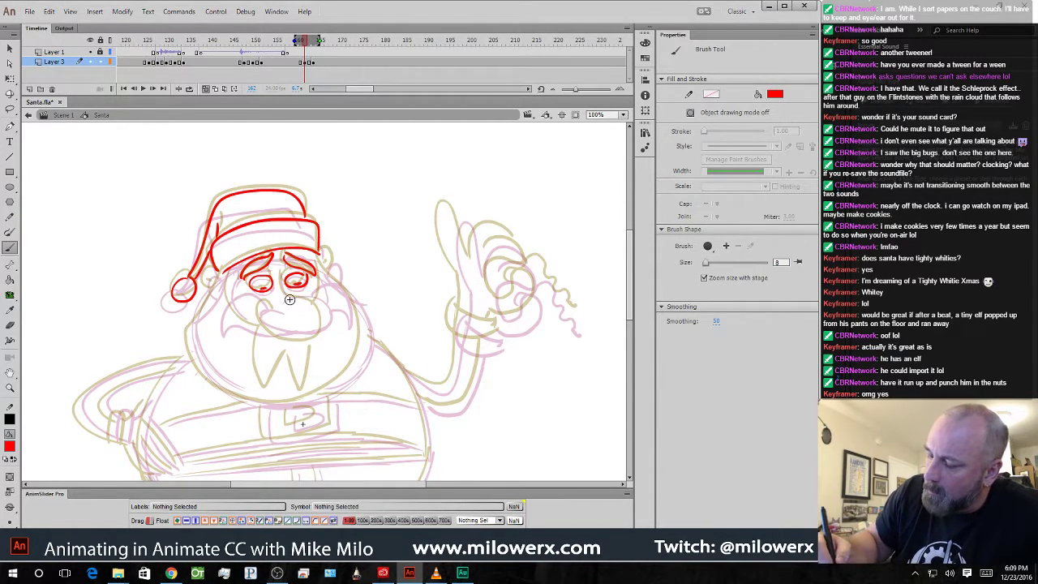
- Draw the in-between nose, spread mustache, face and beard outline, and both ears on frame 162
mouse_move(275, 331)
mouse_down()
mouse_move(266, 308)
mouse_move(239, 366)
mouse_move(283, 337)
mouse_move(321, 361)
mouse_move(301, 342)
mouse_up()
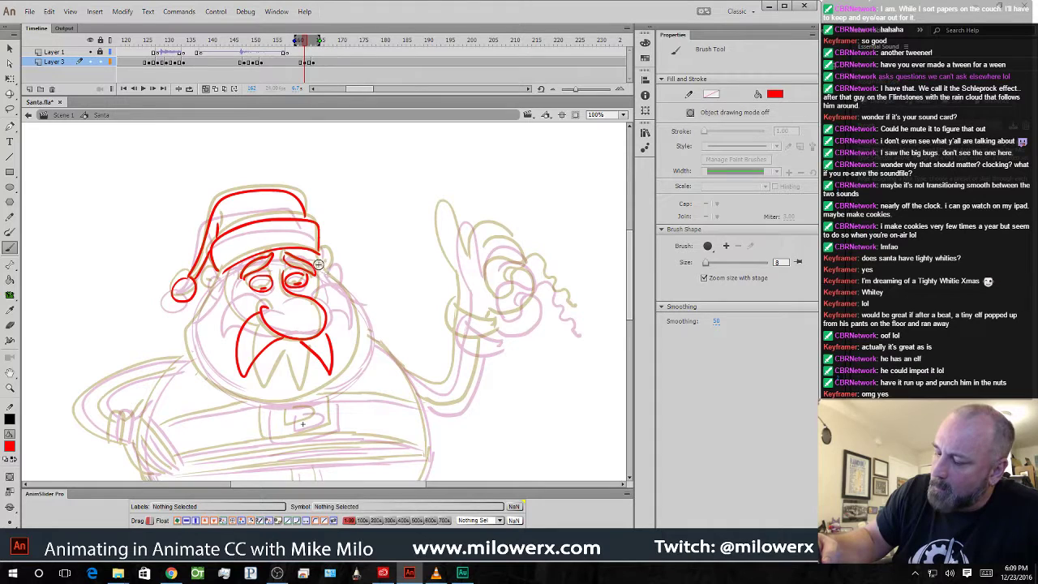
mouse_move(320, 255)
mouse_down()
mouse_move(361, 323)
mouse_move(349, 369)
mouse_move(314, 395)
mouse_move(274, 404)
mouse_move(234, 394)
mouse_move(206, 370)
mouse_move(191, 338)
mouse_move(208, 299)
mouse_up()
mouse_move(325, 257)
mouse_down()
mouse_move(340, 266)
mouse_move(329, 280)
mouse_up()
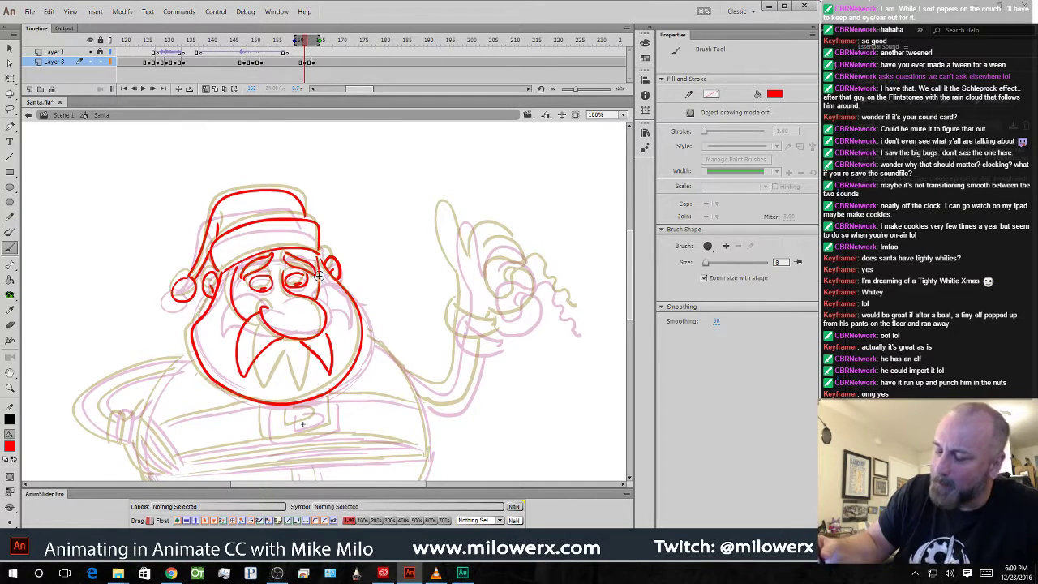
scroll(476, 405, down, 3)
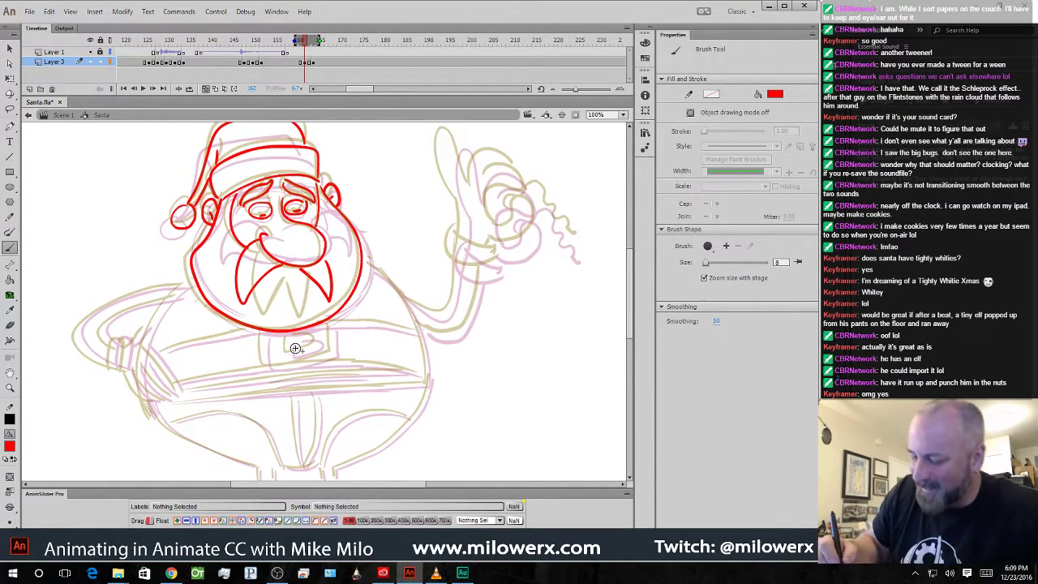
mouse_move(291, 341)
mouse_down()
mouse_move(320, 340)
mouse_move(291, 339)
mouse_move(317, 359)
mouse_move(265, 351)
mouse_up()
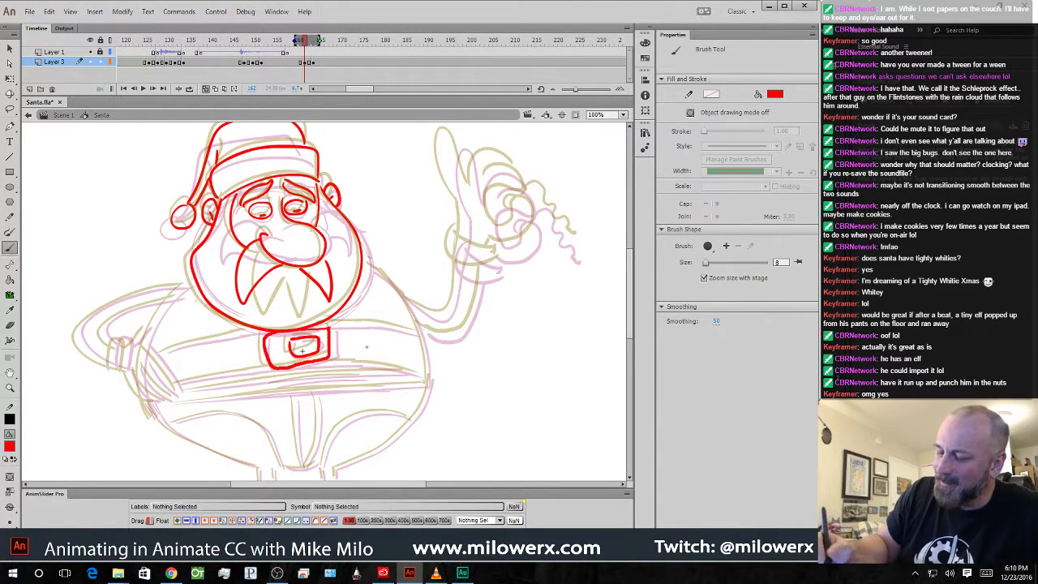
drag(421, 338, 316, 324)
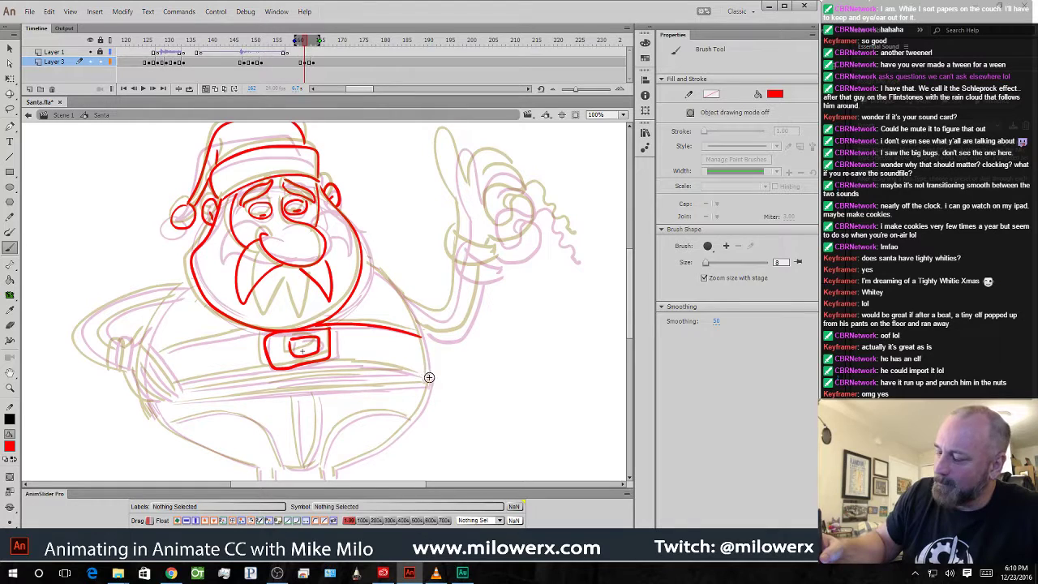
key(ctrl+z)
key(ctrl+z)
key(ctrl+z)
- Draw the in-between belt buckle and the upper and lower belt edges across Santa's belly
mouse_move(331, 326)
mouse_down()
mouse_move(332, 351)
mouse_move(320, 360)
mouse_move(279, 363)
mouse_move(271, 333)
mouse_up()
mouse_move(428, 343)
mouse_down()
mouse_move(359, 324)
mouse_move(330, 324)
mouse_up()
mouse_move(428, 376)
mouse_down()
mouse_move(332, 361)
mouse_move(175, 383)
mouse_up()
drag(262, 338, 158, 345)
- Draw the in-between bent arm with its cuff and the hand resting on the hip
drag(186, 284, 150, 341)
mouse_move(161, 287)
mouse_down()
mouse_move(85, 318)
mouse_move(77, 335)
mouse_move(116, 361)
mouse_move(123, 340)
mouse_move(119, 367)
mouse_up()
mouse_move(129, 311)
mouse_down()
mouse_move(102, 328)
mouse_move(173, 378)
mouse_move(144, 364)
mouse_up()
drag(178, 394, 126, 369)
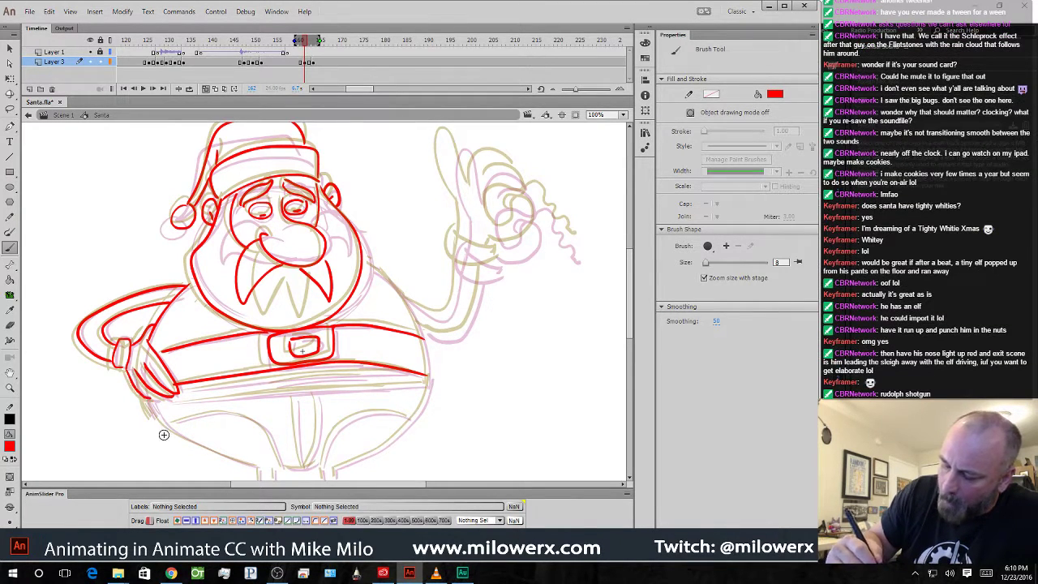
- Draw the torso's outer edge, the upper line of the raised arm and the glove cuff
mouse_move(366, 261)
mouse_down()
mouse_move(412, 310)
mouse_move(429, 375)
mouse_up()
drag(526, 363, 428, 413)
drag(323, 355, 327, 287)
drag(357, 318, 370, 298)
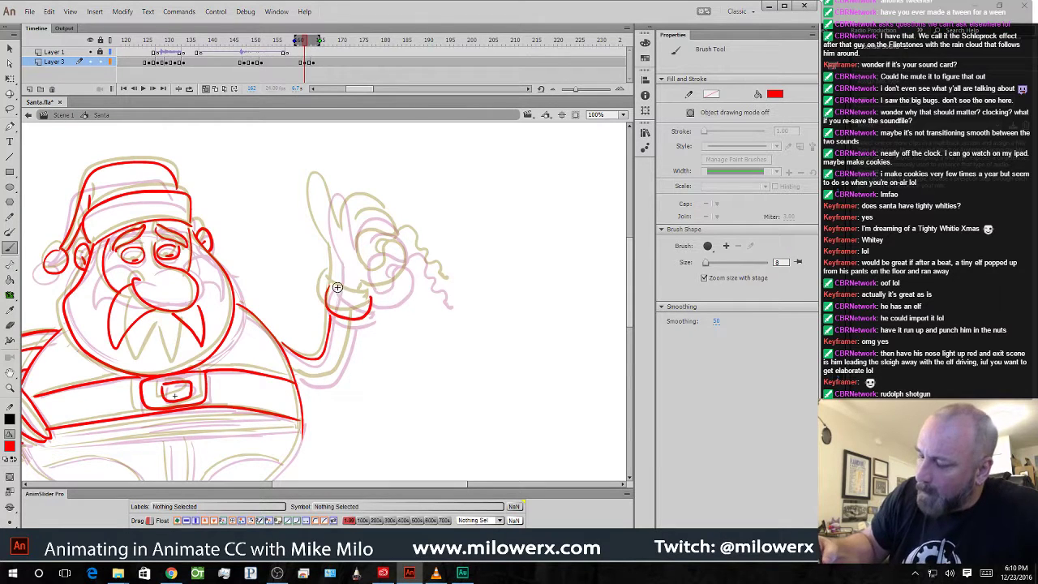
- Draw the raised hand with its upright finger, curled fingers and pinching loop between the two ghosted poses
drag(325, 234, 315, 177)
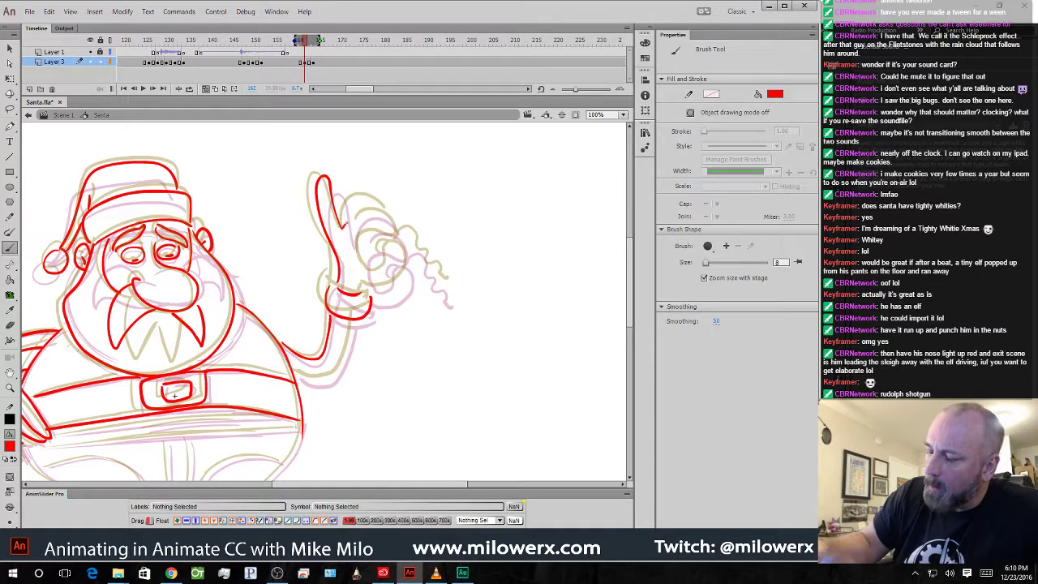
drag(350, 236, 379, 218)
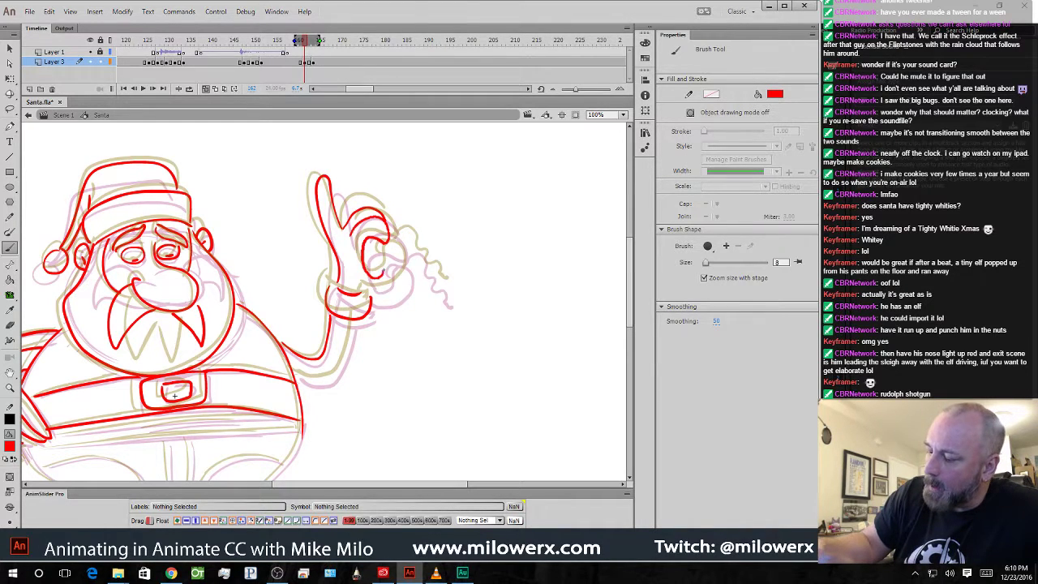
drag(395, 256, 388, 289)
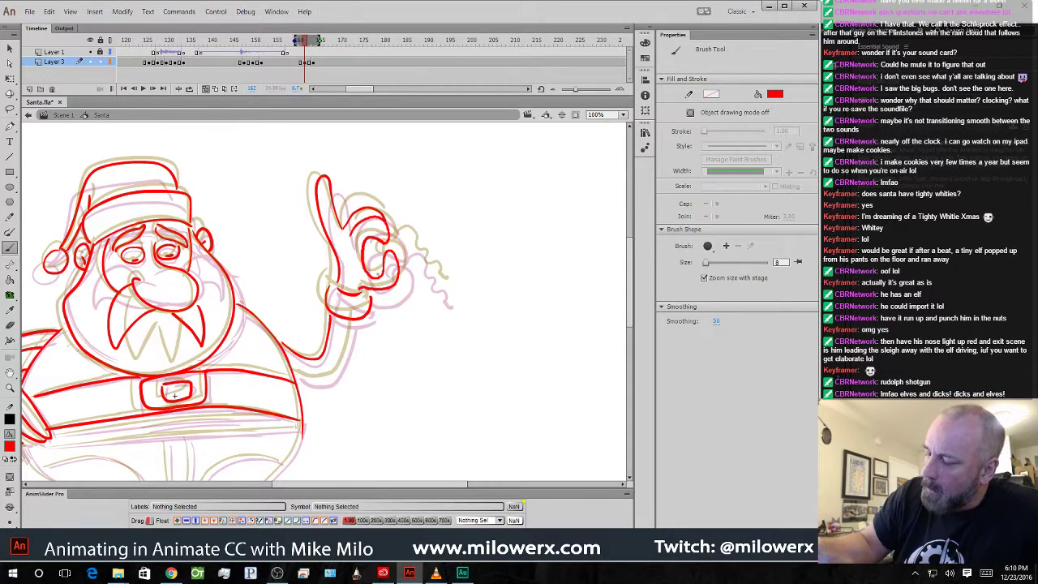
drag(395, 241, 383, 256)
- Rework the pinching fingers, then draw the wavy strand beside the hand and the raised arm's lower edge
key(ctrl+z)
key(ctrl+z)
key(ctrl+z)
key(ctrl+z)
key(ctrl+z)
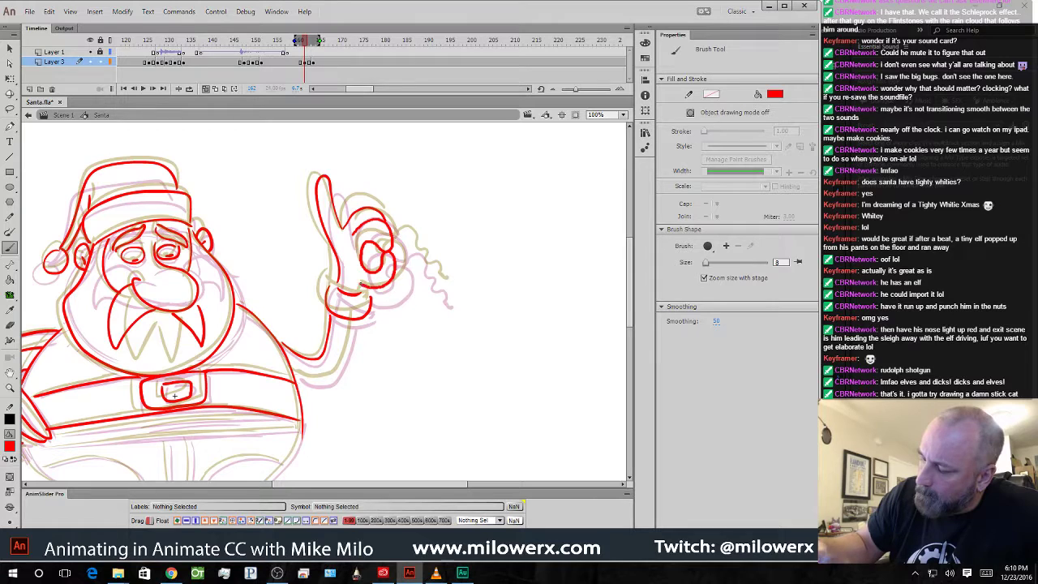
key(ctrl+z)
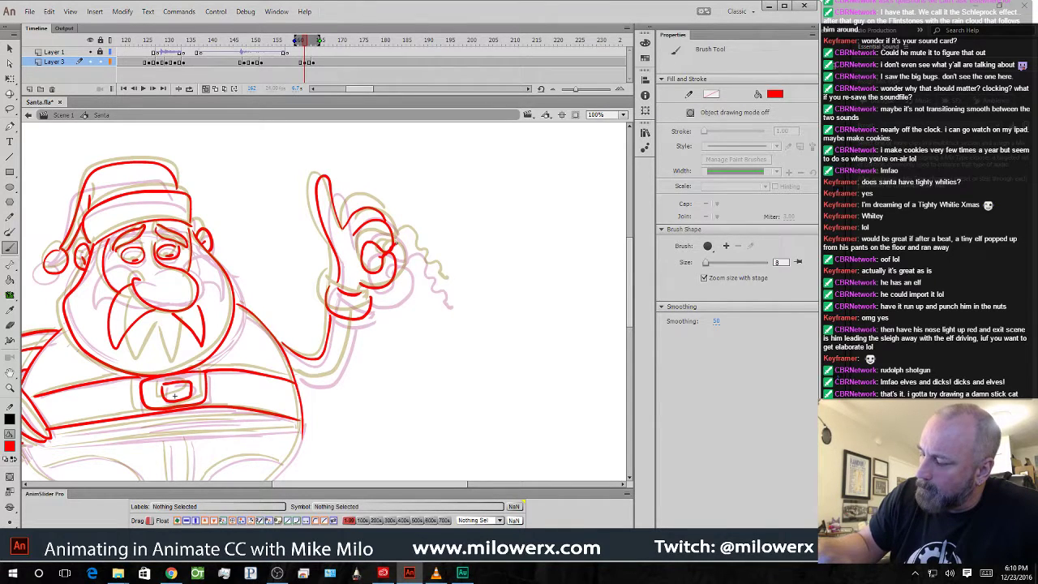
mouse_move(356, 316)
mouse_down()
mouse_move(335, 374)
mouse_move(296, 373)
mouse_up()
drag(438, 365, 482, 315)
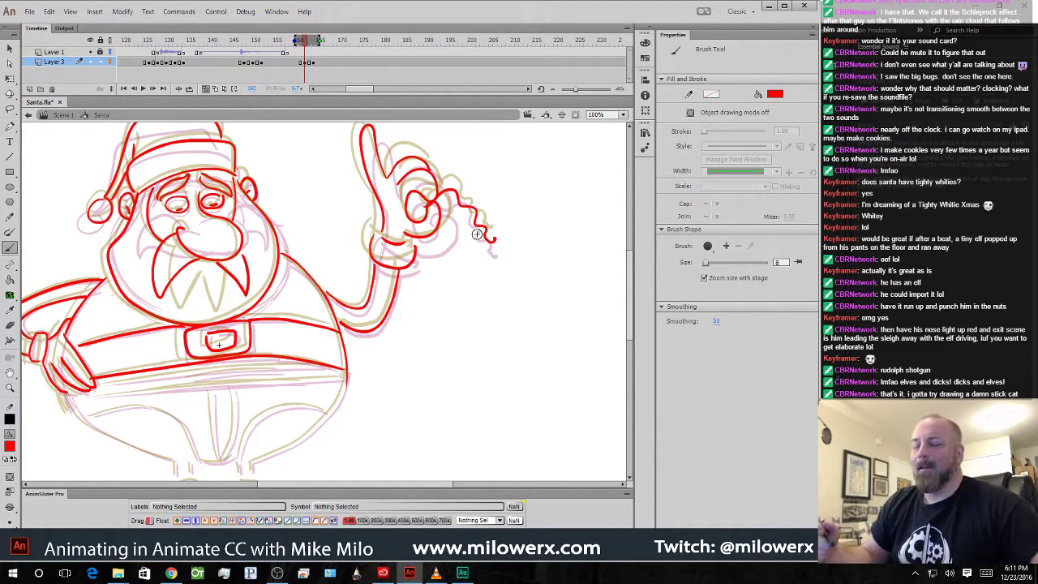
- Draw the belly's lower outline and the underwear with waistband, leg openings and centre seam
drag(418, 372, 521, 280)
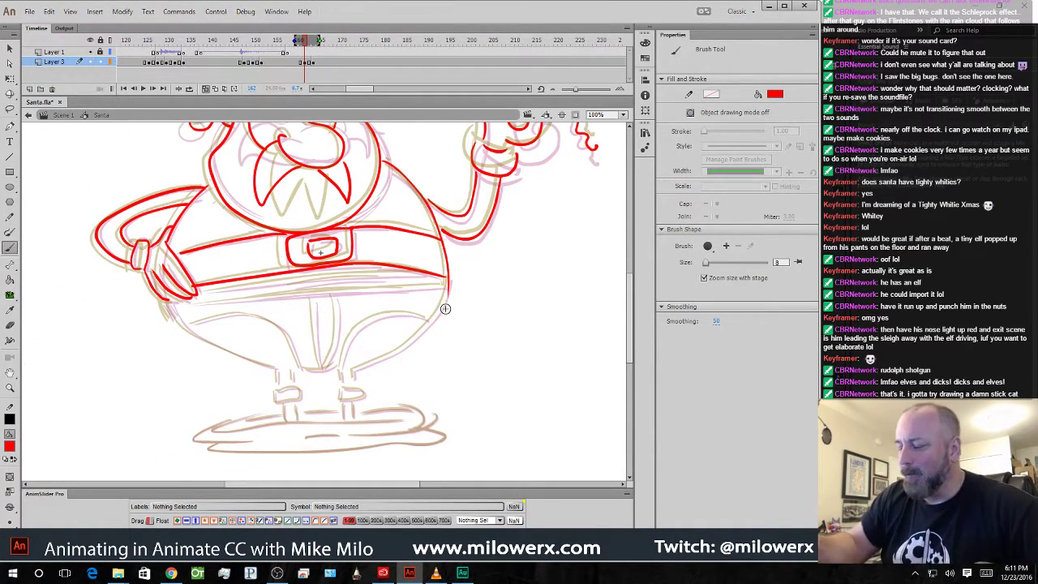
mouse_move(447, 285)
mouse_down()
mouse_move(408, 345)
mouse_move(353, 371)
mouse_up()
mouse_move(409, 316)
mouse_down()
mouse_move(380, 318)
mouse_move(346, 348)
mouse_move(343, 369)
mouse_move(299, 371)
mouse_up()
mouse_move(314, 293)
mouse_down()
mouse_move(318, 369)
mouse_move(340, 360)
mouse_up()
mouse_move(446, 286)
mouse_down()
mouse_move(173, 301)
mouse_move(248, 359)
mouse_move(308, 360)
mouse_move(237, 316)
mouse_move(191, 327)
mouse_up()
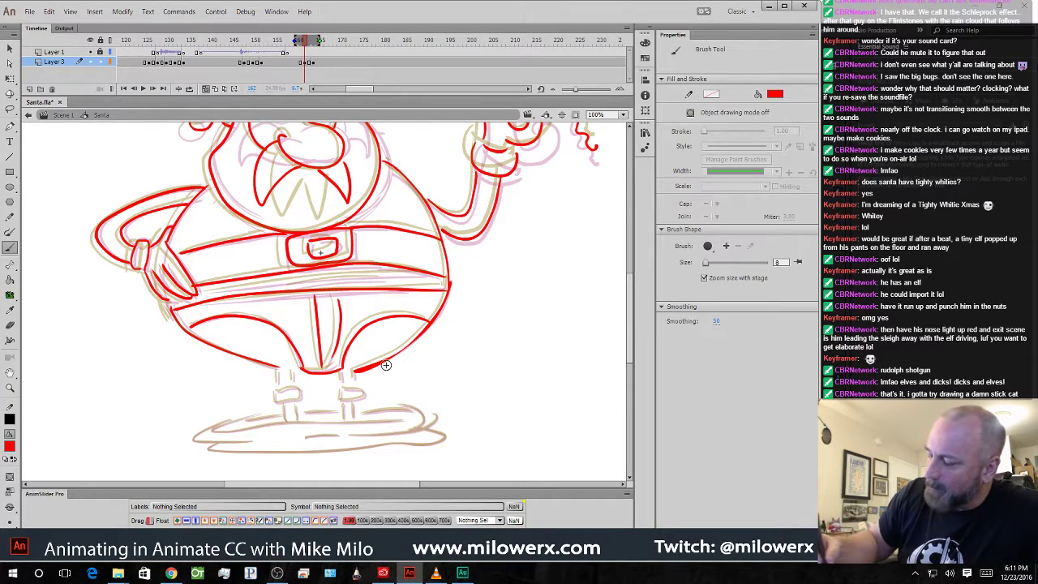
- Draw both thin legs with their sock bands and the flat oval shape on the ground beneath them
mouse_move(278, 369)
mouse_down()
mouse_move(280, 390)
mouse_move(299, 400)
mouse_move(281, 390)
mouse_up()
drag(341, 371, 343, 383)
mouse_move(355, 371)
mouse_down()
mouse_move(344, 416)
mouse_move(353, 417)
mouse_up()
drag(285, 404, 286, 420)
drag(295, 404, 296, 420)
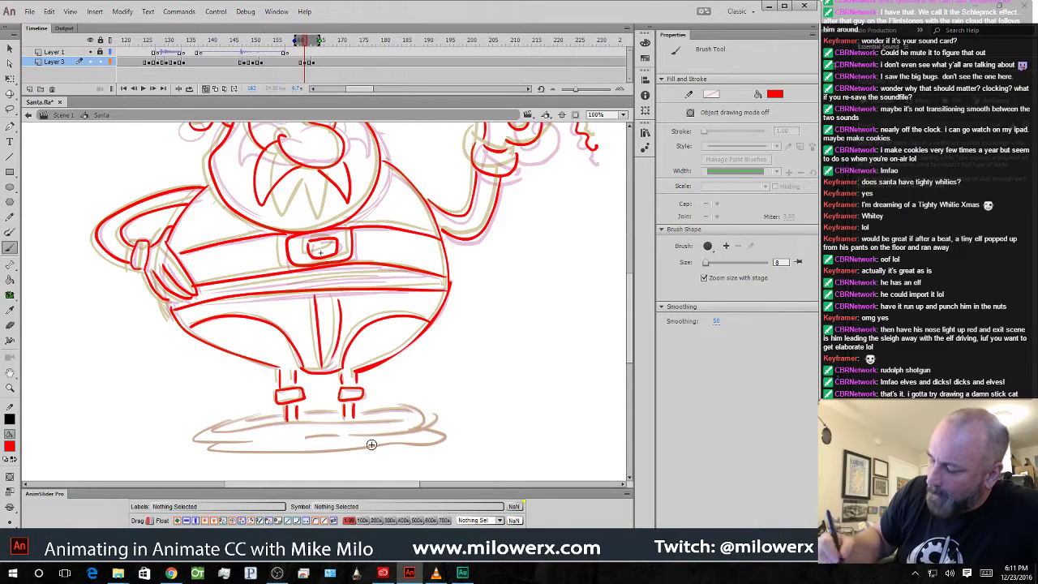
drag(397, 420, 215, 431)
mouse_move(352, 419)
mouse_down()
mouse_move(419, 412)
mouse_move(411, 430)
mouse_move(367, 432)
mouse_move(425, 417)
mouse_move(417, 431)
mouse_move(428, 431)
mouse_move(302, 452)
mouse_move(211, 448)
mouse_move(252, 440)
mouse_move(265, 415)
mouse_move(380, 434)
mouse_move(311, 439)
mouse_up()
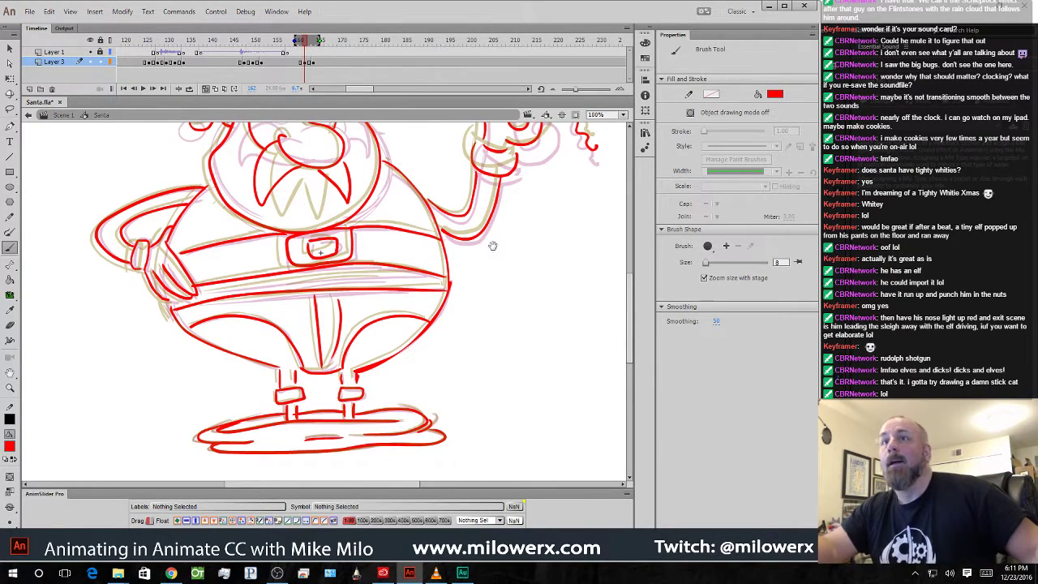
- Turn off onion skinning and scrub between frames 162 and 166 to check the finished in-between
key(ctrl+minus)
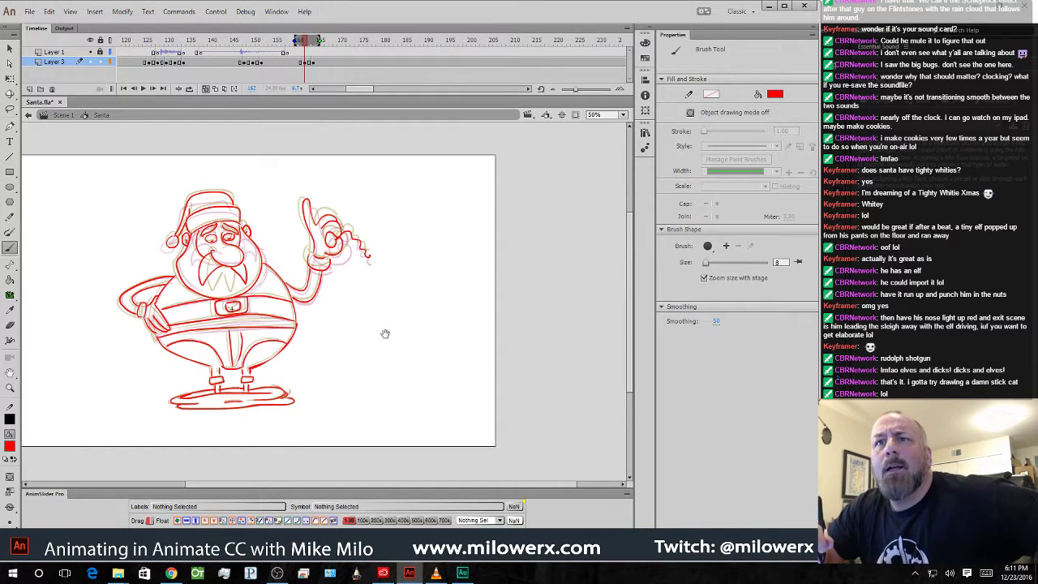
mouse_move(405, 319)
mouse_down()
mouse_move(531, 313)
mouse_move(526, 333)
mouse_up()
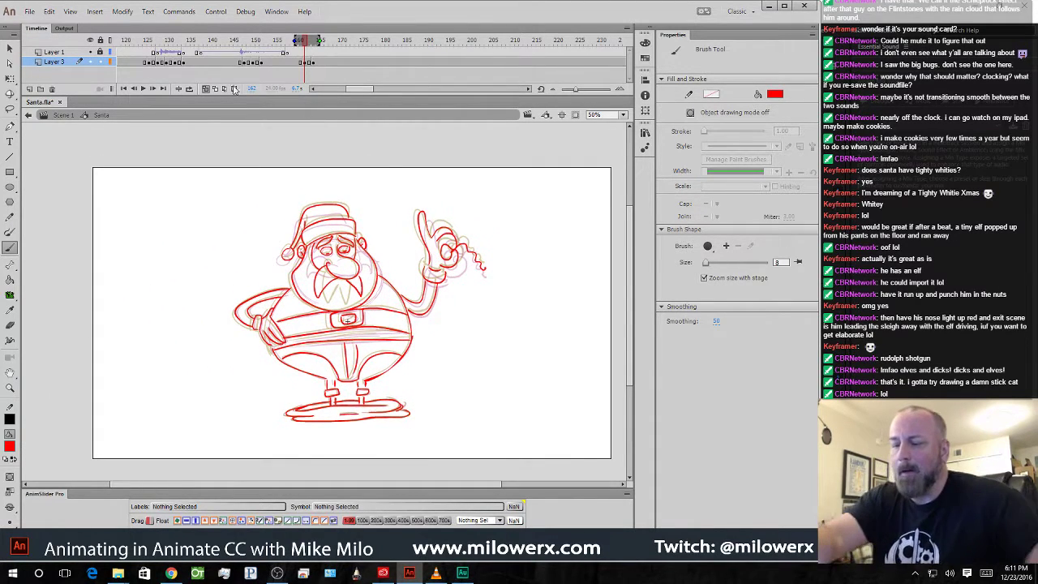
click(206, 89)
mouse_move(304, 42)
mouse_down()
mouse_move(260, 47)
mouse_move(331, 64)
mouse_move(323, 68)
mouse_up()
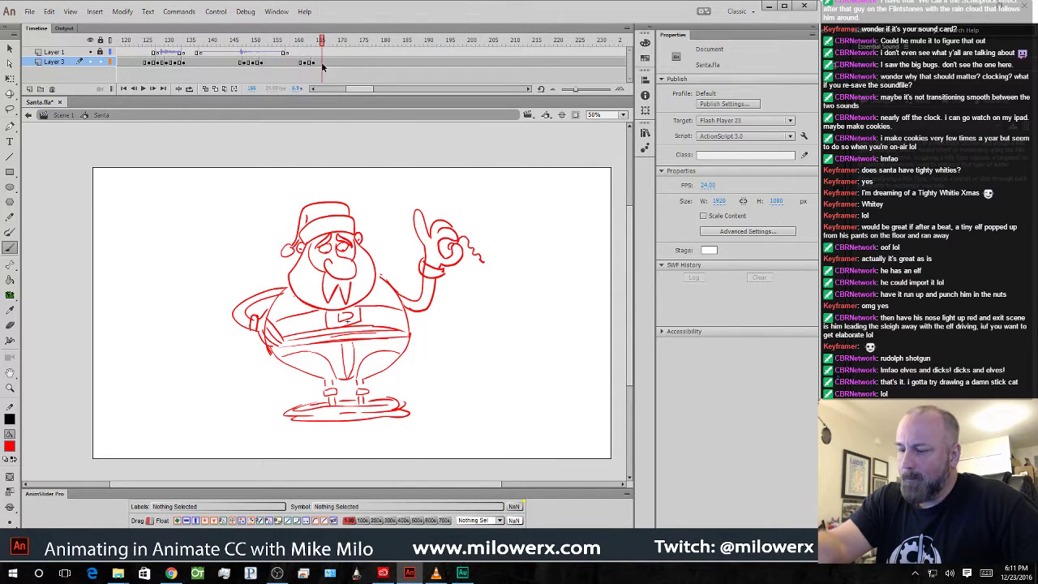
click(306, 63)
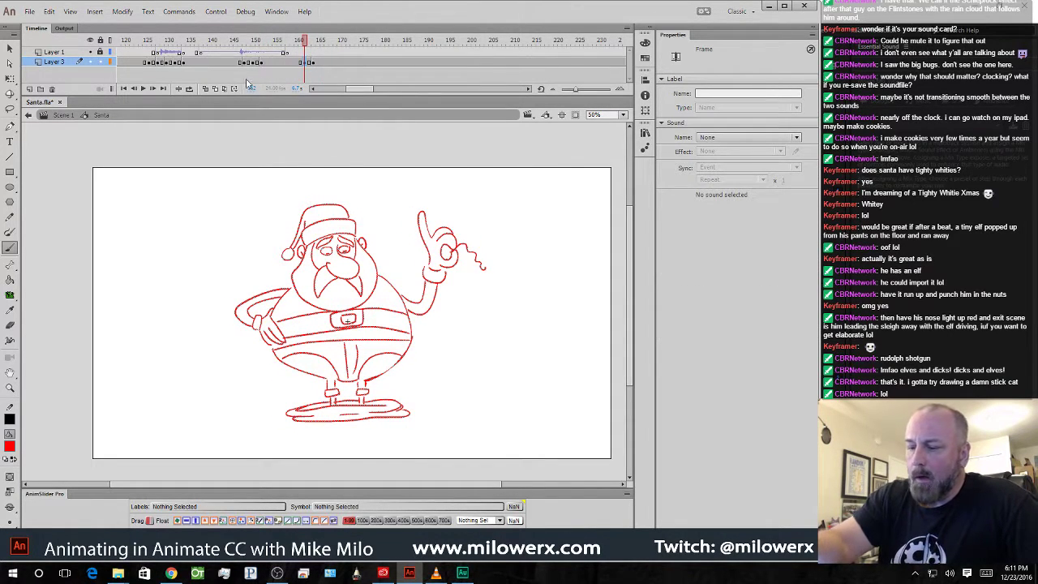
- Select the whole Santa drawing on frame 164 and skew its upper part slightly to the right
click(314, 62)
key(ctrl+a)
click(15, 81)
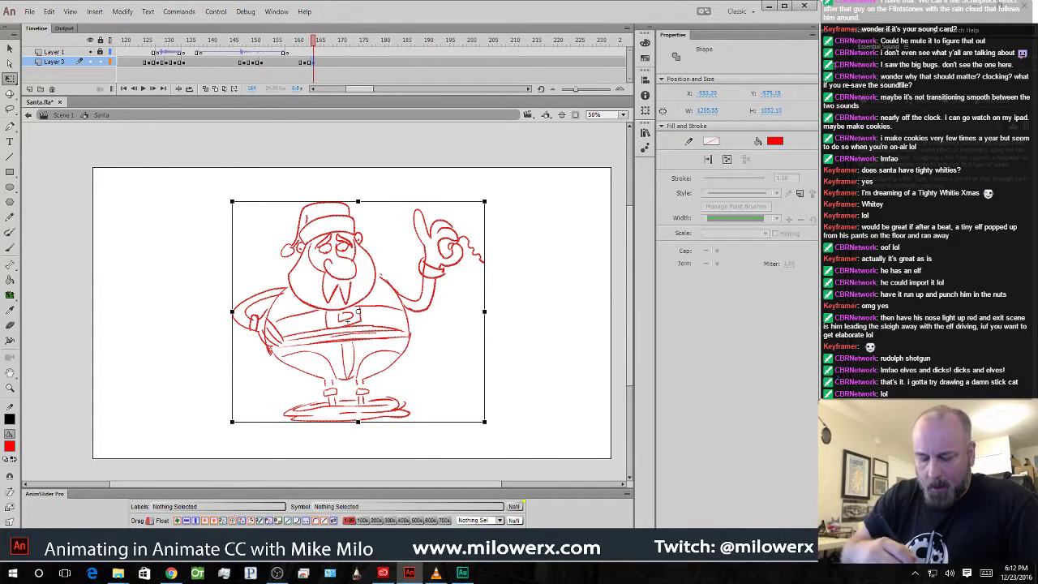
drag(361, 203, 368, 205)
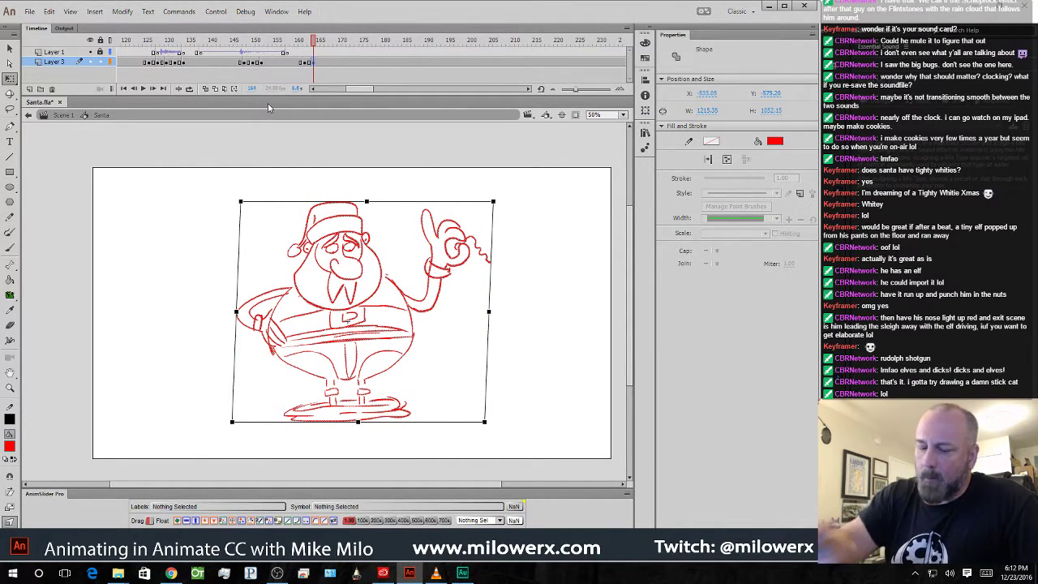
- Turn on onion skinning at frame 162 and skew and slightly squash the in-between drawing toward the right
key(comma)
key(comma)
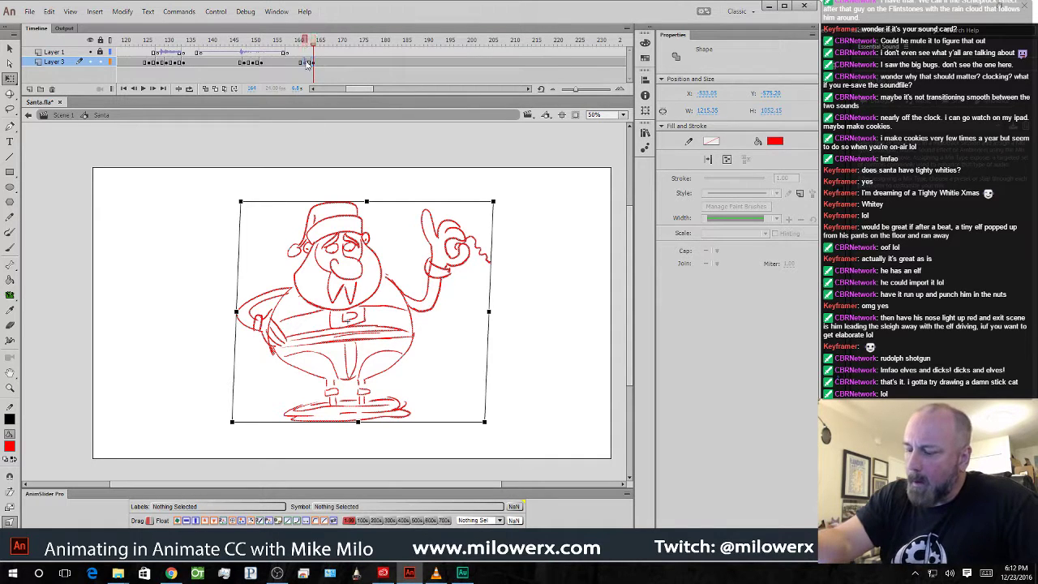
click(226, 90)
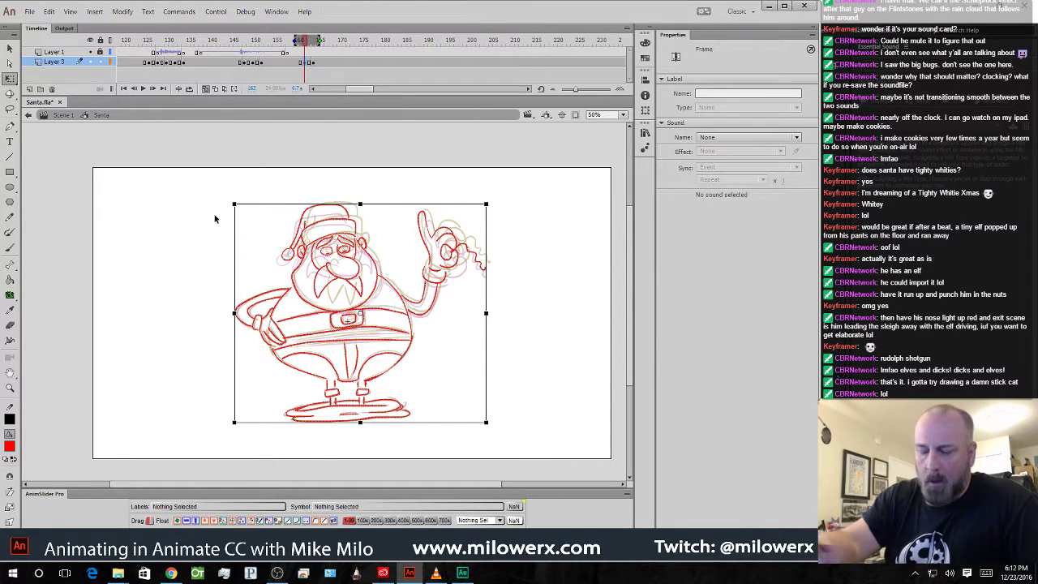
click(10, 521)
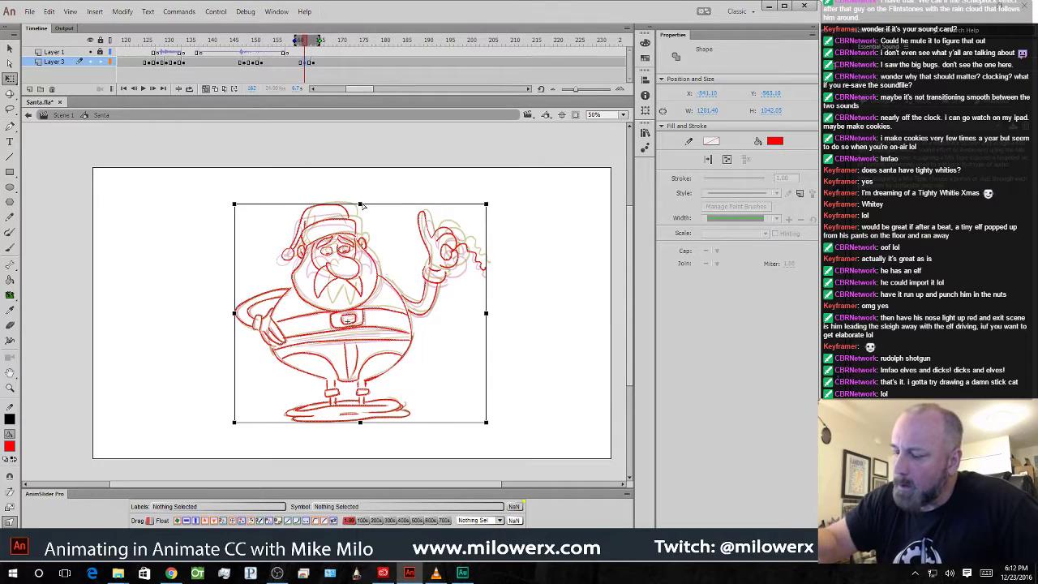
drag(363, 206, 367, 210)
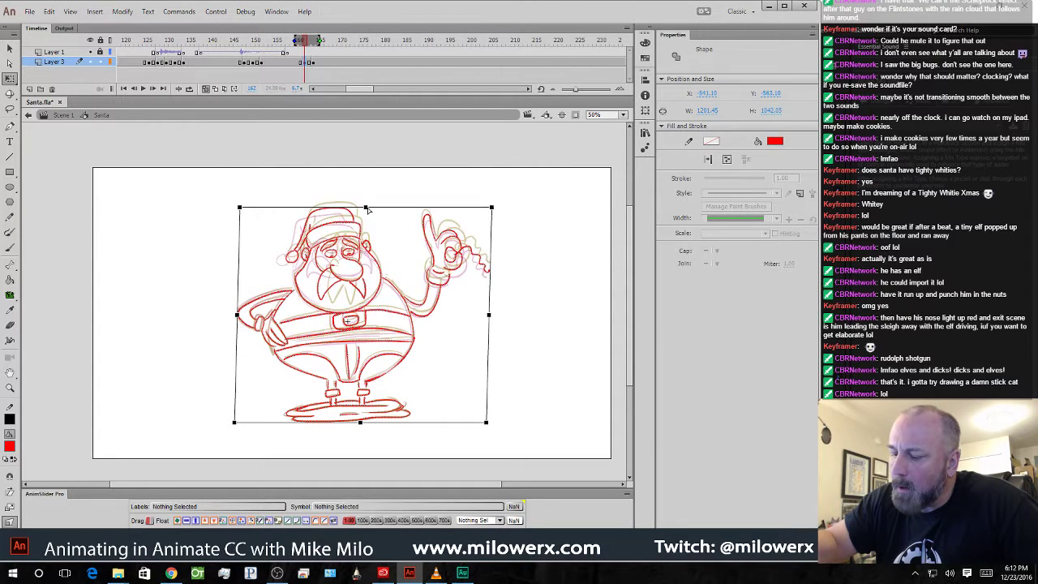
- Turn off onion skinning and scrub through the timeline to review the adjusted poses
click(384, 171)
click(209, 89)
click(286, 51)
mouse_move(243, 53)
mouse_down()
mouse_move(336, 72)
mouse_move(219, 71)
mouse_up()
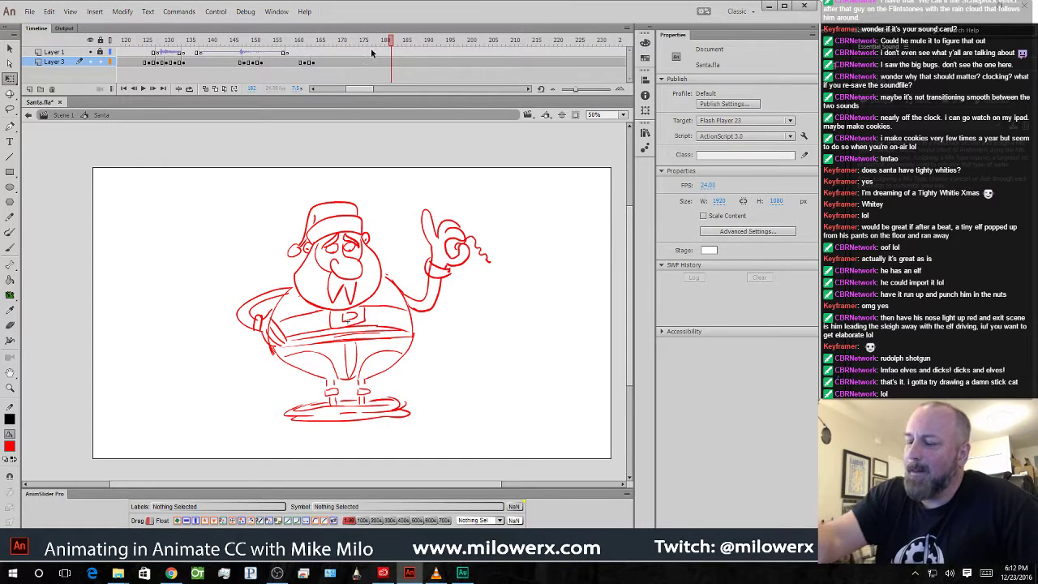
- Add a new layer above Layer 3 with a blank keyframe at frame 182
click(30, 89)
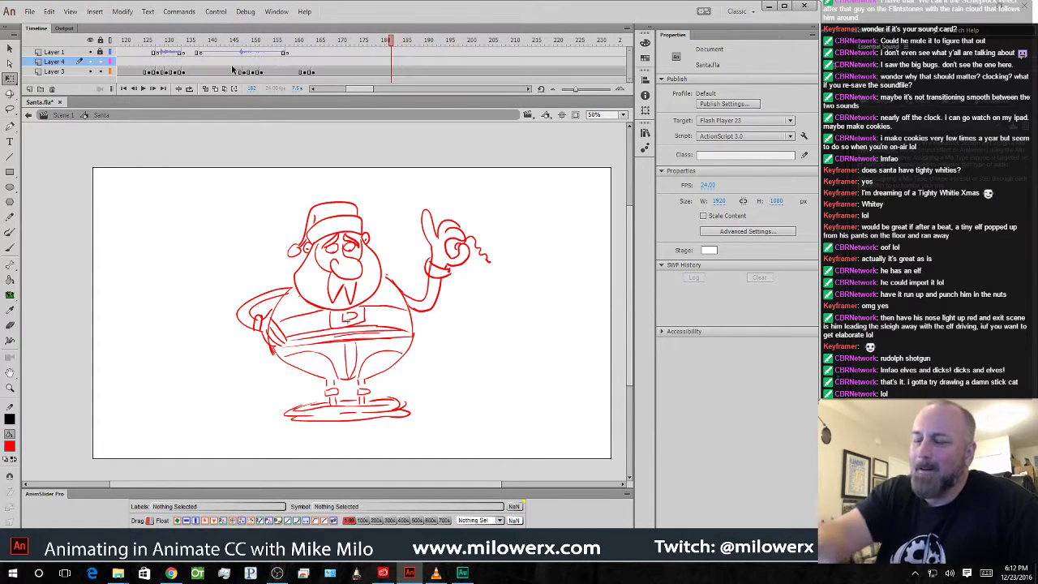
click(389, 63)
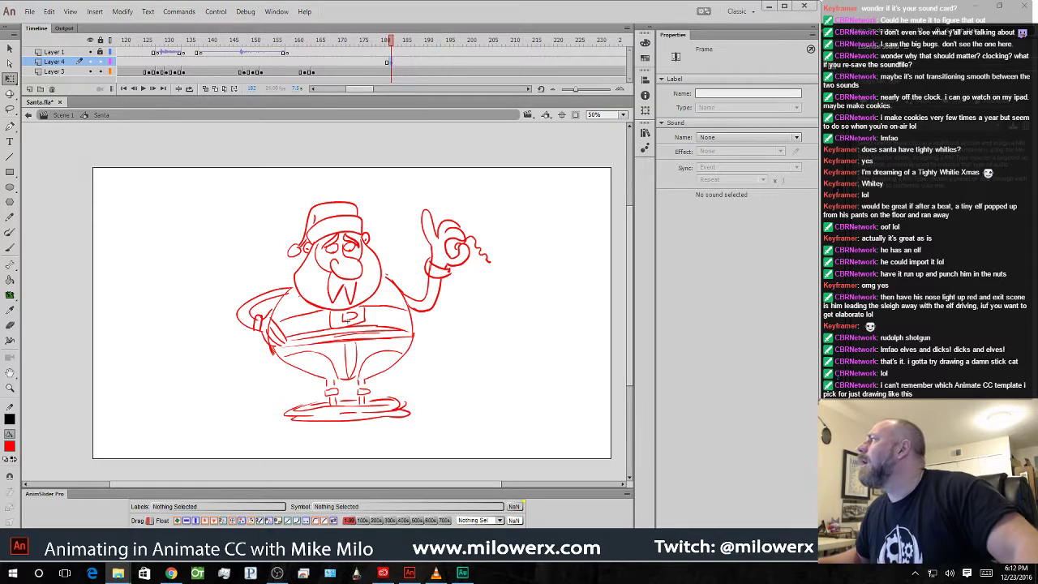
- Switch to File Explorer and search the SFX folder for "laughing"
drag(1037, 243, 459, 121)
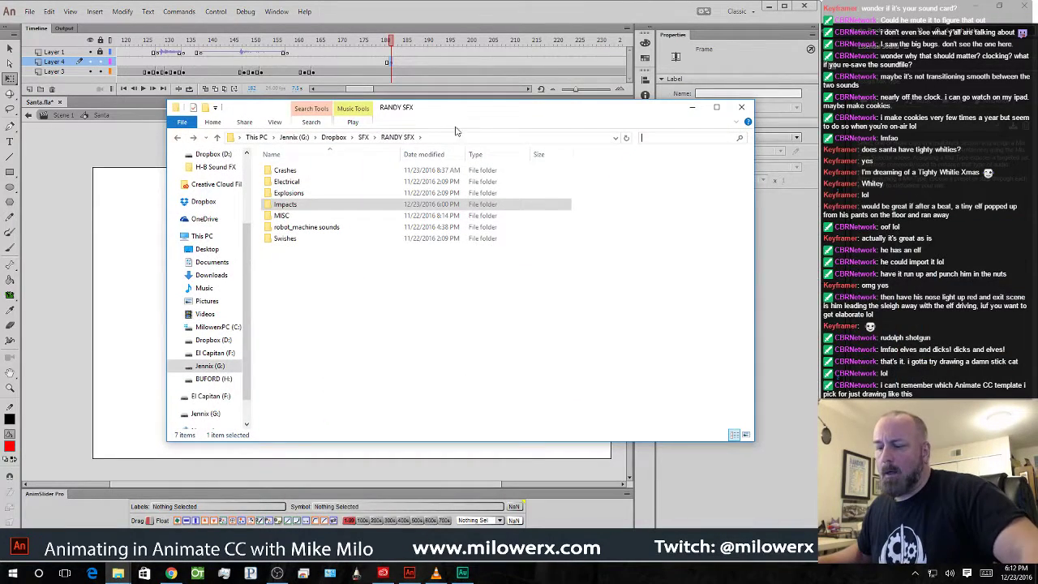
click(363, 137)
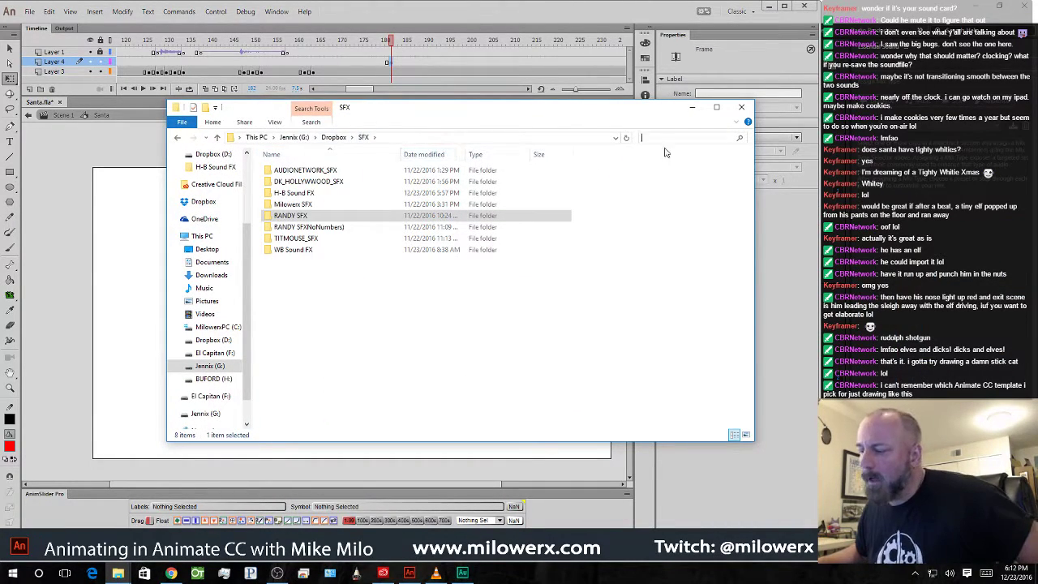
text(lau)
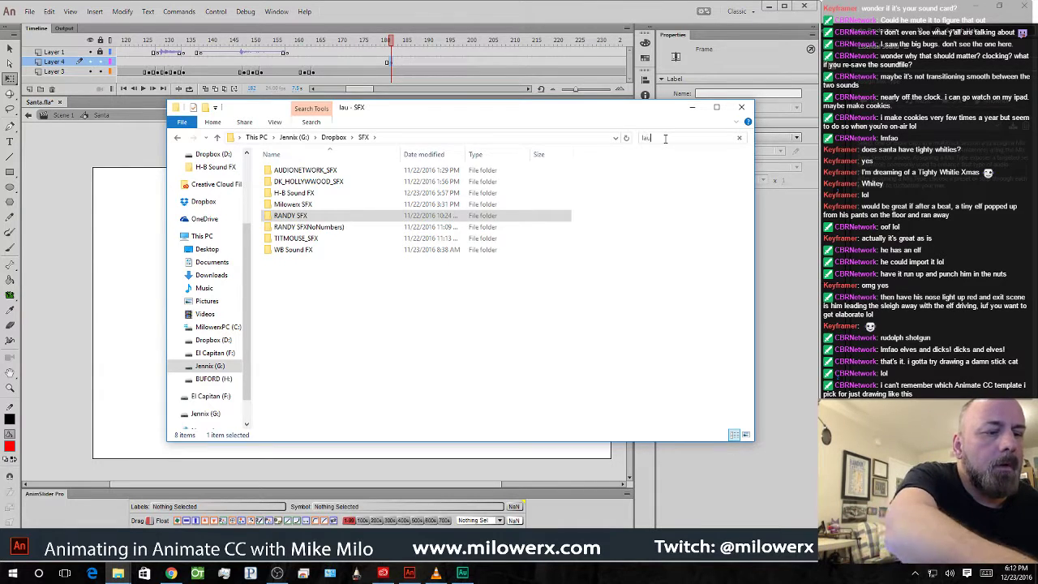
text(ghing)
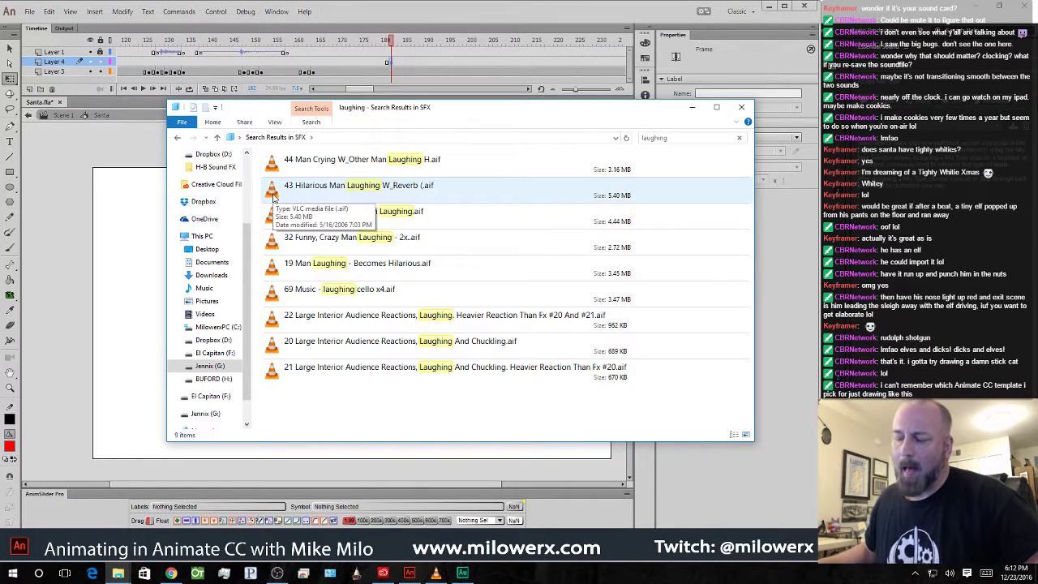
- Open "32 Funny, Crazy Man Laughing - 2x.aif" in Adobe Audition CC 2017.0 and make it the default for .aif files
click(274, 249)
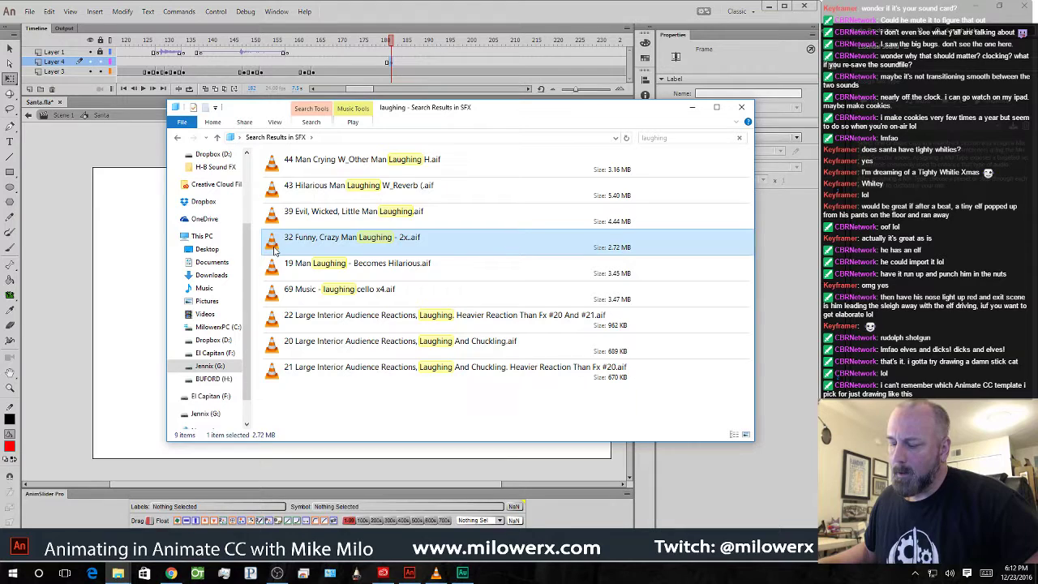
double_click(274, 252)
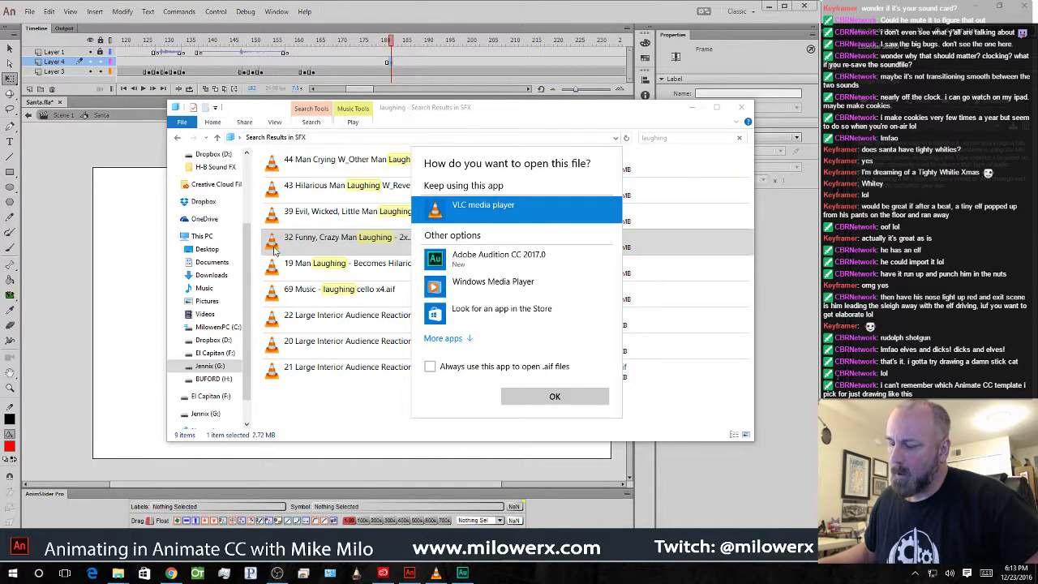
click(452, 259)
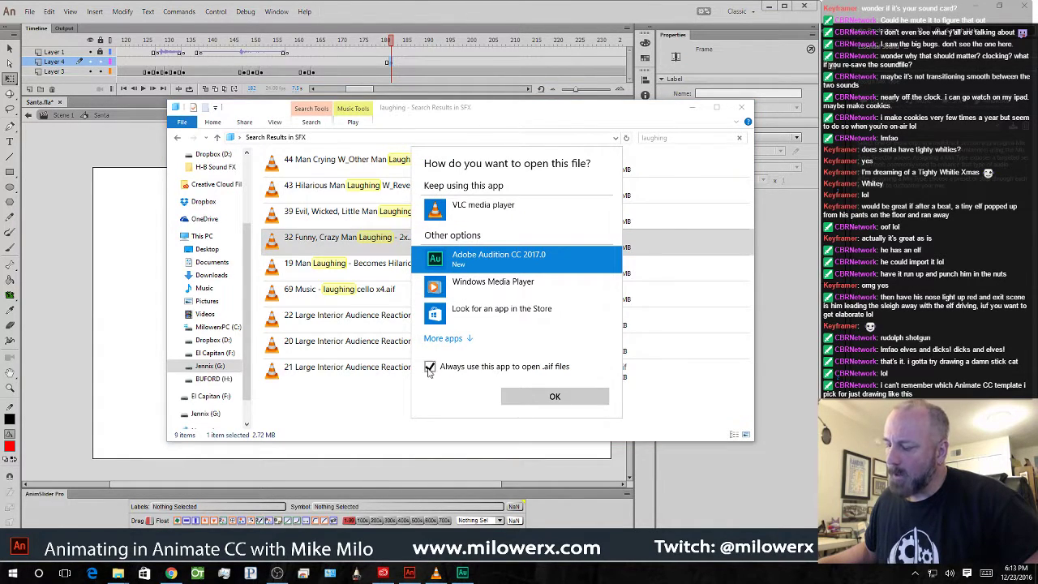
click(554, 395)
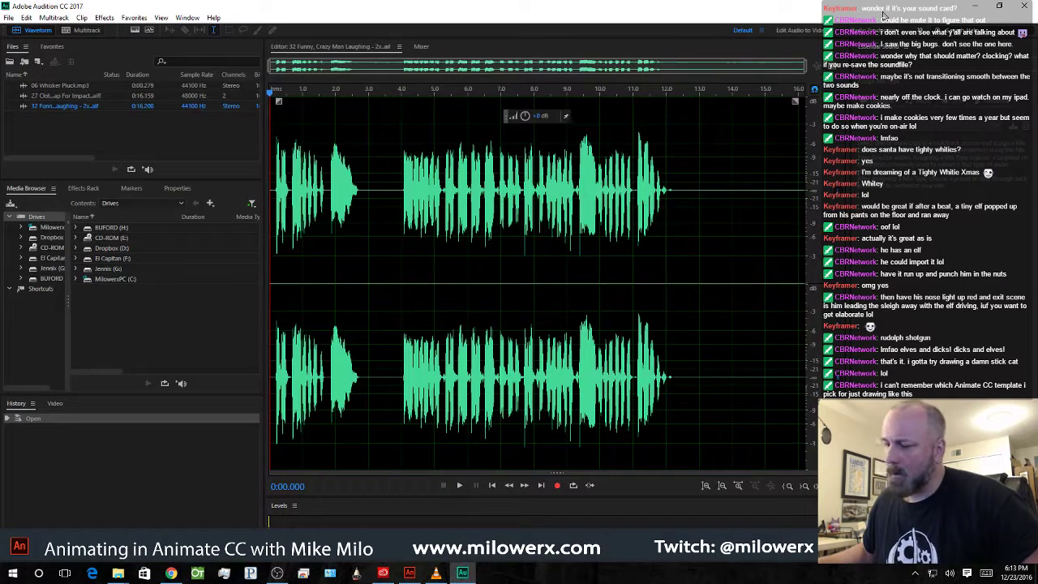
- Play back part of the crazy man laughing clip to judge the sound
key(space)
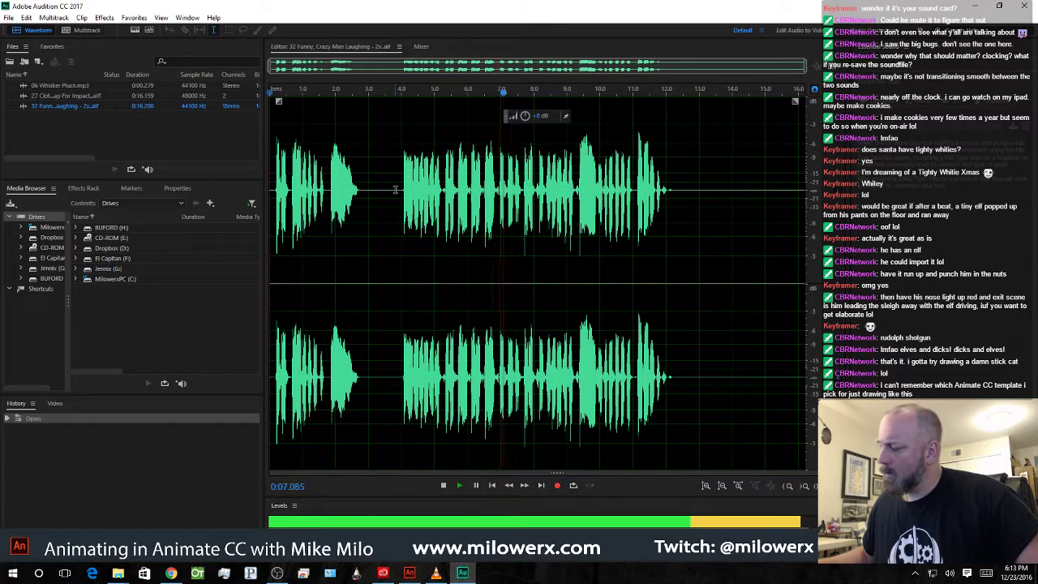
key(space)
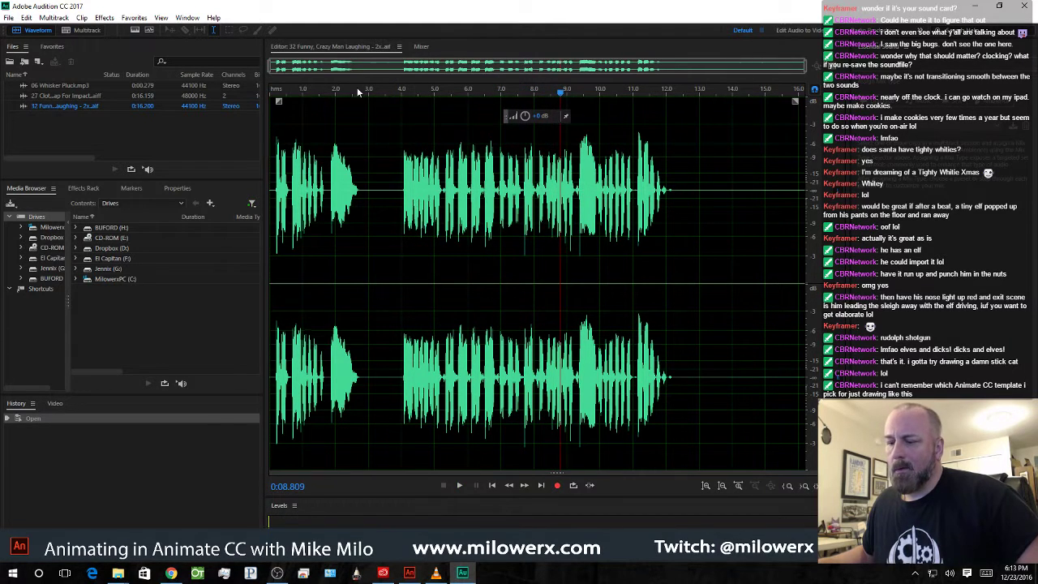
click(398, 47)
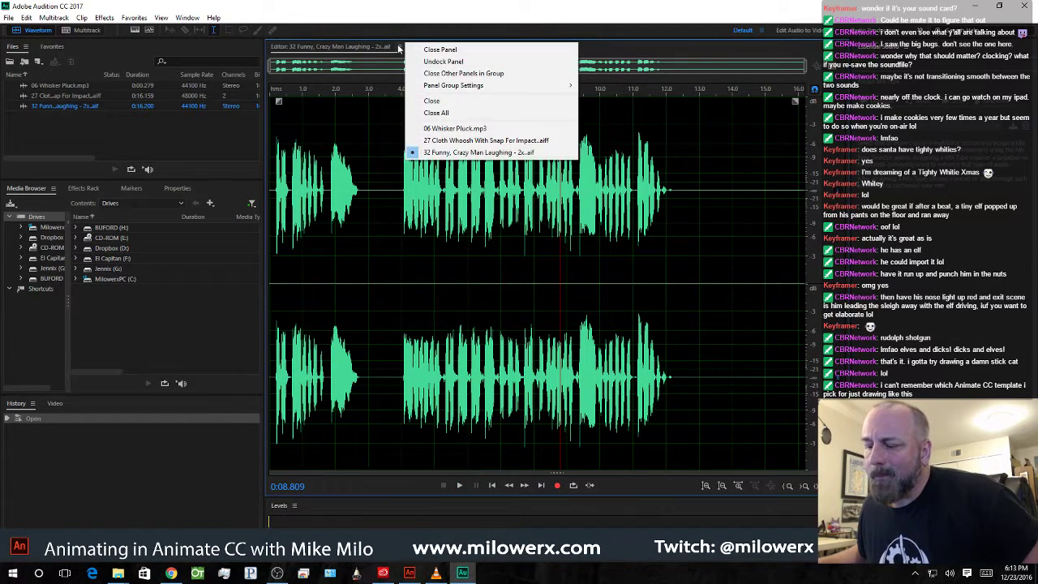
click(339, 32)
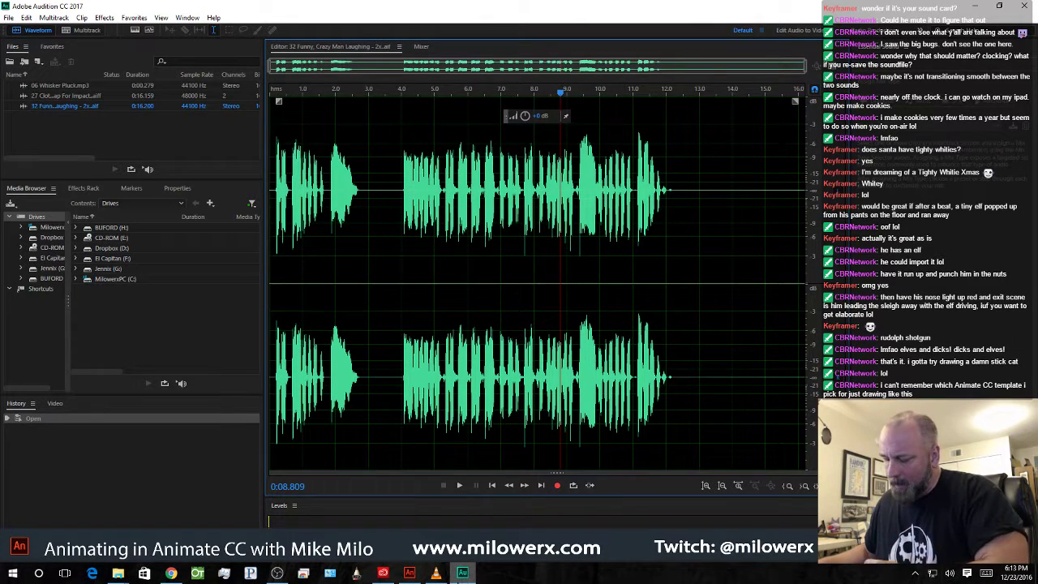
- Close the VLC media player window
mouse_move(441, 578)
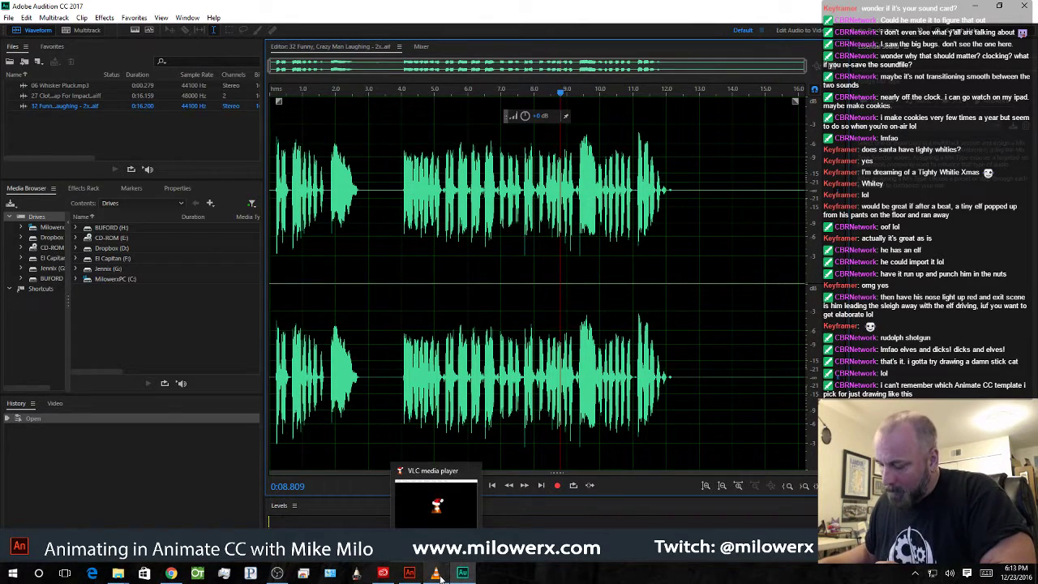
right_click(439, 575)
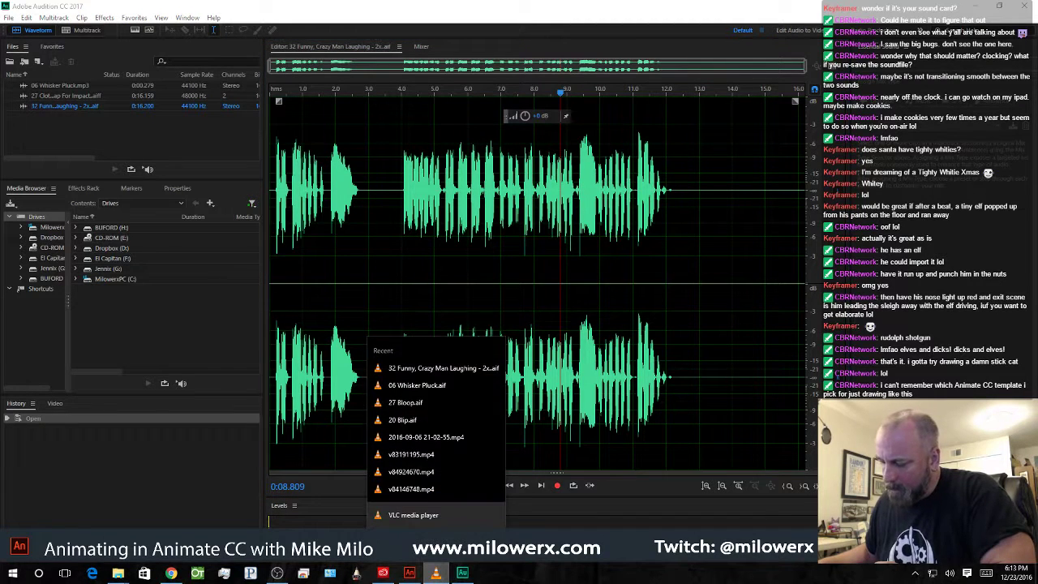
click(415, 550)
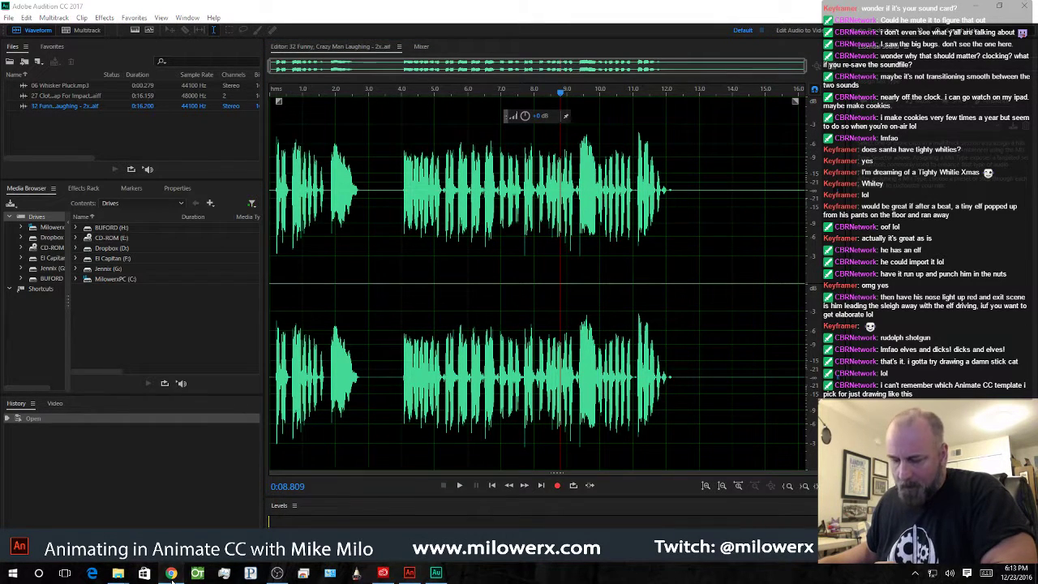
- Return to the "laughing" search results in File Explorer and open "19 Man Laughing - Becomes Hilarious.aif" in Audition
mouse_move(117, 574)
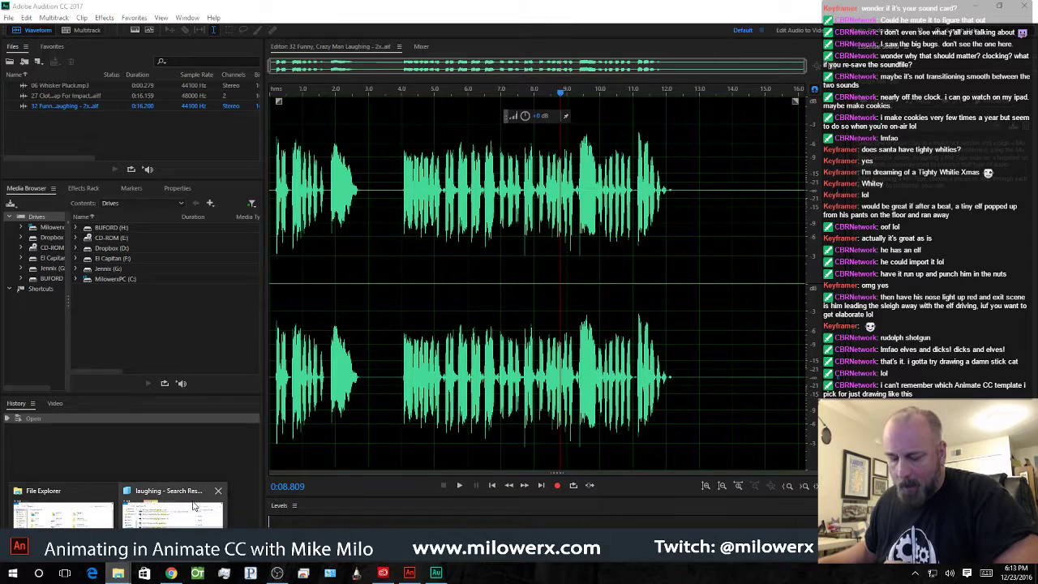
click(175, 501)
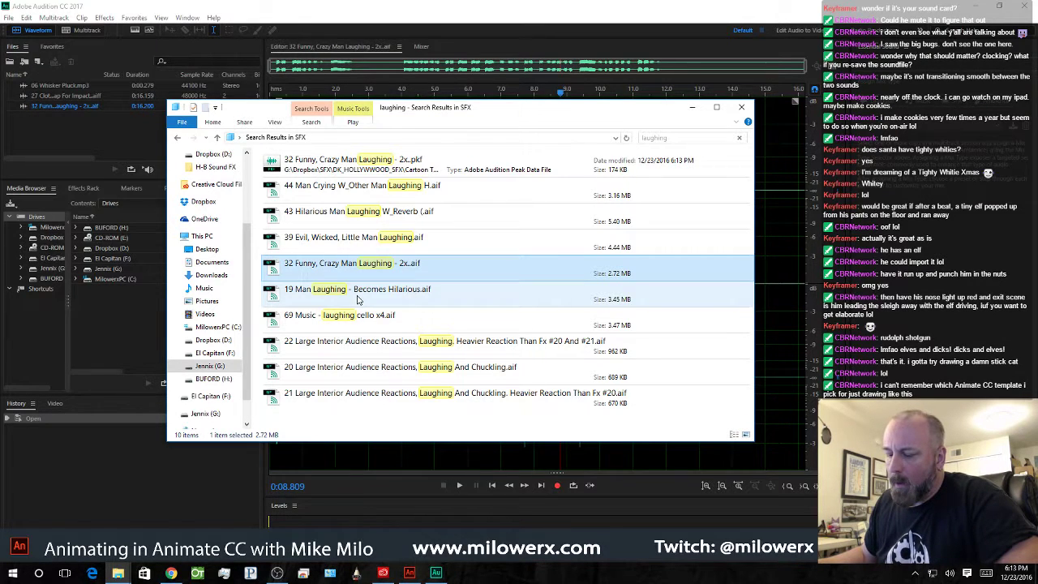
click(357, 300)
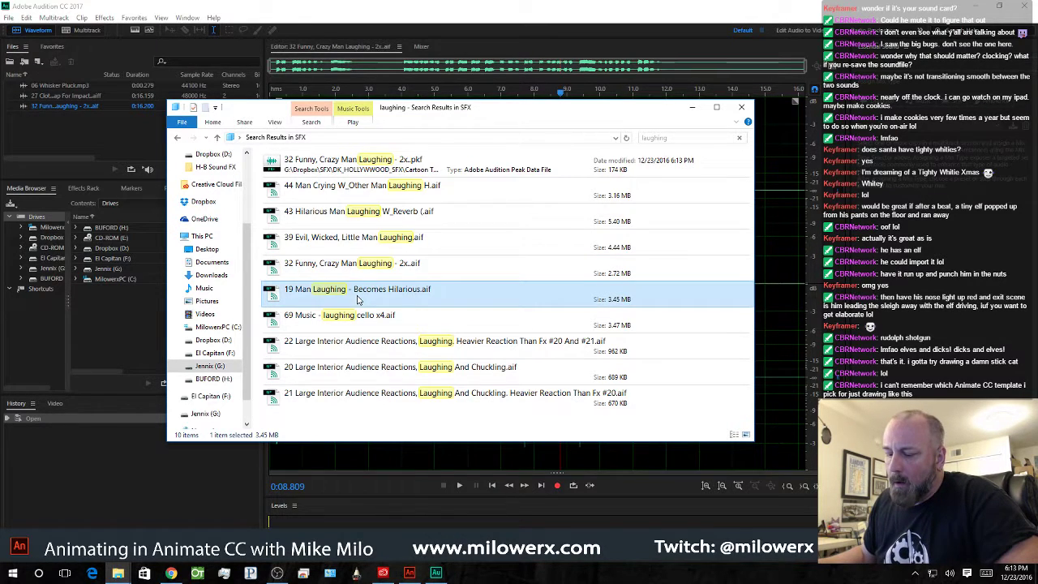
double_click(279, 297)
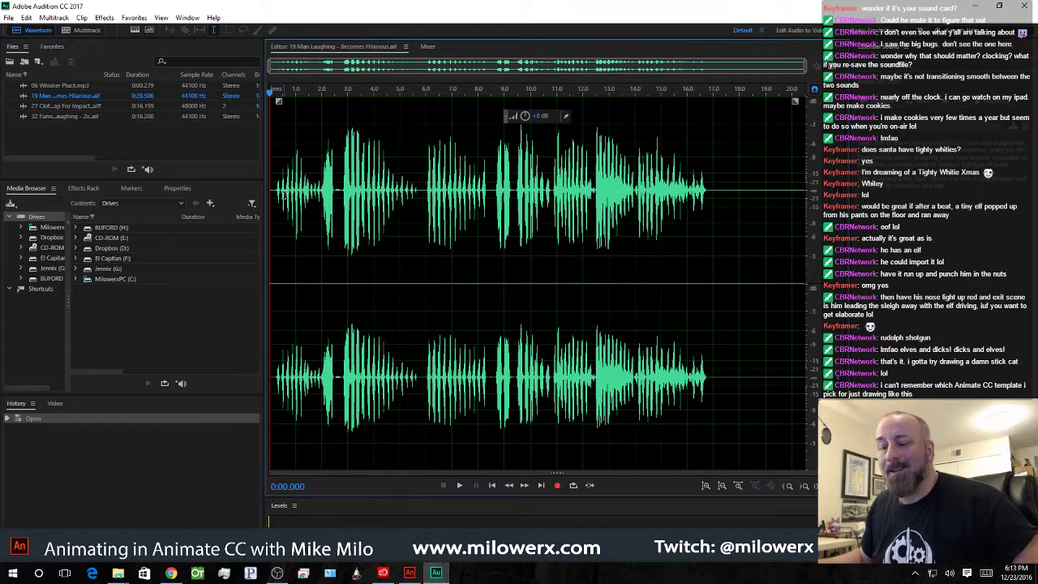
- Play the clip, reduce the amplitude of the whole waveform, and listen to it again
key(space)
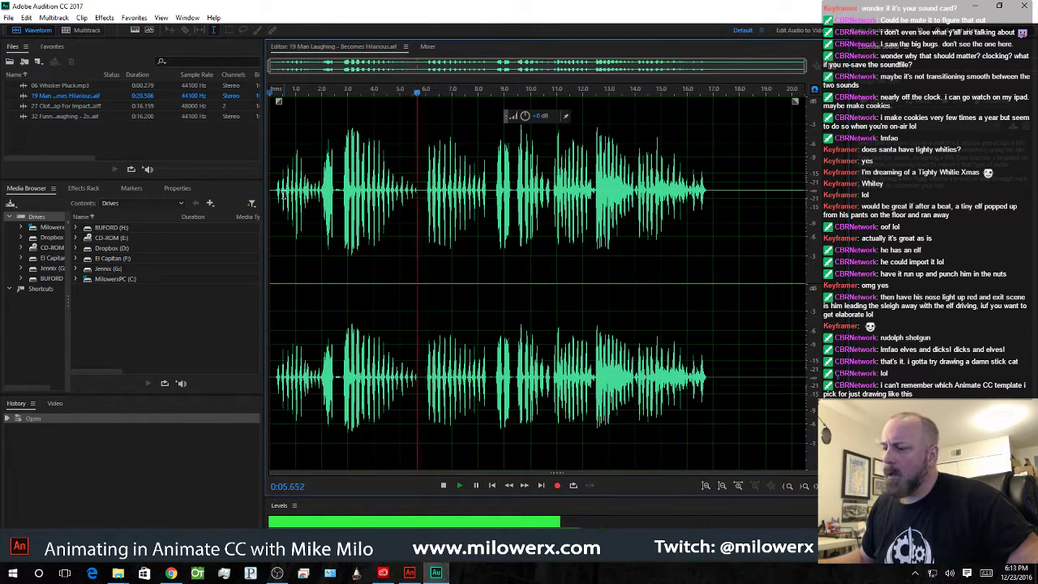
key(space)
drag(525, 116, 524, 131)
key(space)
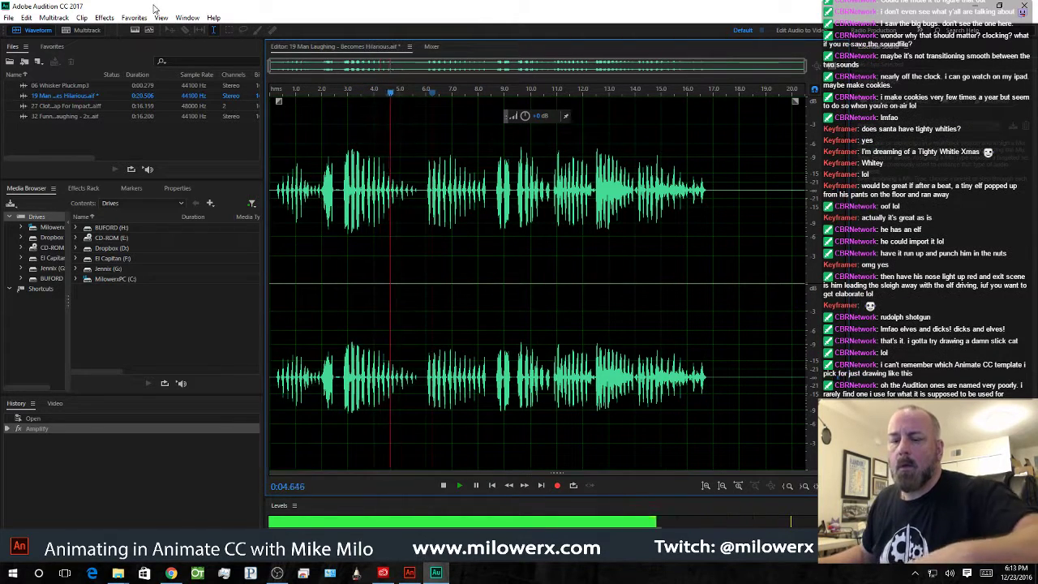
key(space)
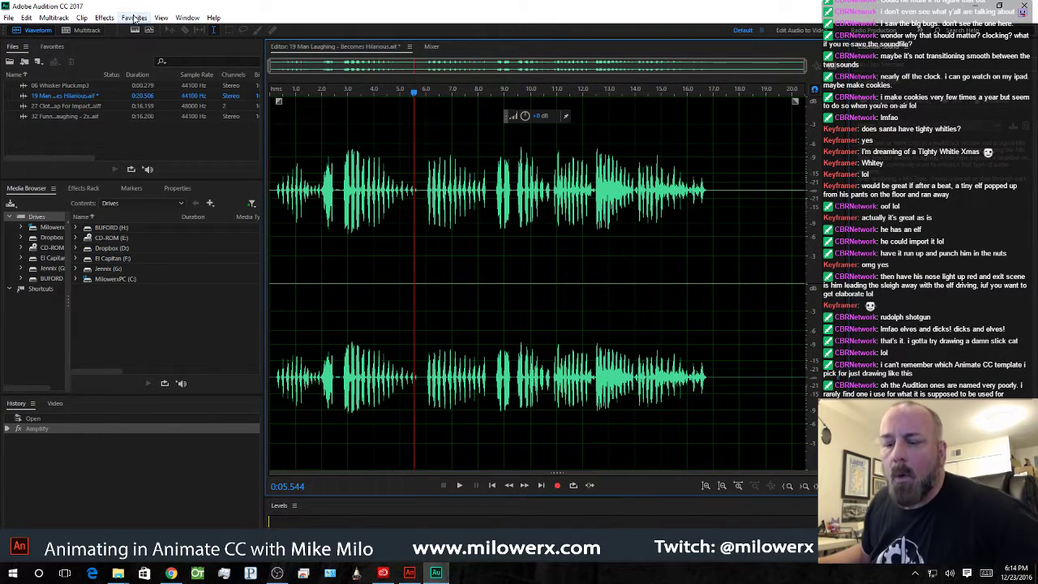
- Open the Pitch Shifter effect, raise the pitch by 6 semi-tones and preview the laugh
click(134, 18)
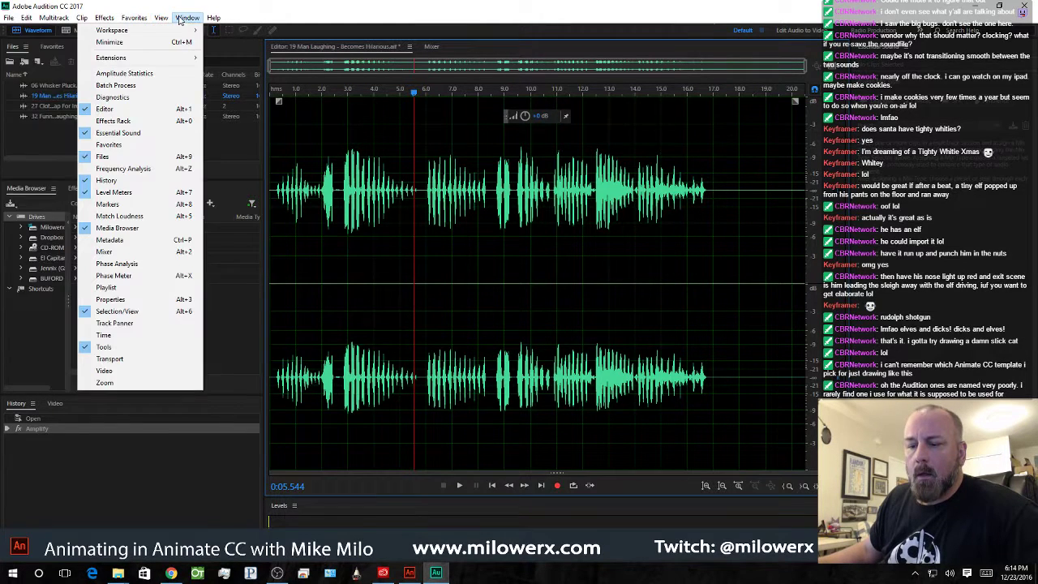
mouse_move(114, 21)
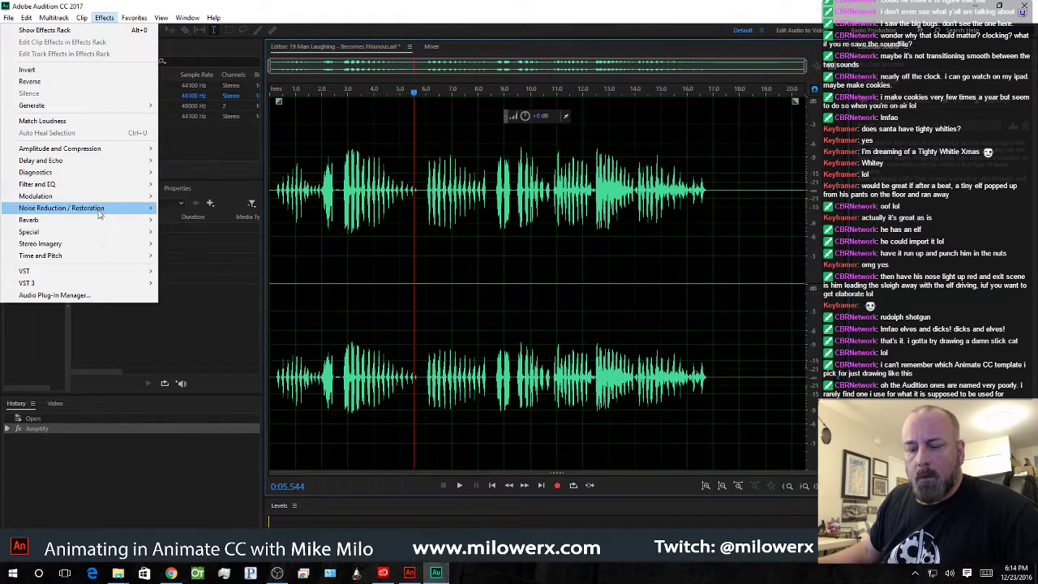
mouse_move(96, 231)
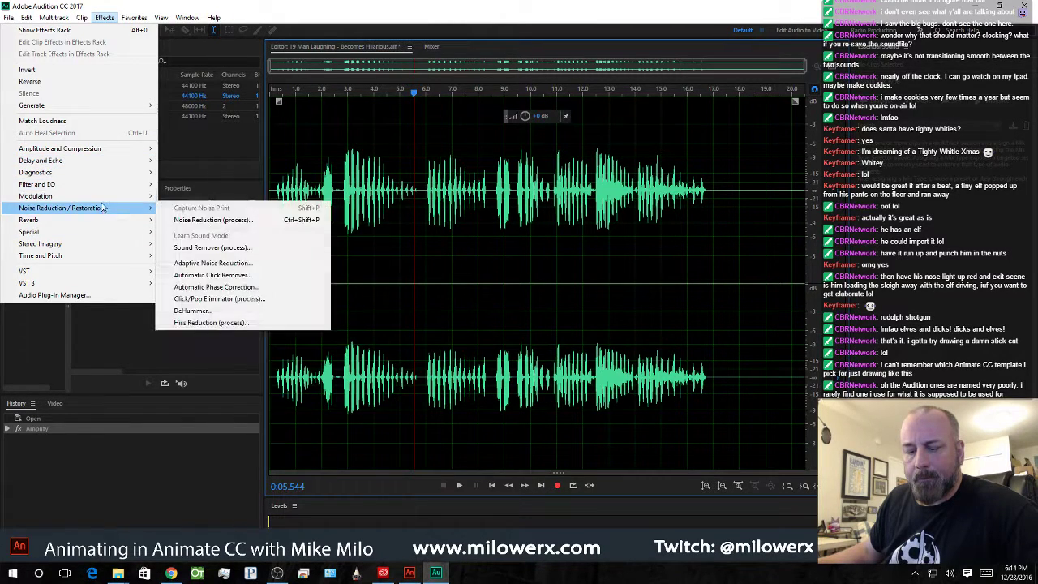
mouse_move(101, 214)
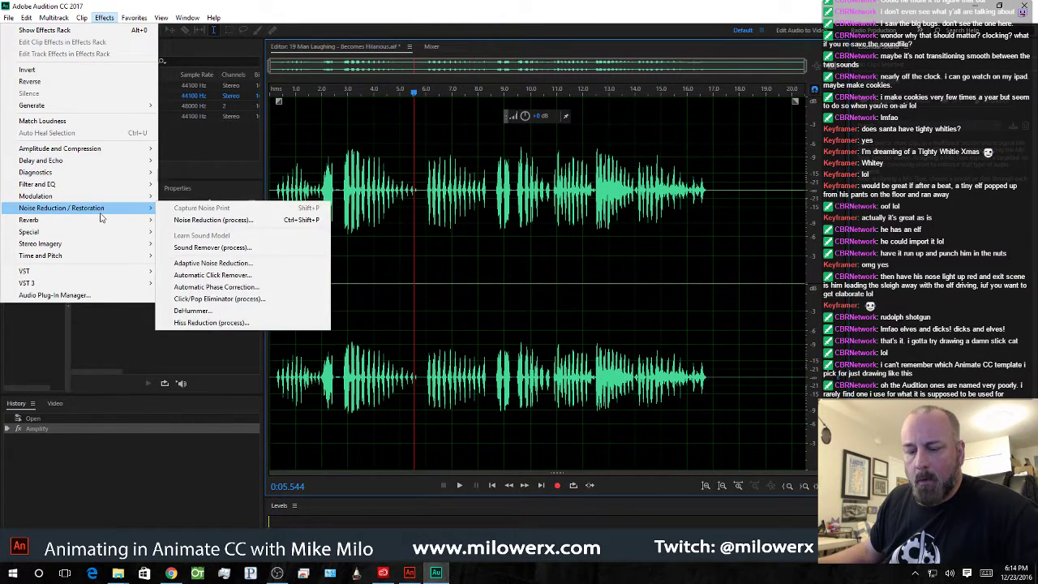
mouse_move(90, 256)
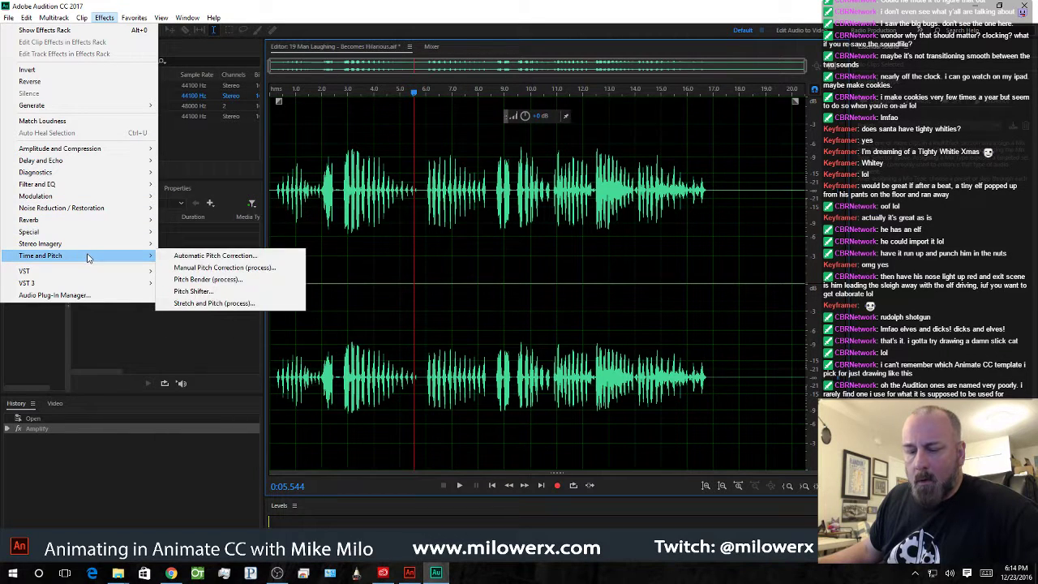
click(195, 291)
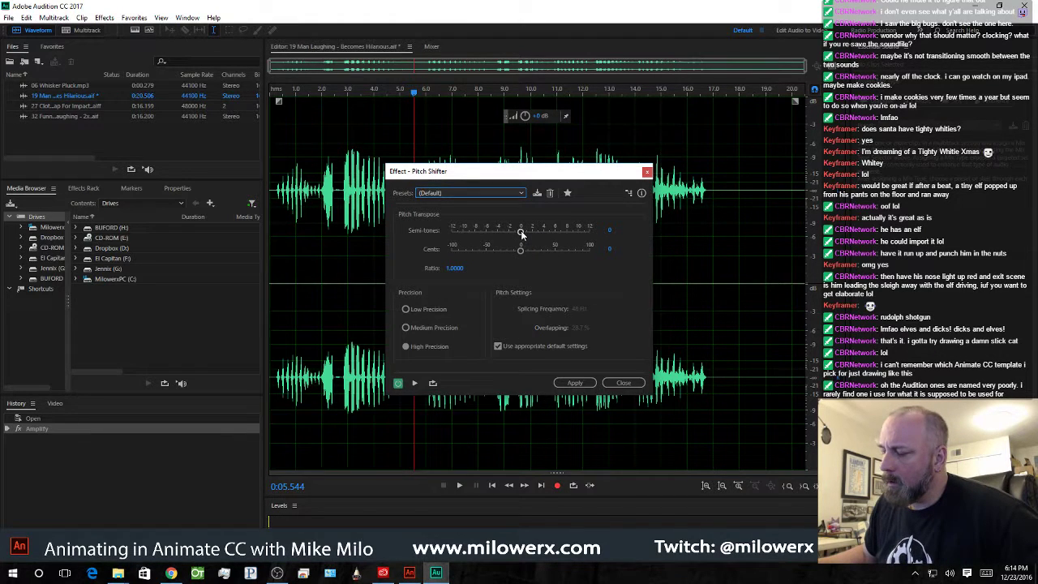
drag(521, 233, 552, 240)
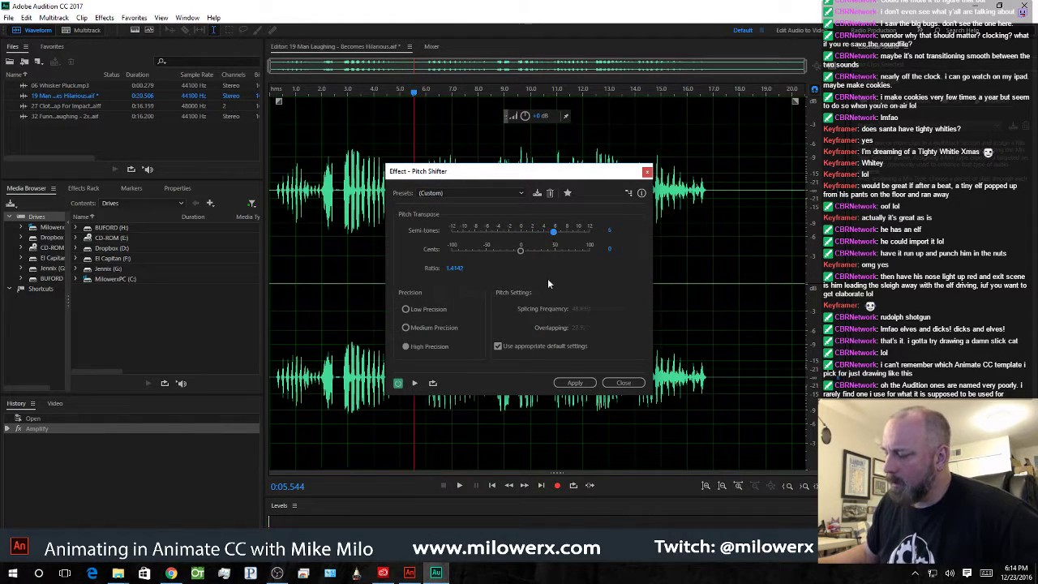
click(415, 383)
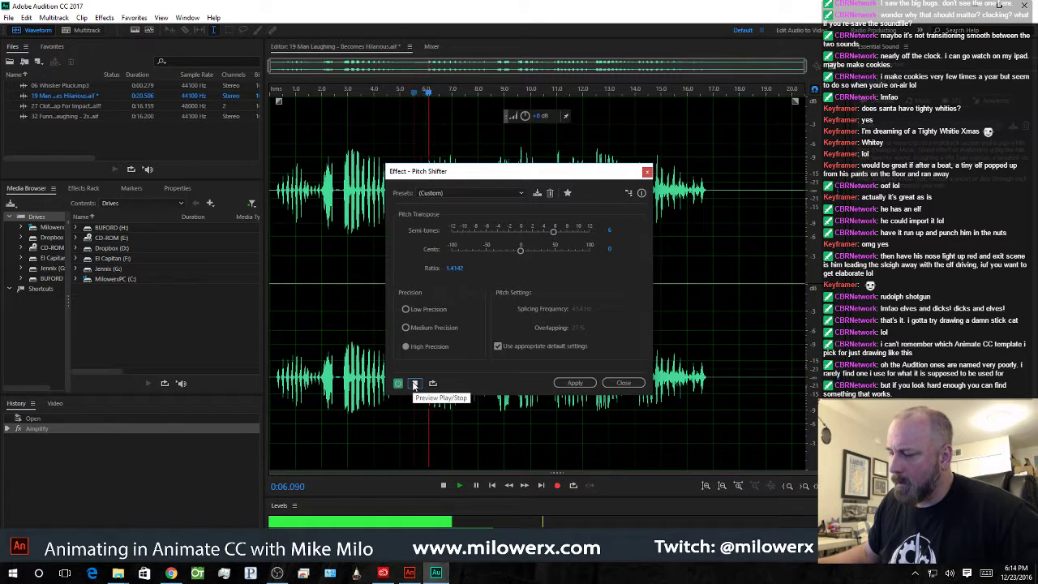
click(414, 383)
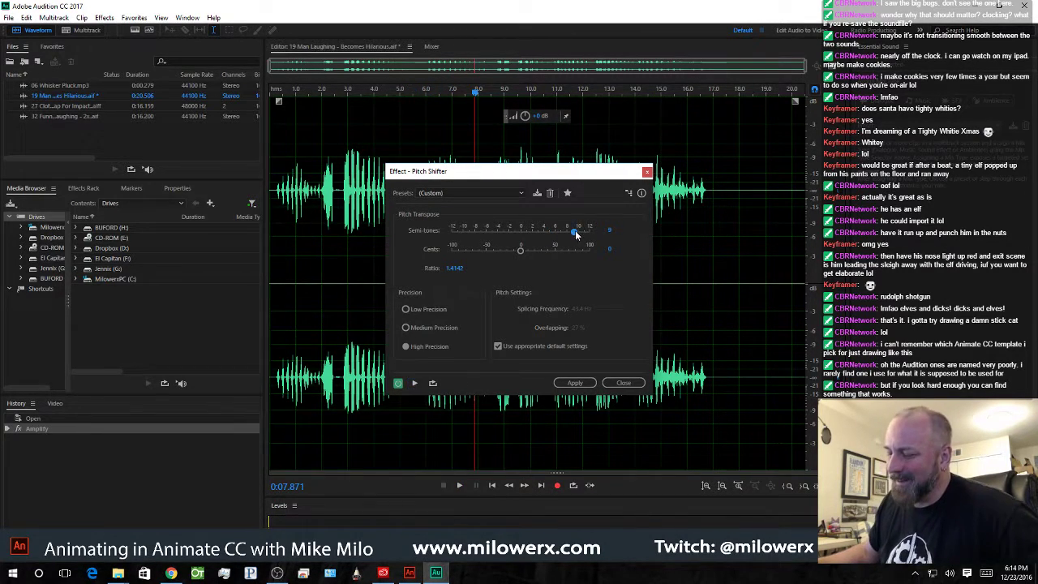
- Raise the pitch transpose to 11 semi-tones, preview it and apply the Pitch Shifter to the clip
drag(584, 228, 580, 231)
click(414, 384)
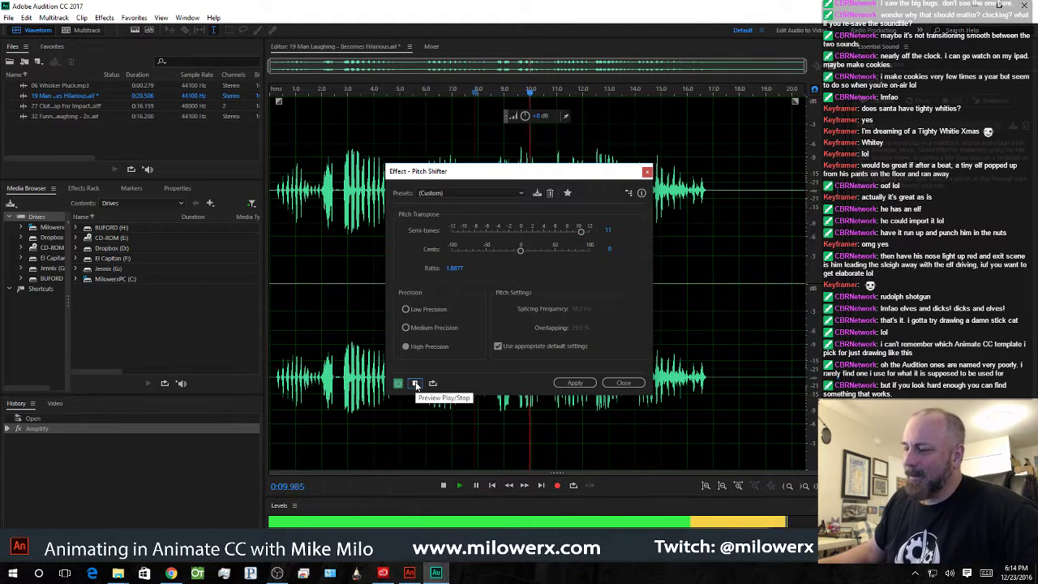
click(567, 384)
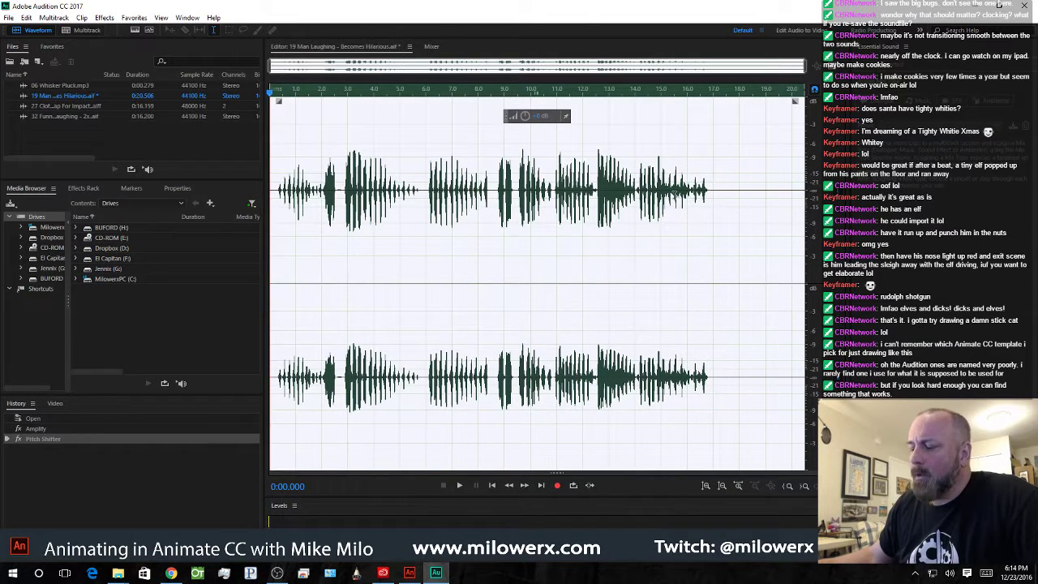
click(409, 573)
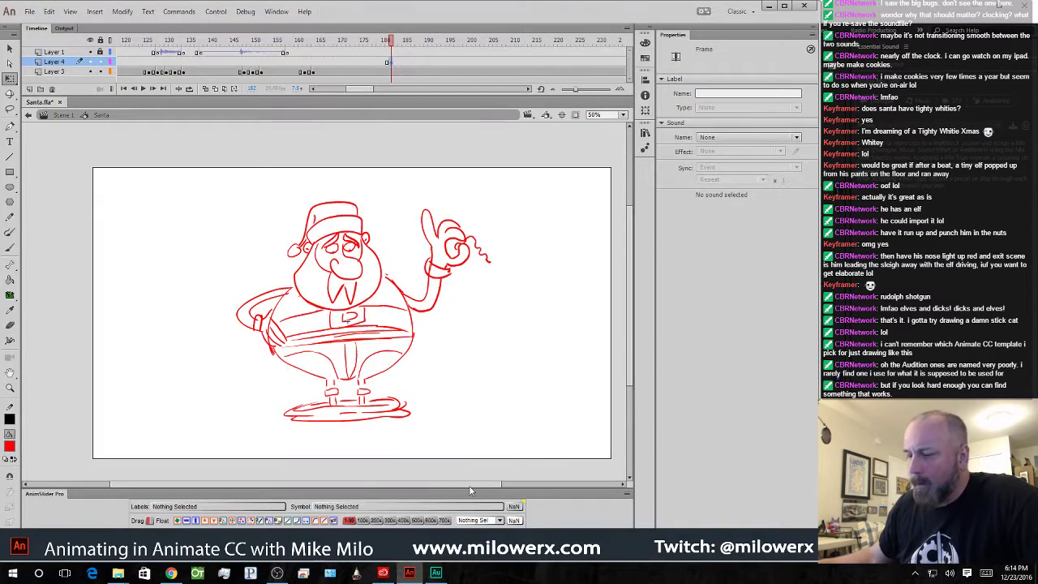
click(29, 11)
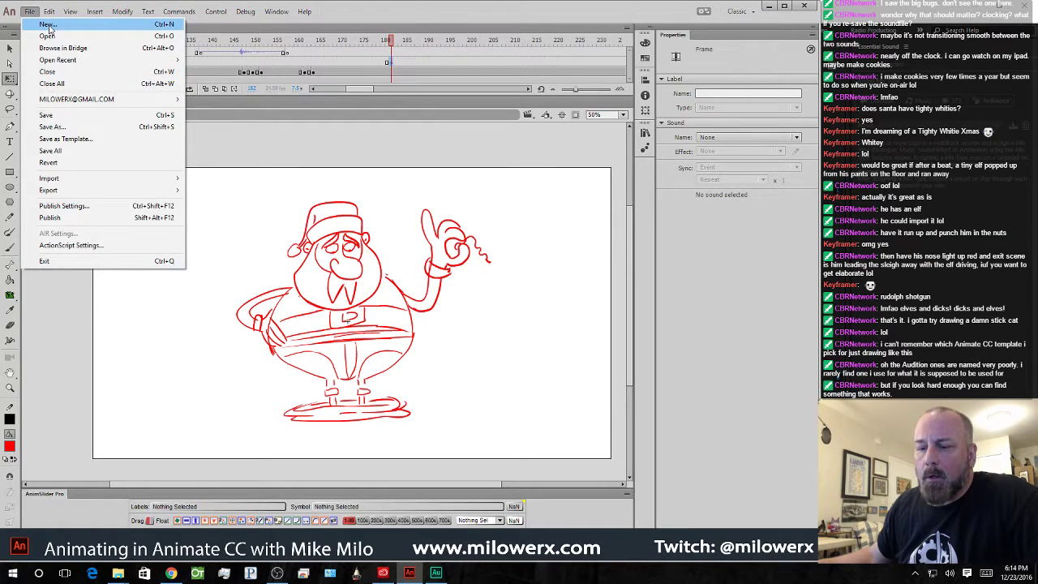
click(41, 23)
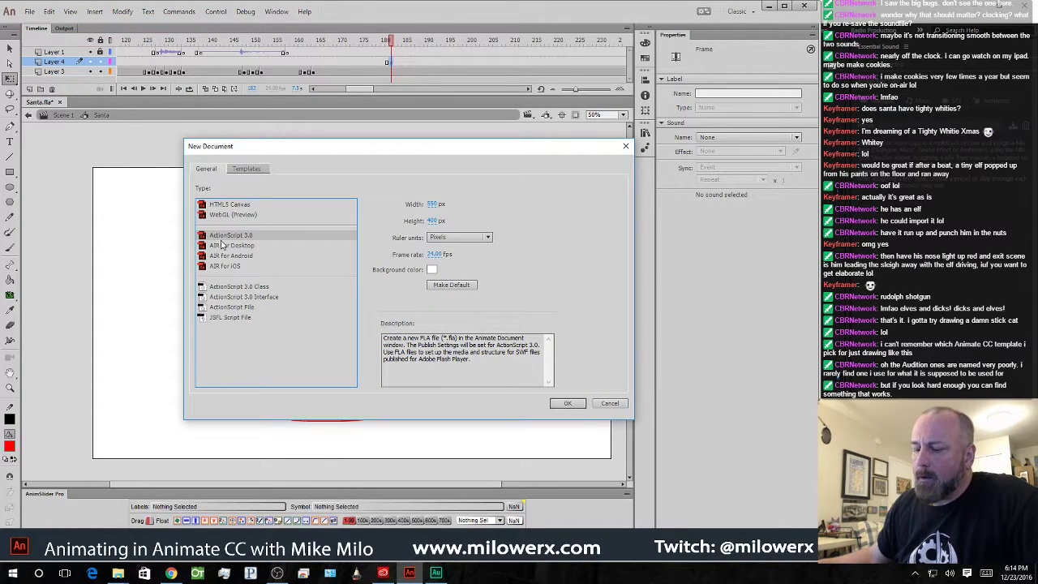
click(609, 403)
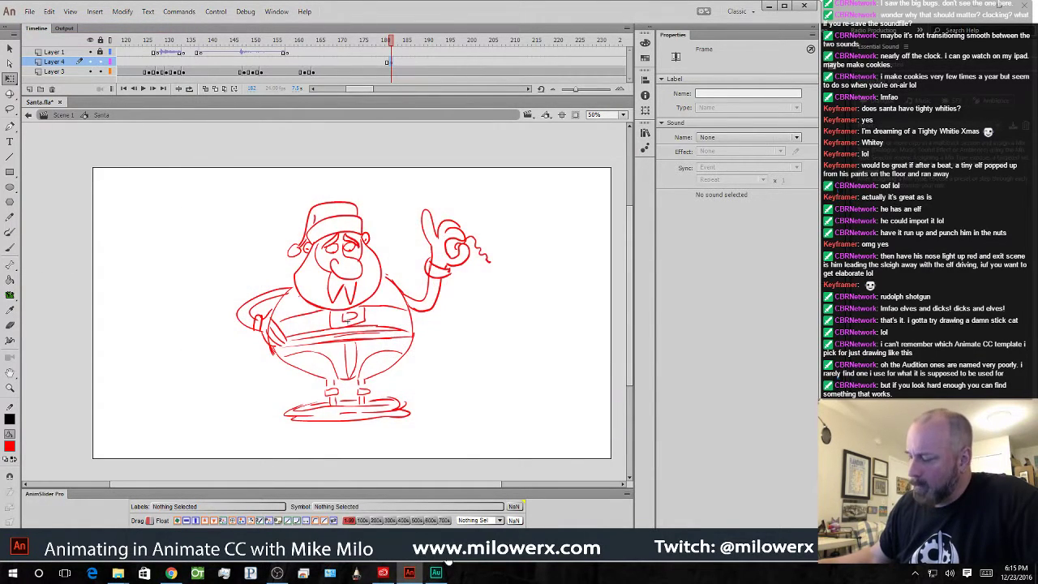
click(436, 574)
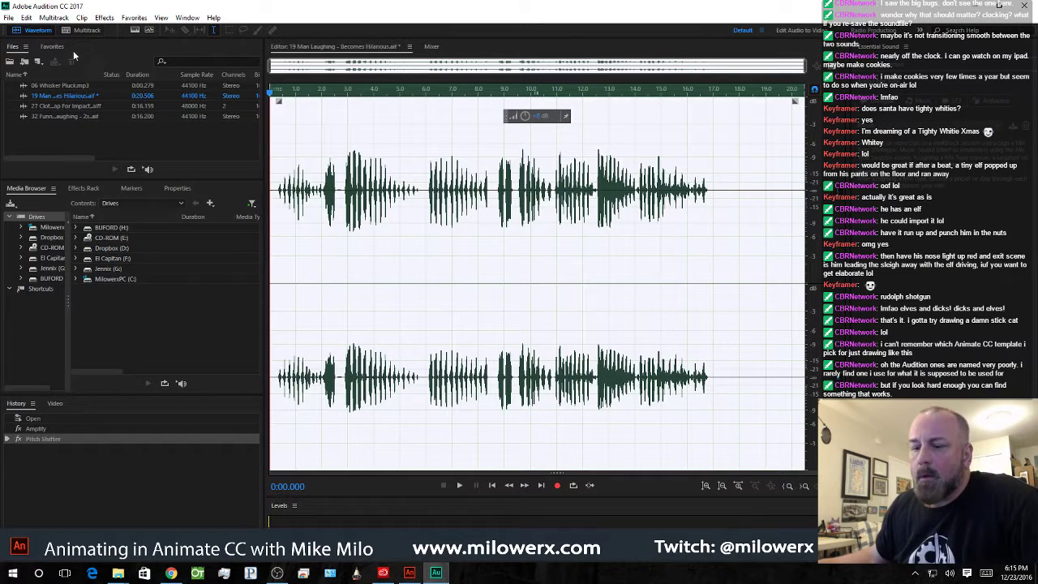
- Save the selected audio to the Desktop as "elf laughs.aif" in AIFF format
right_click(367, 170)
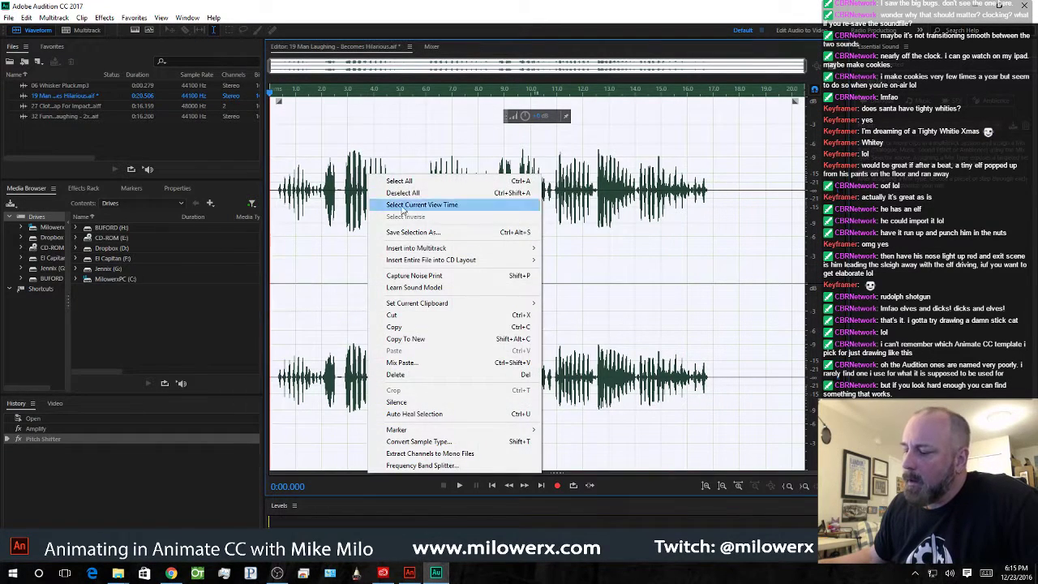
click(428, 239)
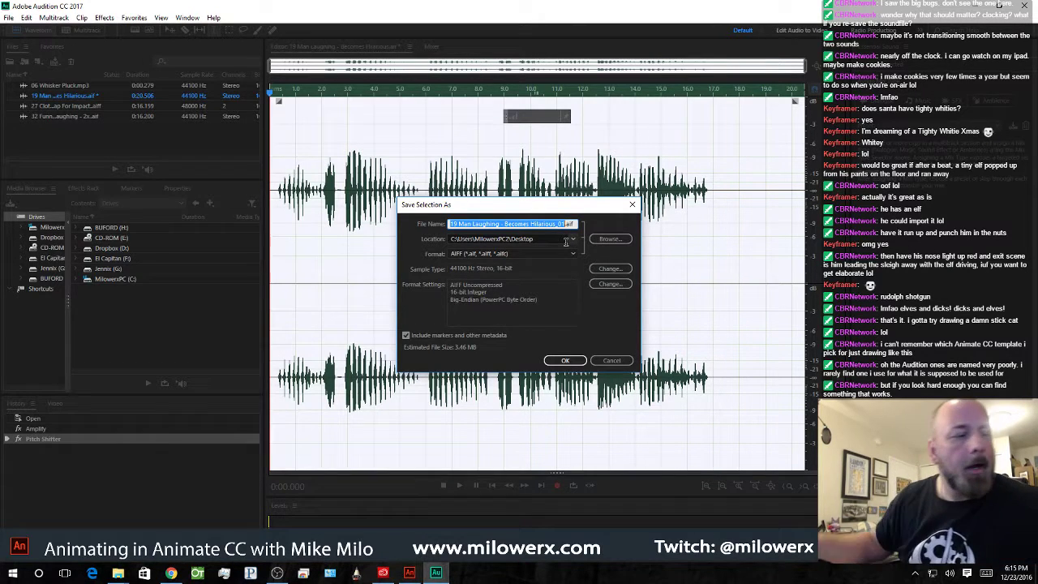
text(elf laugh)
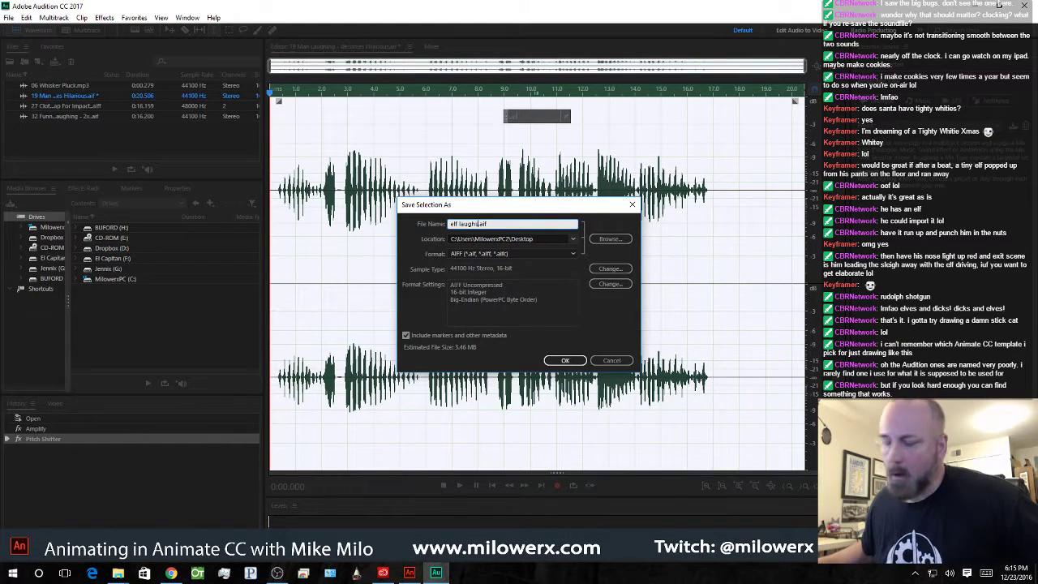
text(s)
click(567, 360)
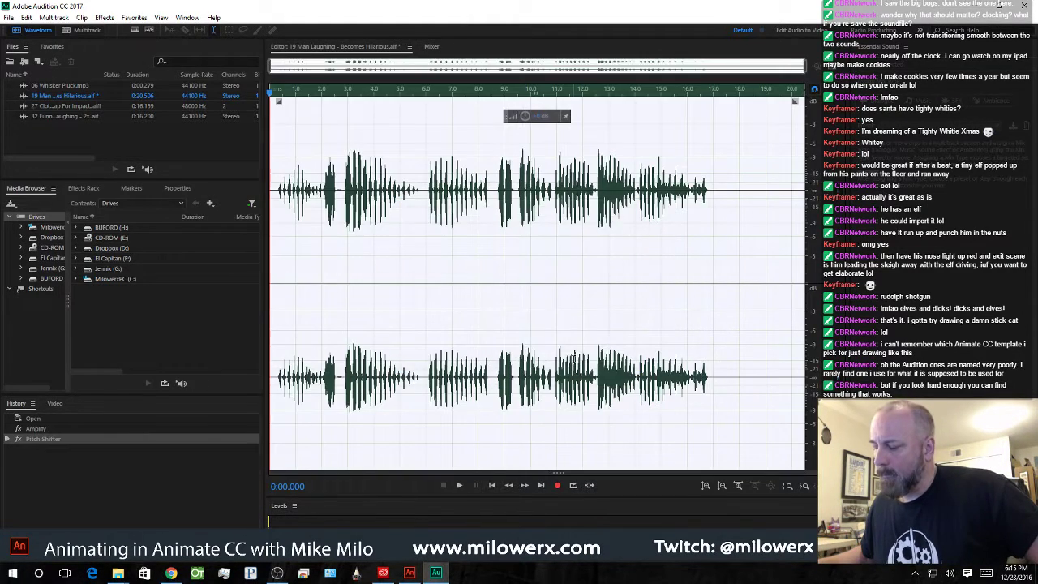
- Save the selection again as "elf laughs.aif" without markers and other metadata, overwriting the existing file on the Desktop
right_click(323, 152)
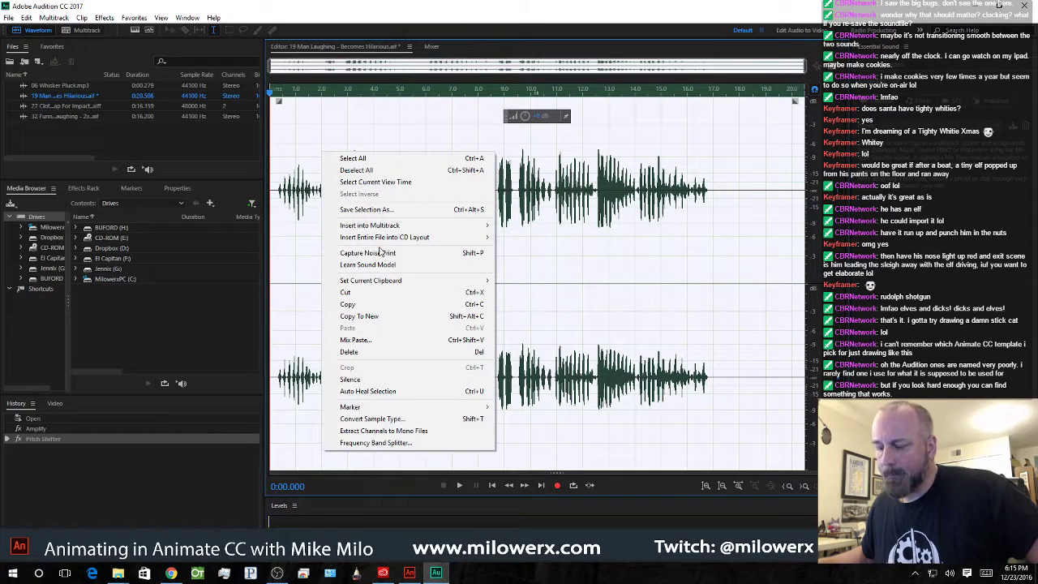
click(392, 210)
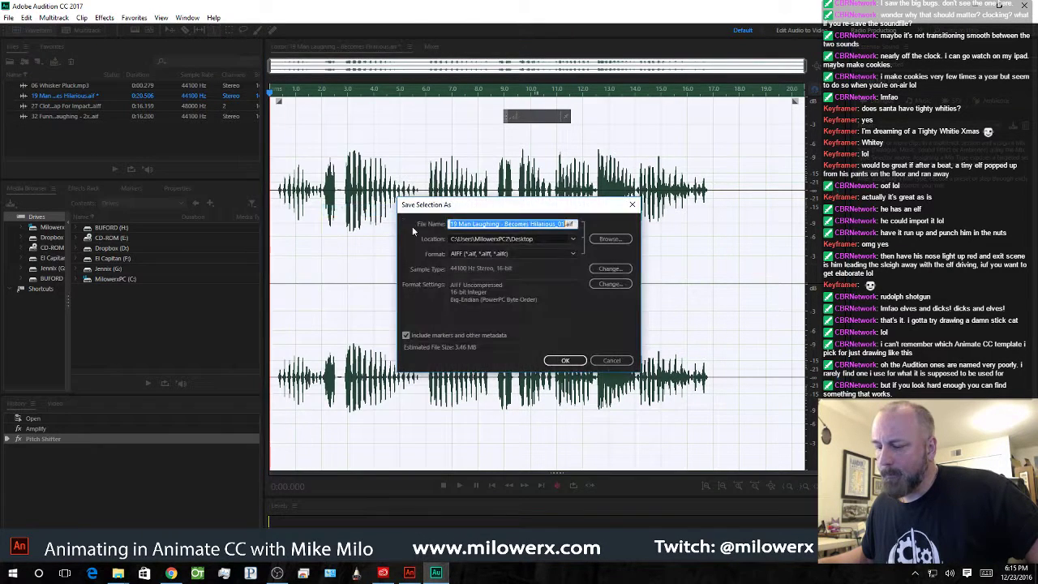
click(407, 335)
click(608, 238)
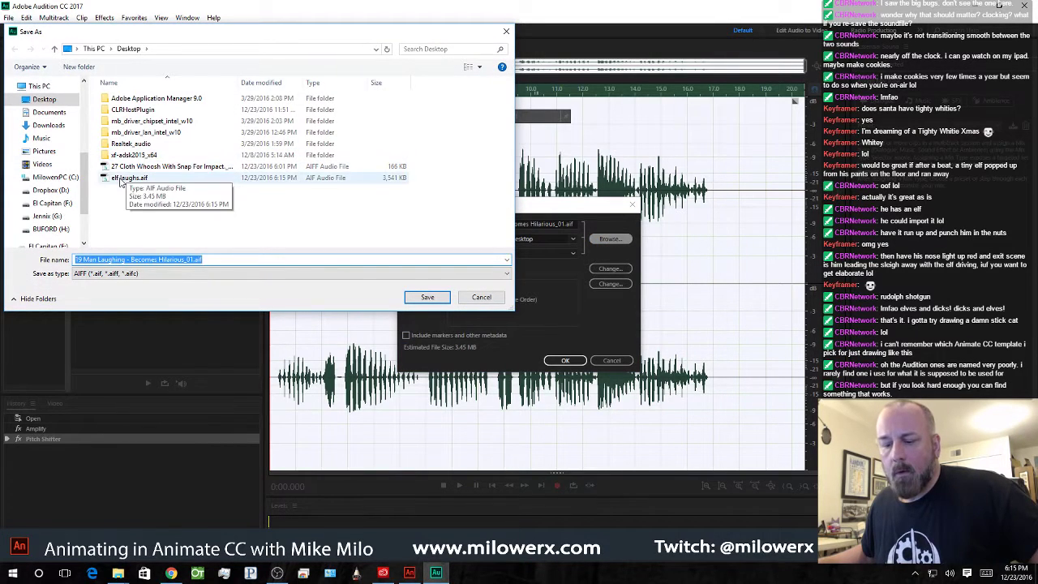
click(130, 177)
click(427, 297)
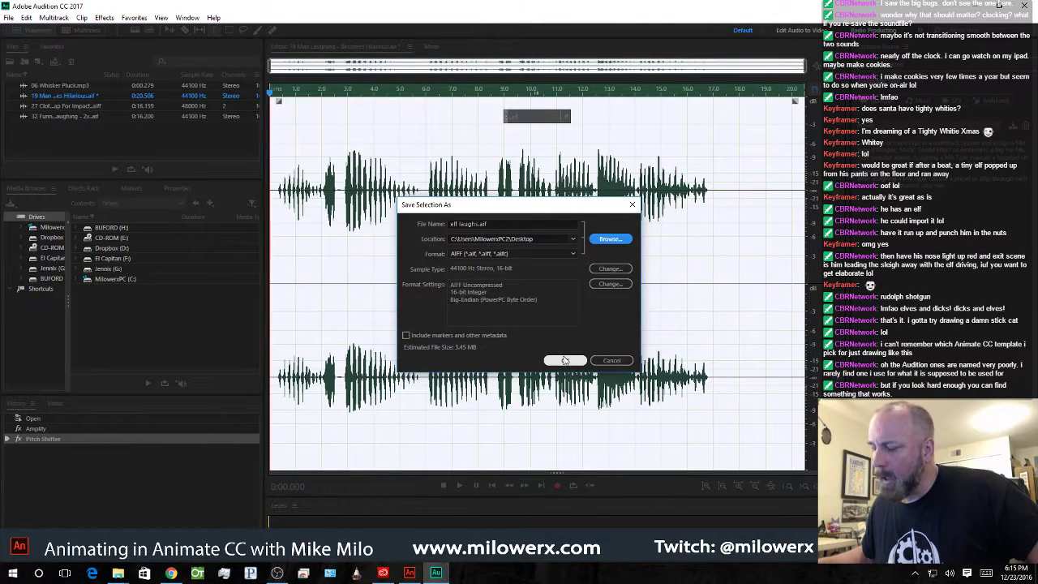
click(565, 360)
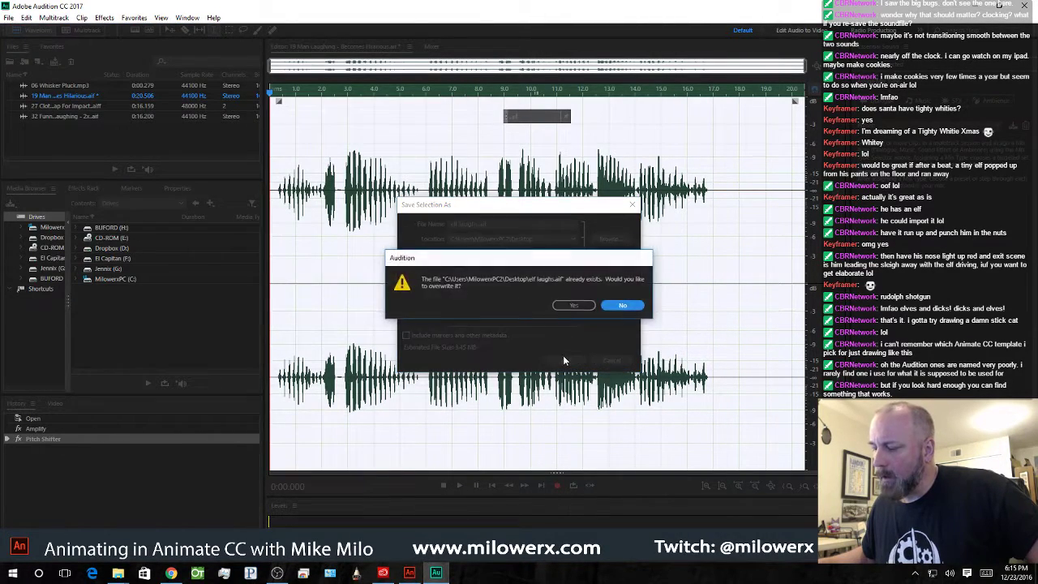
click(574, 305)
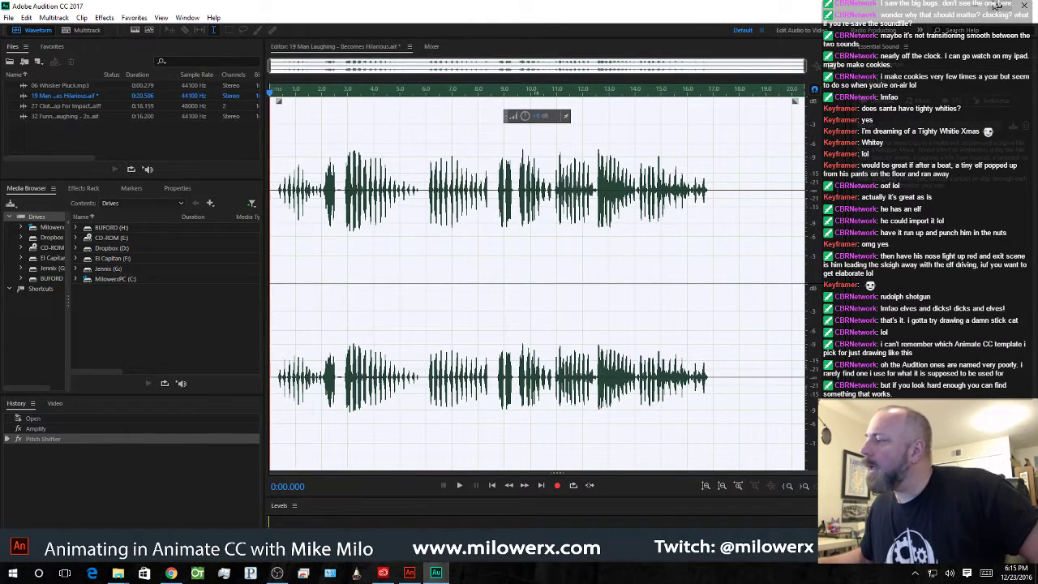
- Switch to Animate and add a new layer above Layer 1 with a blank keyframe at about frame 158
key(alt+Tab)
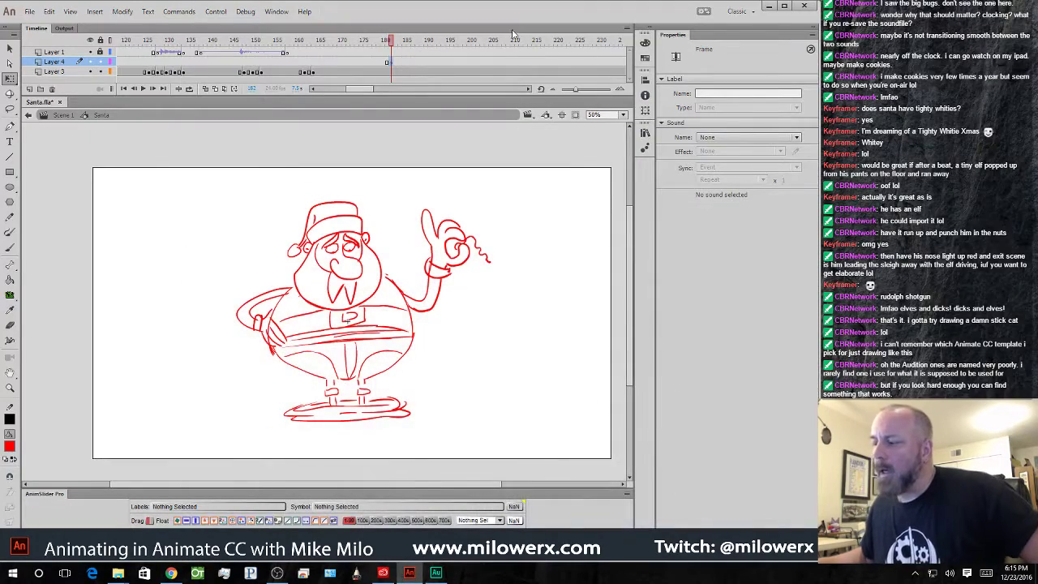
click(394, 52)
click(343, 53)
mouse_move(340, 54)
mouse_down()
mouse_move(250, 54)
mouse_move(343, 57)
mouse_move(266, 59)
mouse_move(326, 59)
mouse_move(287, 63)
mouse_up()
click(30, 89)
click(289, 52)
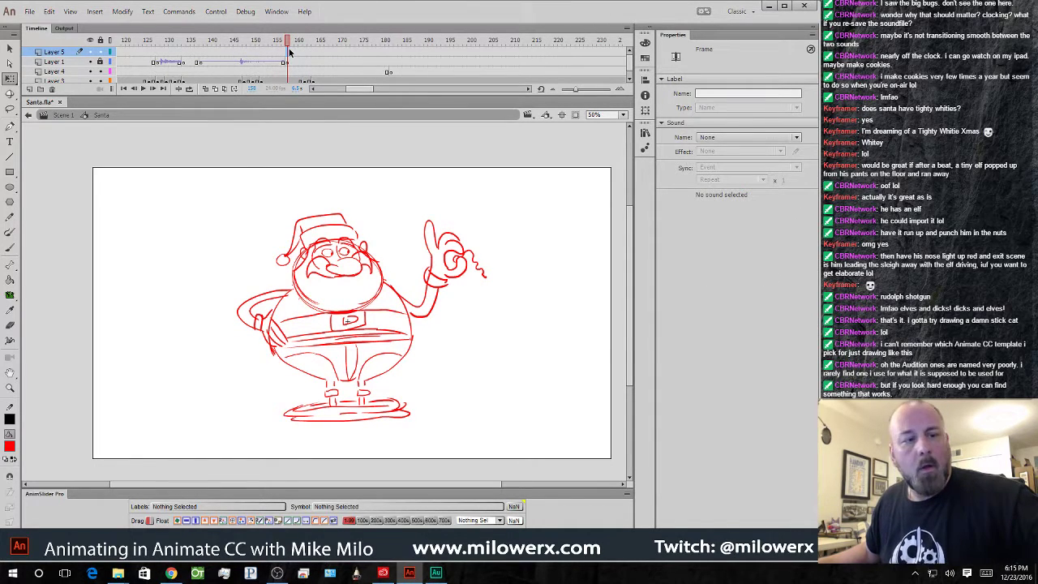
- Import "elf laughs.aif" from the Desktop and assign it as the sound of the new layer's keyframe
click(735, 138)
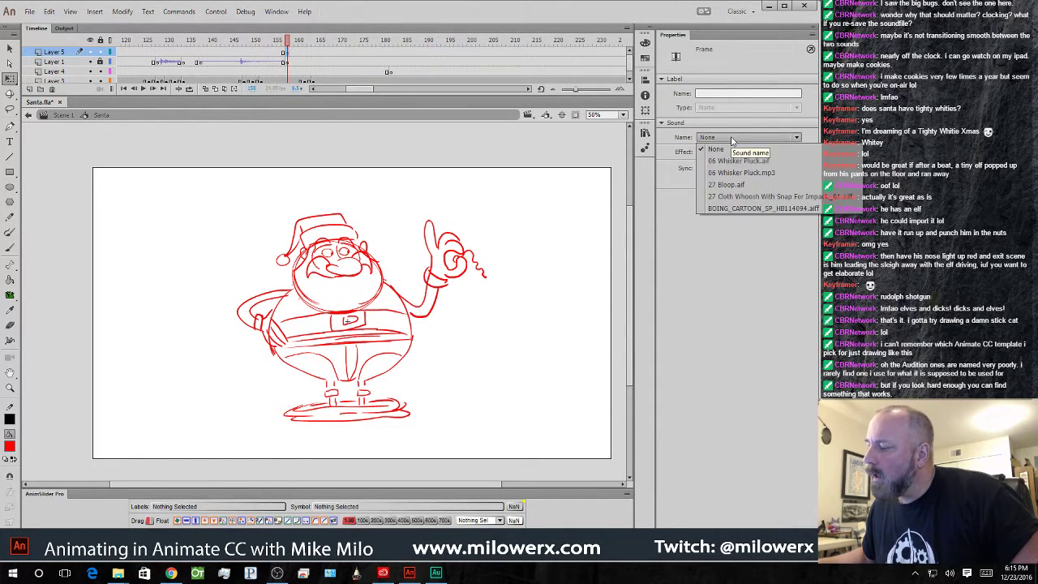
click(716, 281)
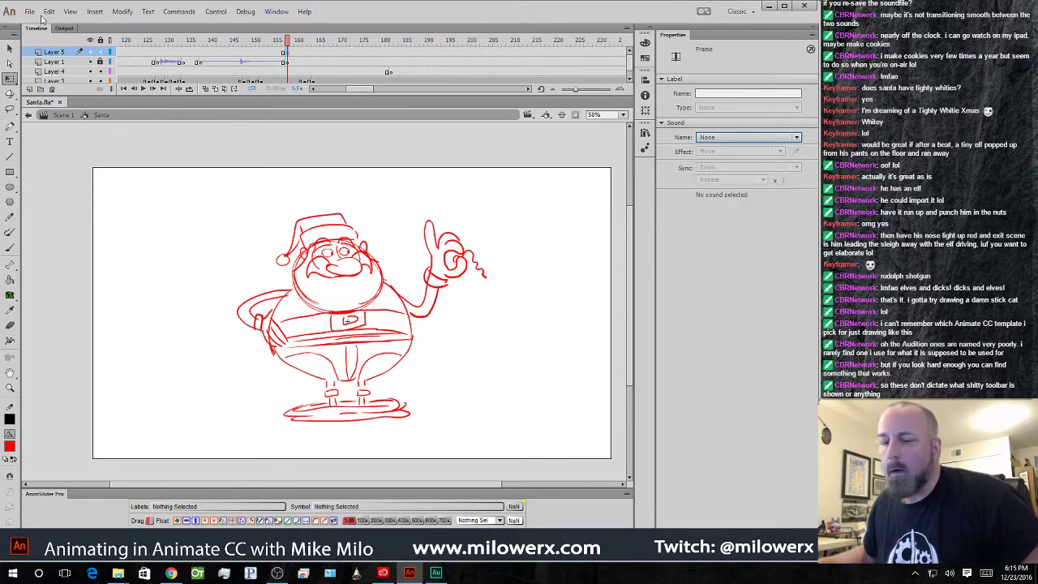
click(30, 12)
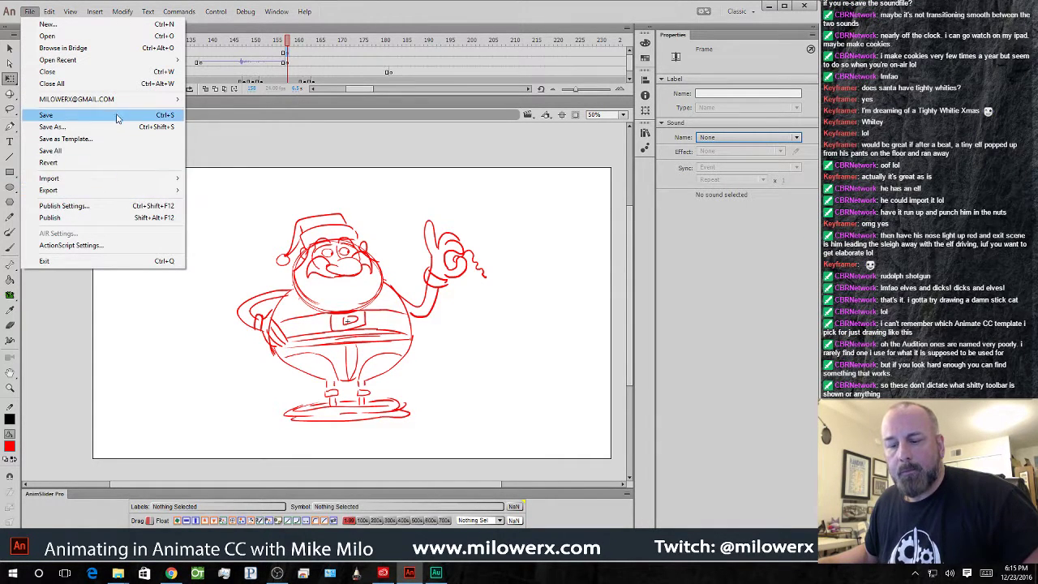
mouse_move(148, 178)
click(312, 188)
double_click(130, 154)
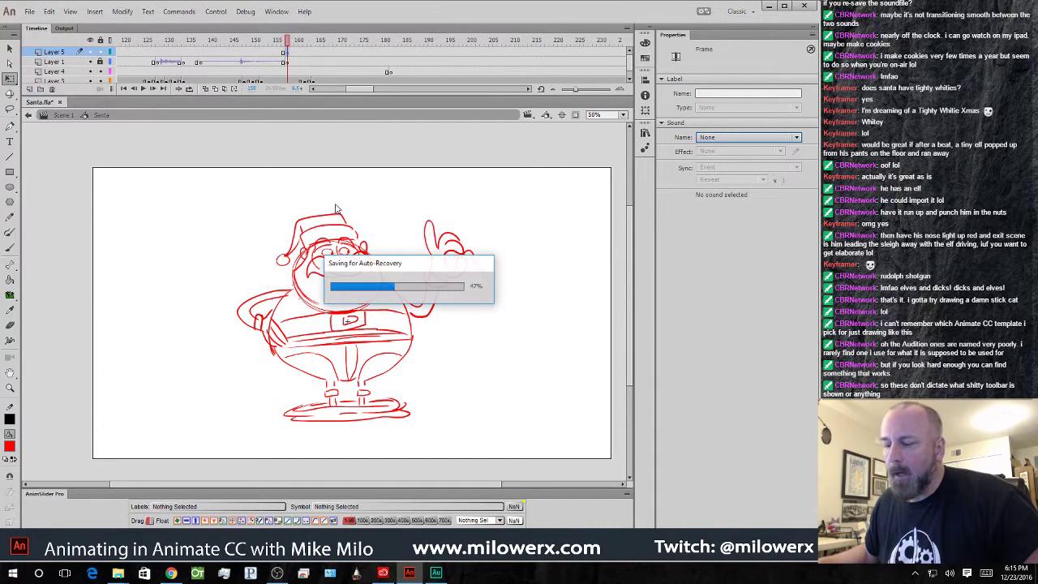
click(738, 139)
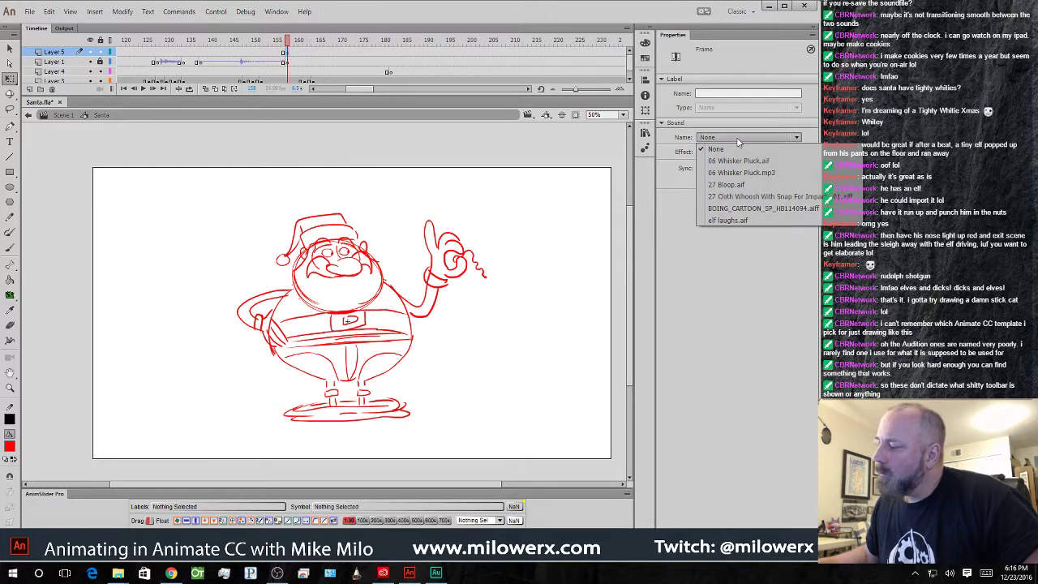
click(751, 227)
- Play the Santa animation from frame 1 to check it with the sound
drag(296, 55, 157, 64)
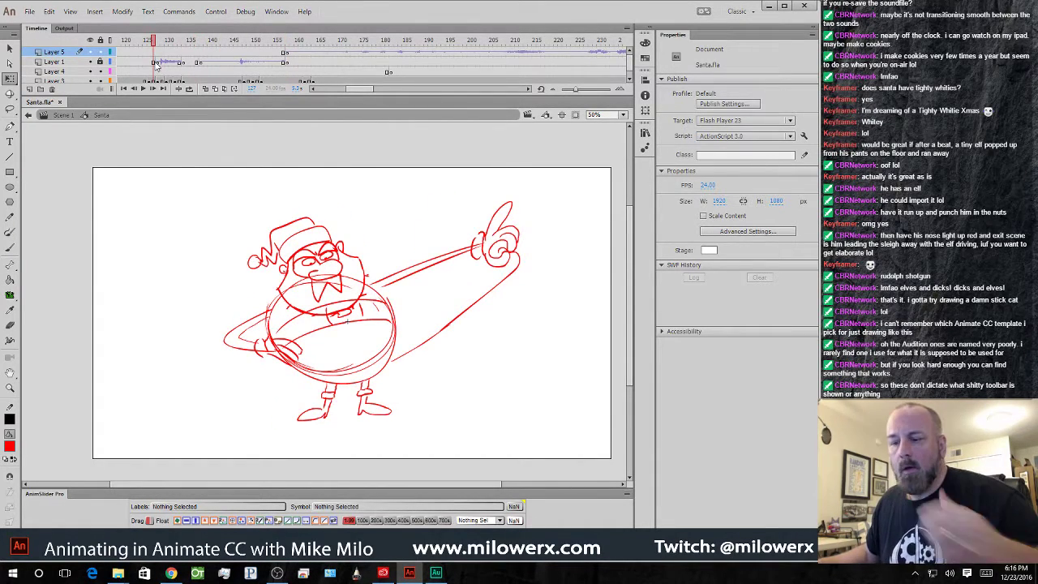
alt+click(288, 226)
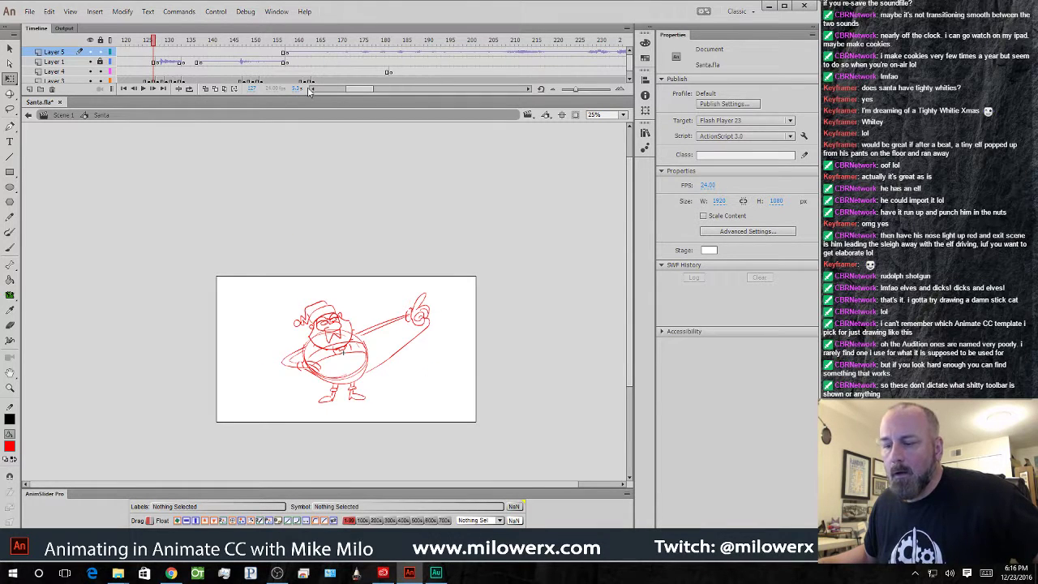
drag(358, 90, 202, 83)
drag(160, 42, 97, 44)
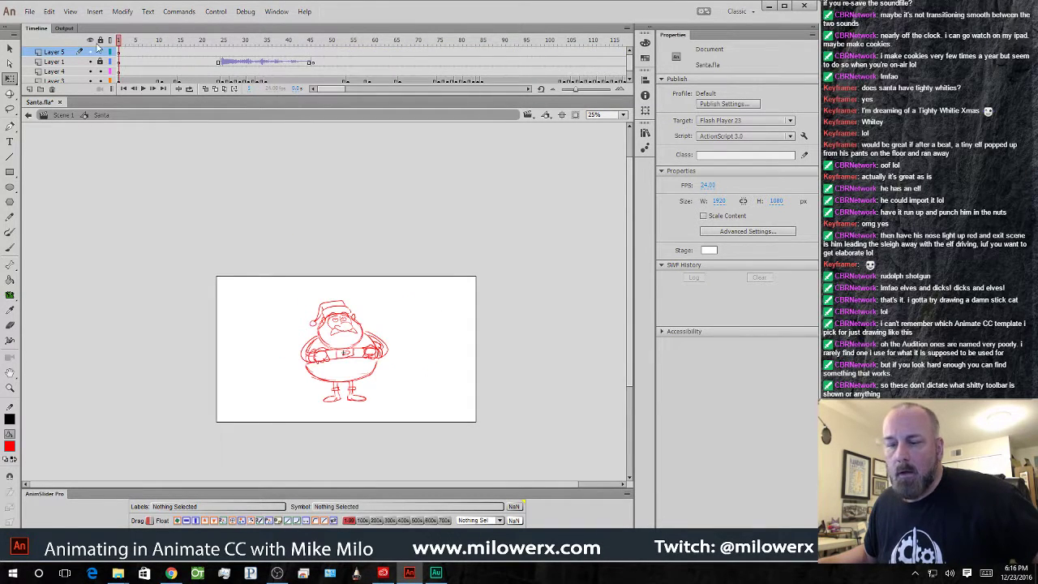
key(Return)
ctrl+click(359, 311)
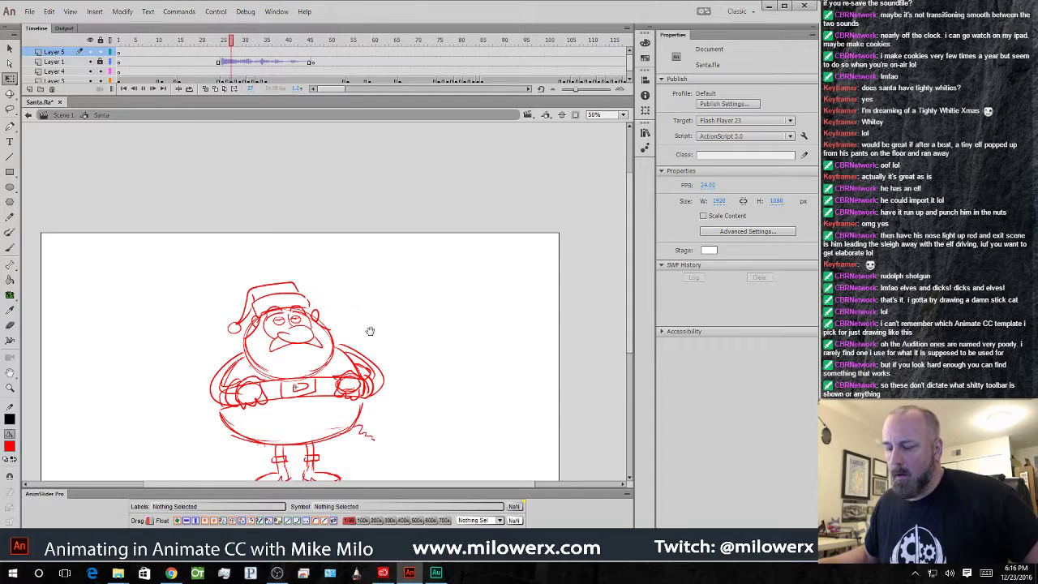
drag(371, 328, 389, 276)
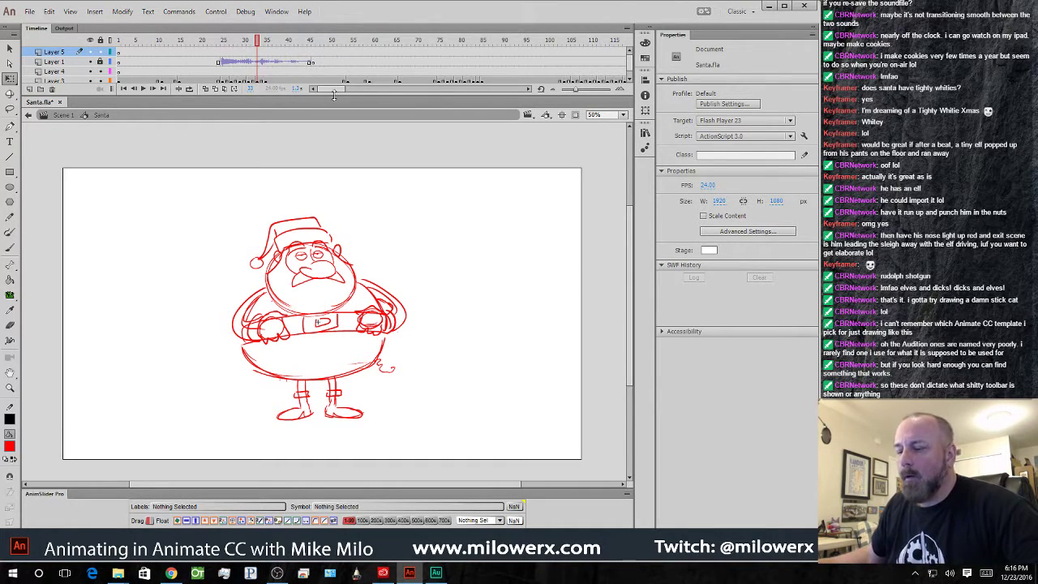
- Extend the frames of all layers to frame 332 to make room for the laugh
drag(328, 89, 381, 89)
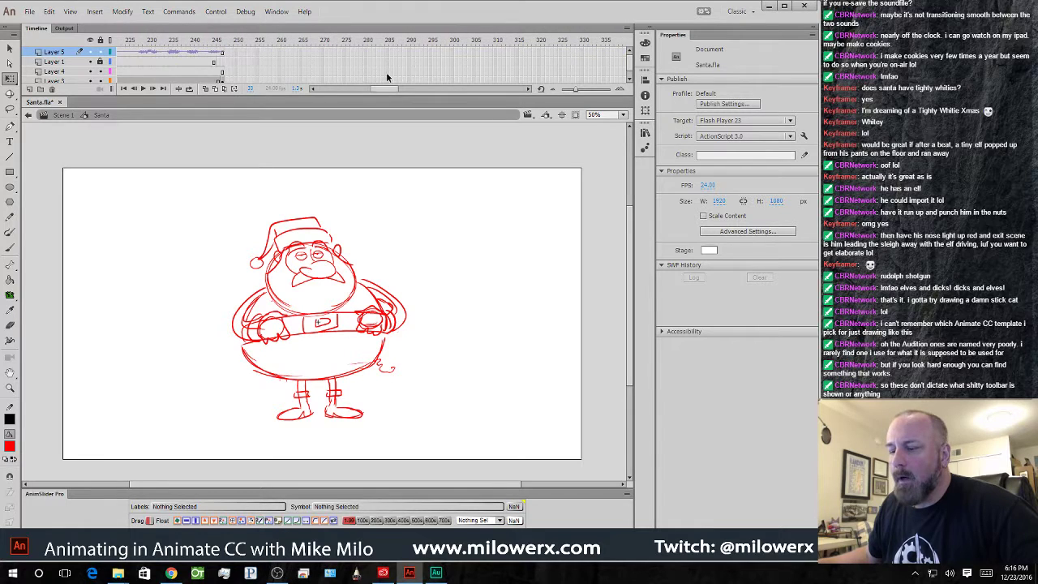
drag(589, 52, 590, 96)
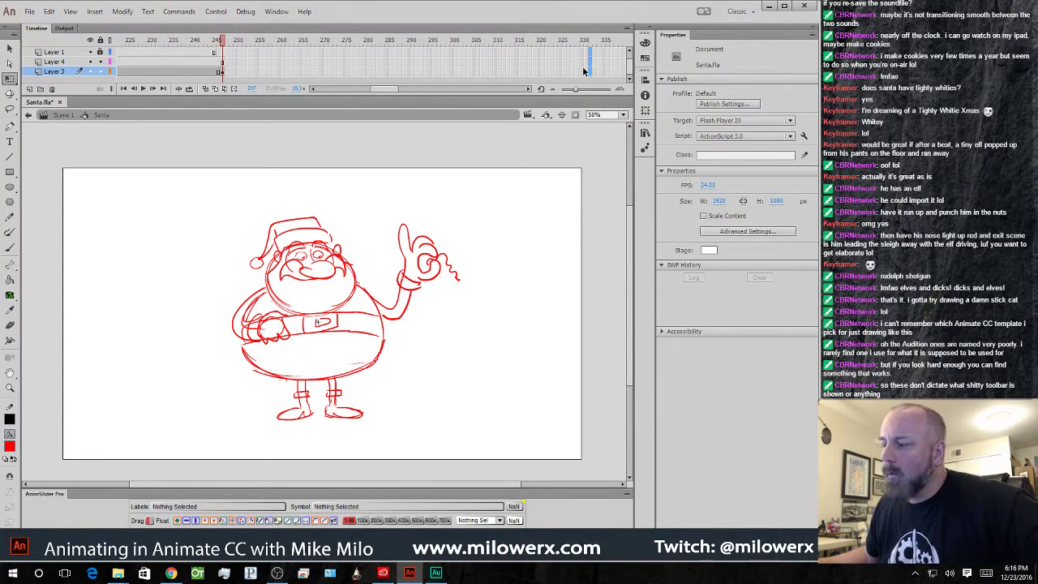
click(586, 55)
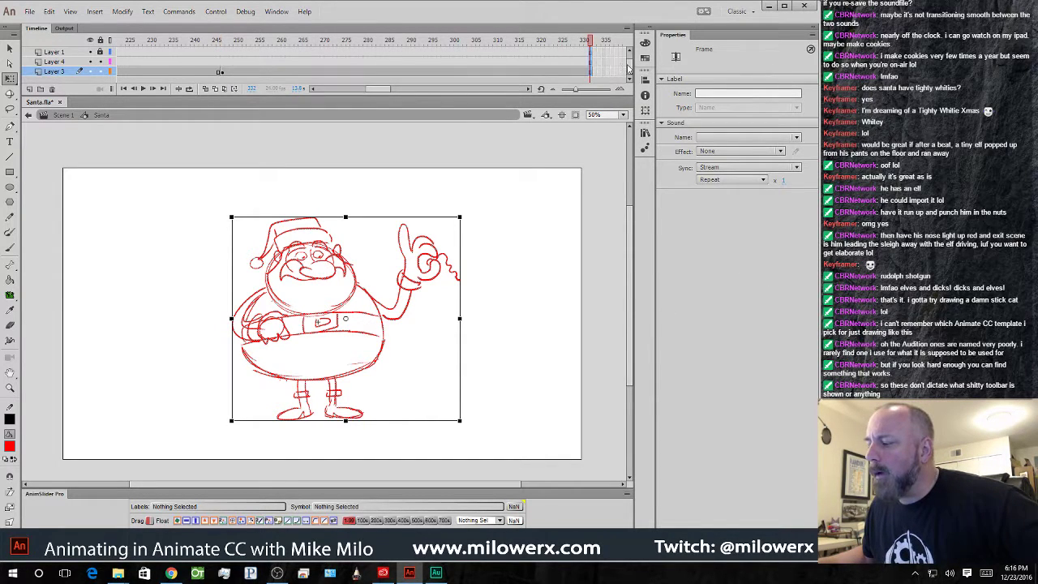
scroll(627, 69, up, 1)
- Add another layer above Layer 5 and insert a blank keyframe at frame 159
drag(592, 43, 203, 62)
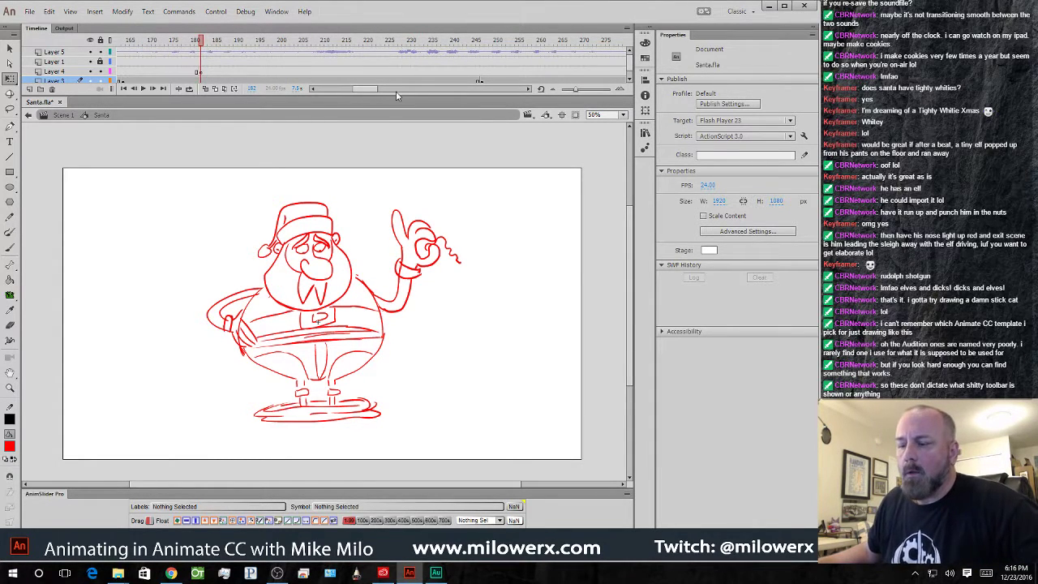
drag(373, 90, 367, 90)
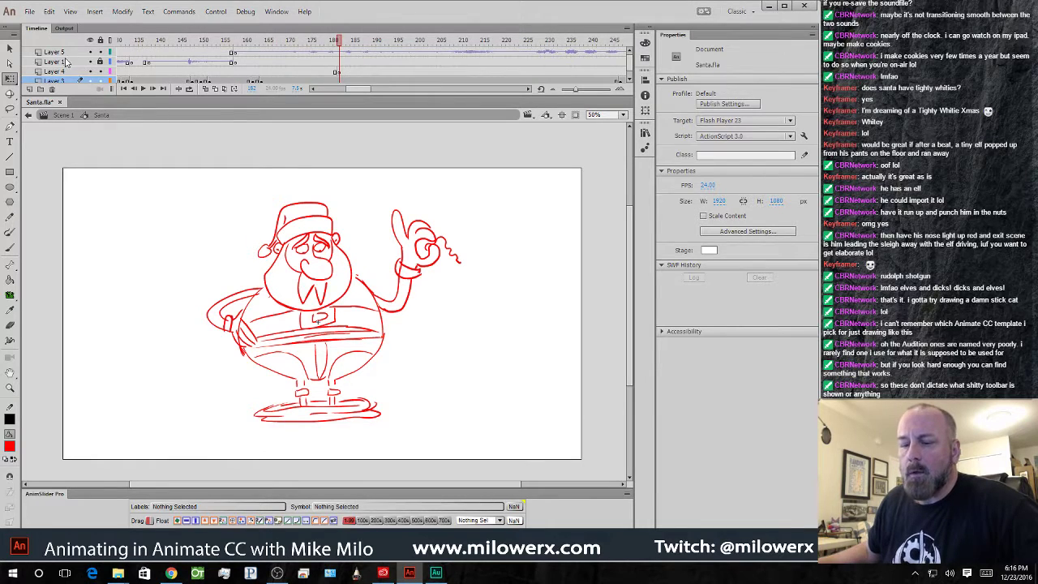
click(59, 53)
click(29, 91)
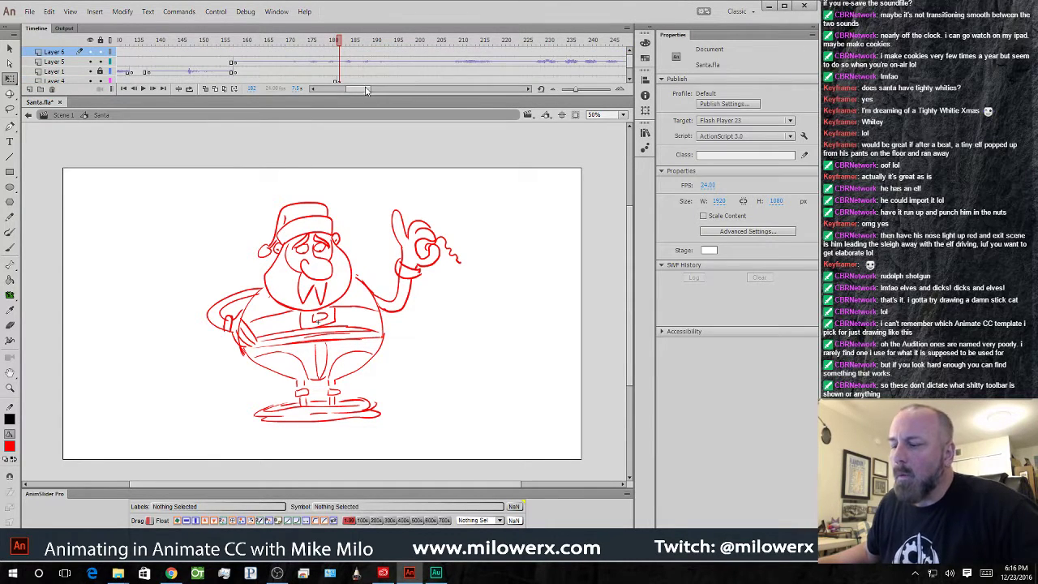
click(236, 63)
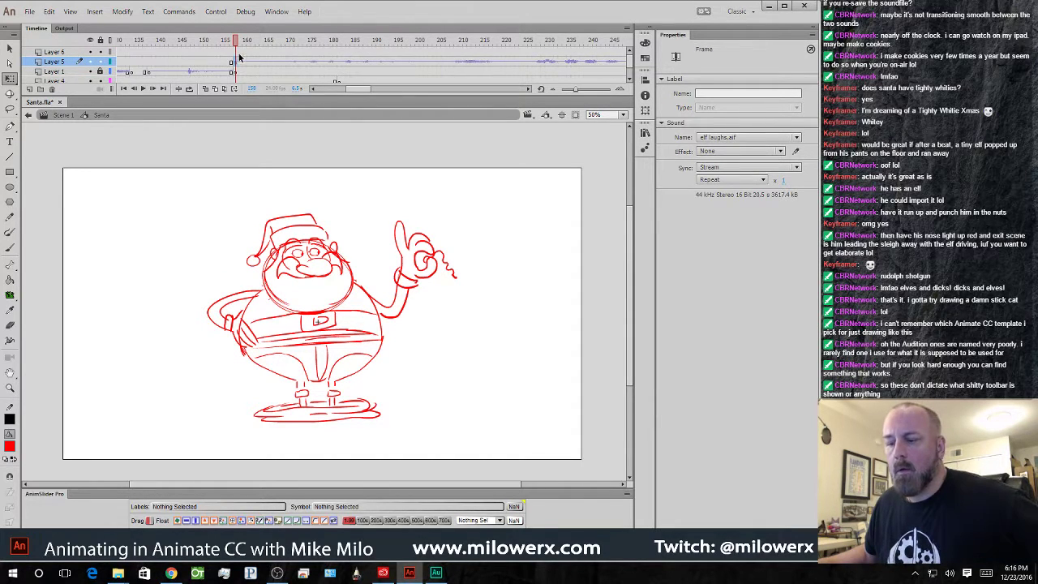
click(241, 53)
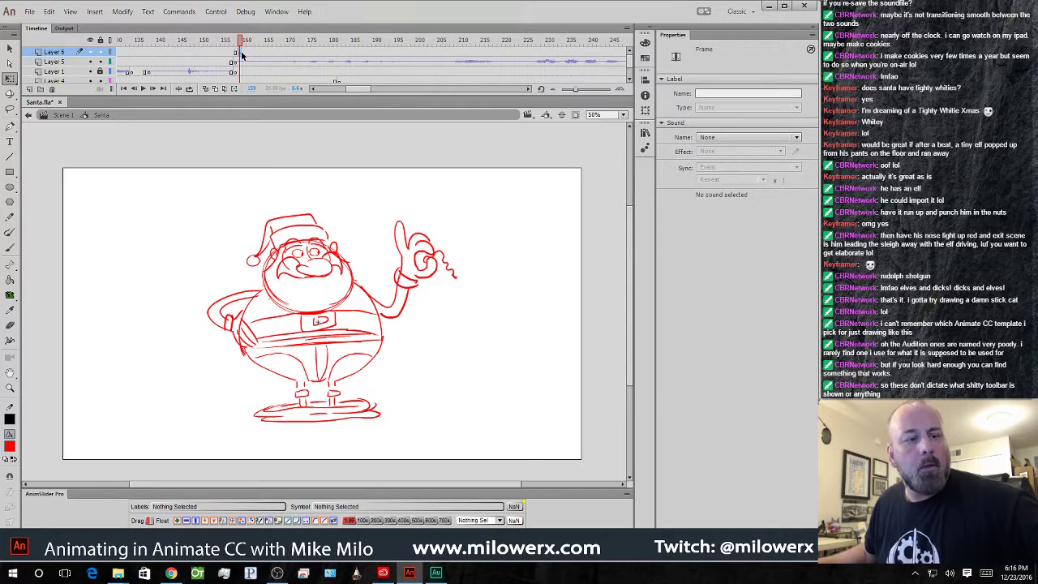
- Copy the elf laugh sound frame from Layer 5 and paste it into Layer 6 at frame 159
key(ctrl+shift+v)
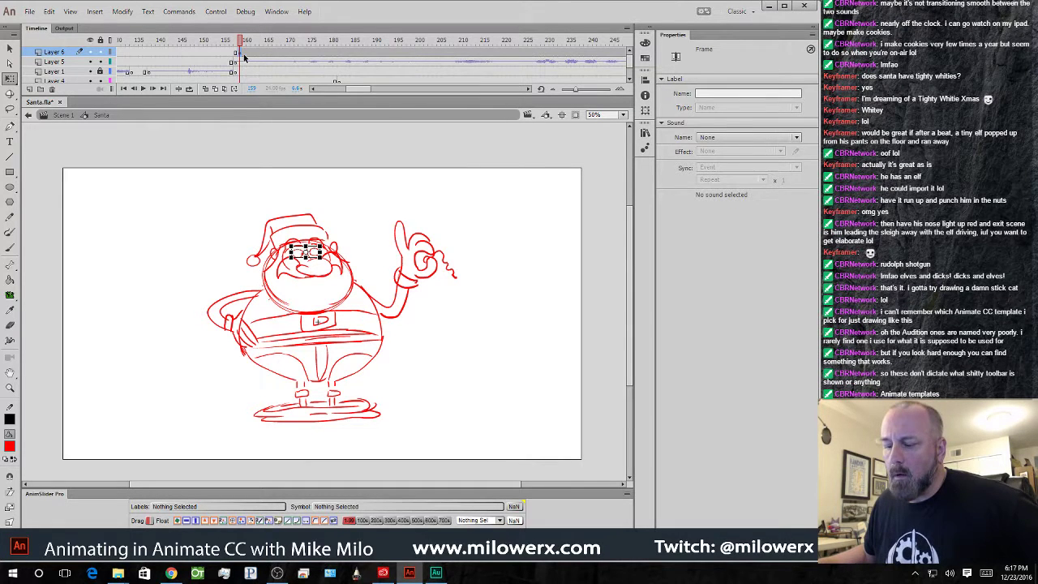
key(Delete)
click(237, 64)
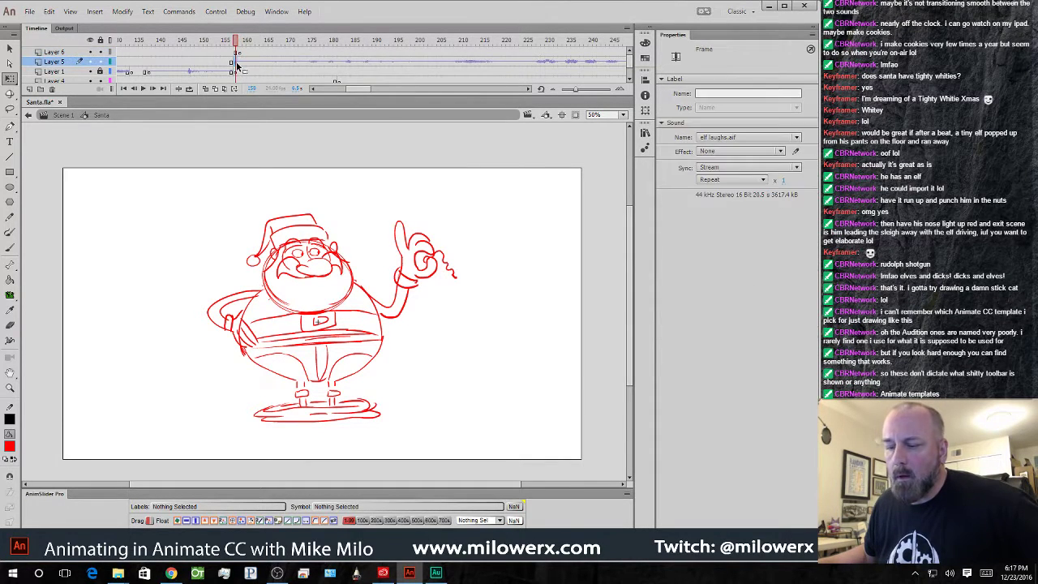
right_click(237, 63)
click(274, 225)
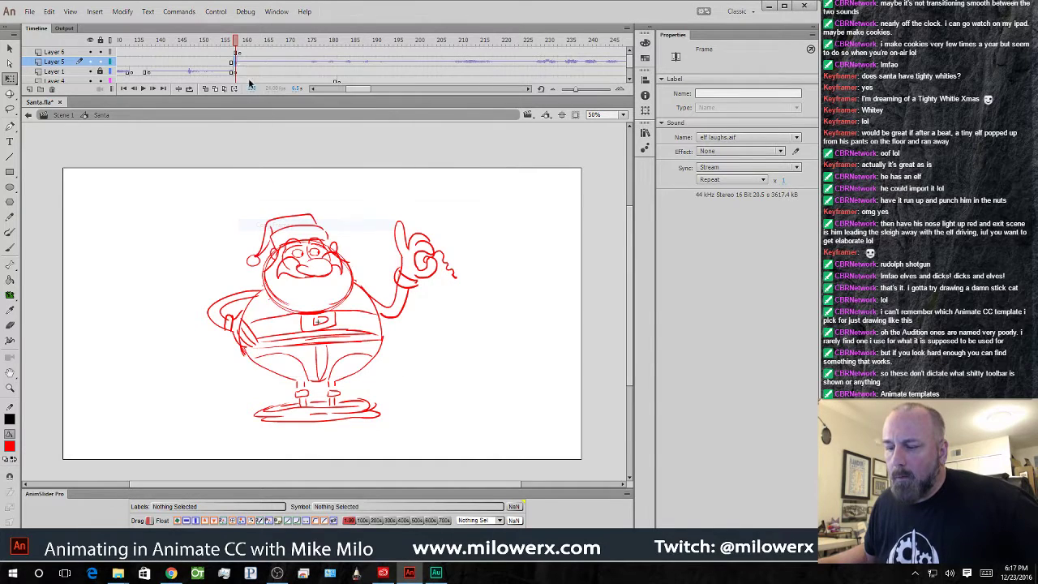
click(238, 52)
right_click(240, 52)
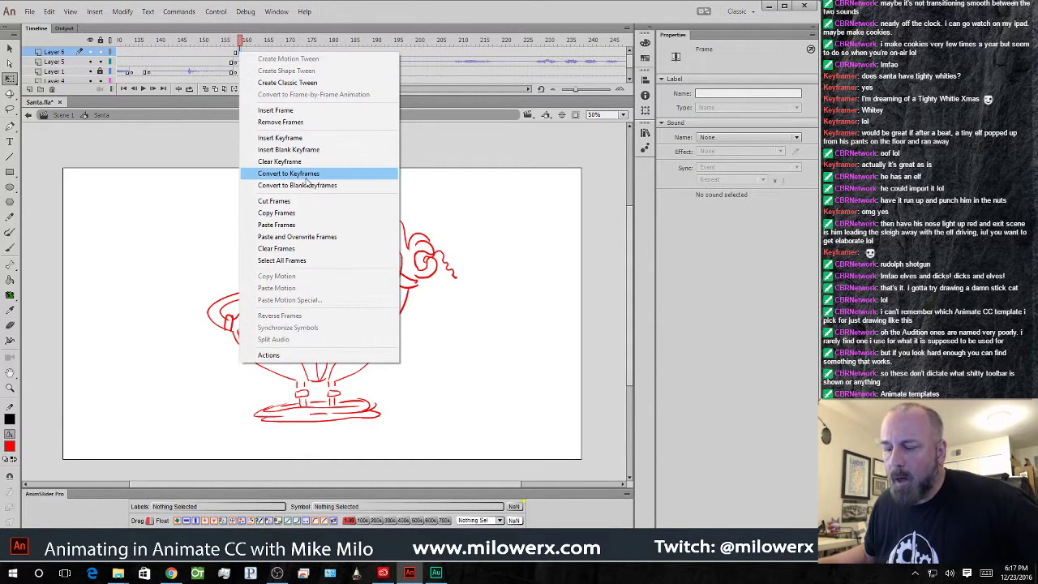
click(274, 225)
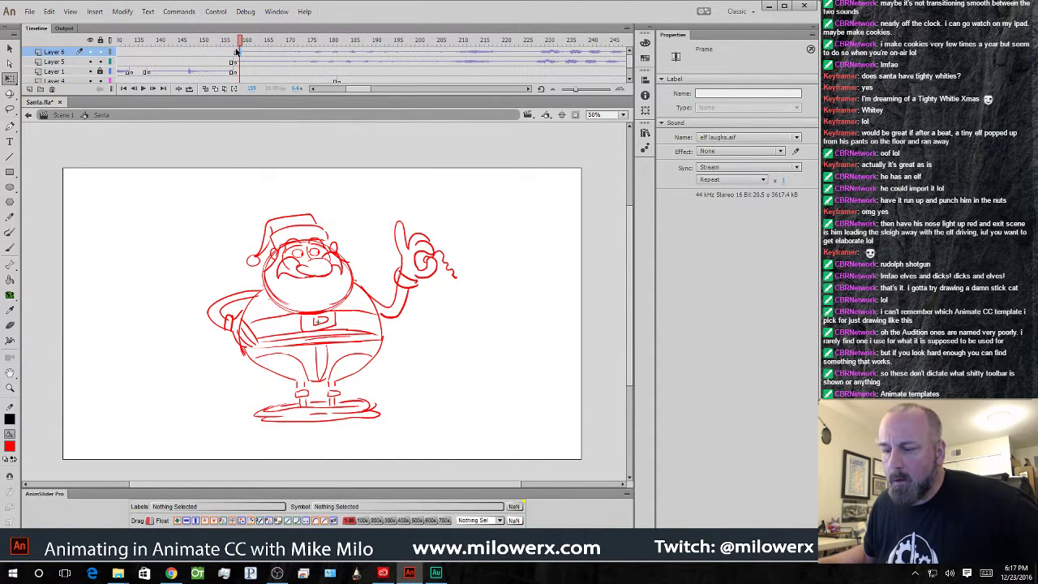
- Offset the duplicated laugh on Layer 6 to start at about frame 161 and play the overlapping laughs
drag(239, 53, 212, 47)
key(Return)
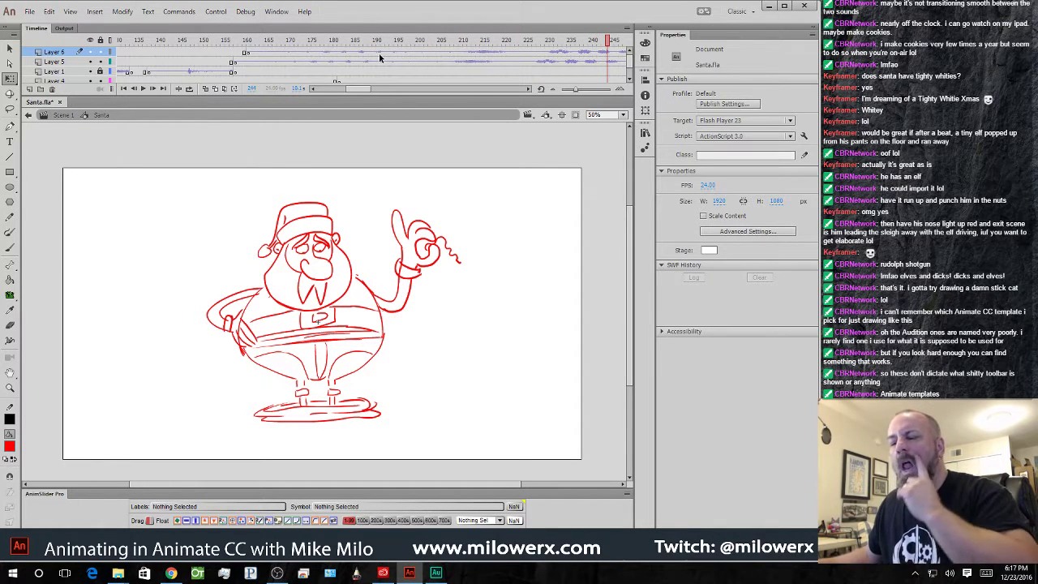
click(248, 52)
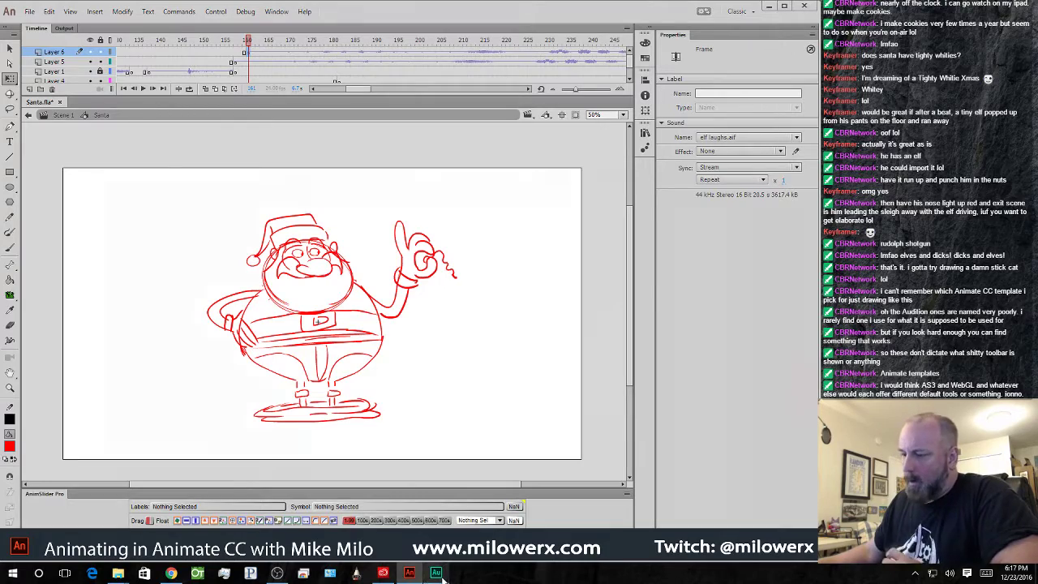
- Switch to Adobe Audition and insert the pitched laugh file into a new multitrack session with the default settings
key(alt+Tab)
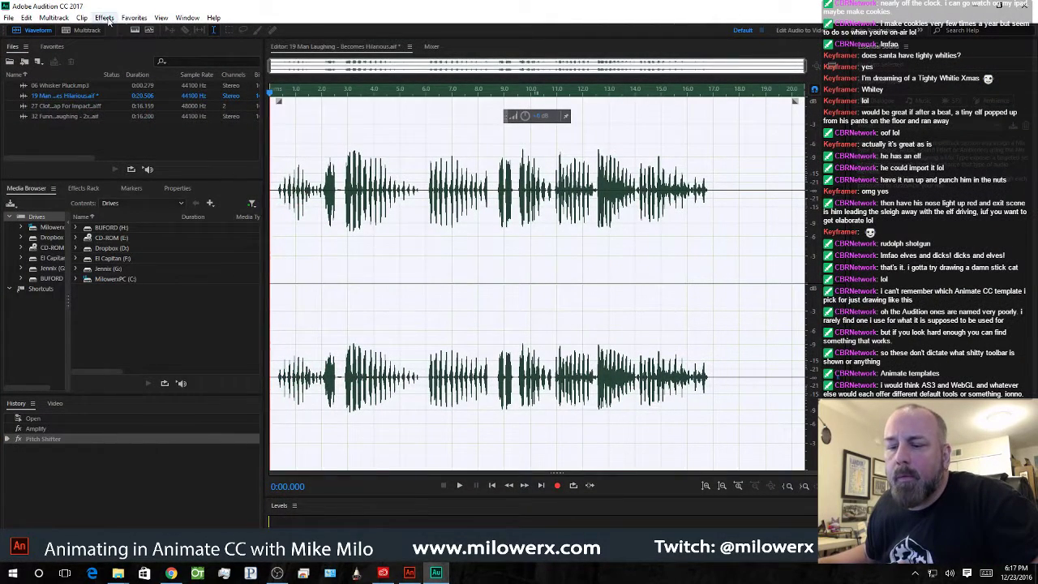
click(54, 18)
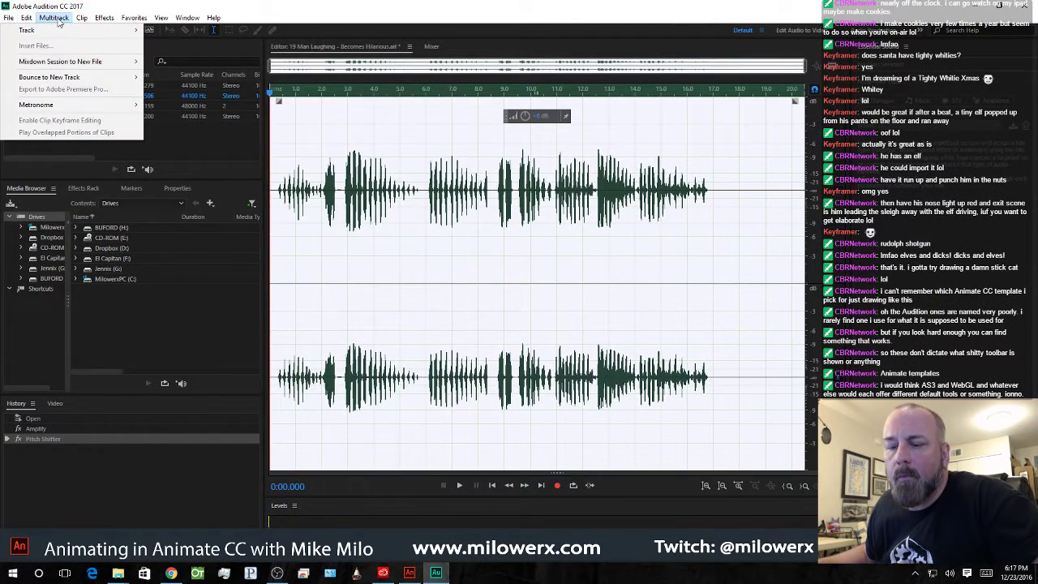
mouse_move(116, 36)
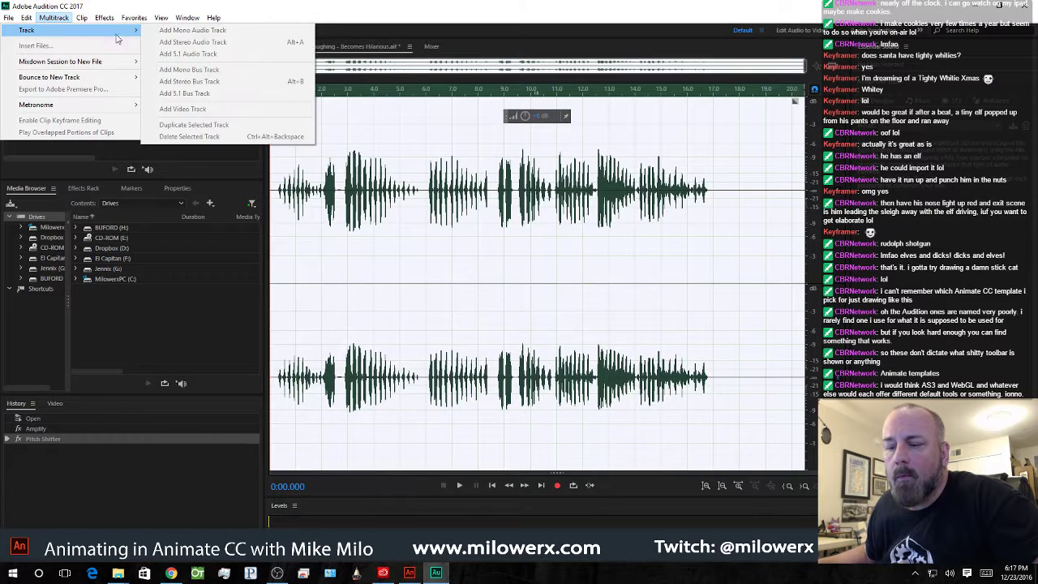
click(57, 17)
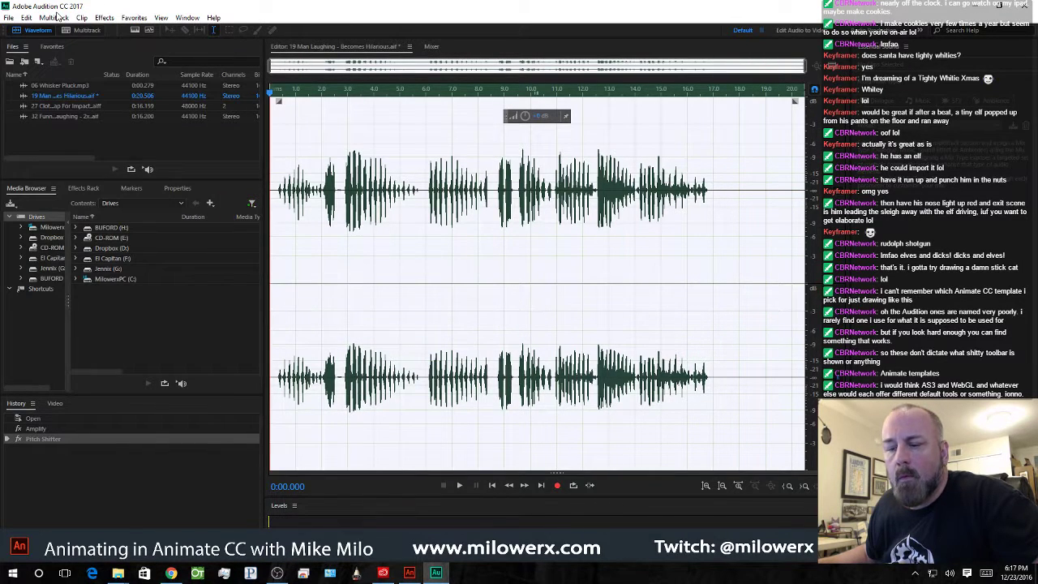
right_click(406, 207)
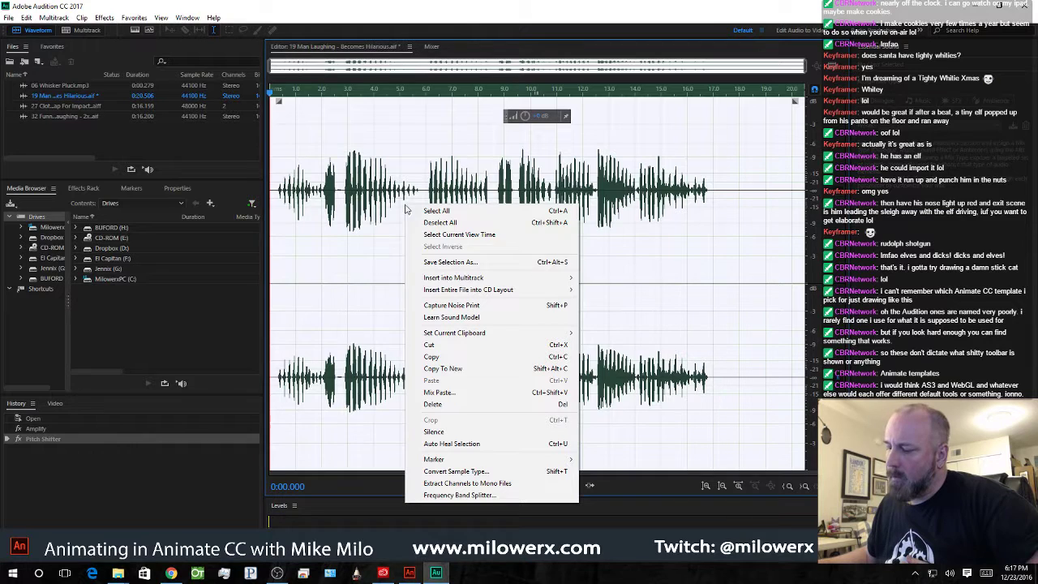
mouse_move(437, 279)
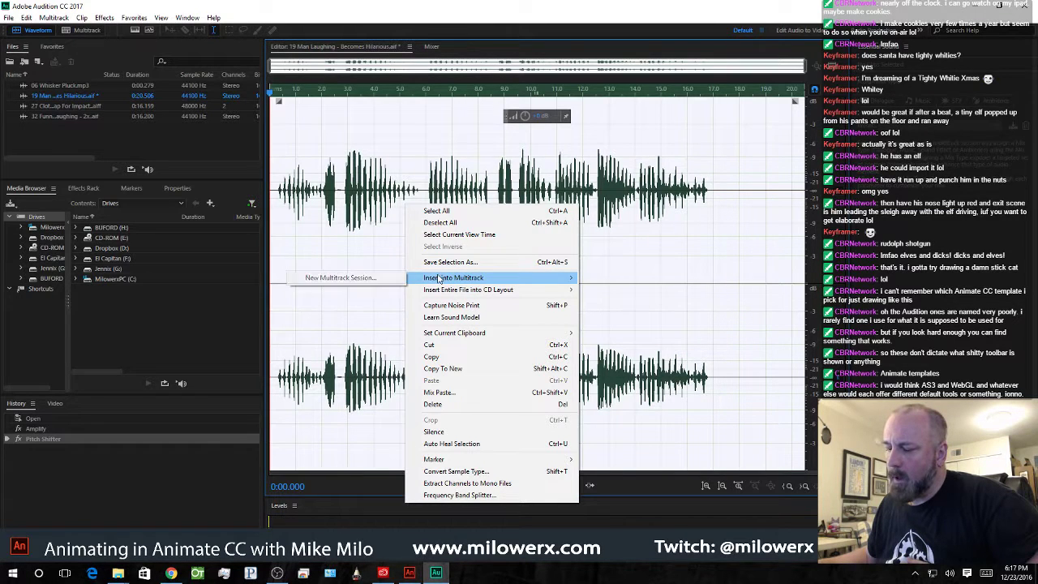
click(388, 279)
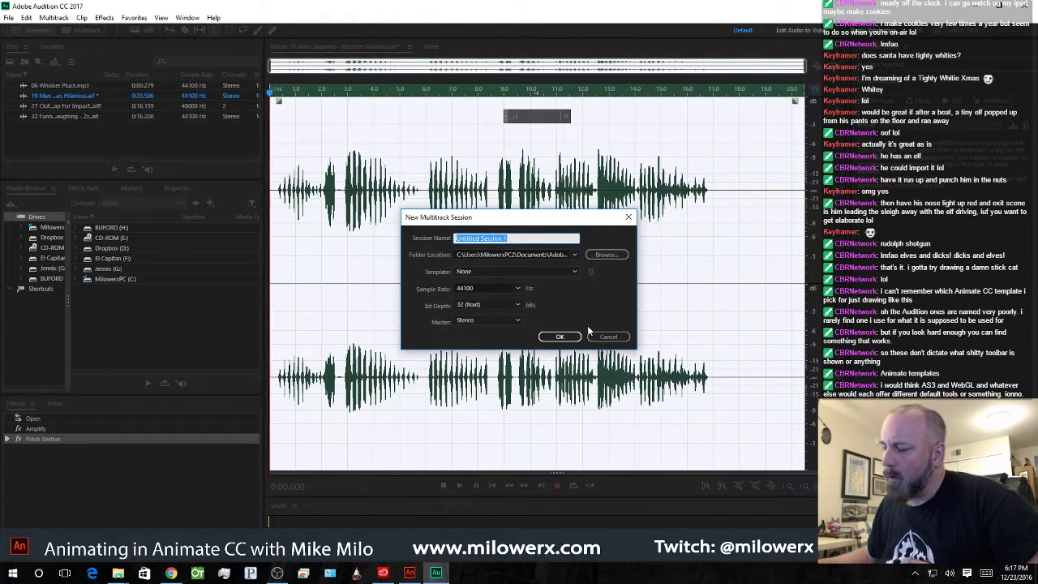
click(558, 337)
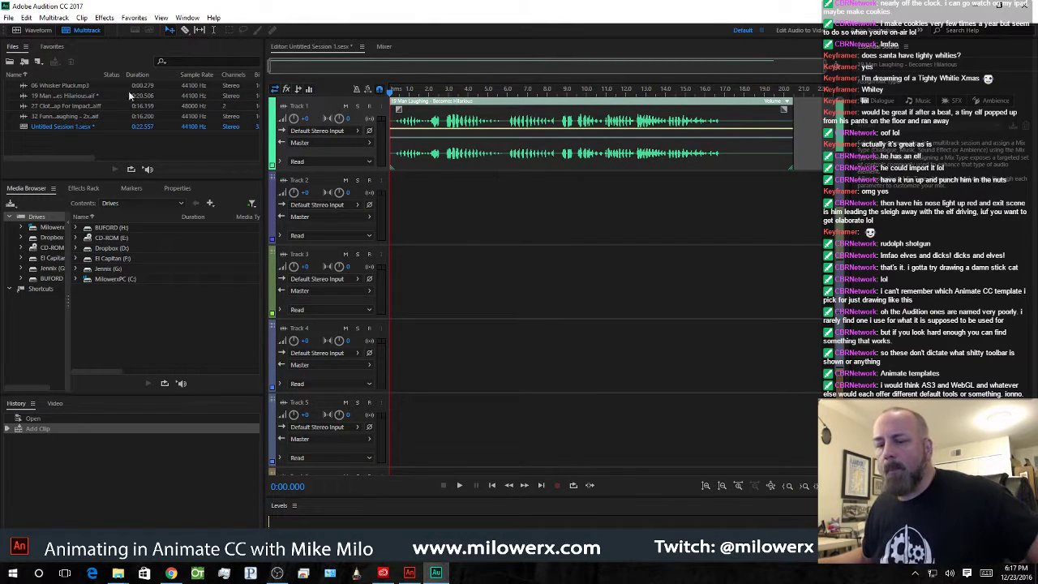
- Open the Track 1 laugh clip in the waveform editor and select the section from about 8.7 to 17 seconds
click(409, 129)
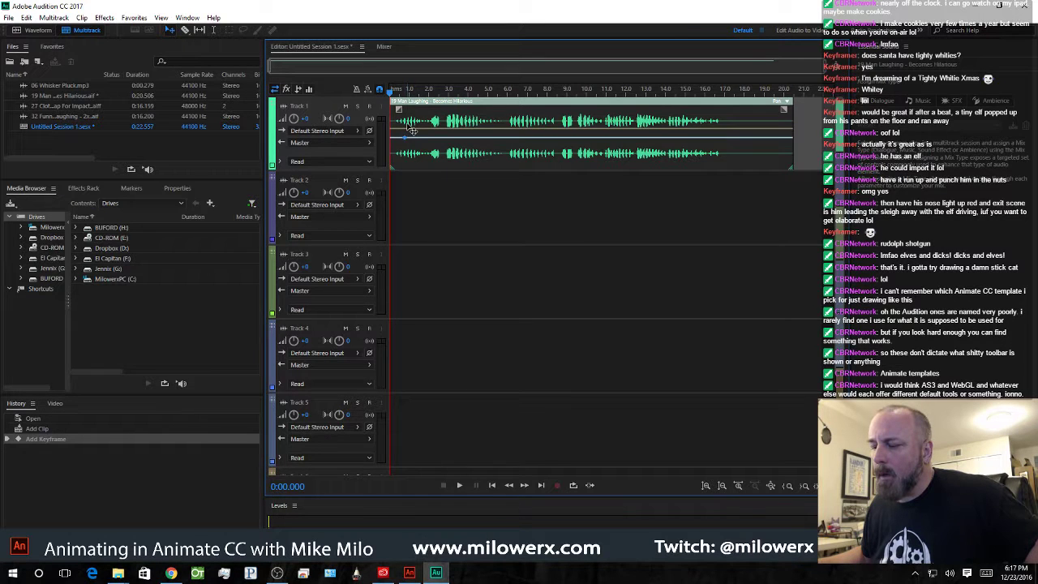
double_click(409, 124)
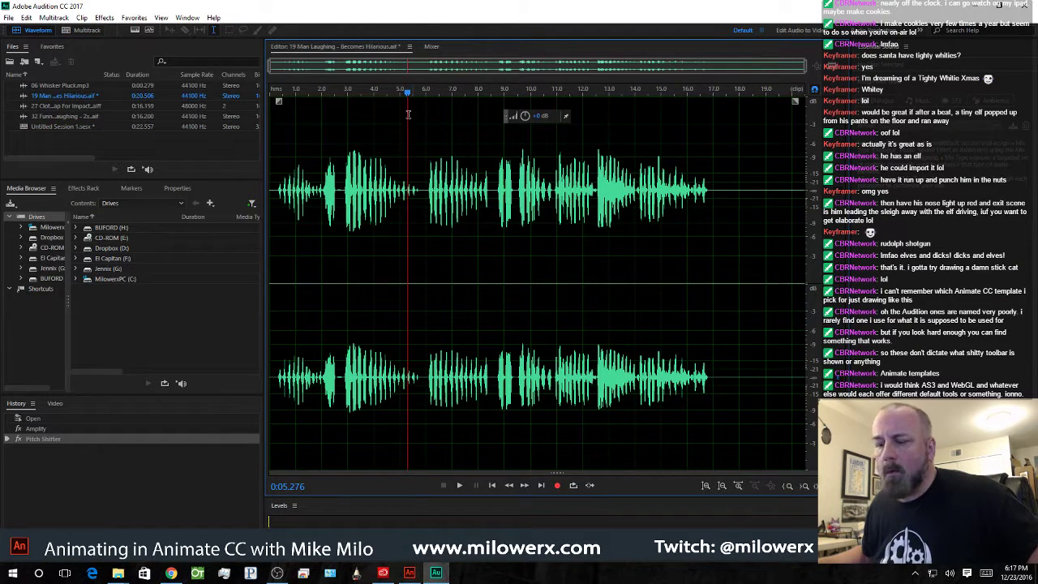
drag(725, 228, 347, 247)
click(348, 247)
click(447, 206)
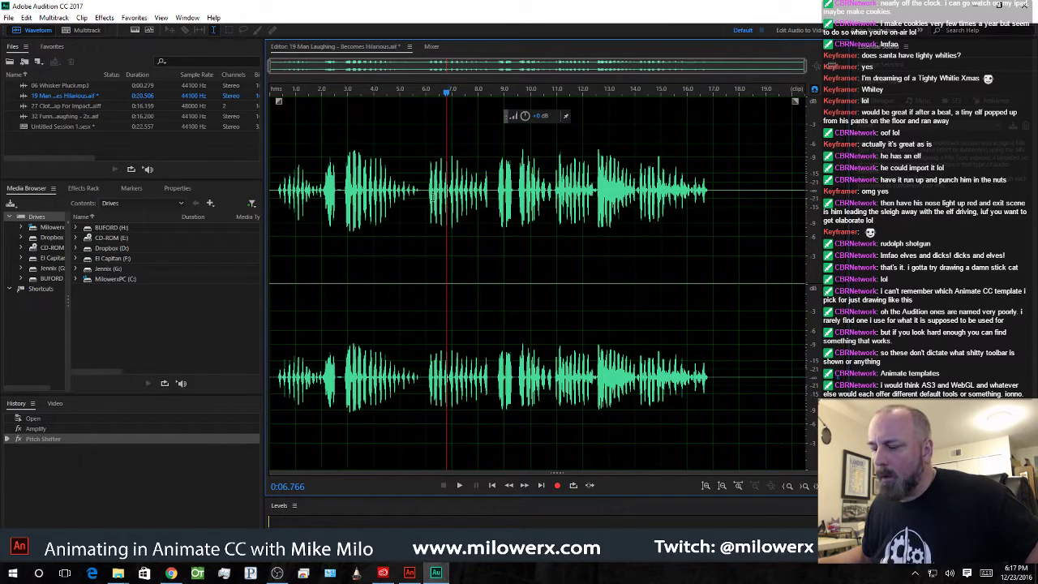
drag(496, 193, 713, 199)
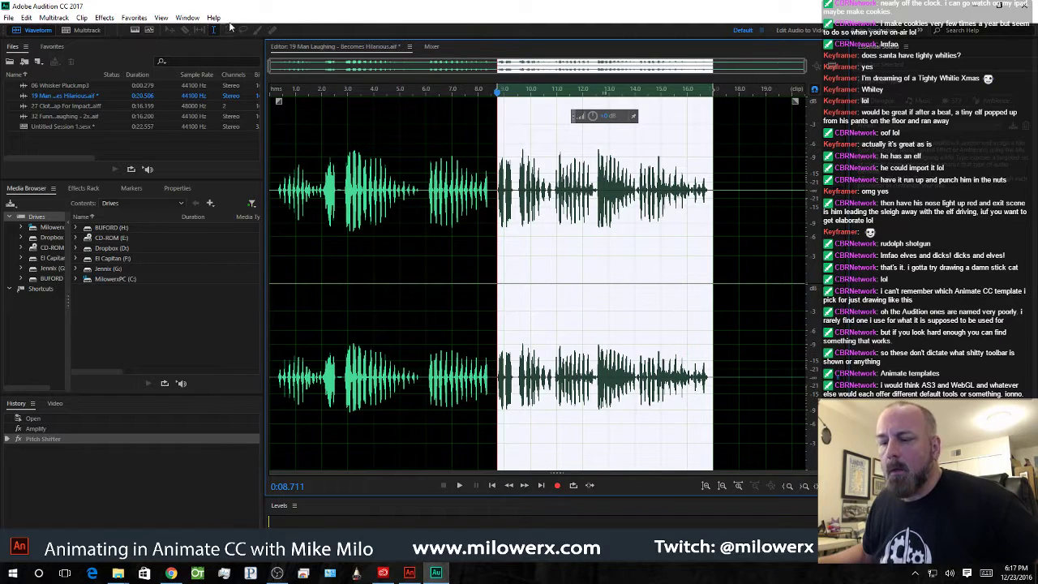
- Return to the multitrack editor, clear the time selection and move the playhead to the start of the session
click(187, 18)
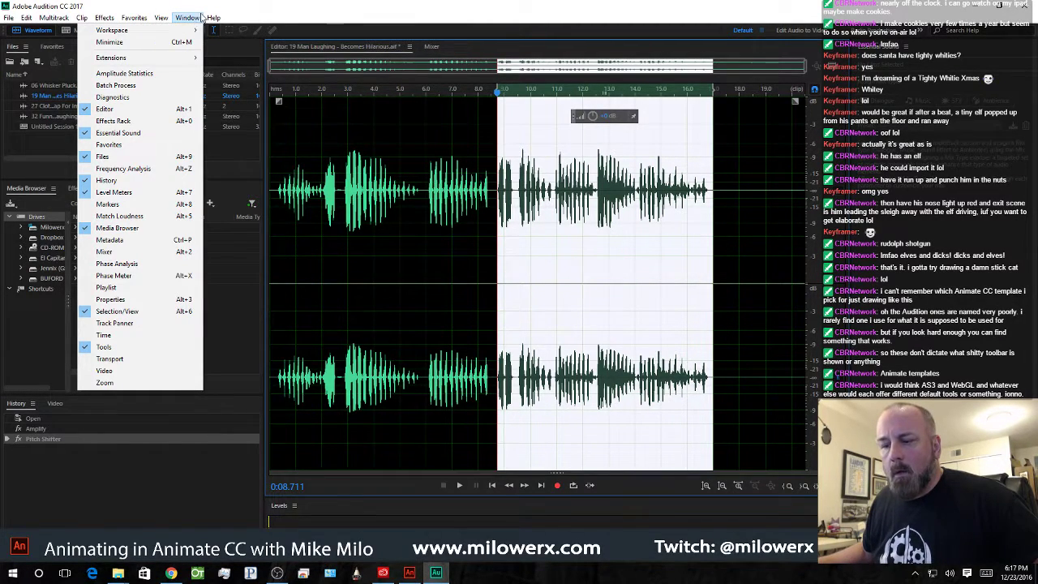
click(195, 18)
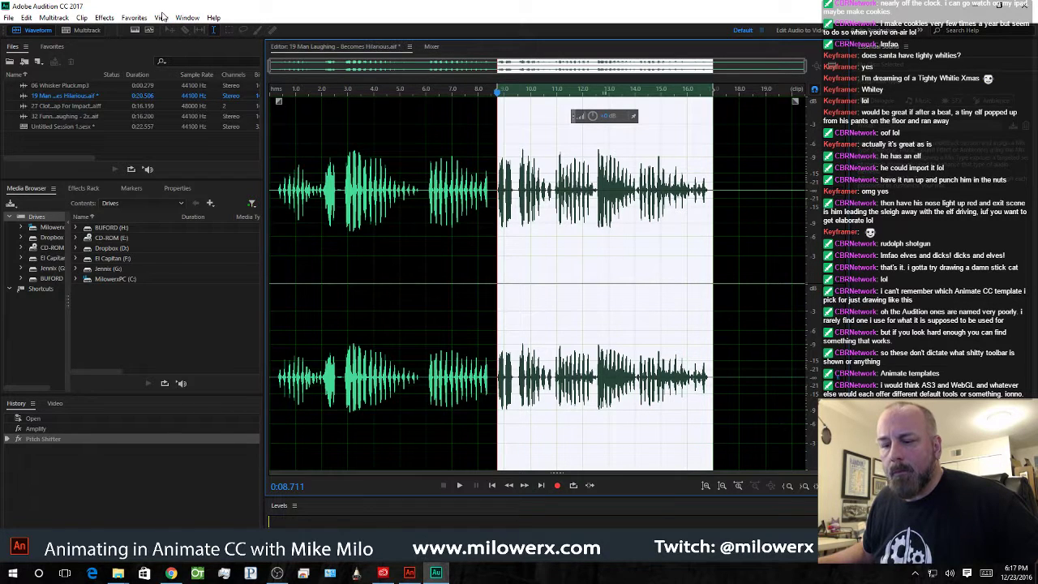
click(162, 17)
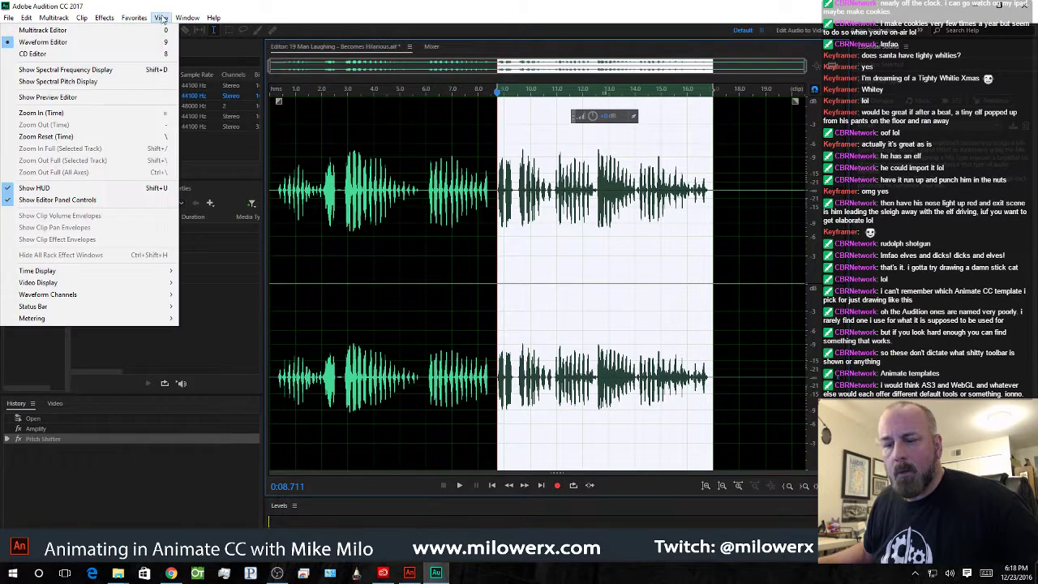
click(155, 29)
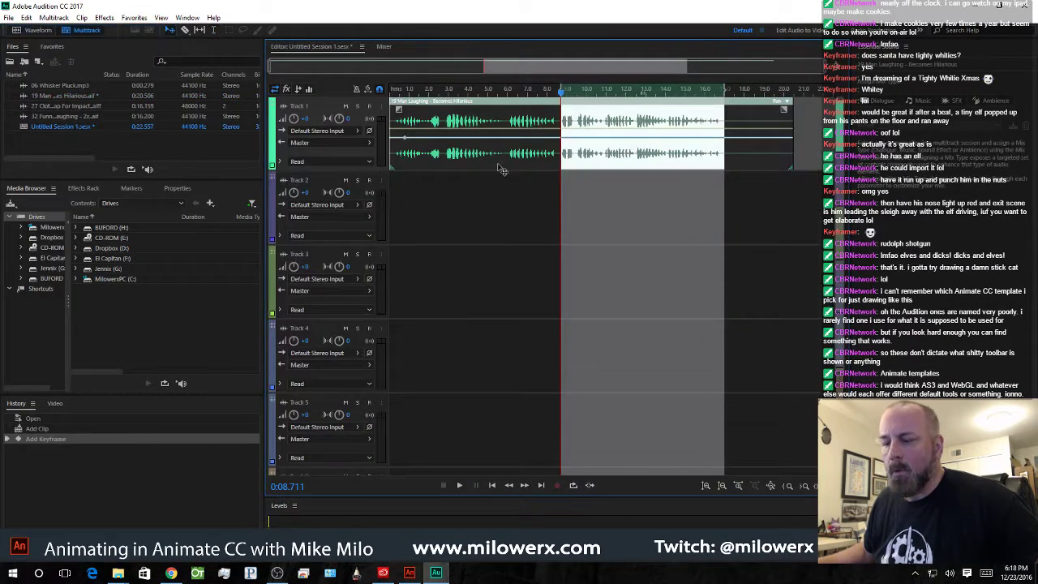
click(568, 178)
key(Home)
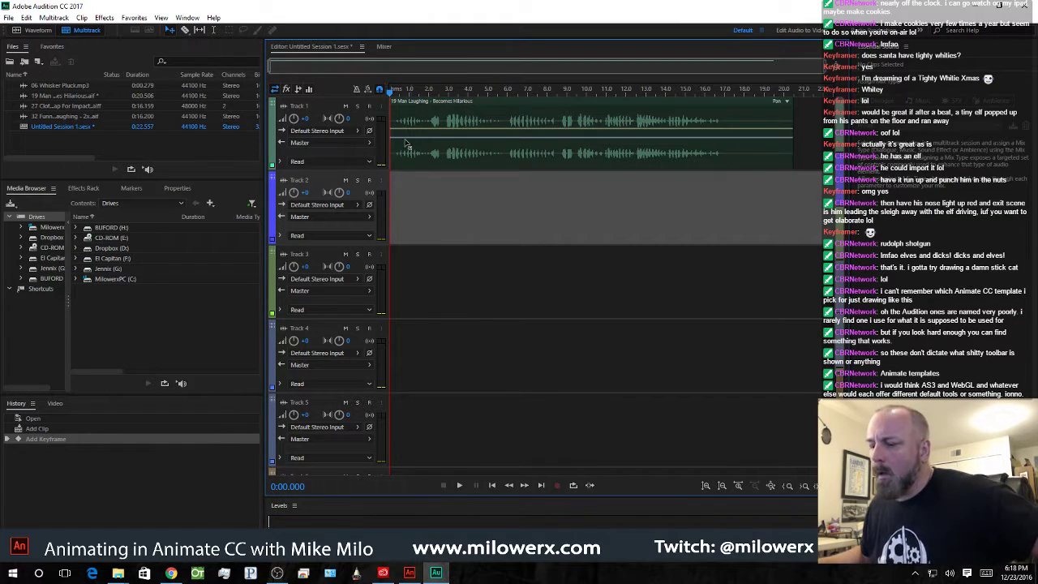
drag(389, 94, 382, 145)
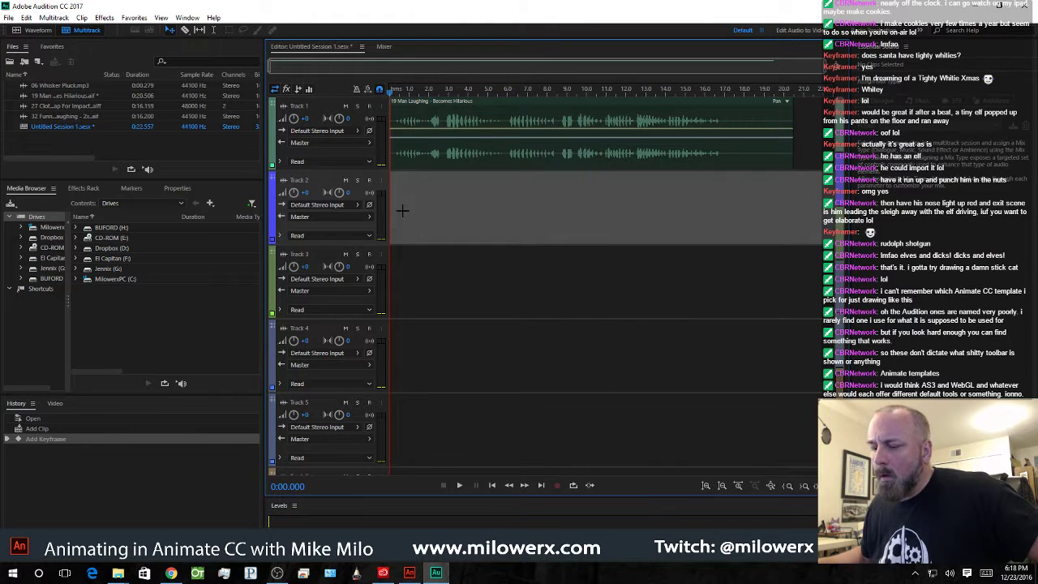
right_click(421, 180)
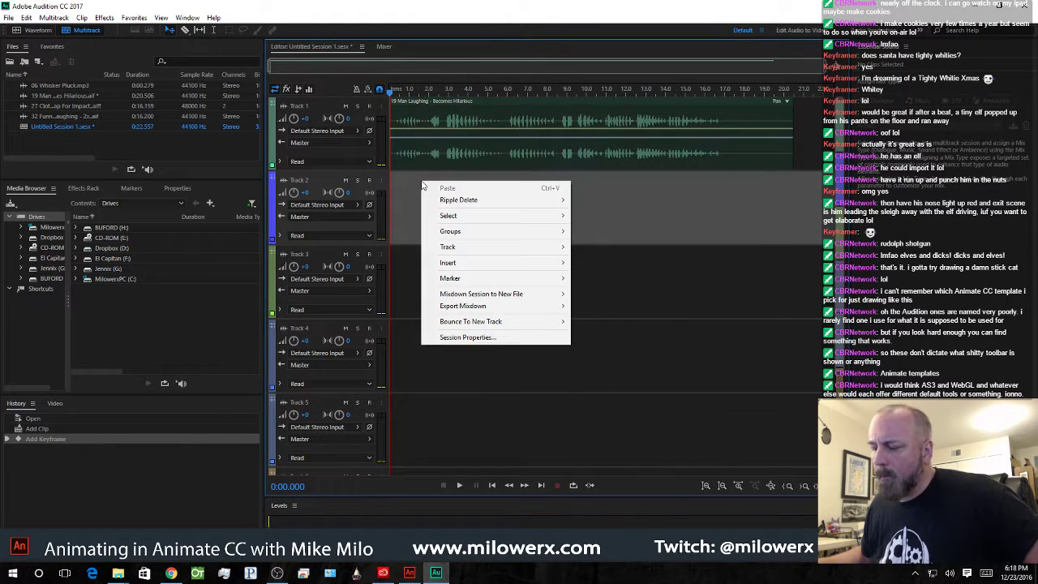
click(415, 211)
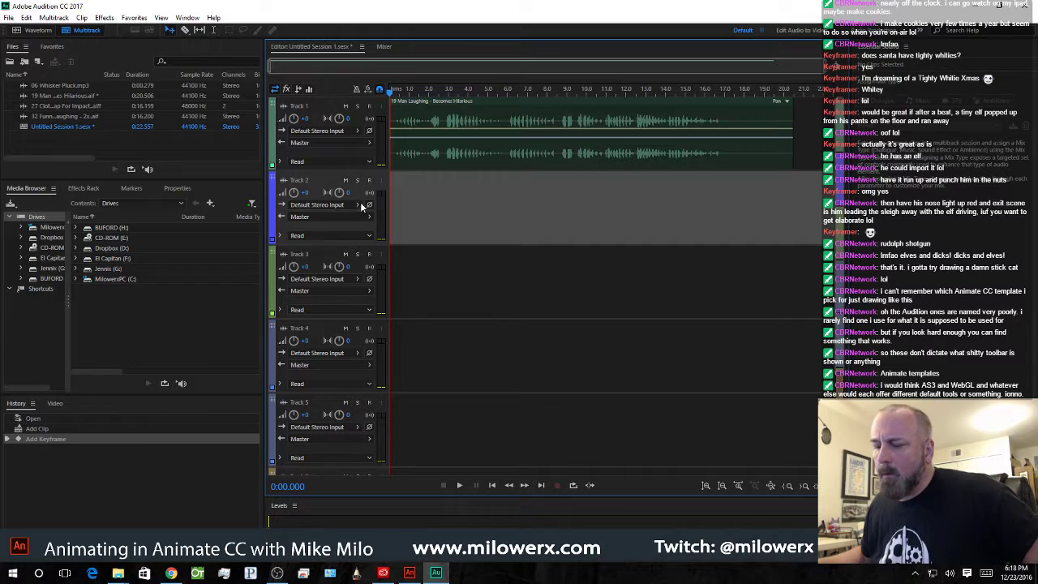
click(324, 255)
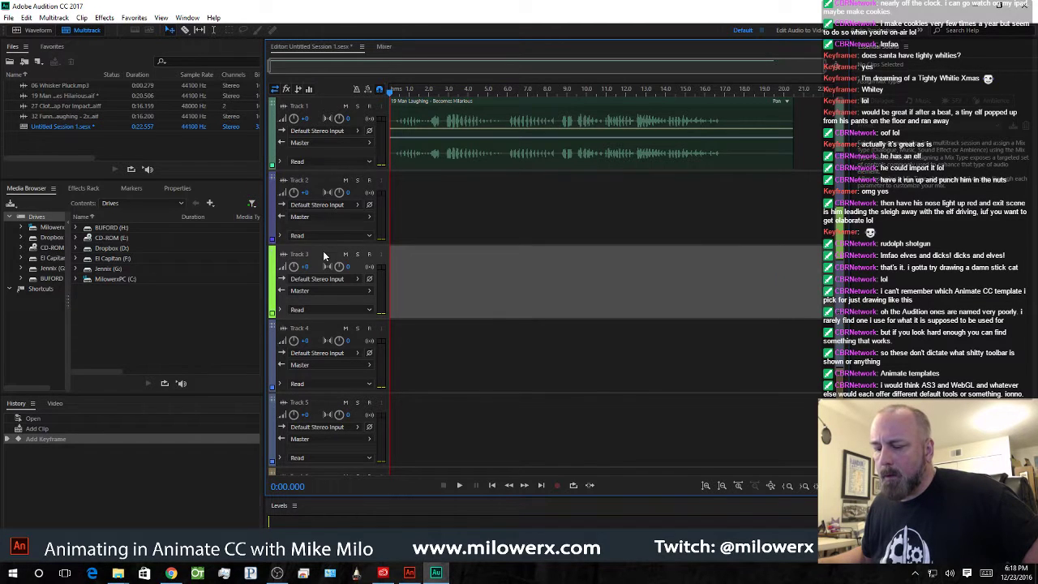
click(310, 178)
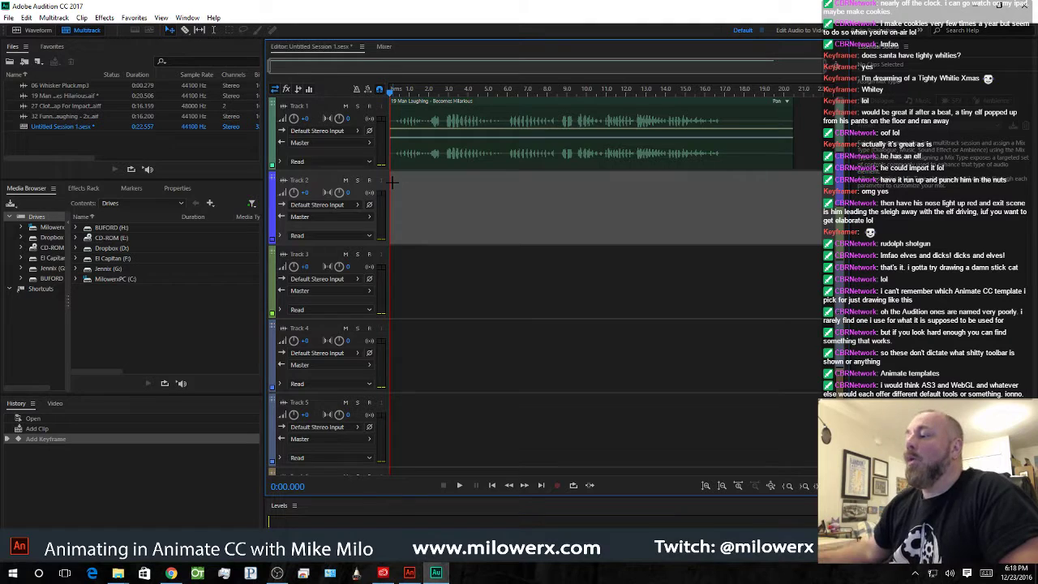
- Switch to Animate to view the list of available workspaces, and return to Audition
click(410, 574)
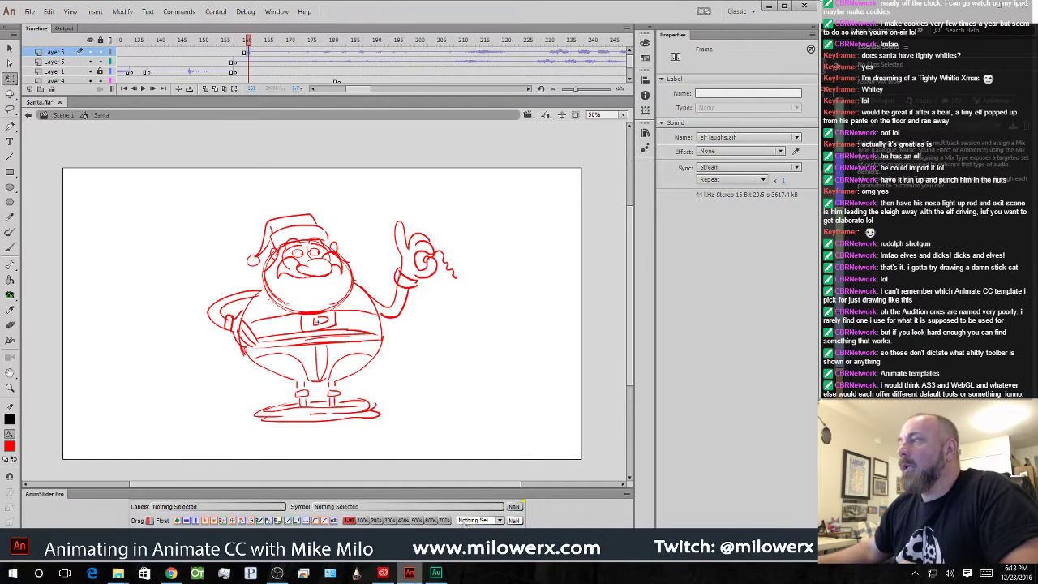
click(275, 11)
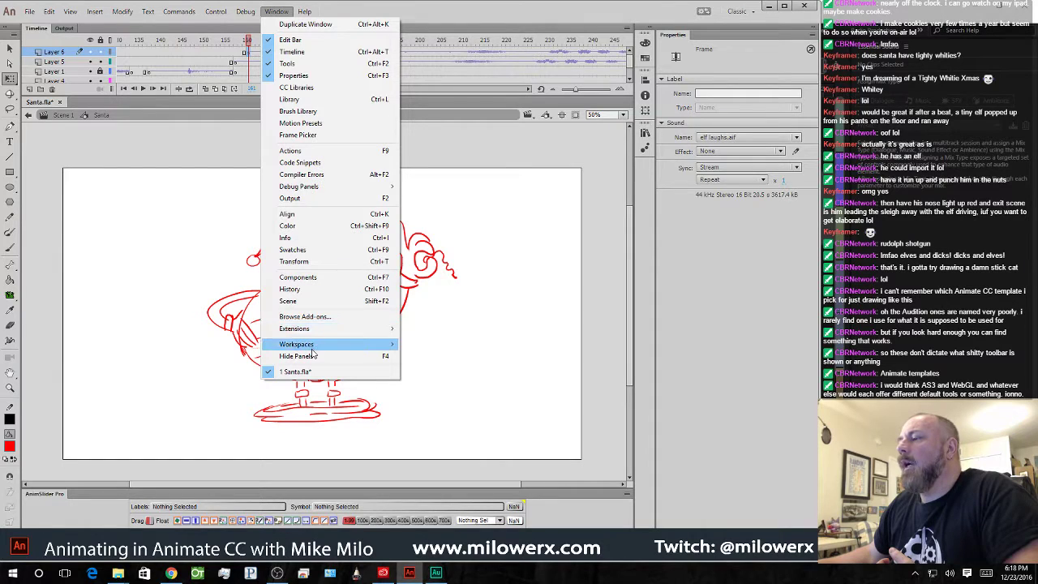
mouse_move(308, 347)
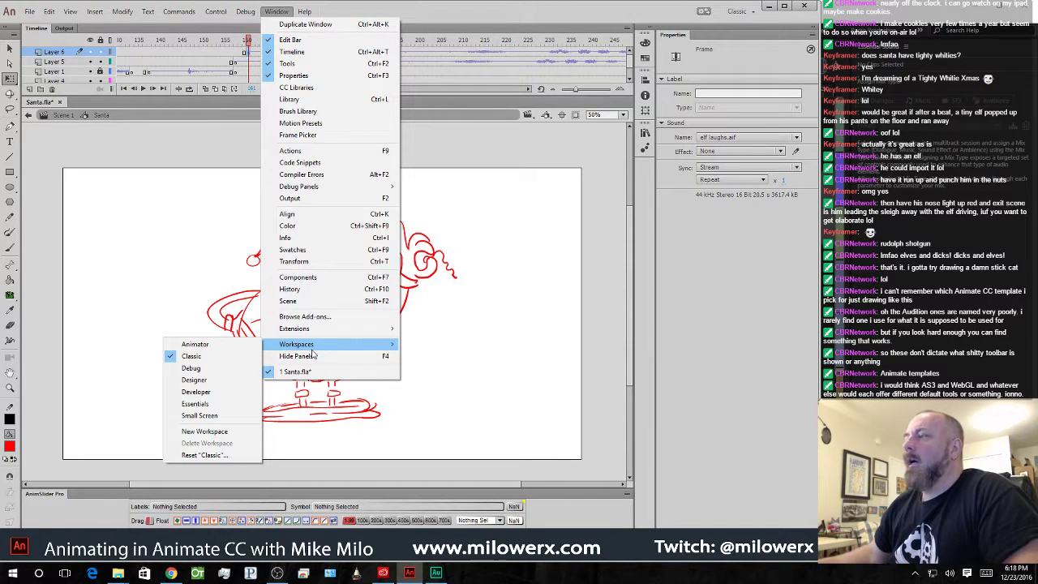
click(451, 18)
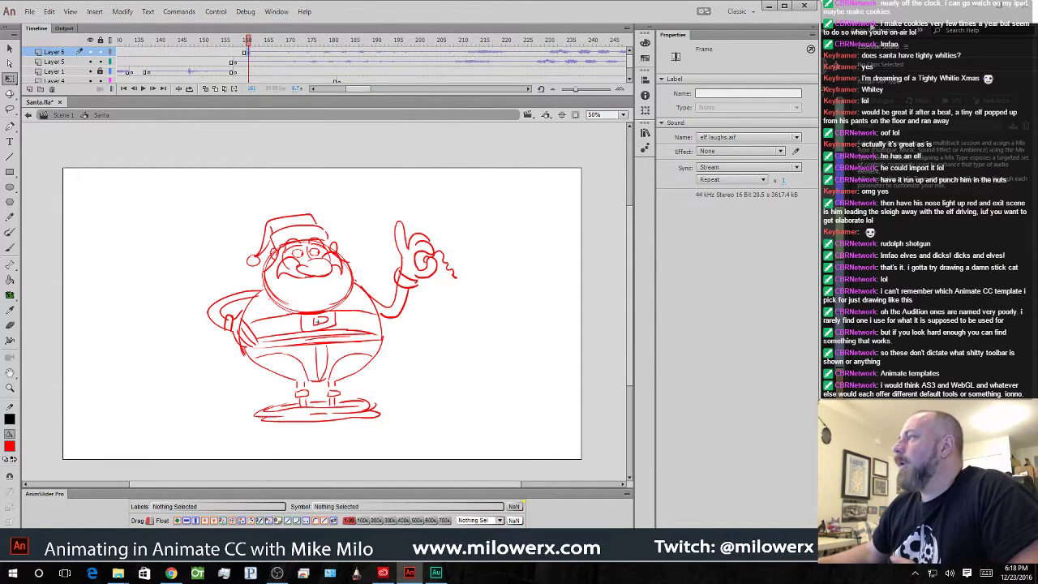
key(alt+Tab)
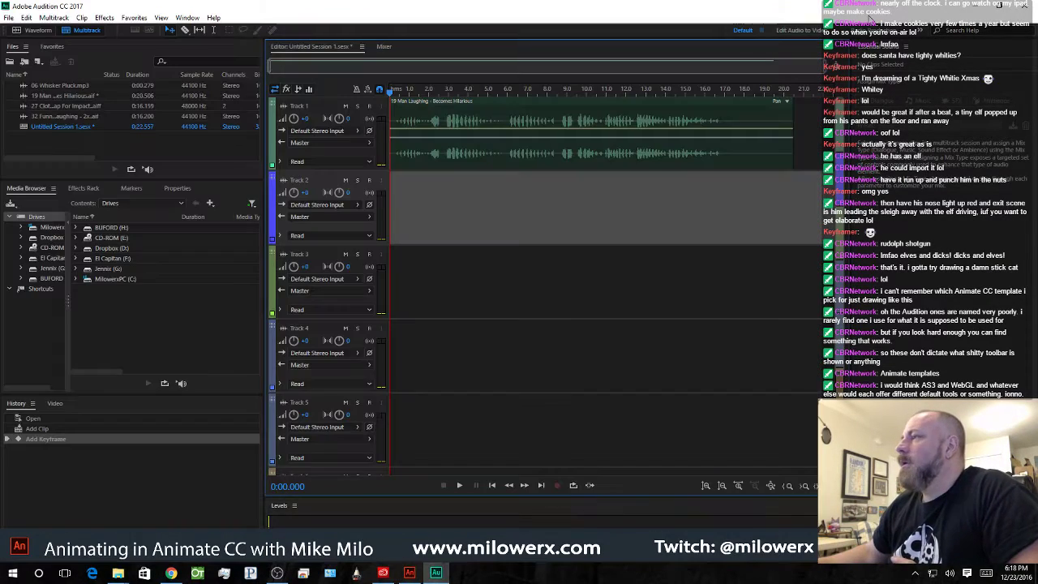
- Copy the laugh clip from Track 1 and paste it onto Track 2 at the start of the session
click(402, 124)
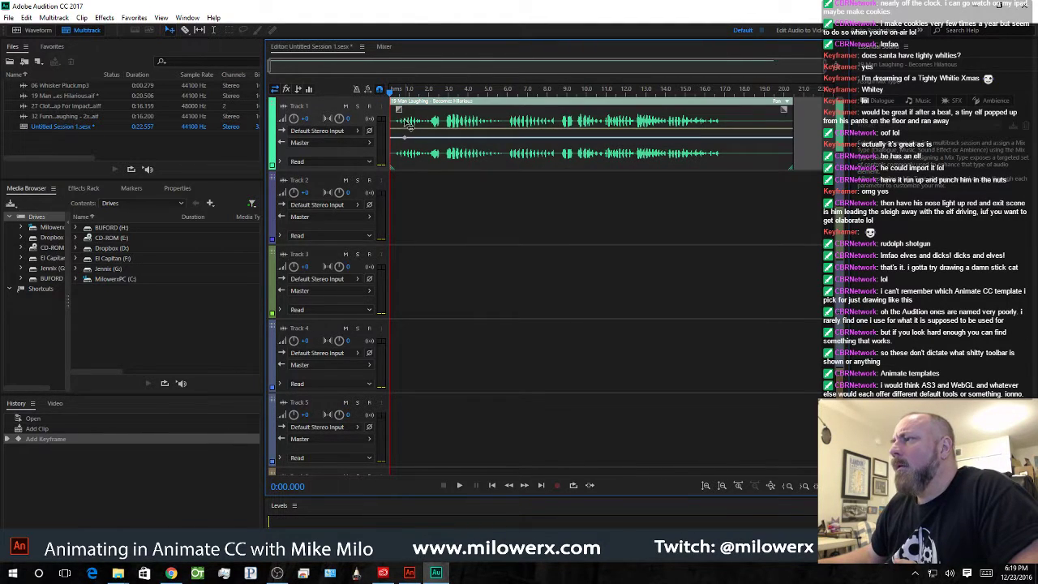
mouse_move(394, 123)
mouse_down()
mouse_move(414, 126)
mouse_move(393, 127)
mouse_up()
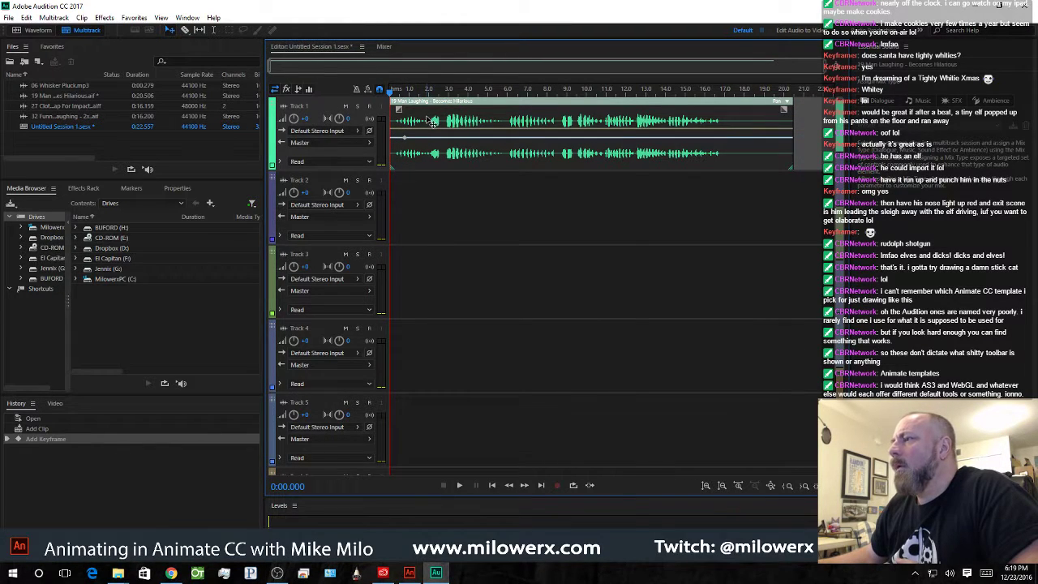
right_click(432, 122)
click(454, 151)
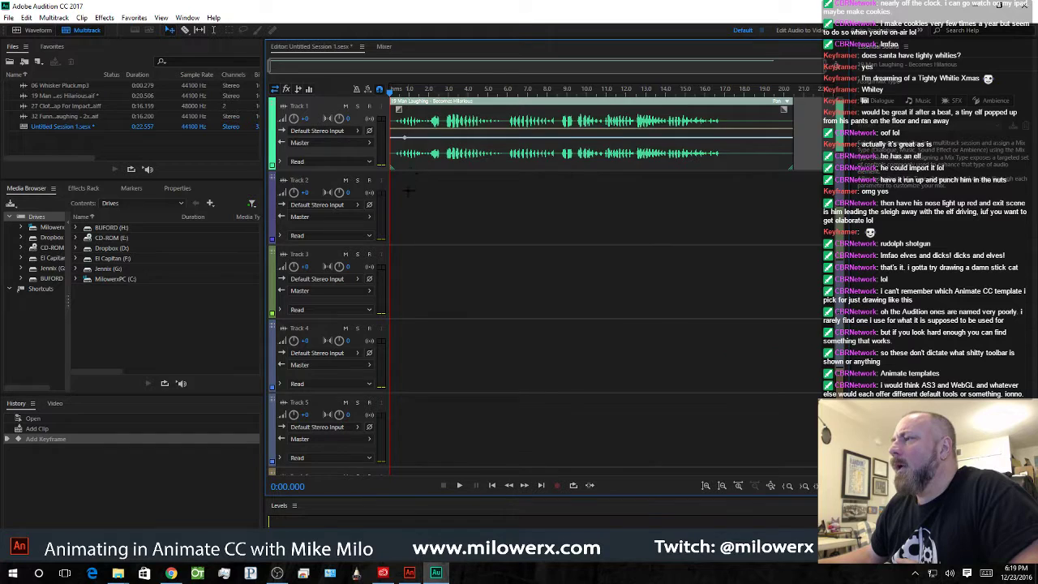
click(408, 188)
right_click(409, 195)
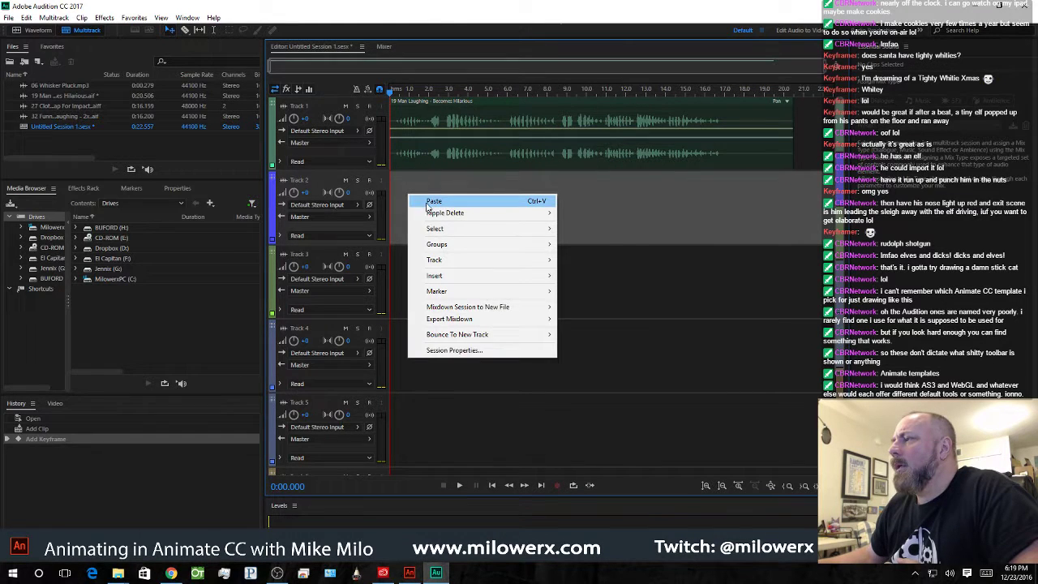
click(434, 201)
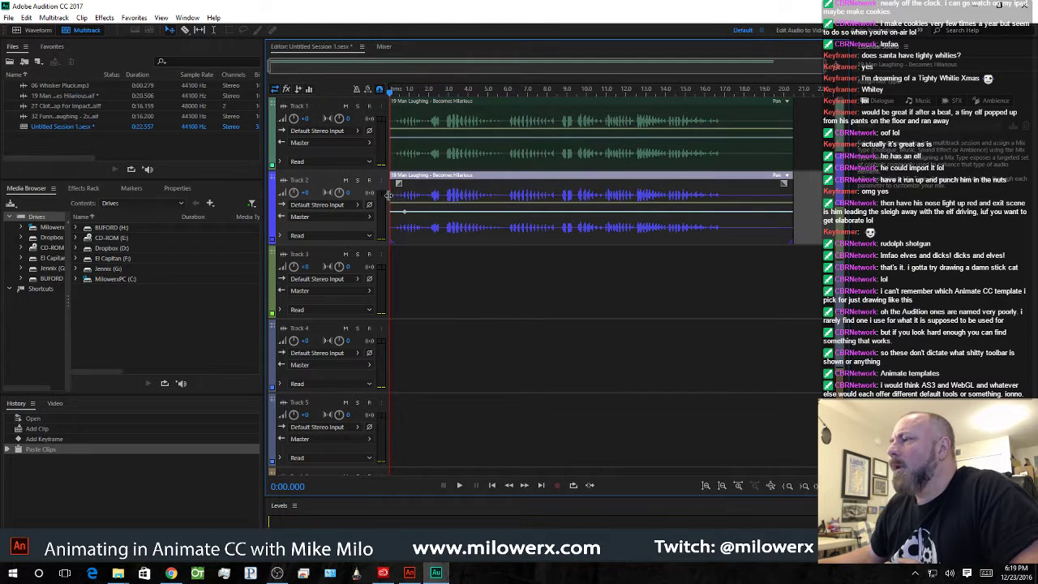
- Narrow the track headers slightly and split the Track 2 laugh clip with the Razor tool at about 6 seconds
mouse_move(388, 195)
mouse_down()
mouse_move(407, 195)
mouse_move(376, 195)
mouse_up()
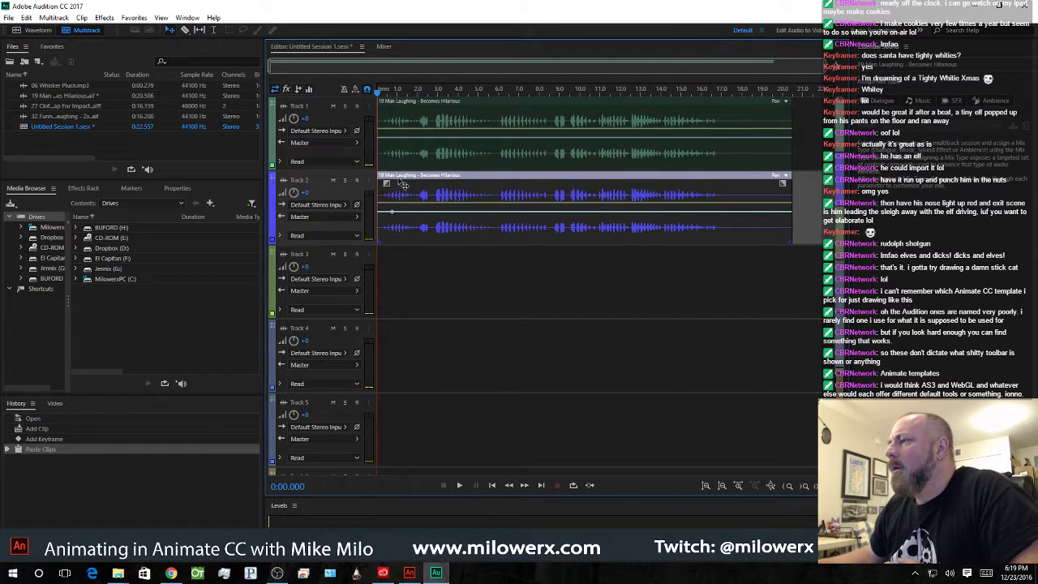
click(185, 30)
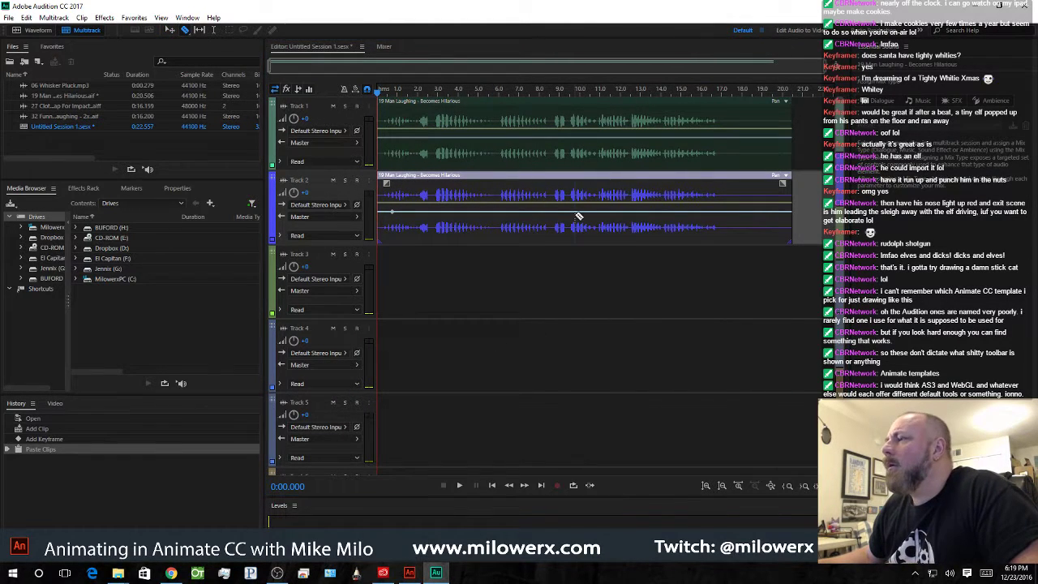
click(501, 192)
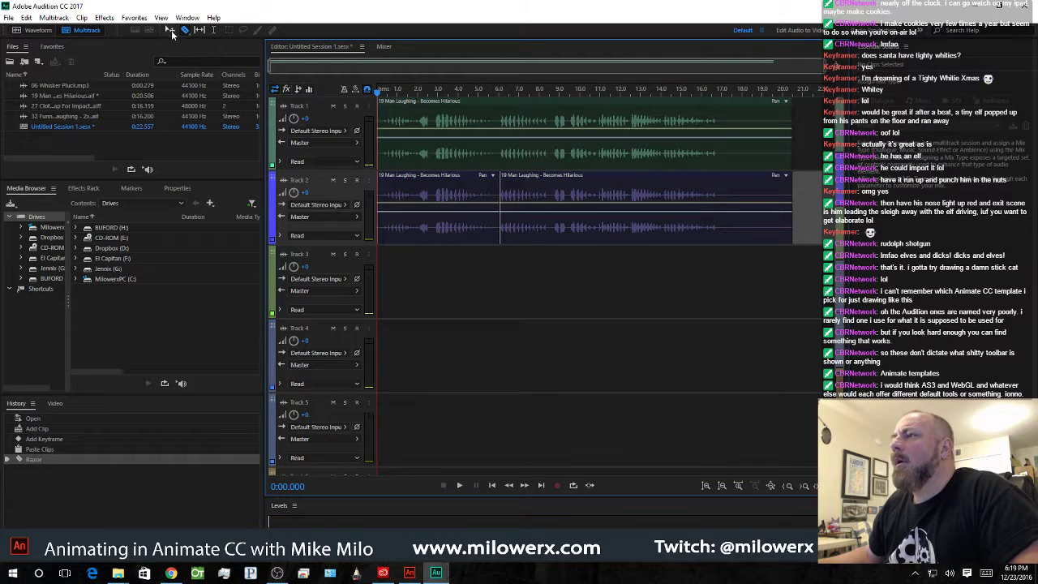
- Delete the first piece of the split laugh on Track 2 and move the remaining piece to start at about 0.5 seconds
click(399, 205)
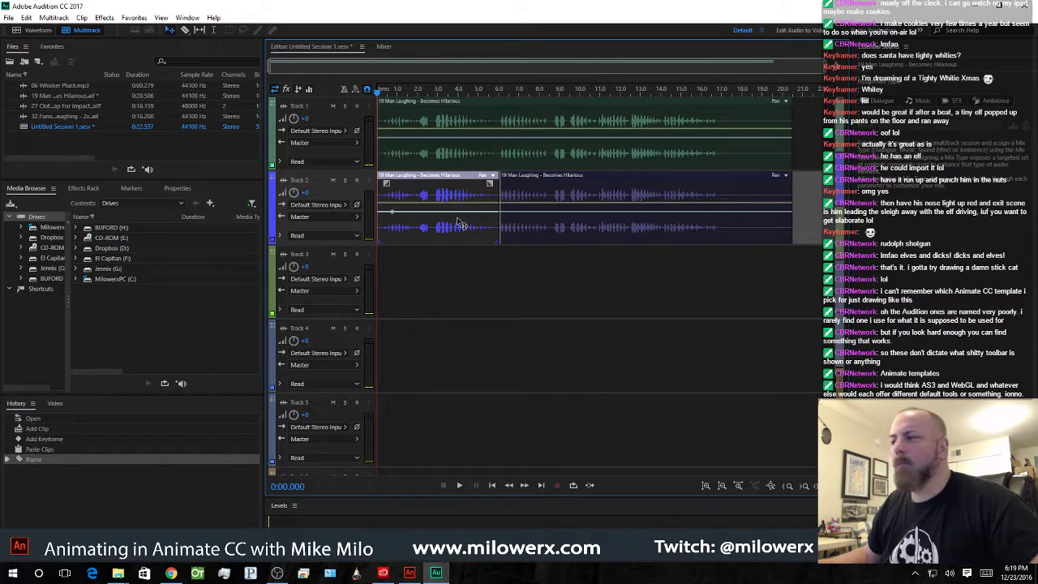
key(Delete)
drag(556, 185, 450, 188)
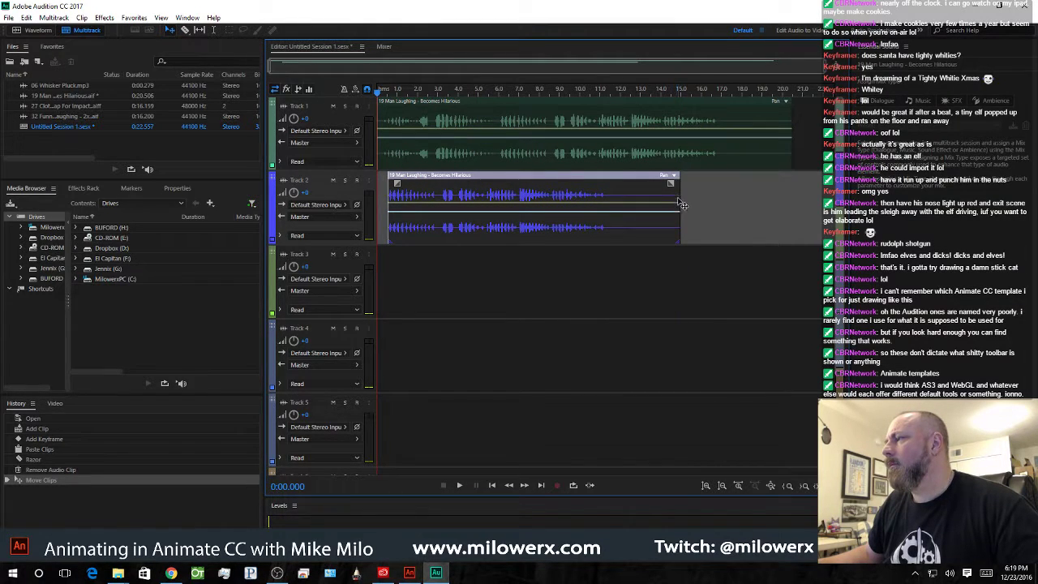
- Trim the silent end of the Track 2 laugh clip to about 11.2 seconds and paste another laugh copy directly after it
drag(677, 193, 603, 193)
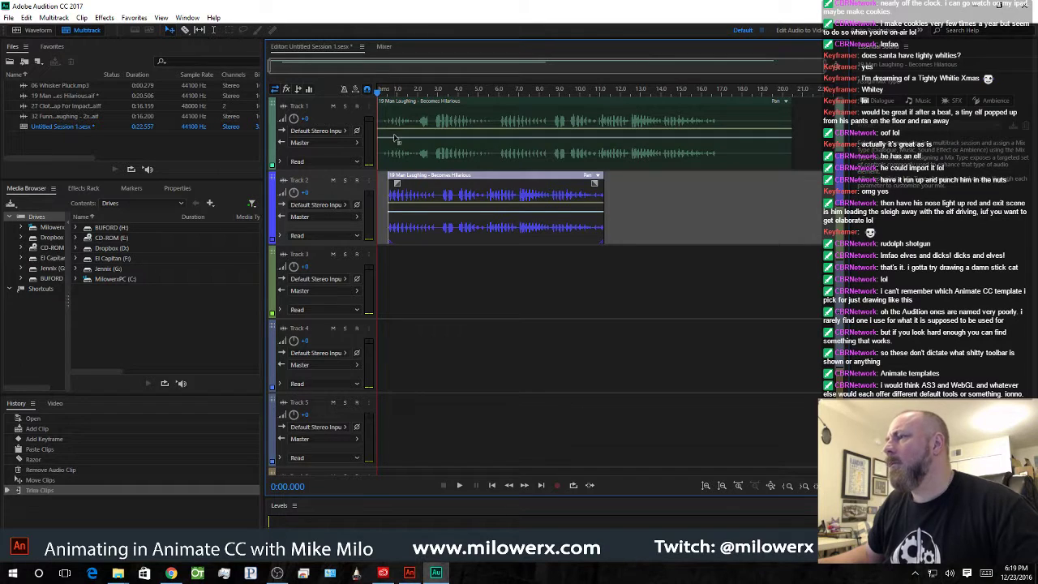
click(617, 187)
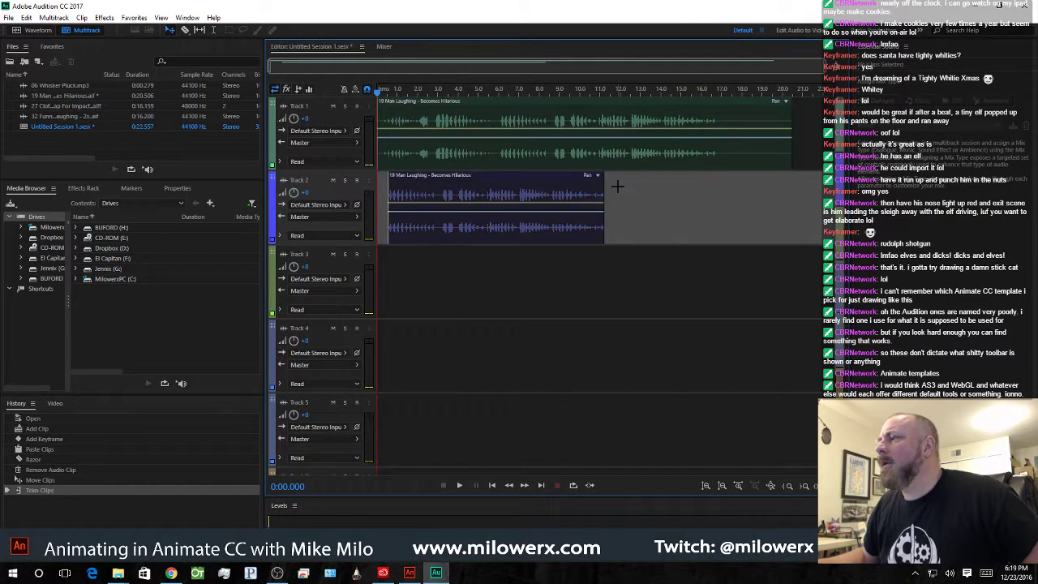
drag(379, 93, 608, 95)
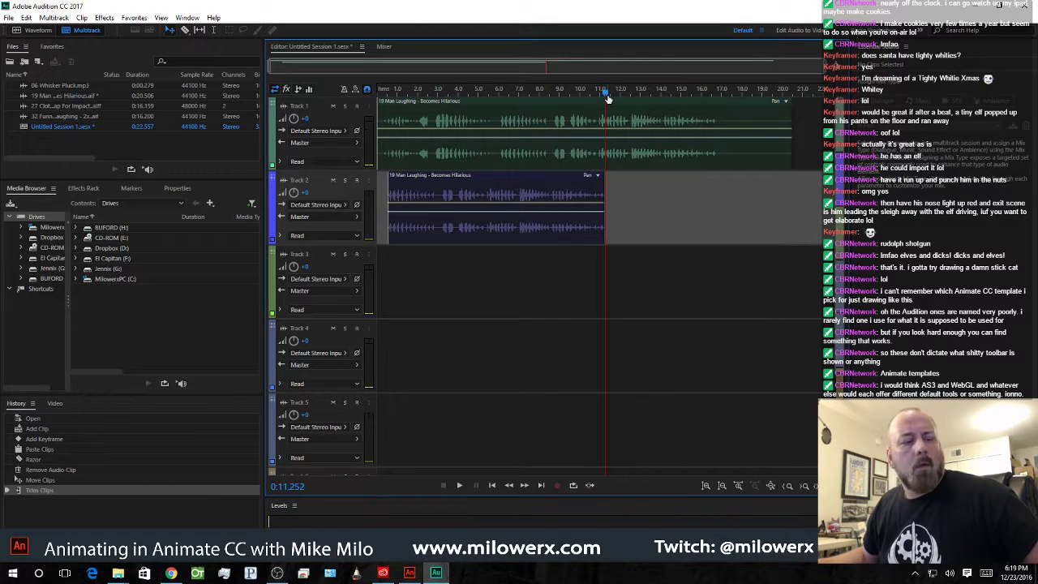
key(ctrl+v)
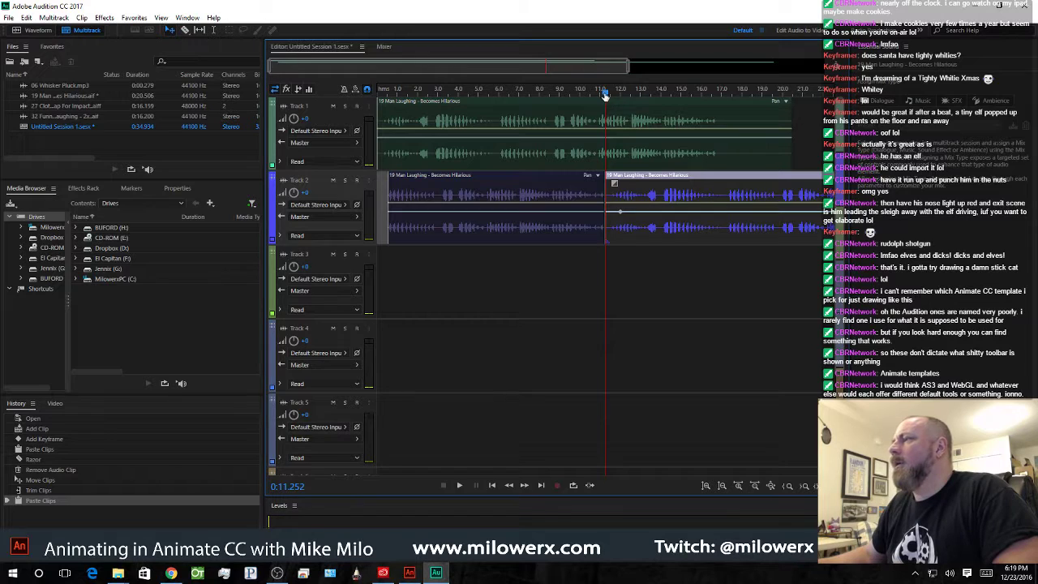
- Play the layered laughs from the start of the session to check the mix
key(Home)
key(space)
key(space)
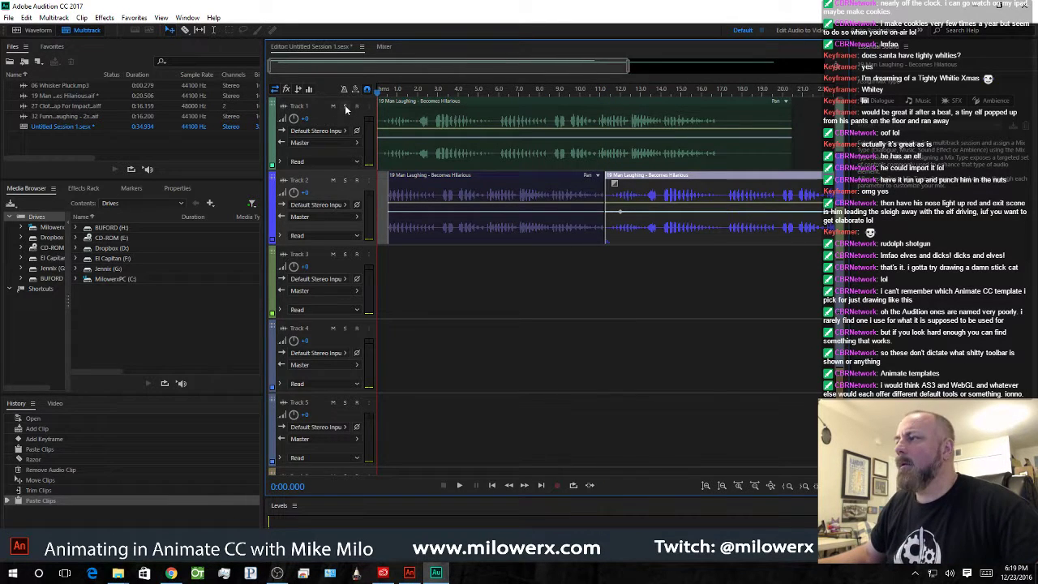
key(space)
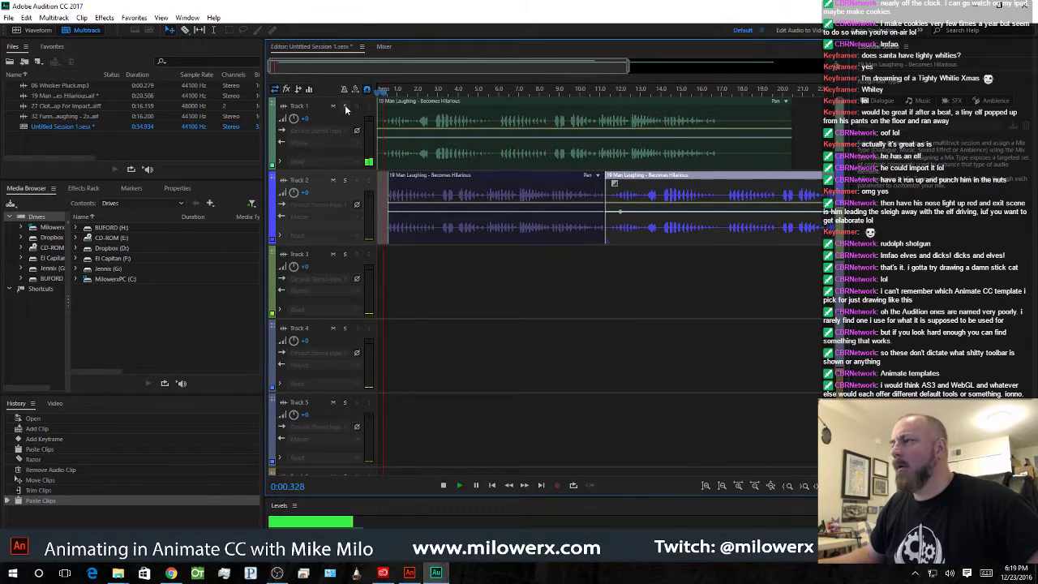
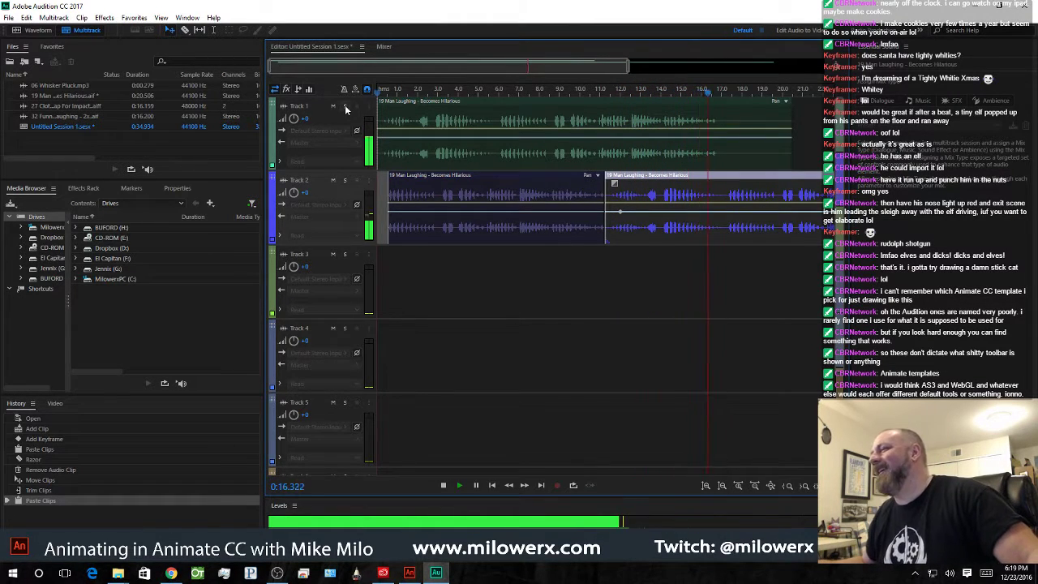
key(space)
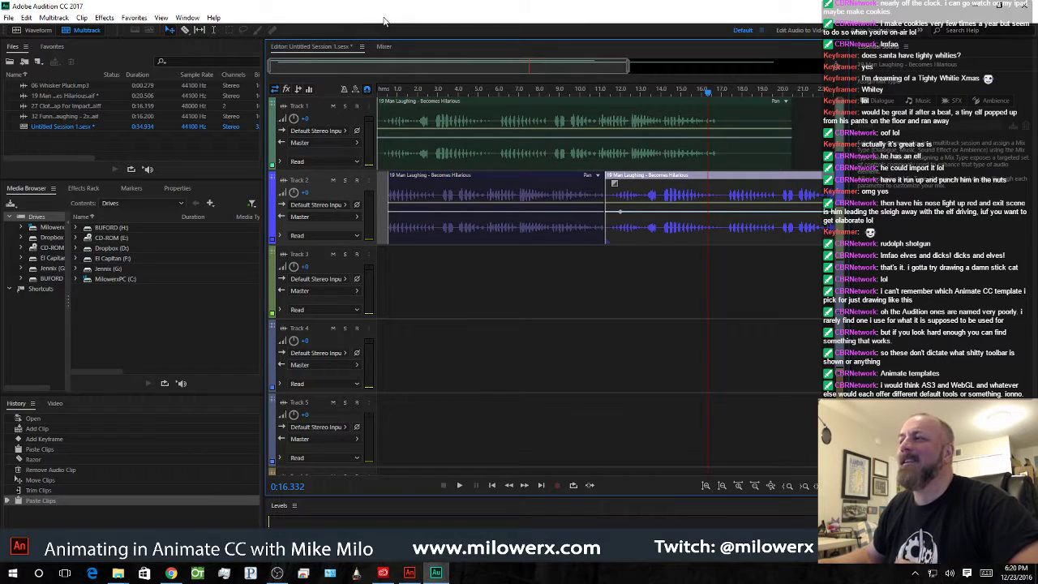
click(8, 18)
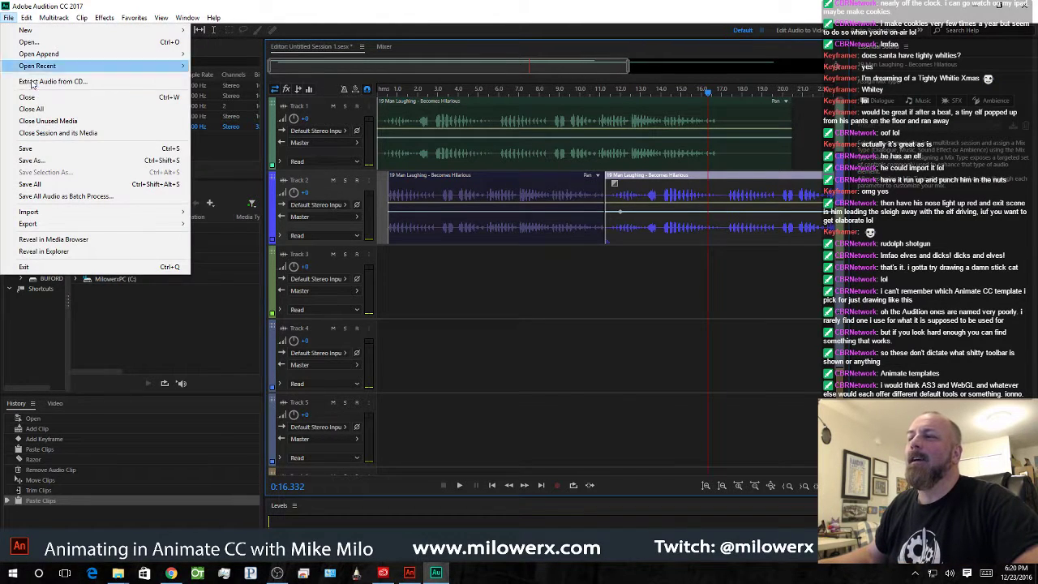
click(62, 160)
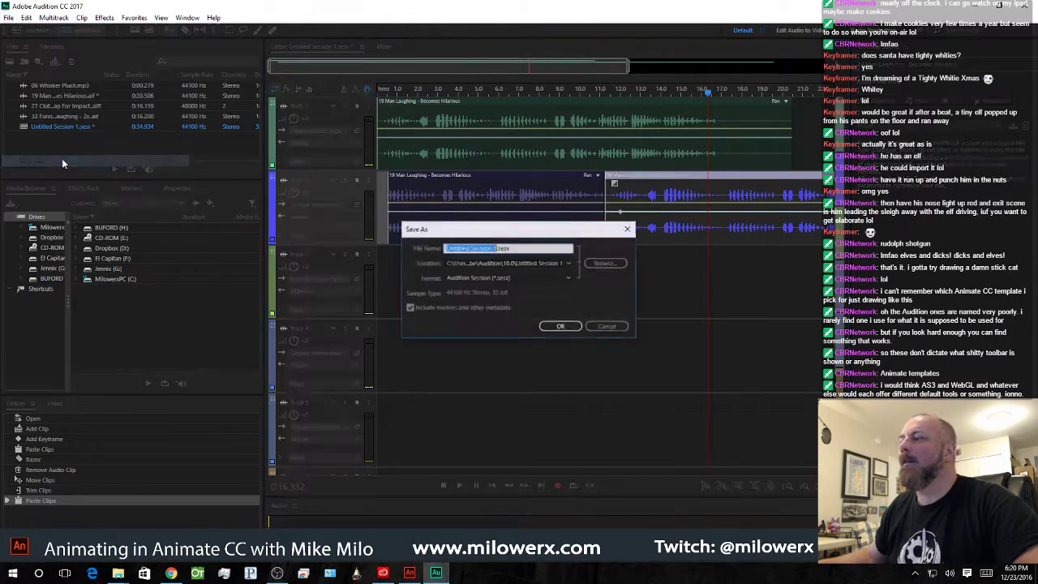
click(606, 327)
- Start a multitrack mixdown export of the entire session and name the file "elves laughs.wav"
click(8, 18)
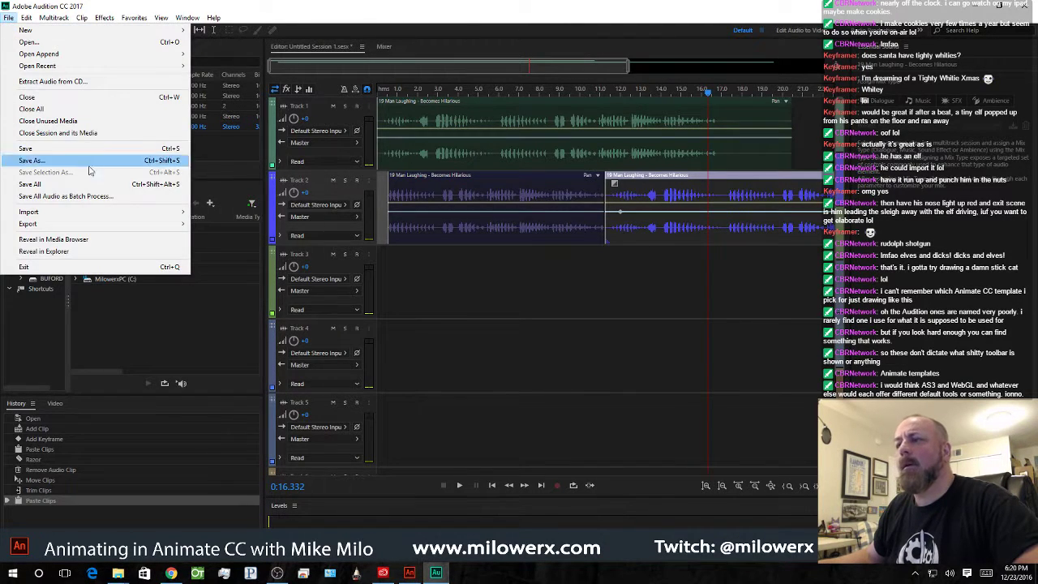
mouse_move(96, 224)
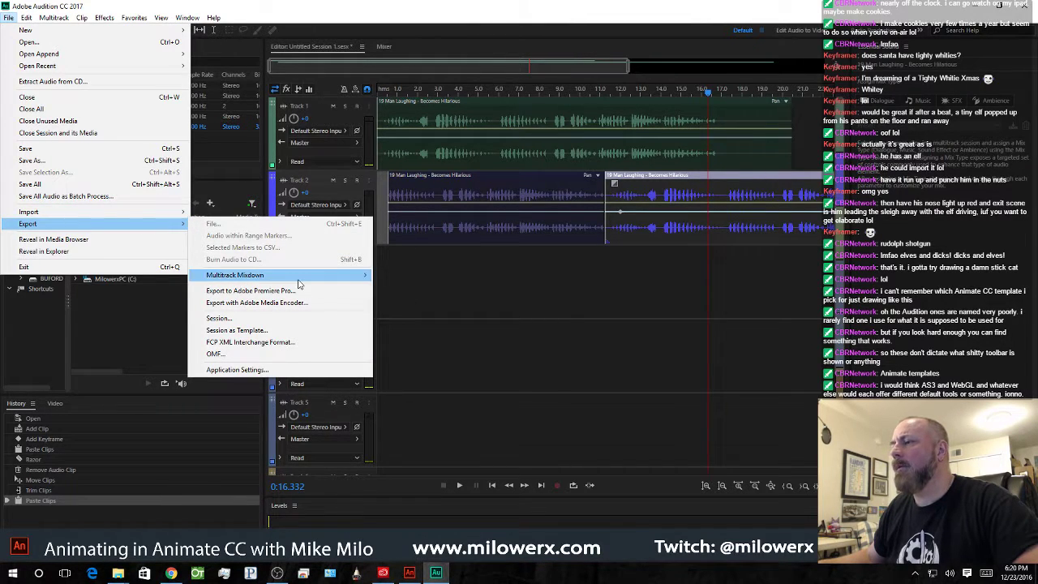
mouse_move(295, 278)
click(172, 288)
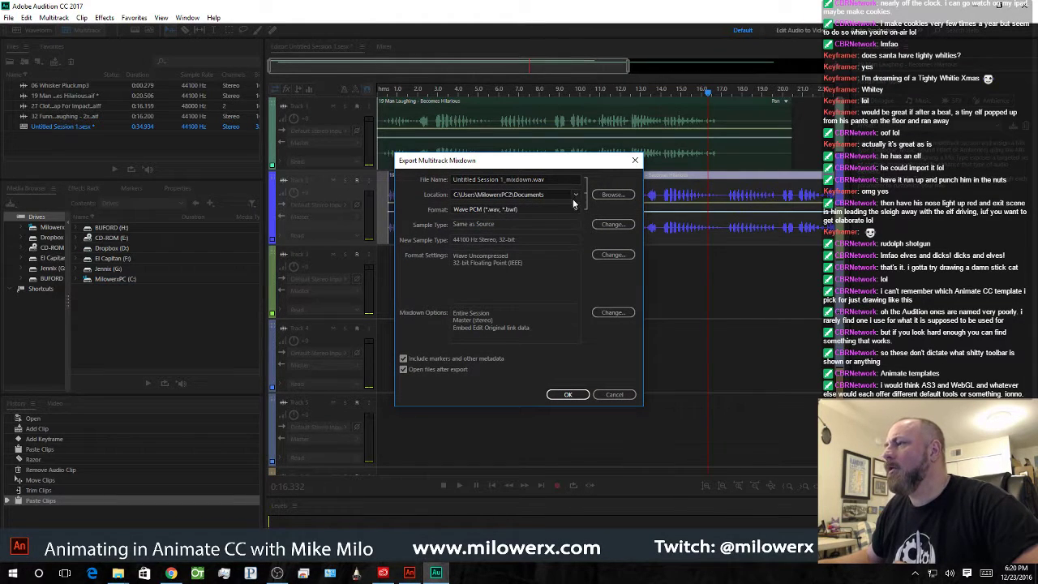
click(528, 179)
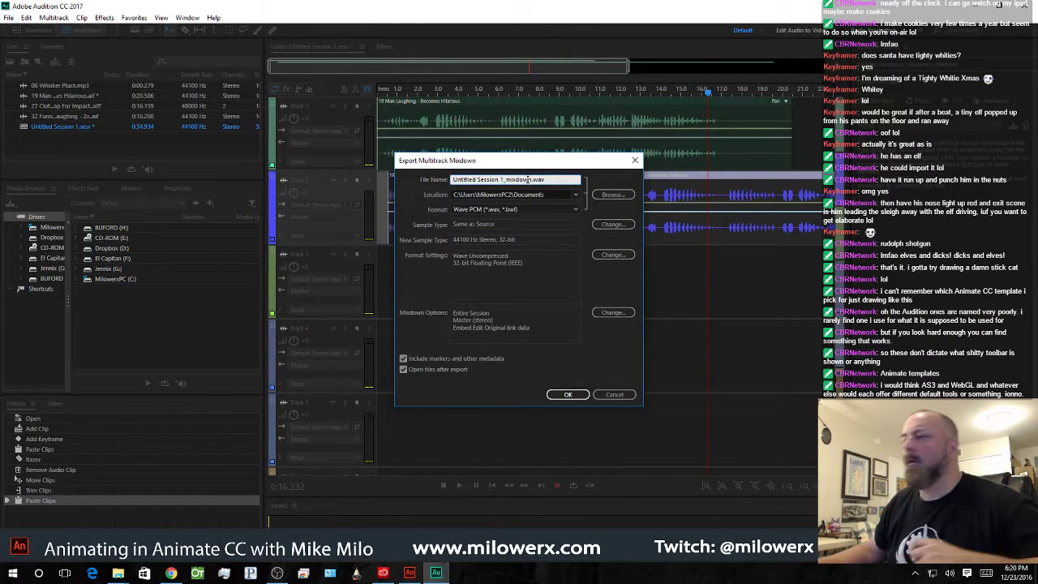
text(elf laughs)
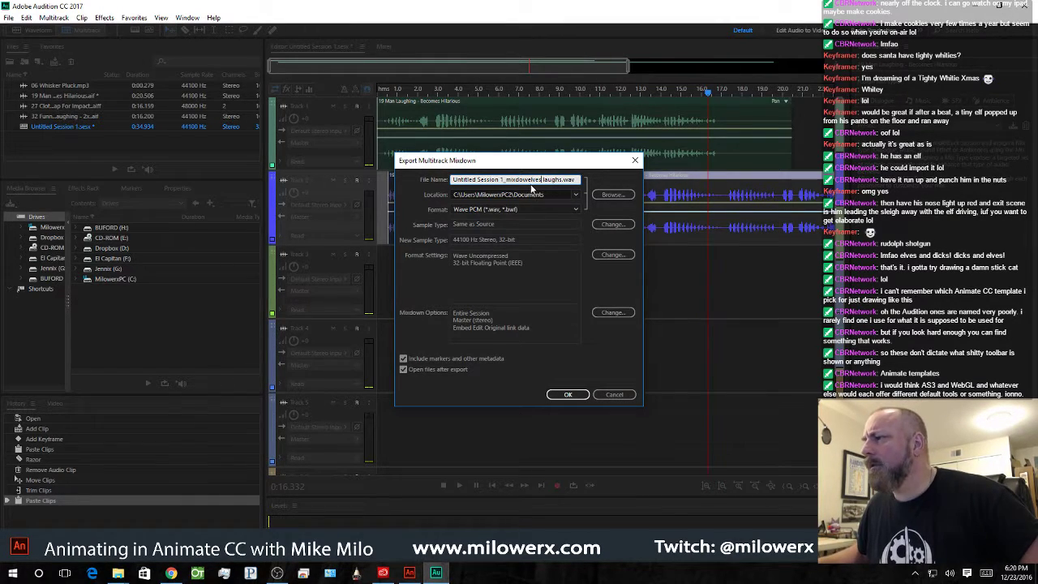
drag(527, 178, 409, 175)
key(BackSpace)
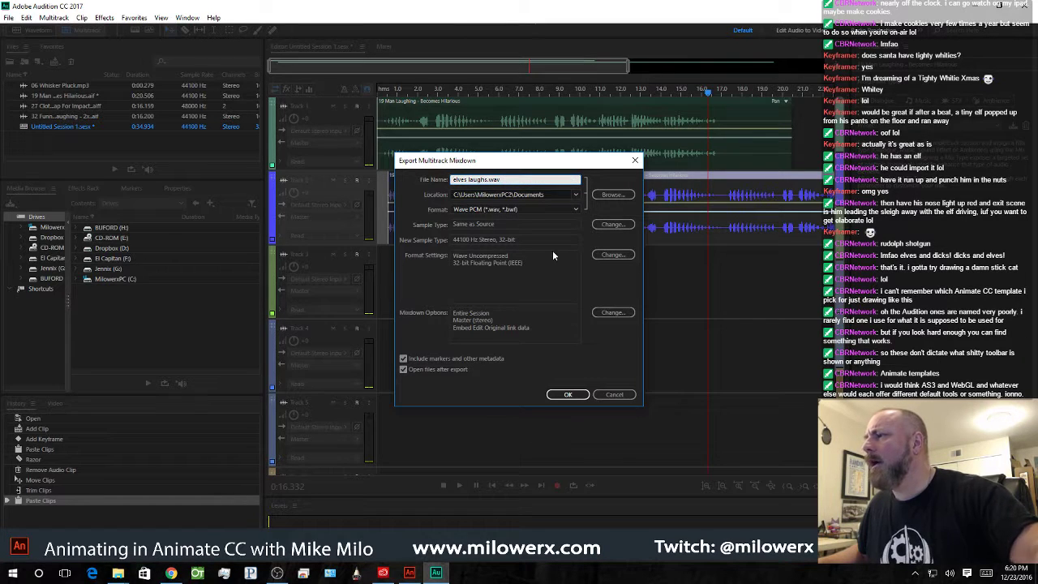
- Export the mixdown to the Desktop without markers and metadata and without opening the file after export
click(608, 194)
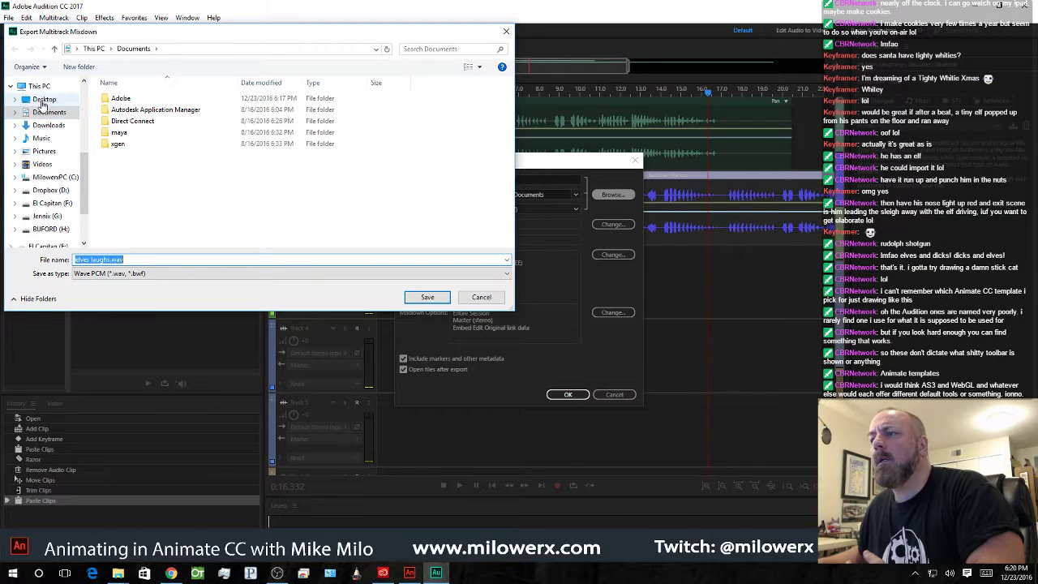
click(43, 100)
click(425, 297)
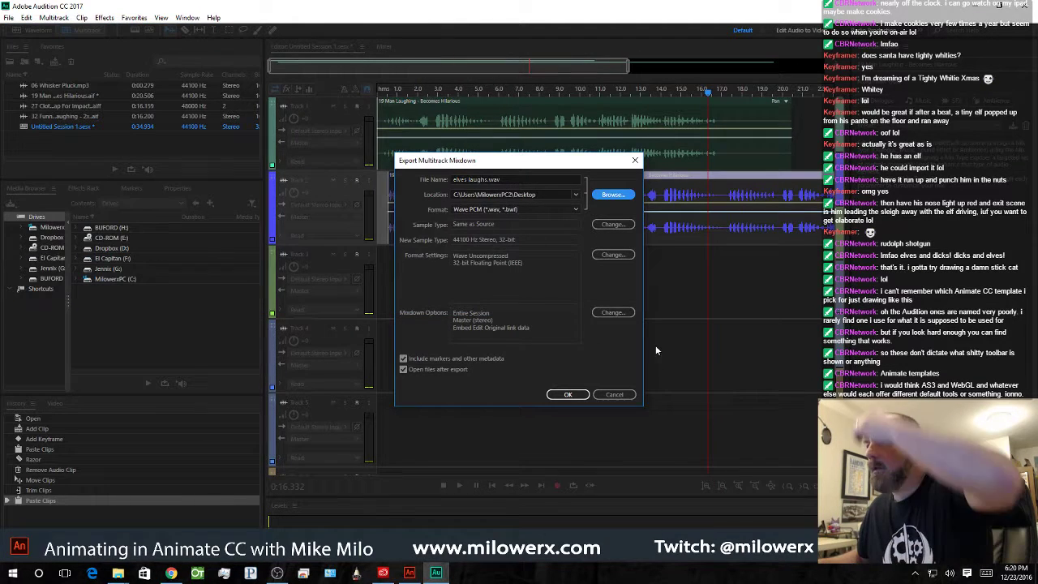
click(403, 359)
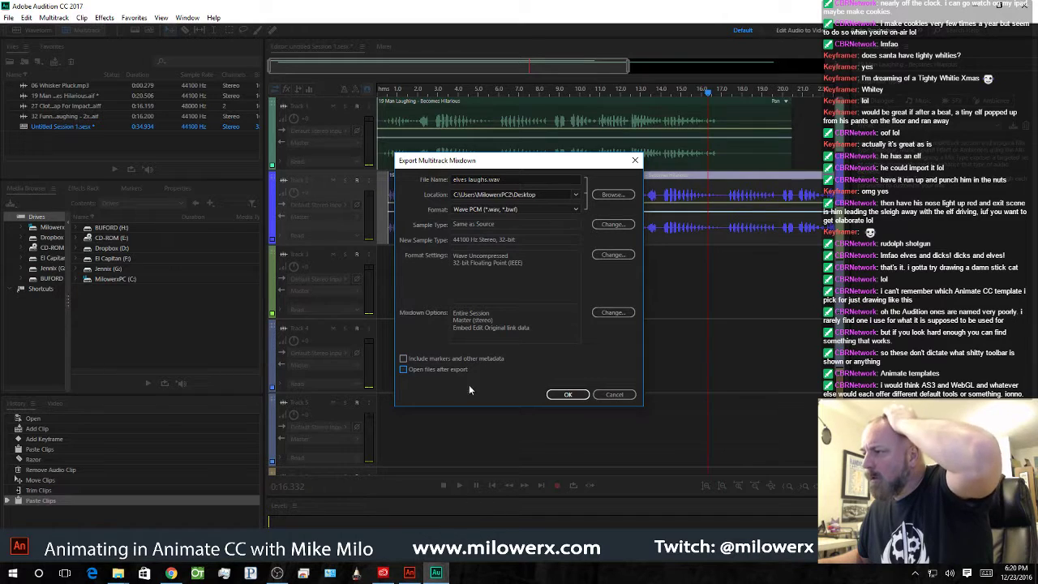
click(550, 395)
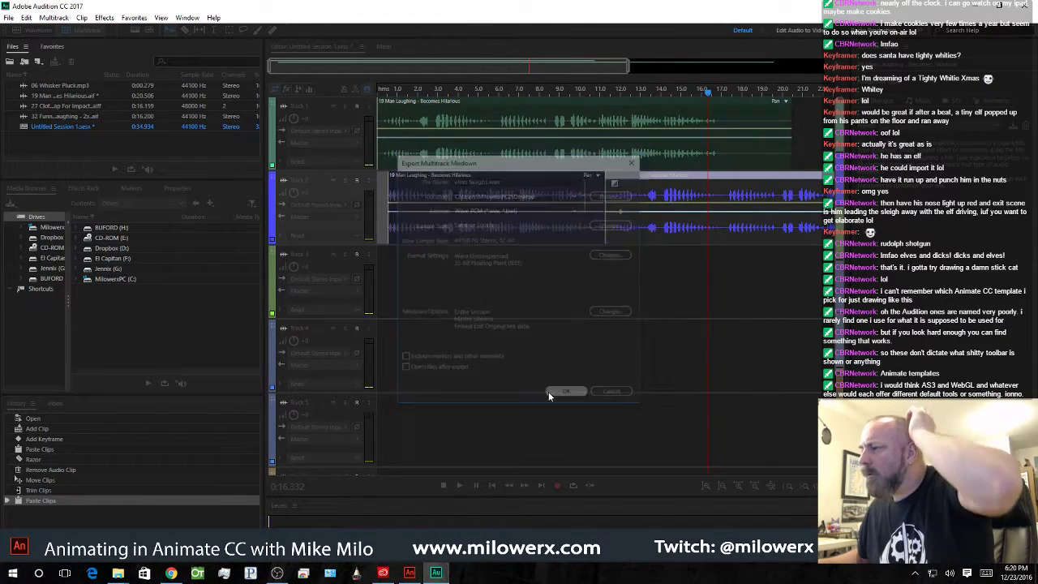
- Switch to Animate and clear the keyframes holding the elf laughs.aif sound on Layer 5 and Layer 6
click(419, 572)
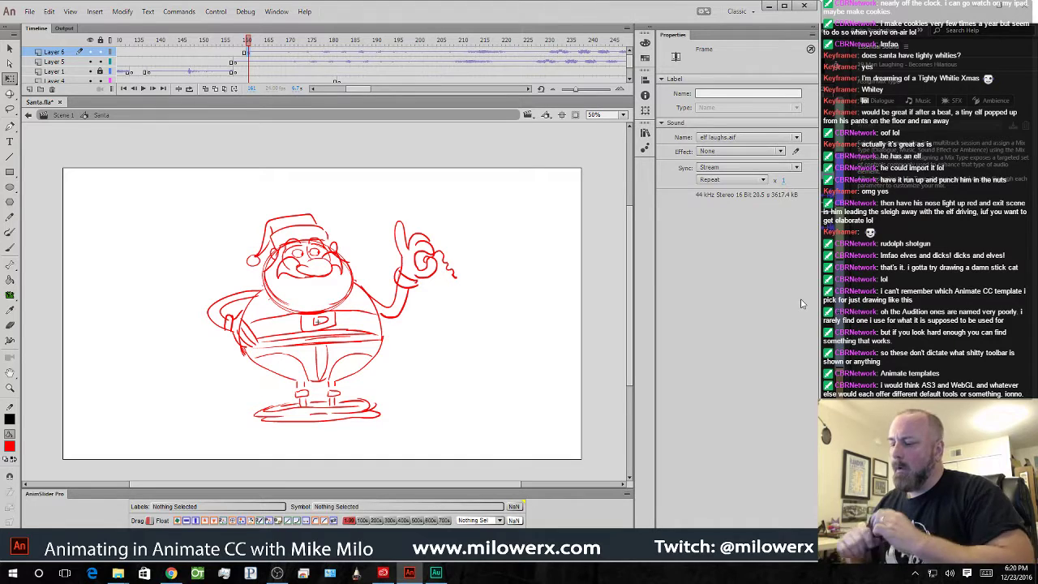
click(235, 62)
right_click(235, 62)
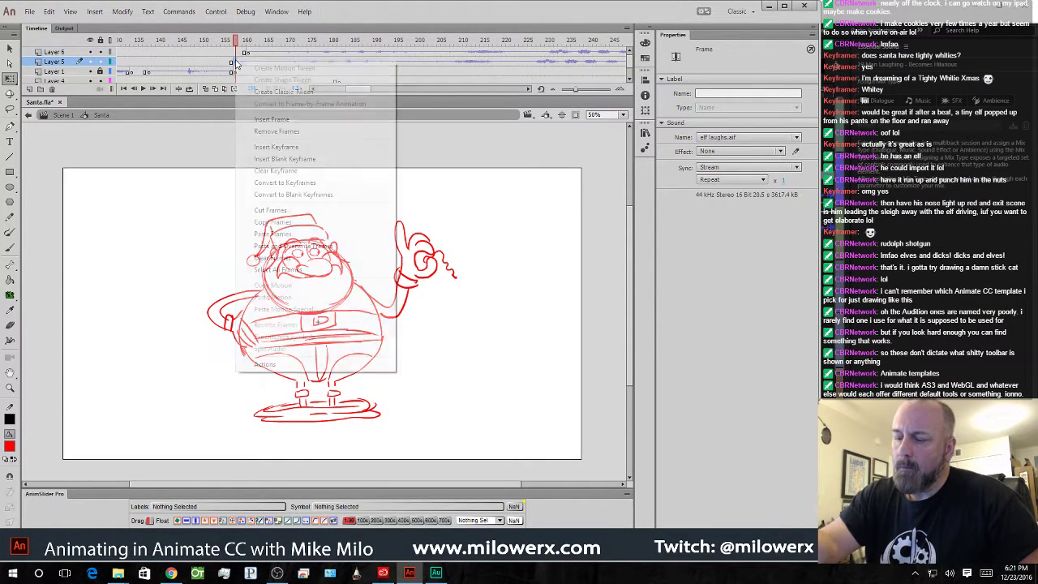
click(306, 172)
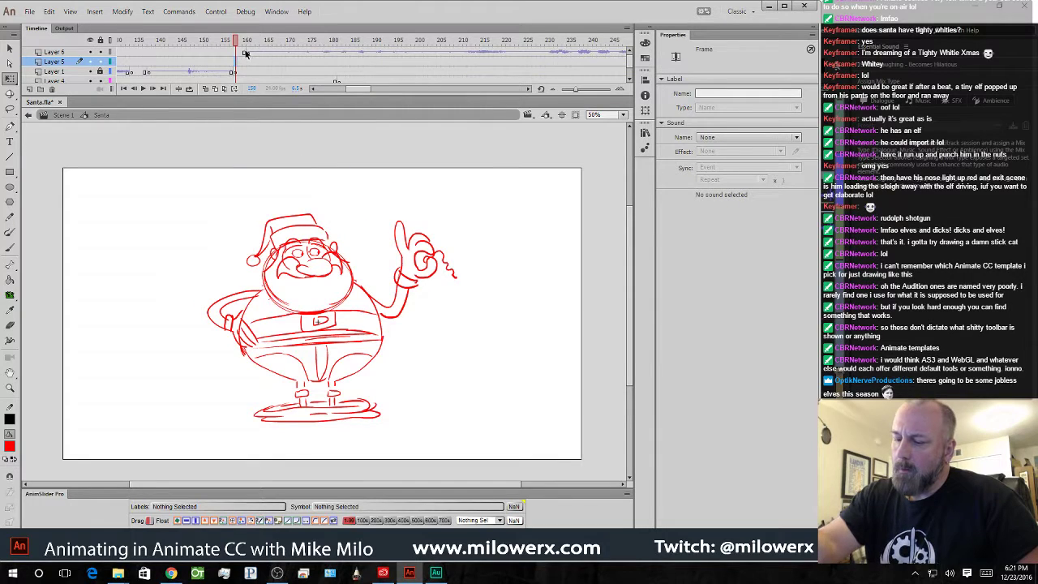
click(248, 52)
right_click(249, 52)
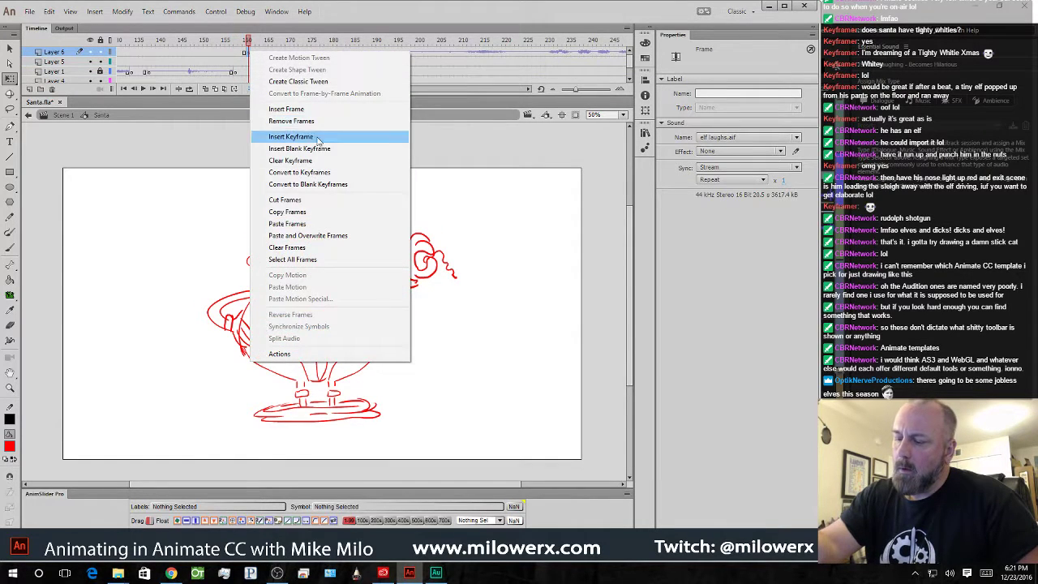
click(289, 160)
- Add a keyframe on Layer 6 at about frame 158 and import "elves laughs.wav" from the Desktop into the library
click(225, 42)
mouse_move(224, 50)
mouse_down()
mouse_move(169, 49)
mouse_move(236, 55)
mouse_up()
click(157, 62)
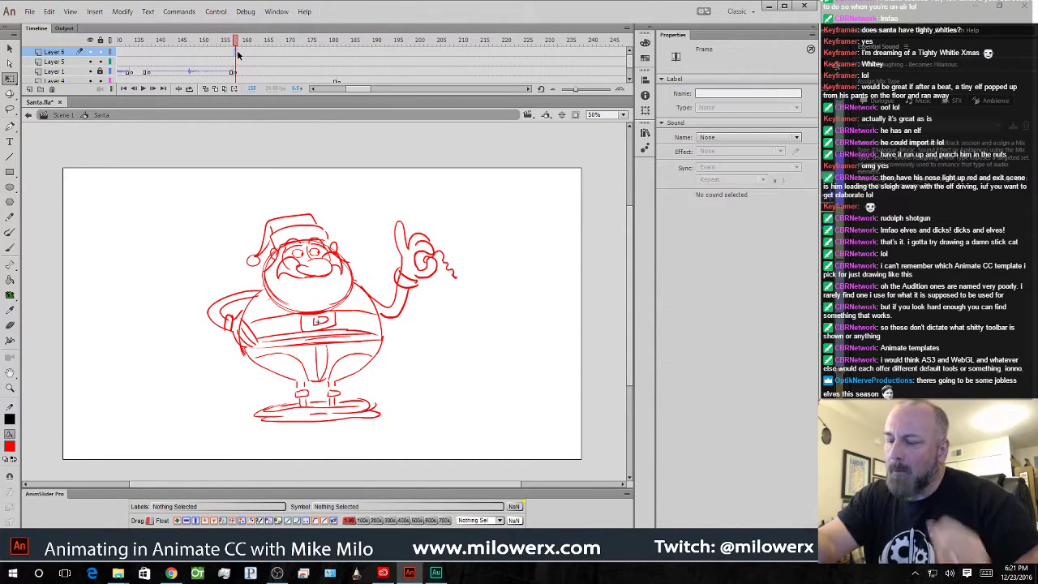
click(29, 11)
mouse_move(84, 183)
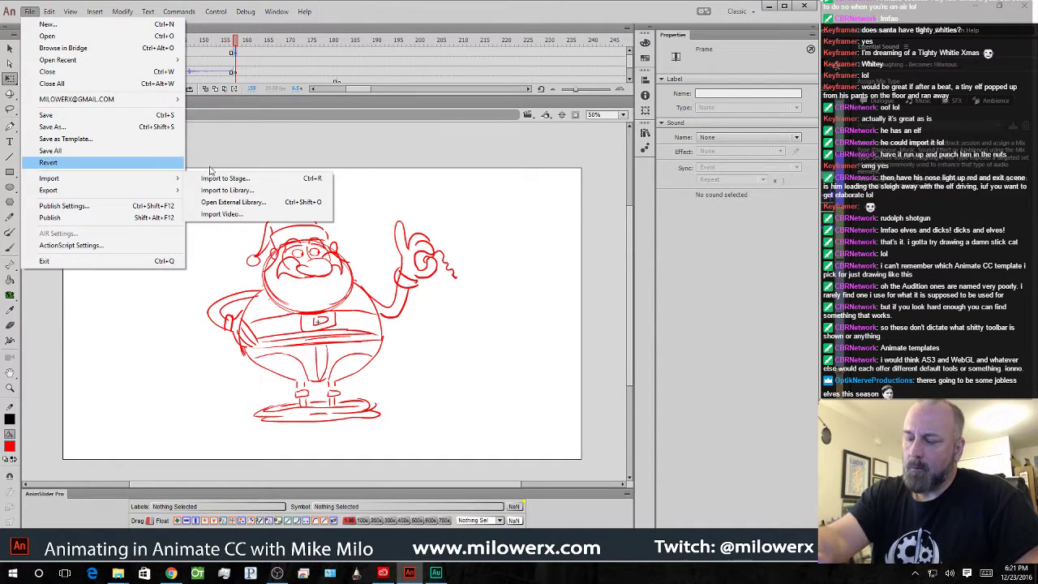
click(261, 190)
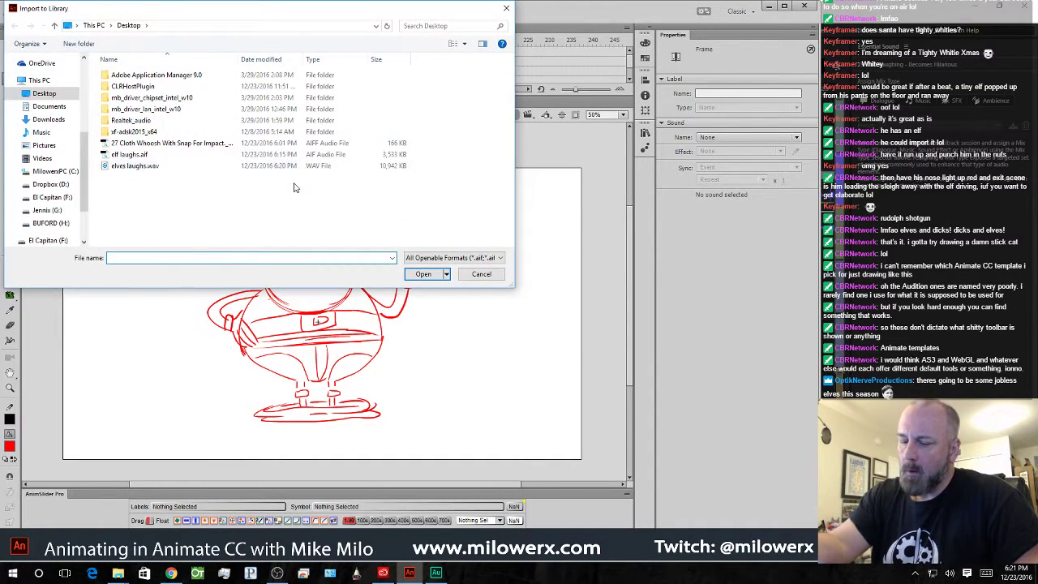
double_click(144, 167)
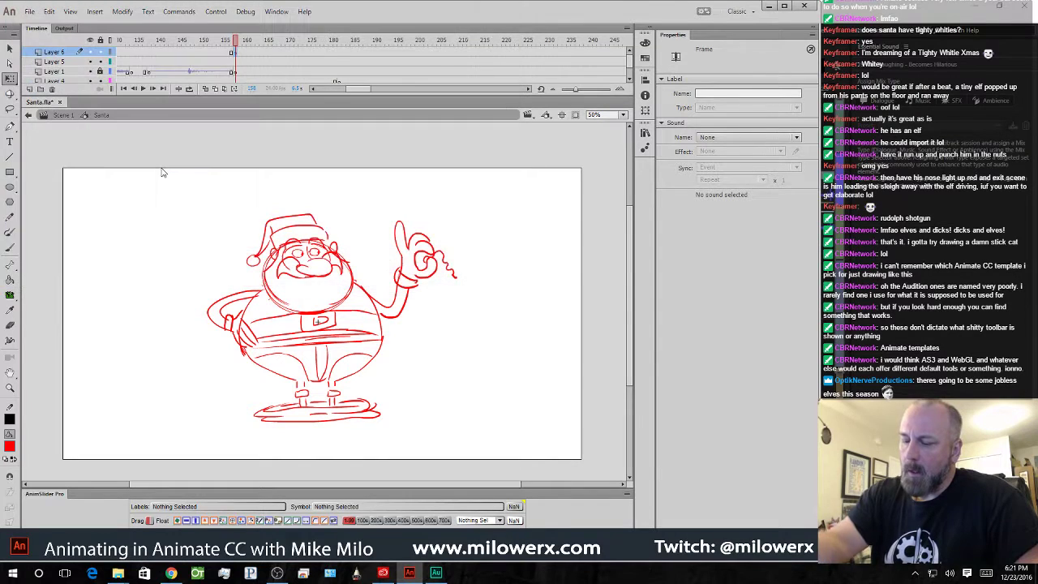
- Assign "elves laughs.wav" as the sound of the Layer 6 keyframe and return to Audition
click(753, 138)
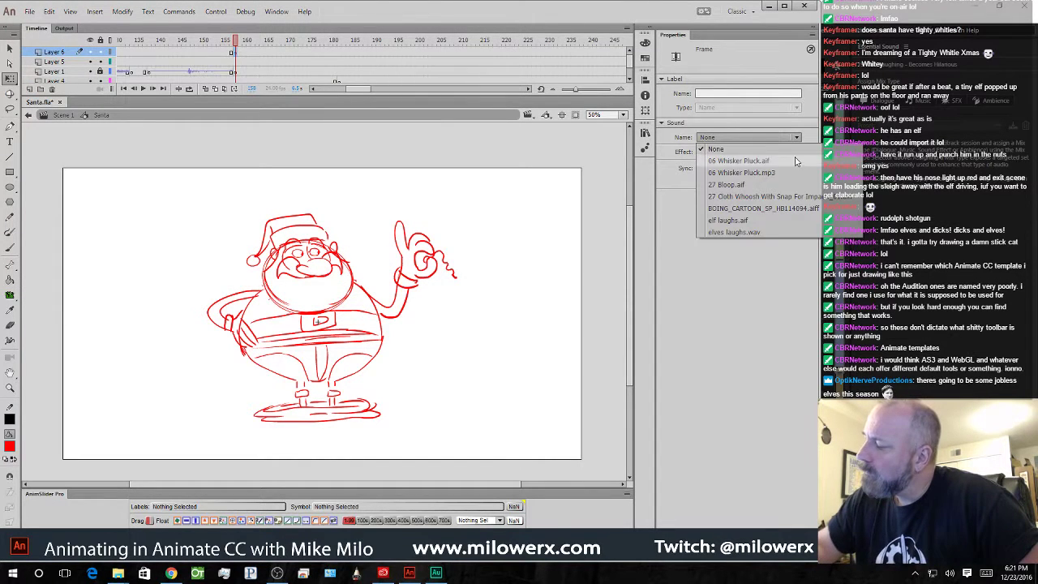
click(767, 232)
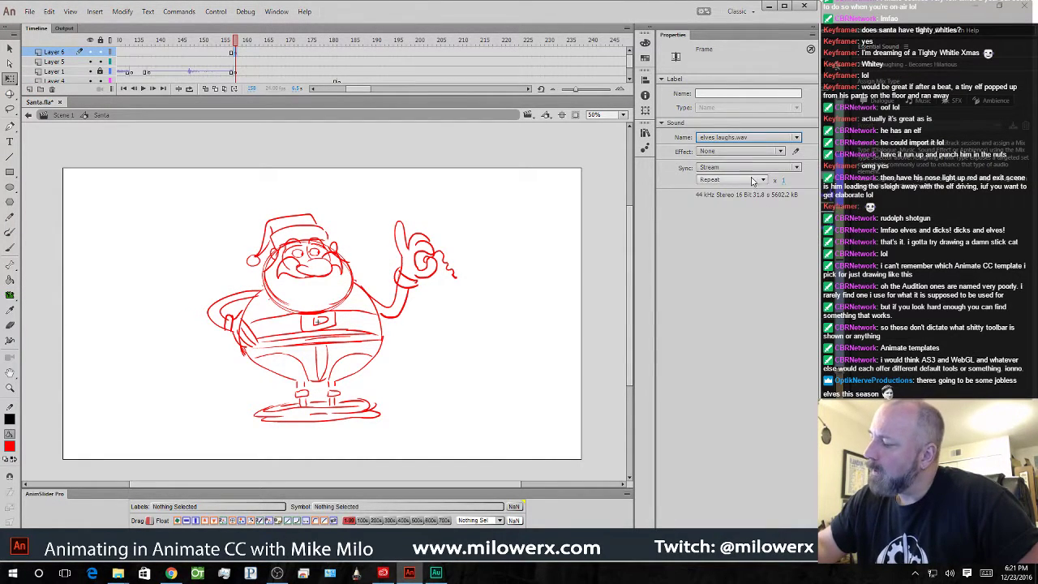
click(759, 139)
click(765, 136)
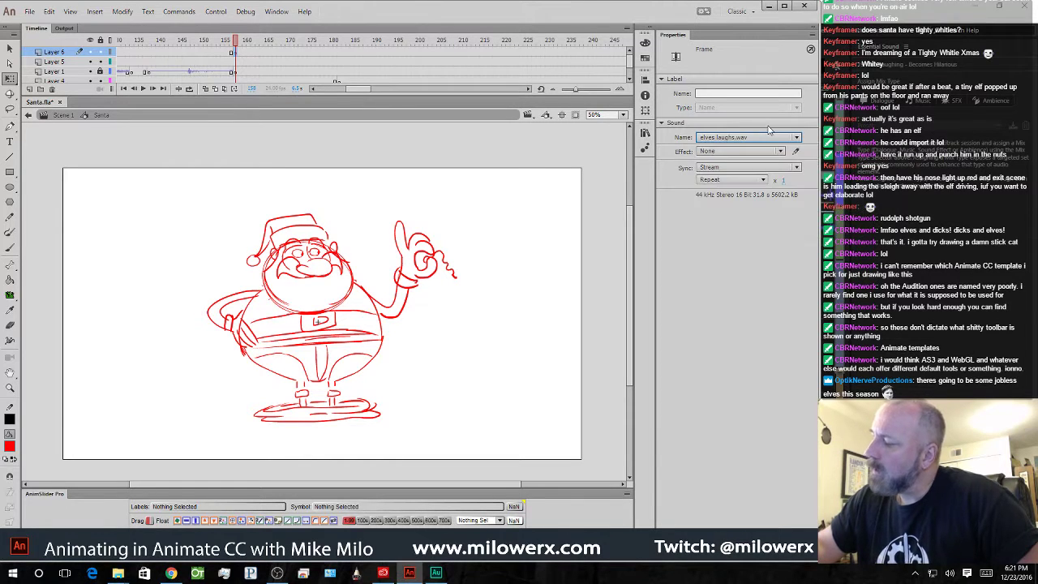
mouse_move(240, 42)
mouse_down()
mouse_move(343, 50)
mouse_move(235, 52)
mouse_up()
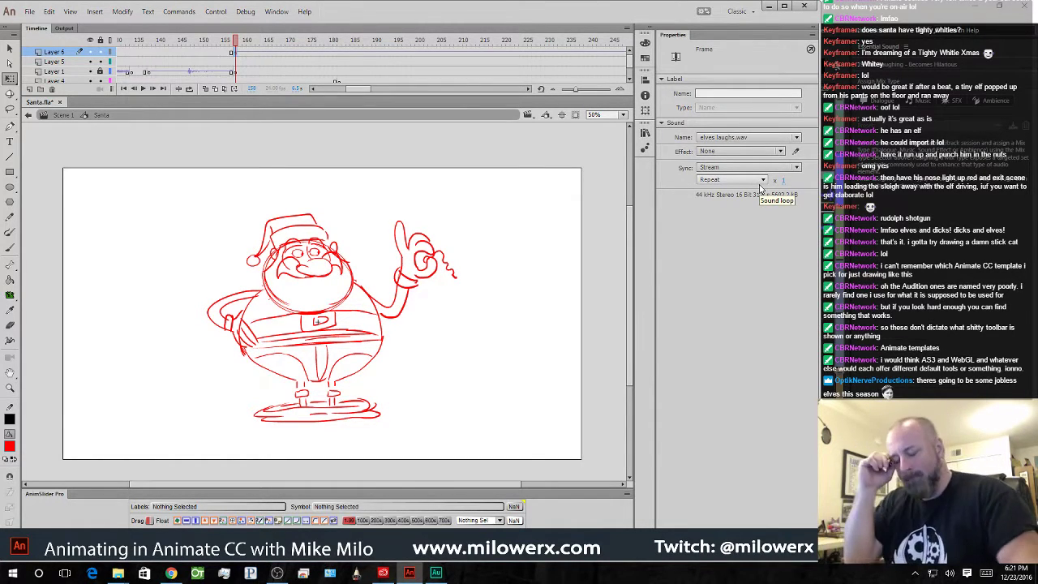
click(437, 572)
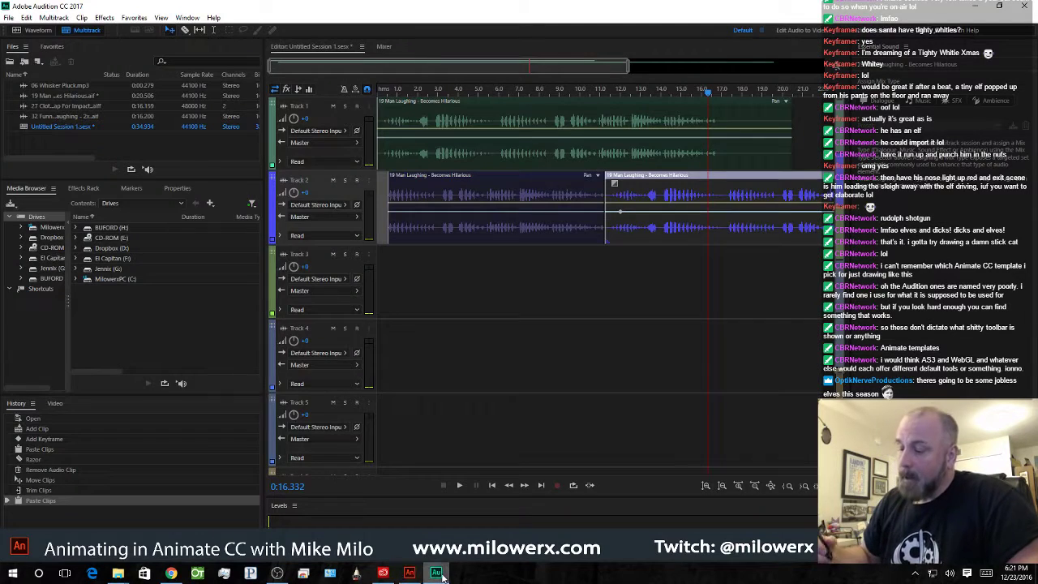
- Start a multitrack mixdown export of the entire session and set its format to MP3 Audio
click(8, 17)
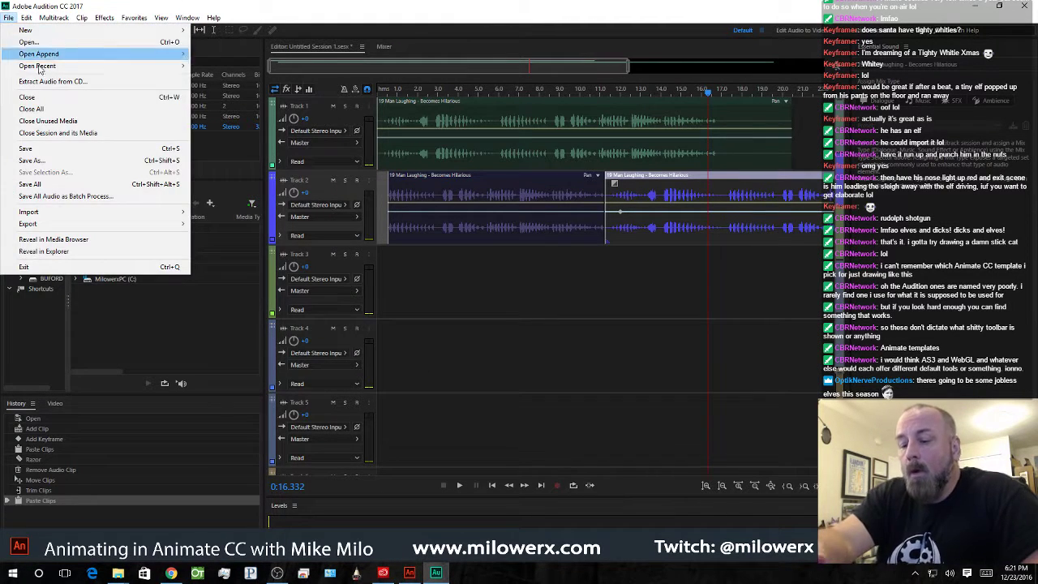
mouse_move(109, 224)
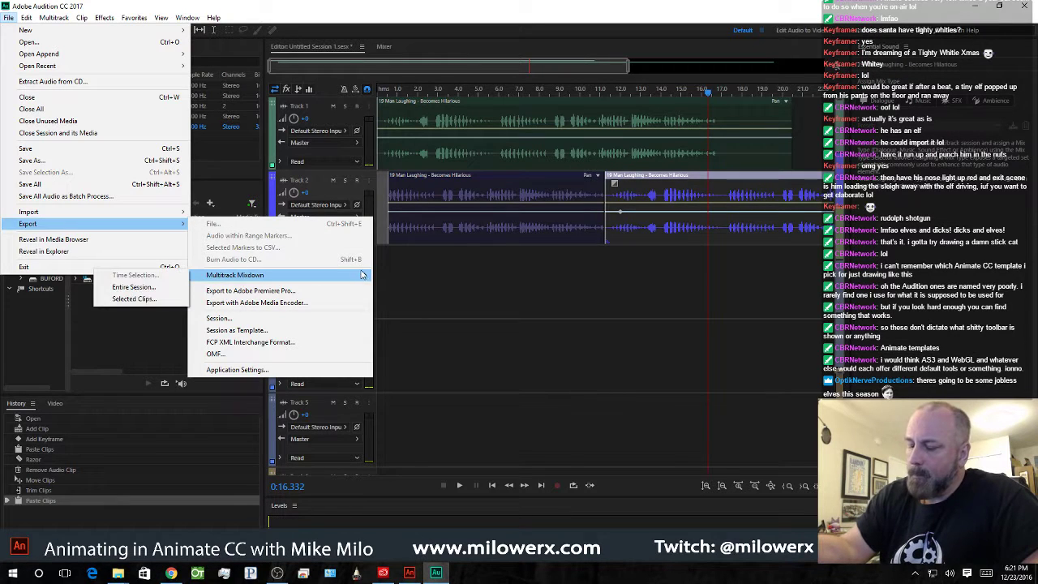
click(185, 287)
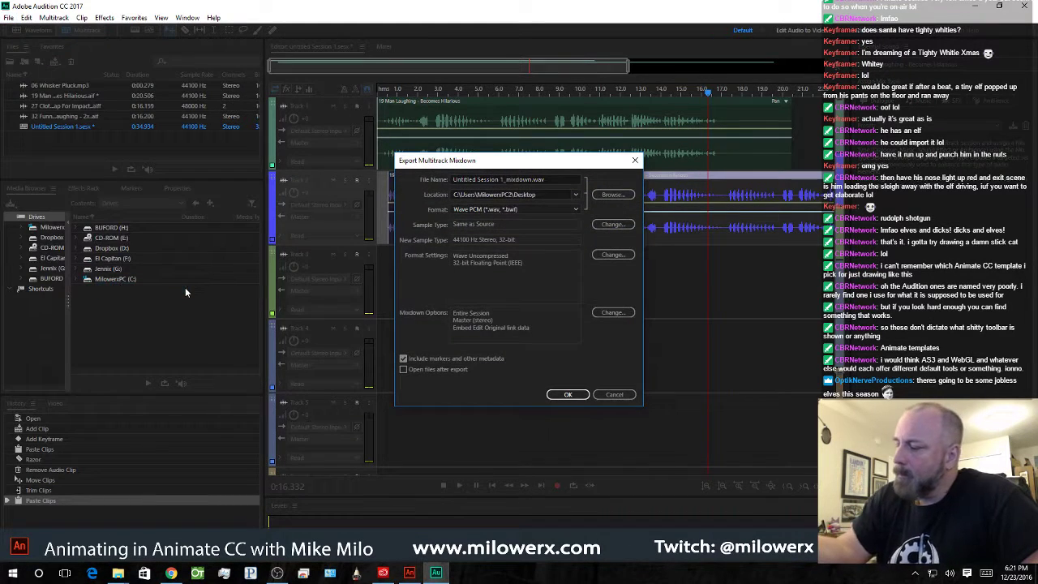
click(551, 212)
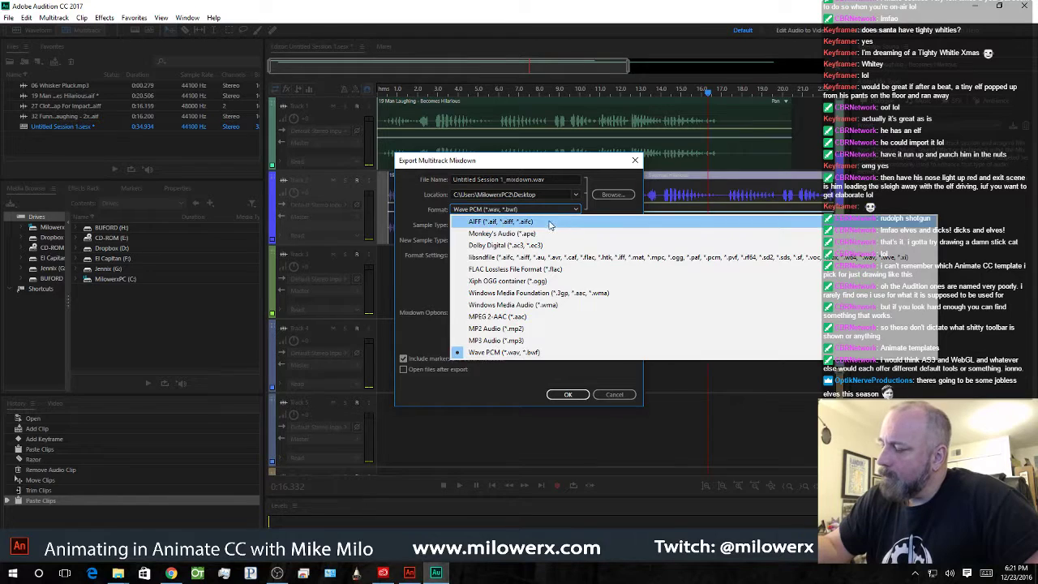
click(560, 220)
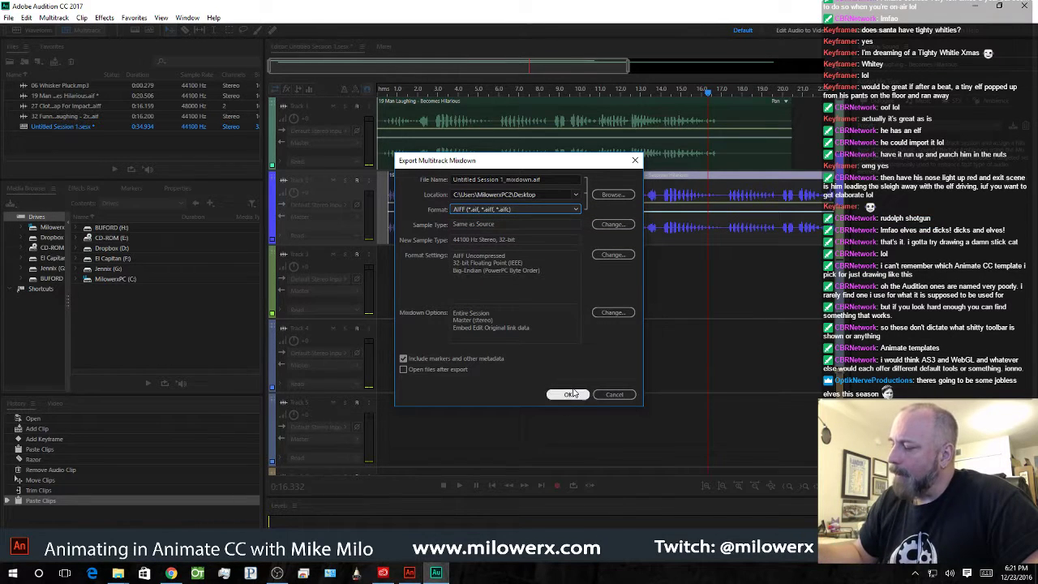
click(533, 211)
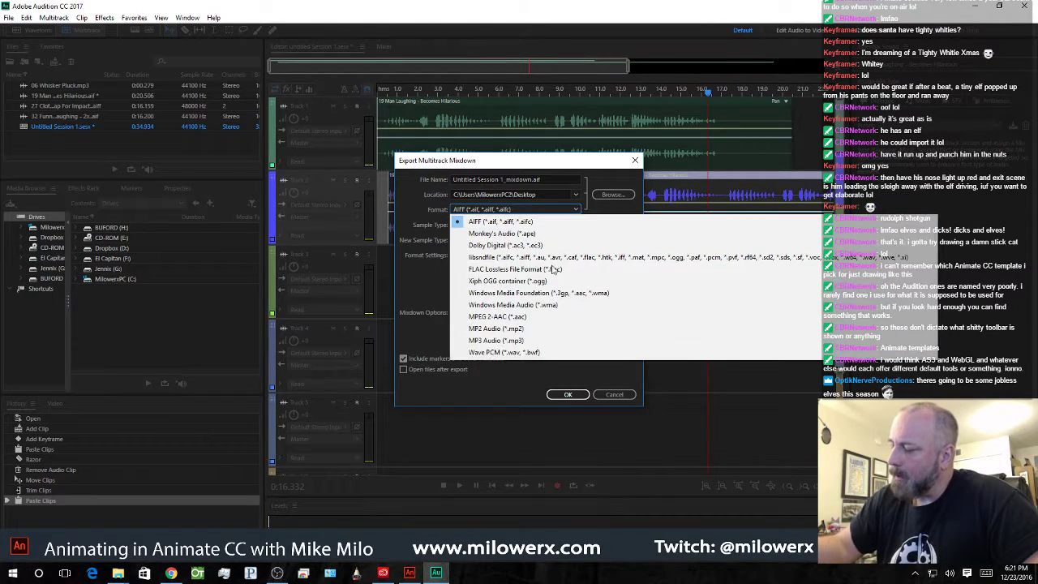
click(533, 340)
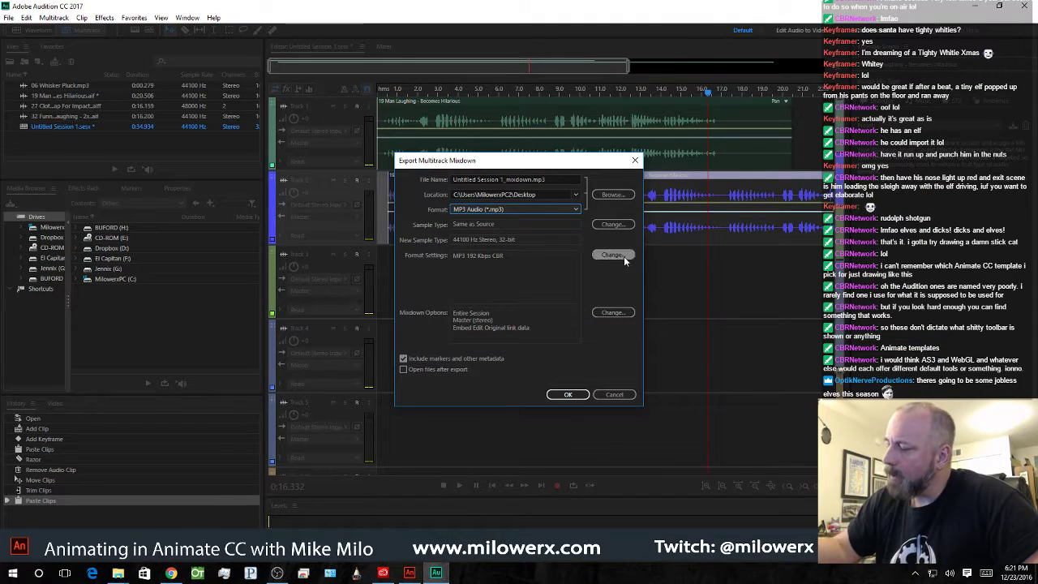
- Browse the mixdown's save location and check the available file types, keeping the Desktop and MP3 Audio
click(614, 196)
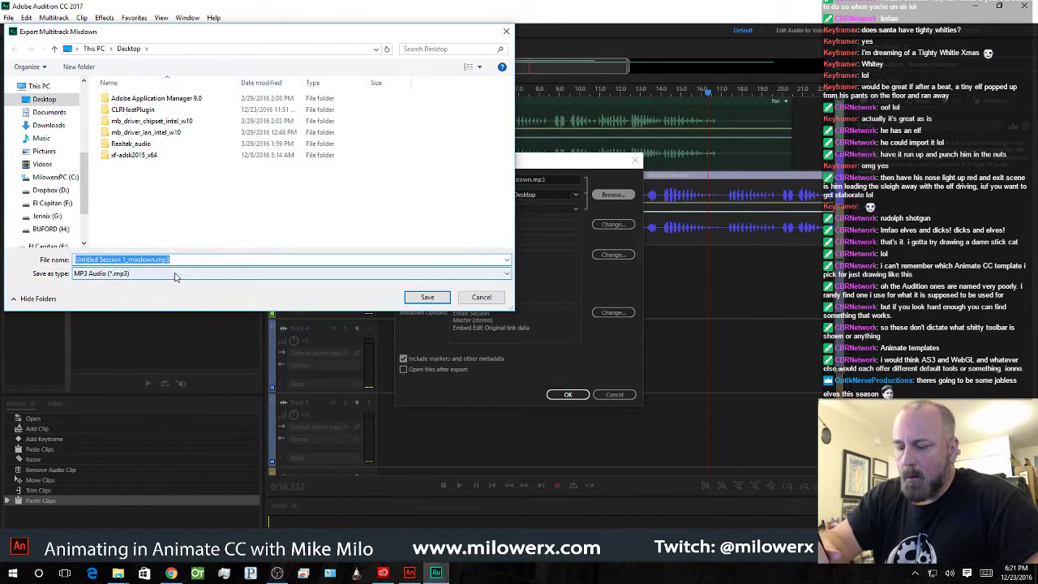
click(241, 274)
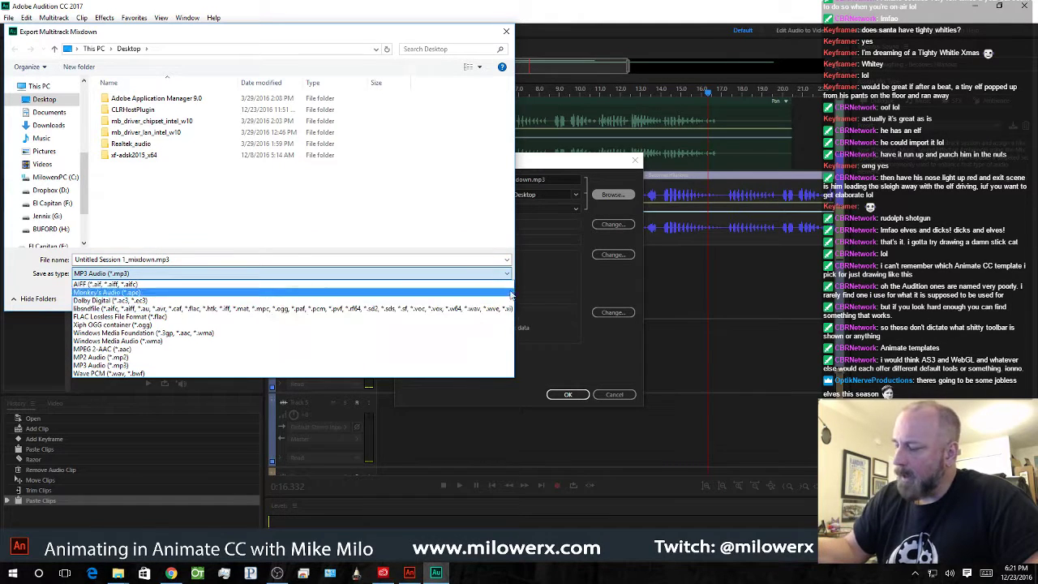
click(245, 277)
click(245, 276)
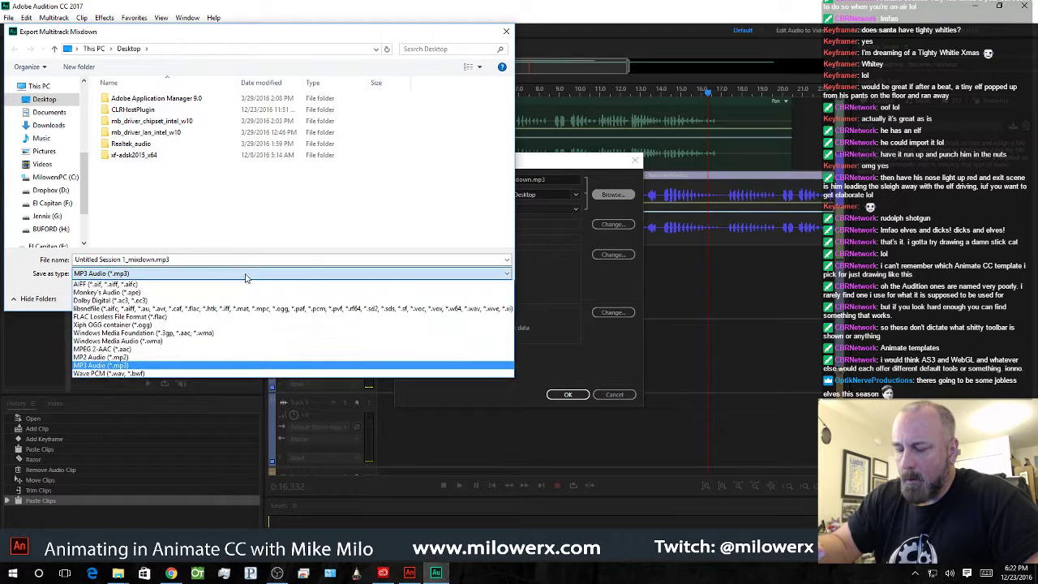
click(245, 276)
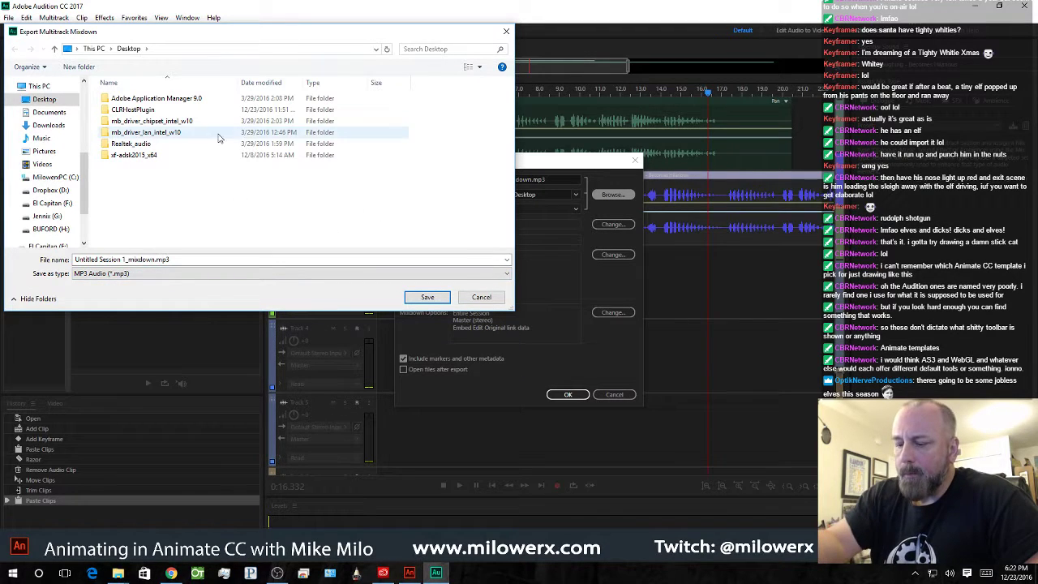
click(427, 298)
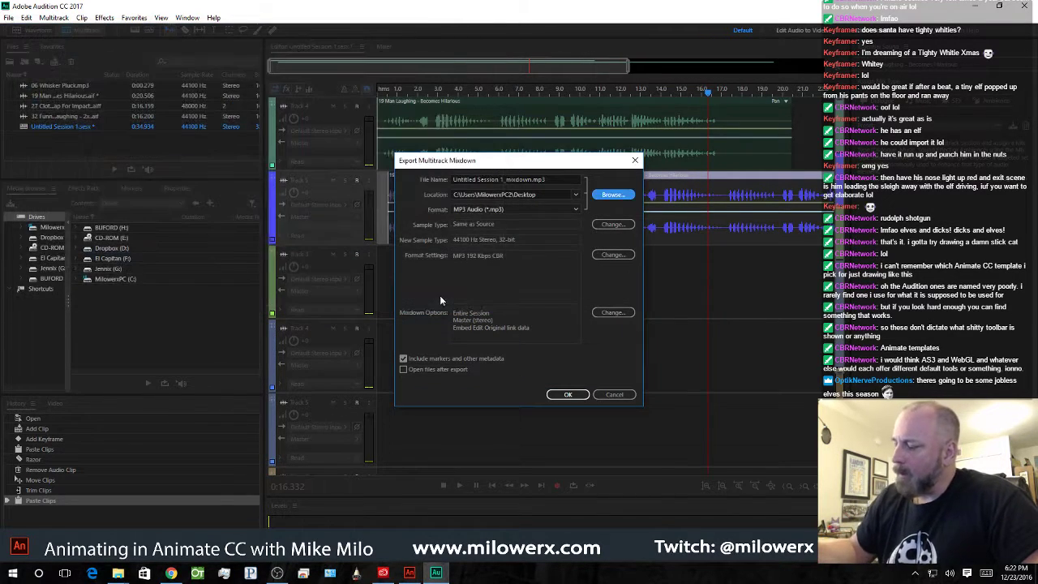
- Name the mixdown file "elves laugh.mp3" and export it
drag(531, 179, 456, 180)
text(el)
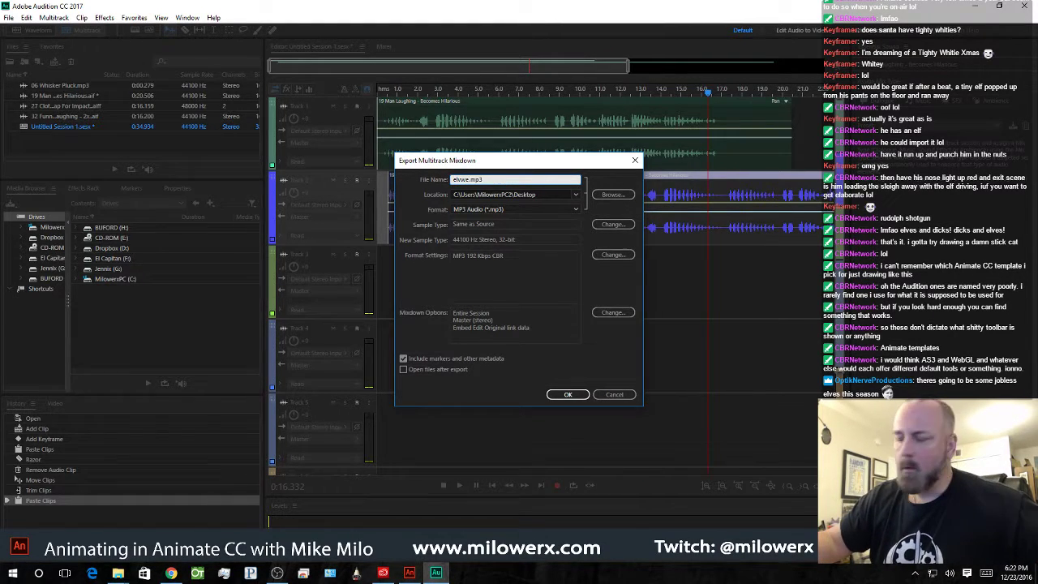
text(vwe)
key(BackSpace)
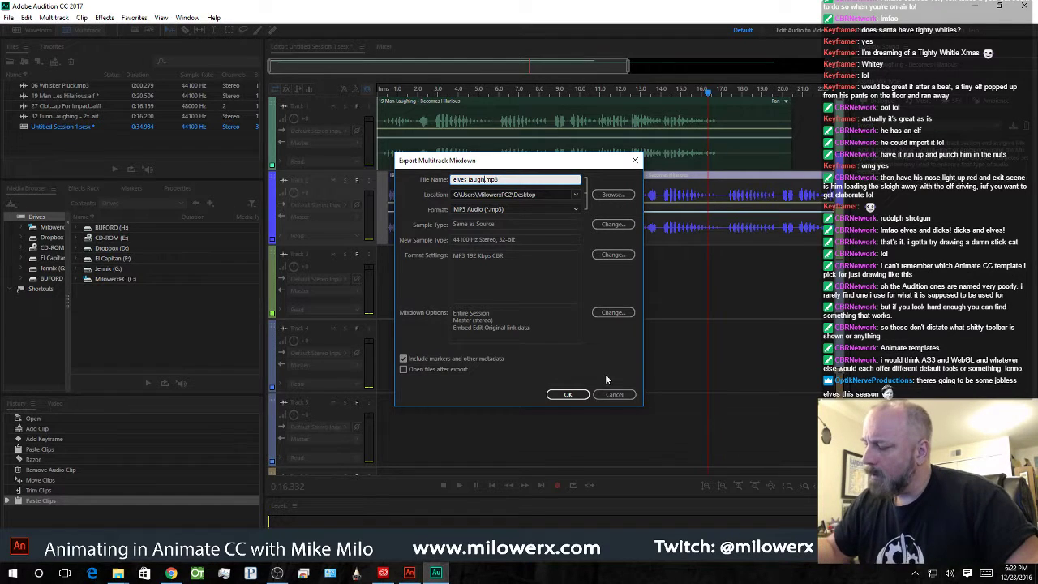
click(567, 394)
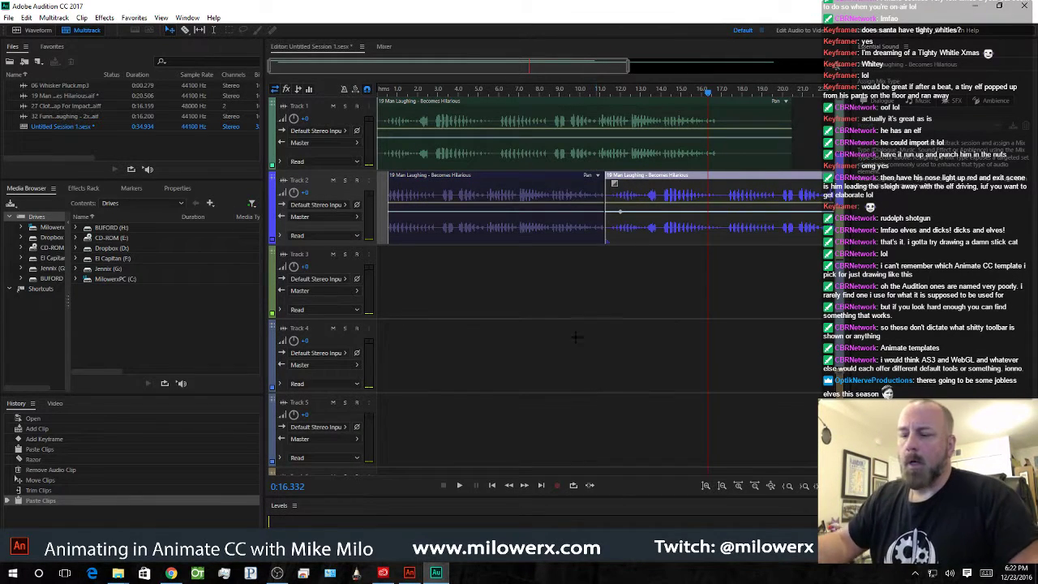
- Switch to Animate and save the Santa.fla document
click(977, 7)
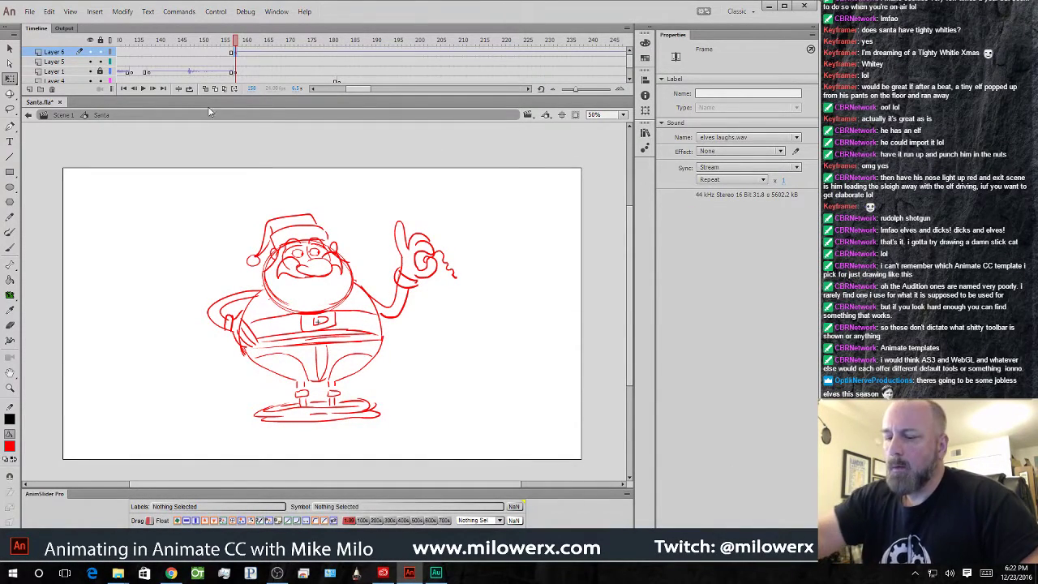
click(48, 11)
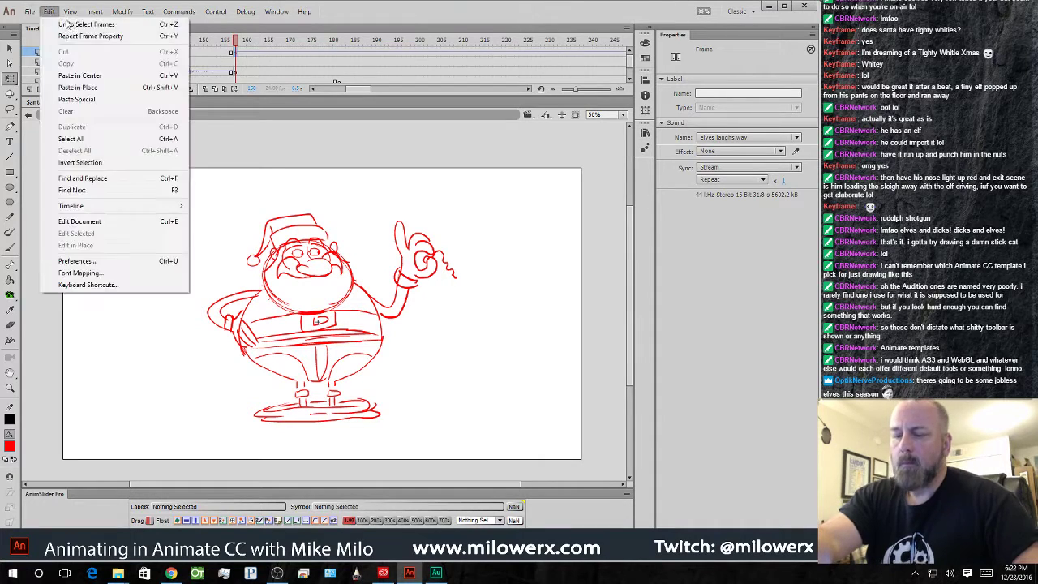
click(325, 151)
key(ctrl+s)
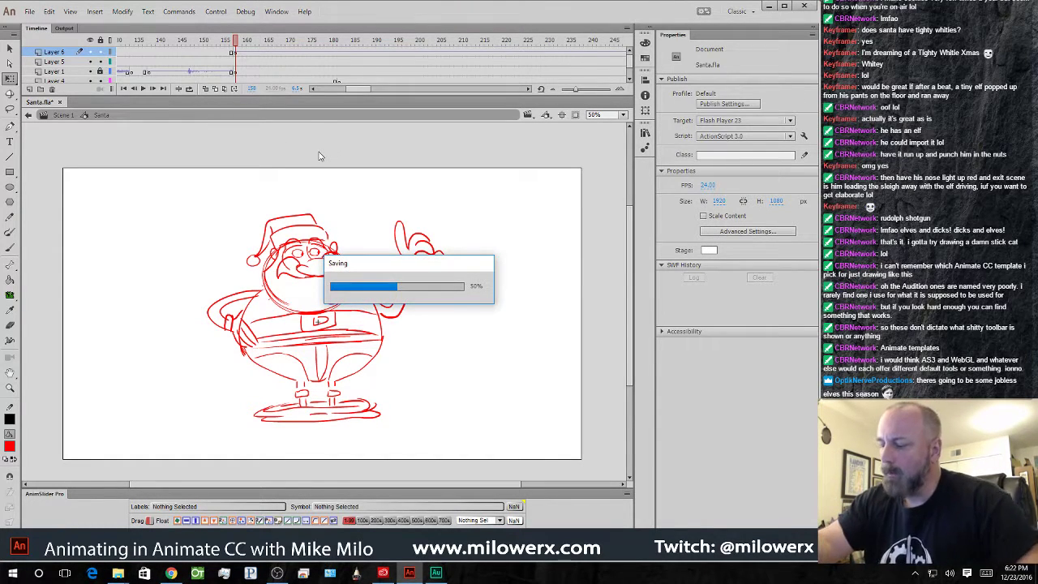
- Select the Layer 6 keyframe and import "elves laugh.mp3" from the Desktop into the library
click(233, 53)
click(29, 11)
mouse_move(76, 178)
click(270, 190)
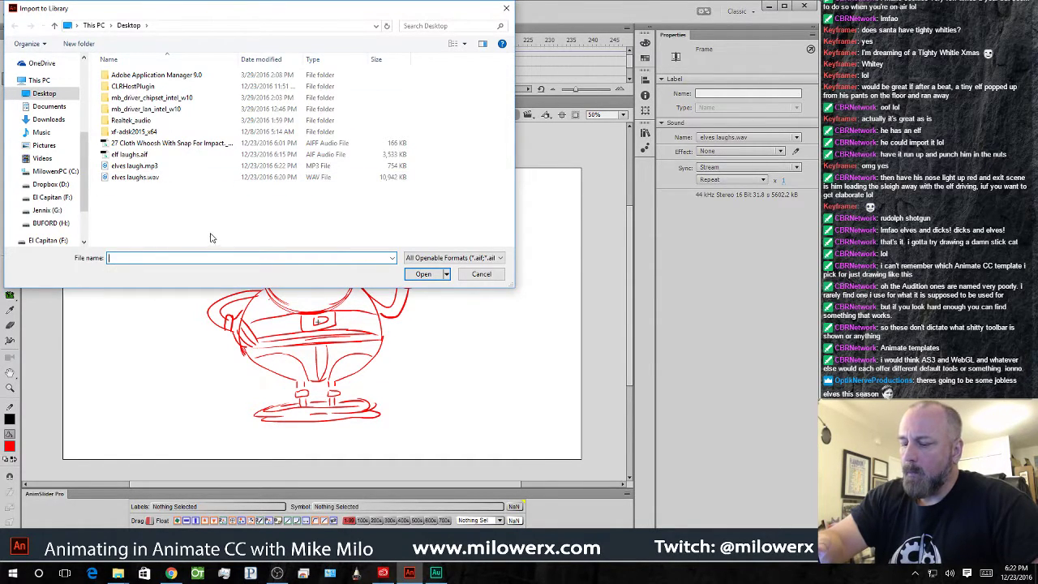
double_click(154, 165)
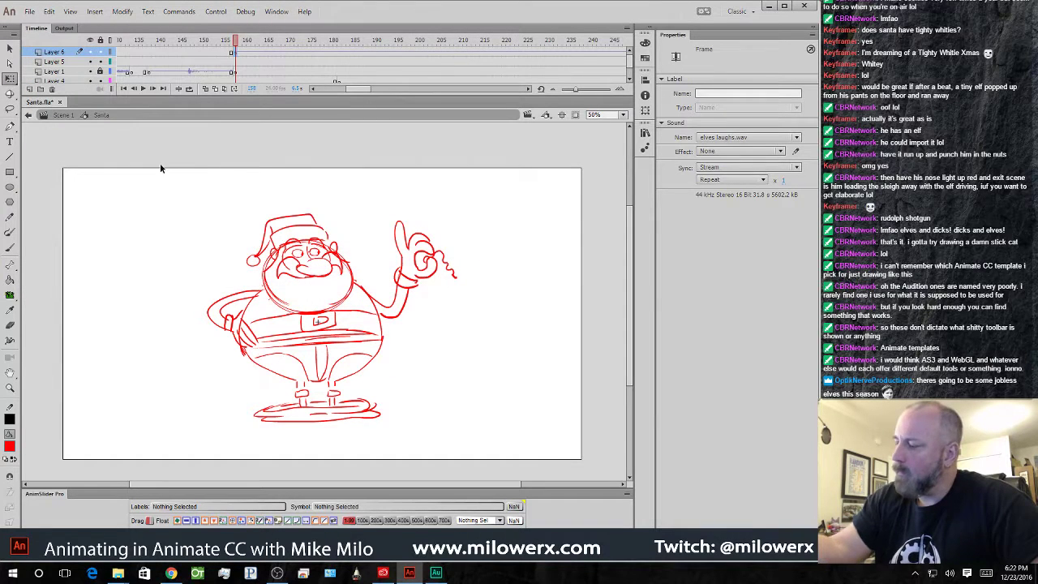
- Assign "elves laugh.mp3" as the sound of the Layer 6 keyframe and play the animation from about frame 135
click(769, 139)
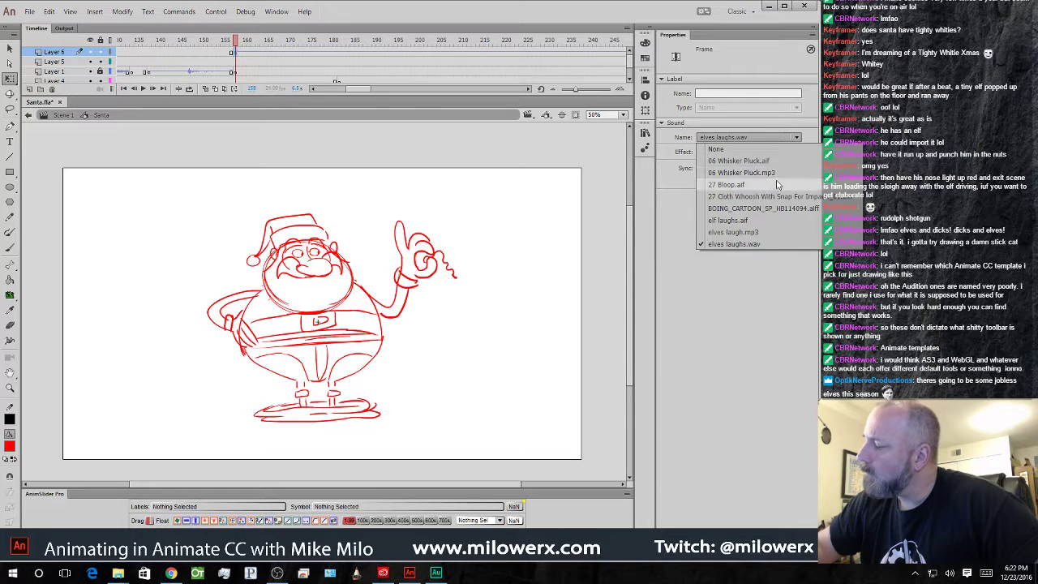
click(770, 232)
mouse_move(242, 42)
mouse_down()
mouse_move(553, 49)
mouse_move(142, 47)
mouse_up()
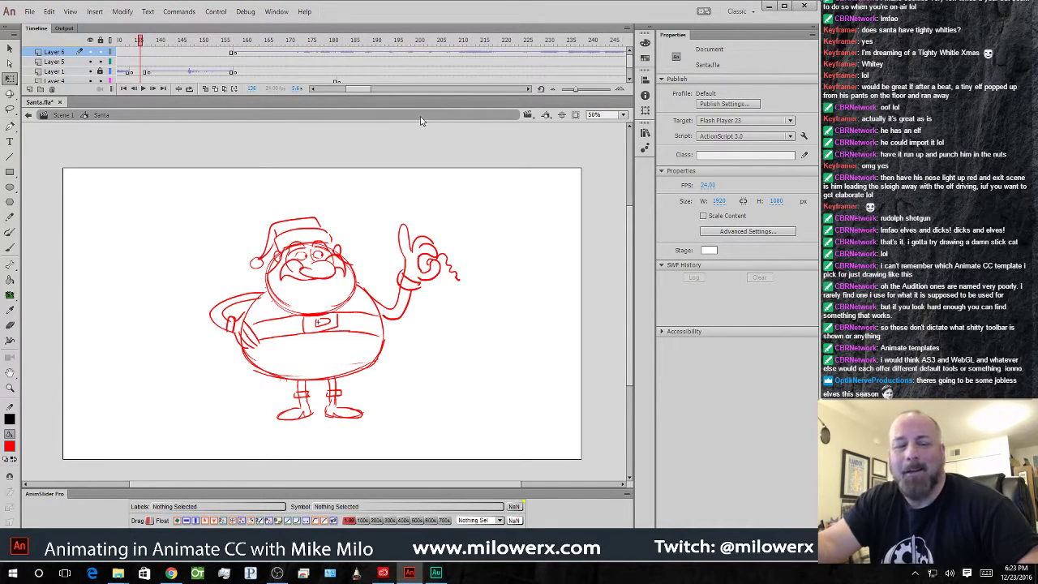
key(Return)
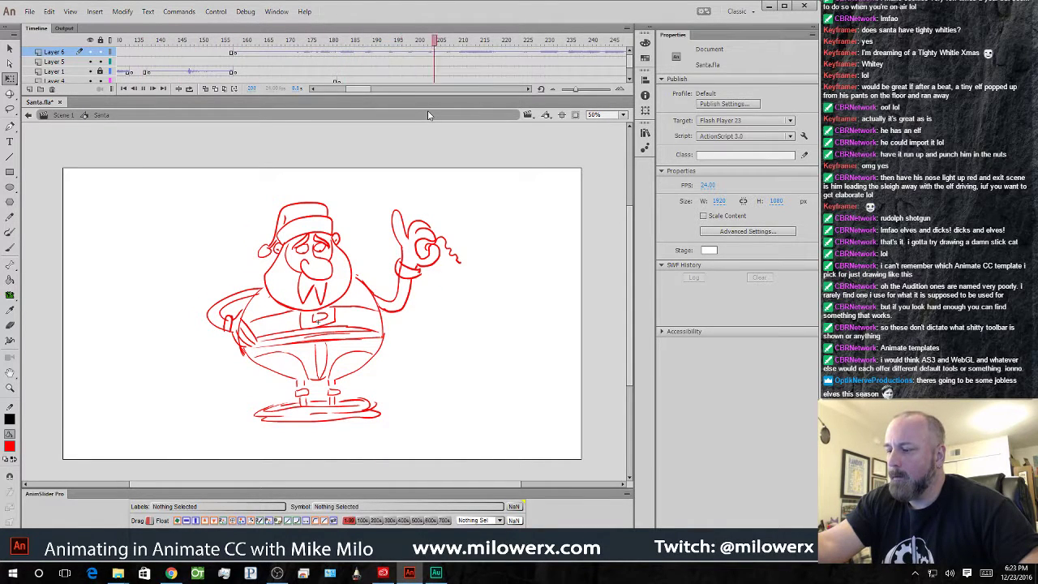
- Add a keyframe on Layer 5 at about frame 225 for a drawing in the empty area beside Santa
click(526, 63)
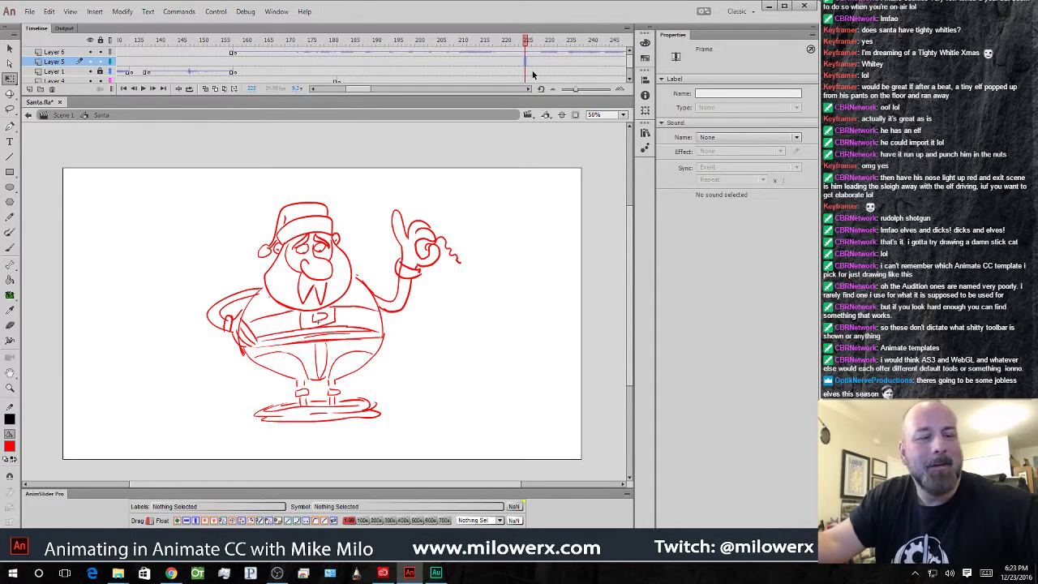
click(520, 347)
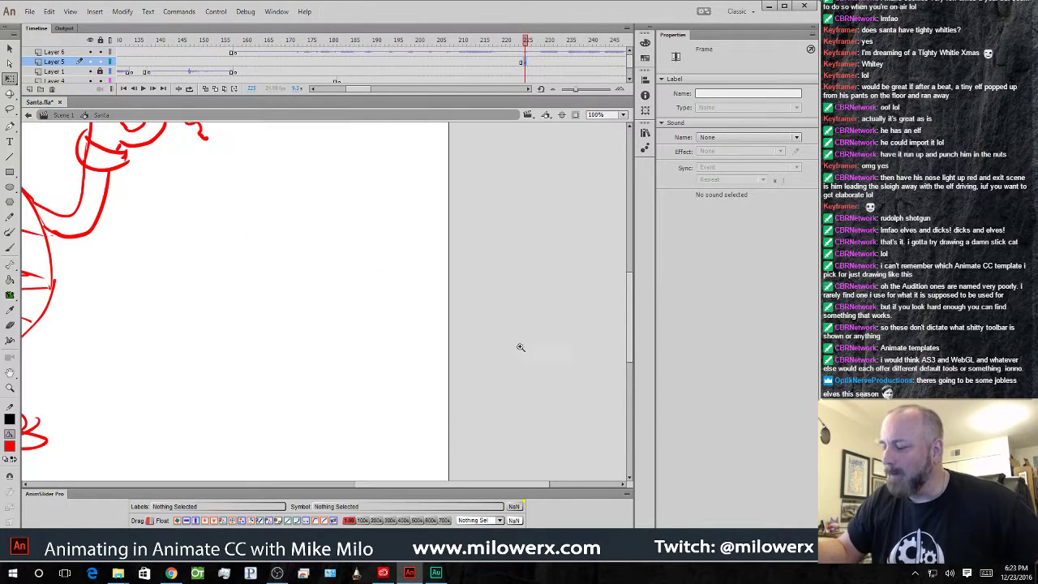
drag(385, 387, 517, 362)
click(509, 348)
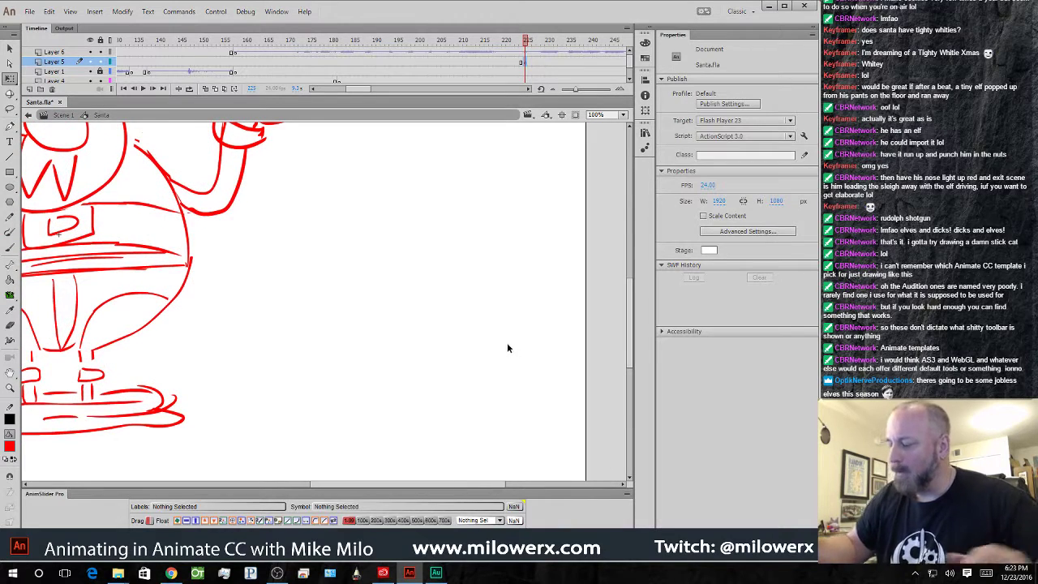
- Brush a red elf head beside Santa with a pointed hat, round eyes, toothy grin and one pointed ear
key(b)
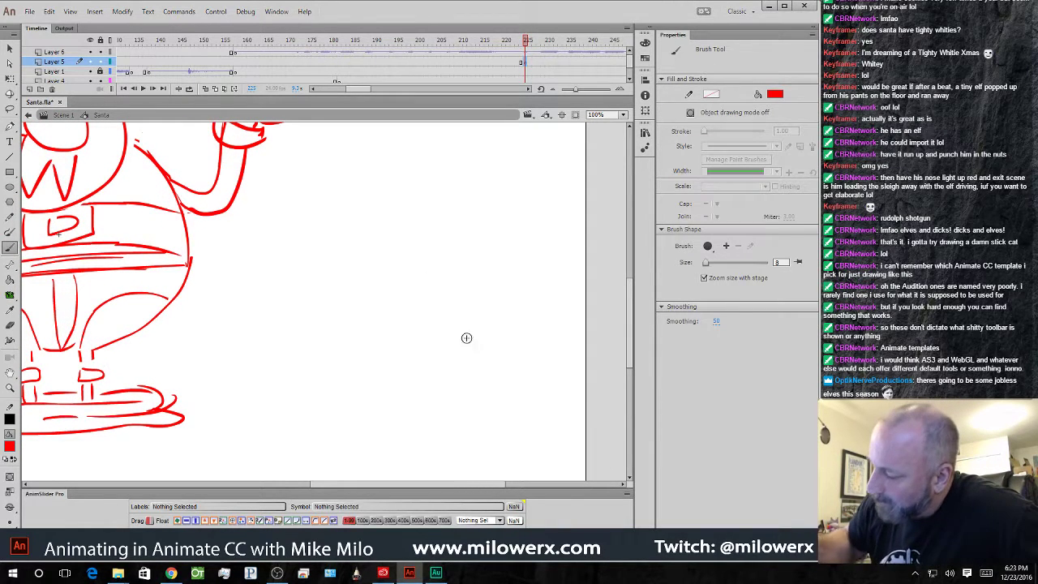
mouse_move(401, 276)
mouse_down()
mouse_move(479, 292)
mouse_move(388, 291)
mouse_move(478, 276)
mouse_move(475, 316)
mouse_up()
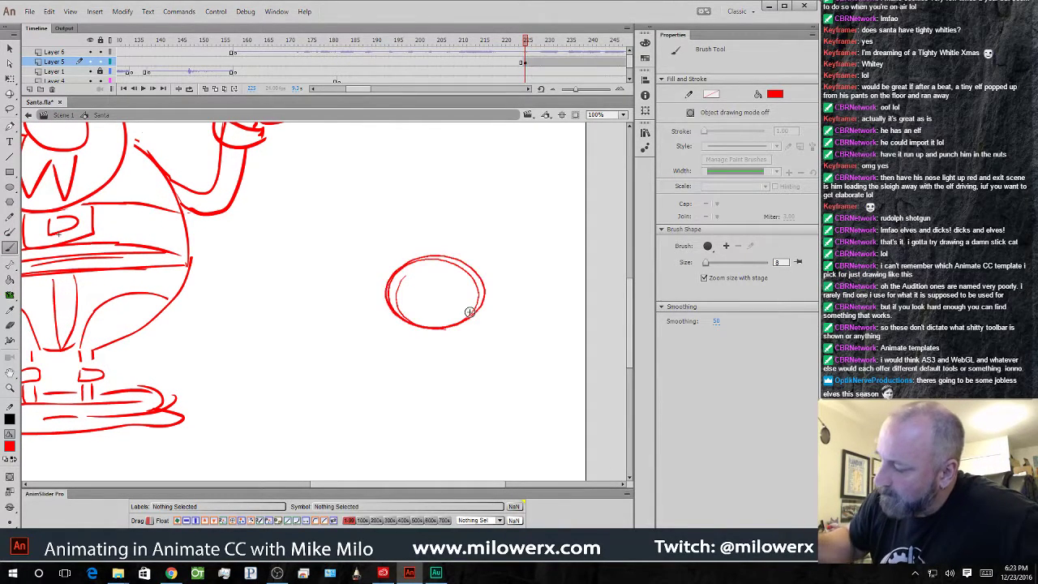
mouse_move(445, 275)
mouse_down()
mouse_move(459, 279)
mouse_move(392, 291)
mouse_up()
mouse_move(480, 281)
mouse_down()
mouse_move(511, 253)
mouse_move(487, 308)
mouse_up()
mouse_move(409, 267)
mouse_down()
mouse_move(468, 276)
mouse_move(422, 255)
mouse_move(490, 190)
mouse_move(484, 261)
mouse_move(432, 308)
mouse_move(469, 308)
mouse_move(449, 326)
mouse_up()
drag(394, 295, 400, 305)
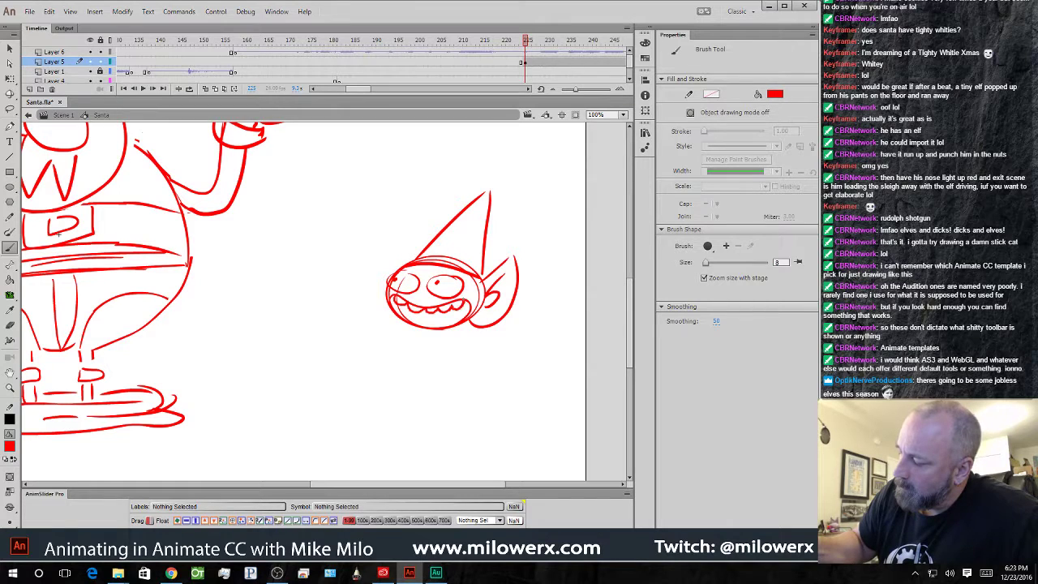
- Brush the elf's second ear and a small running body with legs, collar, a raised fist and an outstretched hand
mouse_move(396, 267)
mouse_down()
mouse_move(372, 293)
mouse_move(441, 352)
mouse_move(460, 333)
mouse_move(435, 405)
mouse_up()
mouse_move(404, 370)
mouse_down()
mouse_move(446, 374)
mouse_move(435, 399)
mouse_move(480, 362)
mouse_move(509, 379)
mouse_move(488, 365)
mouse_move(489, 375)
mouse_up()
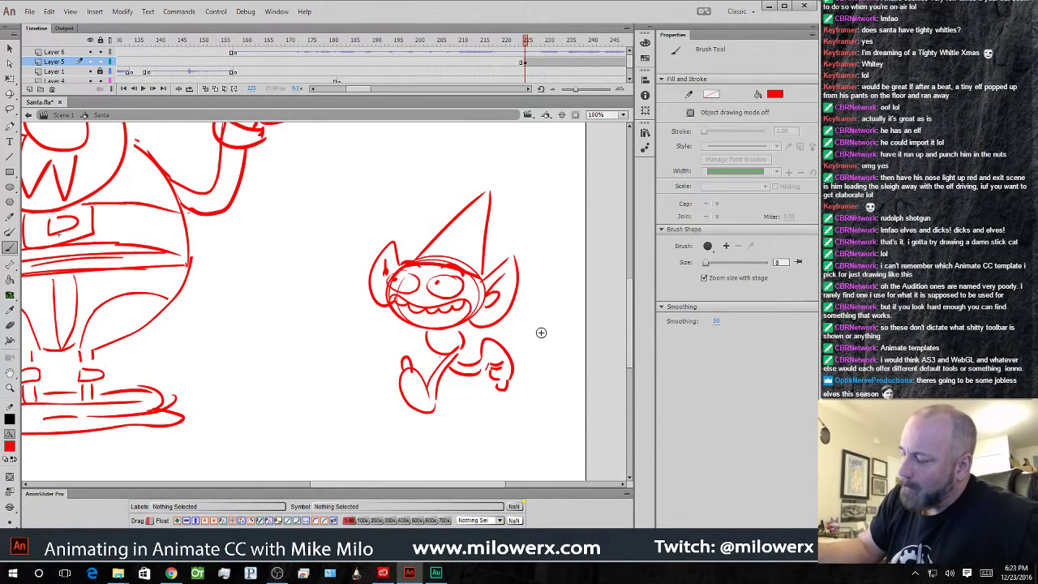
mouse_move(473, 334)
mouse_down()
mouse_move(516, 321)
mouse_move(523, 259)
mouse_move(560, 269)
mouse_move(554, 252)
mouse_move(548, 264)
mouse_move(542, 250)
mouse_move(538, 296)
mouse_up()
mouse_move(468, 337)
mouse_down()
mouse_move(447, 329)
mouse_move(439, 363)
mouse_move(462, 358)
mouse_up()
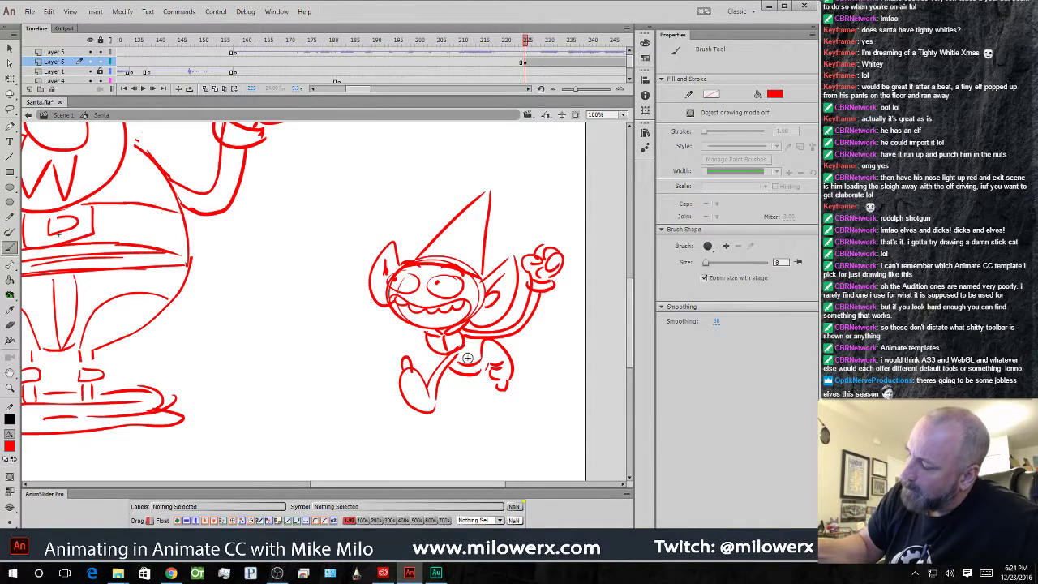
mouse_move(425, 330)
mouse_down()
mouse_move(359, 352)
mouse_move(348, 364)
mouse_move(371, 362)
mouse_move(361, 384)
mouse_up()
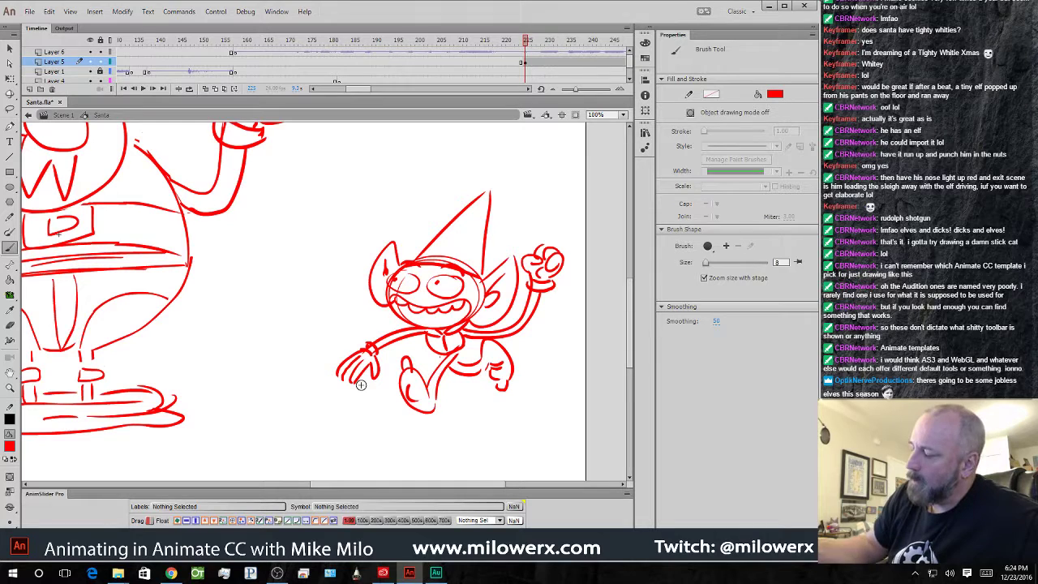
- Convert the whole elf drawing on Layer 5 into a Movie Clip symbol named "elf"
click(524, 63)
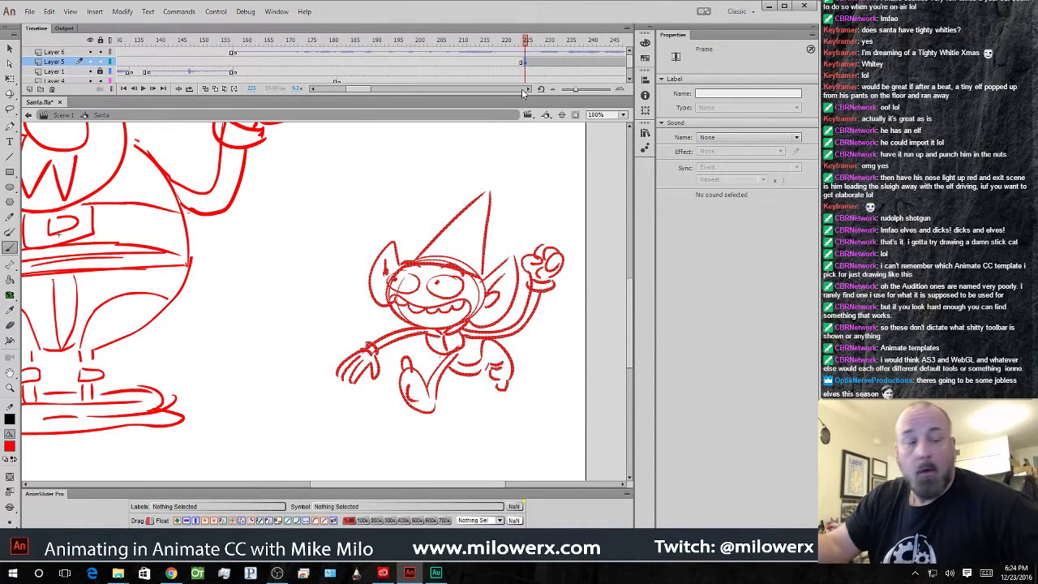
key(F8)
text(e)
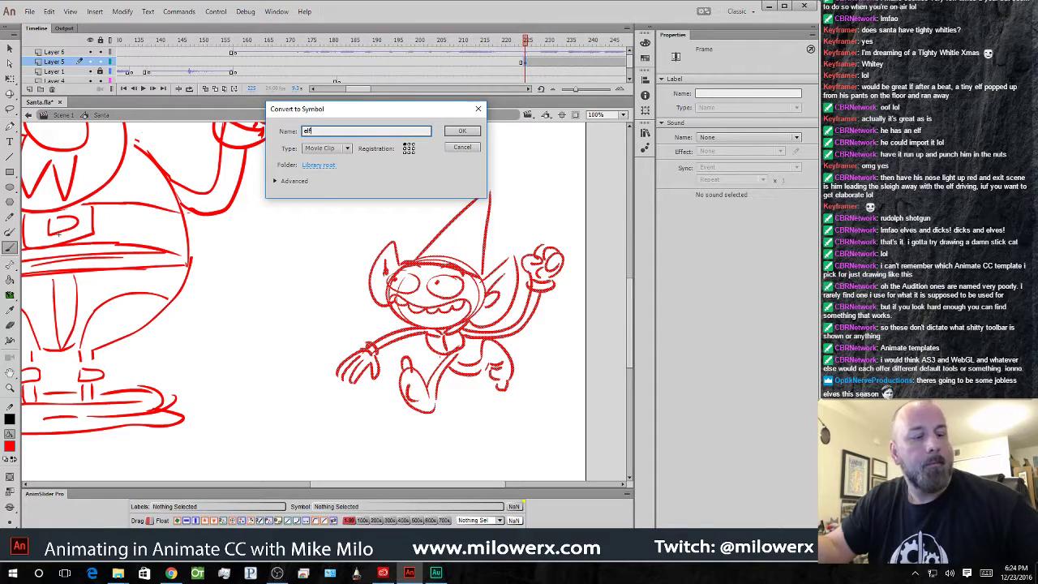
text(lf)
key(Return)
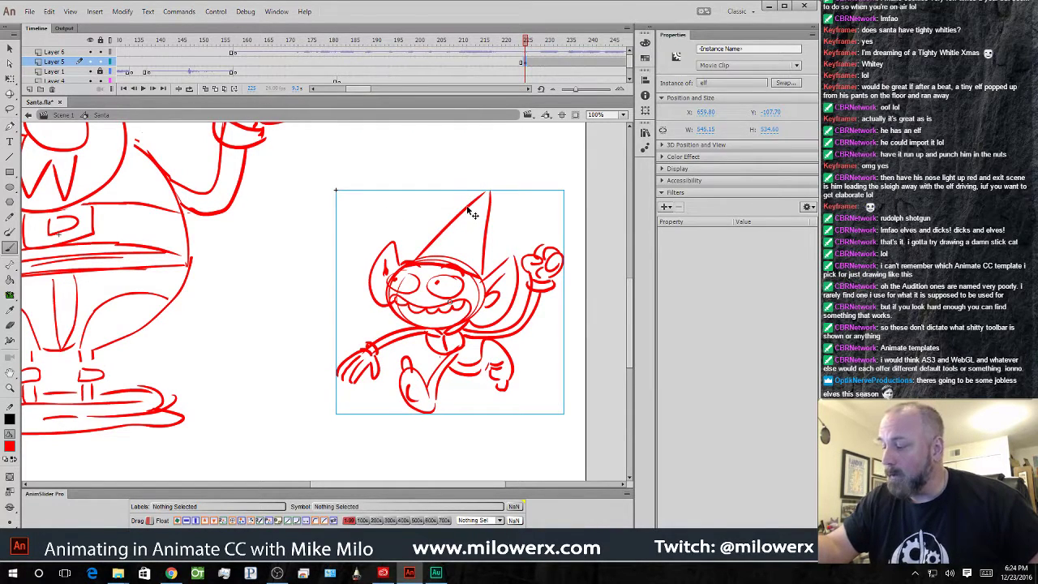
- Open the elf symbol for editing and add a blank keyframe at frame 2 with onion skinning on
double_click(469, 213)
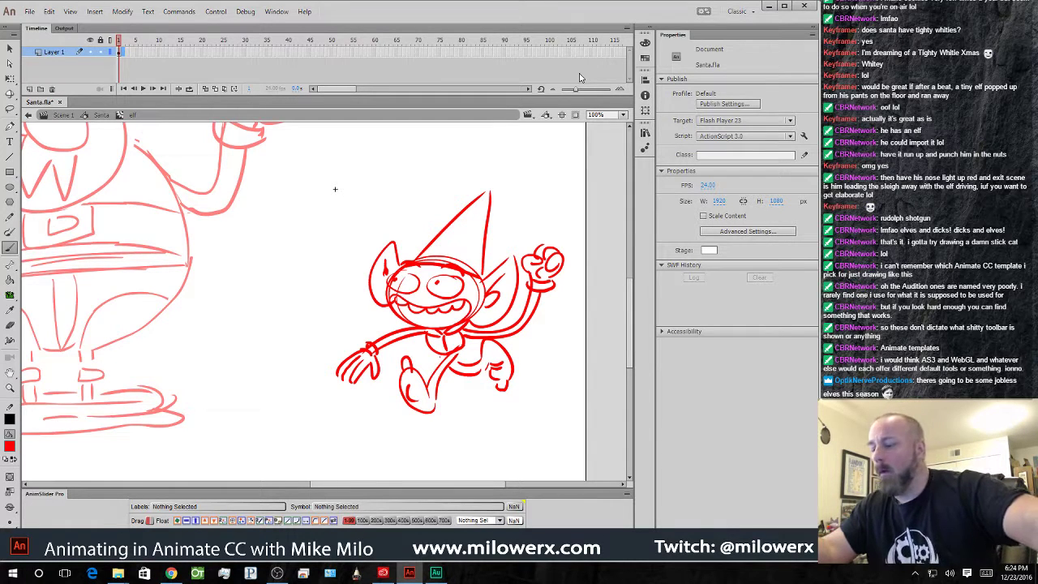
key(F7)
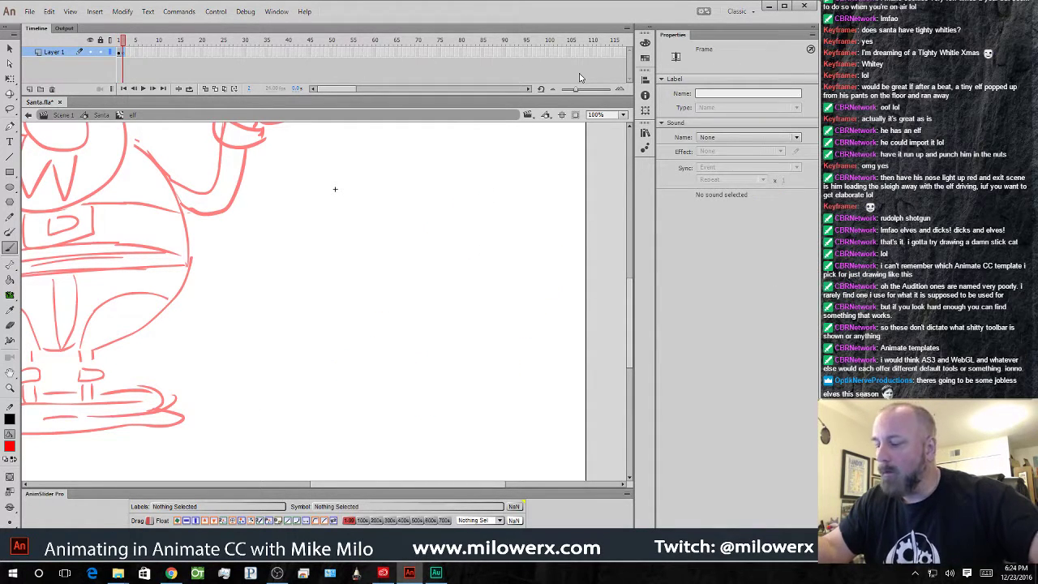
click(205, 89)
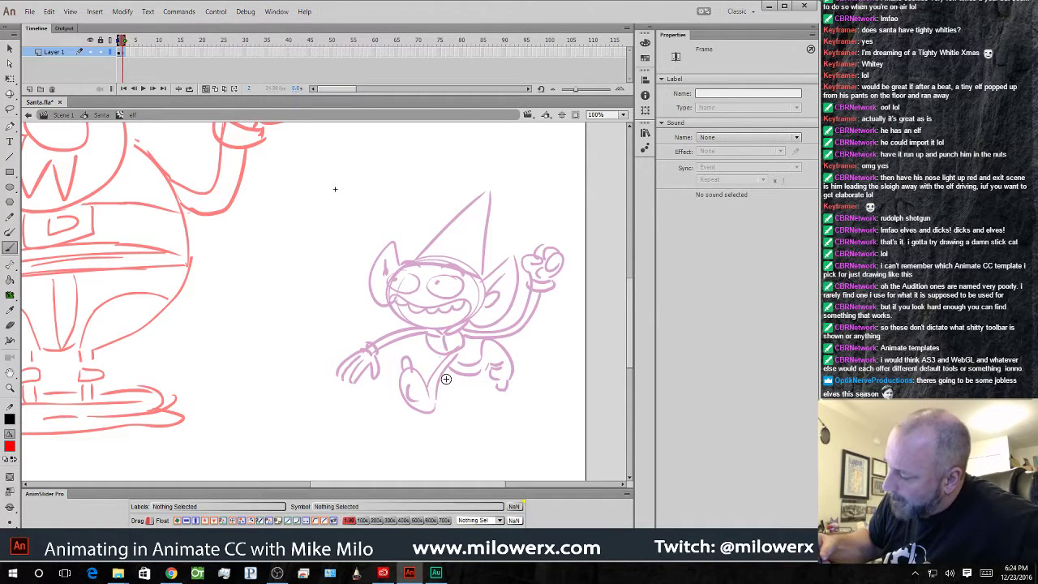
- Brush the elf's second running pose on frame 2 with tucked legs, a lowered reaching arm and a raised fist
mouse_move(443, 361)
mouse_down()
mouse_move(454, 351)
mouse_move(468, 381)
mouse_move(411, 397)
mouse_move(426, 407)
mouse_move(468, 402)
mouse_move(470, 383)
mouse_move(413, 370)
mouse_move(431, 377)
mouse_up()
mouse_move(435, 358)
mouse_down()
mouse_move(430, 370)
mouse_move(445, 356)
mouse_up()
drag(462, 338, 457, 352)
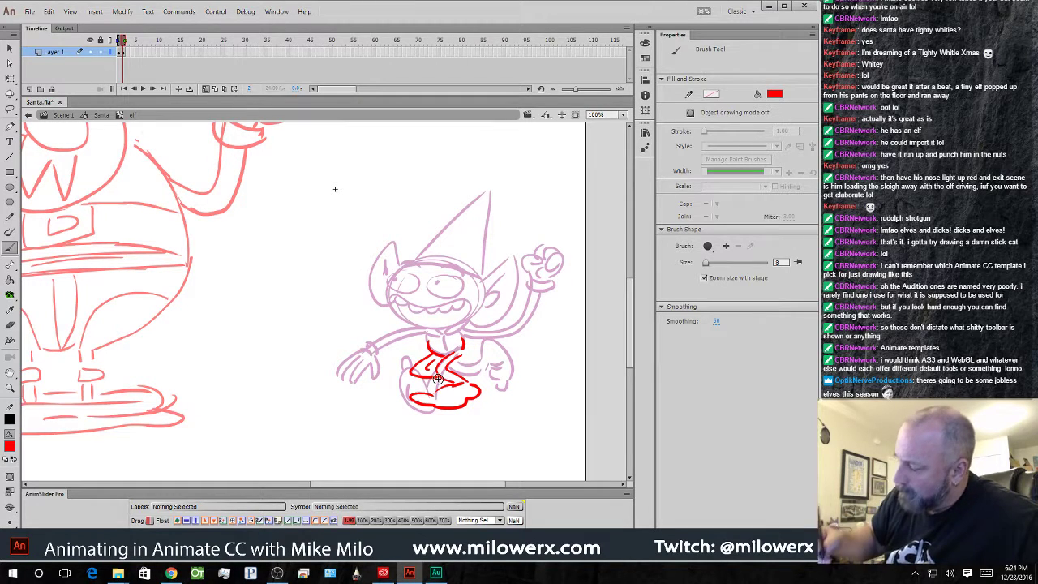
mouse_move(424, 333)
mouse_down()
mouse_move(380, 369)
mouse_move(374, 360)
mouse_move(377, 377)
mouse_move(372, 365)
mouse_move(355, 396)
mouse_up()
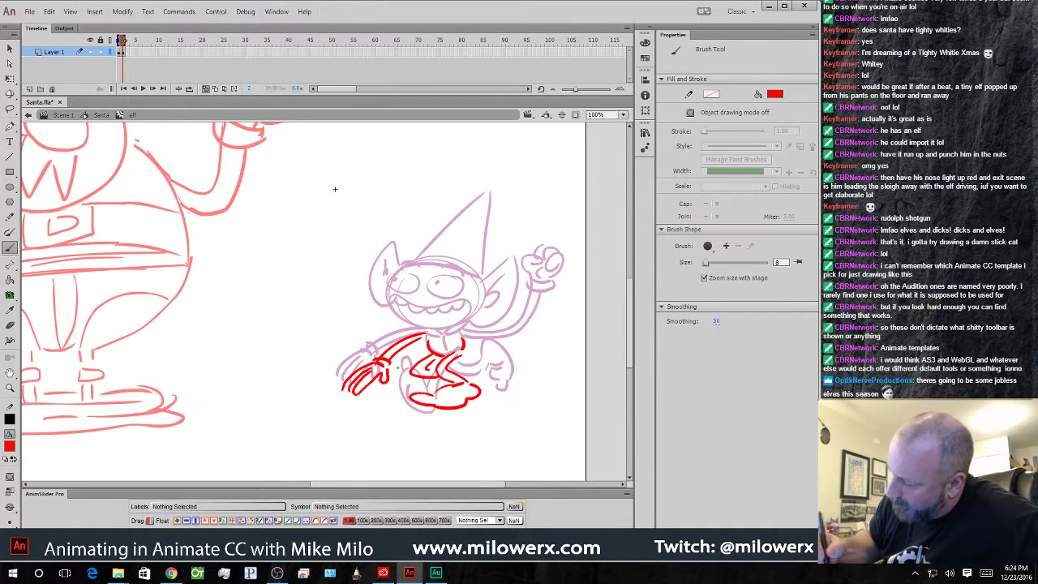
mouse_move(527, 288)
mouse_down()
mouse_move(550, 283)
mouse_move(542, 274)
mouse_move(558, 253)
mouse_move(538, 246)
mouse_up()
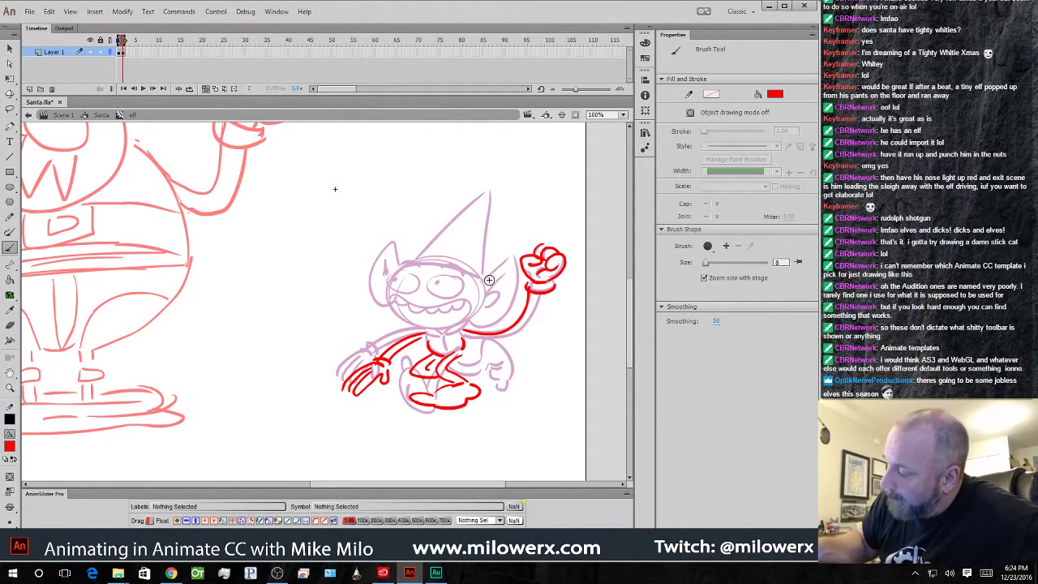
- Brush the frame 2 elf's ears, face, toothy grin, pointed hat and collar over the onion-skinned drawing
mouse_move(482, 282)
mouse_down()
mouse_move(515, 261)
mouse_move(508, 299)
mouse_move(476, 324)
mouse_up()
mouse_move(491, 287)
mouse_down()
mouse_move(499, 284)
mouse_move(487, 306)
mouse_up()
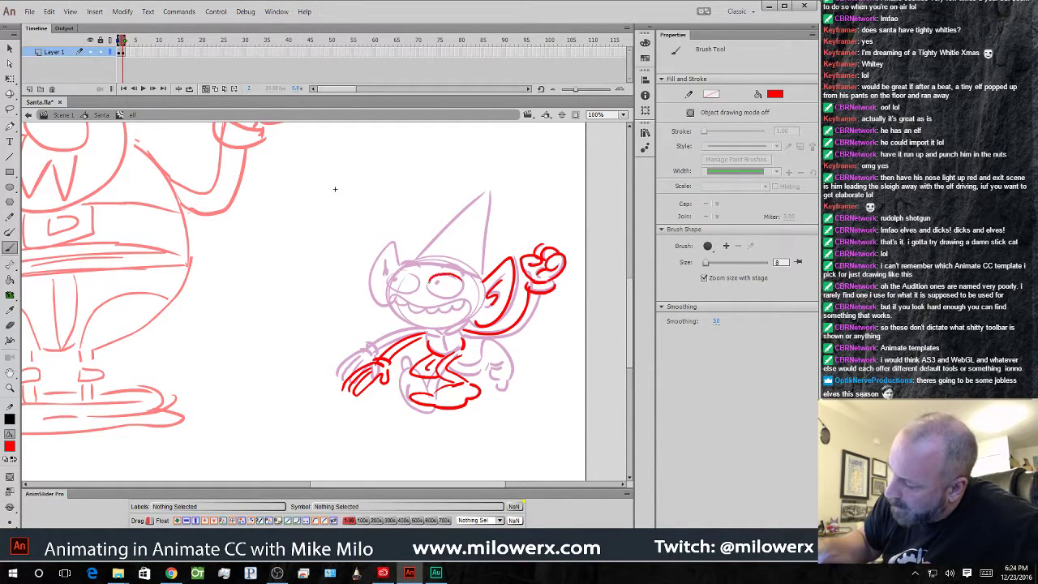
mouse_move(397, 265)
mouse_down()
mouse_move(484, 268)
mouse_move(489, 190)
mouse_move(425, 248)
mouse_move(482, 279)
mouse_move(396, 244)
mouse_move(371, 294)
mouse_move(393, 303)
mouse_move(387, 274)
mouse_up()
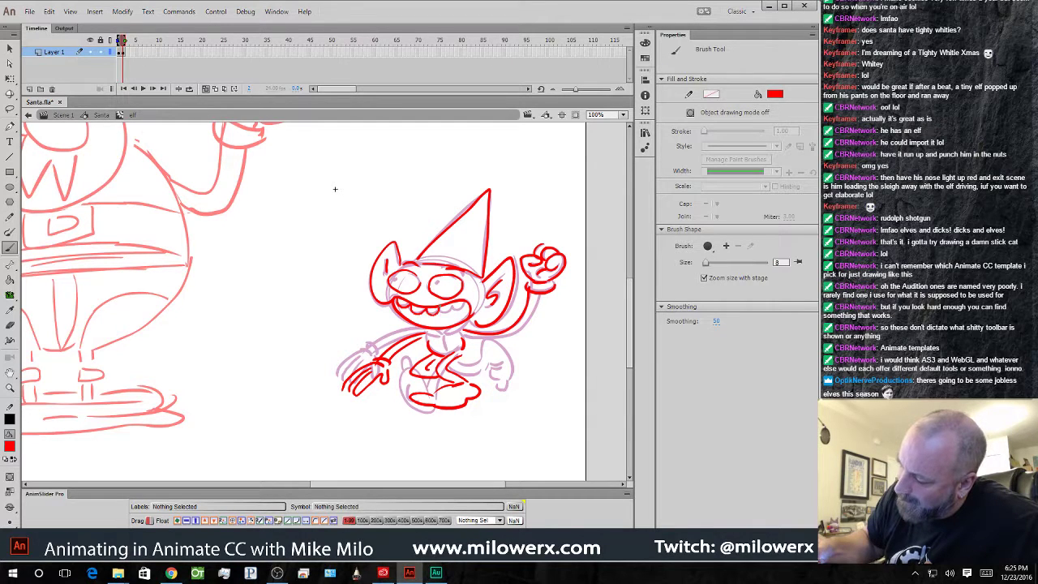
drag(467, 305, 428, 314)
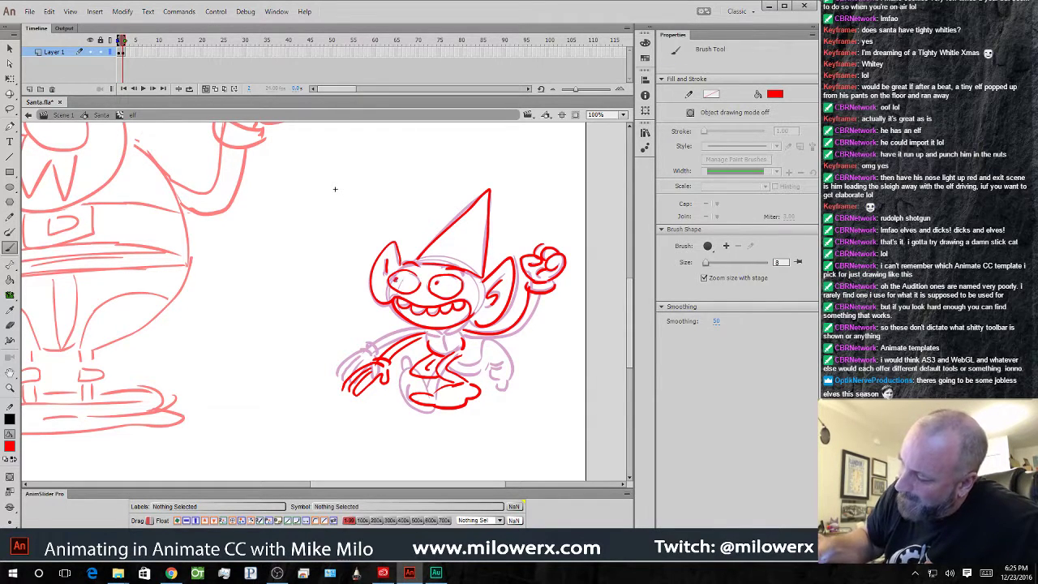
drag(433, 328, 464, 329)
drag(438, 379, 446, 390)
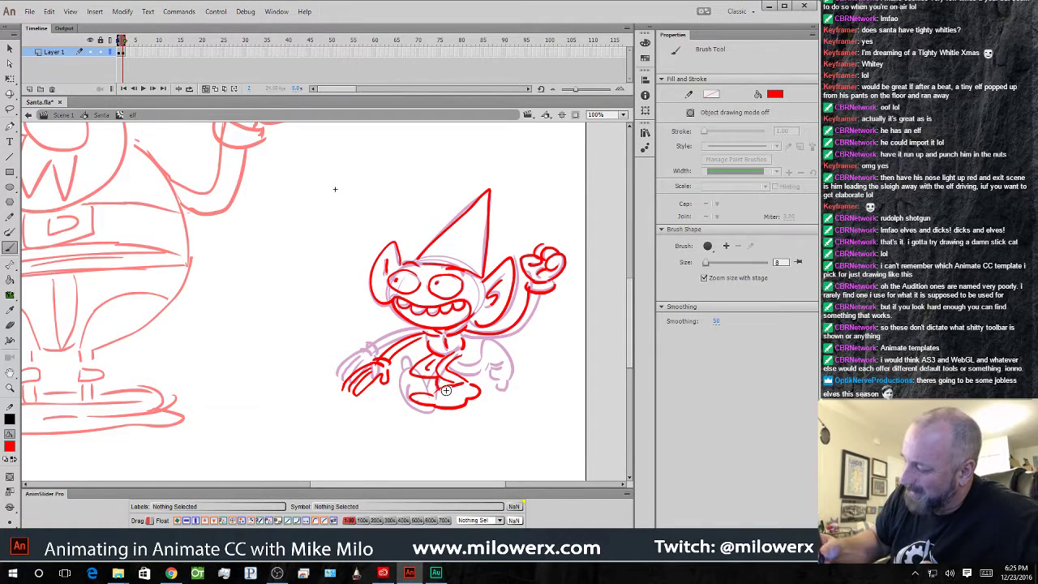
- Move the whole frame 2 elf drawing slightly down and to the right of the frame 1 pose
click(123, 53)
key(q)
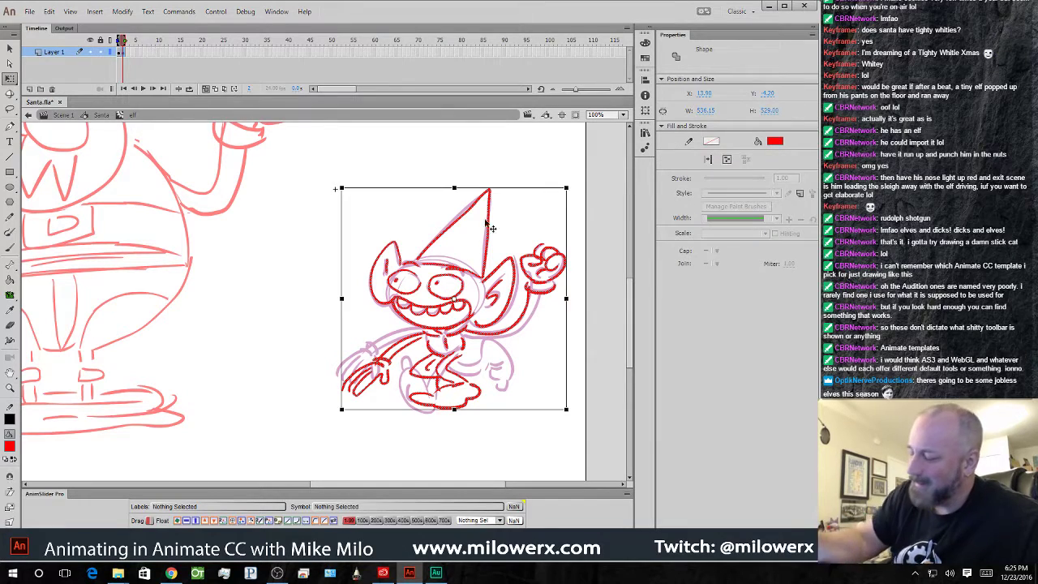
click(509, 300)
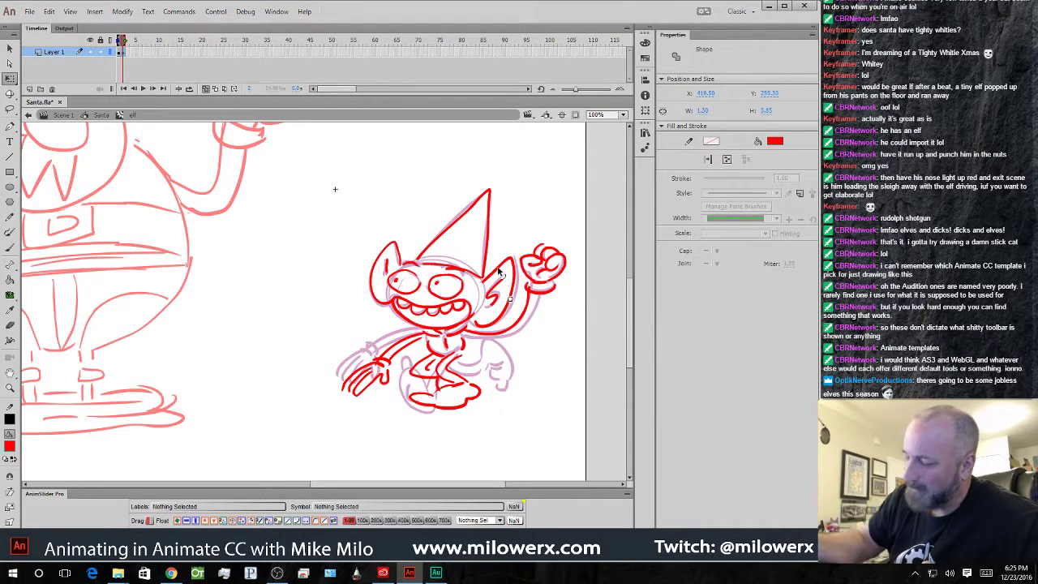
click(123, 52)
mouse_move(501, 289)
mouse_down()
mouse_move(507, 302)
mouse_move(505, 274)
mouse_up()
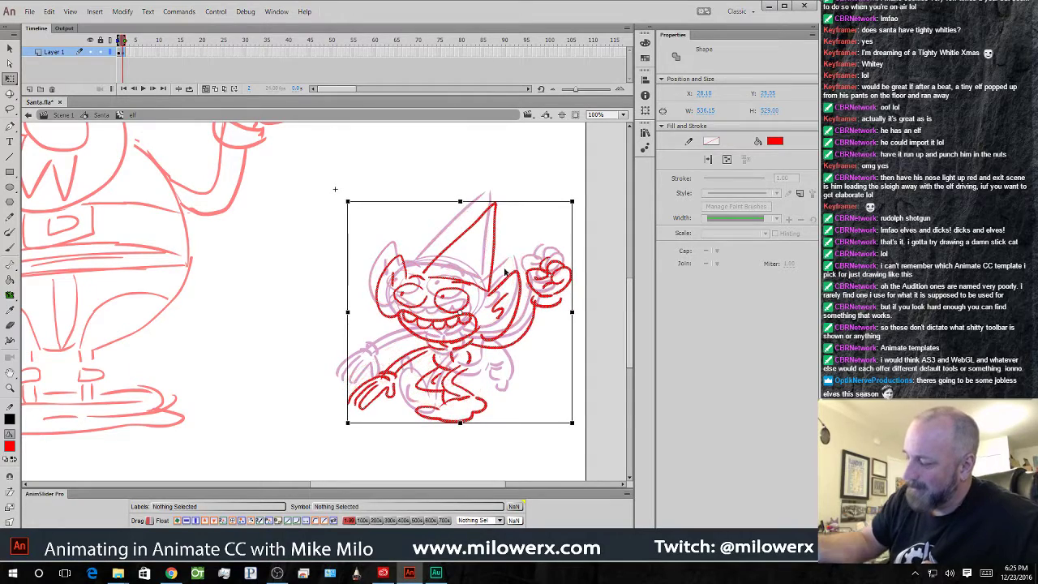
click(127, 53)
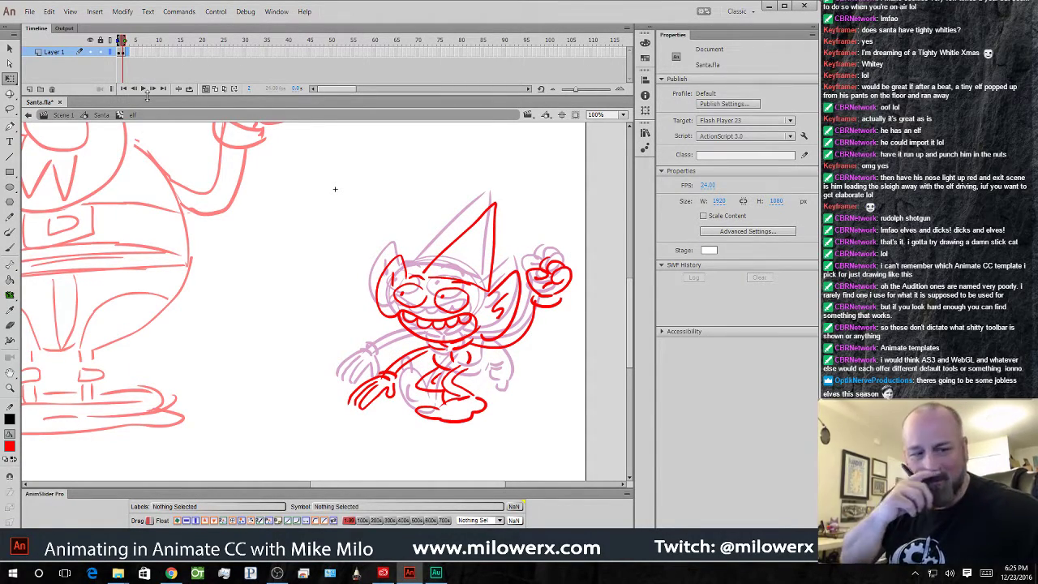
- Copy the frame 1 elf drawing and paste it in place on a new blank keyframe at frame 3
click(120, 51)
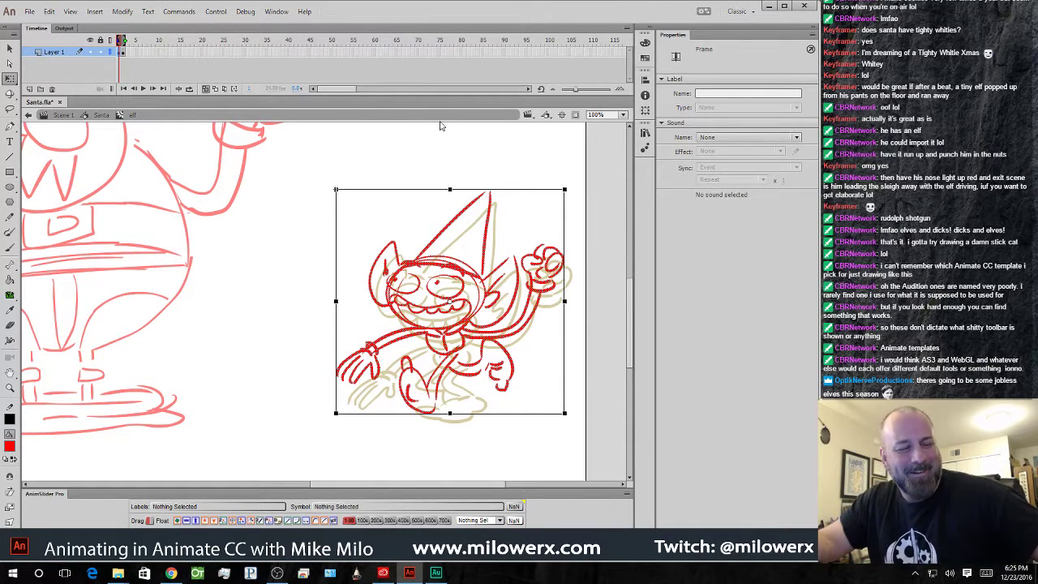
key(.)
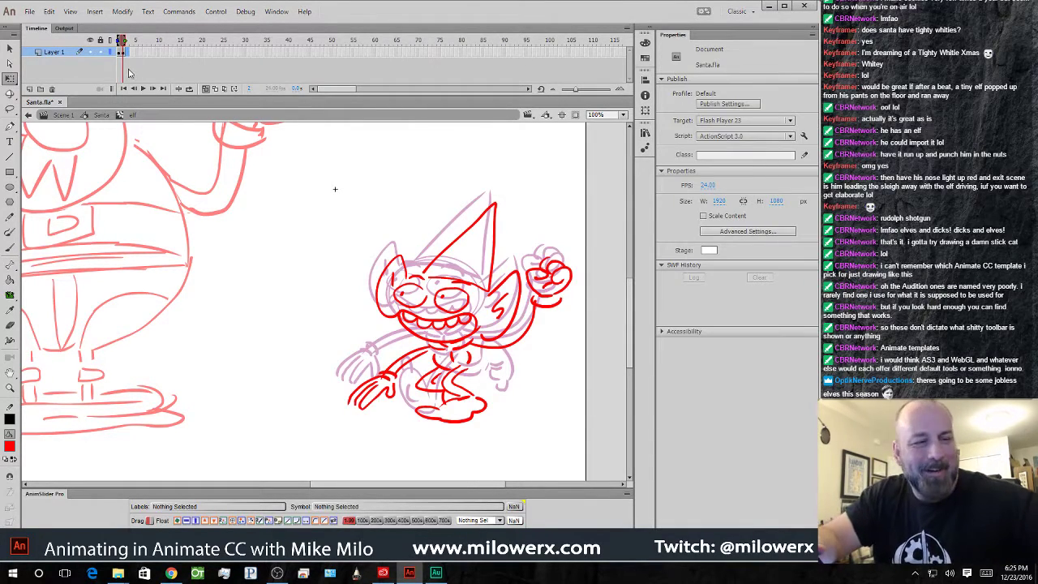
key(F7)
key(ctrl+shift+v)
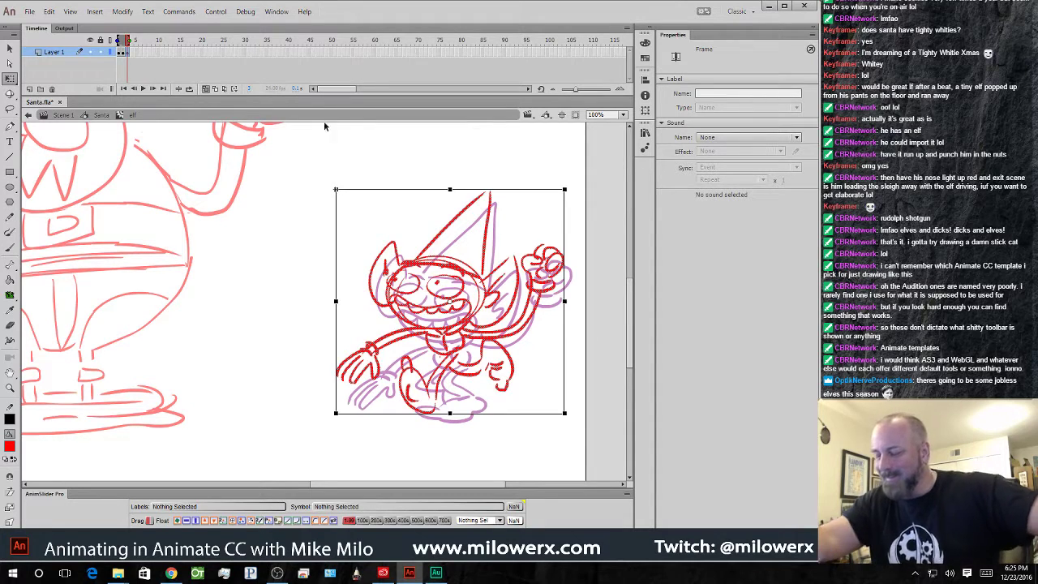
- Lasso and delete the frame 3 elf's legs, then brush a new front leg stretching forward from the body
click(371, 156)
click(16, 109)
drag(524, 410, 528, 375)
mouse_move(437, 361)
mouse_down()
mouse_move(469, 442)
mouse_move(527, 411)
mouse_up()
key(Delete)
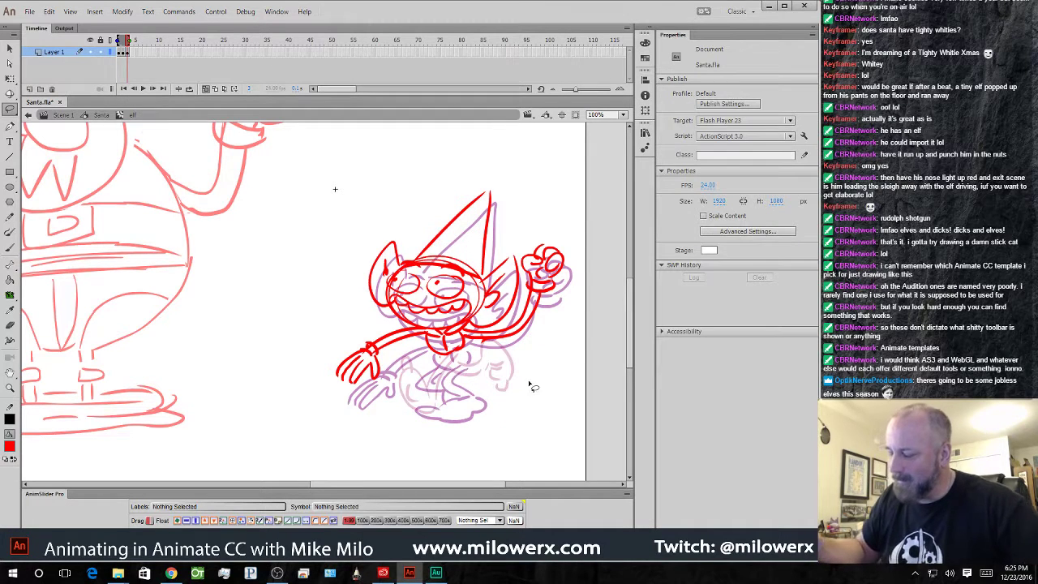
click(10, 247)
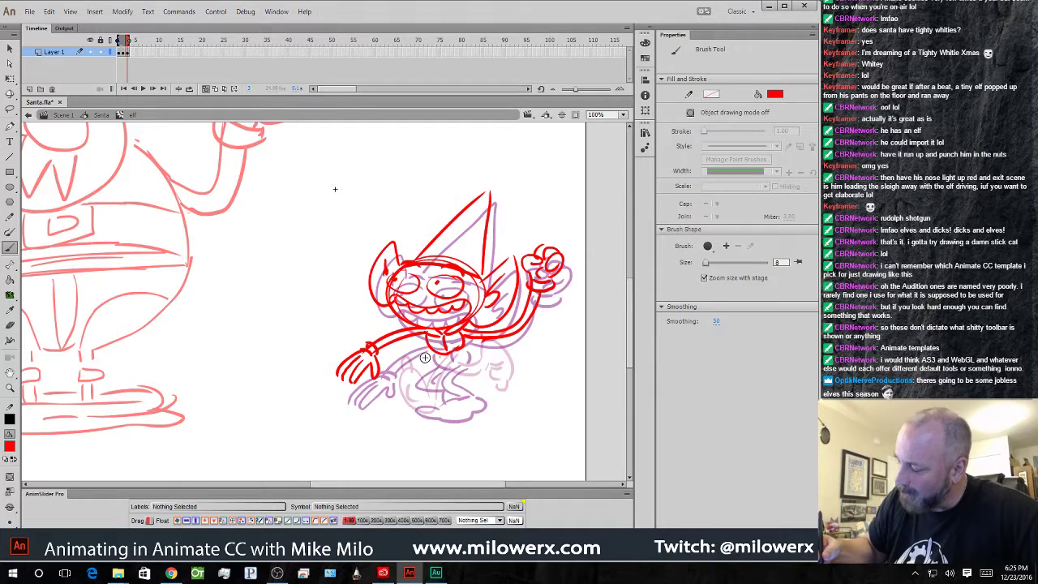
mouse_move(430, 353)
mouse_down()
mouse_move(397, 395)
mouse_move(400, 411)
mouse_up()
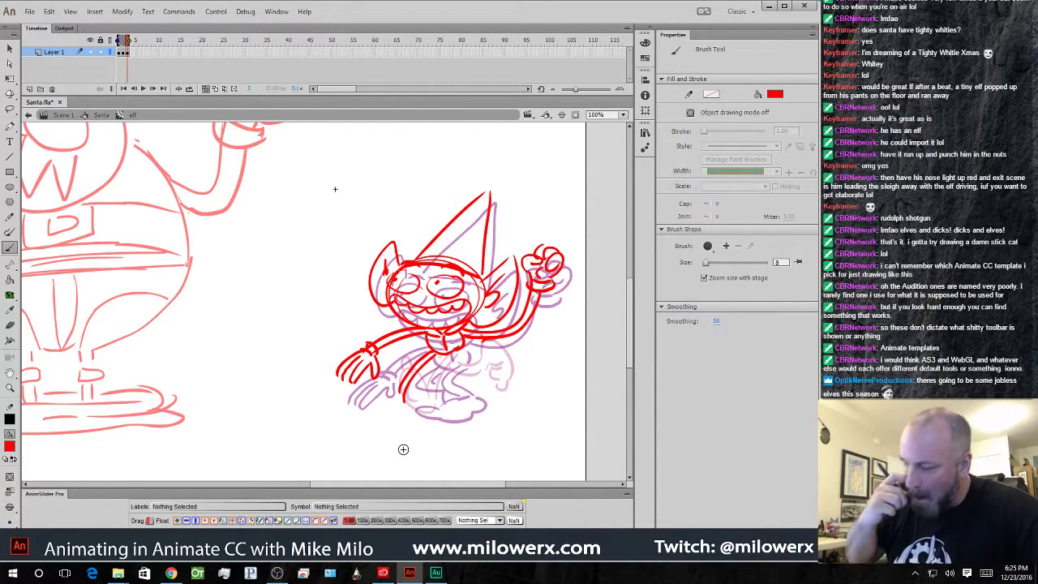
- Lasso the frame 3 elf's outstretched arm and skew it upward and outward with Free Transform
click(9, 108)
mouse_move(393, 380)
mouse_down()
mouse_move(425, 350)
mouse_move(405, 329)
mouse_move(365, 395)
mouse_up()
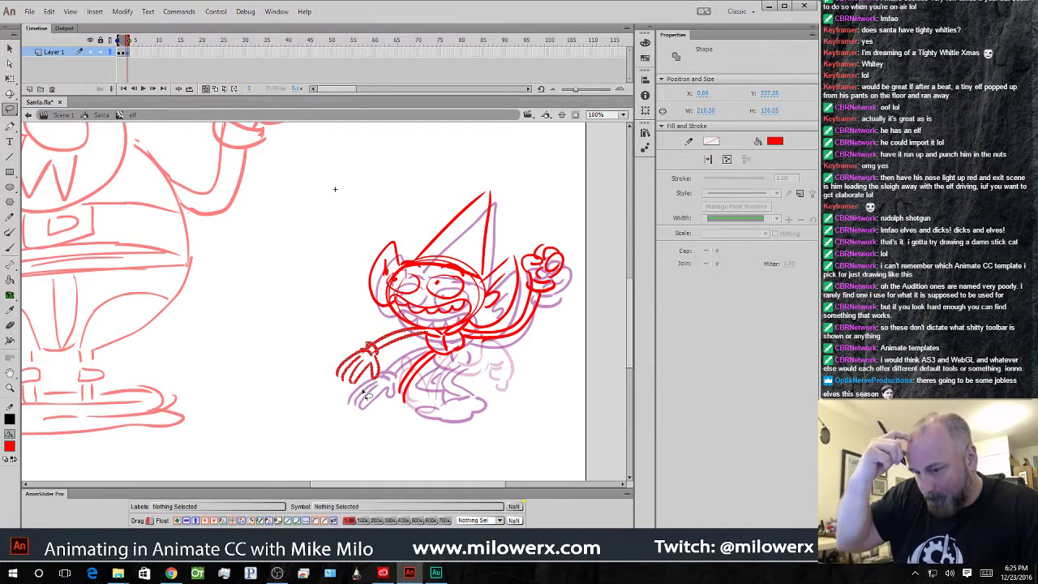
click(10, 78)
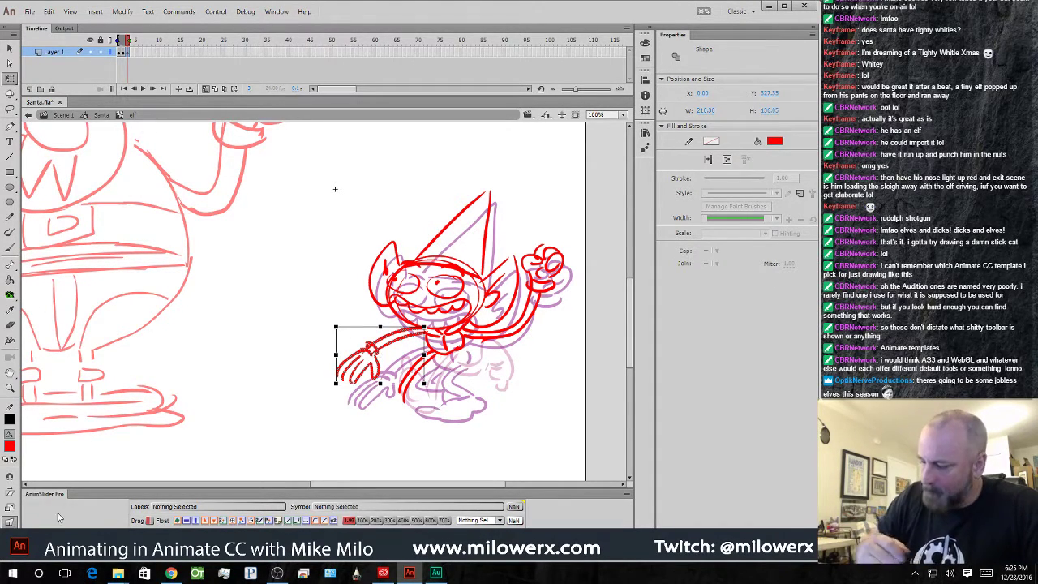
drag(340, 359, 340, 332)
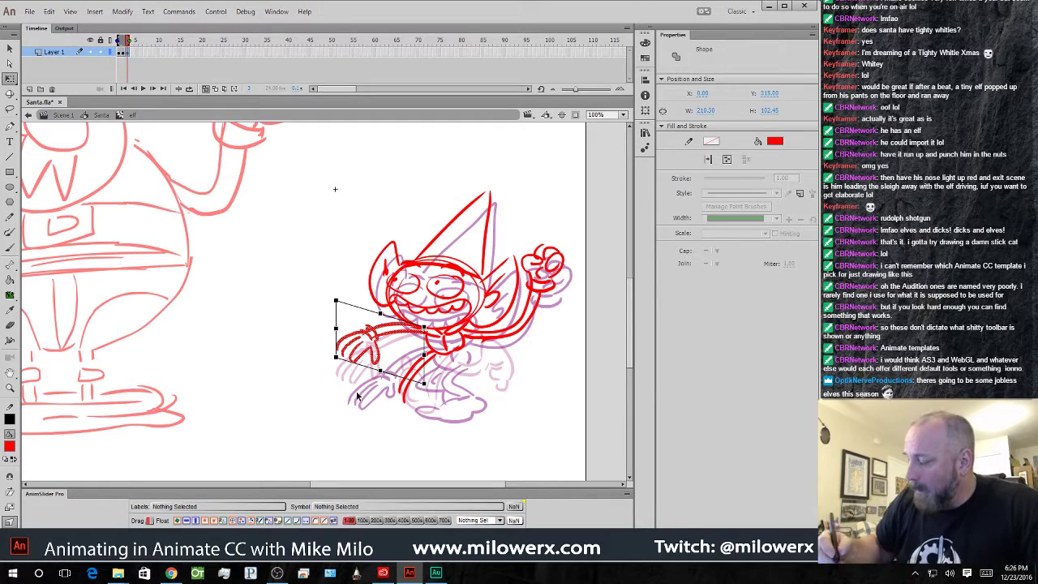
drag(338, 360, 323, 357)
click(551, 349)
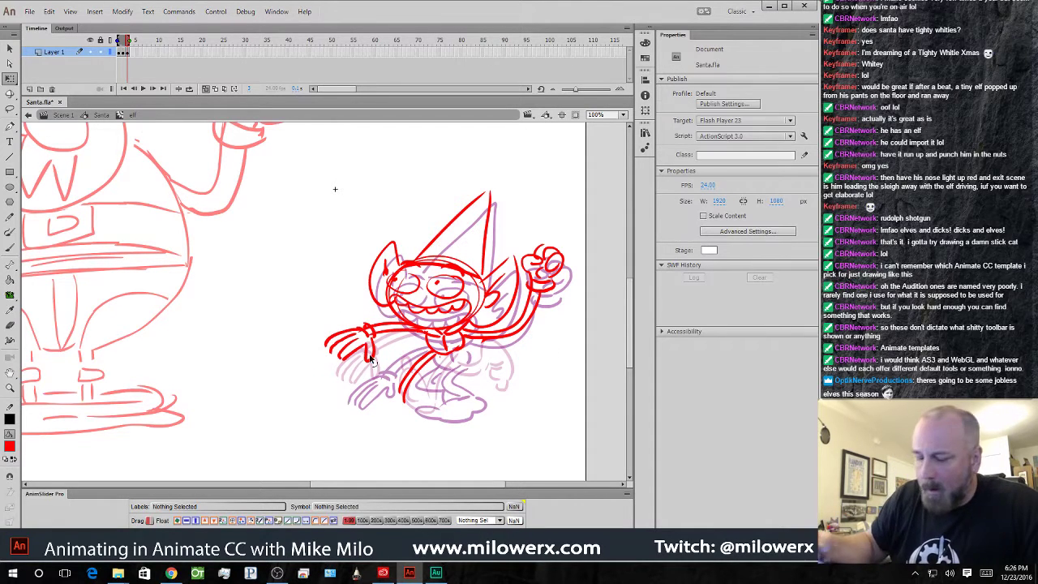
- Brush the front foot and a bent trailing back leg on the frame 3 elf
click(10, 245)
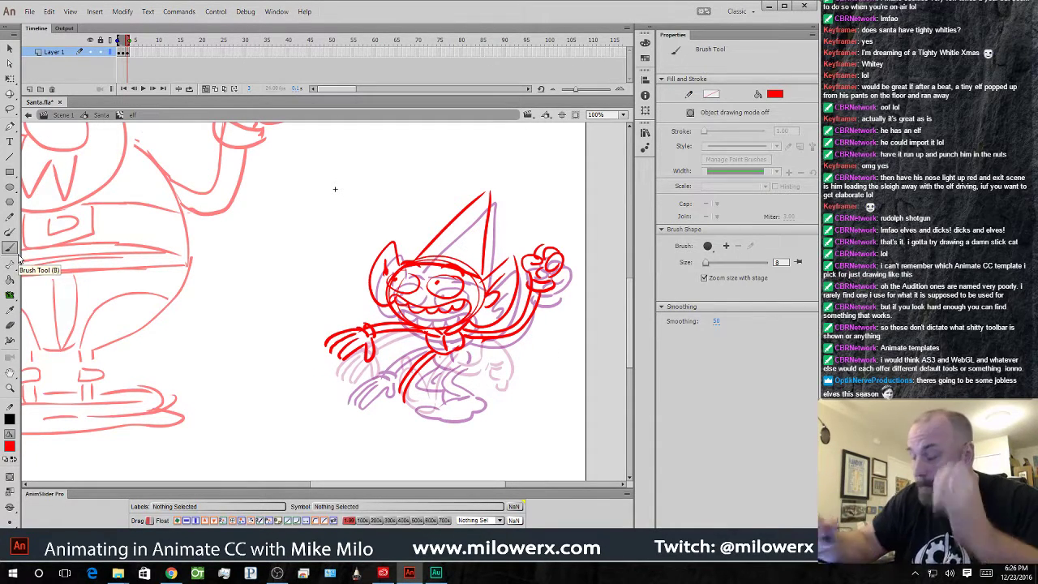
drag(400, 401, 372, 369)
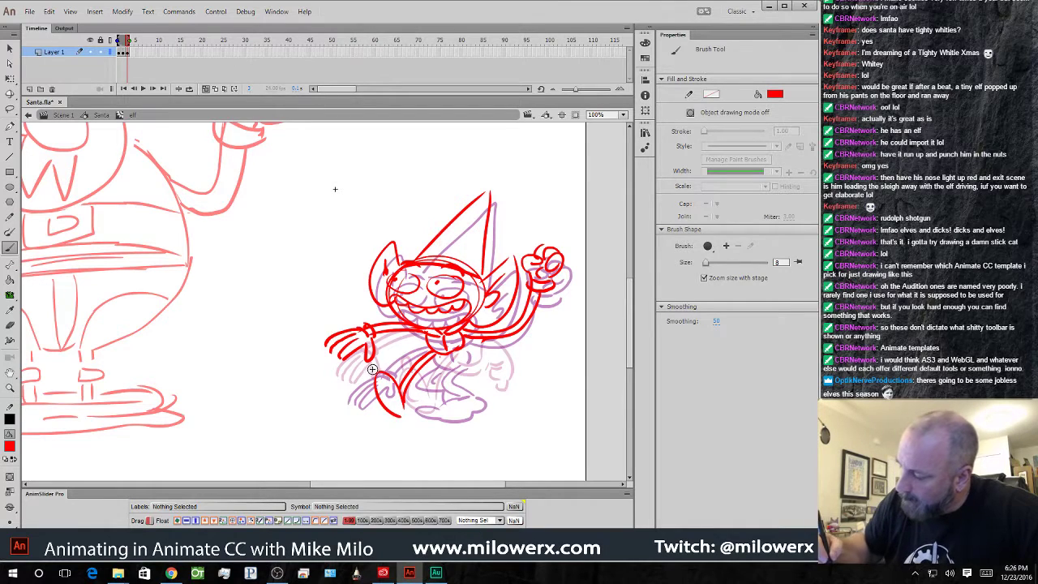
mouse_move(461, 351)
mouse_down()
mouse_move(476, 371)
mouse_move(487, 340)
mouse_move(521, 380)
mouse_move(494, 351)
mouse_move(512, 365)
mouse_move(512, 384)
mouse_up()
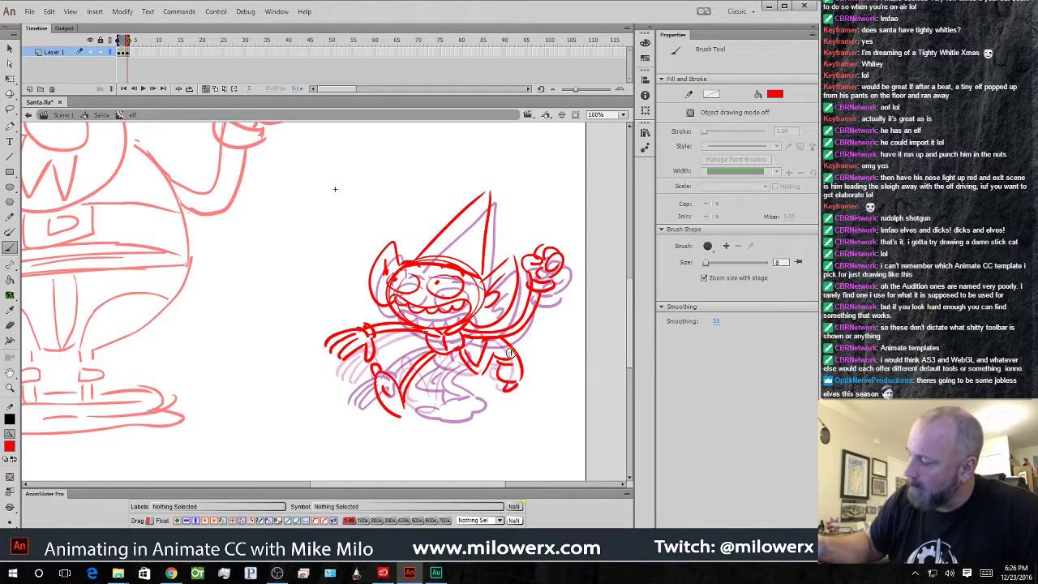
- Turn off onion skinning and copy the frame 2 elf drawing onto a keyframe at frame 4
click(206, 89)
mouse_move(129, 44)
mouse_down()
mouse_move(112, 45)
mouse_move(134, 53)
mouse_move(123, 52)
mouse_up()
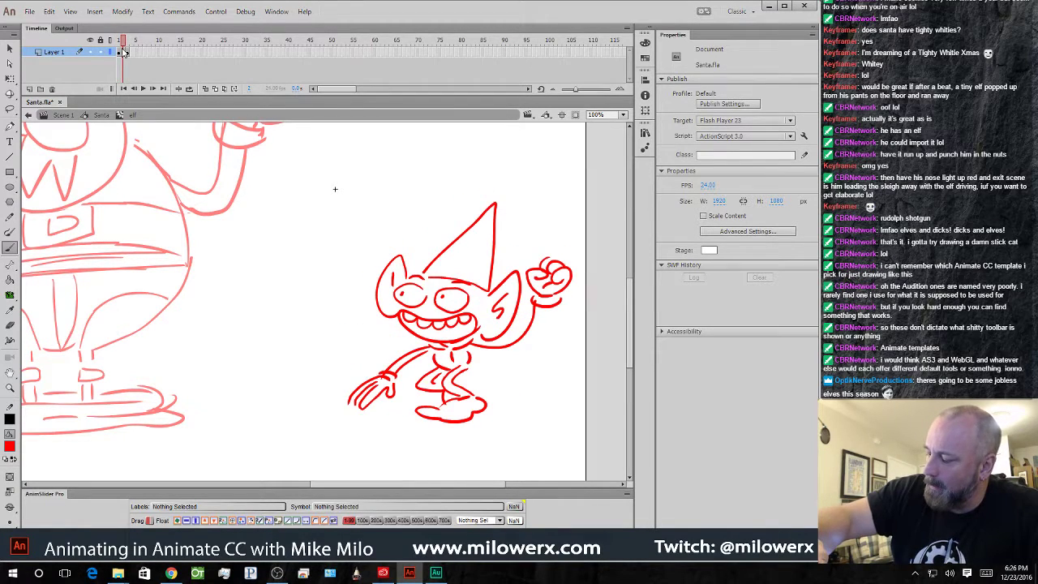
click(125, 52)
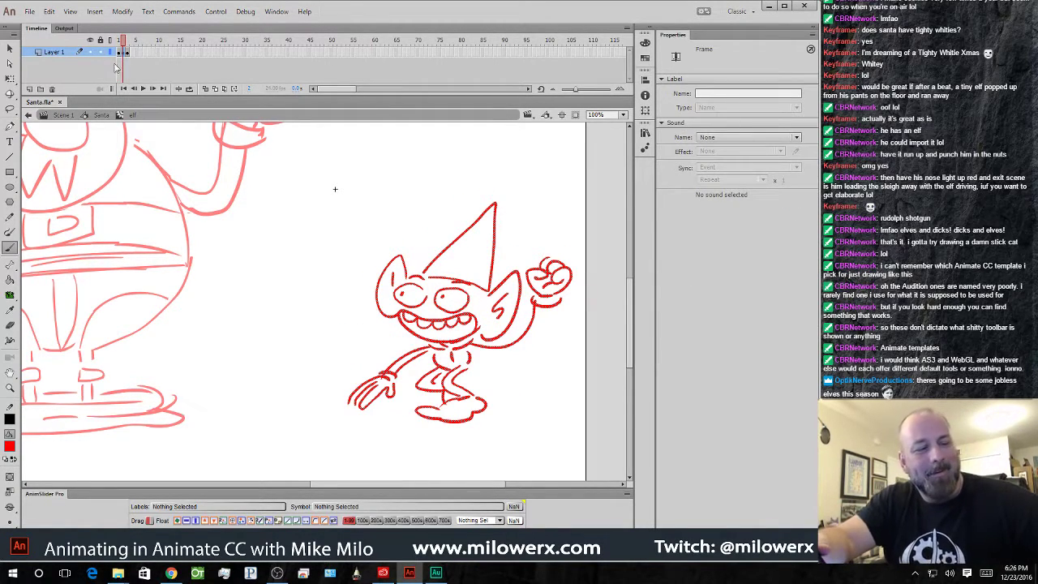
click(133, 53)
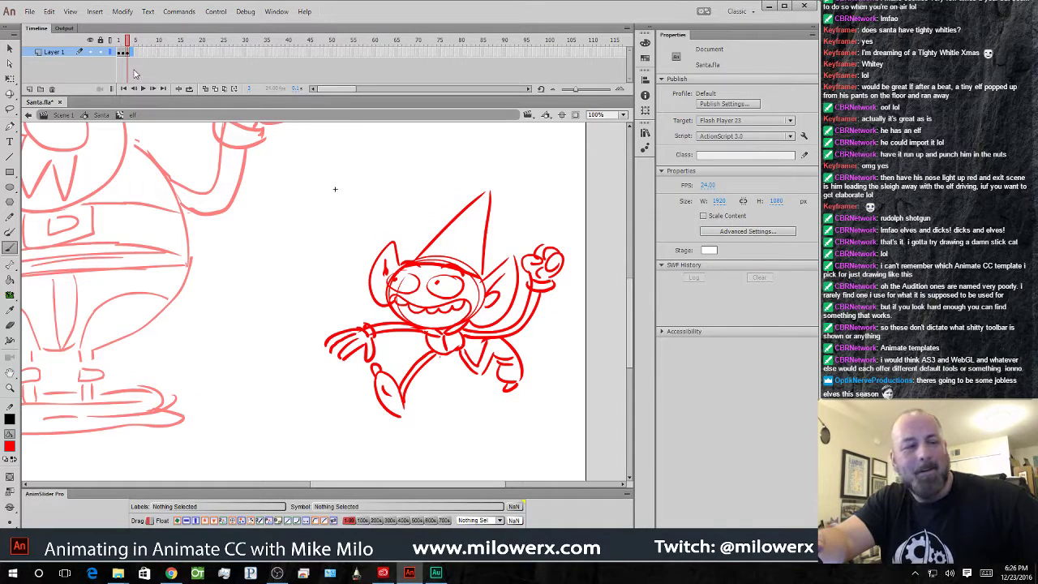
click(134, 76)
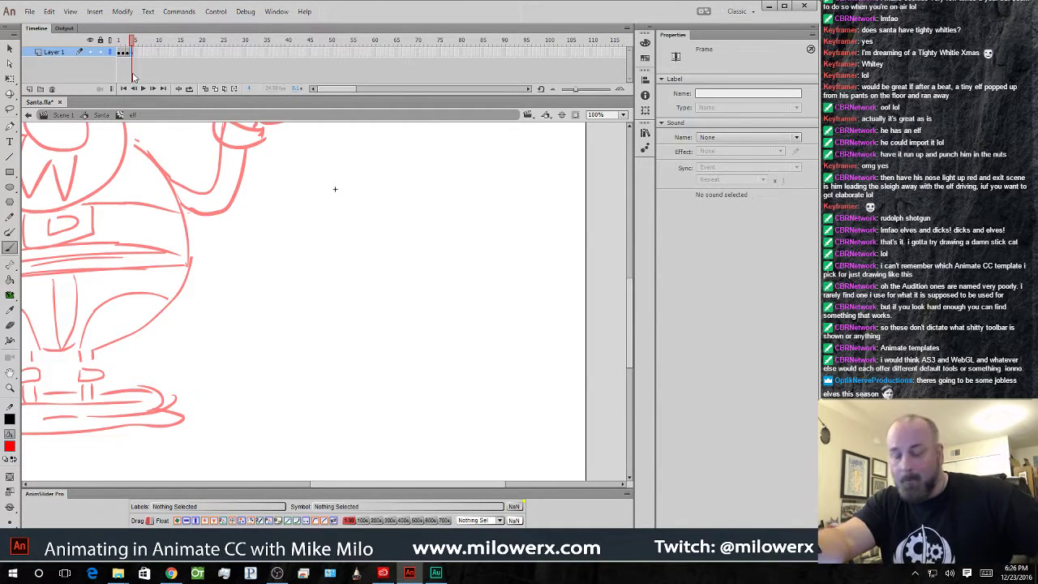
key(F6)
- Lasso and delete the frame 4 elf's legs, then ready the Brush with onion skinning turned back on
click(9, 109)
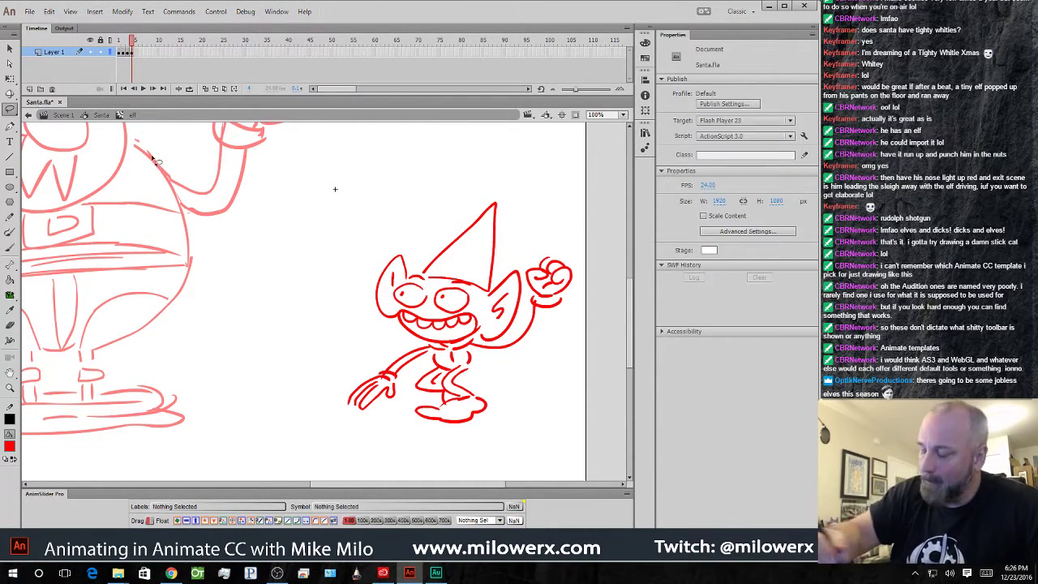
mouse_move(487, 377)
mouse_down()
mouse_move(452, 368)
mouse_move(405, 395)
mouse_move(456, 441)
mouse_up()
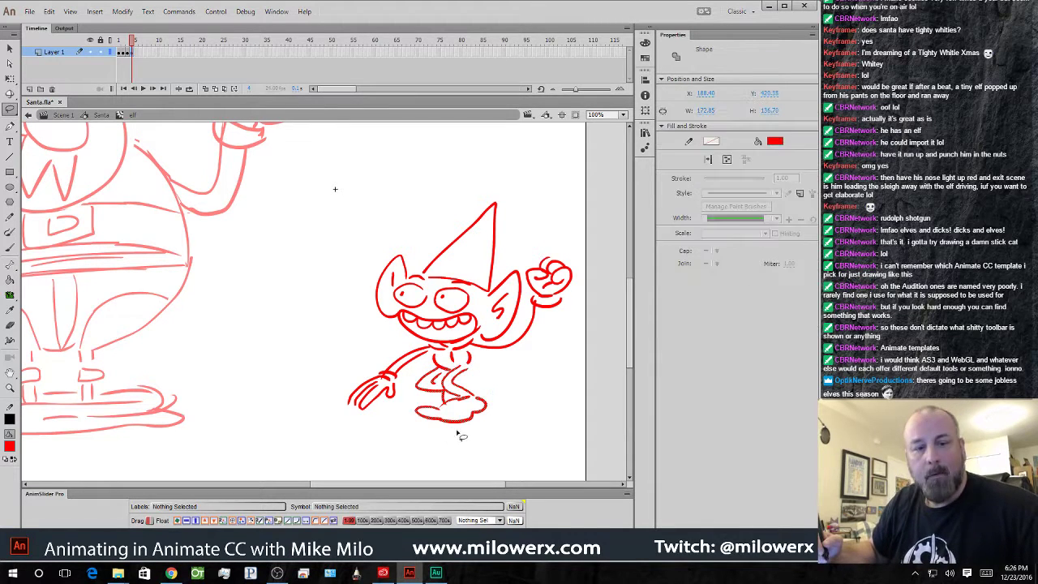
key(Delete)
click(9, 247)
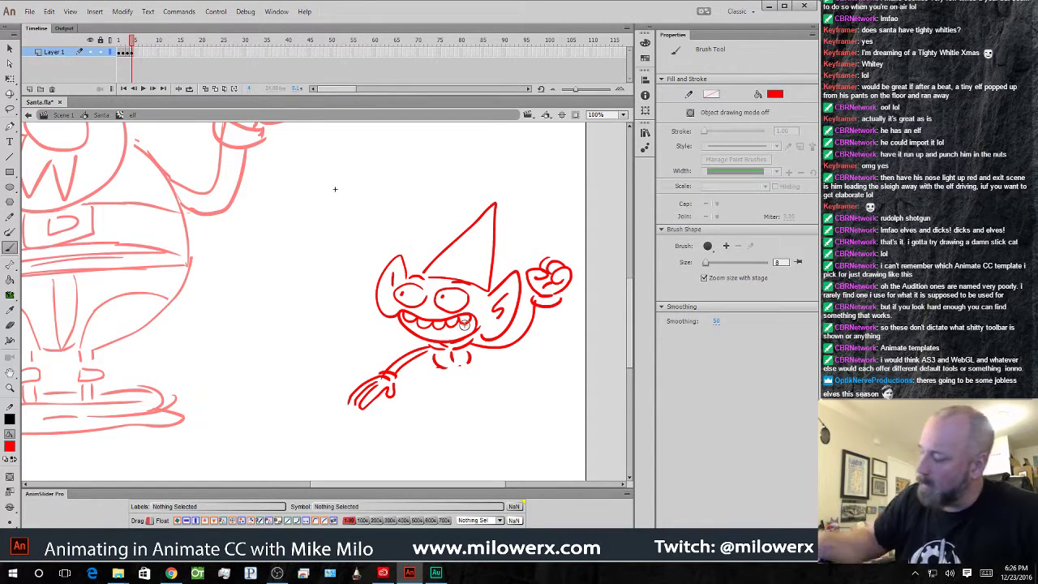
click(207, 89)
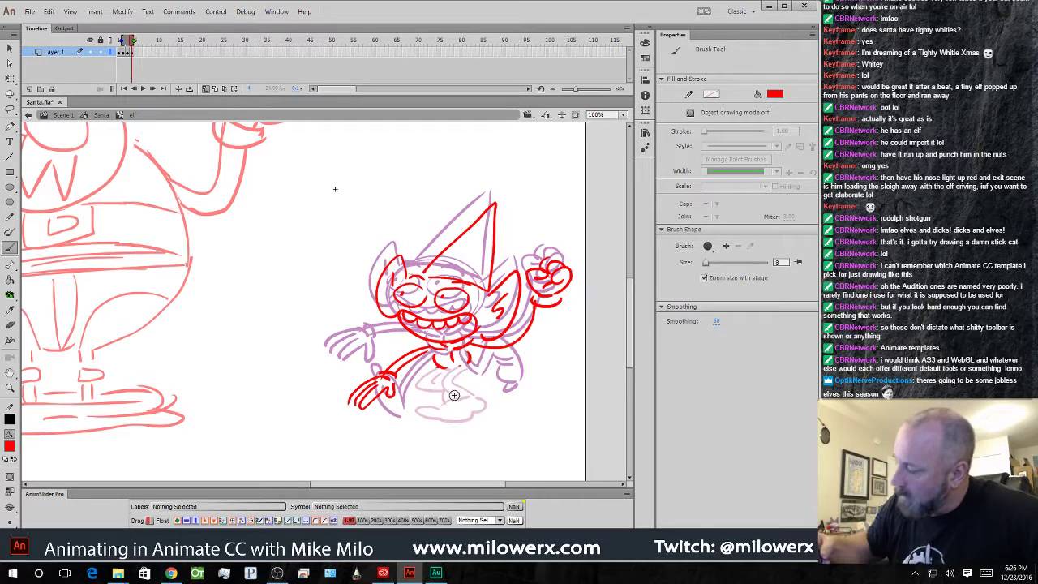
mouse_move(474, 358)
mouse_down()
mouse_move(463, 379)
mouse_move(479, 400)
mouse_up()
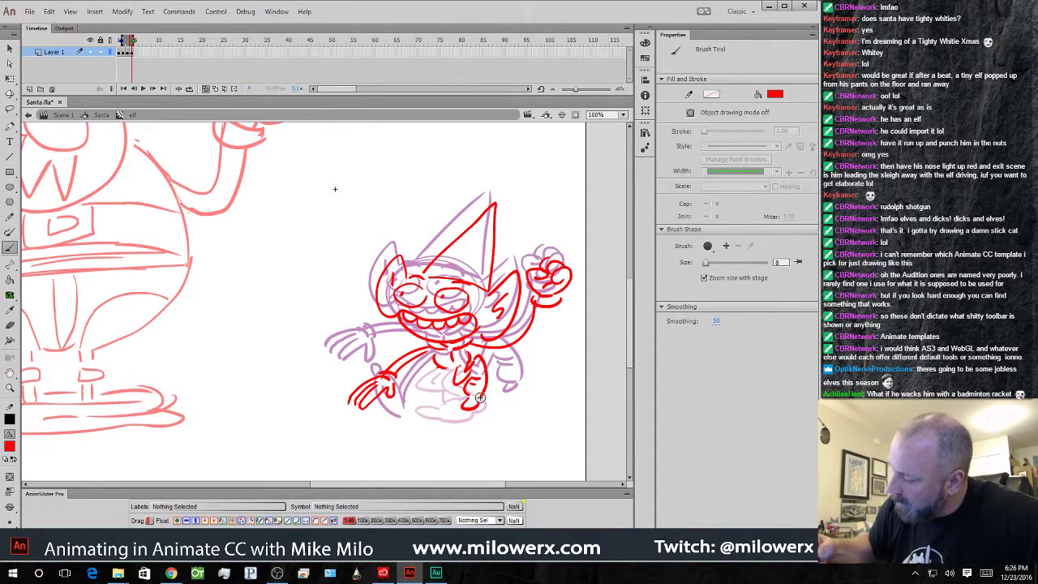
key(ctrl+z)
key(ctrl+z)
key(ctrl+z)
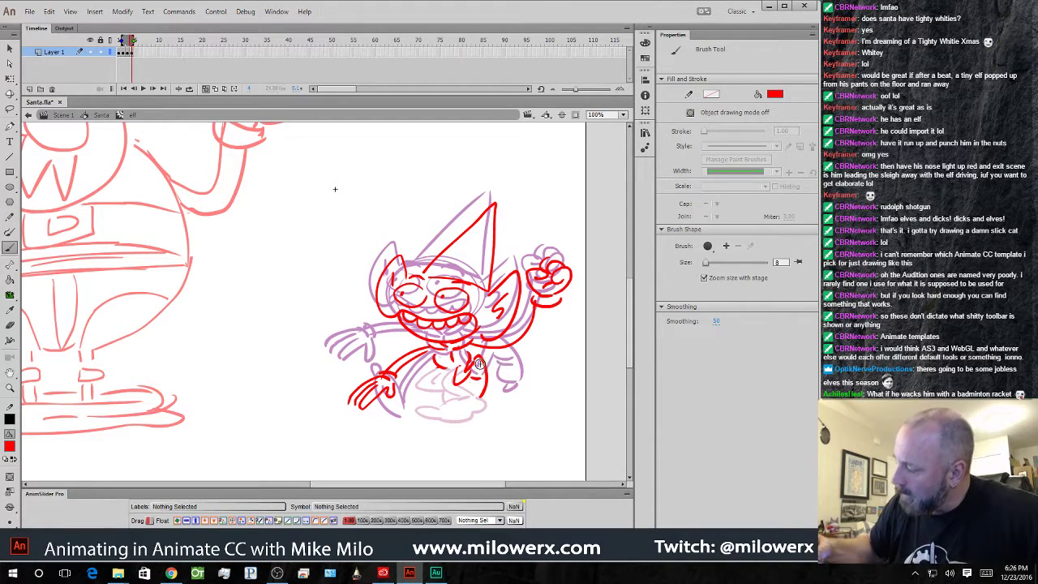
key(ctrl+z)
- Brush a kicked-back trailing leg and a bent front leg with a flat foot on the frame 4 elf, and turn off onion skinning
mouse_move(474, 362)
mouse_down()
mouse_move(477, 391)
mouse_move(509, 391)
mouse_up()
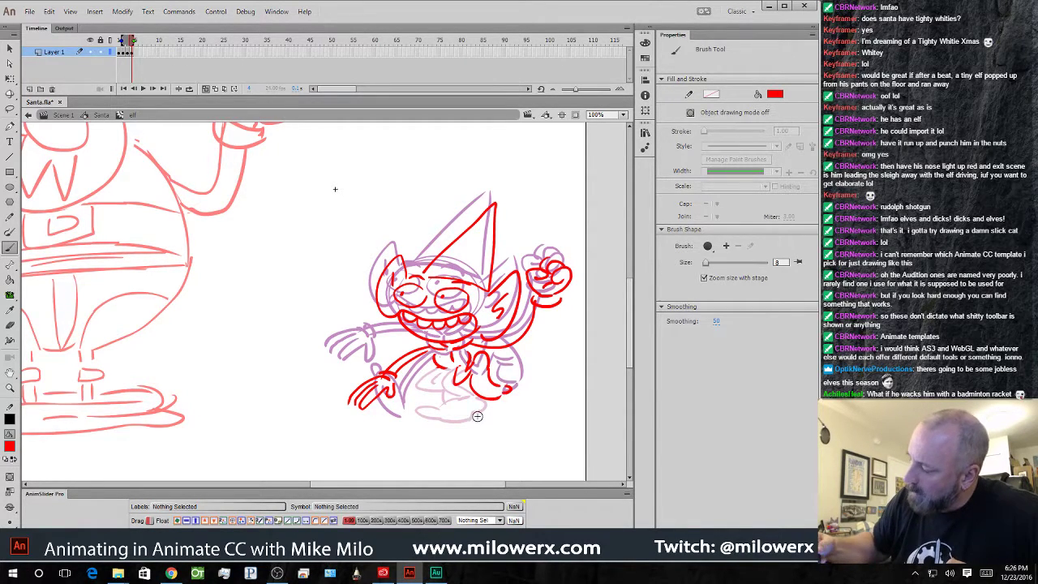
mouse_move(446, 374)
mouse_down()
mouse_move(438, 394)
mouse_move(456, 397)
mouse_move(417, 405)
mouse_move(421, 418)
mouse_move(467, 409)
mouse_move(467, 363)
mouse_up()
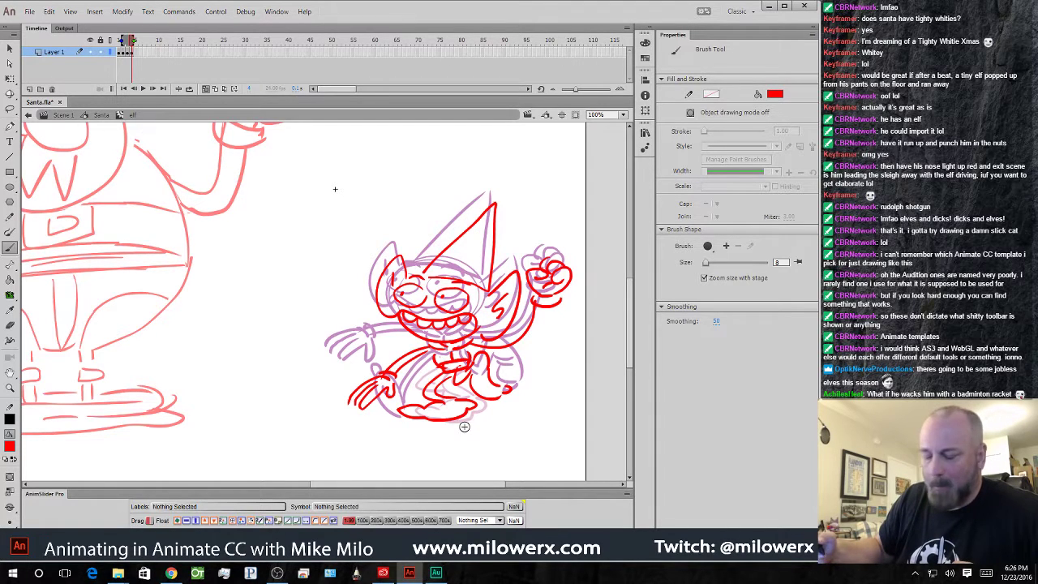
click(204, 90)
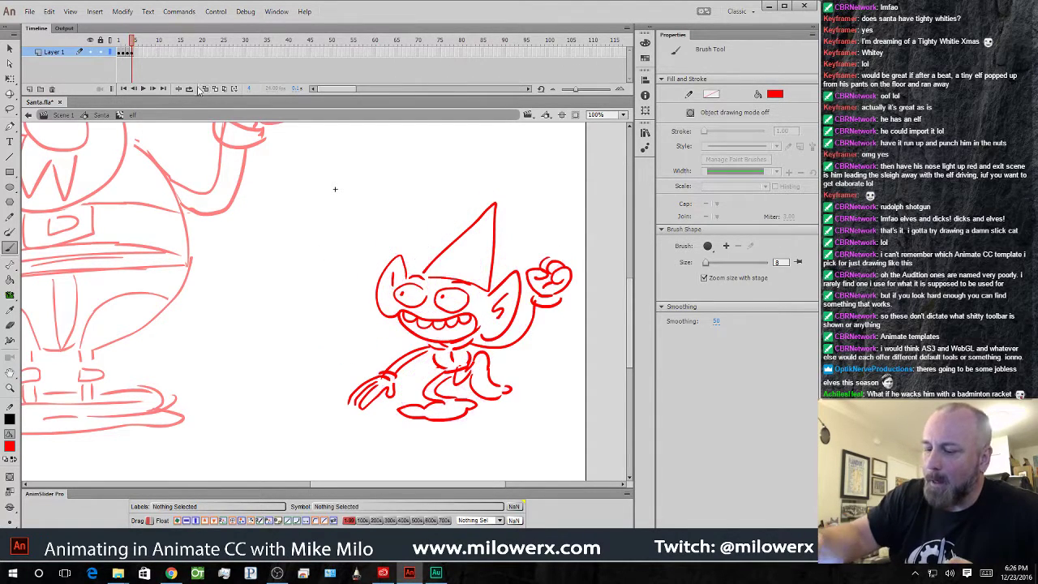
- Extend each of the four elf drawings to a three-frame hold by inserting two frames after every keyframe
click(119, 52)
key(F5)
key(F5)
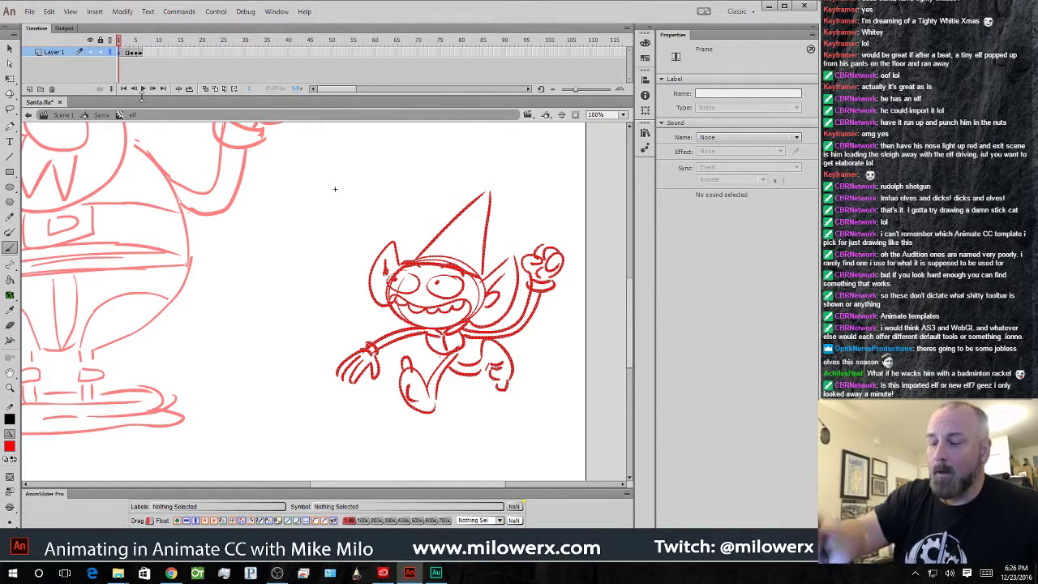
click(132, 53)
click(149, 52)
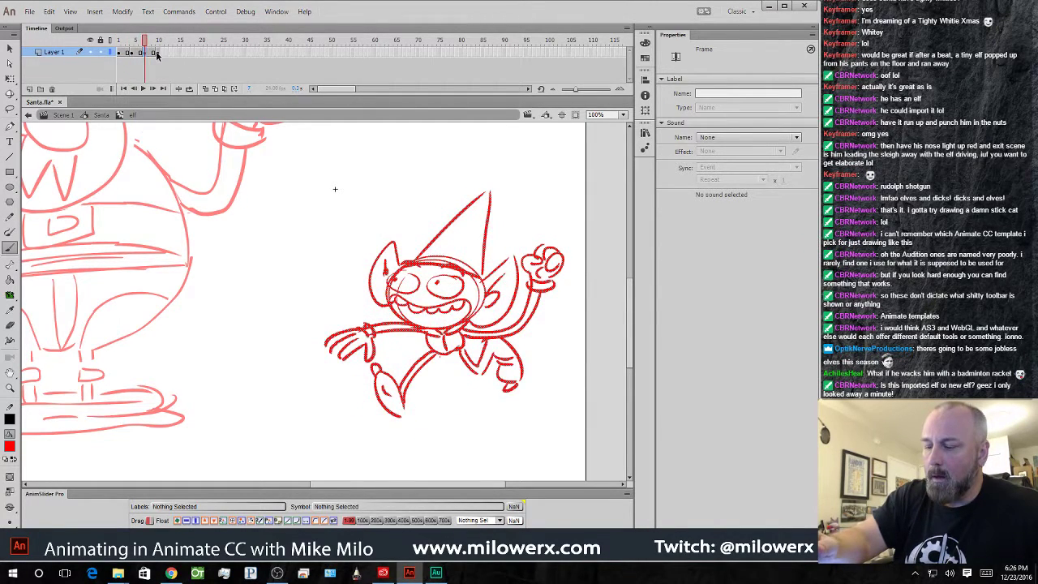
click(158, 53)
- Scrub and play the elf run cycle, enabling Loop Playback to preview it continuously
drag(157, 40, 99, 44)
key(Return)
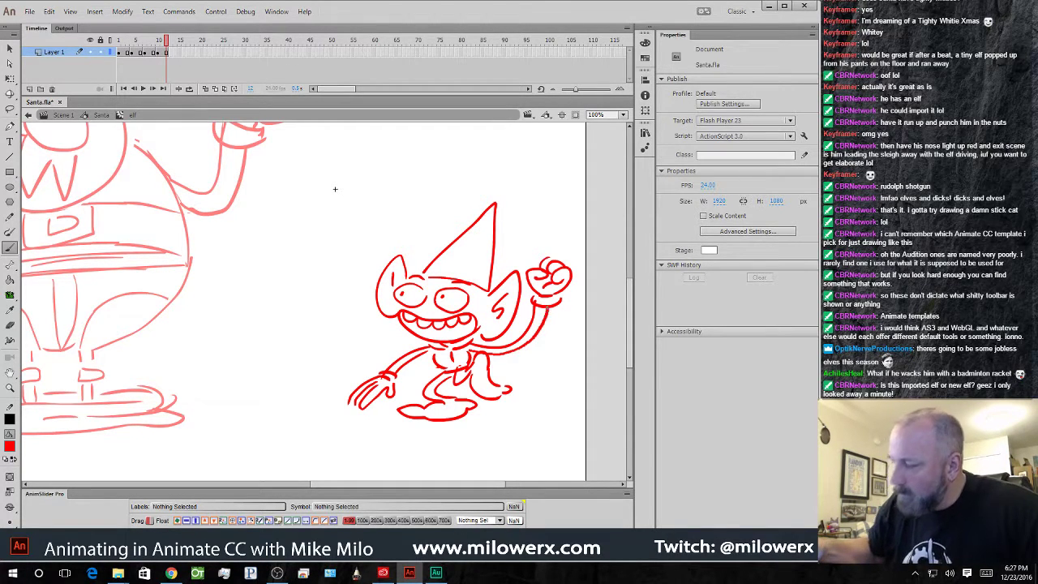
click(216, 11)
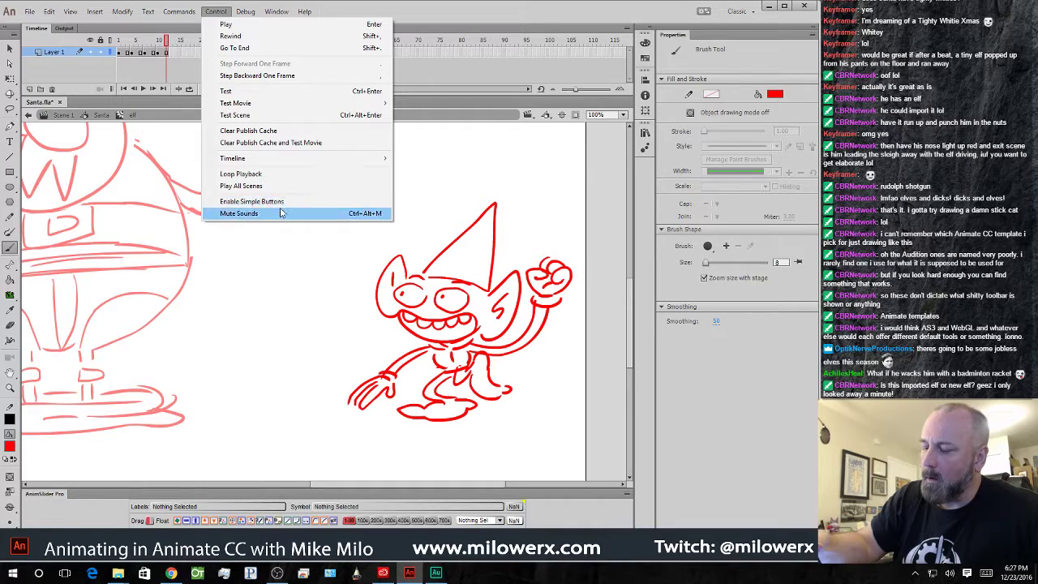
click(280, 173)
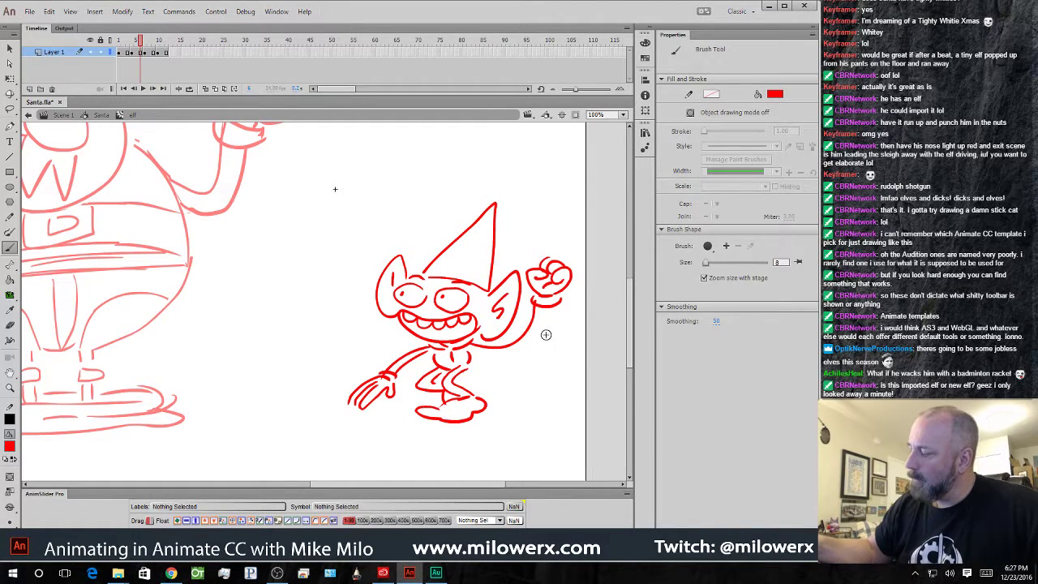
drag(548, 313, 549, 307)
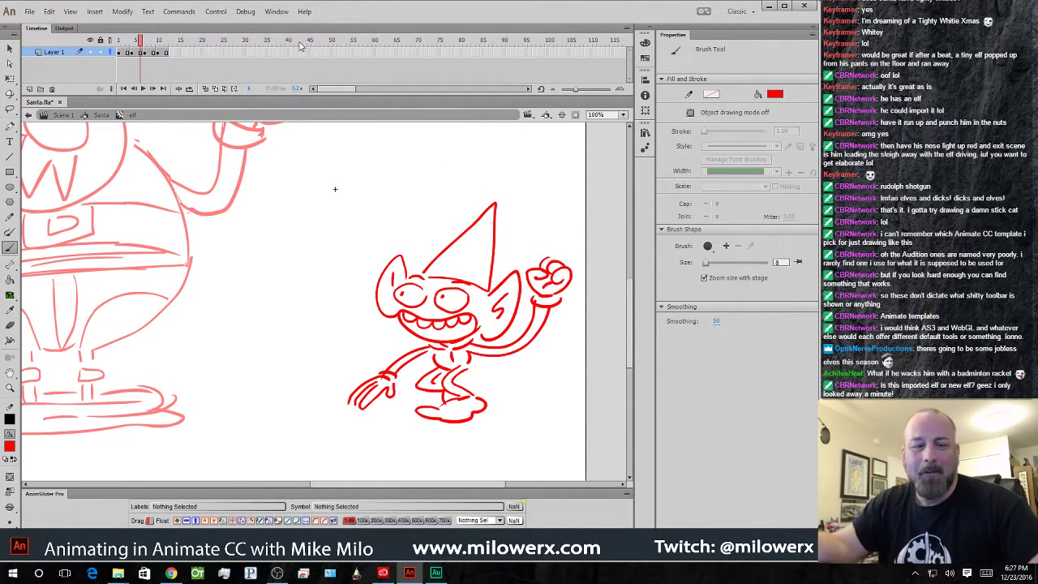
key(Return)
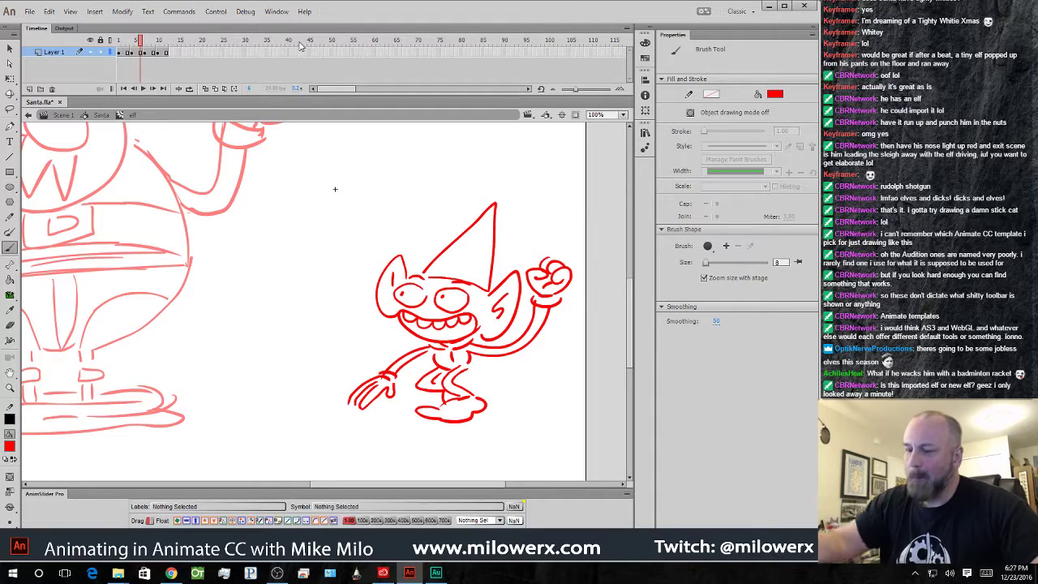
- Insert a blank keyframe at frame 3 for an in-between drawing and turn on onion skinning
mouse_move(143, 46)
mouse_down()
mouse_move(109, 43)
mouse_move(127, 46)
mouse_up()
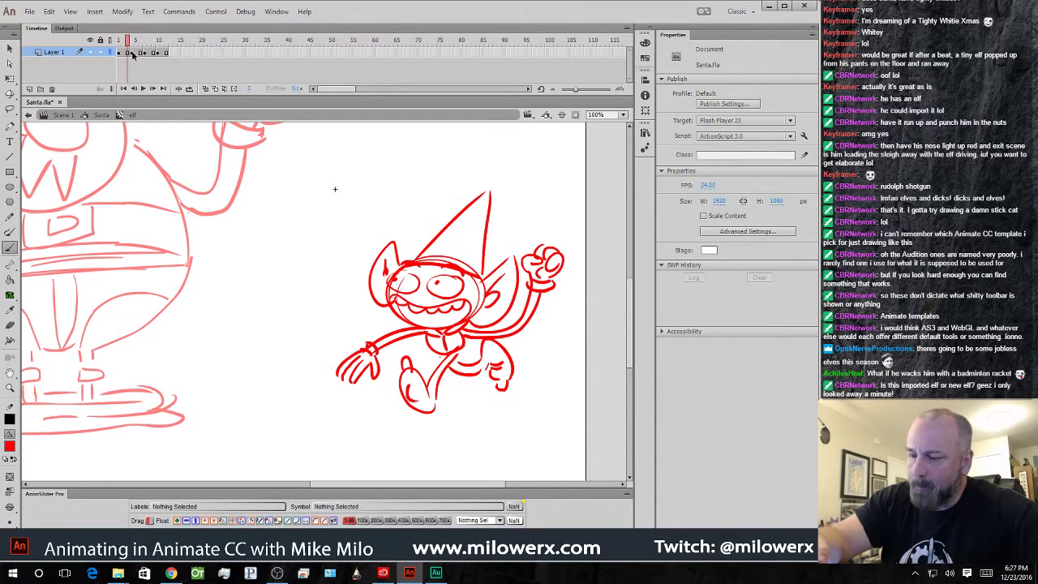
click(134, 52)
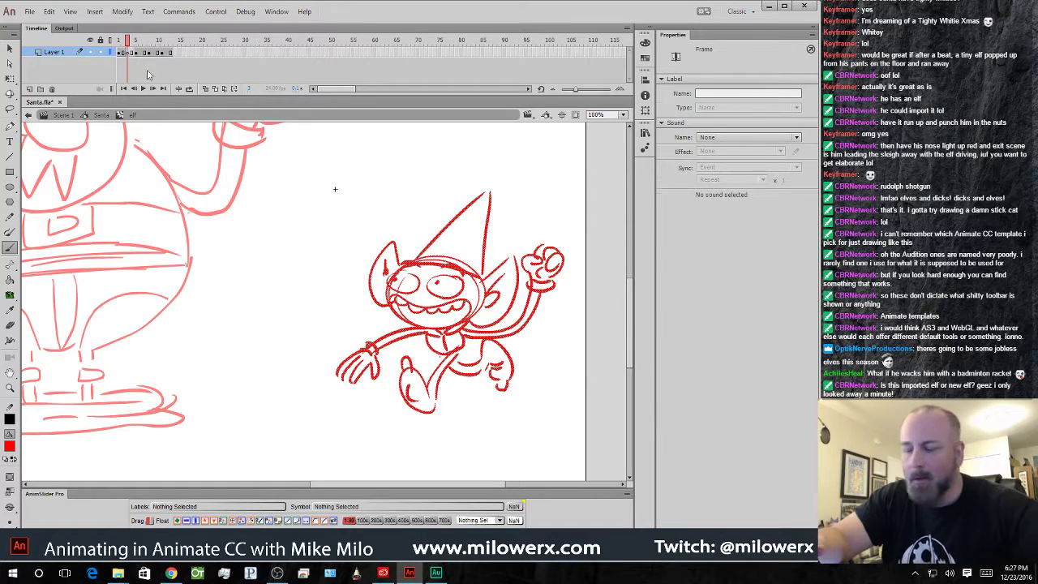
key(Delete)
click(206, 90)
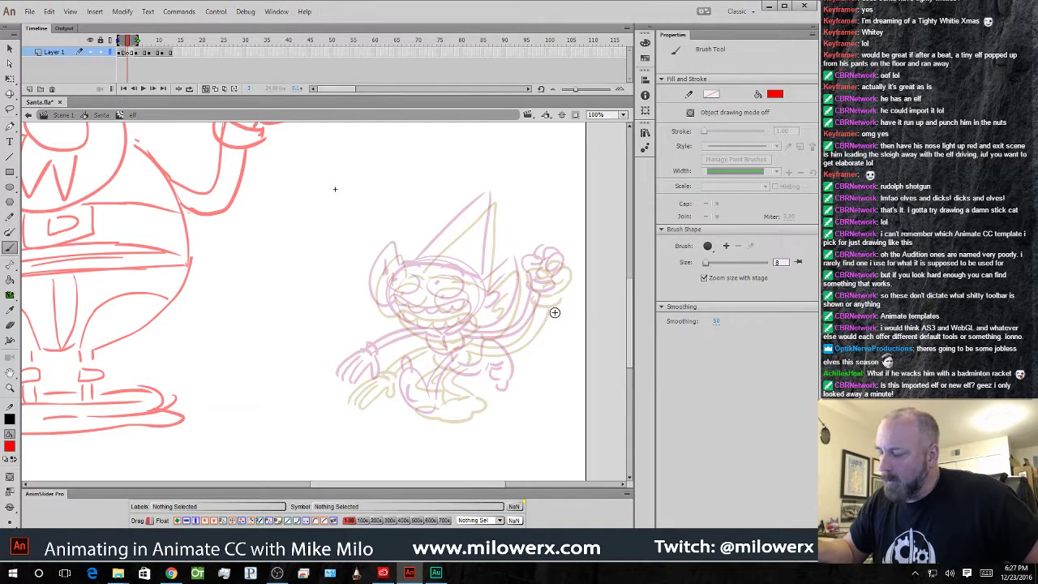
- Compare the neighbouring poses, lasso the frame 1 elf's head with its hat and ears, and copy it
key(comma)
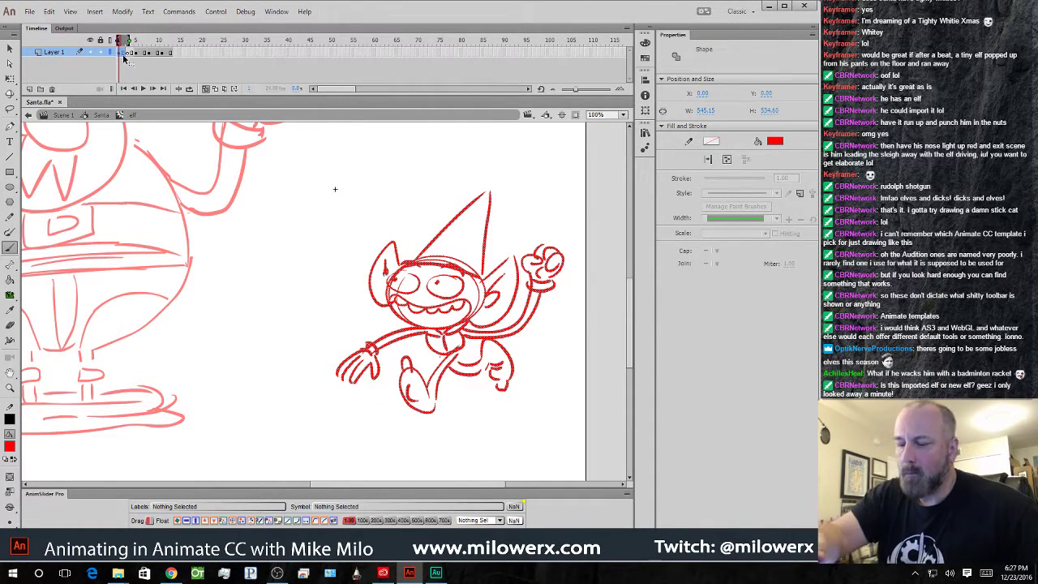
click(10, 108)
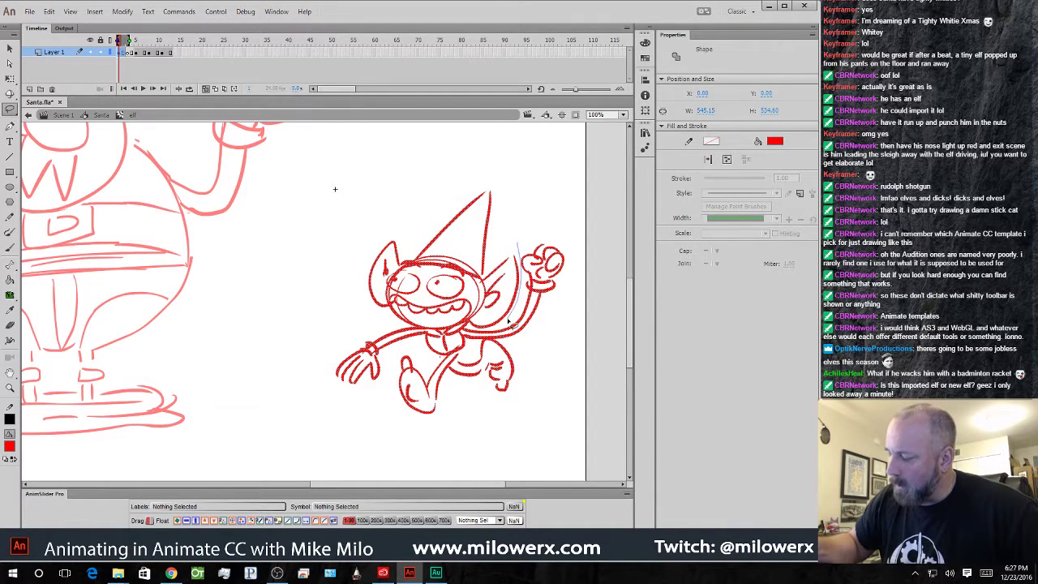
key(period)
key(period)
key(period)
key(comma)
key(comma)
key(comma)
mouse_move(519, 258)
mouse_down()
mouse_move(505, 324)
mouse_move(450, 333)
mouse_move(424, 330)
mouse_move(351, 248)
mouse_move(458, 153)
mouse_move(505, 191)
mouse_move(517, 257)
mouse_up()
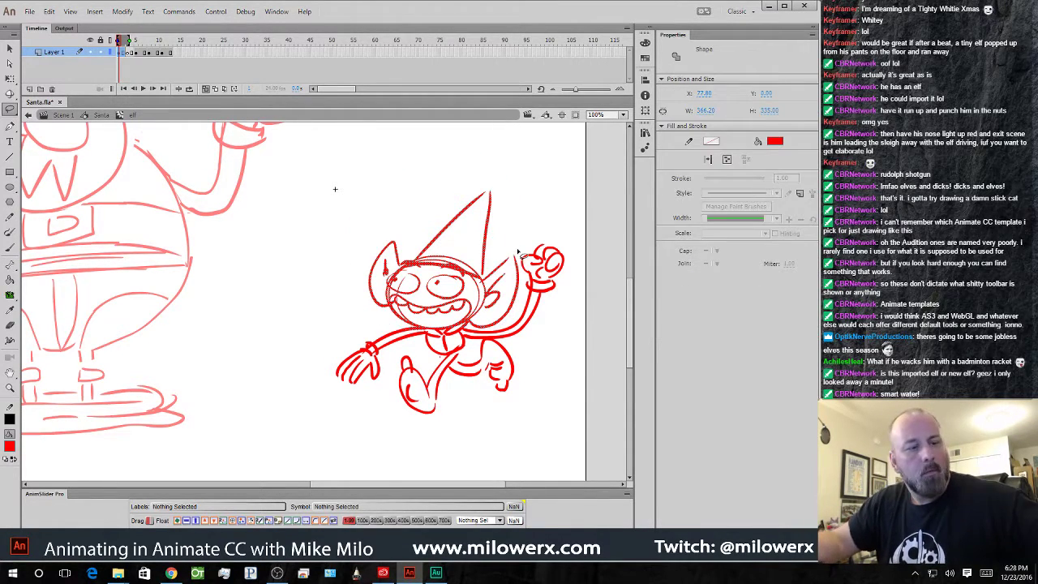
- Paste the copied elf head in place on frame 3, shift it between the onion-skinned heads, and ready the Brush
key(period)
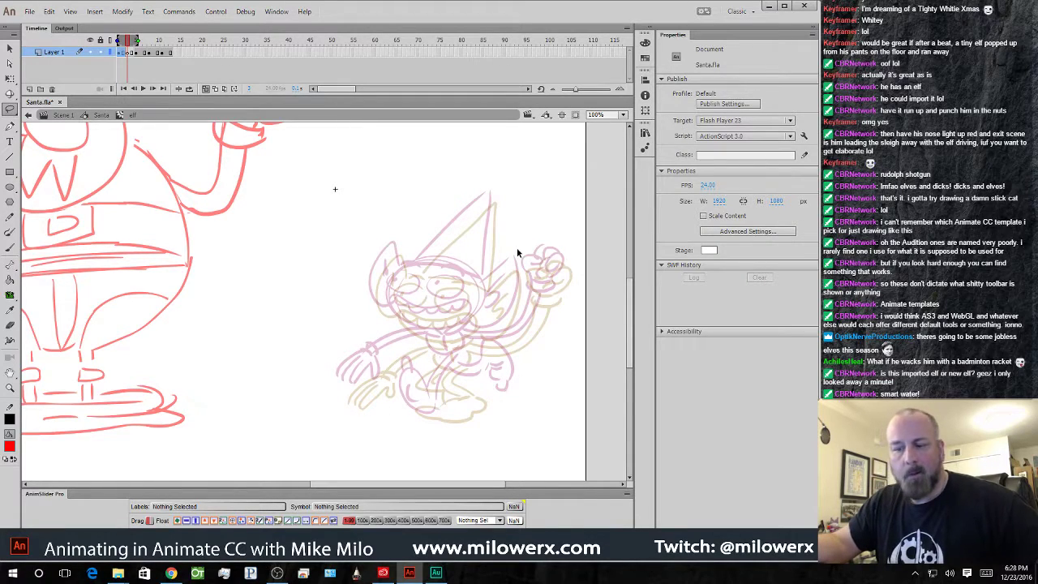
key(ctrl+shift+v)
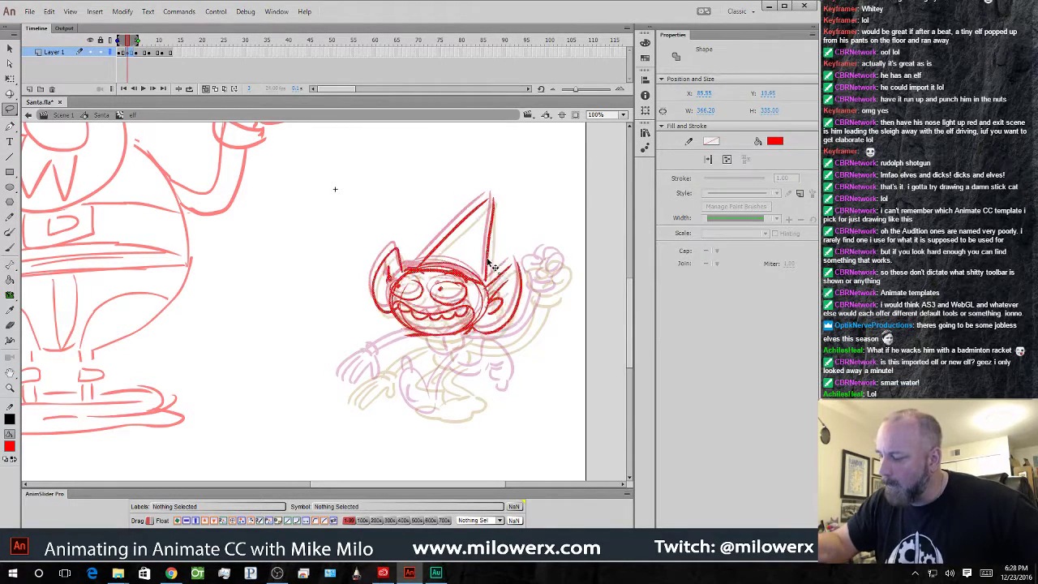
drag(491, 267, 490, 261)
click(532, 202)
click(10, 247)
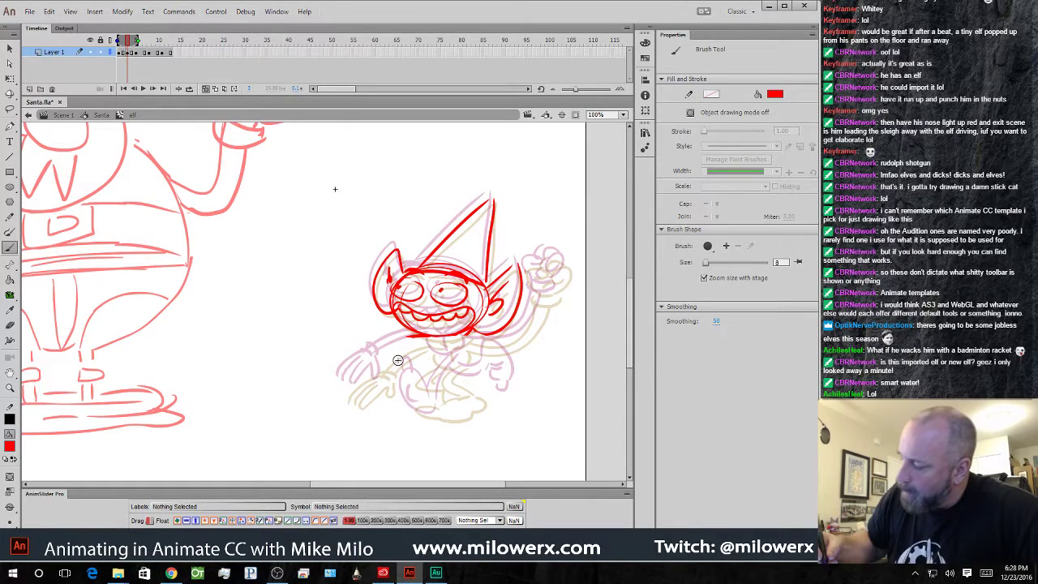
- Brush the frame 3 elf's lowered arm and hand, torso, flat front foot, and raised arm with its fist
mouse_move(381, 356)
mouse_down()
mouse_move(389, 373)
mouse_move(350, 390)
mouse_move(388, 389)
mouse_up()
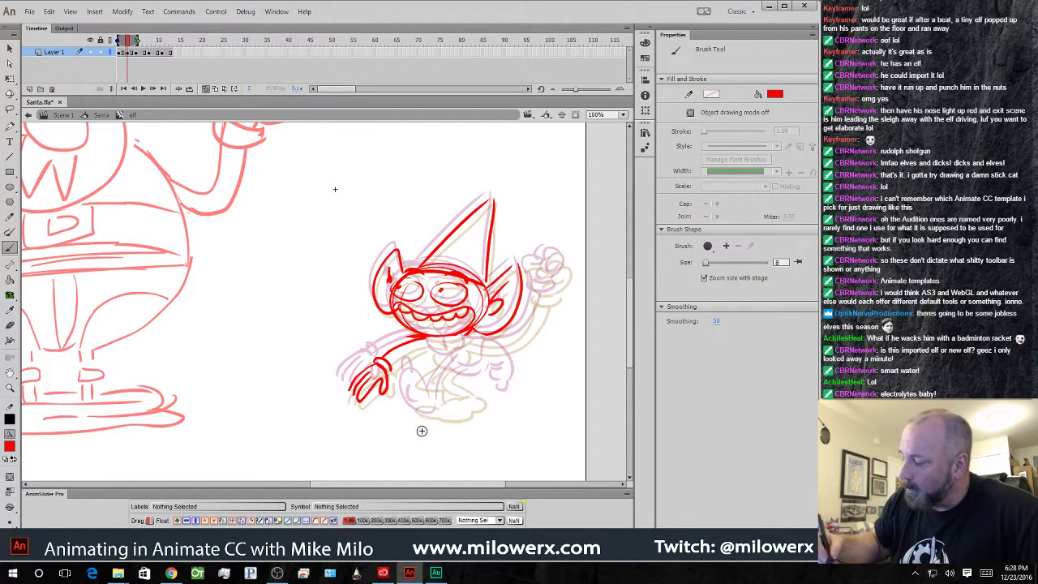
drag(439, 416, 378, 420)
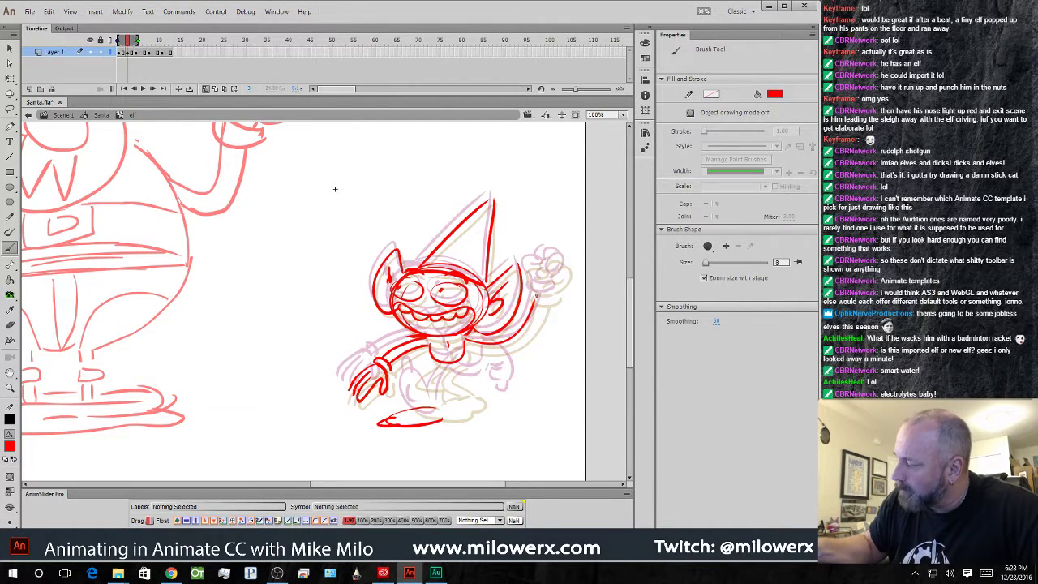
mouse_move(556, 295)
mouse_down()
mouse_move(566, 270)
mouse_move(552, 265)
mouse_move(543, 276)
mouse_up()
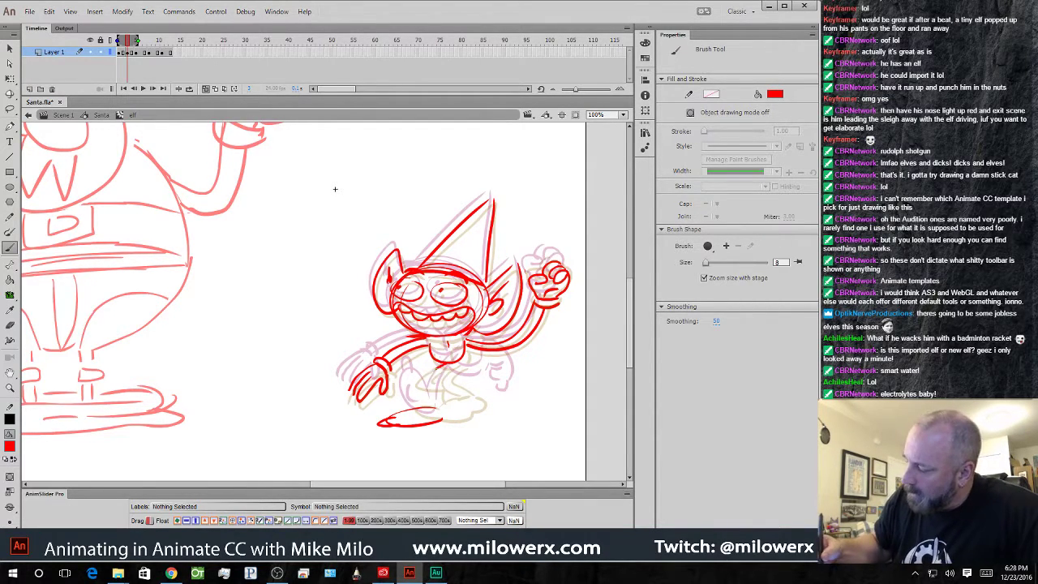
- Brush the frame 3 elf's front leg and bent trailing leg, and turn off onion skinning
drag(430, 402, 441, 407)
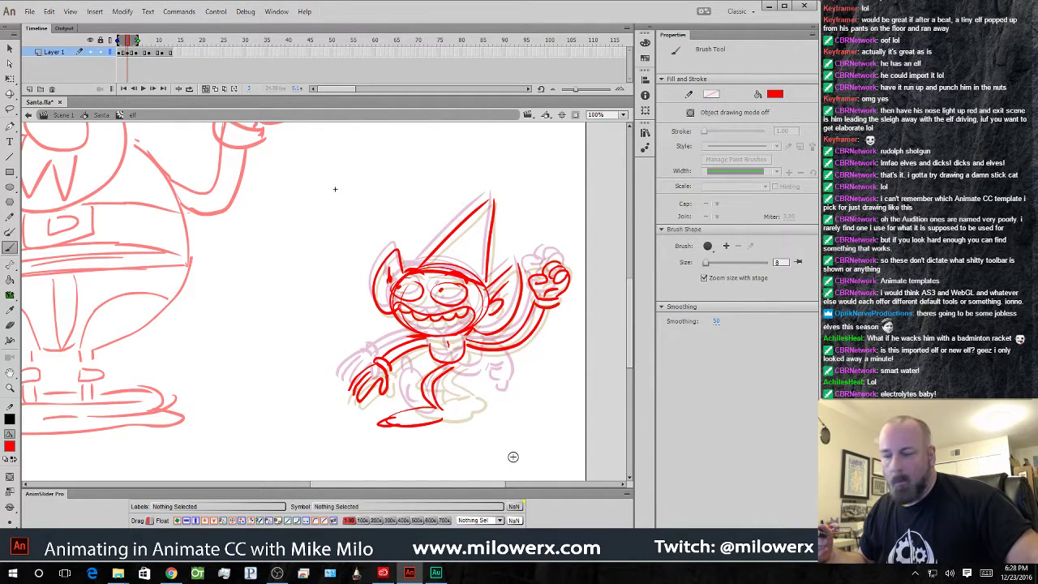
key(.)
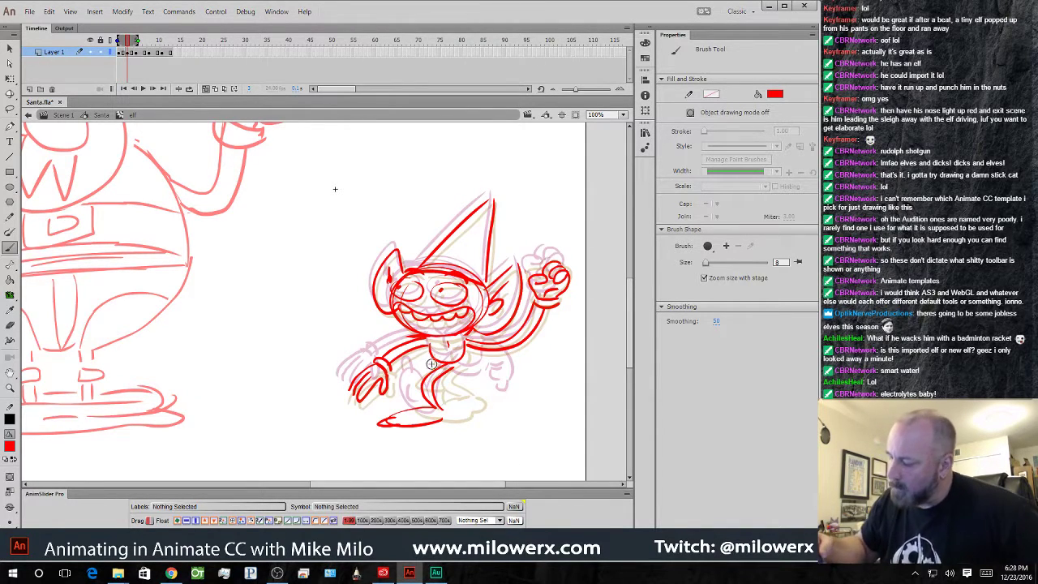
drag(436, 393, 466, 375)
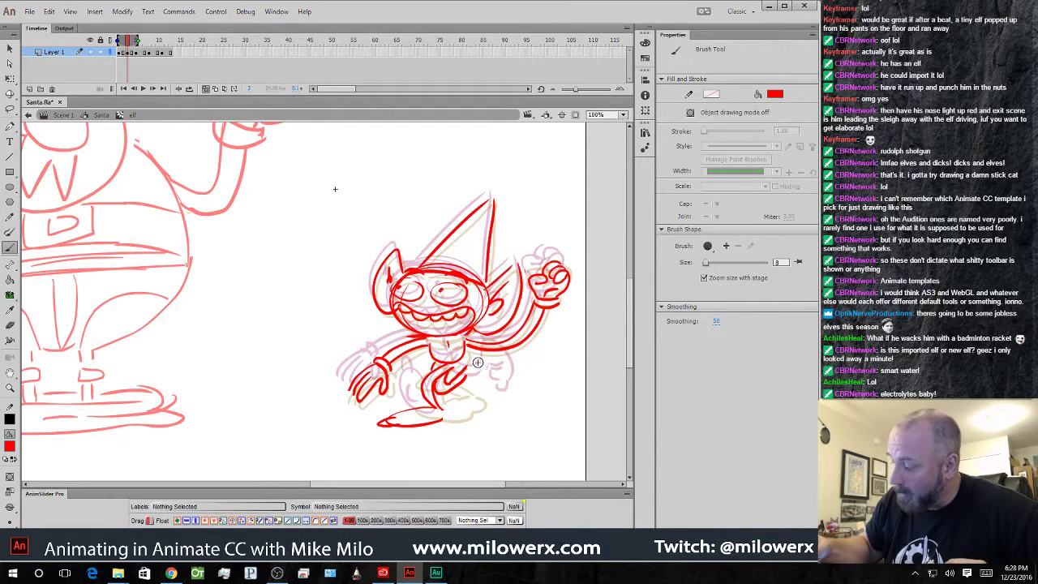
drag(466, 372, 496, 404)
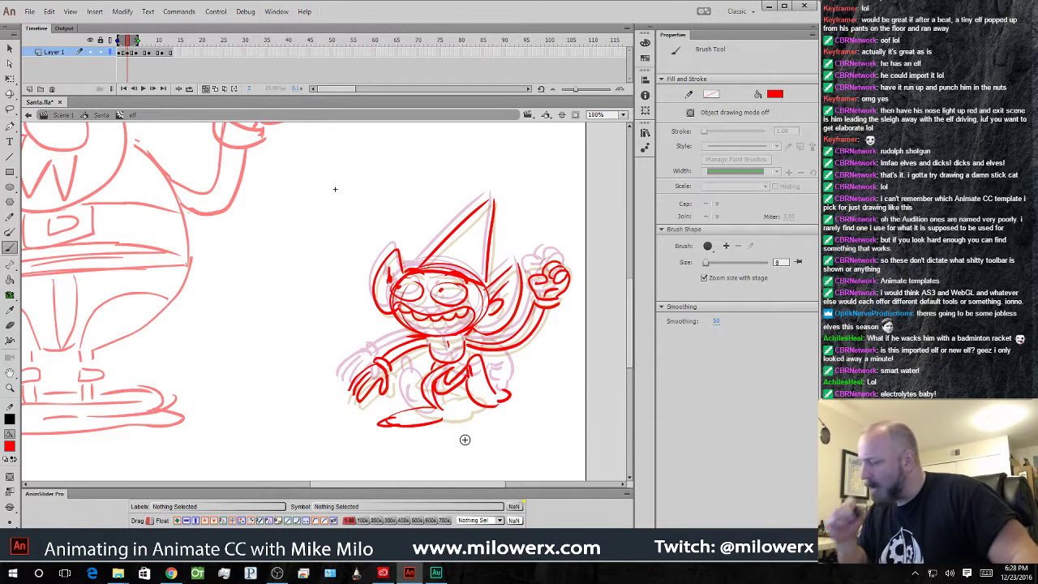
click(206, 89)
- Insert a blank keyframe at frame 7 after the crouched pose and turn on onion skinning
mouse_move(127, 41)
mouse_down()
mouse_move(149, 42)
mouse_move(119, 48)
mouse_move(146, 52)
mouse_up()
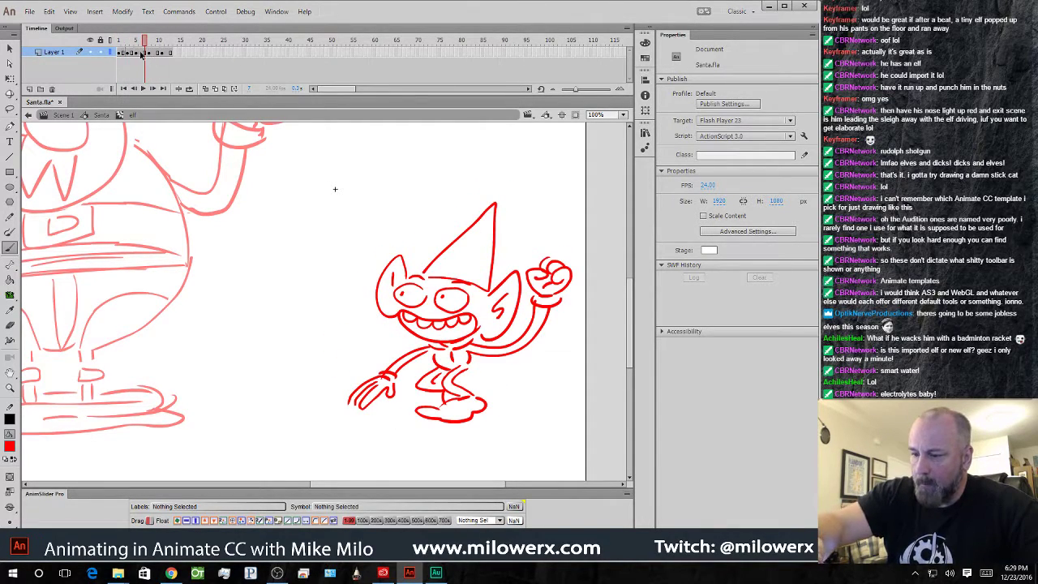
click(142, 53)
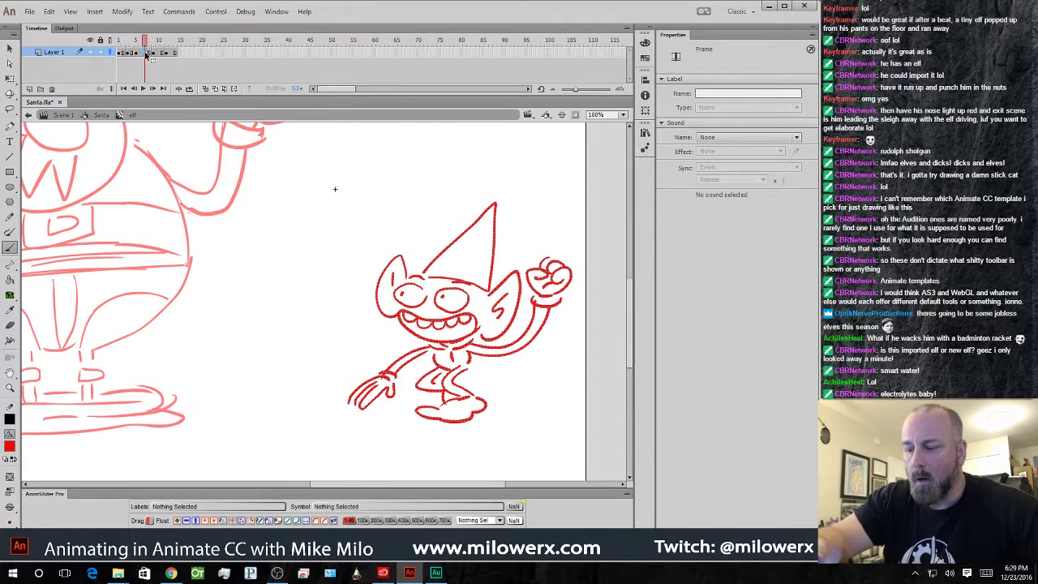
key(Delete)
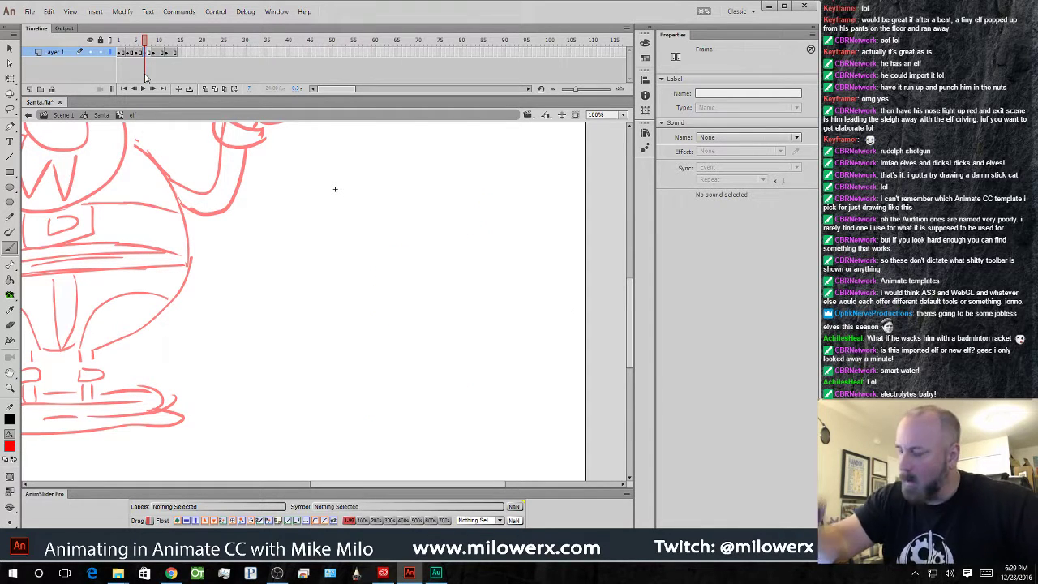
click(206, 89)
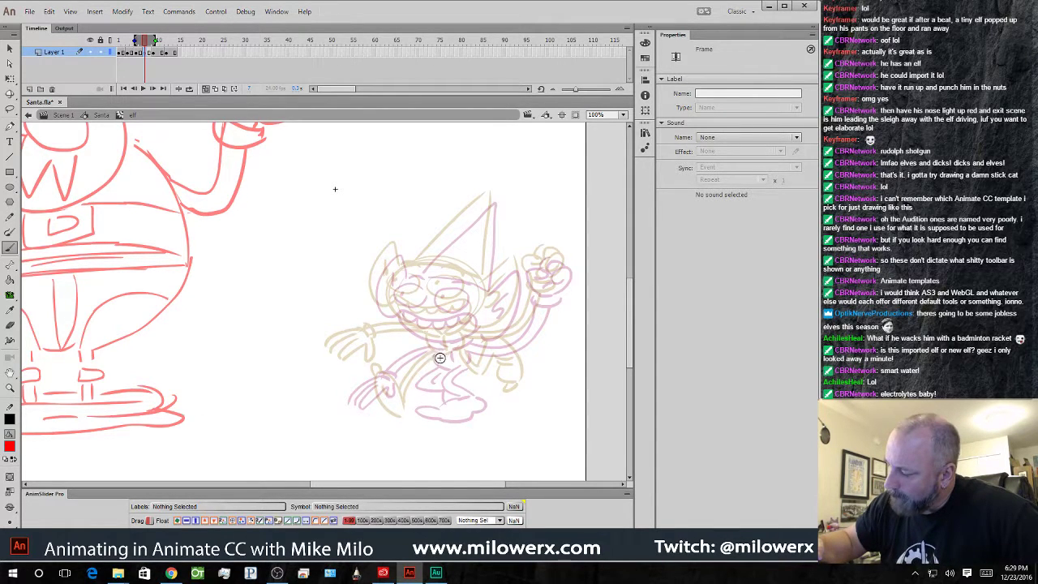
- Shift the airborne elf drawing on frame 9 and the matching running drawing on frame 2 slightly upward
click(158, 52)
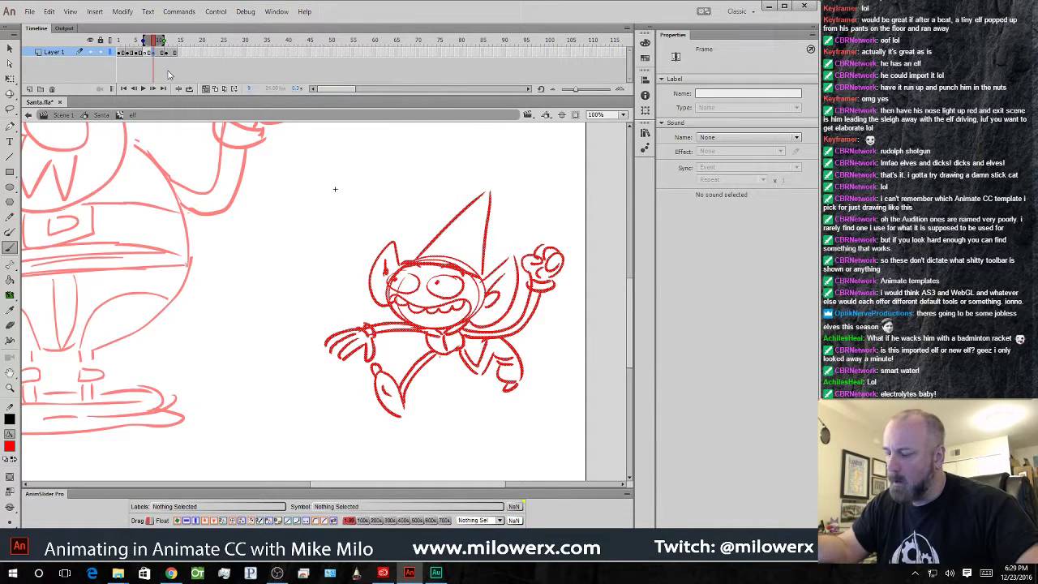
key(shift+Up)
key(shift+Up)
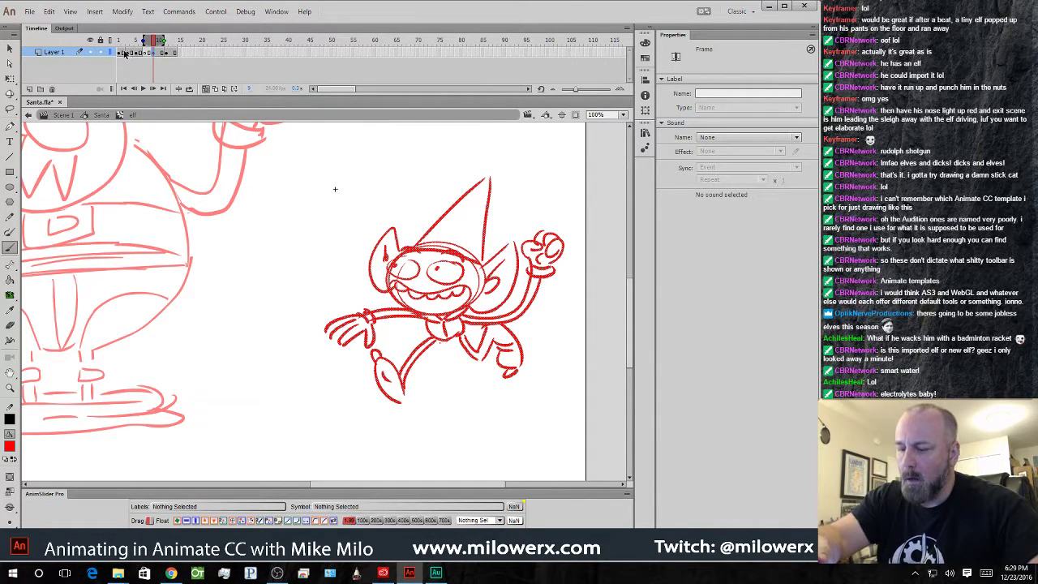
click(123, 52)
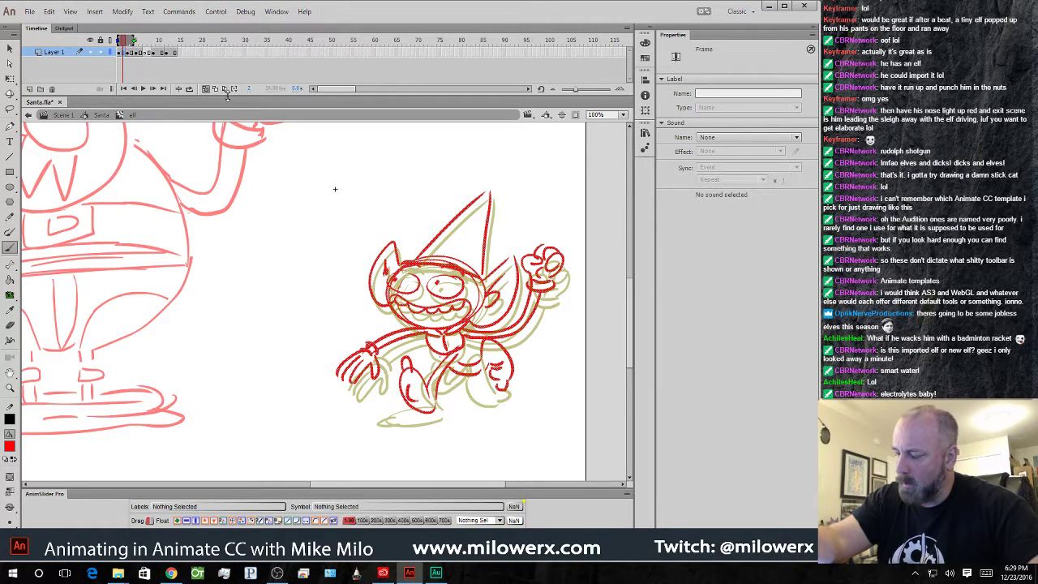
key(shift+Up)
key(shift+Up)
- Turn off onion skinning and scrub through the elf's run cycle to check the raised poses
click(207, 88)
drag(134, 41, 161, 50)
key(comma)
key(comma)
key(comma)
- Paste the elf head in place on blank frame 8, fit it between the onion-skinned poses, and delete its stray chin stroke
click(150, 53)
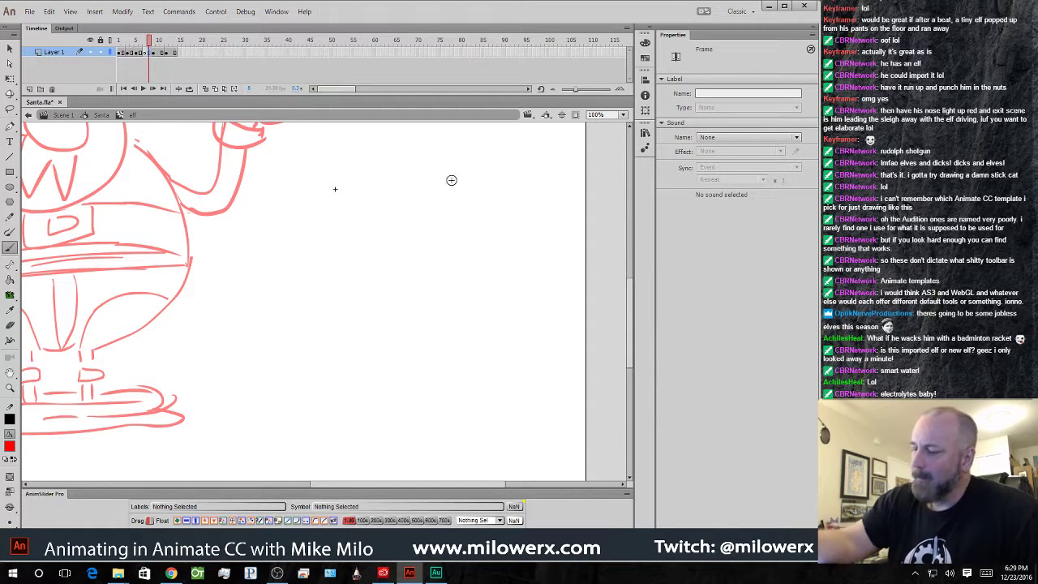
click(207, 89)
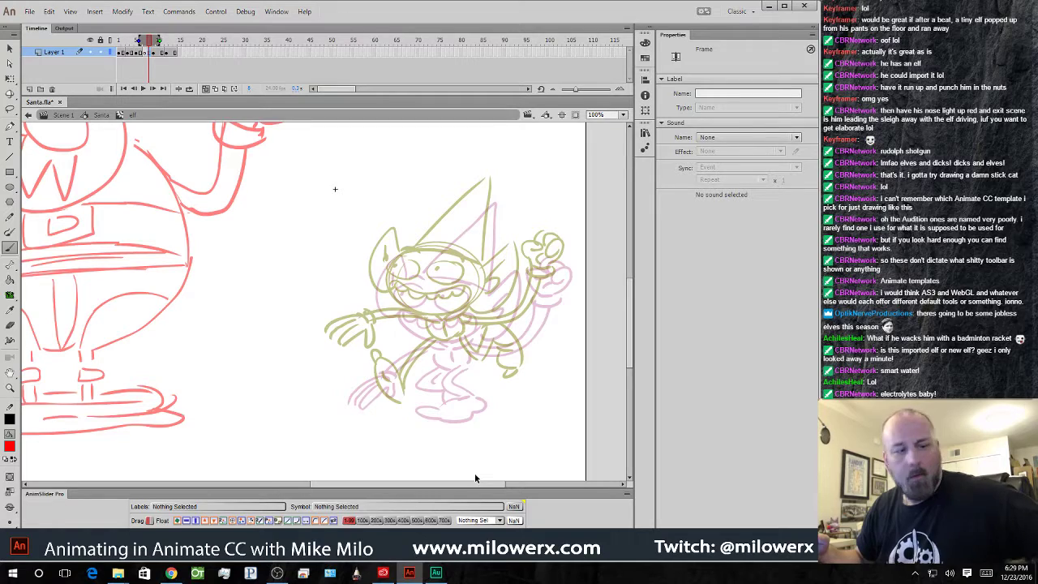
key(ctrl+shift+v)
drag(484, 264, 480, 263)
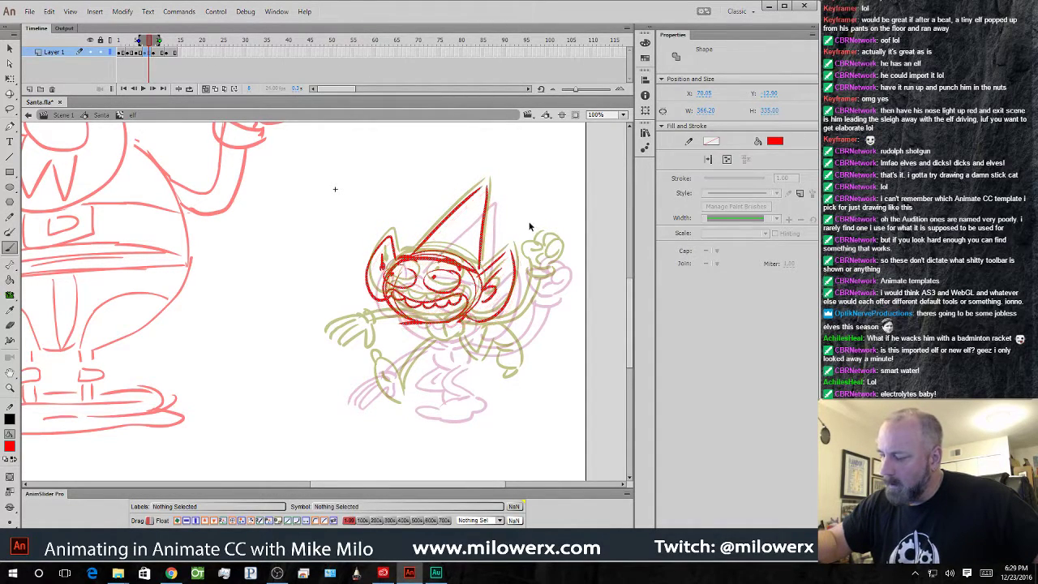
key(b)
ctrl+click(409, 325)
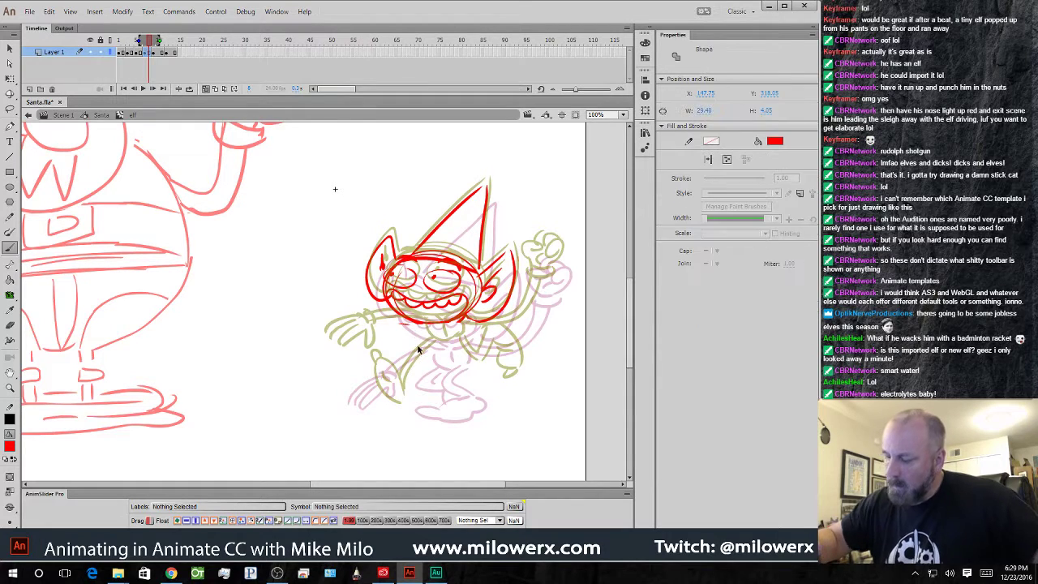
key(Delete)
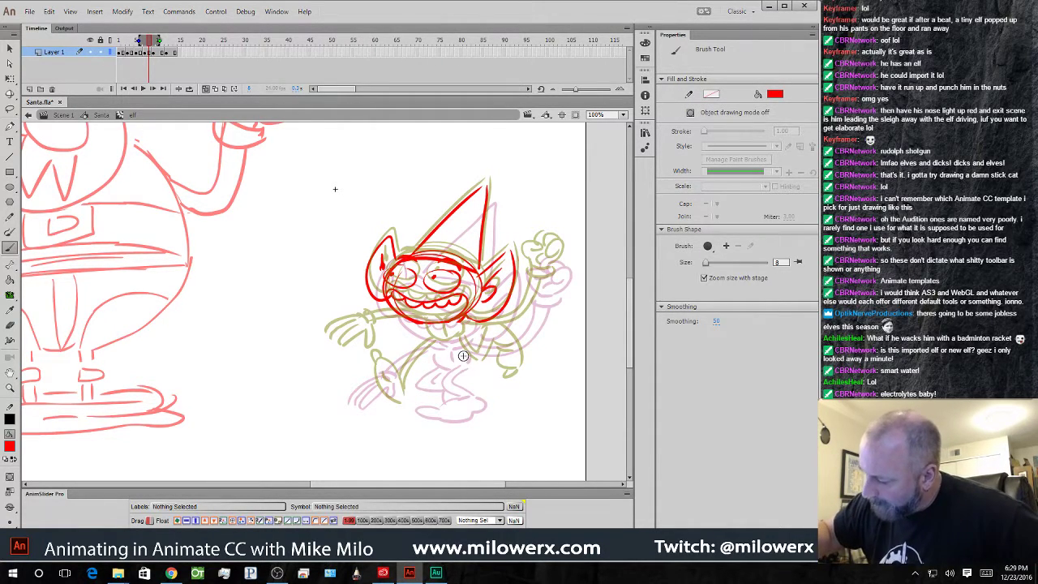
- Brush the frame 8 elf's torso, straight pushing-off leg, outstretched arm and hand, and lifted front leg with its foot
mouse_move(431, 328)
mouse_down()
mouse_move(459, 326)
mouse_move(486, 357)
mouse_move(471, 357)
mouse_move(514, 399)
mouse_move(491, 420)
mouse_move(471, 415)
mouse_move(514, 415)
mouse_up()
mouse_move(429, 328)
mouse_down()
mouse_move(402, 348)
mouse_move(402, 387)
mouse_move(392, 355)
mouse_move(387, 369)
mouse_move(389, 326)
mouse_up()
mouse_move(372, 290)
mouse_down()
mouse_move(333, 307)
mouse_move(312, 292)
mouse_move(351, 282)
mouse_up()
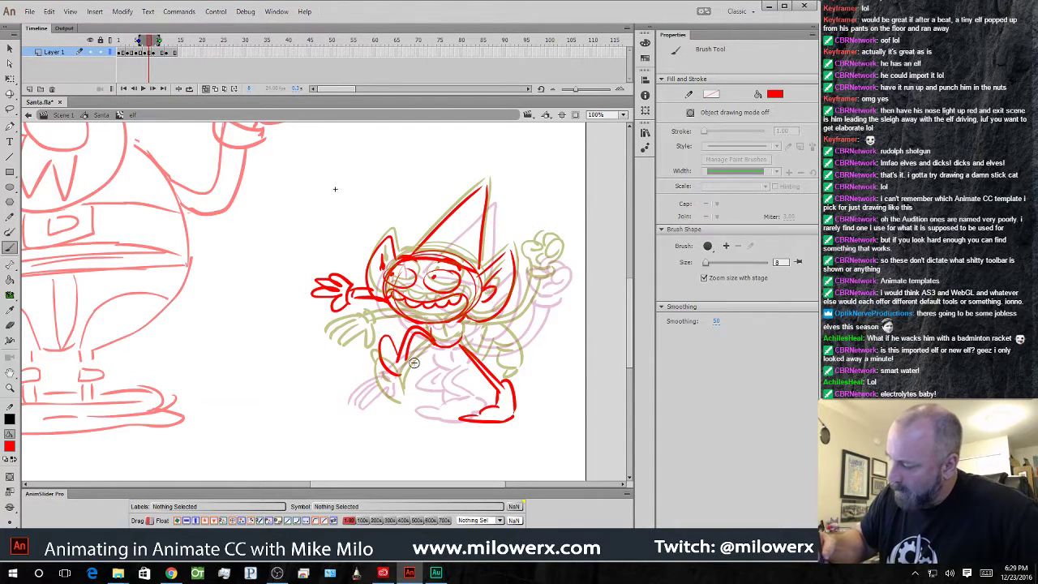
drag(386, 320, 412, 381)
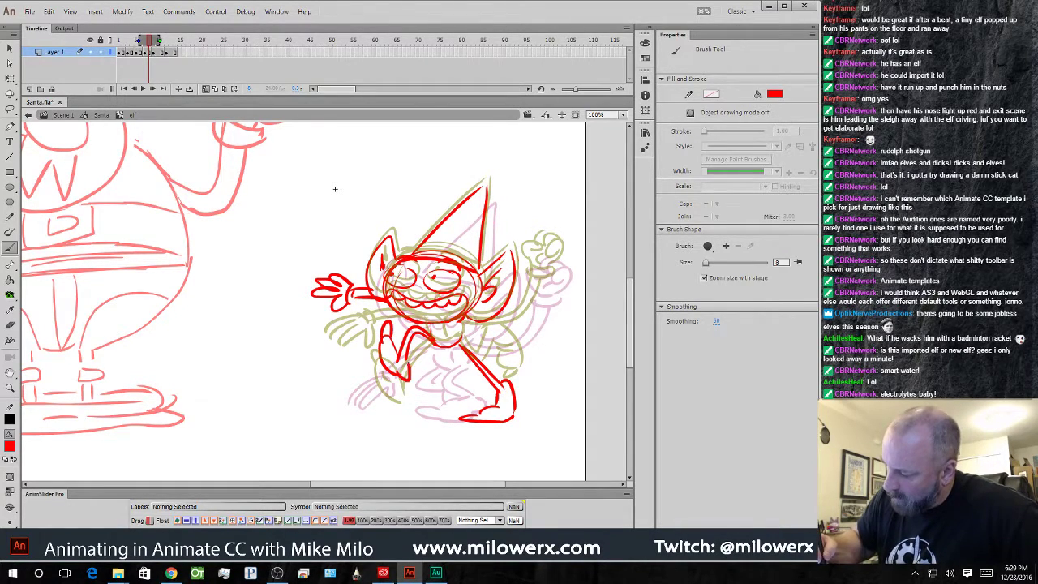
- Brush the frame 8 elf's rear arm and cuff with a clenched fist, undoing unwanted strokes
mouse_move(459, 343)
mouse_down()
mouse_move(459, 324)
mouse_move(517, 334)
mouse_move(542, 287)
mouse_move(531, 285)
mouse_up()
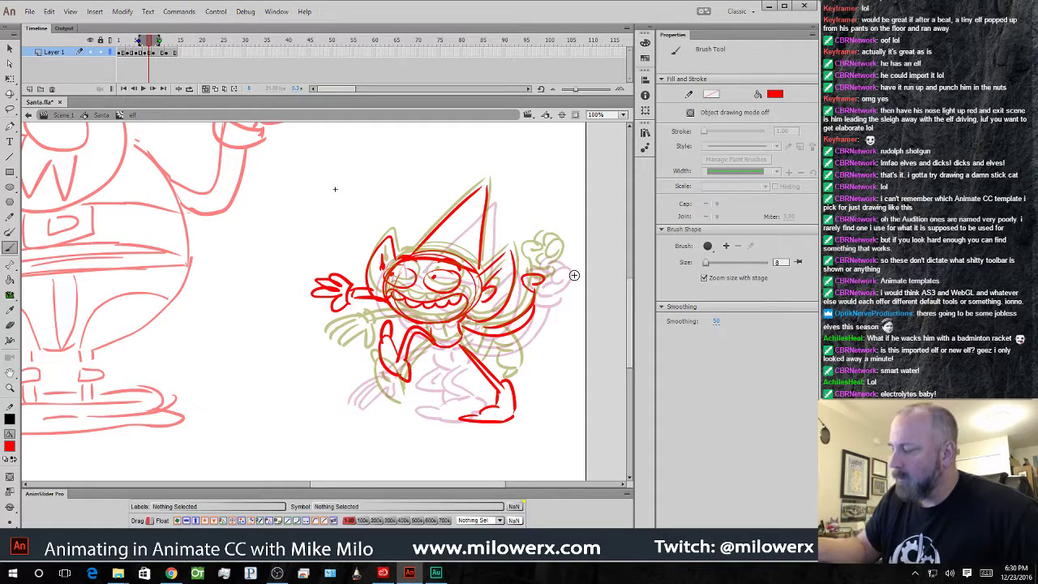
mouse_move(551, 298)
mouse_down()
mouse_move(557, 267)
mouse_move(552, 298)
mouse_move(557, 271)
mouse_move(548, 280)
mouse_up()
key(ctrl+z)
key(ctrl+z)
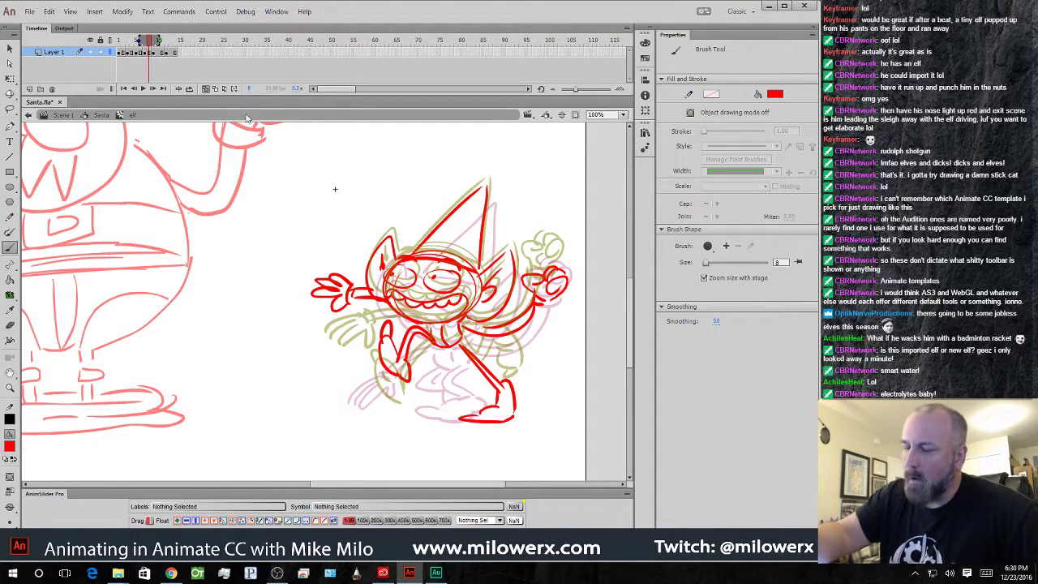
- Turn off onion skinning and rotate the entire frame 9 elf slightly counter-clockwise with Free Transform
click(206, 89)
drag(150, 43, 159, 66)
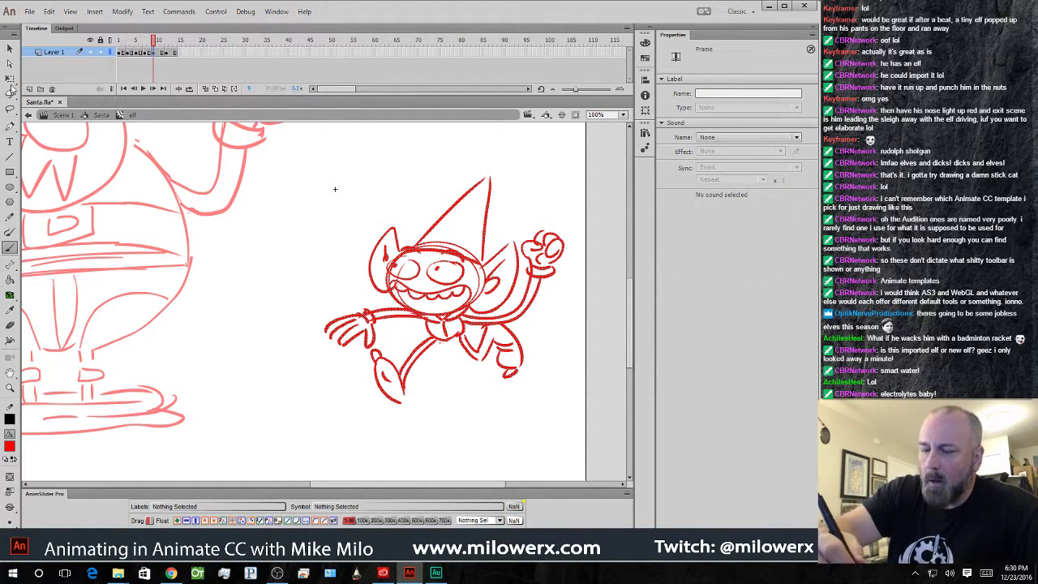
key(ctrl+a)
key(q)
drag(568, 183, 559, 170)
drag(513, 265, 513, 267)
click(531, 154)
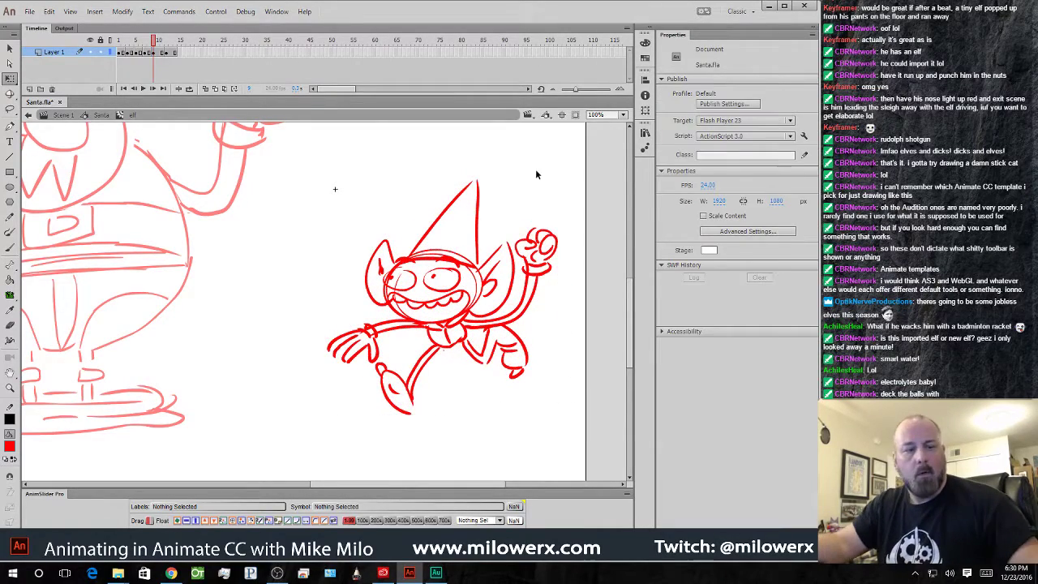
- Step through the elf's run frames to check how the rotated frame 9 pose flows
key(.)
key(.)
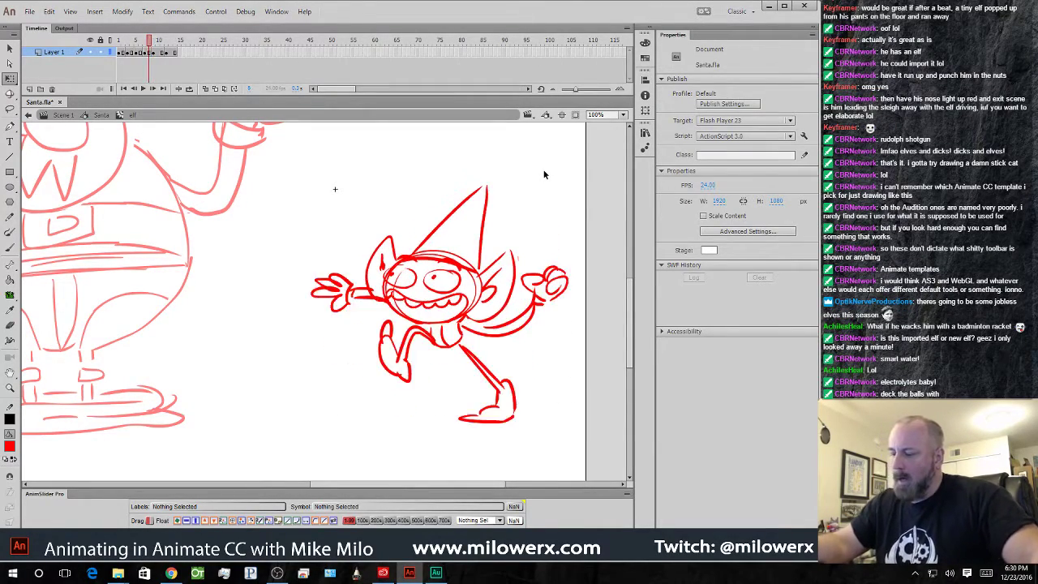
key(.)
key(.)
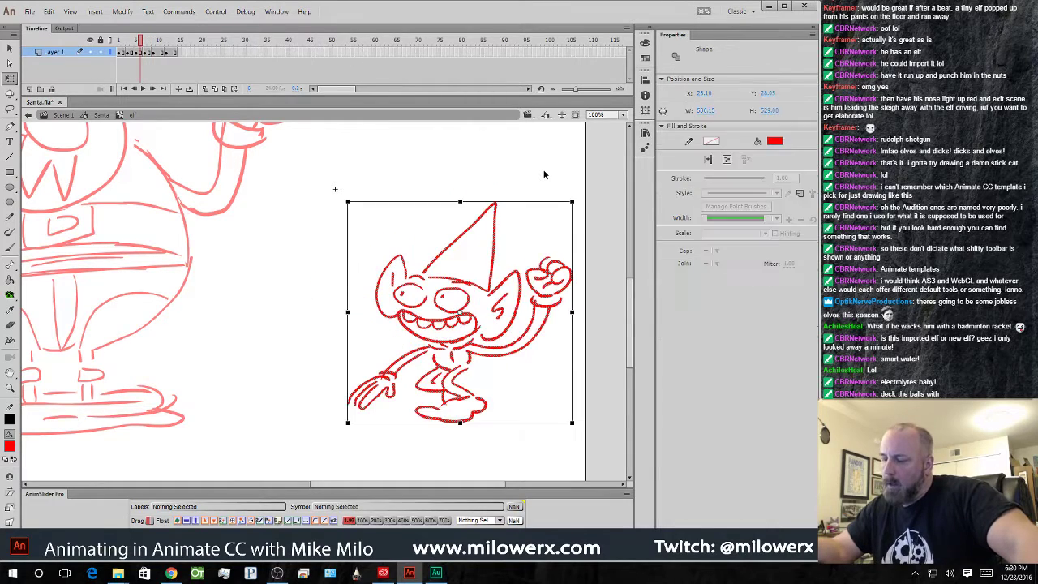
key(.)
key(.)
key(.)
key(period)
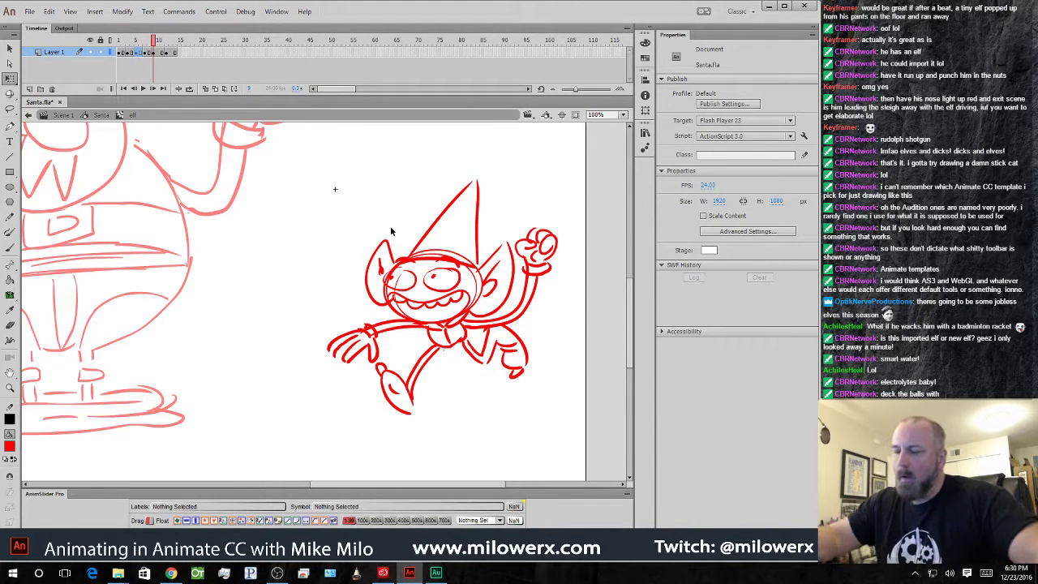
- Turn on onion skinning and move the frame 9 elf slightly down and to the left
click(158, 53)
click(205, 88)
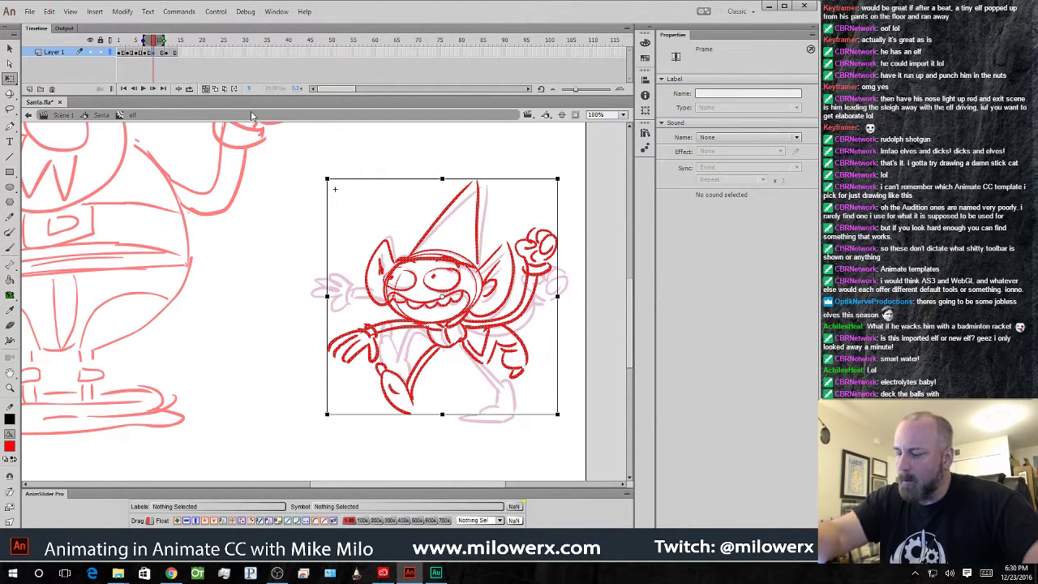
drag(486, 291, 480, 296)
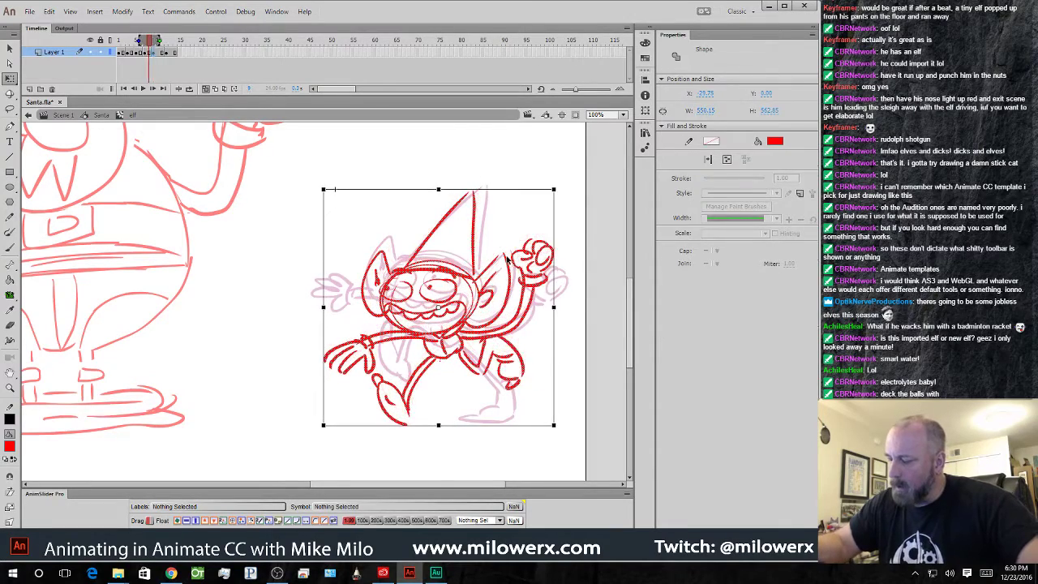
- Flip back and forth through the onion-skinned frames to examine the spacing around the lowered frame 9 pose
key(comma)
key(period)
key(comma)
key(period)
key(period)
key(period)
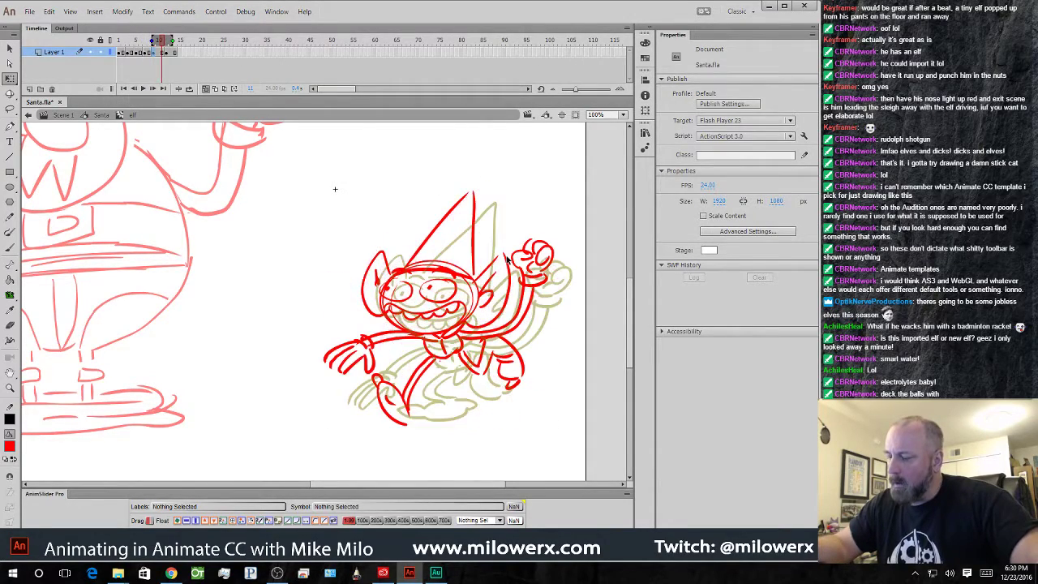
key(period)
key(comma)
key(period)
key(period)
key(period)
key(comma)
key(comma)
key(comma)
- Extend the airborne pose by one frame and insert a blank keyframe at frame 11 before the crouched pose
click(169, 53)
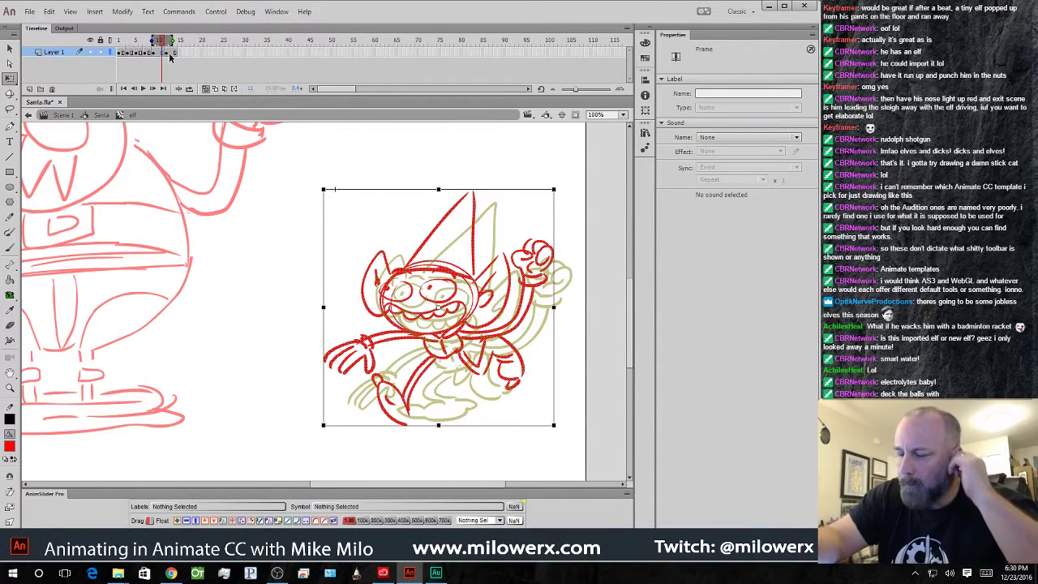
key(F5)
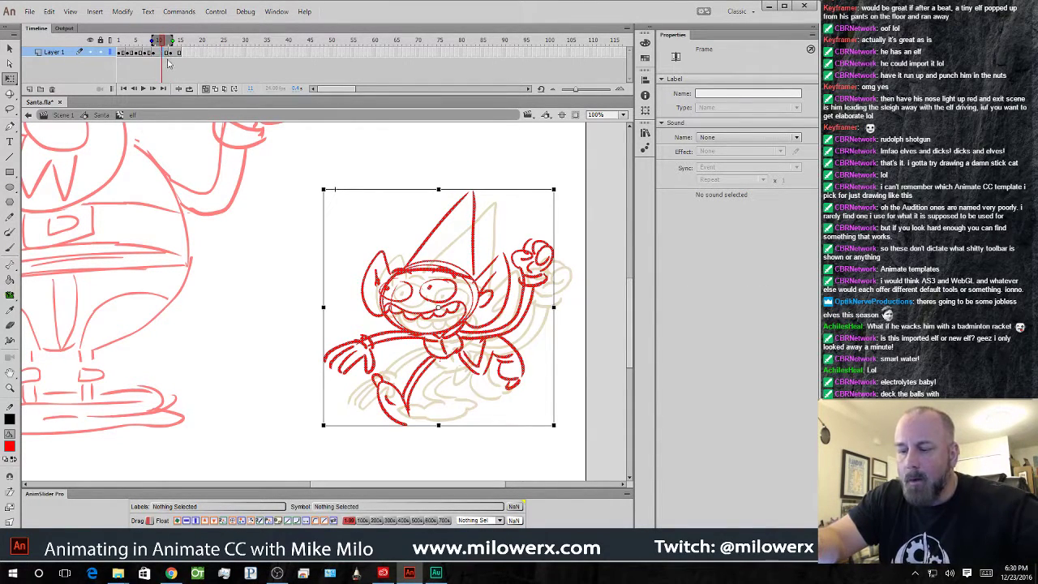
key(F7)
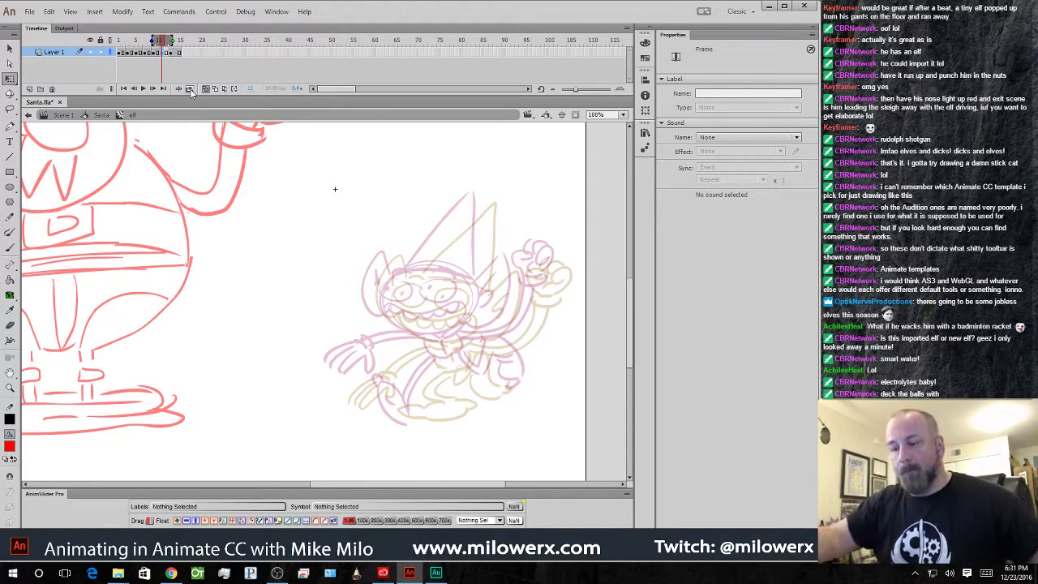
- Paste the elf head on frame 11, tilt it counter-clockwise and lower it, delete its chin stroke, and ready the Brush
key(ctrl+v)
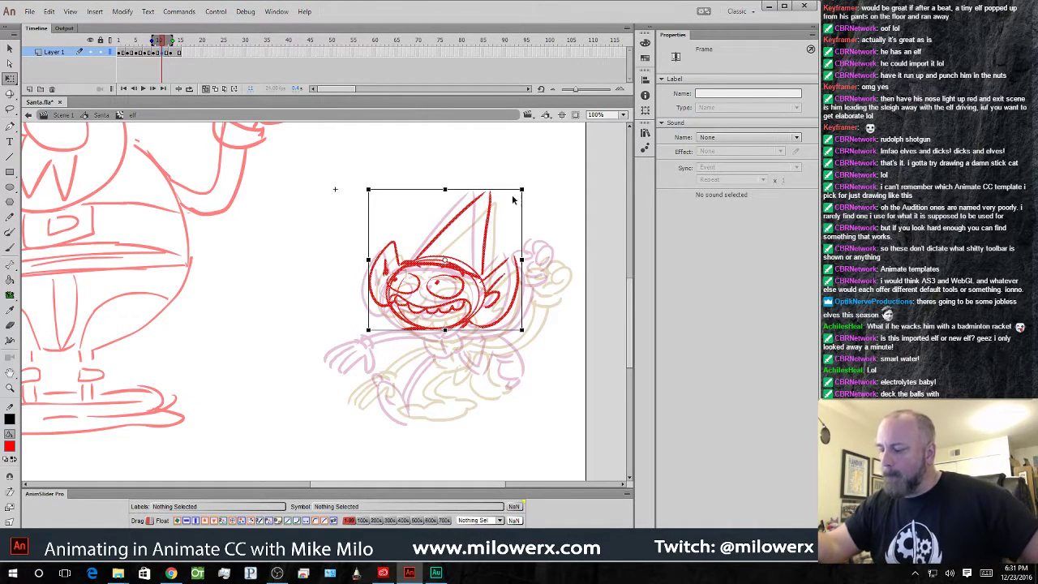
drag(533, 196, 479, 243)
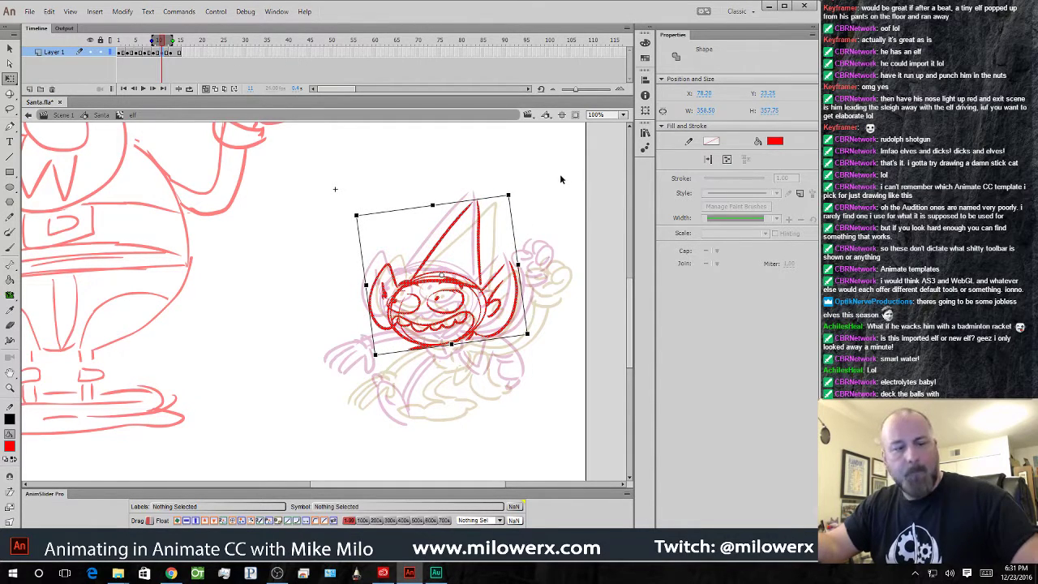
click(589, 174)
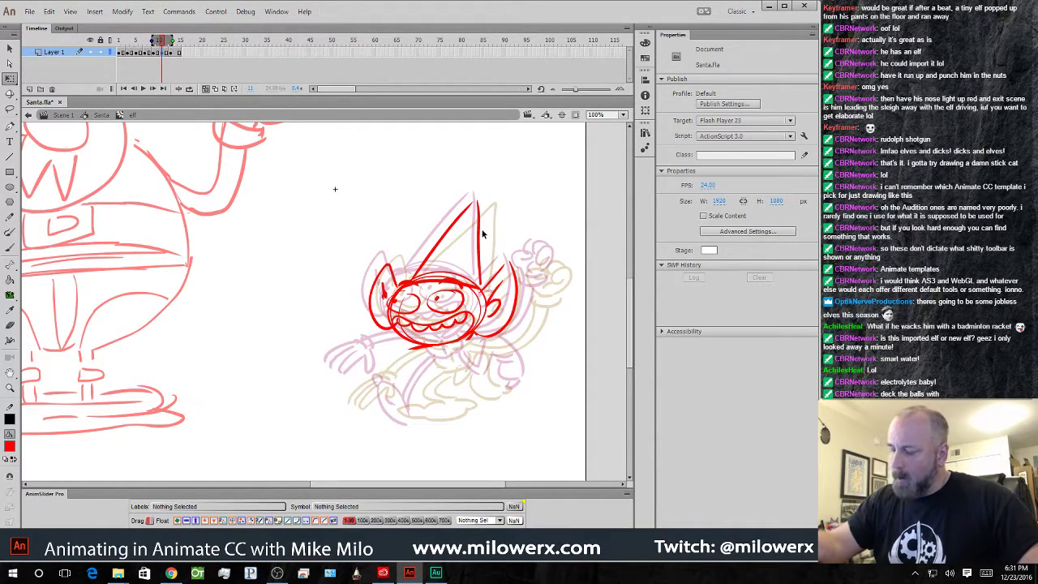
click(416, 349)
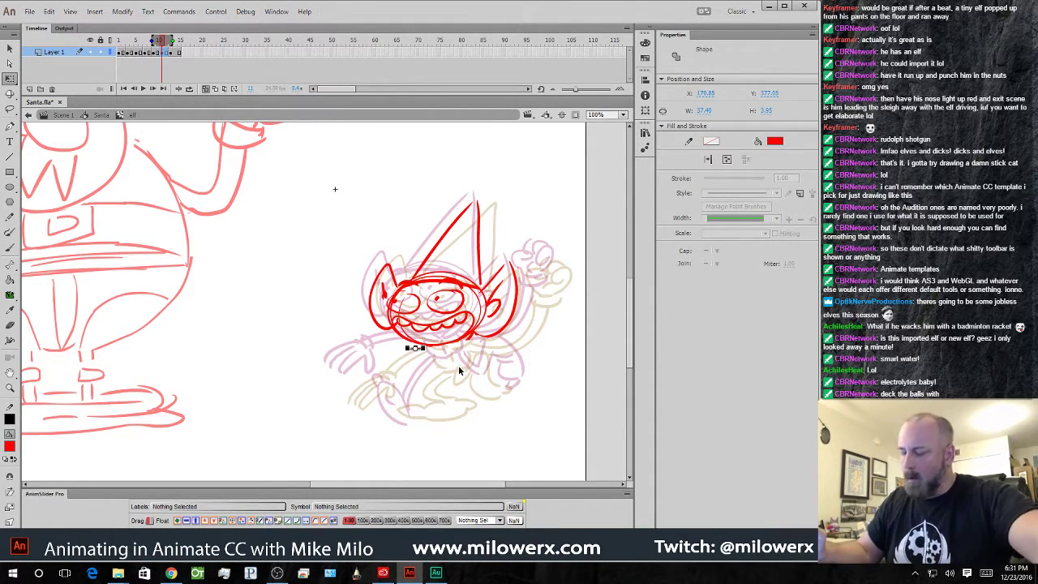
key(Delete)
key(b)
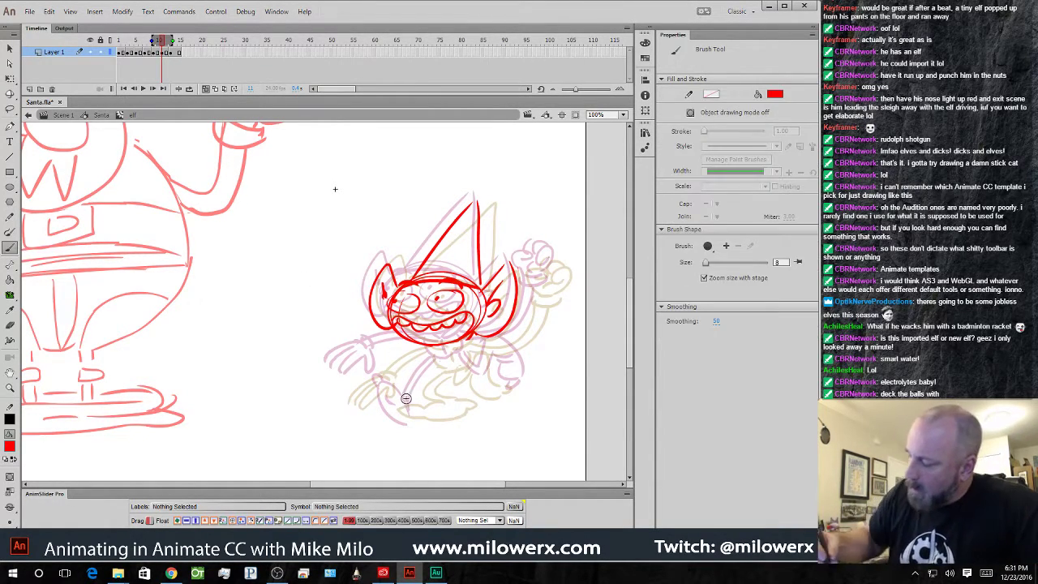
- Brush the frame 11 elf's flat front foot and leg, torso, raised arm with fist, trailing leg, and lowered arm with hand
mouse_move(427, 408)
mouse_down()
mouse_move(434, 416)
mouse_move(391, 424)
mouse_move(432, 366)
mouse_move(454, 370)
mouse_move(460, 347)
mouse_move(523, 318)
mouse_move(527, 292)
mouse_move(546, 289)
mouse_move(539, 278)
mouse_move(565, 274)
mouse_move(542, 261)
mouse_move(554, 270)
mouse_up()
drag(555, 271, 548, 295)
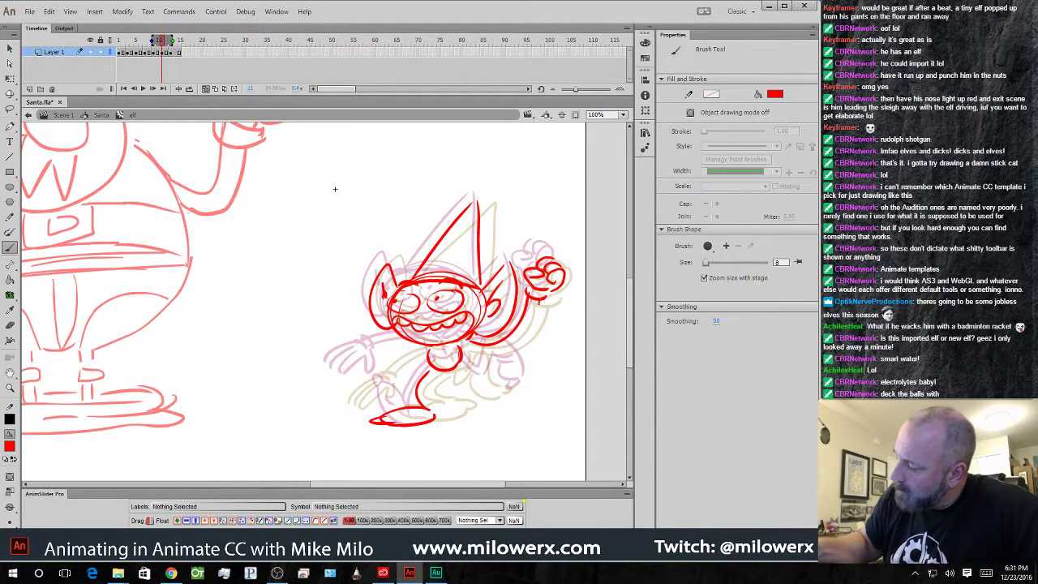
drag(477, 349, 464, 343)
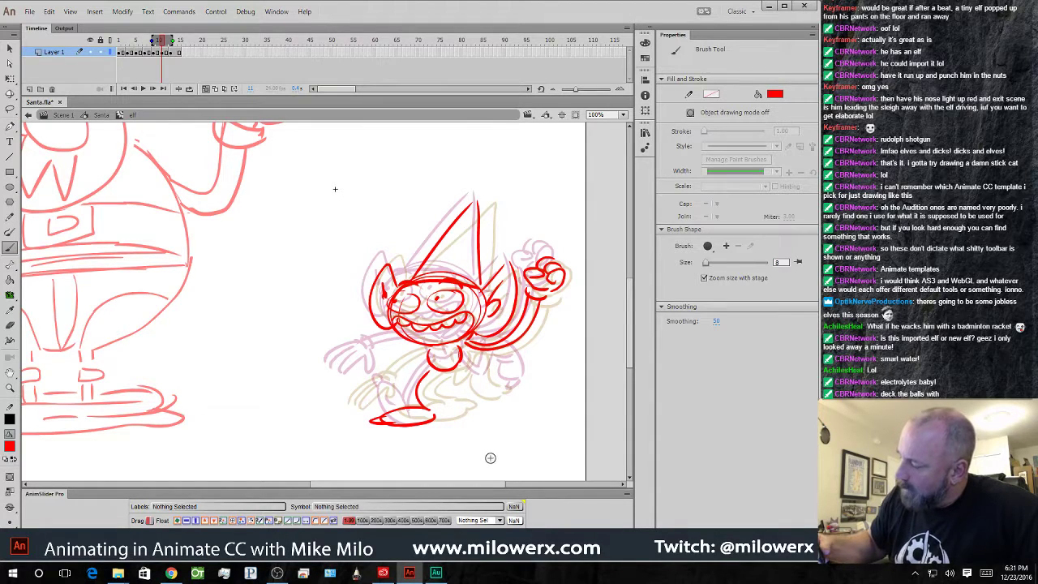
key(.)
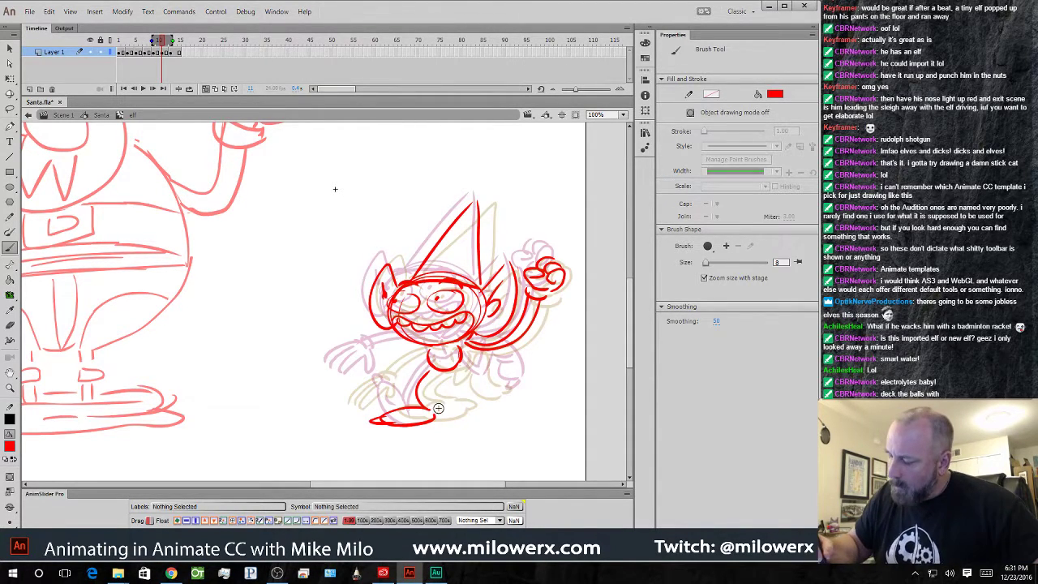
key(.)
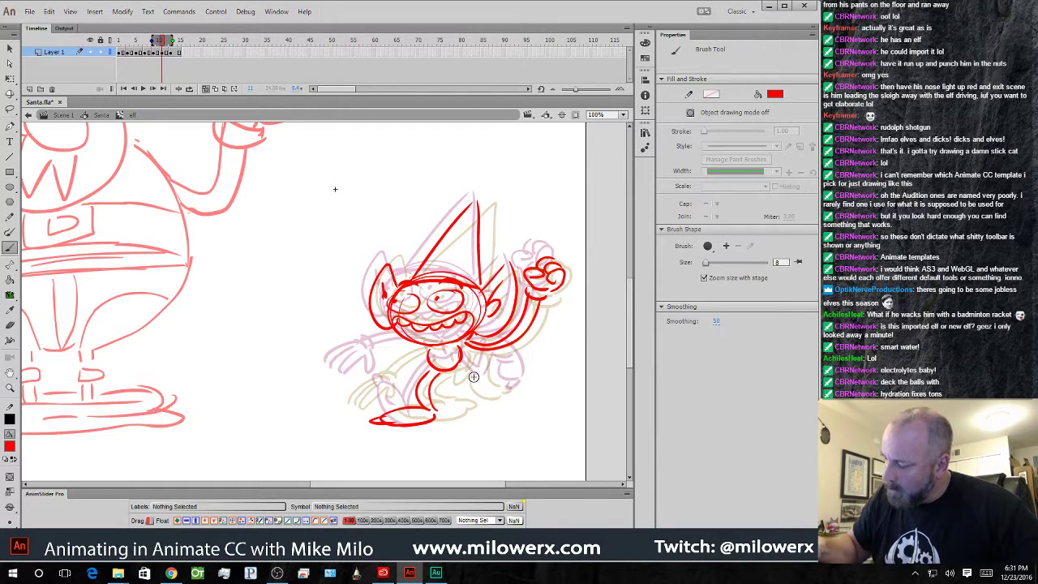
mouse_move(464, 357)
mouse_down()
mouse_move(476, 371)
mouse_move(502, 360)
mouse_move(490, 350)
mouse_move(513, 374)
mouse_move(507, 386)
mouse_move(489, 354)
mouse_move(438, 366)
mouse_move(425, 350)
mouse_move(375, 350)
mouse_move(372, 364)
mouse_move(337, 366)
mouse_move(349, 387)
mouse_move(375, 370)
mouse_up()
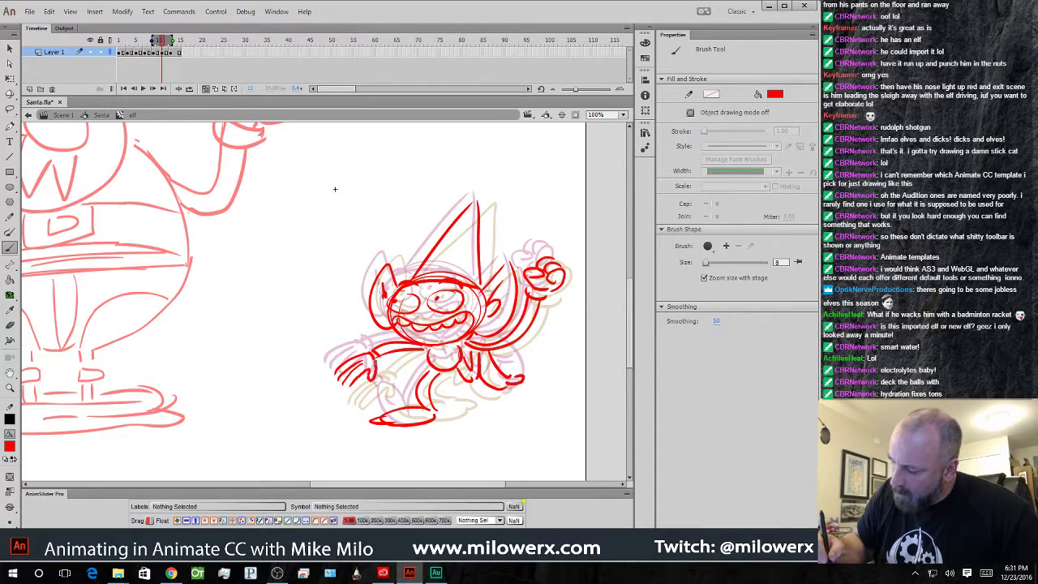
- Flip through the neighbouring frames up to frame 15 to check the new frame 11 in-between
key(comma)
key(comma)
key(period)
key(period)
key(period)
key(period)
key(period)
key(comma)
key(comma)
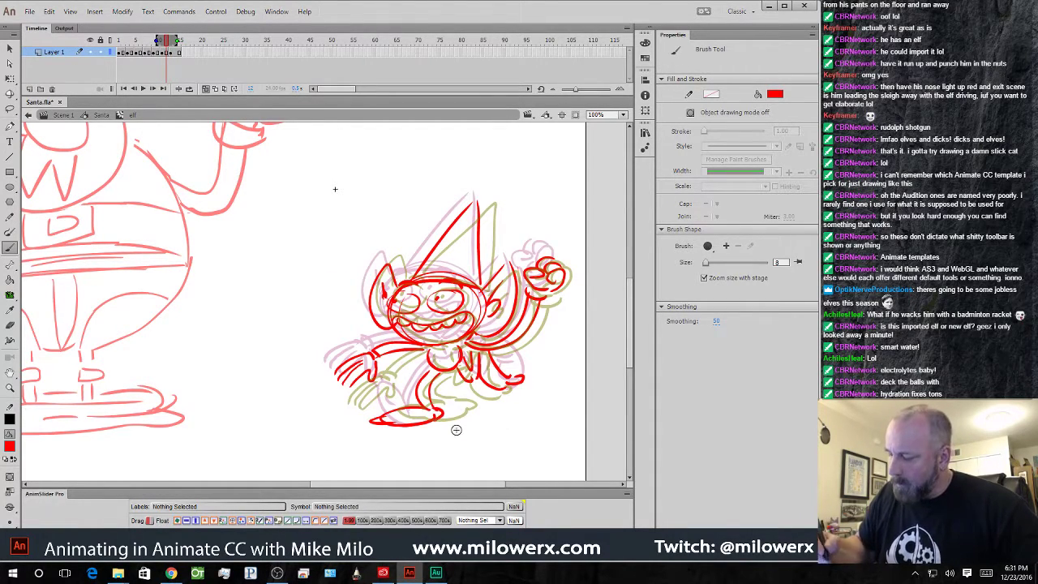
key(period)
key(period)
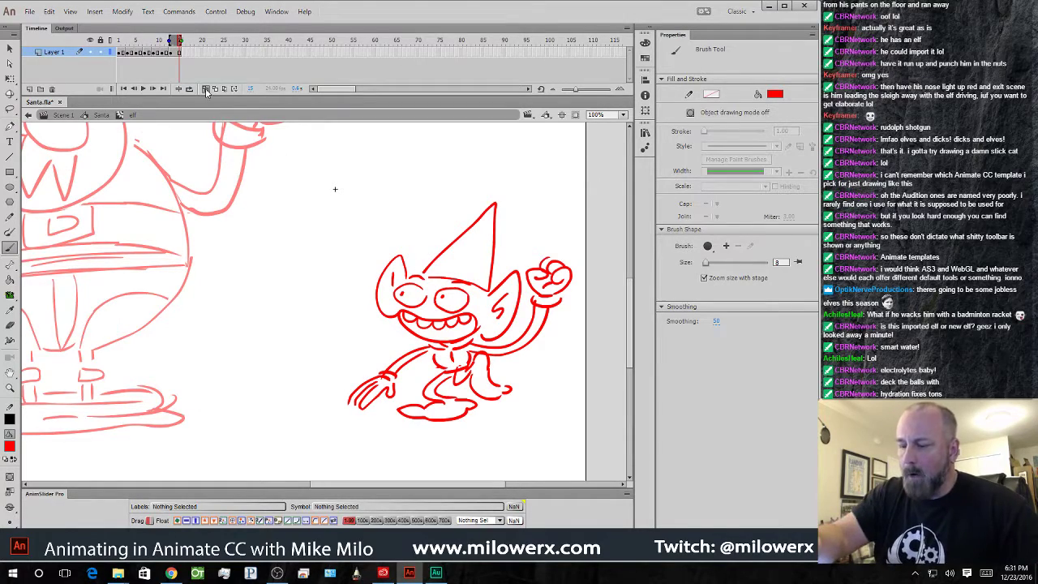
- Play and scrub through the elf's run cycle up to frame 15, and delete the drawing on that frame
key(Return)
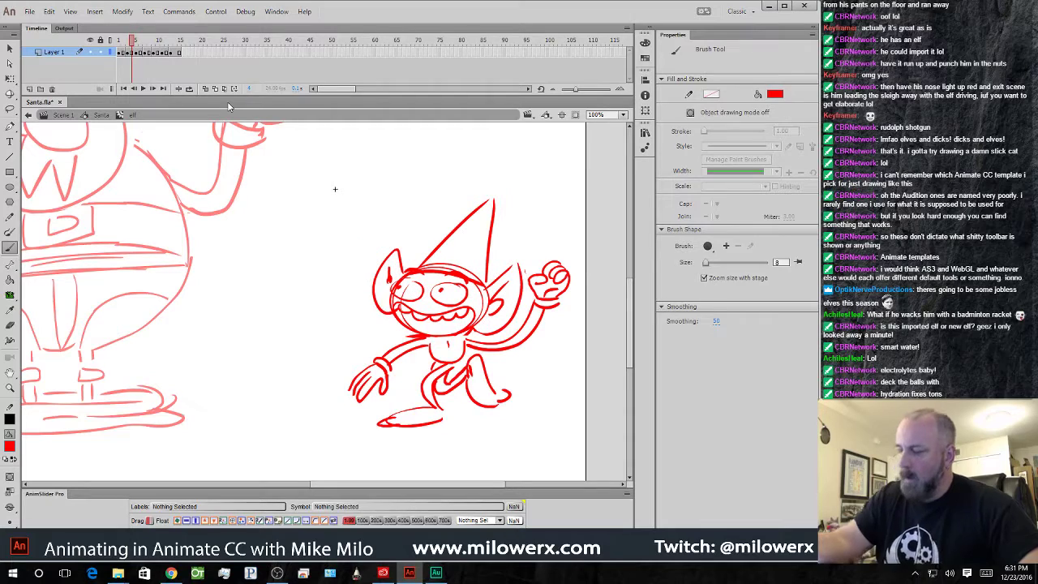
drag(147, 45, 180, 51)
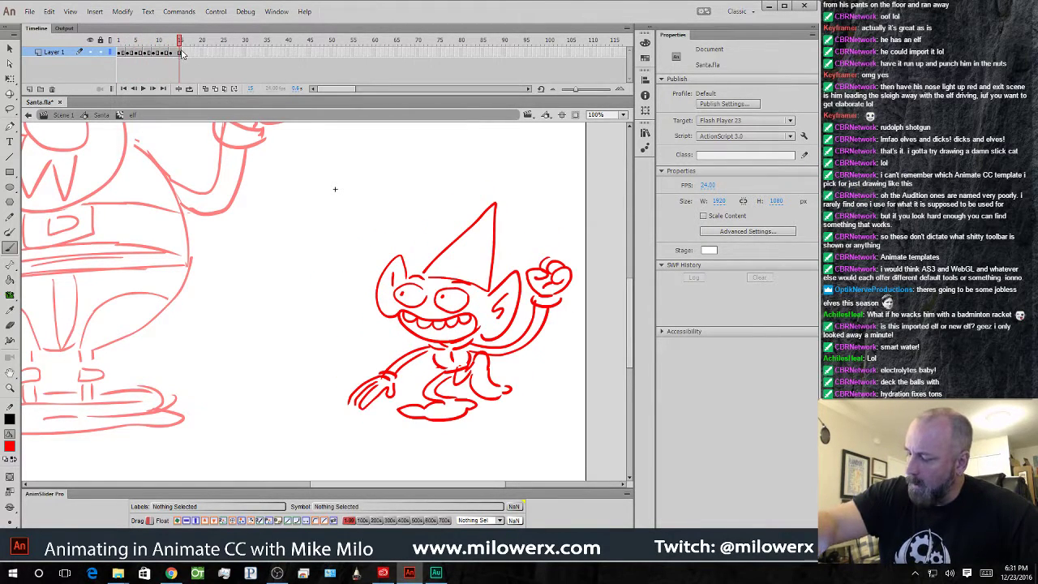
click(180, 52)
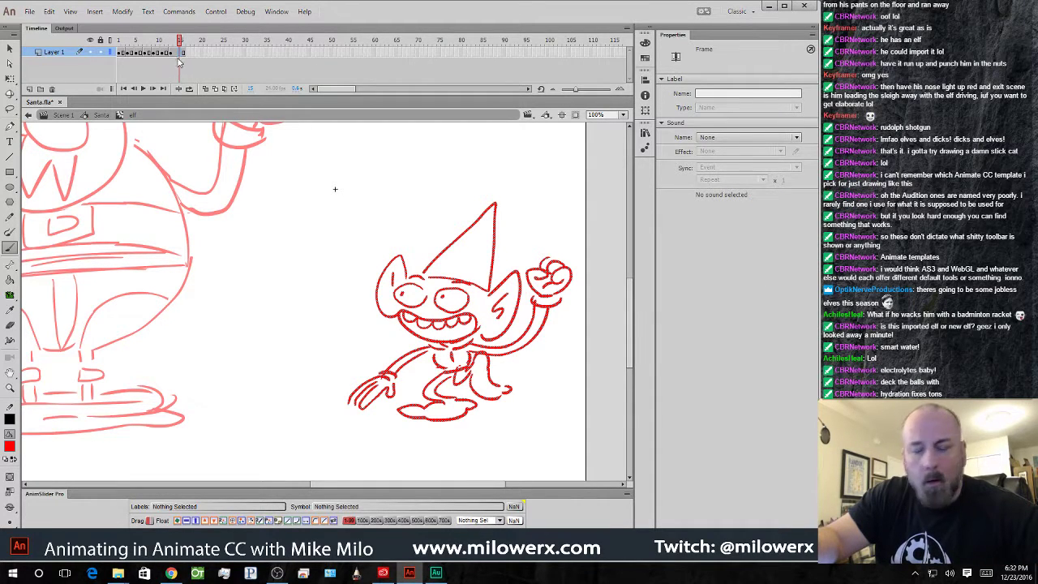
key(Delete)
- Copy the elf pose from frame 1 and paste it in as a keyframe on frame 17 to close the loop
click(121, 52)
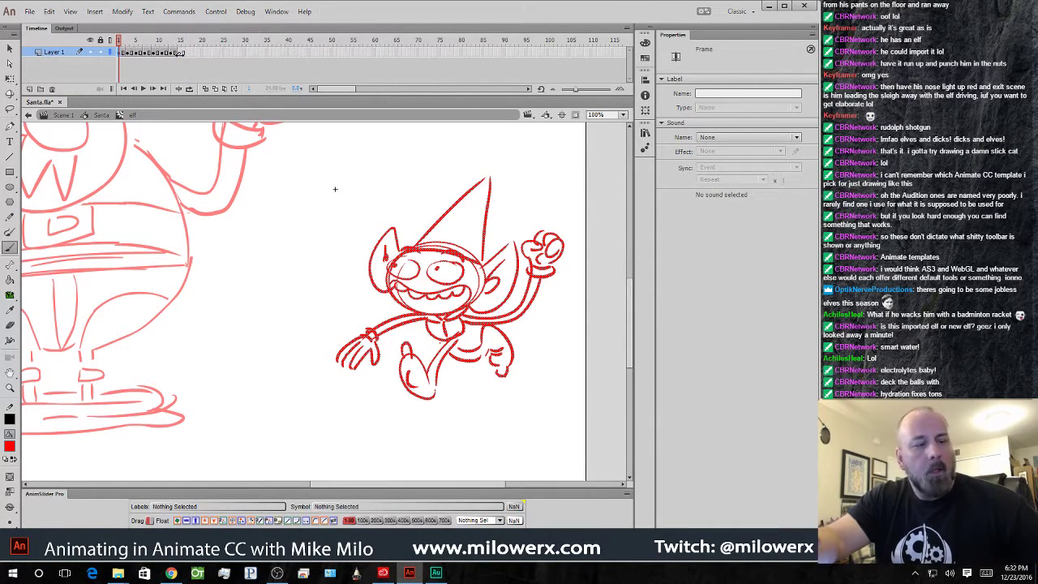
click(182, 53)
click(189, 54)
key(F7)
key(ctrl+alt+v)
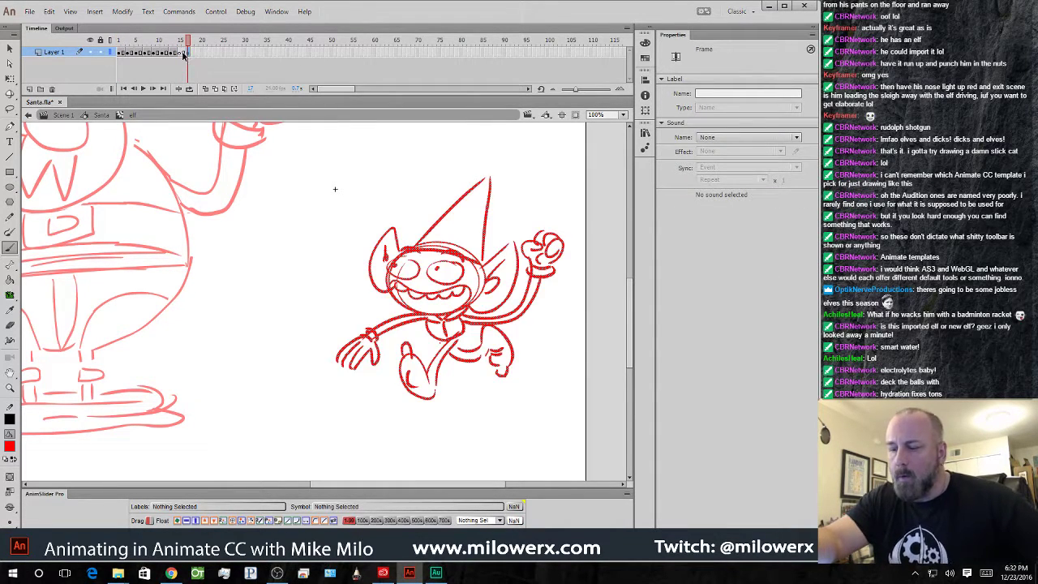
- Turn on onion skinning at frame 15 and lasso the elf's head on frame 11 for copying
click(180, 53)
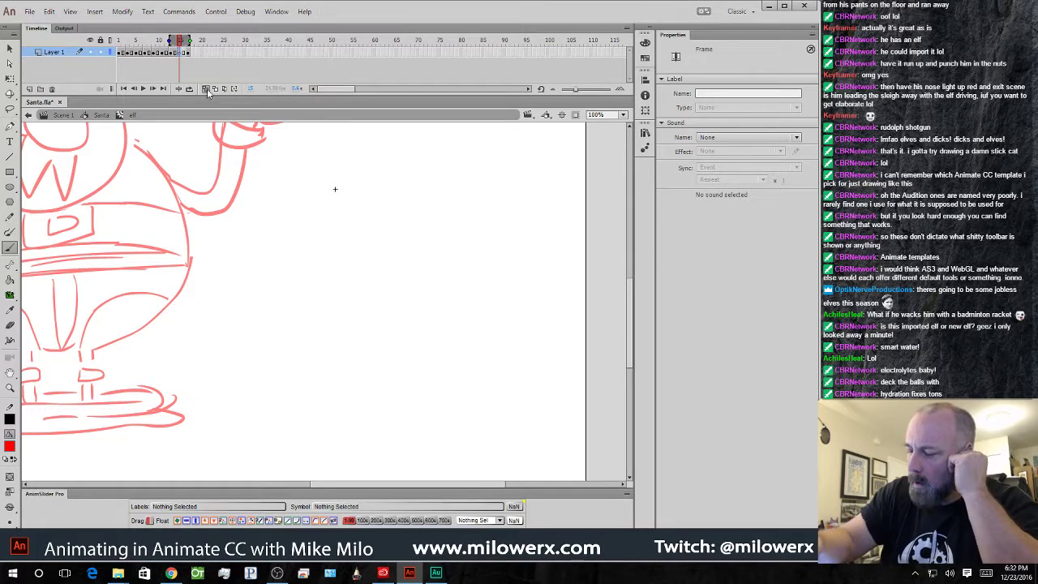
click(206, 89)
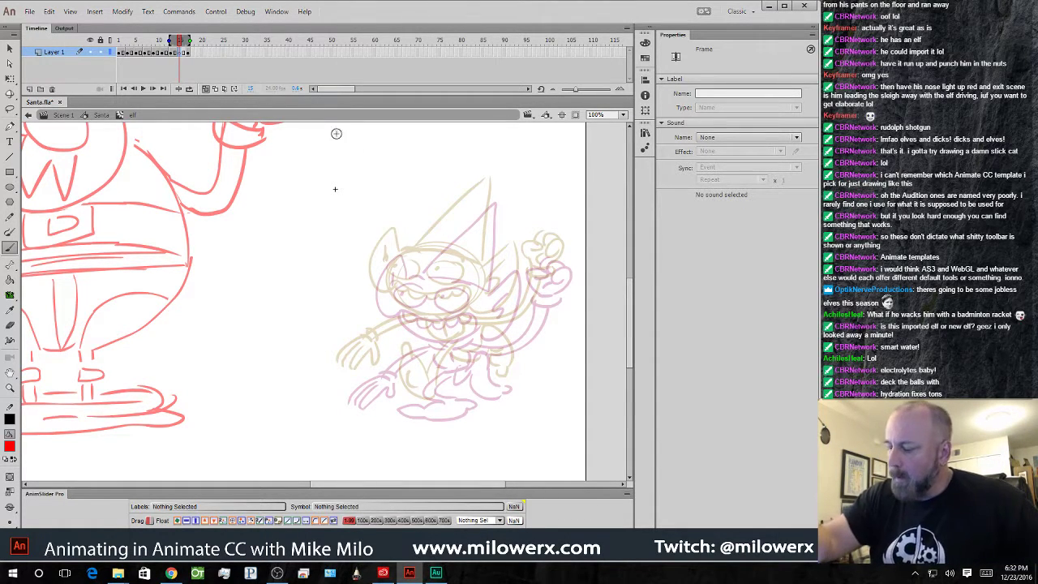
key(comma)
key(comma)
key(comma)
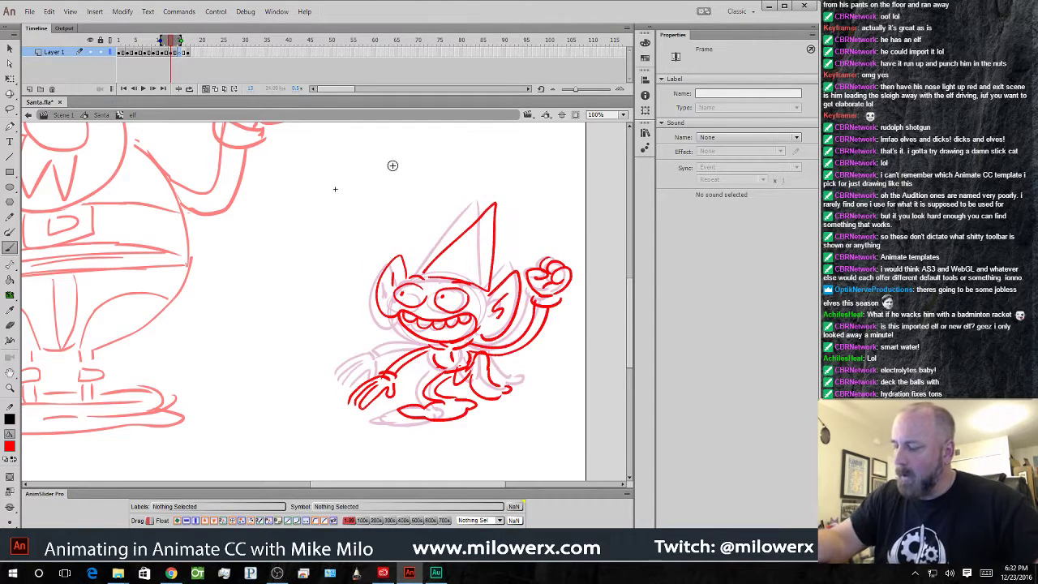
key(l)
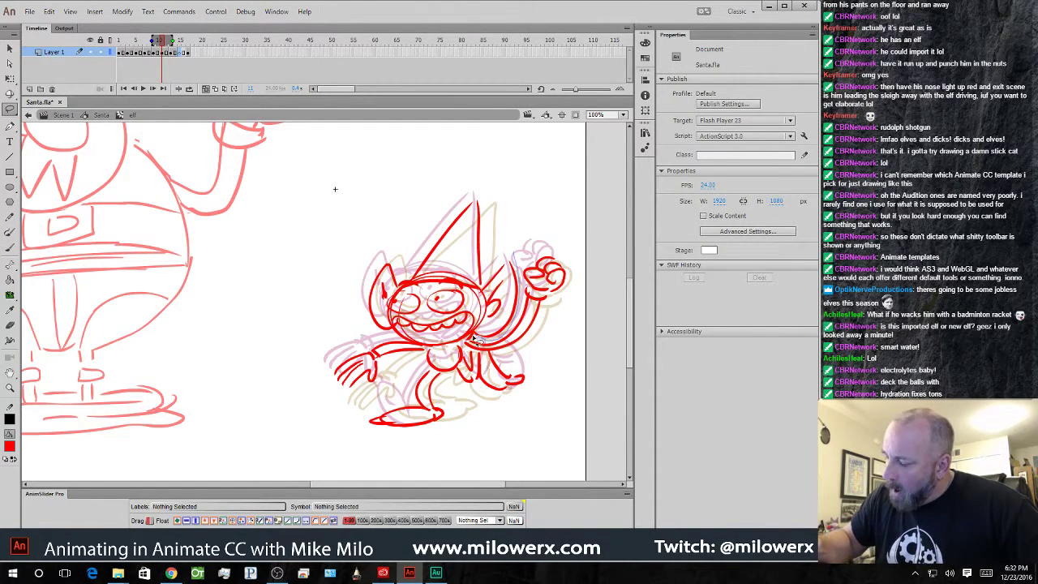
mouse_move(375, 341)
mouse_down()
mouse_move(350, 235)
mouse_move(469, 152)
mouse_move(501, 203)
mouse_move(517, 272)
mouse_up()
- Paste the elf head in place on frame 15, tilt it slightly clockwise, and position it between the onion-skinned poses
key(period)
key(period)
key(period)
key(period)
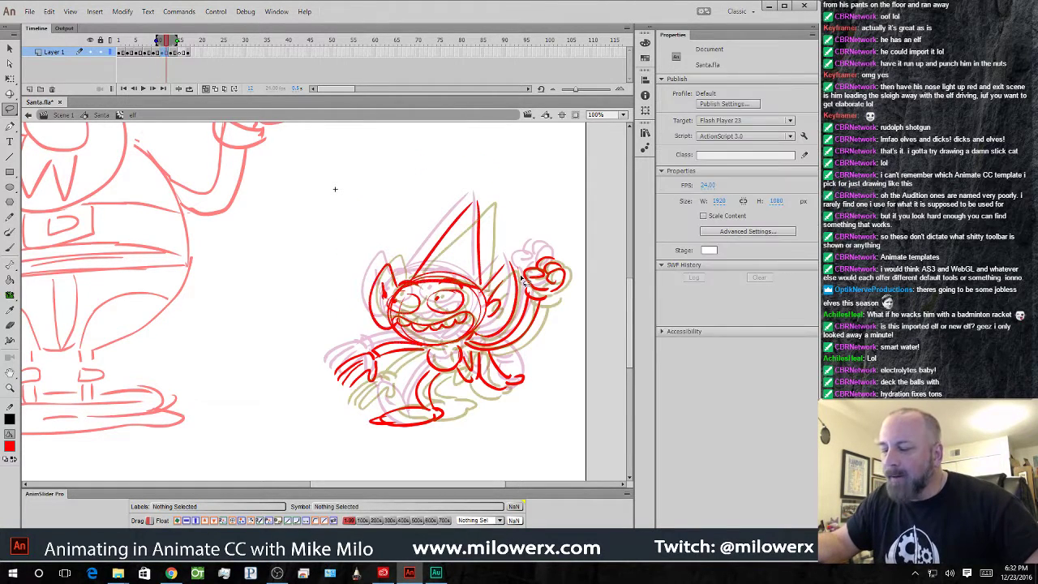
key(ctrl+shift+v)
key(q)
drag(528, 199, 490, 233)
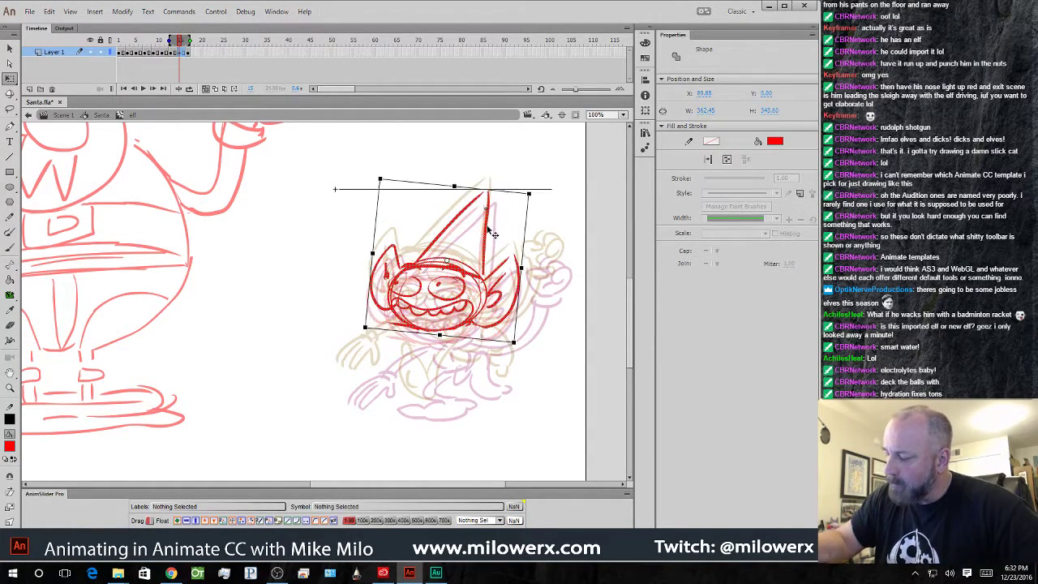
- Deselect the pasted head on frame 15 and delete the stray stroke under its chin
key(Escape)
drag(405, 328, 415, 347)
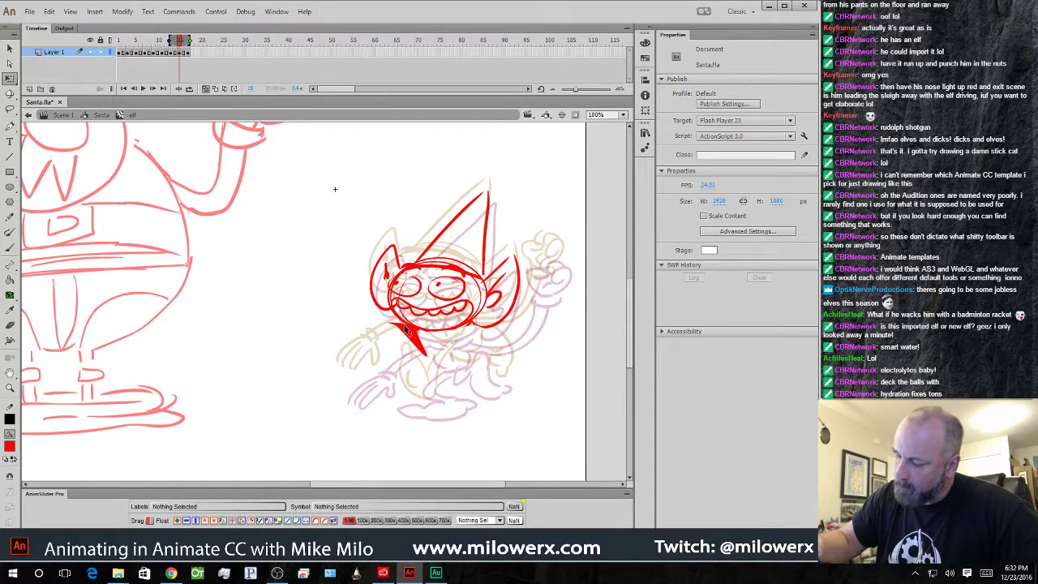
click(416, 342)
key(Delete)
- Brush the start of the elf's torso under the chin and the raised arm with its fist on frame 15
key(b)
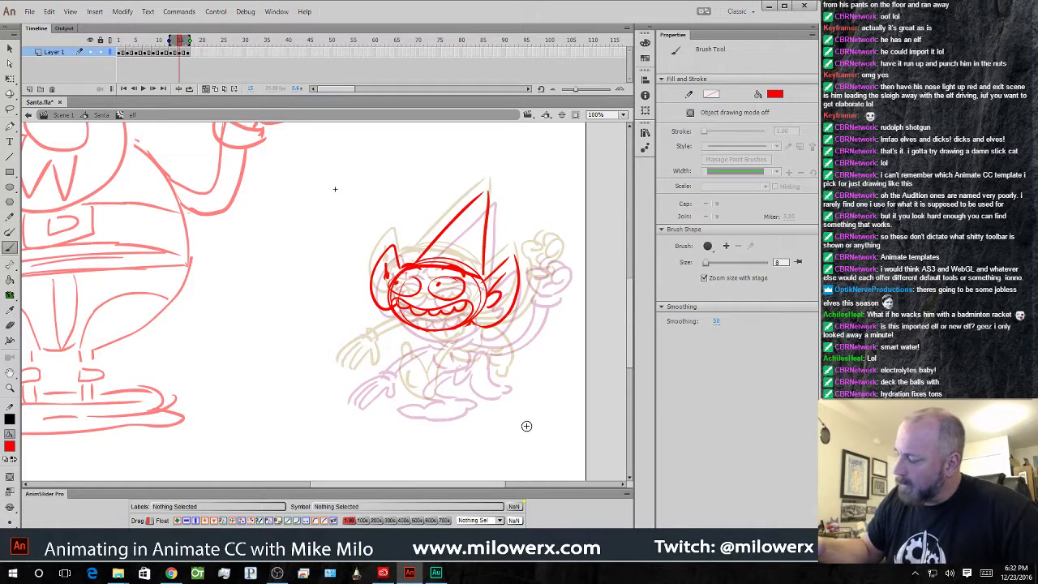
key(comma)
key(period)
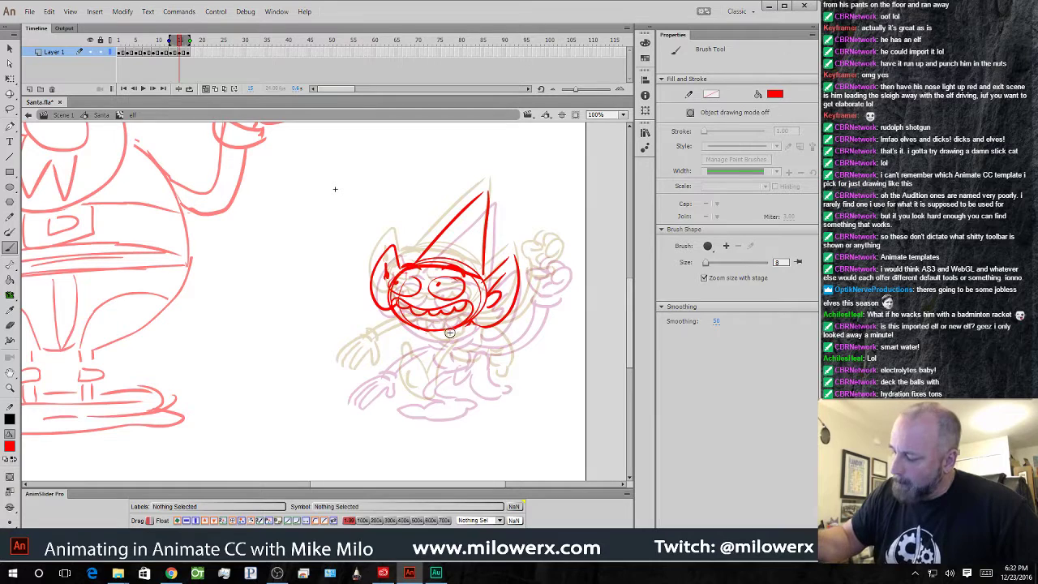
drag(439, 336, 466, 347)
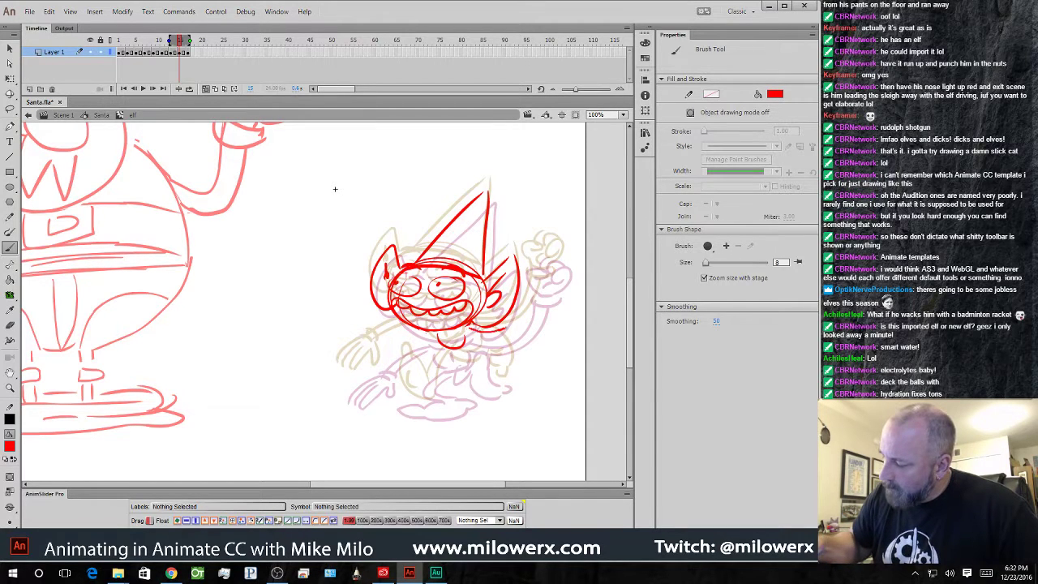
mouse_move(524, 280)
mouse_down()
mouse_move(535, 267)
mouse_move(559, 281)
mouse_move(541, 288)
mouse_move(549, 299)
mouse_up()
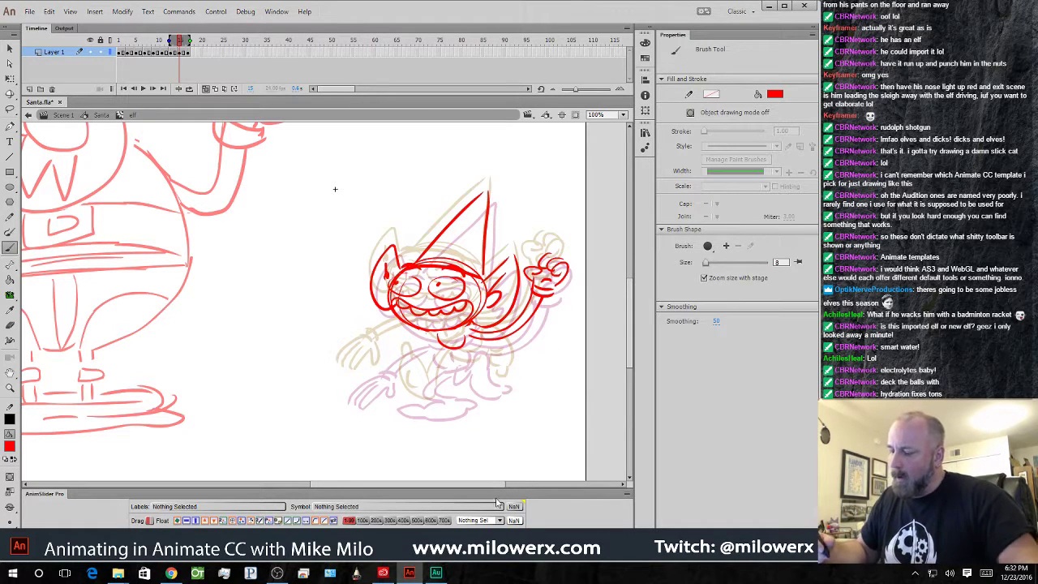
- Flip back and forth through the frames before frame 15 to check how the poses lead into the new in-between
key(comma)
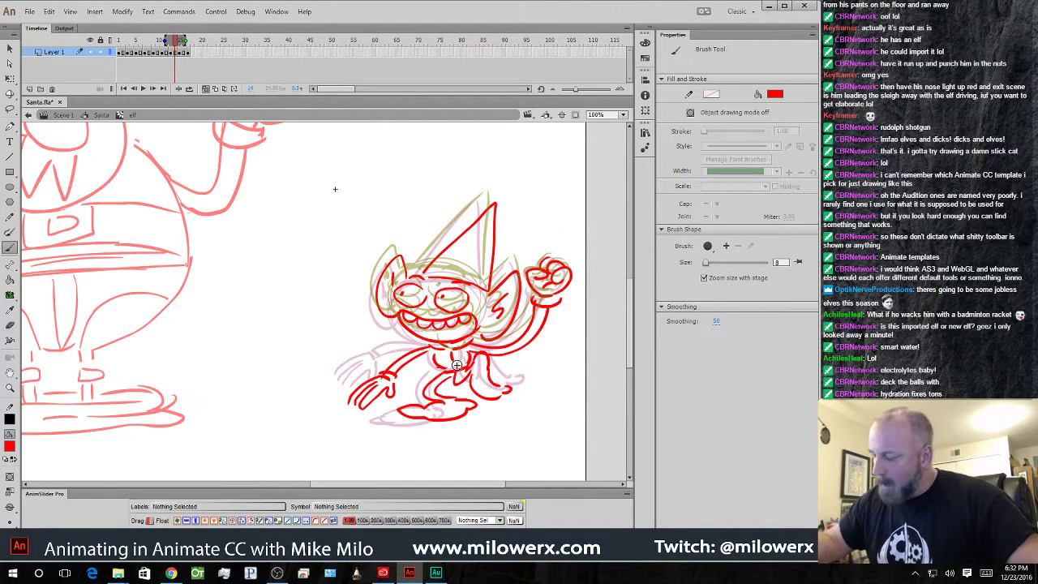
key(period)
key(comma)
key(comma)
key(comma)
key(comma)
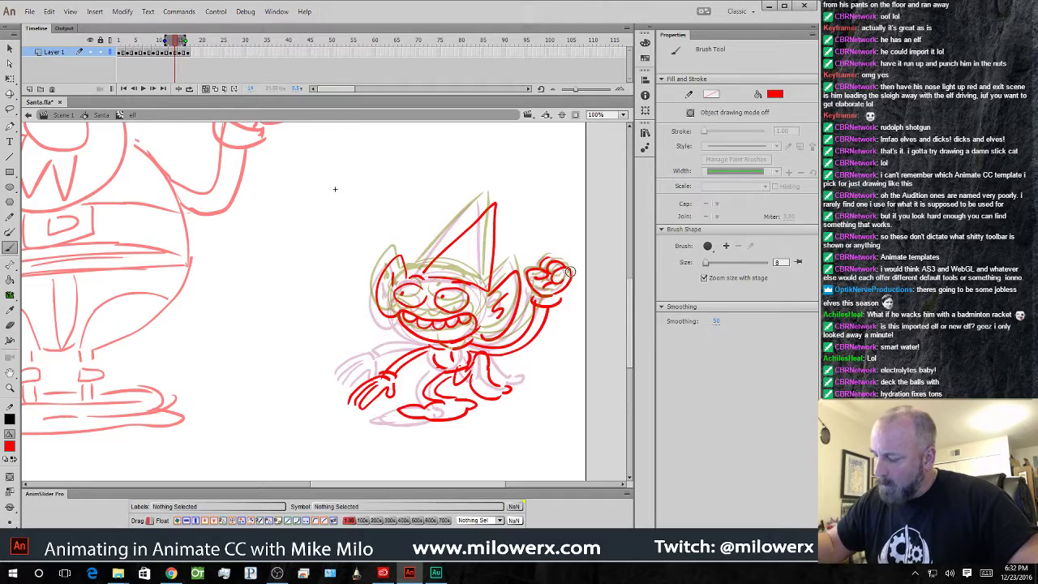
key(comma)
key(comma)
key(comma)
key(comma)
key(period)
key(period)
key(period)
key(period)
key(period)
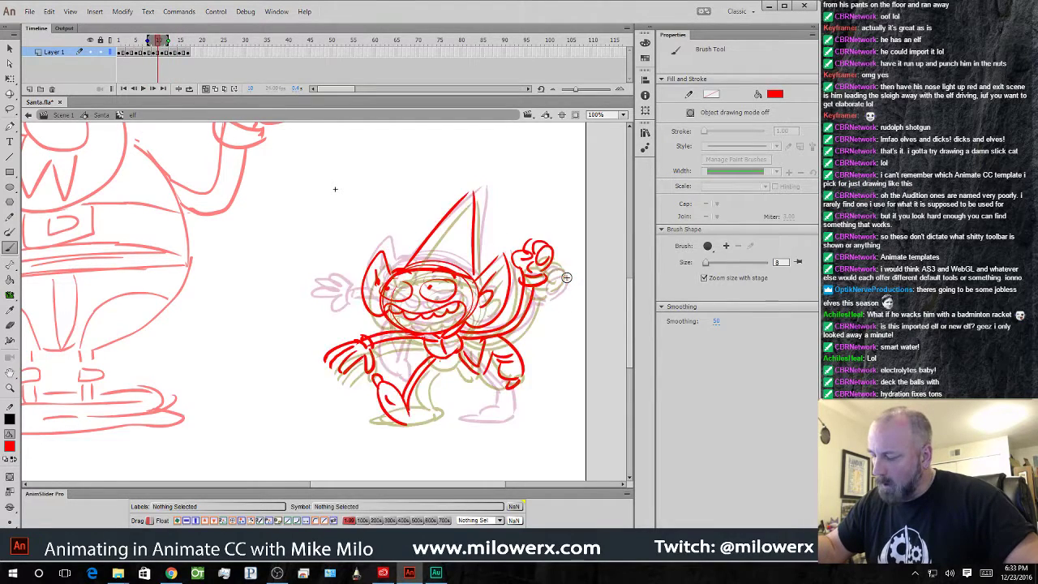
key(period)
key(period)
key(period)
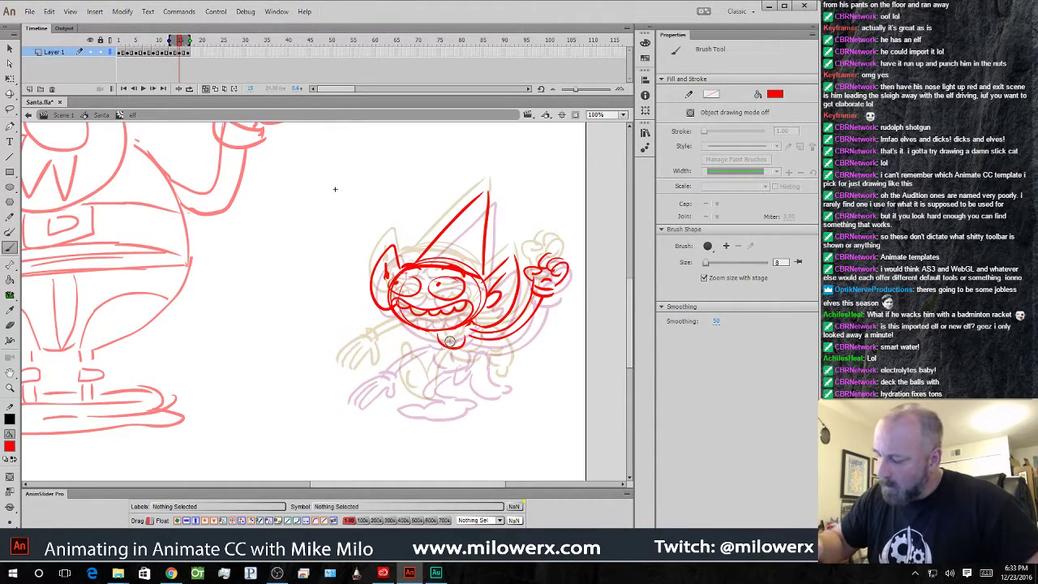
- Flip between neighbouring frames and brush in the elf's torso and bent front leg below the head, following the onion-skin drawings
key(period)
key(comma)
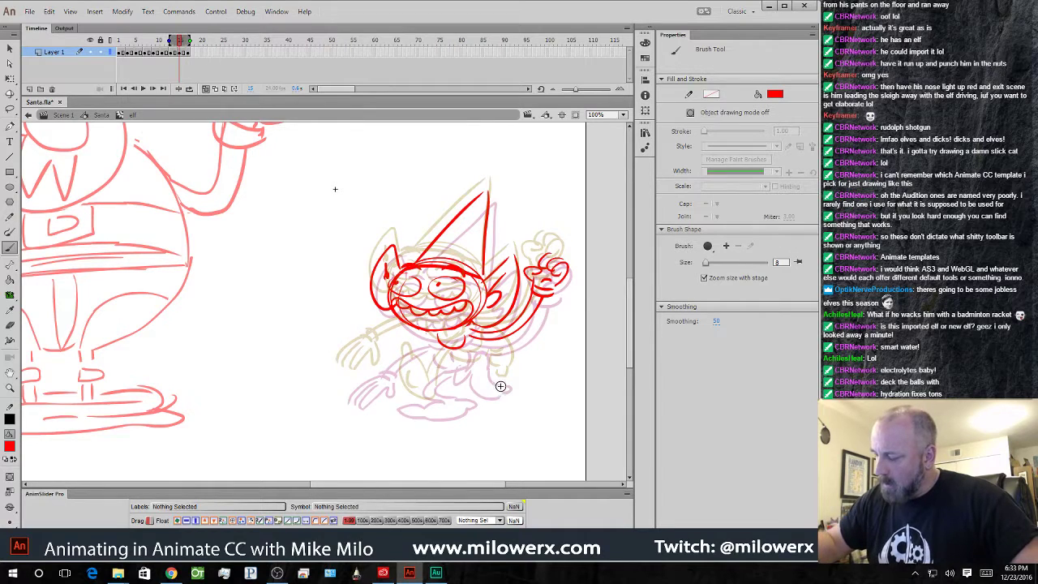
key(comma)
key(period)
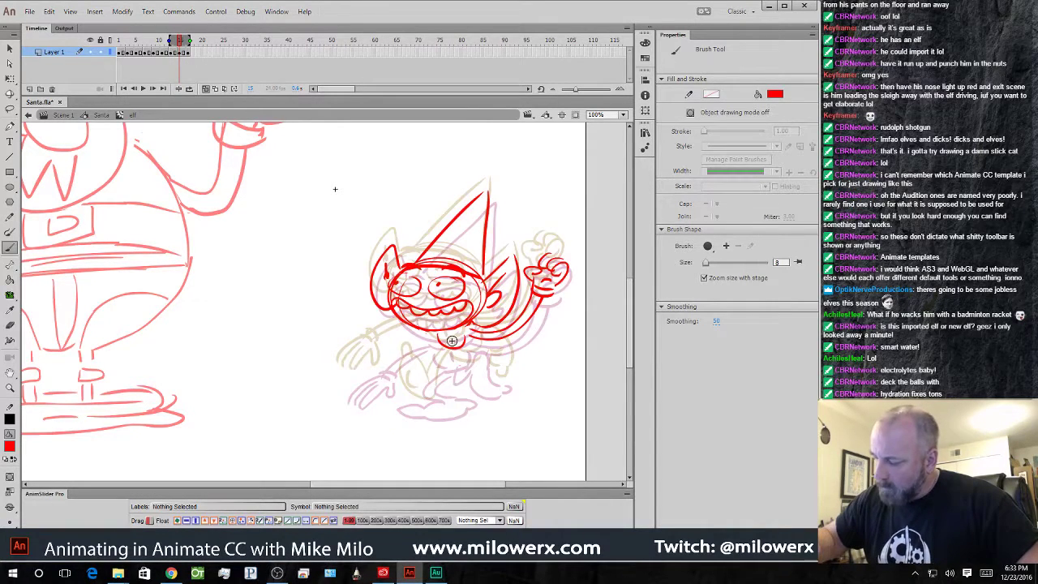
mouse_move(427, 357)
mouse_down()
mouse_move(401, 344)
mouse_move(467, 365)
mouse_move(498, 403)
mouse_move(497, 383)
mouse_up()
key(ctrl+z)
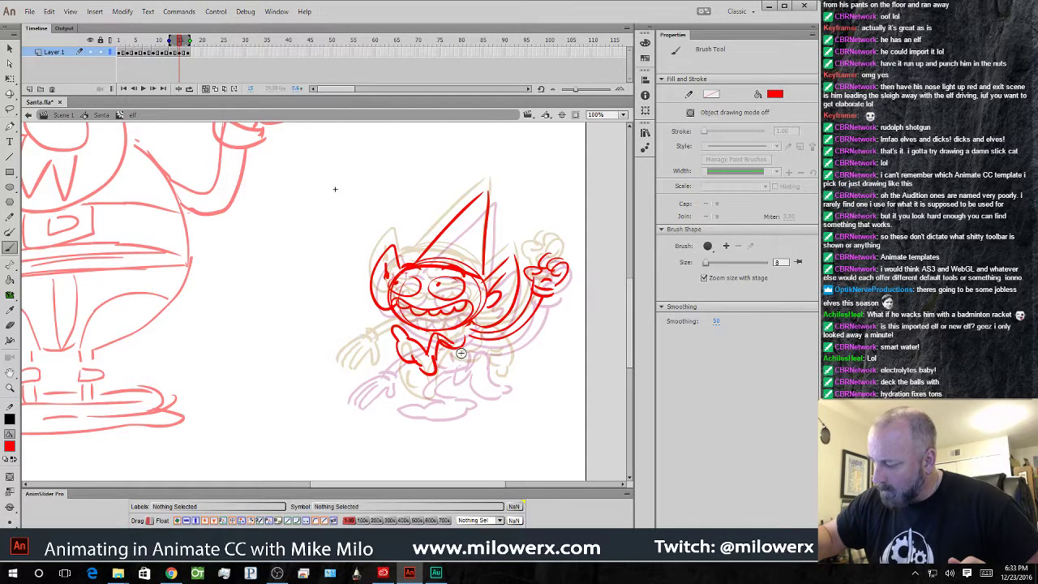
- Draw the elf's extended back leg, redo its foot flat on the ground, and add the forward arm with spread fingers
mouse_move(459, 343)
mouse_down()
mouse_move(496, 399)
mouse_move(496, 384)
mouse_move(505, 392)
mouse_move(487, 415)
mouse_up()
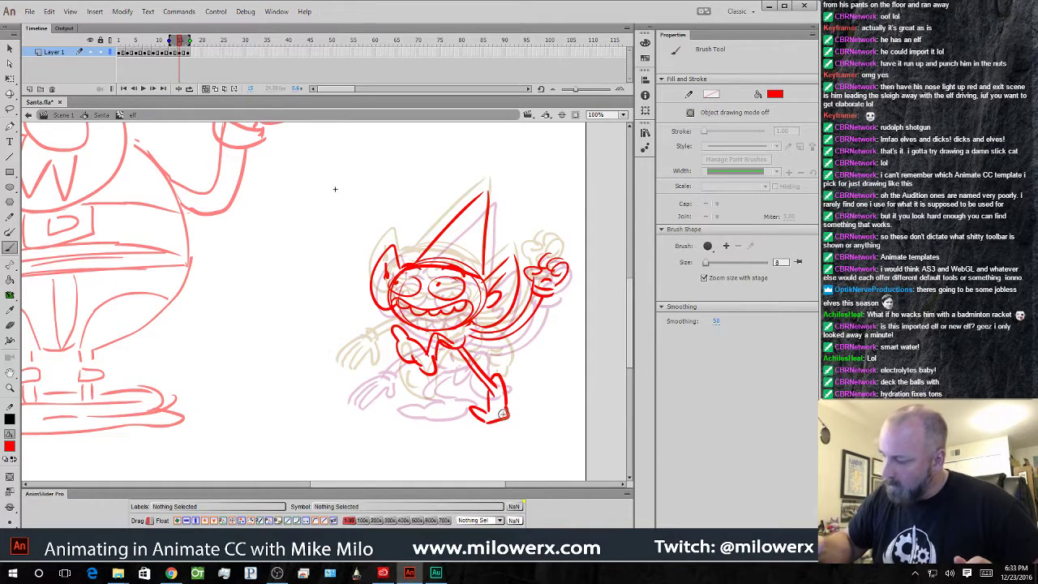
key(ctrl+z)
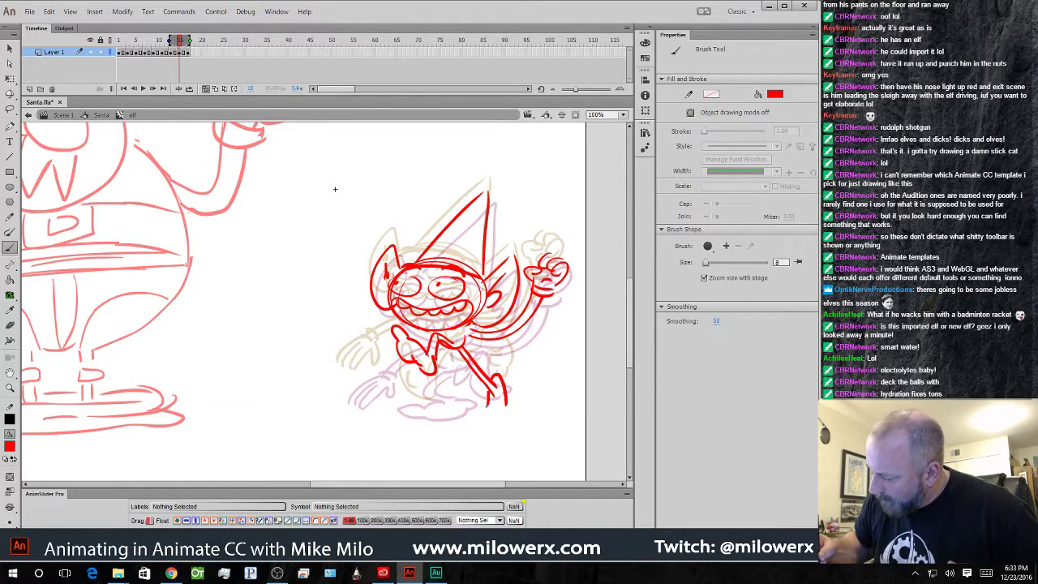
mouse_move(487, 406)
mouse_down()
mouse_move(479, 417)
mouse_move(503, 411)
mouse_up()
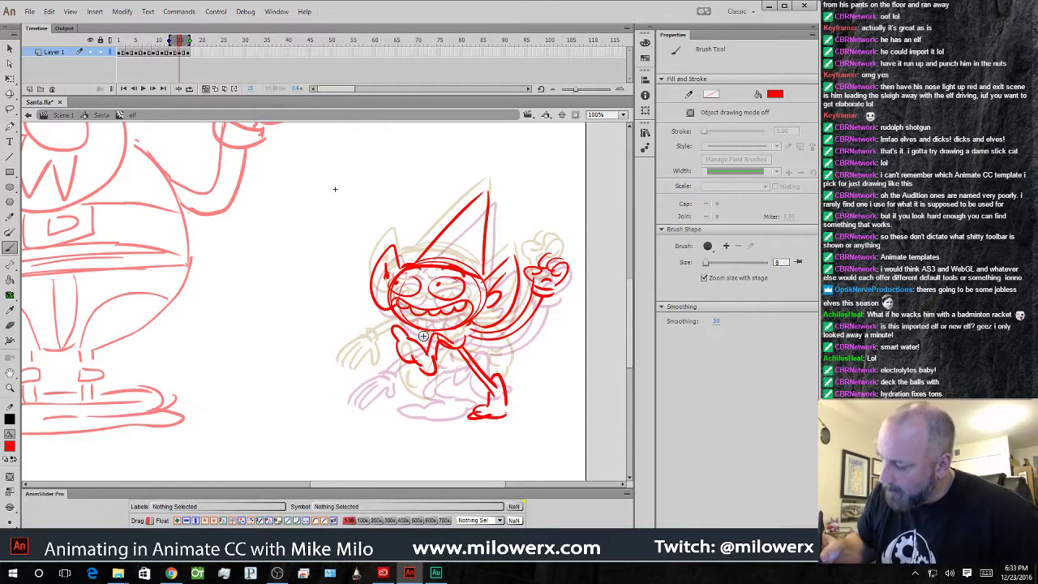
mouse_move(395, 339)
mouse_down()
mouse_move(376, 364)
mouse_move(348, 381)
mouse_up()
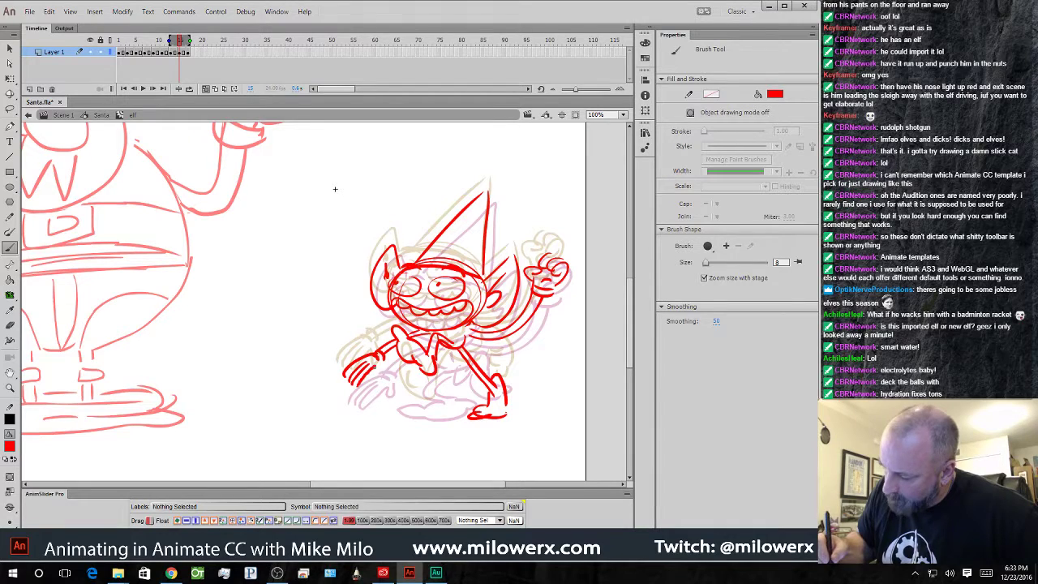
- Remove the extra frame at the end of the elf's run cycle and turn off onion skinning
click(188, 53)
key(shift+F5)
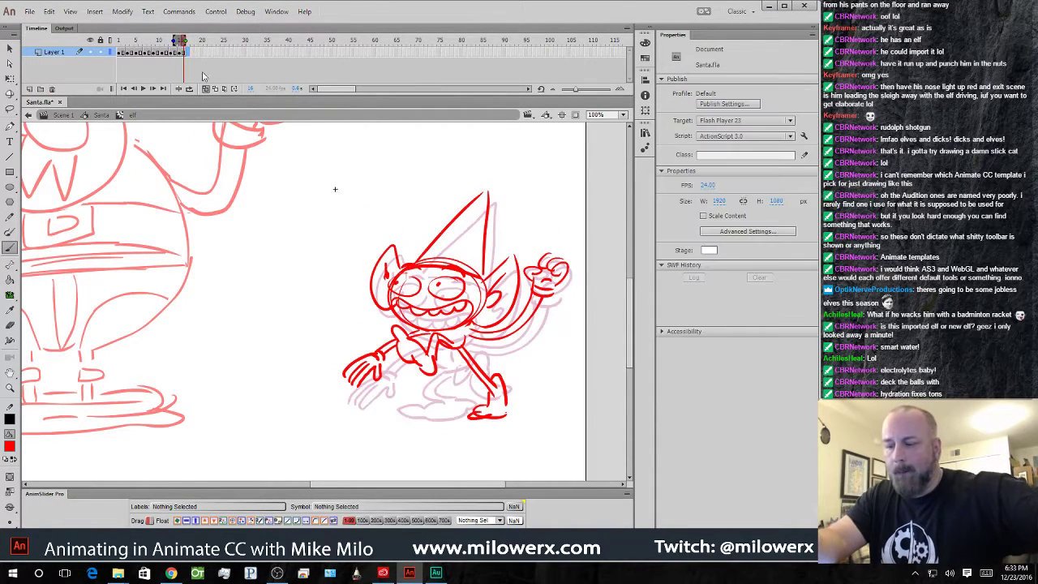
click(206, 88)
- Play back the elf's run cycle from frame 1 to check the motion
key(comma)
key(comma)
key(comma)
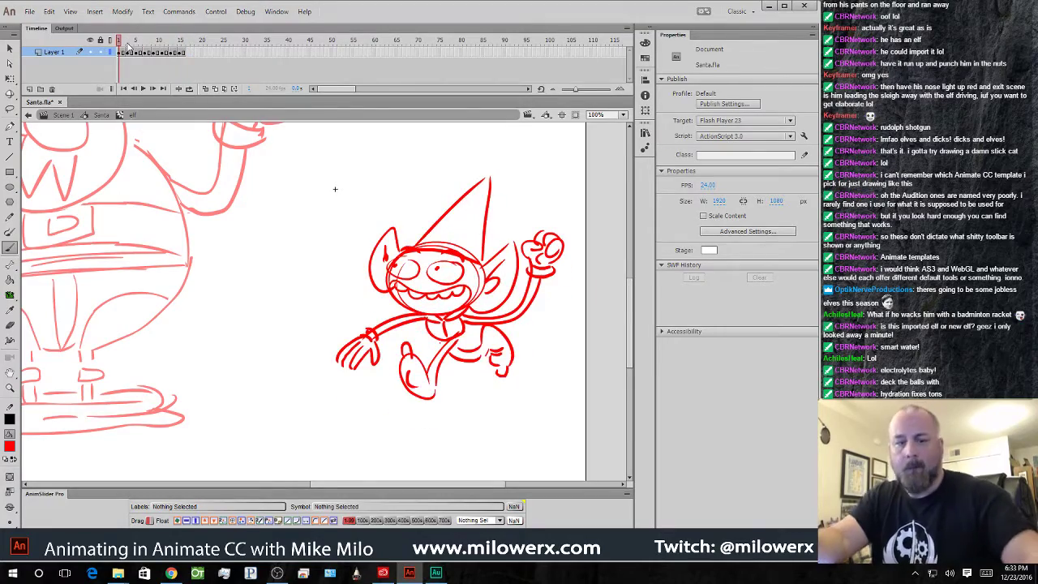
key(Return)
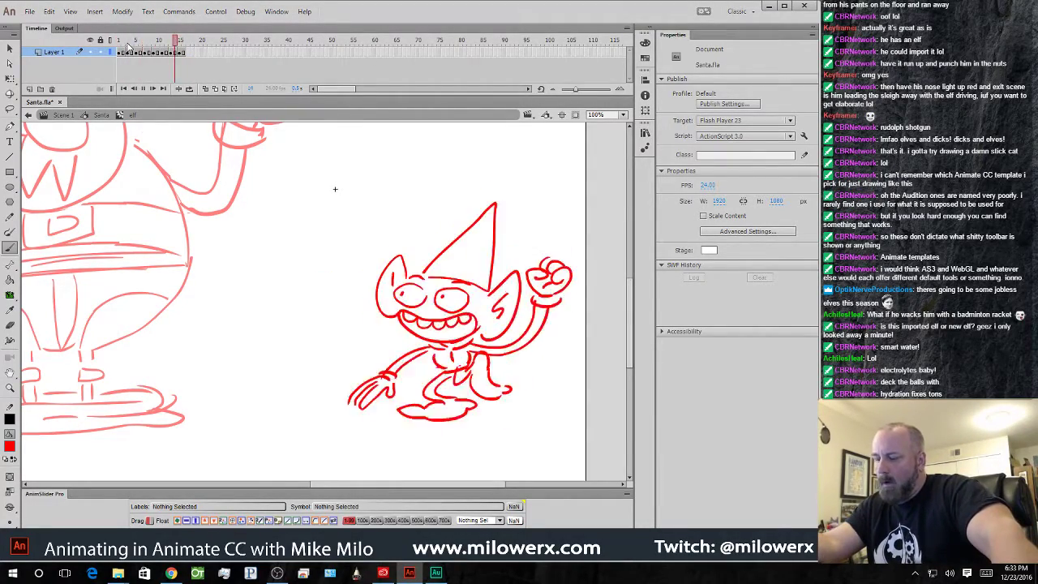
key(Return)
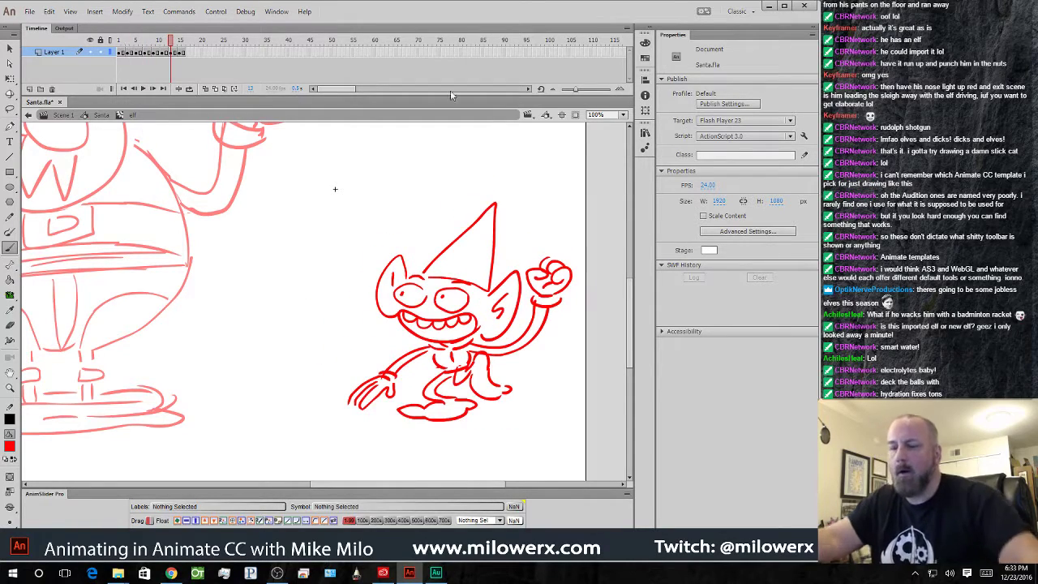
- Return to the Santa symbol and locate the selected elf instance's symbol in the Library
click(102, 115)
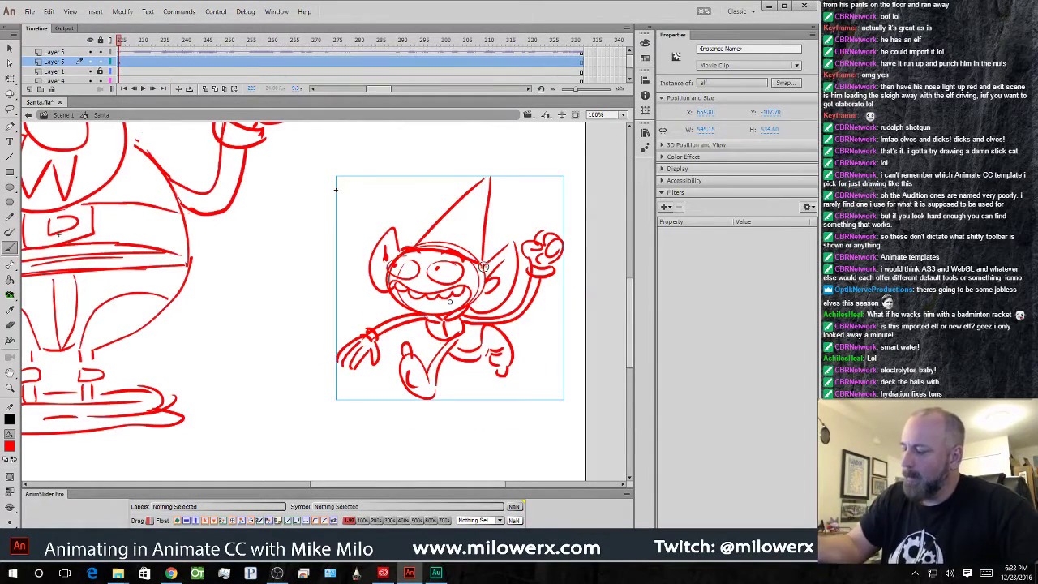
click(10, 78)
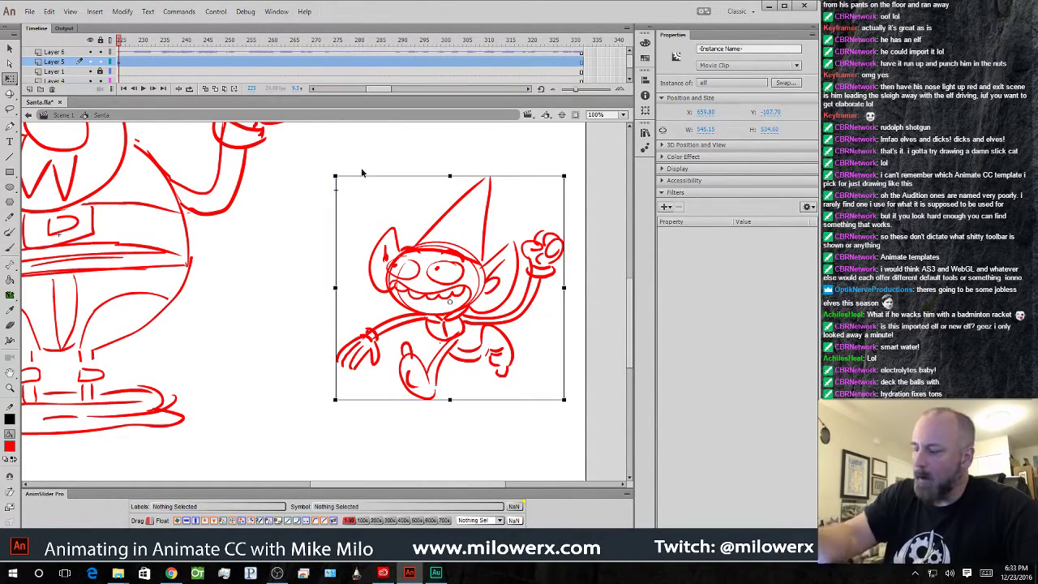
right_click(483, 256)
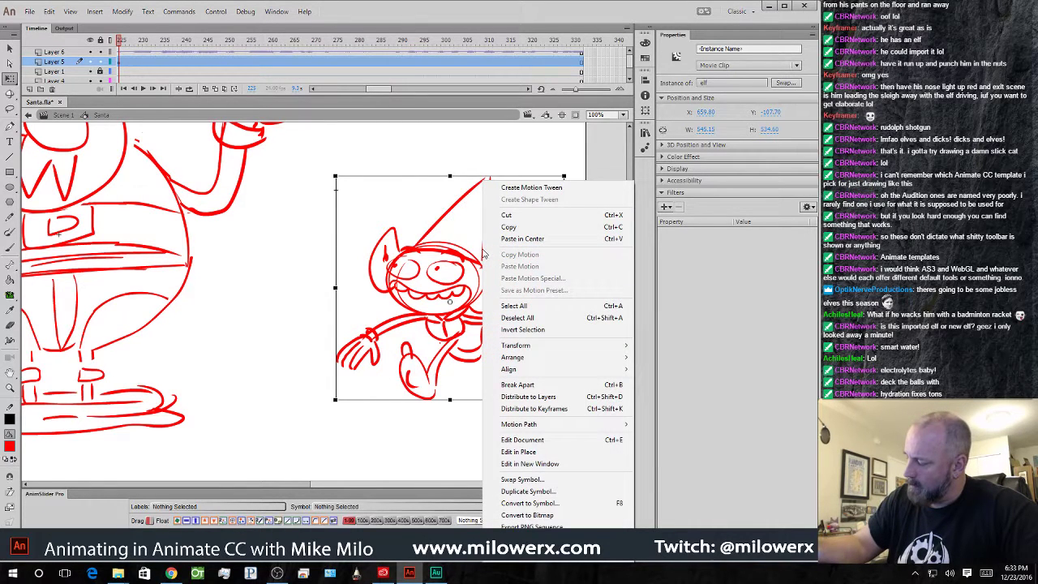
click(539, 557)
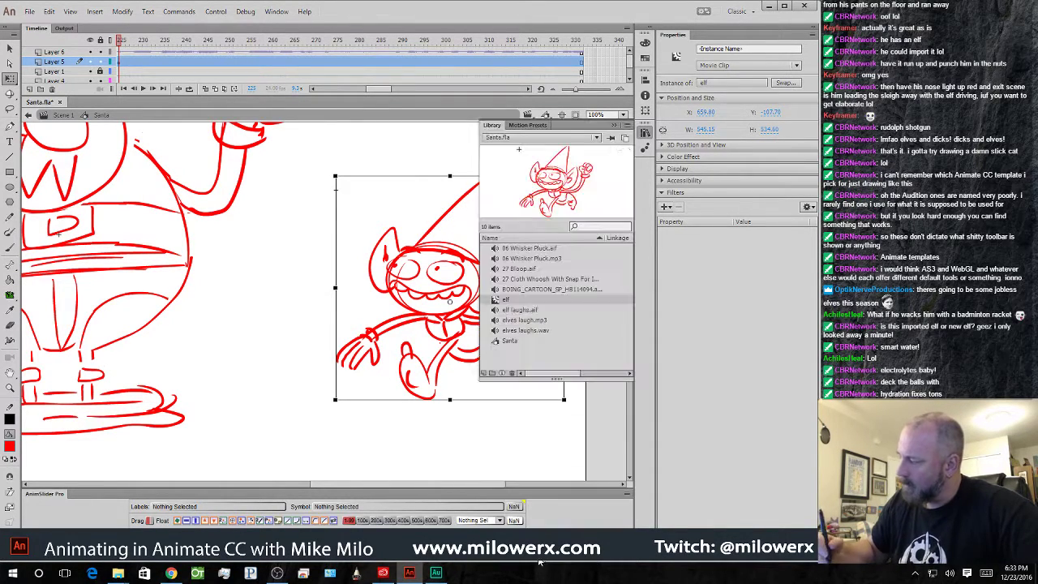
- Change the elf library symbol's type to Graphic in its symbol properties
right_click(501, 300)
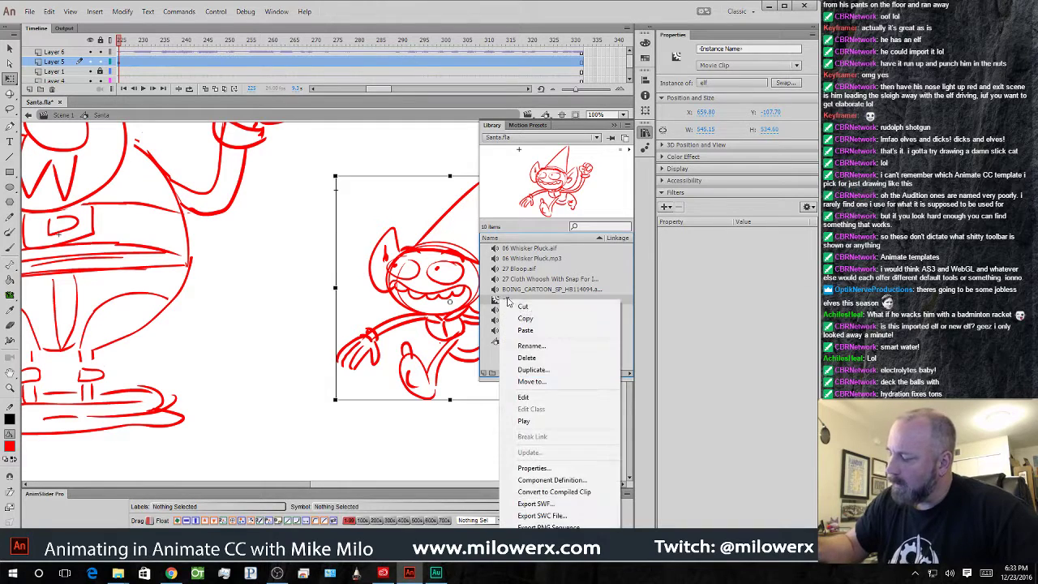
click(576, 470)
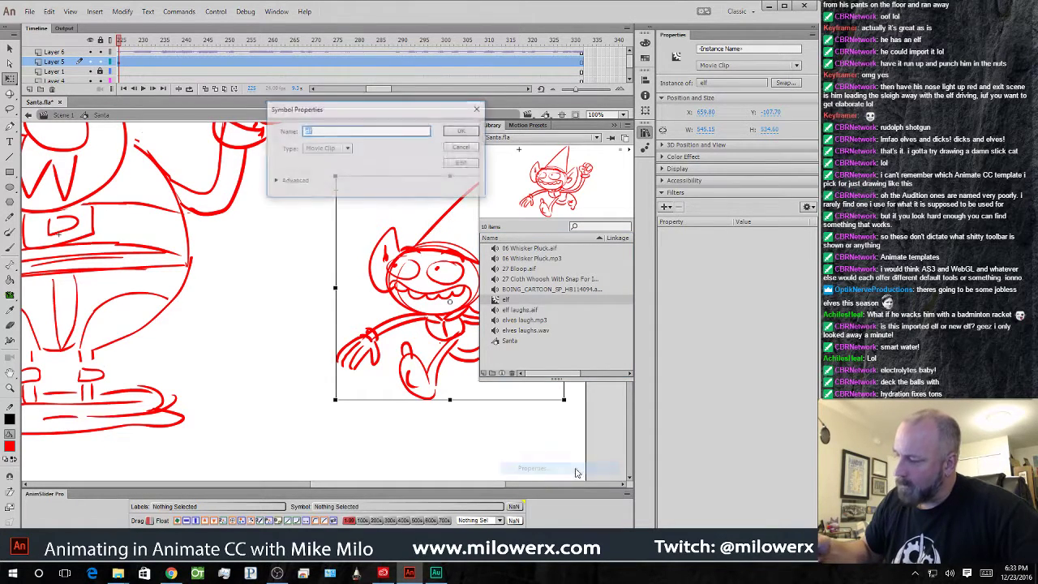
click(339, 148)
click(337, 183)
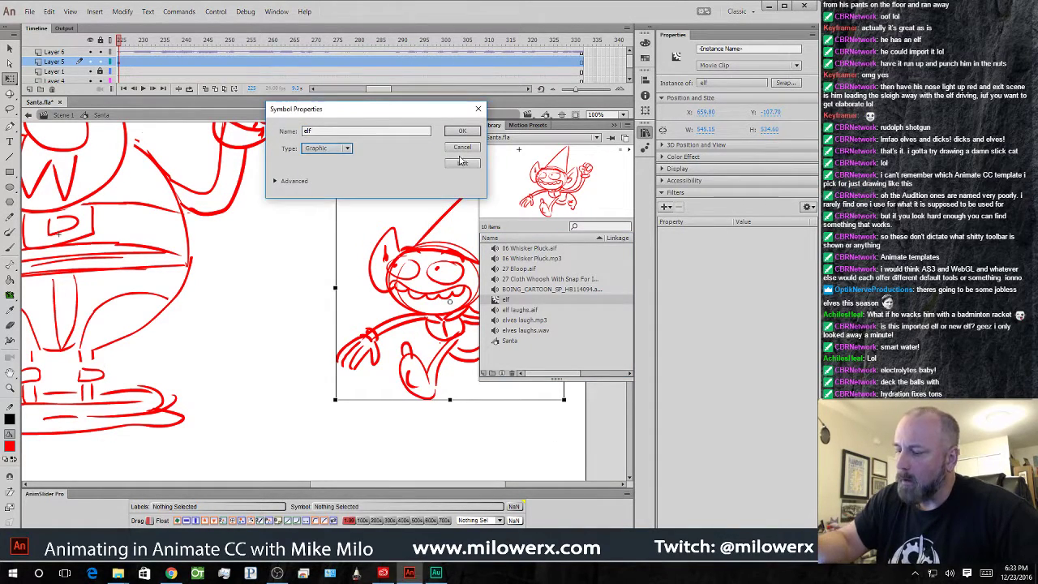
click(461, 130)
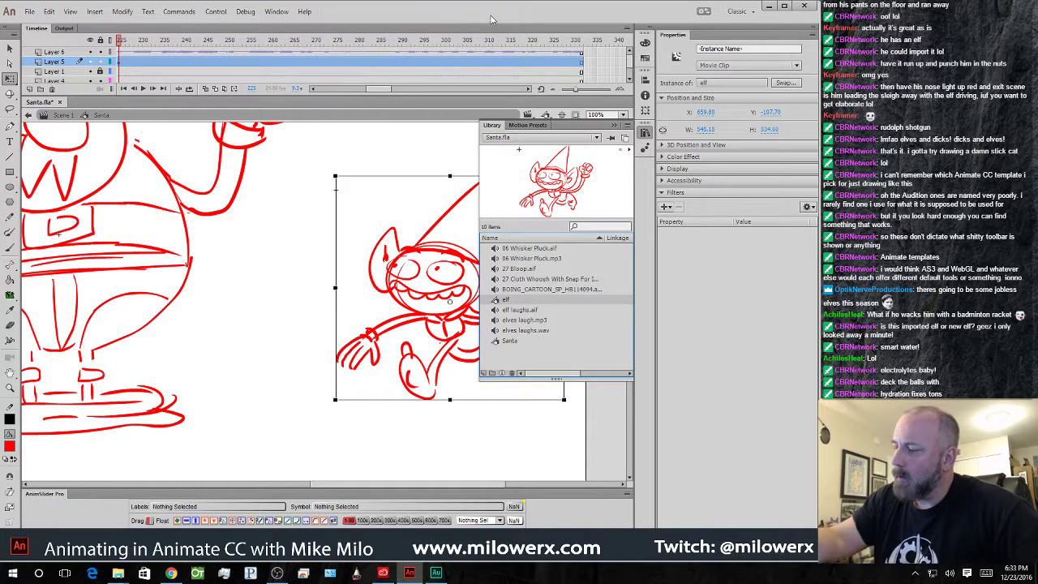
click(442, 425)
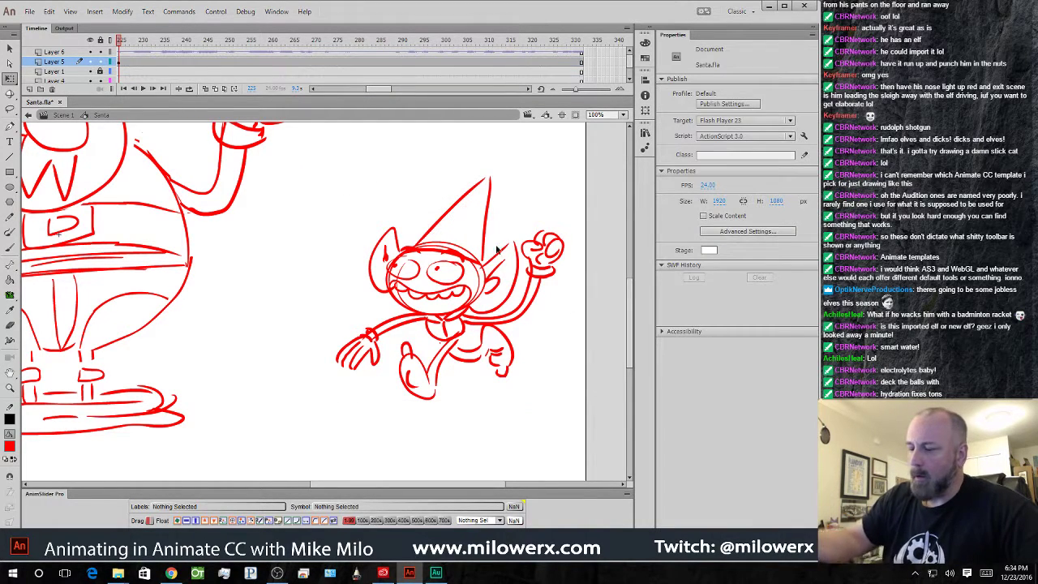
- Move the elf on Layer 5 just off the stage's right edge, to about X 1279, Y 5
click(118, 61)
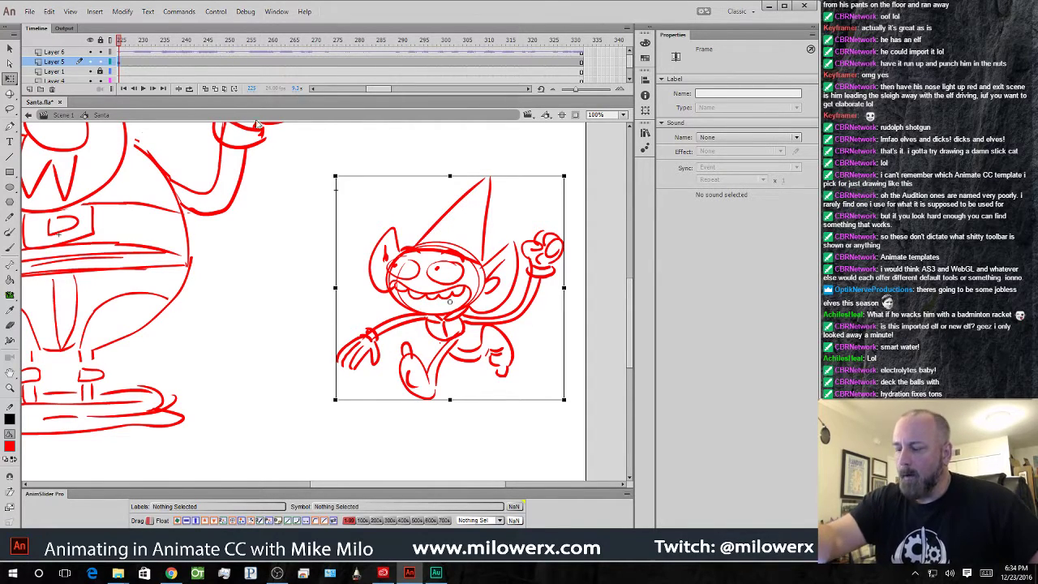
drag(401, 310, 604, 354)
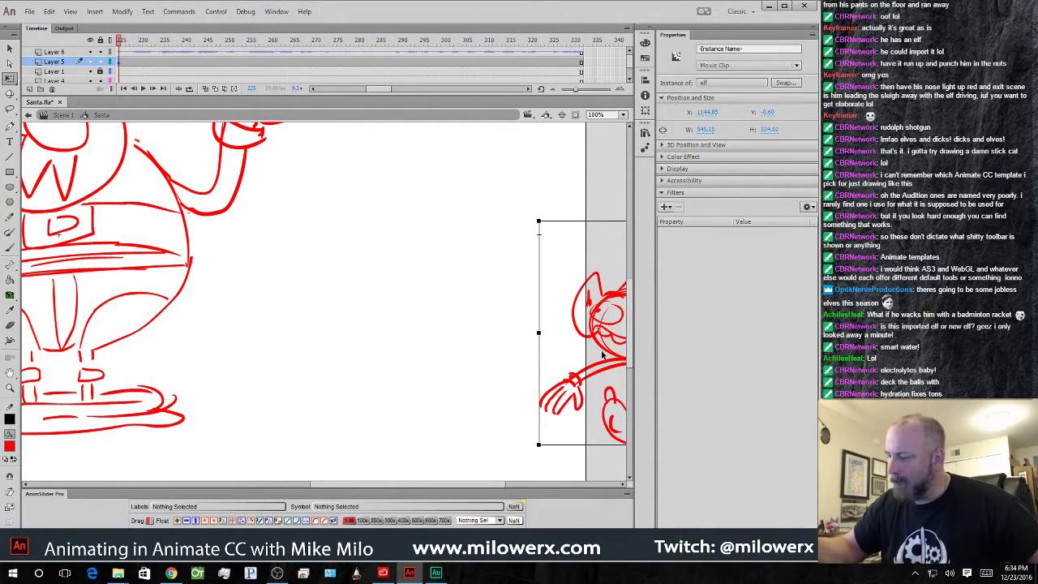
ctrl+shift+click(566, 357)
drag(490, 301, 518, 302)
- Add a keyframe at frame 247 on Layer 5 and create a classic tween for the elf from frame 225
mouse_move(120, 43)
mouse_down()
mouse_move(200, 47)
mouse_move(214, 64)
mouse_up()
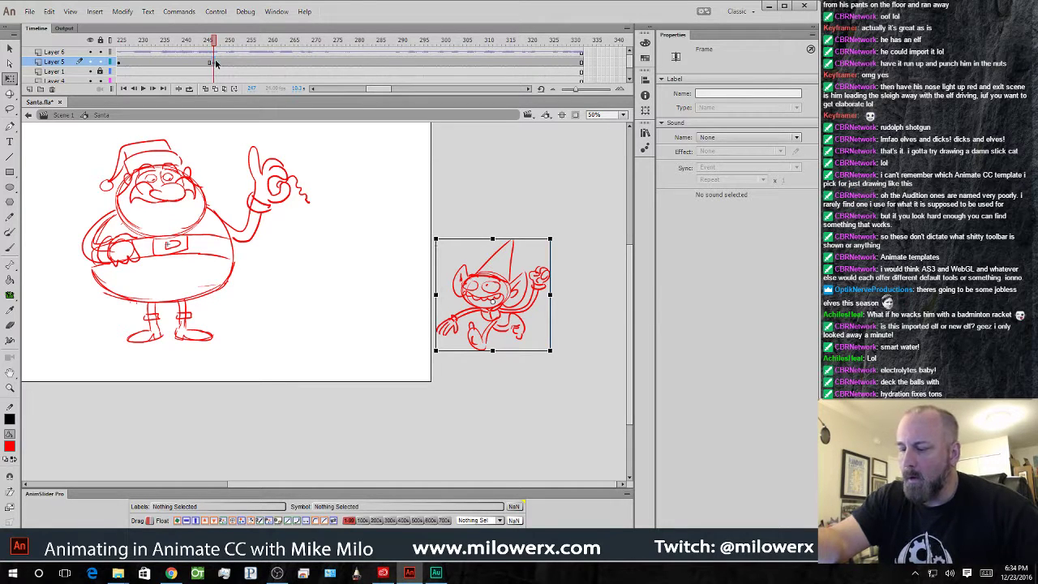
mouse_move(120, 62)
mouse_down()
mouse_move(217, 65)
mouse_move(208, 65)
mouse_up()
right_click(207, 64)
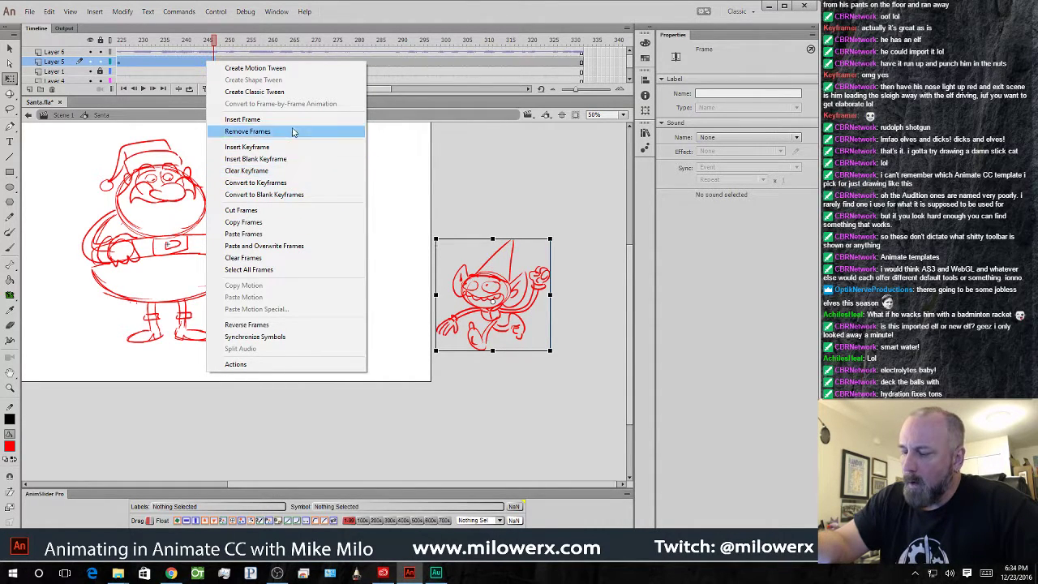
click(297, 94)
- Compare Santa's poses at frames 246 and 247 on Layer 3 and clear the keyframe at frame 247
drag(391, 91, 384, 91)
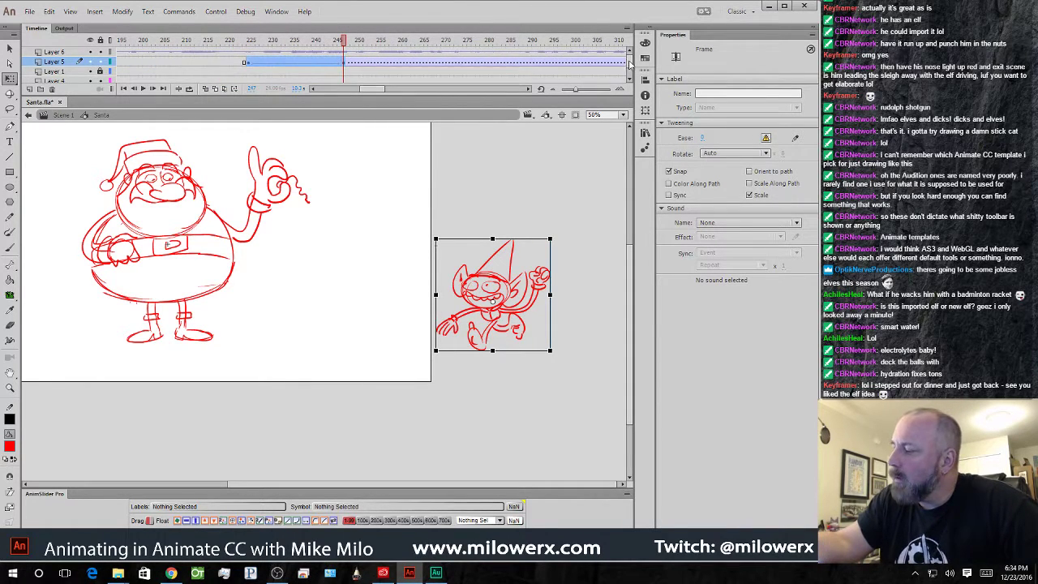
drag(629, 65, 629, 70)
click(344, 72)
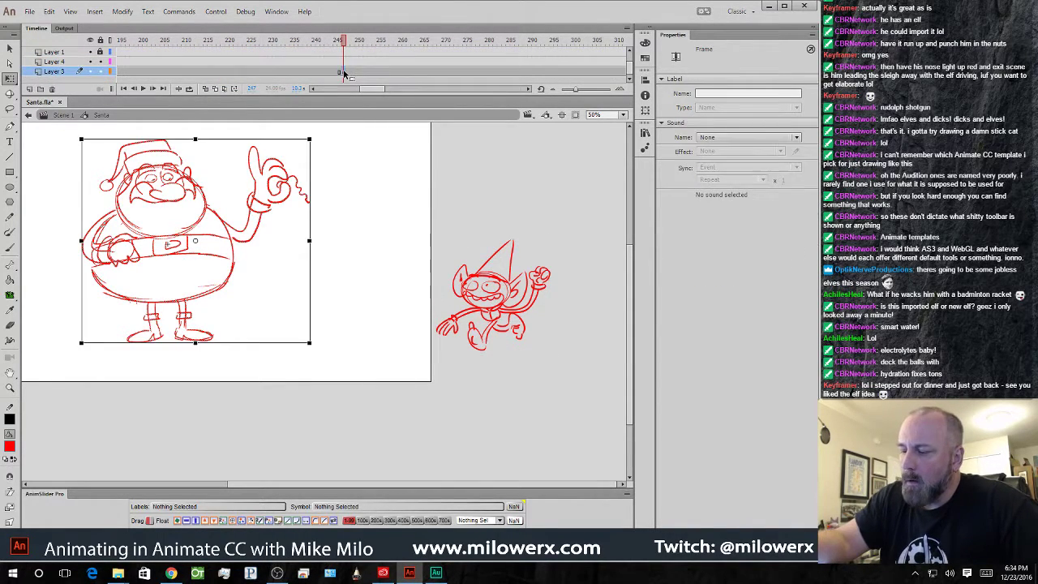
click(341, 75)
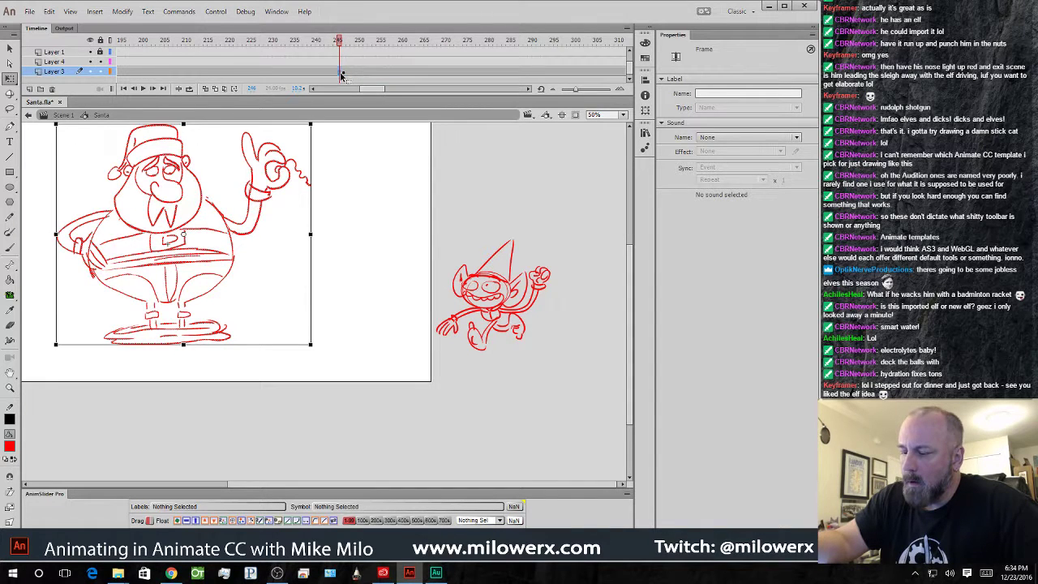
mouse_move(339, 41)
mouse_down()
mouse_move(314, 52)
mouse_move(370, 67)
mouse_move(326, 73)
mouse_move(345, 75)
mouse_up()
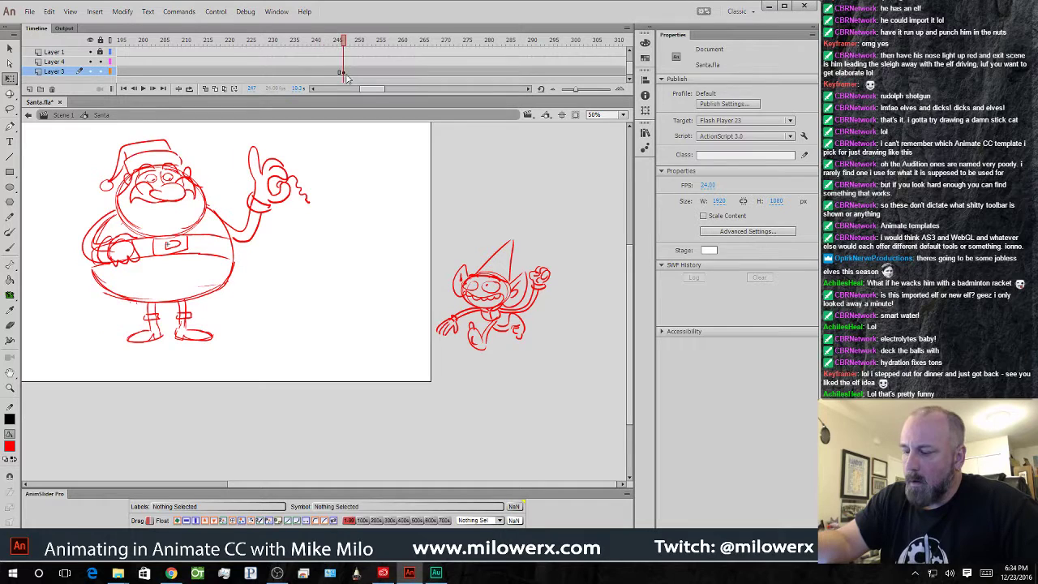
click(343, 72)
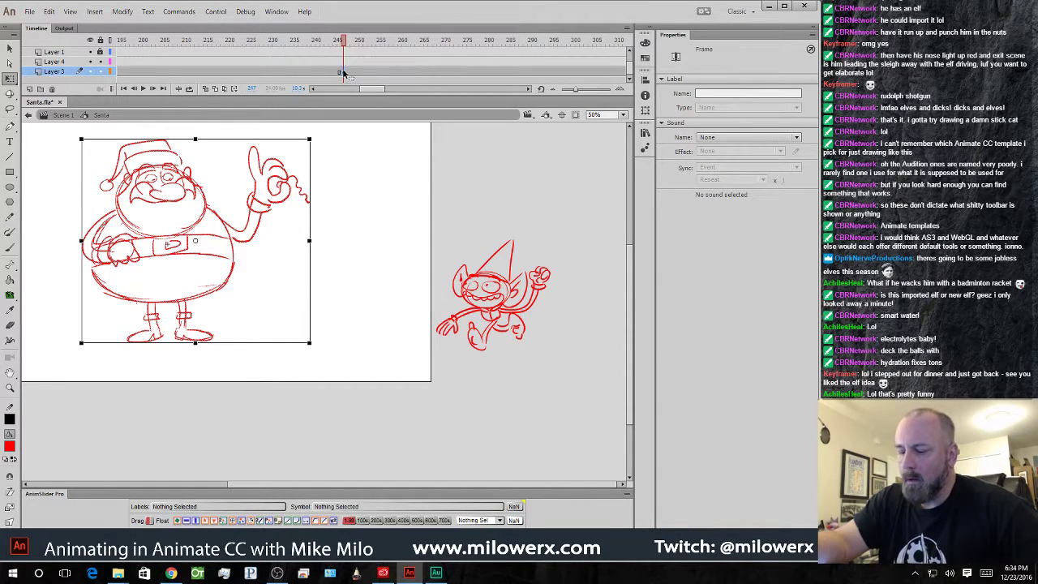
right_click(343, 71)
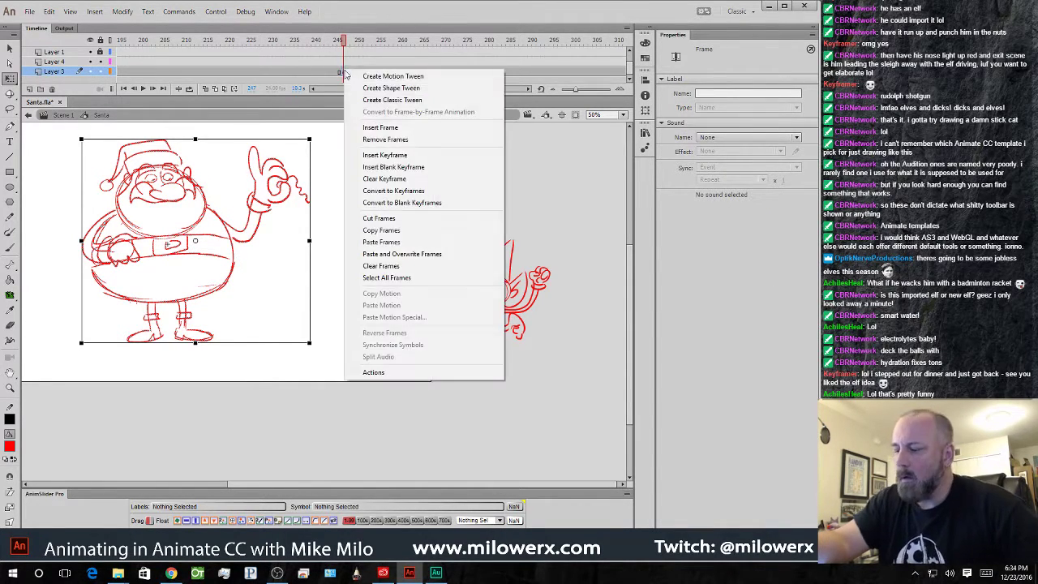
click(423, 181)
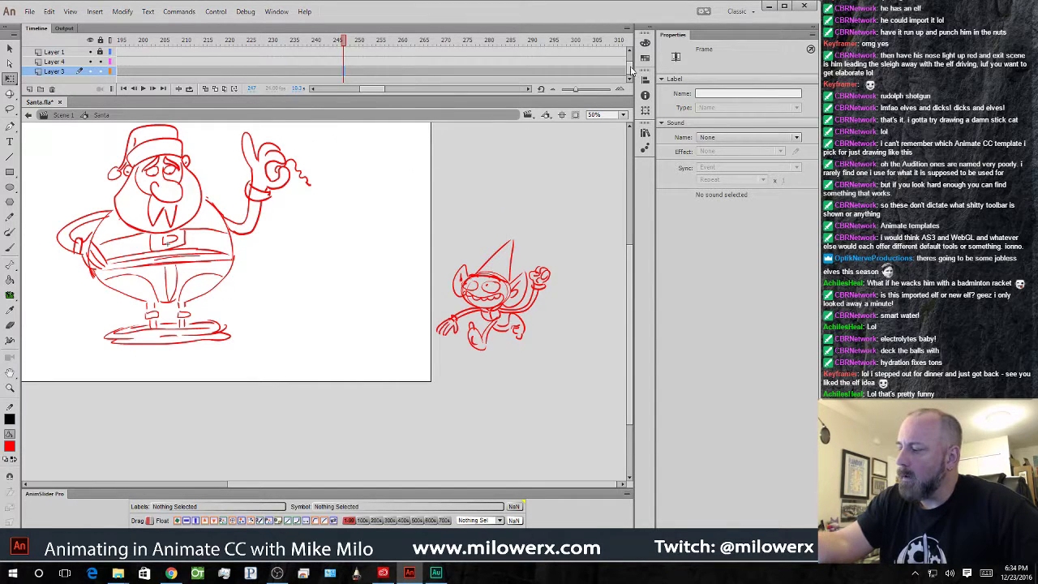
- Move the elf at frame 247 on Layer 5 onto the stage beside Santa
scroll(633, 72, up, 1)
click(605, 64)
click(344, 64)
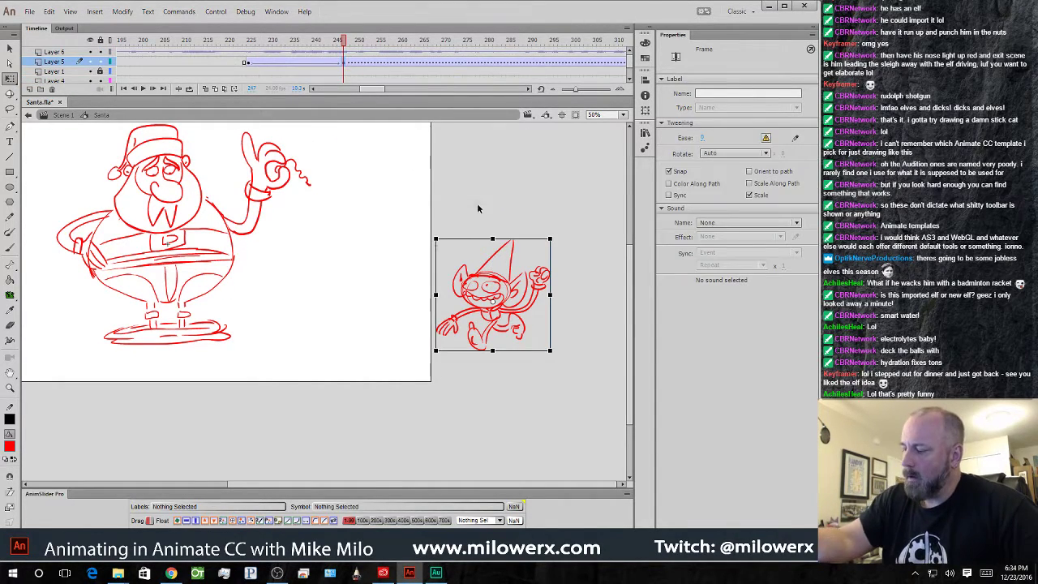
drag(511, 277, 316, 273)
- Check the elf's symbol settings at frame 225 on Layer 5
drag(344, 43, 270, 51)
click(249, 63)
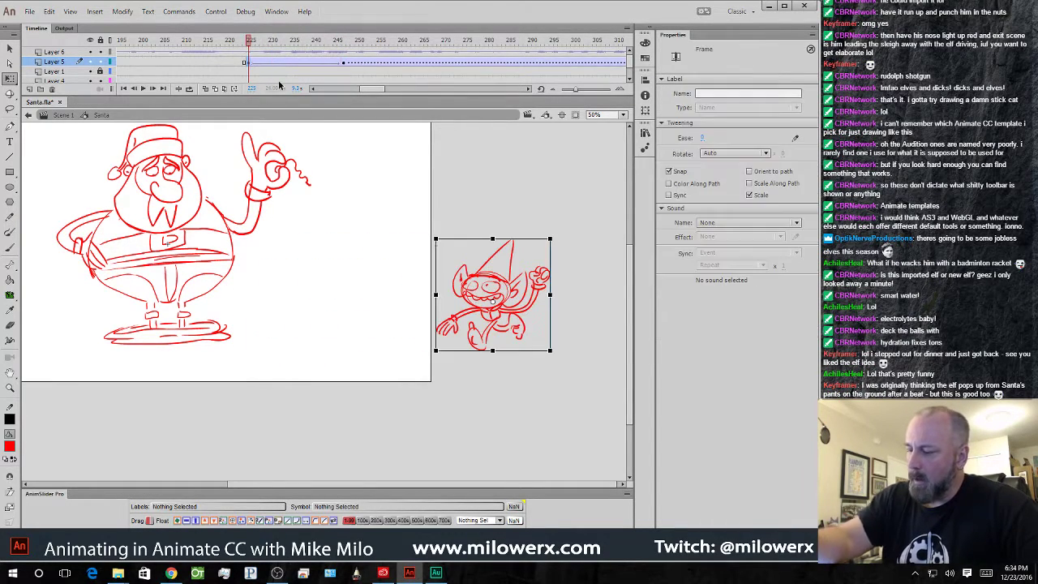
click(513, 284)
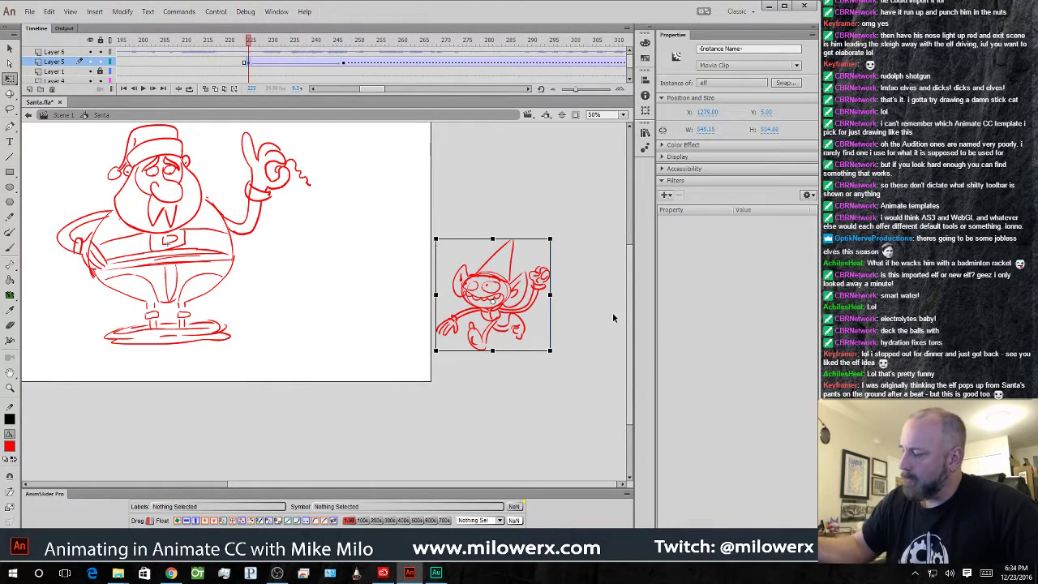
click(500, 520)
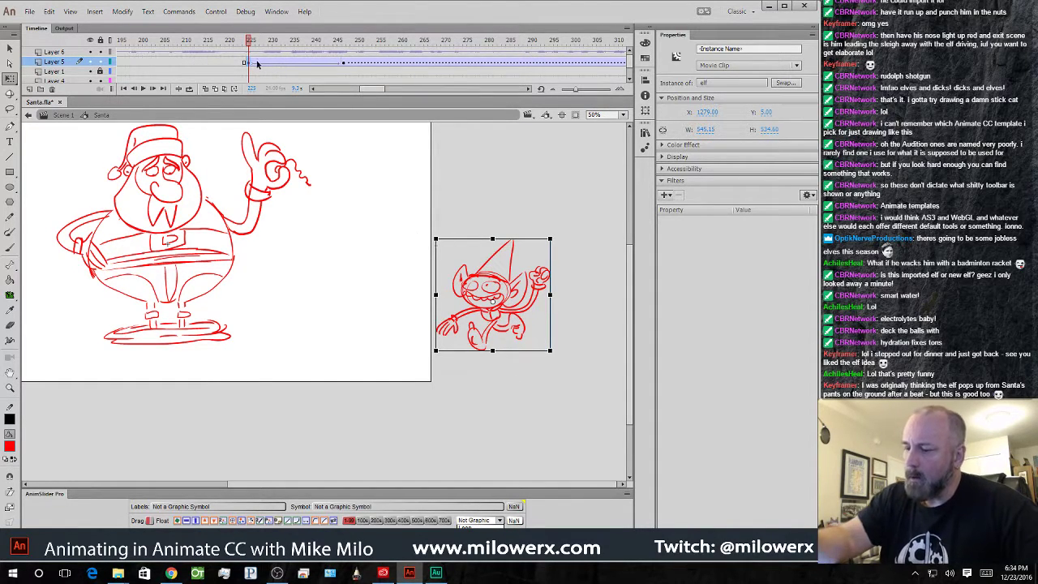
- Delete the elf from frame 247 on Layer 5 and clear that keyframe
click(344, 62)
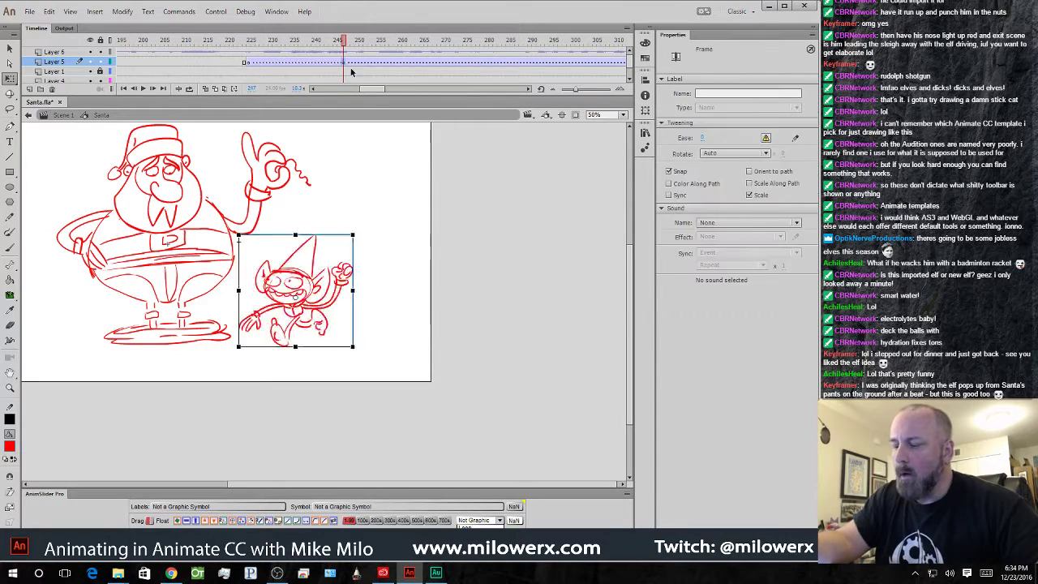
key(Delete)
right_click(343, 63)
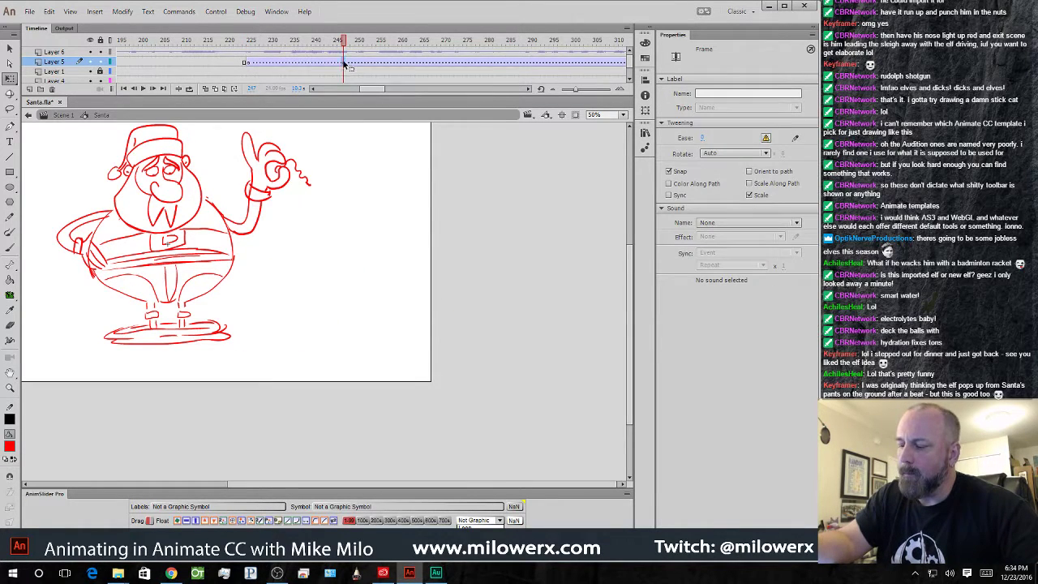
click(420, 172)
- Add the elf from the library to frame 225 on Layer 5 and tween it to a keyframe beside Santa at frame 256
click(250, 63)
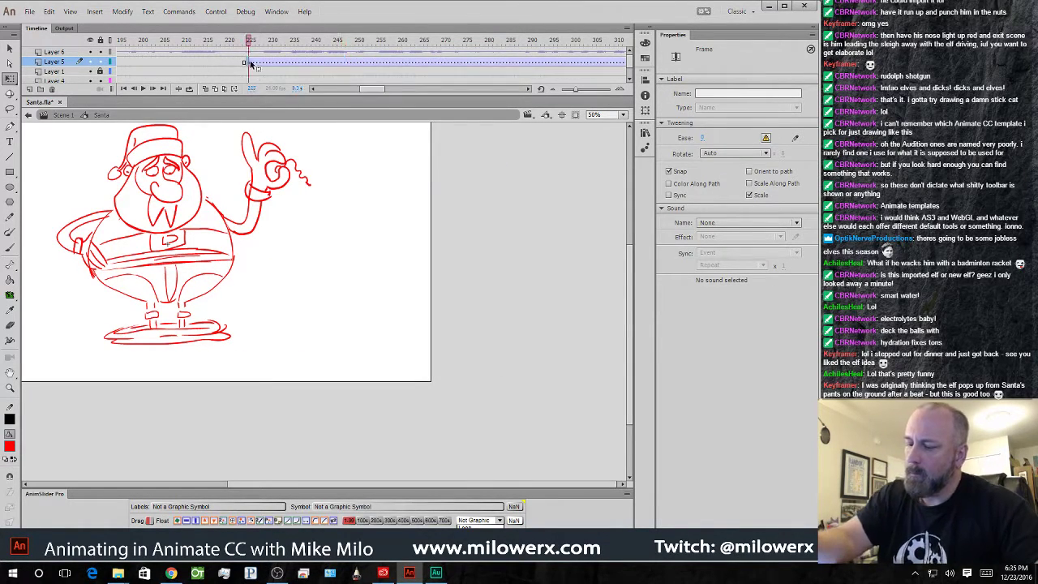
click(645, 132)
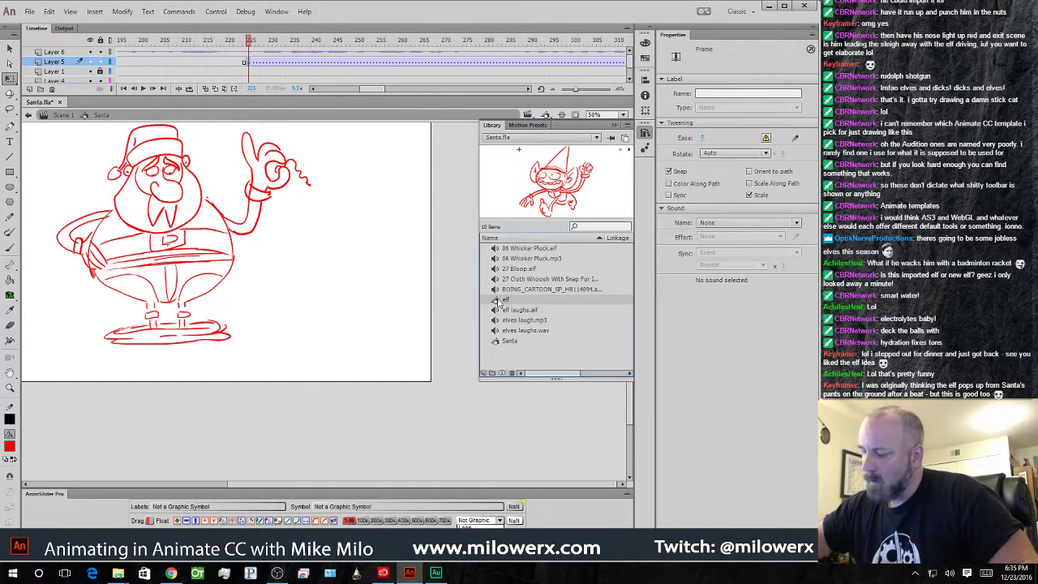
drag(505, 299, 317, 274)
click(383, 63)
drag(385, 49, 223, 55)
key(Return)
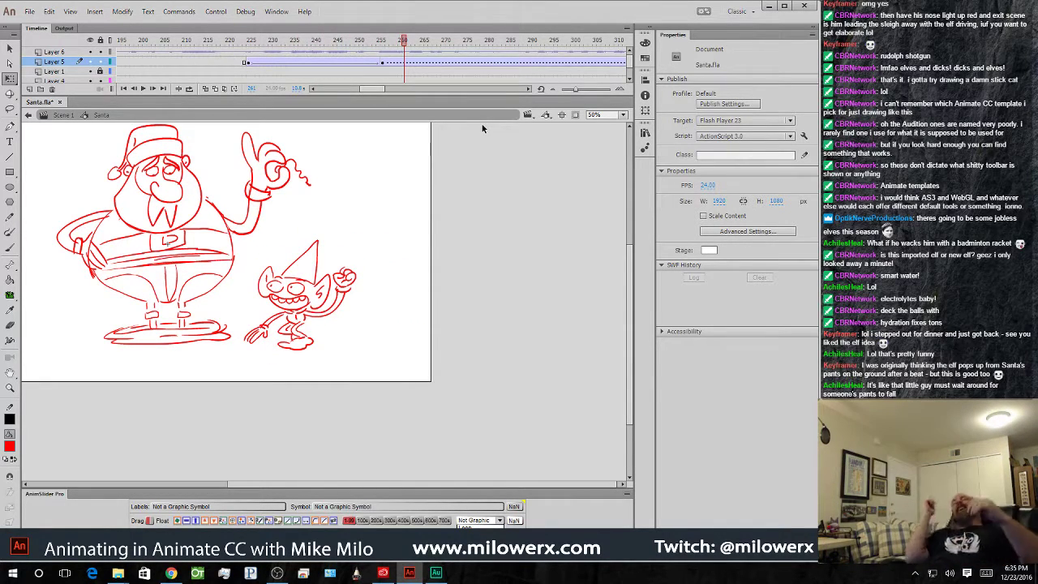
- End the elf's run on Layer 5 with a blank keyframe at frame 257, and add a new layer with a blank keyframe there
click(389, 63)
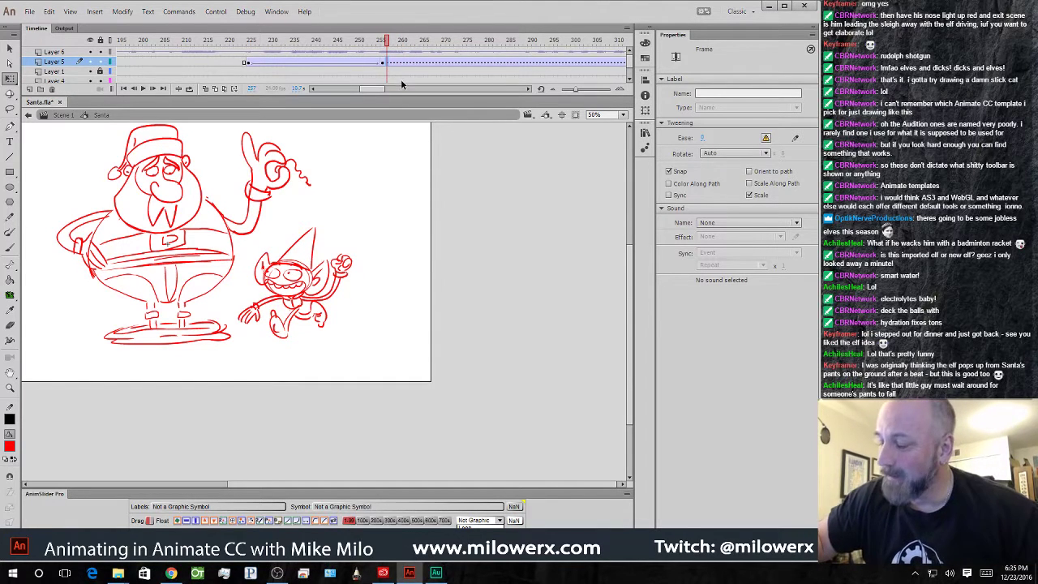
click(391, 62)
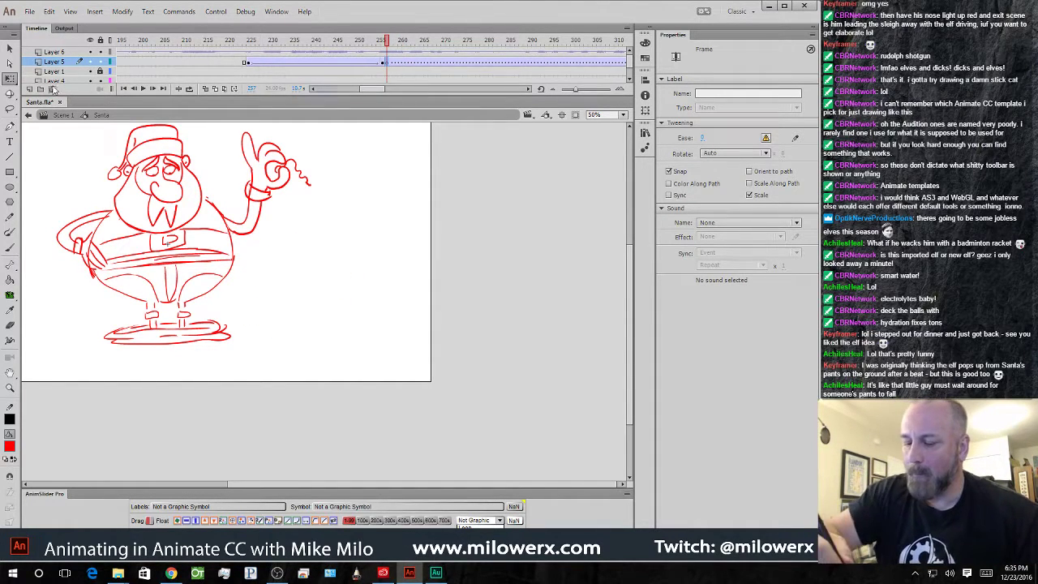
click(31, 90)
click(387, 62)
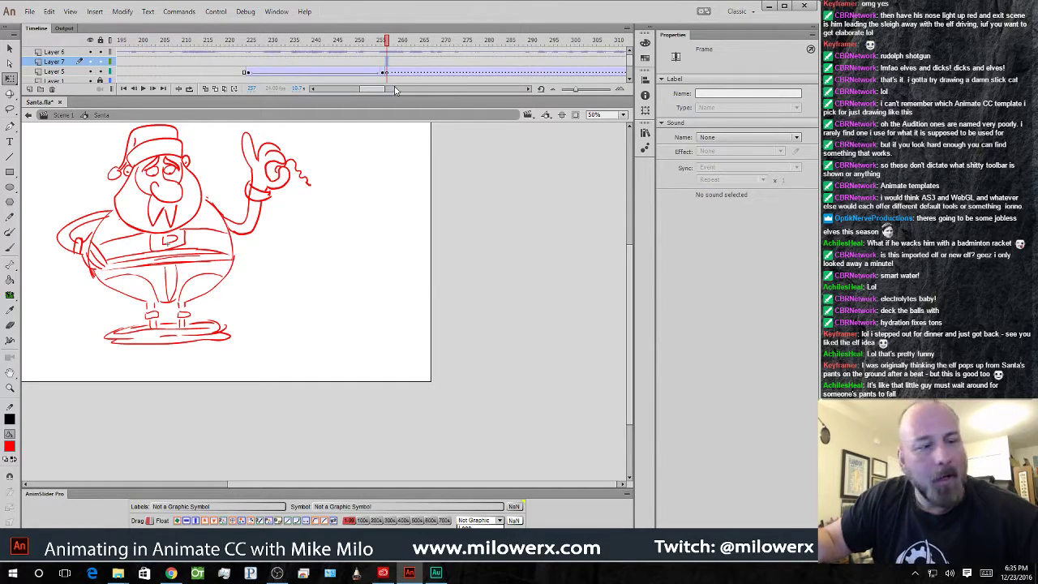
- Turn on onion skinning and nudge the elf at frame 256 on Layer 5 closer to Santa
click(204, 88)
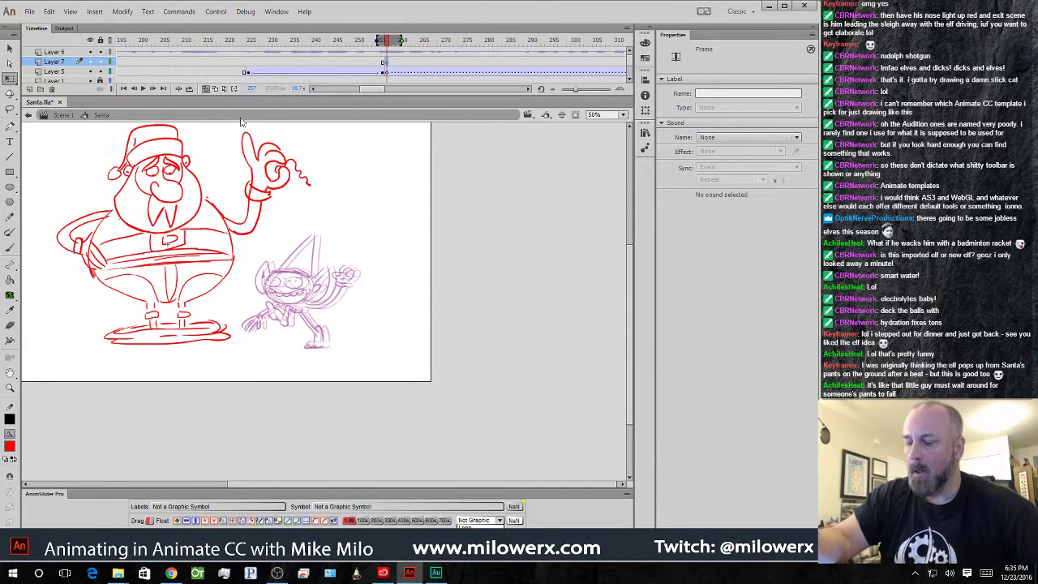
ctrl+click(330, 288)
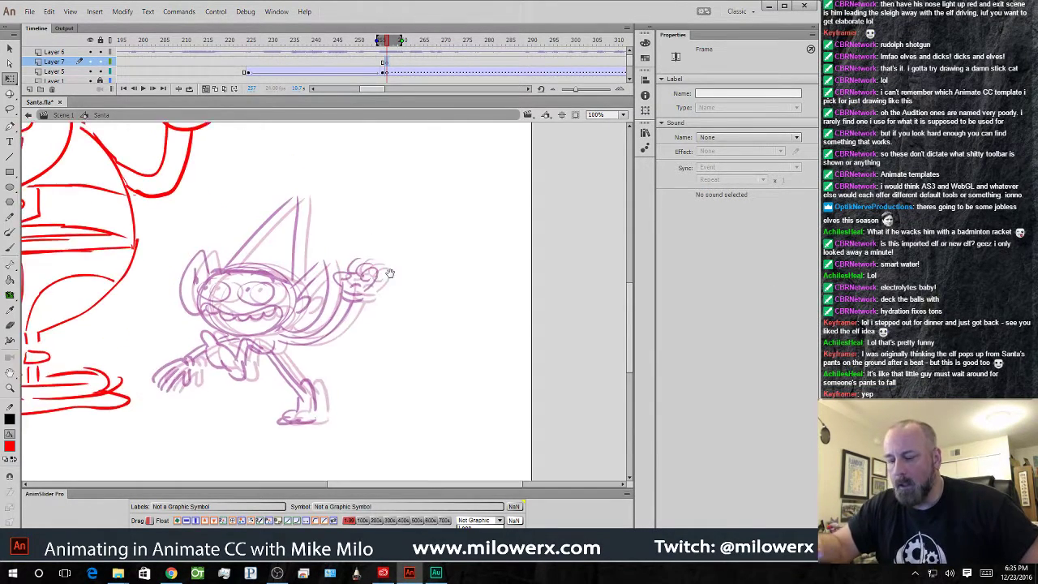
drag(376, 280, 503, 283)
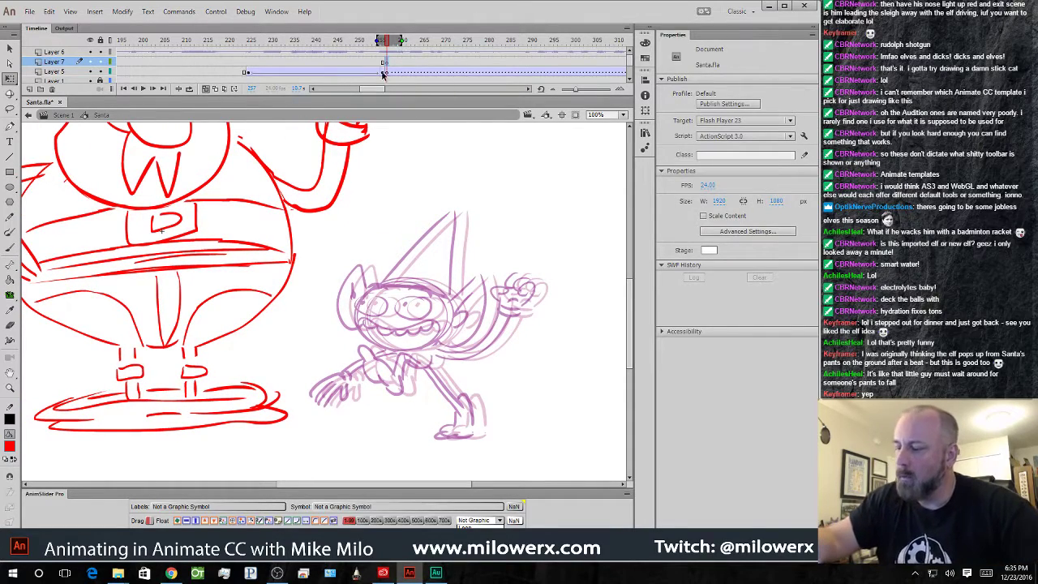
click(386, 72)
key(shift+Left)
key(shift+Left)
key(shift+Left)
key(shift+Left)
key(shift+Left)
key(shift+Left)
key(shift+Left)
key(shift+Left)
key(shift+Left)
key(shift+Left)
key(shift+Left)
key(shift+Left)
key(shift+Left)
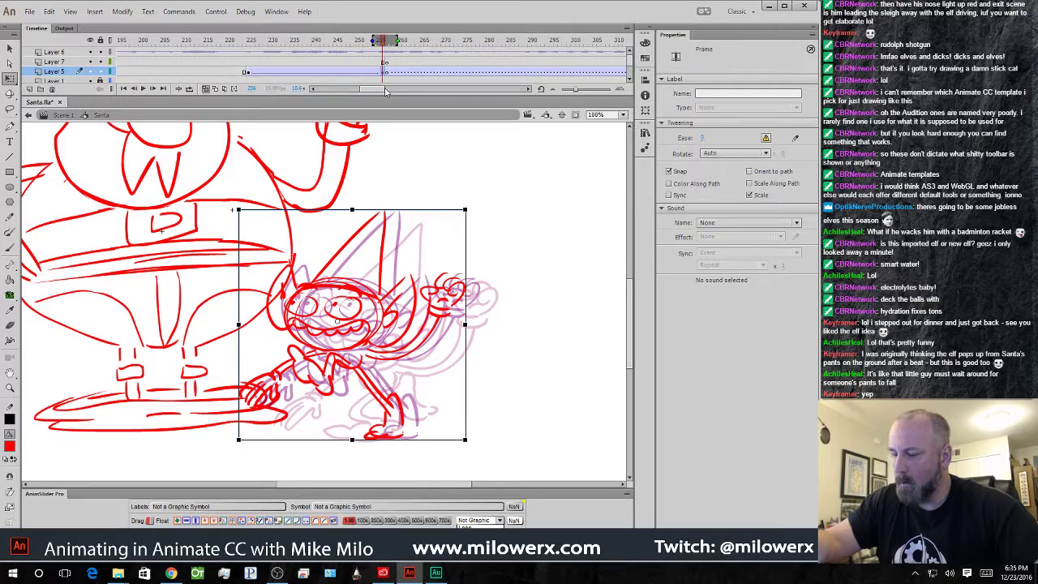
- Try a rough brush sketch of the elf punching Santa below the belt at frame 257 on Layer 7
click(385, 62)
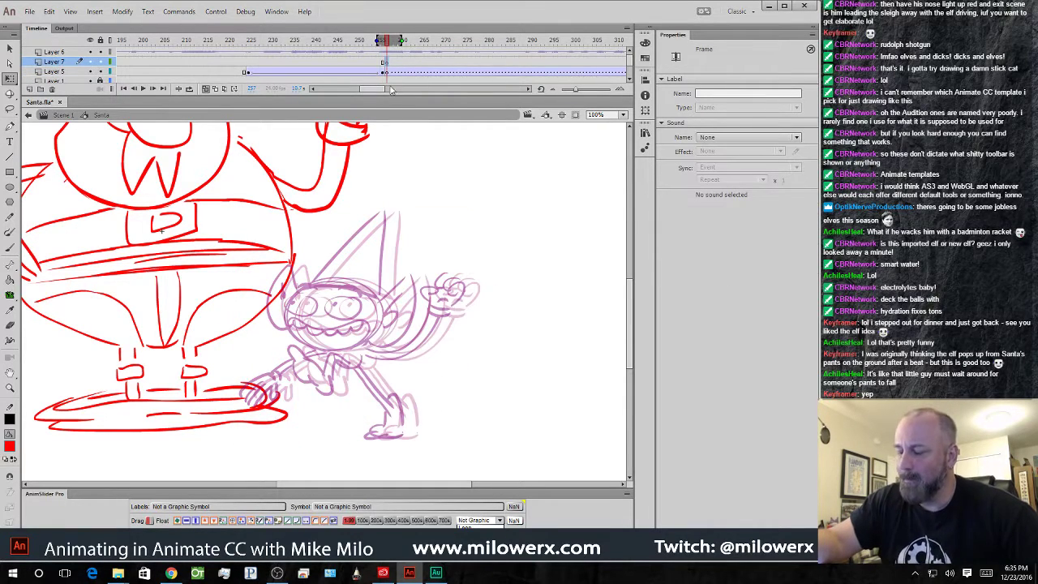
click(10, 247)
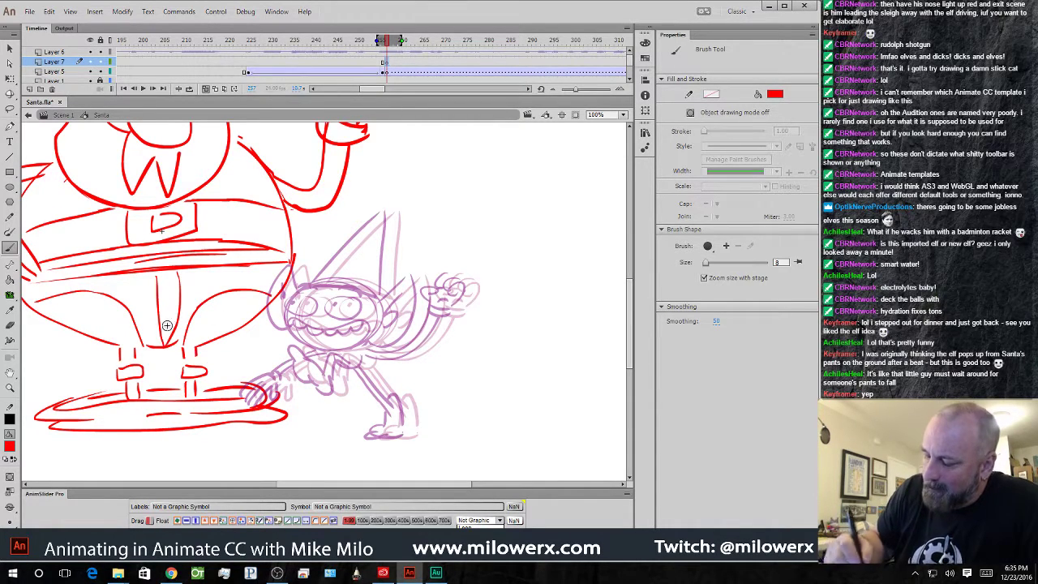
mouse_move(166, 312)
mouse_down()
mouse_move(188, 302)
mouse_move(172, 342)
mouse_move(166, 307)
mouse_move(322, 324)
mouse_move(285, 362)
mouse_move(274, 397)
mouse_up()
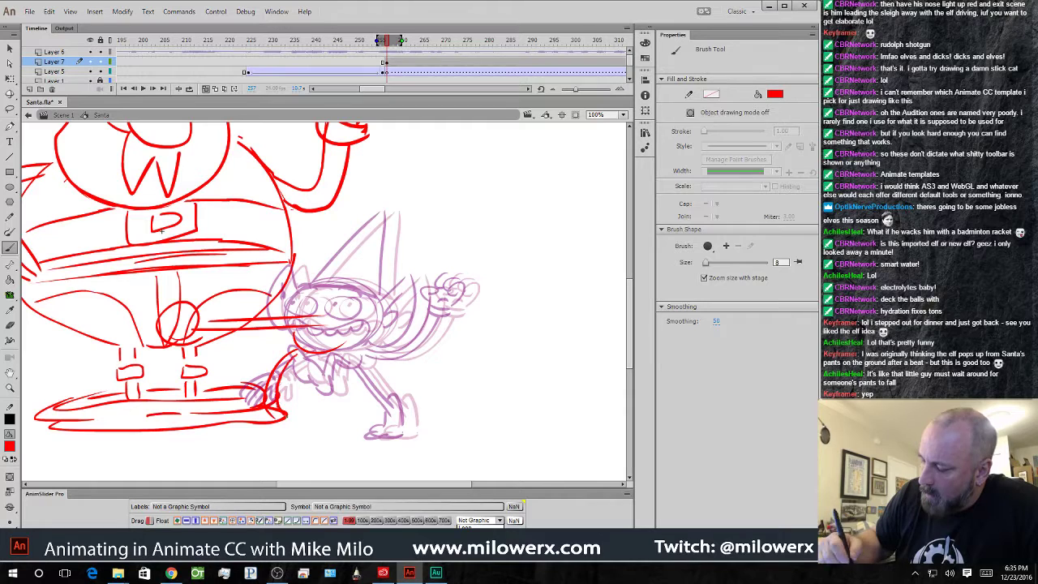
mouse_move(350, 355)
mouse_down()
mouse_move(370, 422)
mouse_move(437, 436)
mouse_up()
mouse_move(268, 411)
mouse_down()
mouse_move(246, 425)
mouse_move(287, 434)
mouse_move(306, 418)
mouse_up()
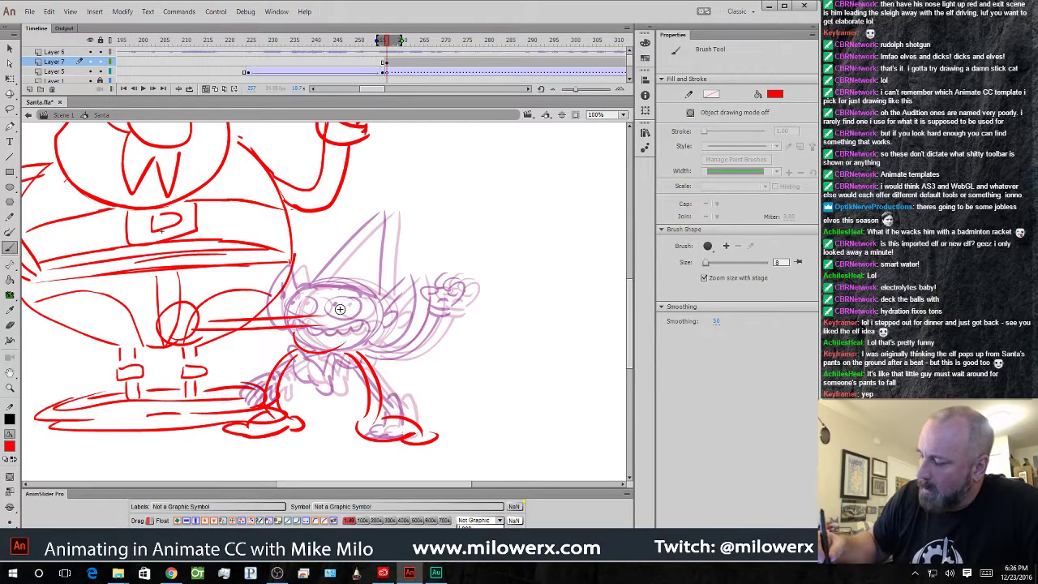
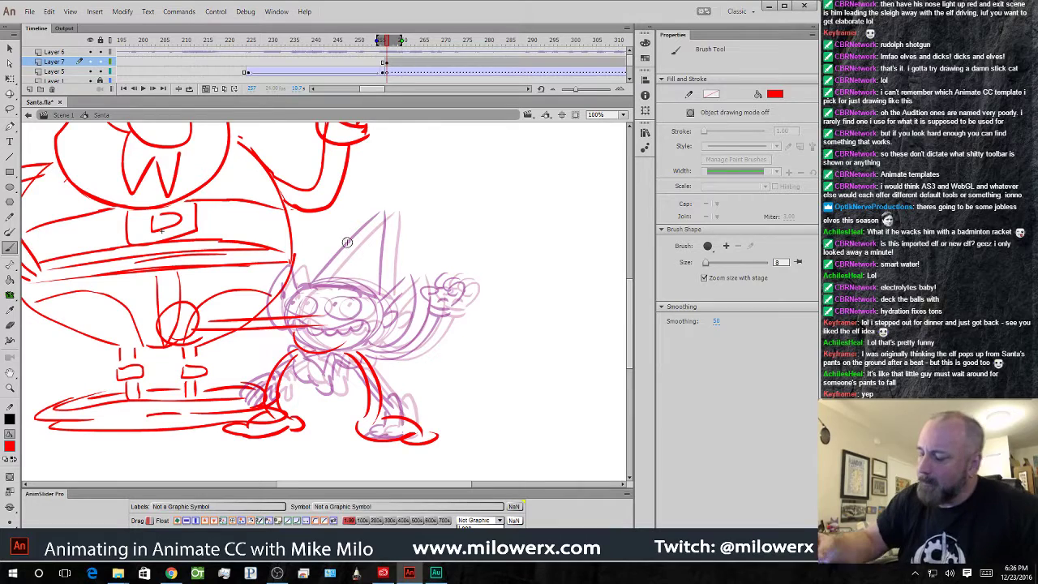
mouse_move(331, 244)
mouse_down()
mouse_move(269, 271)
mouse_move(354, 266)
mouse_move(356, 257)
mouse_move(323, 312)
mouse_up()
drag(329, 317, 344, 346)
- Check the rough punch sketch without onion skinning and delete it from frame 257 on Layer 7
click(208, 90)
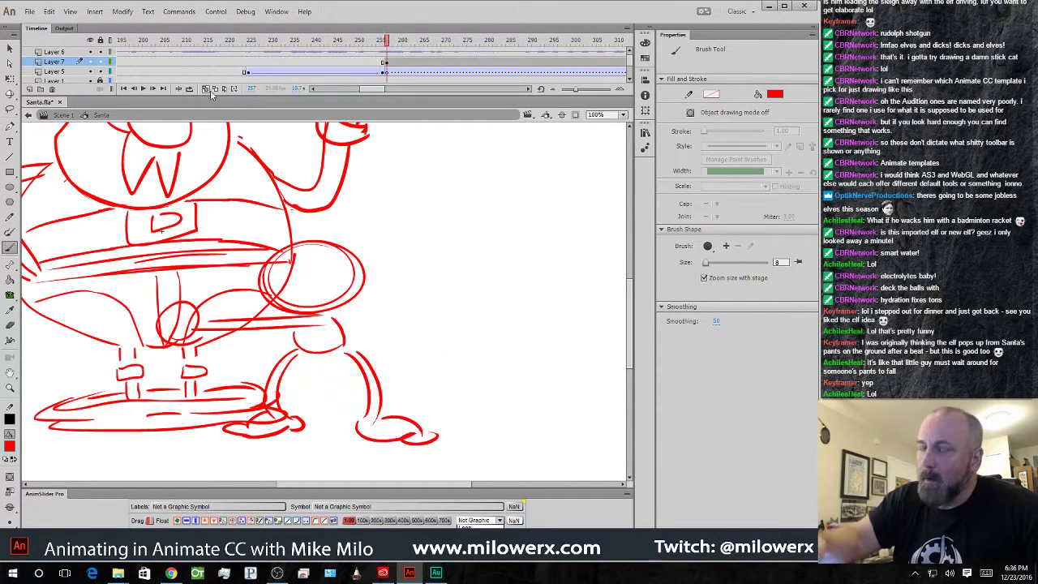
mouse_move(392, 46)
mouse_down()
mouse_move(351, 49)
mouse_move(421, 56)
mouse_move(391, 67)
mouse_move(343, 50)
mouse_move(418, 65)
mouse_move(419, 88)
mouse_move(209, 88)
mouse_move(413, 95)
mouse_move(393, 76)
mouse_up()
click(387, 62)
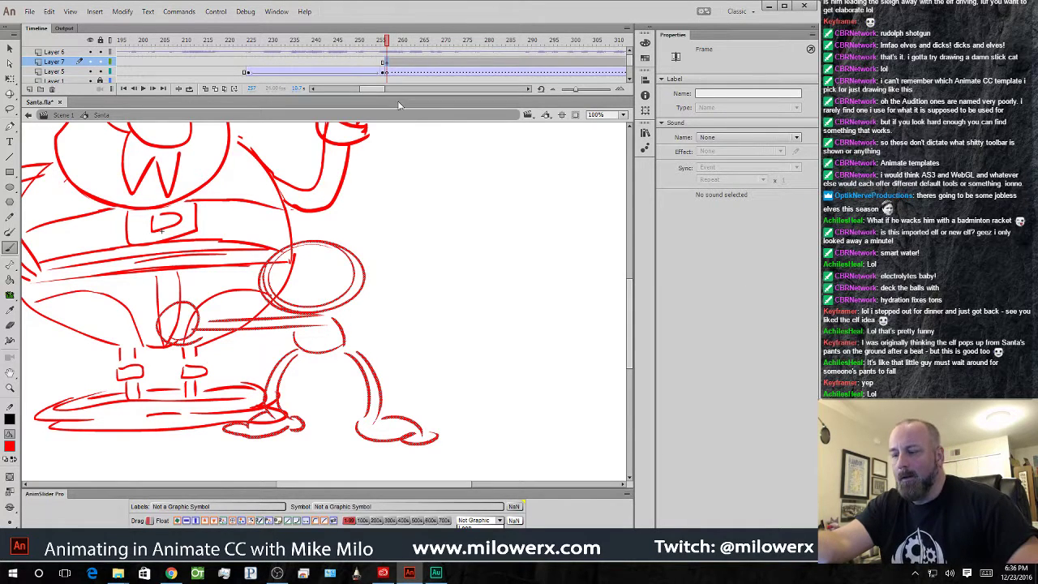
key(Delete)
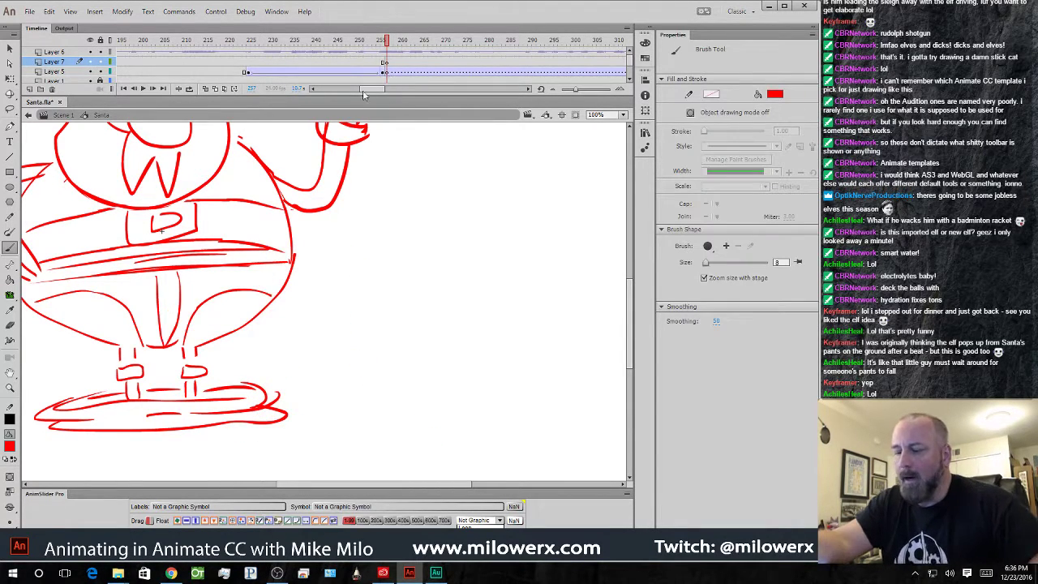
- Redraw the elf's head, outstretched punching arm and fist with impact lines at Santa's crotch at frame 257 on Layer 7, using onion skinning
click(206, 89)
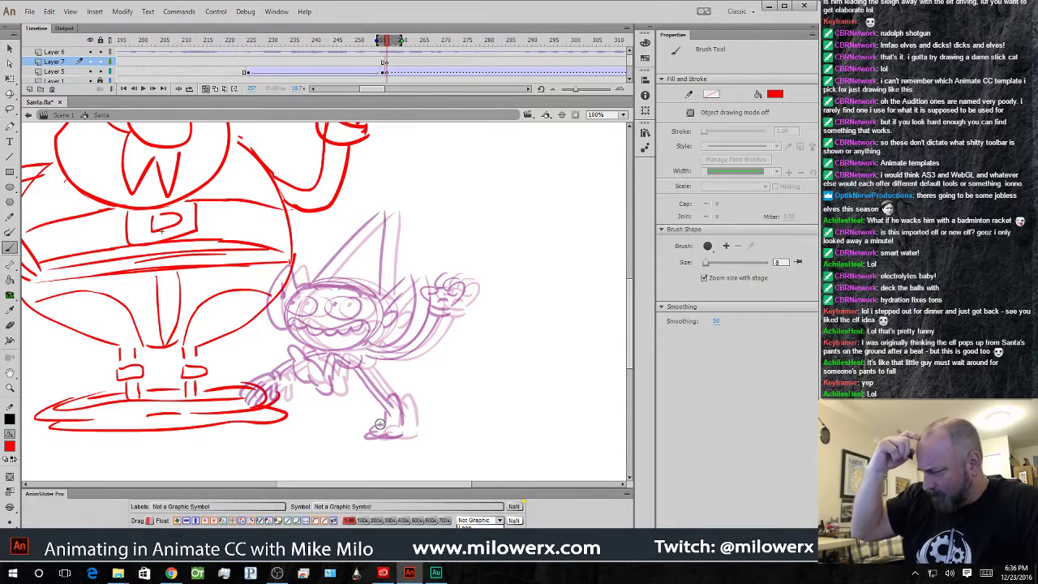
mouse_move(284, 302)
mouse_down()
mouse_move(366, 308)
mouse_move(280, 315)
mouse_move(292, 331)
mouse_up()
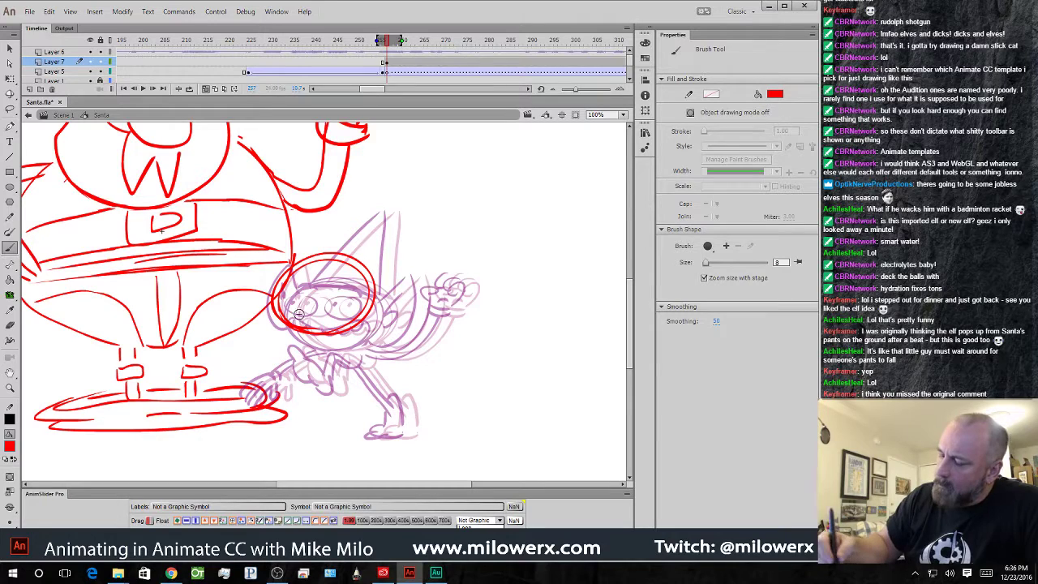
key(ctrl+z)
mouse_move(337, 267)
mouse_down()
mouse_move(252, 280)
mouse_move(324, 248)
mouse_move(249, 293)
mouse_move(166, 297)
mouse_move(251, 304)
mouse_move(150, 270)
mouse_move(156, 332)
mouse_up()
drag(165, 274, 178, 244)
drag(171, 293, 168, 322)
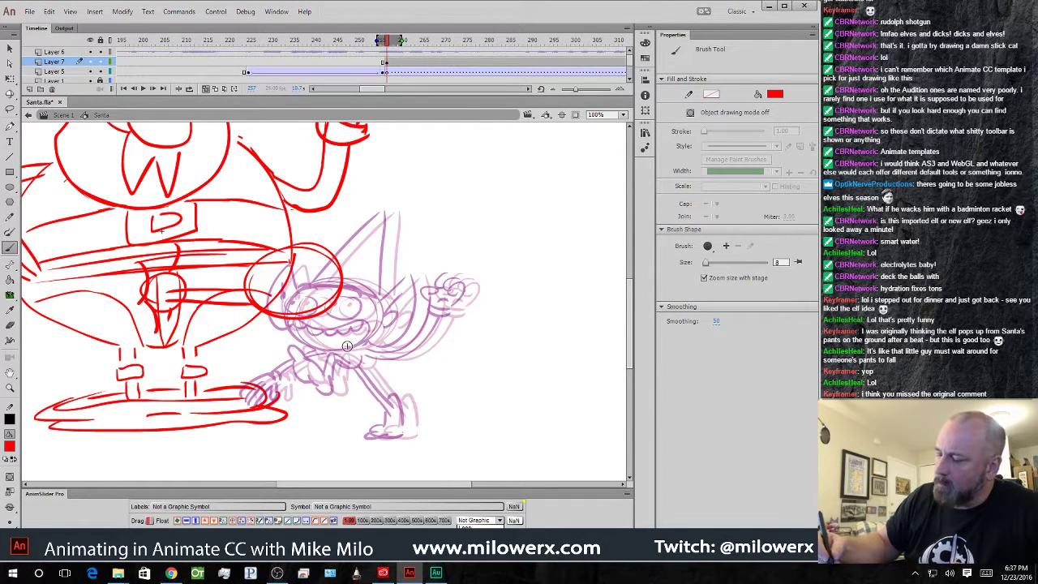
- Draw the punching elf's body, back arm, legs, ears, hat and face, and refine the fist's impact lines
mouse_move(247, 294)
mouse_down()
mouse_move(298, 311)
mouse_move(312, 344)
mouse_move(349, 291)
mouse_move(432, 275)
mouse_move(404, 298)
mouse_move(436, 299)
mouse_up()
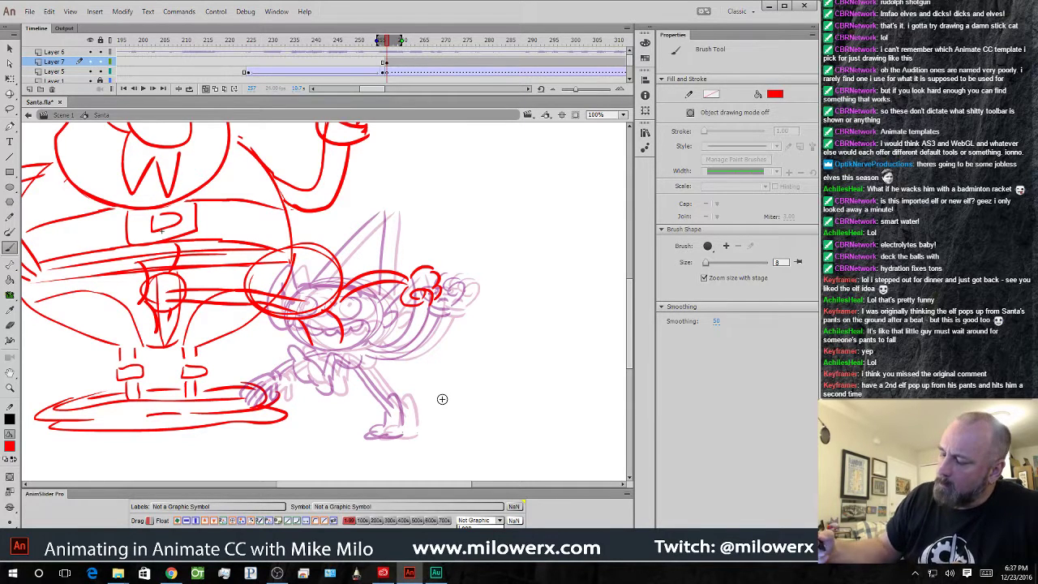
mouse_move(305, 354)
mouse_down()
mouse_move(293, 416)
mouse_move(315, 426)
mouse_move(331, 349)
mouse_move(355, 361)
mouse_move(363, 318)
mouse_move(394, 353)
mouse_move(371, 361)
mouse_up()
mouse_move(305, 277)
mouse_down()
mouse_move(261, 280)
mouse_move(341, 271)
mouse_up()
mouse_move(282, 248)
mouse_down()
mouse_move(354, 188)
mouse_move(346, 279)
mouse_move(370, 235)
mouse_up()
drag(370, 235, 372, 270)
mouse_move(264, 240)
mouse_down()
mouse_move(252, 261)
mouse_move(324, 282)
mouse_move(328, 295)
mouse_up()
drag(174, 279, 187, 288)
mouse_move(167, 273)
mouse_down()
mouse_move(154, 274)
mouse_move(153, 292)
mouse_up()
- Turn off onion skinning and review the elf's run-in up to the punch pose
click(204, 89)
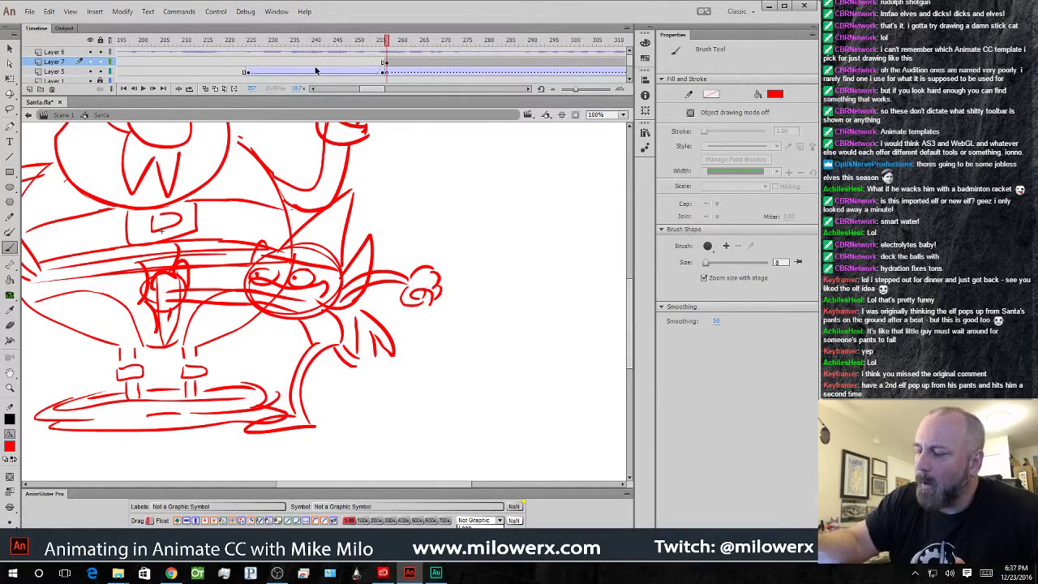
drag(389, 42, 293, 77)
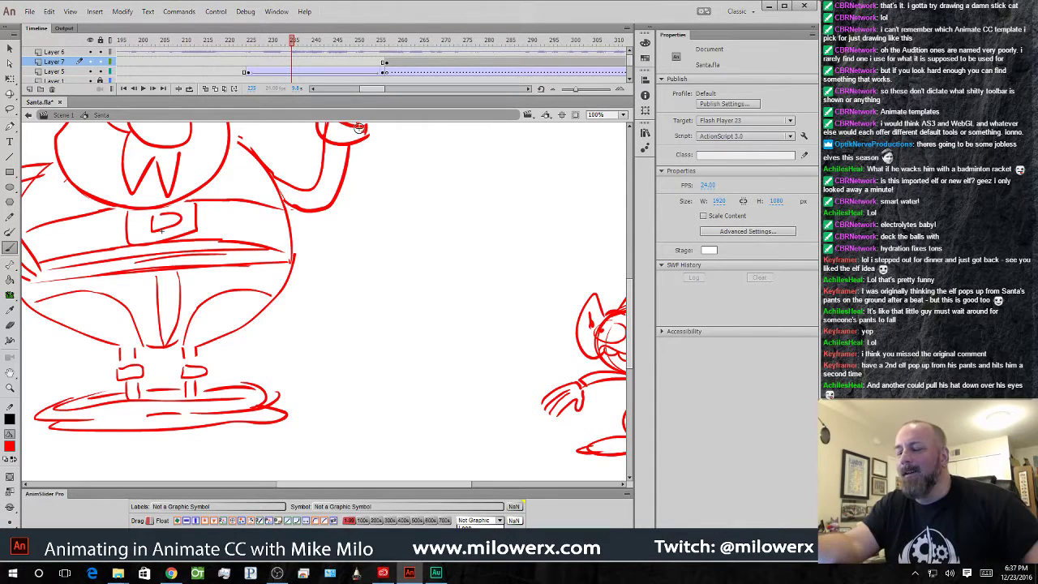
click(373, 234)
drag(379, 275, 415, 266)
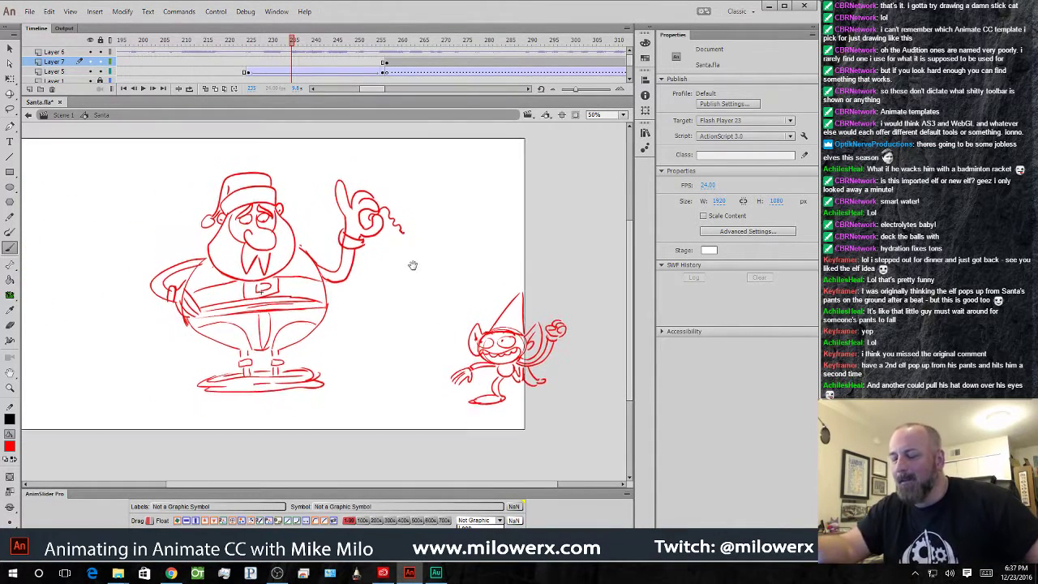
drag(292, 43, 385, 74)
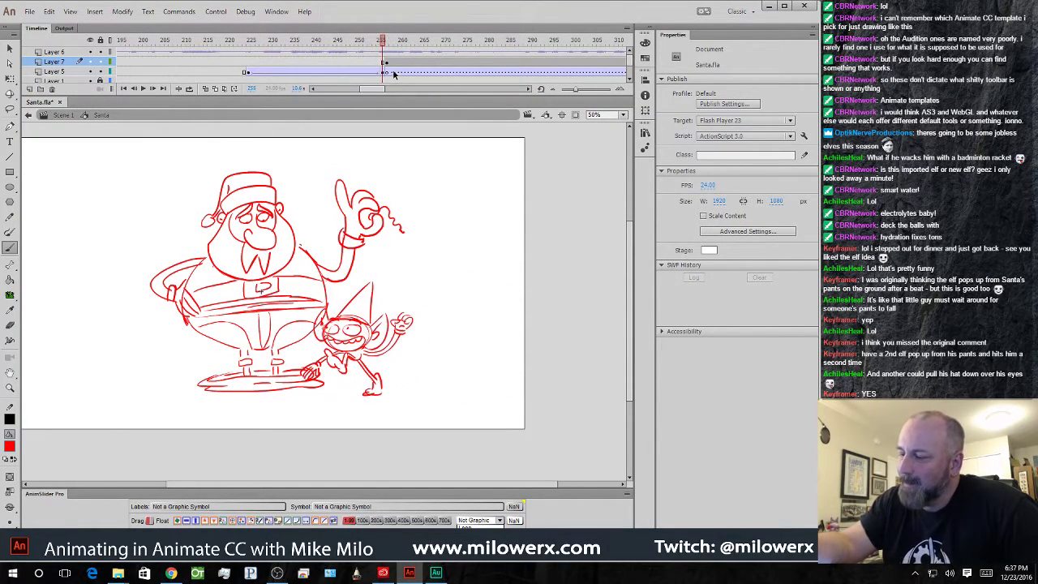
- Insert a blank keyframe at frame 257 on Santa's Layer 3 and show the neighbouring frames with onion skinning
scroll(632, 68, down, 3)
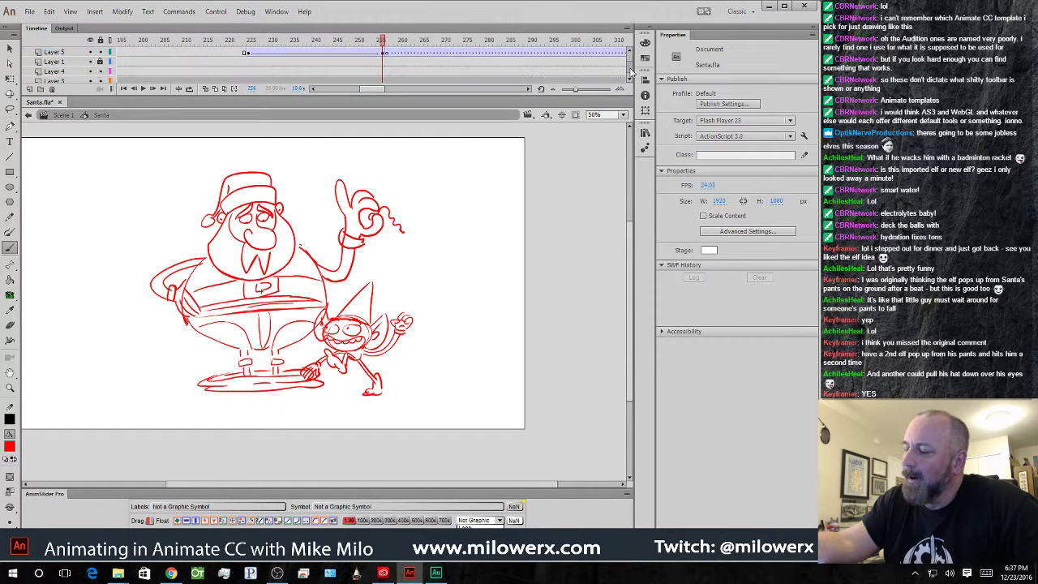
drag(384, 44, 387, 45)
click(388, 73)
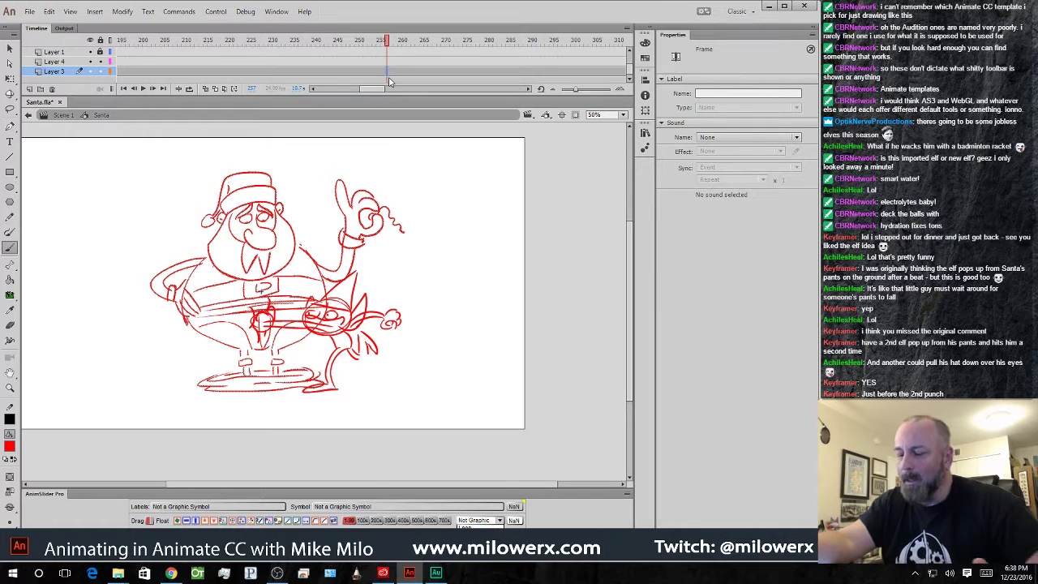
key(F7)
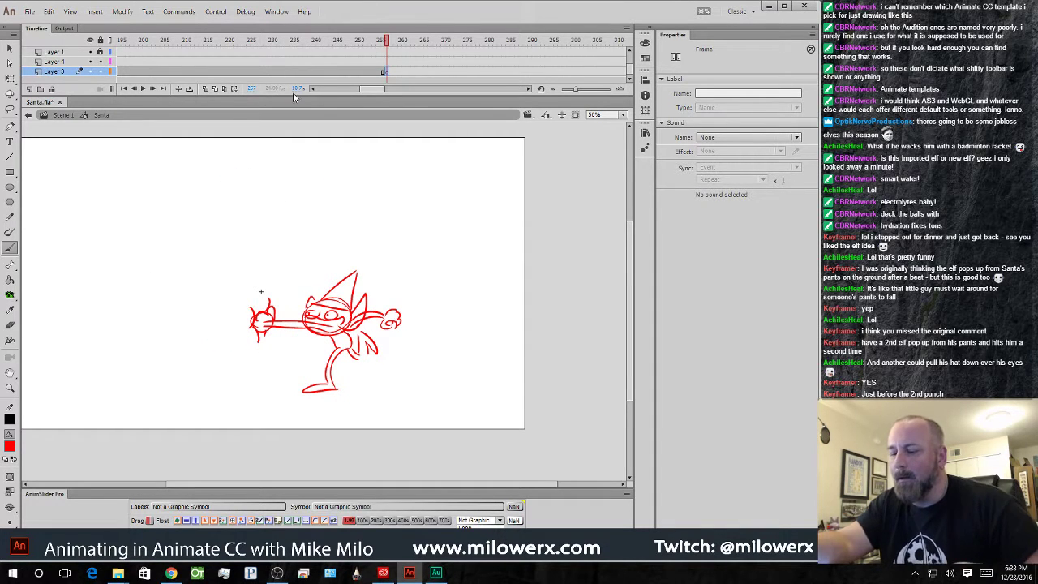
key(alt+shift+o)
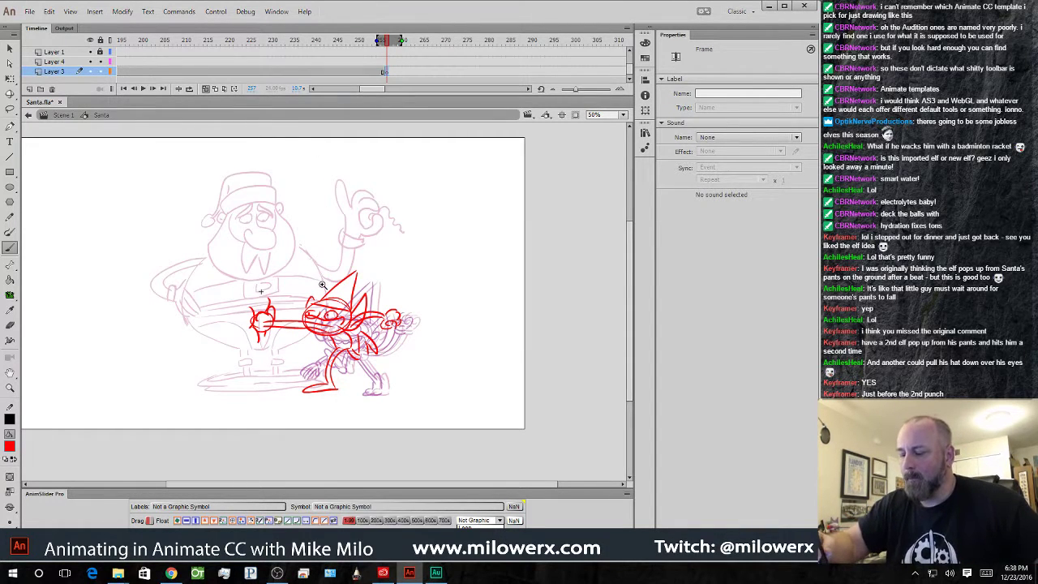
- Draw Santa's bulging eyes, nose, mustache swept to one side and raised brows on the blank frame 257 of Layer 3
key(ctrl+=)
mouse_move(357, 282)
mouse_down()
mouse_move(415, 302)
mouse_move(414, 325)
mouse_up()
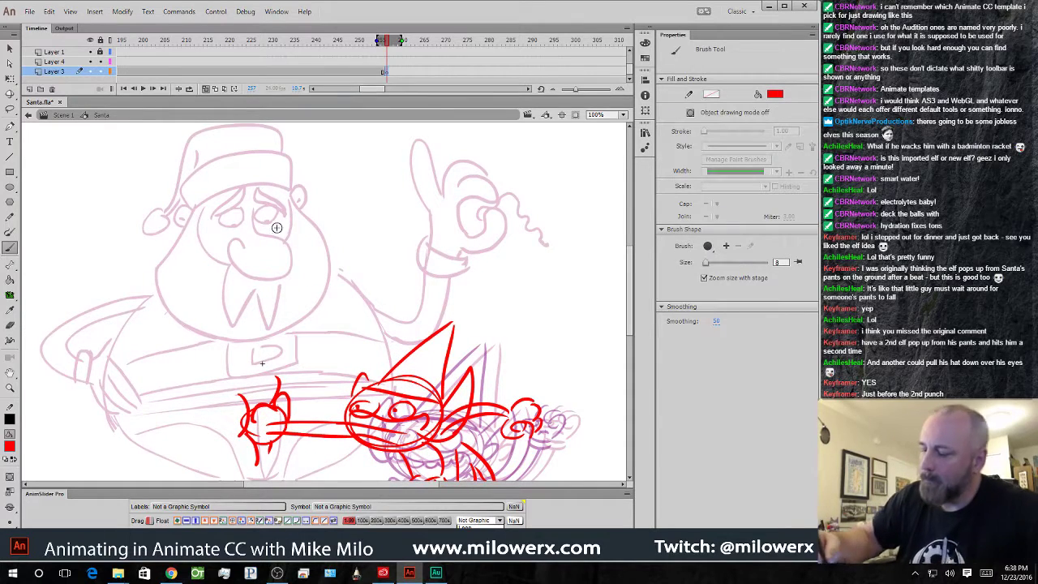
mouse_move(260, 230)
mouse_down()
mouse_move(230, 253)
mouse_move(254, 228)
mouse_move(266, 244)
mouse_up()
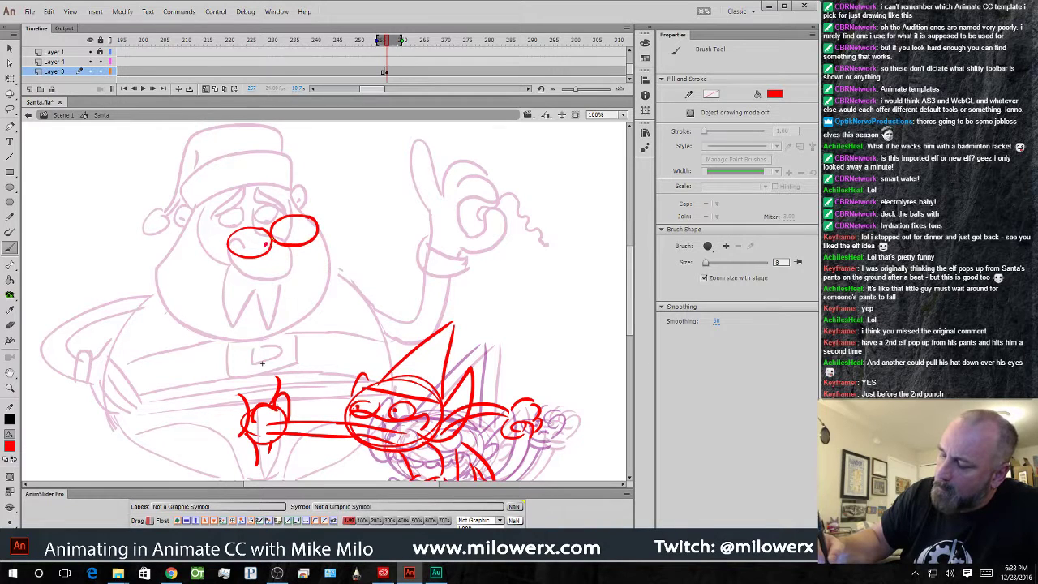
mouse_move(326, 264)
mouse_down()
mouse_move(265, 277)
mouse_move(258, 268)
mouse_move(344, 319)
mouse_move(328, 302)
mouse_move(339, 275)
mouse_up()
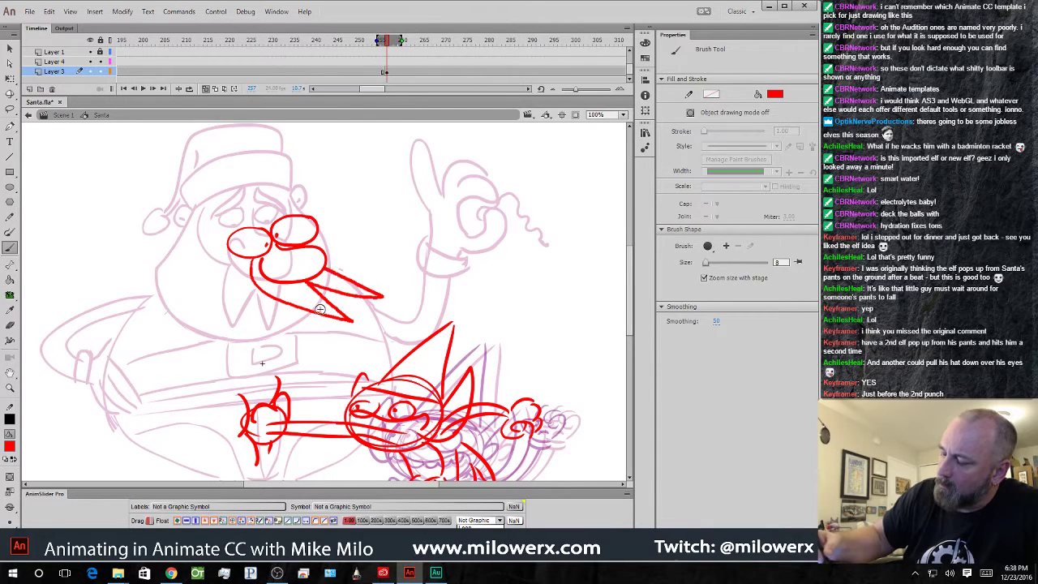
mouse_move(222, 227)
mouse_down()
mouse_move(230, 256)
mouse_move(230, 214)
mouse_move(267, 210)
mouse_up()
mouse_move(276, 205)
mouse_down()
mouse_move(278, 197)
mouse_move(311, 210)
mouse_up()
drag(279, 205, 311, 210)
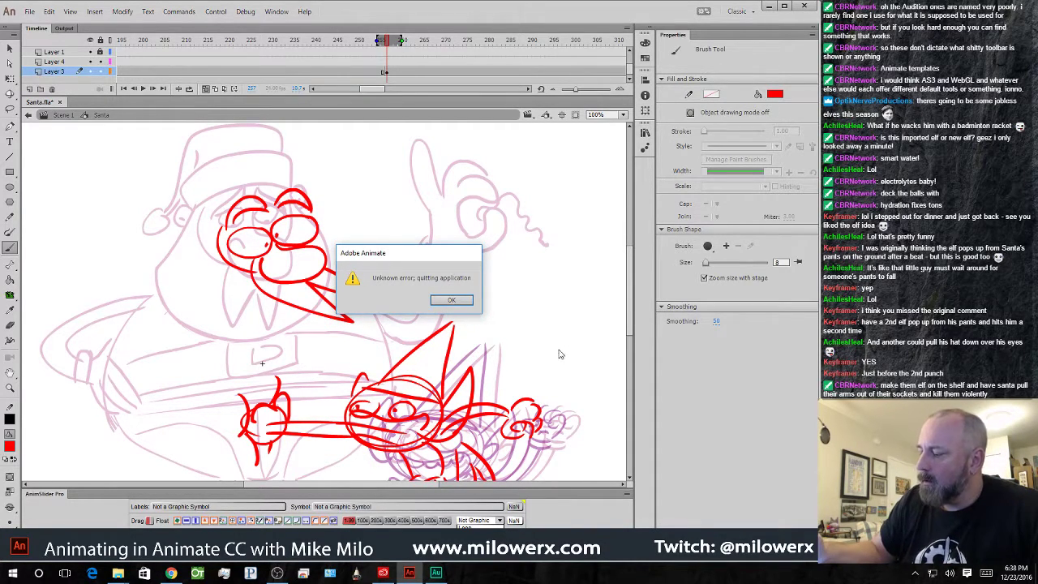
- Dismiss the application error, save the changes to Santa.fla and relaunch Animate
click(451, 300)
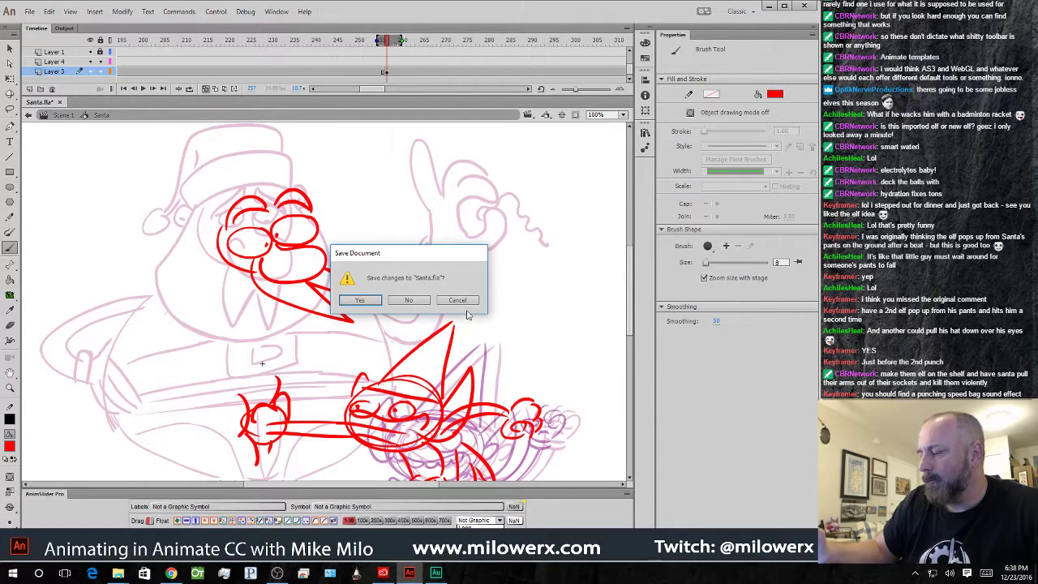
click(361, 301)
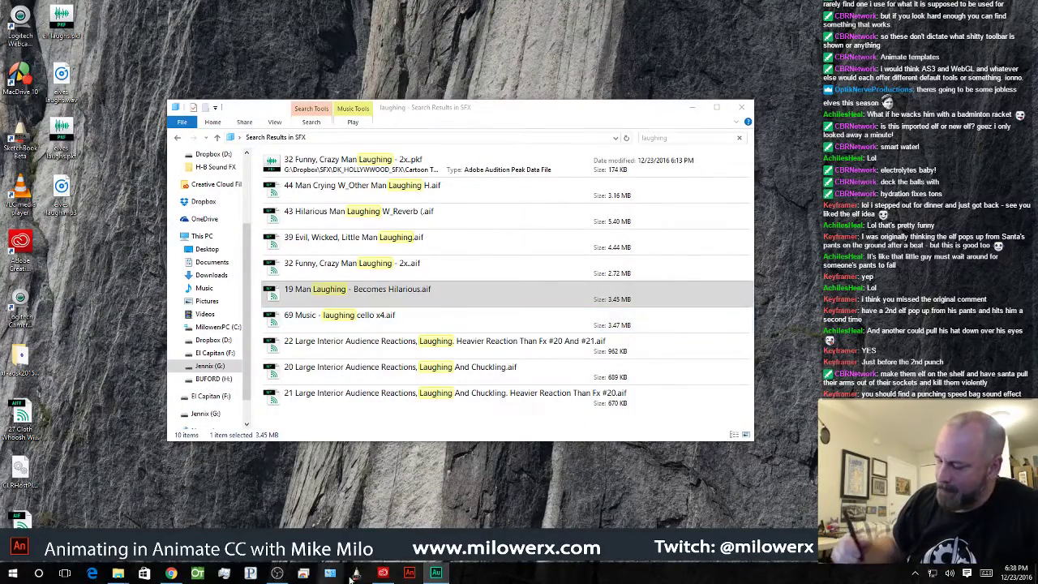
click(410, 573)
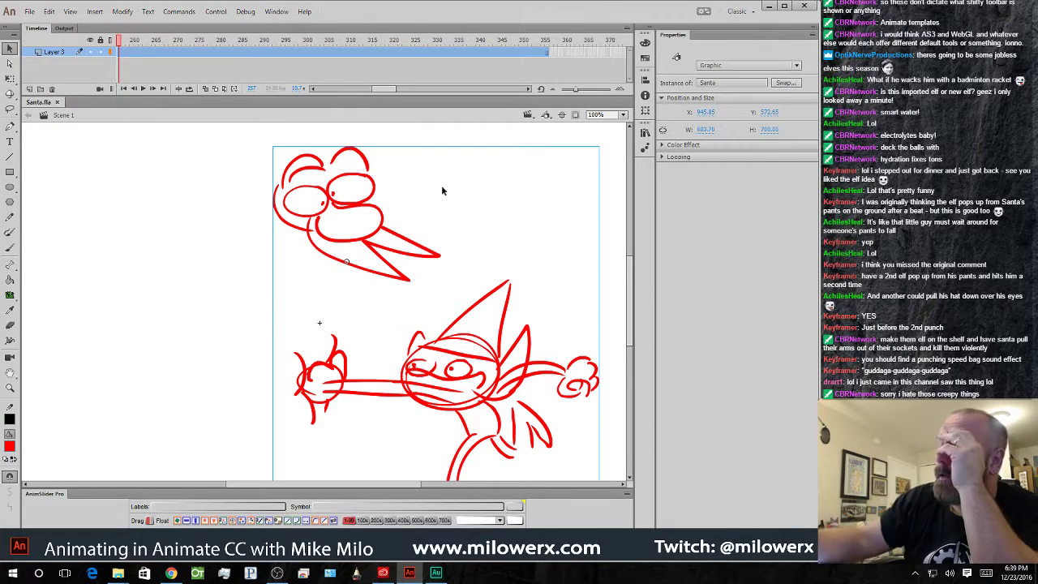
- Open the Santa symbol at frame 257 on Layer 7, turn on onion skinning and ready the Brush tool with nothing selected
double_click(374, 187)
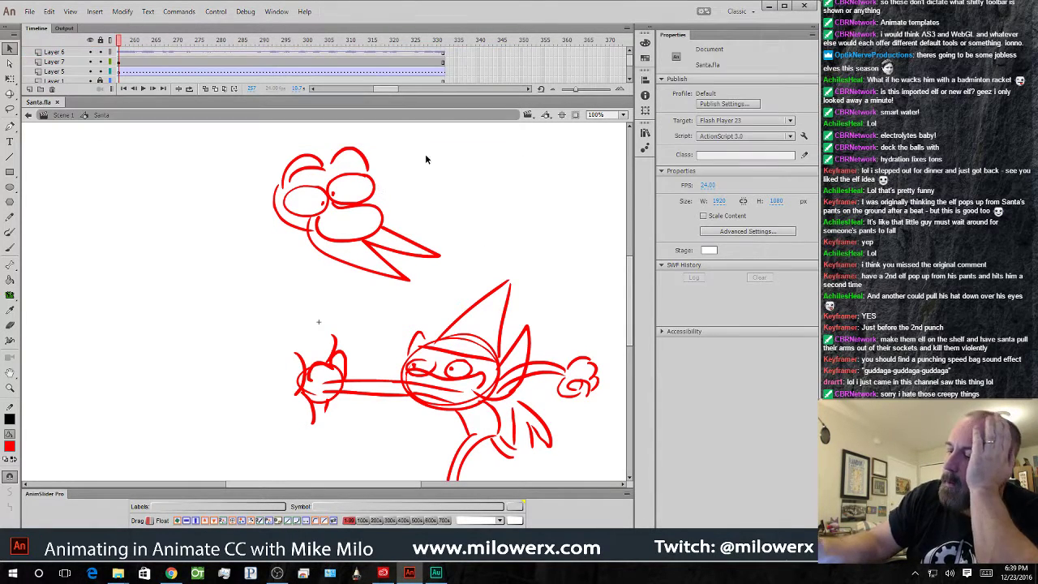
click(314, 90)
click(169, 62)
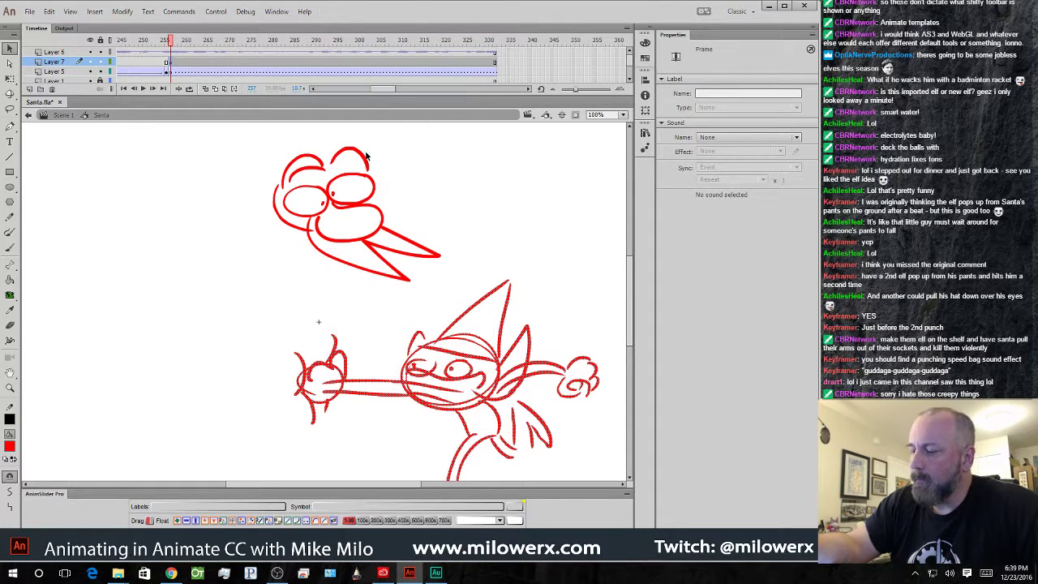
click(206, 88)
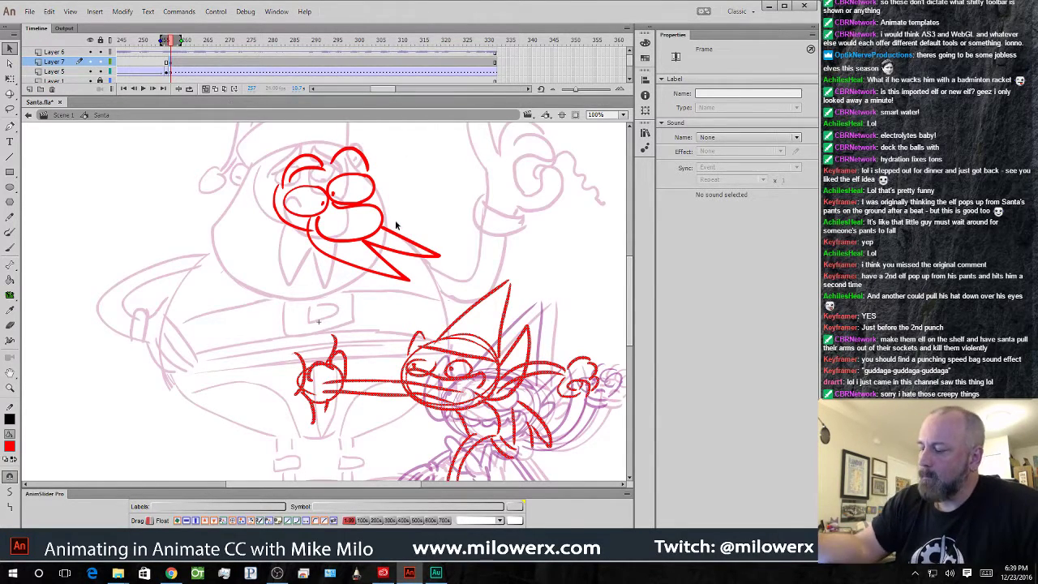
click(10, 248)
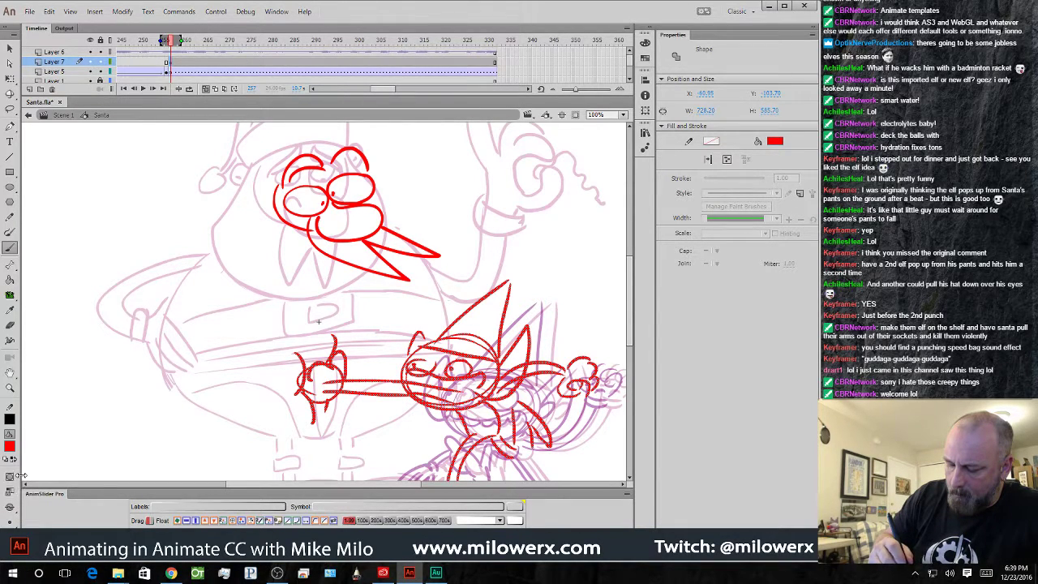
drag(21, 475, 18, 477)
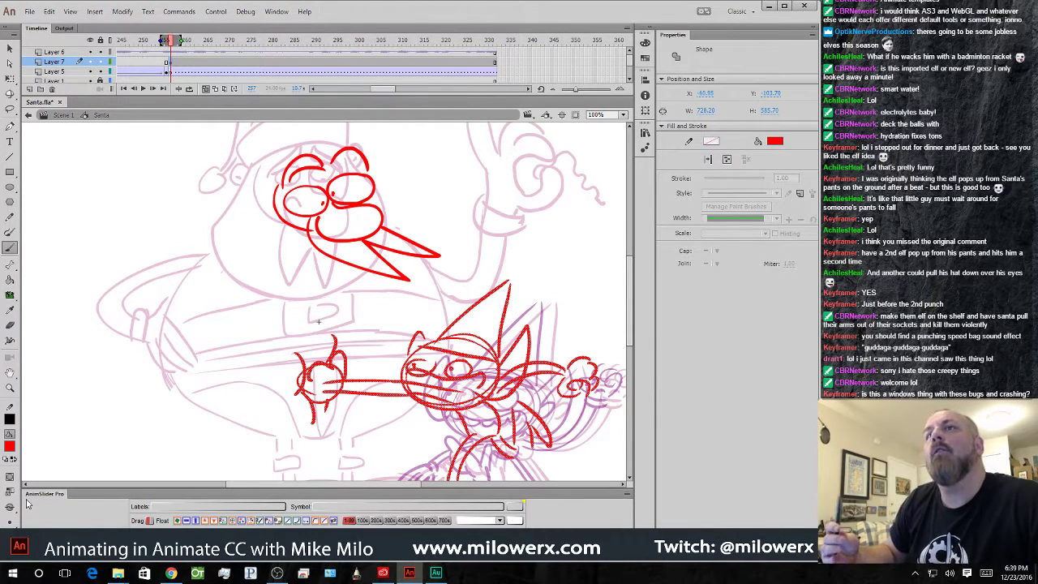
key(Escape)
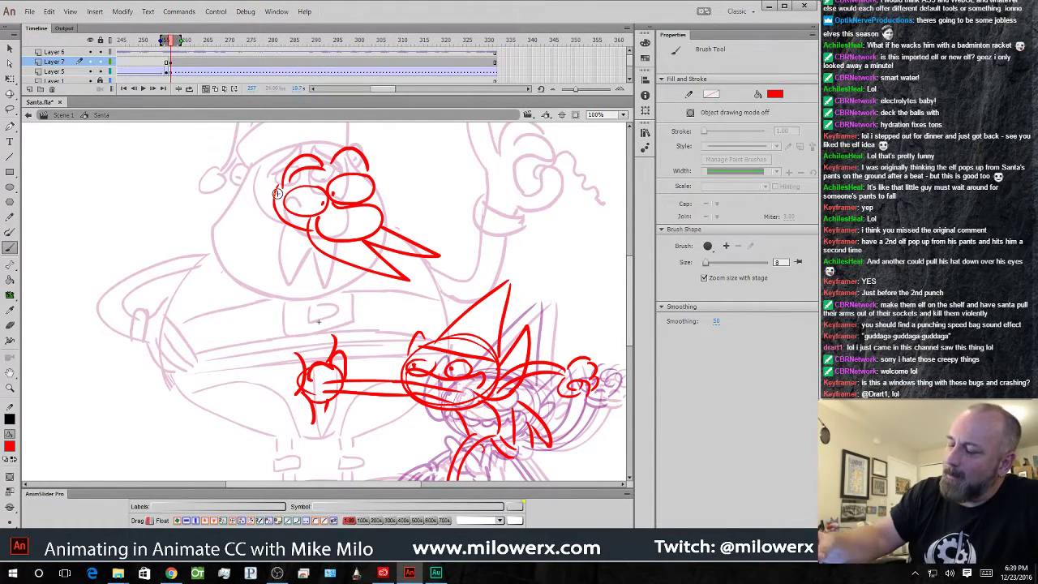
- Draw the outline of Santa's beard around the new face and the curved back edge of his torso
drag(279, 177, 236, 238)
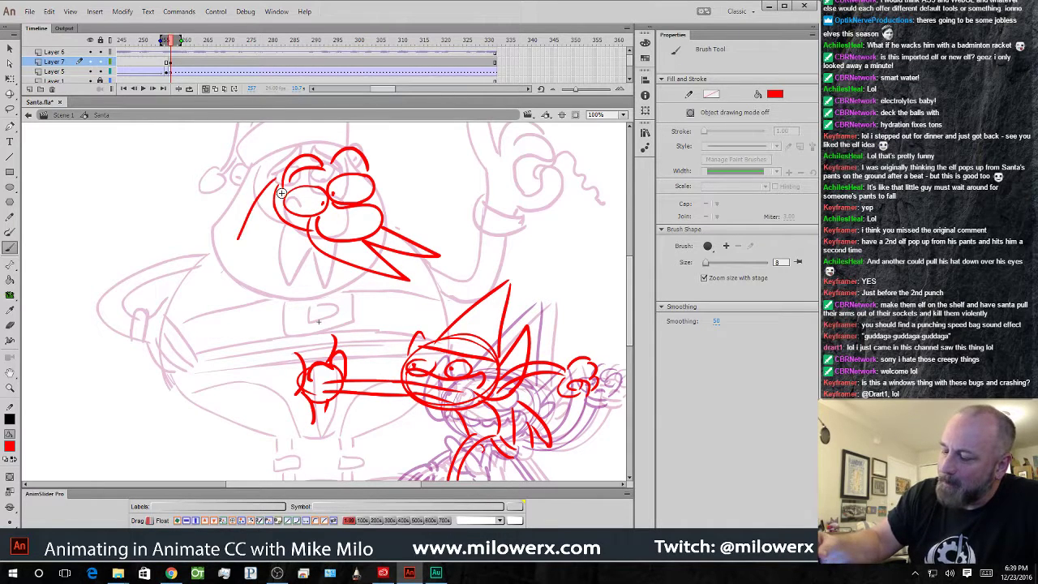
key(ctrl+z)
mouse_move(271, 178)
mouse_down()
mouse_move(235, 233)
mouse_move(324, 312)
mouse_move(386, 275)
mouse_up()
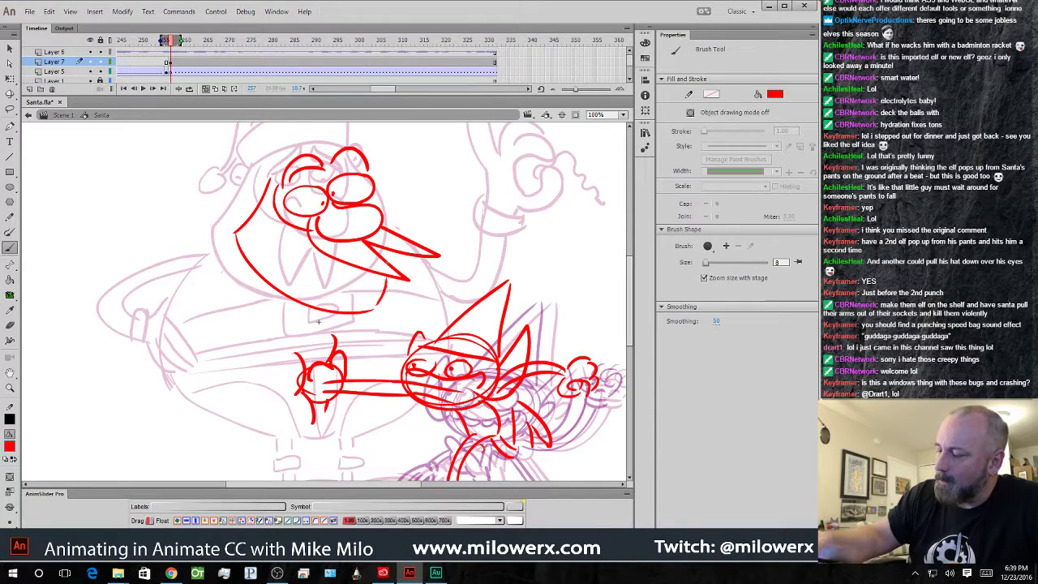
drag(387, 191, 390, 230)
drag(235, 243, 240, 409)
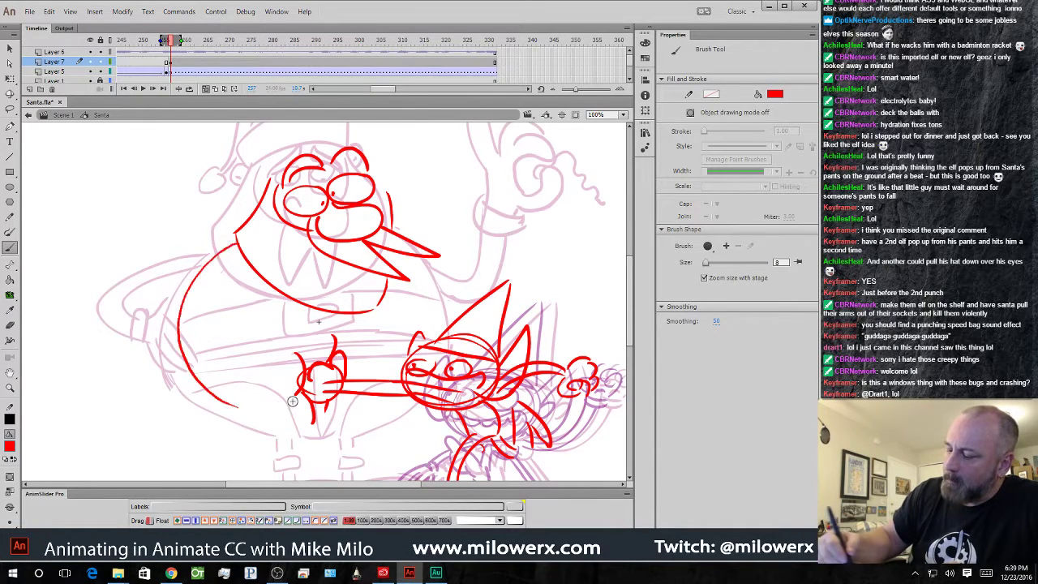
- Draw Santa's back arm flung outward, with a cuff and a limp hand hanging from the wrist
mouse_move(232, 242)
mouse_down()
mouse_move(123, 243)
mouse_move(207, 251)
mouse_move(136, 258)
mouse_move(156, 312)
mouse_up()
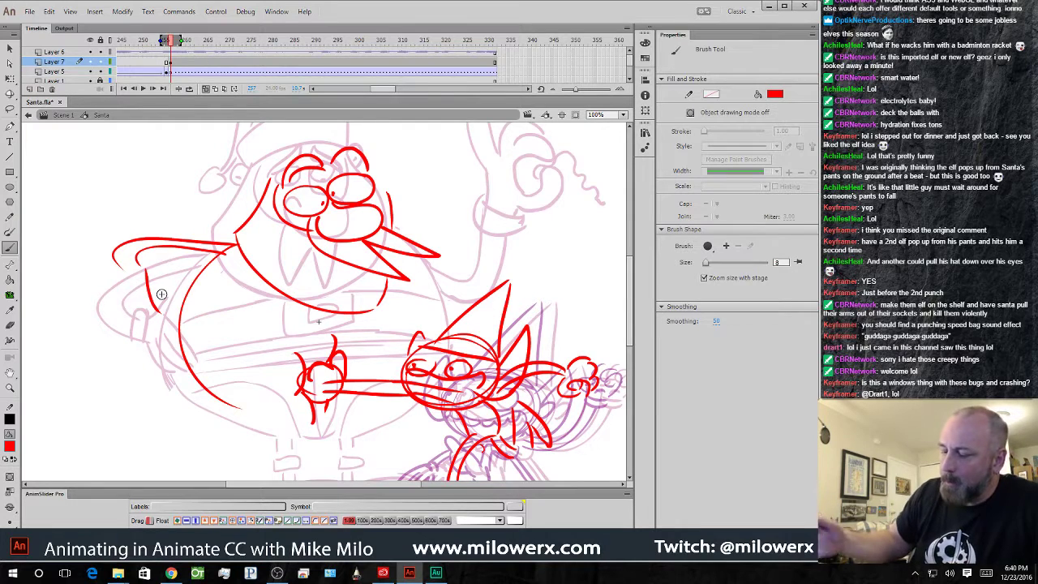
drag(124, 274, 98, 335)
mouse_move(130, 305)
mouse_down()
mouse_move(123, 347)
mouse_move(139, 314)
mouse_move(154, 309)
mouse_move(147, 333)
mouse_up()
mouse_move(125, 274)
mouse_down()
mouse_move(151, 269)
mouse_move(177, 281)
mouse_move(153, 293)
mouse_up()
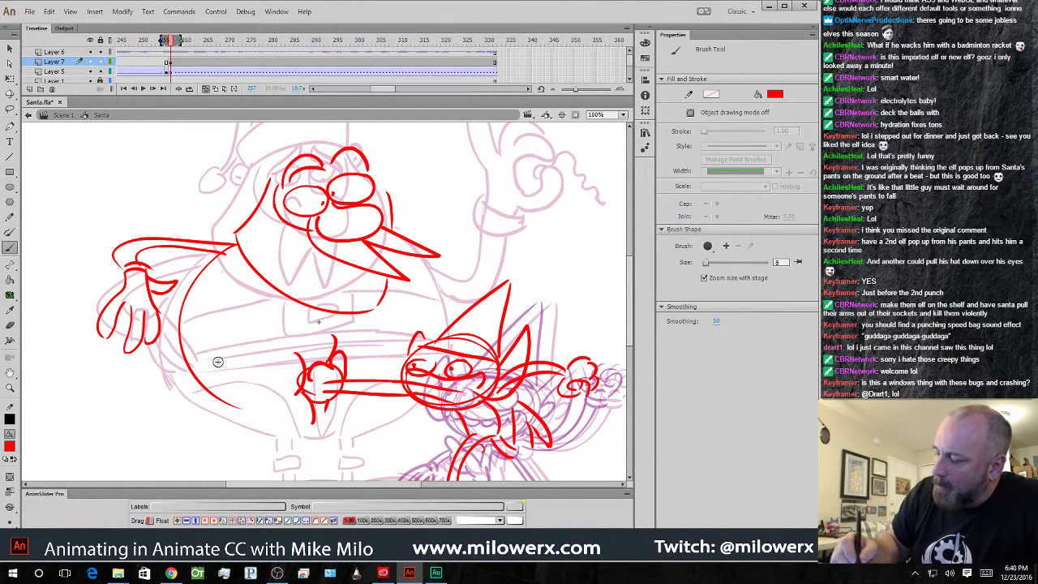
- Draw the front edge of Santa's torso and his outstretched front arm with a drooping hand, and refine the beard's edge
drag(418, 268, 442, 329)
mouse_move(538, 335)
mouse_down()
mouse_move(425, 364)
mouse_move(407, 384)
mouse_up()
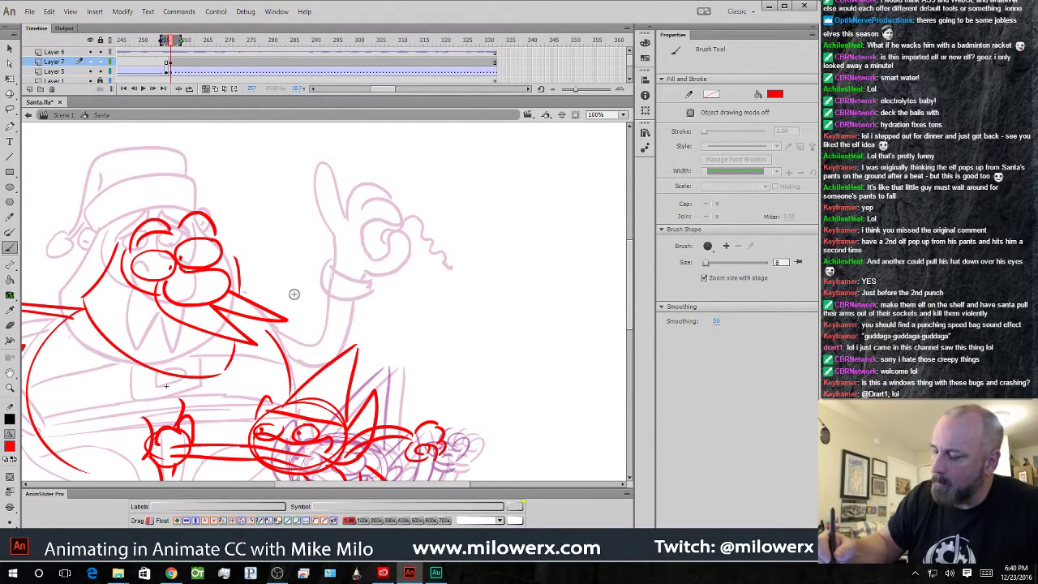
mouse_move(267, 312)
mouse_down()
mouse_move(376, 249)
mouse_move(444, 264)
mouse_up()
mouse_move(292, 326)
mouse_down()
mouse_move(443, 269)
mouse_move(488, 298)
mouse_up()
mouse_move(442, 274)
mouse_down()
mouse_move(418, 315)
mouse_move(464, 344)
mouse_up()
mouse_move(467, 292)
mouse_down()
mouse_move(509, 317)
mouse_move(480, 298)
mouse_move(460, 248)
mouse_up()
drag(390, 334, 490, 327)
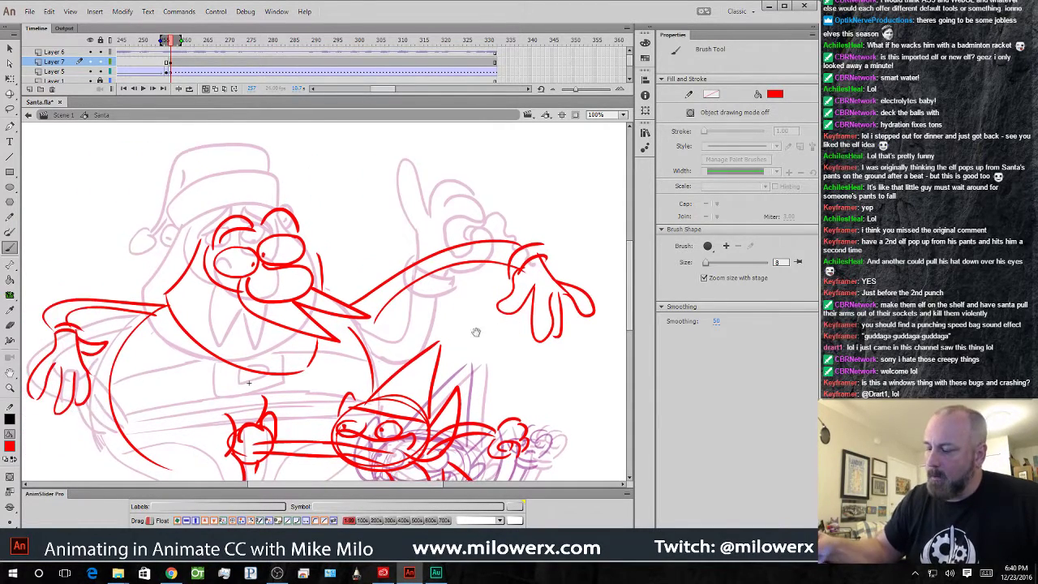
drag(318, 252, 333, 293)
drag(329, 340, 317, 362)
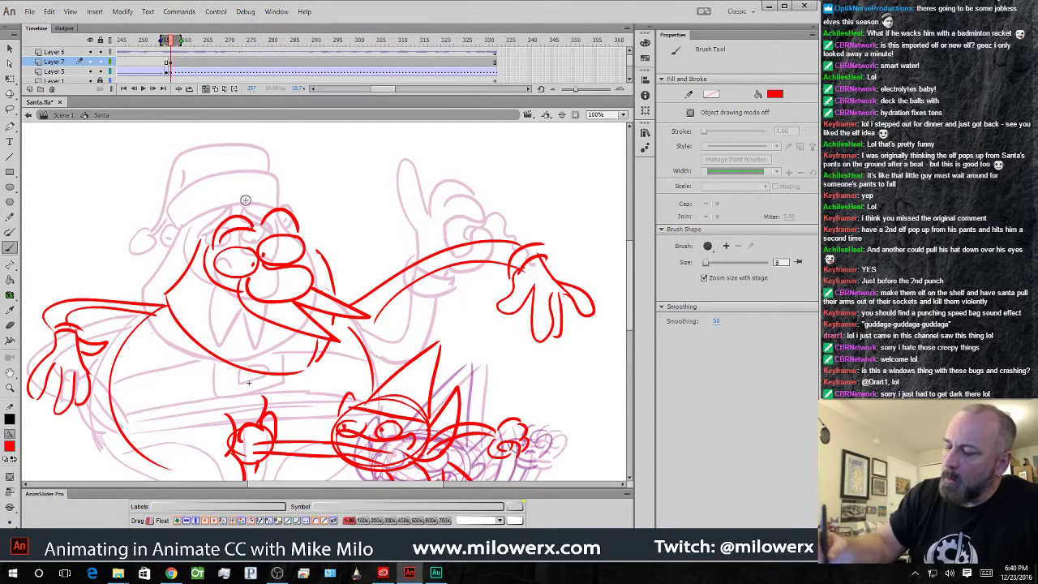
- Draw Santa's hat band, ears and a tall pointed hat shooting upward with a pompom above its tip
mouse_move(200, 230)
mouse_down()
mouse_move(230, 187)
mouse_move(263, 212)
mouse_move(281, 209)
mouse_up()
drag(355, 228, 381, 260)
drag(220, 276, 223, 290)
mouse_move(330, 266)
mouse_down()
mouse_move(342, 257)
mouse_move(336, 275)
mouse_up()
drag(382, 285, 416, 341)
mouse_move(267, 278)
mouse_down()
mouse_move(271, 128)
mouse_move(340, 264)
mouse_up()
drag(366, 264, 385, 313)
drag(294, 158, 297, 155)
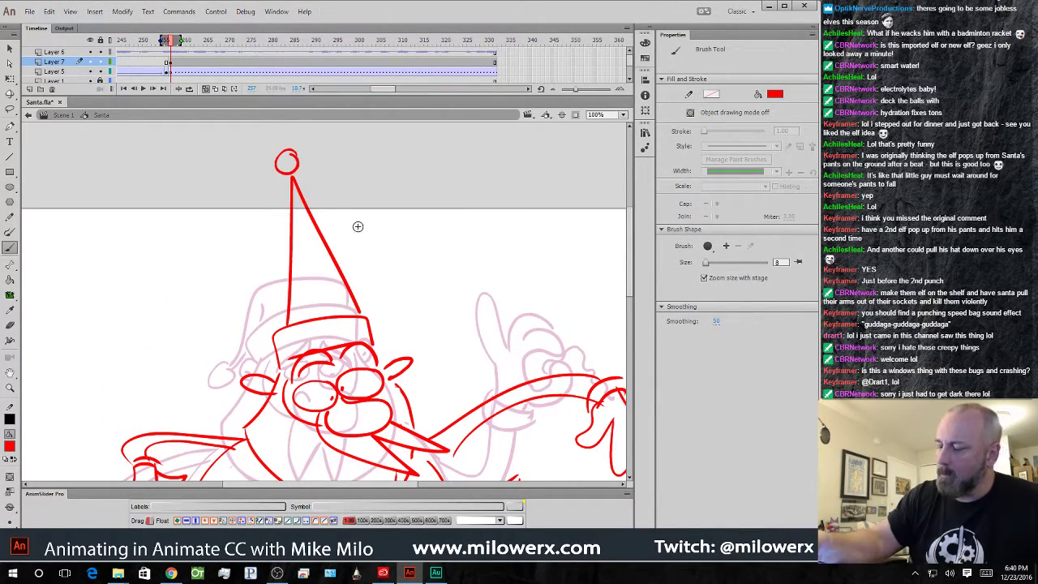
- Draw Santa's lower pant legs with knees knocked together, adding the boot cuffs and ankles
click(435, 356)
drag(417, 379, 409, 325)
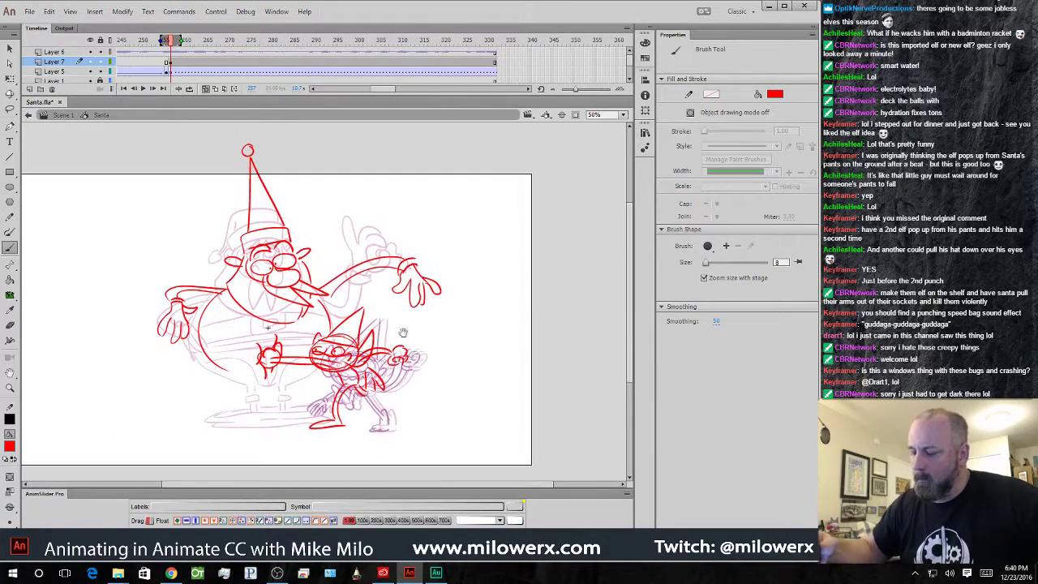
click(306, 395)
scroll(308, 422, up, 2)
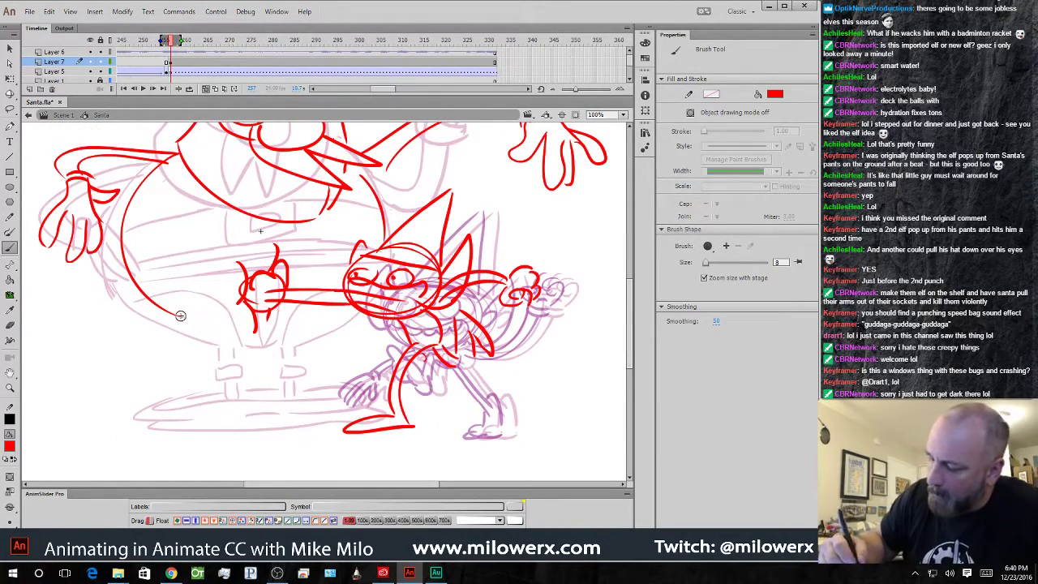
drag(219, 332, 257, 365)
mouse_move(230, 368)
mouse_down()
mouse_move(241, 381)
mouse_move(264, 375)
mouse_up()
mouse_move(261, 376)
mouse_down()
mouse_move(227, 388)
mouse_move(230, 397)
mouse_up()
drag(244, 379, 241, 394)
drag(282, 339, 279, 365)
mouse_move(300, 339)
mouse_down()
mouse_move(308, 375)
mouse_move(277, 384)
mouse_move(279, 397)
mouse_up()
drag(297, 380, 293, 393)
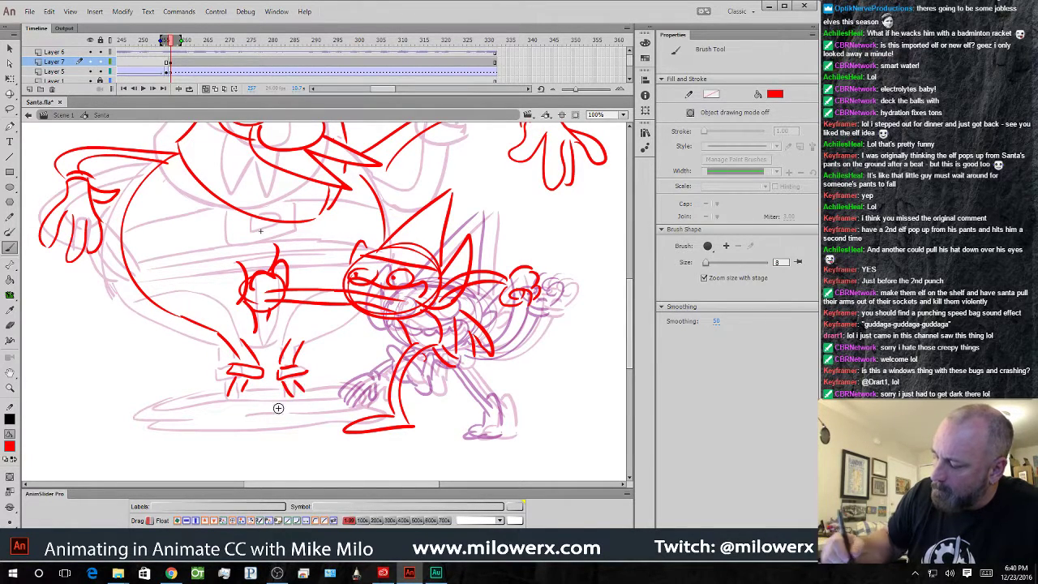
- Draw Santa's long flat shoes below the ankles, following the previous pose
drag(163, 409, 373, 394)
mouse_move(291, 397)
mouse_down()
mouse_move(230, 393)
mouse_move(188, 421)
mouse_move(285, 429)
mouse_move(348, 419)
mouse_move(269, 414)
mouse_move(363, 406)
mouse_up()
drag(372, 392, 362, 419)
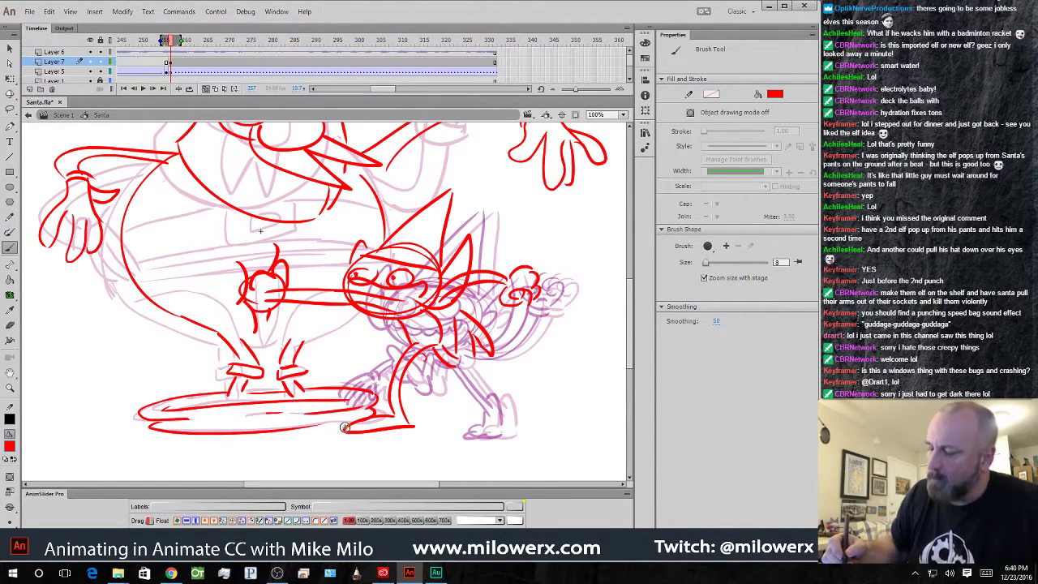
- Draw Santa's belt and buckle, the jacket's lower trim and the top contours of the pants around the elf's fist
drag(408, 383, 386, 448)
drag(121, 329, 343, 306)
drag(106, 305, 203, 278)
drag(318, 273, 360, 279)
mouse_move(203, 280)
mouse_down()
mouse_move(205, 306)
mouse_move(263, 297)
mouse_move(263, 288)
mouse_up()
drag(278, 287, 280, 298)
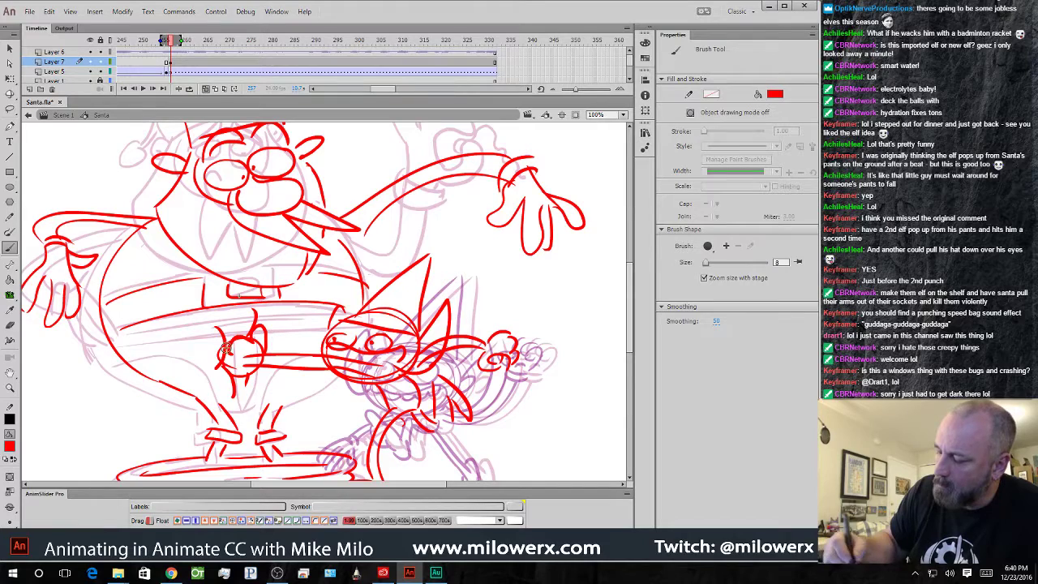
drag(122, 333, 333, 311)
mouse_move(151, 357)
mouse_down()
mouse_move(223, 391)
mouse_move(249, 414)
mouse_move(282, 373)
mouse_up()
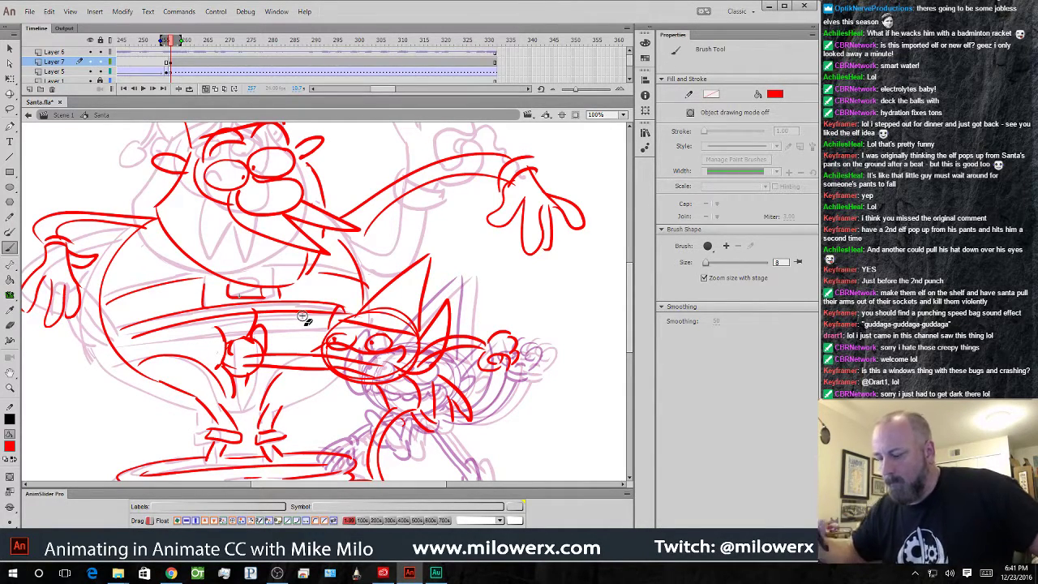
- Rework the elf's face with gritted teeth and heavier eyes, and review the punch pose with onion skinning turned off
key(ctrl+a)
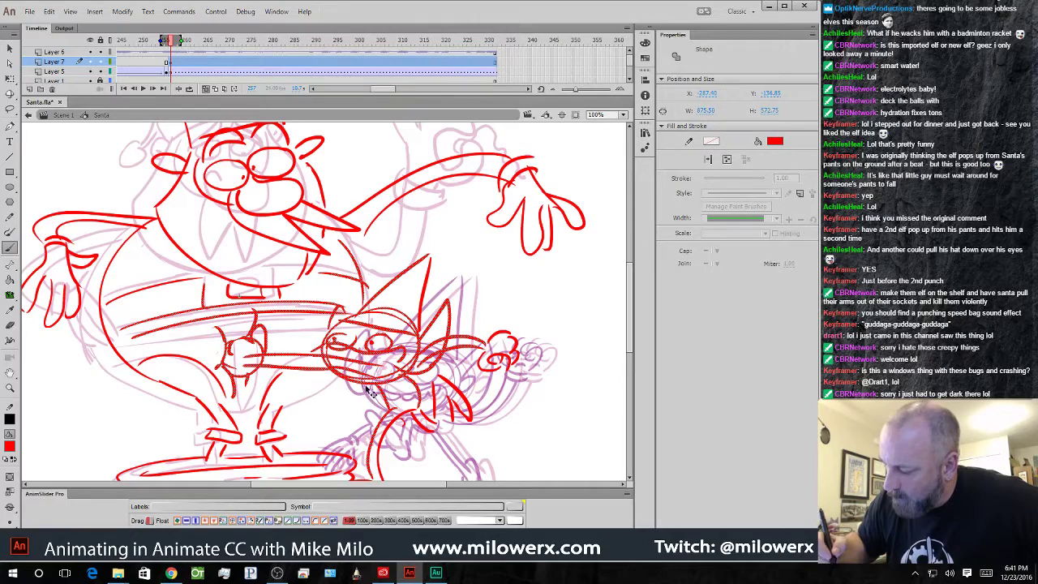
drag(331, 348, 366, 353)
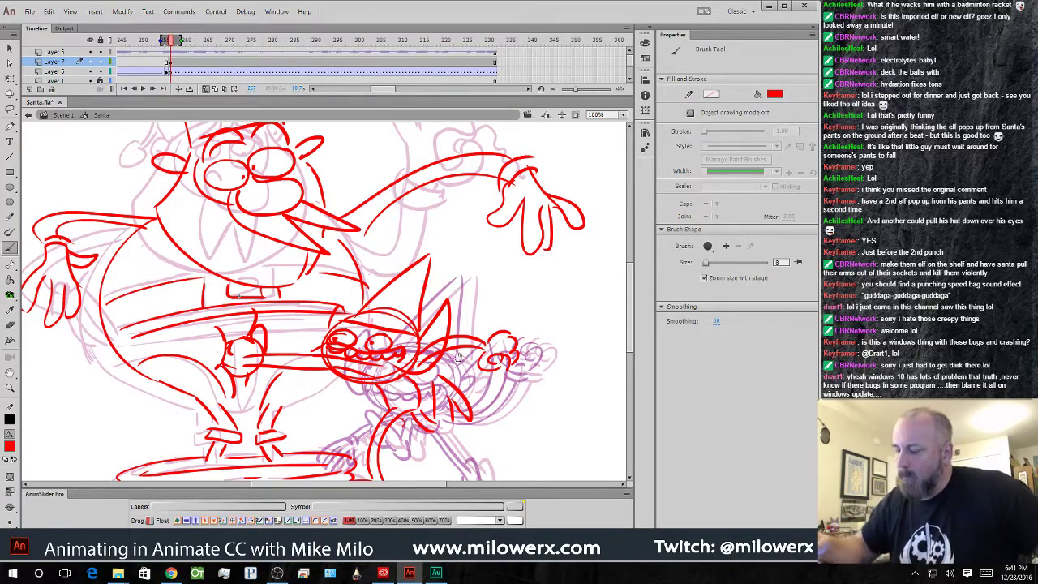
key(ctrl+minus)
click(206, 89)
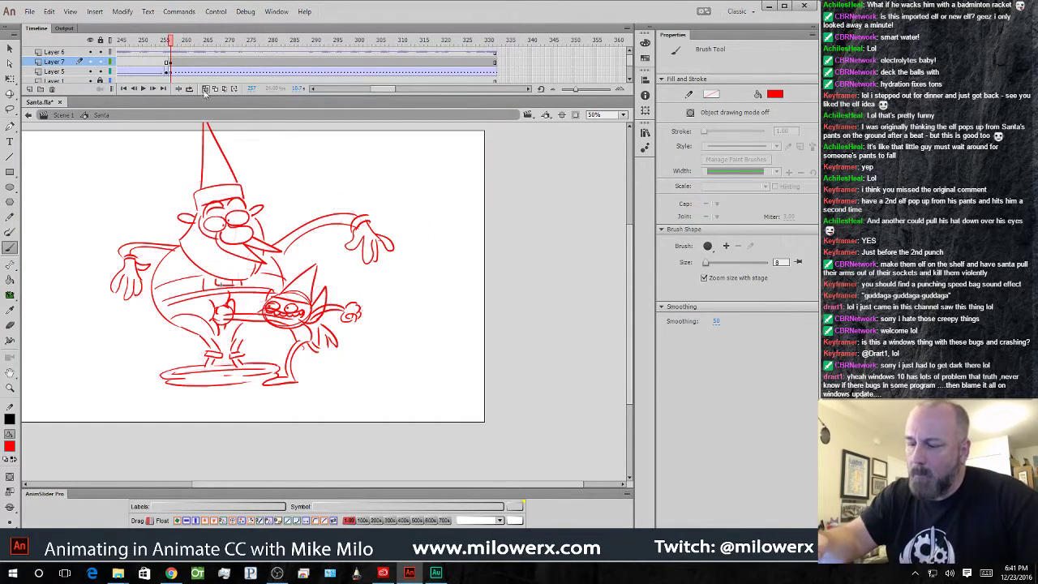
drag(174, 41, 195, 75)
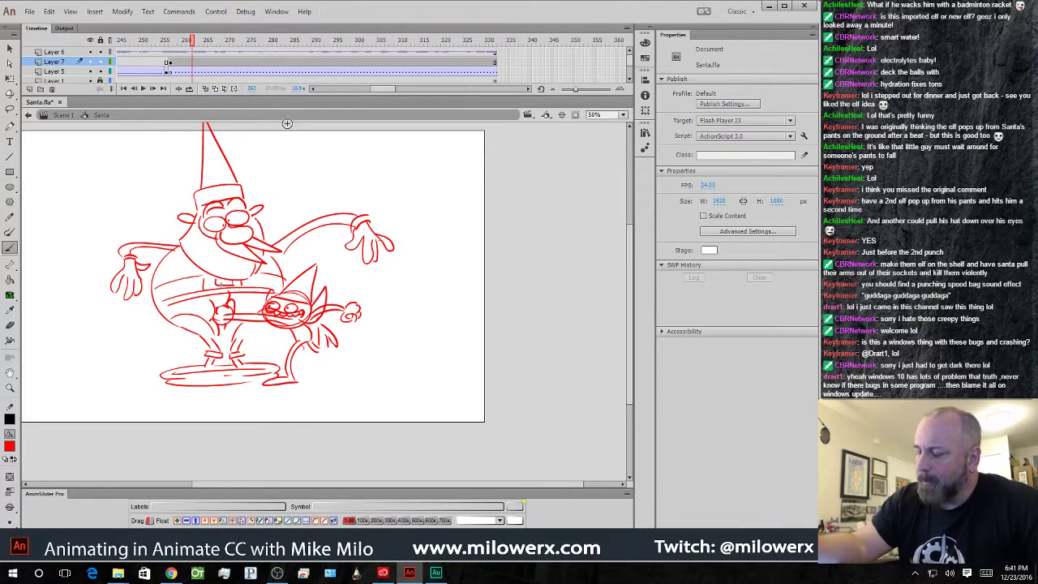
- Add an in-between keyframe with Santa's standing pose at frame 255 of Layer 7, starting the punch drawing at frame 257
mouse_move(197, 59)
mouse_down()
mouse_move(164, 62)
mouse_move(175, 63)
mouse_up()
click(172, 64)
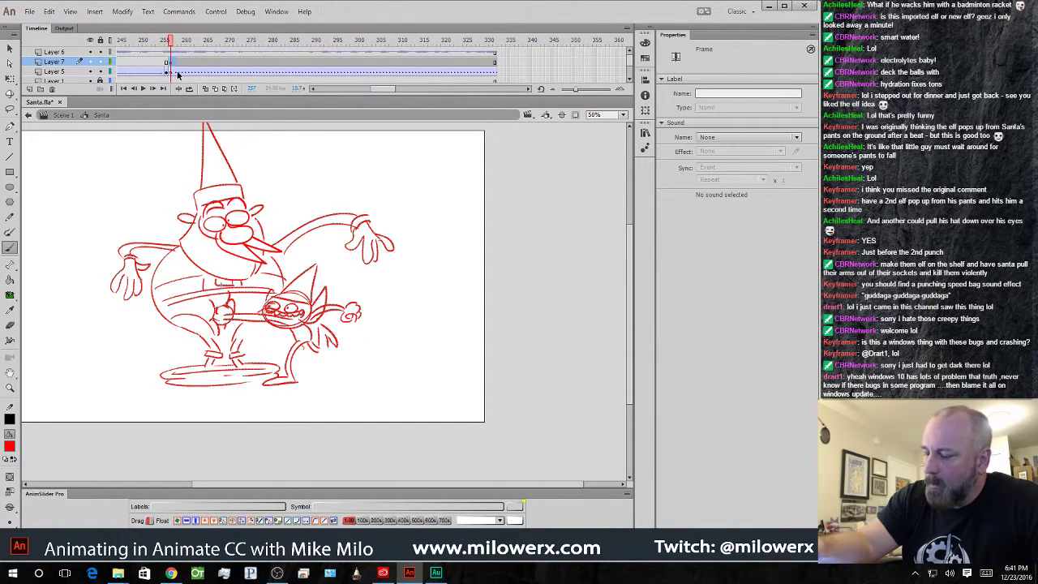
click(179, 64)
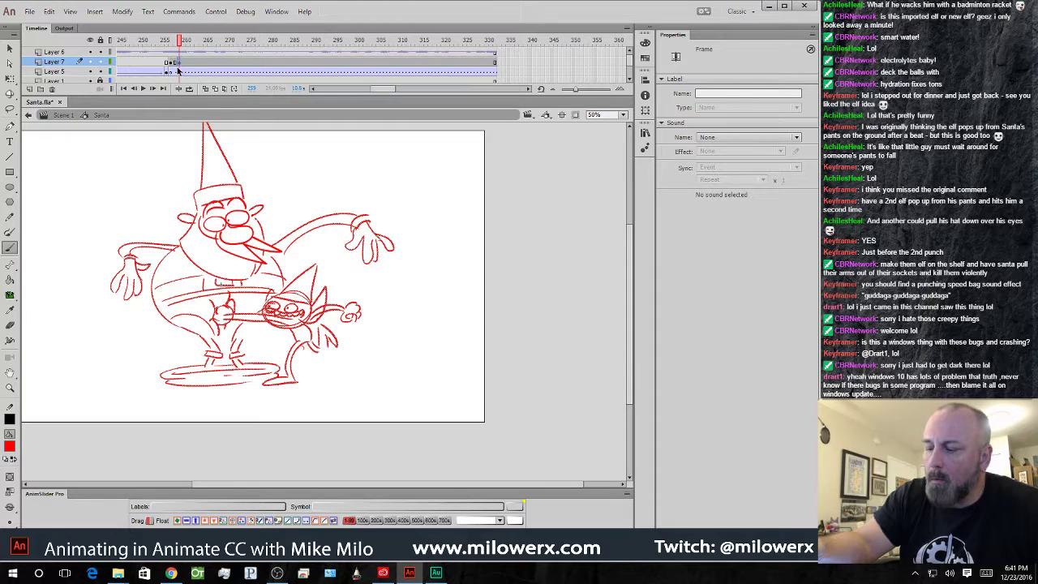
click(172, 73)
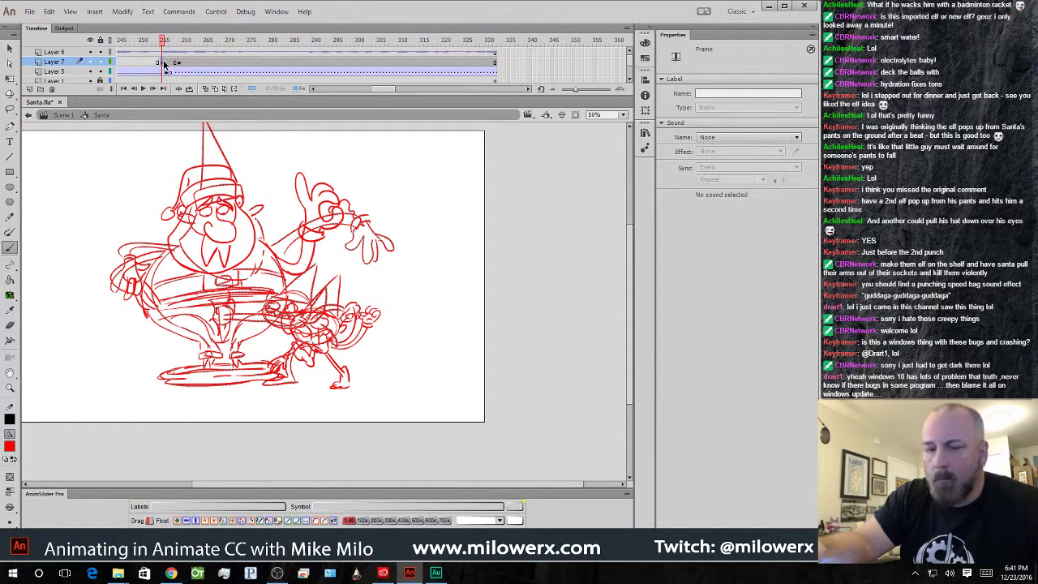
key(Delete)
click(180, 65)
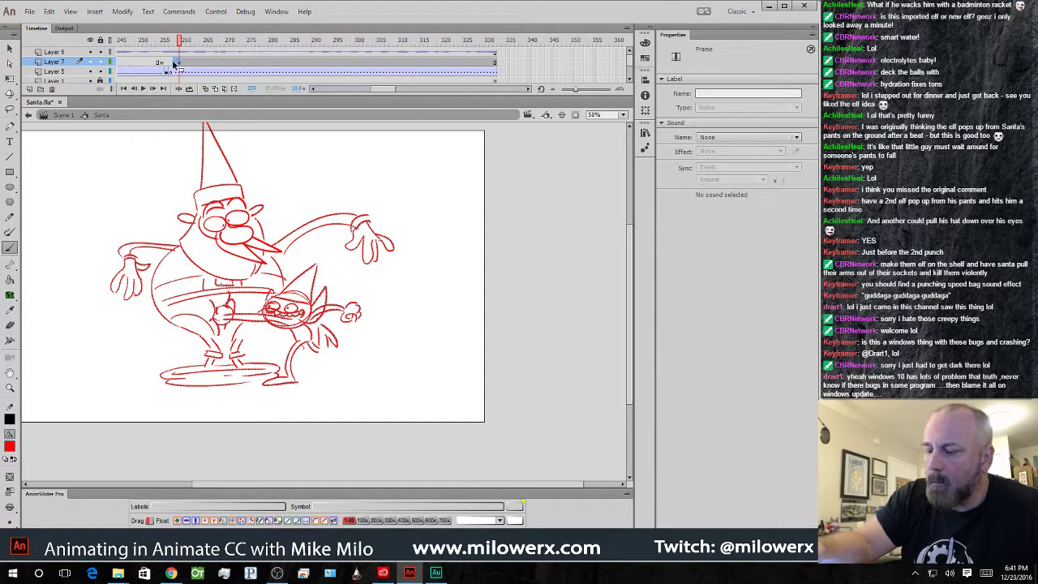
click(167, 71)
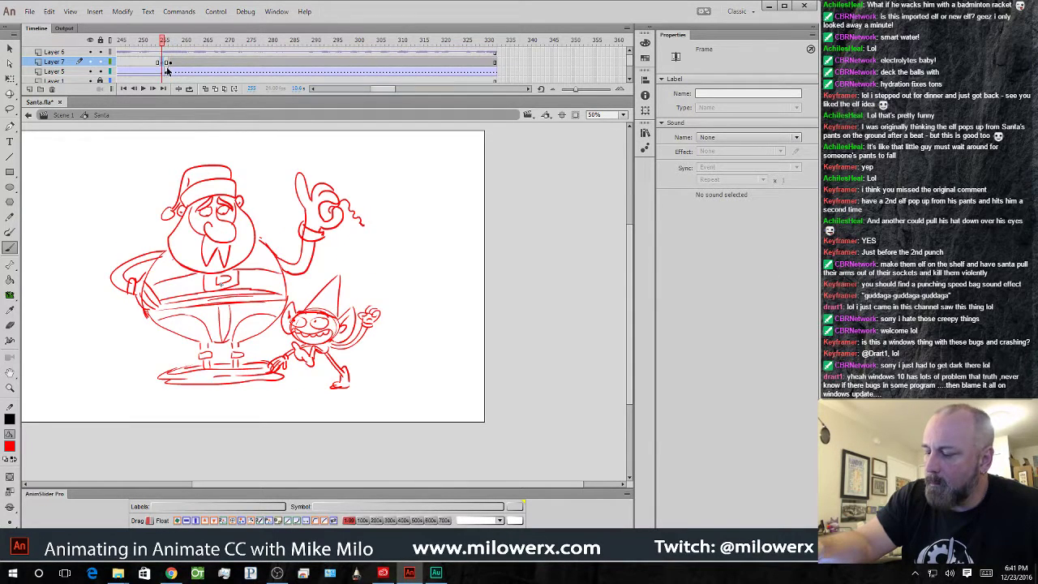
click(166, 41)
drag(167, 42, 163, 49)
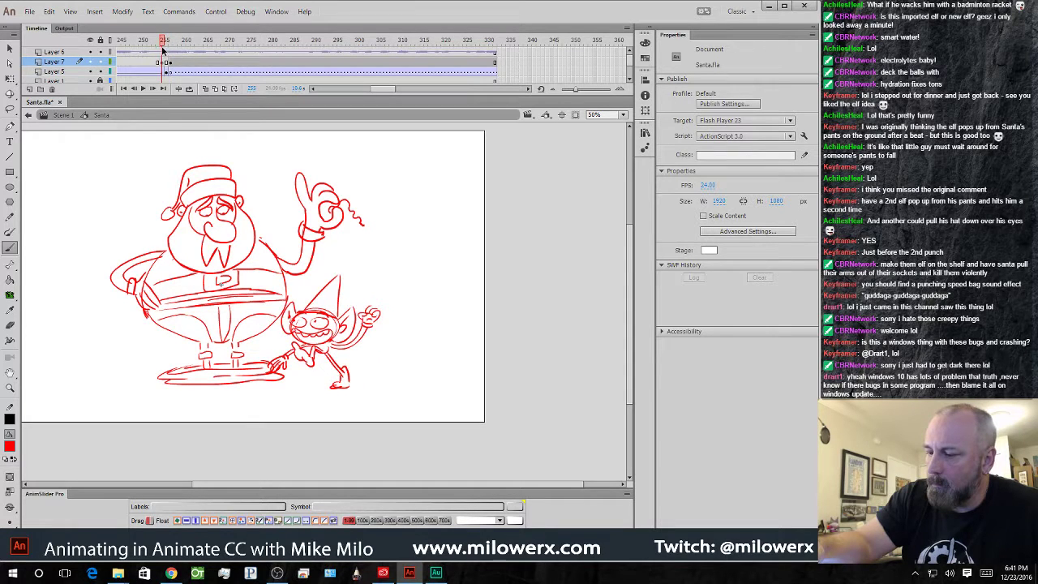
- Retime the end of the elf's run on Layer 5 to frame 254 and turn on onion skinning around frame 255
click(168, 73)
click(168, 73)
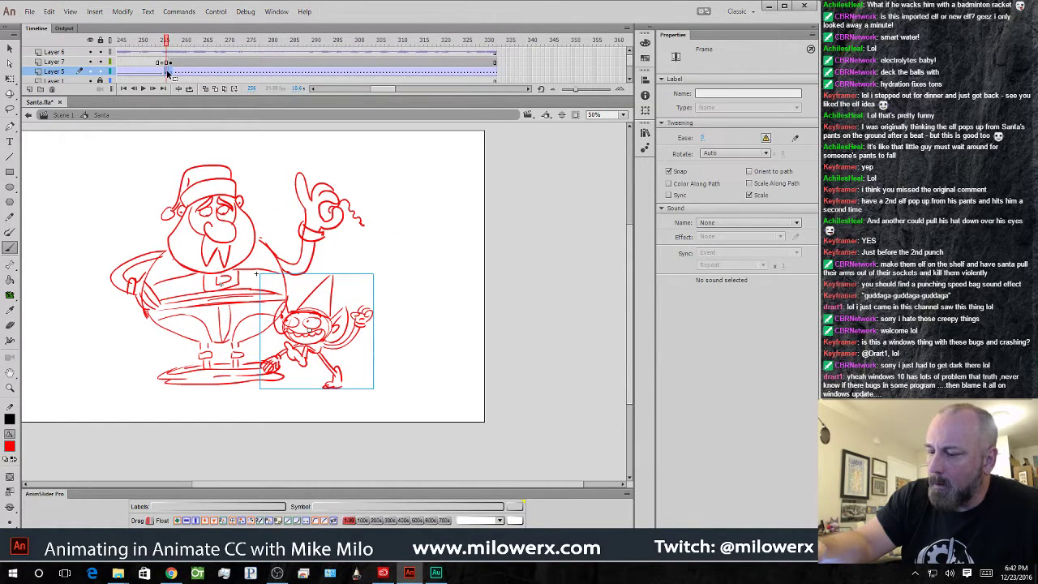
key(comma)
key(comma)
click(164, 64)
click(205, 89)
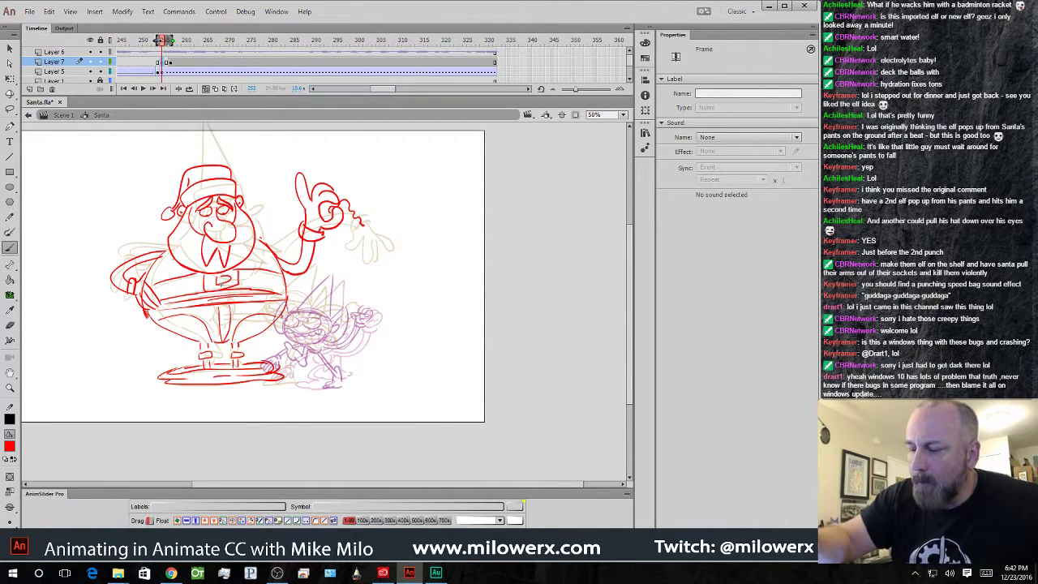
drag(172, 41, 171, 40)
ctrl+click(335, 325)
drag(372, 351, 399, 370)
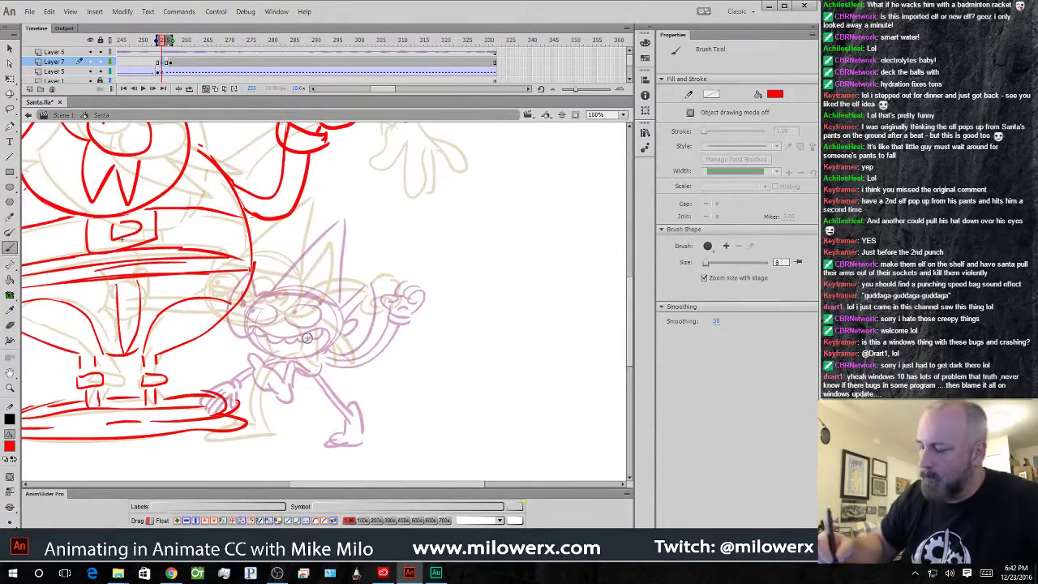
mouse_move(299, 287)
mouse_down()
mouse_move(258, 310)
mouse_move(293, 285)
mouse_up()
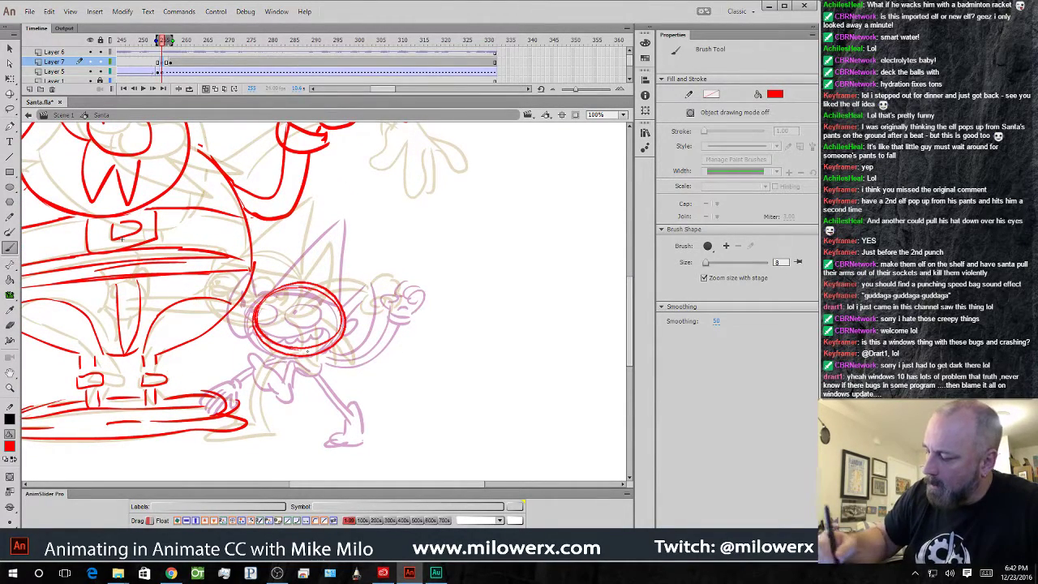
mouse_move(272, 361)
mouse_down()
mouse_move(318, 366)
mouse_move(243, 423)
mouse_up()
mouse_move(267, 380)
mouse_down()
mouse_move(253, 429)
mouse_move(275, 435)
mouse_up()
drag(472, 379, 470, 379)
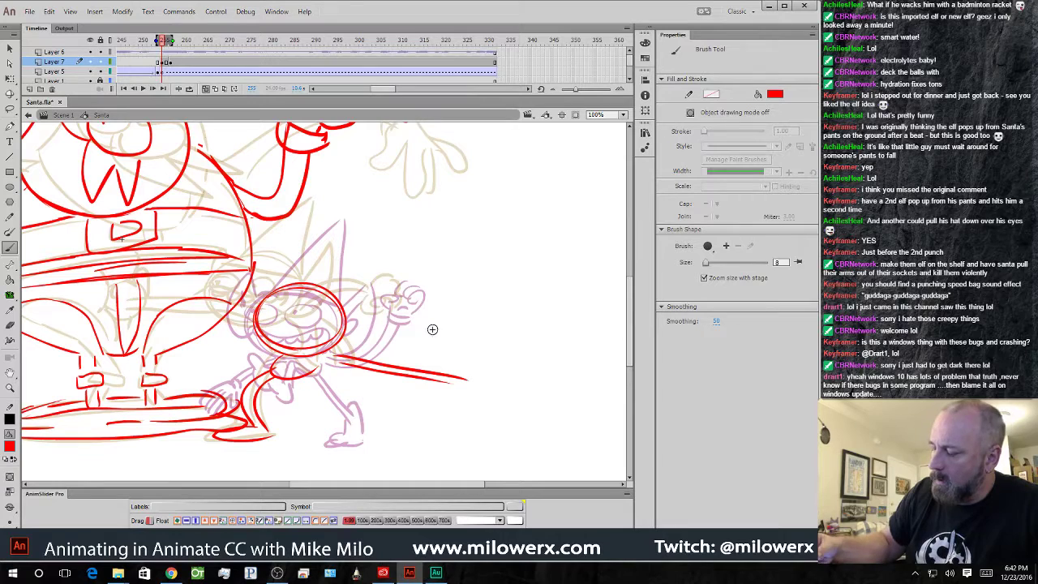
key(ctrl+z)
key(ctrl+z)
key(ctrl+z)
key(ctrl+z)
key(ctrl+z)
key(ctrl+z)
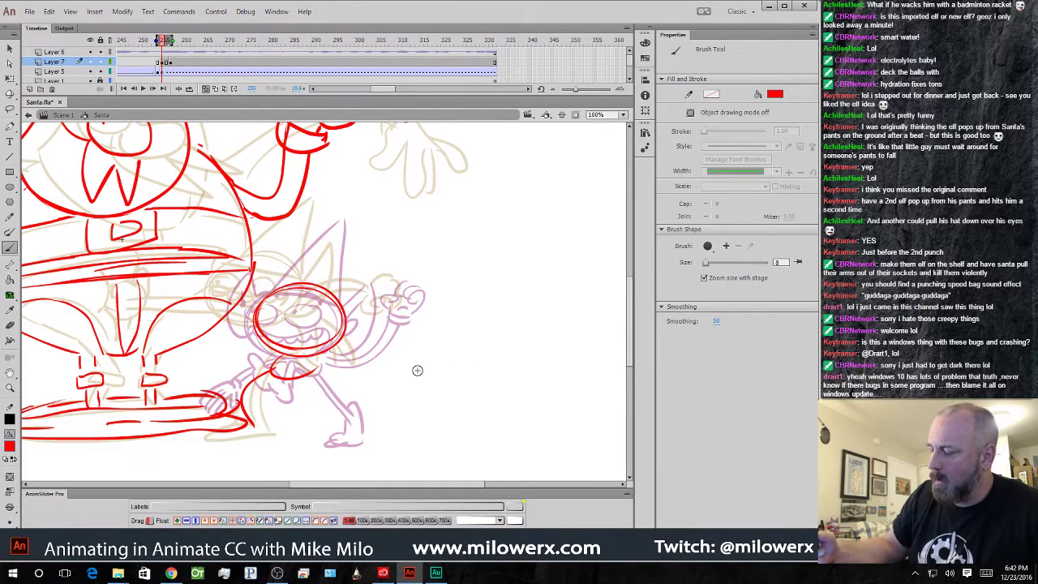
- Draw the elf's wind-up pose farther back from Santa, with round head, arm and fist swung behind, torso and front leg
mouse_move(328, 315)
mouse_down()
mouse_move(374, 284)
mouse_move(368, 343)
mouse_move(325, 274)
mouse_move(396, 339)
mouse_move(489, 300)
mouse_move(361, 353)
mouse_up()
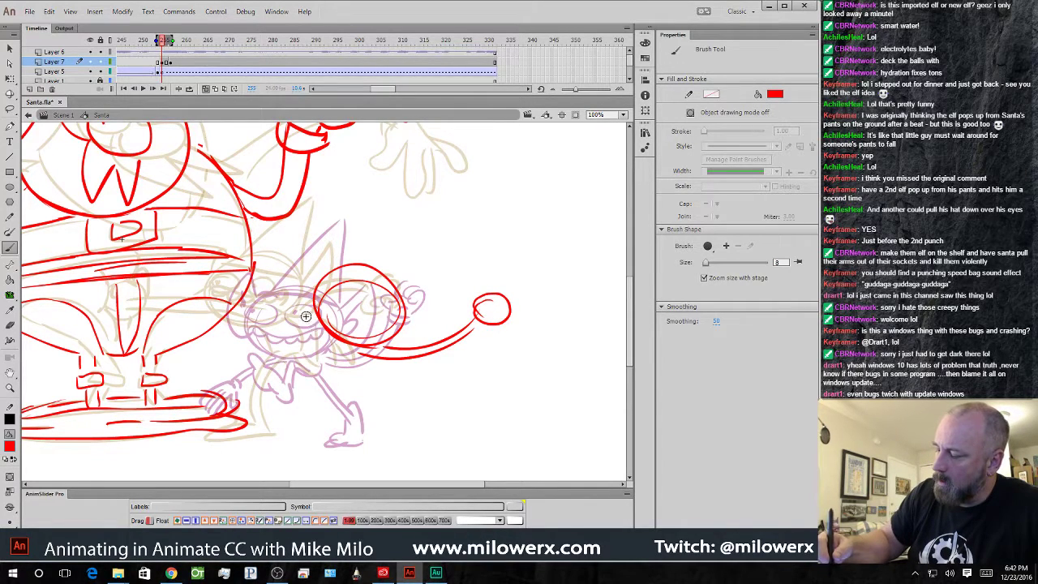
mouse_move(316, 312)
mouse_down()
mouse_move(322, 373)
mouse_move(351, 375)
mouse_up()
key(ctrl+z)
key(ctrl+z)
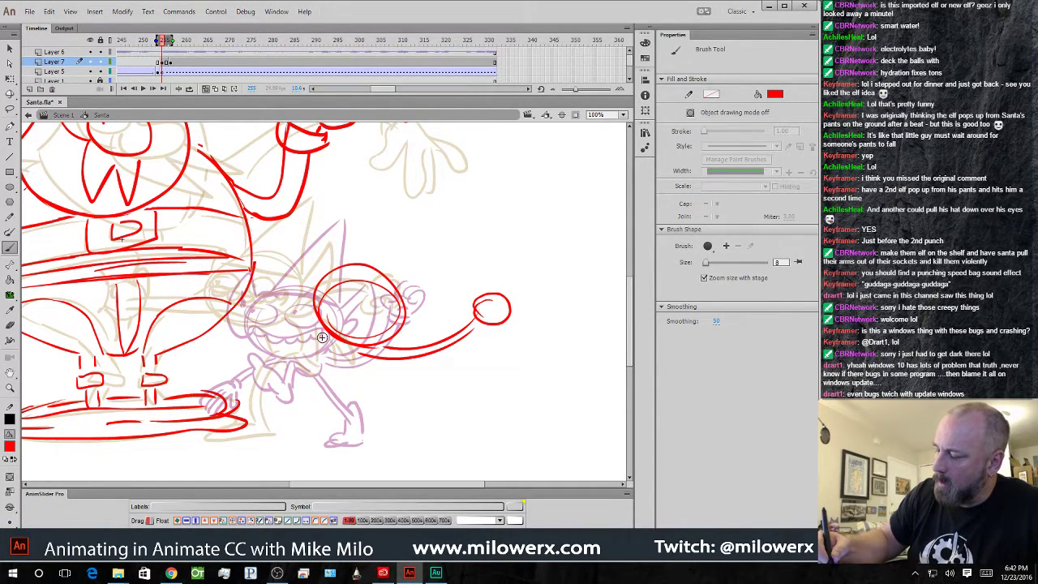
mouse_move(324, 327)
mouse_down()
mouse_move(340, 362)
mouse_move(357, 355)
mouse_move(291, 349)
mouse_move(266, 439)
mouse_move(266, 398)
mouse_up()
key(ctrl+z)
drag(310, 353, 270, 438)
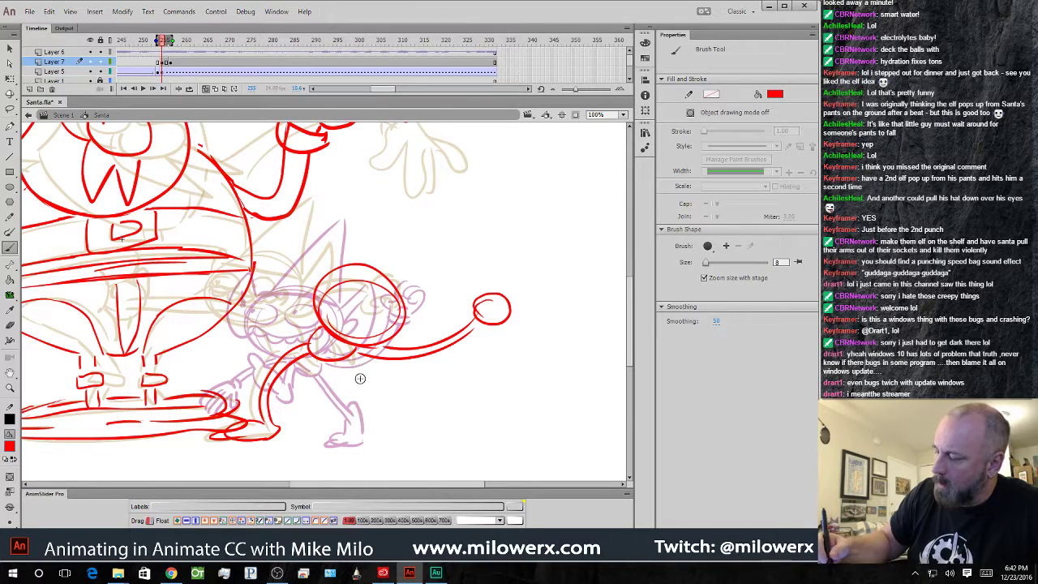
- Draw the elf's bent rear leg with its long foot, and add the jagged jacket tails behind the torso
mouse_move(347, 362)
mouse_down()
mouse_move(371, 430)
mouse_move(379, 423)
mouse_move(360, 440)
mouse_move(414, 448)
mouse_up()
mouse_move(375, 434)
mouse_down()
mouse_move(412, 441)
mouse_move(400, 427)
mouse_move(440, 446)
mouse_up()
mouse_move(328, 341)
mouse_down()
mouse_move(399, 364)
mouse_move(430, 399)
mouse_up()
drag(385, 369, 399, 395)
drag(405, 378, 419, 393)
- Detail the elf's clenched fist and toothy face, and add both pointed ears and the tall pointed hat
mouse_move(477, 319)
mouse_down()
mouse_move(485, 310)
mouse_move(501, 330)
mouse_move(497, 312)
mouse_move(511, 312)
mouse_up()
mouse_move(389, 299)
mouse_down()
mouse_move(369, 311)
mouse_move(391, 297)
mouse_move(332, 296)
mouse_move(341, 290)
mouse_move(347, 314)
mouse_move(381, 338)
mouse_up()
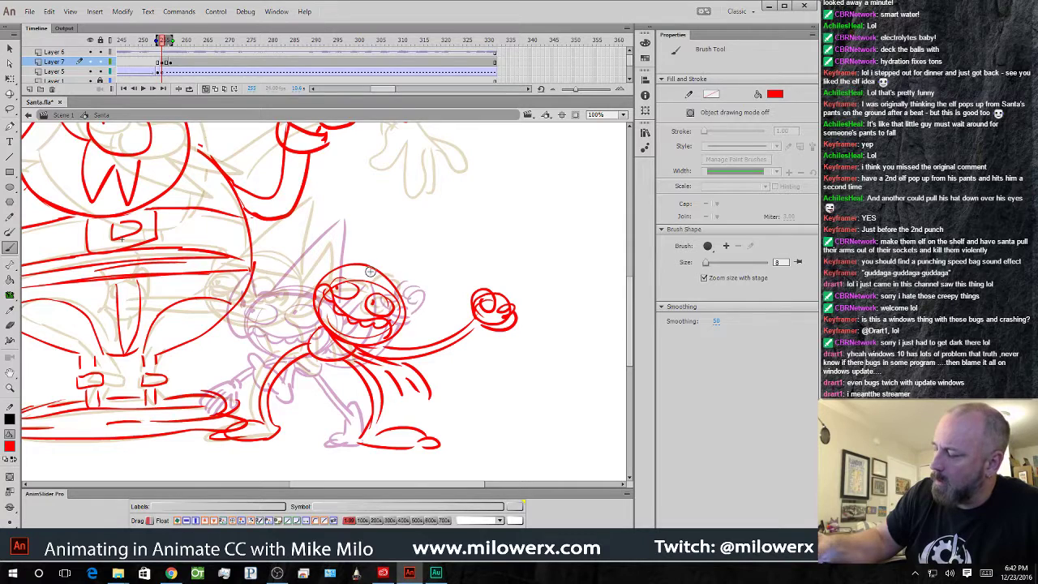
drag(306, 290, 344, 243)
drag(344, 244, 343, 265)
mouse_move(408, 317)
mouse_down()
mouse_move(432, 322)
mouse_move(390, 347)
mouse_move(401, 341)
mouse_up()
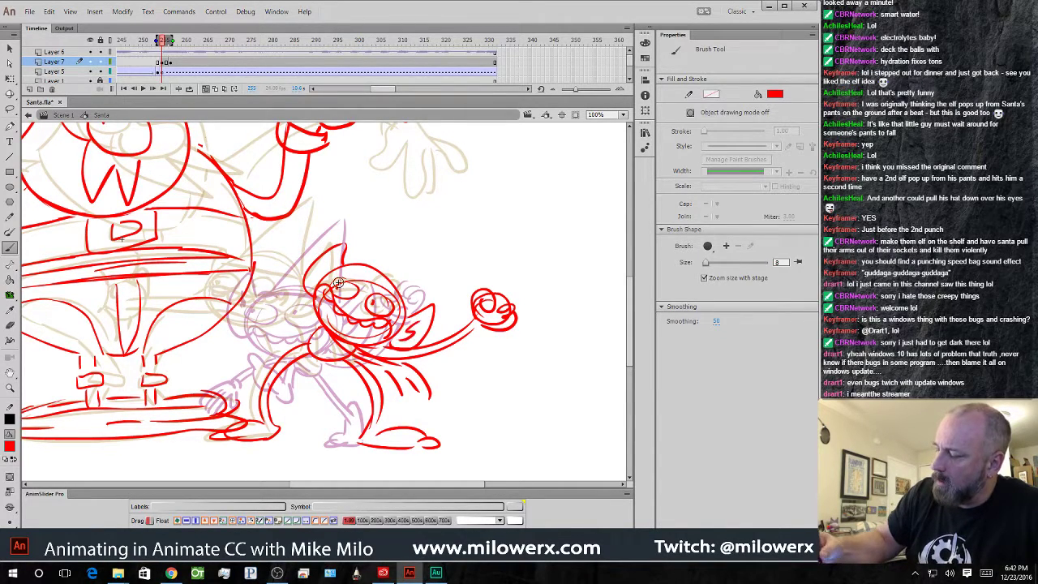
mouse_move(365, 261)
mouse_down()
mouse_move(456, 207)
mouse_move(410, 297)
mouse_up()
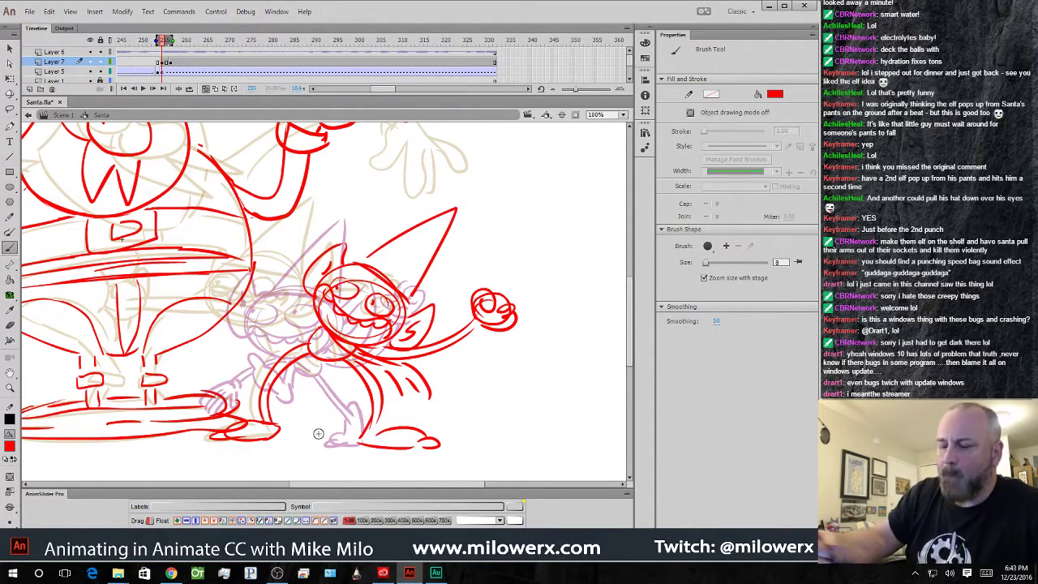
- Cut the elf's upper body, including the head, swung-back arm and jacket tails, from the wind-up drawing and lock Layer 5
key(l)
mouse_move(469, 397)
mouse_down()
mouse_move(421, 410)
mouse_move(383, 379)
mouse_up()
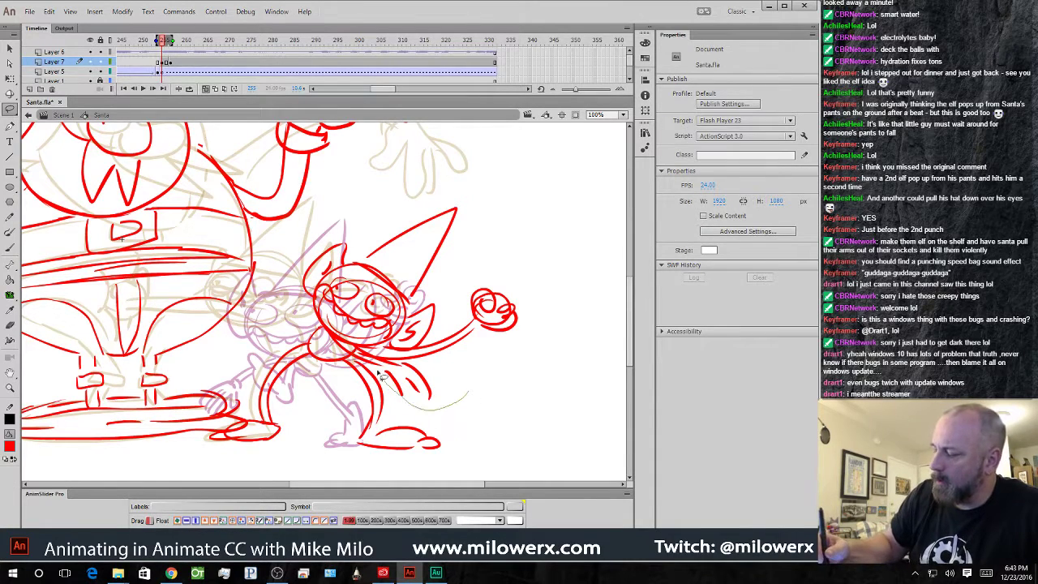
mouse_move(302, 334)
mouse_down()
mouse_move(354, 198)
mouse_move(538, 280)
mouse_move(519, 355)
mouse_up()
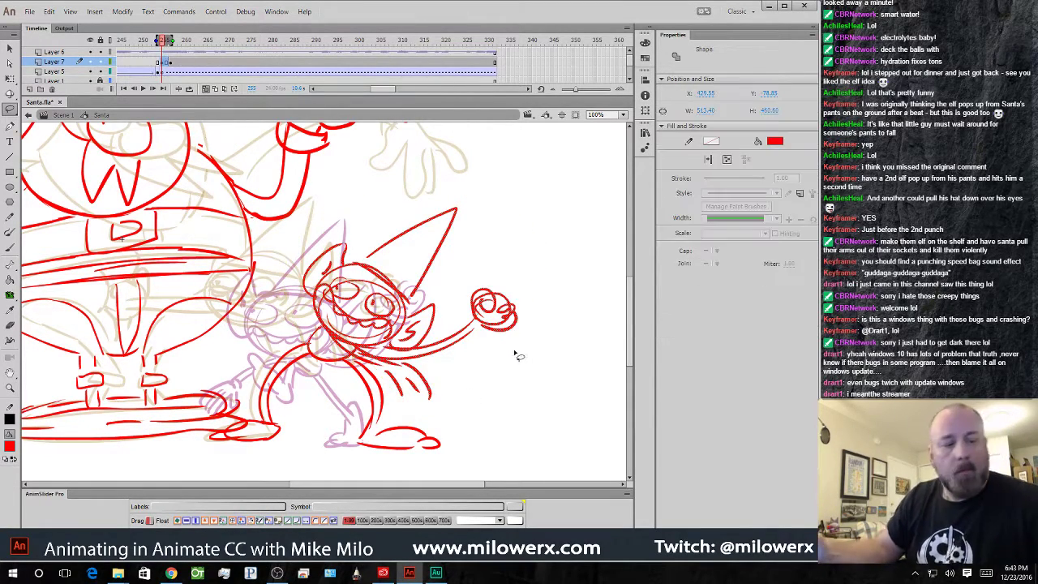
key(Delete)
mouse_move(447, 424)
mouse_down()
mouse_move(398, 359)
mouse_move(330, 317)
mouse_move(274, 341)
mouse_move(255, 401)
mouse_move(215, 461)
mouse_move(437, 487)
mouse_up()
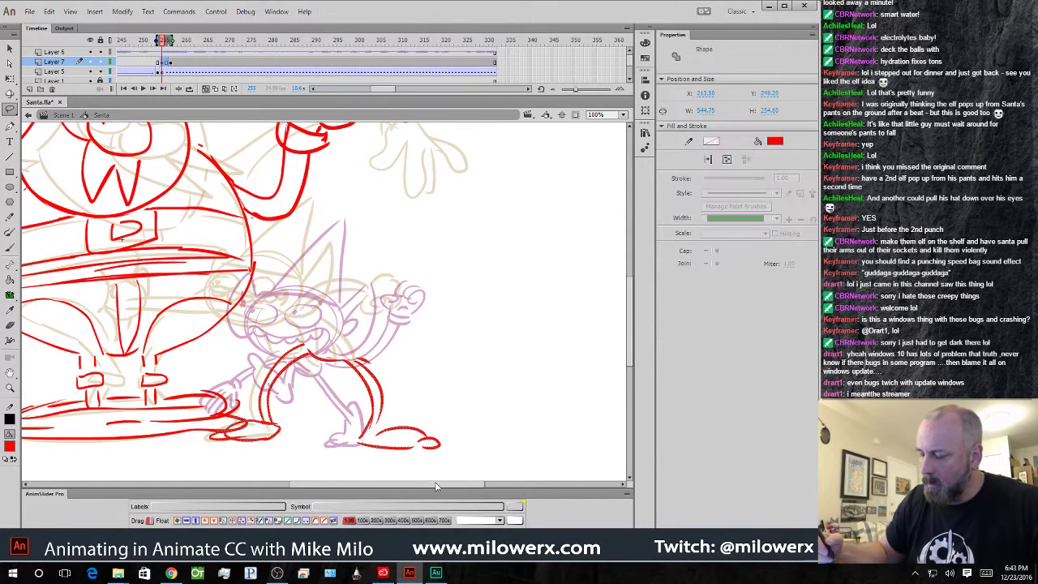
click(454, 396)
mouse_move(423, 394)
mouse_down()
mouse_move(358, 320)
mouse_move(222, 389)
mouse_move(450, 450)
mouse_up()
click(457, 411)
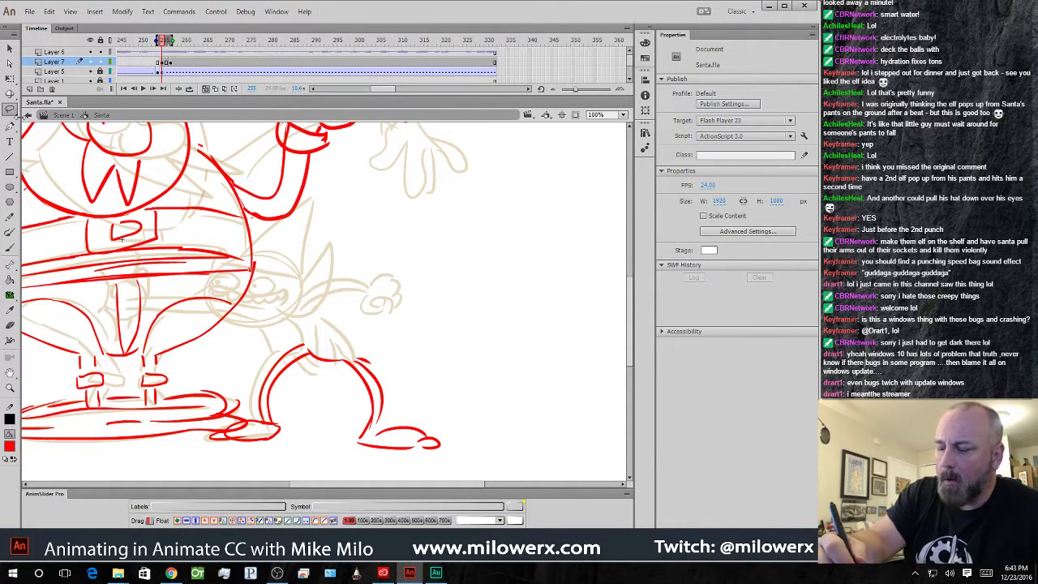
- Delete both of the elf's remaining legs and feet from the wind-up drawing
key(v)
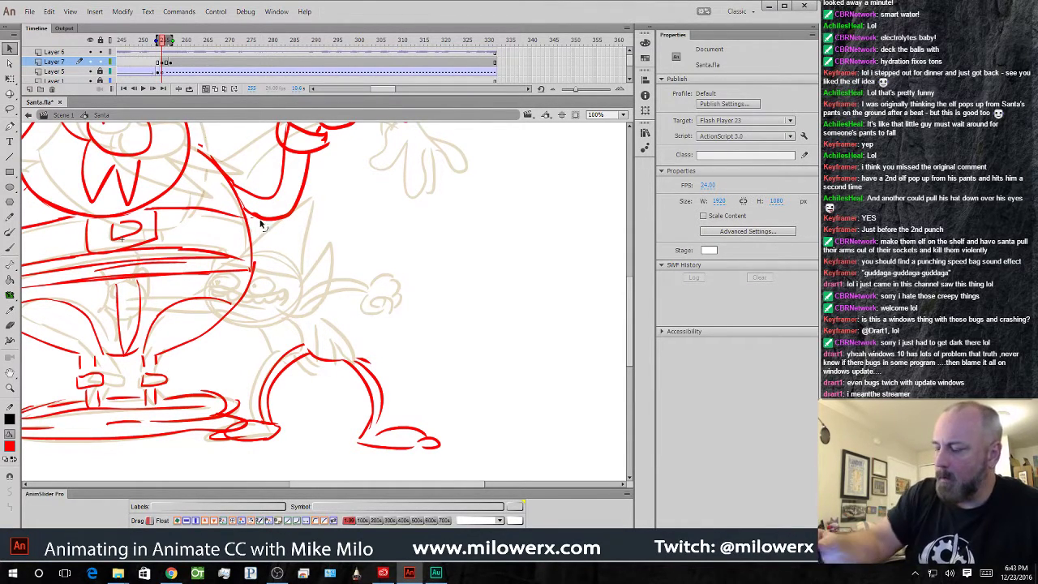
click(374, 379)
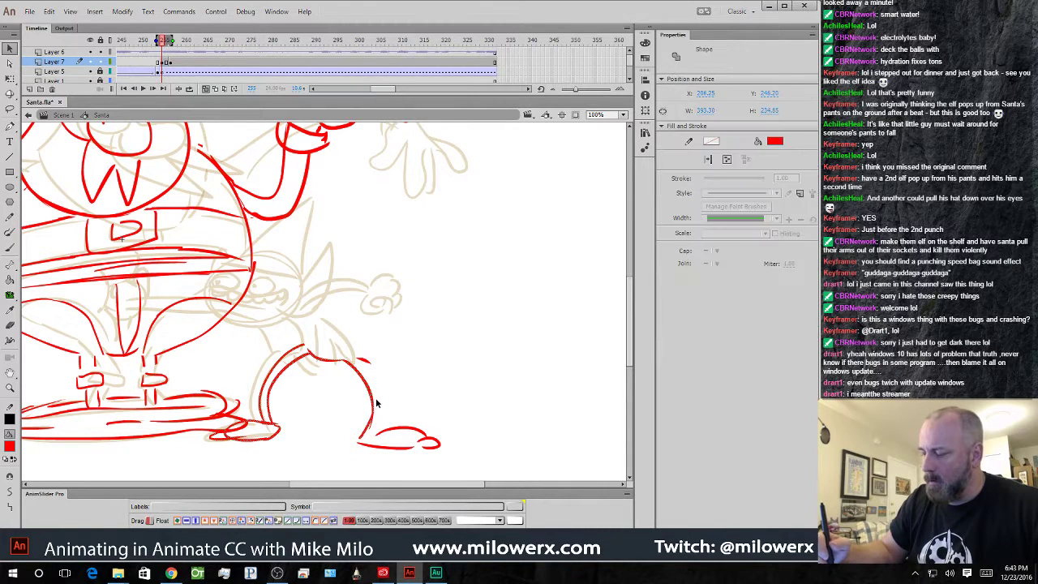
key(Delete)
click(402, 430)
key(Delete)
click(412, 446)
key(Delete)
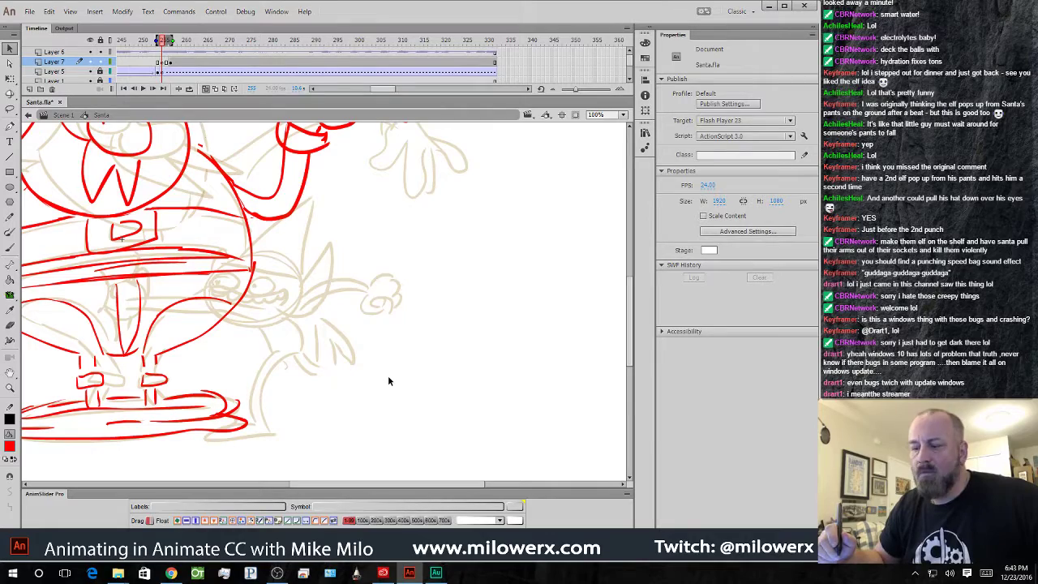
- Paste the elf's upper body back in place and move it lower and closer to Santa
key(ctrl+shift+v)
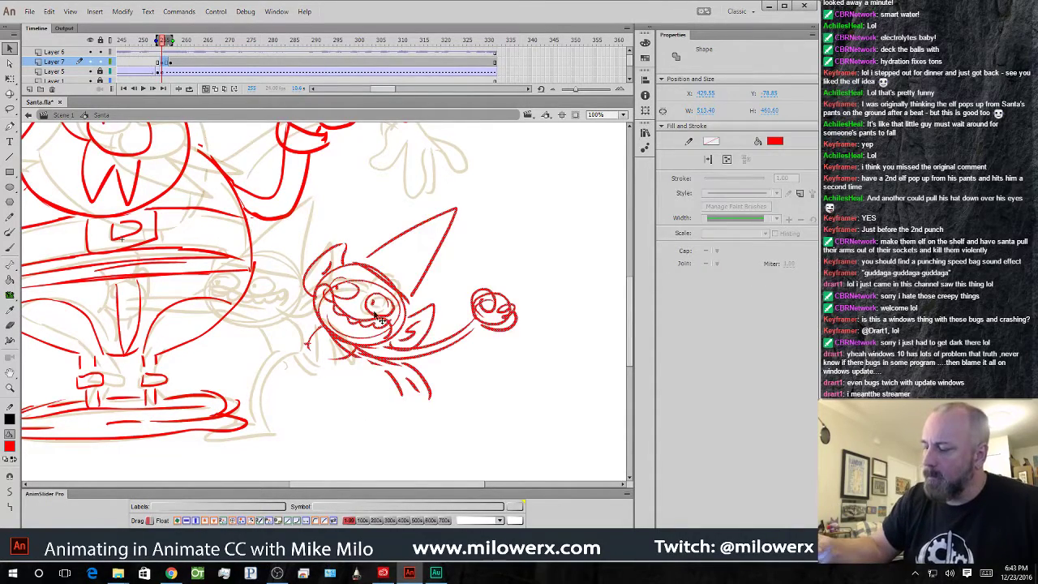
drag(375, 308, 355, 336)
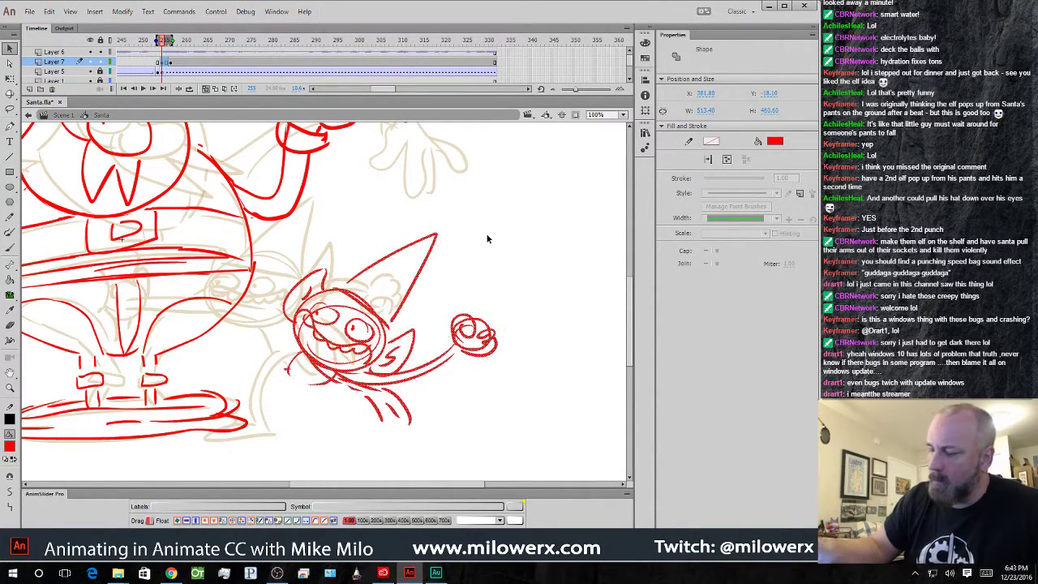
click(486, 236)
- Redraw the elf's front leg and foot over the punch pose's leg, and sketch the forward arm and hand beside the torso
click(10, 248)
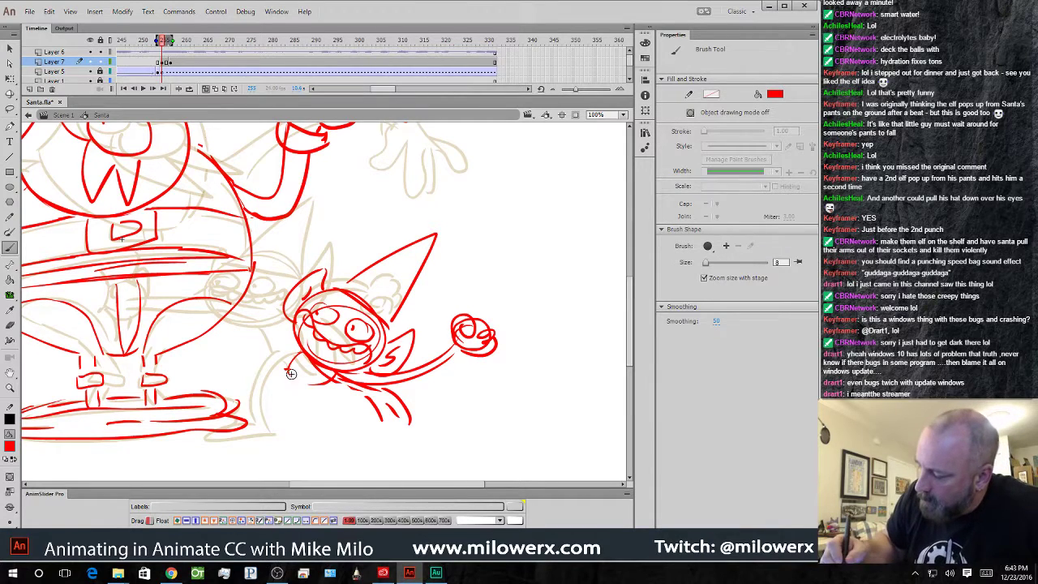
mouse_move(245, 379)
mouse_down()
mouse_move(250, 425)
mouse_move(201, 436)
mouse_move(248, 439)
mouse_up()
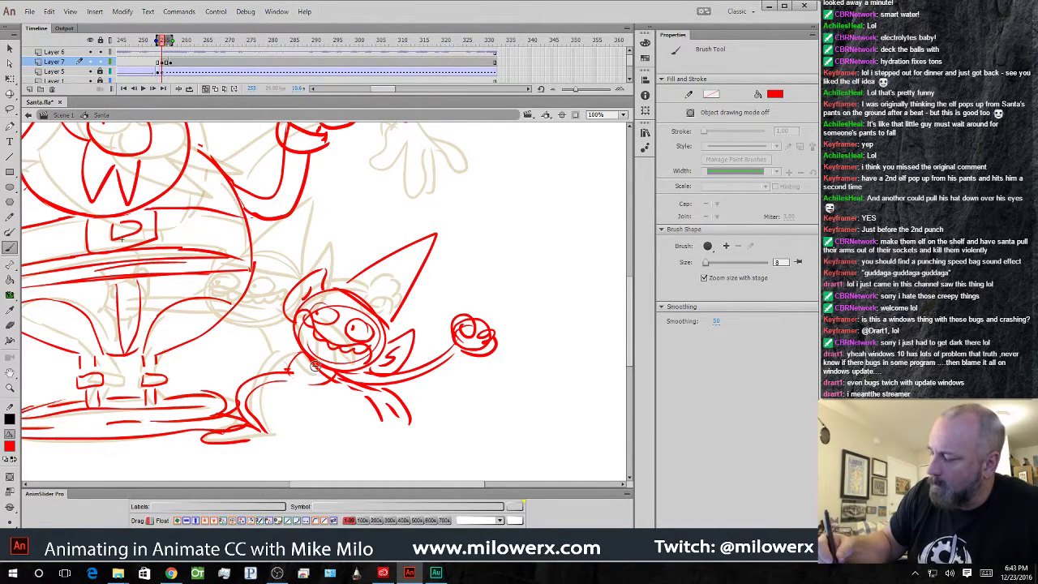
mouse_move(282, 338)
mouse_down()
mouse_move(287, 386)
mouse_move(257, 351)
mouse_move(262, 385)
mouse_move(285, 388)
mouse_up()
mouse_move(291, 375)
mouse_down()
mouse_move(288, 409)
mouse_move(311, 367)
mouse_up()
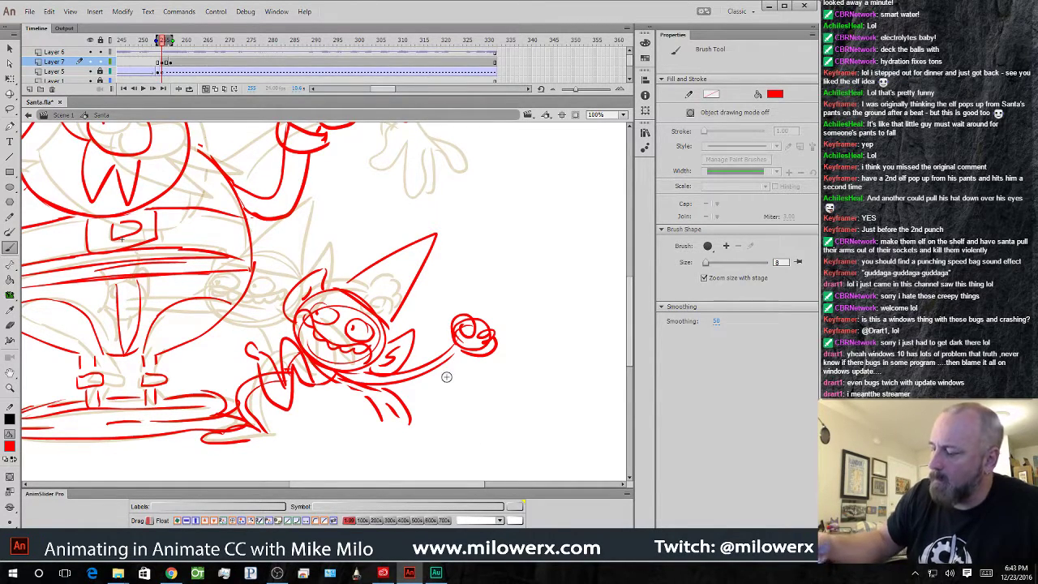
- Turn off onion skinning and play back the elf's run and punch from frame 248
click(206, 89)
drag(163, 42, 132, 59)
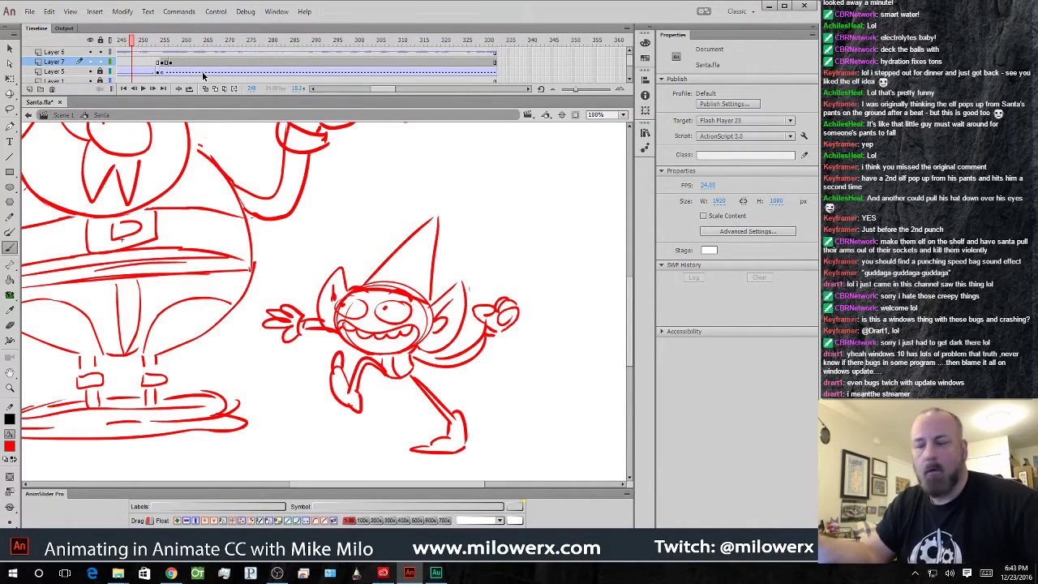
key(Return)
key(Return)
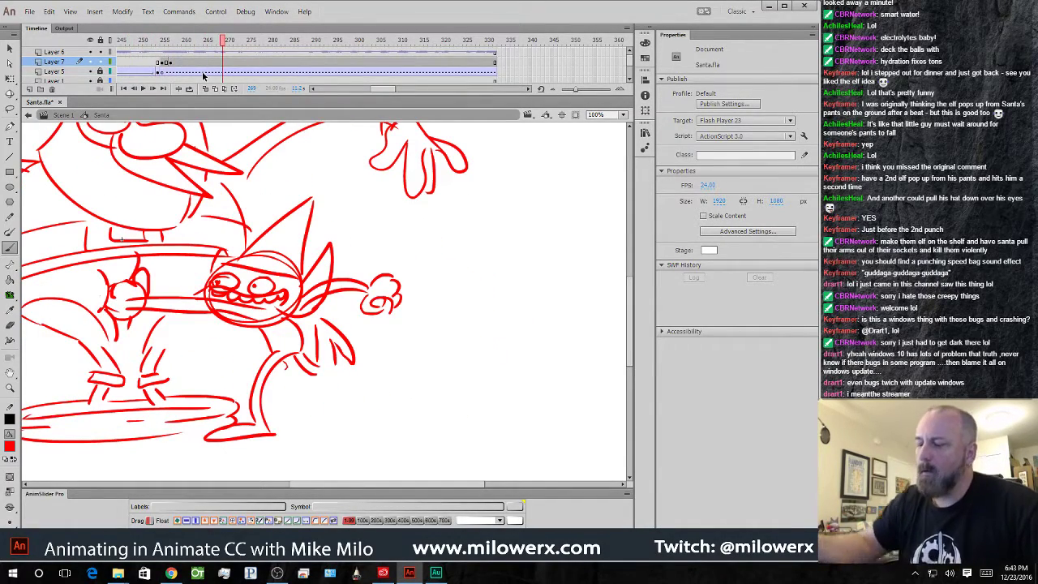
- Delete the running elf's drawings from the Layer 5 keyframes at frames 225 and 254
key(ctrl+minus)
drag(398, 245, 478, 313)
drag(236, 56, 162, 61)
drag(390, 91, 377, 91)
click(216, 44)
drag(217, 44, 226, 72)
click(226, 71)
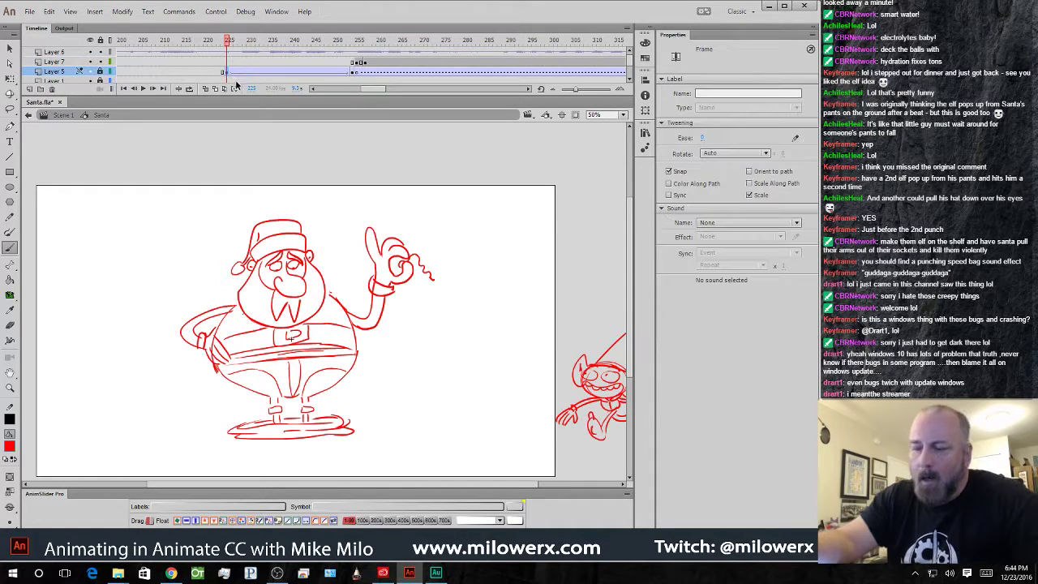
click(353, 74)
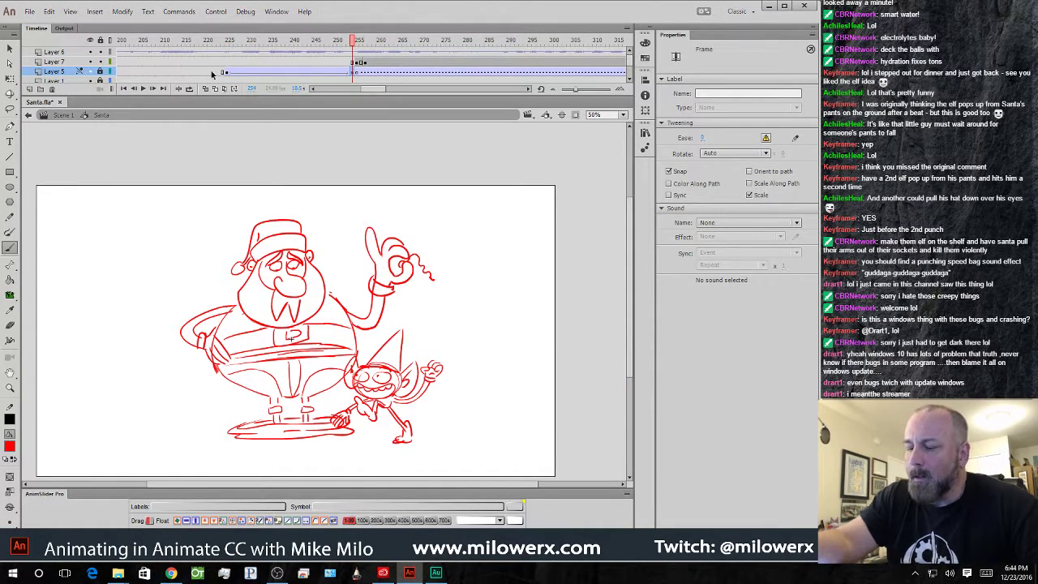
click(226, 72)
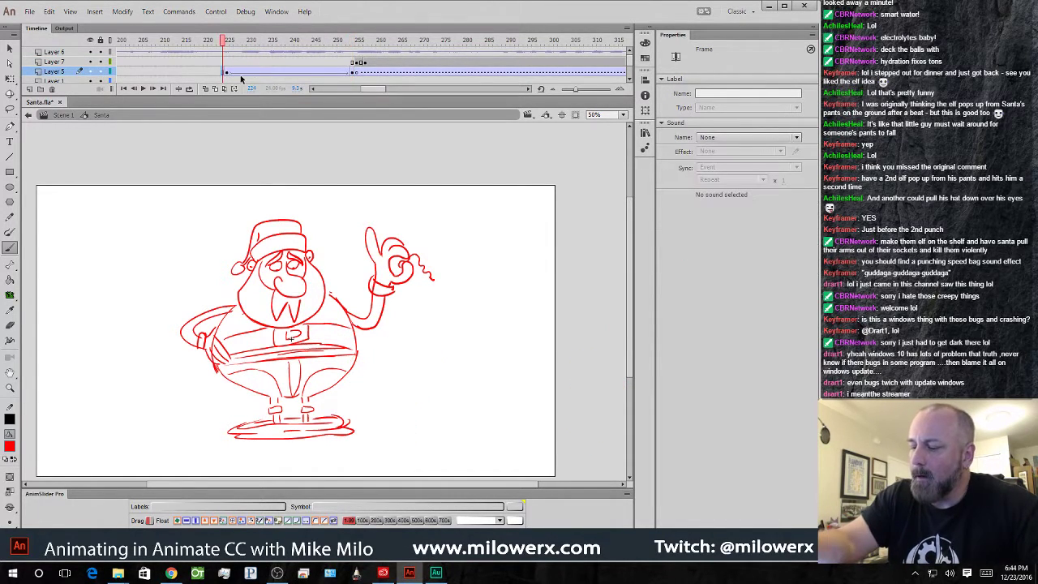
click(228, 74)
key(Delete)
click(354, 74)
key(Delete)
- Clear Santa's reaction face drawing from frame 257 on Layer 3, leaving a blank keyframe
click(362, 63)
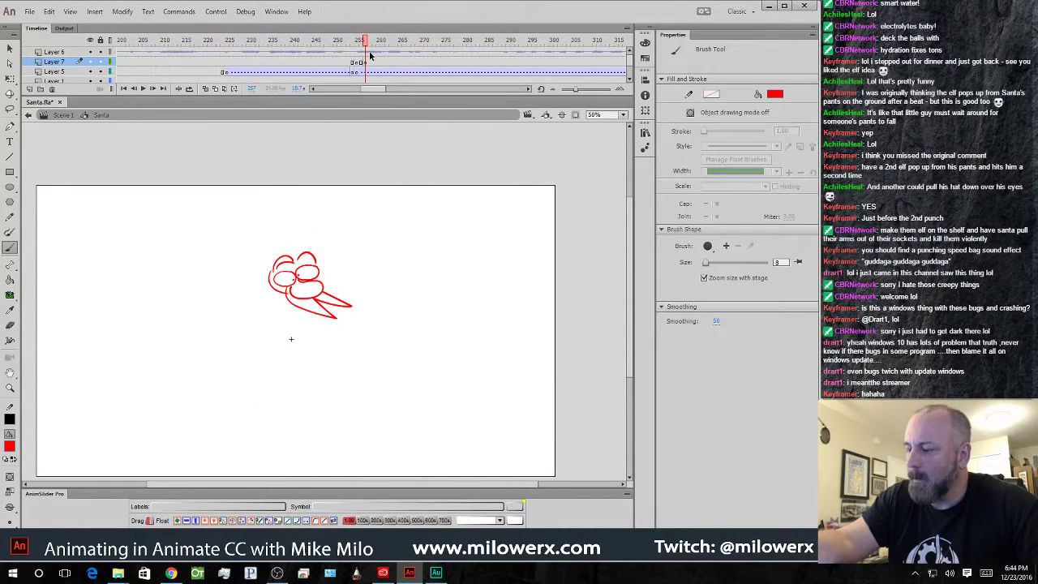
drag(631, 65, 630, 75)
click(364, 72)
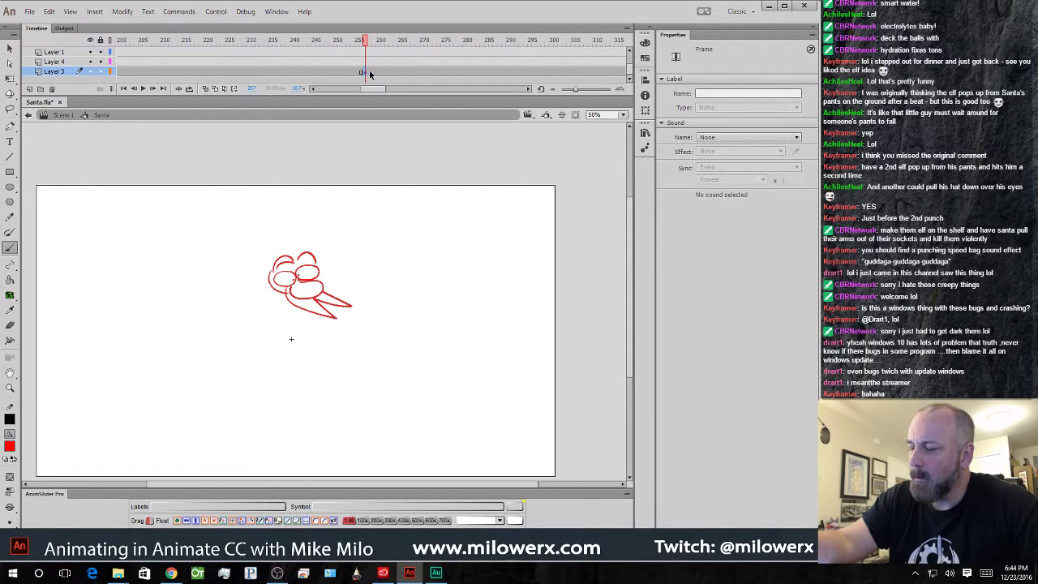
key(F7)
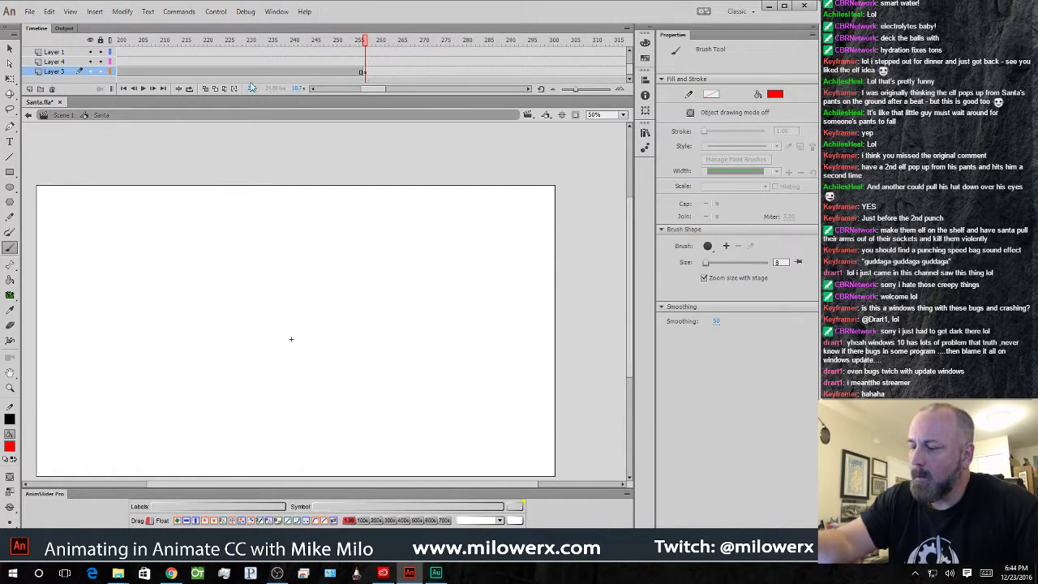
- Turn on onion skinning and draw two small elf heads on frame 257, one on each side of Santa's legs
click(205, 90)
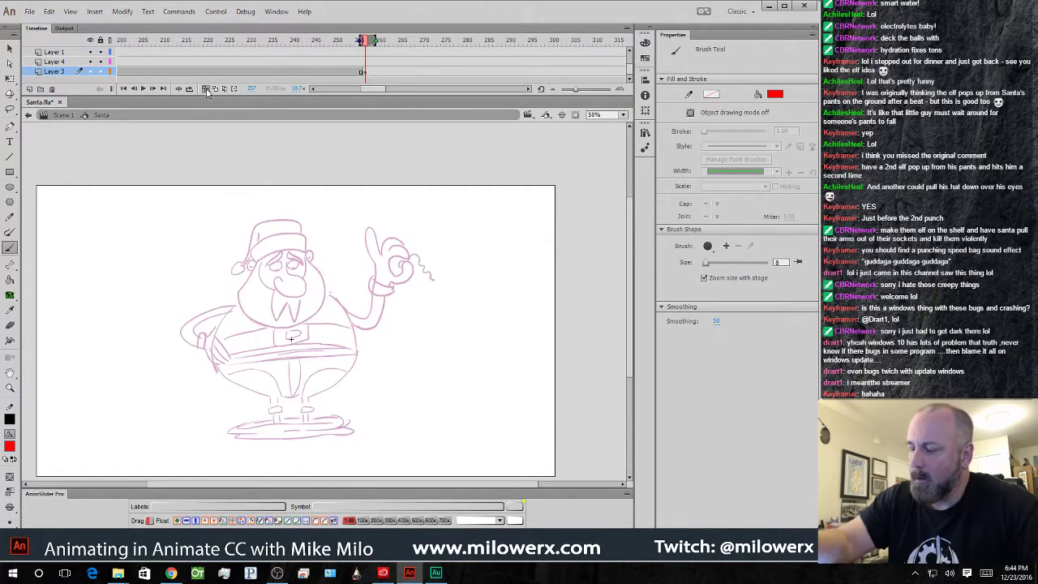
click(367, 62)
click(367, 71)
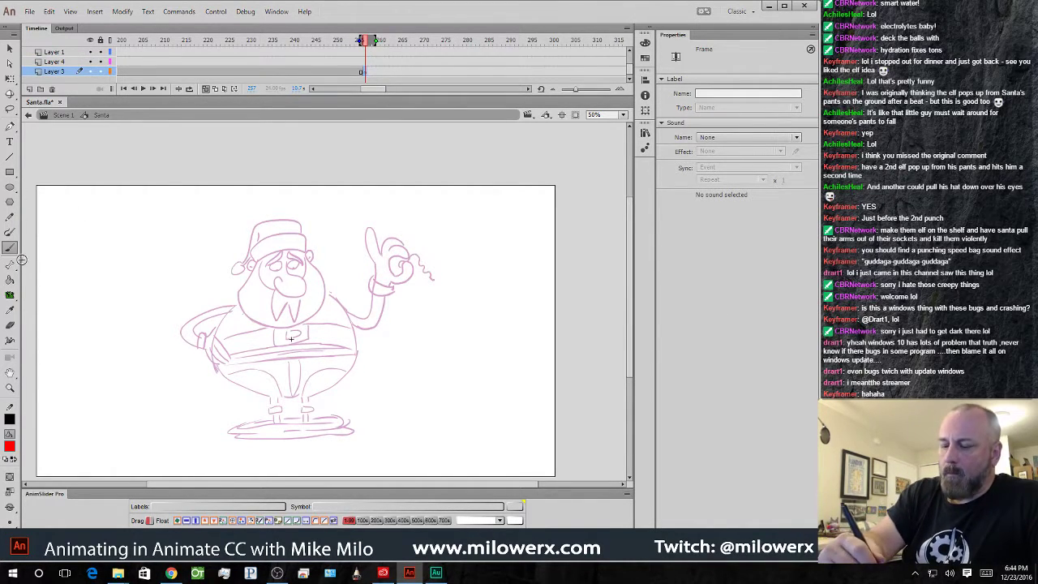
click(393, 378)
drag(394, 378, 601, 398)
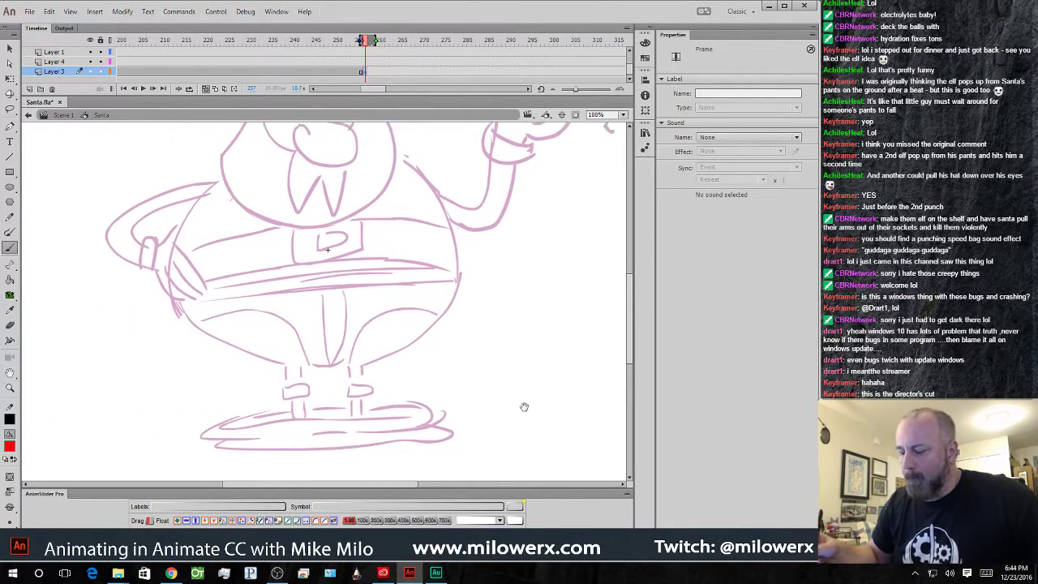
drag(519, 409, 541, 411)
key(b)
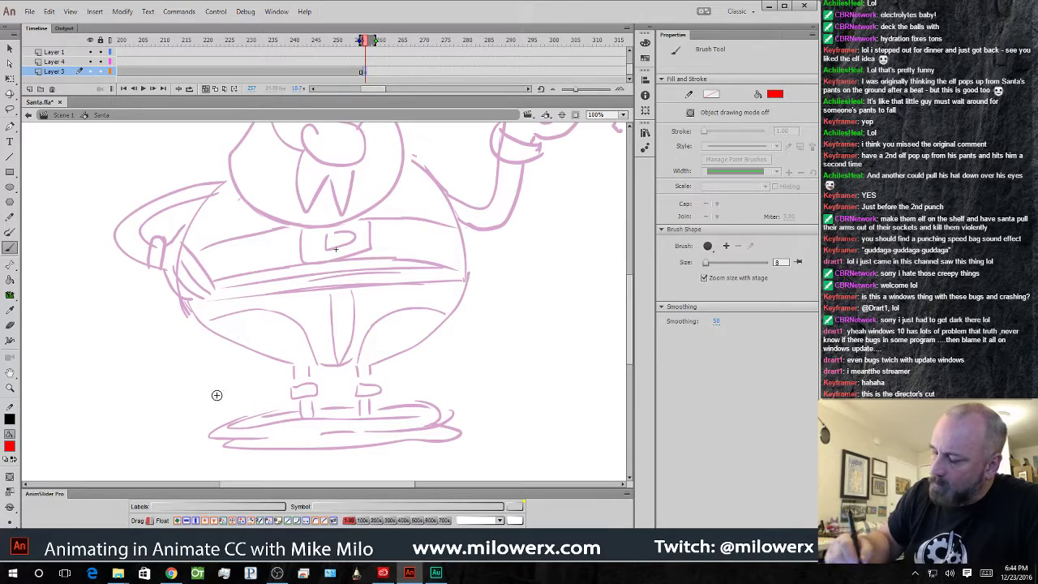
mouse_move(204, 377)
mouse_down()
mouse_move(243, 395)
mouse_move(271, 374)
mouse_up()
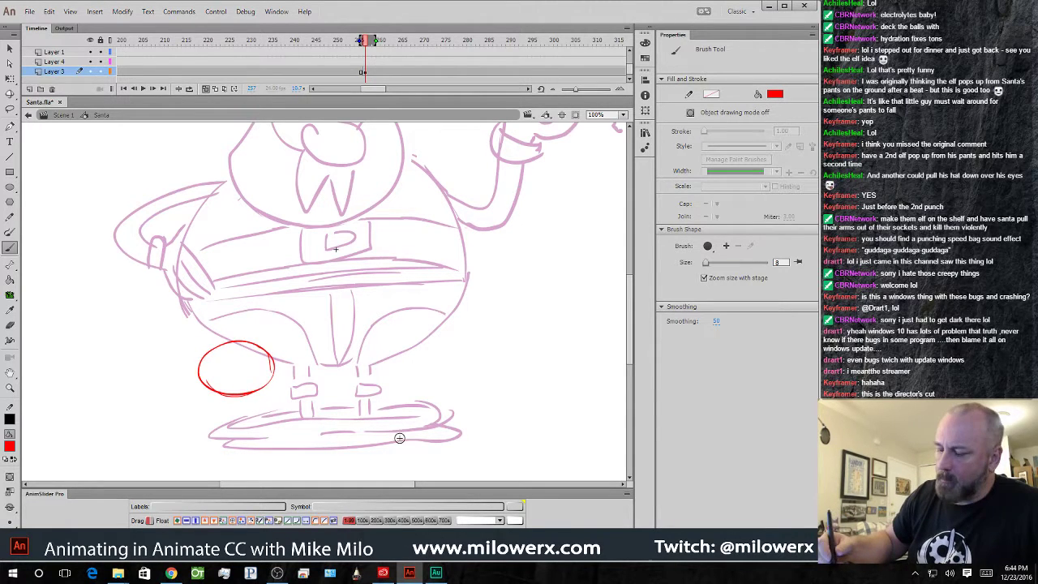
key(ctrl+z)
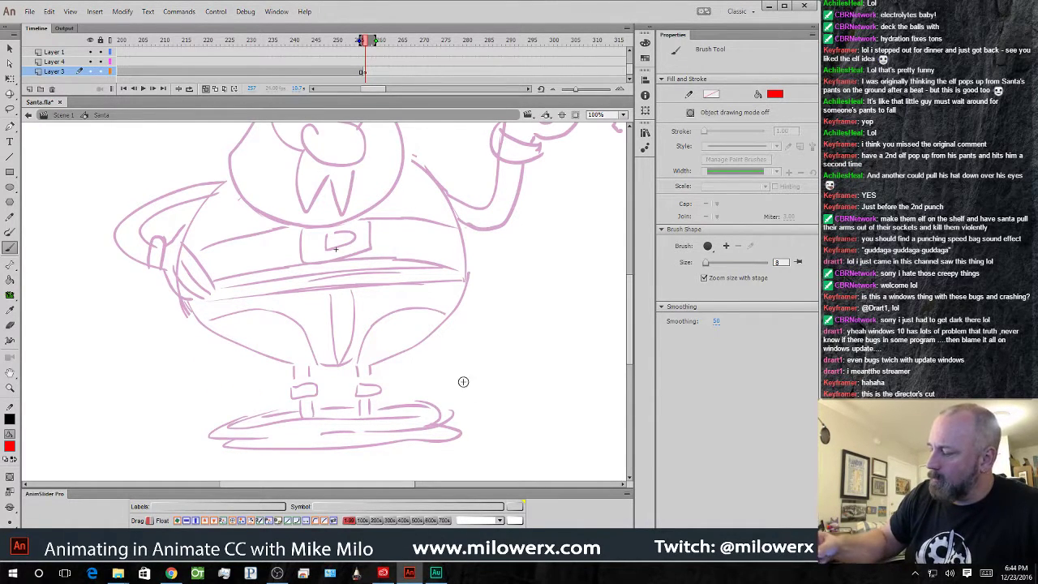
mouse_move(231, 367)
mouse_down()
mouse_move(267, 387)
mouse_move(260, 367)
mouse_up()
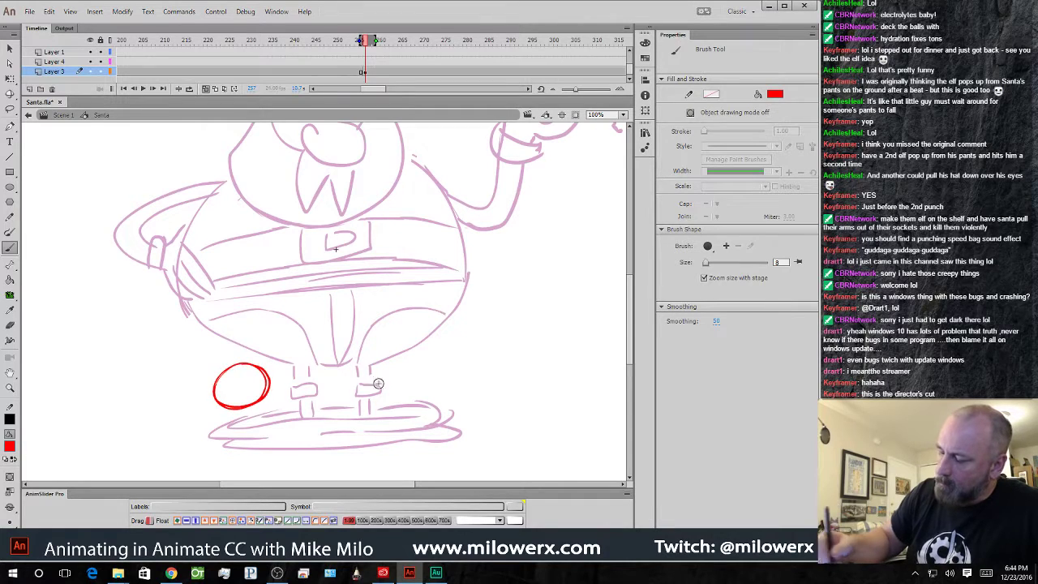
mouse_move(442, 351)
mouse_down()
mouse_move(405, 381)
mouse_move(438, 347)
mouse_up()
mouse_move(402, 396)
mouse_down()
mouse_move(407, 407)
mouse_move(431, 392)
mouse_up()
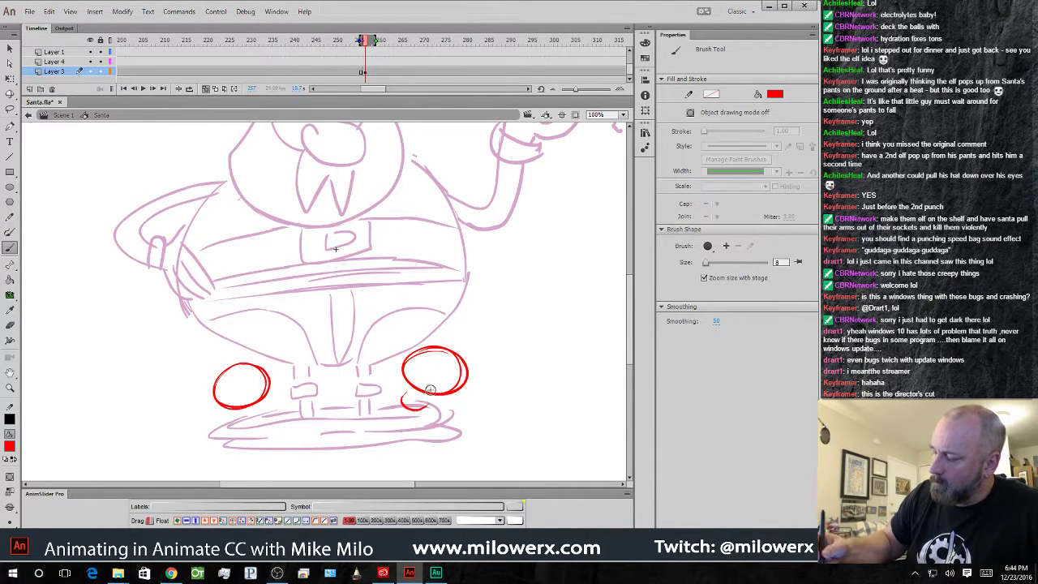
- Draw both elves' raised arms and pointing hands, and give the left elf a grinning face, pointed hat, ear and feet
mouse_move(263, 373)
mouse_down()
mouse_move(308, 320)
mouse_move(268, 373)
mouse_up()
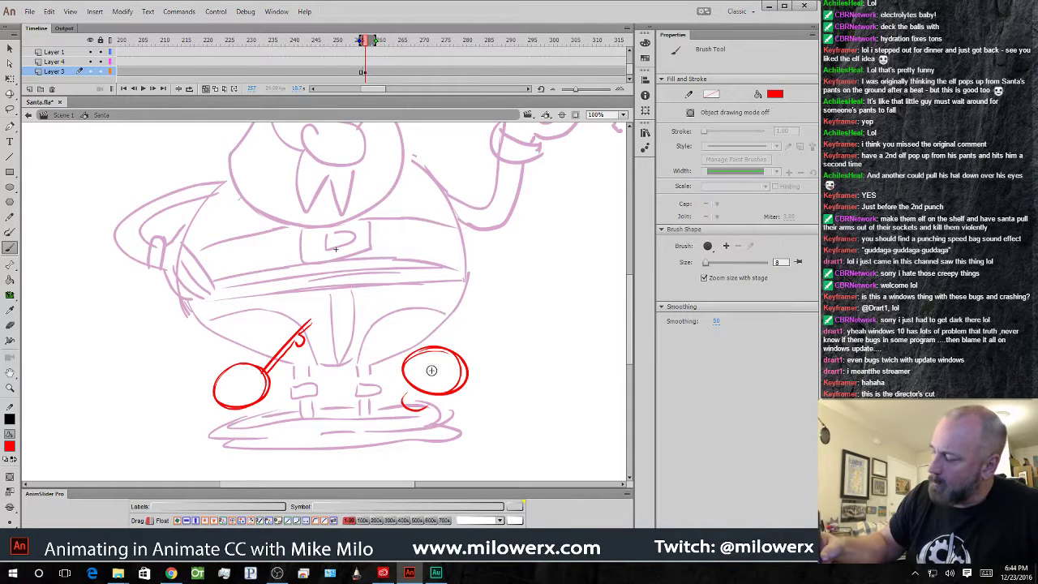
drag(406, 369, 370, 321)
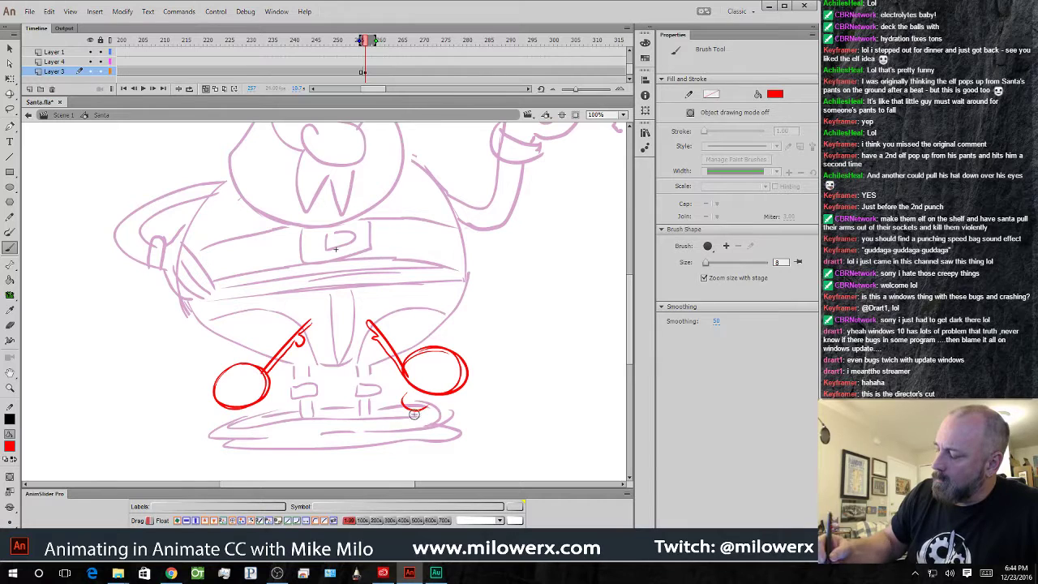
mouse_move(253, 391)
mouse_down()
mouse_move(237, 374)
mouse_move(227, 388)
mouse_move(246, 375)
mouse_up()
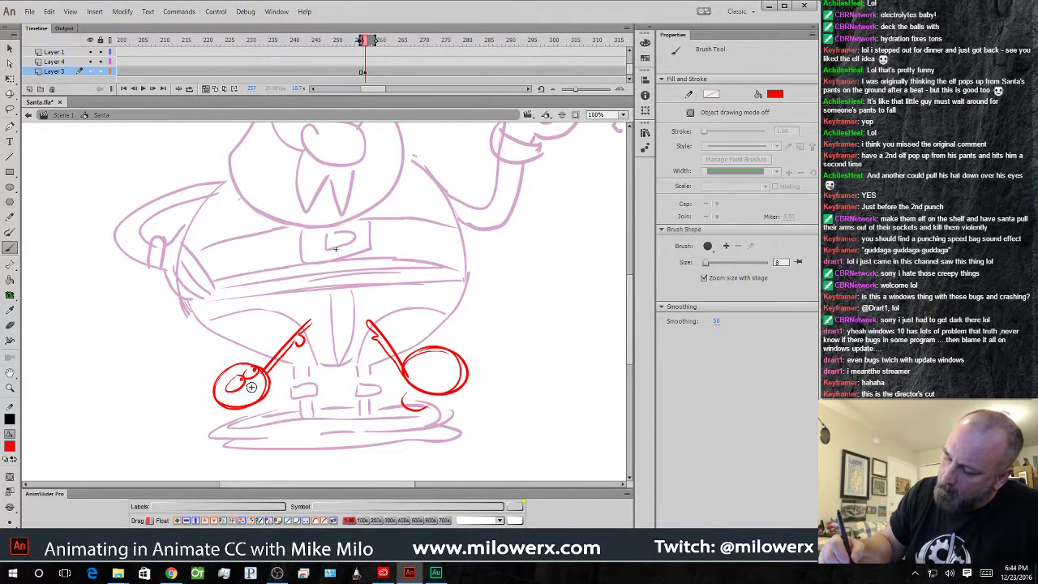
mouse_move(244, 407)
mouse_down()
mouse_move(231, 400)
mouse_move(263, 377)
mouse_move(199, 365)
mouse_up()
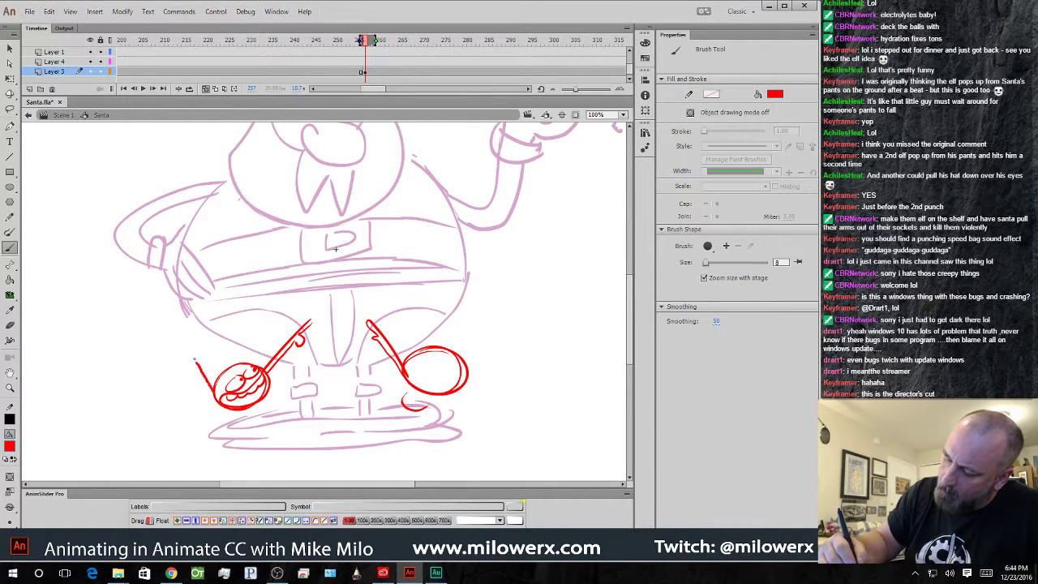
mouse_move(219, 400)
mouse_down()
mouse_move(190, 403)
mouse_move(236, 368)
mouse_move(252, 387)
mouse_move(240, 410)
mouse_move(265, 424)
mouse_up()
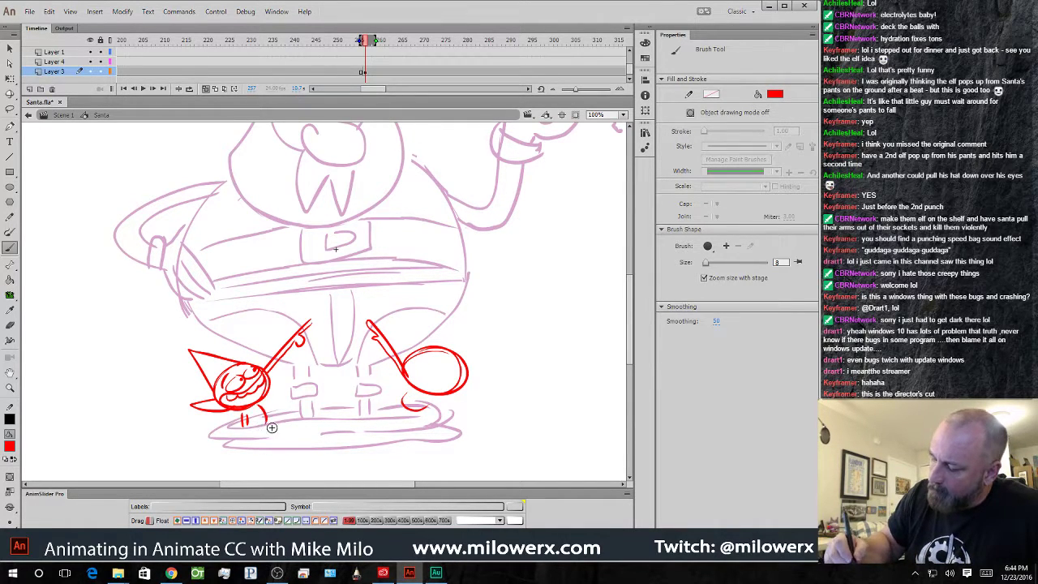
- Draw the right elf's feet, grinning face, pointed hat and ears
drag(426, 402, 428, 410)
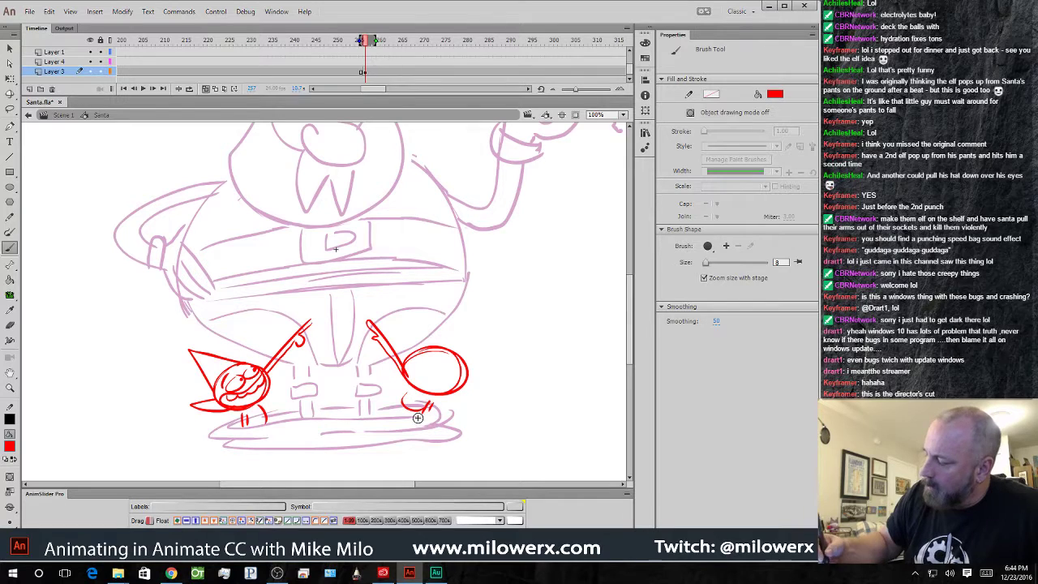
drag(445, 373, 447, 362)
drag(429, 353, 498, 326)
mouse_move(498, 326)
mouse_down()
mouse_move(468, 372)
mouse_move(484, 384)
mouse_move(450, 395)
mouse_up()
drag(431, 328, 426, 348)
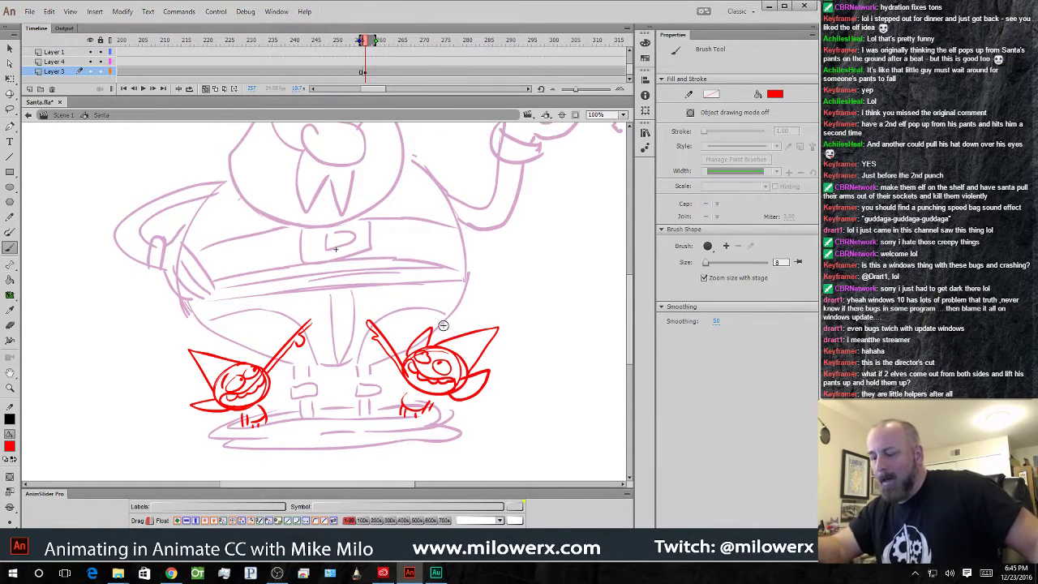
- Check the two elves with onion skinning off from frame 257 to 261, and turn onion skinning back on at frame 257
ctrl+alt+click(458, 298)
drag(466, 316, 545, 358)
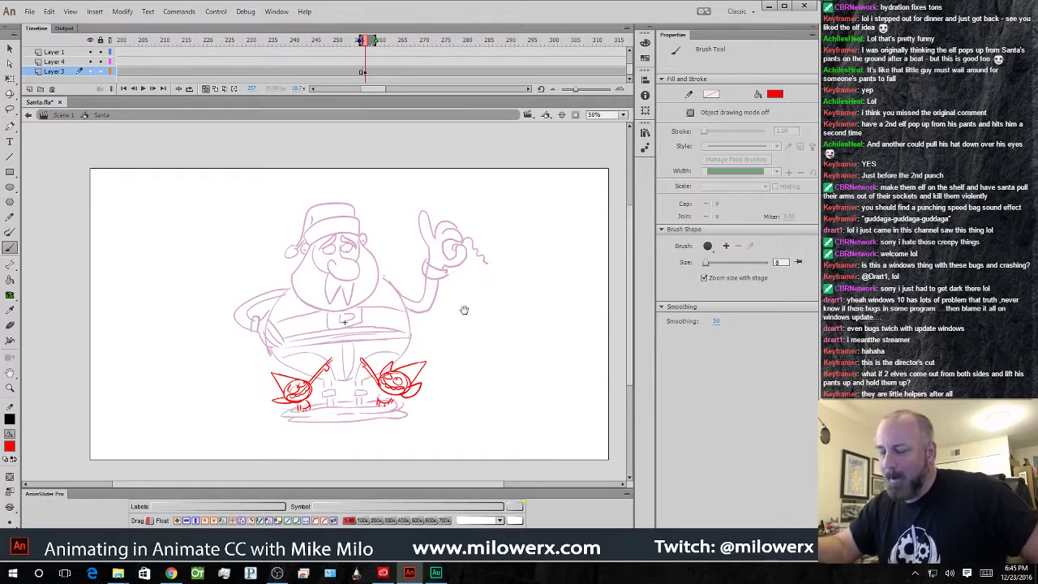
click(208, 91)
drag(368, 43, 385, 71)
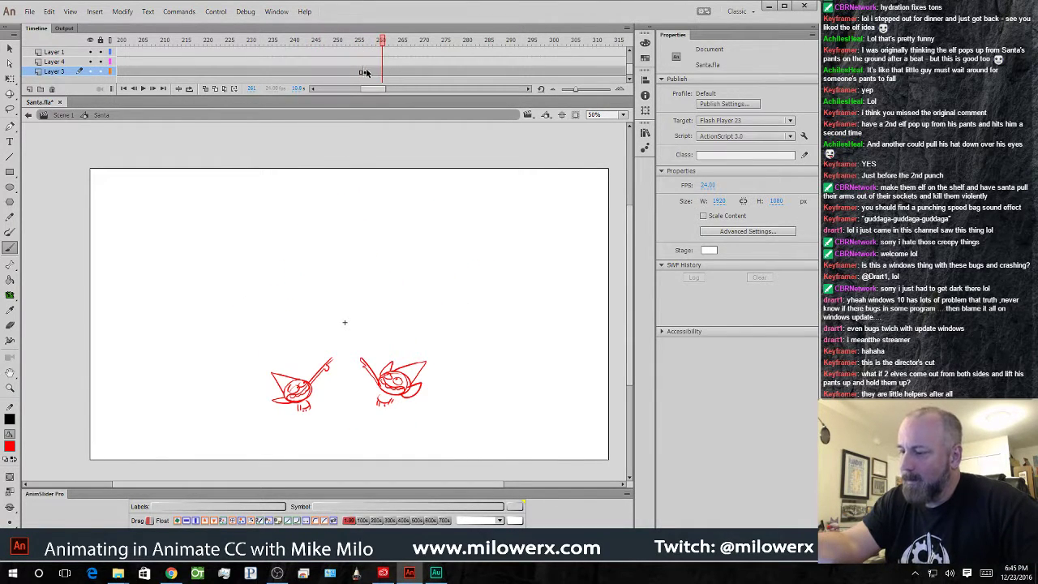
click(365, 71)
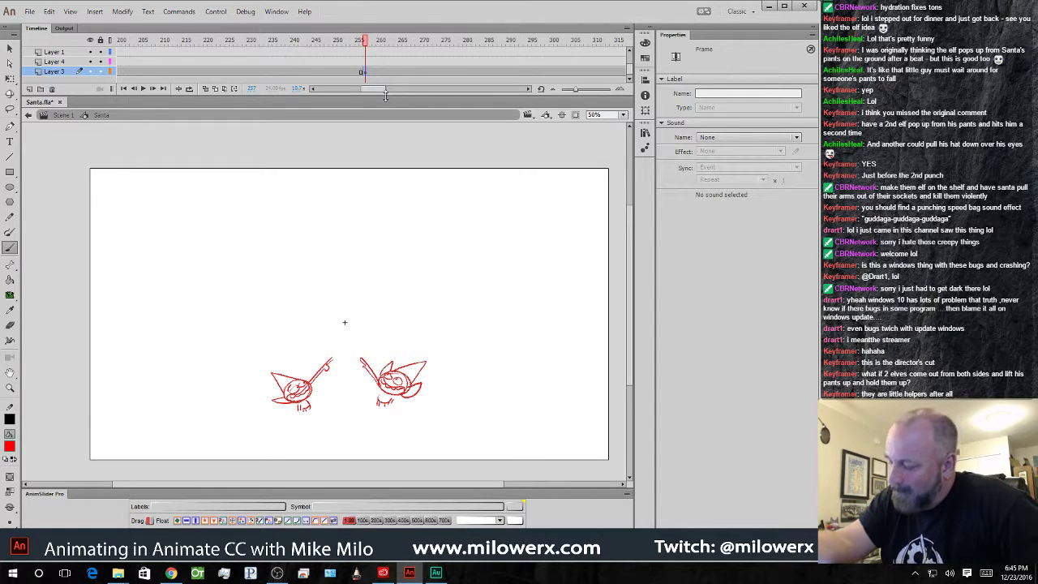
click(215, 89)
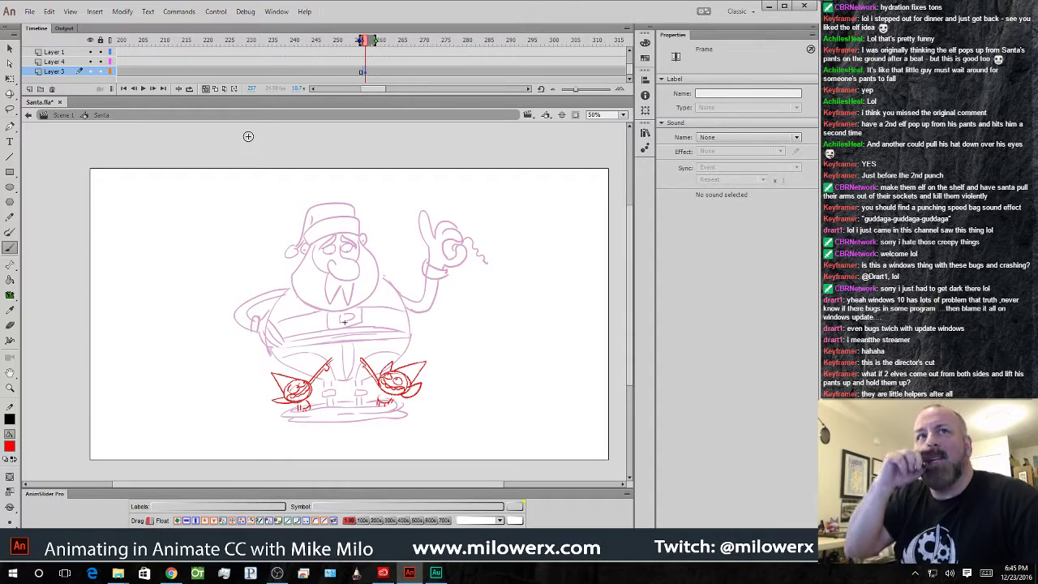
- Redraw Santa's face over the onion skin with raised eyebrows, round eyes, nose, cheek line and pointed moustache
ctrl+click(444, 276)
drag(488, 292, 635, 292)
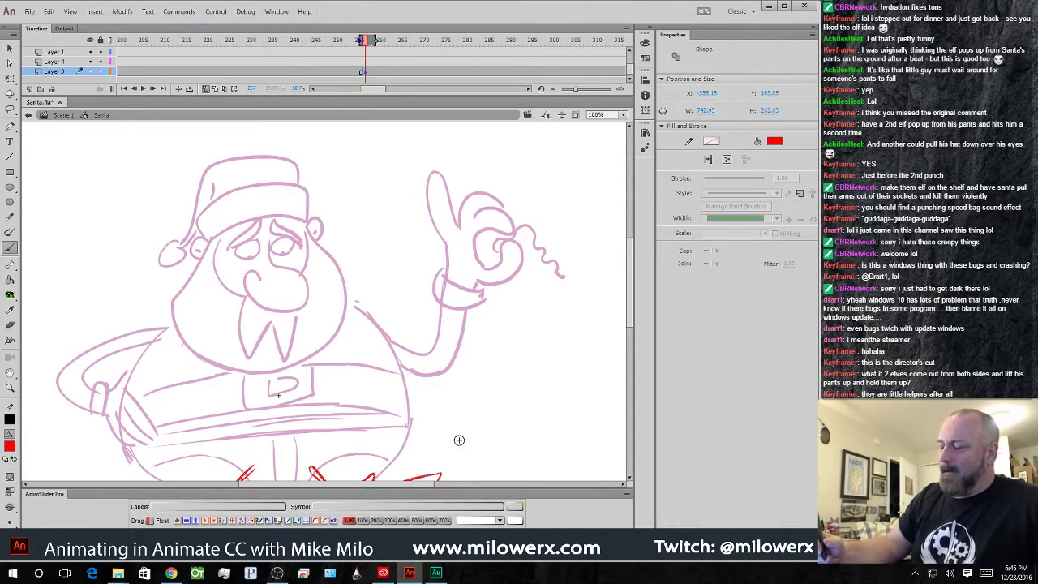
mouse_move(459, 422)
mouse_down()
mouse_move(492, 389)
mouse_move(489, 435)
mouse_move(473, 407)
mouse_up()
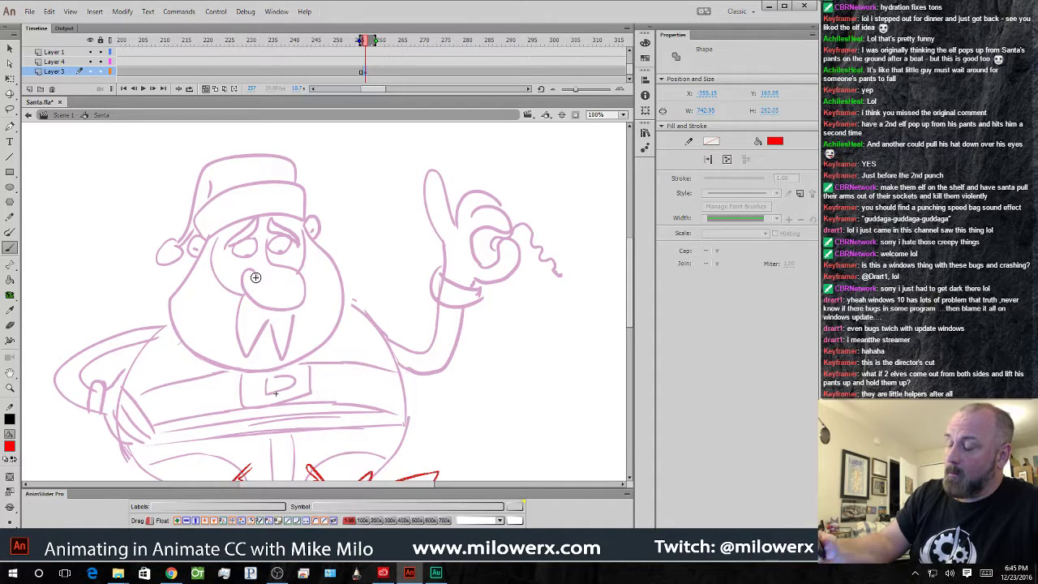
mouse_move(228, 242)
mouse_down()
mouse_move(270, 219)
mouse_move(299, 225)
mouse_up()
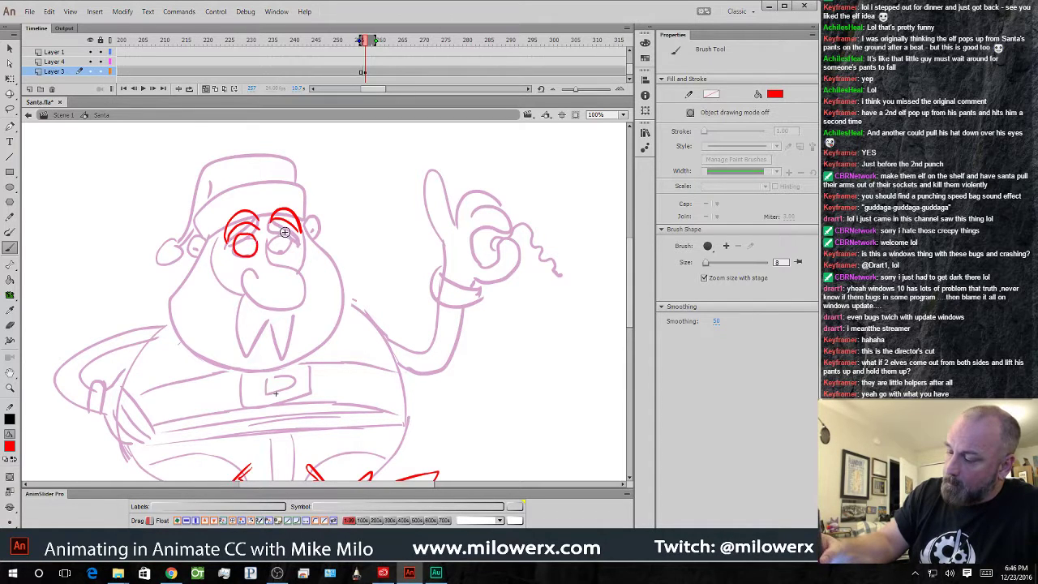
drag(279, 240, 276, 236)
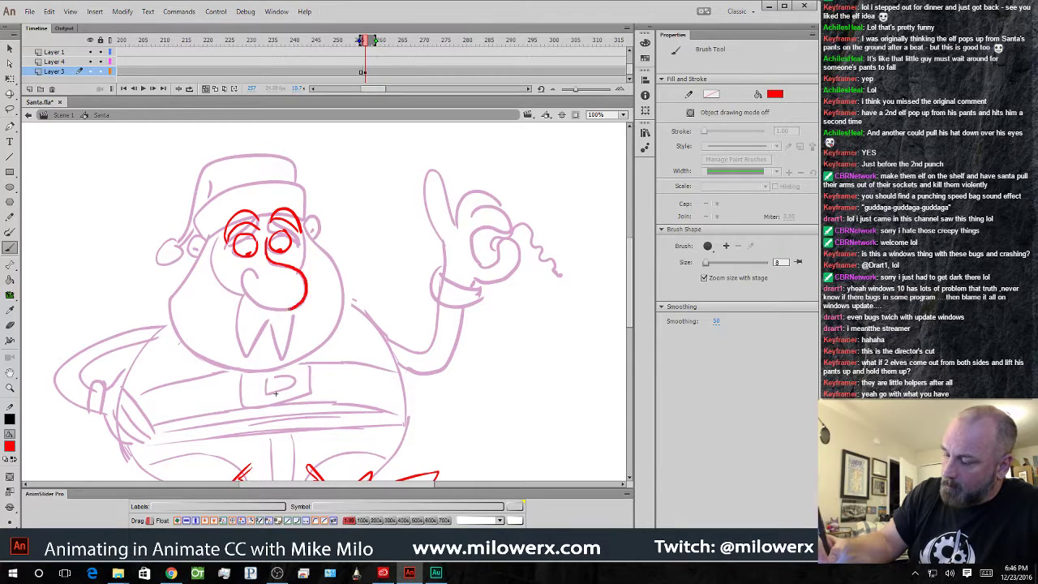
mouse_move(224, 230)
mouse_down()
mouse_move(214, 267)
mouse_move(260, 300)
mouse_move(245, 354)
mouse_up()
drag(269, 308, 283, 352)
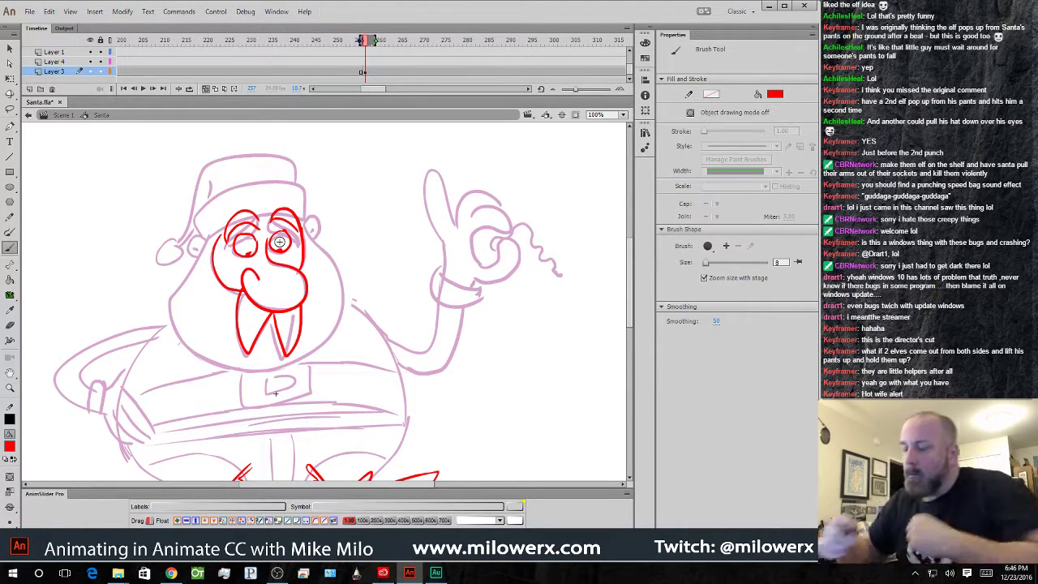
- Trace Santa's hat with its pompom, both ears and the beard outline around the new face
mouse_move(200, 239)
mouse_down()
mouse_move(263, 183)
mouse_move(247, 156)
mouse_move(180, 241)
mouse_up()
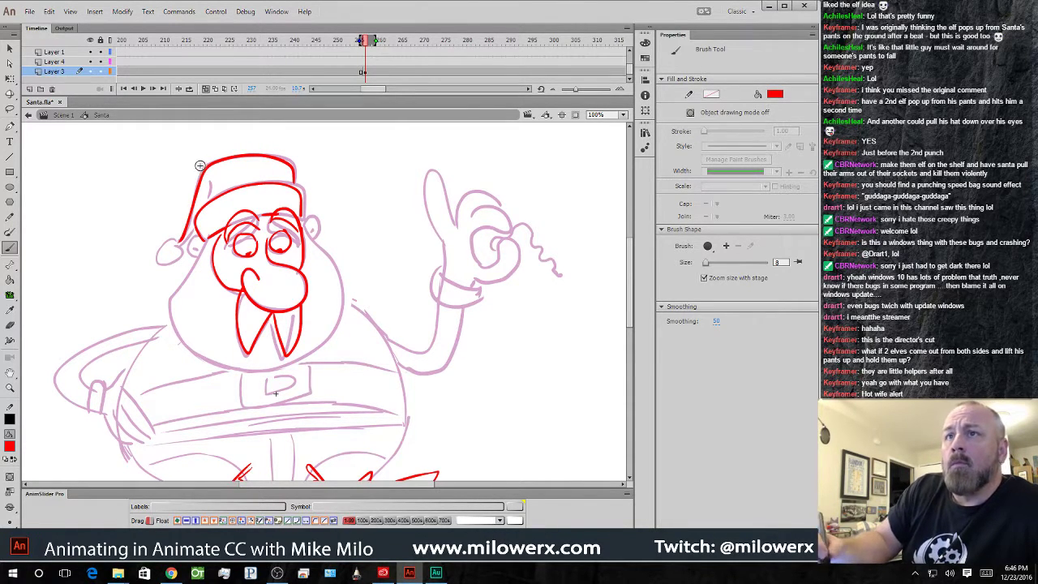
drag(182, 243, 183, 246)
drag(310, 237, 317, 238)
mouse_move(202, 250)
mouse_down()
mouse_move(173, 321)
mouse_move(255, 370)
mouse_move(335, 323)
mouse_move(320, 246)
mouse_up()
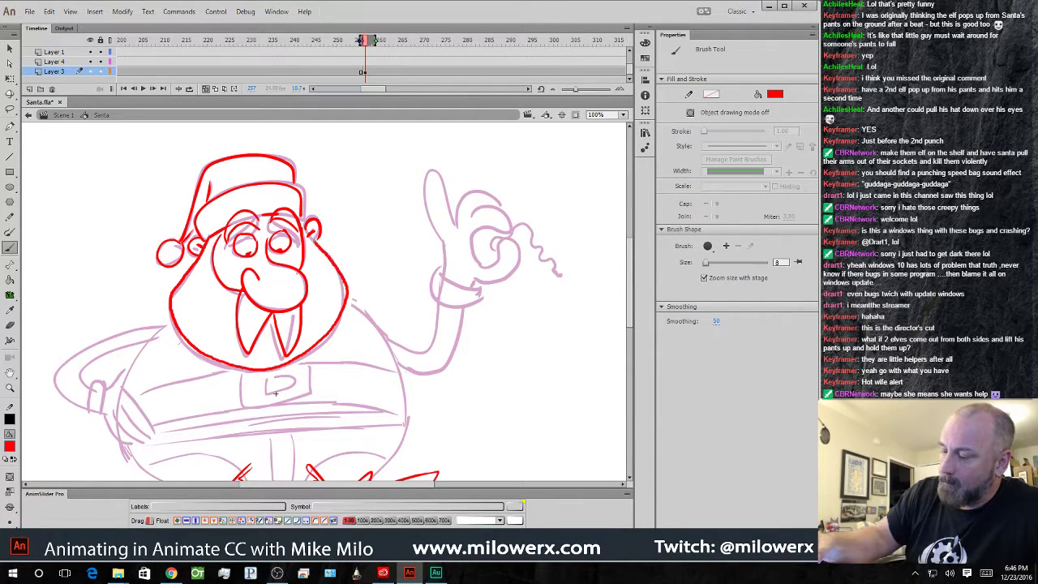
- Lasso Santa's new head, move it slightly up and left, and rotate it a little counterclockwise
click(10, 108)
mouse_move(340, 366)
mouse_down()
mouse_move(284, 132)
mouse_move(344, 320)
mouse_up()
drag(340, 270, 332, 256)
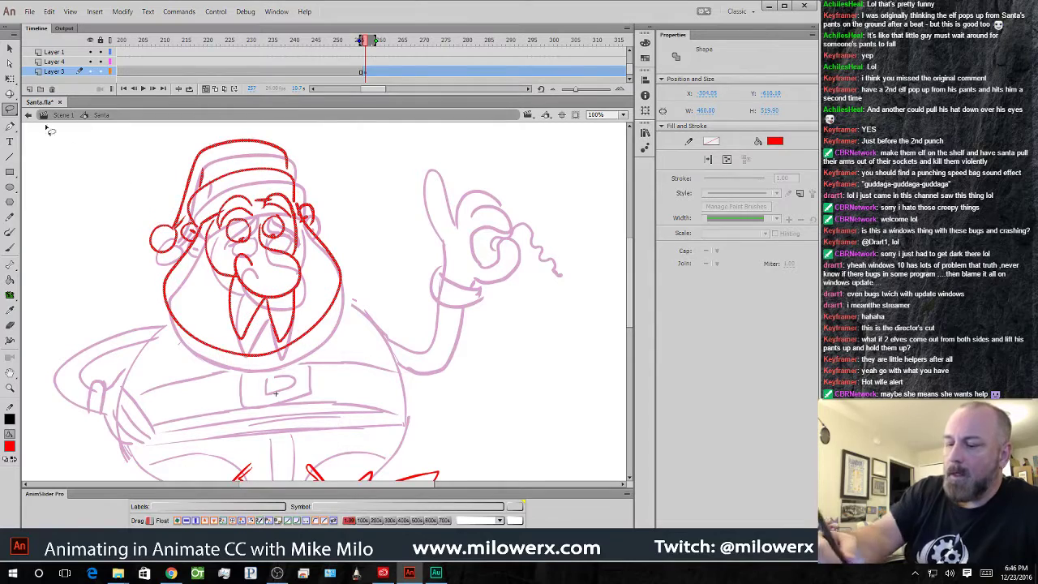
key(q)
drag(343, 153, 335, 141)
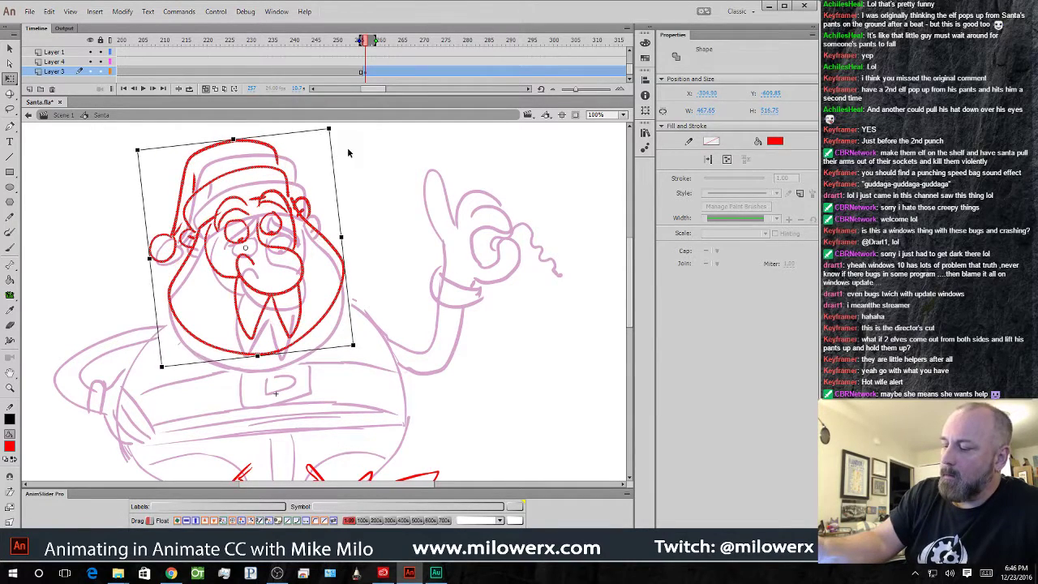
click(343, 152)
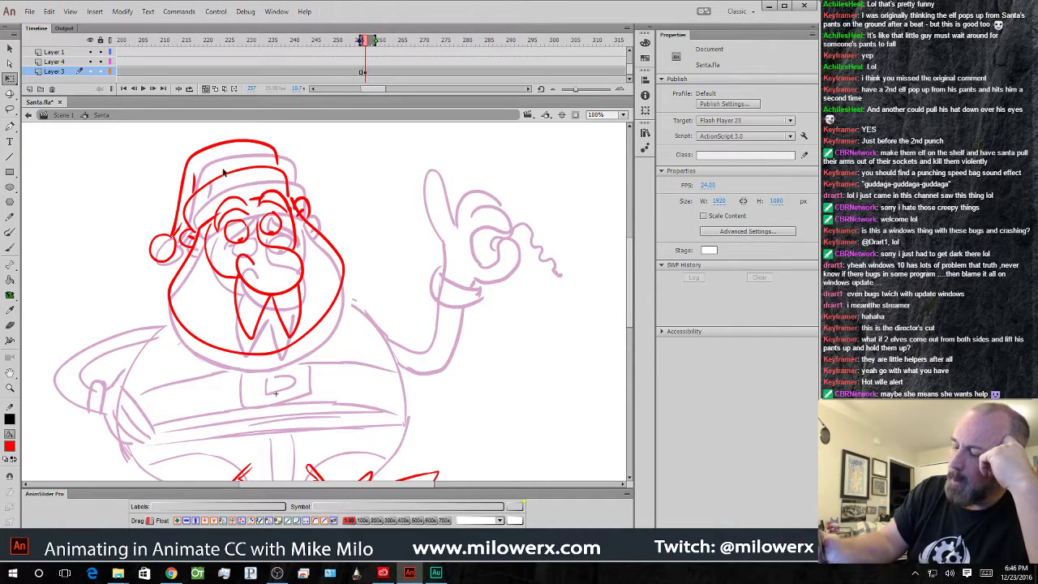
- Move the two elves at frame 257 from Layer 3 to the same place on Layer 4, and lock Layer 4
click(9, 247)
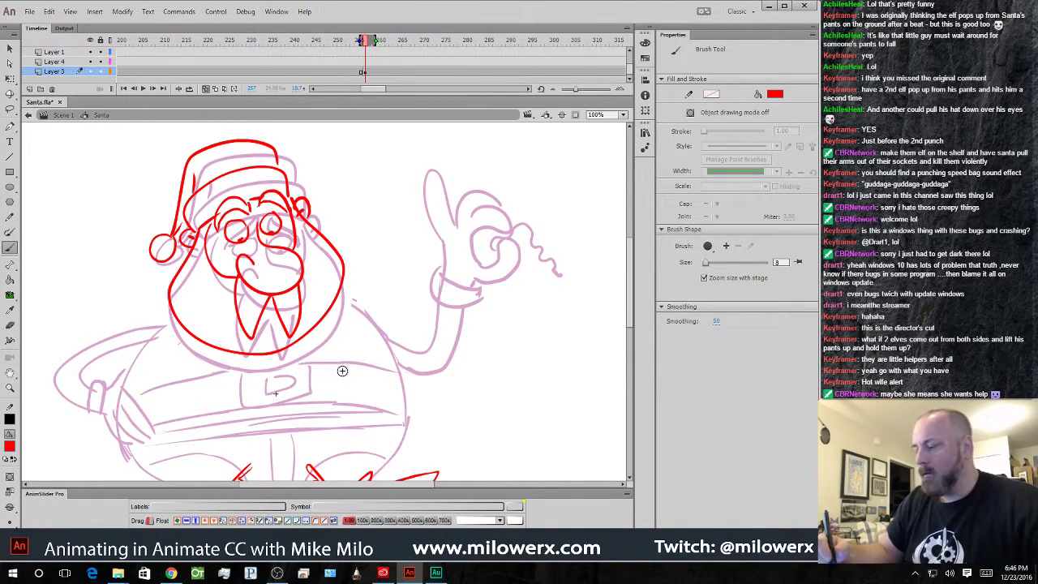
mouse_move(397, 350)
mouse_down()
mouse_move(409, 324)
mouse_move(394, 298)
mouse_up()
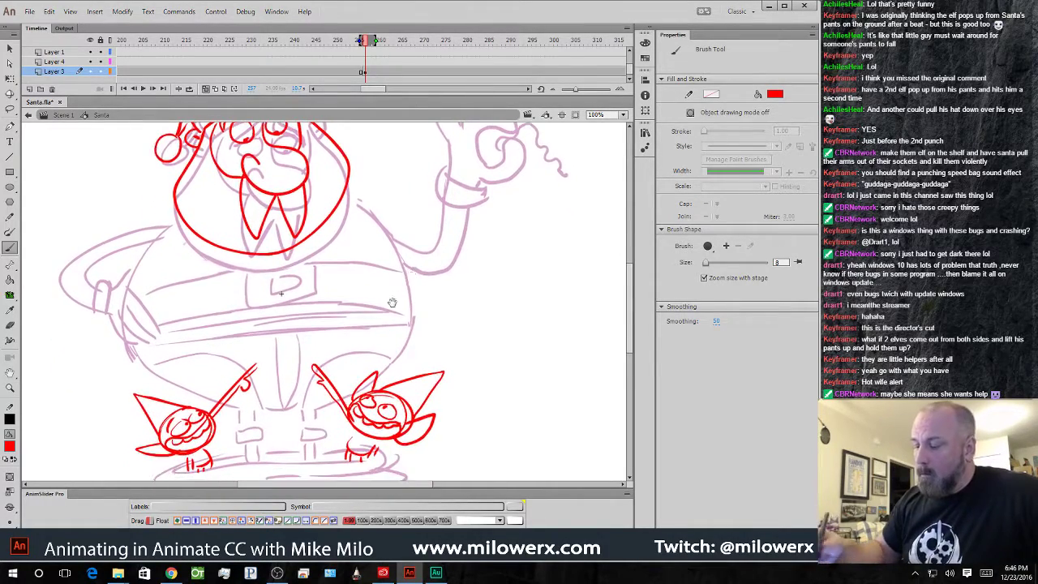
click(368, 73)
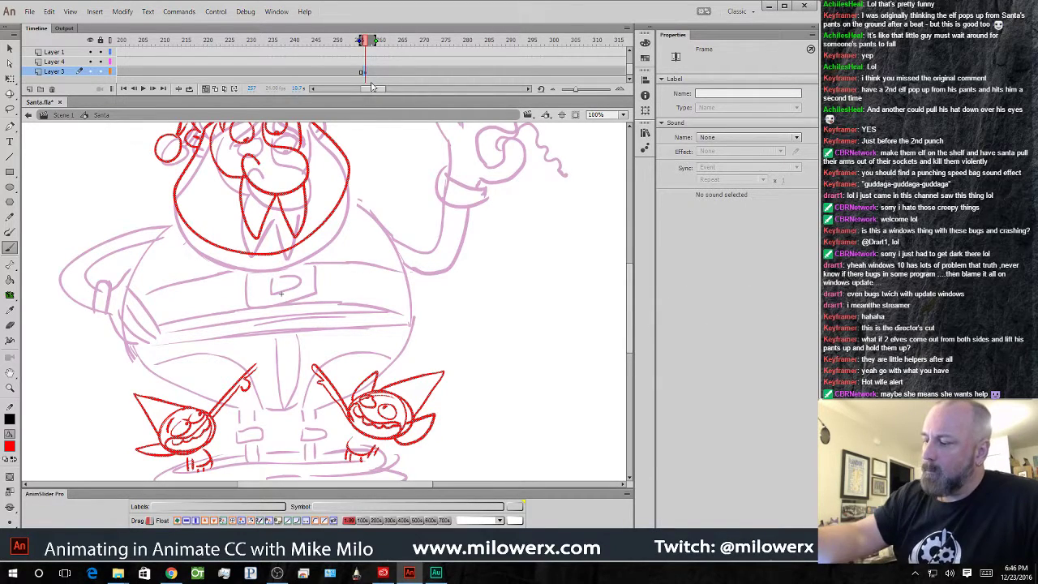
click(11, 109)
mouse_move(473, 424)
mouse_down()
mouse_move(488, 371)
mouse_move(183, 282)
mouse_move(460, 463)
mouse_up()
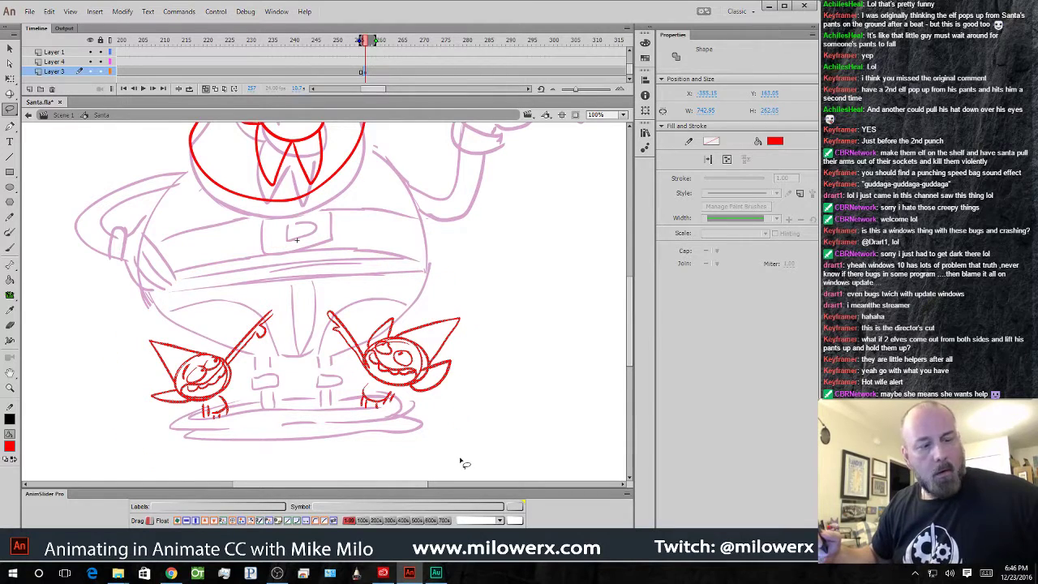
key(Delete)
click(366, 63)
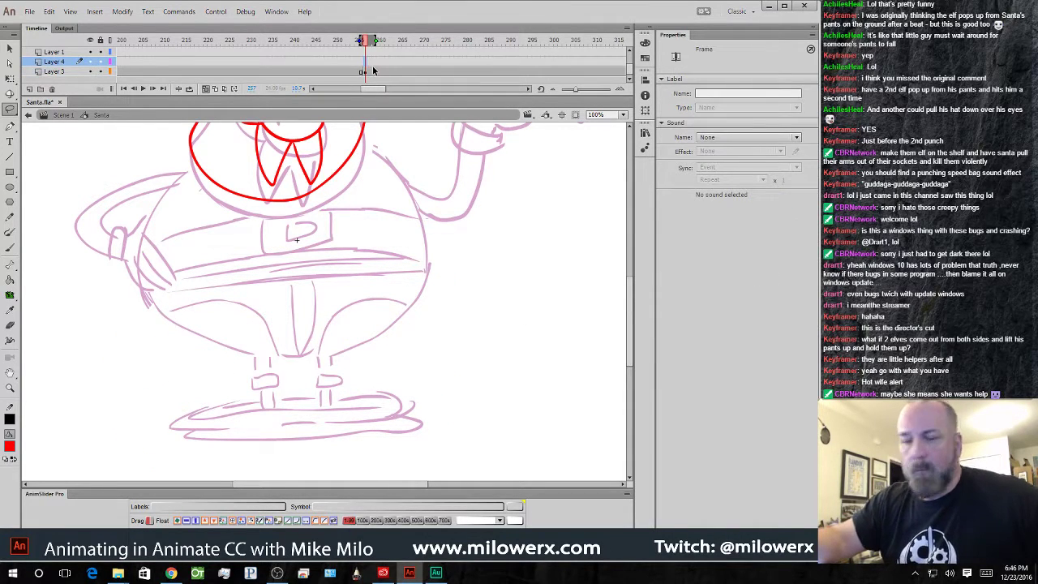
key(ctrl+shift+v)
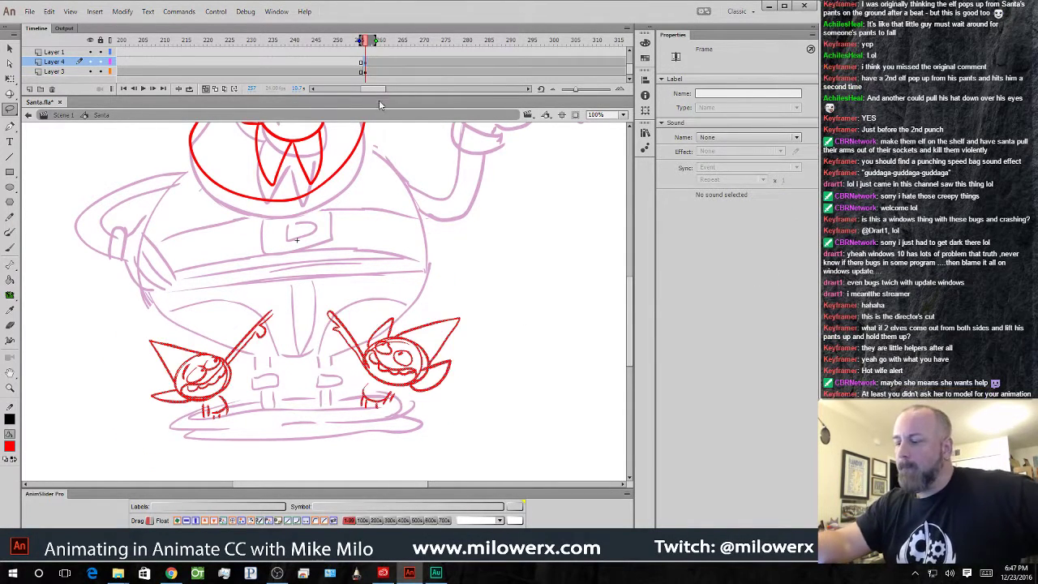
click(366, 72)
drag(438, 232, 458, 293)
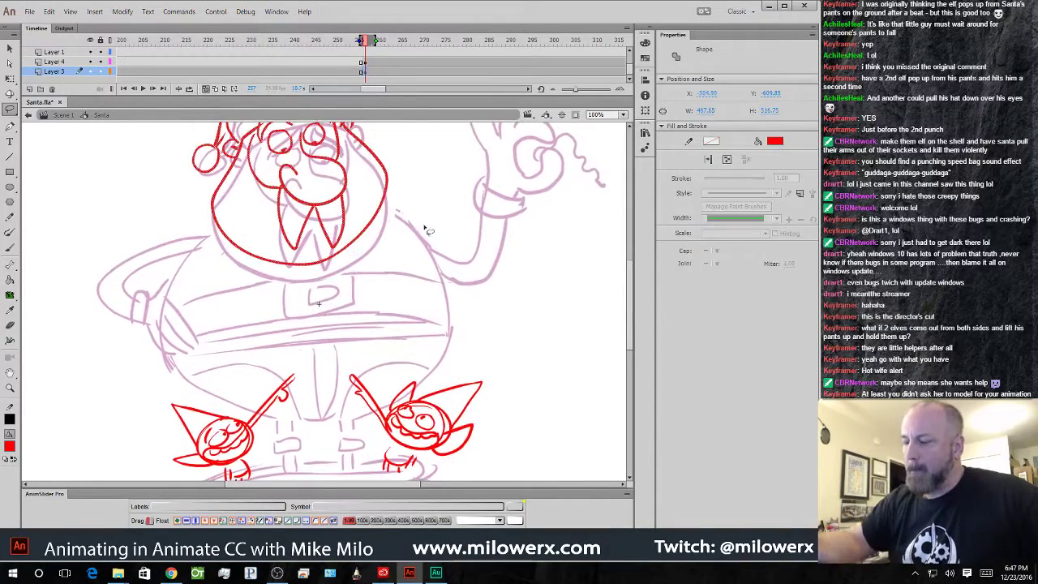
click(113, 72)
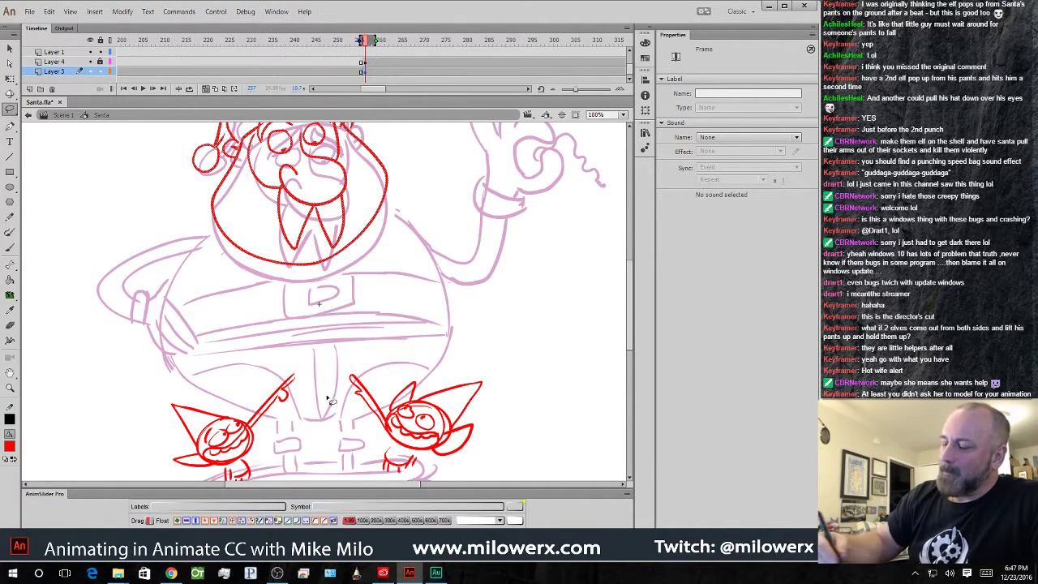
- Trace both sides of Santa's round torso, his belt and the square buckle on Layer 3 over the onion skin
click(10, 248)
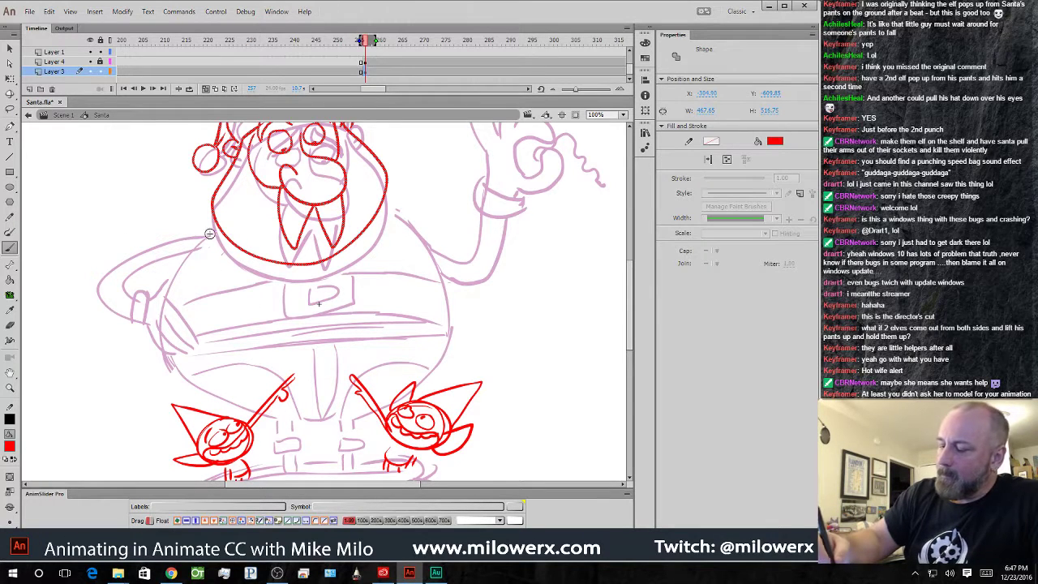
drag(216, 227, 169, 286)
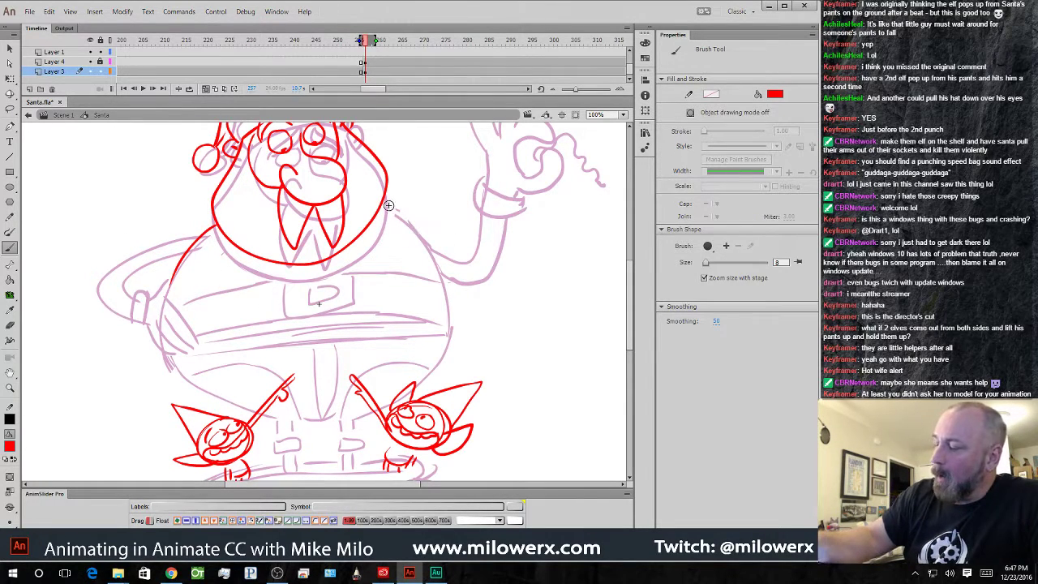
drag(409, 222, 446, 305)
drag(430, 369, 350, 418)
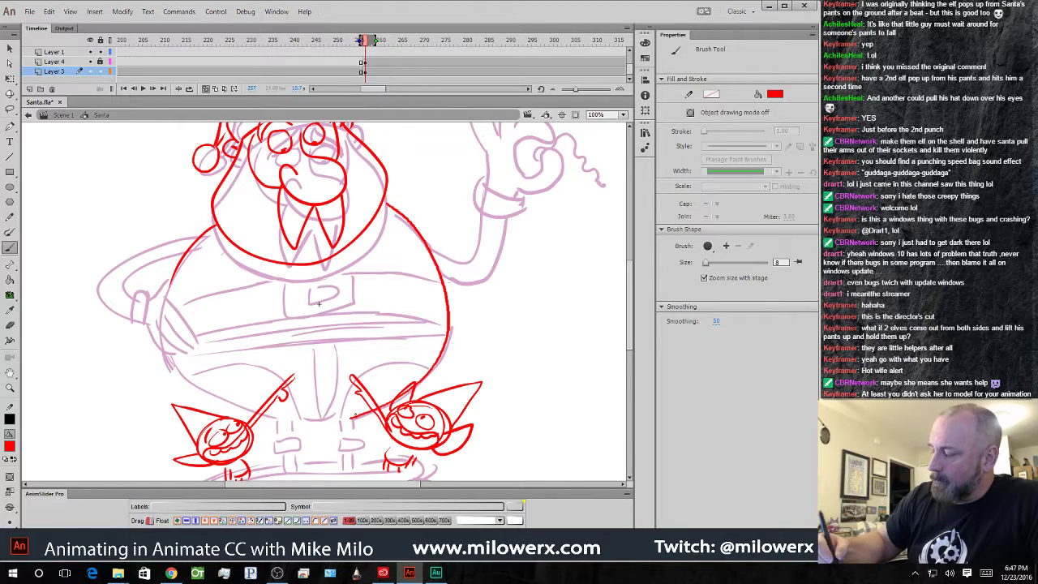
mouse_move(167, 347)
mouse_down()
mouse_move(213, 332)
mouse_move(413, 315)
mouse_move(451, 324)
mouse_up()
mouse_move(446, 285)
mouse_down()
mouse_move(358, 271)
mouse_move(268, 276)
mouse_move(154, 314)
mouse_up()
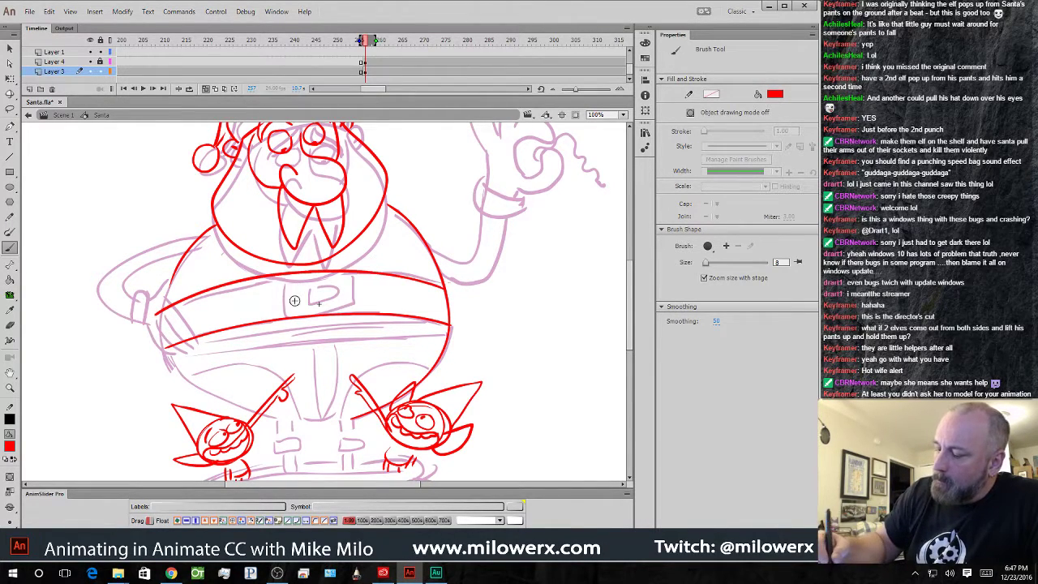
drag(281, 277, 297, 319)
drag(354, 278, 354, 312)
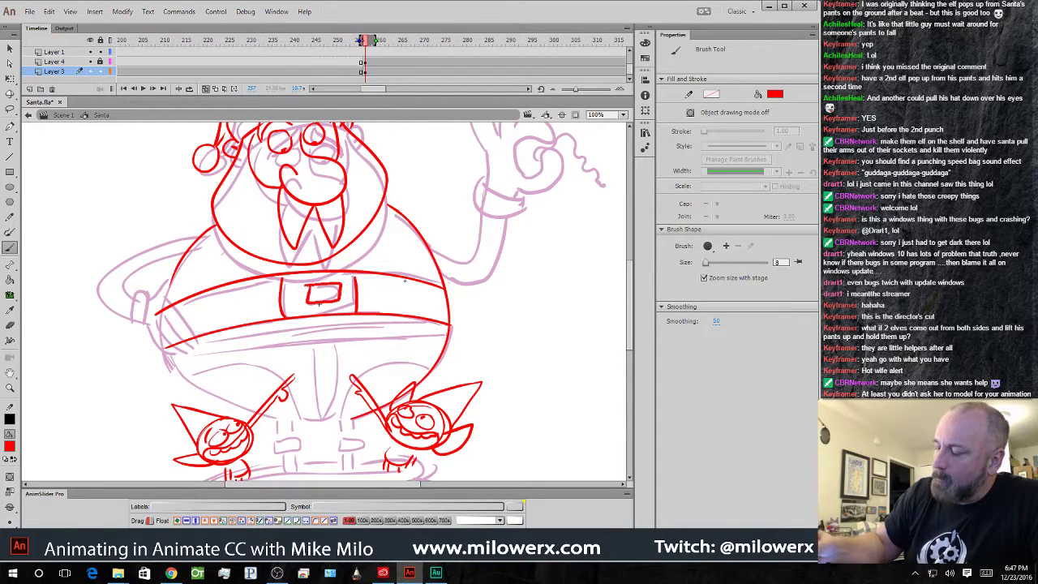
- Trace Santa's jacket hem, the trouser lines and the bent arm with its hand on the hip
mouse_move(178, 352)
mouse_down()
mouse_move(290, 334)
mouse_move(435, 325)
mouse_move(447, 337)
mouse_up()
mouse_move(293, 336)
mouse_down()
mouse_move(369, 334)
mouse_move(318, 410)
mouse_up()
mouse_move(339, 349)
mouse_down()
mouse_move(371, 392)
mouse_move(347, 410)
mouse_move(432, 367)
mouse_up()
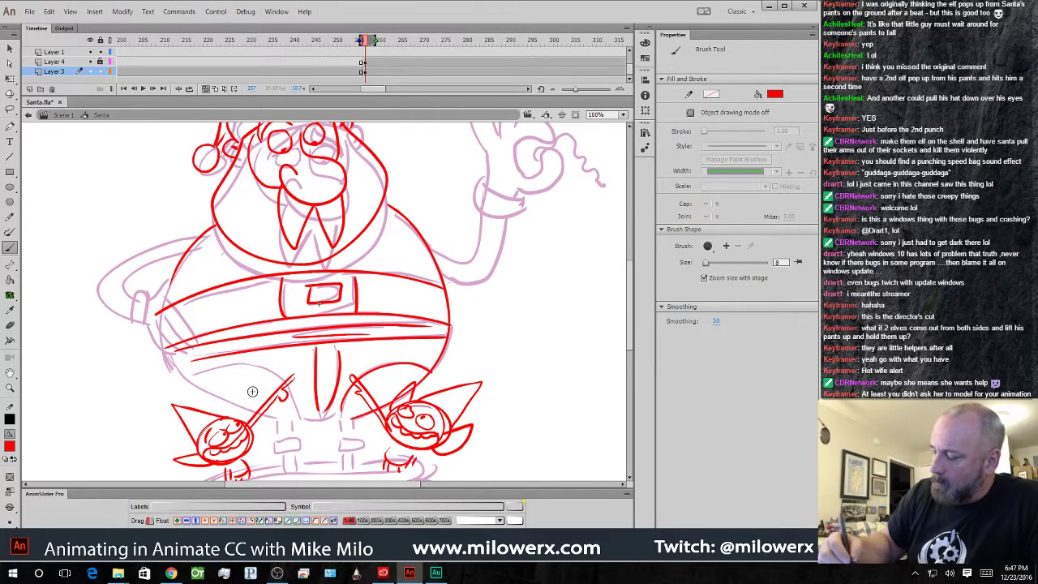
mouse_move(194, 375)
mouse_down()
mouse_move(284, 387)
mouse_move(293, 420)
mouse_up()
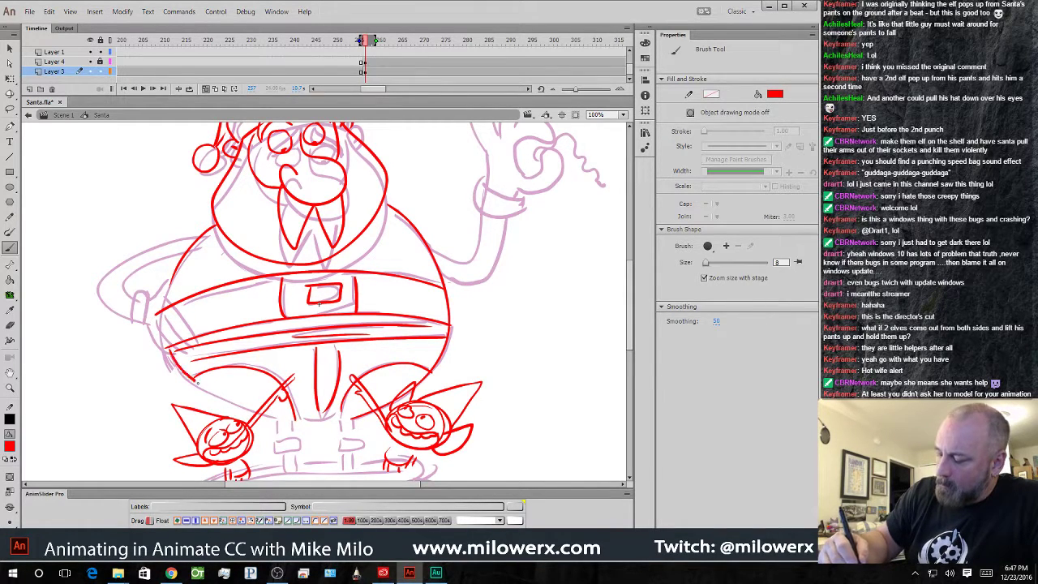
mouse_move(203, 238)
mouse_down()
mouse_move(108, 271)
mouse_move(129, 316)
mouse_move(167, 256)
mouse_move(133, 297)
mouse_move(168, 278)
mouse_move(196, 340)
mouse_up()
mouse_move(165, 313)
mouse_down()
mouse_move(187, 340)
mouse_move(170, 343)
mouse_up()
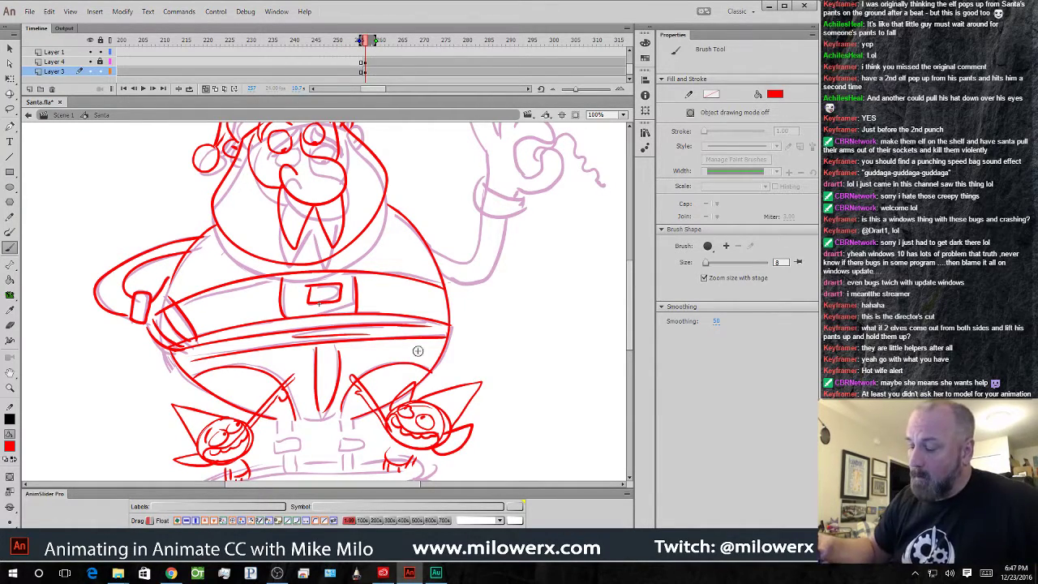
- Trace Santa's raised arm with its cuff, the curled-finger hand and the wavy line hanging from it
drag(482, 331, 348, 429)
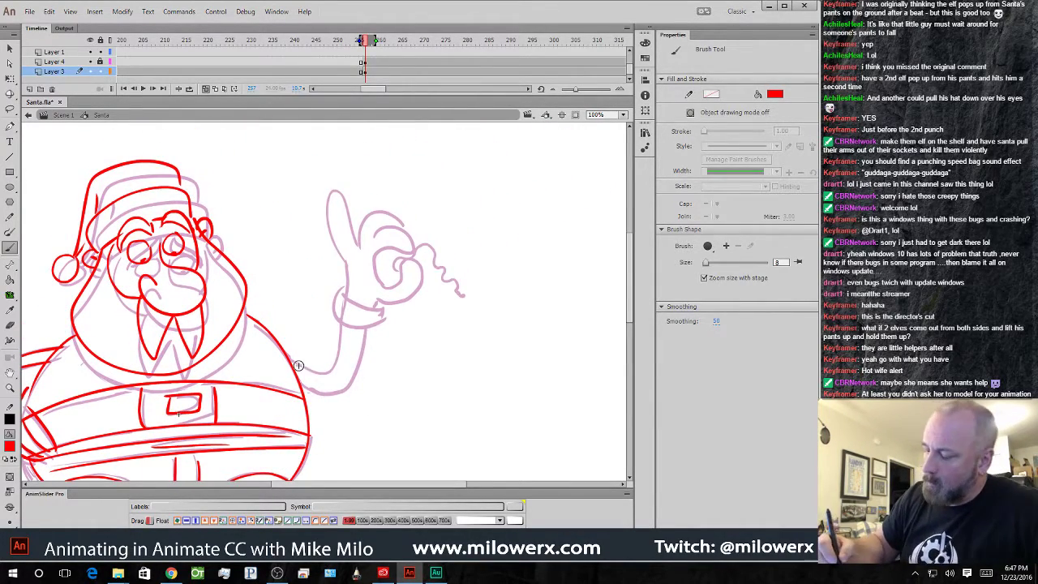
mouse_move(329, 370)
mouse_down()
mouse_move(337, 302)
mouse_move(367, 328)
mouse_move(377, 314)
mouse_move(346, 289)
mouse_move(333, 195)
mouse_move(353, 242)
mouse_move(401, 227)
mouse_up()
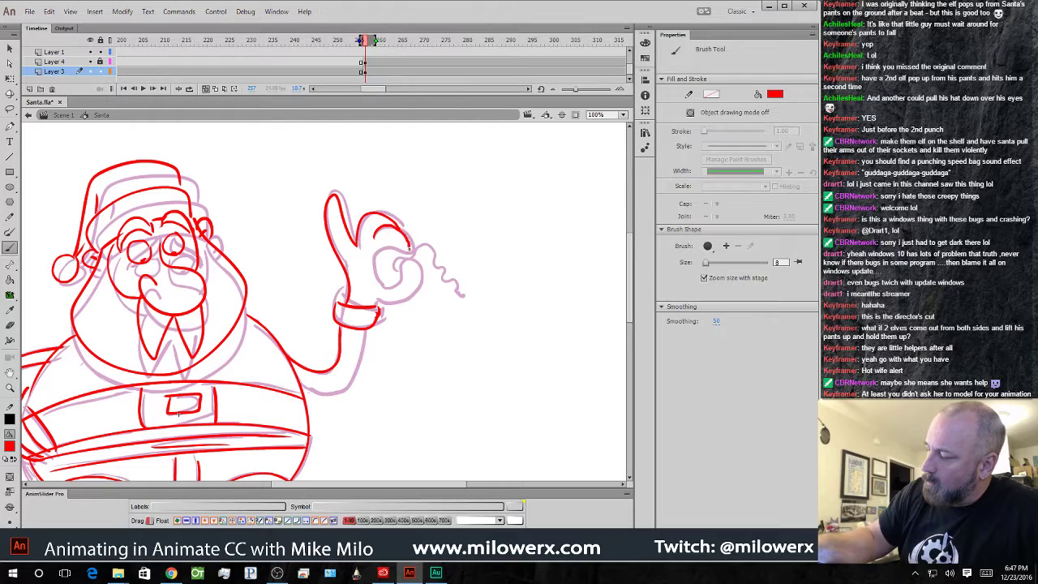
mouse_move(416, 261)
mouse_down()
mouse_move(409, 298)
mouse_move(376, 295)
mouse_up()
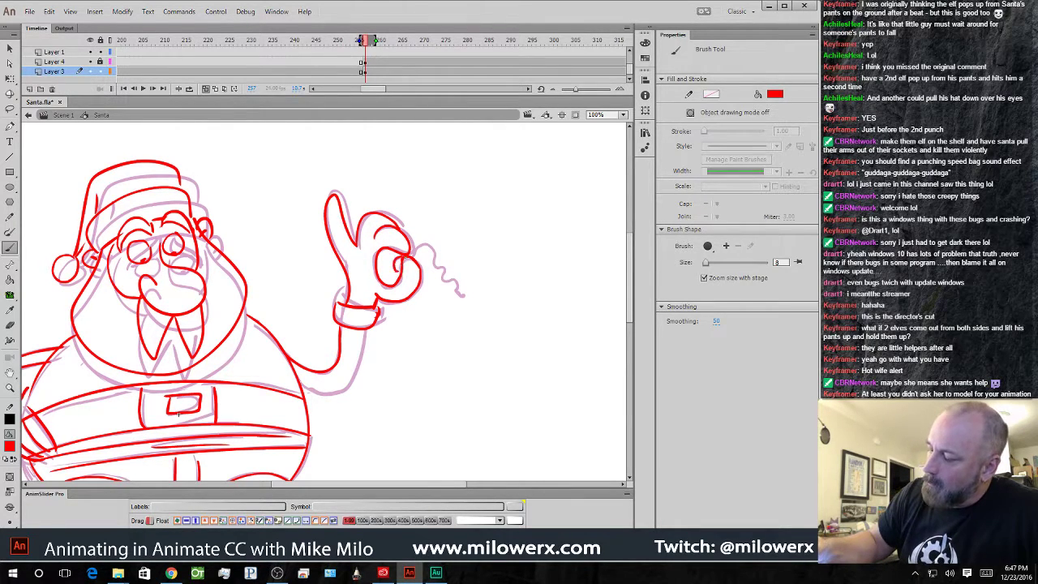
mouse_move(372, 328)
mouse_down()
mouse_move(346, 384)
mouse_move(304, 397)
mouse_up()
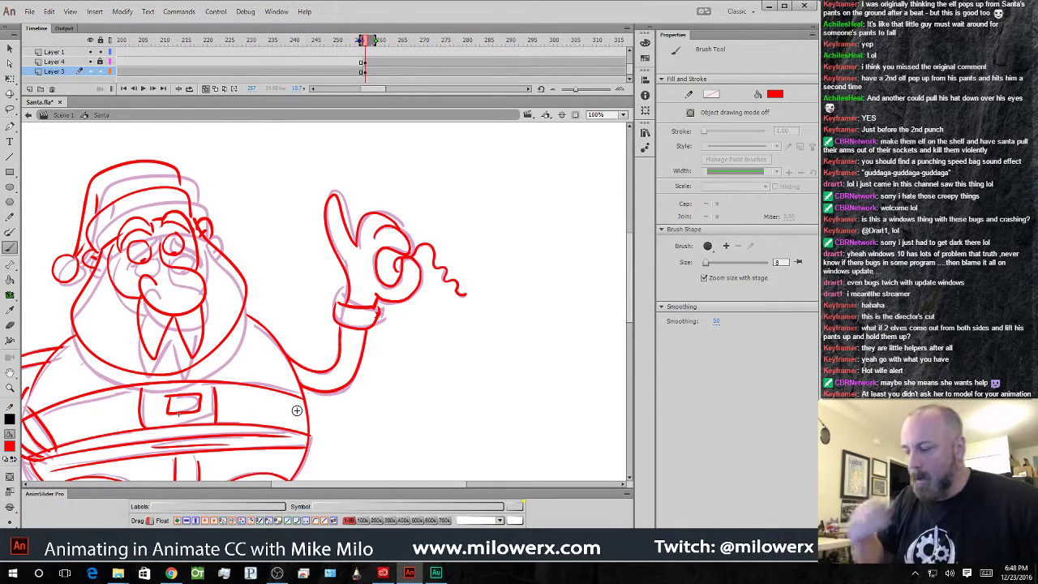
- Trace Santa's legs with their bands and the flat, puddle-like shape around his feet
drag(462, 437, 518, 321)
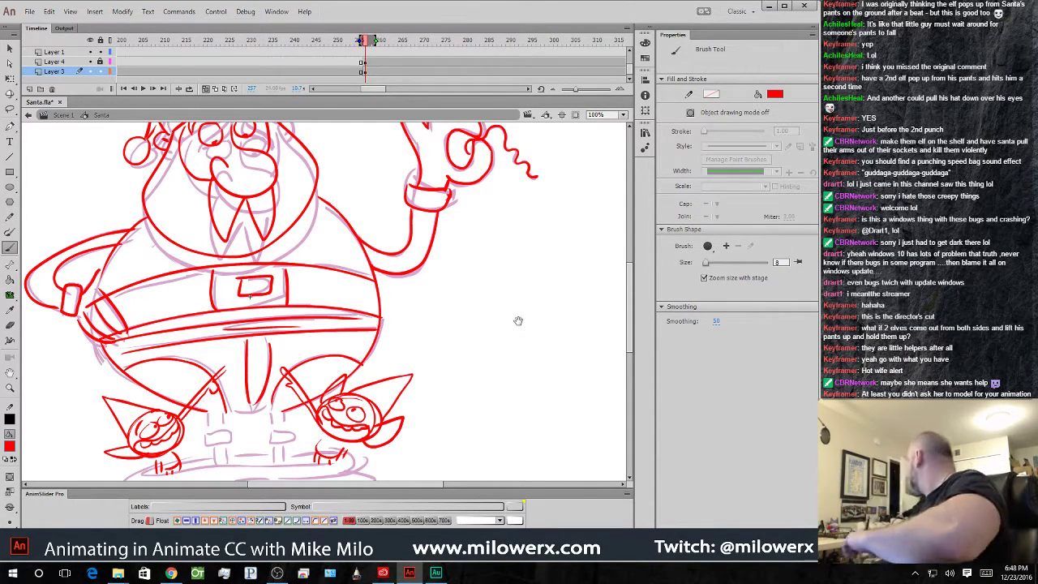
drag(459, 410, 491, 322)
mouse_move(242, 323)
mouse_down()
mouse_move(245, 362)
mouse_move(286, 347)
mouse_move(268, 324)
mouse_move(316, 337)
mouse_up()
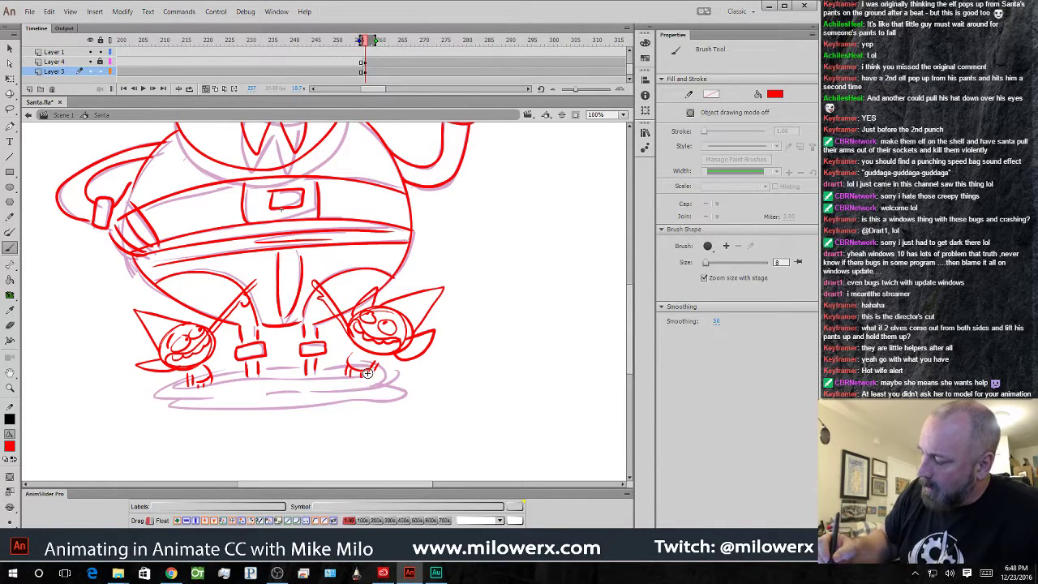
drag(334, 378, 177, 386)
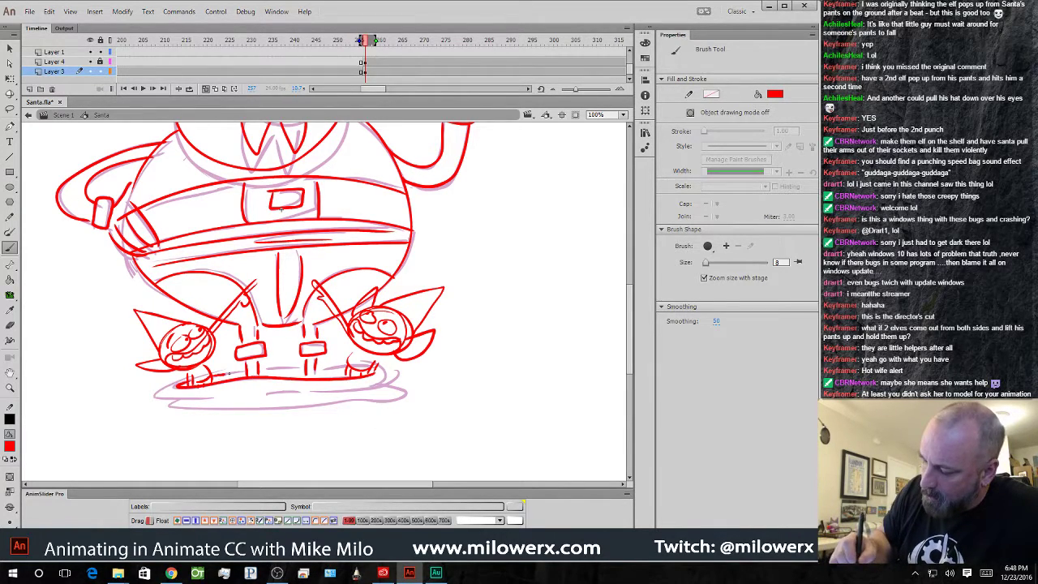
mouse_move(244, 371)
mouse_down()
mouse_move(210, 375)
mouse_move(209, 399)
mouse_up()
mouse_move(264, 370)
mouse_down()
mouse_move(397, 374)
mouse_move(376, 370)
mouse_move(357, 389)
mouse_move(391, 379)
mouse_move(370, 390)
mouse_move(265, 410)
mouse_move(166, 407)
mouse_up()
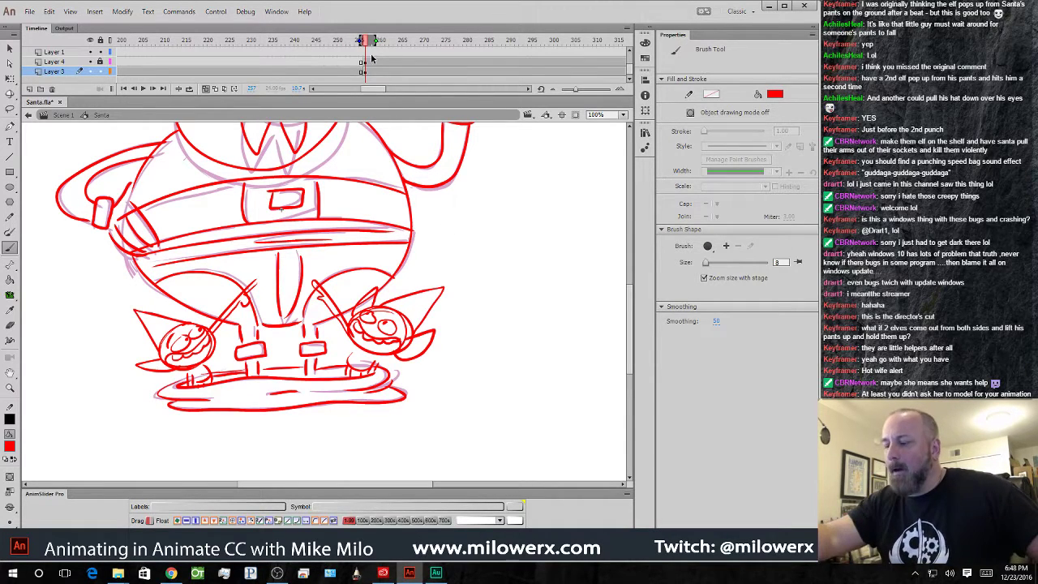
- Turn off onion skinning and compare the whole new drawing with Santa's earlier pose
key(alt+shift+o)
click(439, 192)
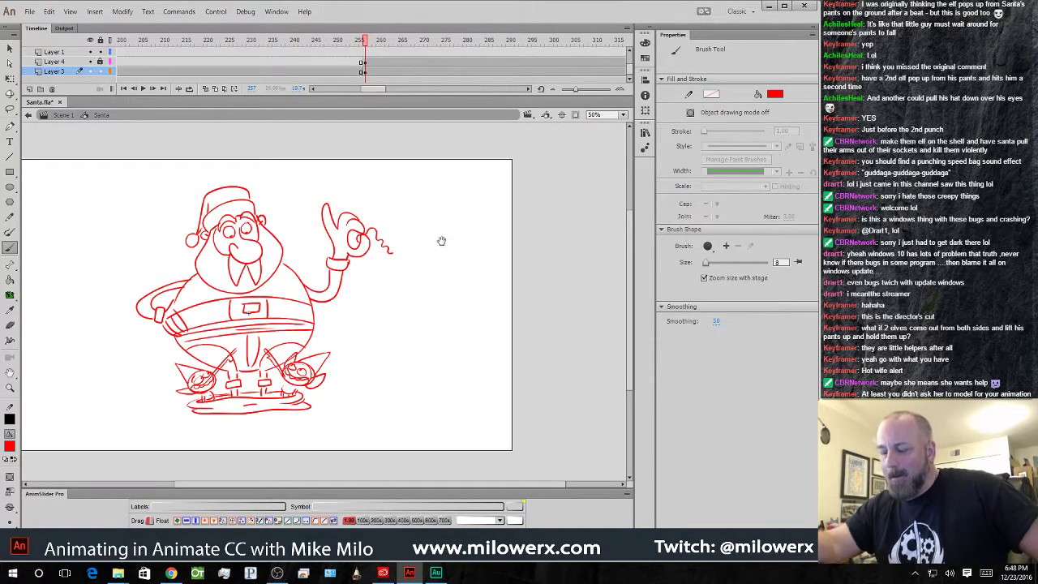
drag(430, 234, 461, 240)
mouse_move(366, 42)
mouse_down()
mouse_move(271, 63)
mouse_move(405, 73)
mouse_move(144, 74)
mouse_move(184, 77)
mouse_up()
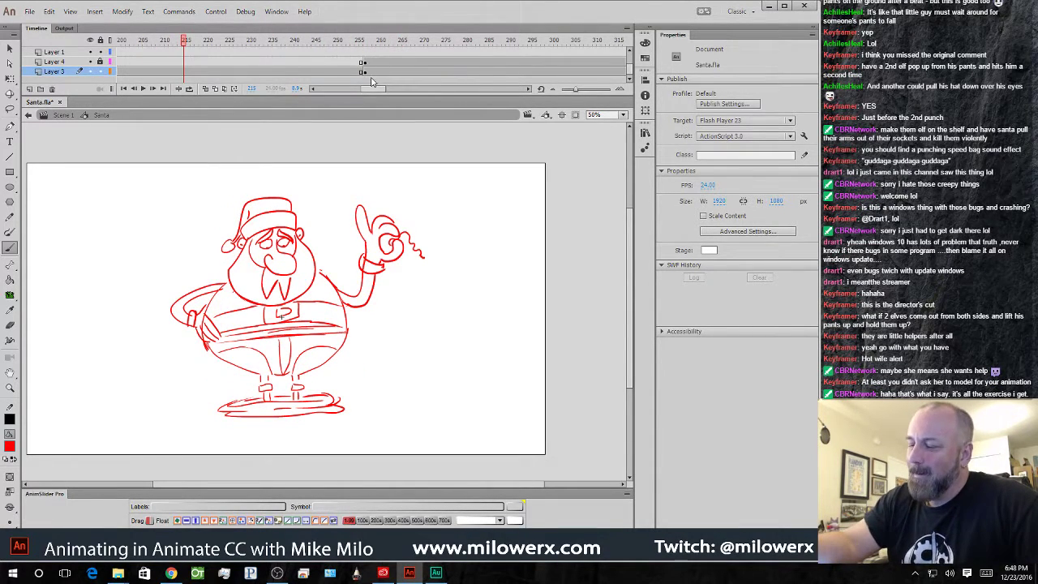
- Enlarge the timeline to show more layers, and move the frame 257 keyframes on Layers 3 and 4 to frame 182
drag(629, 71, 630, 62)
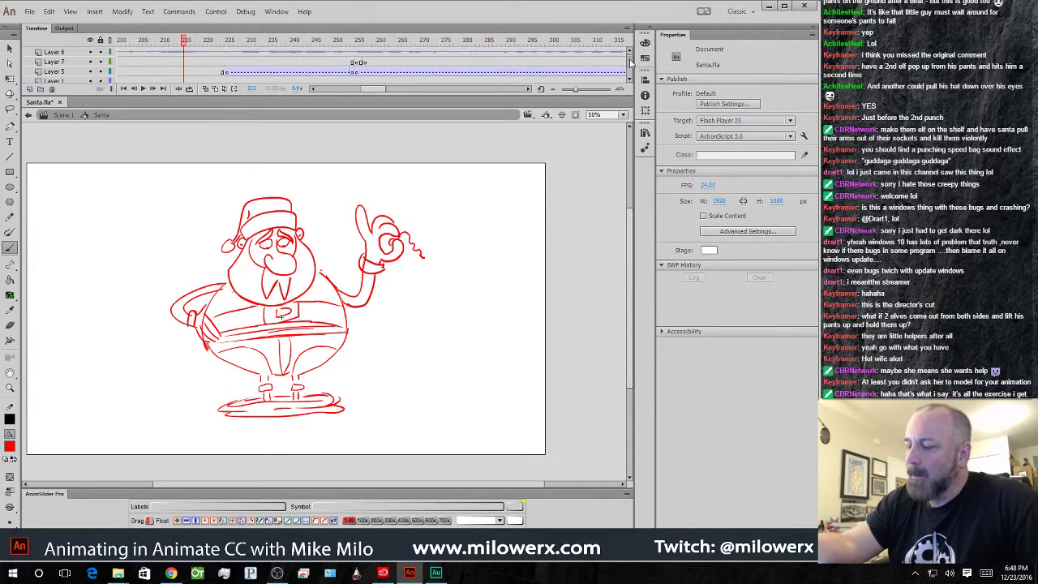
drag(428, 96, 371, 140)
click(590, 94)
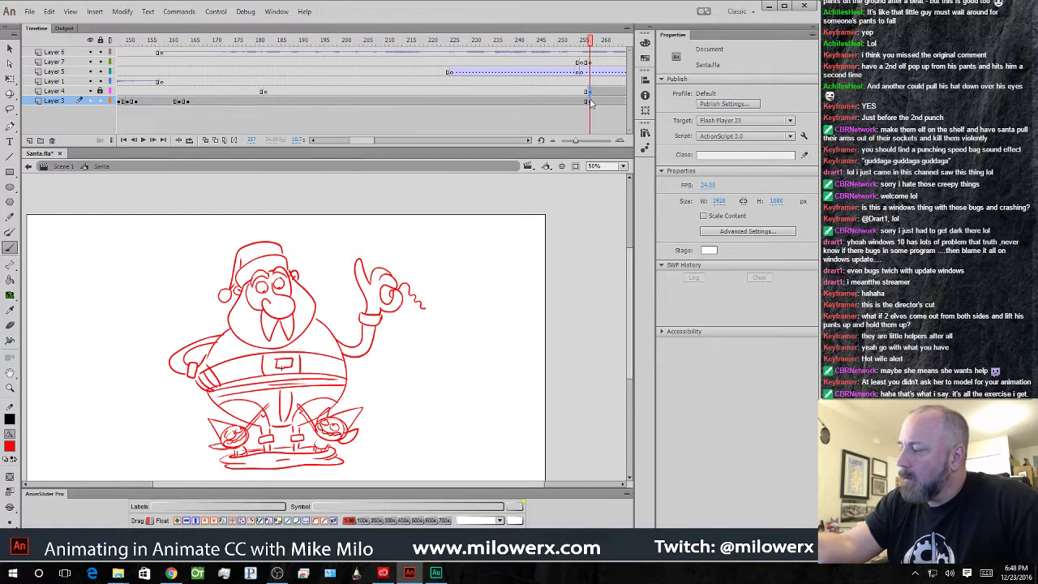
drag(293, 91, 264, 93)
drag(265, 42, 275, 94)
click(265, 96)
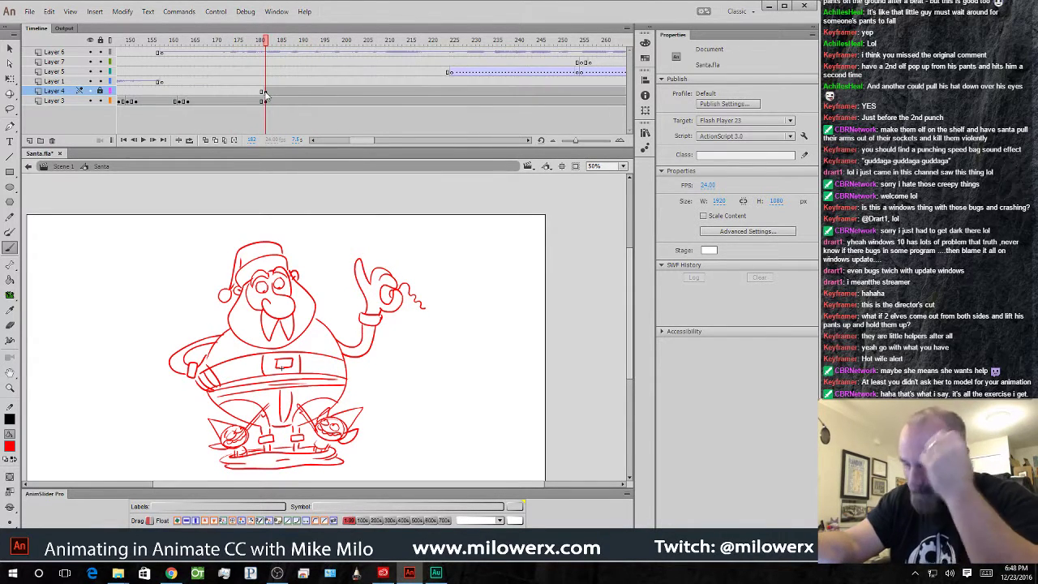
- Add a keyframe on Layer 4 at frame 184, unlock the layer, and delete both elves from frame 182
click(273, 92)
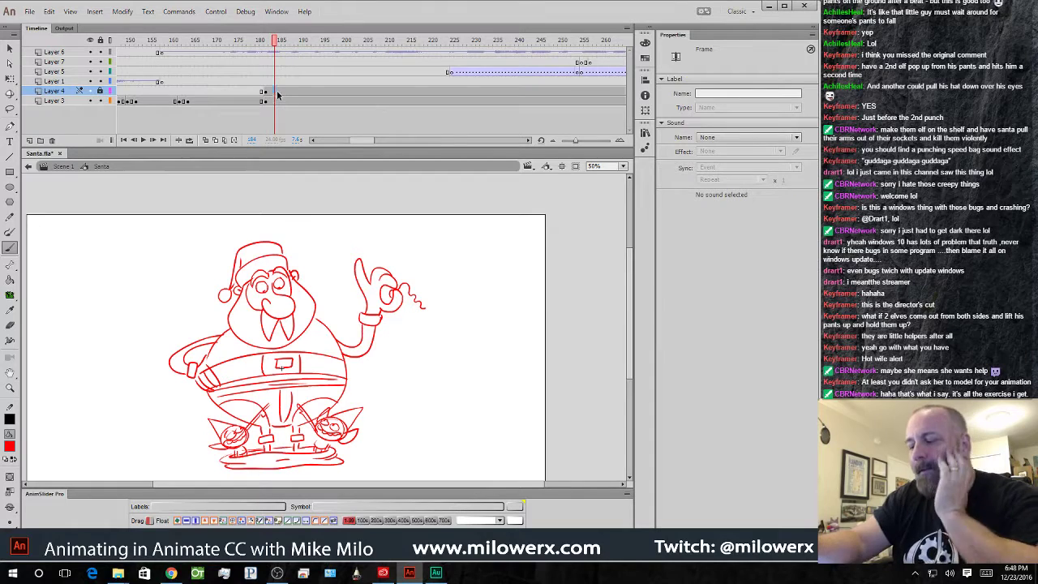
key(F6)
click(267, 93)
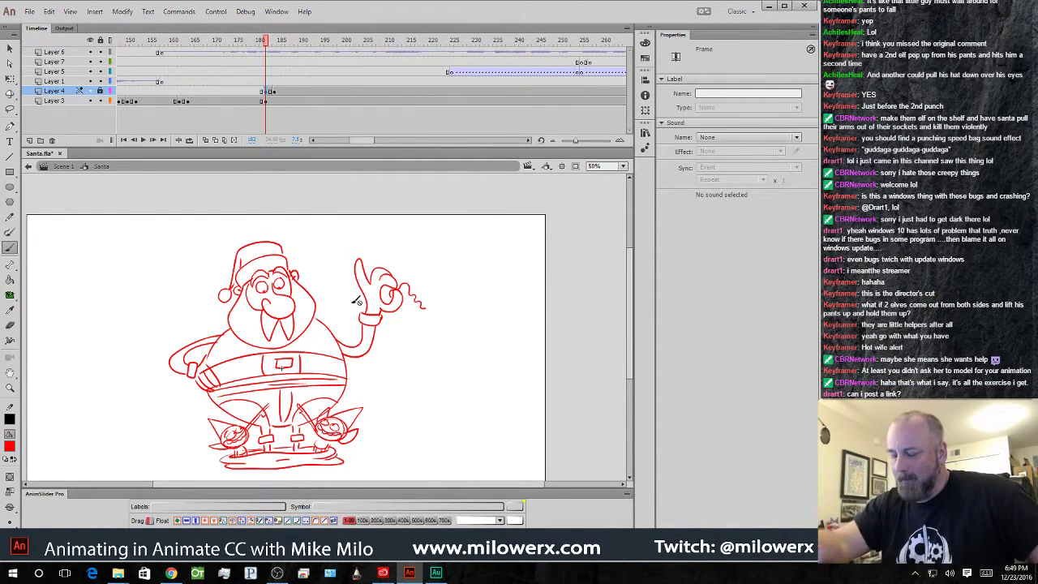
click(10, 80)
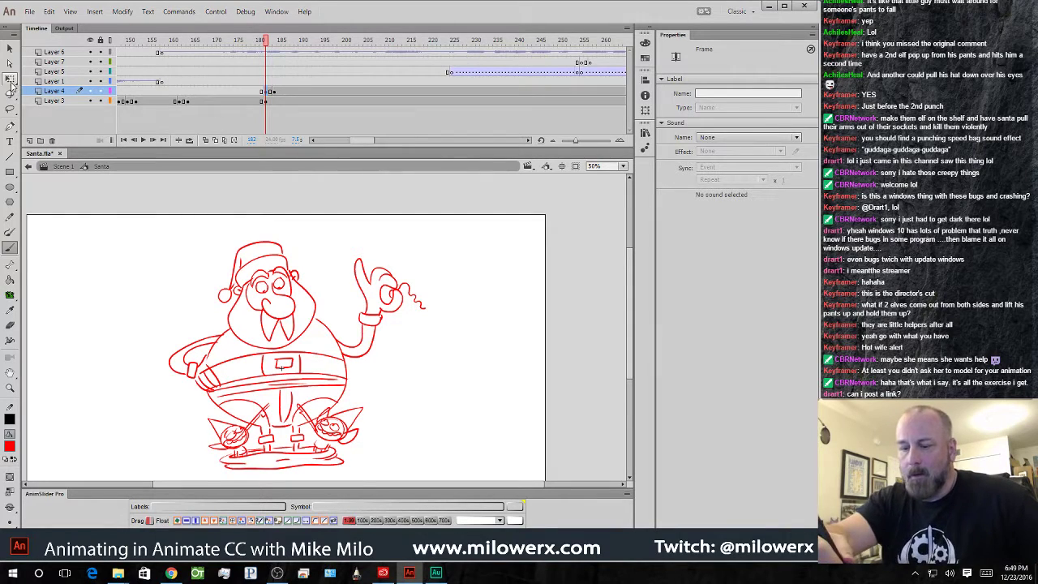
click(264, 90)
ctrl+click(389, 364)
drag(415, 376, 595, 264)
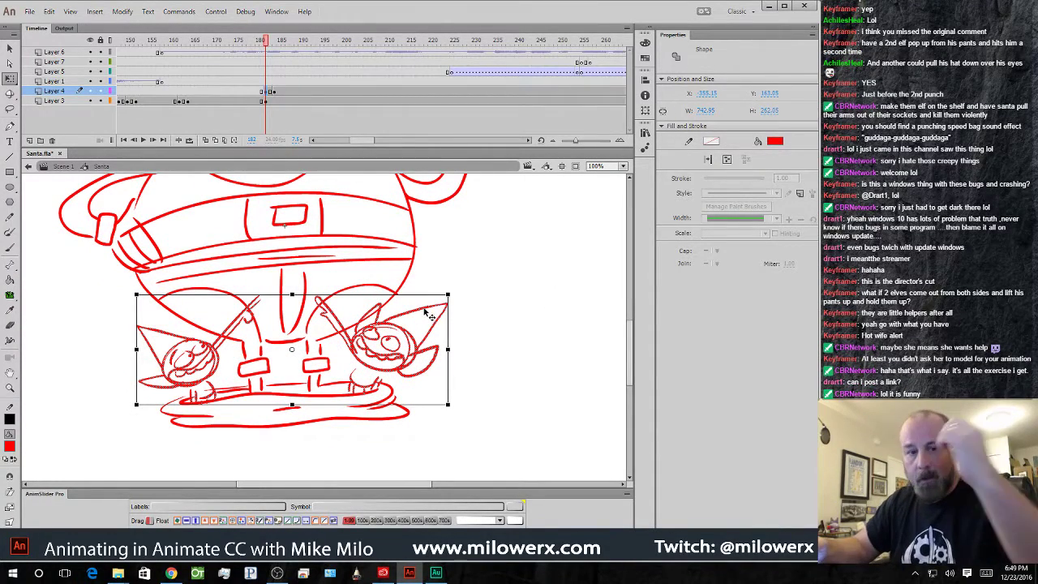
key(Delete)
- Draw both grinning elves lower at frame 182 on Layer 4 with the Brush tool, using onion skinning as a guide
click(206, 140)
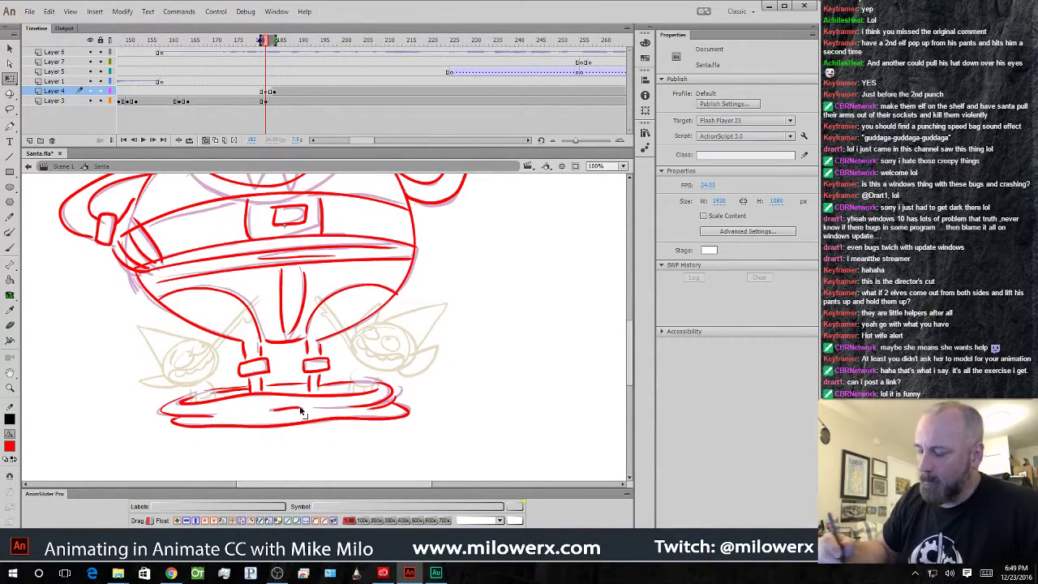
key(b)
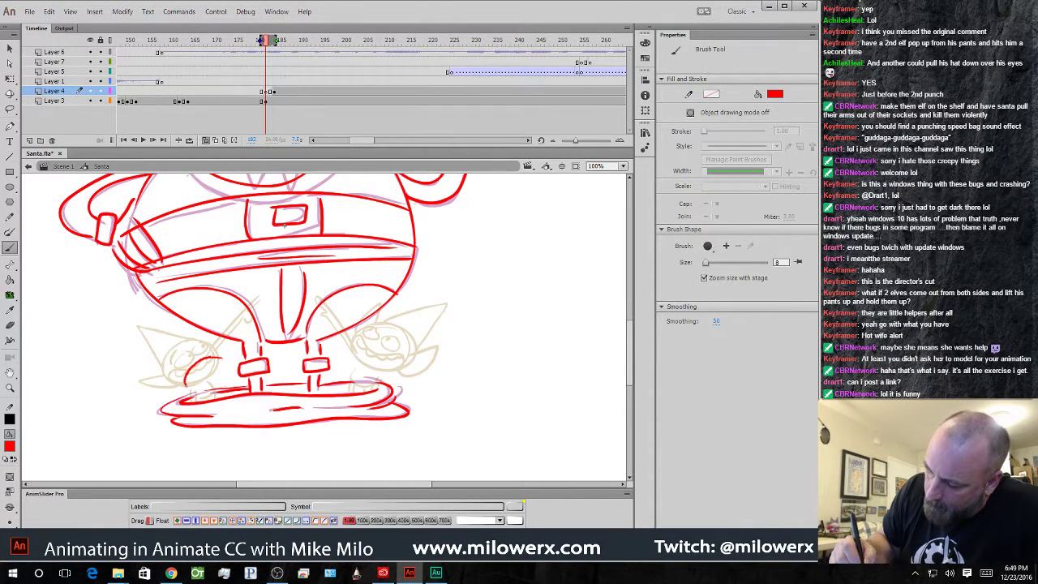
mouse_move(231, 363)
mouse_down()
mouse_move(220, 357)
mouse_move(287, 340)
mouse_up()
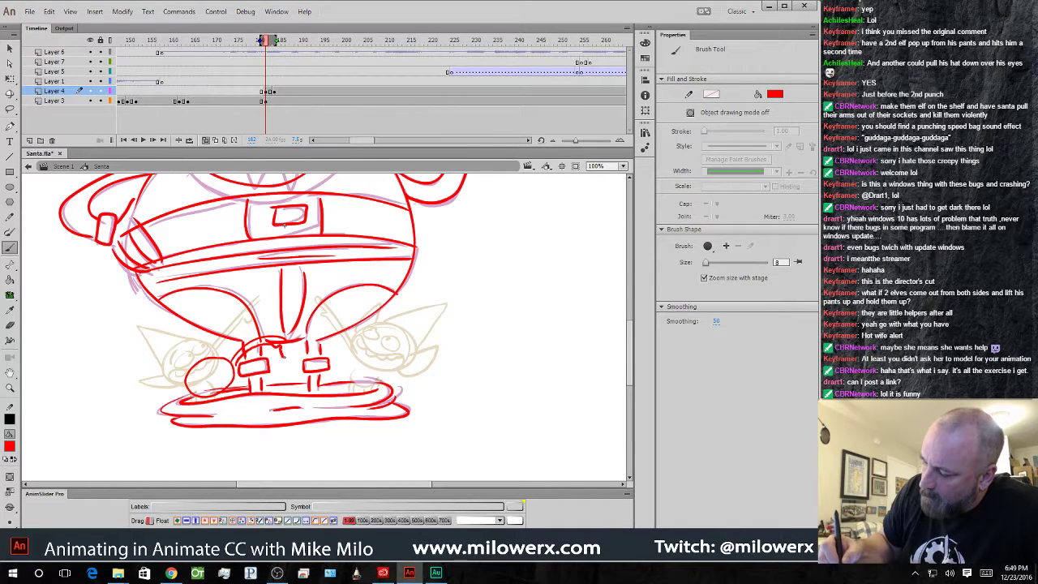
mouse_move(200, 378)
mouse_down()
mouse_move(221, 362)
mouse_move(193, 398)
mouse_move(197, 354)
mouse_move(209, 383)
mouse_up()
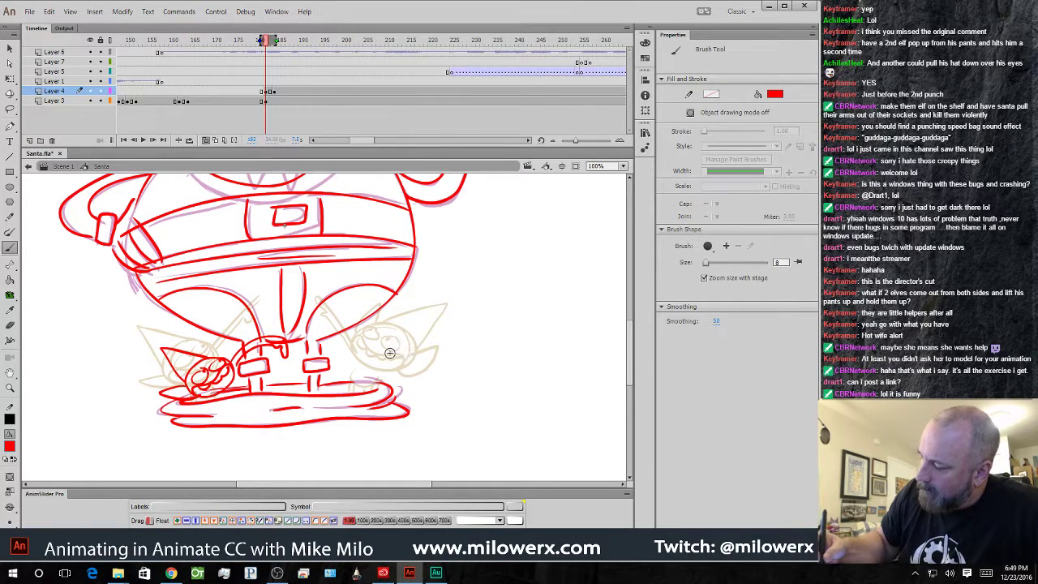
mouse_move(376, 344)
mouse_down()
mouse_move(351, 351)
mouse_move(356, 374)
mouse_move(400, 354)
mouse_move(416, 363)
mouse_move(383, 360)
mouse_move(364, 393)
mouse_move(344, 340)
mouse_move(351, 356)
mouse_move(316, 334)
mouse_up()
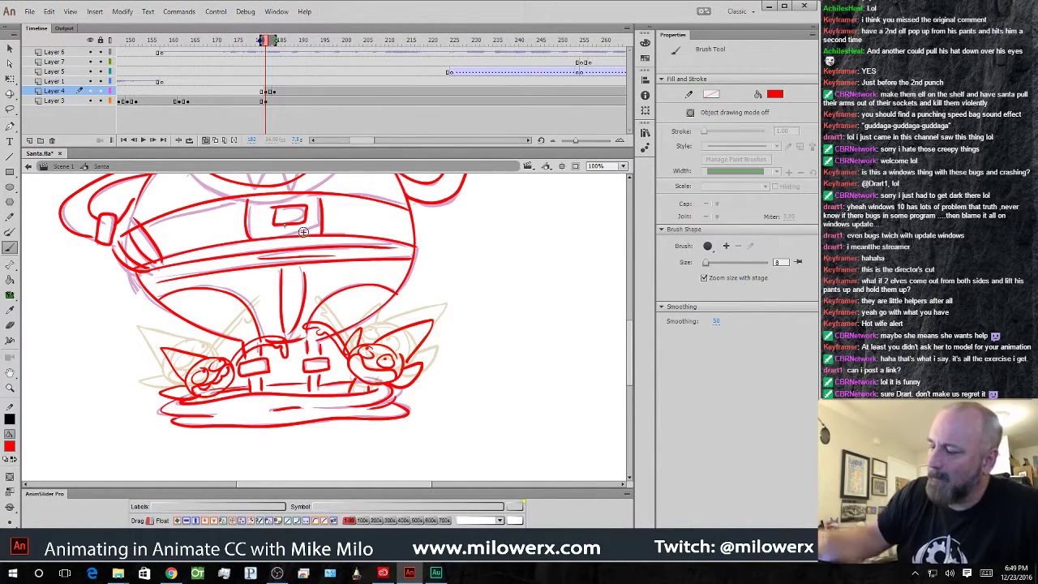
- Shift the lowered elves to frame 184 on Layer 4, leaving frame 182 blank, and show onion skins of the neighbouring frames
click(206, 140)
drag(266, 42, 278, 94)
click(267, 93)
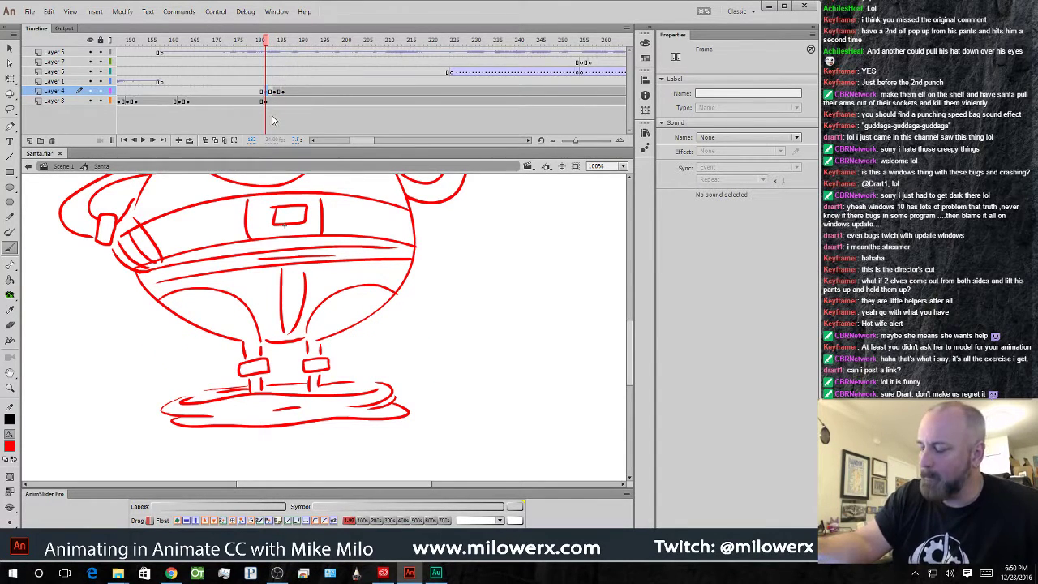
click(206, 139)
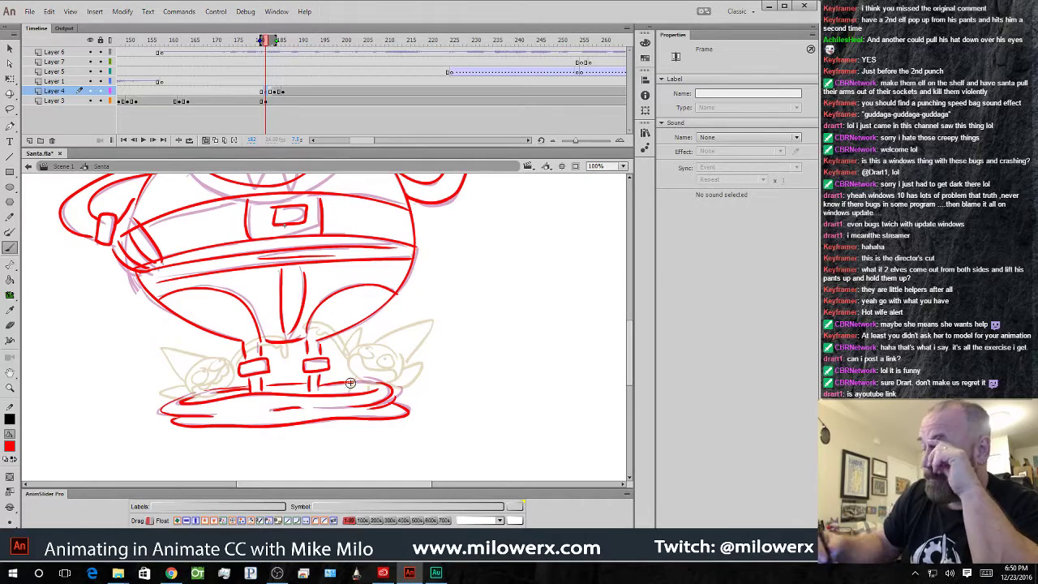
- Draw only the elves' hat tips and reaching hands around Santa's ankles at frame 182, and turn off onion skinning
mouse_move(203, 402)
mouse_down()
mouse_move(187, 377)
mouse_move(230, 390)
mouse_up()
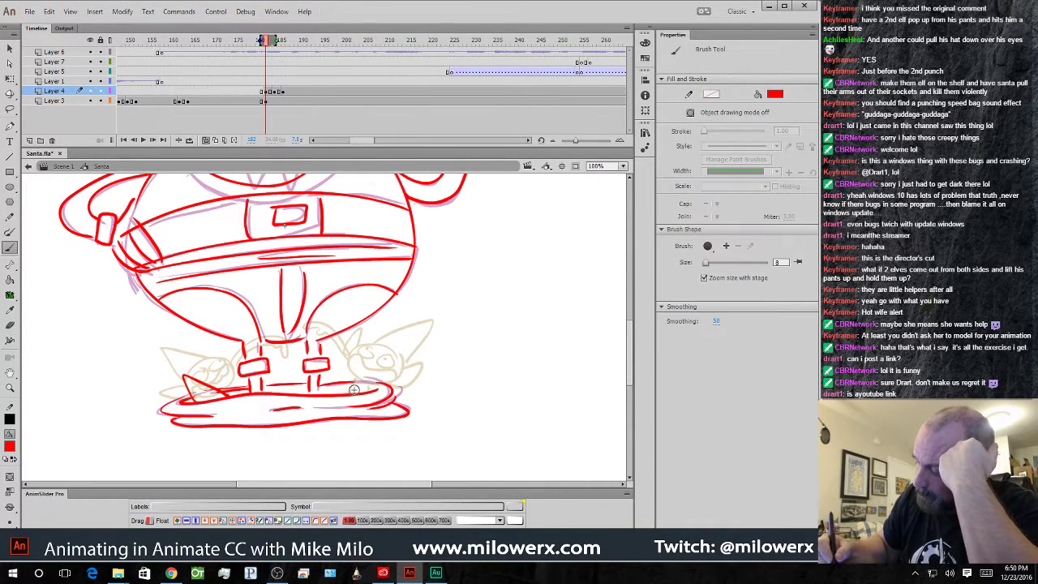
drag(343, 387, 387, 390)
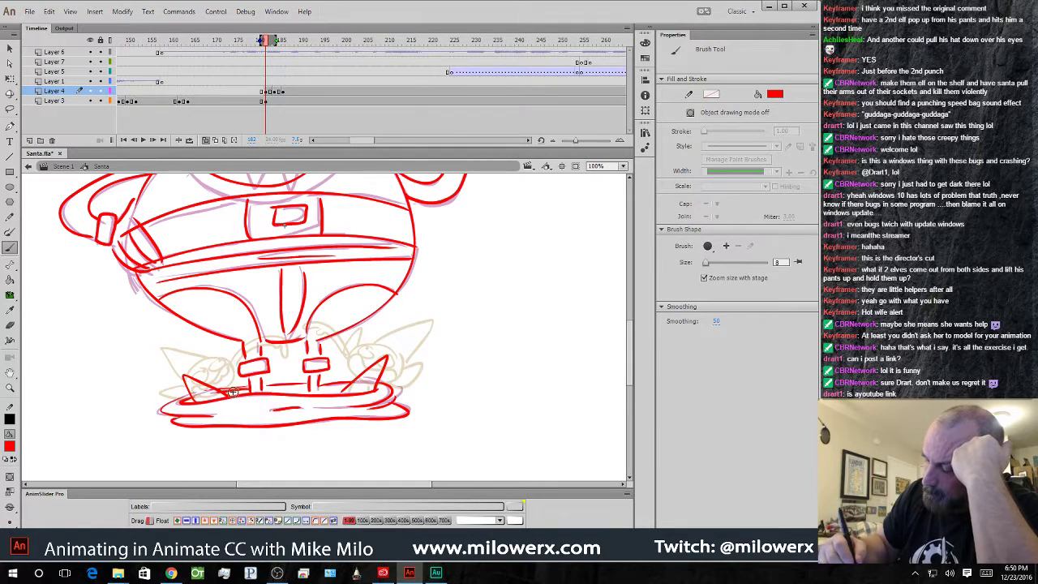
mouse_move(228, 395)
mouse_down()
mouse_move(244, 361)
mouse_move(260, 375)
mouse_move(241, 371)
mouse_up()
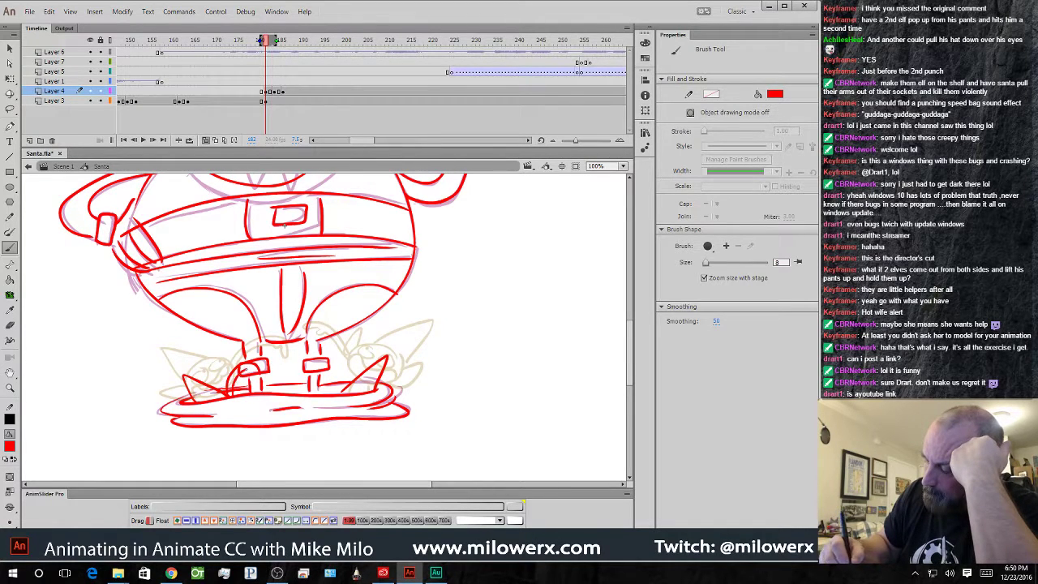
drag(329, 378, 298, 378)
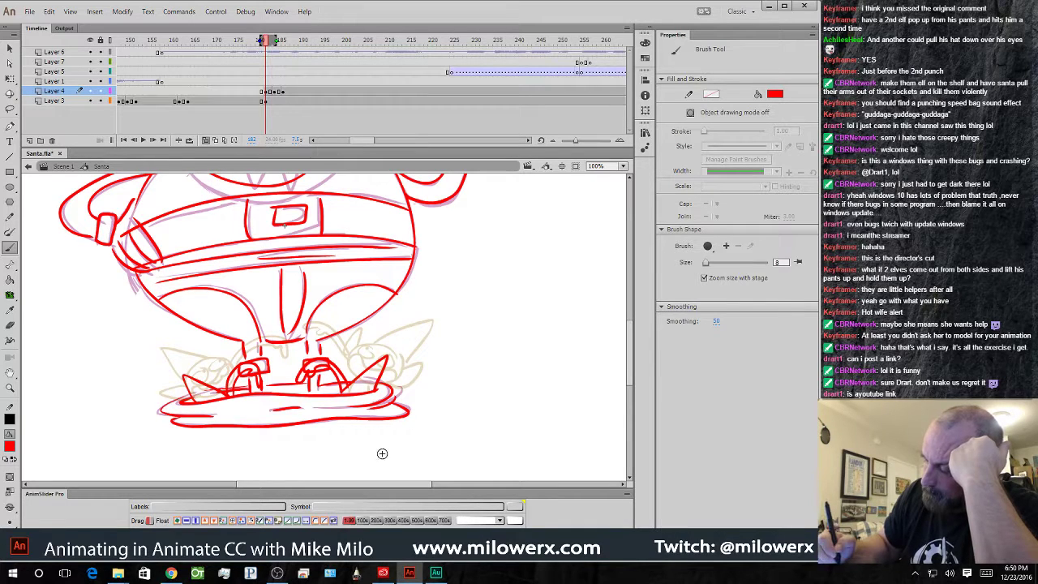
click(215, 140)
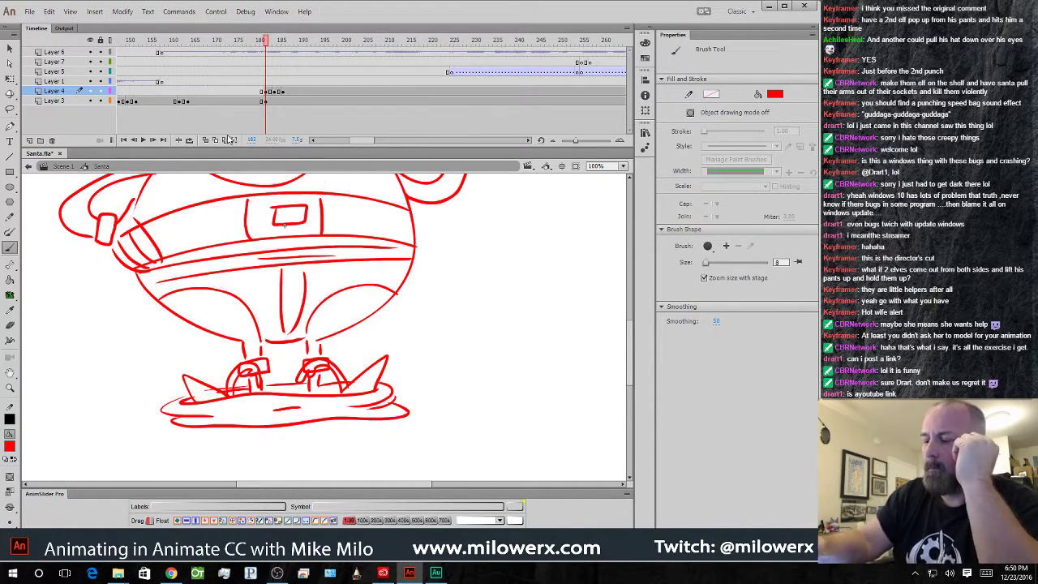
- Fit all of Santa in view and play the animation from frame 1 to check the elves' pop-up
click(420, 307)
click(419, 312)
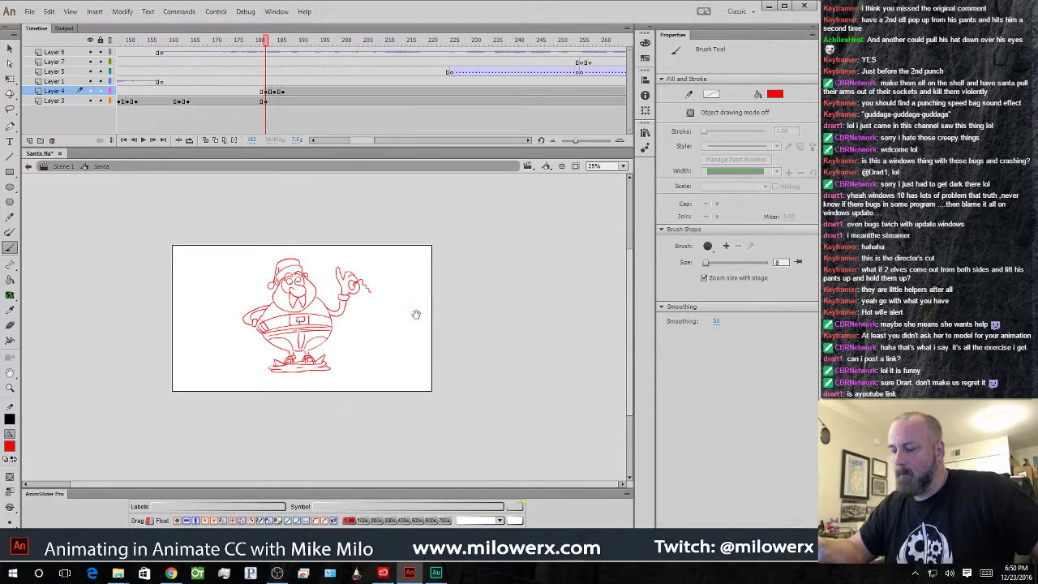
click(393, 317)
drag(394, 345, 476, 327)
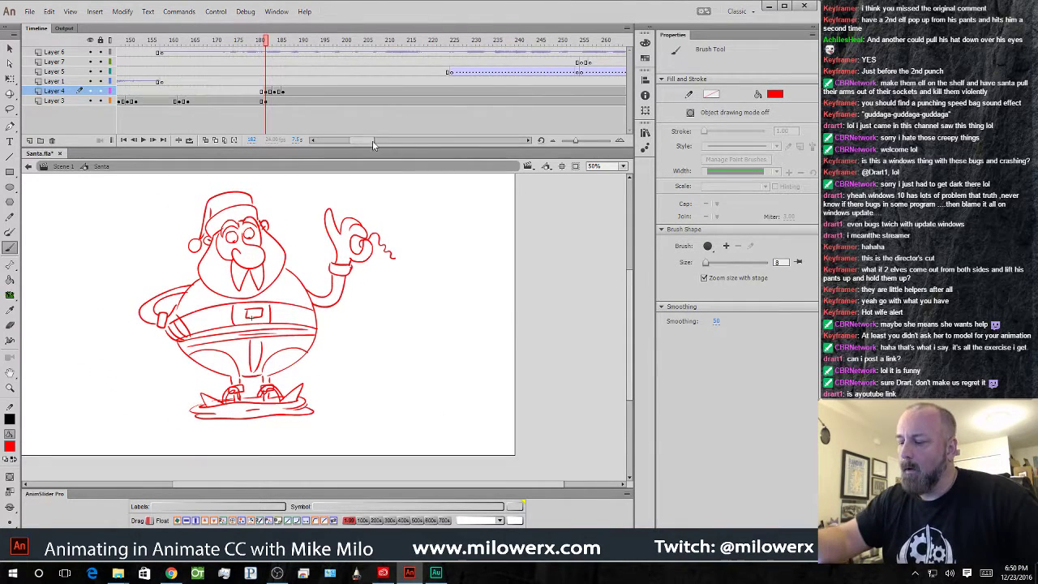
drag(362, 139, 329, 139)
click(118, 39)
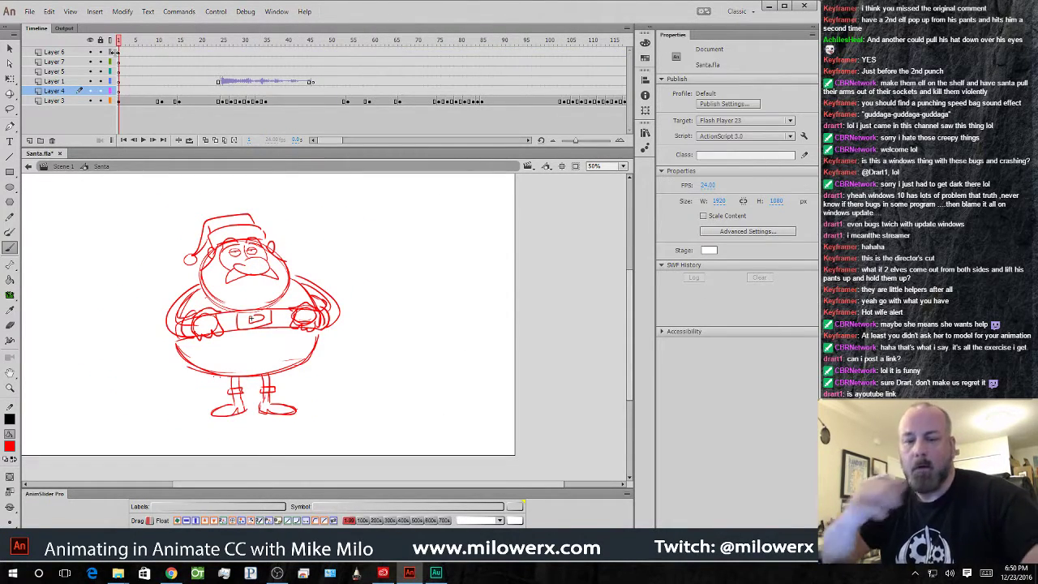
key(Return)
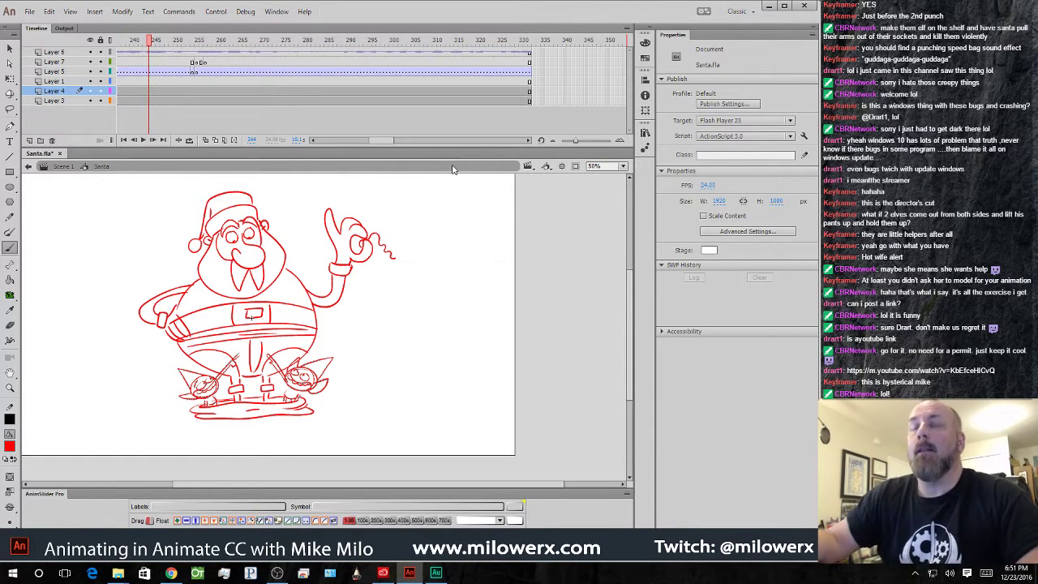
- Add a keyframe on Layer 4 at frame 188, stretch both elves slightly upward at frame 186, and play back the pop-up
drag(151, 40, 188, 56)
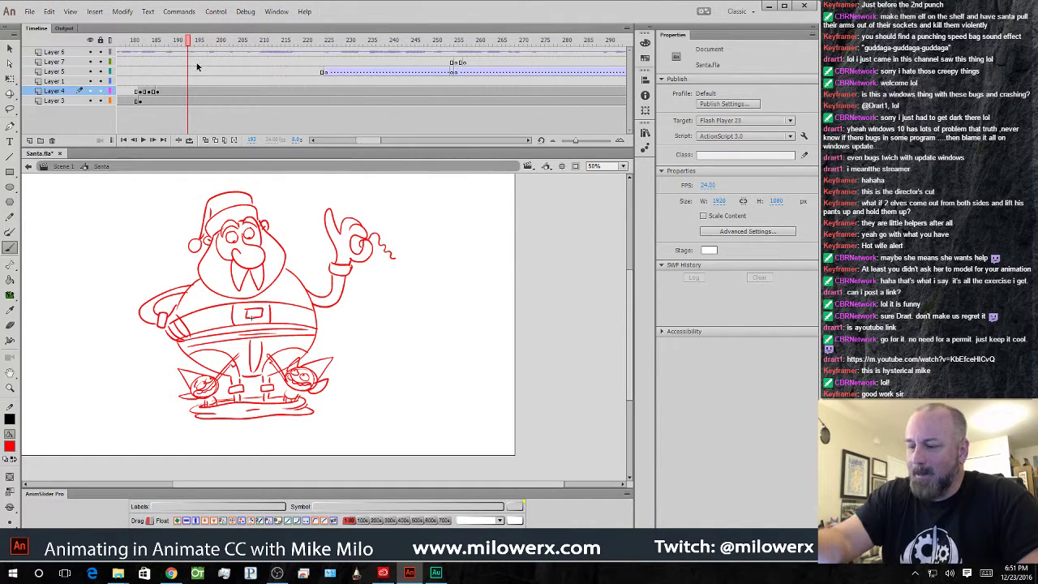
click(168, 95)
click(160, 94)
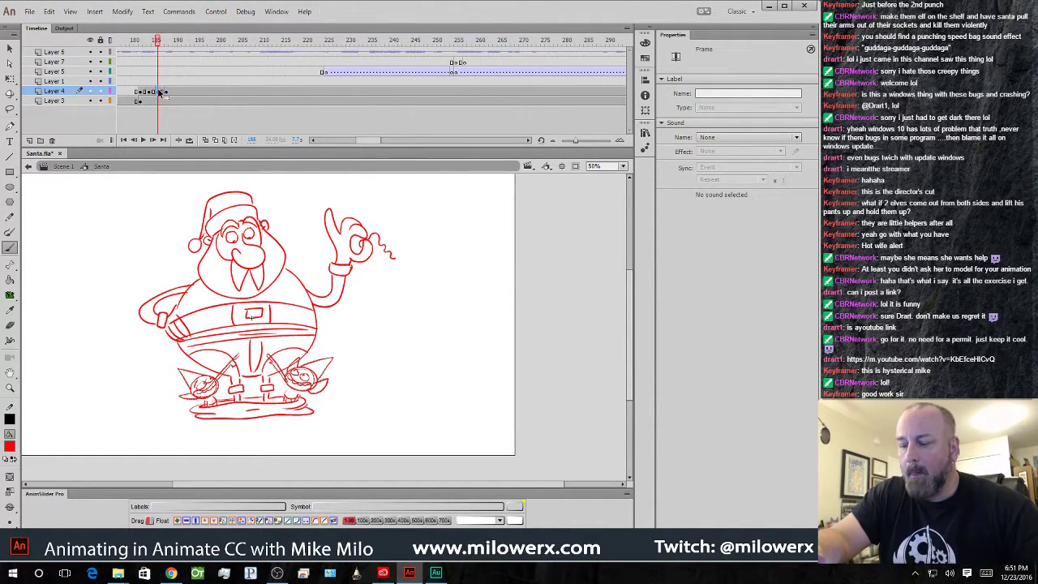
click(10, 79)
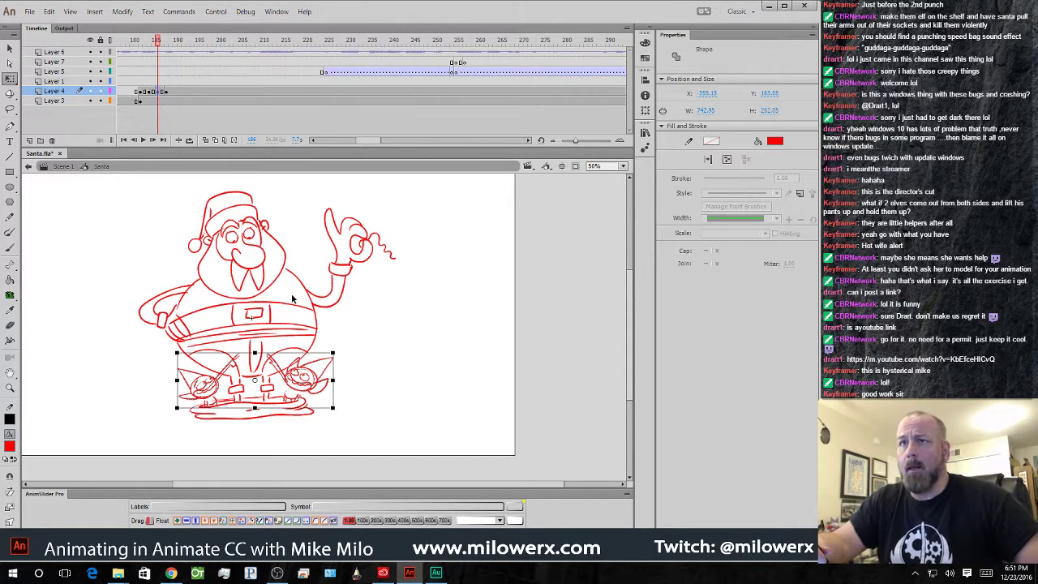
drag(254, 351, 255, 341)
drag(162, 41, 137, 64)
key(Return)
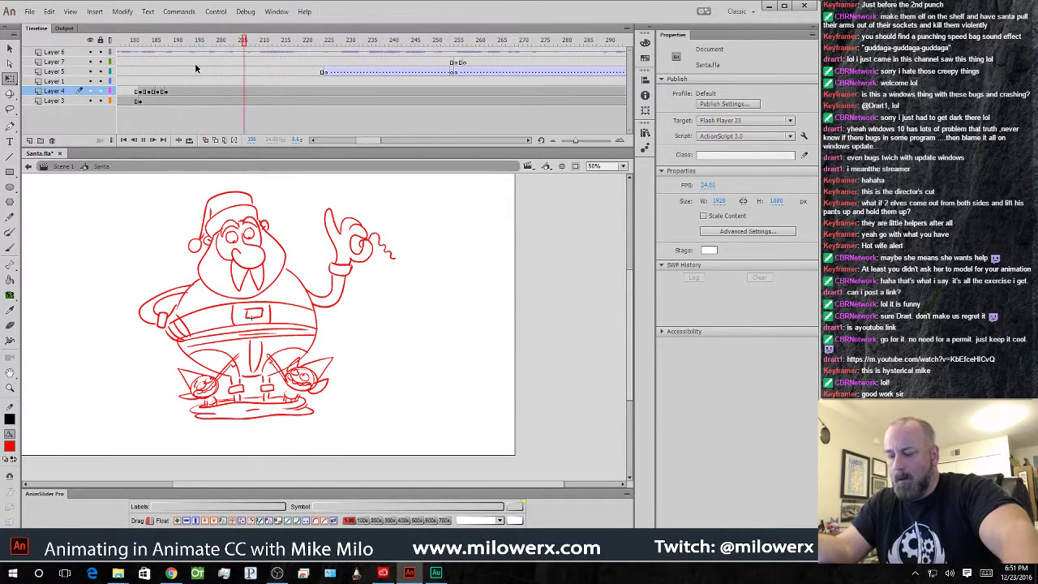
- Insert a blank keyframe on Layer 3 at frame 213
drag(488, 40, 279, 87)
click(276, 91)
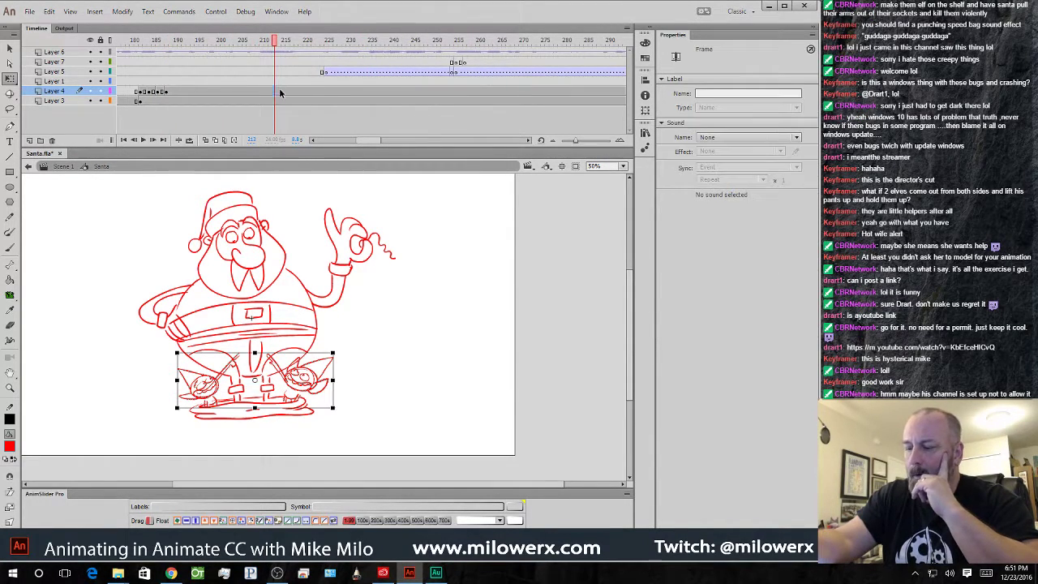
click(278, 101)
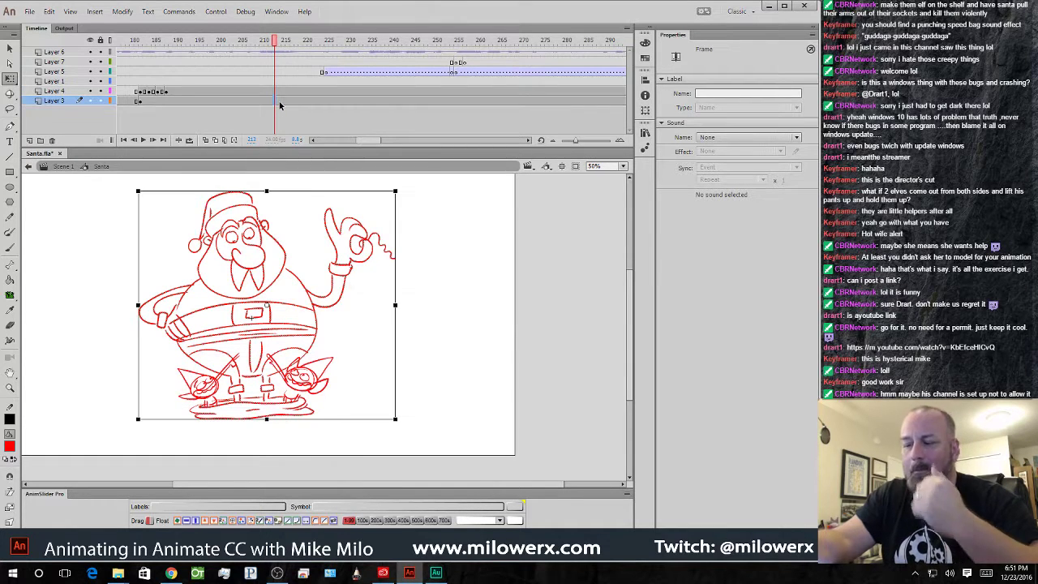
key(F7)
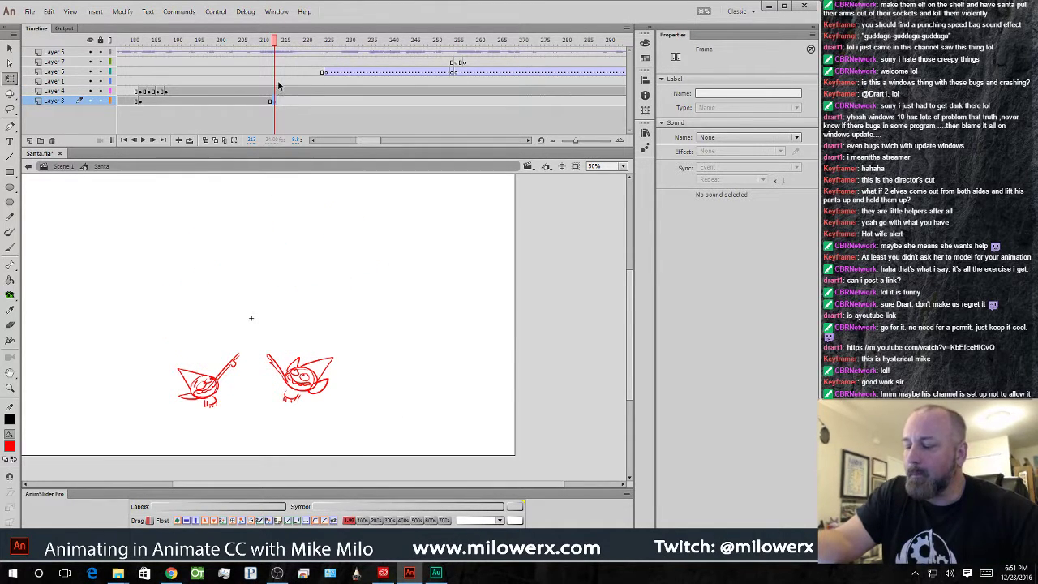
- Copy Santa's drawing from frame 160 on Layer 3 and paste it in place at frame 213
drag(365, 141, 360, 140)
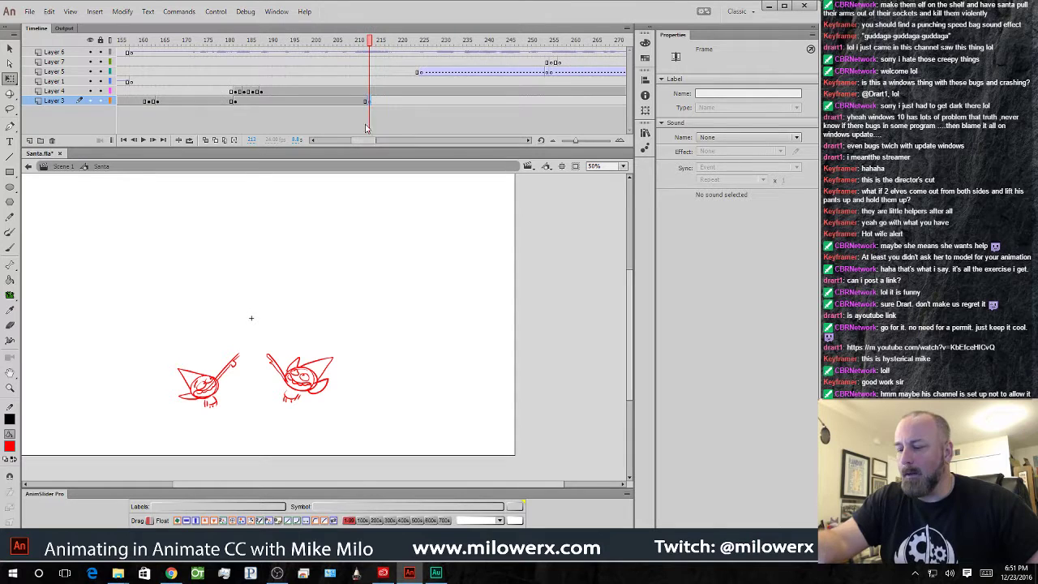
drag(172, 39, 136, 40)
click(146, 101)
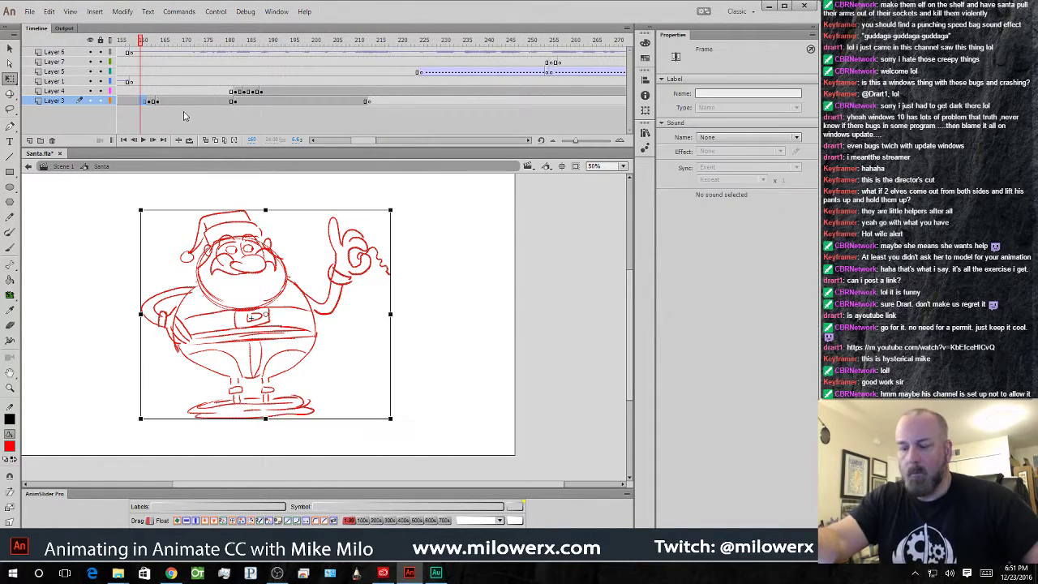
click(373, 102)
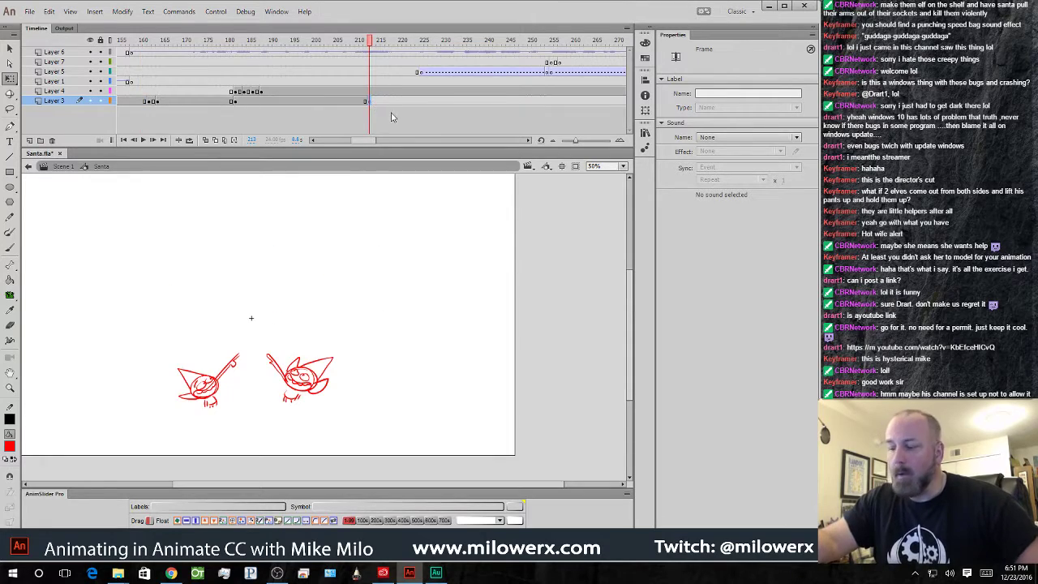
key(ctrl+shift+v)
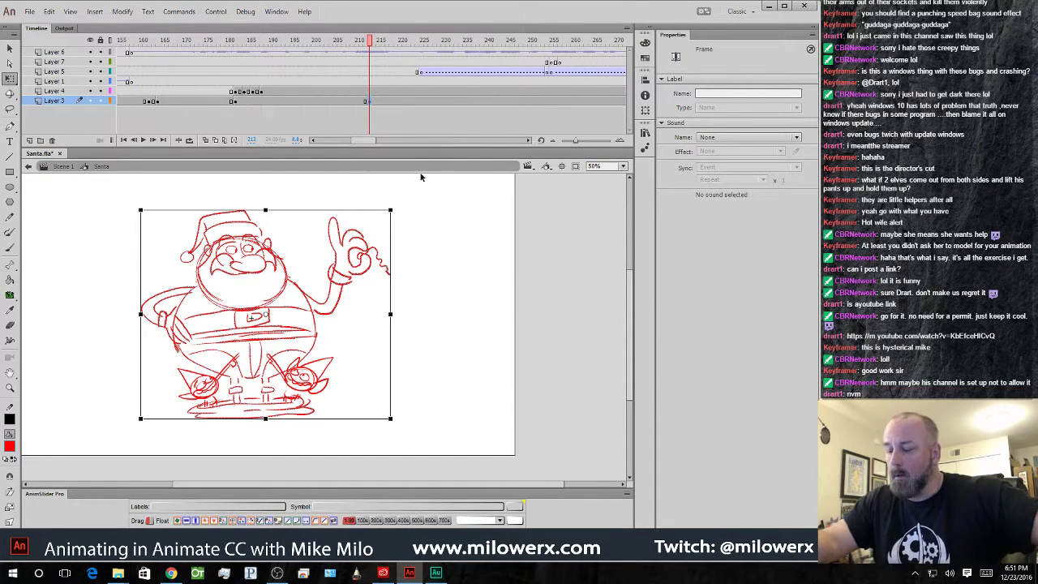
- Select the moustache on Santa's frame 213 face with the Lasso tool and delete it
click(408, 217)
ctrl+click(301, 234)
drag(331, 253, 394, 167)
click(9, 108)
mouse_move(347, 323)
mouse_down()
mouse_move(349, 285)
mouse_move(326, 267)
mouse_move(307, 268)
mouse_move(343, 345)
mouse_up()
key(Delete)
mouse_move(292, 325)
mouse_down()
mouse_move(247, 279)
mouse_move(227, 283)
mouse_move(235, 333)
mouse_move(292, 329)
mouse_up()
key(Delete)
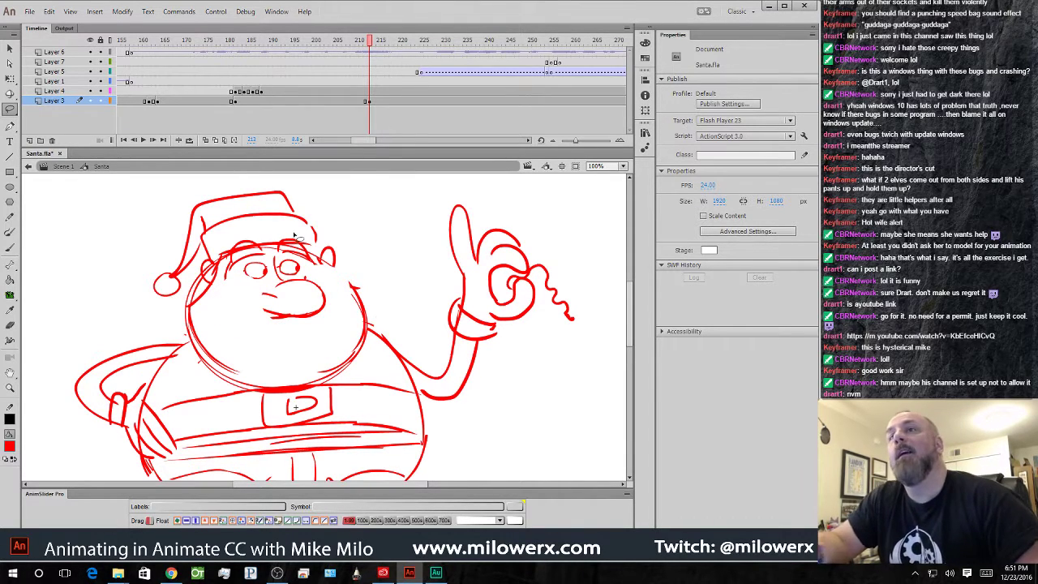
- Draw half-lidded eyes on Santa's face with the Brush tool over onion skins, and undo the unwanted stroke beside the nose
click(9, 247)
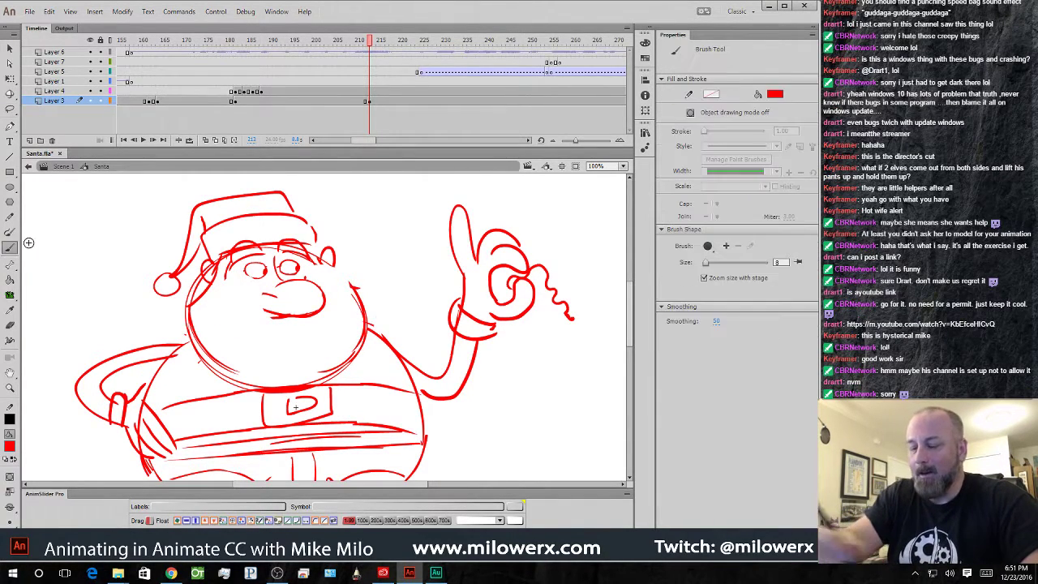
click(205, 139)
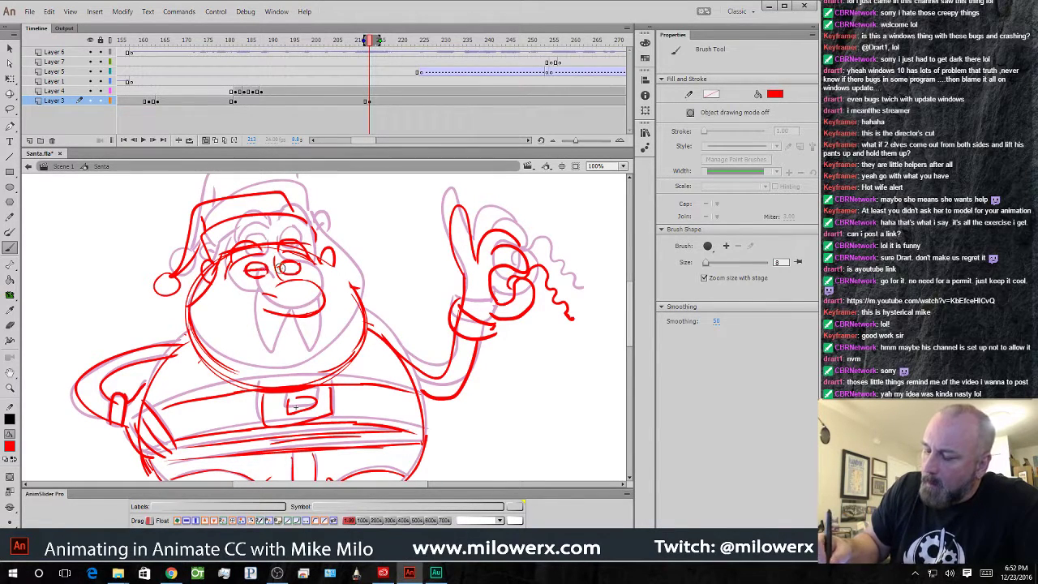
drag(282, 269, 296, 268)
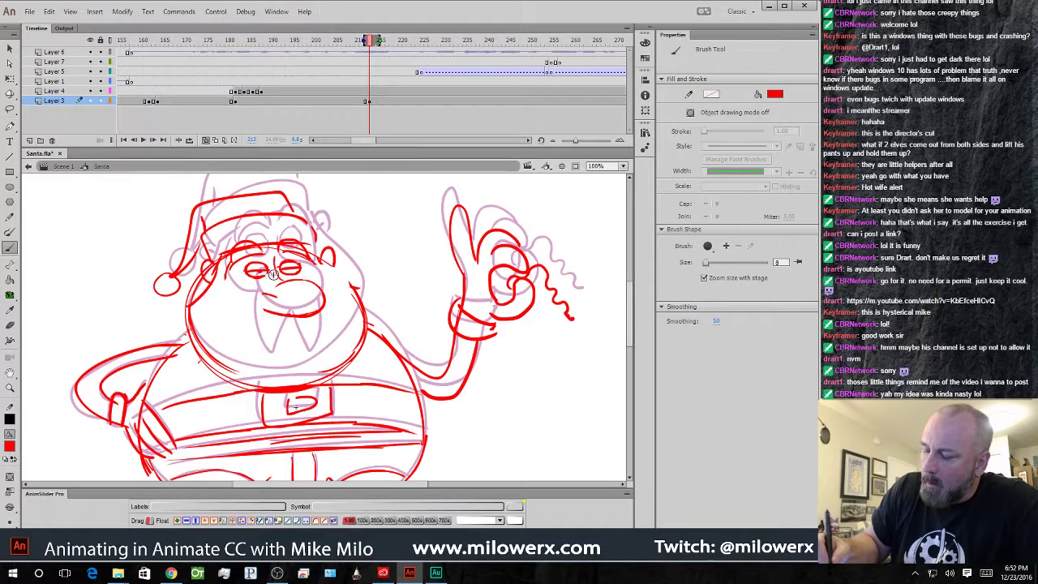
drag(270, 295, 269, 313)
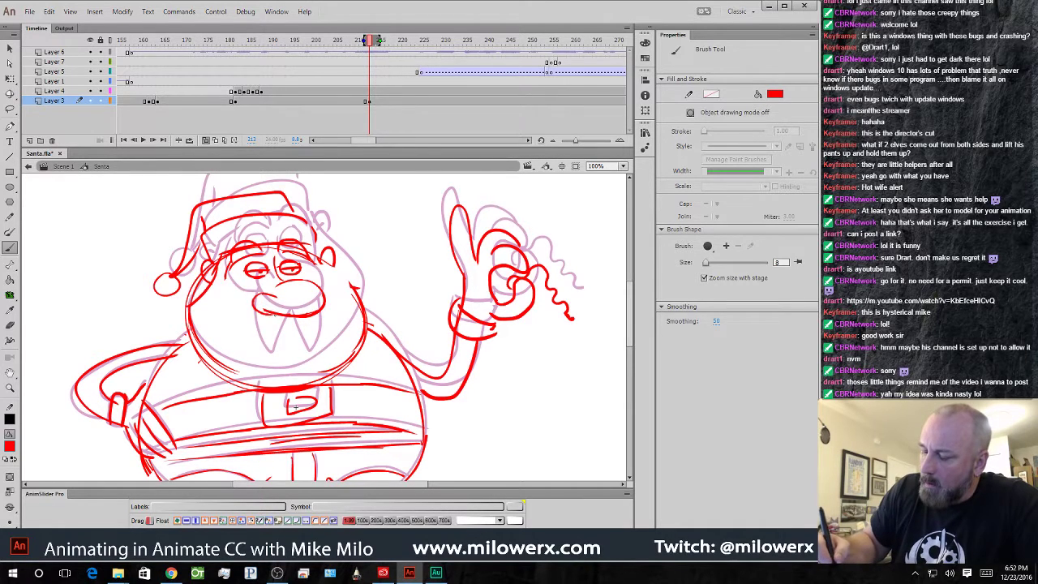
key(ctrl+z)
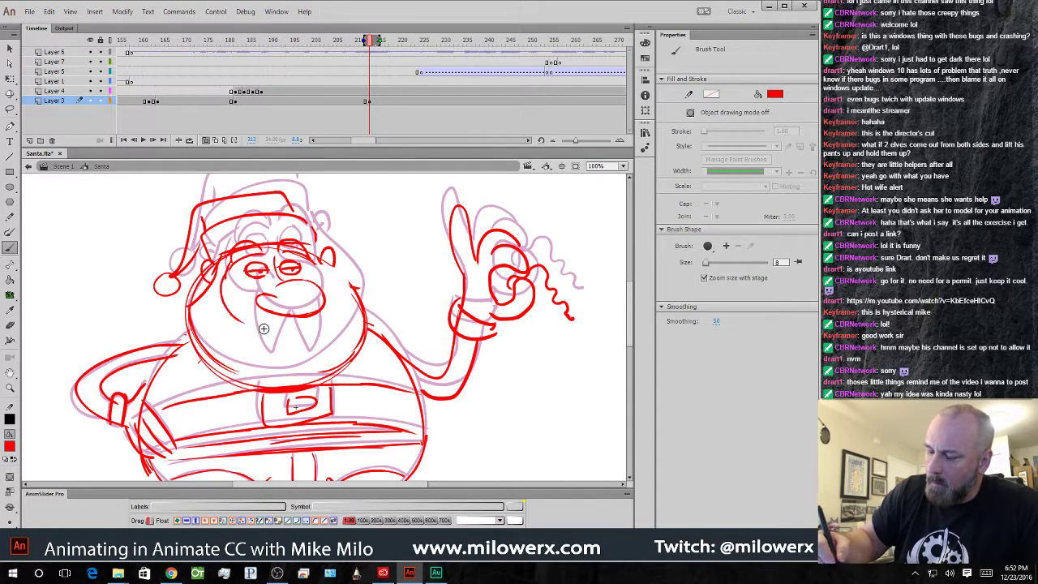
- Draw Santa's drooping two-pointed moustache below the nose, and close the face outline between his ear and cheek
drag(258, 305, 261, 356)
drag(290, 323, 293, 316)
mouse_move(291, 325)
mouse_down()
mouse_move(310, 348)
mouse_move(322, 316)
mouse_up()
mouse_move(319, 262)
mouse_down()
mouse_move(327, 302)
mouse_move(357, 290)
mouse_up()
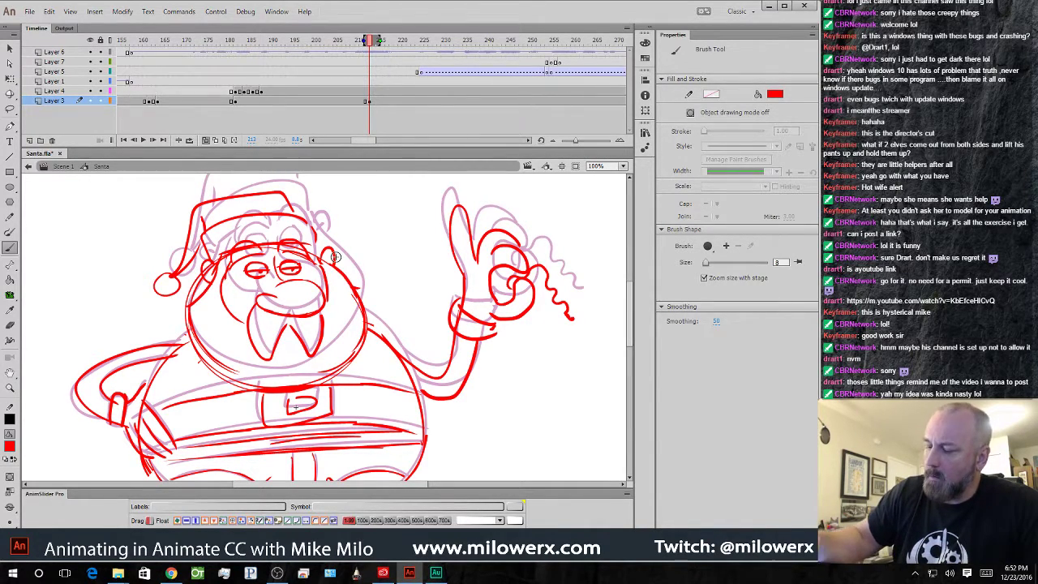
- Place Santa's settled pose at frame 215 on Layer 3, leave a blank in-between keyframe at frame 213, and show onion skins
click(206, 139)
mouse_move(373, 48)
mouse_down()
mouse_move(300, 65)
mouse_move(405, 89)
mouse_move(331, 94)
mouse_move(372, 102)
mouse_up()
click(378, 101)
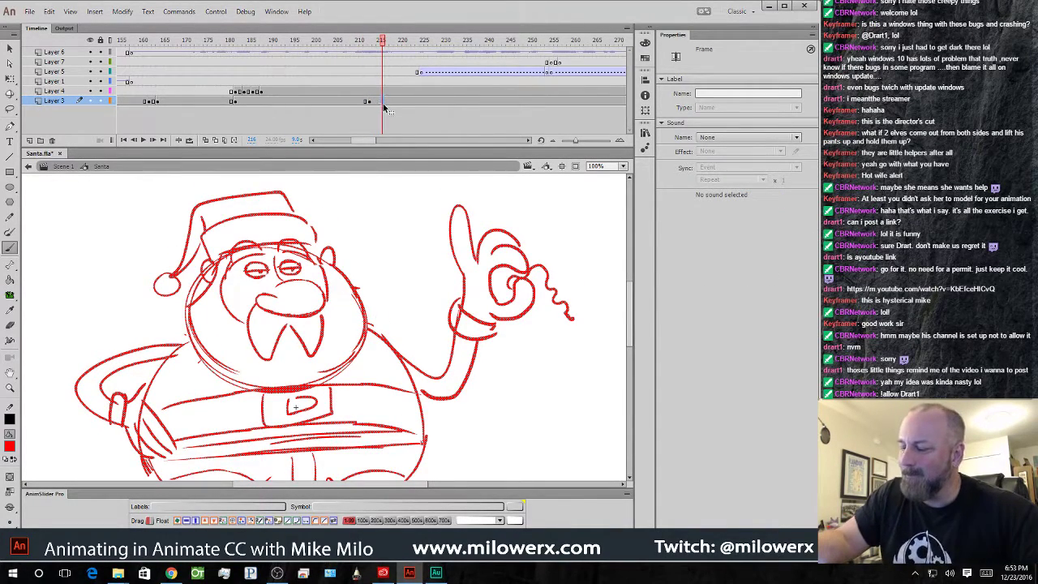
click(371, 102)
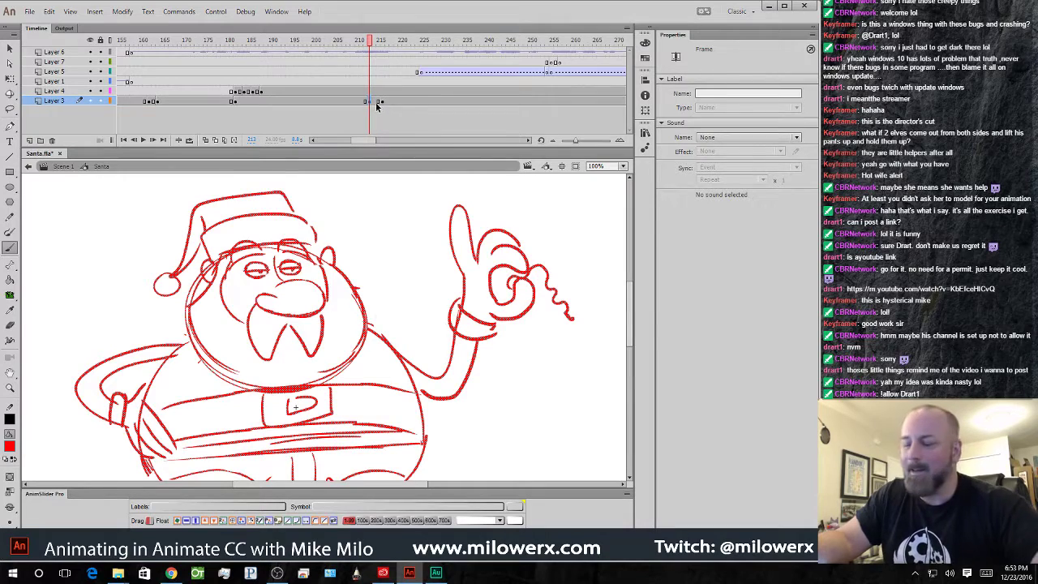
key(Delete)
click(381, 102)
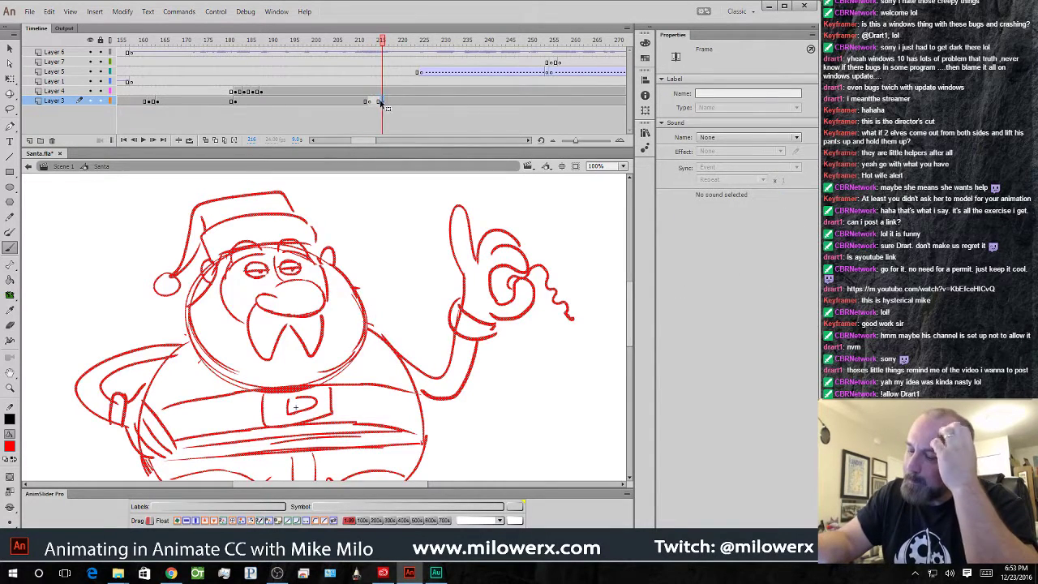
click(370, 103)
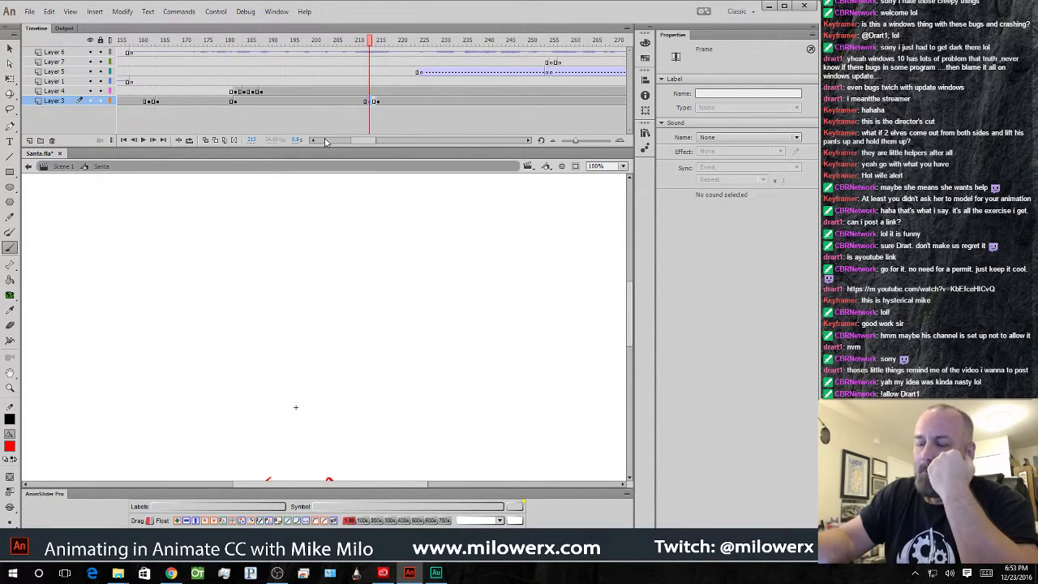
click(206, 139)
scroll(418, 318, up, 2)
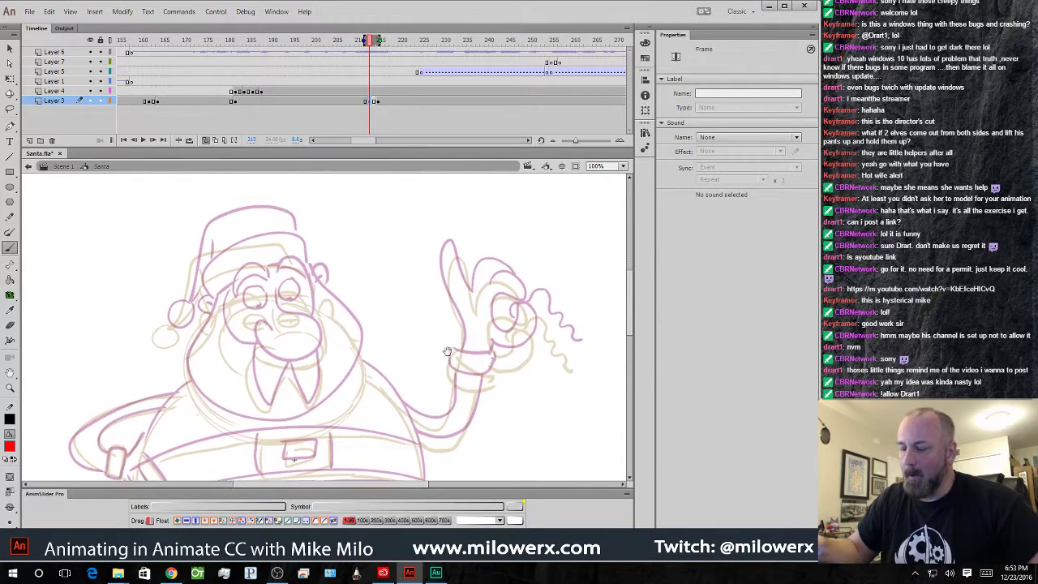
- Draw Santa's hat with its pompom, eyebrows, half-lidded eyes and nose on the frame 213 in-between with the Brush tool
mouse_move(211, 300)
mouse_down()
mouse_move(238, 253)
mouse_move(280, 248)
mouse_move(307, 278)
mouse_up()
mouse_move(284, 227)
mouse_down()
mouse_move(203, 232)
mouse_move(187, 315)
mouse_up()
drag(207, 255, 211, 293)
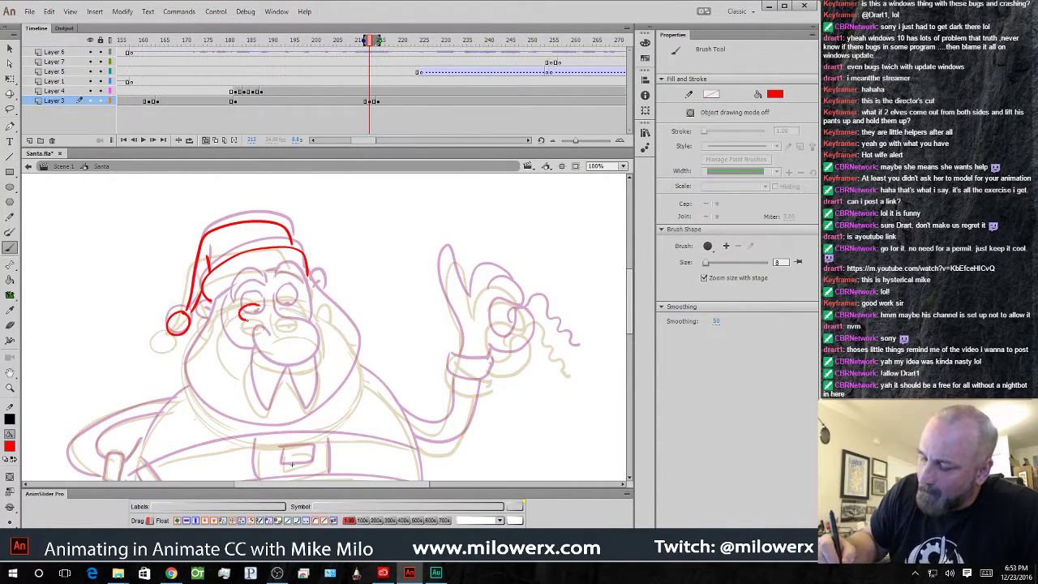
mouse_move(300, 308)
mouse_down()
mouse_move(263, 294)
mouse_move(304, 296)
mouse_move(296, 289)
mouse_move(240, 283)
mouse_move(212, 301)
mouse_move(279, 290)
mouse_up()
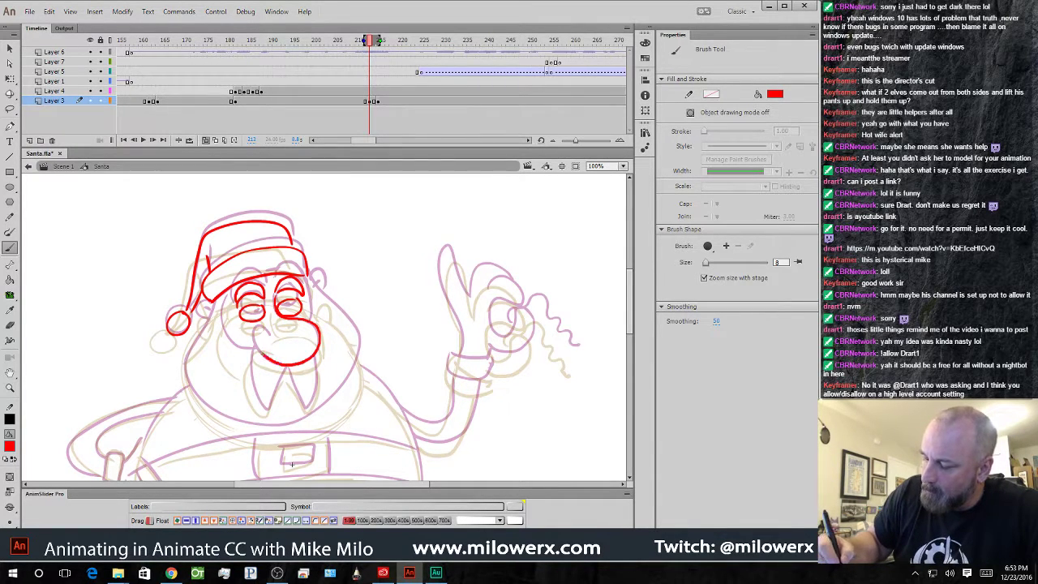
- Undo the unwanted nose strokes, and redraw Santa's nose with the two-pointed moustache and the face line around it
key(ctrl+z)
key(ctrl+z)
key(ctrl+z)
key(ctrl+z)
key(ctrl+z)
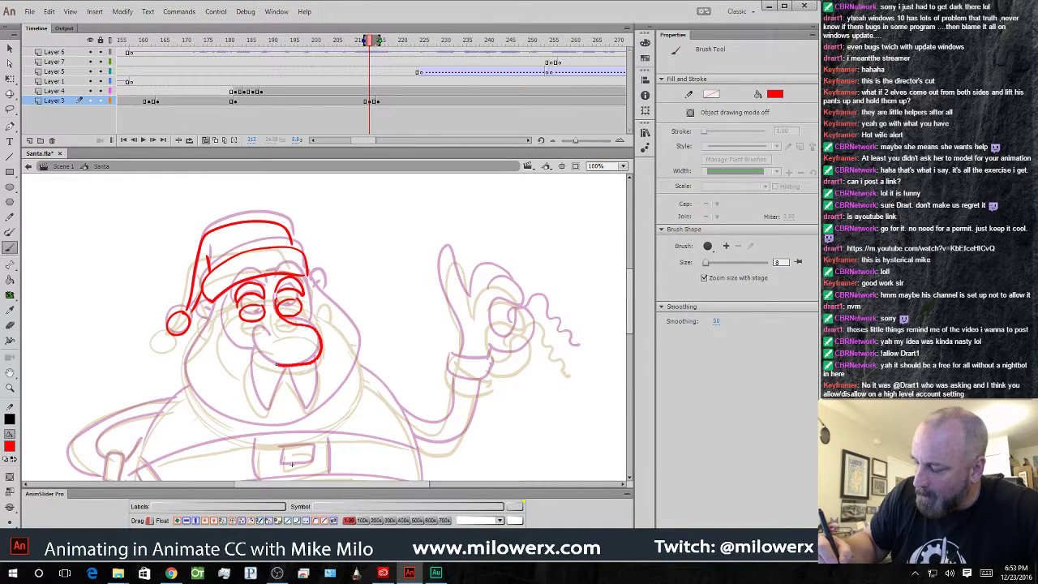
mouse_move(261, 339)
mouse_down()
mouse_move(247, 362)
mouse_move(277, 384)
mouse_move(285, 368)
mouse_move(316, 375)
mouse_move(319, 362)
mouse_up()
drag(309, 292, 315, 329)
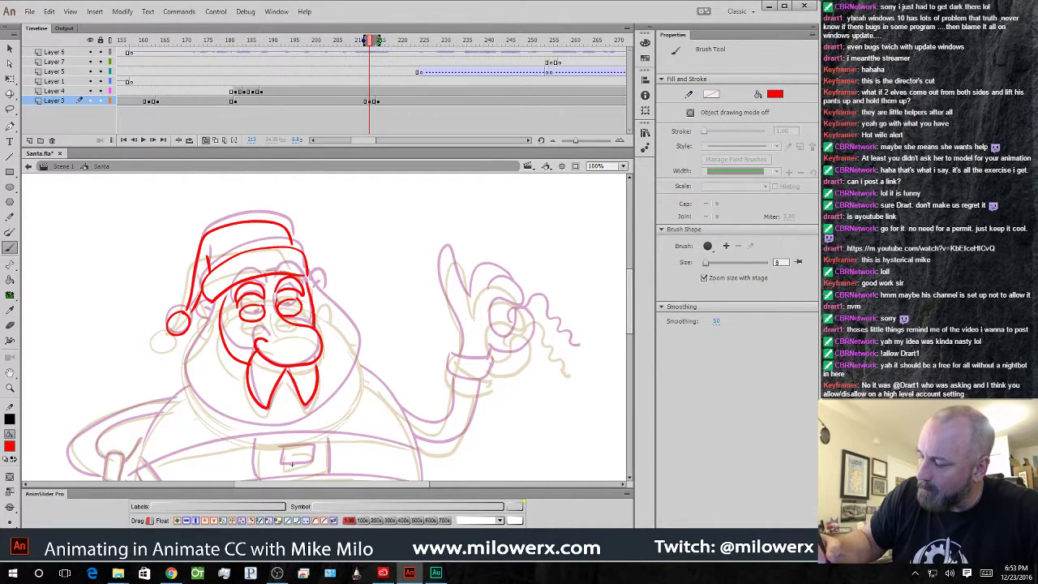
- Add pupils to Santa's eyes and draw his ears and rounded beard outline on the in-between, redoing the first outline attempt
mouse_move(243, 312)
mouse_down()
mouse_move(335, 308)
mouse_move(350, 379)
mouse_move(283, 440)
mouse_move(217, 419)
mouse_move(192, 355)
mouse_move(215, 299)
mouse_up()
click(255, 313)
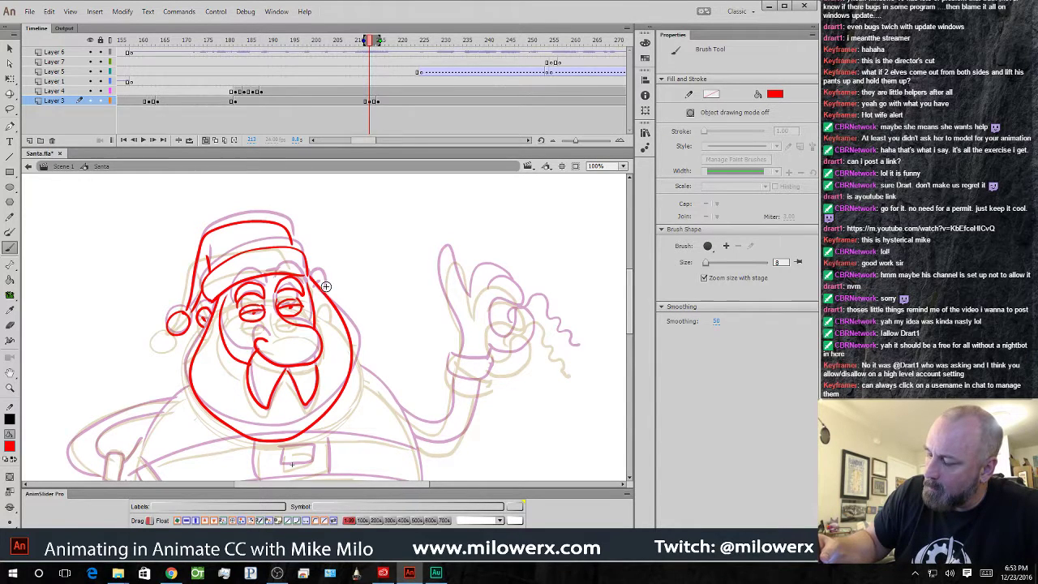
key(ctrl+z)
key(ctrl+z)
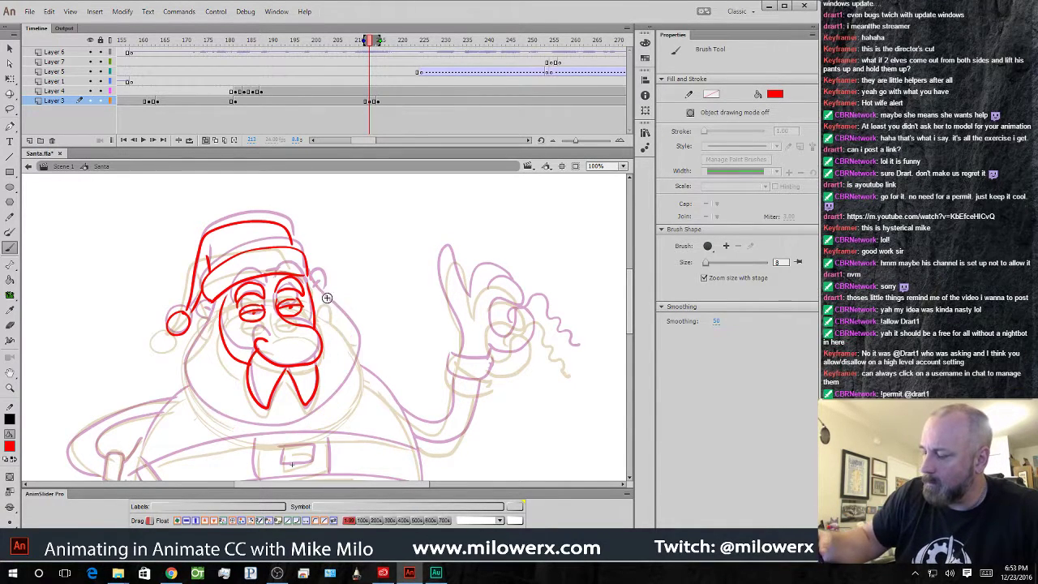
mouse_move(349, 336)
mouse_down()
mouse_move(336, 409)
mouse_move(301, 432)
mouse_move(258, 437)
mouse_up()
drag(194, 389, 217, 301)
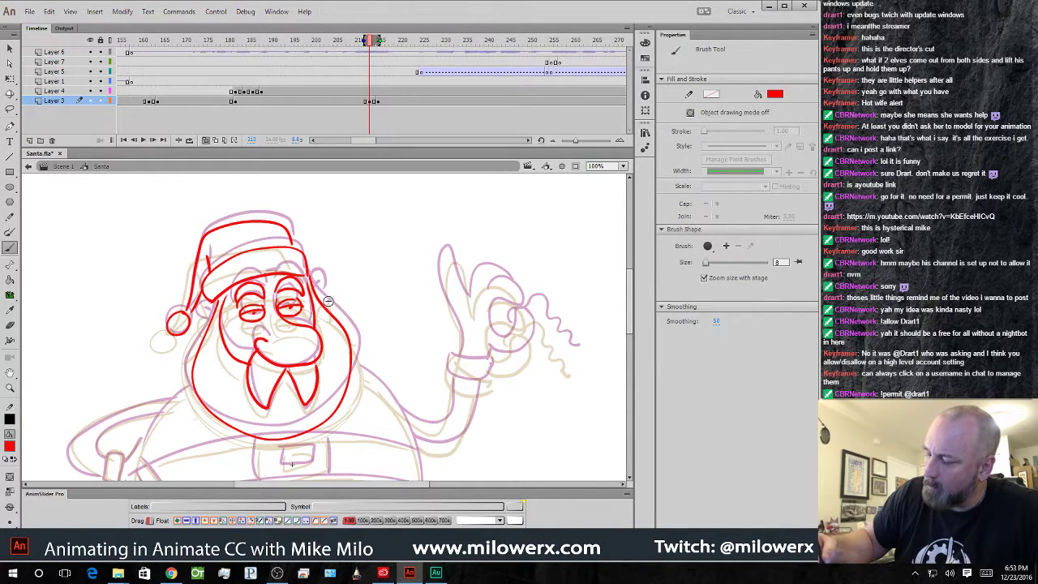
drag(318, 294, 327, 309)
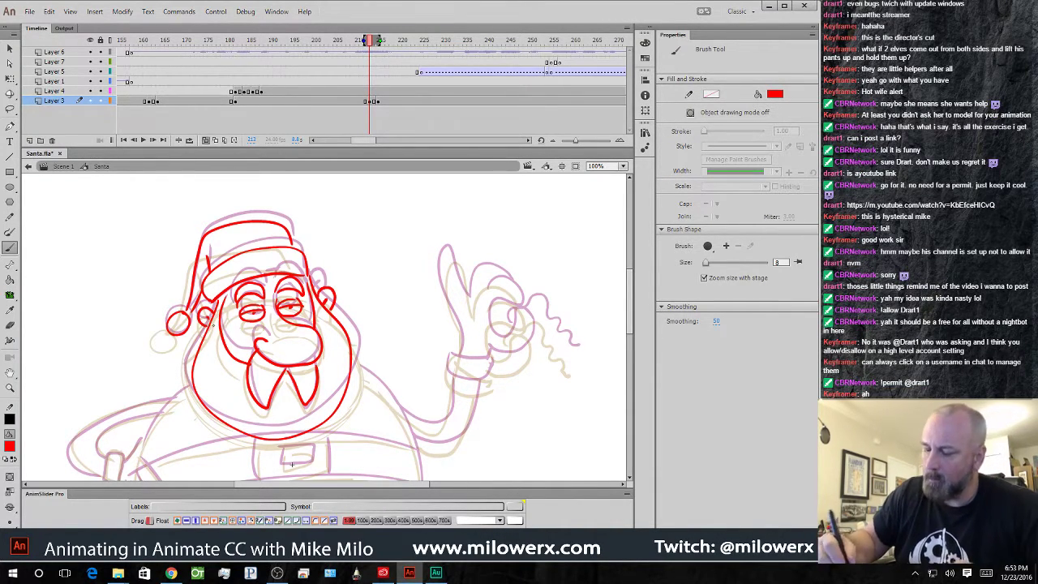
- Compare the neighbouring frames, and delete Santa's arched eyebrows from the in-between drawing with the Lasso tool
mouse_move(487, 365)
mouse_down()
mouse_move(503, 279)
mouse_move(474, 327)
mouse_move(466, 382)
mouse_up()
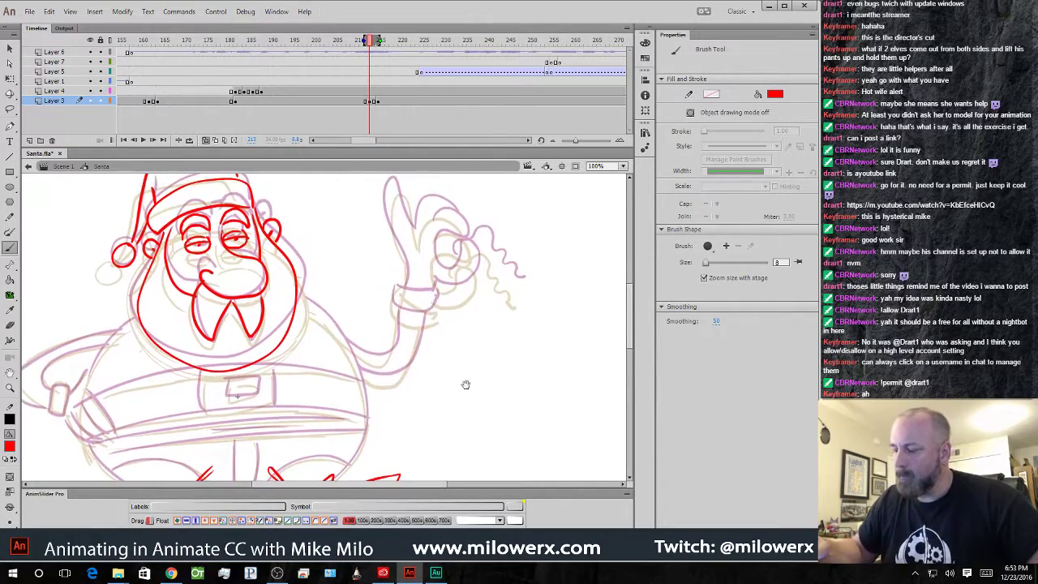
drag(411, 354, 493, 340)
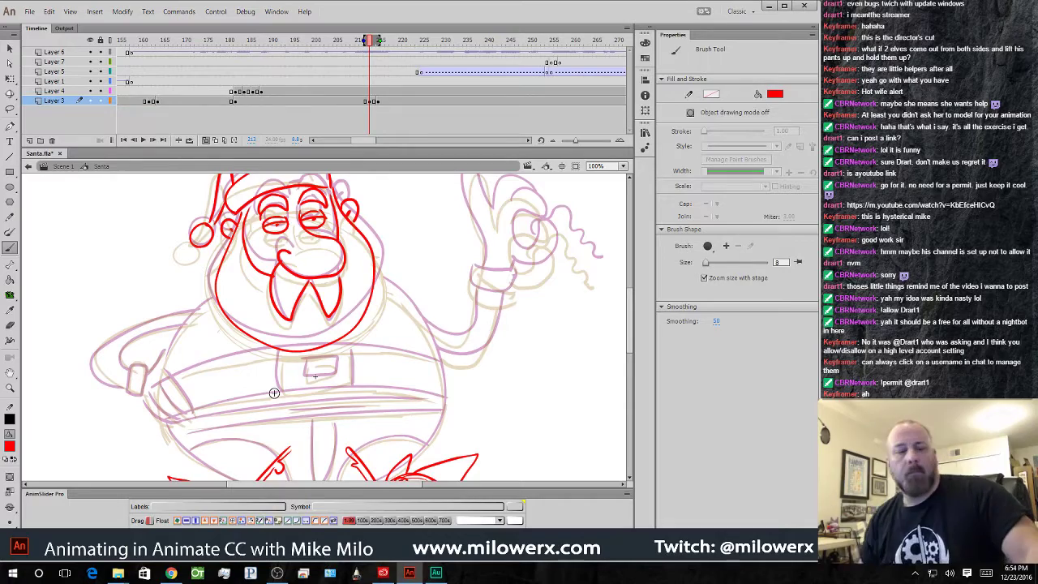
key(comma)
key(period)
key(period)
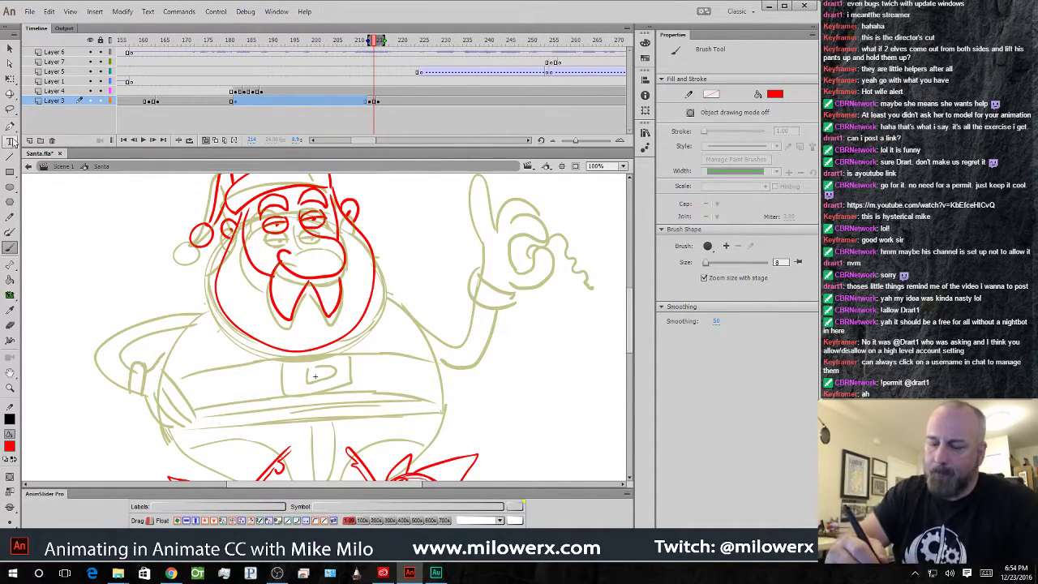
key(l)
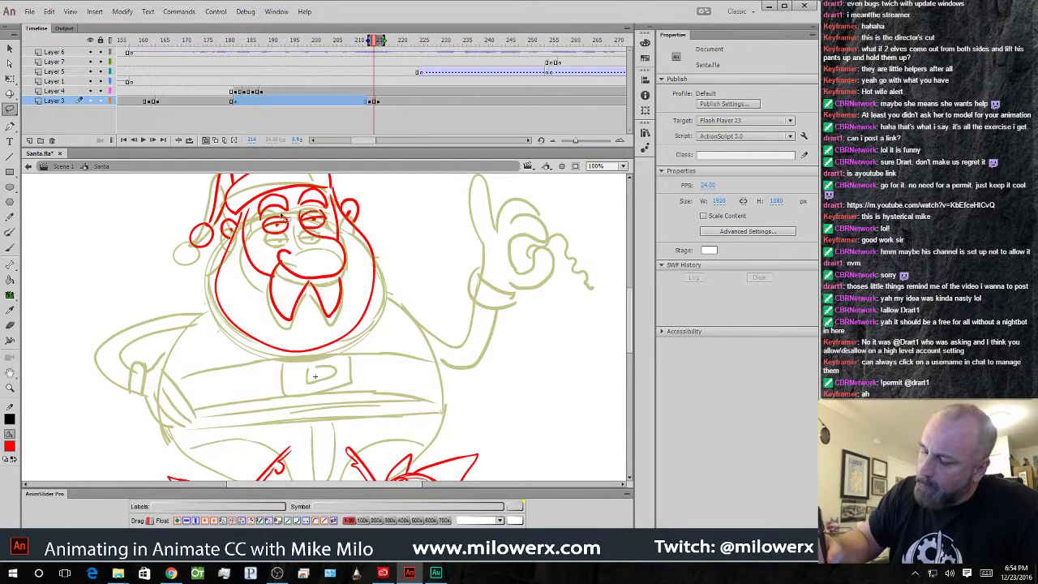
drag(329, 193, 331, 201)
key(Delete)
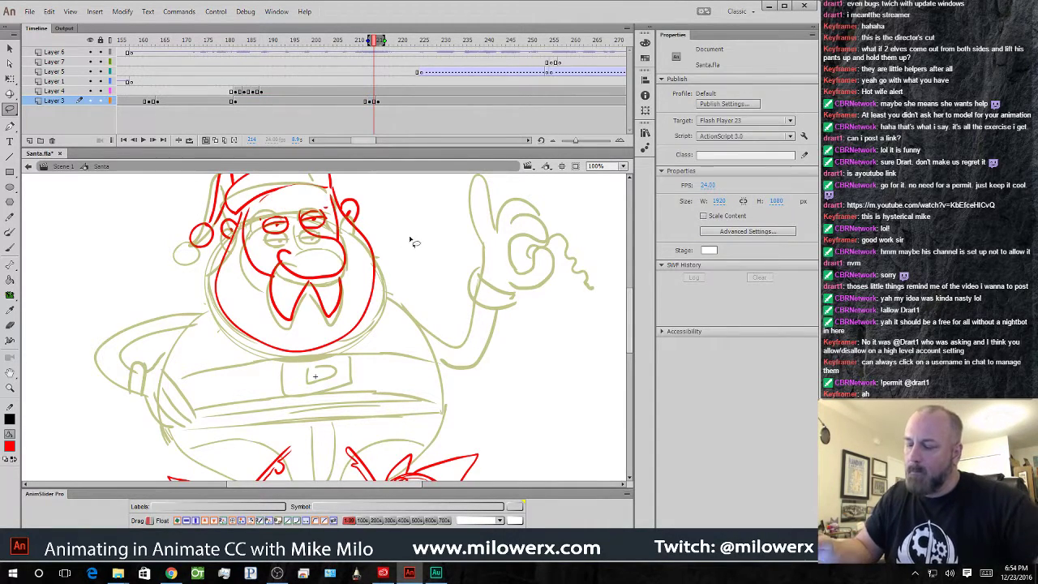
drag(424, 257, 427, 292)
mouse_move(384, 389)
mouse_down()
mouse_move(416, 279)
mouse_move(179, 402)
mouse_move(393, 389)
mouse_up()
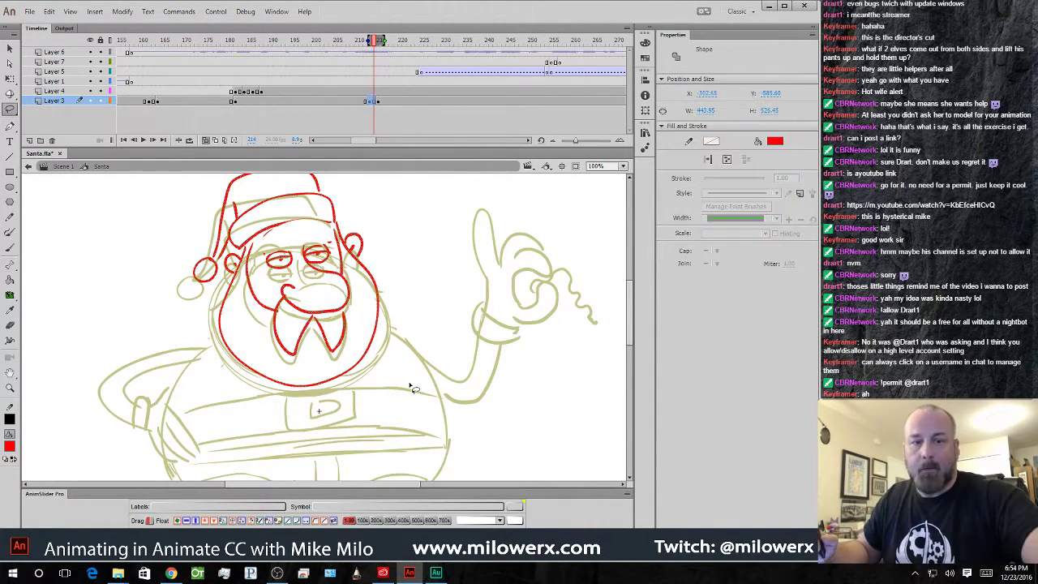
key(Delete)
click(11, 248)
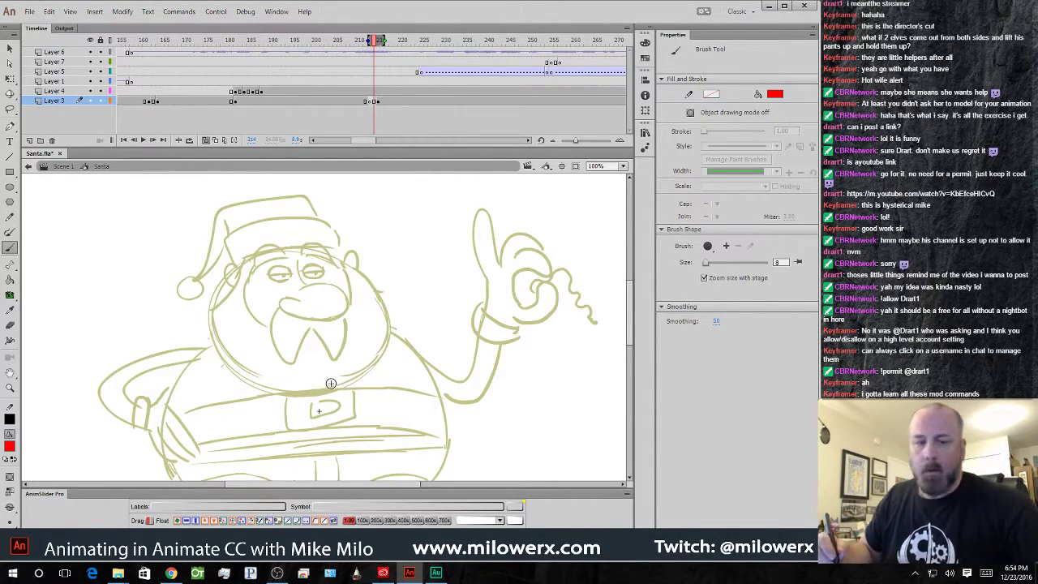
key(comma)
key(comma)
key(period)
key(period)
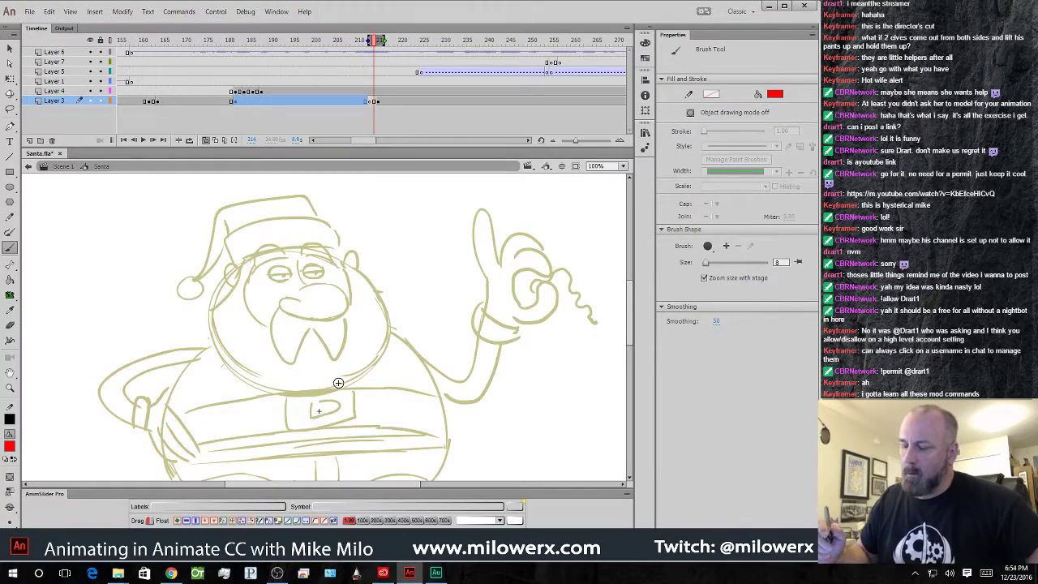
key(comma)
key(period)
key(comma)
key(comma)
key(ctrl+a)
key(period)
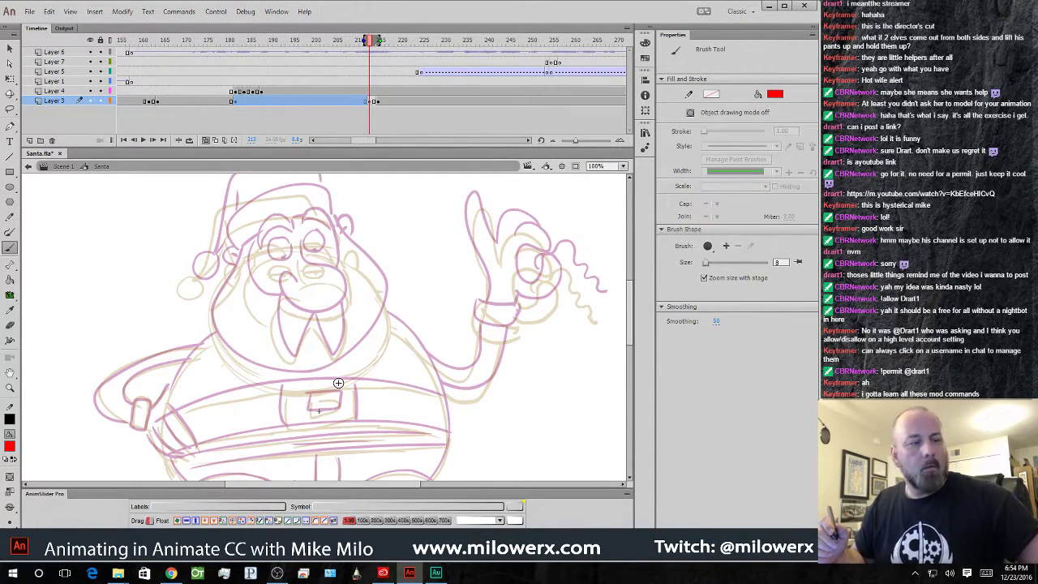
key(ctrl+shift+a)
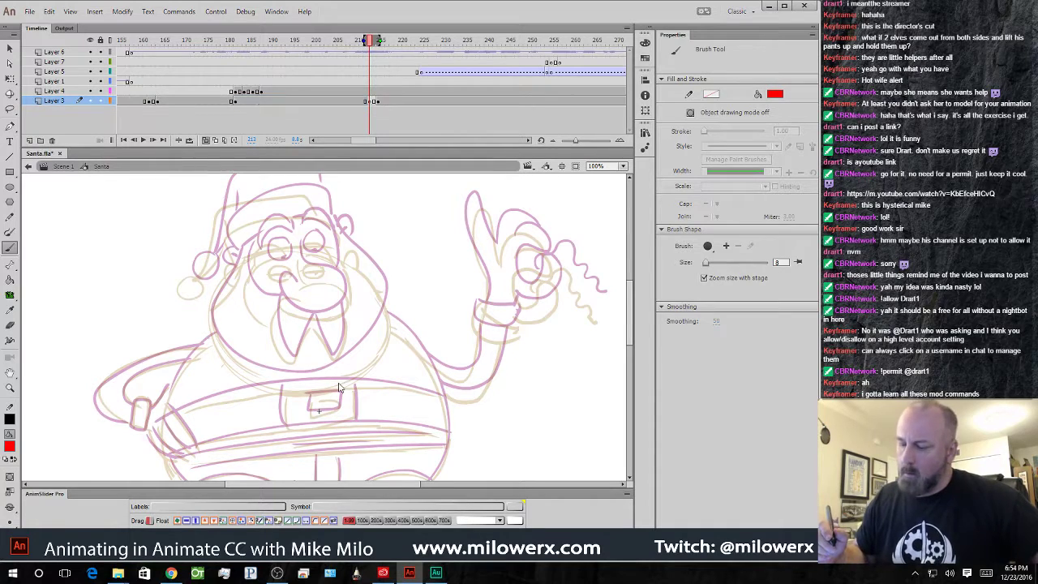
- Draw lower, flatter eyebrows above Santa's half-lidded eyes on the in-between with the Brush tool
key(period)
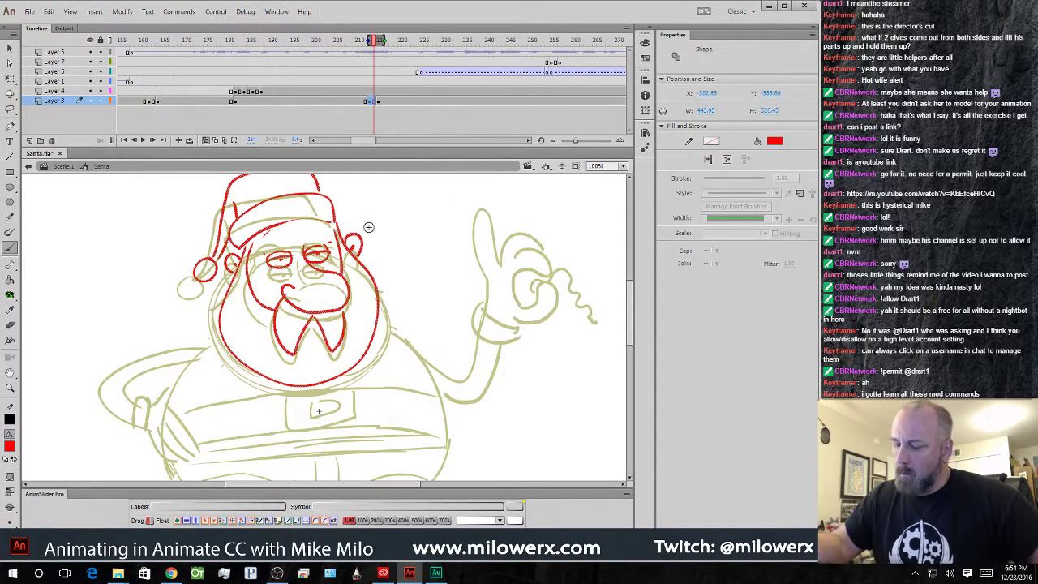
mouse_move(258, 248)
mouse_down()
mouse_move(318, 244)
mouse_move(289, 236)
mouse_move(249, 246)
mouse_move(333, 226)
mouse_up()
- Erase Santa's eyebrows and forehead lines at frame 215, and delete both of his eyes with the Lasso tool
click(381, 101)
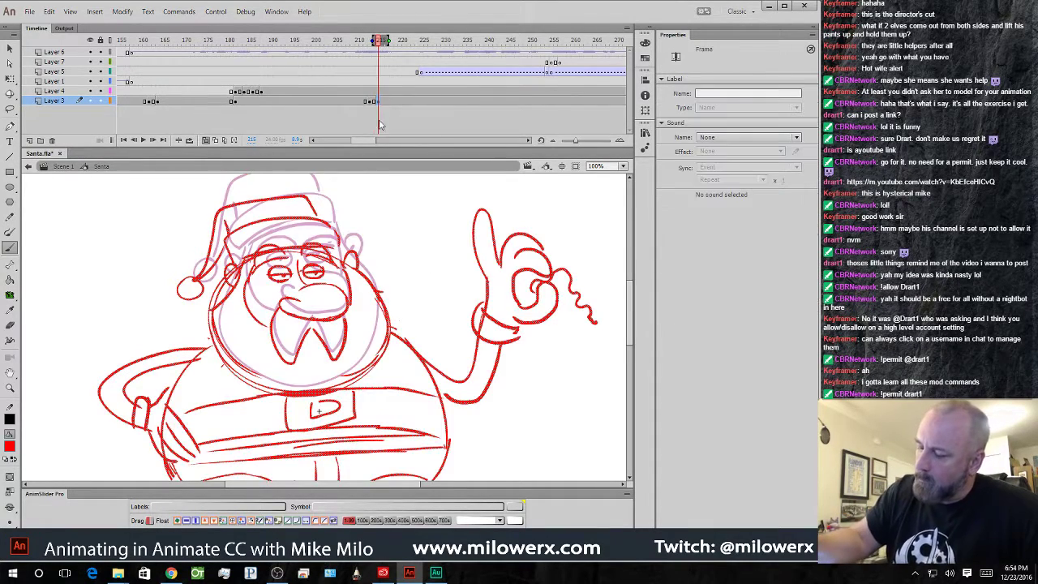
click(10, 326)
mouse_move(319, 253)
mouse_down()
mouse_move(329, 255)
mouse_move(293, 242)
mouse_move(255, 266)
mouse_up()
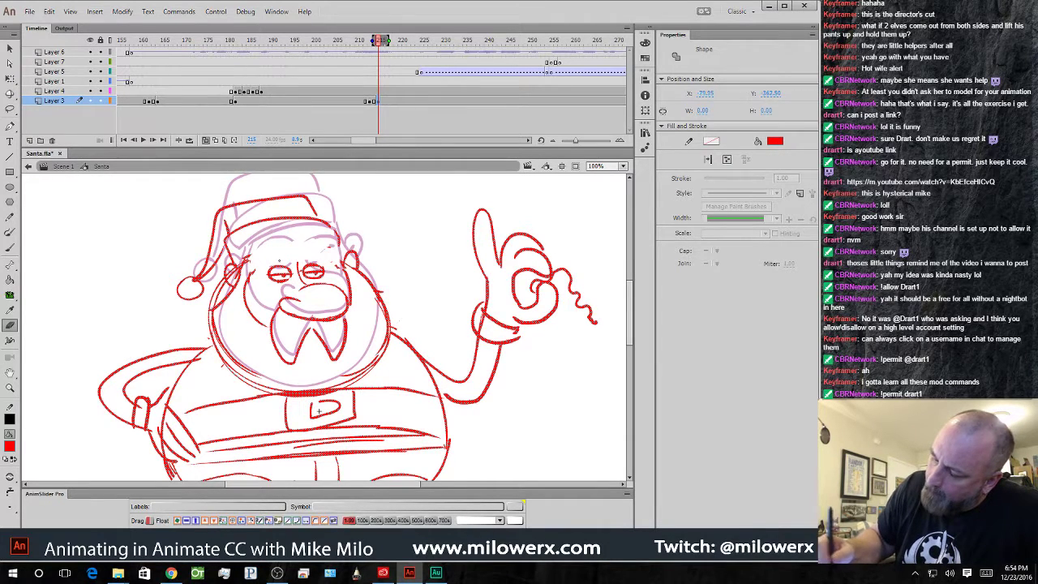
key(b)
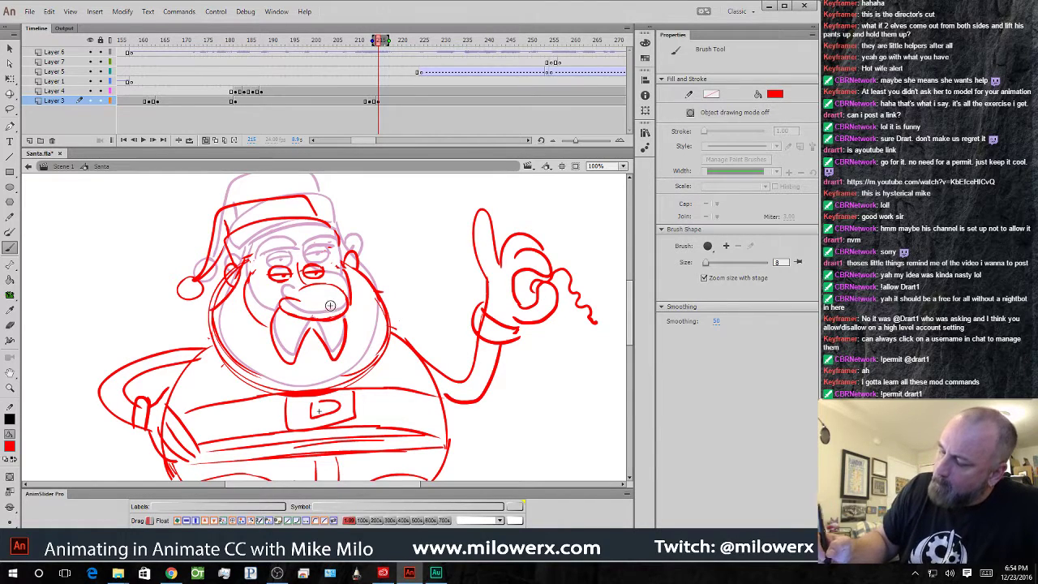
click(10, 108)
mouse_move(323, 281)
mouse_down()
mouse_move(310, 255)
mouse_move(312, 282)
mouse_move(322, 279)
mouse_move(274, 263)
mouse_move(292, 282)
mouse_up()
key(Delete)
key(Delete)
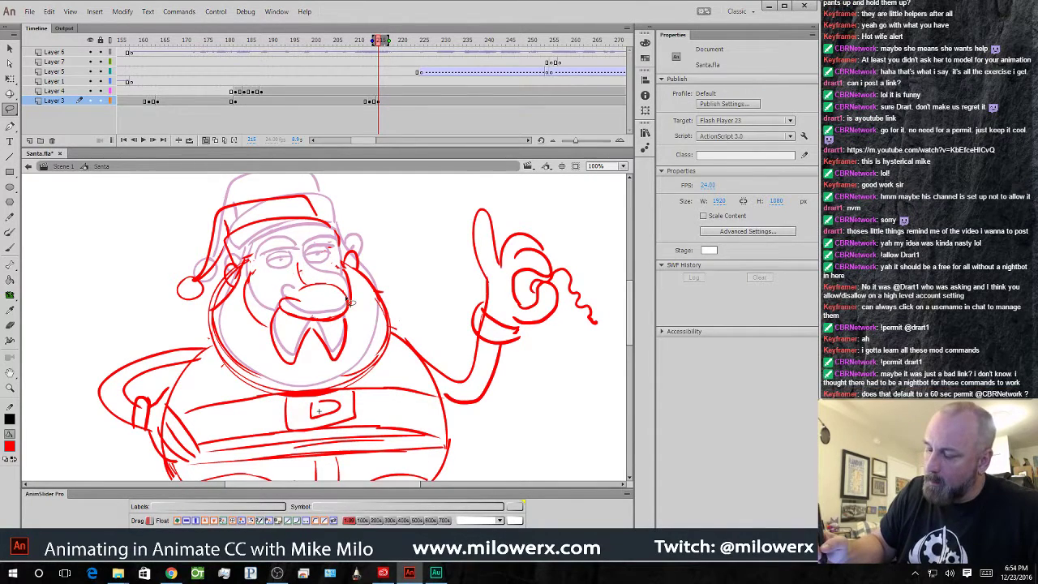
- Draw a flat, heavy brow line and narrowed eyes under it on Santa's frame 215 face, undoing the unsuccessful strokes
key(b)
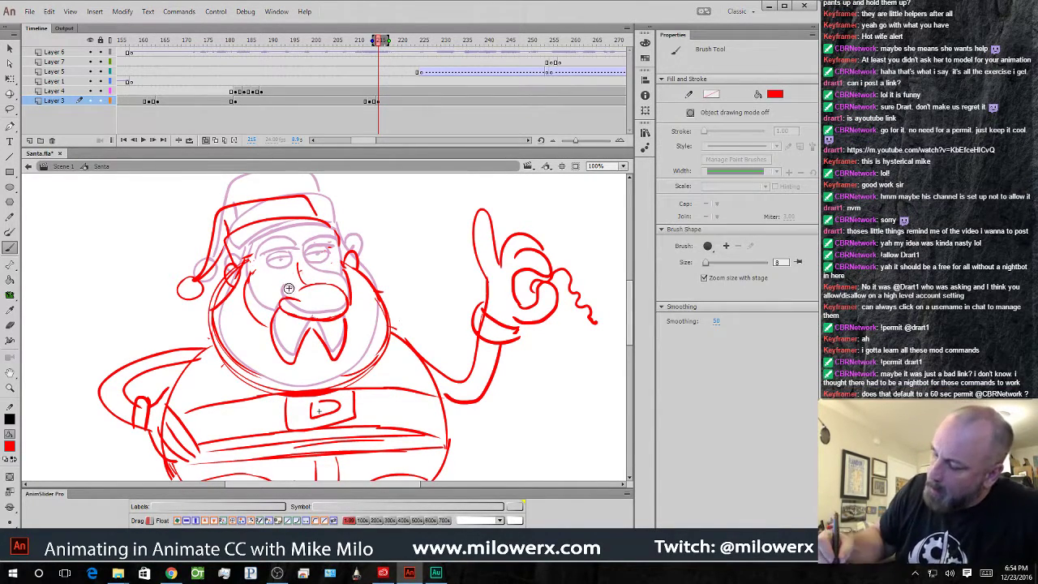
mouse_move(279, 268)
mouse_down()
mouse_move(251, 276)
mouse_move(336, 262)
mouse_up()
key(ctrl+z)
key(ctrl+z)
mouse_move(244, 274)
mouse_down()
mouse_move(284, 259)
mouse_move(344, 259)
mouse_up()
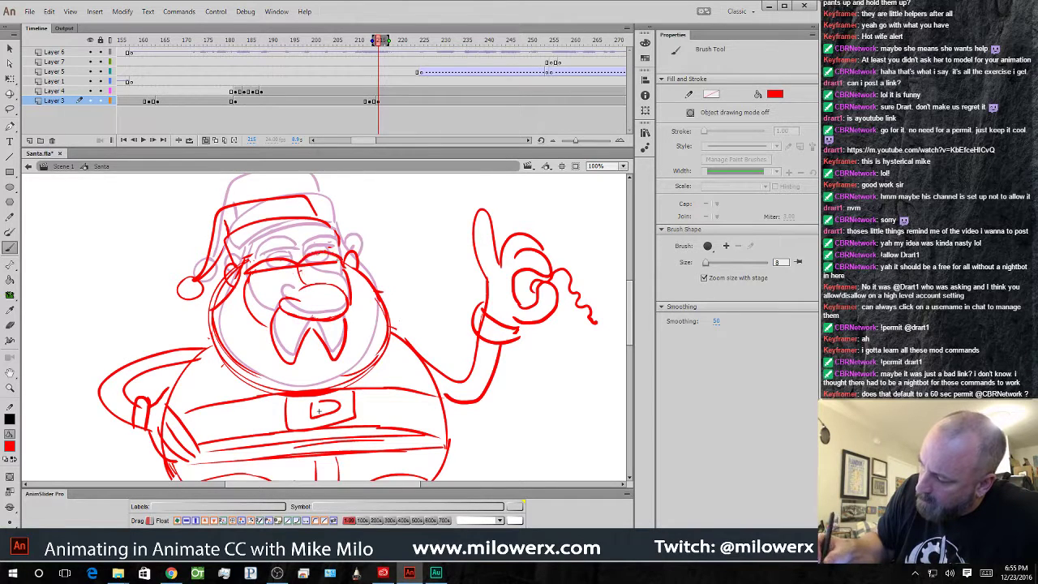
key(ctrl+z)
drag(262, 277, 352, 266)
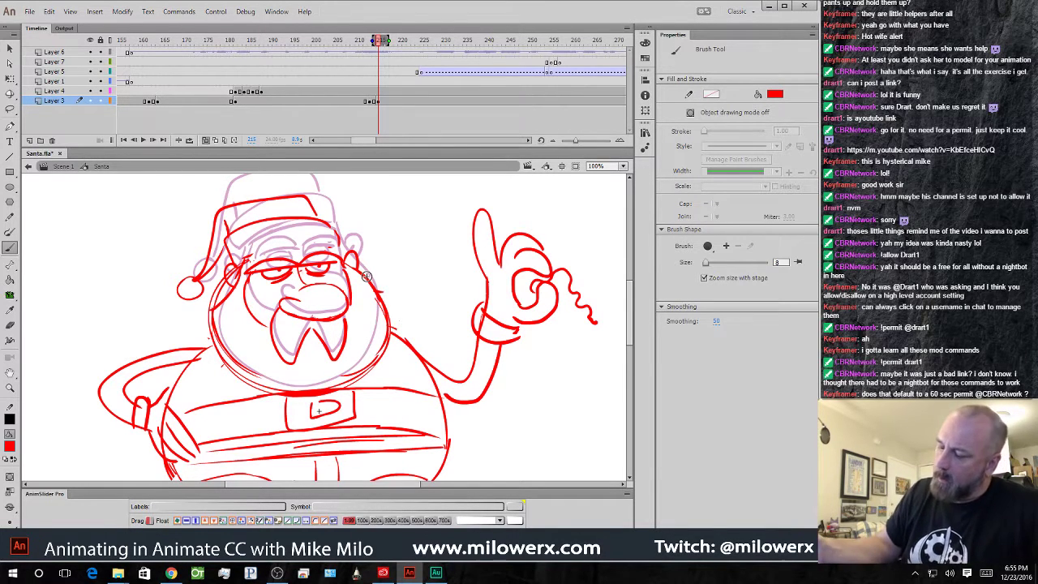
- Hide the onion skins, draw the hat's lower edge above Santa's brow at frame 215, and scrub through the change
click(208, 140)
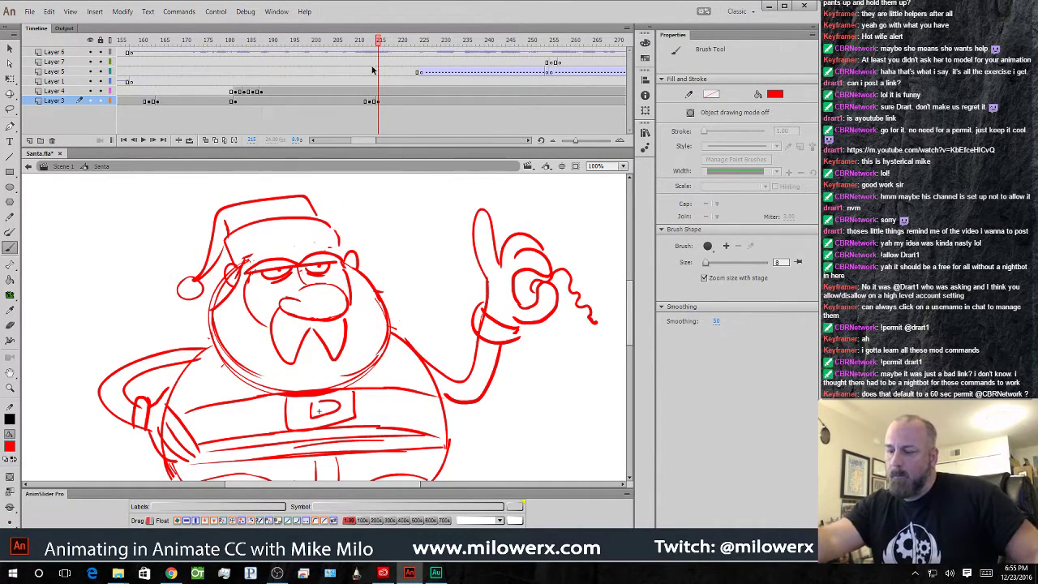
drag(248, 260, 335, 252)
drag(379, 42, 385, 82)
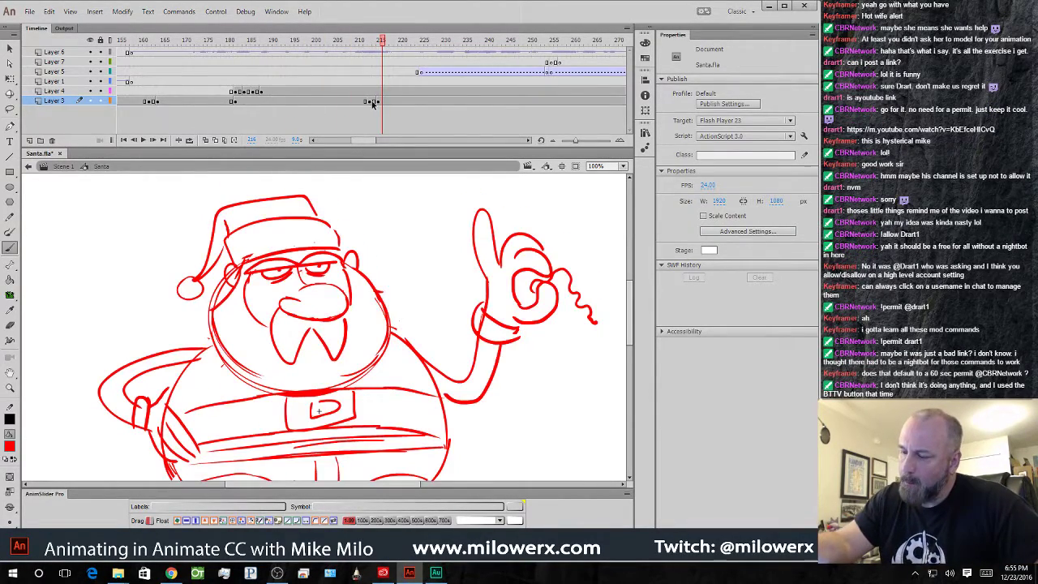
- With onion skins on at Layer 3 frame 213, draw Santa's raised index finger and the sleeve cuff below it
click(371, 102)
click(206, 140)
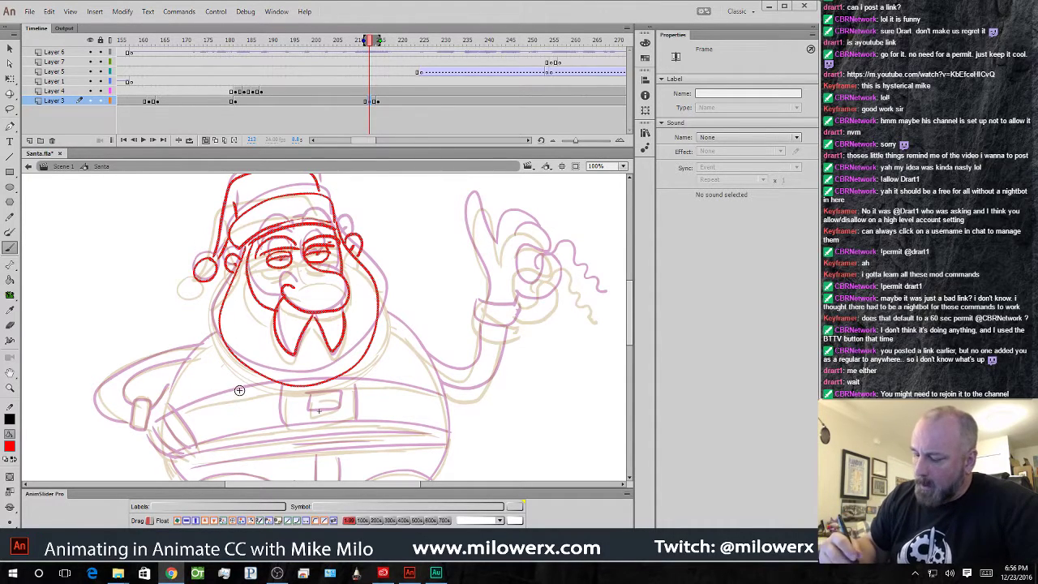
click(448, 312)
drag(540, 398, 449, 348)
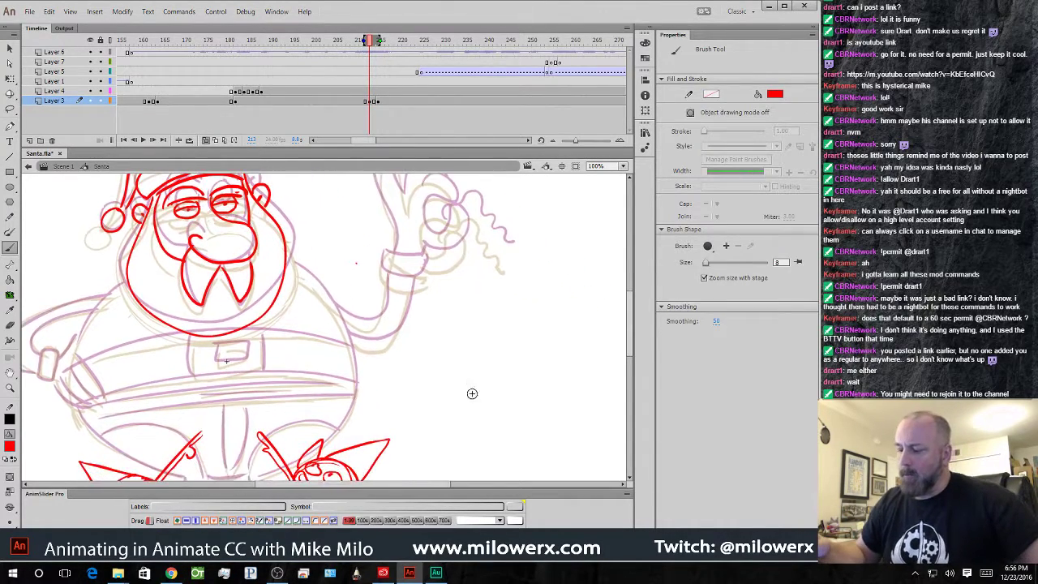
key(ctrl+z)
drag(478, 391, 456, 441)
mouse_move(360, 322)
mouse_down()
mouse_move(358, 310)
mouse_move(402, 317)
mouse_up()
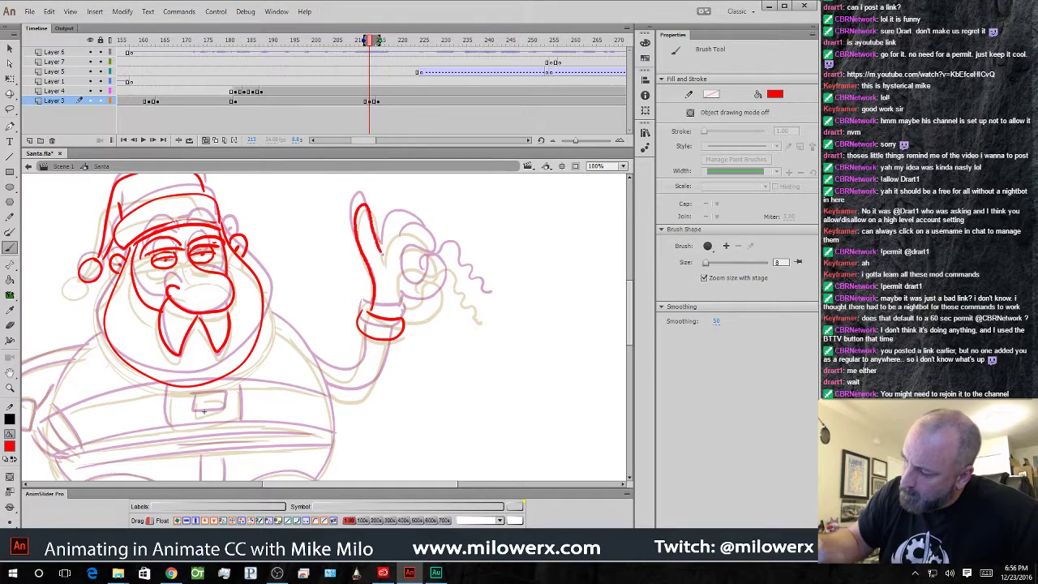
- Draw Santa's curled fingers, the squiggly line beside the hand, and the raised arm joining the shoulder and torso side
drag(412, 224, 386, 252)
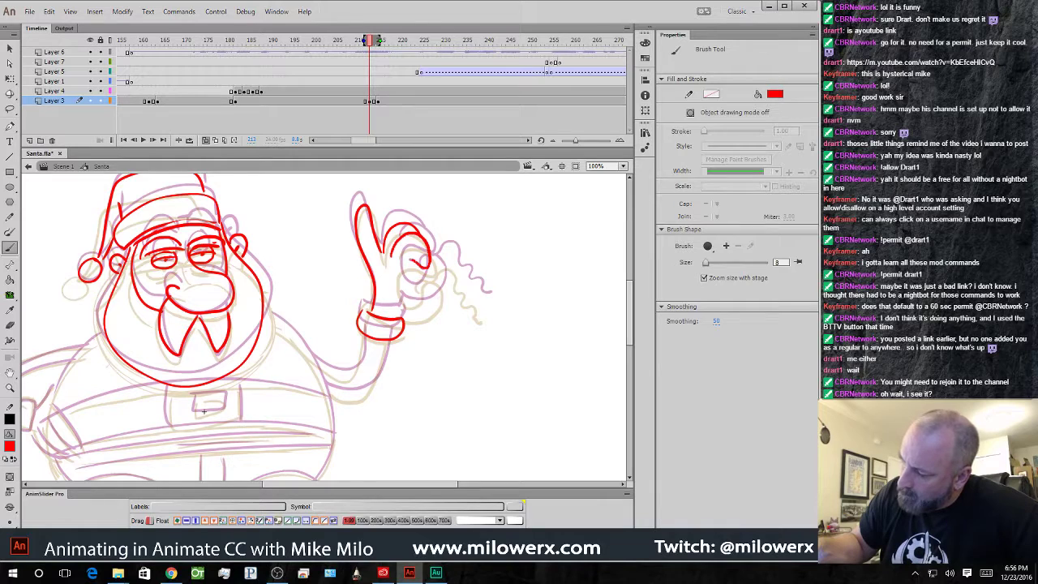
mouse_move(398, 277)
mouse_down()
mouse_move(404, 294)
mouse_move(438, 286)
mouse_up()
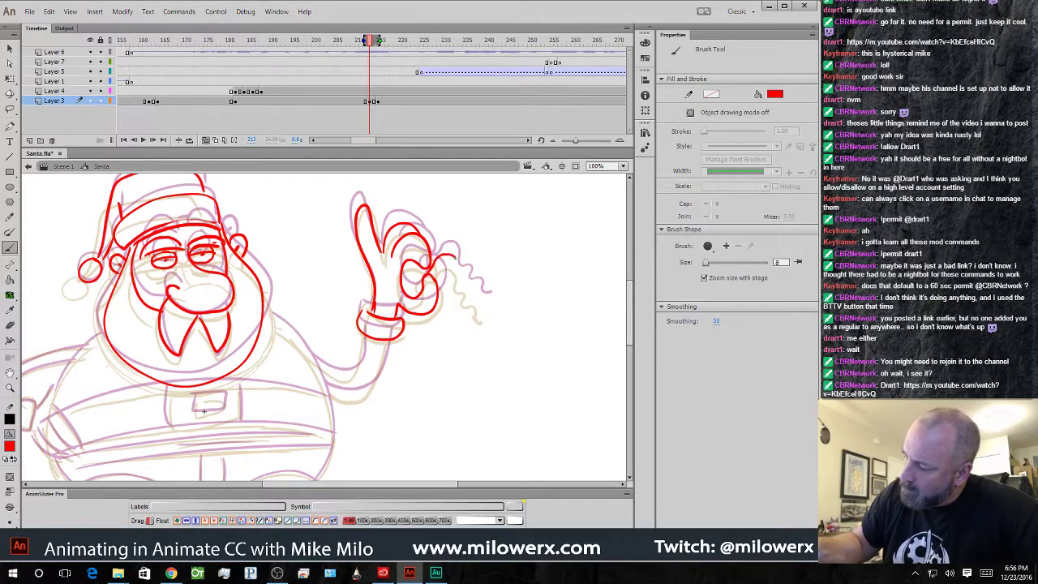
drag(480, 302, 430, 258)
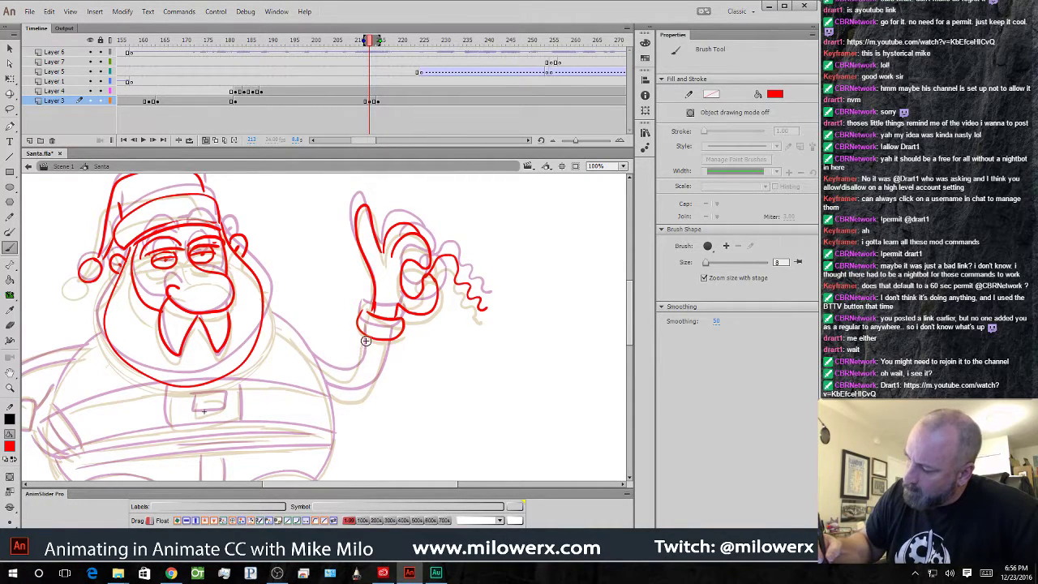
mouse_move(262, 311)
mouse_down()
mouse_move(322, 392)
mouse_move(331, 437)
mouse_up()
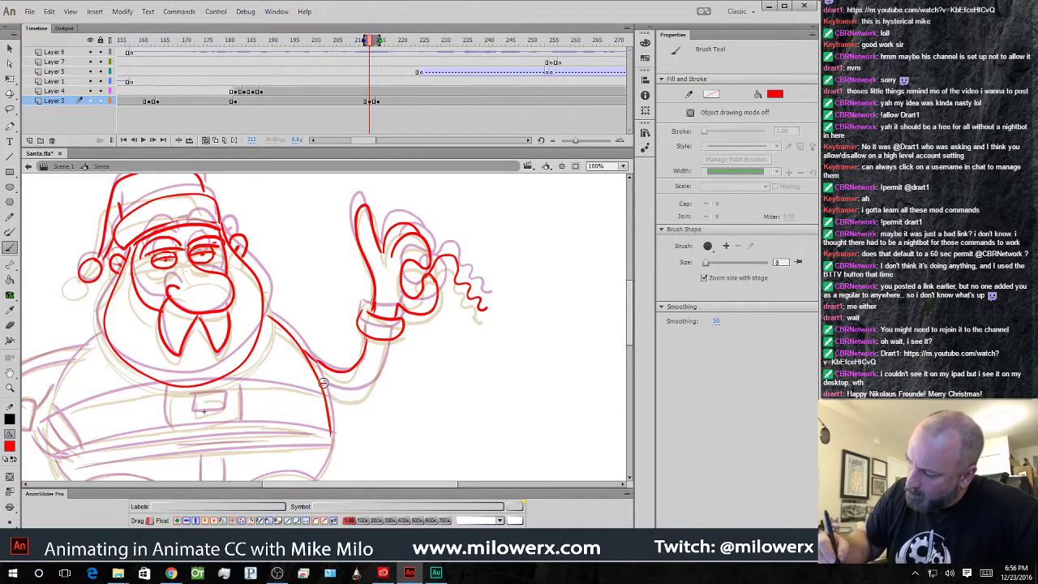
drag(345, 392, 388, 342)
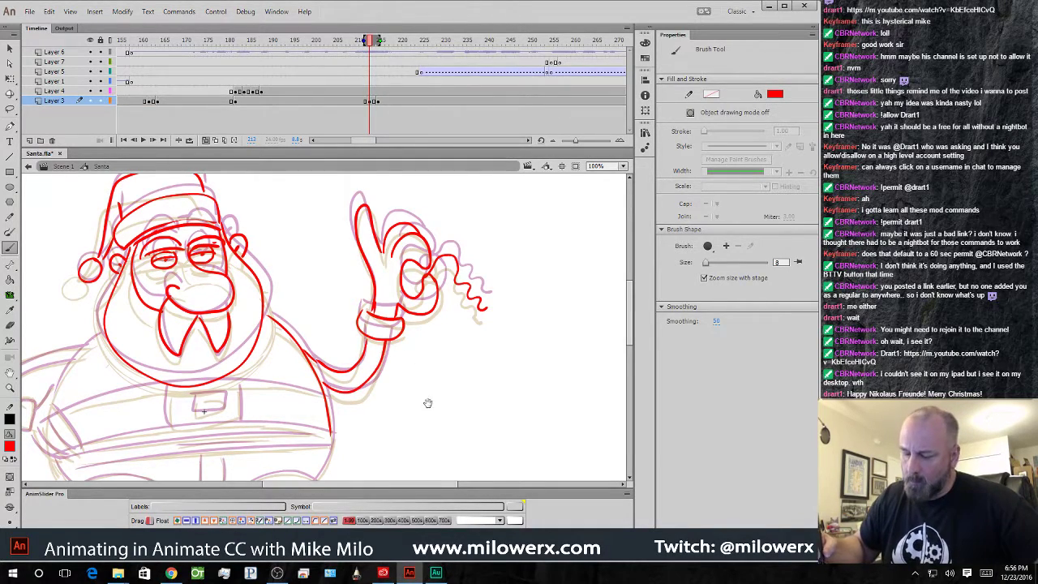
- Draw the belt's upper and lower edges, the other side of the torso, and Santa's bent arm with its hand on the hip
drag(424, 405, 512, 317)
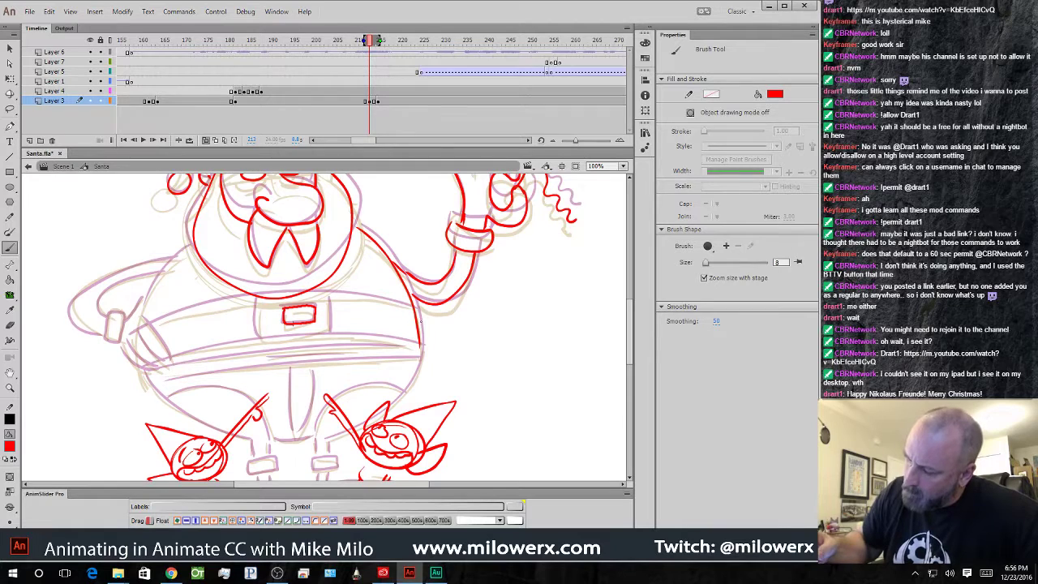
mouse_move(419, 347)
mouse_down()
mouse_move(265, 341)
mouse_move(158, 365)
mouse_up()
mouse_move(418, 305)
mouse_down()
mouse_move(223, 304)
mouse_move(150, 327)
mouse_up()
drag(172, 258, 142, 319)
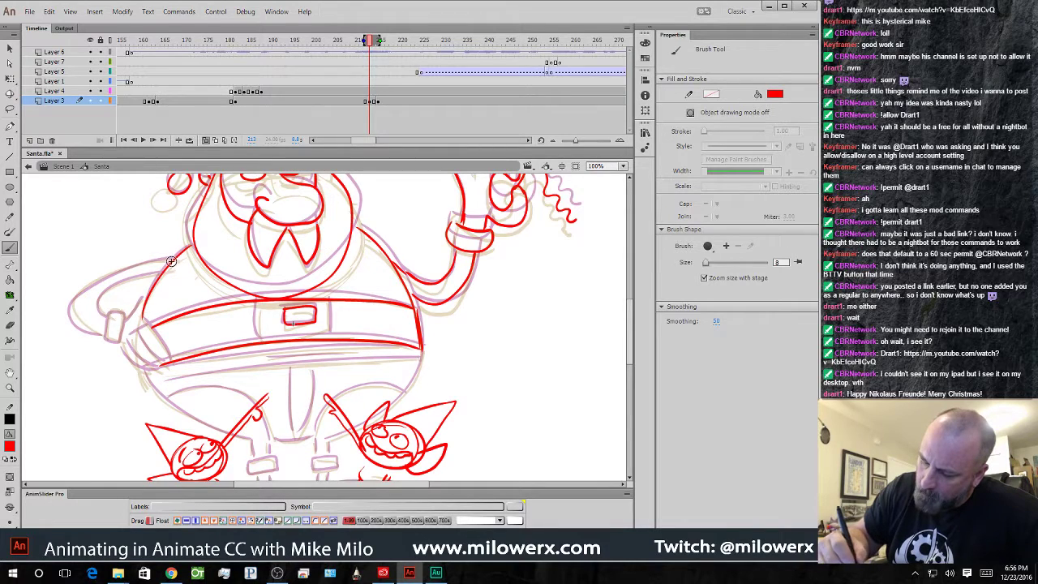
drag(150, 261, 76, 289)
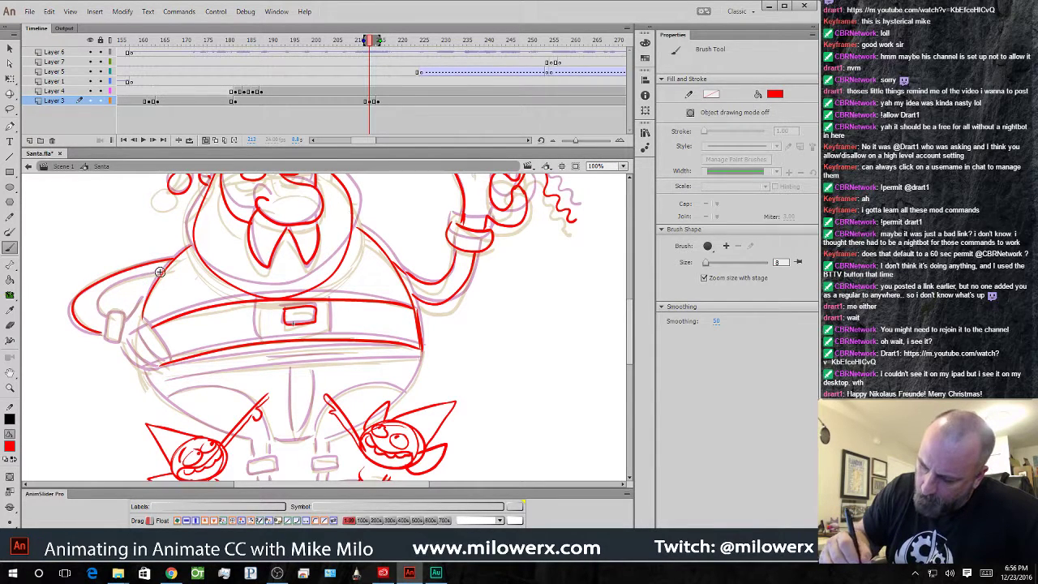
mouse_move(156, 272)
mouse_down()
mouse_move(109, 331)
mouse_move(148, 327)
mouse_move(165, 354)
mouse_move(159, 362)
mouse_move(124, 337)
mouse_move(157, 367)
mouse_up()
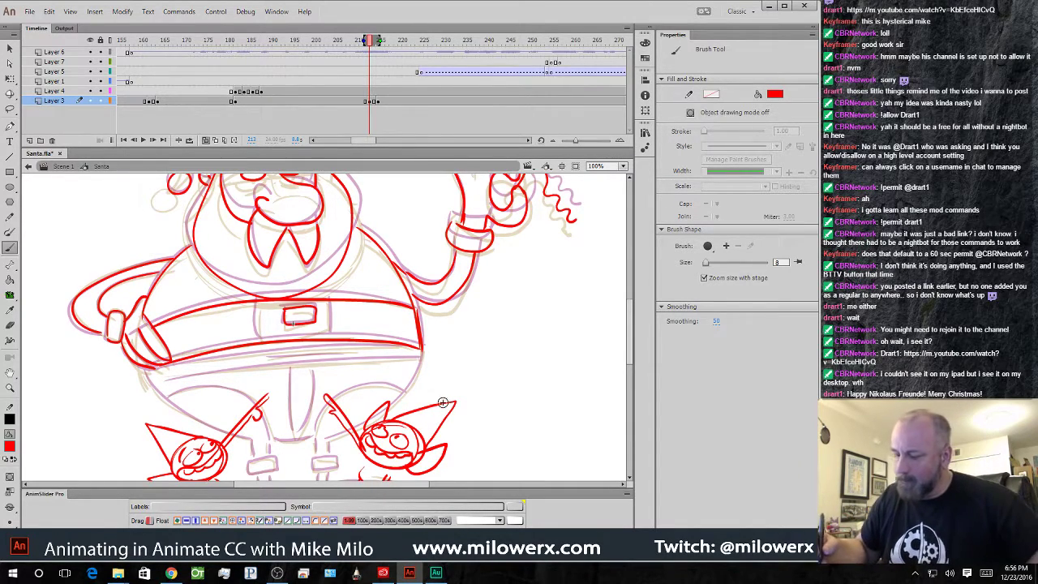
- Draw the coat's lower hem beneath the belt and the vertical strokes down the middle of Santa's trousers
drag(455, 386, 477, 361)
mouse_move(175, 341)
mouse_down()
mouse_move(439, 320)
mouse_move(199, 351)
mouse_move(444, 326)
mouse_up()
drag(276, 336, 385, 328)
mouse_move(311, 345)
mouse_down()
mouse_move(313, 410)
mouse_move(323, 409)
mouse_up()
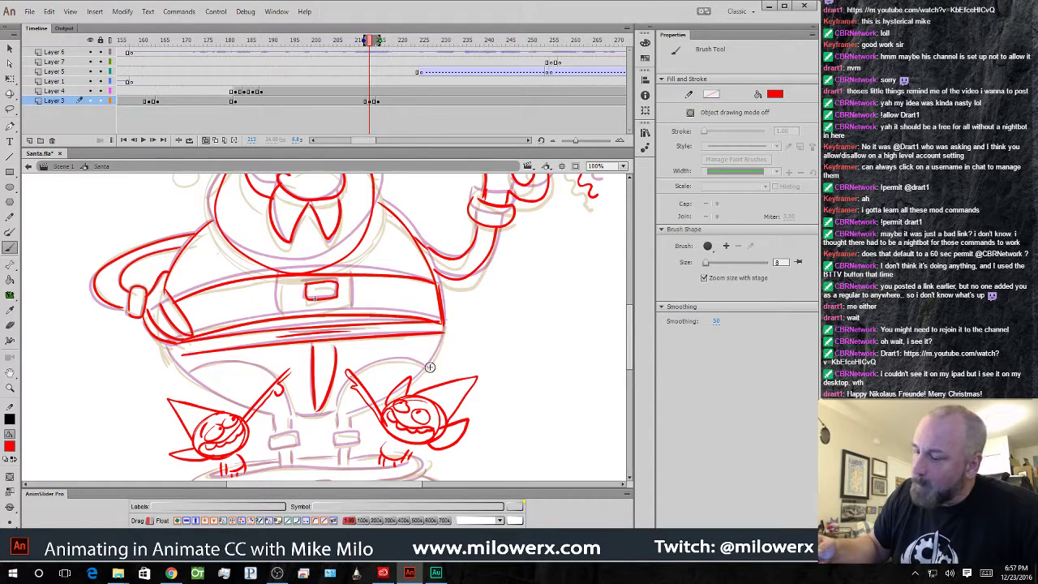
- Draw the outlines of both trouser legs, the crotch line joining them, and the short lower-leg lines
drag(427, 363, 336, 427)
drag(349, 413, 348, 429)
drag(340, 394, 423, 364)
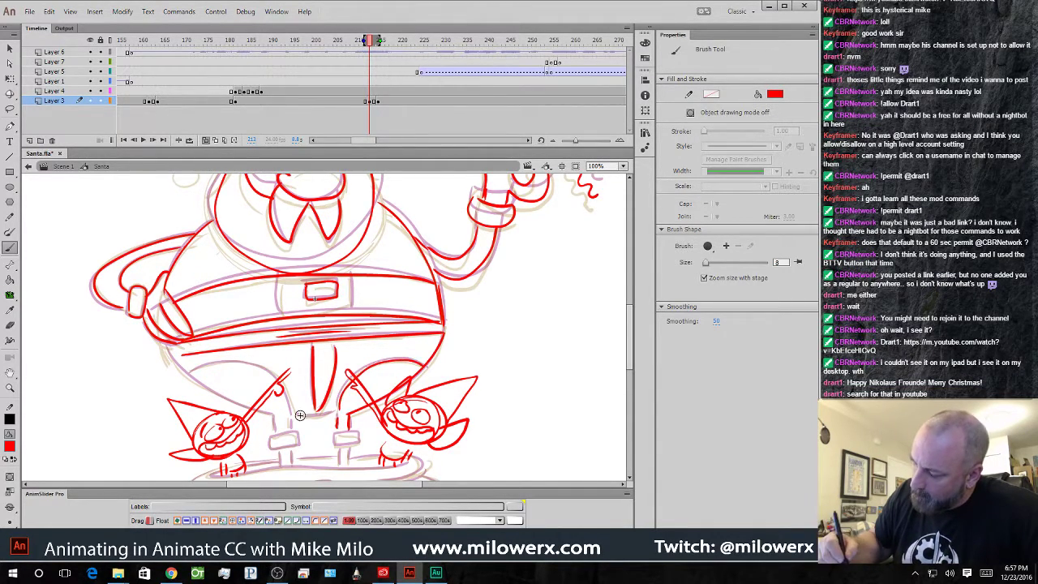
drag(294, 414, 337, 410)
drag(249, 365, 170, 357)
mouse_move(275, 415)
mouse_down()
mouse_move(278, 428)
mouse_move(293, 428)
mouse_up()
drag(450, 405, 451, 396)
- Draw Santa's boot cuffs and the flattened feet and base shapes beneath them over the onion skins
scroll(452, 398, down, 3)
drag(276, 372, 301, 366)
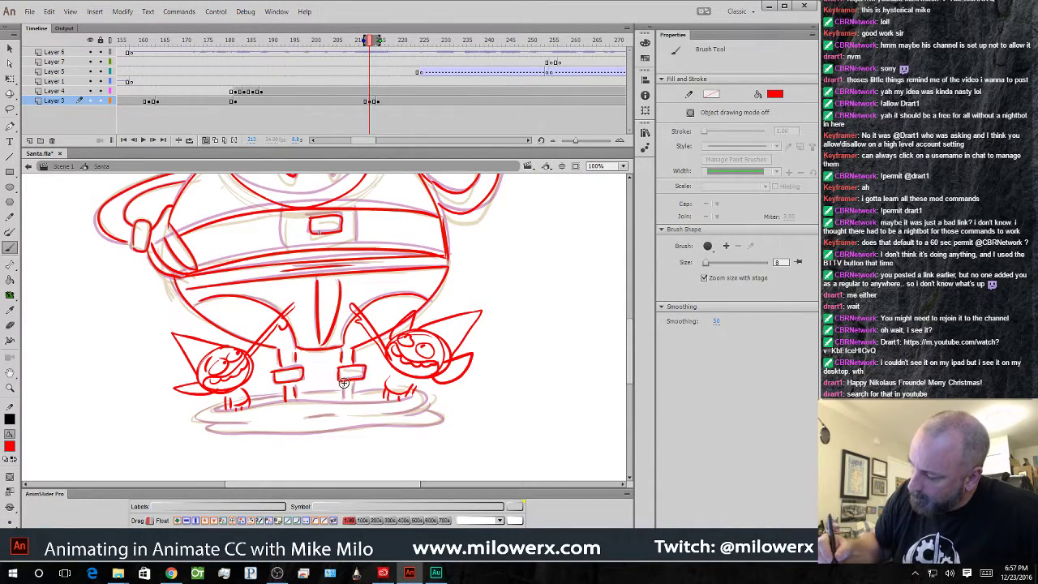
drag(243, 408, 328, 404)
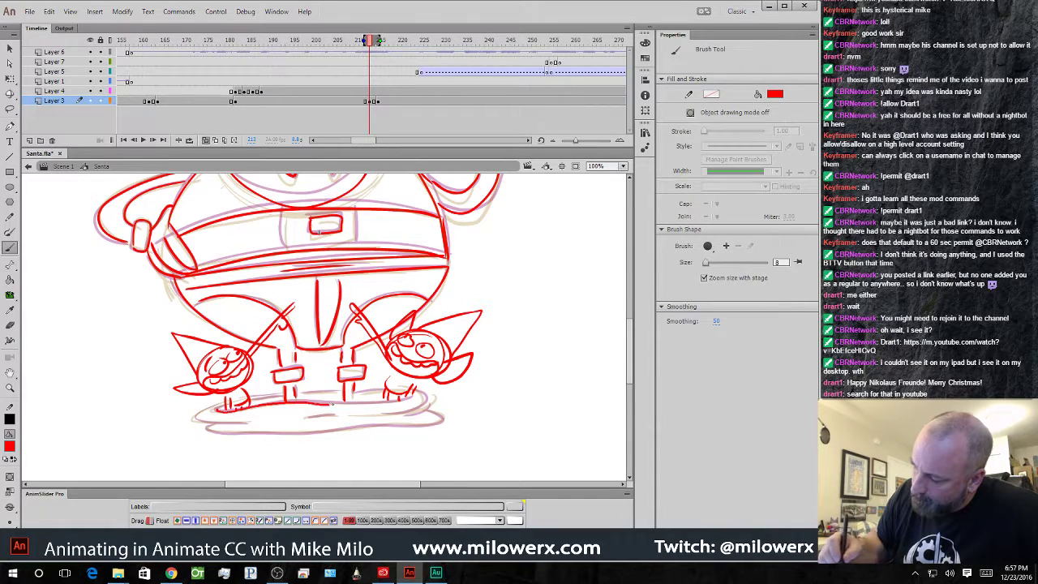
drag(412, 397, 228, 405)
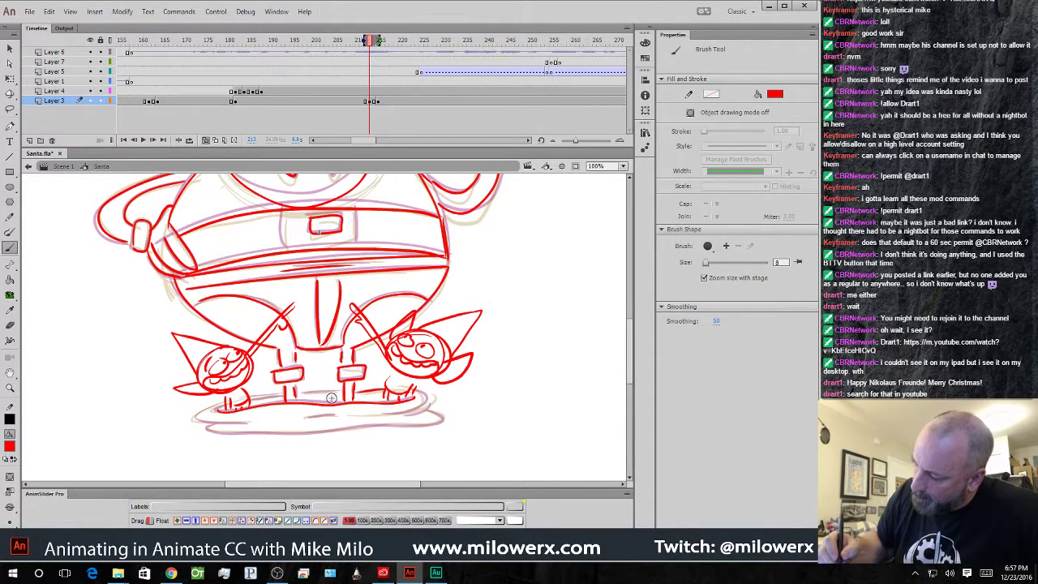
mouse_move(209, 424)
mouse_down()
mouse_move(357, 430)
mouse_move(435, 423)
mouse_move(442, 411)
mouse_move(385, 413)
mouse_up()
drag(429, 398, 403, 412)
drag(309, 416, 338, 414)
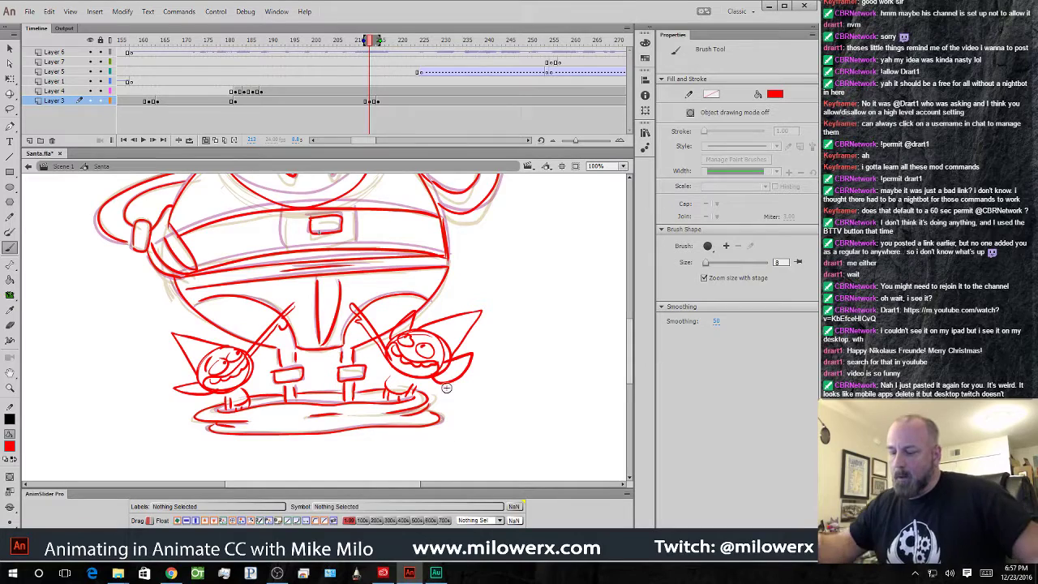
- Play back and scrub the timeline to check the completed frame 213 in-between against the surrounding poses
key(ctrl+minus)
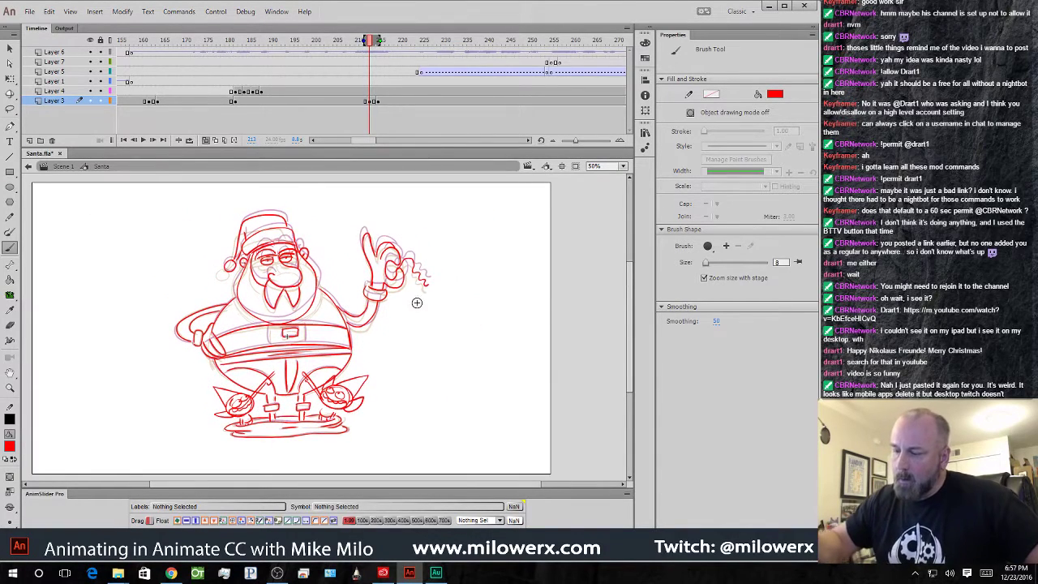
drag(373, 45, 290, 60)
key(Return)
mouse_move(454, 51)
mouse_down()
mouse_move(516, 51)
mouse_move(350, 50)
mouse_move(402, 52)
mouse_move(442, 81)
mouse_move(320, 105)
mouse_move(414, 114)
mouse_move(388, 106)
mouse_up()
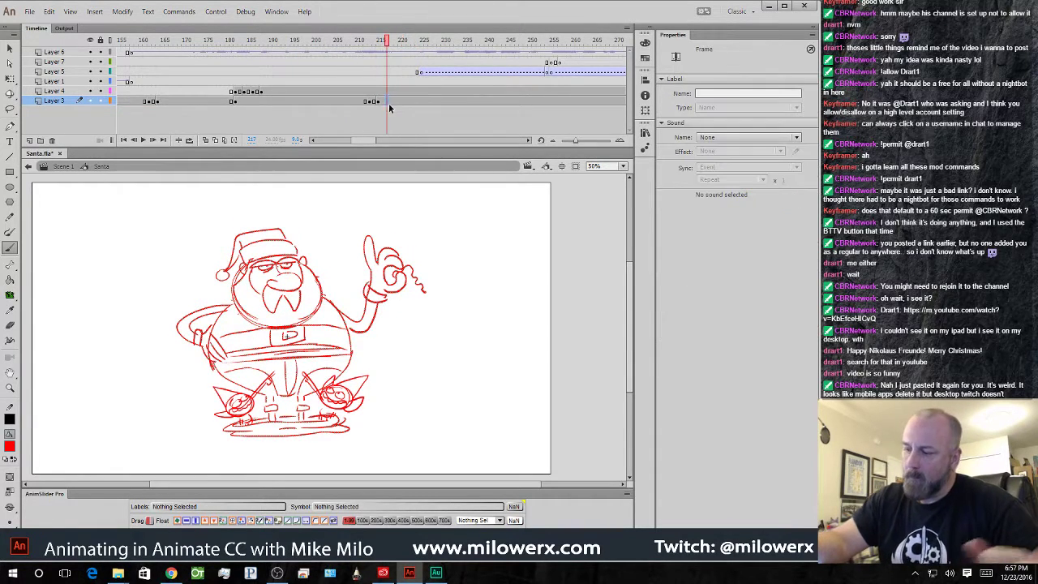
- Add Layer 3 keyframes at frames 217 and 219, and slightly squash and skew Santa sideways at frame 217 with Free Transform
click(396, 103)
key(F6)
click(388, 104)
click(9, 77)
key(ctrl+a)
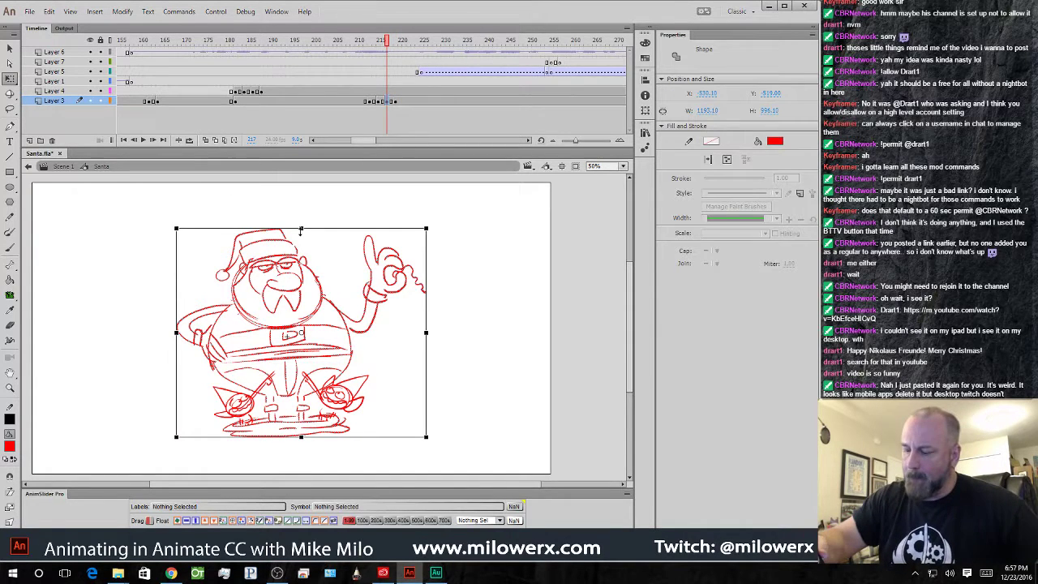
drag(301, 229, 305, 232)
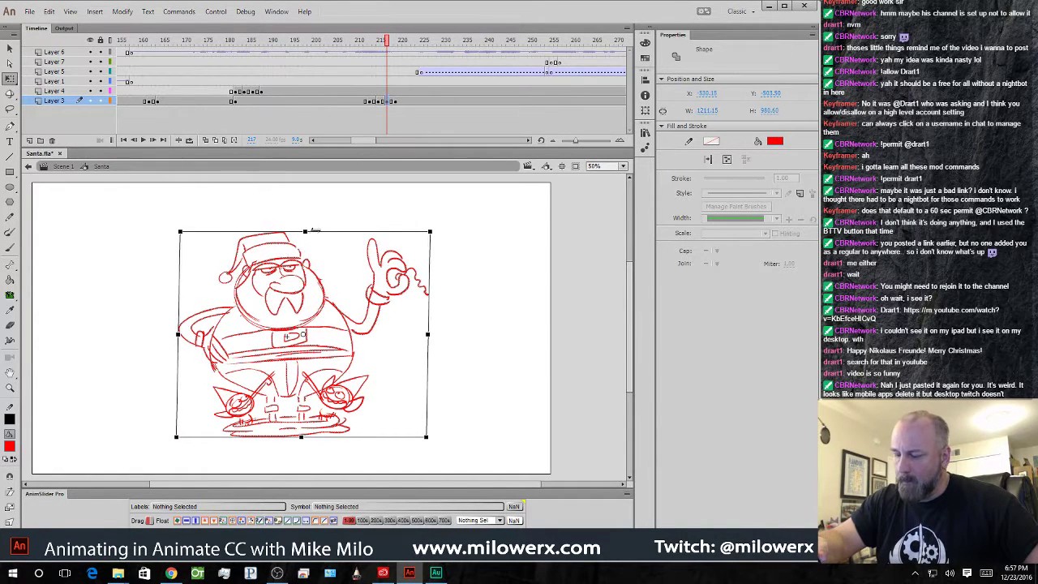
mouse_move(384, 68)
mouse_down()
mouse_move(331, 70)
mouse_move(410, 73)
mouse_move(395, 74)
mouse_up()
- Using onion skins, squash and skew Santa slightly further at frame 219 with Free Transform, and scrub through the settle
click(396, 102)
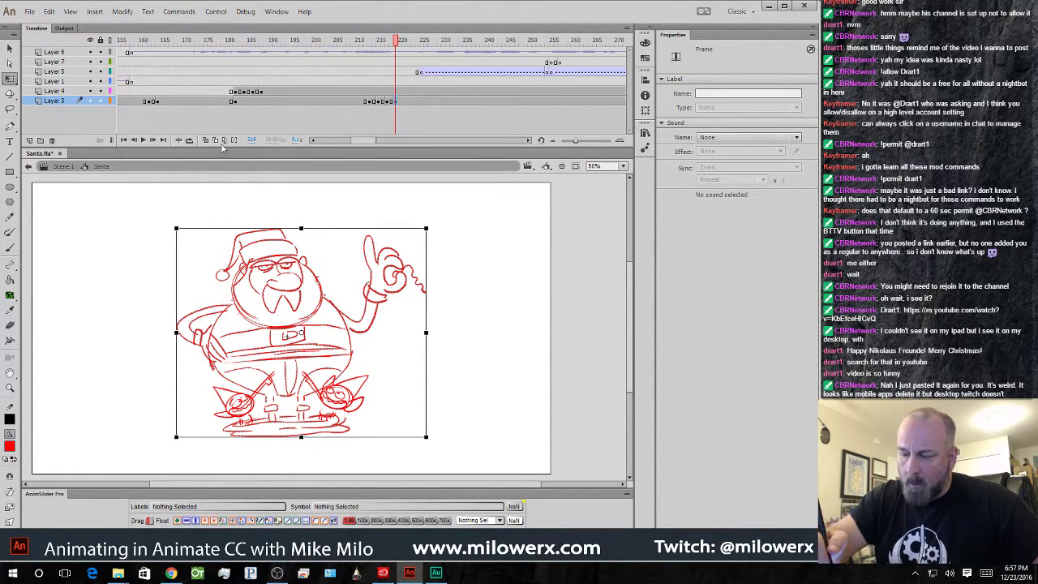
click(332, 228)
drag(332, 228, 308, 233)
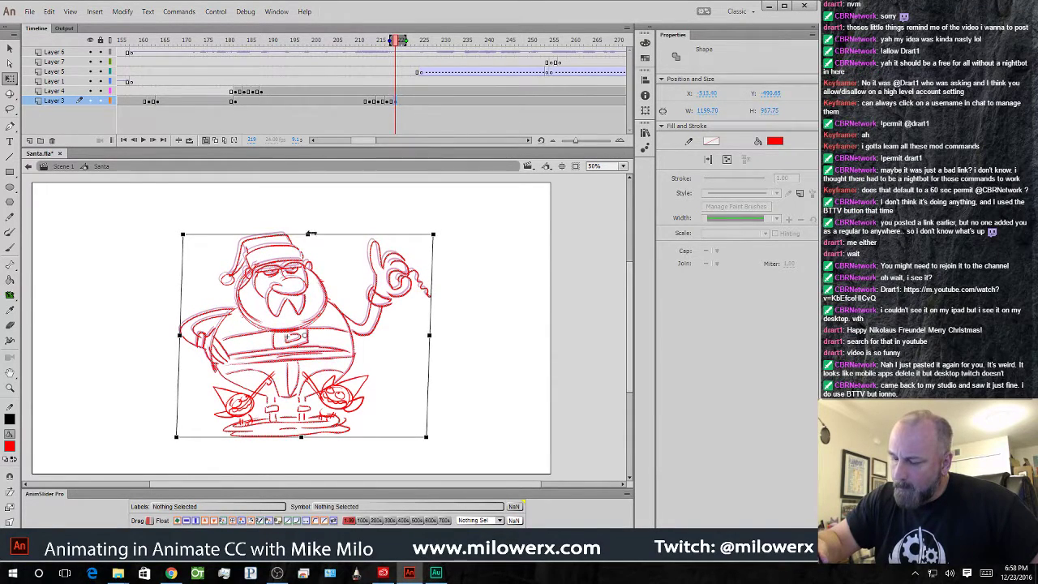
click(349, 217)
click(367, 47)
mouse_move(367, 50)
mouse_down()
mouse_move(316, 52)
mouse_move(387, 64)
mouse_up()
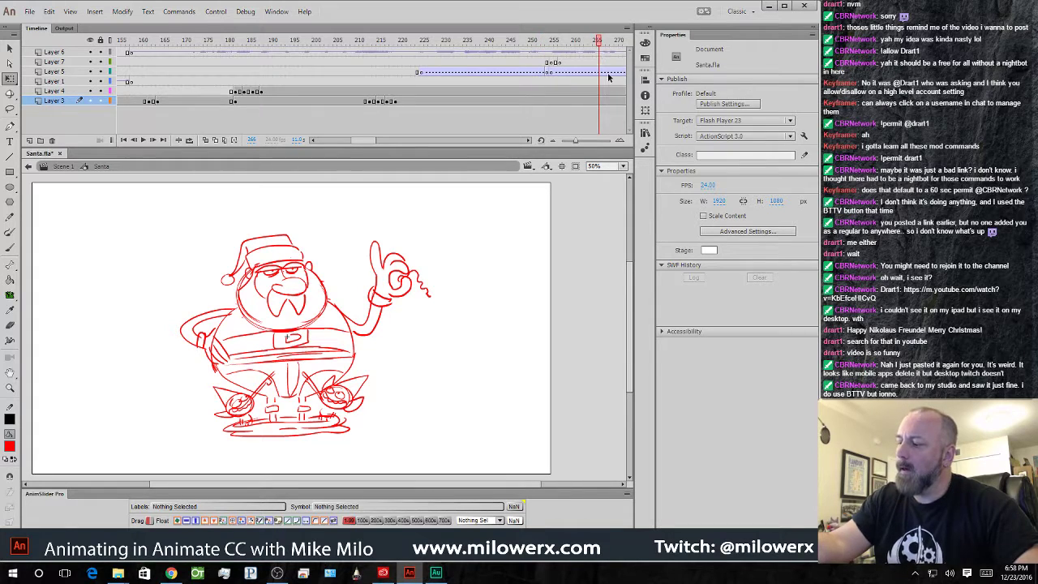
- Insert blank keyframes at frame 272 on Layer 4, Layer 3 and Layer 6 to clear the artwork from there on
click(527, 141)
click(527, 141)
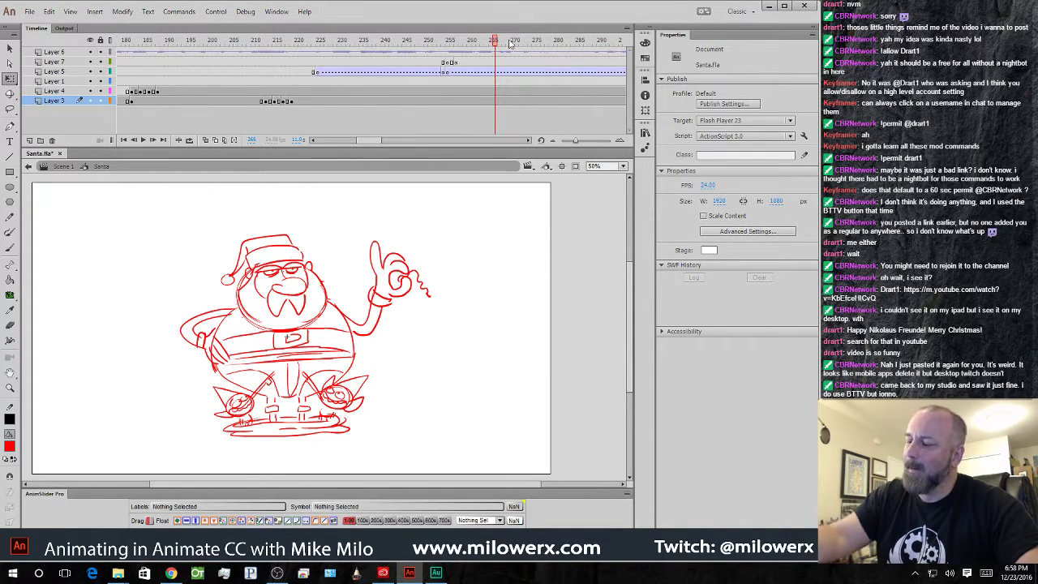
drag(494, 45, 521, 77)
click(523, 94)
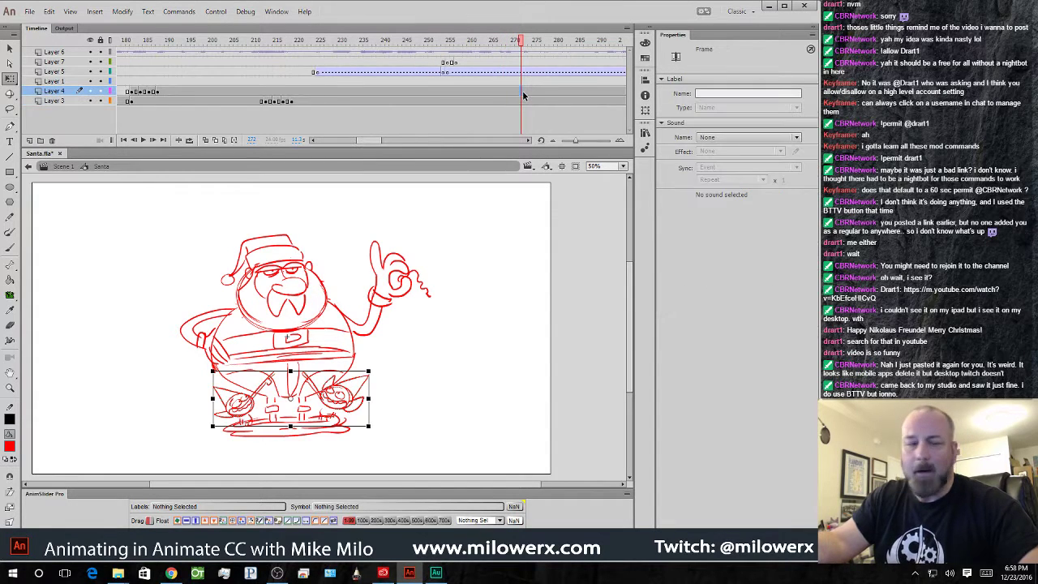
key(F7)
click(523, 101)
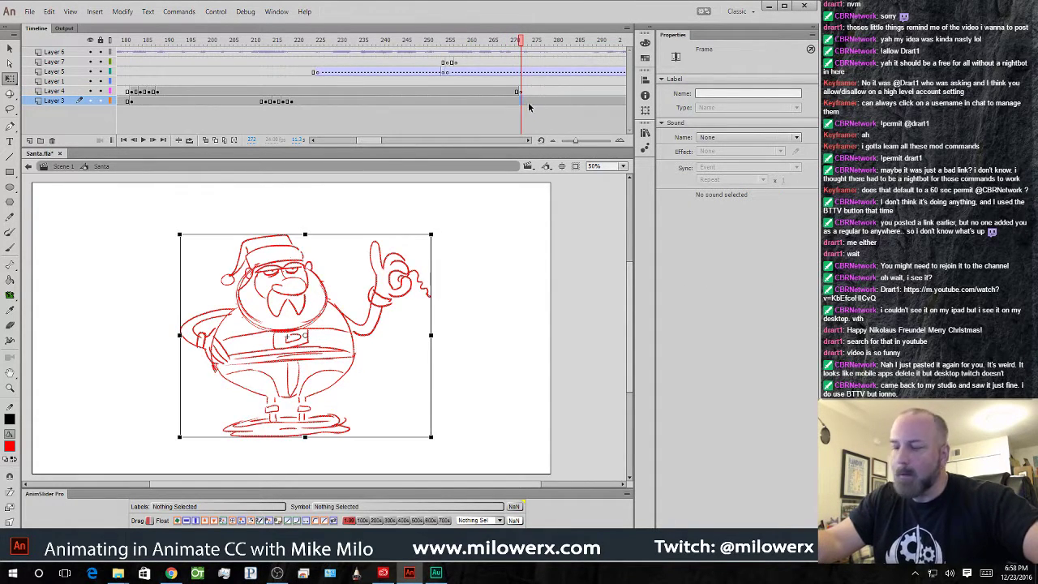
key(F7)
click(523, 52)
key(F7)
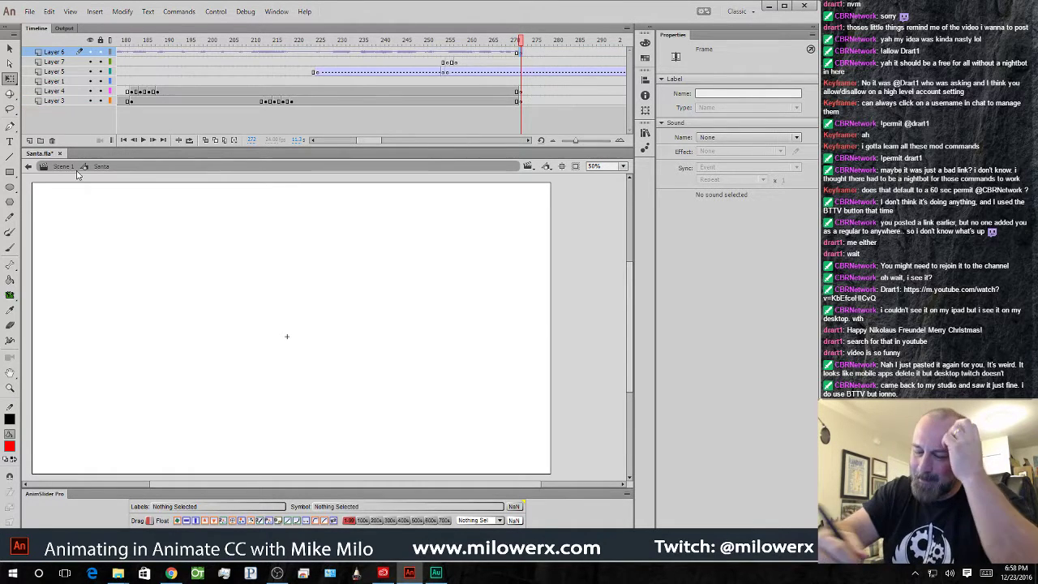
- Add a new layer above Layer 6, insert a blank keyframe at frame 272 on it, and activate the Brush tool
click(30, 140)
click(523, 52)
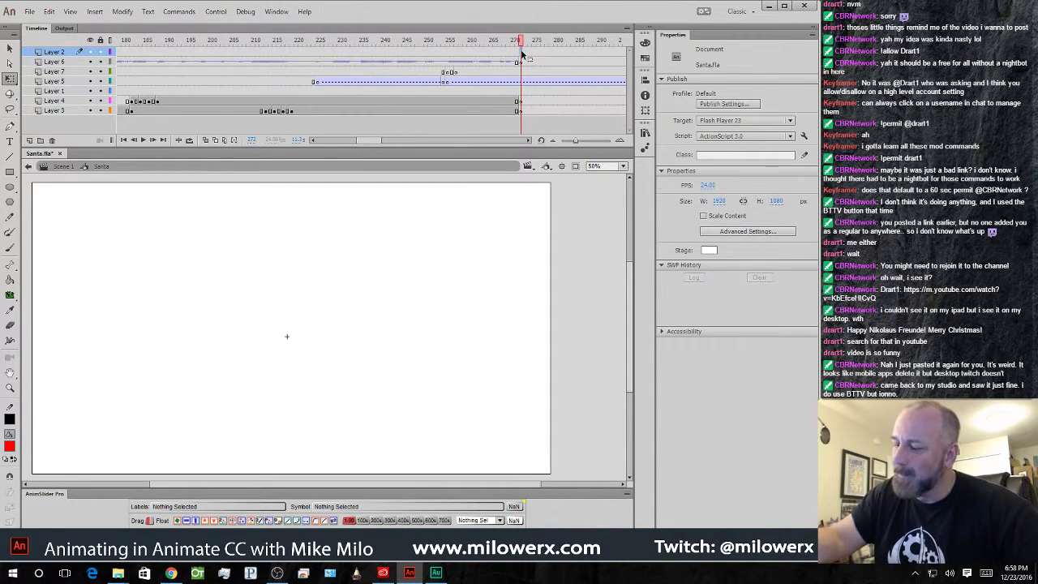
key(F7)
drag(410, 345, 448, 357)
click(349, 378)
click(10, 247)
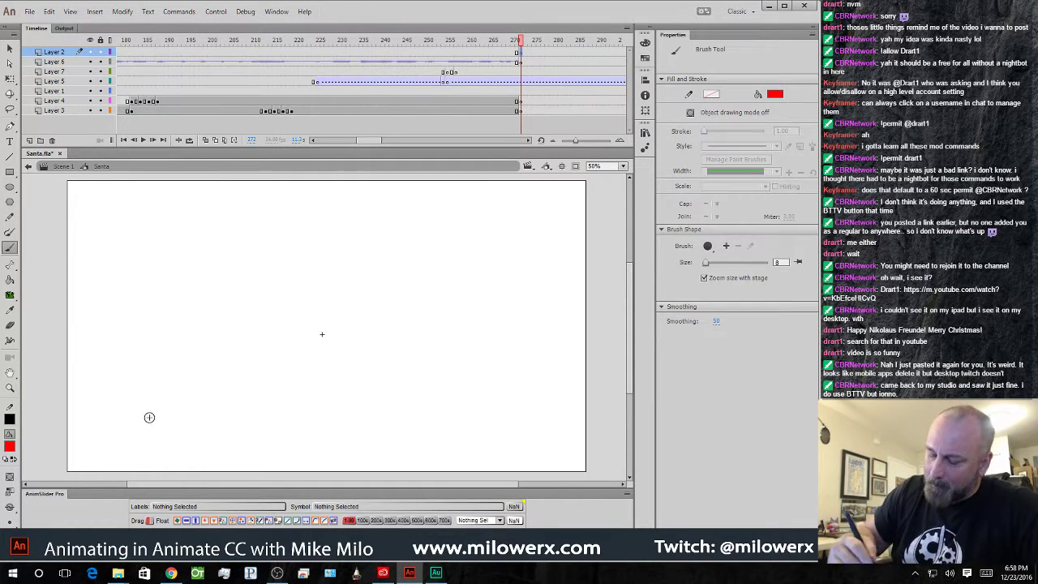
drag(81, 403, 340, 475)
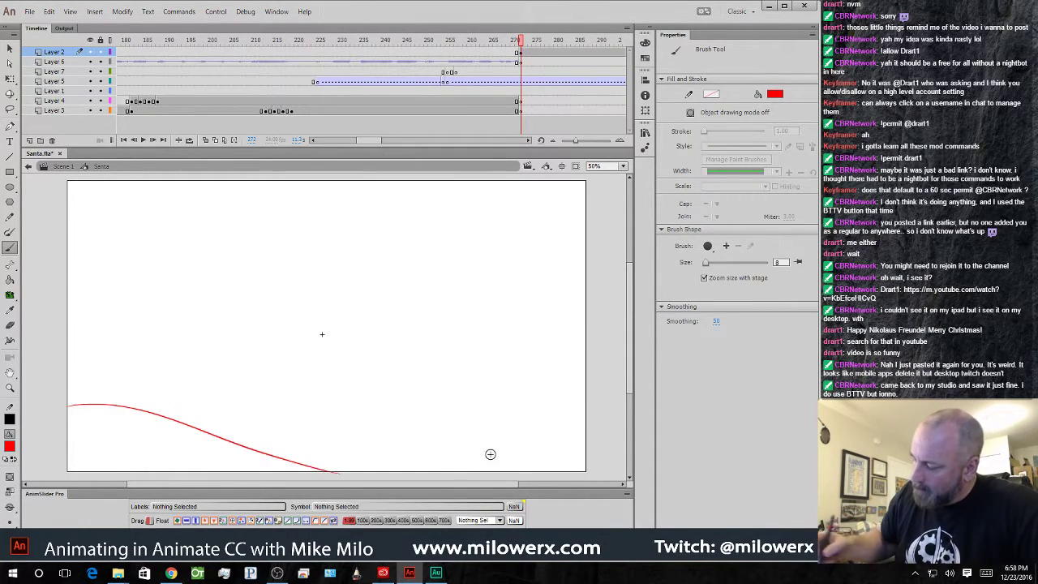
mouse_move(591, 353)
mouse_down()
mouse_move(522, 372)
mouse_move(369, 476)
mouse_up()
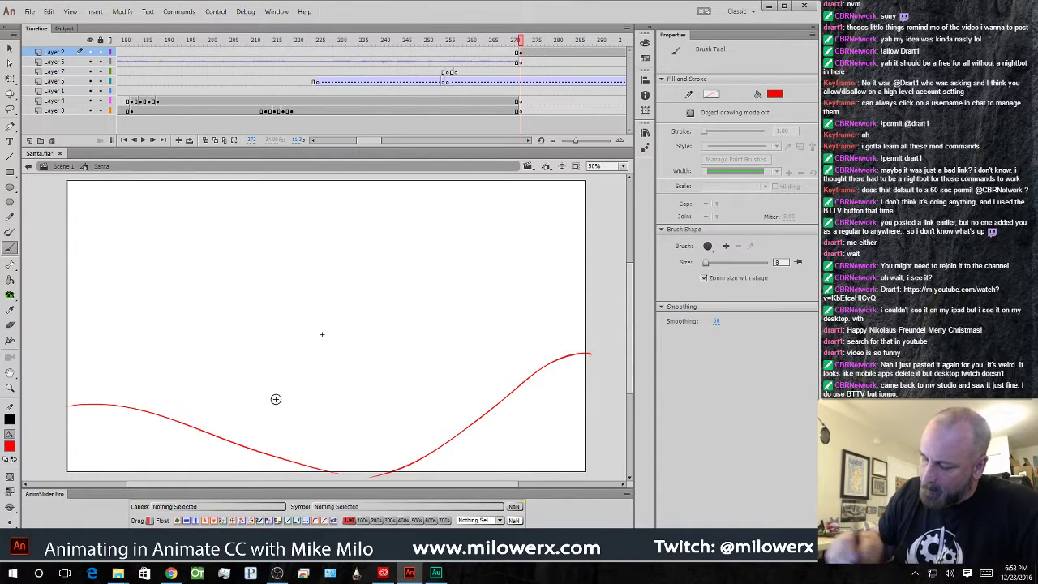
key(ctrl+z)
key(ctrl+z)
- Draw two overlapping hill slopes across the stage with three vertical tree trunks standing on each hill
mouse_move(74, 355)
mouse_down()
mouse_move(246, 387)
mouse_move(497, 469)
mouse_up()
mouse_move(590, 347)
mouse_down()
mouse_move(498, 359)
mouse_move(376, 441)
mouse_up()
mouse_move(98, 248)
mouse_down()
mouse_move(97, 212)
mouse_move(98, 353)
mouse_move(125, 305)
mouse_move(126, 355)
mouse_up()
drag(169, 264, 171, 374)
drag(520, 272, 518, 392)
drag(556, 271, 553, 370)
drag(490, 296, 486, 396)
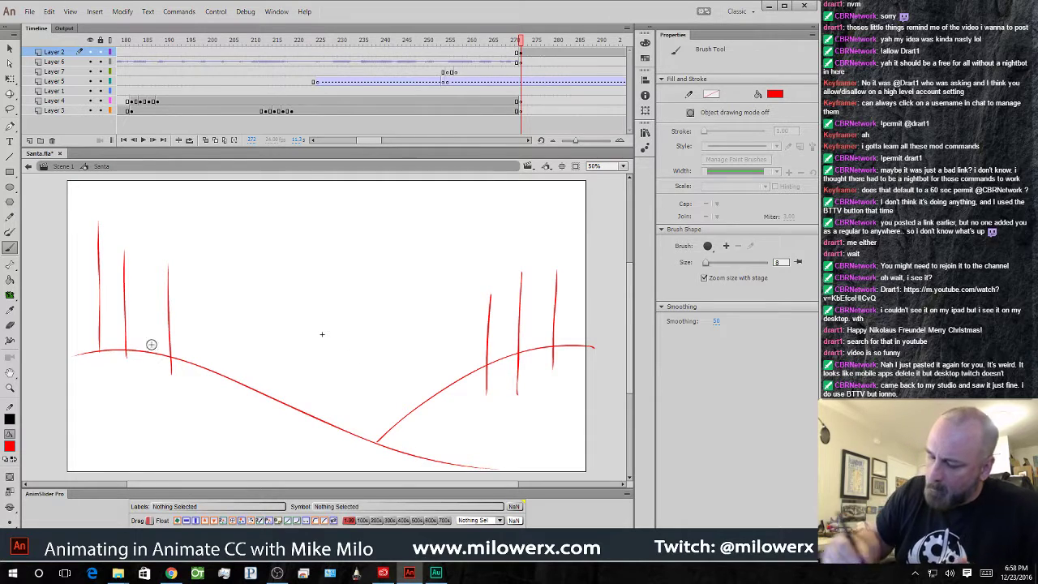
- Brush short horizontal branch strokes across the three tree trunks on the left hill, tapering towards the treetops
mouse_move(70, 339)
mouse_down()
mouse_move(124, 335)
mouse_move(128, 325)
mouse_move(113, 318)
mouse_up()
drag(81, 313, 110, 305)
mouse_move(85, 299)
mouse_down()
mouse_move(108, 298)
mouse_move(109, 288)
mouse_up()
drag(86, 283, 109, 273)
mouse_move(88, 266)
mouse_down()
mouse_move(107, 264)
mouse_move(109, 246)
mouse_up()
drag(90, 242, 105, 240)
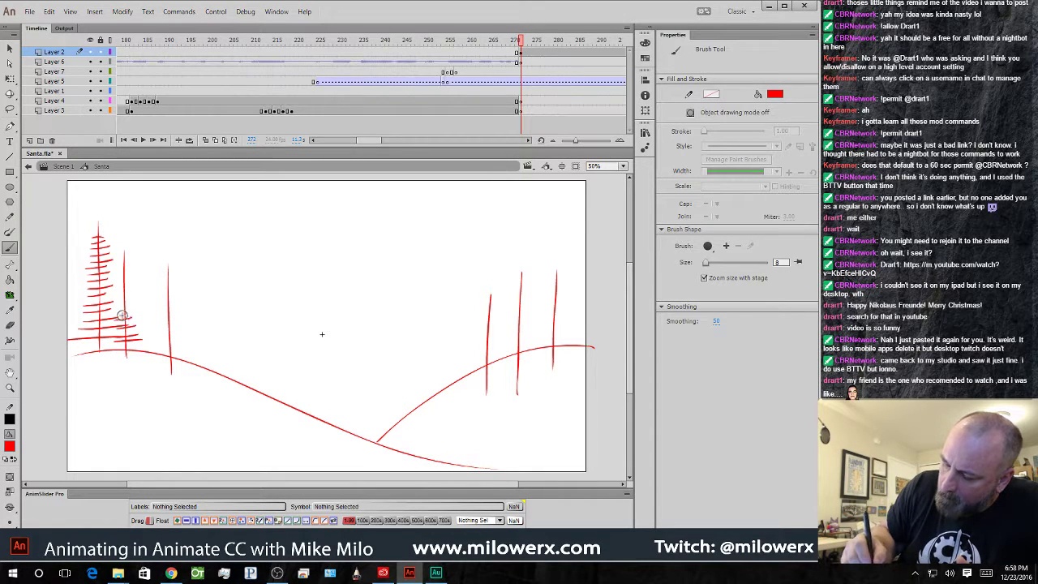
drag(152, 347, 185, 345)
drag(150, 341, 185, 334)
drag(157, 329, 176, 322)
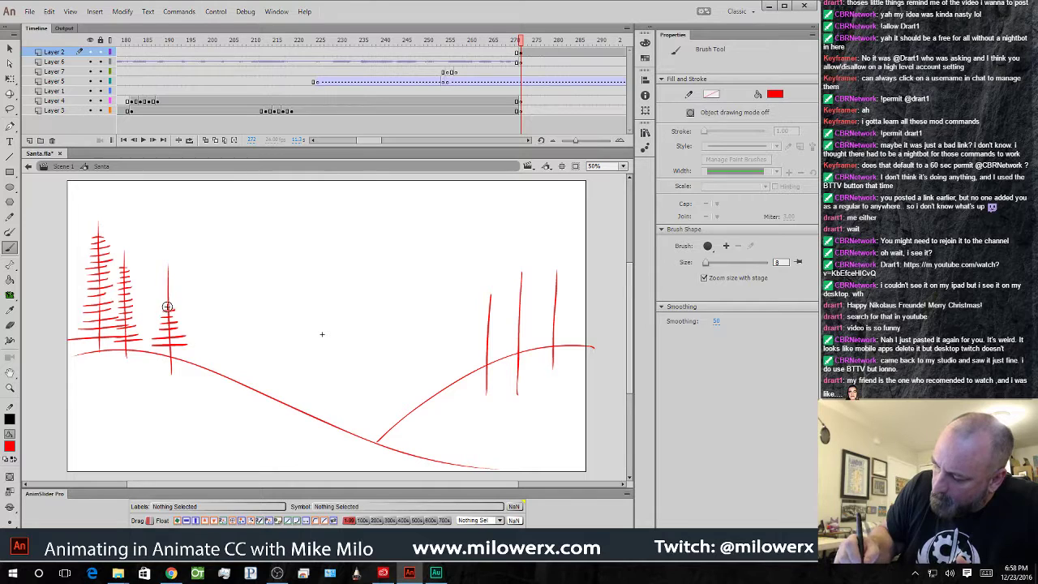
- Brush short tapering branch strokes across the three tree trunks on the right hill
mouse_move(503, 378)
mouse_down()
mouse_move(468, 376)
mouse_move(473, 362)
mouse_up()
drag(492, 356, 475, 355)
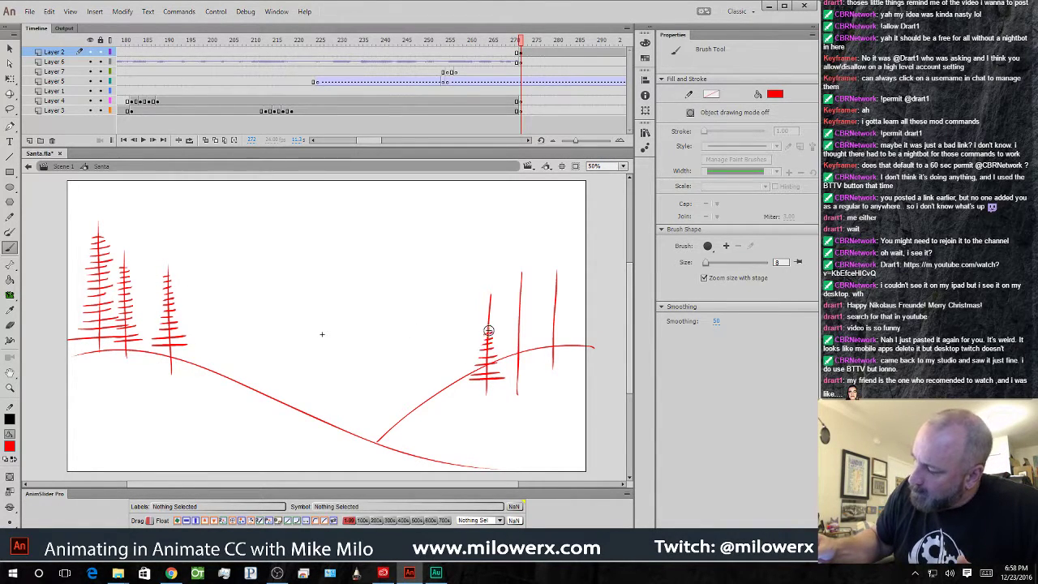
mouse_move(506, 370)
mouse_down()
mouse_move(535, 367)
mouse_move(527, 357)
mouse_up()
mouse_move(511, 353)
mouse_down()
mouse_move(524, 351)
mouse_move(525, 297)
mouse_move(563, 283)
mouse_move(563, 329)
mouse_up()
drag(540, 337, 561, 335)
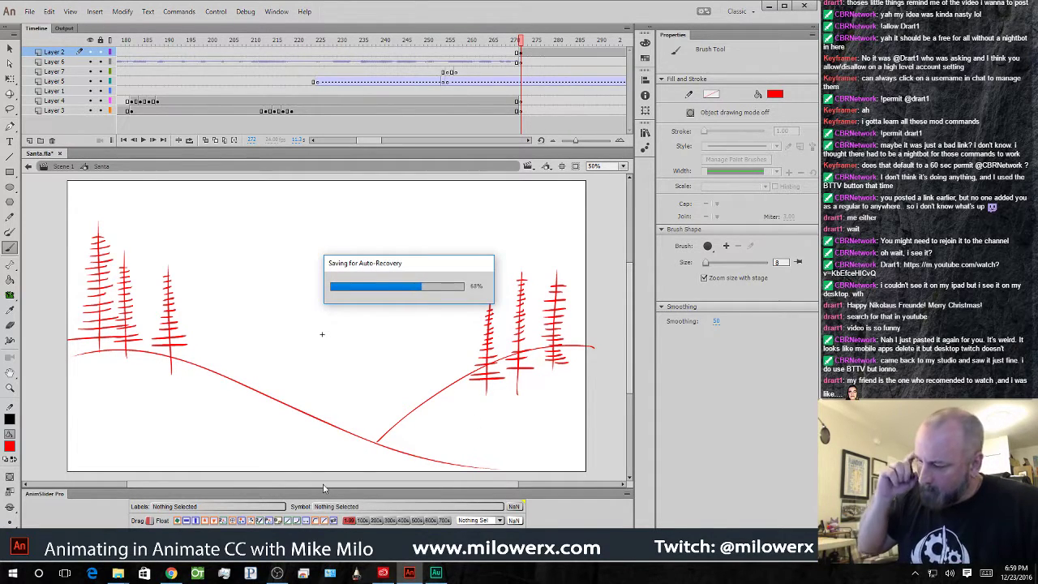
- Sketch tiny distant trees in the valley between the slopes and two rounded background hills behind them
drag(399, 396, 398, 410)
mouse_move(414, 391)
mouse_down()
mouse_move(380, 417)
mouse_move(368, 433)
mouse_move(316, 403)
mouse_move(332, 423)
mouse_move(367, 426)
mouse_up()
drag(377, 424, 386, 423)
drag(378, 432, 385, 431)
drag(313, 413, 322, 412)
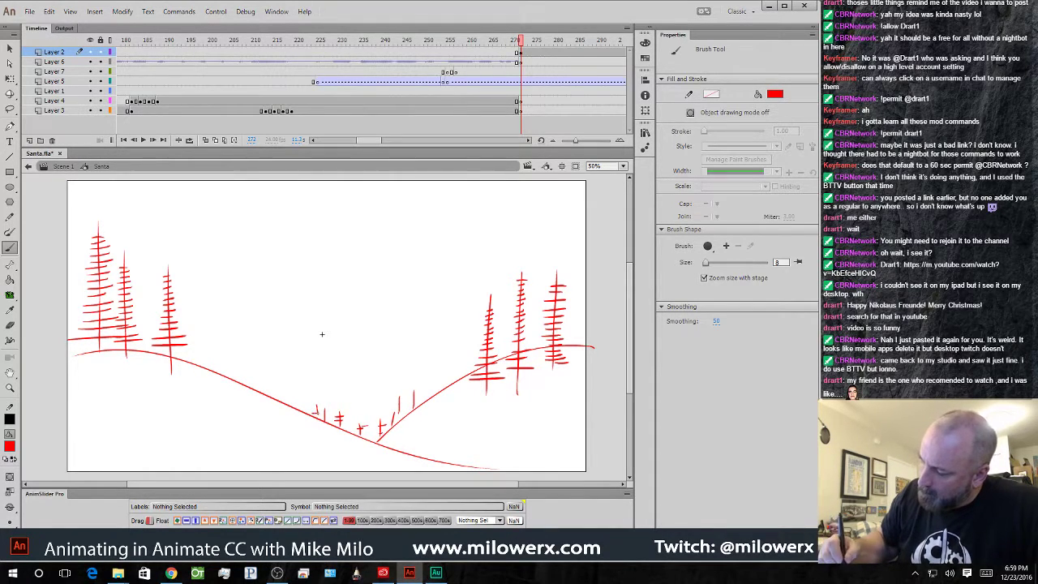
mouse_move(228, 373)
mouse_down()
mouse_move(295, 332)
mouse_move(370, 394)
mouse_move(374, 378)
mouse_move(426, 357)
mouse_up()
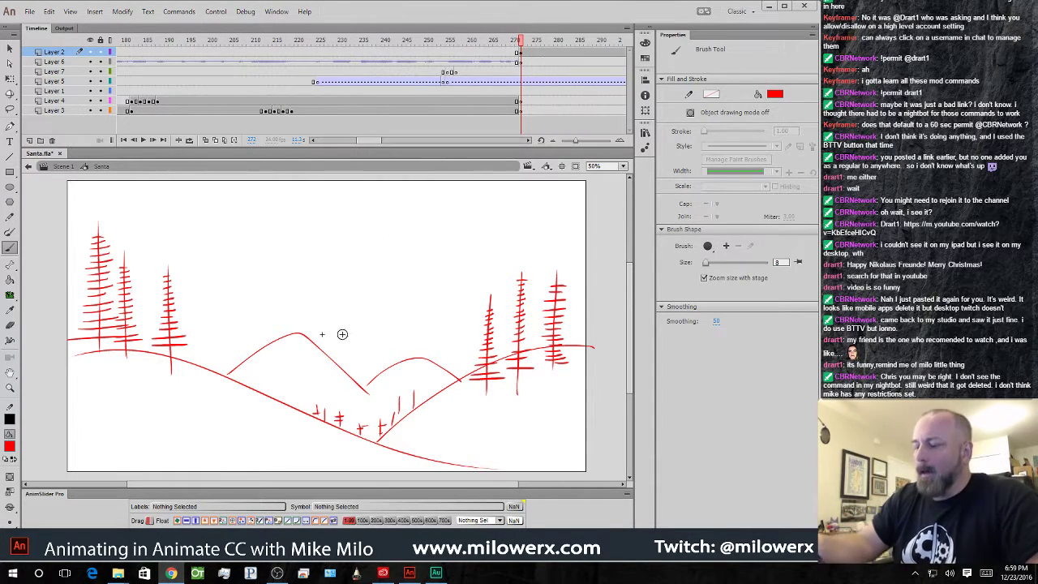
- Move the landscape's Layer 2 to the bottom of the layer stack, below Layer 3, and select its frame 272
click(517, 42)
mouse_move(517, 43)
mouse_down()
mouse_move(475, 46)
mouse_move(528, 61)
mouse_move(510, 79)
mouse_move(527, 69)
mouse_move(523, 61)
mouse_up()
drag(54, 57, 66, 120)
click(521, 111)
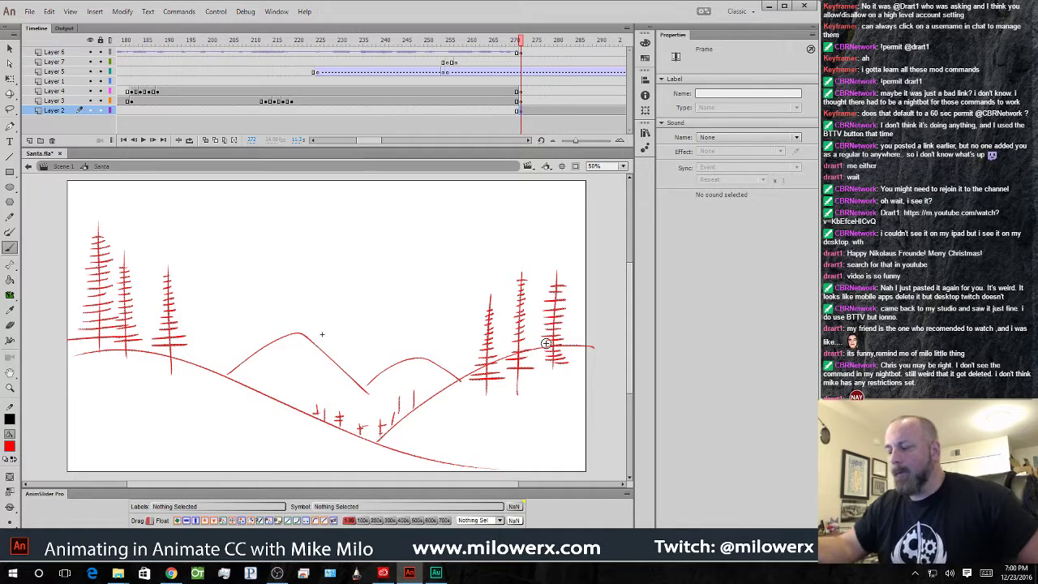
- Add a new layer above Layer 2 and insert a blank keyframe on it at frame 272
drag(431, 355, 456, 426)
ctrl+click(424, 299)
drag(425, 298, 527, 387)
drag(493, 327, 545, 190)
drag(505, 283, 489, 275)
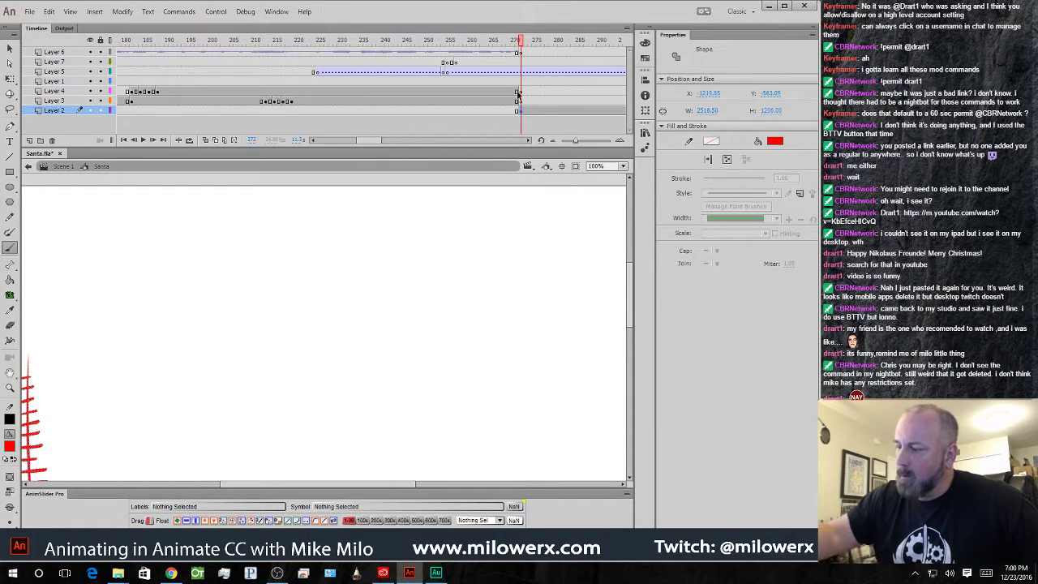
click(30, 139)
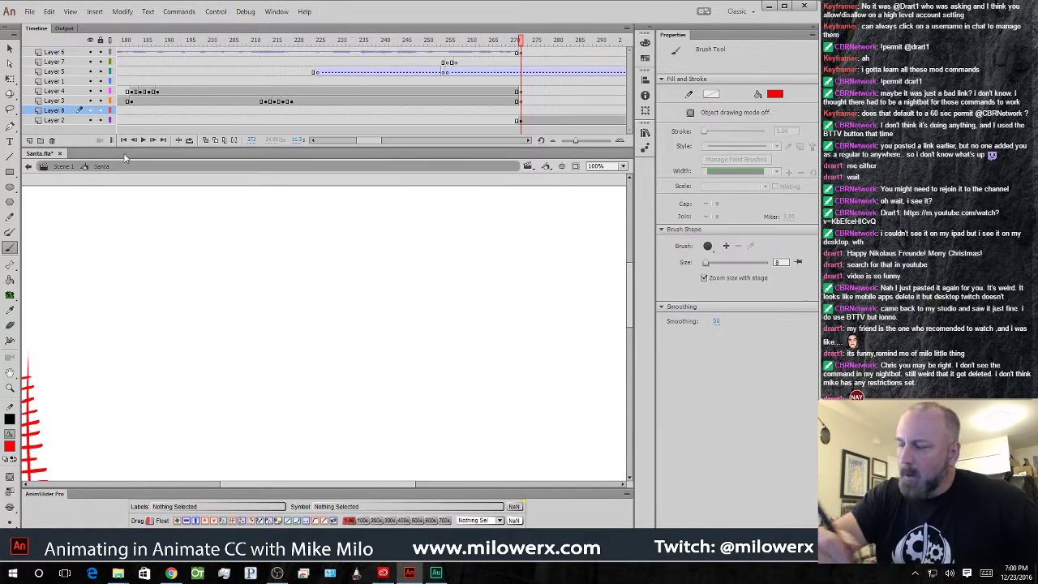
click(521, 114)
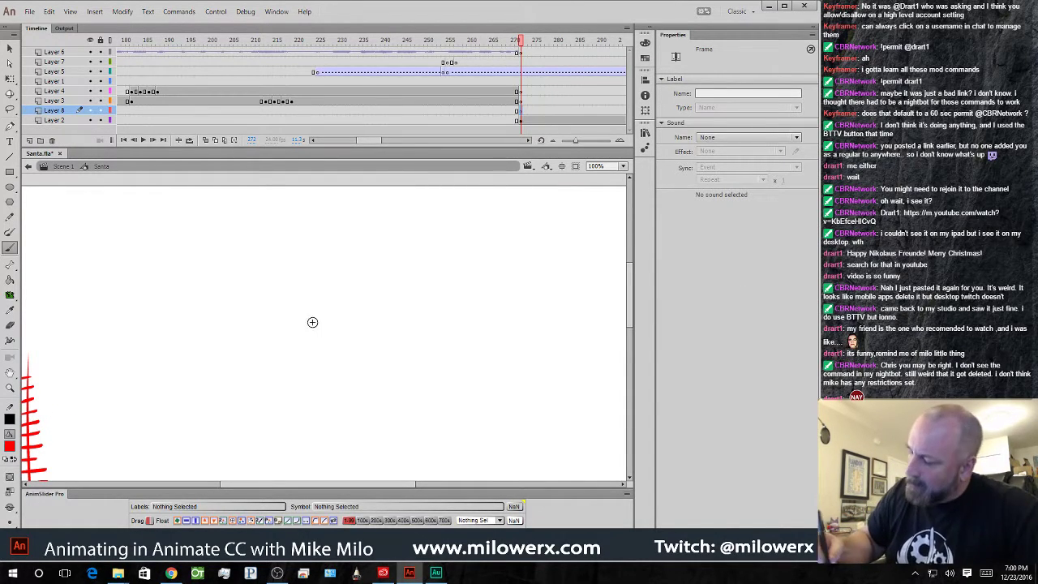
- Draw a small reindeer's oval body with curved front legs, bent hind legs and a harness strap, undoing misplaced leg strokes
drag(355, 326, 276, 393)
drag(308, 341, 283, 394)
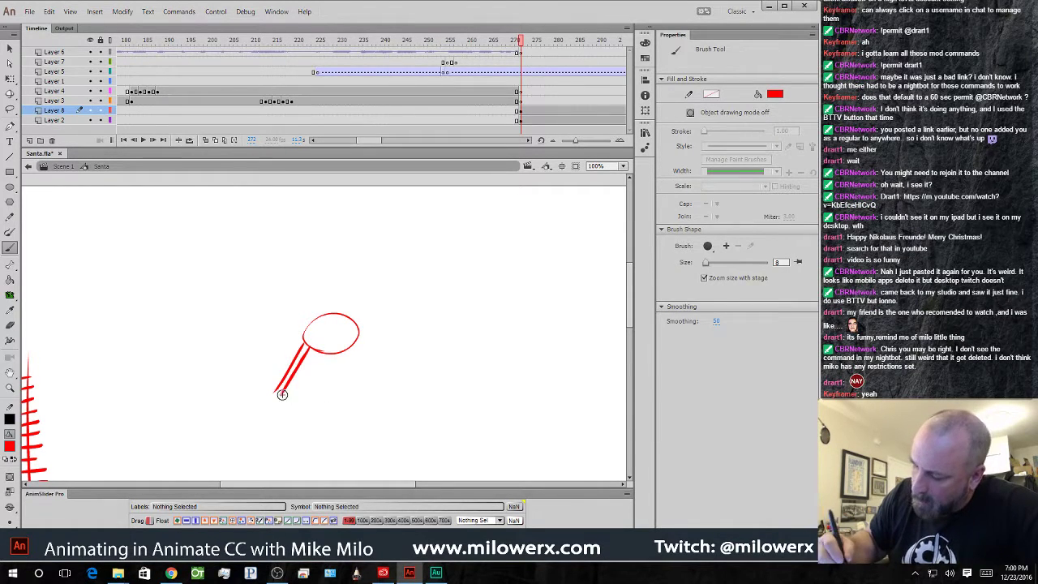
key(ctrl+z)
key(ctrl+z)
mouse_move(304, 344)
mouse_down()
mouse_move(265, 386)
mouse_move(314, 348)
mouse_move(304, 390)
mouse_move(316, 361)
mouse_move(358, 344)
mouse_up()
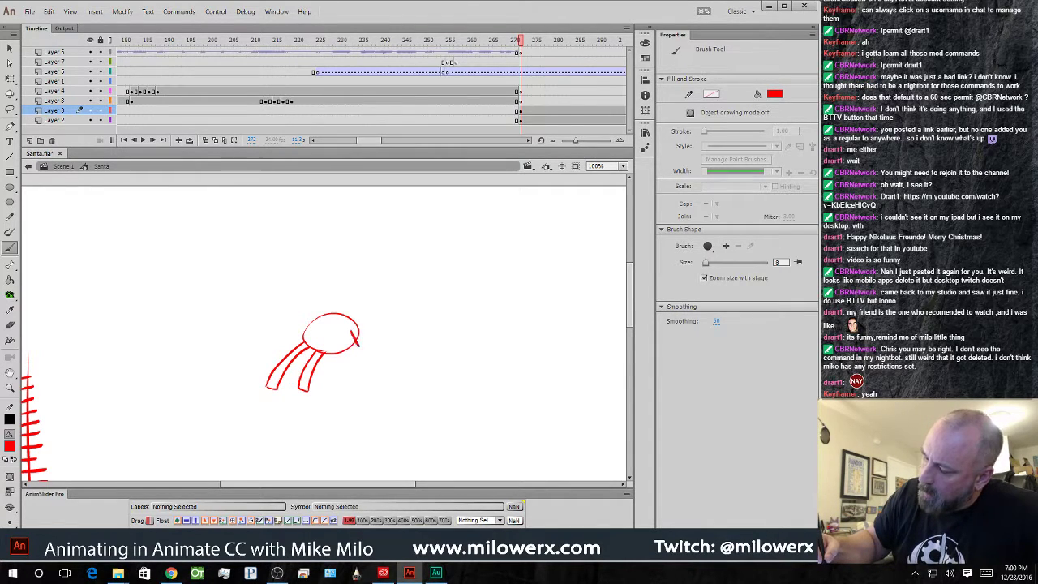
key(ctrl+z)
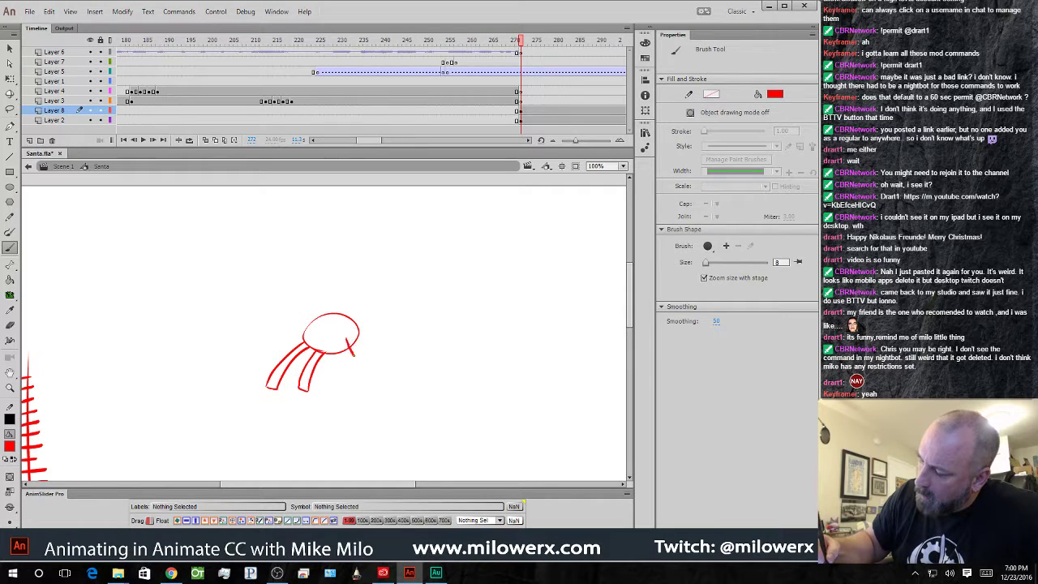
mouse_move(351, 332)
mouse_down()
mouse_move(356, 346)
mouse_move(371, 326)
mouse_move(374, 350)
mouse_move(380, 333)
mouse_up()
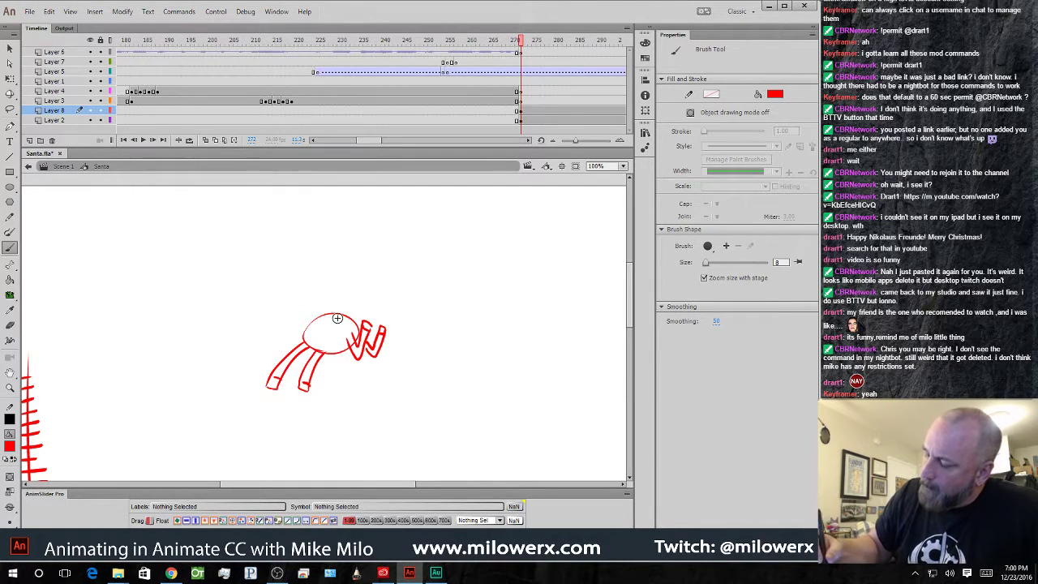
click(340, 323)
drag(329, 322, 336, 352)
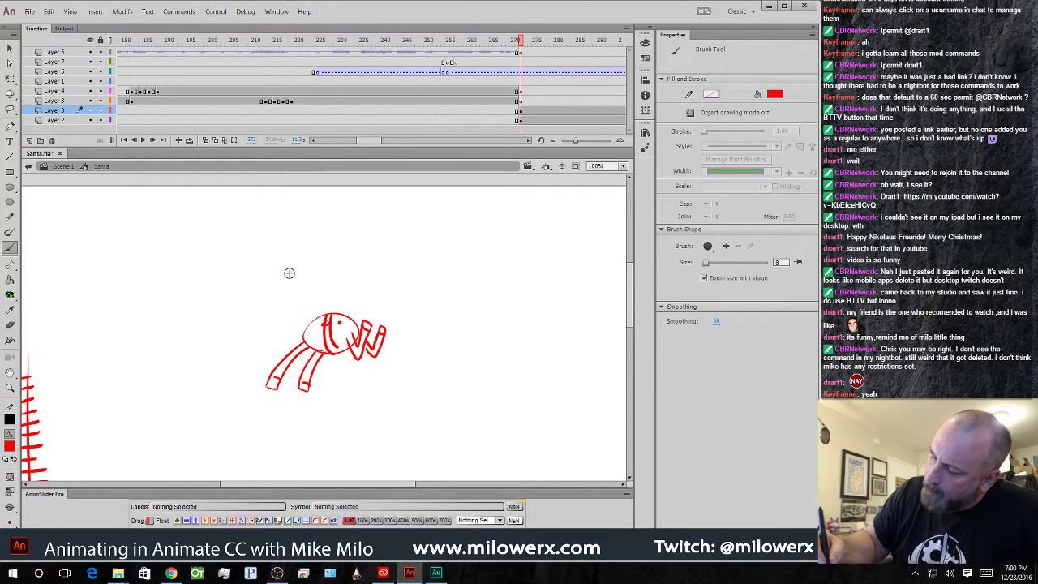
- Draw the reindeer's antlers, ear, left-facing head and neck joined to the body, undoing and redrawing the unsatisfactory antler strokes
mouse_move(305, 300)
mouse_down()
mouse_move(311, 285)
mouse_move(273, 251)
mouse_move(281, 281)
mouse_move(305, 266)
mouse_up()
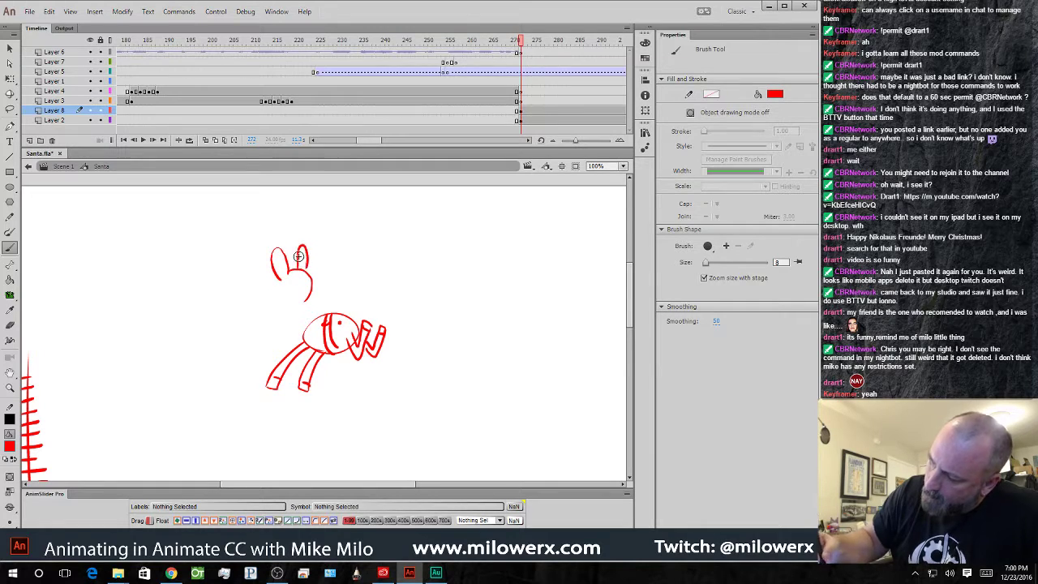
key(ctrl+z)
key(ctrl+z)
key(ctrl+z)
key(ctrl+z)
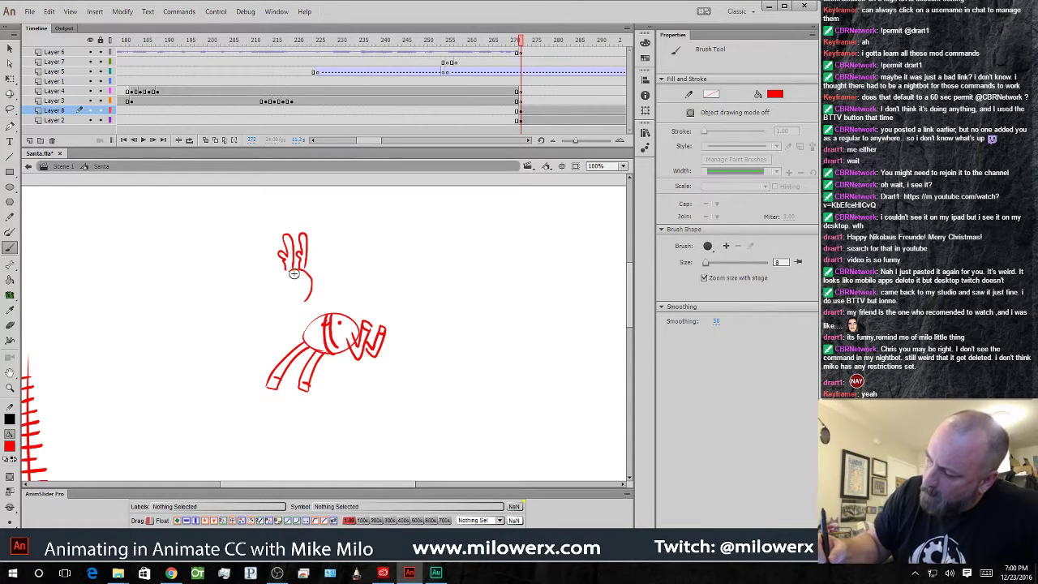
mouse_move(285, 284)
mouse_down()
mouse_move(314, 272)
mouse_move(308, 292)
mouse_move(321, 280)
mouse_move(291, 290)
mouse_move(303, 287)
mouse_move(286, 268)
mouse_move(280, 294)
mouse_move(264, 302)
mouse_move(291, 301)
mouse_move(308, 325)
mouse_up()
key(ctrl+z)
drag(305, 305, 315, 325)
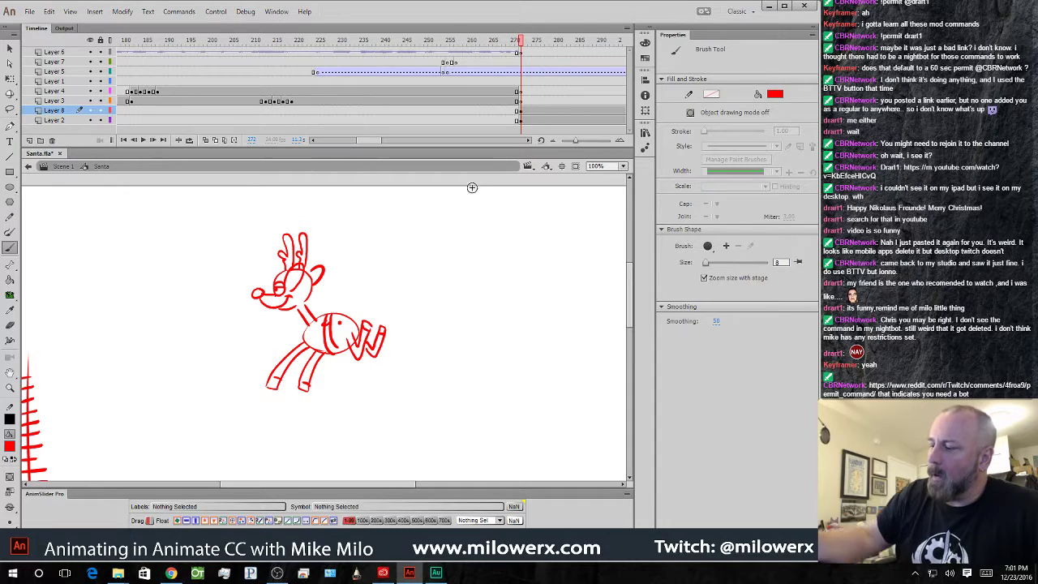
- Convert the reindeer drawing at frame 272 to a Graphic symbol named "reindeer"
click(520, 112)
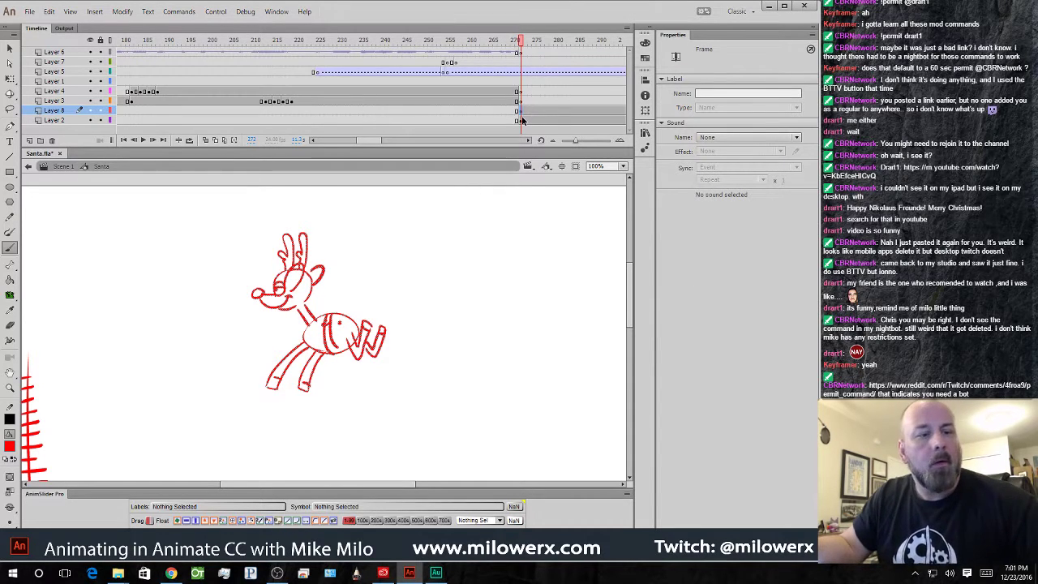
key(F8)
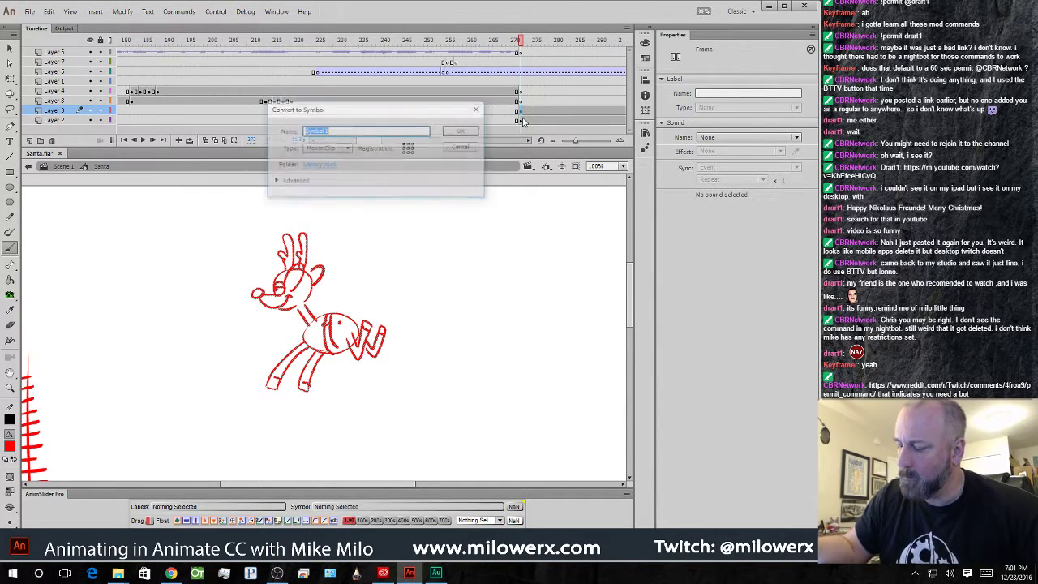
click(347, 150)
click(325, 183)
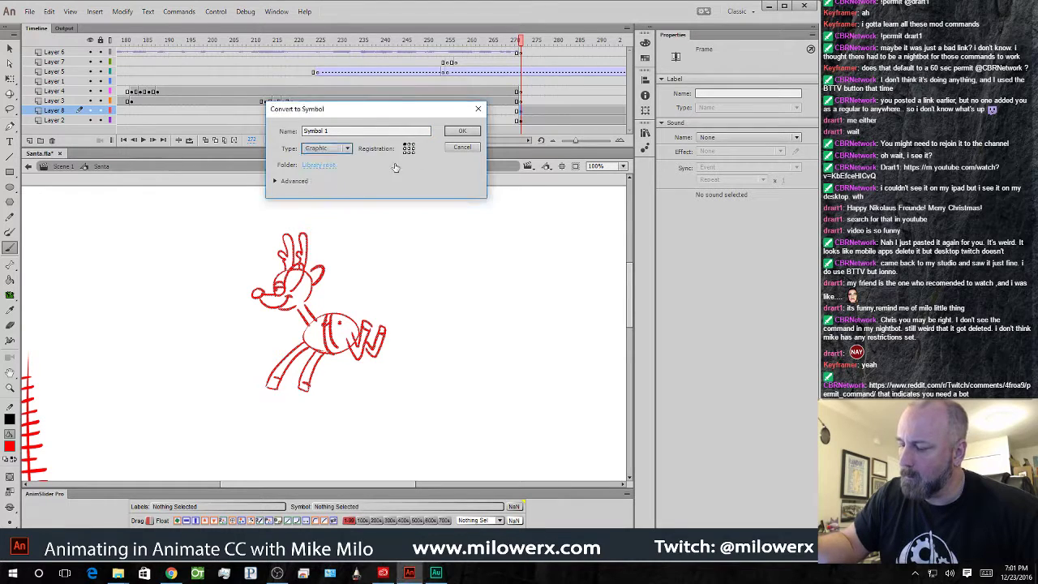
click(293, 132)
text(reindee)
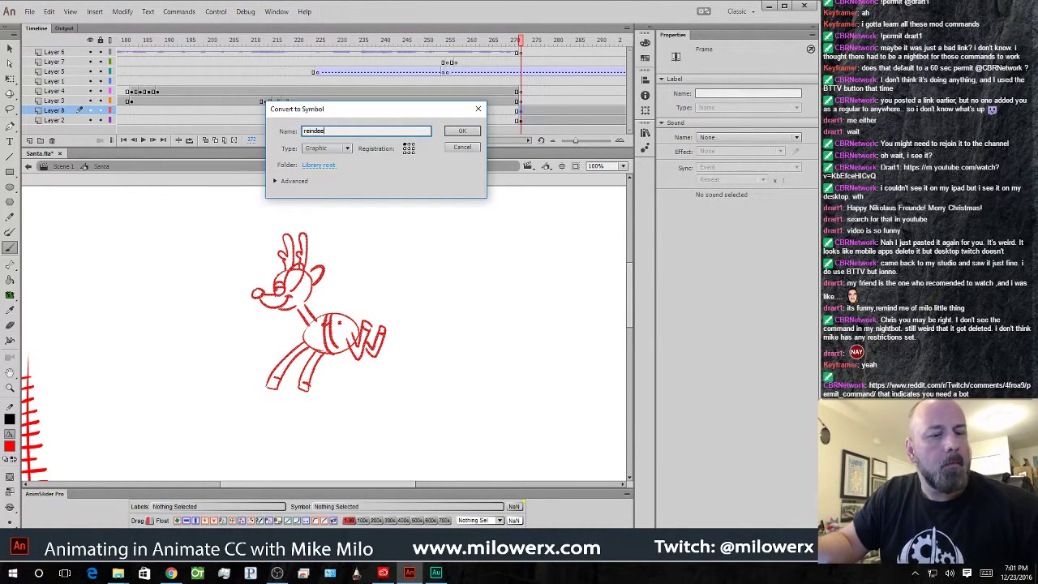
key(Return)
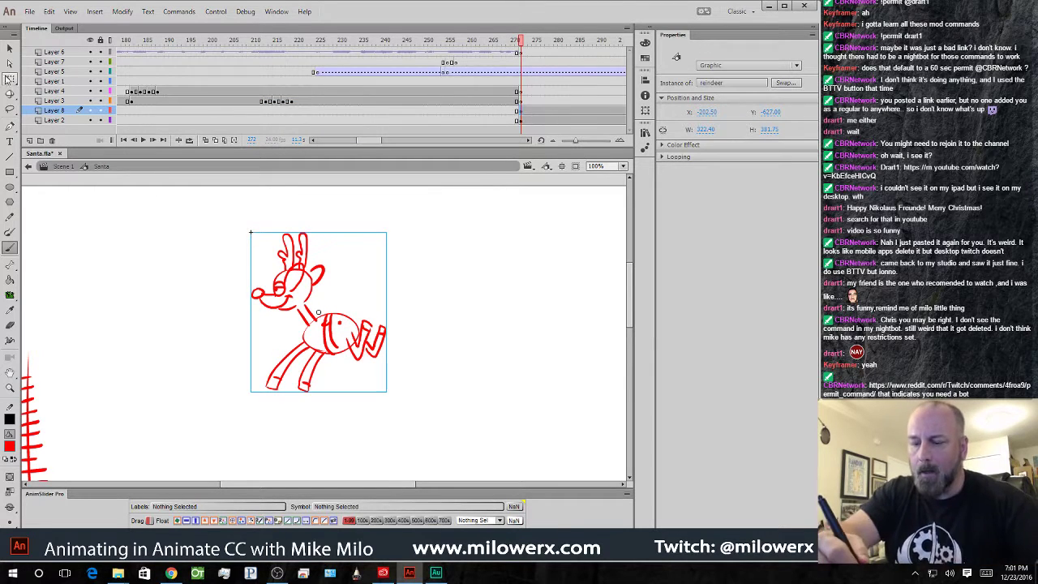
- Open the reindeer symbol for editing, insert a blank keyframe at frame 2, and turn on onion skinning
key(q)
double_click(330, 295)
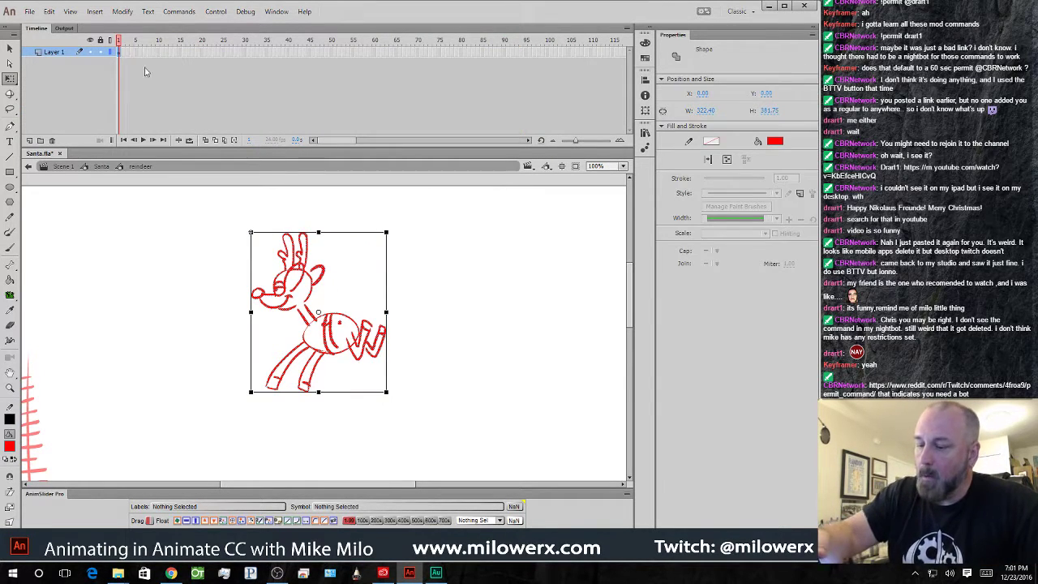
click(123, 53)
key(F7)
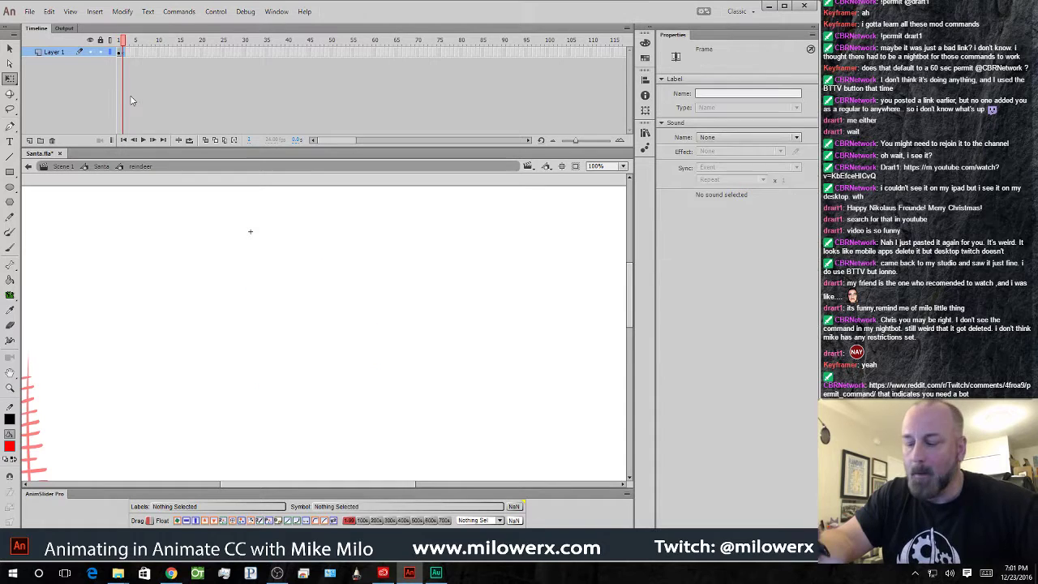
click(206, 140)
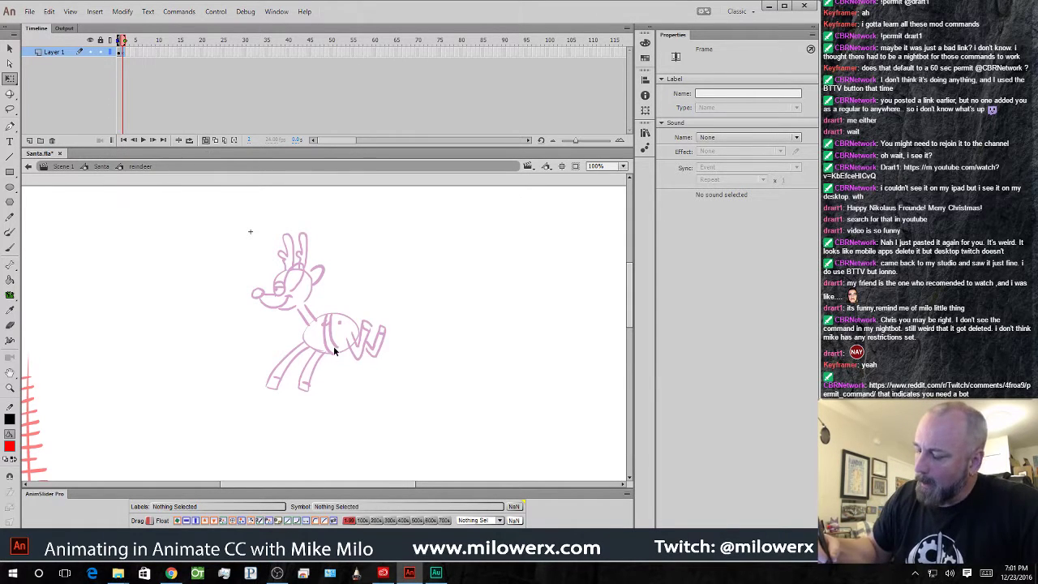
- On frame 2, draw the reindeer's second gallop pose with body, legs folded and kicked back, raised tail and lowered neck
key(b)
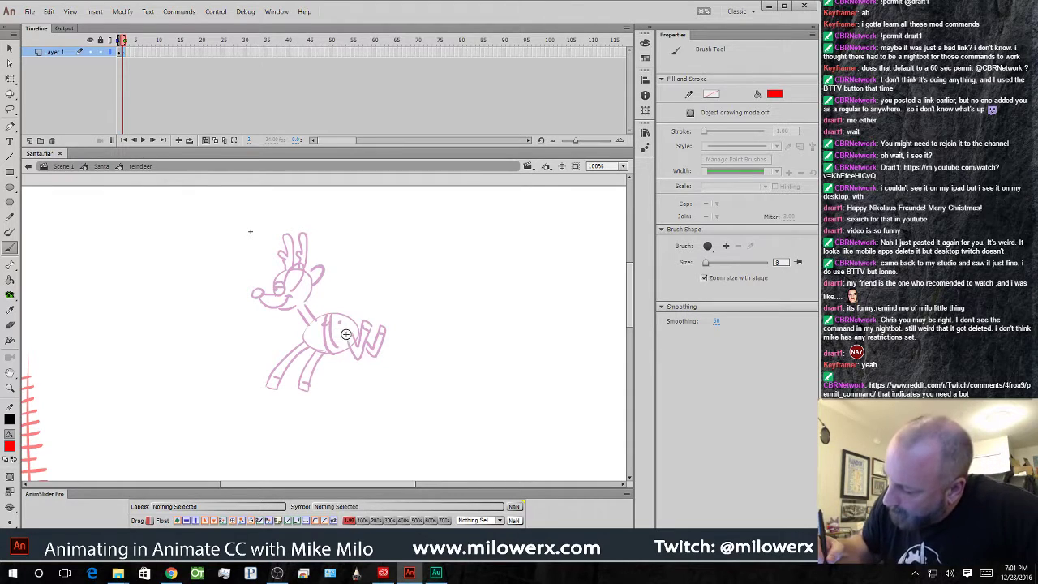
mouse_move(326, 352)
mouse_down()
mouse_move(309, 328)
mouse_move(344, 363)
mouse_move(321, 351)
mouse_move(378, 375)
mouse_up()
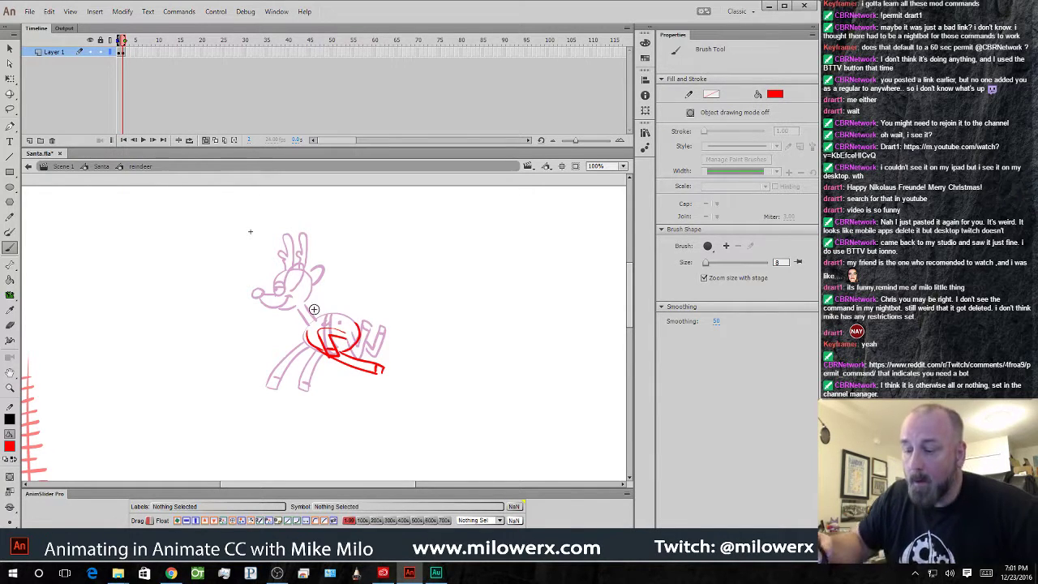
click(121, 52)
mouse_move(349, 314)
mouse_down()
mouse_move(321, 320)
mouse_move(353, 306)
mouse_move(368, 332)
mouse_move(354, 368)
mouse_move(357, 351)
mouse_move(387, 370)
mouse_up()
click(125, 52)
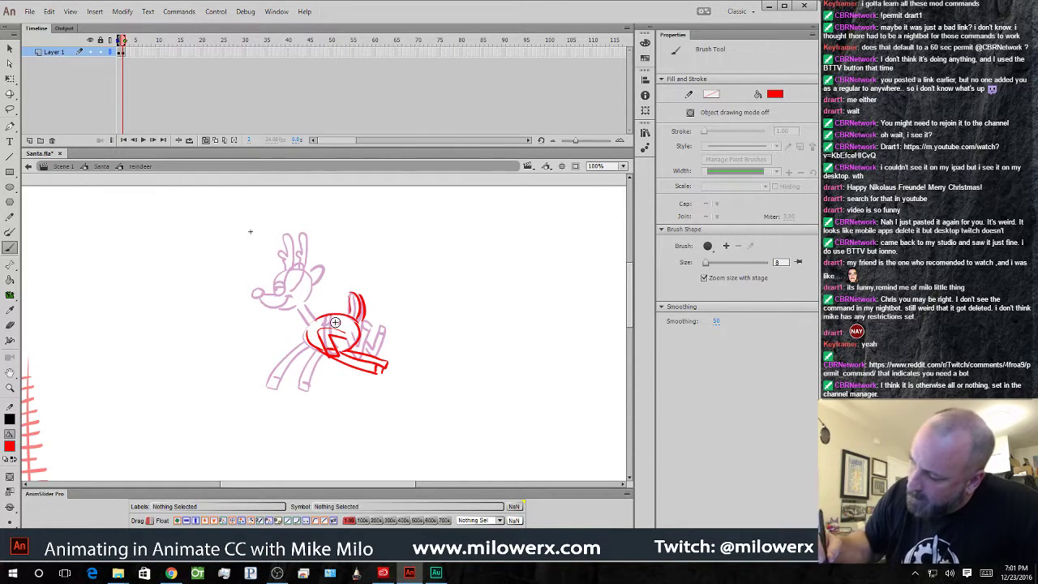
drag(286, 315, 311, 336)
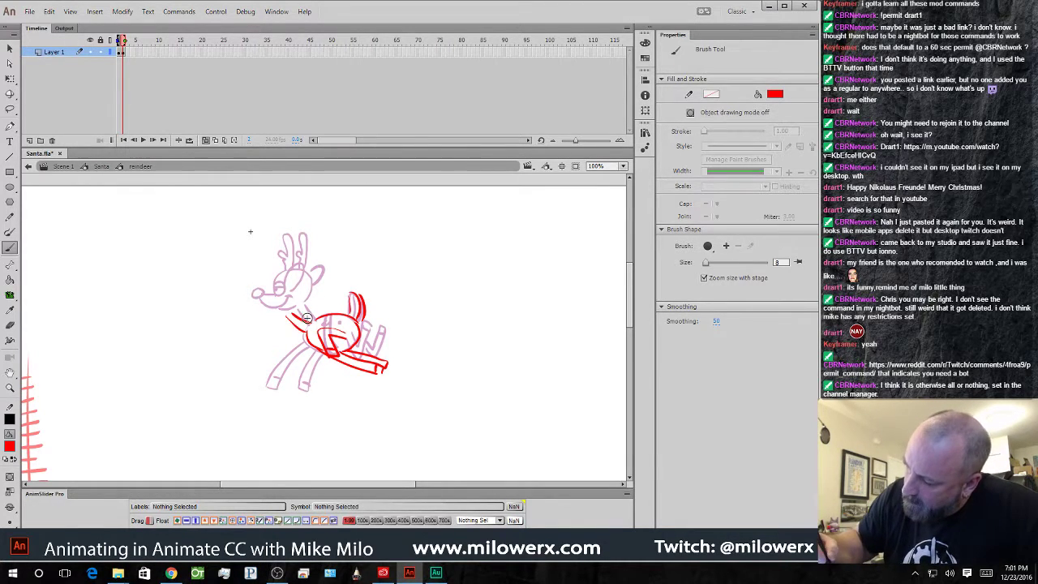
- Copy the reindeer's head from frame 1, paste it in place on frame 2, and lower it onto the new neck
key(l)
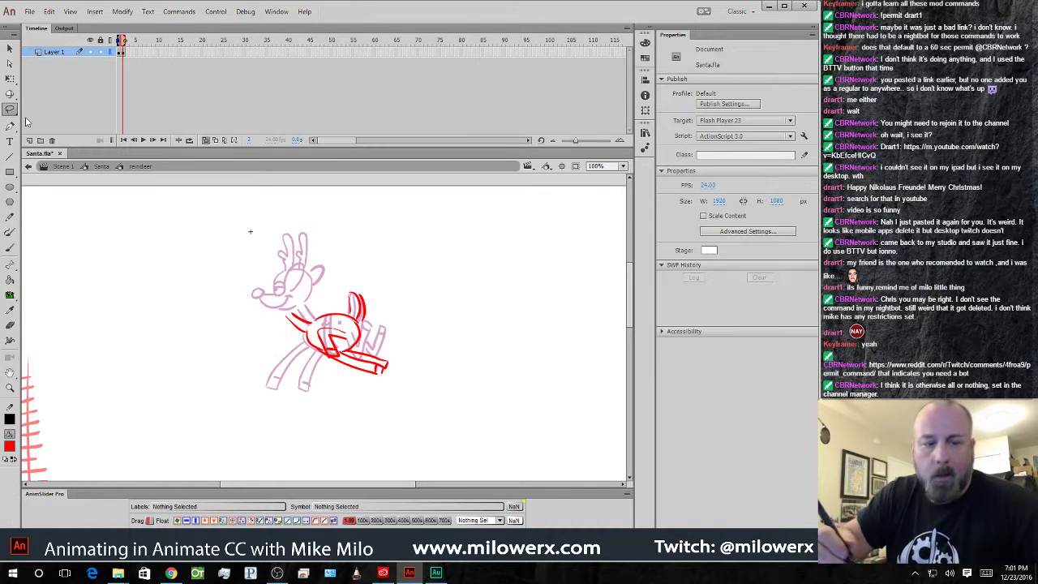
mouse_move(306, 302)
mouse_down()
mouse_move(337, 245)
mouse_move(341, 284)
mouse_up()
key(.)
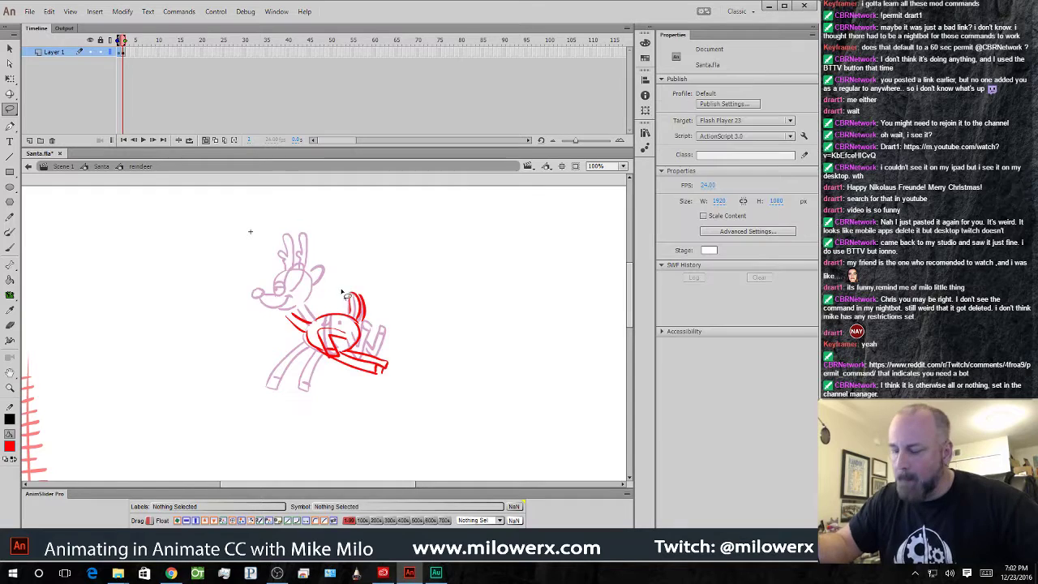
key(ctrl+shift+v)
drag(313, 290, 301, 307)
click(341, 270)
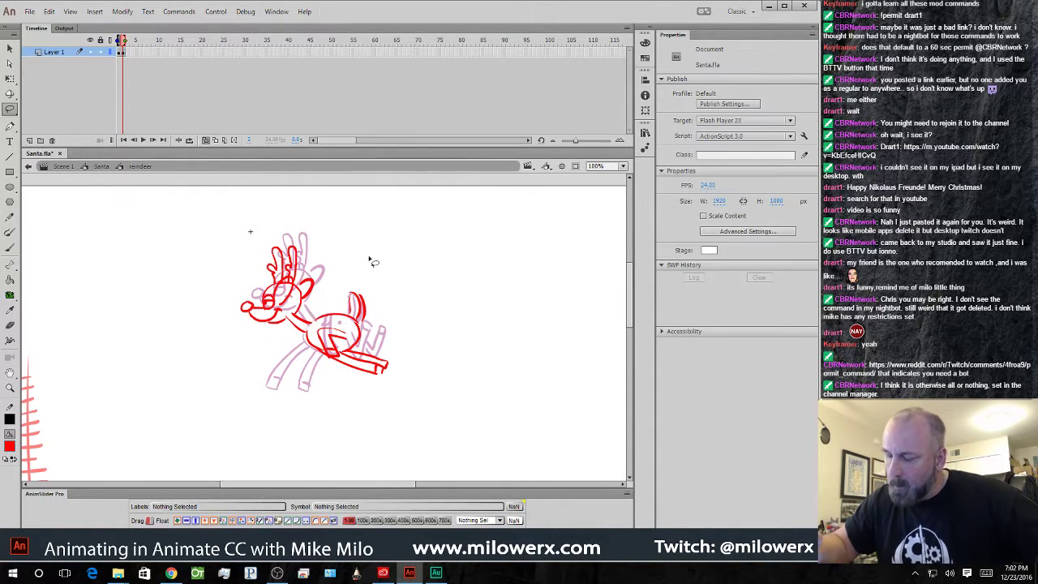
- Brush in the frame 2 reindeer's harness strap and redraw its outstretched hind leg and rump
click(10, 247)
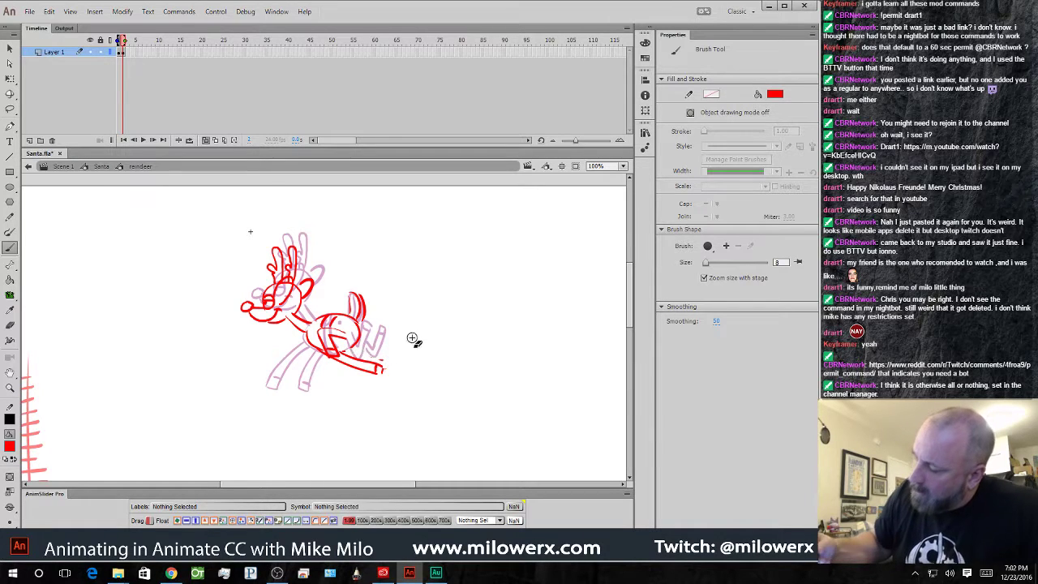
mouse_move(359, 327)
mouse_down()
mouse_move(377, 338)
mouse_move(362, 330)
mouse_move(384, 362)
mouse_move(349, 347)
mouse_move(382, 360)
mouse_up()
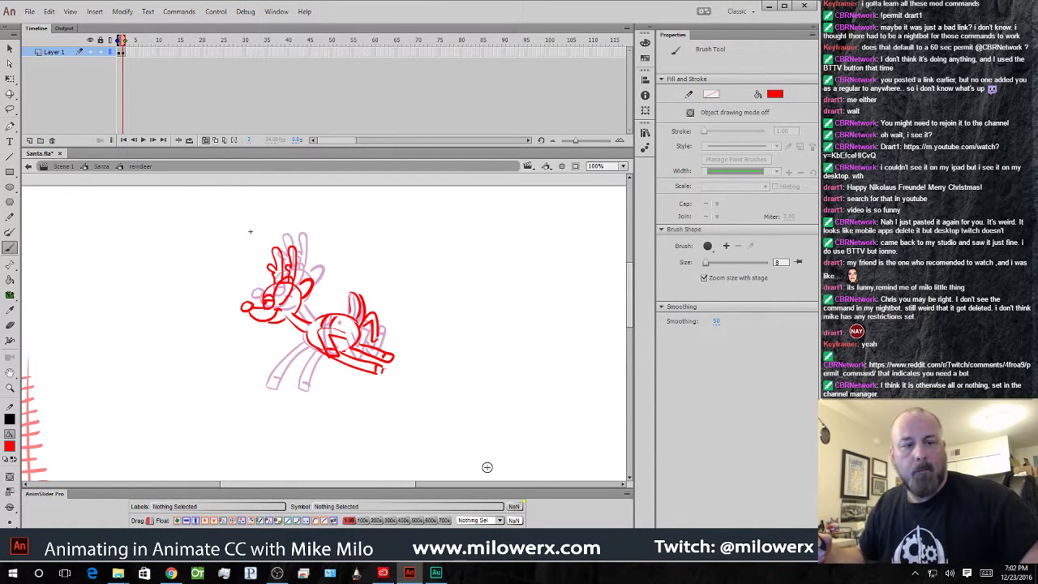
- Move the second gallop pose's keyframe to frame 5 and extend its exposure through frame 8
key(Return)
key(.)
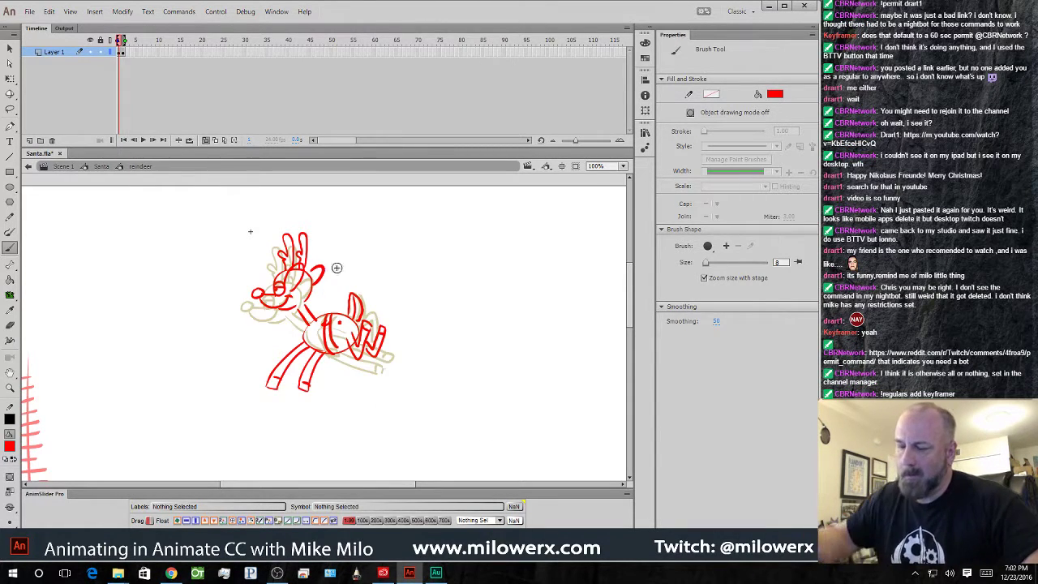
click(123, 53)
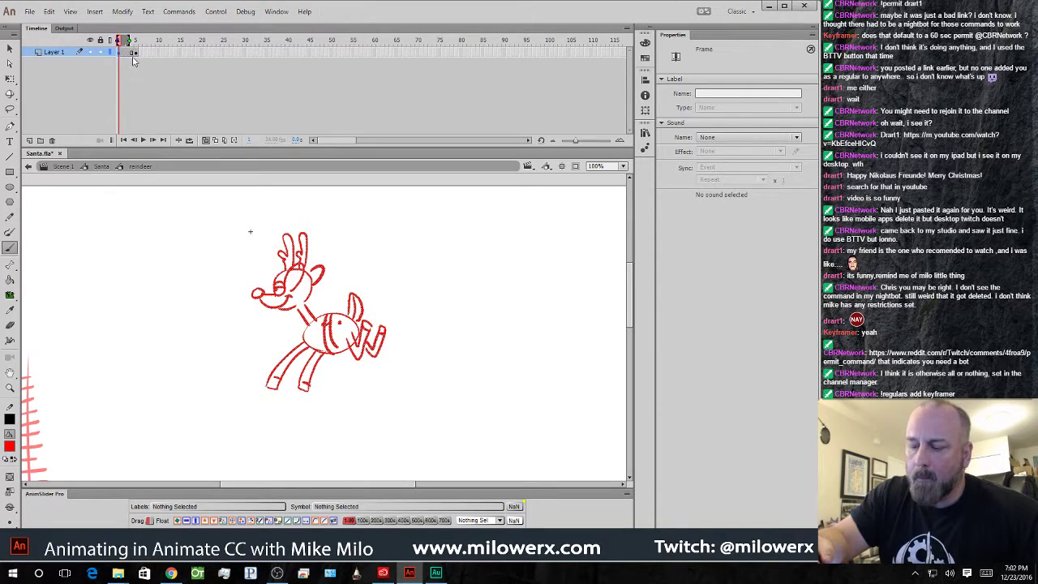
click(137, 53)
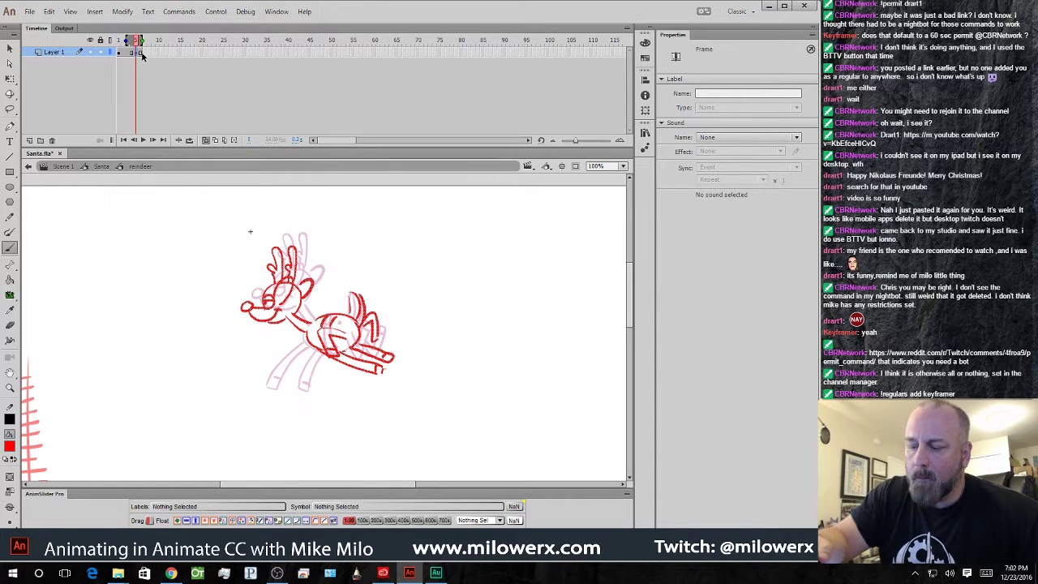
- Turn off onion skinning and play back the two-pose gallop to check its timing
click(204, 141)
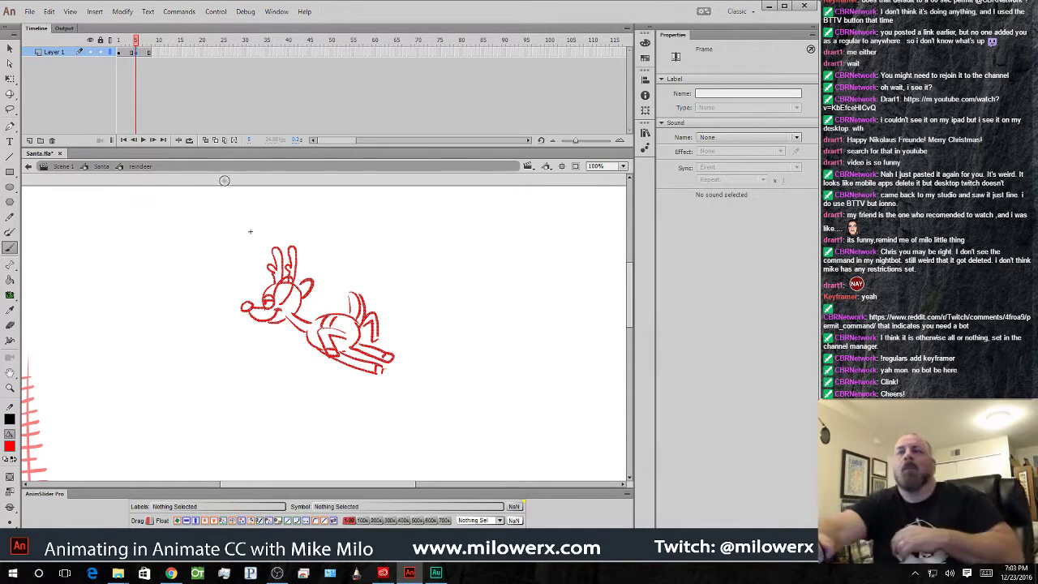
click(144, 52)
key(Return)
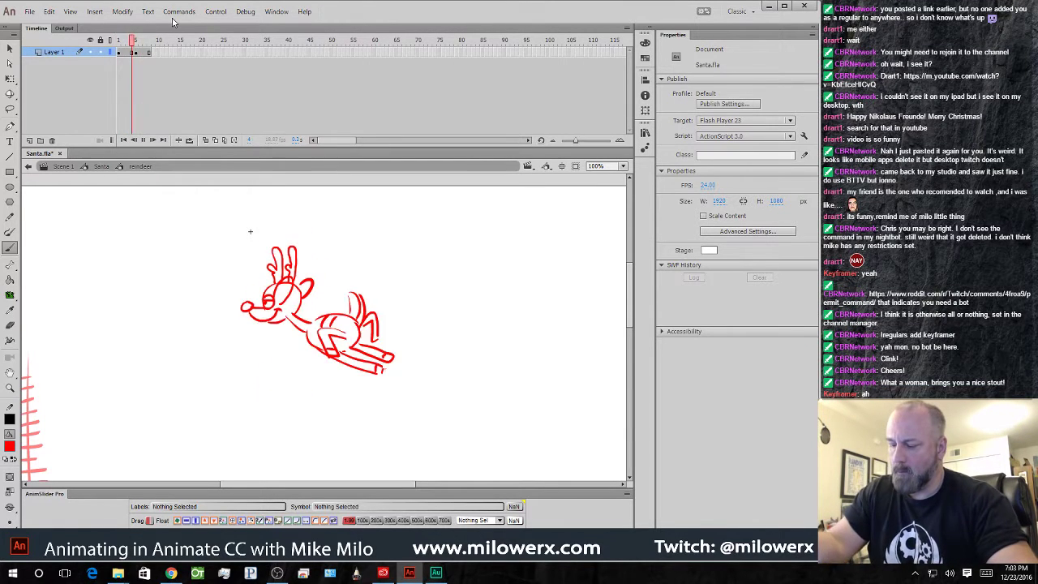
key(Return)
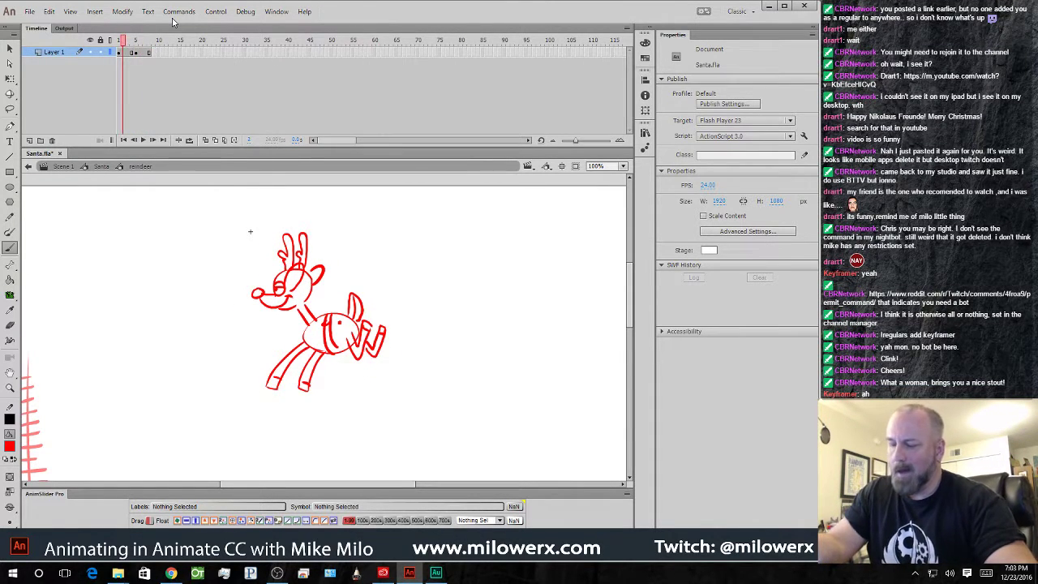
- Insert a blank keyframe at frame 3 with onion skinning on, paste the head in place, and shift it between the two onion-skinned heads
click(129, 53)
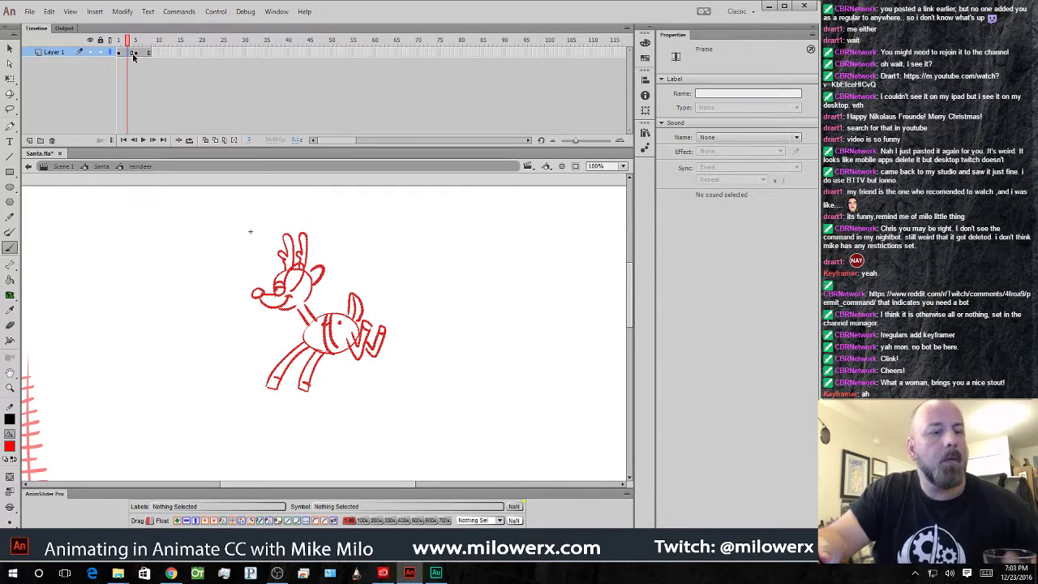
key(F7)
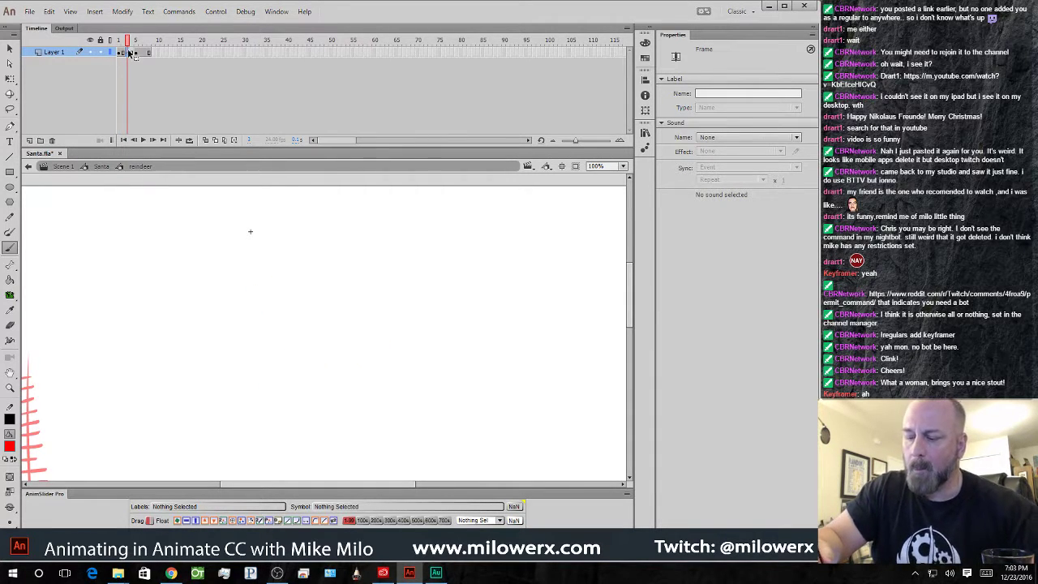
click(207, 140)
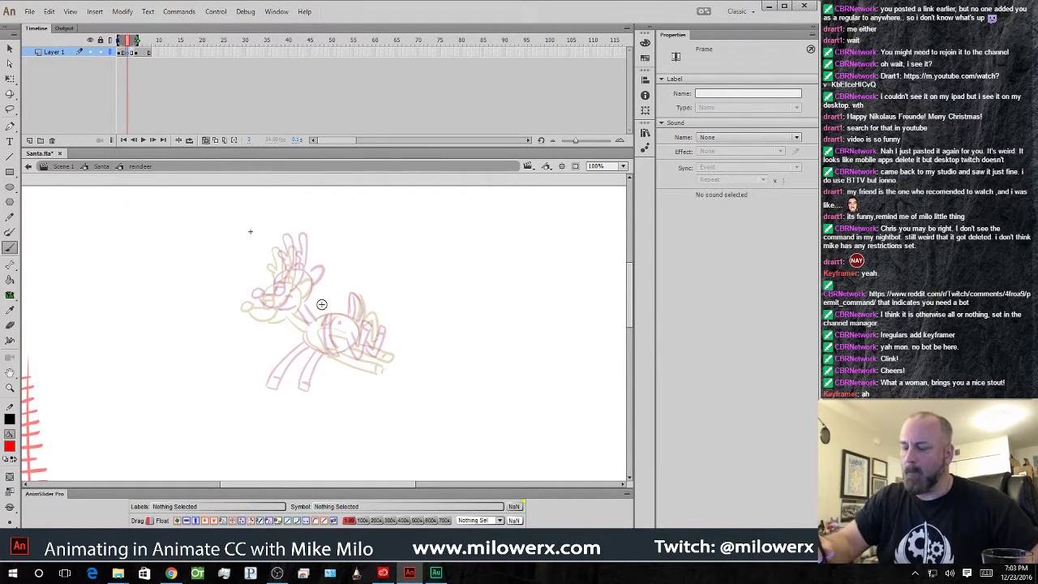
key(ctrl+shift+v)
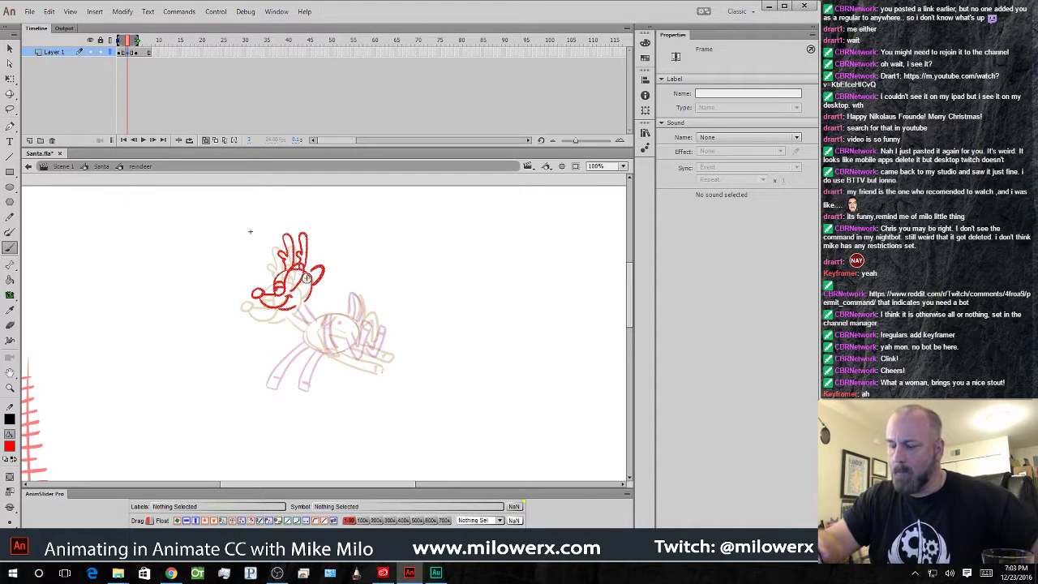
drag(312, 286, 305, 293)
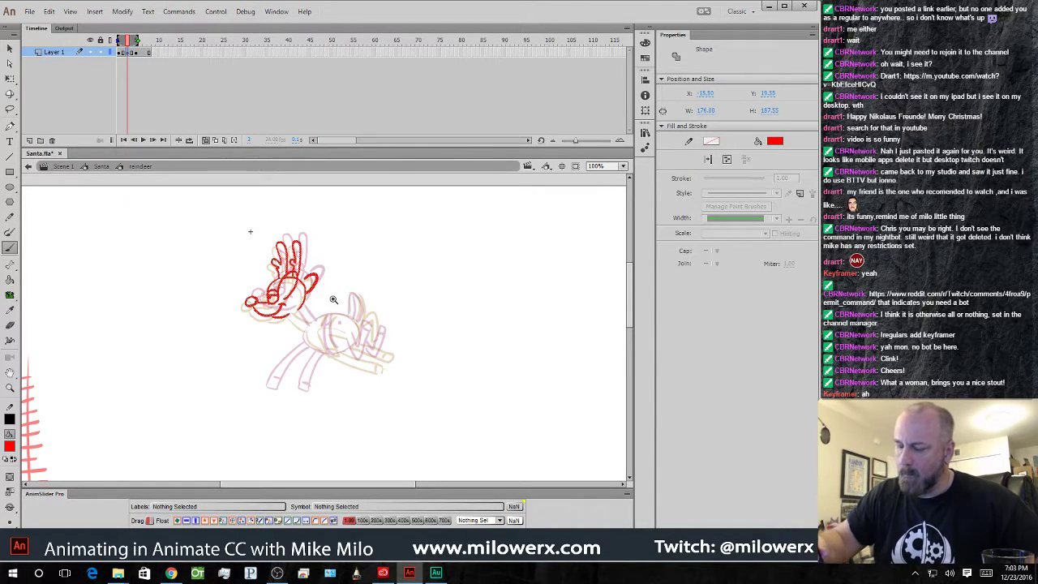
- On frame 3, brush in the reindeer's neck, chest, straight near foreleg and the front line of the harness strap
ctrl+click(333, 298)
drag(371, 288, 354, 198)
drag(227, 278, 268, 294)
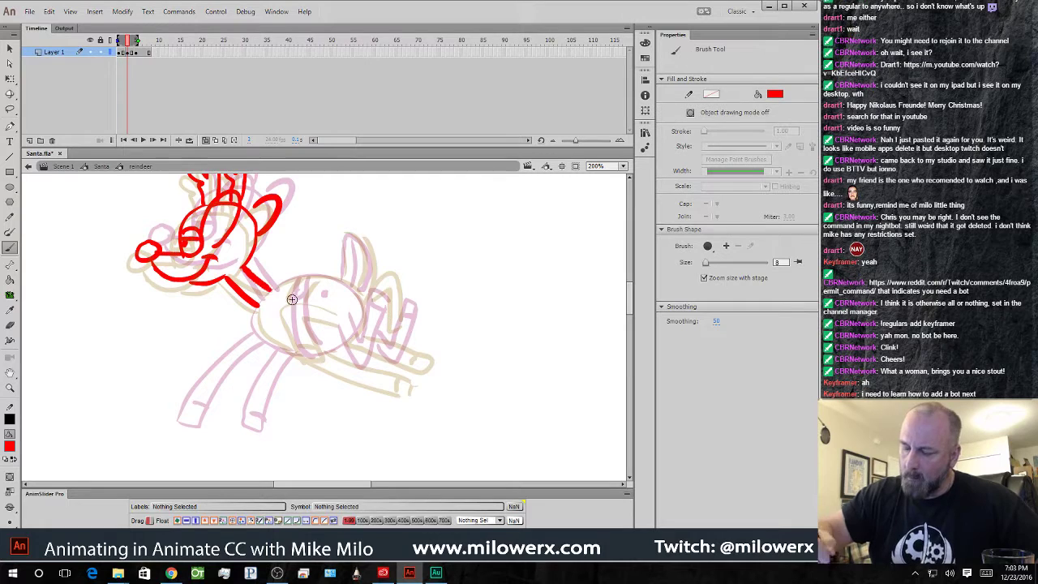
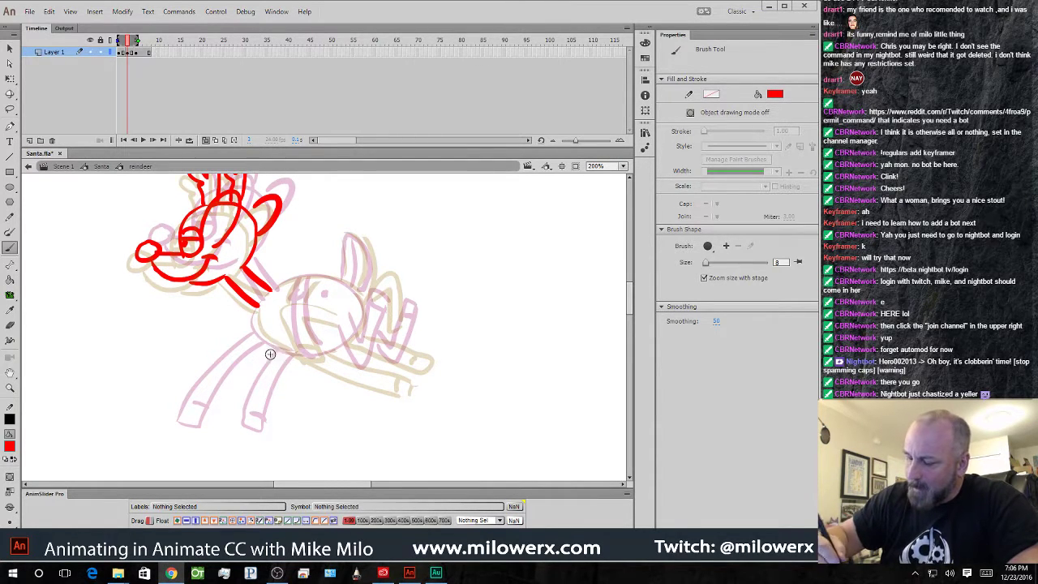
mouse_move(262, 330)
mouse_down()
mouse_move(290, 436)
mouse_move(311, 435)
mouse_move(295, 437)
mouse_up()
mouse_move(259, 312)
mouse_down()
mouse_move(302, 346)
mouse_move(317, 274)
mouse_up()
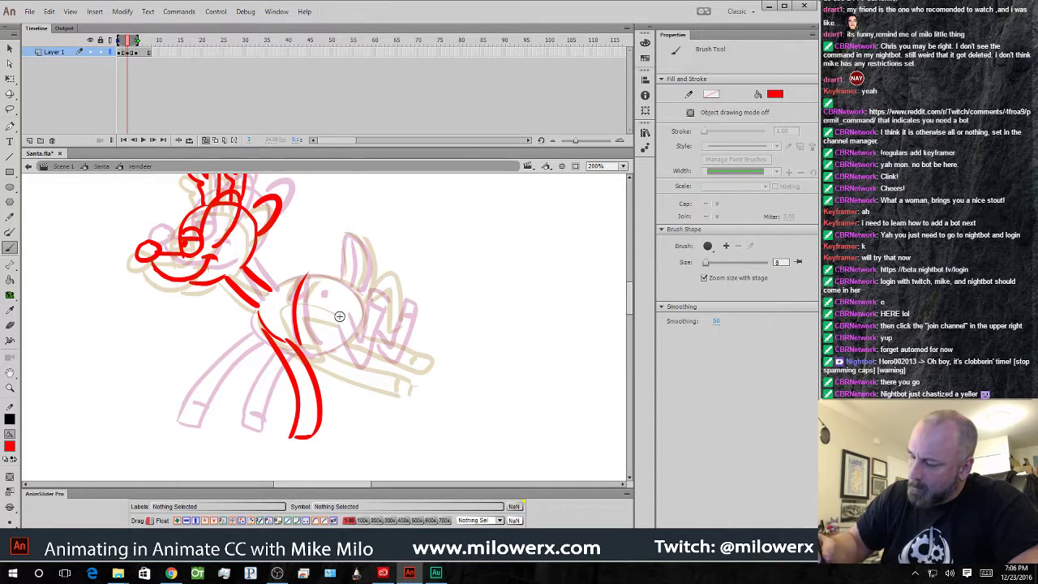
- Complete the frame 3 reindeer with the tucked hind legs, hoof line, rump, tail, back, harness dot and far foreleg
mouse_move(348, 309)
mouse_down()
mouse_move(311, 315)
mouse_move(331, 371)
mouse_move(323, 339)
mouse_move(334, 372)
mouse_up()
drag(293, 427, 324, 424)
drag(356, 342, 372, 290)
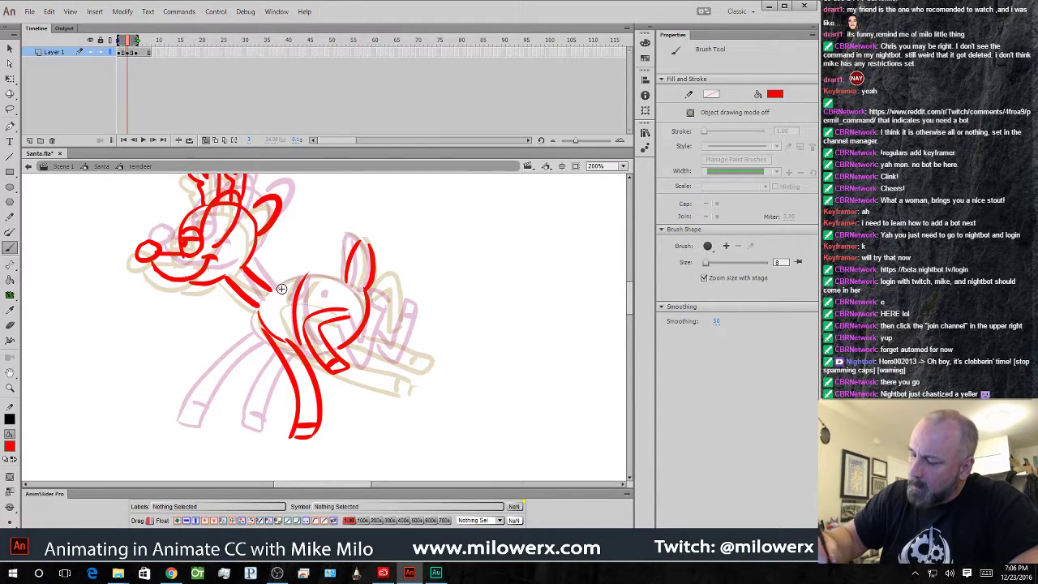
drag(279, 289, 350, 279)
click(324, 293)
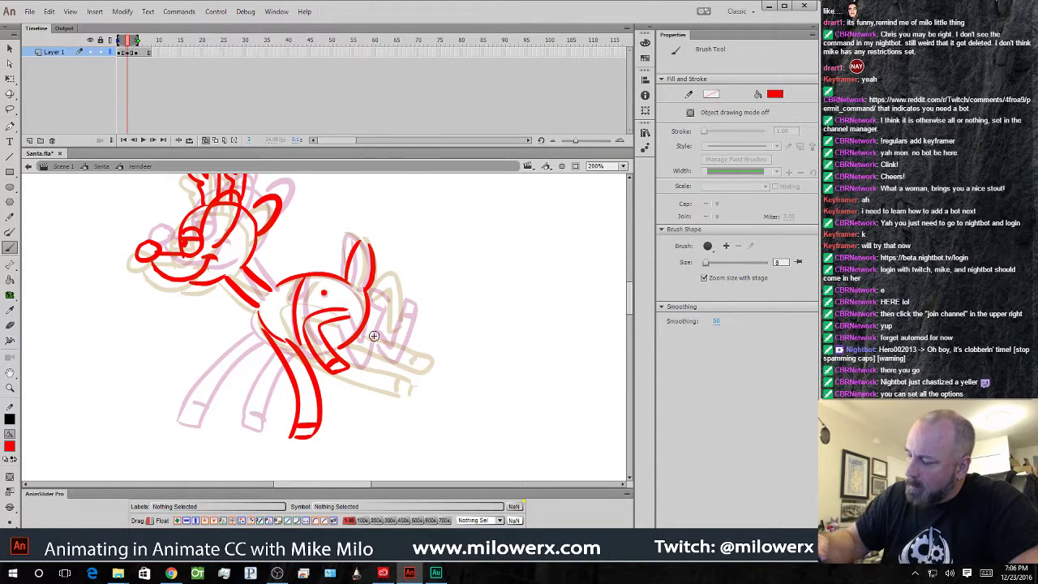
drag(352, 346, 361, 361)
mouse_move(361, 336)
mouse_down()
mouse_move(372, 353)
mouse_move(343, 429)
mouse_move(333, 383)
mouse_up()
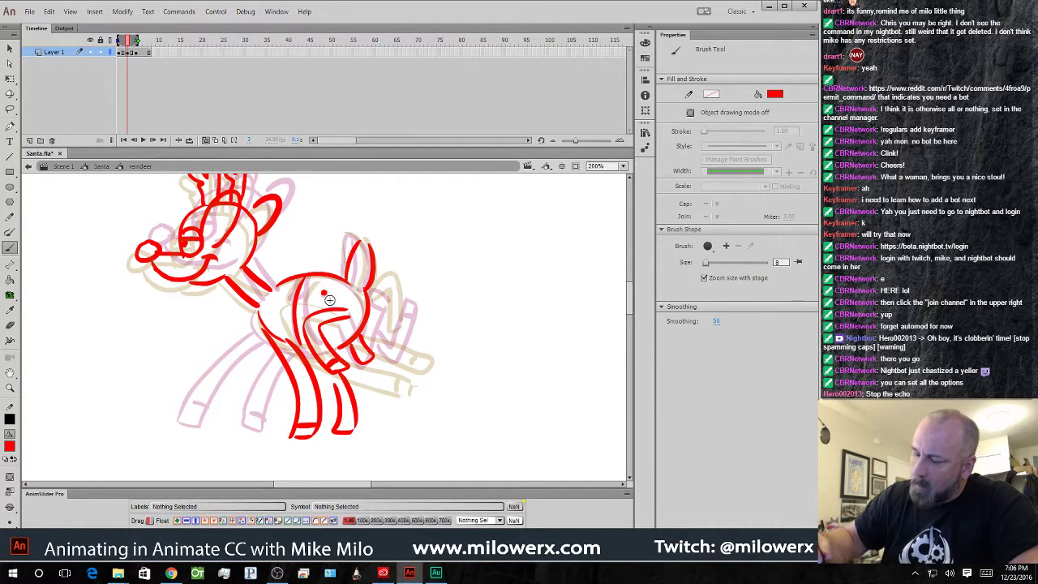
- Turn off onion skinning and play the gallop from frame 1 to check the new in-between
click(207, 142)
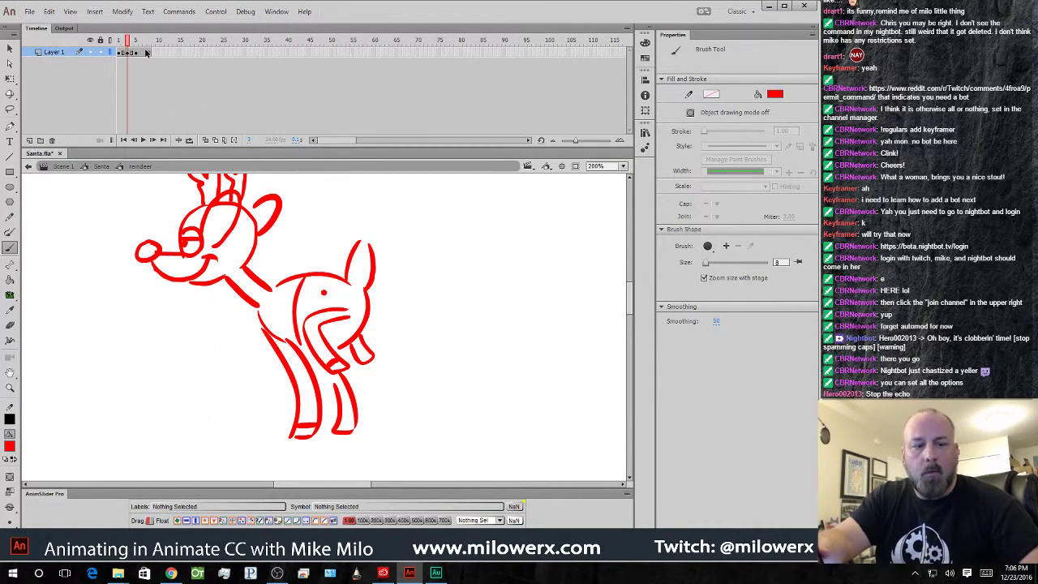
key(comma)
key(comma)
key(Return)
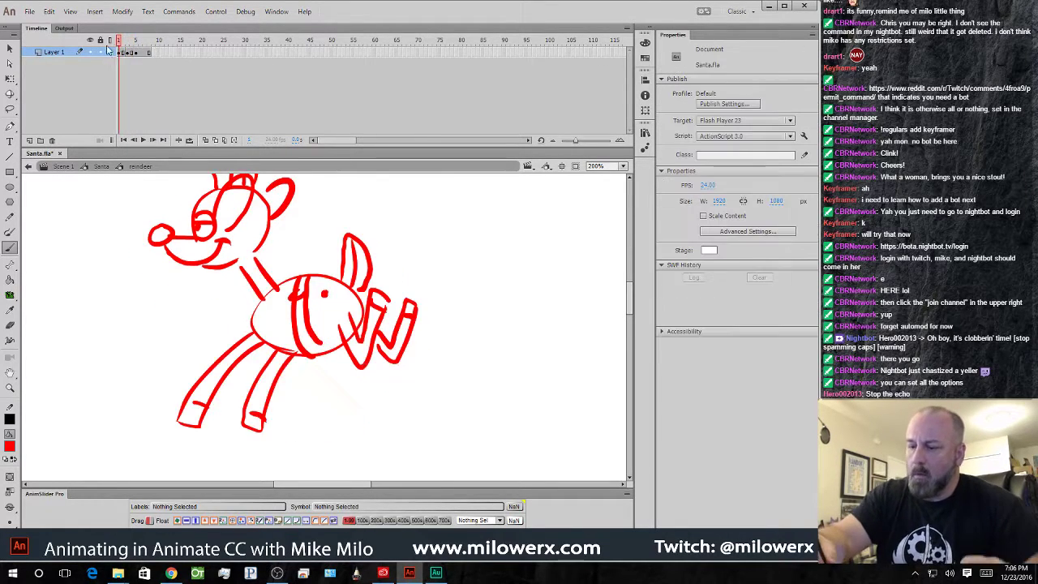
- Insert a blank keyframe at frame 8 and move it to frame 7
click(150, 54)
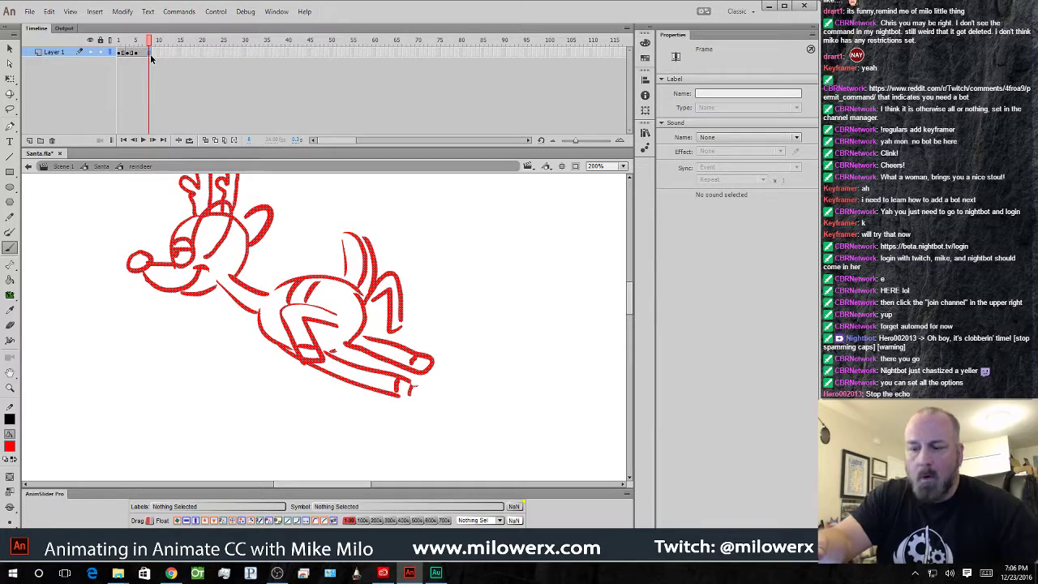
key(Delete)
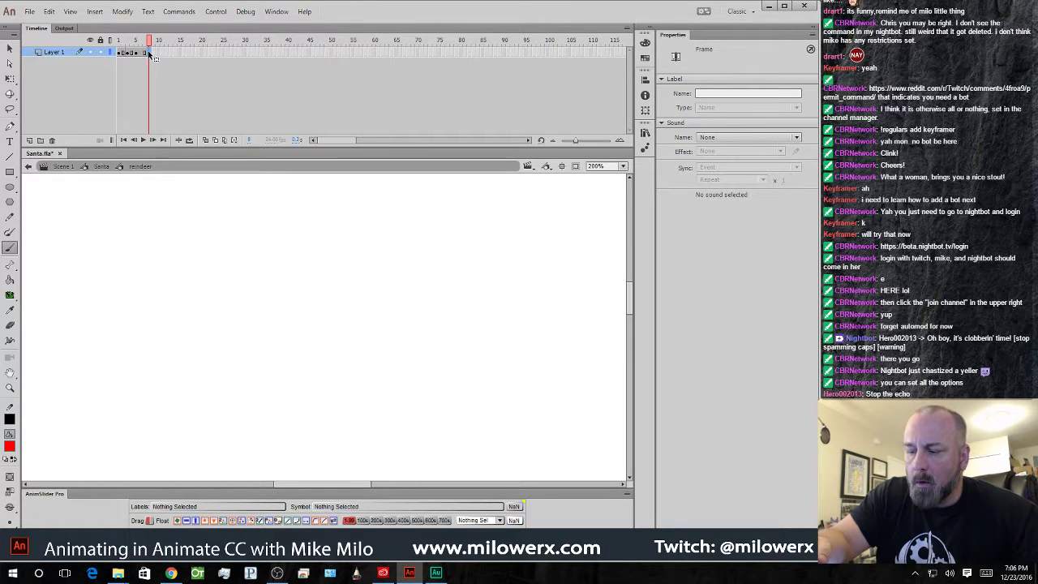
drag(148, 54, 145, 52)
key(Return)
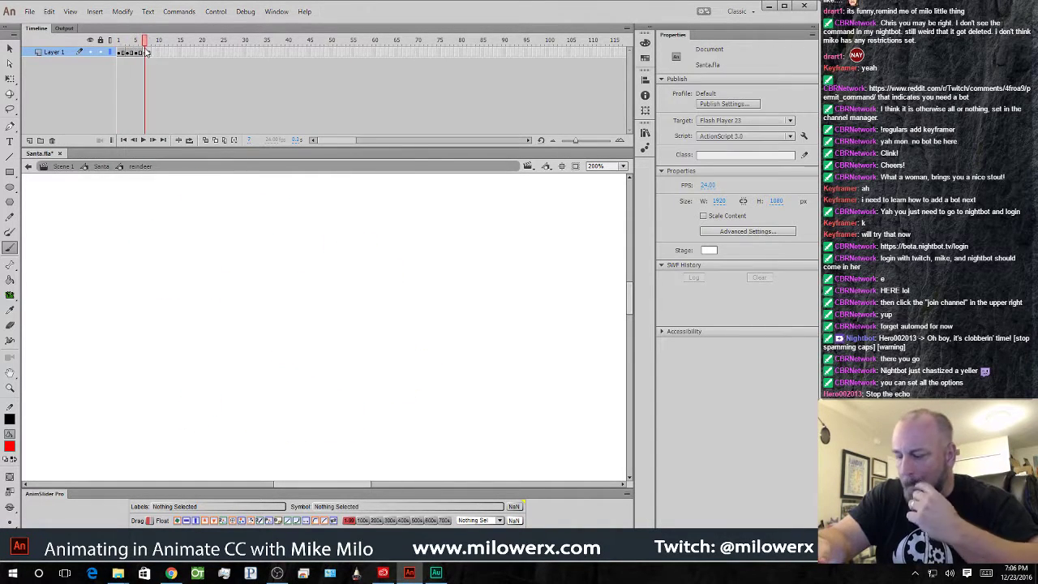
- Copy the frame 1 pose in place to a keyframe at frame 9, and turn on onion skinning at blank frame 7
click(119, 53)
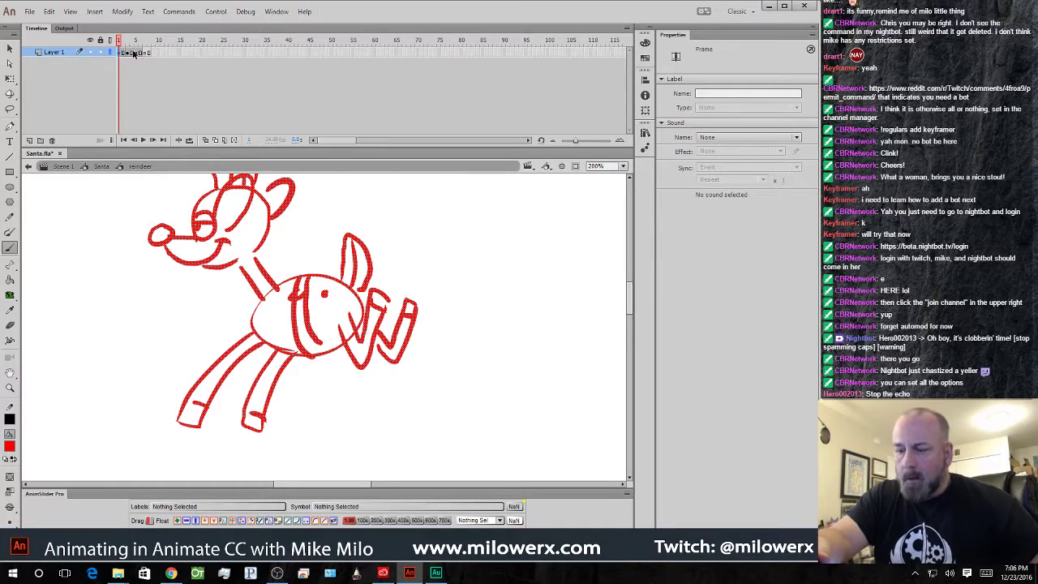
click(155, 52)
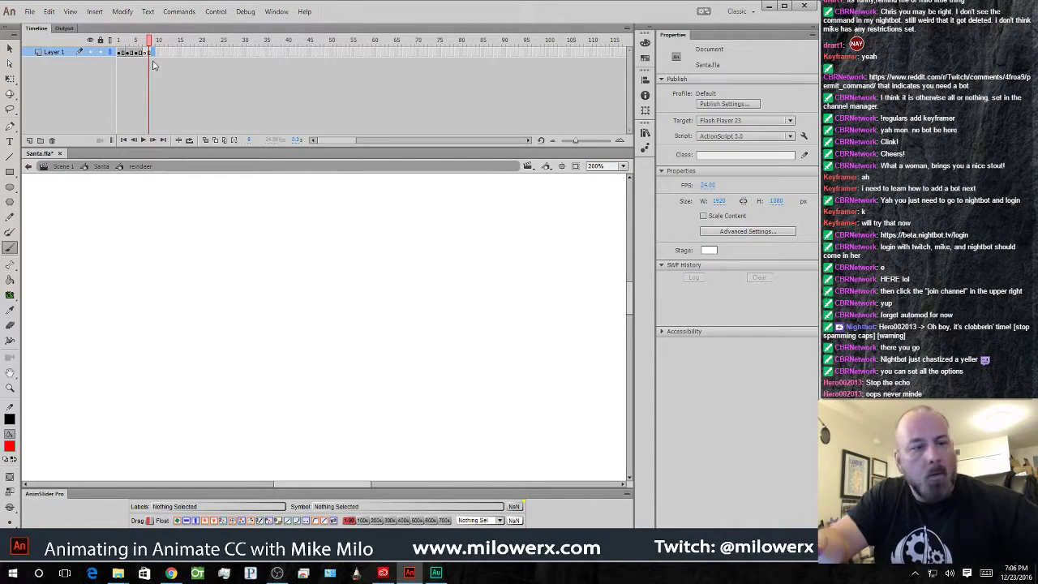
key(ctrl+shift+v)
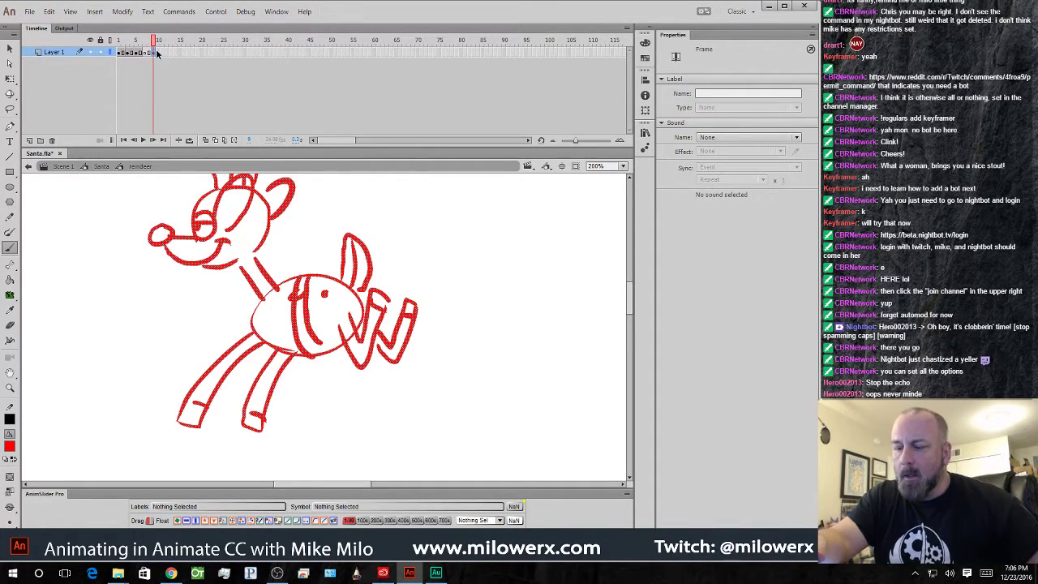
click(147, 52)
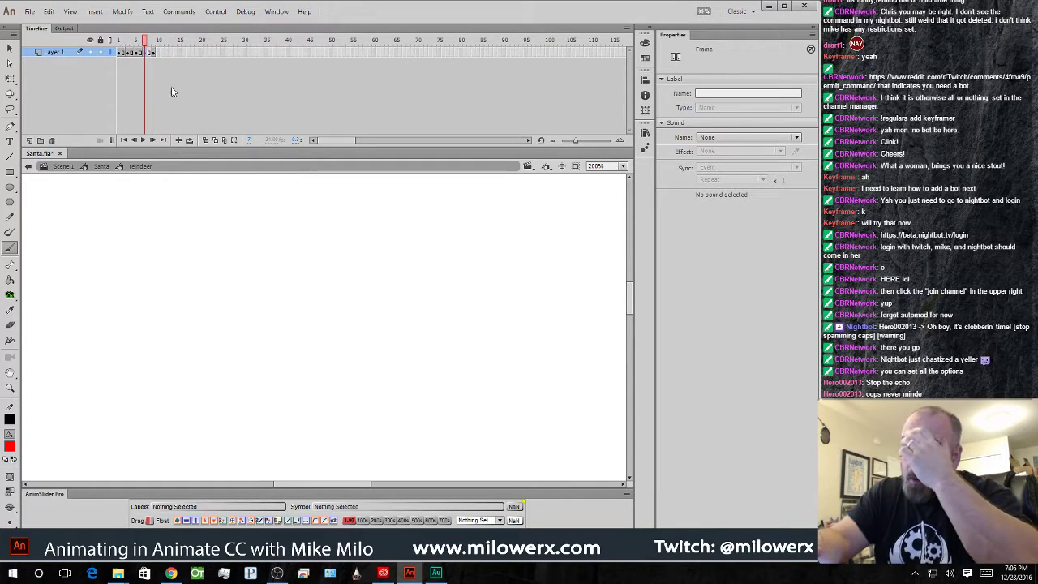
click(205, 140)
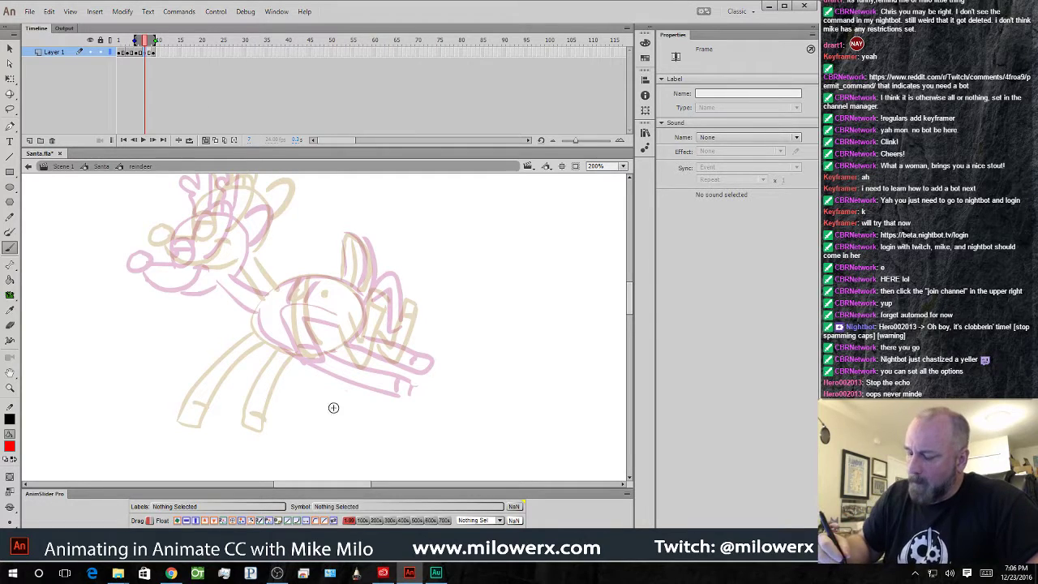
- Select the reindeer's head and antlers on frame 1 with the Lasso tool
click(120, 52)
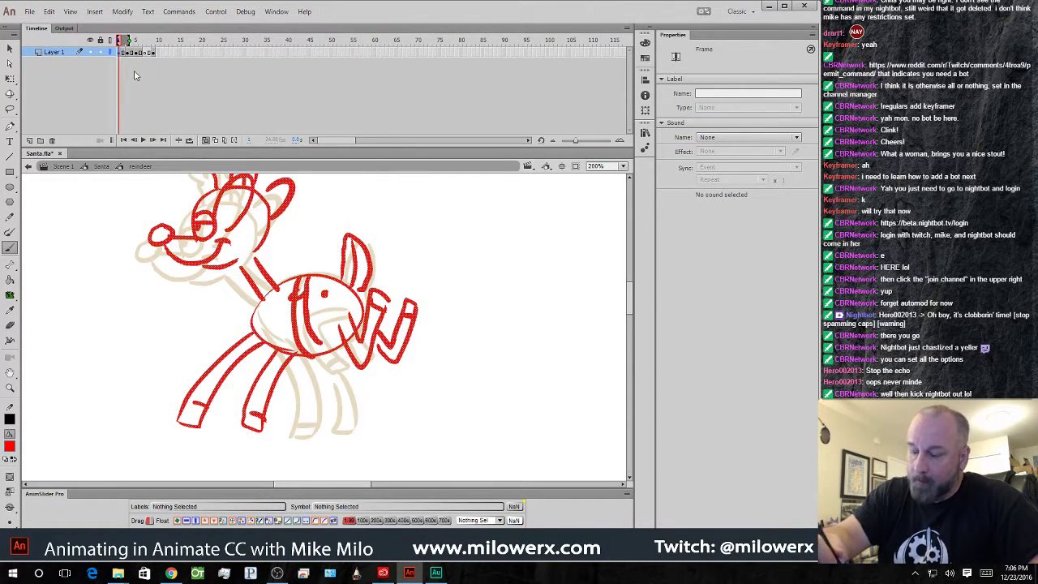
key(v)
click(10, 109)
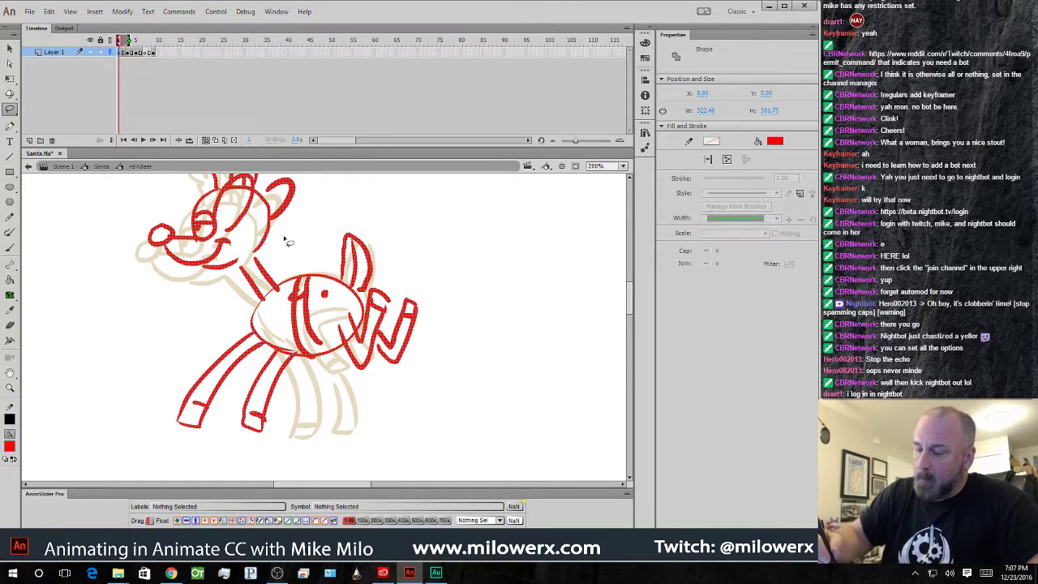
drag(325, 215, 373, 296)
mouse_move(359, 260)
mouse_down()
mouse_move(296, 345)
mouse_move(213, 360)
mouse_move(307, 172)
mouse_move(369, 271)
mouse_up()
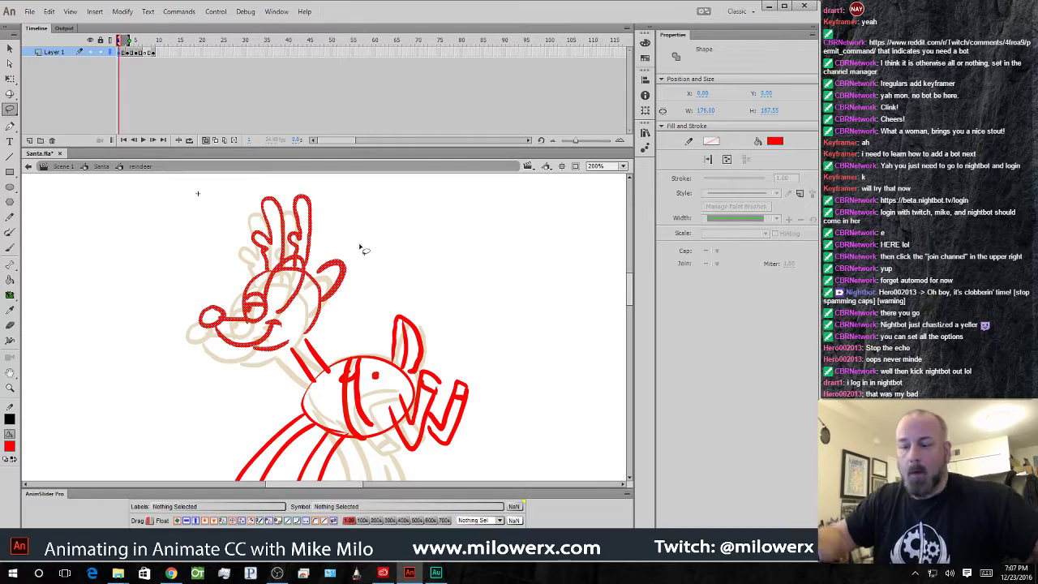
- Paste the reindeer's head in place on frame 7, shift it between the onion-skinned poses and brush in the neck
click(147, 52)
key(ctrl+shift+v)
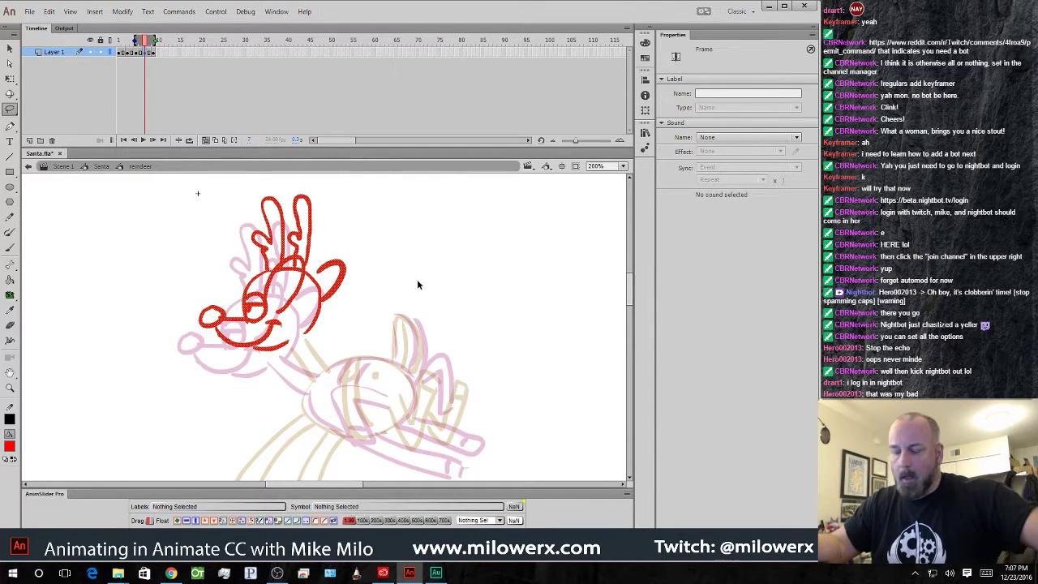
drag(327, 292, 321, 307)
click(389, 282)
drag(404, 278, 350, 192)
click(10, 248)
mouse_move(225, 272)
mouse_down()
mouse_move(258, 291)
mouse_move(264, 284)
mouse_up()
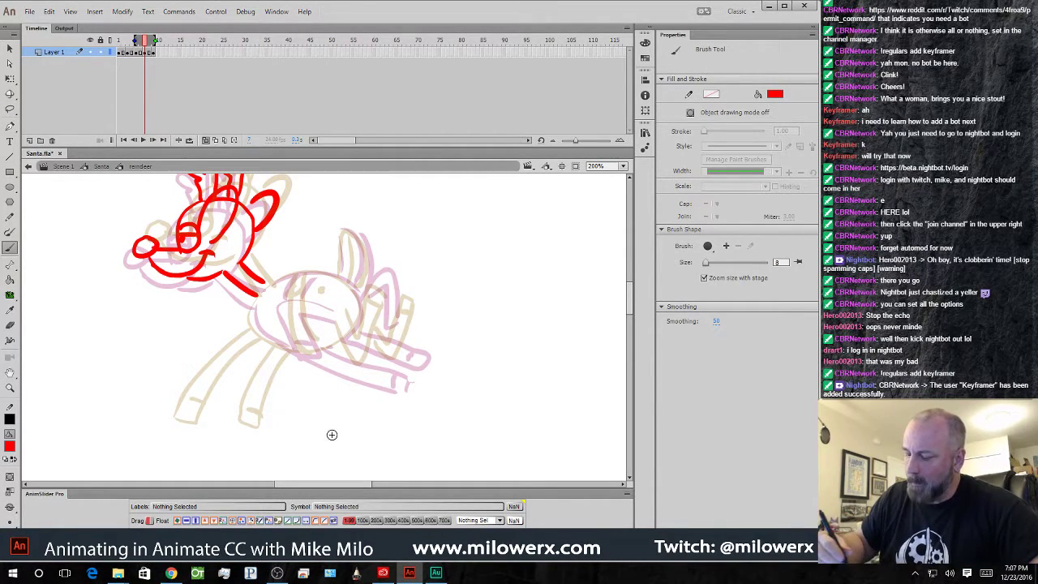
- Reduce the brush size to 5 and draw the reindeer's curled front leg and chest line
mouse_move(258, 329)
mouse_down()
mouse_move(224, 400)
mouse_move(280, 413)
mouse_up()
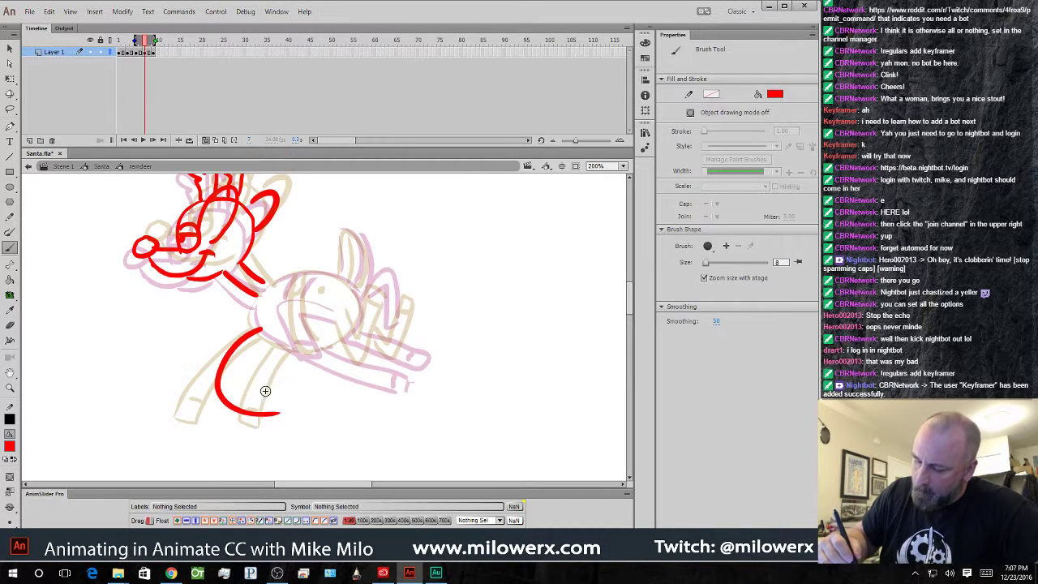
click(21, 507)
click(39, 446)
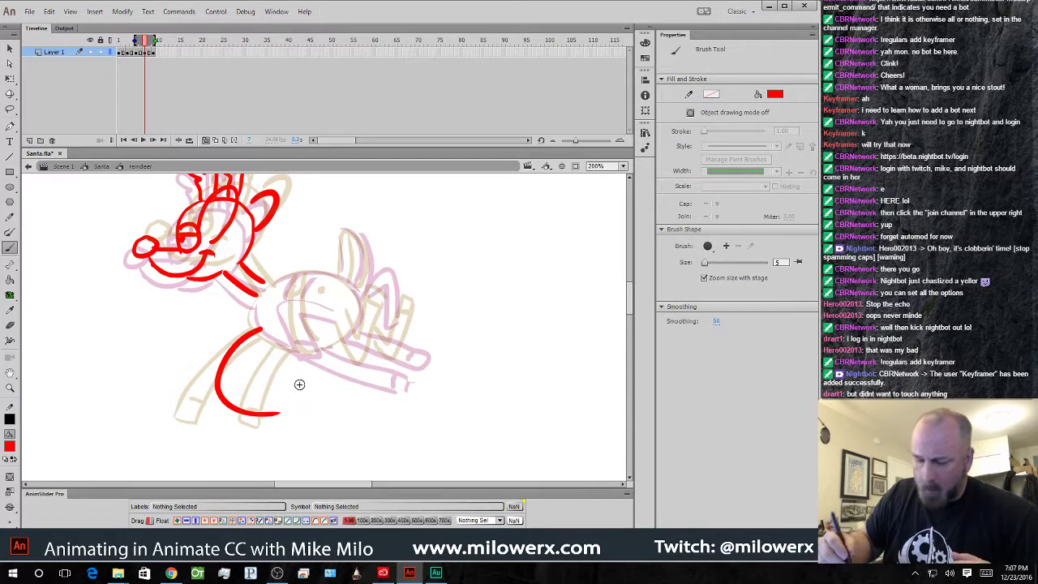
key(ctrl+z)
mouse_move(255, 328)
mouse_down()
mouse_move(232, 342)
mouse_move(265, 404)
mouse_move(307, 404)
mouse_move(306, 387)
mouse_move(284, 390)
mouse_move(241, 367)
mouse_move(240, 339)
mouse_up()
drag(260, 299, 258, 339)
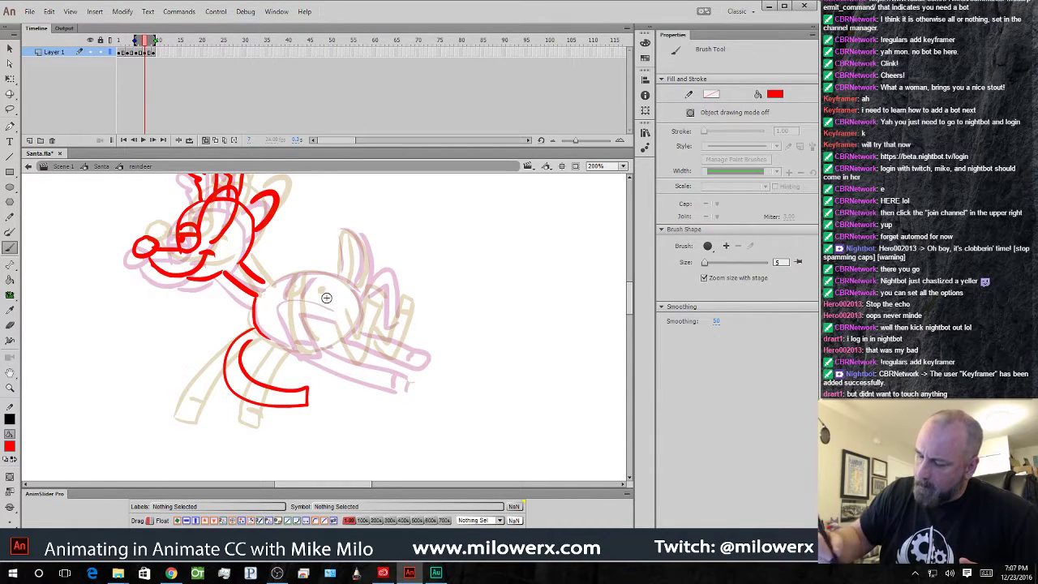
- Draw the reindeer's back, tail, rump and tucked hind legs on frame 7
mouse_move(278, 287)
mouse_down()
mouse_move(356, 280)
mouse_move(346, 281)
mouse_move(359, 239)
mouse_move(303, 318)
mouse_move(326, 369)
mouse_up()
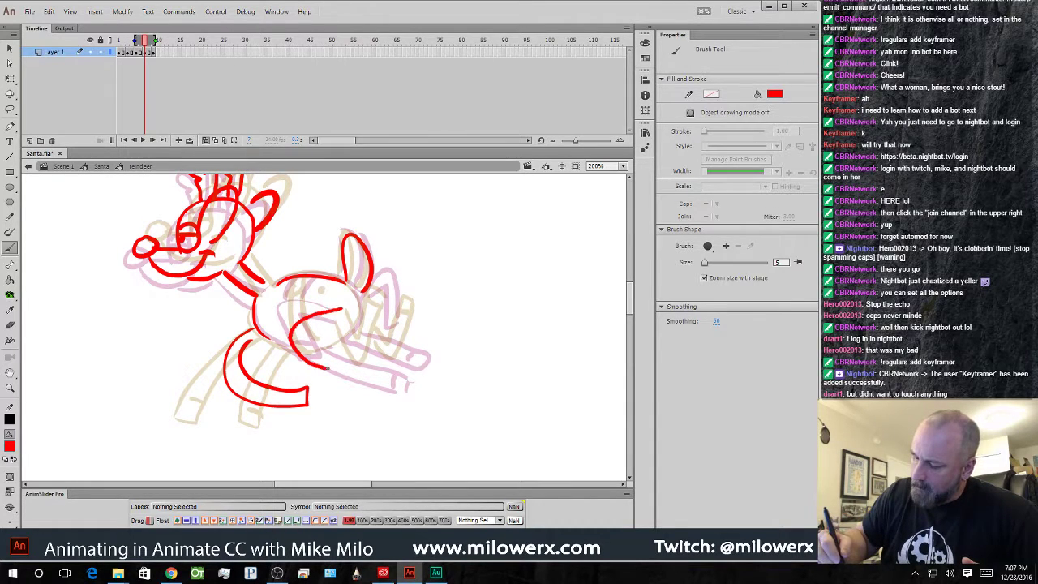
drag(339, 318, 324, 361)
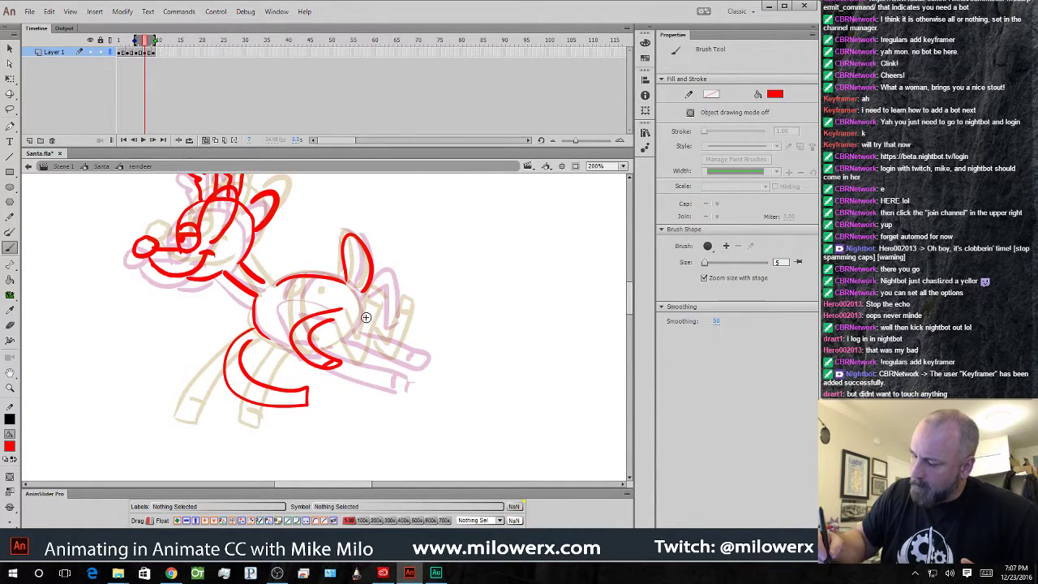
mouse_move(359, 329)
mouse_down()
mouse_move(387, 344)
mouse_move(332, 362)
mouse_up()
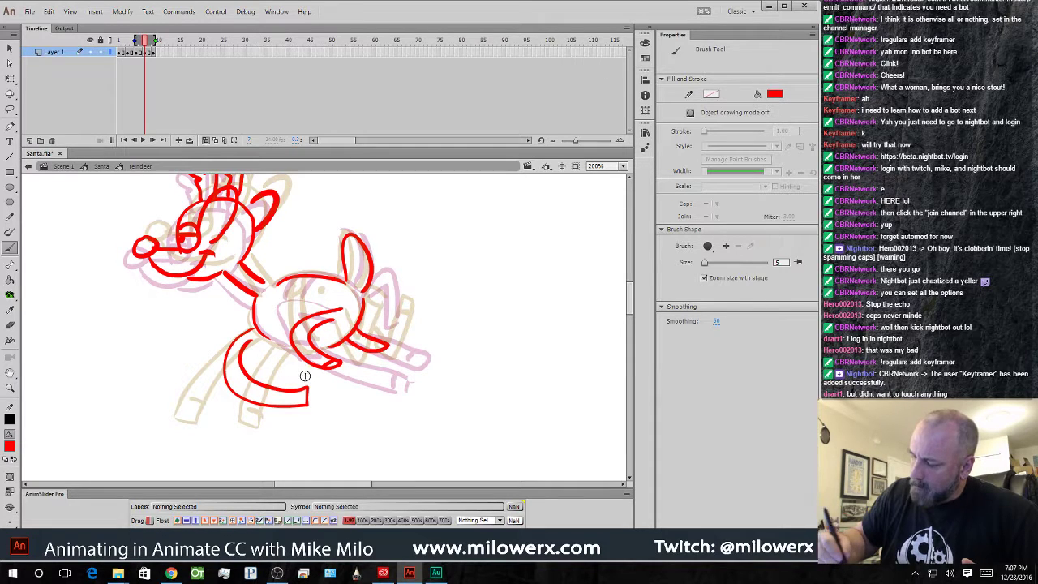
- Draw the second curled front leg and add the harness straps and dot on the reindeer's body
mouse_move(278, 339)
mouse_down()
mouse_move(287, 385)
mouse_move(328, 387)
mouse_move(337, 369)
mouse_move(299, 375)
mouse_move(320, 388)
mouse_up()
drag(303, 279, 283, 325)
drag(321, 283, 302, 318)
click(325, 291)
- Turn off onion skinning and play back the reindeer animation
click(205, 141)
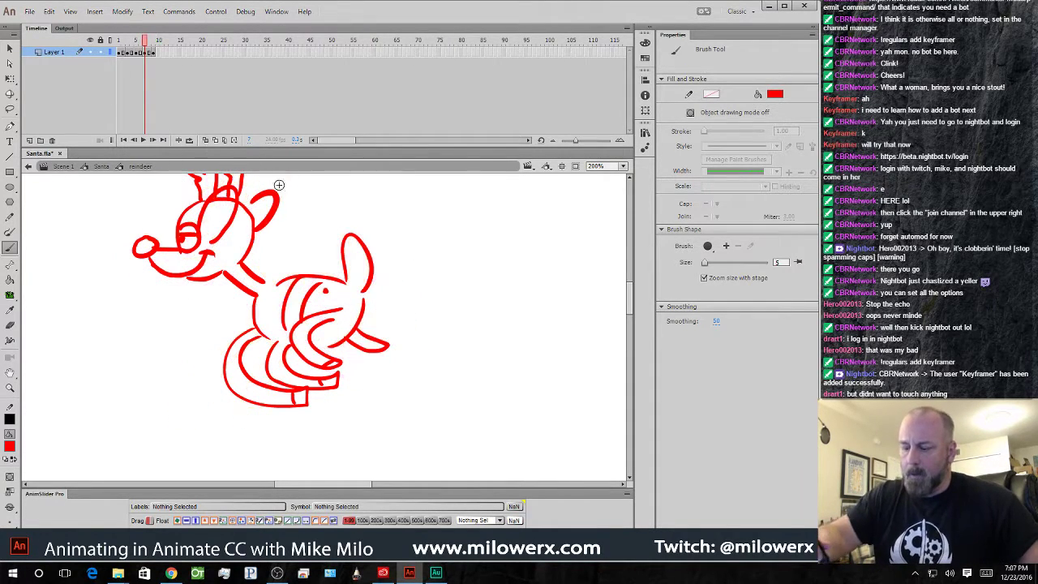
ctrl+alt+click(376, 257)
drag(393, 292, 406, 278)
key(Return)
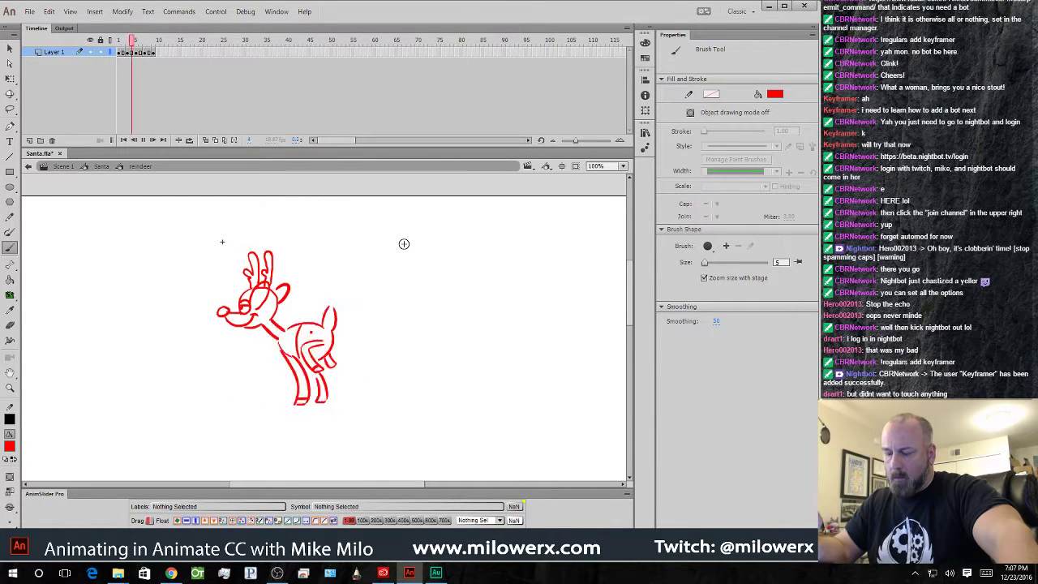
key(Return)
- Remove frame 9 at the end of the layer and play the animation back from frame 1
click(154, 52)
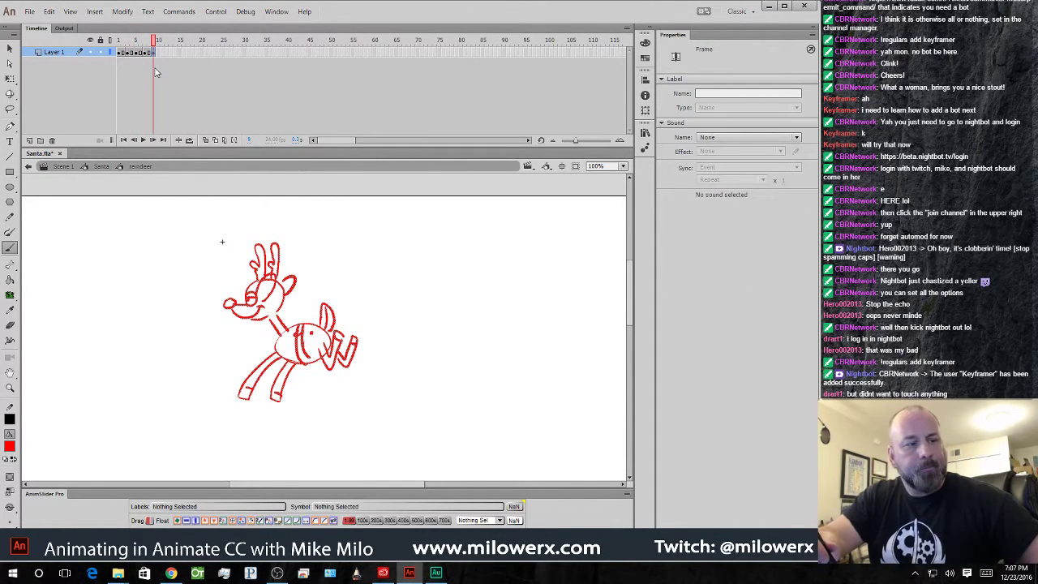
key(shift+F5)
drag(151, 42, 113, 44)
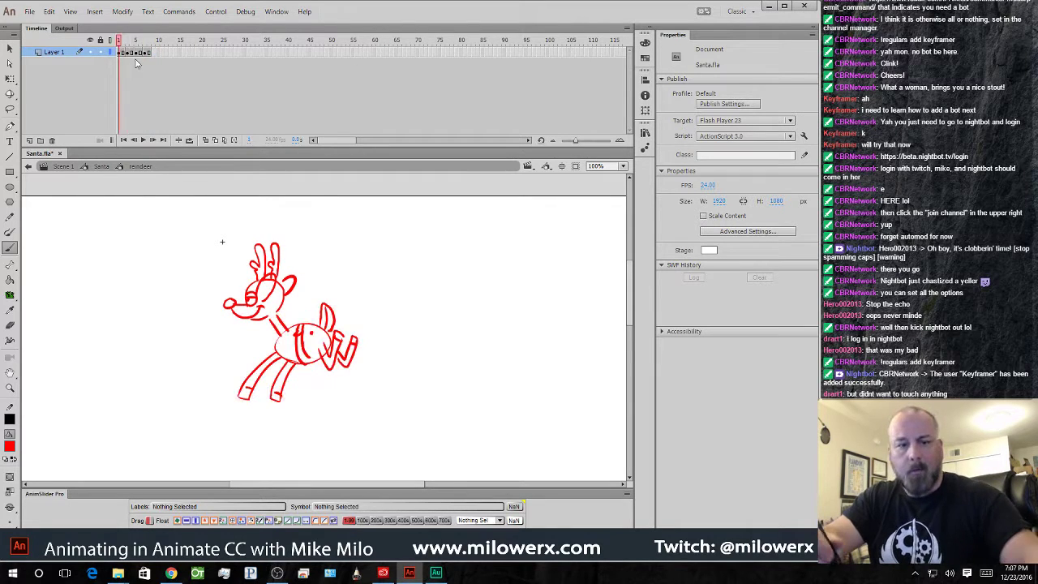
key(Return)
key(Return)
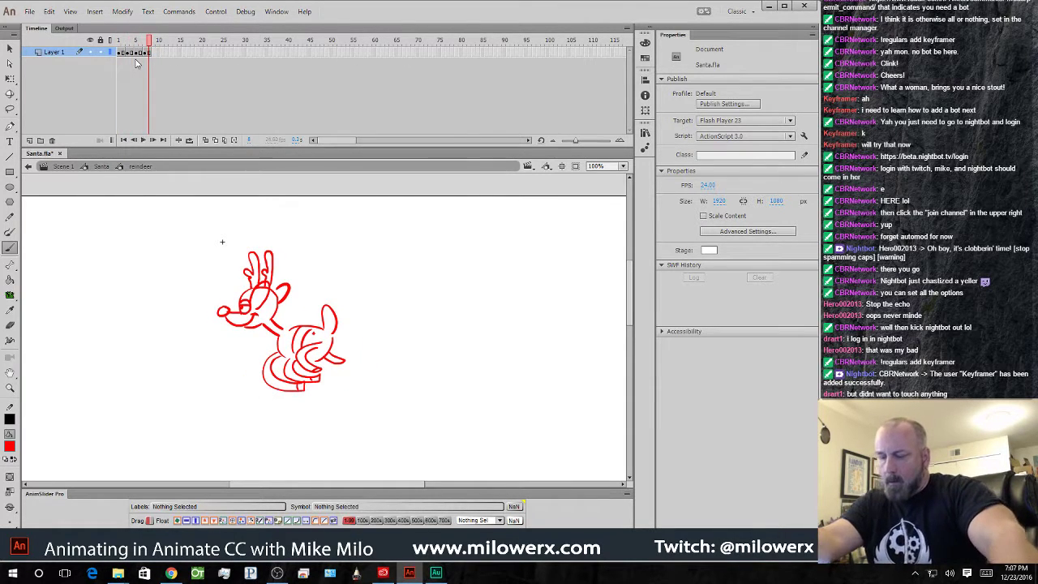
- Add inner strokes to the reindeer's tail on frame 4 and in the last pose, and play the animation back
mouse_move(151, 40)
mouse_down()
mouse_move(110, 44)
mouse_move(132, 44)
mouse_up()
drag(328, 317, 327, 327)
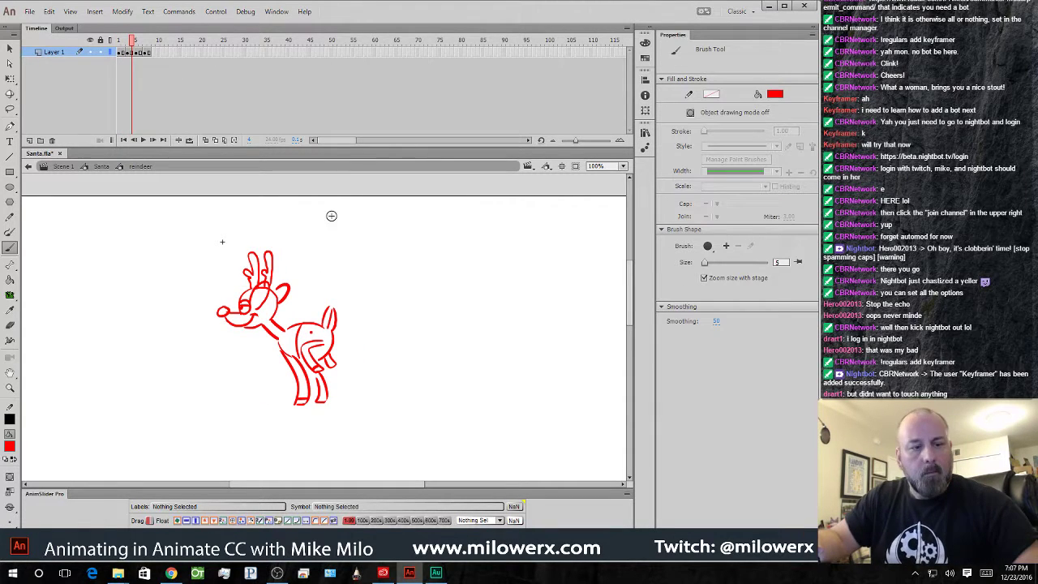
key(period)
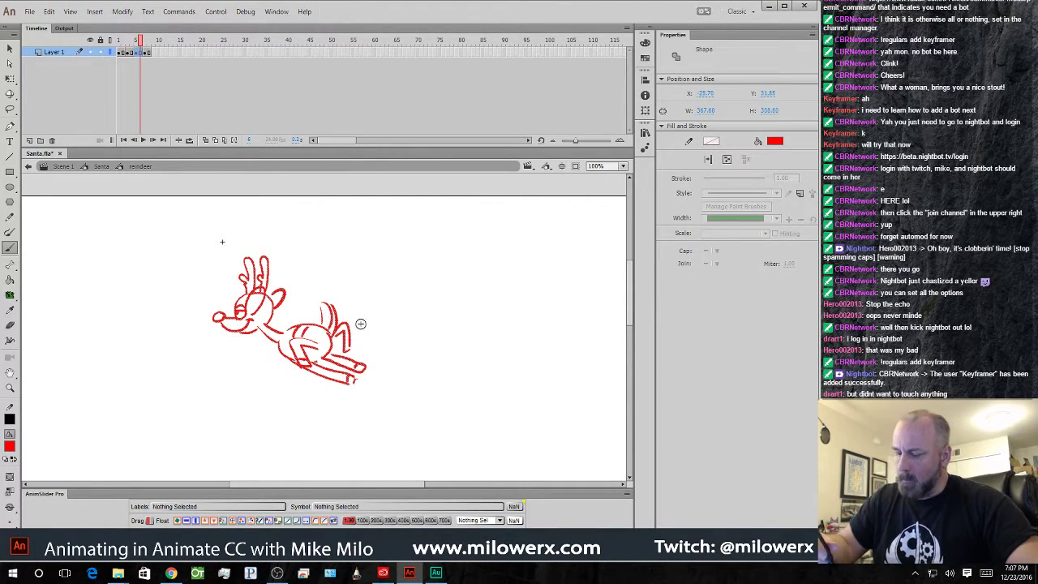
key(period)
key(period)
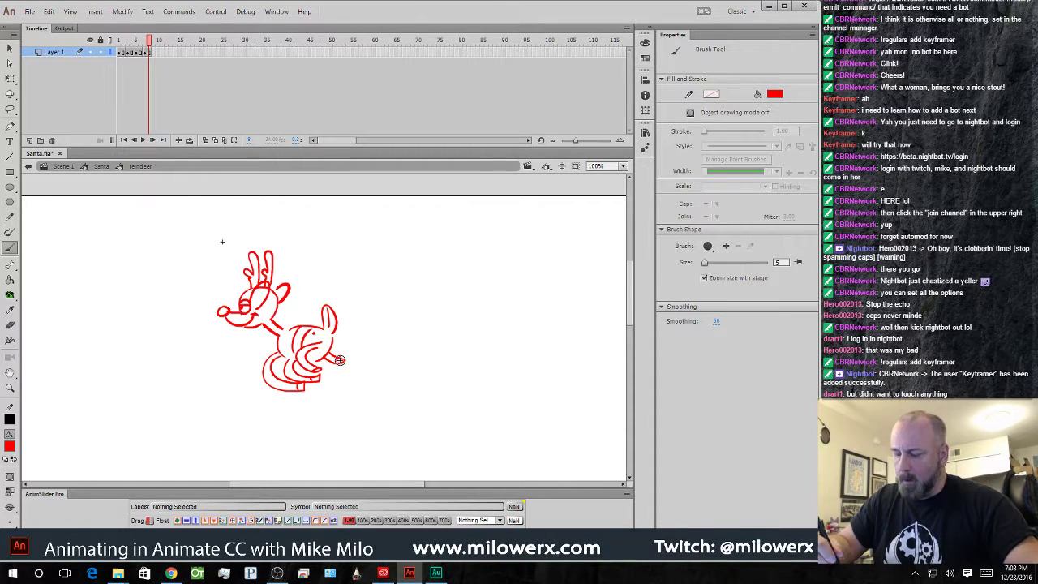
key(Return)
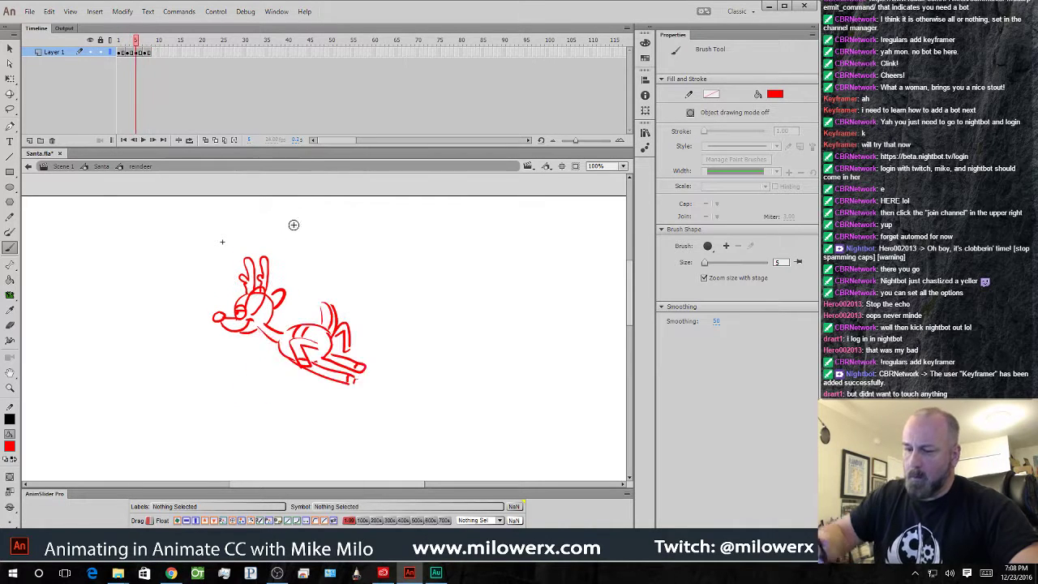
- Extend each of the four reindeer poses on Layer 1 by one frame
click(120, 53)
key(F5)
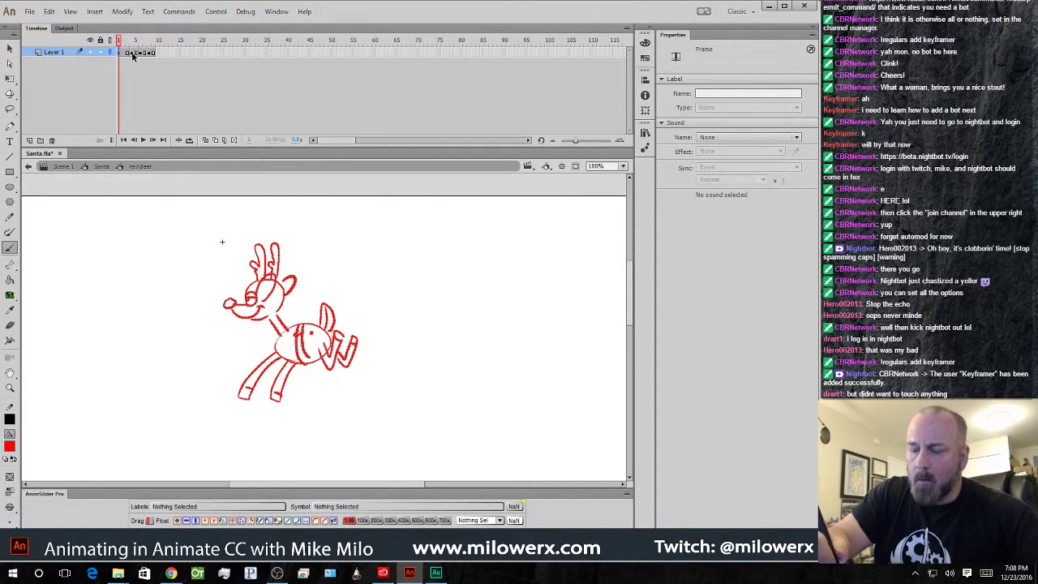
click(132, 53)
key(F5)
click(145, 53)
key(F5)
click(158, 53)
key(F5)
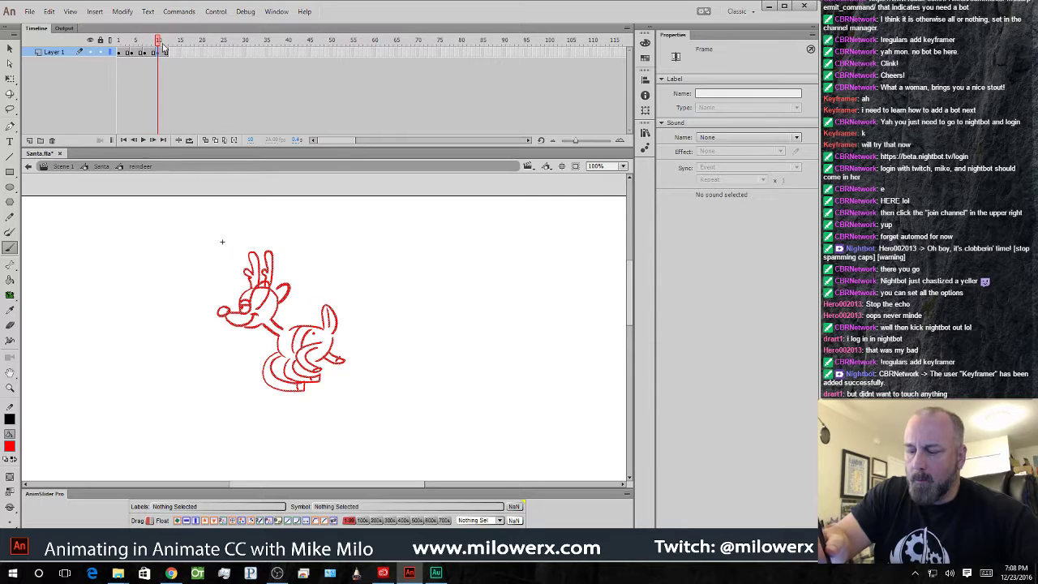
- Play the slowed-down reindeer animation back from frame 1
drag(157, 42, 107, 45)
key(Return)
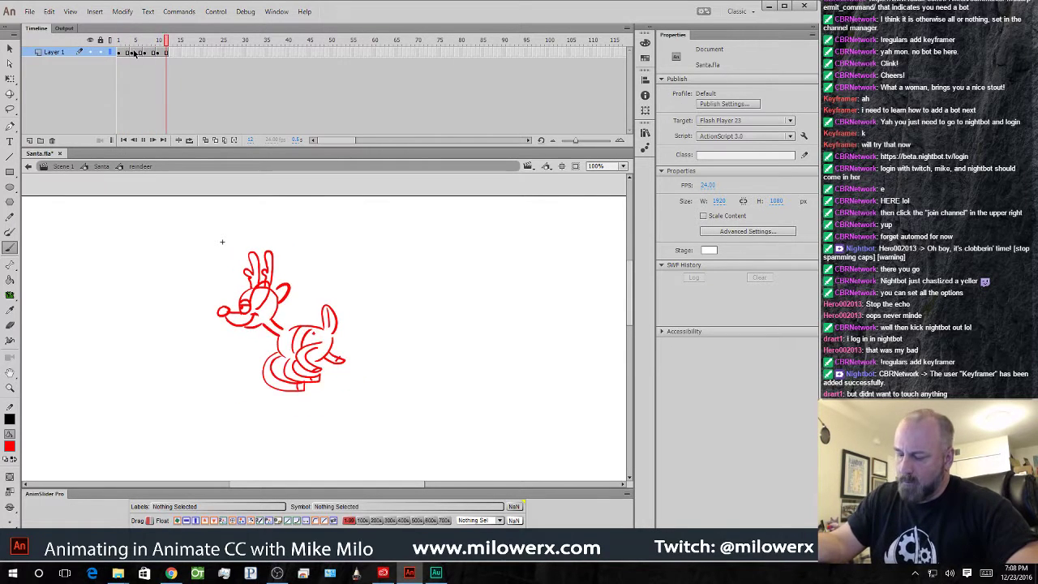
key(Return)
- Warp the standing reindeer on frame 6 with an envelope, raising the middle of its upper and lower edges
mouse_move(147, 43)
mouse_down()
mouse_move(118, 47)
mouse_move(139, 51)
mouse_up()
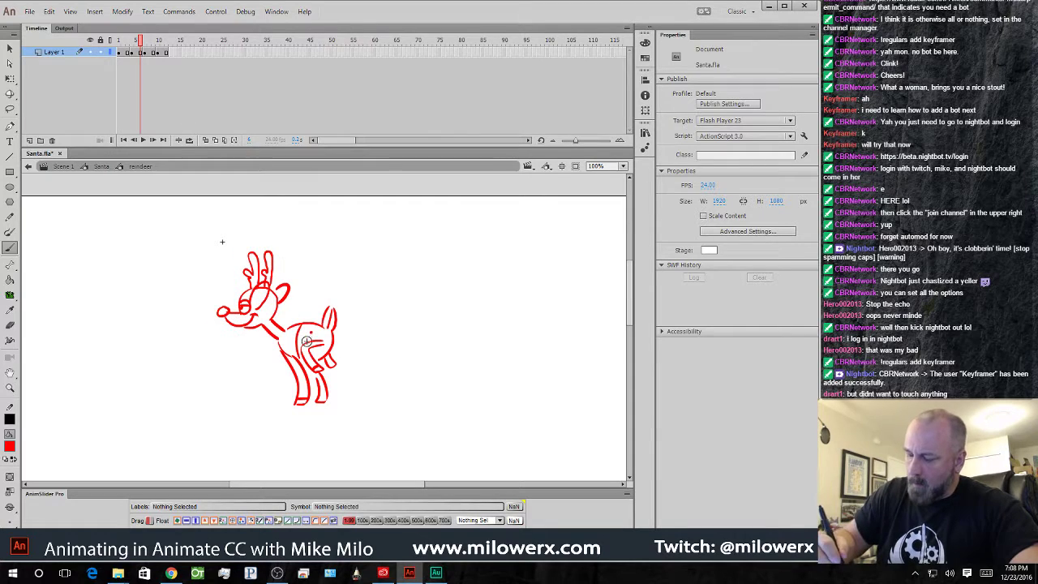
key(b)
click(145, 52)
click(141, 53)
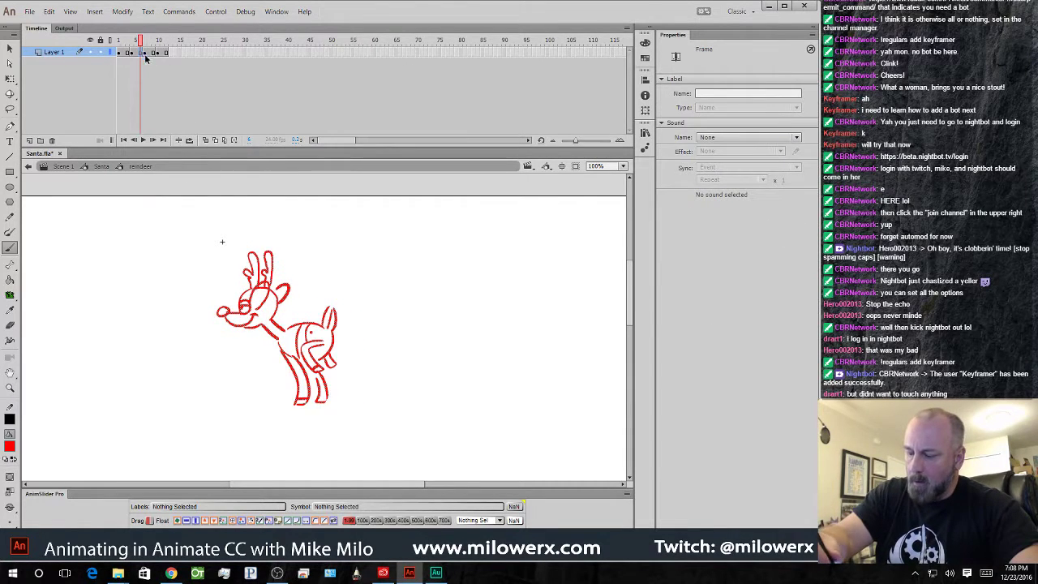
key(q)
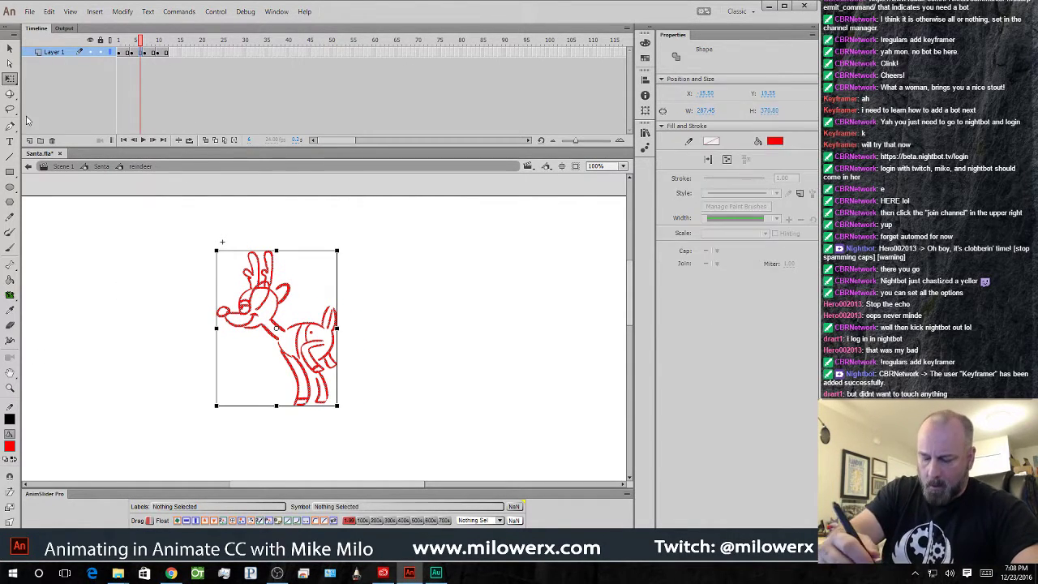
drag(277, 251, 235, 245)
drag(277, 405, 298, 399)
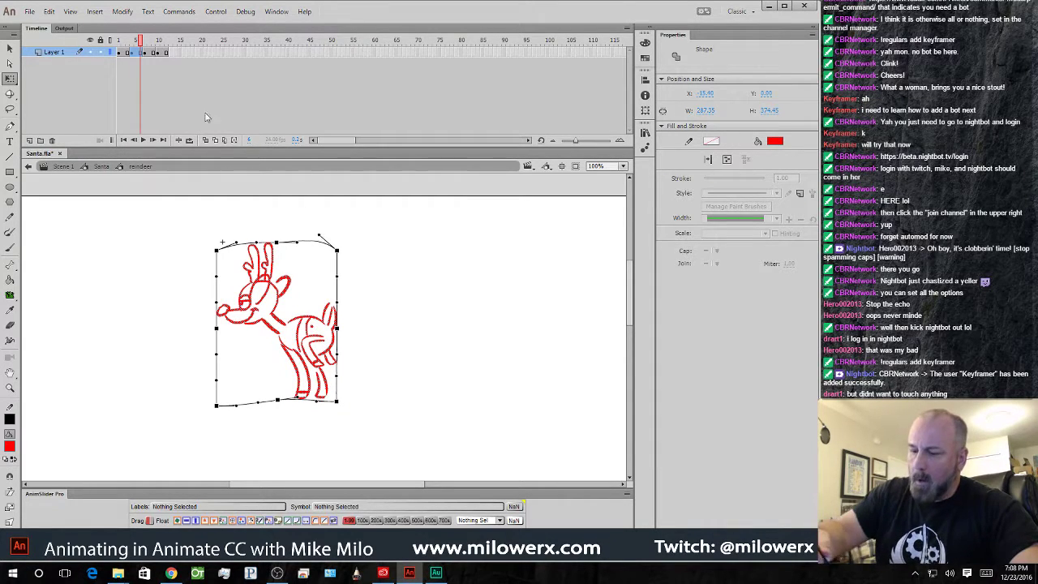
- Scrub through the poses and play back the animation to check the warped drawing
mouse_move(141, 43)
mouse_down()
mouse_move(120, 48)
mouse_move(162, 53)
mouse_move(134, 53)
mouse_move(161, 67)
mouse_up()
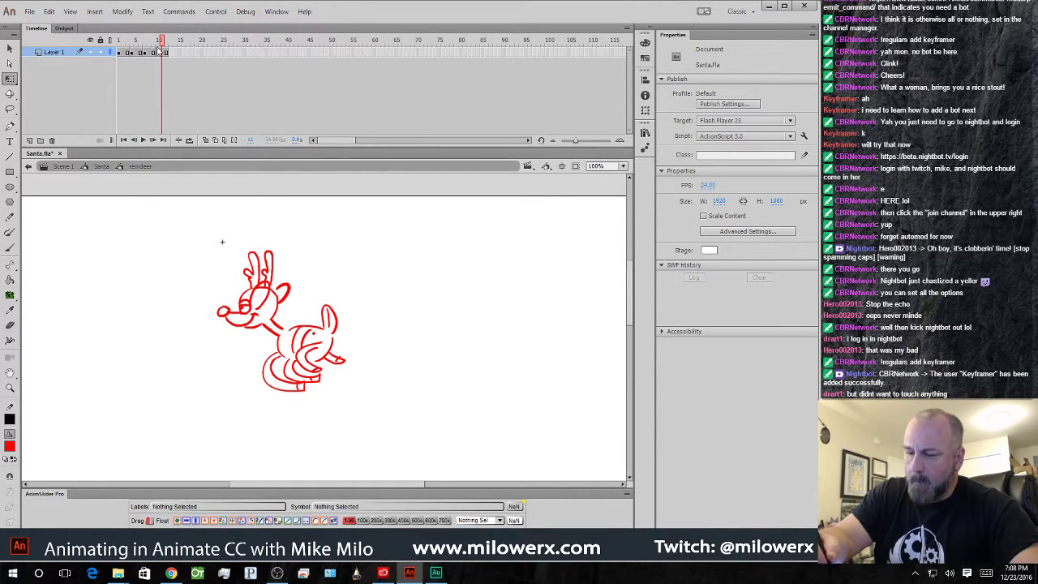
key(Return)
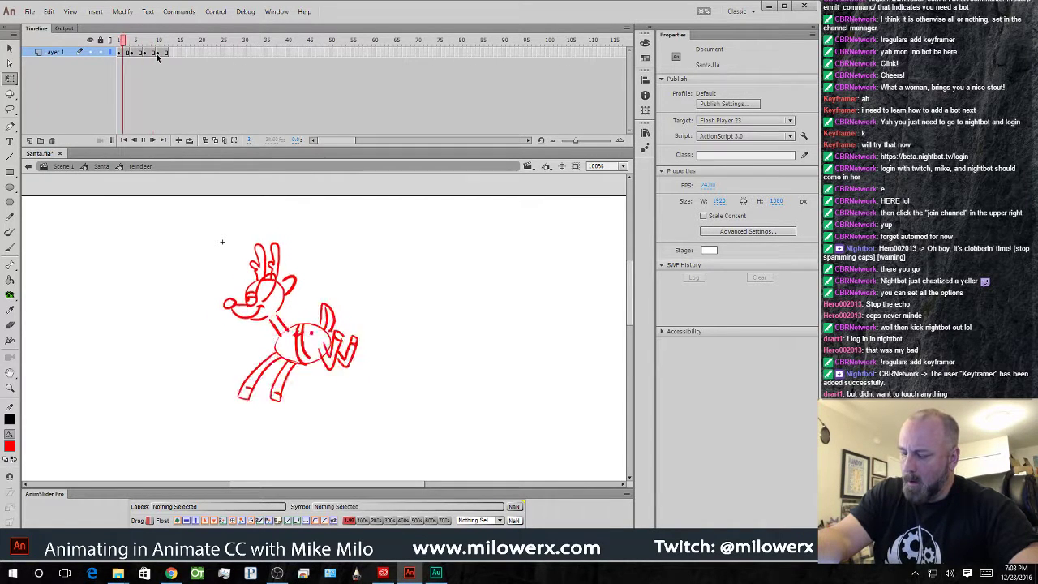
key(Return)
click(117, 42)
- On frame 9, erase the tucked upper legs and brush in two straight legs angled forward beneath the belly
mouse_move(118, 42)
mouse_down()
mouse_move(173, 51)
mouse_move(127, 49)
mouse_move(162, 55)
mouse_move(153, 41)
mouse_up()
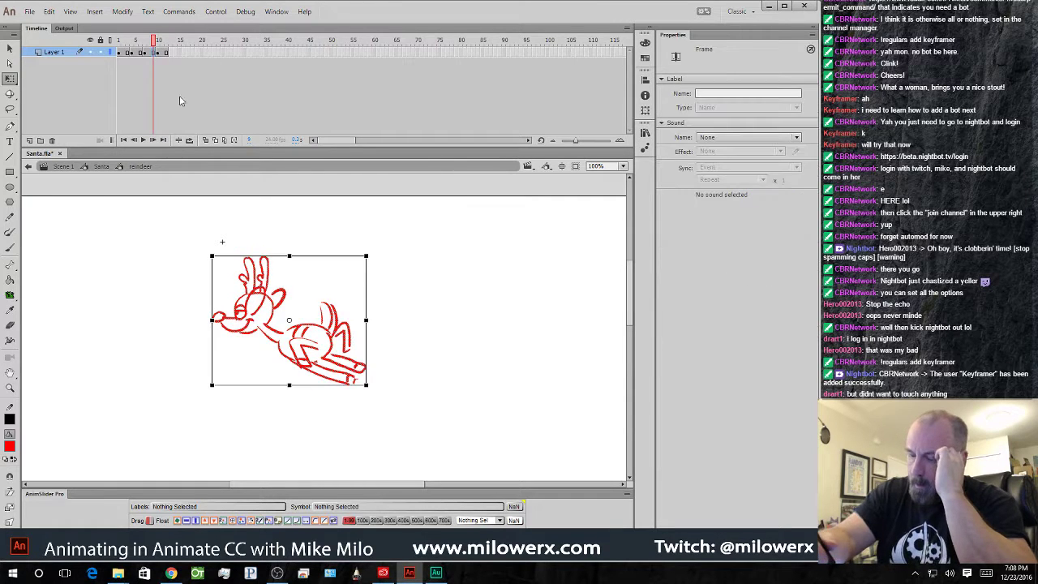
click(388, 373)
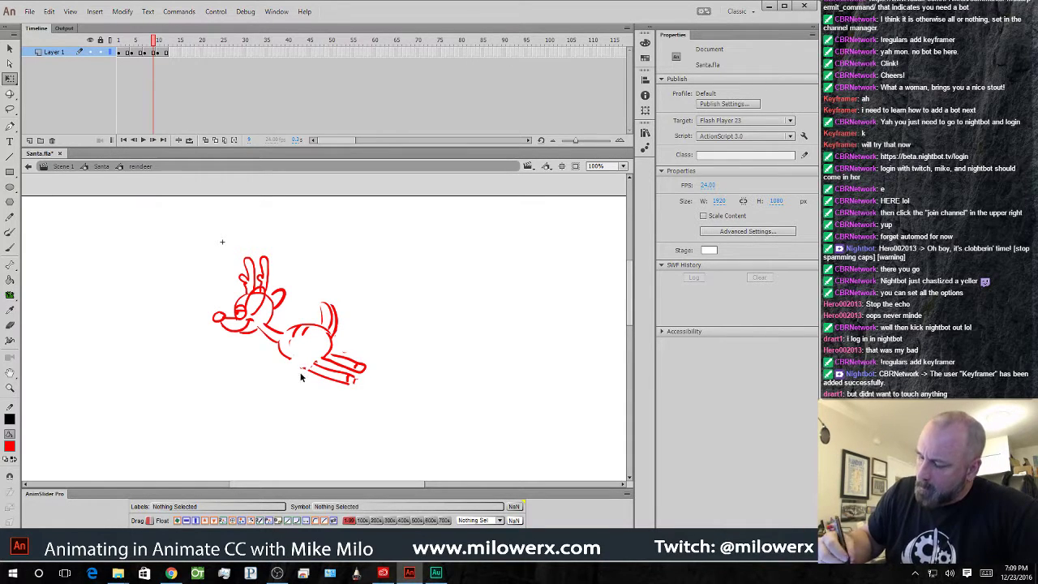
key(b)
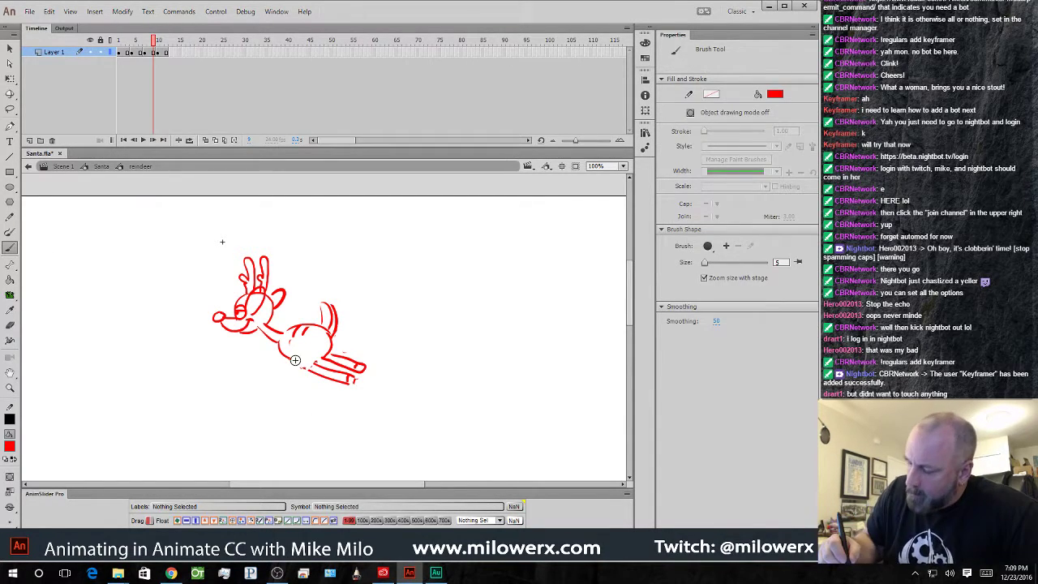
drag(277, 397, 308, 357)
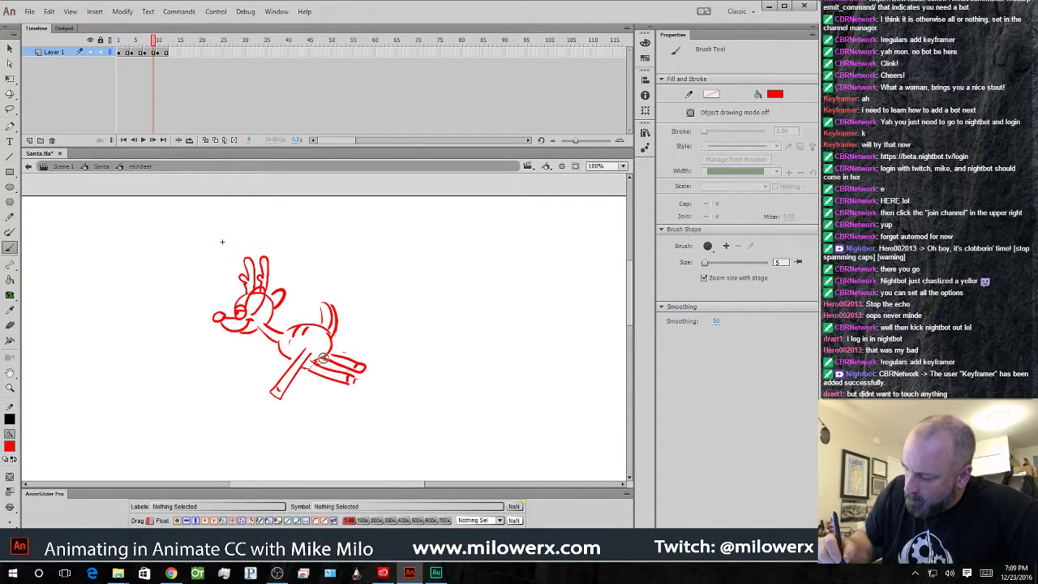
drag(313, 367, 293, 397)
key(ctrl+z)
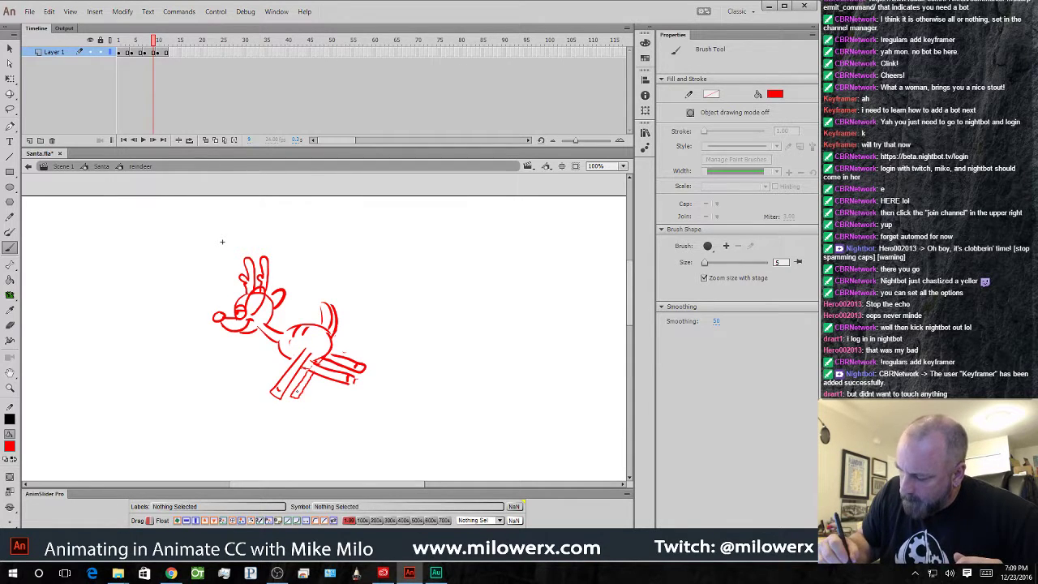
- Play back the animation with the redrawn legs and scrub to the last pose on frame 12
key(Return)
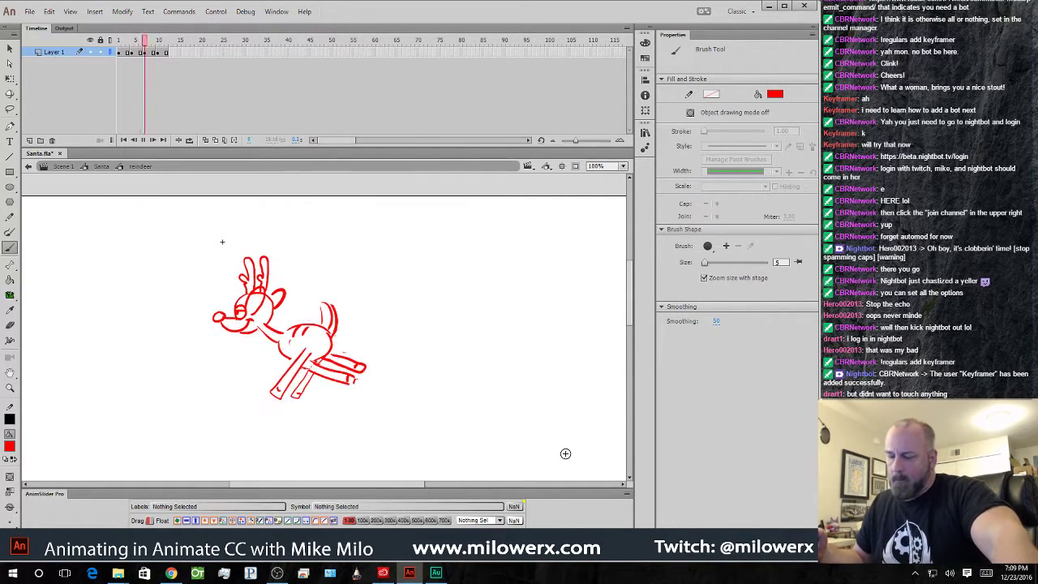
click(144, 43)
mouse_move(144, 43)
mouse_down()
mouse_move(114, 49)
mouse_move(168, 53)
mouse_up()
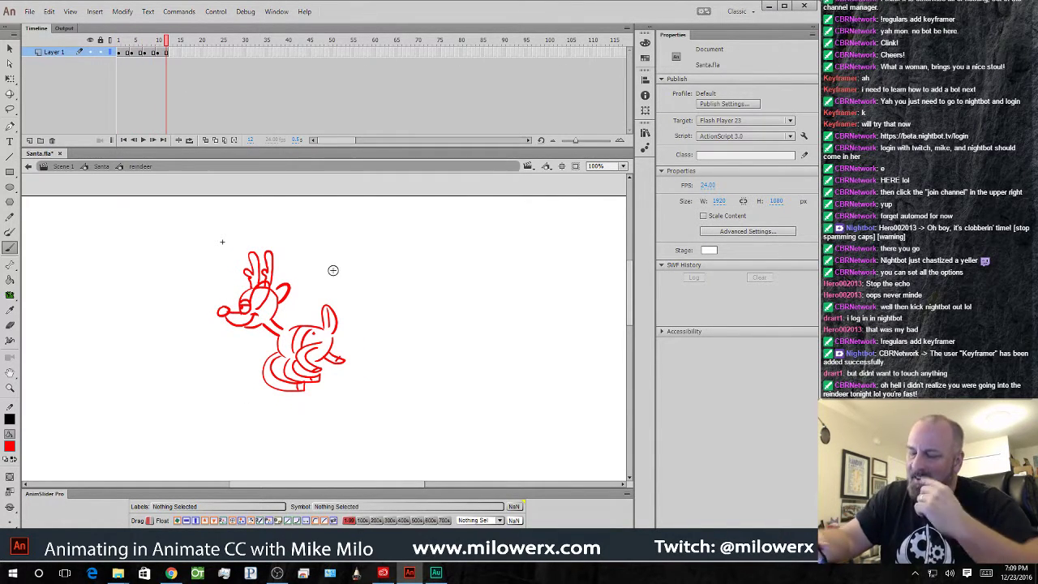
- On the last pose, select the reindeer's hind legs with the Lasso and delete them
click(10, 109)
mouse_move(350, 376)
mouse_down()
mouse_move(337, 339)
mouse_move(305, 340)
mouse_move(292, 357)
mouse_move(305, 375)
mouse_move(355, 375)
mouse_up()
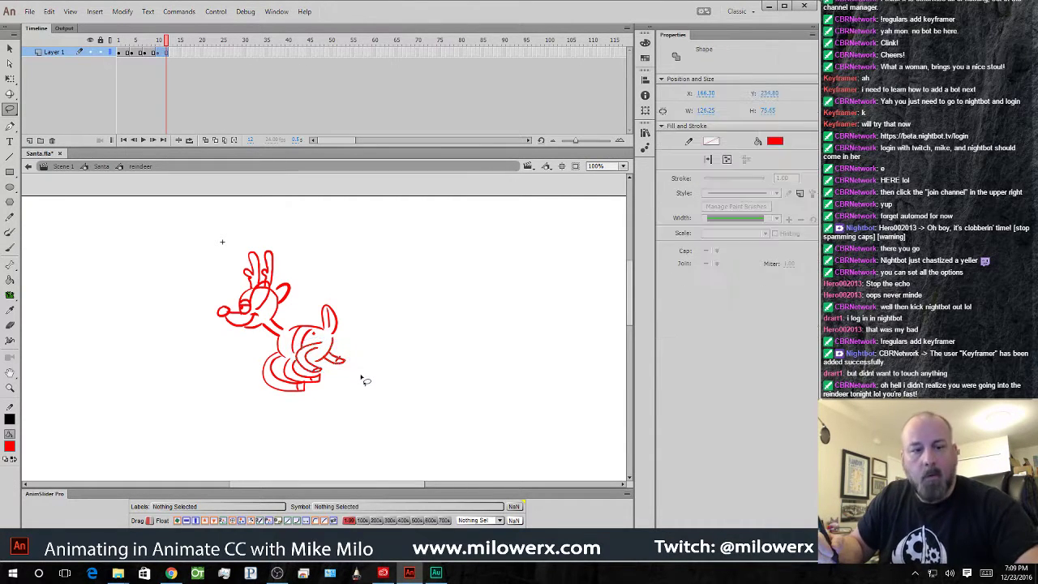
key(p)
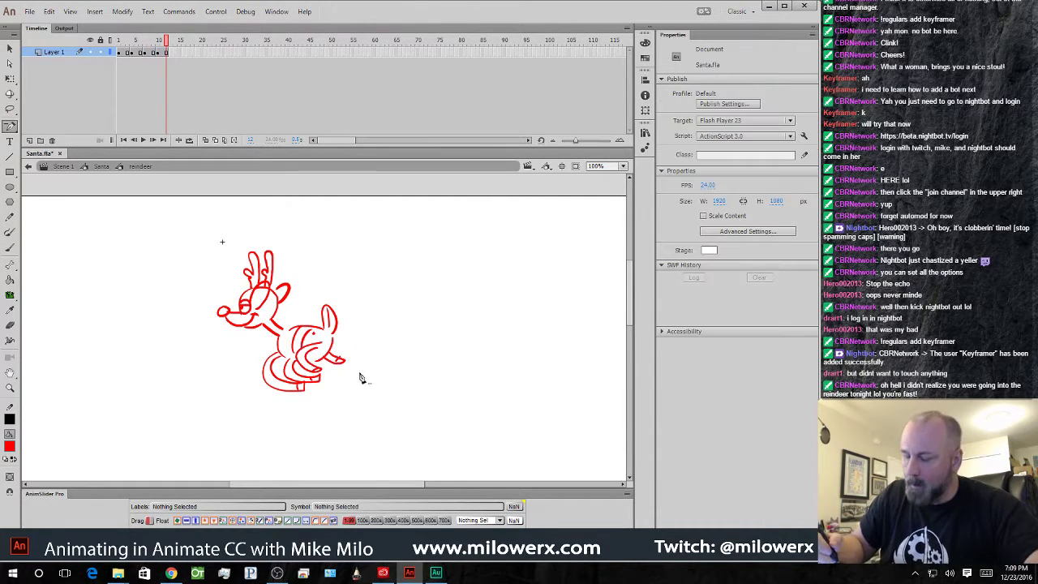
click(163, 53)
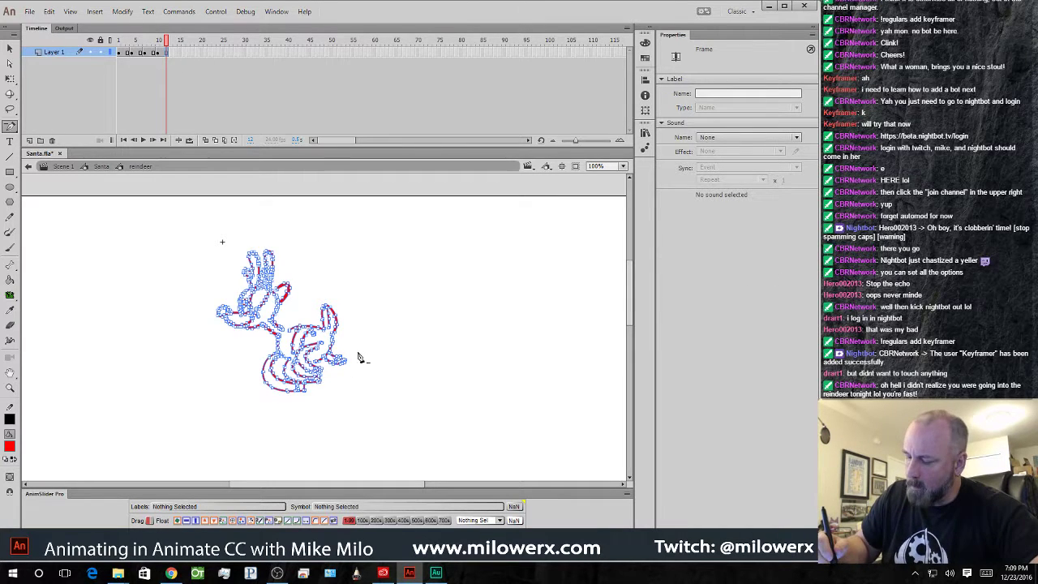
click(9, 49)
click(256, 229)
key(l)
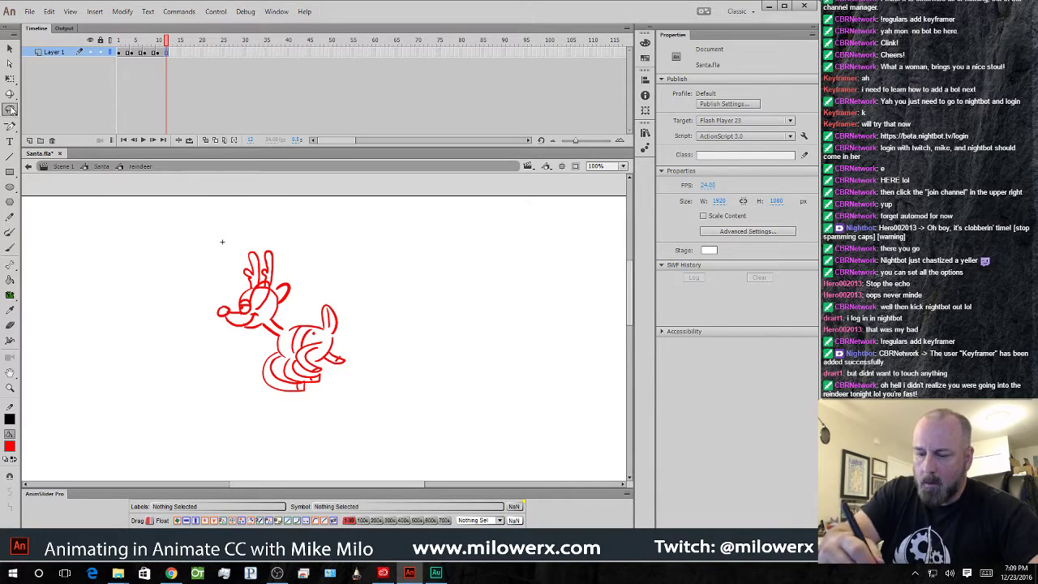
mouse_move(346, 350)
mouse_down()
mouse_move(303, 346)
mouse_move(299, 363)
mouse_move(308, 375)
mouse_move(355, 366)
mouse_up()
key(Delete)
- Flip back and forth between frames 9 and 10 to compare the leg positions of the two poses
key(comma)
key(comma)
key(comma)
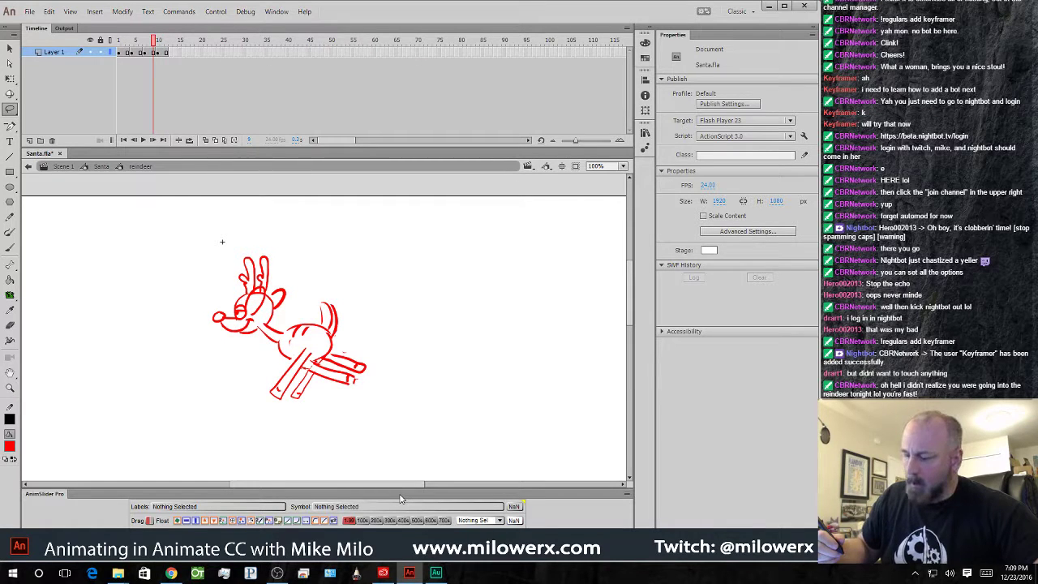
key(period)
key(comma)
key(period)
key(comma)
key(period)
key(comma)
key(period)
key(comma)
key(period)
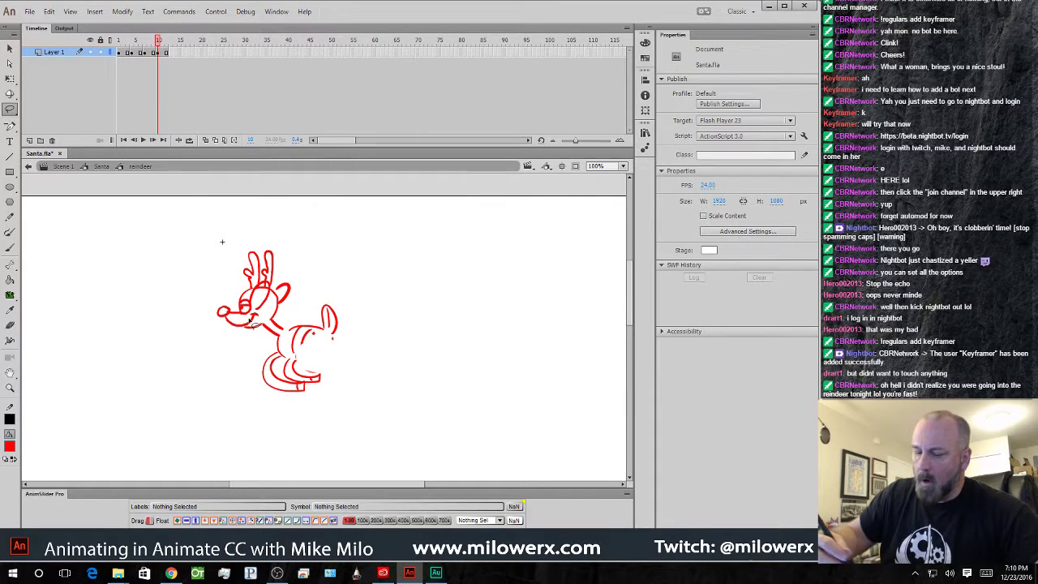
- On frame 10, brush in new hind legs swinging down and forward beneath the belly, with hooves
click(10, 247)
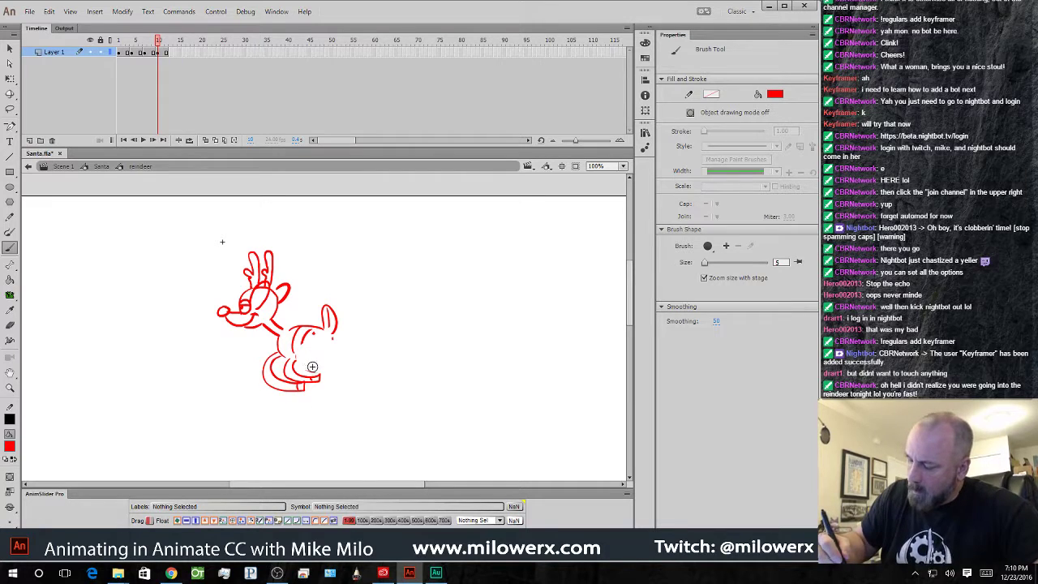
mouse_move(313, 371)
mouse_down()
mouse_move(317, 353)
mouse_move(311, 391)
mouse_up()
drag(331, 350, 314, 390)
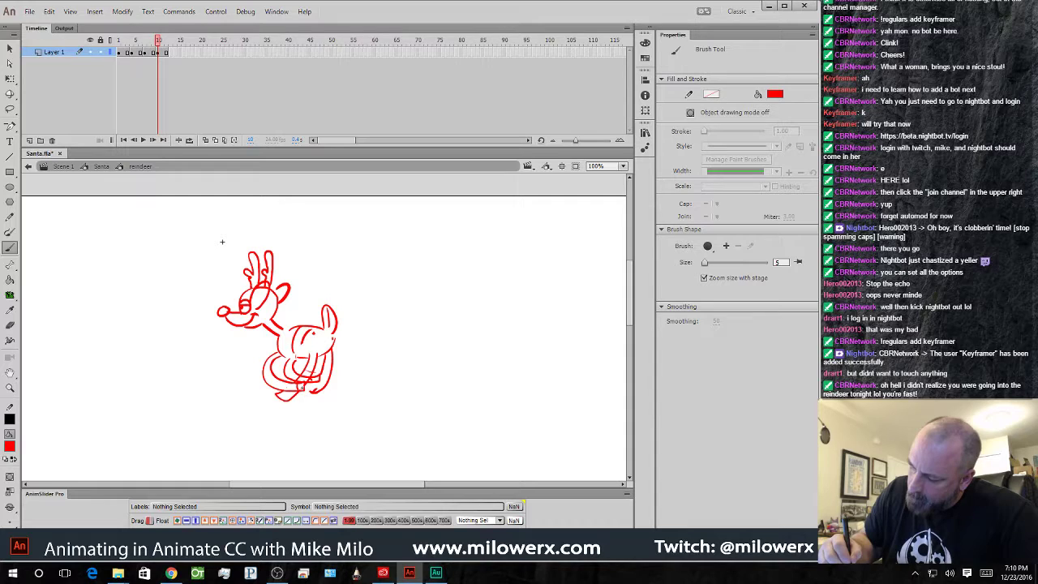
drag(301, 388, 305, 382)
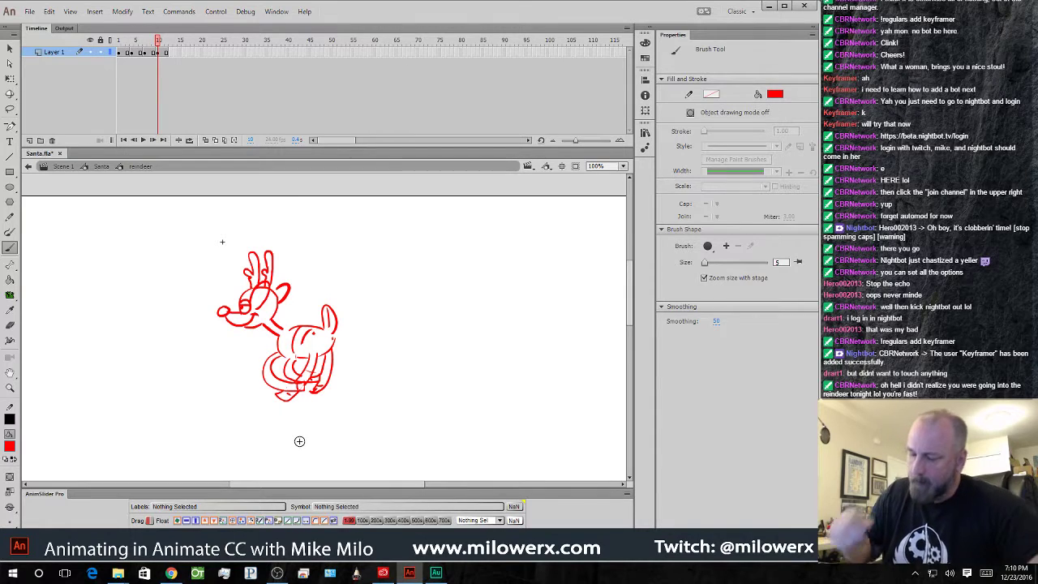
- Play back and scrub through the animation to check the redrawn hind legs
key(period)
key(period)
key(Return)
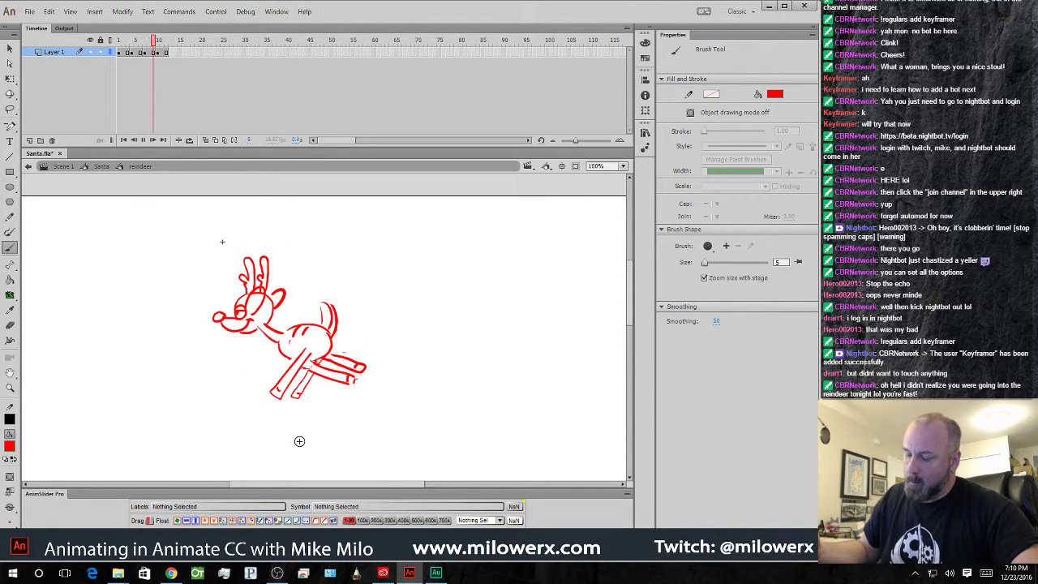
key(Return)
mouse_move(164, 44)
mouse_down()
mouse_move(123, 50)
mouse_move(168, 59)
mouse_move(118, 53)
mouse_move(170, 56)
mouse_up()
click(123, 41)
- Insert a blank keyframe at frame 12, paste in the reindeer's head, and turn on onion skinning to show the previous pose
click(167, 52)
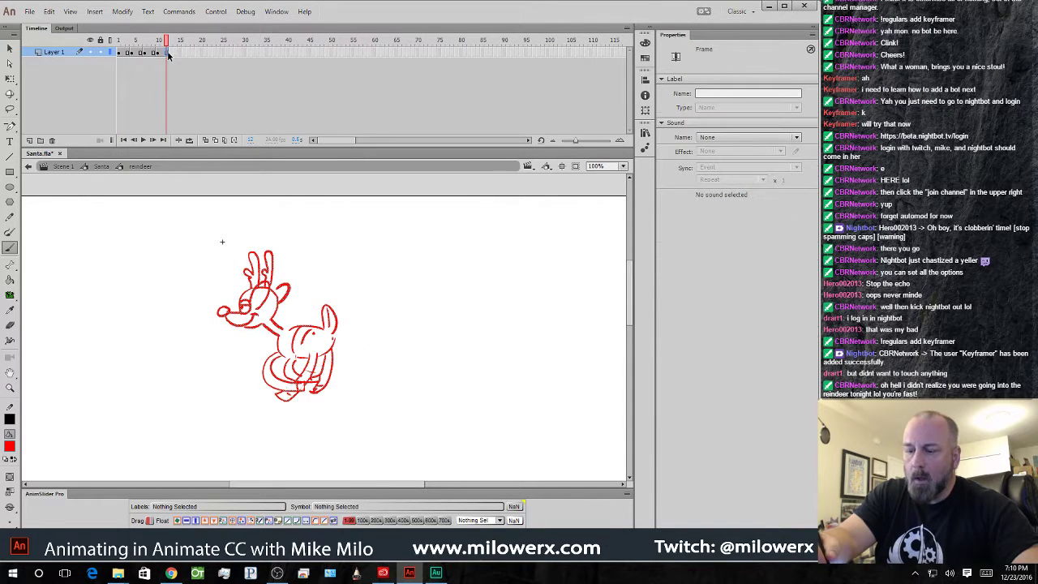
key(F7)
key(F5)
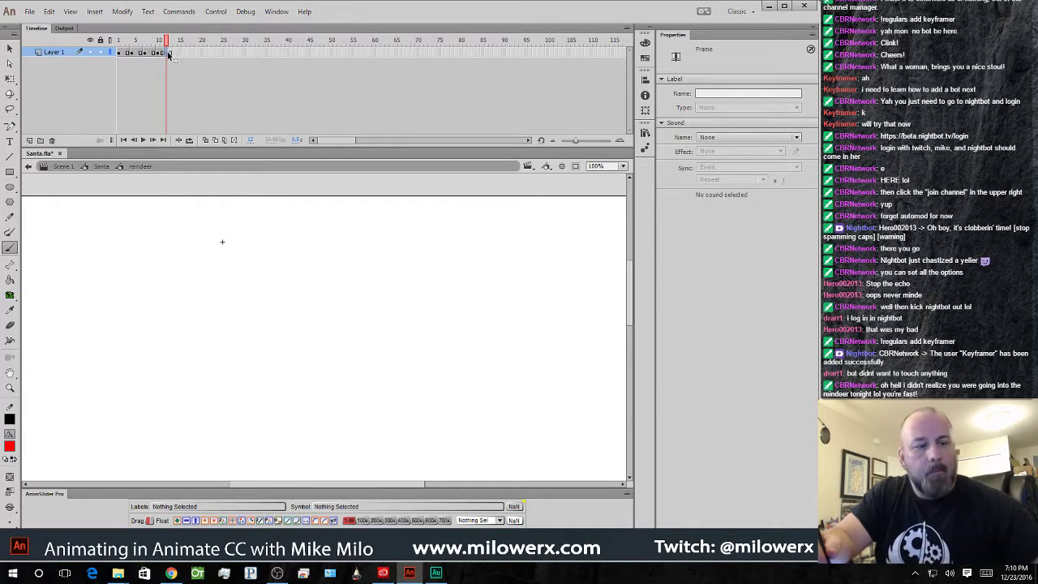
key(ctrl+z)
click(189, 140)
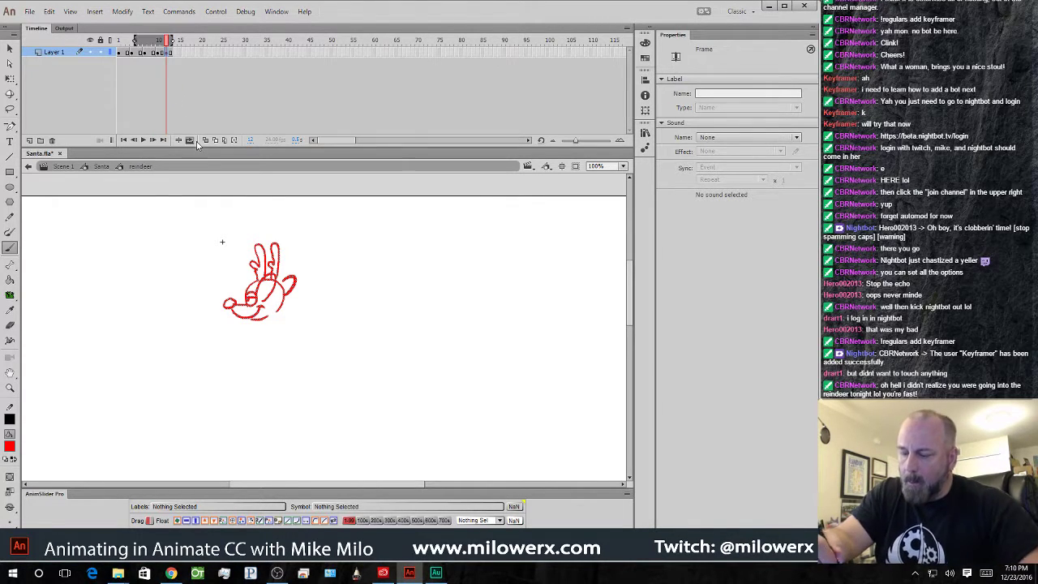
click(205, 139)
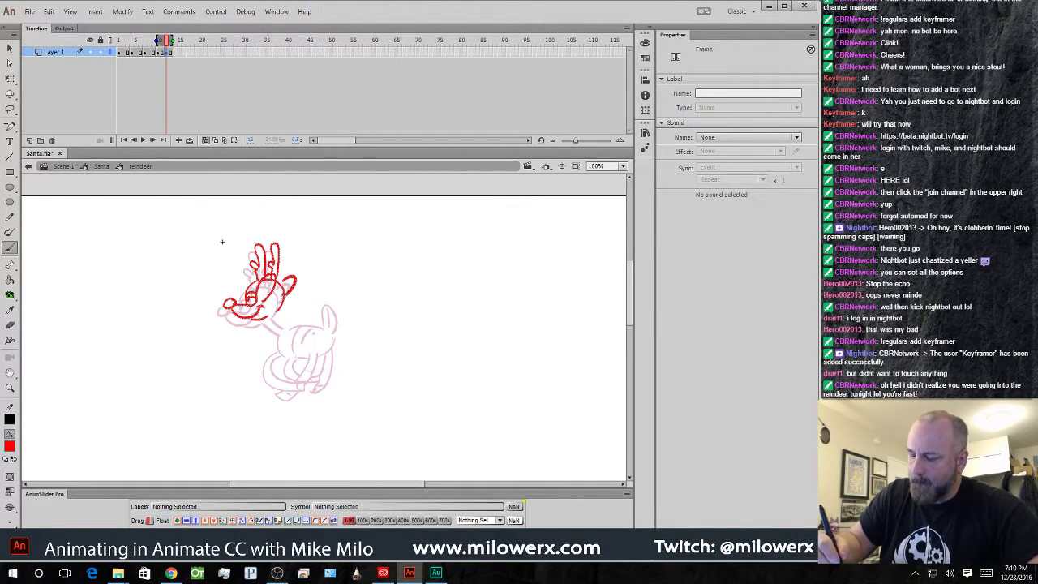
key(b)
click(167, 53)
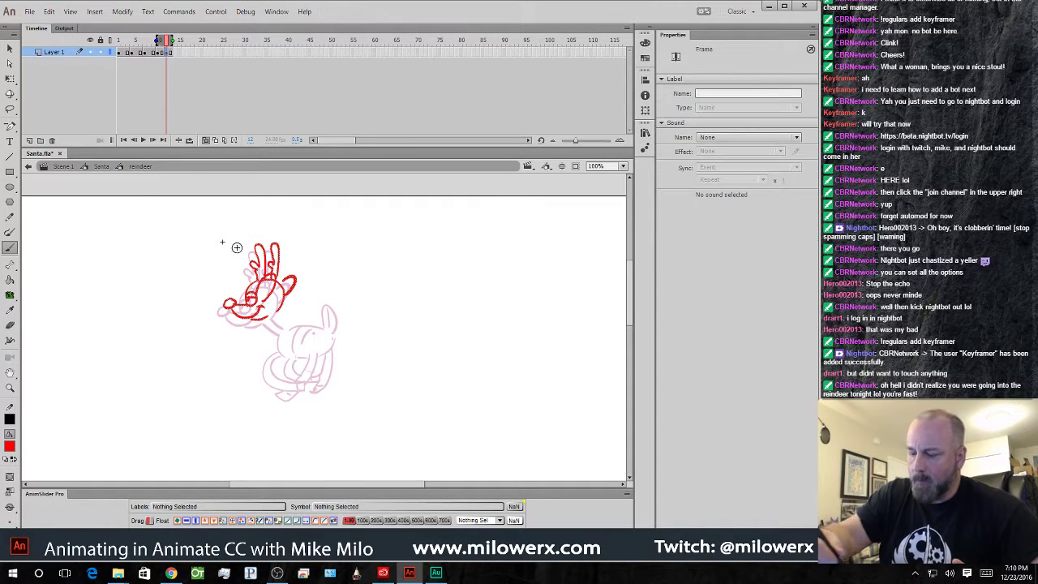
- Move the head forward and down from its pasted position and rotate it slightly for a stretched-out pose
click(10, 78)
click(269, 273)
drag(285, 297, 268, 318)
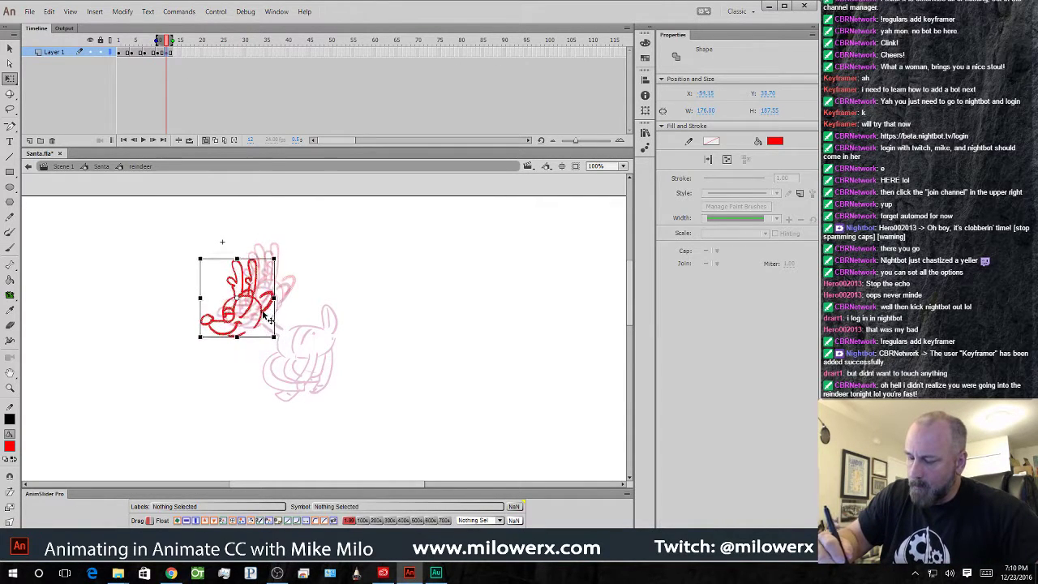
drag(282, 264, 271, 257)
mouse_move(265, 306)
mouse_down()
mouse_move(271, 335)
mouse_move(321, 328)
mouse_move(199, 357)
mouse_up()
click(284, 285)
- Brush in the neck, body, harness bands and tail, with front legs reaching straight forward and hind legs straight back
key(b)
drag(271, 348, 230, 341)
mouse_move(306, 349)
mouse_down()
mouse_move(375, 351)
mouse_move(386, 334)
mouse_move(377, 341)
mouse_up()
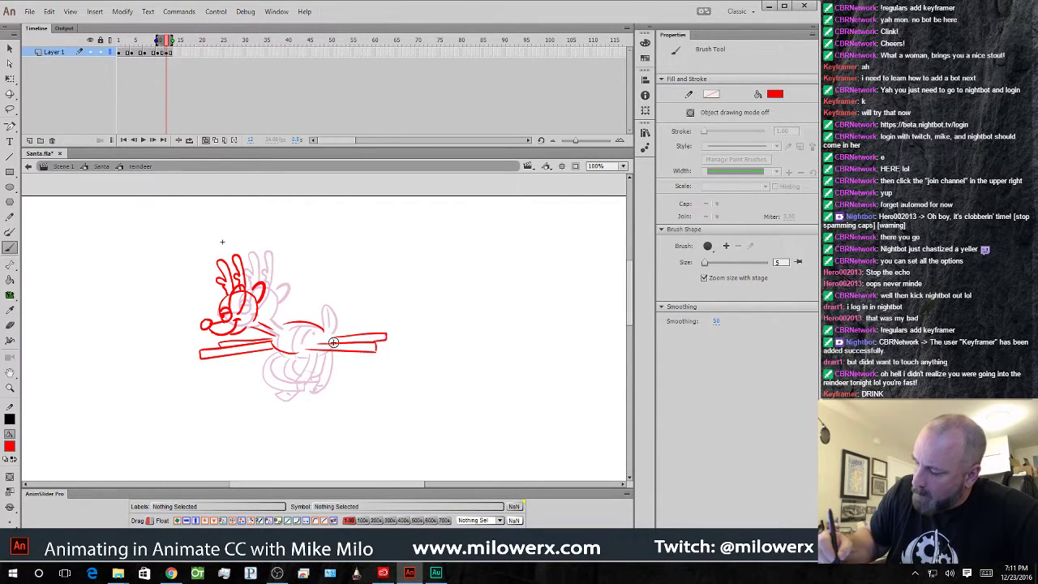
drag(295, 324, 297, 353)
mouse_move(304, 325)
mouse_down()
mouse_move(300, 339)
mouse_move(323, 322)
mouse_move(326, 340)
mouse_move(321, 293)
mouse_move(324, 319)
mouse_up()
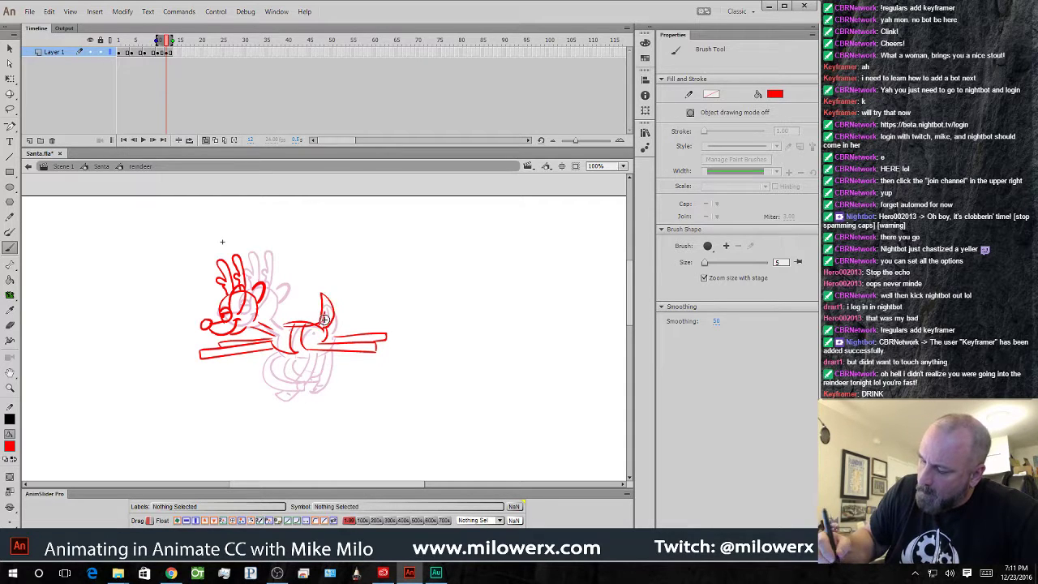
- Turn off onion skinning and play back the animation with the new stretched pose
click(206, 140)
key(comma)
key(comma)
key(comma)
key(Return)
key(Return)
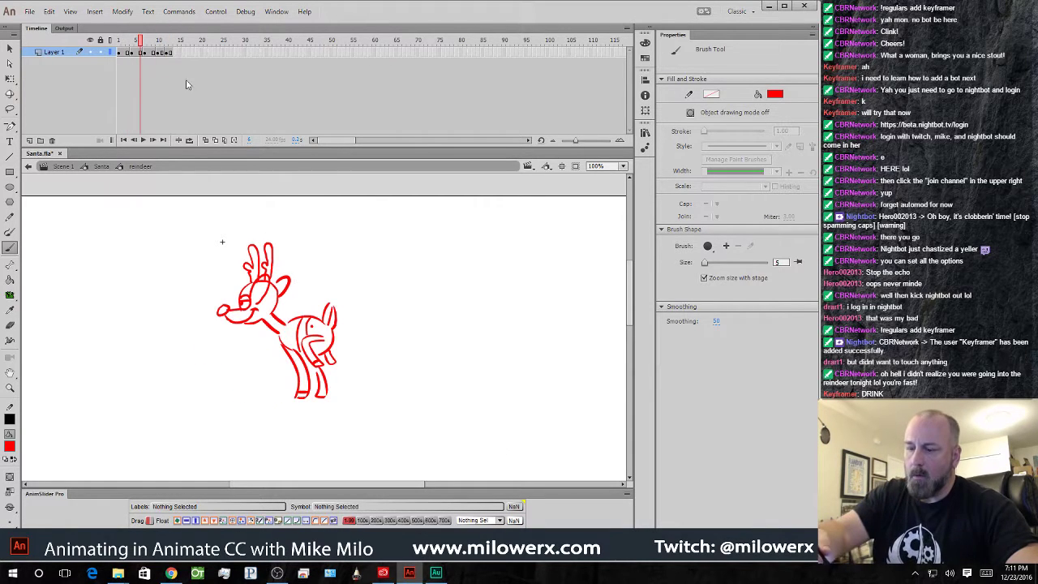
- Extend the last two poses to three frames each, ending at frame 15, and play back the timing
click(165, 52)
key(F5)
click(175, 54)
key(F5)
drag(178, 44, 144, 46)
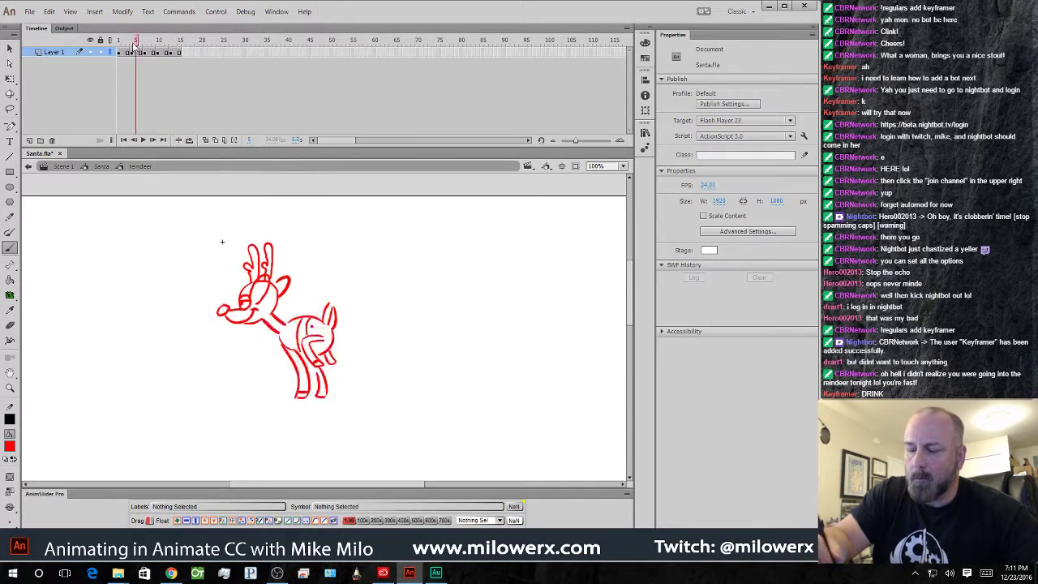
key(Return)
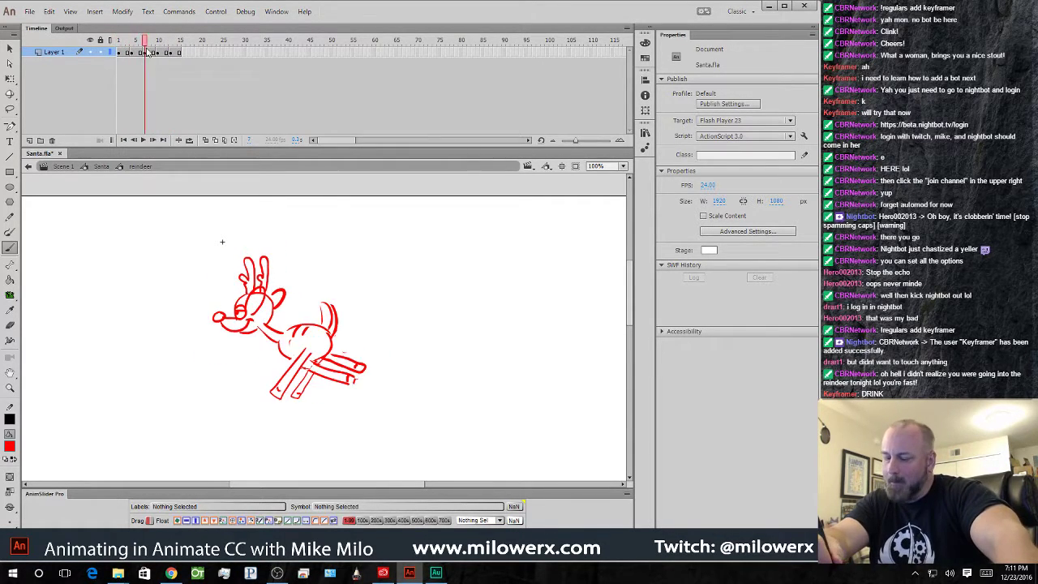
- Move the frames of the first pose, with the kicked-back hind legs, to the end of the timeline after frame 12
drag(181, 55, 127, 56)
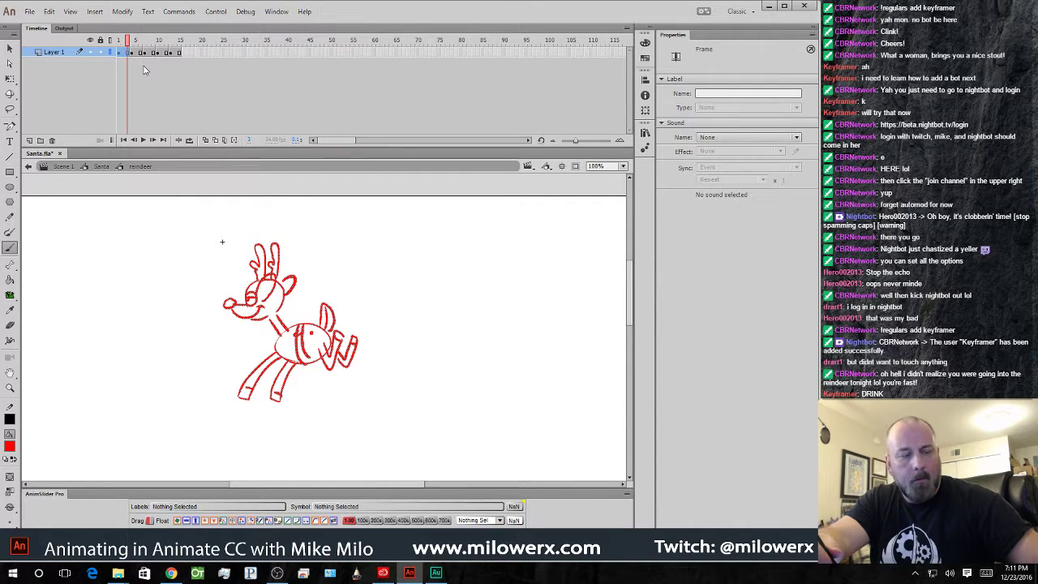
key(Delete)
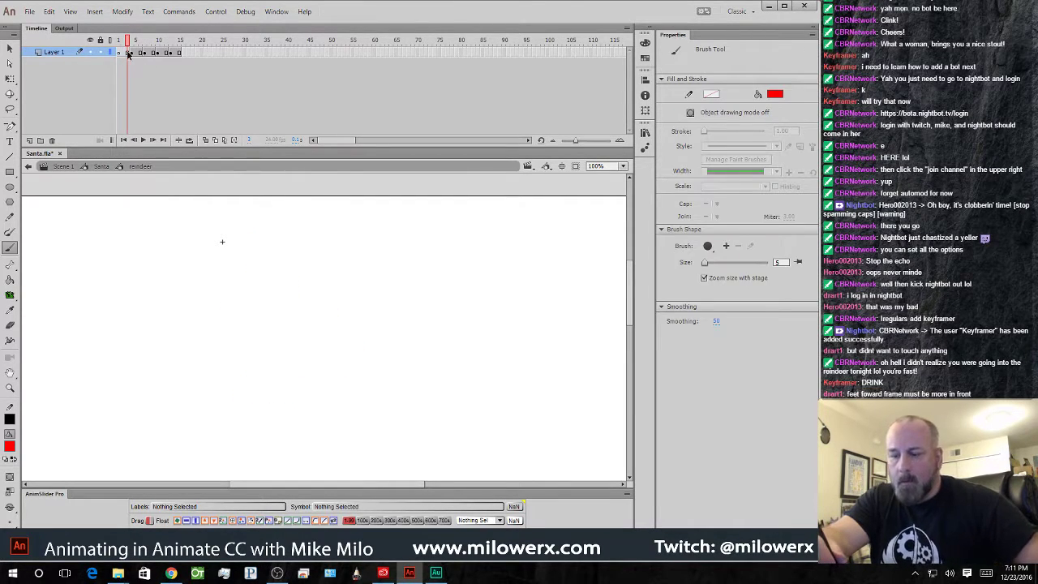
click(127, 54)
key(ctrl+z)
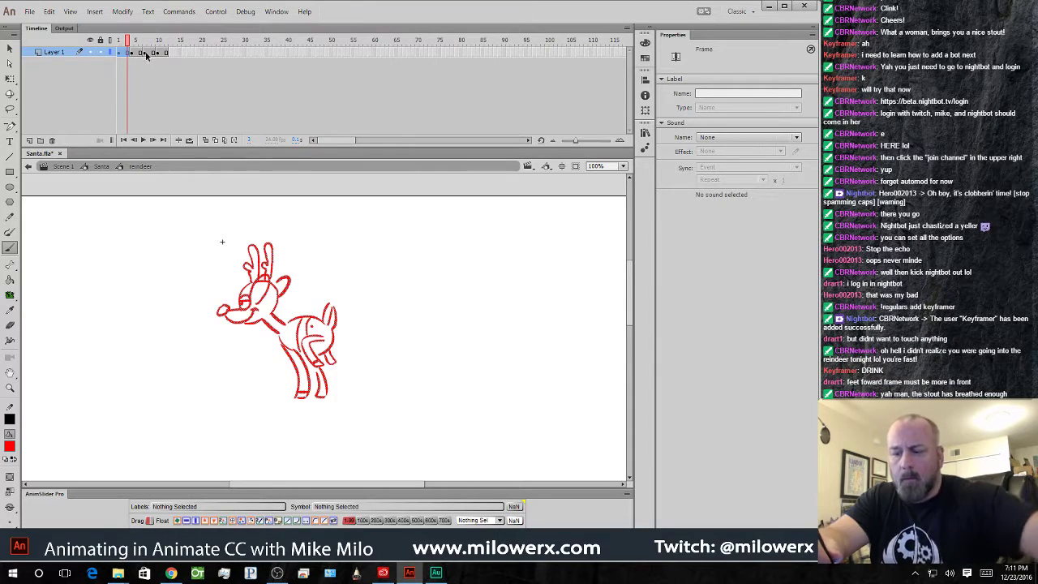
mouse_move(131, 50)
mouse_down()
mouse_move(164, 53)
mouse_move(171, 74)
mouse_up()
key(ctrl+shift+v)
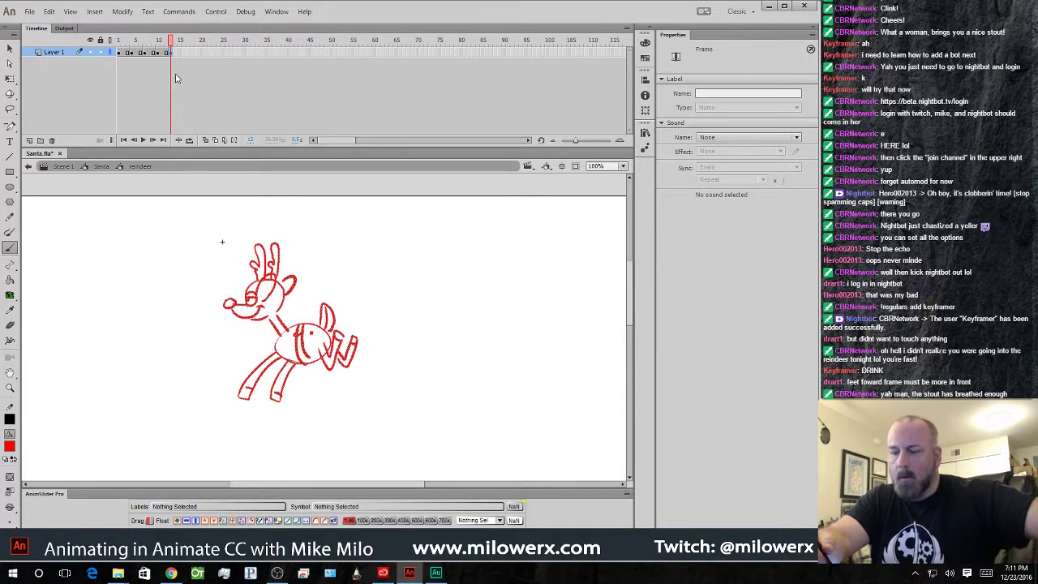
- Extend the moved pose to frame 15 and play back the reordered cycle
key(Return)
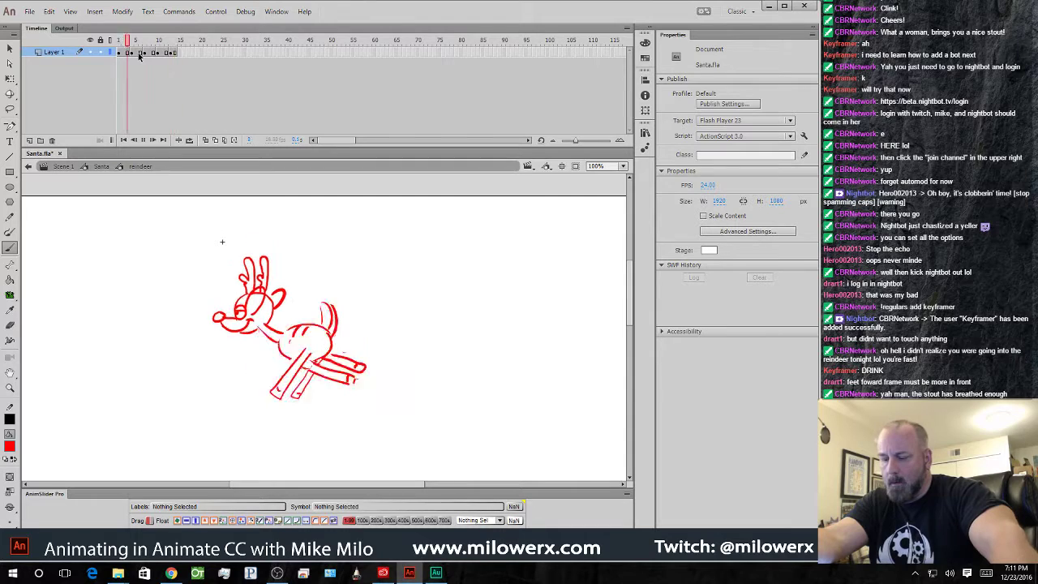
key(Return)
click(178, 53)
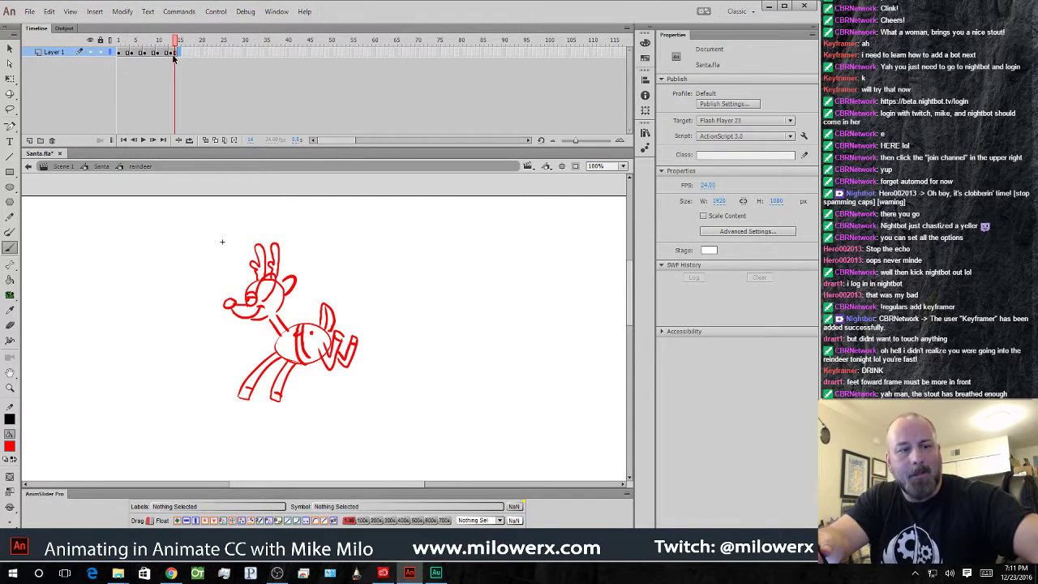
click(120, 51)
key(Return)
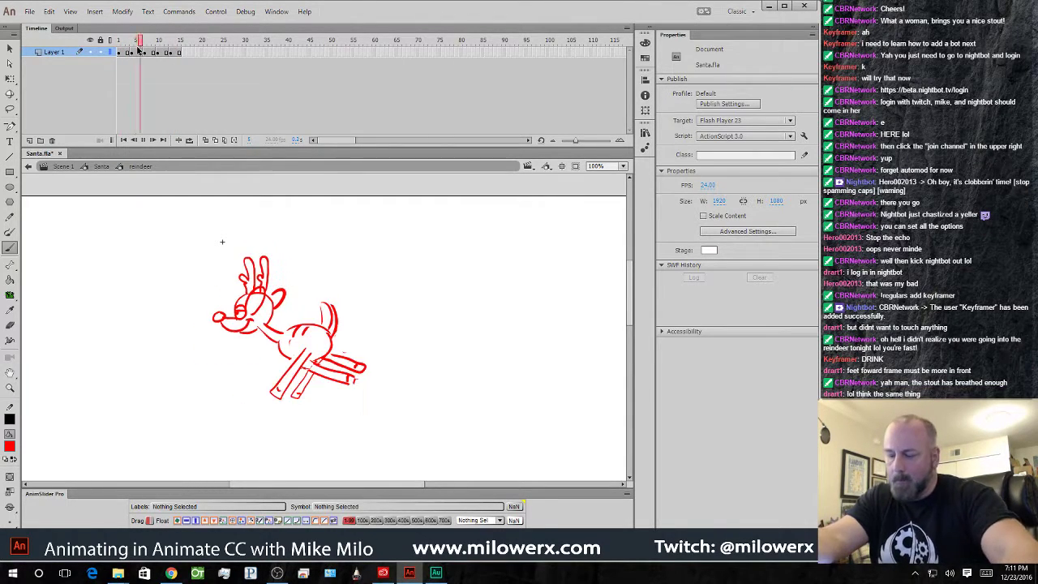
key(Return)
- On frame 12, lasso and delete the outstretched front and hind legs, including the leftover fragment beneath the nose
drag(120, 51, 167, 58)
click(9, 111)
mouse_move(397, 374)
mouse_down()
mouse_move(394, 324)
mouse_move(319, 375)
mouse_move(357, 387)
mouse_up()
key(Delete)
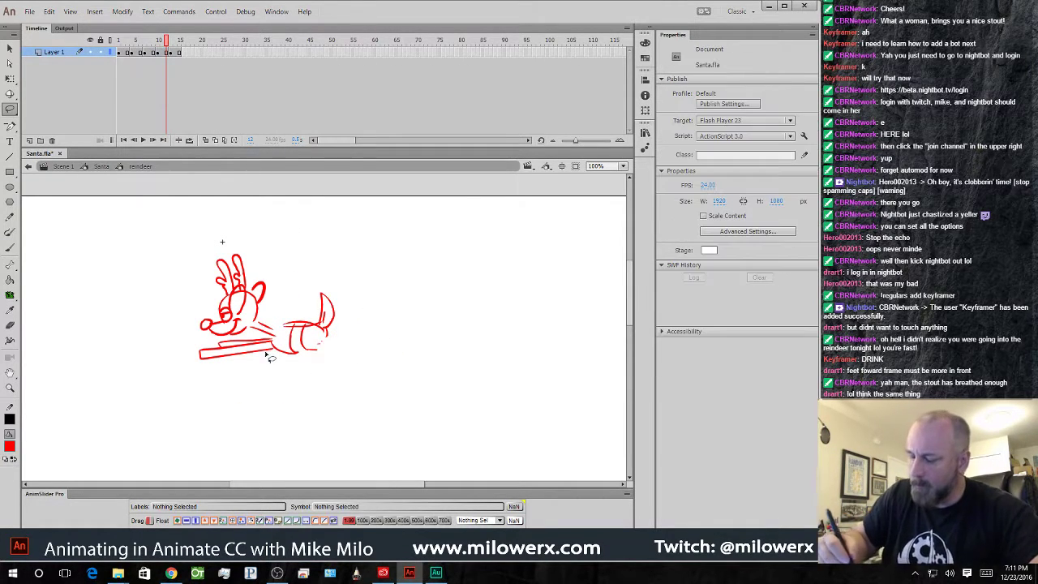
mouse_move(270, 341)
mouse_down()
mouse_move(219, 339)
mouse_move(267, 361)
mouse_up()
key(Delete)
mouse_move(208, 349)
mouse_down()
mouse_move(193, 361)
mouse_move(209, 355)
mouse_up()
click(206, 139)
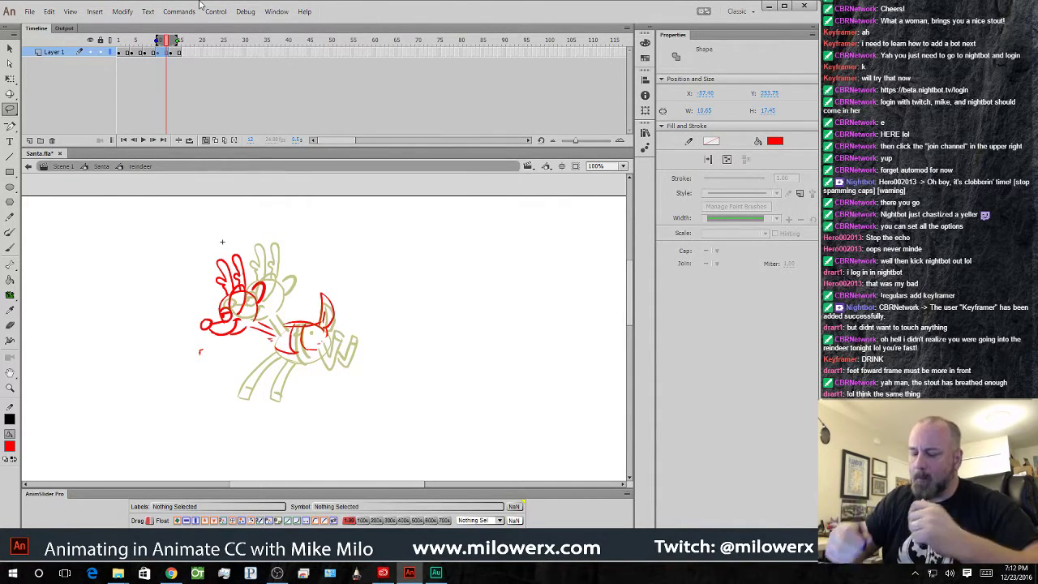
drag(198, 352, 191, 367)
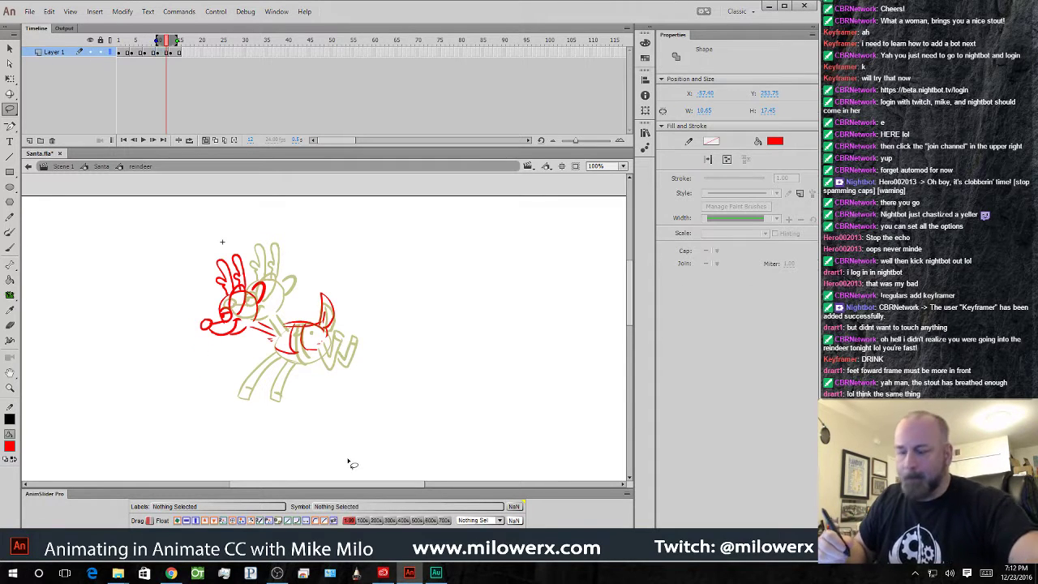
key(Delete)
- Flip through the poses around frame 12, turn onion skinning back on, and go to frame 1 for comparison
click(205, 140)
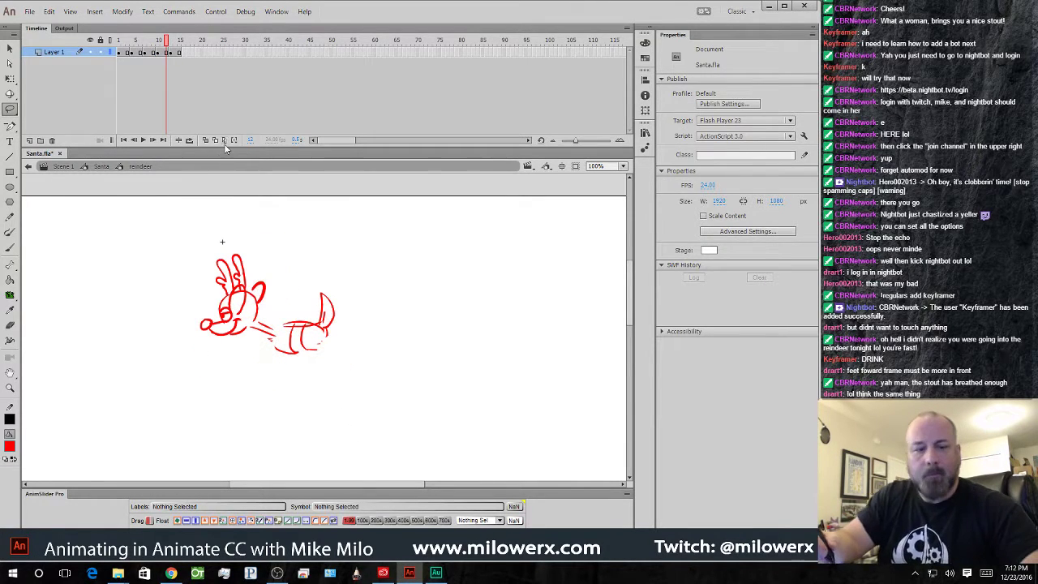
key(comma)
key(comma)
key(period)
key(period)
key(period)
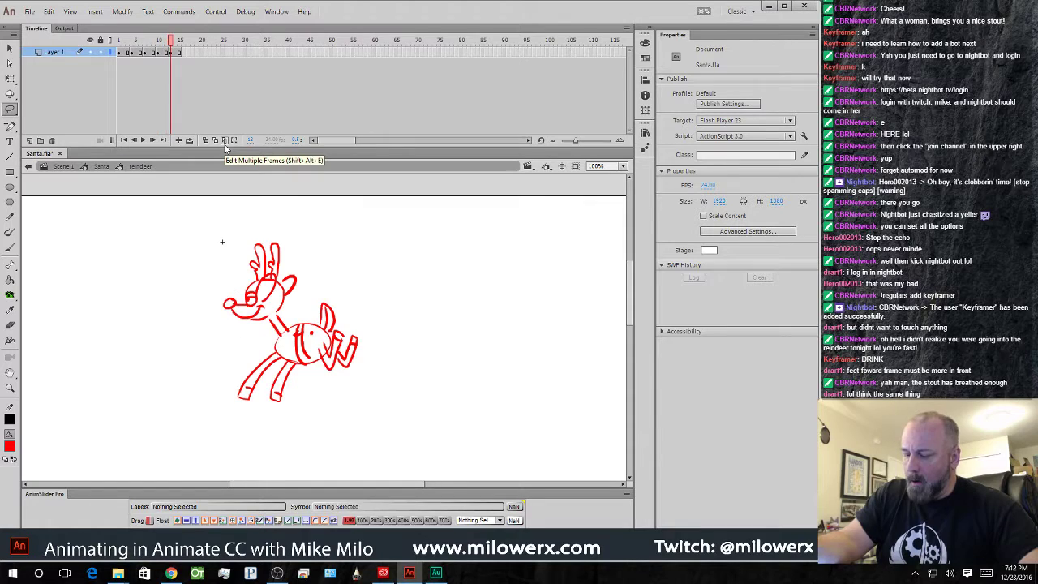
mouse_move(172, 42)
mouse_down()
mouse_move(141, 42)
mouse_move(167, 42)
mouse_up()
click(205, 141)
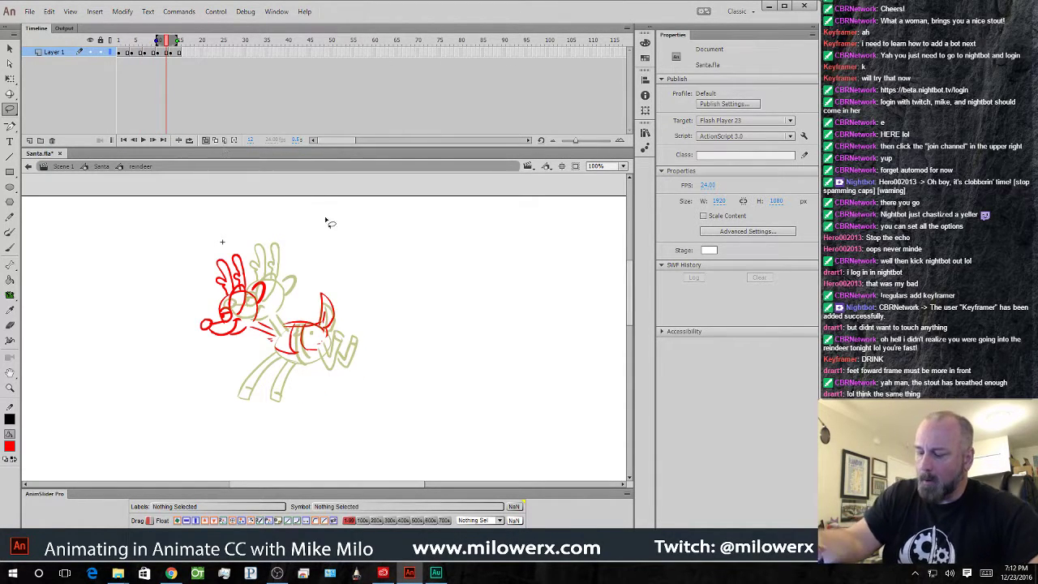
click(121, 70)
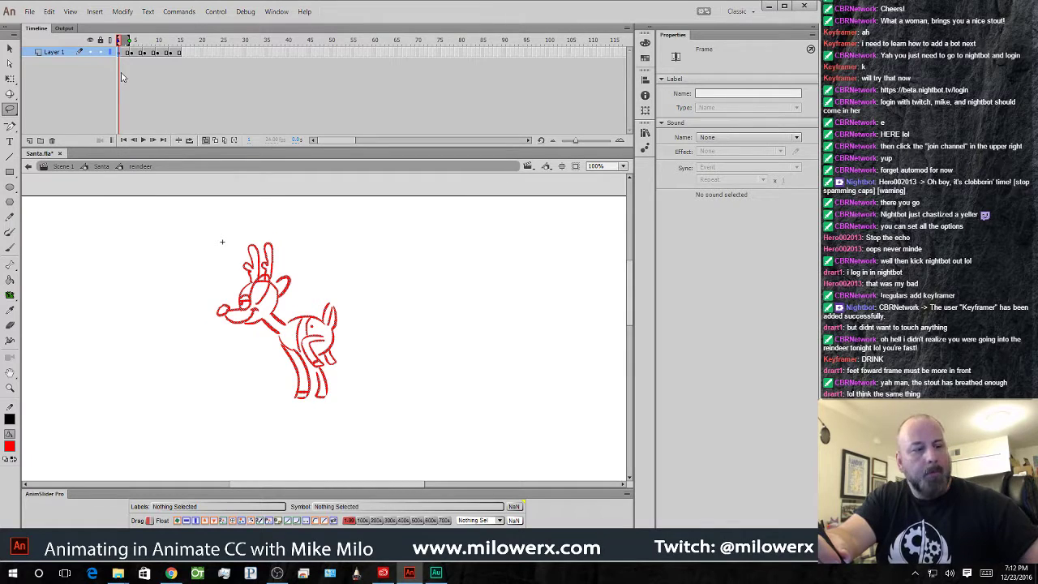
- Flip back through the poses from the last frame with onion skinning to compare the leg positions
click(184, 53)
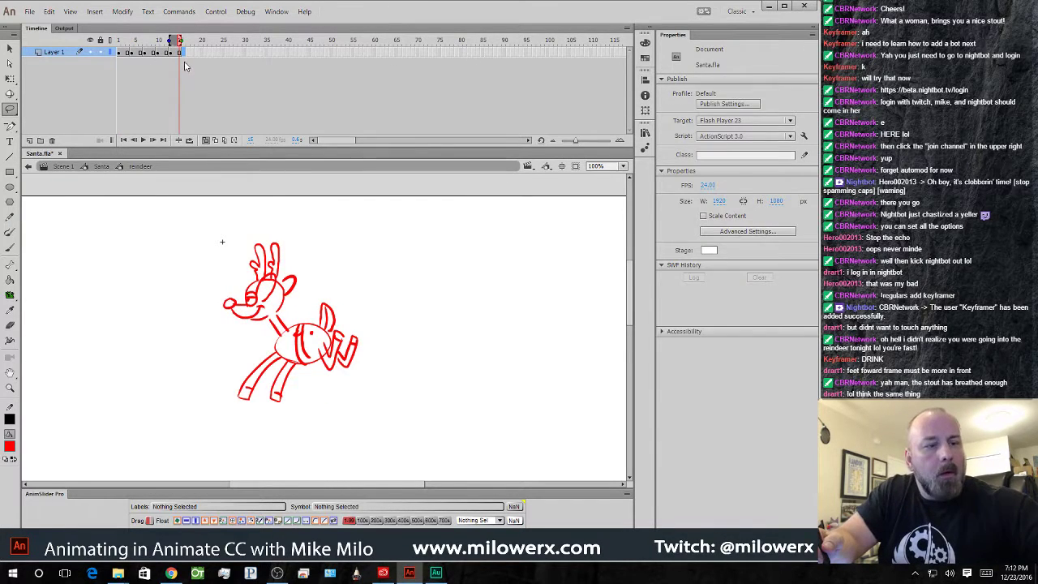
click(183, 70)
key(comma)
key(comma)
key(comma)
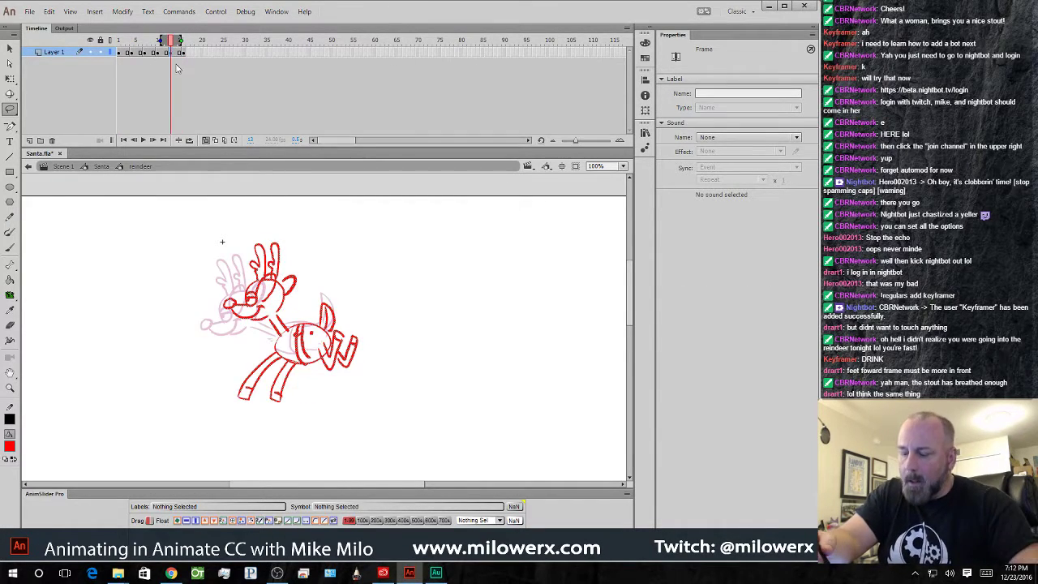
drag(124, 44, 162, 42)
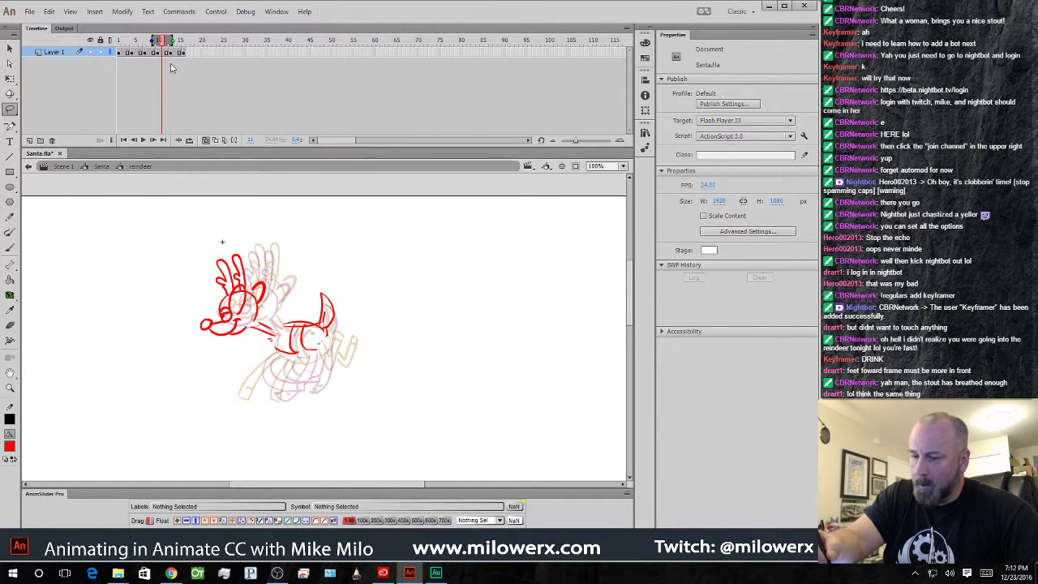
- On frame 10, widen the onion-skin range to the next pose and brush in new front and hind legs
click(158, 52)
key(y)
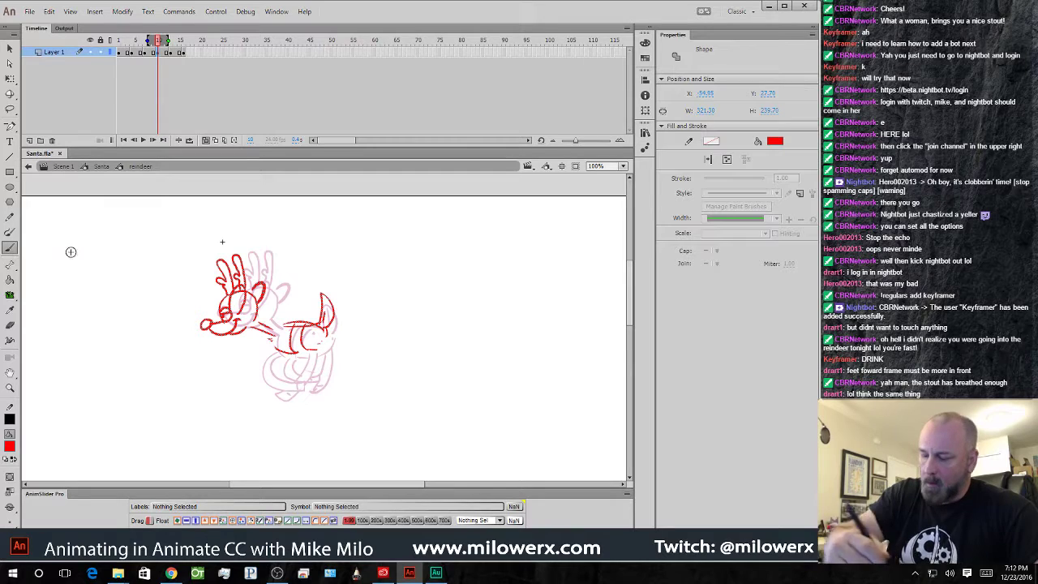
drag(169, 41, 173, 40)
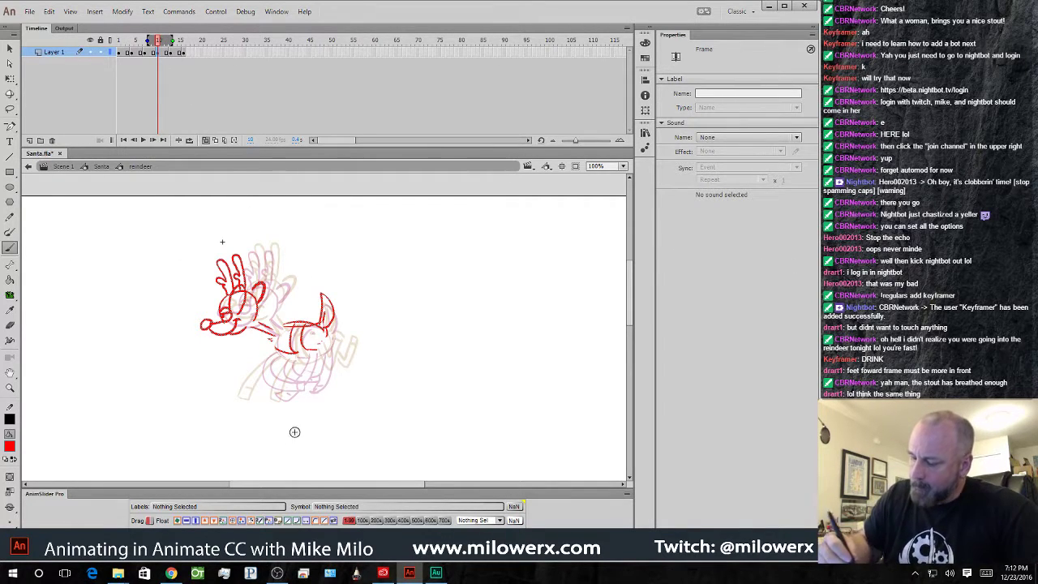
key(b)
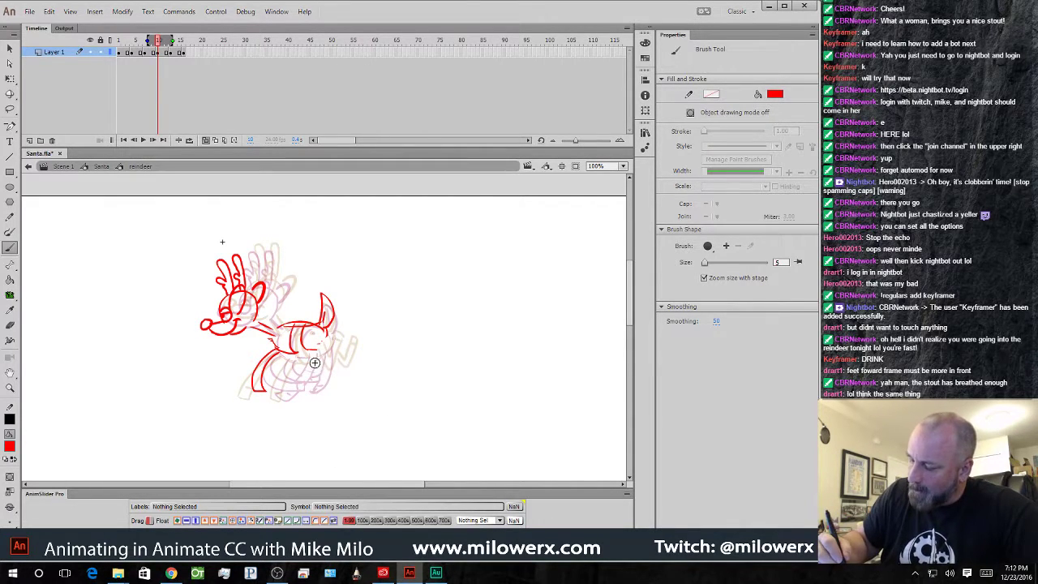
drag(321, 379, 327, 384)
mouse_move(316, 351)
mouse_down()
mouse_move(341, 378)
mouse_move(353, 375)
mouse_up()
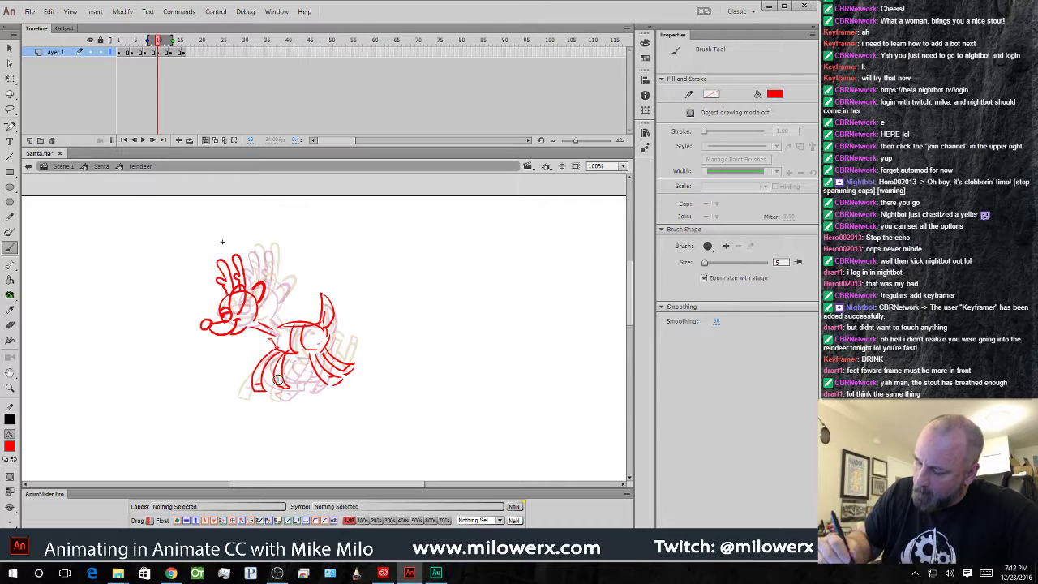
drag(278, 377, 289, 384)
- Turn off onion skinning and play the cycle from frame 1
click(206, 140)
drag(161, 41, 113, 40)
click(181, 52)
click(118, 40)
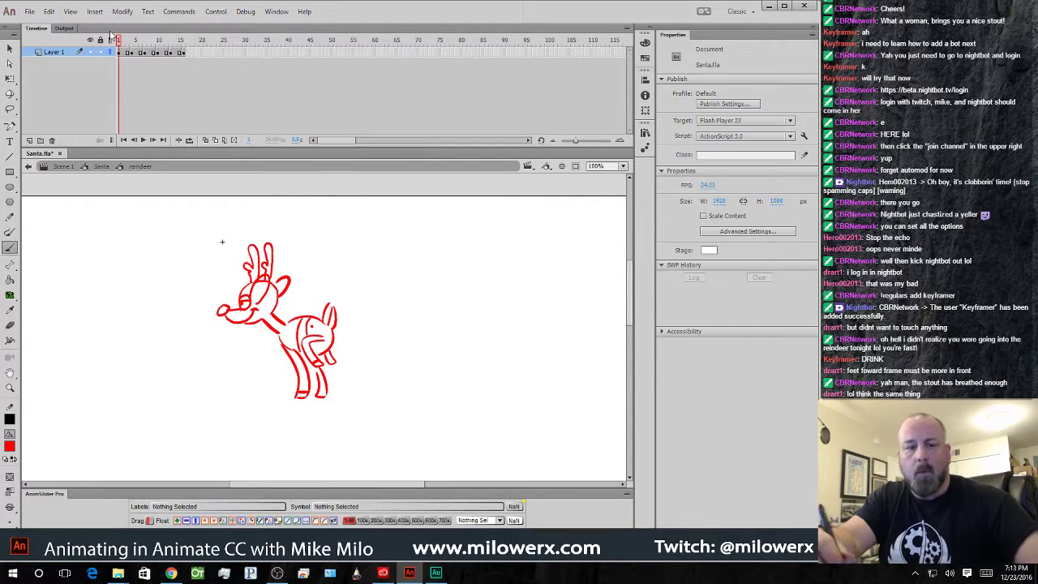
key(Return)
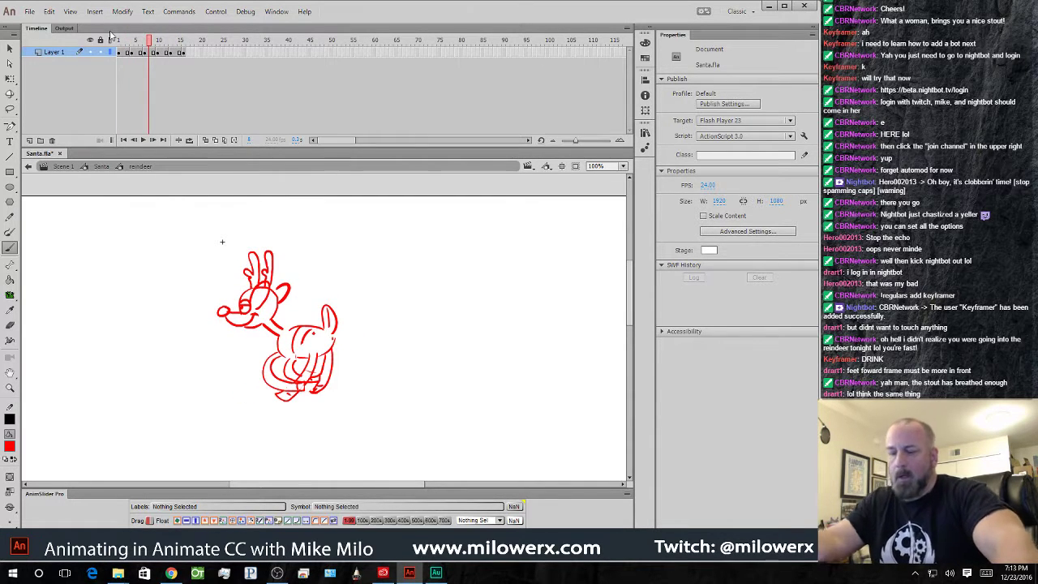
- On frame 12, with onion skinning on, lasso the reindeer's head and shift it up and back toward the next pose
mouse_move(150, 41)
mouse_down()
mouse_move(125, 42)
mouse_move(165, 48)
mouse_up()
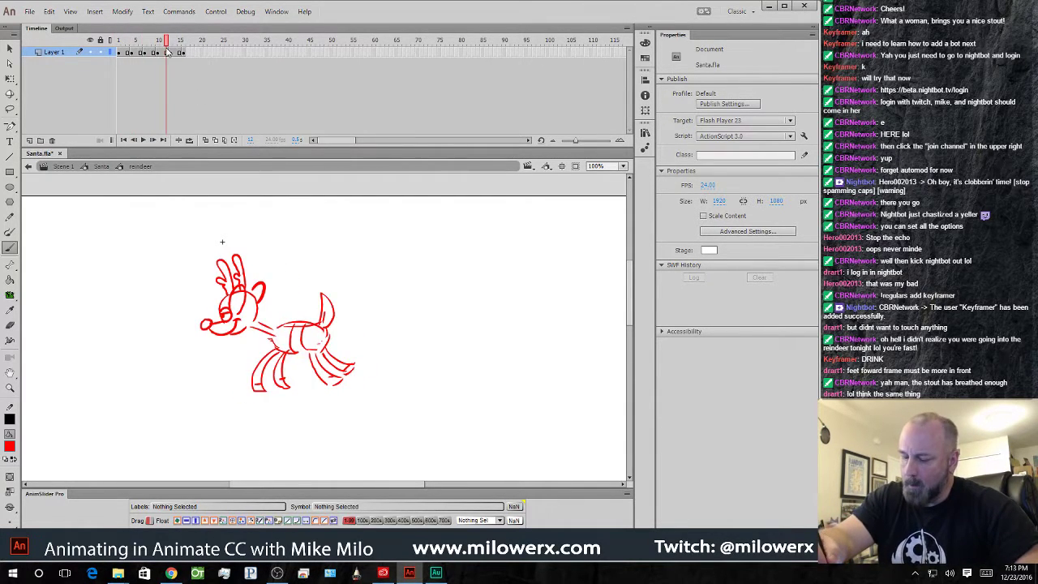
key(l)
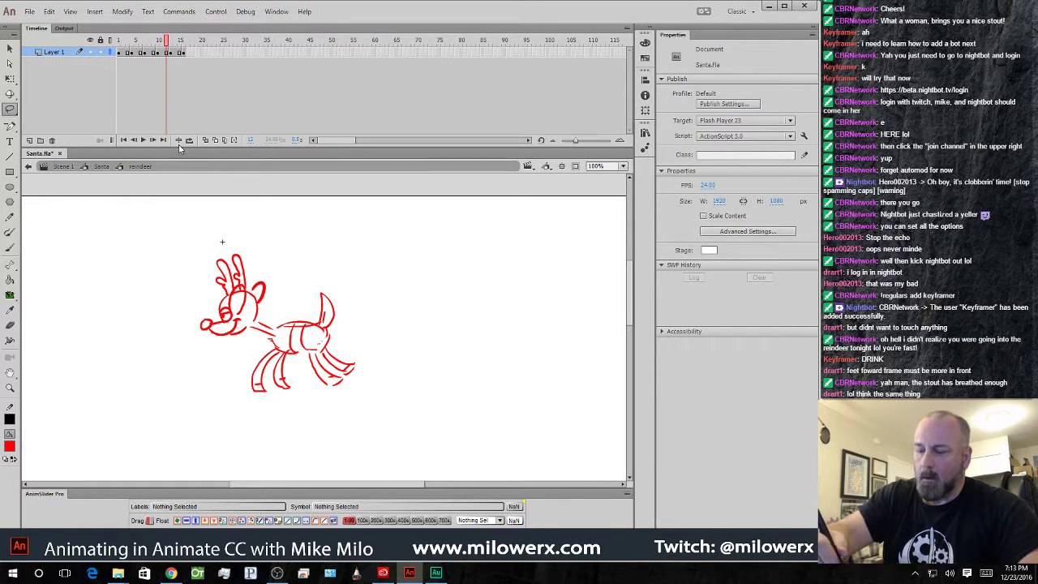
click(205, 141)
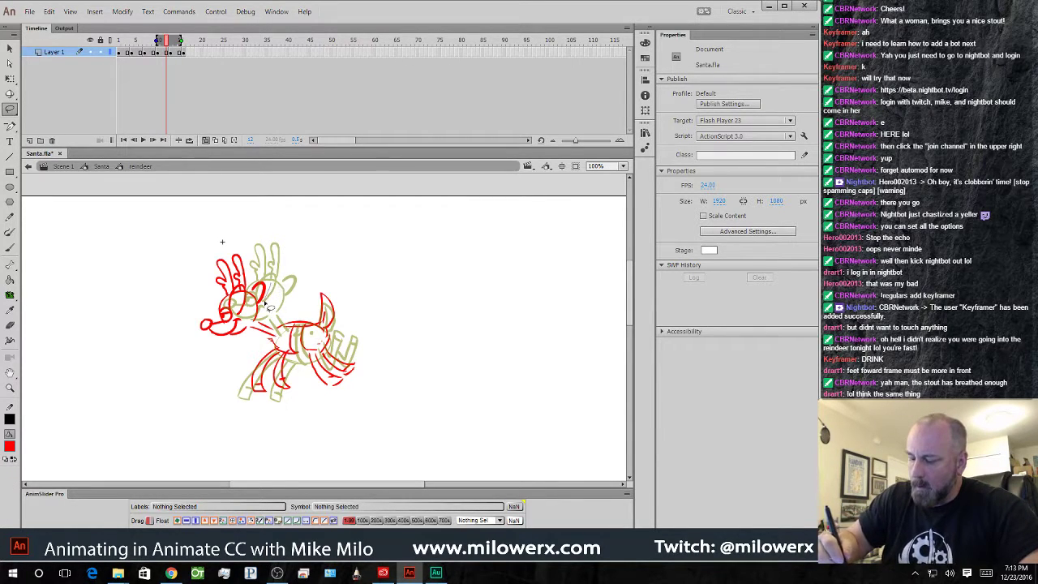
drag(253, 338, 253, 339)
drag(264, 289, 274, 280)
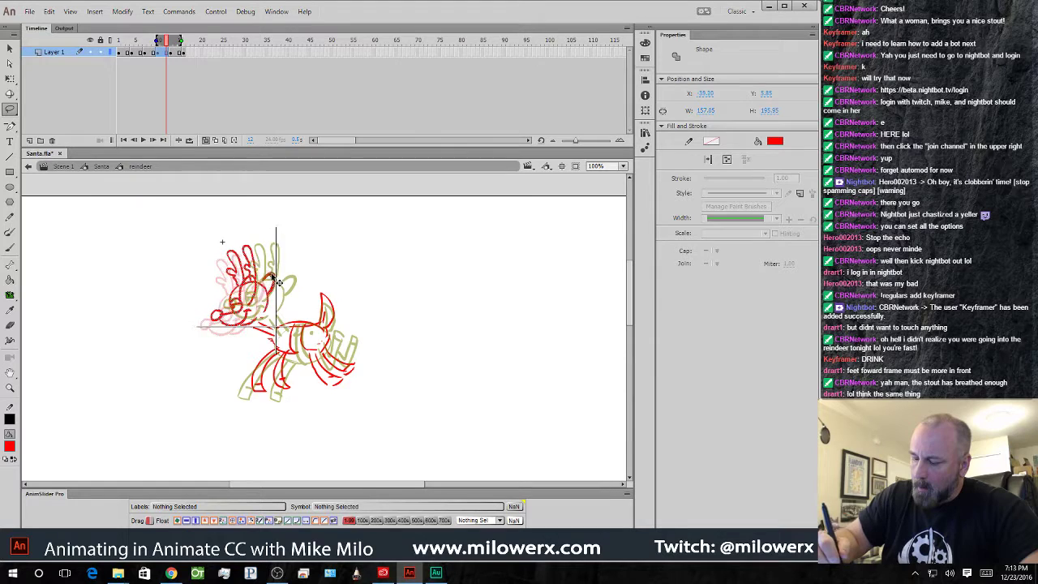
- Lasso and delete the old neck lines on frame 12 and redraw the neck with the brush
click(278, 340)
drag(270, 322, 265, 343)
key(Delete)
click(10, 248)
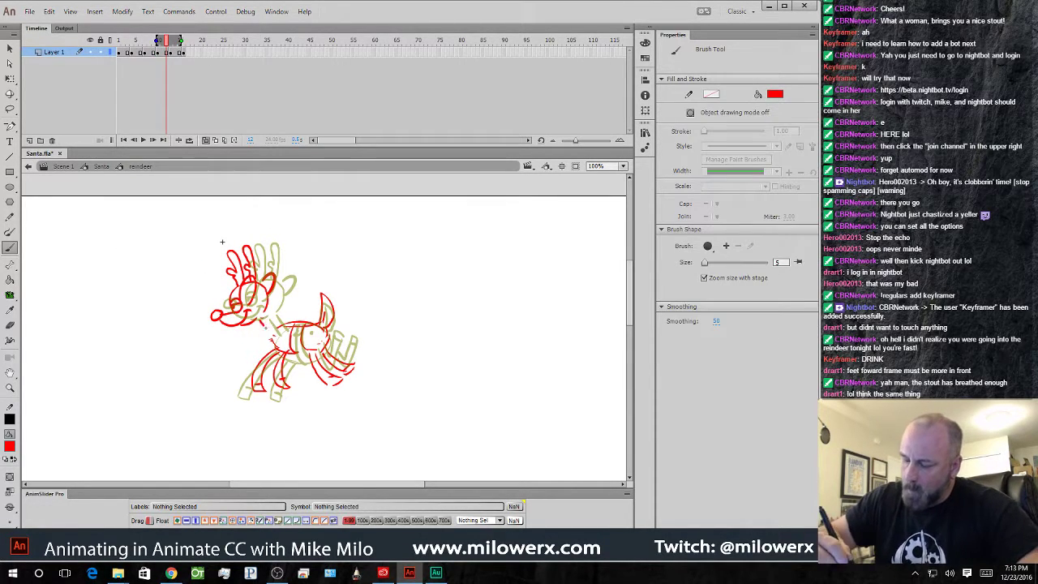
- Play the cycle without onion skinning and step back and forth through its frames, ending on frame 1
key(Return)
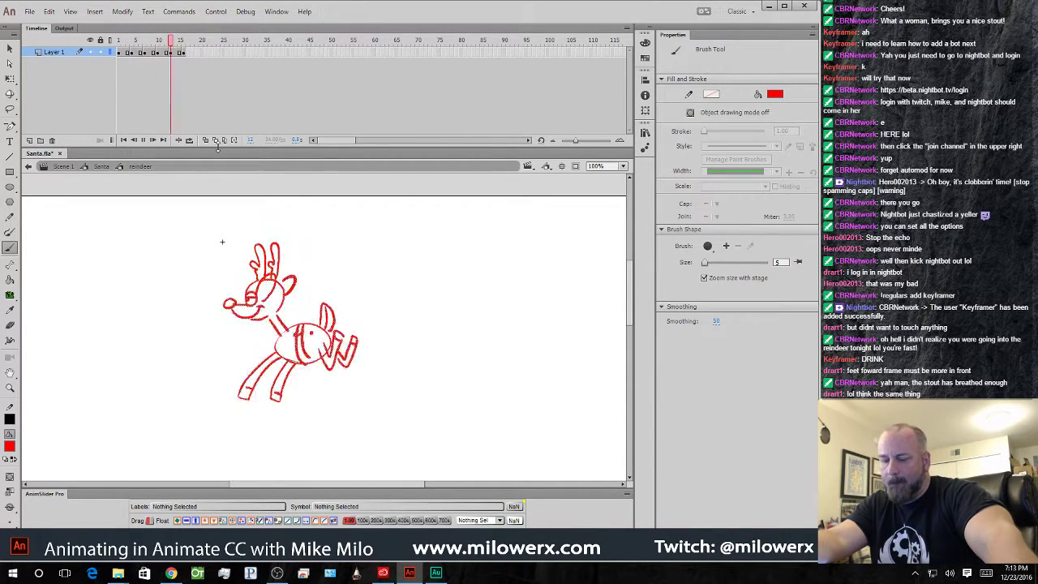
key(Return)
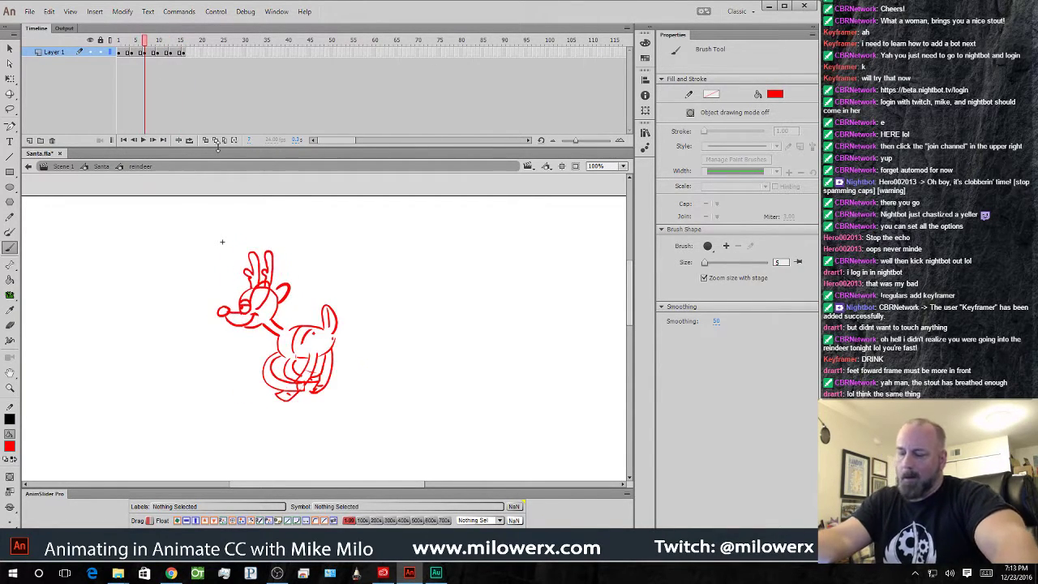
key(comma)
key(period)
key(comma)
key(period)
key(period)
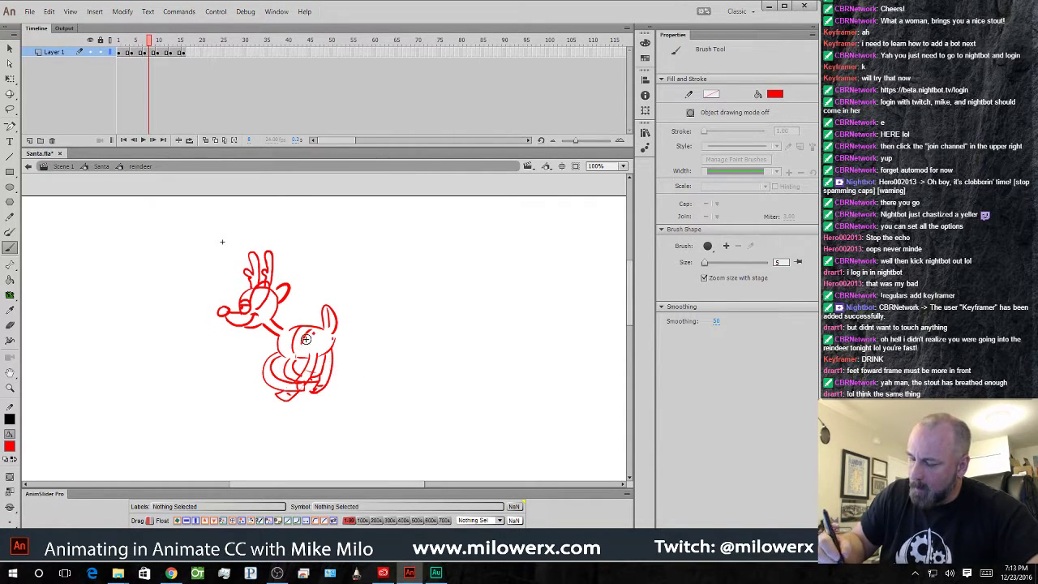
key(period)
key(period)
key(period)
key(period)
key(comma)
key(comma)
key(comma)
key(comma)
key(comma)
key(comma)
key(comma)
key(comma)
key(comma)
key(comma)
key(comma)
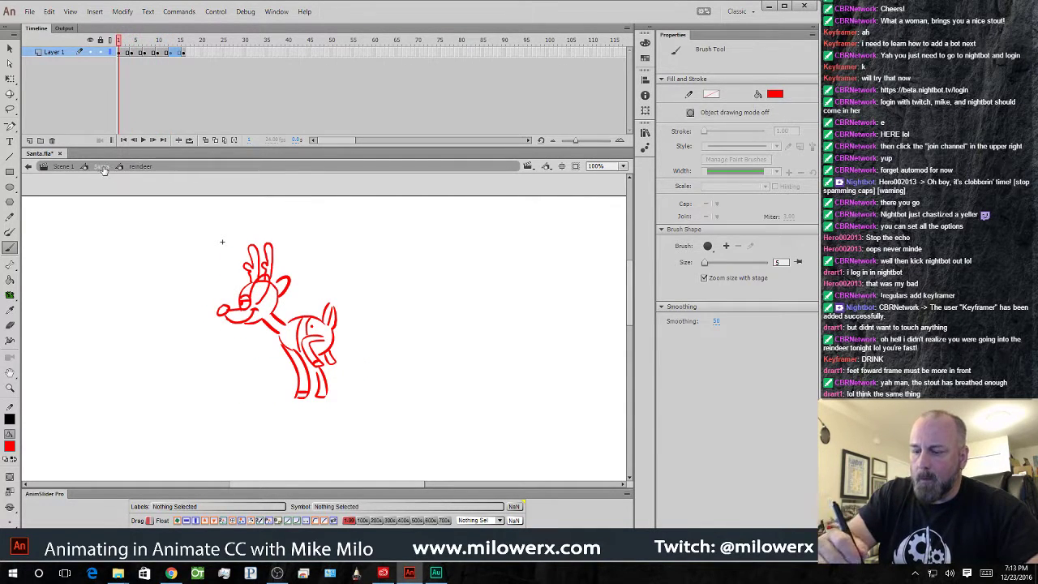
- Return to the Santa symbol and duplicate the reindeer into a row of four above the stage, deleting the extra fifth copy
click(101, 167)
key(ctrl+minus)
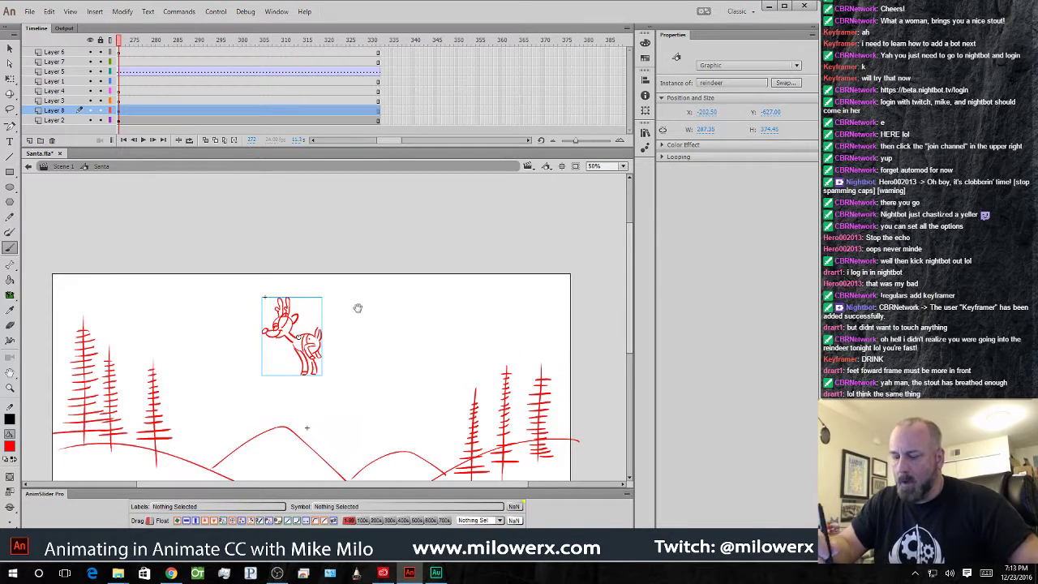
drag(355, 316, 357, 262)
key(q)
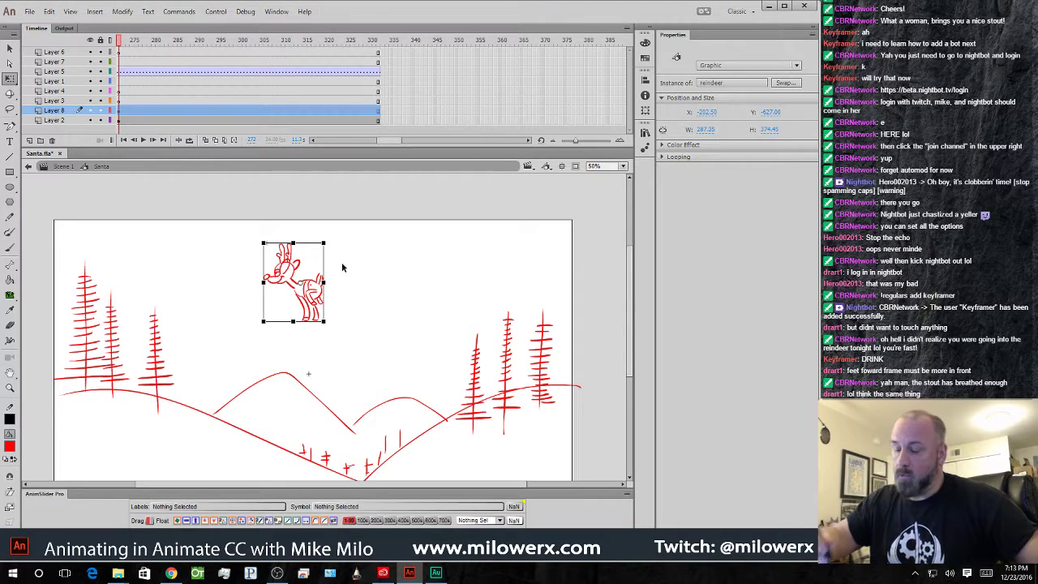
alt+click(357, 285)
drag(310, 307, 441, 268)
key(ctrl+z)
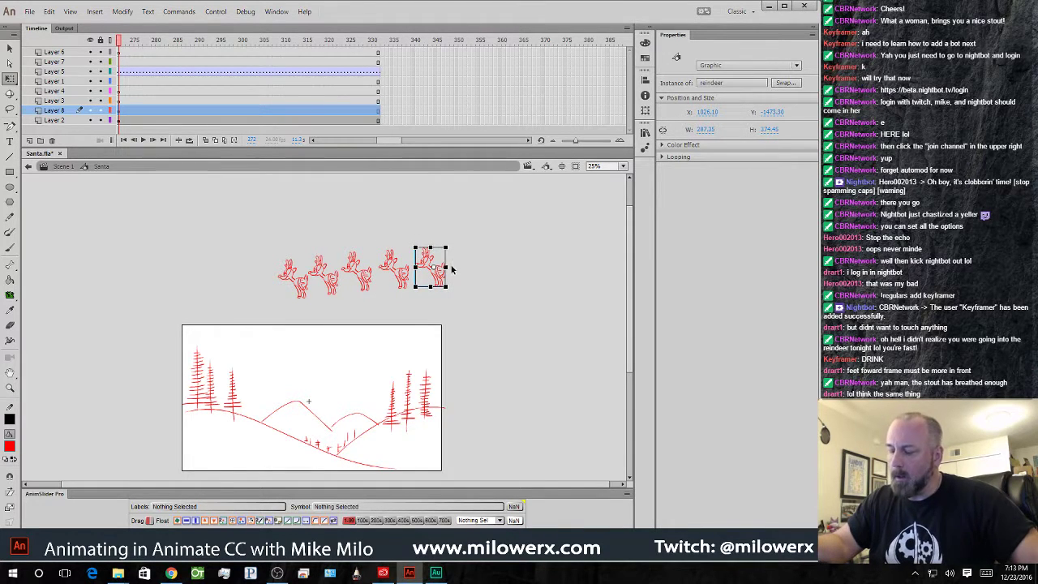
key(Delete)
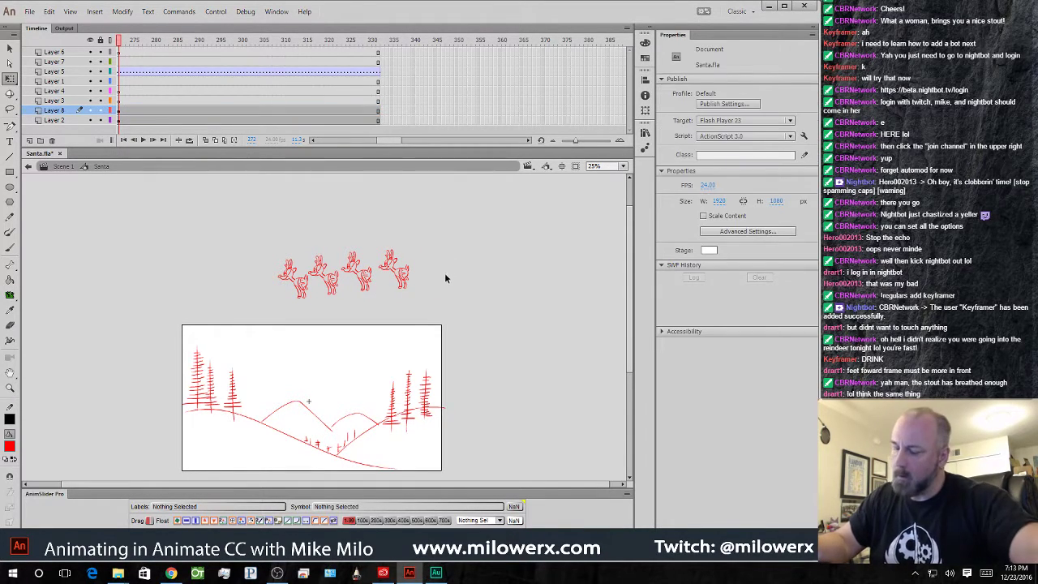
- Enlarge the rearmost reindeer in the row and slightly scale down the third one ahead of it
click(398, 275)
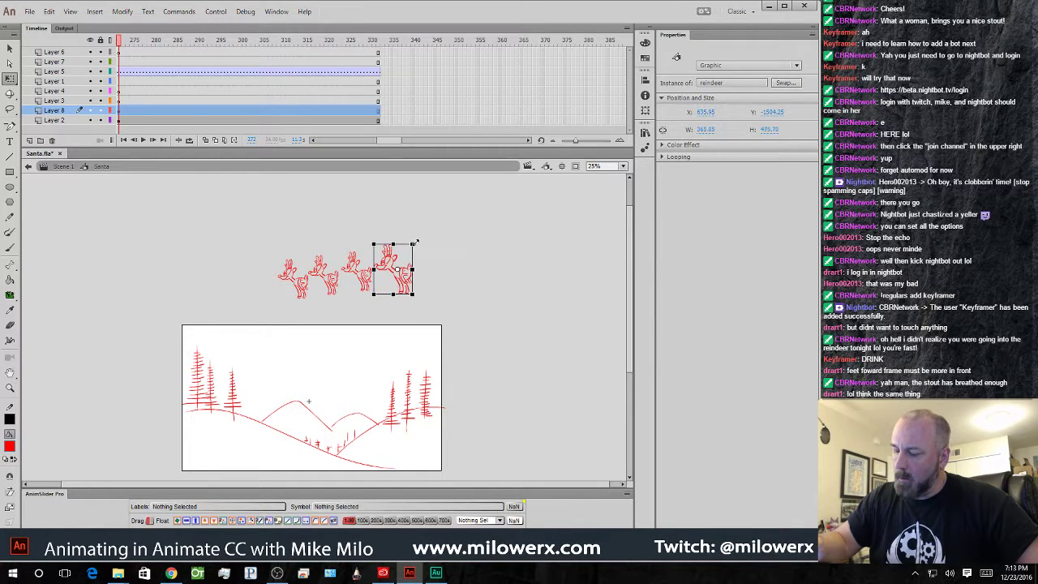
click(433, 233)
click(364, 270)
drag(373, 252, 323, 267)
ctrl+click(374, 252)
- Scale down the two front reindeer so that the leading one is the smallest
click(257, 317)
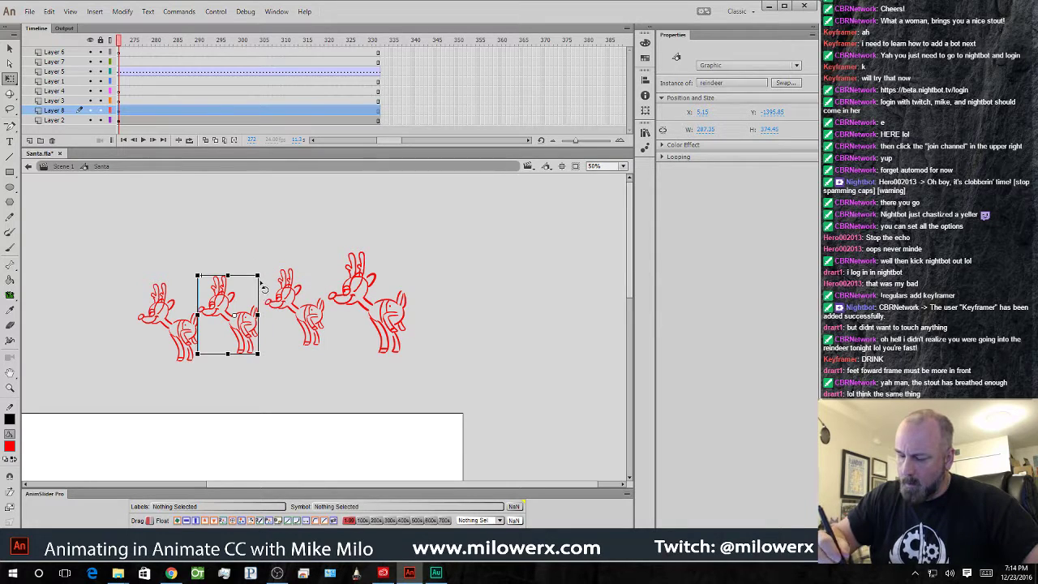
click(190, 320)
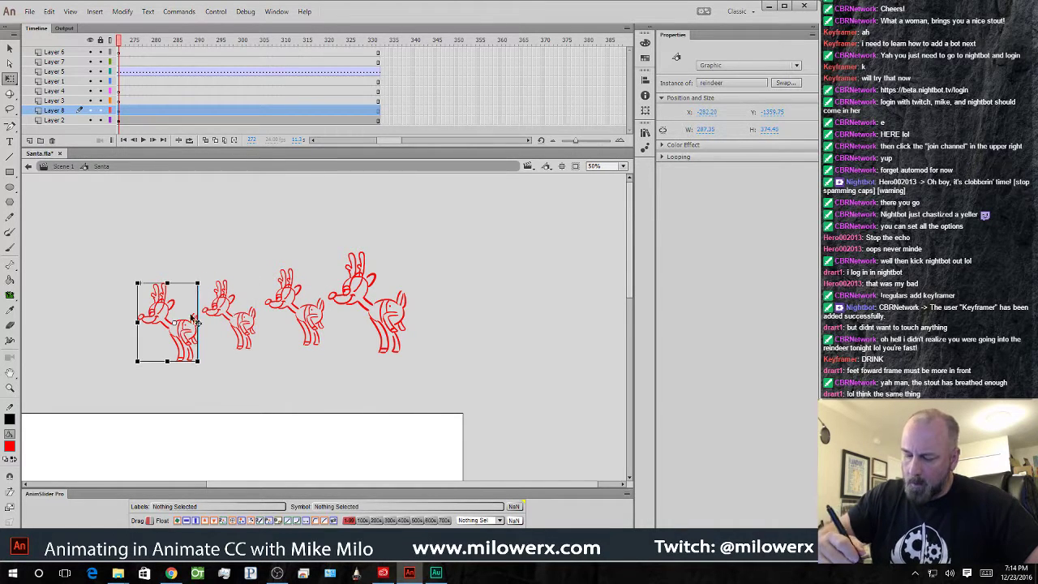
drag(199, 283, 186, 314)
click(197, 278)
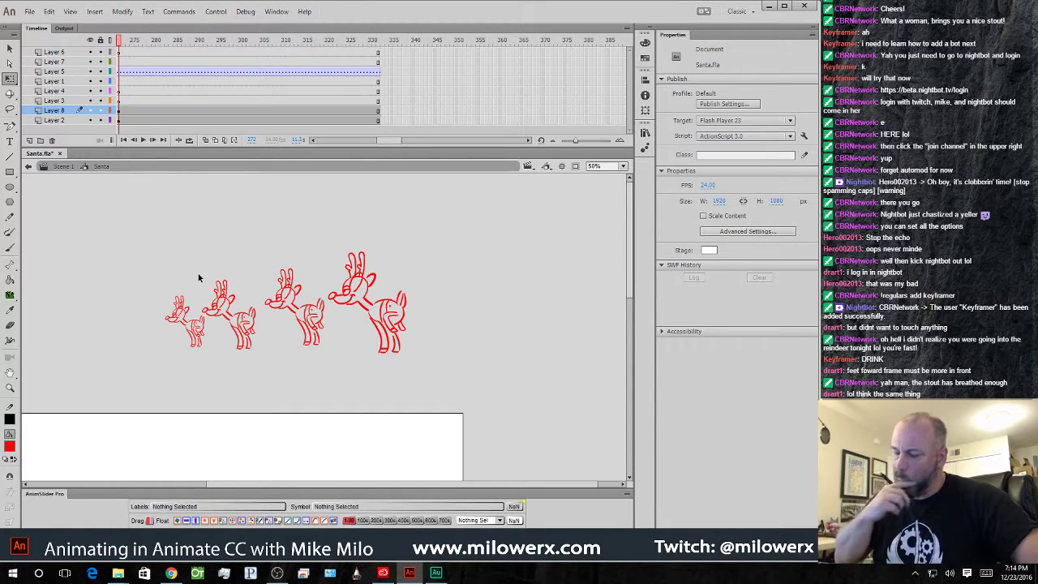
- Enlarge the third reindeer slightly and move it and the largest one up and closer to the front pair
click(322, 312)
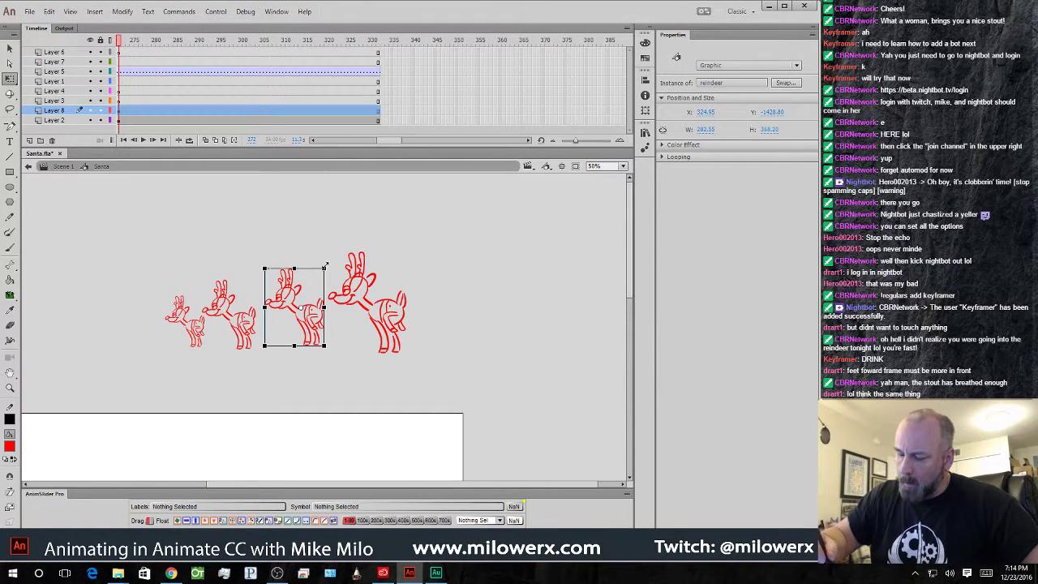
drag(325, 265, 326, 266)
drag(325, 309, 302, 301)
drag(368, 301, 337, 286)
click(353, 231)
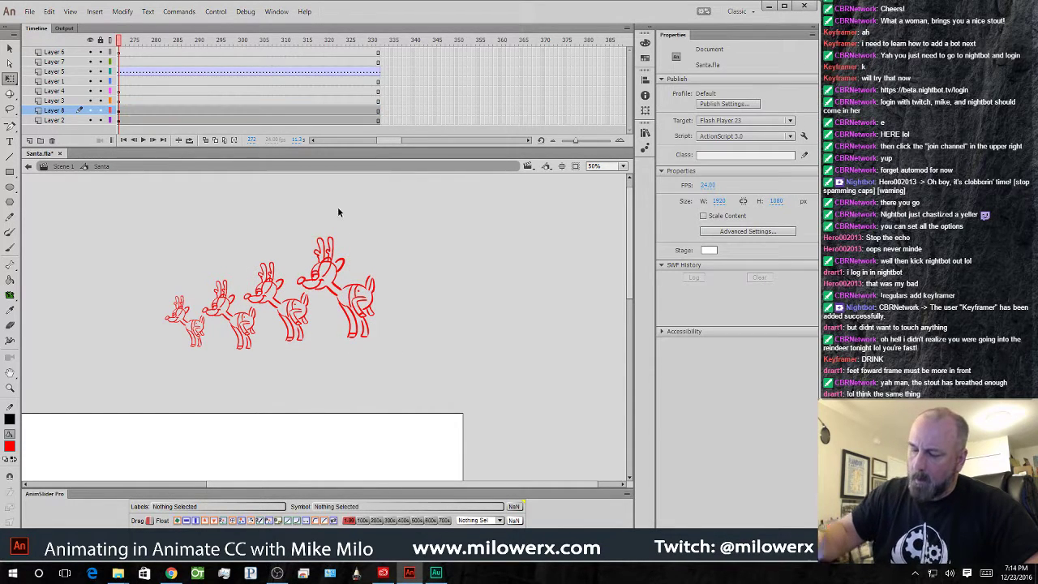
- Scrub the Santa timeline to frame 286 to preview the team, and open the second reindeer for in-place editing
drag(134, 42, 149, 81)
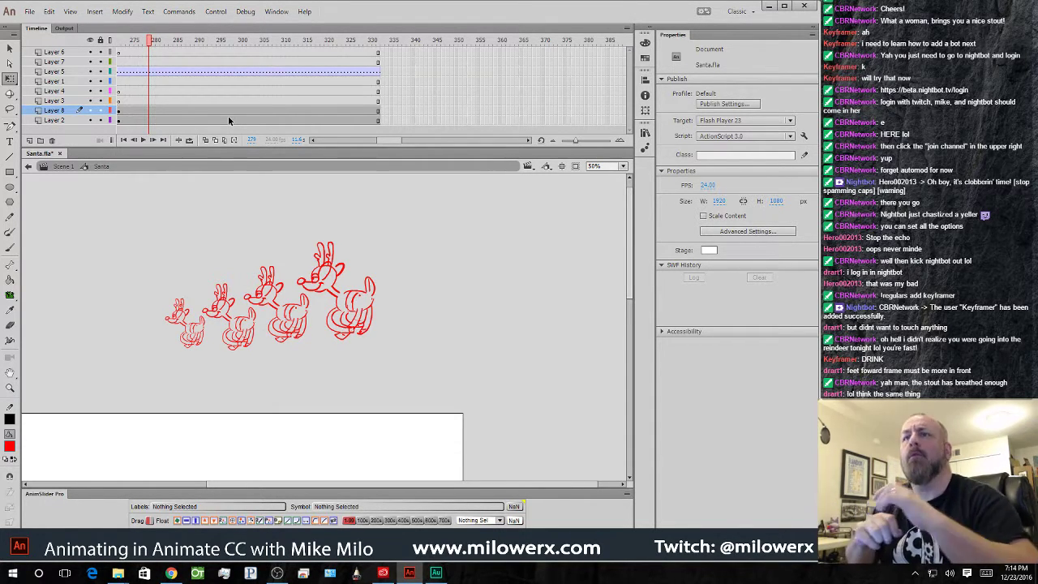
drag(156, 47, 182, 54)
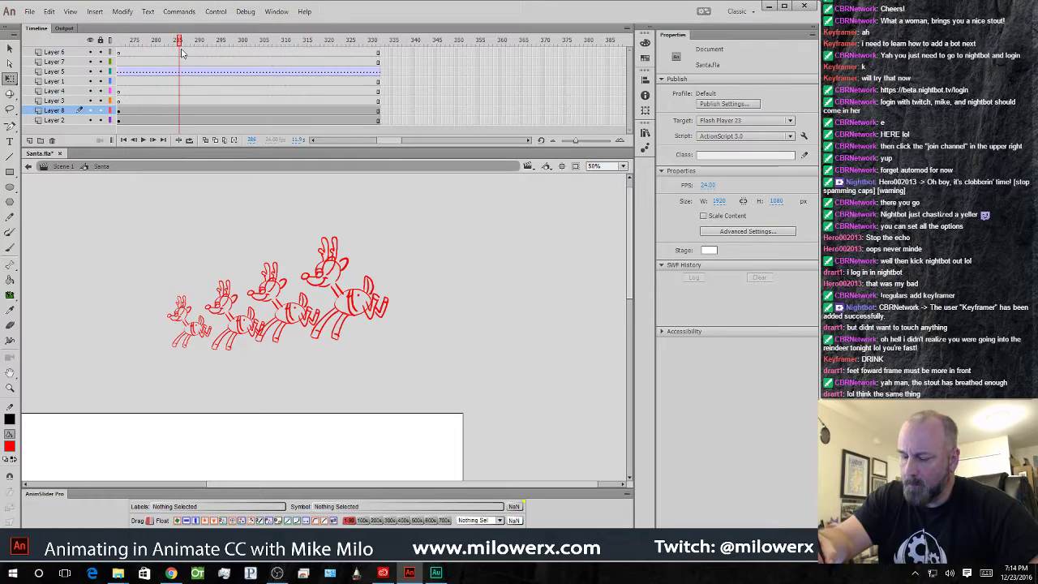
ctrl+click(274, 314)
ctrl+click(280, 324)
drag(243, 408, 250, 327)
double_click(250, 328)
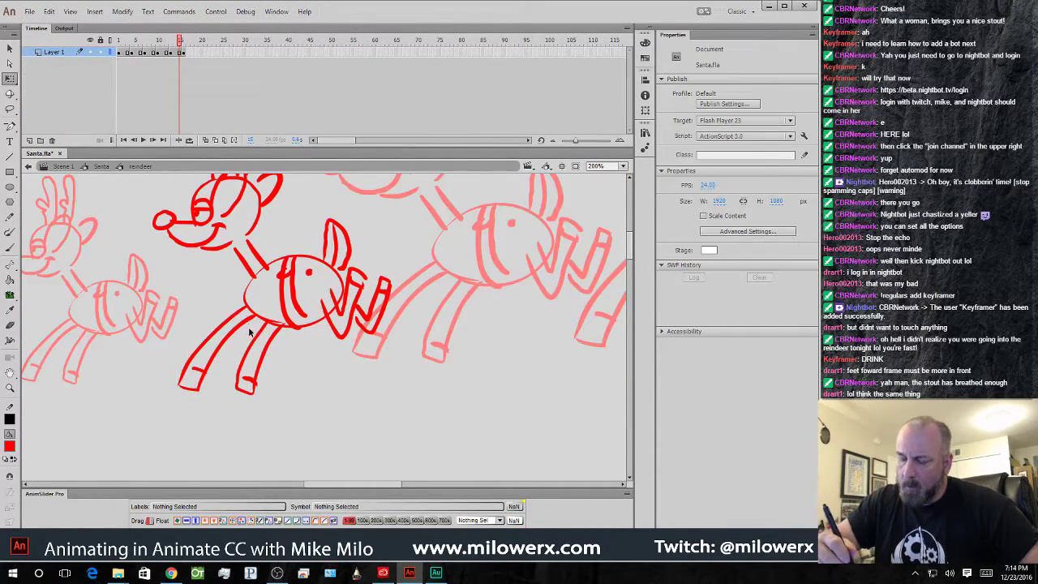
- Lasso and delete the front legs of the pose on frame 15
click(10, 109)
mouse_move(267, 328)
mouse_down()
mouse_move(174, 347)
mouse_move(294, 424)
mouse_up()
key(Delete)
- With onion skinning on, brush in front legs stretched farther forward on frame 15, and play back the cycle
click(10, 247)
click(205, 140)
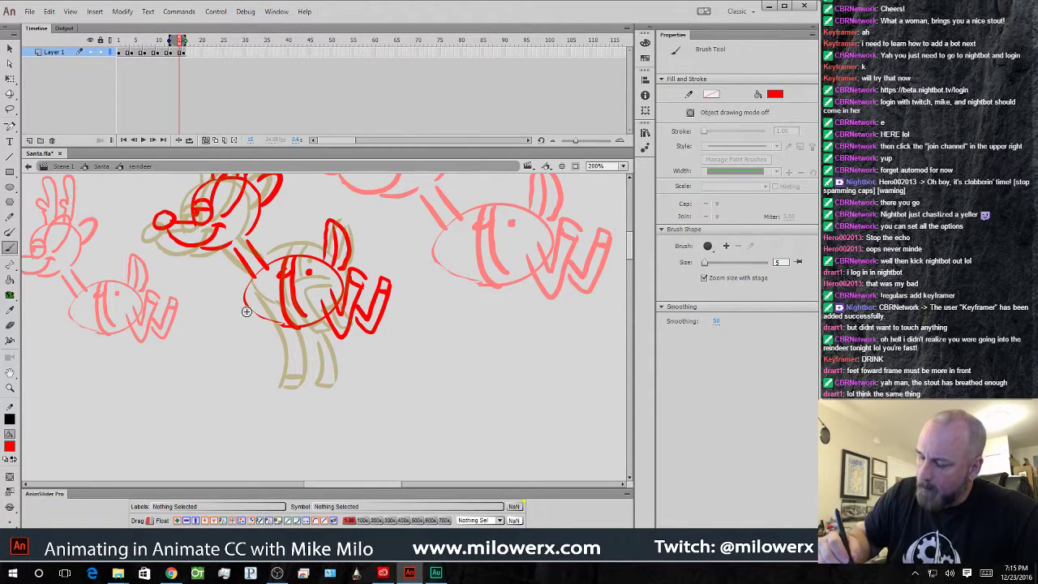
mouse_move(244, 308)
mouse_down()
mouse_move(164, 351)
mouse_move(170, 361)
mouse_move(200, 352)
mouse_move(257, 317)
mouse_up()
drag(217, 360, 261, 328)
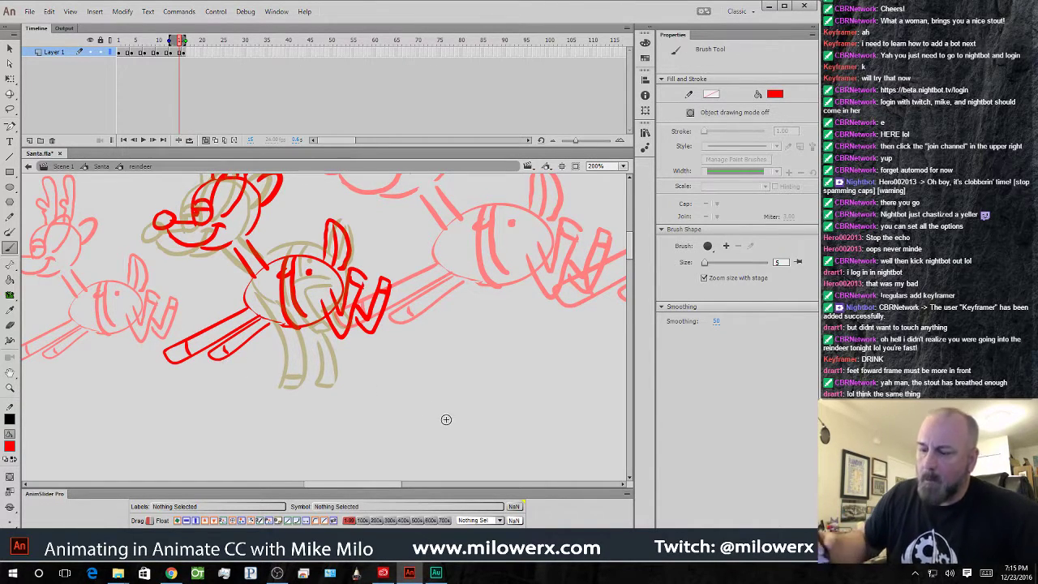
key(Return)
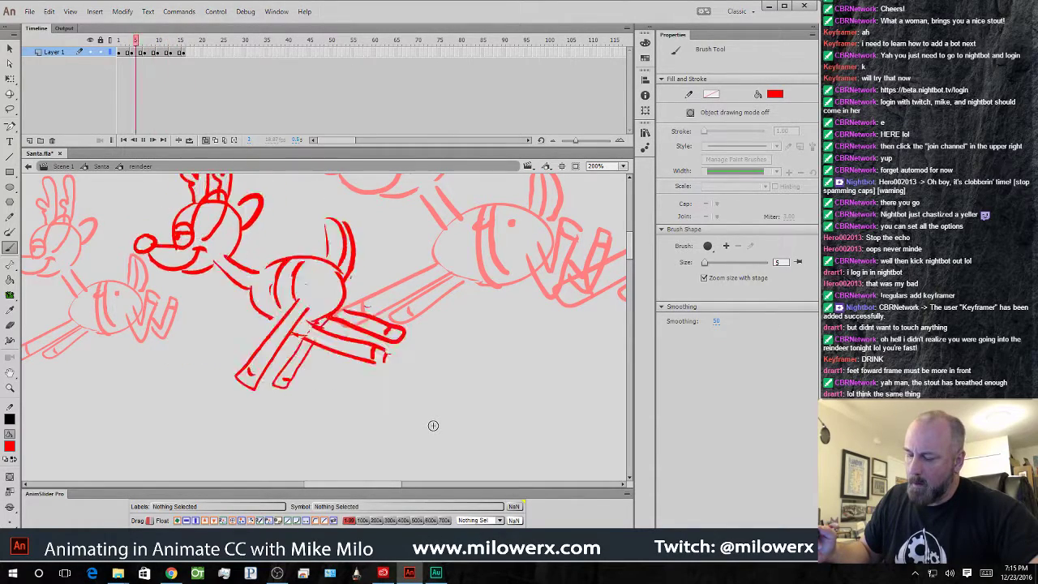
key(Return)
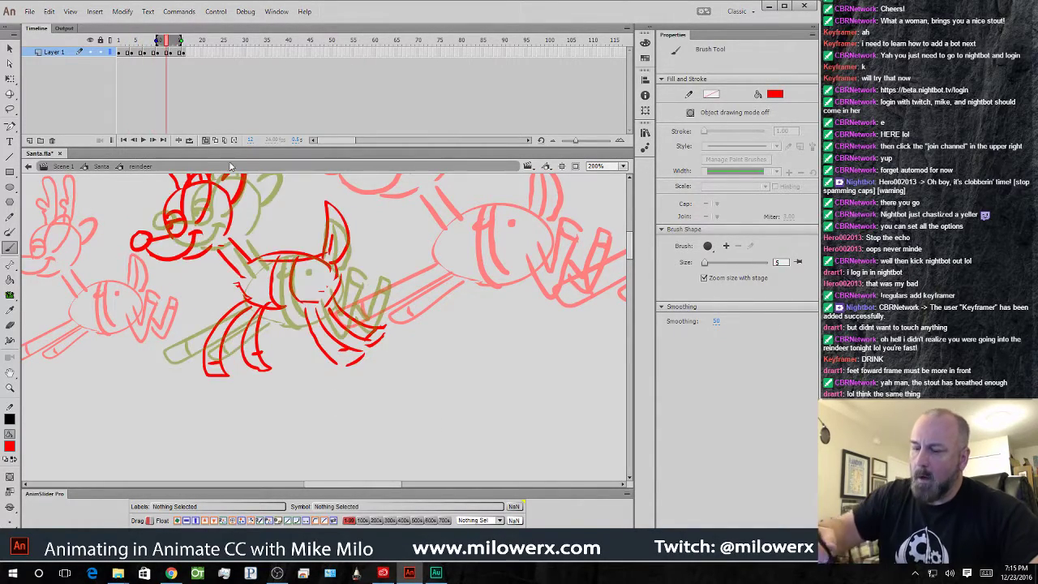
- Extend the reindeer cycle to frame 16 and insert a blank keyframe on frame 15
click(184, 52)
key(comma)
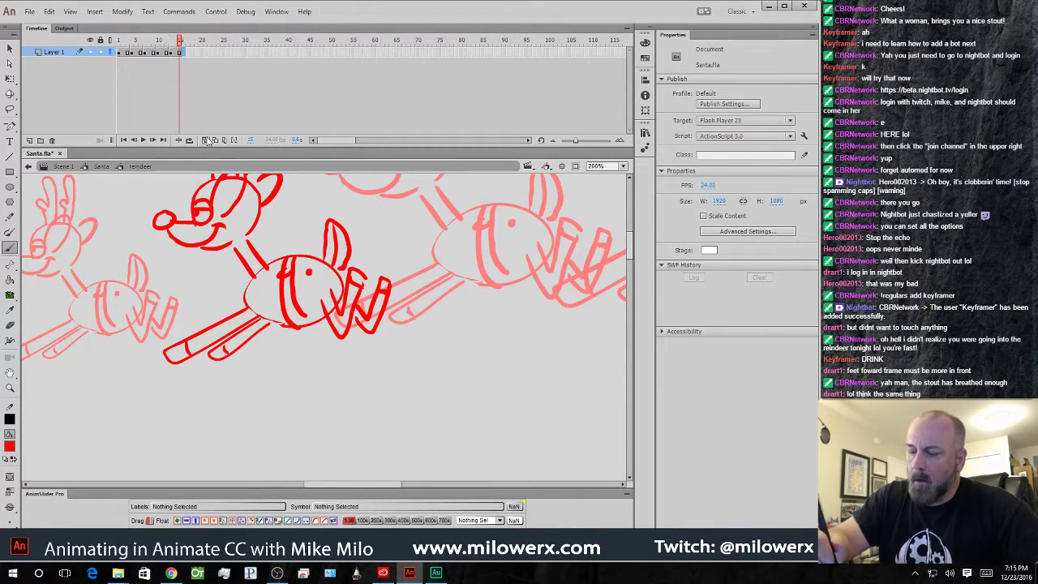
mouse_move(180, 43)
mouse_down()
mouse_move(119, 46)
mouse_move(184, 66)
mouse_up()
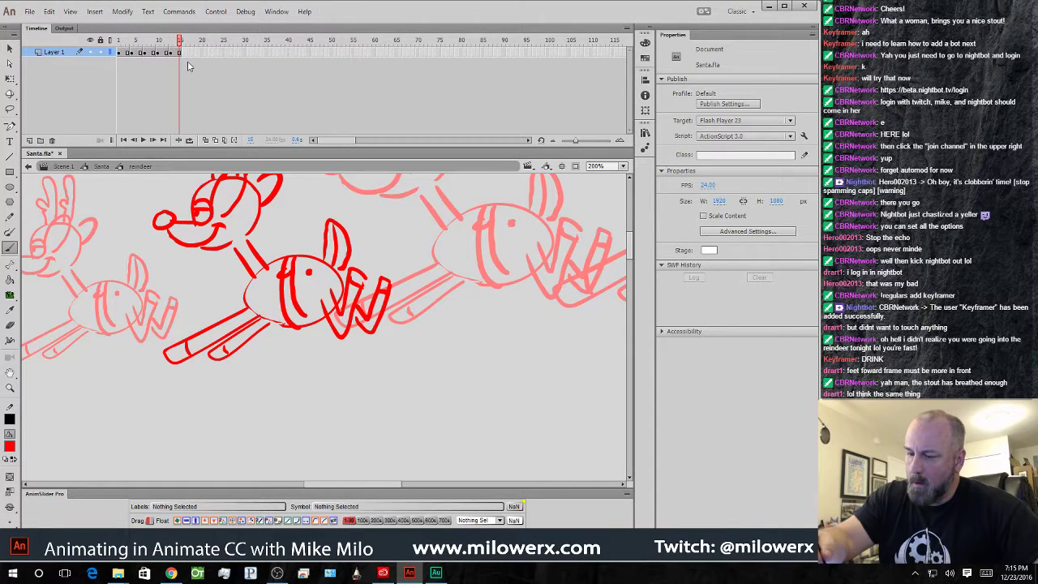
click(122, 43)
drag(122, 40, 180, 52)
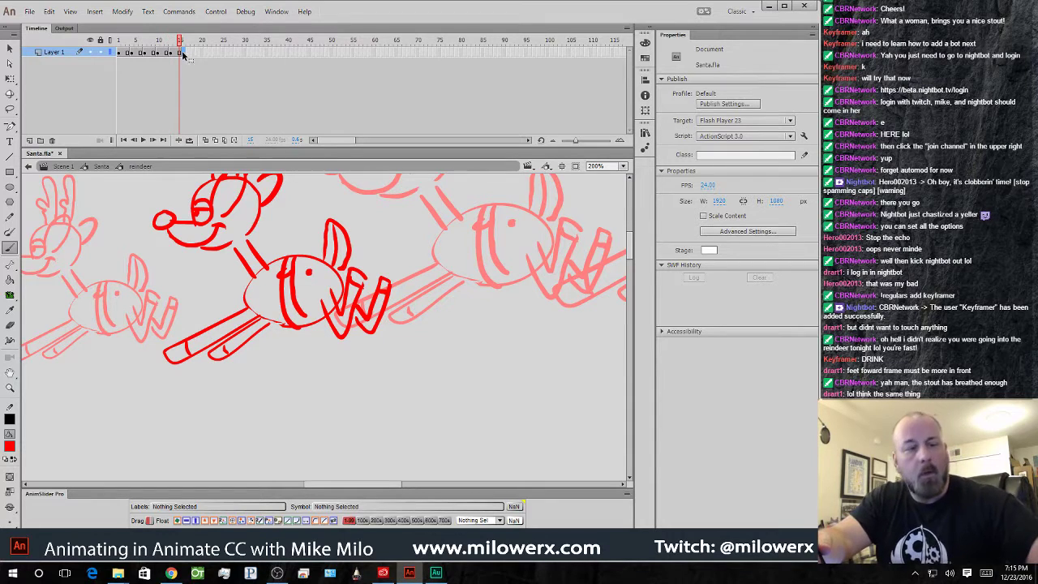
click(185, 52)
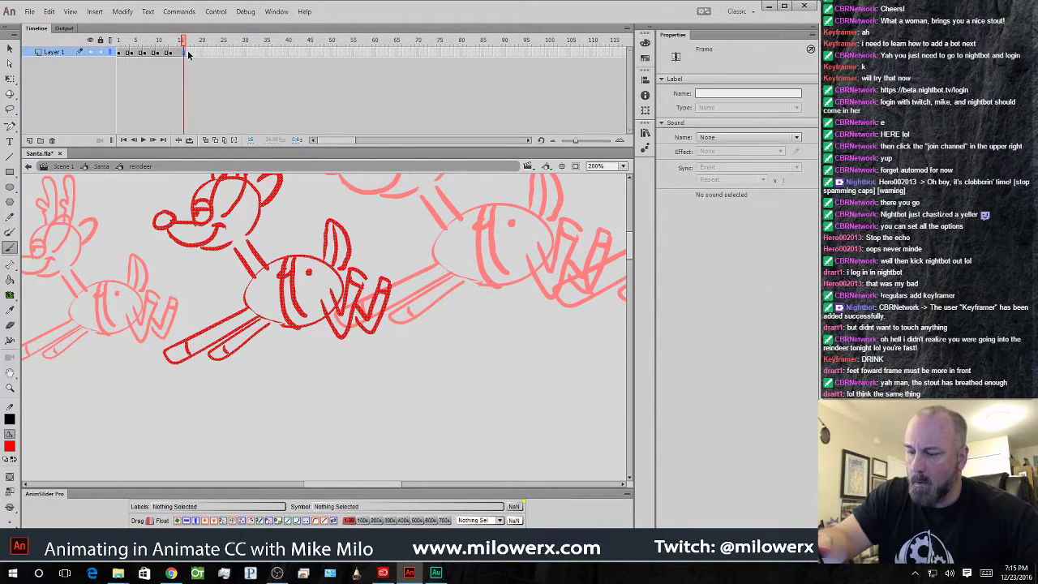
click(180, 54)
key(Delete)
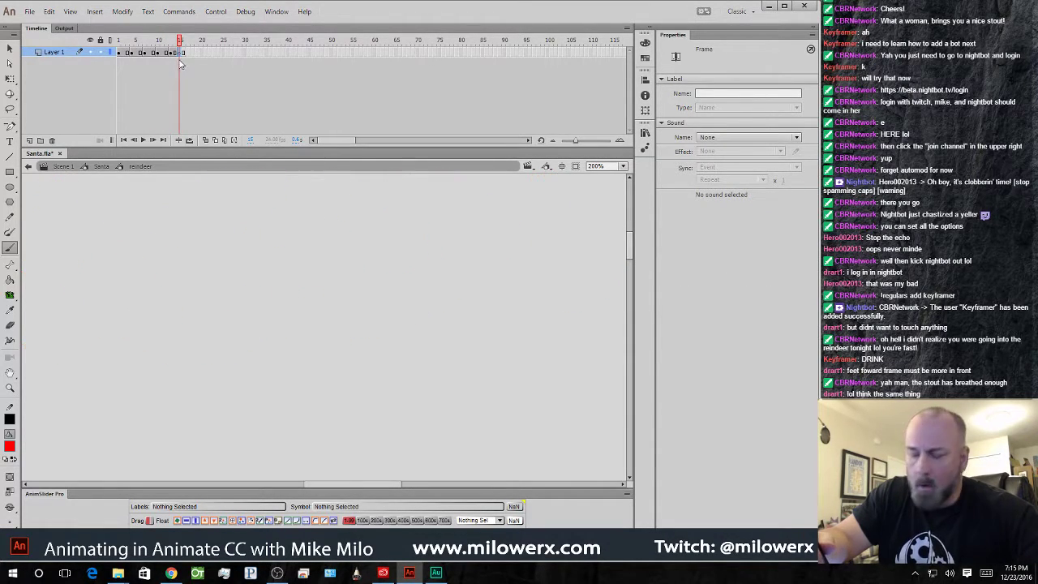
- Copy the frame 1 pose to frame 17 as a reference and turn on onion skinning at frame 15
click(120, 52)
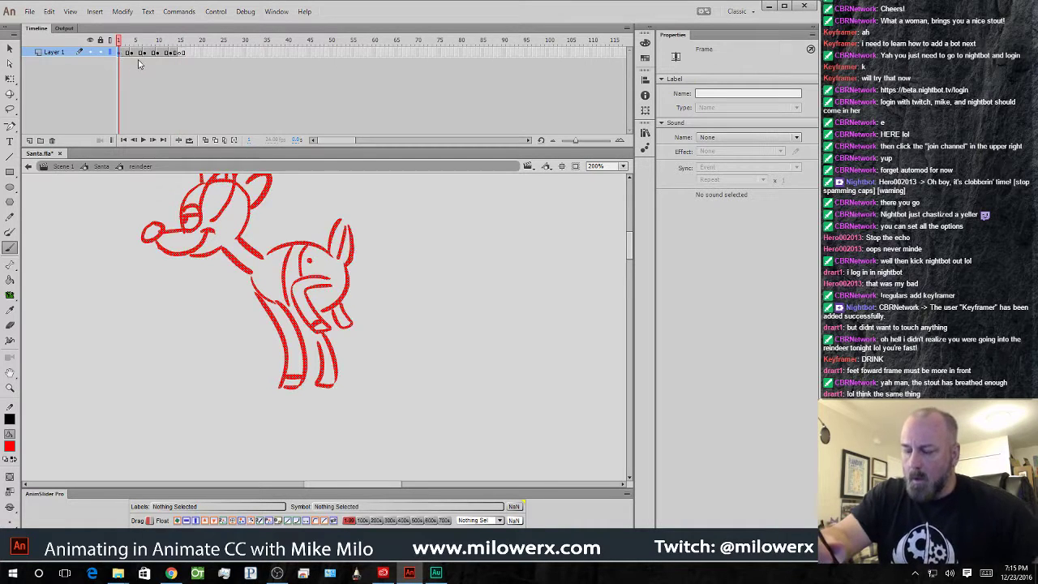
click(185, 53)
click(187, 53)
key(ctrl+alt+v)
click(180, 54)
click(213, 141)
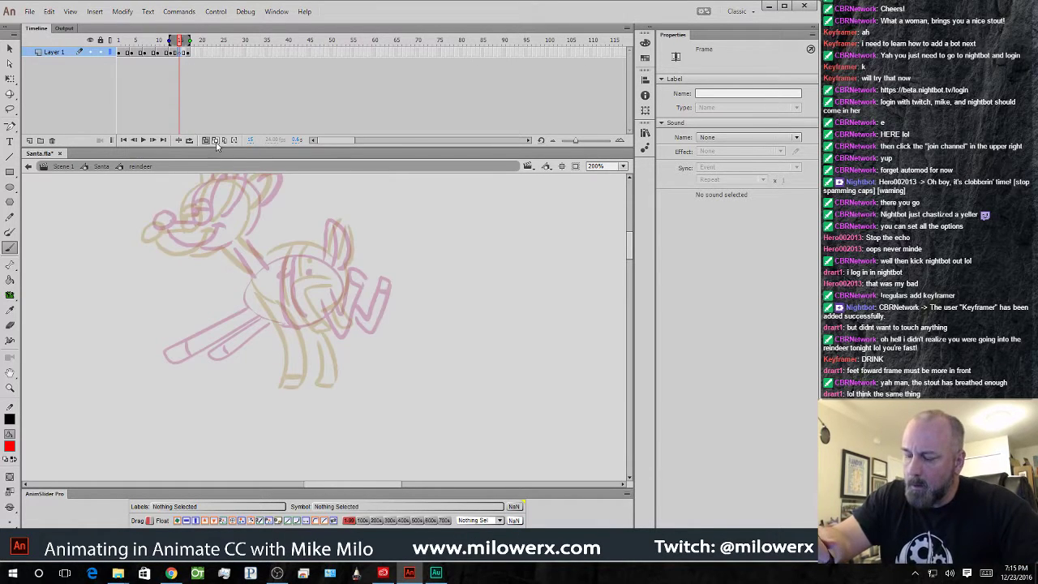
- Lasso and copy the reindeer's head from the frame 17 pose and paste it in place on frame 15
drag(387, 302, 377, 362)
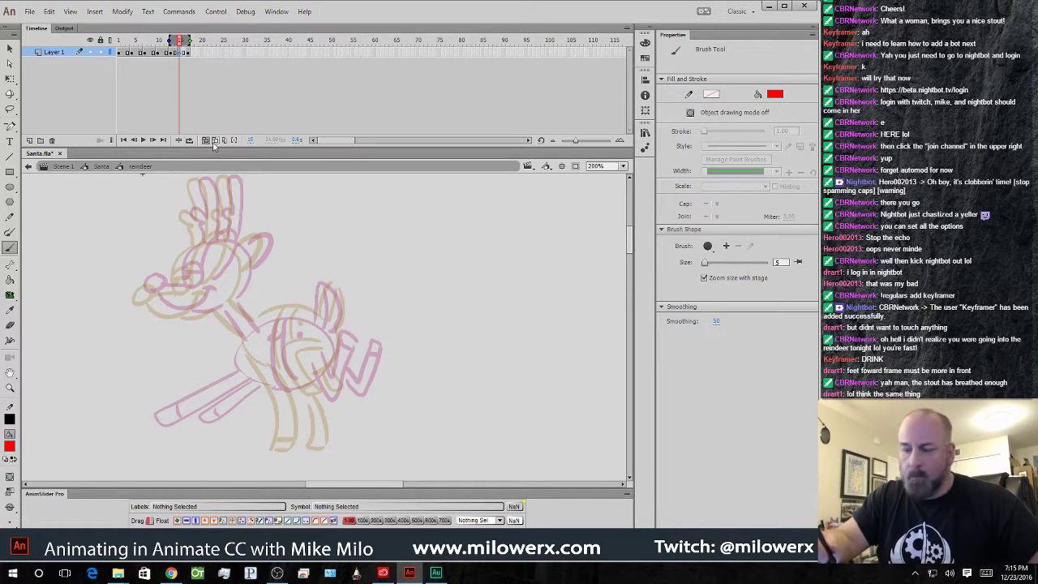
key(ctrl+shift+v)
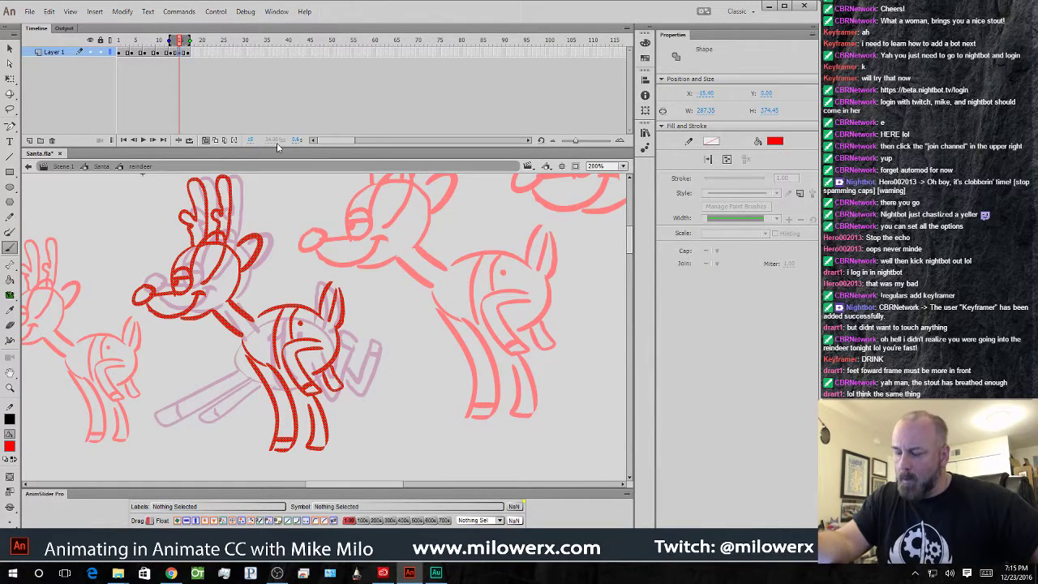
key(ctrl+z)
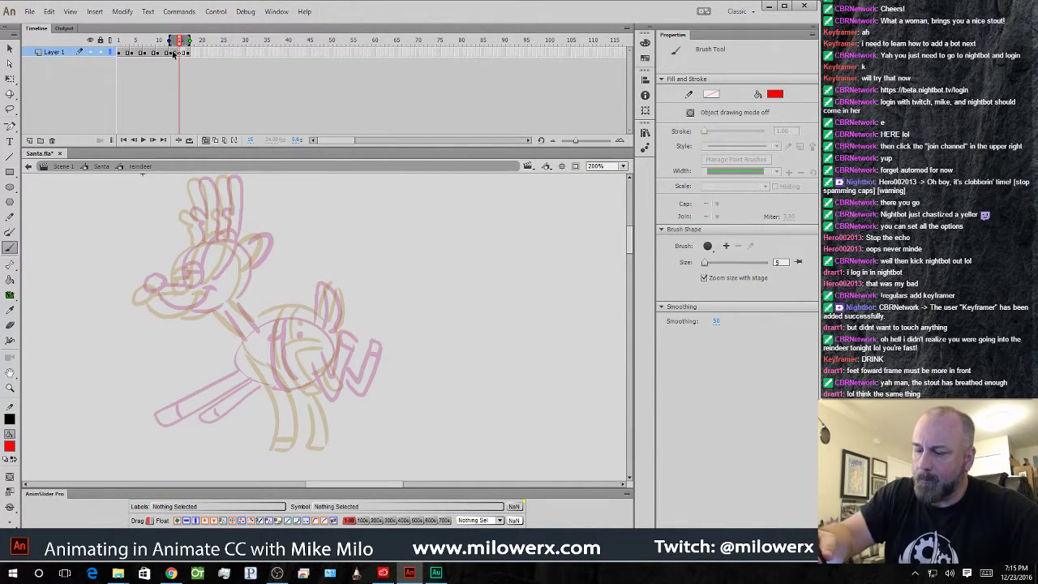
click(188, 52)
key(ctrl+shift+v)
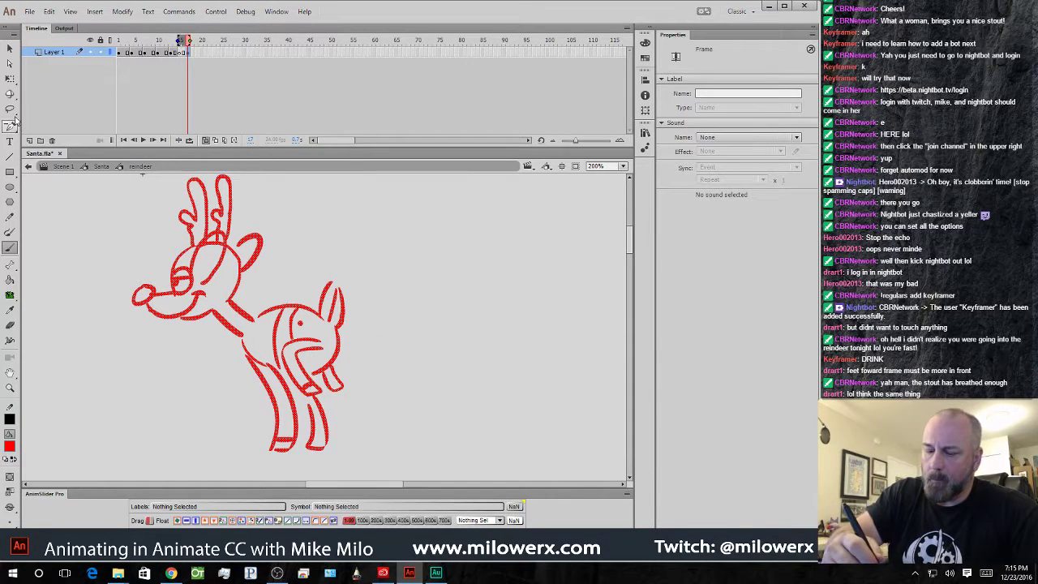
key(l)
mouse_move(267, 268)
mouse_down()
mouse_move(182, 334)
mouse_move(125, 208)
mouse_move(276, 214)
mouse_move(274, 266)
mouse_up()
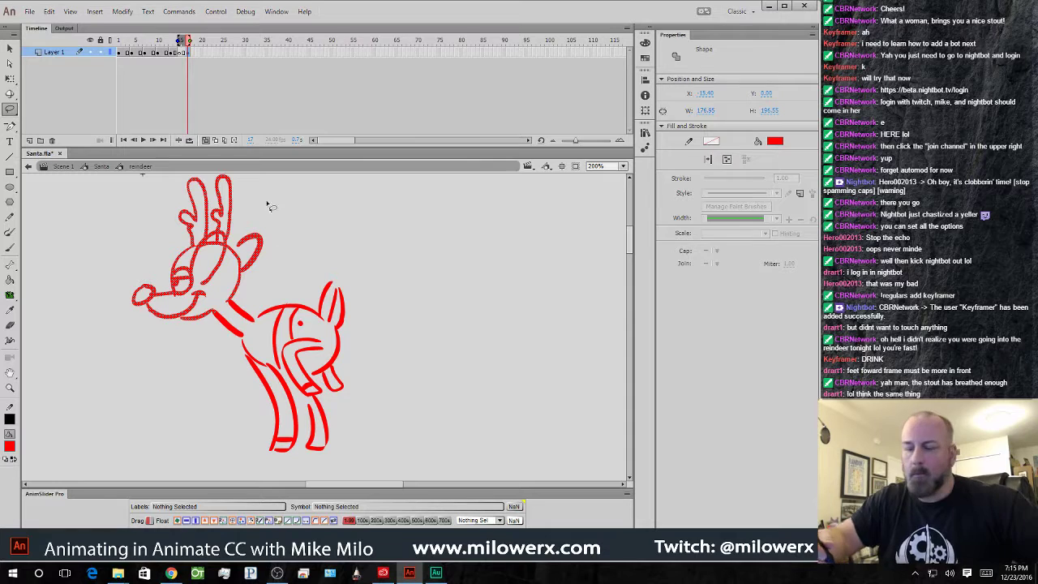
click(180, 53)
key(ctrl+shift+v)
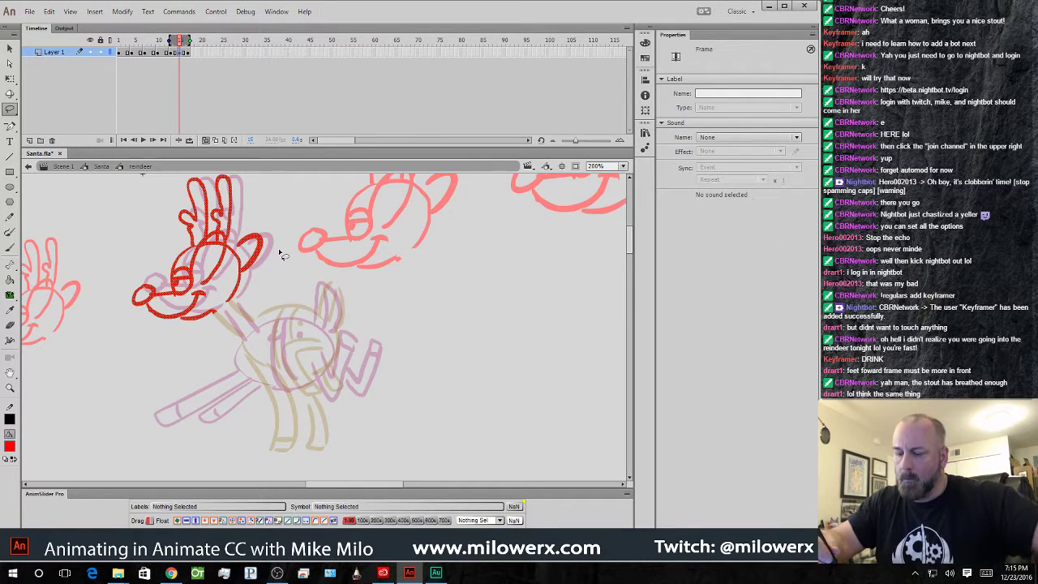
- Move and slightly rotate the pasted head on frame 15 to sit between the two onion-skinned poses
drag(257, 260, 265, 254)
key(q)
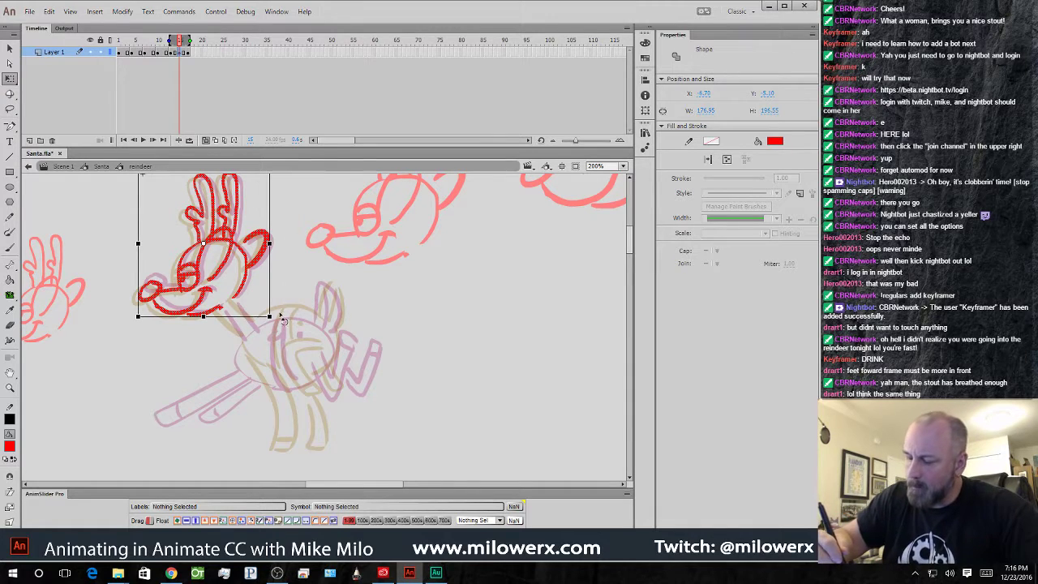
drag(277, 321, 250, 329)
click(309, 257)
- Brush in the neck, body, tail and legs of the in-between pose on frame 15, and turn off onion skinning
click(10, 248)
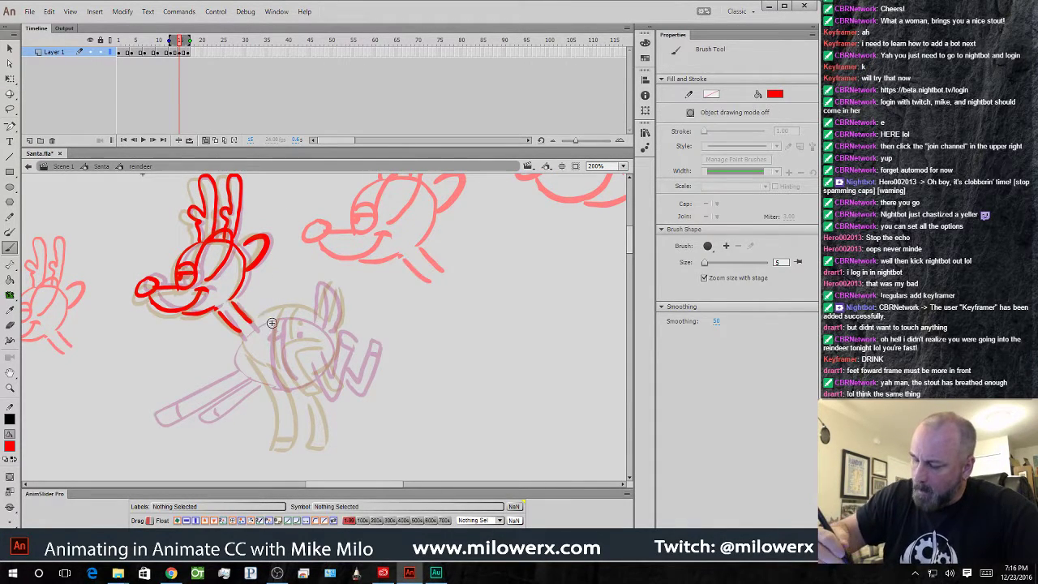
mouse_move(244, 374)
mouse_down()
mouse_move(230, 454)
mouse_move(252, 459)
mouse_move(255, 384)
mouse_move(278, 403)
mouse_move(275, 456)
mouse_move(262, 458)
mouse_move(295, 315)
mouse_move(339, 340)
mouse_move(321, 319)
mouse_move(340, 288)
mouse_move(327, 345)
mouse_move(295, 387)
mouse_move(306, 394)
mouse_move(329, 366)
mouse_move(307, 412)
mouse_move(292, 388)
mouse_up()
mouse_move(280, 320)
mouse_down()
mouse_move(279, 375)
mouse_move(287, 361)
mouse_move(348, 350)
mouse_move(328, 388)
mouse_up()
click(207, 140)
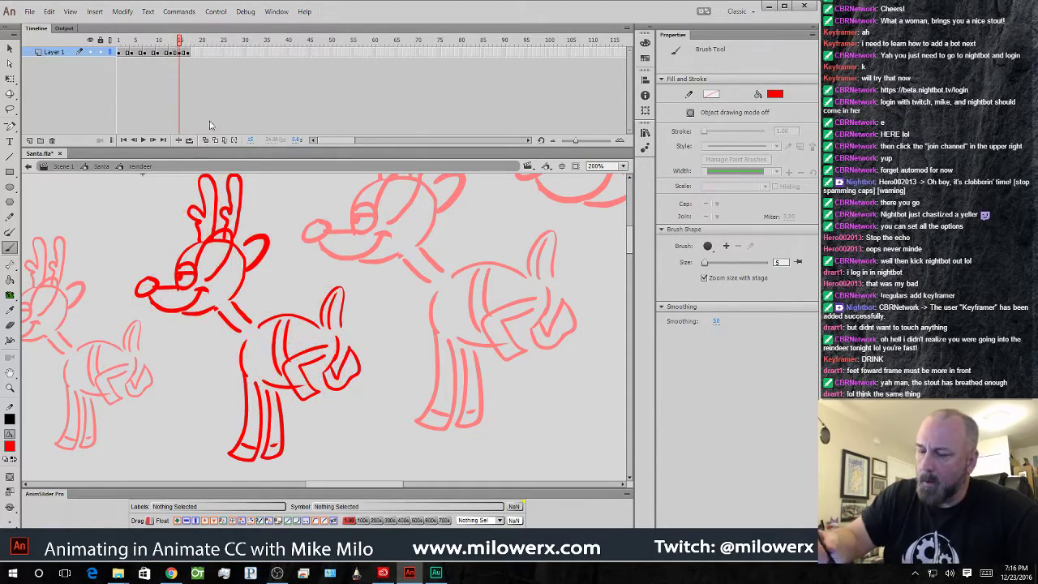
- Play back the reindeer cycle and remove the duplicate first pose on frame 17
drag(181, 43, 121, 56)
key(Return)
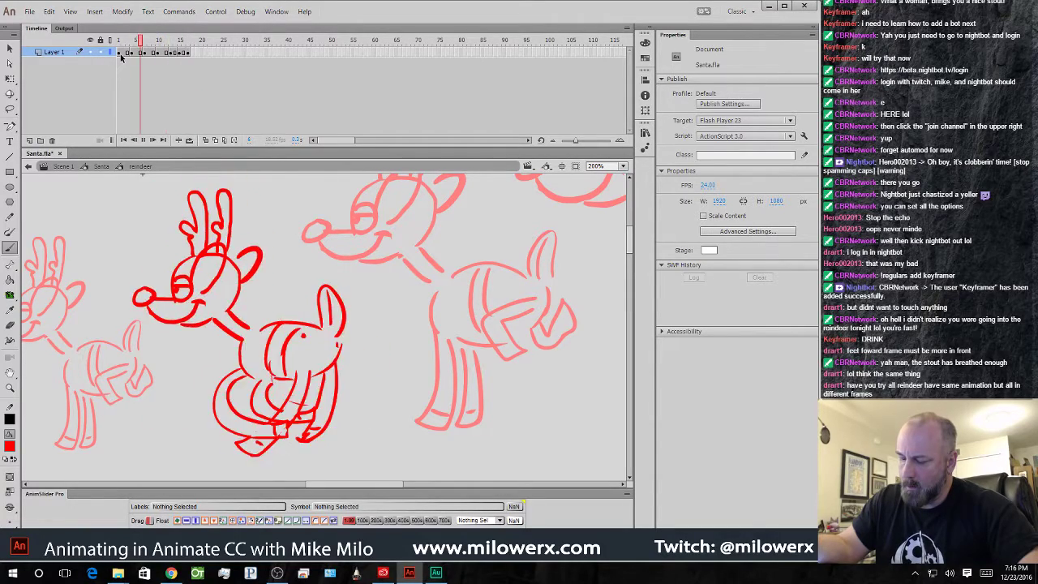
key(Return)
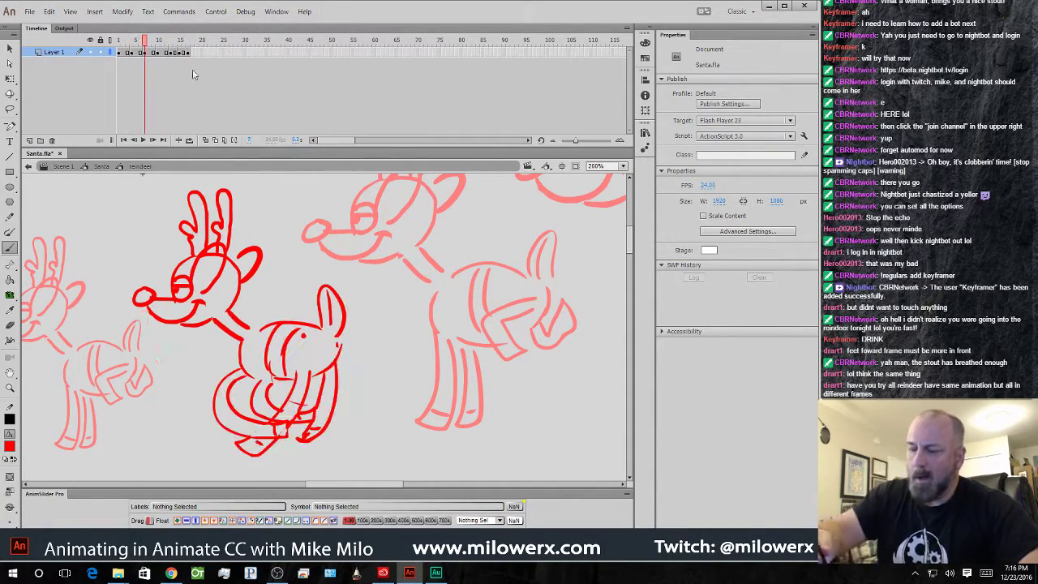
click(189, 52)
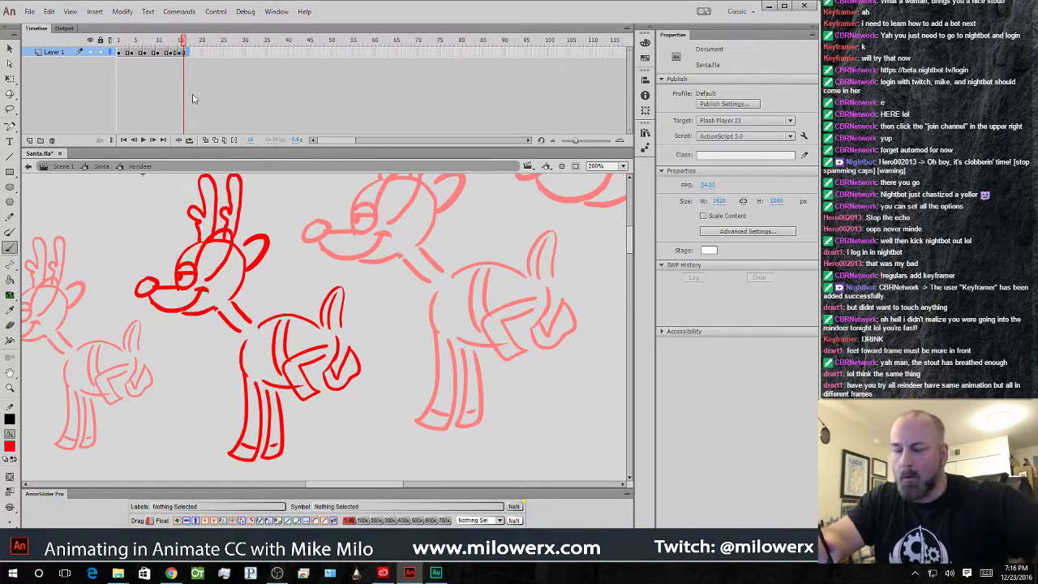
- Lengthen the last two poses so the new in-between holds from frame 16 to frame 18, and play back the cycle
click(187, 53)
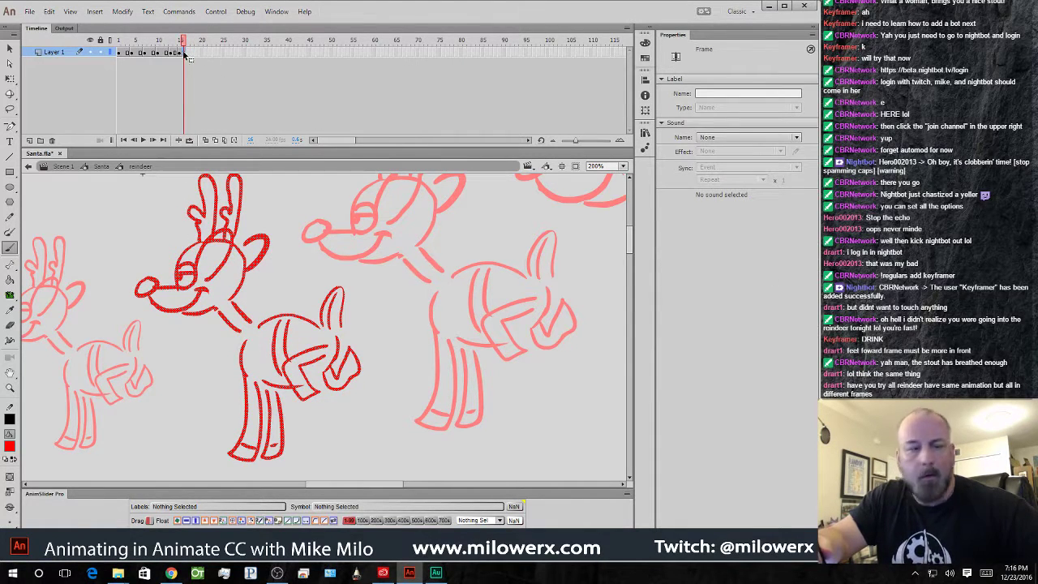
key(comma)
key(comma)
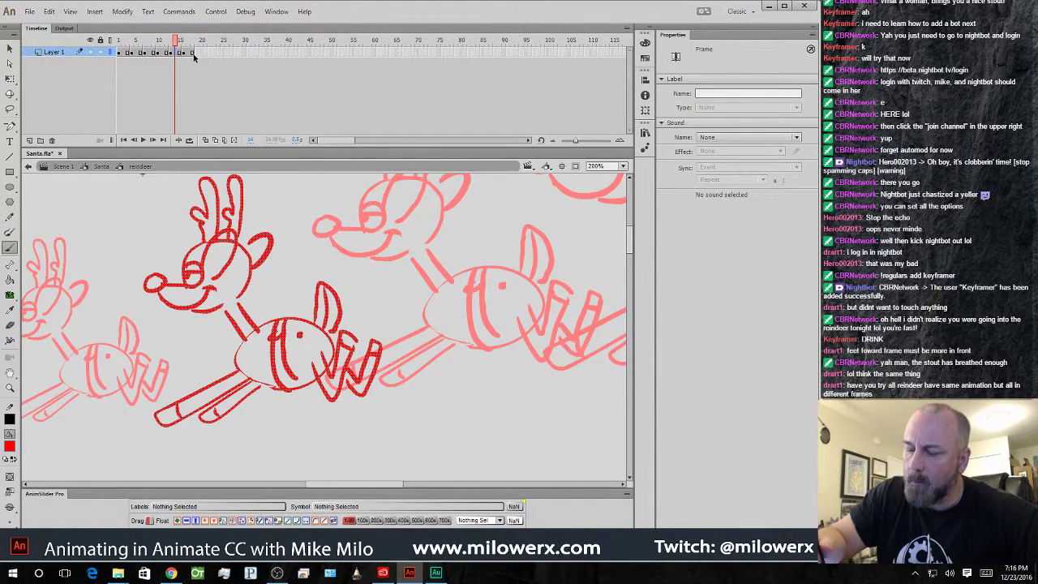
key(Return)
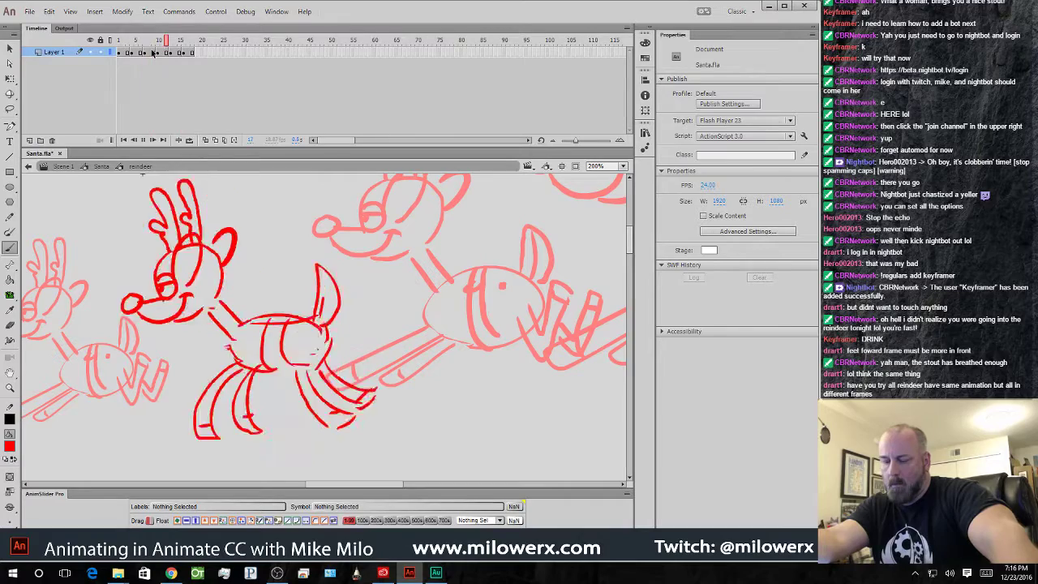
- Return to the Santa symbol and scrub its timeline to frame 296 to preview the whole reindeer team
click(104, 167)
ctrl+alt+click(317, 286)
key(ctrl+minus)
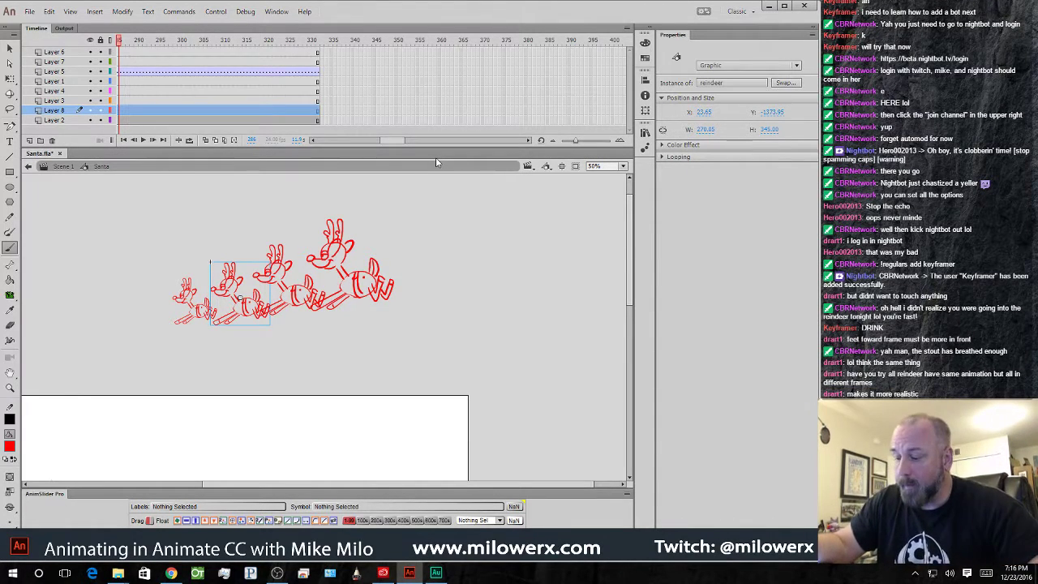
drag(383, 248, 456, 250)
drag(392, 141, 382, 141)
click(248, 41)
drag(247, 40, 337, 63)
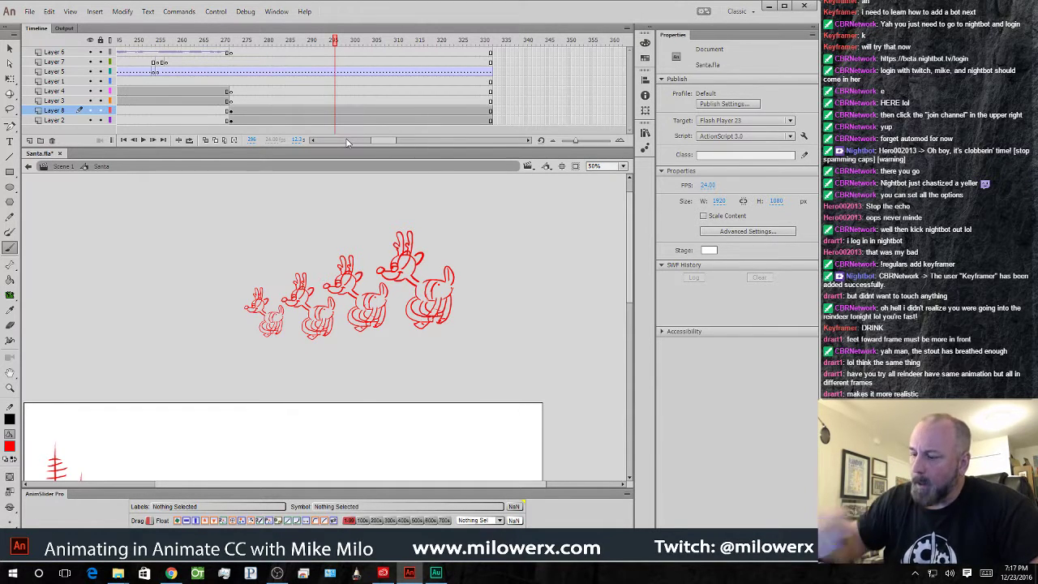
drag(510, 300, 400, 324)
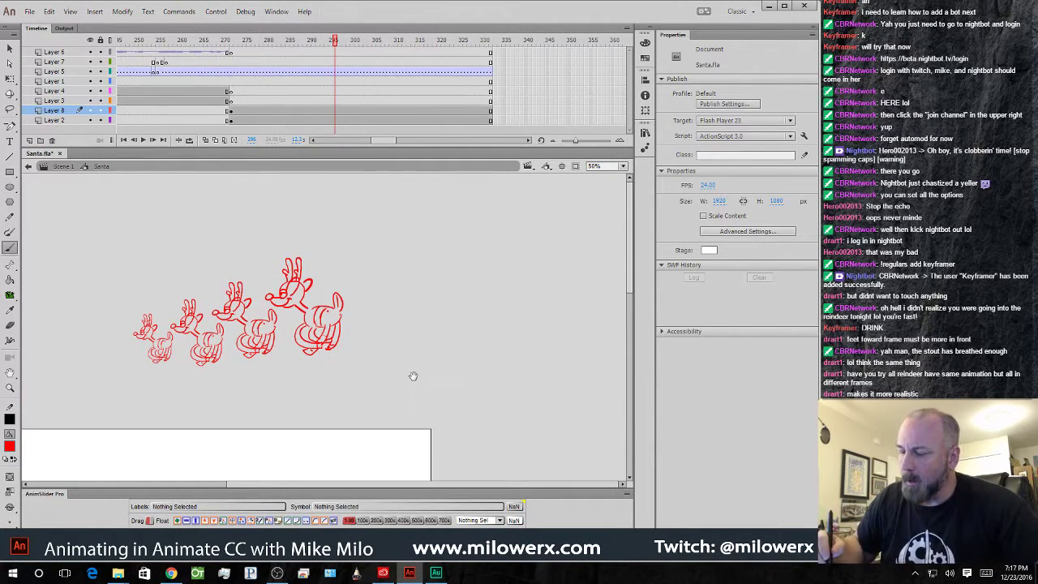
- Create a new graphic symbol named sleigh
key(b)
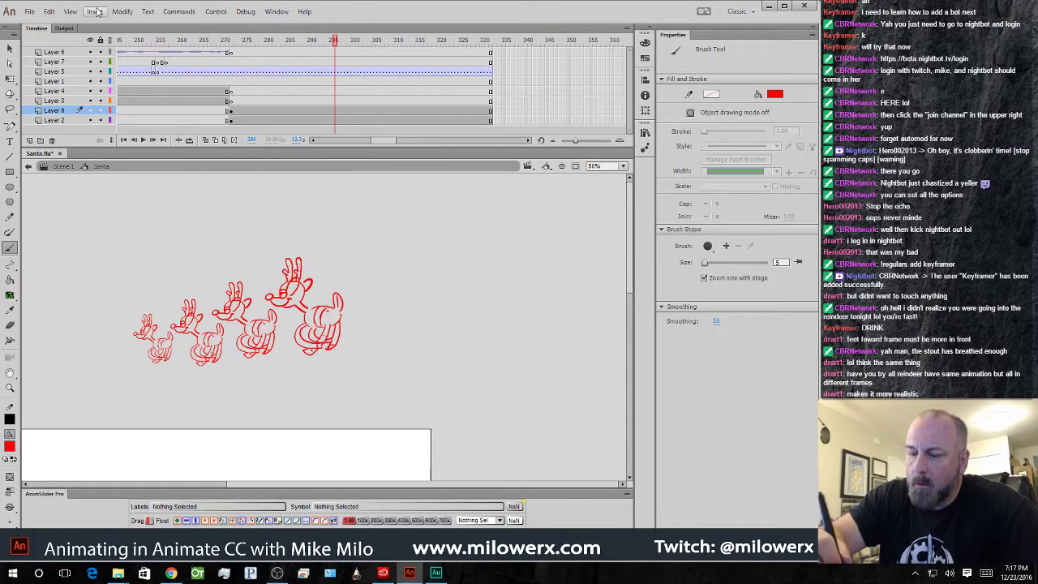
click(123, 11)
click(105, 24)
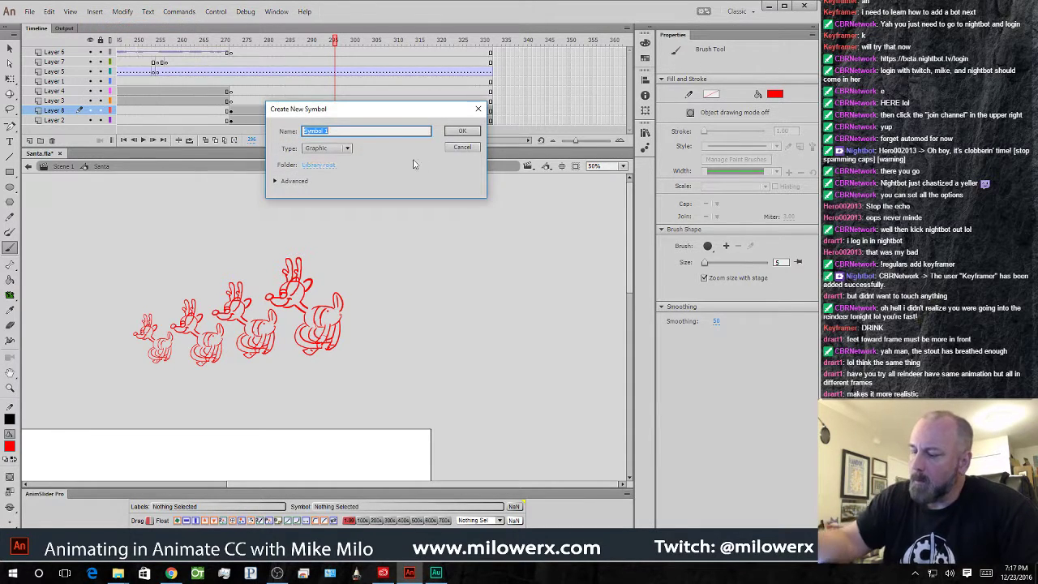
text(s)
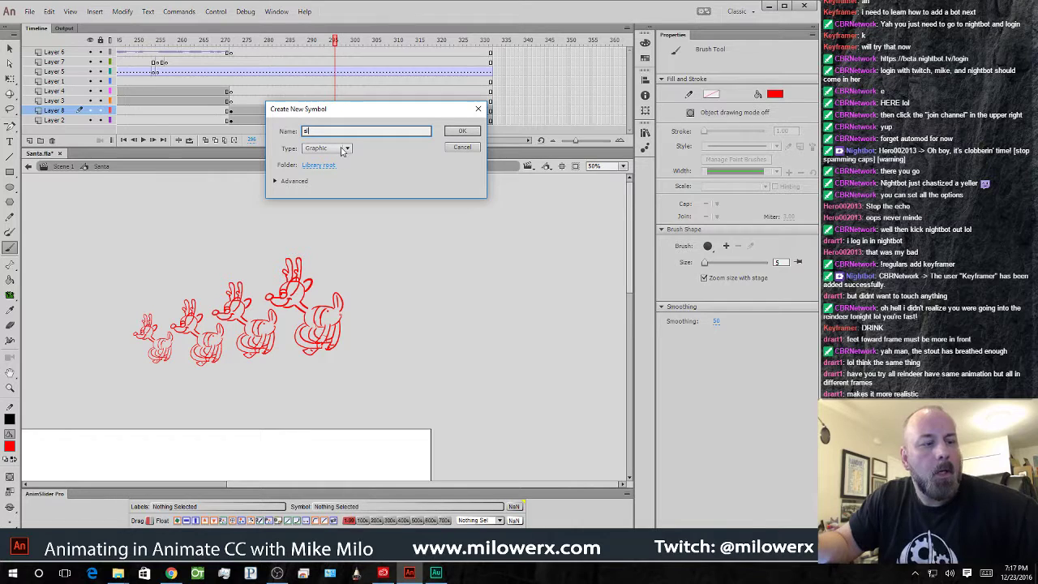
text(leigh)
key(Return)
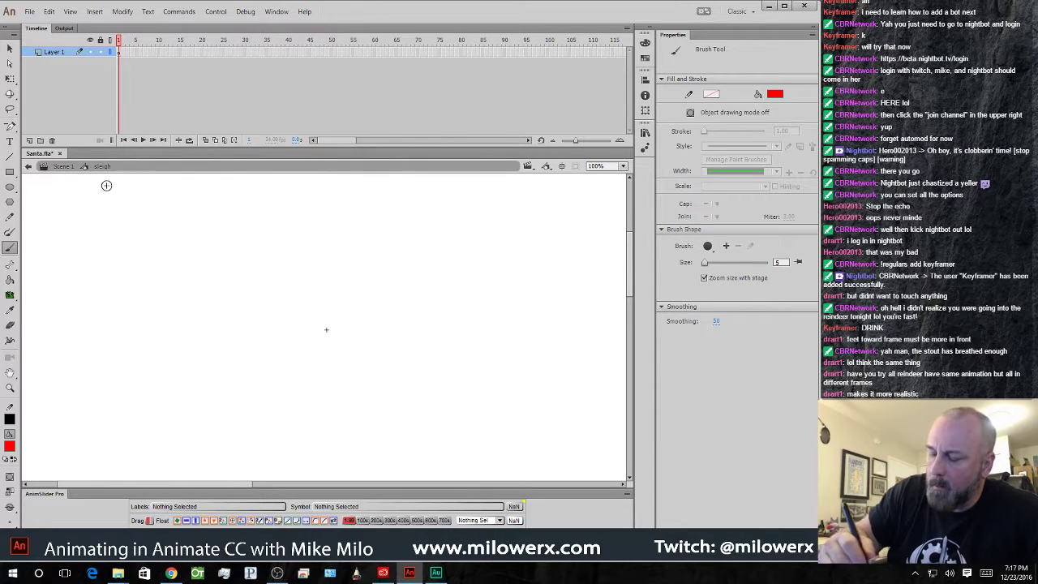
- Brush in the sleigh's outline with a curled front, a high curved back and a tapering rear section
drag(165, 369, 361, 350)
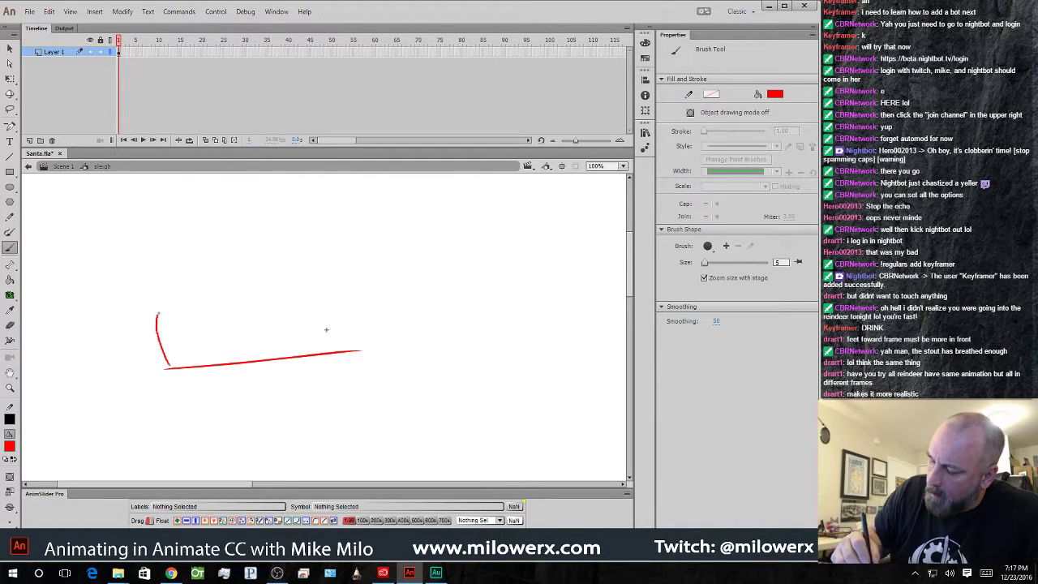
mouse_move(213, 310)
mouse_down()
mouse_move(193, 326)
mouse_move(220, 333)
mouse_move(263, 273)
mouse_move(364, 226)
mouse_move(374, 344)
mouse_up()
drag(370, 227, 483, 253)
drag(369, 349, 483, 324)
drag(484, 253, 484, 322)
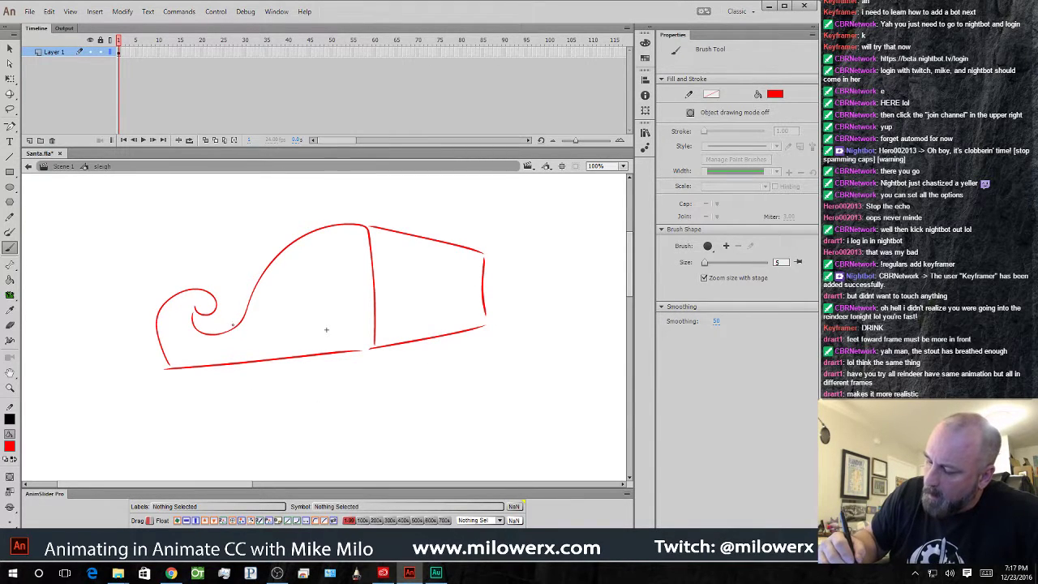
mouse_move(185, 295)
mouse_down()
mouse_move(223, 302)
mouse_move(245, 282)
mouse_up()
- Return to Scene 1, open the Santa symbol for in-place editing, and go to frame 274 of its timeline
click(63, 167)
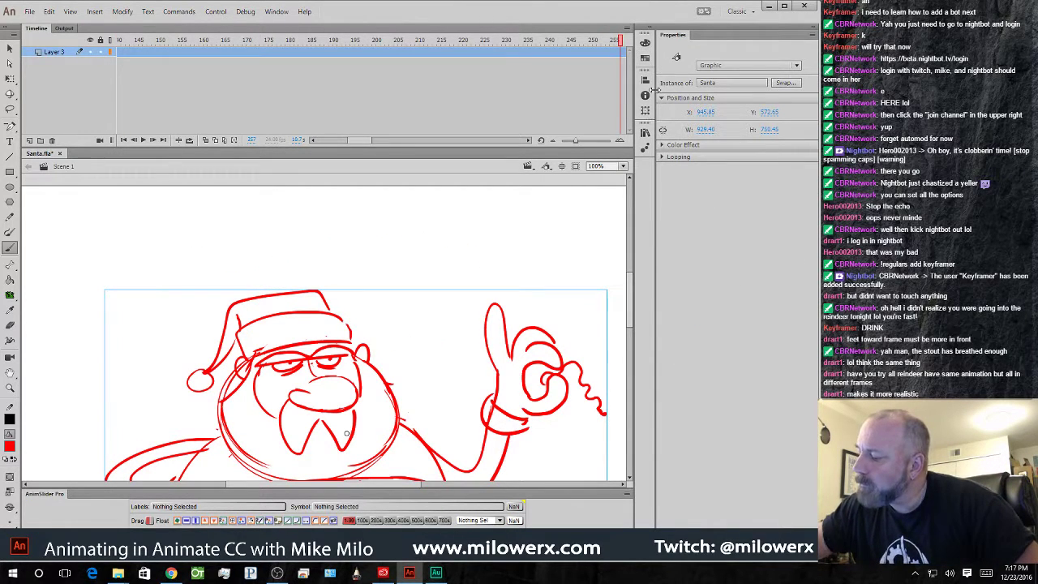
click(645, 132)
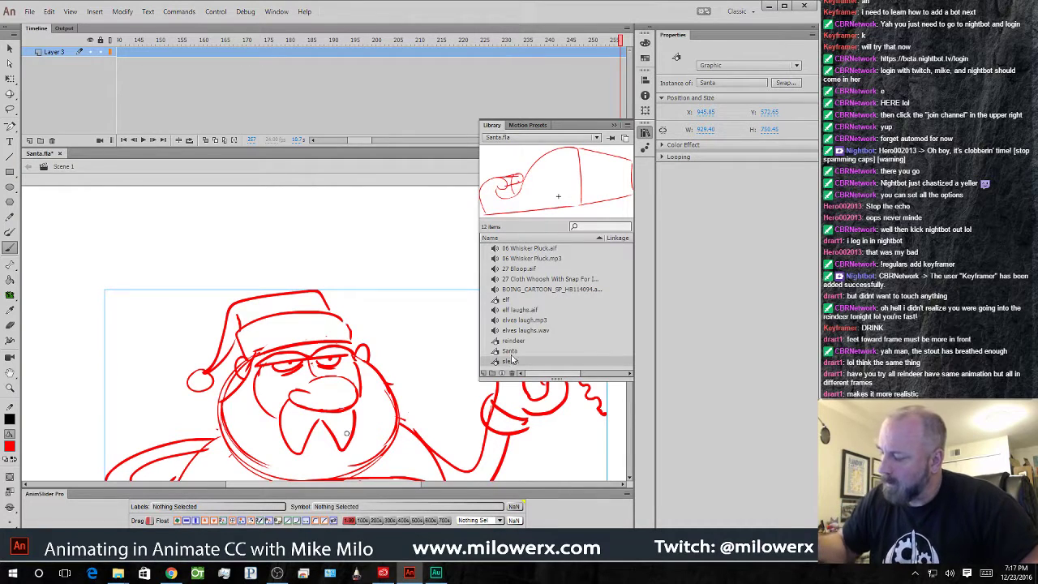
drag(355, 141, 313, 140)
drag(328, 51, 581, 71)
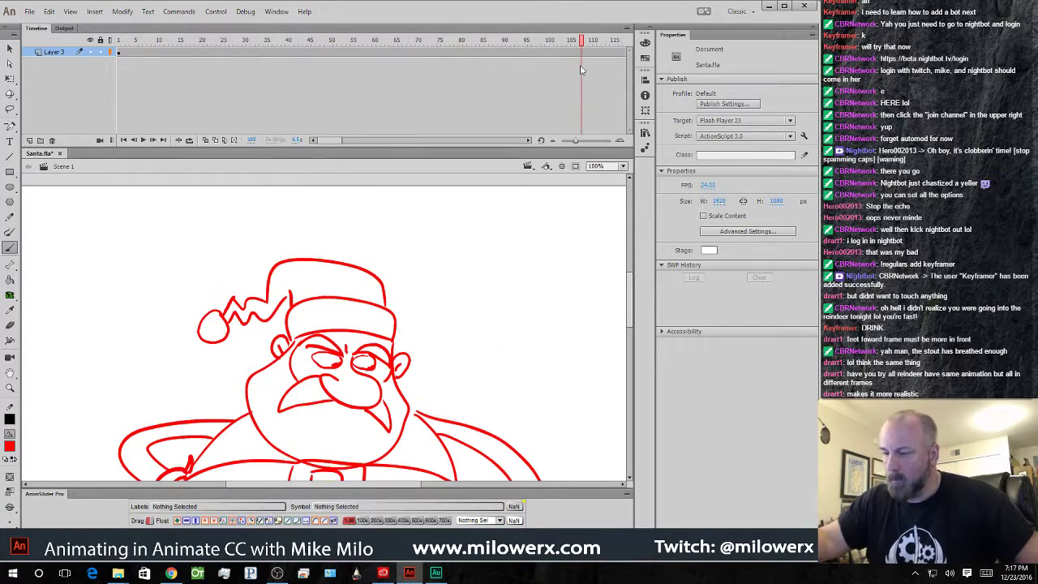
ctrl+alt+click(503, 231)
mouse_move(428, 328)
mouse_down()
mouse_move(489, 213)
mouse_move(484, 203)
mouse_up()
ctrl+double_click(338, 293)
drag(340, 143, 394, 142)
drag(272, 42, 193, 44)
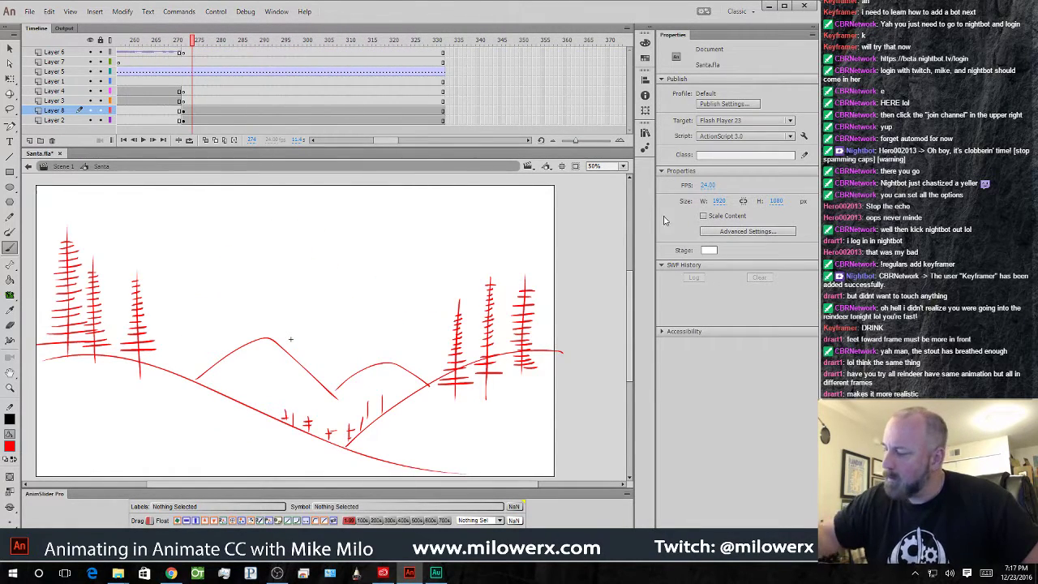
- Place an instance of the sleigh symbol behind the largest reindeer and scale it up to suit the team
click(645, 134)
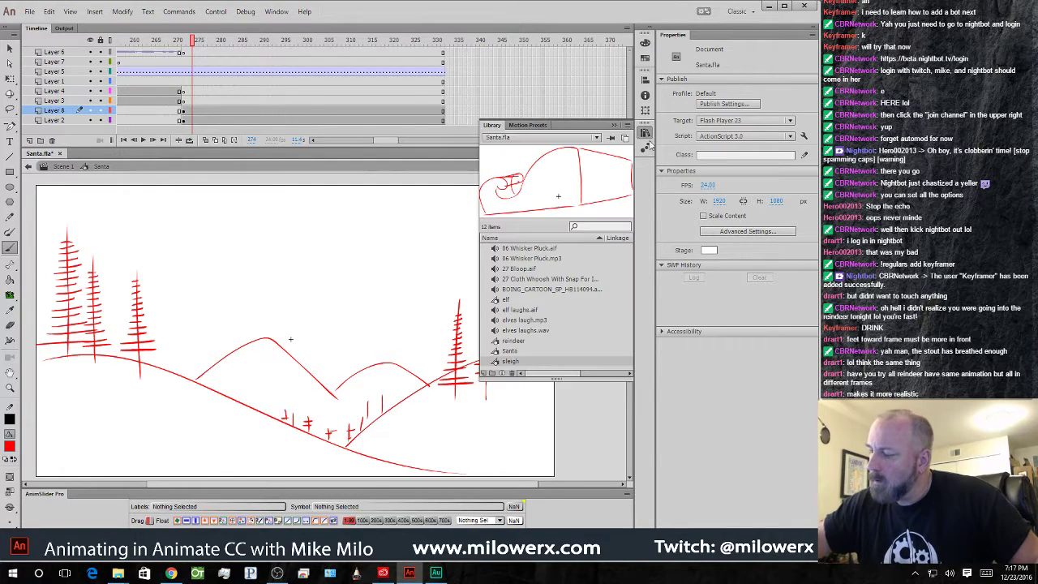
drag(497, 362, 325, 290)
drag(429, 258, 555, 213)
click(10, 79)
drag(532, 272, 434, 381)
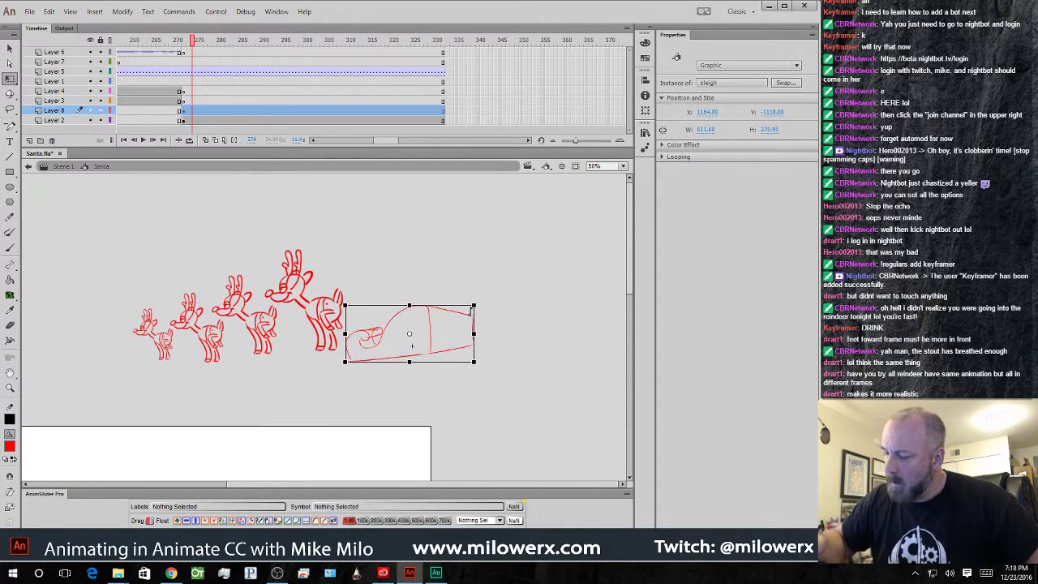
drag(478, 309, 545, 278)
- Open the placed sleigh symbol for in-place editing and delete its existing outline
double_click(553, 270)
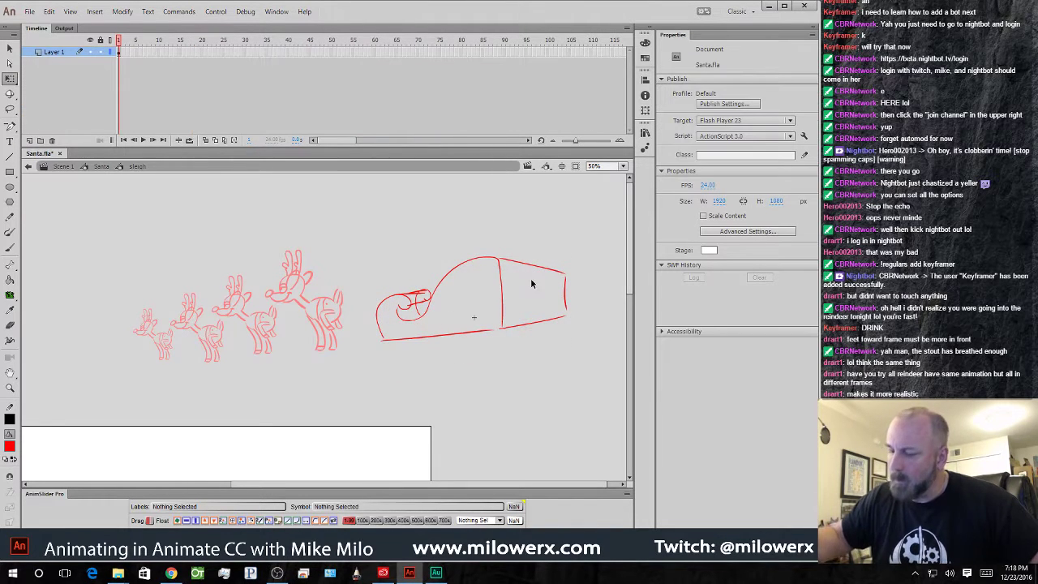
click(118, 52)
key(Delete)
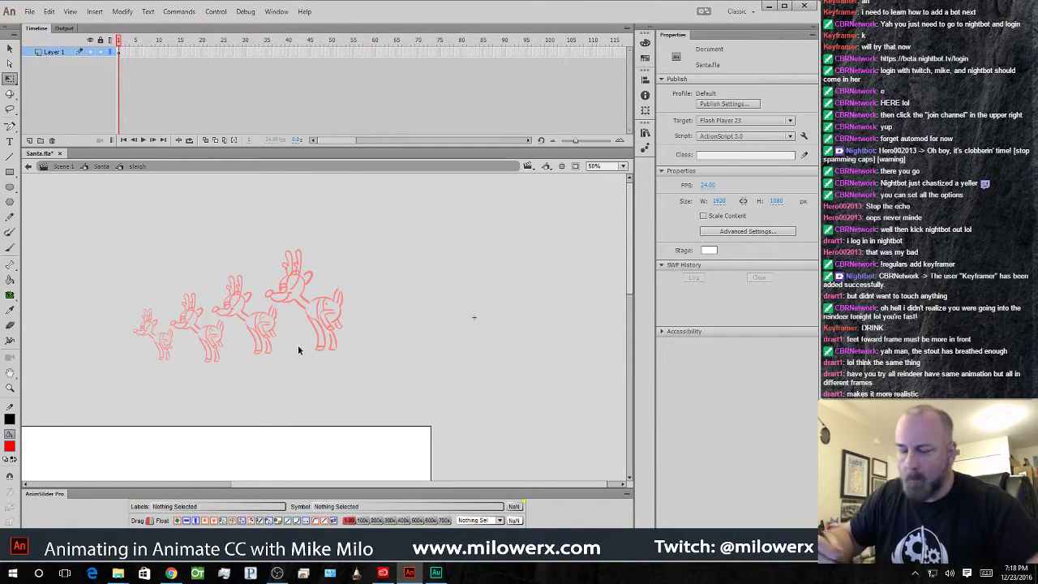
- With a size 8 brush, redraw the sleigh's side with a spiral front, slanted base, high curved back and rolled front panel
click(10, 248)
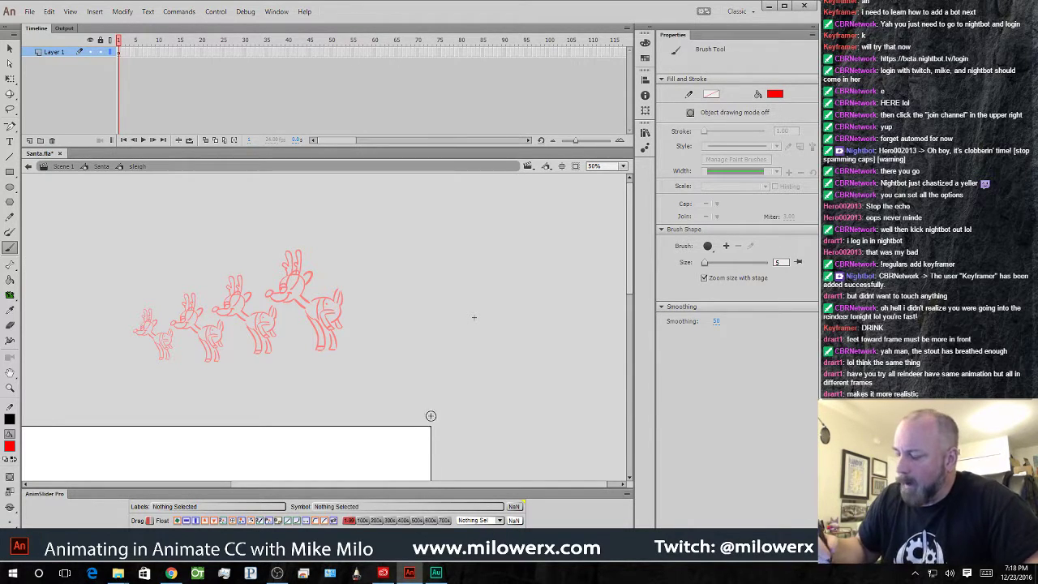
click(118, 54)
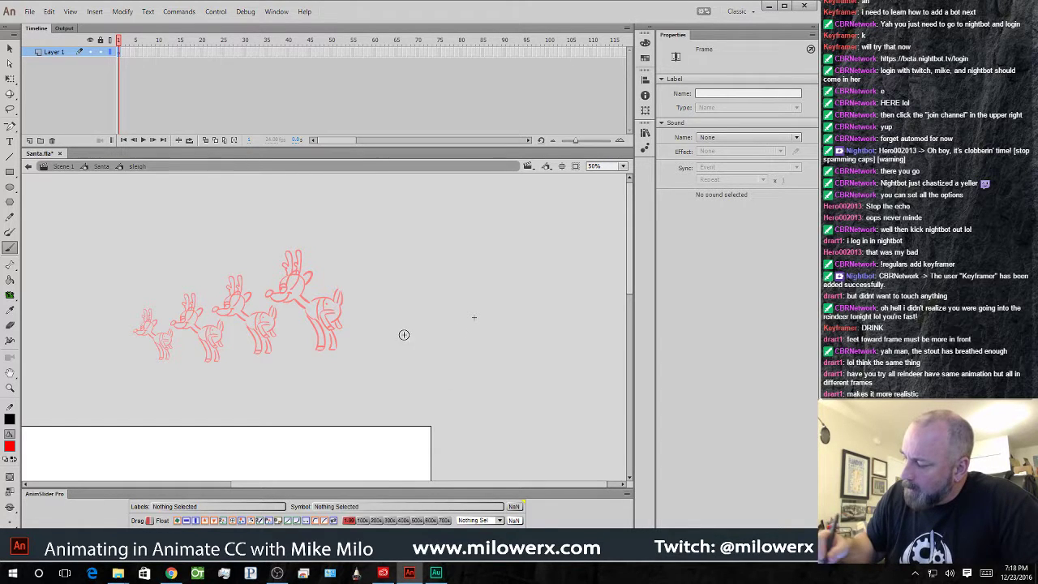
drag(400, 330, 550, 311)
key(ctrl+z)
click(9, 491)
click(48, 464)
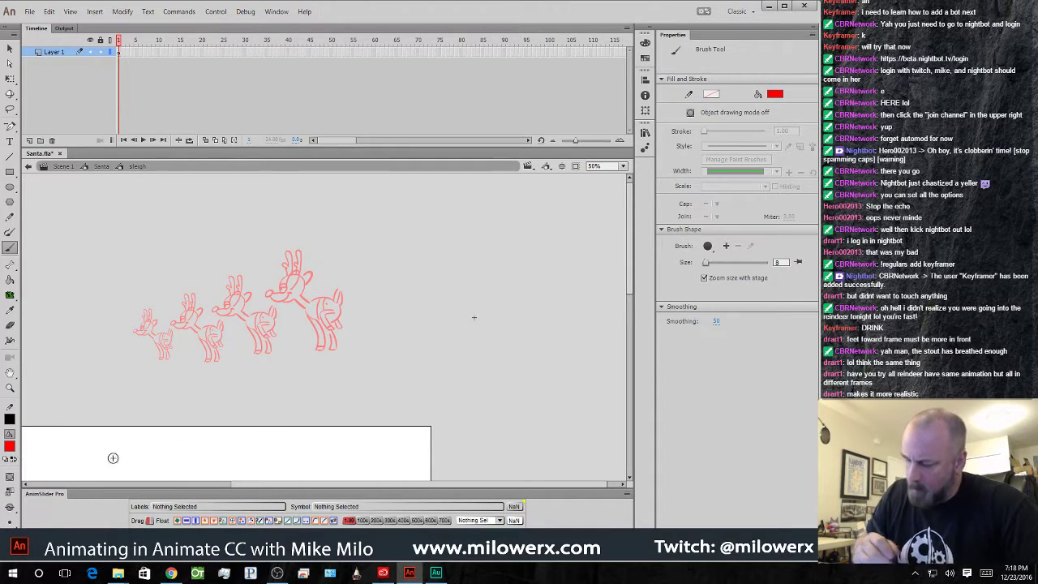
drag(373, 350, 557, 325)
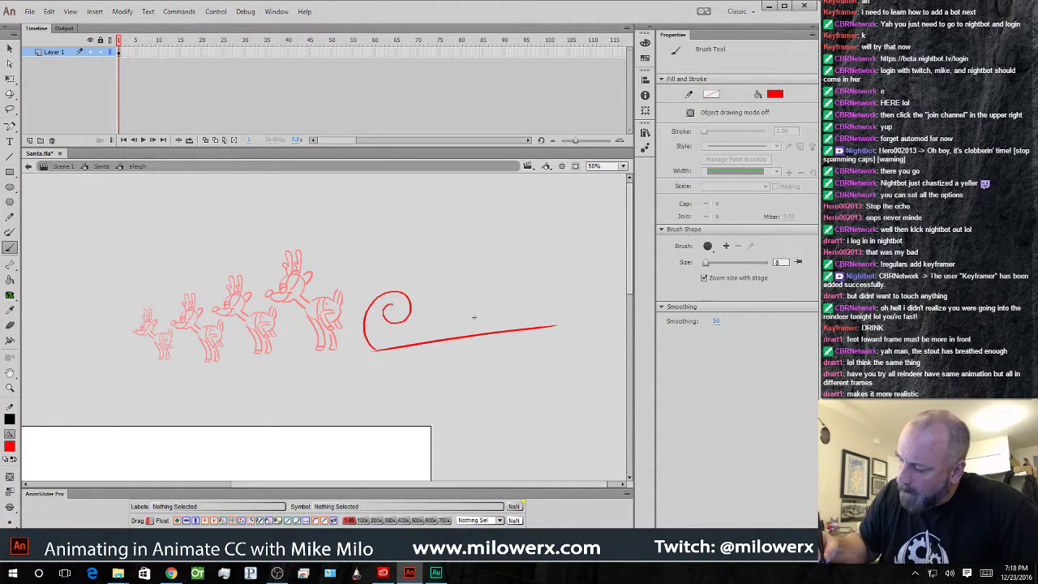
drag(562, 323, 579, 236)
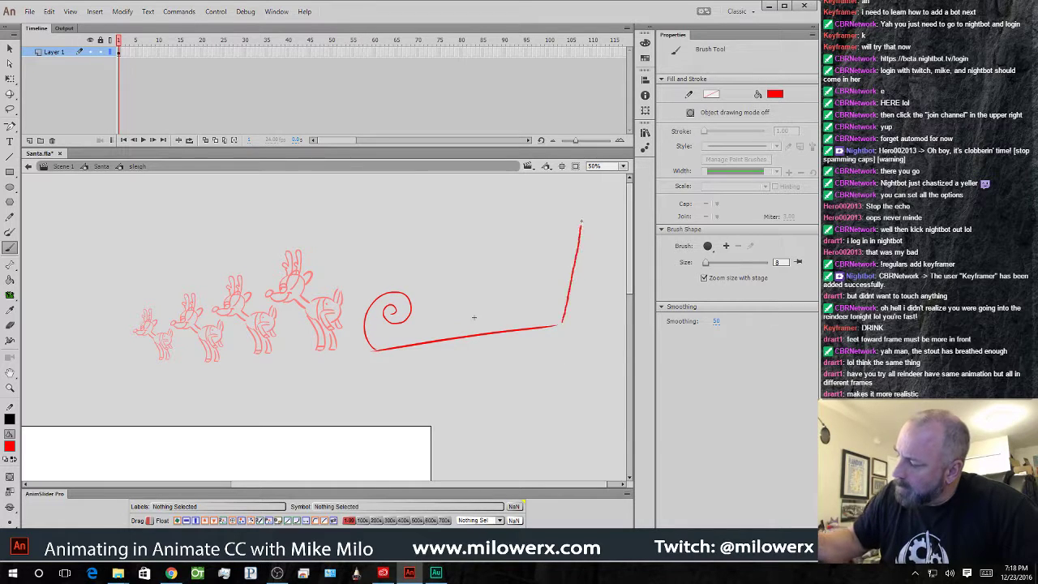
drag(522, 207, 478, 291)
drag(427, 320, 403, 321)
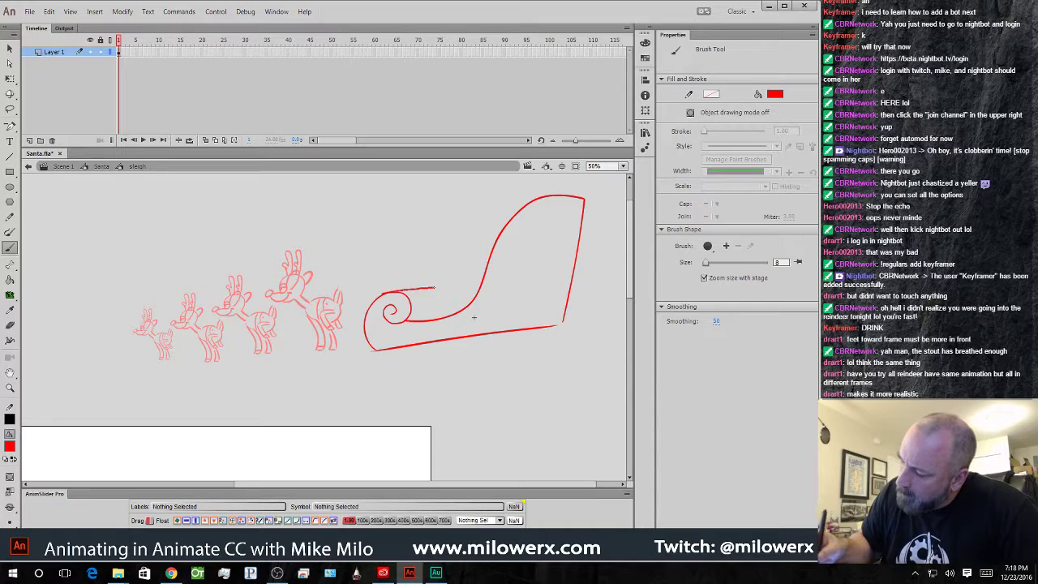
mouse_move(404, 320)
mouse_down()
mouse_move(446, 315)
mouse_move(469, 292)
mouse_up()
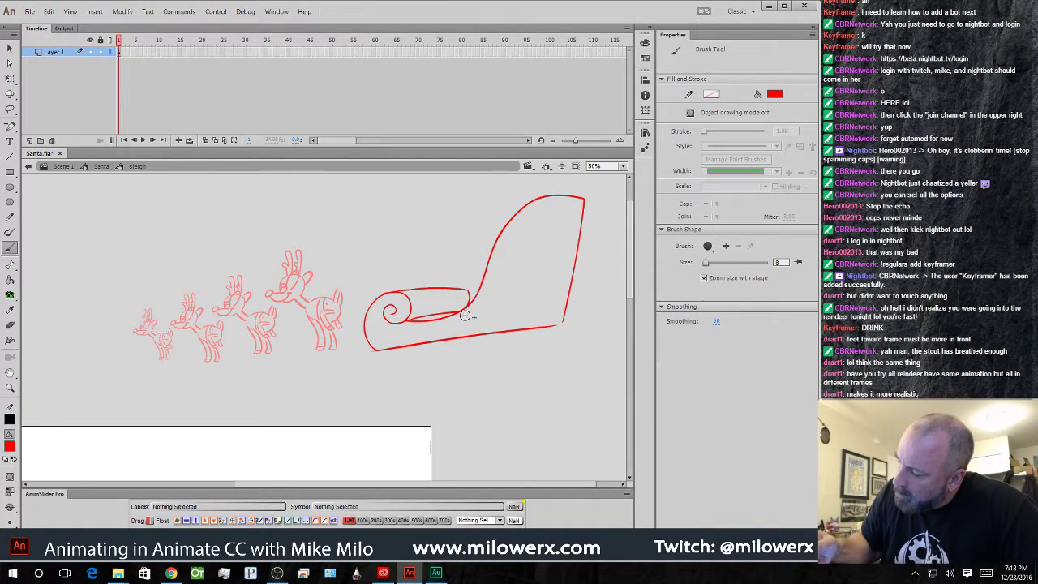
- Brush in the sleigh's rear panel with a sloping top edge and a back edge, plus a second line under the base
mouse_move(529, 341)
mouse_down()
mouse_move(492, 359)
mouse_move(615, 347)
mouse_move(519, 389)
mouse_move(535, 392)
mouse_up()
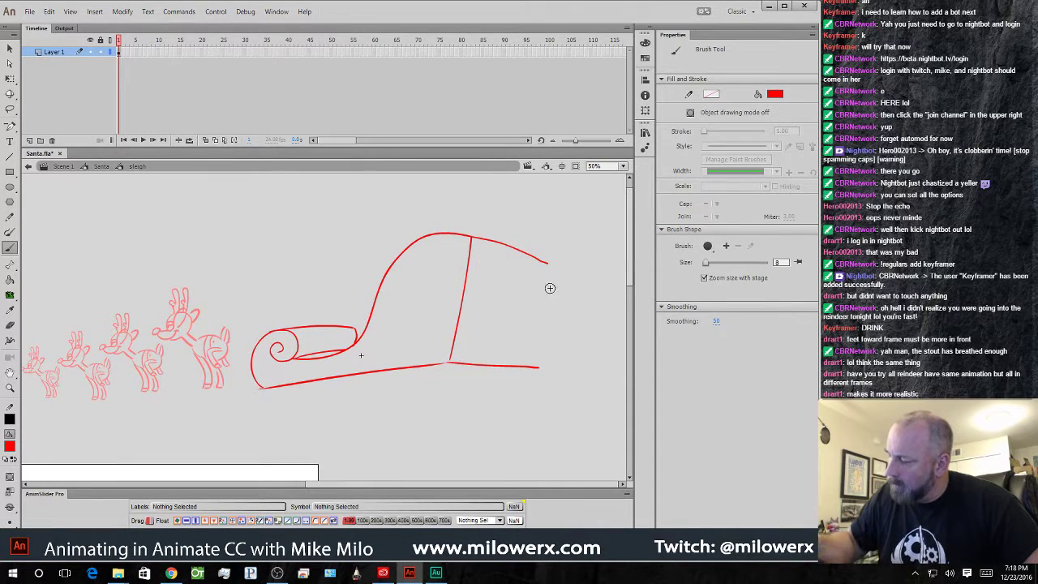
drag(361, 355, 394, 306)
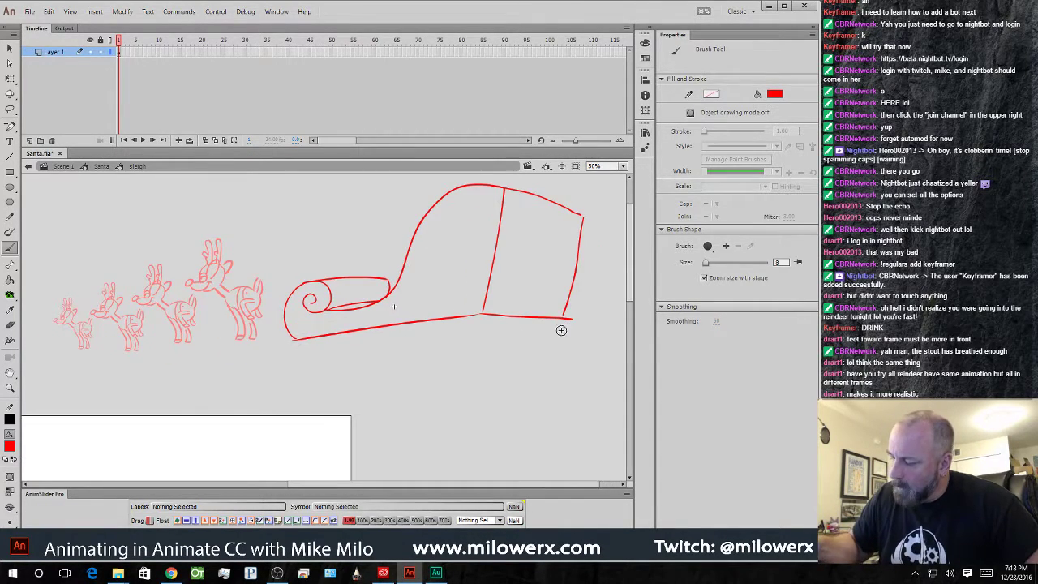
drag(303, 340, 571, 318)
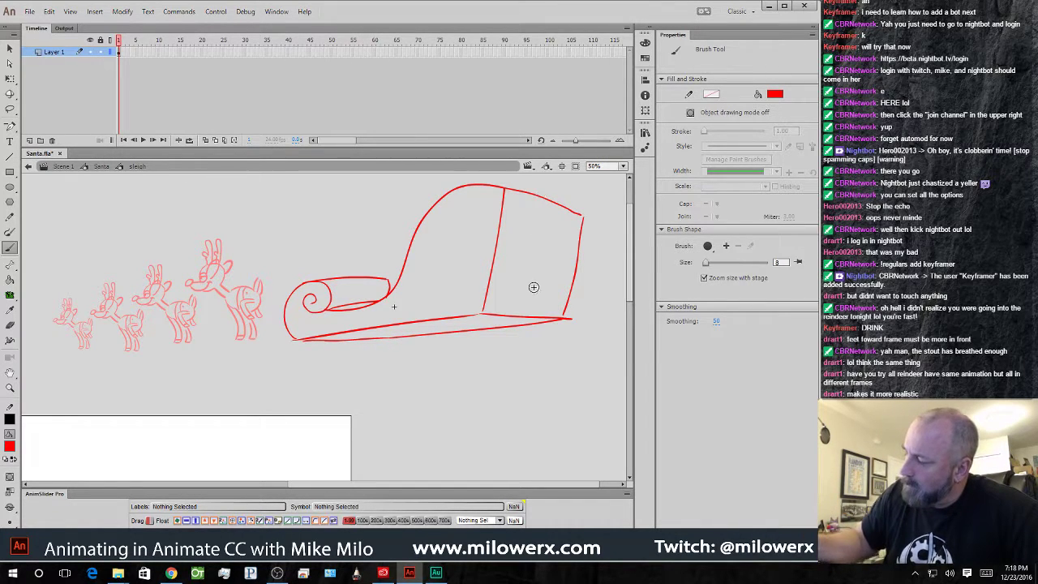
- Decorate the sleigh's rear panel, high back and front side with curled scroll ornaments
mouse_move(547, 207)
mouse_down()
mouse_move(535, 215)
mouse_move(551, 209)
mouse_up()
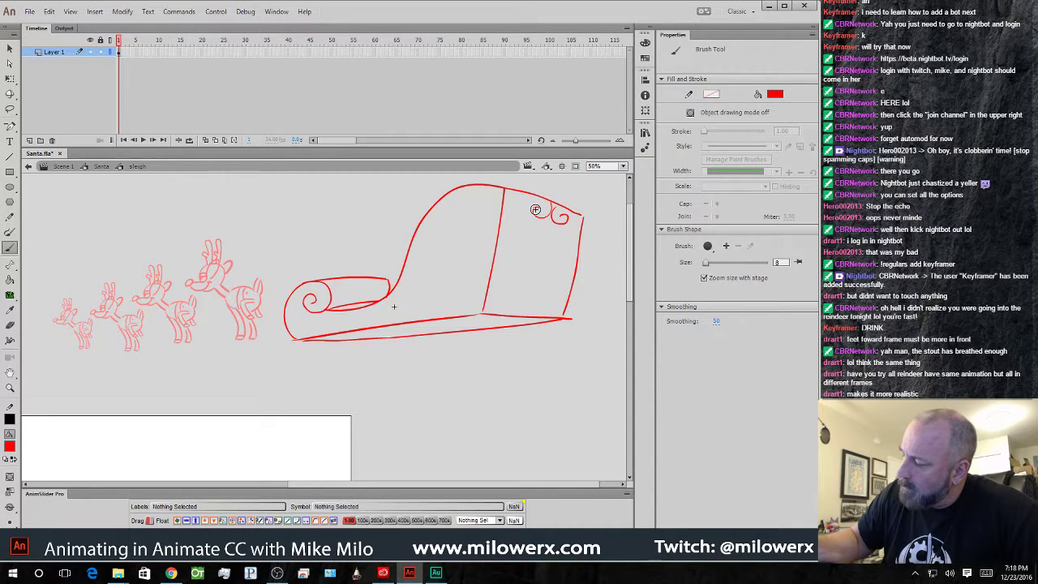
drag(524, 307, 522, 309)
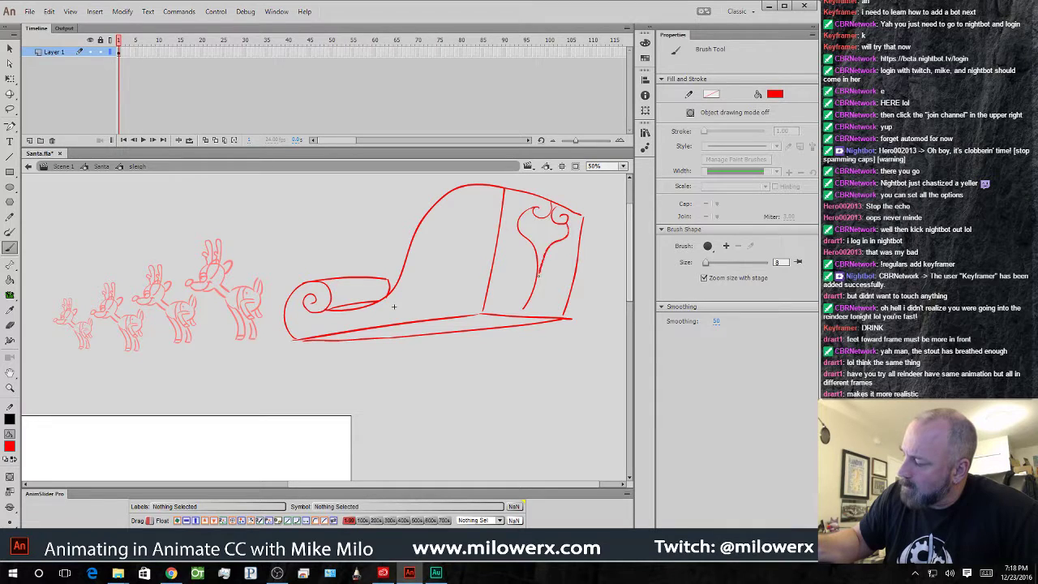
mouse_move(555, 279)
mouse_down()
mouse_move(554, 292)
mouse_move(513, 293)
mouse_up()
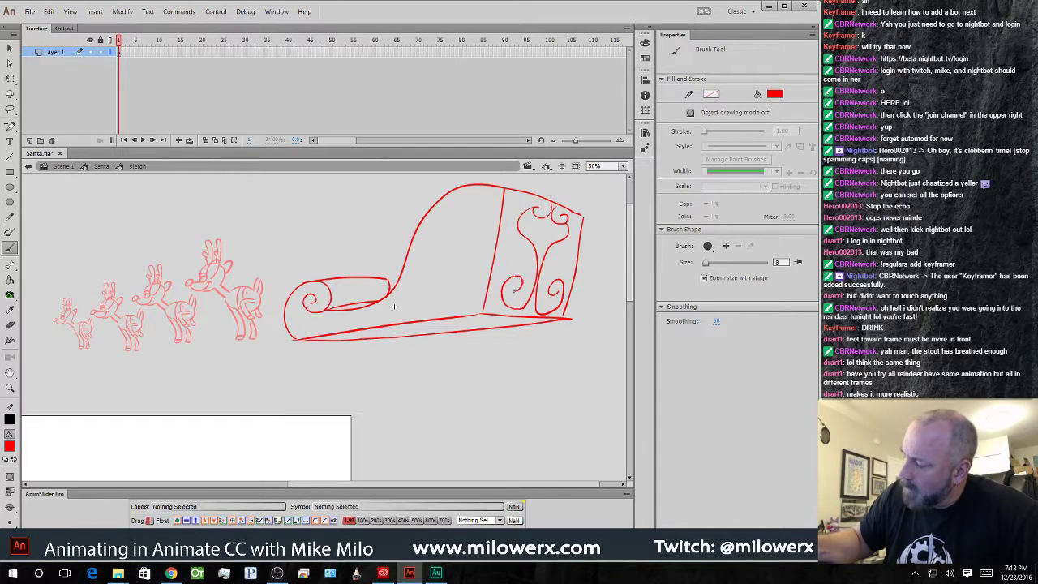
mouse_move(480, 195)
mouse_down()
mouse_move(437, 220)
mouse_move(444, 288)
mouse_move(482, 259)
mouse_move(457, 260)
mouse_up()
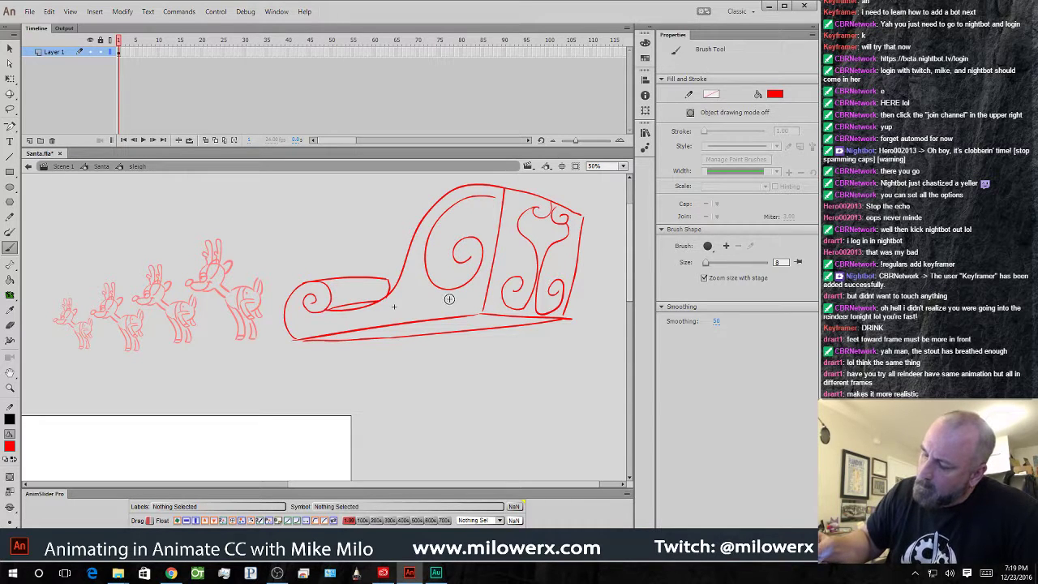
mouse_move(389, 317)
mouse_down()
mouse_move(403, 312)
mouse_move(353, 320)
mouse_up()
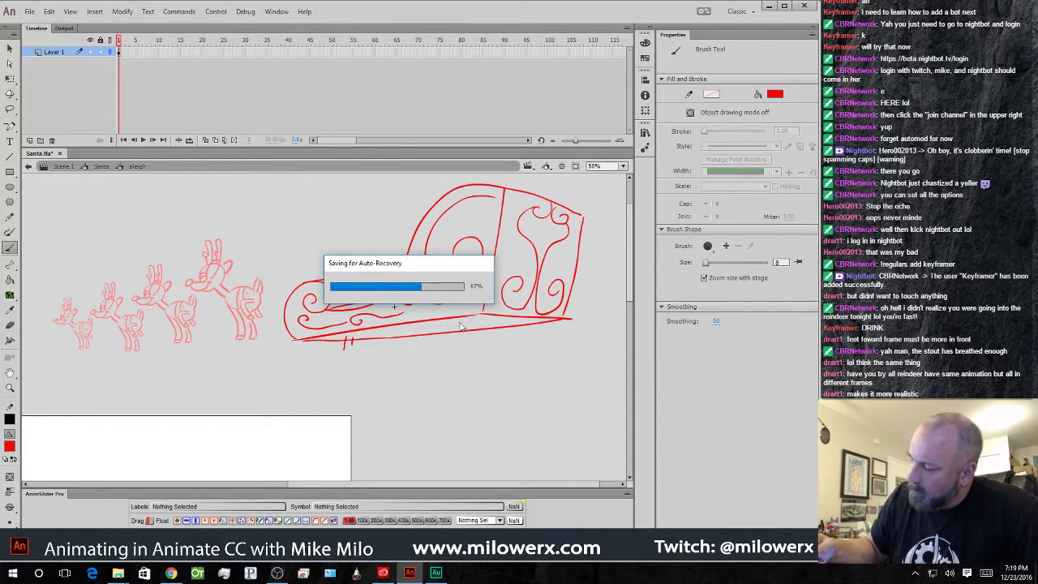
- Draw the long runners beneath the sleigh, attached to its base by short struts
drag(297, 349, 311, 350)
drag(413, 348, 490, 340)
mouse_move(297, 350)
mouse_down()
mouse_move(387, 358)
mouse_move(539, 332)
mouse_move(355, 349)
mouse_up()
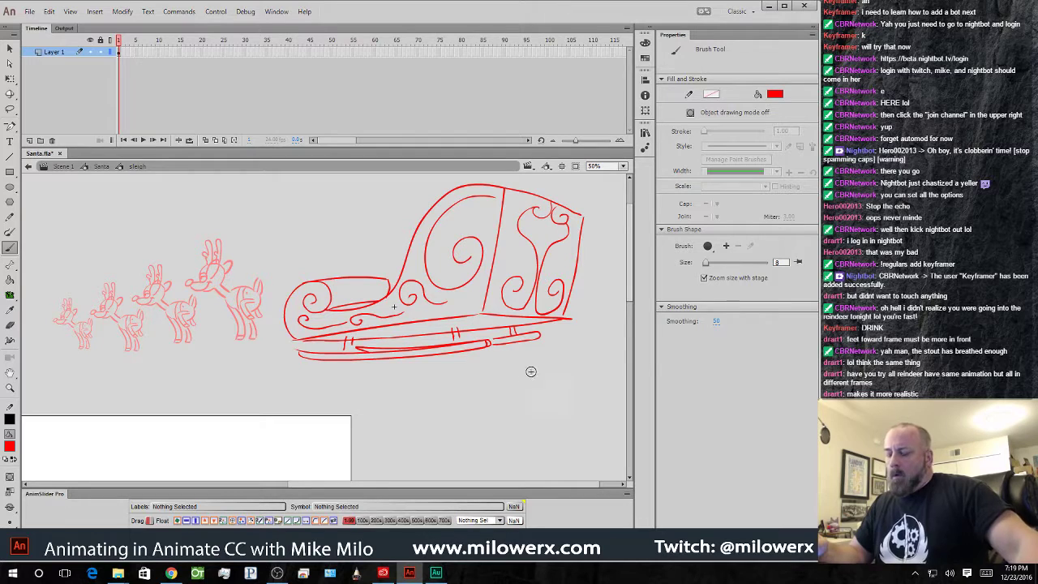
- Lasso the sleigh's curled front section and reshape it with Free Transform so its front edge rises higher
drag(540, 375, 512, 431)
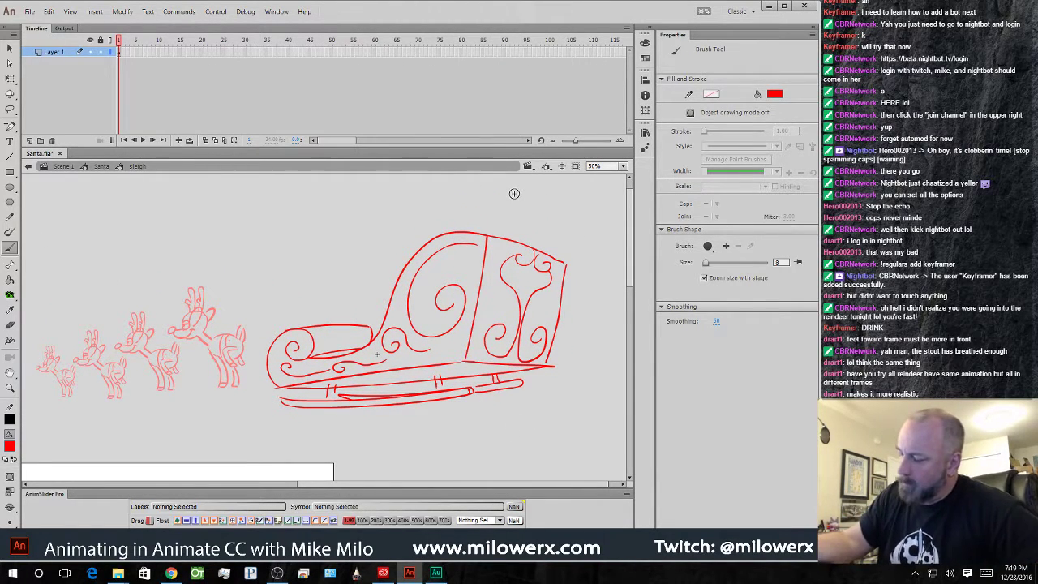
key(l)
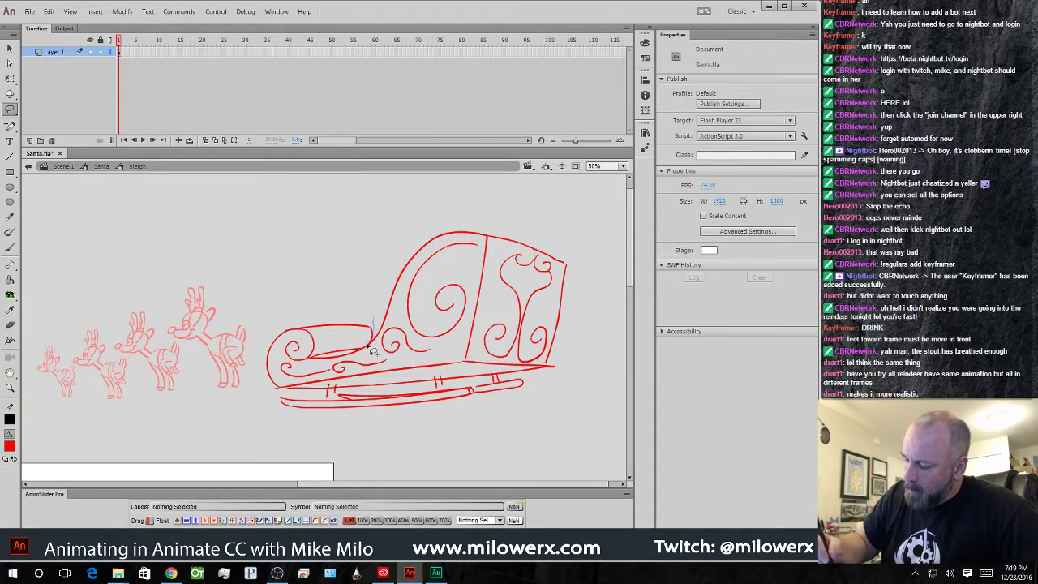
mouse_move(334, 357)
mouse_down()
mouse_move(279, 378)
mouse_move(260, 370)
mouse_move(314, 299)
mouse_move(366, 328)
mouse_up()
key(q)
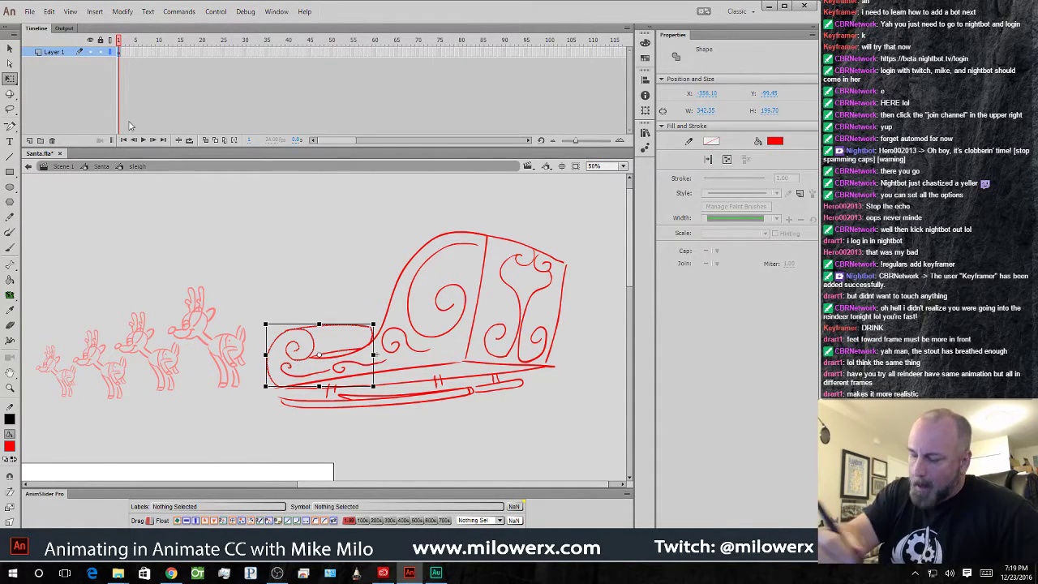
drag(267, 325, 267, 308)
drag(373, 325, 372, 328)
click(582, 343)
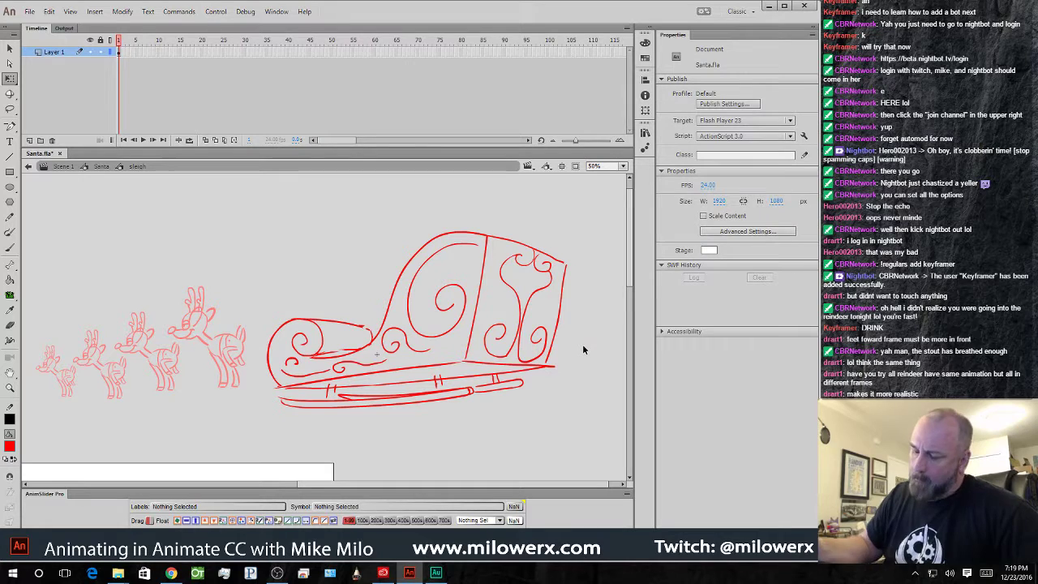
- On a new layer above the locked sleigh drawing, brush in Santa with a pom-pom hat, face and hands, erasing the overlapping head guide
click(10, 247)
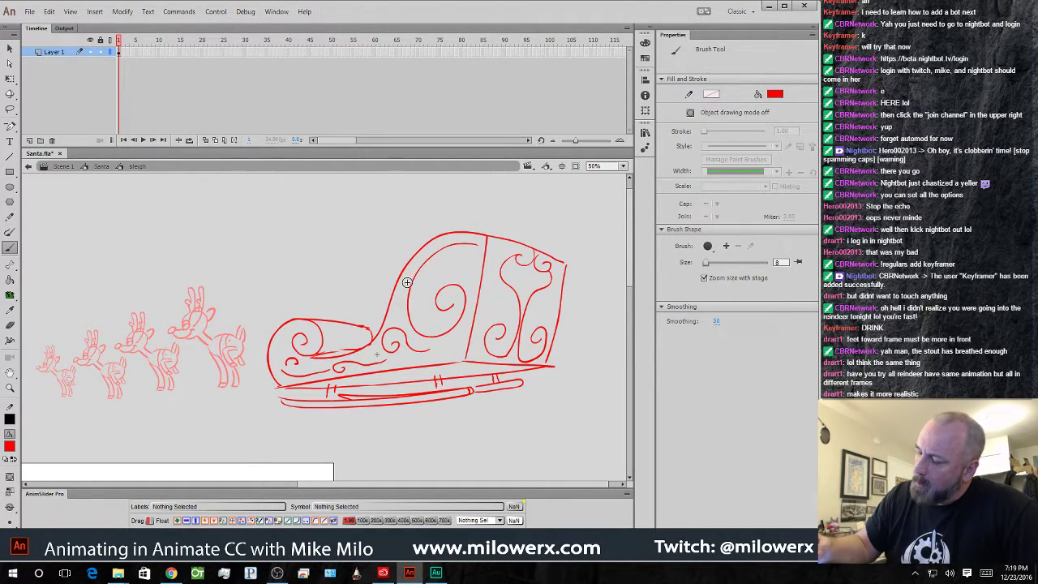
click(33, 140)
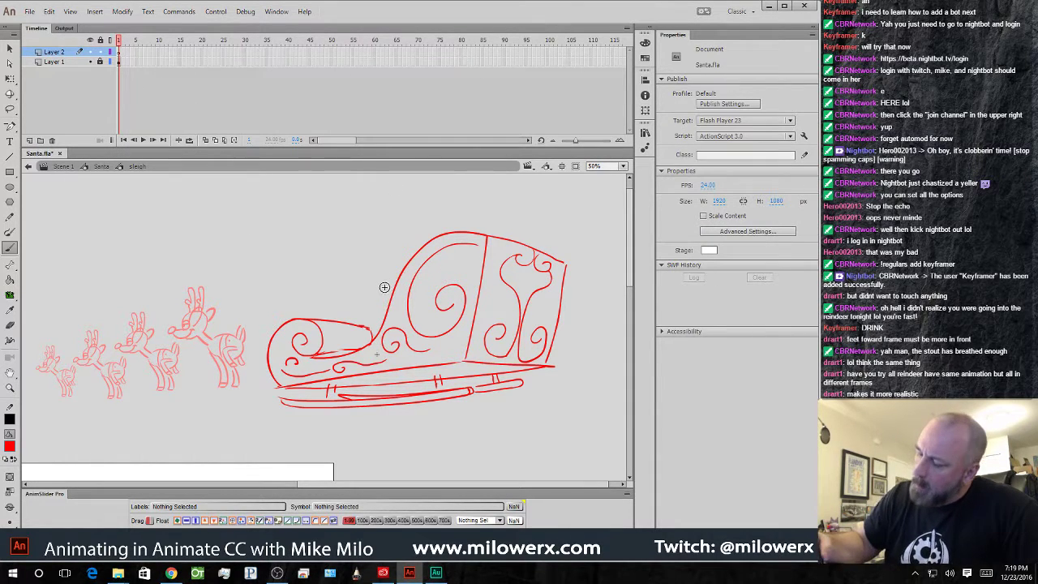
mouse_move(421, 280)
mouse_down()
mouse_move(381, 281)
mouse_move(394, 296)
mouse_move(425, 282)
mouse_move(407, 224)
mouse_move(451, 223)
mouse_up()
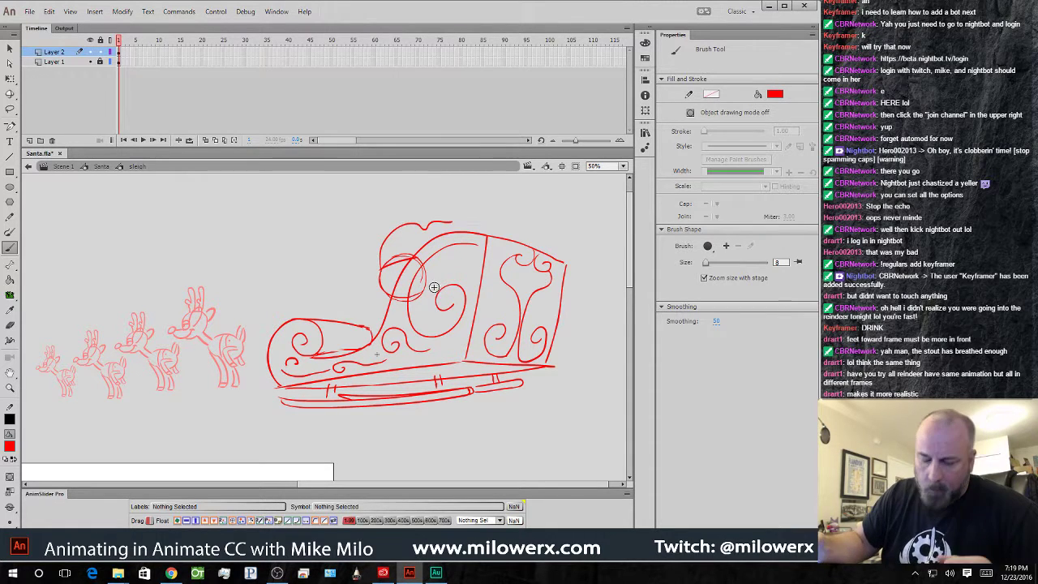
key(ctrl+z)
mouse_move(382, 269)
mouse_down()
mouse_move(409, 225)
mouse_move(462, 213)
mouse_move(418, 239)
mouse_move(463, 220)
mouse_up()
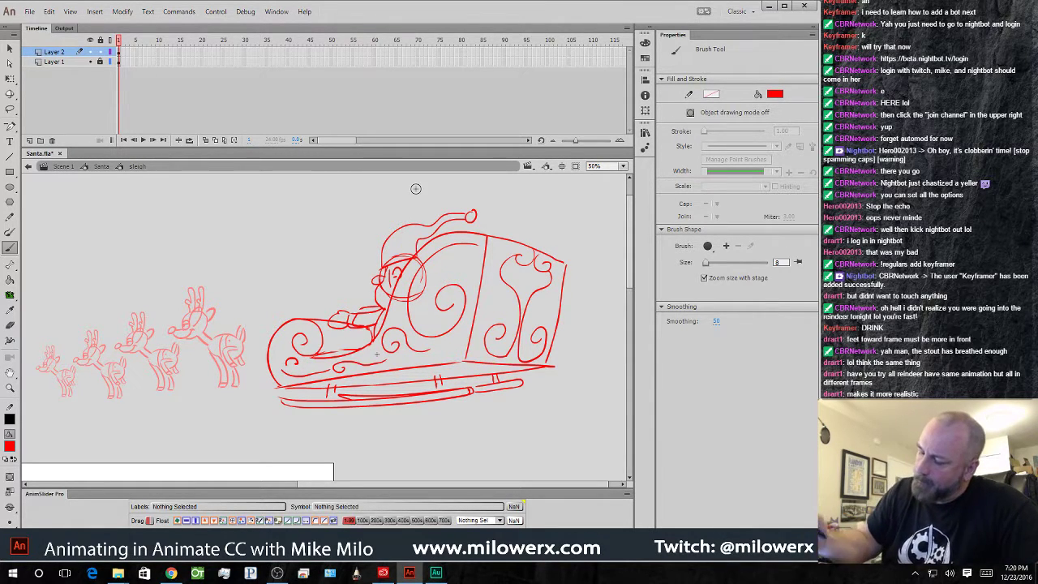
mouse_move(347, 309)
mouse_down()
mouse_move(339, 331)
mouse_move(330, 308)
mouse_move(330, 328)
mouse_up()
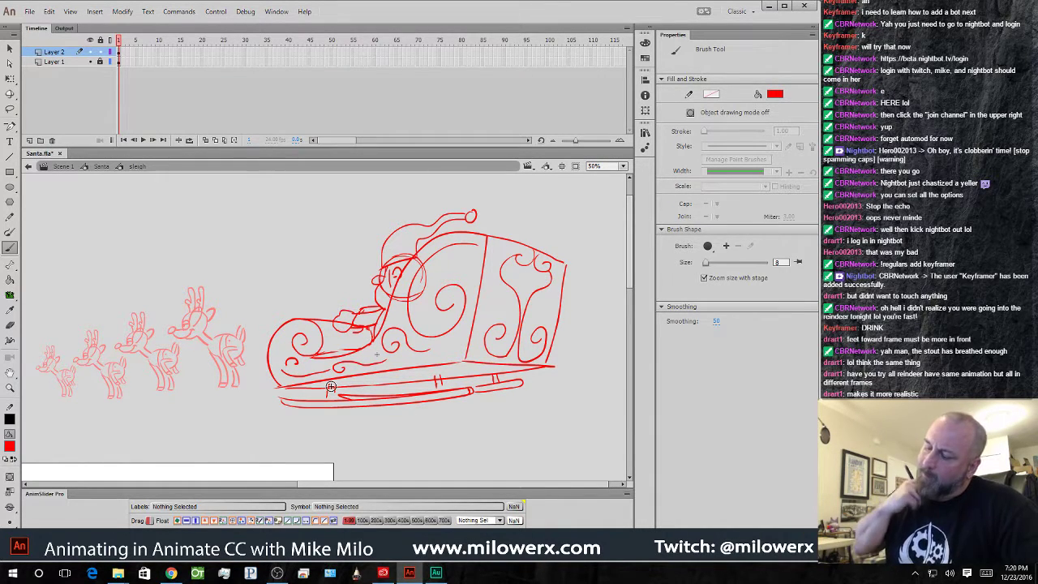
mouse_move(399, 285)
mouse_down()
mouse_move(416, 262)
mouse_move(408, 280)
mouse_move(419, 263)
mouse_move(422, 291)
mouse_move(400, 304)
mouse_up()
drag(435, 262, 436, 263)
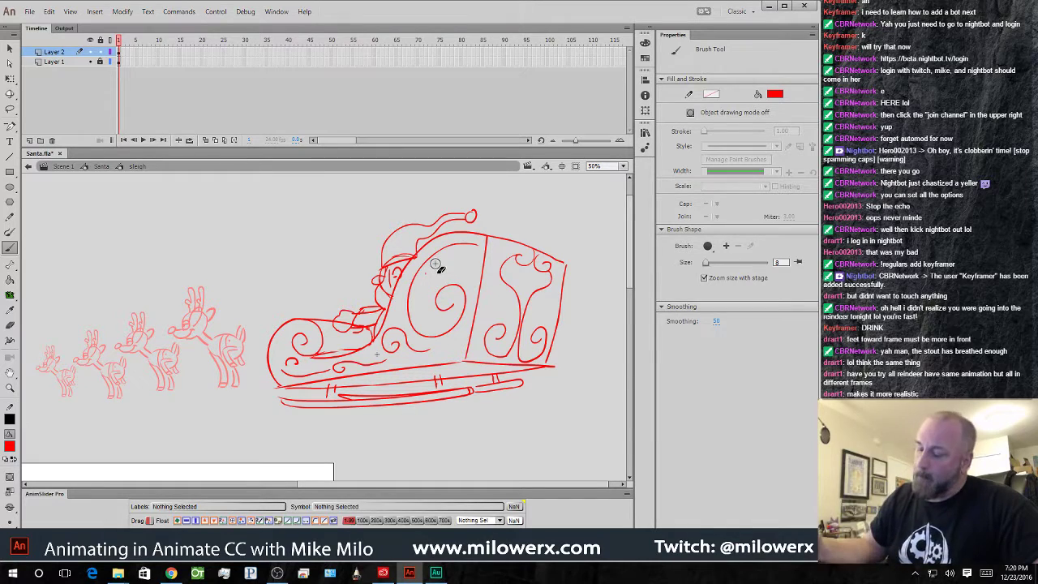
- Add a third layer to the sleigh symbol and extend all three layers to about frame 49
drag(478, 377, 458, 247)
drag(486, 360, 487, 402)
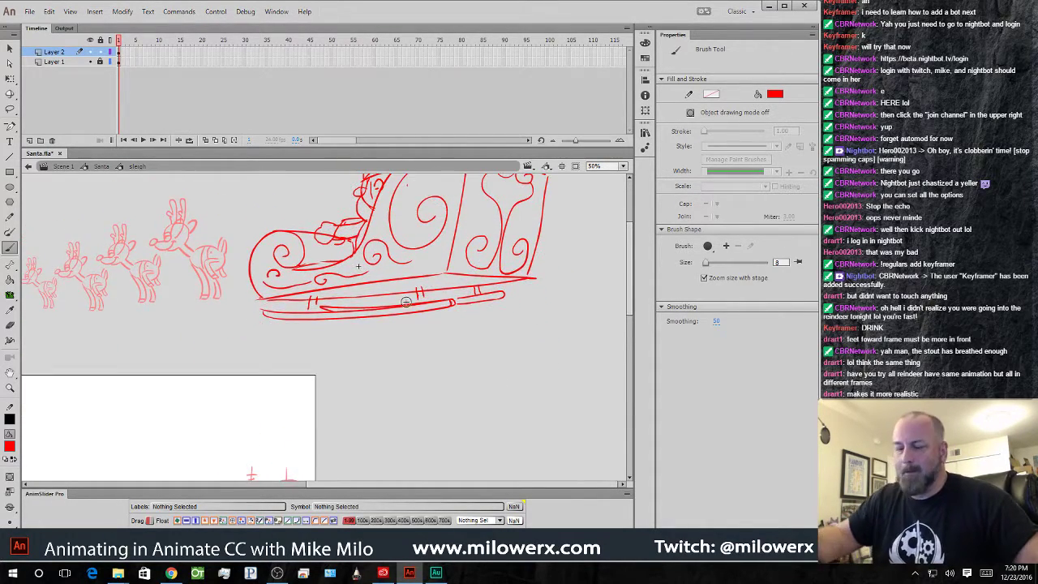
click(30, 140)
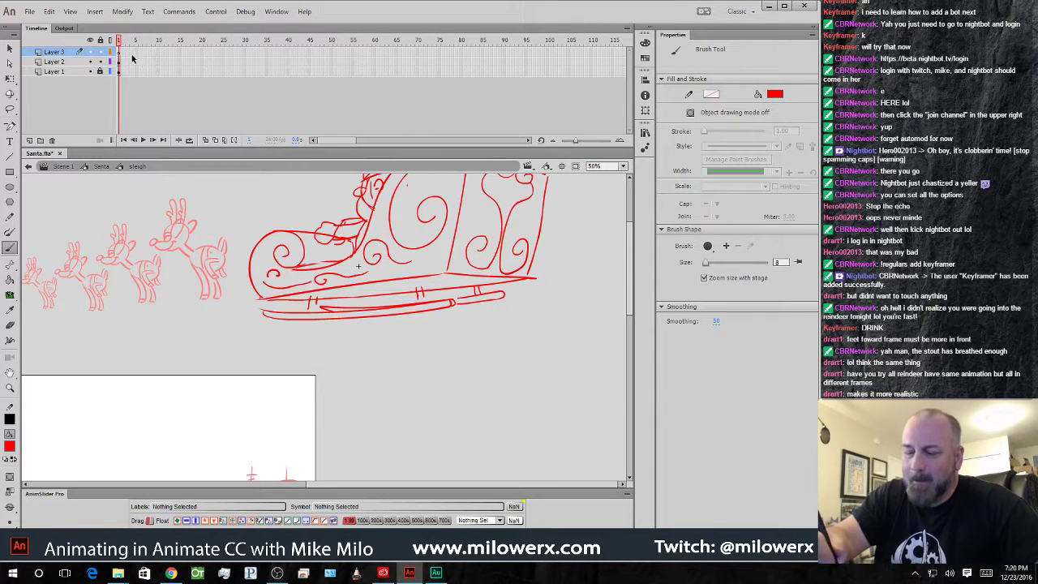
drag(328, 52, 328, 71)
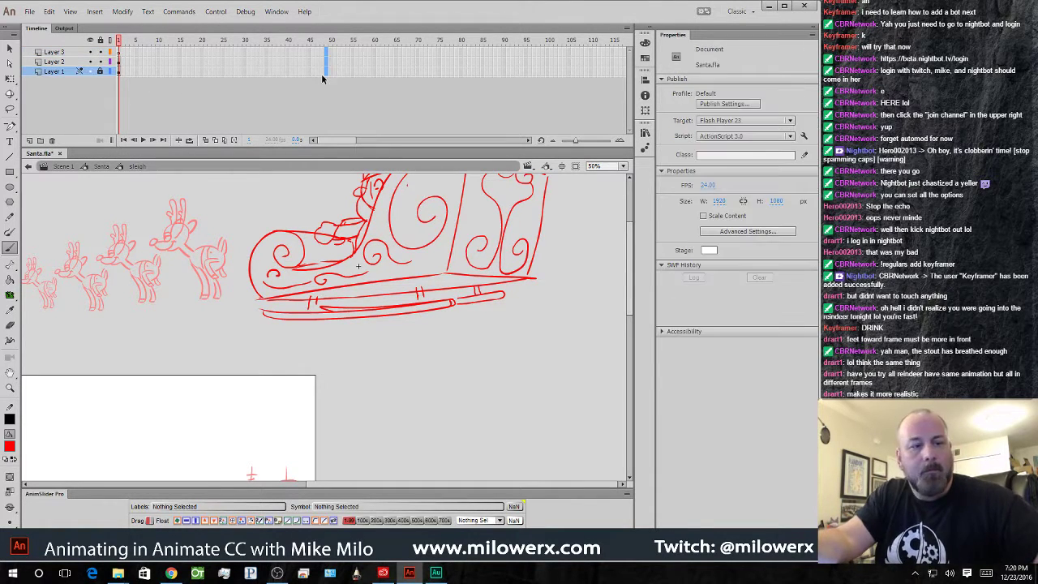
key(F5)
- On Layer 3 below the sleigh, brush in an elf's head with wide eyes, open mouth, pointed hat and ears, plus a small round body
click(118, 51)
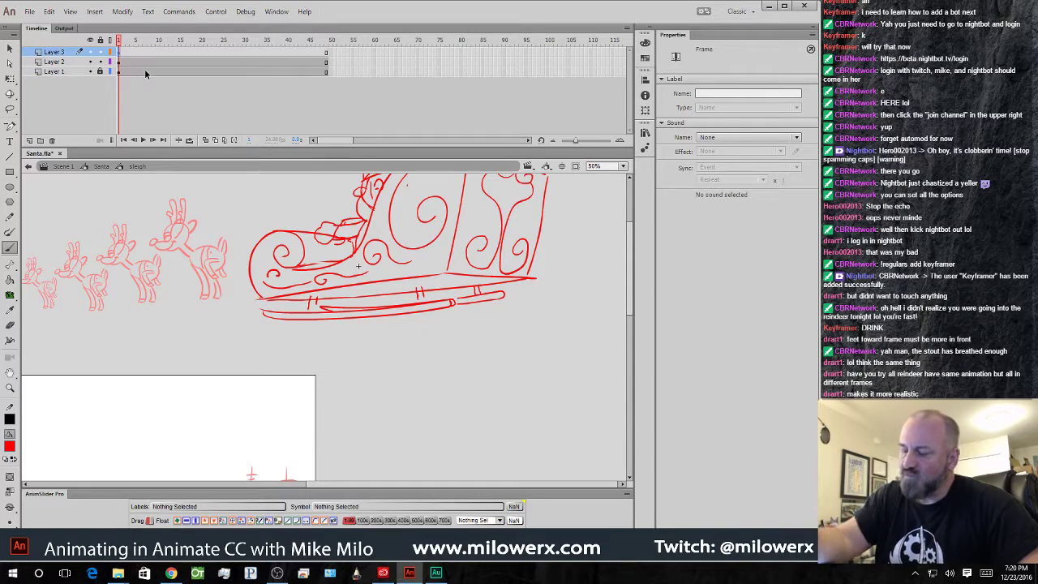
mouse_move(564, 368)
mouse_down()
mouse_move(417, 365)
mouse_move(394, 317)
mouse_up()
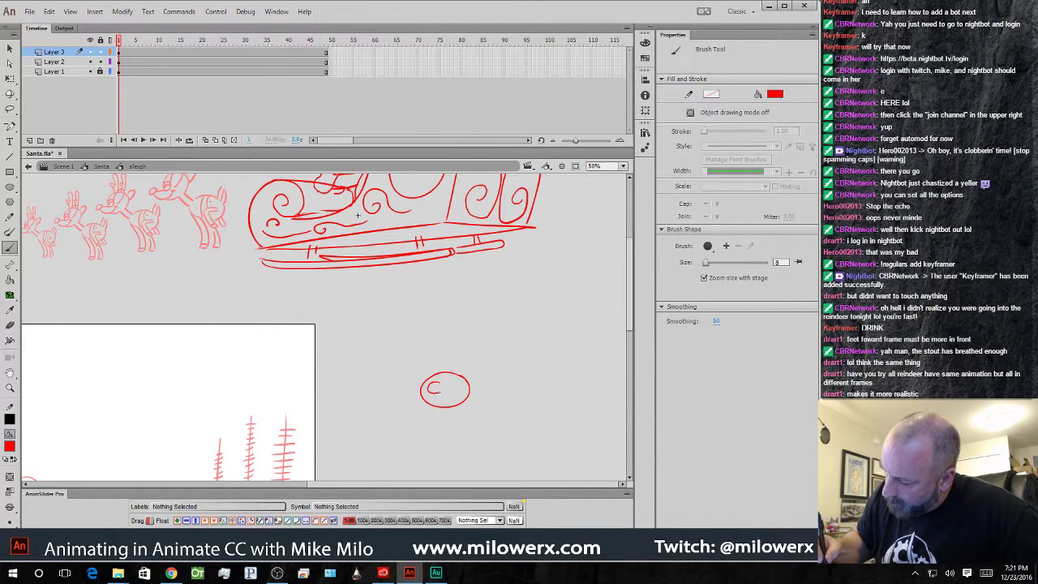
drag(460, 381, 455, 383)
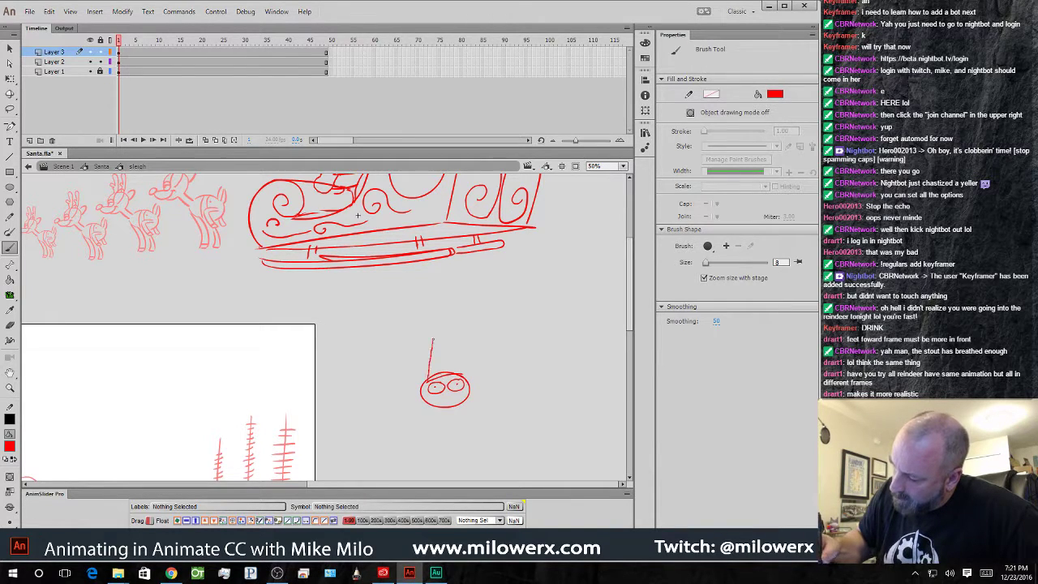
drag(468, 365, 434, 401)
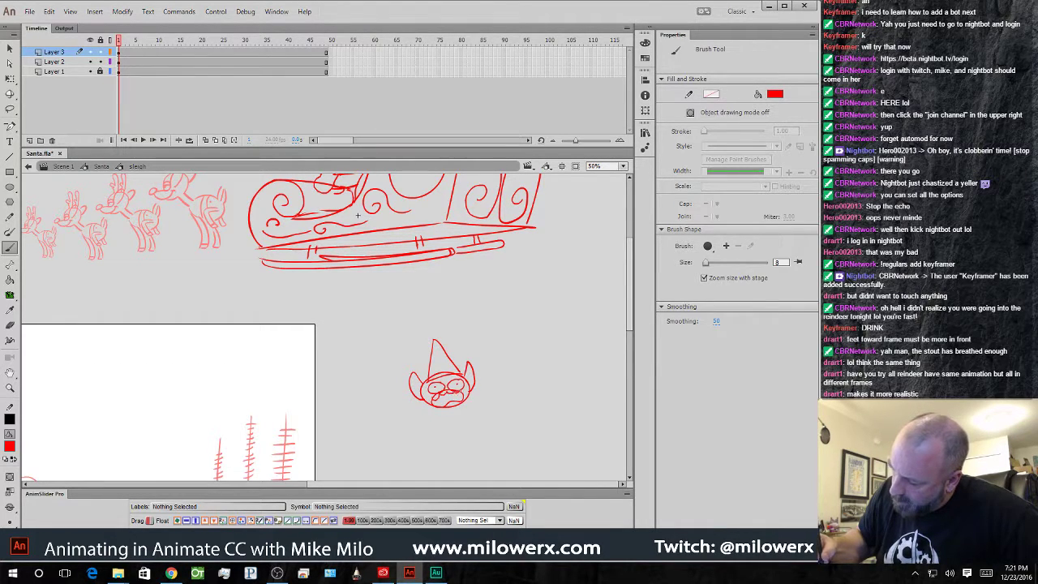
drag(444, 410, 454, 415)
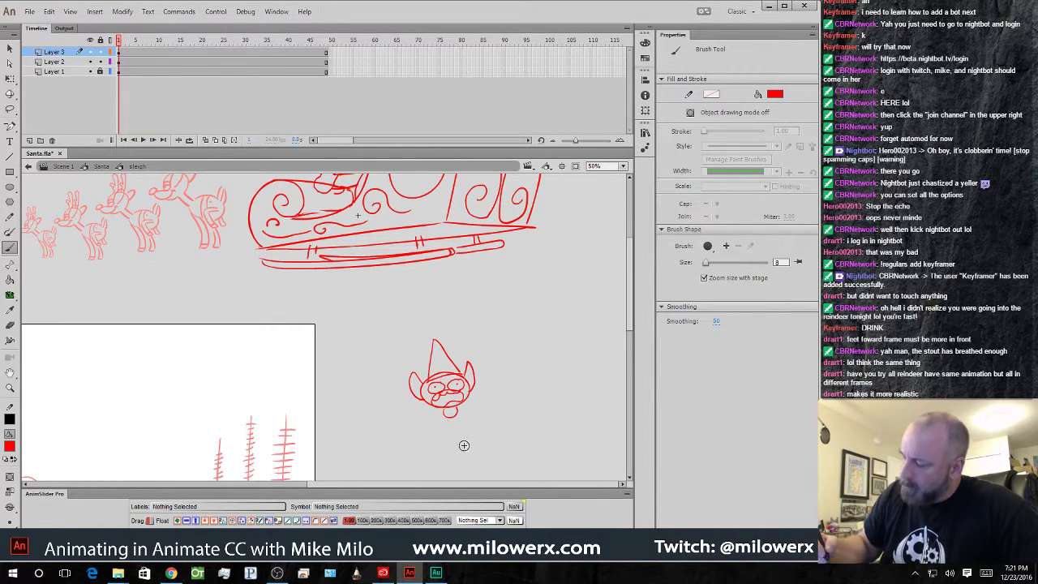
- Lasso the elf's head and body and rotate them upside down with Free Transform
key(l)
mouse_move(476, 431)
mouse_down()
mouse_move(481, 334)
mouse_move(434, 443)
mouse_move(462, 328)
mouse_move(404, 356)
mouse_move(406, 417)
mouse_up()
key(q)
drag(460, 371, 471, 402)
click(506, 371)
key(b)
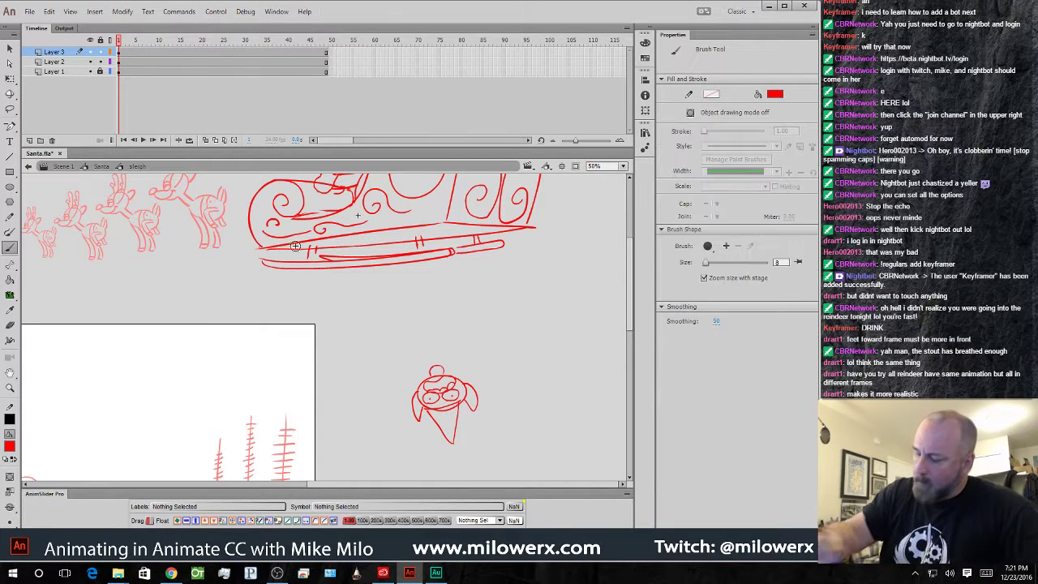
- Brush in the upside-down elf's legs with shoes and its outstretched arms with spread-fingered hands
drag(431, 365, 408, 325)
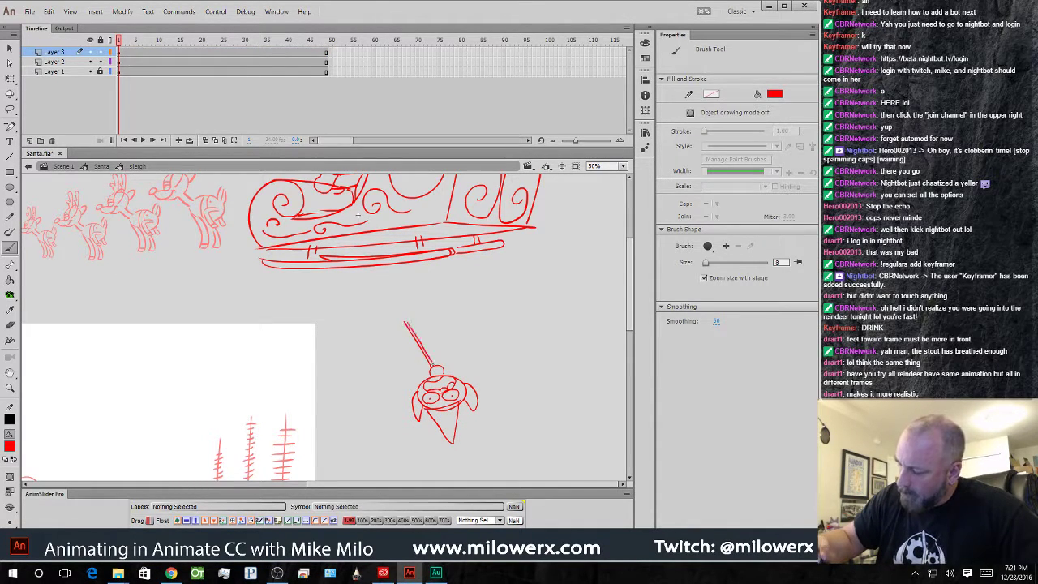
mouse_move(408, 326)
mouse_down()
mouse_move(405, 318)
mouse_move(390, 340)
mouse_up()
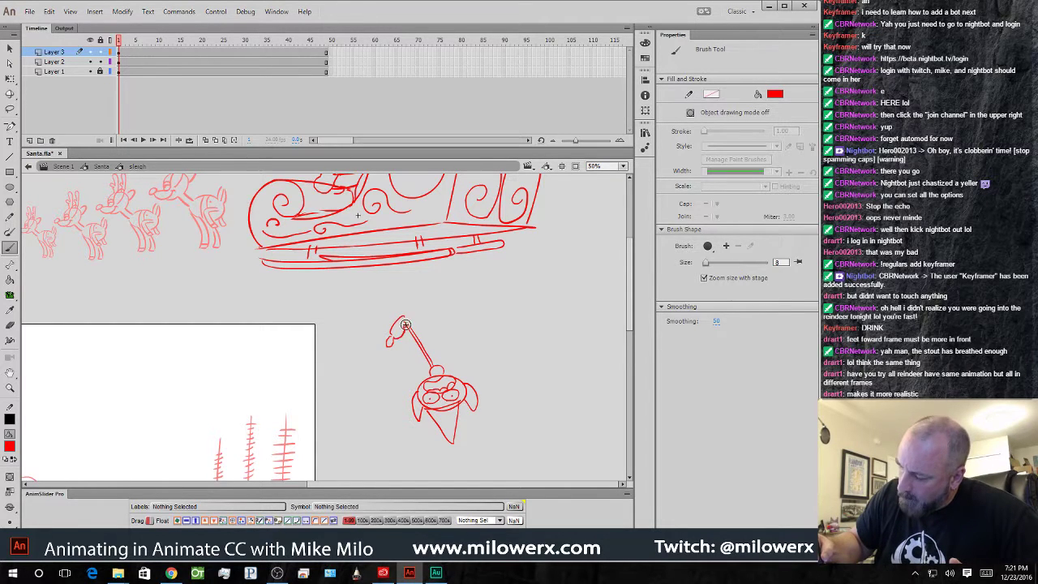
mouse_move(458, 343)
mouse_down()
mouse_move(446, 365)
mouse_move(480, 328)
mouse_up()
drag(431, 375, 390, 407)
mouse_move(446, 372)
mouse_down()
mouse_move(499, 390)
mouse_move(486, 376)
mouse_up()
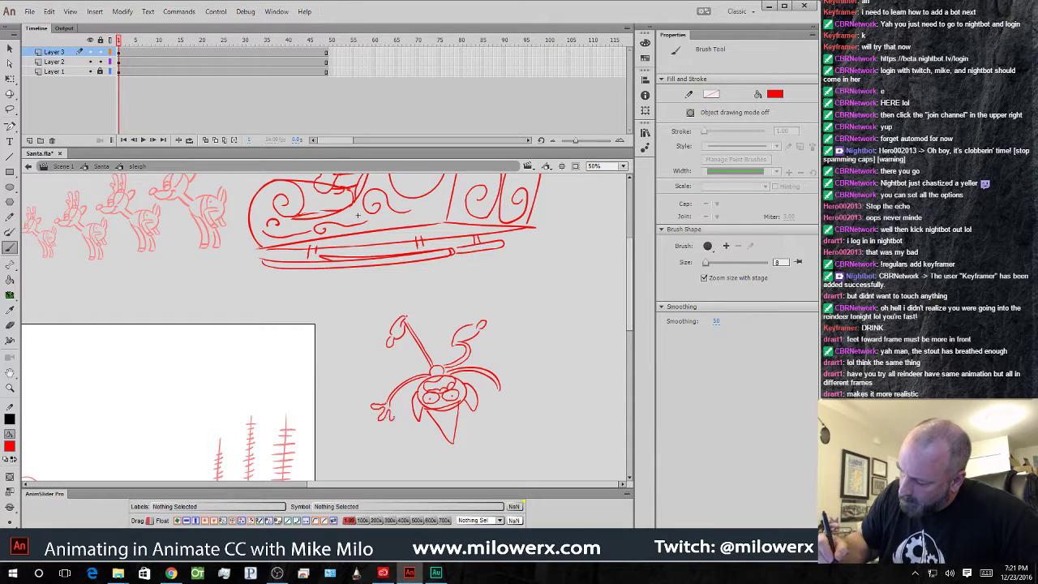
drag(399, 405, 395, 408)
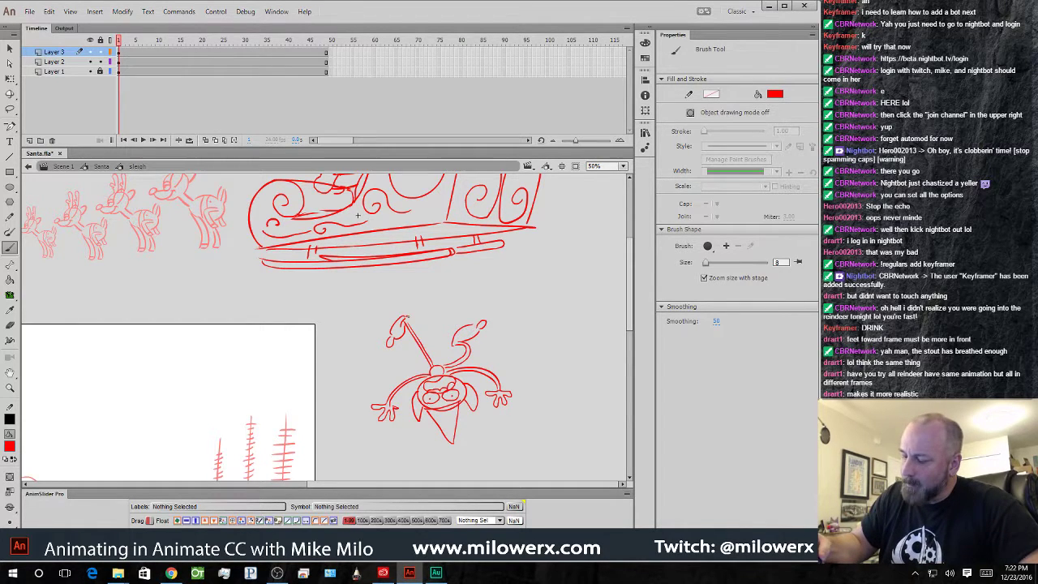
- Convert the elf drawing on Layer 3 to a Graphic symbol named "elves scream"
click(119, 52)
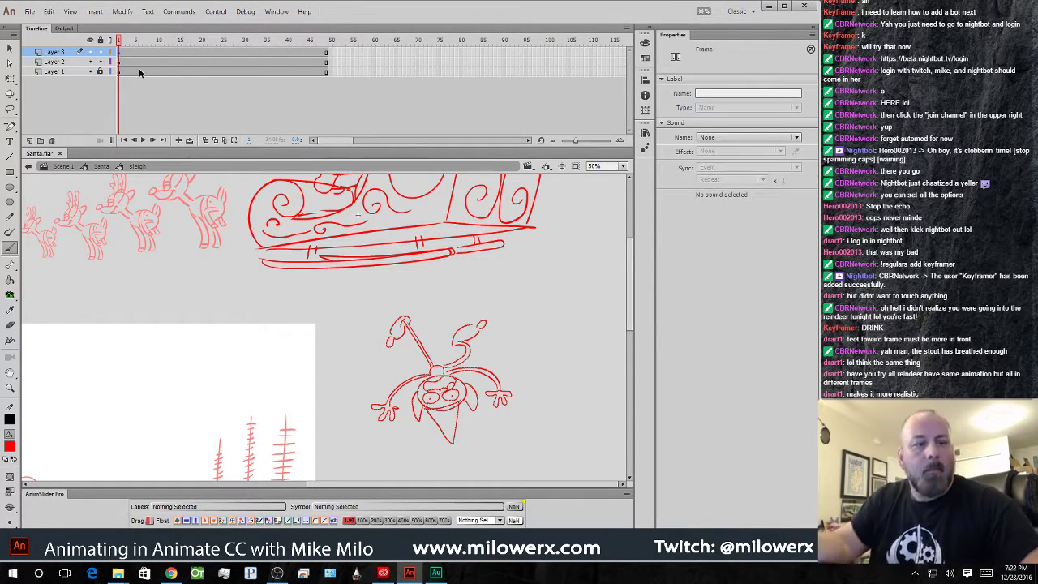
key(F8)
text(elves s)
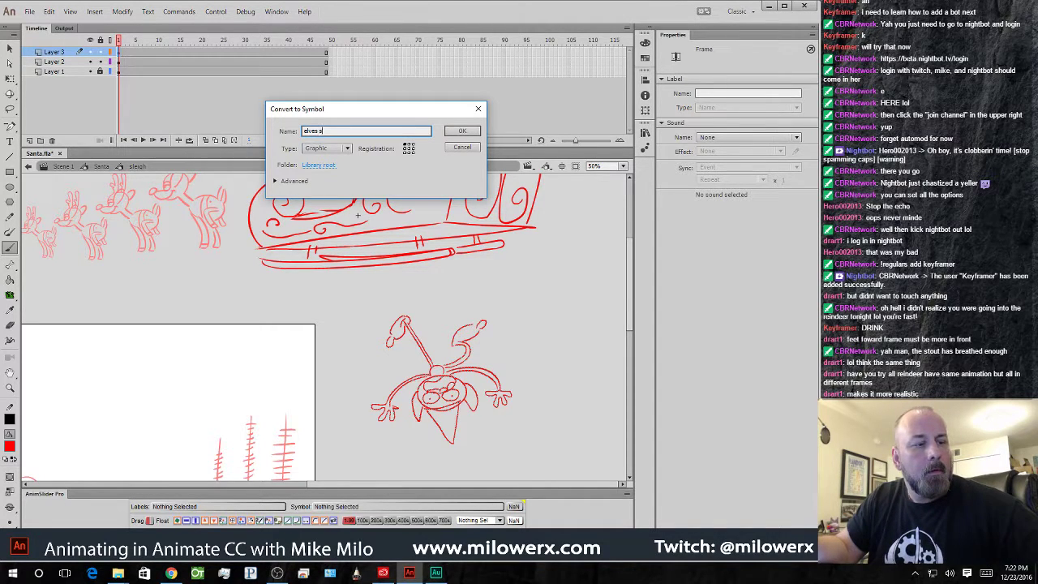
text(cream)
key(Return)
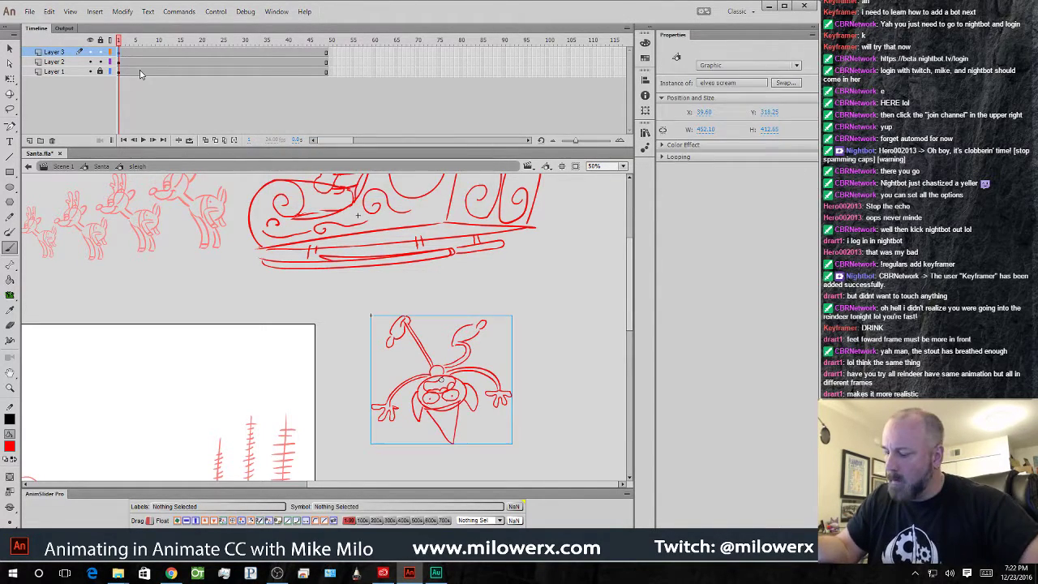
- Rotate the elf symbol instance upright with Free Transform and open the symbol for editing
key(b)
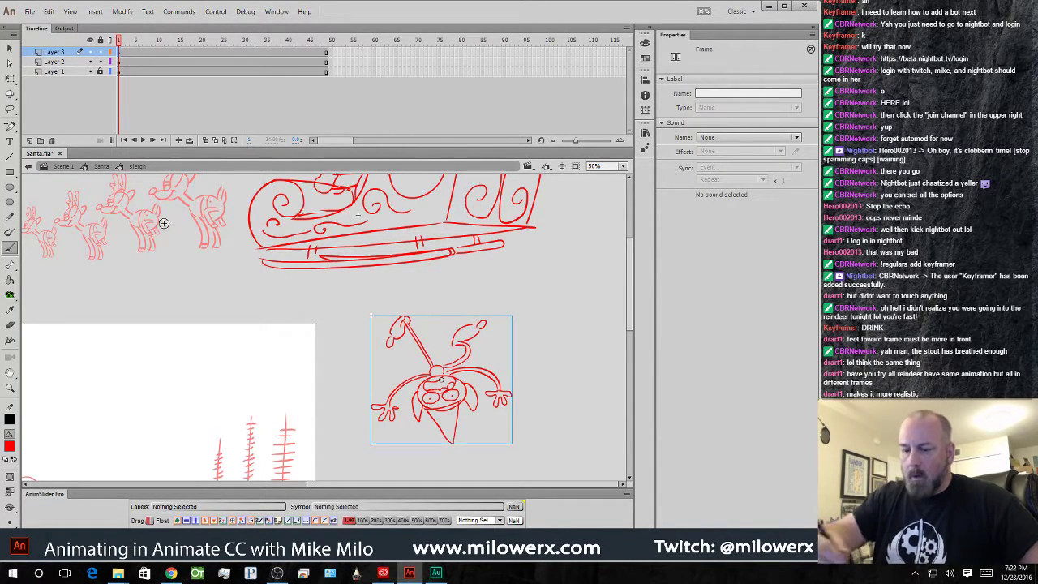
click(10, 77)
drag(524, 325, 349, 418)
double_click(478, 389)
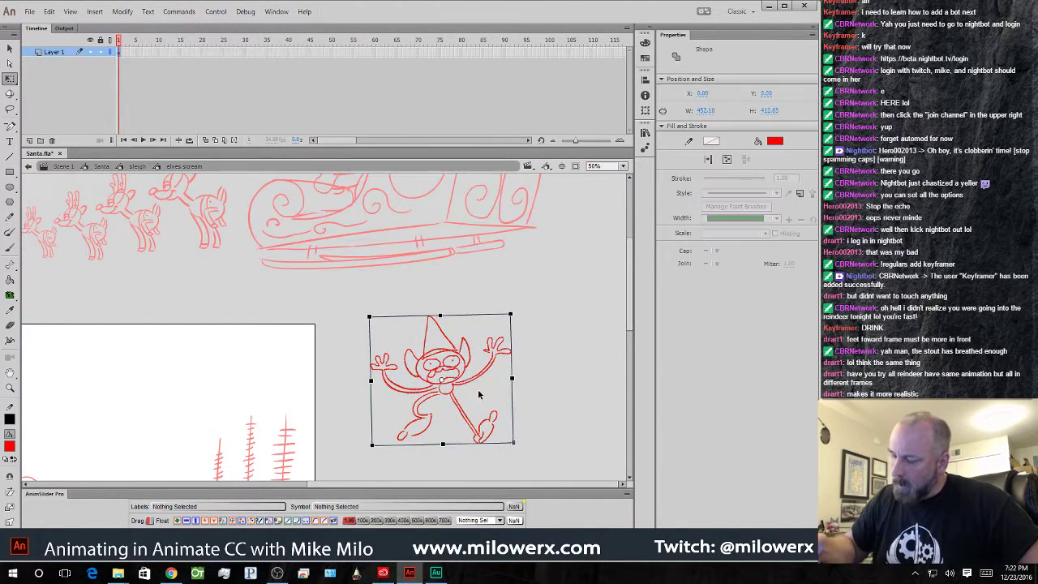
- Add a blank keyframe at frame 2 of the elf symbol and turn on onion skinning over the first drawing
click(124, 58)
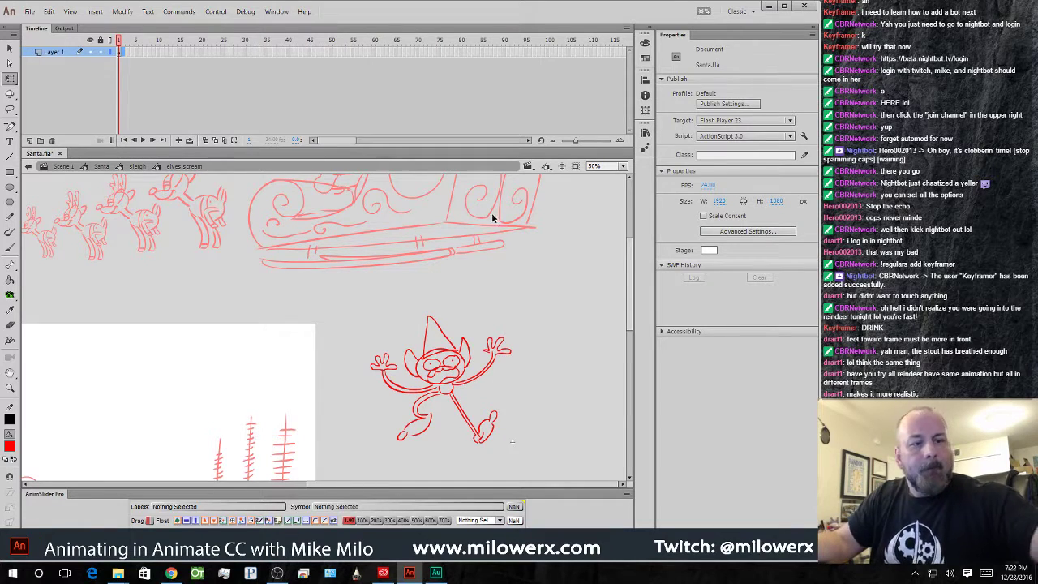
key(F7)
click(204, 140)
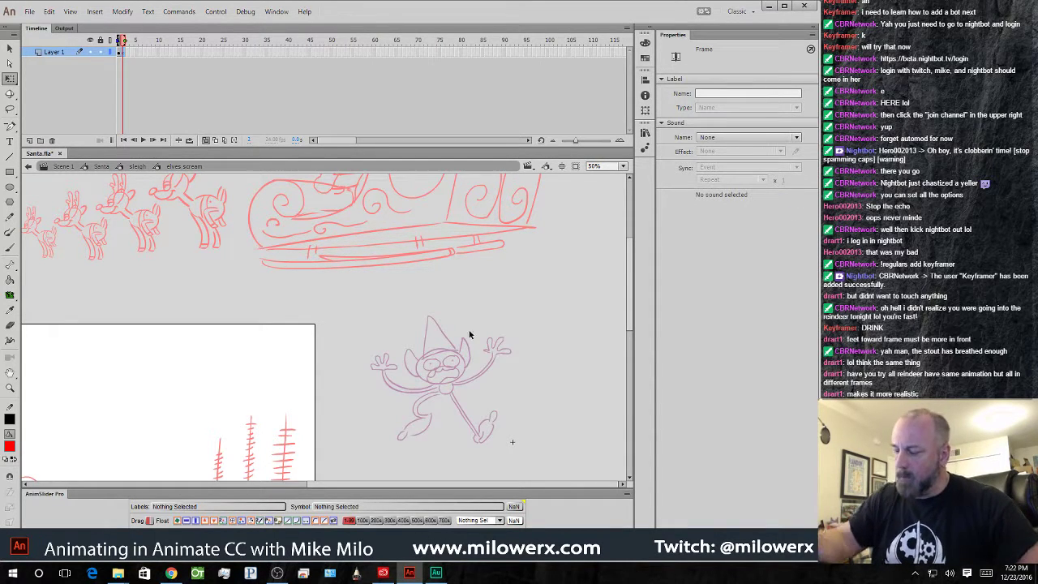
ctrl+click(481, 366)
mouse_move(488, 377)
mouse_down()
mouse_move(472, 350)
mouse_move(476, 360)
mouse_up()
drag(576, 423, 549, 418)
click(524, 407)
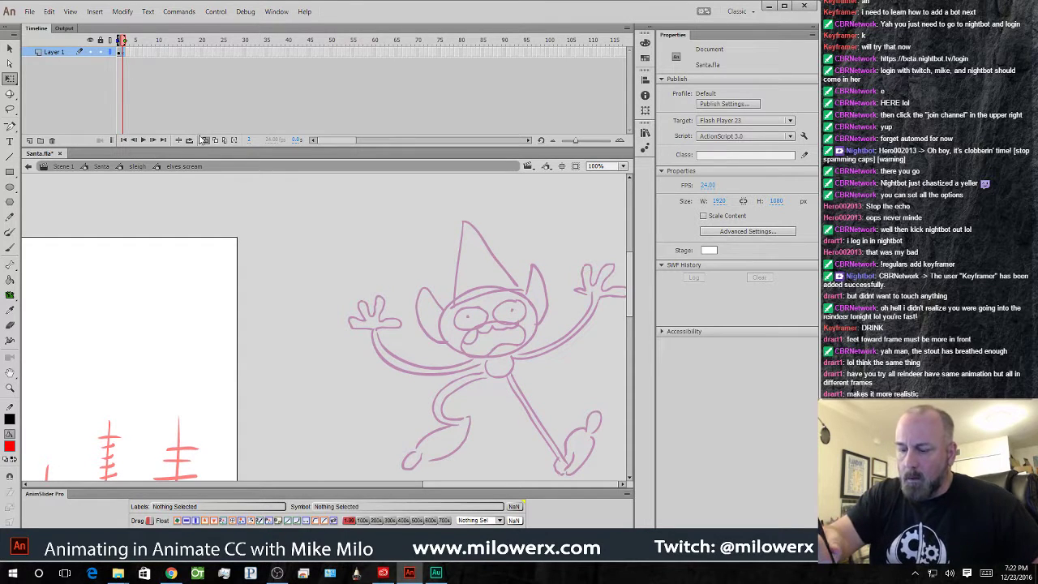
- Return to the sleigh symbol, scale the elf instance down to about 254 px wide and move it to the stage's right edge
click(136, 166)
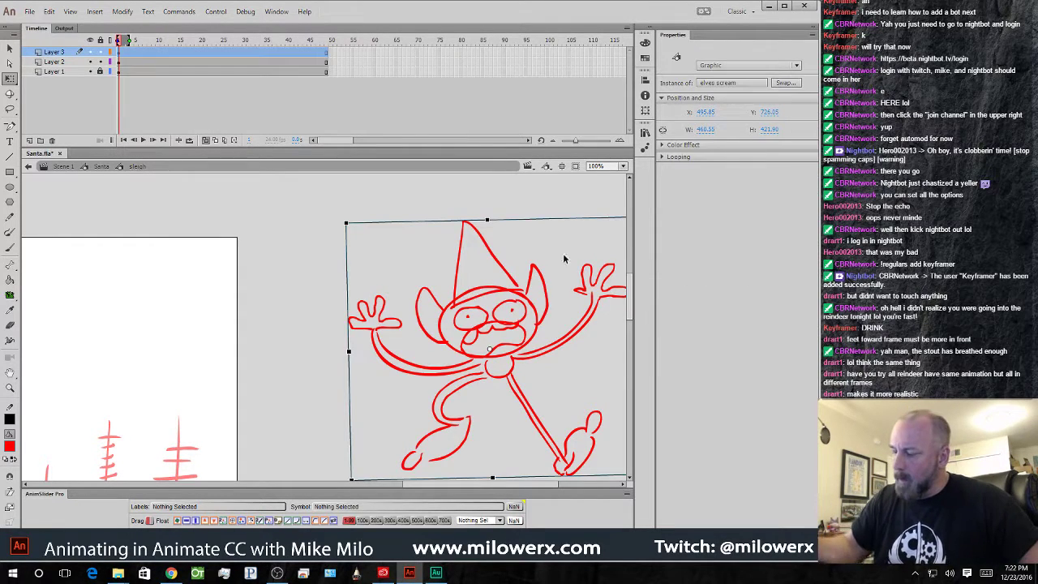
drag(347, 222, 408, 255)
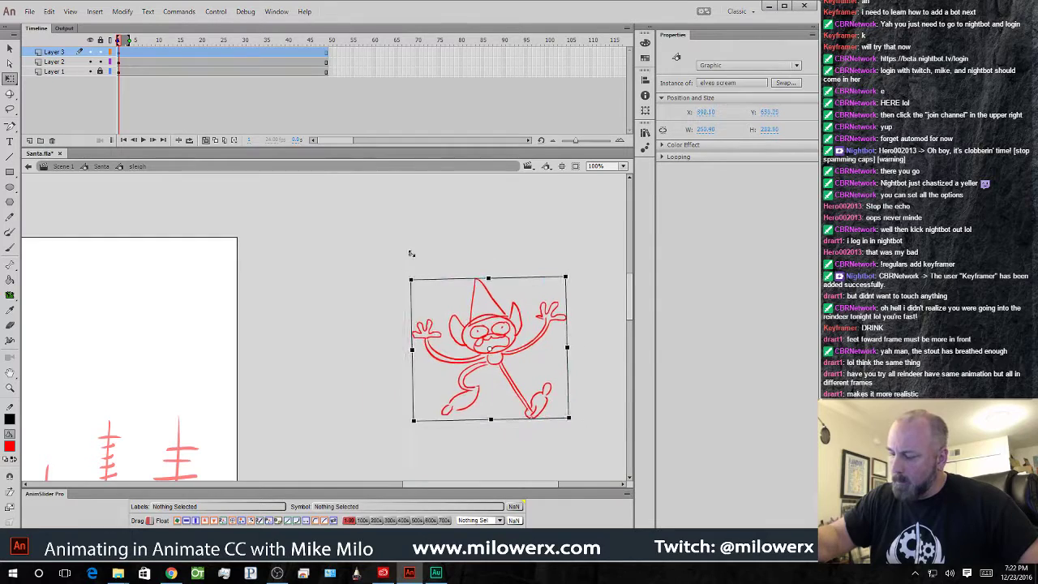
drag(480, 304, 180, 276)
drag(322, 324, 519, 345)
- Inside the elf symbol, add a new layer above the locked Layer 1 and set the brush's fill to blue (#0000FF)
double_click(421, 320)
click(421, 320)
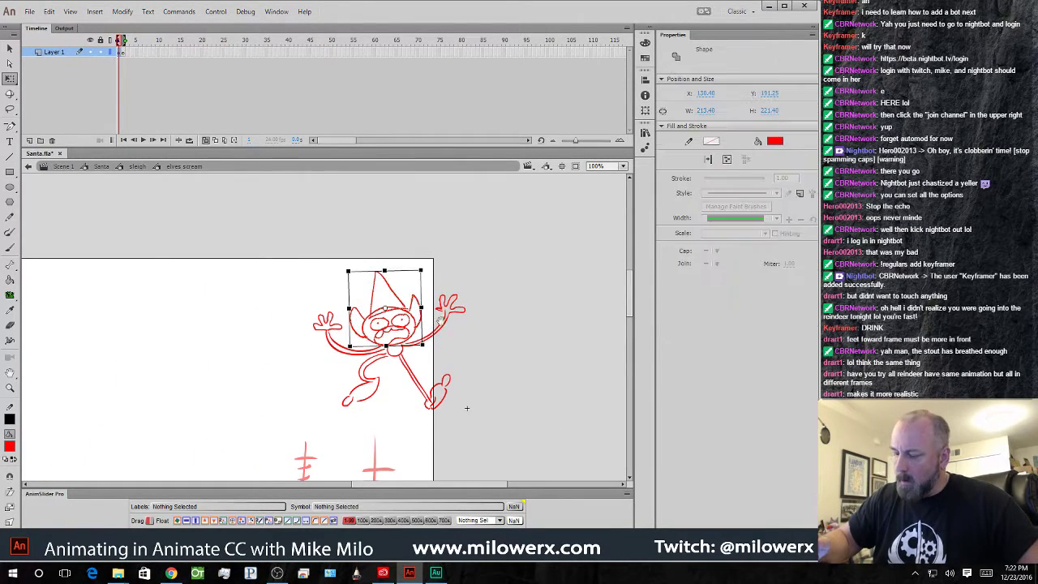
key(ctrl+=)
drag(435, 349, 500, 325)
click(449, 350)
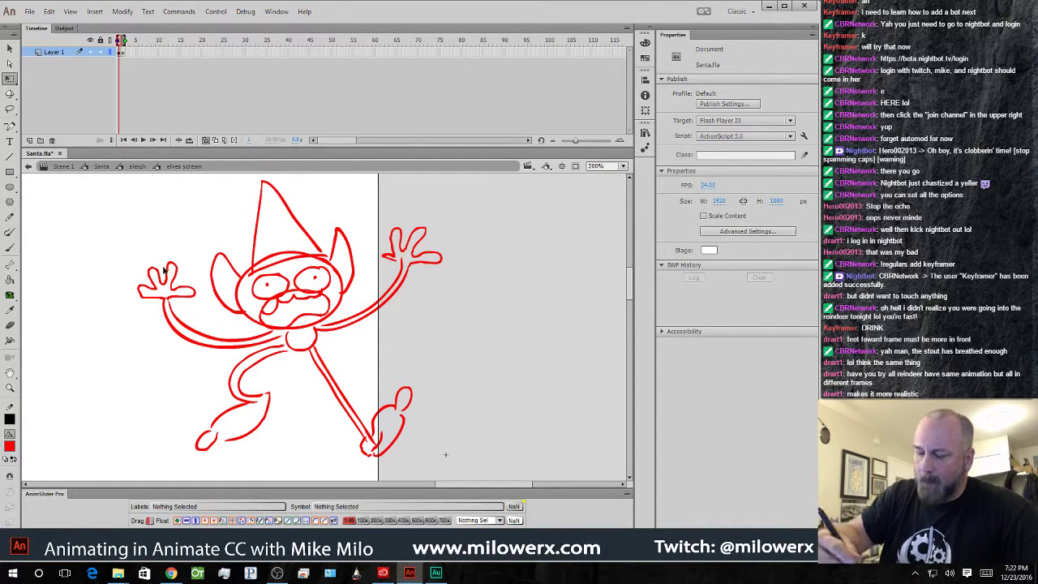
click(119, 51)
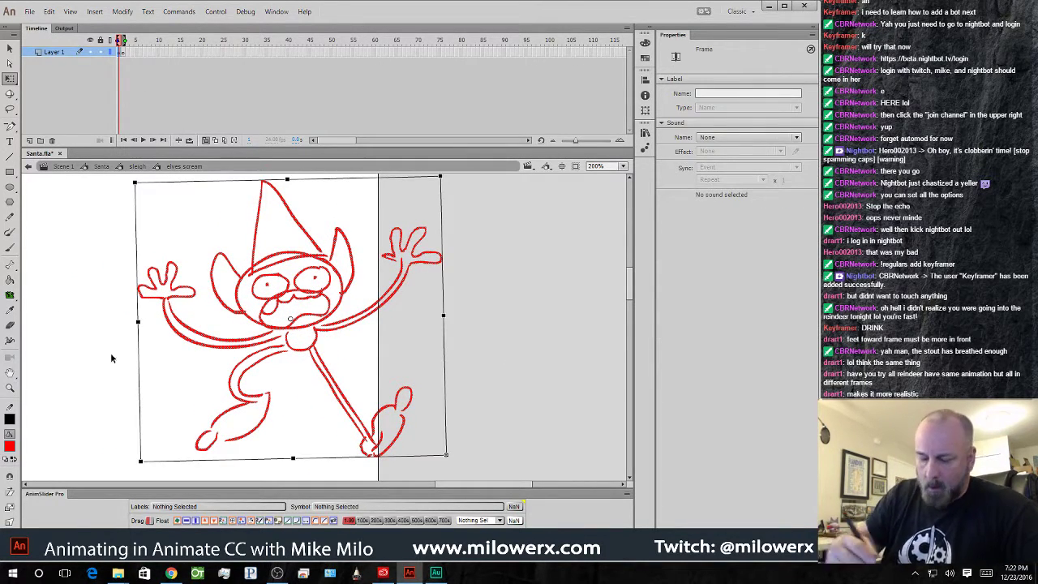
click(30, 140)
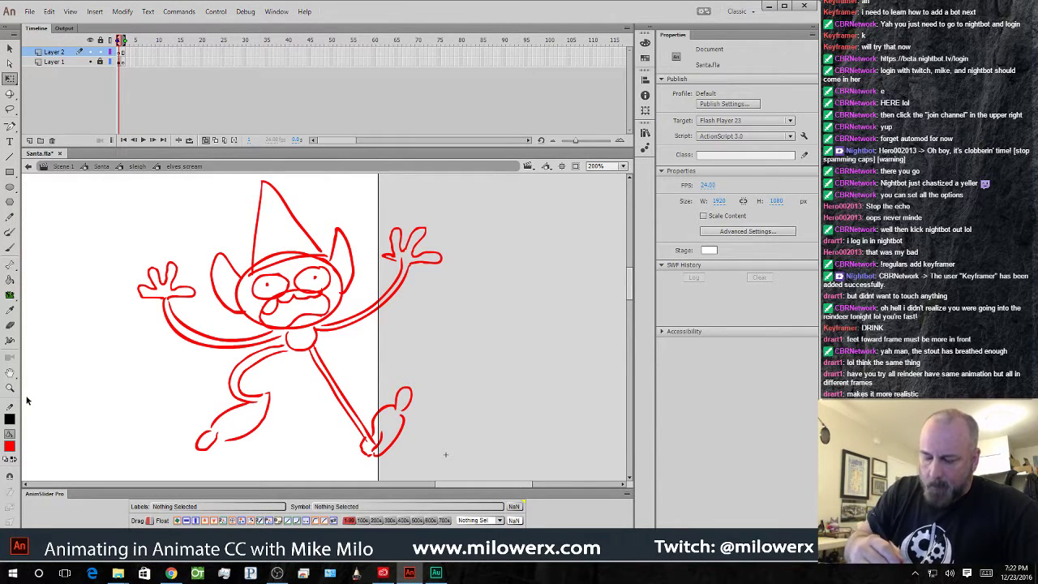
click(11, 453)
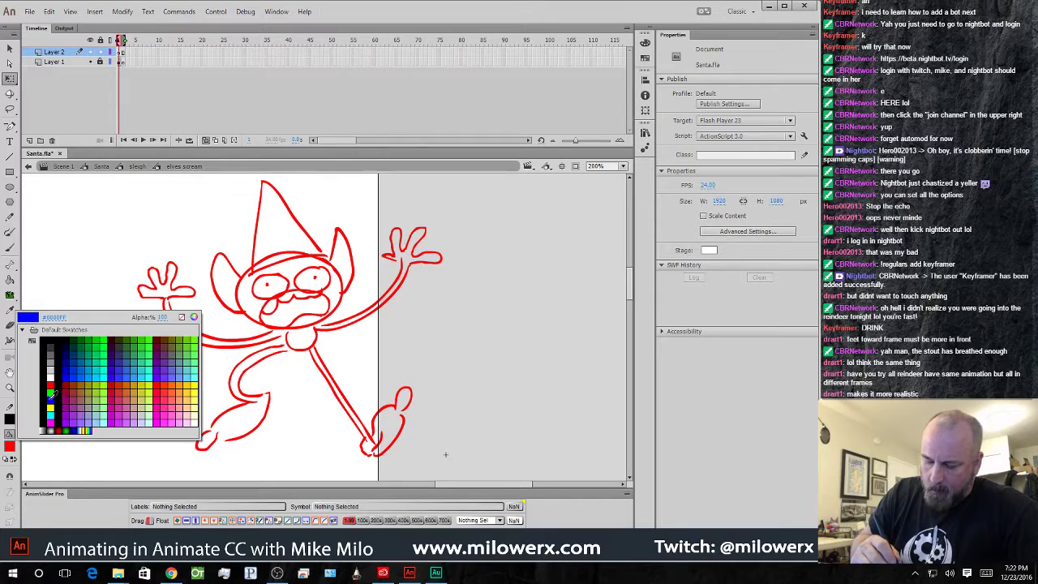
click(81, 413)
click(9, 247)
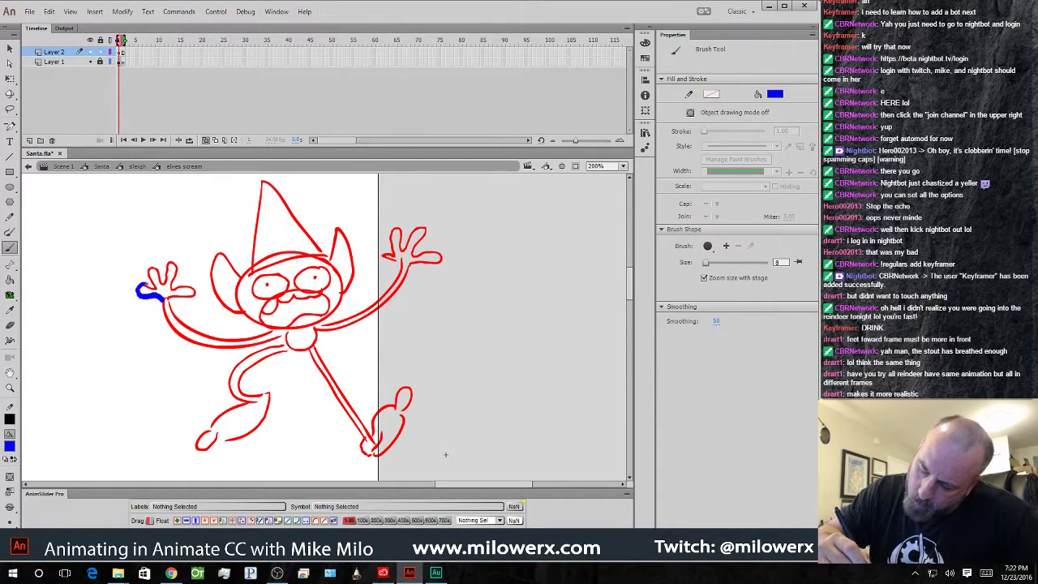
- Undo the thick trial strokes, set the brush size to 5 and draw both of the elf's hands in blue over the red sketch
key(ctrl+z)
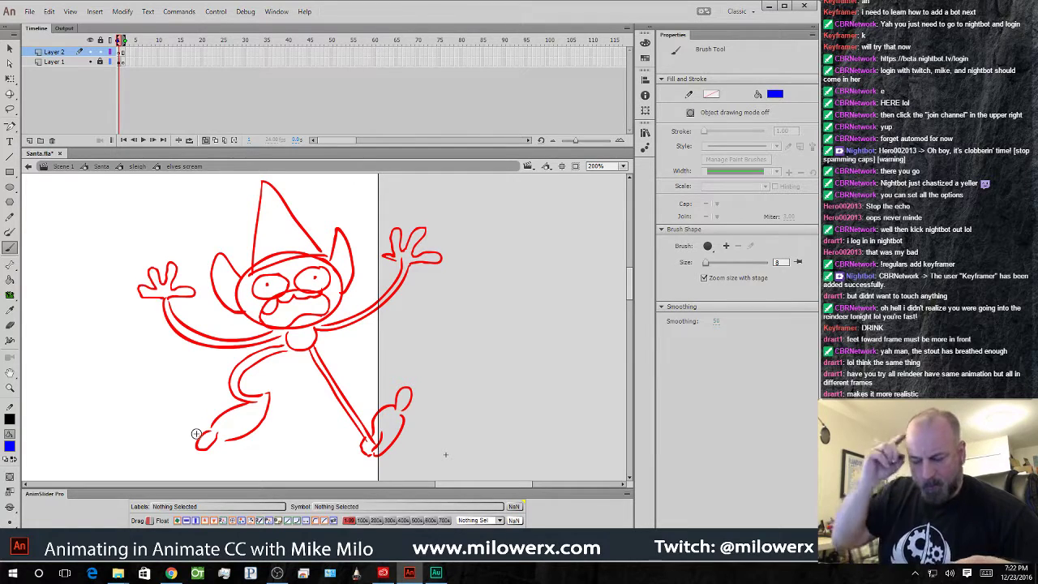
click(11, 521)
click(34, 464)
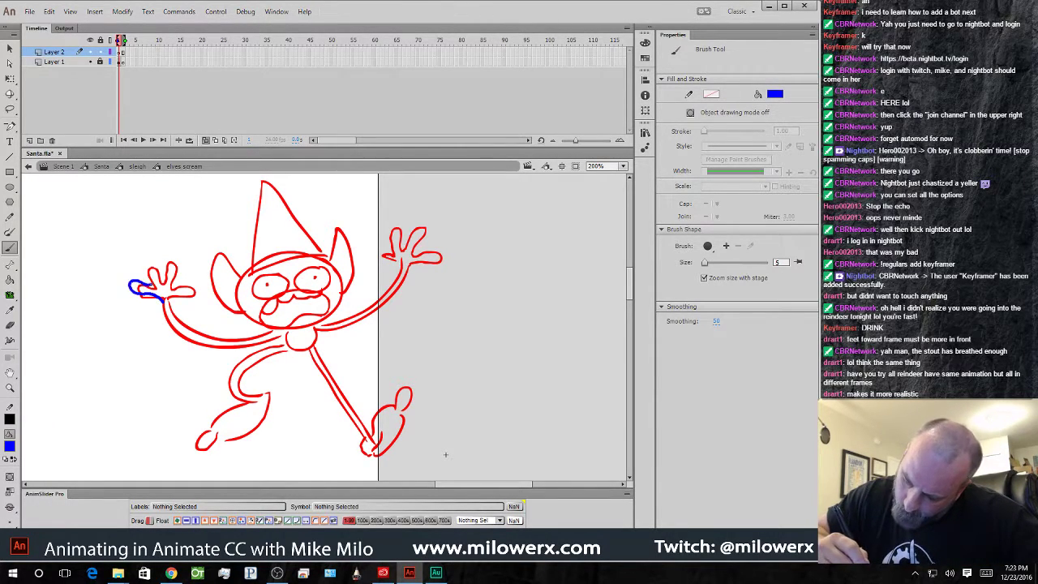
key(ctrl+z)
key(ctrl+z)
drag(163, 306, 145, 302)
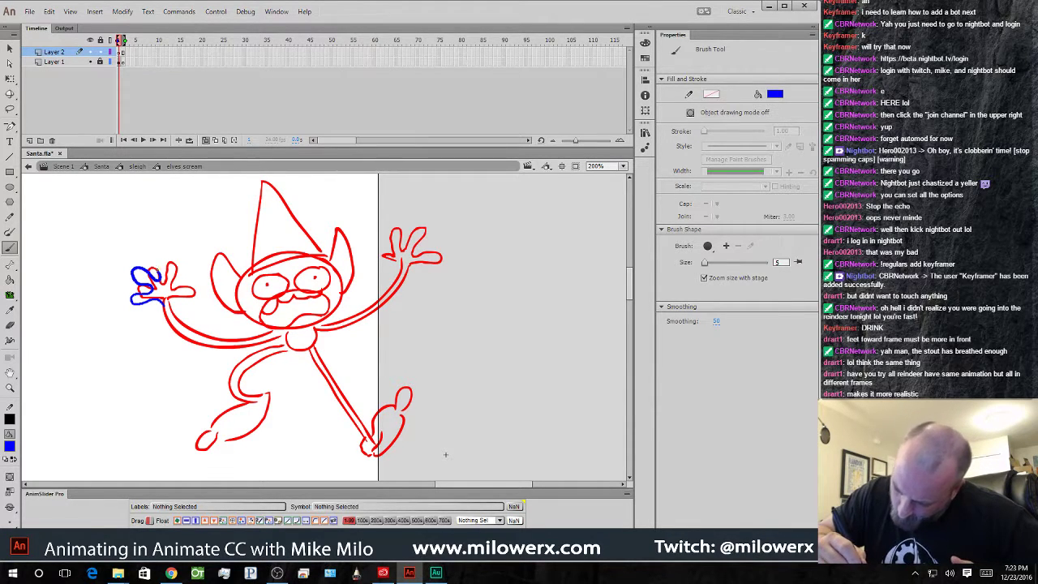
drag(171, 302, 169, 304)
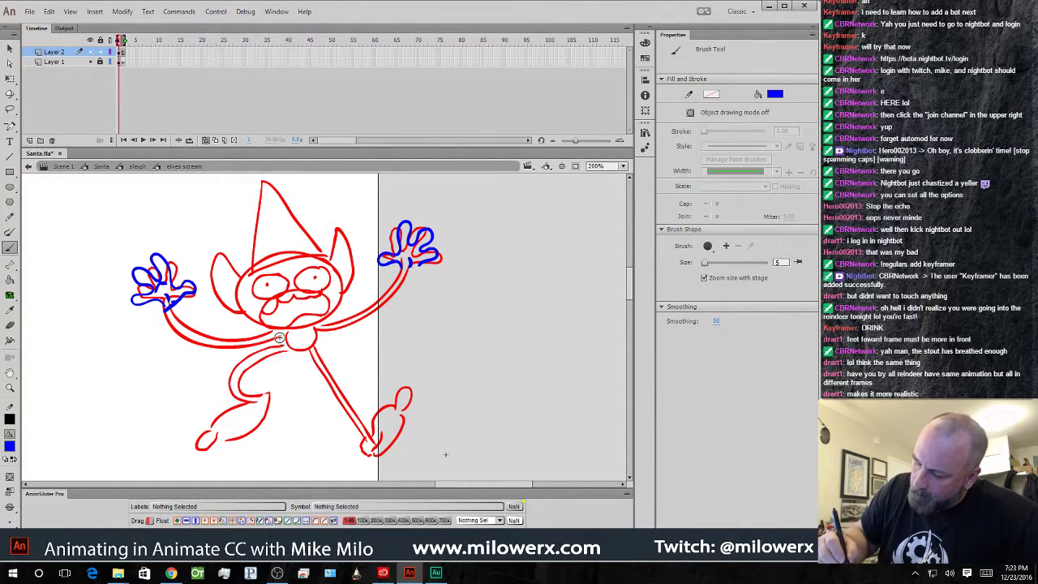
- Trace the elf's left-hand arm, zigzag collar, both legs and shoes in blue over the red sketch
drag(165, 307, 172, 321)
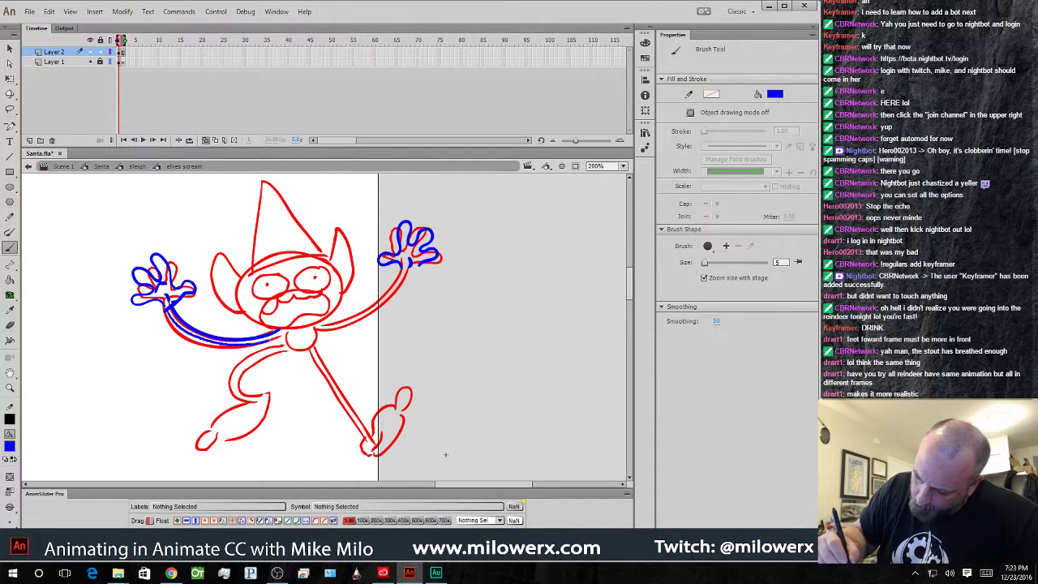
mouse_move(287, 336)
mouse_down()
mouse_move(316, 328)
mouse_move(246, 357)
mouse_move(253, 399)
mouse_move(267, 395)
mouse_up()
key(ctrl+z)
mouse_move(289, 343)
mouse_down()
mouse_move(256, 353)
mouse_move(240, 371)
mouse_move(265, 394)
mouse_up()
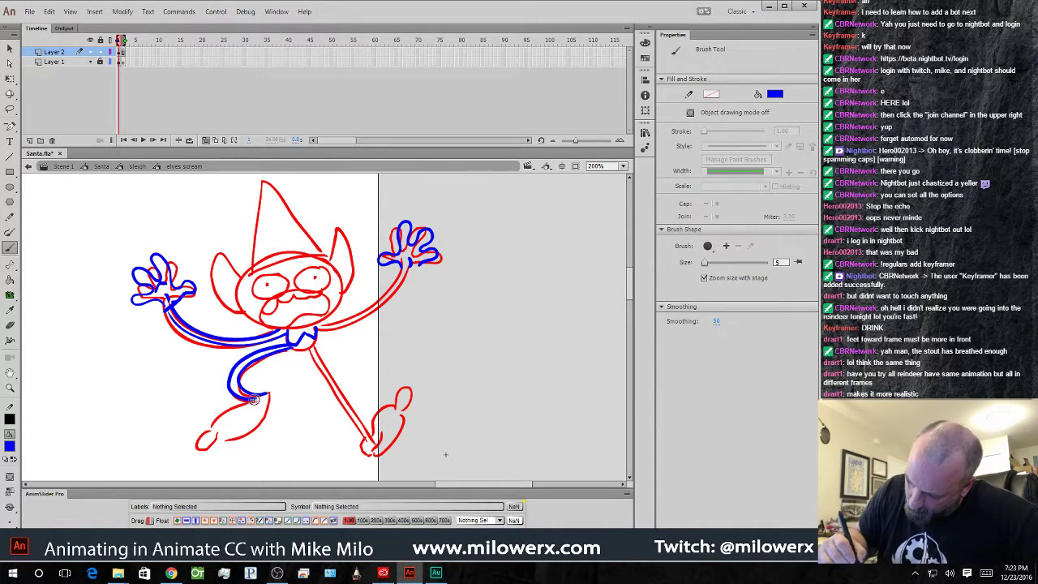
mouse_move(213, 428)
mouse_down()
mouse_move(247, 405)
mouse_move(213, 430)
mouse_move(243, 403)
mouse_move(217, 437)
mouse_move(231, 442)
mouse_move(258, 416)
mouse_up()
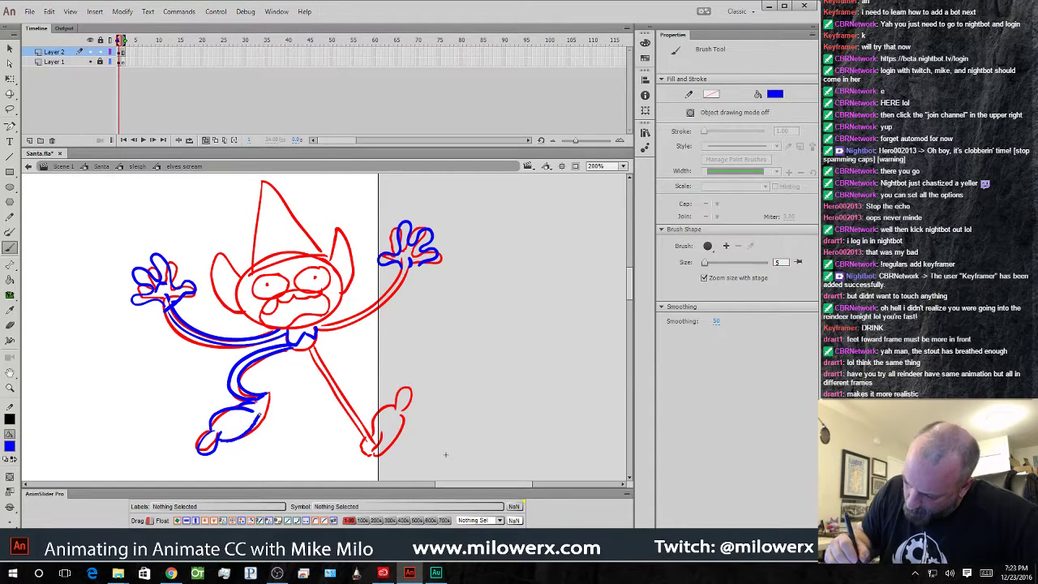
mouse_move(287, 351)
mouse_down()
mouse_move(334, 379)
mouse_move(367, 444)
mouse_up()
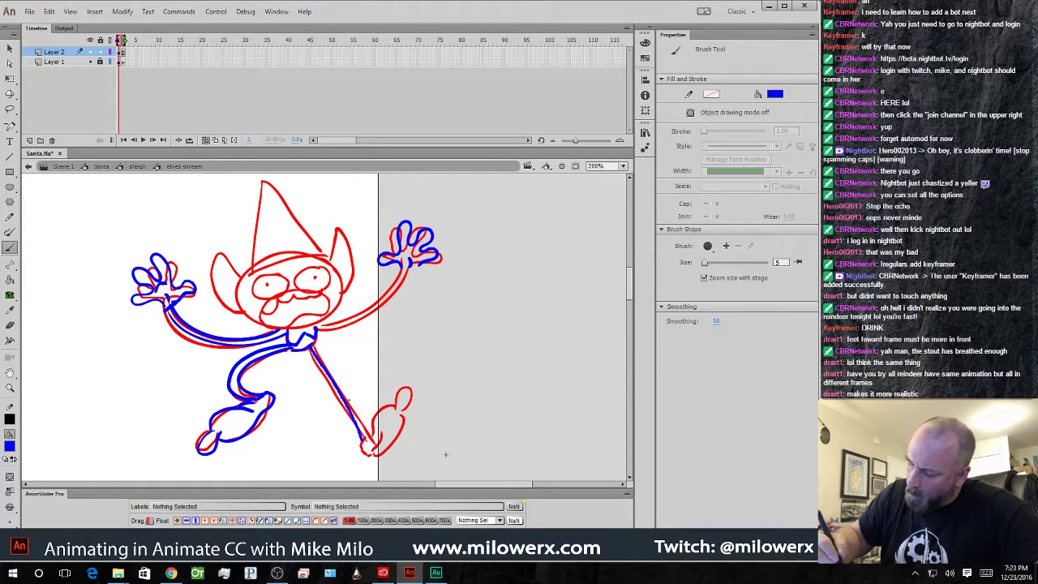
mouse_move(313, 342)
mouse_down()
mouse_move(372, 451)
mouse_move(403, 406)
mouse_move(387, 436)
mouse_move(402, 434)
mouse_move(370, 439)
mouse_up()
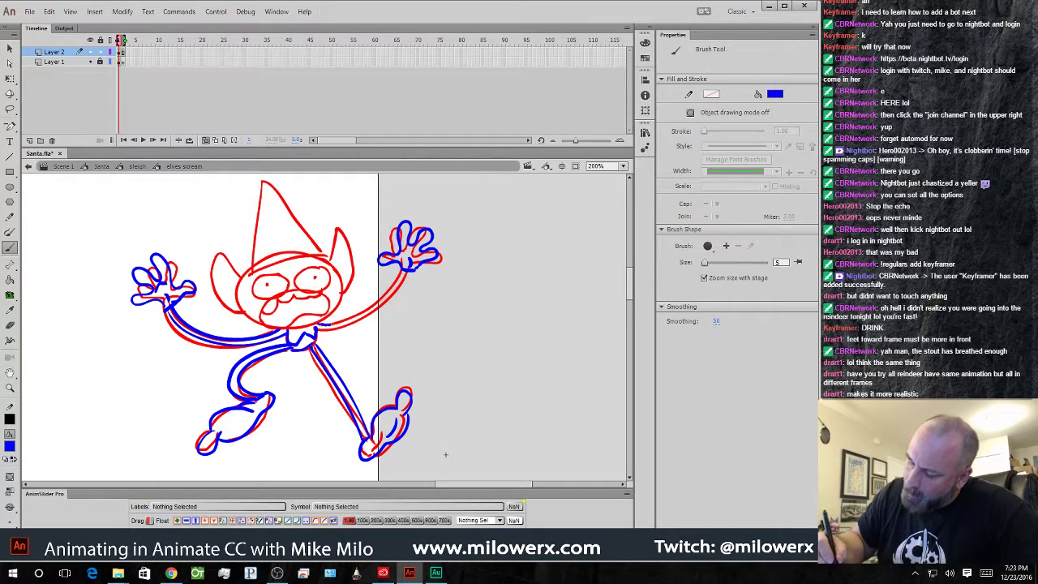
- Trace the elf's right-hand arm, both eyes and the toothy screaming mouth in blue over the red sketch
drag(403, 270, 320, 329)
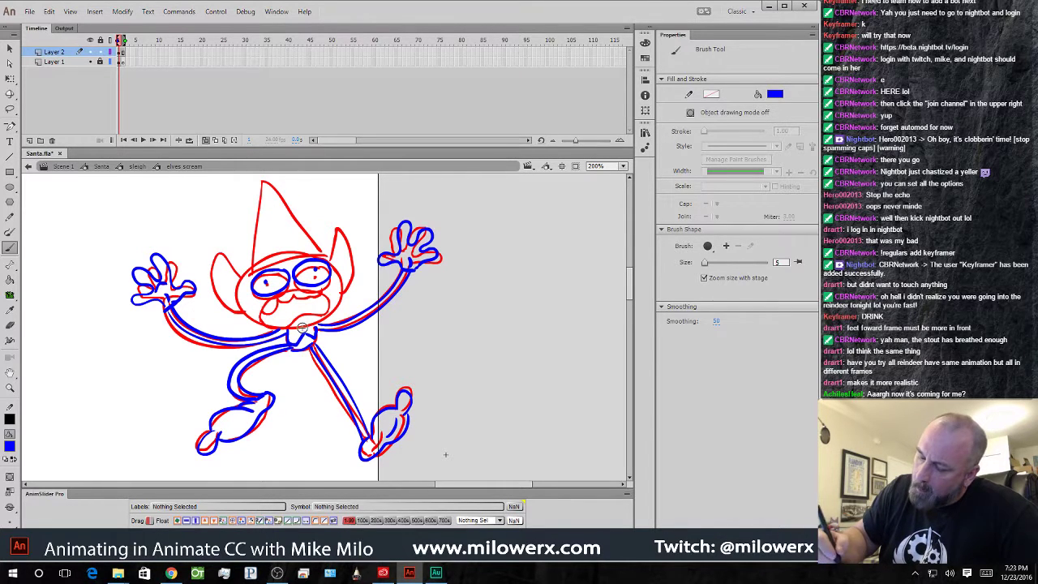
mouse_move(262, 311)
mouse_down()
mouse_move(298, 324)
mouse_move(274, 302)
mouse_move(294, 294)
mouse_move(286, 326)
mouse_move(326, 316)
mouse_up()
key(ctrl+z)
key(ctrl+z)
key(ctrl+z)
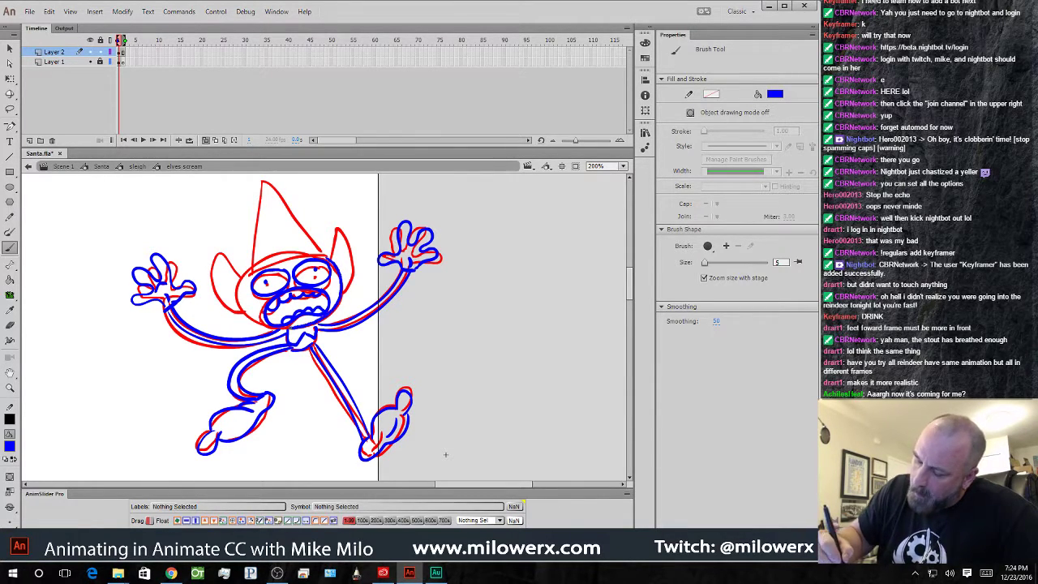
- Draw the elf's head outline, both pointed ears and the tall cone hat in blue over the red sketch
mouse_move(245, 278)
mouse_down()
mouse_move(216, 265)
mouse_move(241, 312)
mouse_move(228, 296)
mouse_up()
mouse_move(333, 257)
mouse_down()
mouse_move(335, 229)
mouse_move(345, 287)
mouse_move(340, 262)
mouse_up()
drag(345, 256, 344, 266)
mouse_move(248, 270)
mouse_down()
mouse_move(321, 254)
mouse_move(262, 176)
mouse_move(253, 272)
mouse_up()
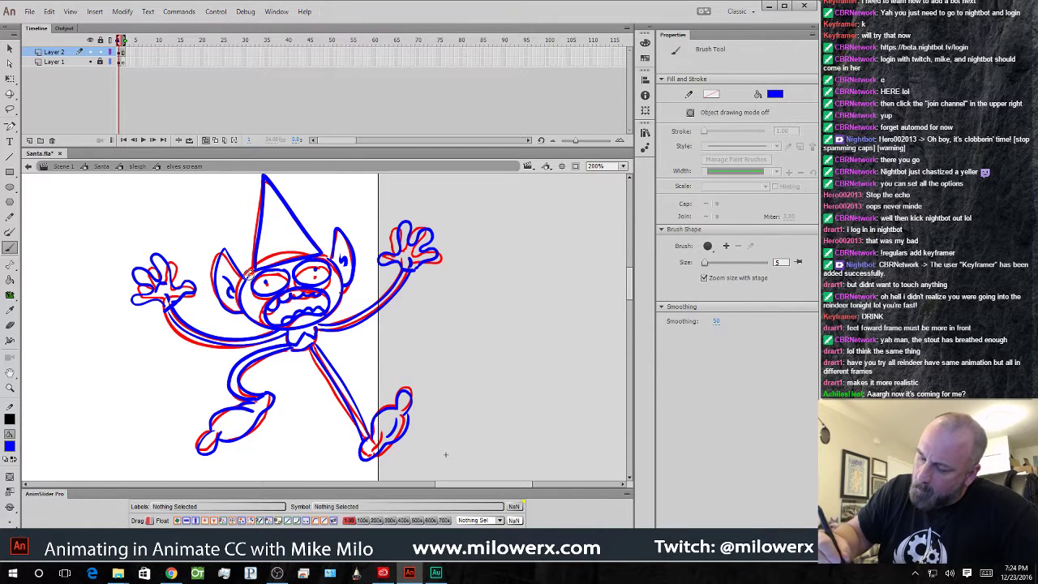
- Delete the red sketch layer Layer 1 and make frame 2 of Layer 2 an empty keyframe
click(82, 63)
click(52, 140)
click(126, 52)
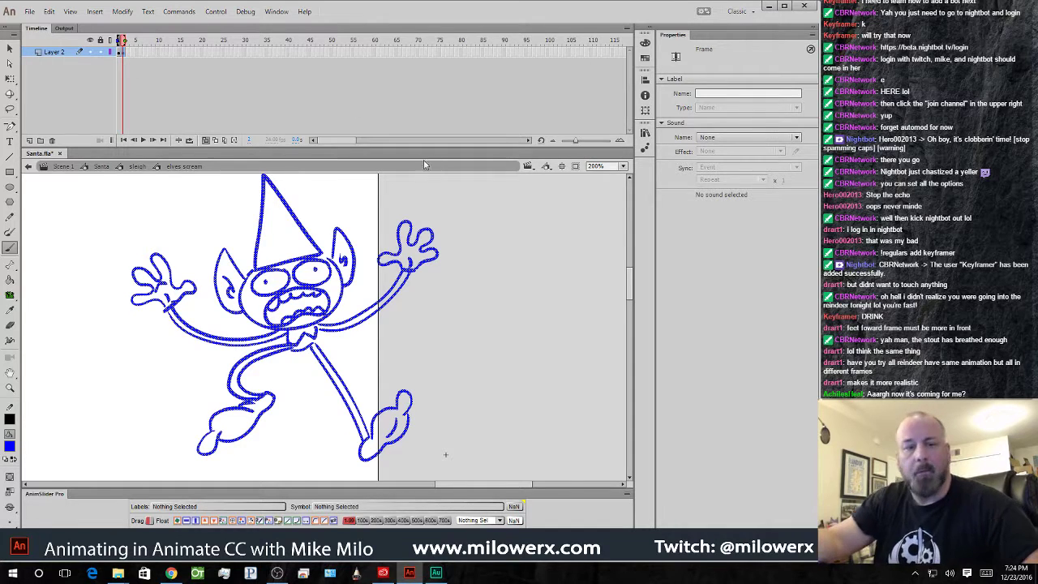
key(Delete)
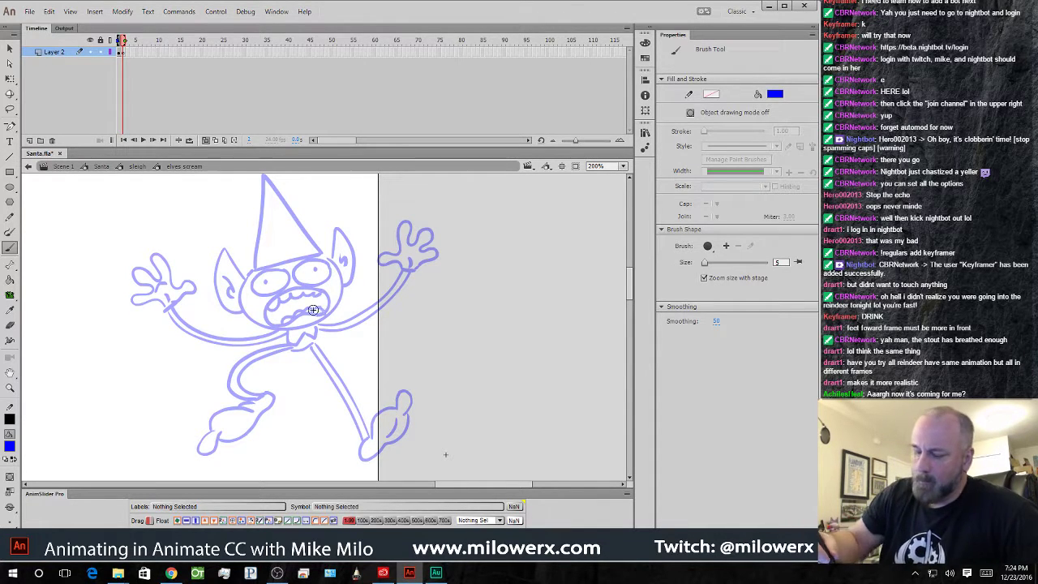
- On frame 2, draw the elf's left-hand arm in blue, swung down from the collar with a spread-fingered hand
drag(434, 335, 506, 300)
mouse_move(371, 286)
mouse_down()
mouse_move(260, 360)
mouse_move(274, 367)
mouse_up()
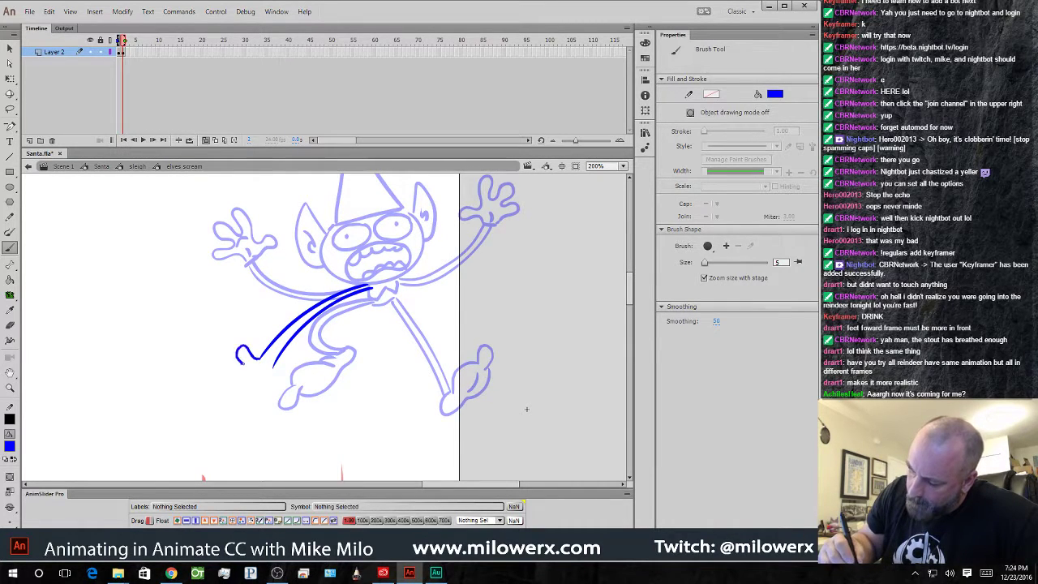
mouse_move(256, 380)
mouse_down()
mouse_move(268, 407)
mouse_move(275, 366)
mouse_move(258, 358)
mouse_move(267, 374)
mouse_up()
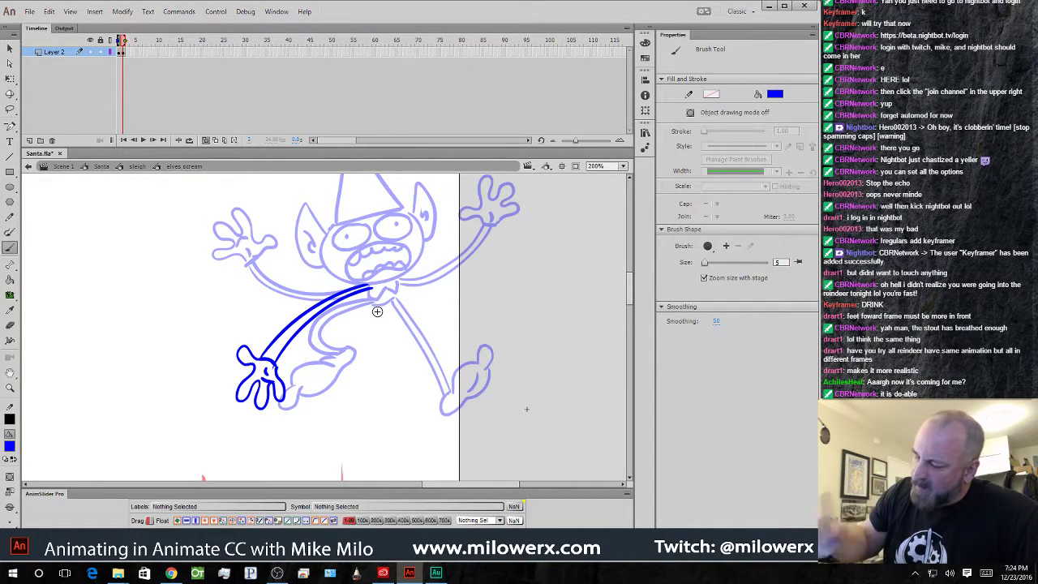
- Copy the lowered arm, flip the copy horizontally, place it at the opposite shoulder and rotate it slightly upward
click(10, 109)
mouse_move(318, 423)
mouse_down()
mouse_move(283, 255)
mouse_move(313, 422)
mouse_up()
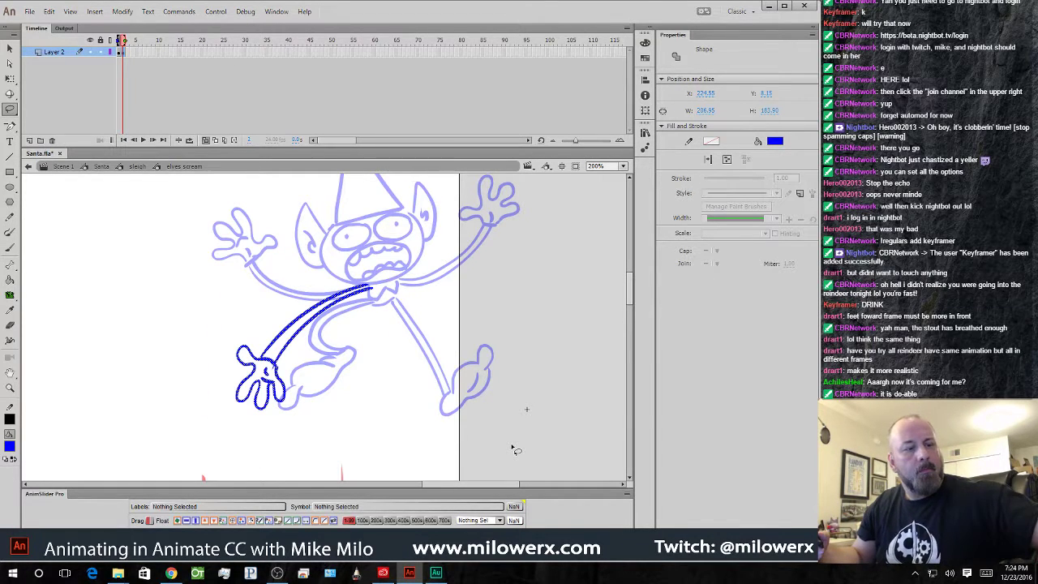
key(ctrl+c)
key(ctrl+v)
key(ctrl+shift+h)
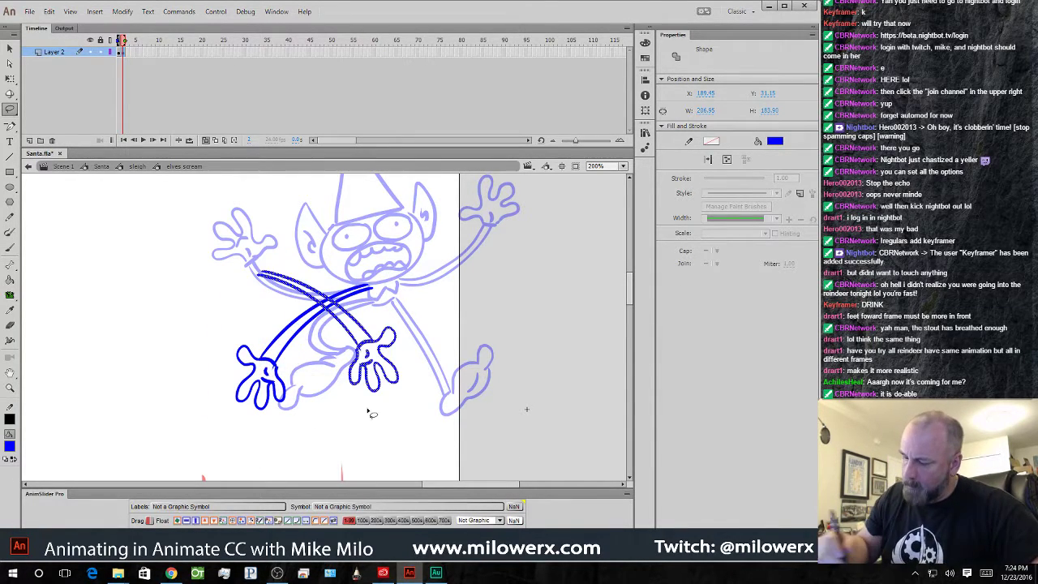
mouse_move(379, 340)
mouse_down()
mouse_move(555, 334)
mouse_move(514, 347)
mouse_up()
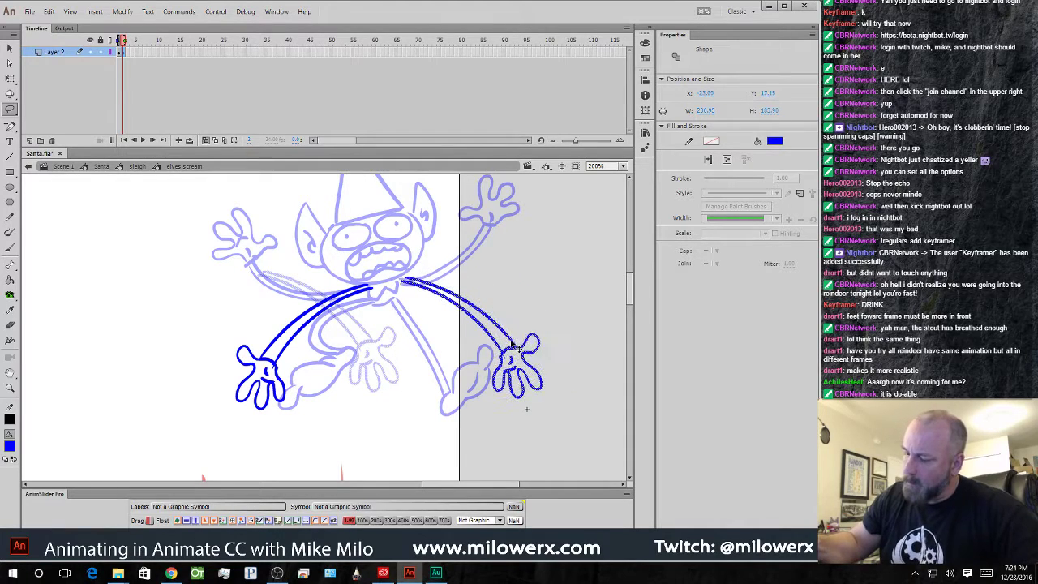
key(q)
drag(549, 285, 535, 243)
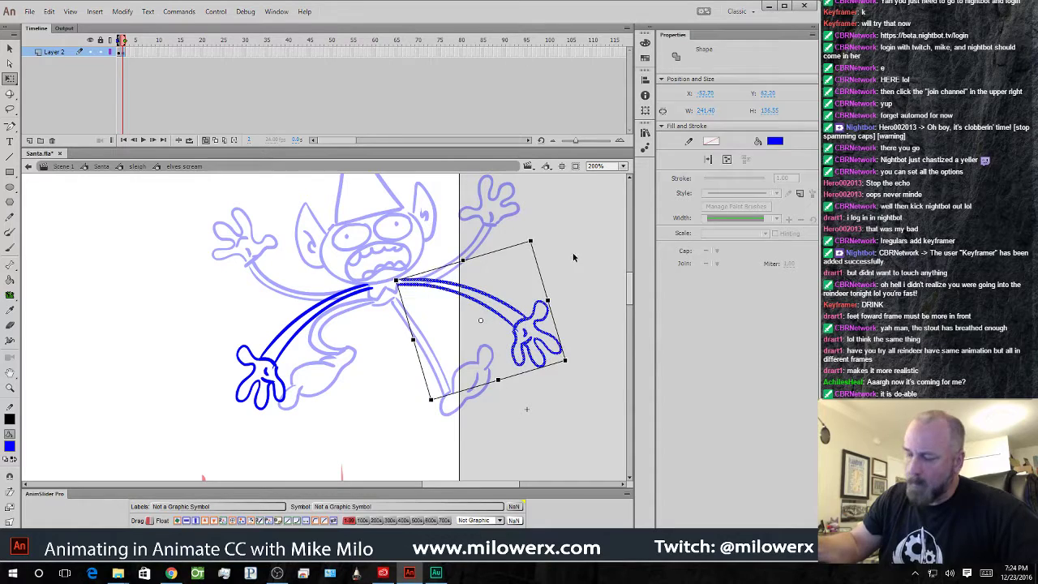
click(574, 257)
click(10, 248)
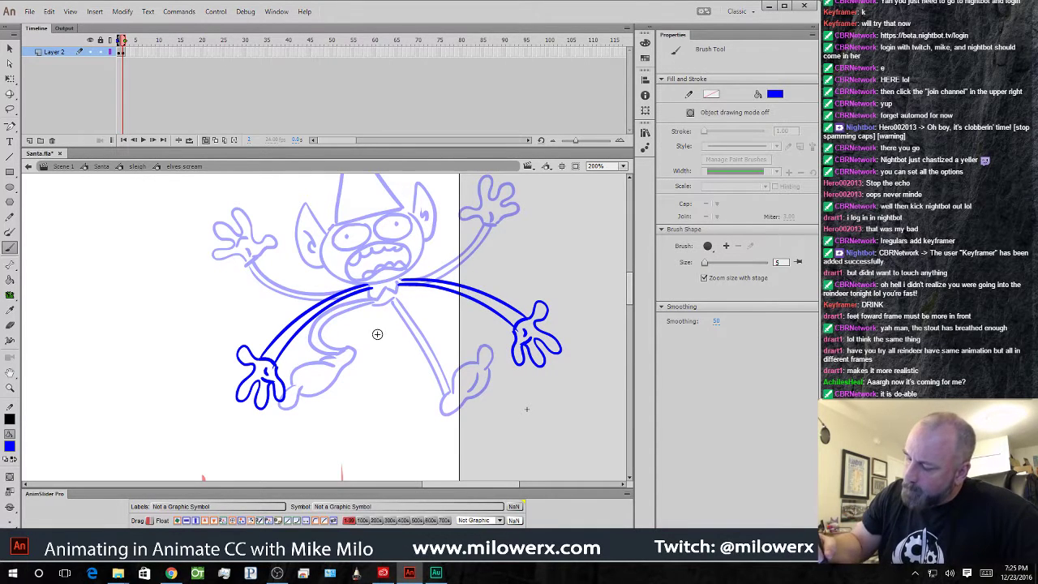
- Copy the collar and legs from frame 1 in place onto frame 2, flip them horizontally and rotate them slightly counterclockwise
click(119, 52)
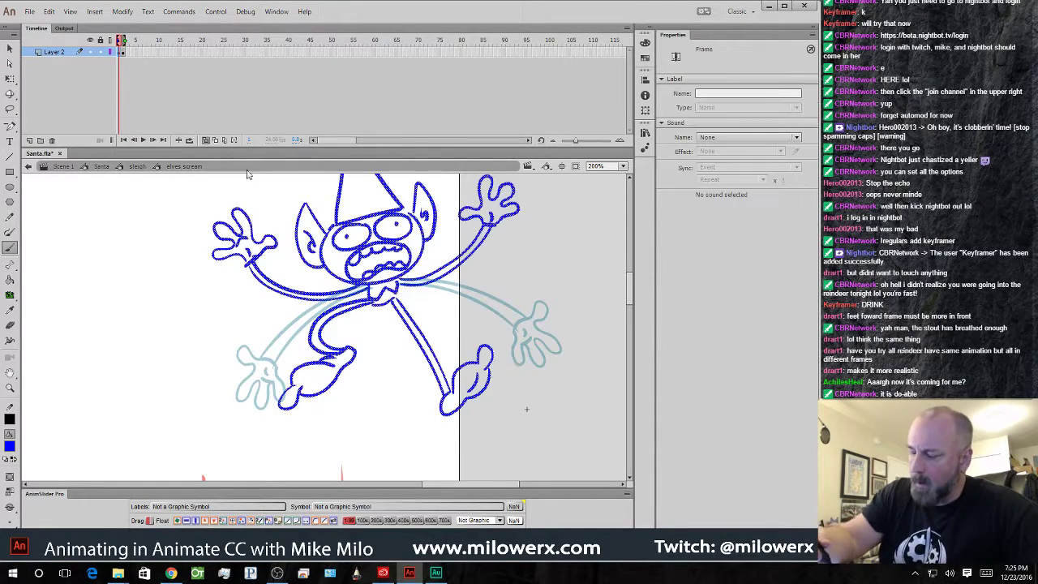
click(10, 110)
mouse_move(509, 402)
mouse_down()
mouse_move(496, 333)
mouse_move(436, 317)
mouse_move(402, 287)
mouse_move(370, 291)
mouse_move(312, 309)
mouse_move(284, 459)
mouse_move(519, 407)
mouse_up()
key(.)
key(ctrl+shift+v)
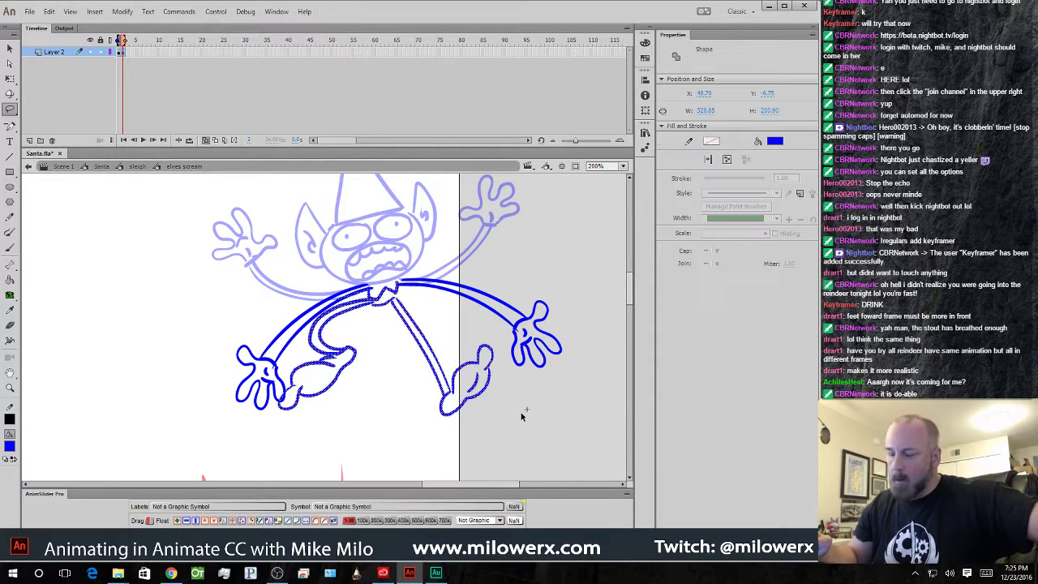
key(ctrl+shift+h)
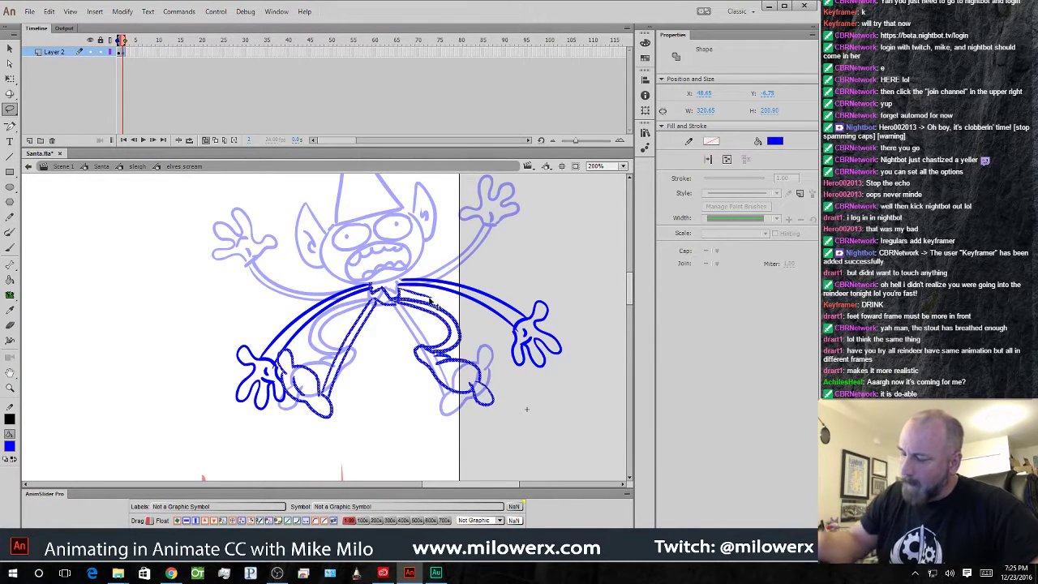
key(q)
mouse_move(500, 287)
mouse_down()
mouse_move(487, 274)
mouse_move(438, 273)
mouse_move(490, 274)
mouse_up()
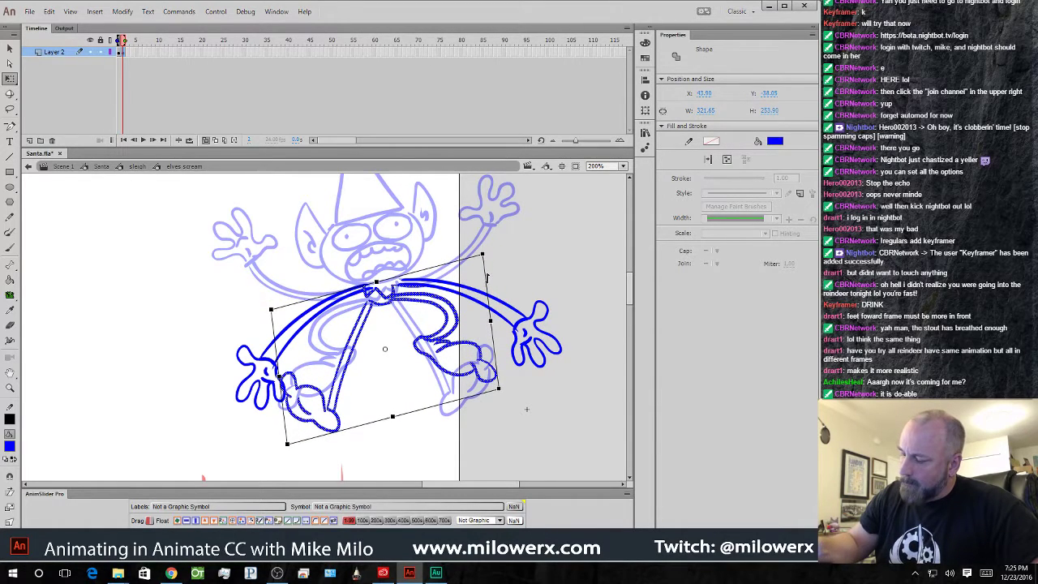
click(510, 263)
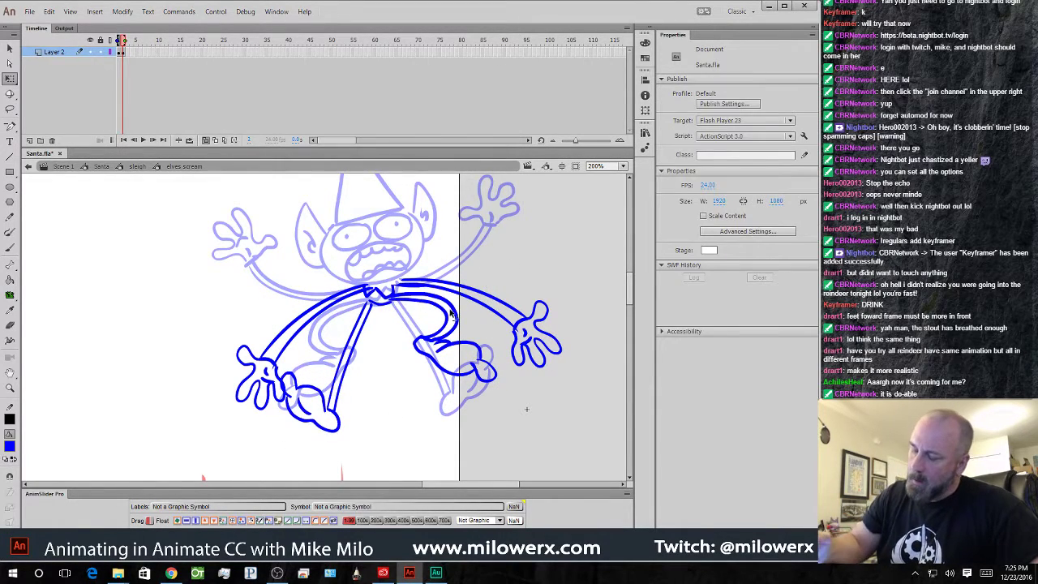
- On frame 2, draw the elf's left-hand ear, large round eyes with pupils and the open screaming mouth in blue
click(10, 248)
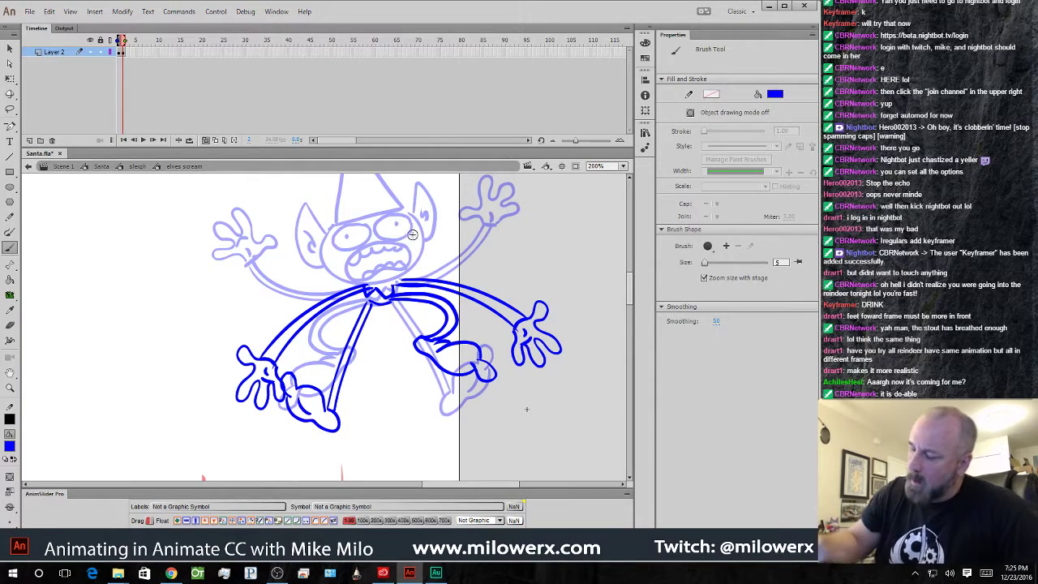
drag(464, 243, 452, 311)
mouse_move(315, 302)
mouse_down()
mouse_move(301, 274)
mouse_move(291, 277)
mouse_move(313, 333)
mouse_up()
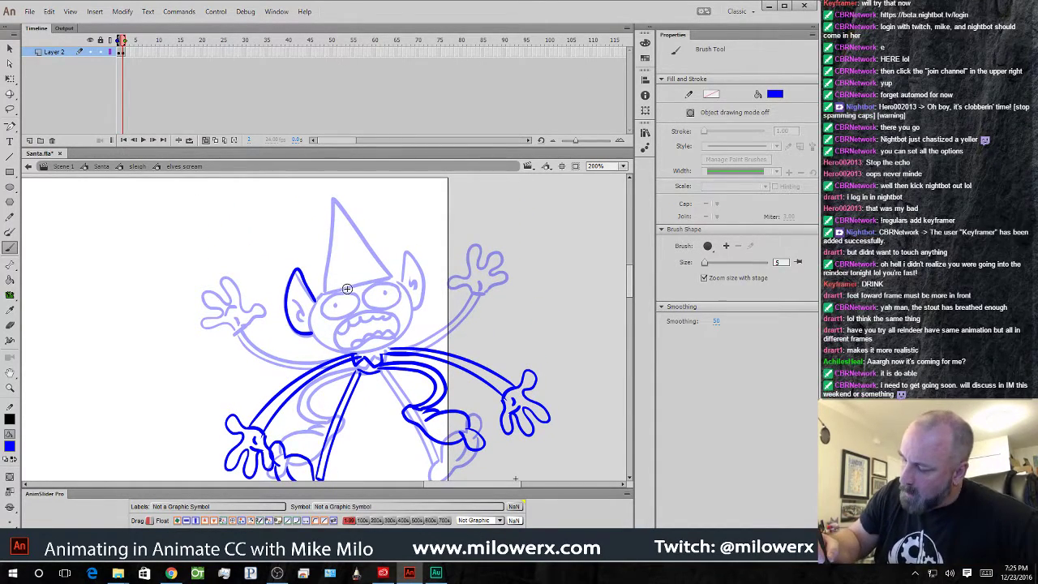
drag(354, 288, 322, 304)
mouse_move(383, 274)
mouse_down()
mouse_move(363, 302)
mouse_move(394, 269)
mouse_move(385, 266)
mouse_up()
mouse_move(340, 291)
mouse_down()
mouse_move(332, 298)
mouse_move(386, 292)
mouse_up()
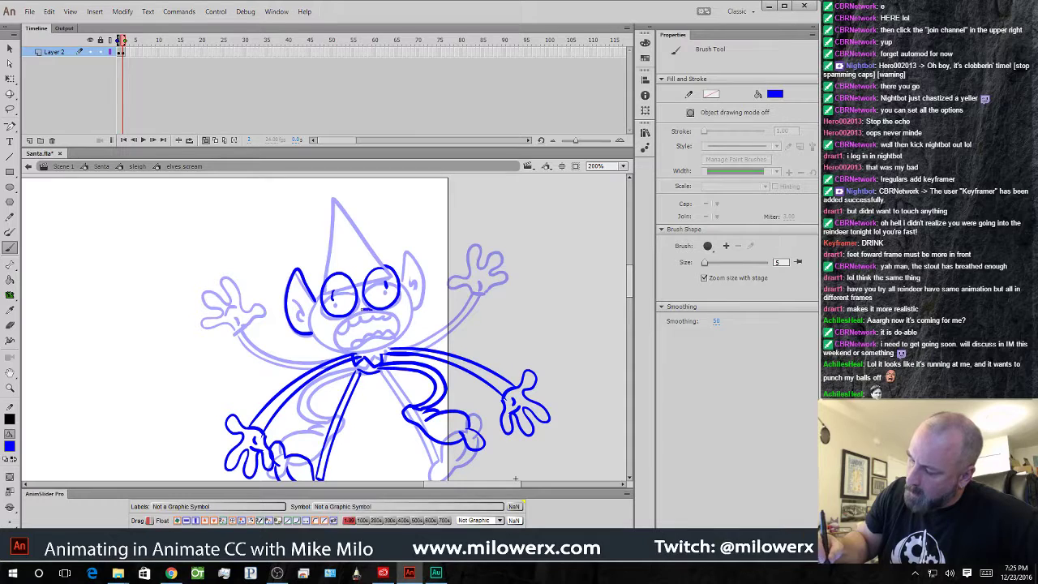
mouse_move(351, 317)
mouse_down()
mouse_move(341, 331)
mouse_move(390, 315)
mouse_move(354, 352)
mouse_up()
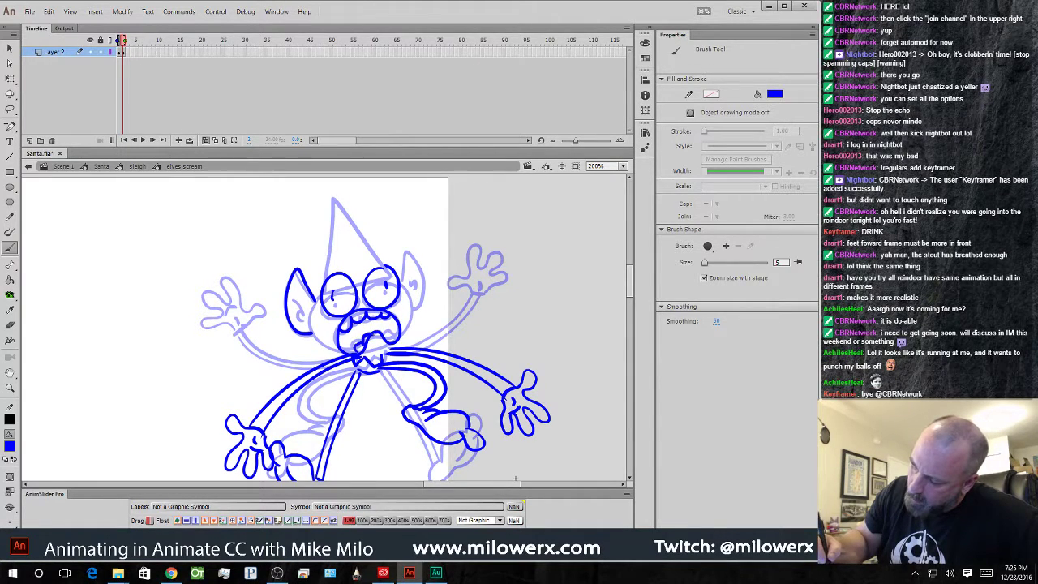
- Draw the sides of the elf's head, the right-hand ear and a taller pointed hat on frame 2
drag(407, 333, 398, 342)
mouse_move(407, 286)
mouse_down()
mouse_move(409, 252)
mouse_move(418, 309)
mouse_move(416, 289)
mouse_up()
drag(317, 304, 339, 350)
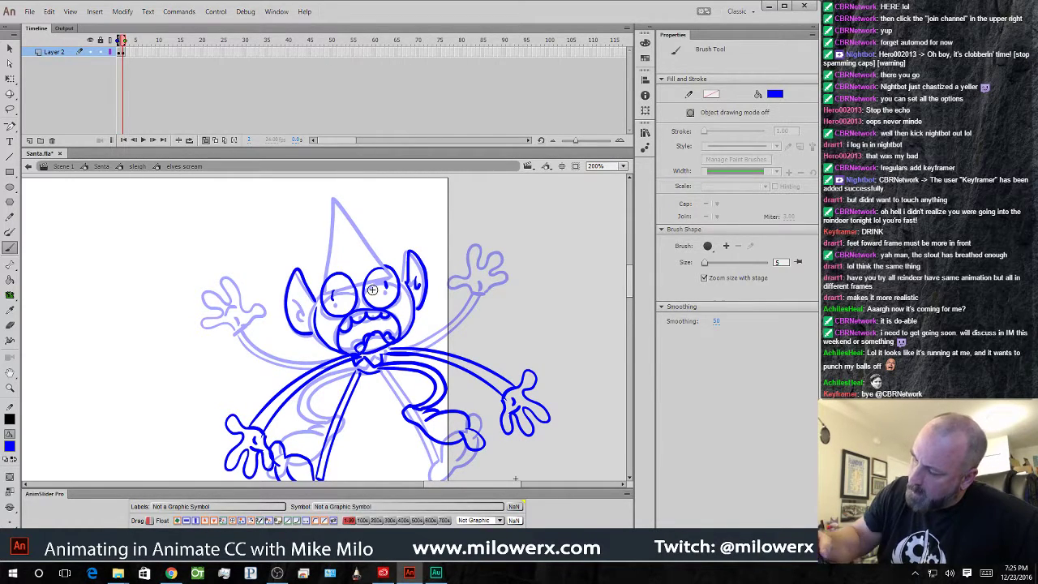
mouse_move(328, 272)
mouse_down()
mouse_move(332, 175)
mouse_move(379, 261)
mouse_up()
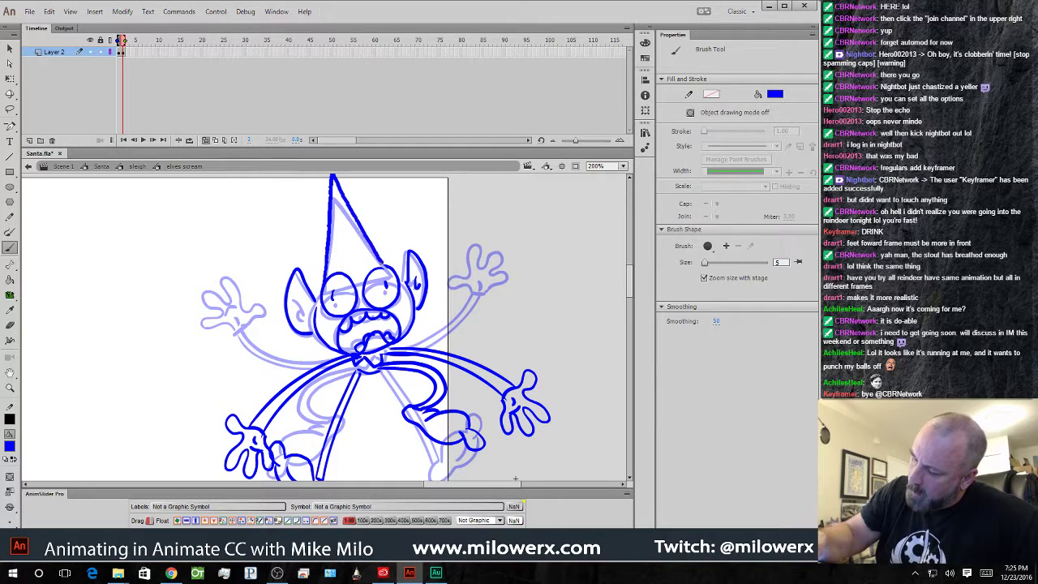
- Extend the exposure of both elf poses and insert a blank keyframe at frame 3 between them
click(120, 52)
key(F5)
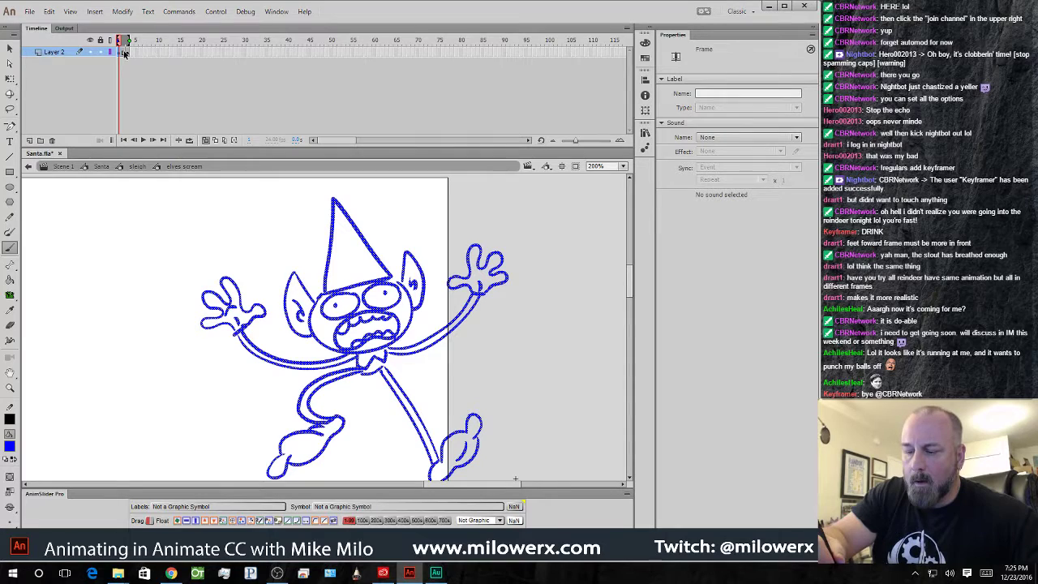
click(126, 52)
click(135, 52)
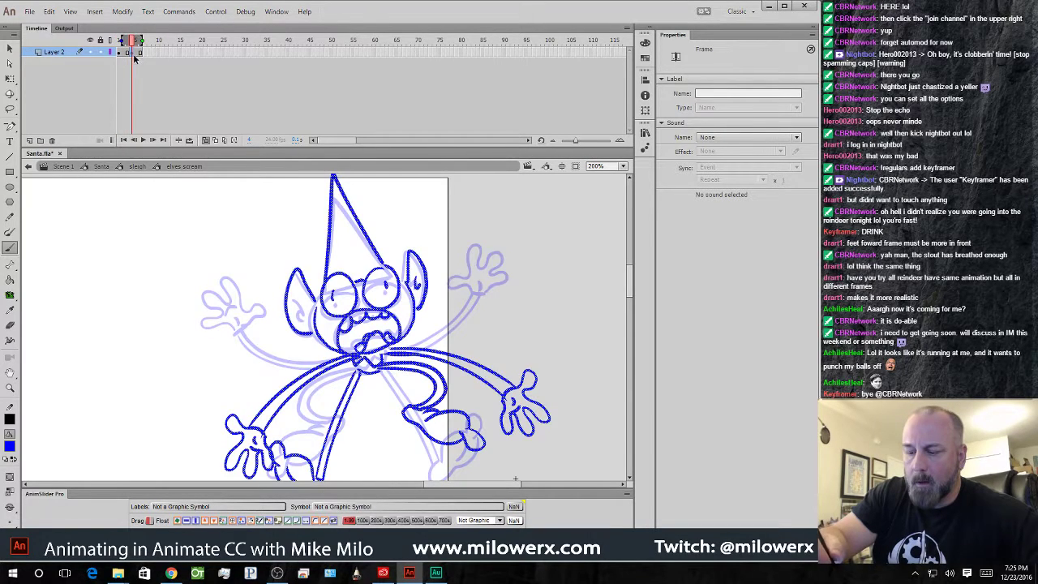
click(126, 54)
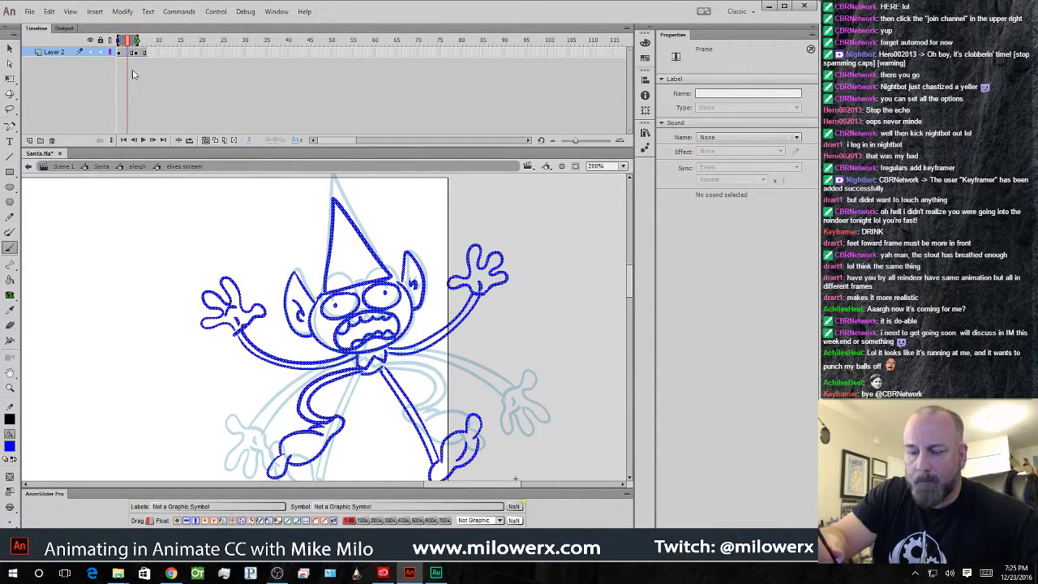
click(124, 86)
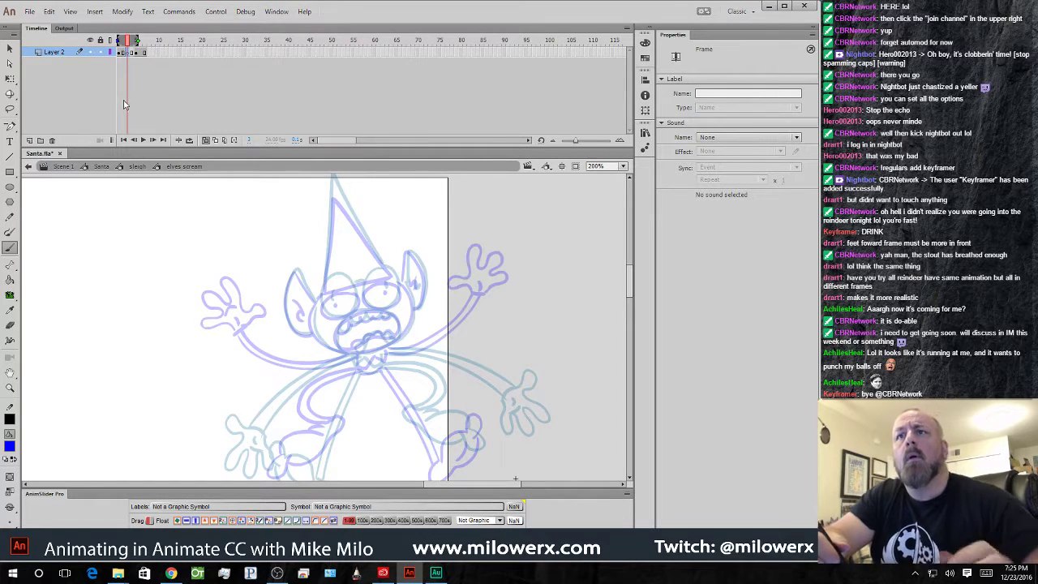
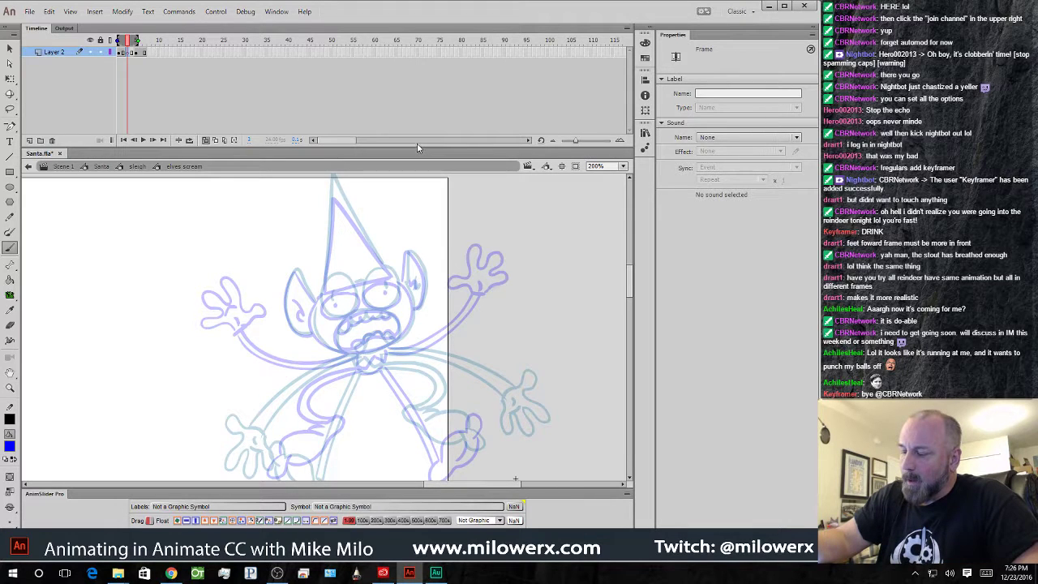
- Enlarge the stage area and stretch the arms-down pose on frame 5 vertically to about 524.5 px high
click(419, 148)
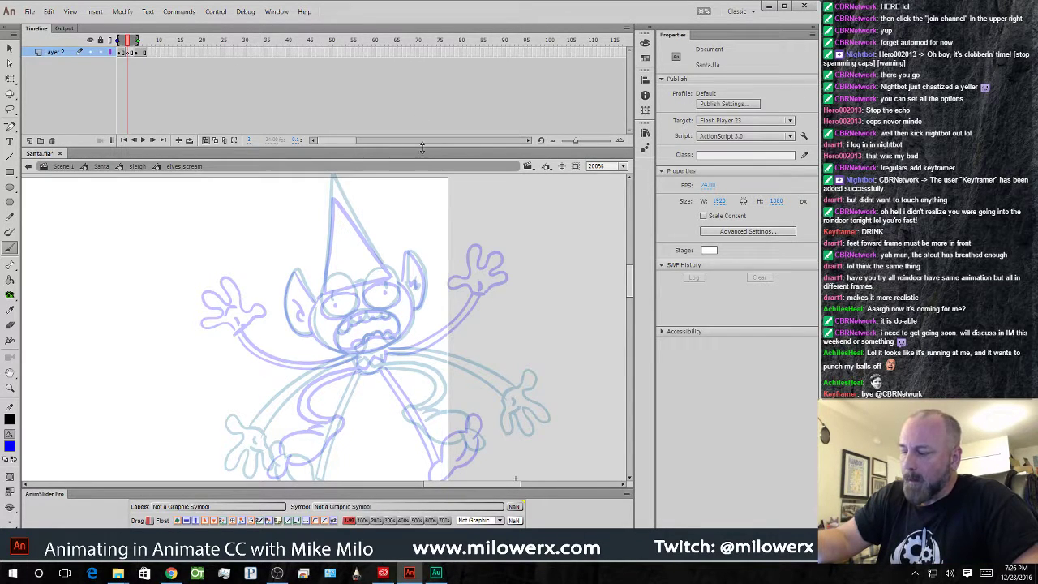
drag(421, 146, 419, 101)
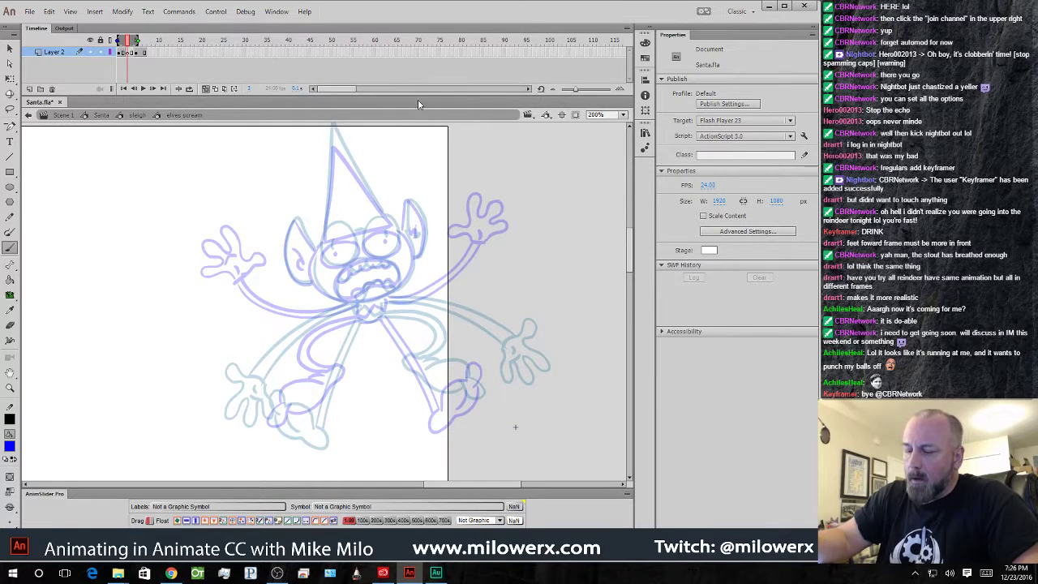
click(140, 53)
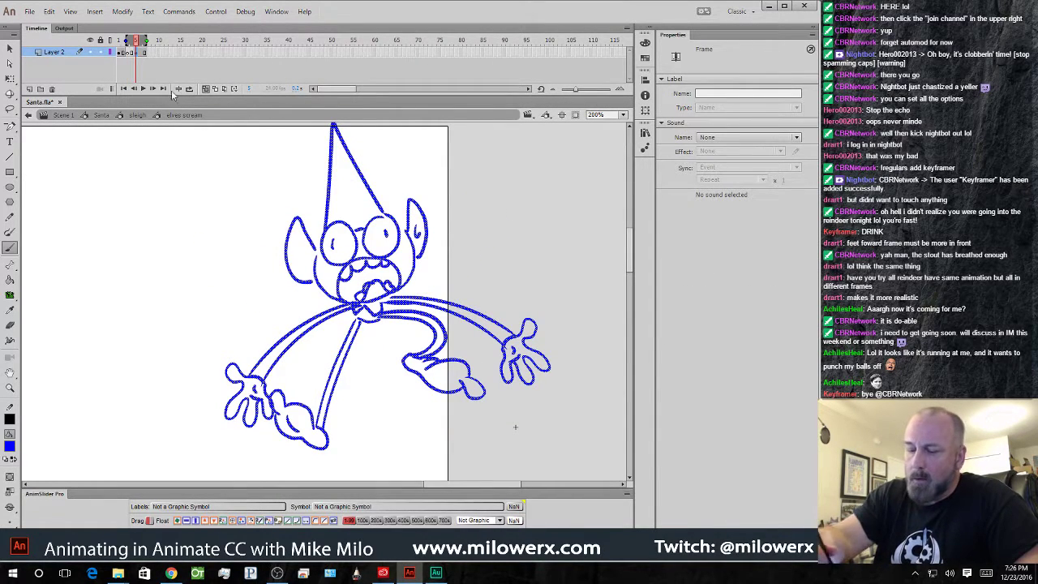
click(9, 78)
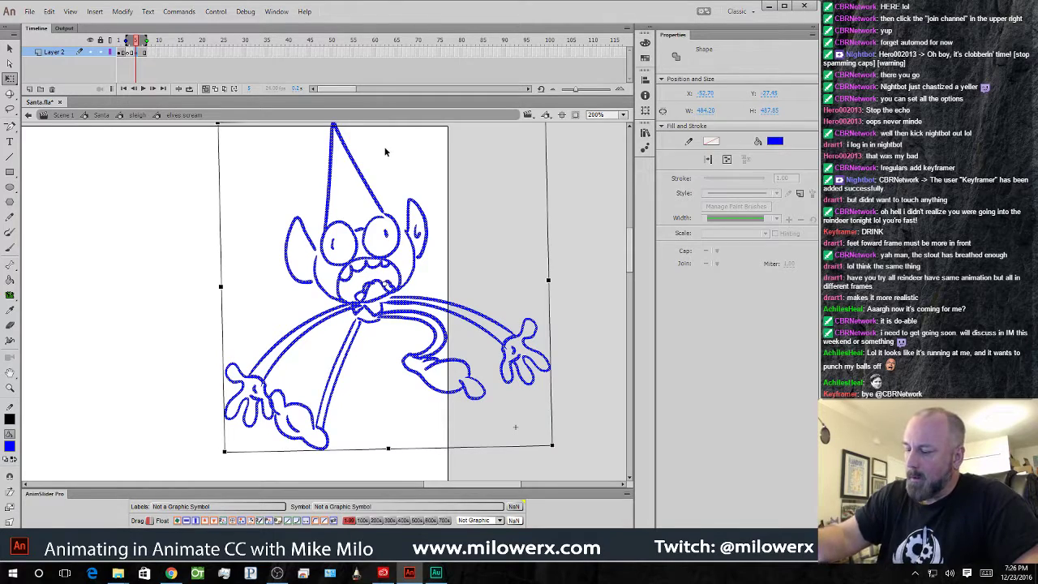
drag(388, 448, 387, 460)
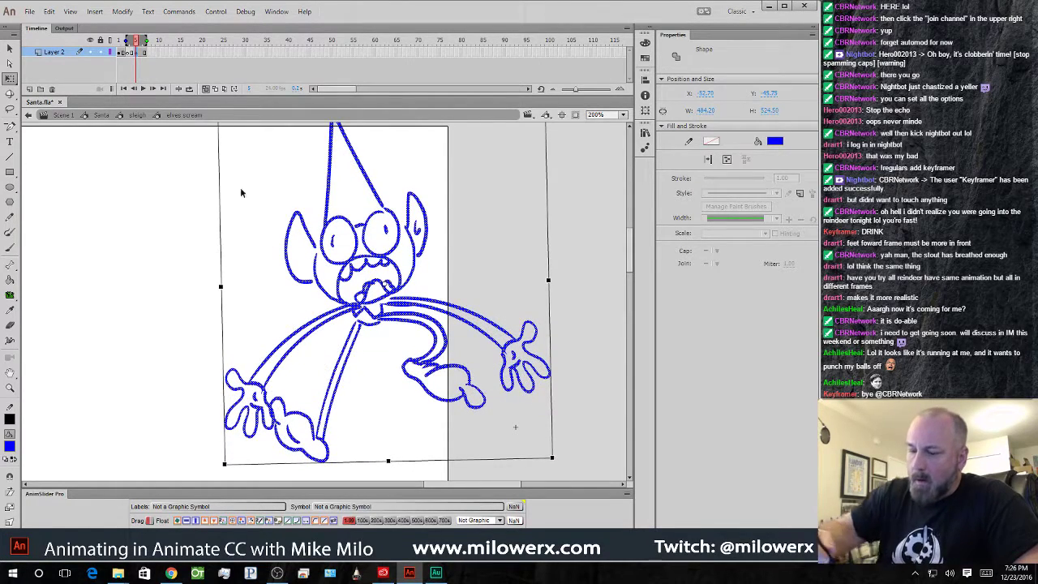
- On frame 3, draw the elf's in-between head in blue with round eyes, screaming mouth, outward-tilted ears and pointed hat
click(129, 53)
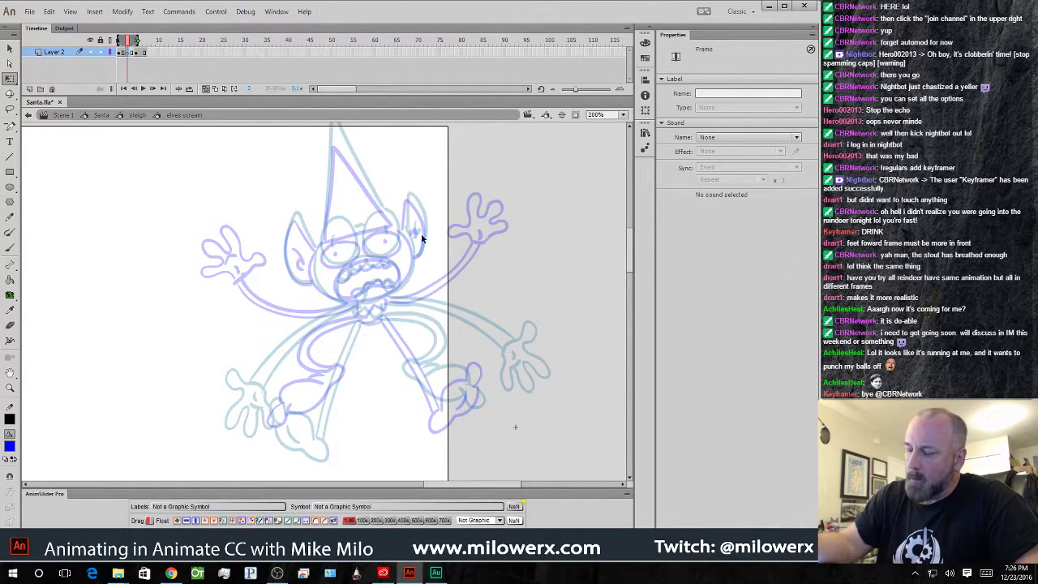
key(b)
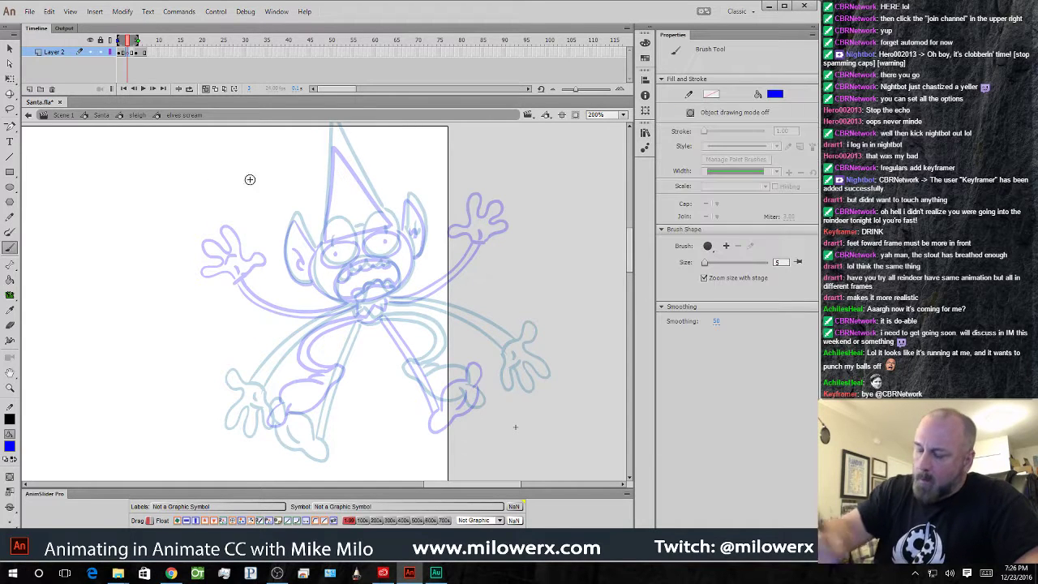
drag(355, 236, 321, 241)
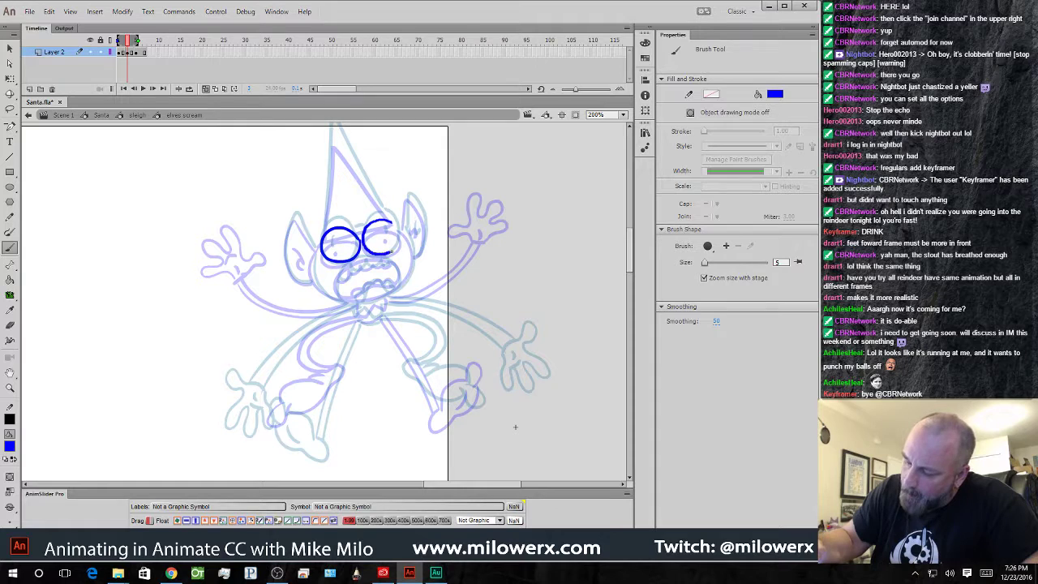
mouse_move(385, 232)
mouse_down()
mouse_move(347, 302)
mouse_move(398, 294)
mouse_move(397, 261)
mouse_move(401, 290)
mouse_up()
drag(407, 228, 418, 258)
drag(421, 220, 415, 237)
mouse_move(321, 248)
mouse_down()
mouse_move(305, 274)
mouse_move(323, 247)
mouse_move(315, 282)
mouse_move(344, 301)
mouse_up()
mouse_move(328, 230)
mouse_down()
mouse_move(334, 130)
mouse_move(374, 198)
mouse_up()
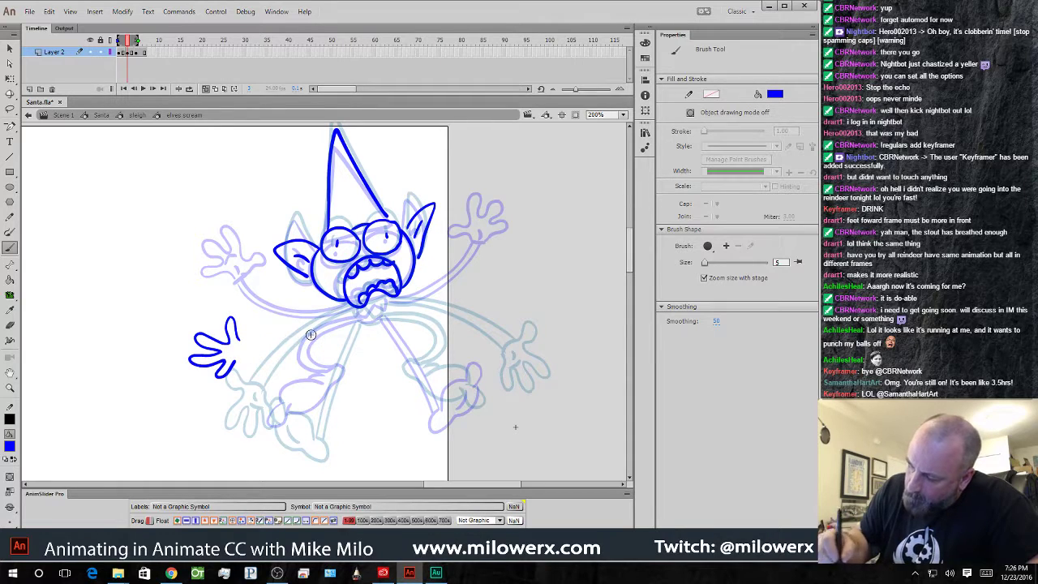
- Draw the elf's left-hand arm with motion-smear fingers, the collar, both bent legs and the feet on frame 3
mouse_move(243, 349)
mouse_down()
mouse_move(348, 304)
mouse_move(241, 358)
mouse_up()
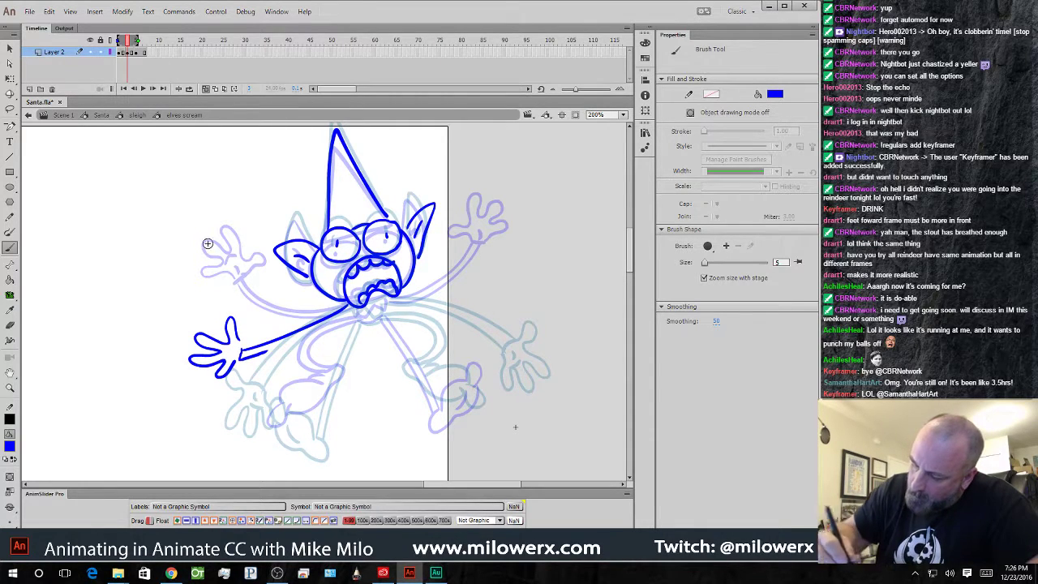
mouse_move(195, 314)
mouse_down()
mouse_move(208, 265)
mouse_move(227, 250)
mouse_move(225, 303)
mouse_move(248, 318)
mouse_move(322, 309)
mouse_up()
drag(225, 391, 249, 386)
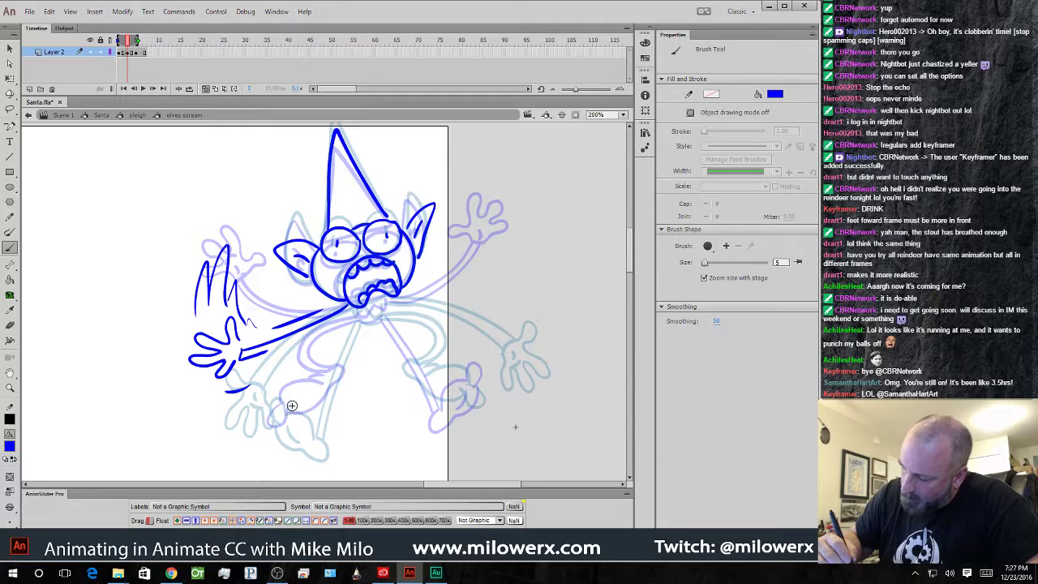
mouse_move(271, 385)
mouse_down()
mouse_move(299, 379)
mouse_move(311, 430)
mouse_move(292, 394)
mouse_move(321, 413)
mouse_move(318, 439)
mouse_up()
mouse_move(315, 392)
mouse_down()
mouse_move(354, 307)
mouse_move(322, 408)
mouse_up()
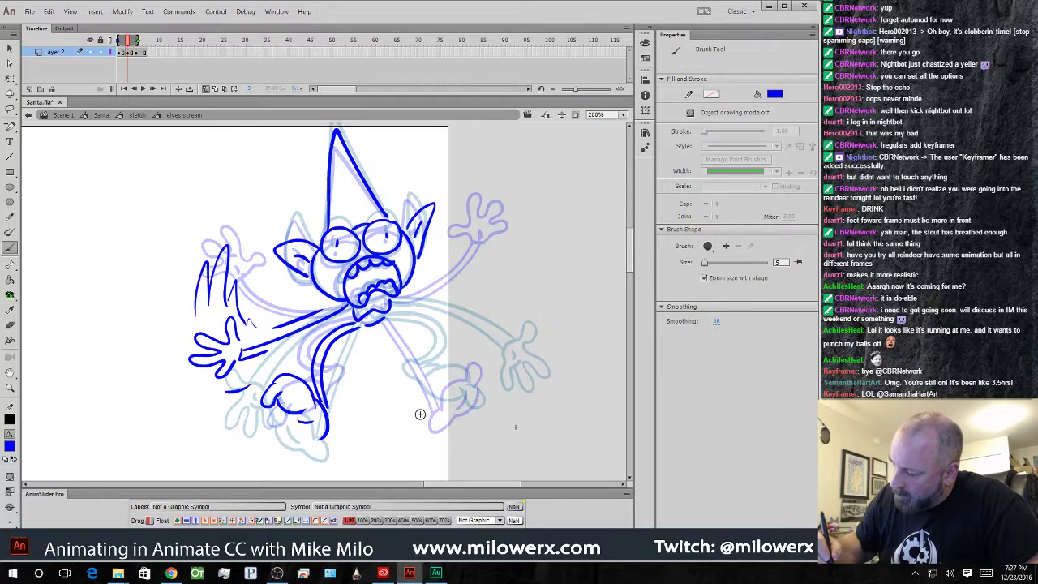
mouse_move(428, 398)
mouse_down()
mouse_move(459, 376)
mouse_move(484, 381)
mouse_move(467, 379)
mouse_move(474, 389)
mouse_move(450, 399)
mouse_move(450, 412)
mouse_move(423, 423)
mouse_move(425, 411)
mouse_up()
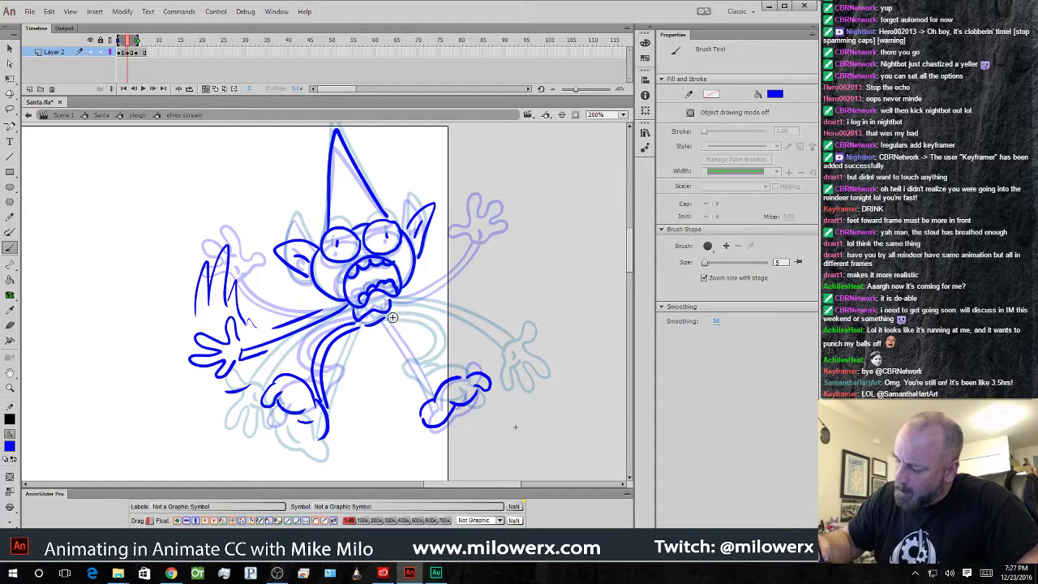
mouse_move(411, 328)
mouse_down()
mouse_move(427, 347)
mouse_move(432, 404)
mouse_move(386, 323)
mouse_move(412, 344)
mouse_move(429, 395)
mouse_up()
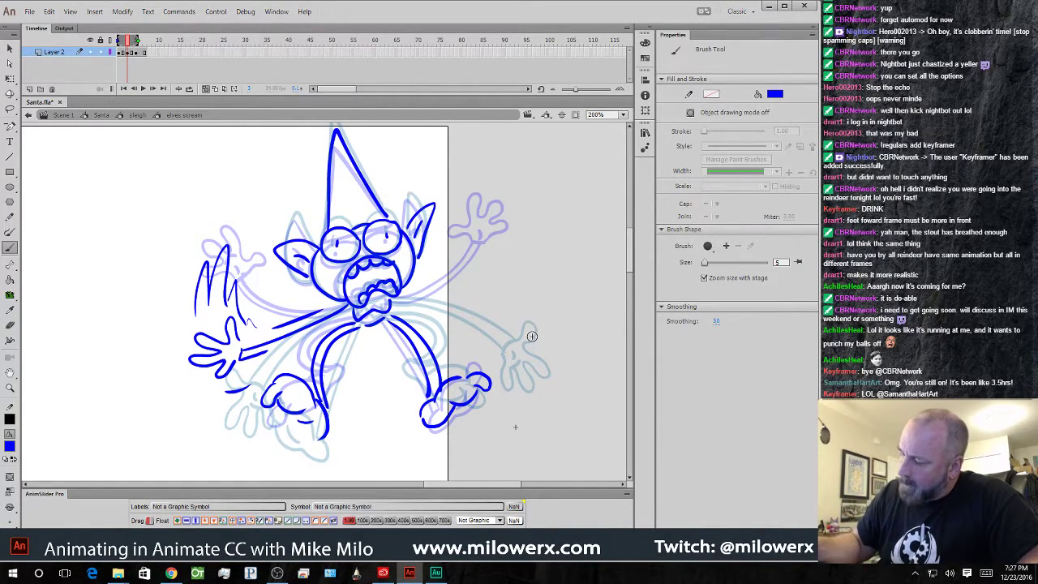
- Flip between the elf's arms-up, in-between and arms-down poses to examine how the motion reads
key(comma)
key(period)
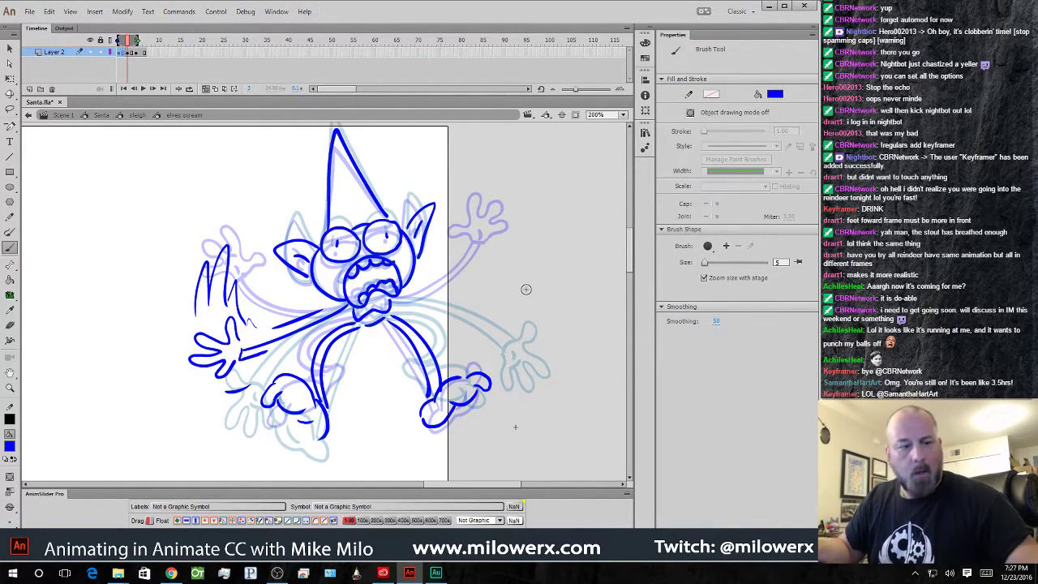
key(comma)
key(ctrl+a)
key(ctrl+shift+a)
key(period)
key(period)
key(period)
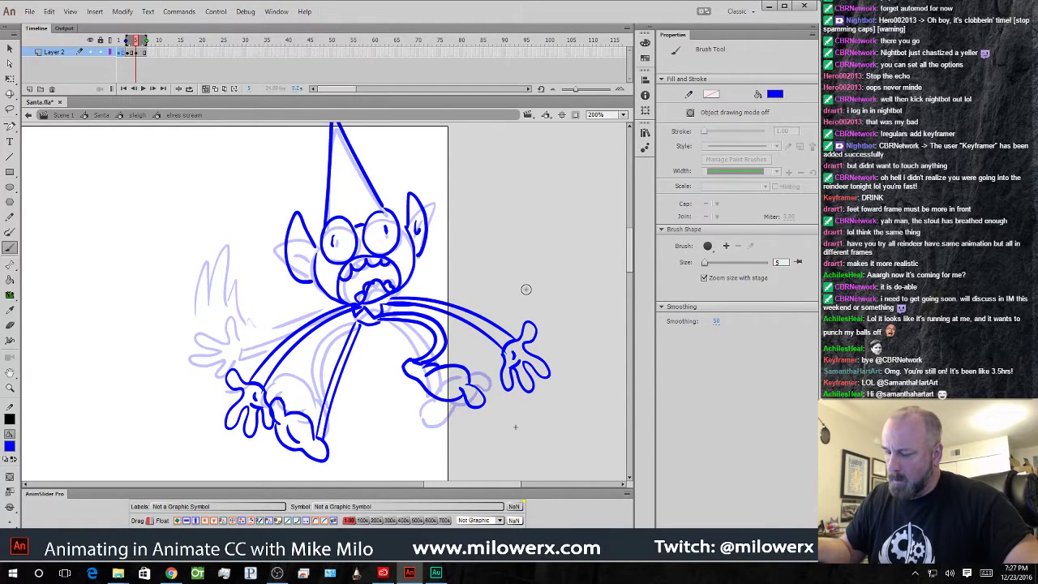
key(comma)
key(comma)
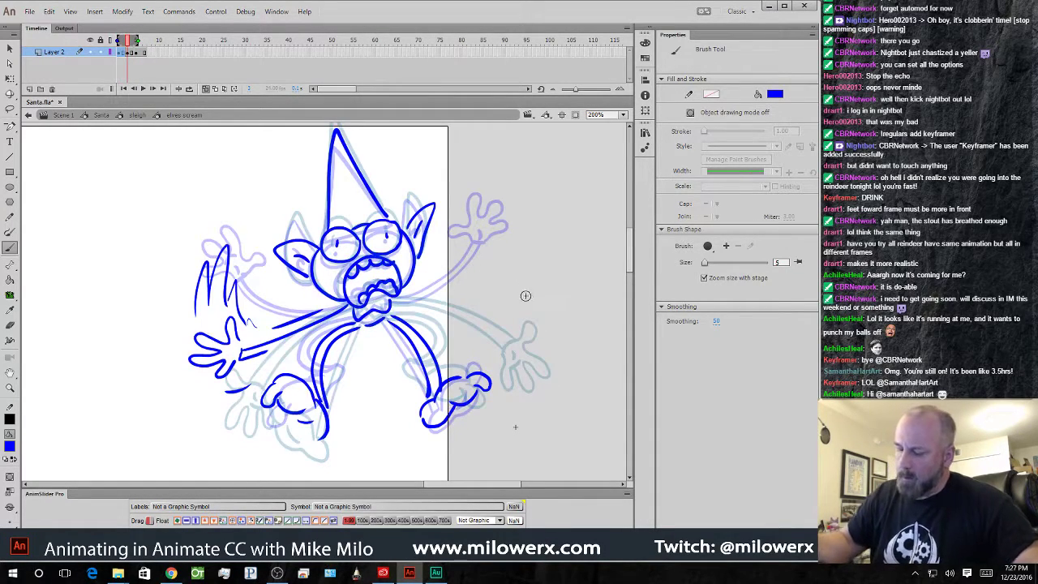
- Draw the elf's right-hand arm stretched straight outward to its hand on frame 3, redoing the arm lines once
mouse_move(500, 301)
mouse_down()
mouse_move(508, 277)
mouse_move(512, 301)
mouse_move(536, 275)
mouse_move(521, 302)
mouse_move(540, 295)
mouse_move(510, 333)
mouse_up()
mouse_move(402, 298)
mouse_down()
mouse_move(502, 299)
mouse_move(489, 311)
mouse_move(521, 314)
mouse_up()
key(ctrl+z)
key(ctrl+z)
key(ctrl+z)
drag(398, 300, 512, 308)
mouse_move(397, 305)
mouse_down()
mouse_move(519, 303)
mouse_move(507, 298)
mouse_move(523, 252)
mouse_move(533, 295)
mouse_move(542, 293)
mouse_move(525, 318)
mouse_up()
- Add smeared fingers above the right-hand hand and motion lines trailing along both arms on frame 3
mouse_move(507, 274)
mouse_down()
mouse_move(519, 242)
mouse_move(510, 218)
mouse_up()
mouse_move(498, 250)
mouse_down()
mouse_move(507, 262)
mouse_move(491, 294)
mouse_up()
mouse_move(430, 292)
mouse_down()
mouse_move(494, 281)
mouse_move(461, 271)
mouse_up()
drag(252, 309, 322, 306)
drag(246, 286, 300, 296)
drag(262, 355, 304, 336)
drag(419, 320, 505, 321)
drag(438, 282, 516, 214)
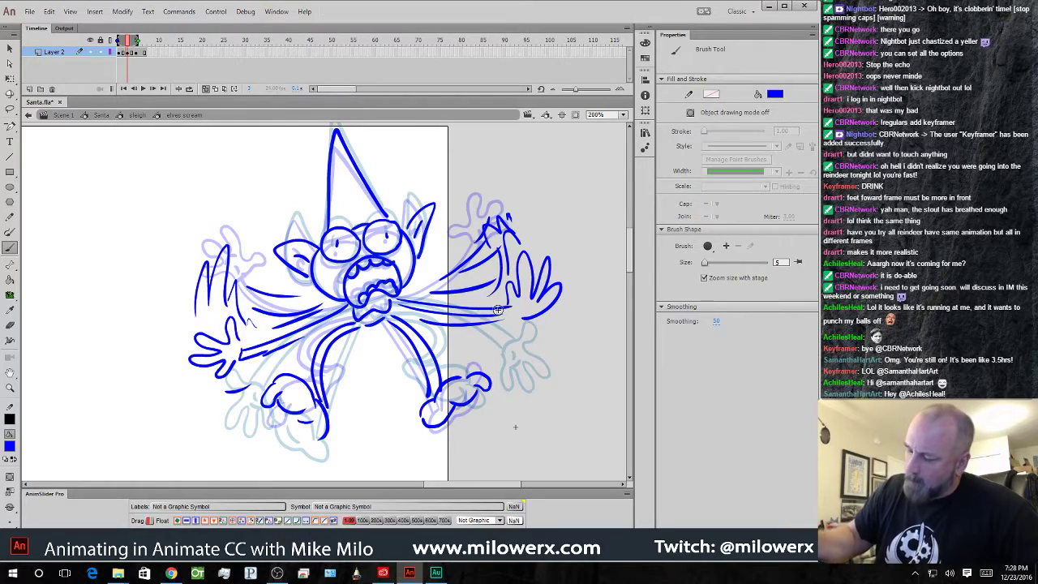
- Turn off onion skinning, remove the extra last frame of the arms-down pose, and play the elf loop
click(207, 89)
key(Return)
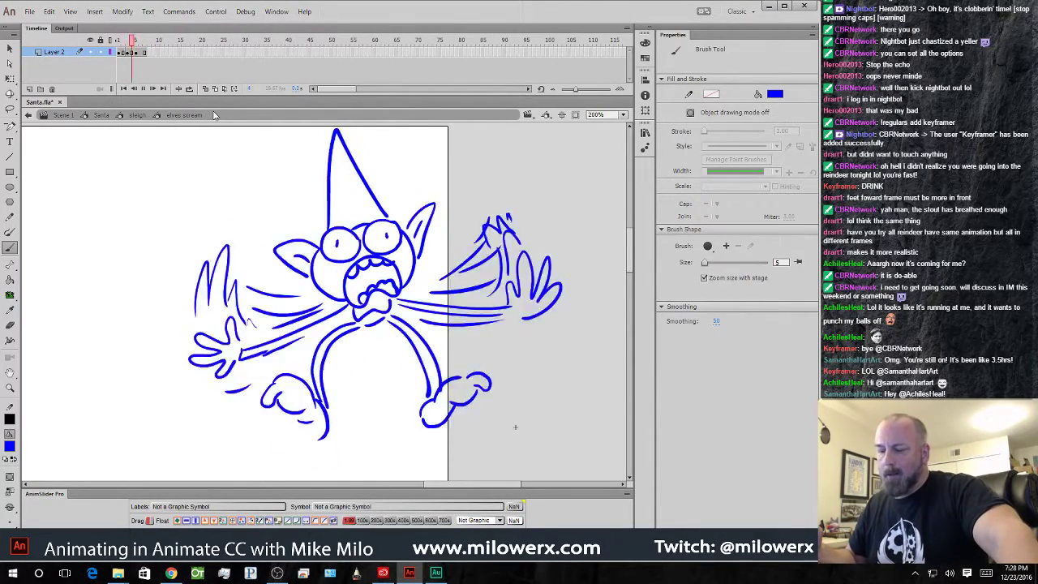
click(146, 51)
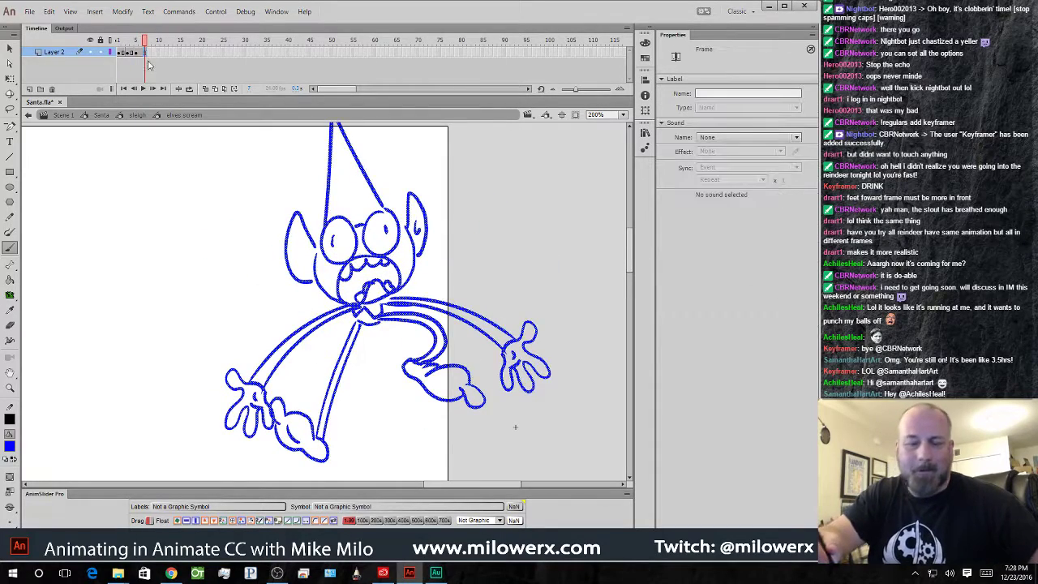
key(shift+F5)
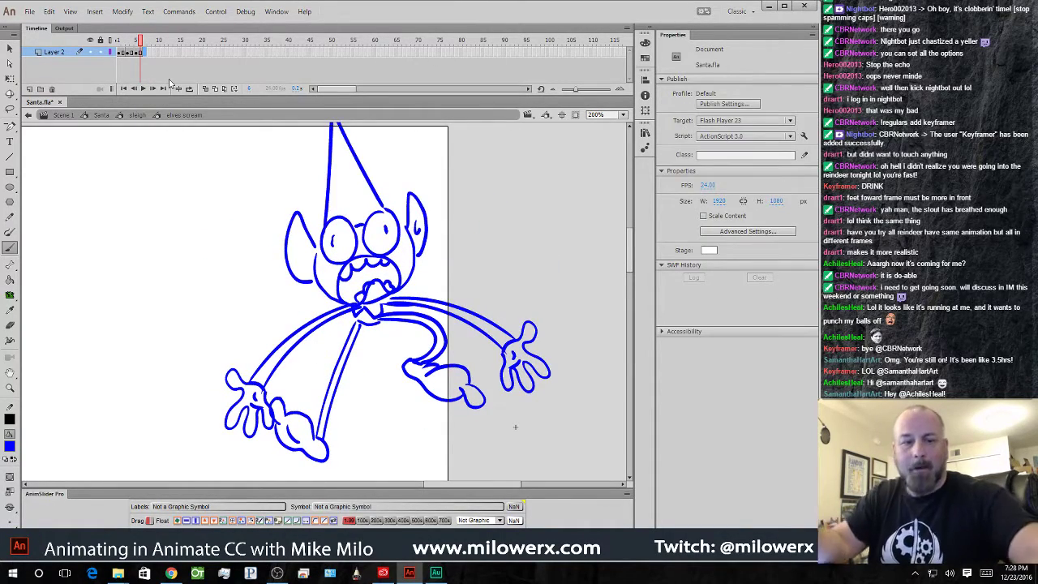
key(Return)
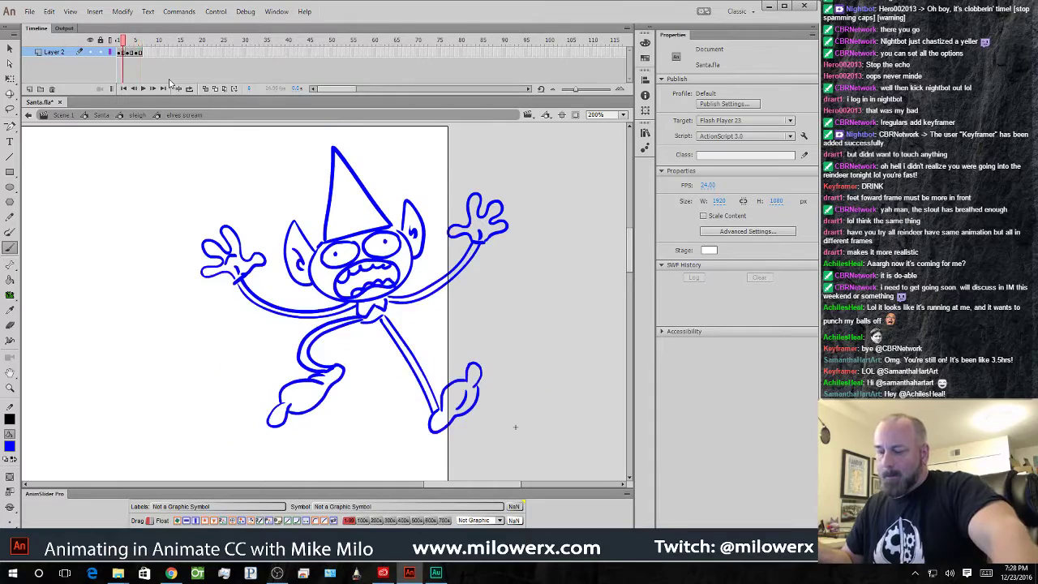
- View the elf within the sleigh symbol, reopen the elves scream symbol and add a new layer above the elf drawings
key(ctrl+minus)
drag(419, 280, 481, 207)
click(144, 118)
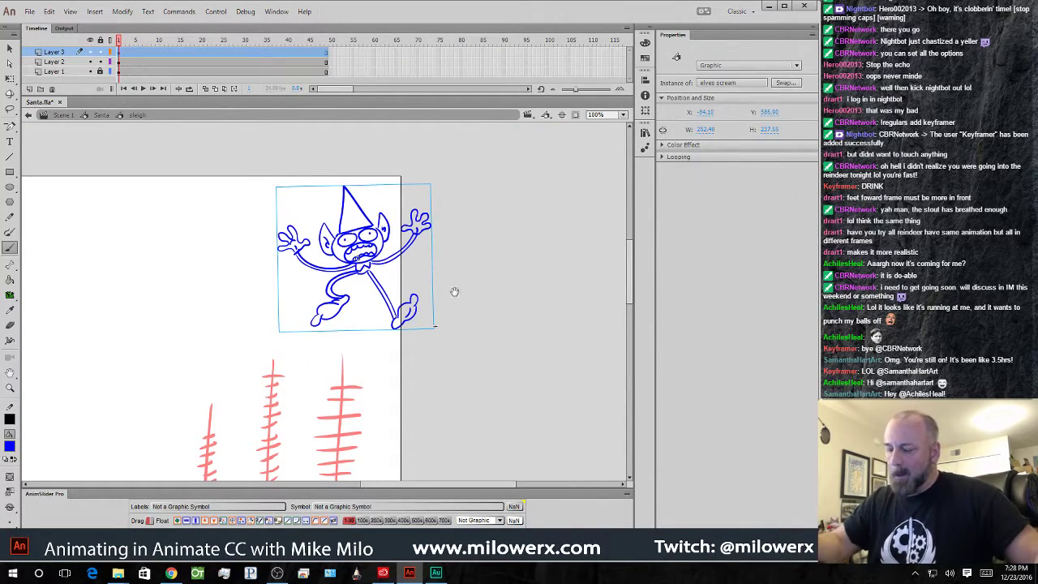
key(ctrl+minus)
drag(463, 292, 478, 324)
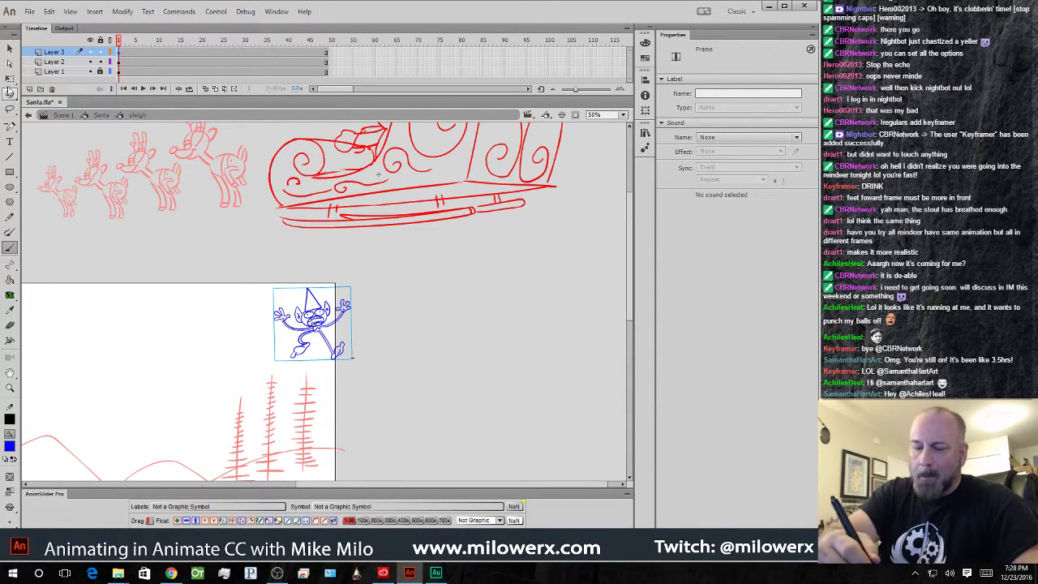
key(q)
double_click(326, 312)
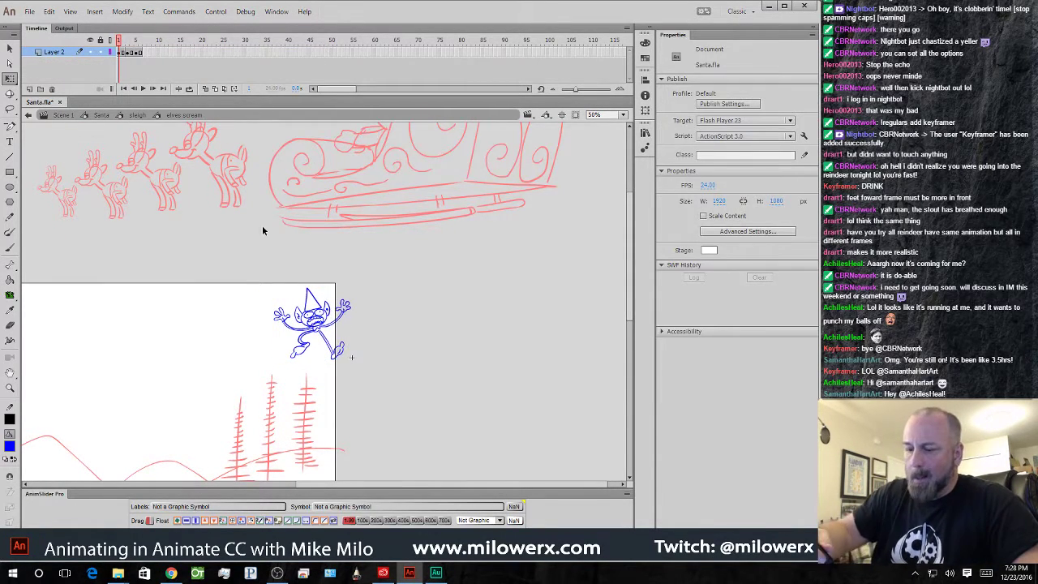
click(29, 89)
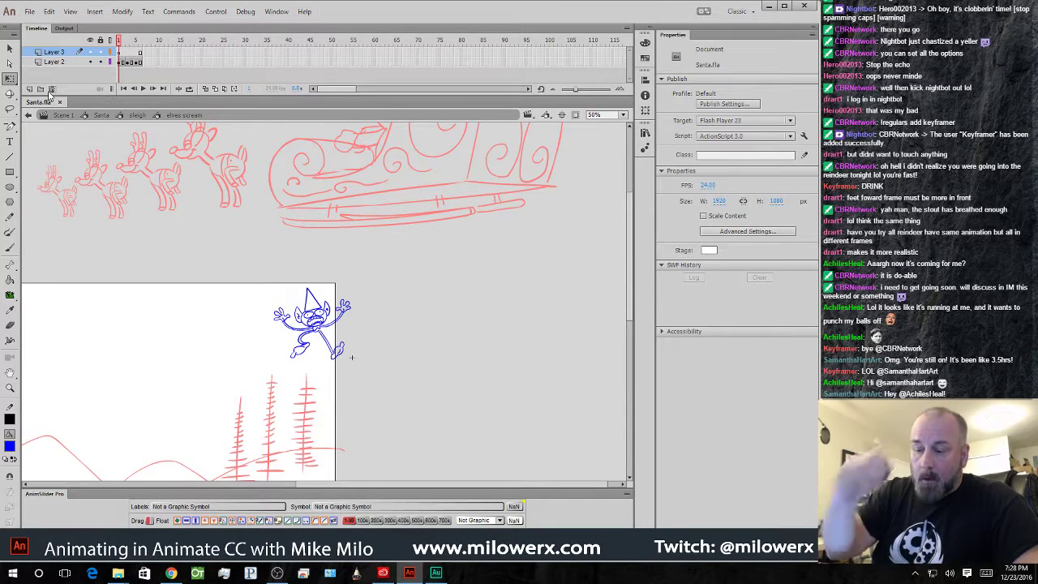
click(120, 53)
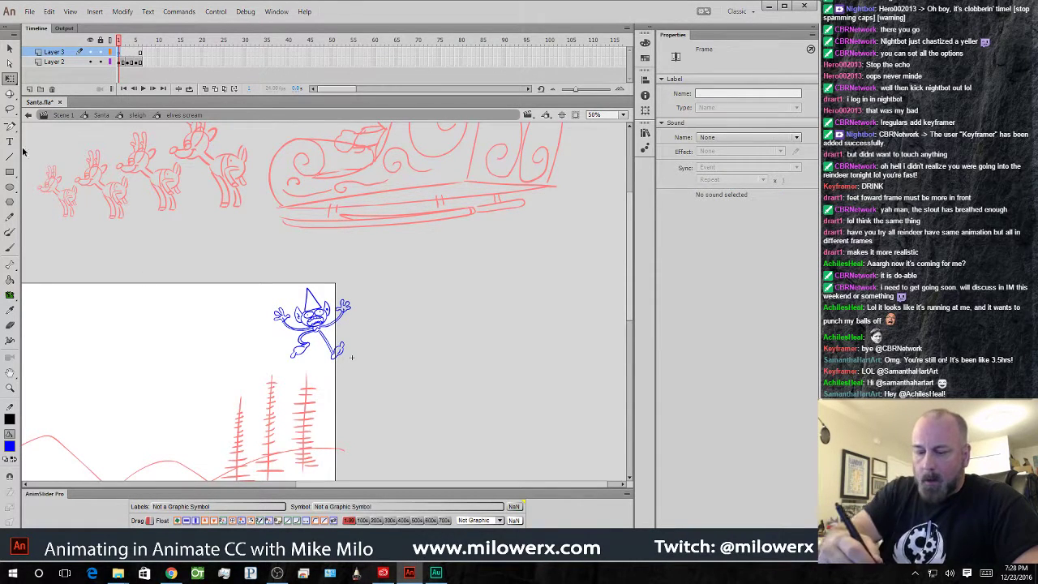
click(10, 247)
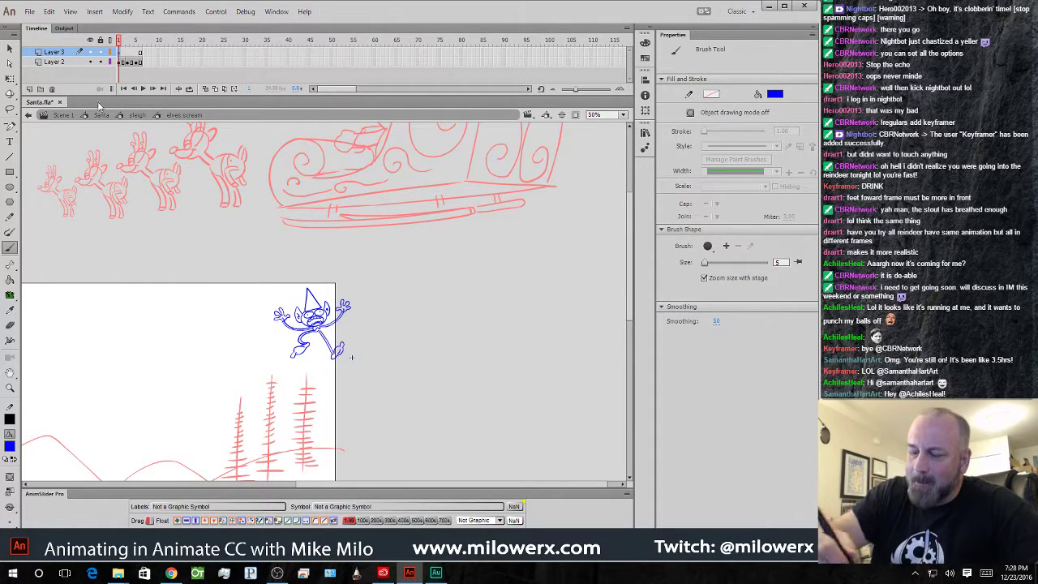
- In the sleigh symbol, rotate the elf instance until it hangs upside down and place it below the sleigh's rear
click(137, 114)
click(10, 77)
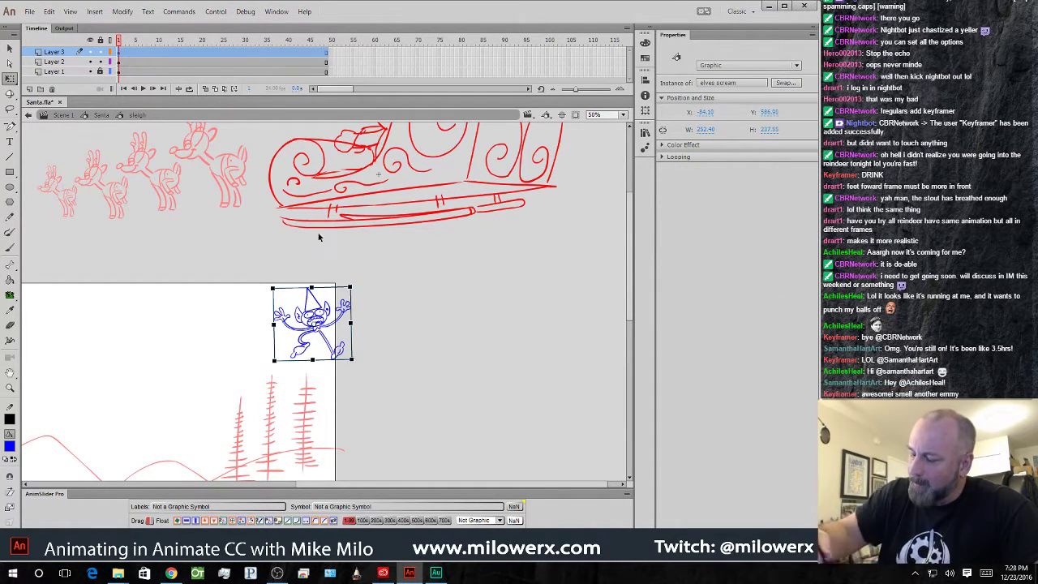
mouse_move(361, 295)
mouse_down()
mouse_move(351, 359)
mouse_move(347, 307)
mouse_up()
drag(333, 344, 511, 357)
drag(559, 291, 492, 336)
drag(493, 380, 556, 360)
- Inside the elf symbol, draw a curved rope on frame 1 of Layer 3 from the elf's foot up to the sleigh
double_click(557, 360)
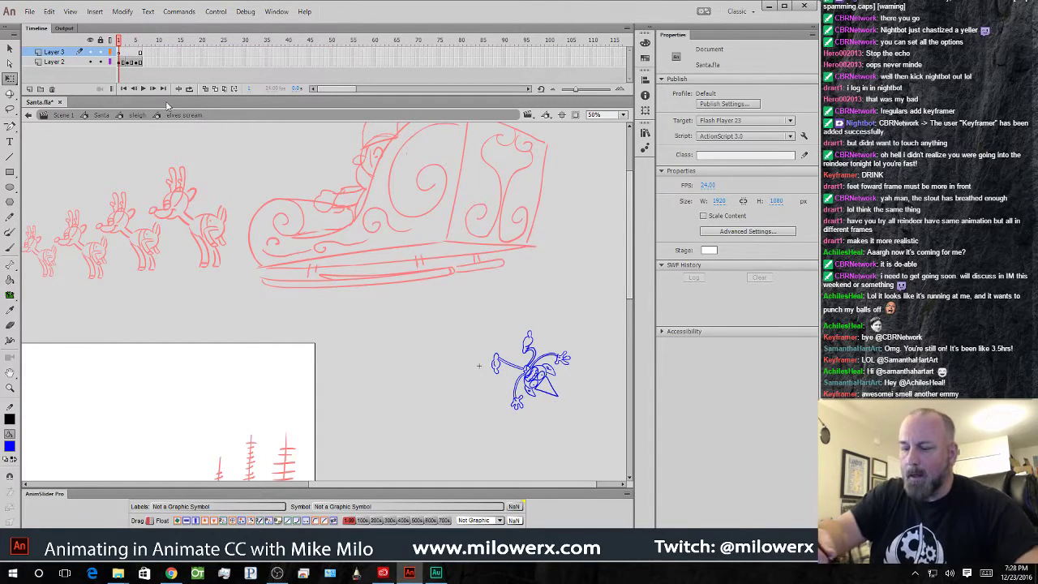
click(122, 52)
click(10, 249)
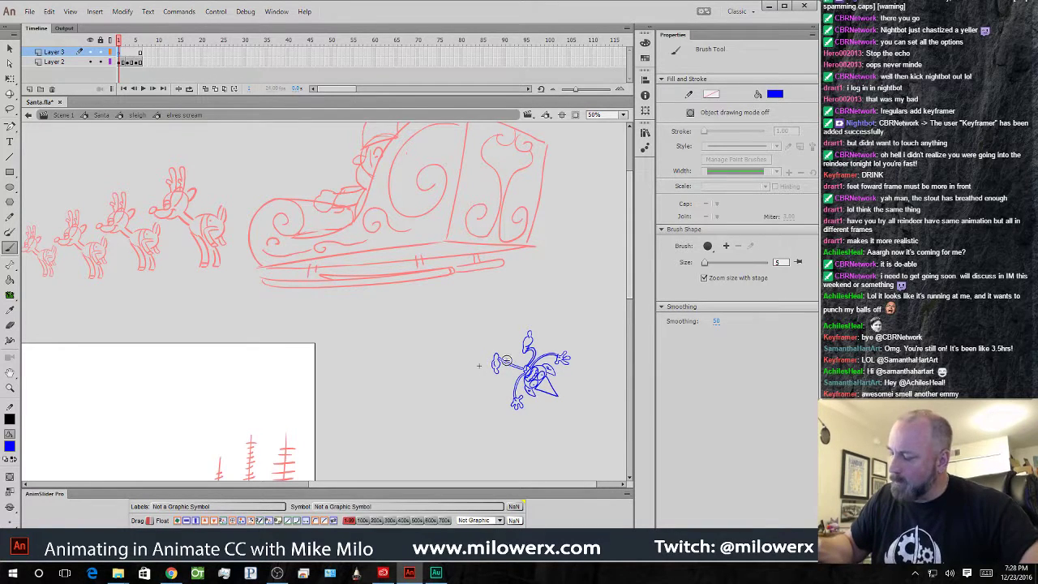
drag(496, 358, 522, 274)
drag(468, 242, 466, 244)
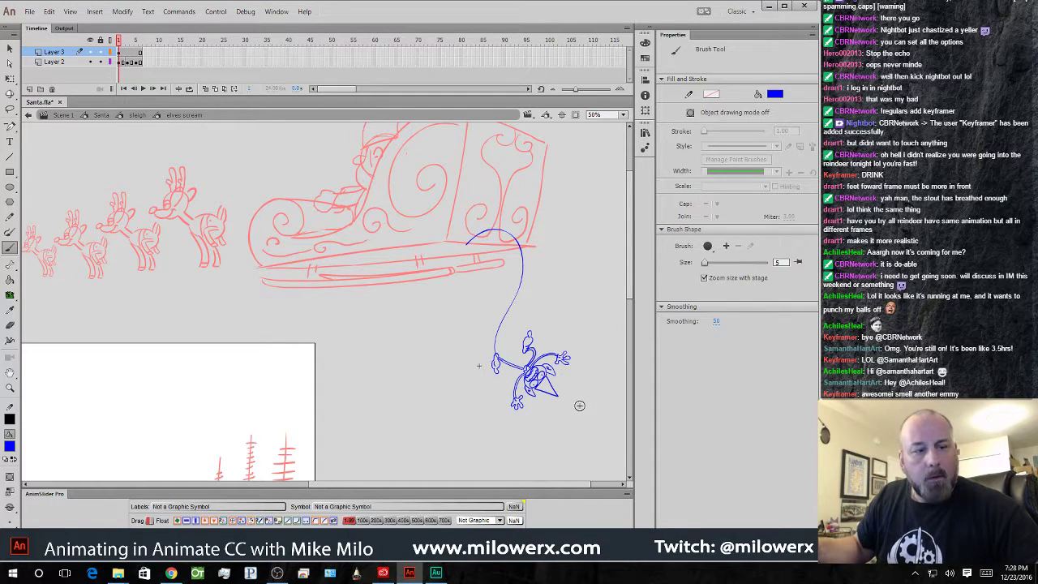
- Insert blank keyframes at frames 3 and 5 of Layer 3 and draw differently curved rope poses using onion skinning
click(128, 53)
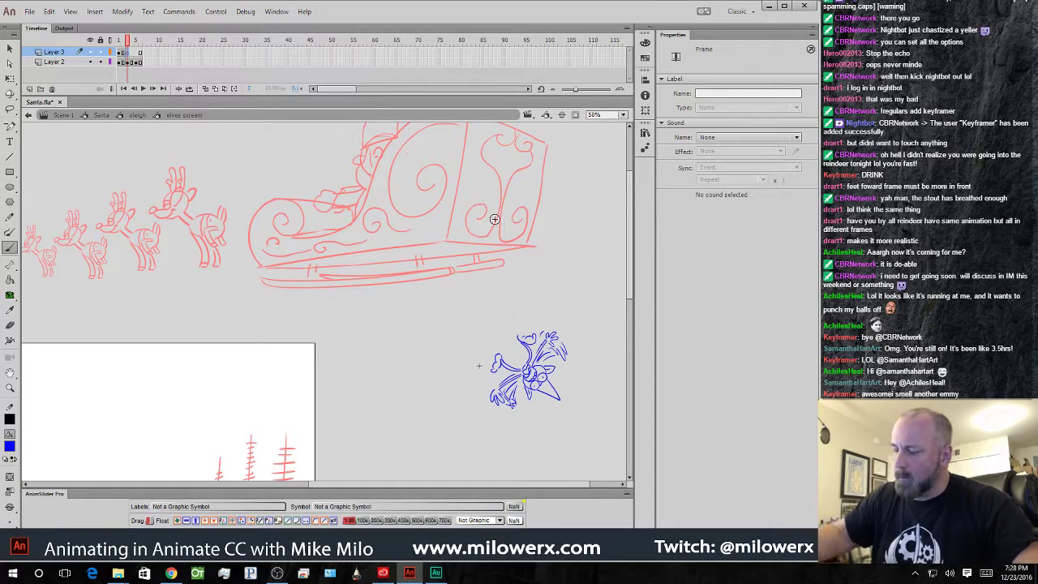
click(190, 89)
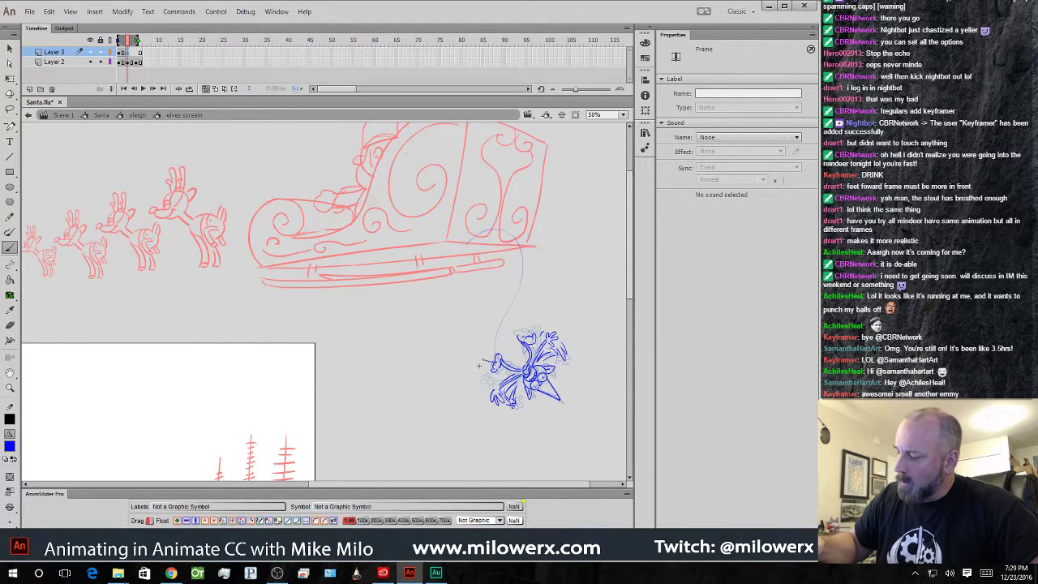
drag(472, 240, 469, 242)
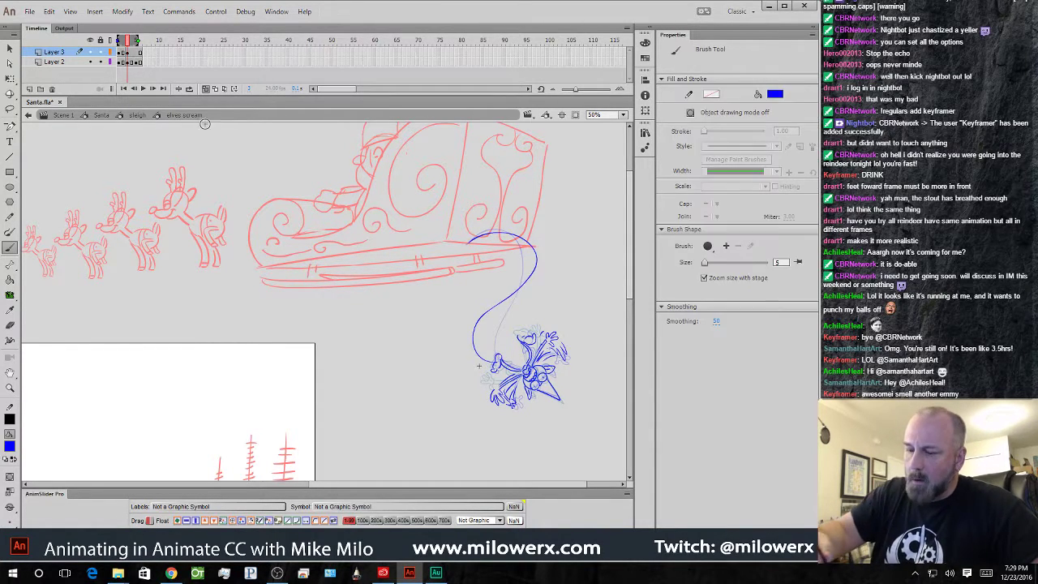
click(135, 52)
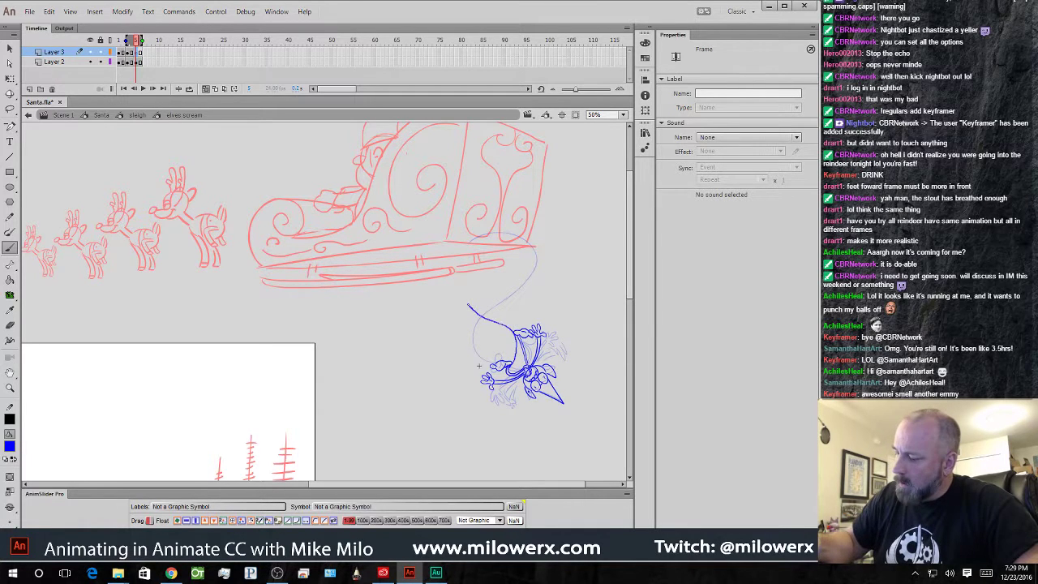
- Play and flip through the swinging rope frames, and return to the sleigh symbol to view the whole scene
key(Return)
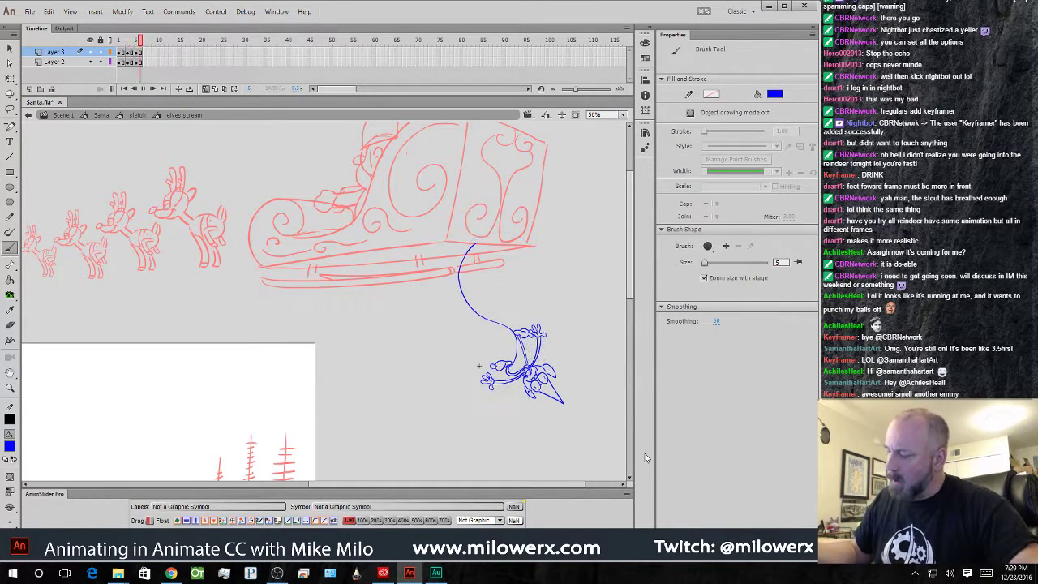
key(comma)
key(period)
key(period)
key(Return)
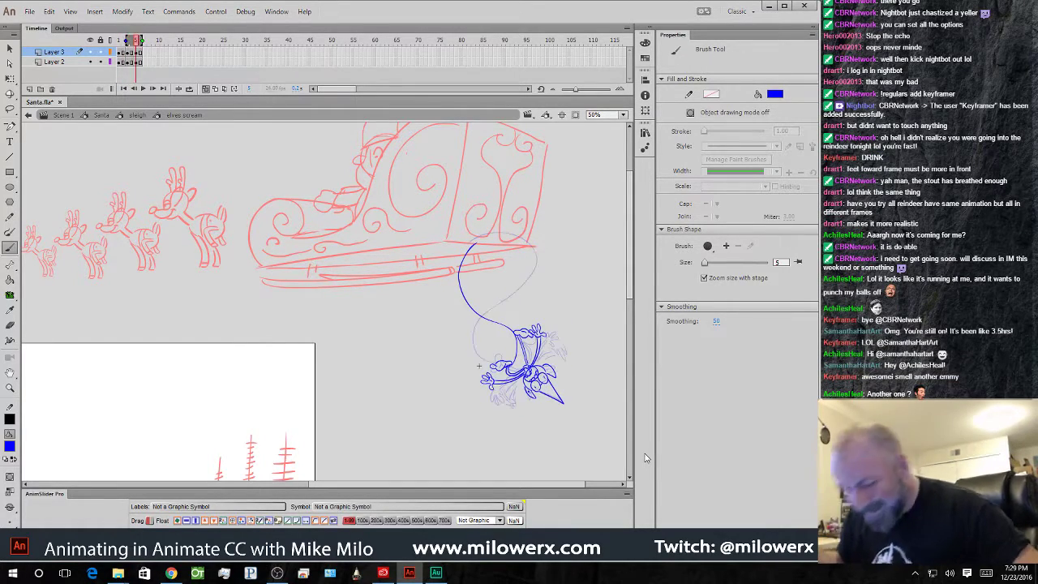
click(137, 115)
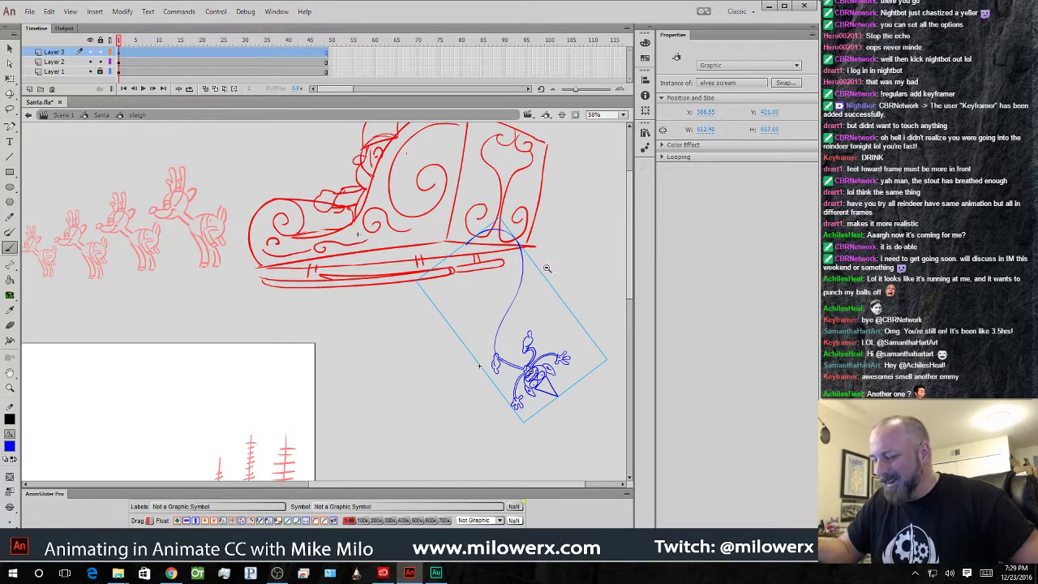
scroll(545, 274, down, 1)
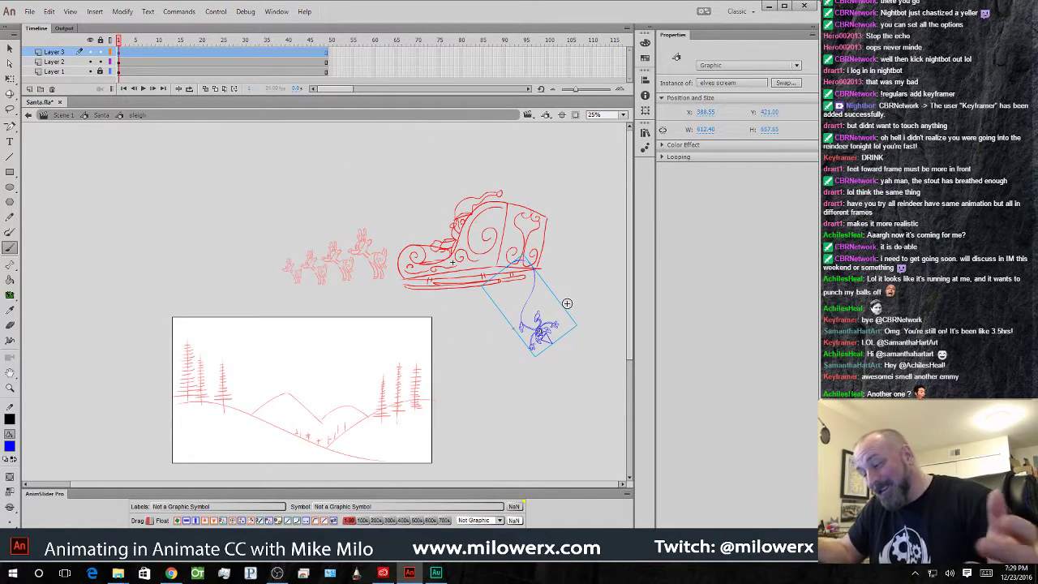
- Move the elf instance's pivot to the top of its rope, duplicate the instance, and rotate the copy outward behind the sleigh
key(q)
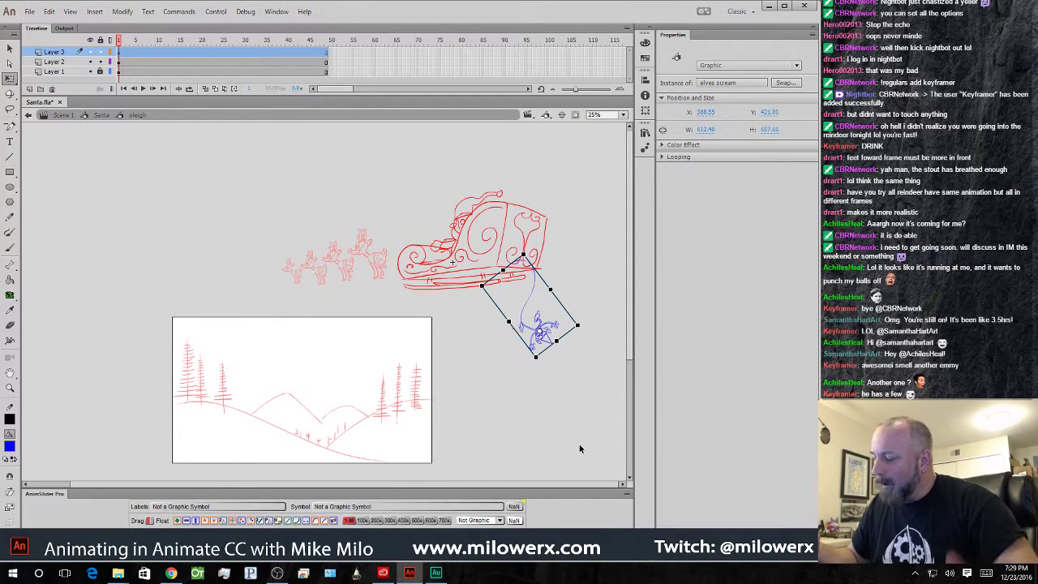
drag(539, 331, 517, 260)
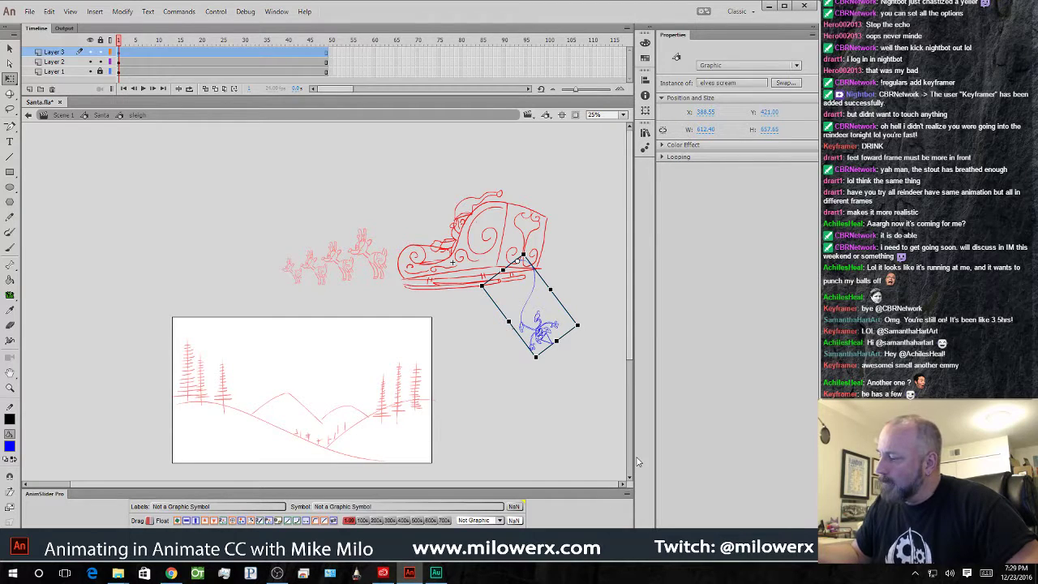
click(661, 157)
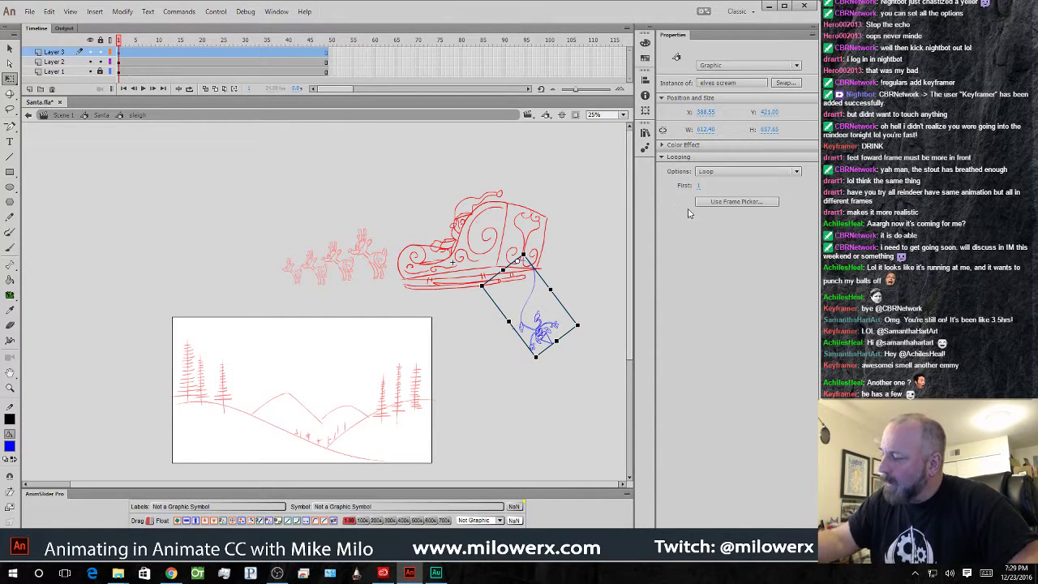
drag(557, 332, 604, 302)
drag(604, 234, 549, 232)
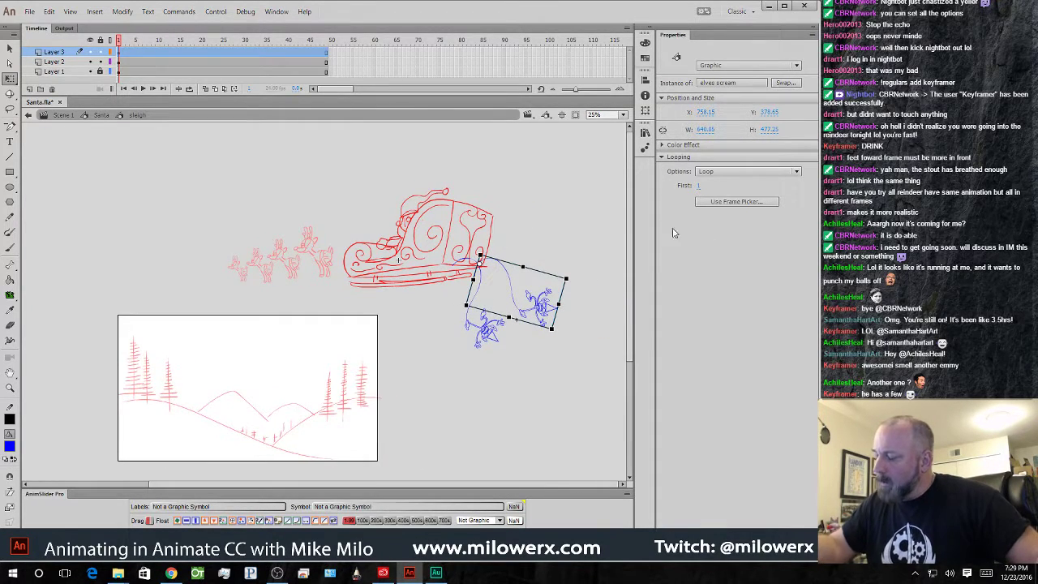
- Set the duplicate elf's loop to start at frame 3 with the Frame Picker and play the timeline
click(752, 173)
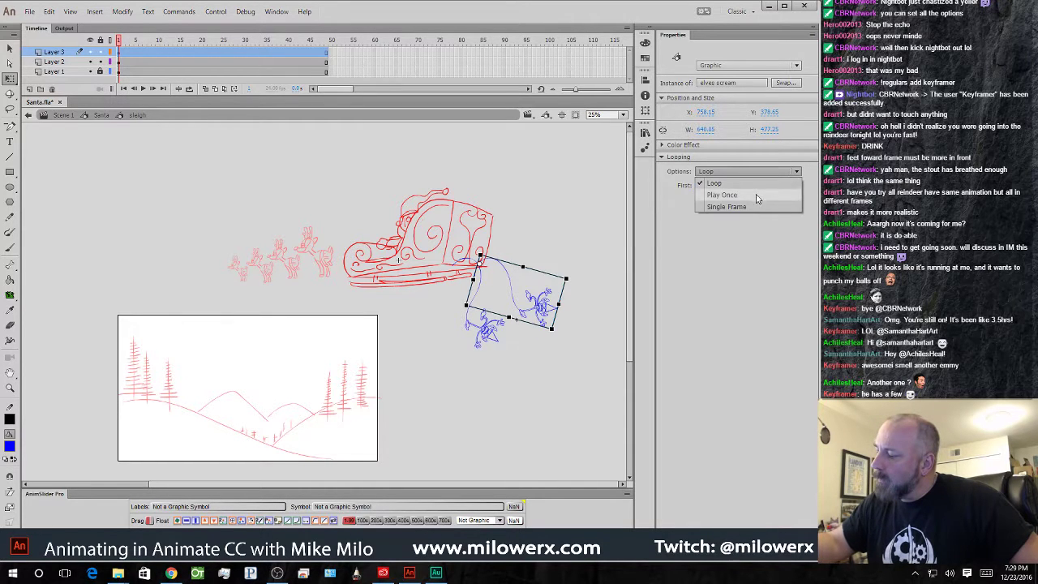
click(758, 174)
click(734, 202)
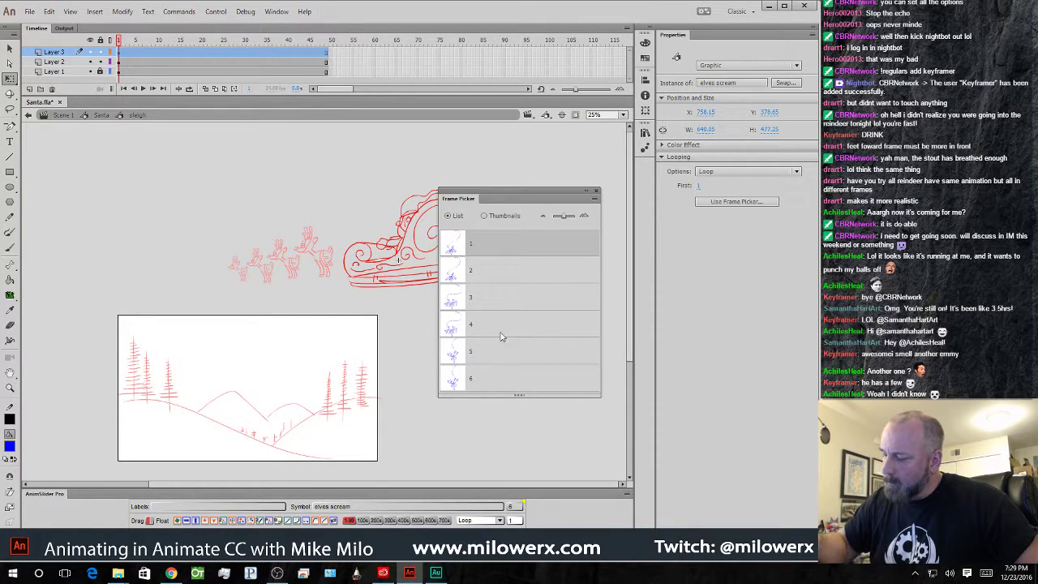
click(544, 430)
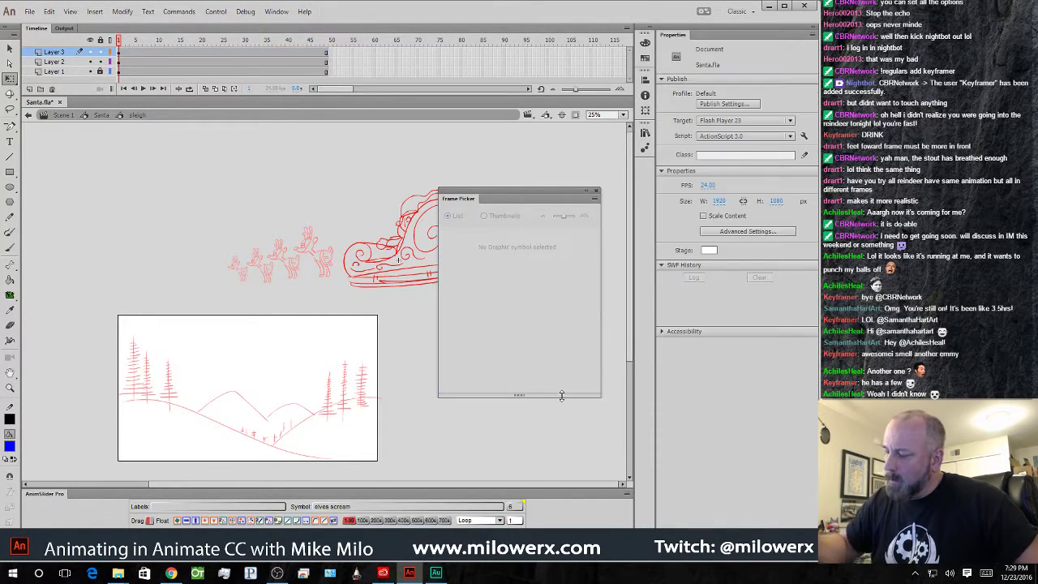
click(596, 191)
key(Return)
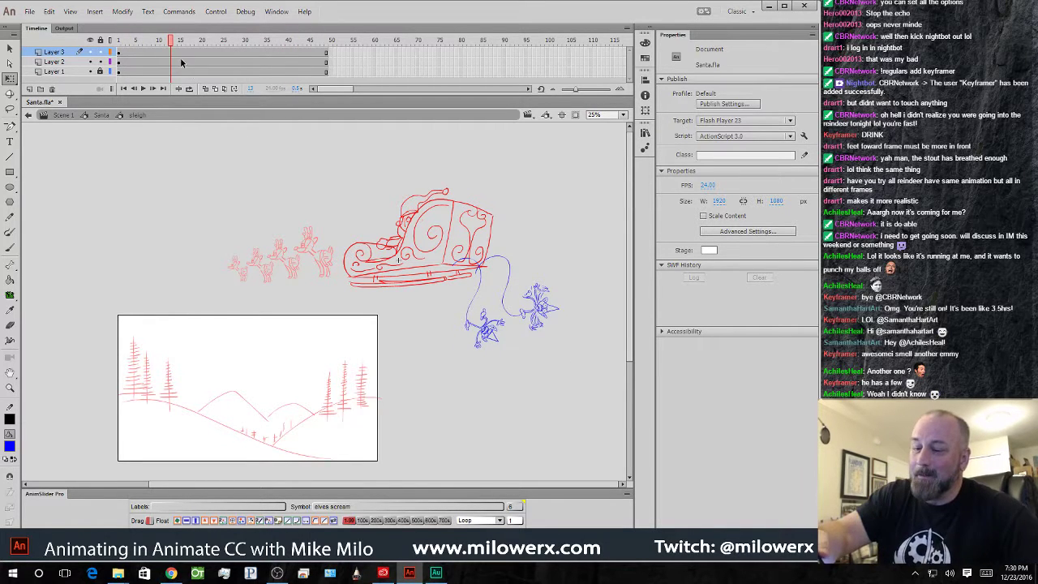
- Cut the second elf from Layer 3 and paste it in place on frame 1 of a new layer above
click(120, 51)
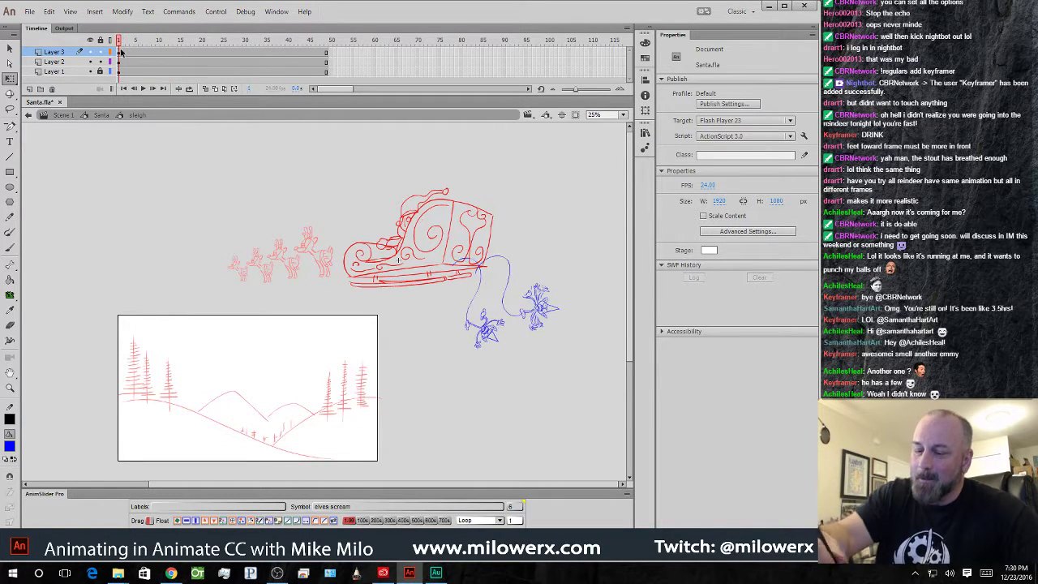
click(551, 318)
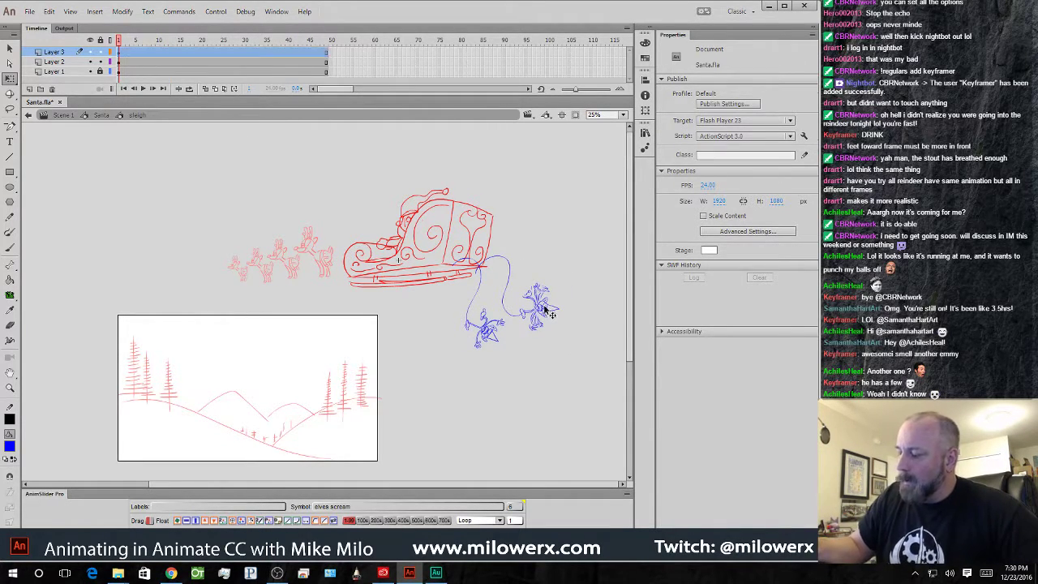
right_click(119, 51)
drag(121, 40, 133, 44)
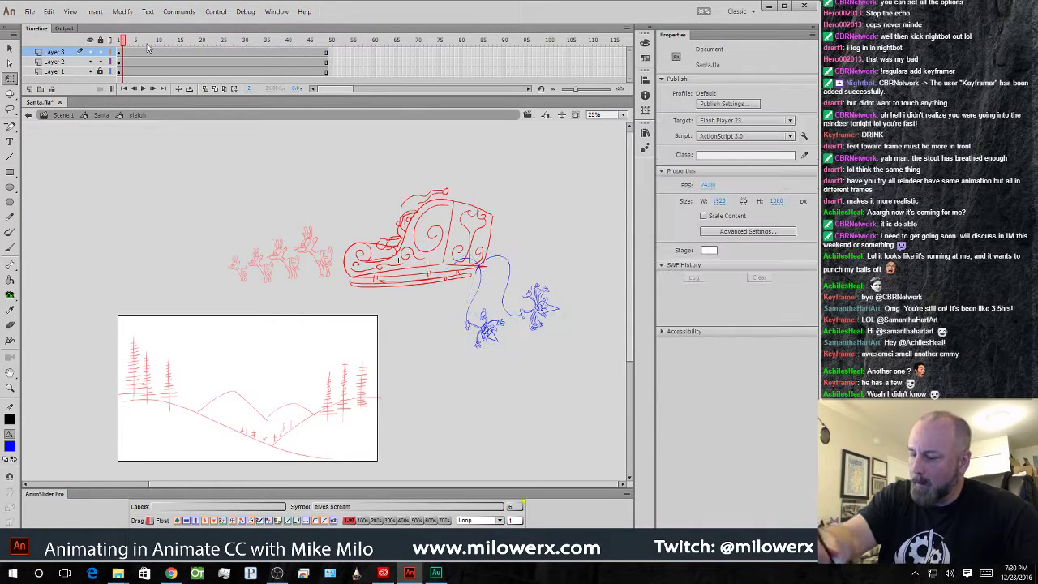
click(528, 318)
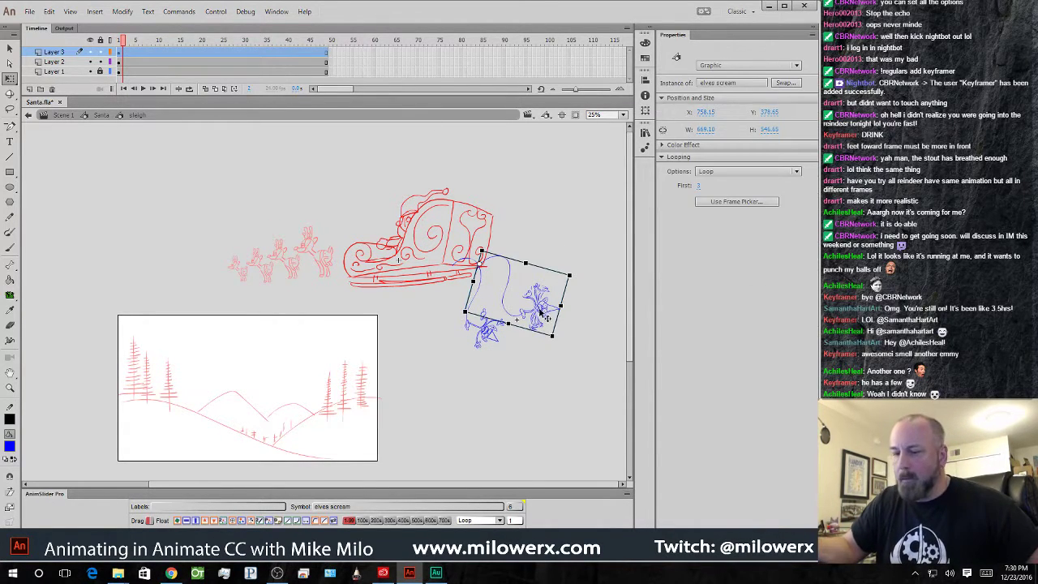
key(Delete)
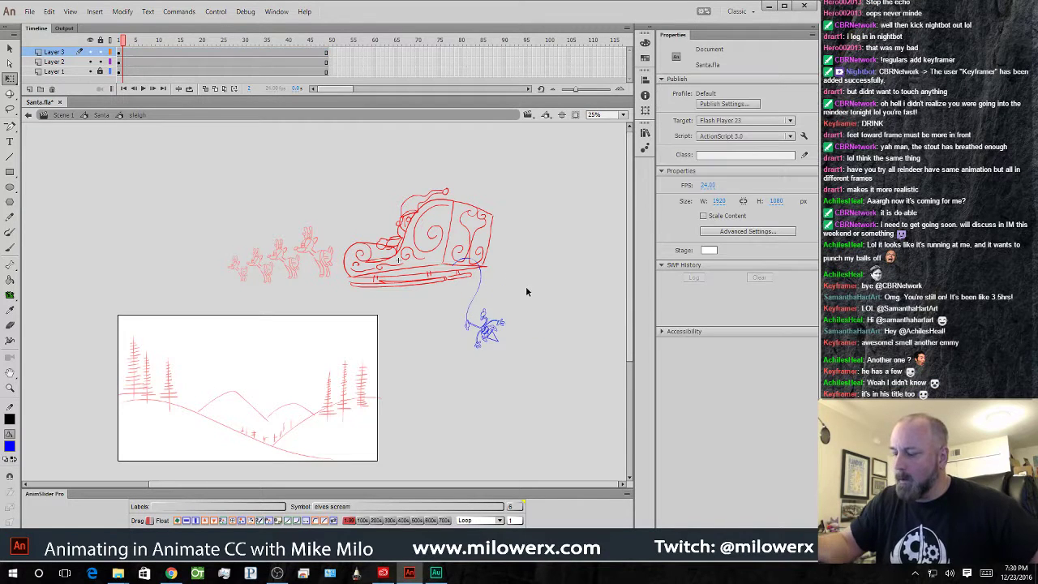
click(121, 52)
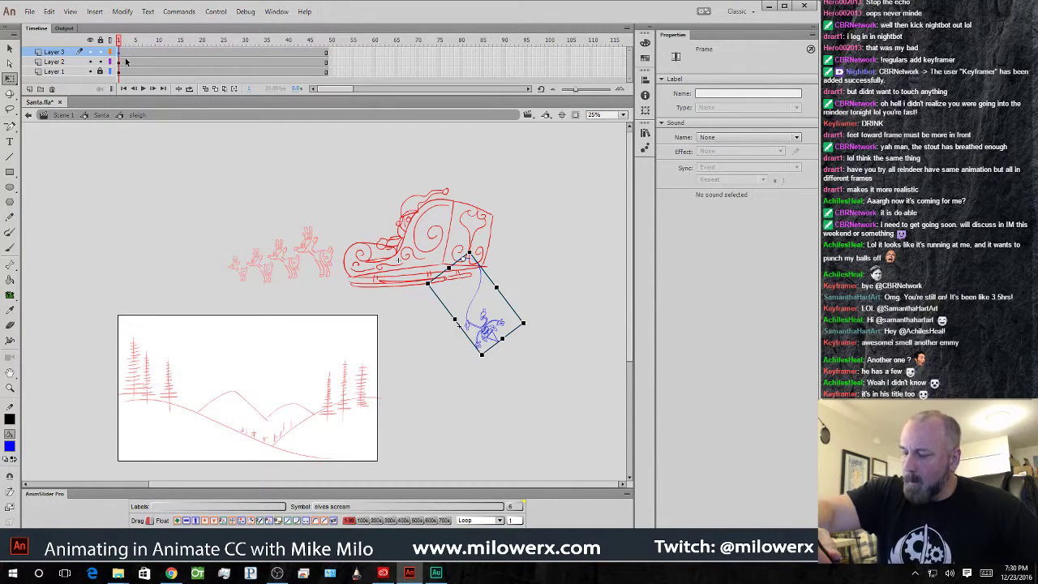
click(29, 89)
click(119, 52)
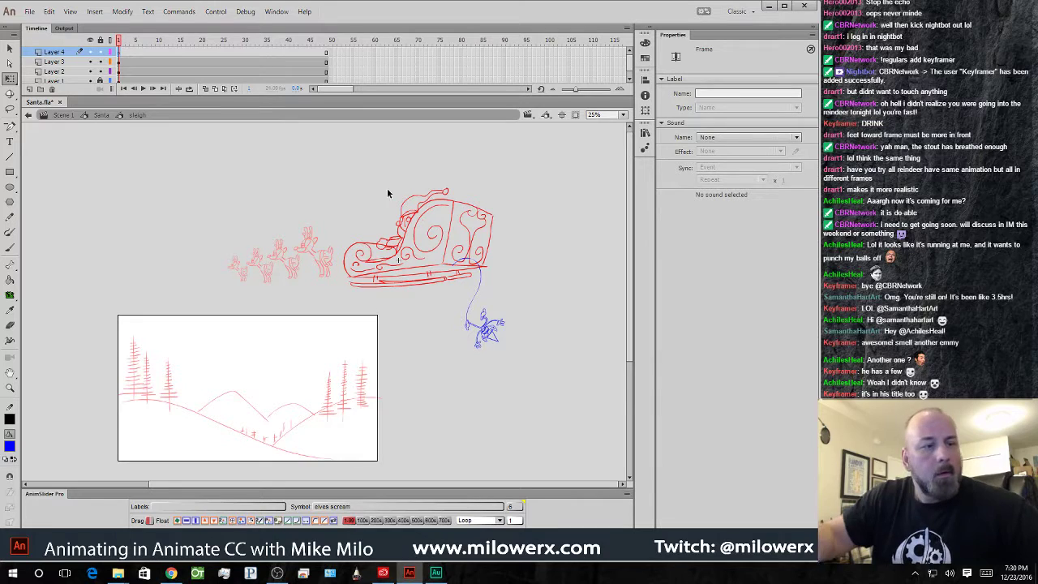
key(ctrl+shift+v)
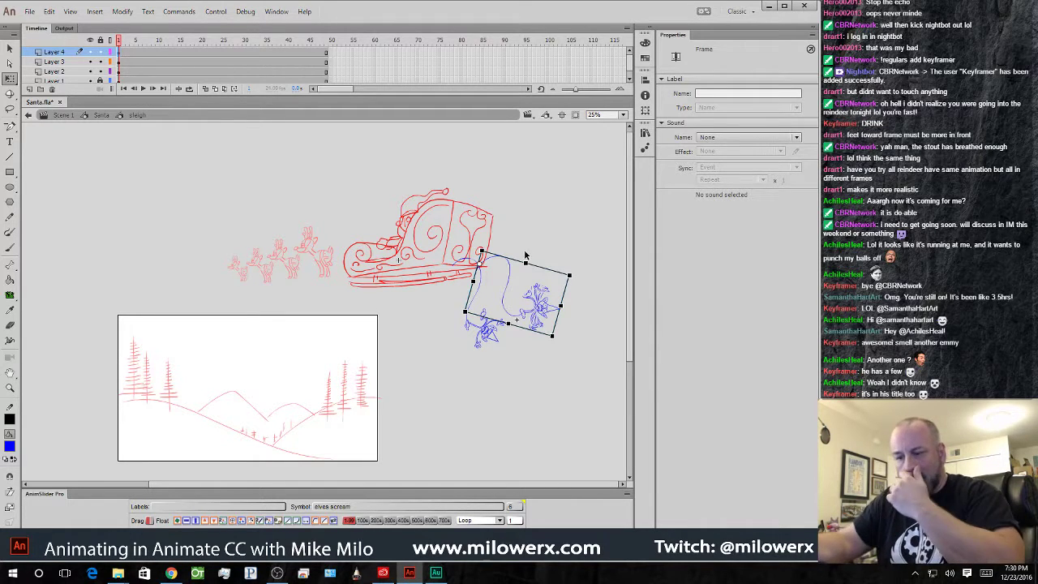
- Create a classic tween on Layer 4 with keyframes at frames 24 and 49, and rotate its elf upward at frame 24
right_click(120, 52)
click(171, 78)
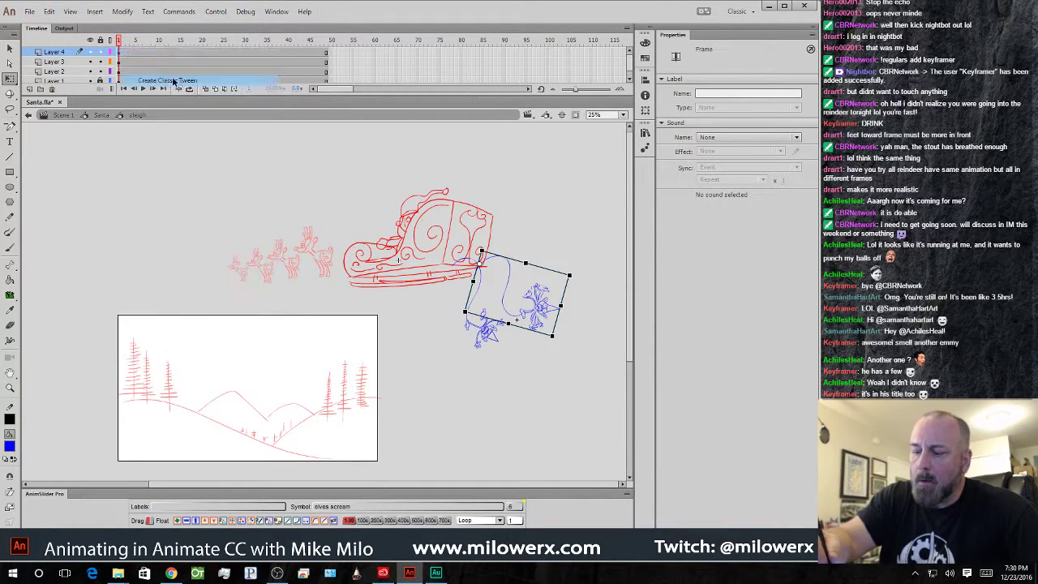
click(327, 53)
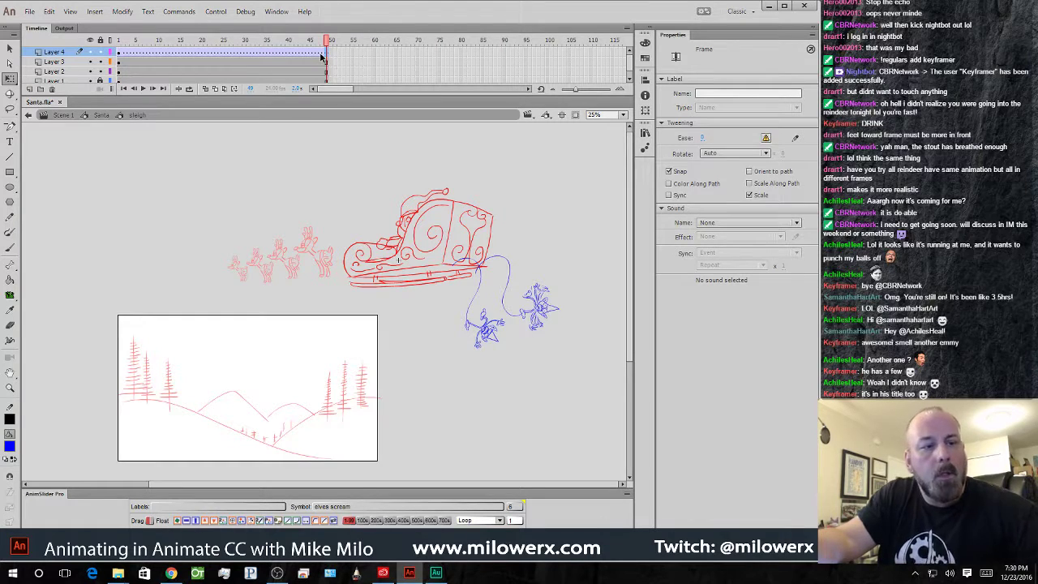
key(F6)
click(219, 53)
key(F6)
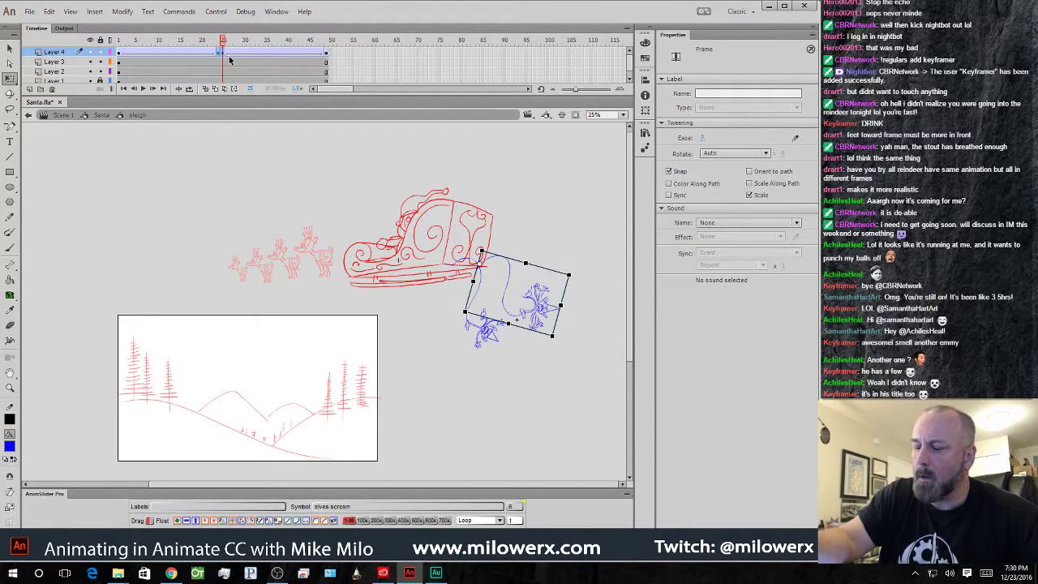
click(219, 53)
key(F6)
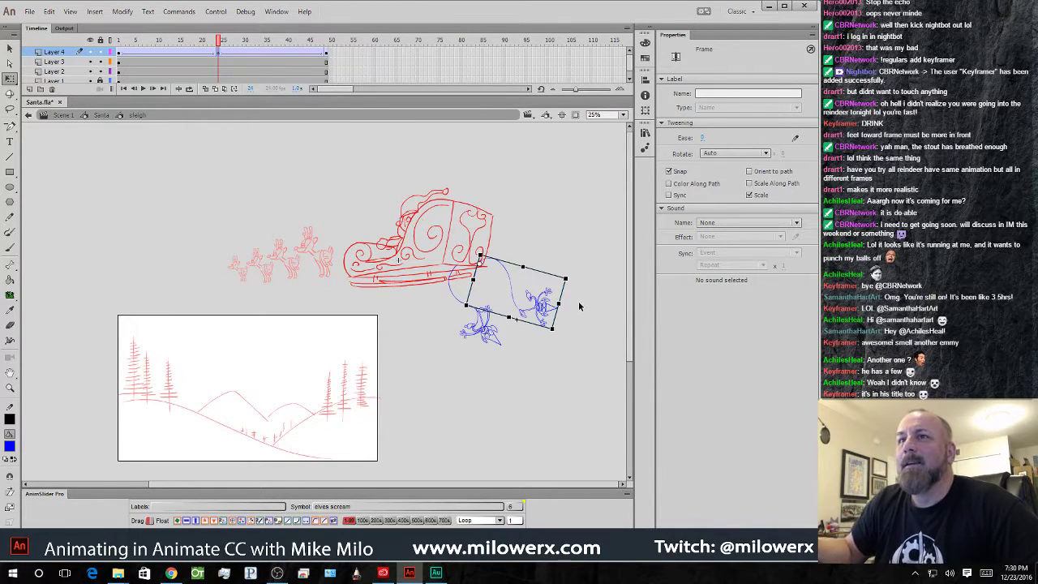
drag(574, 290, 572, 245)
- Create a classic tween on Layer 3 with keyframes at frames 24 and 49, and swing the lower elf toward the sleigh at frame 24
click(490, 335)
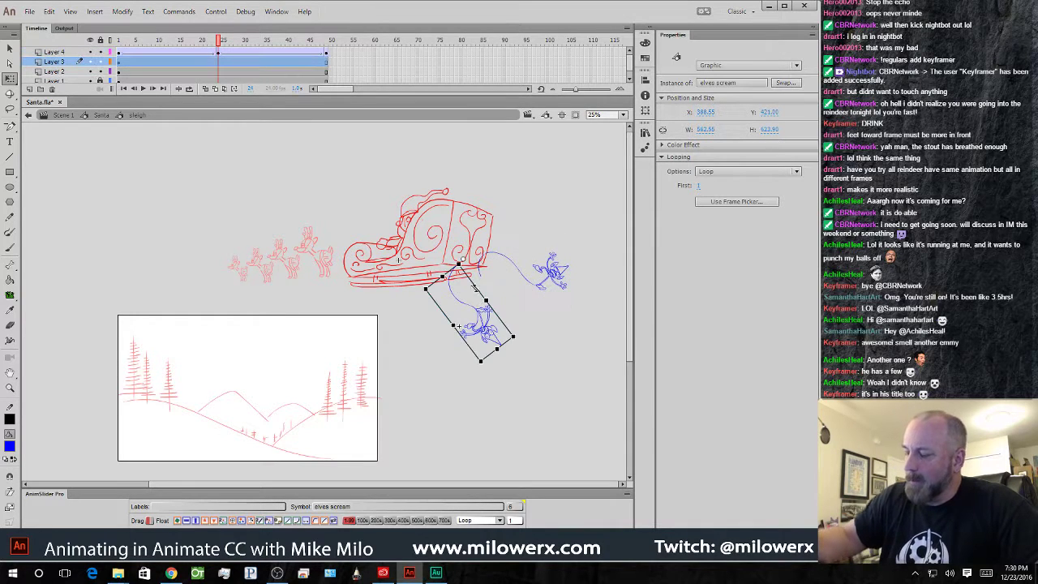
click(219, 62)
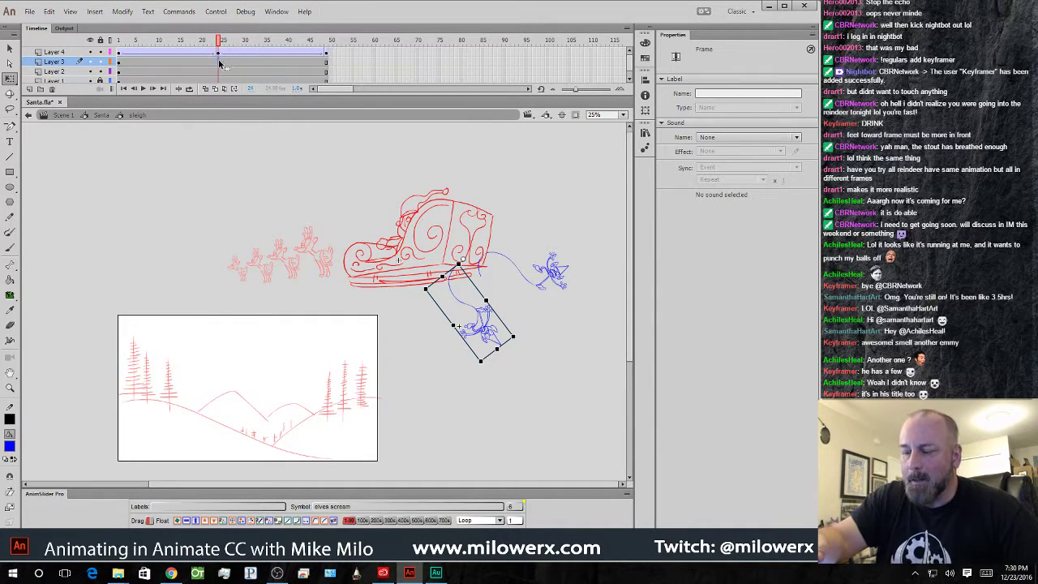
right_click(219, 65)
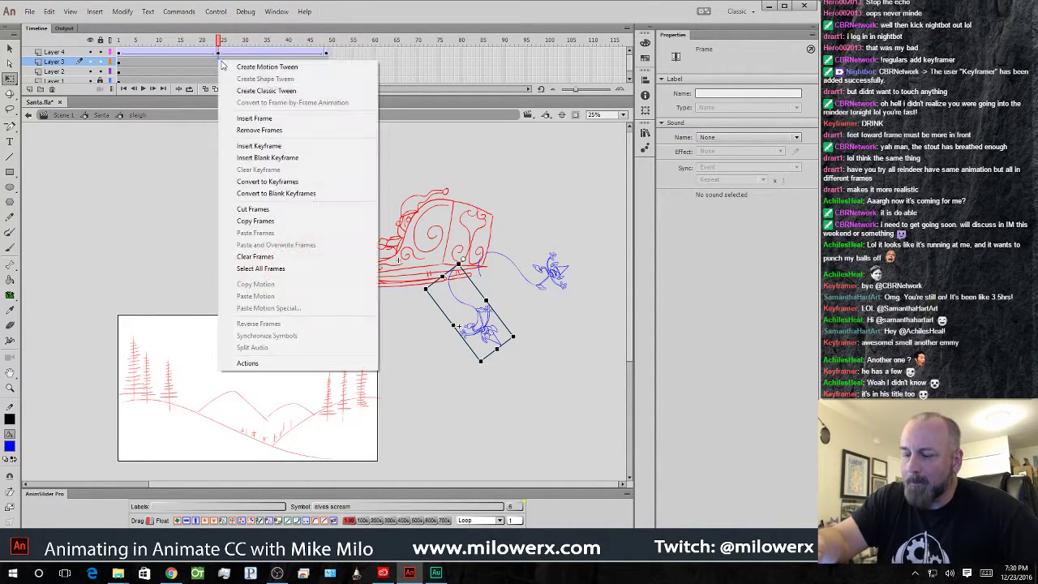
click(268, 88)
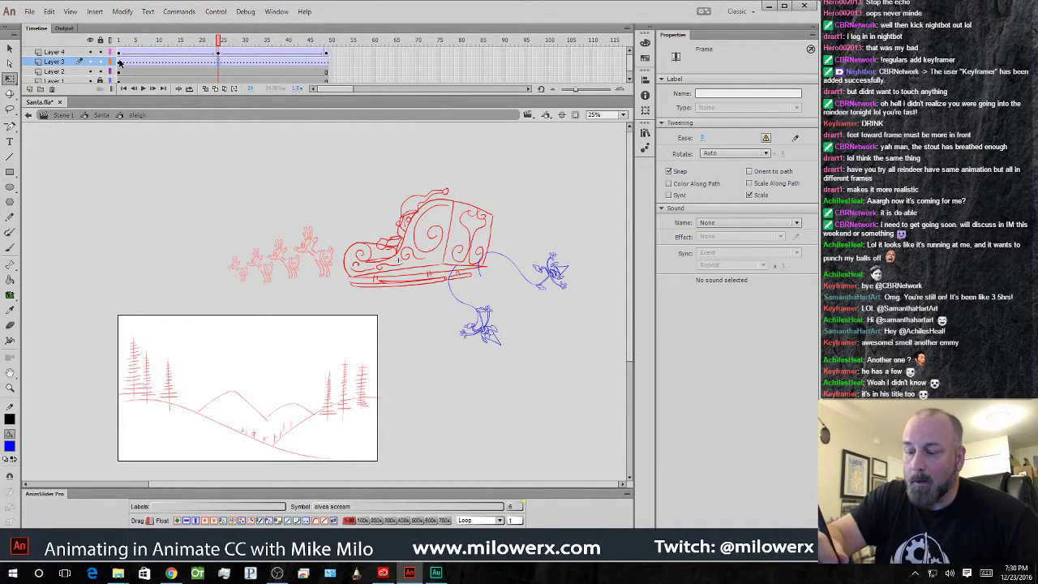
click(120, 62)
click(218, 63)
key(F6)
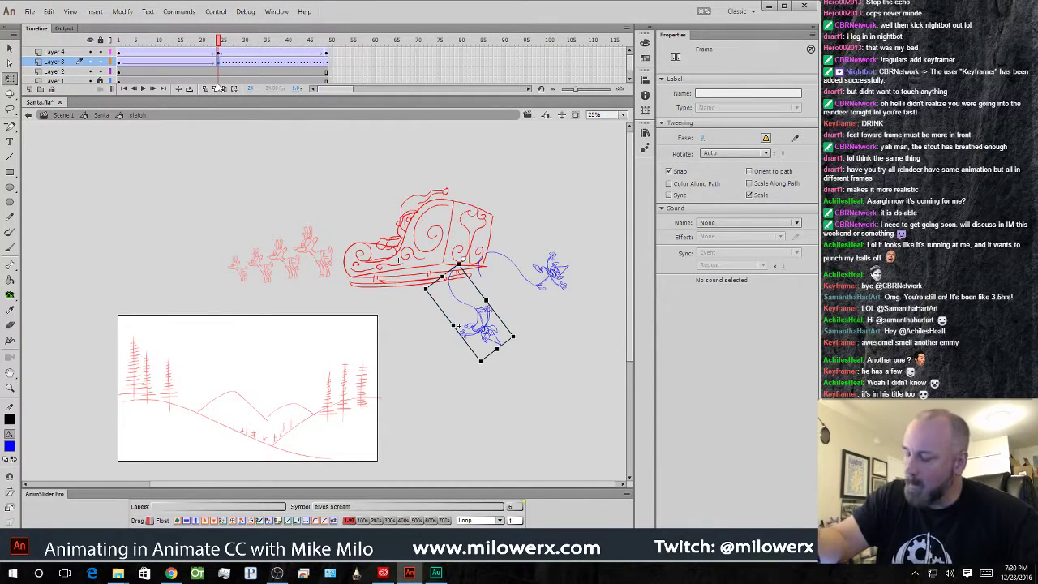
click(326, 69)
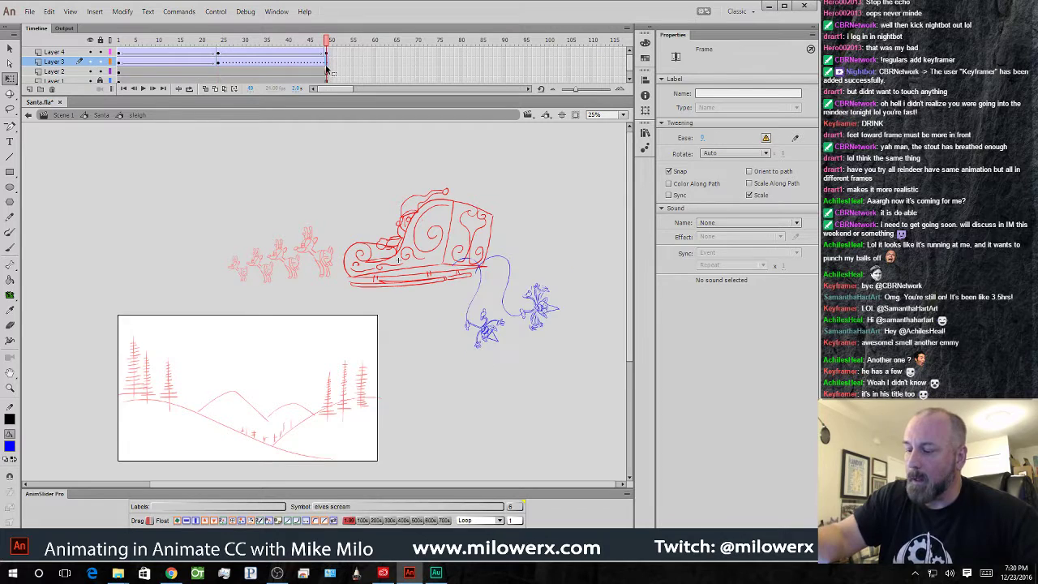
click(224, 64)
click(219, 63)
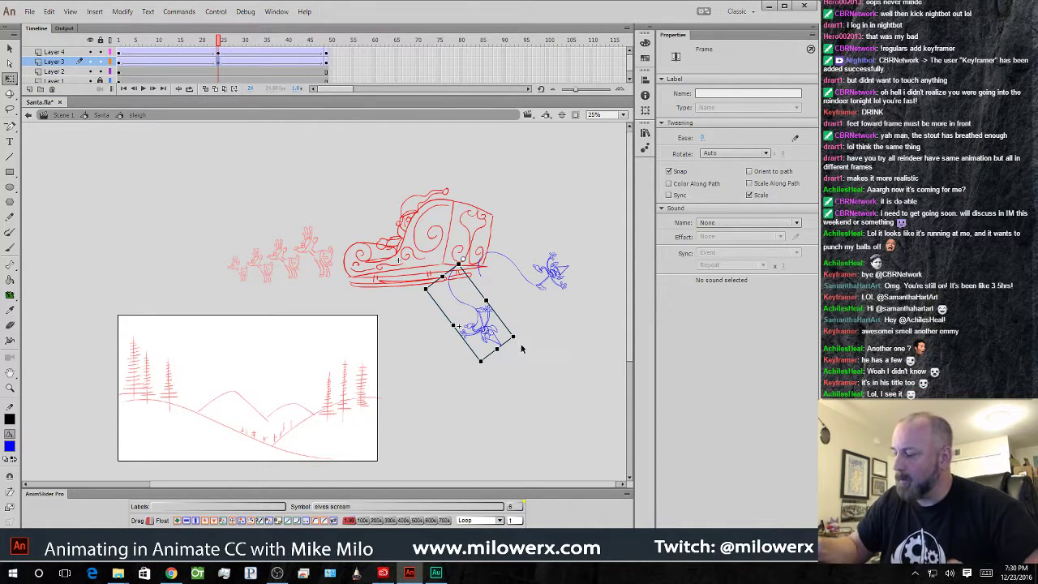
- Play the timeline to check how both elves swing on their ropes
click(521, 459)
key(Return)
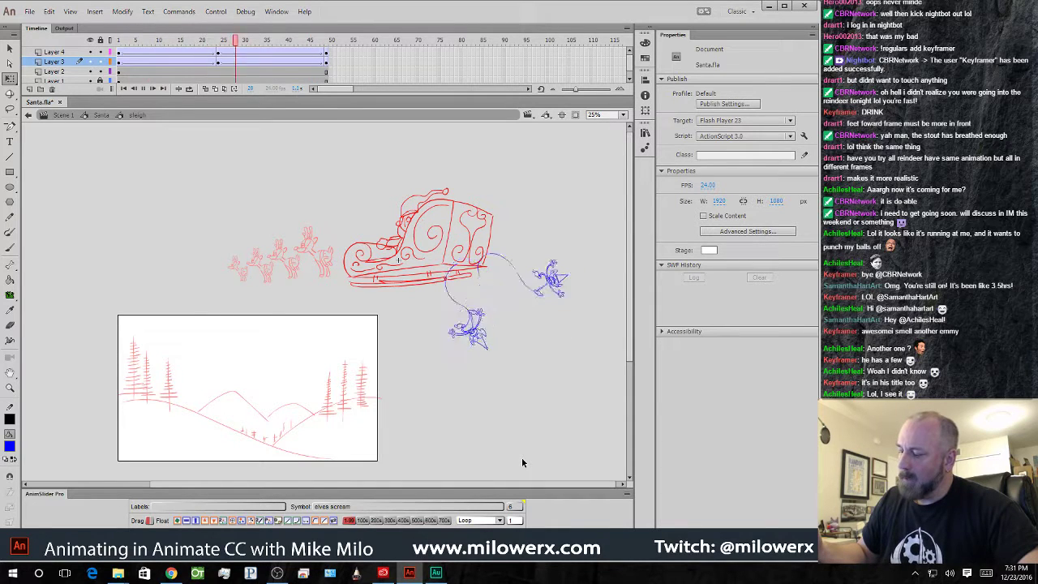
key(Return)
- Remove frames from both halves of the swing across all layers to shorten it to 33 frames, and play it
drag(159, 52, 177, 90)
key(shift+F5)
drag(223, 52, 268, 76)
key(shift+F5)
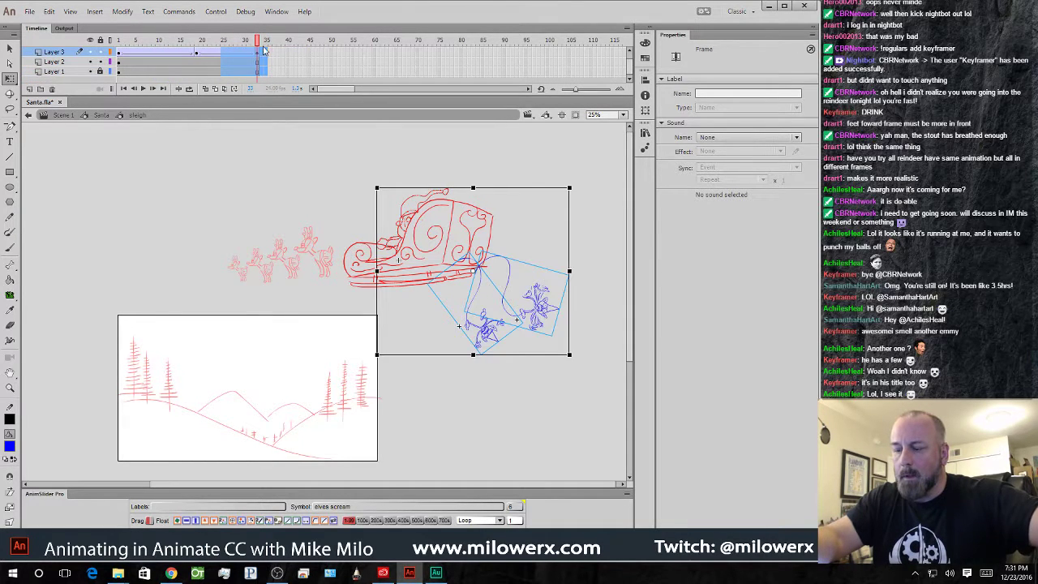
key(Return)
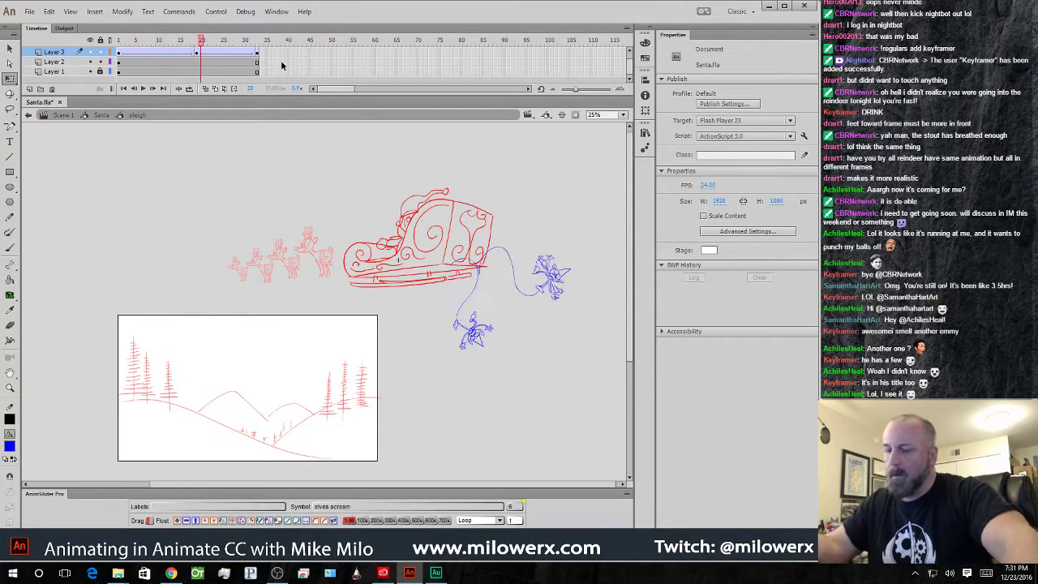
- Remove more frames from Layers 1 to 3 so they end at frame 17, and play the faster swing
drag(153, 52, 210, 74)
key(shift+F5)
click(204, 54)
drag(137, 53, 113, 43)
key(shift+F5)
key(Return)
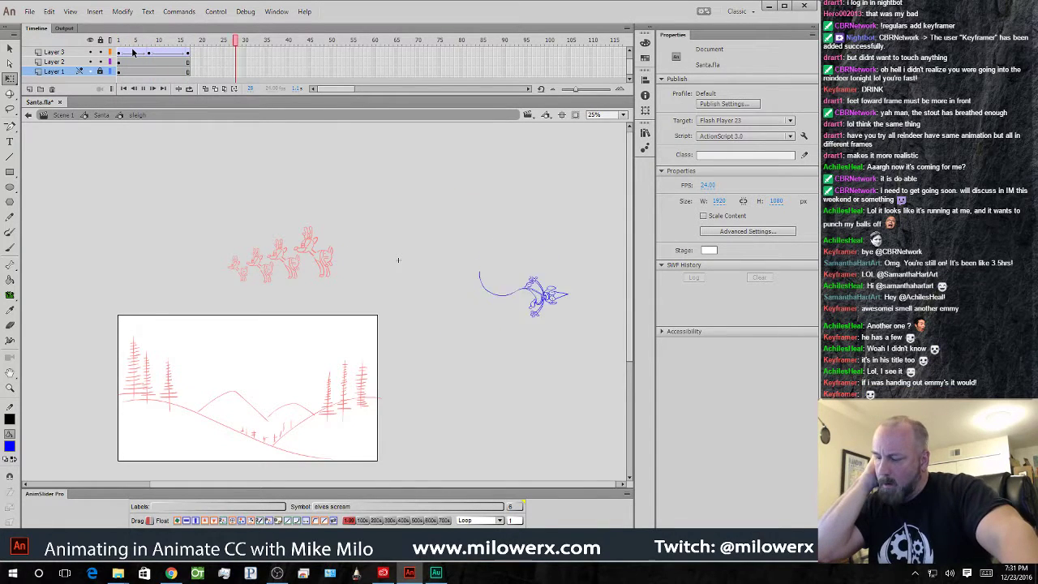
- Remove frames from both halves of the elf swing on Layer 4 so its keyframes fall at frames 8 and 17
drag(629, 69, 629, 57)
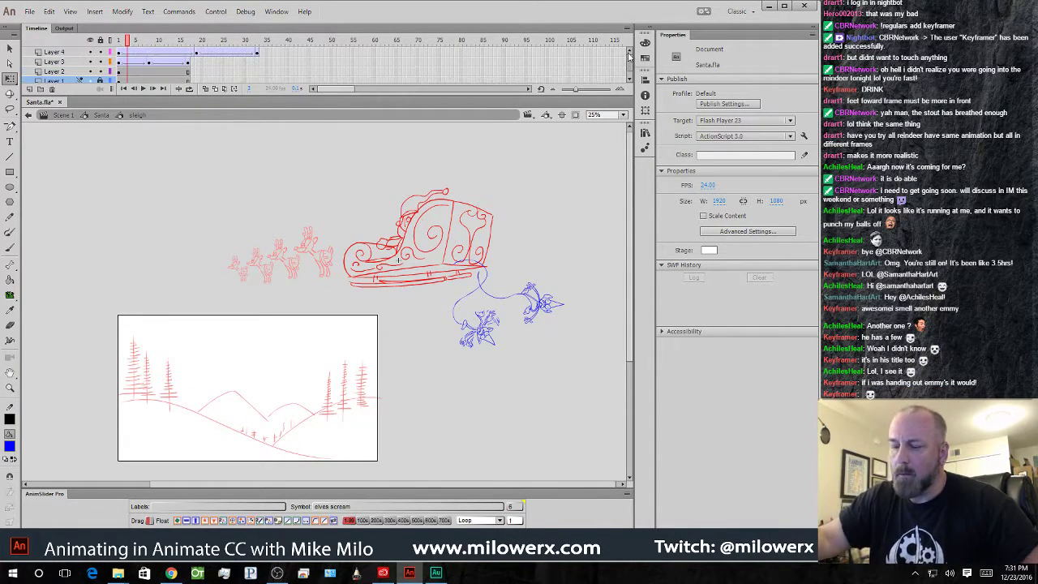
click(198, 53)
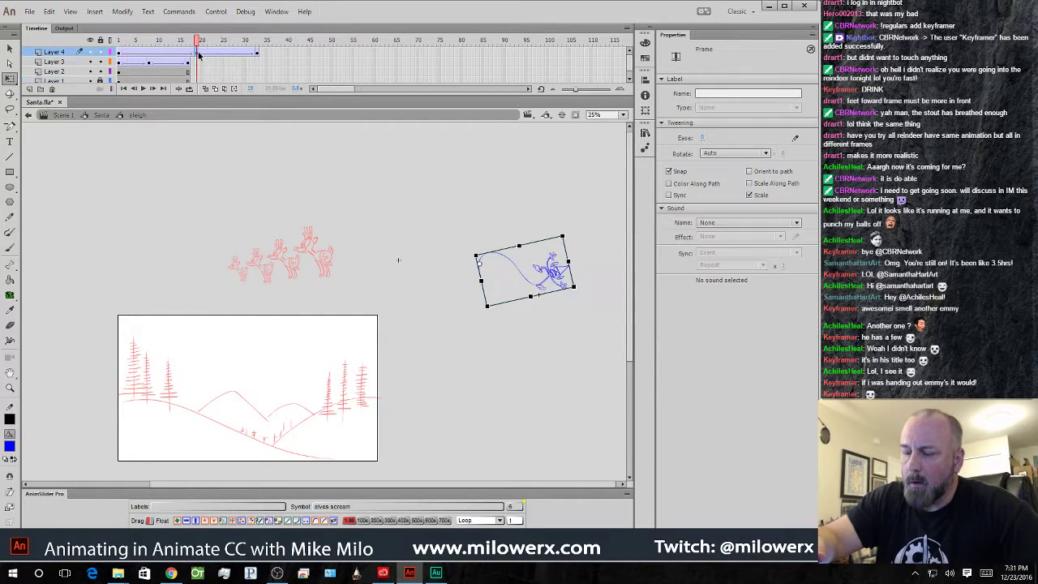
key(Return)
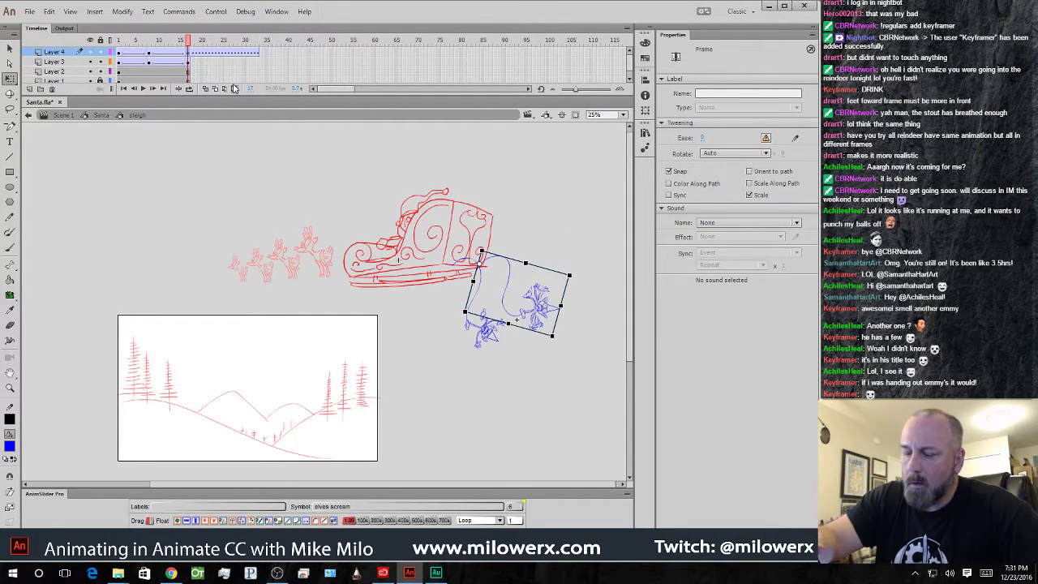
click(195, 53)
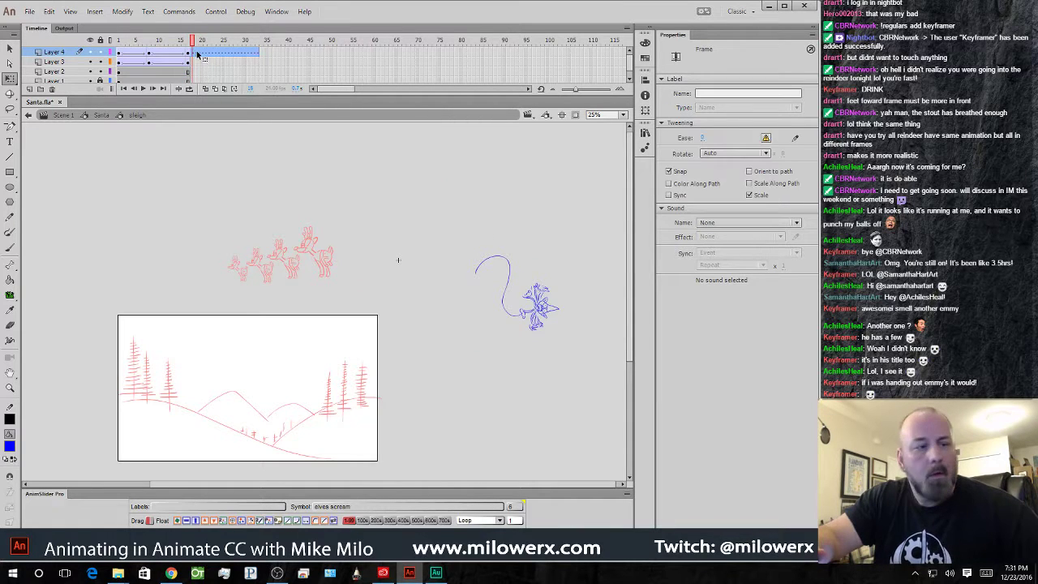
key(shift+F5)
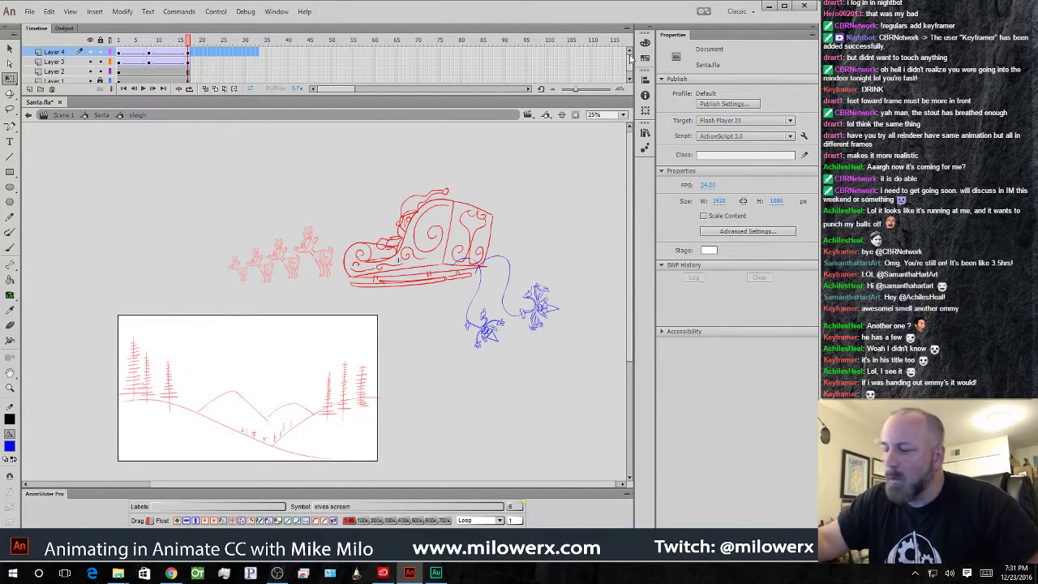
drag(188, 41, 111, 48)
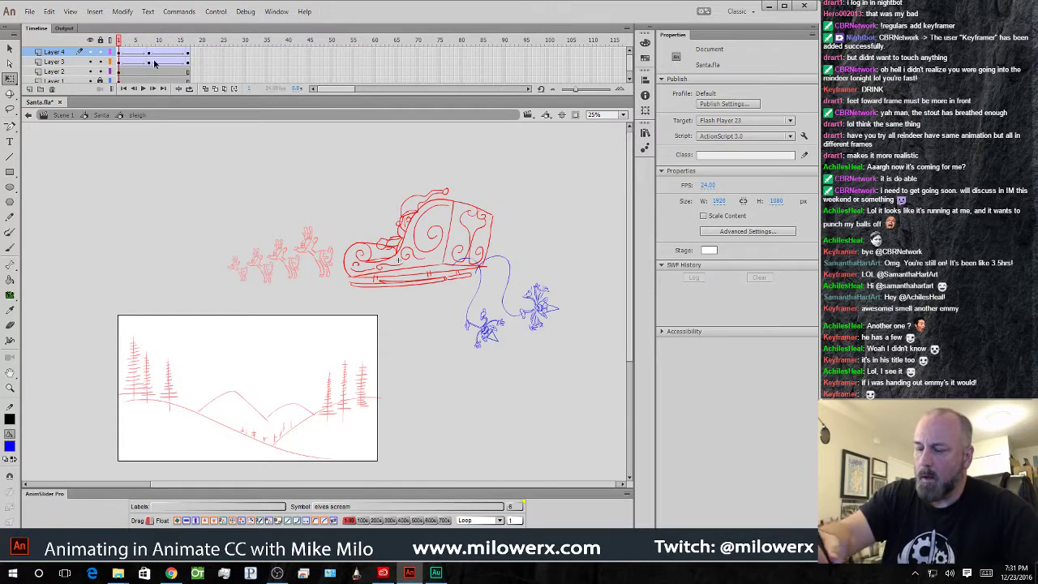
- Check the keyframes of both elf layers at frames 17, 1 and 8, and play the shortened swing
click(187, 63)
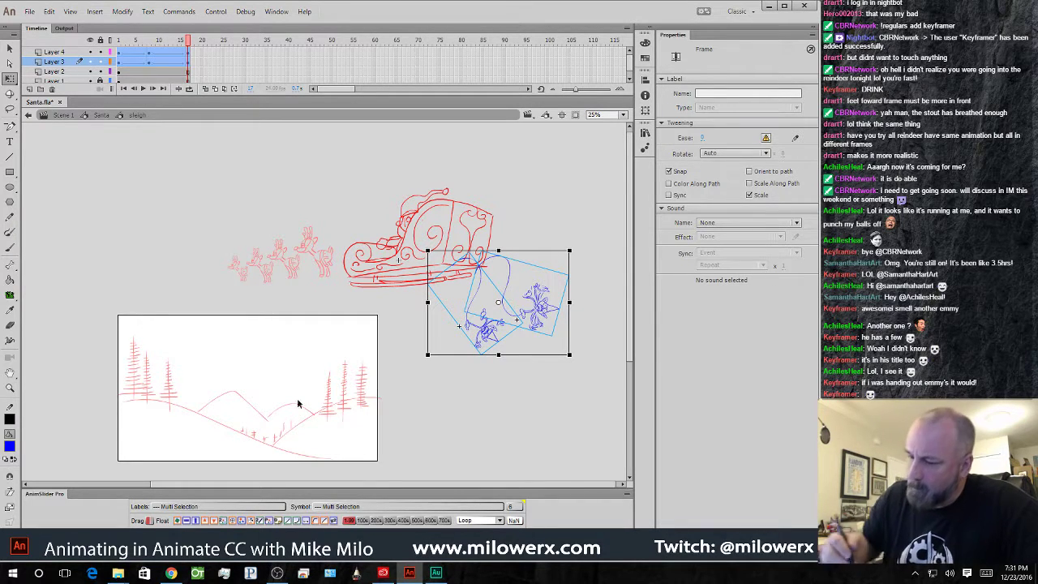
click(117, 42)
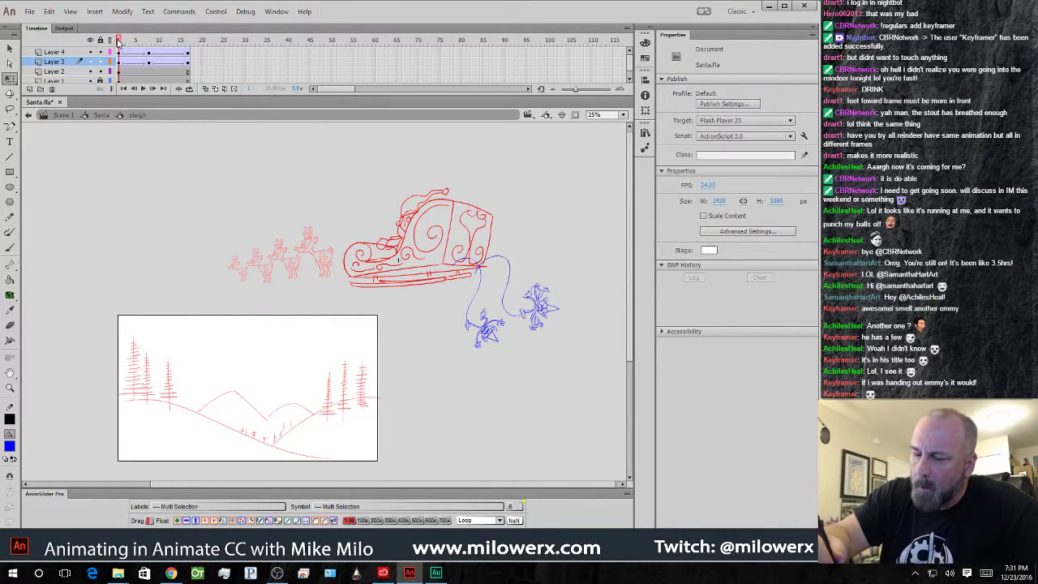
click(120, 66)
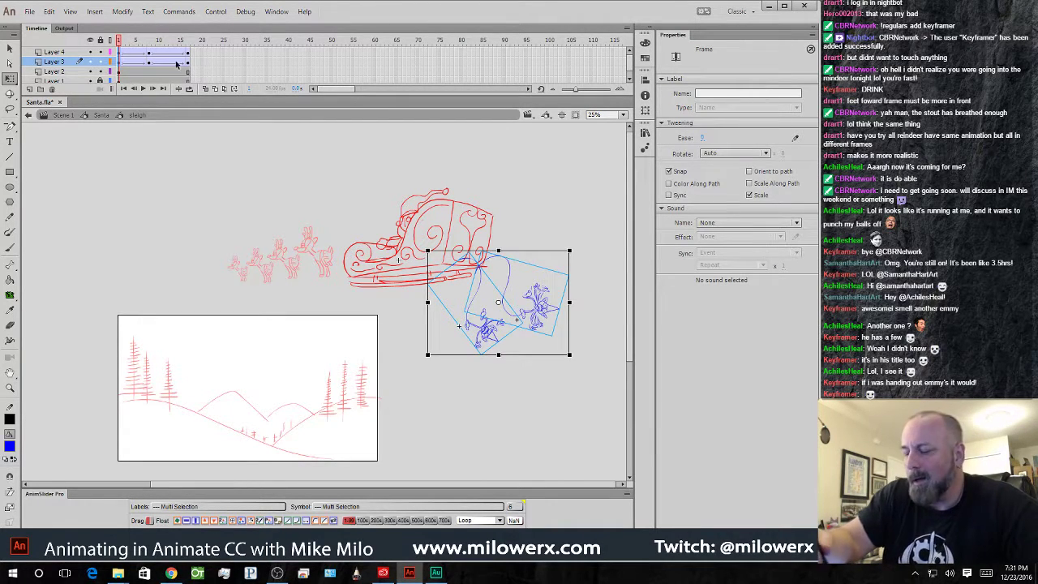
click(150, 56)
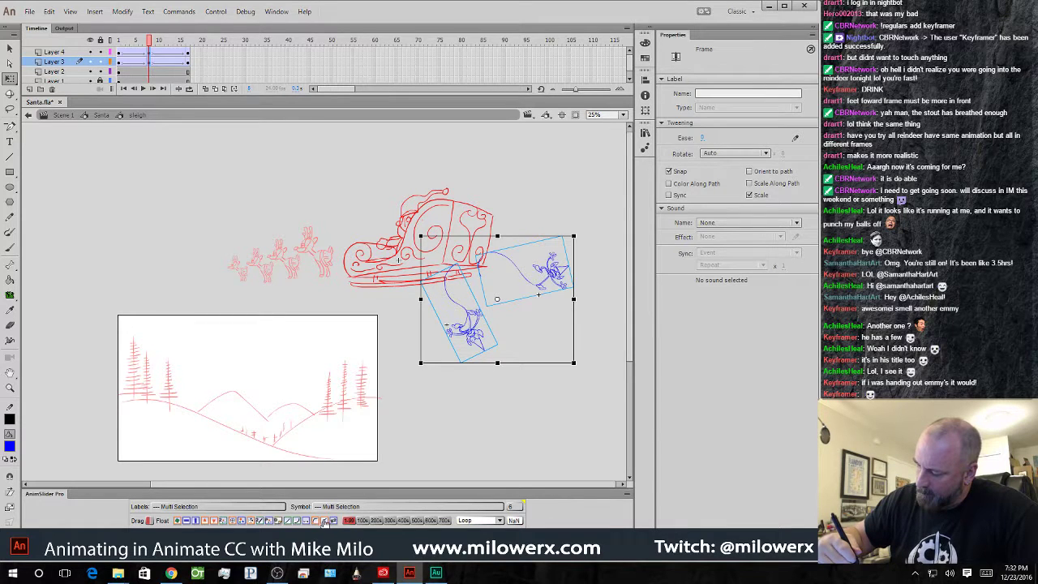
click(139, 42)
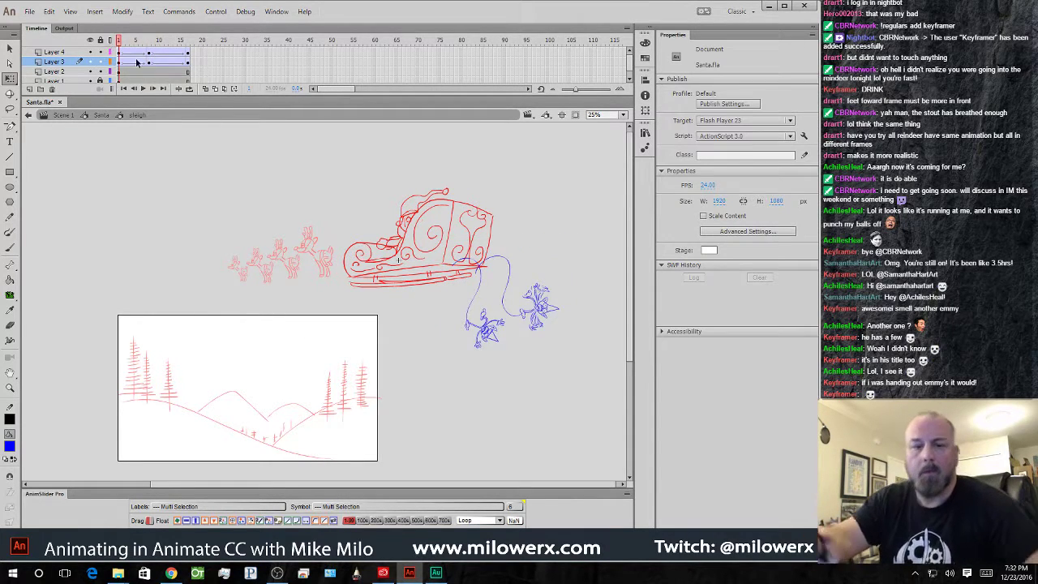
key(Return)
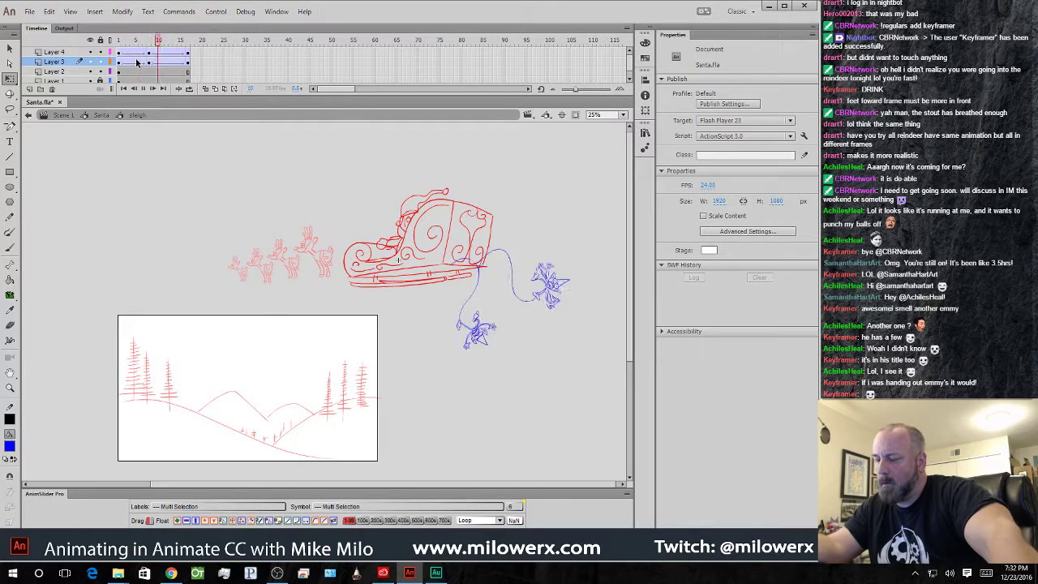
key(Return)
- Return to the Santa symbol, enlarge the four reindeer together to about 1321 px wide, and place them in front of the sleigh
click(107, 115)
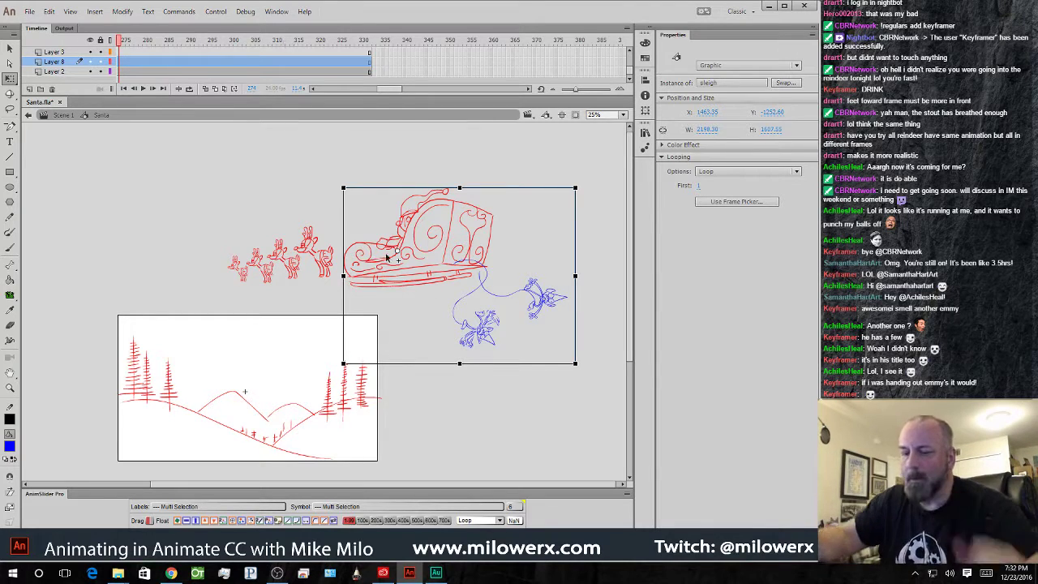
shift+click(321, 251)
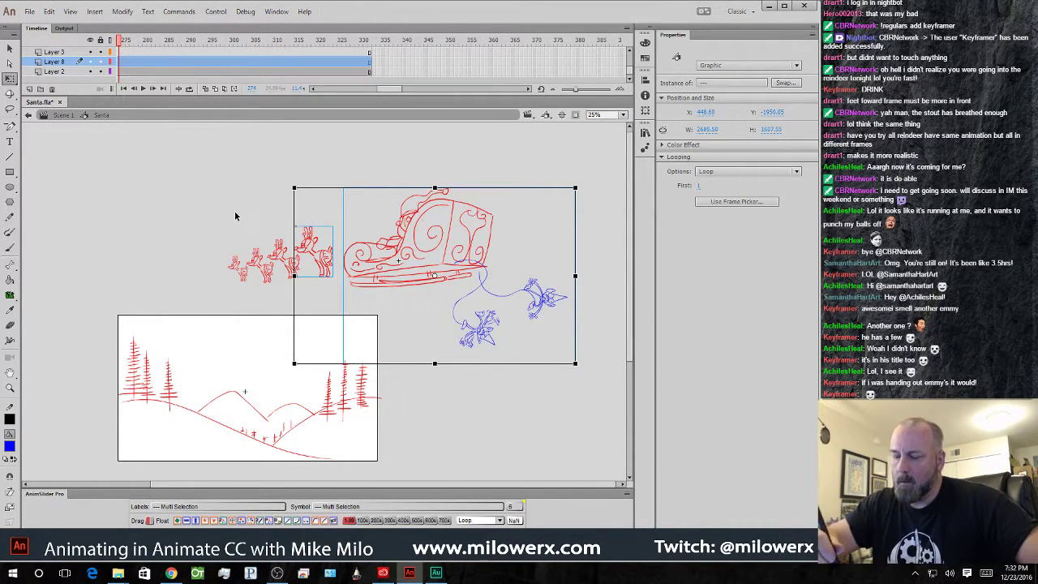
click(451, 187)
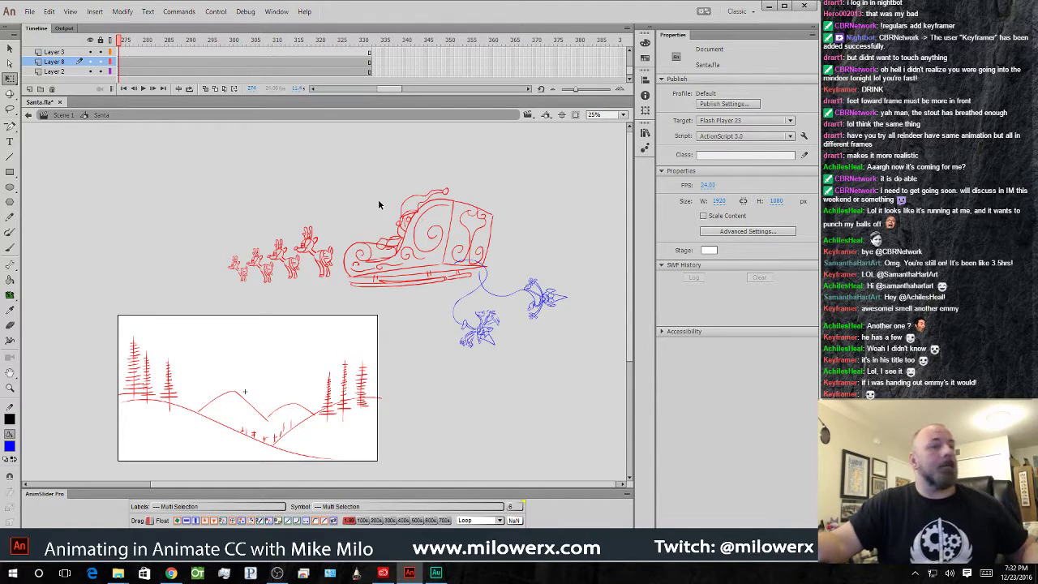
drag(218, 219, 339, 298)
drag(333, 227, 326, 264)
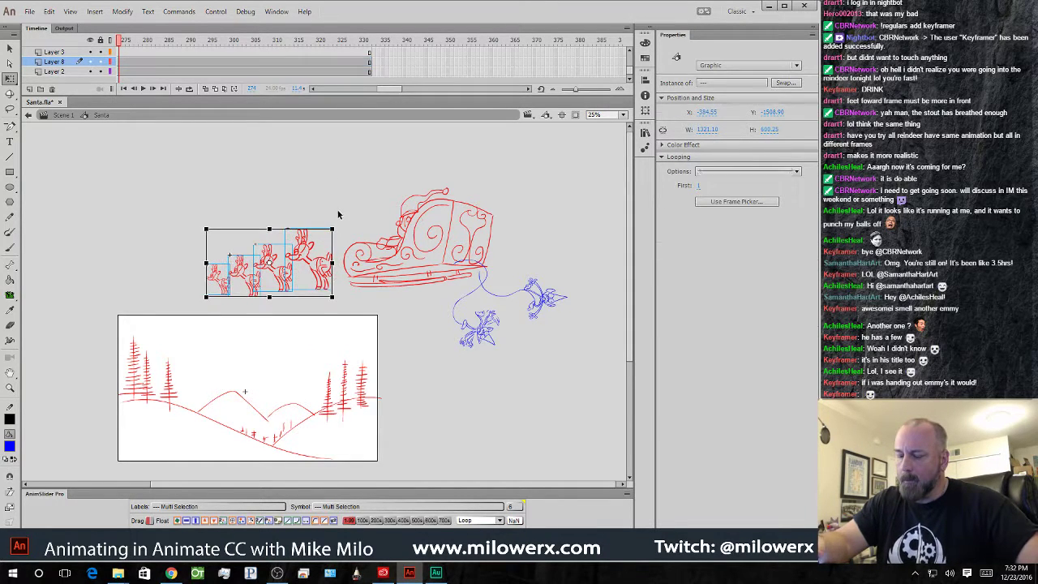
click(370, 263)
- In the reindeer symbol, add a layer, brush a blue rein from the front reindeer's body to the one behind at frame 1, and play it
double_click(296, 279)
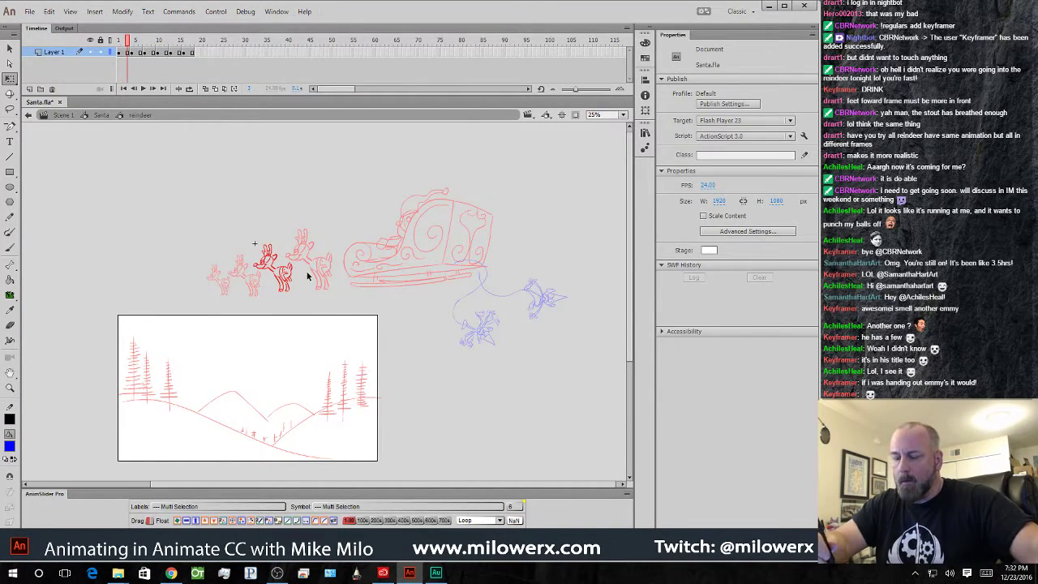
double_click(230, 229)
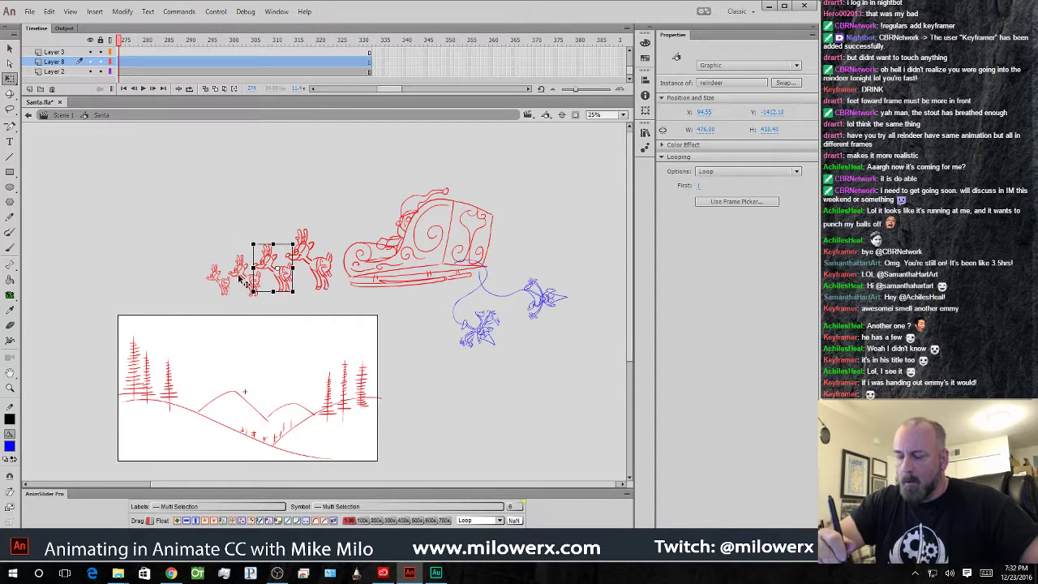
double_click(230, 279)
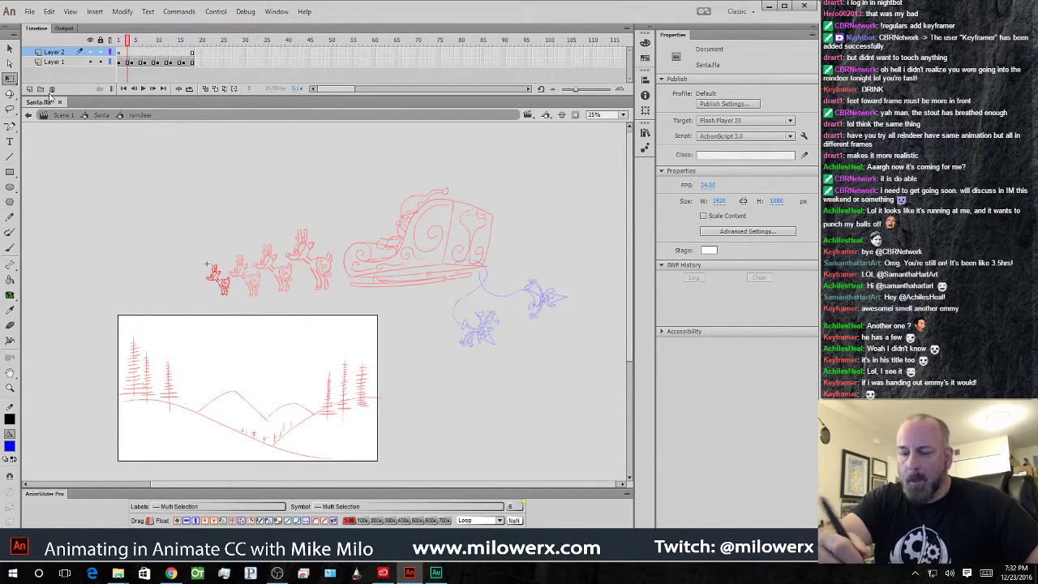
click(296, 209)
drag(347, 277, 398, 278)
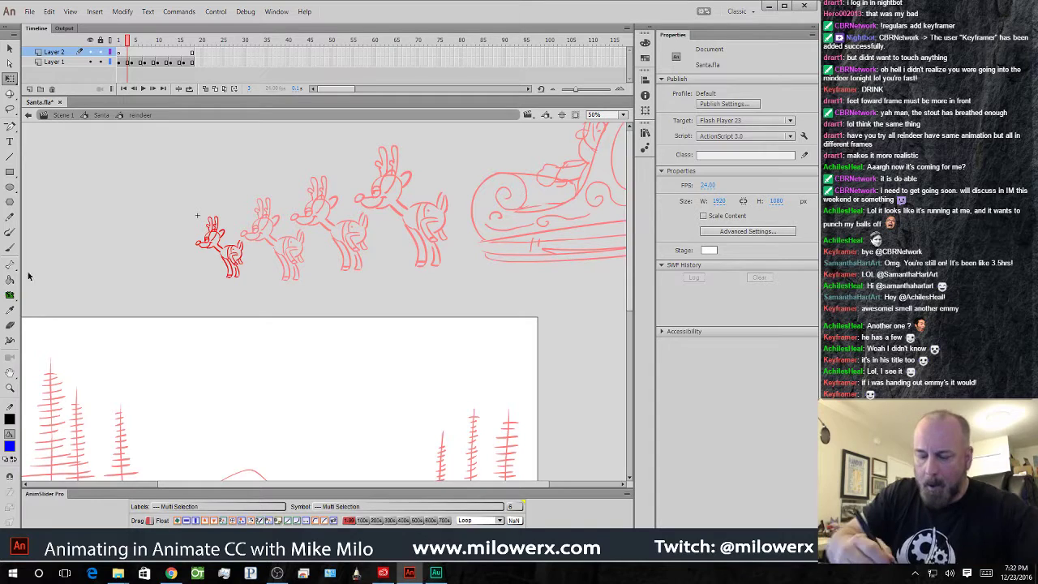
key(b)
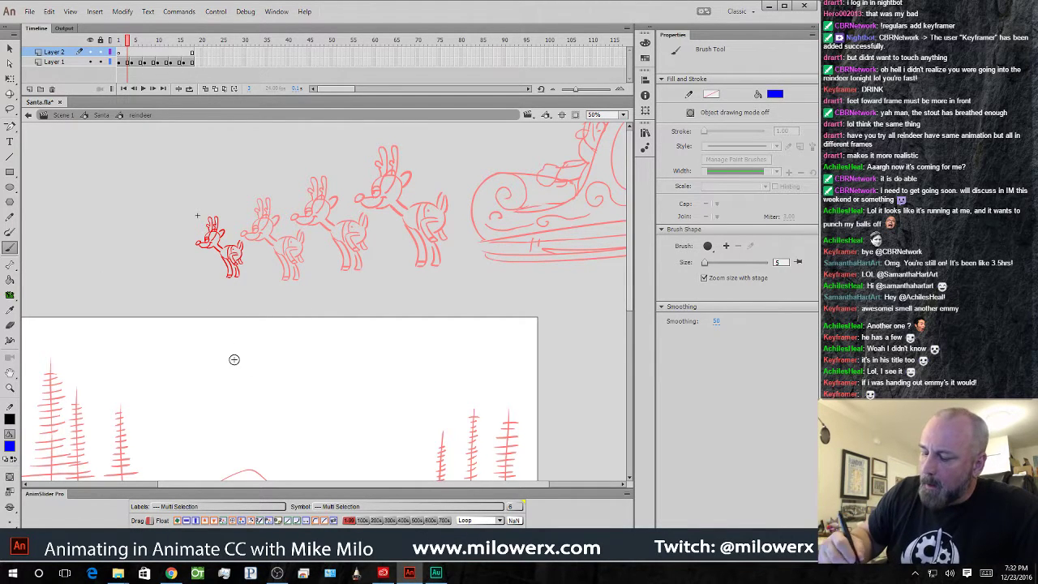
click(119, 41)
mouse_move(108, 47)
mouse_down()
mouse_move(140, 50)
mouse_move(111, 52)
mouse_up()
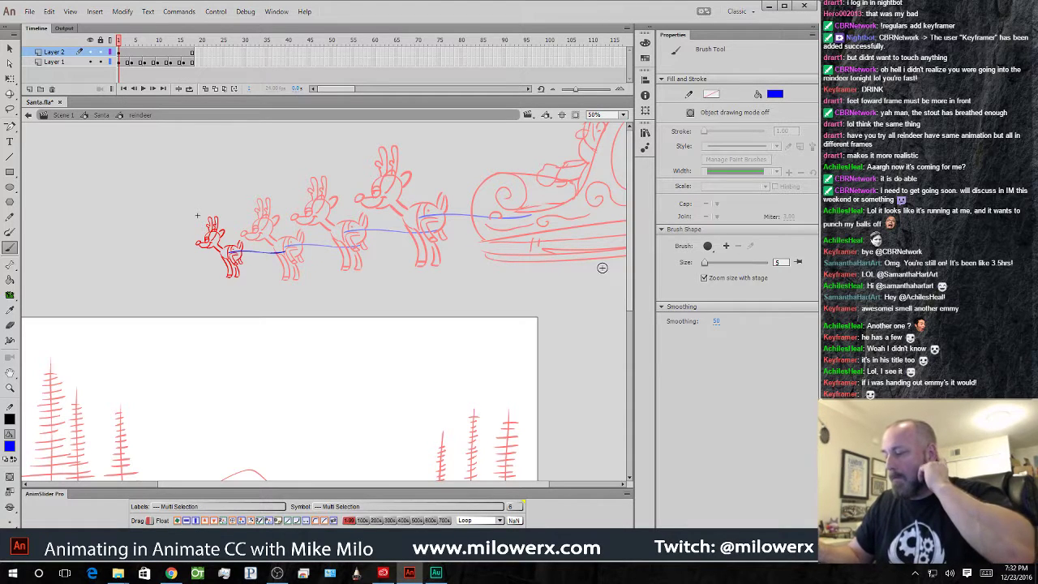
key(Return)
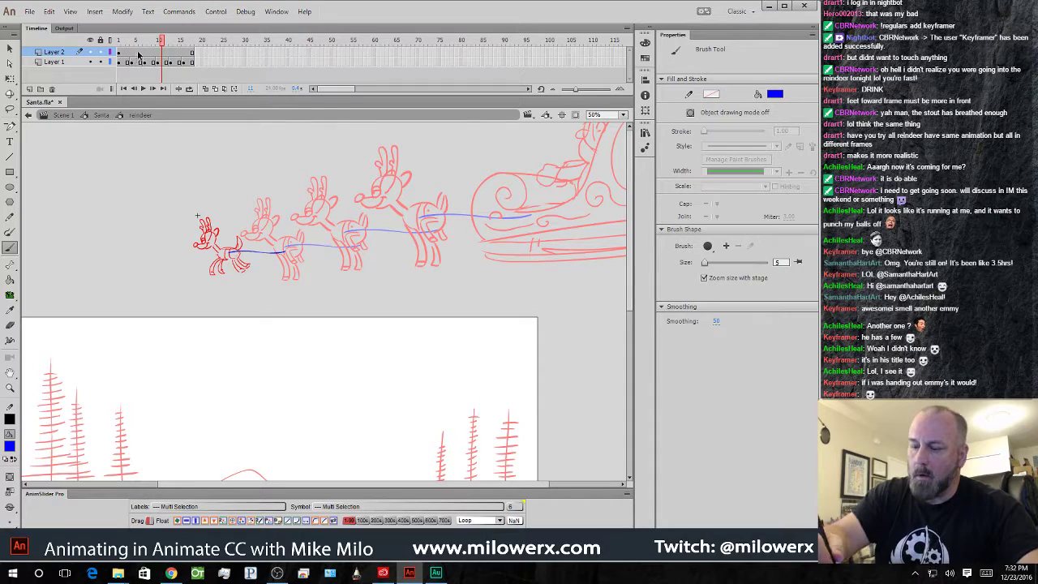
- Add keyframes at frames 9 and 18 on the rein's layer and create shape tweens between the keyframes
drag(118, 52, 193, 49)
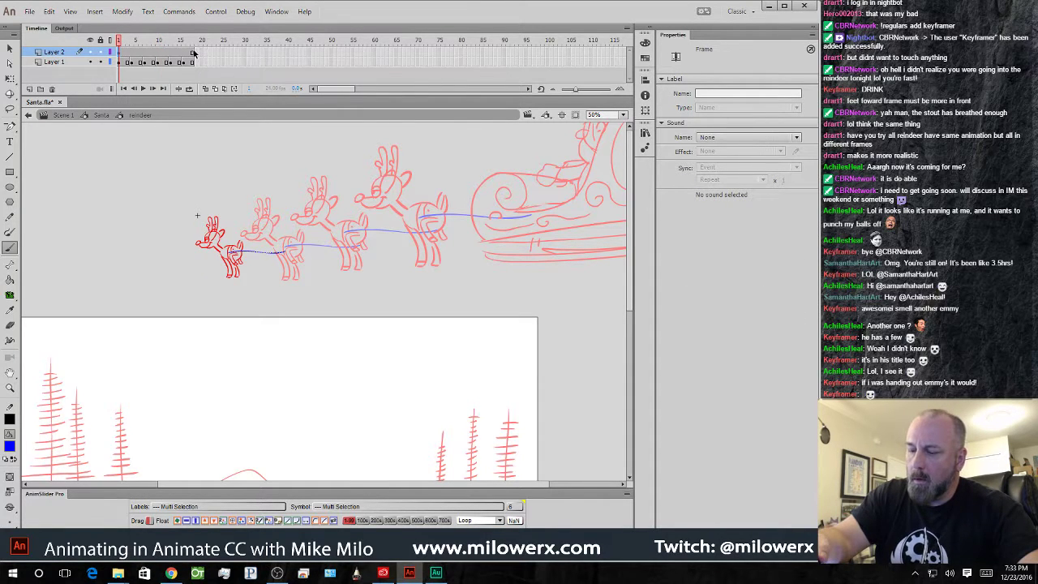
click(192, 51)
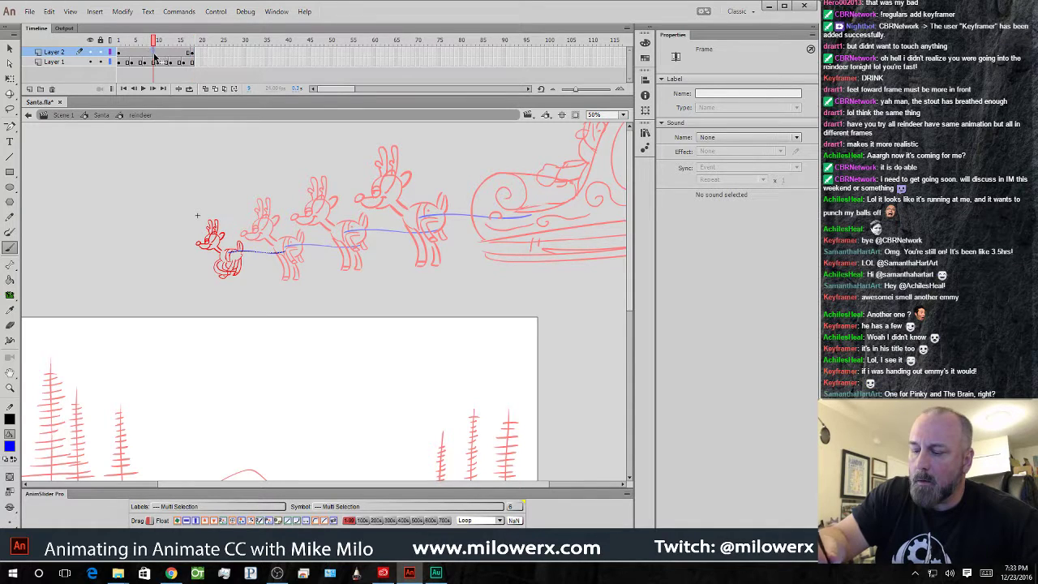
drag(192, 52, 117, 54)
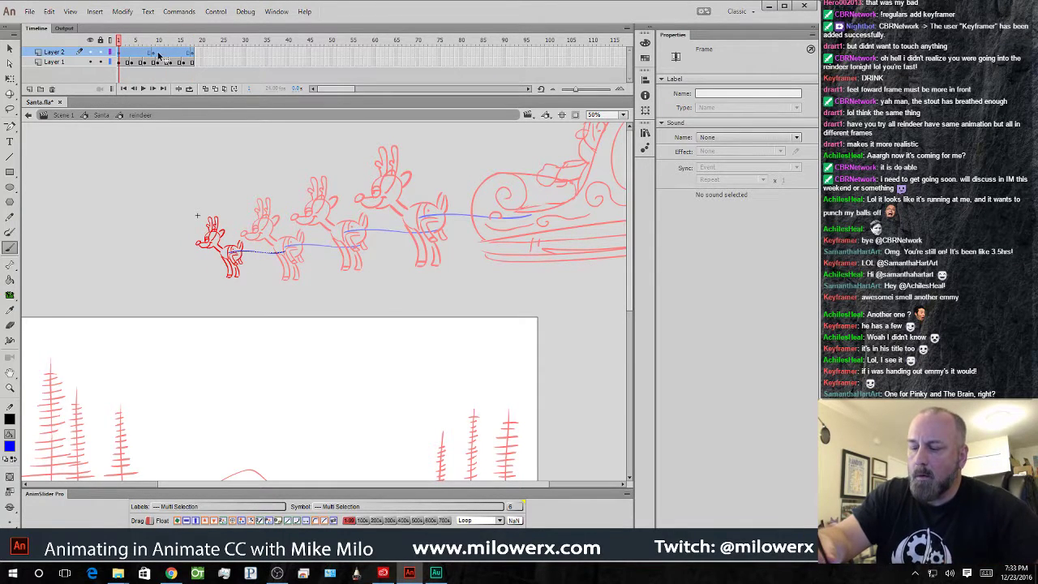
right_click(155, 53)
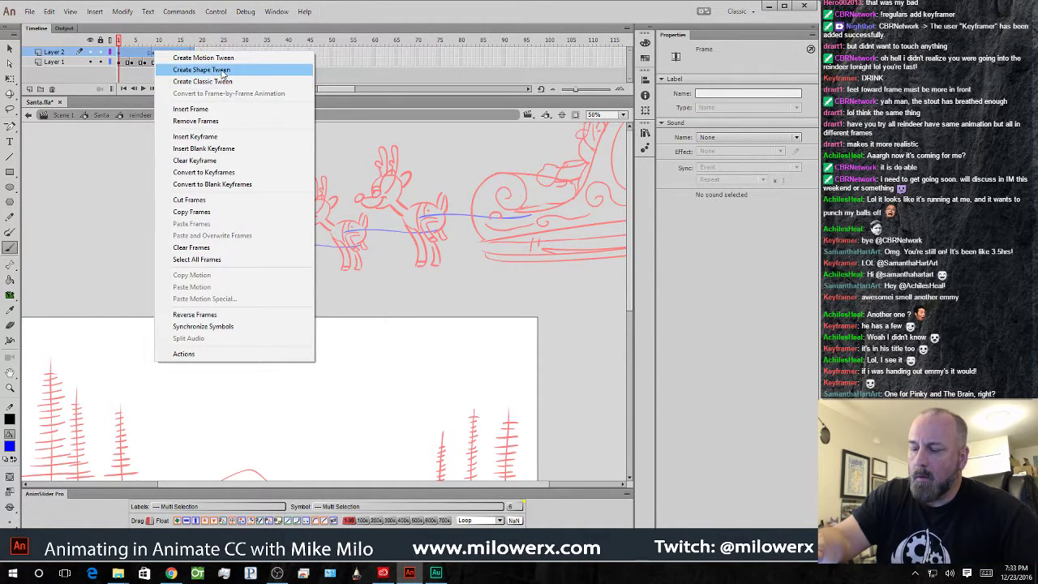
click(203, 69)
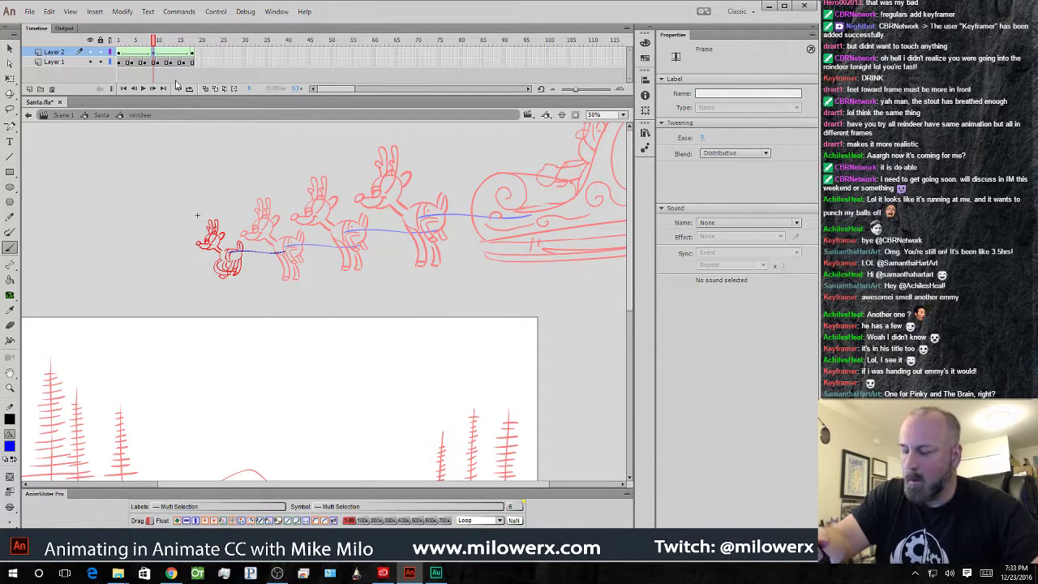
- Replace the rein at frame 9 with a sagging blue brush line, using onion skinning as a guide, and play the tween
key(Delete)
click(206, 89)
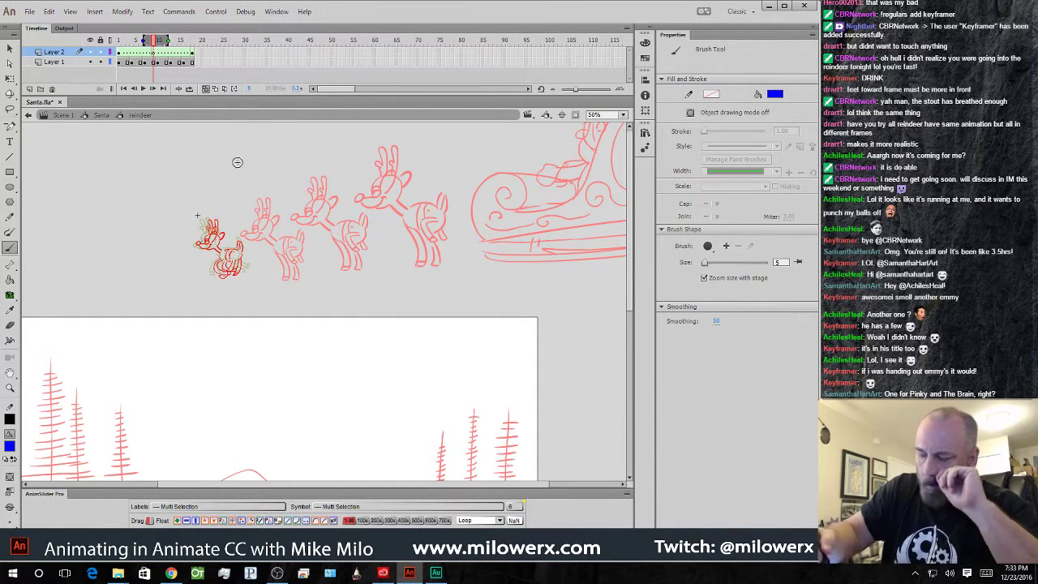
key(ctrl+=)
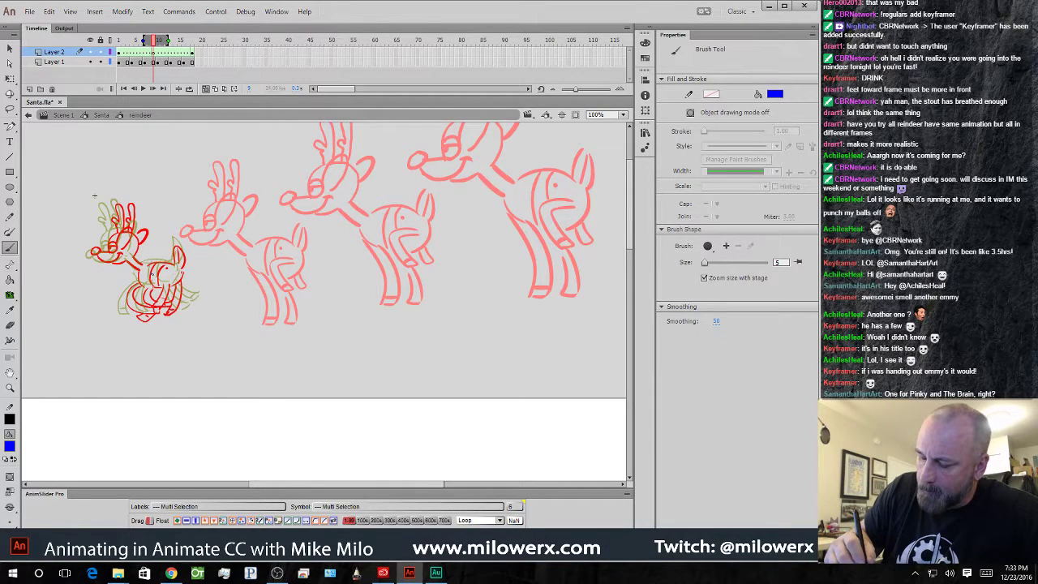
drag(203, 278, 275, 264)
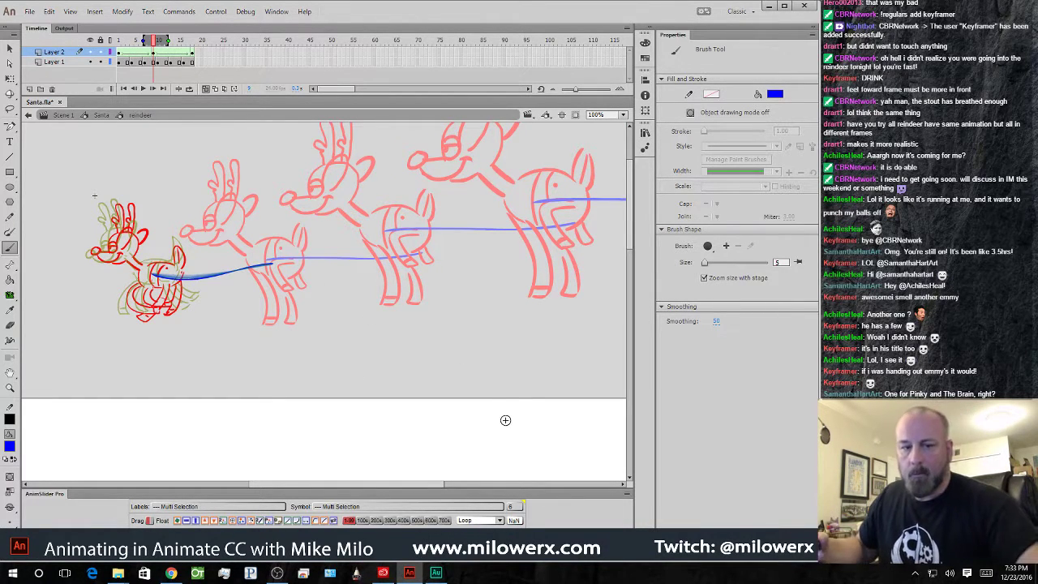
key(Return)
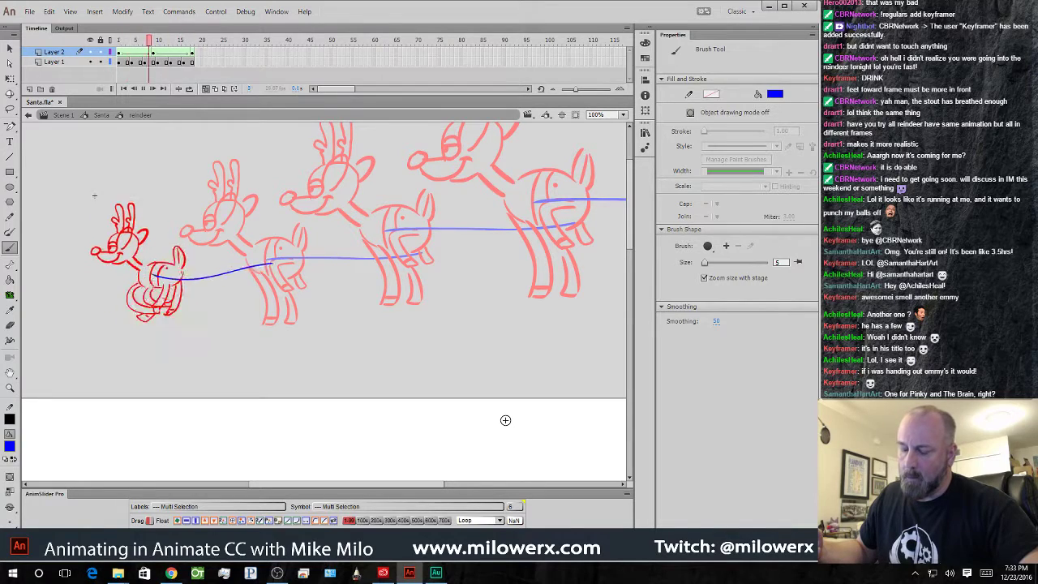
- Return to the Santa symbol and examine the reindeer and sleigh instances together with the whole scene
click(101, 115)
ctrl+alt+click(417, 326)
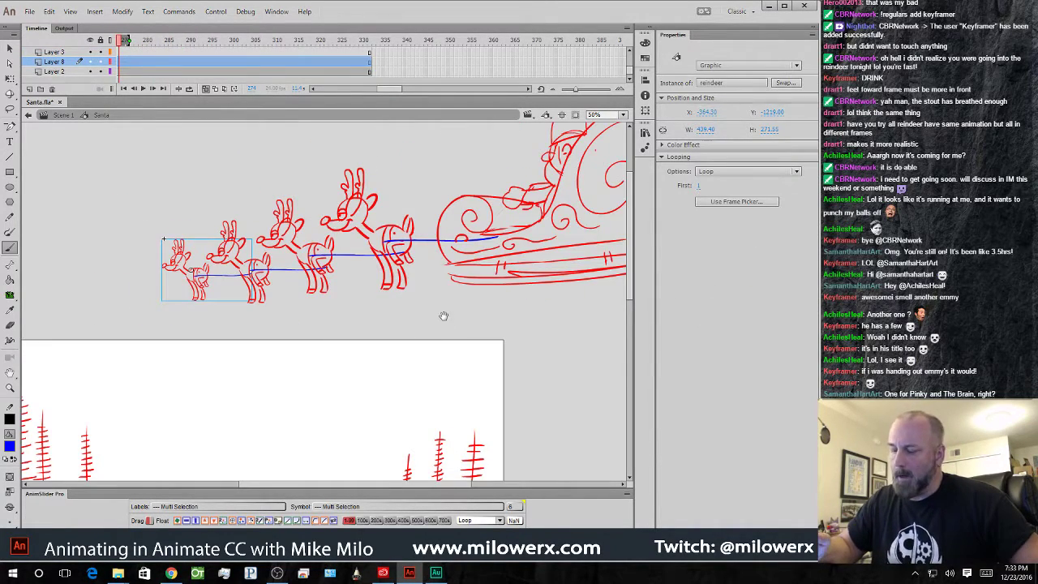
key(v)
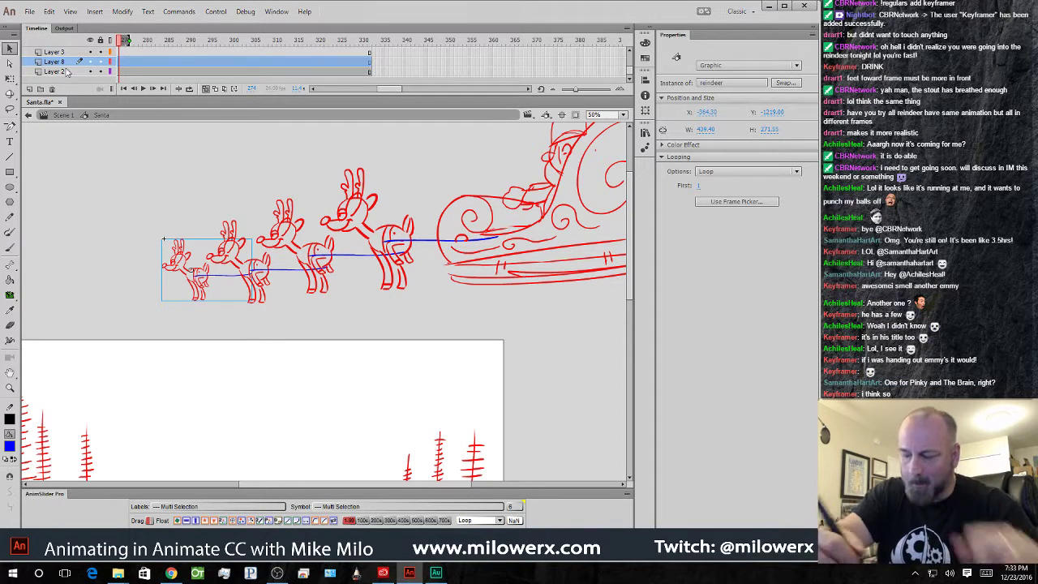
click(397, 232)
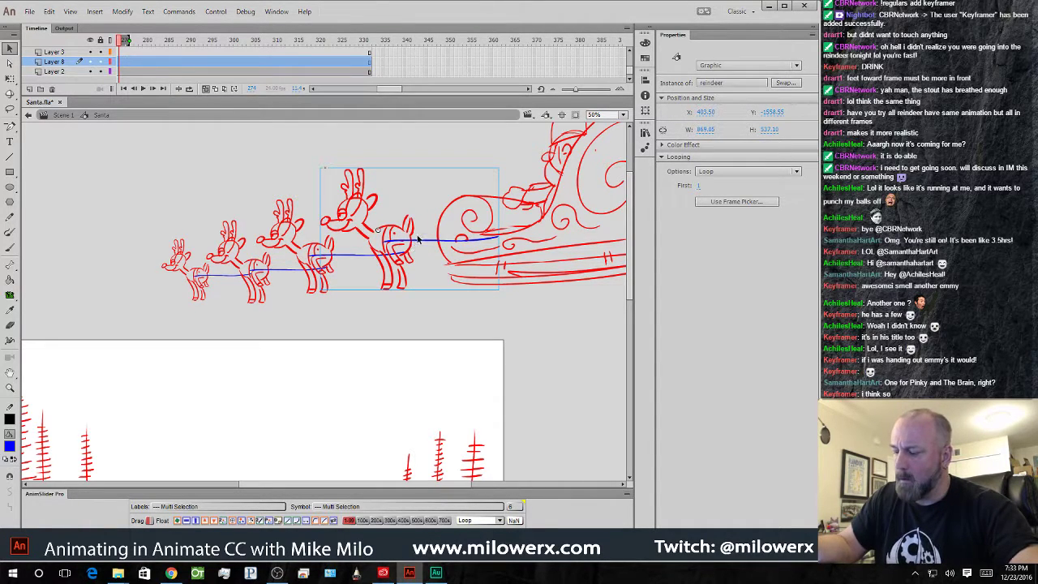
click(328, 251)
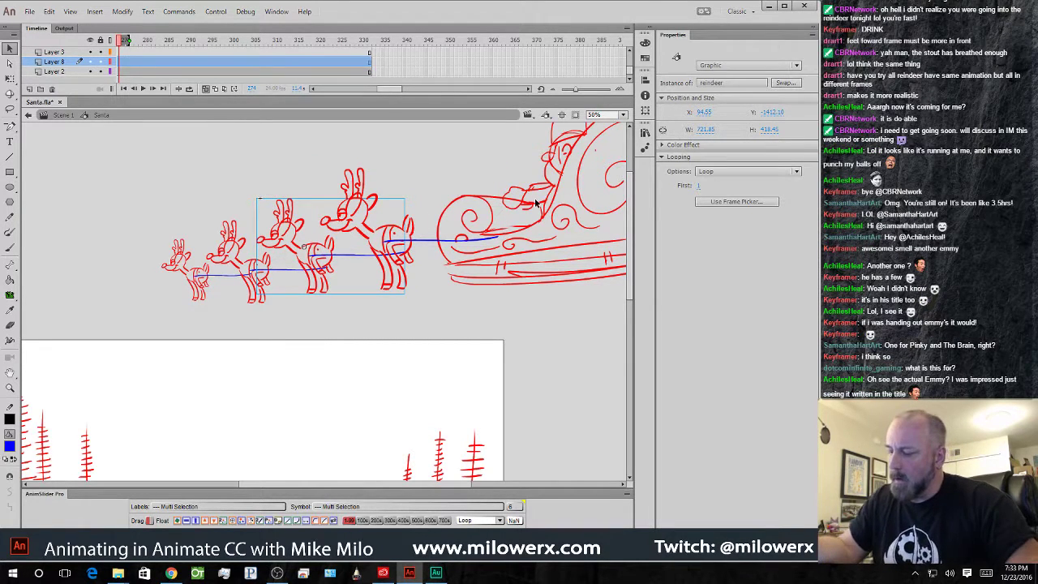
click(547, 229)
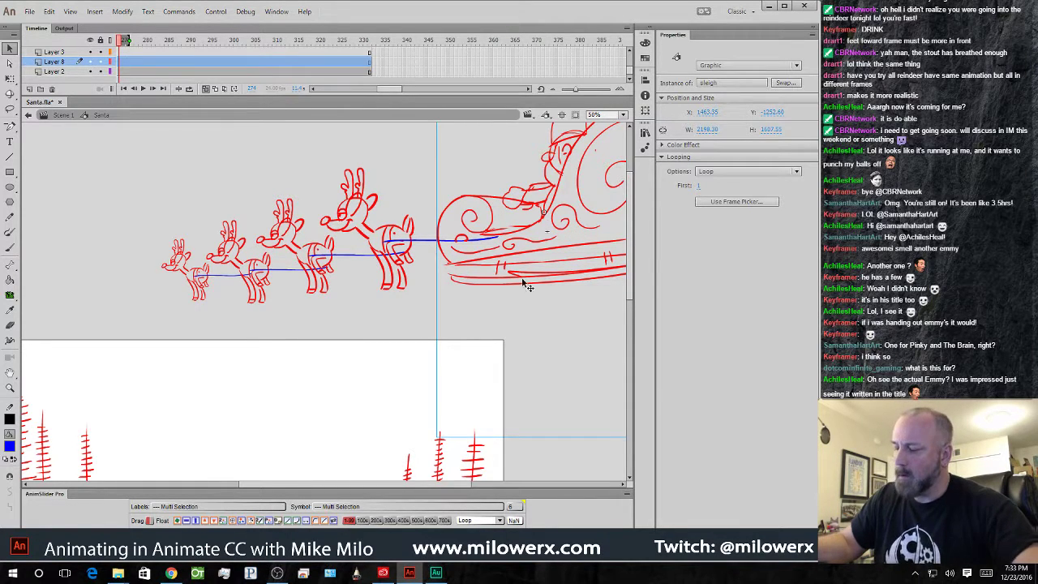
click(499, 323)
key(ctrl+minus)
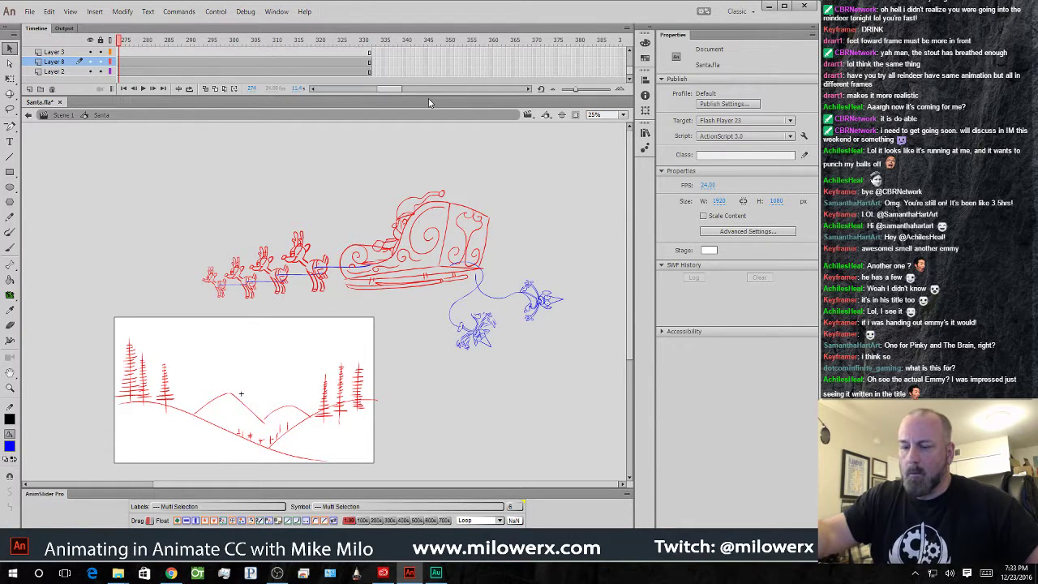
- Convert the four reindeer and the sleigh on Layer 8's keyframe into one graphic symbol named "santa riding"
drag(120, 49, 496, 82)
click(415, 61)
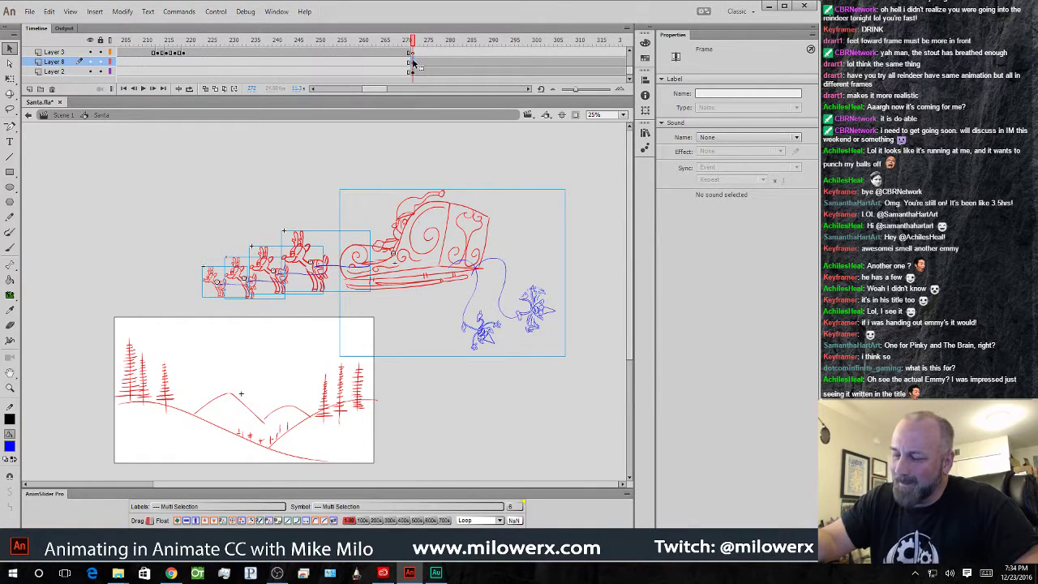
right_click(415, 62)
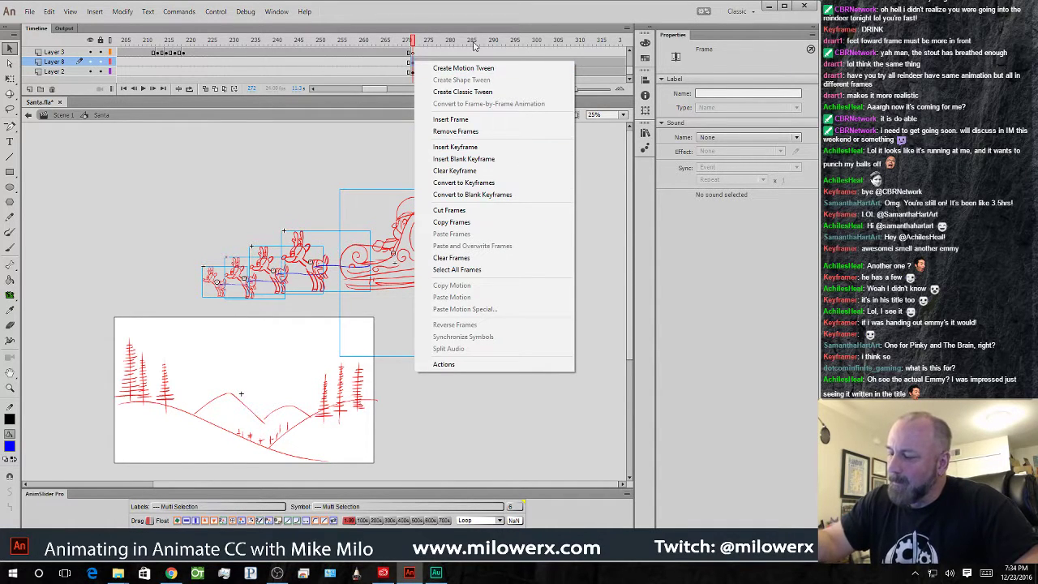
click(424, 23)
key(F8)
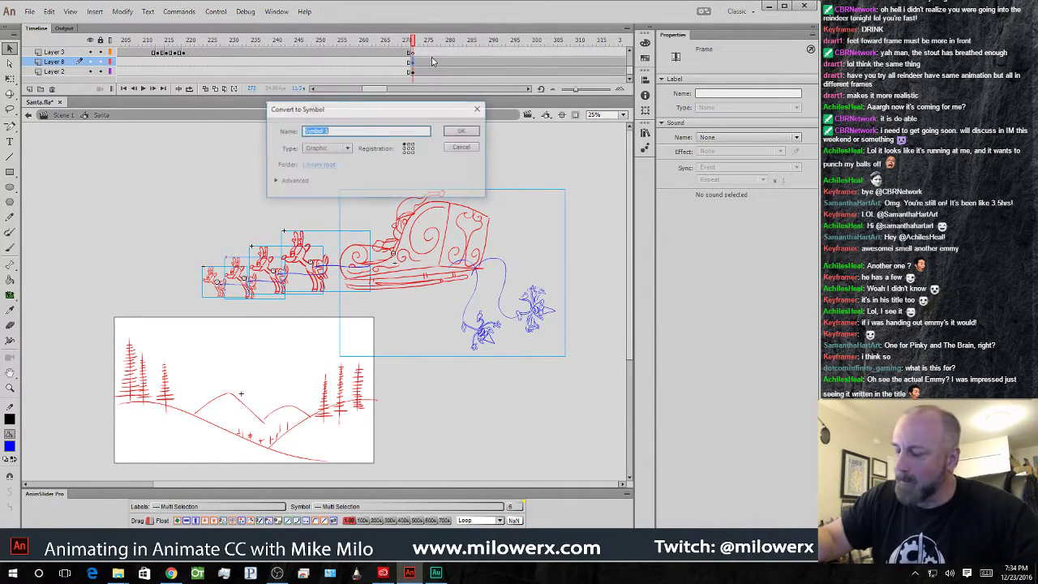
text(santa)
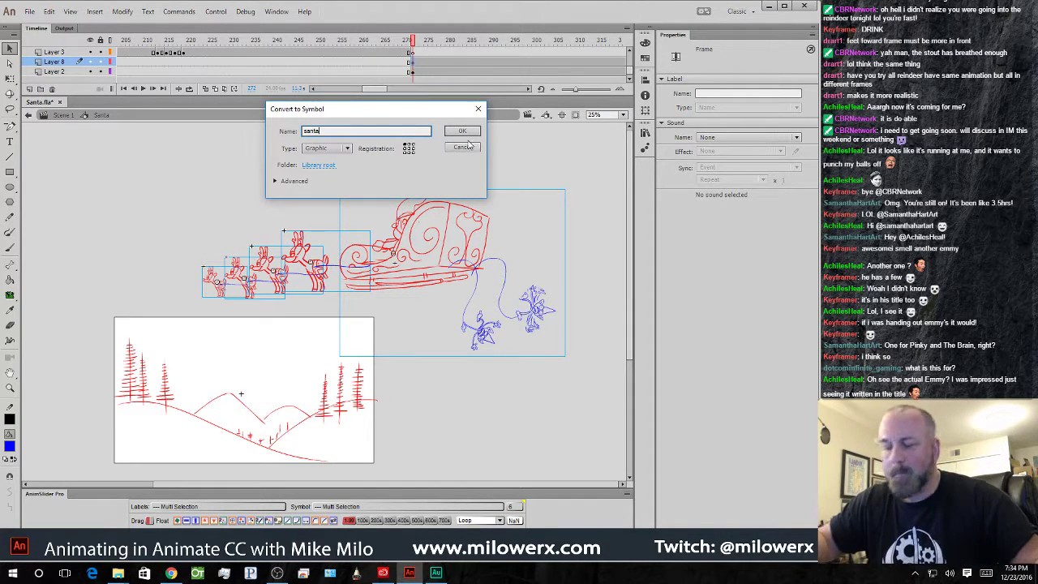
text( re)
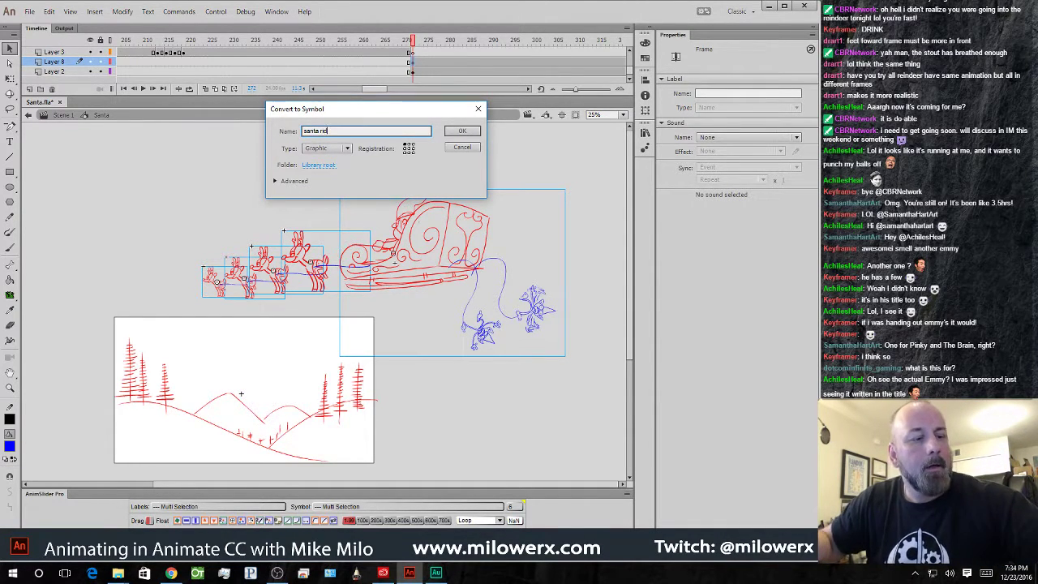
key(Return)
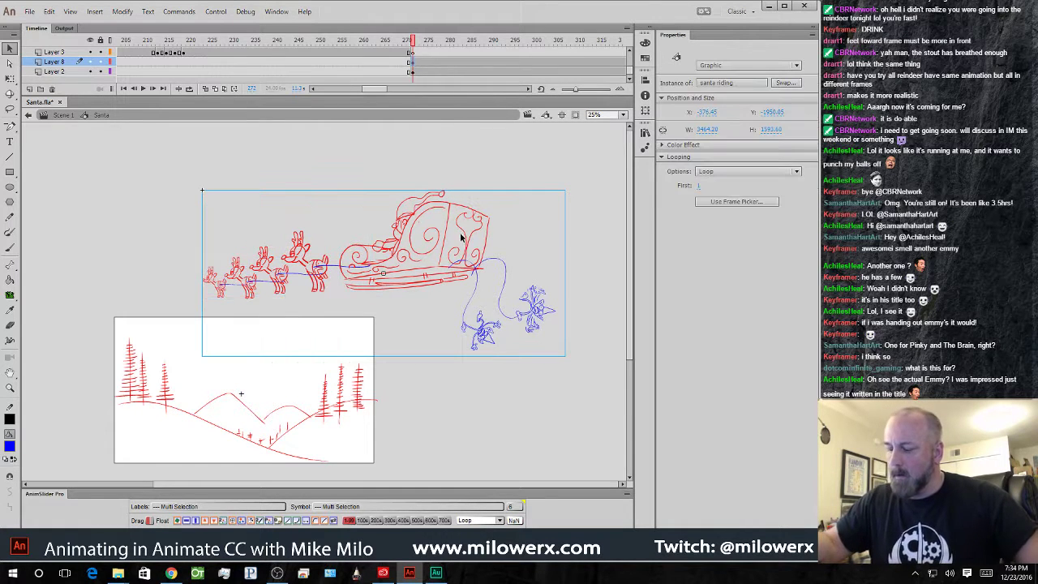
- Check the reindeer cycle's length, extend Layer 1 of the santa riding symbol to frame 19, and play it
double_click(471, 212)
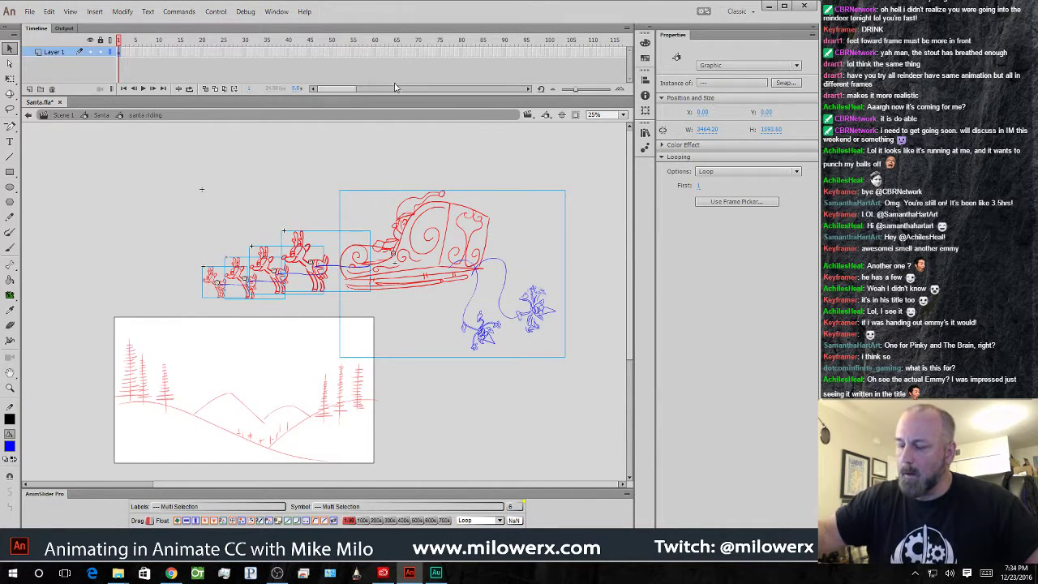
double_click(311, 249)
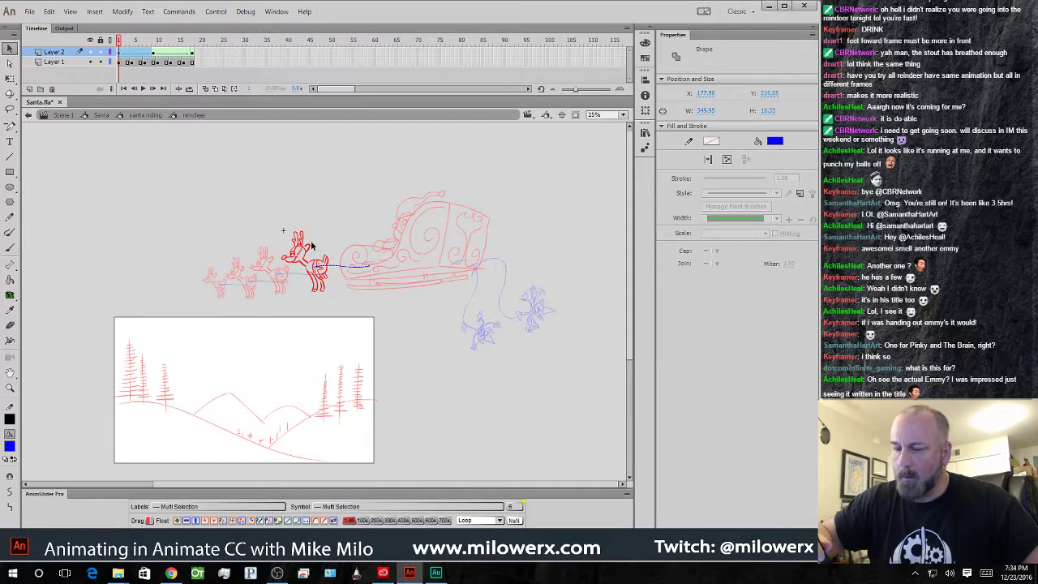
click(193, 42)
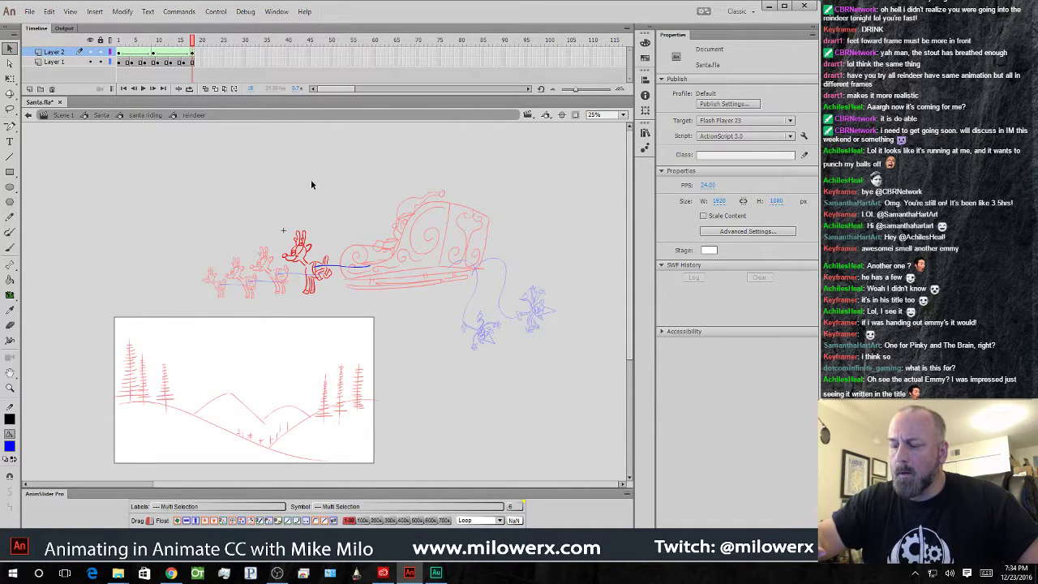
double_click(281, 149)
click(207, 67)
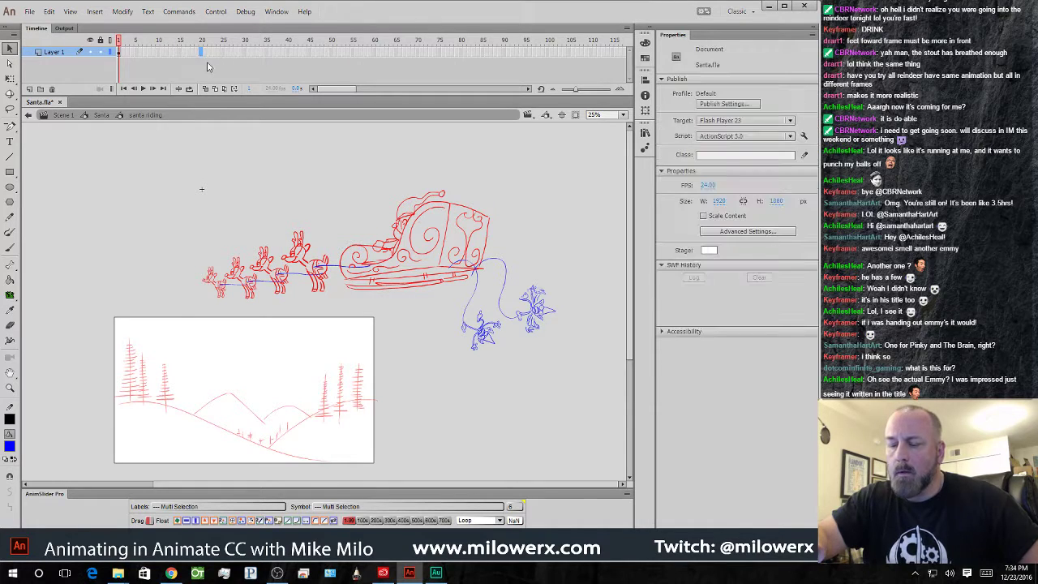
key(F5)
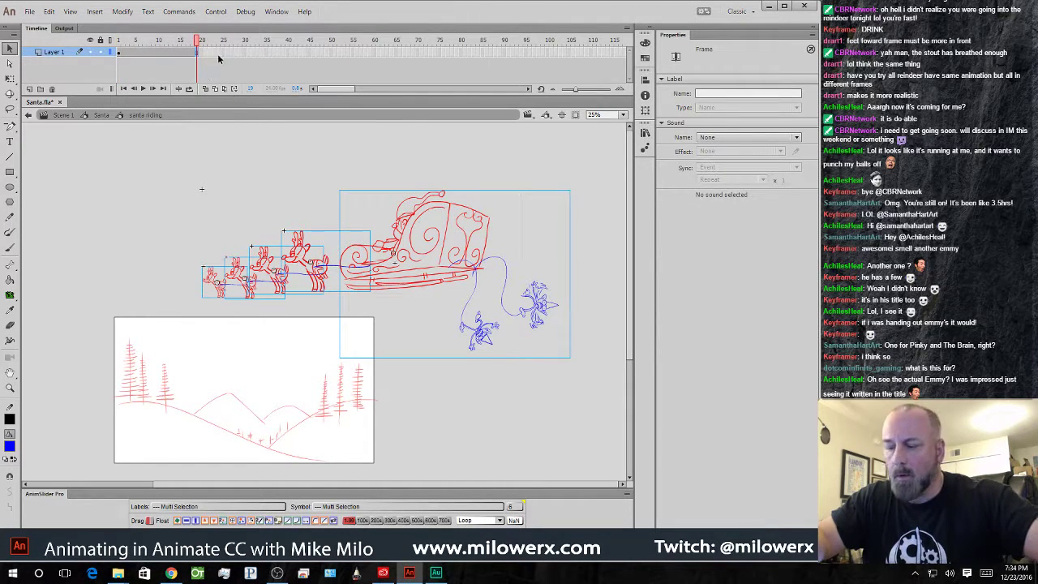
key(Return)
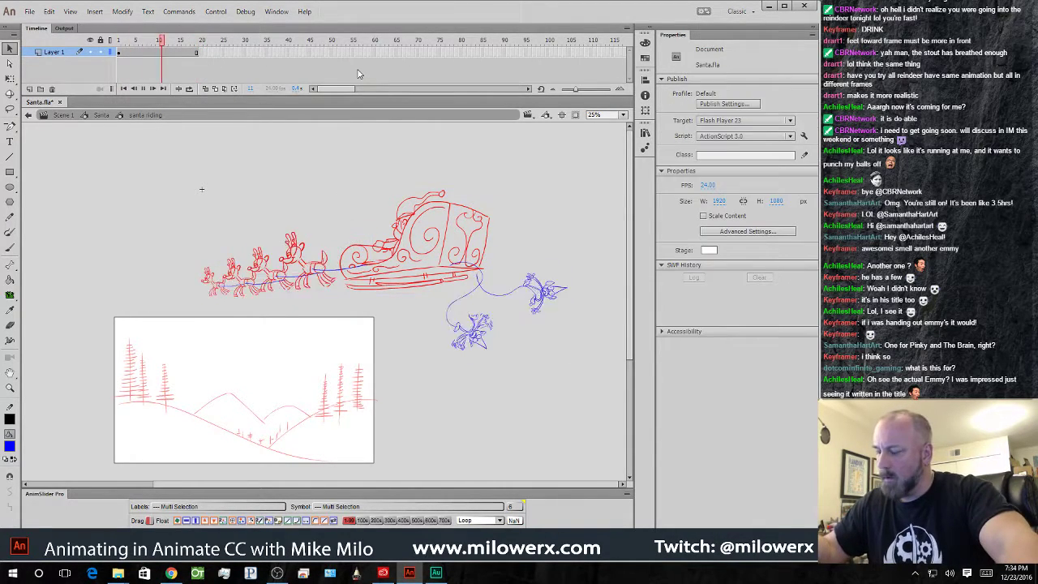
key(Return)
- Extend the layers of the sleigh symbol to frame 18 and return to the santa riding symbol
double_click(510, 272)
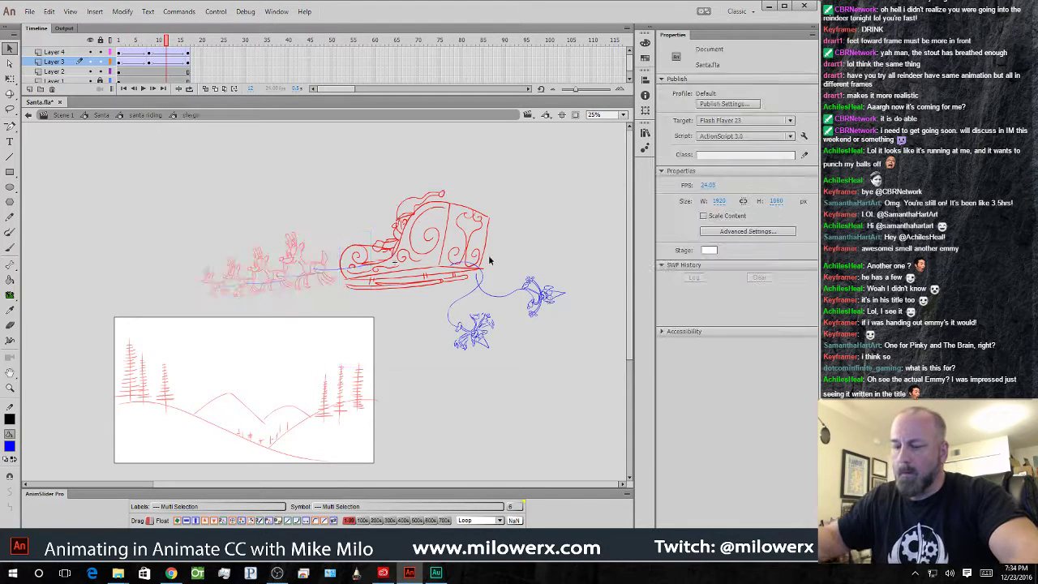
drag(180, 49, 188, 49)
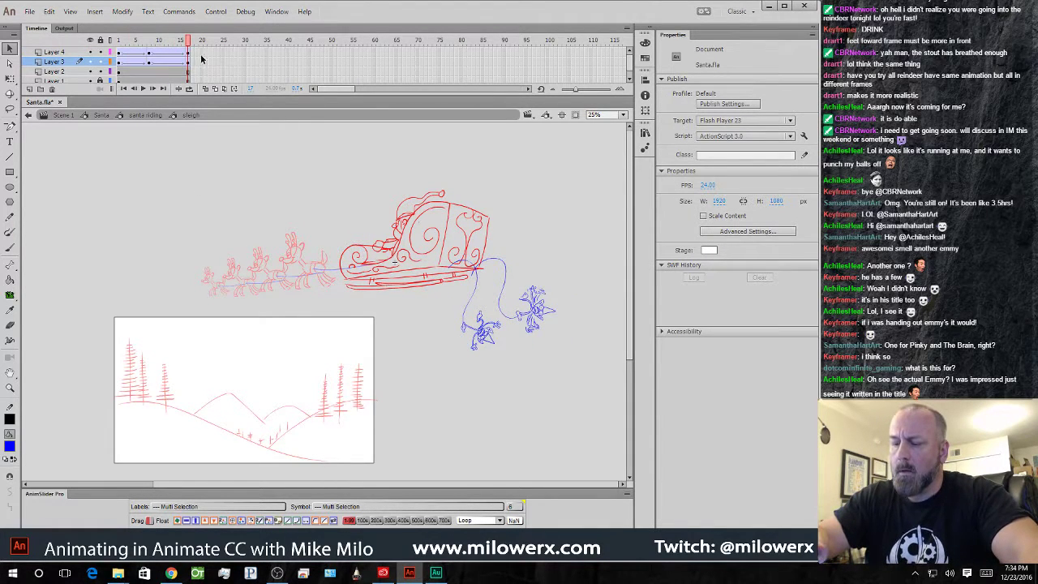
click(187, 80)
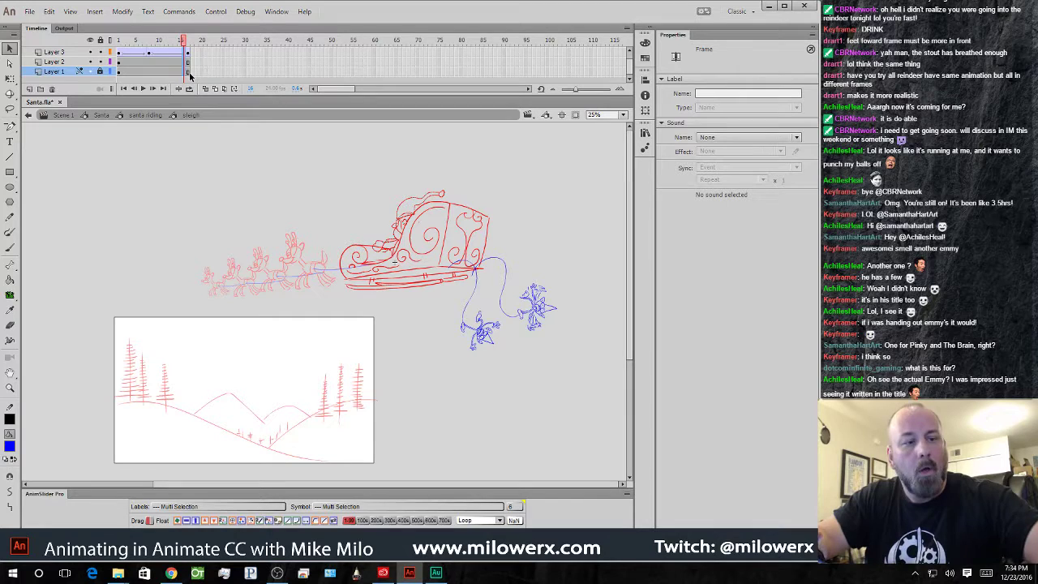
key(F5)
click(195, 42)
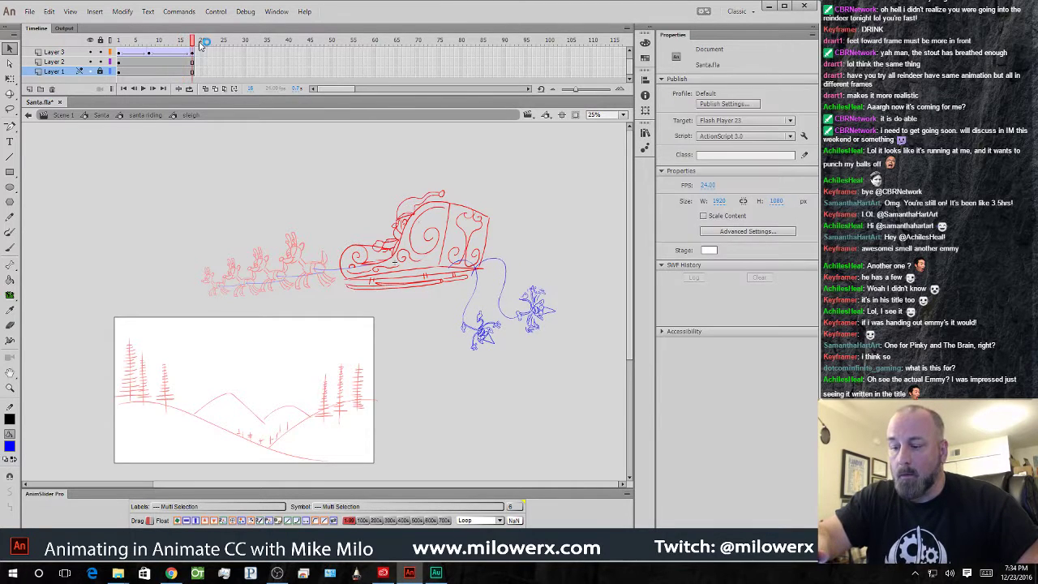
click(154, 116)
click(201, 188)
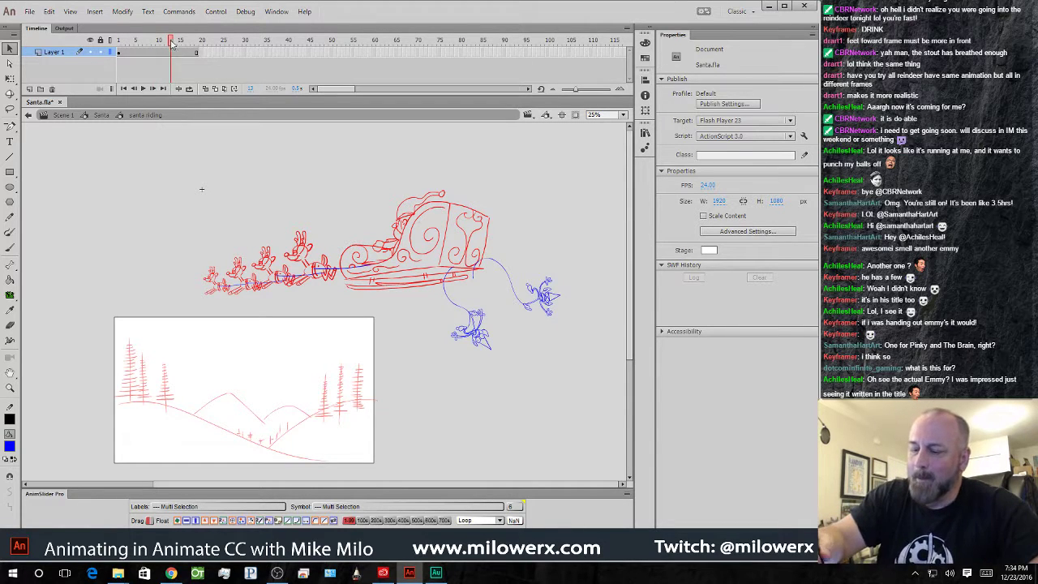
- Create a classic tween on Layer 1 of the santa riding symbol with an end keyframe at frame 19
drag(172, 45, 119, 44)
click(119, 52)
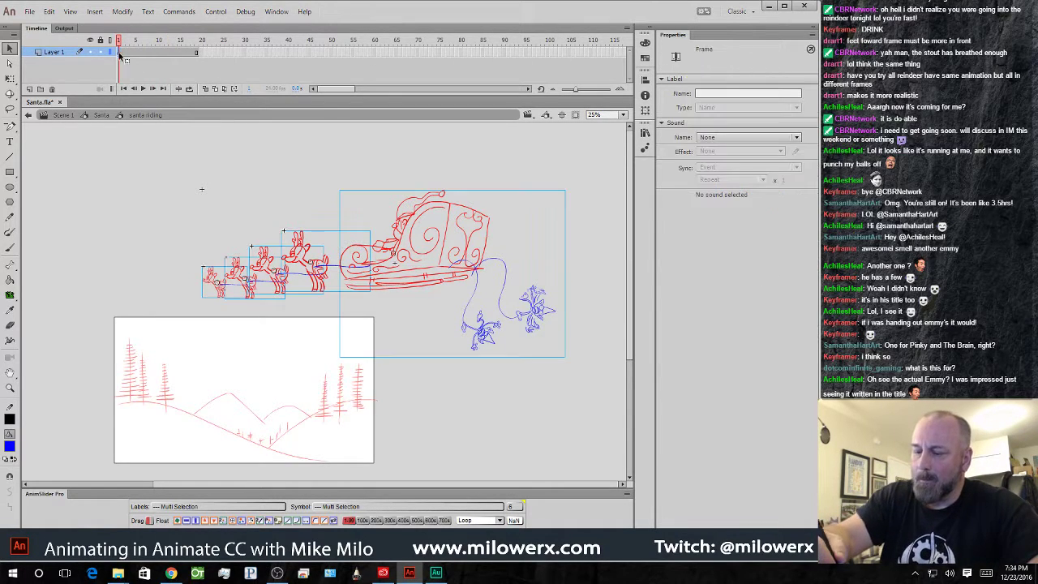
right_click(120, 53)
click(194, 76)
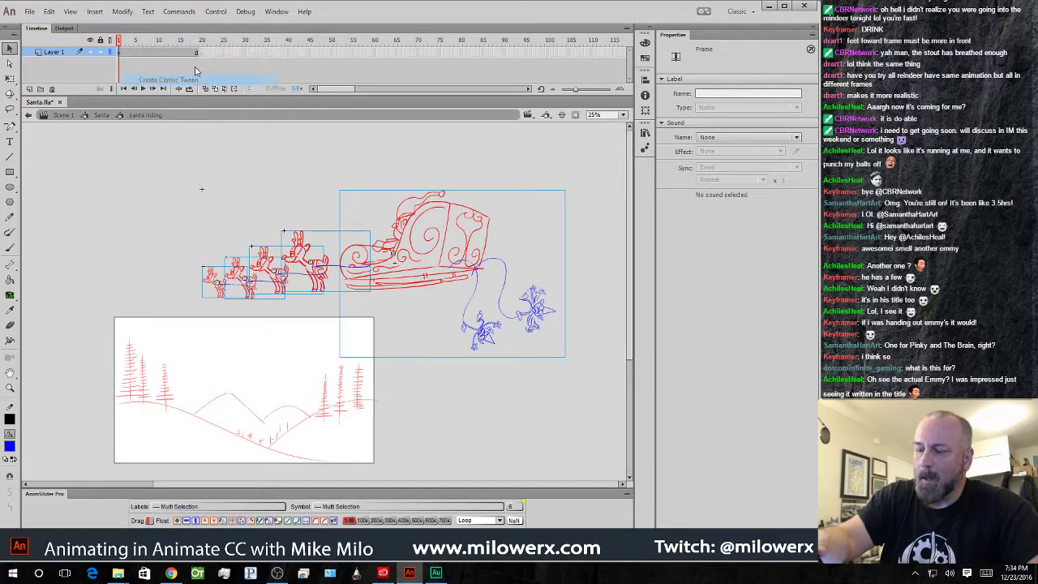
click(192, 54)
key(F6)
- Add a keyframe at frame 11, nudge the whole sleigh and reindeer group upward there, and play the bobbing motion
click(162, 52)
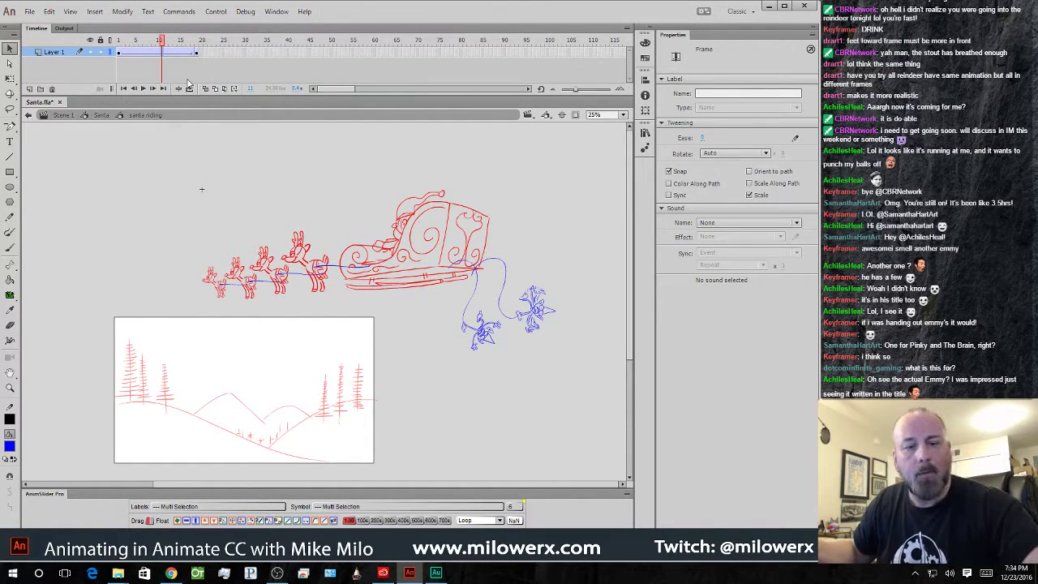
key(F6)
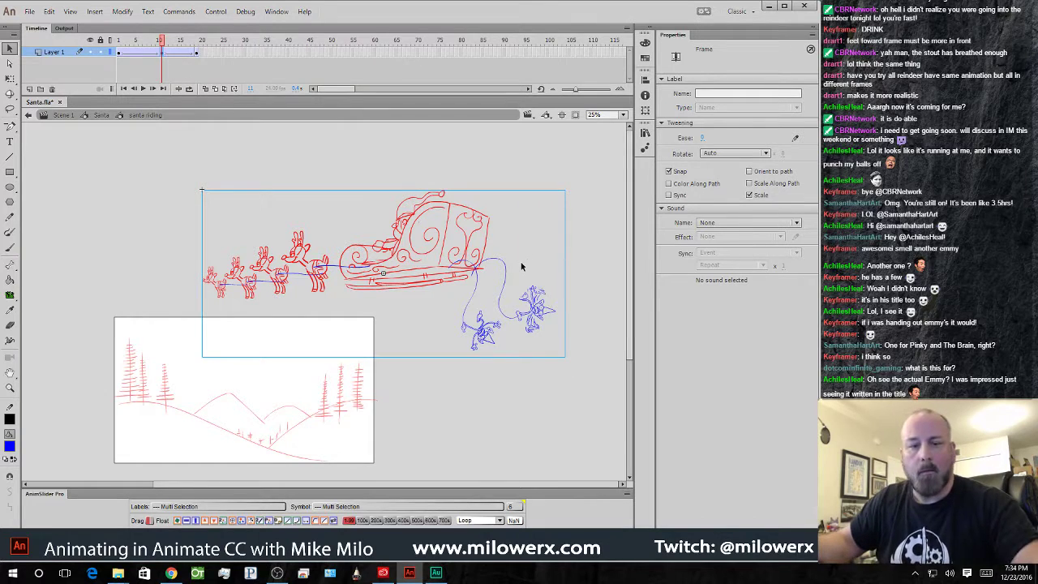
key(shift+Up)
key(Return)
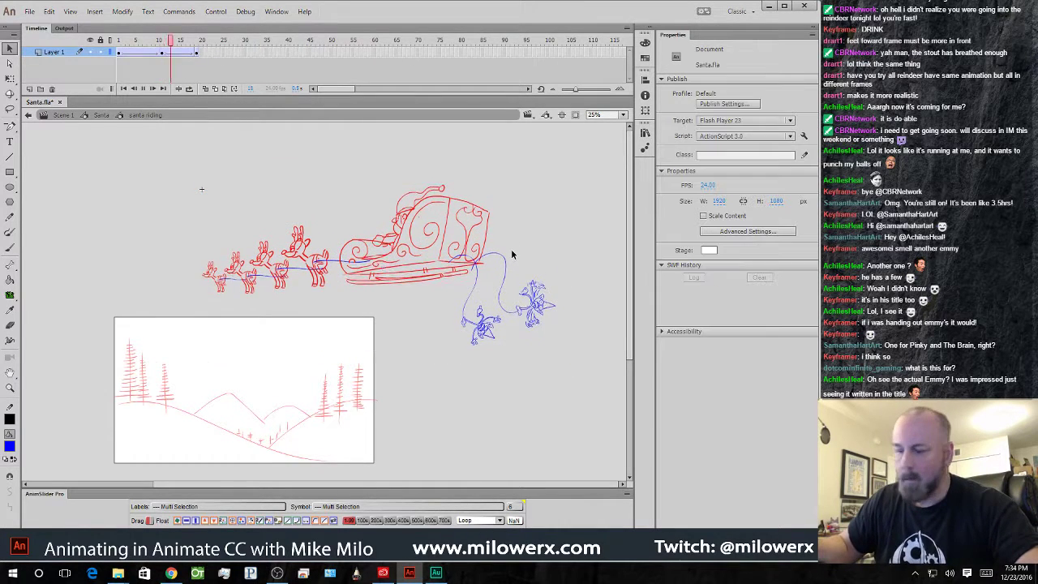
- Open the Tween 1 symbol from frame 1 of the santa riding loop and set its timeline length to 18 frames
click(119, 53)
double_click(347, 257)
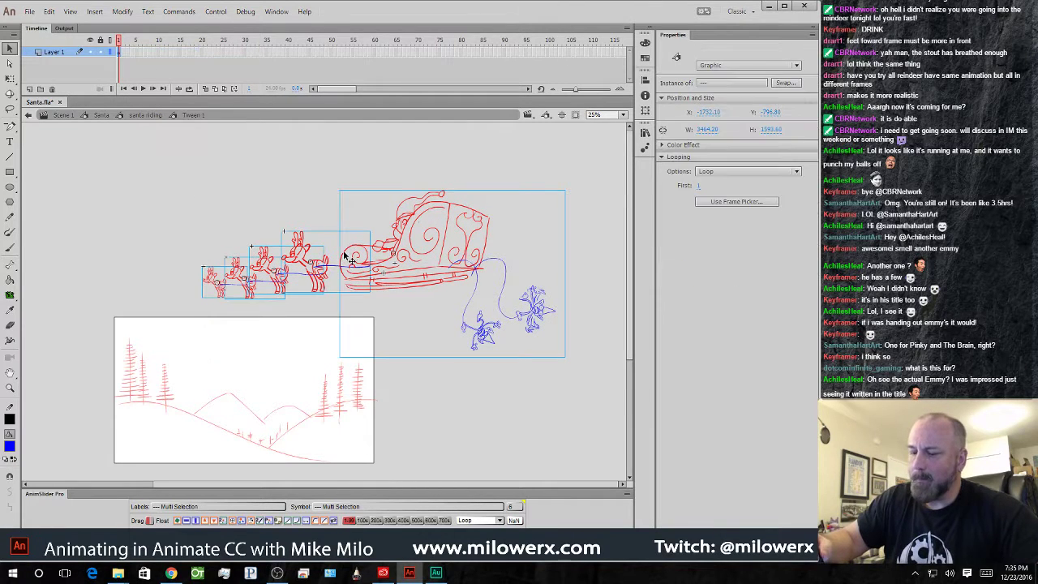
click(198, 51)
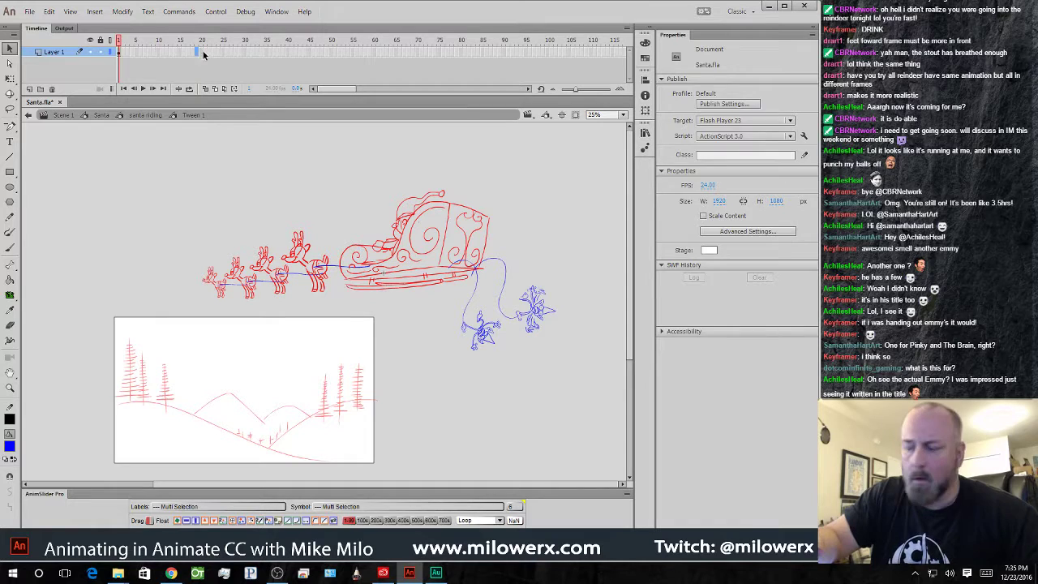
click(202, 52)
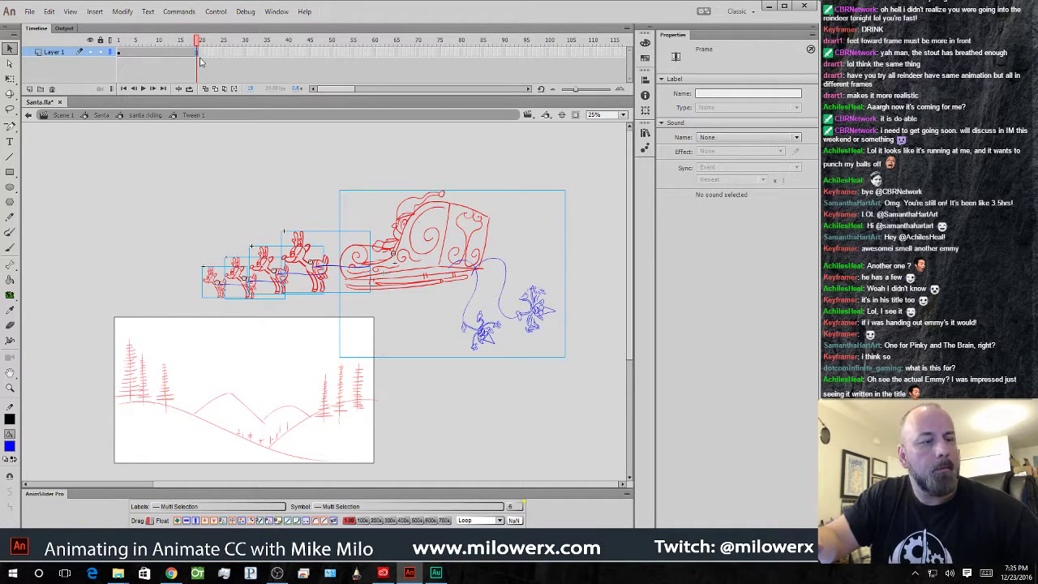
key(shift+F5)
drag(194, 41, 90, 42)
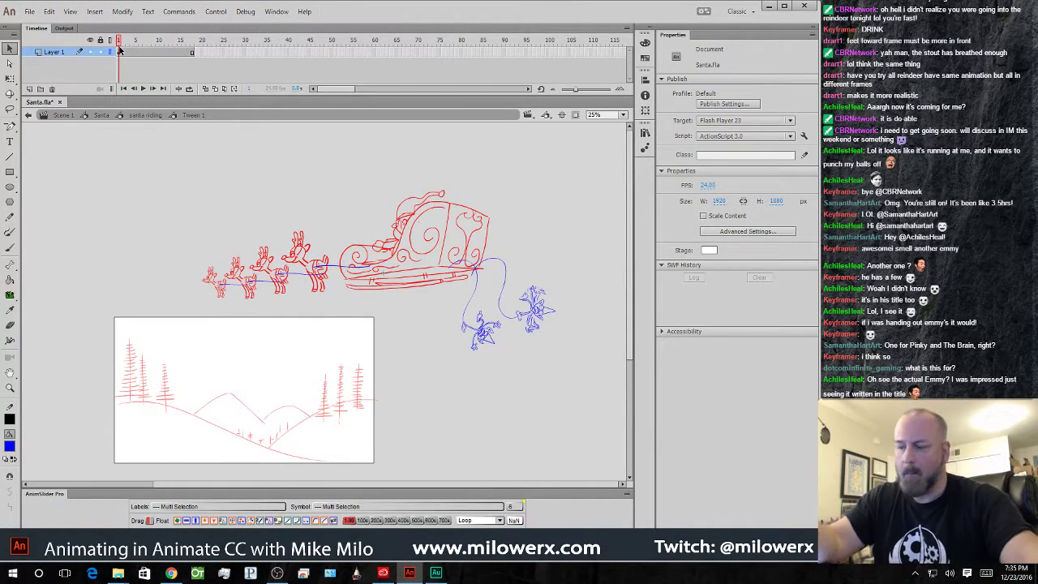
- Return to the santa riding symbol, play its loop to check the reindeer and sleigh motion, and rewind to frame 1
click(146, 115)
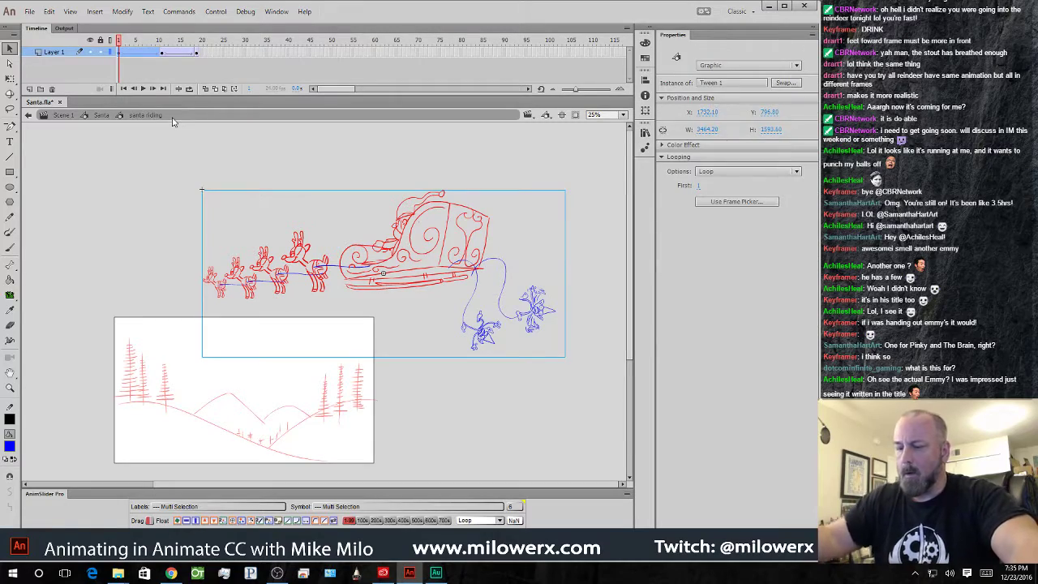
key(Return)
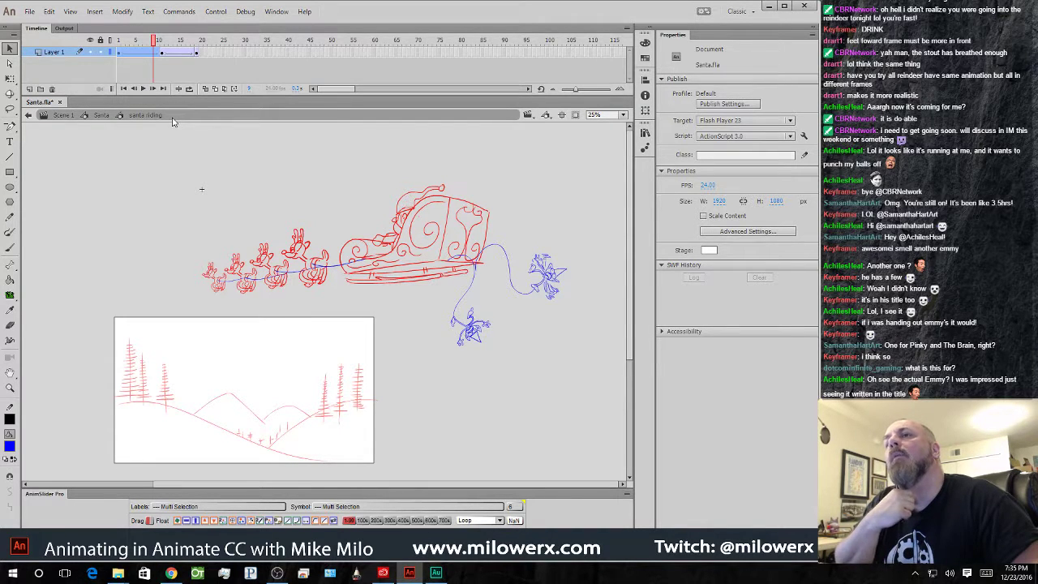
mouse_move(151, 44)
mouse_down()
mouse_move(186, 53)
mouse_move(111, 52)
mouse_up()
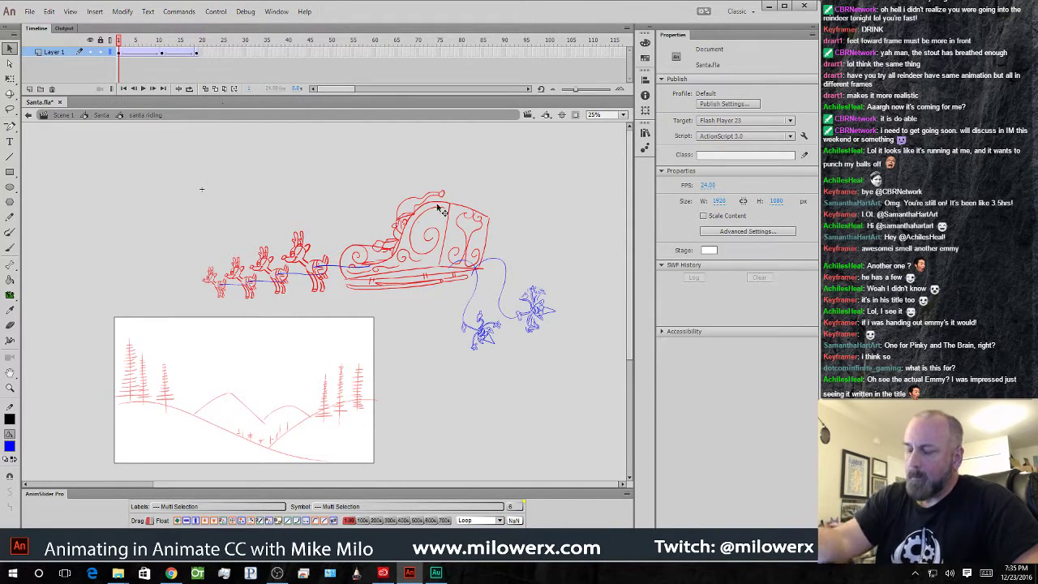
- In the Santa symbol, scale the santa riding instance down to about 2703 px wide and place it just beyond the stage's right edge
click(101, 114)
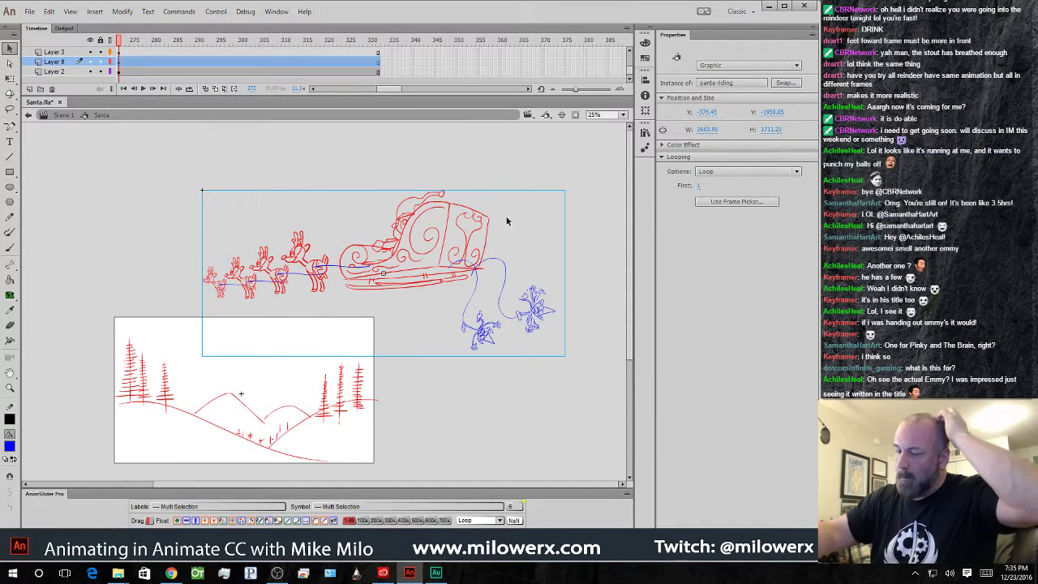
key(q)
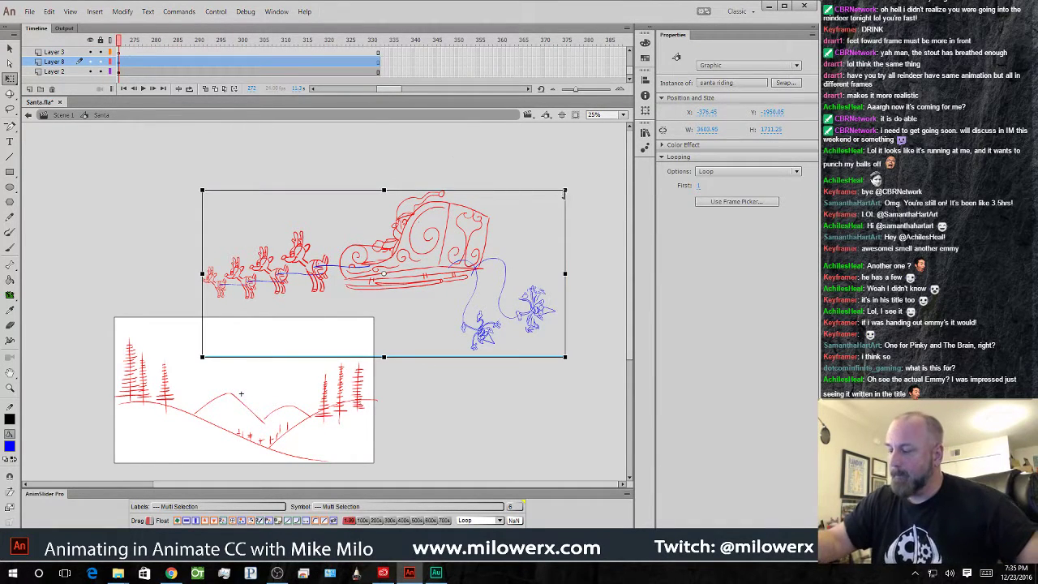
drag(563, 193, 519, 210)
drag(475, 264, 599, 324)
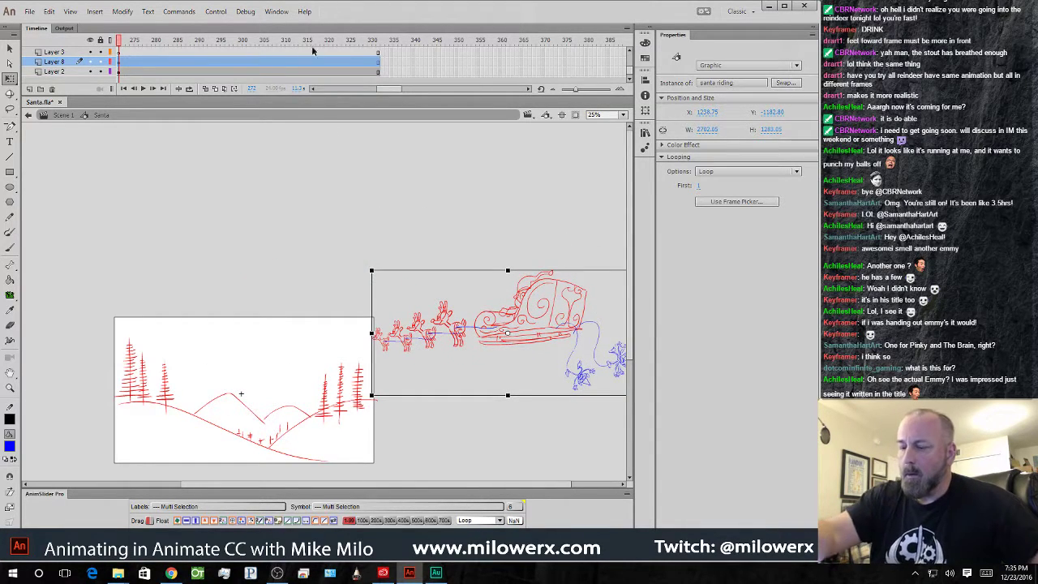
- Extend Layers 3, 8 and 2 to about frame 390 and create a classic tween on Layer 8 from frame 272
drag(597, 51, 600, 81)
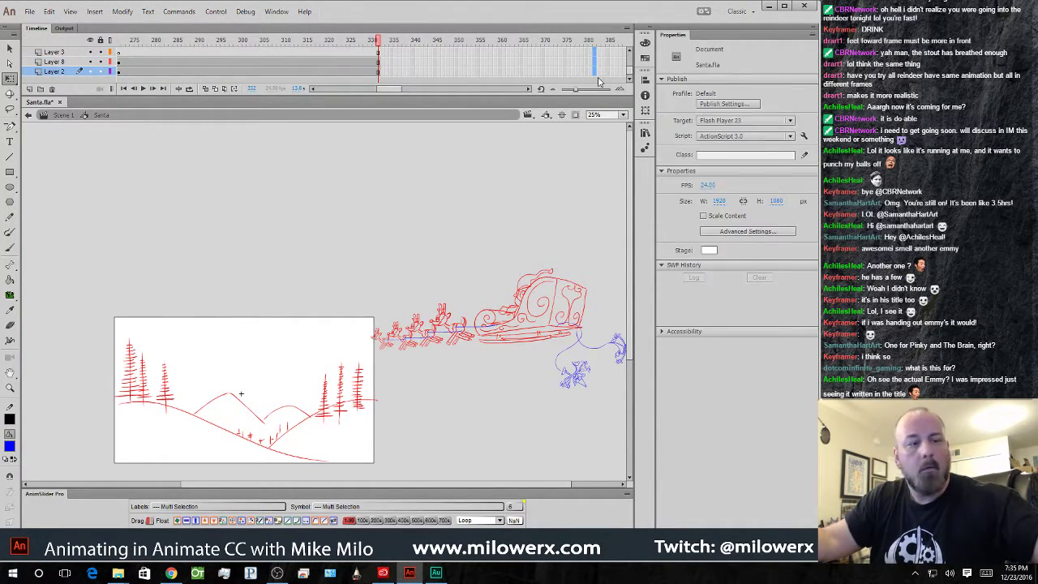
drag(397, 90, 384, 91)
click(256, 63)
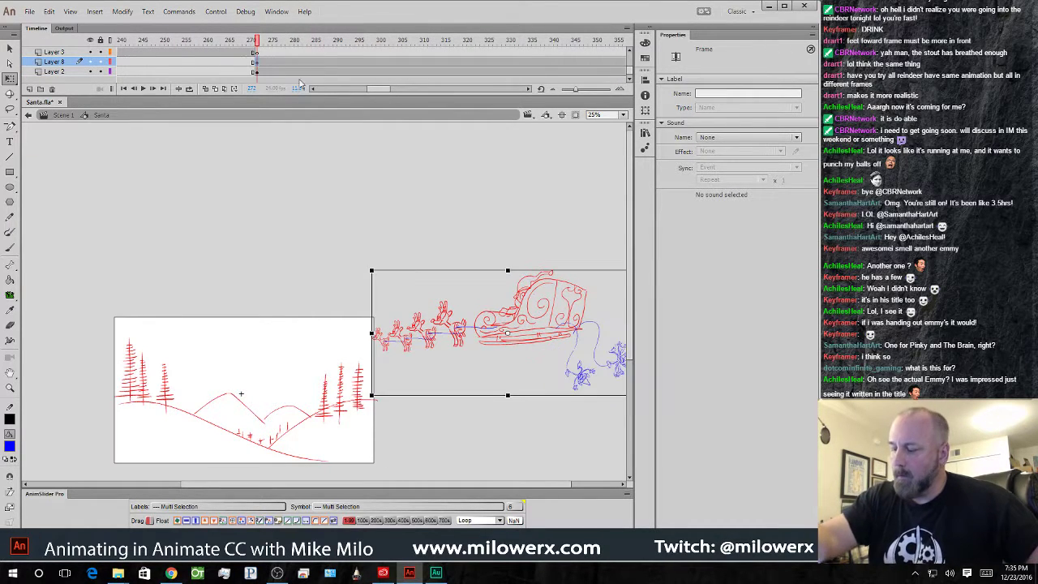
drag(549, 403, 476, 403)
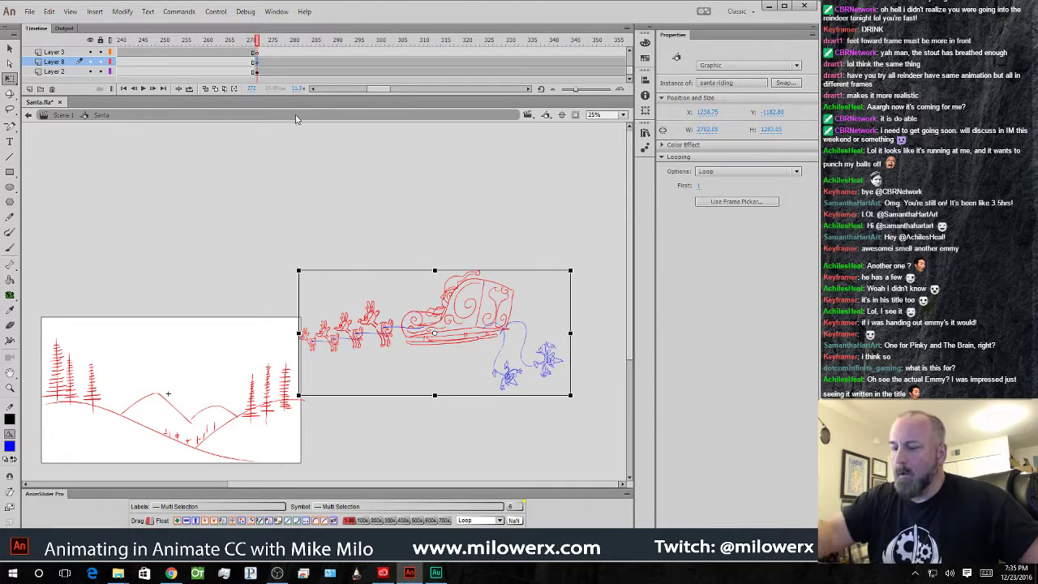
right_click(258, 65)
click(325, 88)
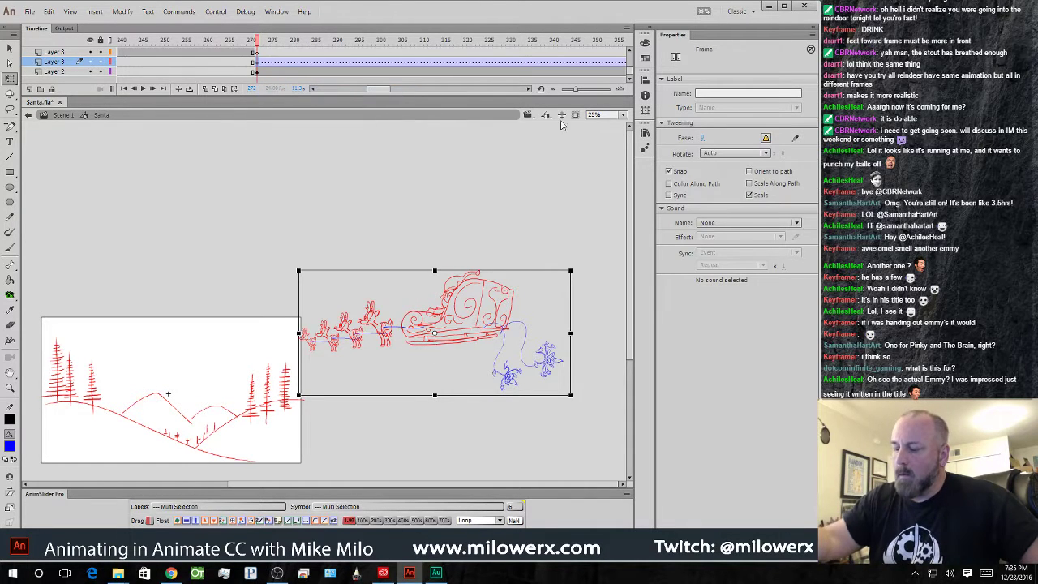
- Insert more frames across Layers 3, 8 and 2 so that all three extend to frame 511
click(402, 89)
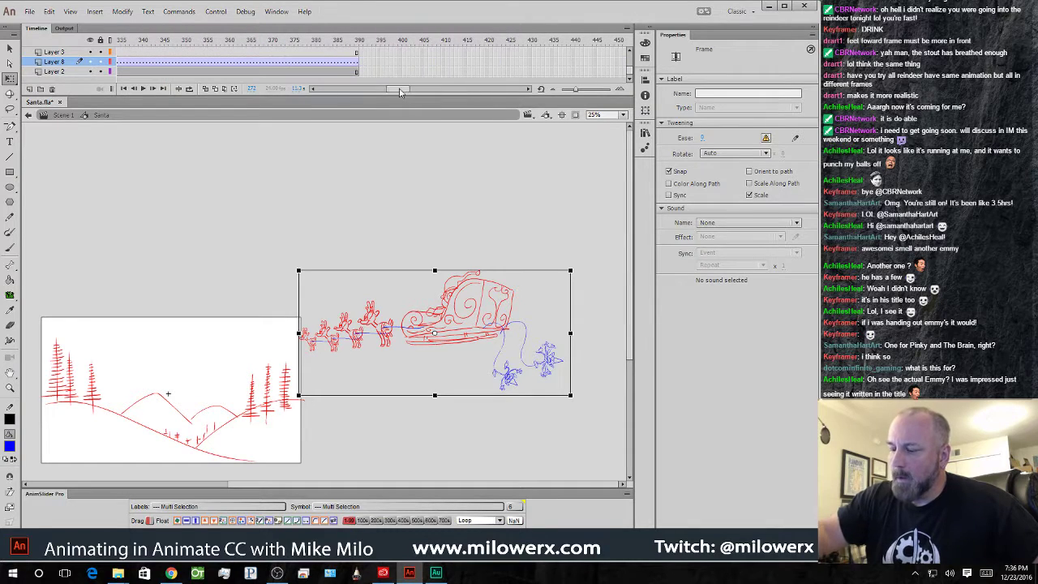
click(359, 62)
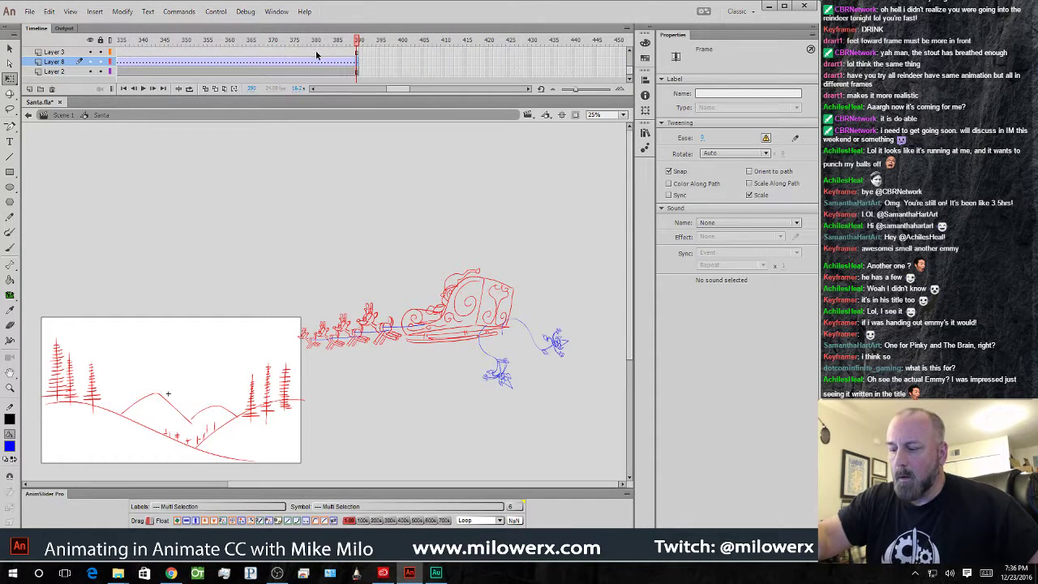
drag(310, 52, 354, 74)
key(F5)
key(F5)
key(F5)
key(F5)
key(F5)
key(F5)
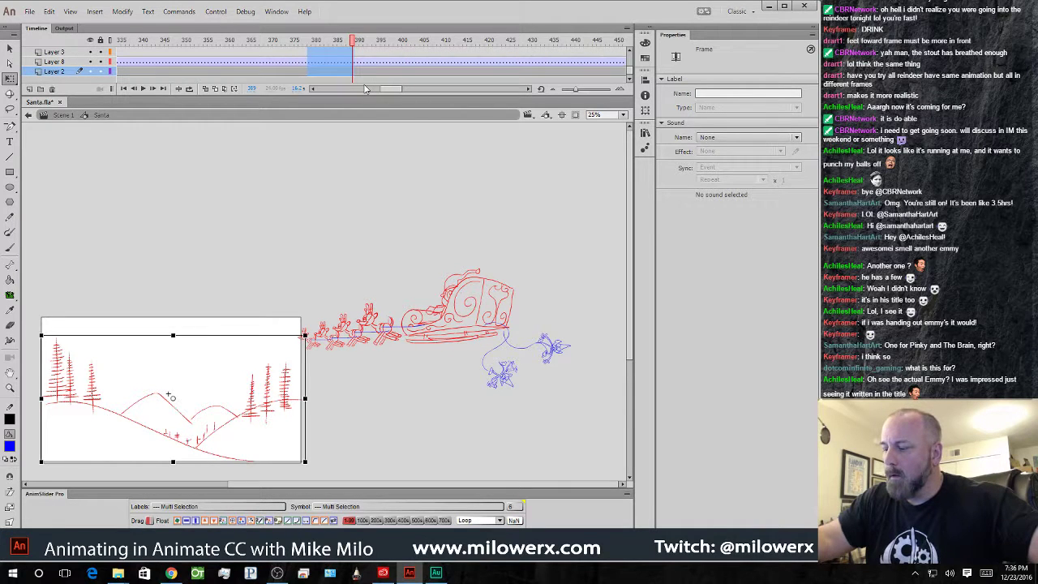
- Add a Layer 8 keyframe at frame 511, shrinking the santa riding instance and placing it just beyond the stage's left edge
drag(399, 89, 415, 91)
click(358, 62)
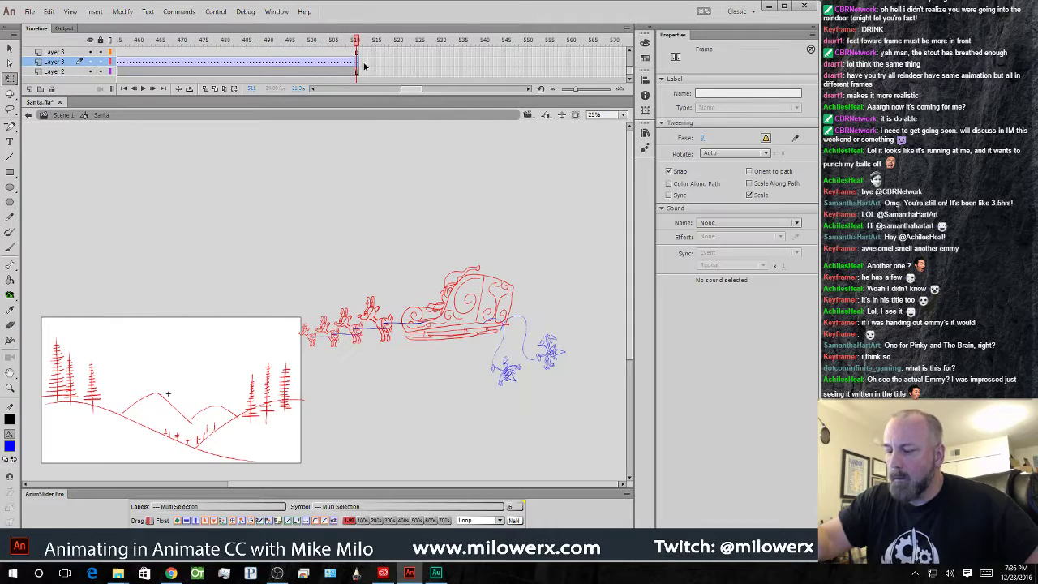
key(F6)
drag(574, 265, 194, 357)
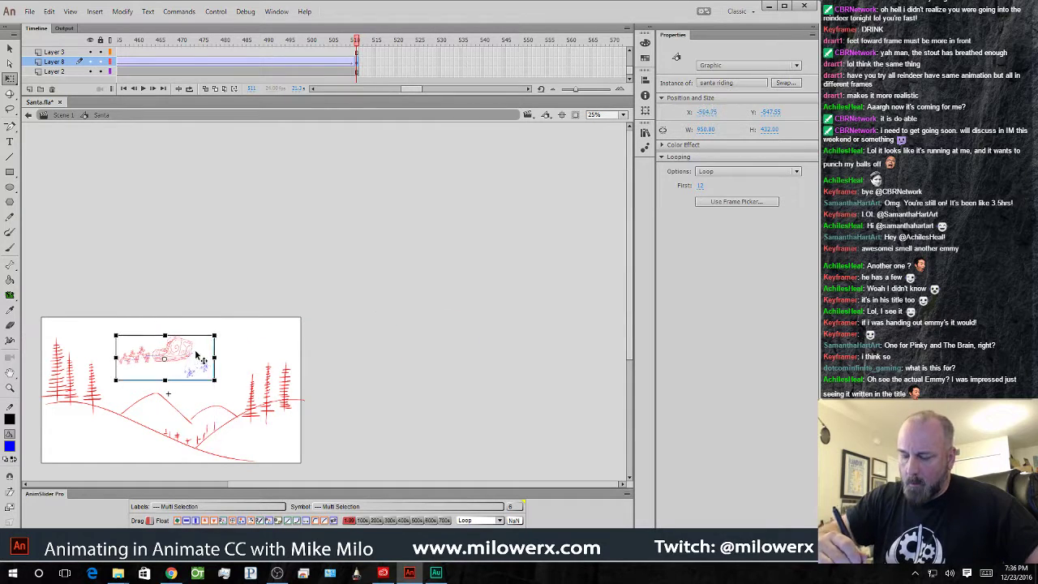
drag(267, 321, 399, 326)
drag(341, 340, 188, 307)
click(198, 283)
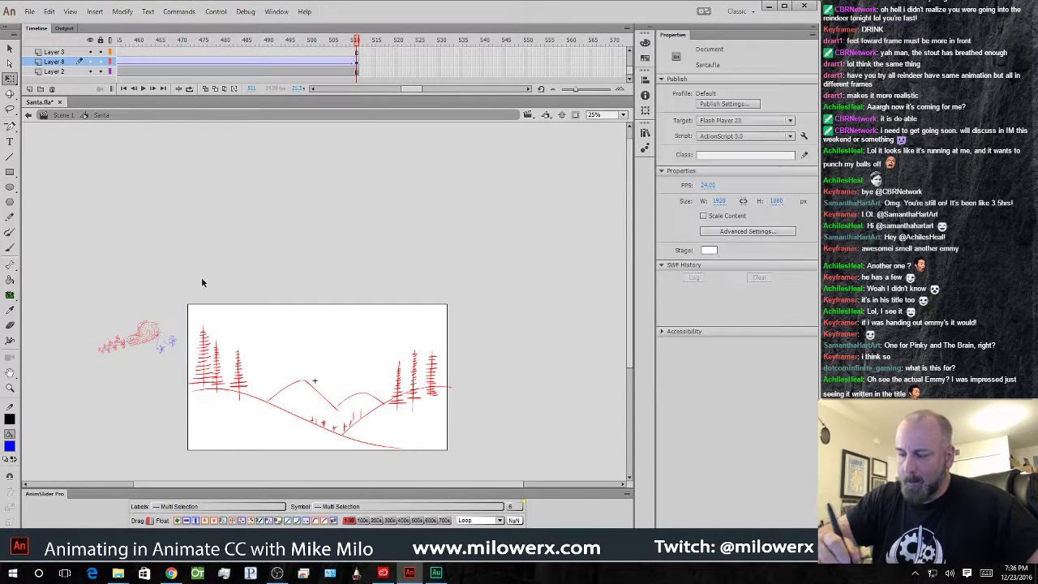
- Scrub the timeline from about frame 271 to frame 346 to review the sleigh flying onto the stage
drag(411, 92, 373, 87)
click(227, 41)
drag(226, 40, 555, 122)
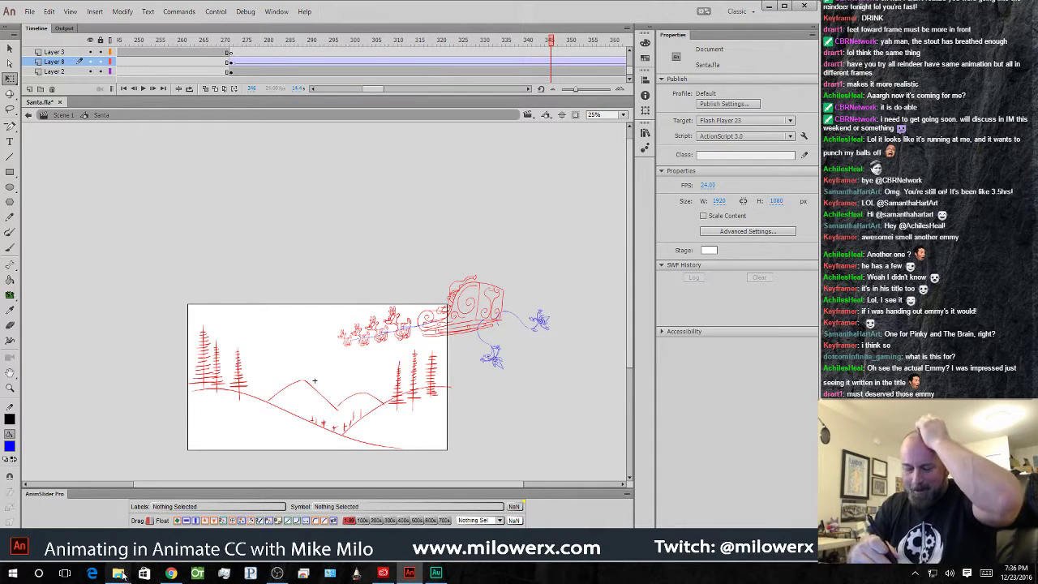
- Switch to the File Explorer window with the laughing results and search the SFX folder for "scream" instead
mouse_move(122, 573)
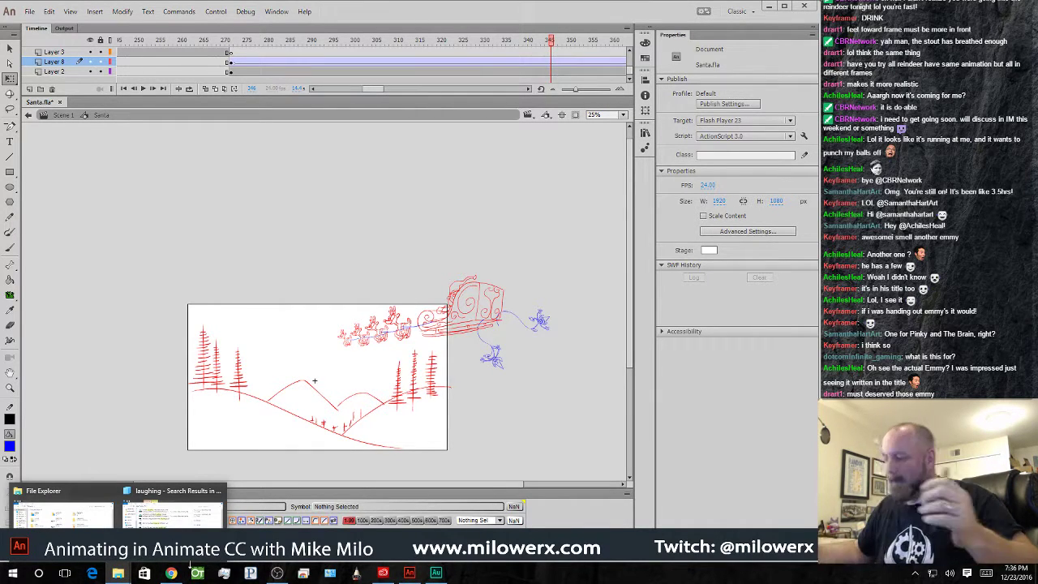
click(172, 510)
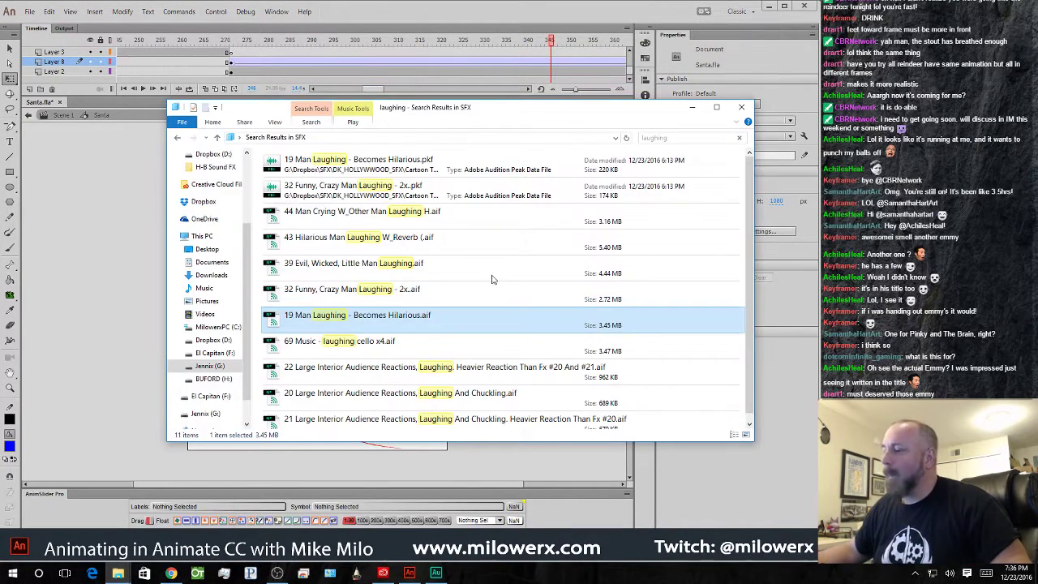
click(681, 138)
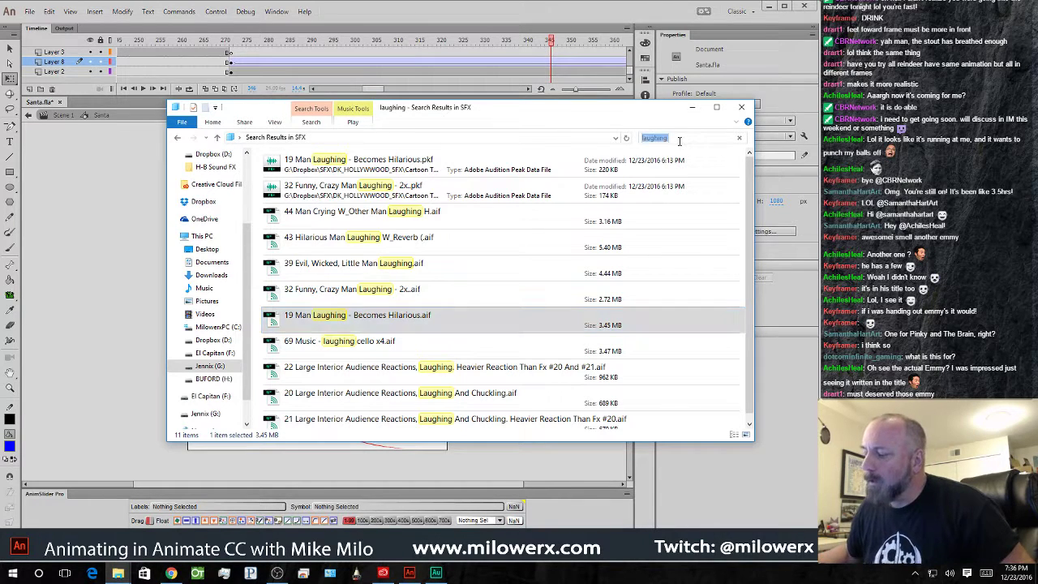
text(scream)
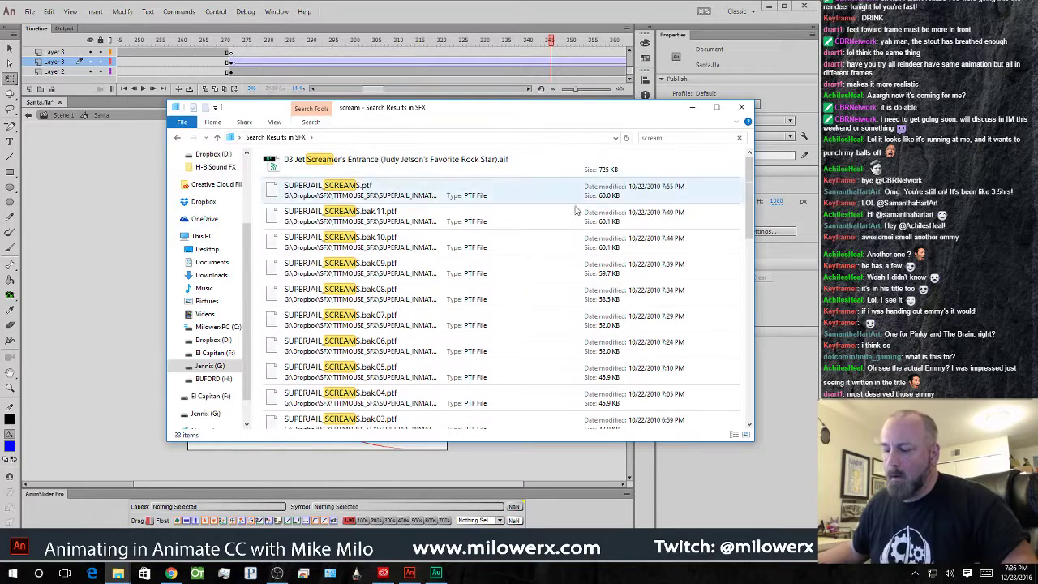
- Look through the scream results, open "90 Synth Alien Screams #2_ Multiple, High-Pitched And Fluctuating.aif" in Audition and listen to its start
click(272, 193)
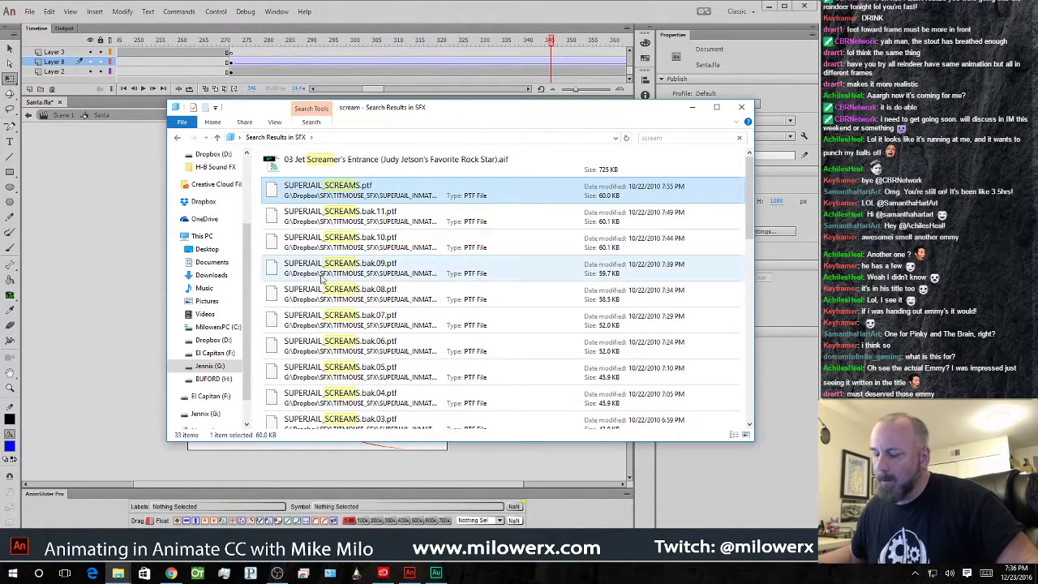
scroll(306, 308, down, 3)
scroll(306, 308, down, 1)
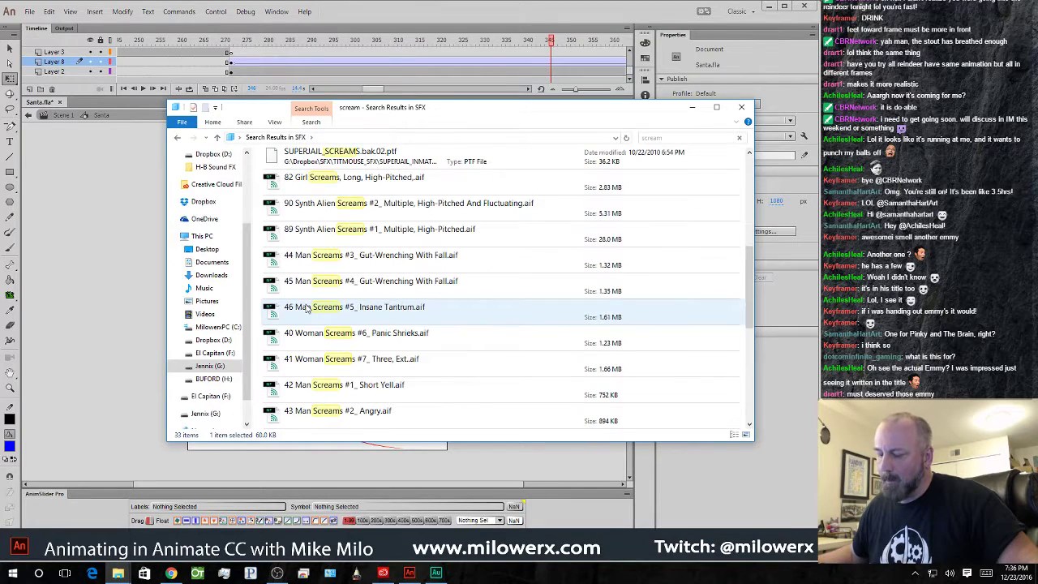
scroll(307, 308, up, 2)
scroll(307, 309, down, 1)
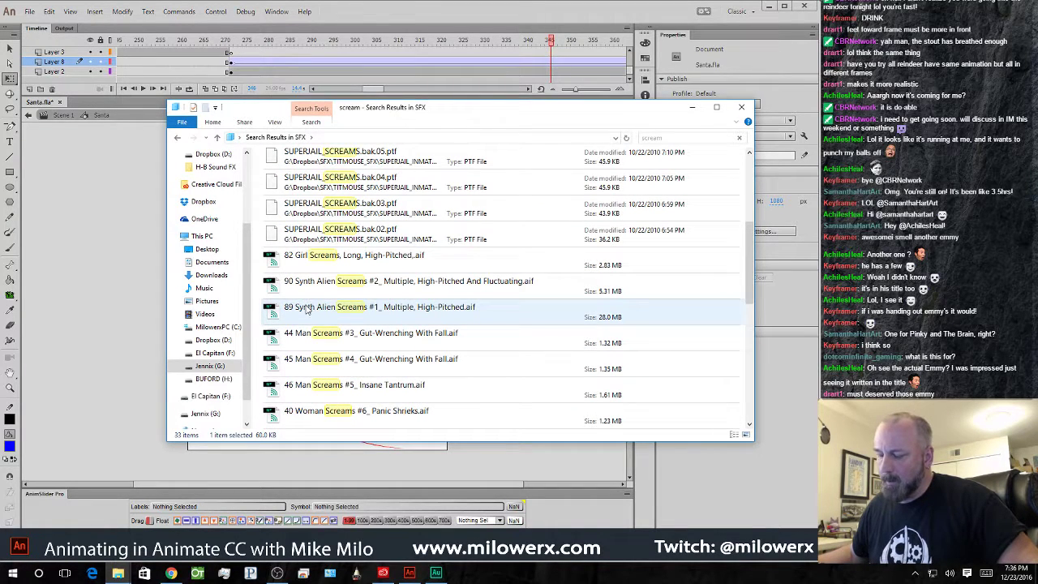
double_click(274, 284)
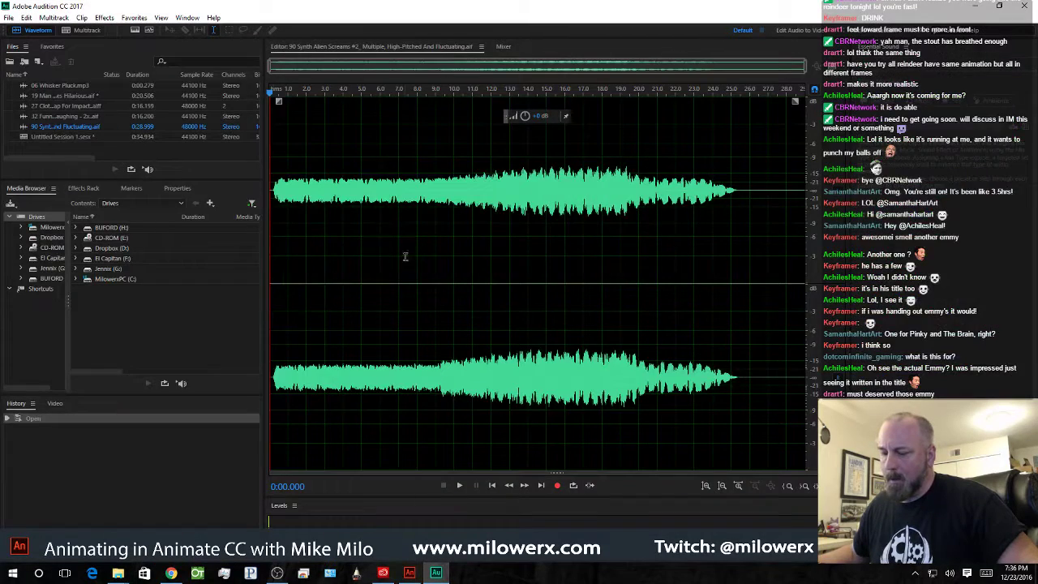
key(space)
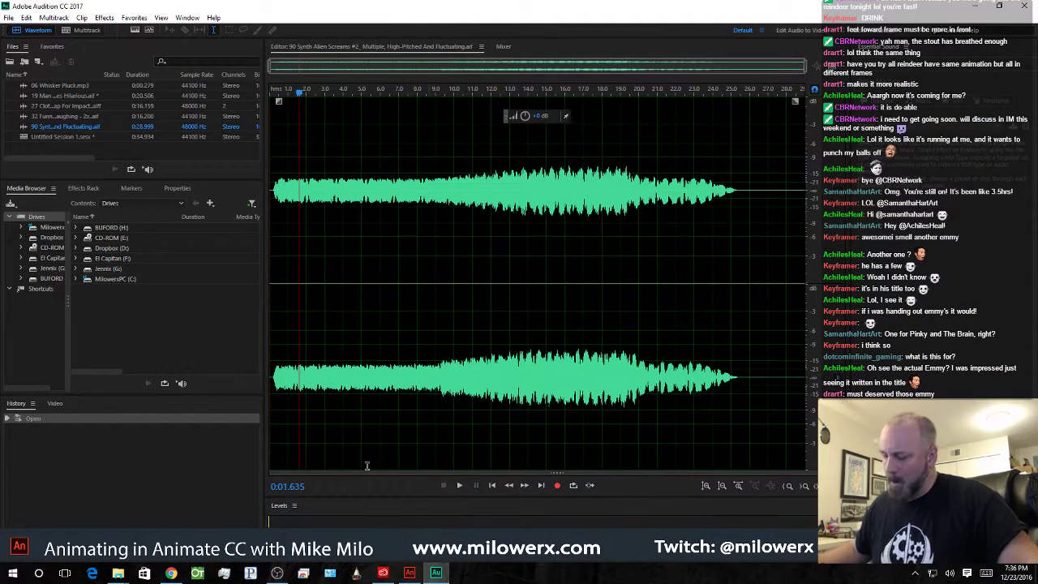
- From the scream results in File Explorer, open "44 Man Screams #3_ Gut-Wrenching With Fall.aif" in Audition and listen to it
mouse_move(118, 573)
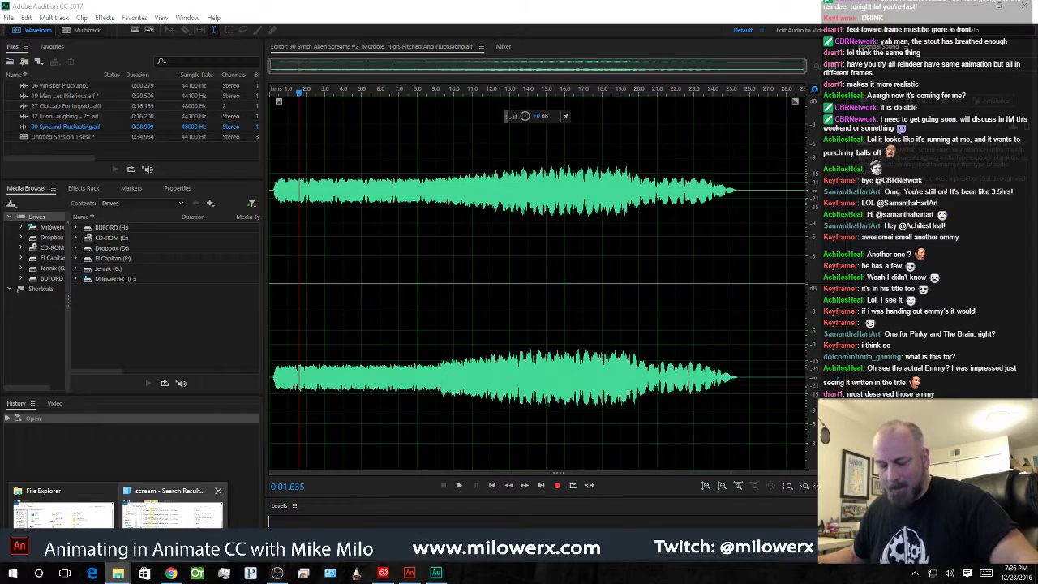
click(172, 512)
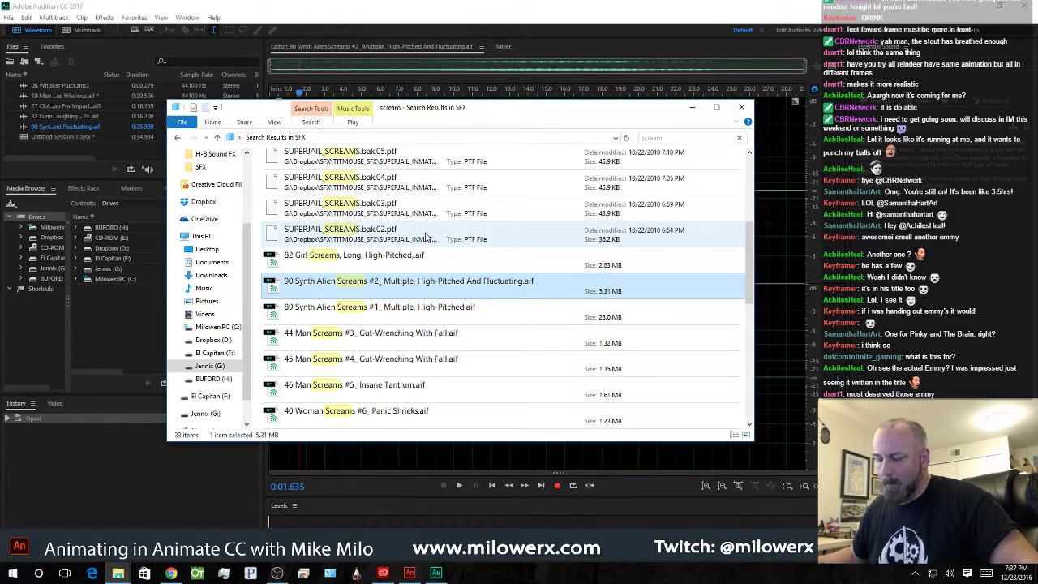
double_click(381, 342)
key(space)
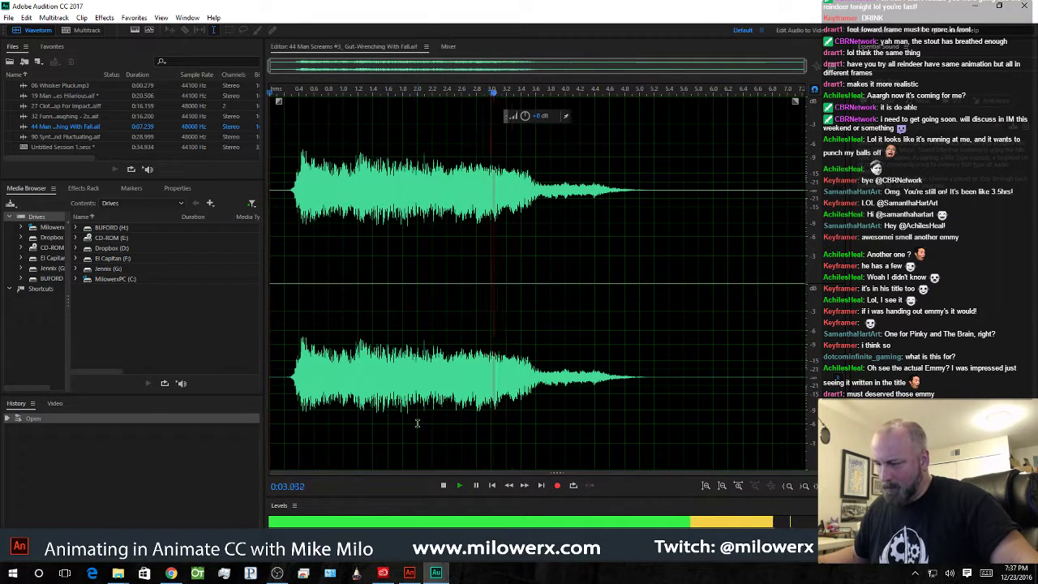
key(space)
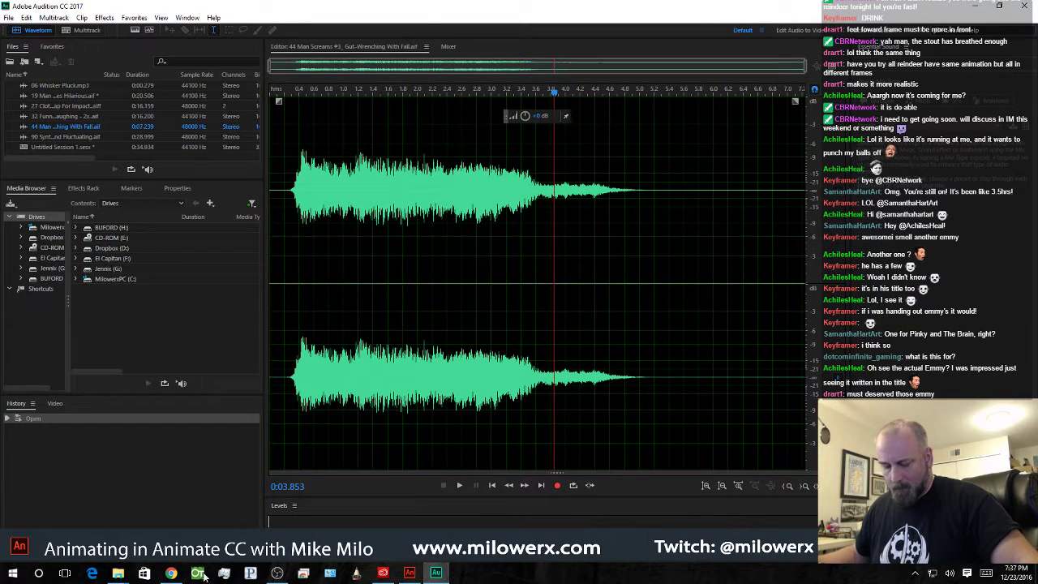
- From the scream results in File Explorer, open "46 Man Screams #5_ Insane Tantrum.aif" in Audition and listen to it
click(117, 573)
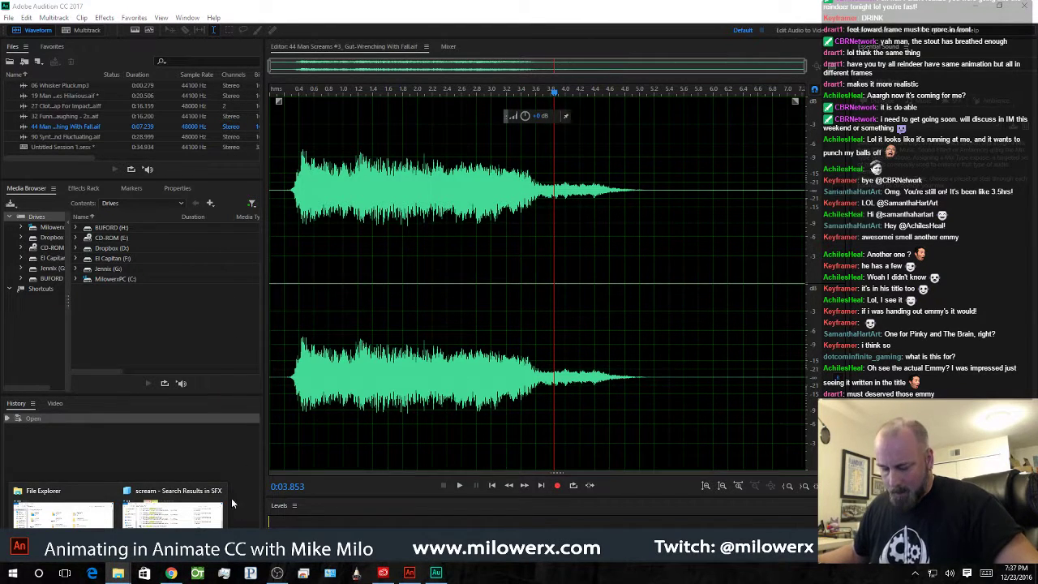
mouse_move(108, 493)
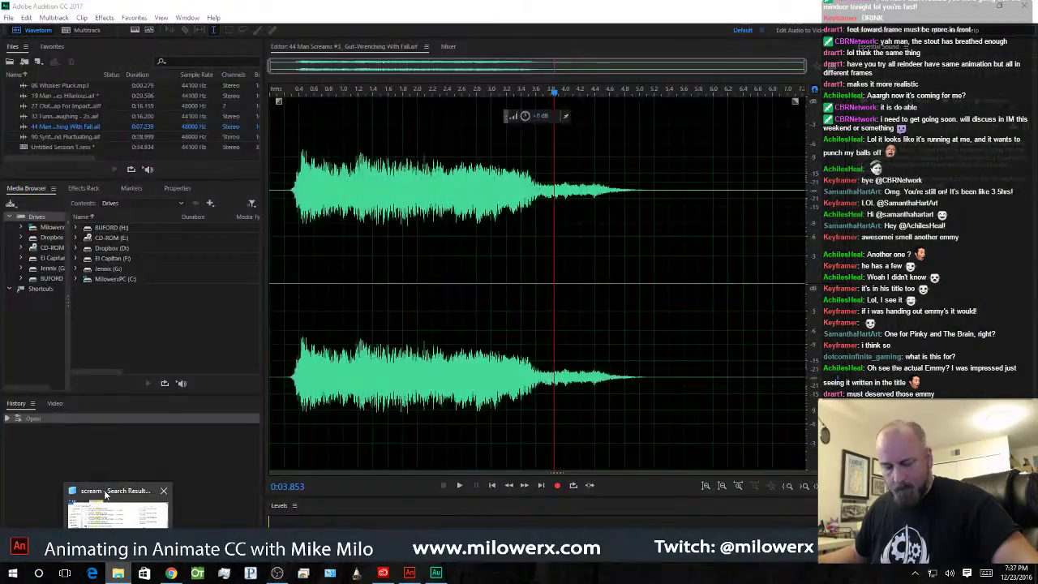
click(172, 513)
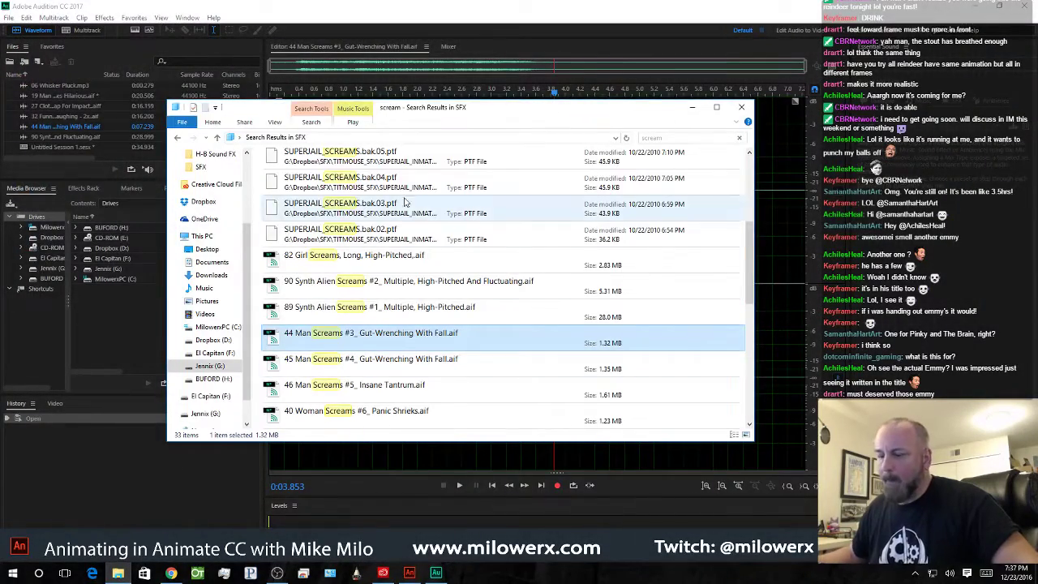
scroll(401, 259, down, 2)
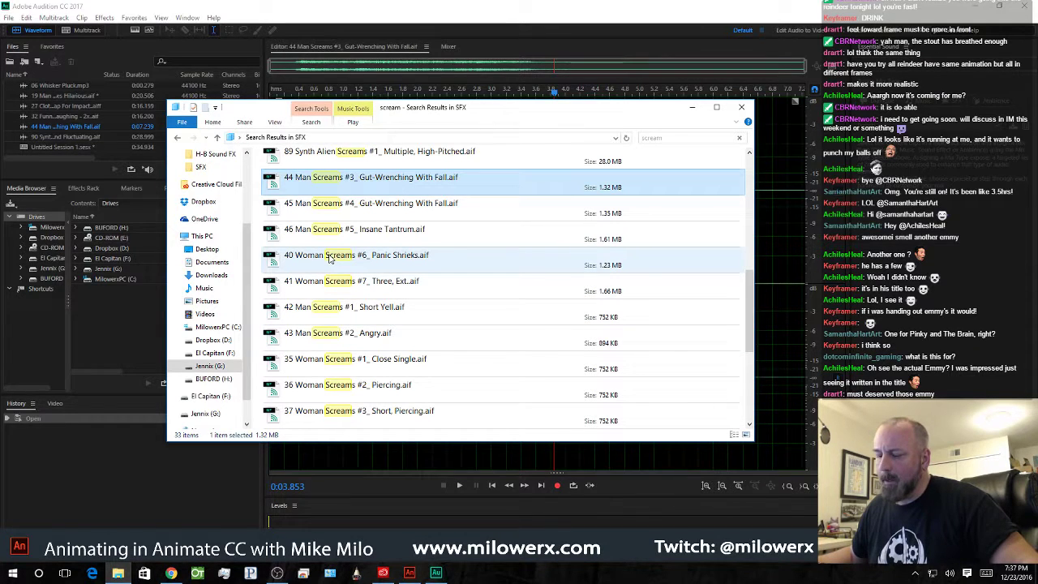
double_click(340, 232)
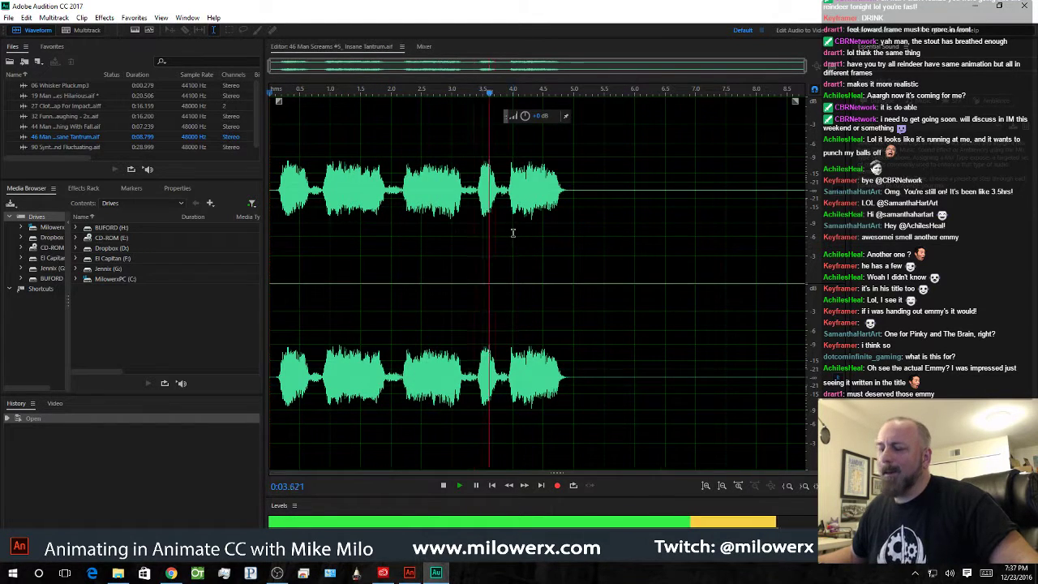
- Delete the silence after the last scream in the Insane Tantrum clip, from about 4.9 s to the end
click(568, 199)
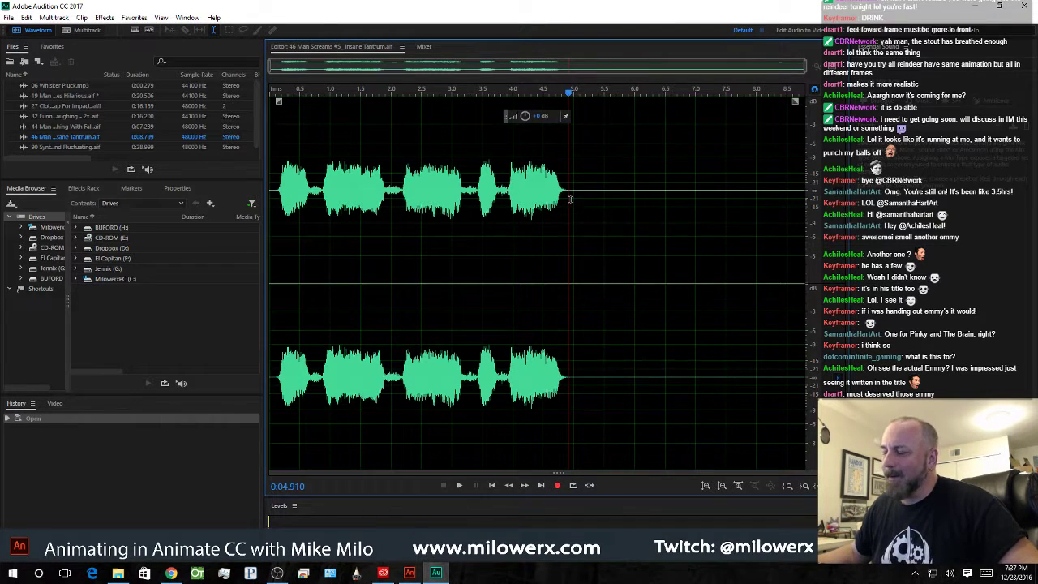
drag(568, 199, 803, 199)
key(Delete)
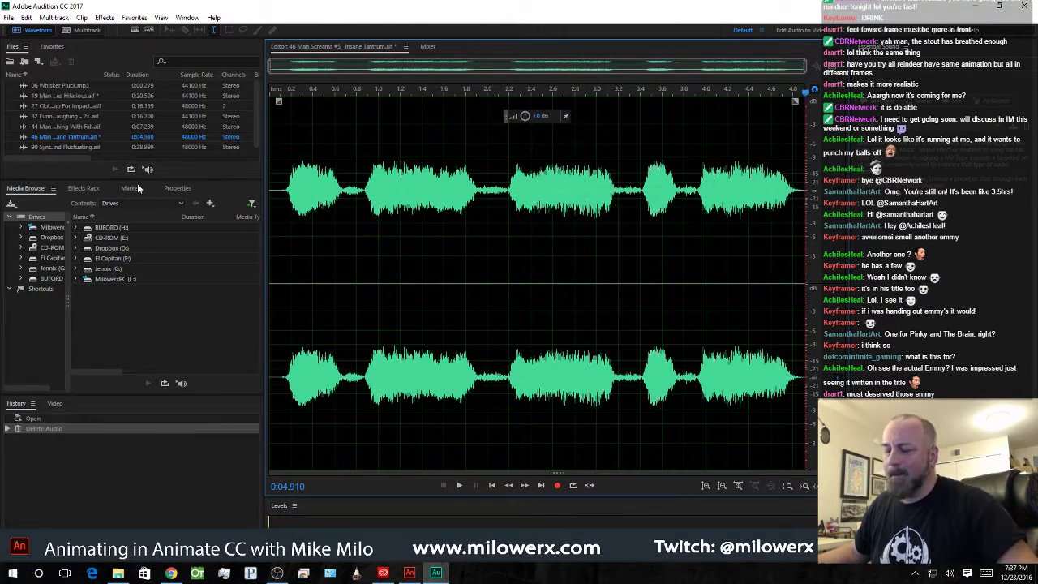
- Preview the Pitch Shifter on the tantrum clip at 11 semi-tones, trying 65 and 12 cents, and close it without applying
click(103, 18)
mouse_move(123, 257)
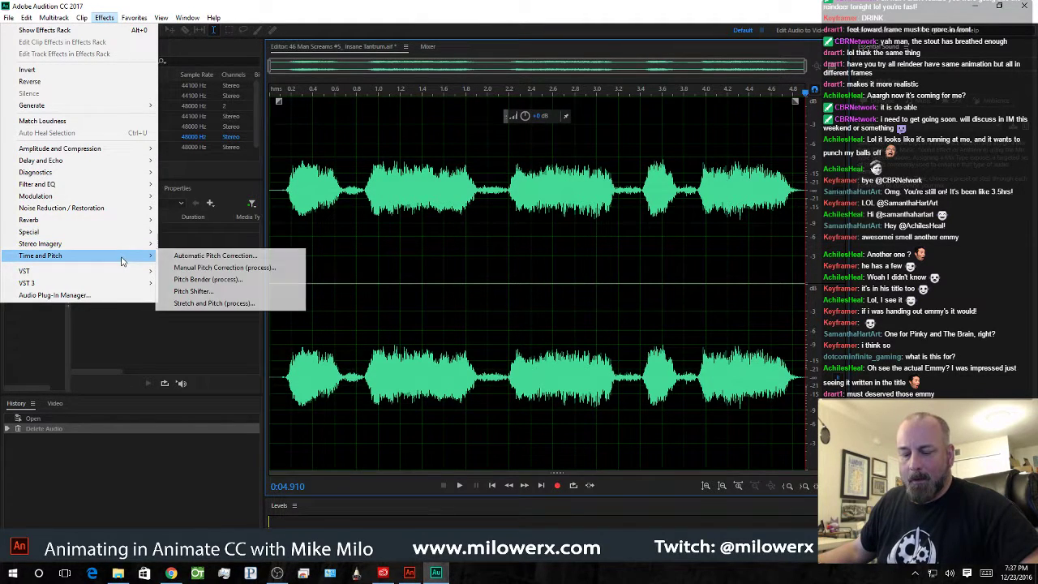
click(195, 291)
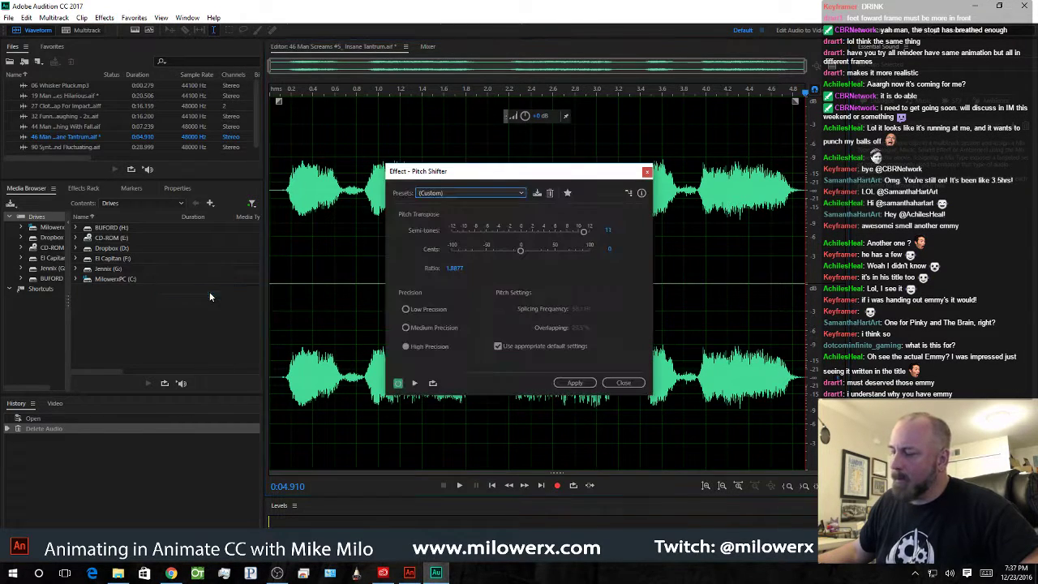
drag(521, 252, 569, 251)
click(415, 384)
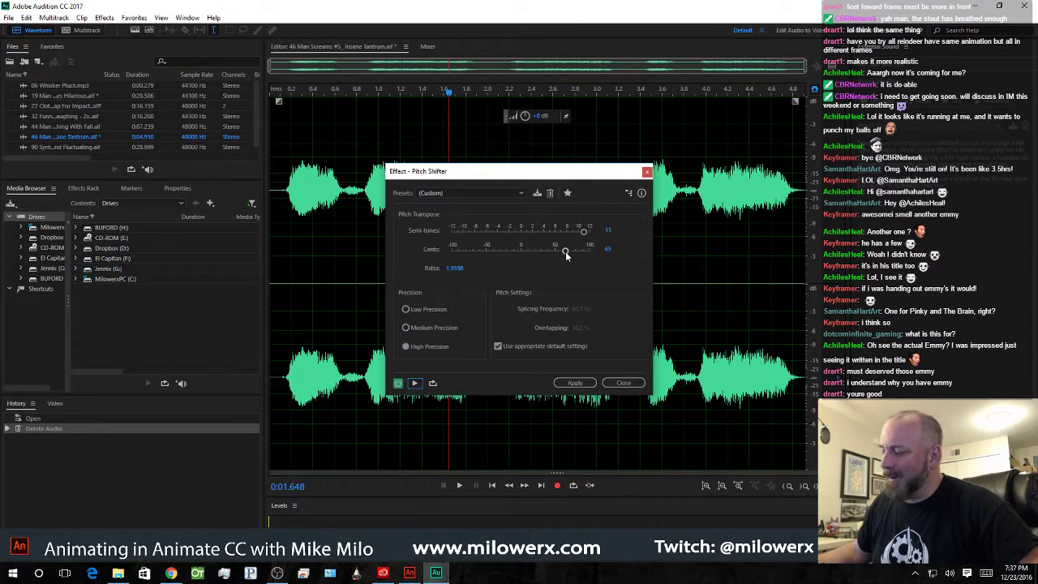
drag(544, 251, 529, 259)
click(415, 384)
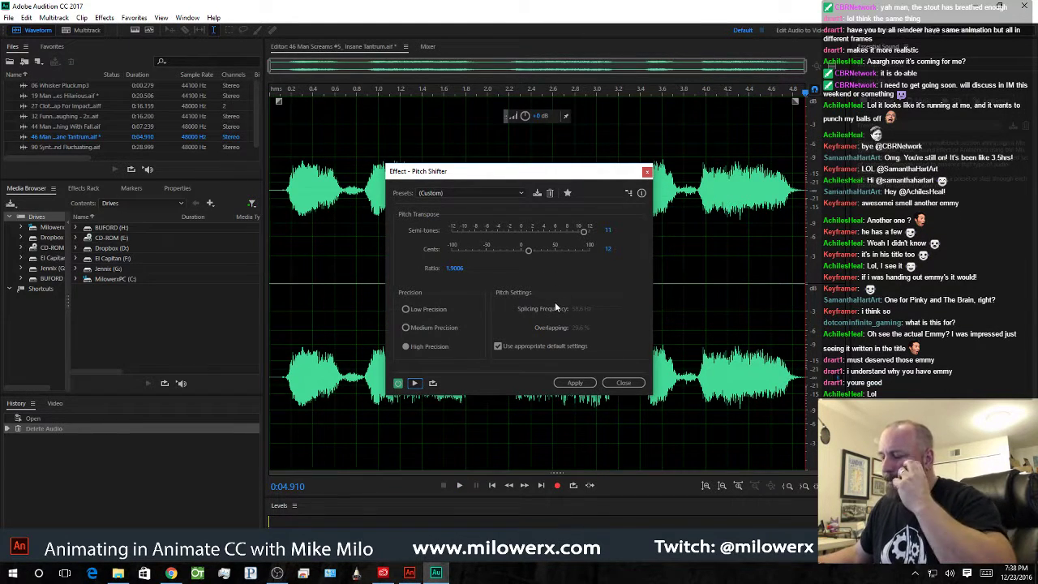
click(413, 384)
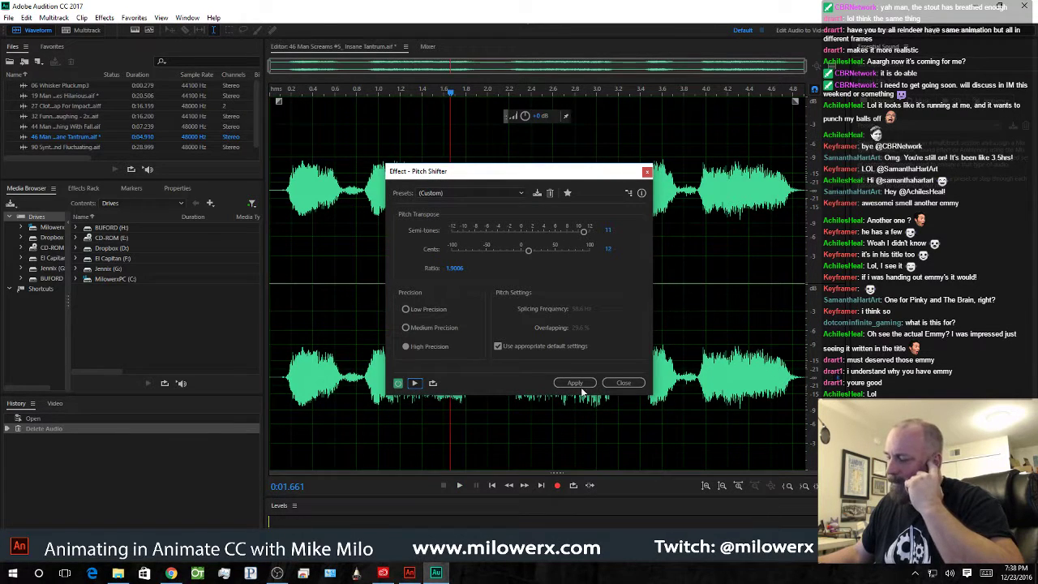
click(621, 382)
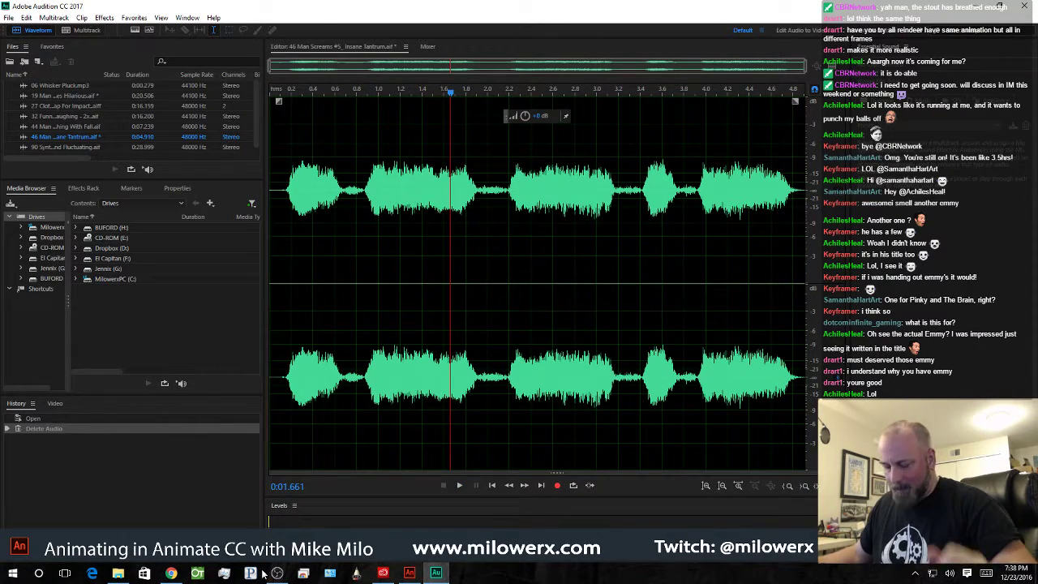
- From the scream results, open "SCREAM_MALE_TERR_HB116269.mp3" with Adobe Audition CC 2017.0 as the default for .mp3 files and listen to it
click(118, 573)
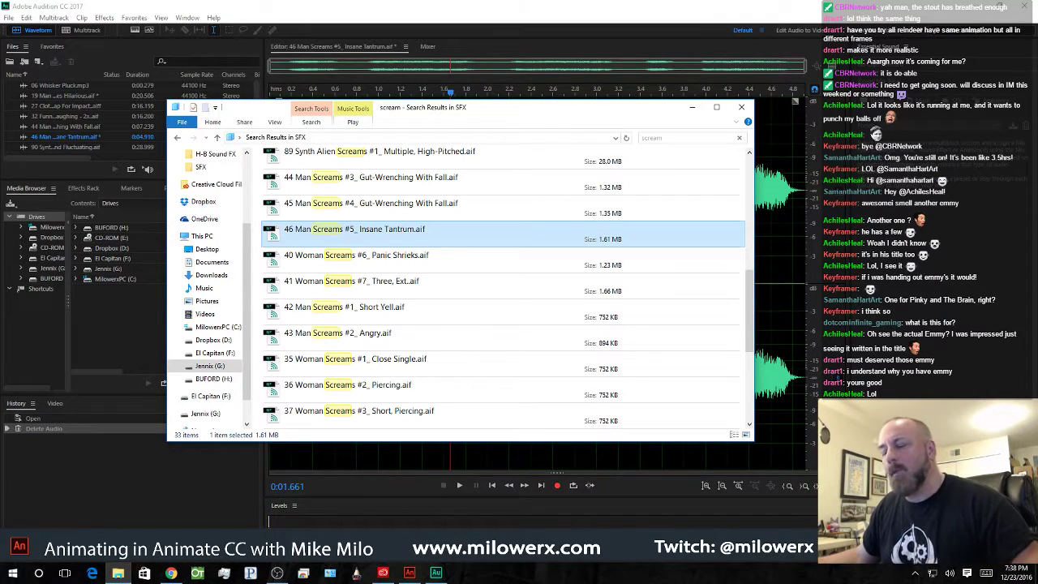
scroll(300, 301, down, 2)
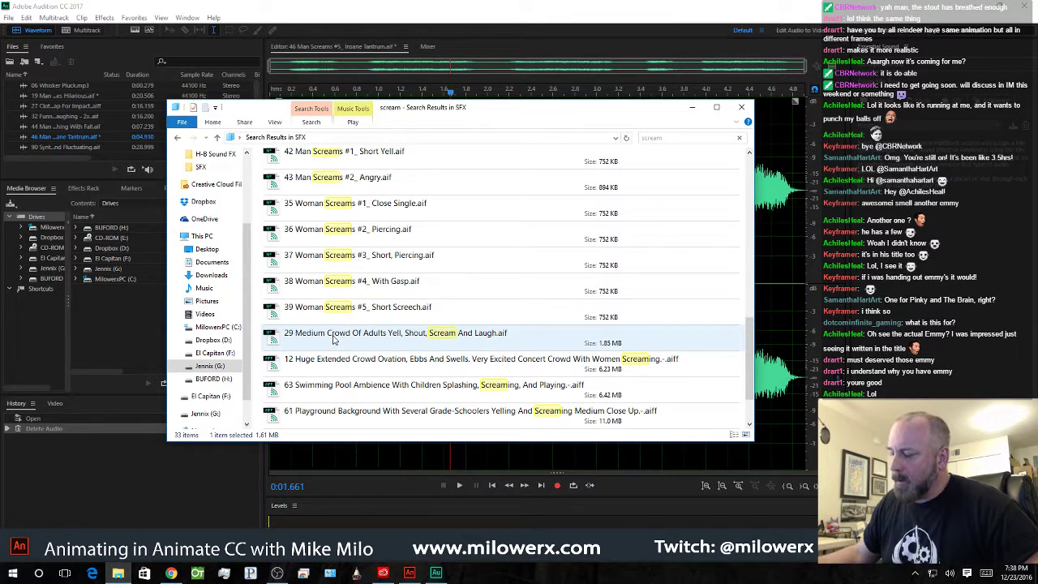
scroll(333, 339, down, 1)
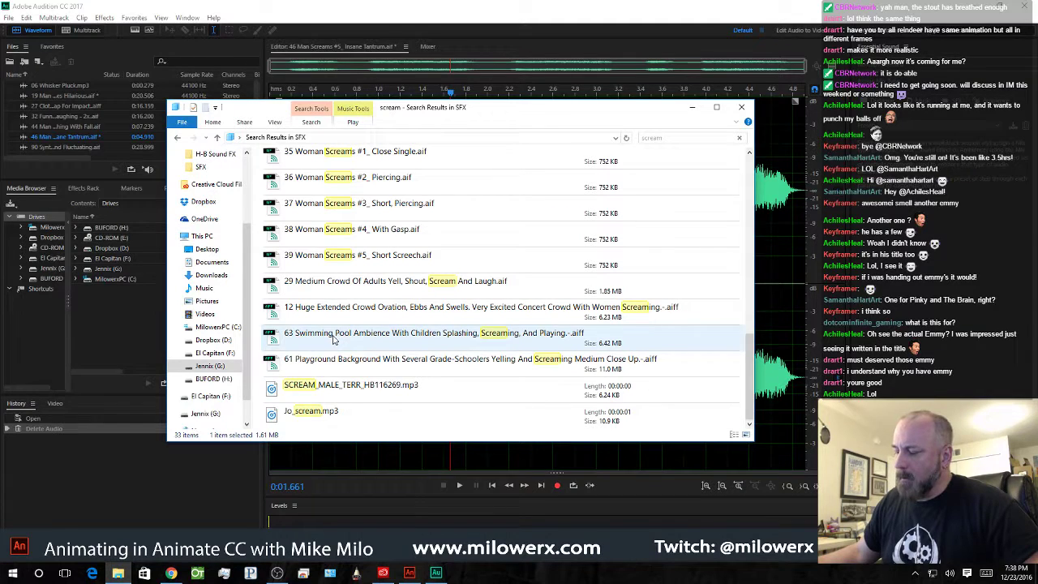
double_click(274, 390)
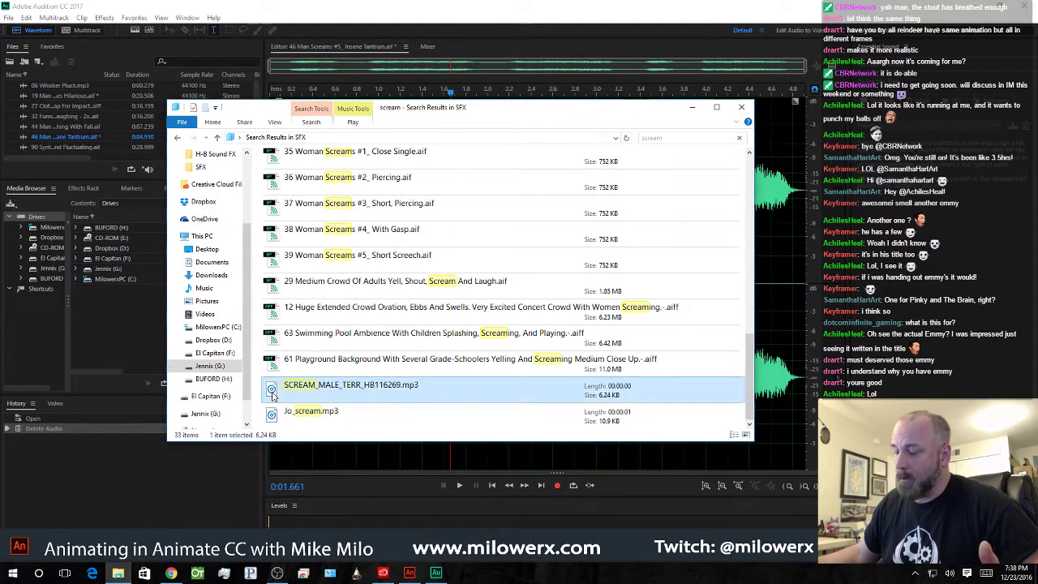
click(488, 274)
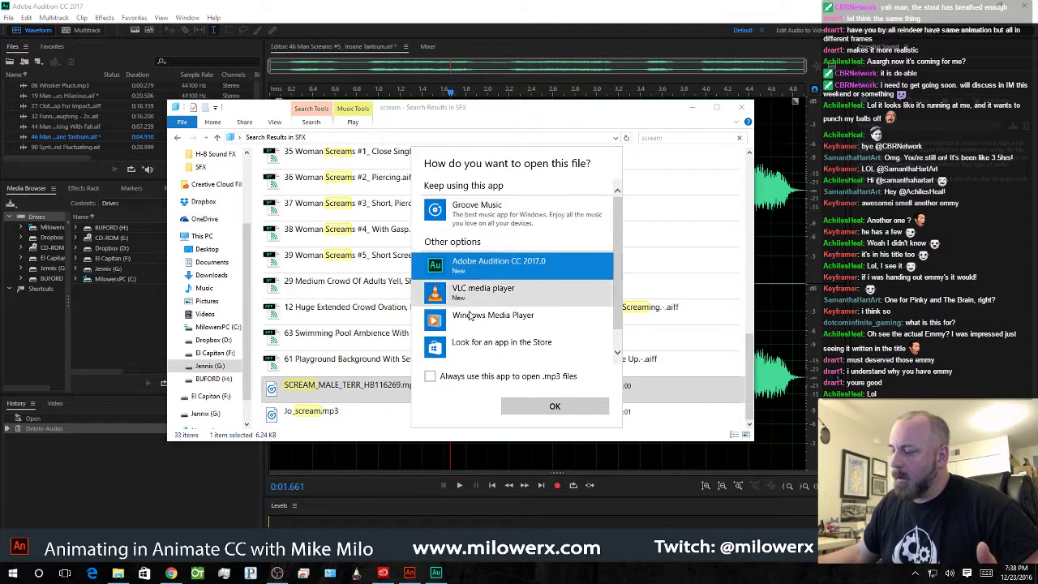
click(430, 376)
click(543, 407)
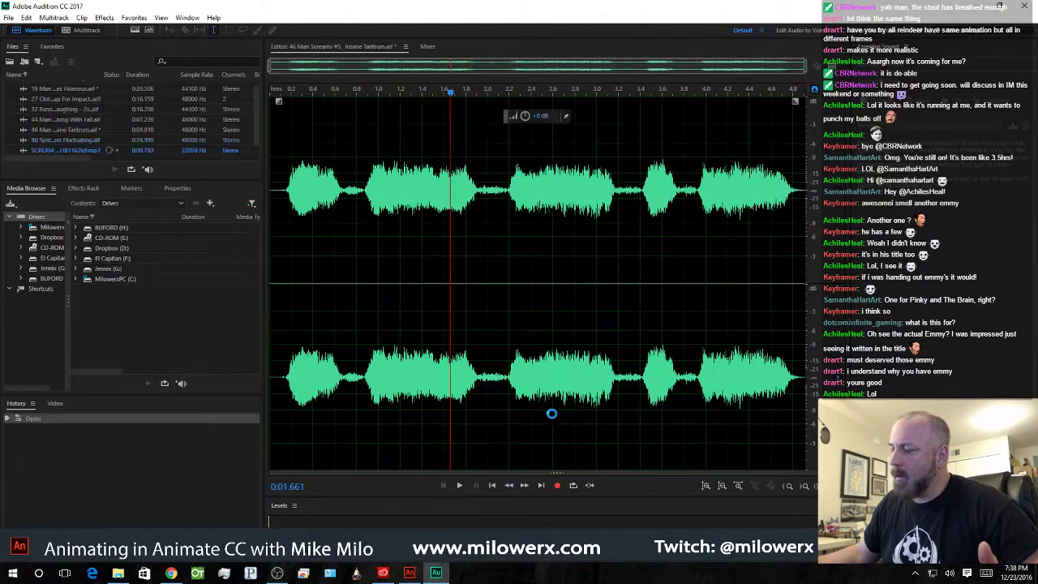
key(space)
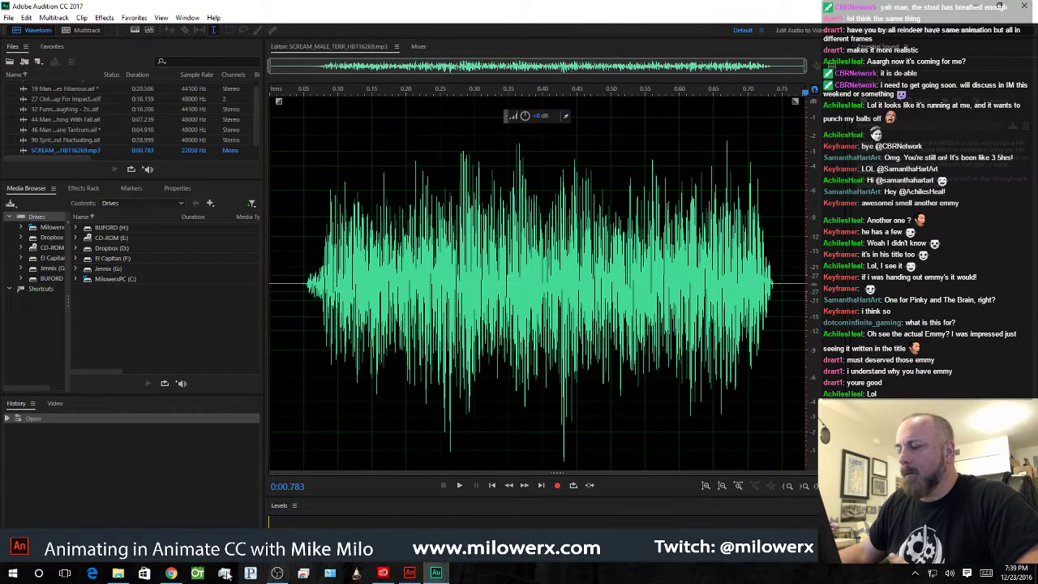
- From the scream results in File Explorer, open "36 Woman Screams #2_ Piercing.aif" in Audition and listen to it
click(118, 572)
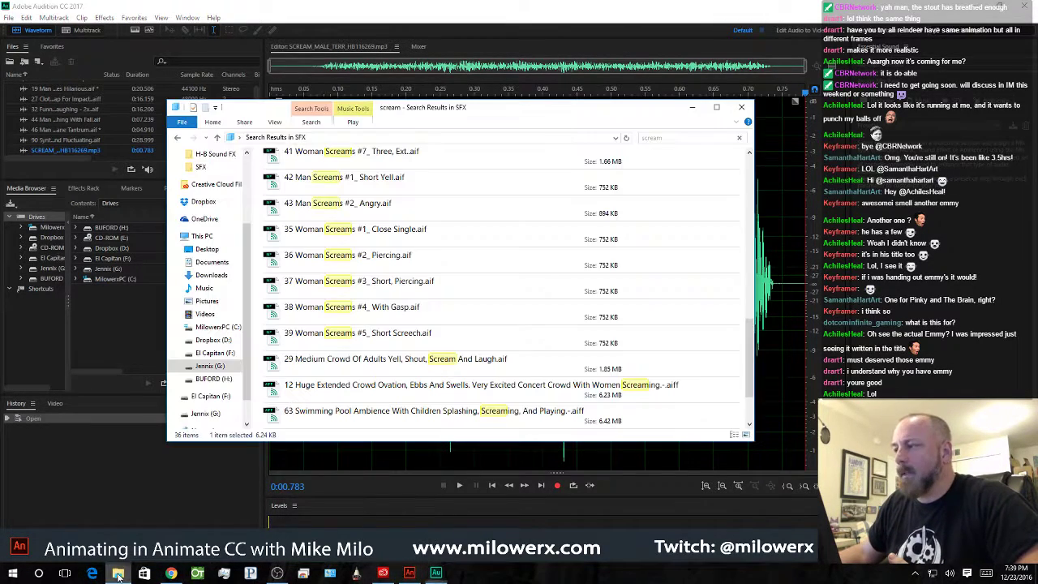
double_click(364, 258)
key(space)
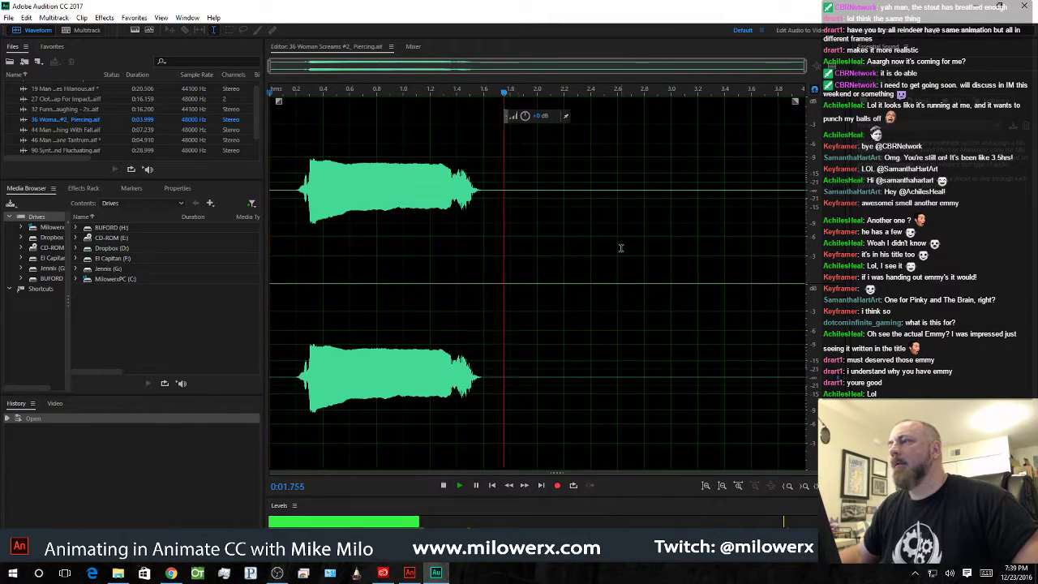
key(space)
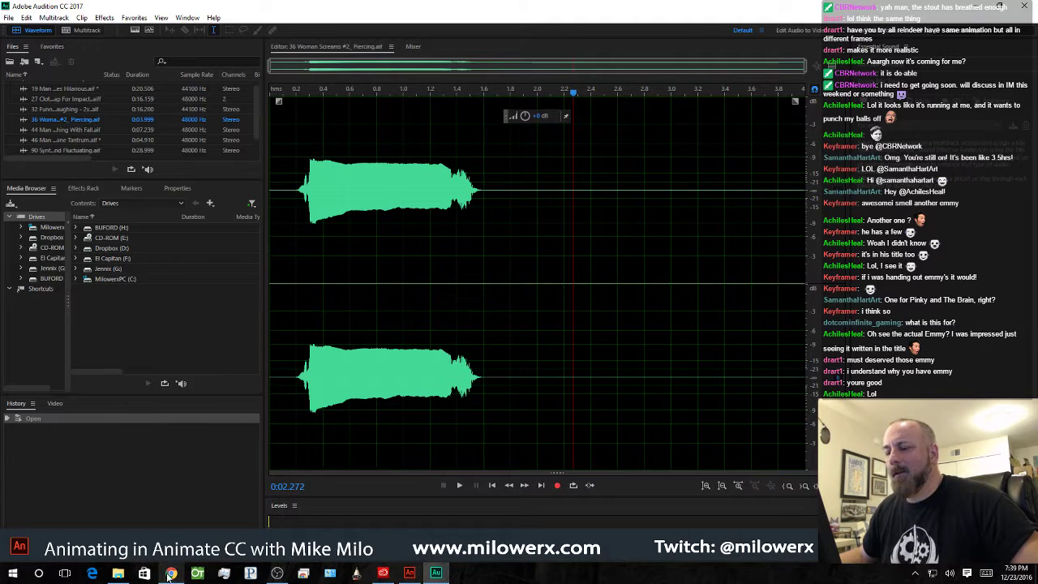
- Look through the scream results again, open "82 Girl Screams, Long, High-Pitched,.aif" in Audition and listen to its first two screams
click(118, 573)
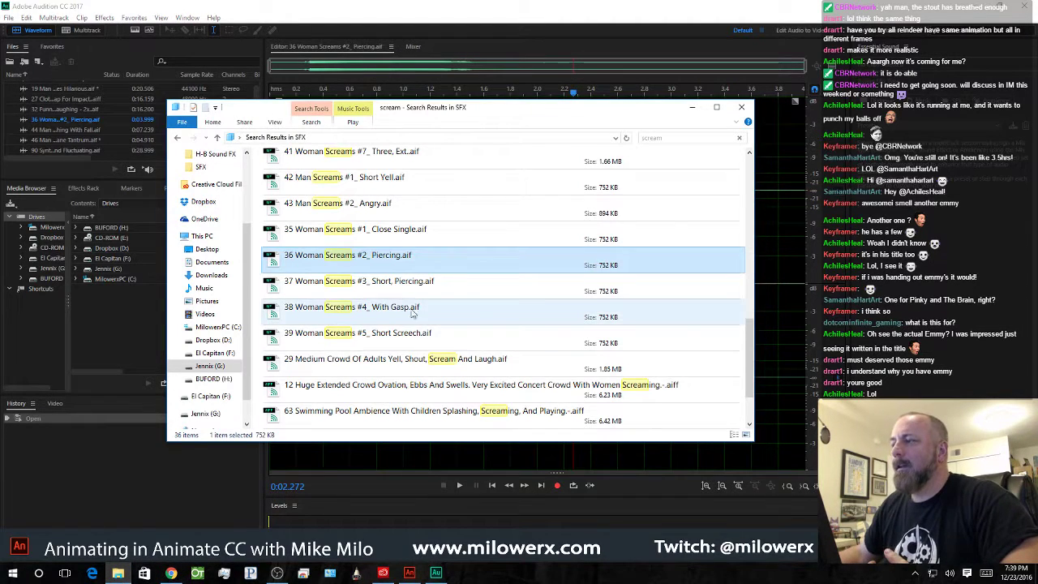
scroll(423, 312, down, 2)
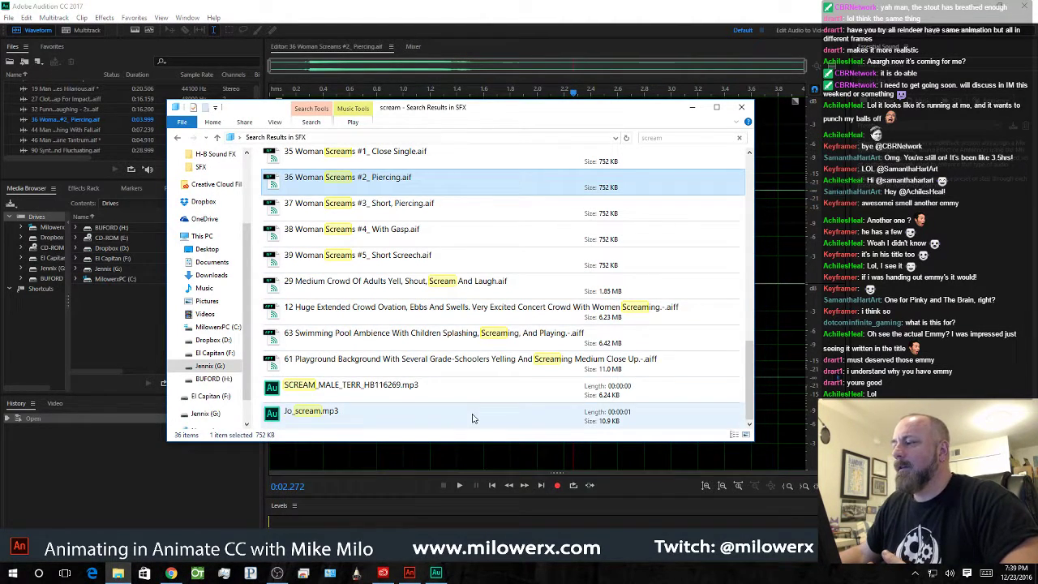
scroll(584, 379, up, 6)
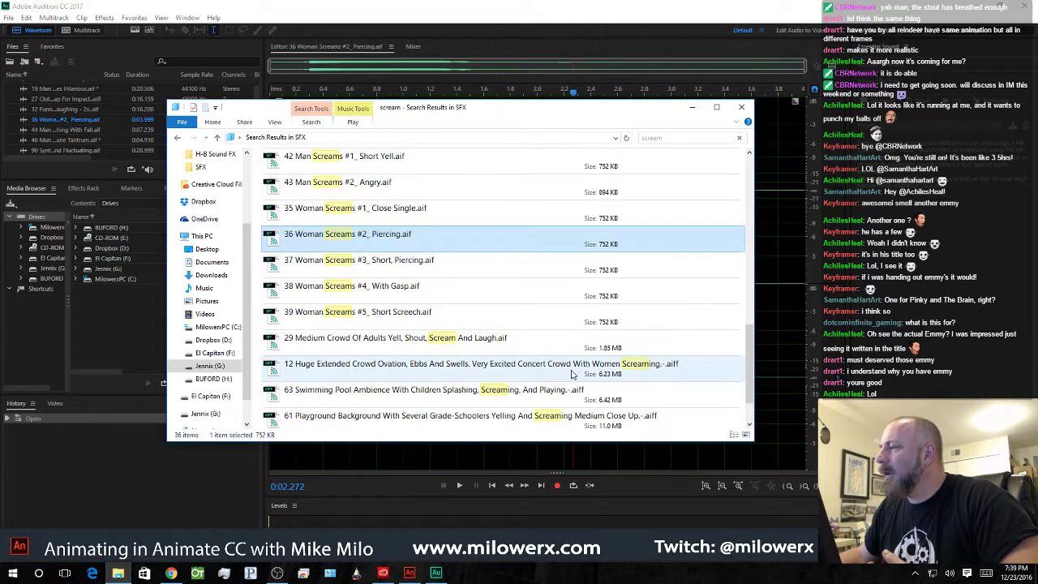
scroll(570, 374, up, 2)
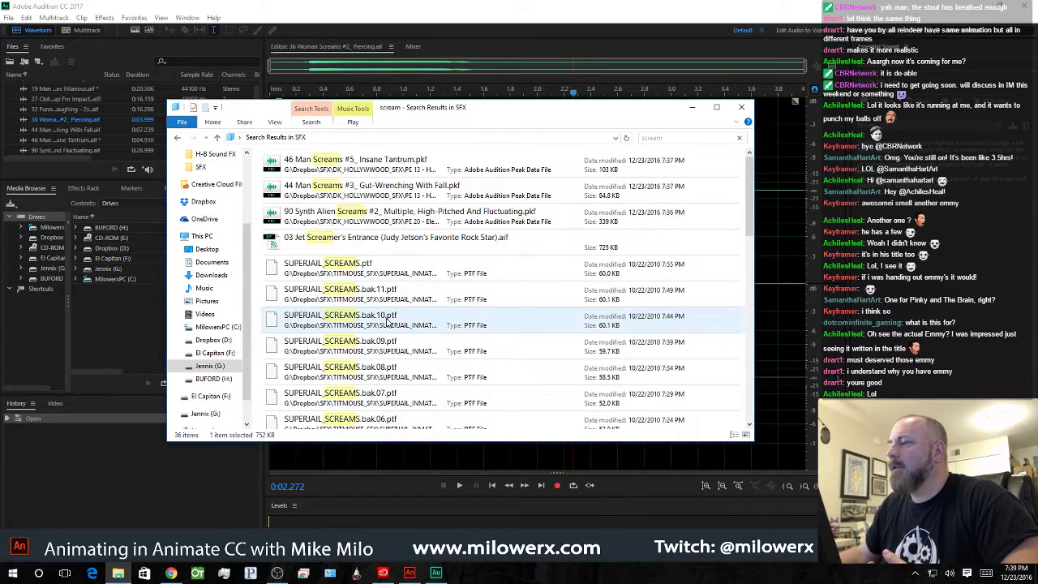
scroll(386, 322, down, 3)
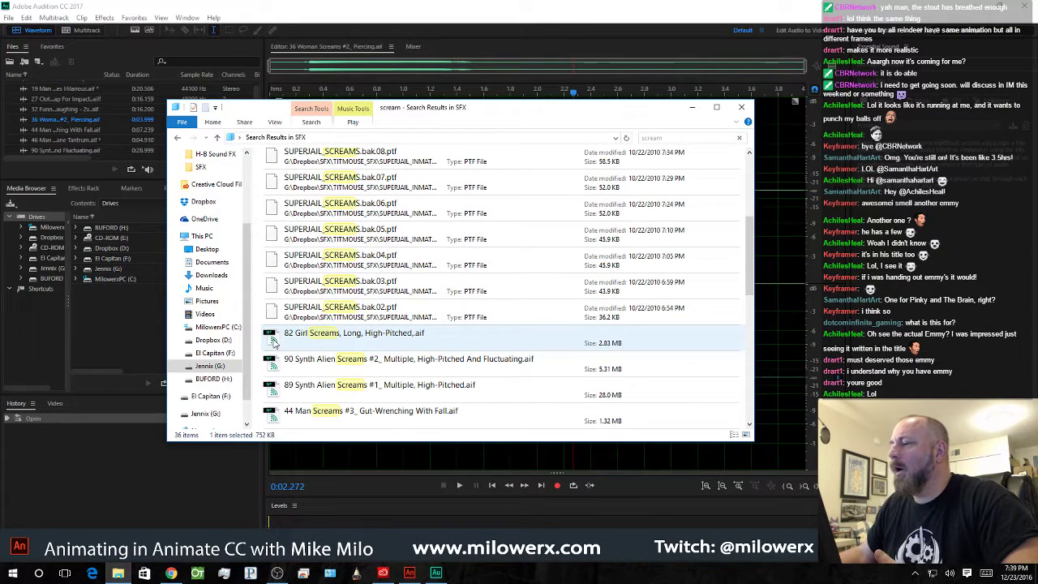
double_click(273, 342)
key(space)
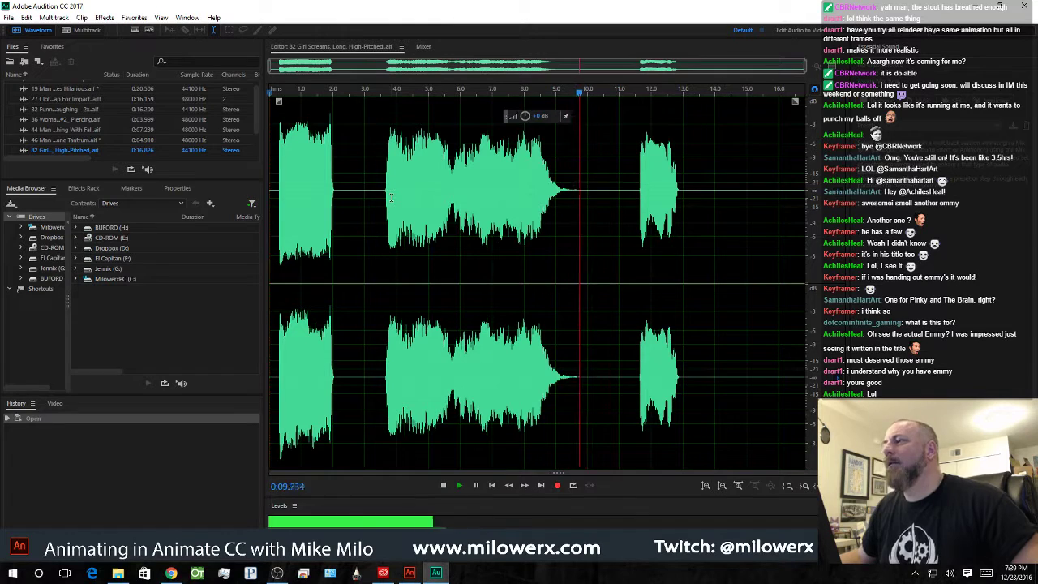
key(space)
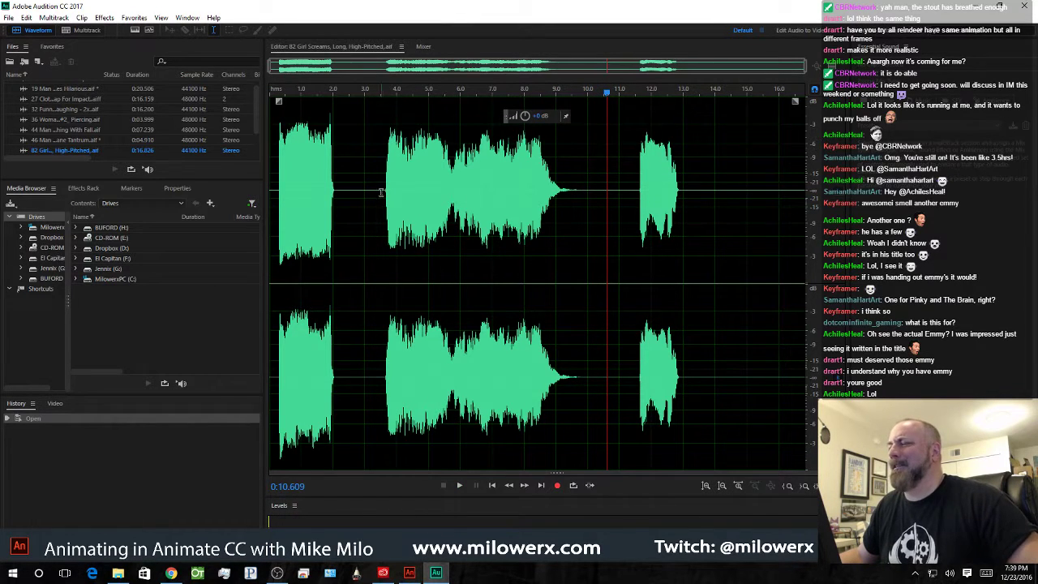
- Delete the silent gap between the girl's first two screams, starting at 2.0 s and about 1.65 s long, and play the joined result
drag(385, 192, 334, 199)
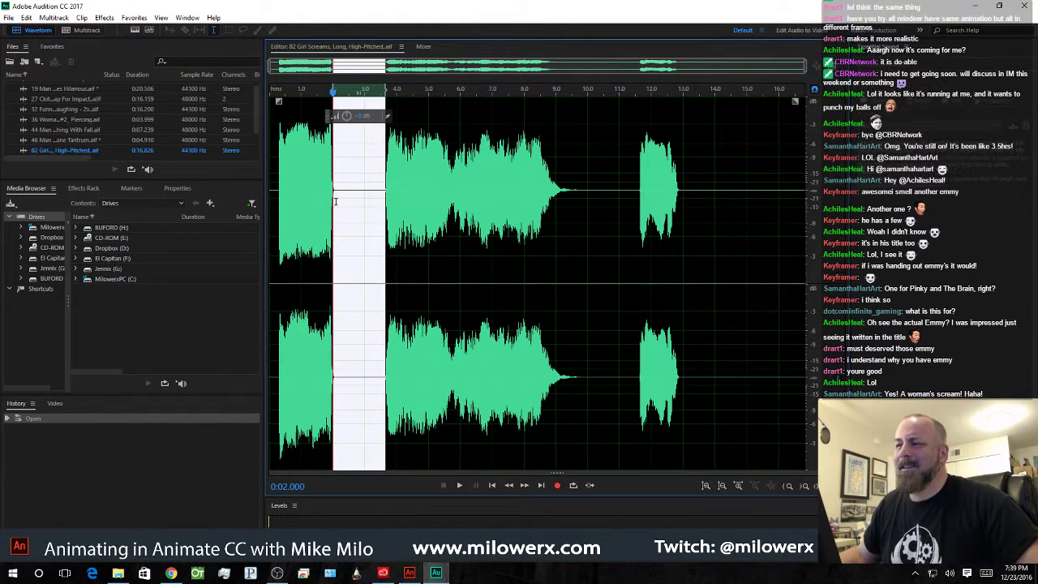
key(Delete)
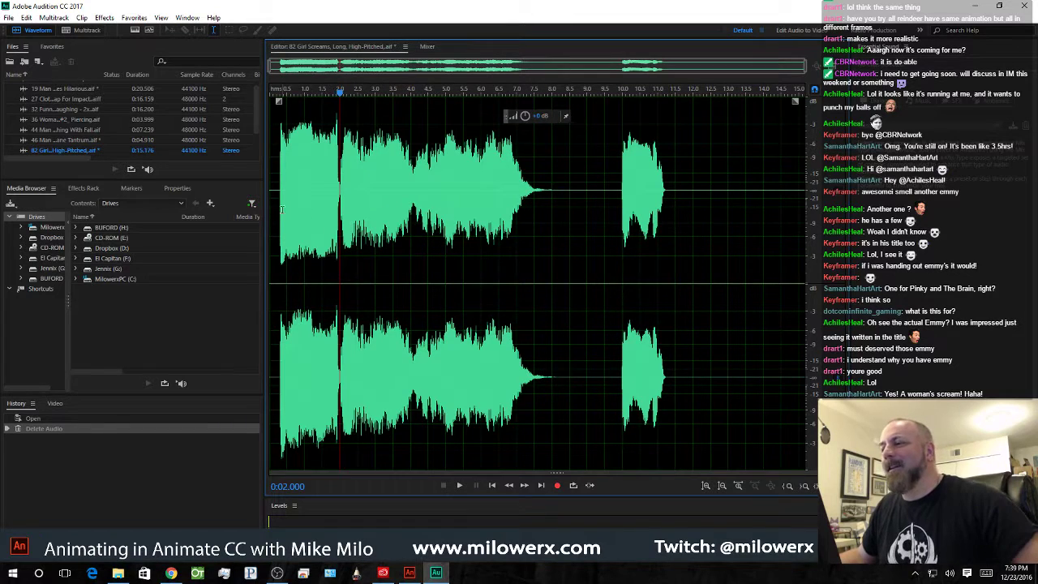
click(273, 195)
key(space)
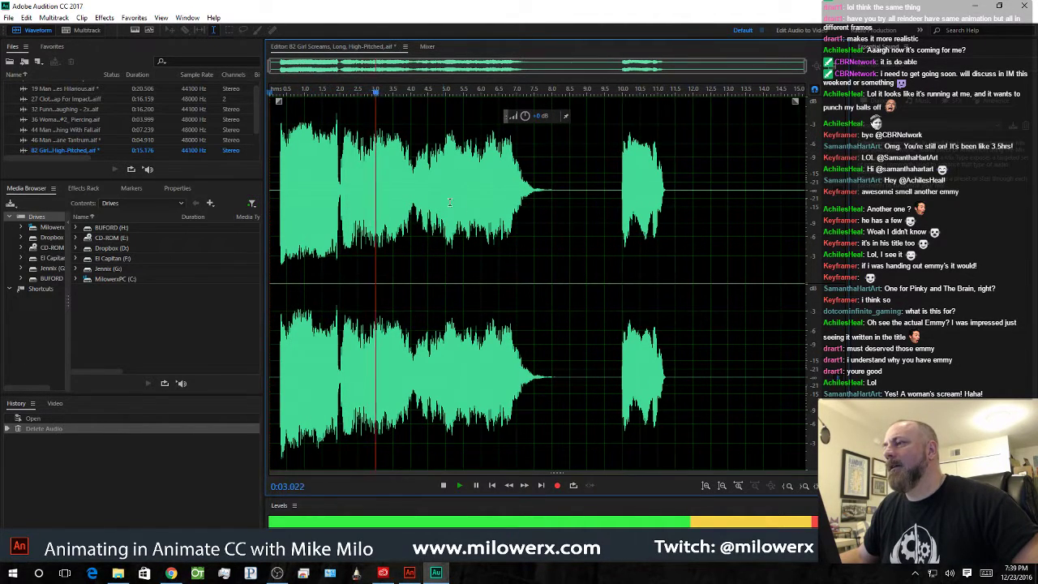
key(space)
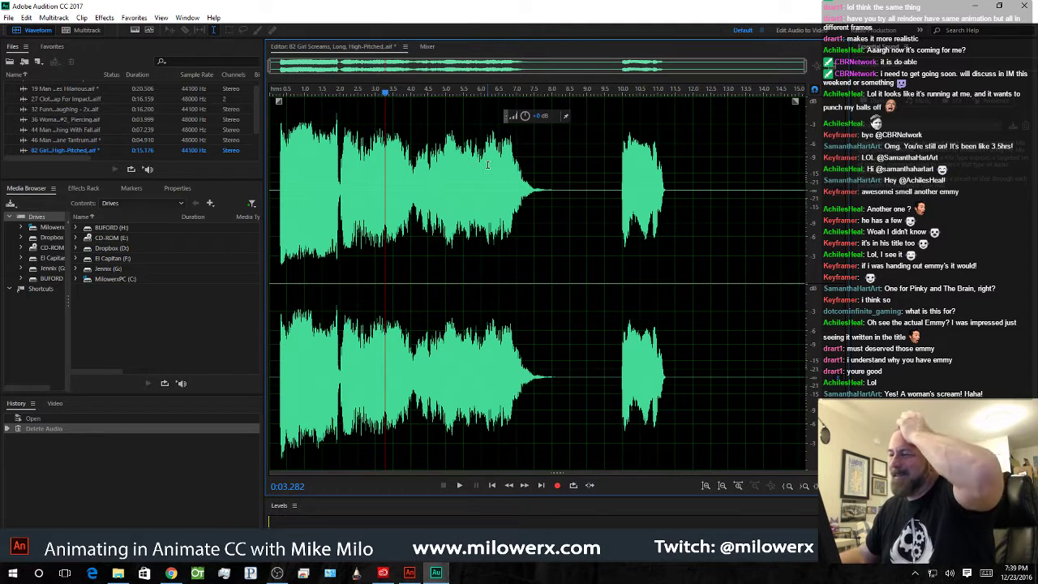
- Close all open audio files in Audition and discard the changes to every one of them
click(404, 46)
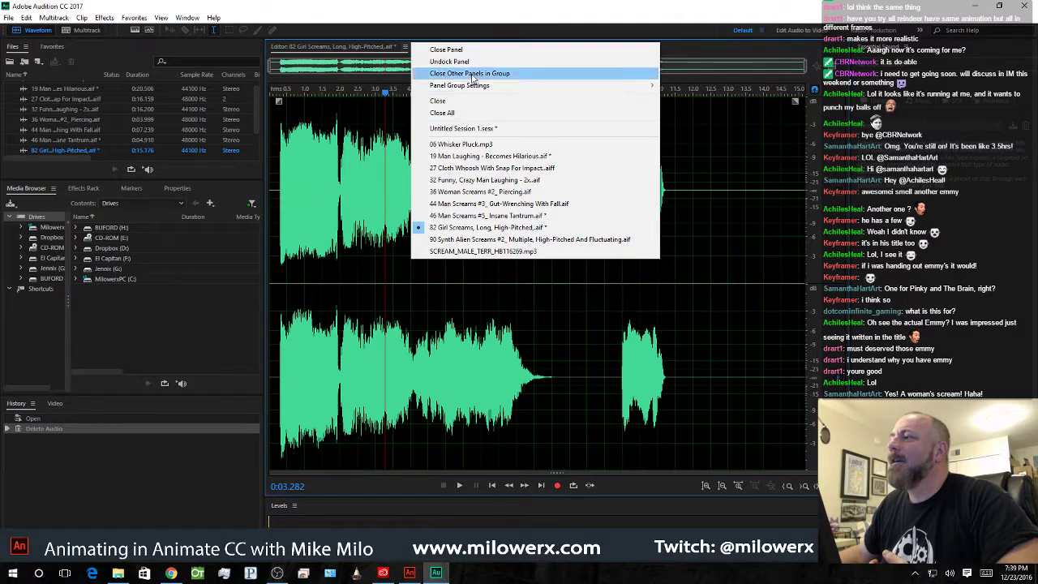
click(485, 114)
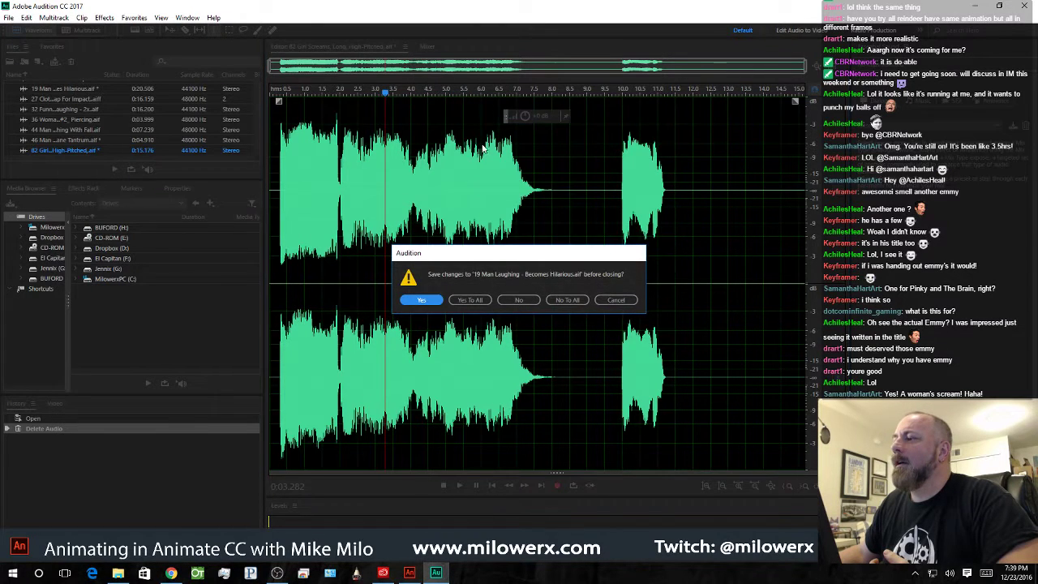
click(511, 299)
click(567, 300)
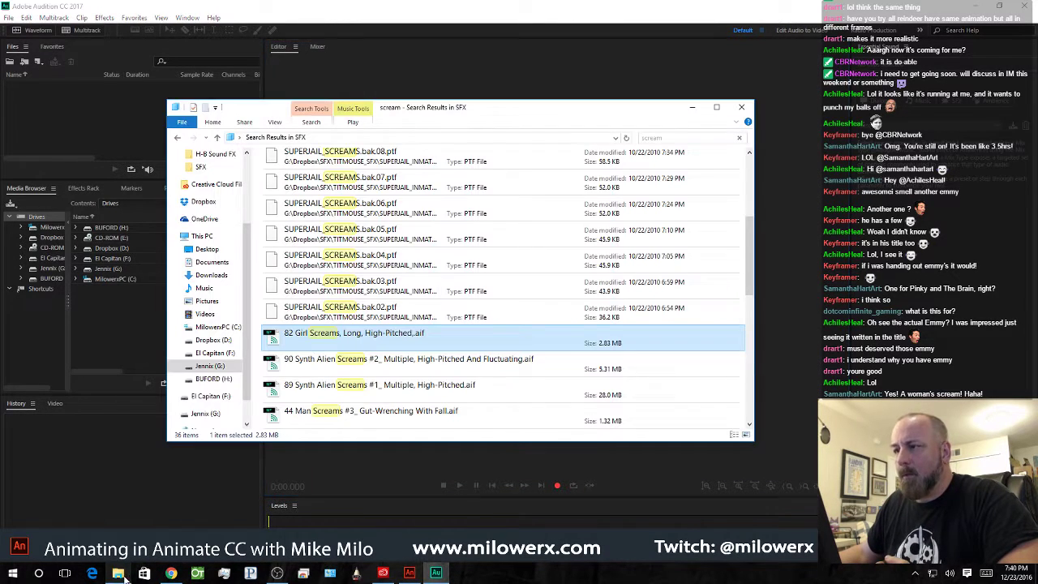
- Return to the scream search results in File Explorer and look through the remaining man and woman scream files
click(118, 574)
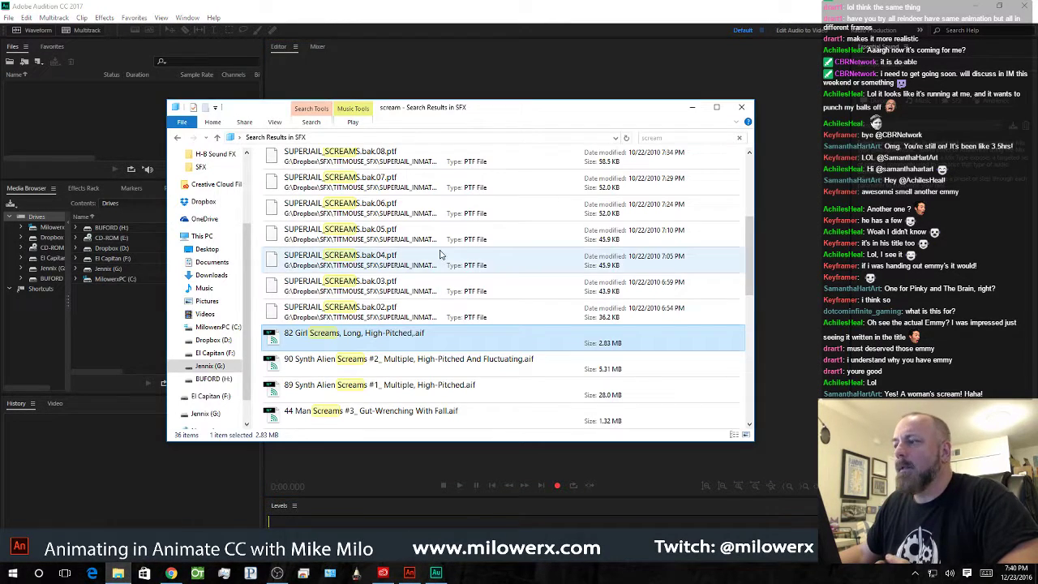
scroll(440, 230, down, 3)
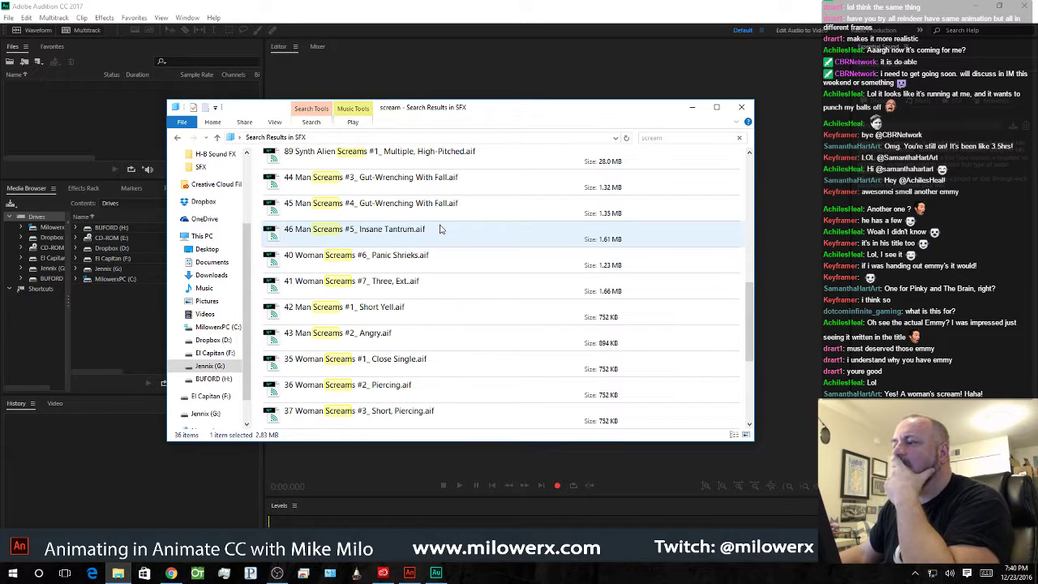
scroll(440, 229, down, 1)
scroll(440, 230, down, 1)
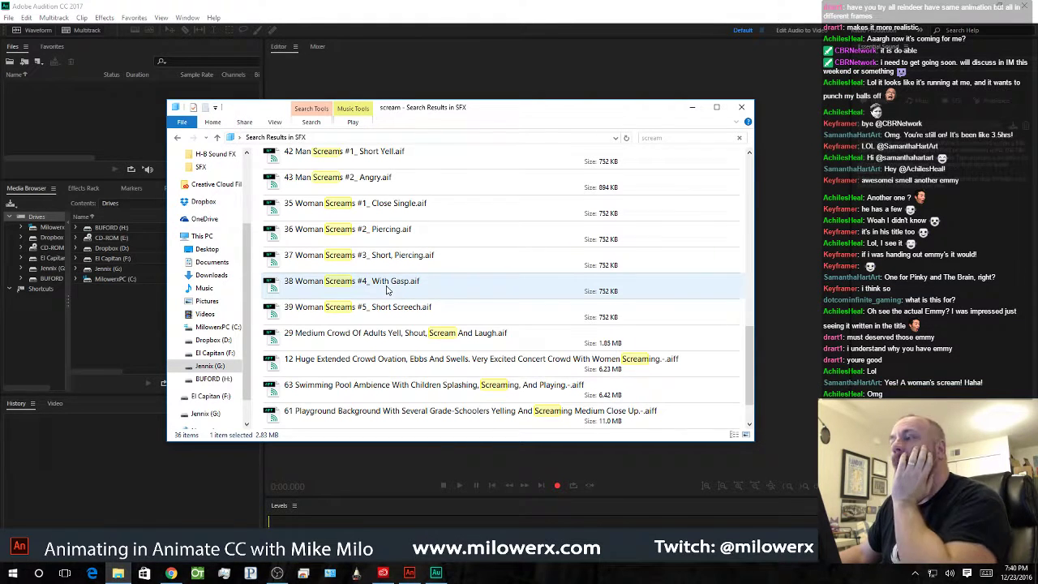
scroll(387, 289, up, 7)
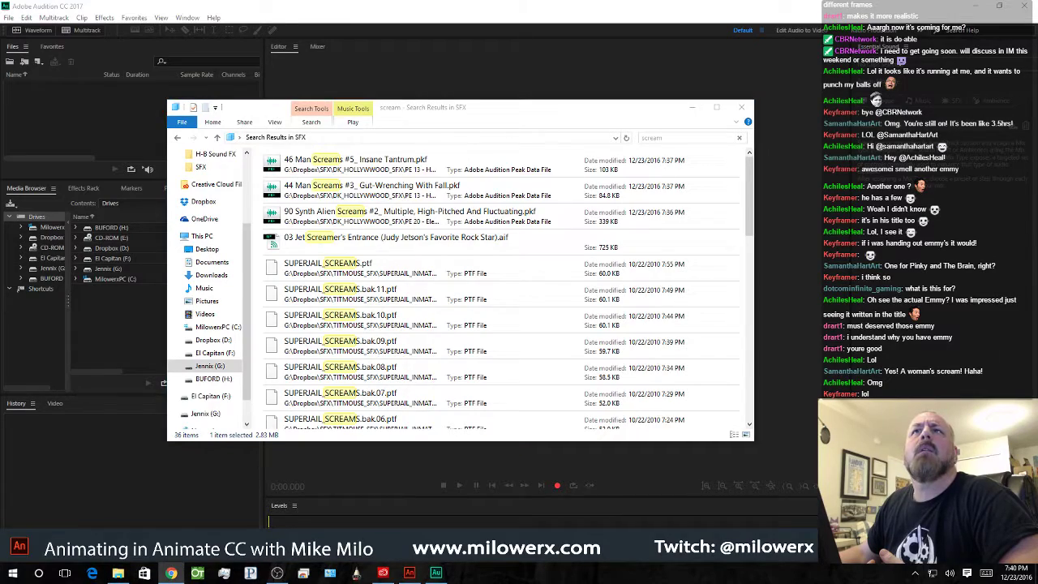
- Switch to Chrome and go to the sounddogs.com sound effects site
click(171, 574)
drag(549, 196, 207, 2)
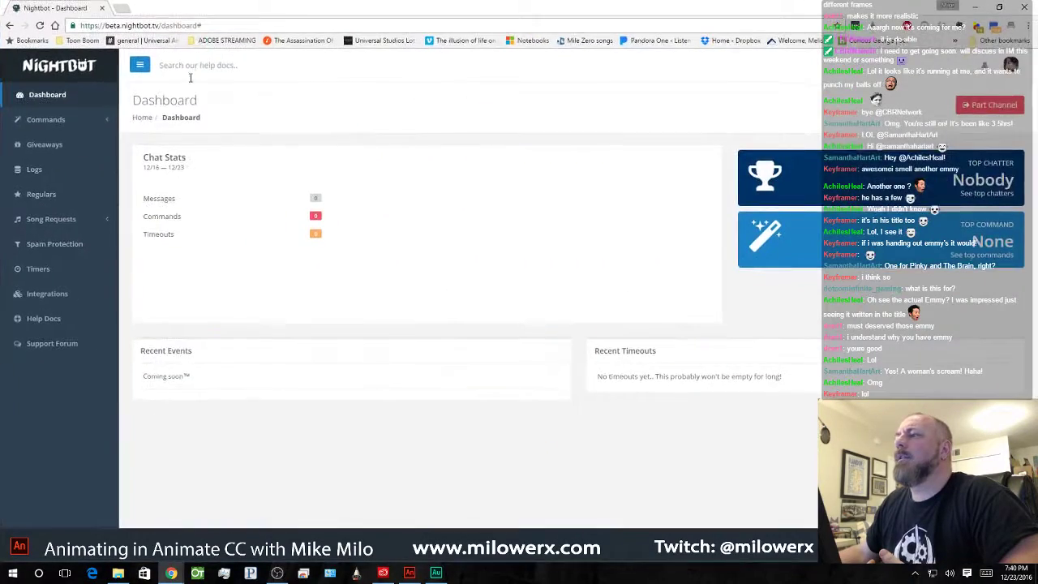
click(212, 26)
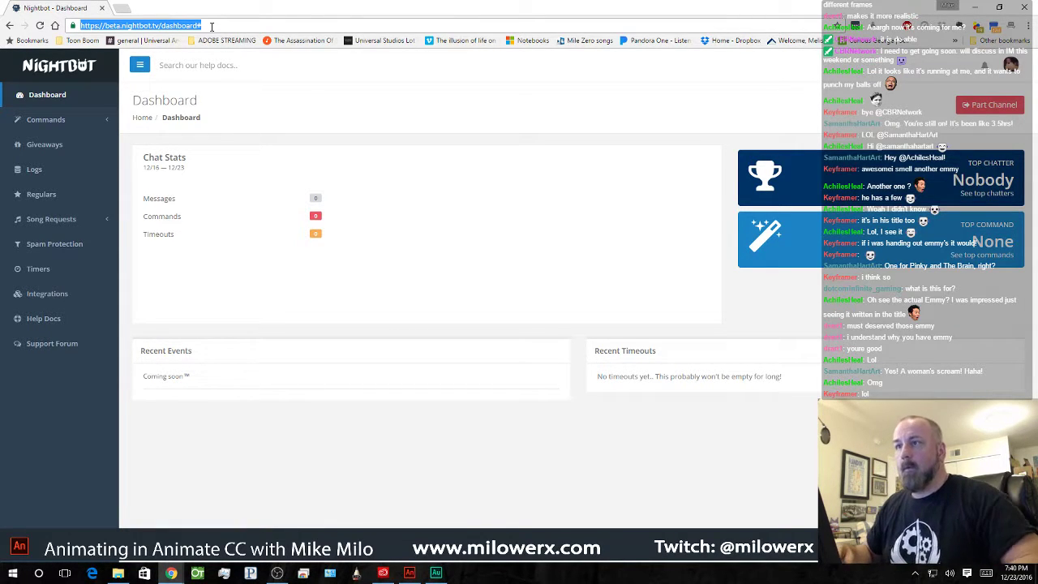
text(sounddogs.co)
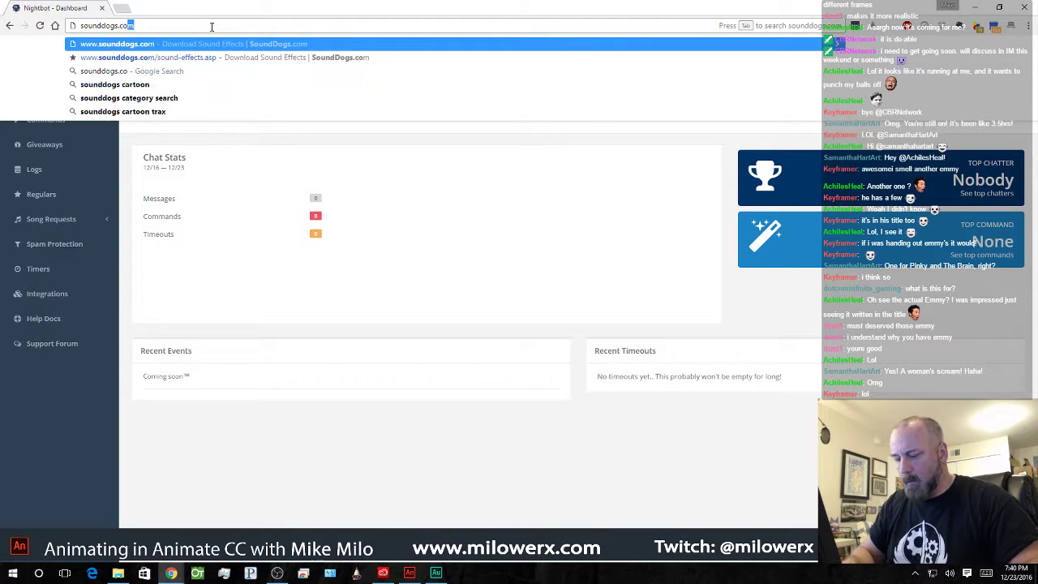
key(Return)
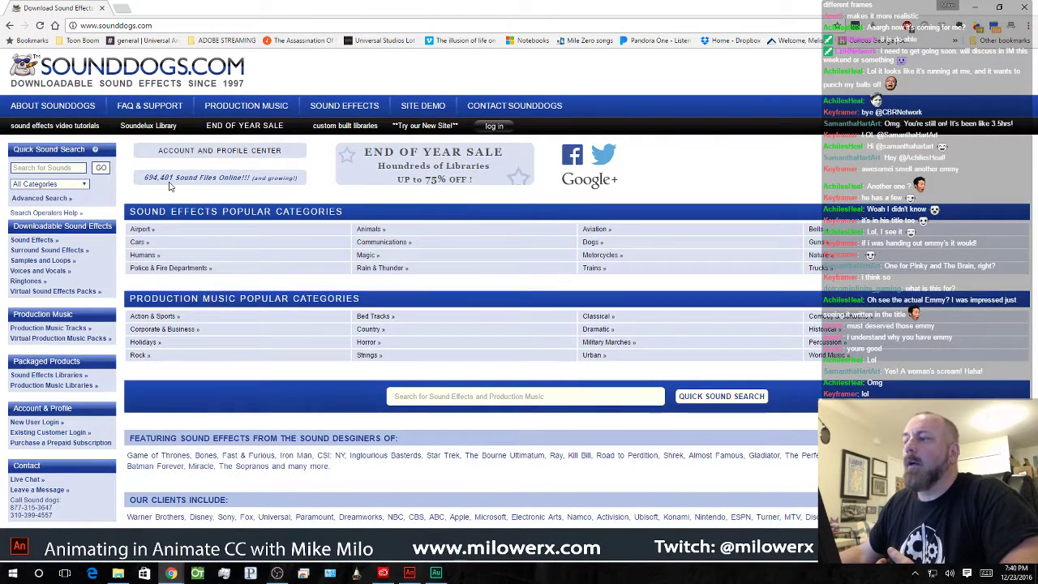
- Search the Sounddogs sound library for "funny scream"
click(54, 168)
text(sc)
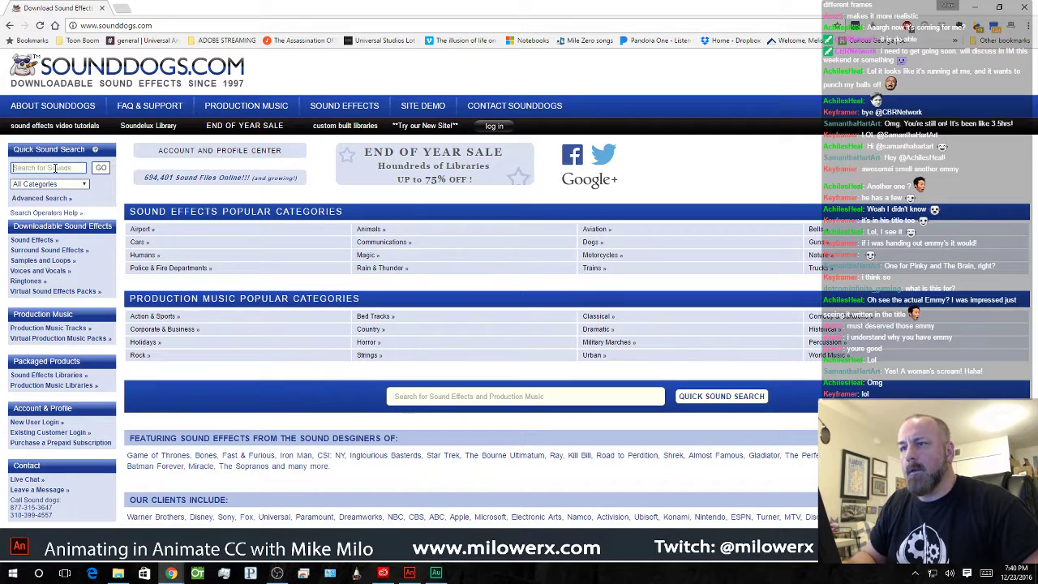
key(BackSpace)
text(funny scream)
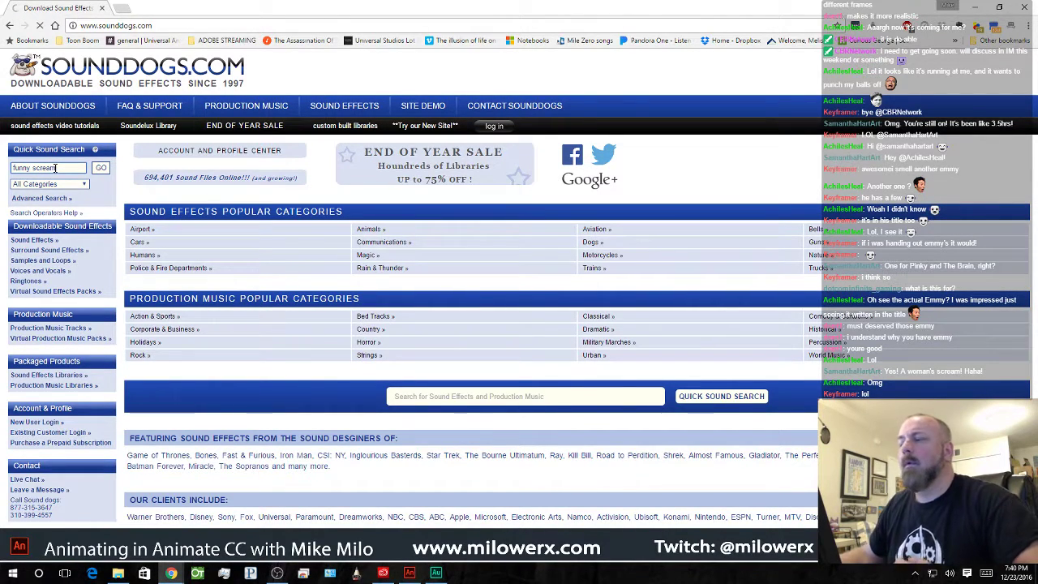
key(Return)
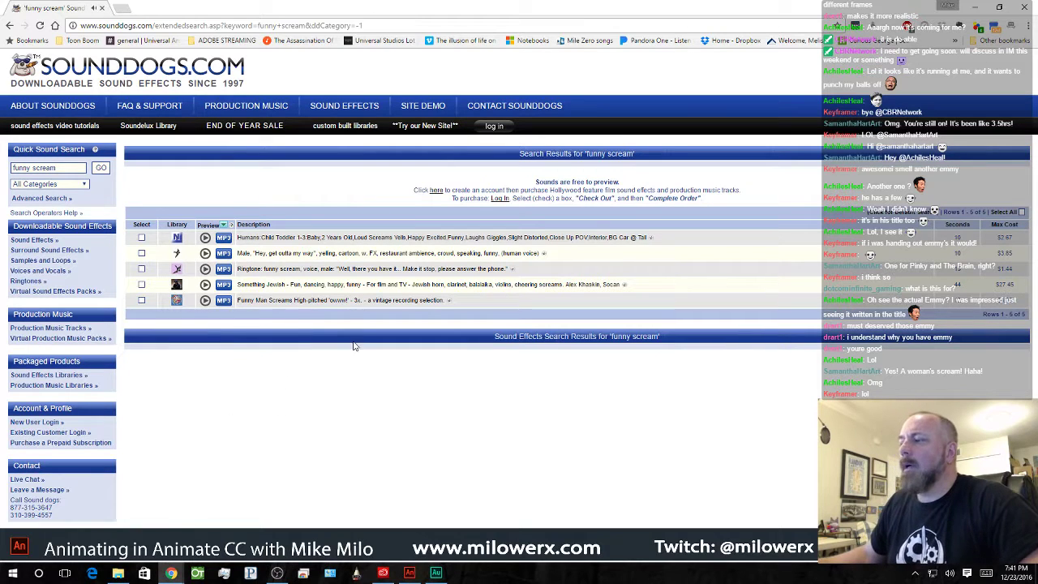
- Change the Sounddogs search to "long scream" and look through the first page of results
double_click(23, 168)
text(long)
key(Return)
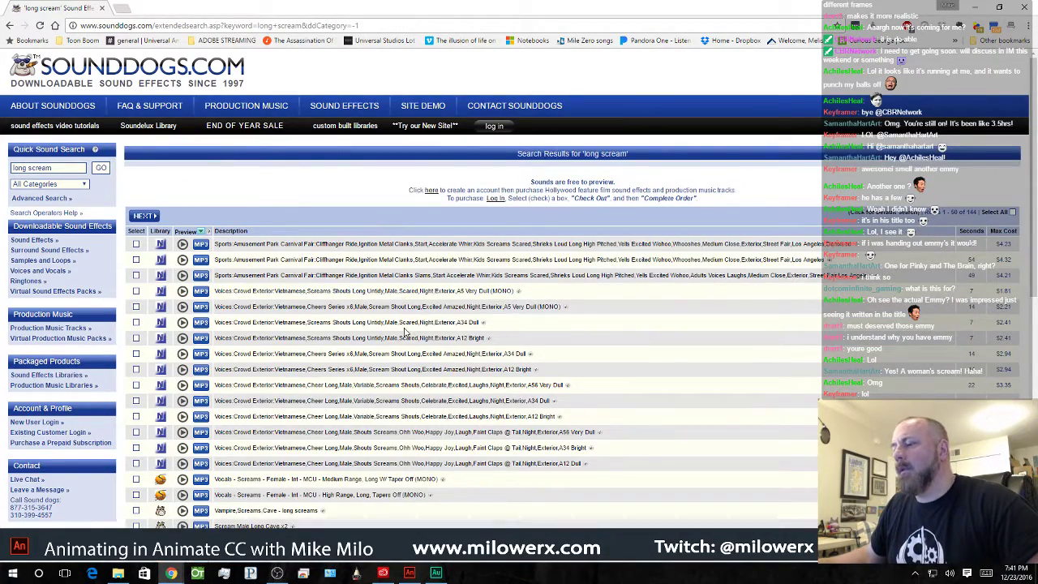
scroll(405, 332, down, 3)
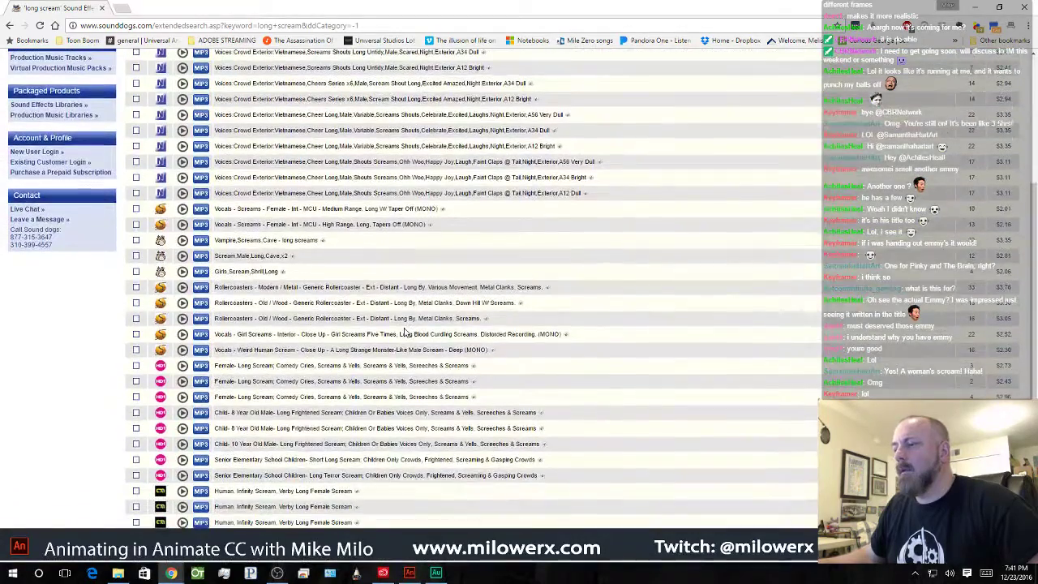
scroll(405, 333, down, 3)
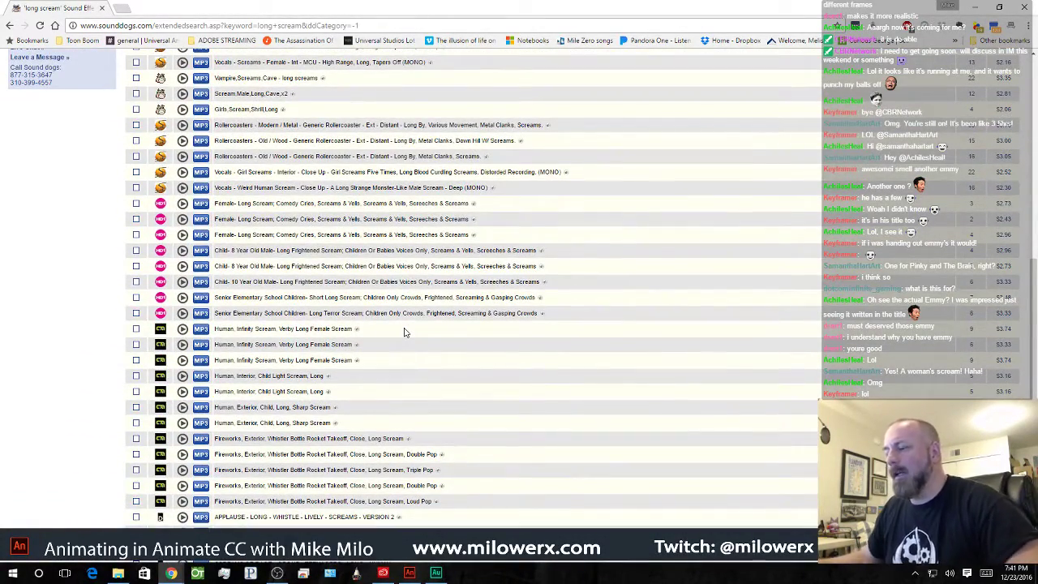
scroll(405, 333, down, 1)
scroll(406, 333, down, 2)
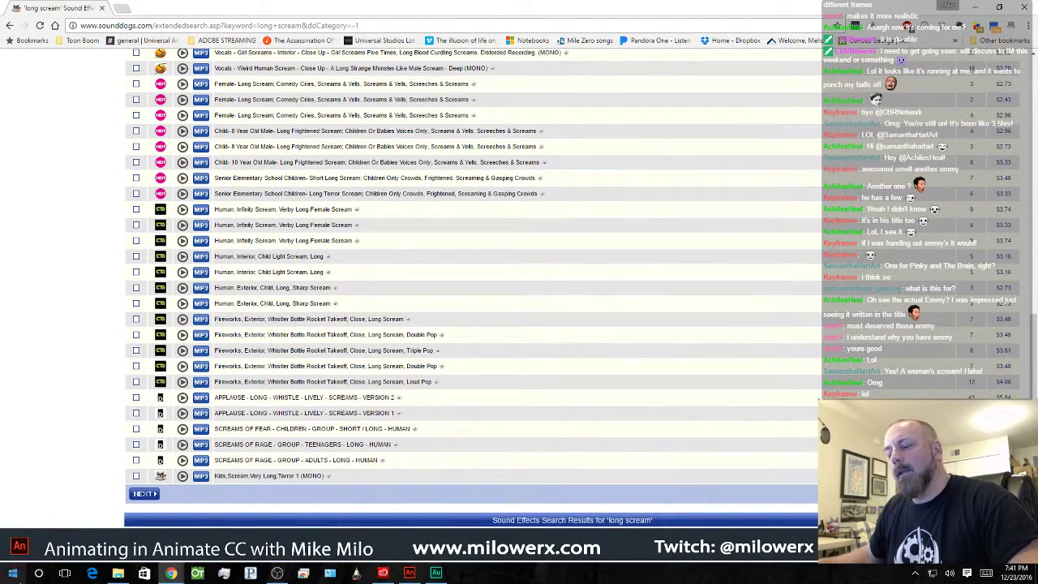
- Open a new File Explorer window and go to the Dropbox folder on the Jennix (G:) drive
click(13, 572)
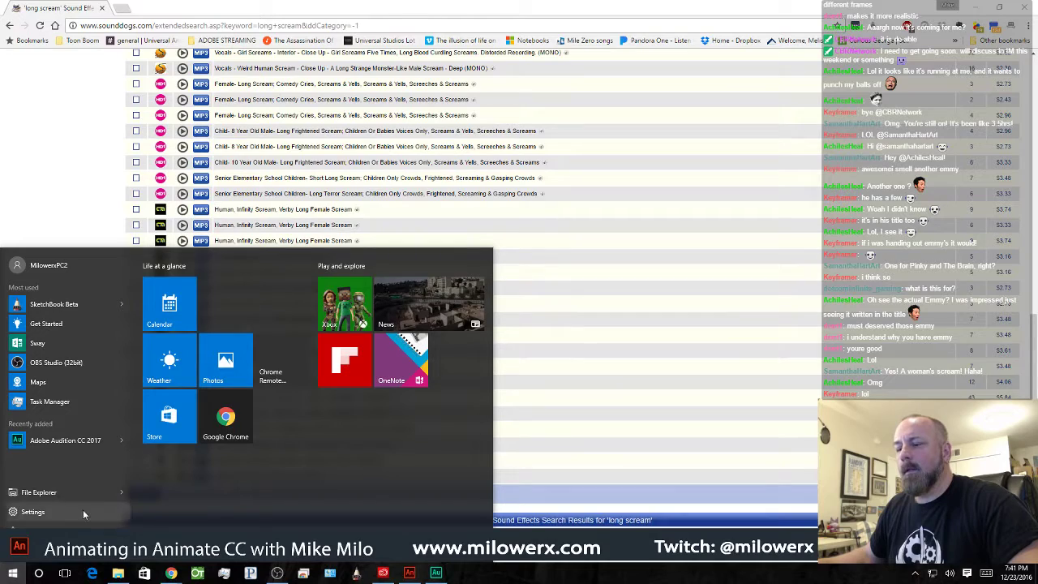
click(44, 495)
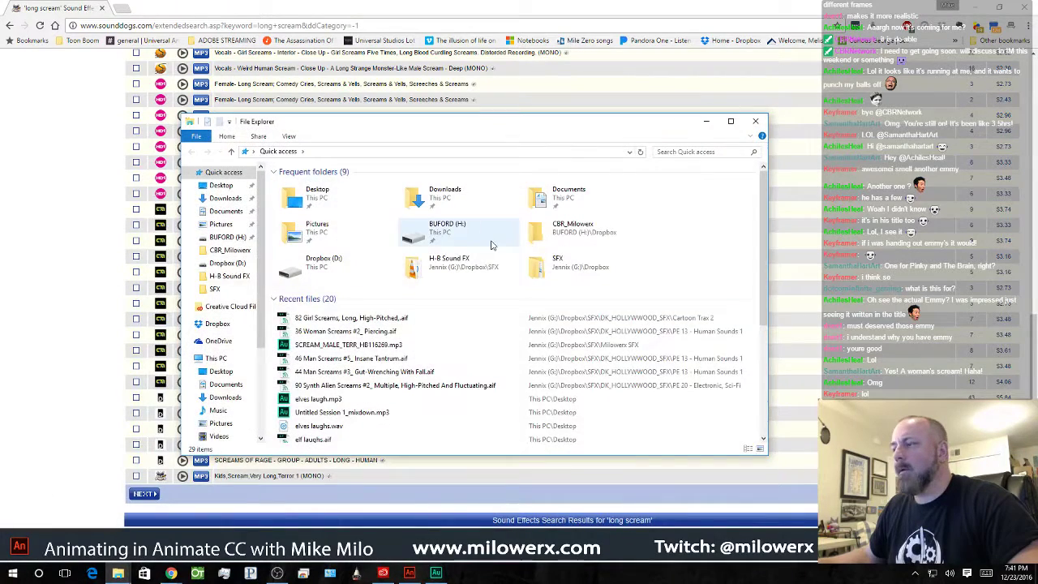
click(226, 263)
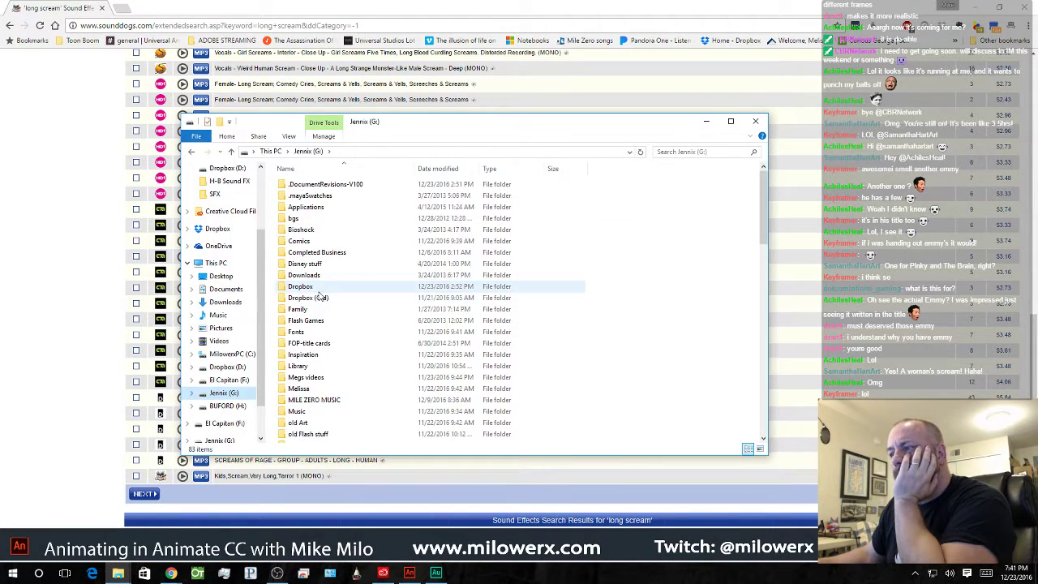
scroll(320, 295, down, 3)
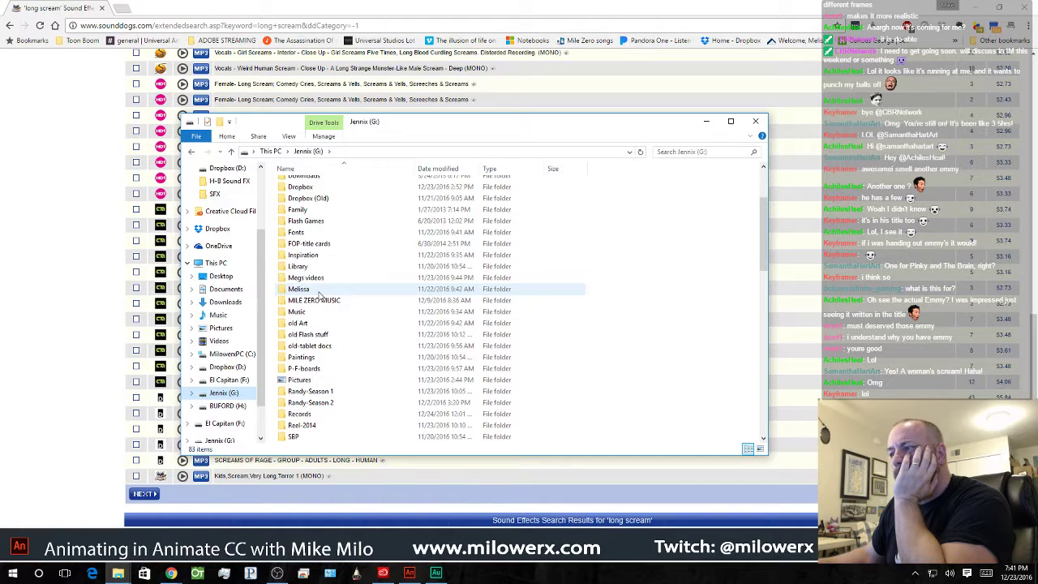
double_click(285, 192)
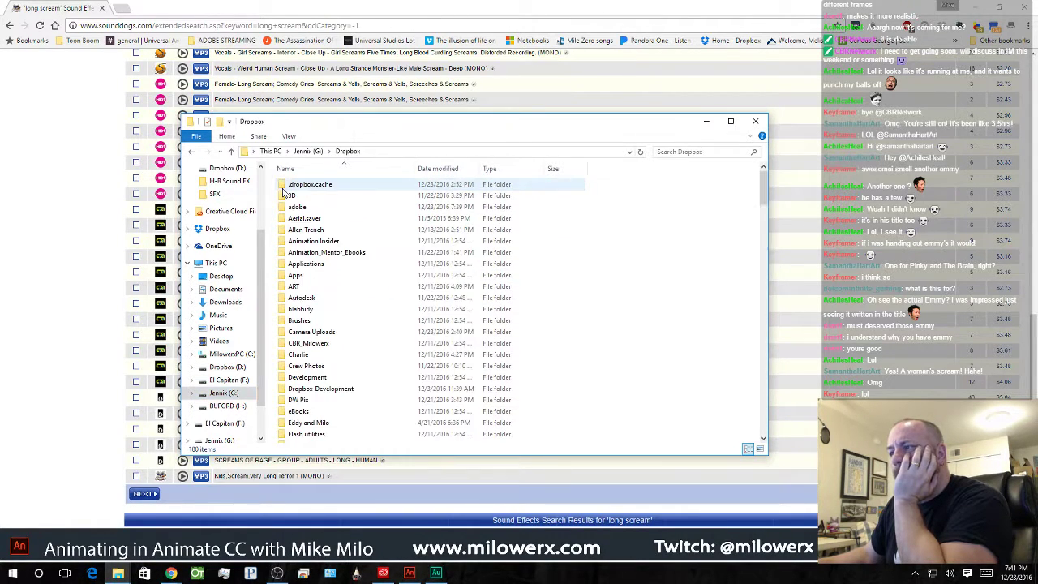
- Look through the project folders inside Dropbox-Development and return to the Dropbox folder
scroll(282, 333, down, 1)
double_click(284, 358)
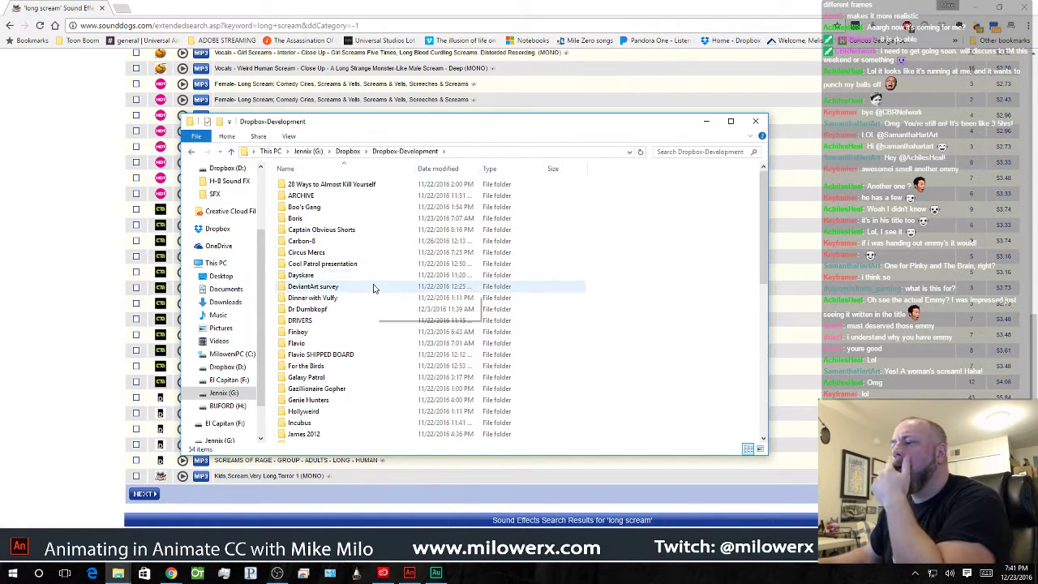
scroll(330, 311, down, 4)
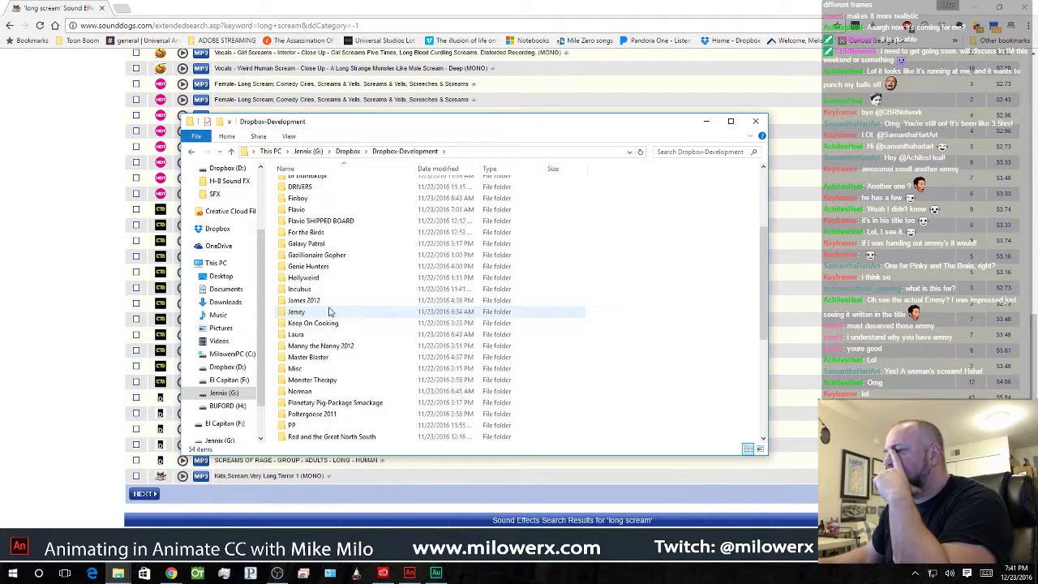
scroll(330, 312, down, 6)
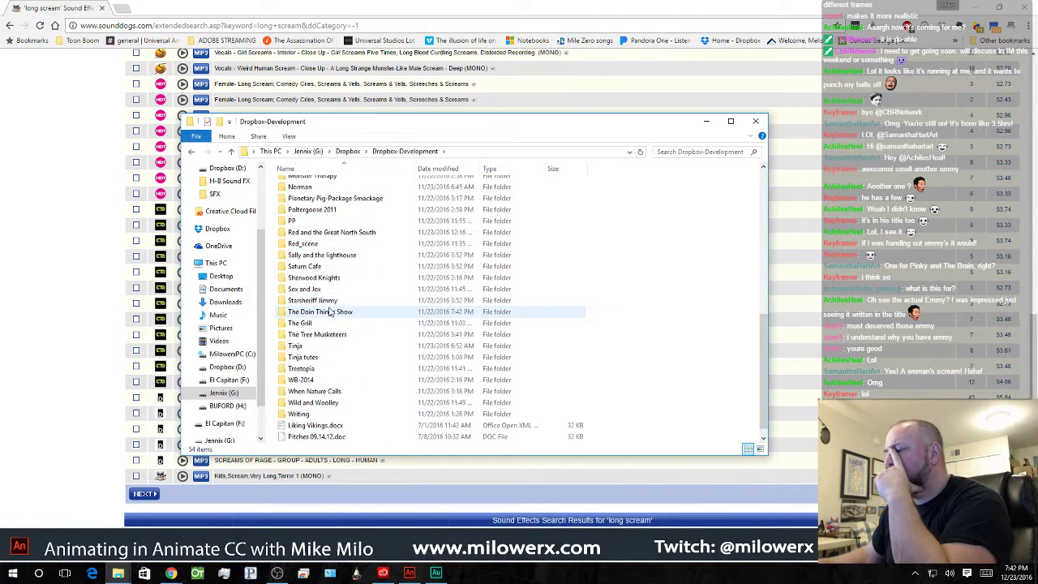
click(347, 151)
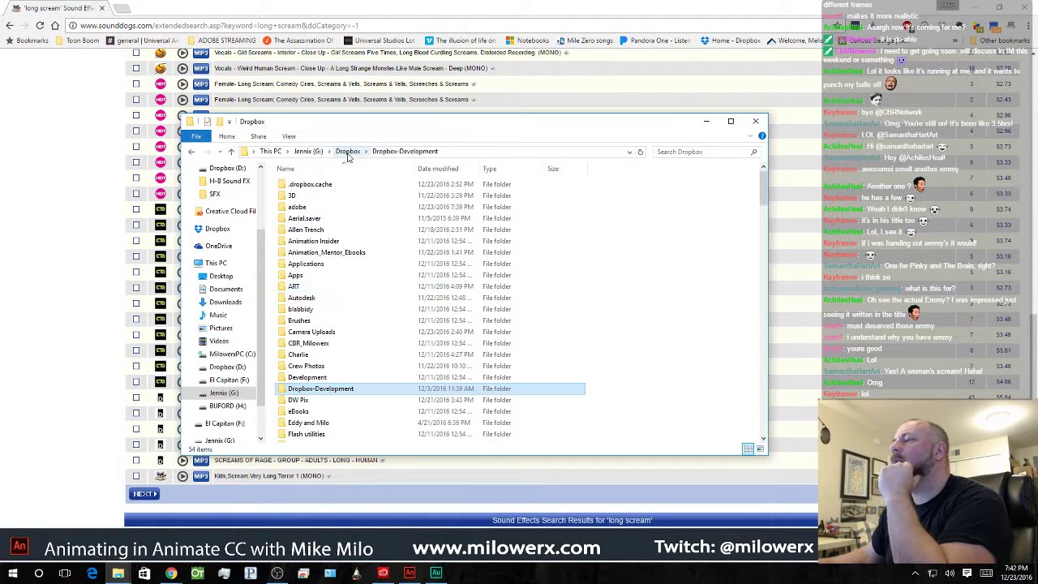
- From the Dropbox folder, open the Ep 6 folder of the Joe Dugan project inside Development
double_click(297, 377)
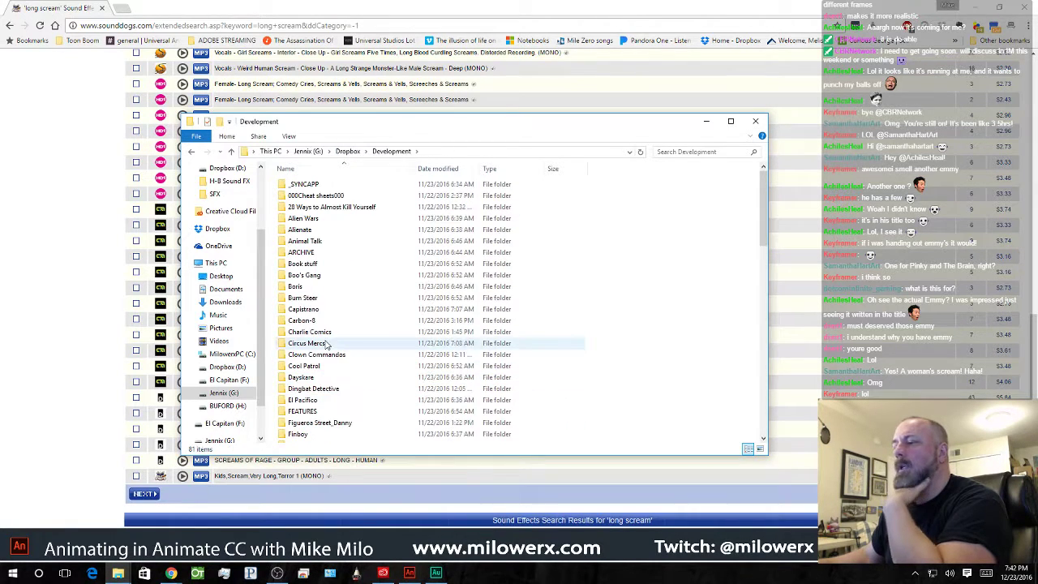
scroll(332, 338, down, 4)
scroll(332, 337, down, 6)
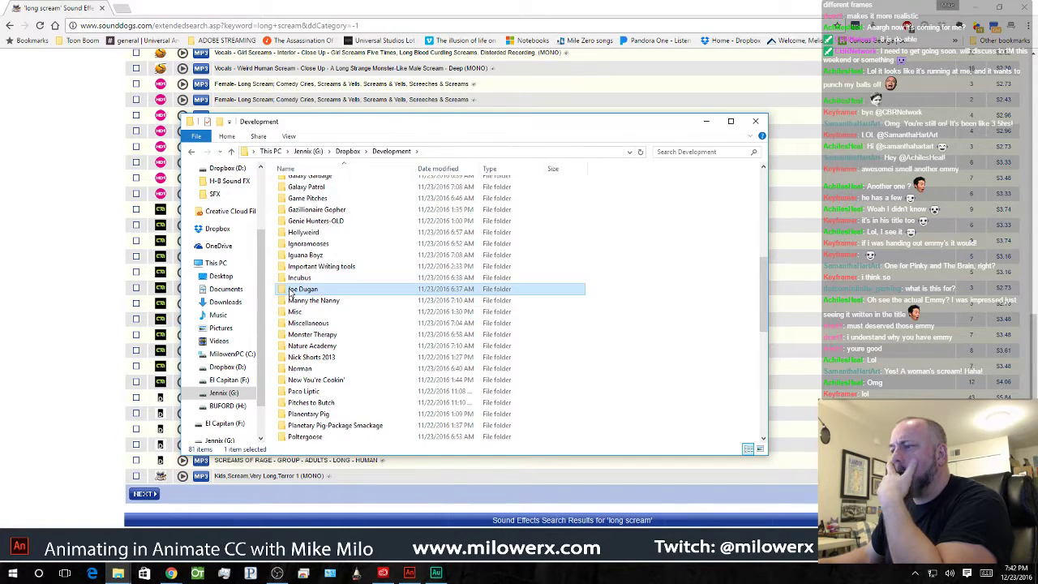
double_click(293, 290)
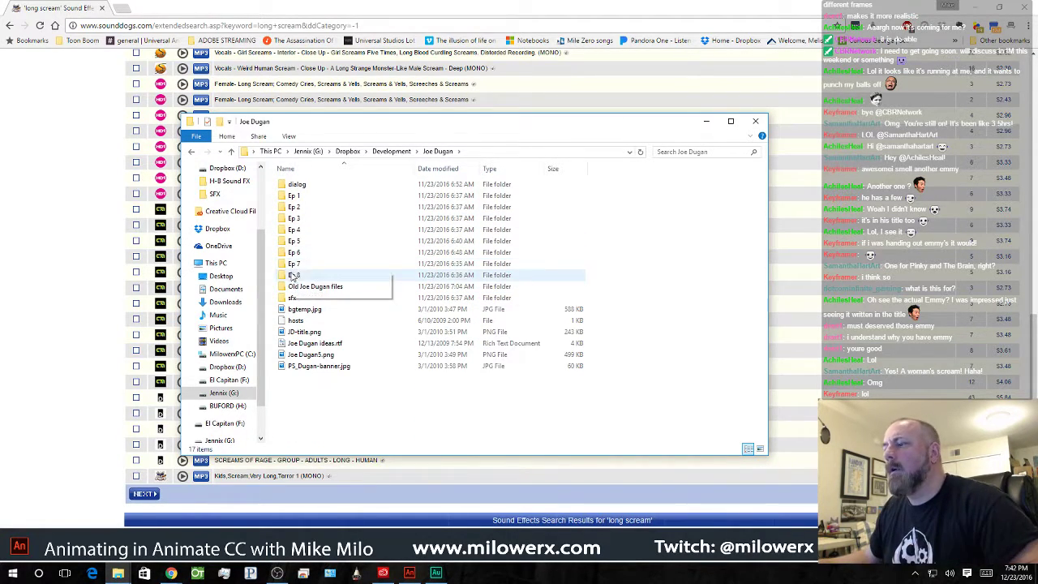
double_click(282, 254)
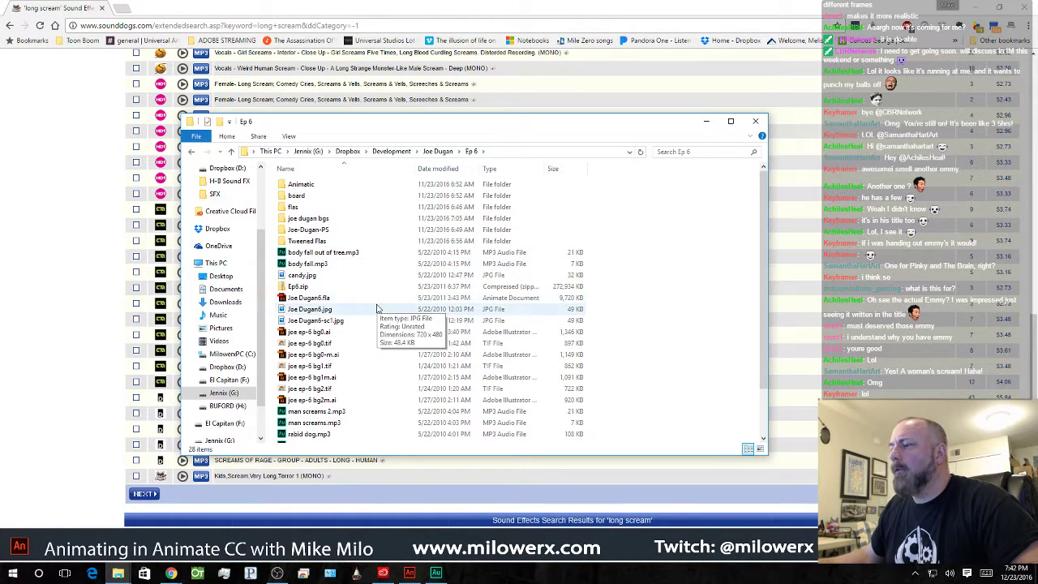
- Open "man screams 2.mp3" from the Ep 6 folder in Audition and listen to its first screams
scroll(377, 308, down, 2)
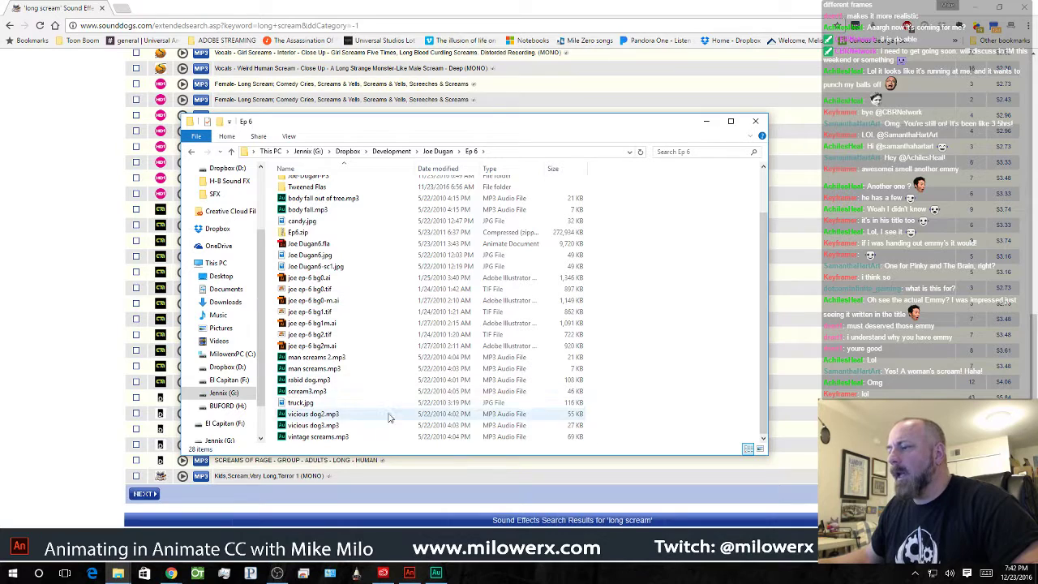
click(283, 357)
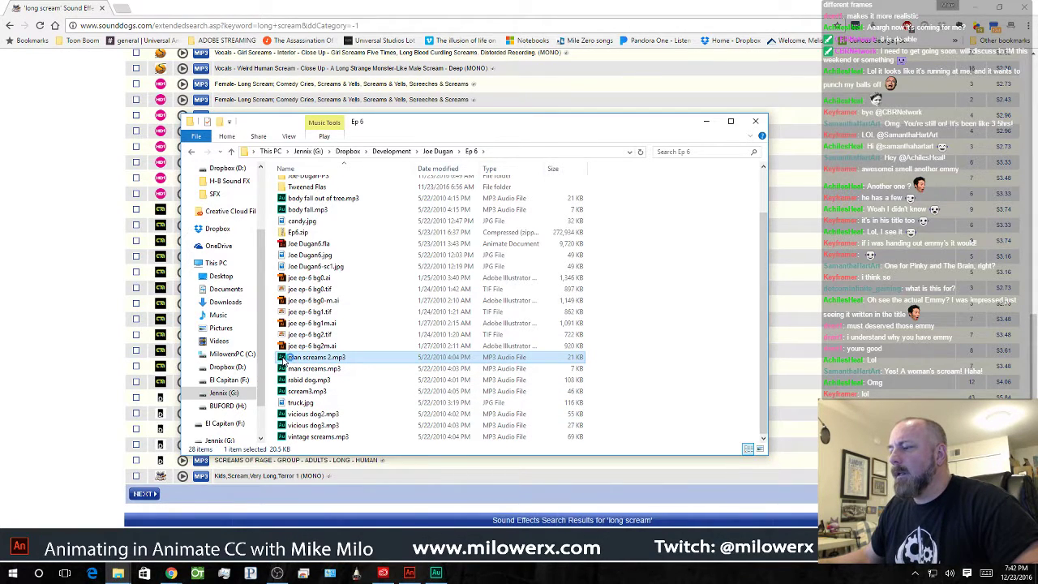
double_click(283, 358)
key(space)
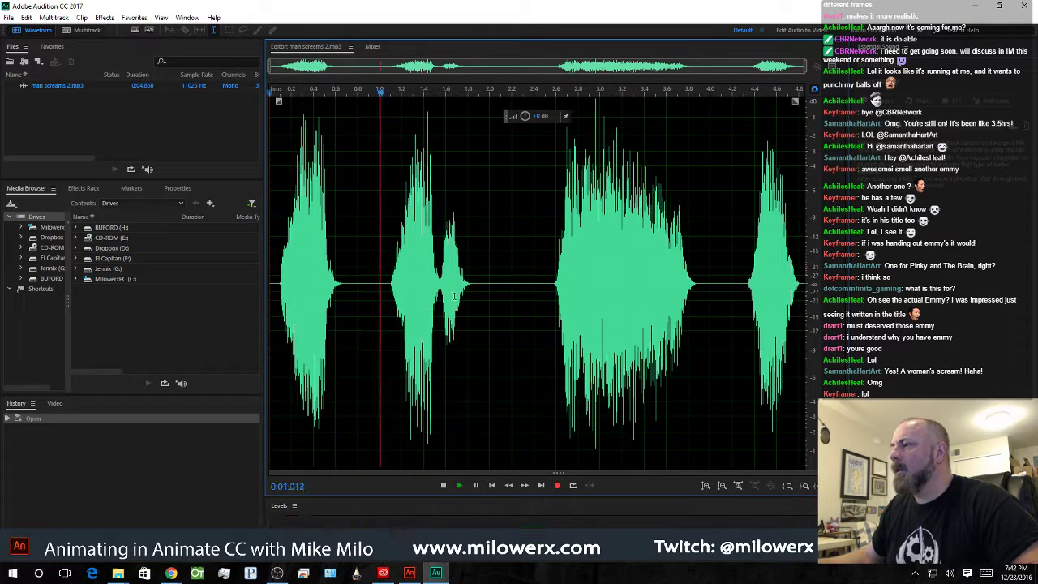
key(space)
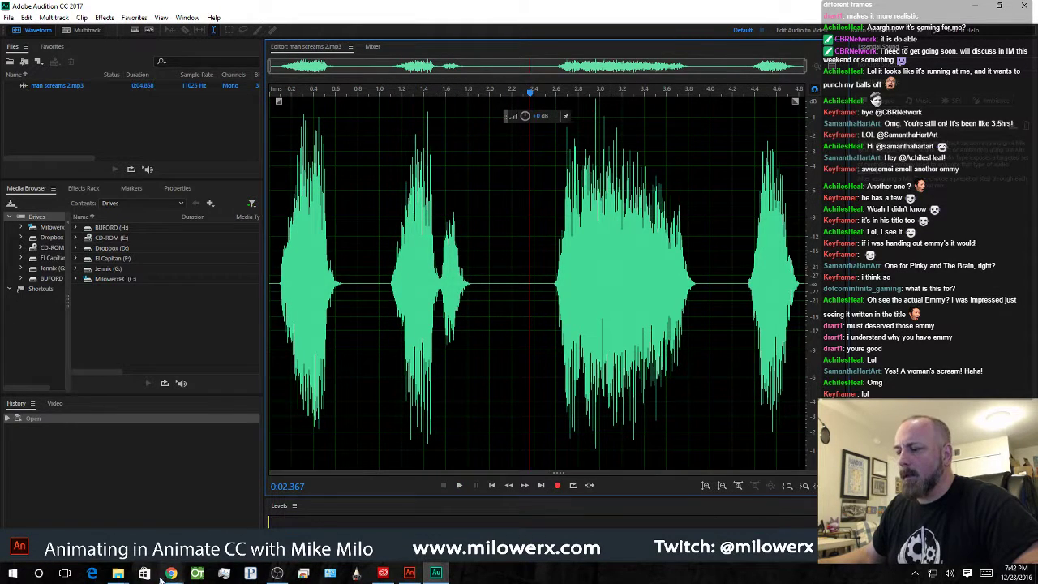
- Open "vintage screams.mp3" from the Ep 6 folder in Audition and listen to roughly its first 12 seconds
click(124, 574)
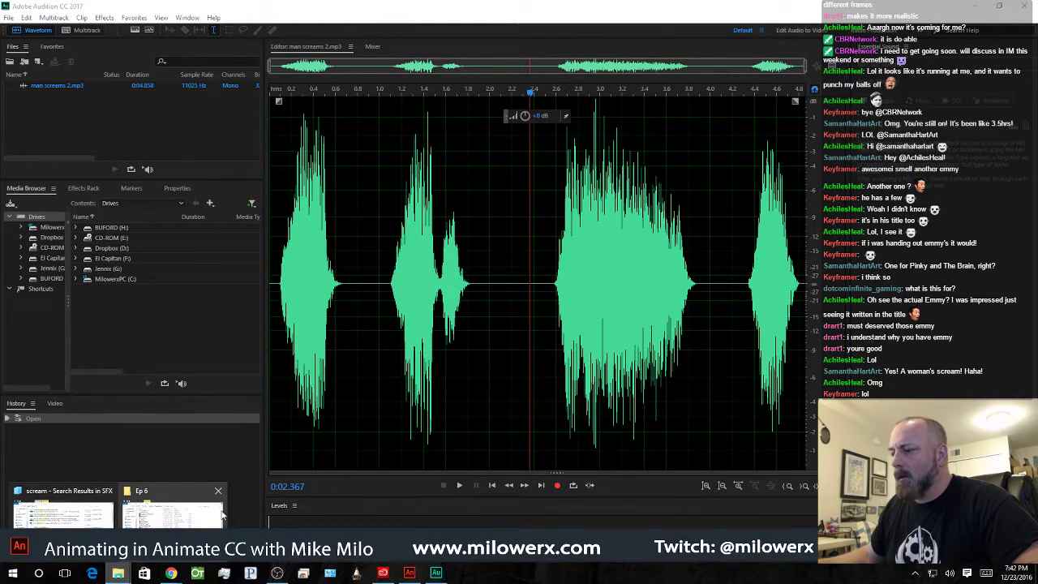
click(165, 514)
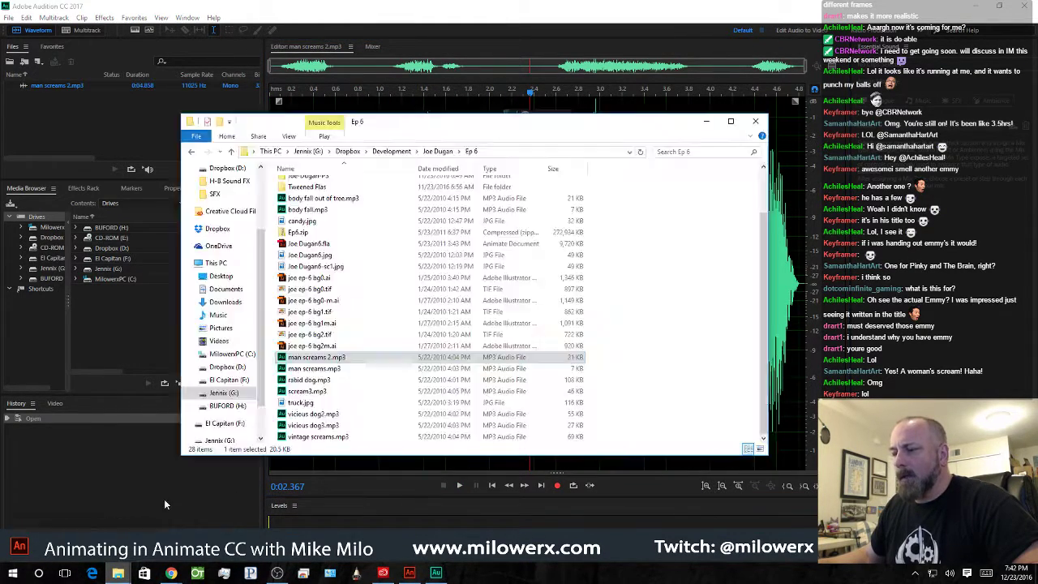
double_click(281, 437)
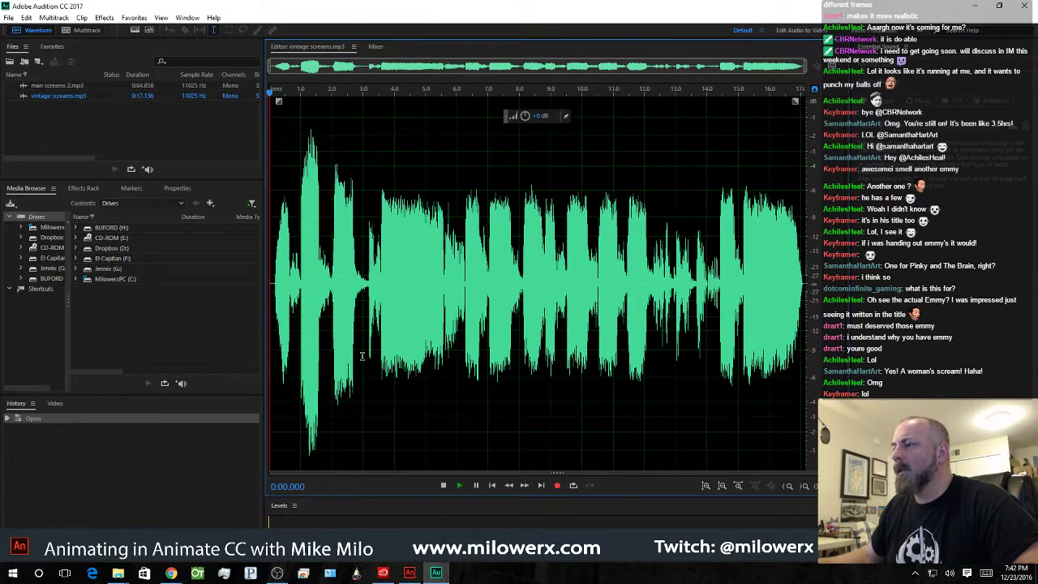
key(space)
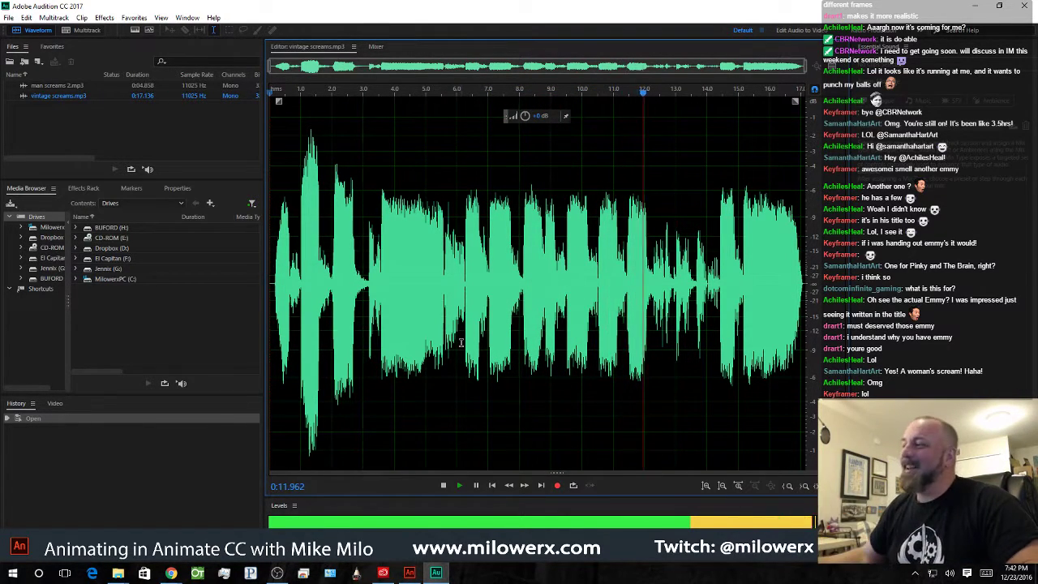
key(space)
- Preview Stretch and Pitch on the vintage screams with a pitch shift of 14.88 semitones, and close the effect without applying it
click(138, 17)
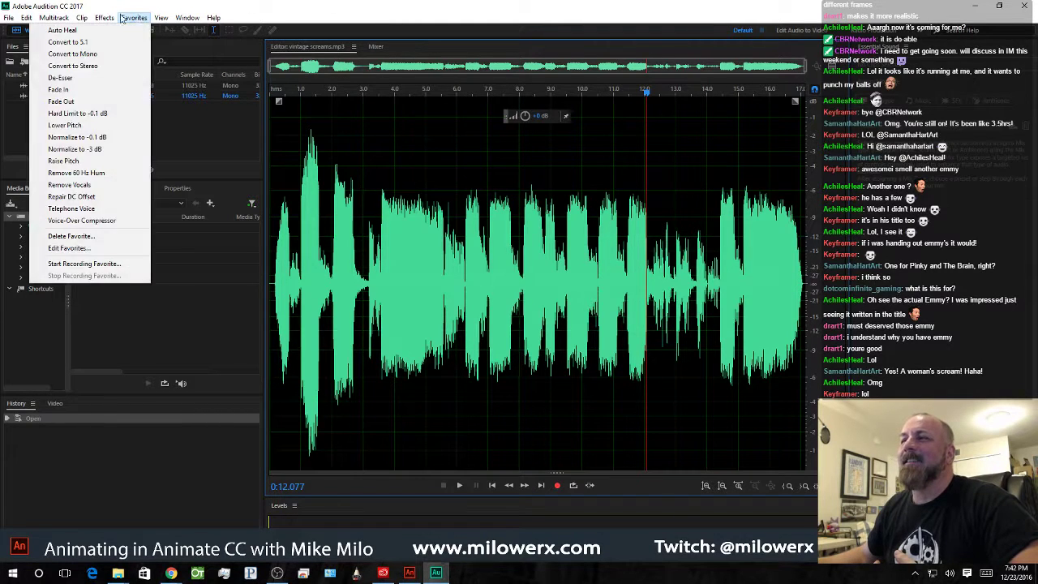
mouse_move(111, 17)
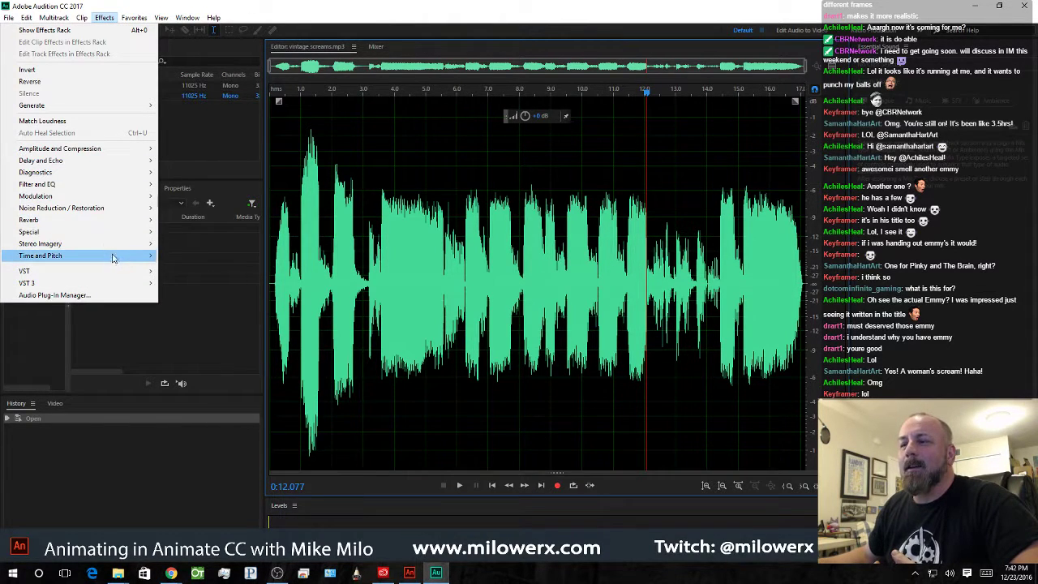
mouse_move(114, 255)
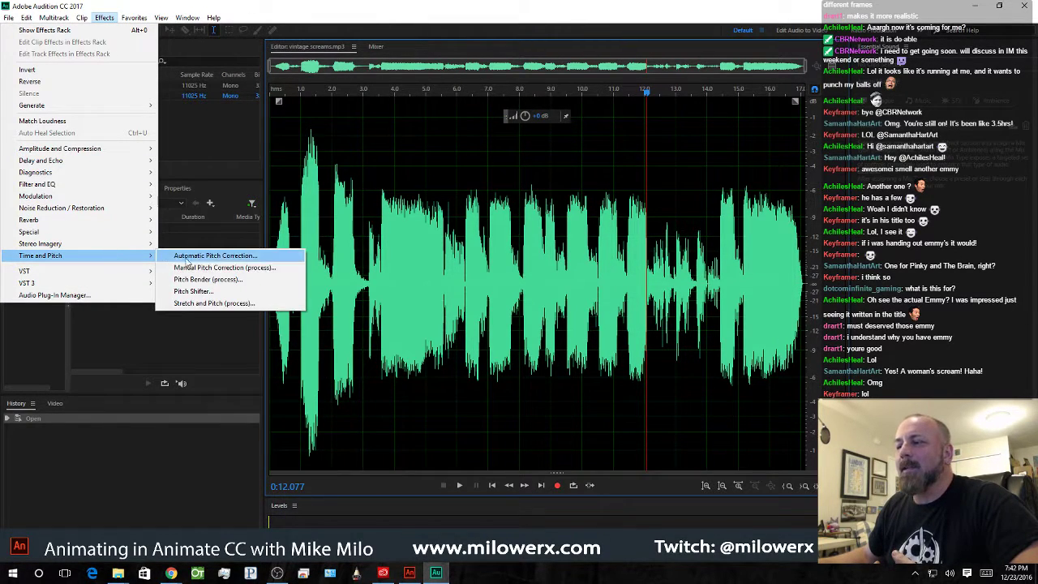
click(212, 303)
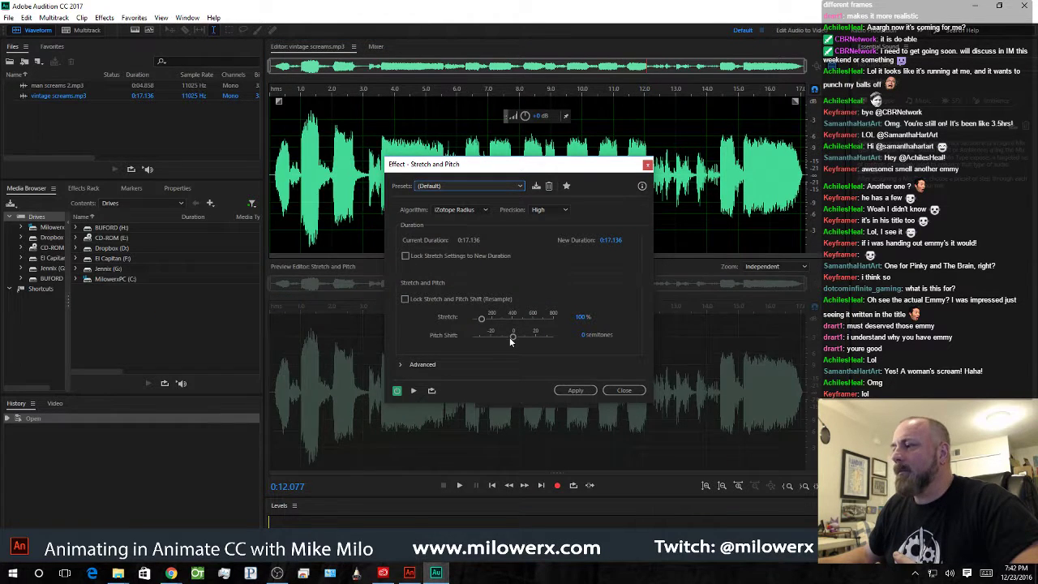
click(514, 337)
drag(529, 337, 531, 338)
click(414, 391)
click(414, 391)
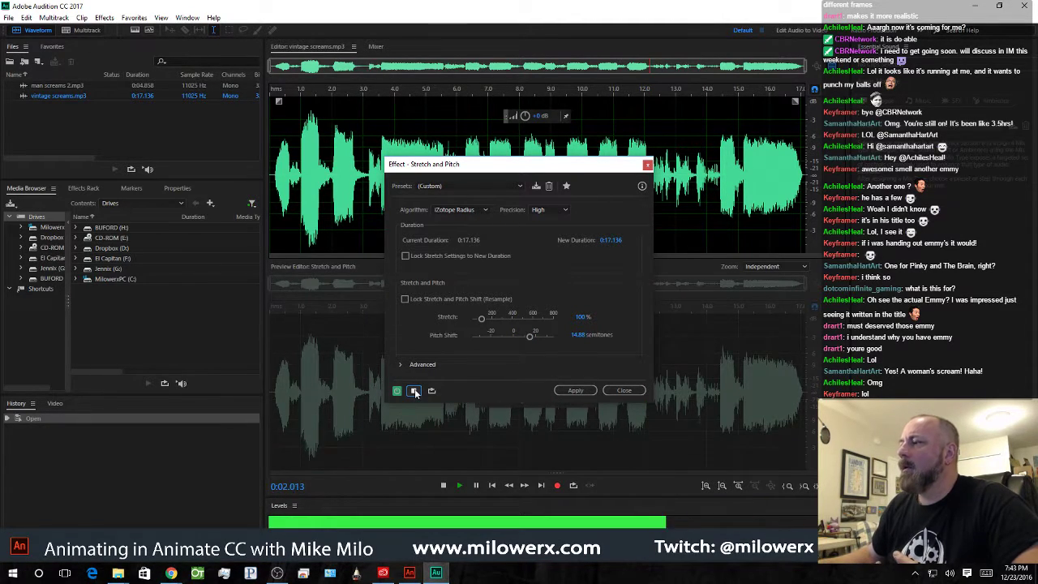
click(414, 391)
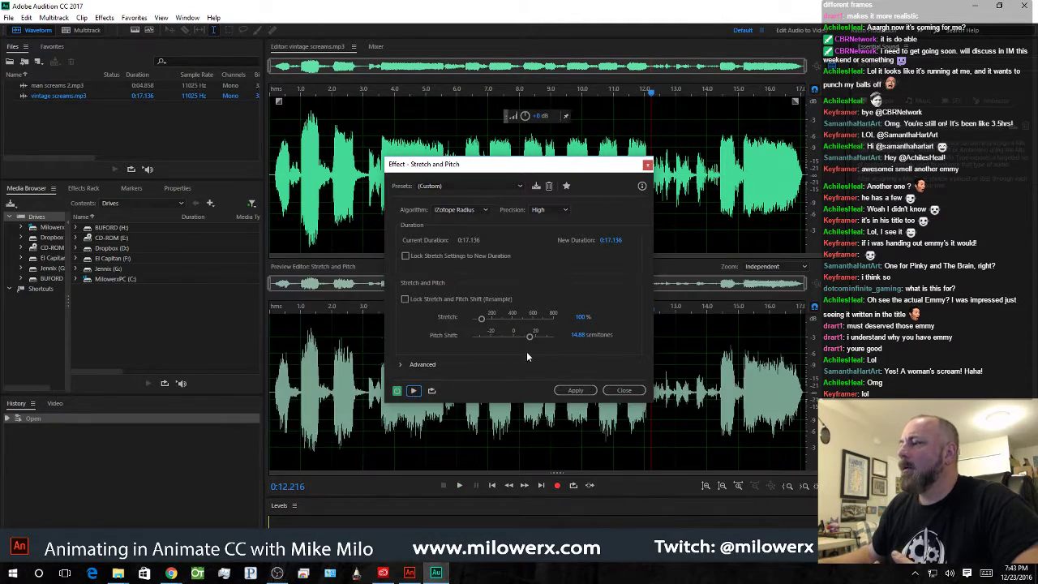
click(595, 391)
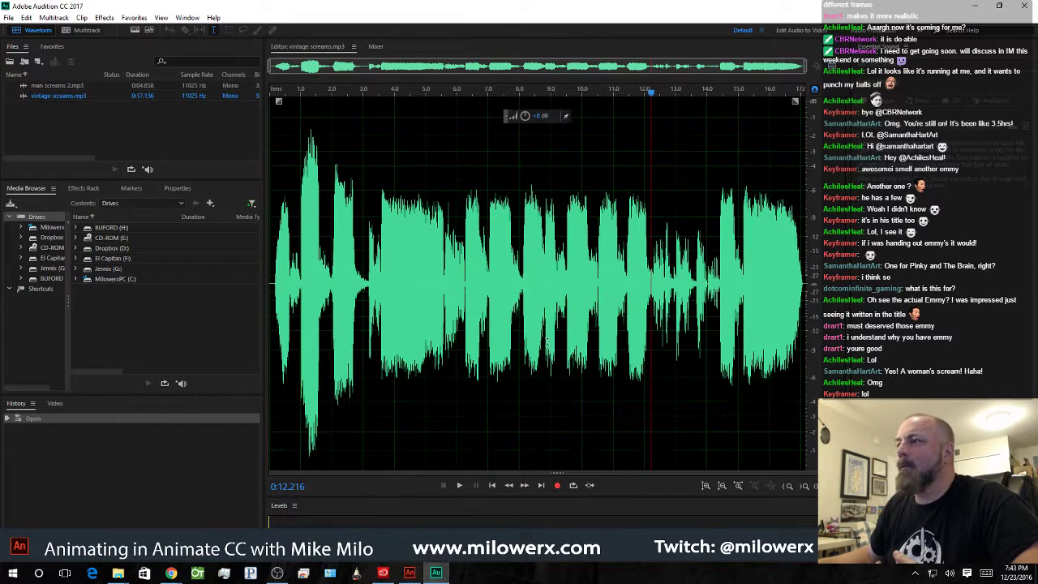
- Apply the Pitch Shifter effect to the vintage screams at 11 semitones and 8 cents, and listen to the beginning of the processed audio
click(103, 18)
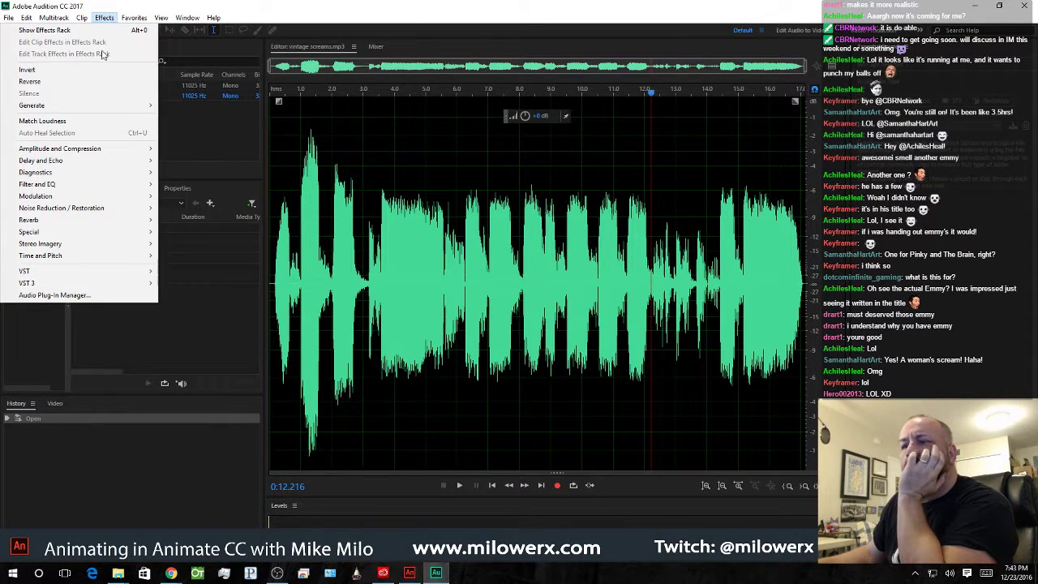
mouse_move(115, 256)
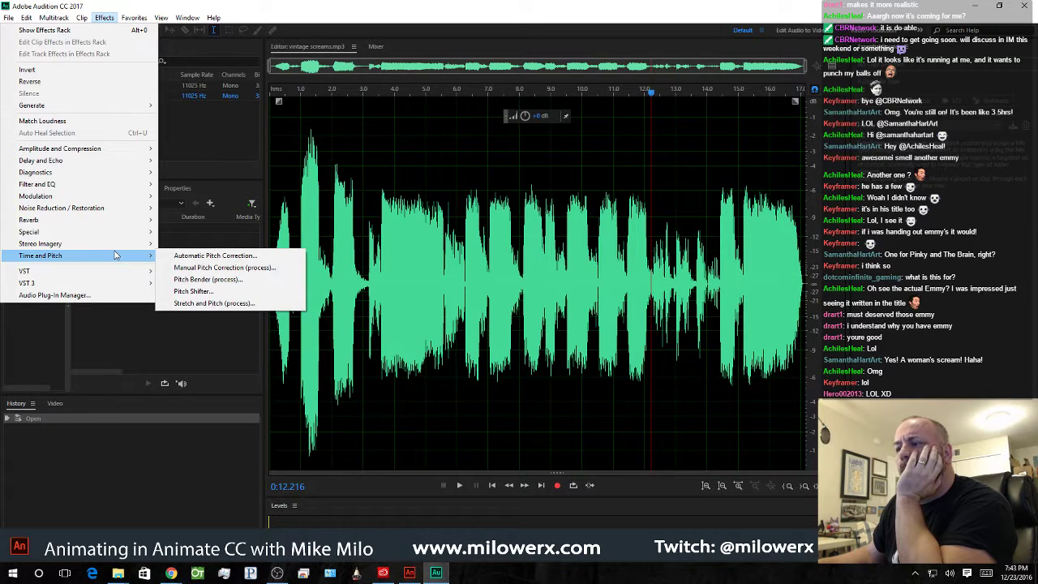
click(220, 291)
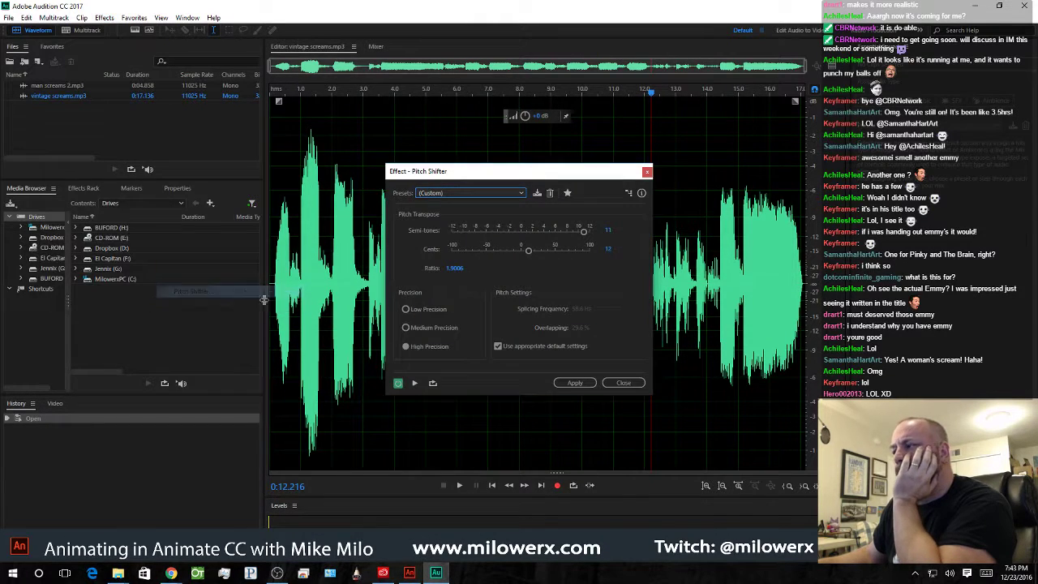
drag(528, 251, 535, 254)
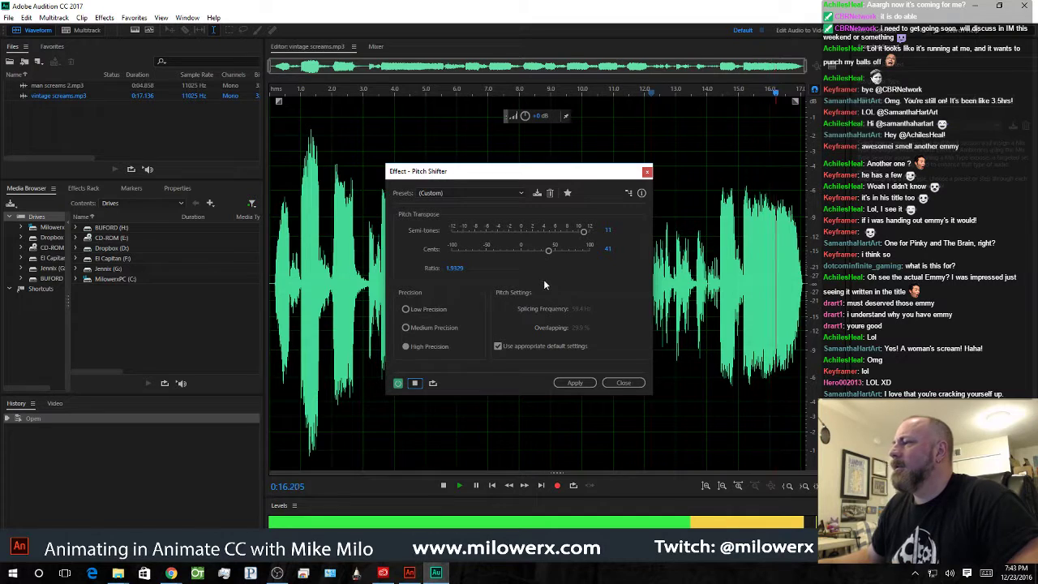
drag(549, 249, 530, 257)
click(414, 385)
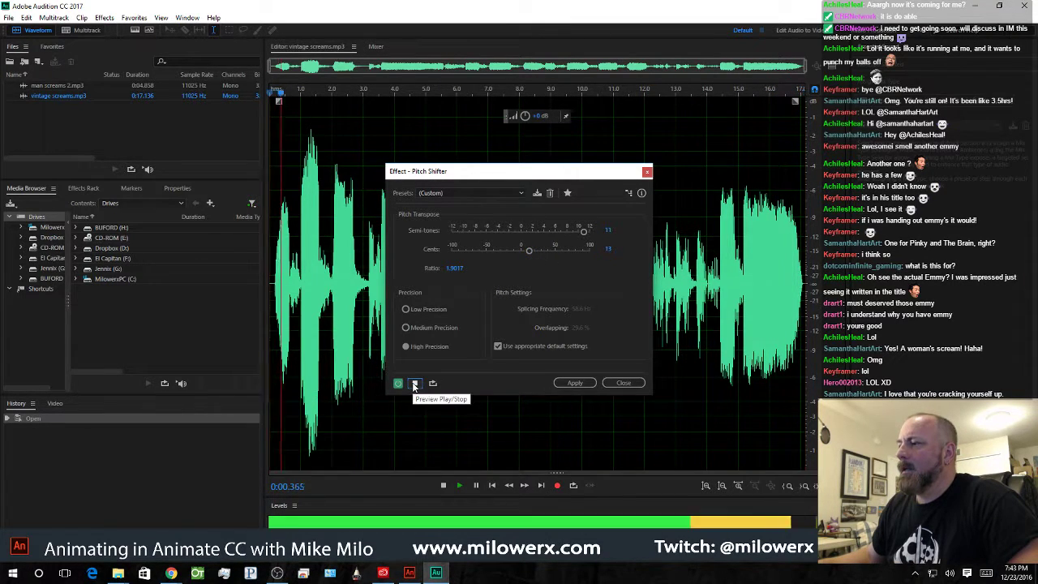
drag(530, 248, 525, 255)
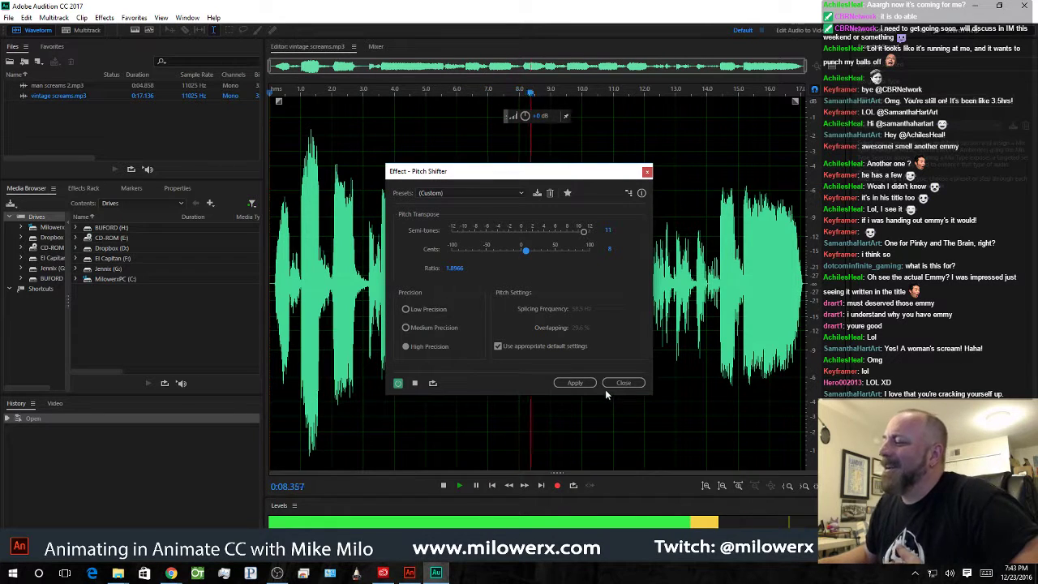
click(575, 383)
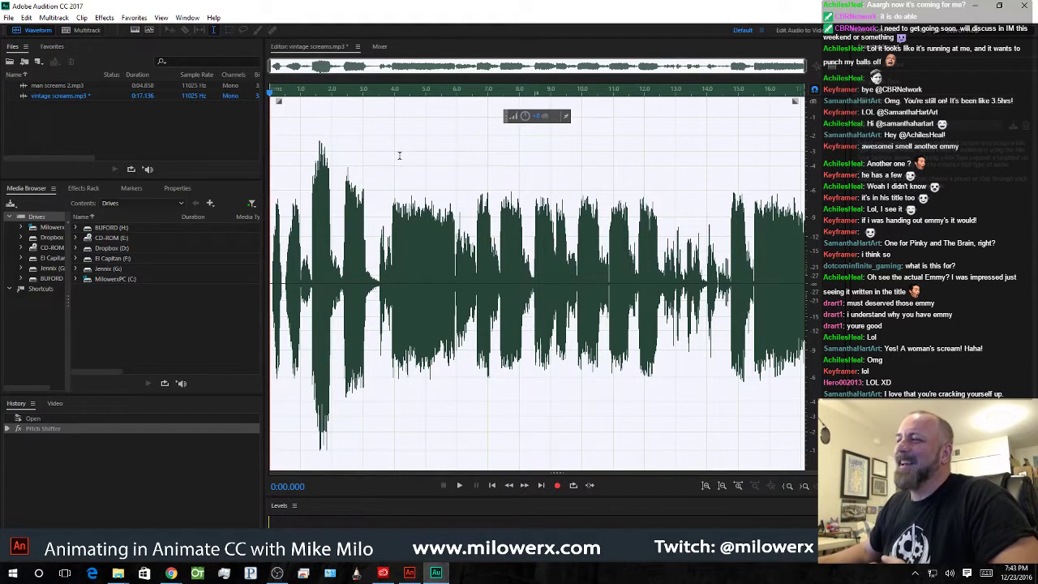
key(space)
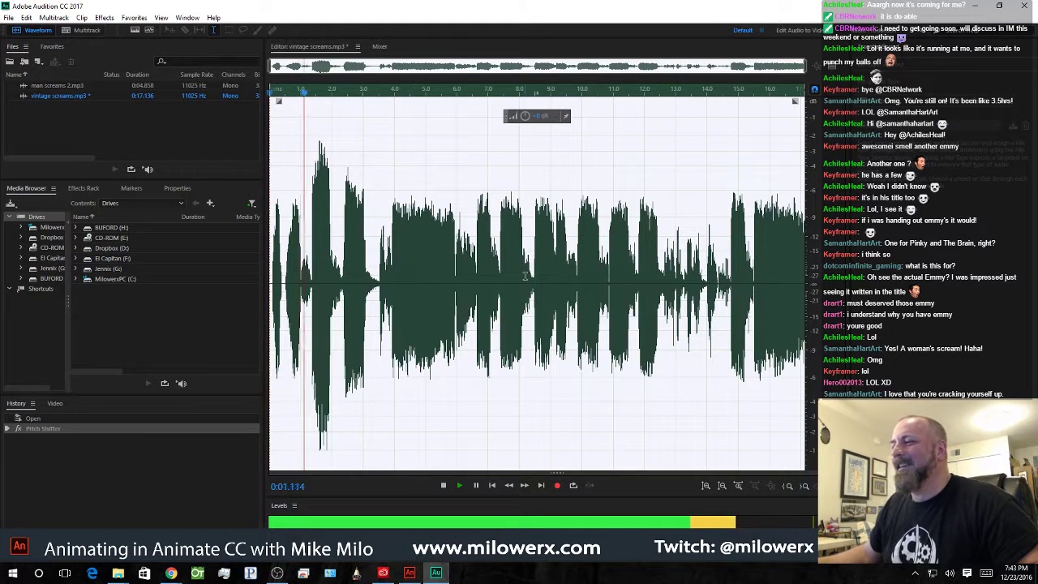
key(space)
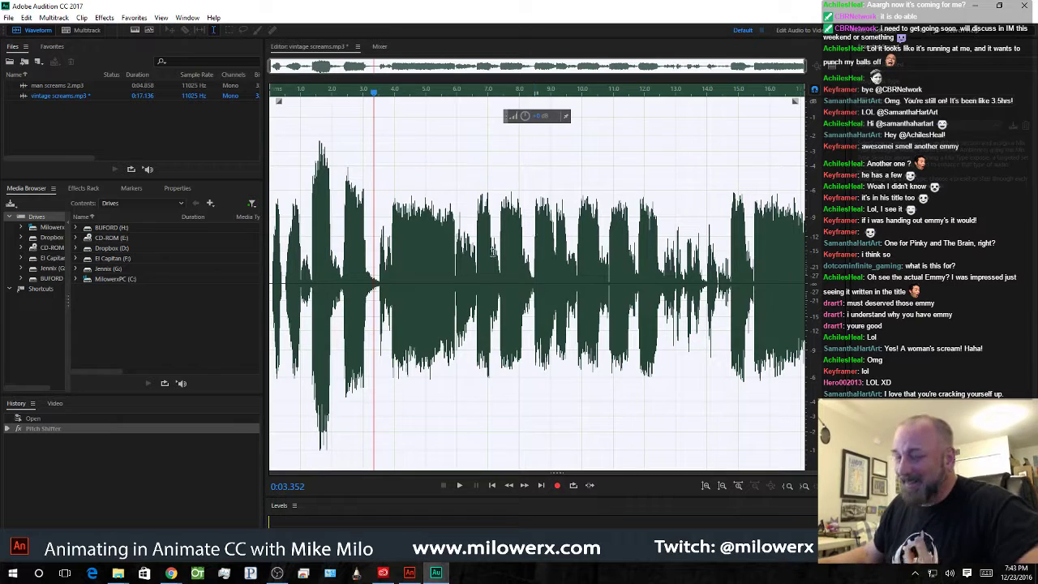
- Save the pitched screams to the Desktop as the AIFF file "vintage screams_01.aif" without markers and metadata, and switch back to Animate
right_click(430, 258)
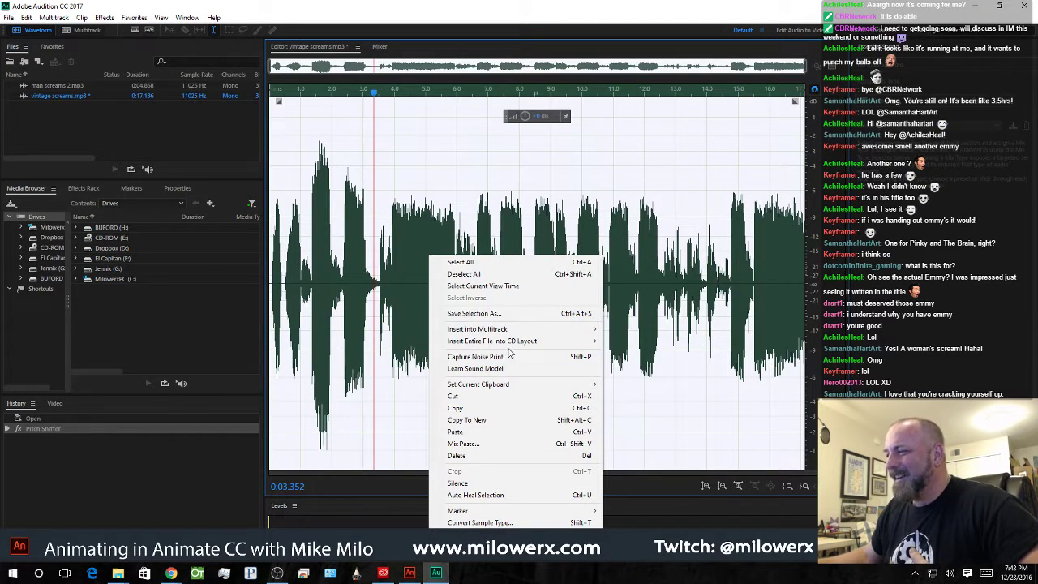
click(519, 315)
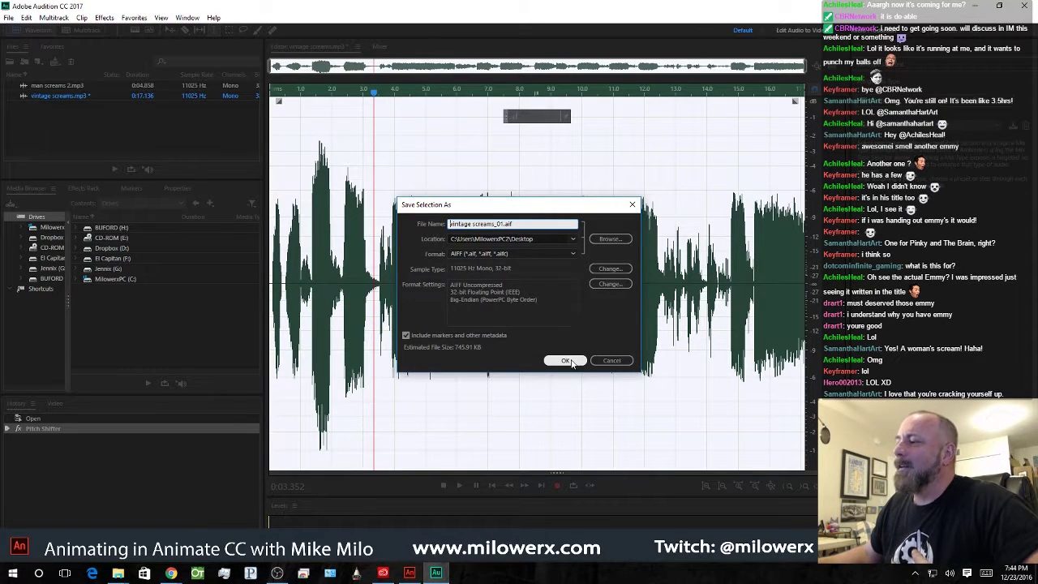
click(405, 335)
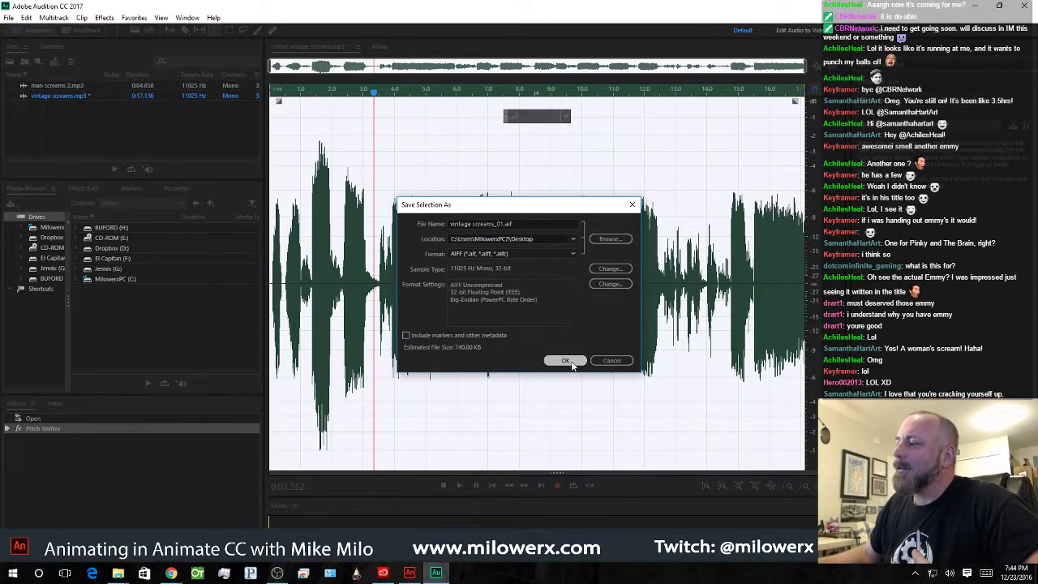
click(566, 360)
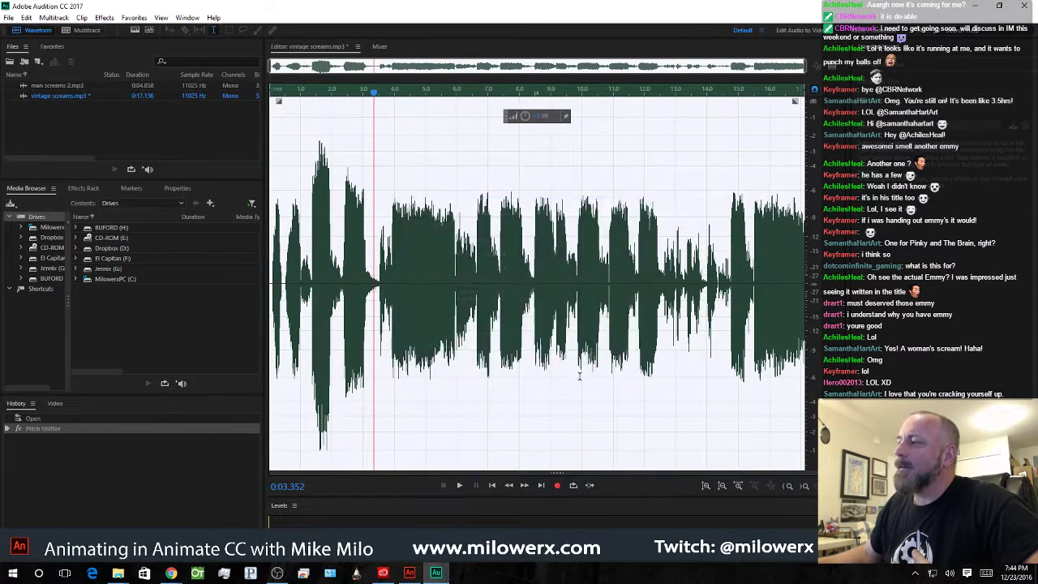
click(406, 573)
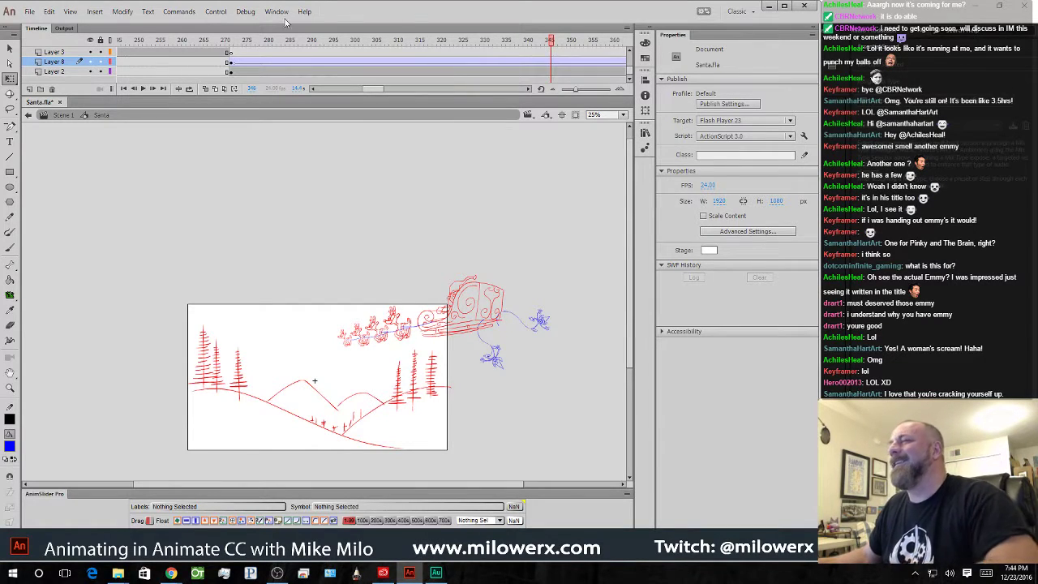
click(29, 12)
mouse_move(133, 179)
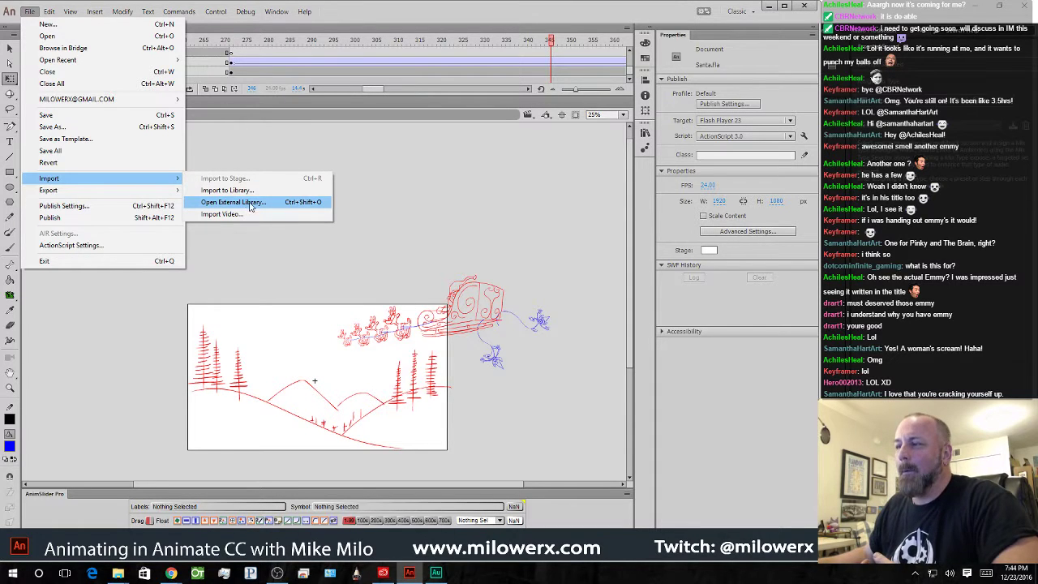
click(229, 190)
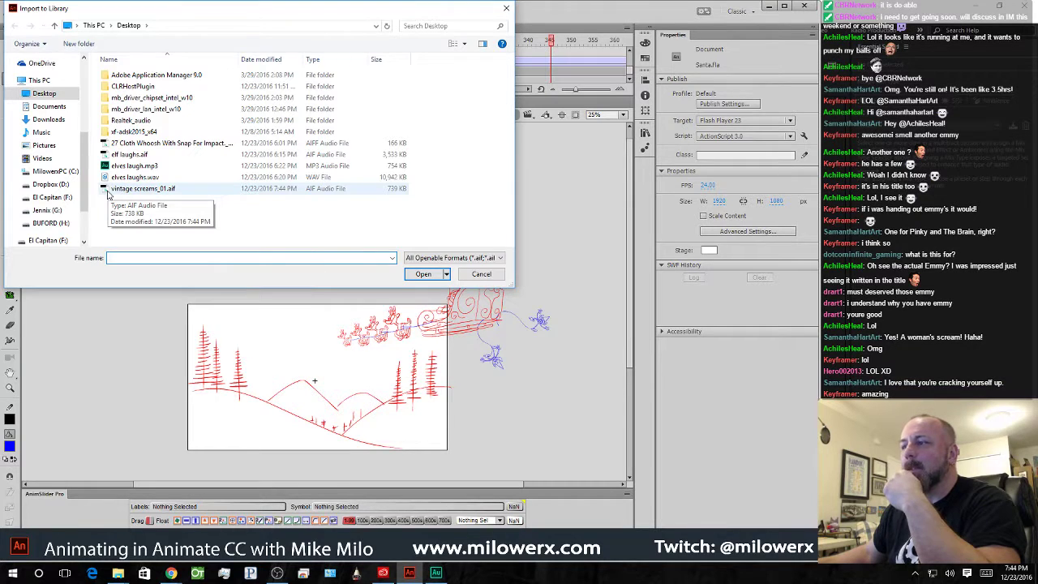
click(481, 273)
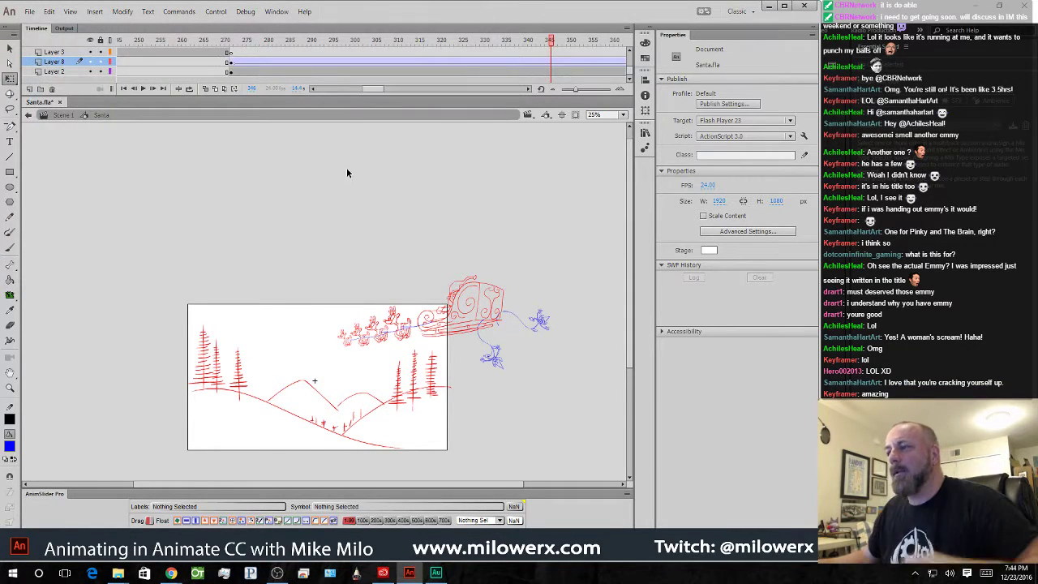
- Save the Santa.fla document and import "vintage screams_01.aif" from the Desktop into its library
key(ctrl+s)
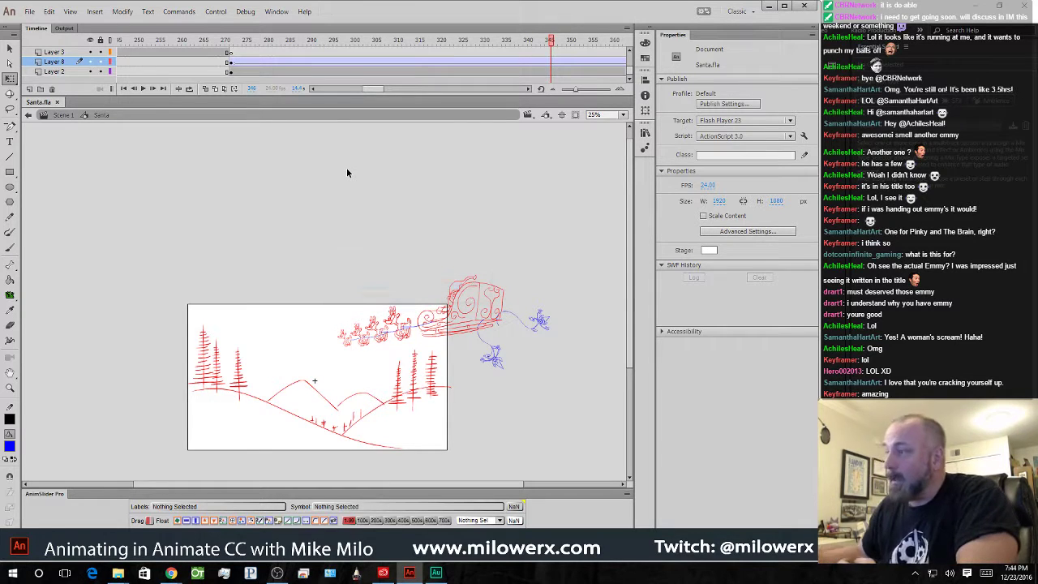
click(30, 12)
mouse_move(160, 178)
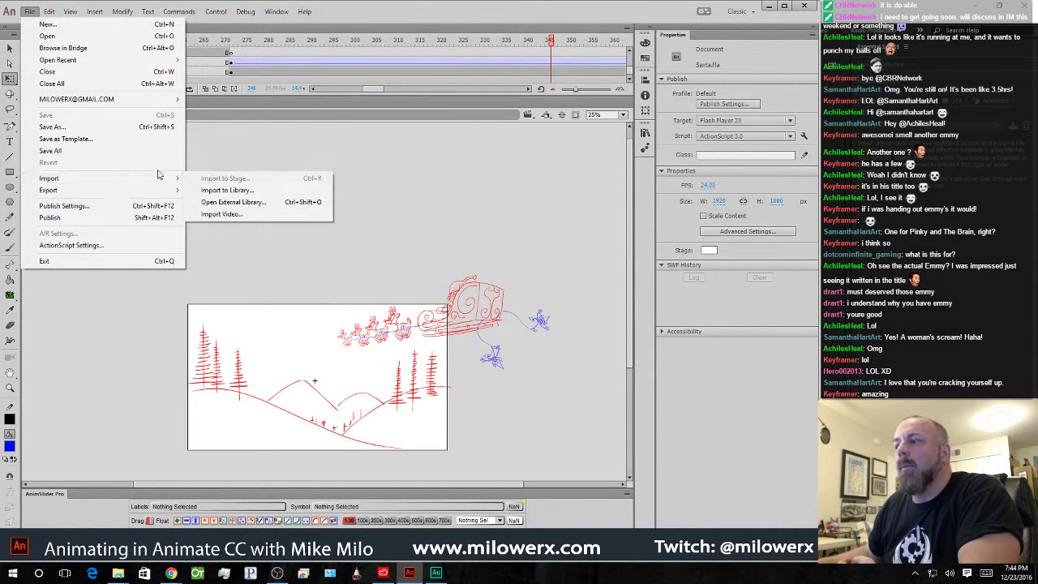
click(230, 189)
double_click(126, 189)
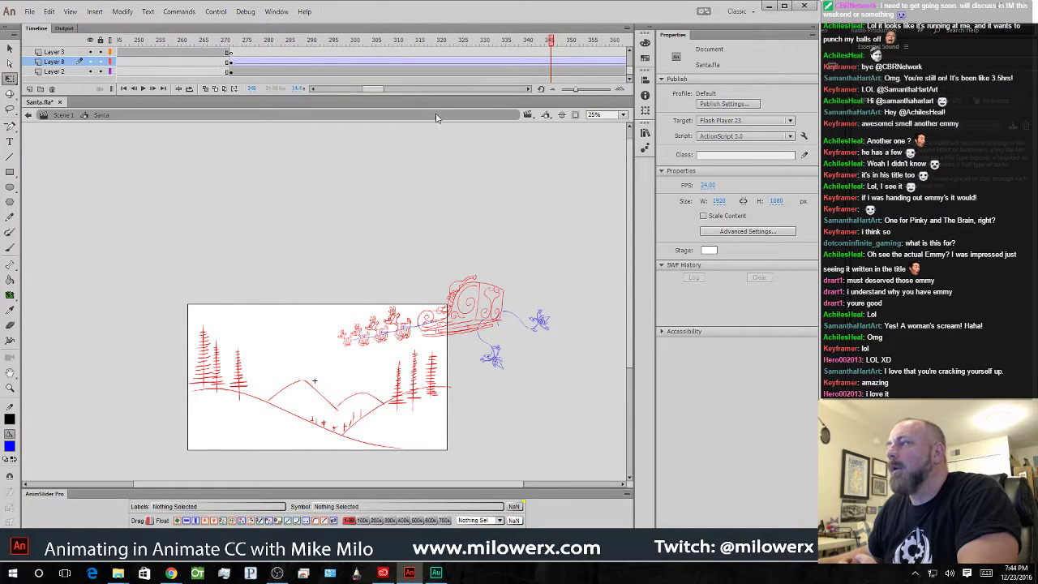
- Add a new layer above Layer 6 at the top of the Santa symbol's layer stack
scroll(311, 59, up, 3)
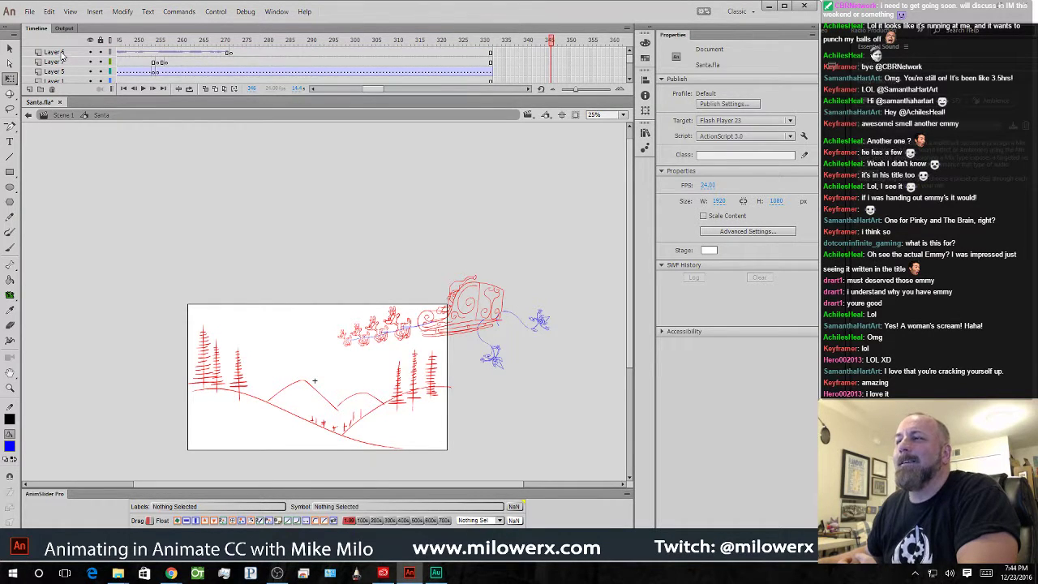
click(54, 51)
click(30, 90)
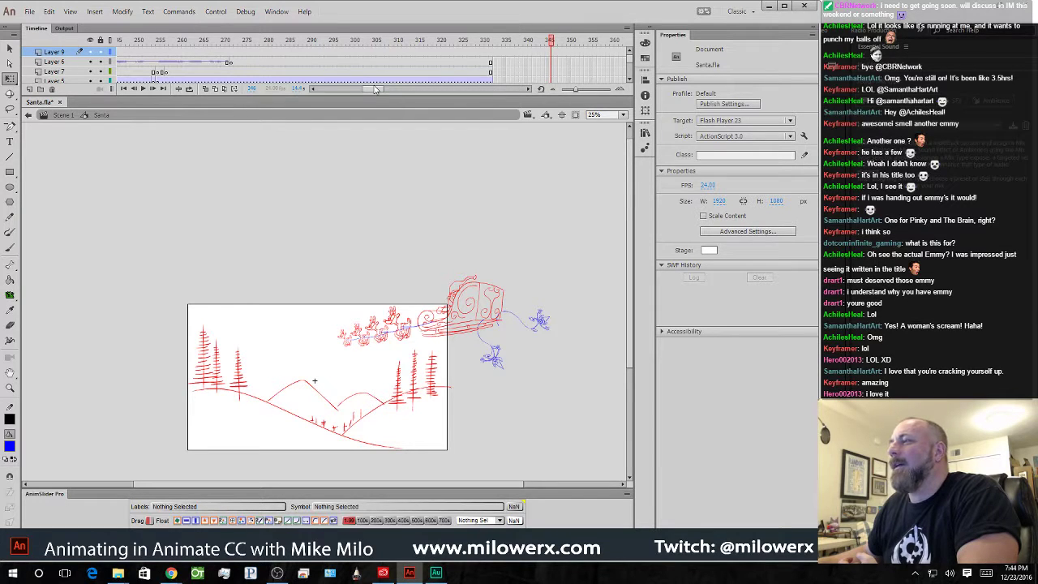
- Extend the frames of the shorter layers to frame 511, where Layer 8's sleigh motion ends, and check the frames around it
drag(374, 92, 413, 90)
drag(358, 61, 354, 91)
click(357, 62)
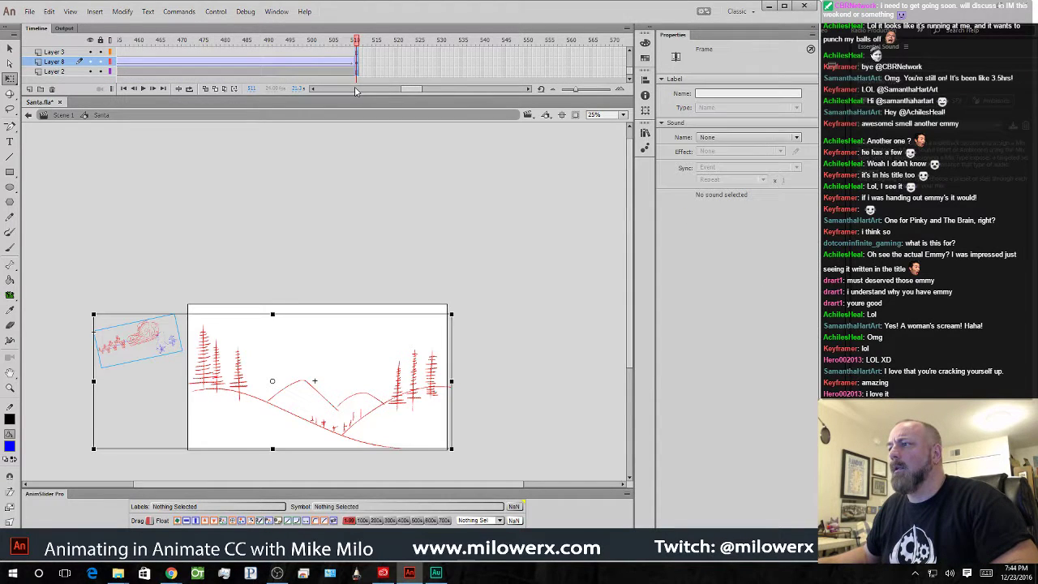
scroll(363, 52, up, 3)
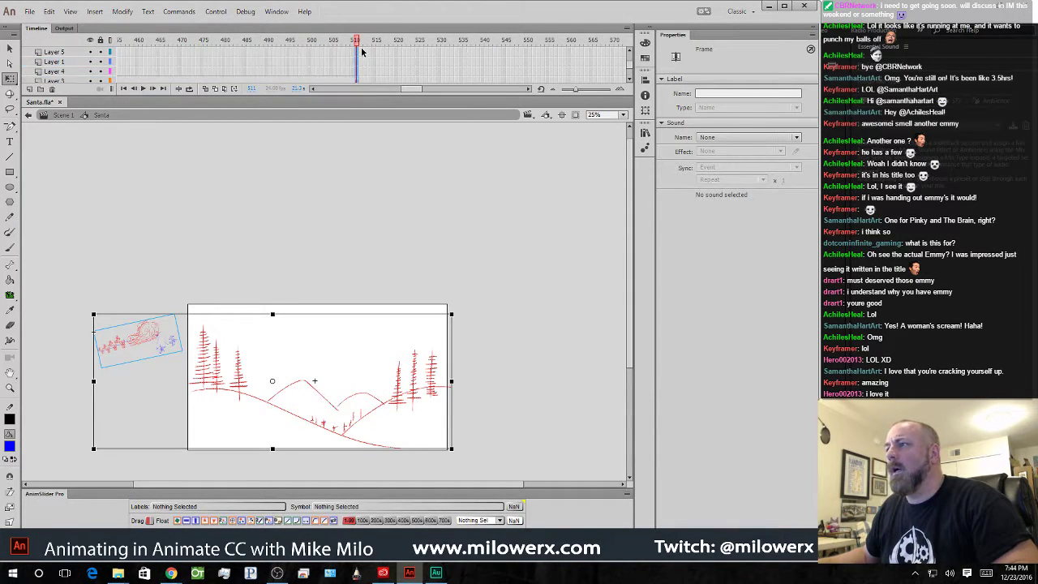
scroll(362, 59, down, 3)
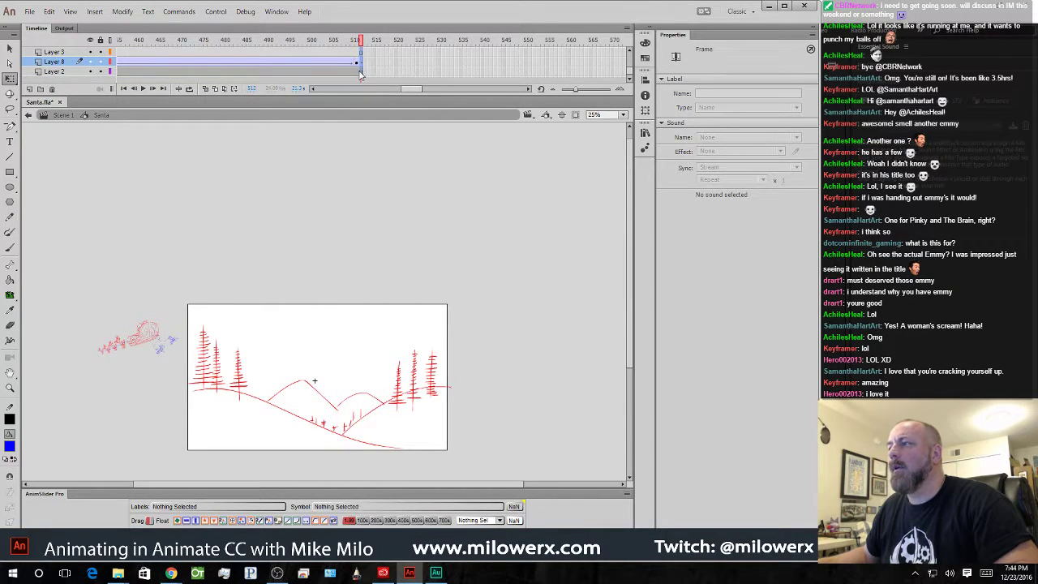
click(361, 71)
key(comma)
key(period)
key(comma)
key(period)
key(comma)
scroll(364, 58, up, 2)
scroll(364, 59, up, 2)
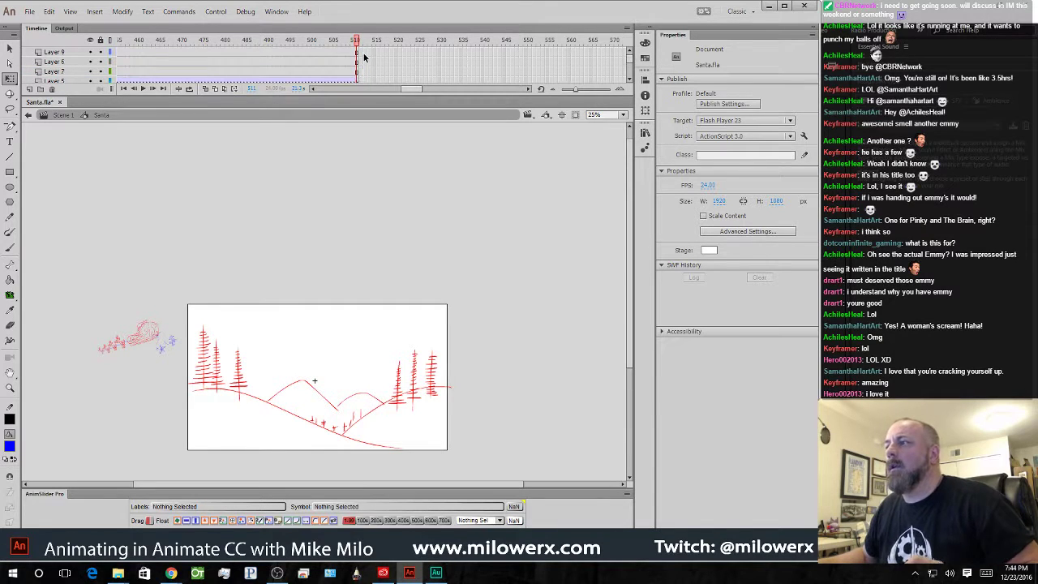
- Enlarge the timeline to show all layers and add a keyframe to Layer 9 at frame 272, where the sleigh shot begins
drag(414, 89, 400, 177)
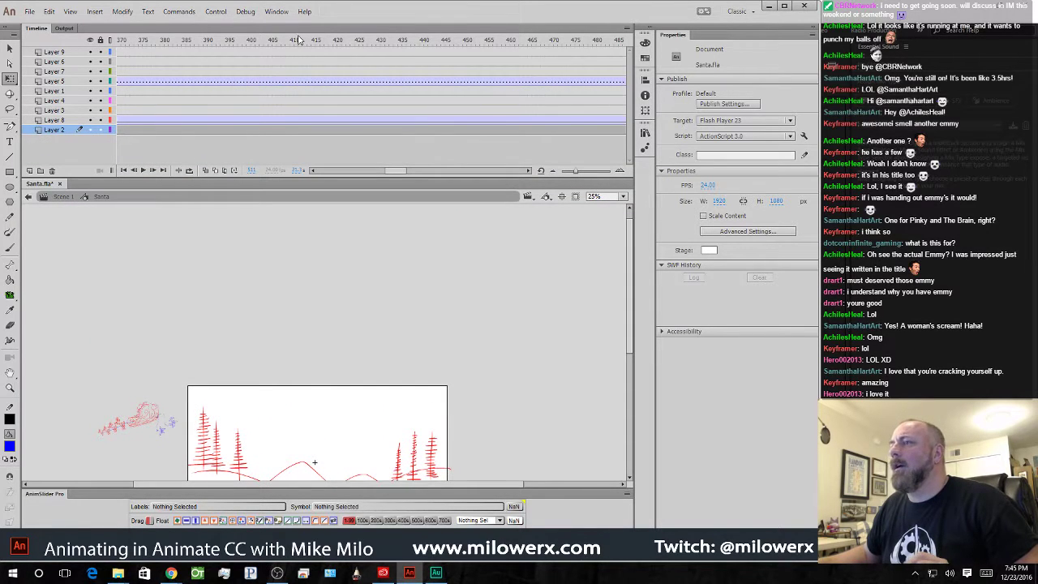
drag(188, 42, 429, 63)
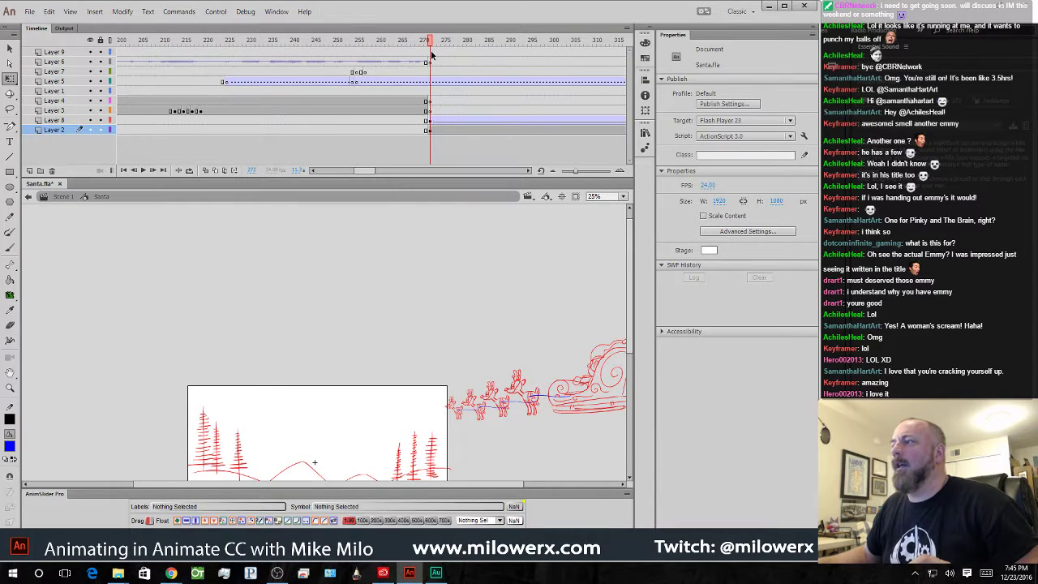
click(431, 53)
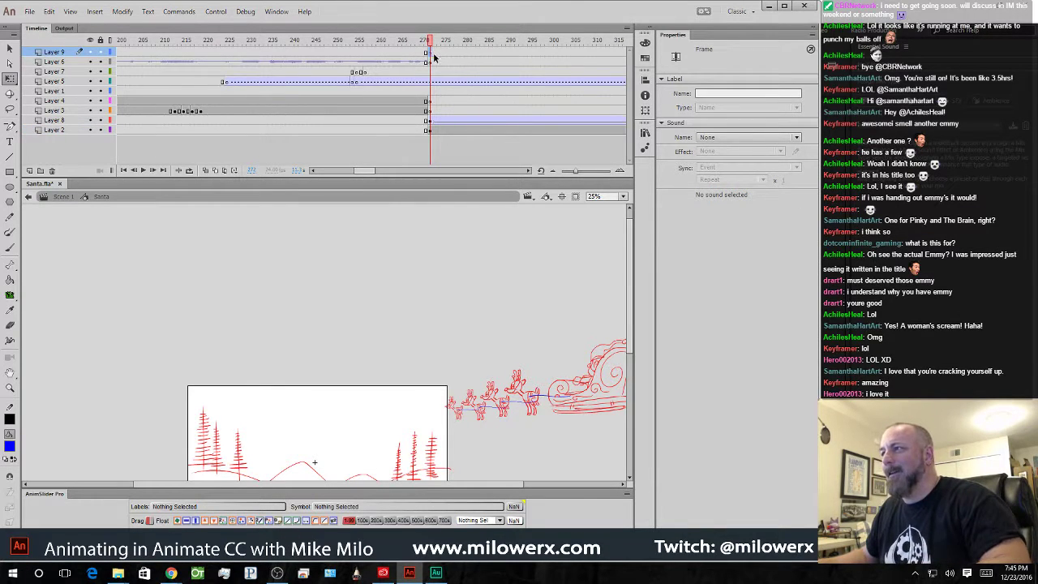
- Assign "vintage screams_01.aif" as the sound of Layer 9's keyframe at frame 272 and play the sleigh shot
click(747, 138)
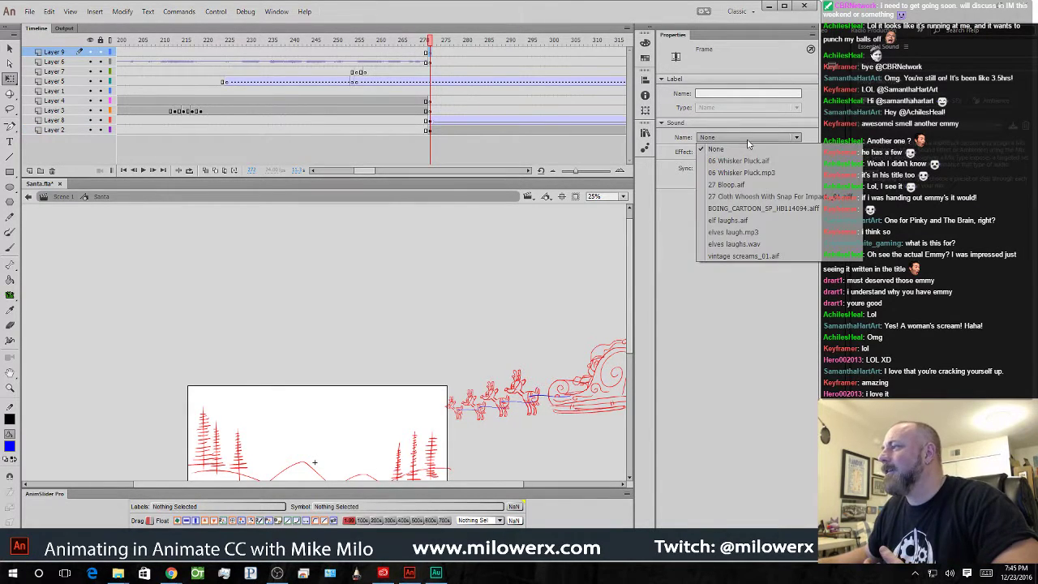
click(742, 256)
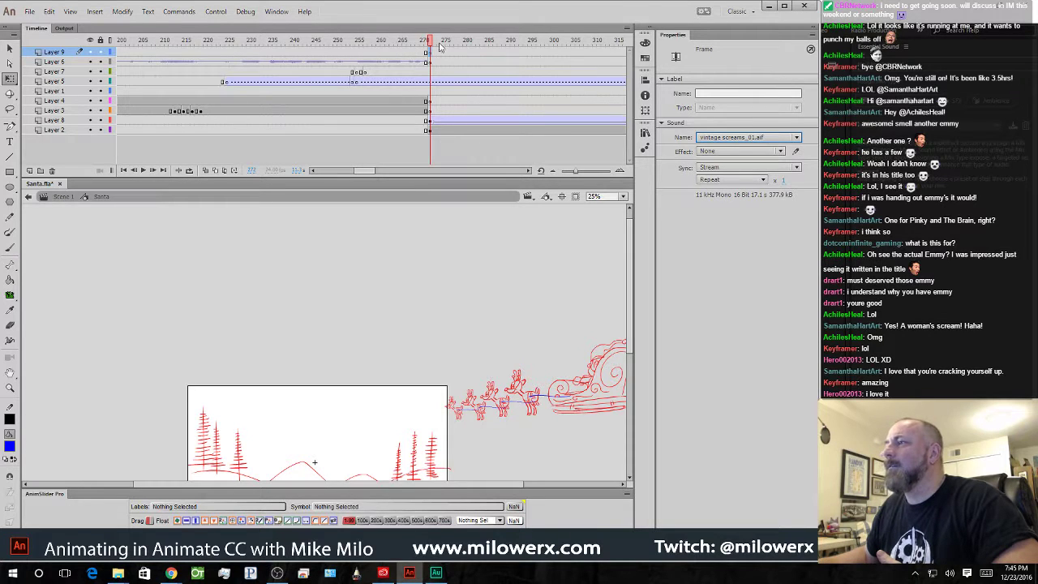
key(Return)
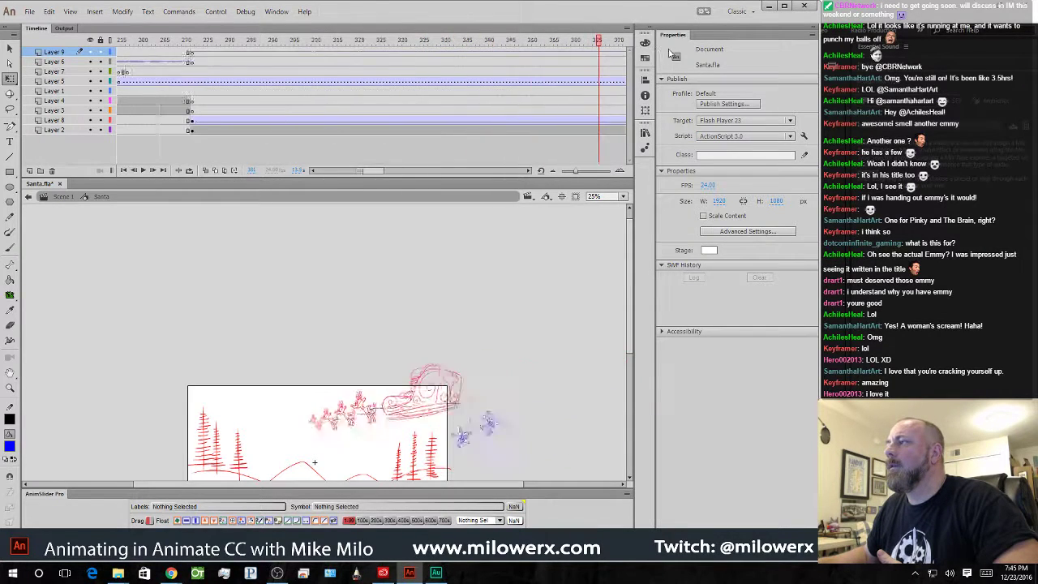
drag(188, 46, 149, 55)
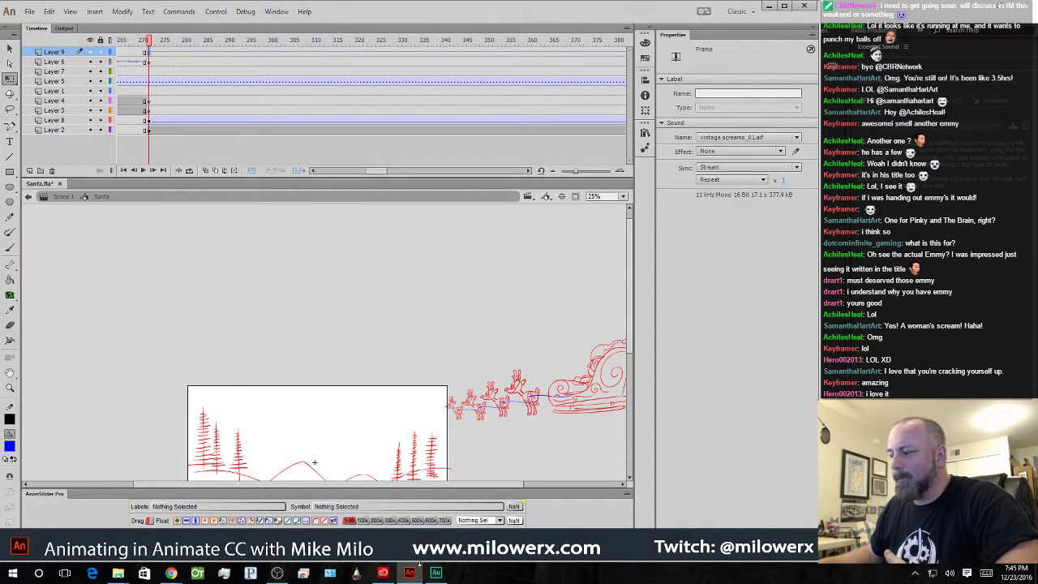
- Switch to Audition and save the pitched screams to the Desktop as the MP3 file "vintage screams_01.mp3" at a 44100 Hz sample rate
click(436, 573)
right_click(382, 168)
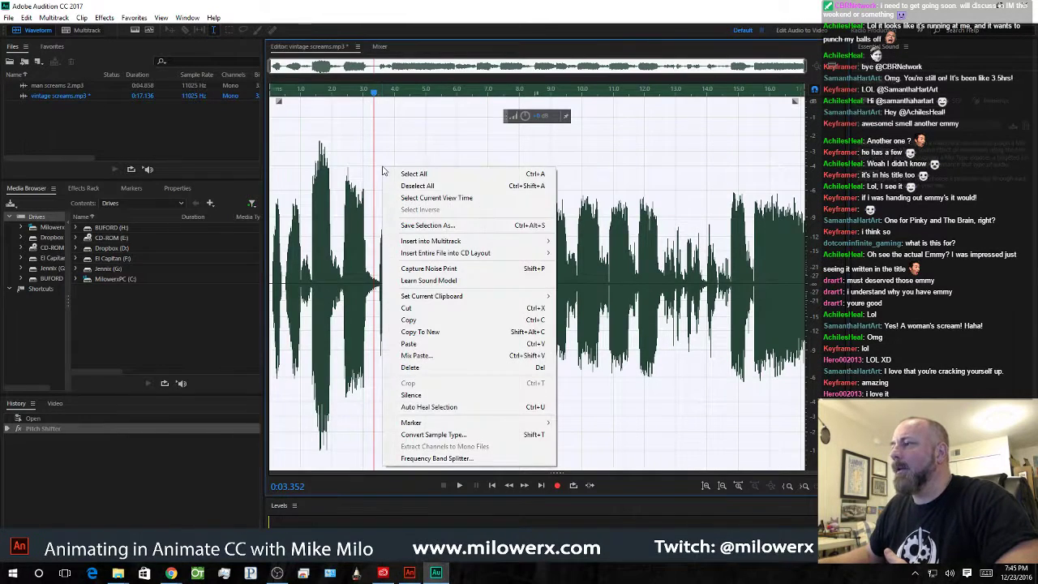
click(451, 227)
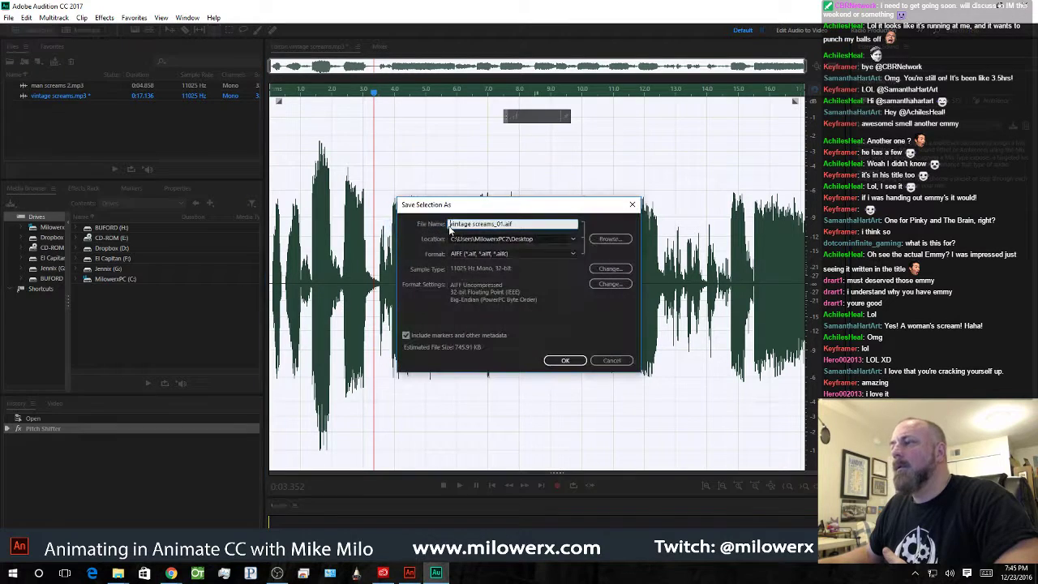
click(536, 254)
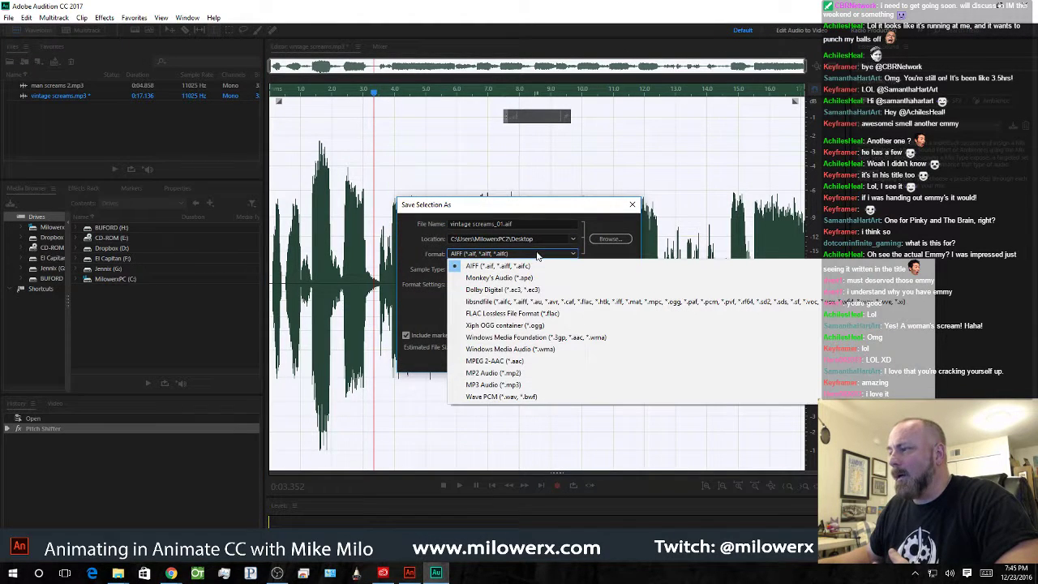
click(552, 385)
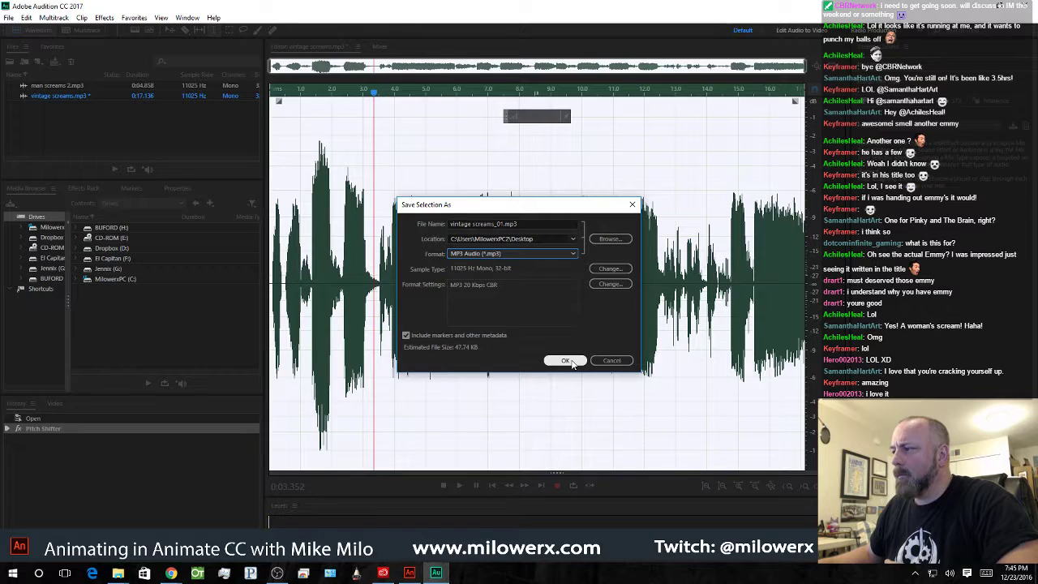
click(597, 269)
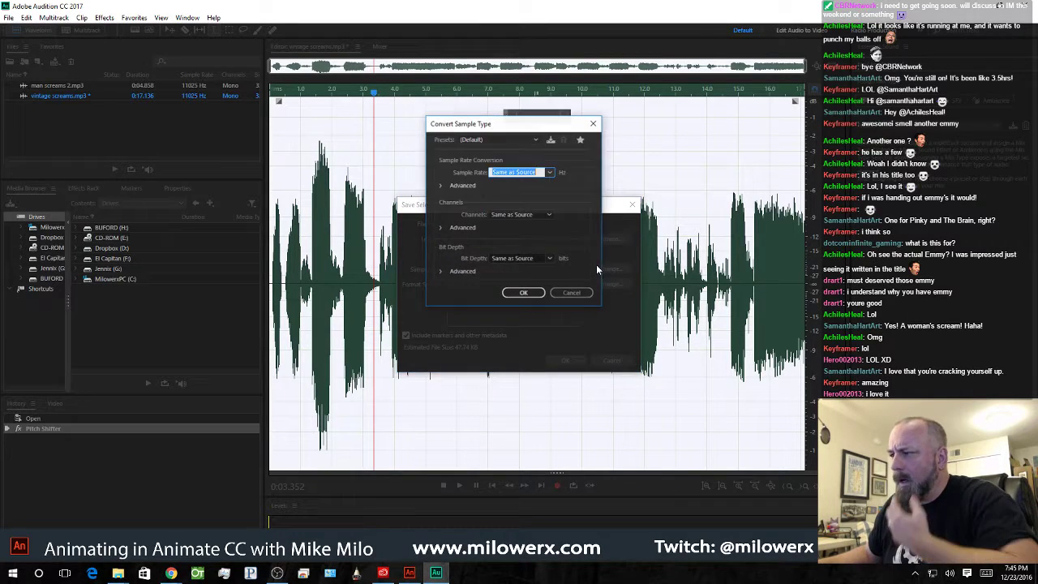
click(550, 173)
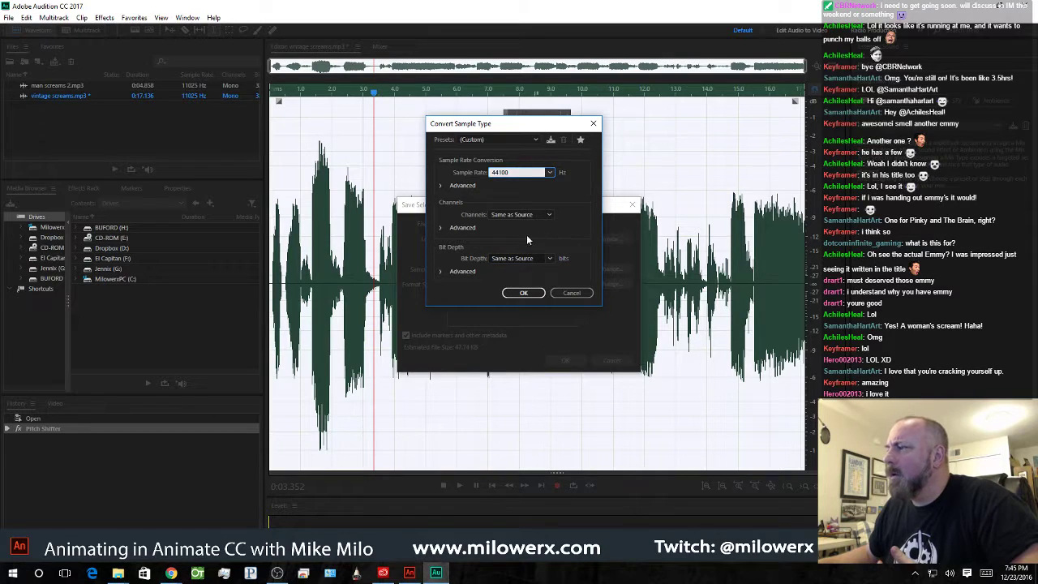
click(522, 293)
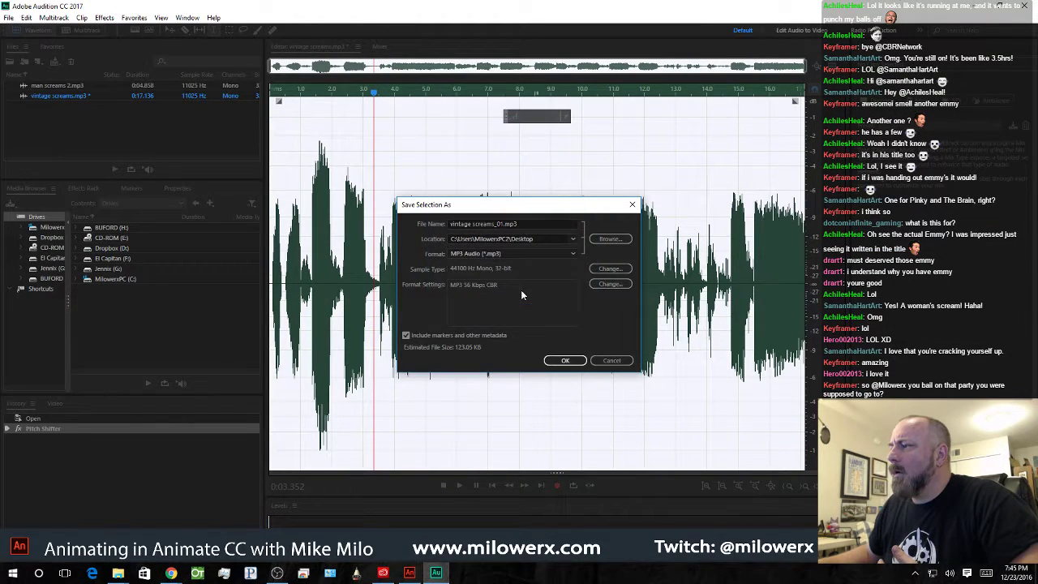
click(566, 361)
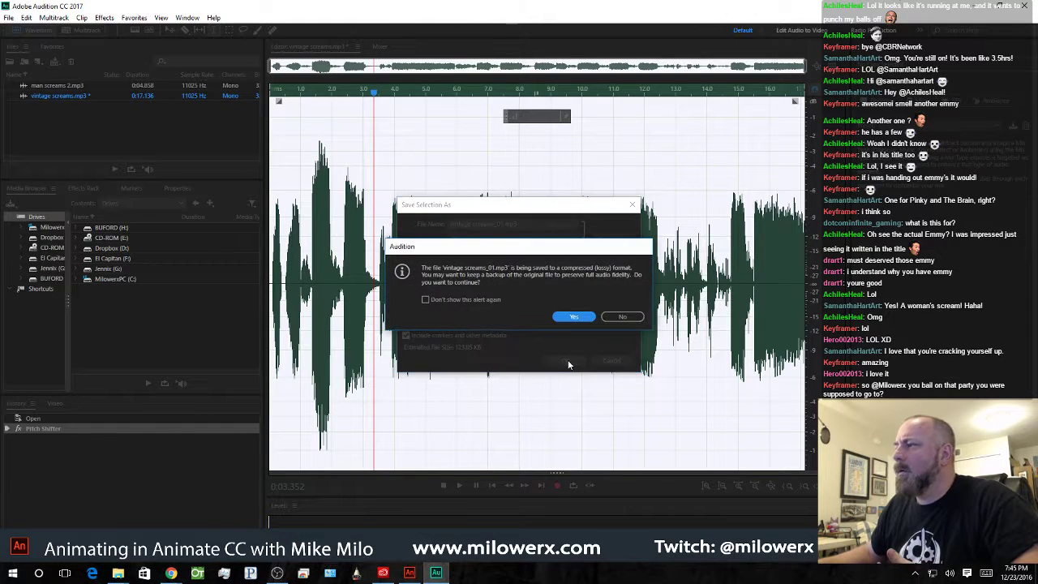
click(425, 299)
click(571, 316)
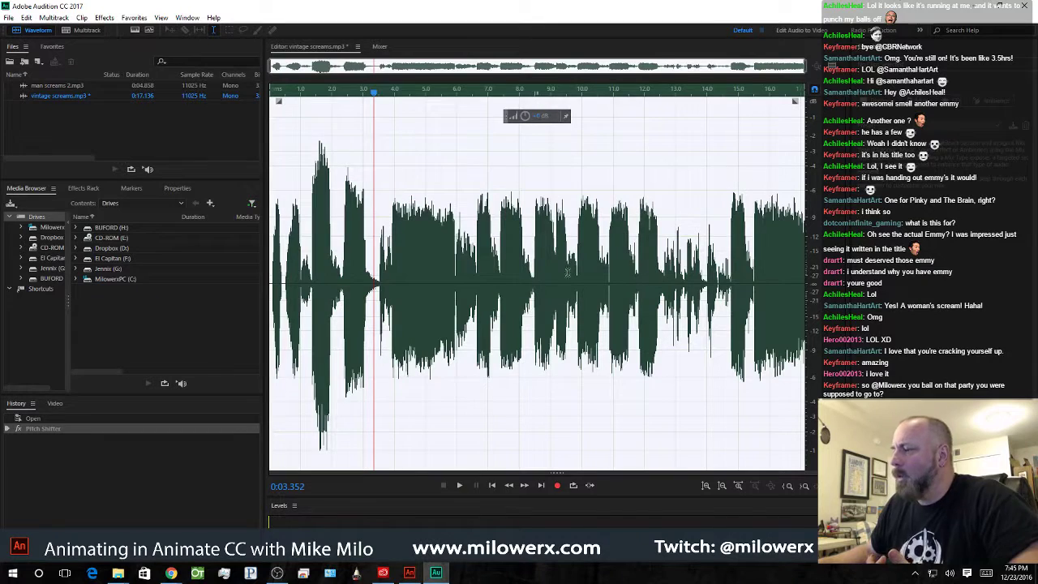
- Switch back to Animate and import "vintage screams_01.mp3" from the Desktop into the library
click(408, 573)
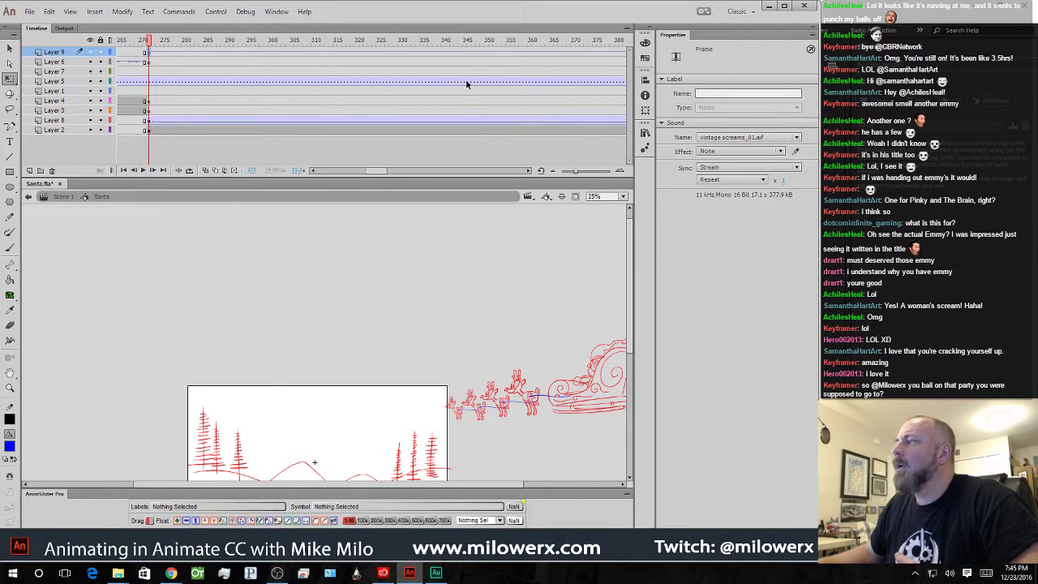
click(30, 11)
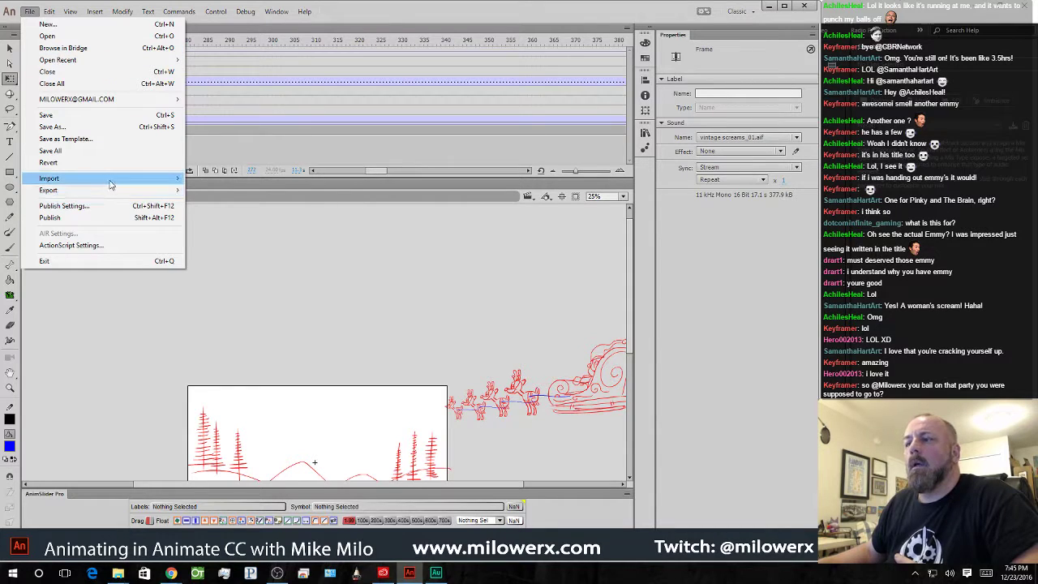
mouse_move(134, 180)
click(231, 190)
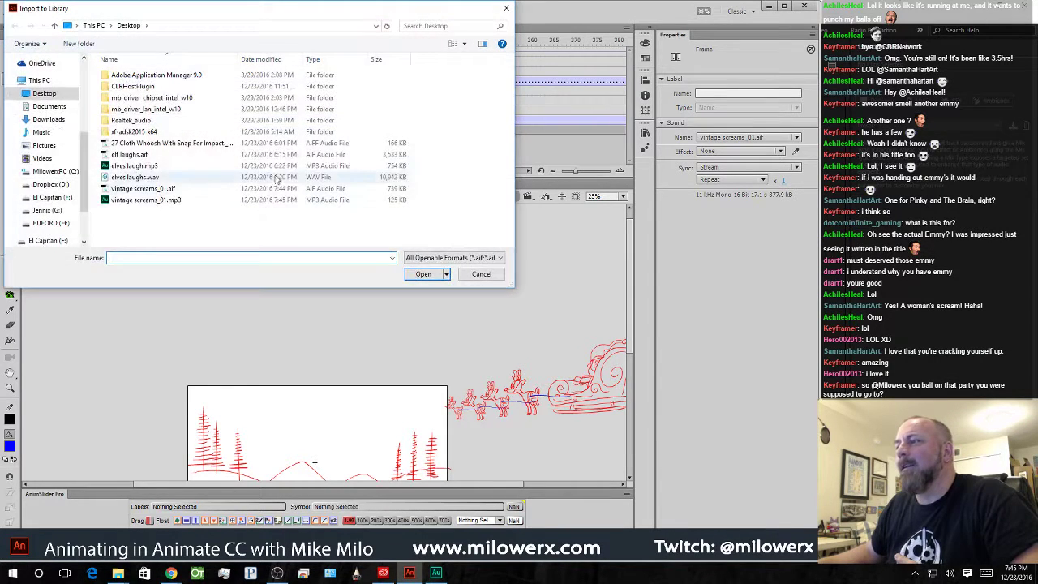
double_click(108, 201)
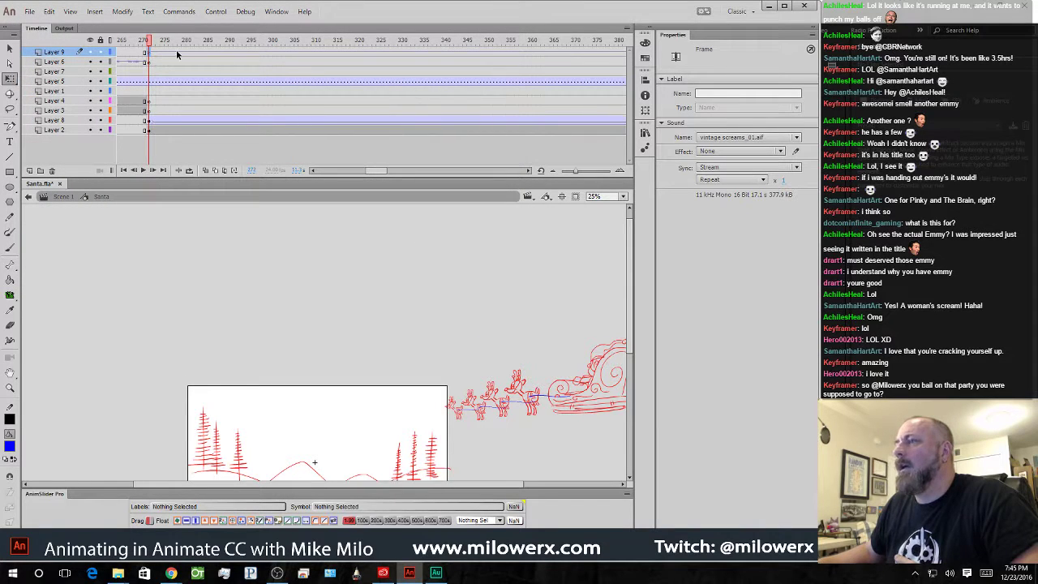
- Set the sound of Layer 9's keyframe at frame 272 to "vintage screams_01.mp3" and play from frame 268
click(758, 138)
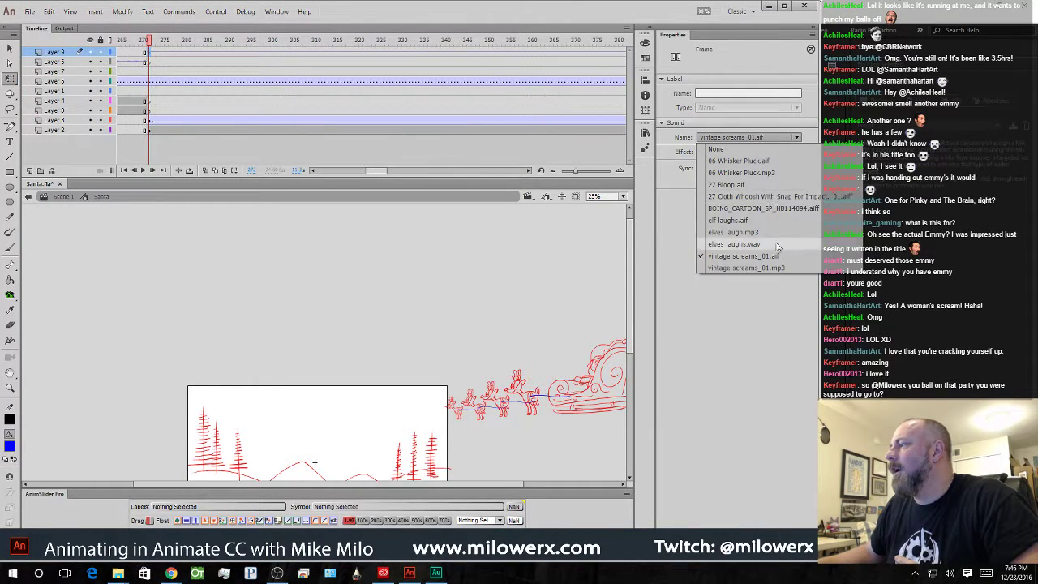
click(778, 268)
drag(148, 41, 132, 41)
key(Return)
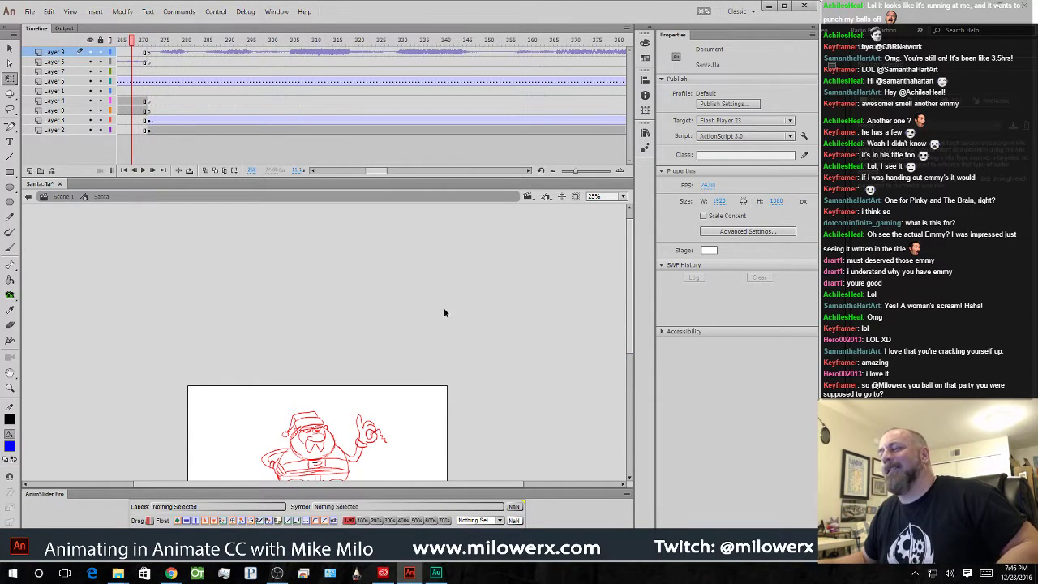
- Show the Santa stage at 50% with the content outside it clipped, and play the whole animation from frame 1
click(421, 368)
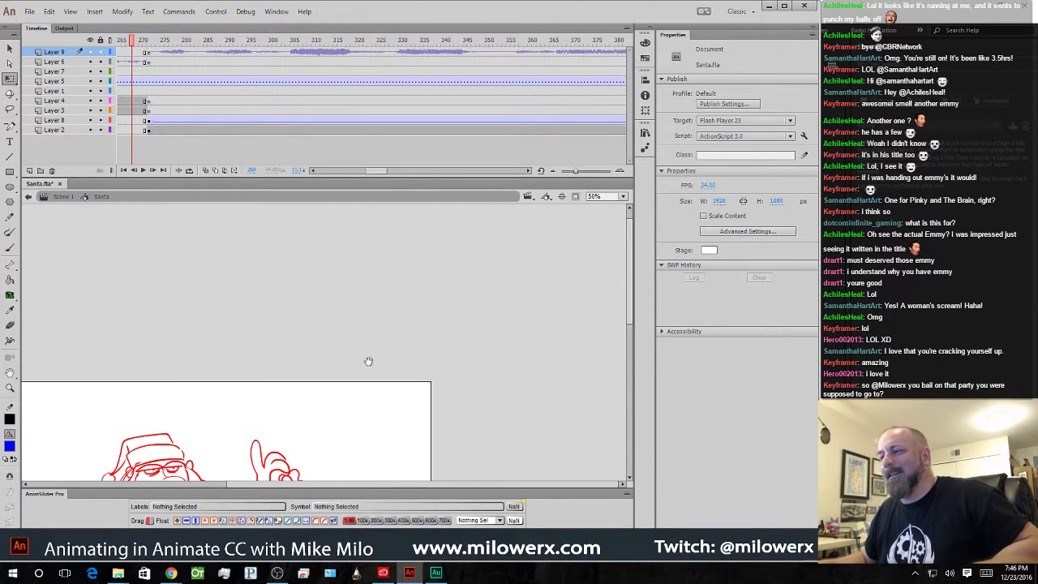
click(527, 197)
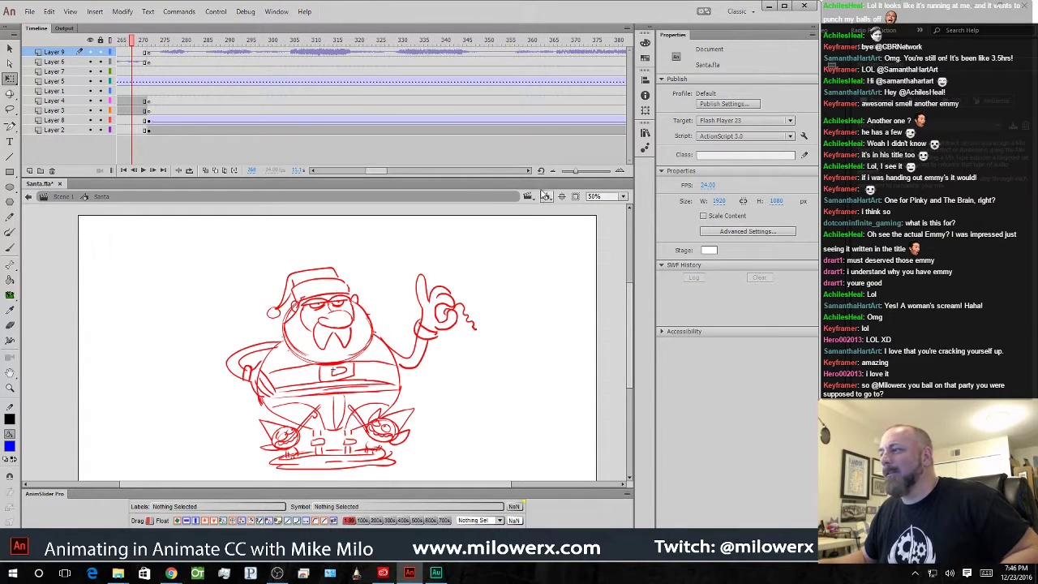
drag(545, 179, 537, 99)
drag(479, 245, 476, 254)
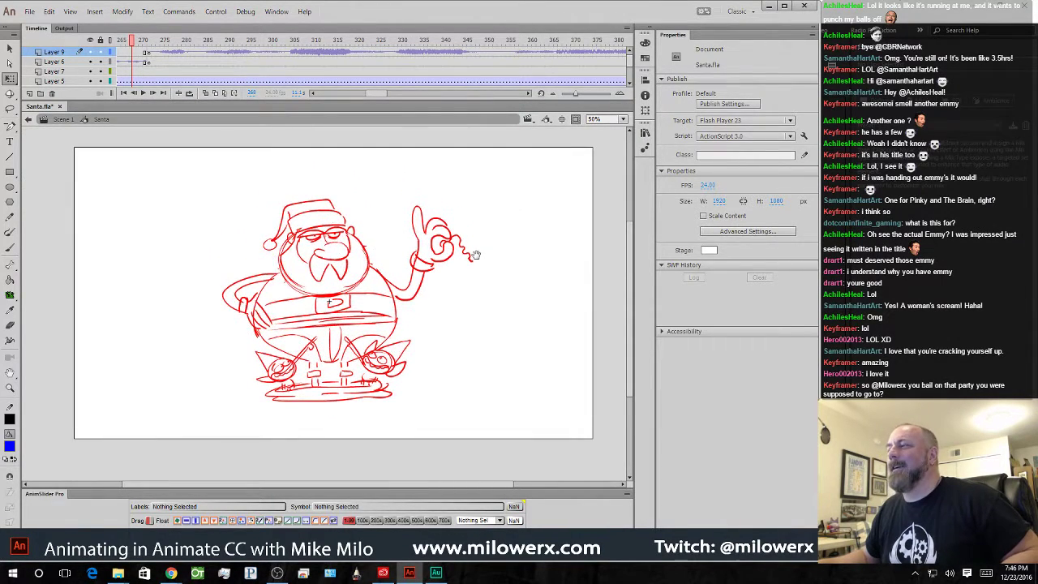
drag(363, 96, 345, 98)
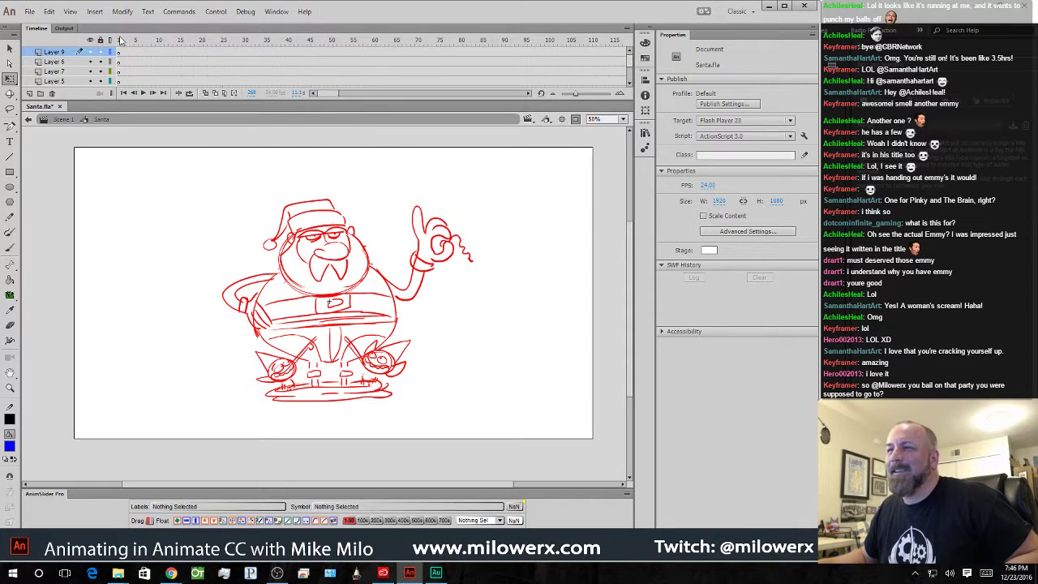
click(118, 39)
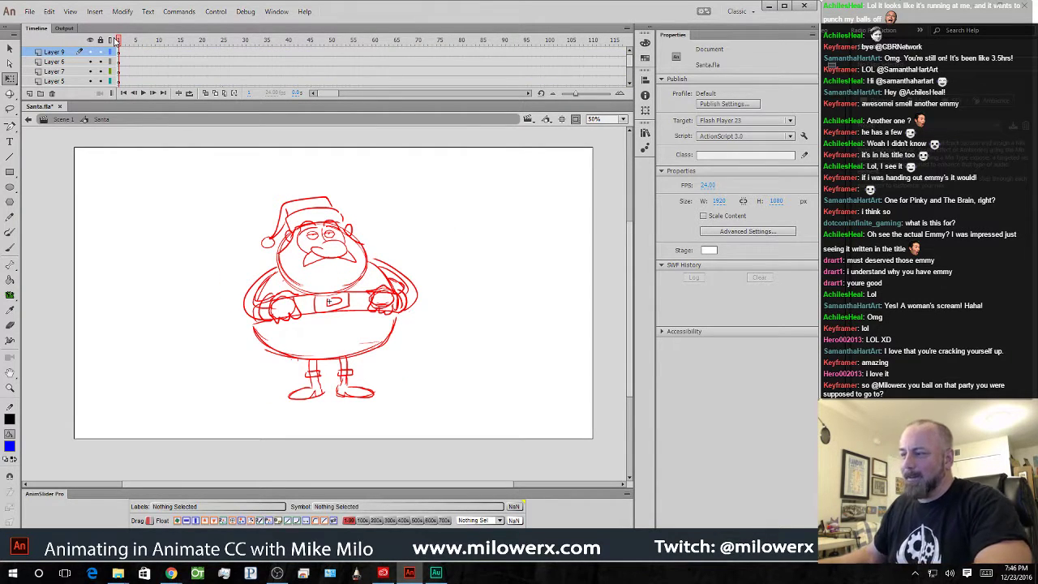
key(Return)
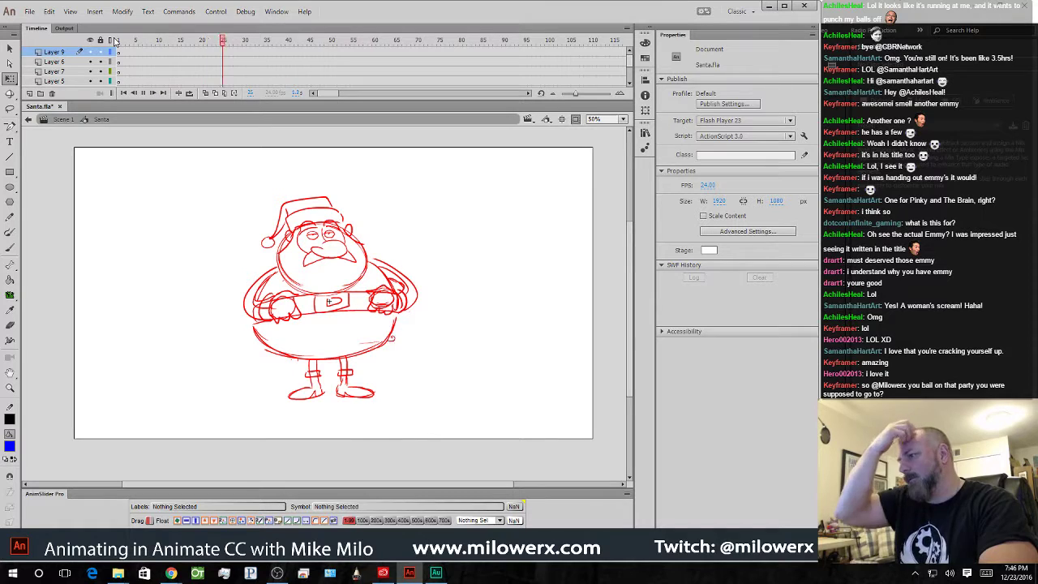
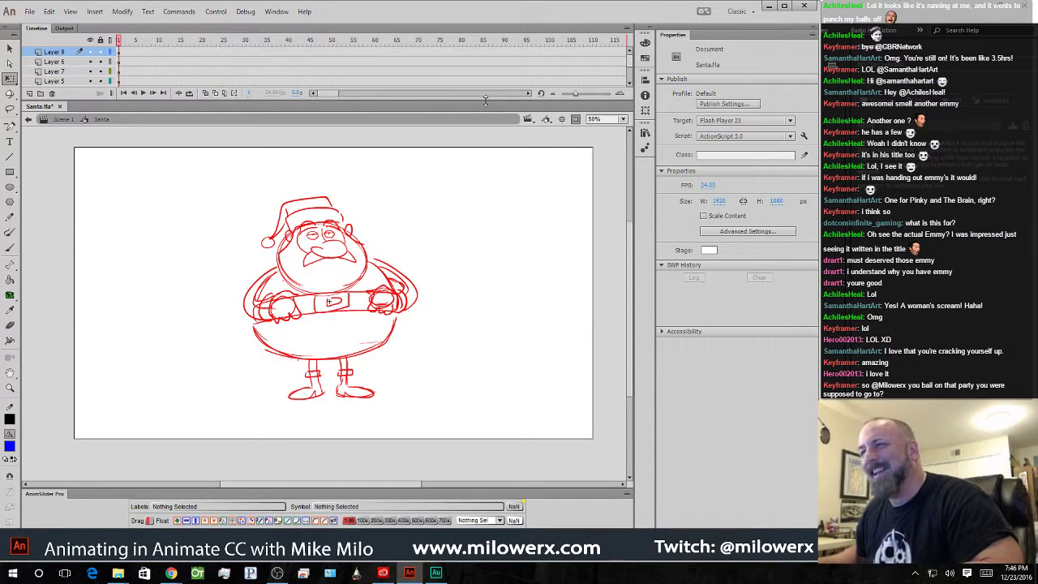
- Enlarge the timeline to show all layers and move Layer 8's final tween keyframe to frame 440
drag(336, 95, 412, 92)
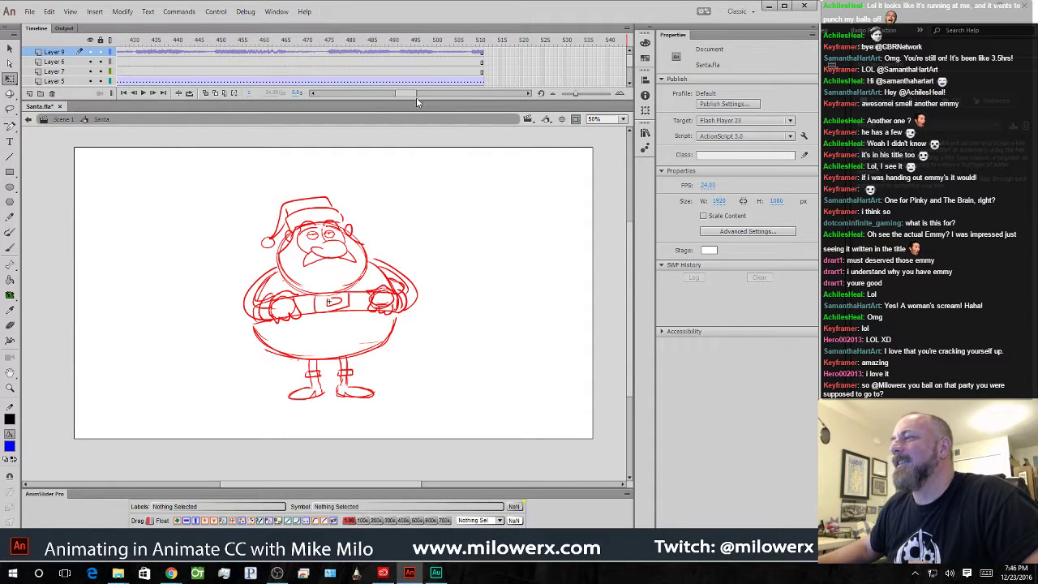
drag(416, 97, 494, 171)
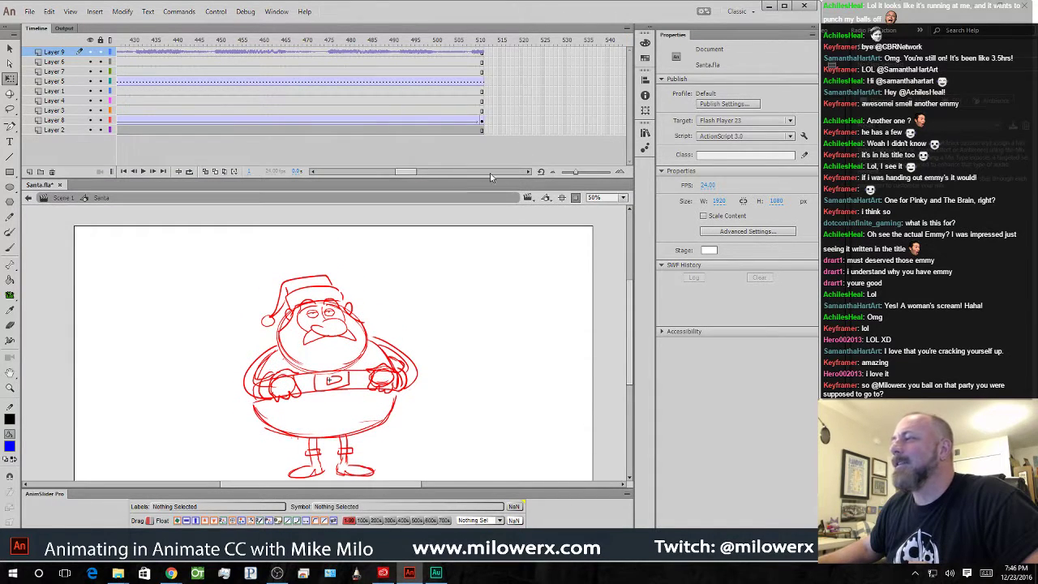
mouse_move(396, 173)
mouse_down()
mouse_move(375, 177)
mouse_move(407, 172)
mouse_up()
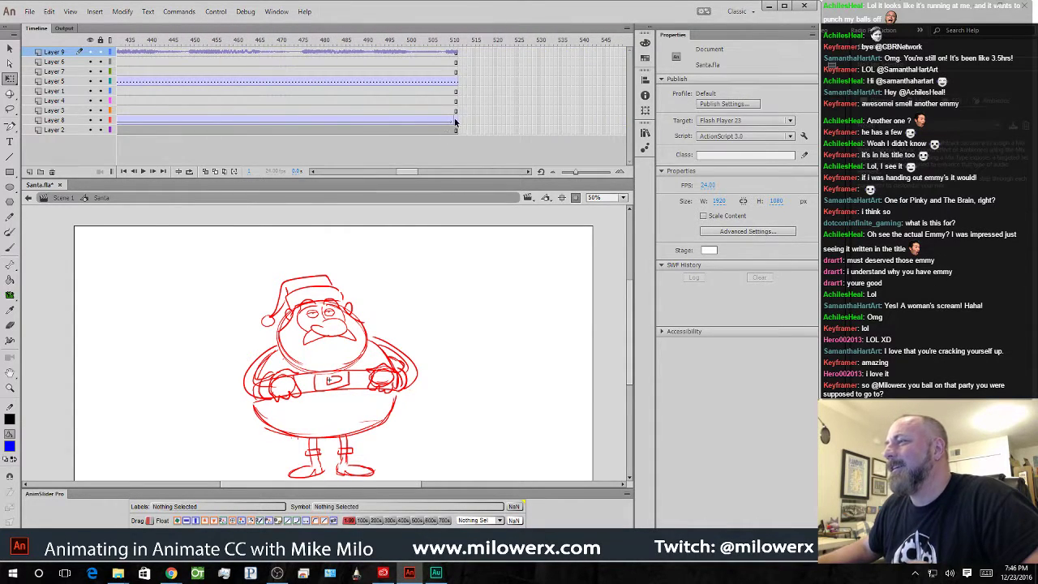
click(455, 121)
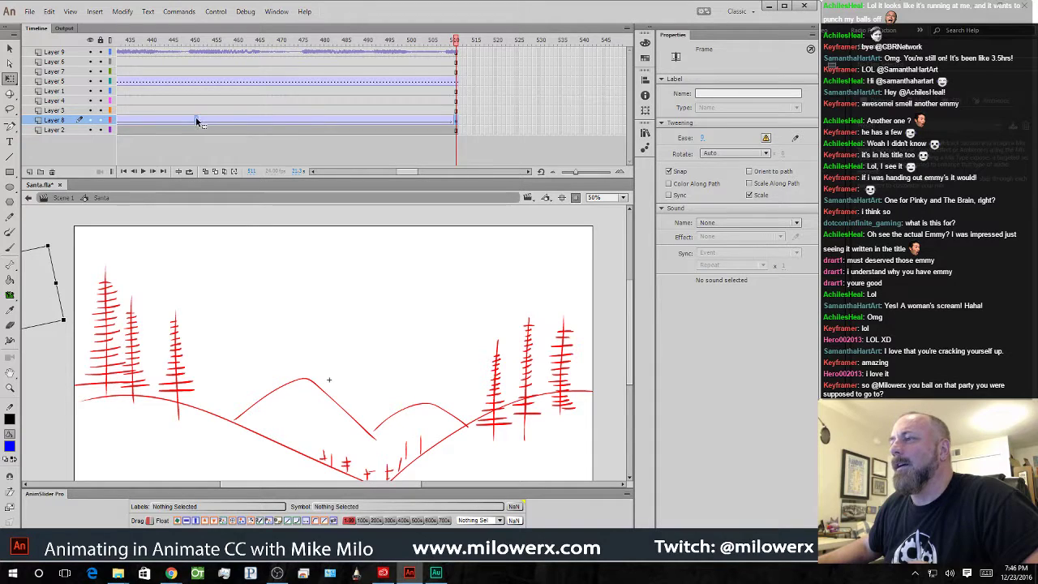
click(149, 120)
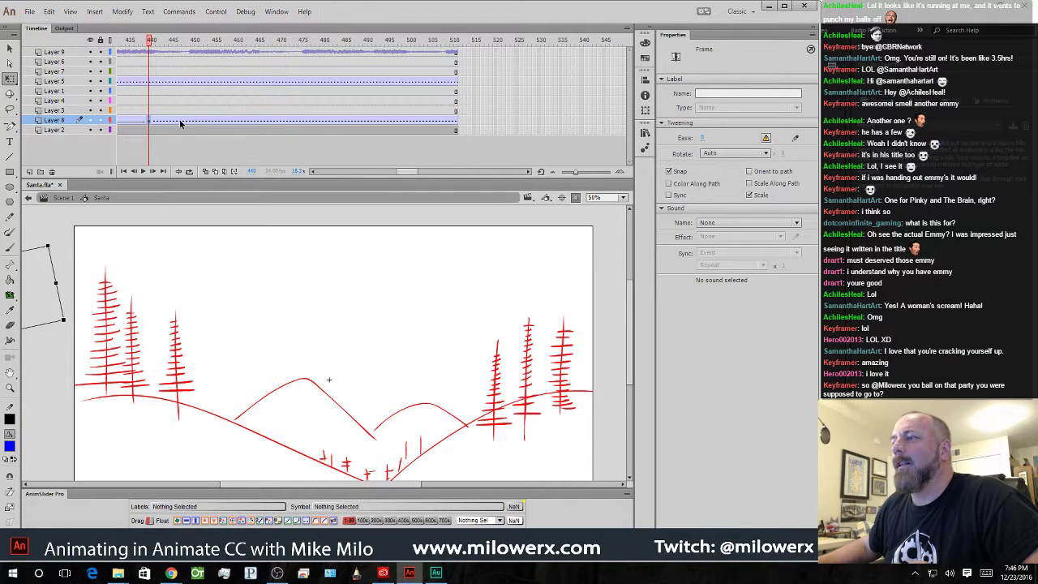
- Play the sleigh shot from about frame 271 to review its timing against the screams
drag(407, 175, 369, 182)
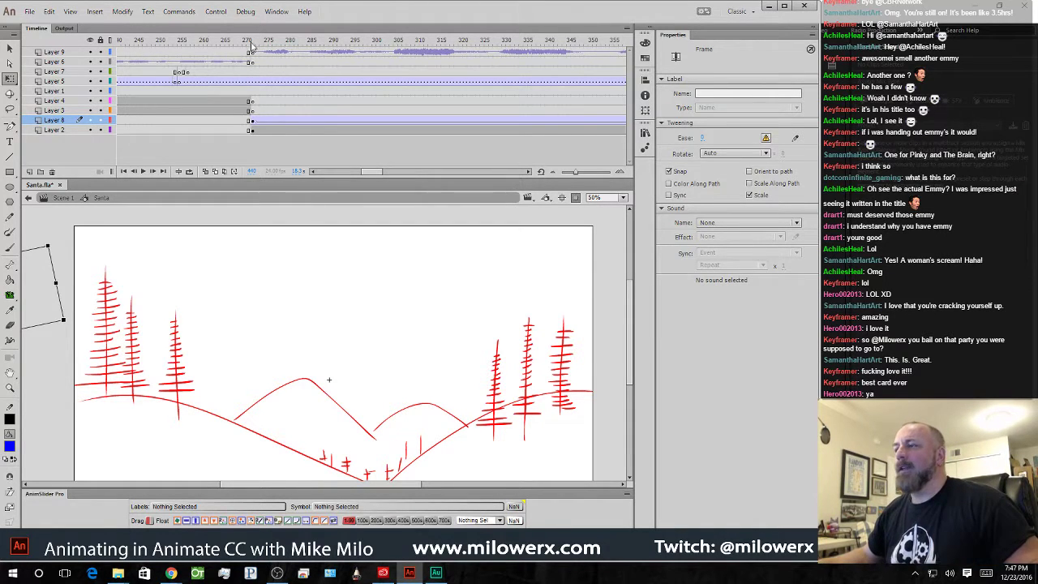
click(252, 43)
mouse_move(252, 45)
mouse_down()
mouse_move(235, 46)
mouse_move(345, 48)
mouse_move(248, 48)
mouse_up()
key(Return)
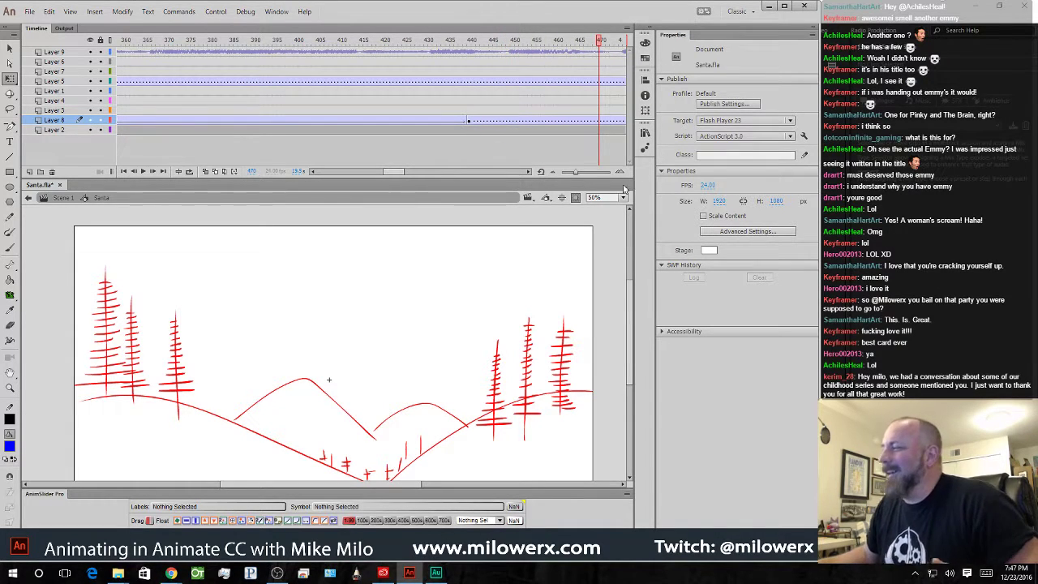
- Lower both channels of Layer 9's scream sound to about half volume in its envelope
click(453, 51)
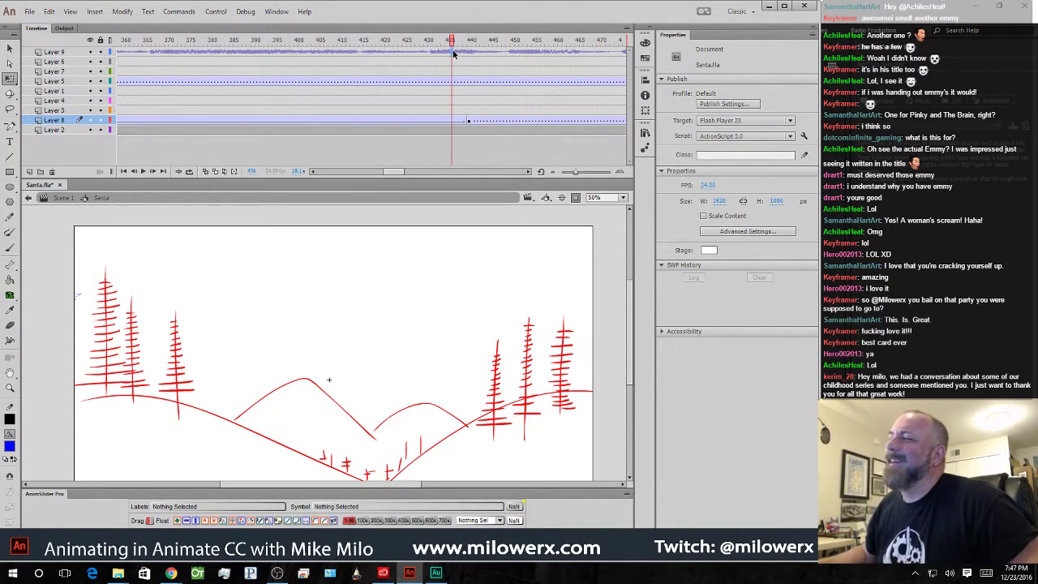
click(453, 51)
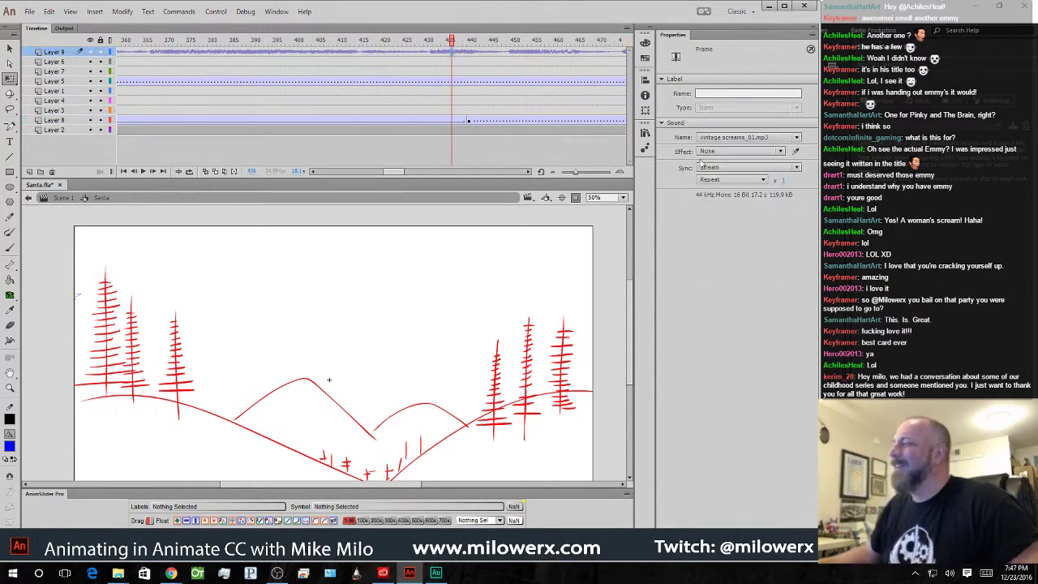
click(796, 153)
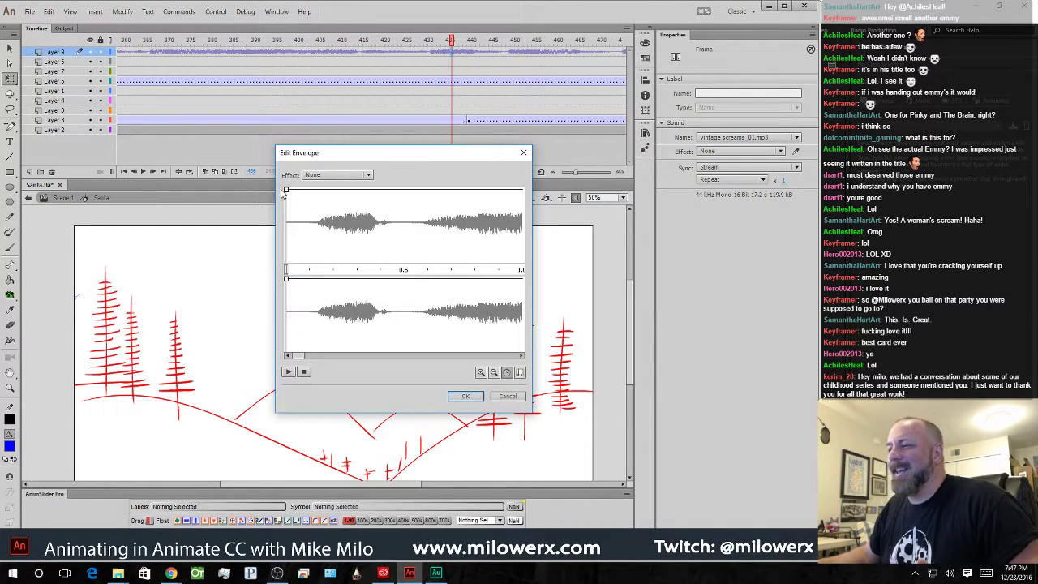
drag(285, 192, 283, 234)
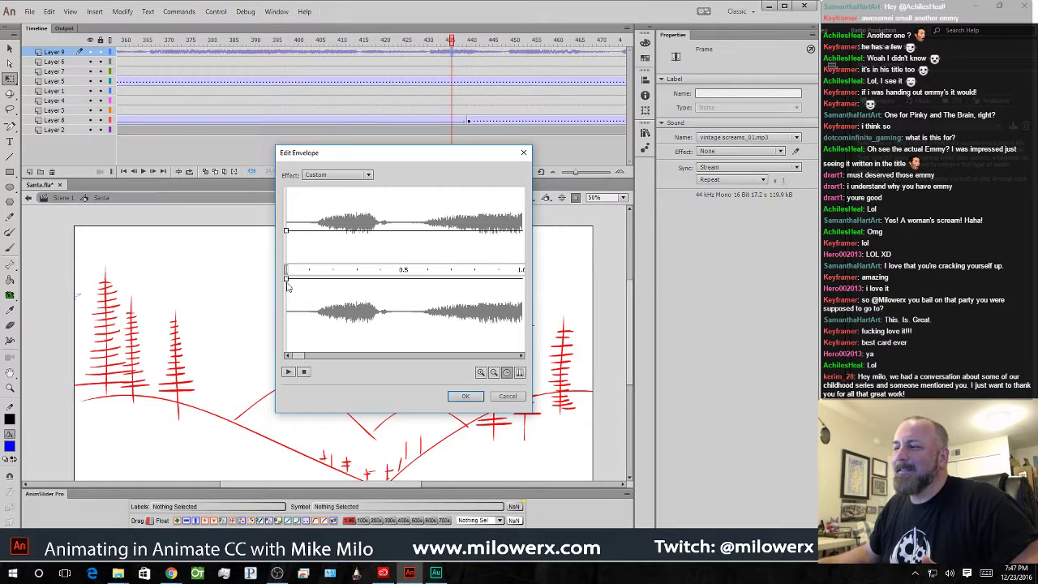
drag(286, 280, 284, 318)
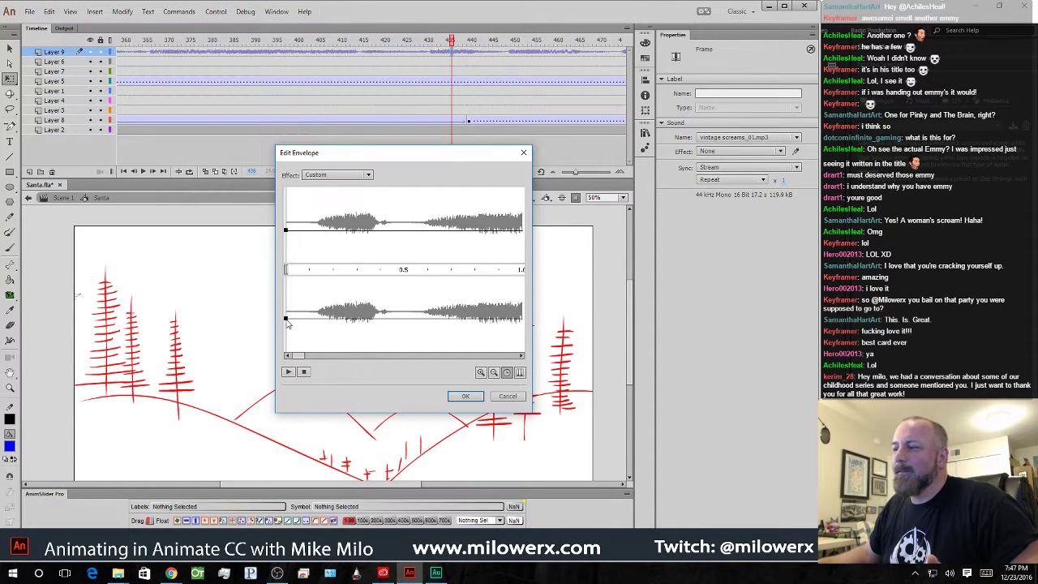
click(466, 396)
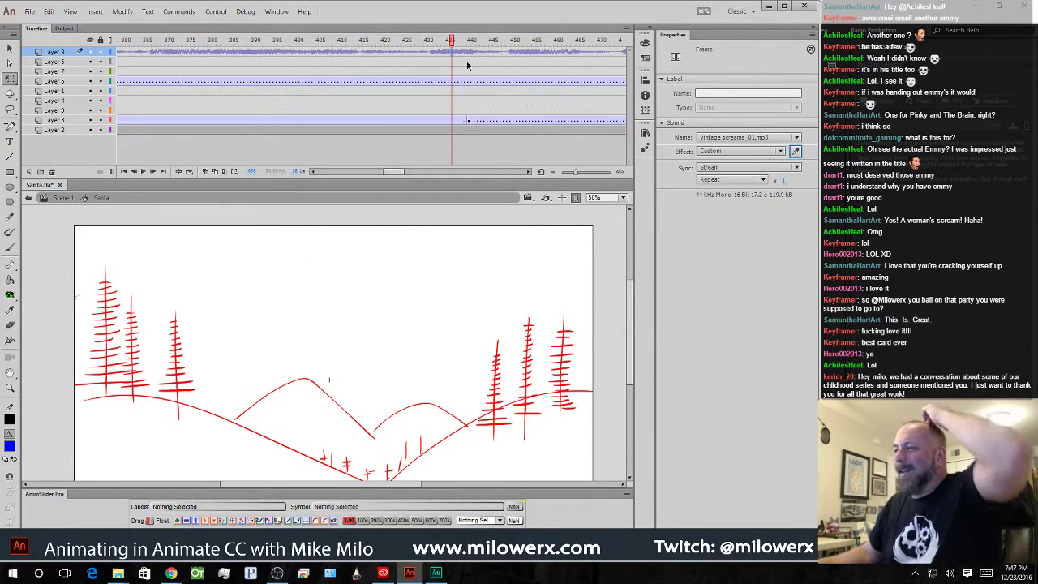
- Add the black 94 pt text "Merry Christmas!" on two lines above the hills at frame 442
drag(455, 41, 478, 43)
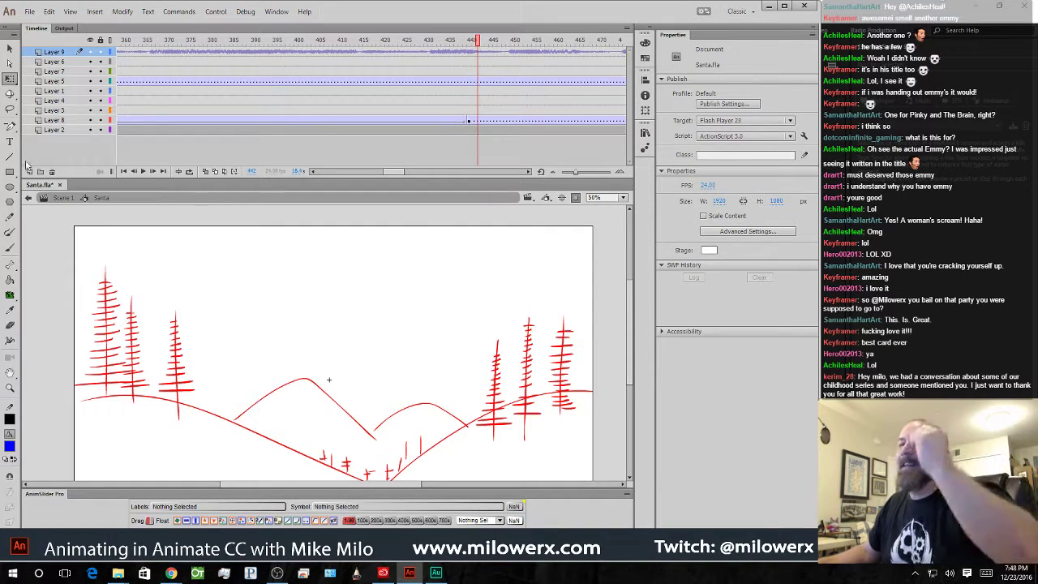
click(10, 141)
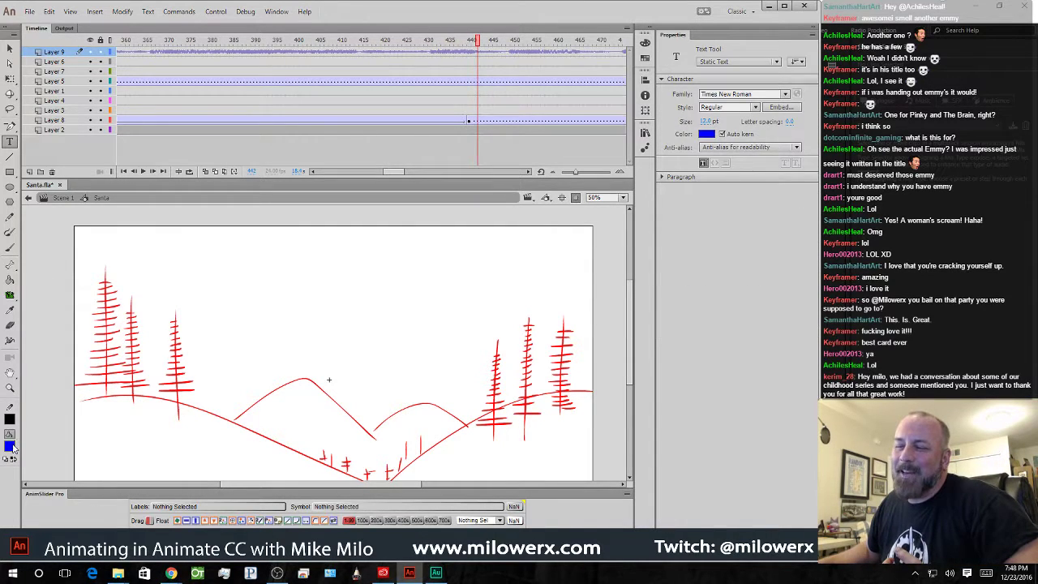
click(11, 446)
click(46, 382)
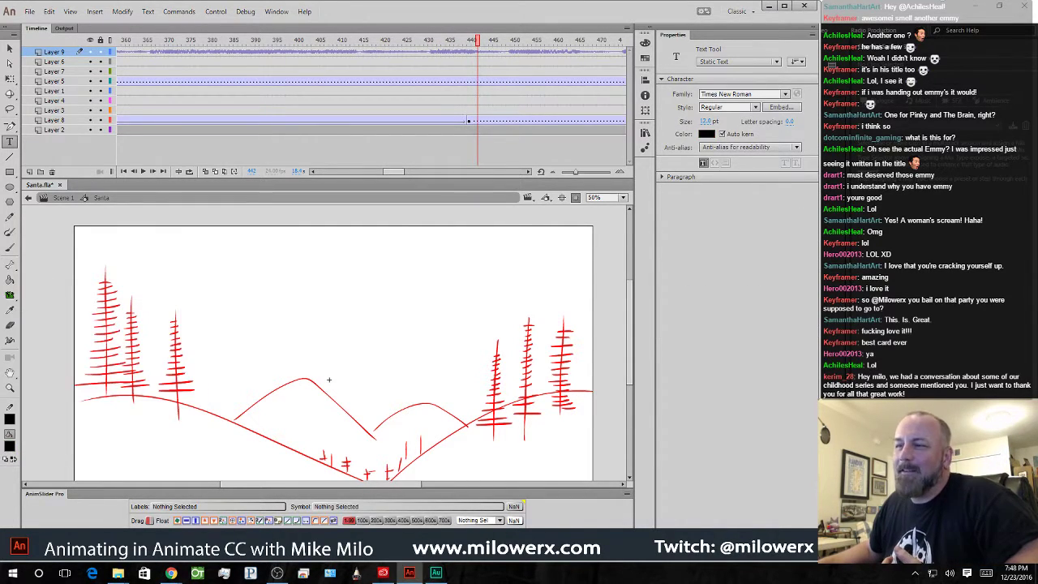
click(229, 305)
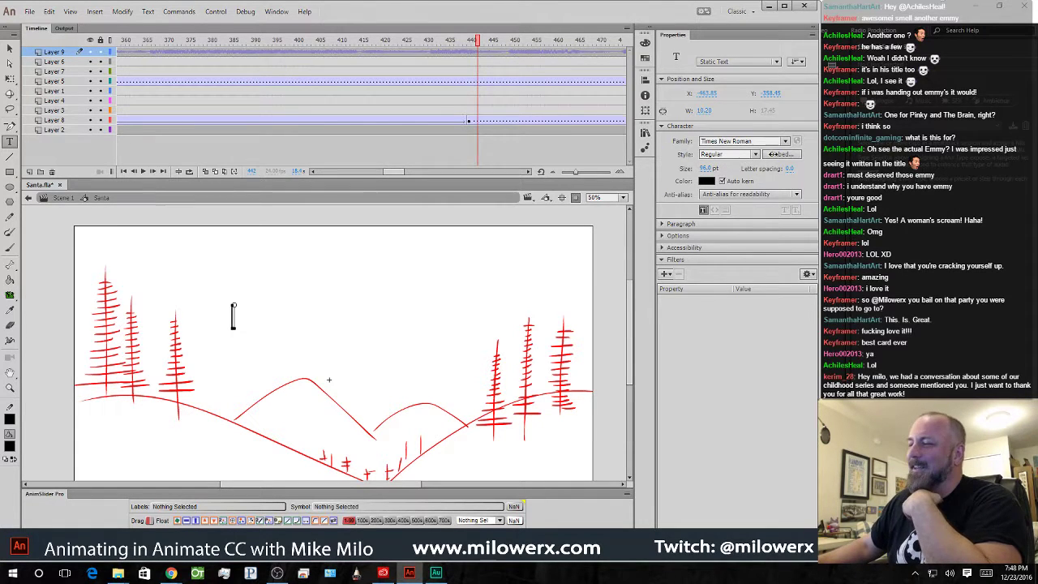
text(Merry Christmas!qt)
click(291, 316)
key(Return)
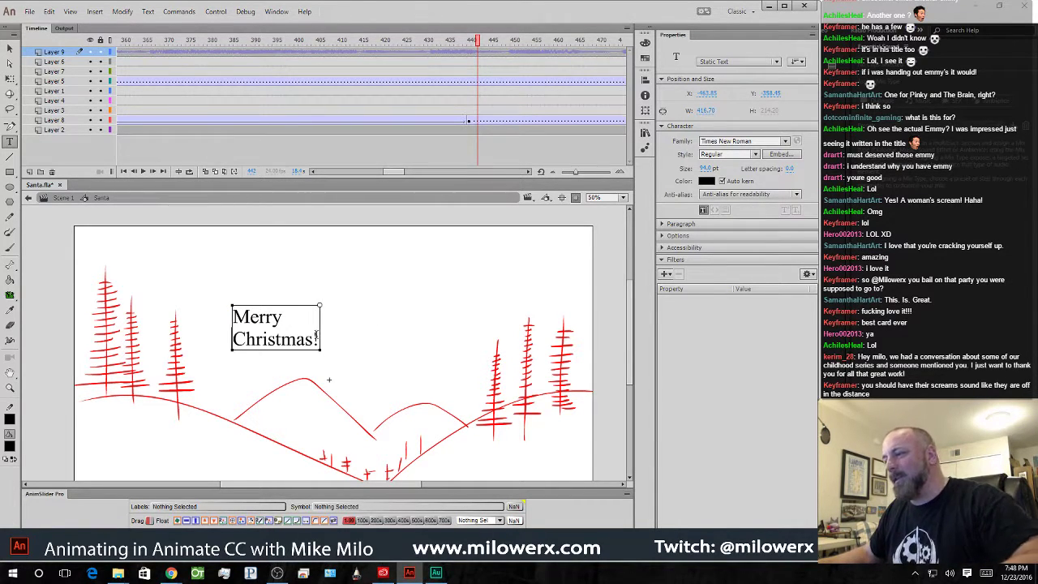
- Center-align both lines of the "Merry Christmas!" text
key(ctrl+a)
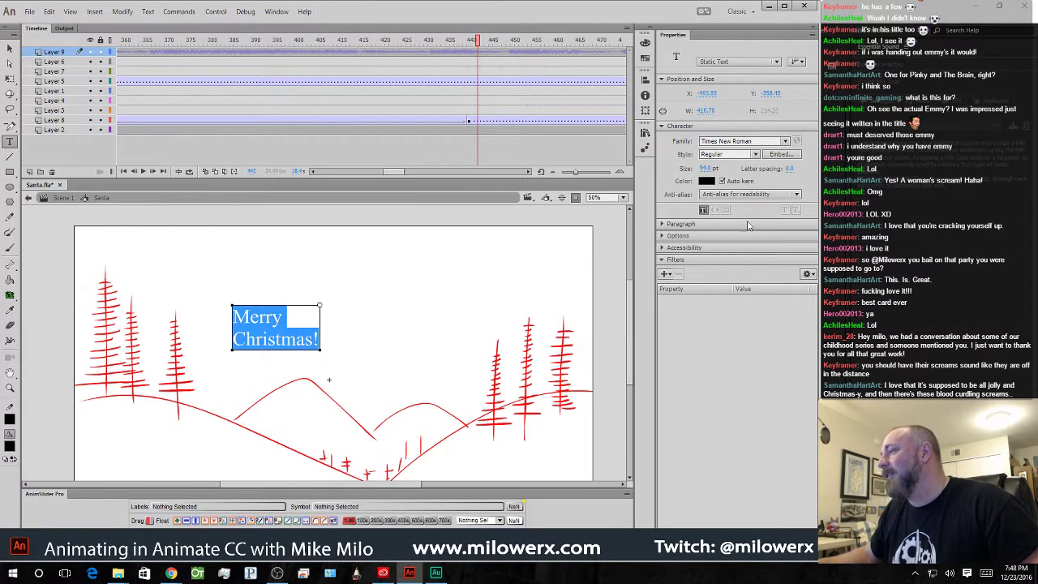
click(662, 225)
click(714, 237)
- Try several fonts on the "Merry Christmas!" text and set its font family to Corbel
click(757, 141)
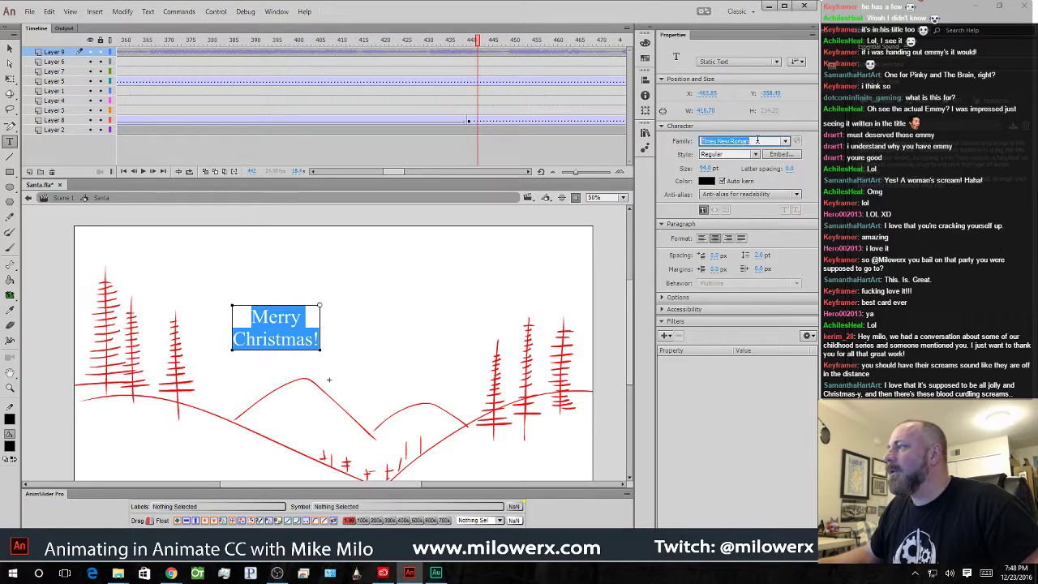
key(Down)
key(Down)
key(Down)
key(Down)
key(Down)
key(Down)
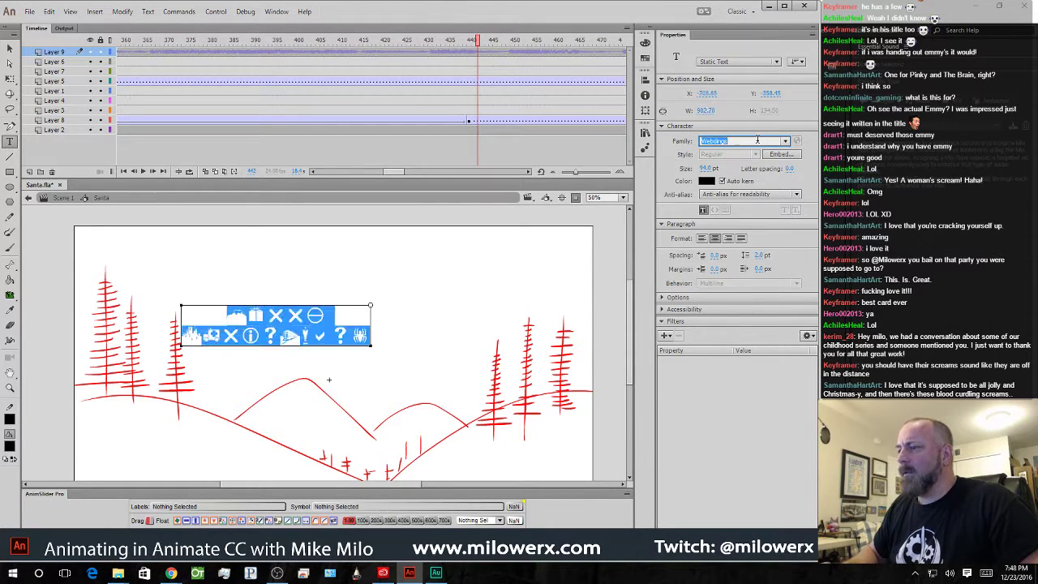
key(Down)
key(Down)
key(Down)
key(Down)
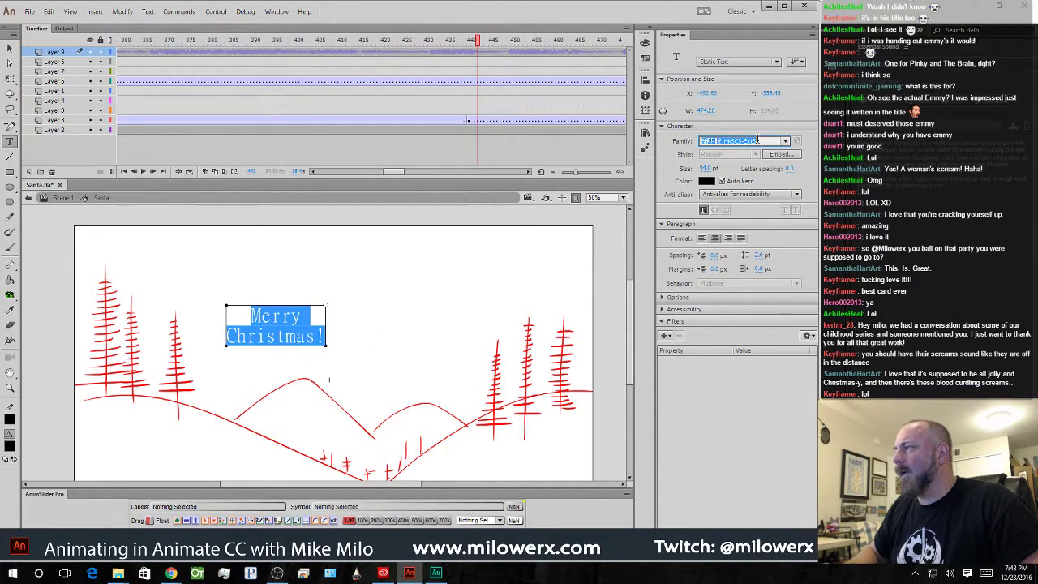
key(Down)
key(Down)
key(Down)
key(Down)
key(Down)
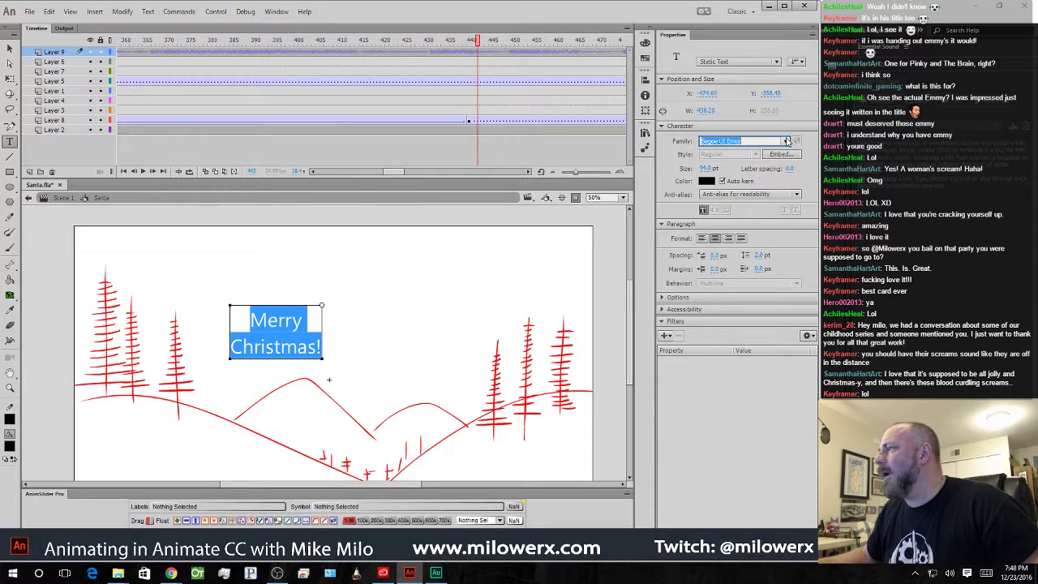
click(786, 141)
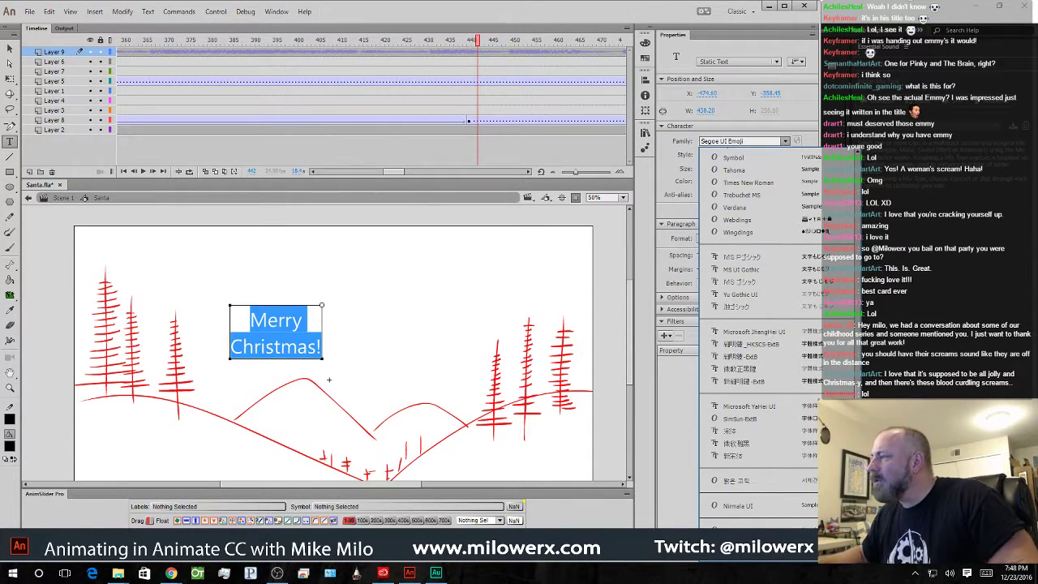
scroll(735, 244, up, 15)
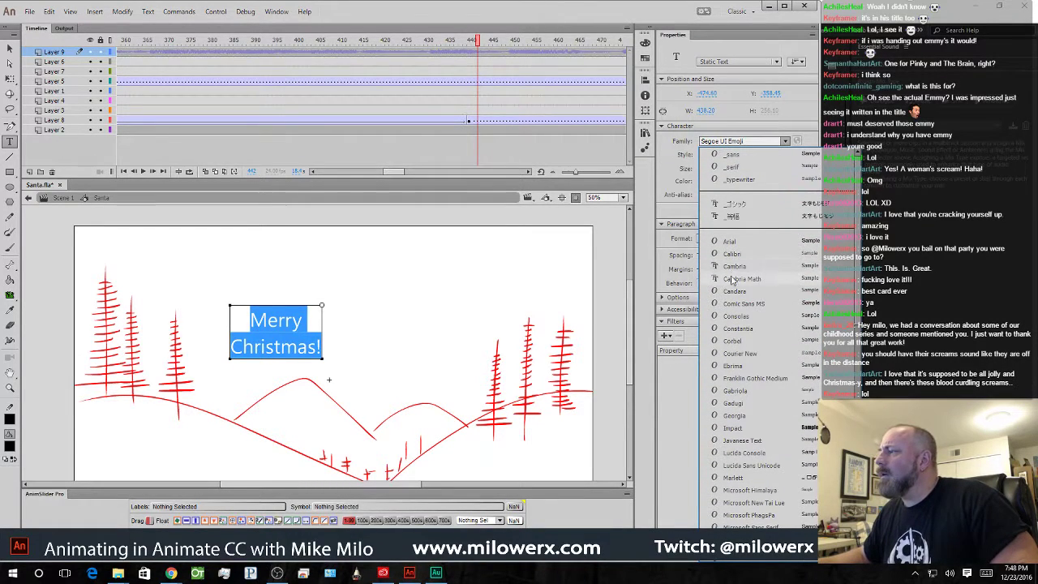
click(748, 341)
click(378, 323)
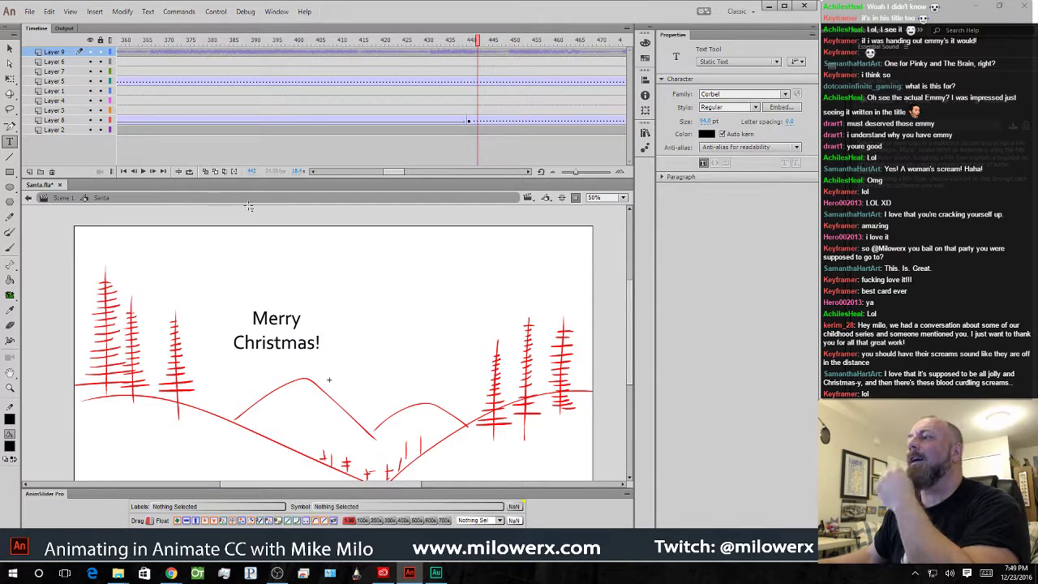
- Delete the "Merry Christmas!" text from the stage
key(v)
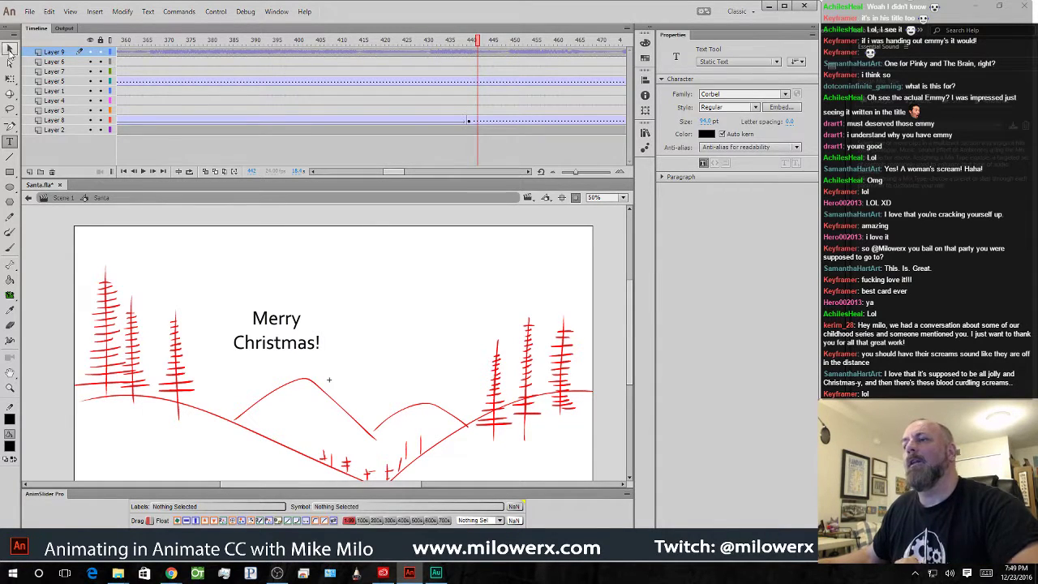
click(292, 322)
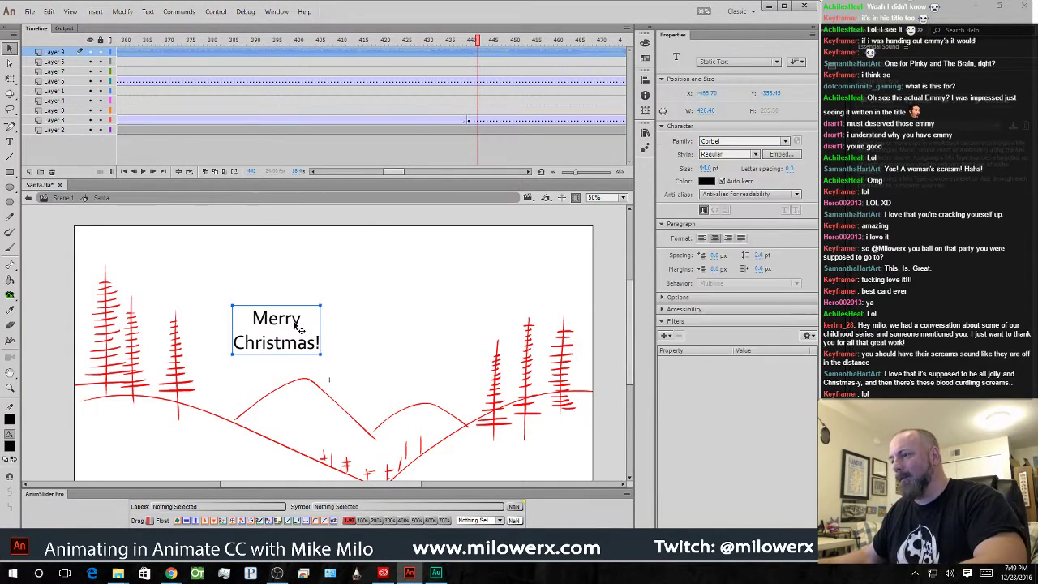
key(Delete)
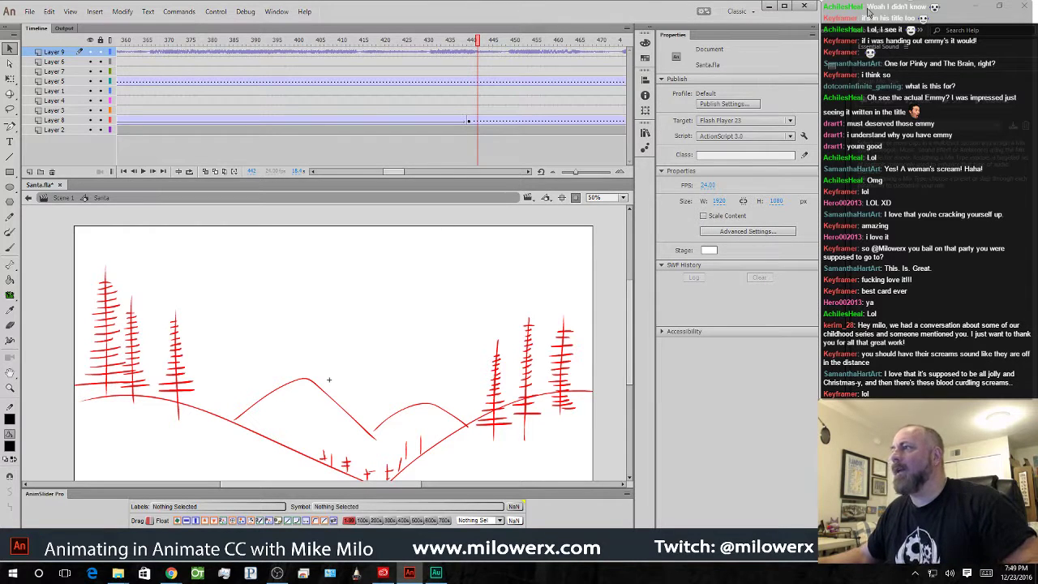
- Fade the left channel of Layer 9's scream sound to near silence at about 10 seconds and preview the envelope
click(397, 52)
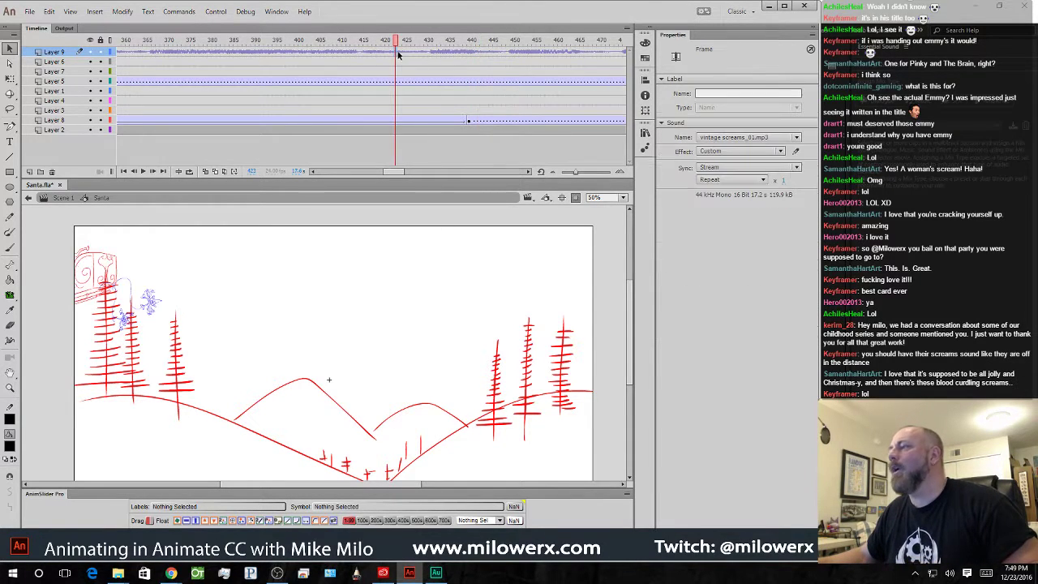
click(795, 151)
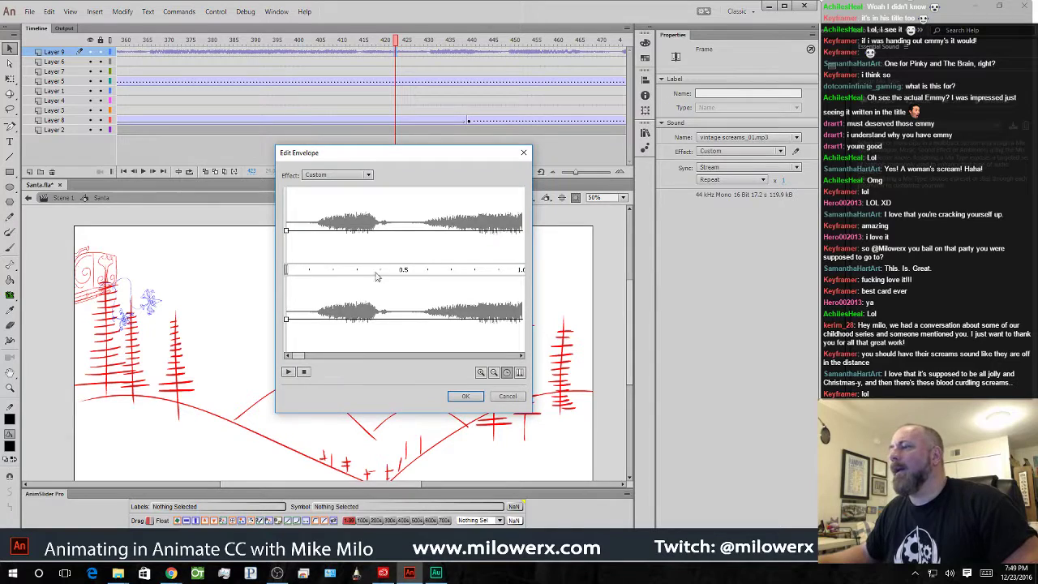
drag(299, 359, 421, 357)
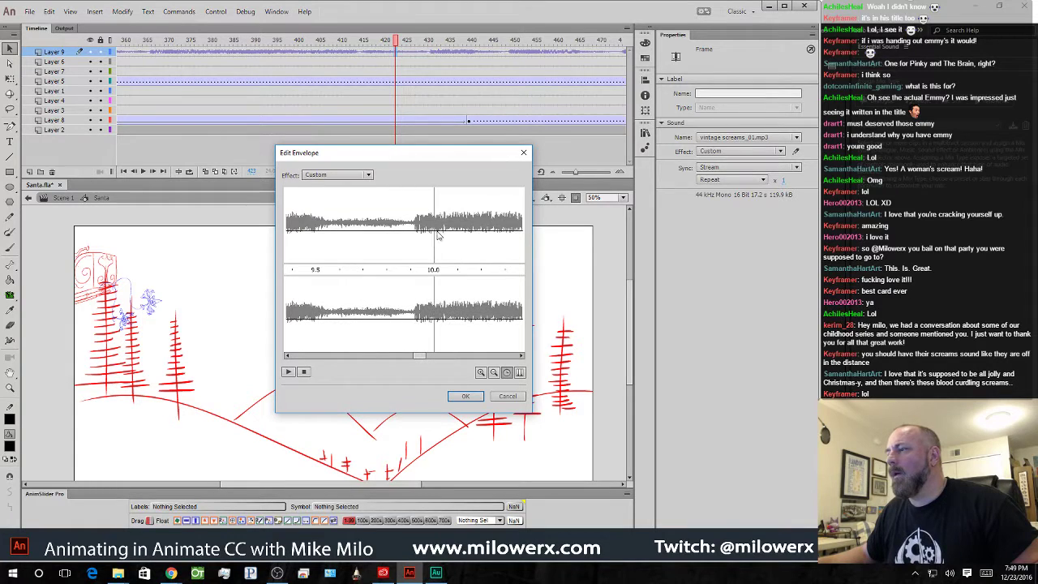
drag(435, 235, 436, 274)
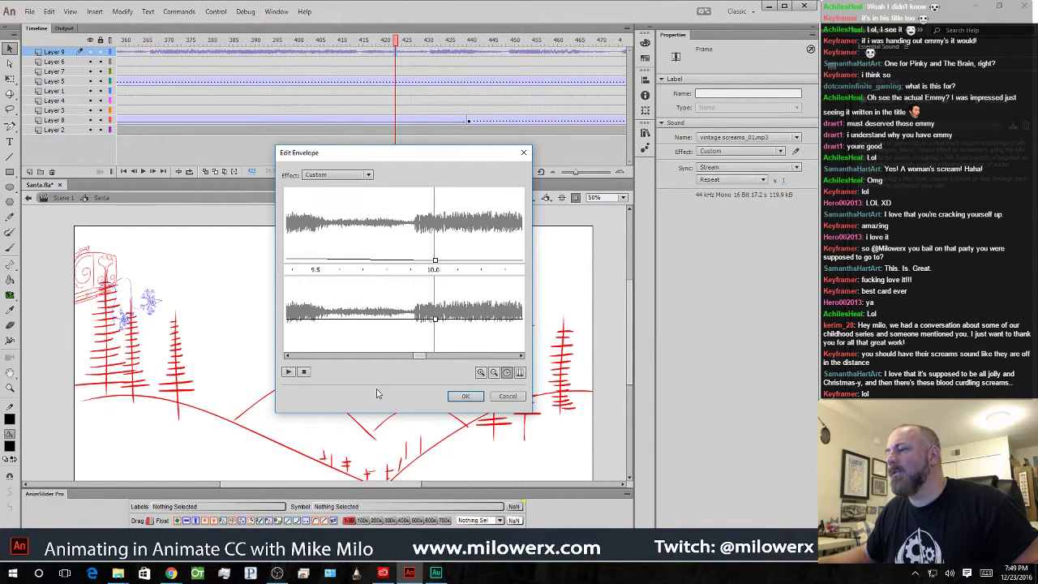
click(289, 372)
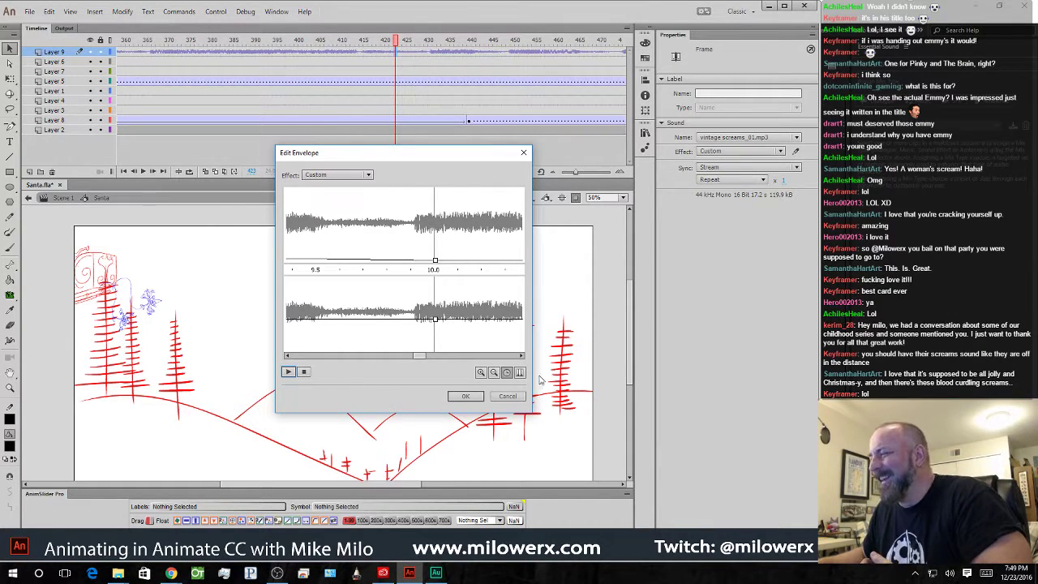
click(464, 396)
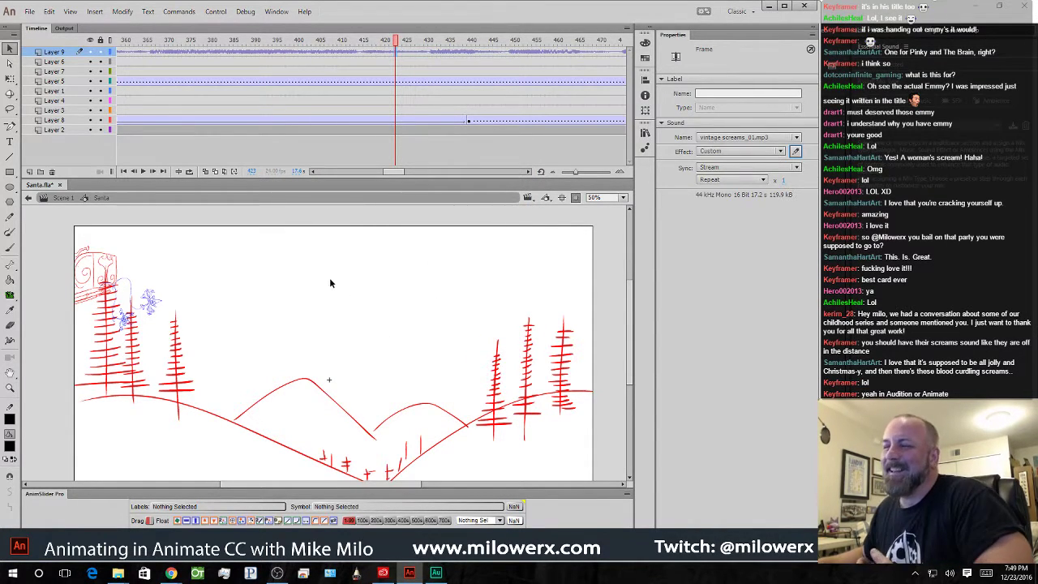
- Save Santa.fla, switch to Chrome and search the web for a Christmas font in a new window
key(ctrl+s)
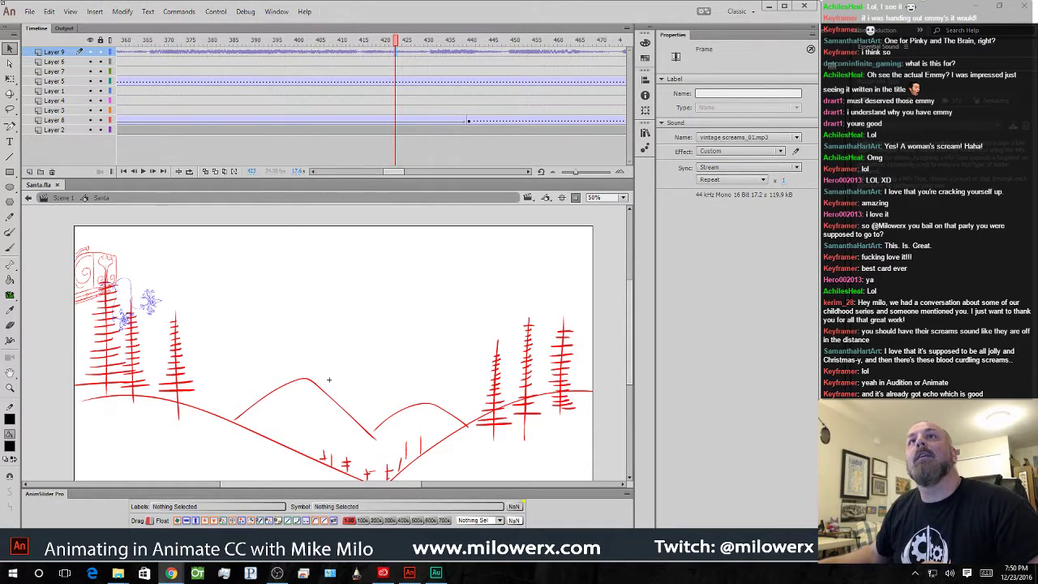
drag(0, 17, 524, 38)
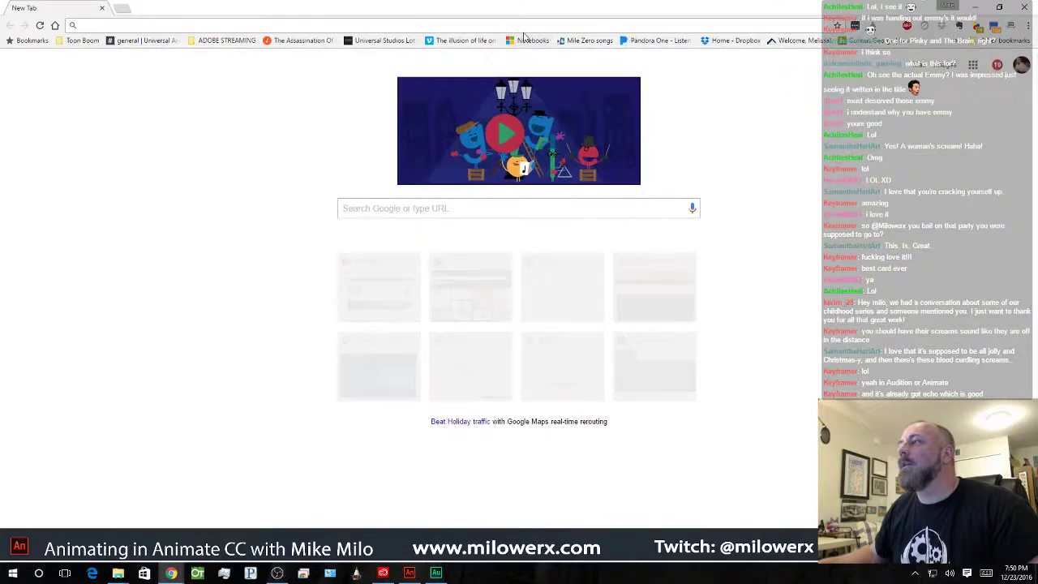
click(999, 7)
drag(586, 50, 557, 25)
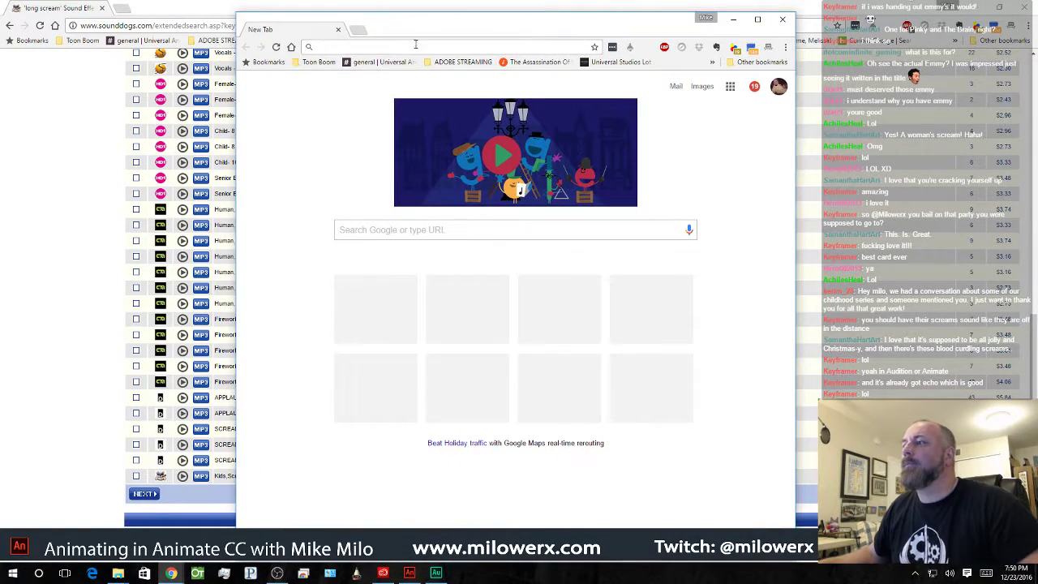
text(chroi)
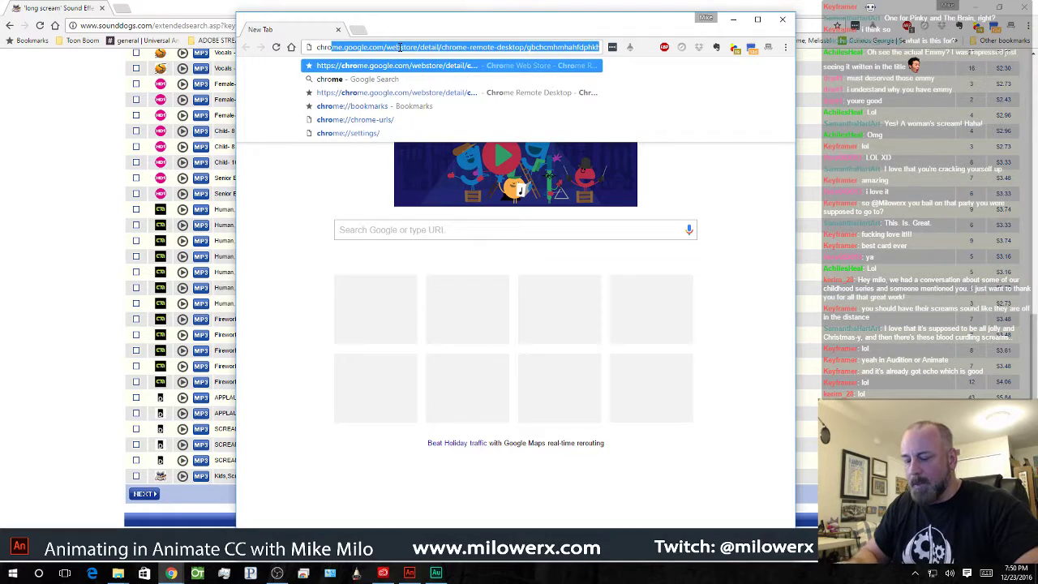
key(BackSpace)
key(BackSpace)
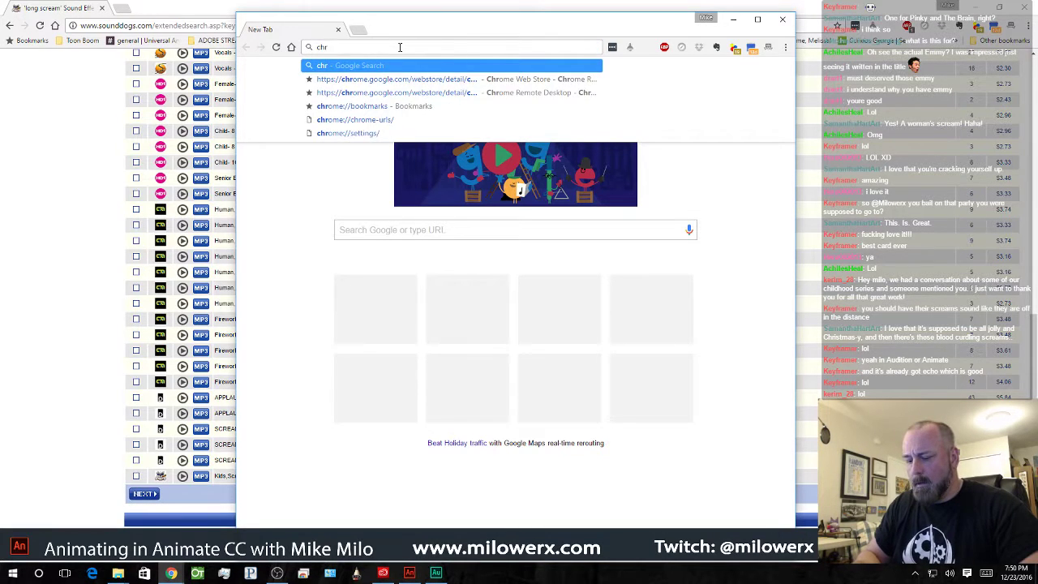
text(istmas)
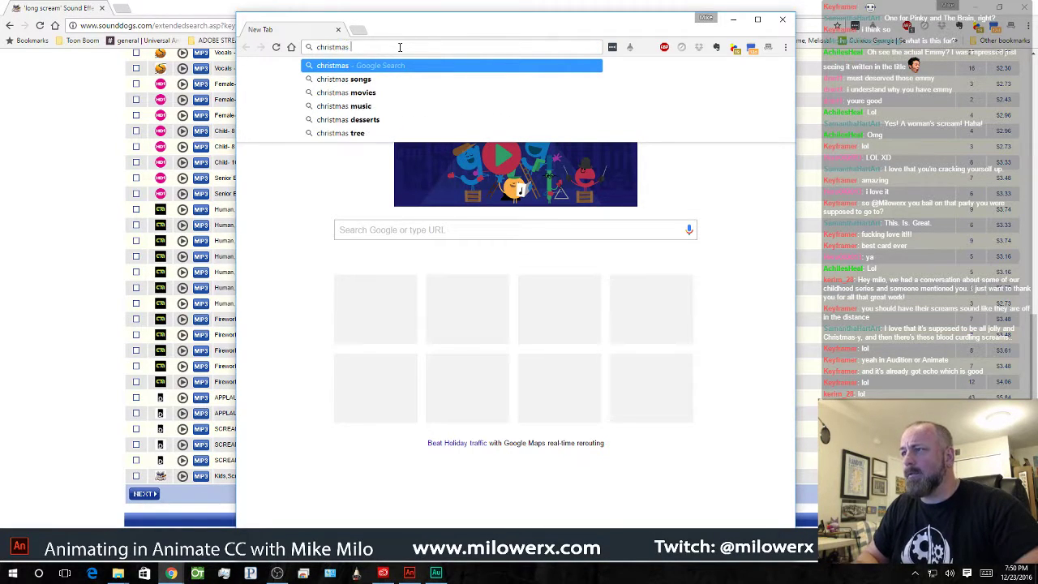
text( font)
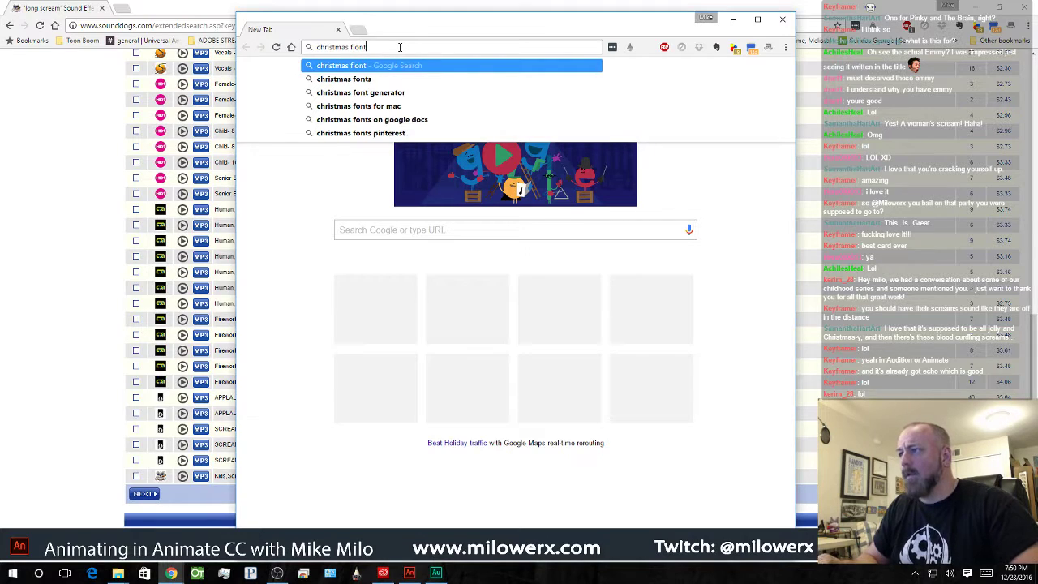
key(Return)
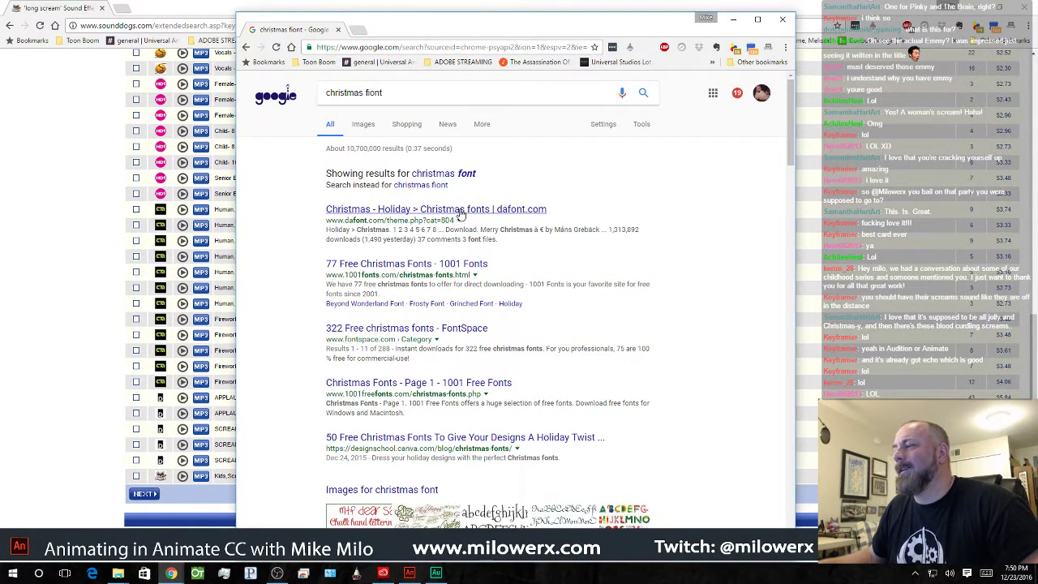
- Open the dafont.com Holiday > Christmas category and examine the listed fonts for a suitable title typeface
click(460, 213)
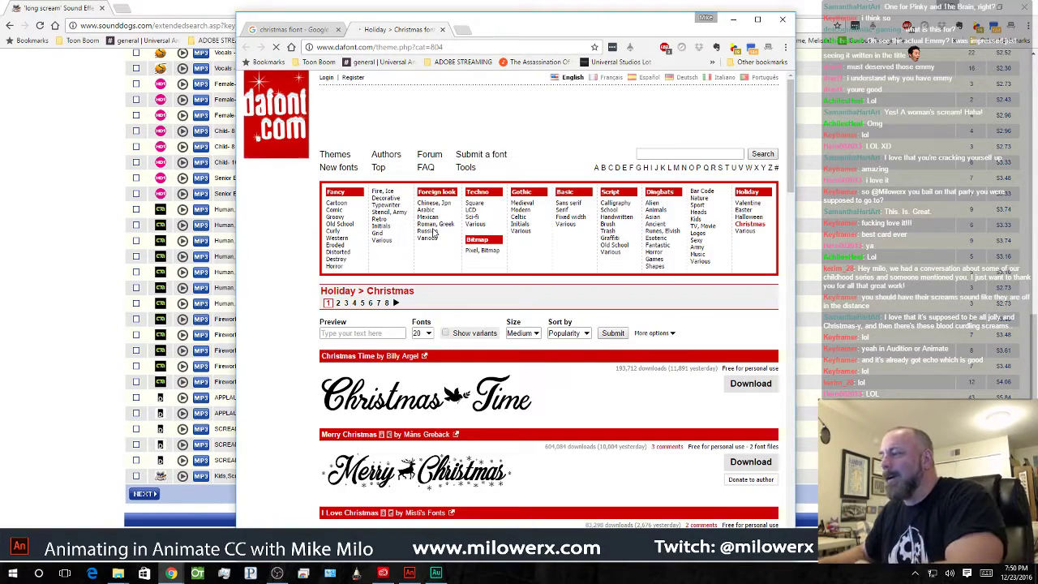
scroll(430, 332, down, 3)
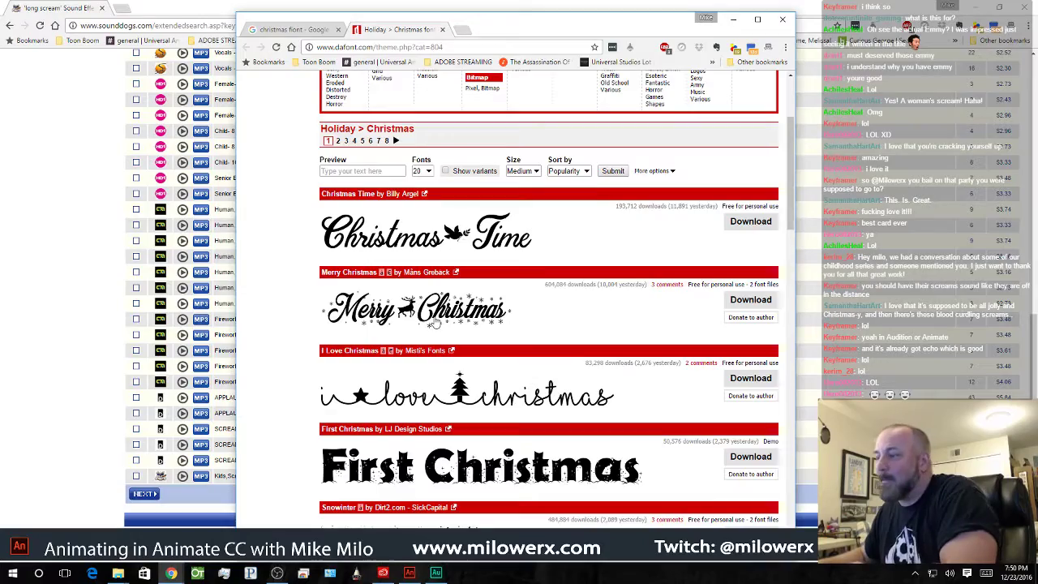
scroll(436, 322, down, 1)
scroll(436, 323, down, 1)
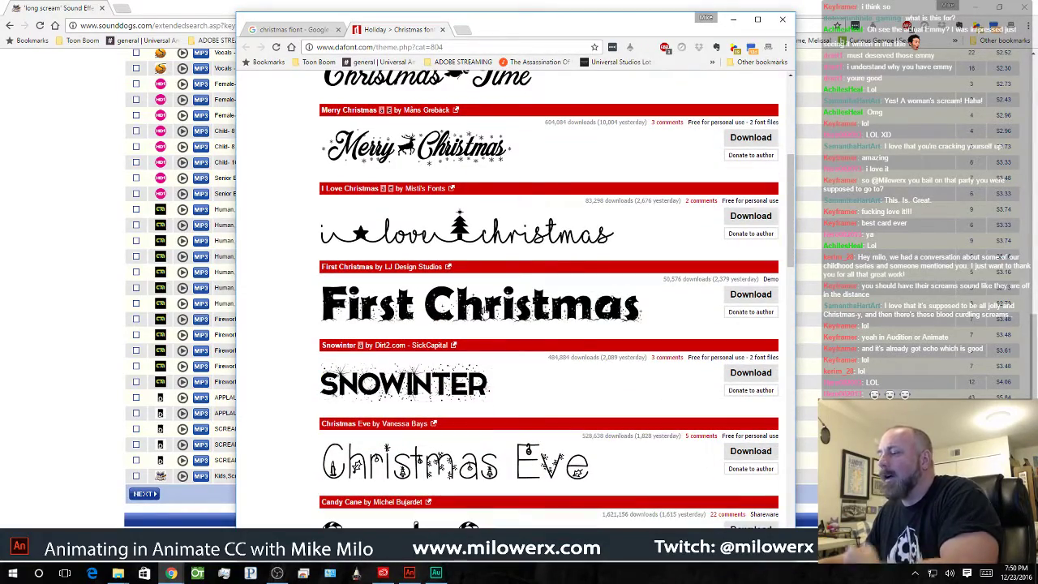
scroll(482, 311, down, 5)
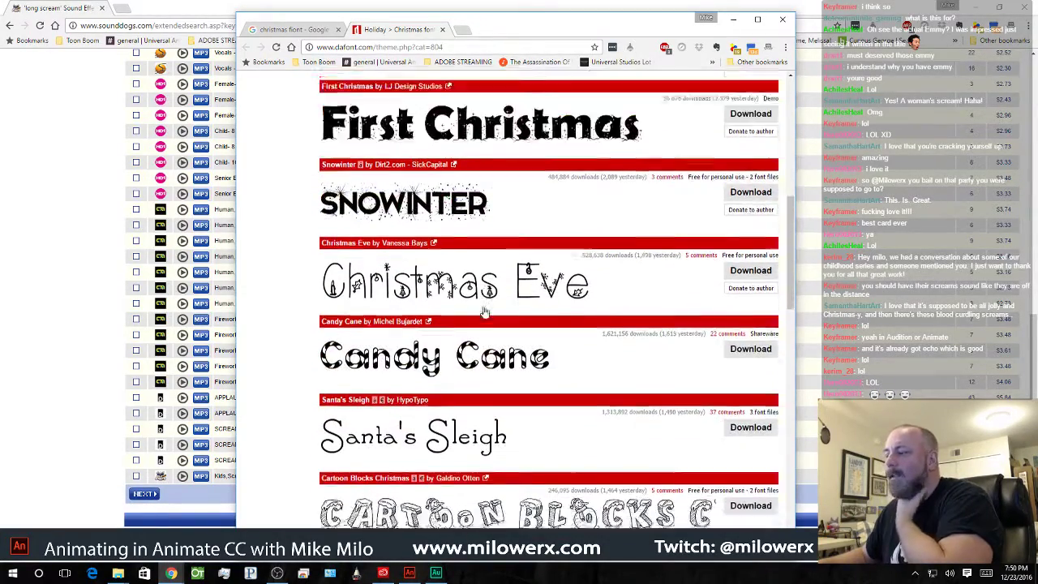
scroll(484, 311, down, 1)
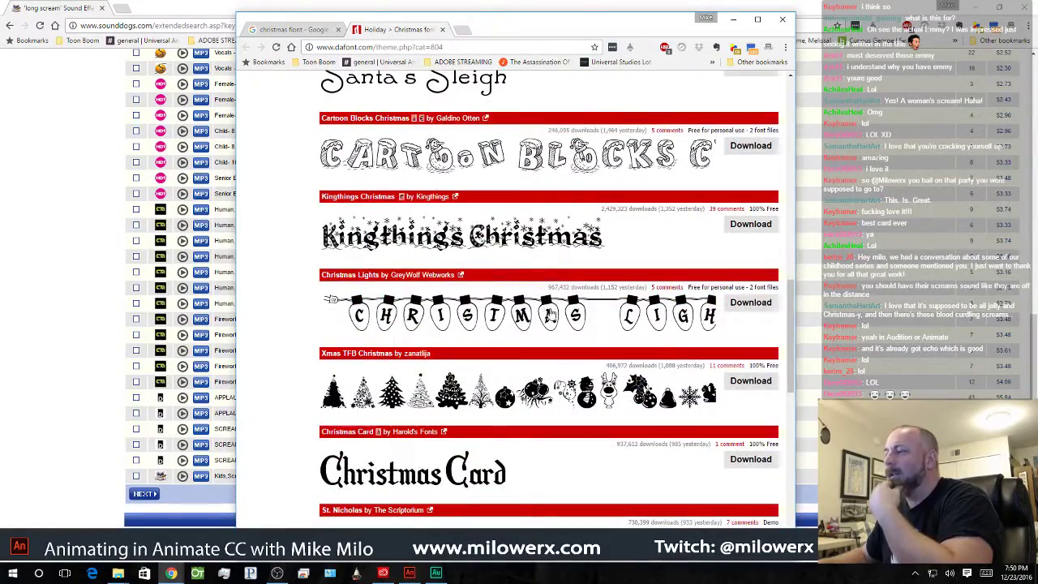
scroll(489, 319, down, 4)
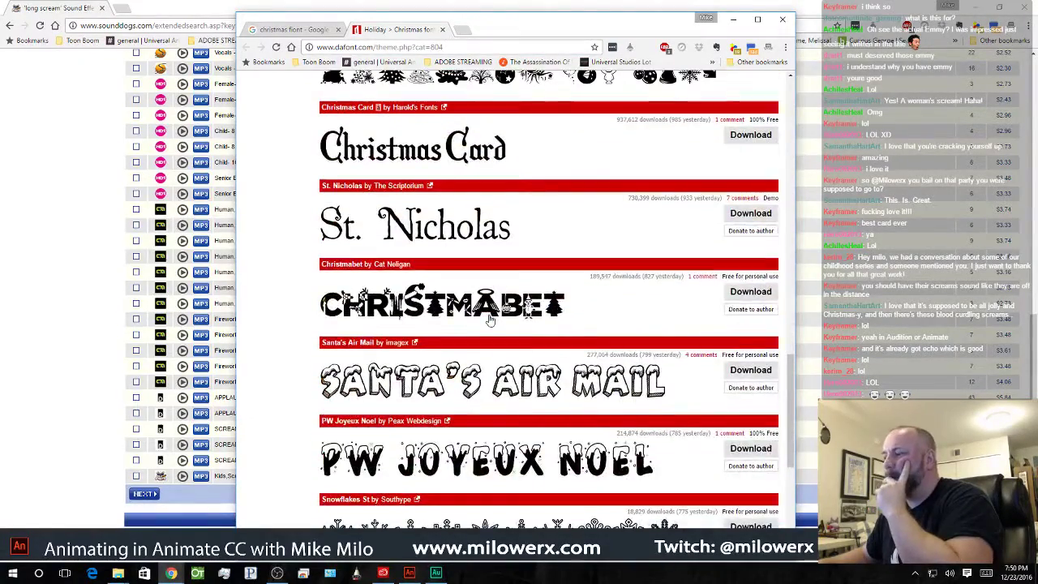
scroll(489, 319, down, 3)
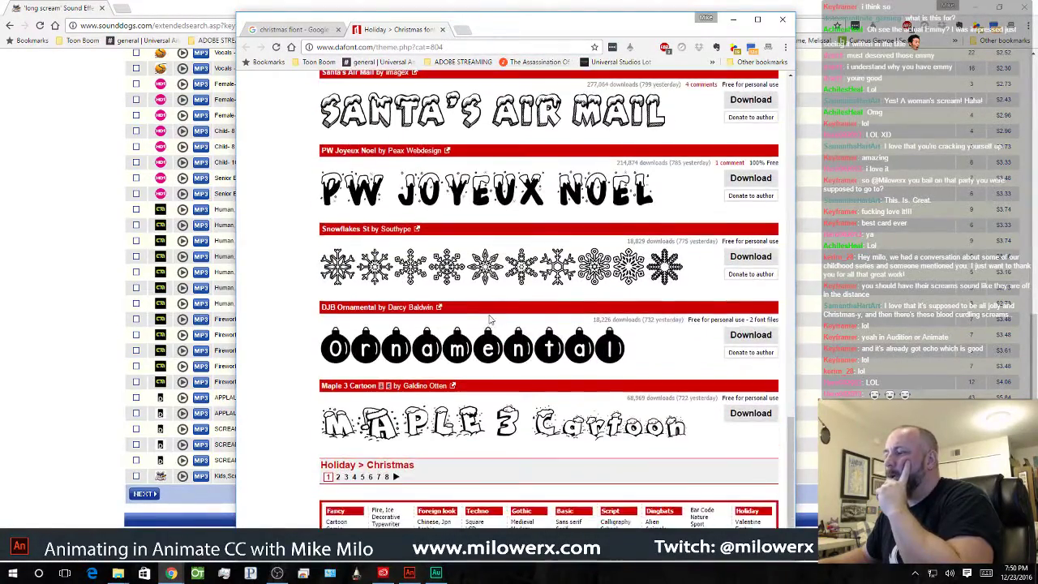
scroll(490, 319, up, 4)
scroll(489, 319, up, 6)
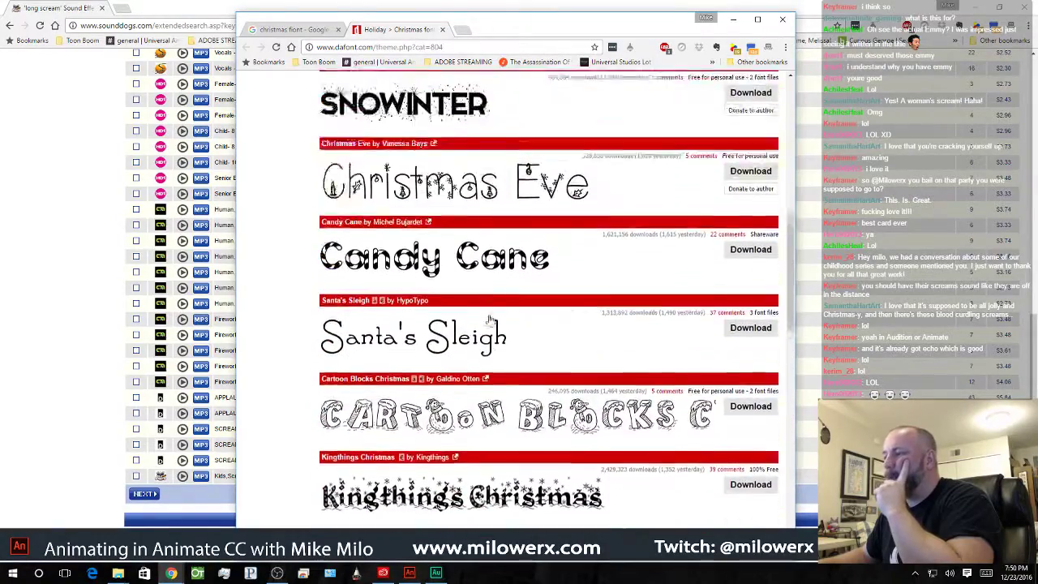
scroll(489, 319, up, 3)
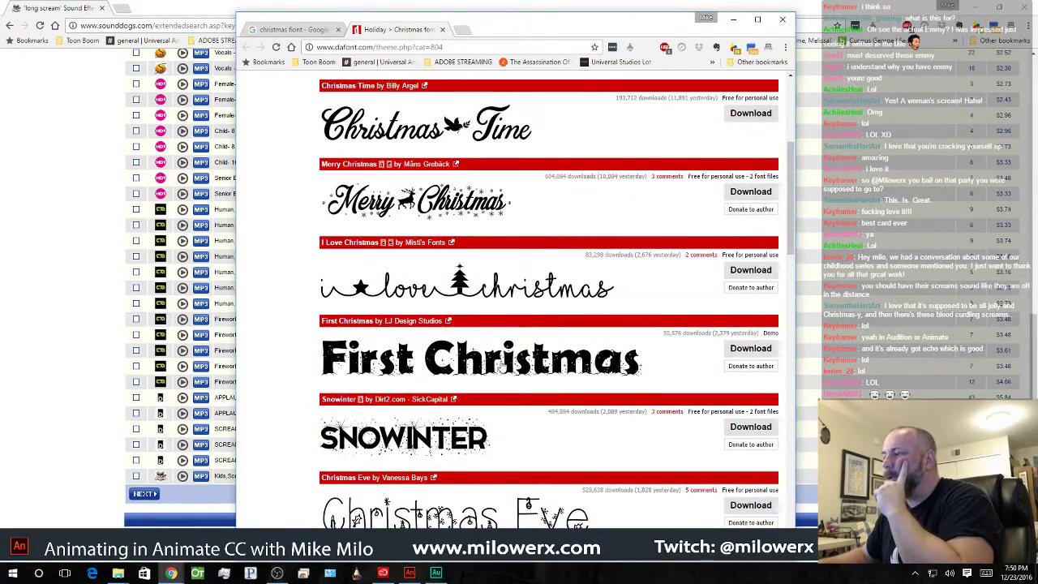
- Check the First Christmas font's detail page and download the font as first_christmas.zip to the Downloads folder
click(507, 365)
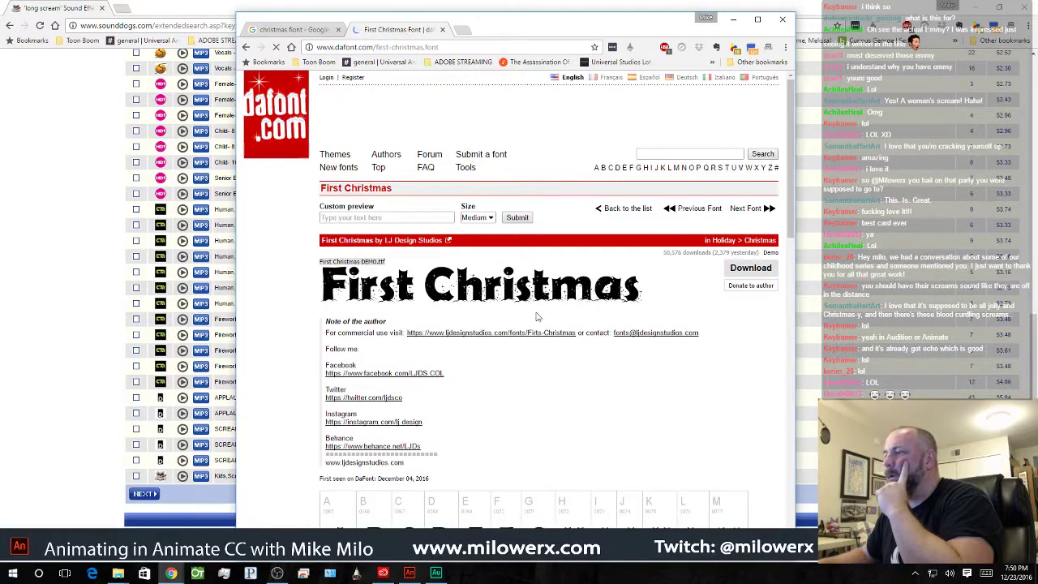
click(245, 46)
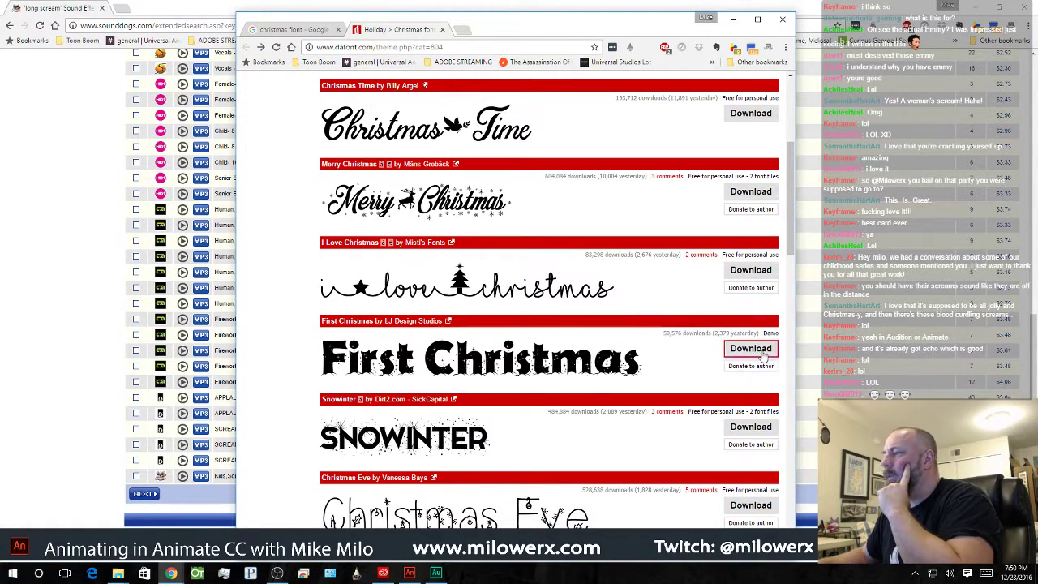
click(762, 354)
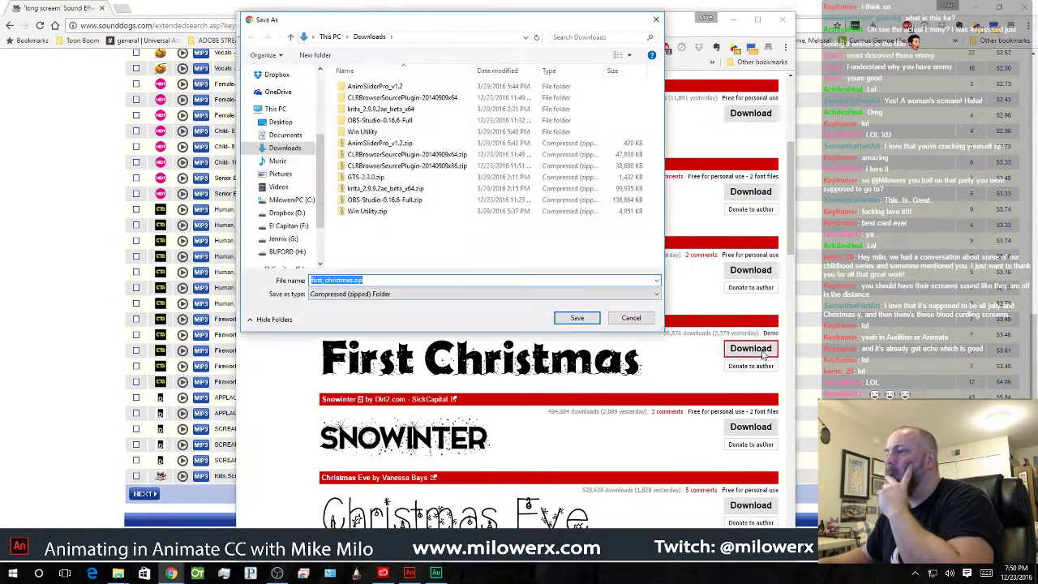
click(576, 317)
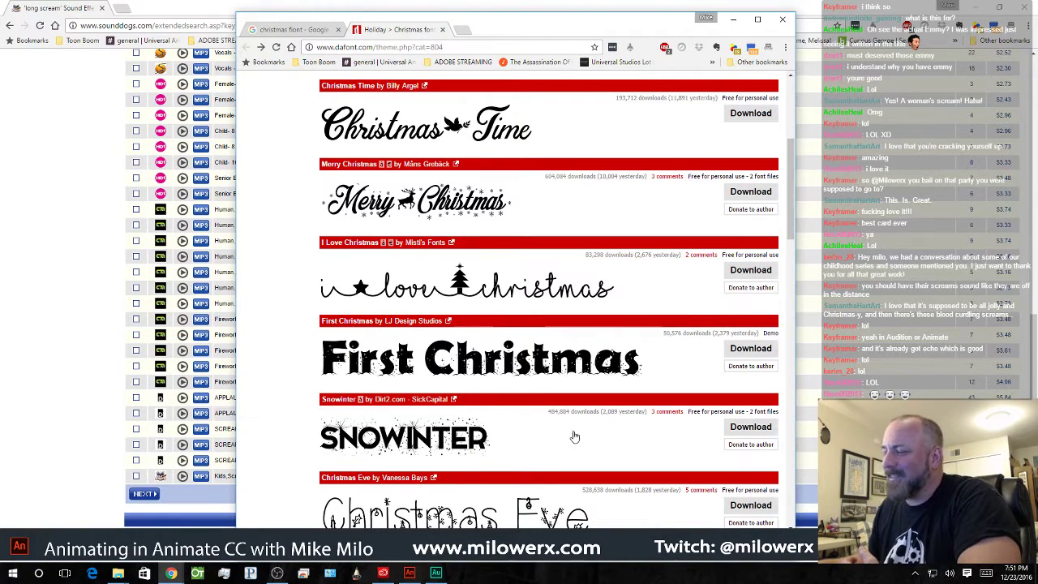
- Open the downloaded first_christmas.zip and install First Christmas DEMO.ttf
click(313, 553)
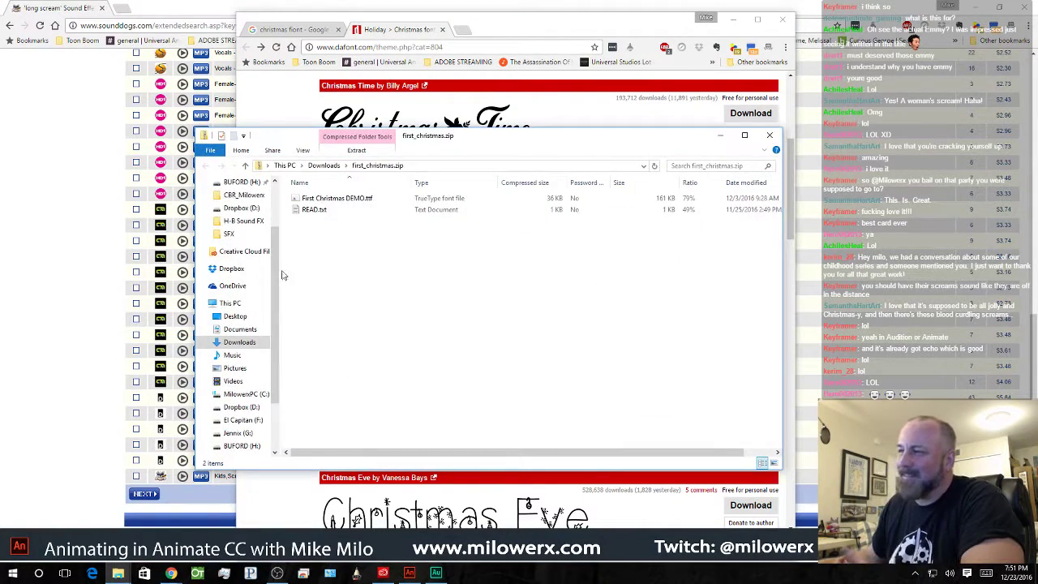
double_click(295, 199)
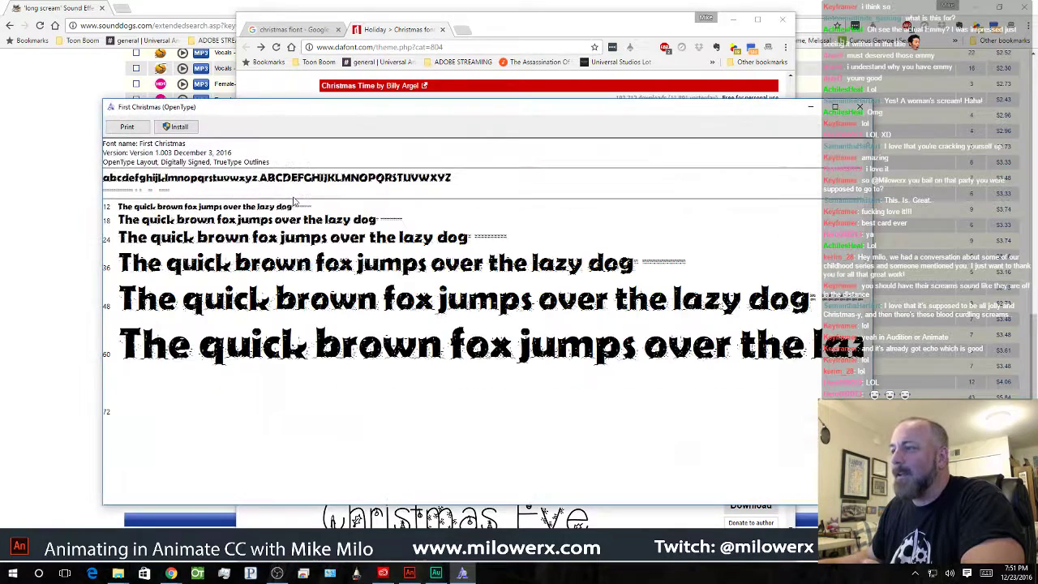
click(176, 126)
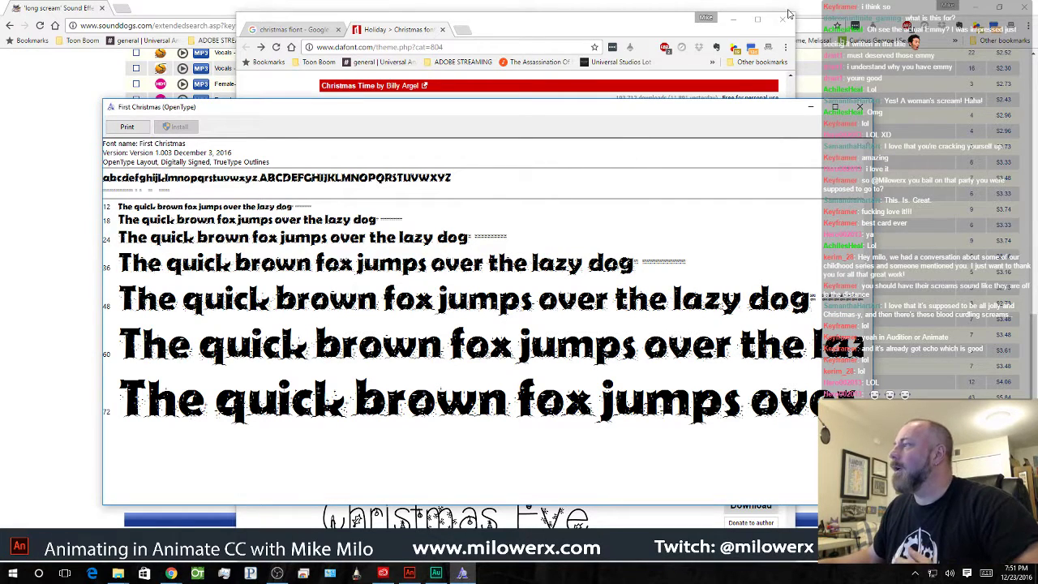
- Quit and restart Adobe Animate, and reopen Santa.fla
click(409, 572)
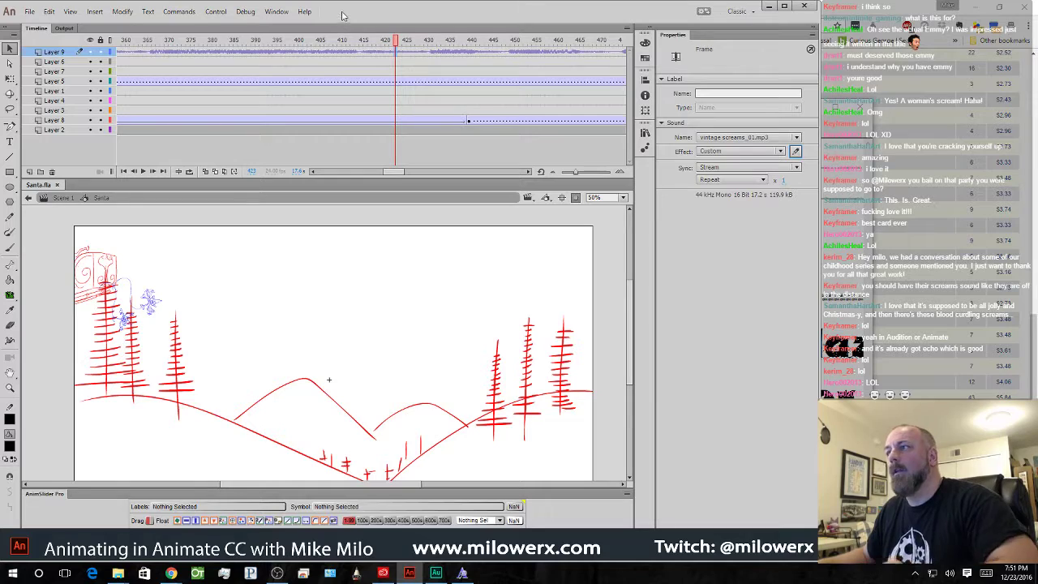
click(29, 11)
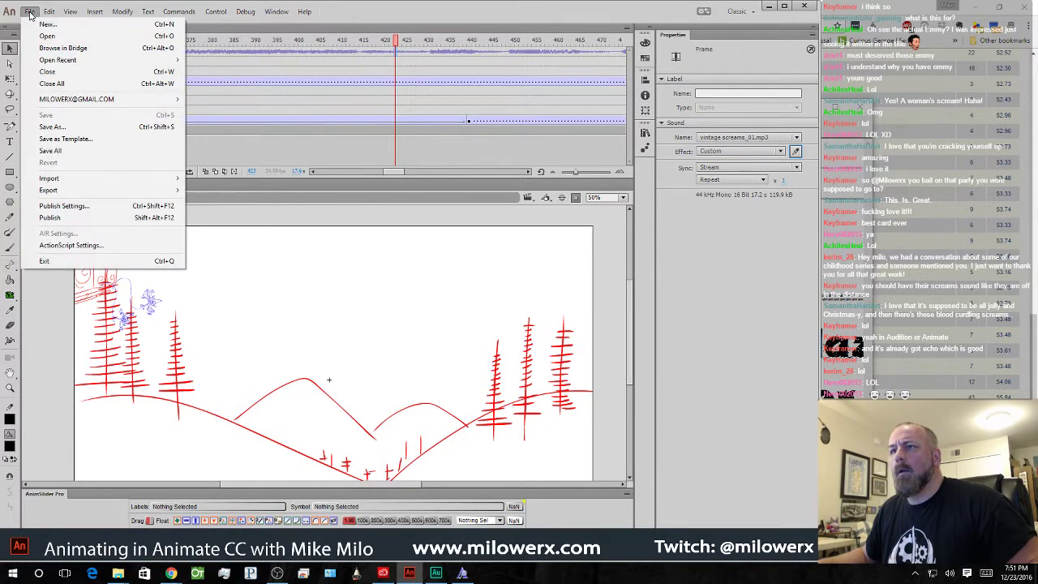
click(44, 260)
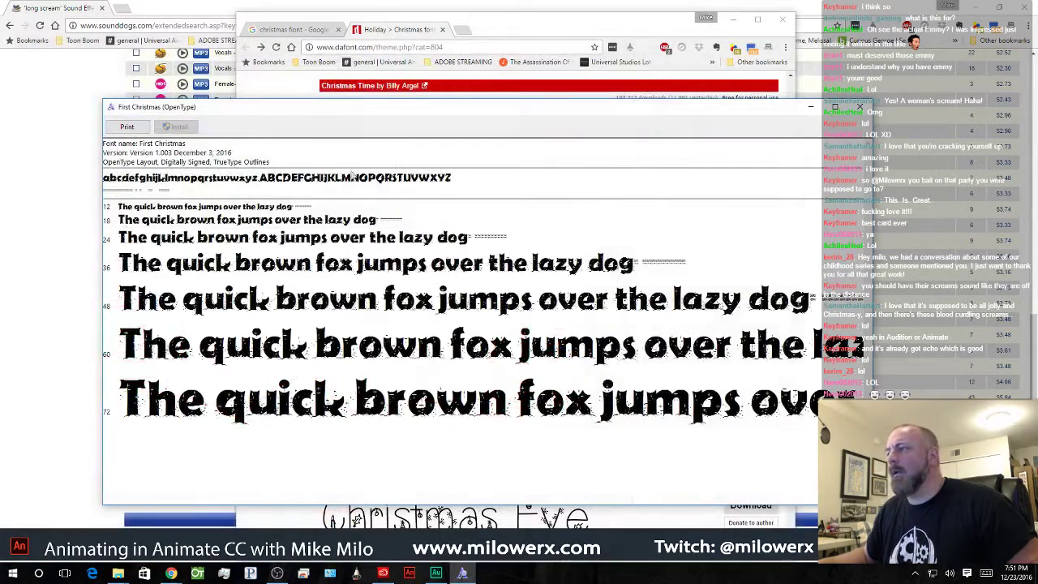
click(411, 574)
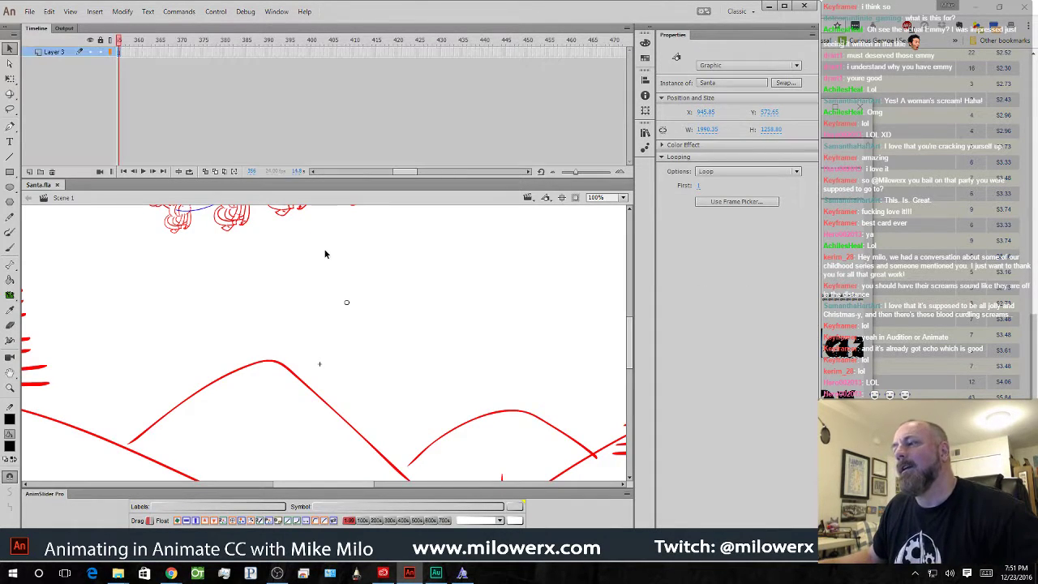
ctrl+shift+click(331, 252)
drag(278, 302, 292, 254)
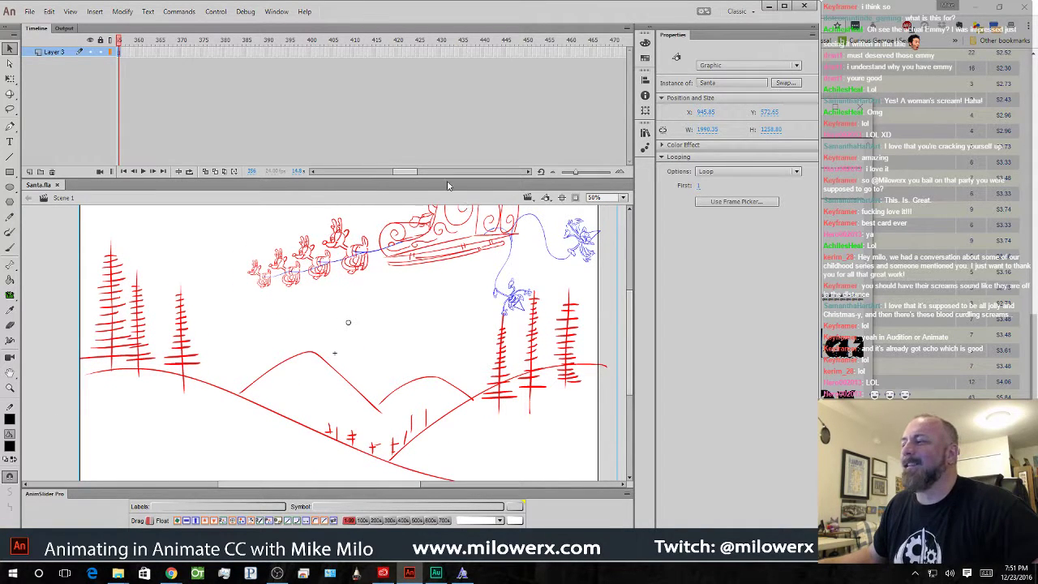
double_click(422, 220)
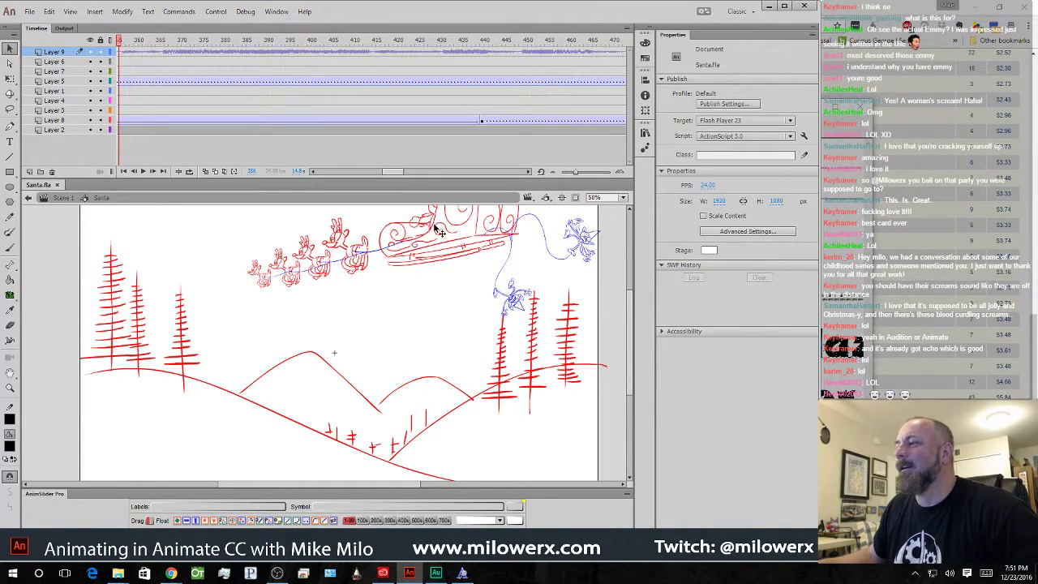
double_click(420, 214)
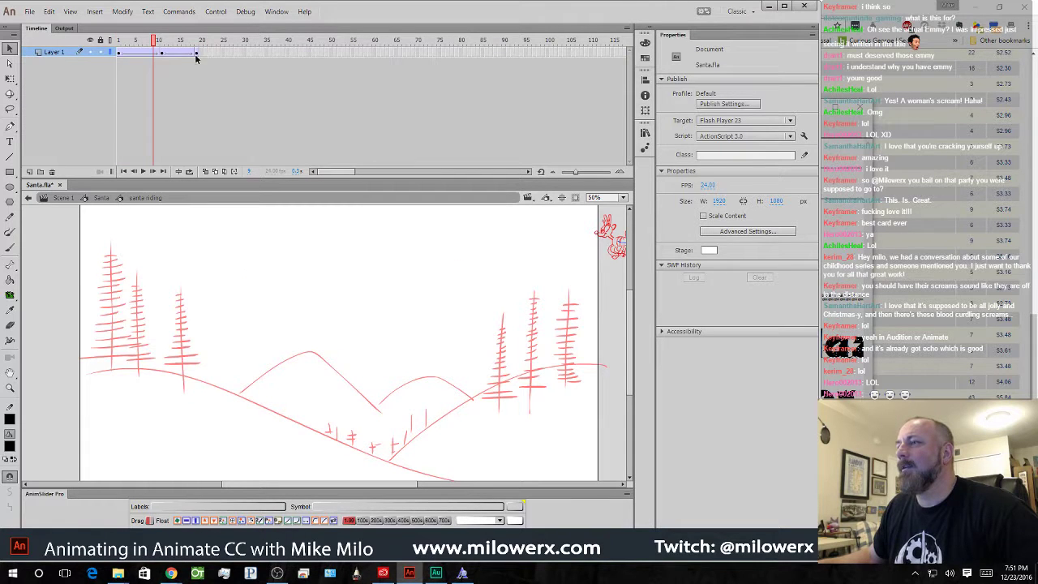
click(63, 198)
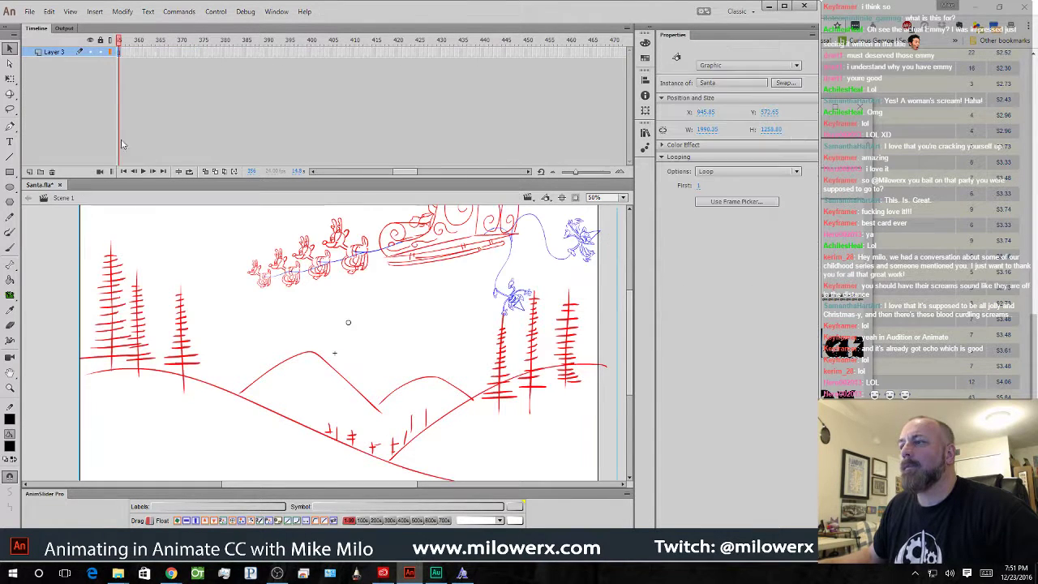
- Go to the standing Santa drawing at frame 630 on Layer 3 of Scene 1
click(119, 43)
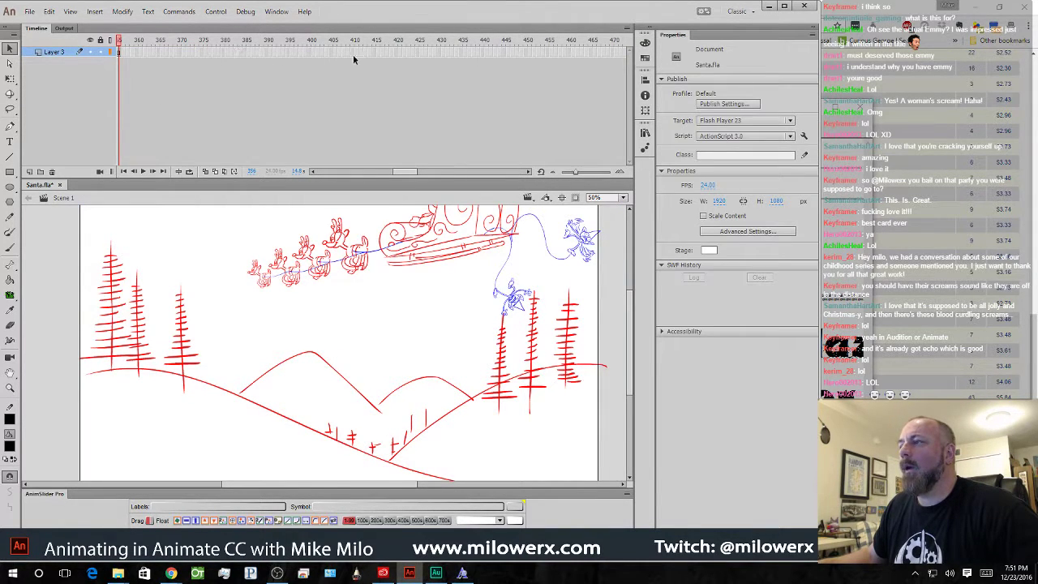
click(570, 52)
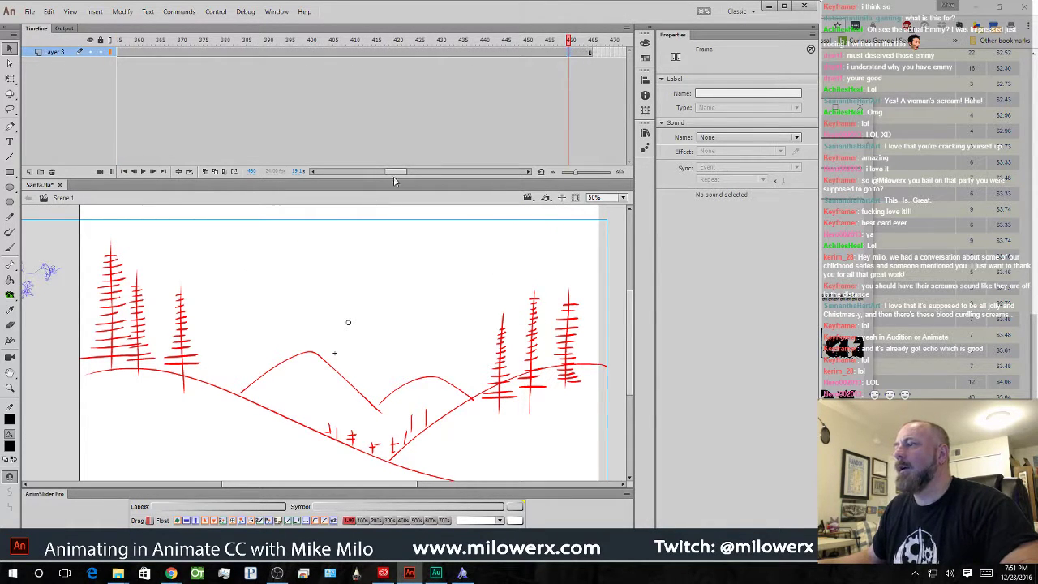
drag(398, 173, 416, 172)
click(509, 53)
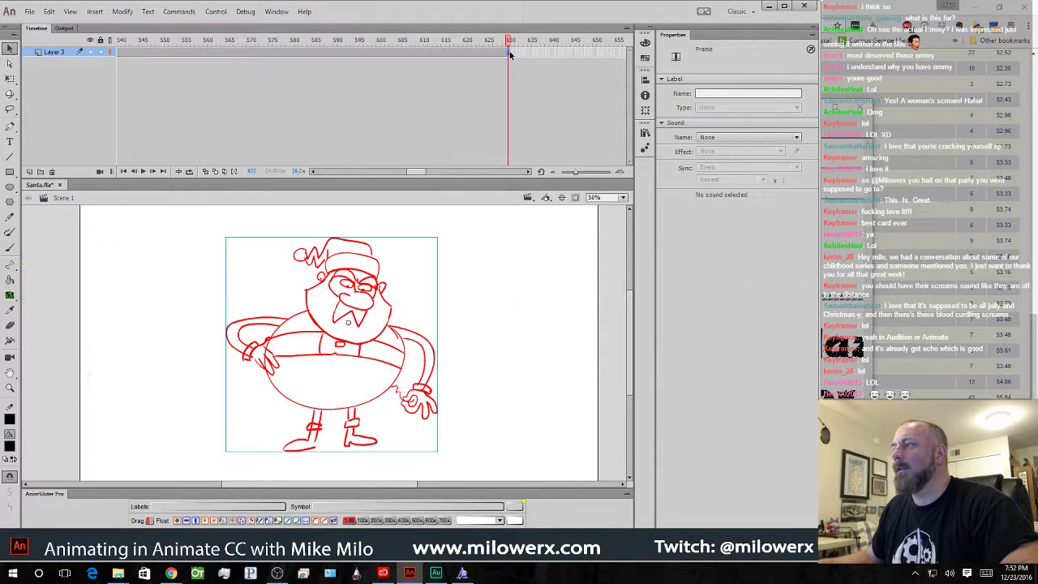
- Set the Santa graphic instance at frame 629 on Layer 3 to loop option Play Once
click(504, 50)
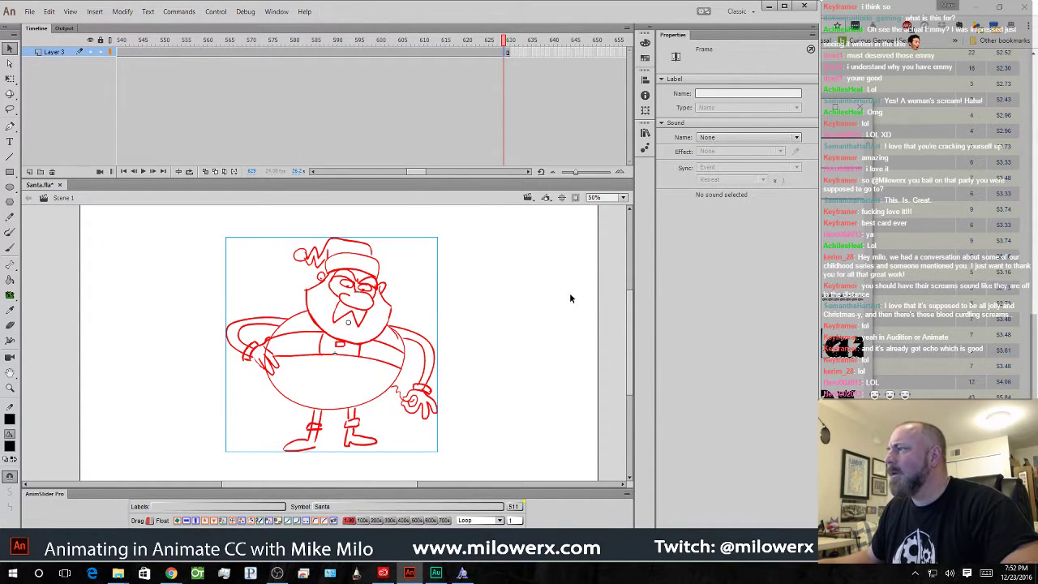
click(384, 293)
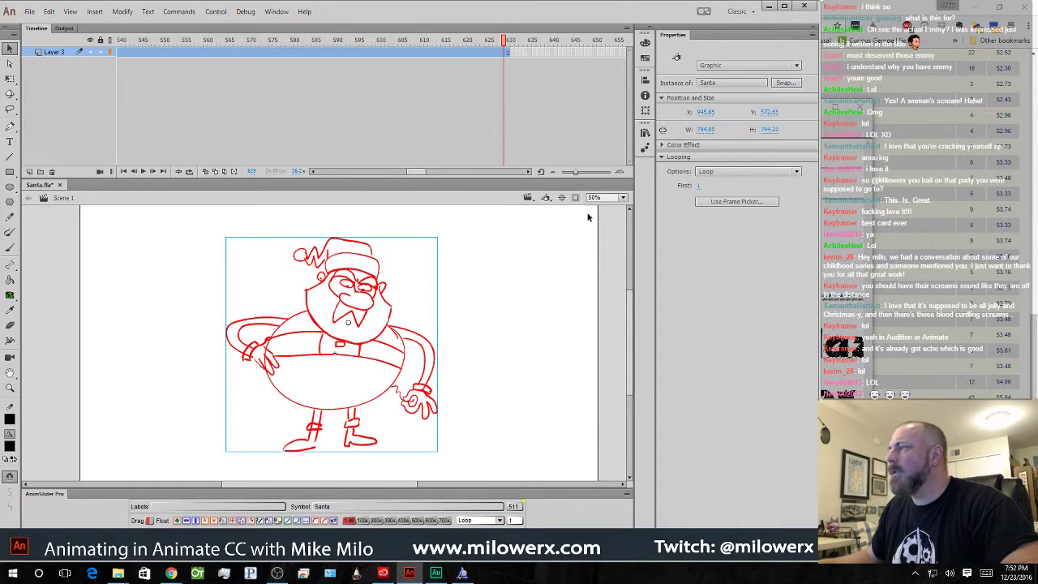
click(757, 172)
click(721, 196)
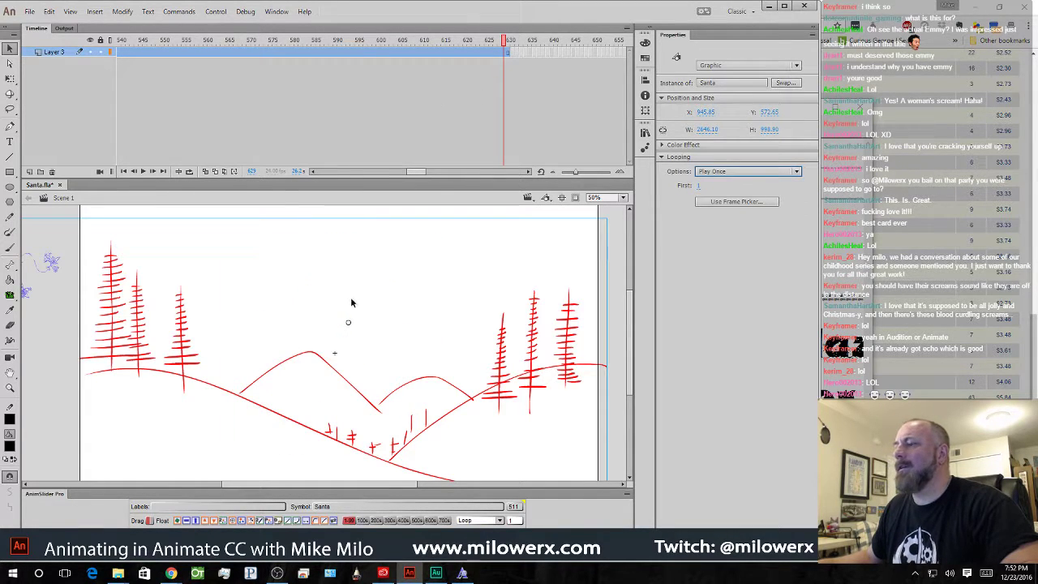
- Open the Santa symbol for editing and insert a blank keyframe at frame 440 on Layer 4
double_click(328, 365)
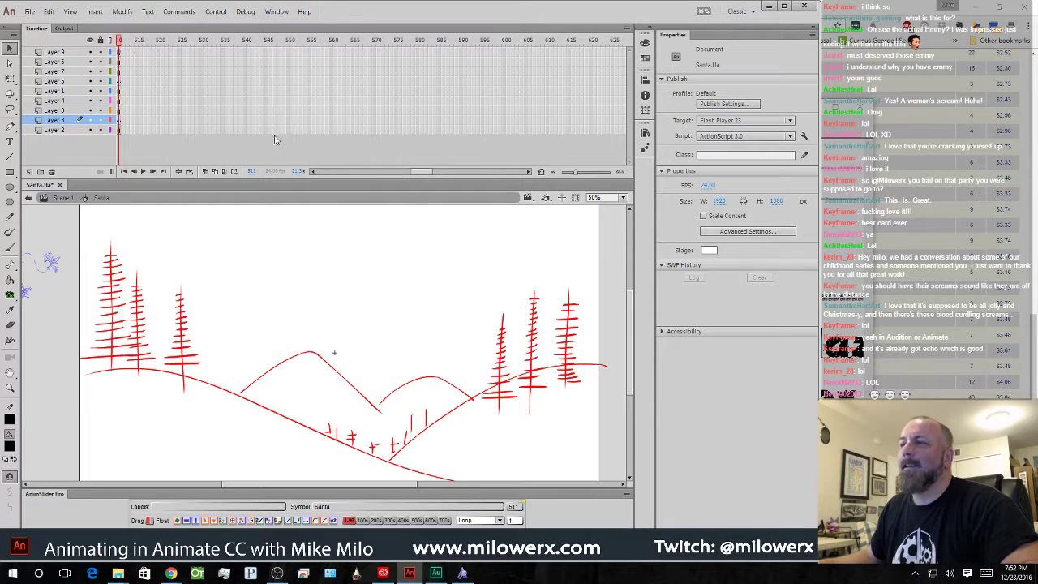
drag(425, 172, 407, 184)
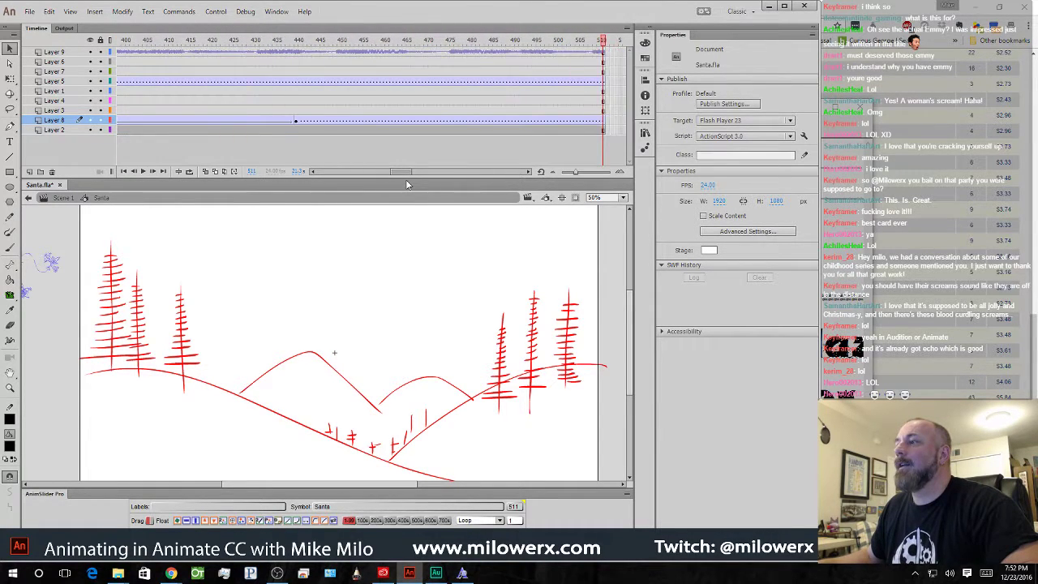
click(232, 40)
drag(227, 39, 297, 36)
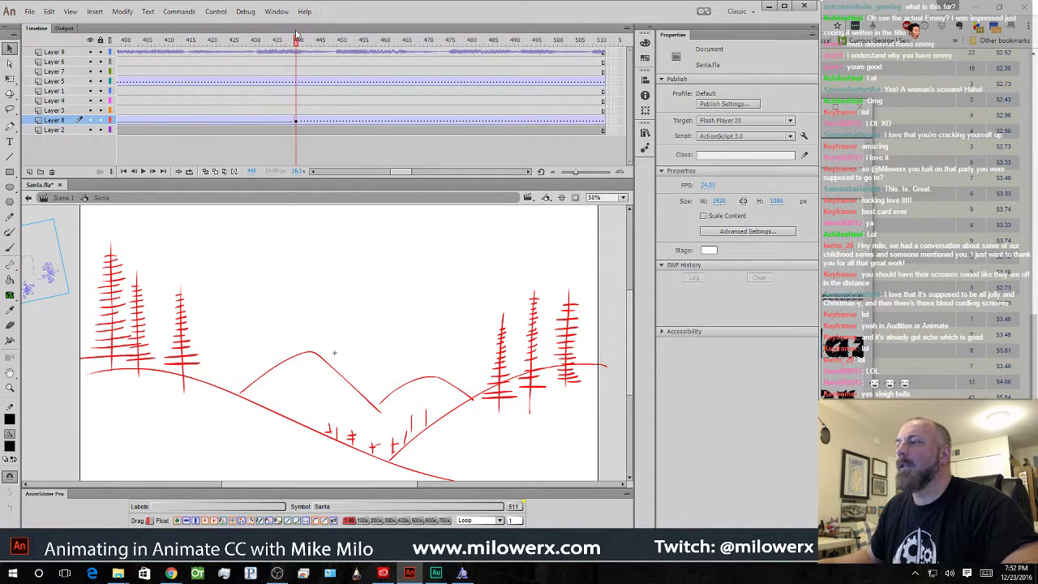
click(297, 102)
key(F7)
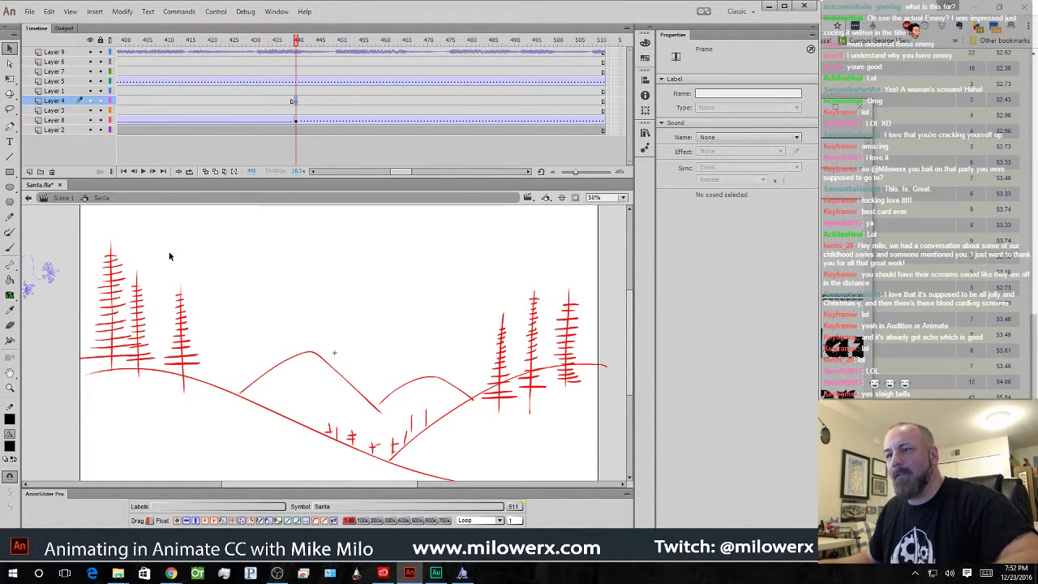
- Add the static text "Merry Christmas!" in the empty sky above the hills
click(10, 141)
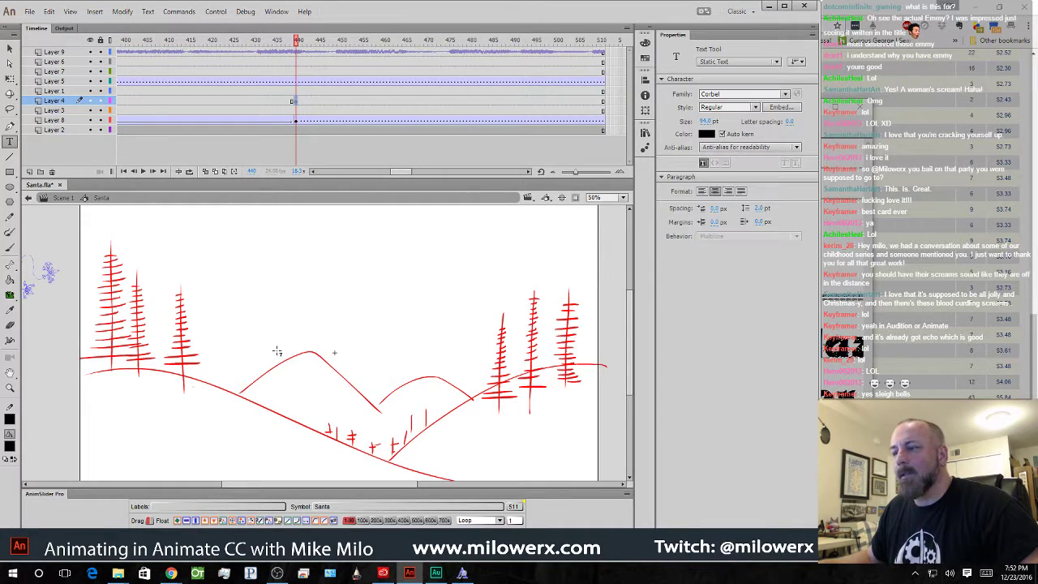
click(258, 280)
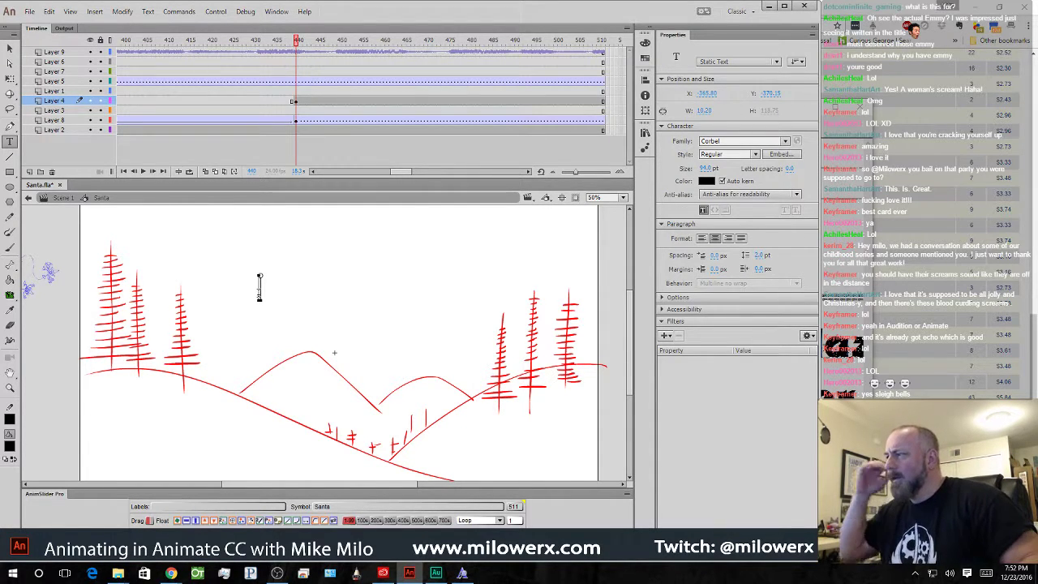
text(Merry B)
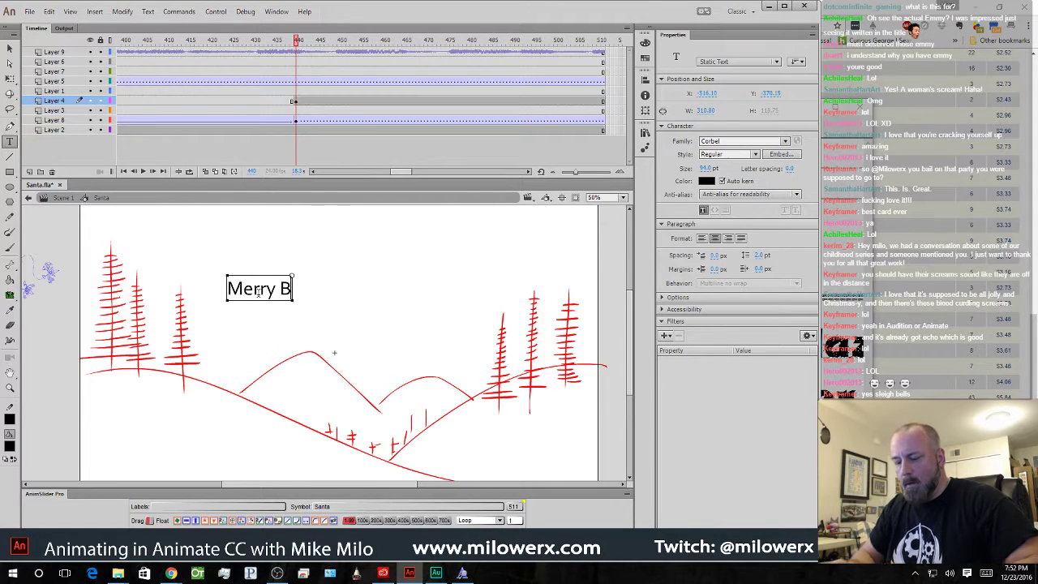
key(BackSpace)
text(Christmas!)
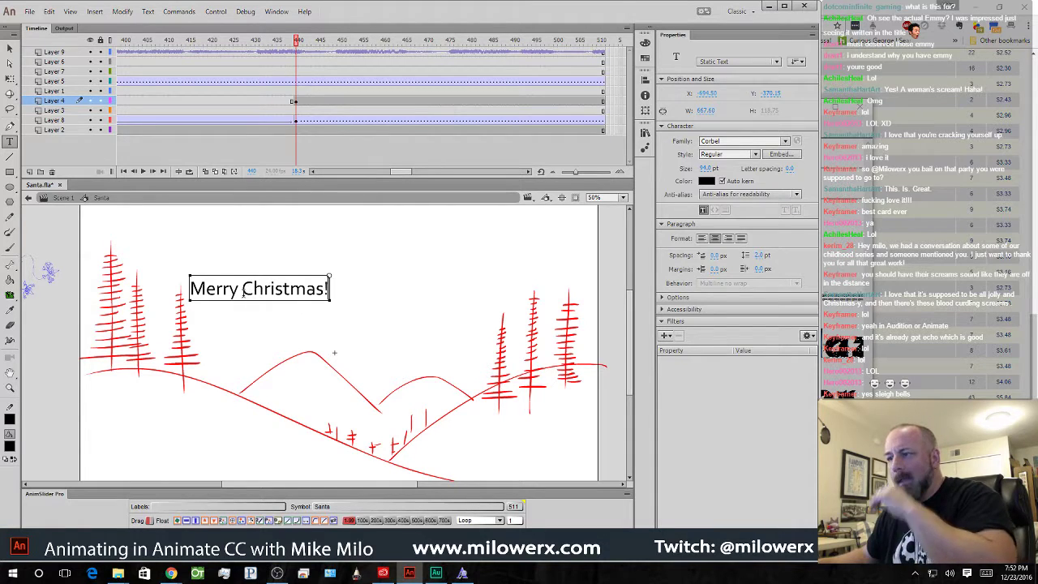
- Apply the First Christmas font to the title and break it into two lines after "Merry"
drag(193, 285, 348, 296)
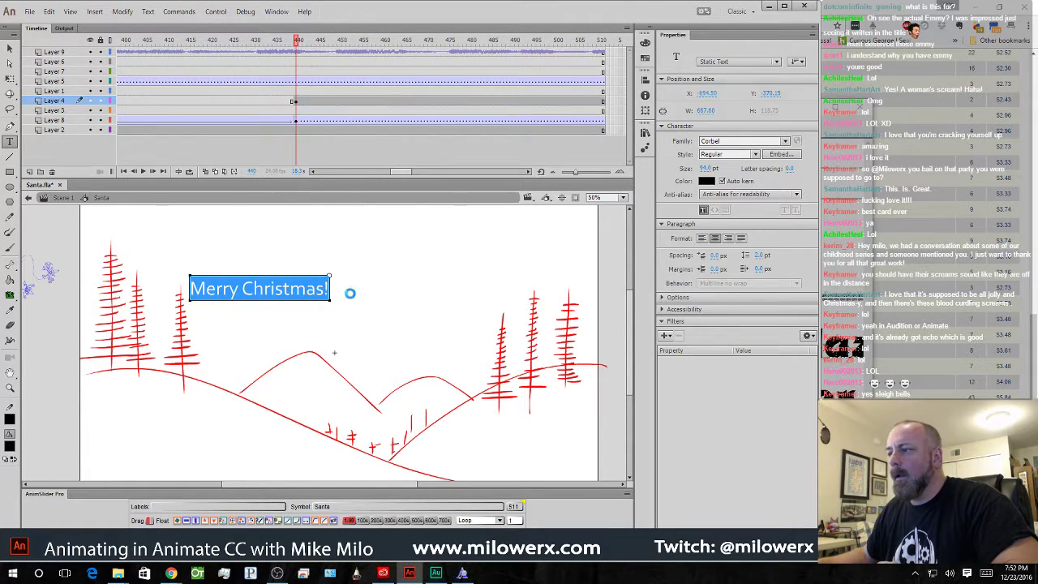
click(785, 141)
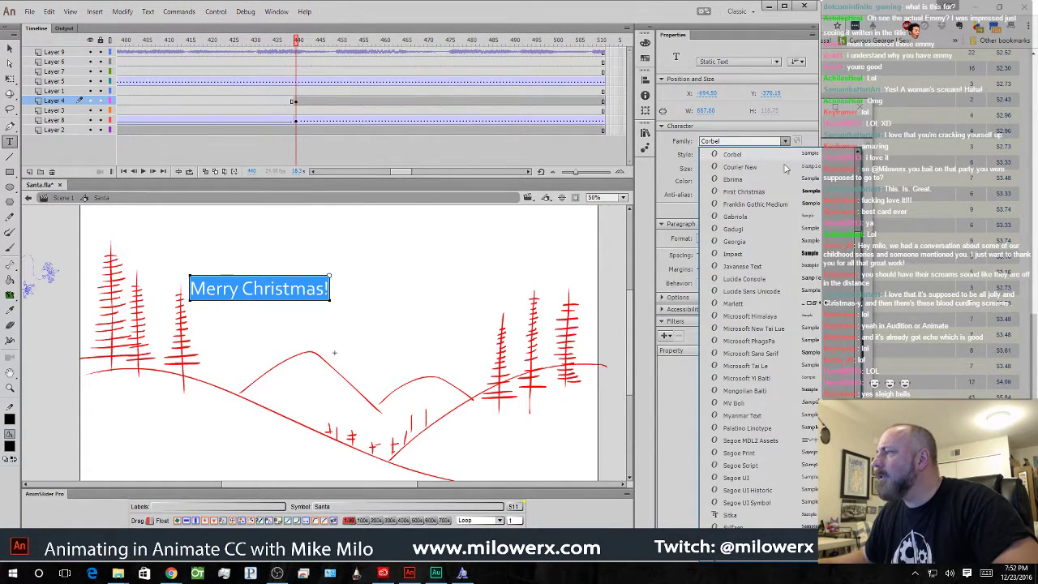
click(713, 172)
click(9, 77)
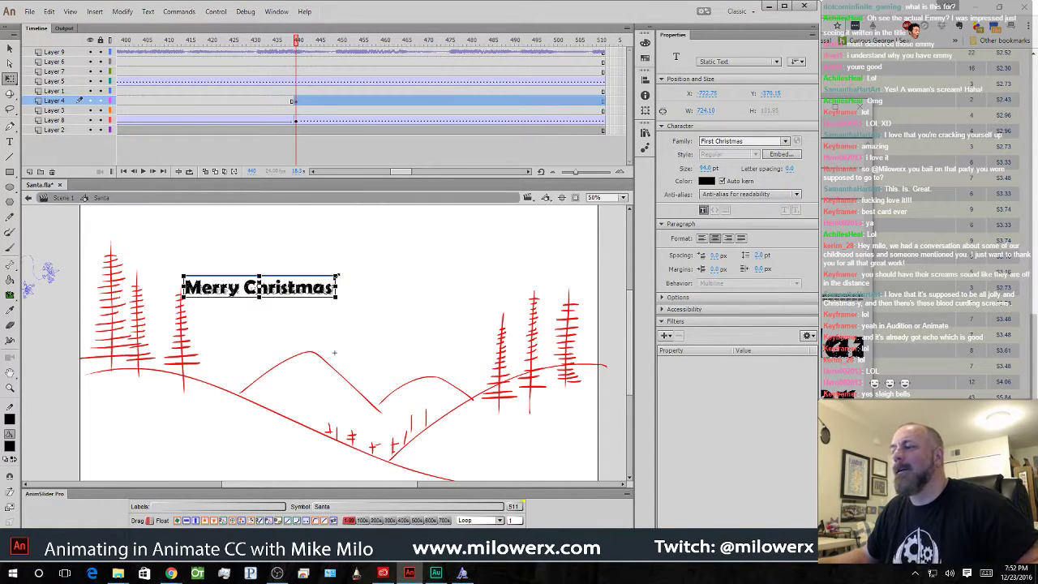
double_click(243, 287)
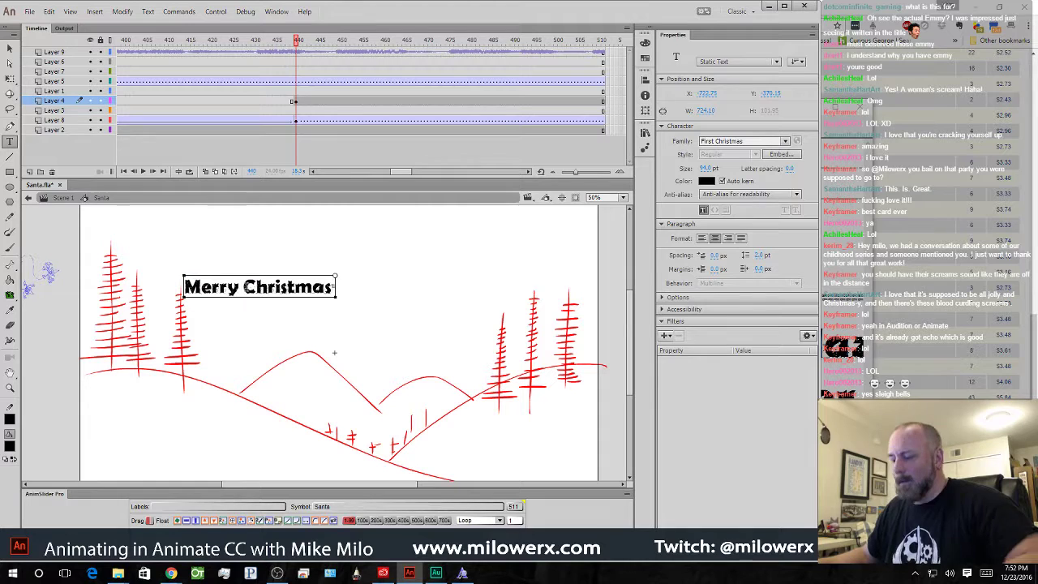
key(Return)
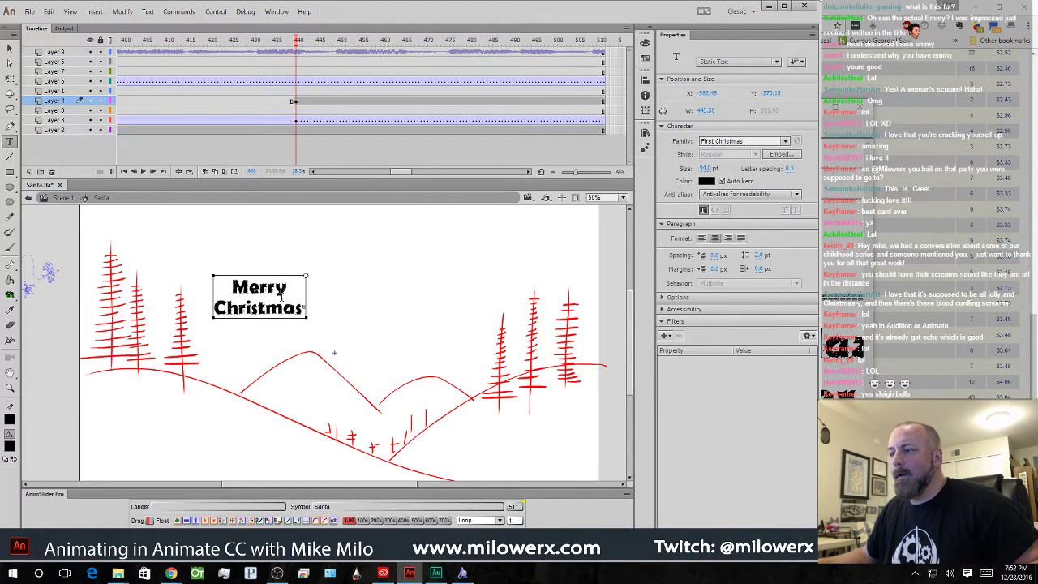
- Enlarge the two-line title to about 1445 × 658 px so it fills the sky between the trees
click(10, 78)
drag(307, 277, 410, 228)
drag(337, 276, 409, 266)
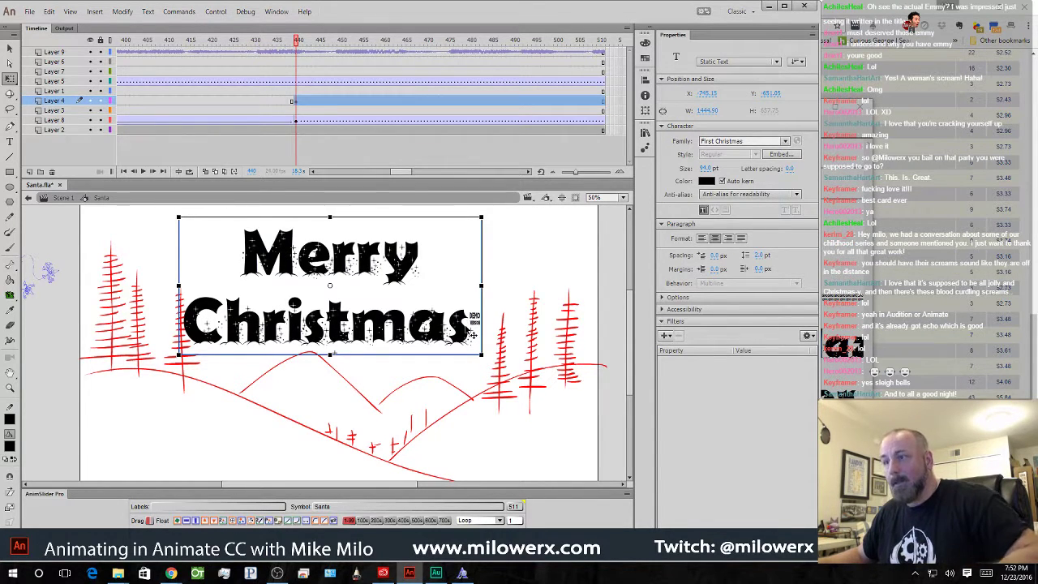
- Break the title apart into separate letters and delete the small demo version mark after "Christmas"
key(ctrl+b)
key(ctrl+b)
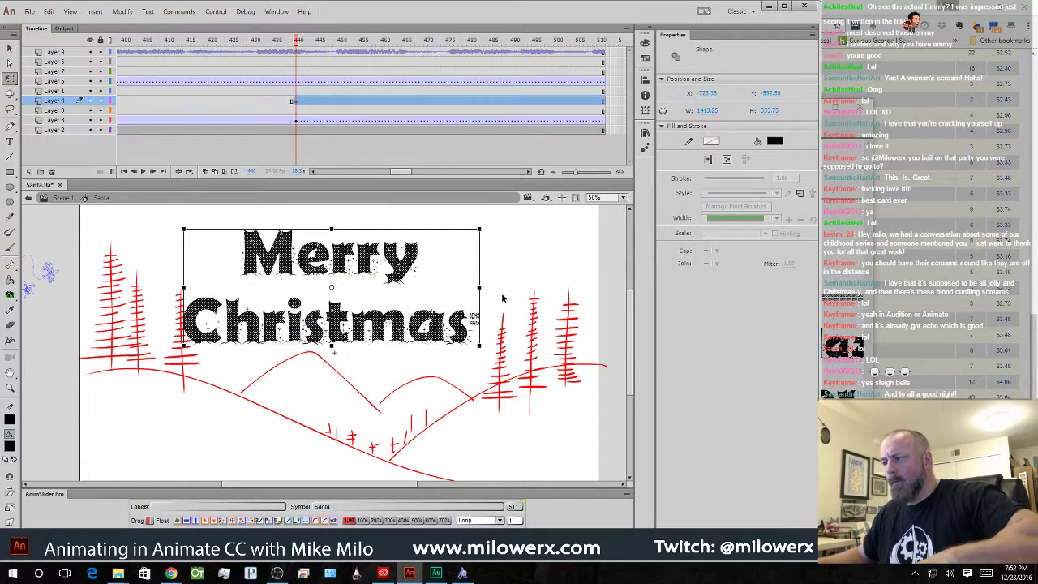
click(507, 296)
key(ctrl+z)
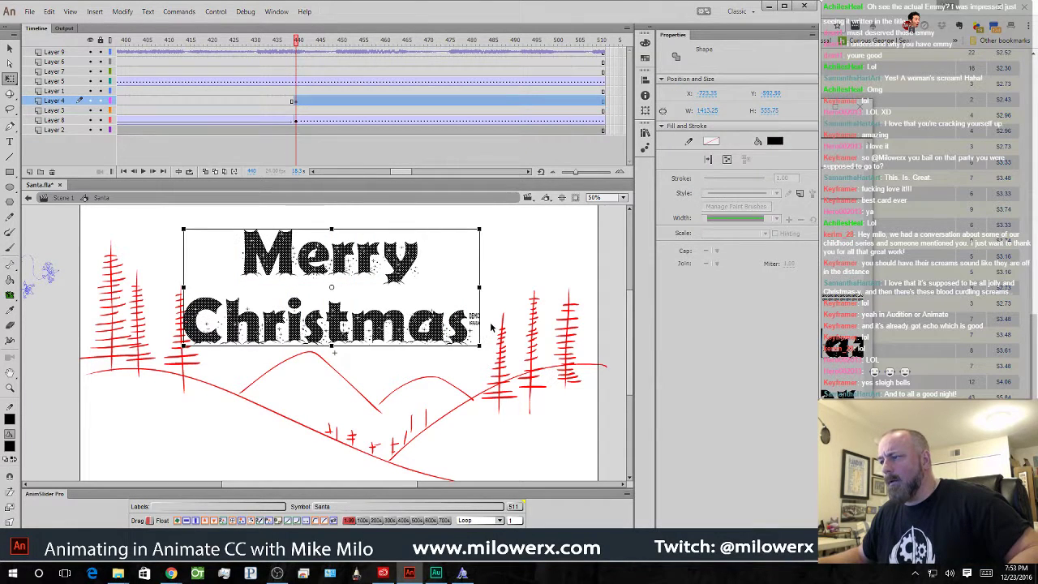
key(ctrl+z)
click(503, 302)
click(474, 324)
key(Delete)
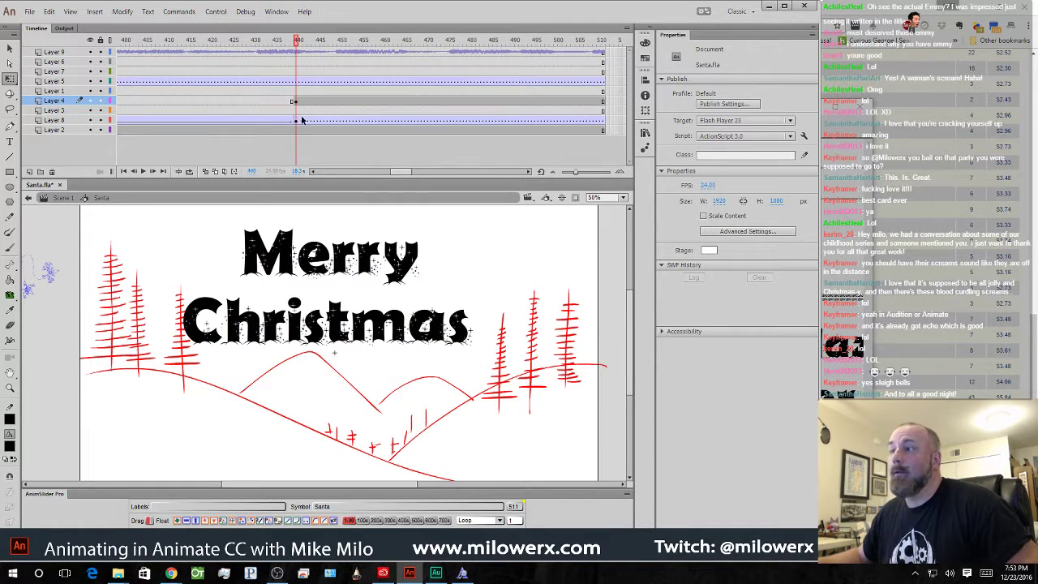
- Create a classic tween for the title on Layer 4 from frame 440 and add a keyframe at frame 453
click(294, 101)
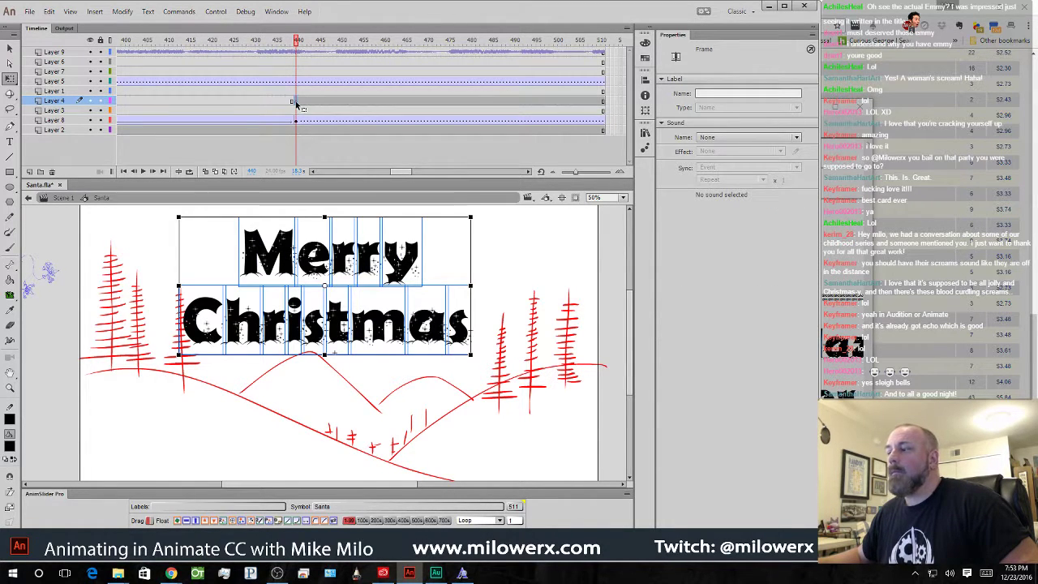
right_click(296, 103)
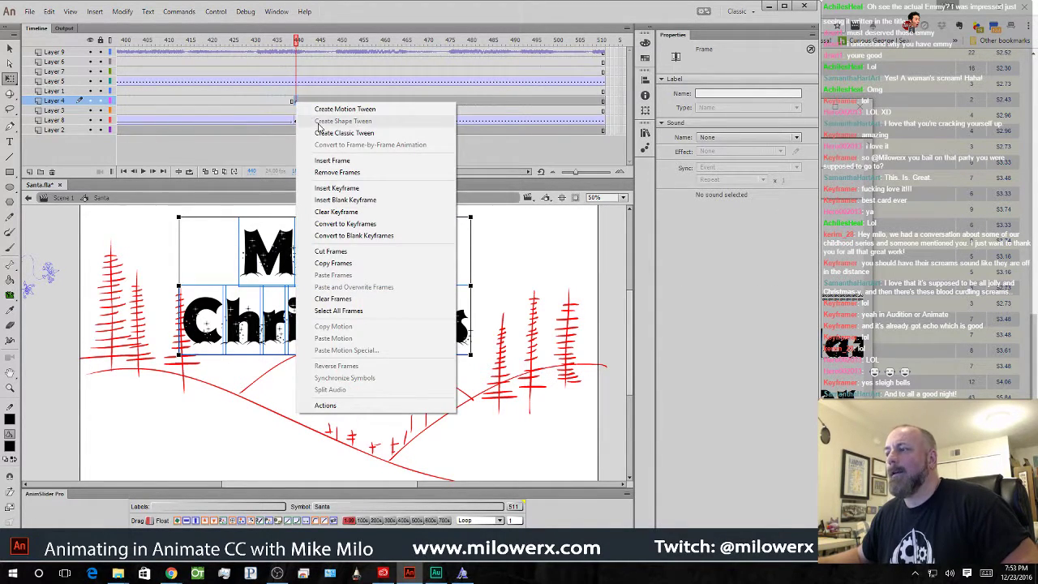
click(319, 134)
click(353, 103)
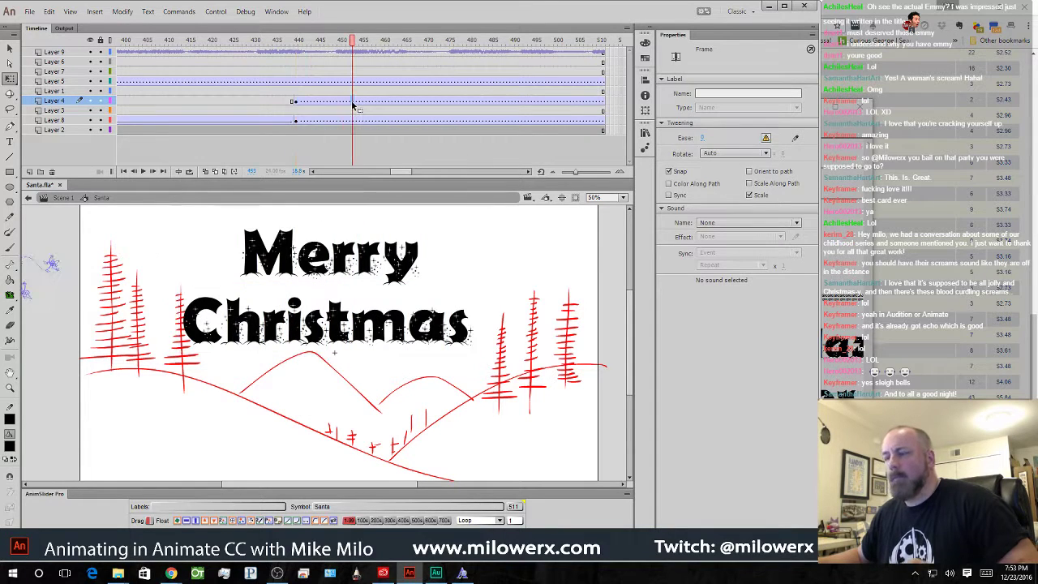
key(F6)
- Set the title's alpha to 0% at frame 440 and scrub through the frames to preview the fade-in
click(295, 103)
click(349, 264)
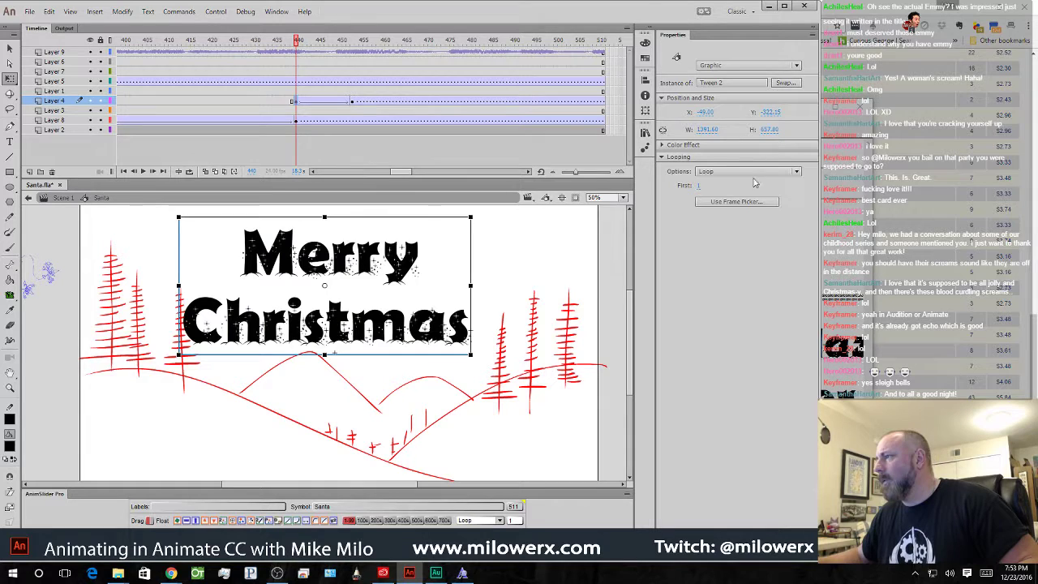
click(660, 144)
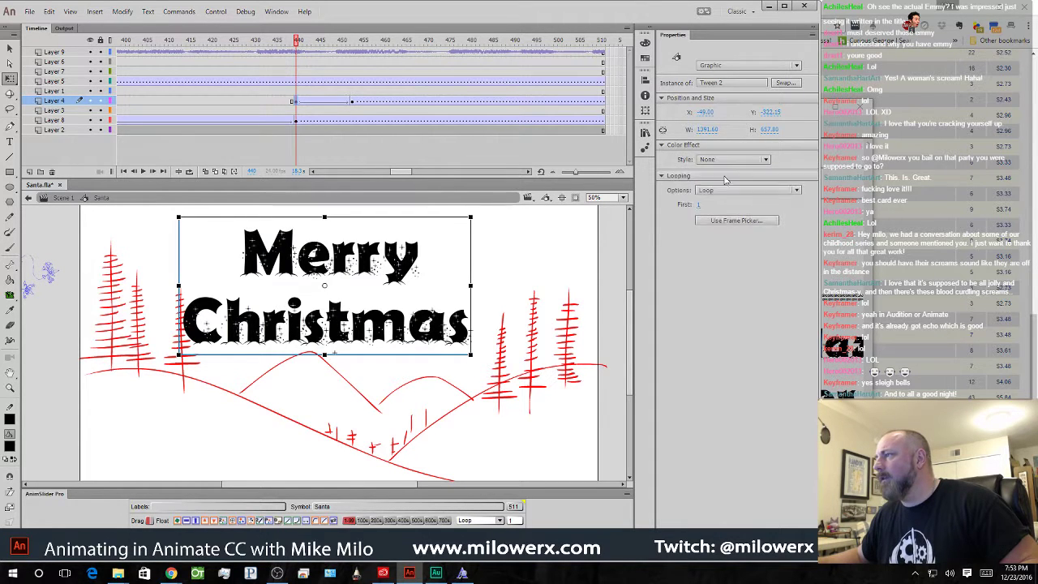
click(729, 161)
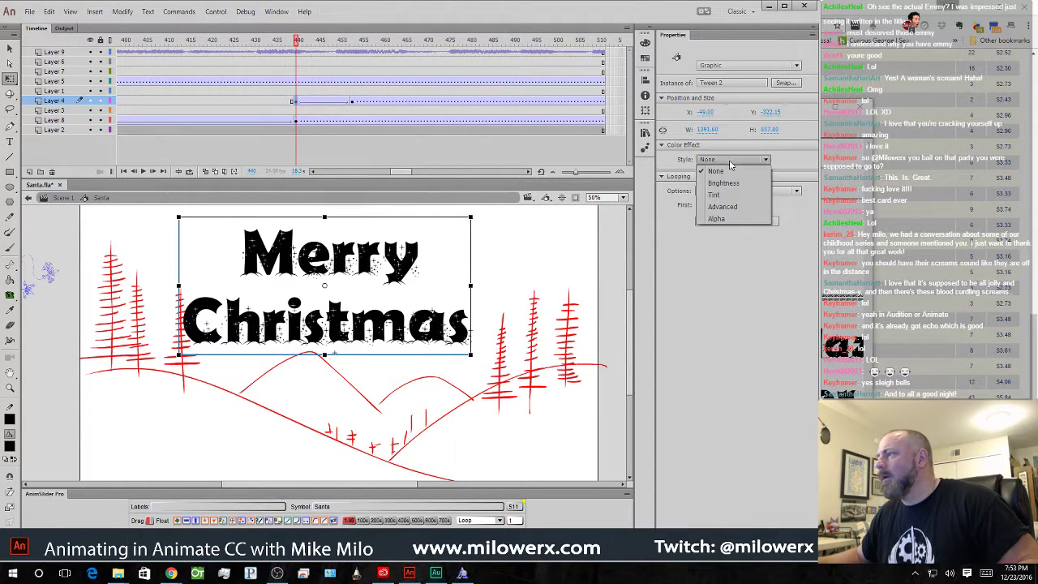
click(716, 218)
drag(767, 177, 698, 178)
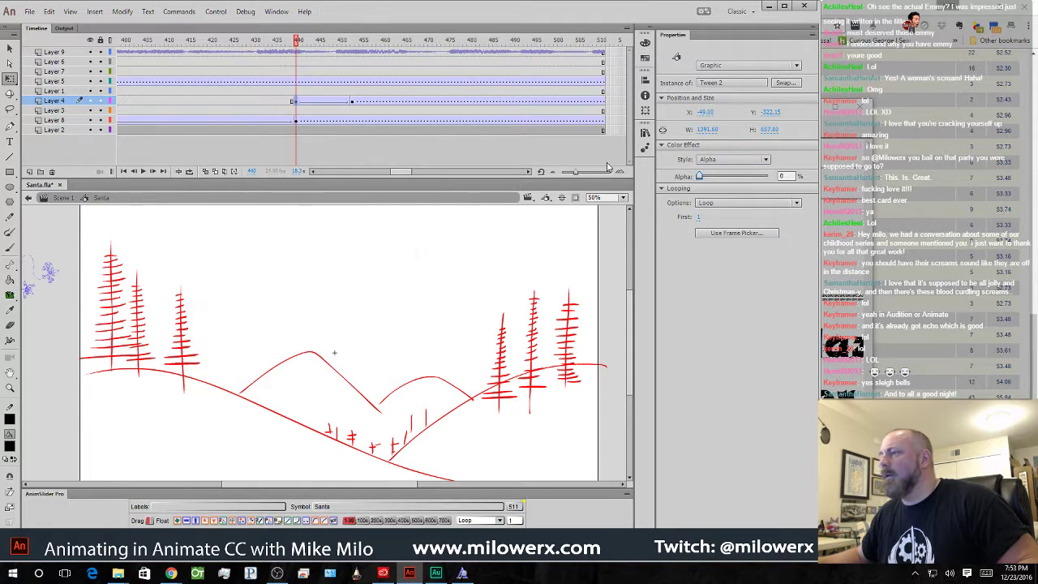
drag(297, 41, 317, 98)
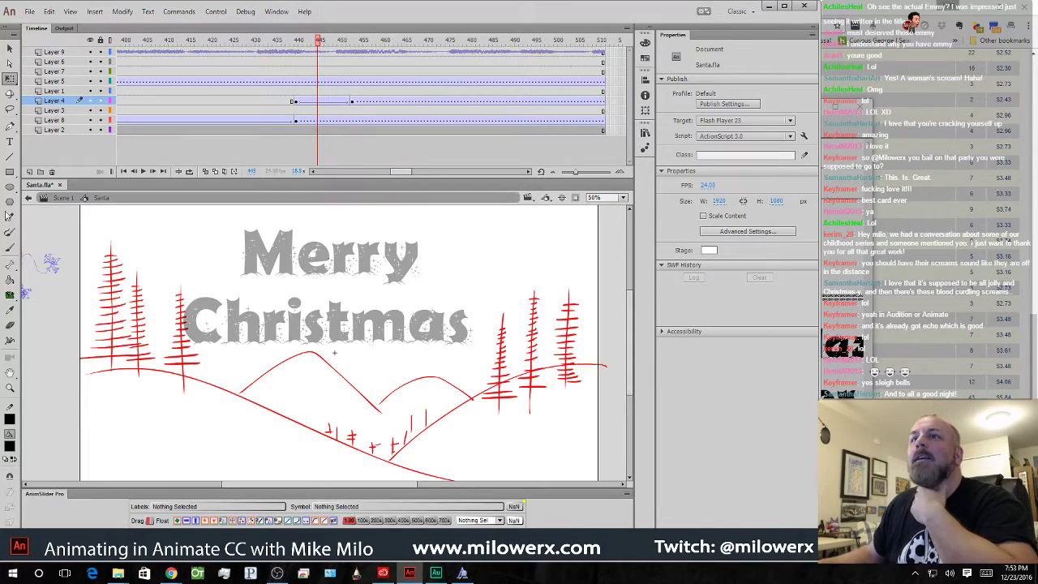
- Switch to the Sounddogs page in Chrome and search for "sleigh bells" sound effects
key(alt+Tab)
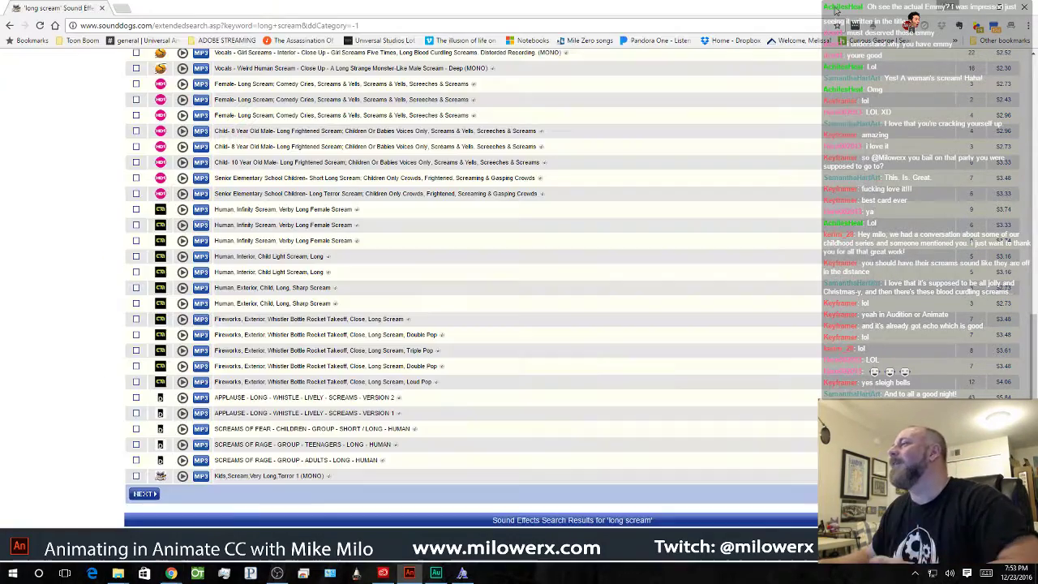
scroll(381, 106, up, 12)
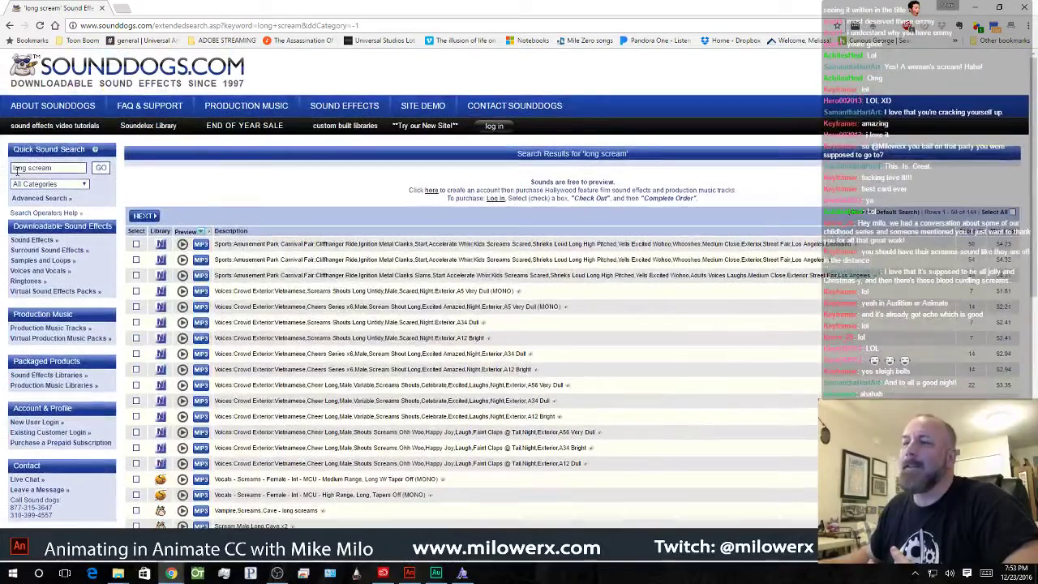
triple_click(54, 168)
text(sl)
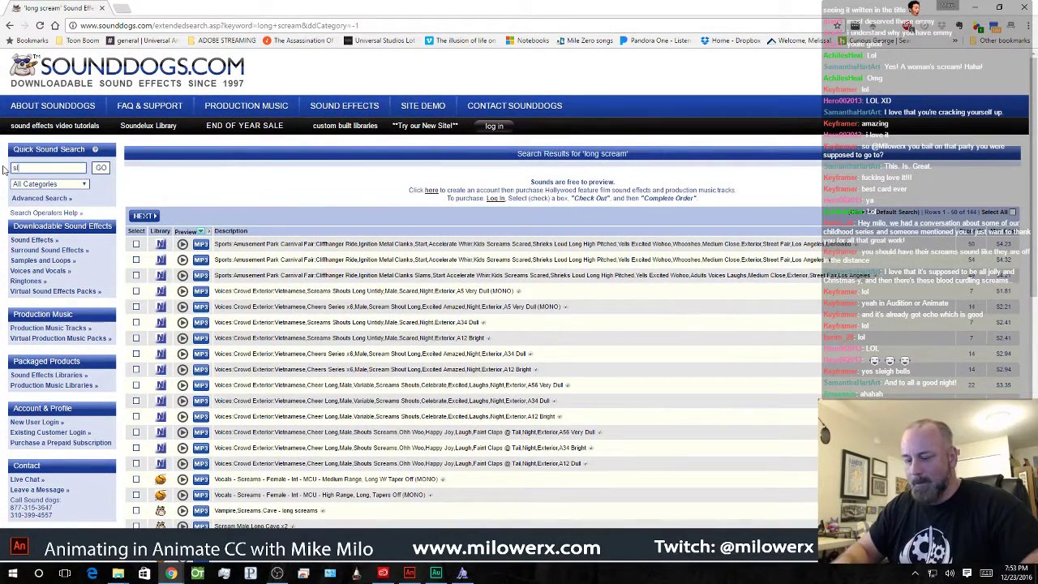
text(iegh bells)
key(Return)
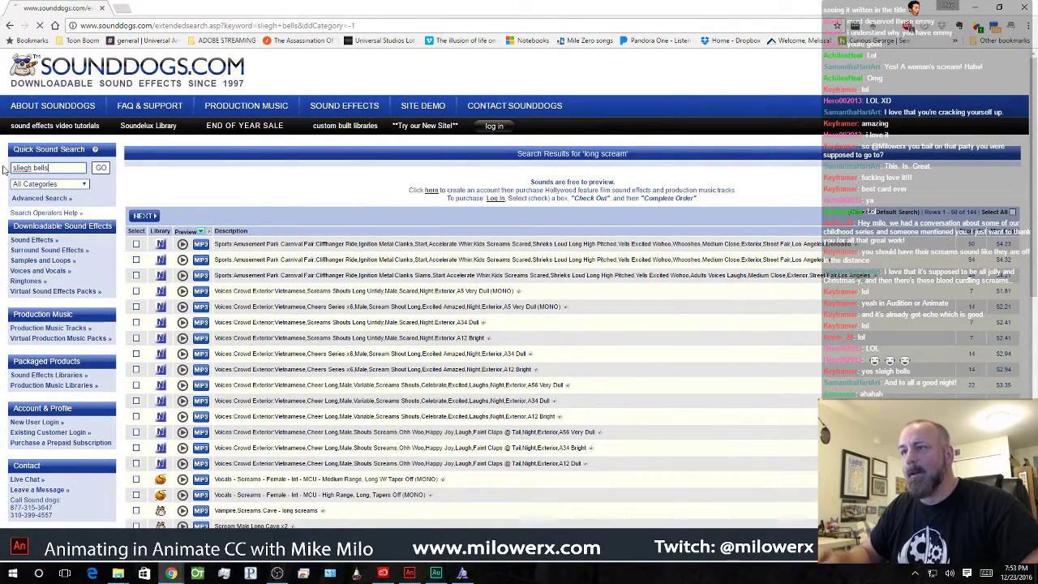
drag(50, 167, 2, 165)
text(sle)
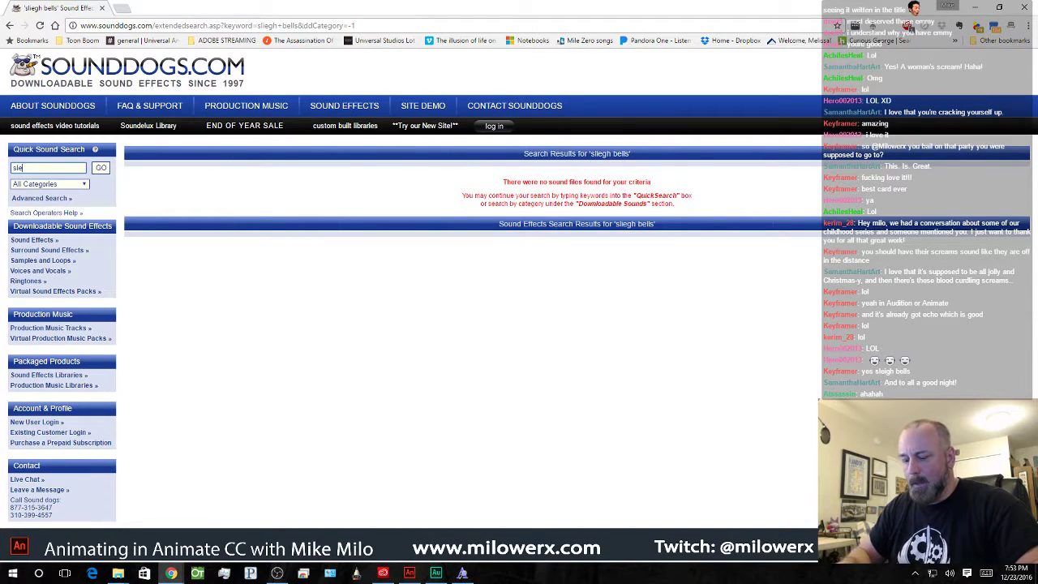
text(igh bells)
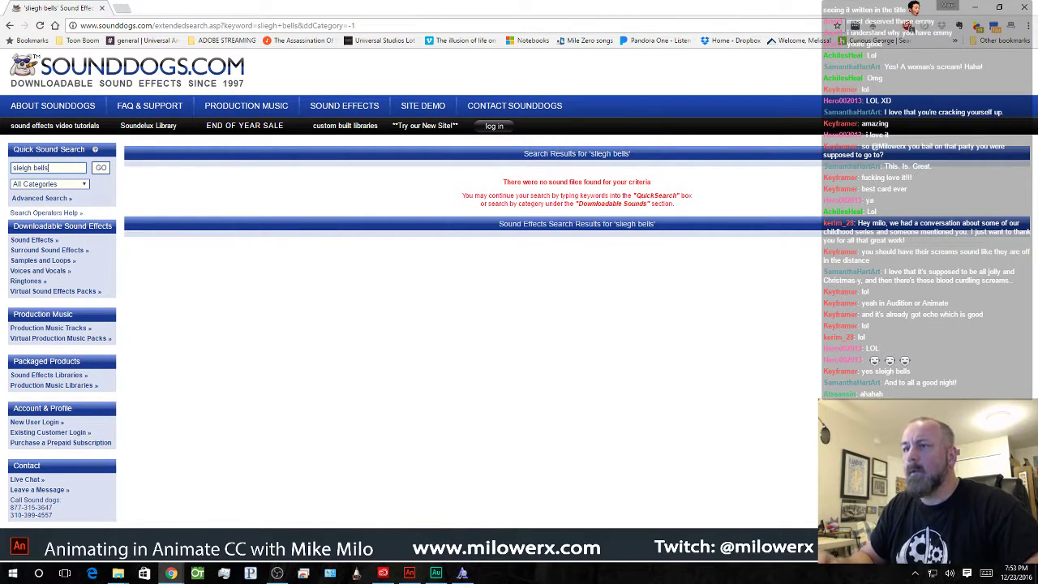
key(Return)
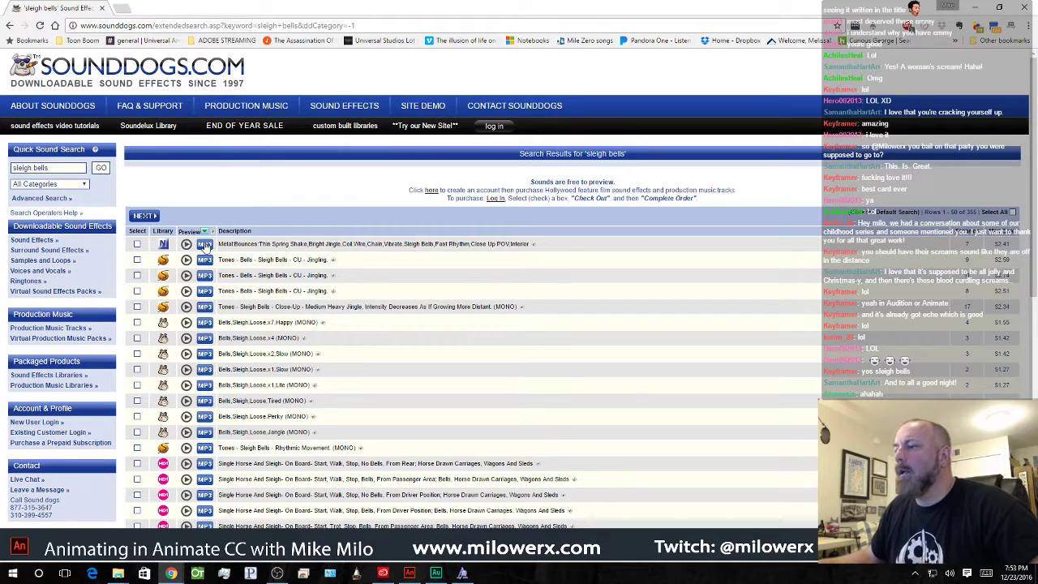
- Preview the "Tones - Bells - Sleigh Bells - CU - Jingling" clip and the Happy, x1 Slow and Jangle versions of "Bells,Sleigh,Loose"
click(187, 260)
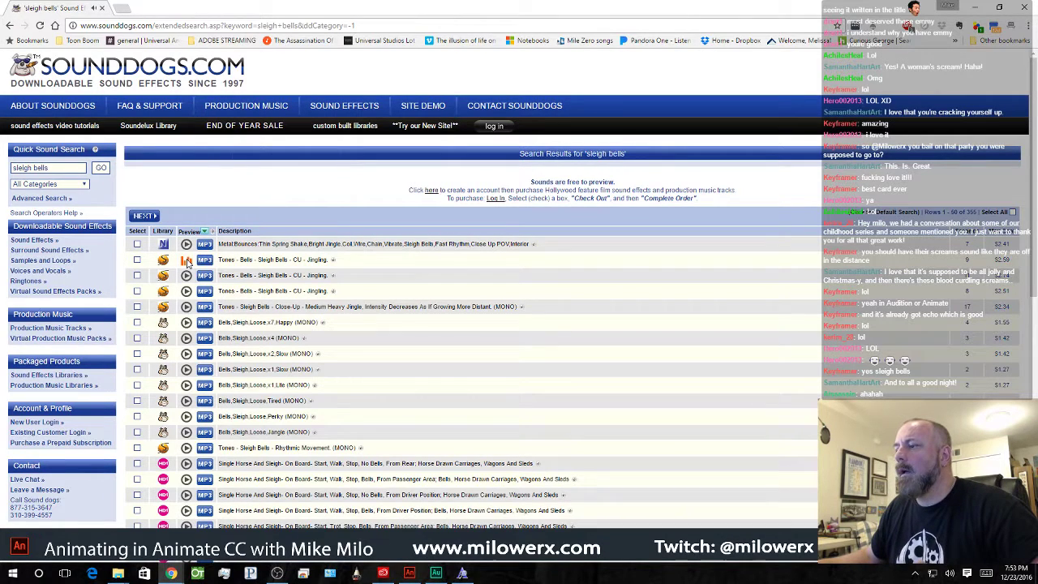
click(186, 323)
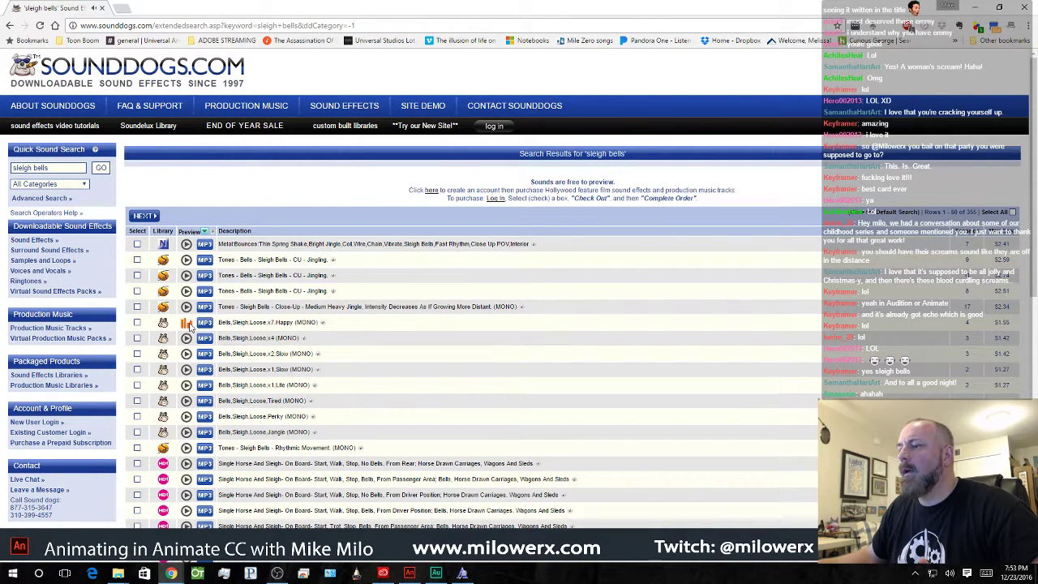
click(187, 370)
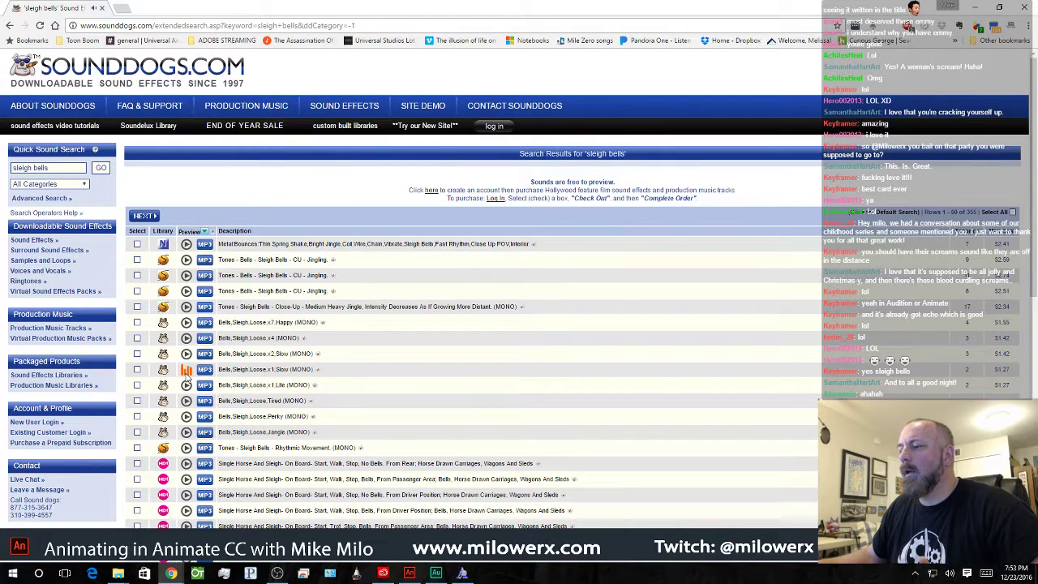
click(186, 432)
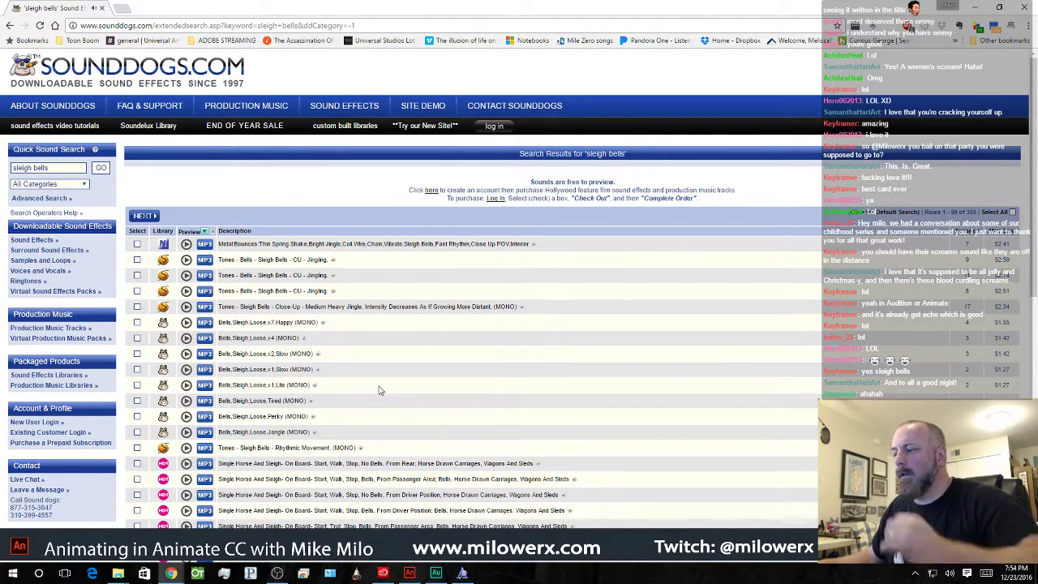
- Preview the first "Jingle Bells - Underscore" clip and the short and long shake versions of "Sleigh Bells- Light Set"
scroll(378, 390, down, 3)
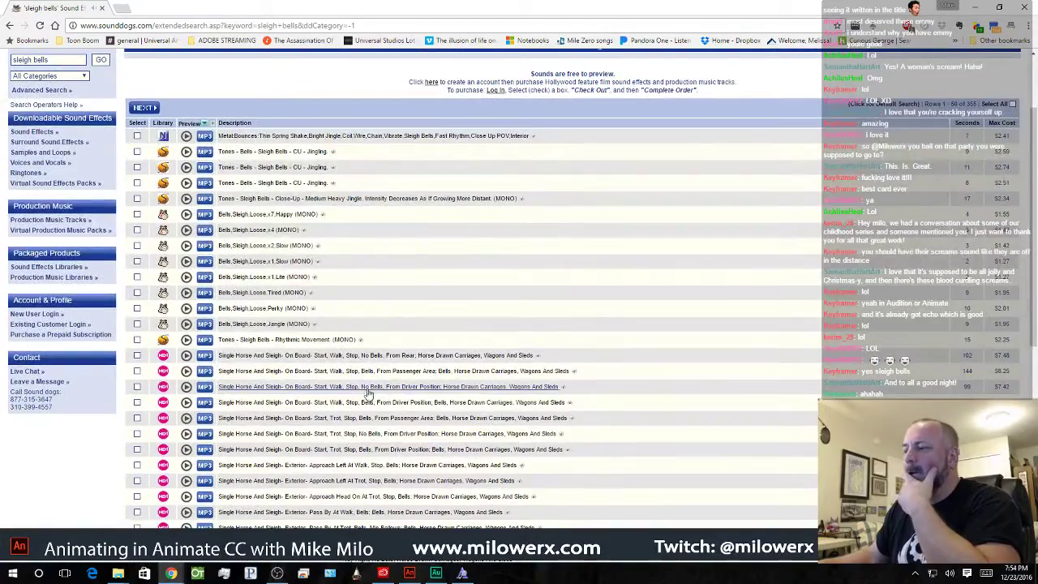
scroll(426, 382, up, 3)
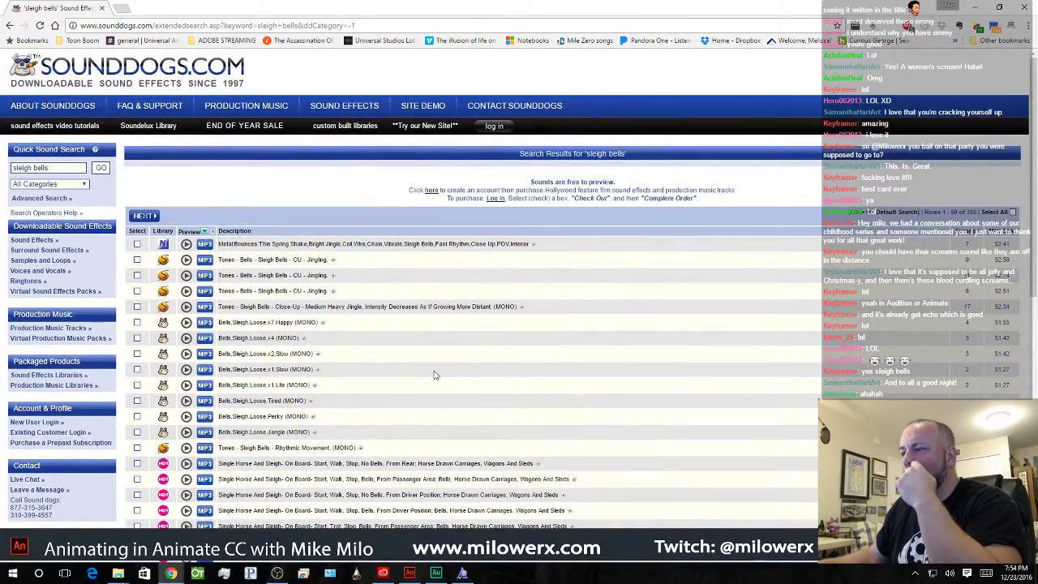
scroll(434, 375, down, 10)
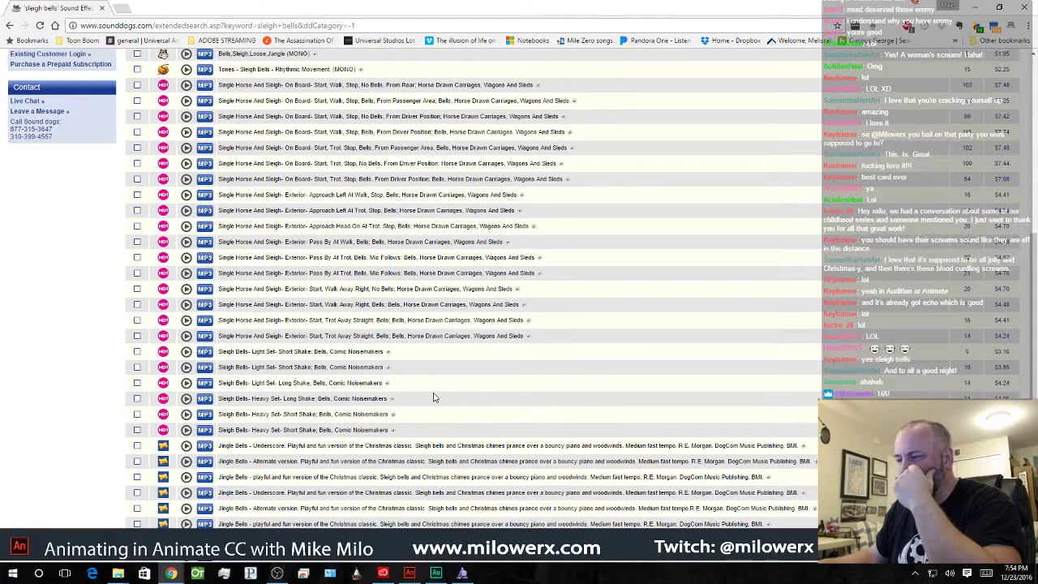
click(187, 445)
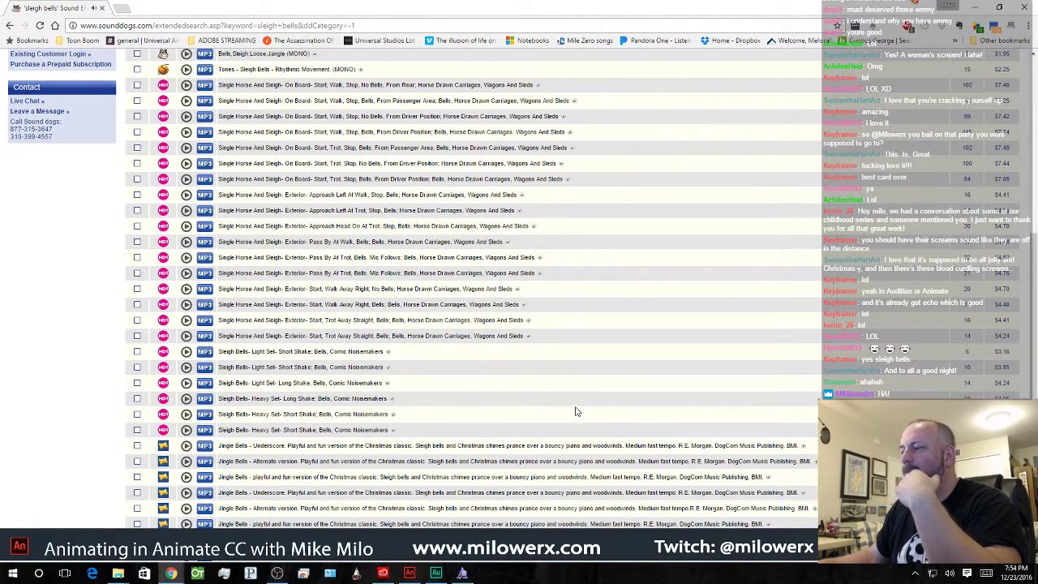
click(186, 351)
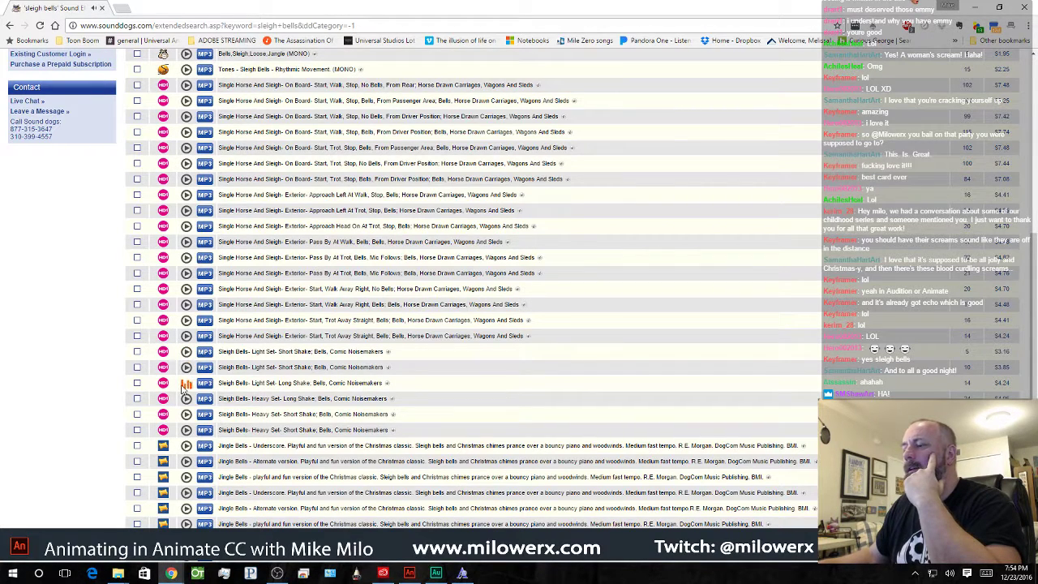
click(186, 383)
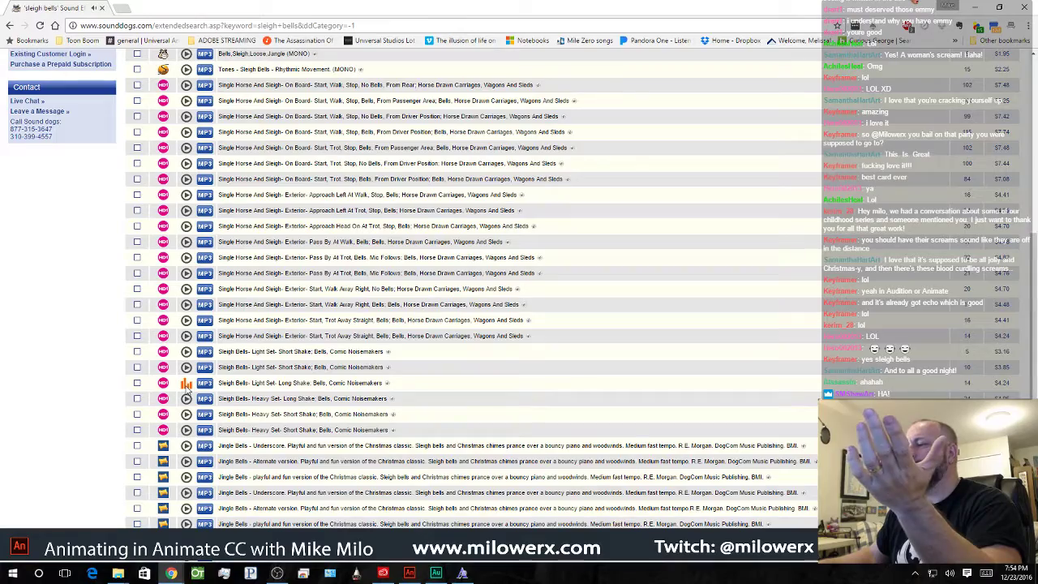
- Preview the "Bells,Sleigh,Loose,Jangle", "Tones - Sleigh Bells - Rhythmic Movement" and "Metal Bounces" clips, and stop the playback
scroll(502, 414, up, 5)
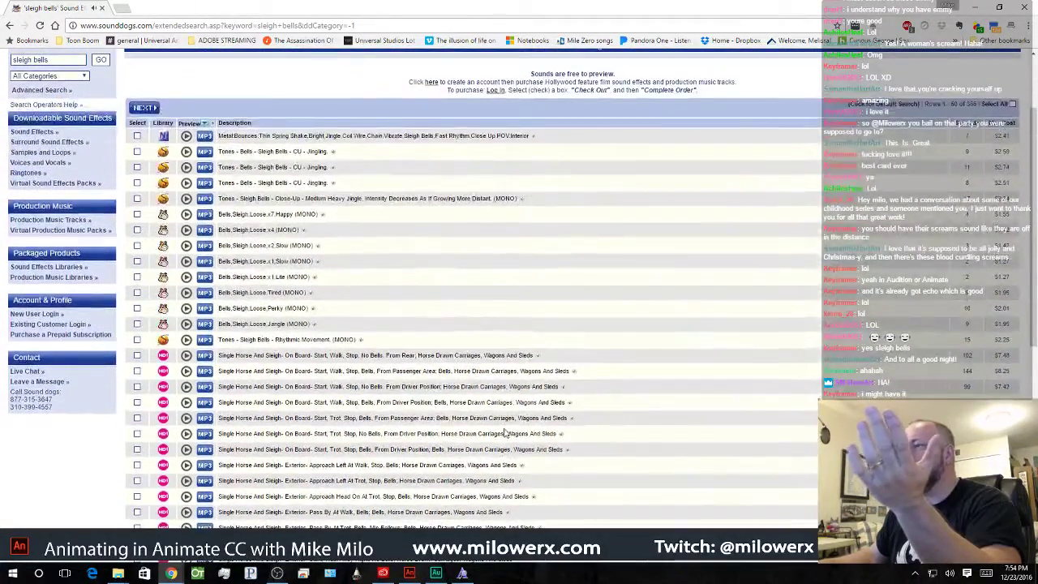
click(186, 325)
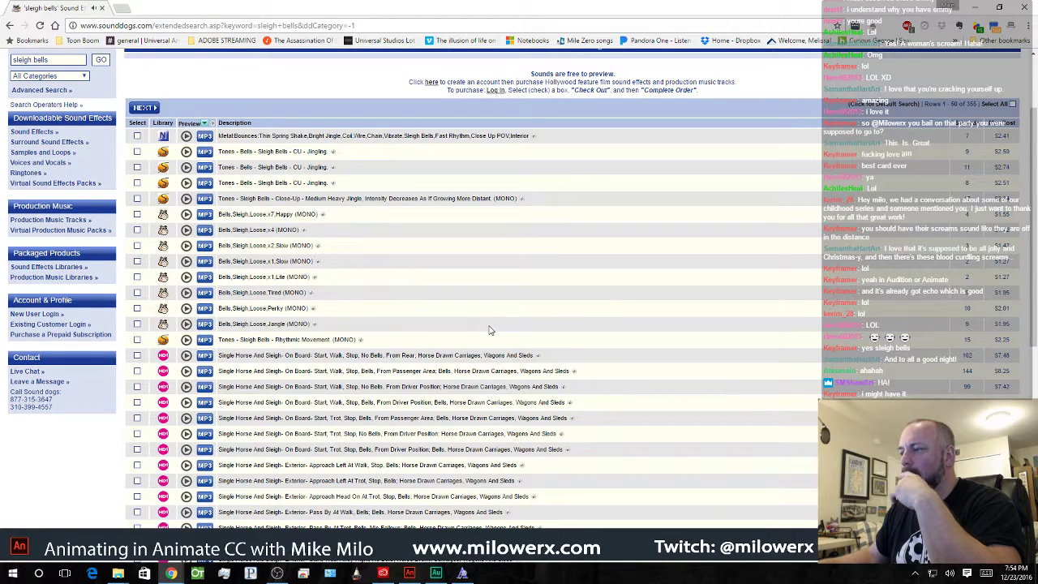
click(185, 340)
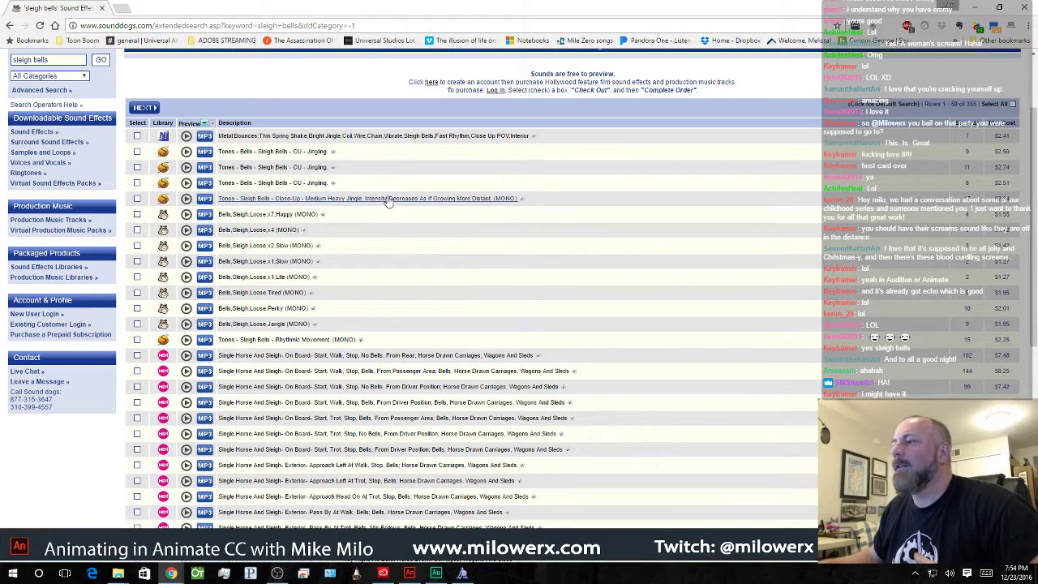
click(187, 136)
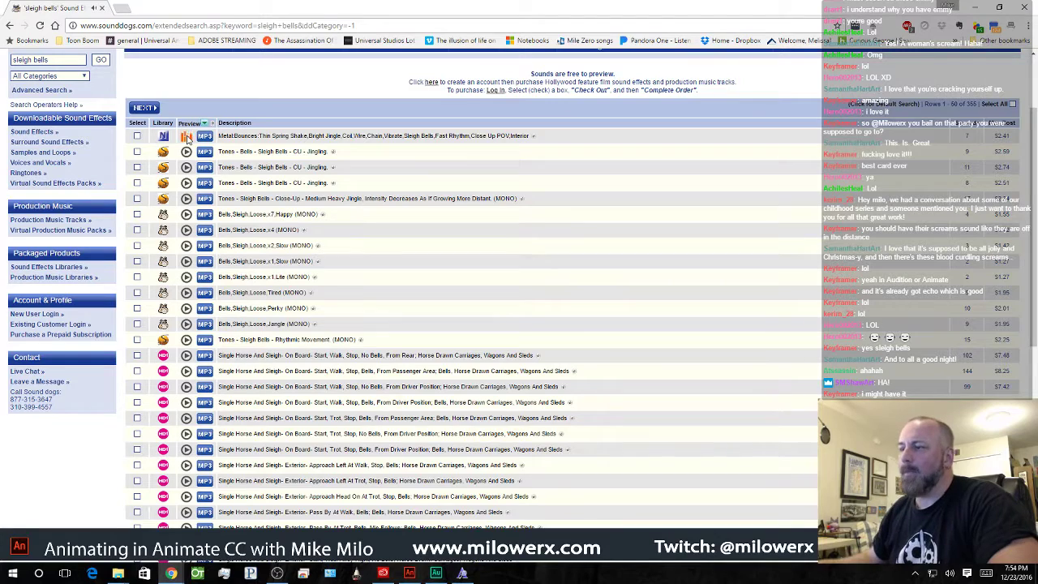
click(187, 137)
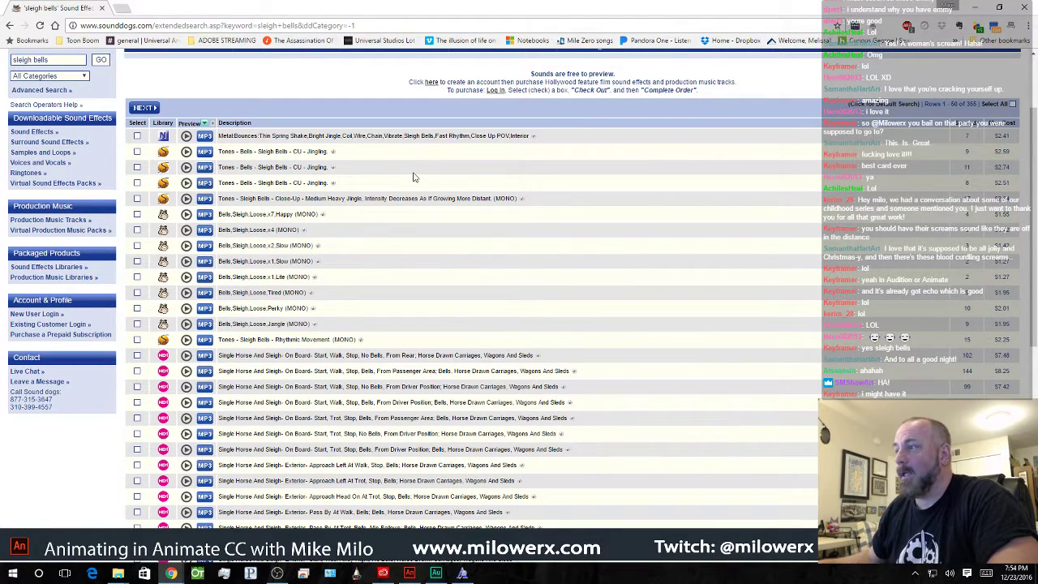
- Look through the remaining sleigh bells results and go to the next results page
scroll(413, 176, up, 2)
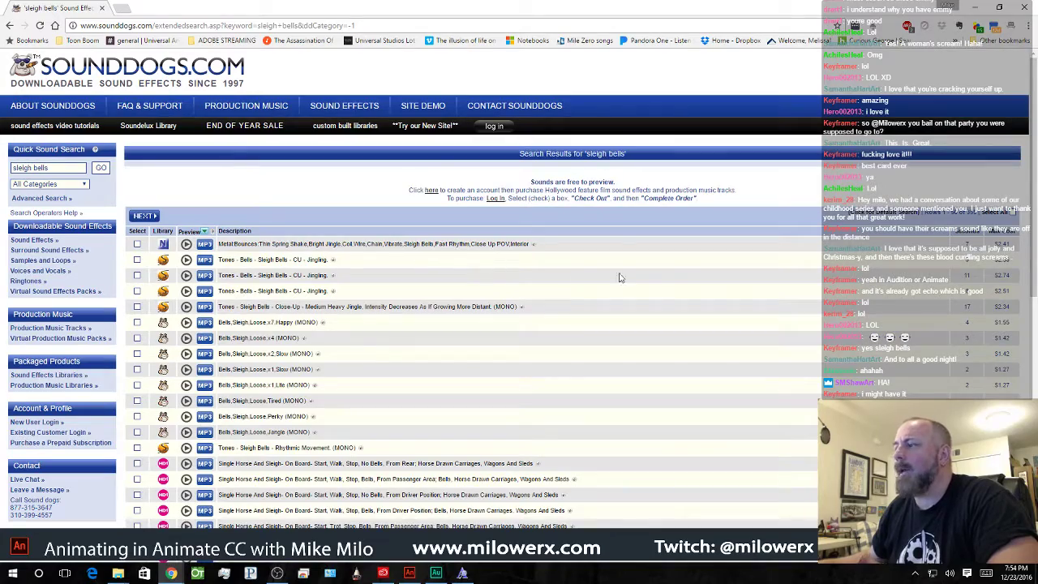
scroll(572, 302, down, 3)
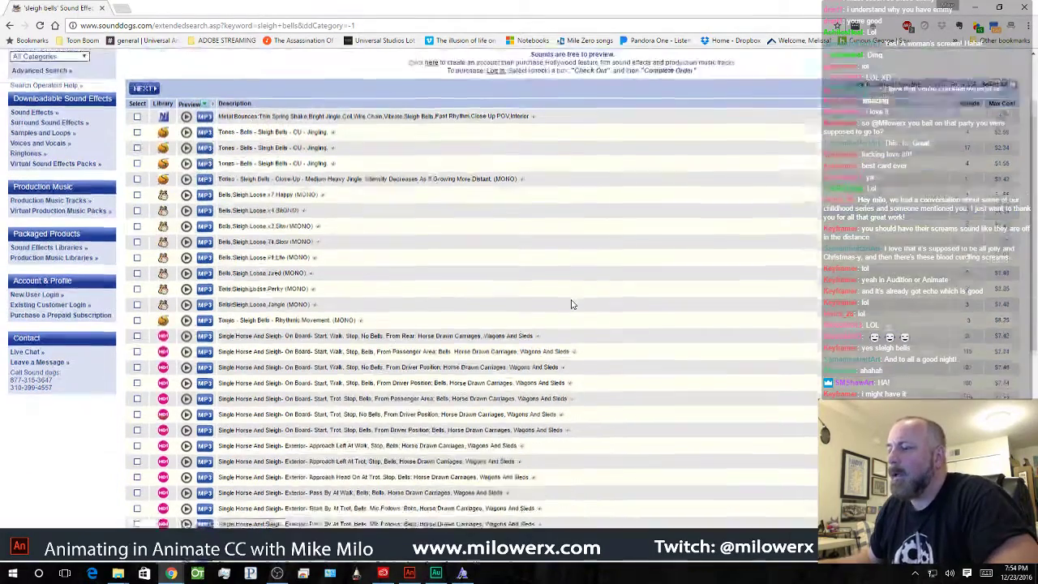
scroll(571, 304, down, 6)
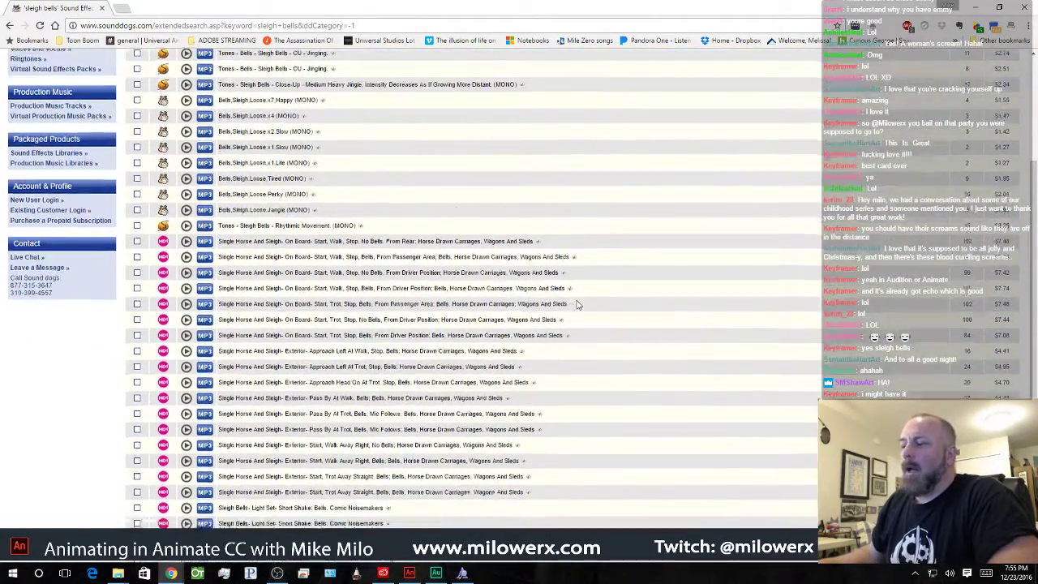
scroll(577, 305, down, 2)
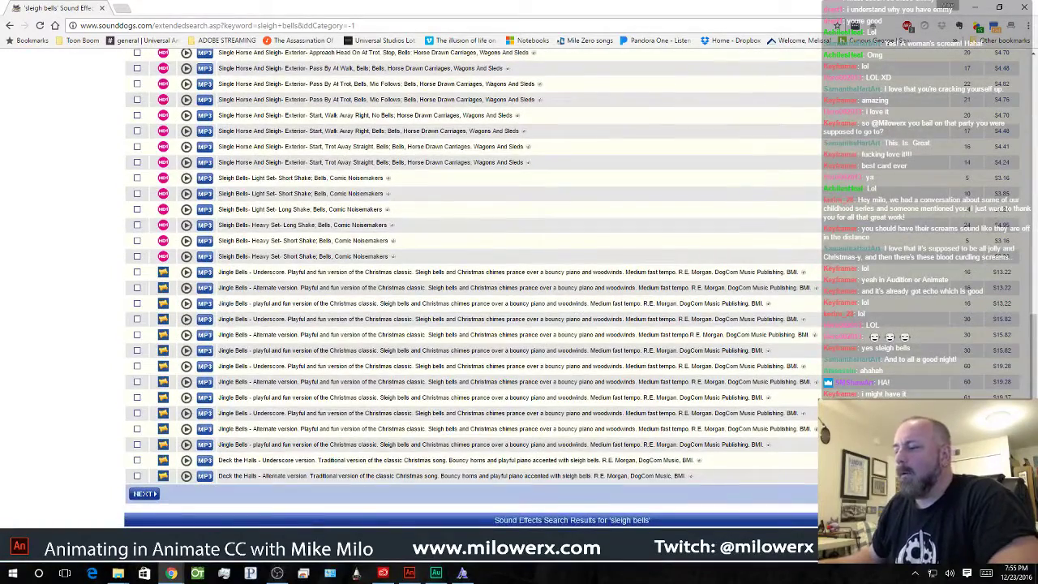
click(148, 496)
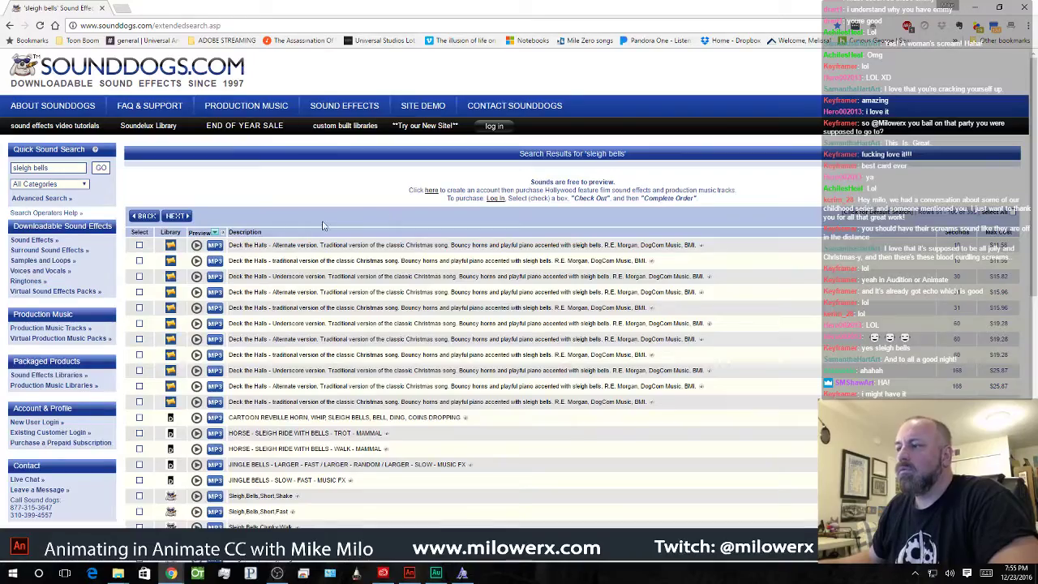
- Preview the "HORSE - SLEIGH RIDE WITH BELLS - TROT", "JINGLE BELLS - SLOW - FAST" and "Sleigh,Bells,Short,Shake" clips
scroll(321, 225, down, 3)
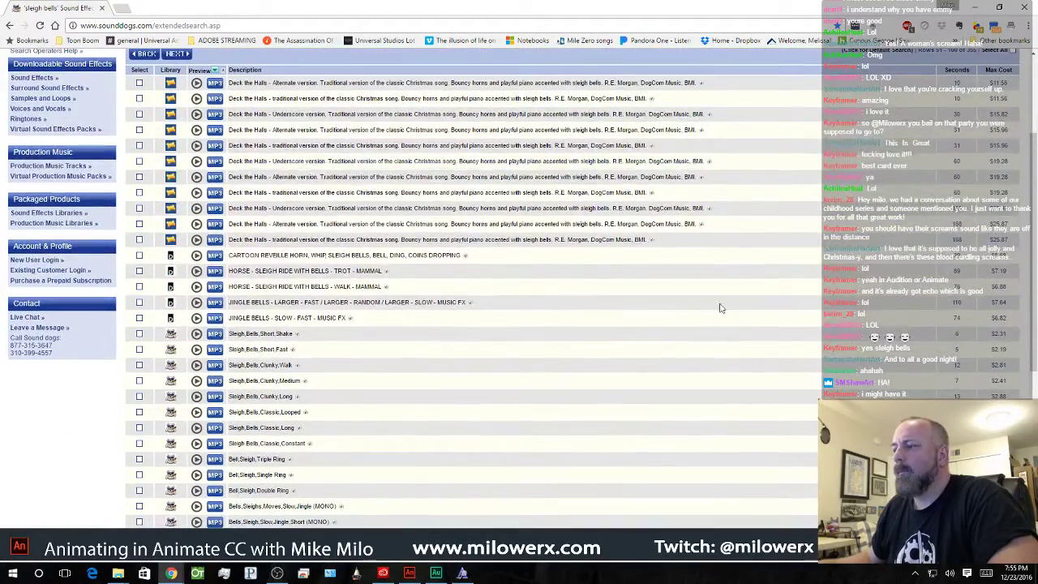
click(196, 272)
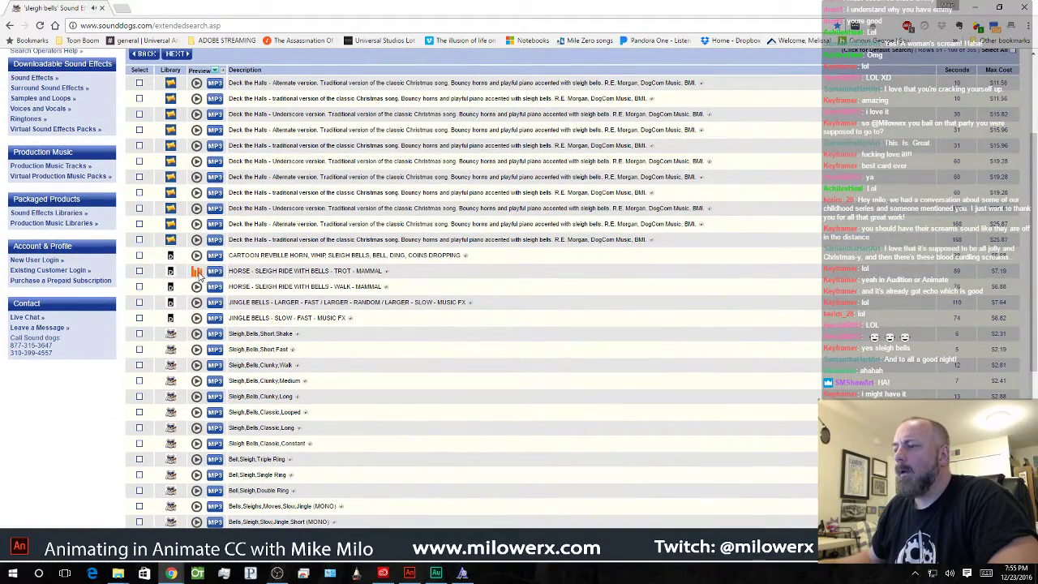
click(197, 318)
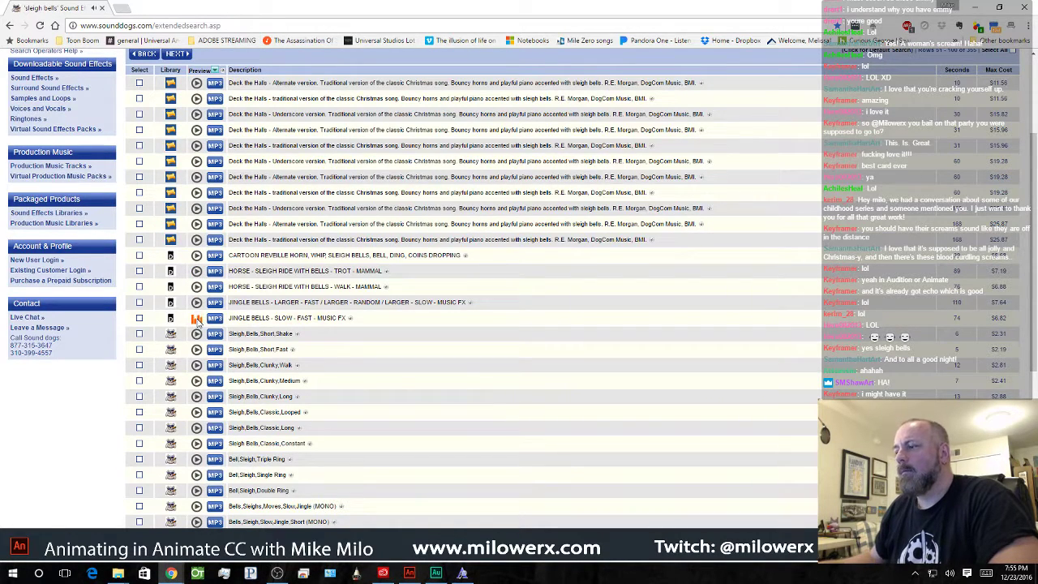
click(197, 334)
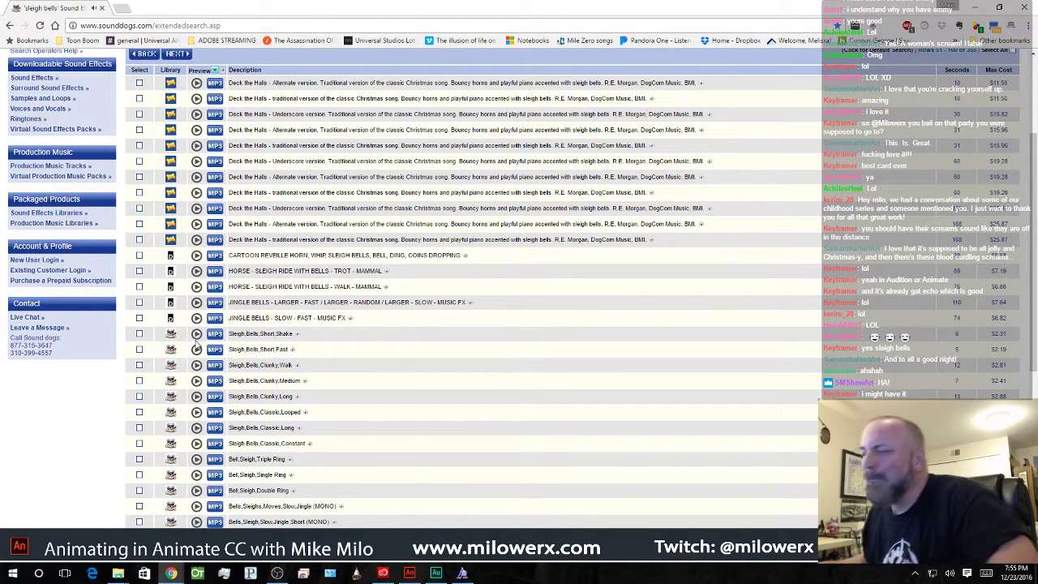
click(197, 335)
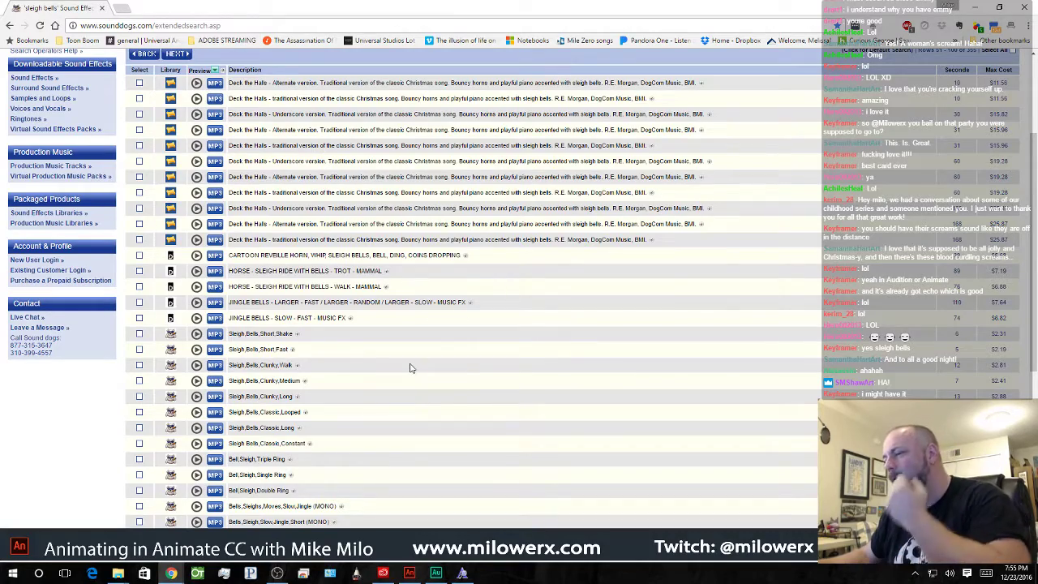
- Preview the mono sleigh bell clips "Moves,Slow,Jingle", "Medium,Changes" and "Light Jingley"
scroll(410, 368, down, 2)
click(197, 344)
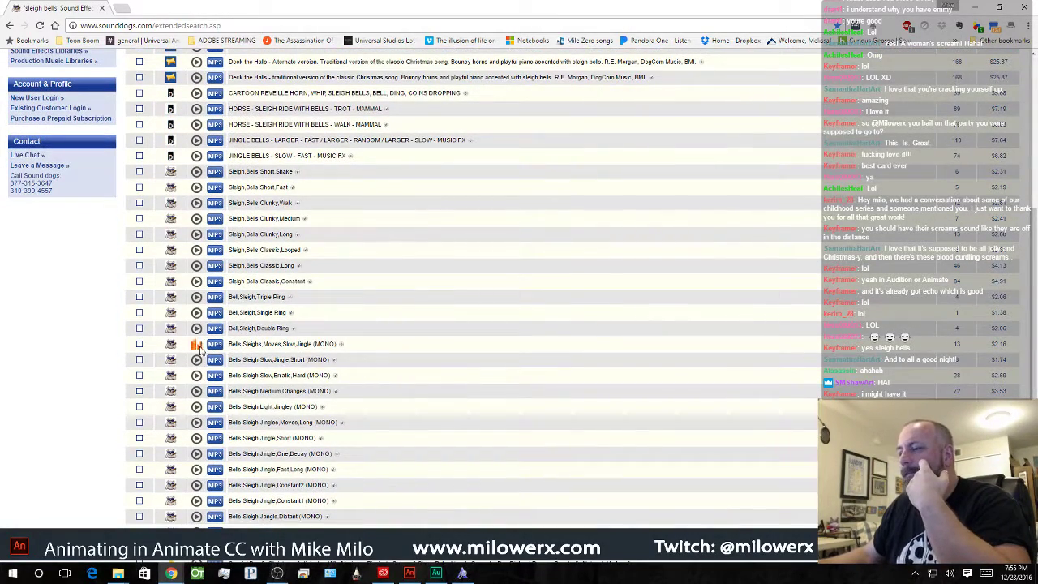
click(198, 392)
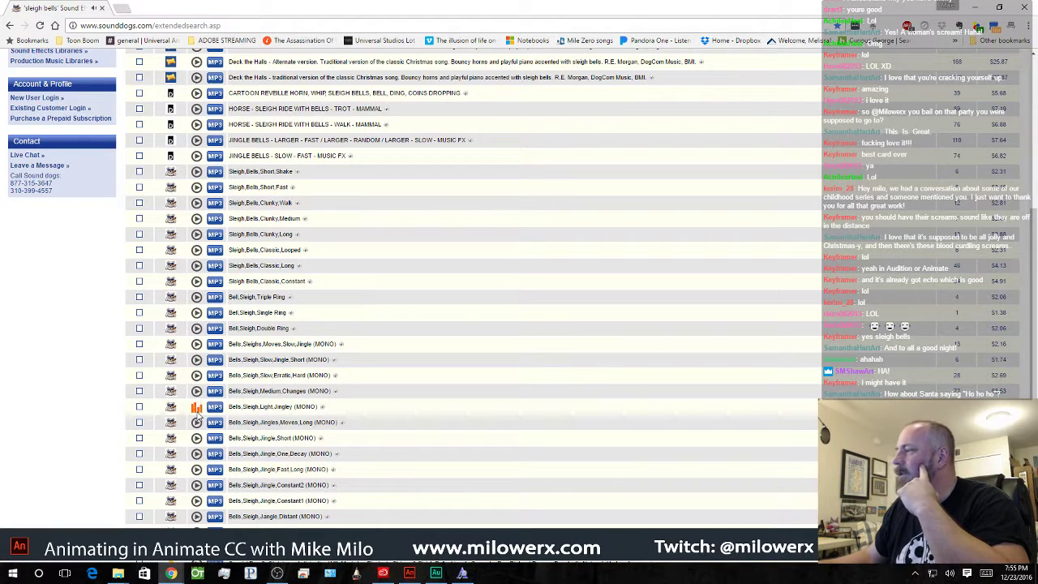
right_click(195, 417)
click(490, 430)
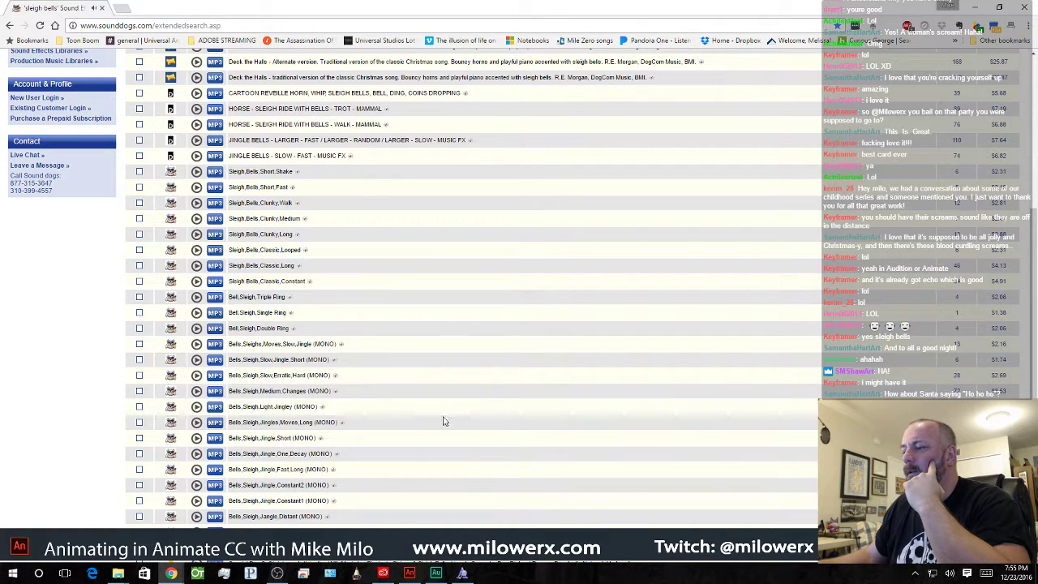
right_click(217, 409)
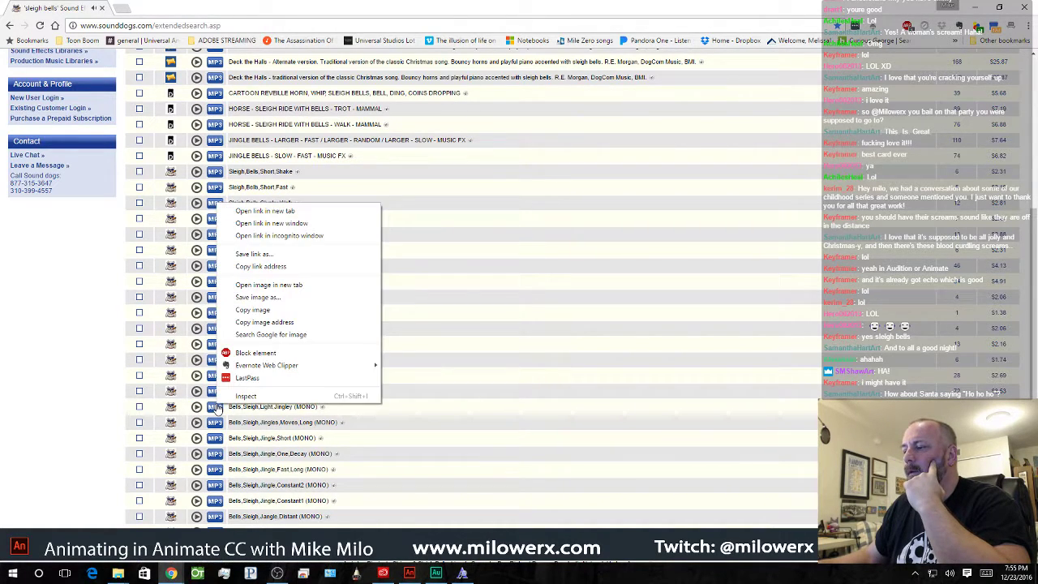
click(594, 387)
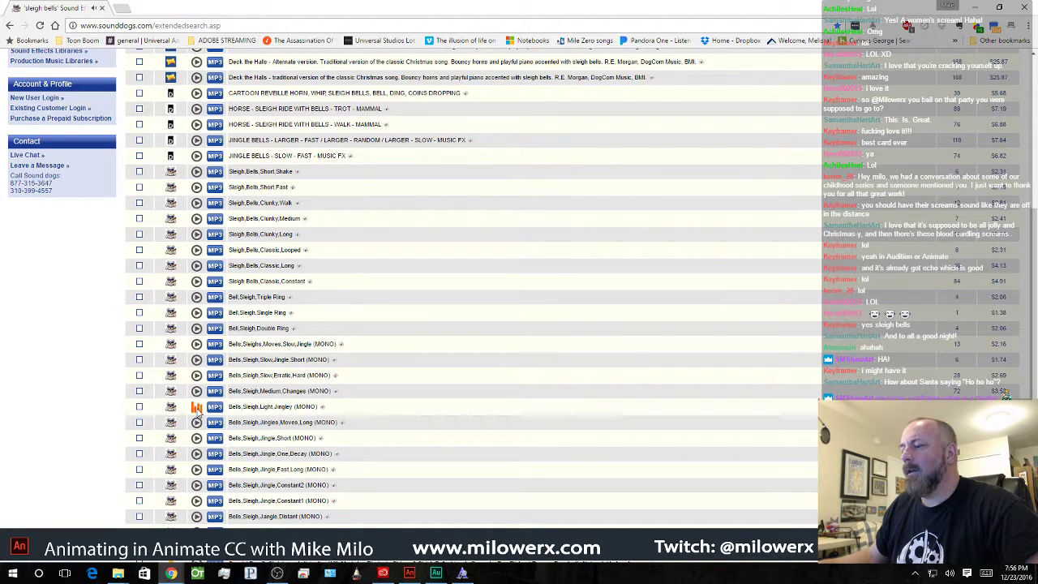
right_click(208, 408)
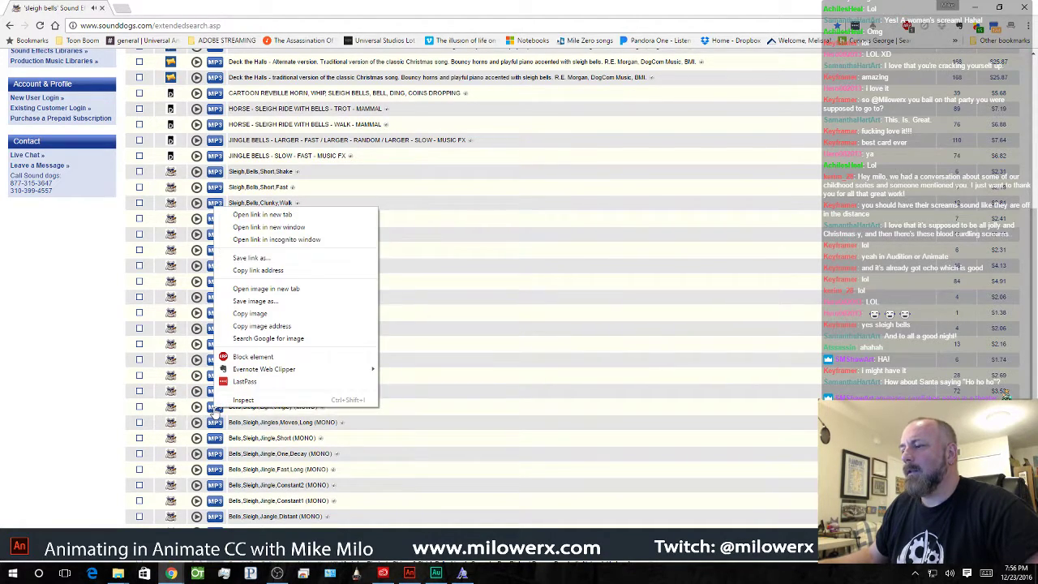
click(295, 301)
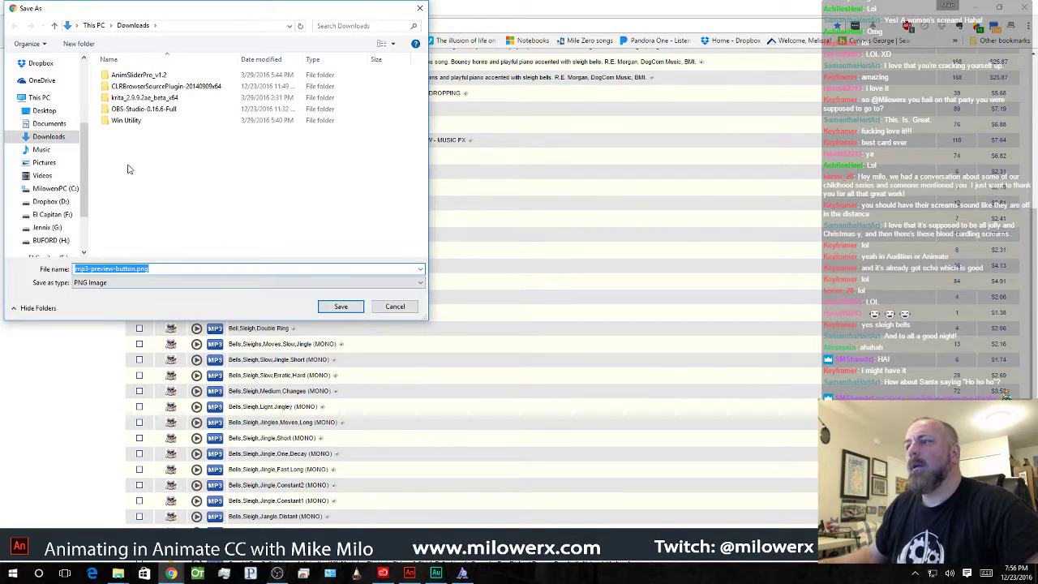
click(395, 309)
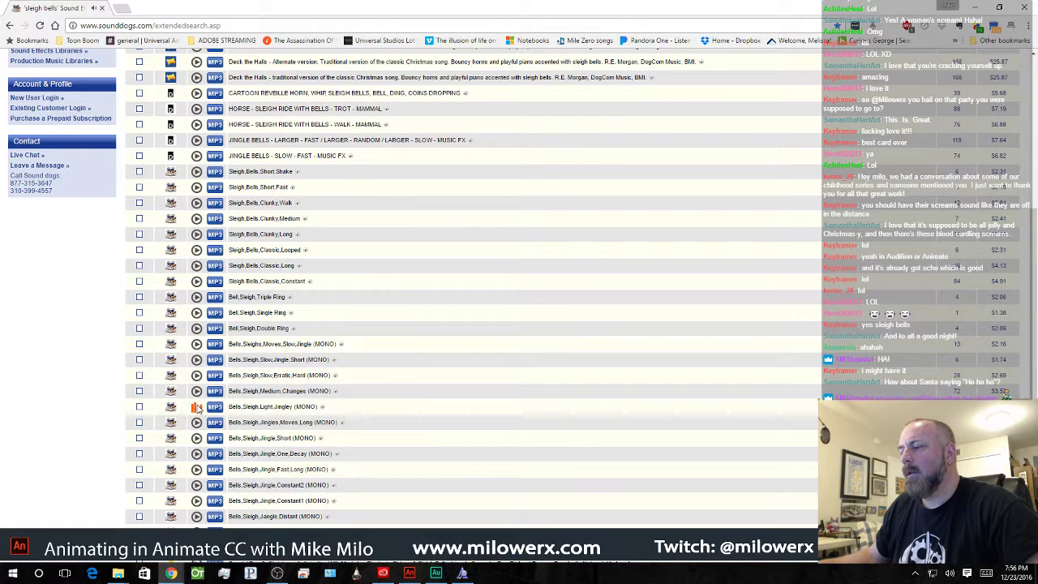
- Save the MP3 of the "Bells,Sleigh,Light,Jingley (MONO)" clip to the Downloads folder as 103895_bells__be.mp3
right_click(215, 408)
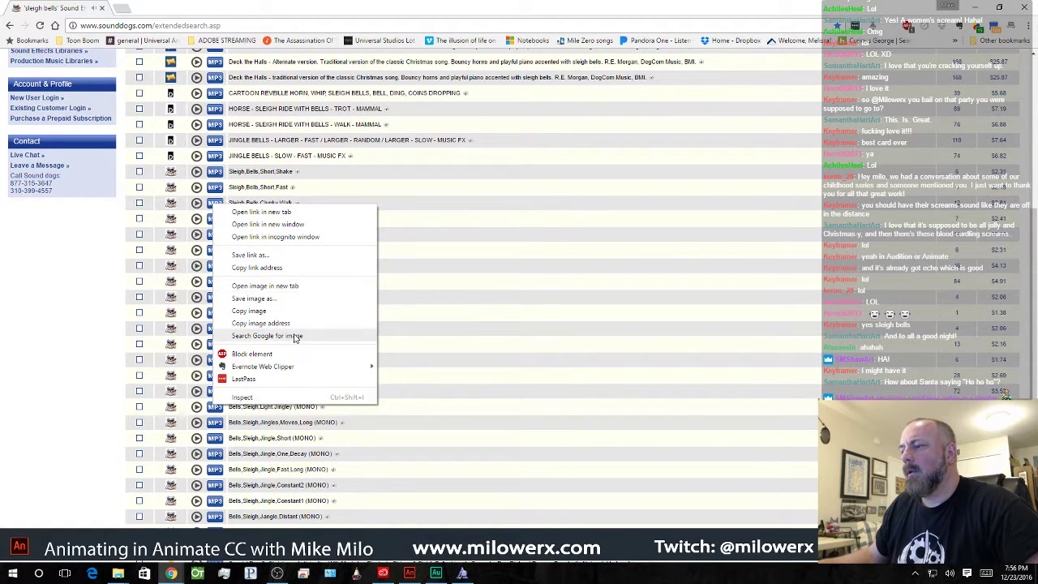
click(260, 255)
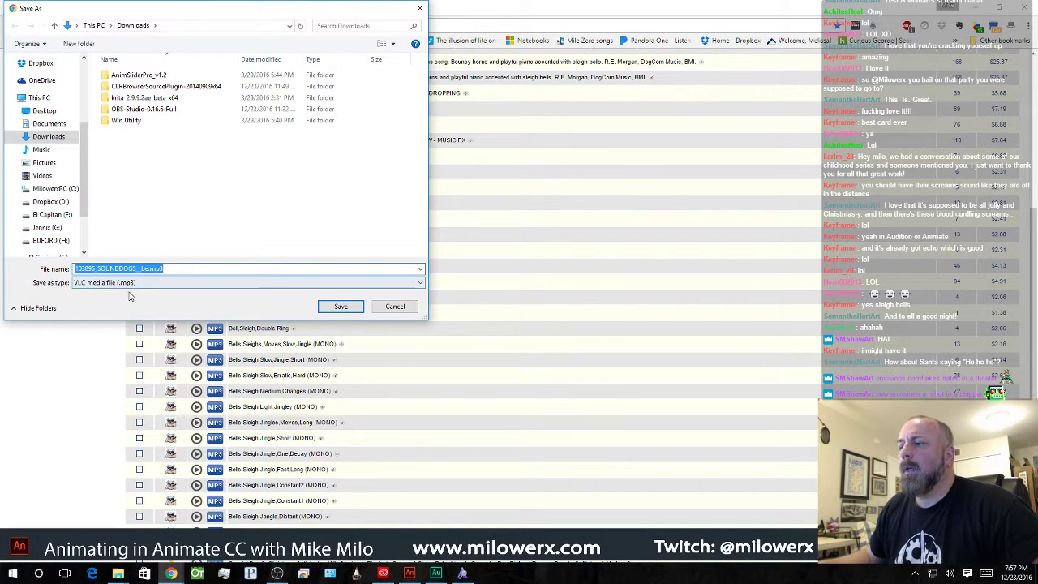
click(137, 268)
drag(135, 269, 100, 273)
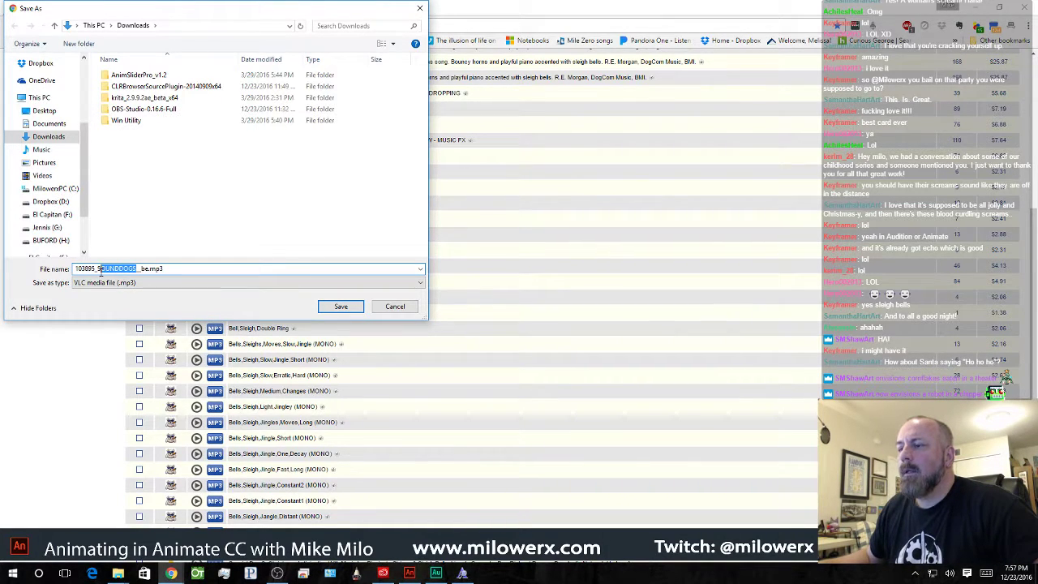
text(bells)
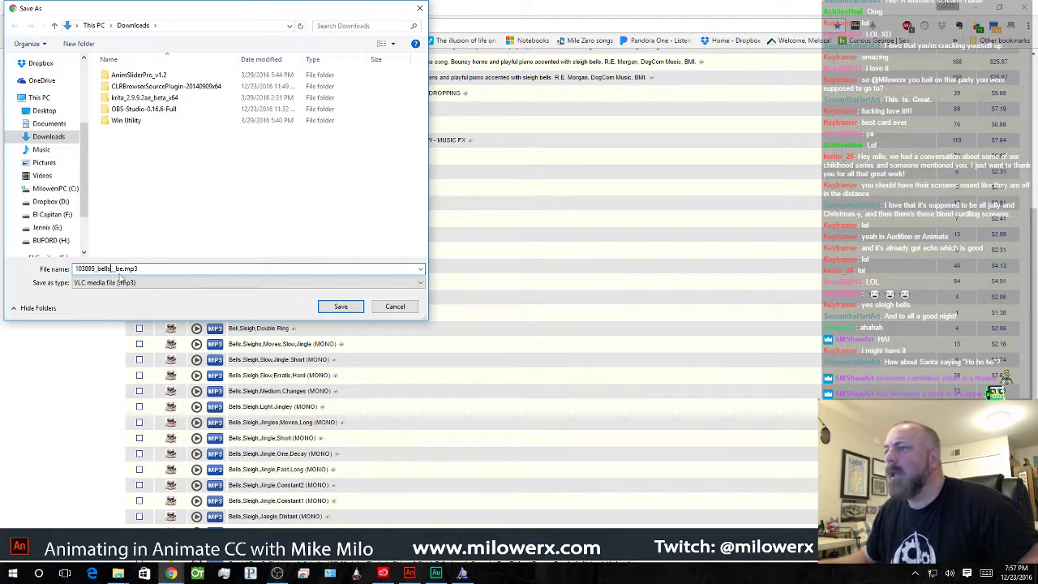
click(340, 308)
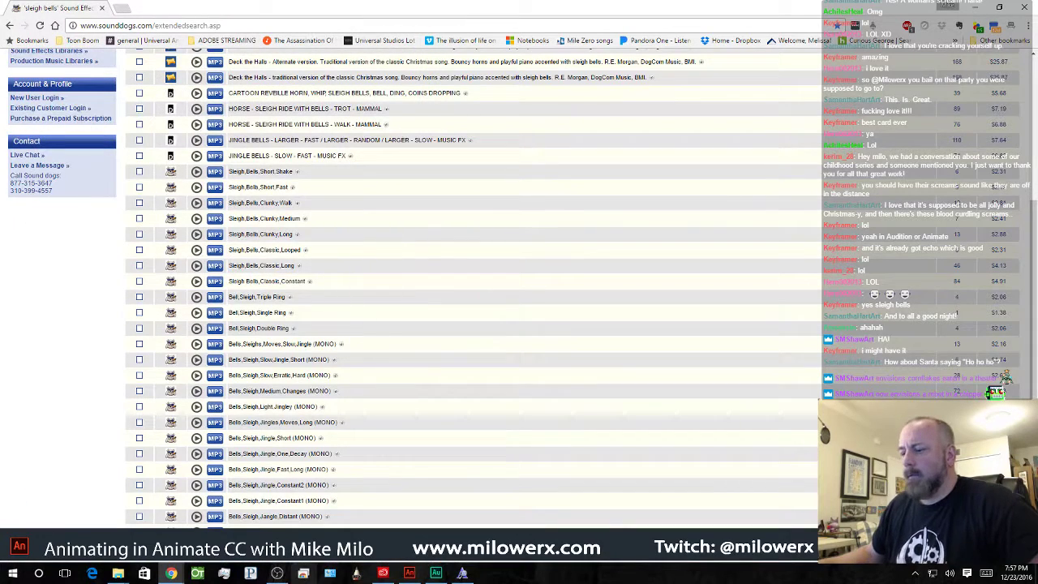
- Switch to Adobe Animate and add a layer above Layer 9 with a blank keyframe where the screams sound begins
click(417, 574)
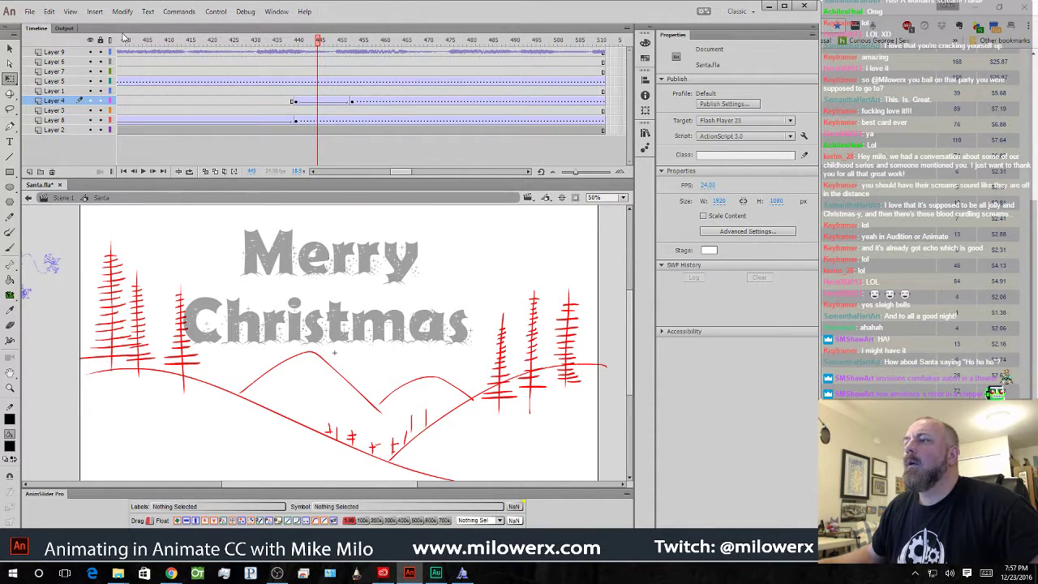
mouse_move(320, 41)
mouse_down()
mouse_move(47, 58)
mouse_move(556, 70)
mouse_move(301, 61)
mouse_move(343, 58)
mouse_move(329, 57)
mouse_up()
click(328, 54)
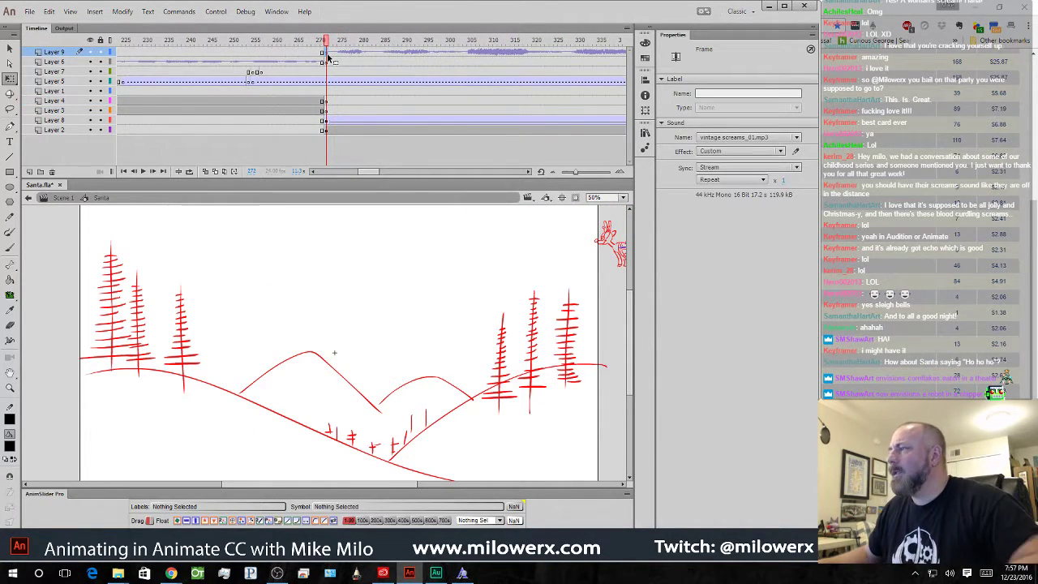
key(Return)
key(Return)
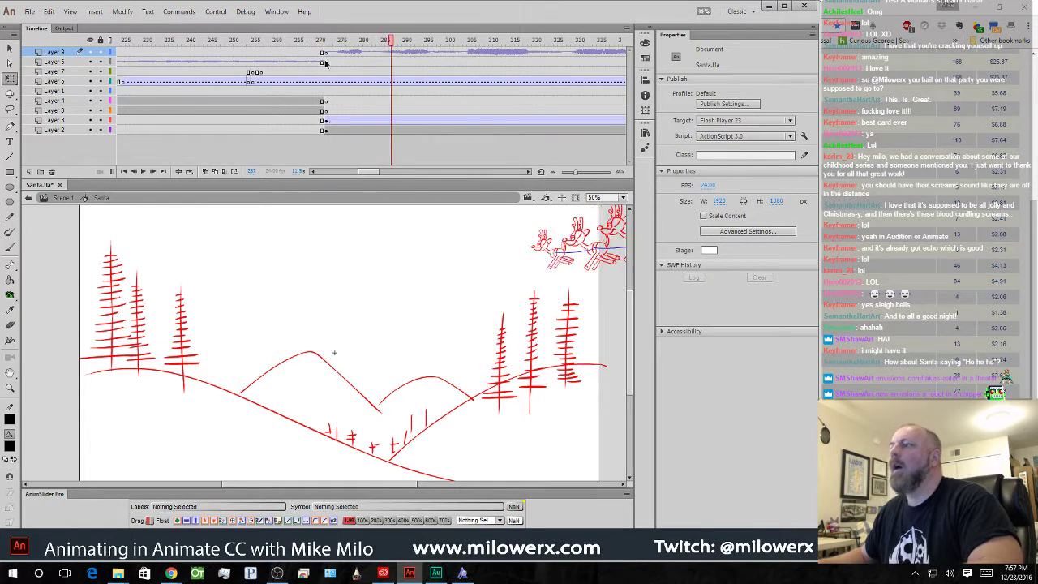
click(29, 172)
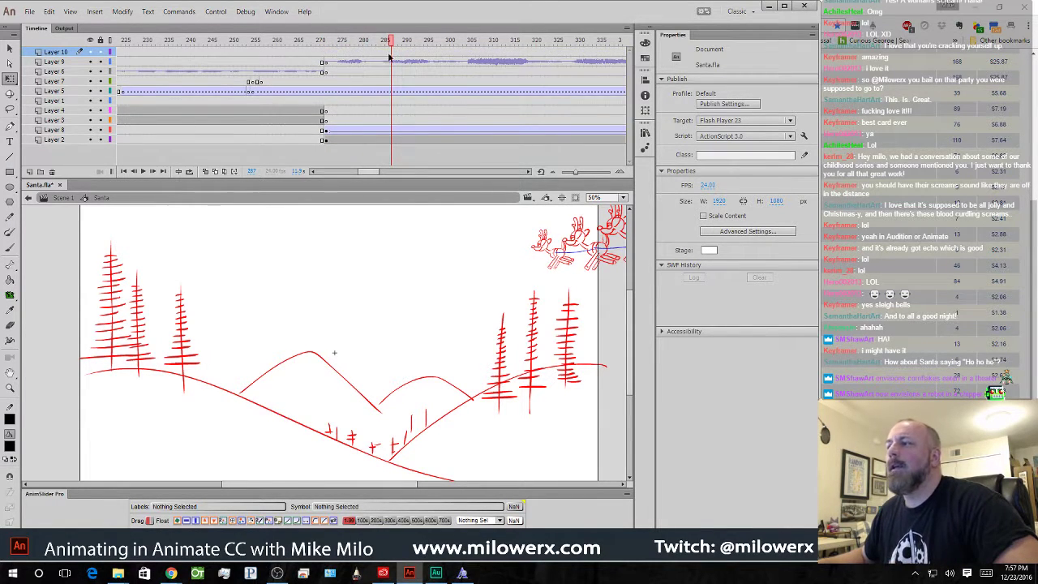
click(328, 55)
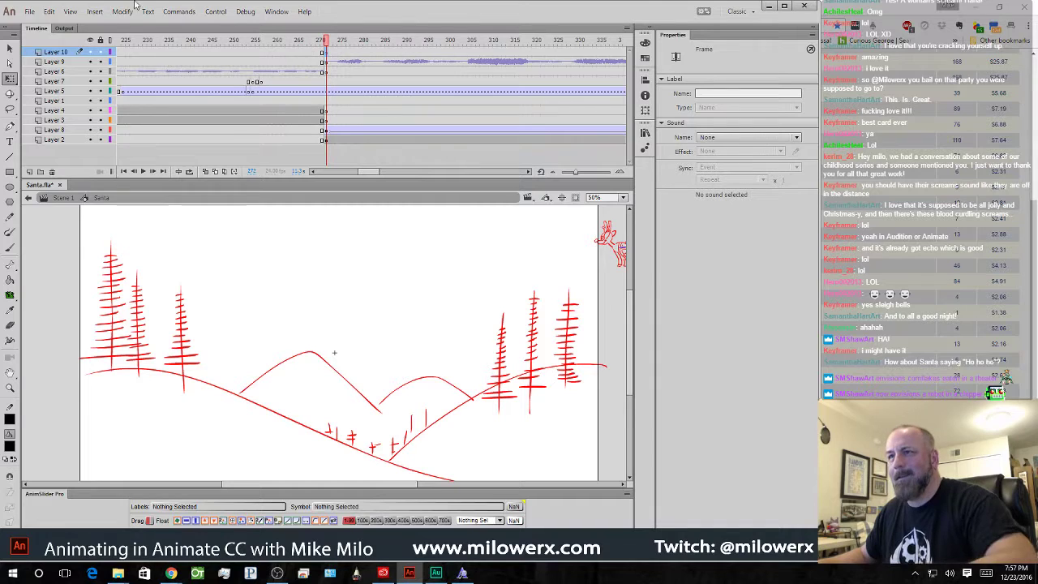
- Import 103895_bells__be.mp3 from the Downloads folder into the library and assign it as the sound of the Layer 10 keyframe
click(30, 11)
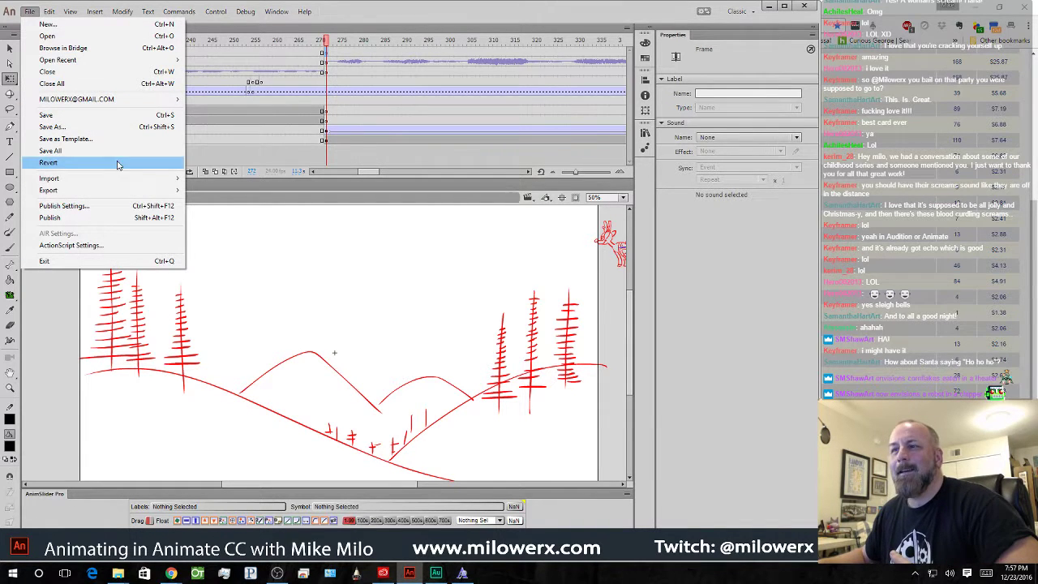
mouse_move(122, 180)
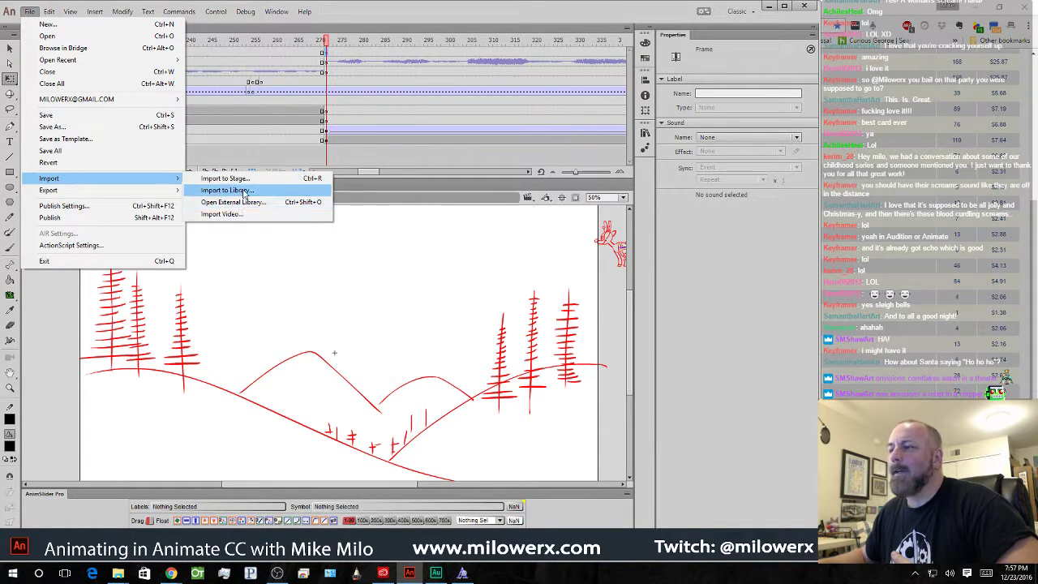
click(246, 192)
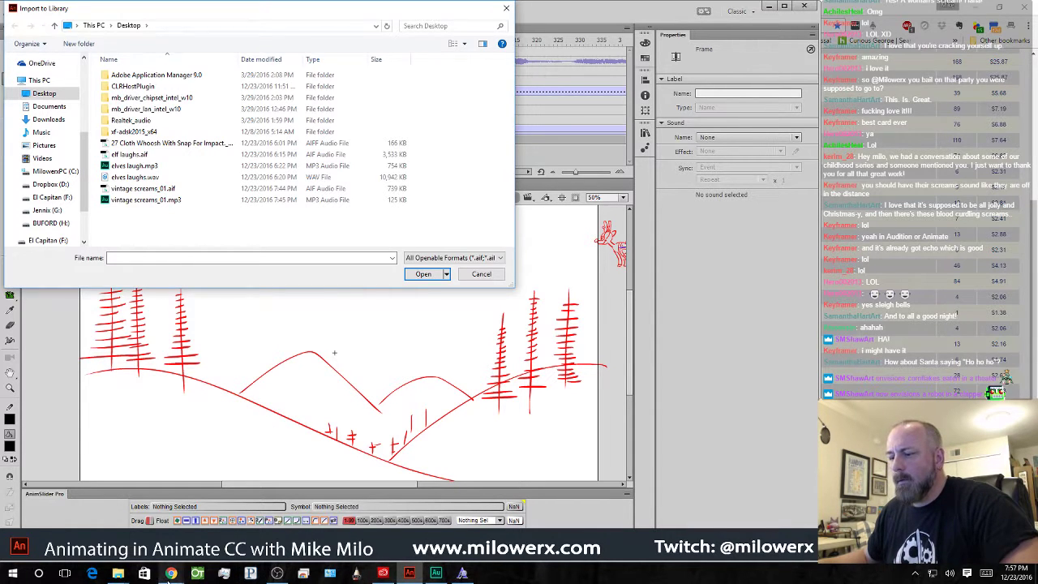
click(194, 504)
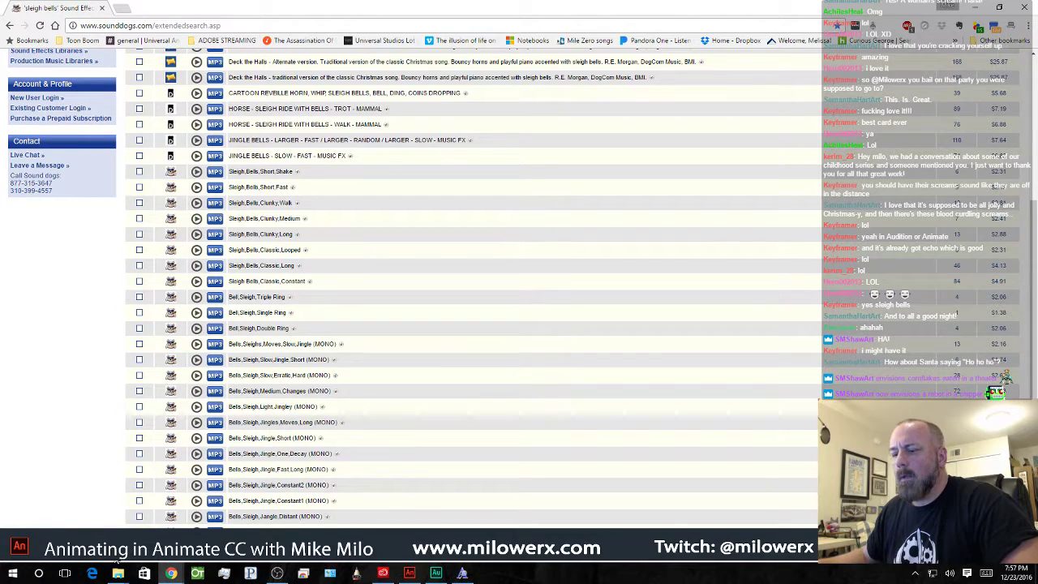
click(116, 559)
click(139, 514)
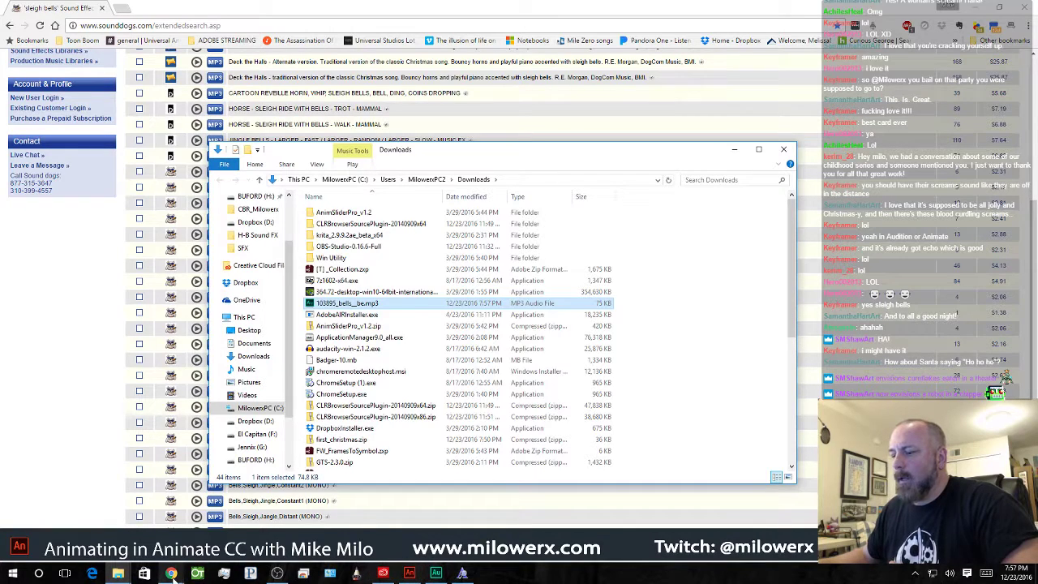
click(408, 575)
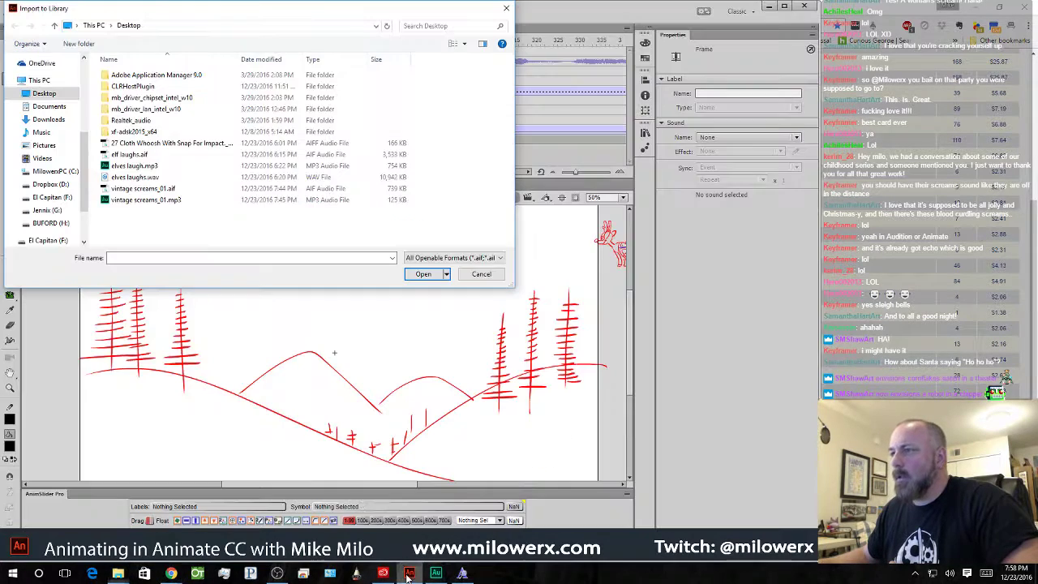
click(51, 120)
double_click(158, 132)
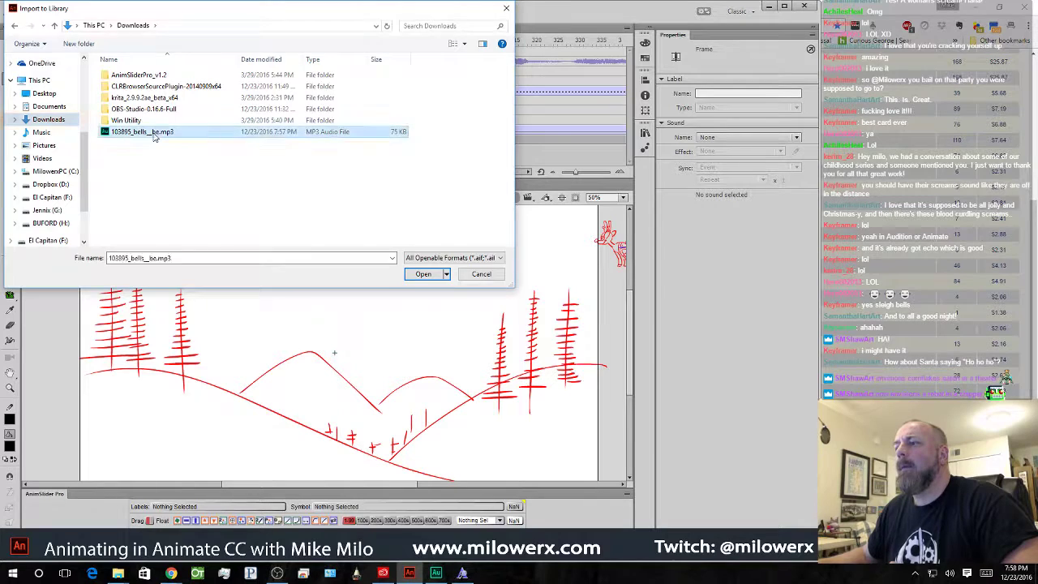
click(736, 138)
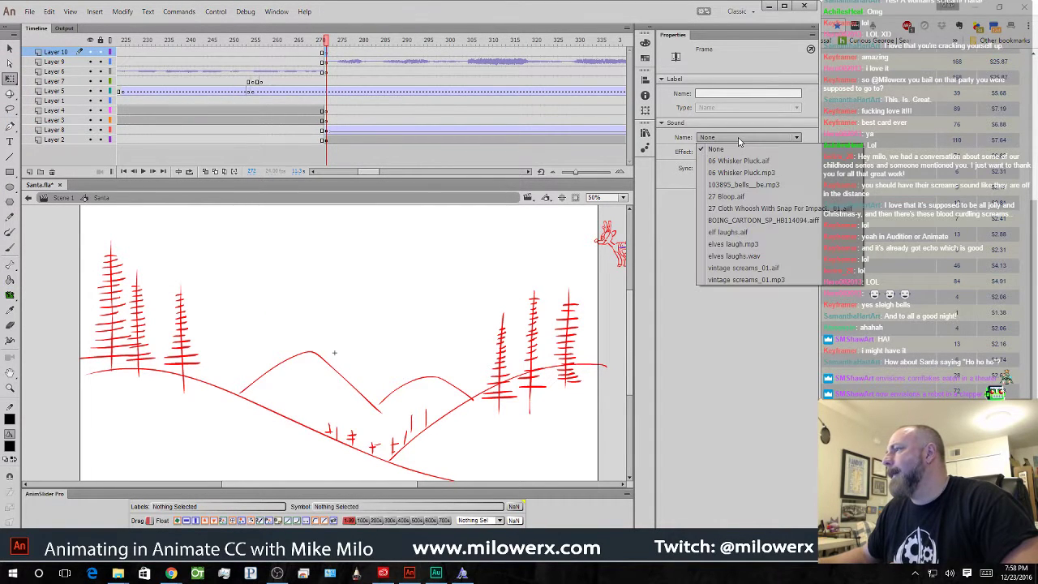
click(743, 185)
- Rewind to the first frame and play the whole animation to check it with the sleigh bells sound
mouse_move(324, 41)
mouse_down()
mouse_move(315, 43)
mouse_move(426, 42)
mouse_move(252, 65)
mouse_up()
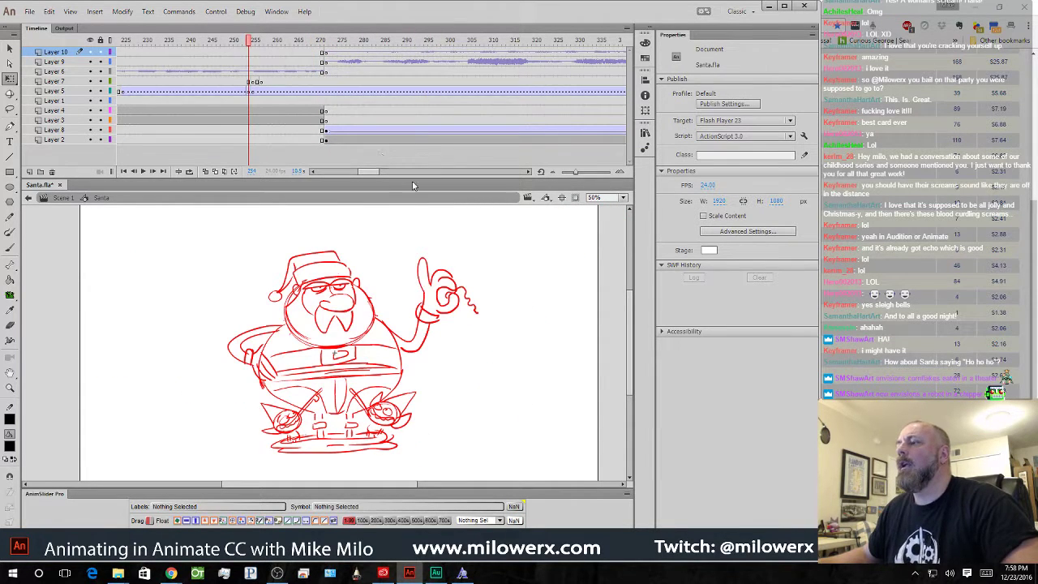
drag(371, 171, 324, 180)
drag(138, 41, 112, 45)
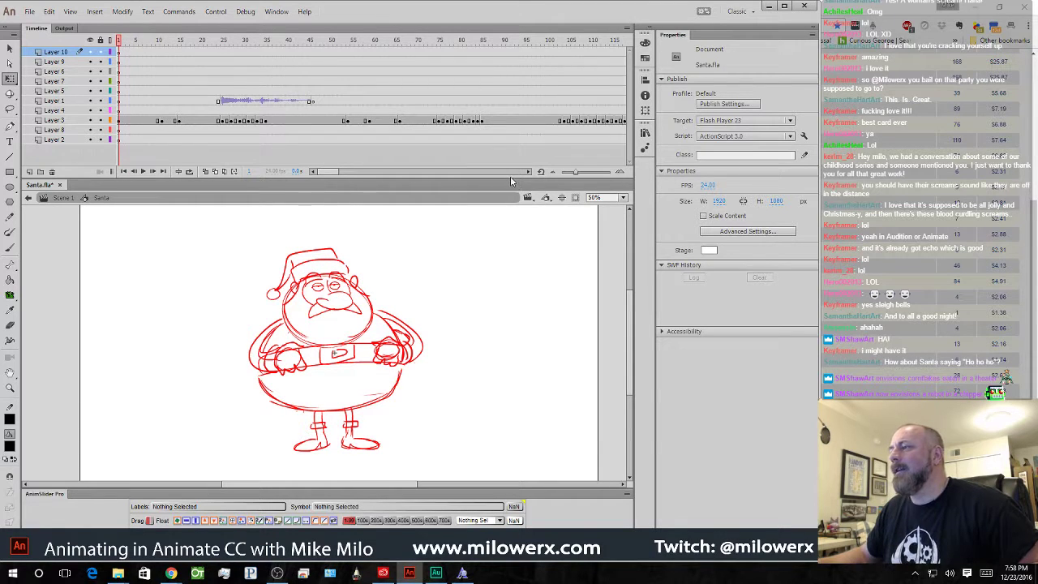
drag(505, 178, 493, 140)
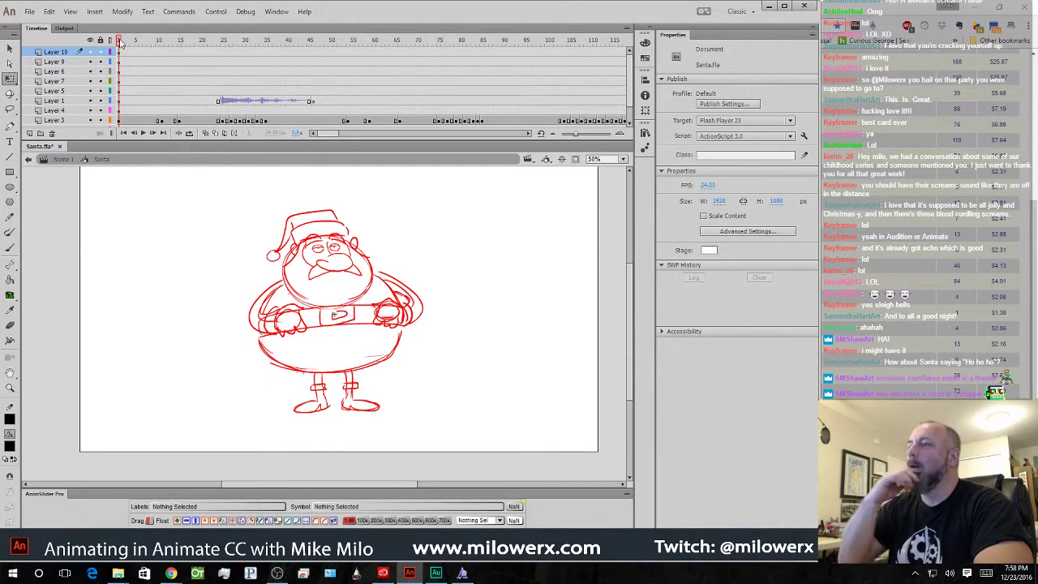
key(Return)
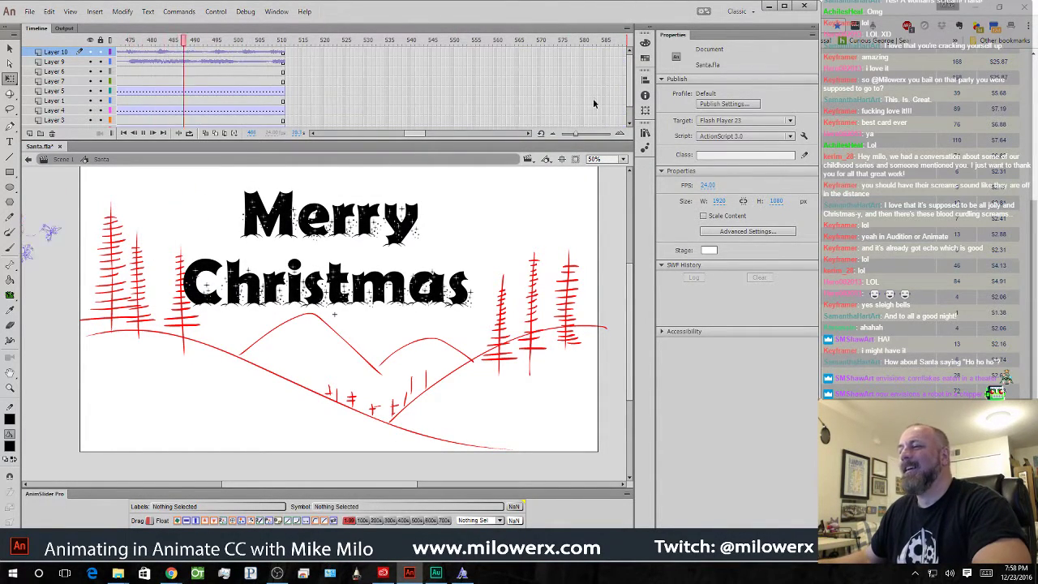
- Lower the volume envelope of both channels of the bells sound on Layer 10
click(213, 53)
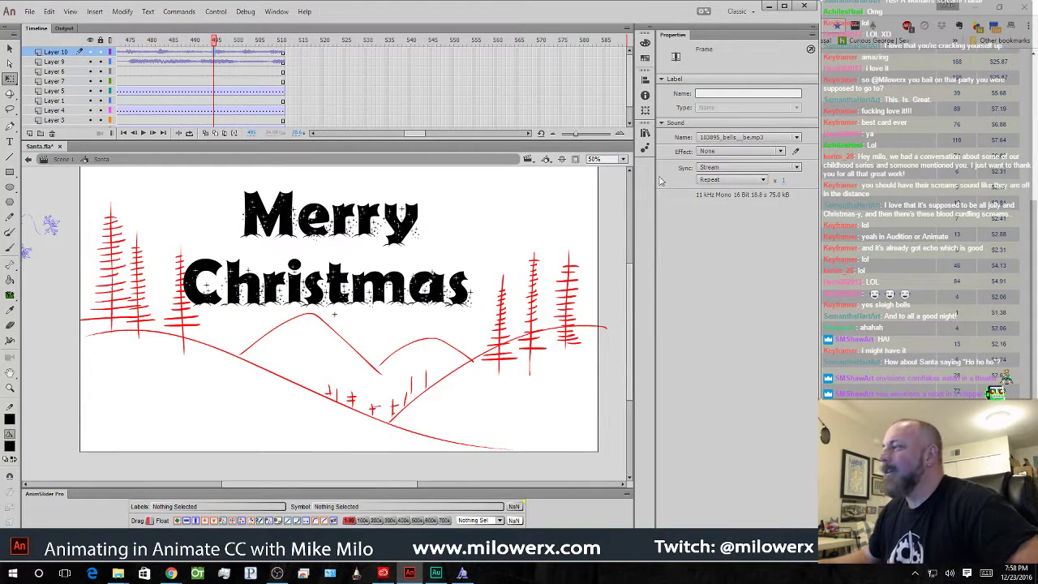
click(796, 151)
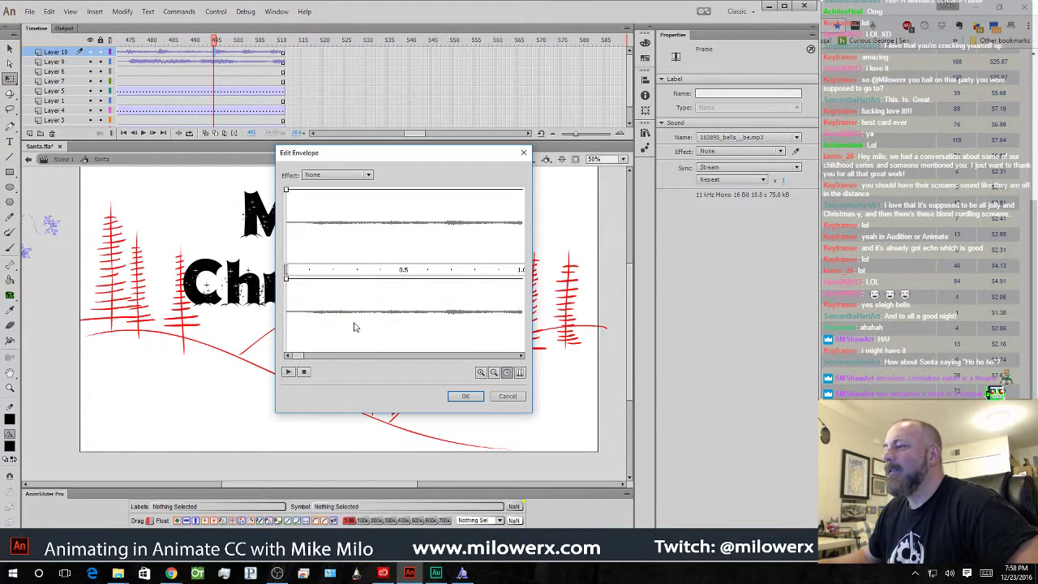
mouse_move(298, 359)
mouse_down()
mouse_move(425, 357)
mouse_move(294, 357)
mouse_up()
drag(287, 192, 287, 236)
drag(288, 323, 411, 353)
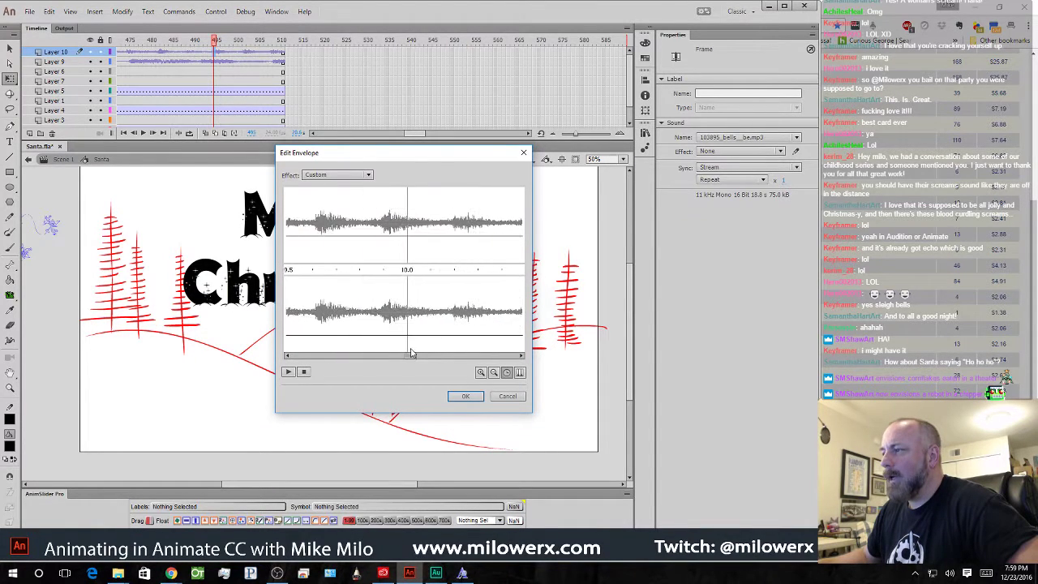
- Add an envelope point at about 10.0 seconds in the bells sound, lower both channels to silence there, and apply the envelope
click(408, 236)
drag(408, 235, 410, 273)
drag(408, 335, 409, 361)
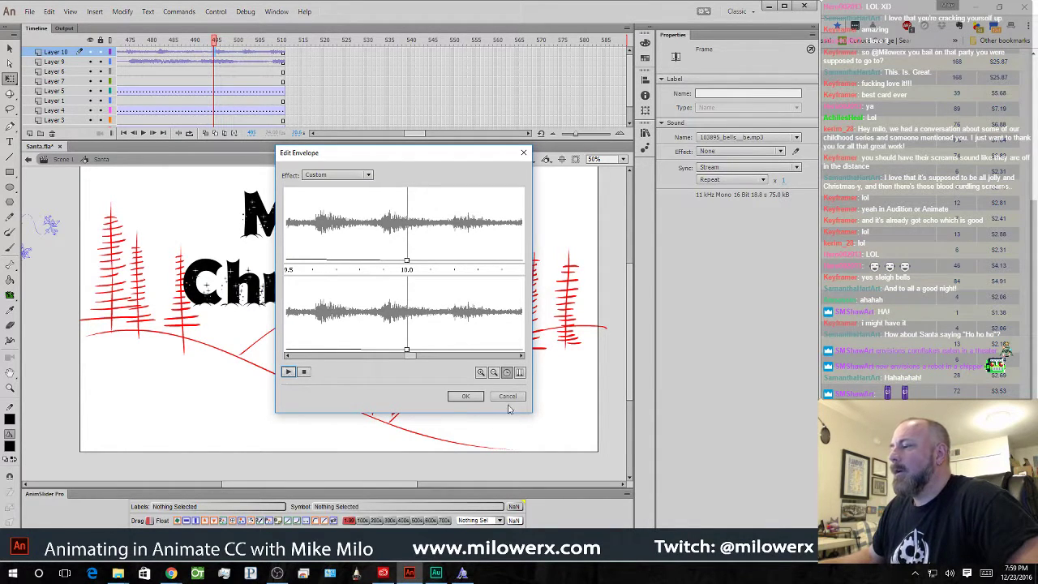
click(477, 397)
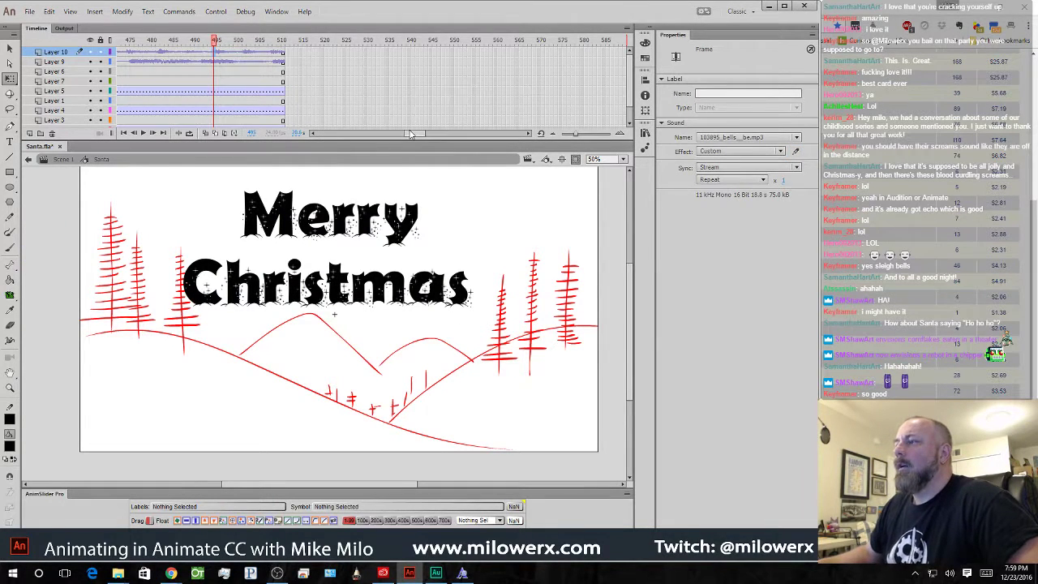
- Replay the animation from its first frame to check the faded sleigh bells
drag(411, 134, 297, 135)
drag(201, 43, 109, 46)
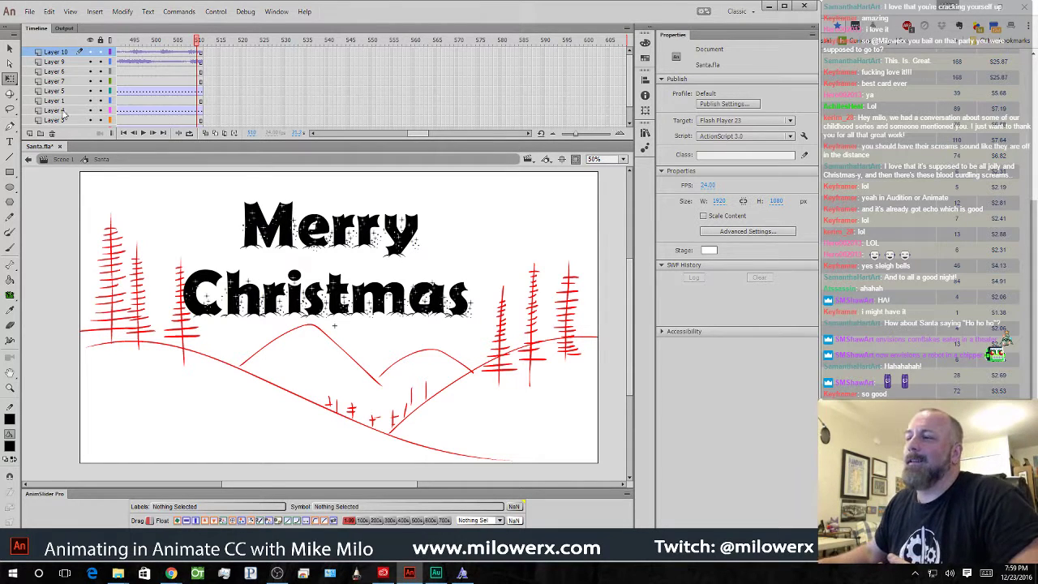
- Move the first sound, at about frames 24 to 46, from Layer 1 to Layer 5
drag(414, 134, 313, 136)
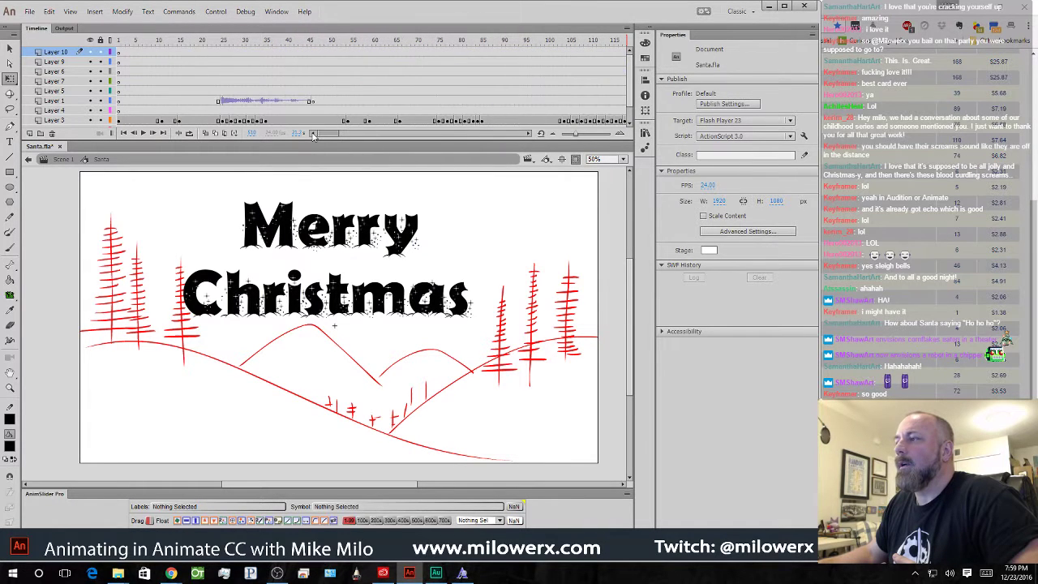
mouse_move(120, 50)
mouse_down()
mouse_move(219, 113)
mouse_move(624, 118)
mouse_move(646, 110)
mouse_move(302, 107)
mouse_move(579, 97)
mouse_move(317, 104)
mouse_up()
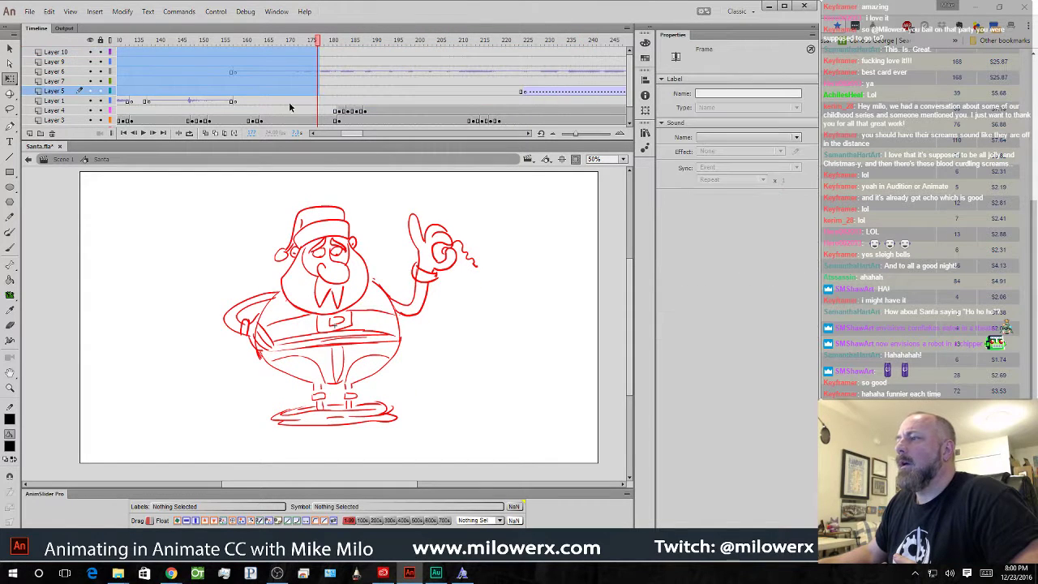
drag(354, 138, 306, 142)
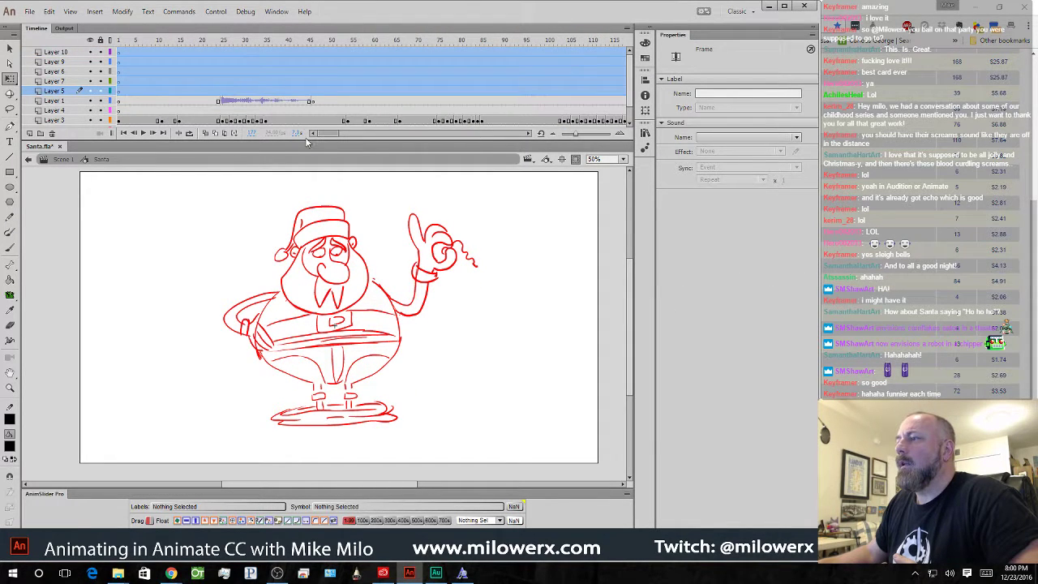
click(221, 103)
drag(315, 104, 221, 95)
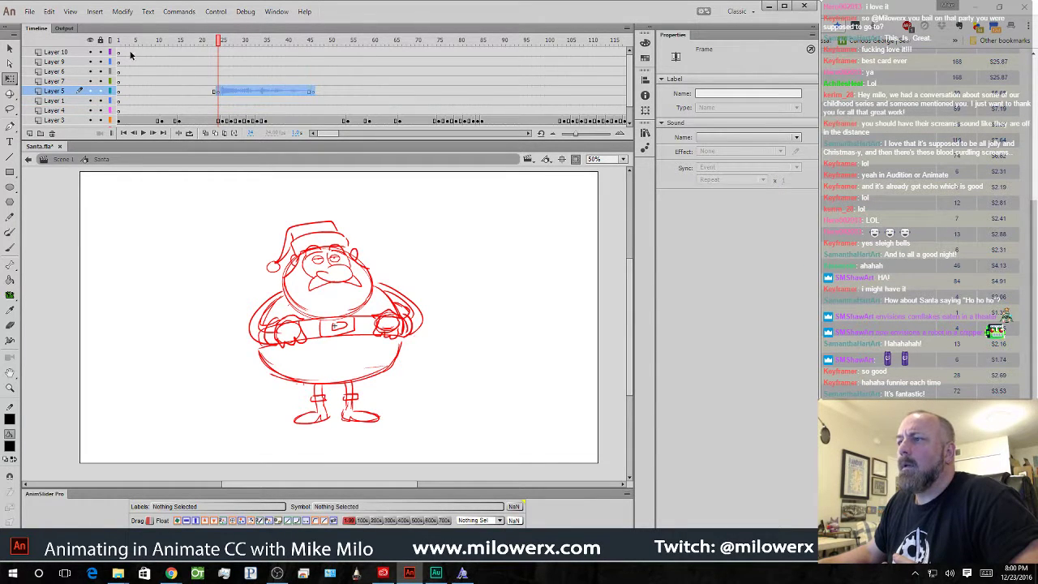
- Copy the frames of Layer 10 down through Layer 1, from the first frame to the animation's end, and return to Scene 1
drag(117, 53, 438, 104)
right_click(425, 92)
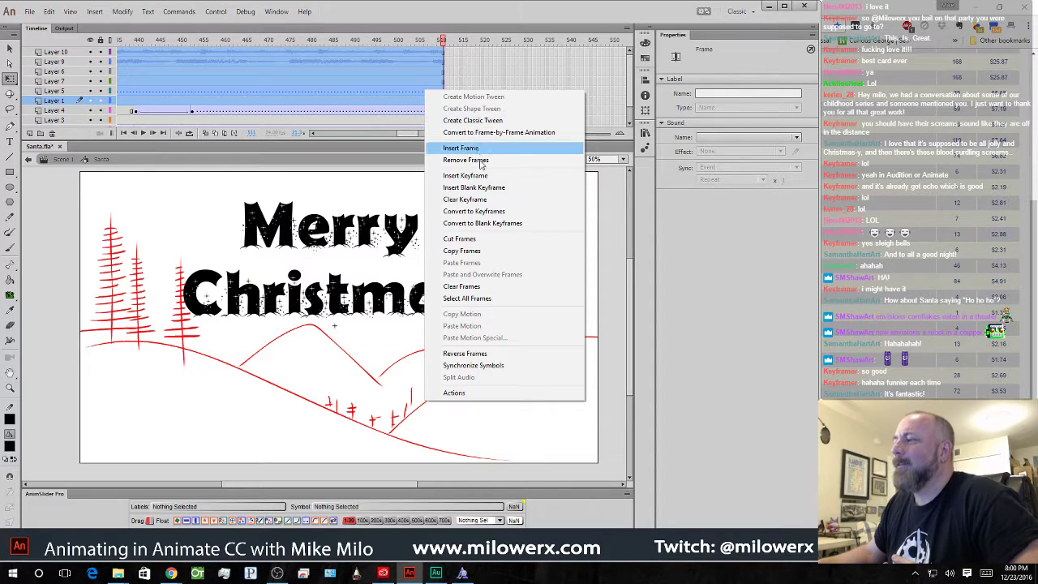
click(478, 251)
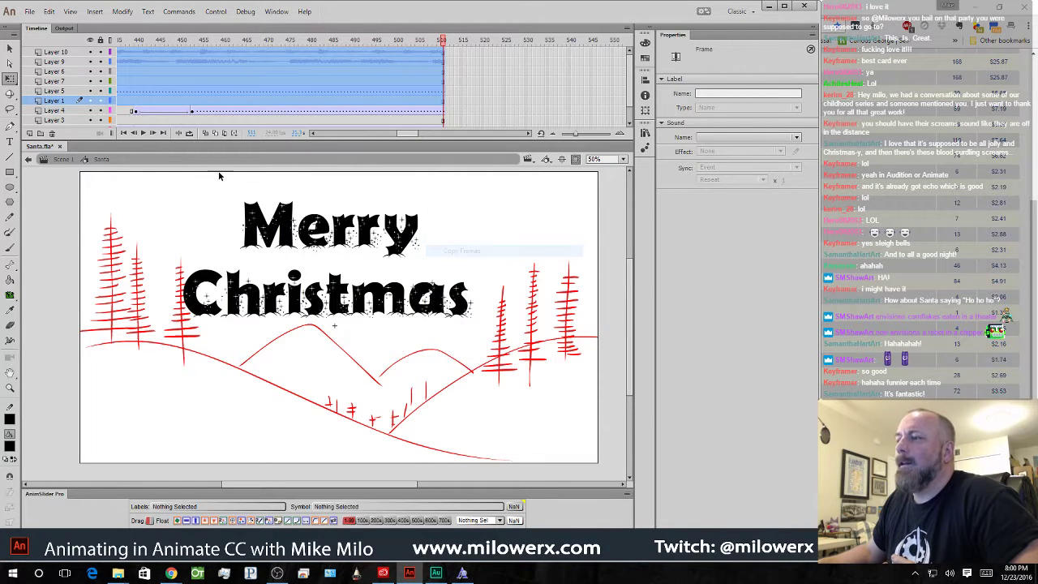
click(56, 160)
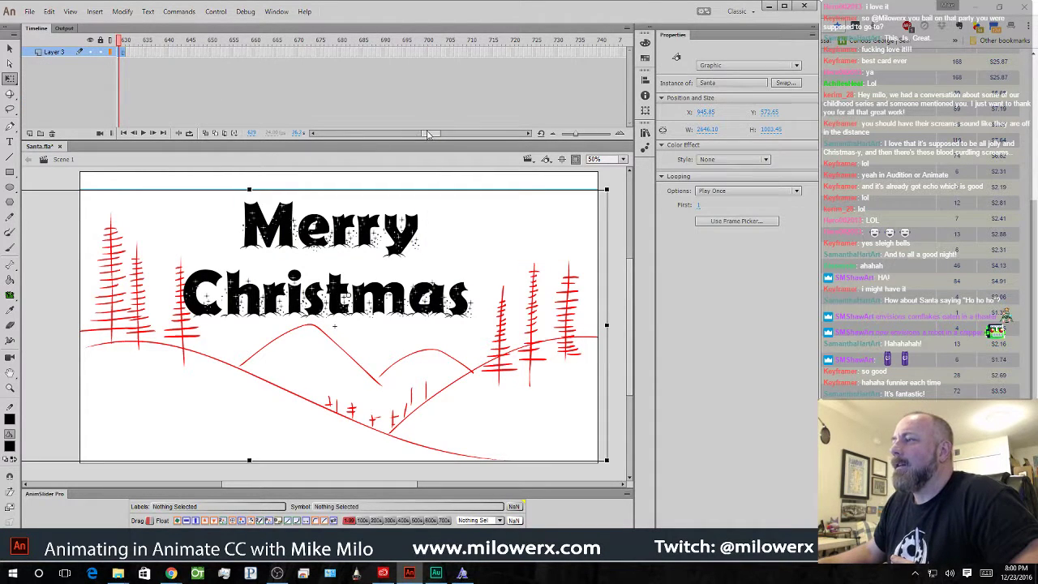
- Add a new layer above Layer 3, paste the copied sound frames into it at frame 1, and play the scene from the start
drag(428, 135, 320, 138)
click(30, 133)
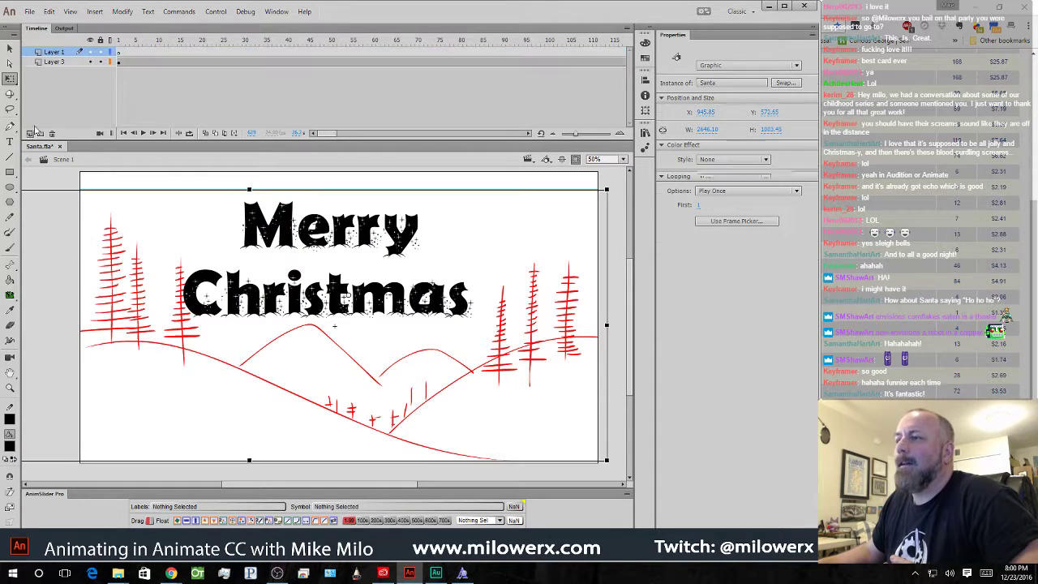
click(118, 52)
right_click(118, 52)
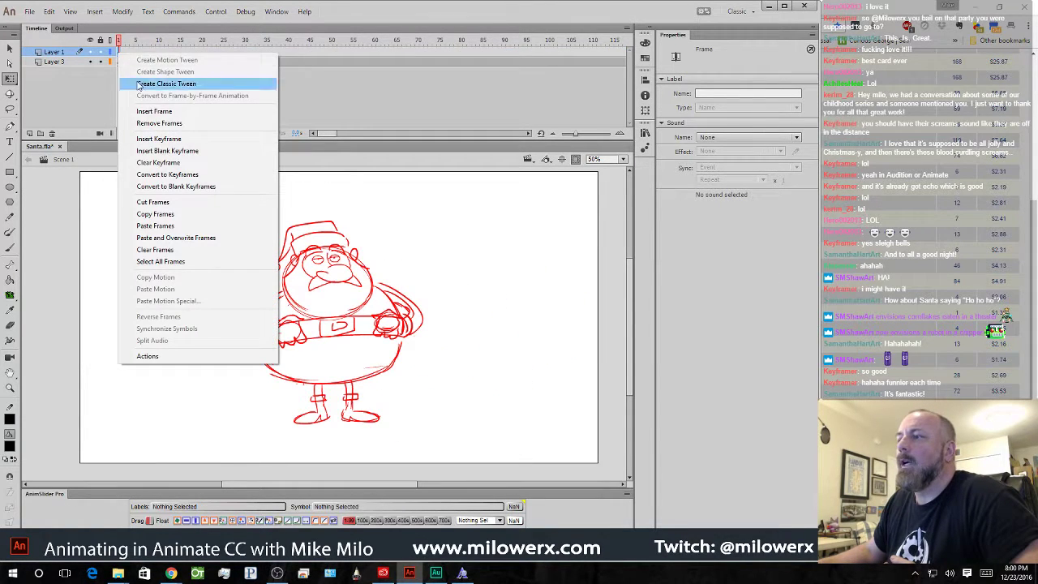
click(208, 226)
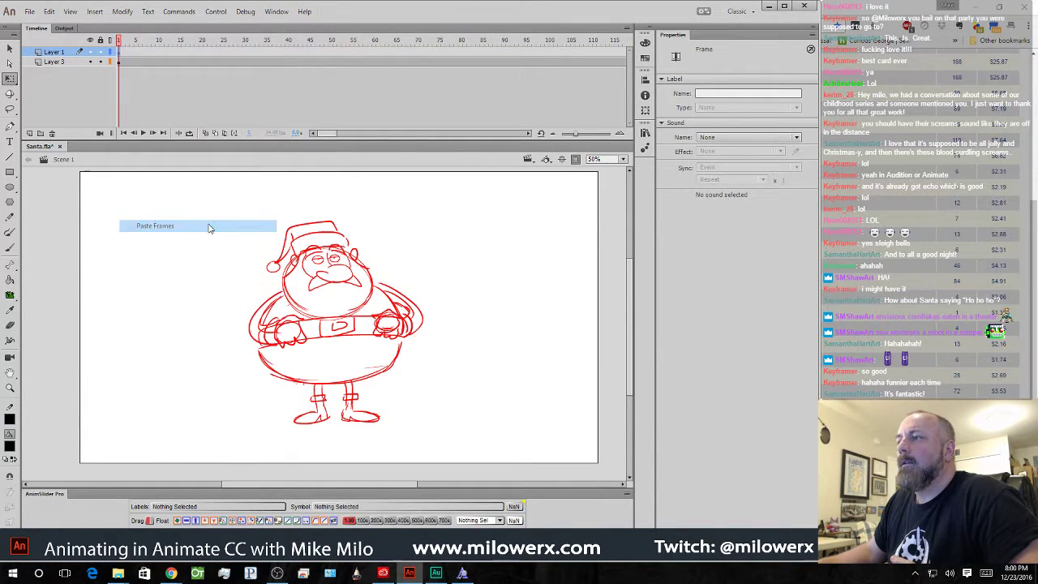
click(119, 42)
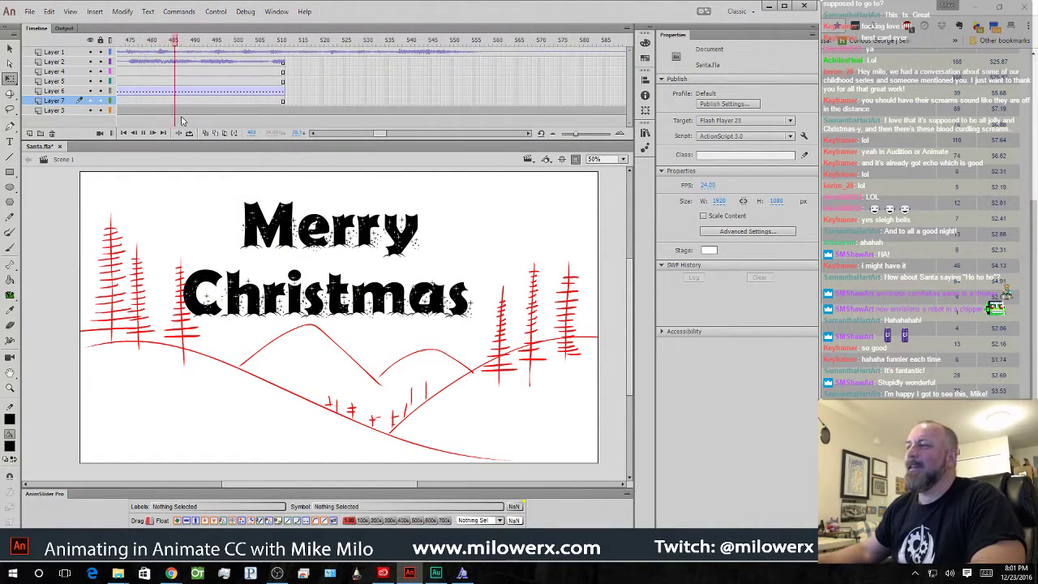
- Remove the surplus frames after about frame 511 across all layers of Scene 1
drag(285, 55, 760, 159)
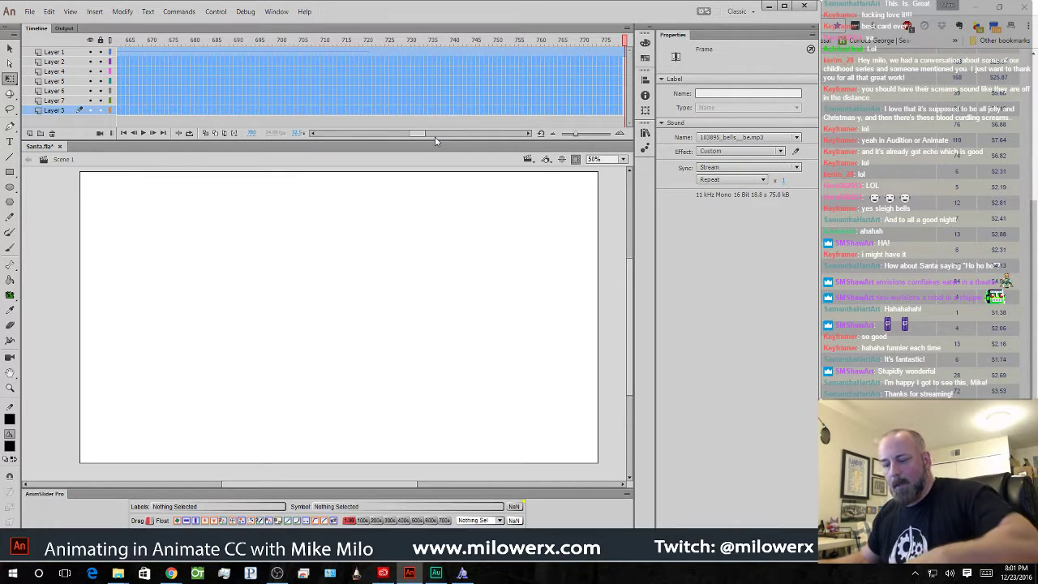
key(shift+F5)
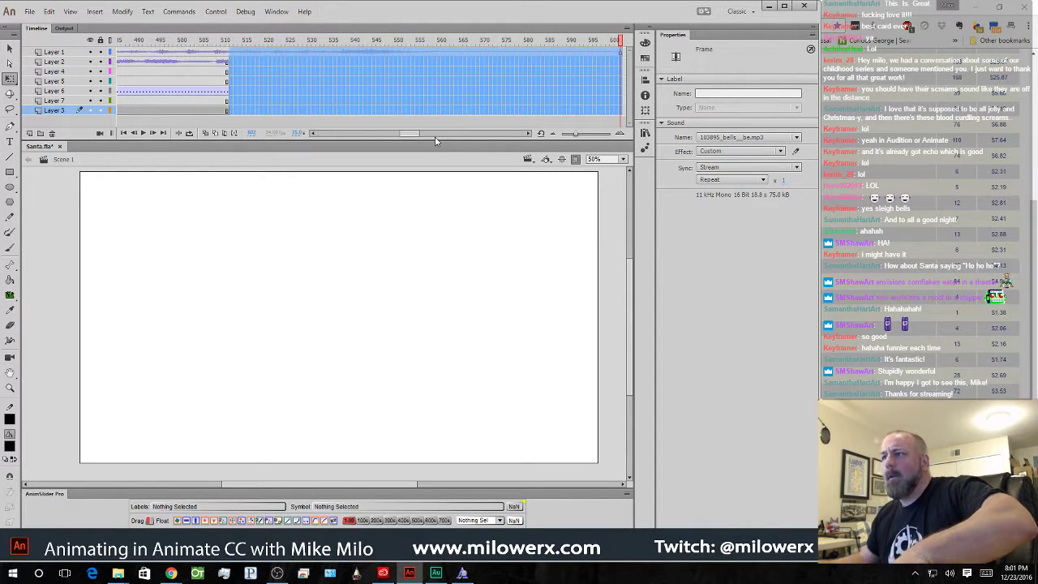
key(shift+F5)
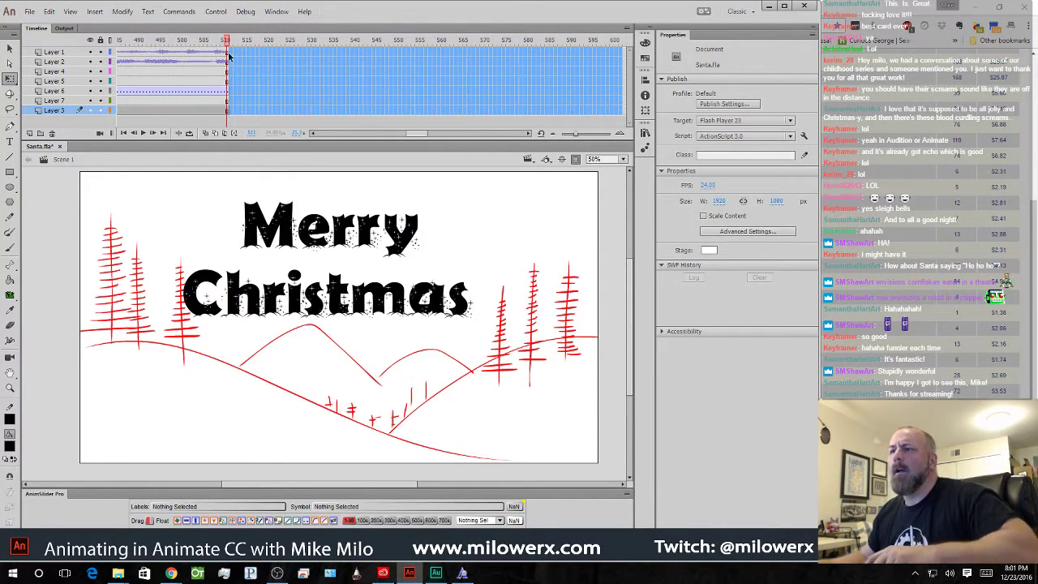
- Open the Santa symbol and nudge the artwork on Layer 8's keyframe at about frame 440 downward
double_click(402, 230)
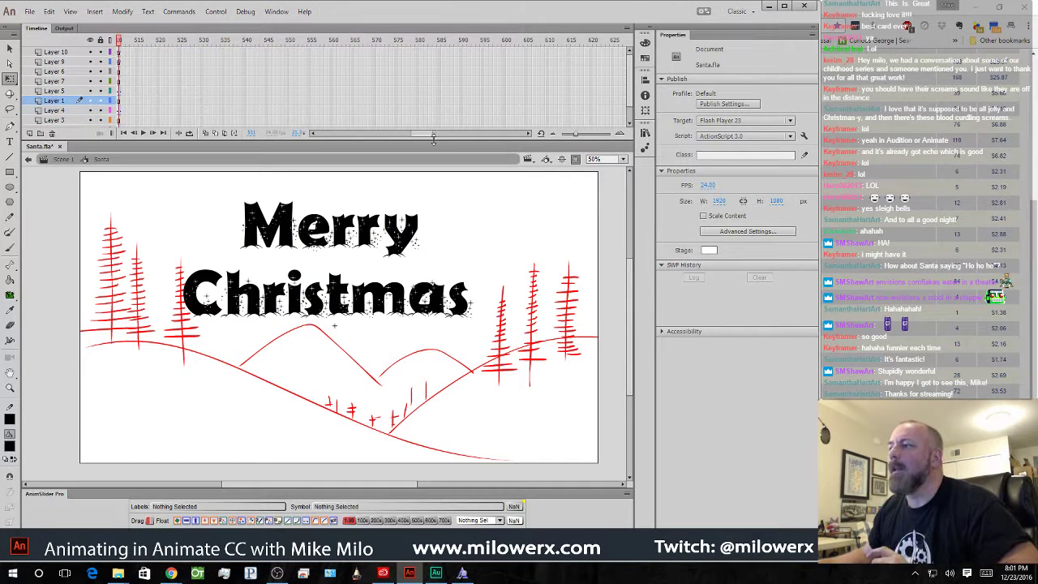
mouse_move(425, 136)
mouse_down()
mouse_move(393, 149)
mouse_move(409, 135)
mouse_up()
scroll(422, 107, down, 2)
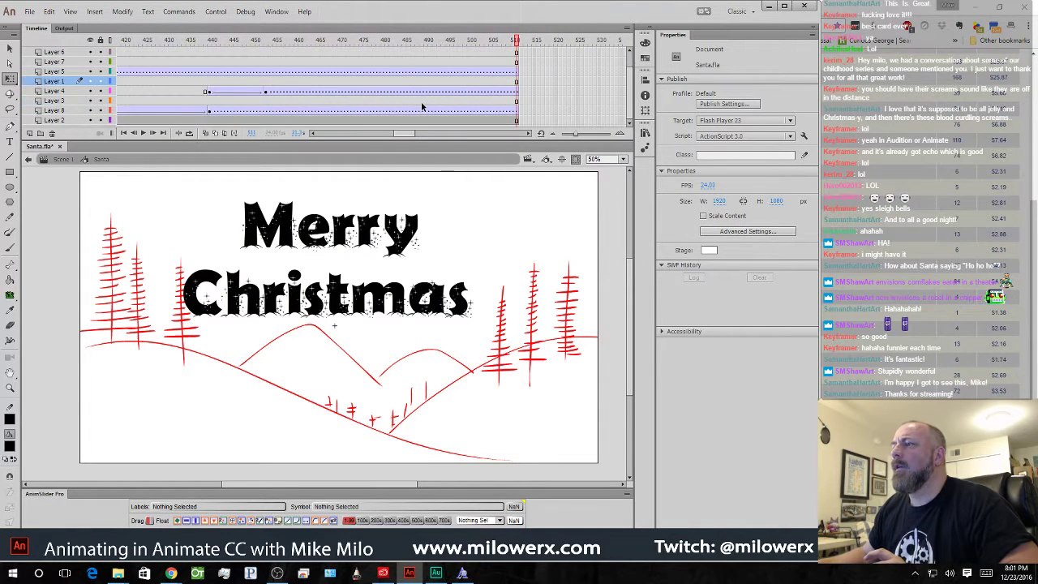
click(208, 112)
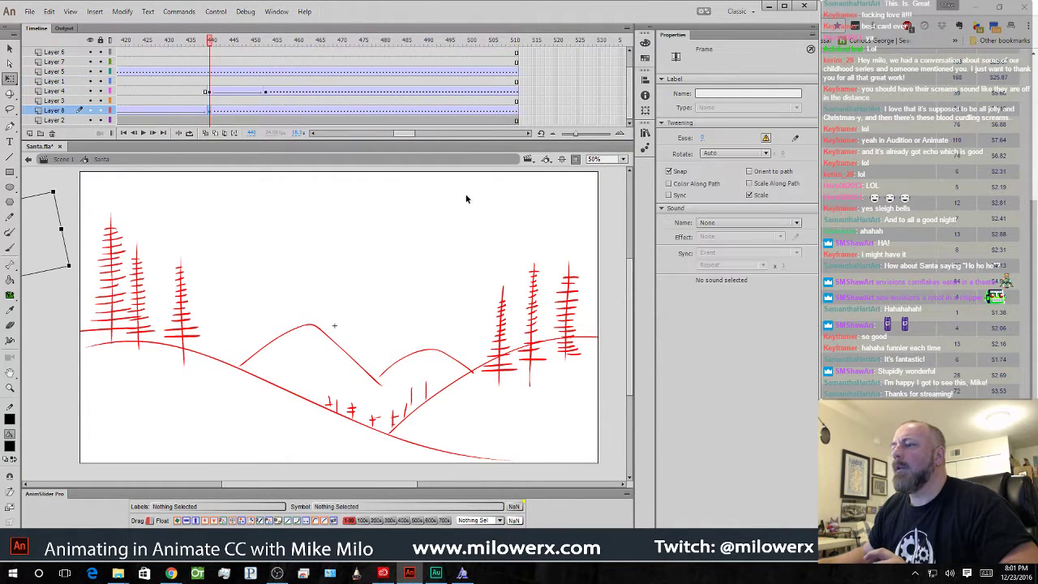
key(shift+Down)
key(shift+Down)
key(shift+Down)
key(shift+Down)
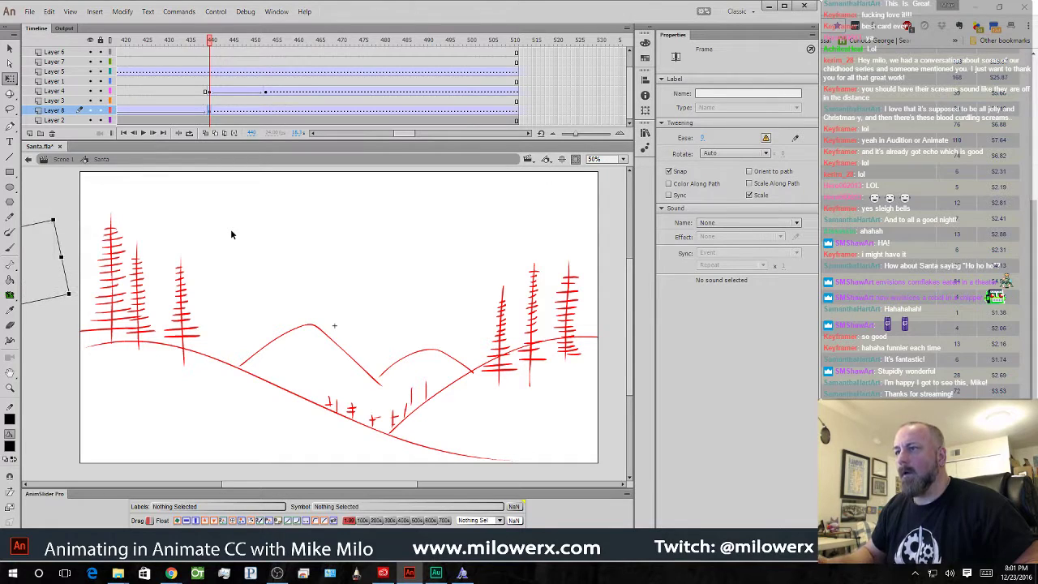
- Replay the Santa symbol from about frame 260 through the Merry Christmas ending, and save Santa.fla
drag(403, 135, 369, 137)
click(286, 114)
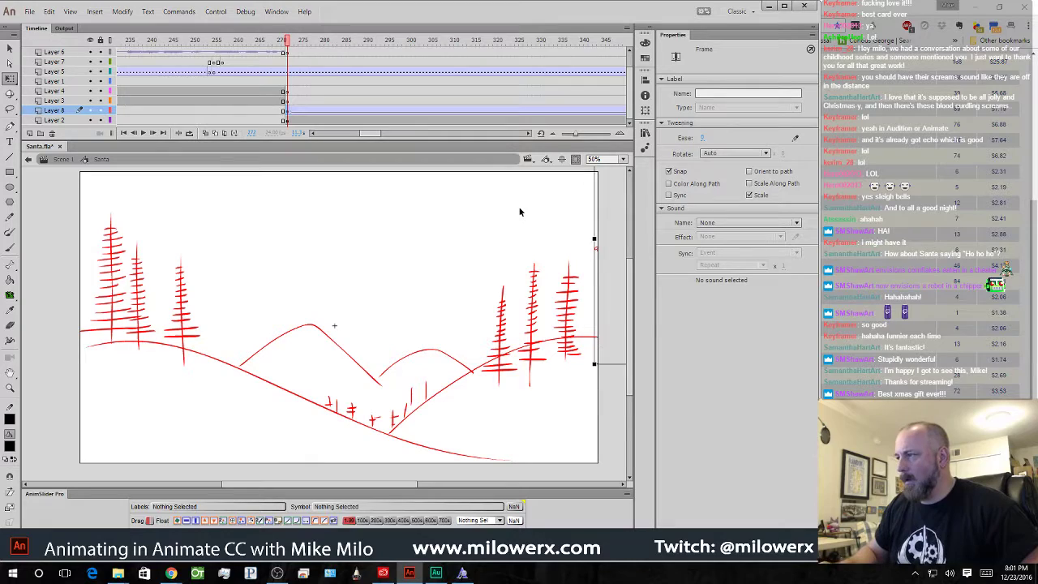
drag(285, 41, 304, 79)
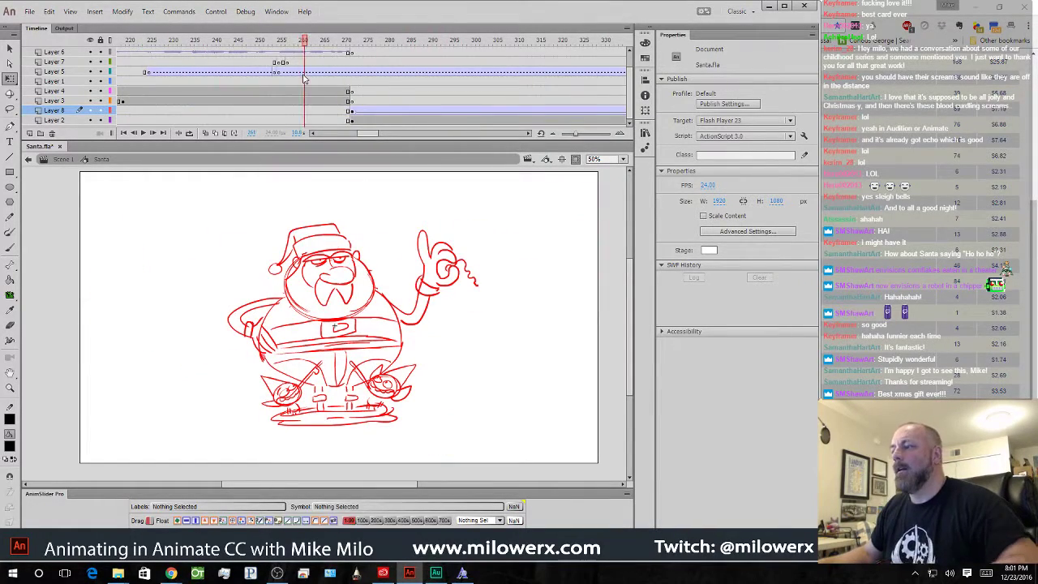
key(Return)
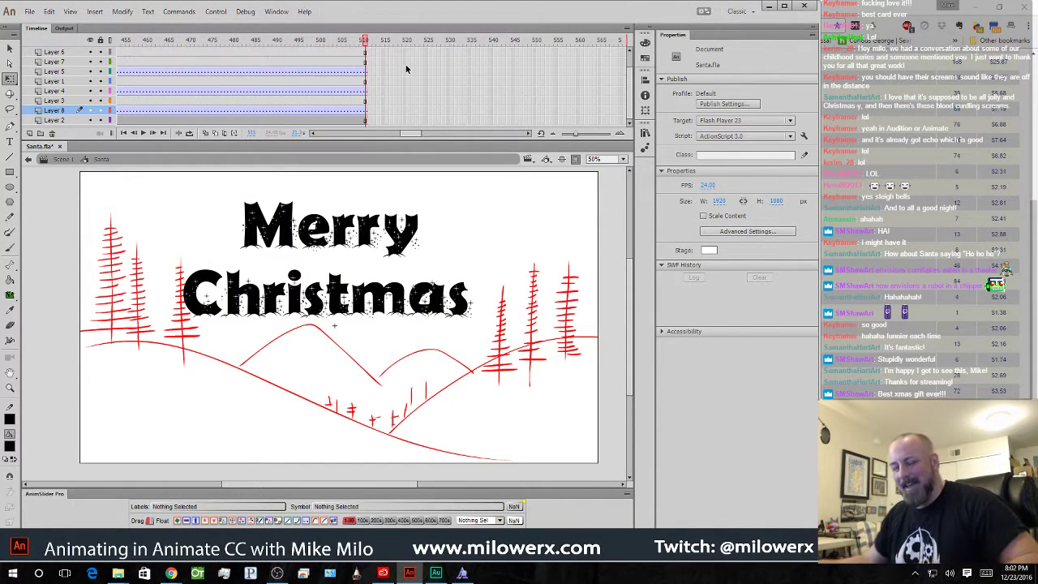
key(ctrl+s)
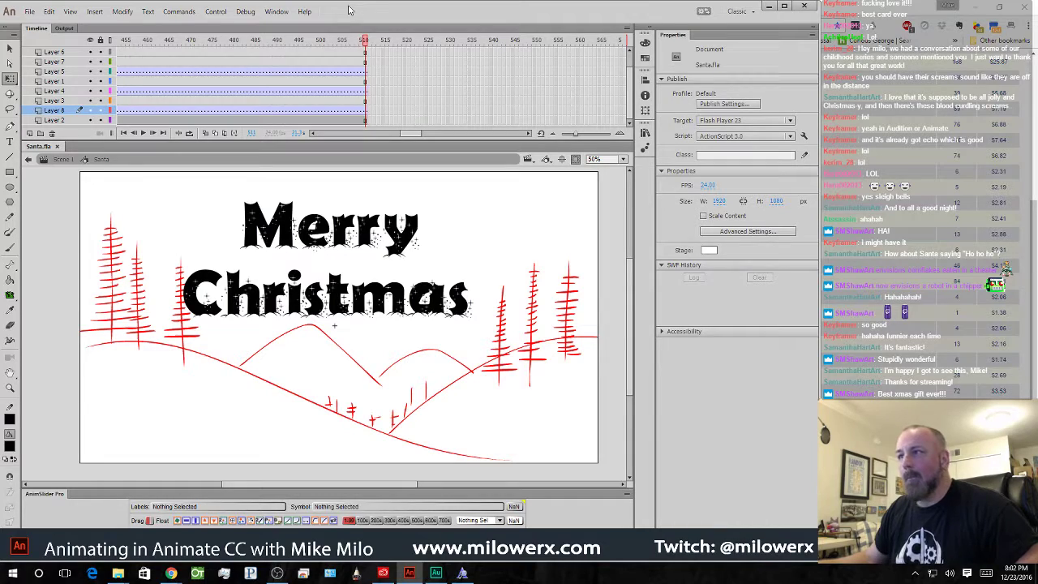
- Close the sleigh bells search browser window, the leftover Downloads folder windows and the First Christmas font preview
key(alt+Tab)
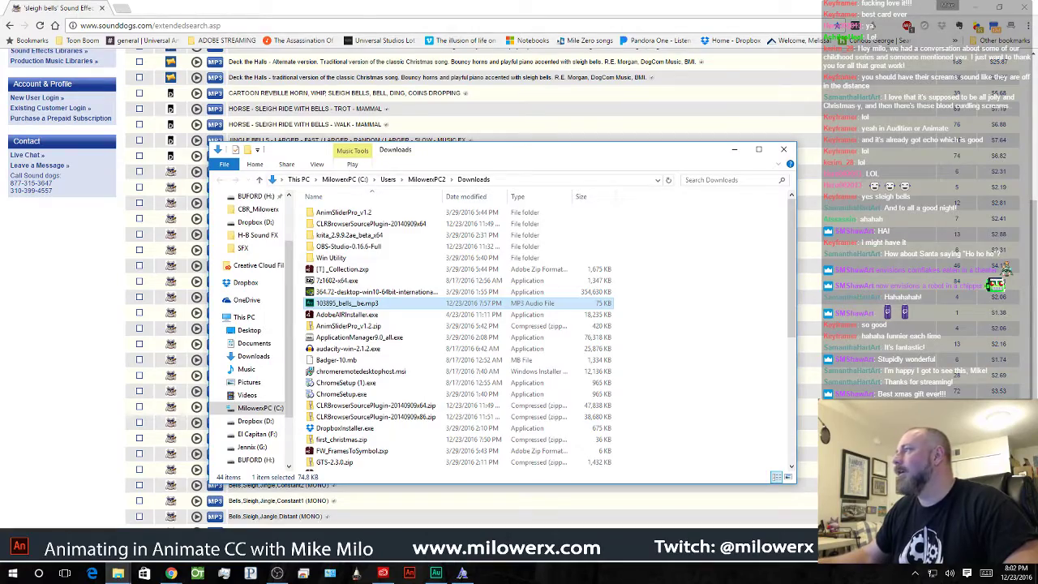
click(1025, 6)
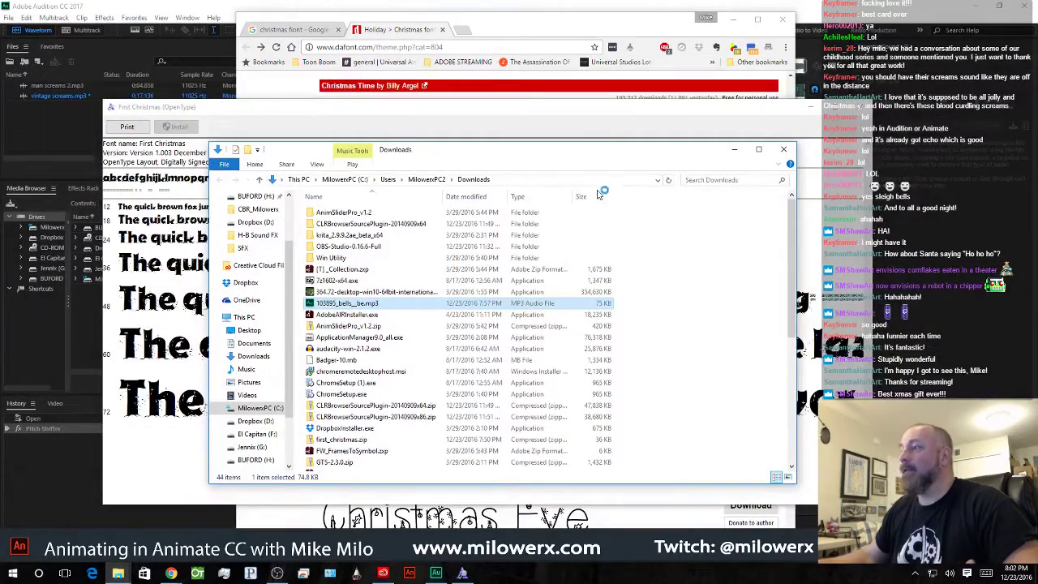
click(784, 149)
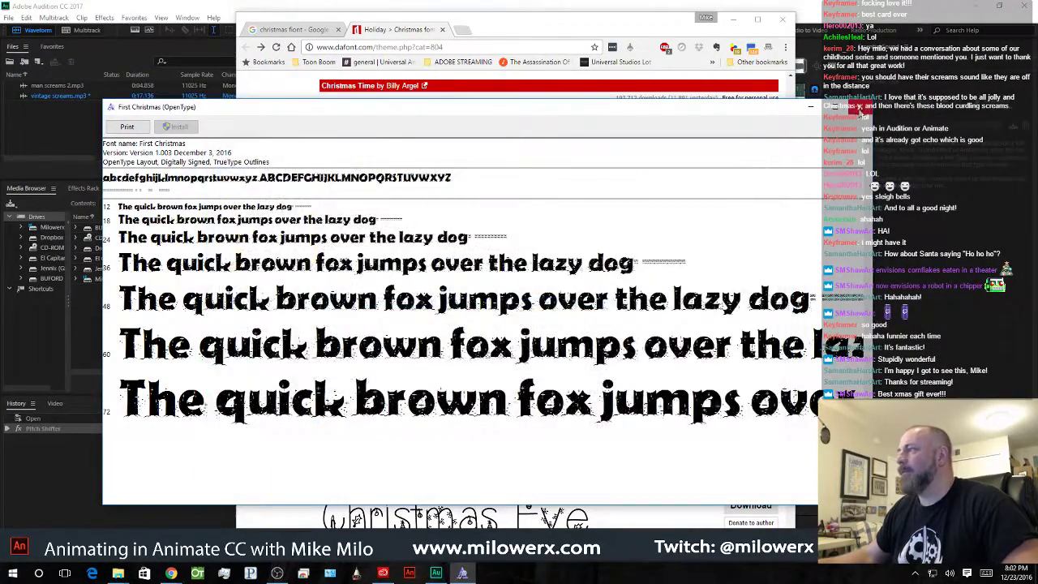
click(810, 106)
click(769, 135)
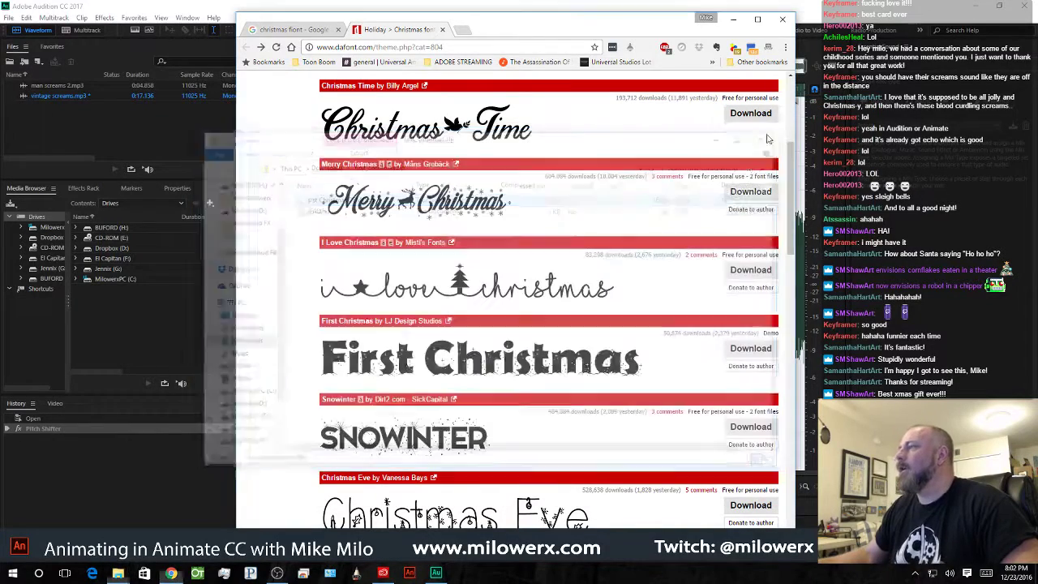
- Close the dafont browser window and quit Adobe Audition without saving changes to any audio files
click(783, 19)
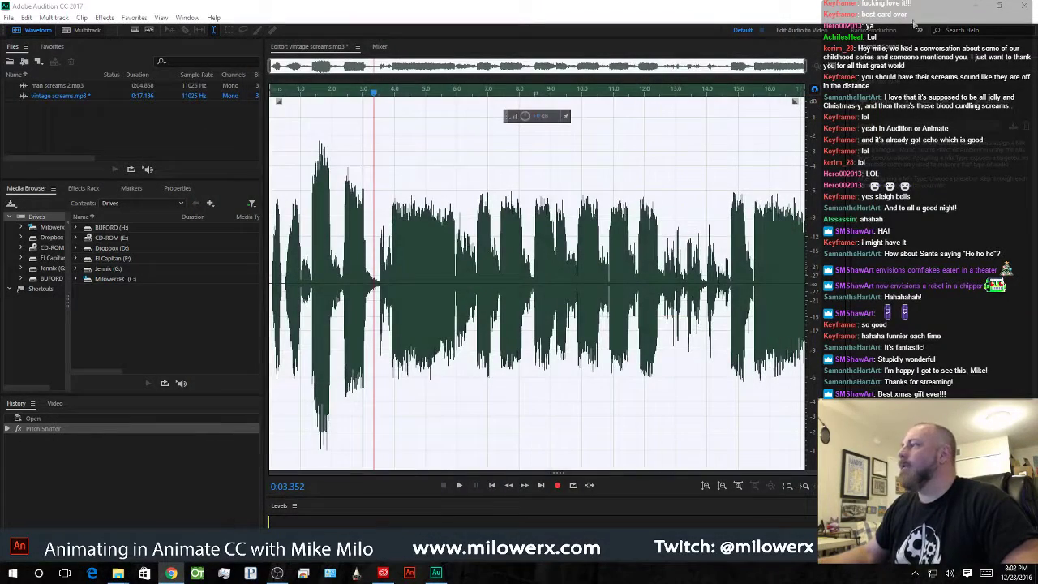
click(1024, 6)
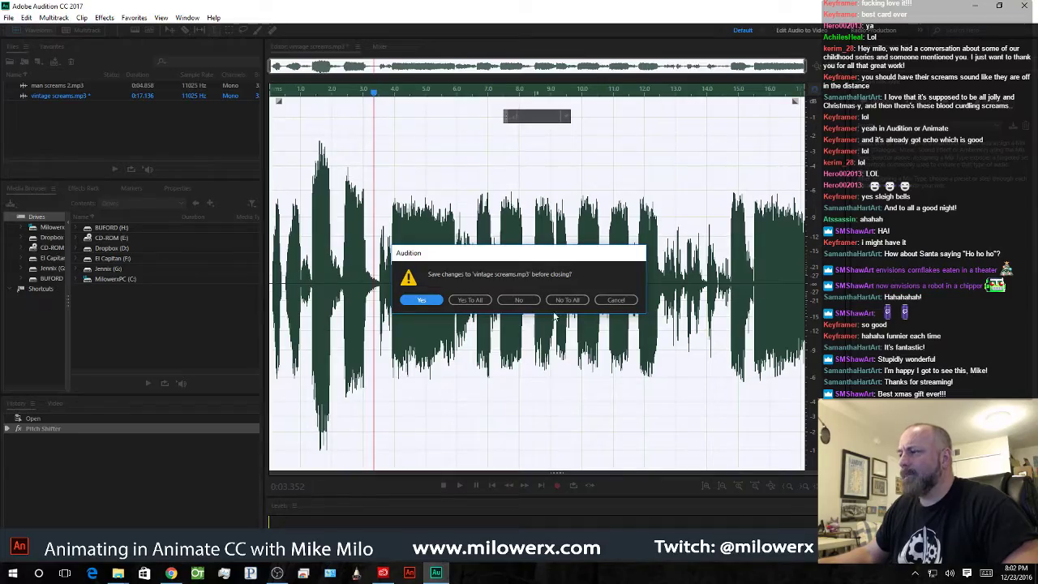
click(570, 300)
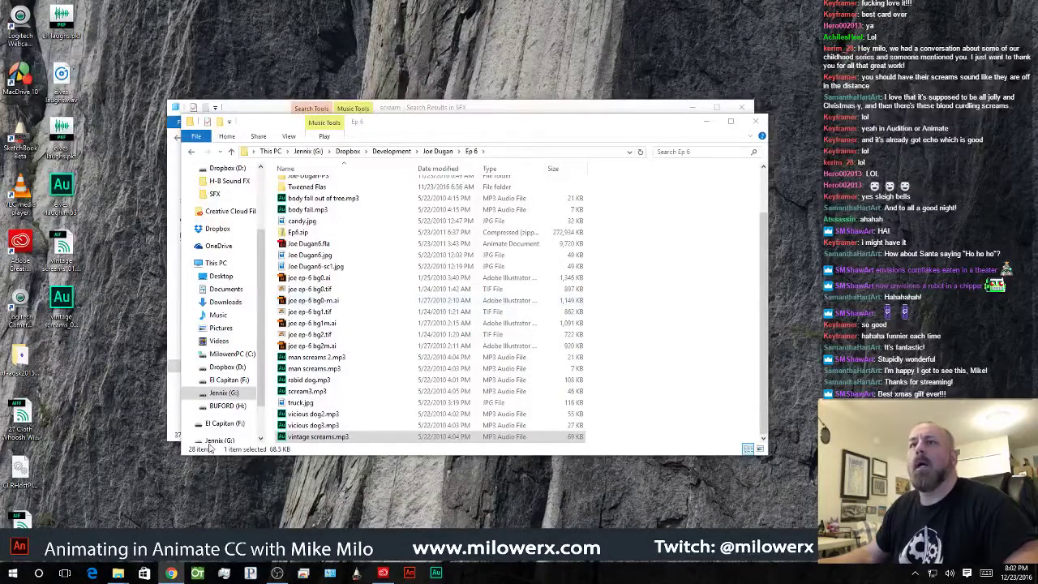